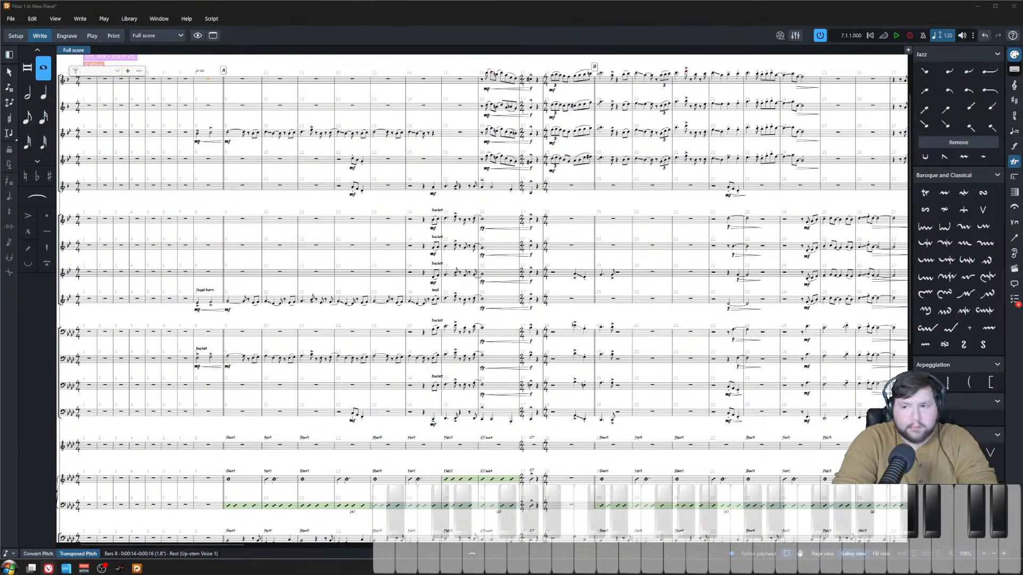
- Play back the score from bar 8 of the top staff into the start of the solo section at bar 34
scroll(238, 217, "up", 5)
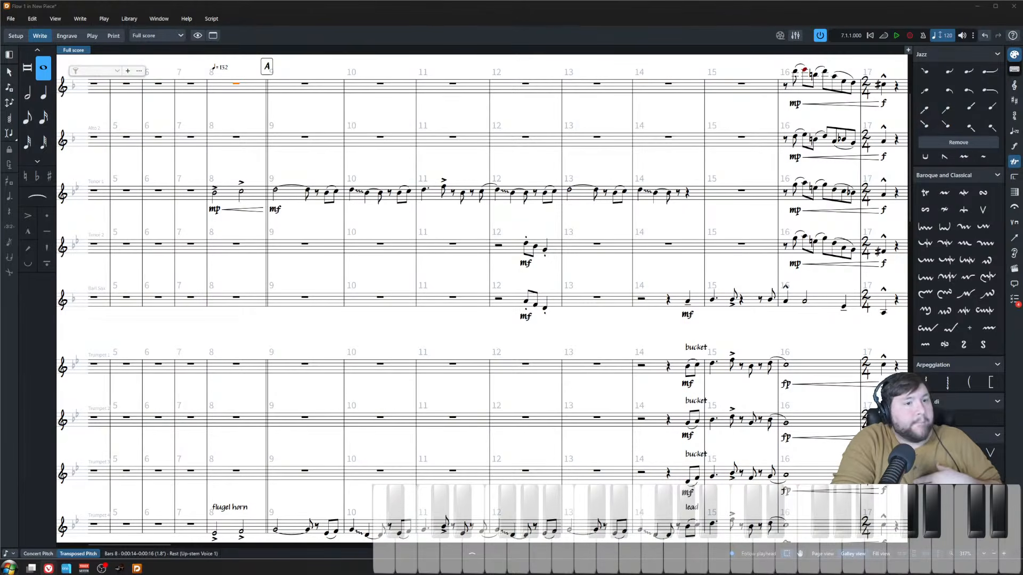
key("Escape")
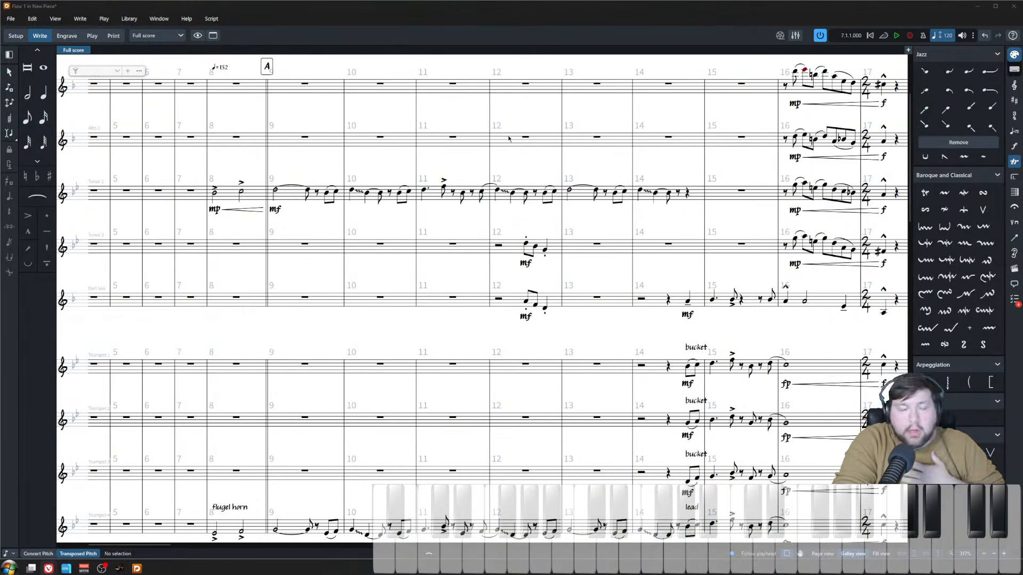
scroll(242, 154, "down", 5)
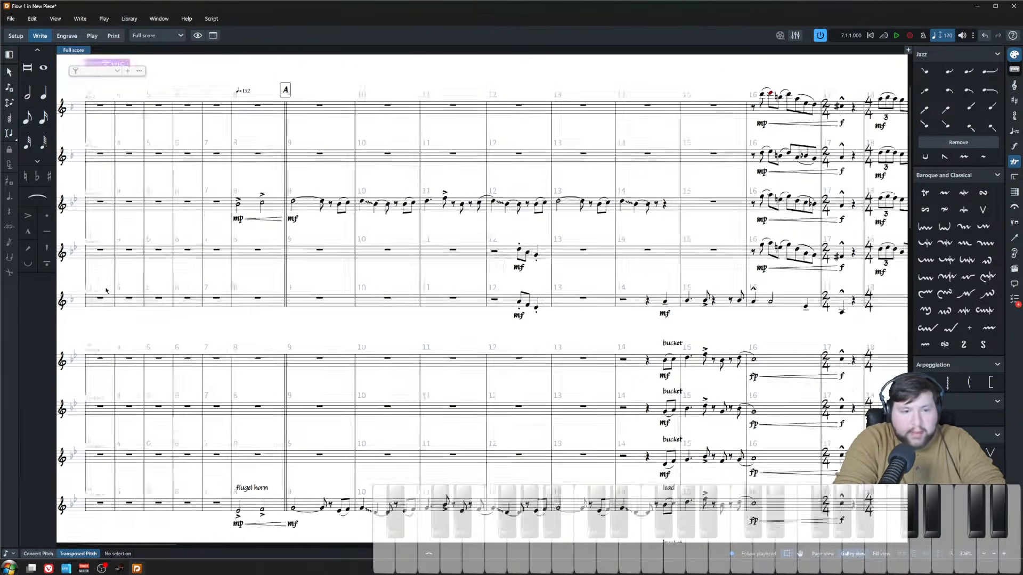
left_click(212, 147)
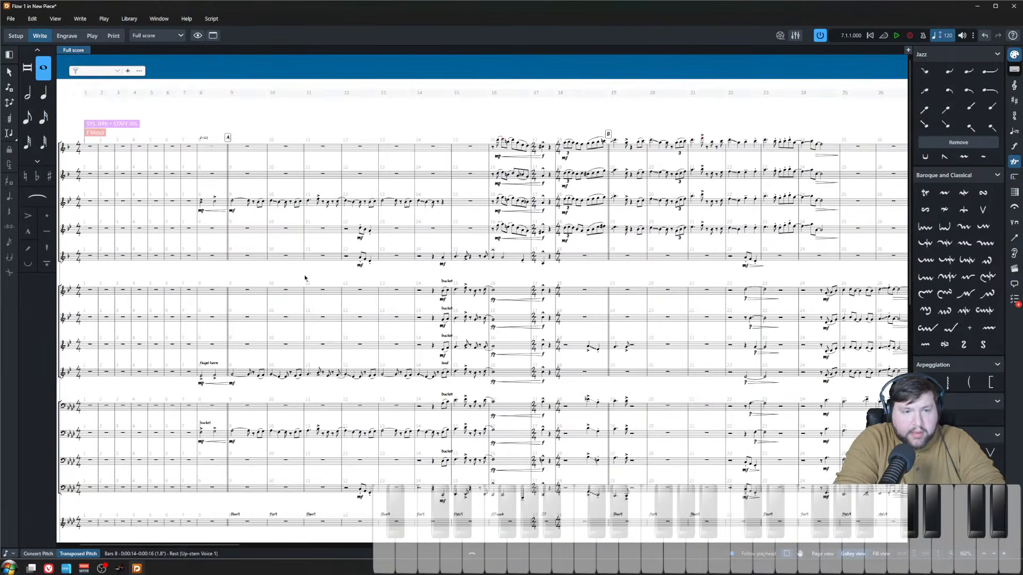
key("z")
scroll(300, 277, "down", 2)
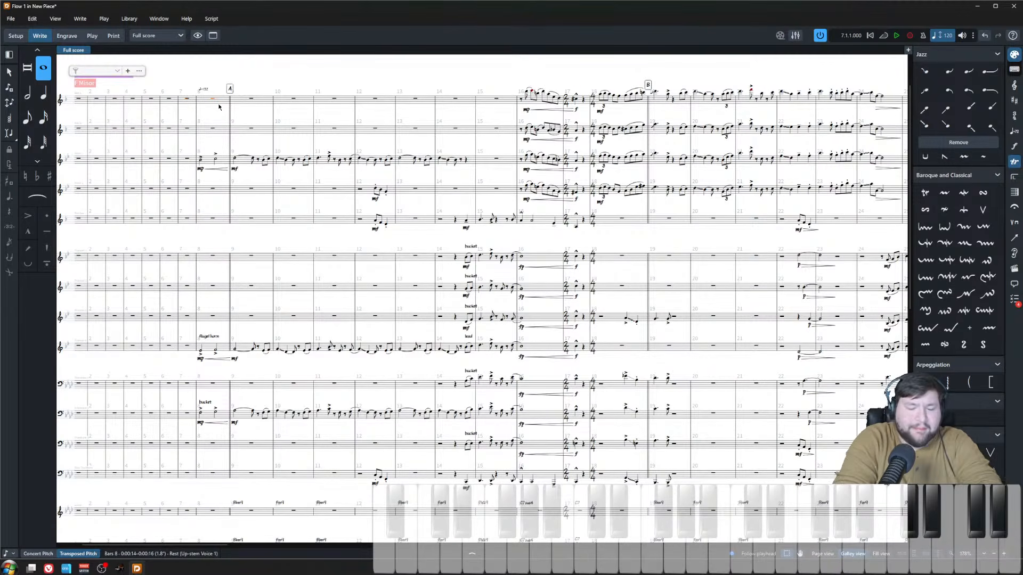
key("space")
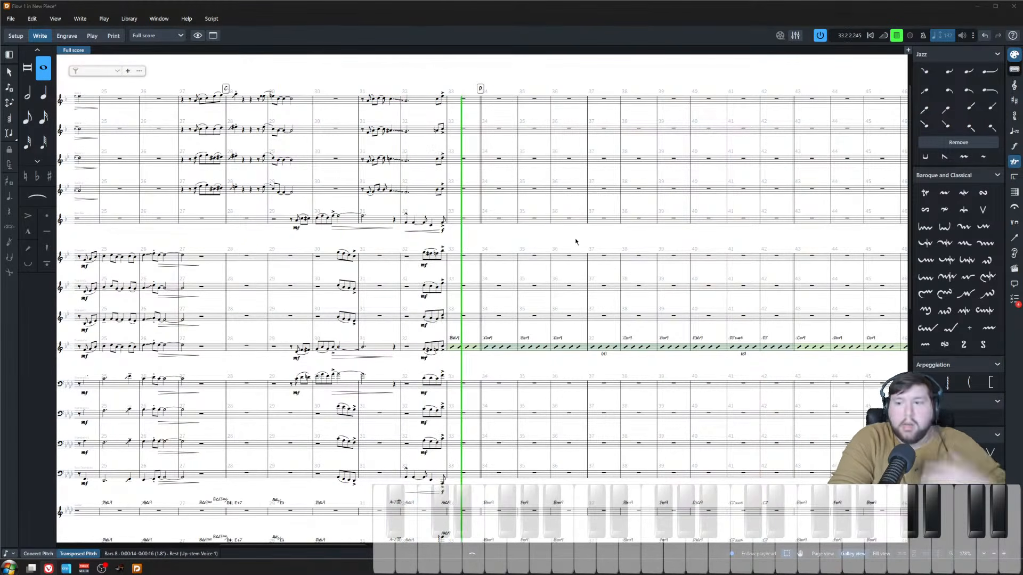
left_click(622, 240)
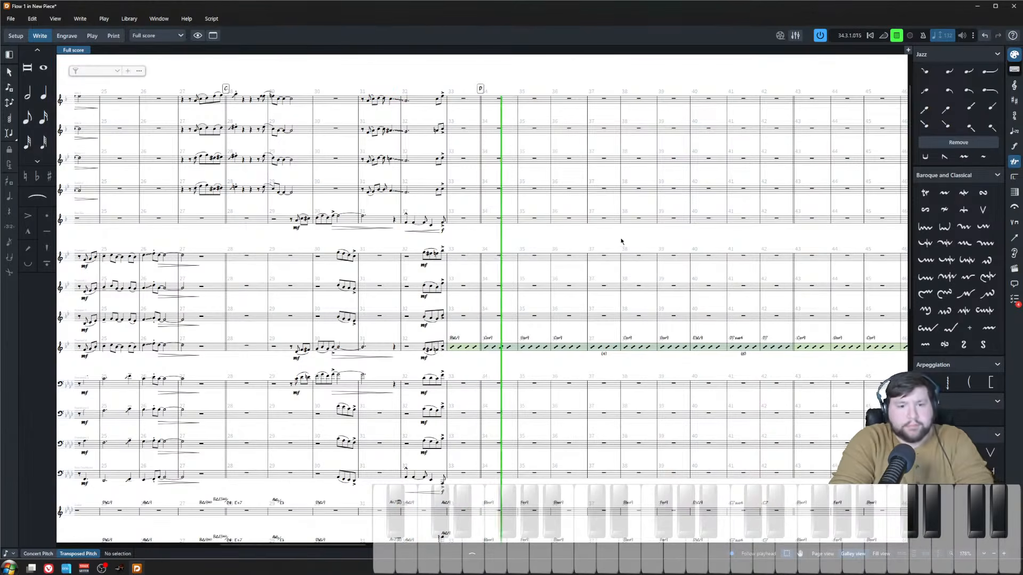
key("space")
- Look over the full score from the slash-notated solo section back to the opening bars
scroll(512, 266, "left", 3)
scroll(518, 276, "down", 5)
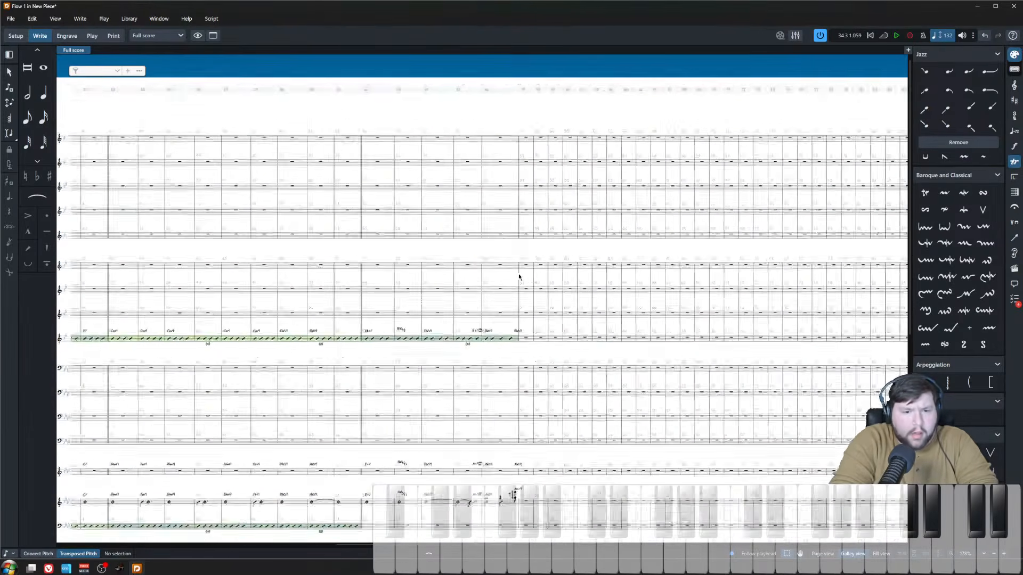
scroll(623, 317, "left", 5)
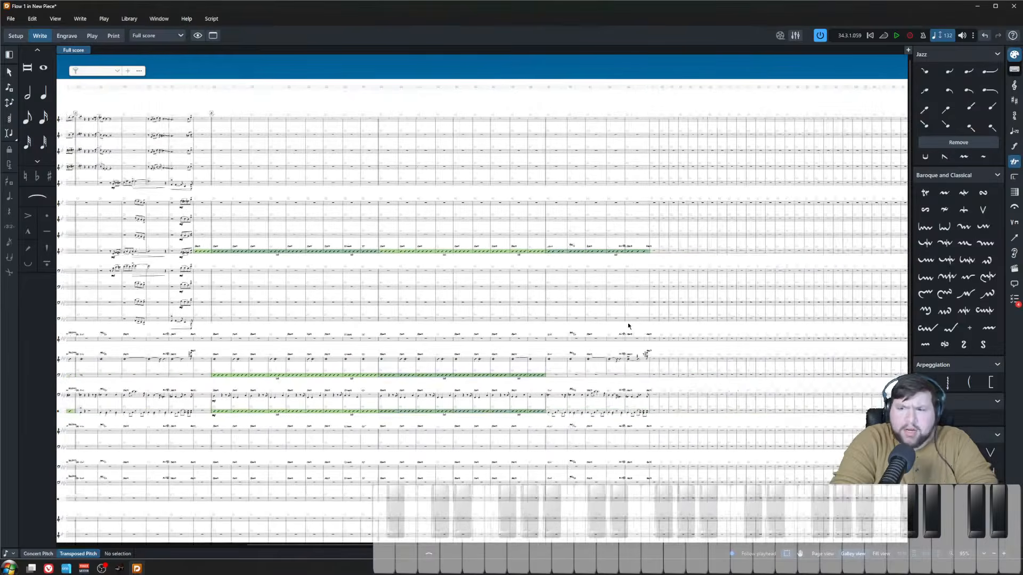
scroll(615, 322, "right", 10)
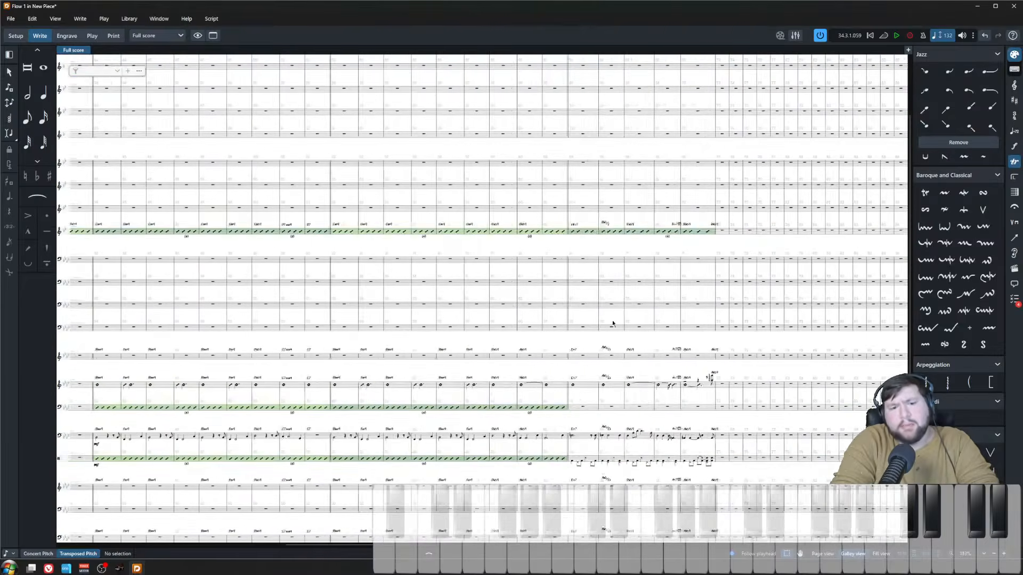
scroll(585, 366, "left", 15)
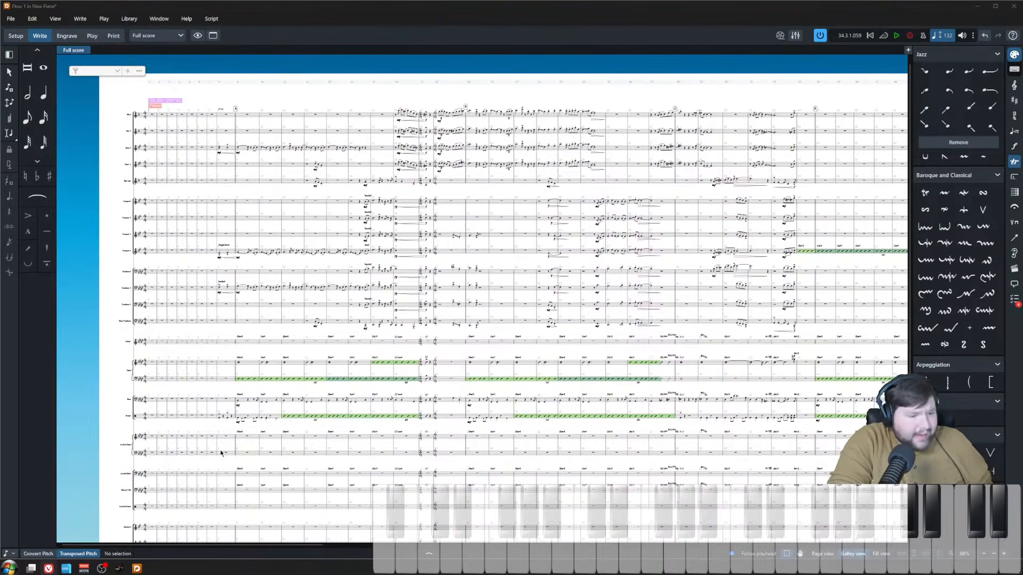
left_click(227, 363)
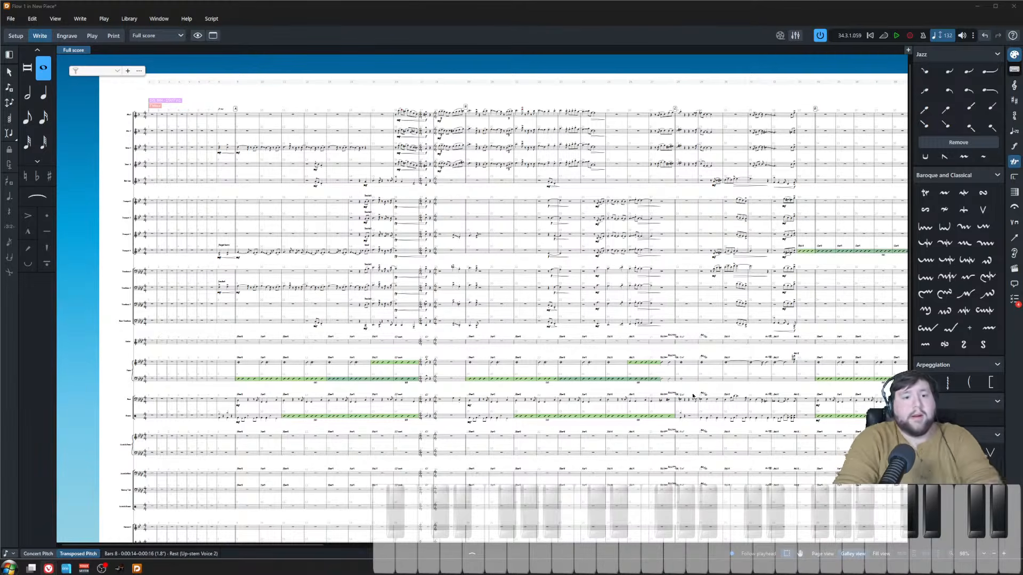
key("Escape")
key("Escape")
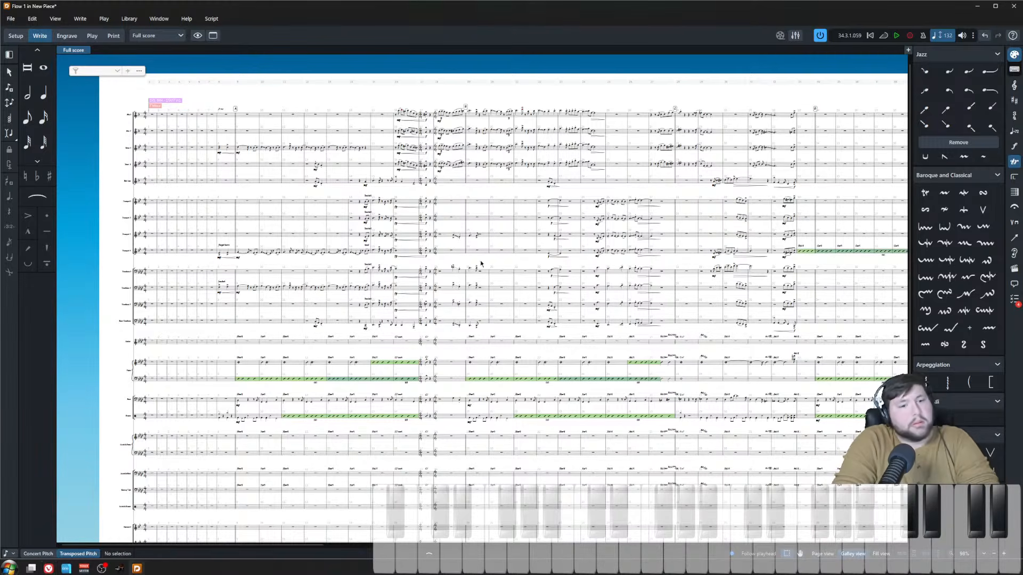
- Play back the end of the solo section from the slash region starting at bar 52 through bar 57
scroll(481, 263, "up", 5)
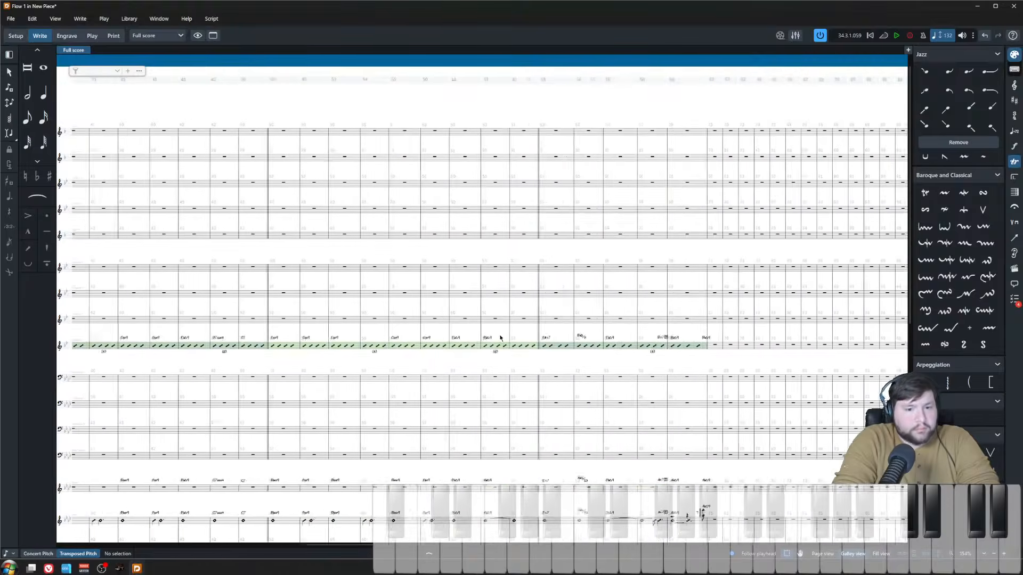
scroll(500, 337, "up", 3)
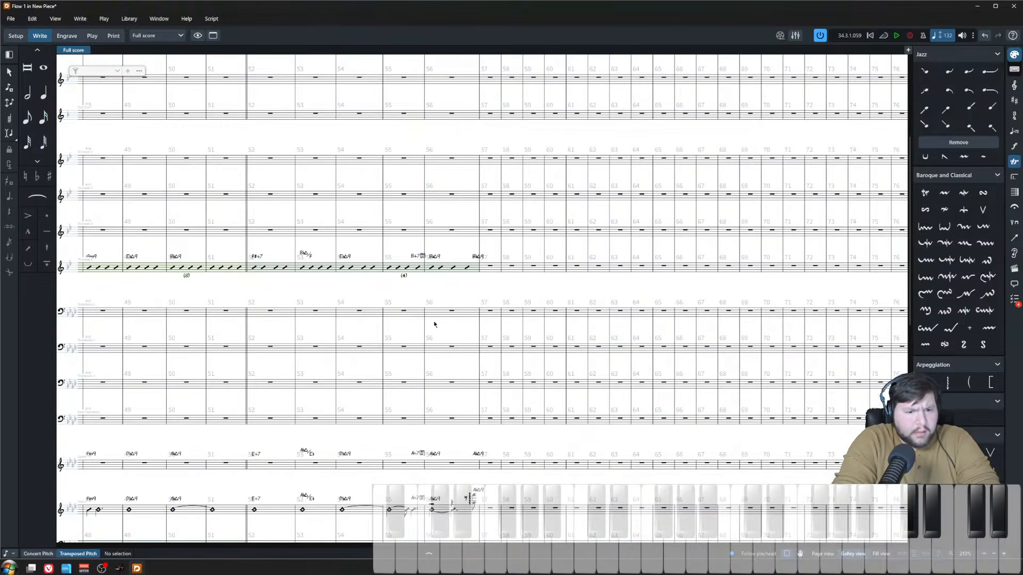
left_click(256, 268)
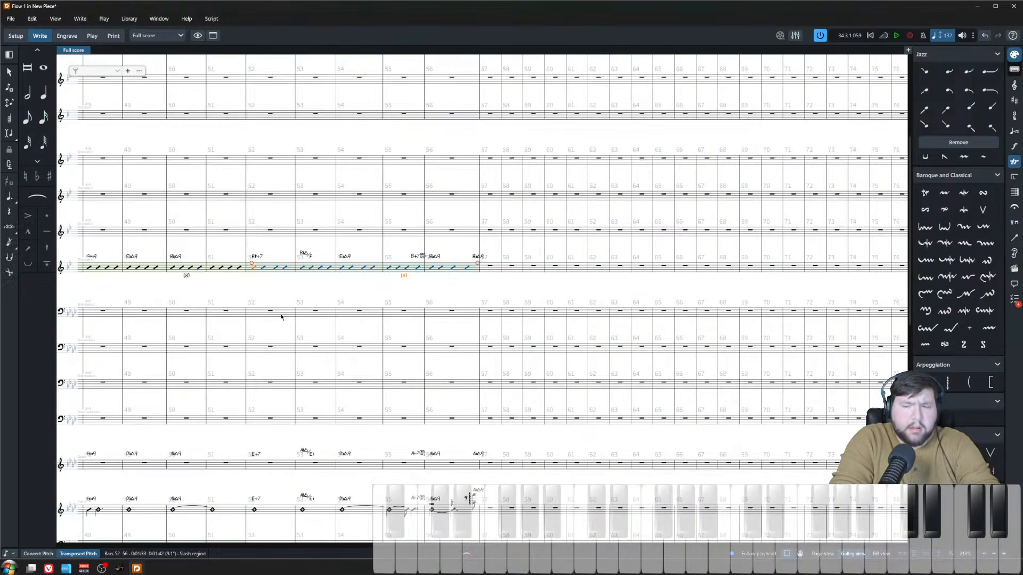
key("space")
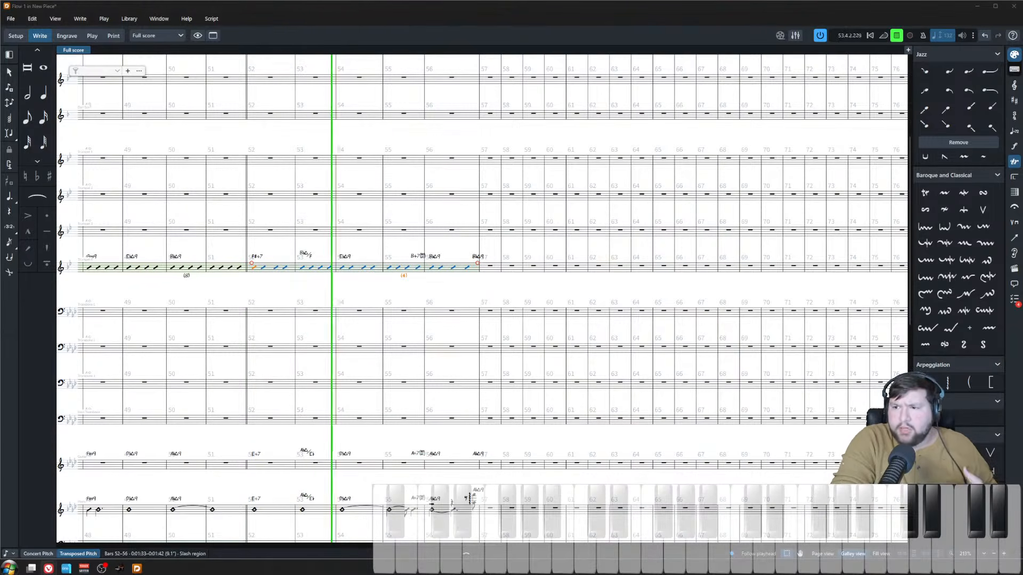
left_click(426, 298)
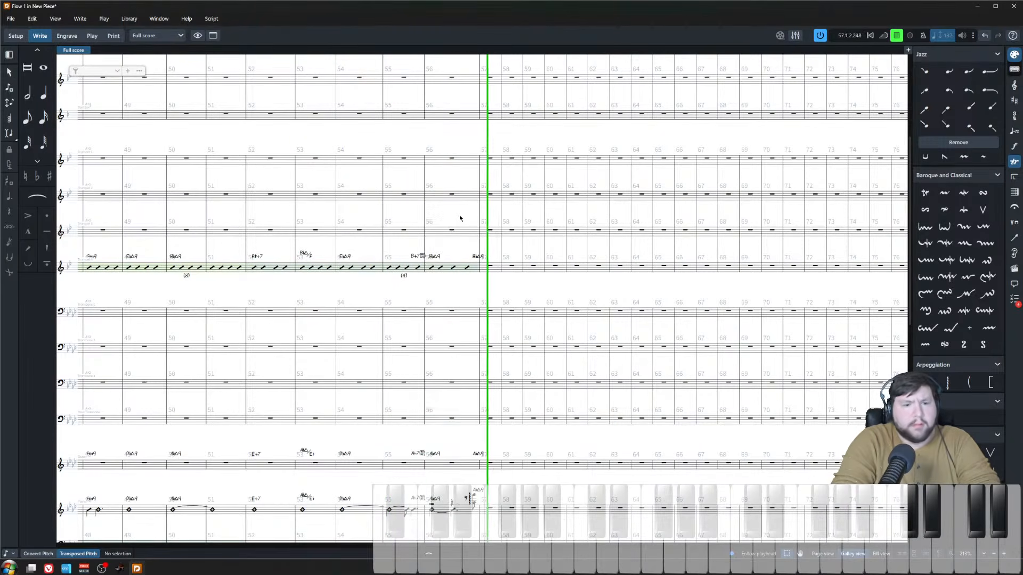
key("space")
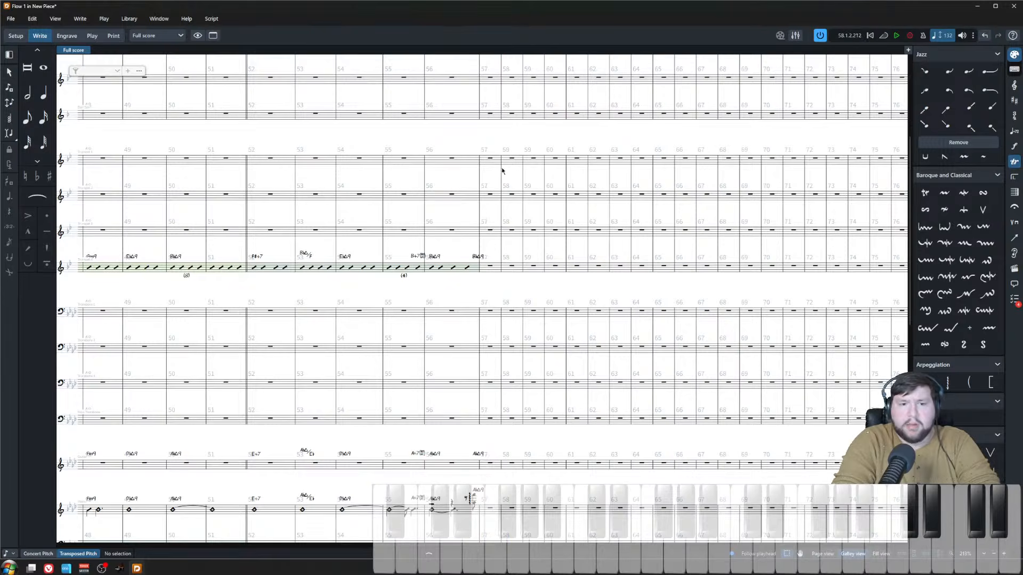
- Examine the solo section's rhythm parts around bar 57 and compare them with the passage leading into bar 33
scroll(456, 437, "down", 5)
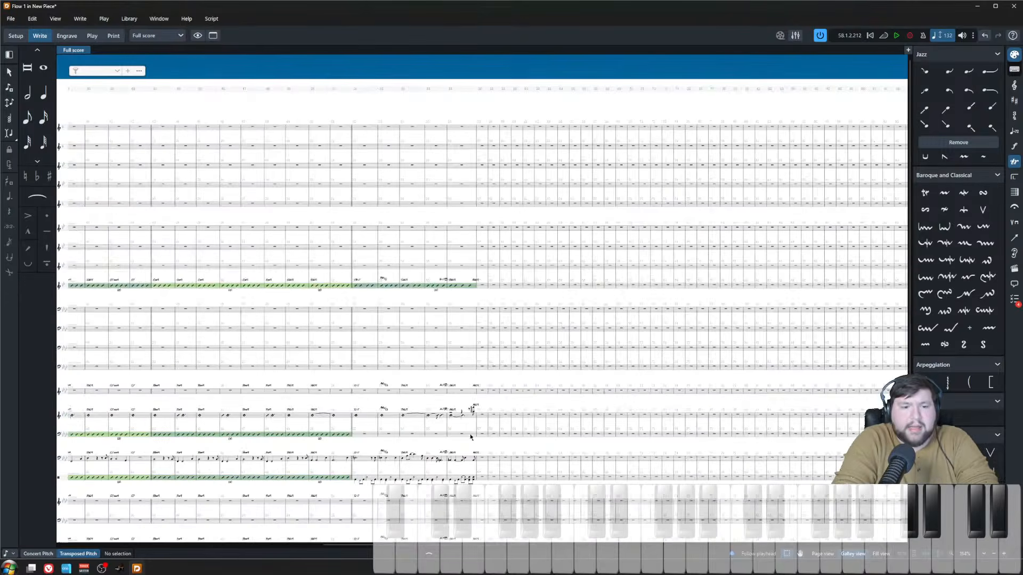
scroll(470, 443, "right", 10)
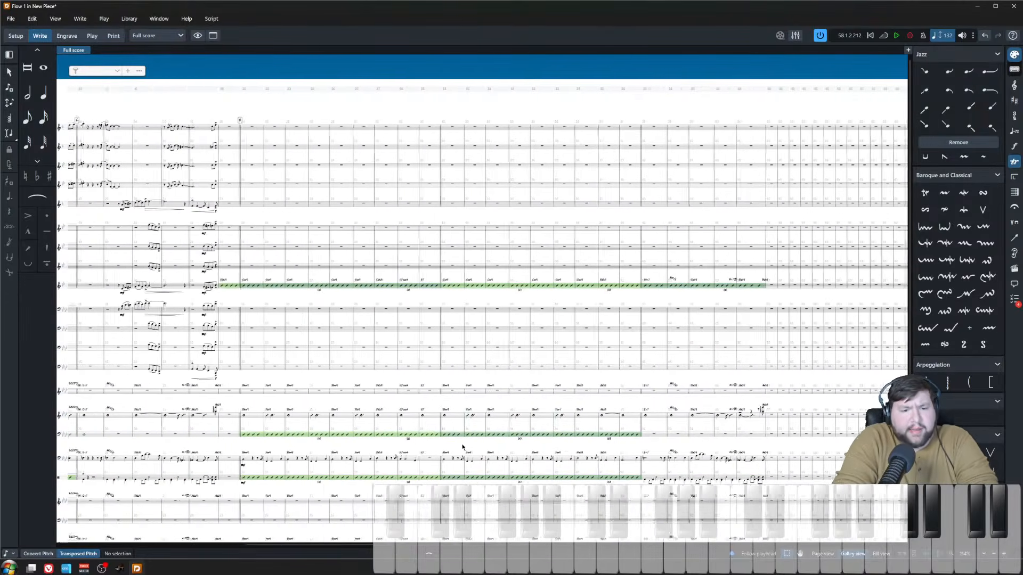
scroll(441, 463, "up", 5)
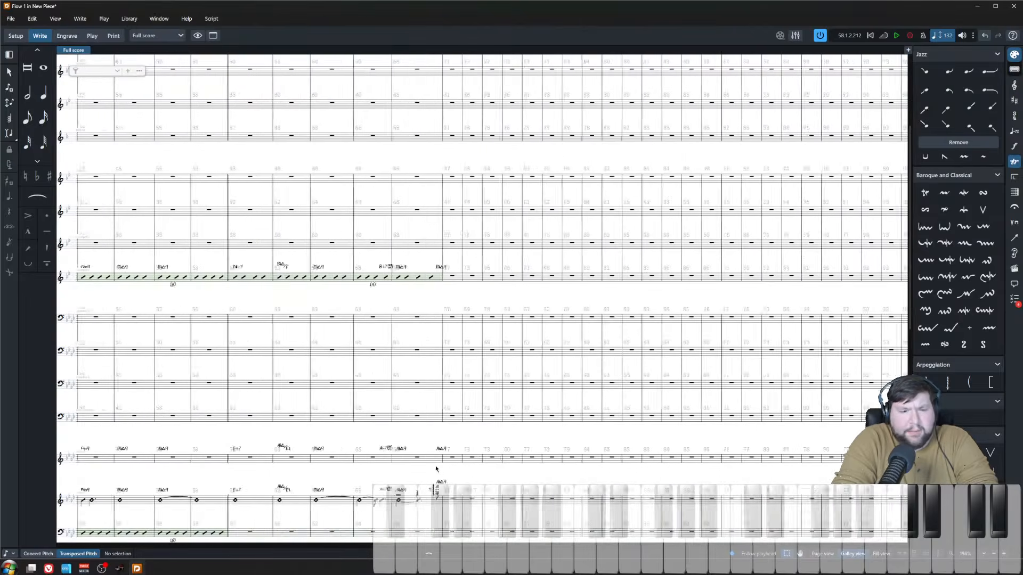
scroll(466, 473, "right", 10)
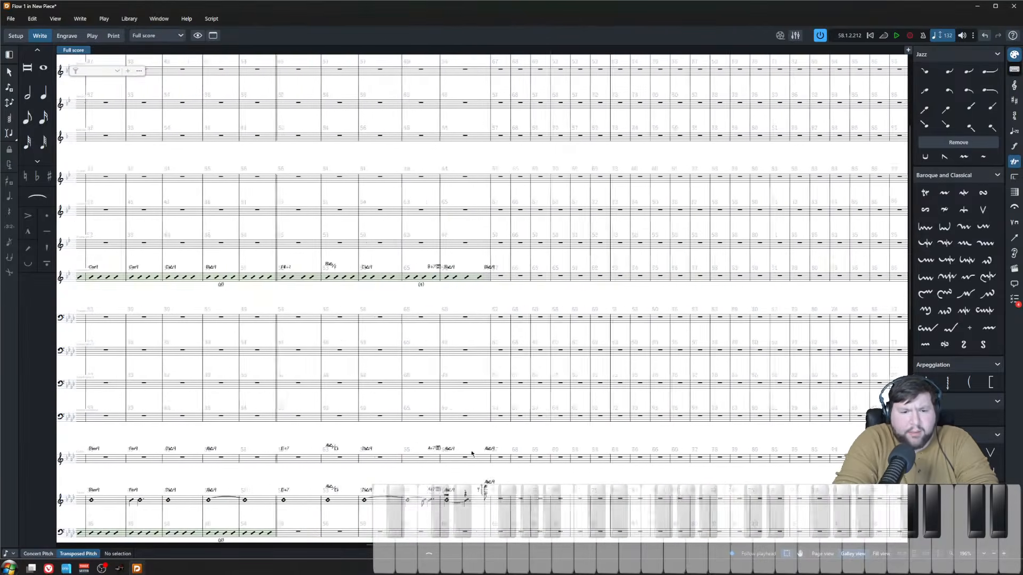
scroll(353, 386, "left", 3)
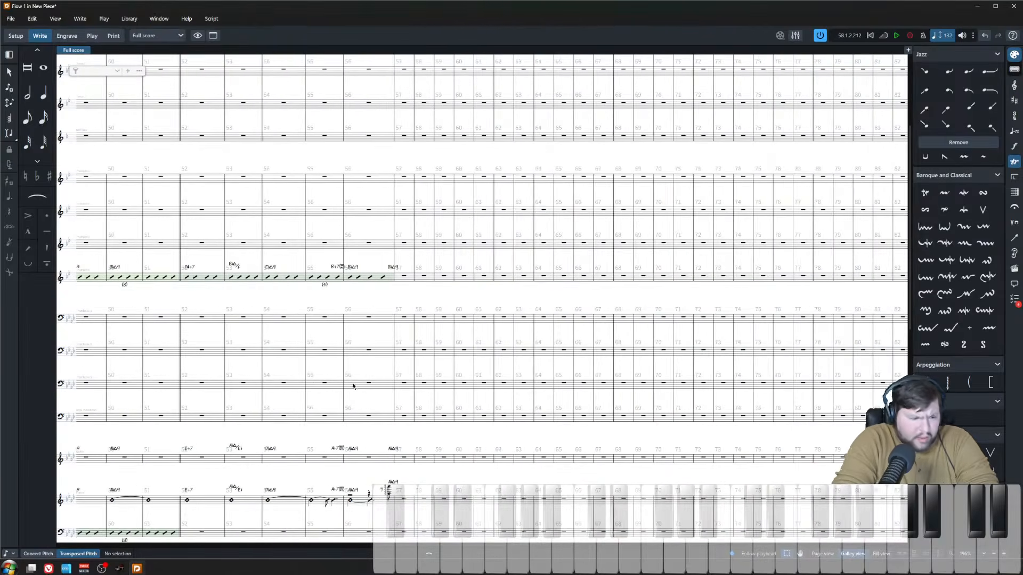
left_click(407, 513)
scroll(407, 513, "down", 4)
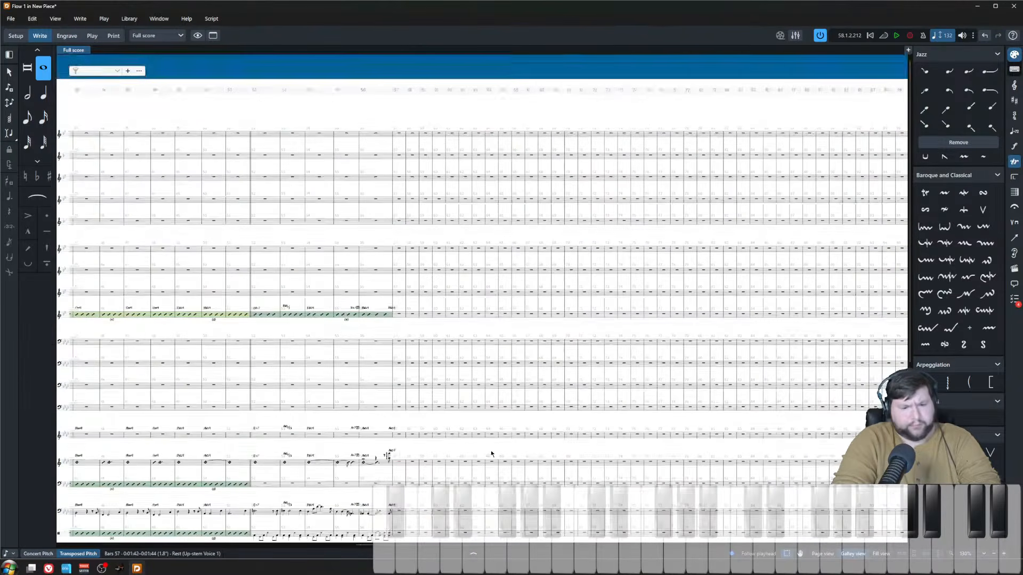
scroll(470, 439, "left", 10)
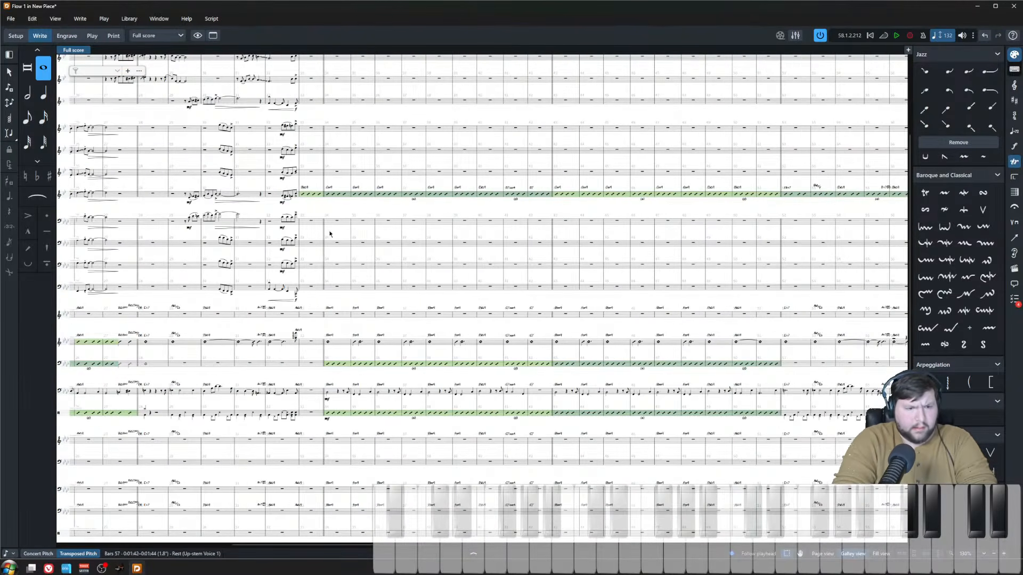
- Play back the whole solo section from the bar 33 rest through bar 57
scroll(308, 365, "up", 5)
left_click(224, 433)
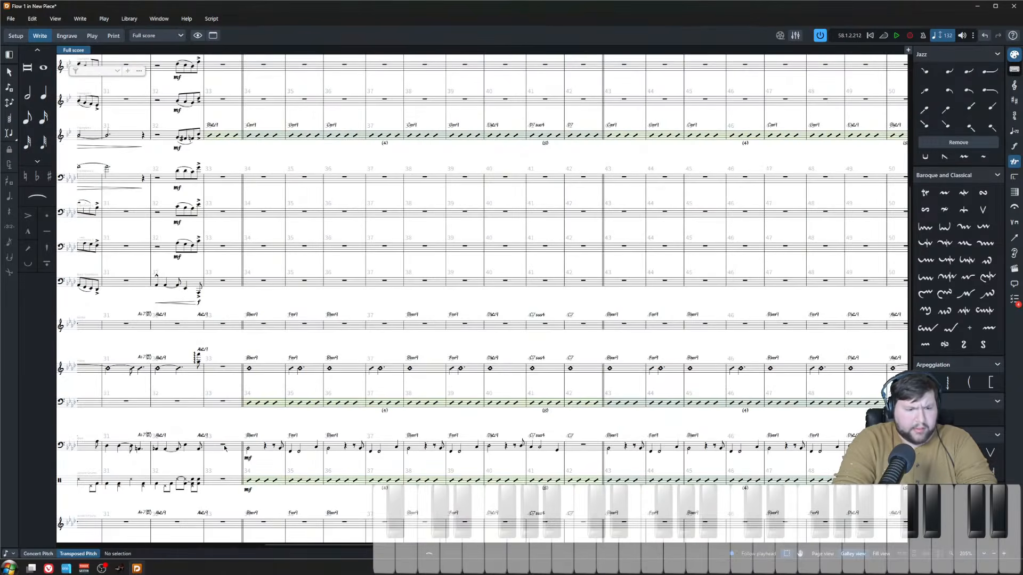
left_click(223, 445)
left_click(226, 359)
left_click(225, 325)
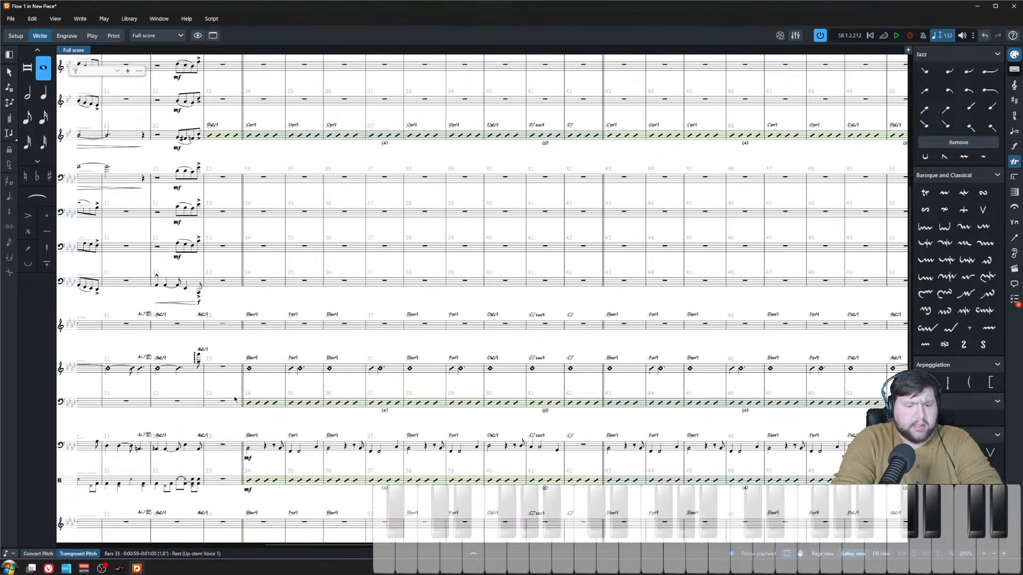
key("p")
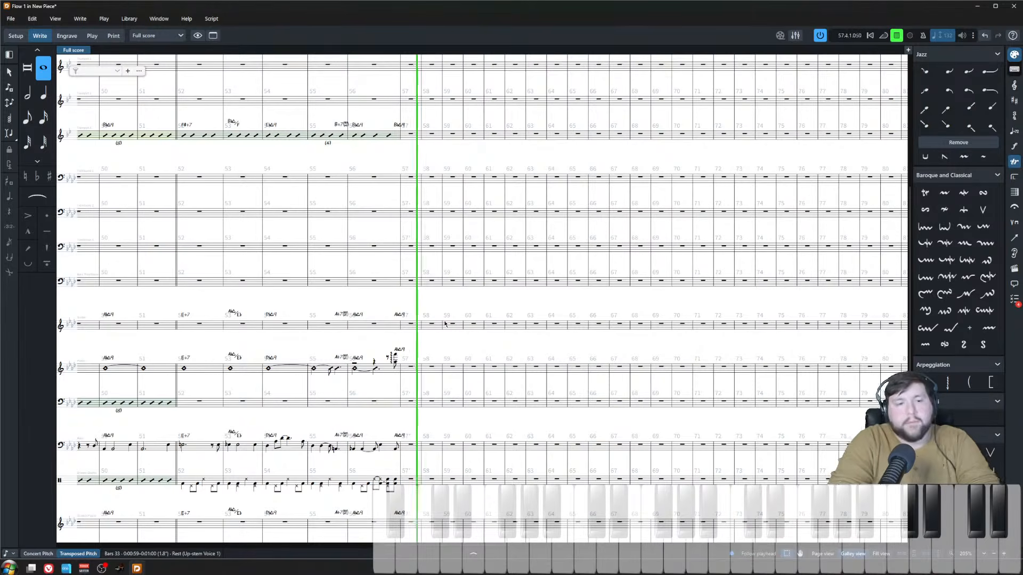
key("space")
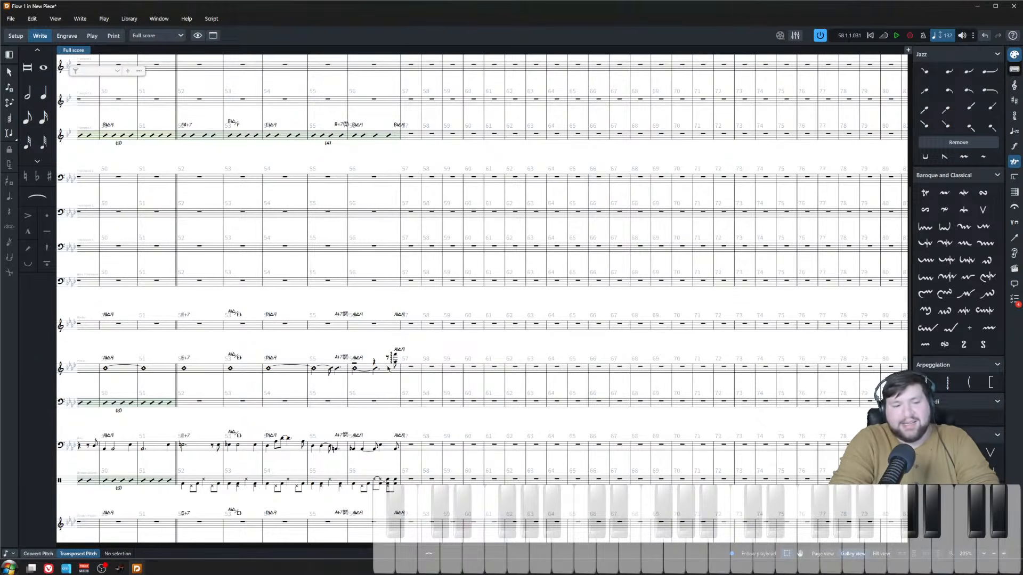
- Add repeat endings at the end of the solo section, with the first ending spanning bars 52 to 57
scroll(388, 367, "up", 3, "ctrl")
left_click(310, 404)
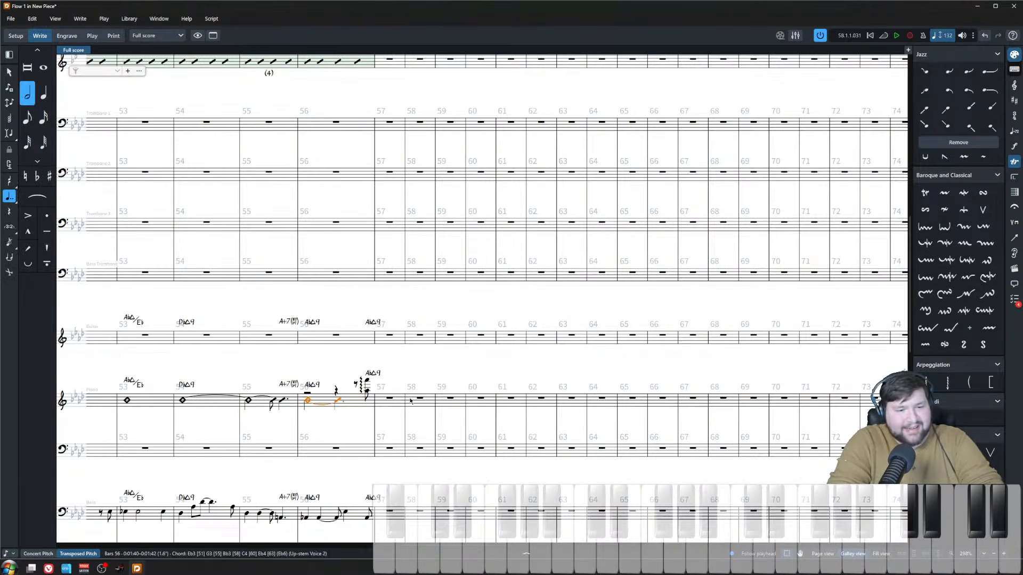
left_click(389, 399)
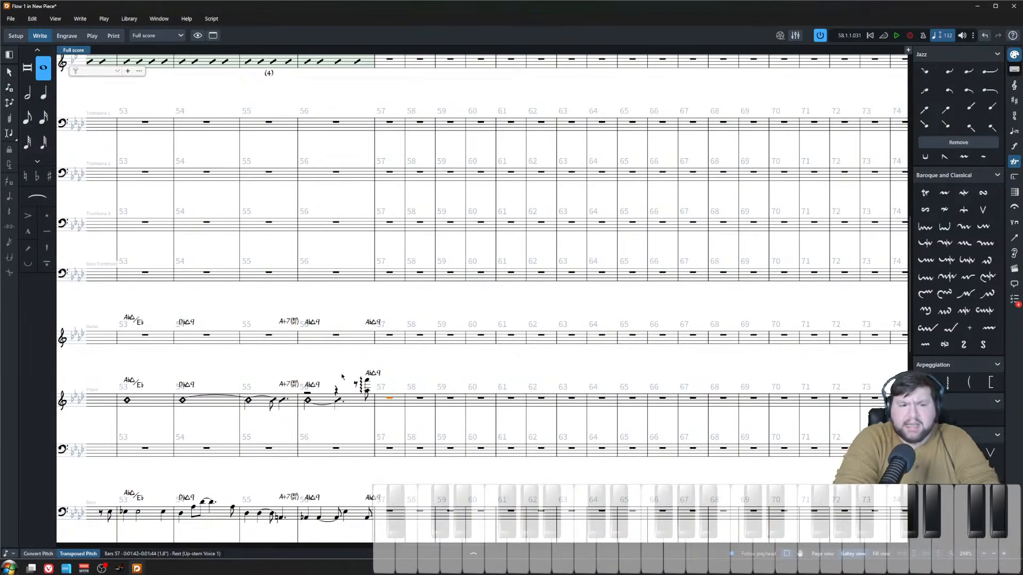
scroll(342, 376, "down", 3, "ctrl")
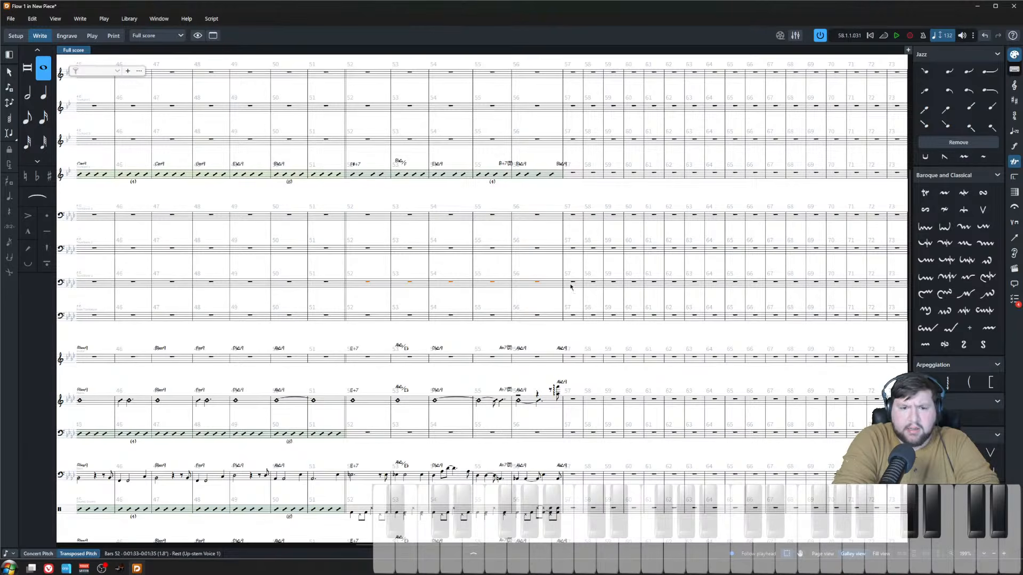
left_click(1014, 176)
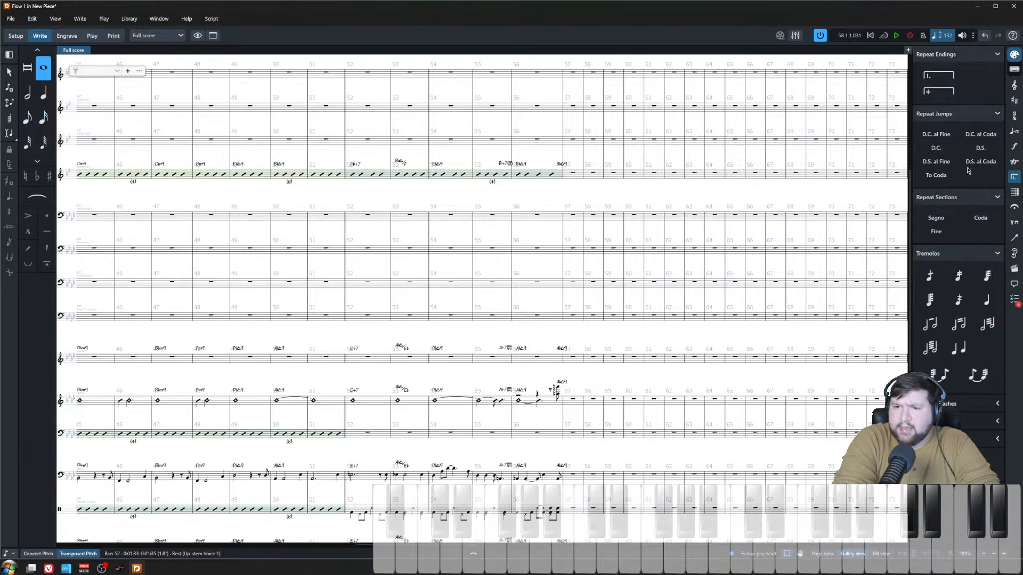
left_click(938, 75)
key("Escape")
scroll(479, 315, "up", 5)
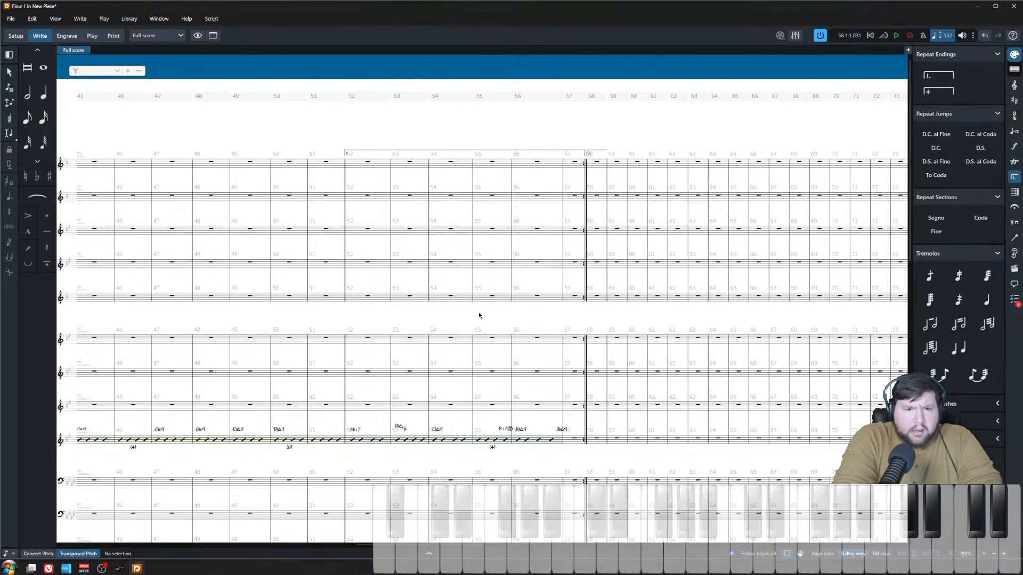
- Change the barline at rehearsal mark D, at the start of bar 34, to a start repeat barline
scroll(526, 272, "left", 10)
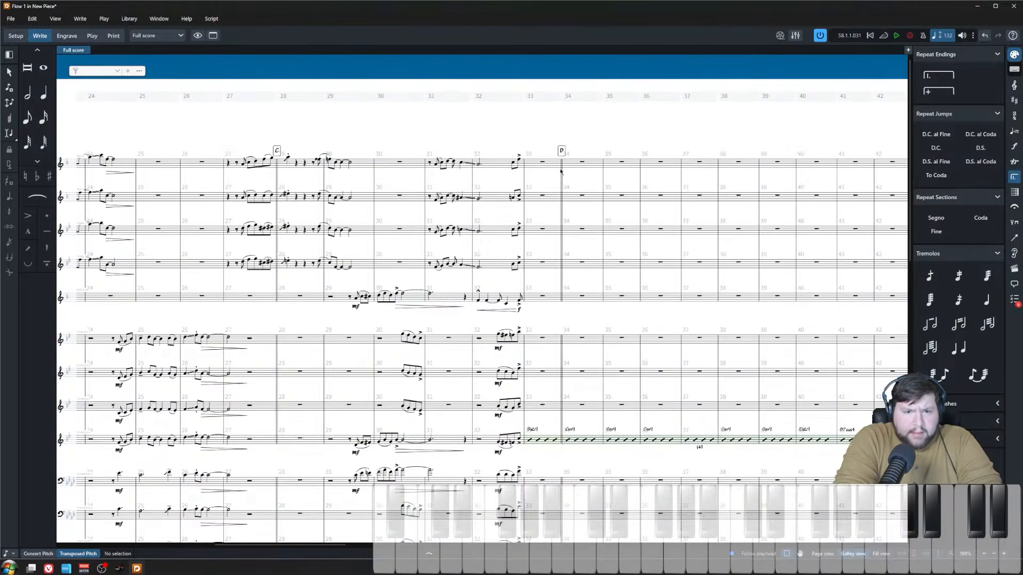
left_click(561, 168)
left_click(1014, 192)
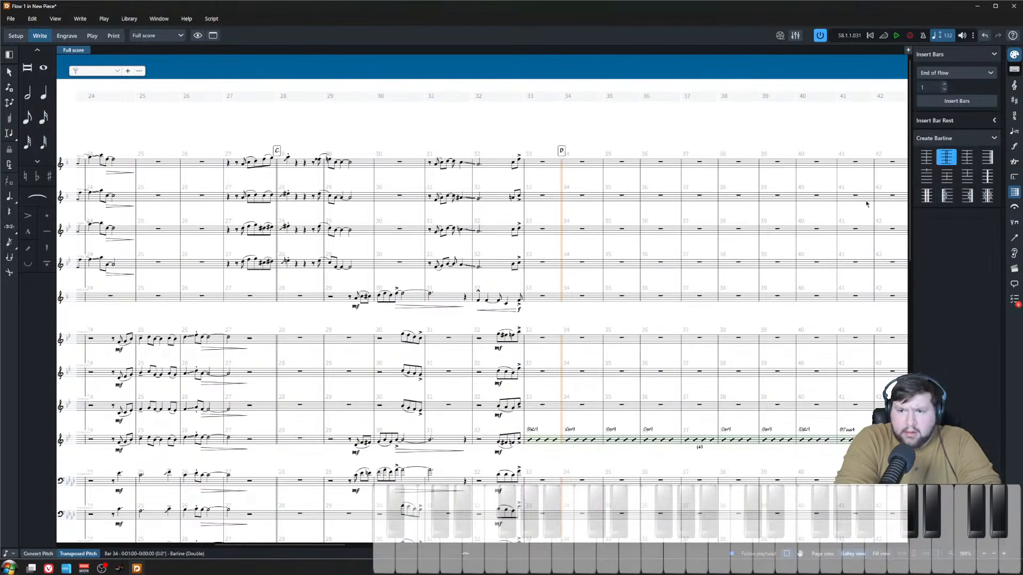
left_click(947, 195)
- Examine the rhythm section parts in bars 52 to 57 and the empty bars following the end repeat
scroll(469, 341, "right", 12)
scroll(533, 336, "down", 5)
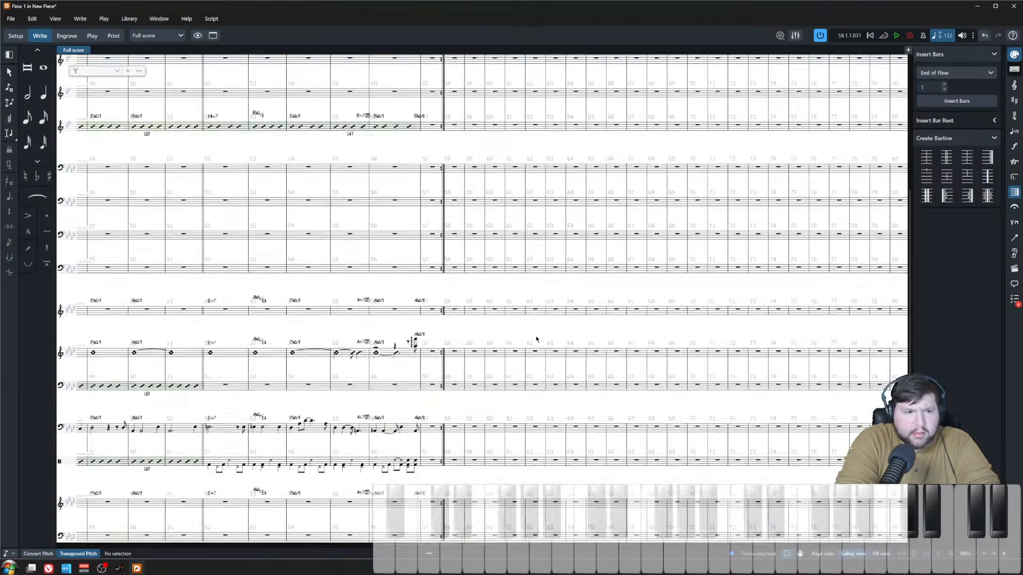
scroll(502, 333, "up", 5)
scroll(510, 400, "up", 3)
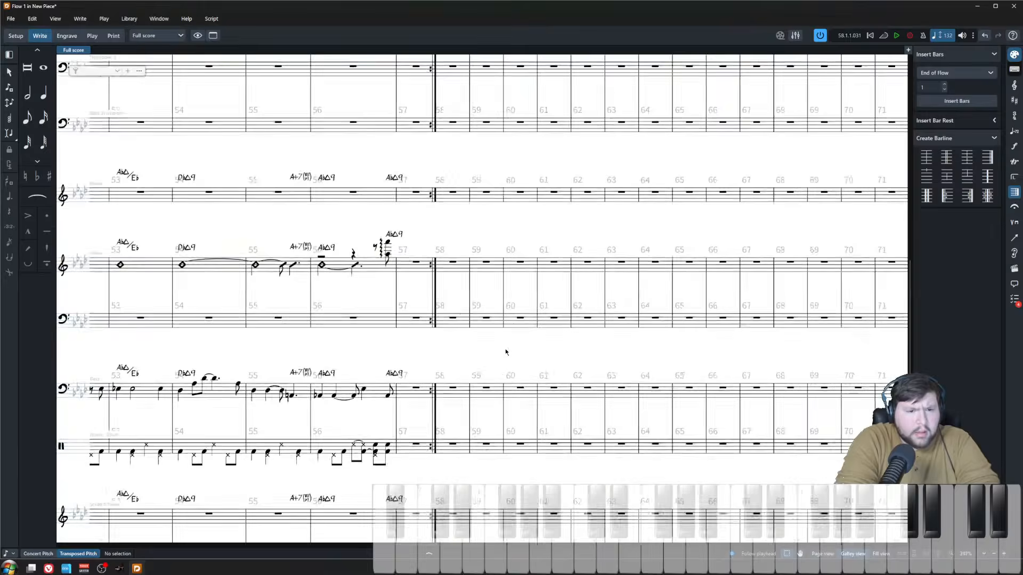
scroll(505, 350, "down", 3)
scroll(501, 357, "down", 2)
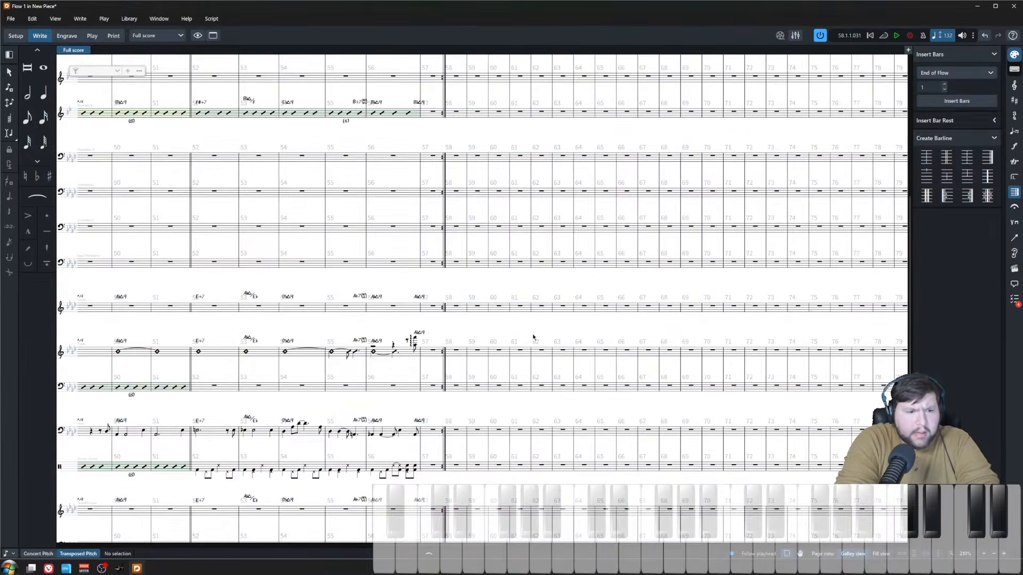
left_click(219, 390)
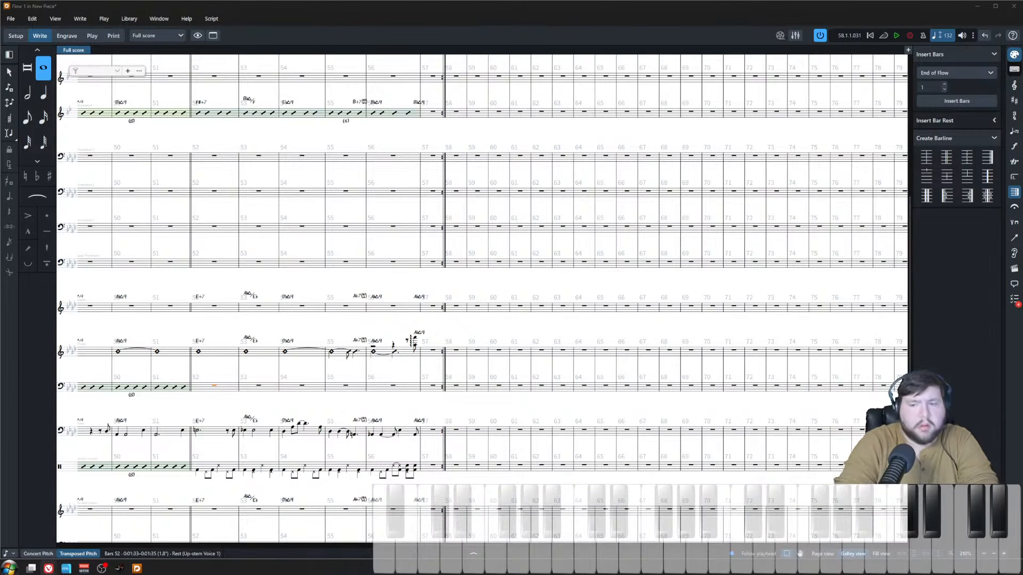
left_click(307, 288)
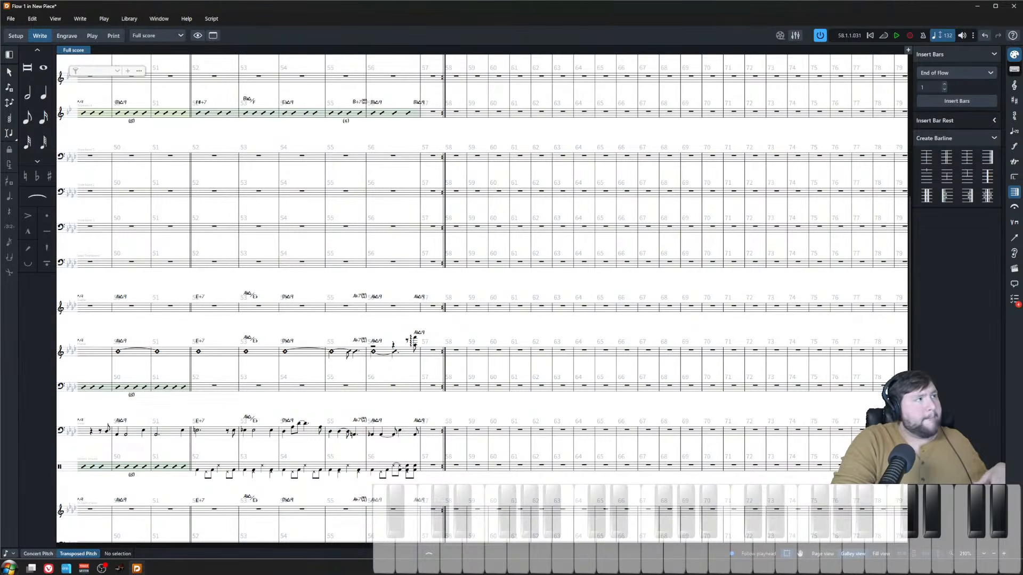
key("alt+Tab")
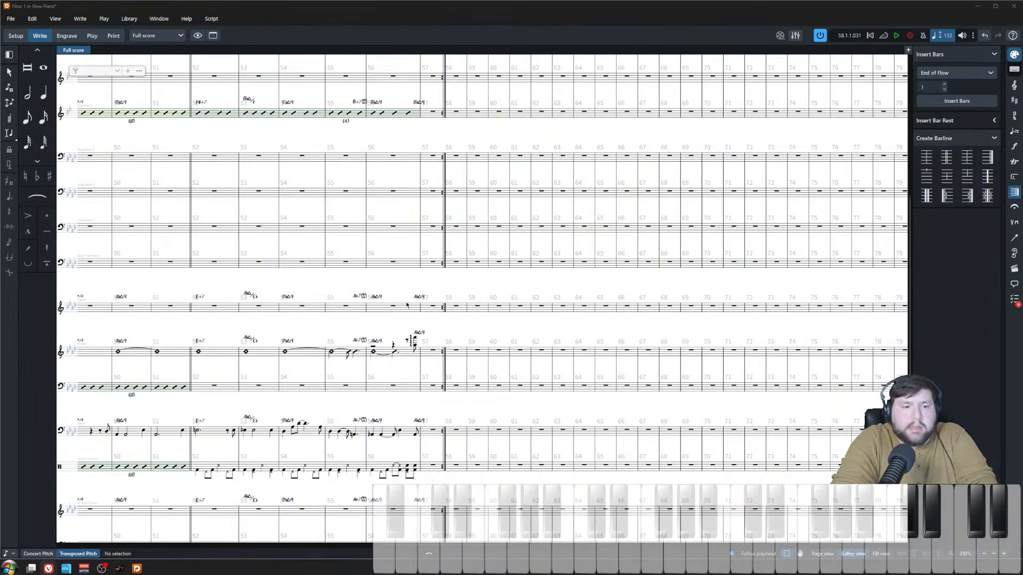
- Copy the E+7, Ab△/Eb and Db△9 chord symbols from bars 52 to 54 into the second ending starting at bar 58
left_click(228, 321)
left_click(200, 297)
left_click(248, 294, "ctrl")
left_click(288, 297, "ctrl")
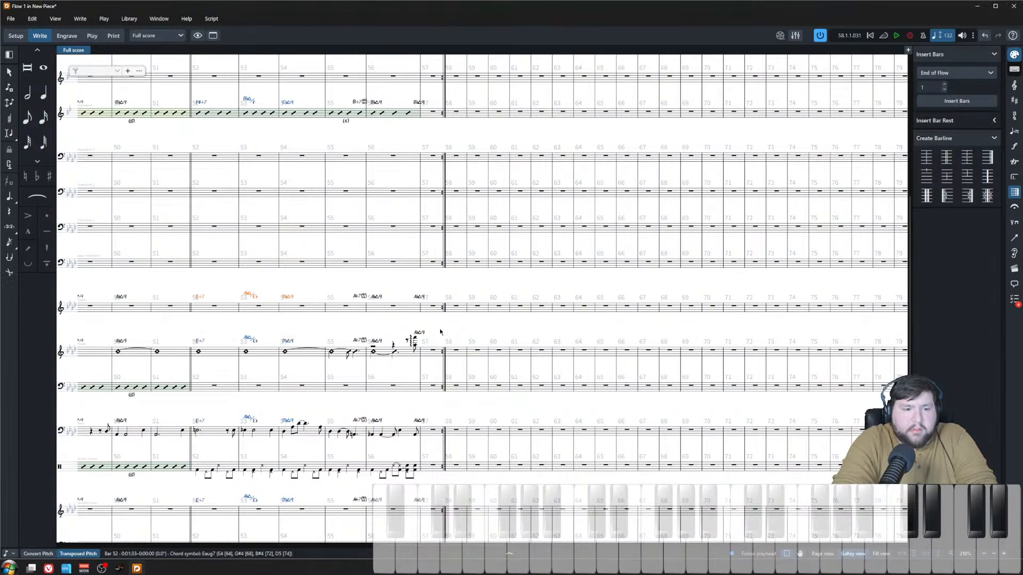
left_click(463, 312)
key("ctrl+v")
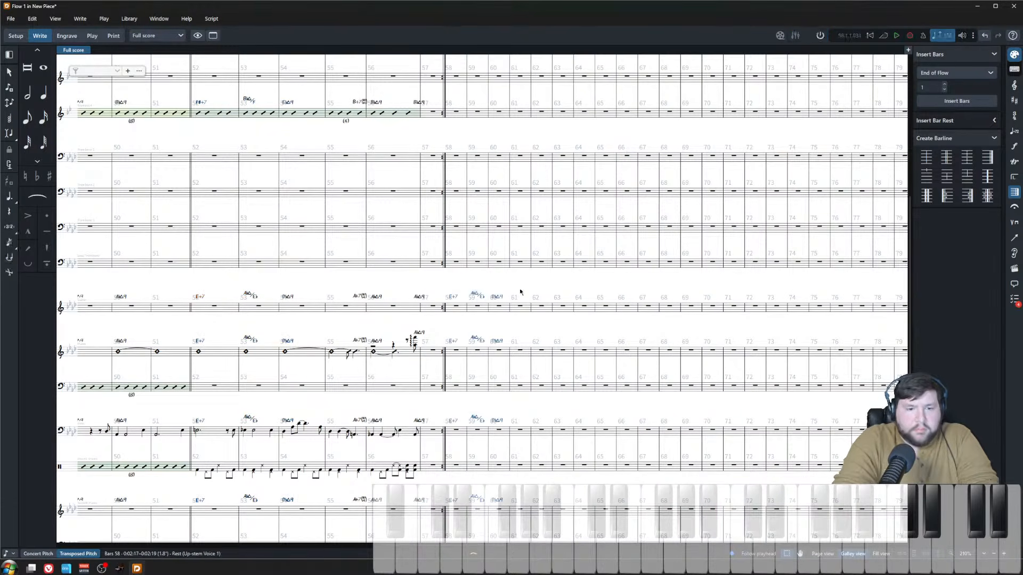
- Add a Cm9 chord symbol at bar 62
left_click(548, 318)
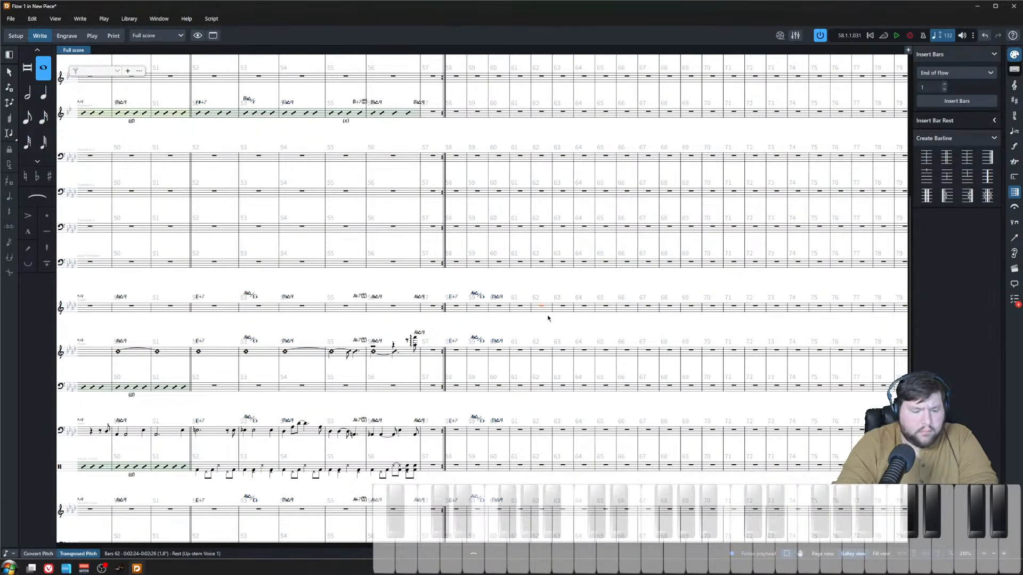
key("shift+q")
type("cmin")
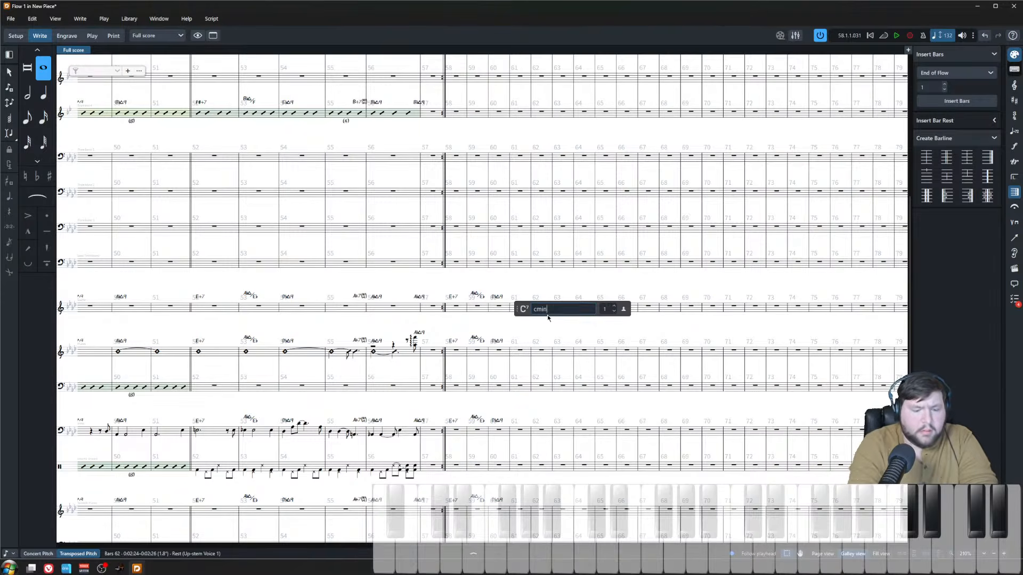
type("9")
key("Return")
key("Escape")
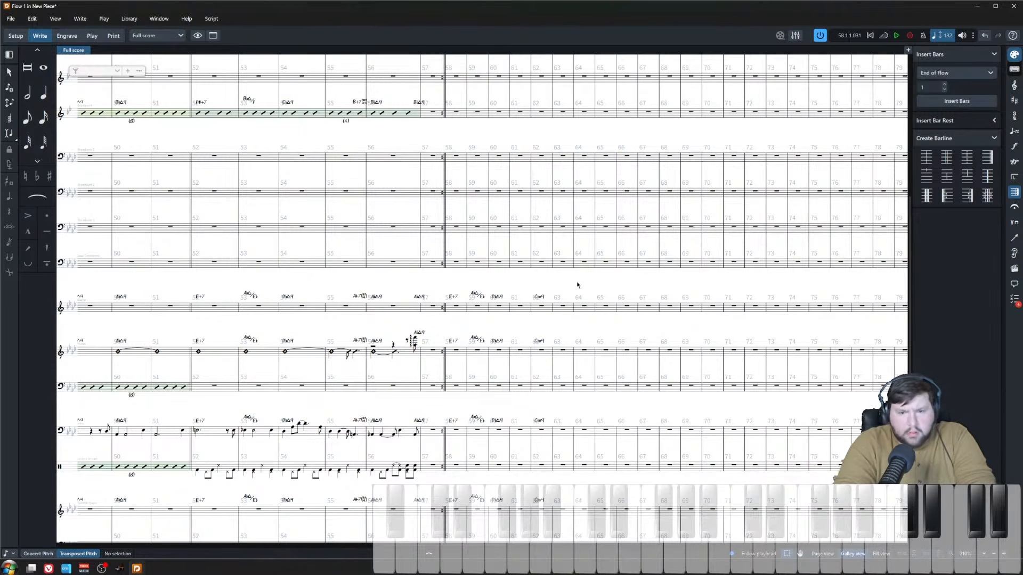
- Play back the score from bar 58 onwards, stop, and return to the second ending
scroll(493, 369, "up", 3)
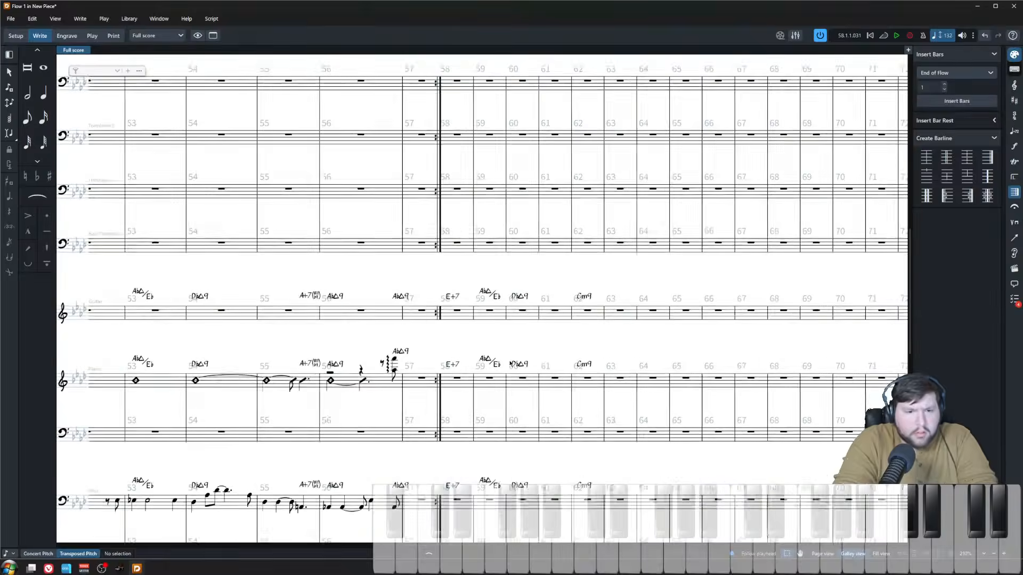
left_click(457, 382)
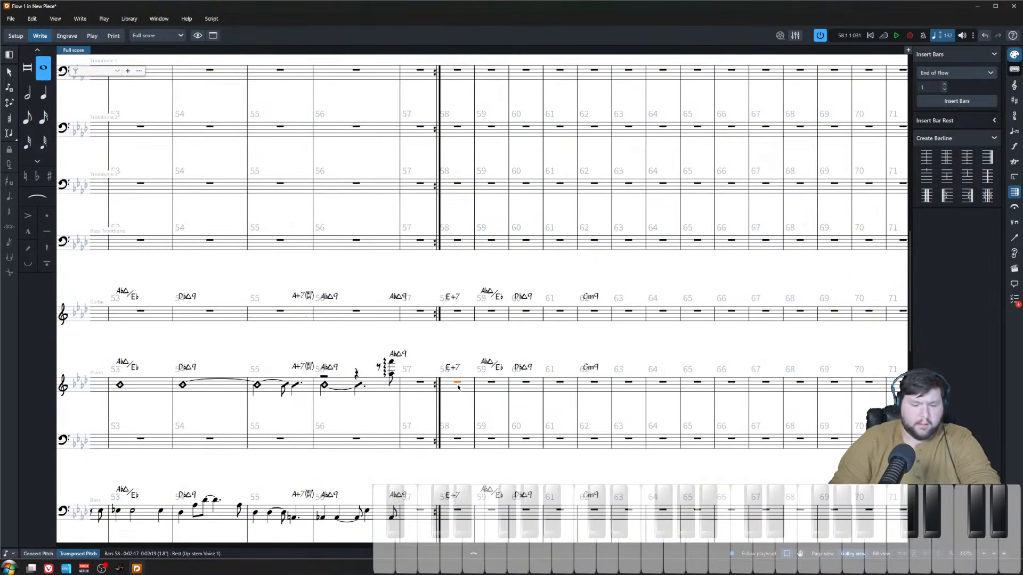
key("space")
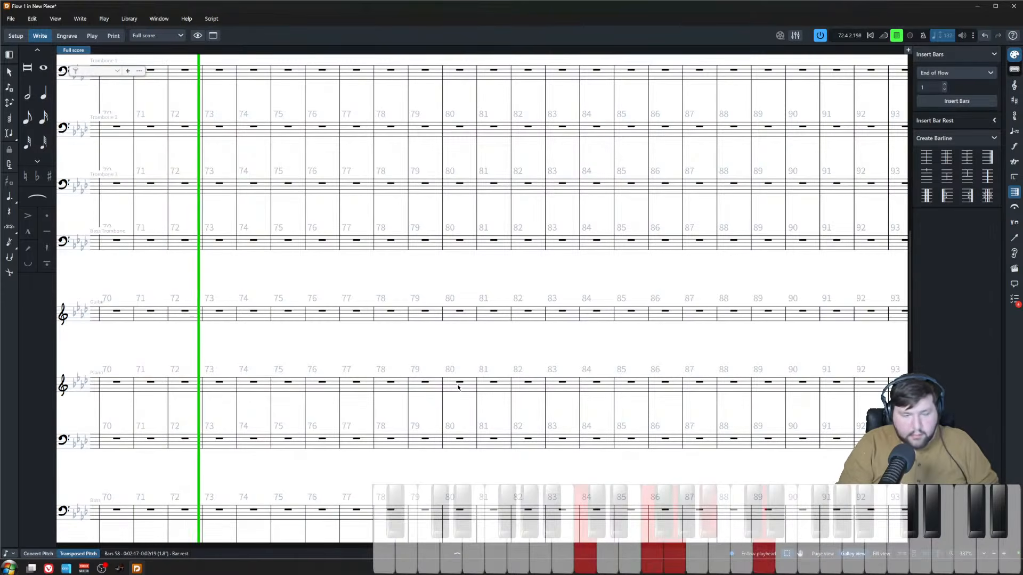
left_click(479, 309)
scroll(477, 309, "left", 5)
scroll(477, 309, "left", 1)
key("space")
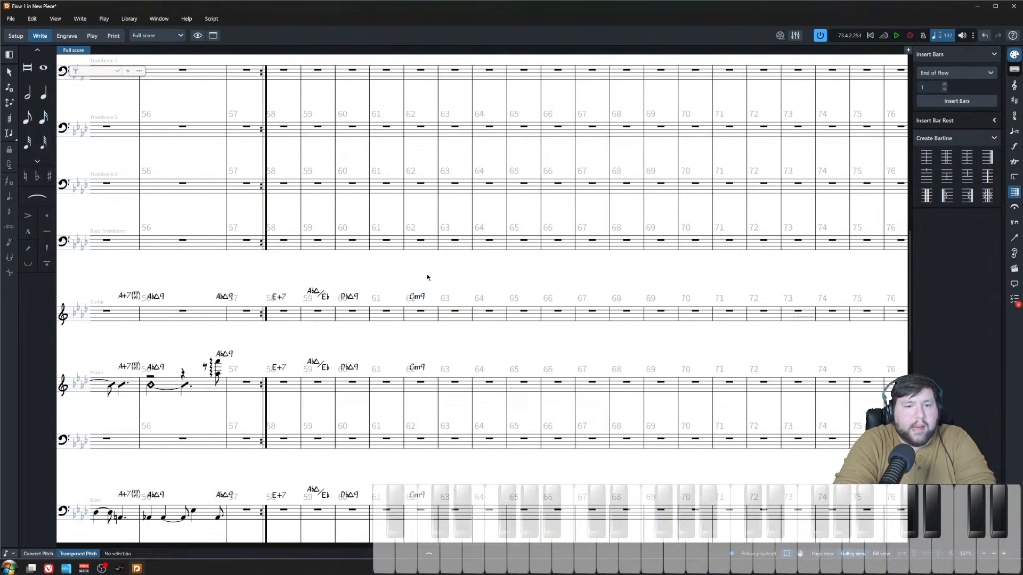
- Change the chord symbol at bar 62 to Gm7
double_click(415, 298)
key("ctrl+a")
type("Gmi")
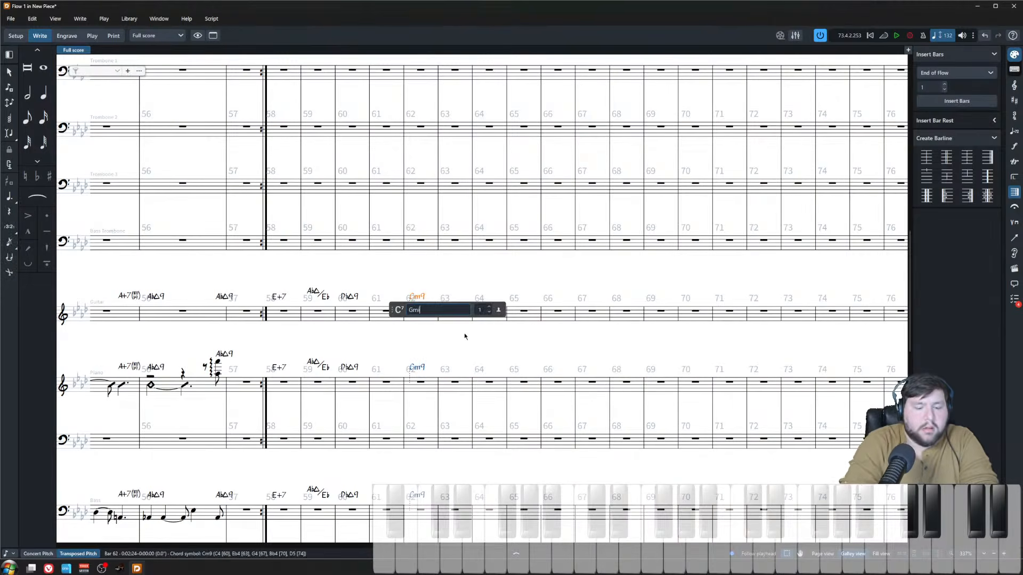
type("n7")
key("Return")
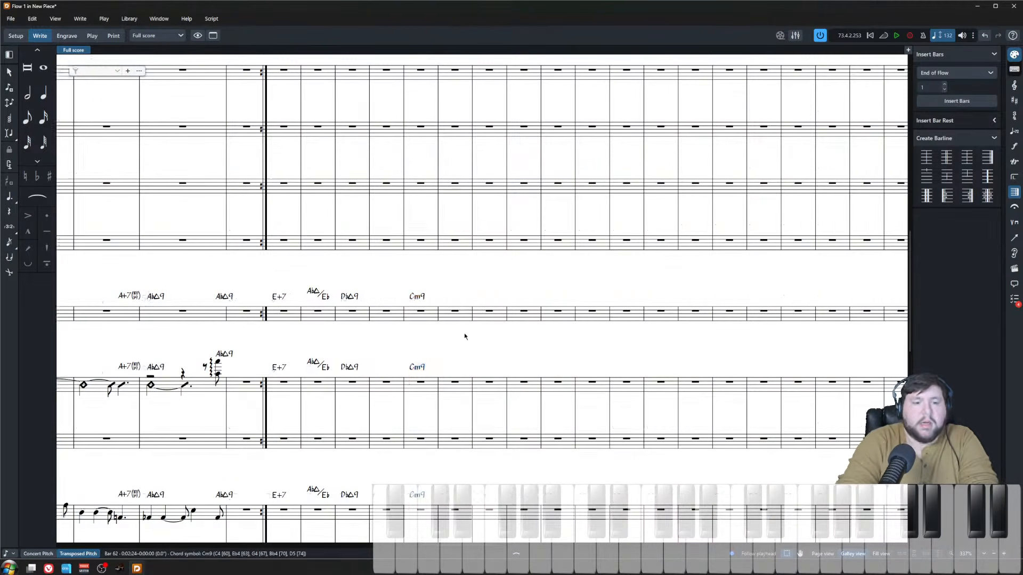
scroll(465, 334, "up", 1)
key("shift+n")
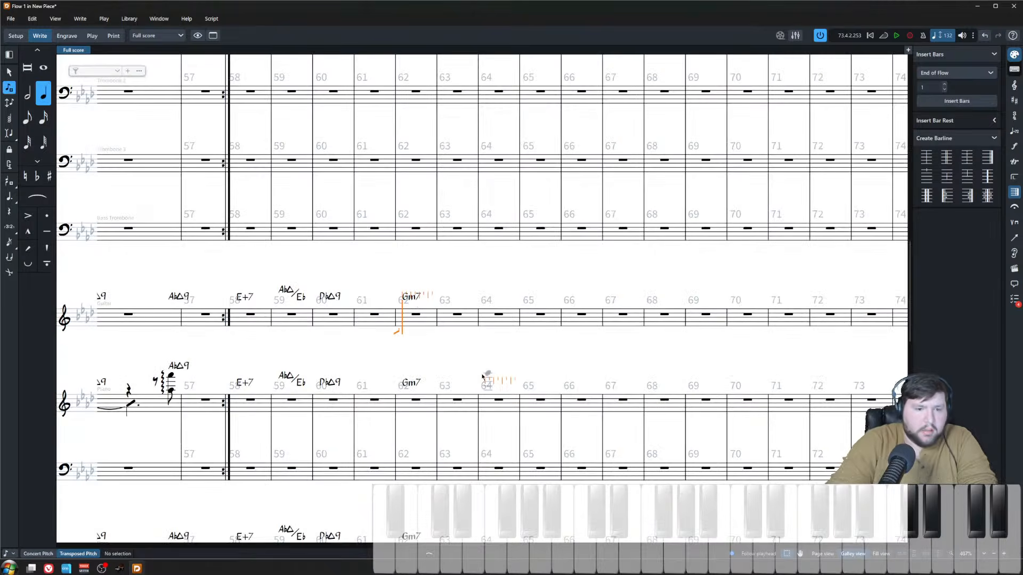
key("Escape")
double_click(416, 313)
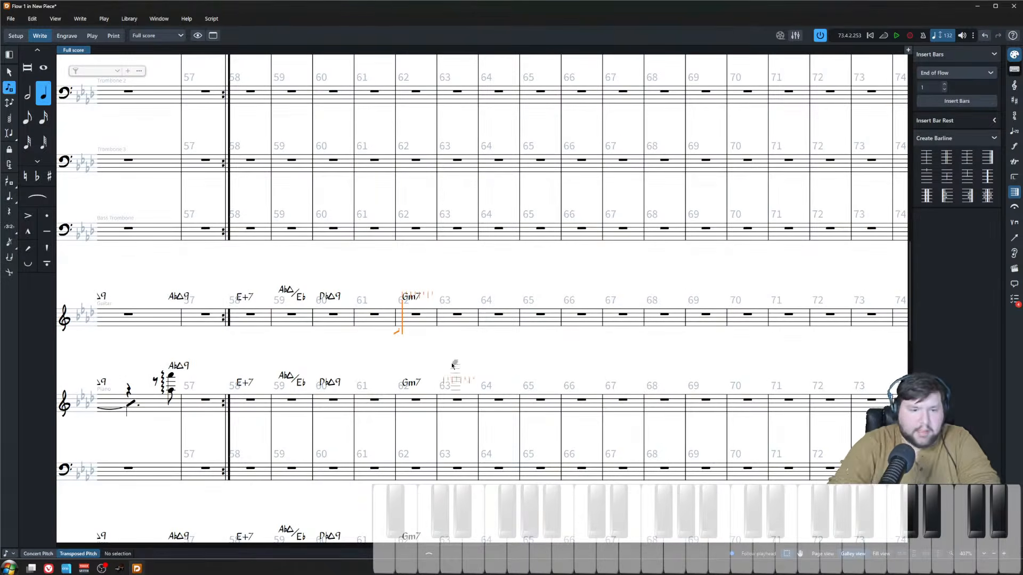
key("Escape")
- Add C as the slash bass of the bar 62 chord symbol, making it Gm7/C
double_click(414, 300)
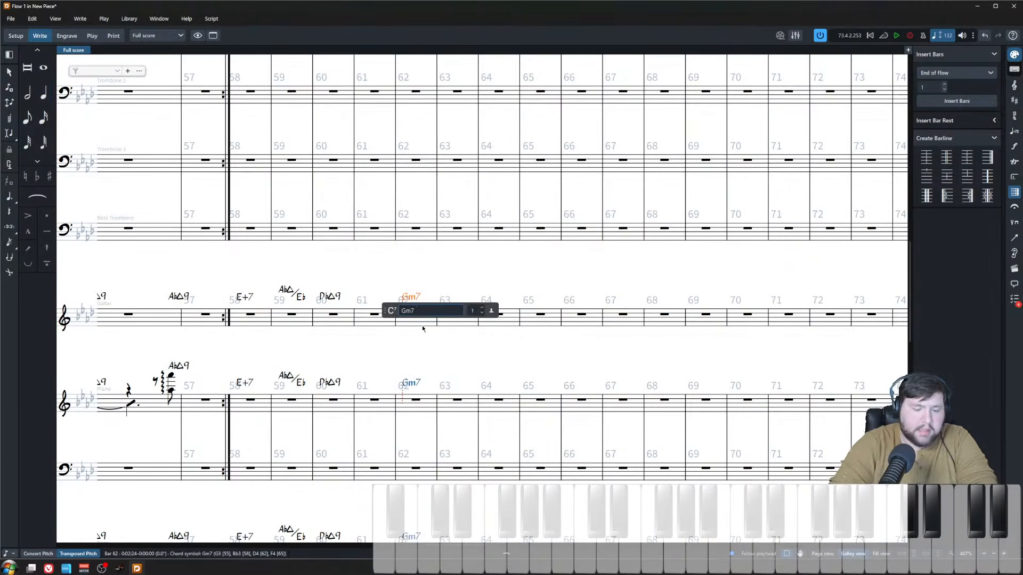
type("/C")
key("Return")
key("Escape")
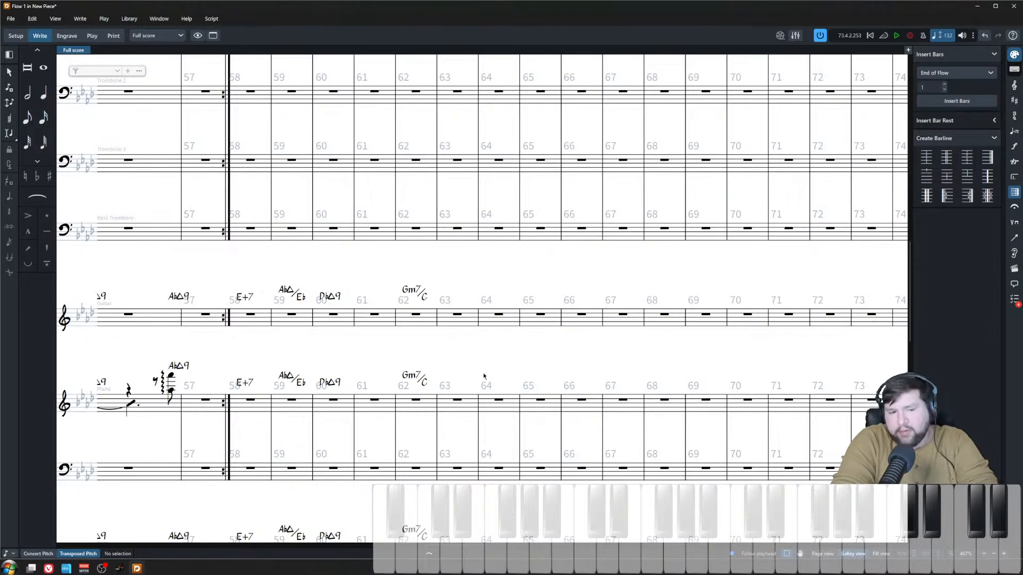
- Play back the opening of the second ending from bar 58
left_click(250, 316)
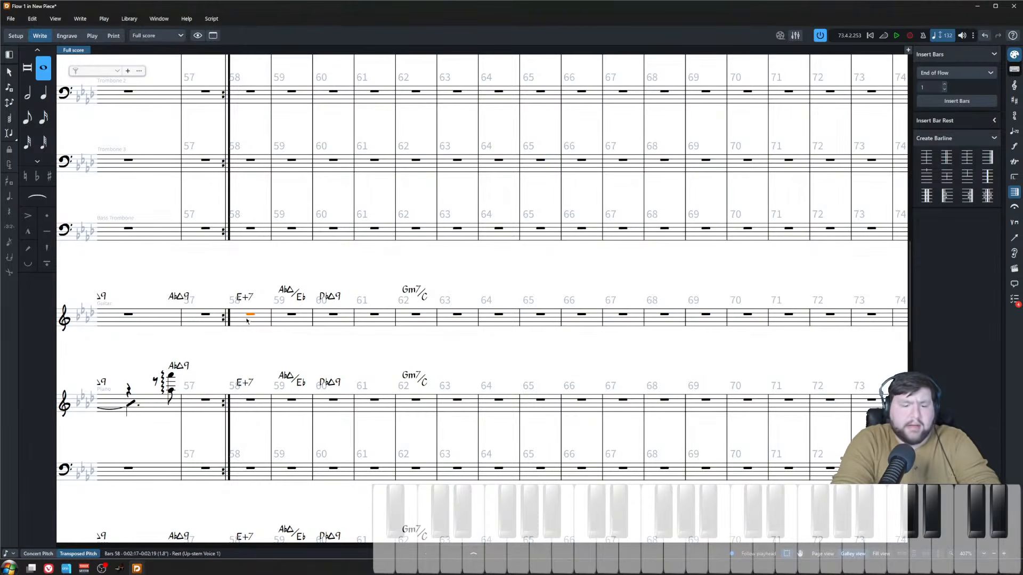
key("p")
scroll(288, 368, "down", 3)
key("space")
- Copy the bass and drum parts of bars 52 to 55 into the second ending, starting at bar 58
scroll(284, 399, "down", 2)
scroll(283, 399, "left", 8)
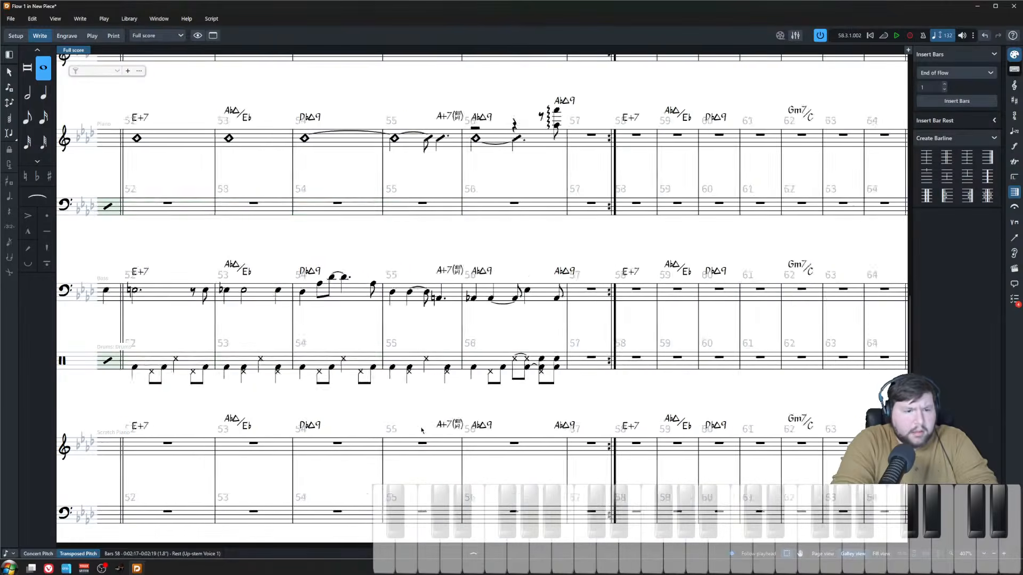
scroll(284, 373, "right", 3)
left_click(262, 292)
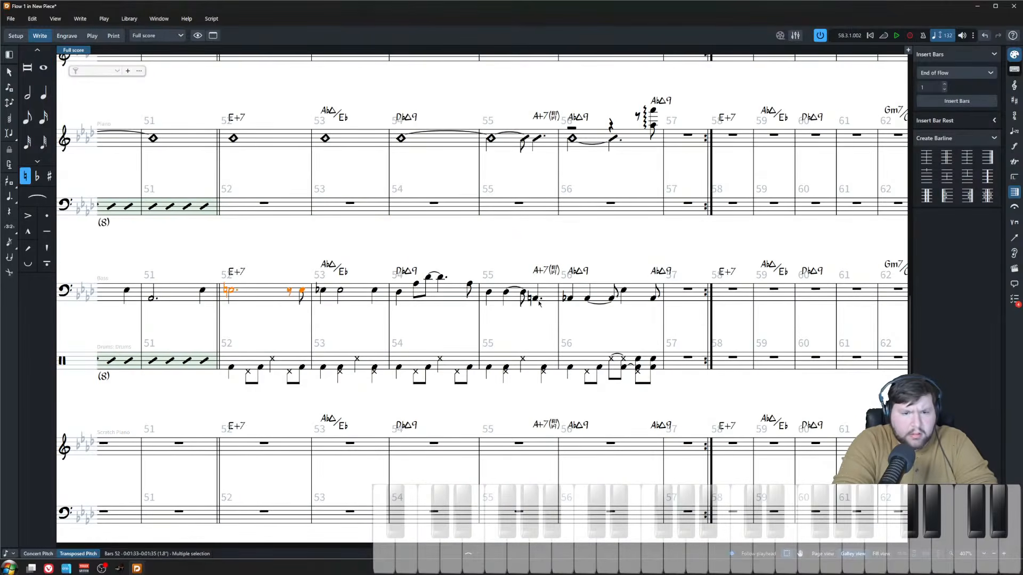
scroll(539, 304, "down", 2)
left_click(522, 296, "shift")
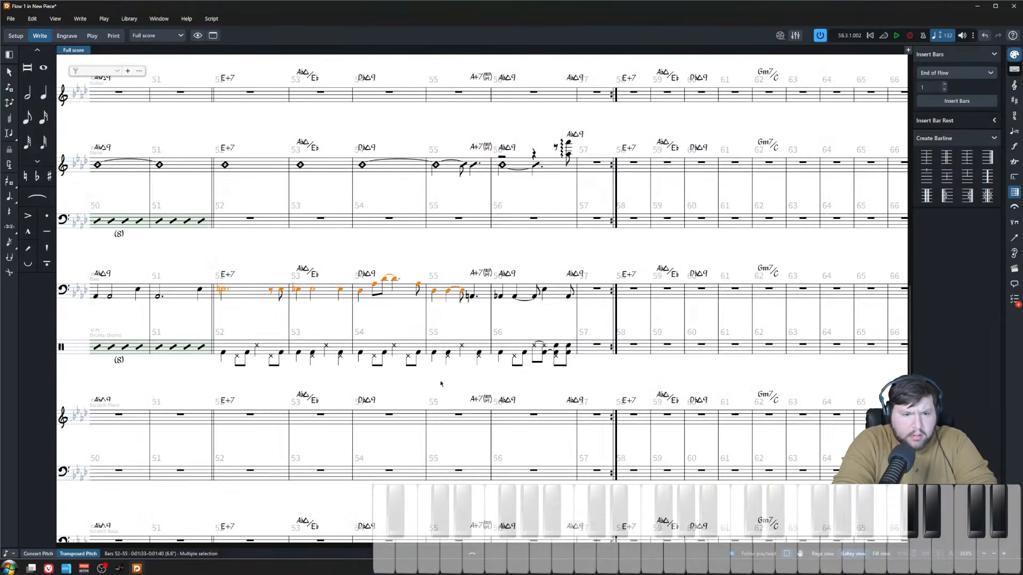
left_click(479, 356, "shift")
scroll(373, 346, "right", 3)
left_click(441, 290)
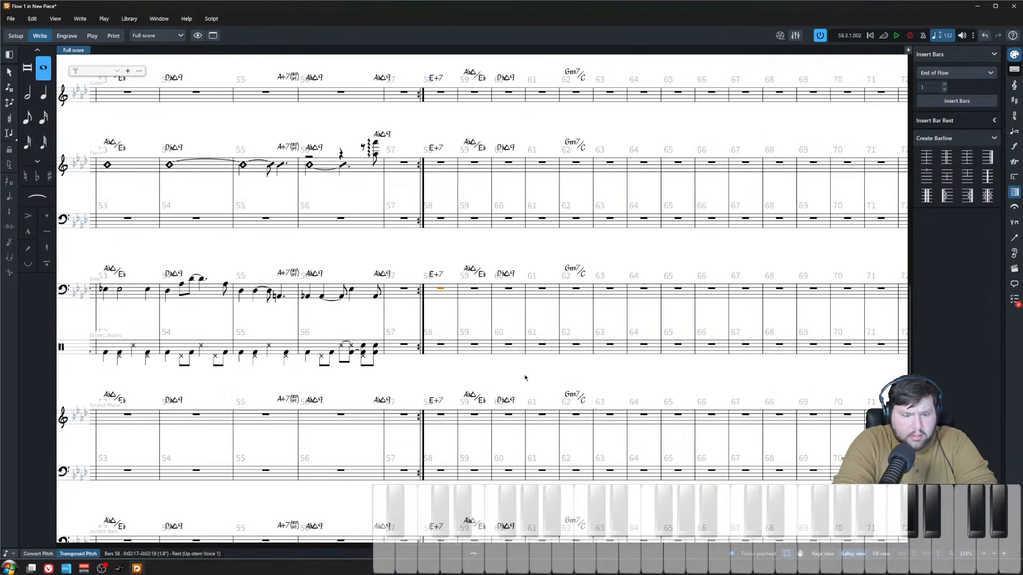
key("ctrl+v")
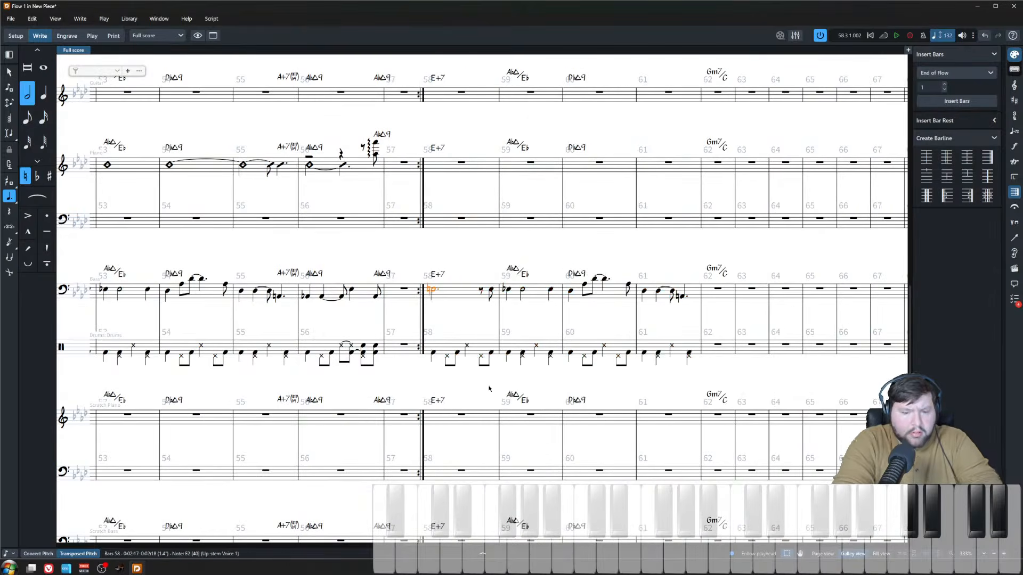
- Play back the copied bass and drum parts from bar 58 through bar 61
key("space")
scroll(513, 400, "up", 3)
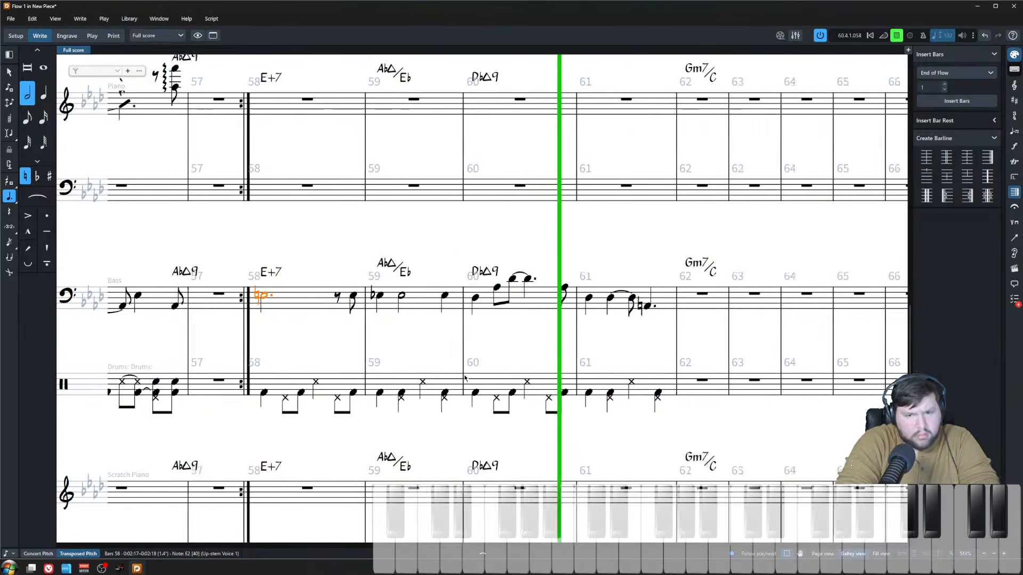
key("space")
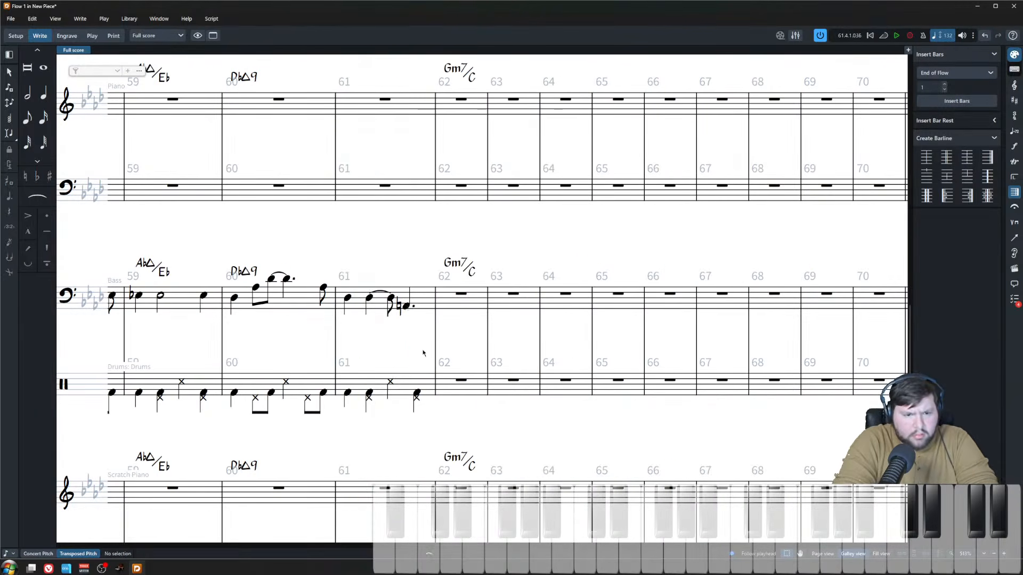
- Change the final dotted quarter note of bar 61 in the bass part to A-flat
left_click(406, 306)
left_click(348, 299)
key("Right")
key("Right")
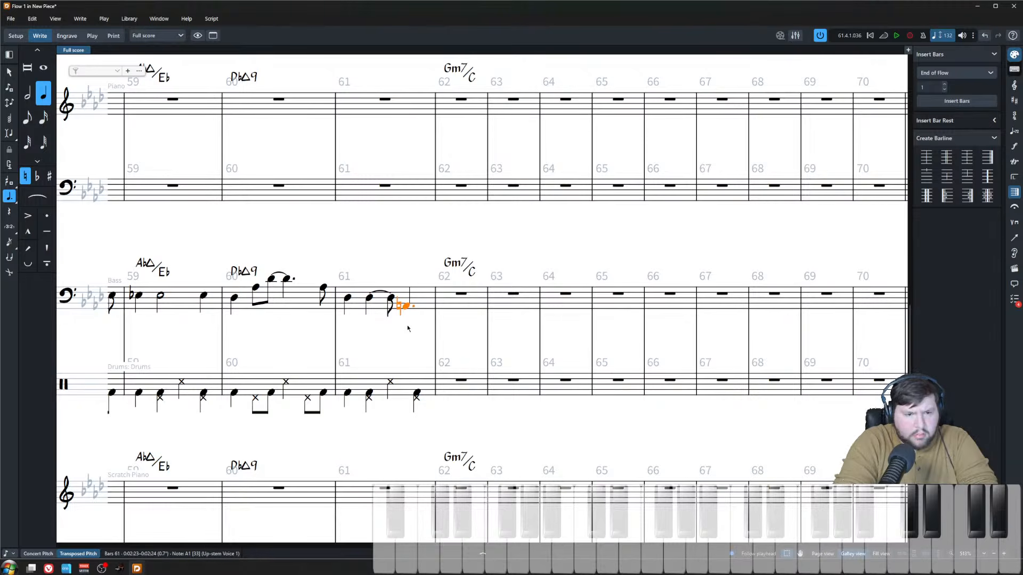
key("alt+Down")
key("Up")
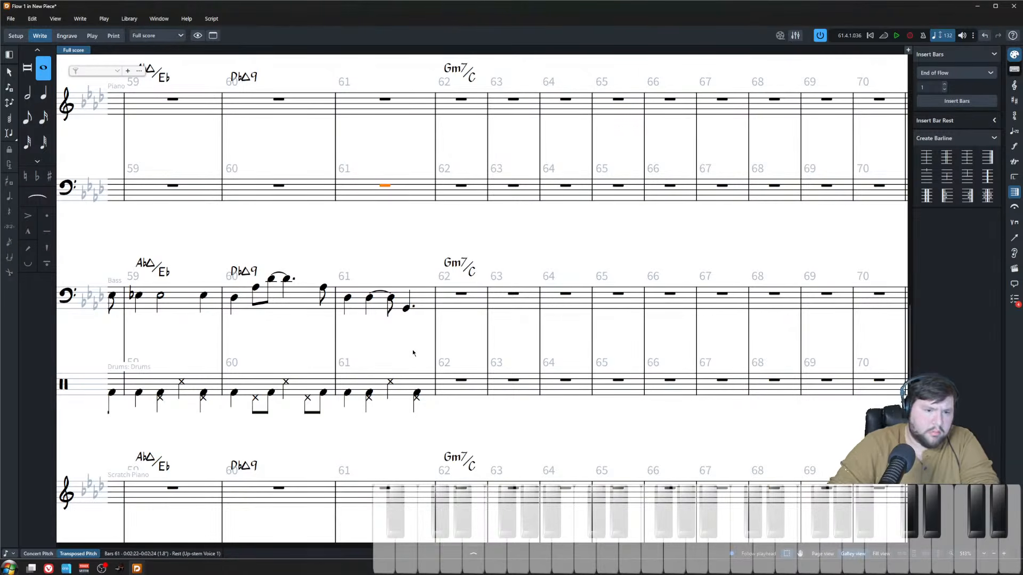
key("Down")
key("Right")
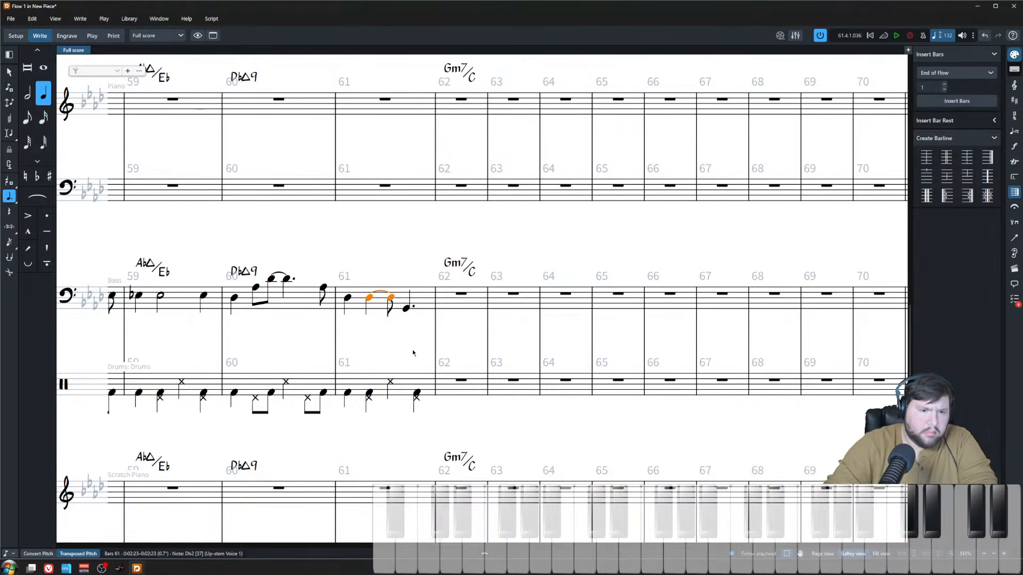
key("Right")
key("Right")
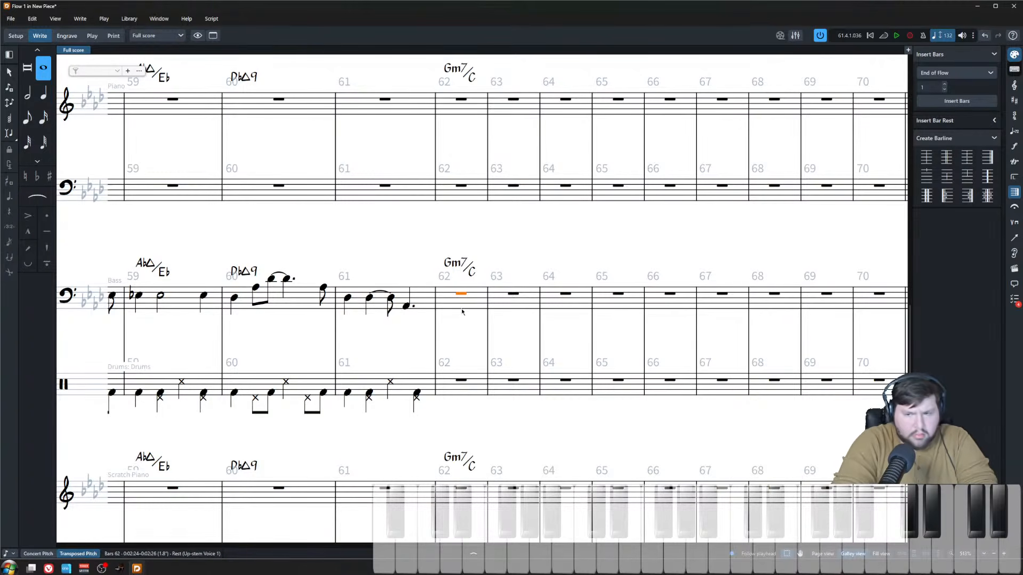
- Play back the opening of the second ending from the drum part's first note in bar 58
left_click(467, 368)
scroll(463, 369, "down", 5)
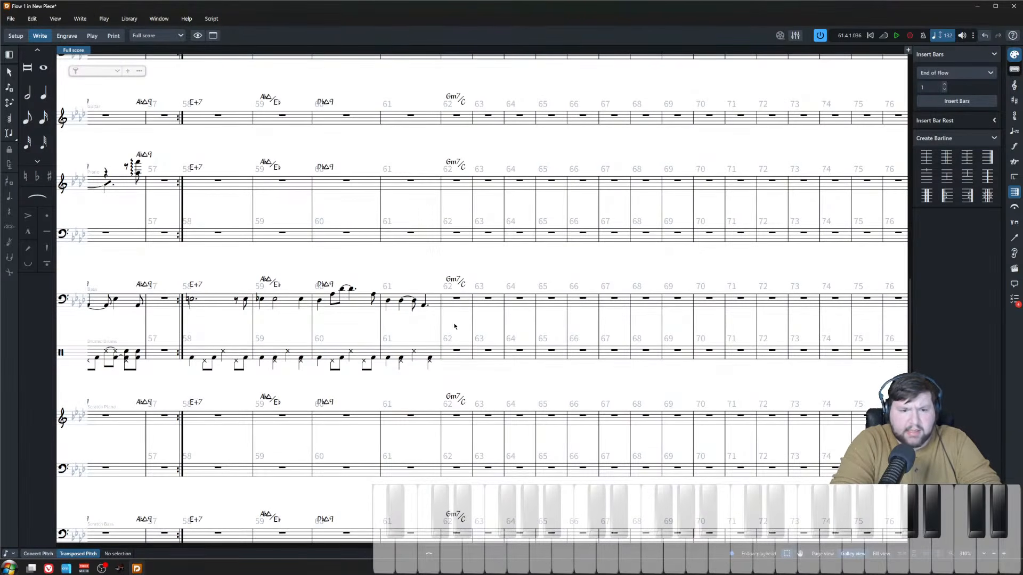
left_click(456, 350)
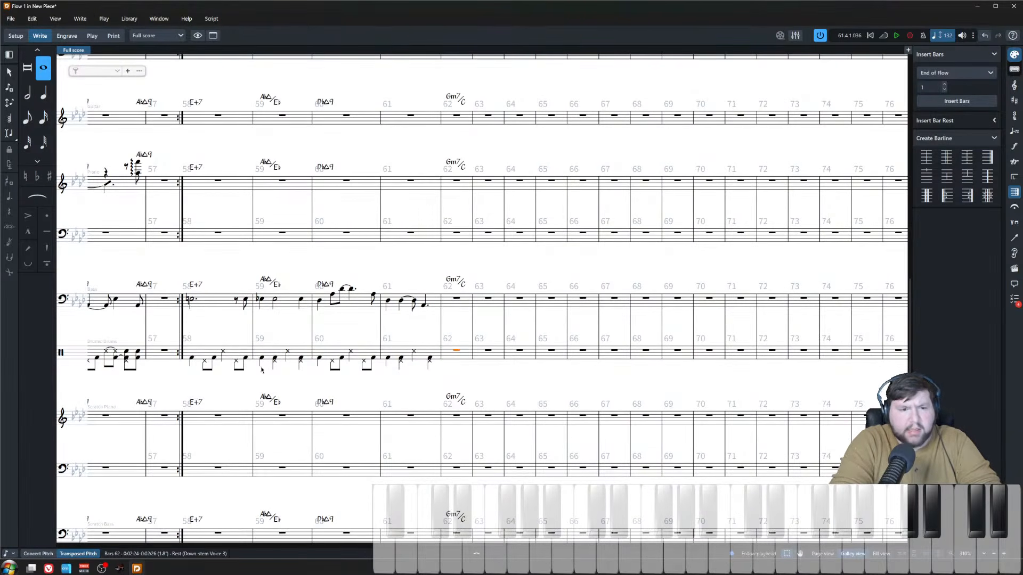
left_click(194, 360)
key("space")
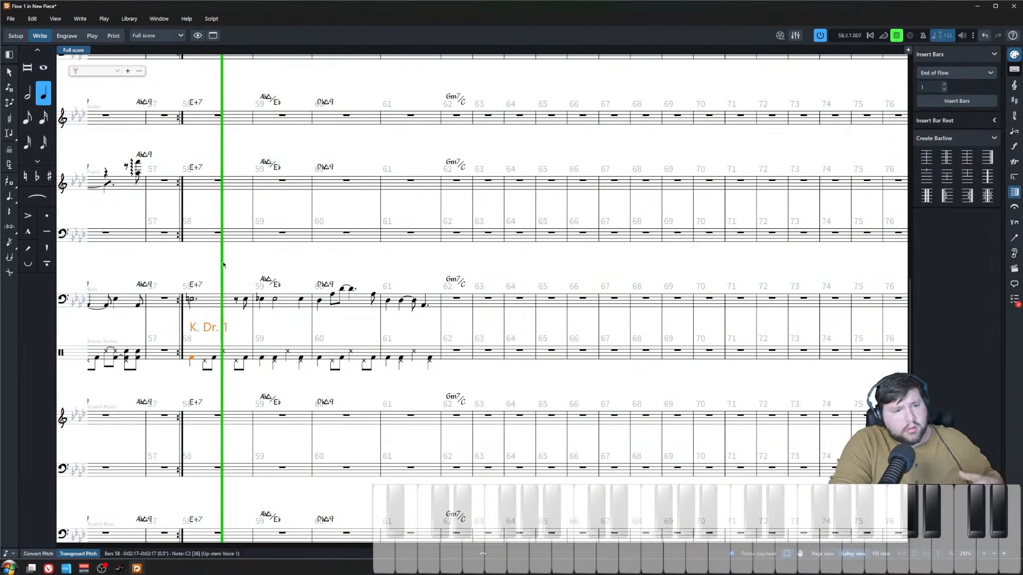
key("space")
- Copy the piano voicings of bars 52 to 55, without the final dotted quarter chord, into the second ending starting at bar 58
left_click(204, 185)
scroll(213, 186, "left", 10)
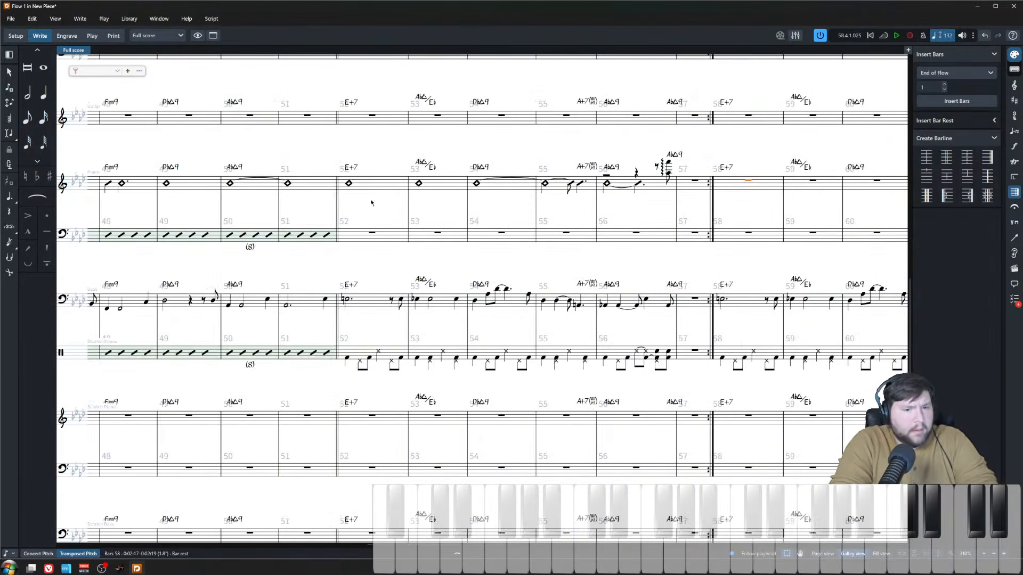
left_click(349, 183)
left_click(580, 184, "shift")
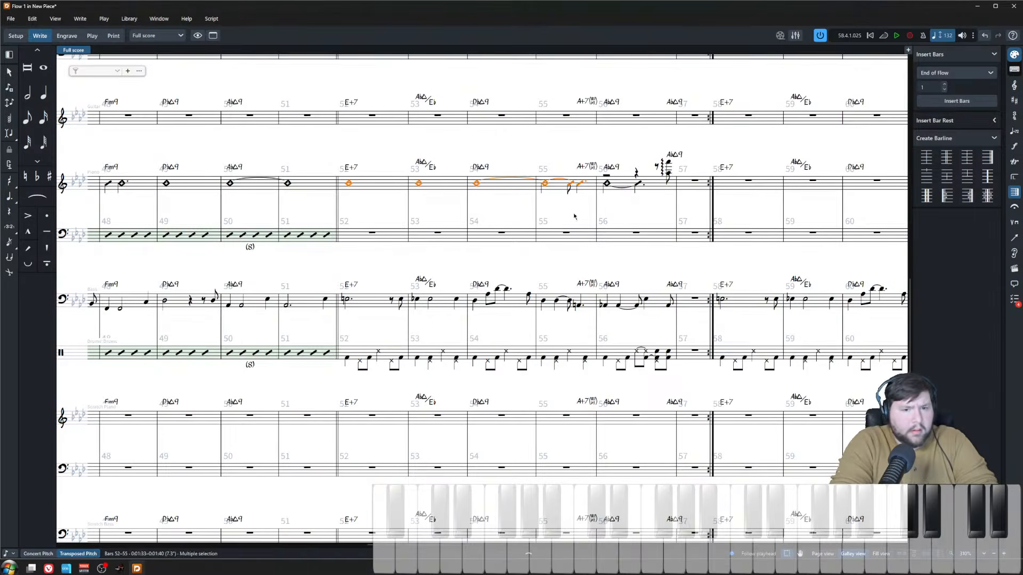
left_click(571, 185)
left_click(349, 184, "shift")
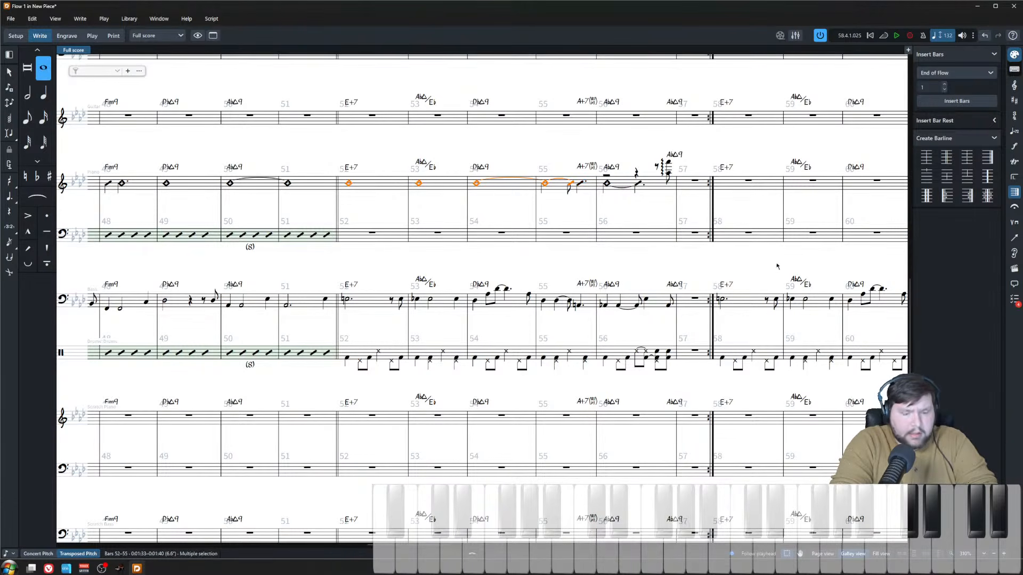
left_click(751, 203, "alt")
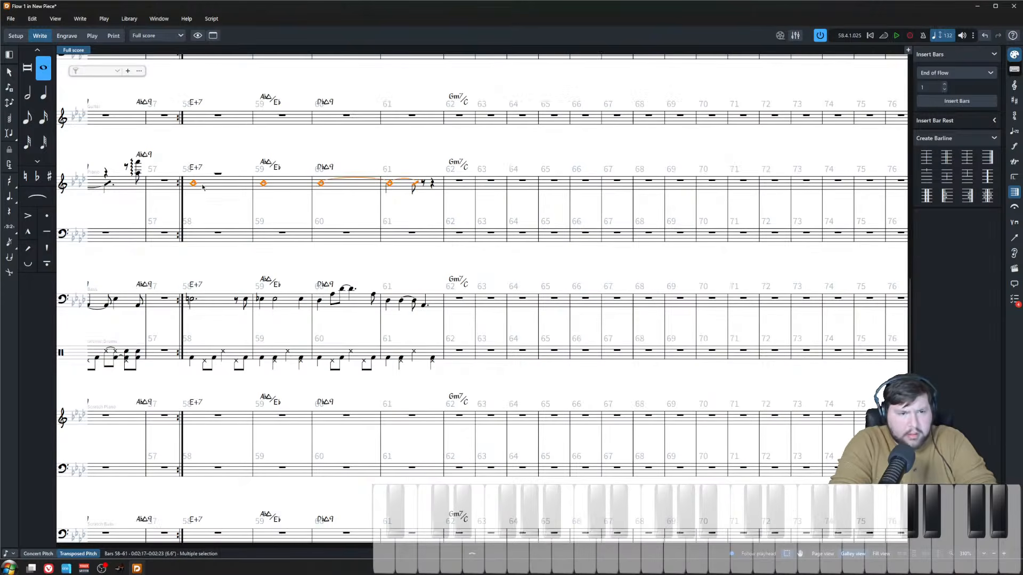
- Play back bars 58 through 61 with the copied piano voicings
left_click(193, 184)
key("p")
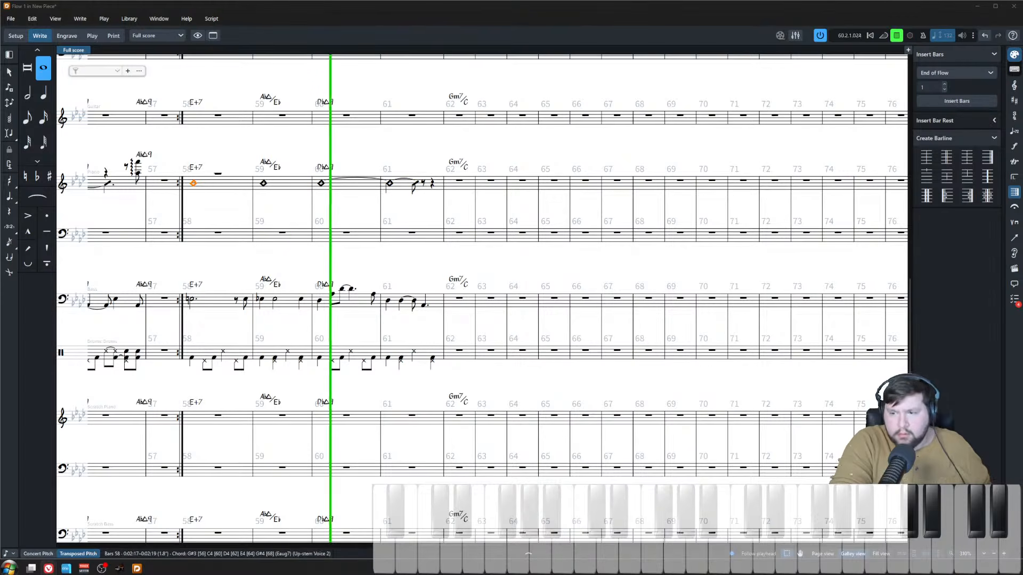
left_click(435, 249)
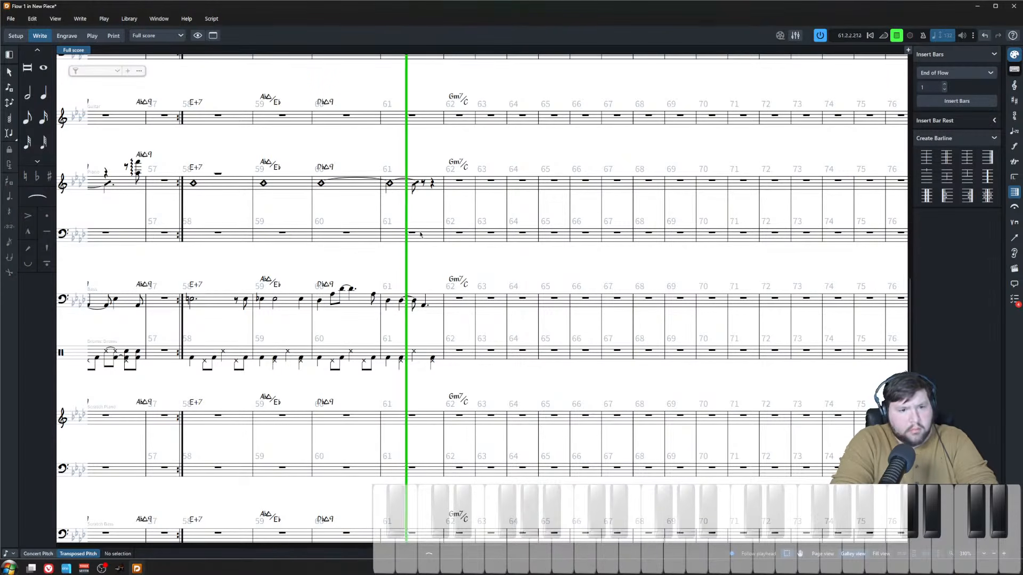
key("space")
- Change the final dotted quarter note of bar 61 in the bass part to D-flat
left_click(423, 306)
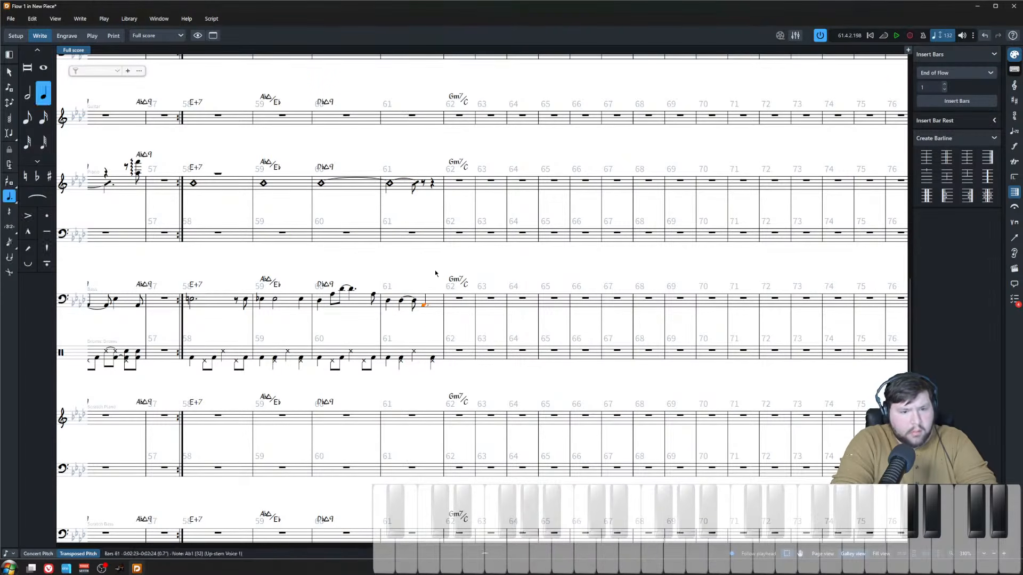
left_click(430, 281)
double_click(425, 309)
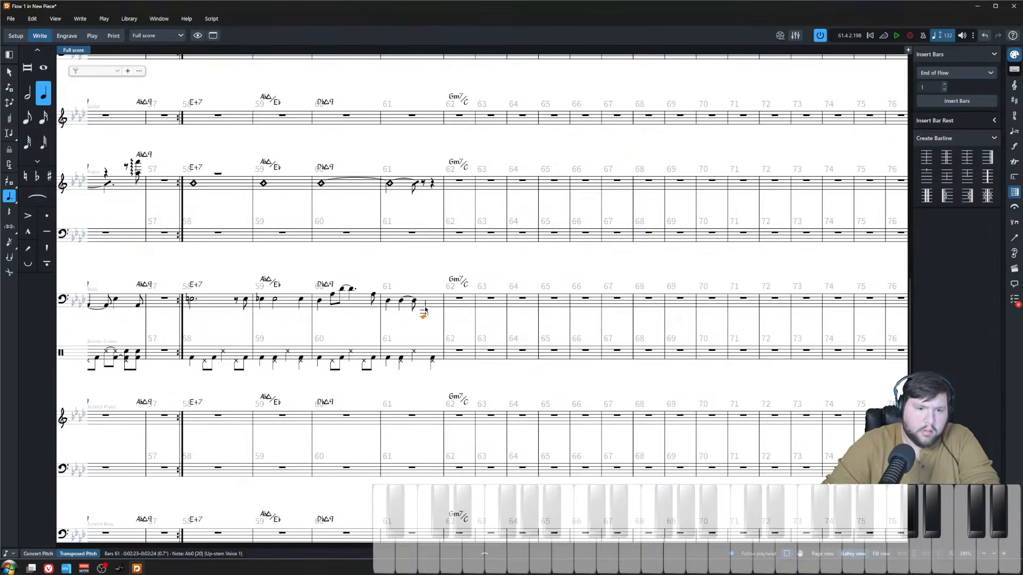
key("ctrl+alt+Up")
key("ctrl+alt+Up")
key("ctrl+alt+Up")
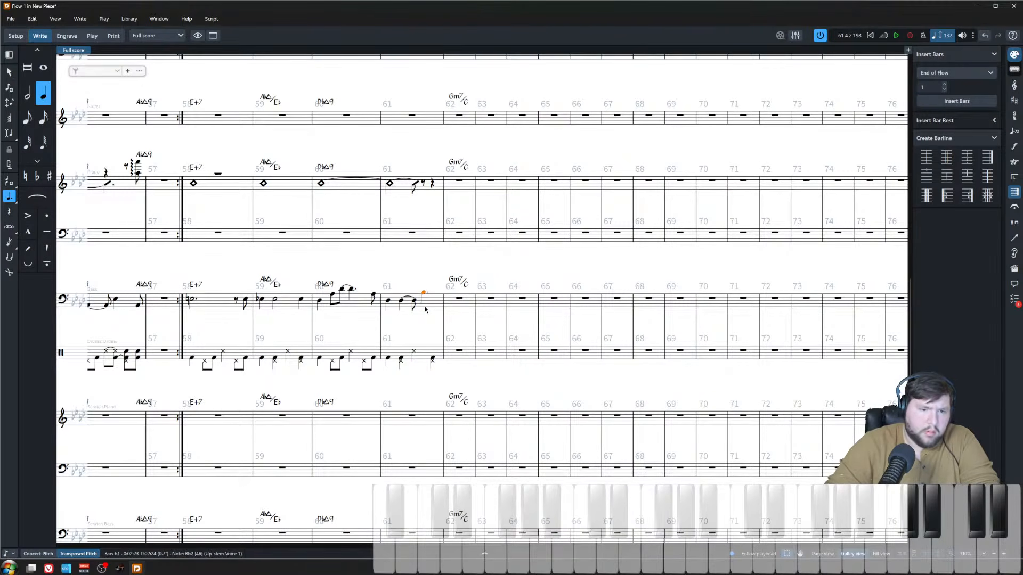
key("alt+Down")
key("alt+Down")
key("alt+Down")
key("alt+Down")
key("alt+Down")
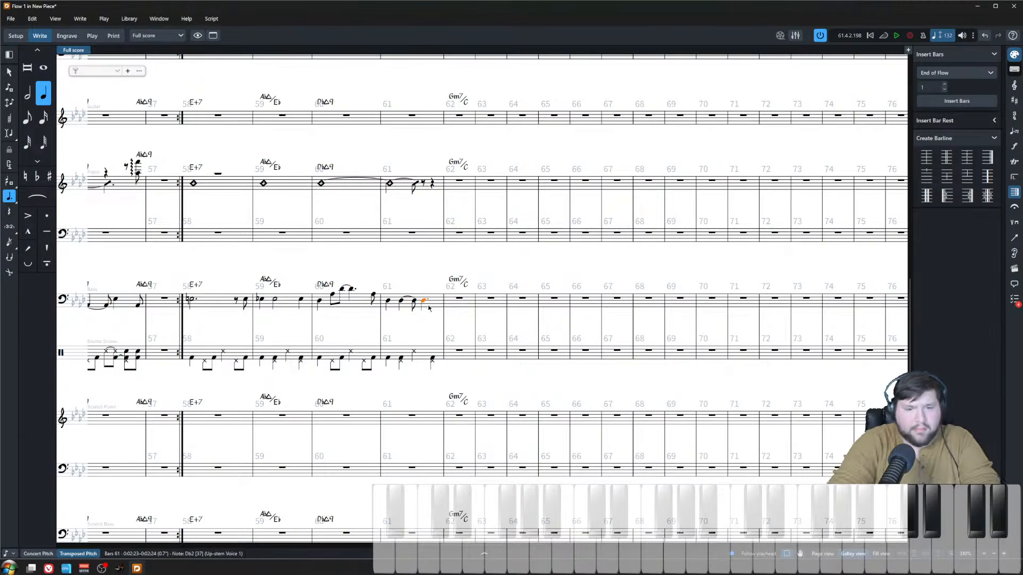
- Enter the bass line of bar 62: quarter C, eighth G, high C across two tied eighths, eighth G, eighth rest, eighth C
key("Right")
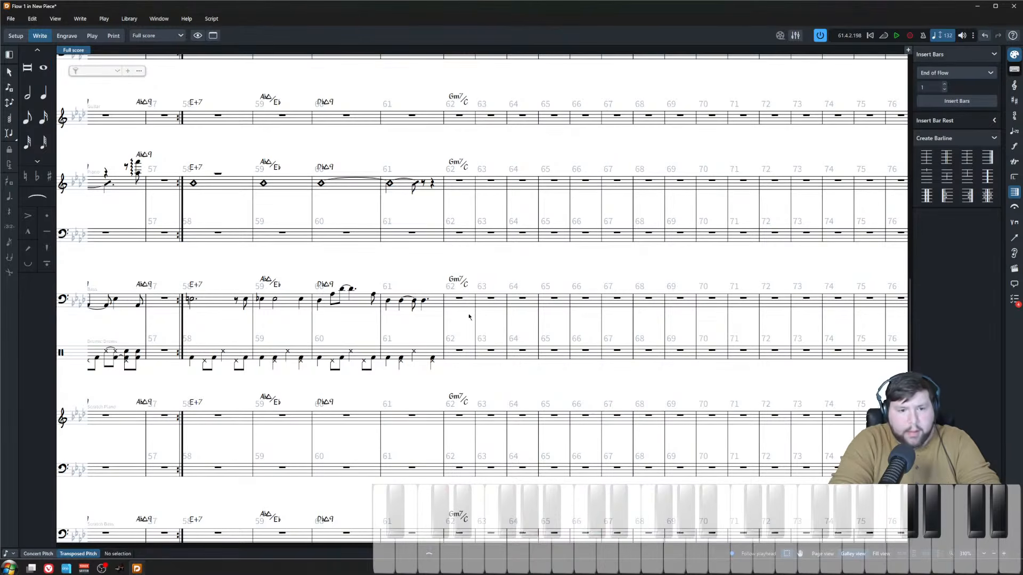
key("Return")
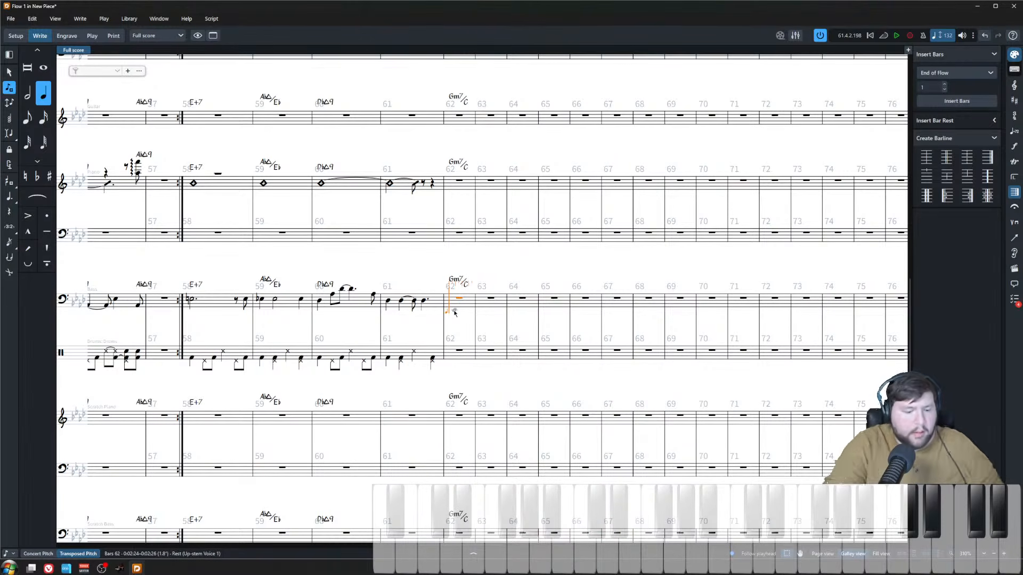
key("5")
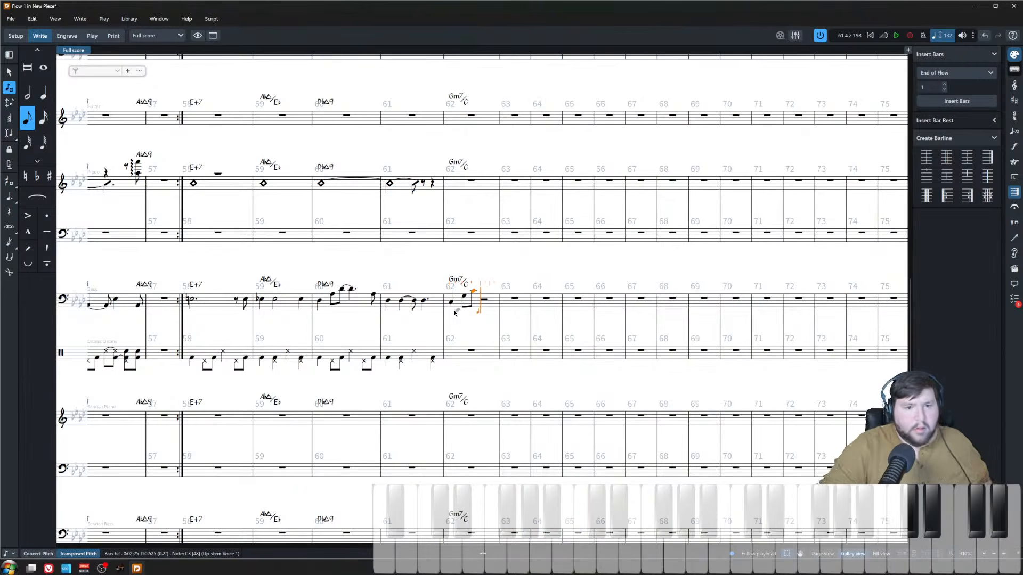
key("t")
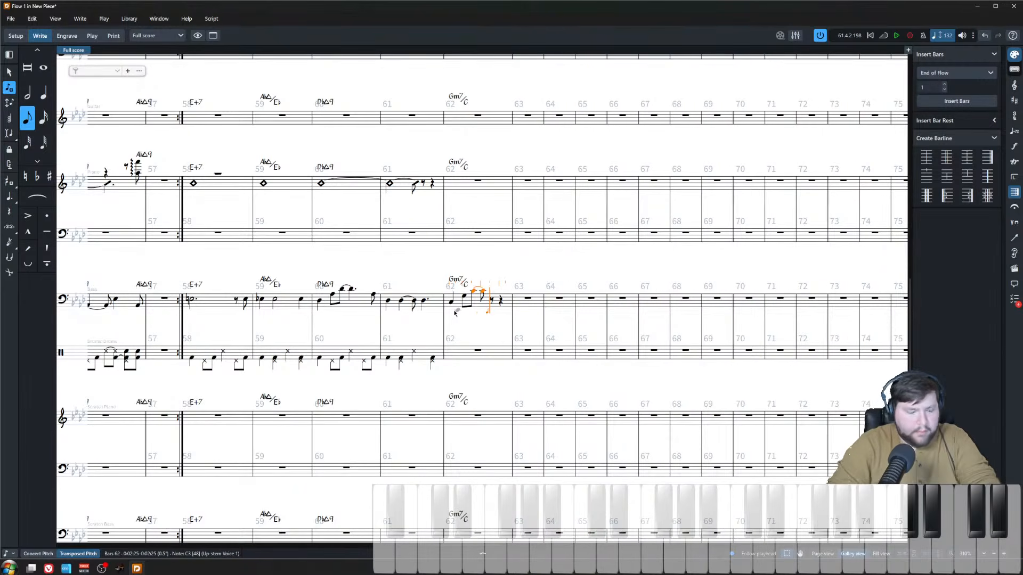
key("g")
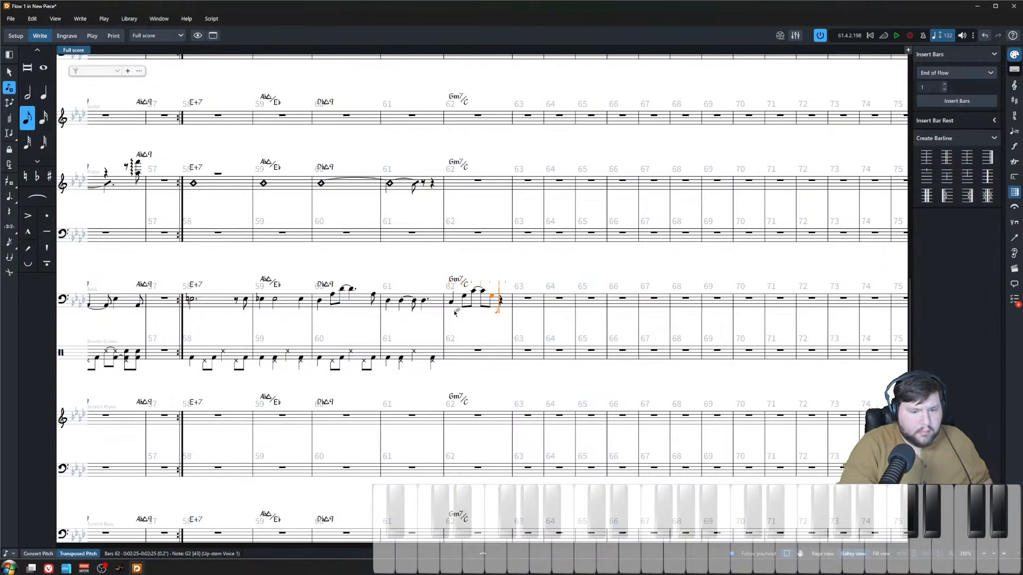
key("c")
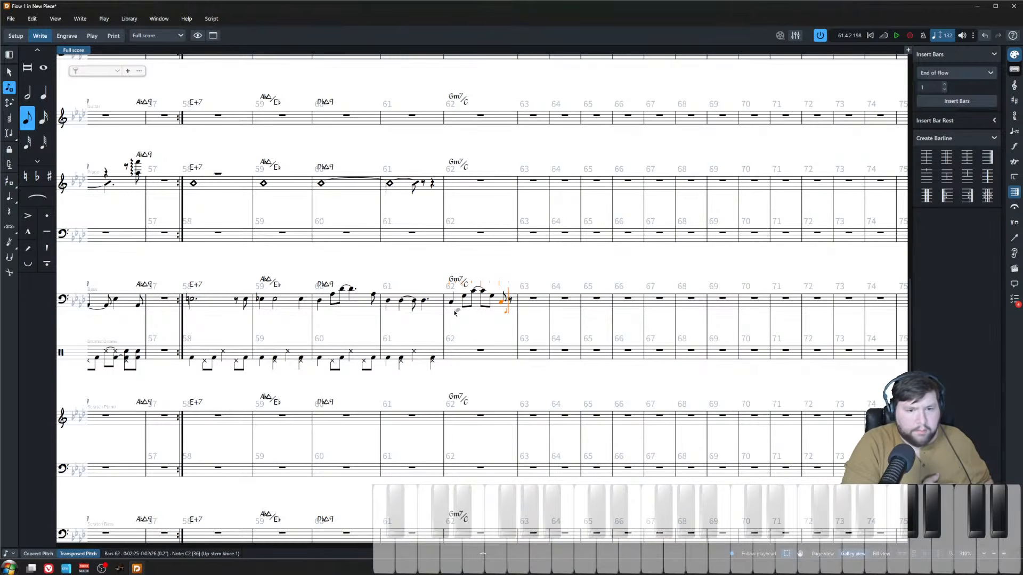
key("alt+Right")
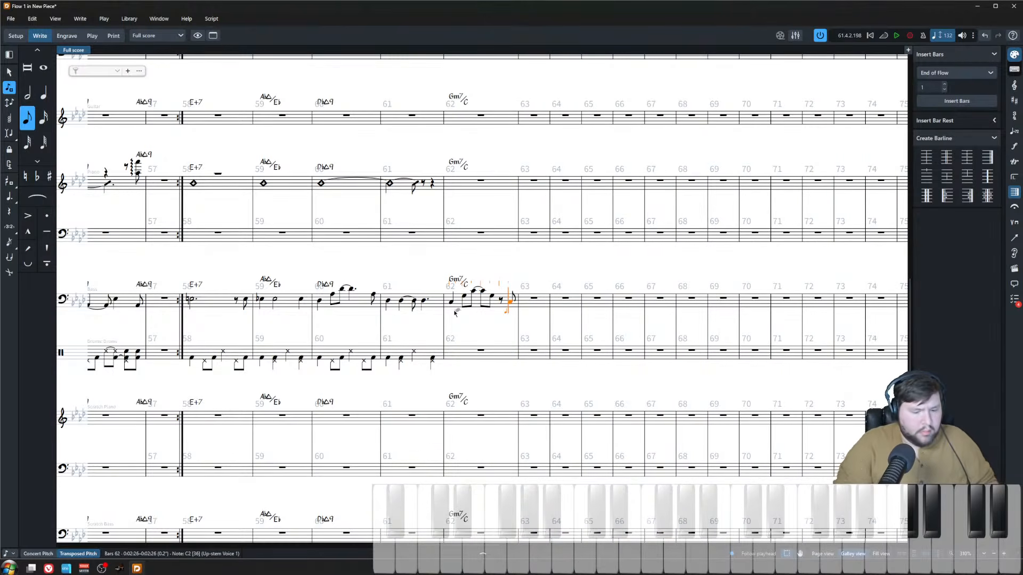
- Add a low and a high D-flat to the bass, with the low dotted quarter on the downbeat of bar 63
key("6")
key("period")
key("d")
key("shift+alt+d")
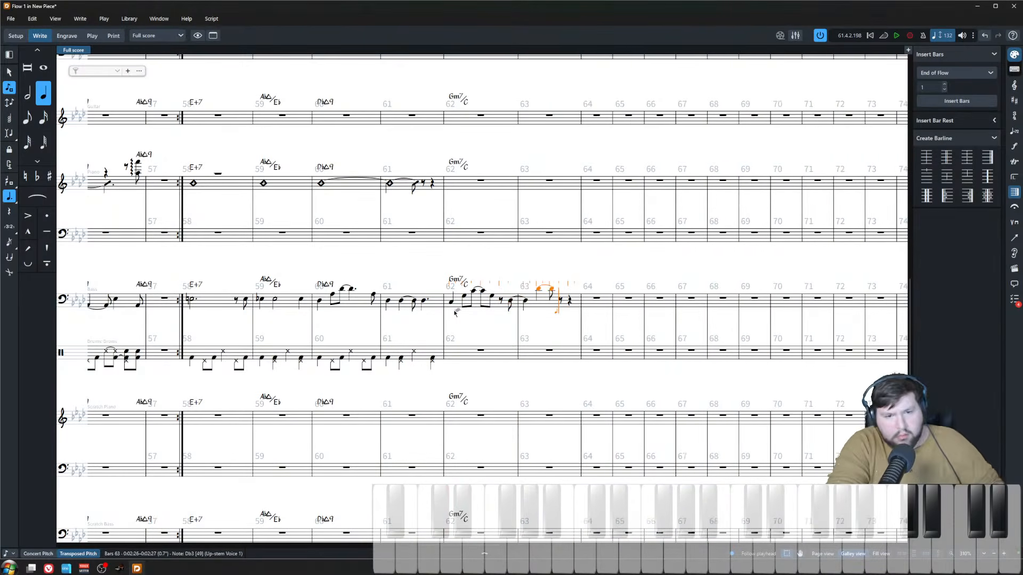
key("Escape")
left_click(509, 307)
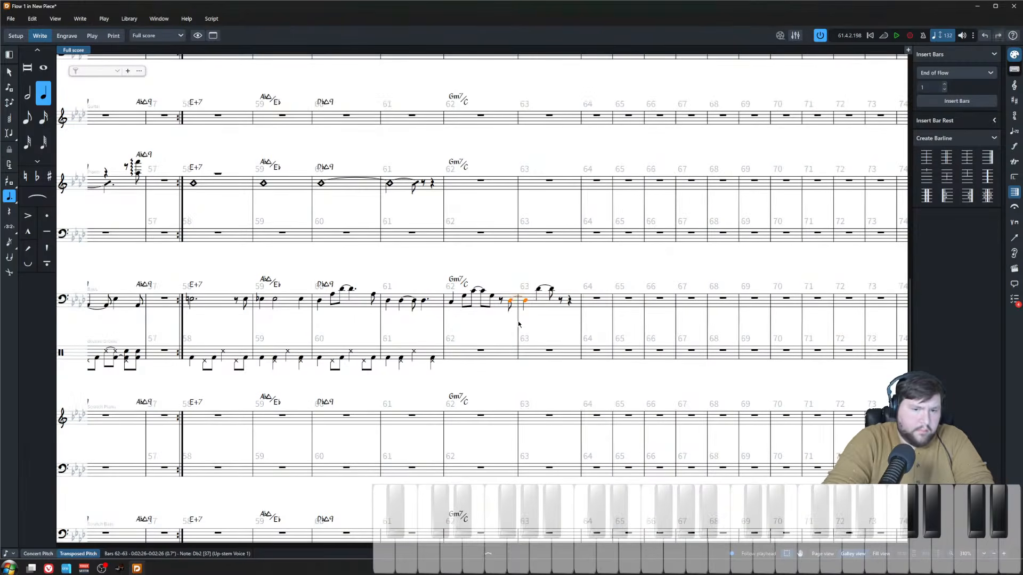
key("Delete")
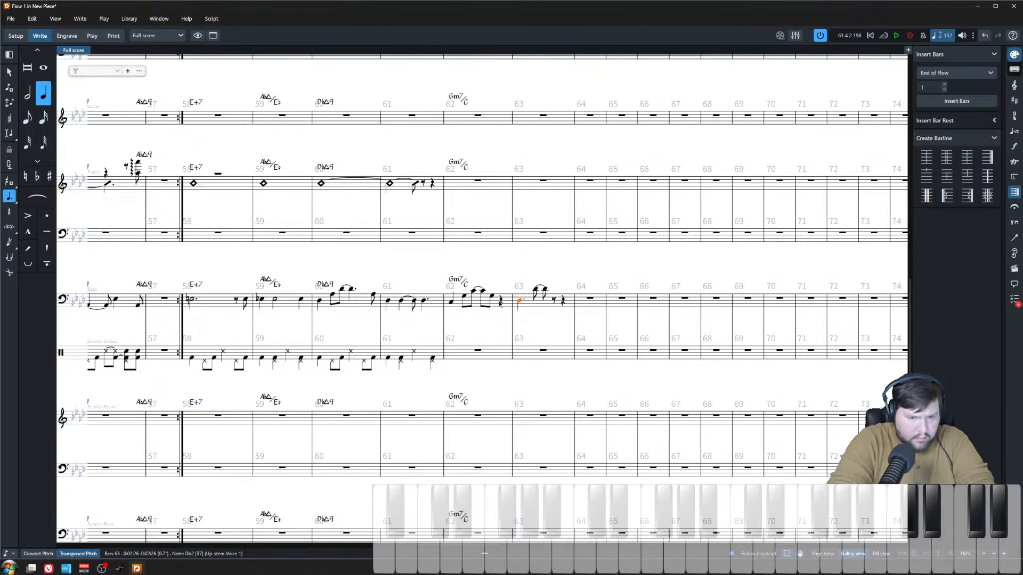
- Re-enter the eighth-note C on the last eighth of bar 62 in the bass part
left_click(500, 302)
key("shift+n")
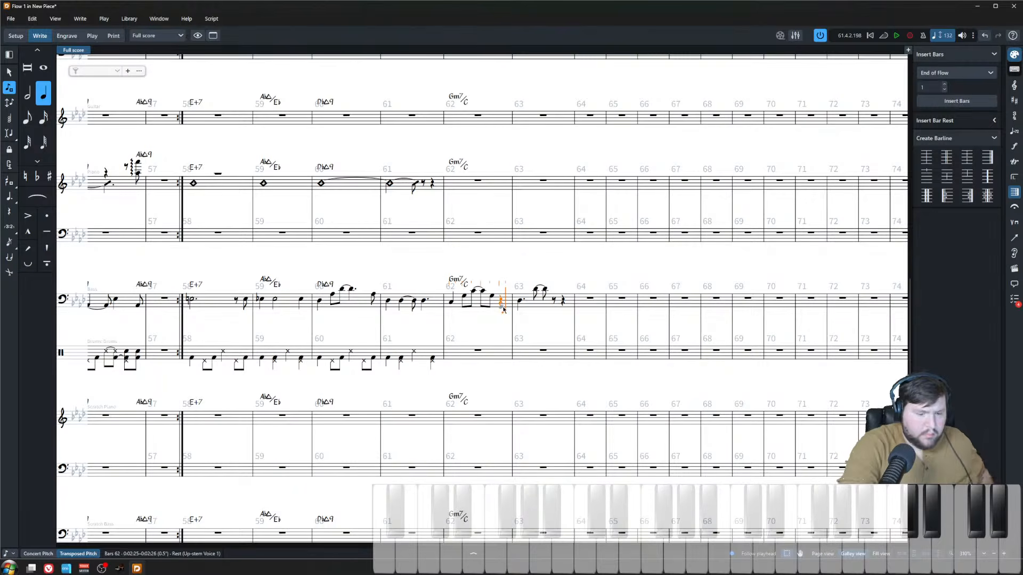
key("5")
key("Escape")
key("Escape")
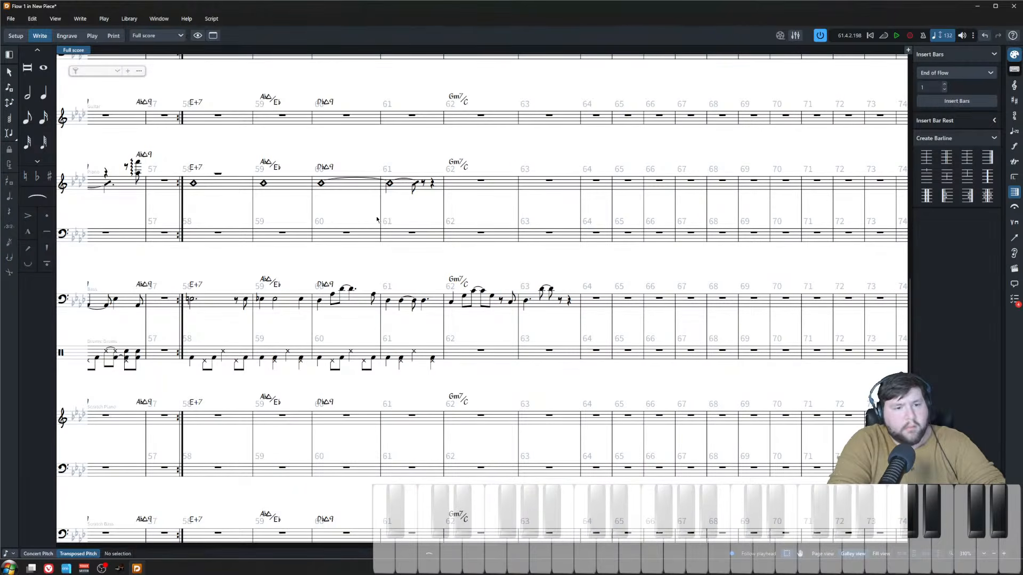
- Play back the second ending from bar 60 through the new bass line in bars 62 and 63
left_click(320, 184)
key("space")
double_click(473, 185)
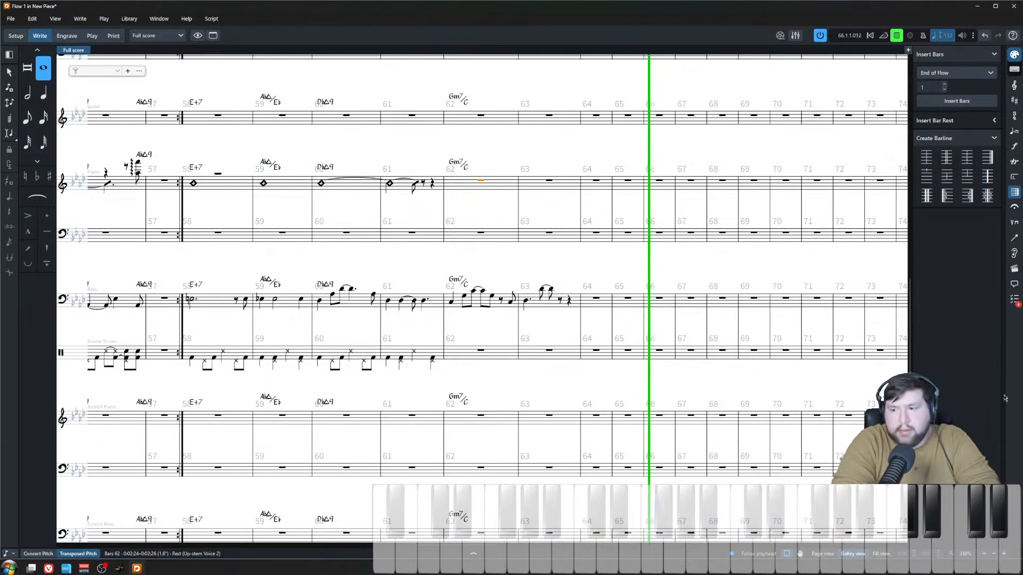
left_click(598, 170)
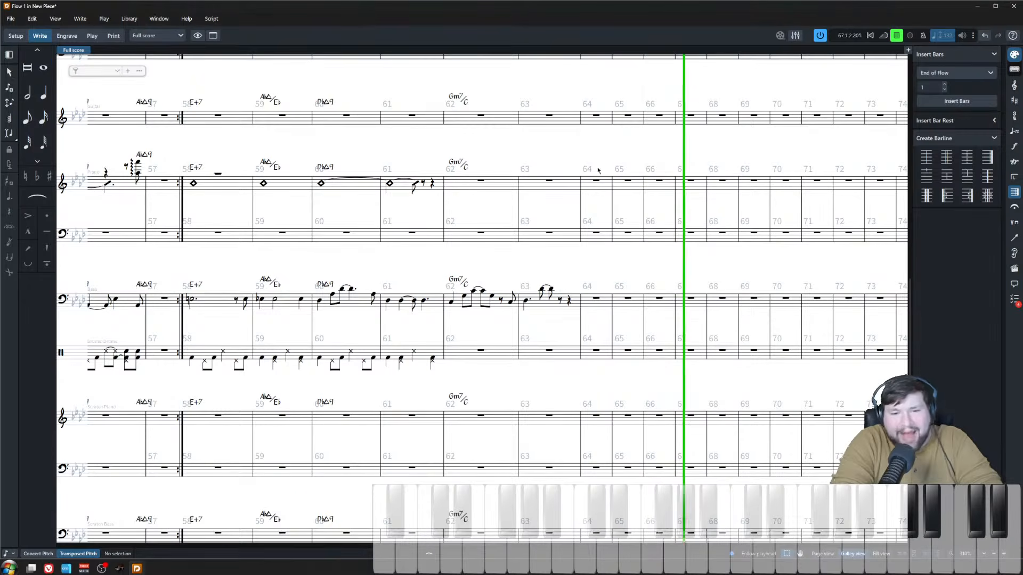
key("space")
scroll(548, 223, "left", 3)
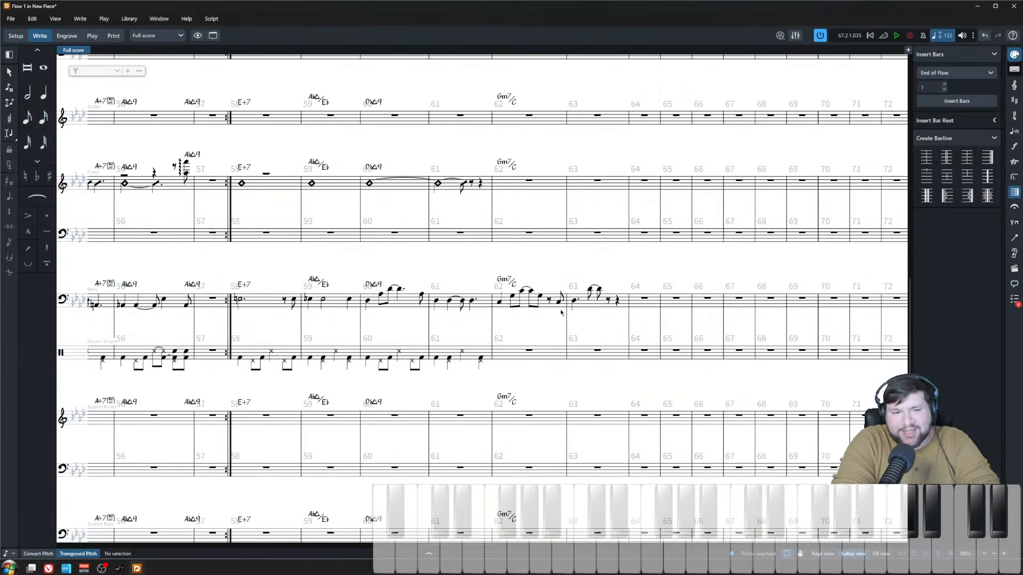
scroll(474, 247, "right", 3)
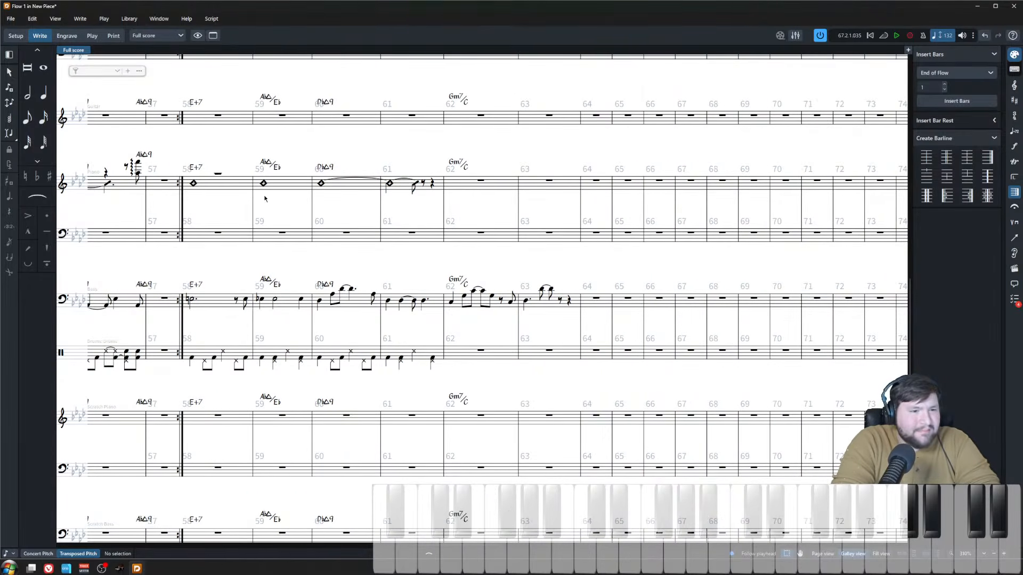
- Remove the stray bar rest above the piano's treble staff in bar 58
left_click(220, 174)
left_click(32, 19)
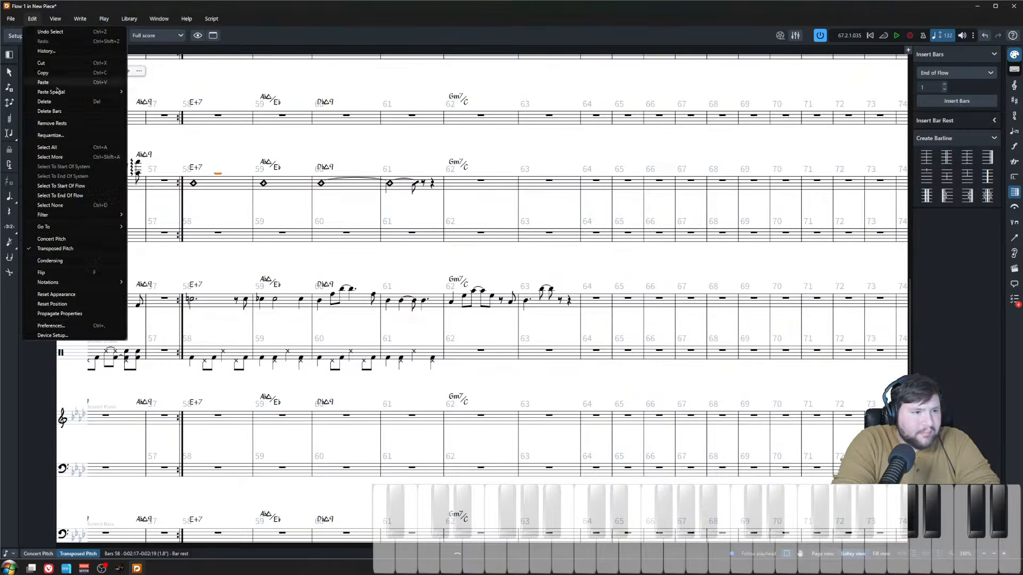
left_click(52, 124)
scroll(229, 172, "right", 3)
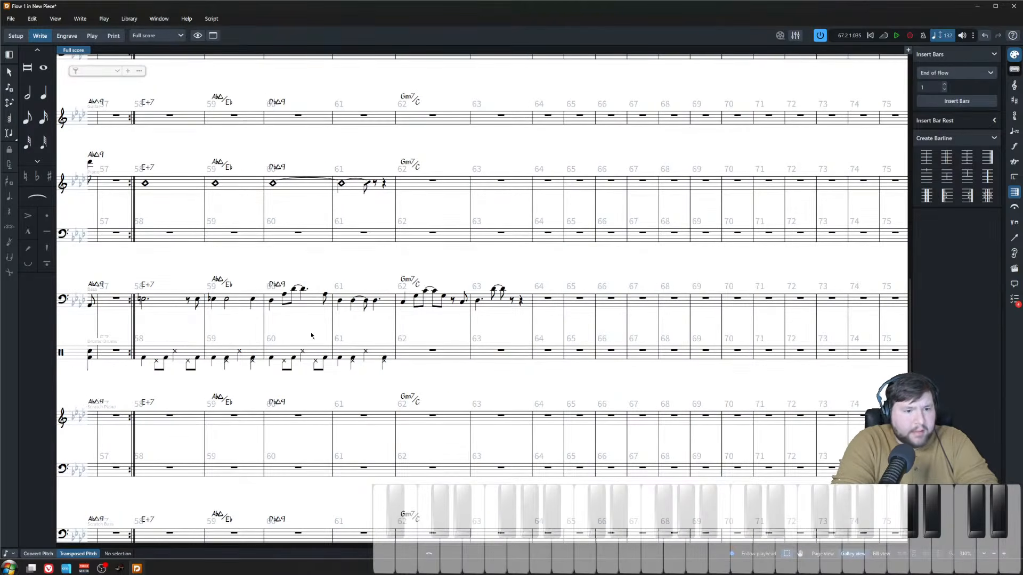
left_click(378, 353)
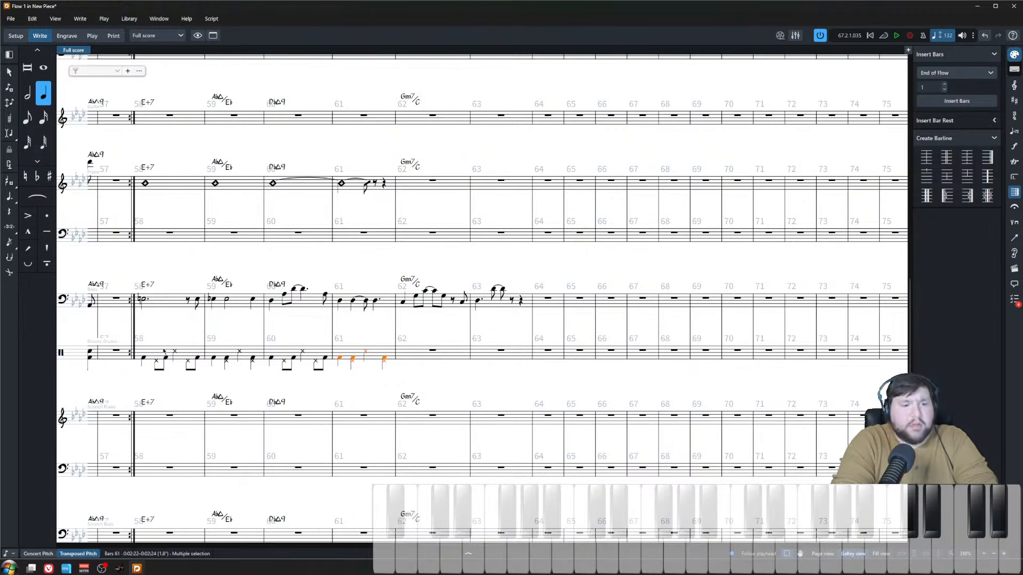
key("Escape")
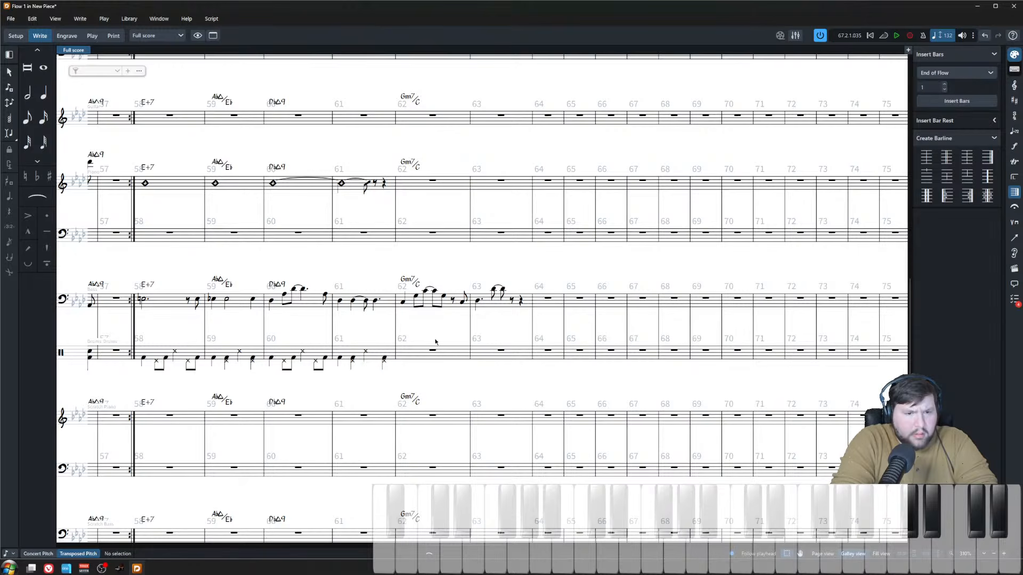
- Add a Dmaj9 chord symbol at the start of bar 63
left_click(477, 301)
key("shift+q")
type("D")
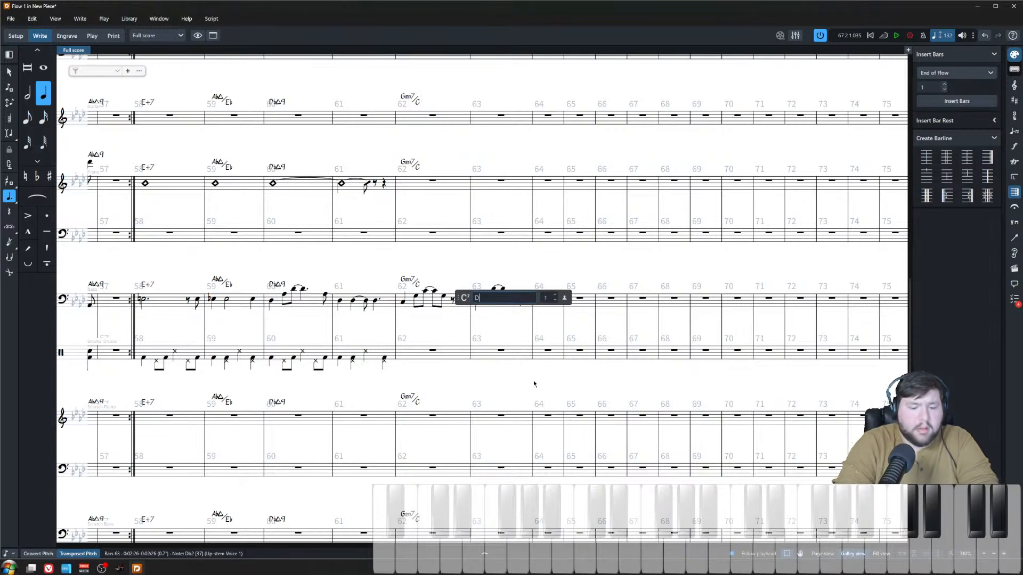
type("maj9")
key("Return")
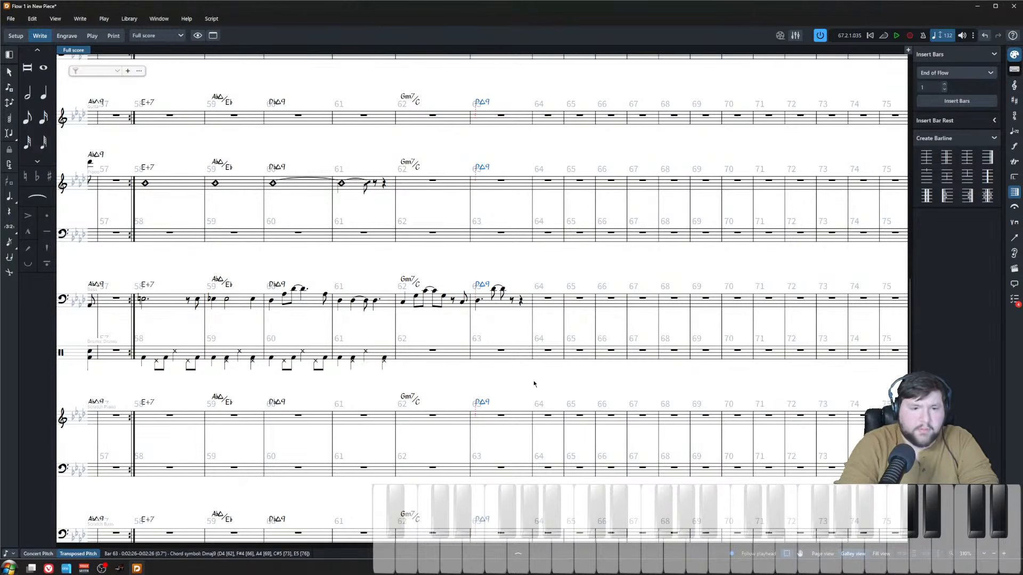
- Change the chord symbol at the start of bar 63 to Dbmaj9
left_click(479, 283)
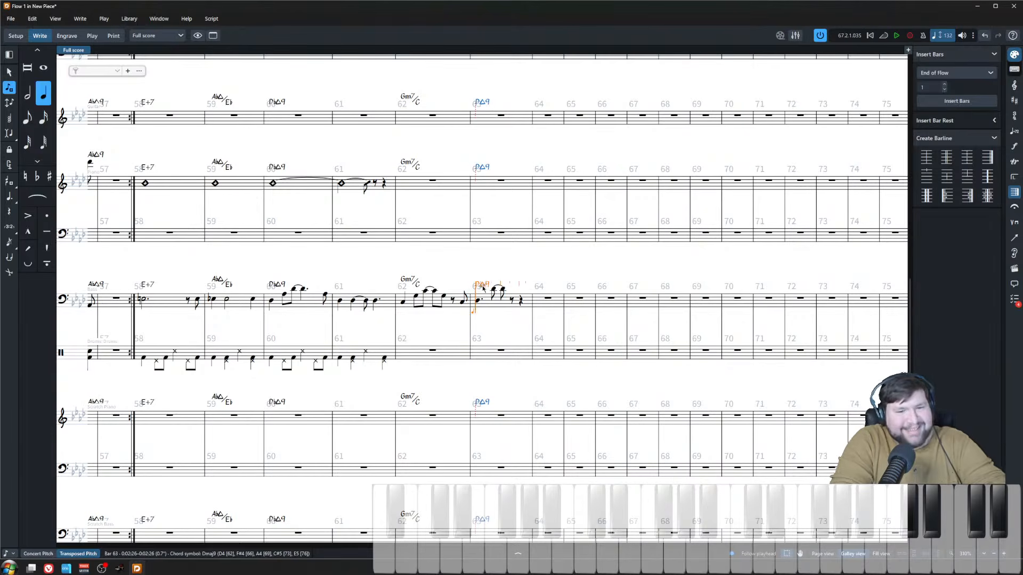
double_click(480, 285)
left_click(479, 297)
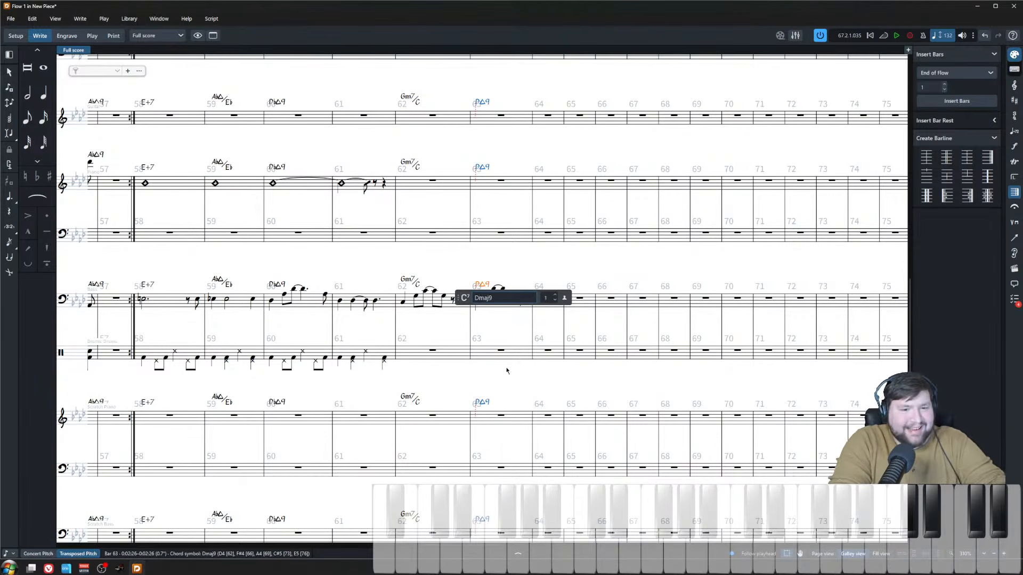
type("b")
key("Return")
- Fill bar 62 of the piano's treble staff with a D-F-G-Bb slash chord: a half note tied to an eighth, followed by a dotted quarter
left_click(473, 323)
key("z")
key("z")
key("z")
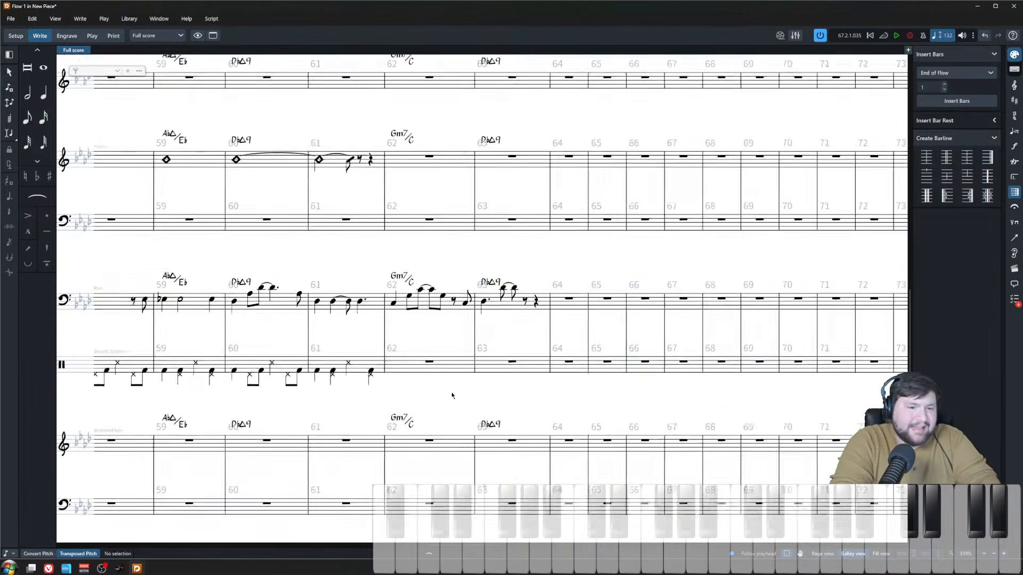
left_click(444, 157)
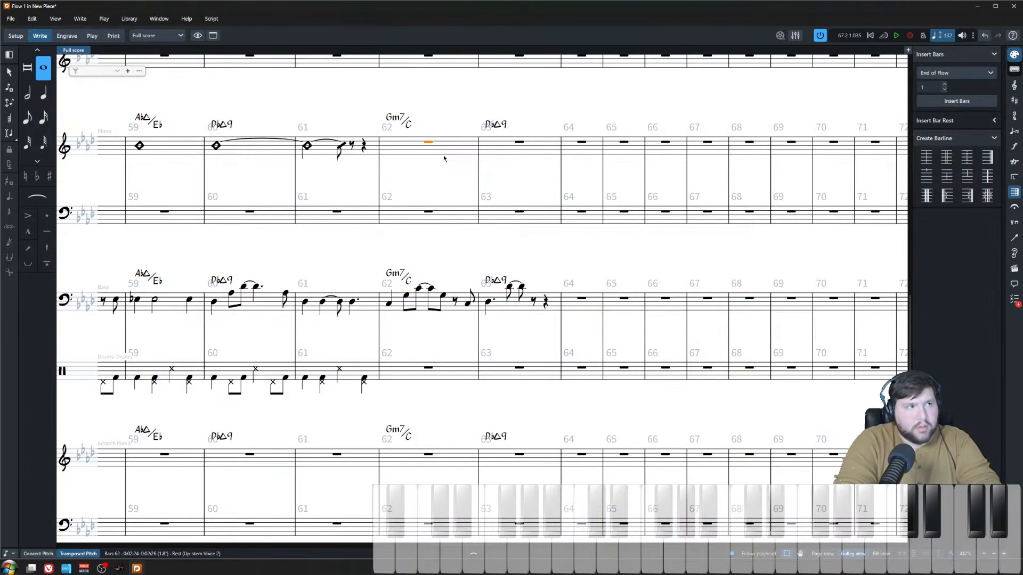
key("shift+n")
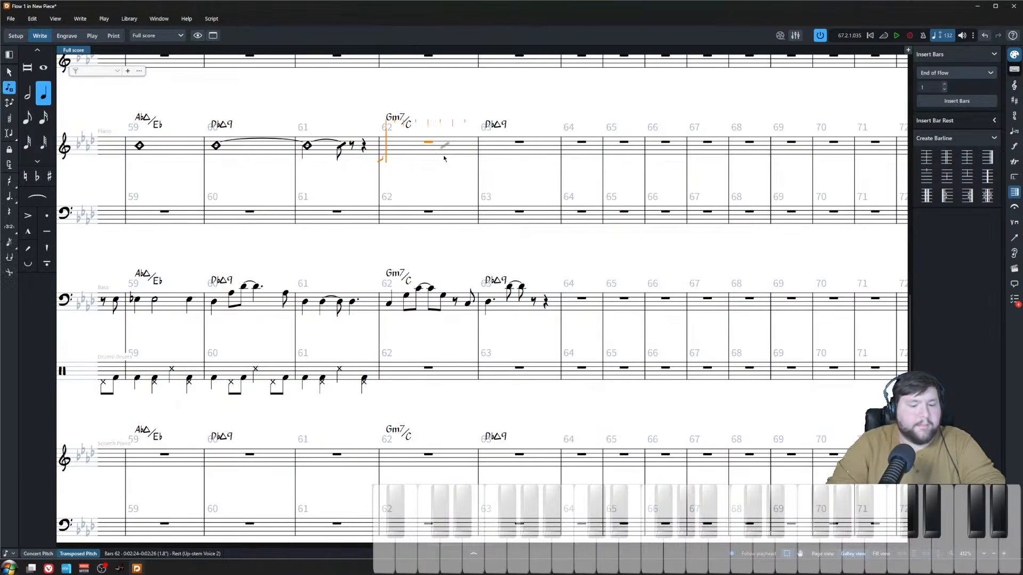
key("6")
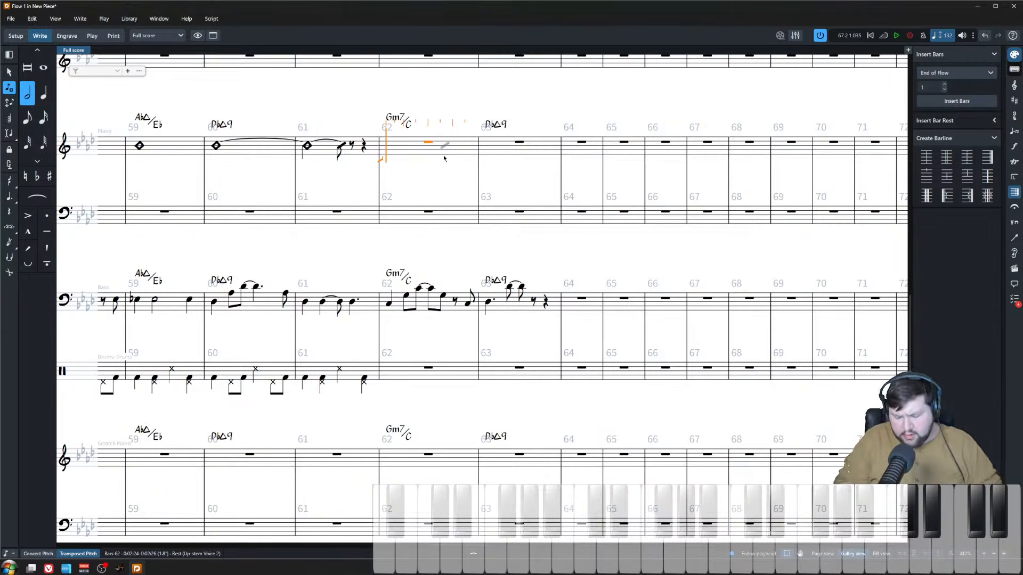
key("BackSpace")
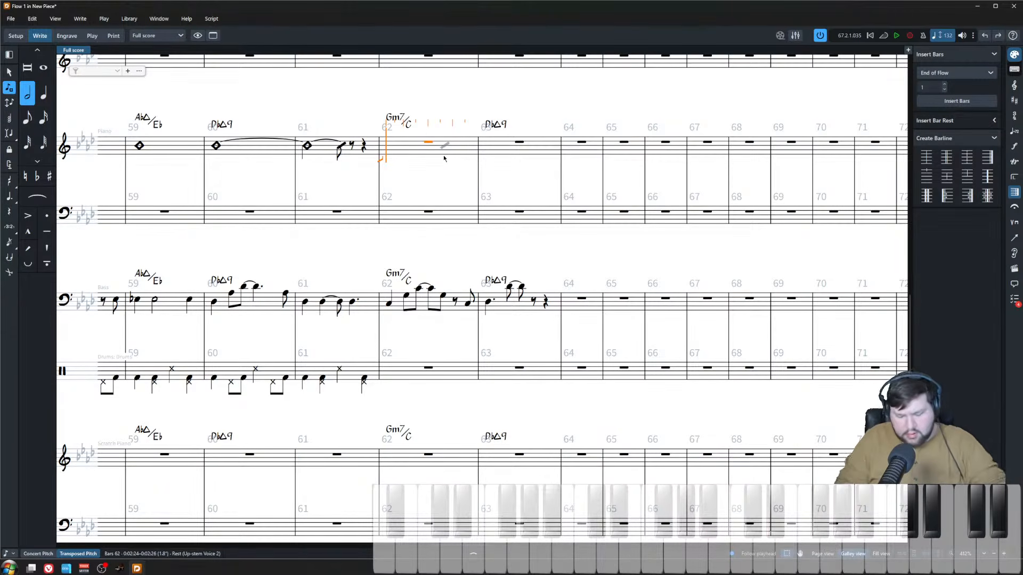
key("Escape")
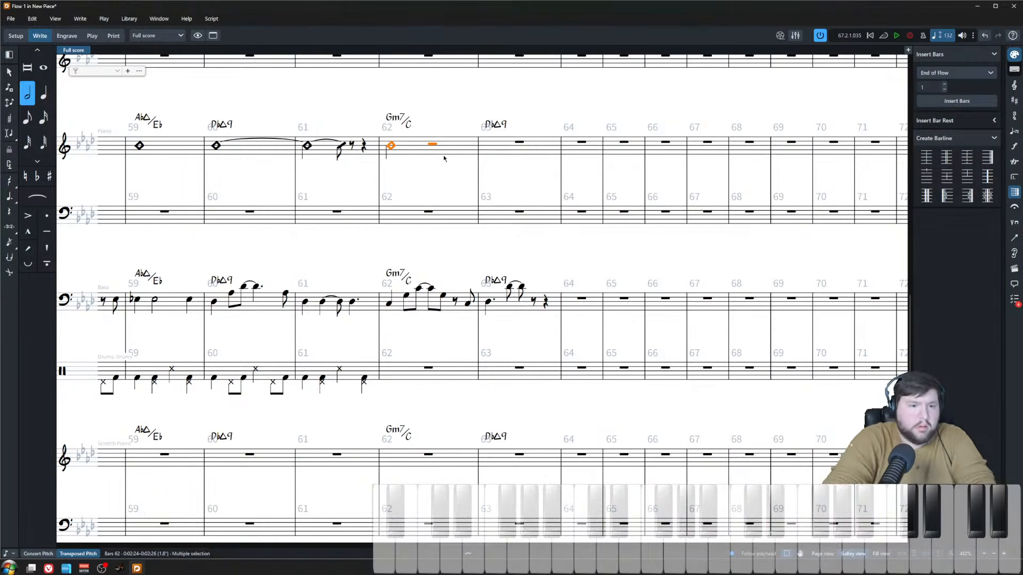
key("Right")
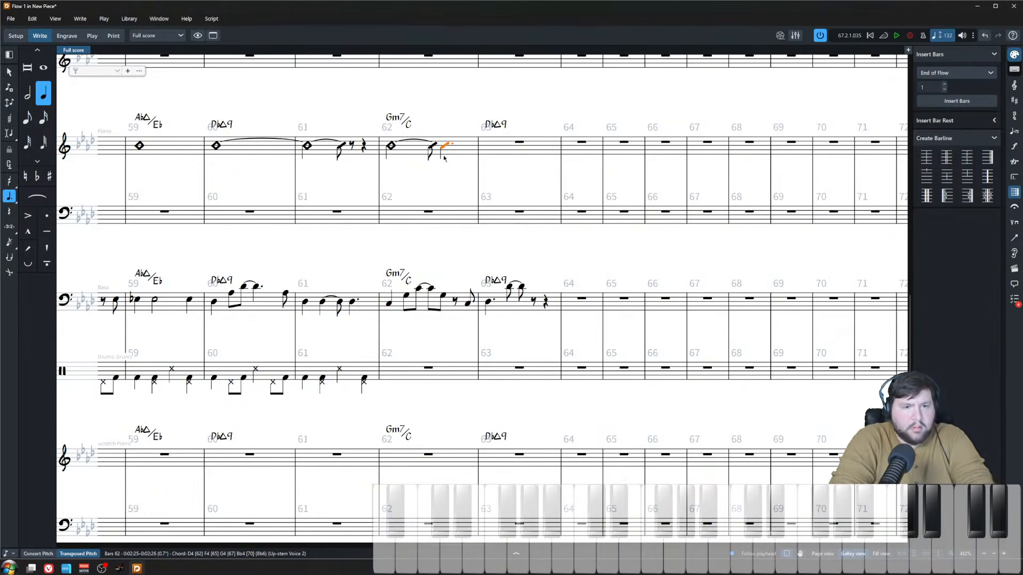
key("Right")
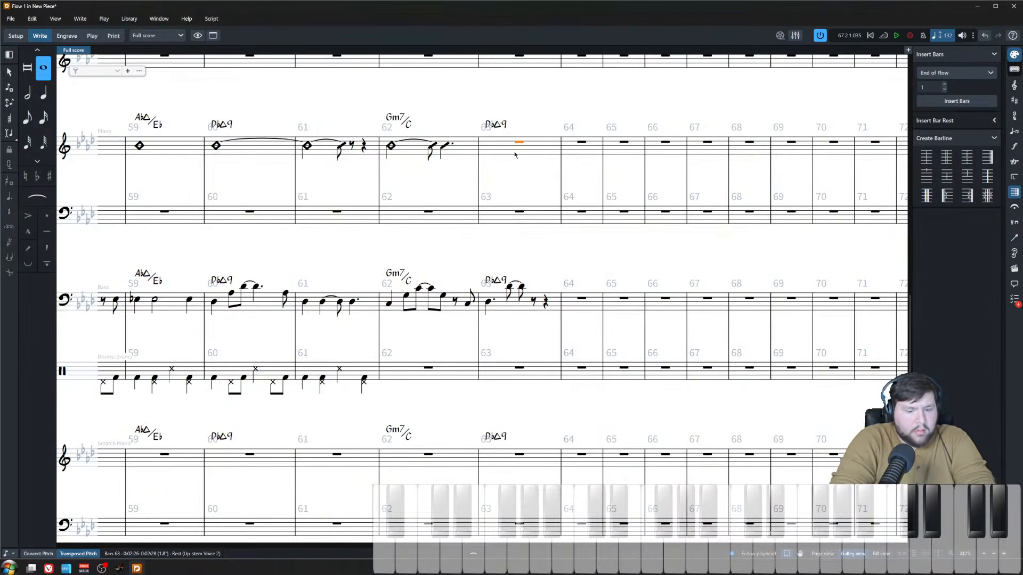
- Enter a dotted-quarter slash chord in the piano's bar 63, followed by an Eb-F-Ab-C chord lasting an eighth tied to a half note
key("shift+n")
key("period")
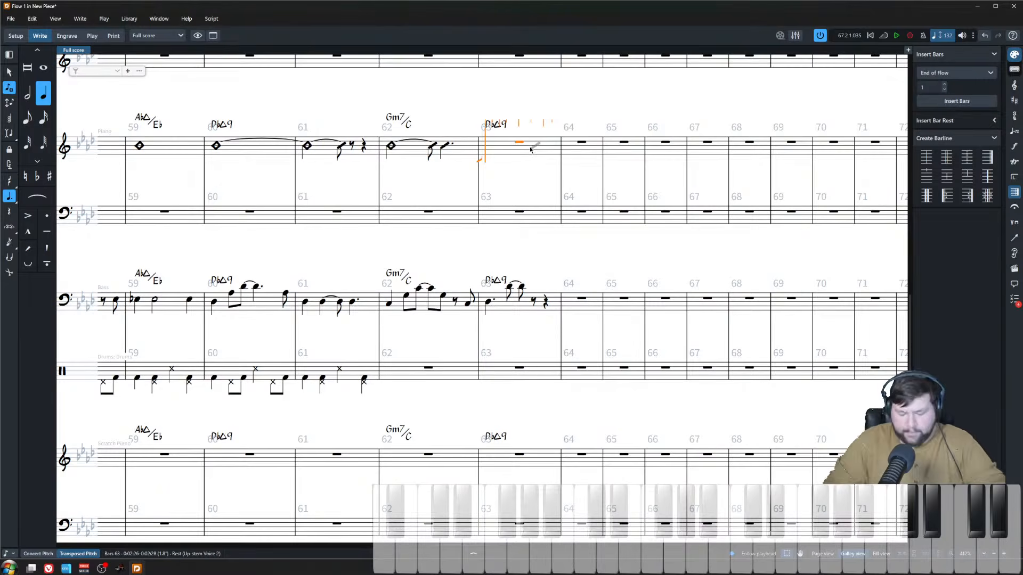
key("Escape")
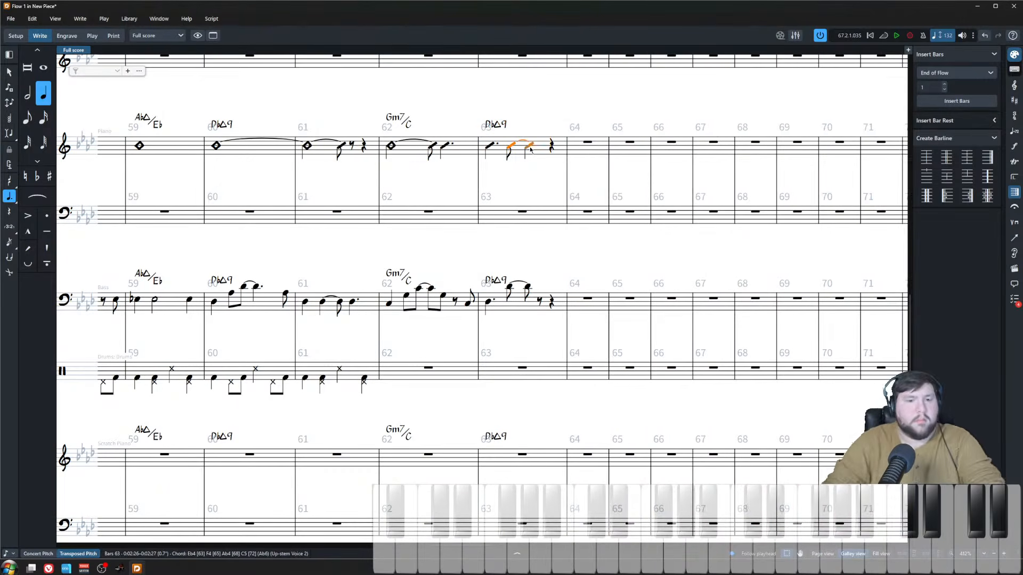
key("shift+alt+Right")
key("shift+alt+Right")
- Play back the second ending from the piano chord in bar 58 through bar 63
scroll(471, 144, "down", 3)
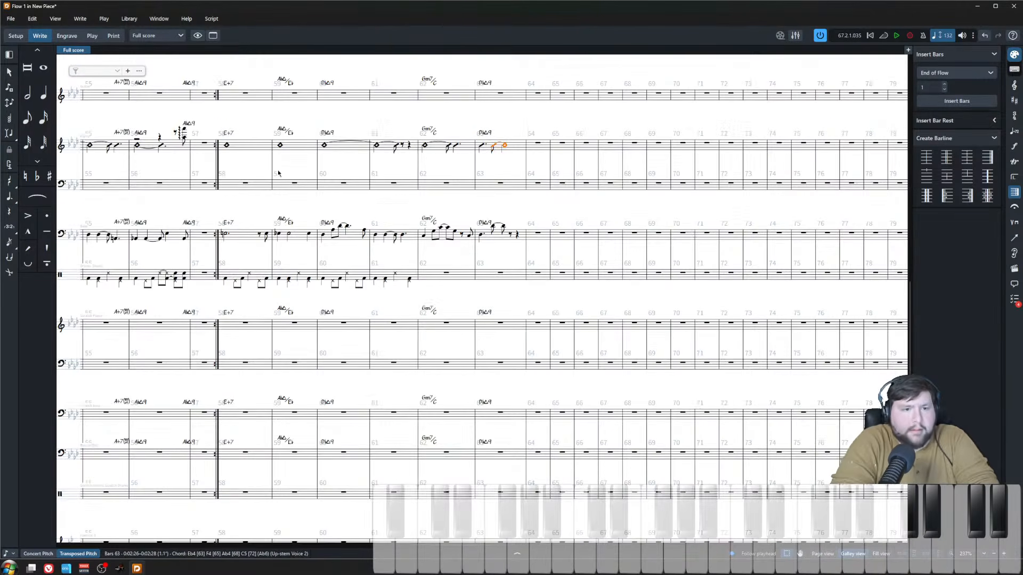
left_click(233, 119)
left_click(227, 145)
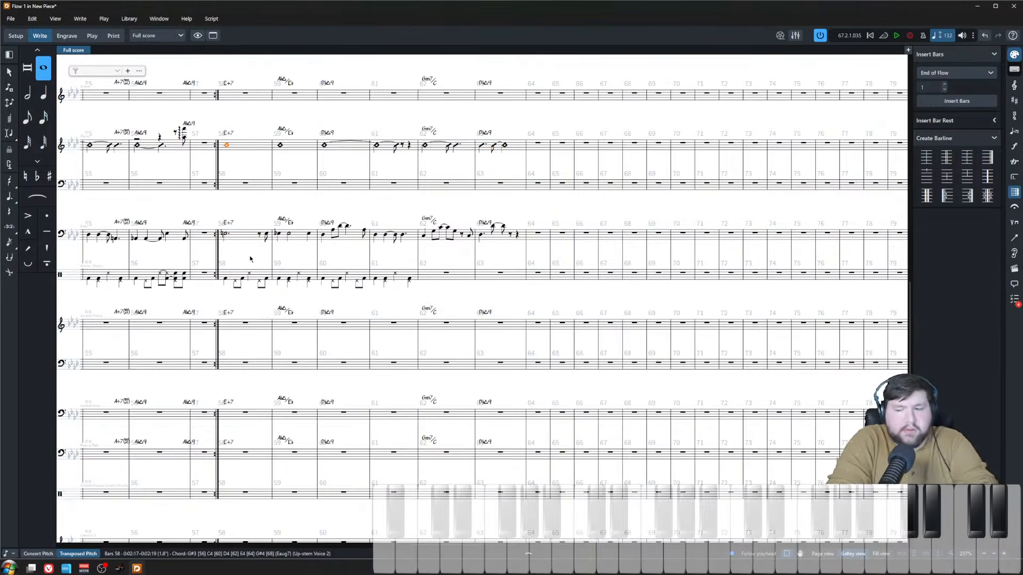
key("p")
left_click(288, 172)
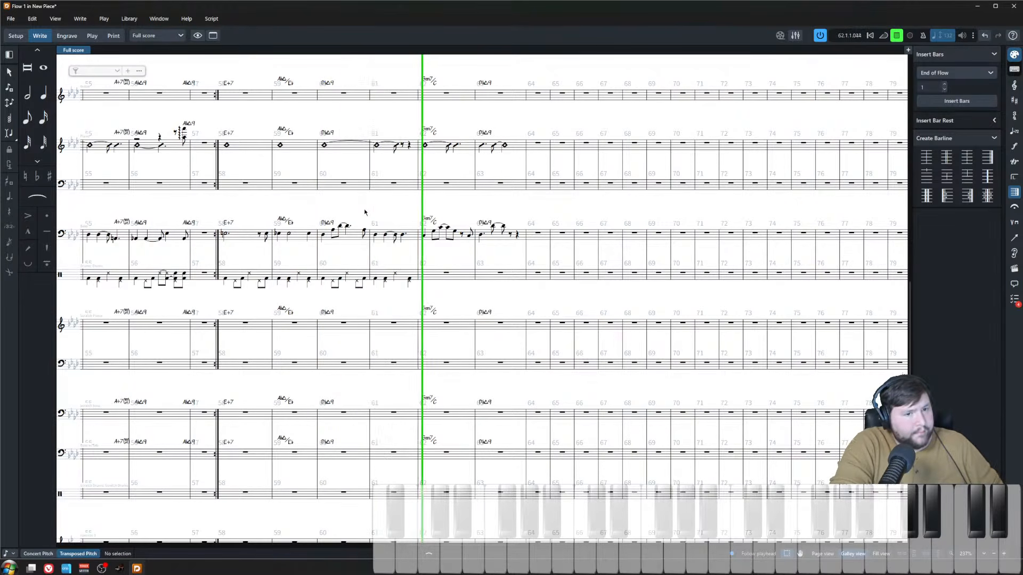
left_click(401, 145)
left_click(475, 143, "shift")
left_click(499, 155)
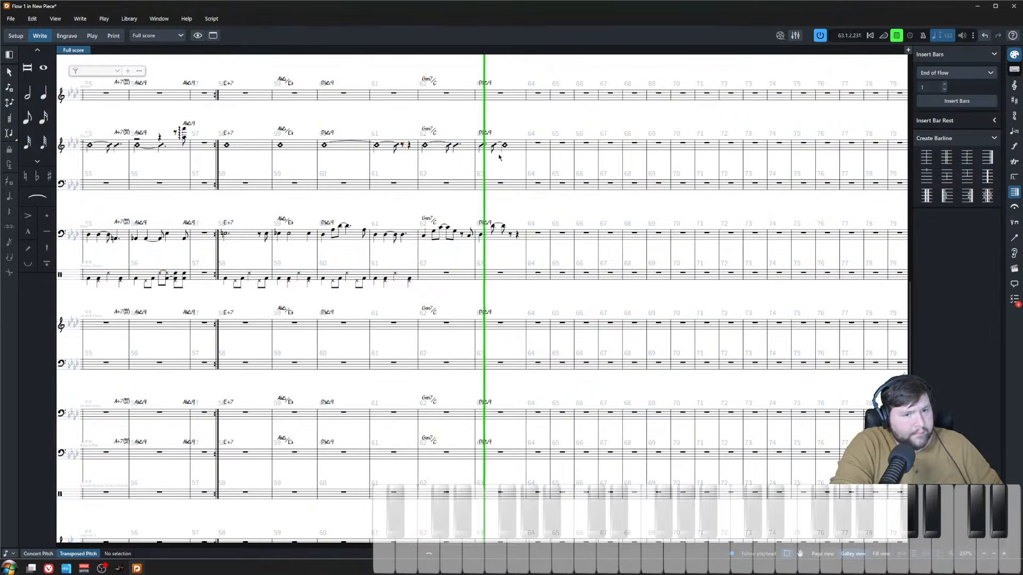
key("space")
- Play back the piano and bass parts from bar 62 twice to check the new chord rhythm
key("z")
key("z")
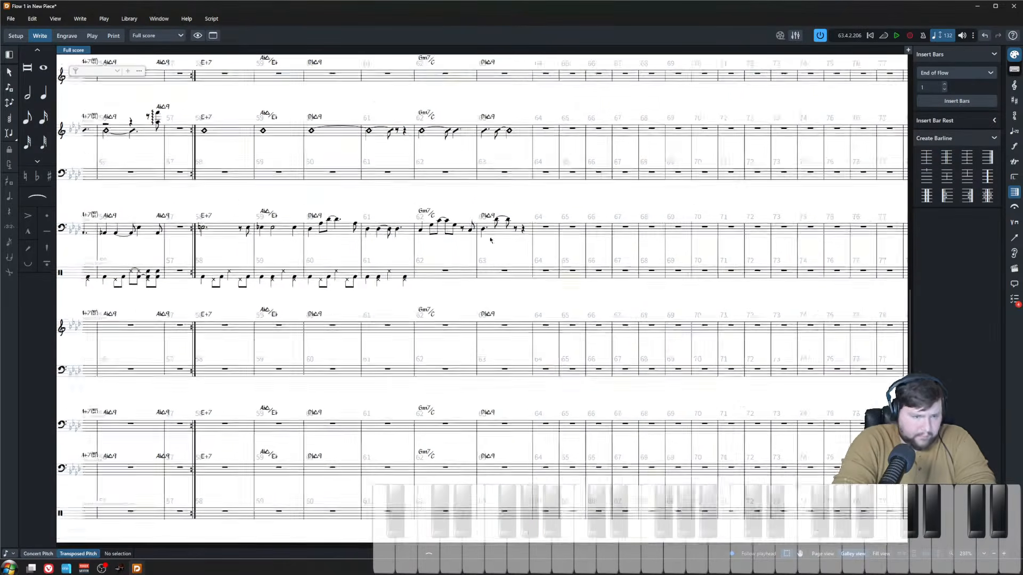
scroll(496, 271, "left", 1)
scroll(475, 260, "right", 2)
scroll(456, 316, "up", 3)
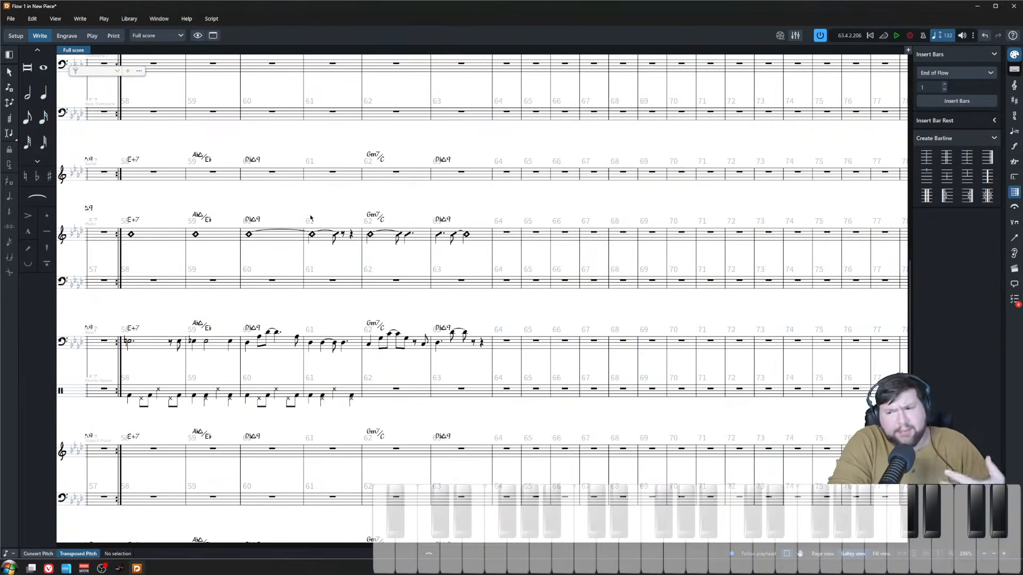
left_click(370, 236)
key("space")
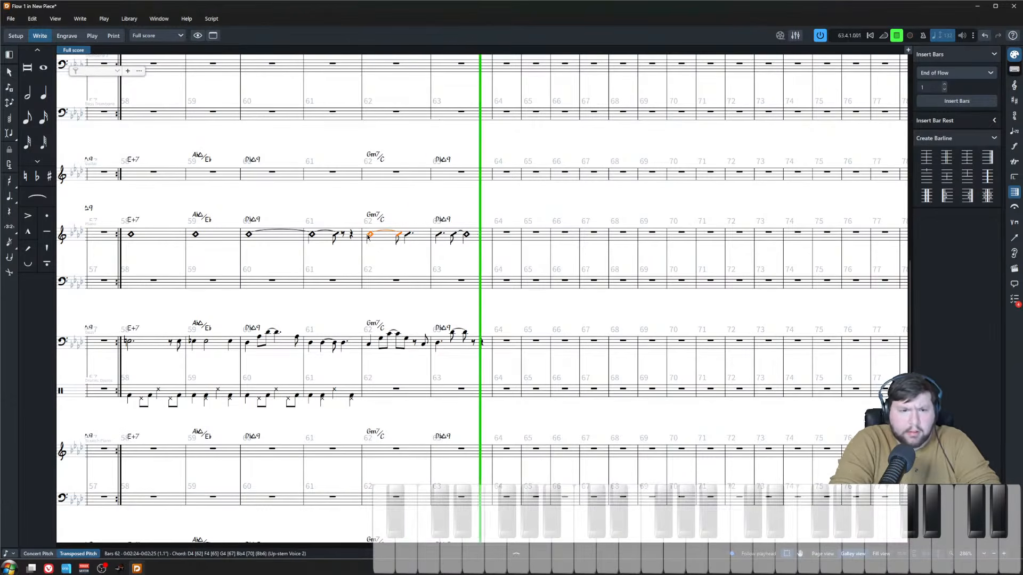
key("space")
key("space")
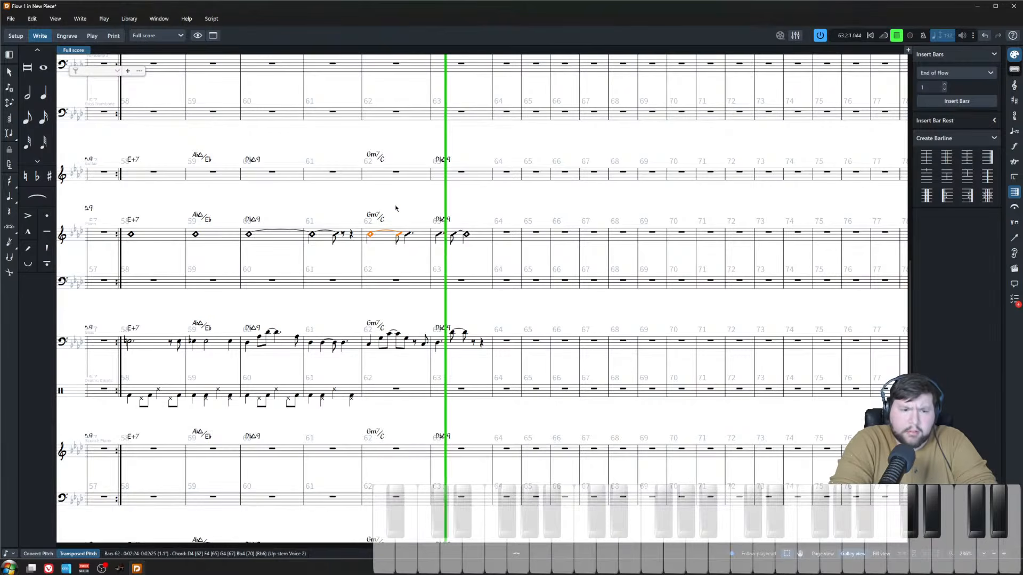
key("space")
- Replace the rests at the end of bar 61 in the piano's treble staff with a dotted-quarter slash chord
left_click(390, 390)
key("z")
key("z")
key("z")
left_click(326, 124)
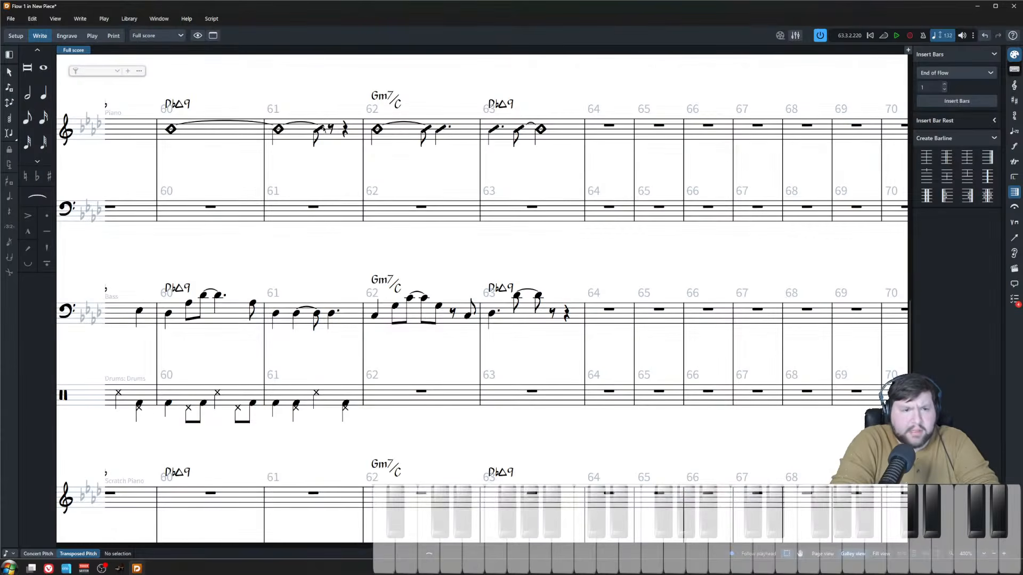
left_click(321, 128)
left_click(331, 131)
key("shift+n")
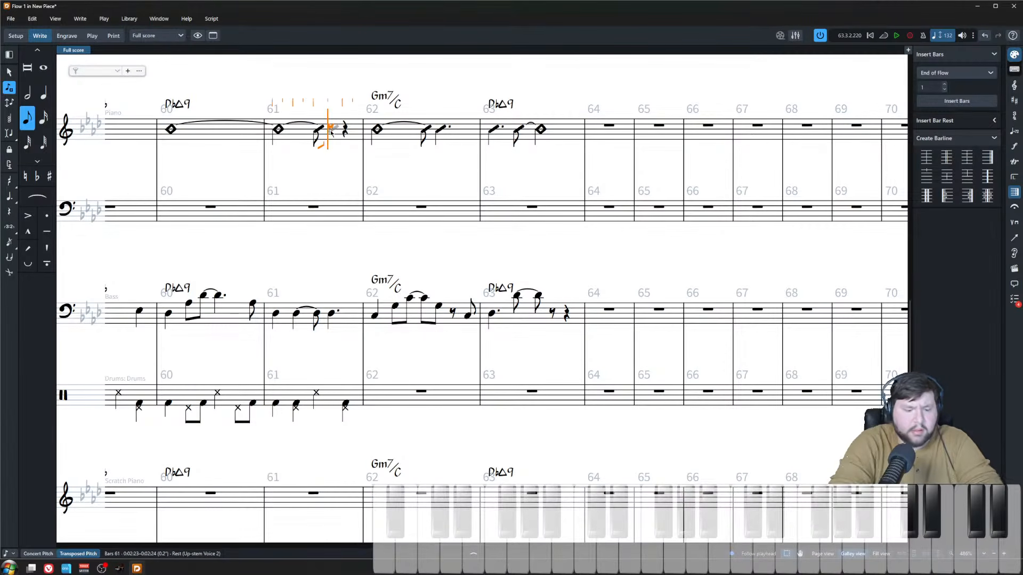
key("6")
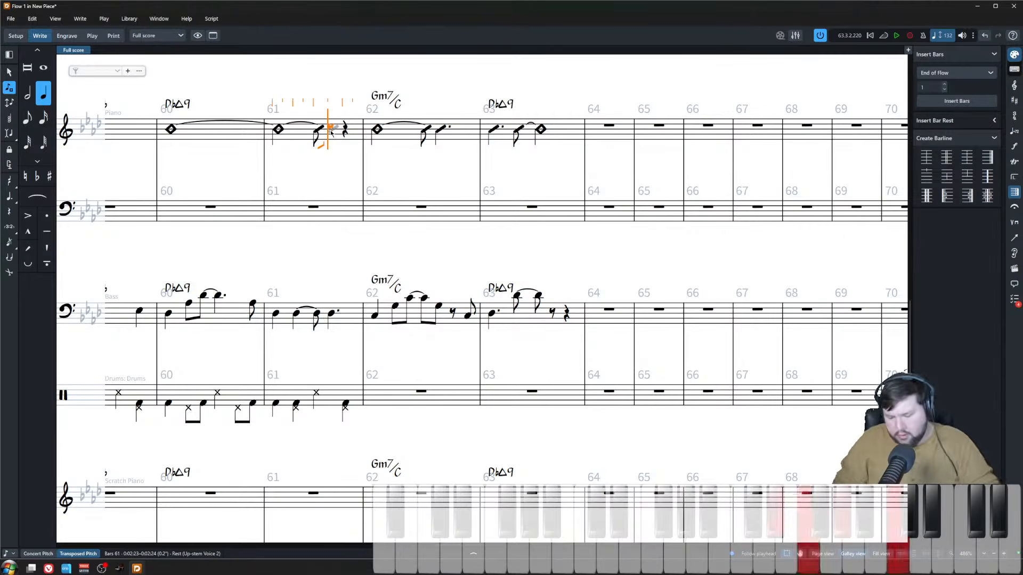
key("Escape")
key("period")
key("Escape")
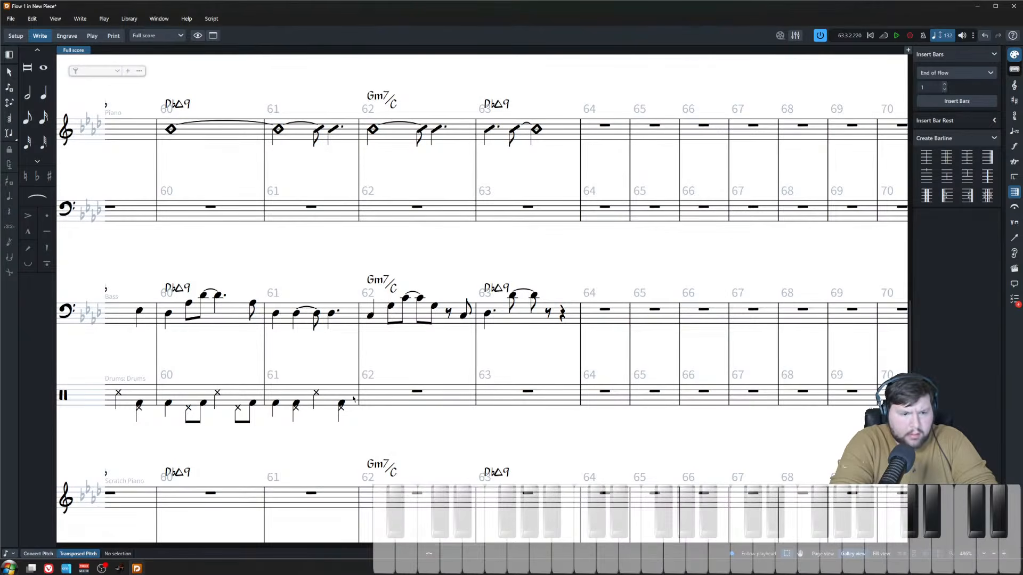
- Play back the score from the first kick drum note in bar 61
left_click(275, 407)
key("p")
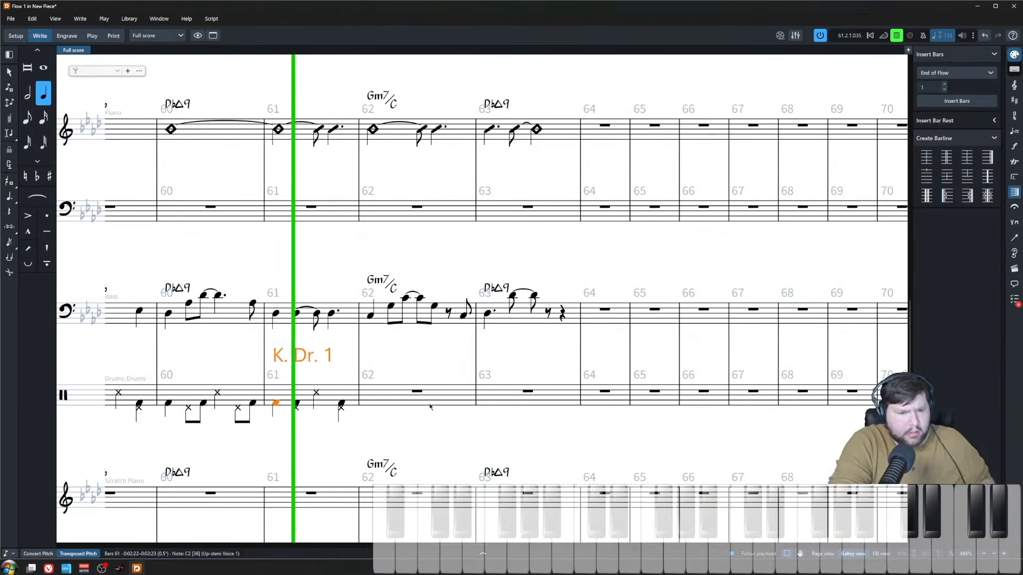
left_click(418, 392)
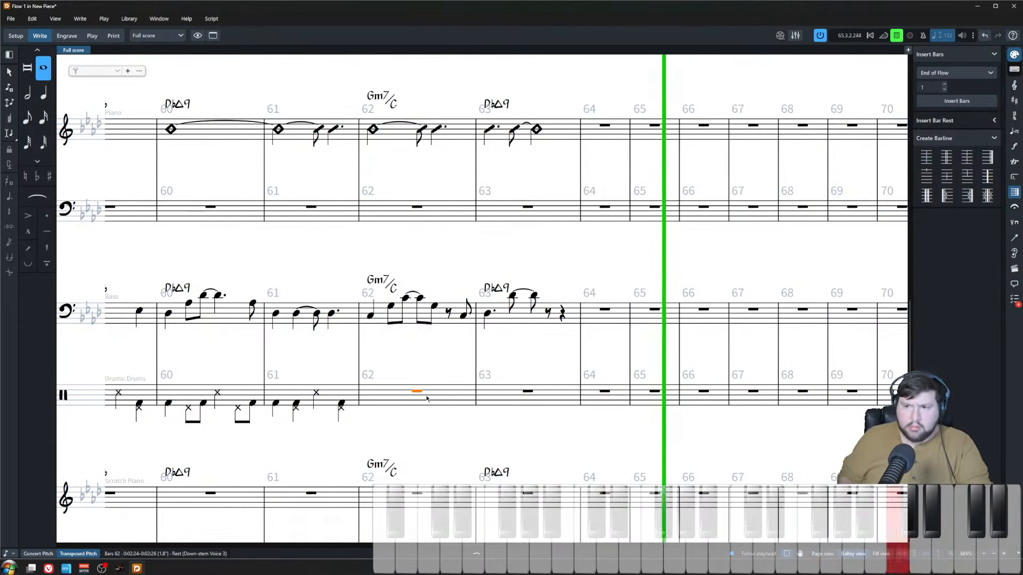
key("space")
left_click(353, 293)
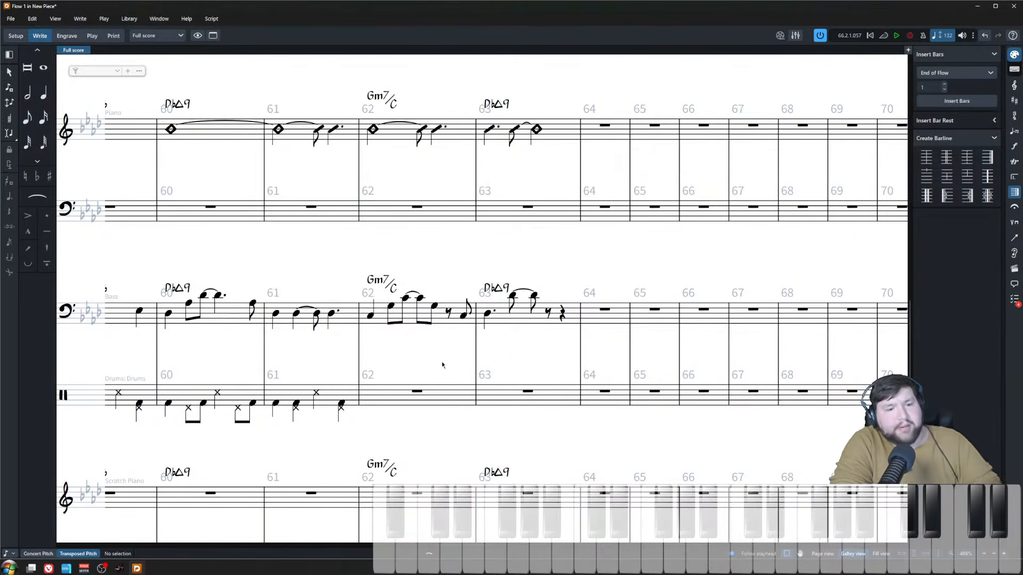
- Enter a quarter-note kick drum hit on beat 1 of bar 62 in the drum part
left_click(417, 391)
key("shift+n")
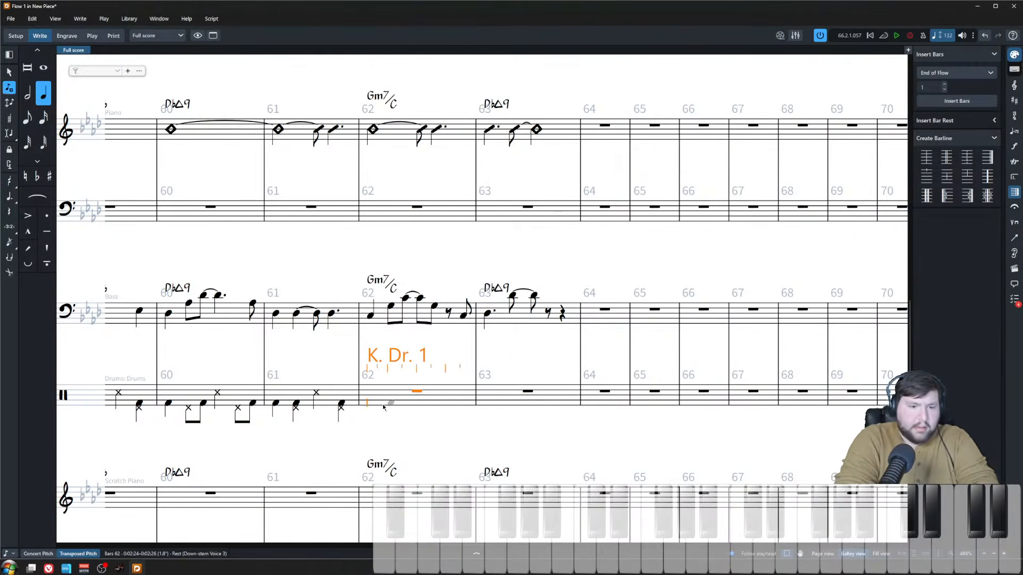
left_click(369, 405)
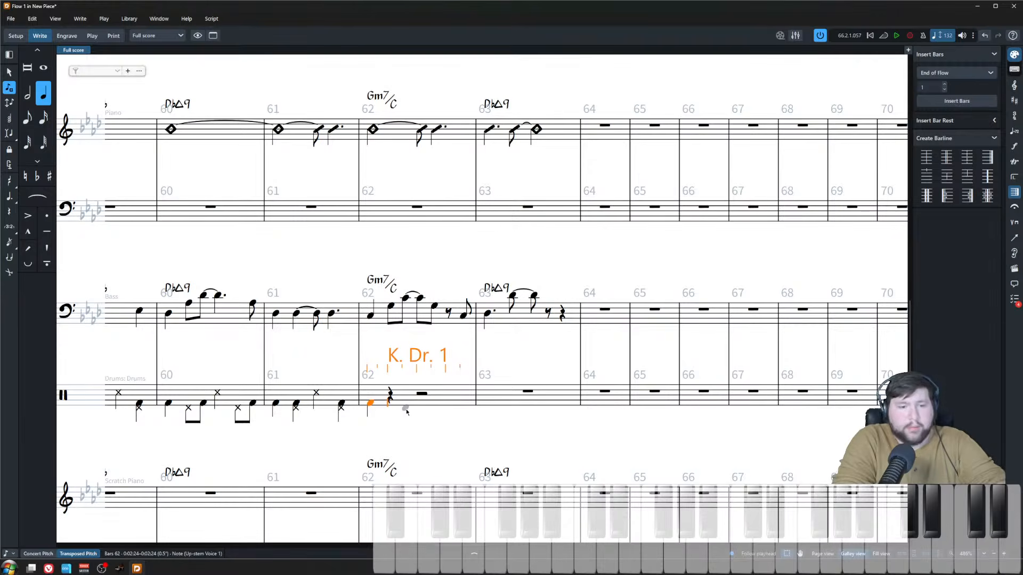
key("Right")
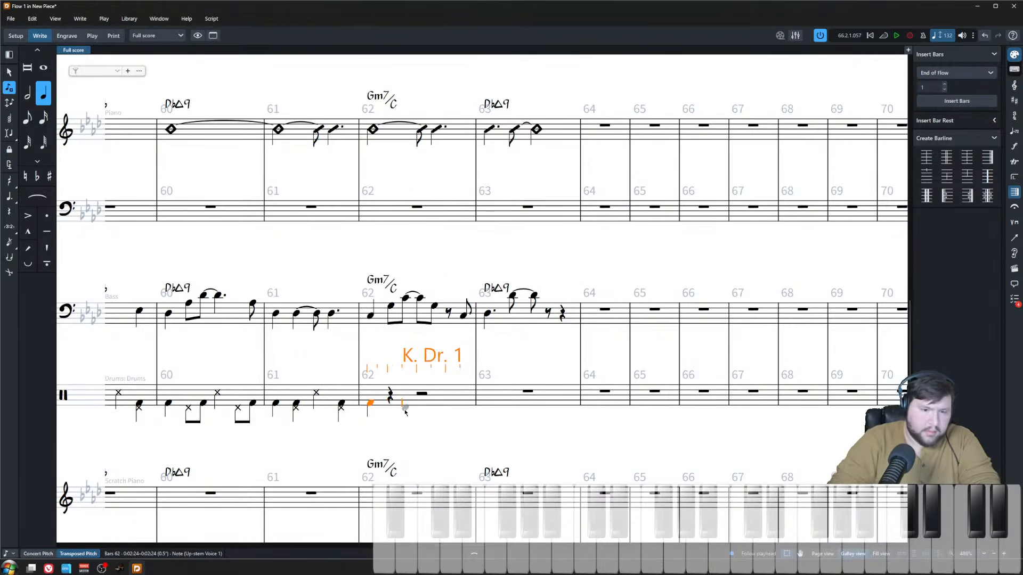
key("Left")
key("Left")
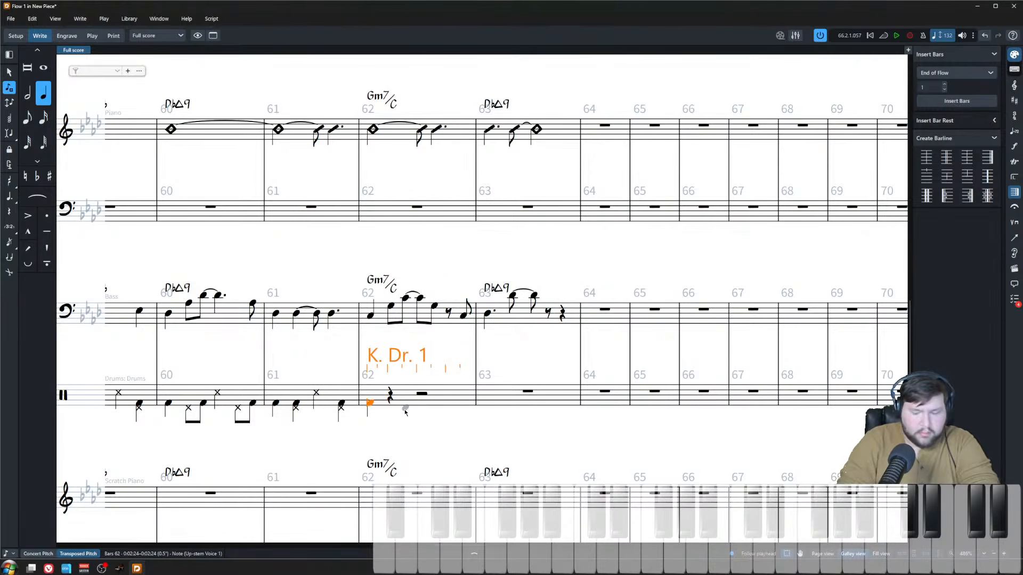
- Add ride cymbal hits to bar 62: quarter notes on beats 1 and 2, and eighth notes on the offbeats of beats 3 and 4
key("f")
key("f")
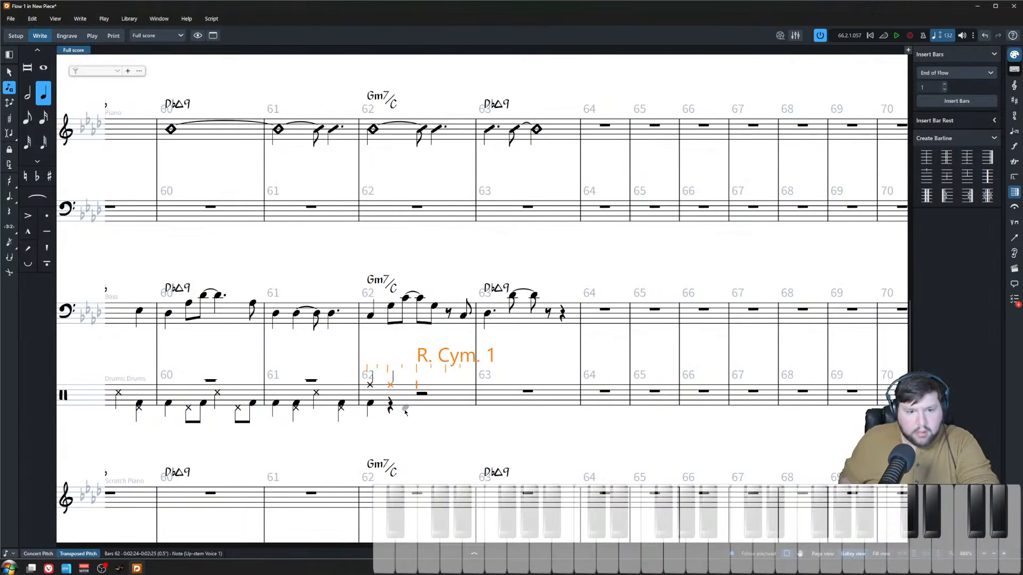
key("Right")
key("4")
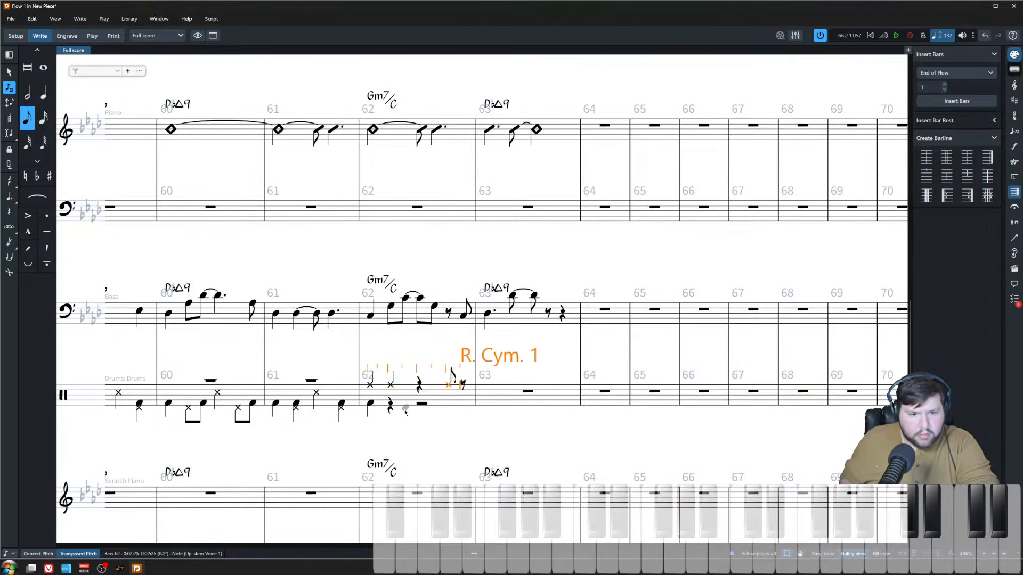
key("f")
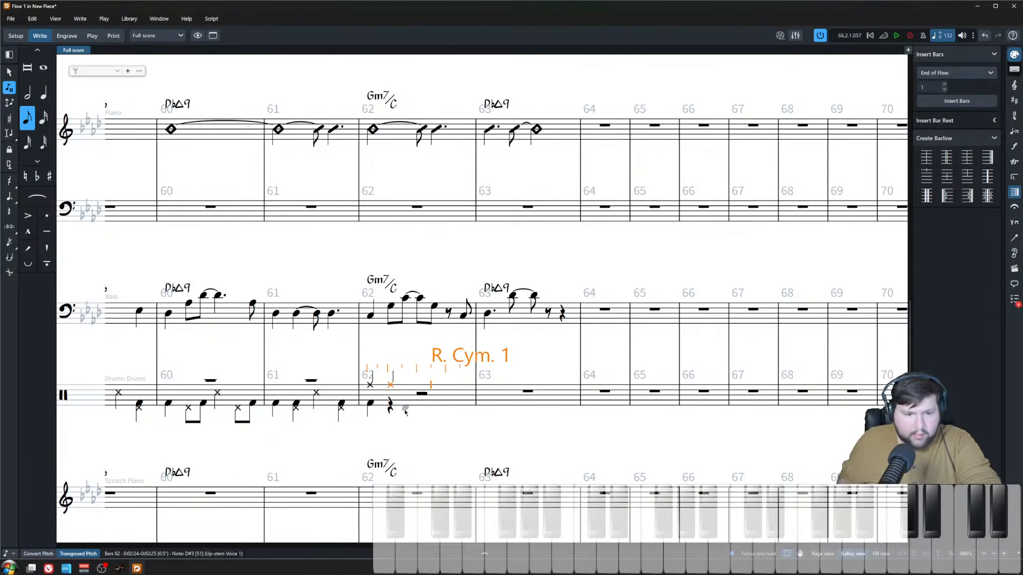
key("Right")
key("f")
key("5")
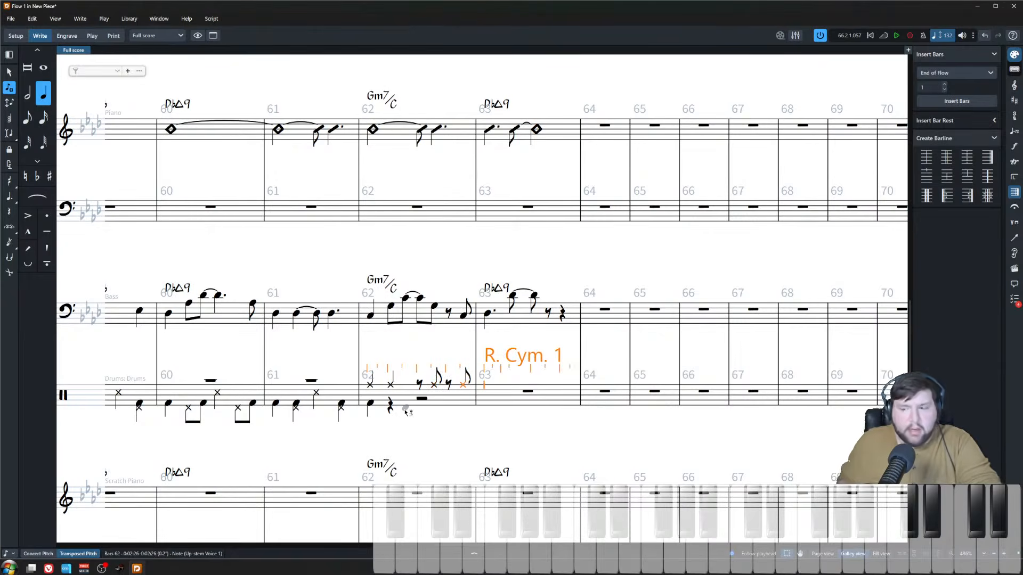
- Add ride cymbal hits to bar 63: a quarter note on beat 1 and an eighth note on the offbeat of beat 2
key("f")
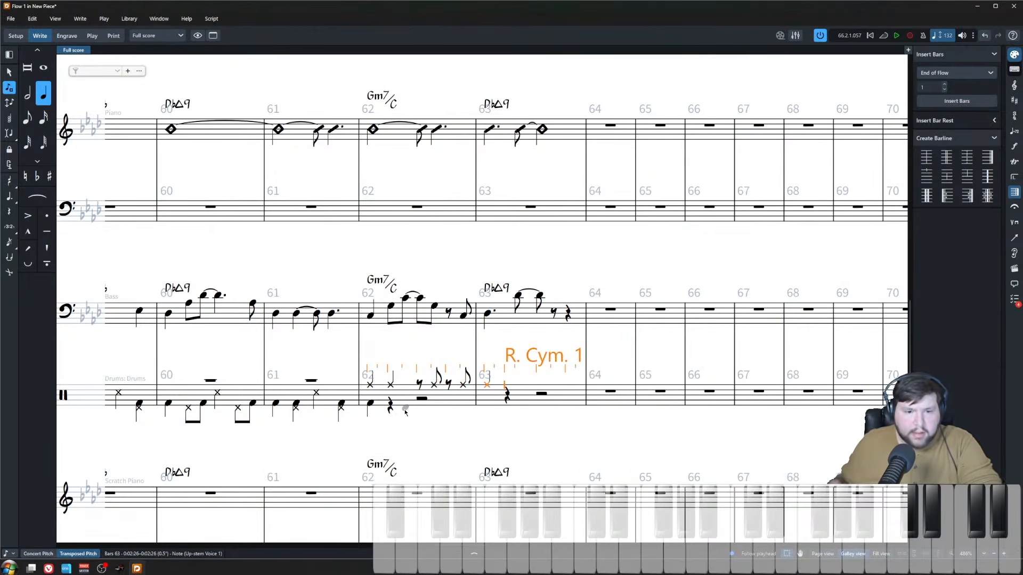
key("space")
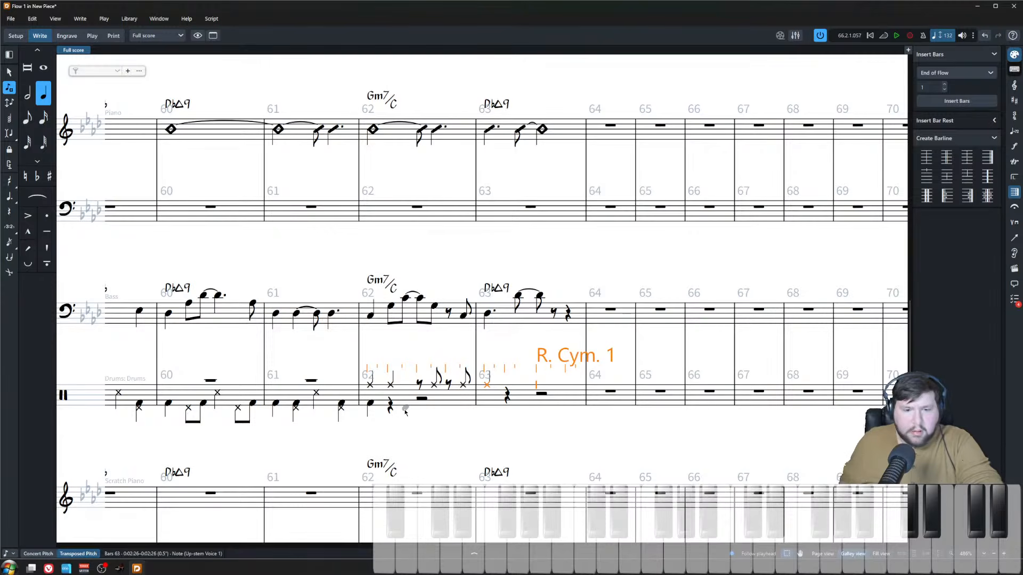
key("5")
key("Left")
key("f")
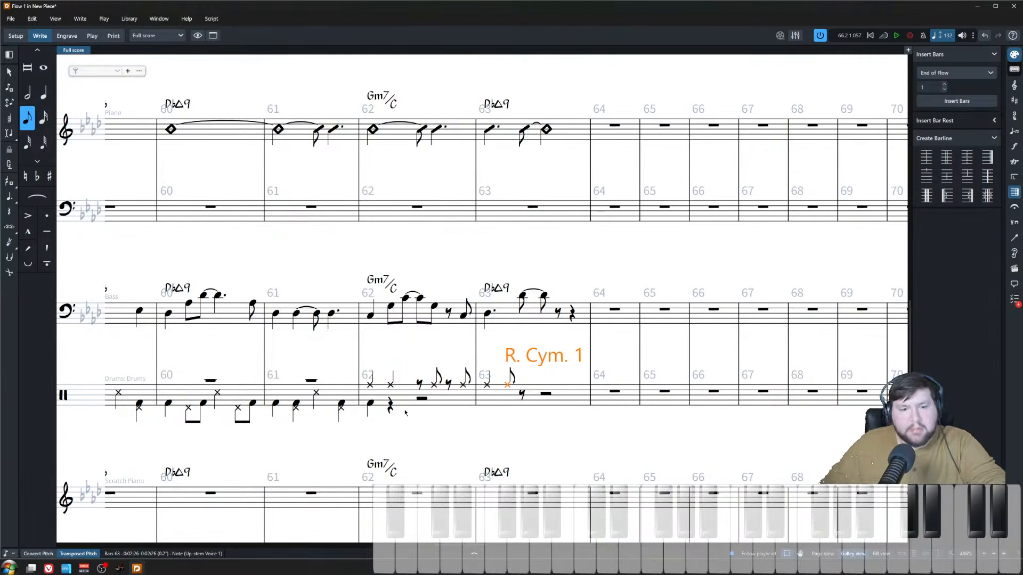
key("Left")
key("Escape")
key("Escape")
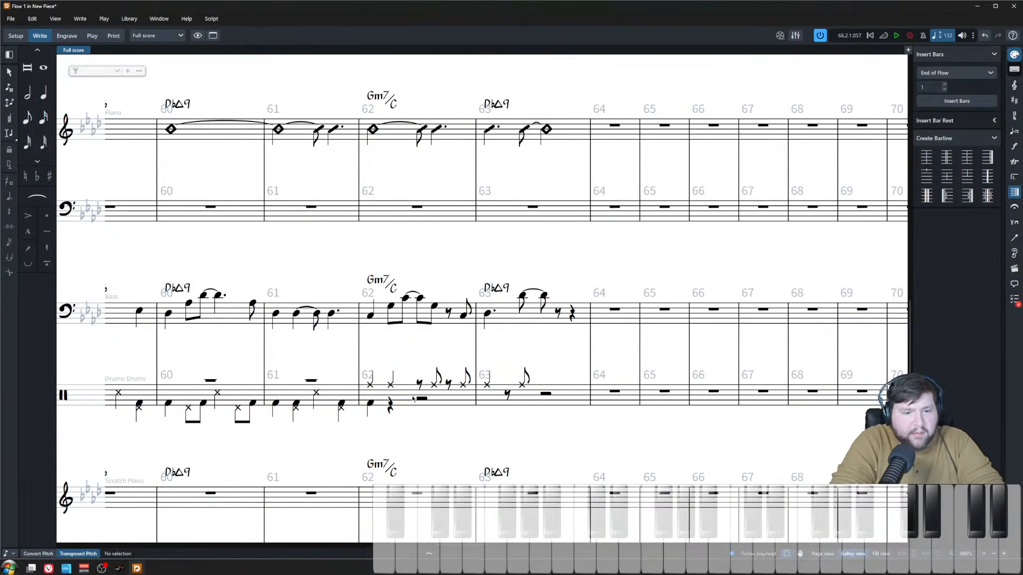
- Enter a quarter-note kick drum hit on beat 2 and a quarter-note snare hit on beat 3 of bar 62
double_click(390, 409)
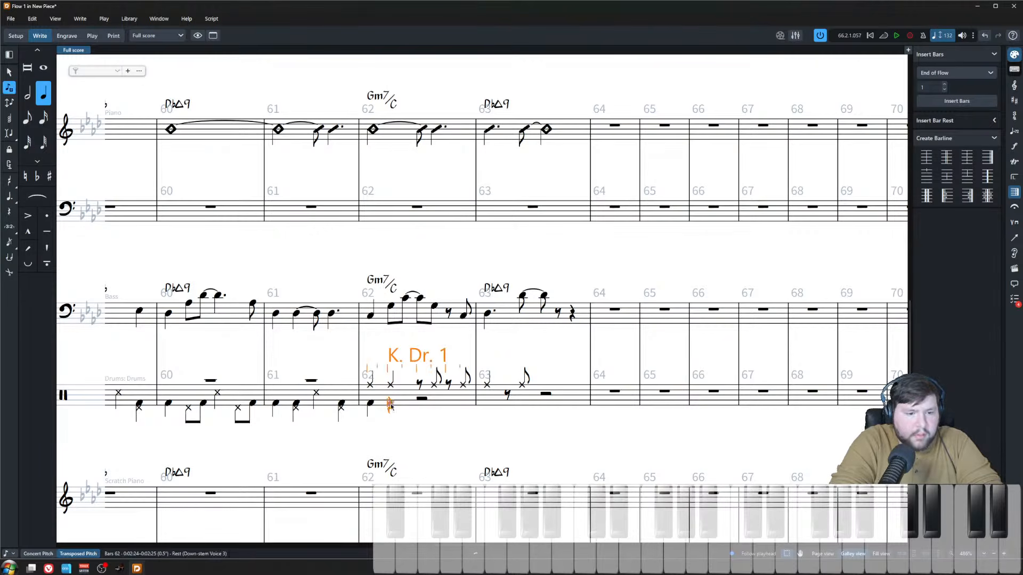
left_click(420, 398)
left_click(419, 398)
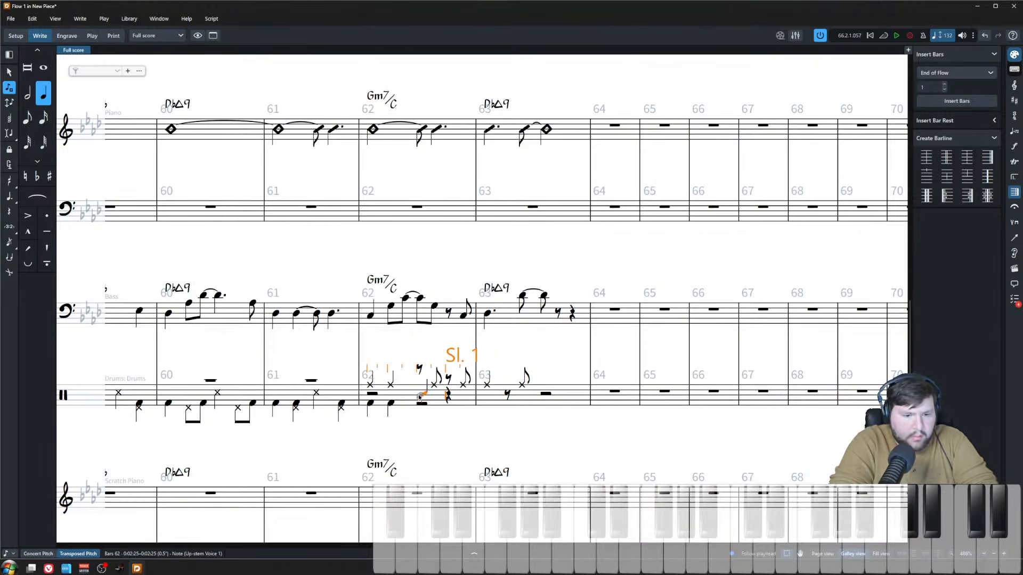
key("ctrl+z")
left_click(419, 394)
key("Escape")
key("Escape")
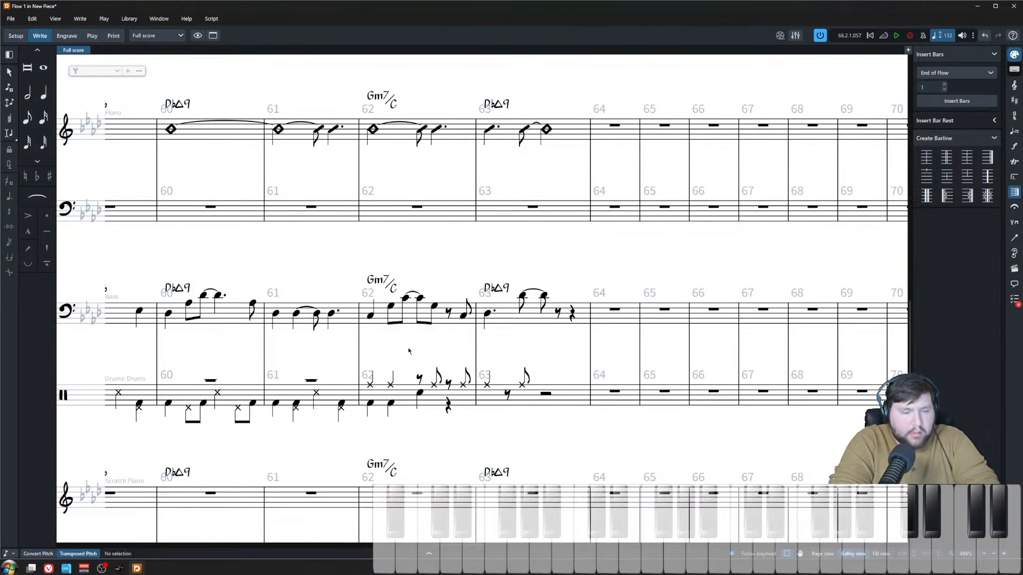
- Add kick drum hits: an eighth note on the offbeat of beat 4 in bar 62 and a quarter note on beat 1 of bar 63
double_click(448, 409)
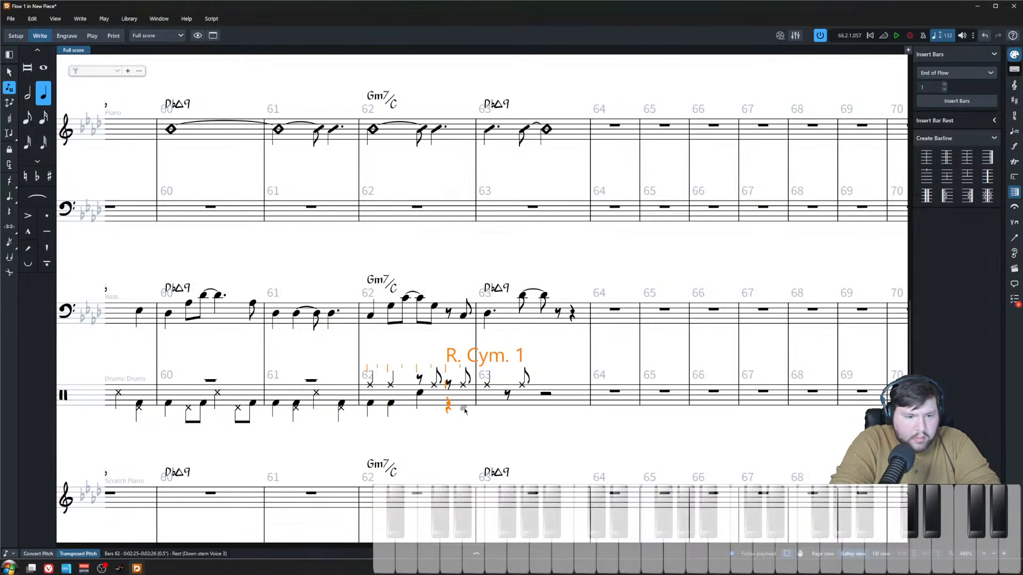
key("6")
left_click(472, 405)
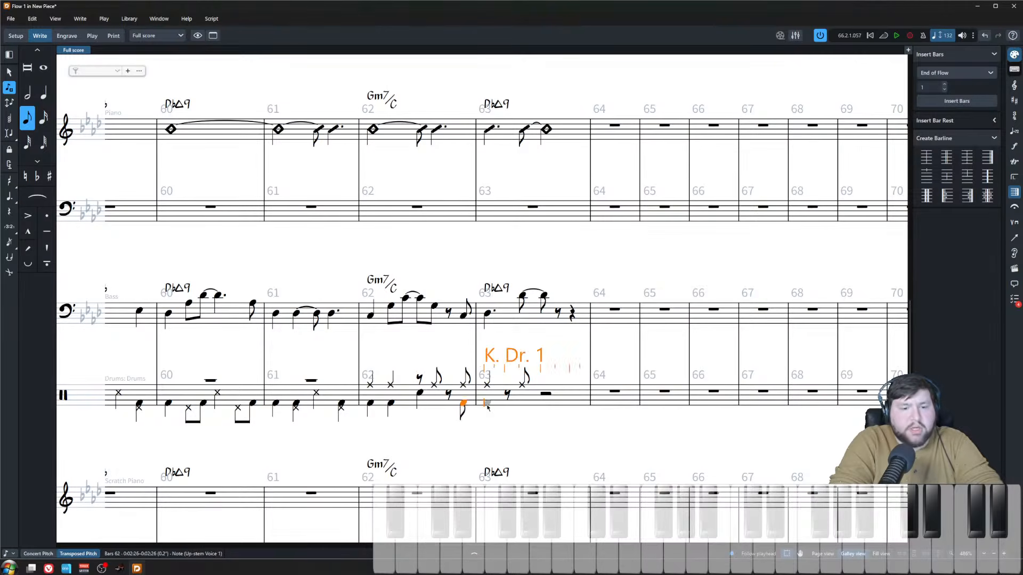
left_click(490, 404)
key("Left")
key("6")
key("Escape")
key("Escape")
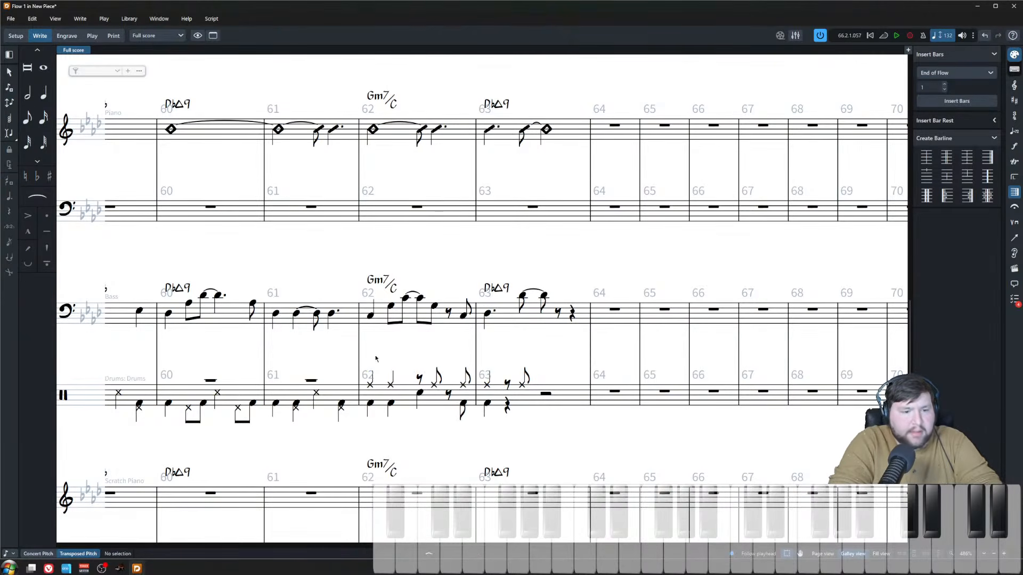
- Play back the score from the first kick drum note in bar 62
left_click(371, 404)
key("p")
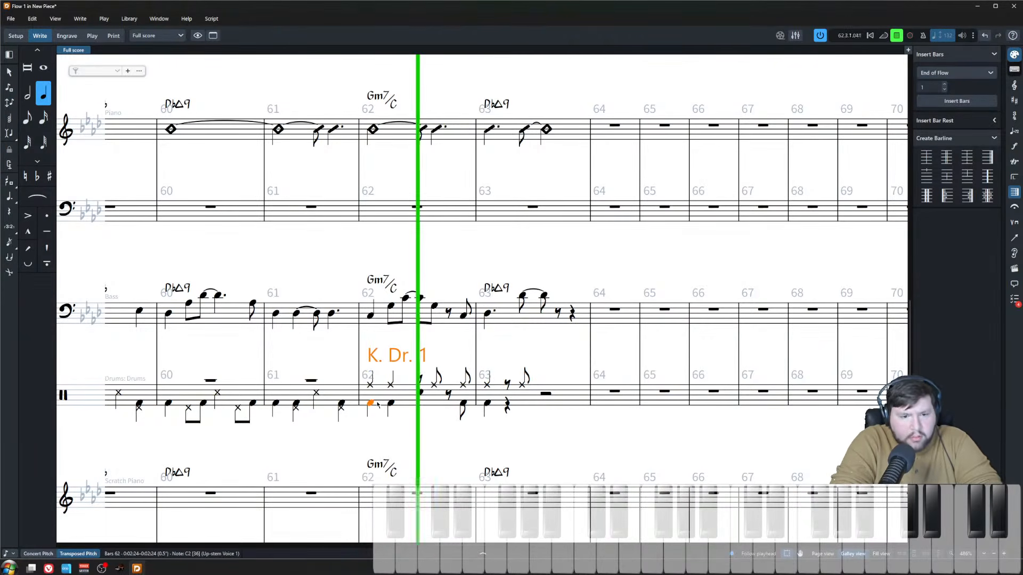
left_click(429, 355)
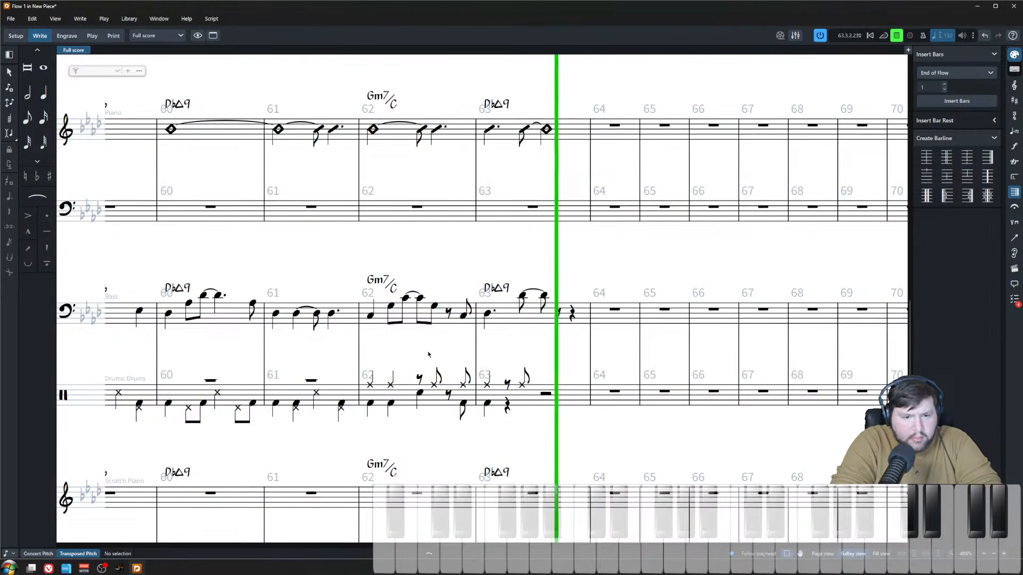
key("space")
- Enter quarter-note hi-hat hits on beats 2 and 4 of bars 62 and 63 in the drum part
double_click(391, 404)
left_click(391, 411)
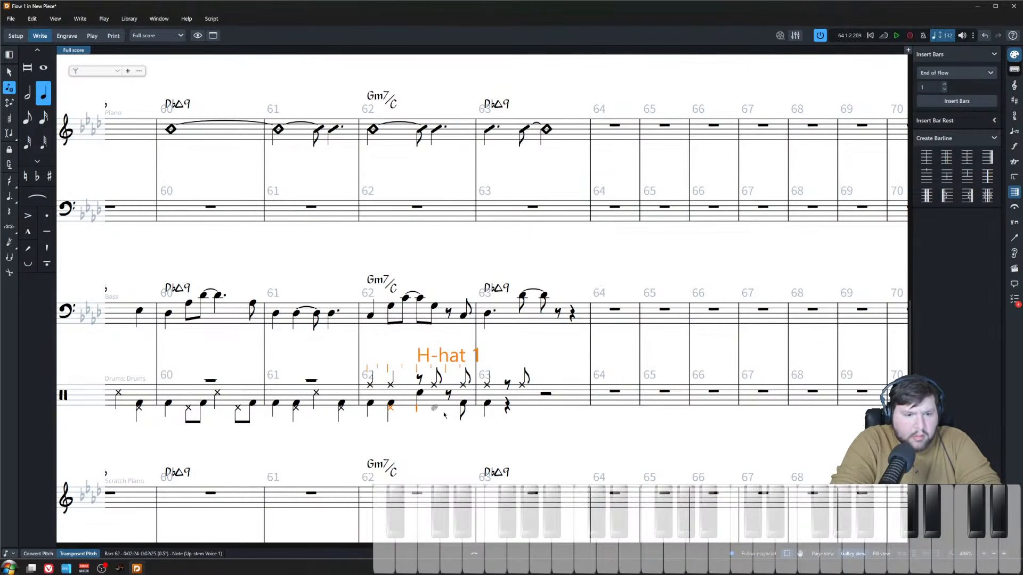
left_click(449, 410)
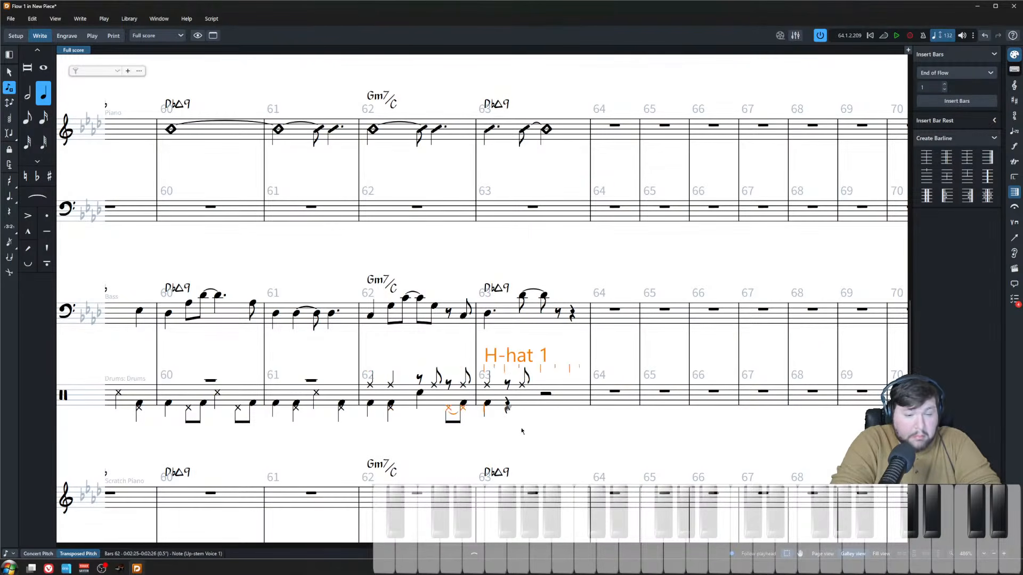
left_click(507, 408)
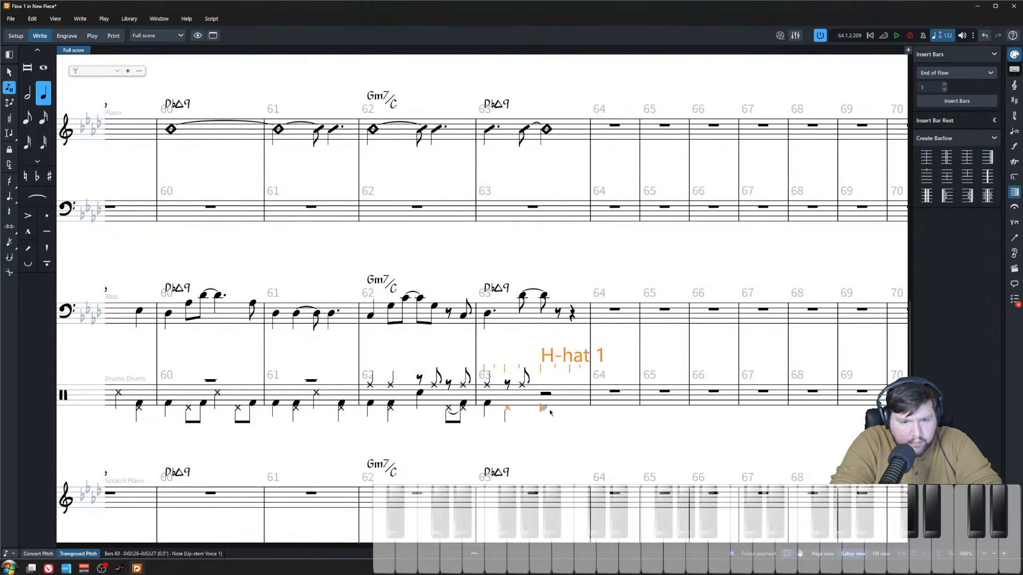
left_click(569, 410)
key("Escape")
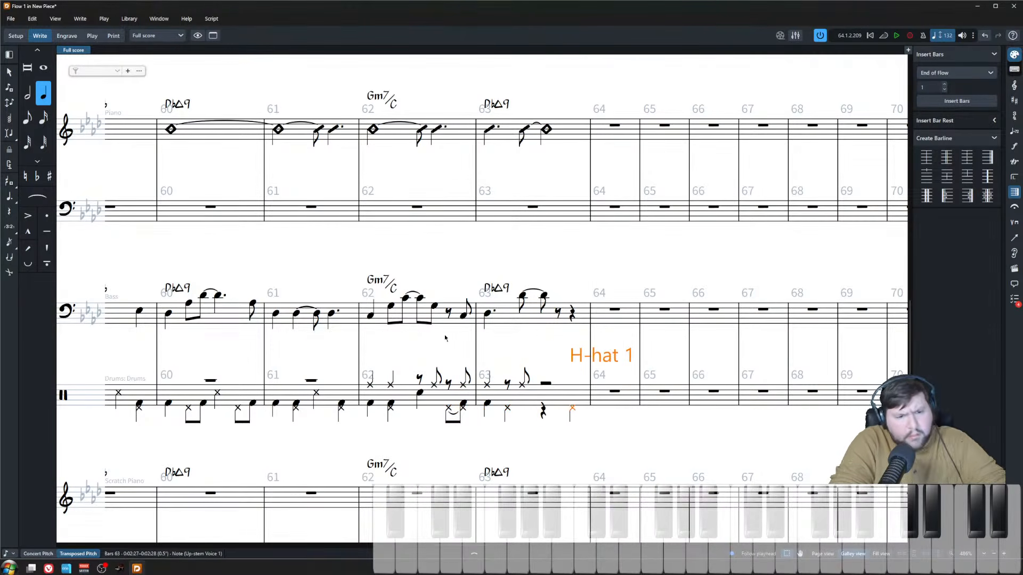
key("Escape")
- Play back the score from the first ride cymbal note in bar 62 to check the hi-hat hits
left_click(369, 386)
key("space")
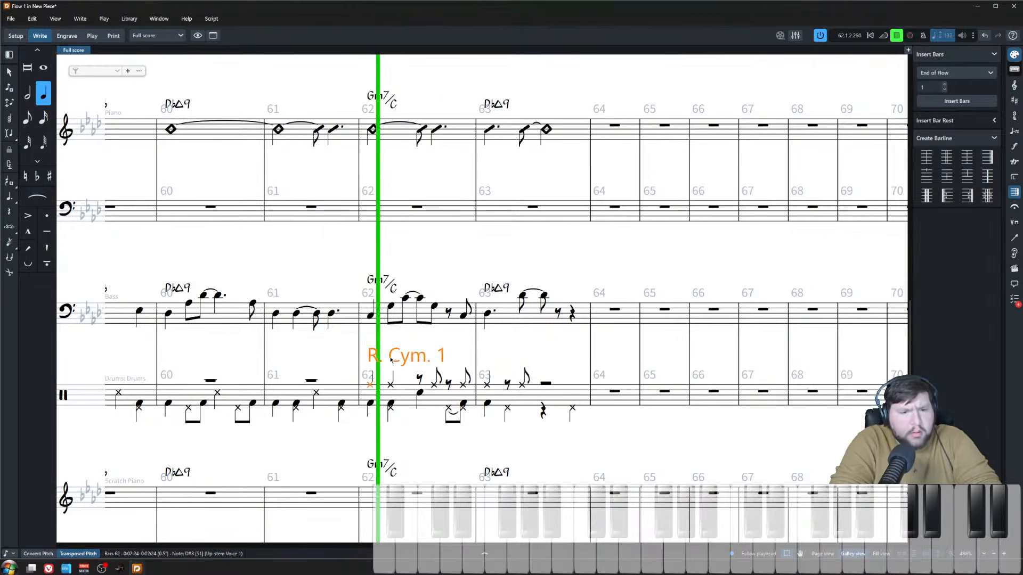
key("space")
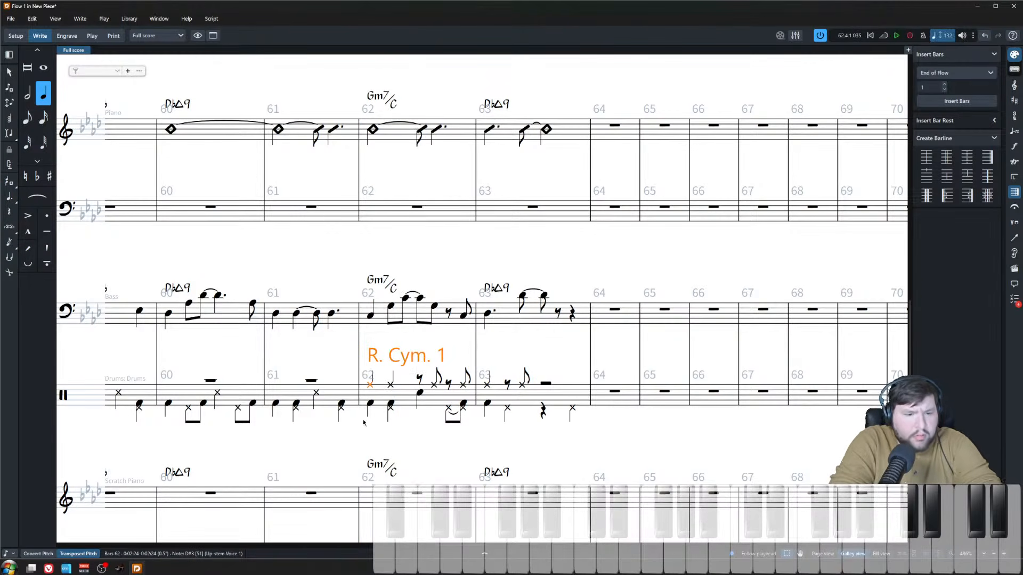
key("Escape")
key("space")
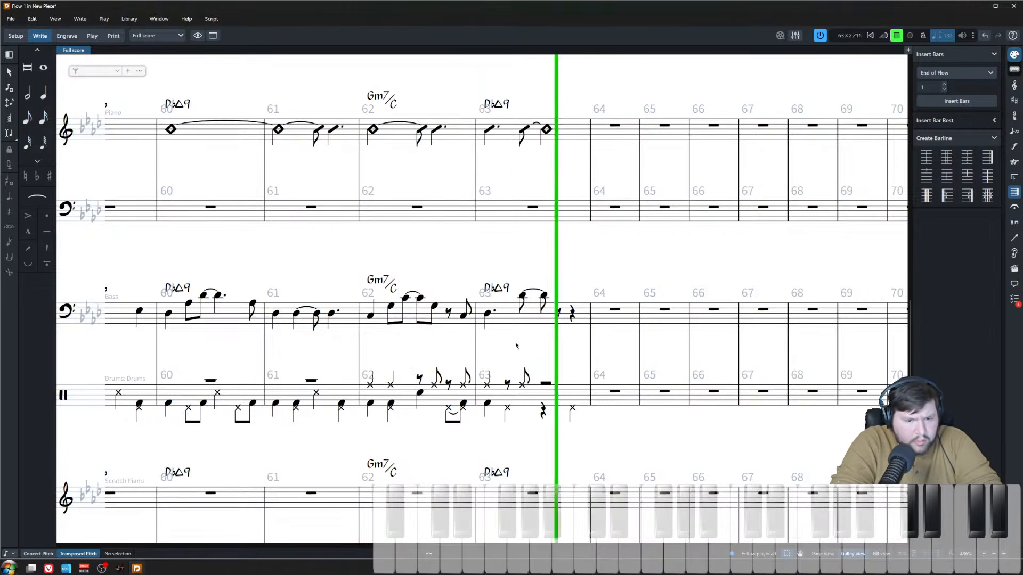
key("space")
- Enter quarter-note ride cymbal hits on beats 2, 3 and 4 of bar 63, replacing the offbeat hit
key("z")
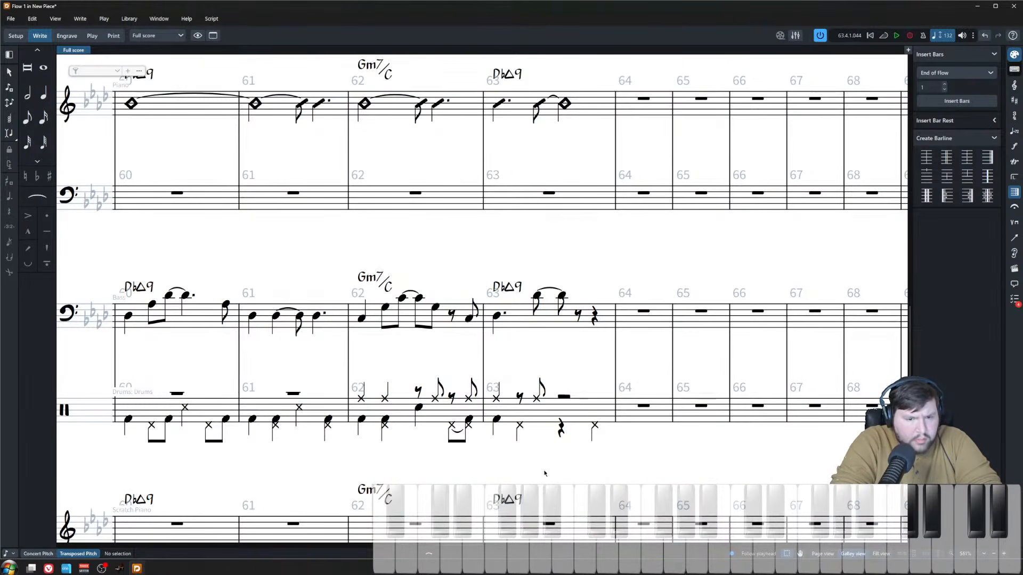
double_click(521, 397)
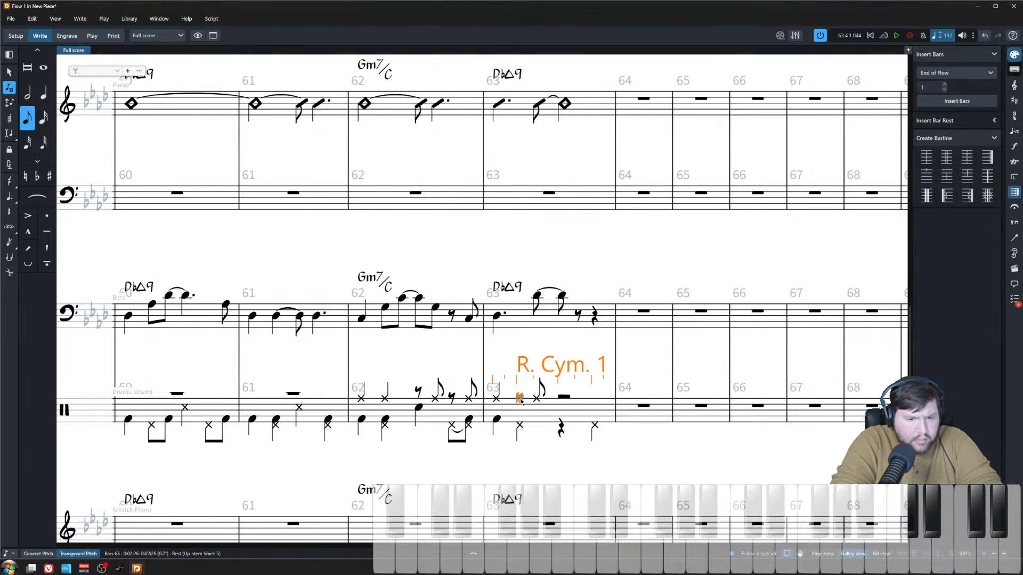
left_click(521, 399)
key("6")
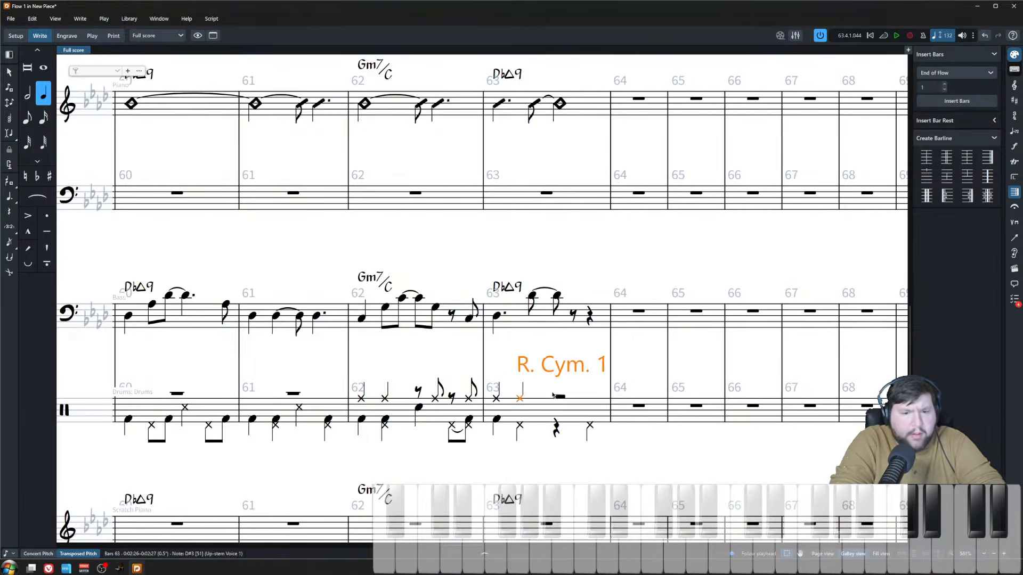
left_click(556, 398)
left_click(602, 402)
key("Escape")
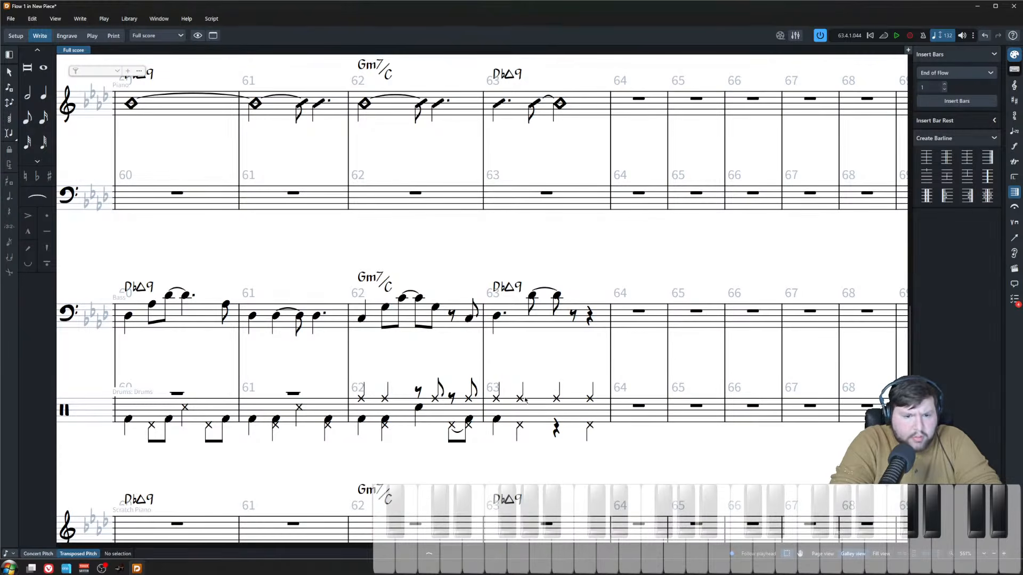
- Turn the ride cymbal hits on beats 2 and 4 of bar 63 into pairs of eighth notes
double_click(521, 398)
key("5")
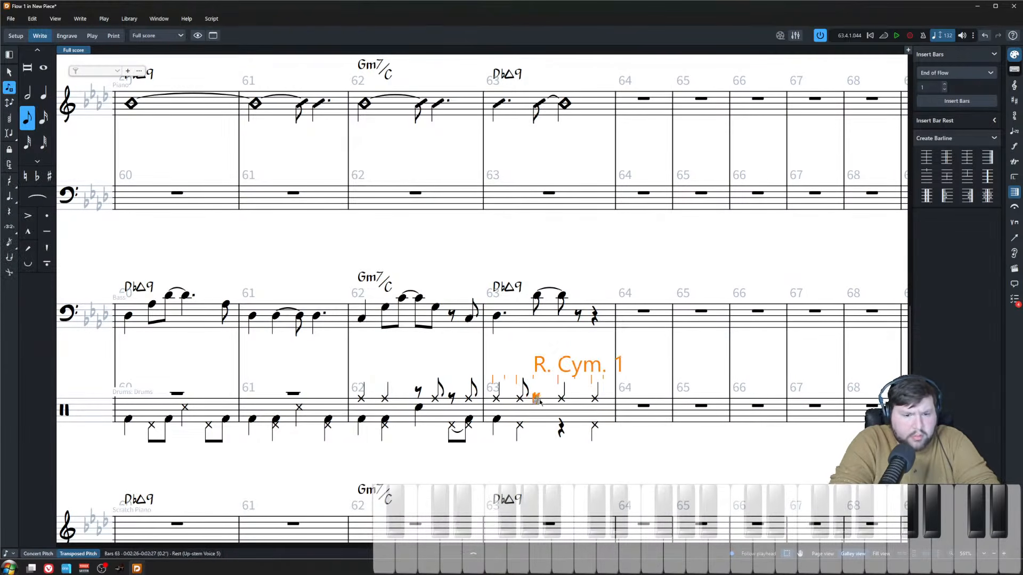
left_click(540, 402)
key("Escape")
left_click(360, 399)
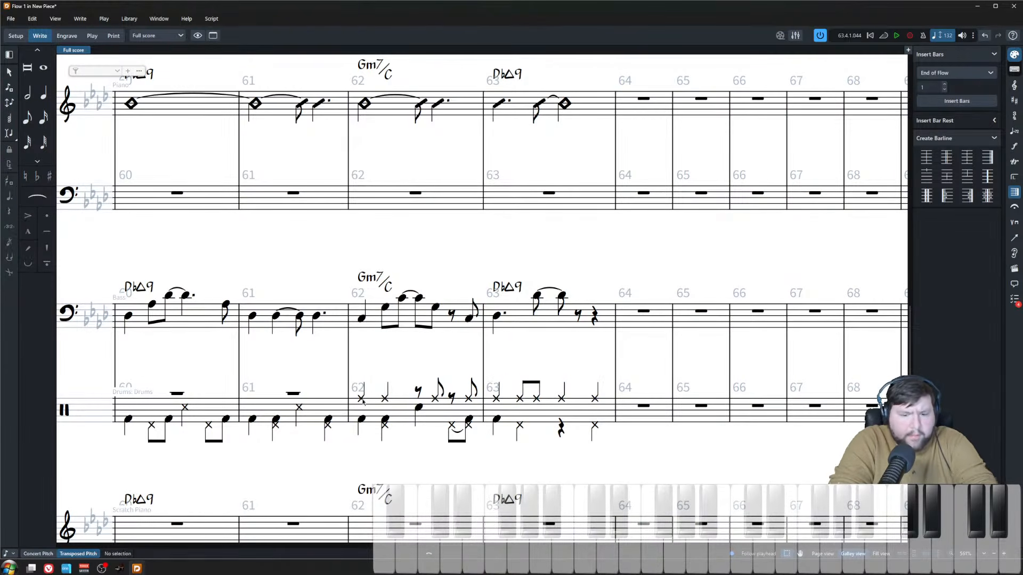
double_click(594, 402)
key("5")
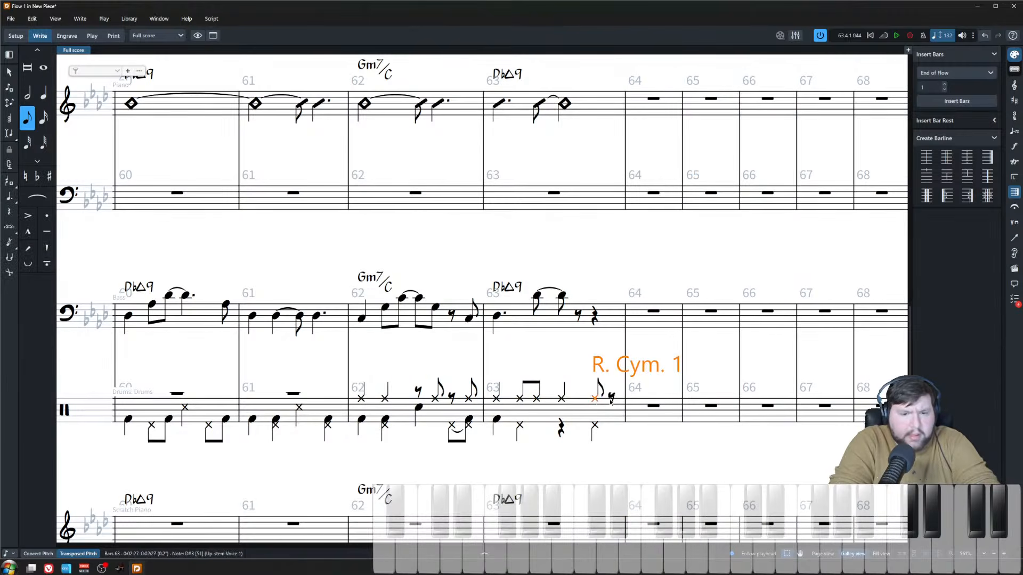
left_click(611, 399)
key("Escape")
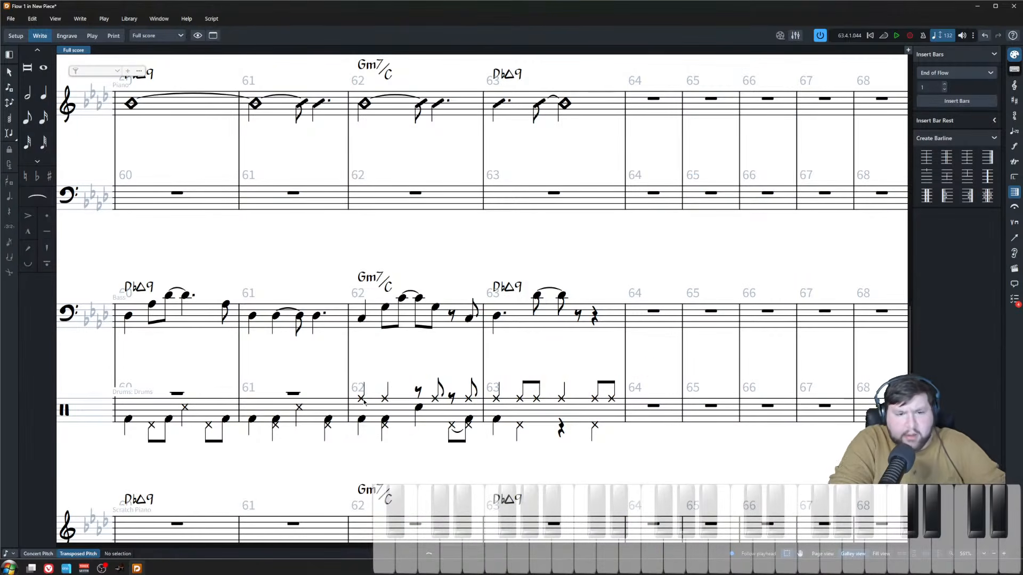
- Play back bars 62 and 63 from the first ride cymbal note to check the completed ride pattern
left_click(362, 398)
key("space")
scroll(380, 376, "down", 2)
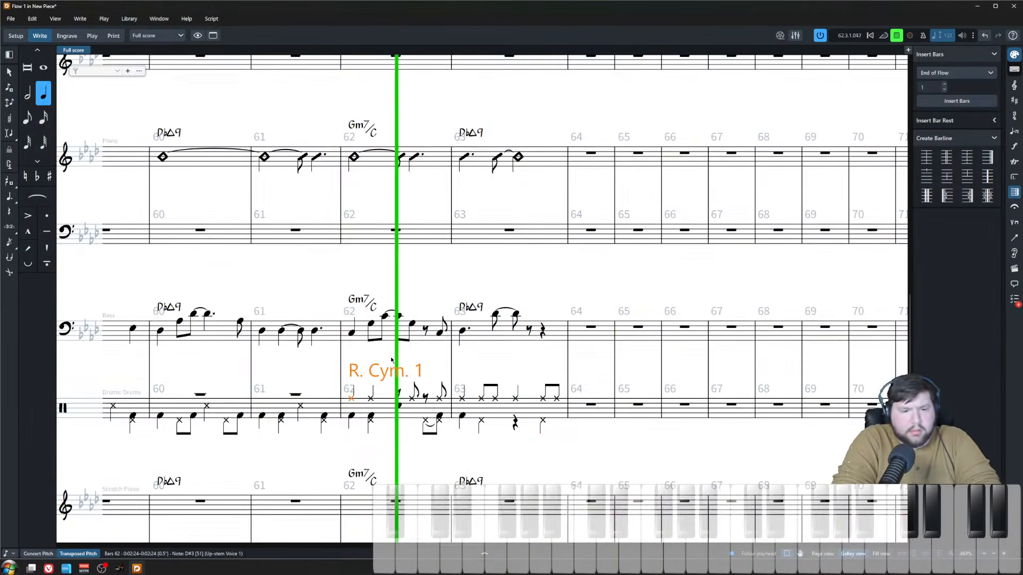
left_click(494, 358)
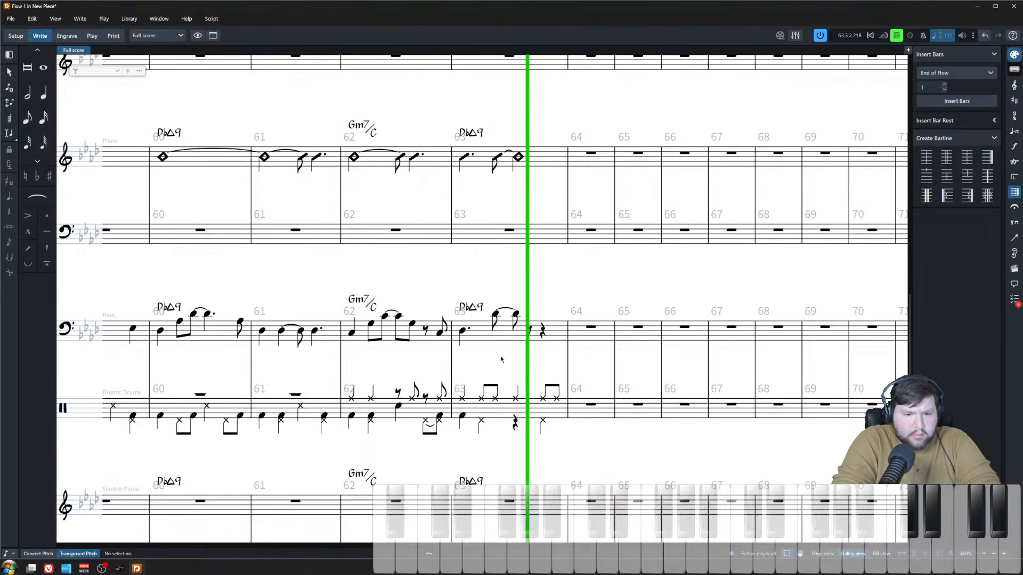
key("space")
- Replace the rest on beat 3 of bar 63 in the drum part with a quarter-note kick drum hit
scroll(530, 484, "up", 2)
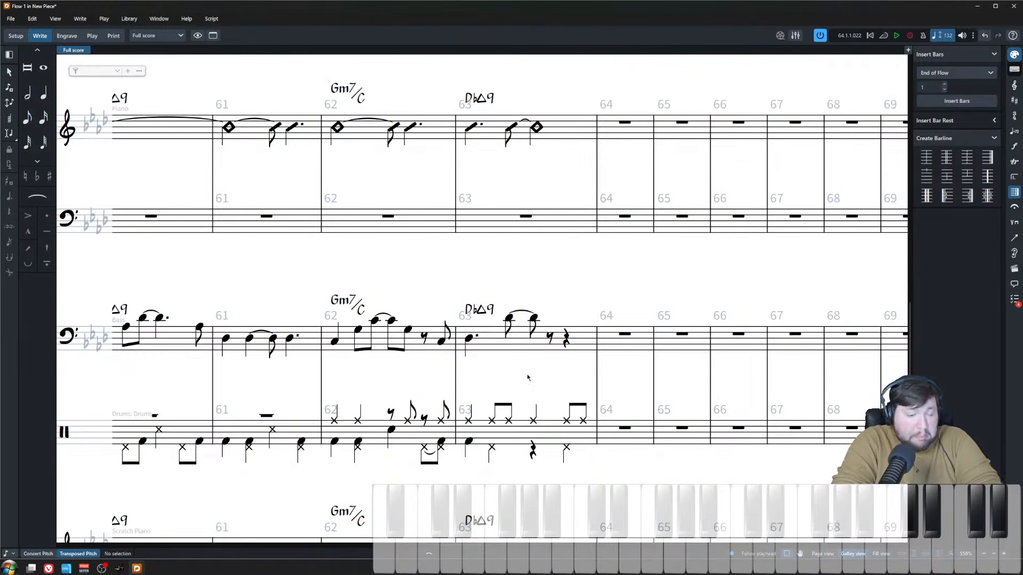
left_click(534, 454)
key("Return")
key("f")
key("Escape")
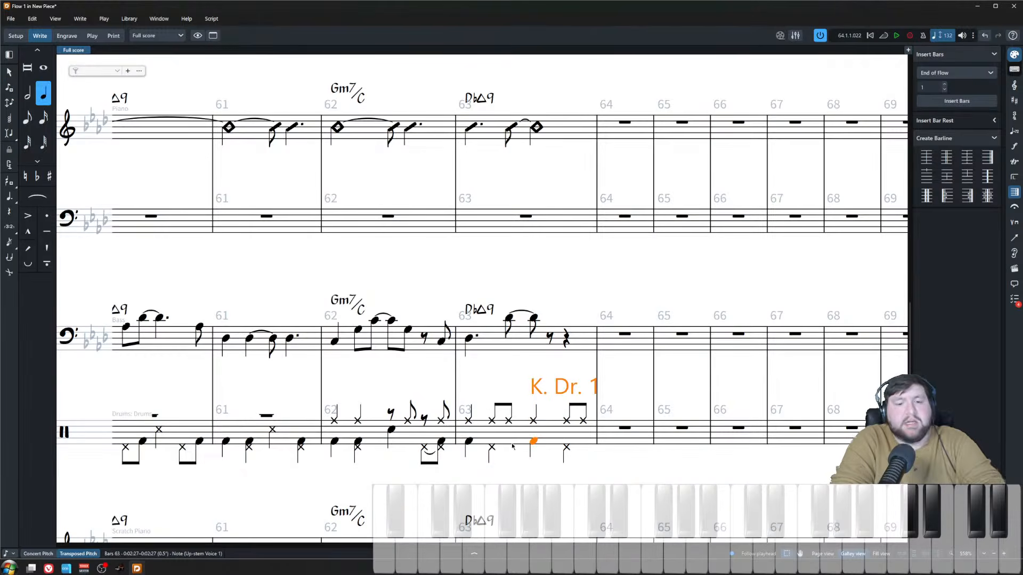
left_click(477, 389)
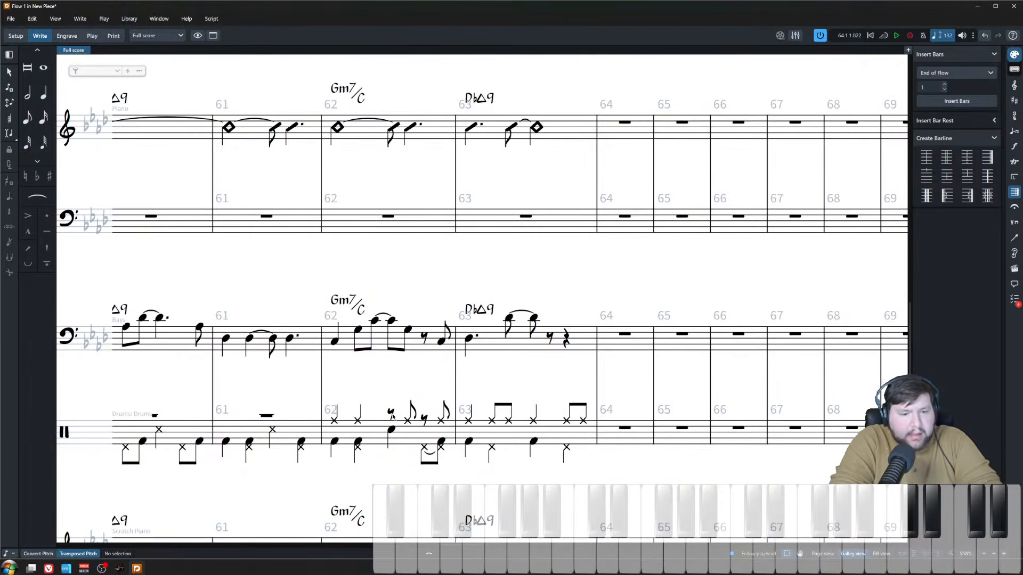
- Shorten the tied hi-hat note on beat 4 of bar 62 to a single eighth note
left_click(392, 414)
left_click(425, 420, "ctrl")
left_click(426, 449)
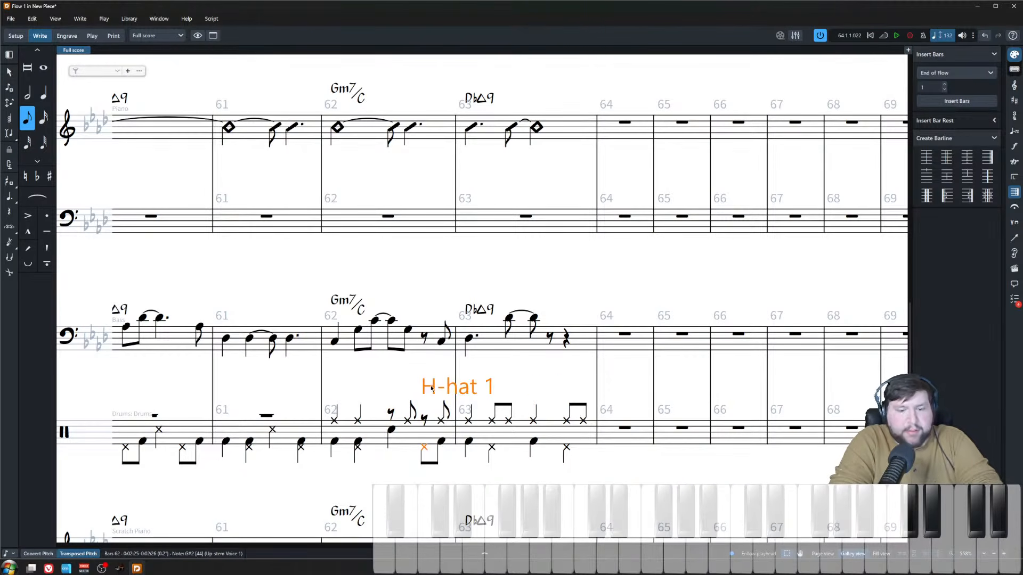
key("Escape")
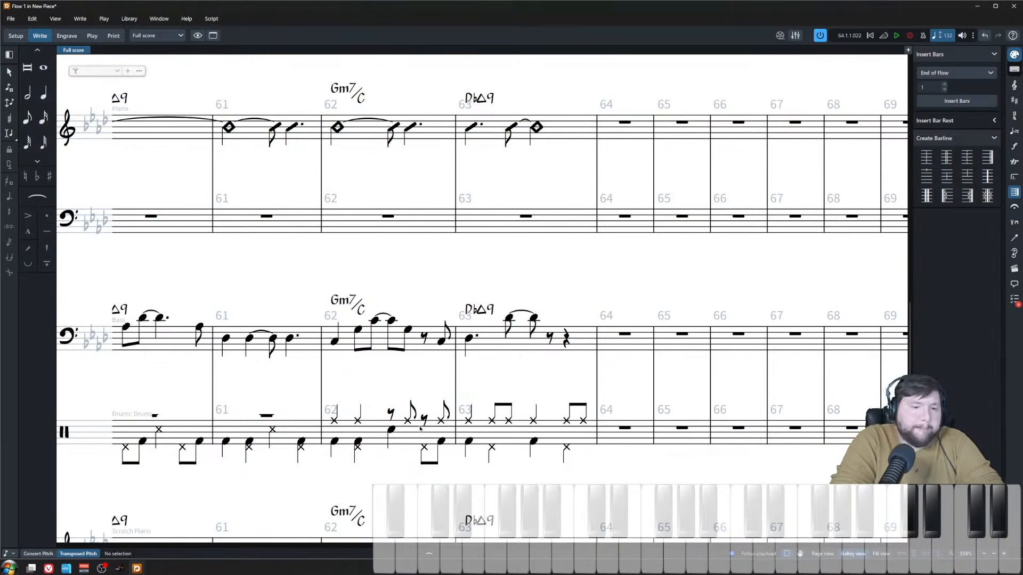
key("x")
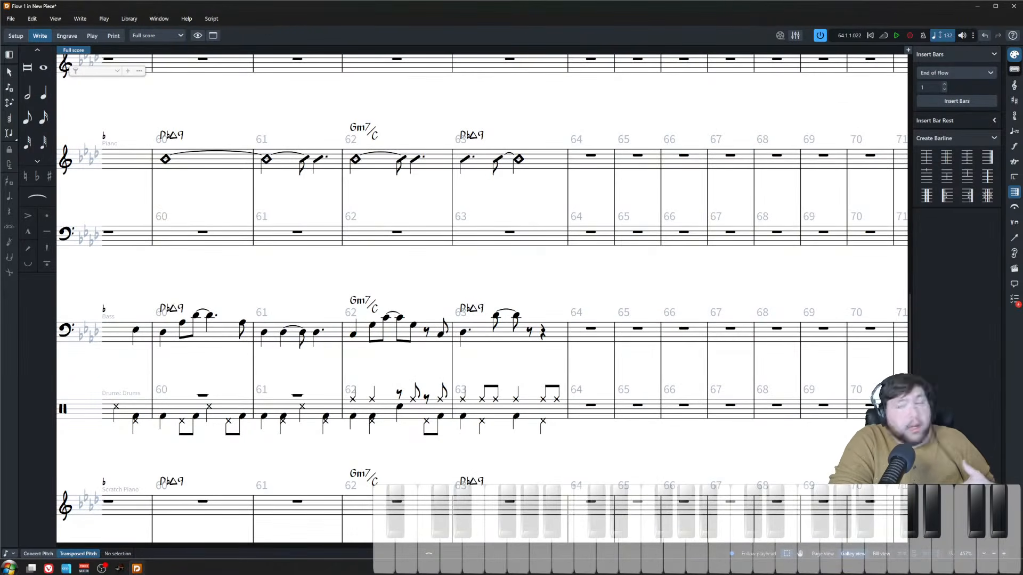
- Save the project and play back the full score from bar 8 to about bar 40
key("ctrl+s")
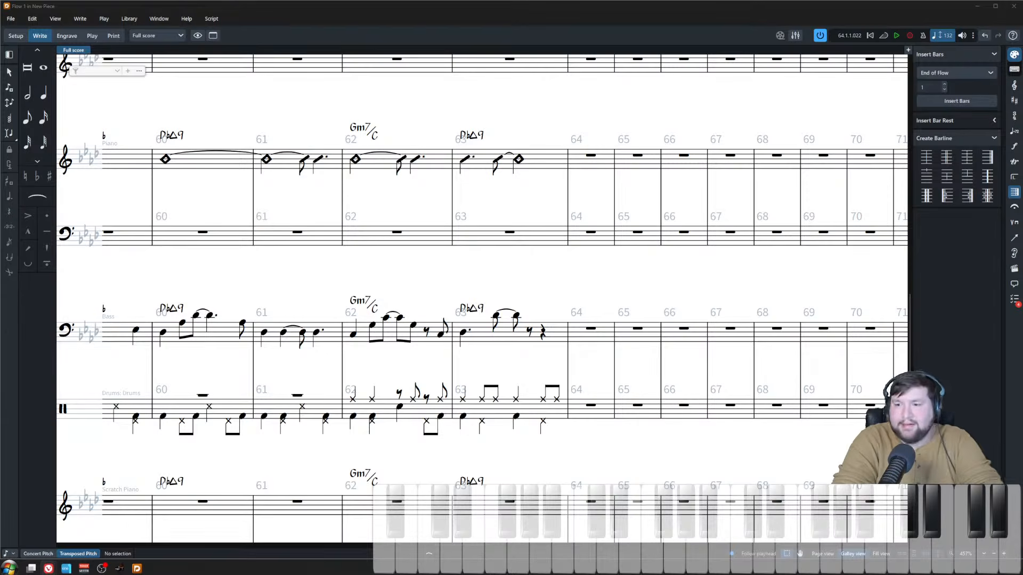
scroll(725, 280, "down", 8)
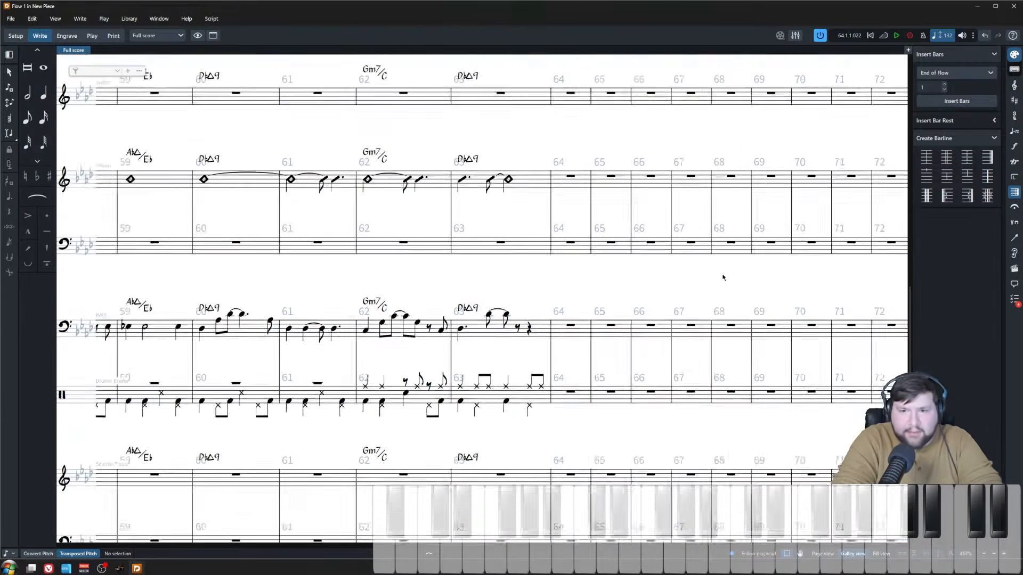
scroll(517, 403, "left", 6)
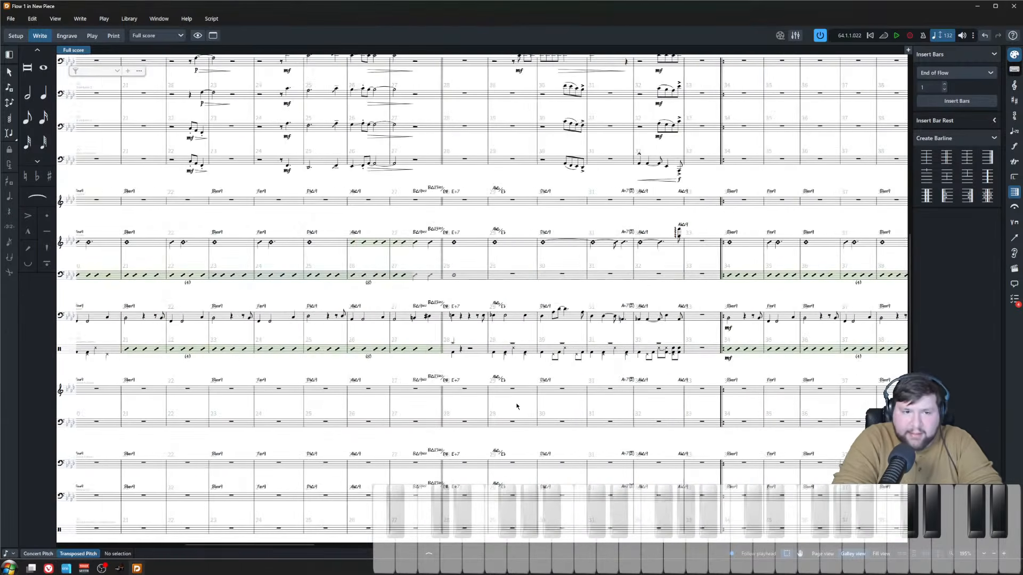
scroll(516, 407, "up", 5)
scroll(533, 409, "left", 10)
scroll(538, 410, "right", 3)
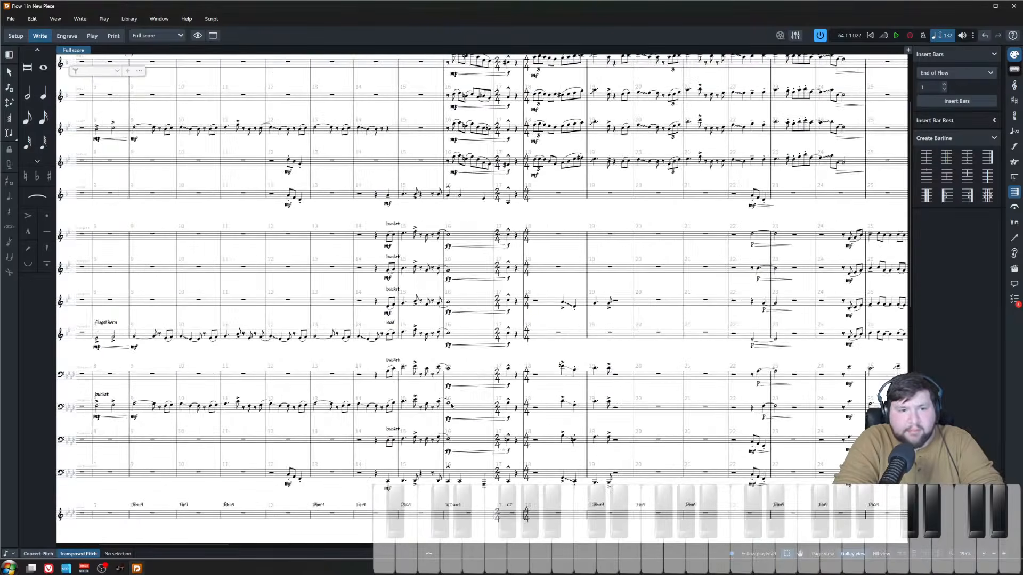
scroll(254, 183, "up", 4)
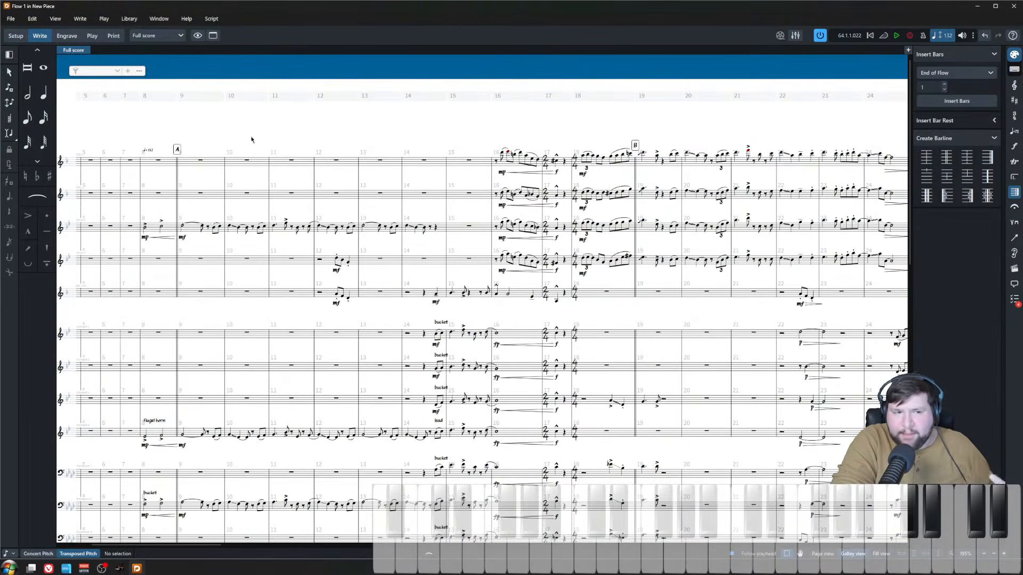
left_click(163, 164)
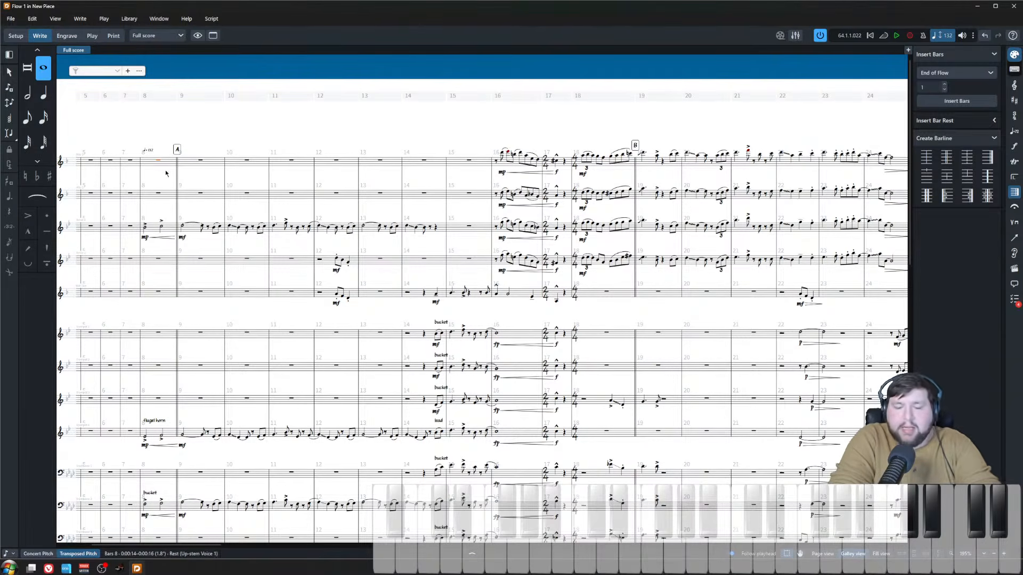
key("space")
scroll(604, 335, "down", 1)
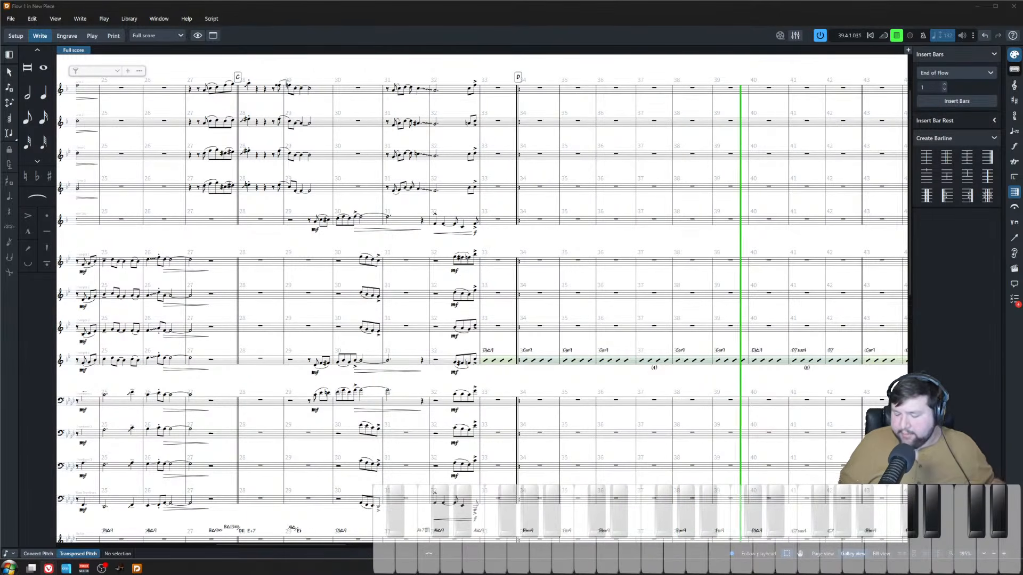
key("space")
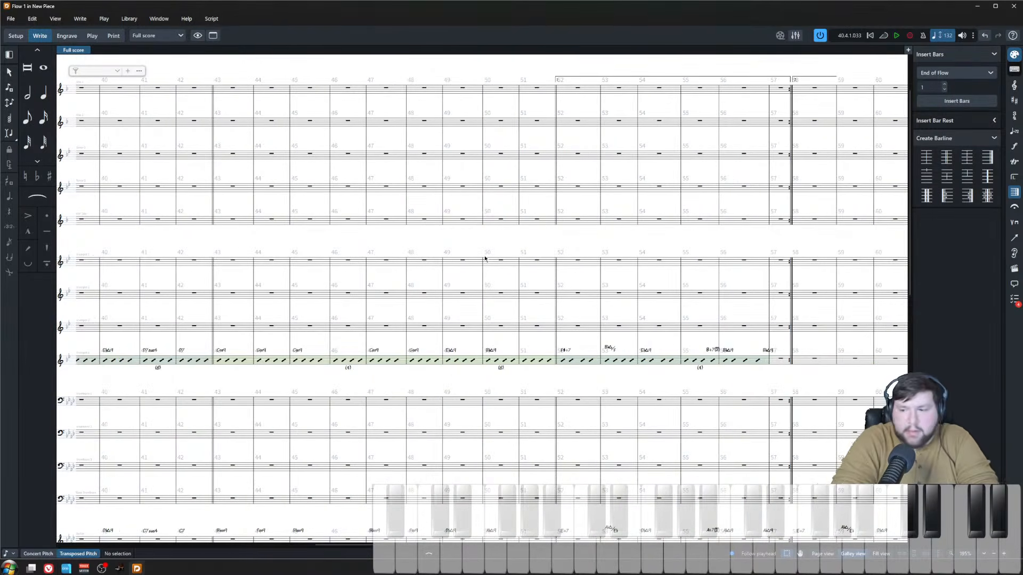
- Play back from the piano chord in bar 58 and add a double barline at the start of bar 62
scroll(463, 293, "right", 10)
scroll(415, 293, "down", 5)
scroll(389, 315, "left", 3)
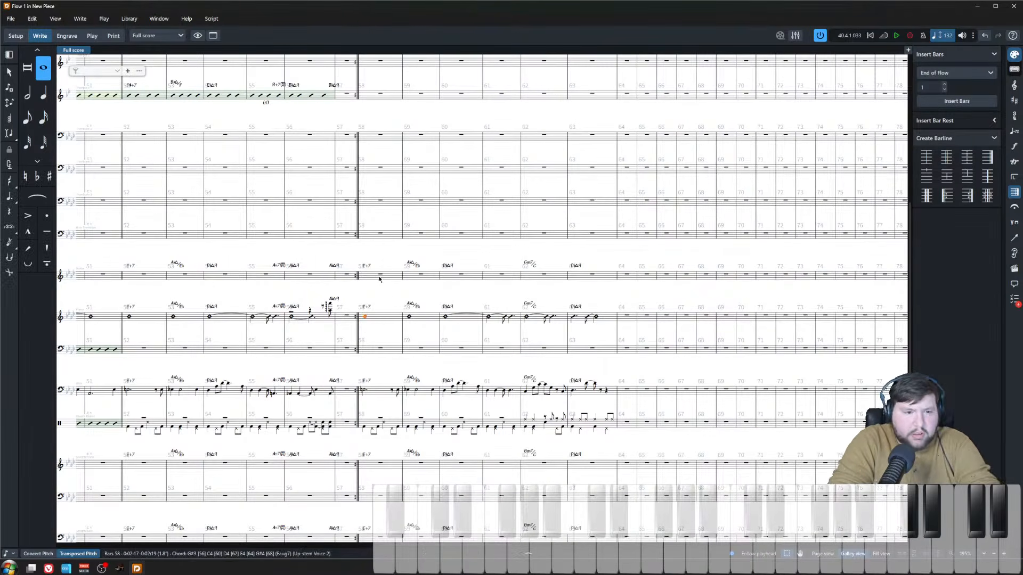
scroll(460, 296, "up", 4)
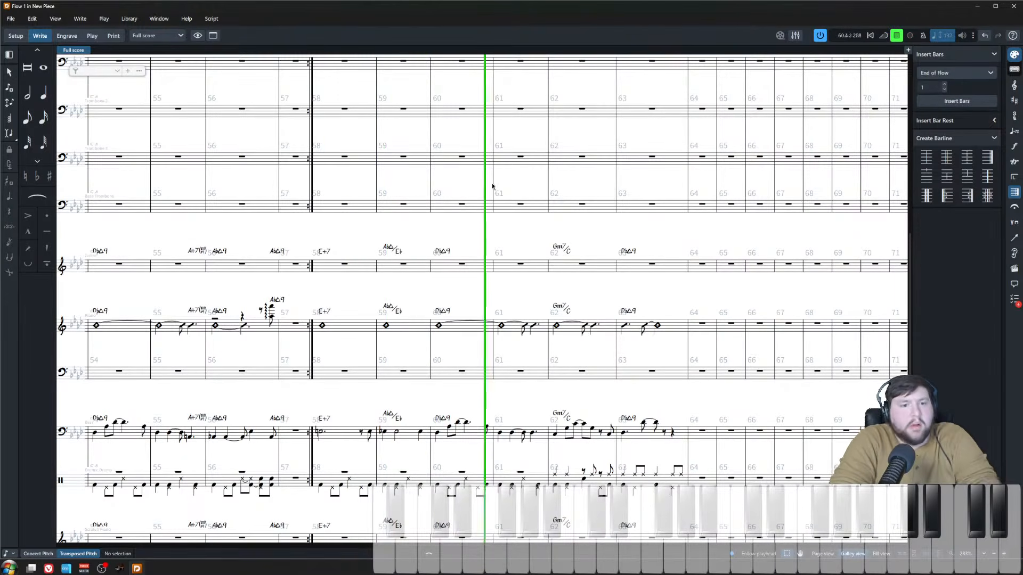
left_click(549, 186)
left_click(946, 157)
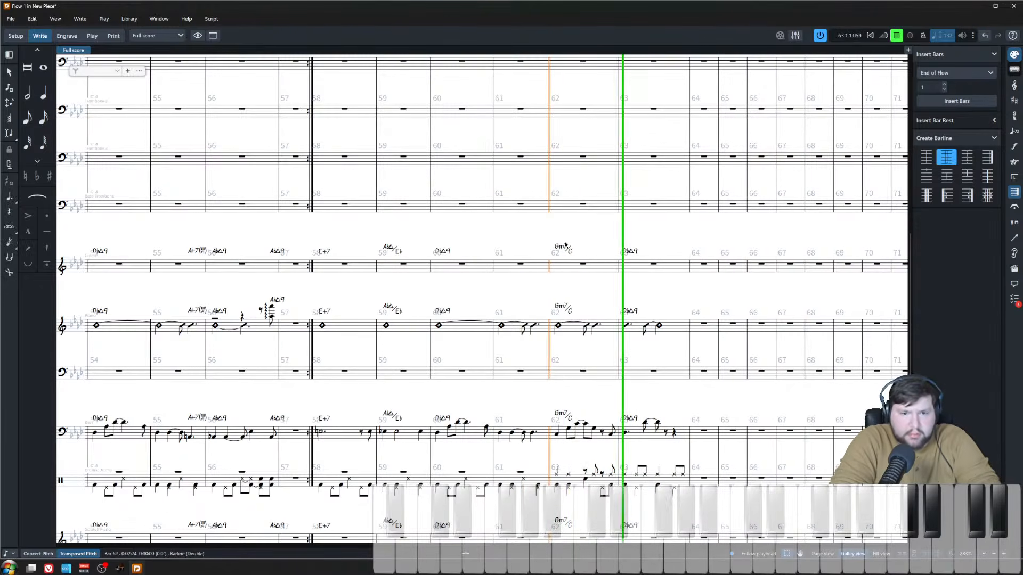
key("Escape")
key("space")
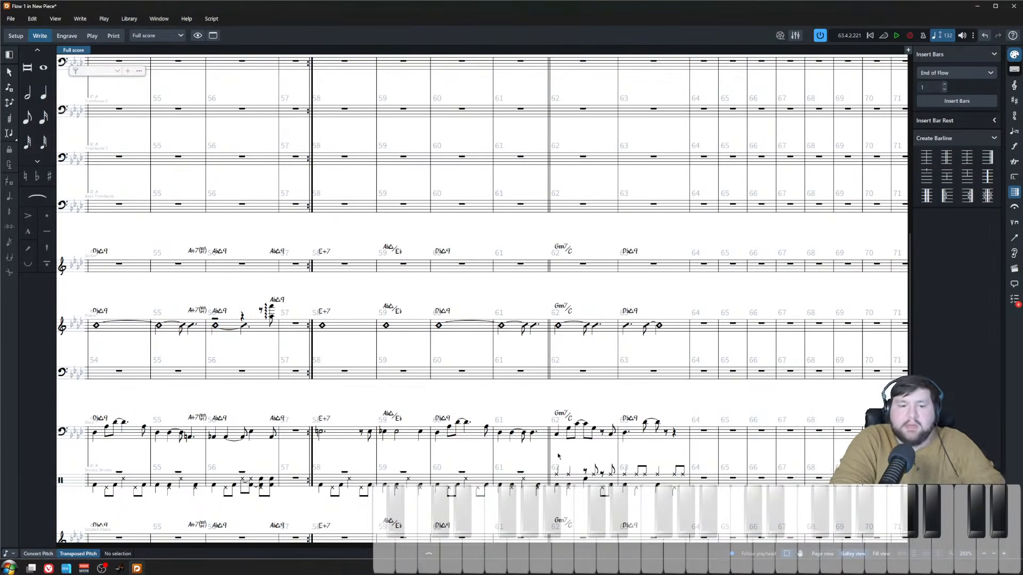
- Play back bars 62 and 63, and change bar 62's ride rhythm to a quarter note on beat 3 and two eighth notes on beat 4
scroll(557, 422, "right", 3)
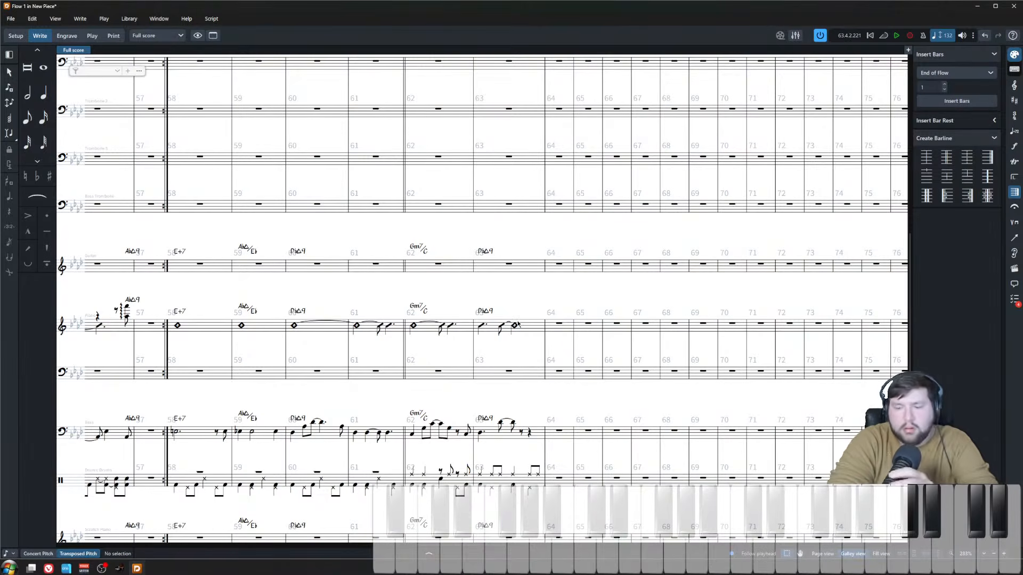
scroll(439, 353, "up", 2)
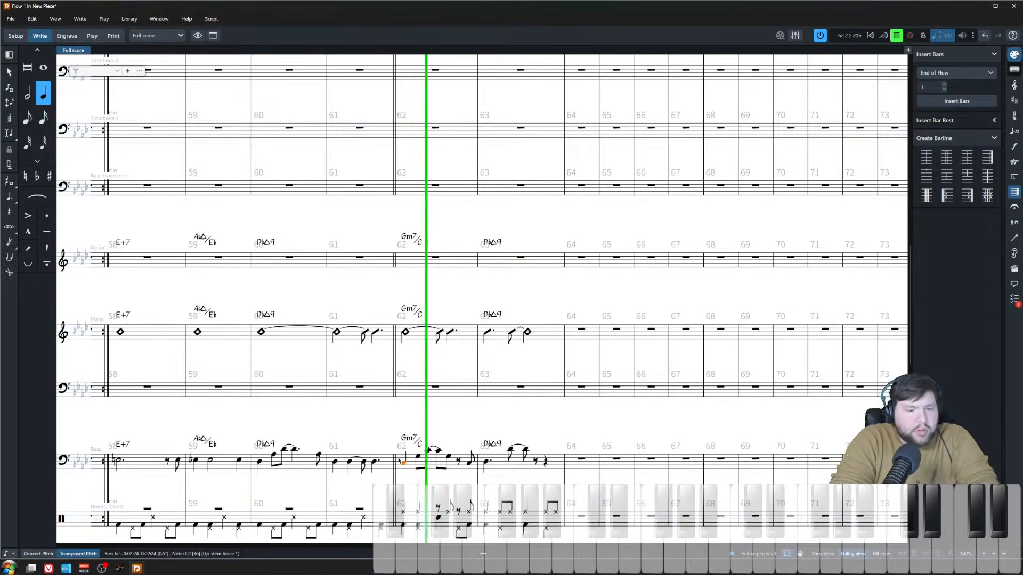
key("space")
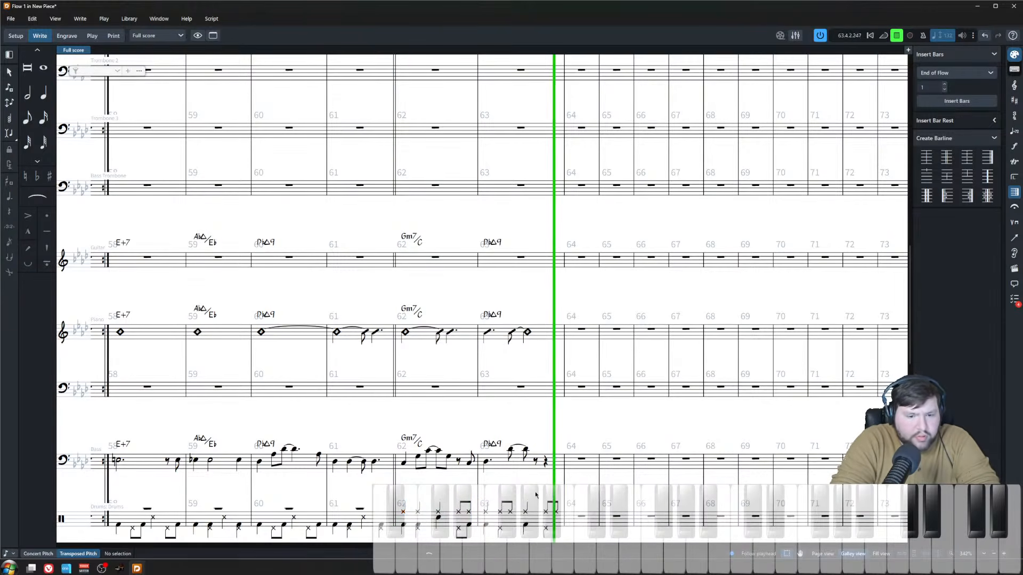
scroll(473, 492, "down", 1)
key("space")
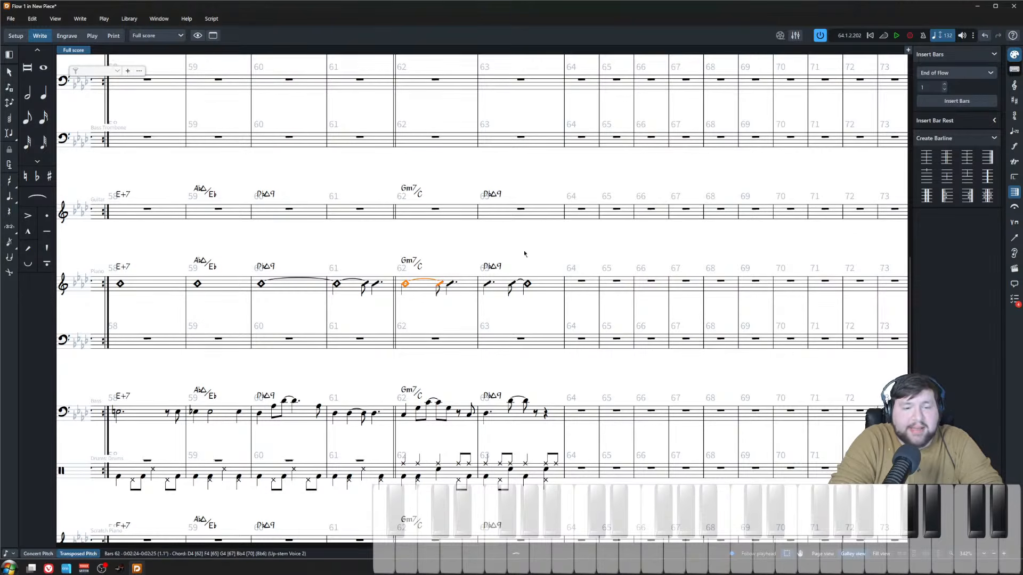
- Repeat the piano, bass, drums and chord symbols of bars 62 and 63 three times, filling the score through bar 69
scroll(524, 453, "down", 2)
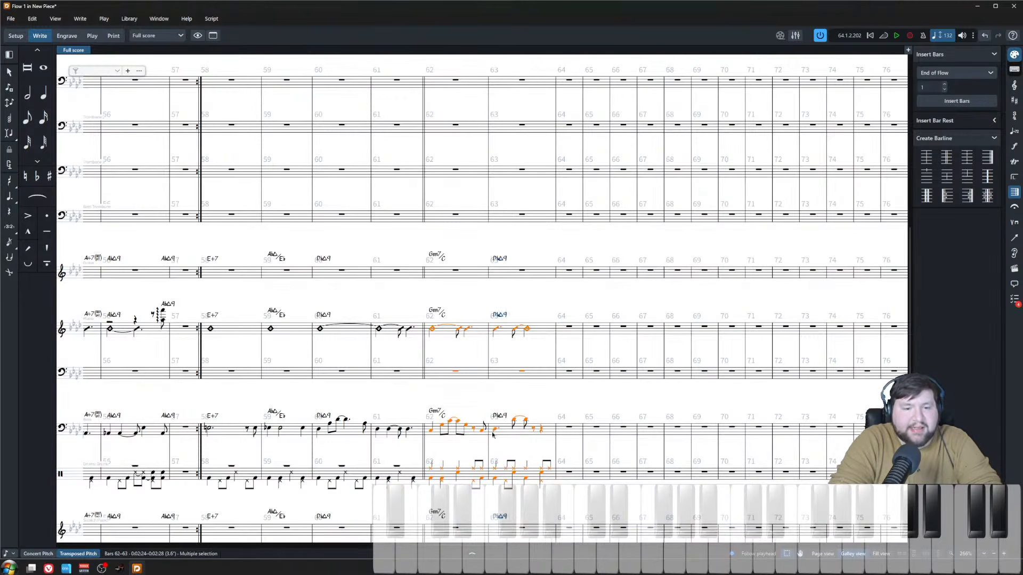
scroll(383, 436, "down", 4)
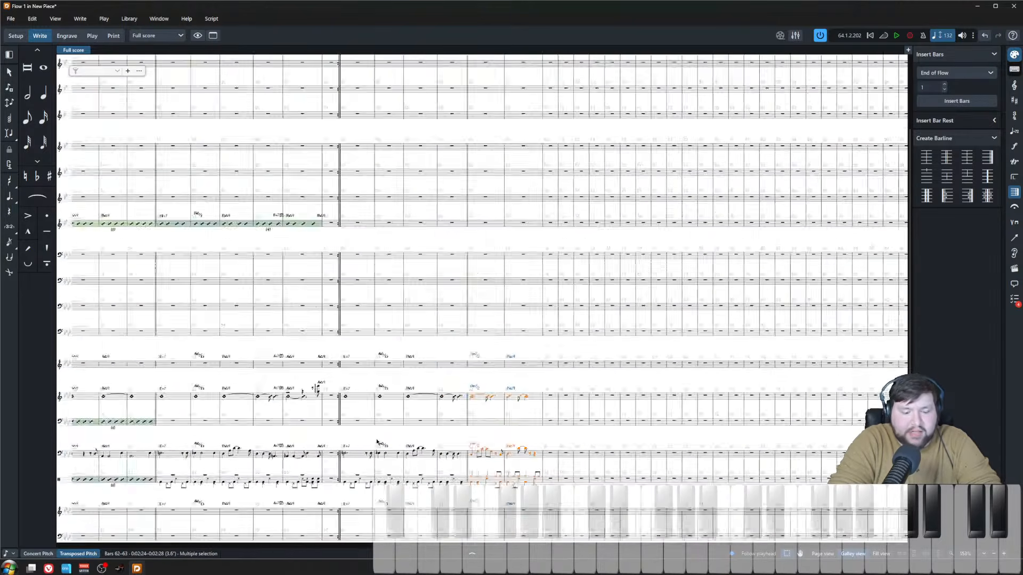
scroll(383, 436, "down", 1)
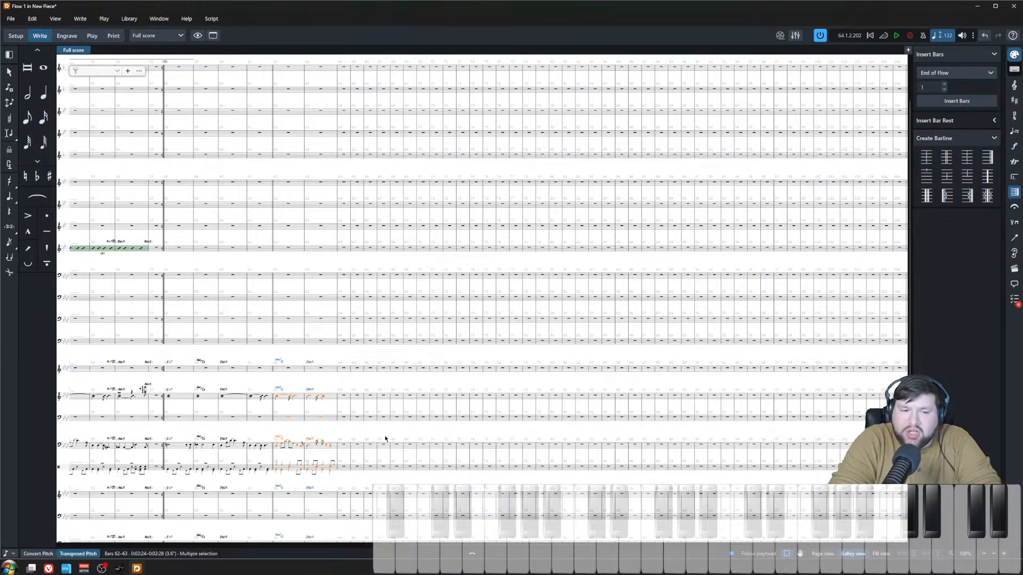
key("r")
key("r")
key("r")
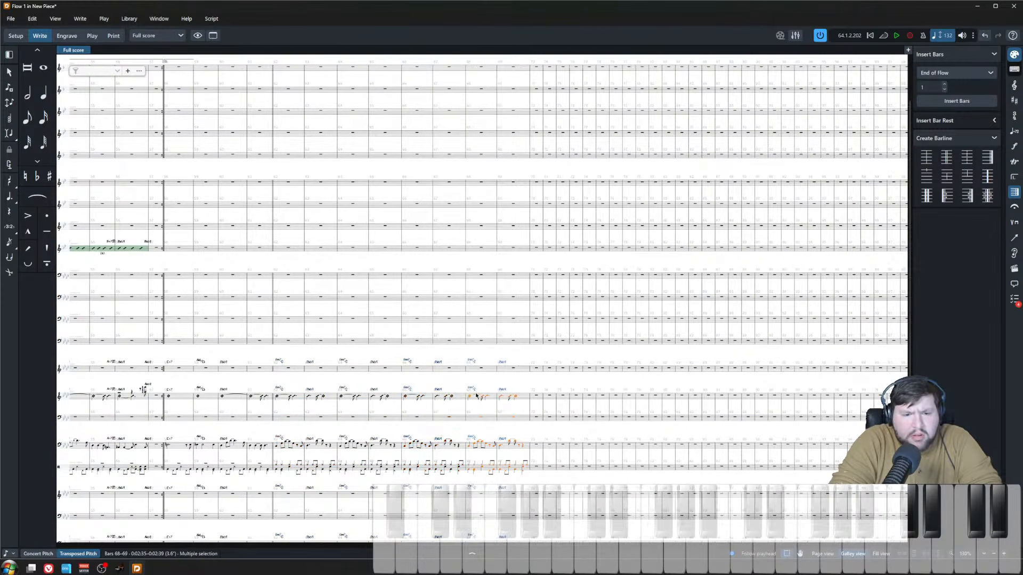
- Add a double barline at the start of bar 70 and play back the repeated vamp from bar 60
scroll(555, 428, "up", 4)
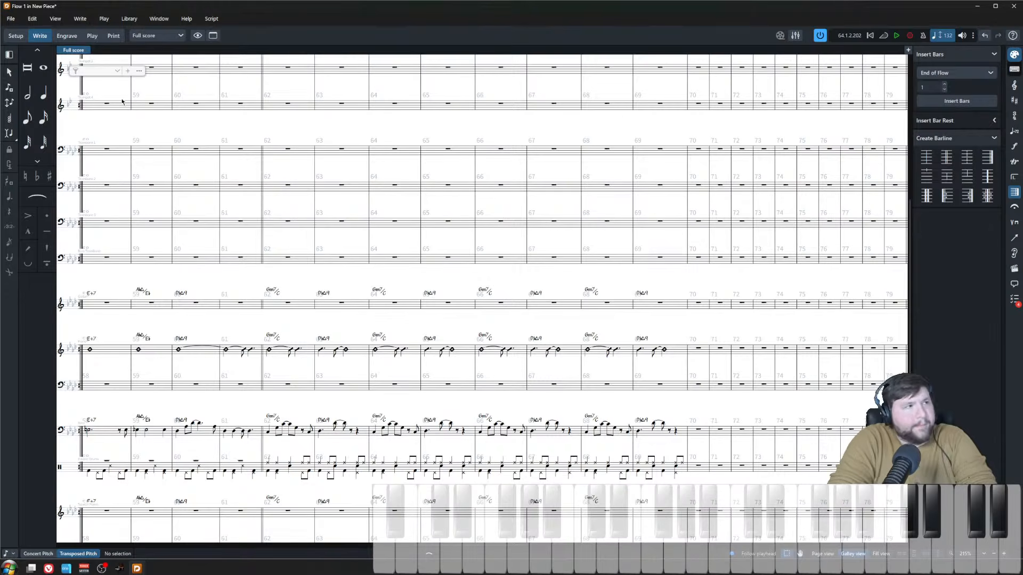
scroll(465, 312, "down", 3)
scroll(379, 396, "left", 3)
scroll(379, 387, "up", 4)
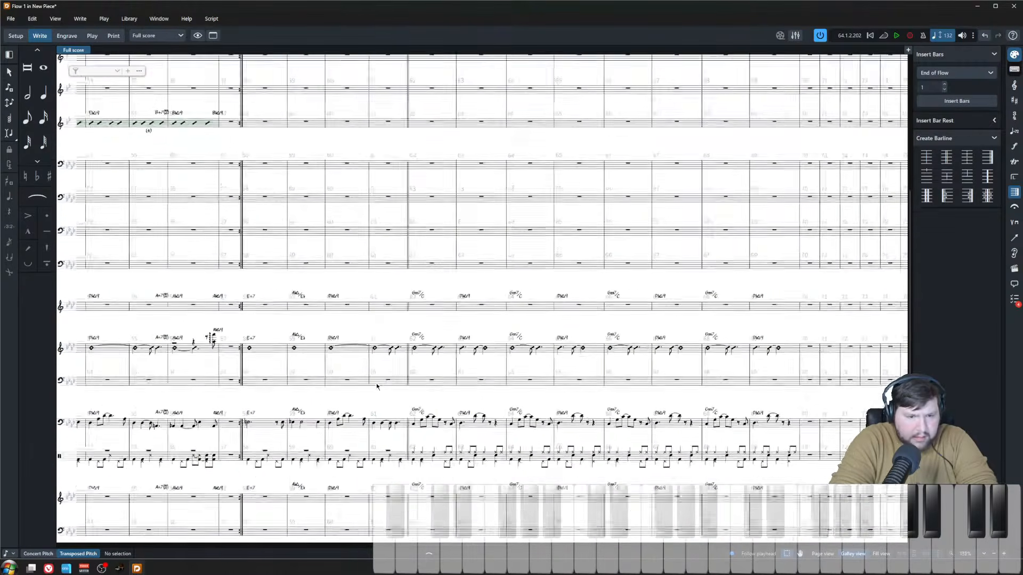
scroll(408, 395, "down", 1)
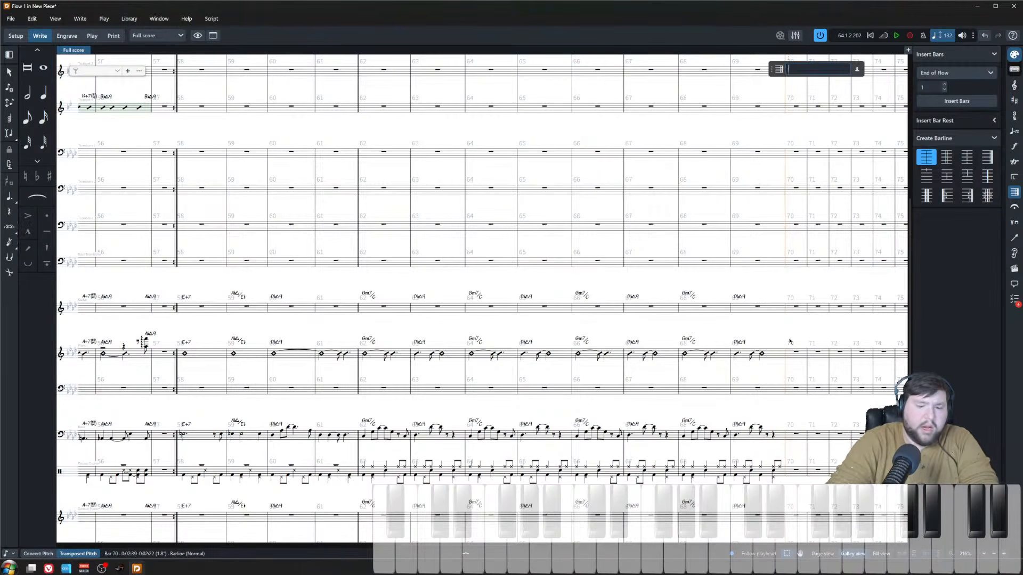
key("Return")
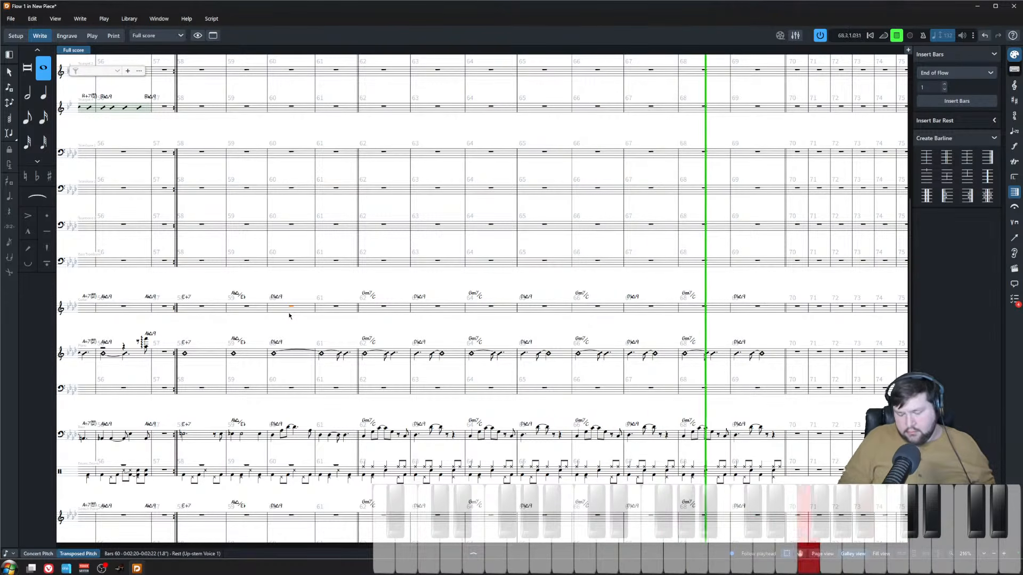
key("space")
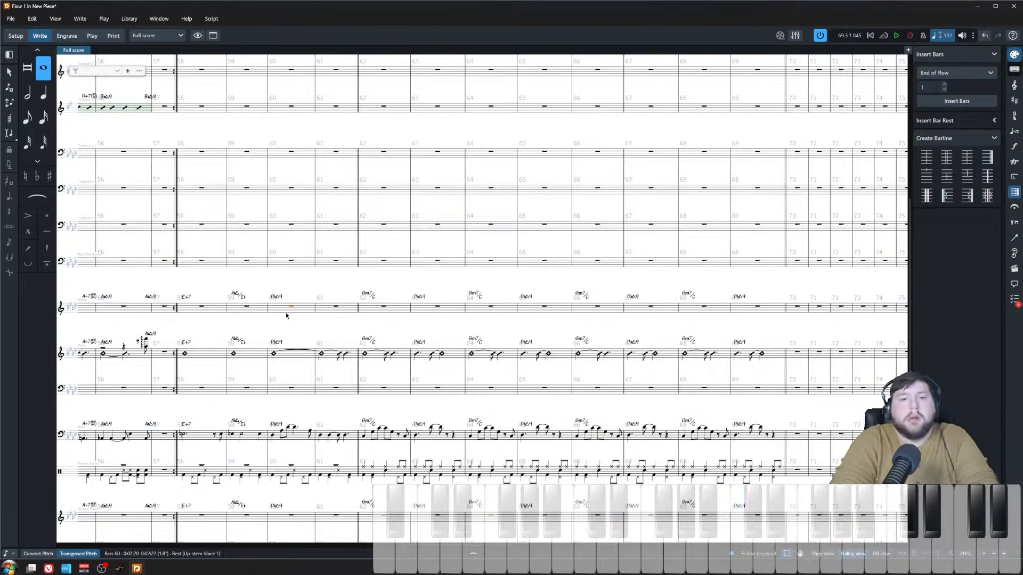
- Delete the piano part and the chord symbols from bars 68 and 69
key("z")
key("z")
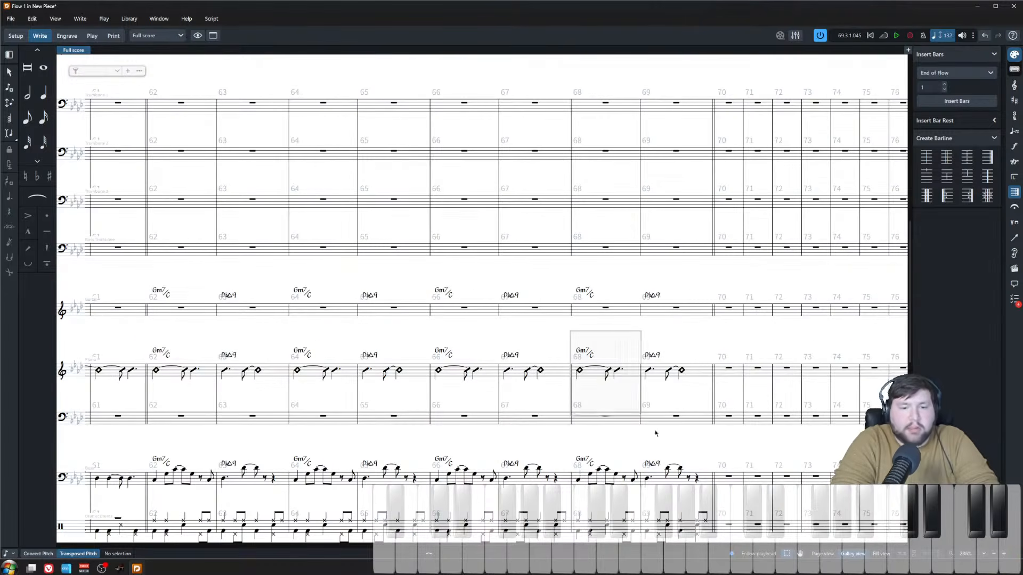
key("Delete")
scroll(669, 408, "down", 3)
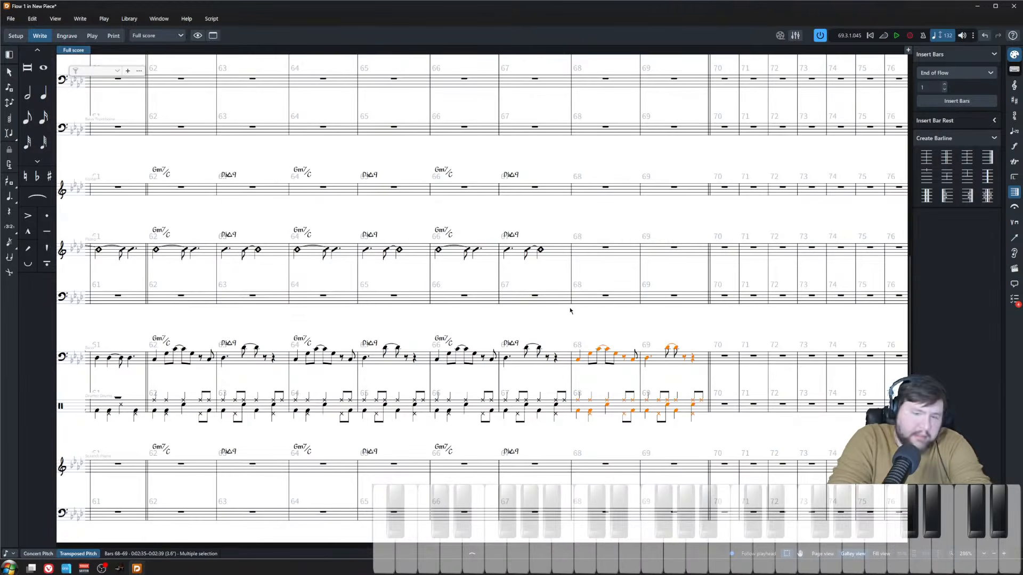
- Delete the bass and drum notes in bars 68 and 69, and undo that deletion
key("Delete")
key("ctrl+minus")
key("ctrl+minus")
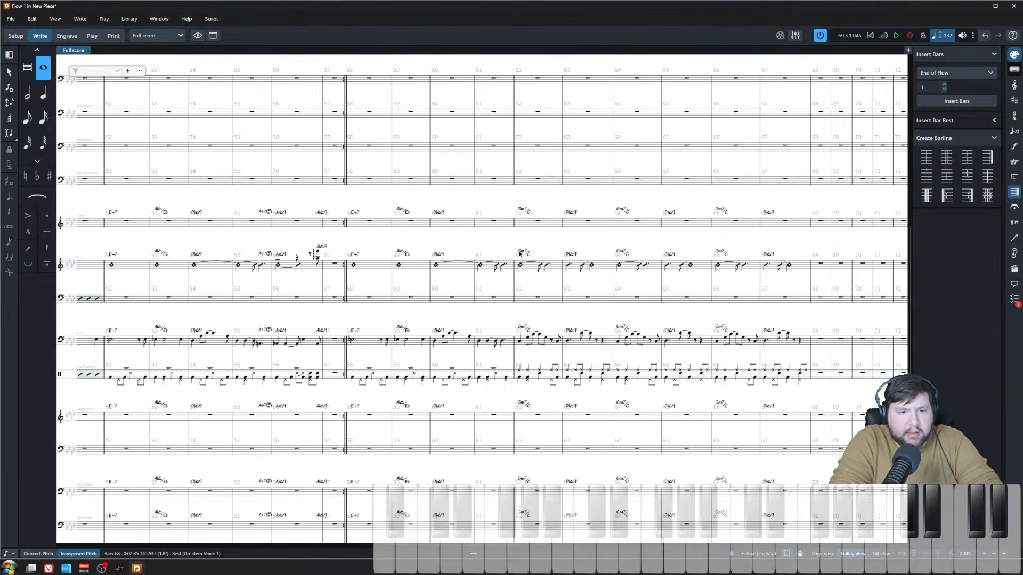
key("ctrl+z")
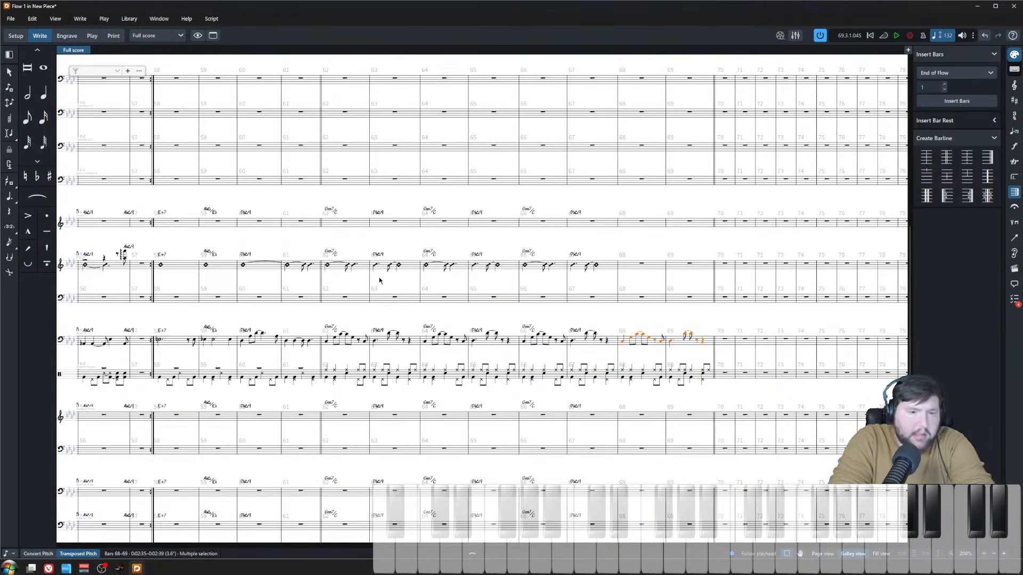
key("ctrl+z")
- Switch the score to concert pitch and play back from bar 60 of the top staff to try out horn ideas
scroll(341, 330, "up", 8)
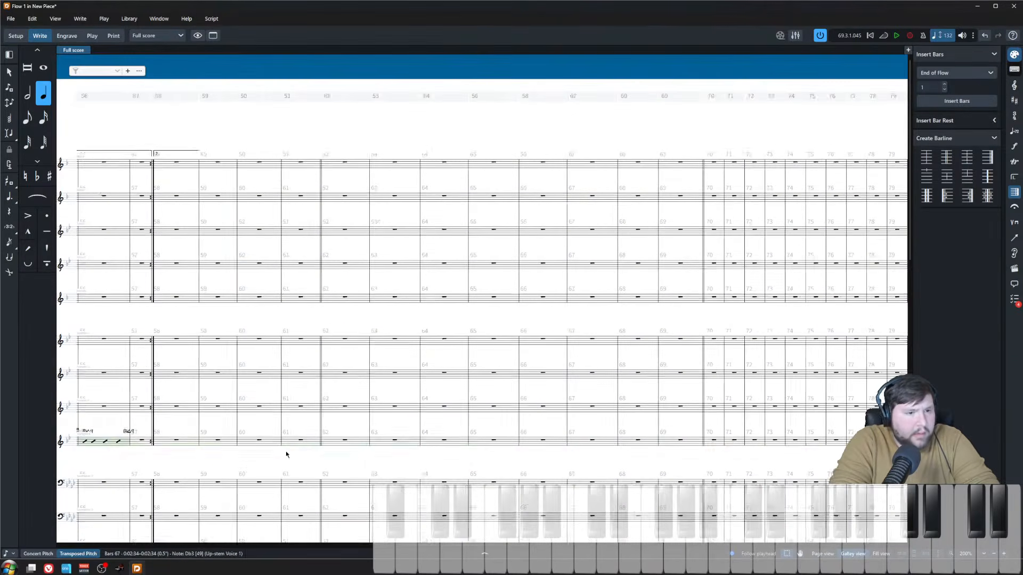
scroll(286, 454, "left", 15)
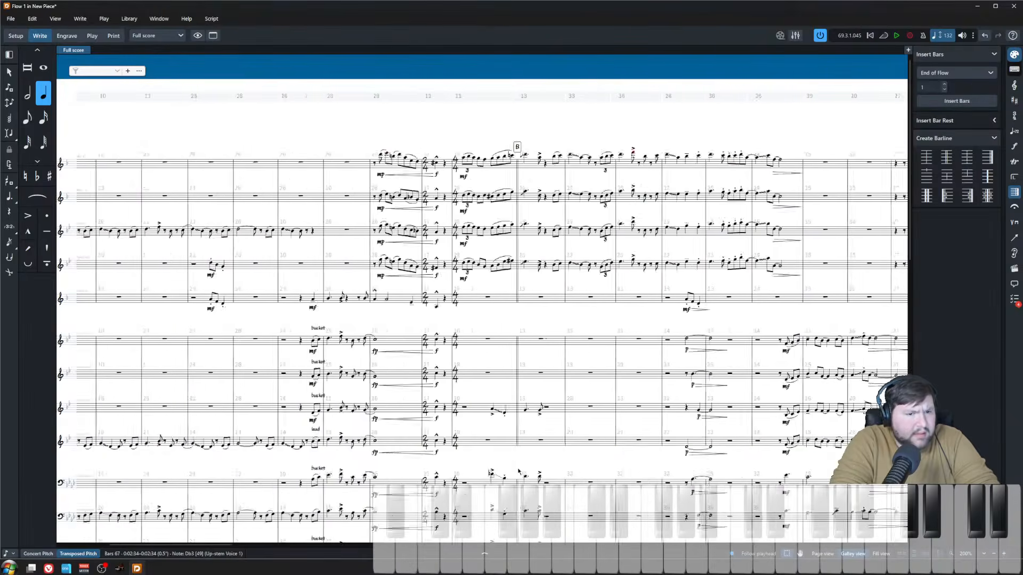
scroll(517, 462, "left", 3)
scroll(502, 386, "right", 18)
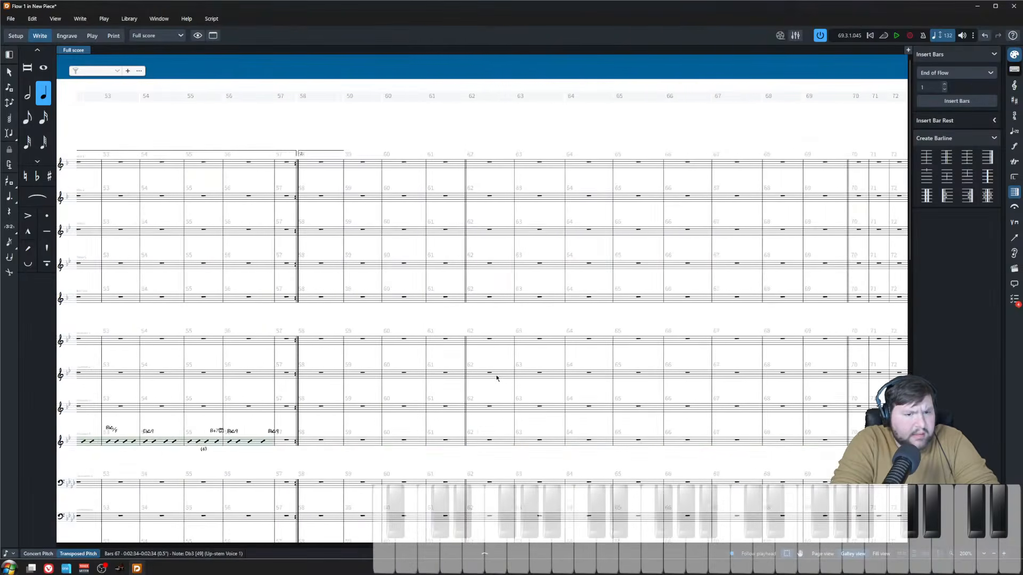
scroll(495, 377, "down", 5)
scroll(492, 373, "up", 5)
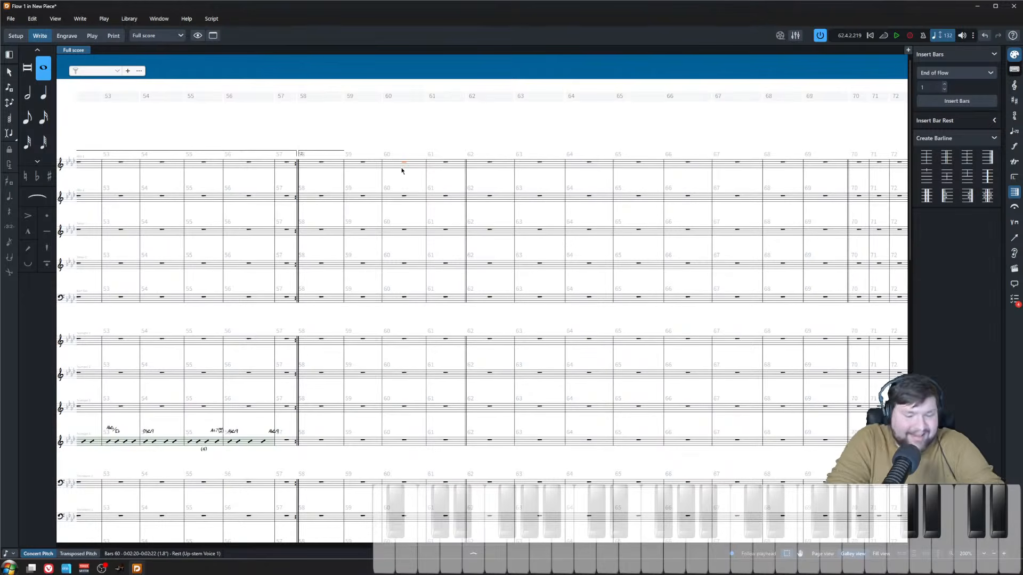
key("space")
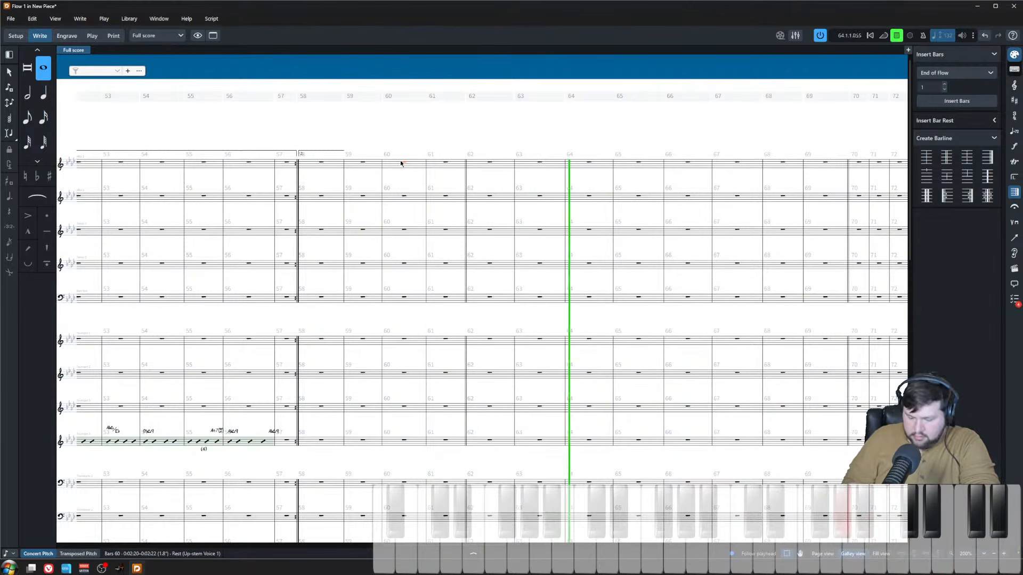
key("space")
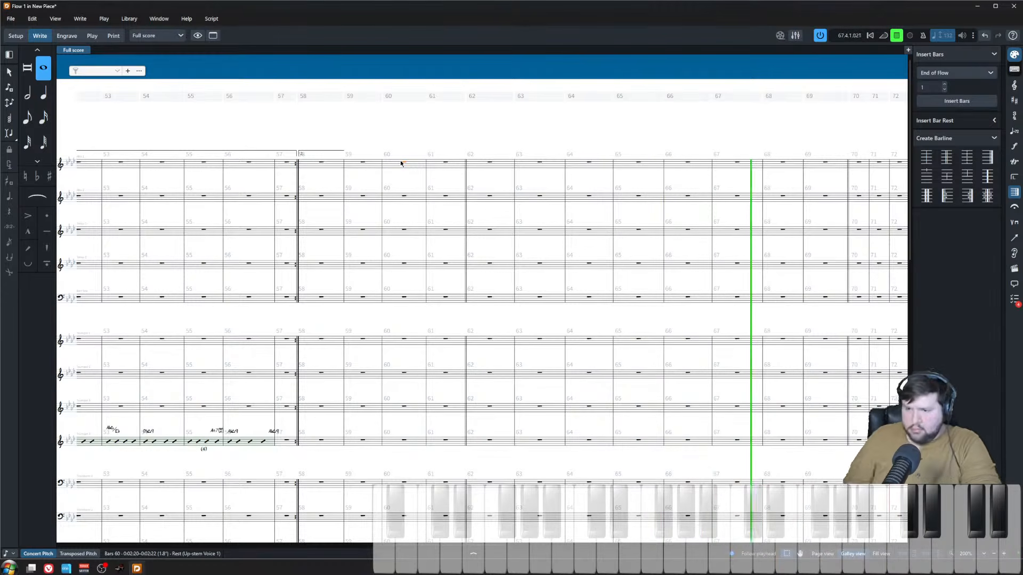
- Stop the running playback and play back again from bar 60 of the Alto 1 staff
key("space")
scroll(680, 246, "up", 5)
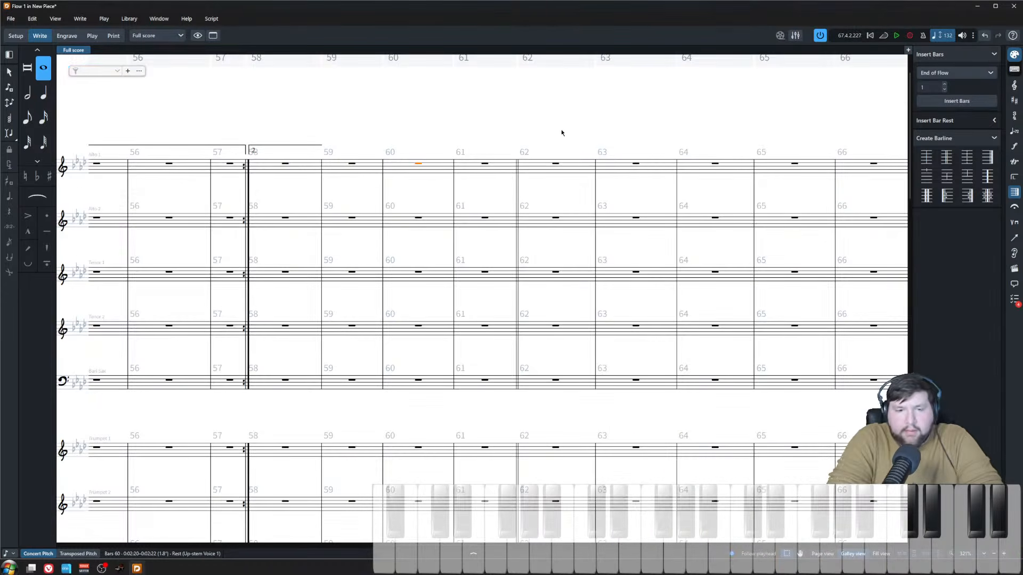
key("Escape")
scroll(453, 202, "right", 3)
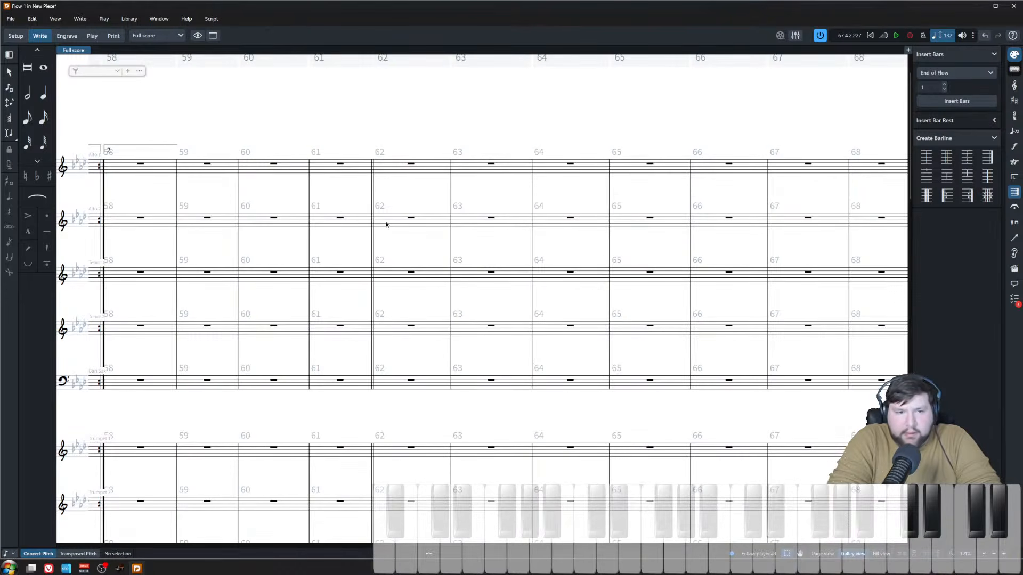
left_click(275, 163)
key("p")
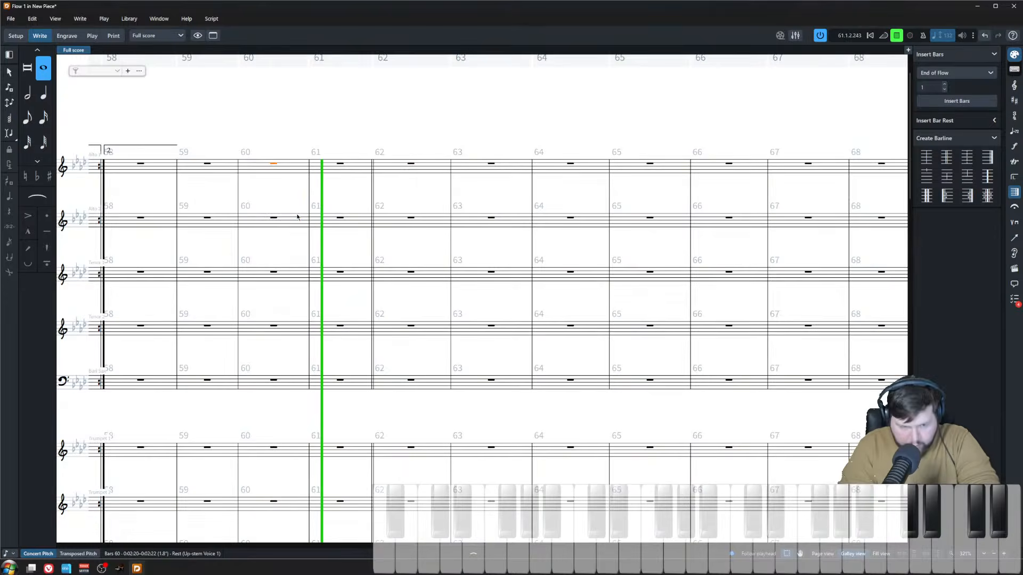
key("space")
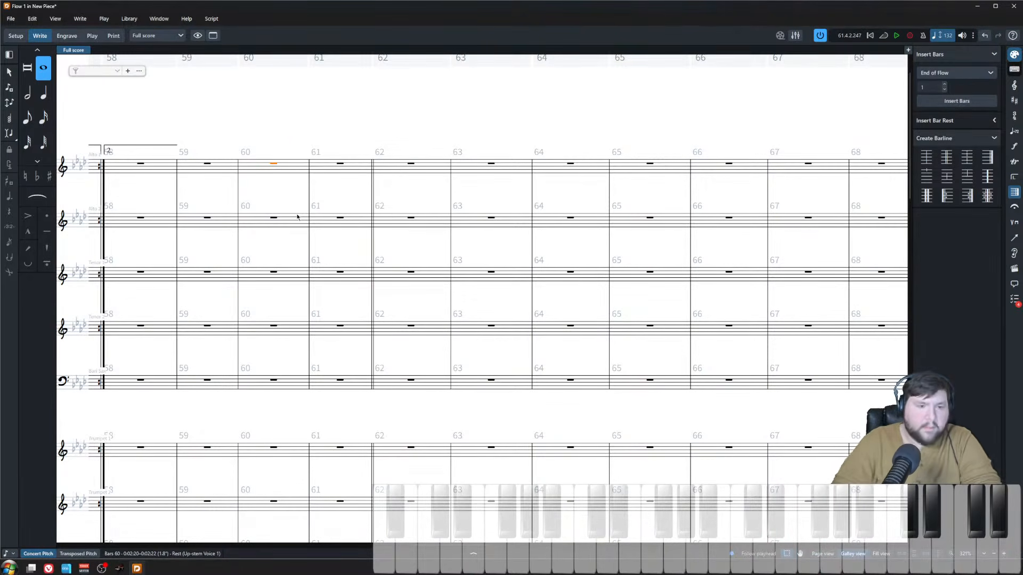
- Enter an eighth-note chord of Eb3, F3, Ab3 and C4 on the second half of beat 2 in Alto 1's bar 61
key("Right")
key("Return")
key("Right")
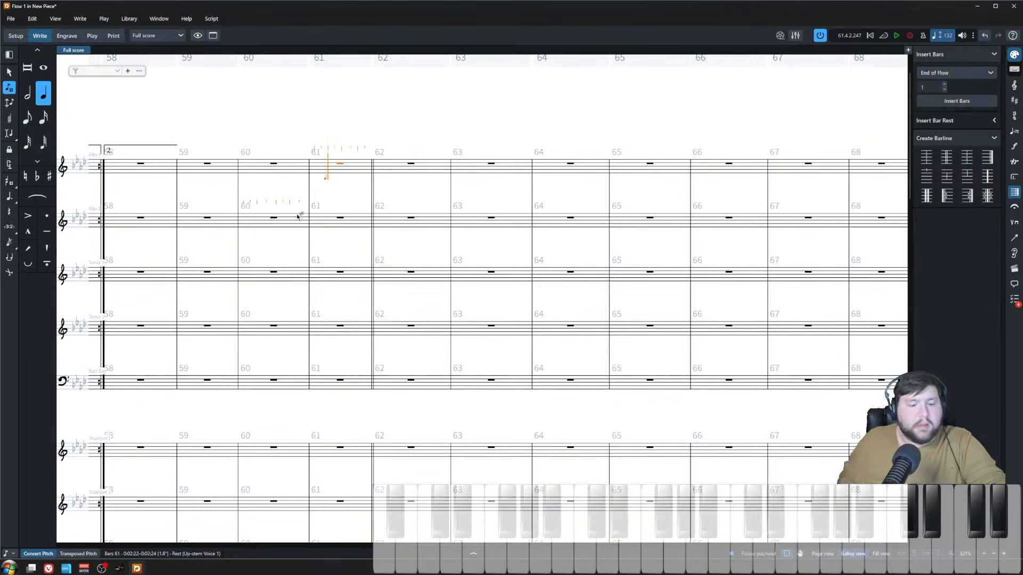
key("5")
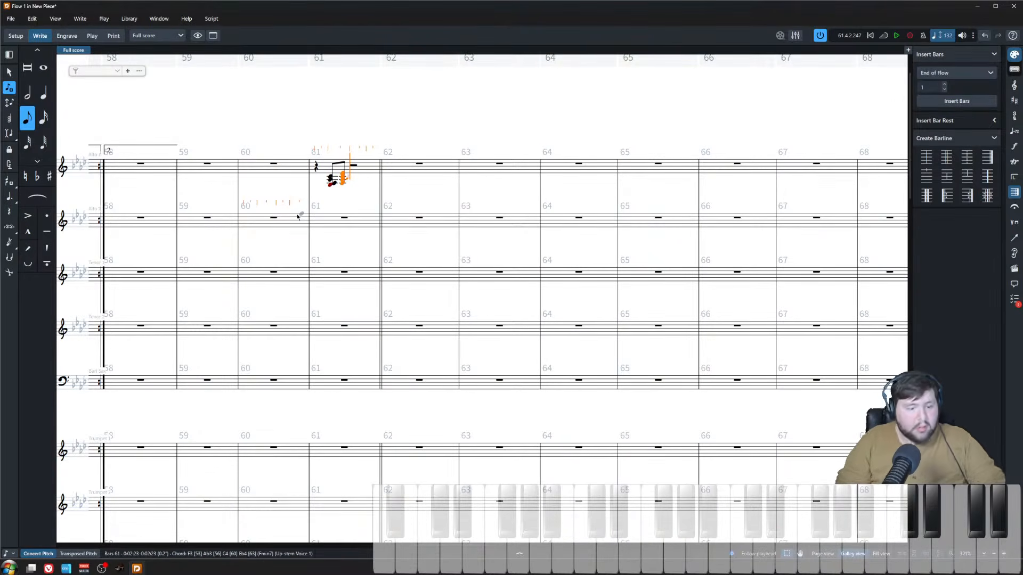
key("Escape")
key("shift+n")
key("ctrl+z")
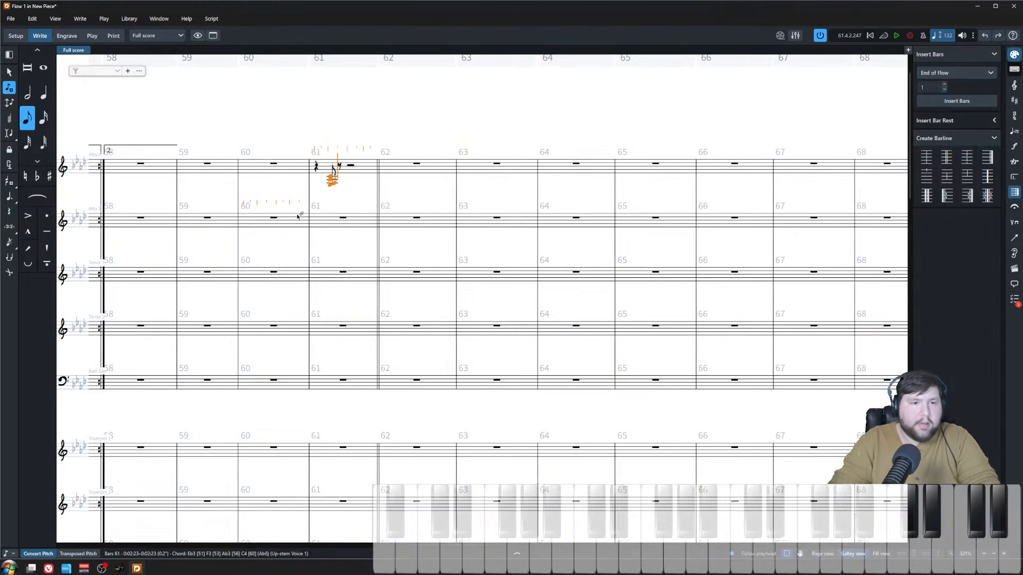
key("ctrl+z")
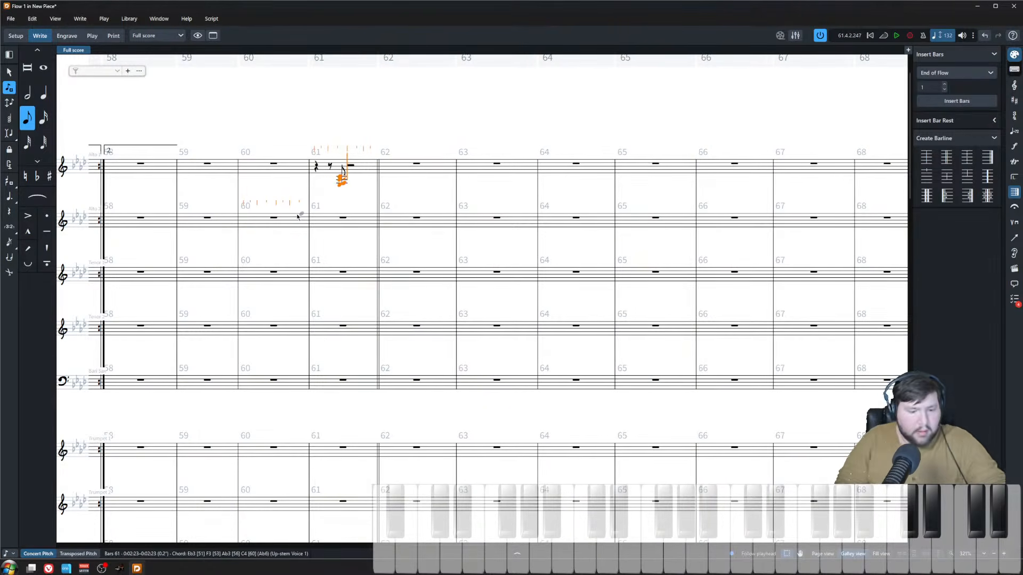
- Enter an eighth-note triplet of rising four-note chords on beat 3 of bar 61, ending on C4, Eb4, F4 and G4
key("semicolon")
type("3")
key("Return")
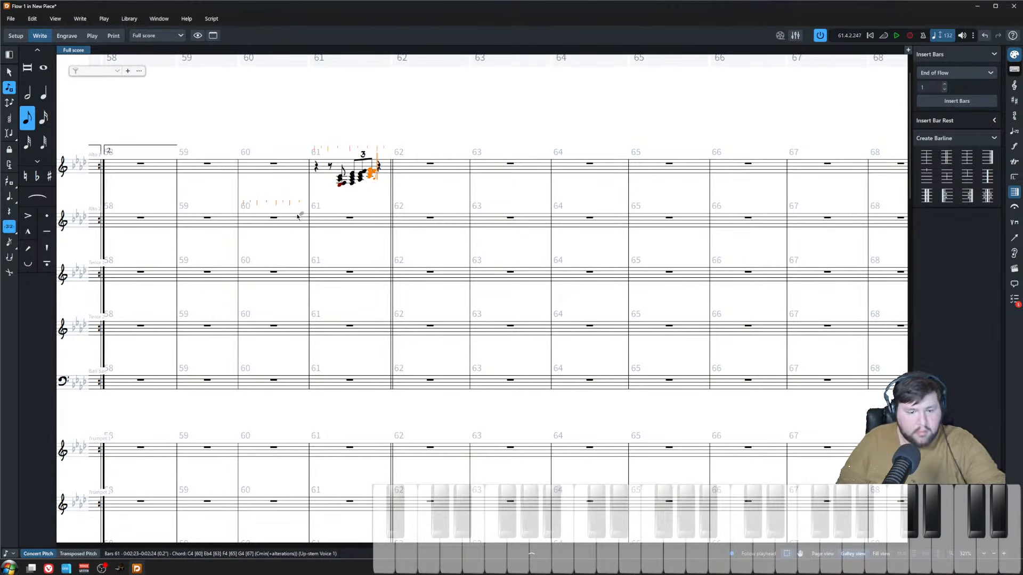
- End the triplet and enter two eighth-note chords on beat 4, making the last one Eb4, F4, Ab4 and C5
key("colon")
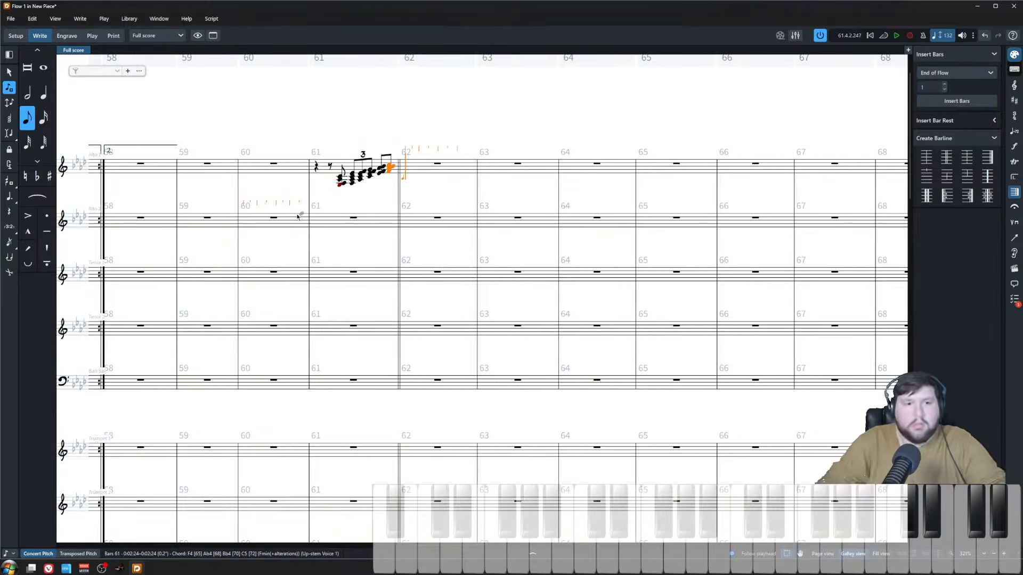
key("BackSpace")
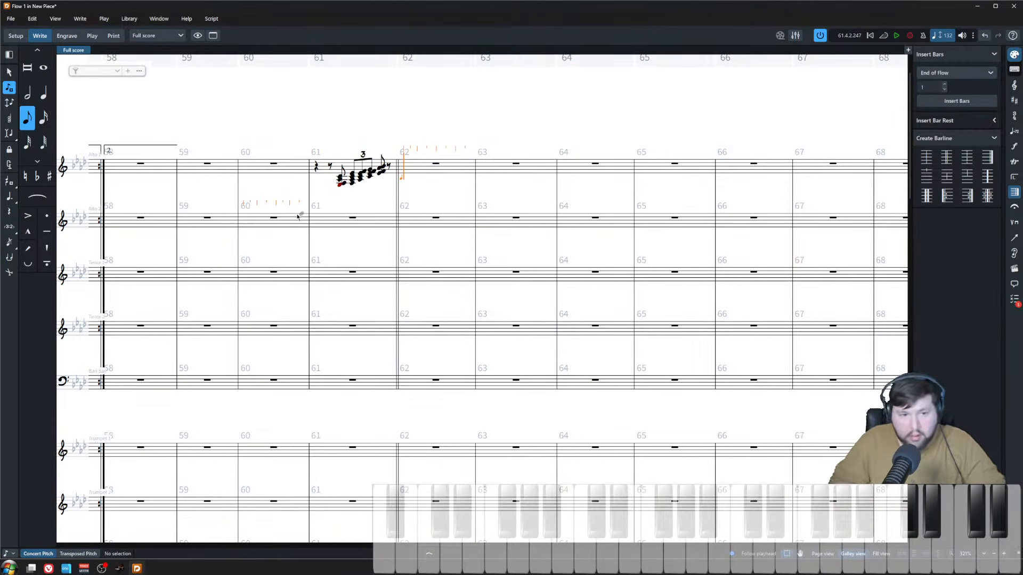
key("alt+Left")
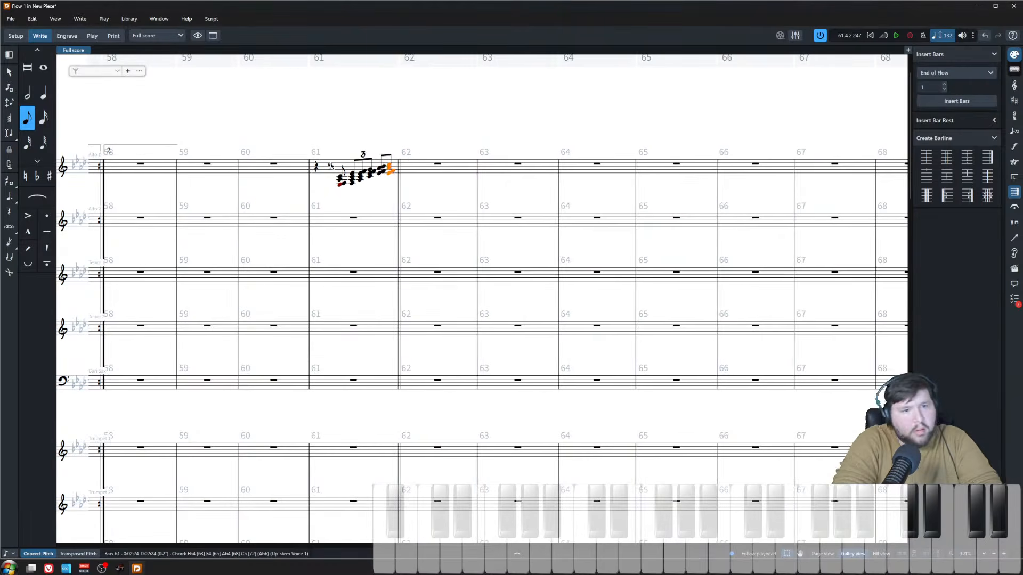
- Distribute Alto 1's bar 61 chords as single lines across the Alto 1, Alto 2, Tenor 1 and Tenor 2 staves with a script
scroll(336, 162, "up", 5)
scroll(411, 195, "left", 5)
scroll(411, 195, "down", 5)
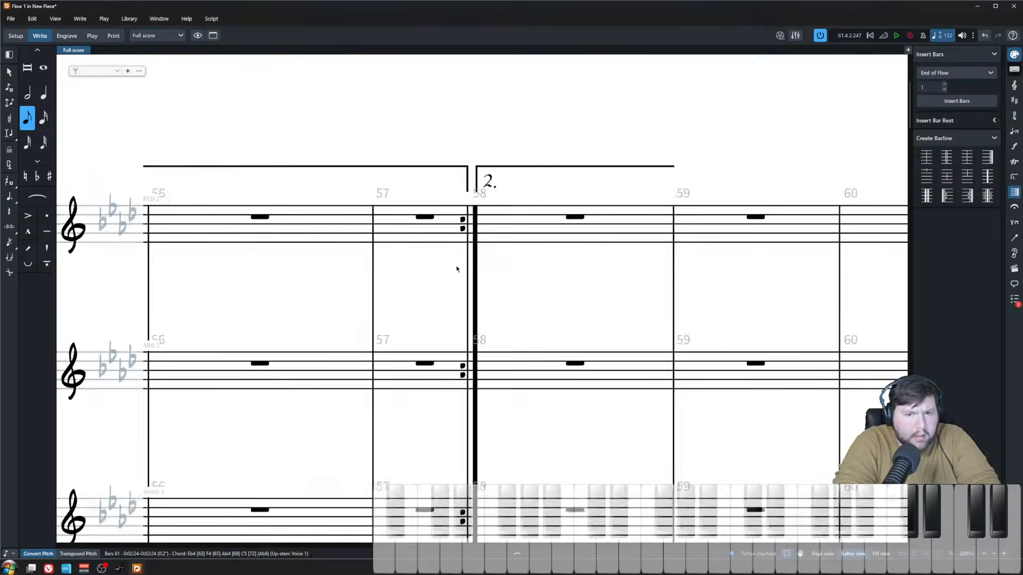
scroll(407, 261, "right", 5)
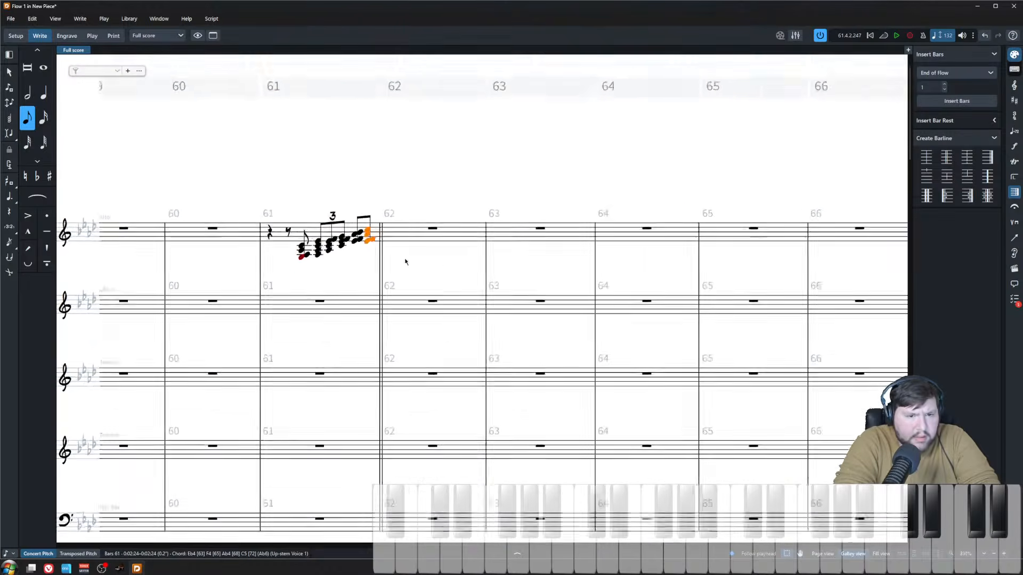
scroll(406, 261, "up", 4)
key("Escape")
left_click(272, 245)
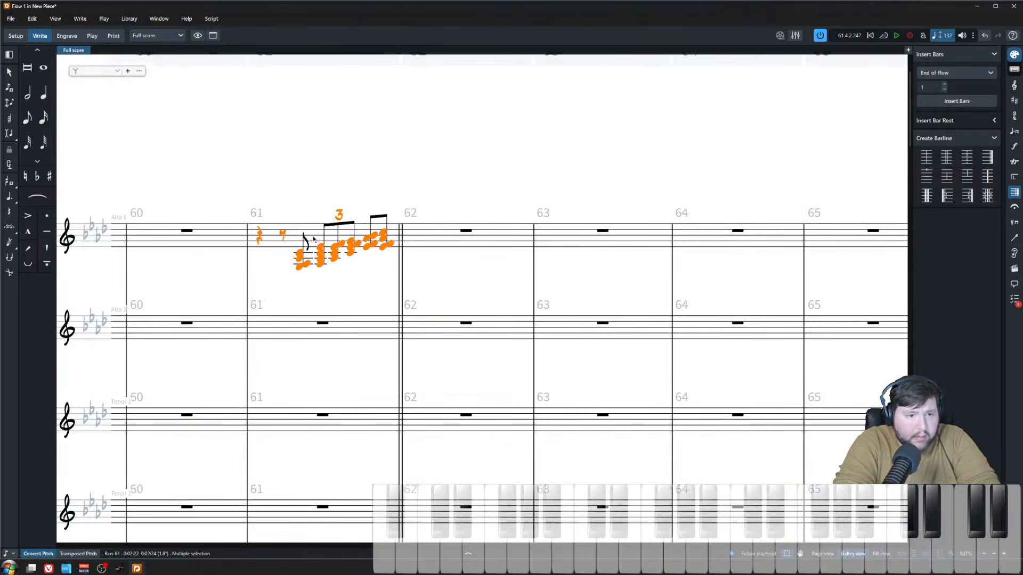
left_click(212, 19)
left_click(219, 32)
scroll(380, 361, "down", 2)
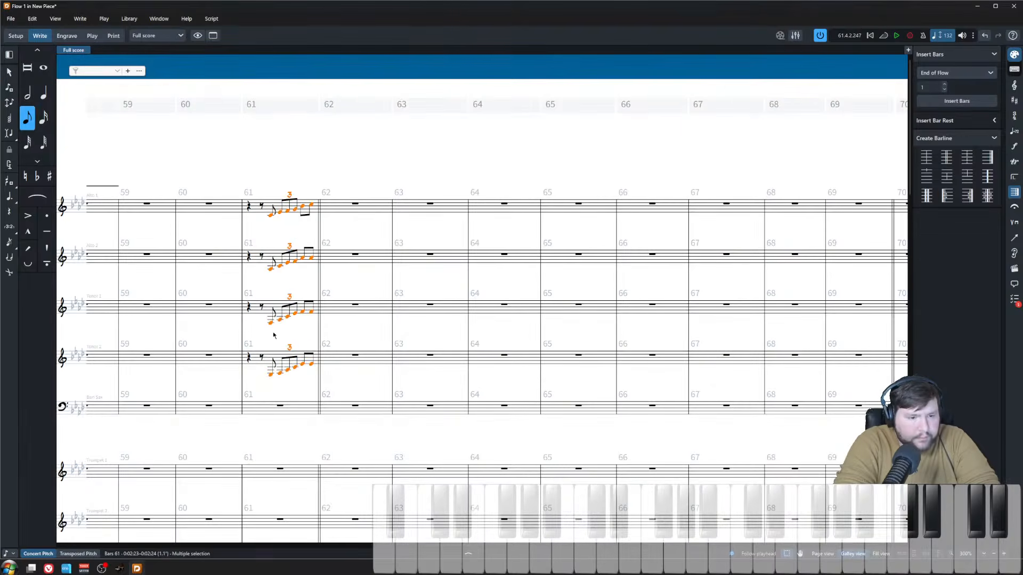
- Play back the distributed saxophone lines from the start of bar 61
key("Escape")
left_click(248, 308)
key("space")
scroll(248, 308, "down", 1)
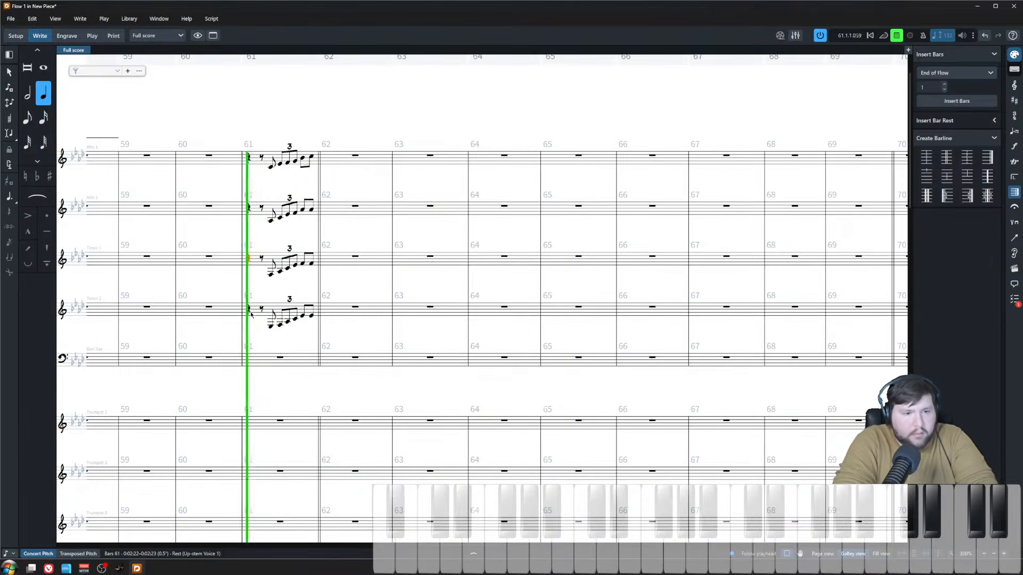
scroll(269, 314, "up", 3)
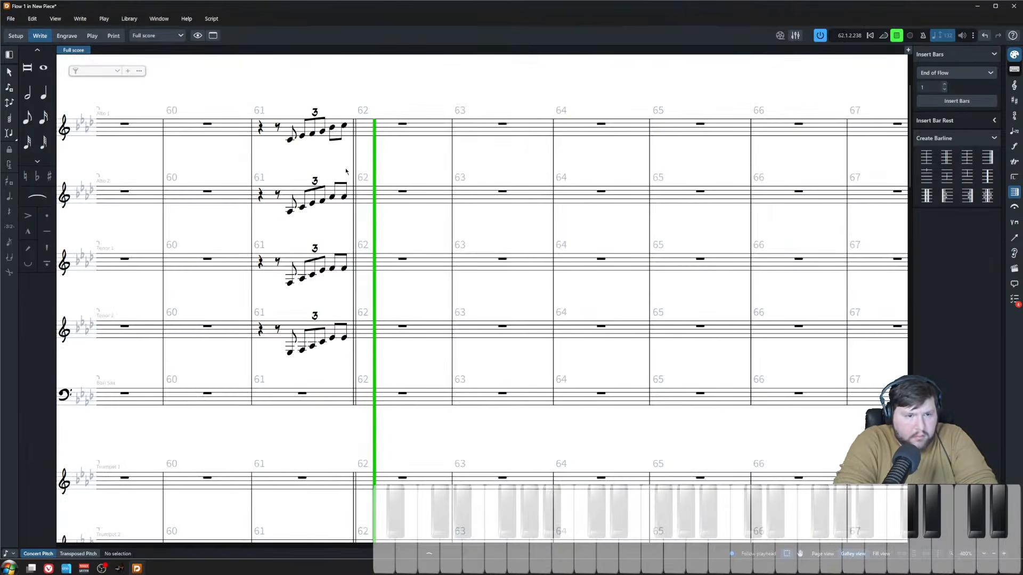
key("space")
- Lower the last note of bar 61 to F4 in Alto 2, Eb4 in Tenor 1 and Db4 in Tenor 2
scroll(303, 161, "up", 2)
left_click(319, 81)
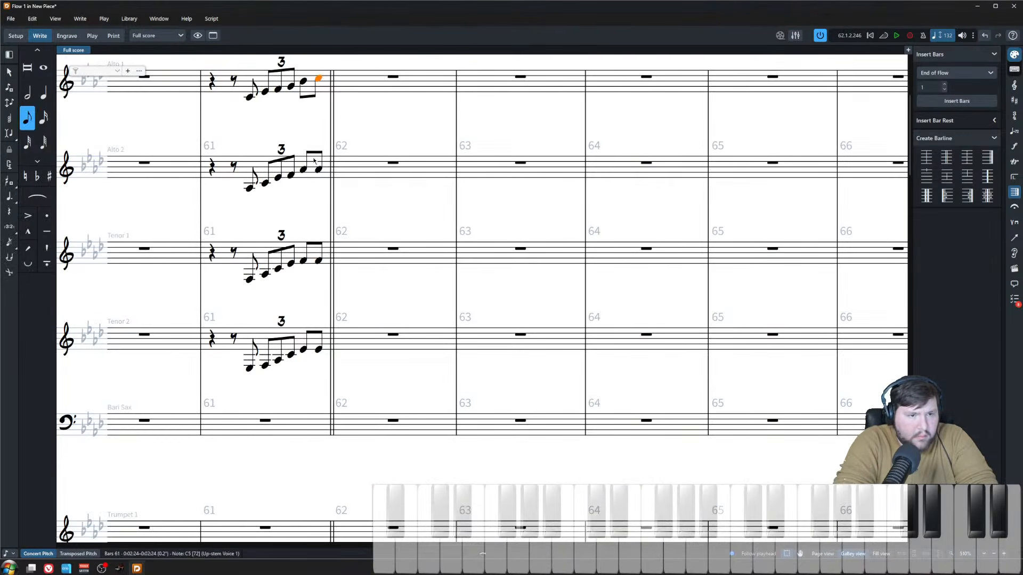
key("ctrl+Down")
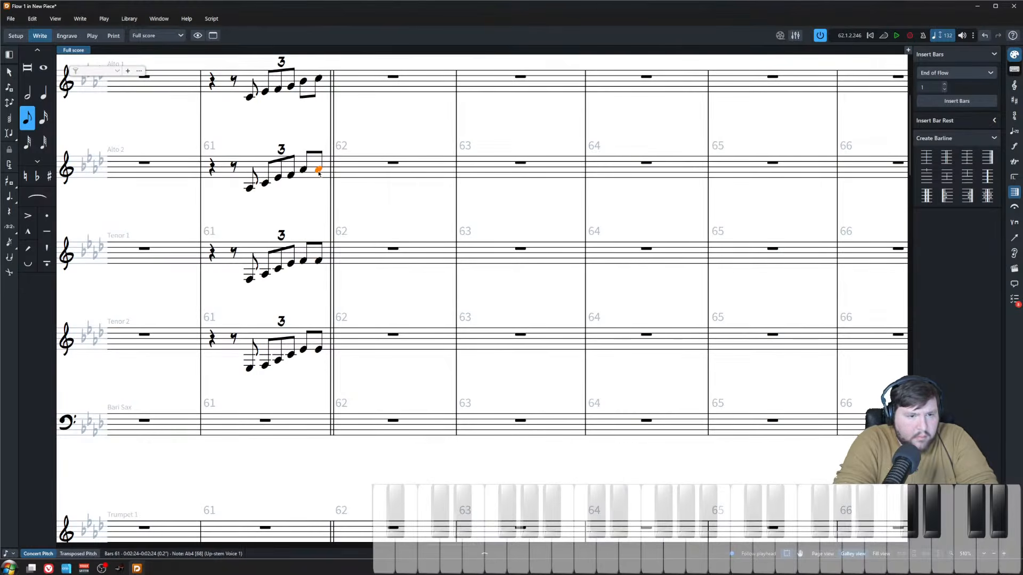
key("alt+Down")
key("ctrl+Down")
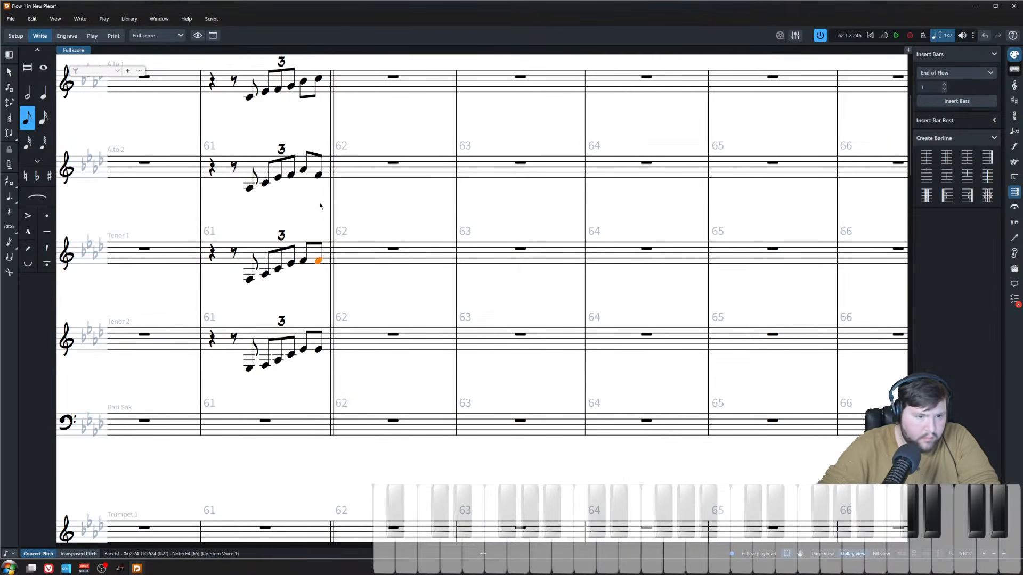
key("alt+Down")
key("ctrl+Down")
key("alt+Down")
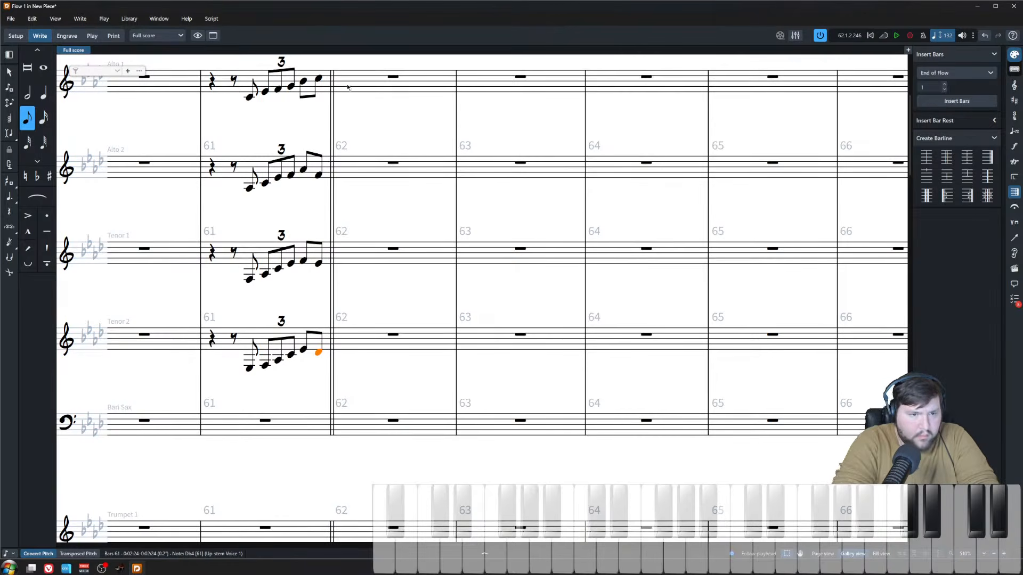
- Select the last note of bar 61 in all four saxophone staves and play back the line from its first note
key("ctrl+Up")
key("ctrl+Up")
key("ctrl+Up")
left_click(319, 353, "shift")
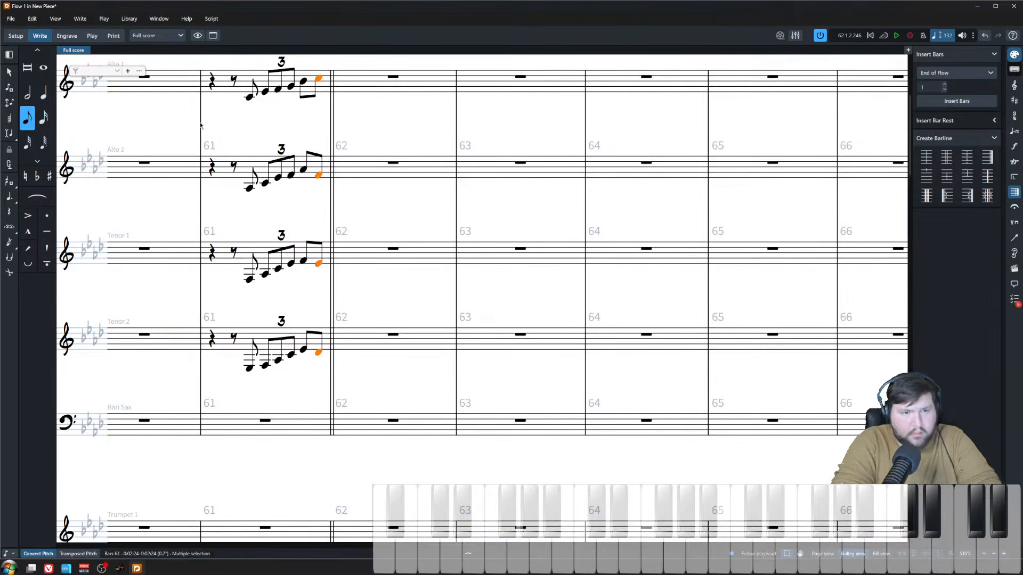
left_click(249, 97)
key("space")
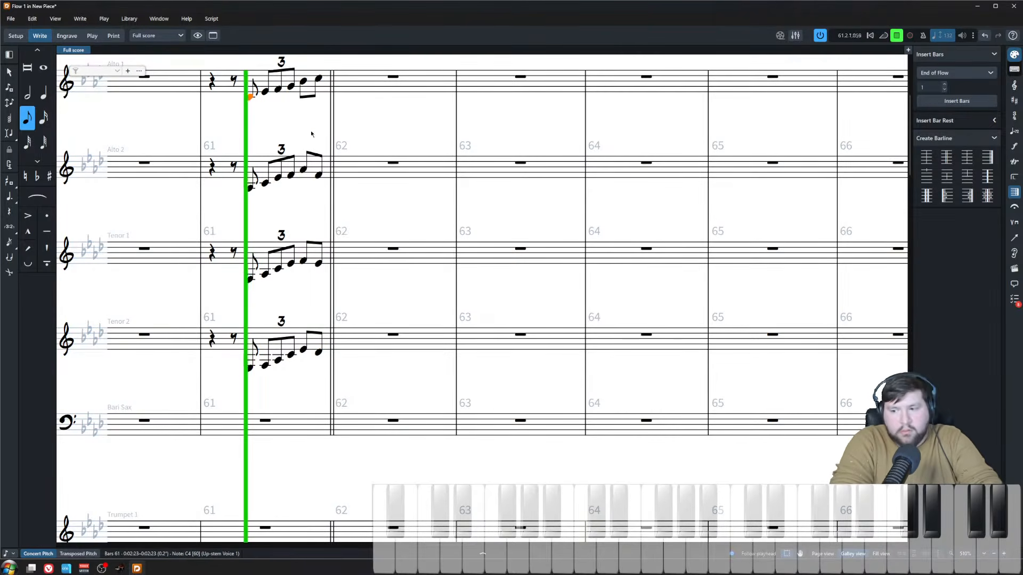
key("space")
- Play back the score from the first rest of bar 61 through bar 62 to try out the ending harmony
left_click(375, 121)
scroll(386, 310, "down", 2)
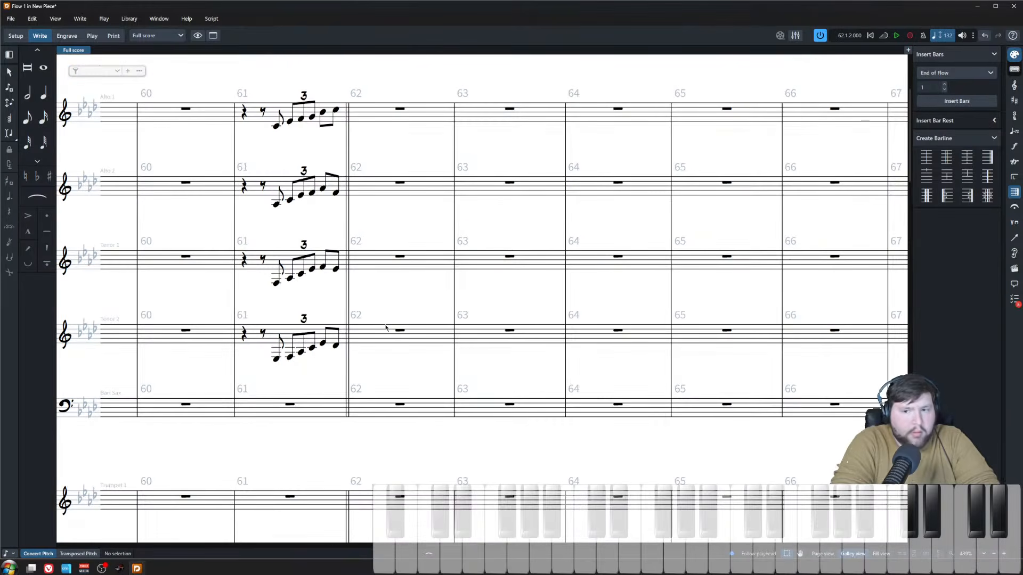
left_click(400, 109)
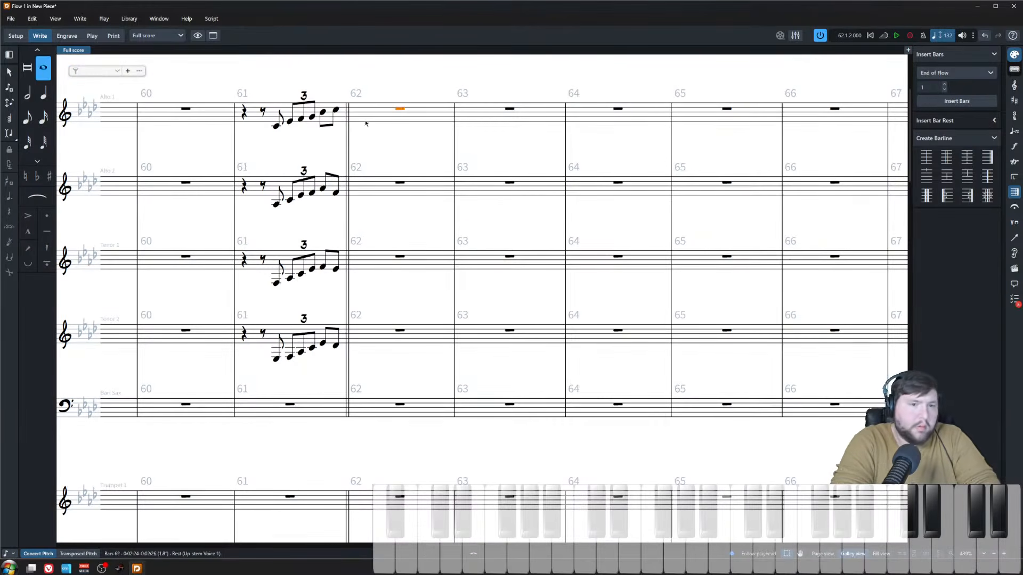
left_click(244, 112)
key("space")
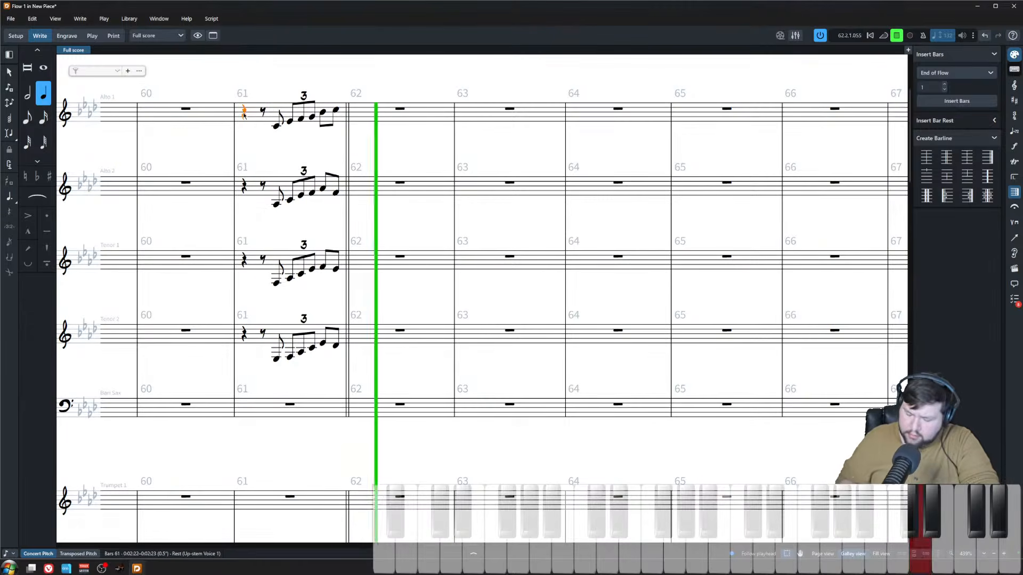
key("space")
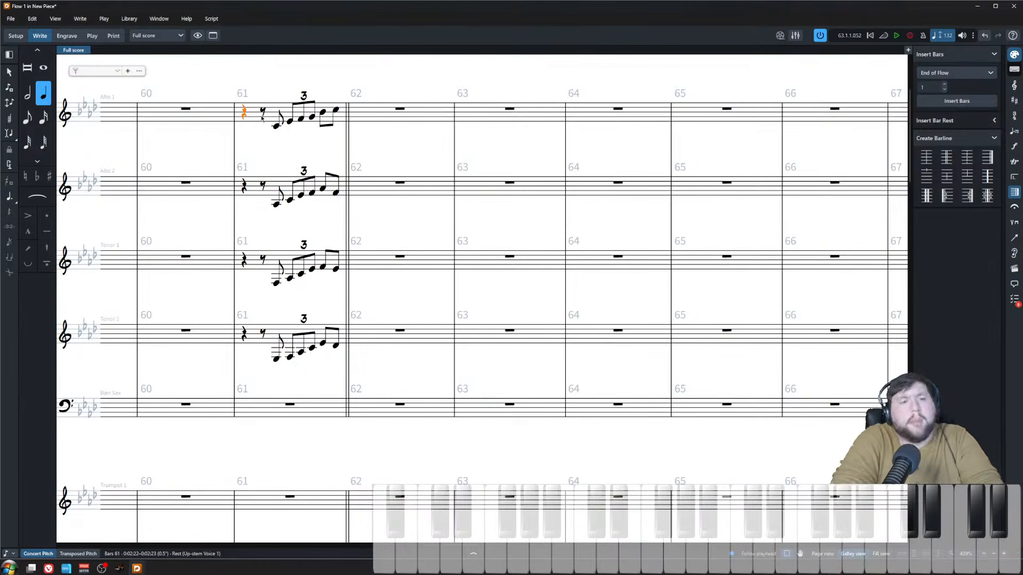
- Change the last note of bar 61 to D natural 4 in both Tenor 1 and Tenor 2
left_click(355, 83)
left_click(335, 109)
left_click(336, 192)
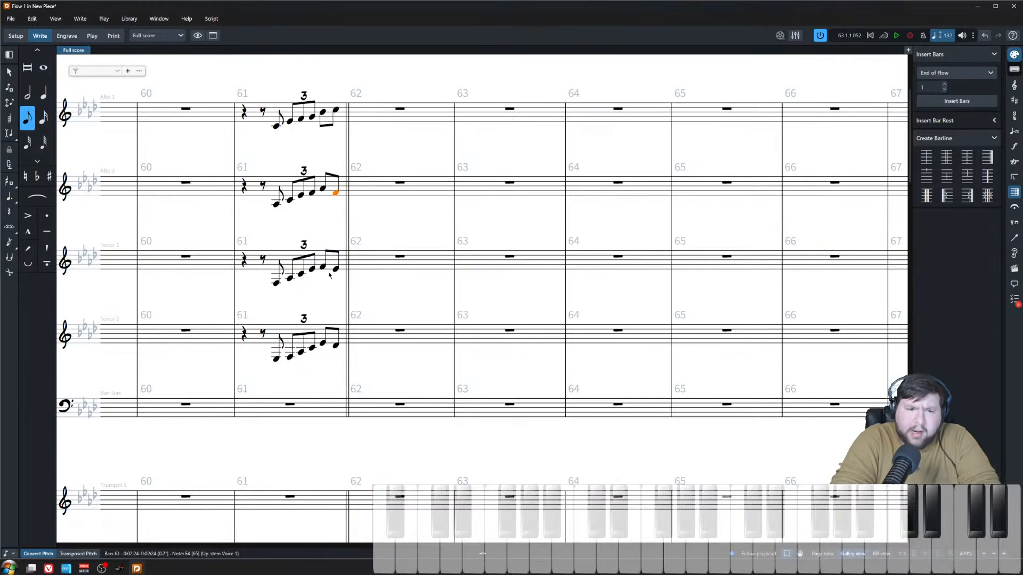
left_click(340, 265)
left_click(336, 272)
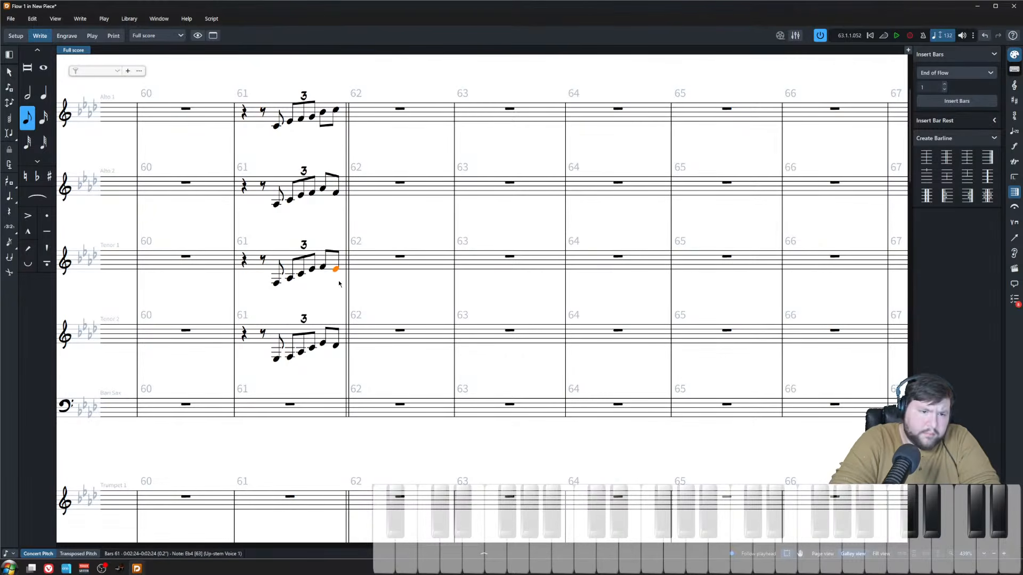
key("0")
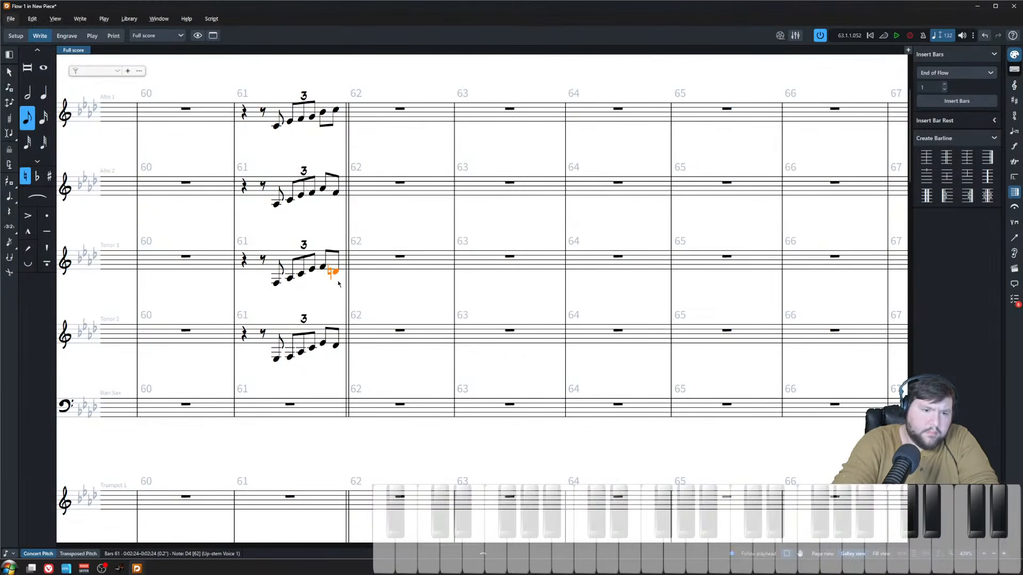
left_click(336, 347)
key("0")
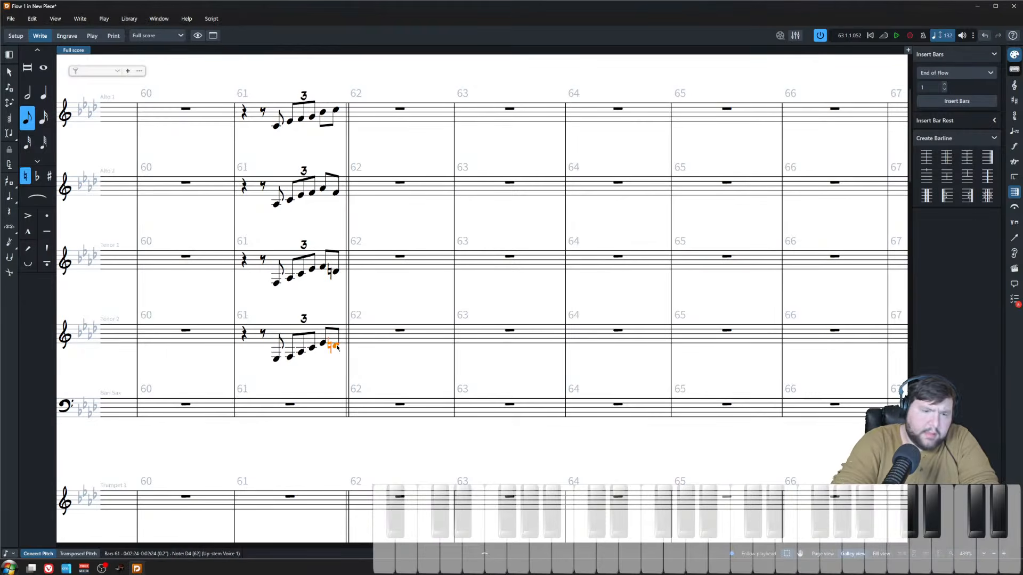
- Change the last note of bar 61 to G4 in Alto 2 and F4 in Tenor 1, and play back from bar 61
left_click(336, 194)
key("g")
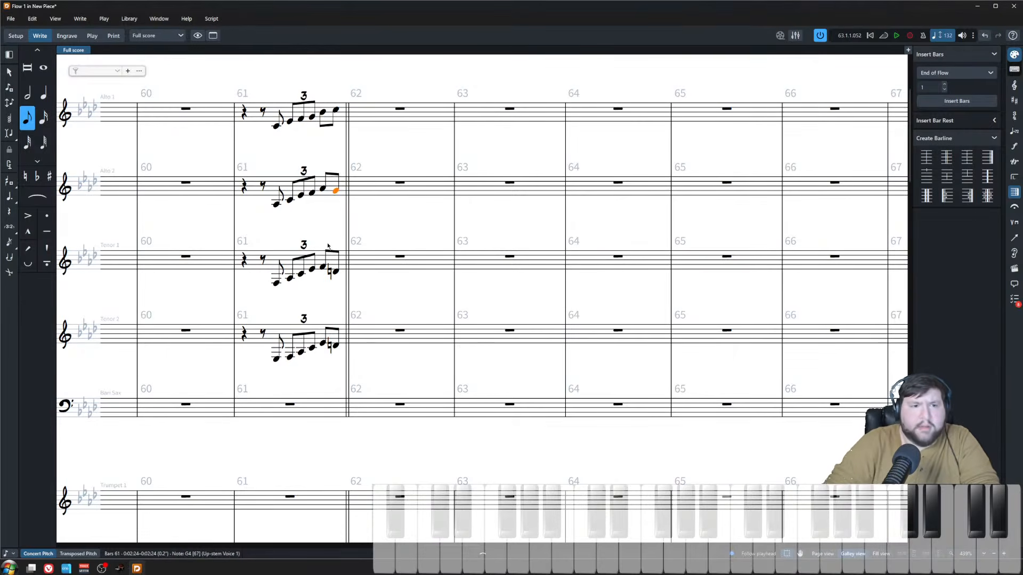
left_click(335, 271)
key("f")
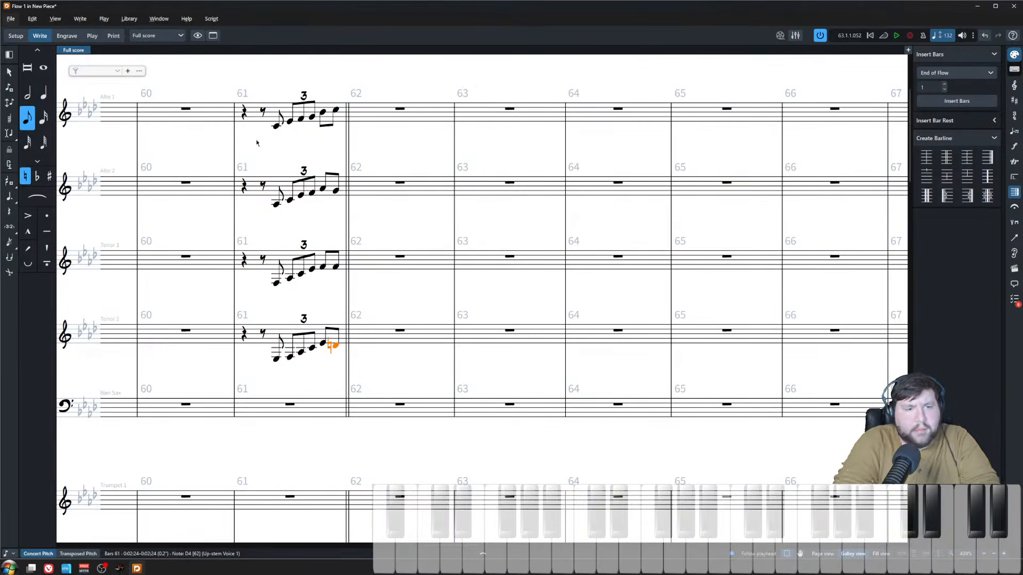
left_click(244, 112)
key("p")
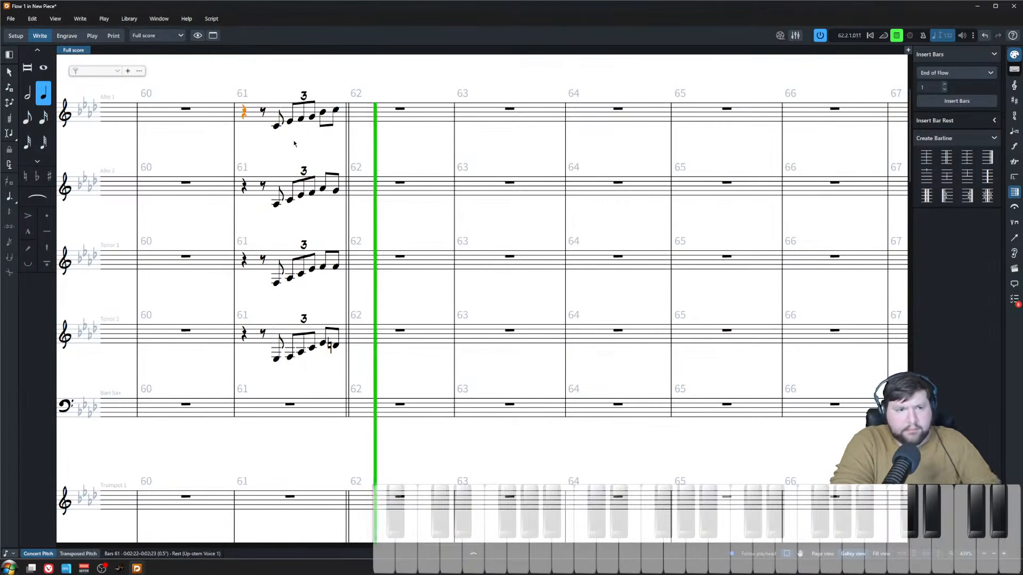
- Swap the last notes of bar 61 between Alto 2 and Tenor 1, giving F4 to Alto 2 and G4 to Tenor 1
key("space")
left_click(336, 110)
key("z")
left_click(344, 383, "shift")
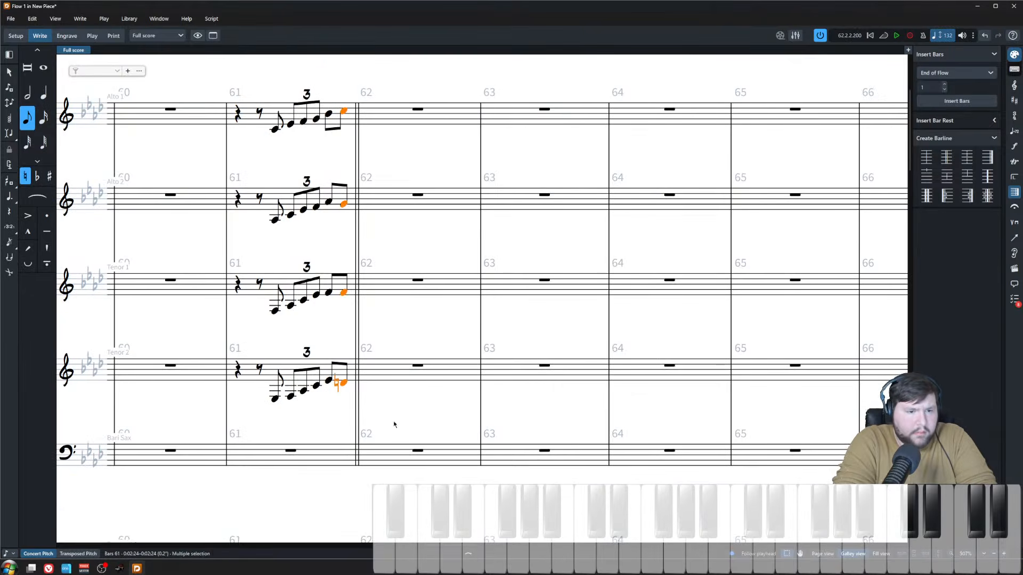
left_click(393, 425)
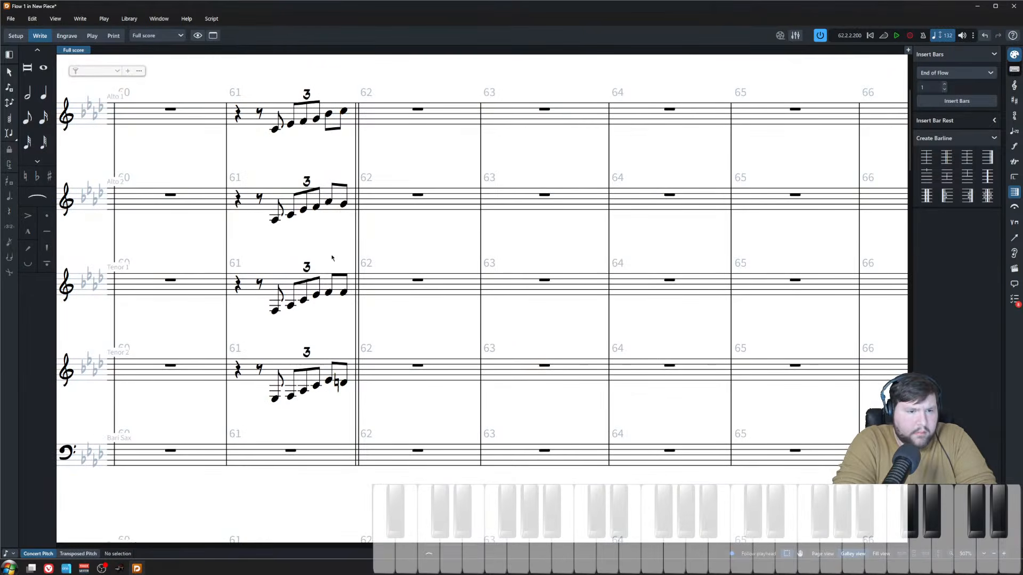
left_click(343, 301)
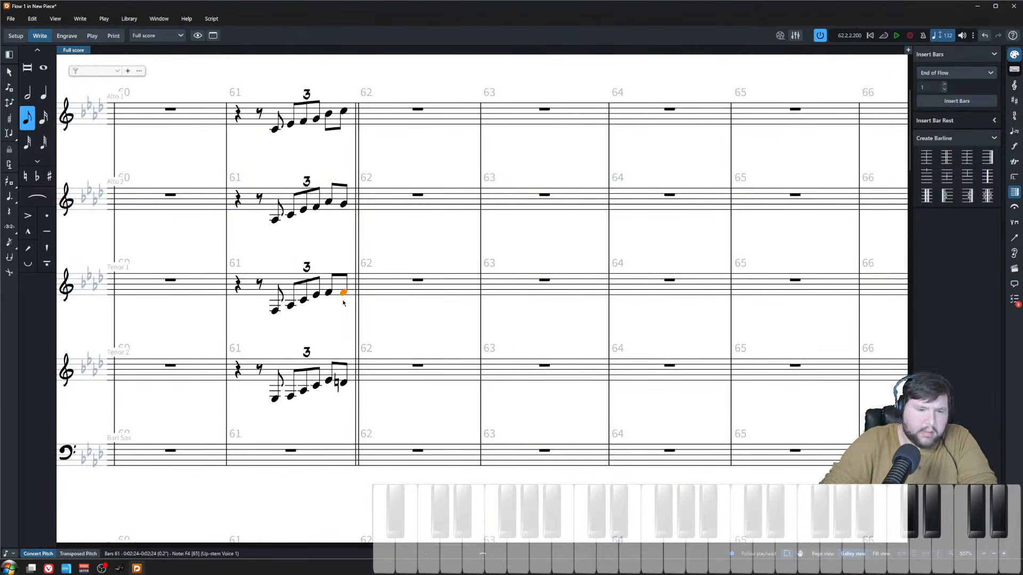
key("ctrl+Up")
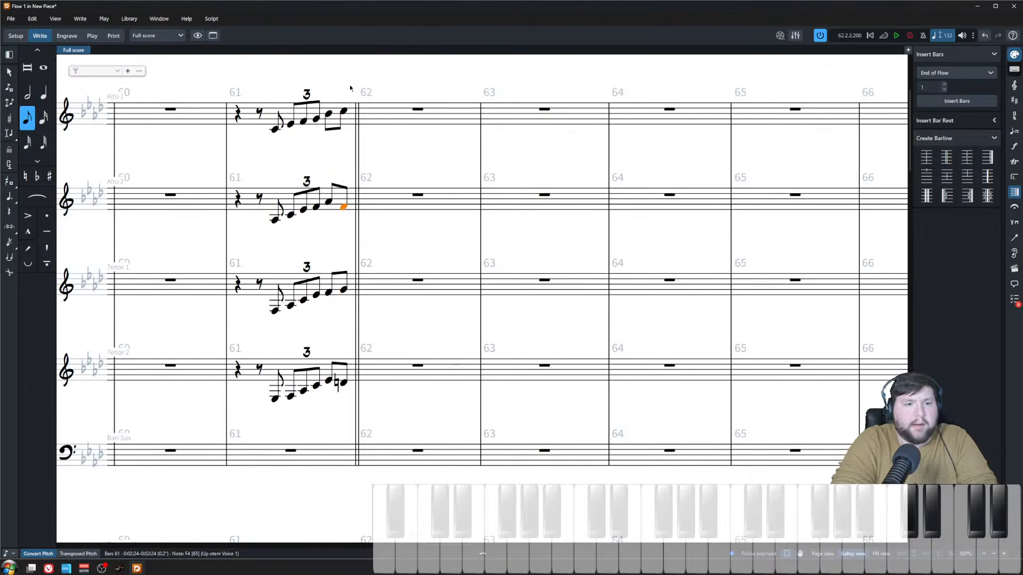
- Add an accent to the last note of bar 61 in all four alto and tenor saxophone staves
left_click_drag(349, 85, 336, 445)
key("[")
left_click(286, 417)
- Add a crescendo from p to f under the bar 61 pickup line in all four alto and tenor saxophone staves
left_click(275, 399)
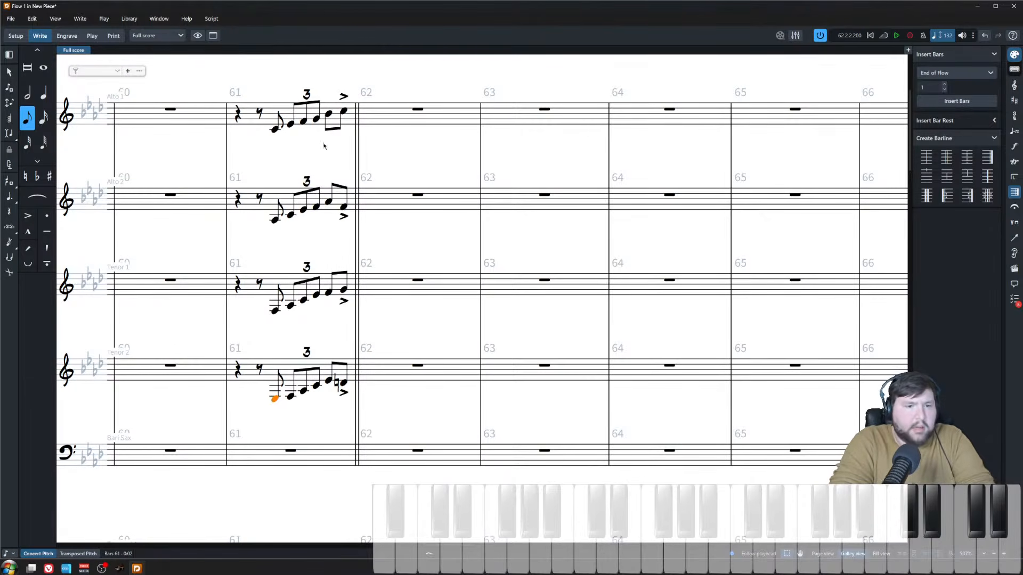
left_click(330, 117, "shift")
key("shift+d")
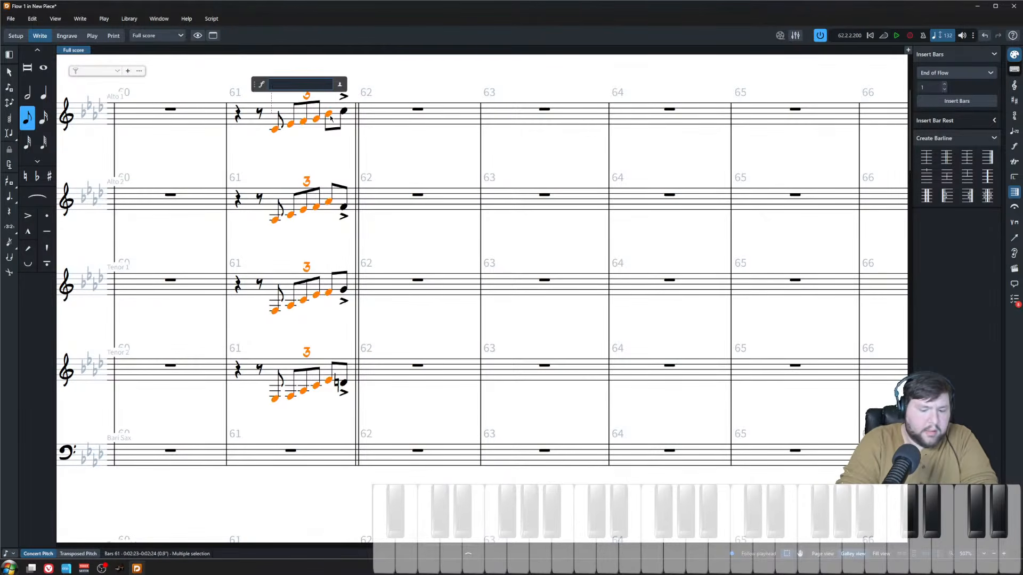
type("p<f")
key("Return")
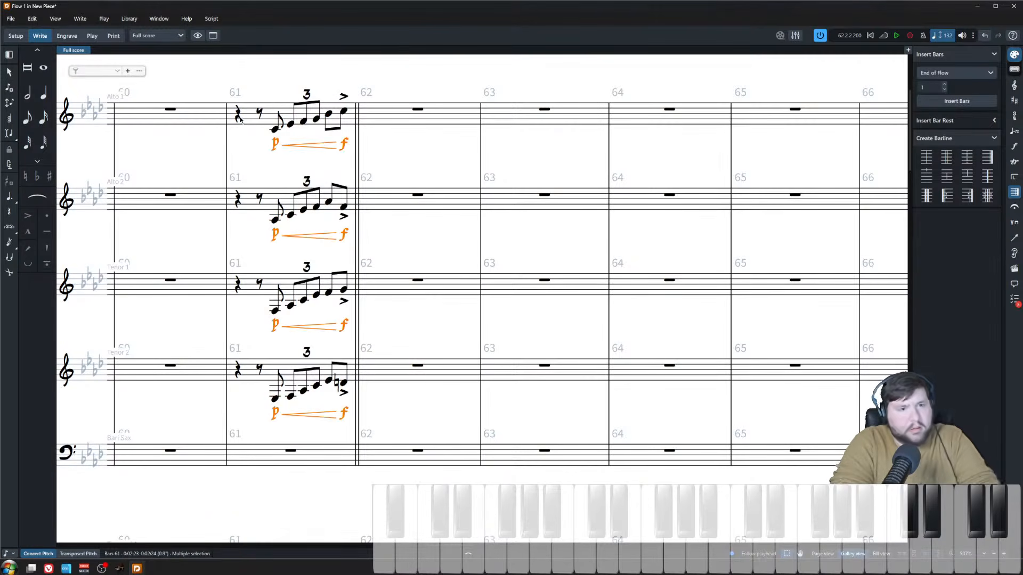
- Play back the saxophone pickup from the opening rest of bar 61 to hear its accents and dynamics
left_click(240, 118)
key("space")
scroll(327, 194, "down", 4)
left_click(335, 94)
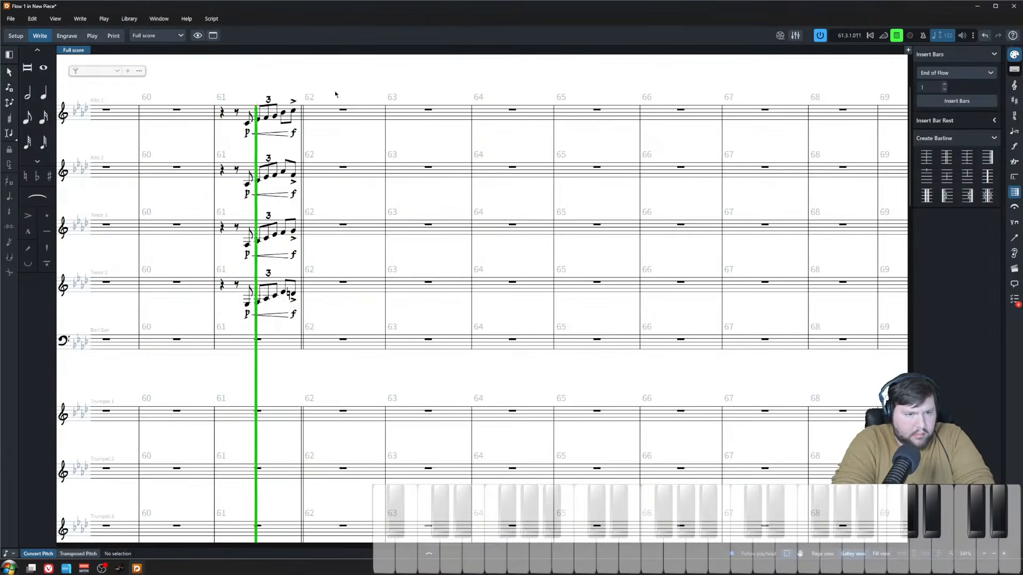
key("space")
scroll(325, 297, "up", 1)
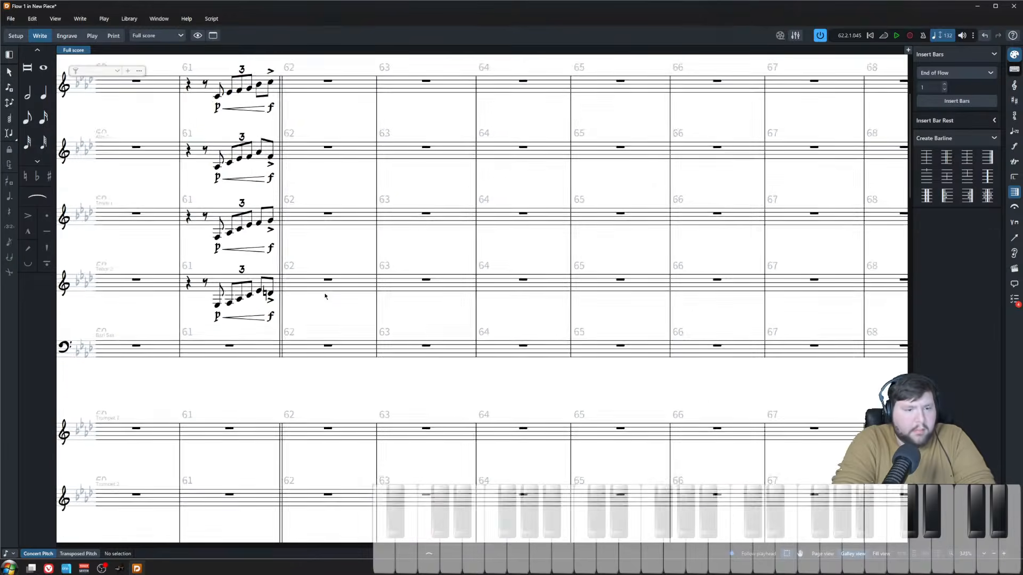
scroll(325, 297, "up", 2)
scroll(475, 433, "up", 2)
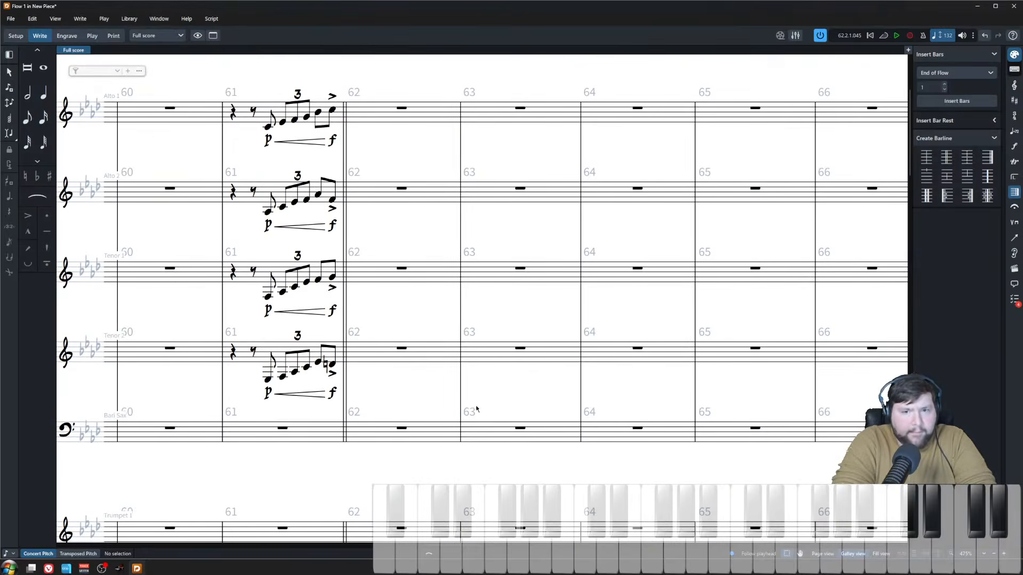
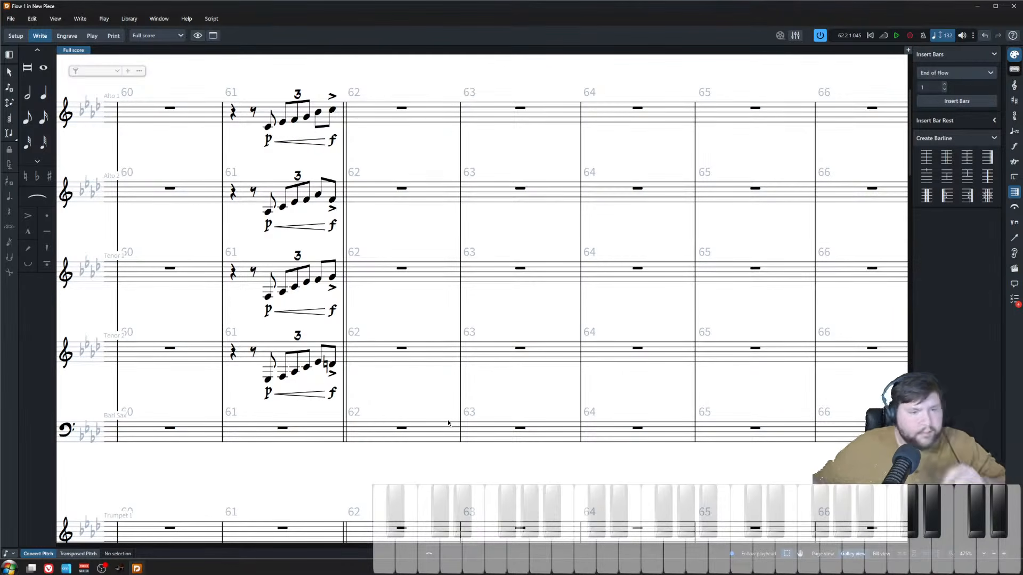
- Play back the score from bar 60 into bar 62 while looking over the brass staves
scroll(405, 299, "down", 4)
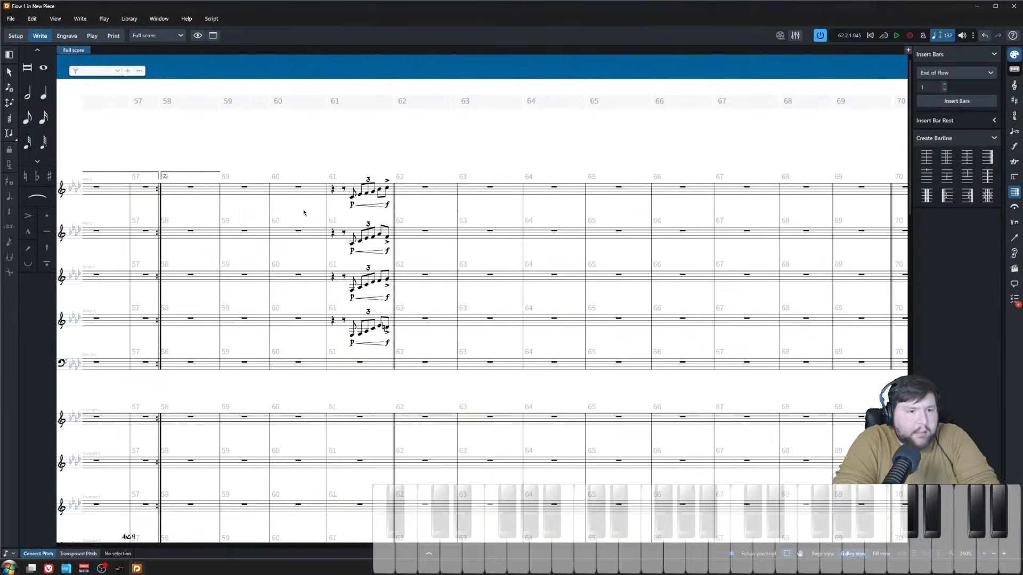
left_click(299, 188)
key("space")
scroll(629, 366, "down", 5)
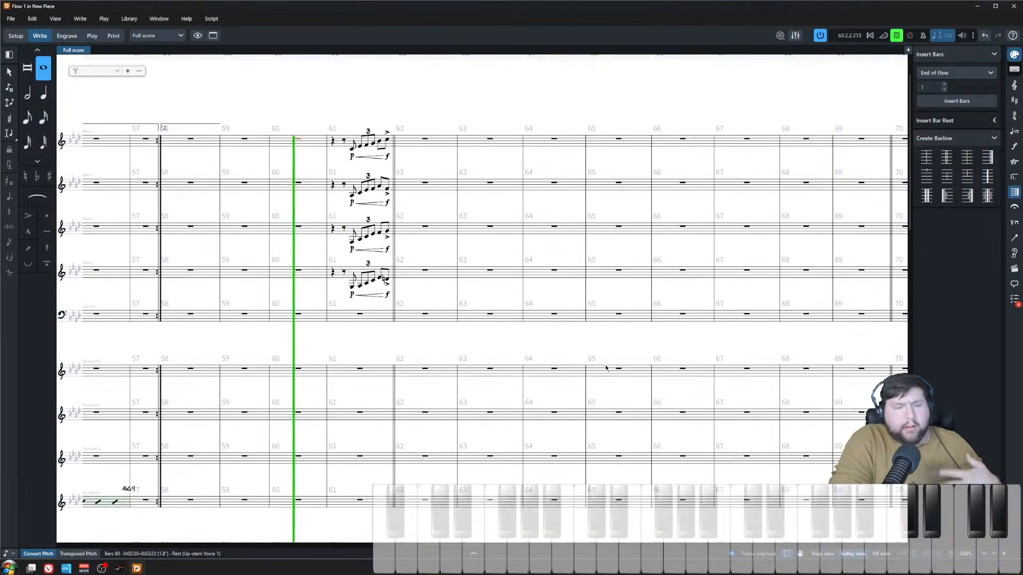
scroll(341, 415, "down", 5)
scroll(351, 408, "up", 10)
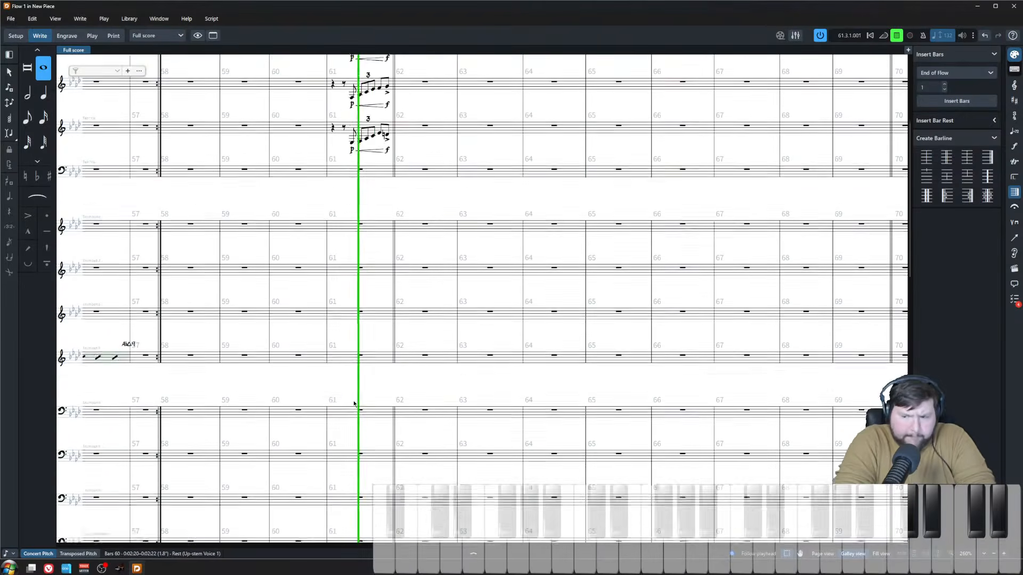
scroll(407, 370, "down", 2)
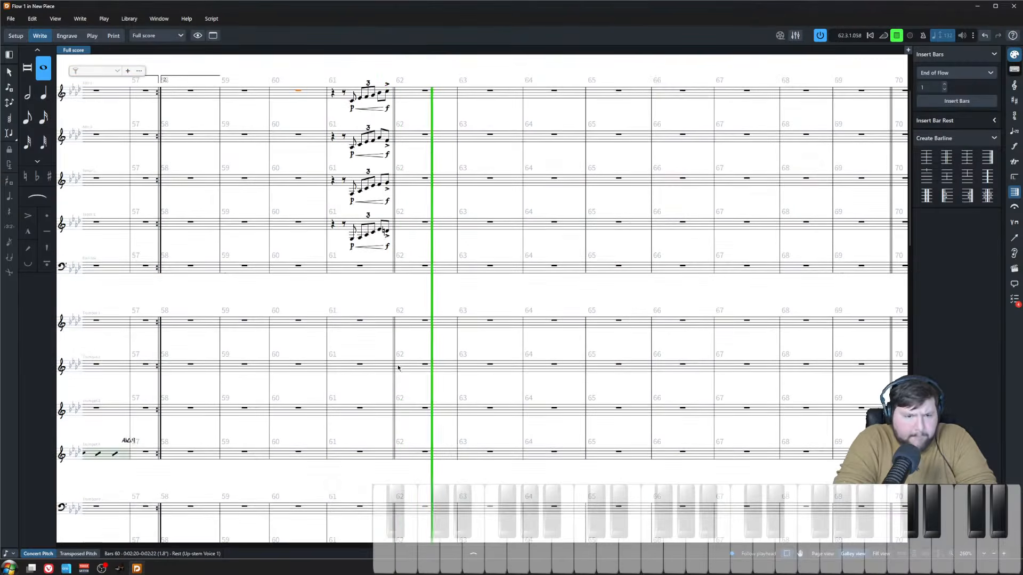
key("space")
- Play back the score from Alto 1's first pickup note in bar 61
scroll(408, 298, "up", 1)
key("z")
key("z")
key("z")
key("Escape")
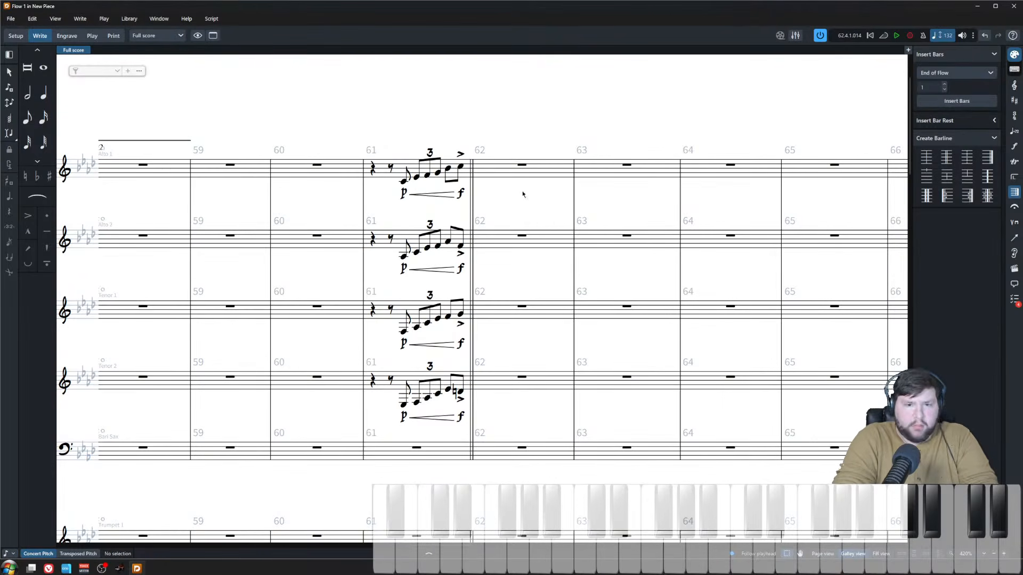
left_click(390, 170)
key("p")
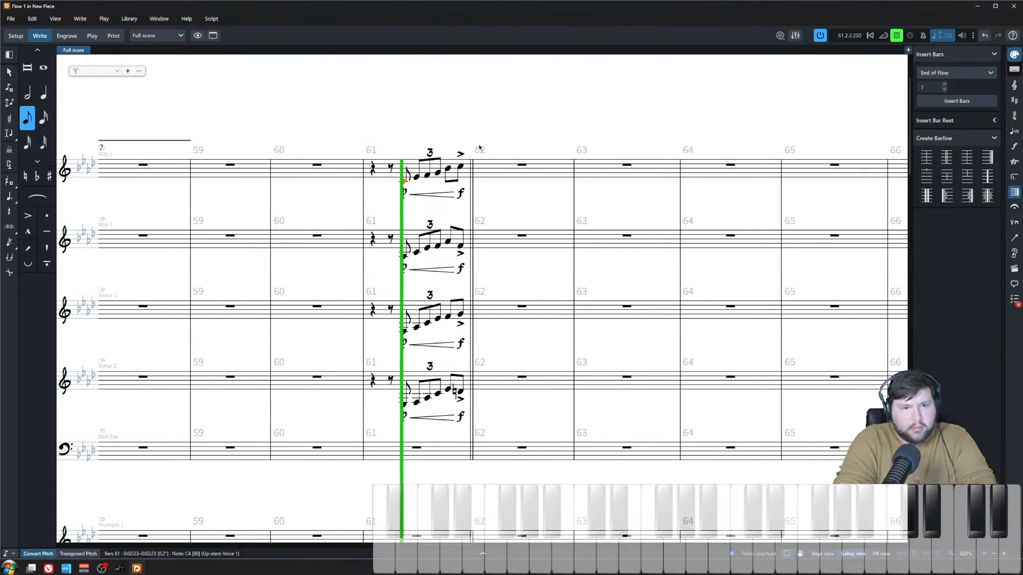
- Enter a syncopated Alto 1 line in bar 62 from the offbeat of beat 2: quarter-note D natural 5, then eighths B♭4, G4 and C5
left_click(518, 168)
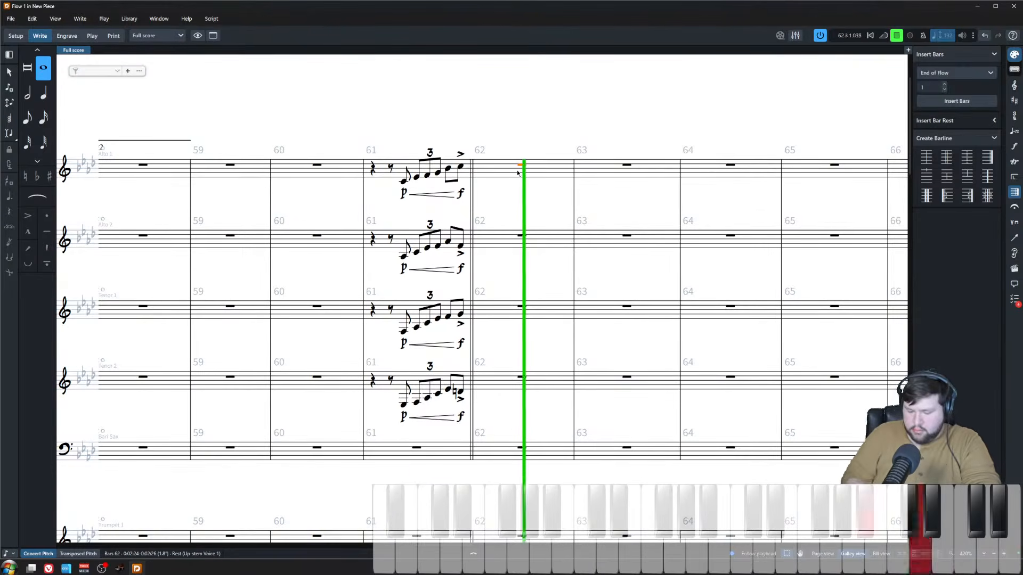
key("space")
key("shift+n")
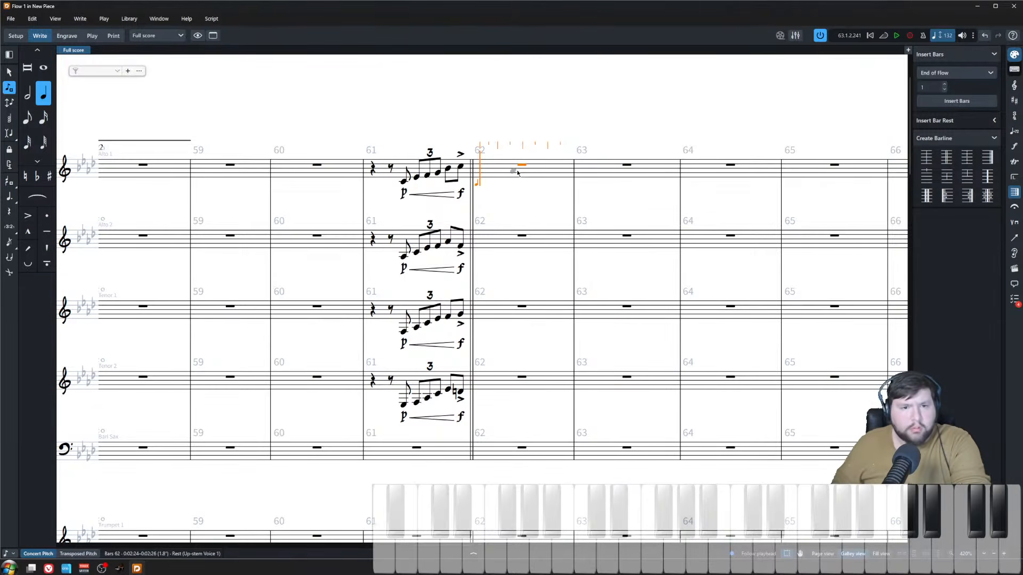
key("Right")
key("Right")
key("Right")
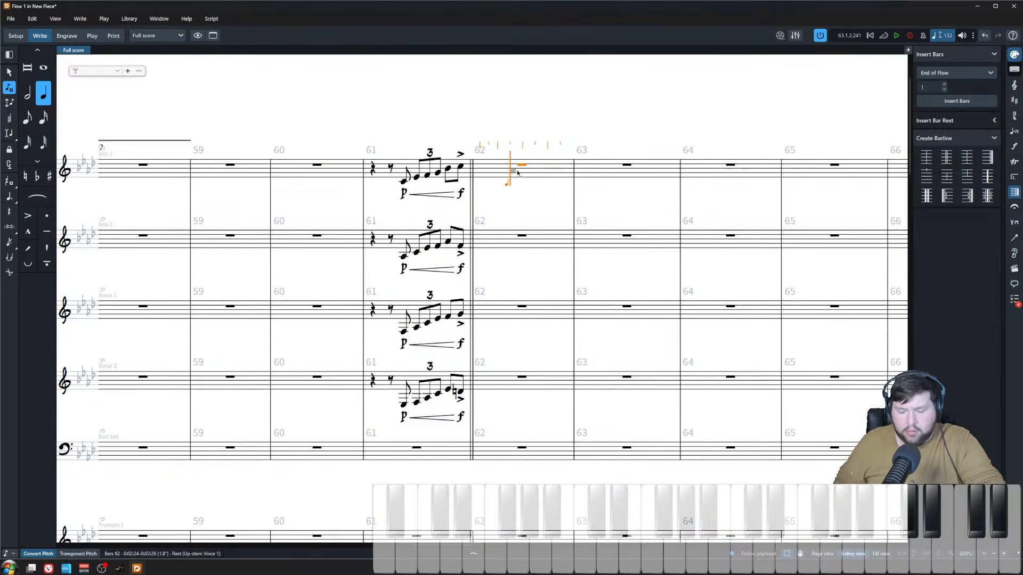
key("5")
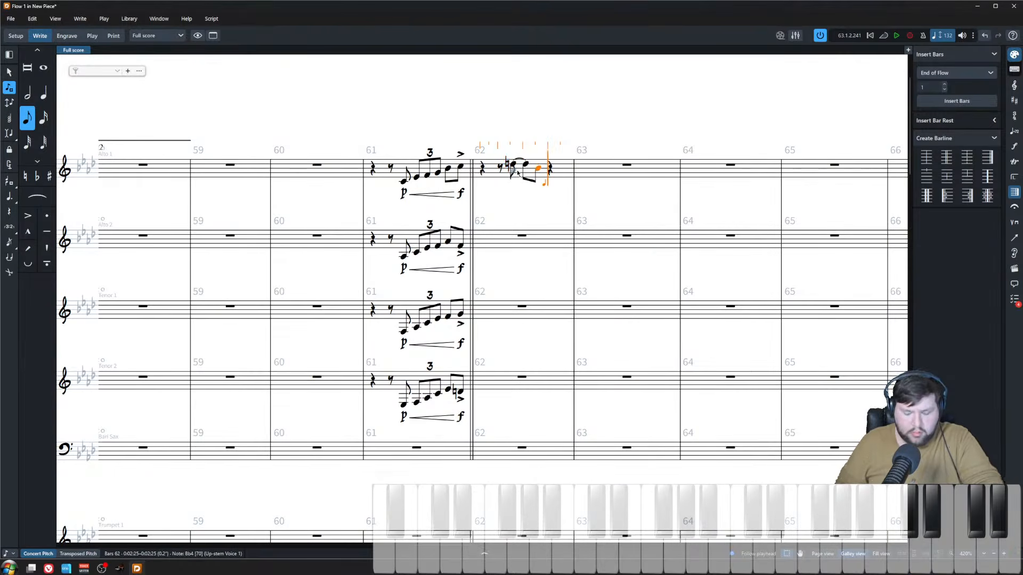
key("Escape")
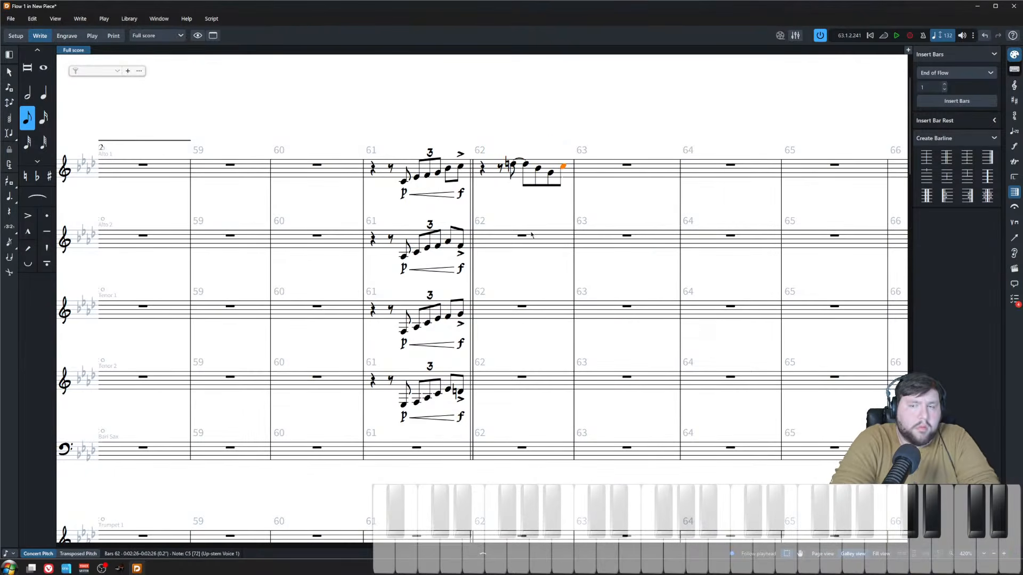
- Lengthen the final C5 of Alto 1's bar 62 to a quarter note tied into bar 63, and prepare eighth-note entry after it
scroll(532, 235, "down", 3)
scroll(542, 248, "up", 5)
scroll(542, 230, "right", 3)
left_click(504, 143)
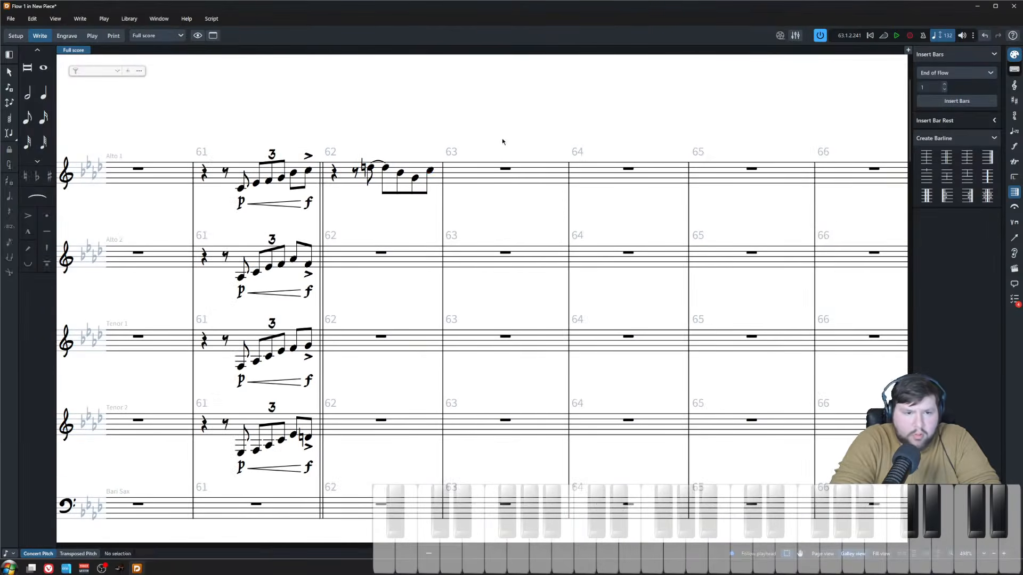
left_click(431, 171)
key("6")
key("Return")
key("Right")
key("Right")
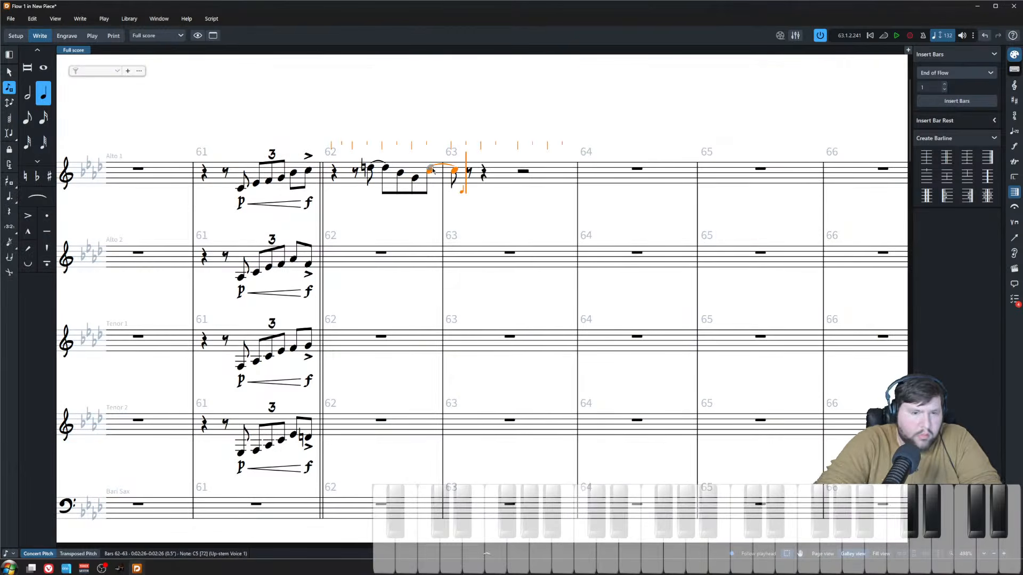
key("5")
key("c")
key("a")
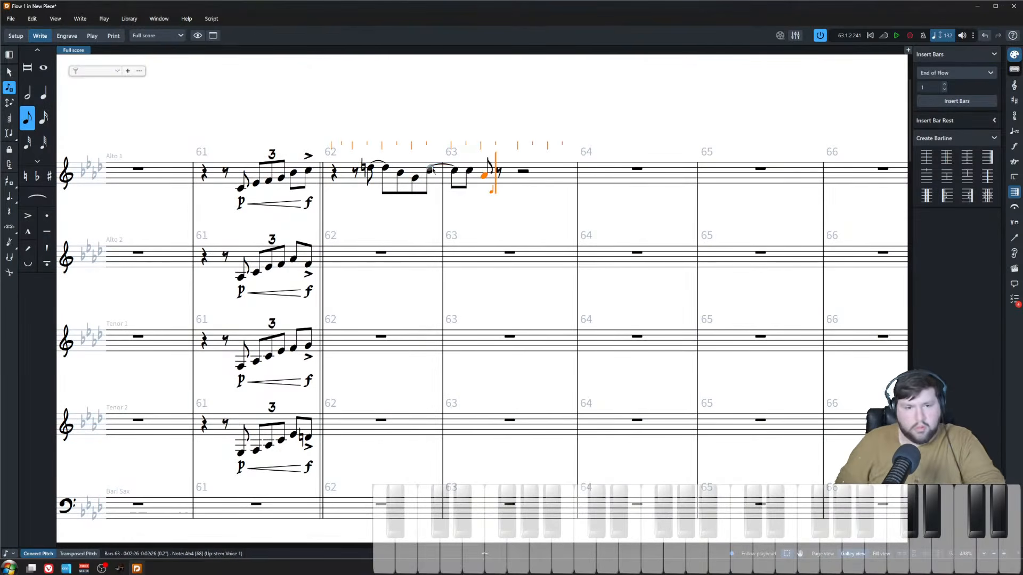
key("ctrl+z")
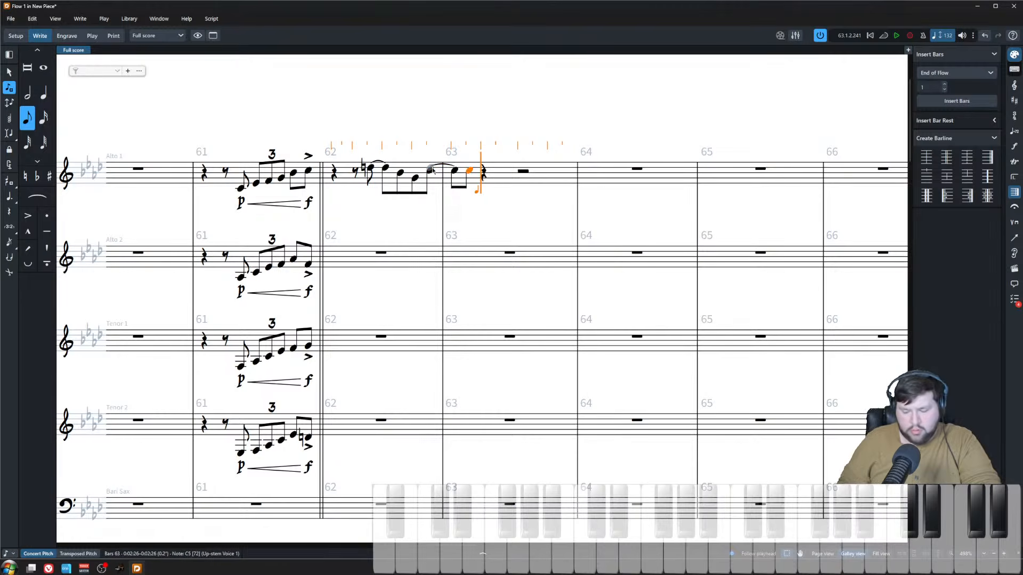
key("c")
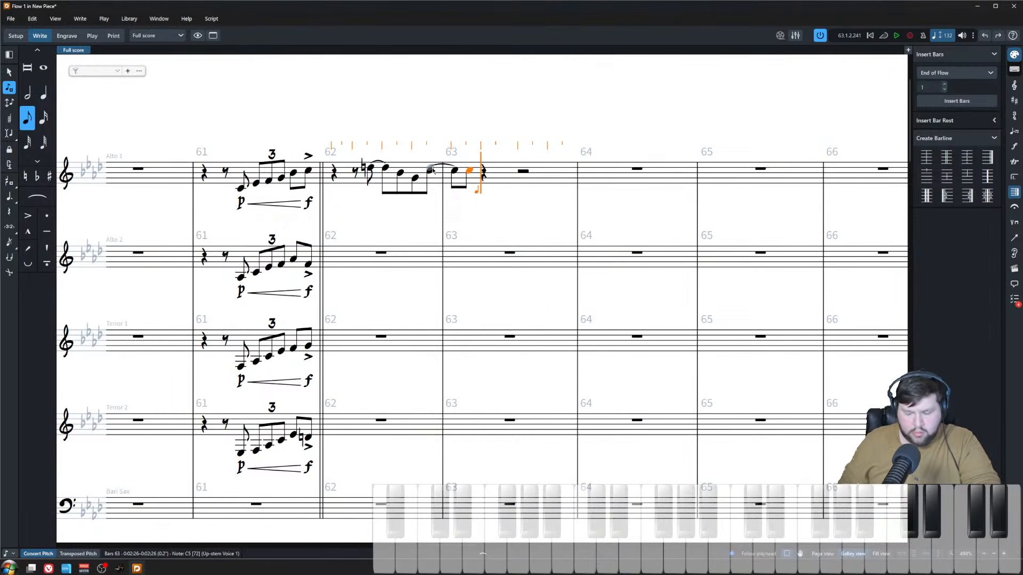
key("ctrl+z")
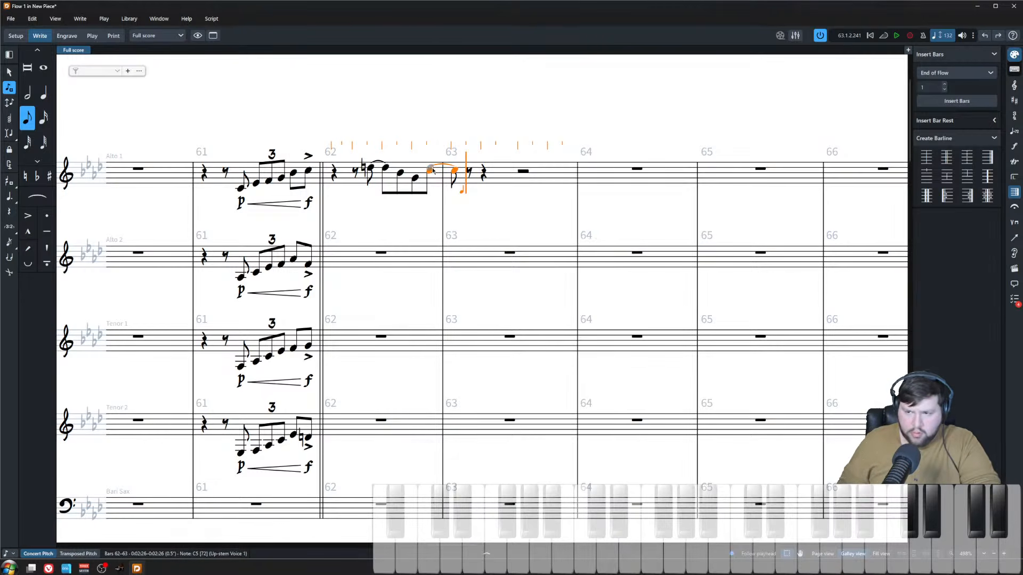
- Enter eighth notes E♭5 and A♭4 after the tied C5 in Alto 1's bar 63
key("e")
key("a")
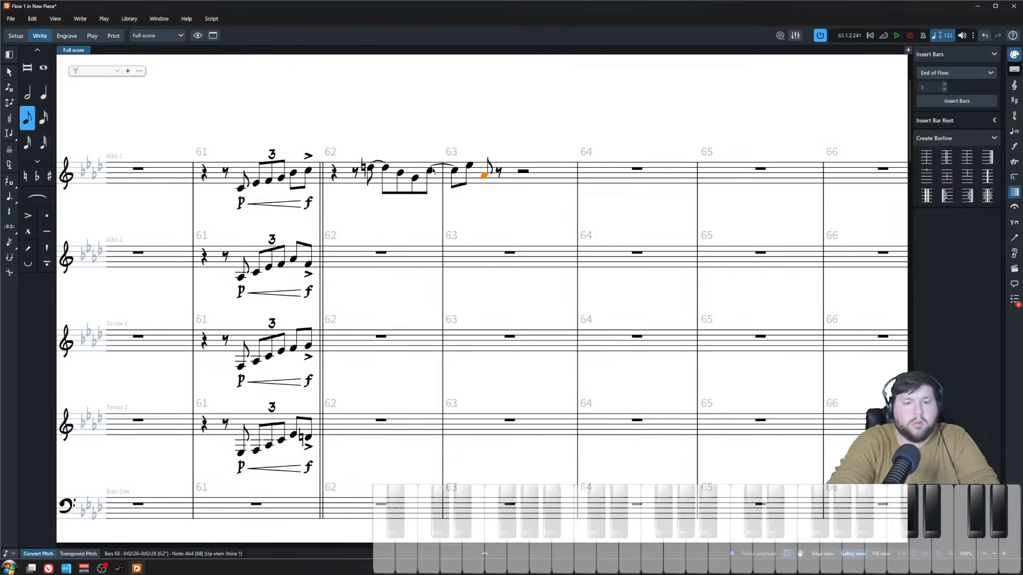
key("Escape")
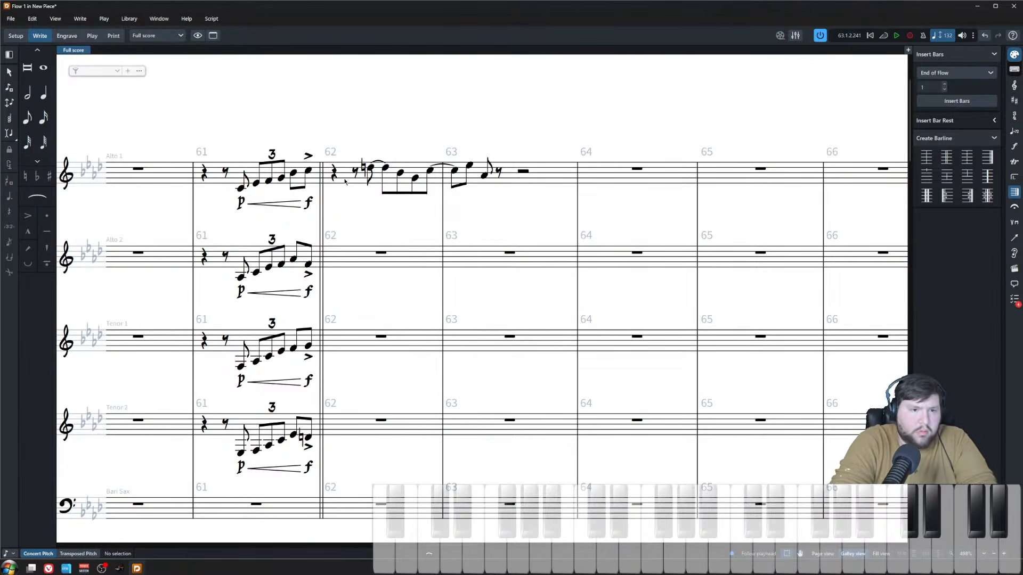
- Play back the new Alto 1 phrase from the start of bar 62 into bar 63
left_click(334, 173)
scroll(334, 173, "down", 2)
key("space")
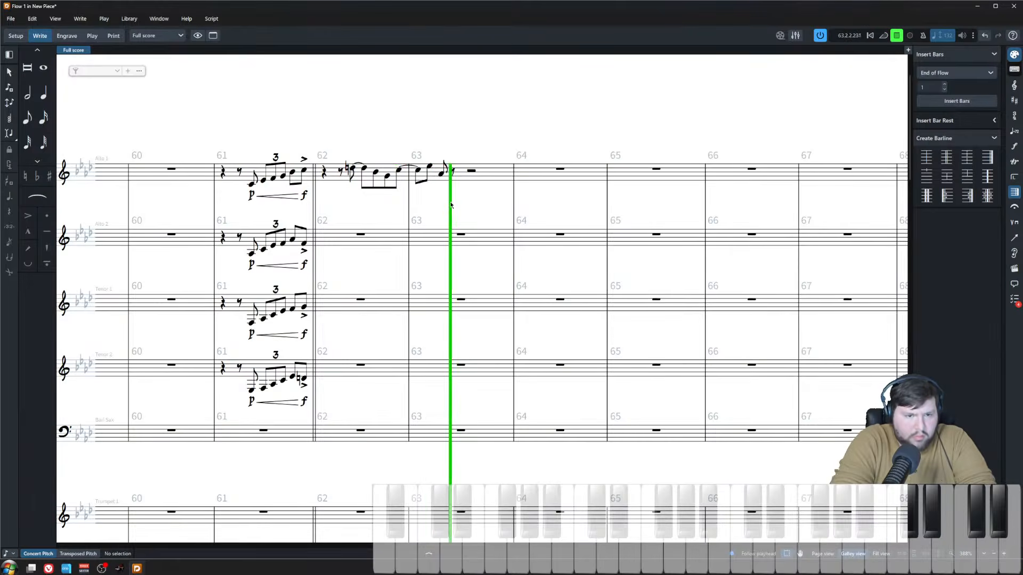
key("space")
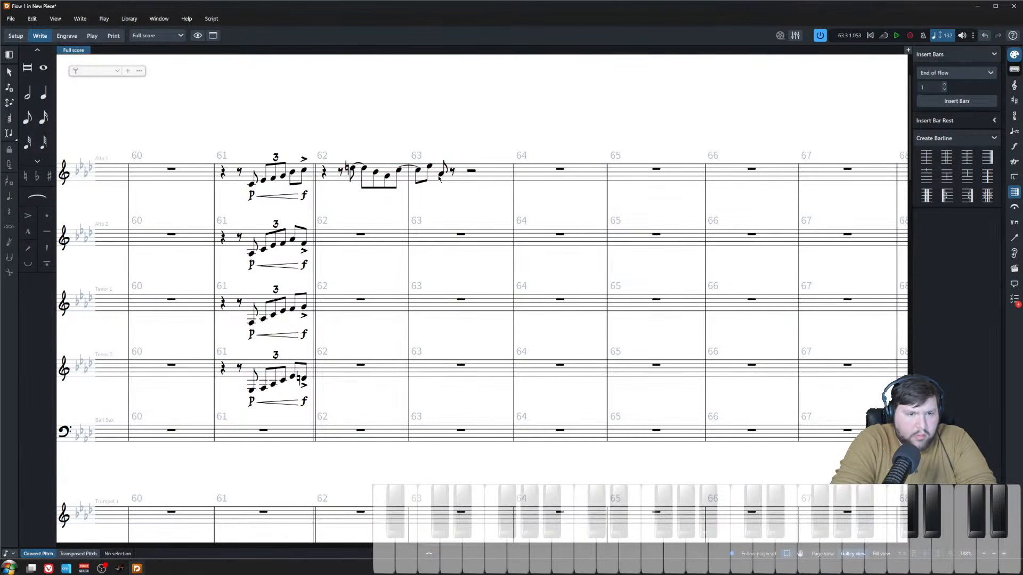
- Move Alto 1's E♭5 and A♭4 in bar 63 one eighth note later, and lengthen the tied C5 by an eighth to fill the gap
left_click(429, 167)
left_click(441, 174, "shift")
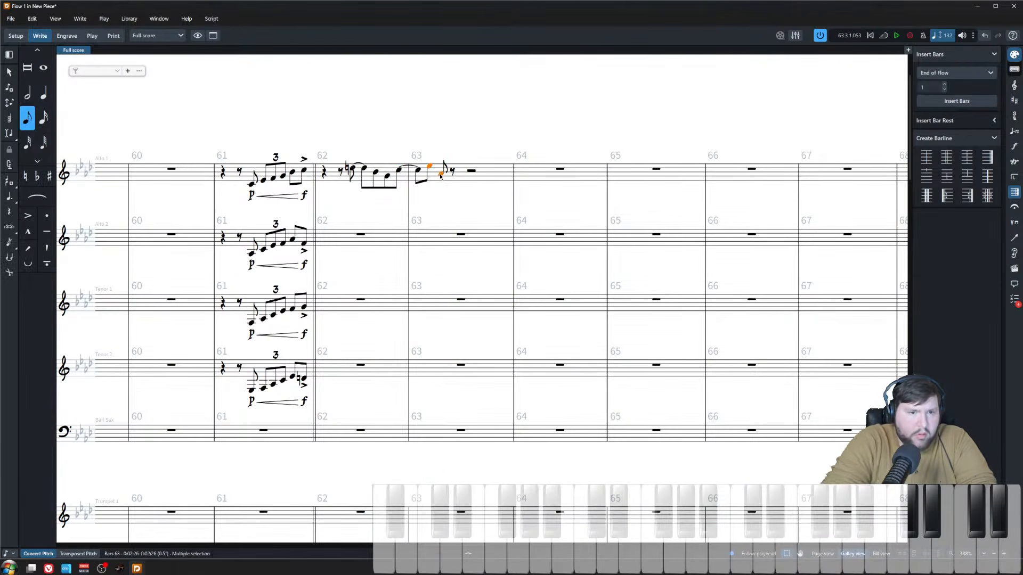
key("alt+Right")
left_click(417, 171)
key("shift+alt+Right")
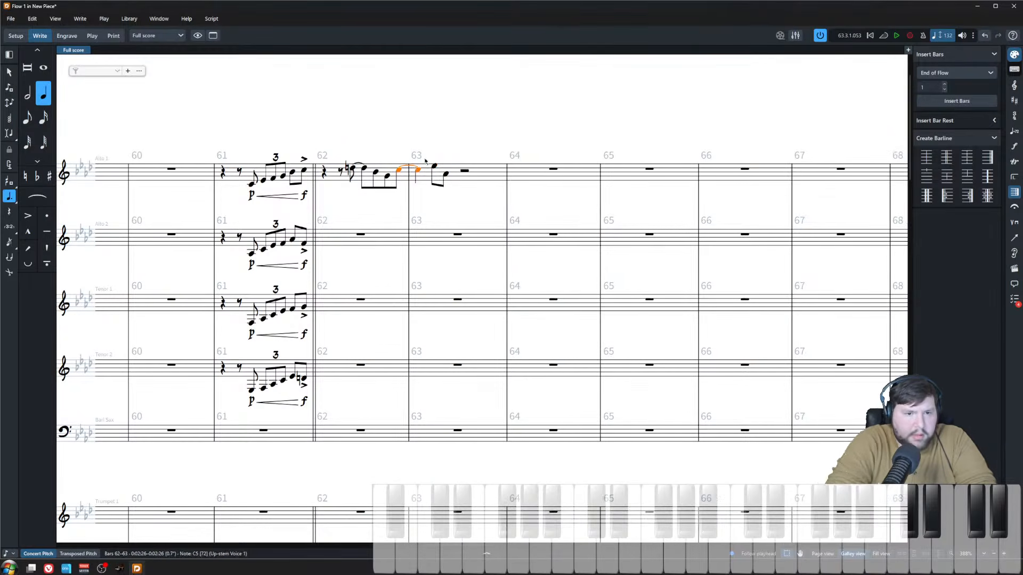
- Enter chord voicings in Alto 2's bars 62–63 following Alto 1's eighth-note rhythm, with ties on the first chord and across the barline
left_click(352, 214)
key("z")
left_click(340, 237)
key("shift+n")
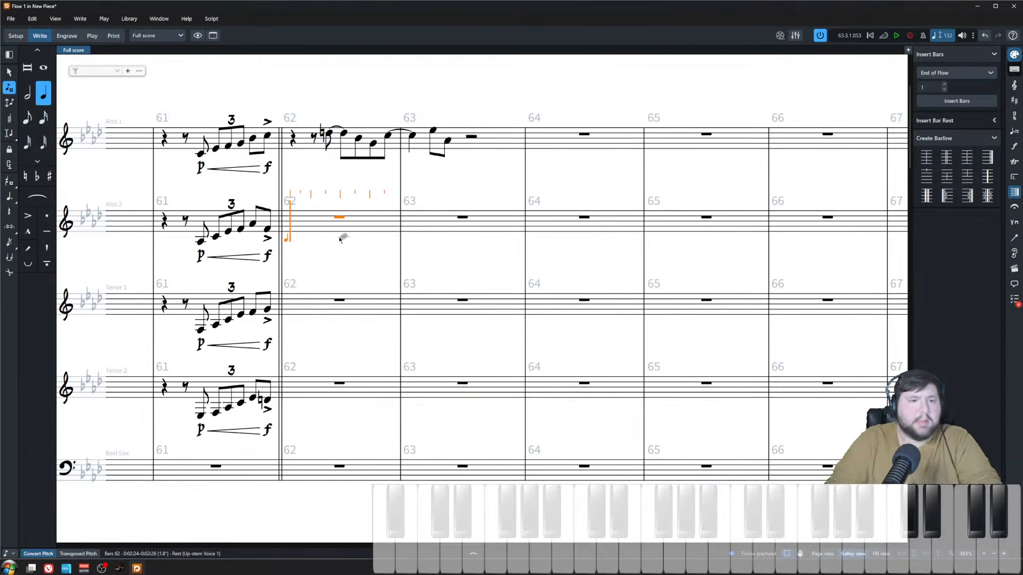
key("space")
key("5")
key("space")
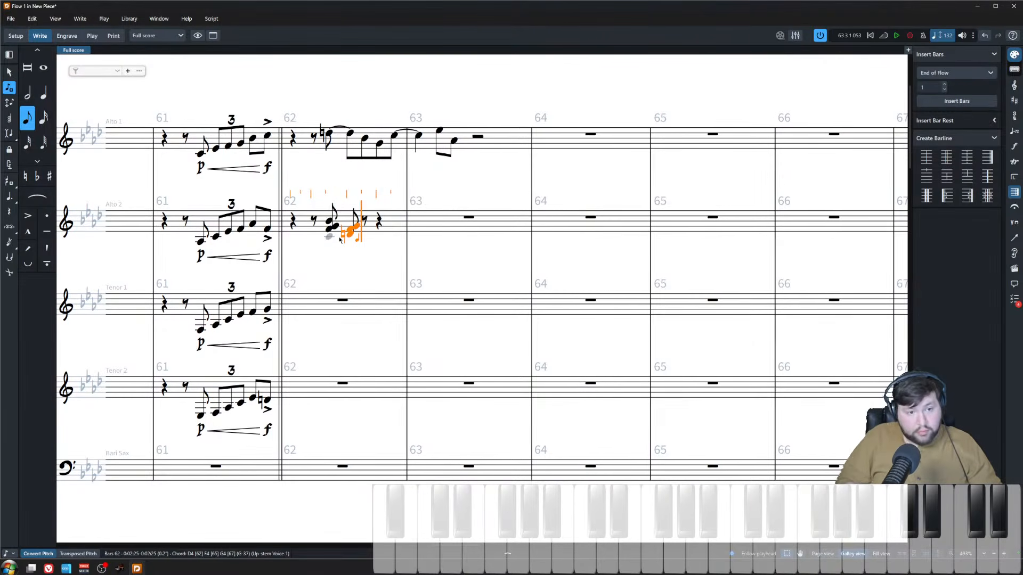
key("ctrl+z")
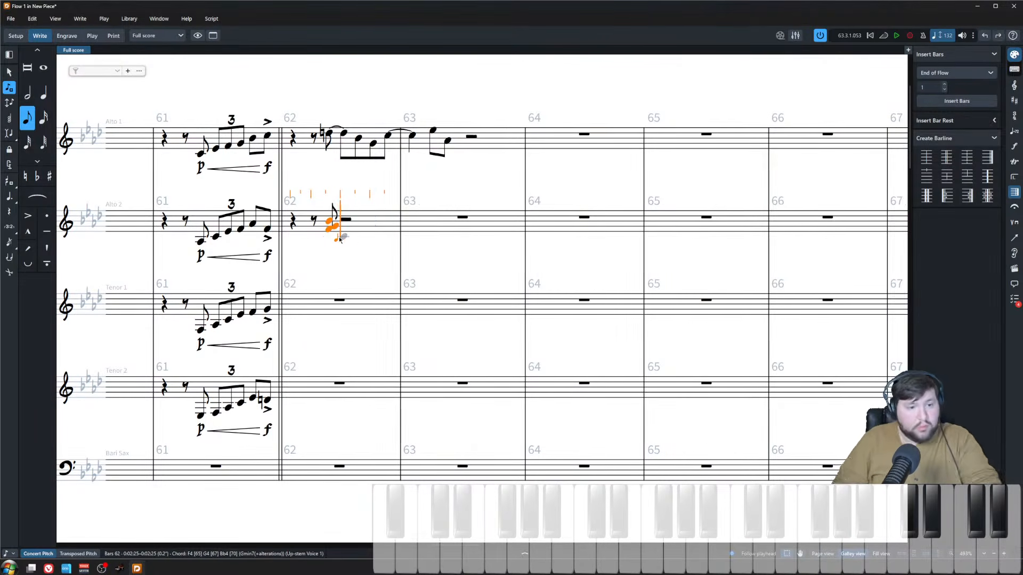
key("t")
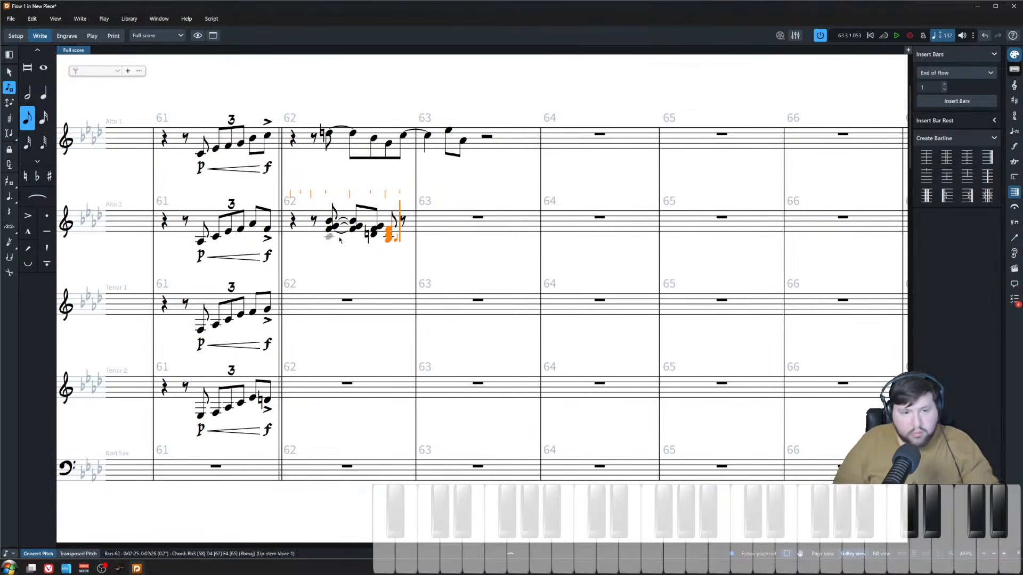
key("t")
key("t")
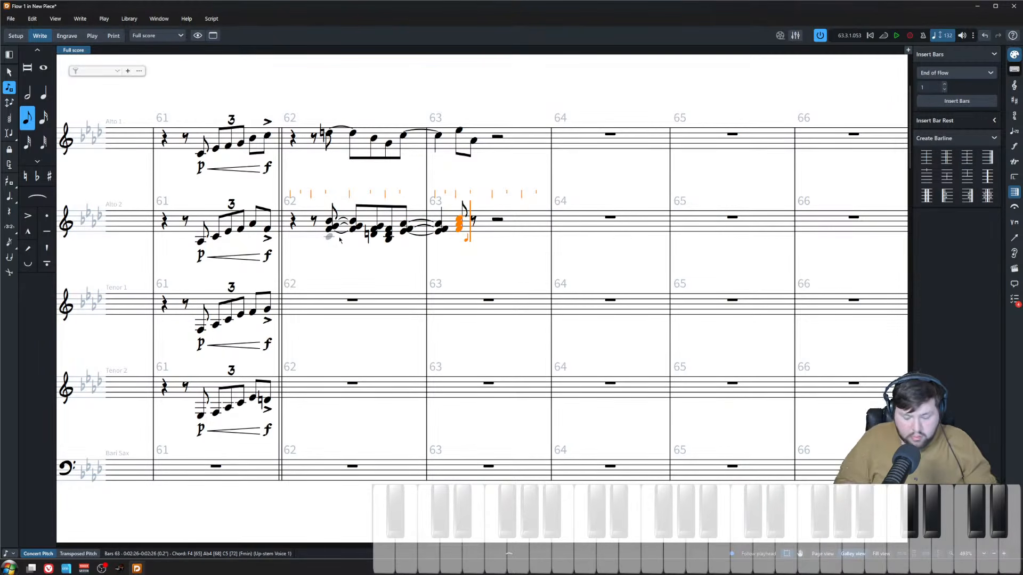
- Distribute Alto 2's bars 62–63 chords across Alto 2, Tenor 1 and Tenor 2
left_click(294, 220, "shift")
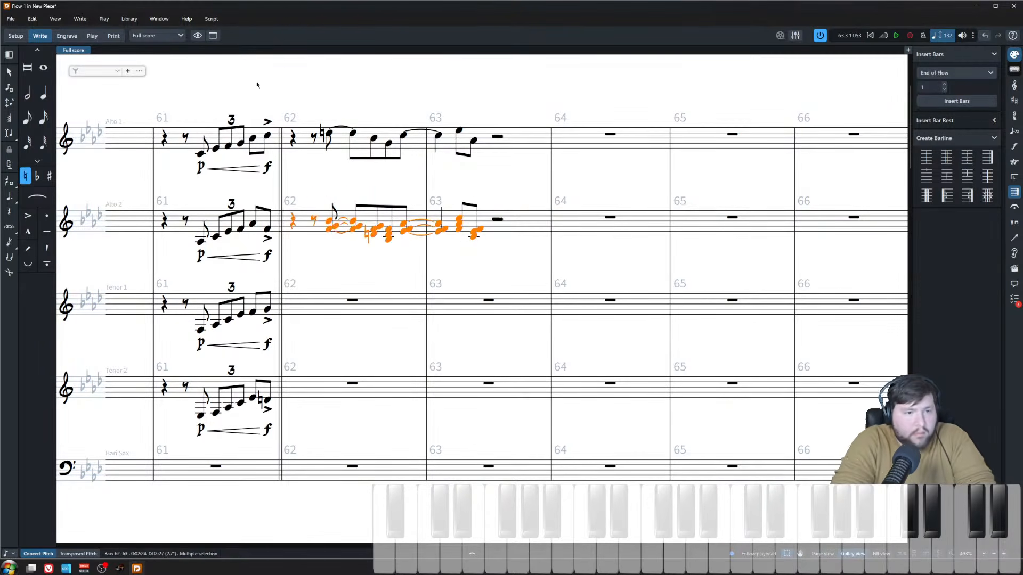
left_click(212, 20)
left_click(222, 32)
key("Escape")
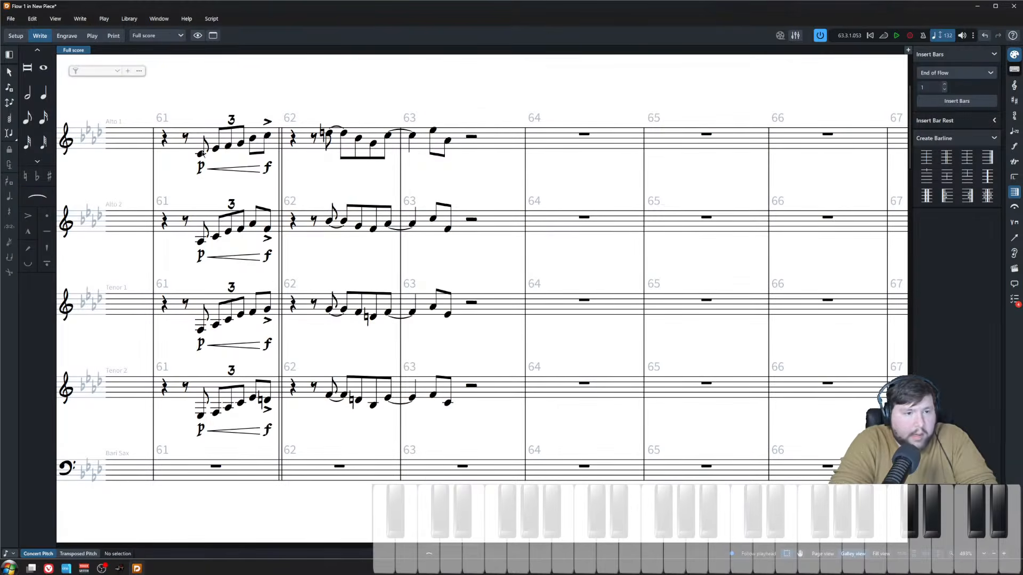
- Play back the harmonized saxophone phrase from Alto 1's bar 61 pickup through bar 63
left_click(201, 154)
key("space")
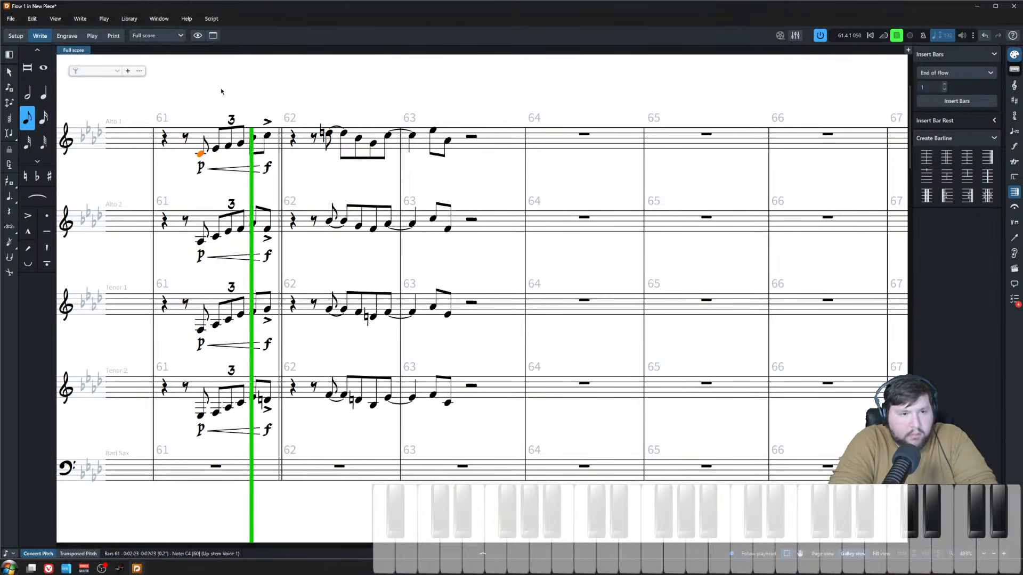
left_click(342, 176)
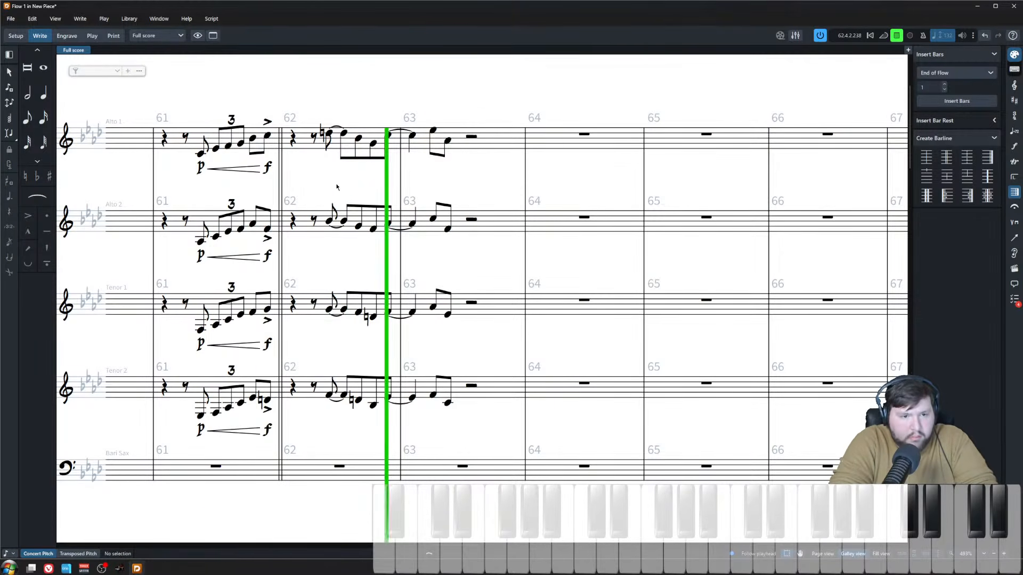
key("space")
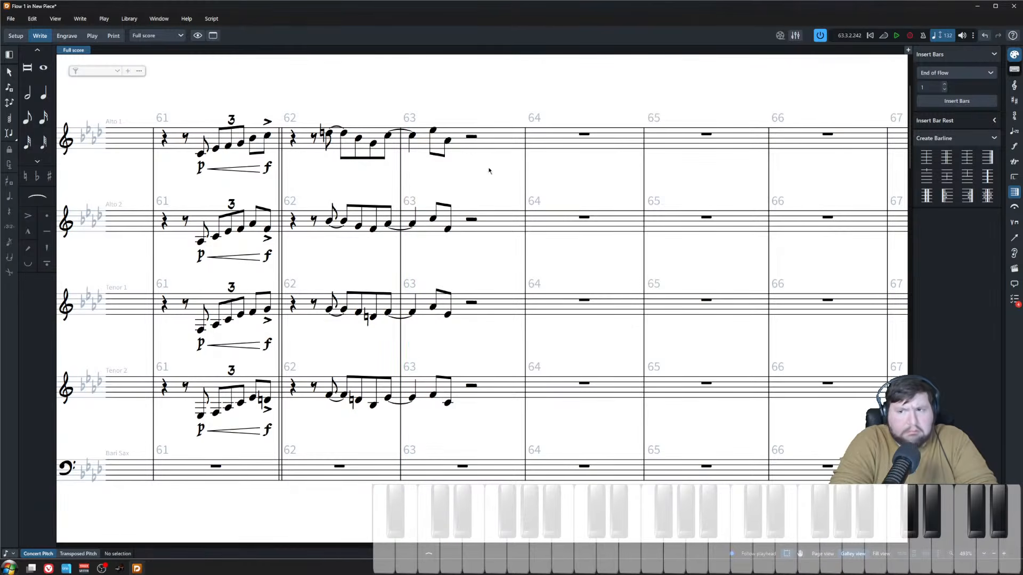
- Enter three rising four-note chords on Alto 1's last beats of bar 63, tying the final B♭3–D4–F4–G4 into a half note in bar 64
key("x")
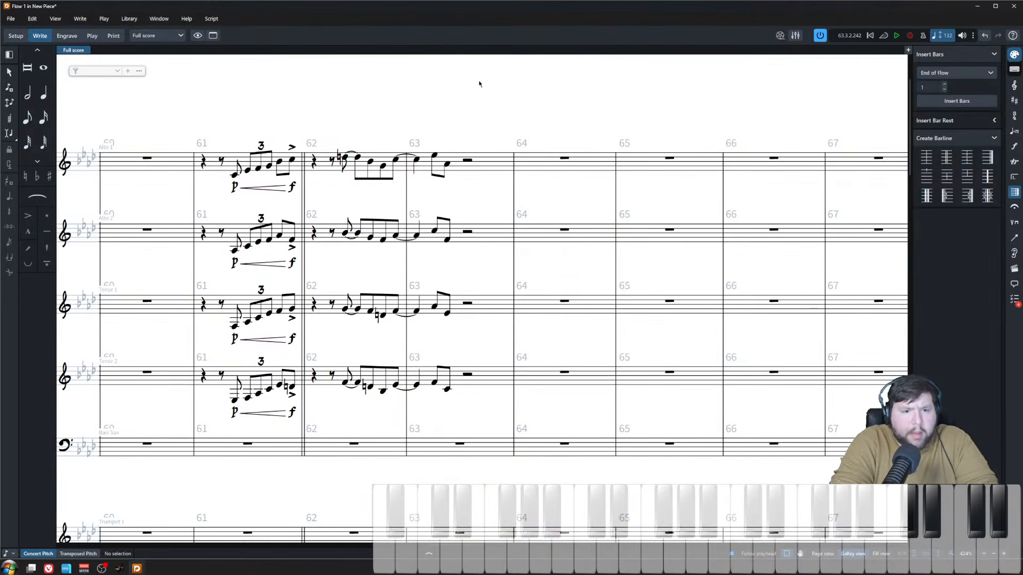
left_click(448, 164)
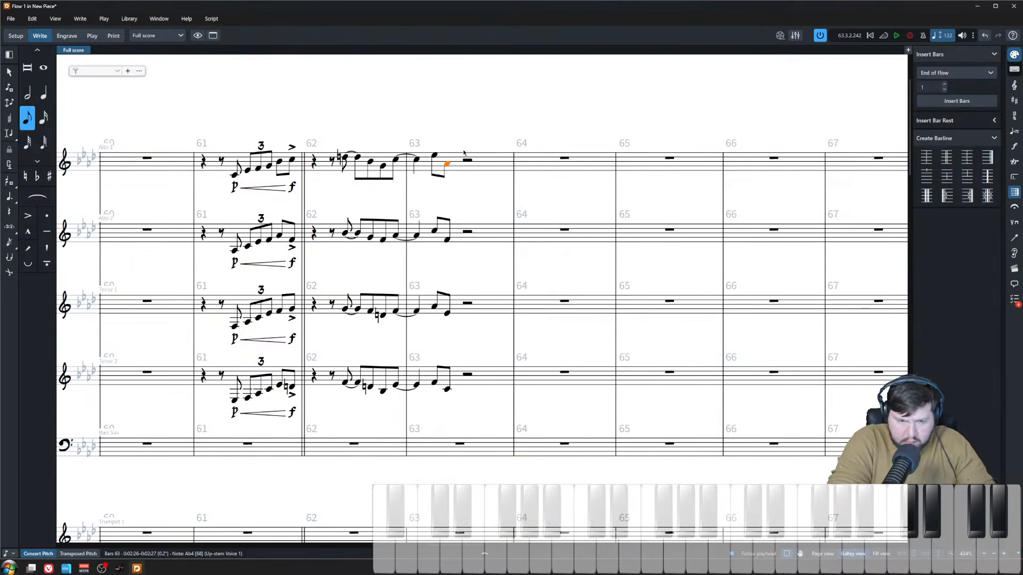
double_click(470, 160)
key("Right")
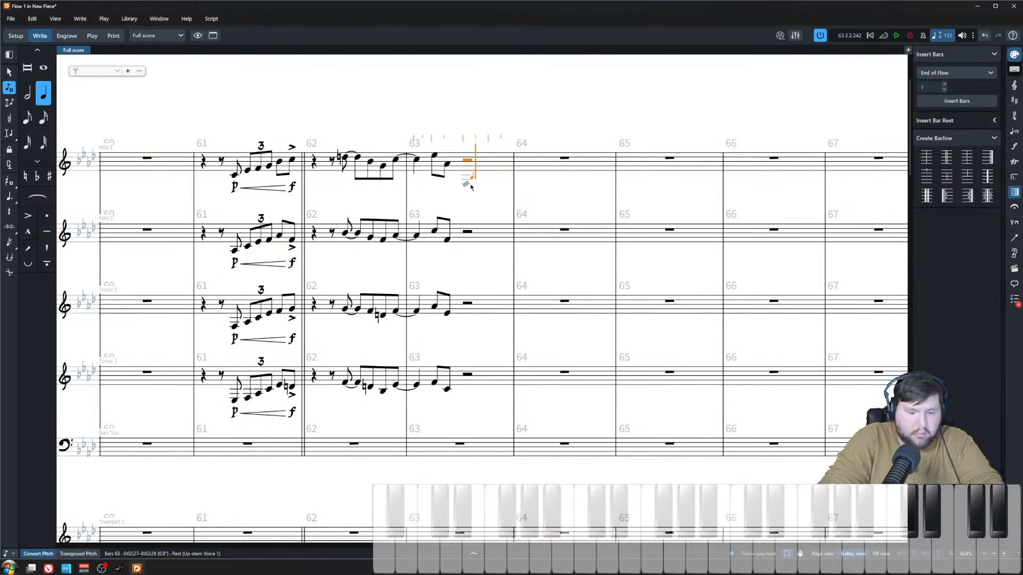
key("5")
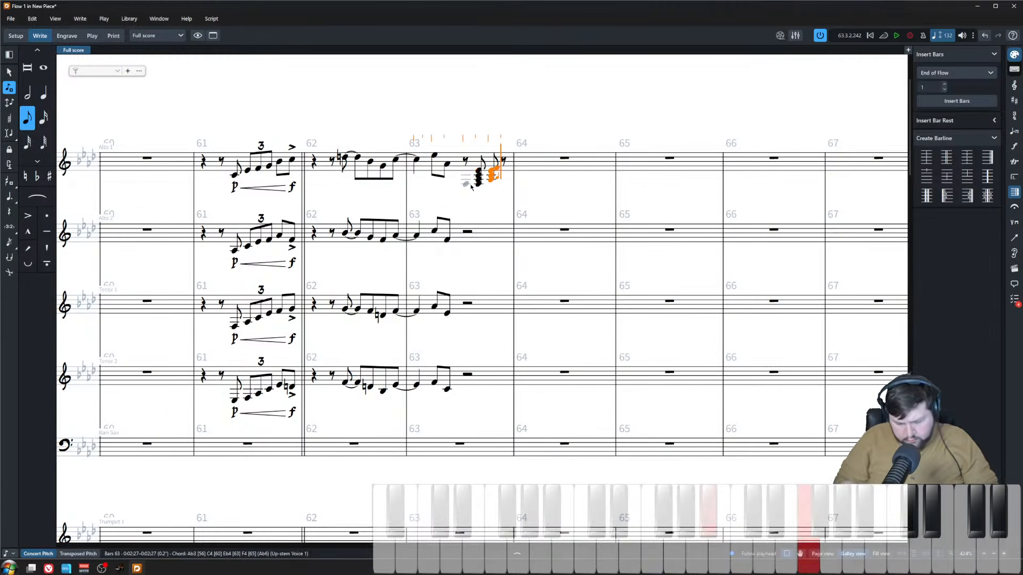
key("6")
key("period")
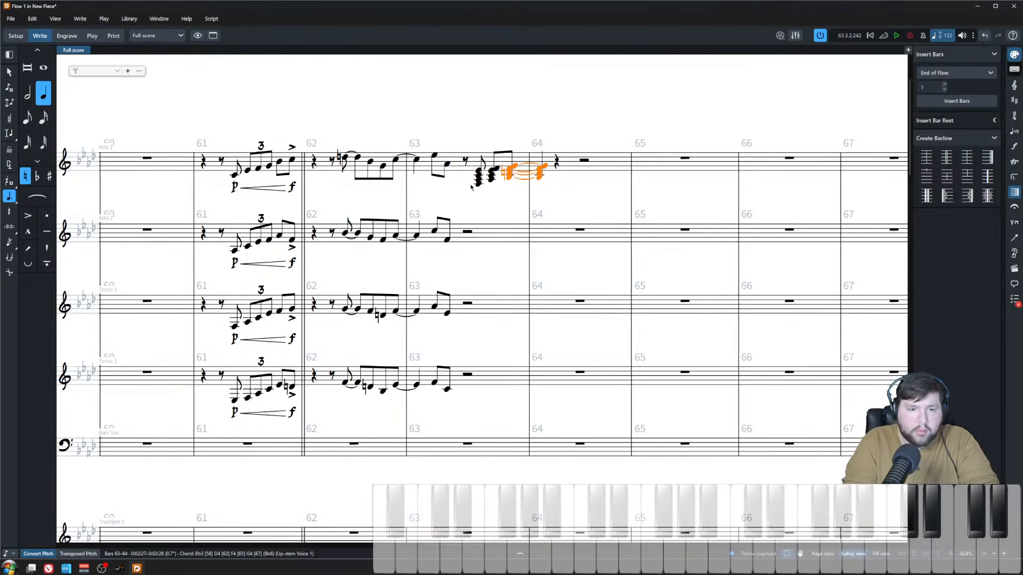
key("shift+alt+Right")
key("shift+alt+Right")
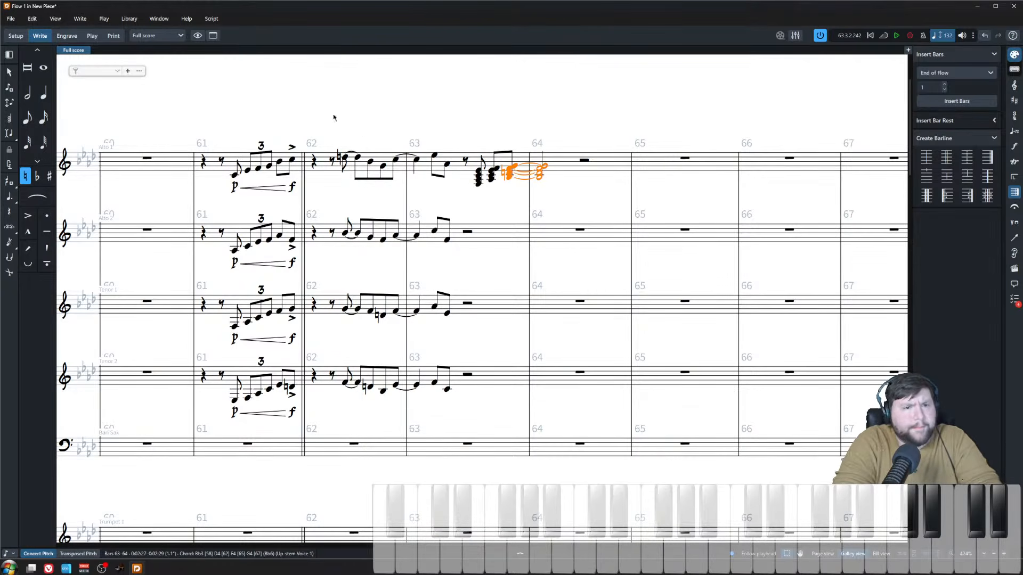
- Distribute Alto 1's new chords in bars 63–64 across Alto 1, Alto 2, Tenor 1 and Tenor 2
right_click(463, 158)
left_click(326, 97)
left_click(464, 160)
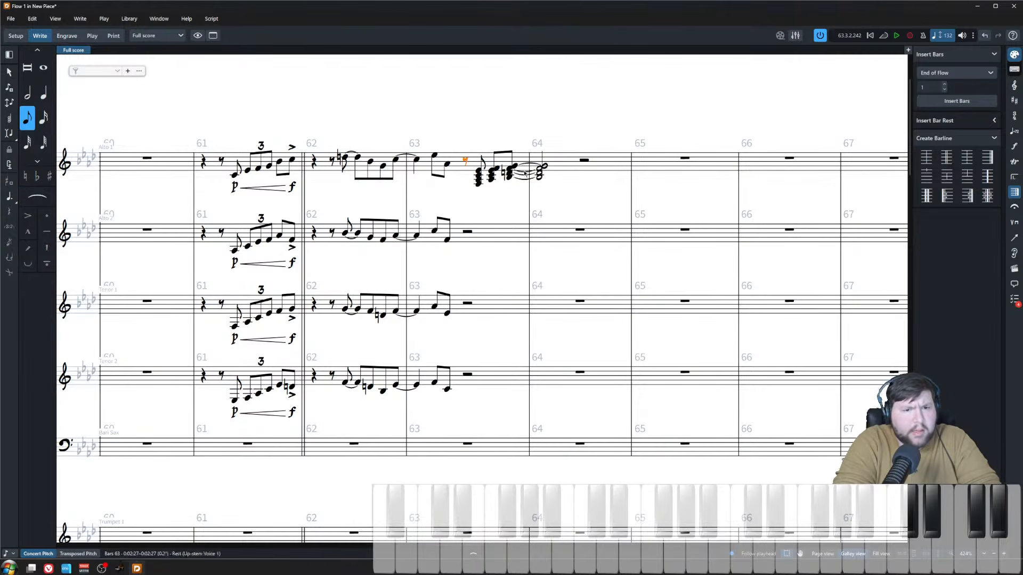
left_click(538, 171, "shift")
left_click(212, 20)
left_click(230, 33)
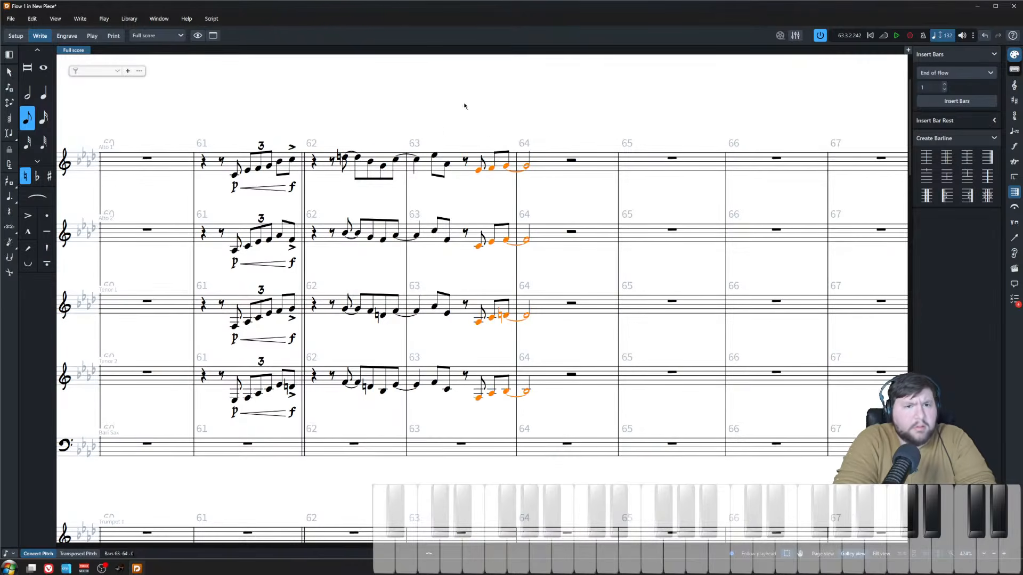
- Play back the distributed saxophone chords from the second half of bar 63 into bar 64
left_click(465, 161)
key("space")
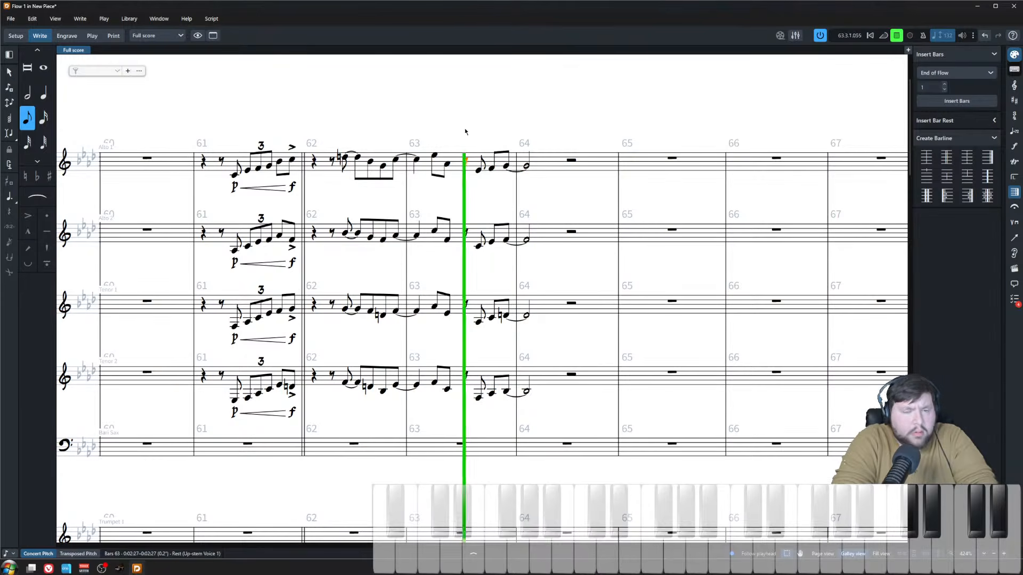
left_click(357, 82)
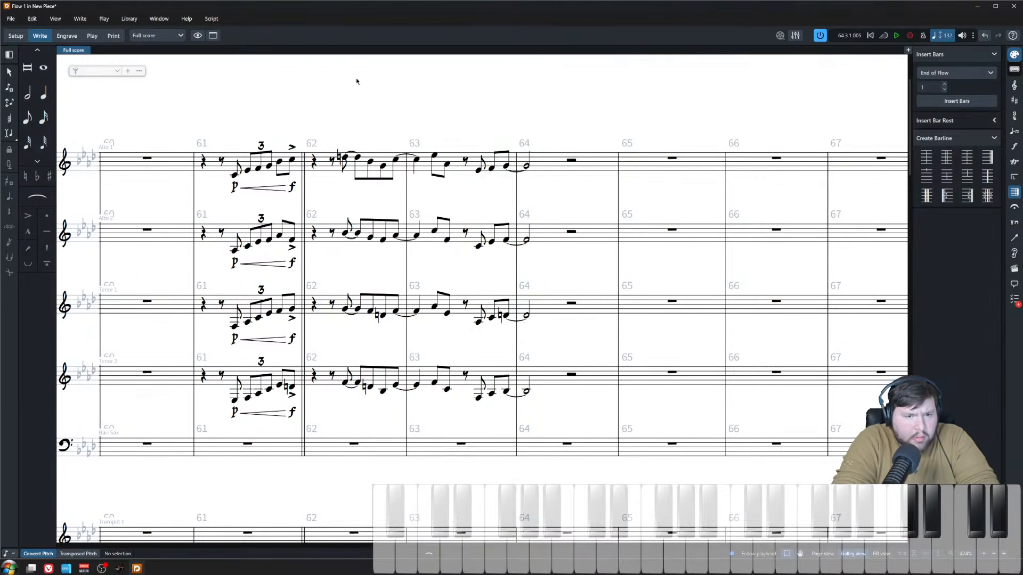
- Slur the bar 61 pickup in both altos and both tenors, from the first eighth note to the note before the accent
left_click(235, 175)
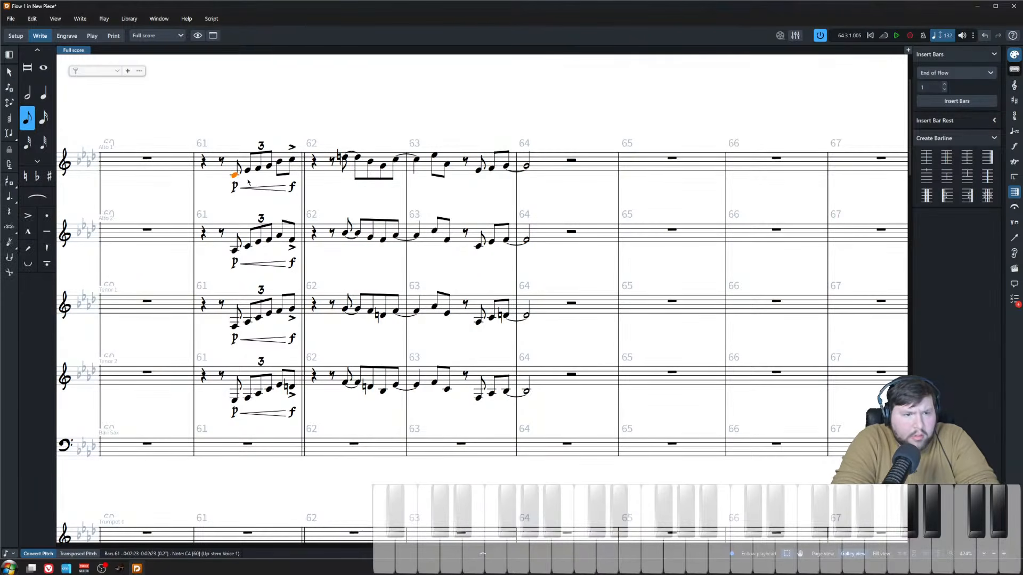
left_click(277, 389, "shift")
key("s")
key("Escape")
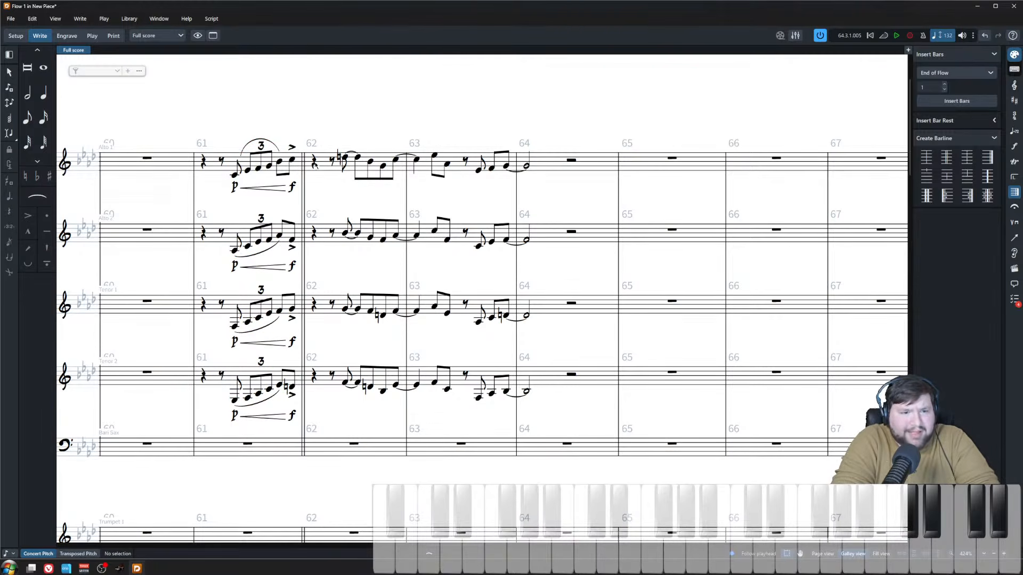
- Check Alto 1's bar 61 slur placement in transposed pitch, and return the score to concert pitch
left_click(255, 143)
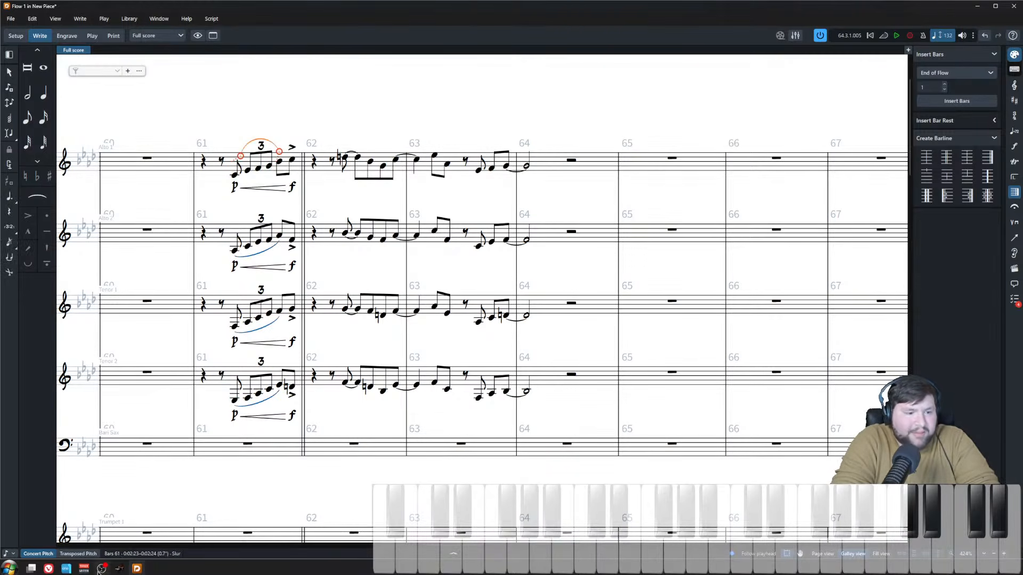
left_click(42, 555)
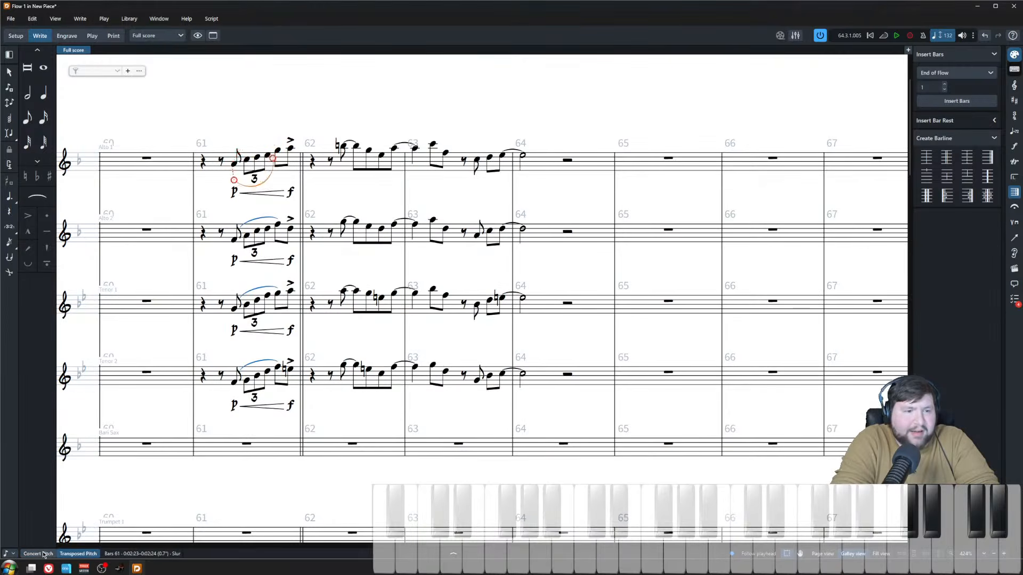
left_click(42, 554)
left_click(318, 103)
- Play back the saxophone phrase from the start of bar 62 to the end of bar 63
left_click(315, 163)
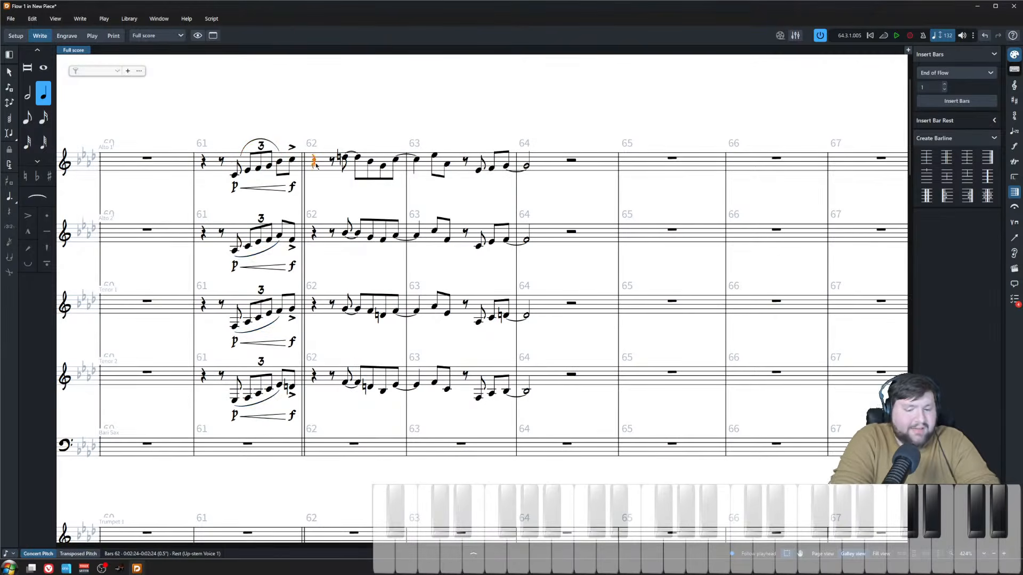
key("space")
scroll(347, 121, "down", 2)
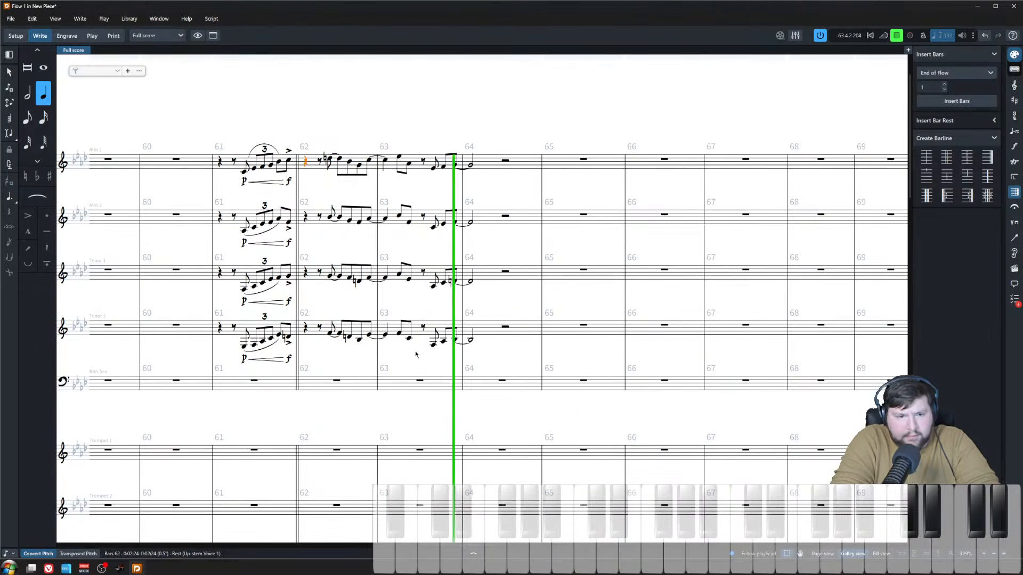
key("space")
- Accent the eighth note just before the eighth rest in bar 63 of both altos and both tenors
left_click_drag(416, 332, 405, 117)
key("[")
key("Escape")
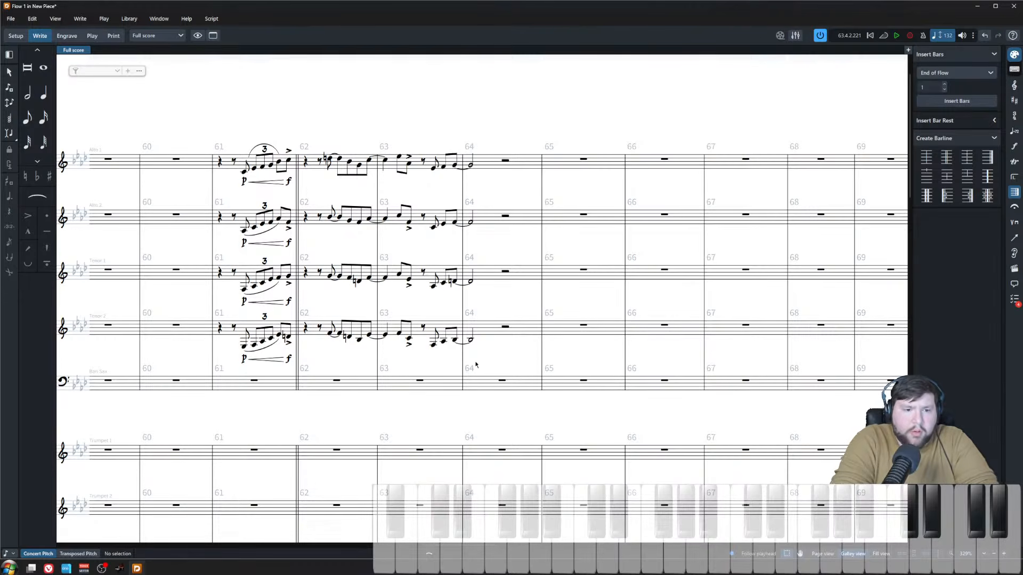
- Replace the four saxes' bar 64 half notes with a tied eighth and repeated quarter note, and lower Tenor 2's tied note to A♭3
left_click_drag(483, 361, 450, 133)
key("Delete")
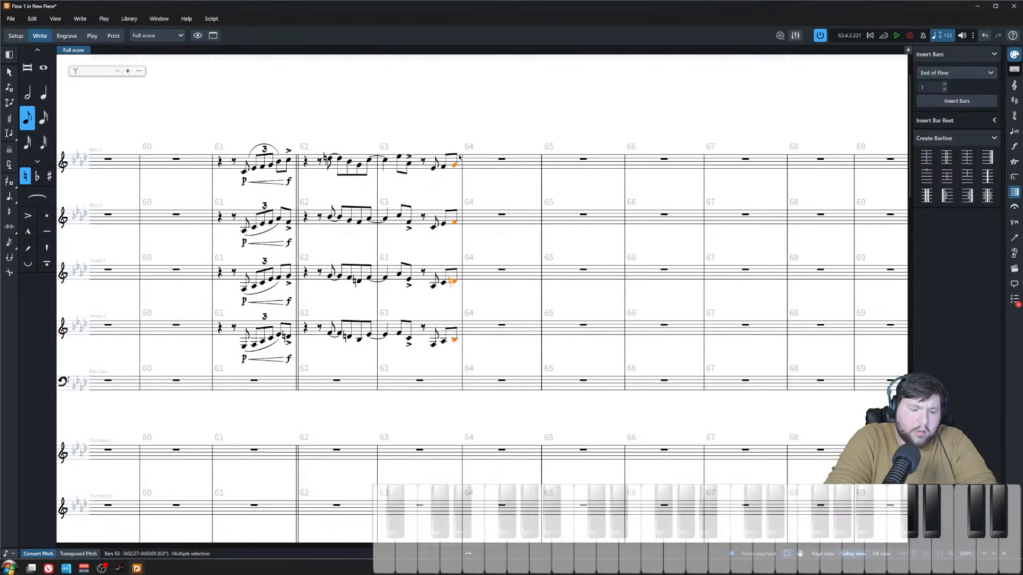
key("6")
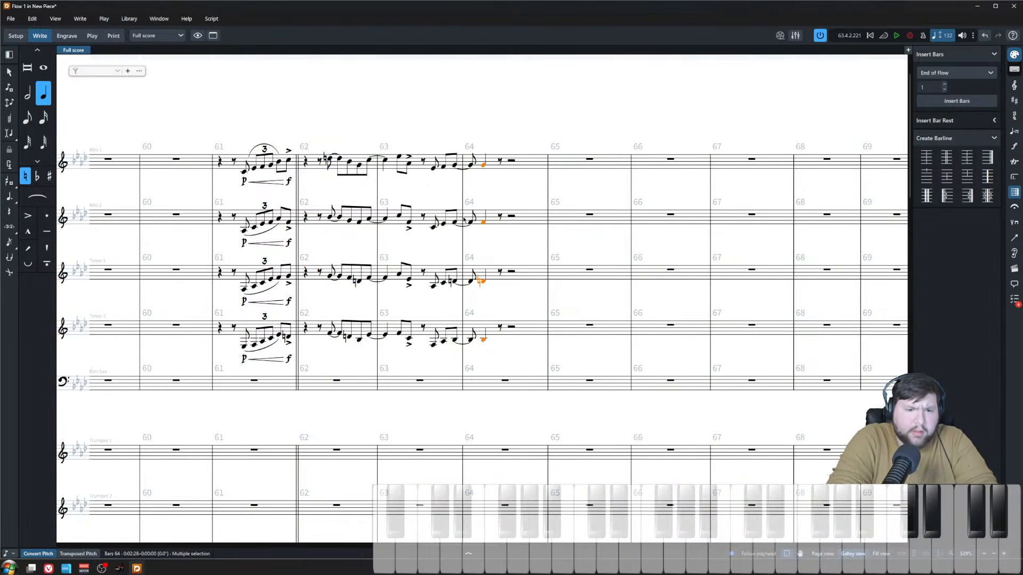
left_click(457, 344)
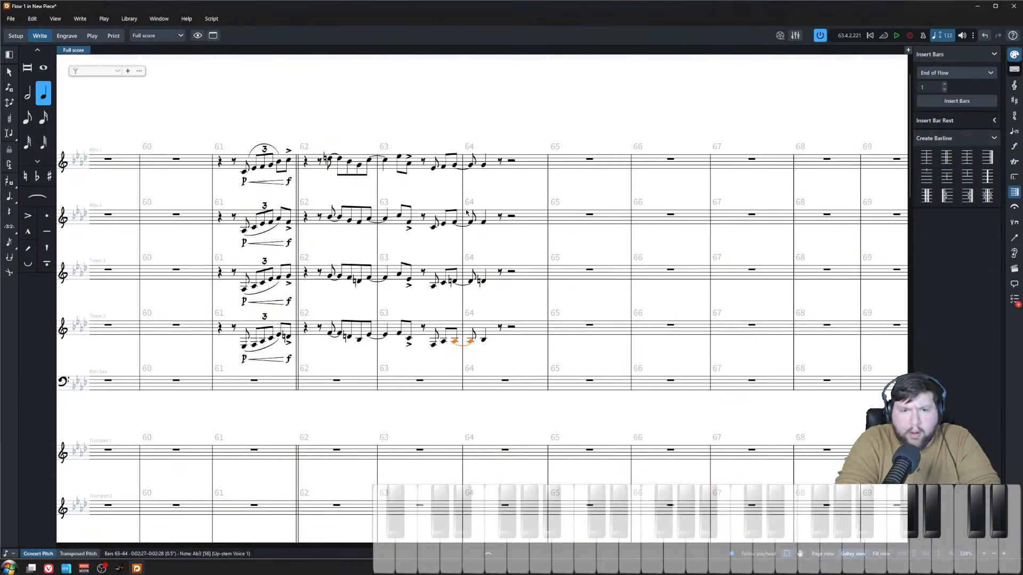
- Add scoops to the tied notes ending bar 63 and the quarter notes in bar 64 of all four saxophones
left_click(483, 166, "shift")
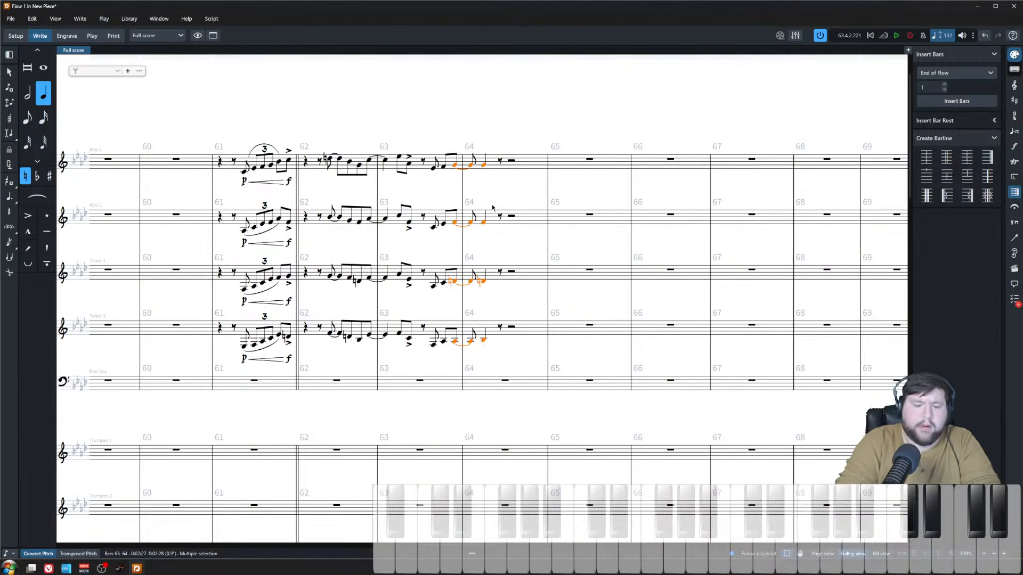
key("shift+o")
type("sco")
key("Return")
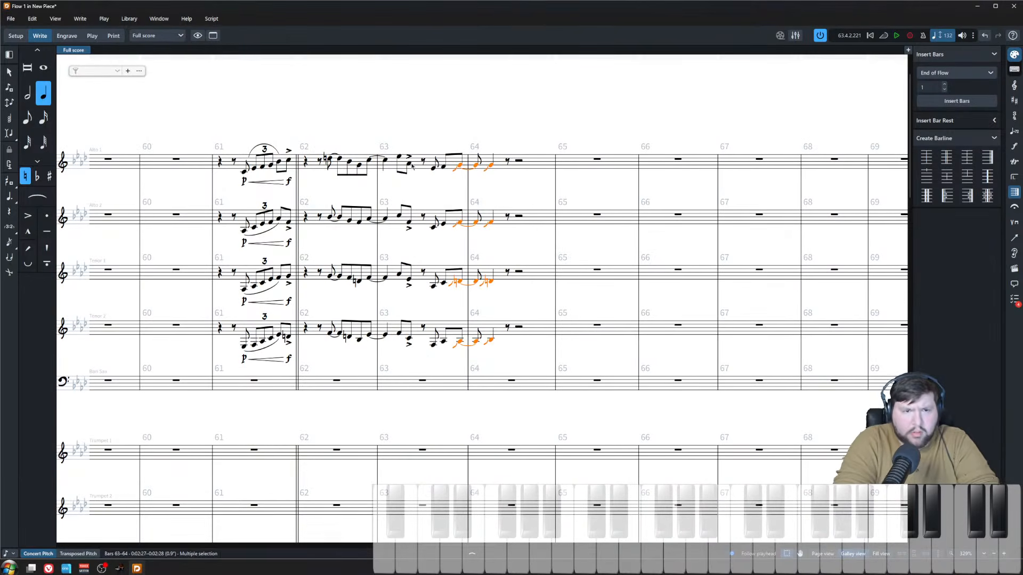
- Play back the scooped saxophone notes from the end of bar 63 into bar 64
key("Escape")
key("space")
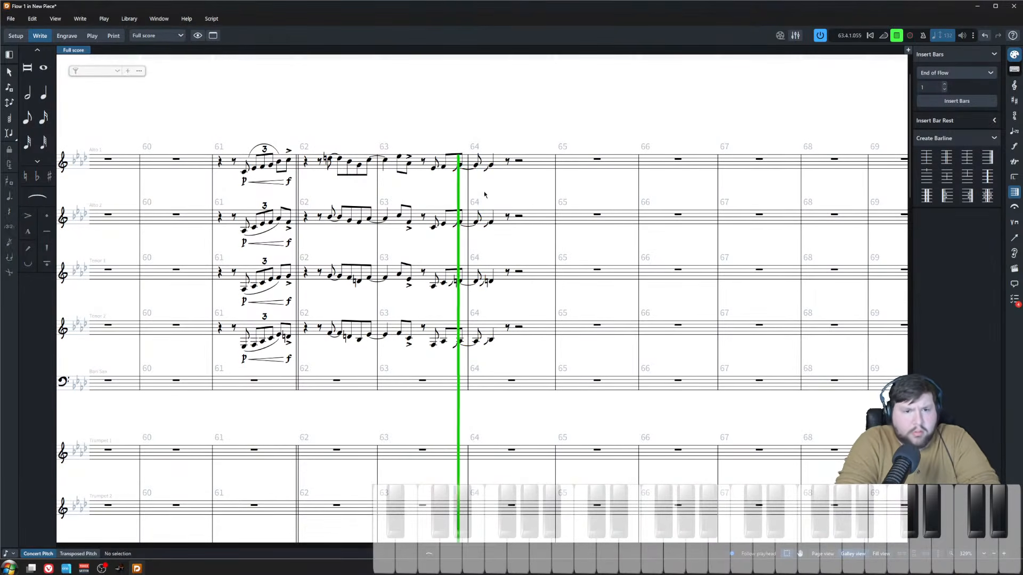
key("space")
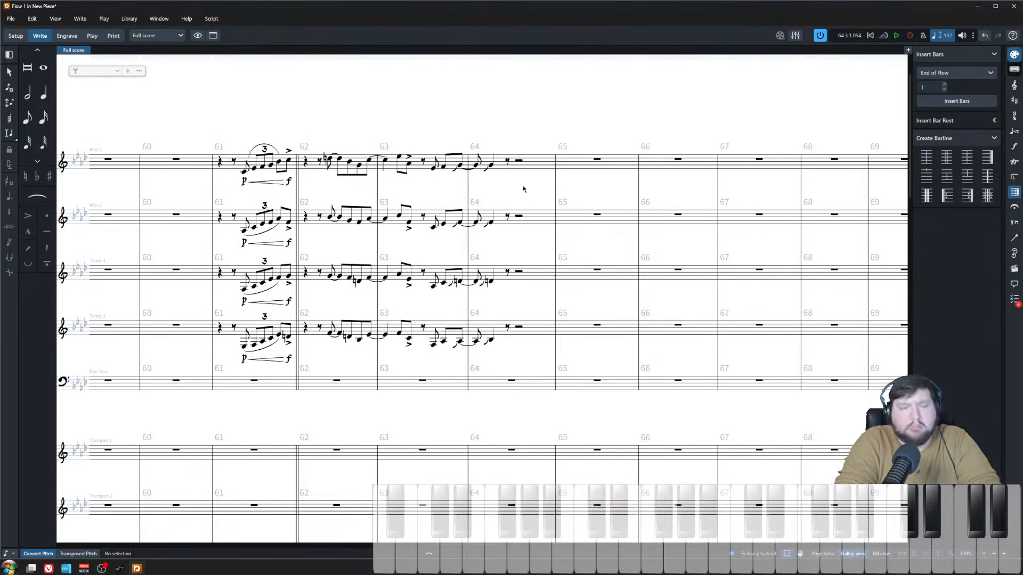
- Dot the quarter notes in bar 64 of both altos and both tenors
left_click(491, 165)
left_click(493, 341, "shift")
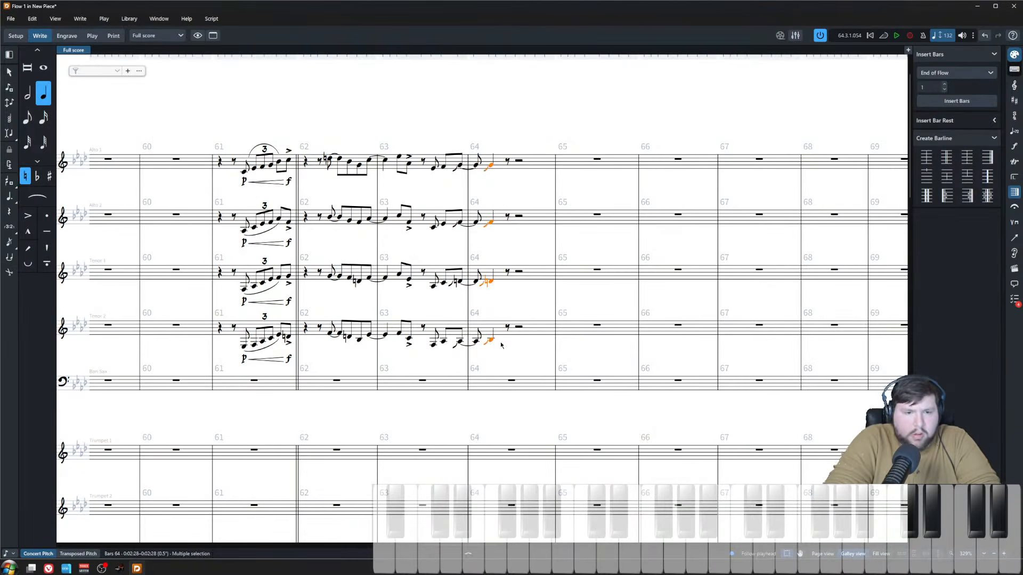
key("period")
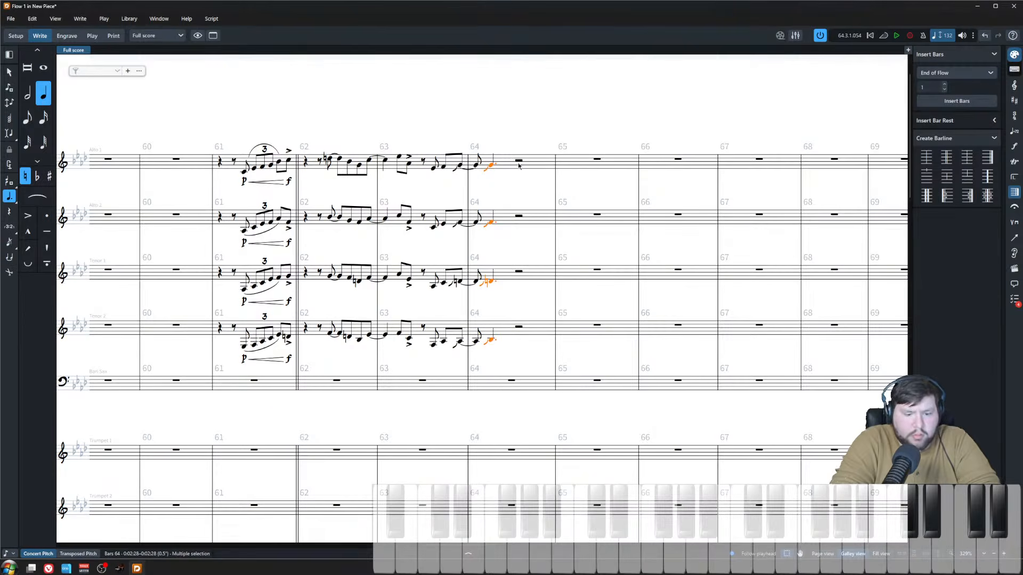
key("shift+n")
key("5")
key("f")
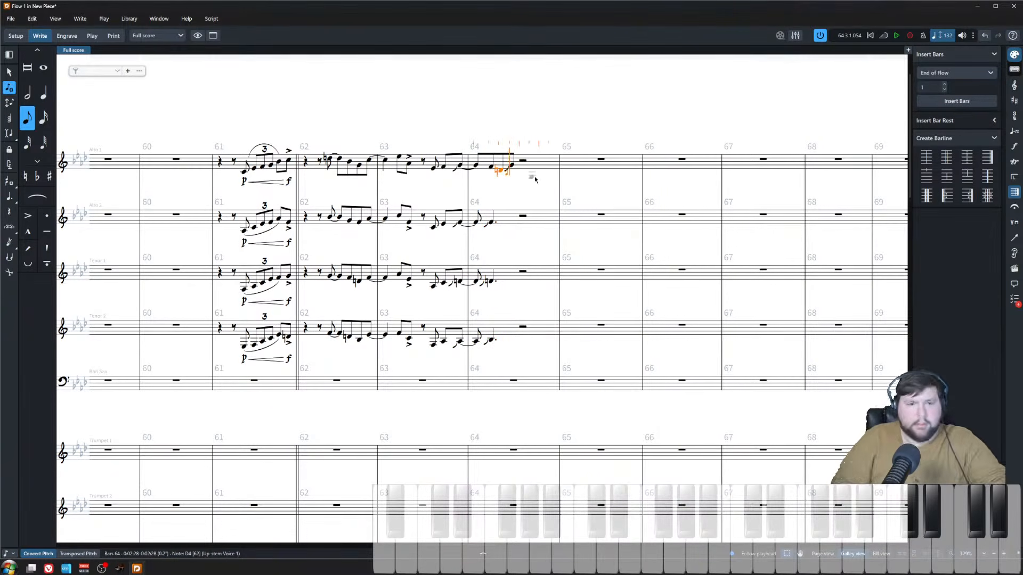
key("Escape")
key("Right")
key("ctrl+z")
key("ctrl+z")
- Enter two four-note eighth-note chords on beat 3 of bar 64 in Alto 1, voicing the second F3, G3, B♭3, D4
key("Right")
key("Right")
key("Right")
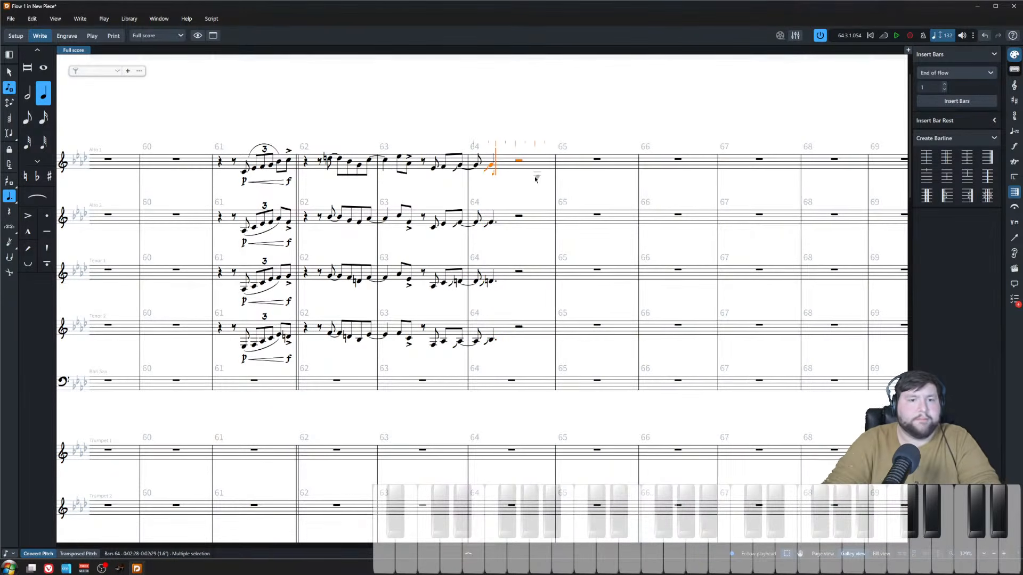
key("5")
key("period")
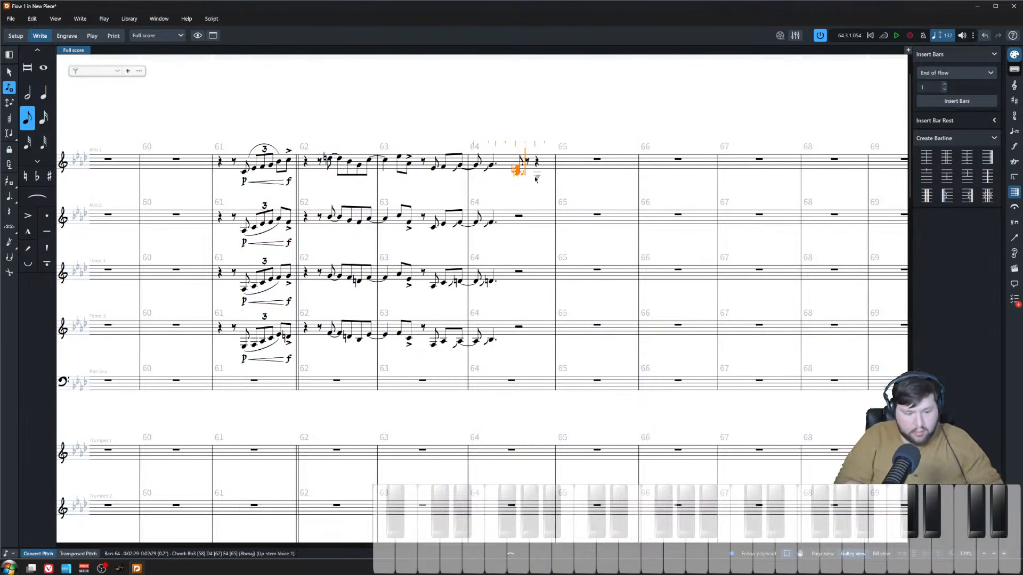
key("ctrl+z")
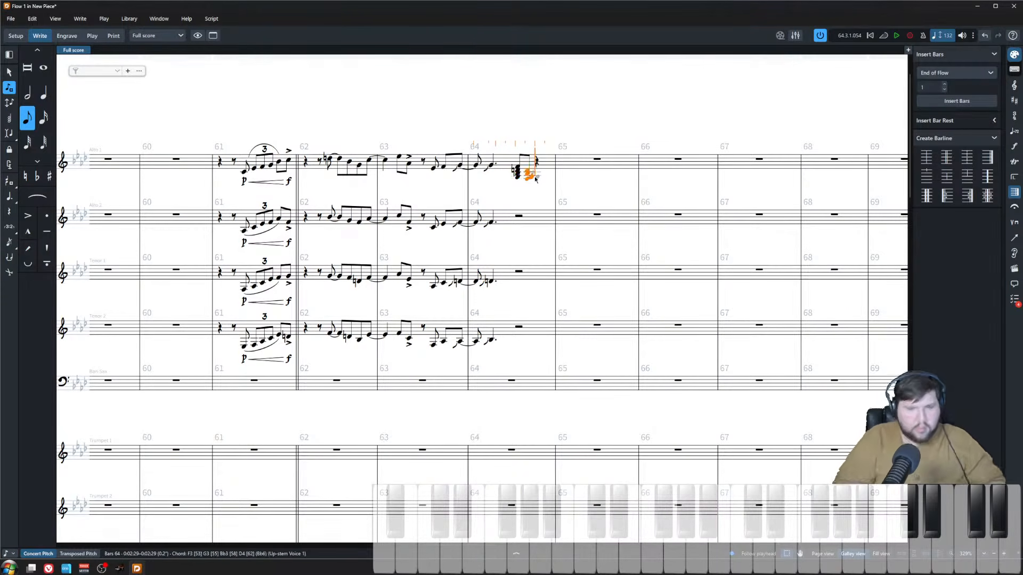
key("Escape")
- Distribute Alto 1's two beat-3 chords in bar 64 as single notes across both altos and both tenors, without slurs
left_click(520, 173, "shift")
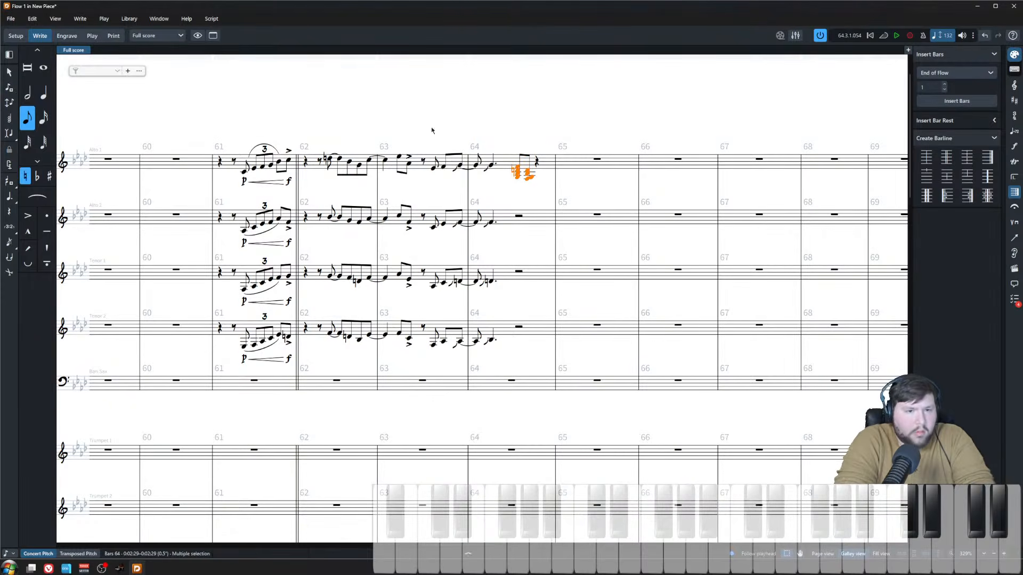
left_click(211, 19)
left_click(224, 32)
key("s")
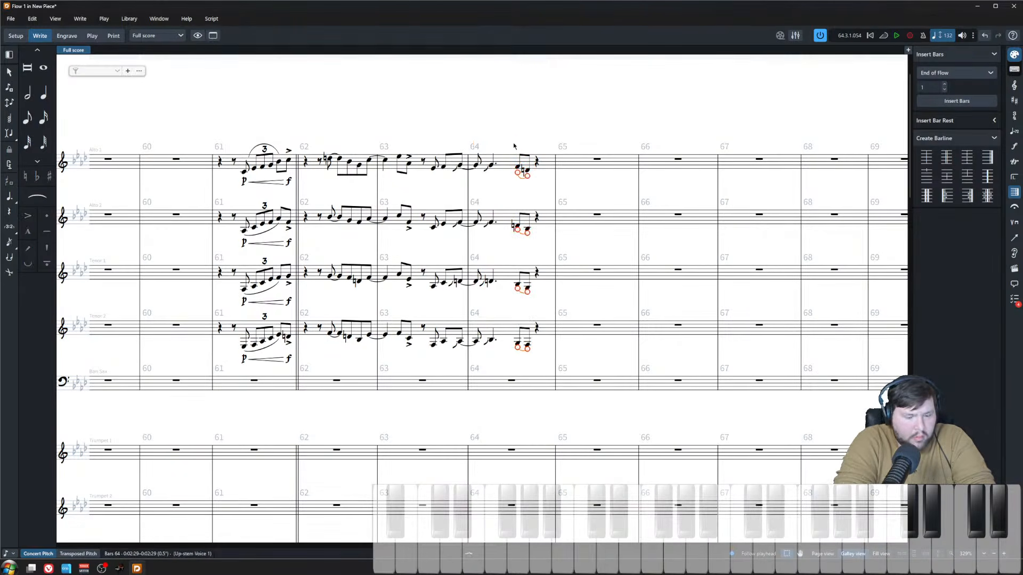
key("Delete")
- Accent the second of the new beat-3 eighth notes in bar 64 of all four saxophones
left_click_drag(525, 133, 517, 130)
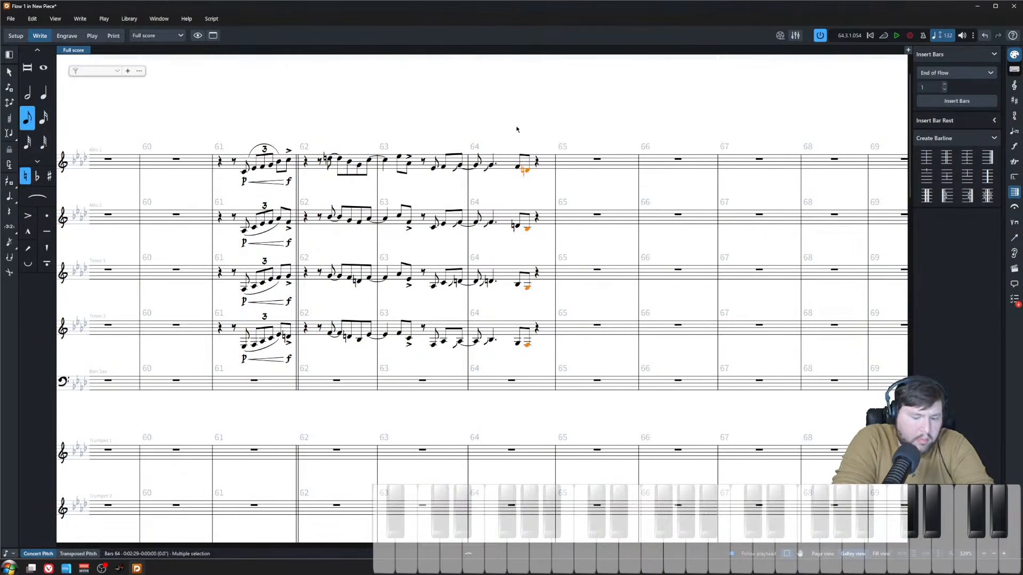
key("bracketleft")
key("Escape")
- Play back the saxophone line from its first note in bar 62 through bar 64
left_click(329, 160)
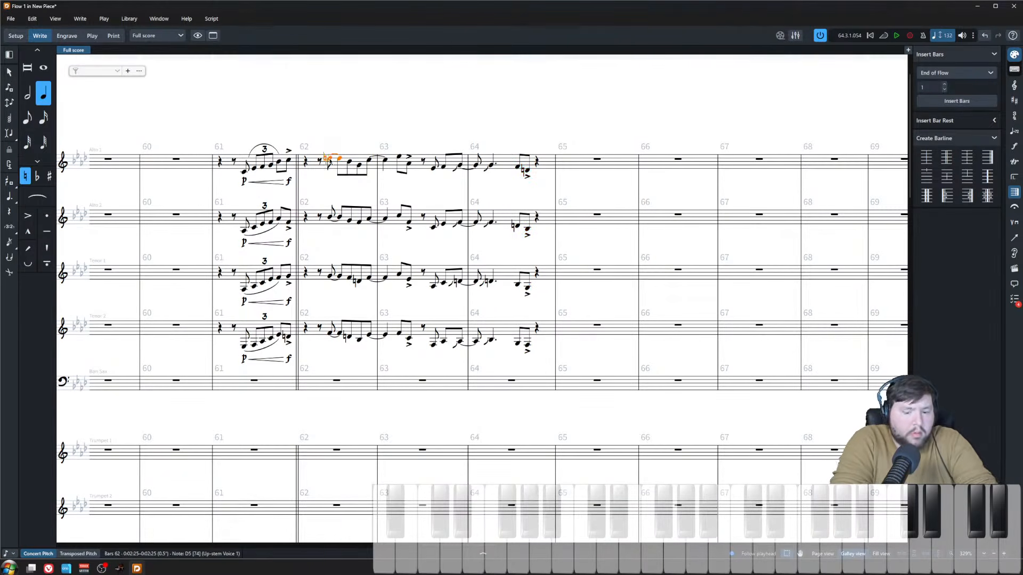
key("space")
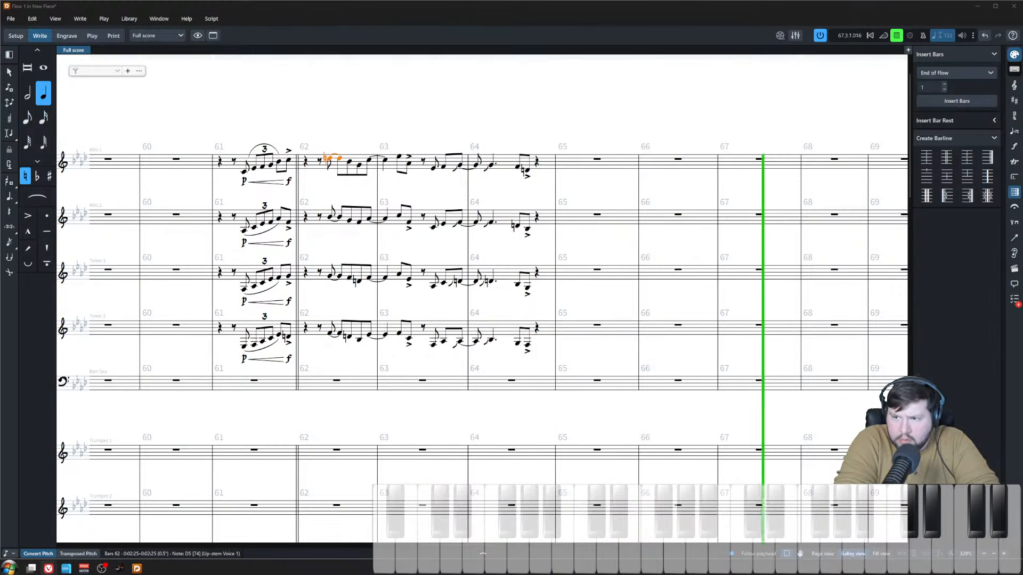
key("space")
left_click(746, 122)
- Play back the saxophone passage from the start of bar 61, including the triplet pickup
scroll(706, 299, "down", 4)
scroll(691, 344, "left", 15)
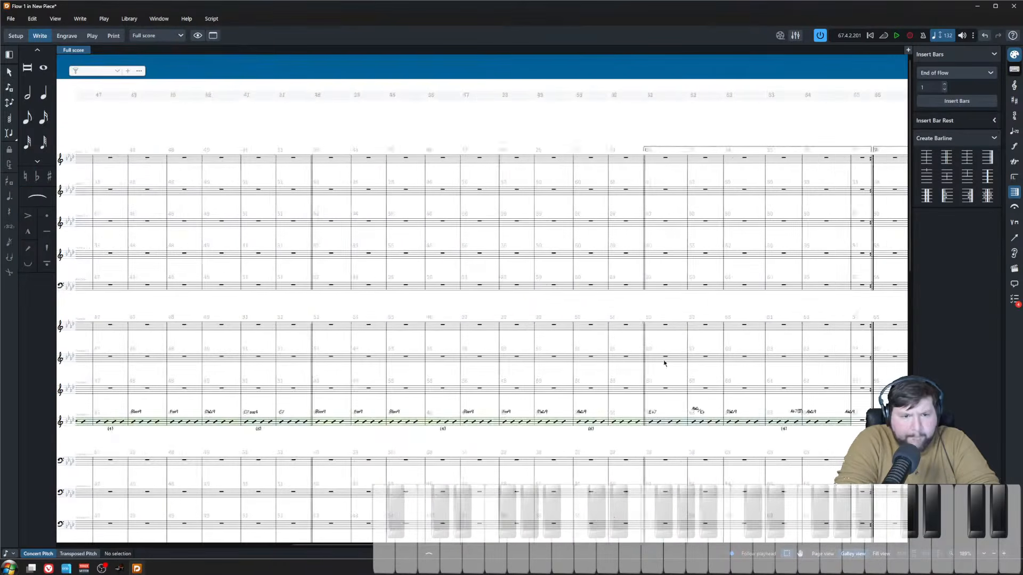
scroll(456, 284, "right", 15)
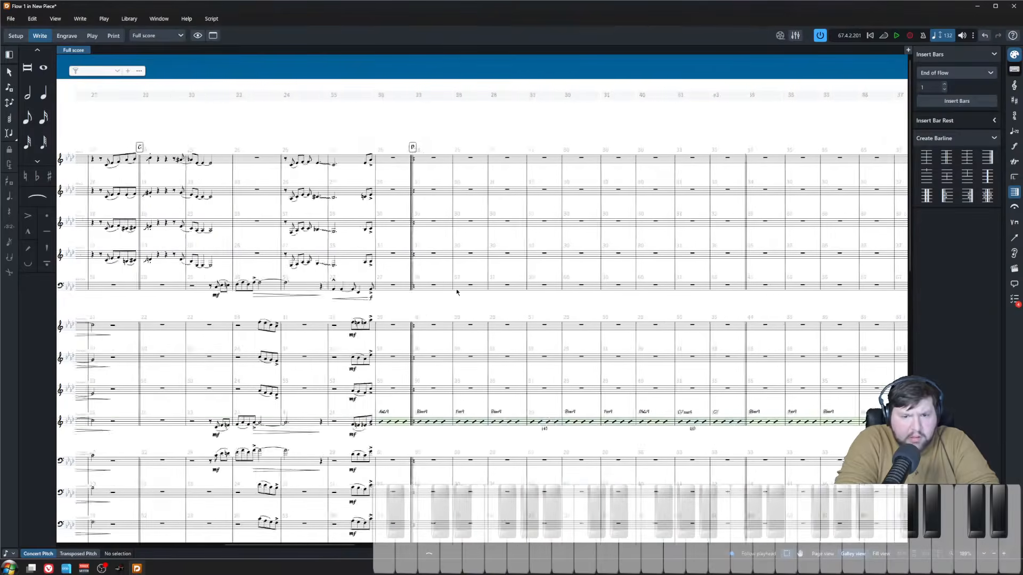
scroll(459, 285, "up", 3)
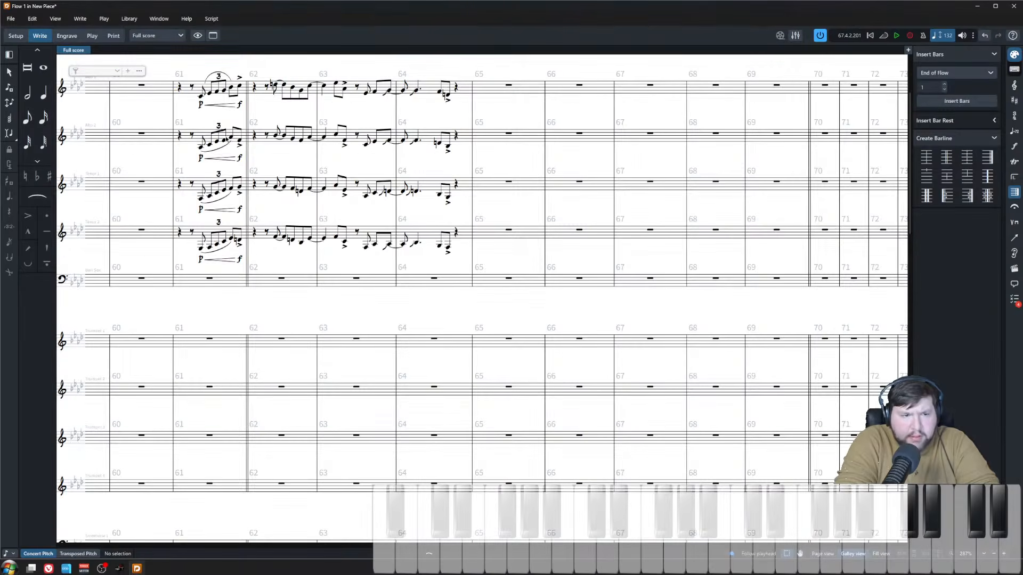
left_click(179, 88)
key("p")
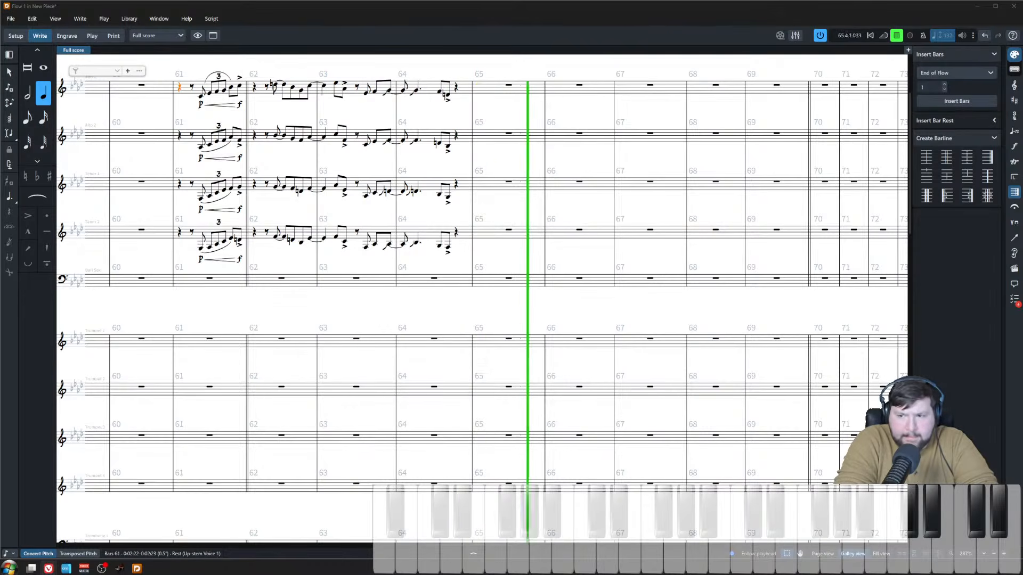
left_click(716, 309)
key("space")
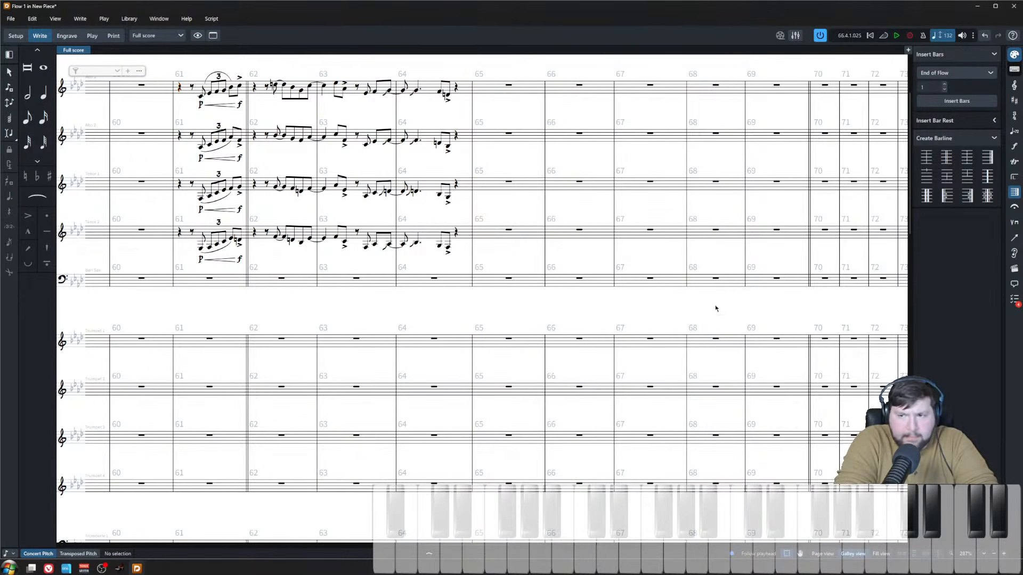
- Play back the saxophone line again from the opening rest of bar 62
scroll(716, 309, "left", 10)
scroll(702, 329, "right", 3)
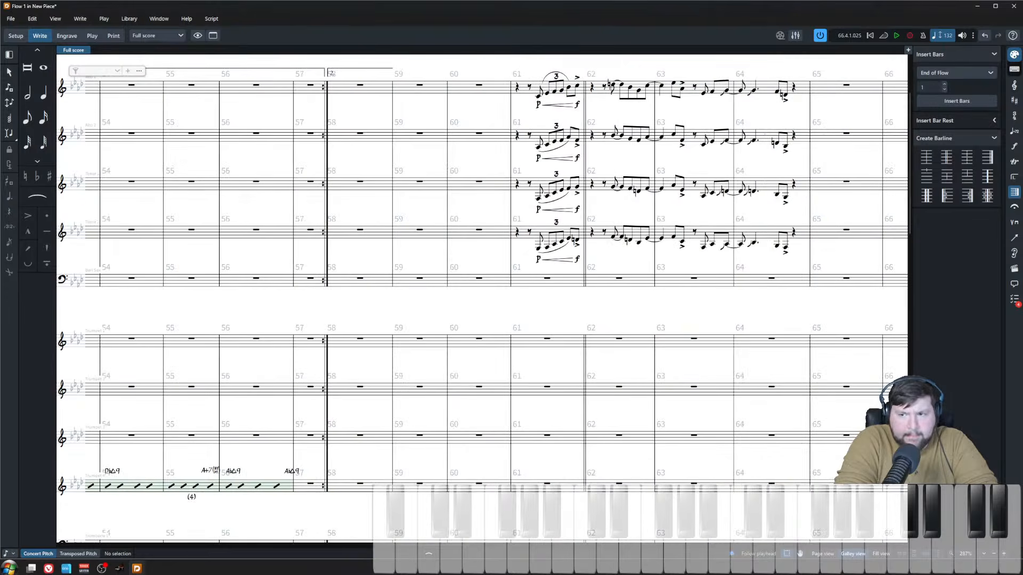
left_click(593, 92)
key("space")
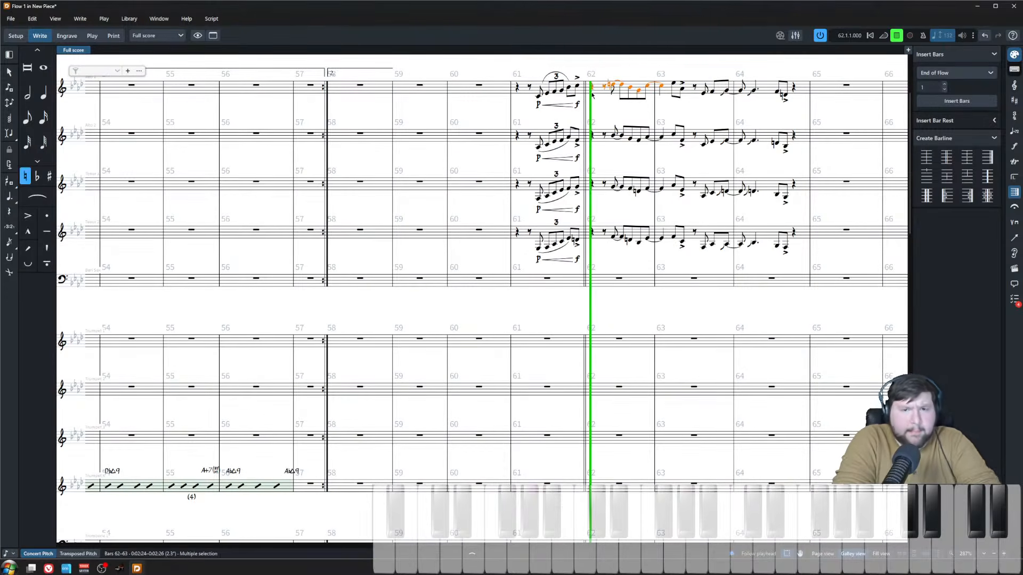
scroll(581, 114, "right", 2)
left_click(495, 89)
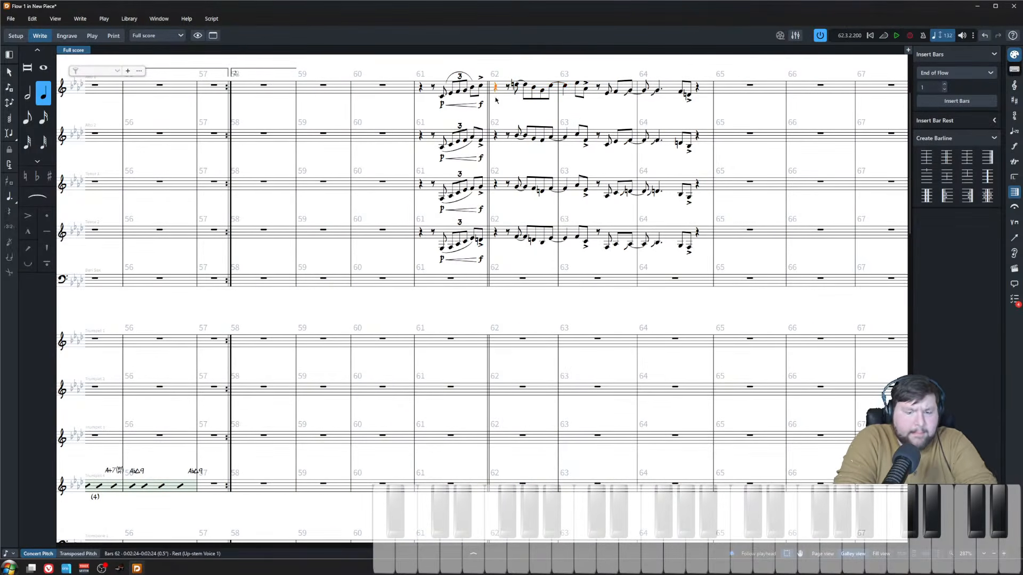
key("space")
scroll(526, 218, "up", 2)
scroll(640, 266, "right", 2)
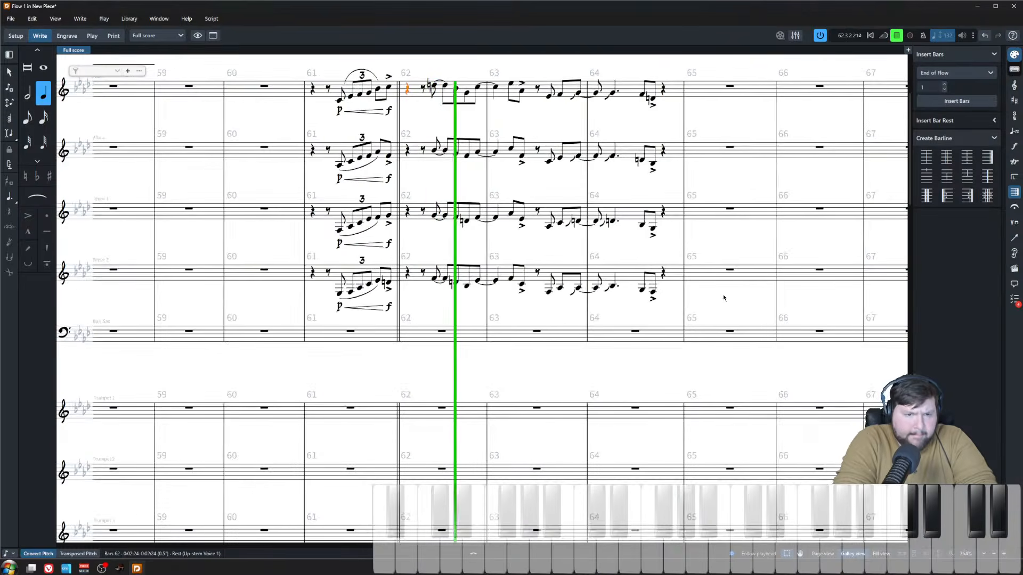
- Accent the first note of bar 62 in both altos and both tenors, and stop the playback
scroll(531, 289, "down", 3)
left_click_drag(415, 264, 432, 70)
key("[")
left_click(481, 157)
scroll(479, 158, "right", 2)
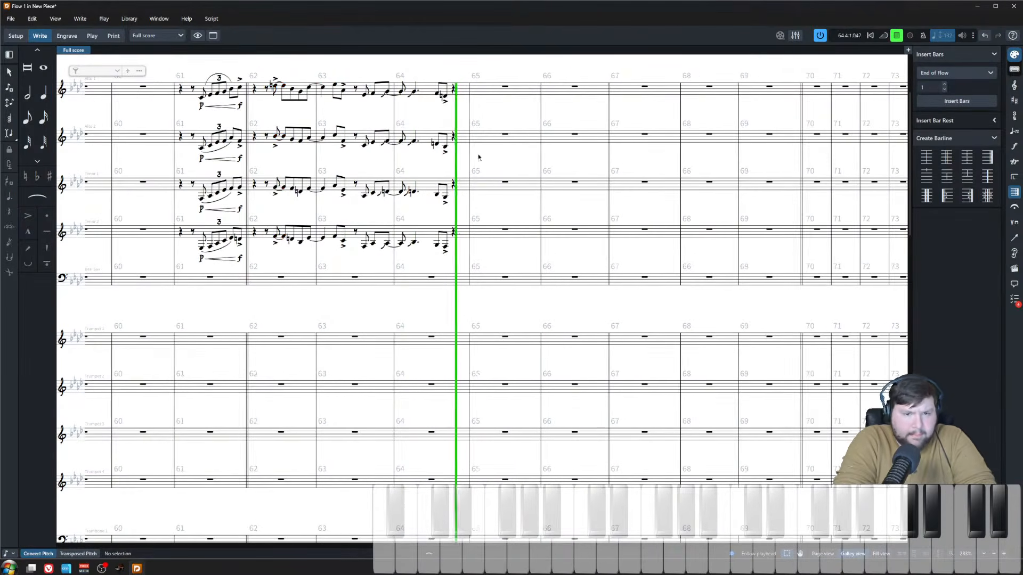
key("space")
left_click(454, 91)
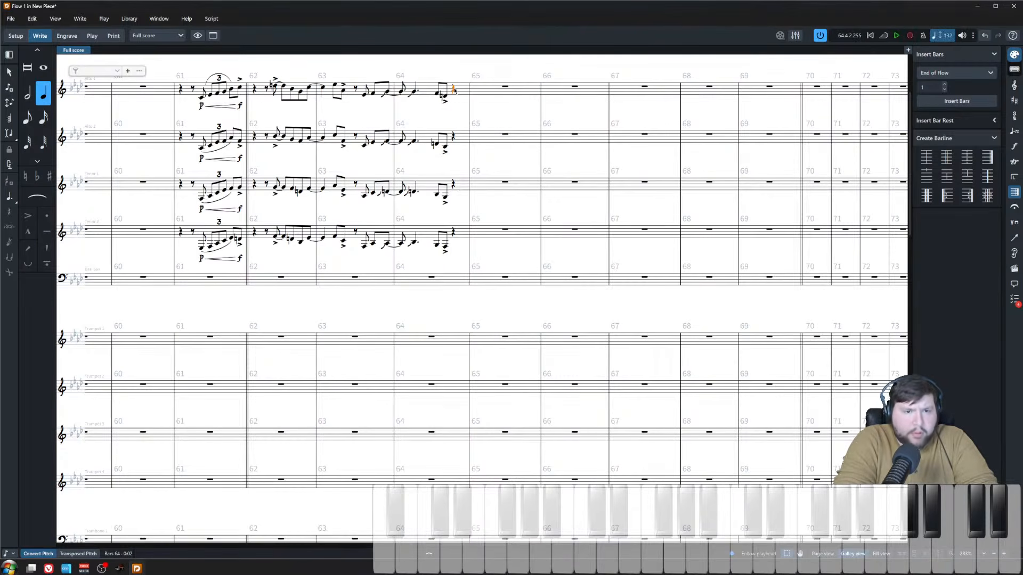
left_click(465, 69)
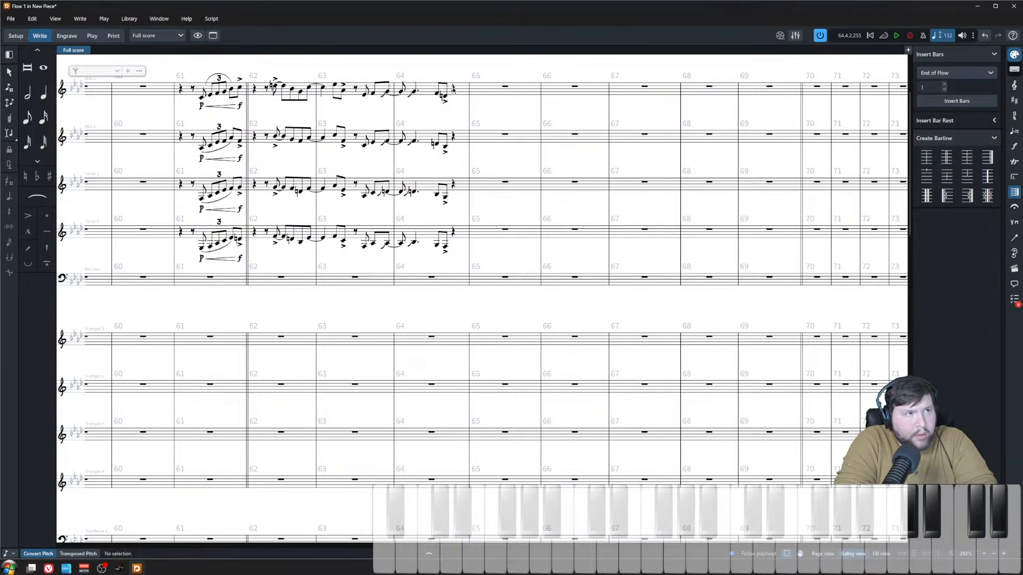
- Enter a tied E♭3, F3, A♭3, C4 chord in Alto 1 from the last eighth of bar 64 into bar 65
left_click(453, 90)
key("shift+n")
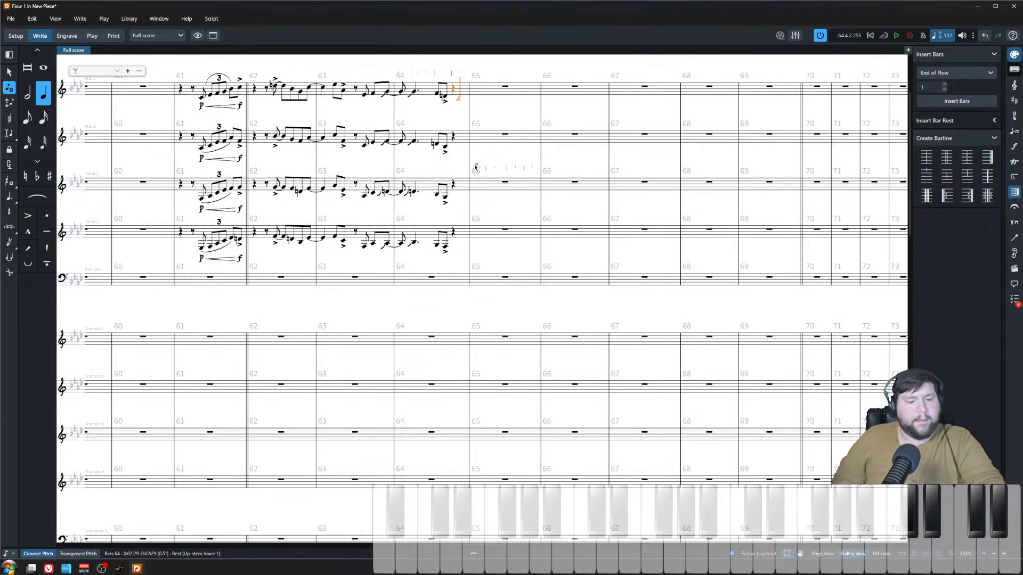
key("5")
key("d")
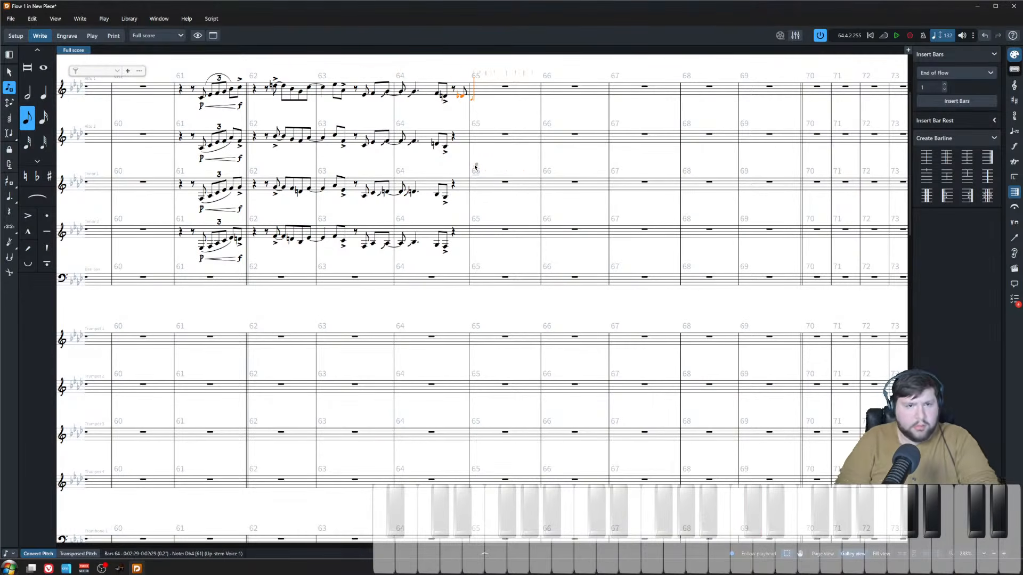
key("ctrl+z")
key("6")
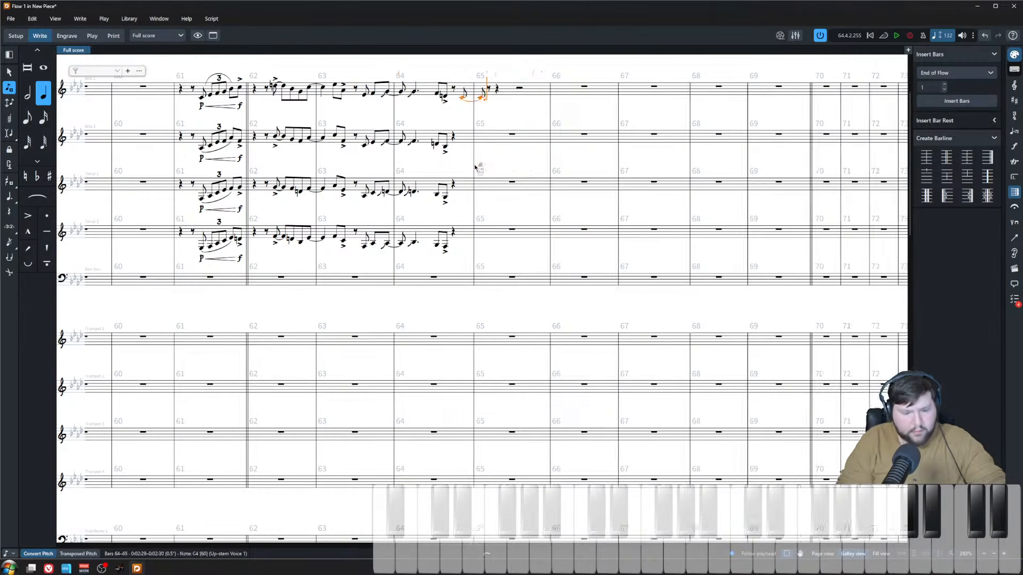
key("3")
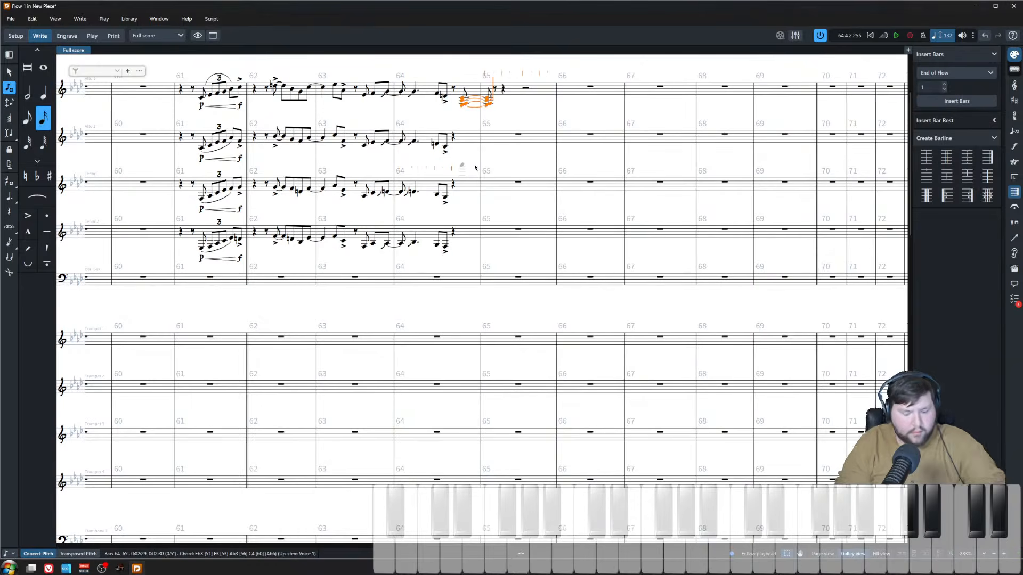
key("e")
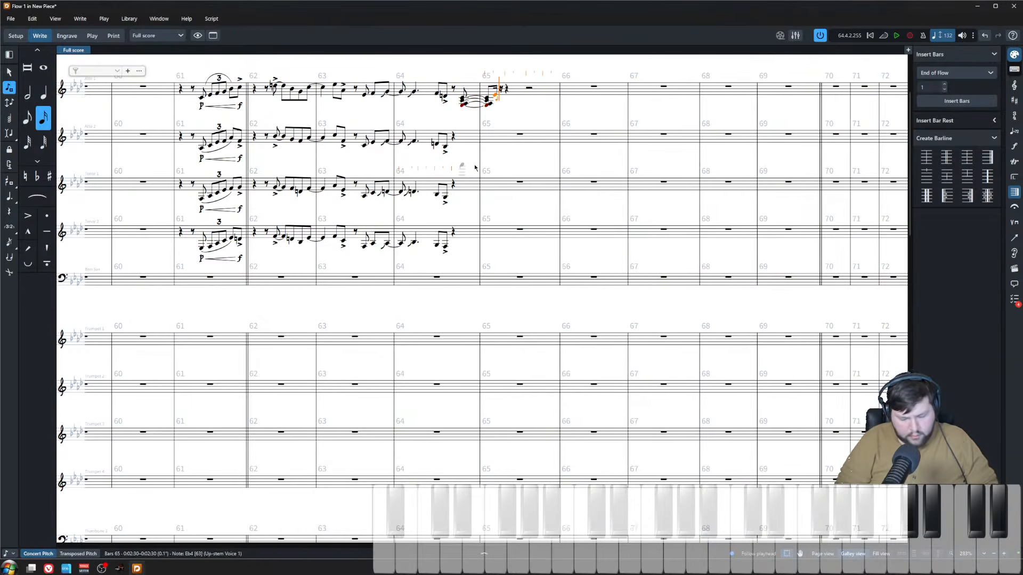
key("f")
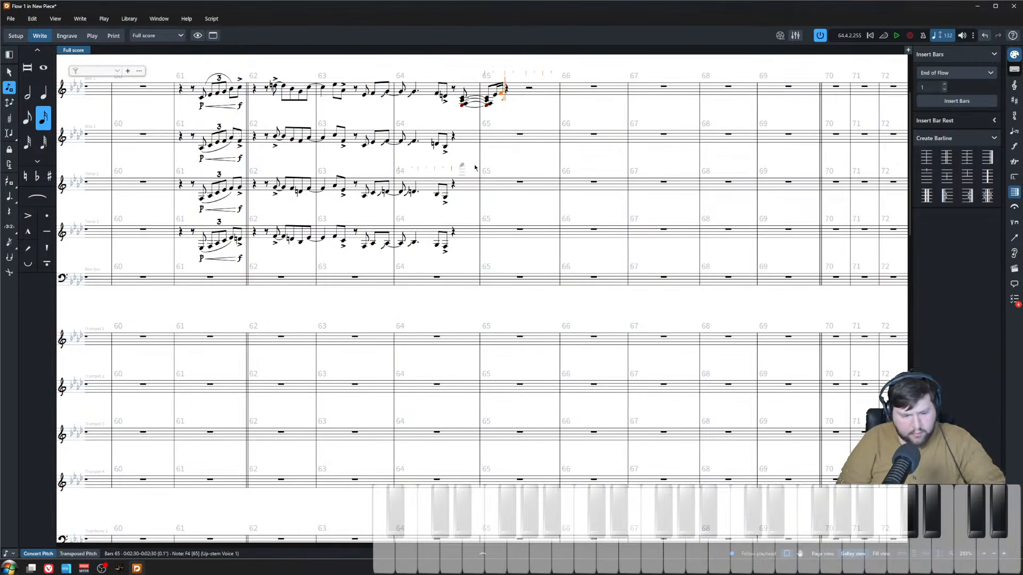
key("ctrl+z")
key("ctrl+z")
key("ctrl+z")
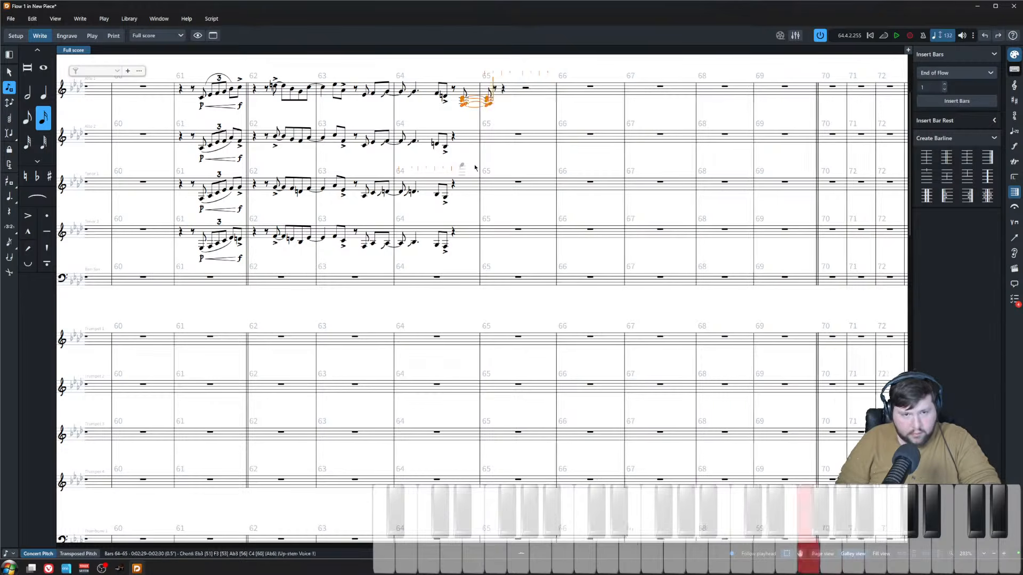
- Continue Alto 1's bar 65 with two sixteenth-note chords and two eighth-note chords, ending on E♭4, F4, A♭4, C5 and D♭4, E♭4, F4, B♭4
key("f")
key("a")
key("c")
key("ctrl+z")
key("ctrl+z")
key("ctrl+z")
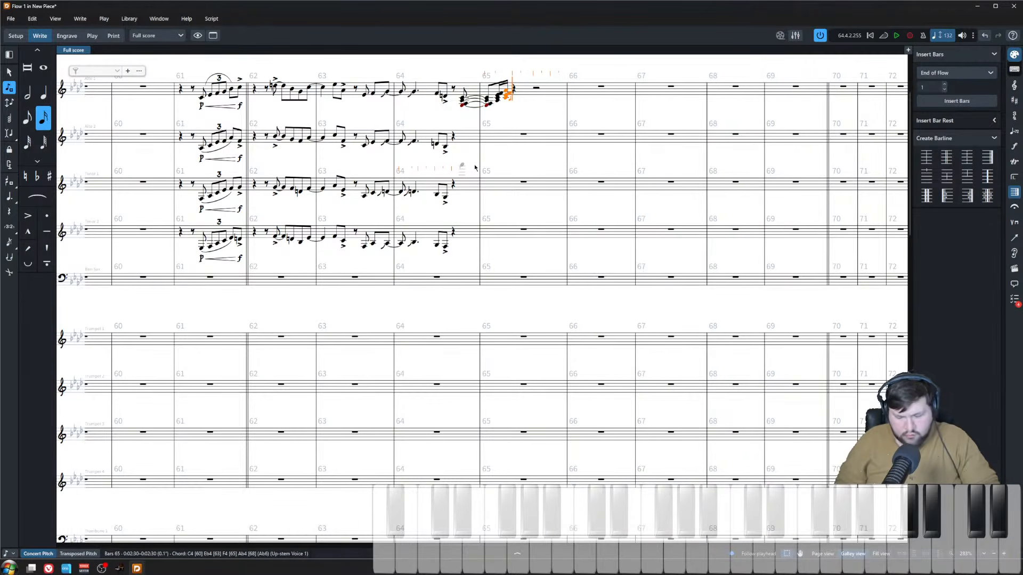
key("6")
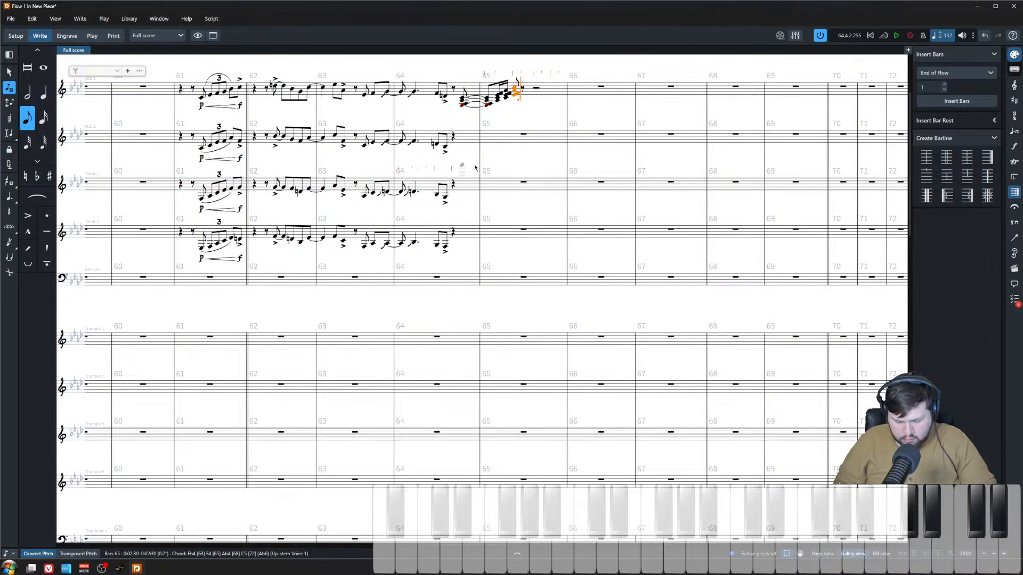
key("Escape")
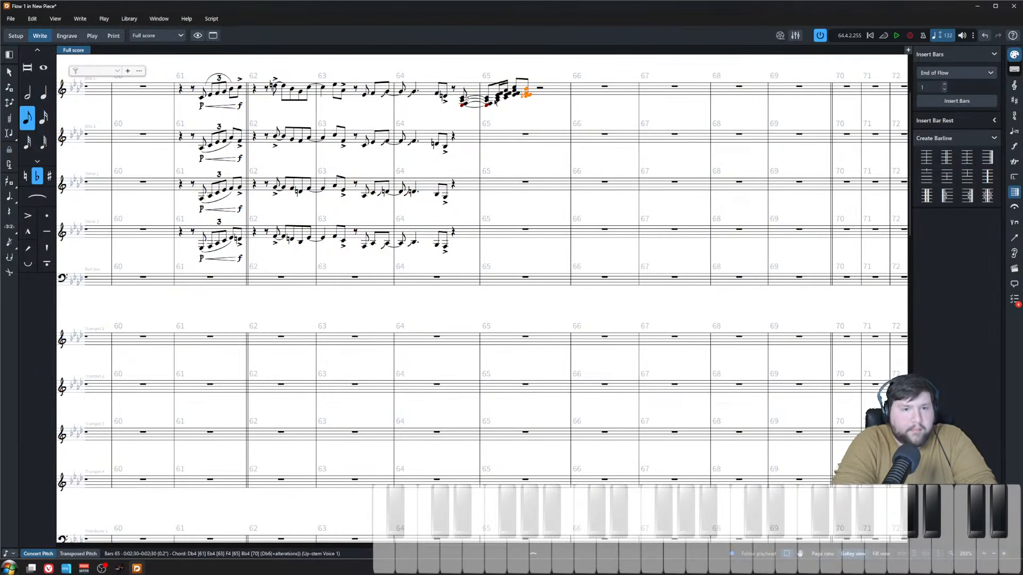
- Distribute the new chord phrase in bars 64–65 across both altos and both tenors, and play it back from beat 3 of bar 64
left_click(463, 101, "shift")
left_click(212, 19)
left_click(226, 32)
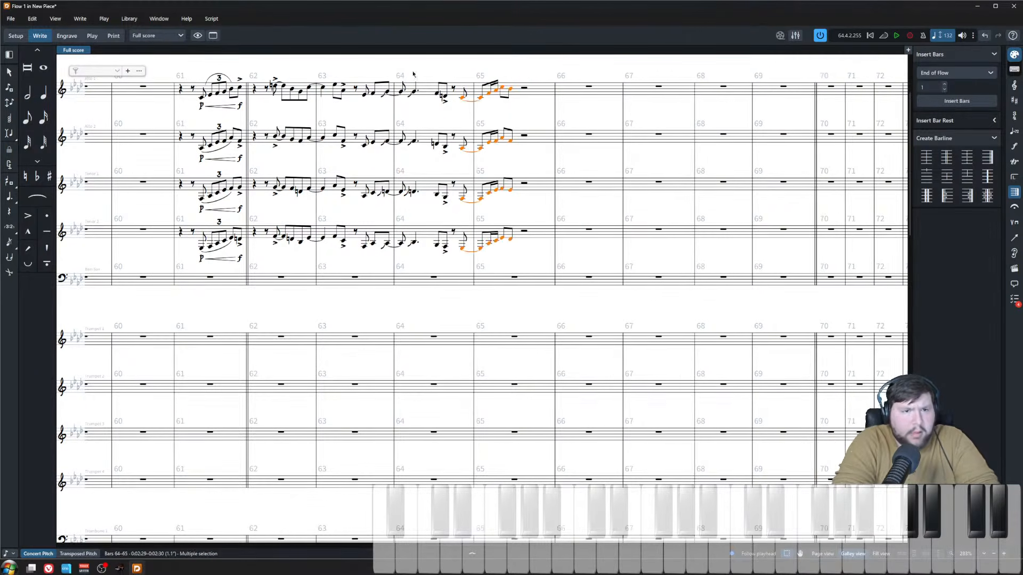
key("Escape")
key("space")
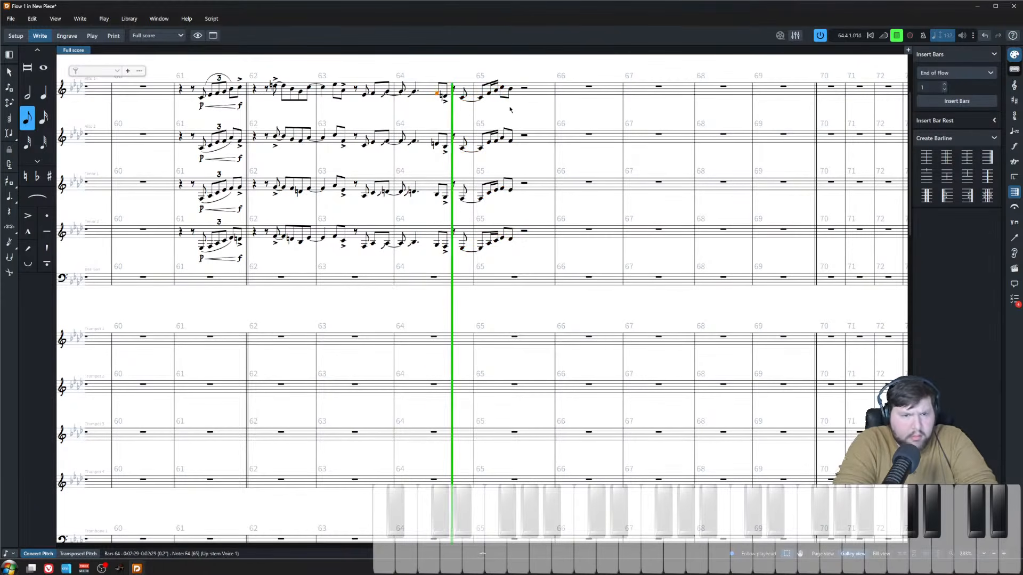
- Stop the playback and slur the two sixteenth notes in bar 65 in both altos and both tenors
key("space")
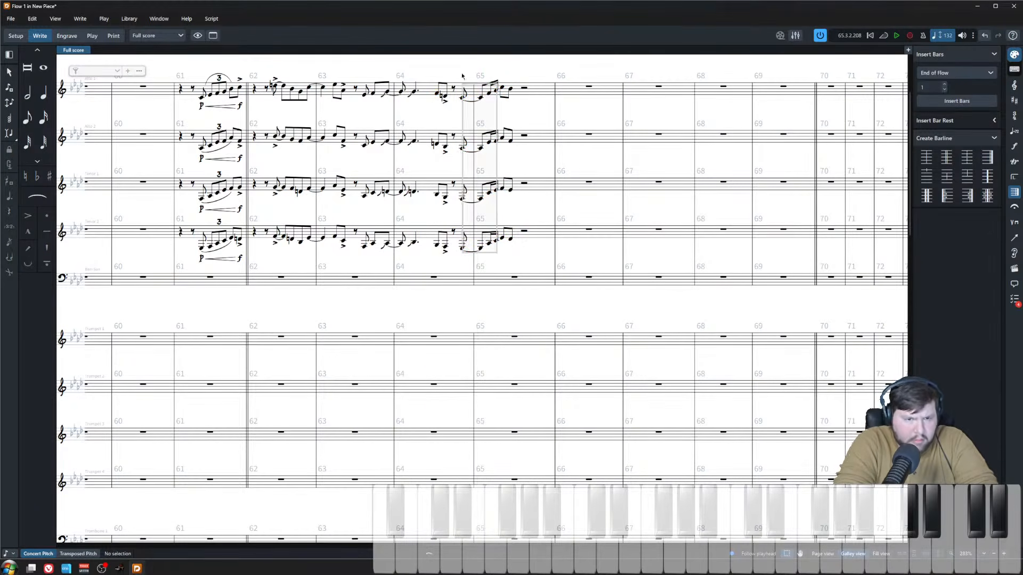
left_click_drag(489, 71, 488, 78)
left_click(514, 212)
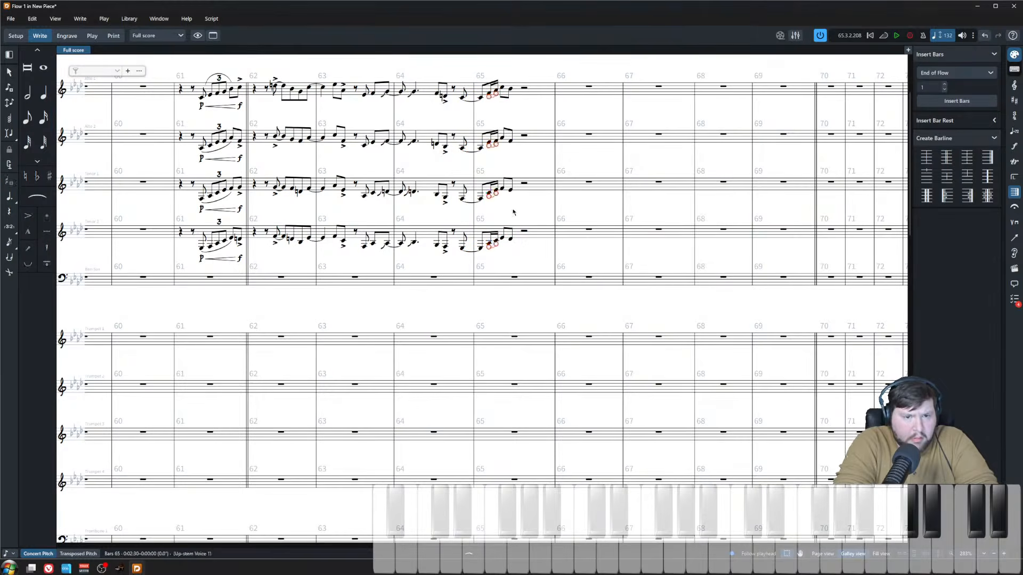
left_click(517, 227)
- Play the score back from the start of the second ending at bar 58 through the new phrase in bar 65
key("x")
key("x")
key("x")
key("x")
key("x")
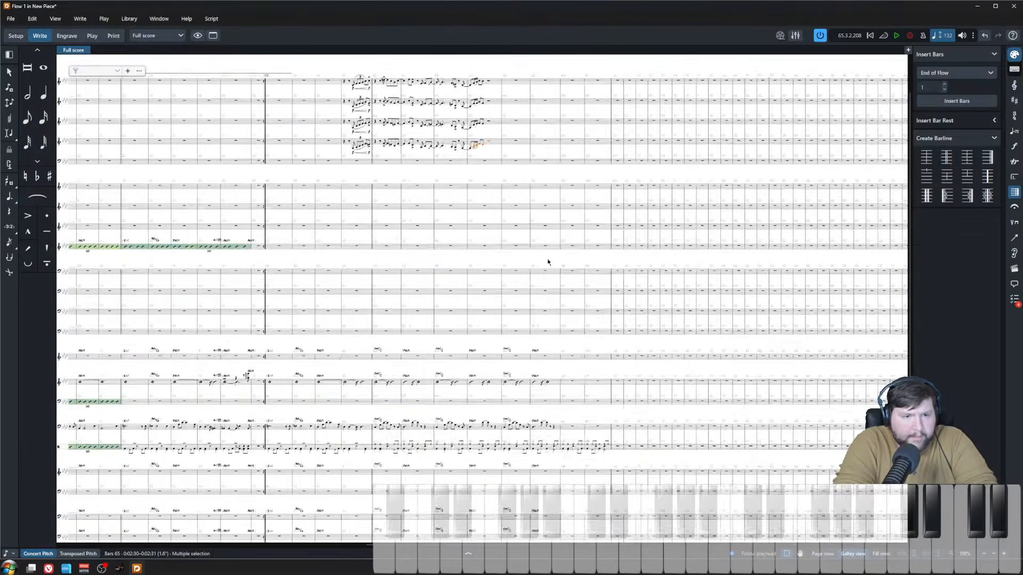
scroll(554, 266, "left", 10)
left_click_drag(499, 262, 159, 255)
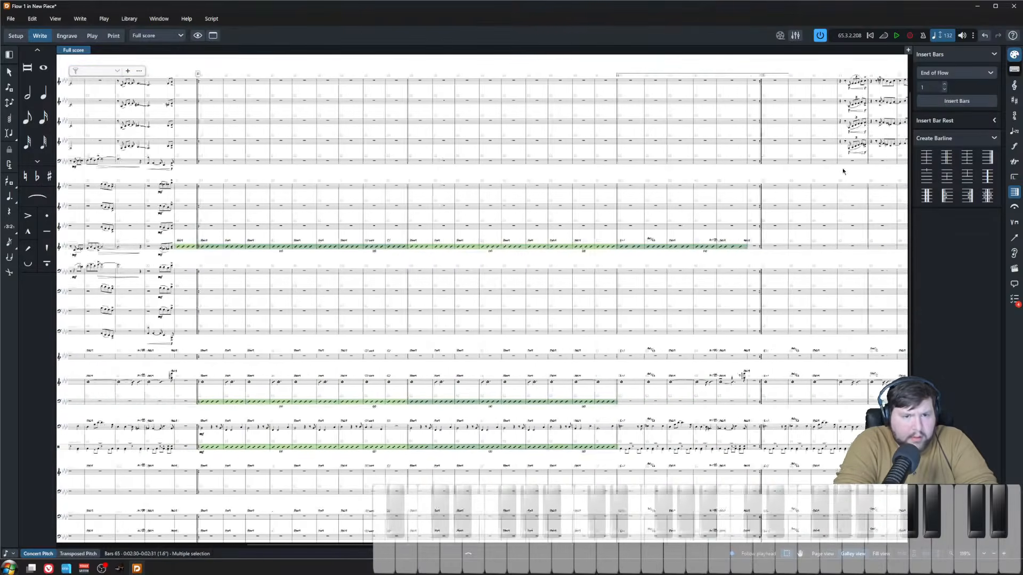
left_click_drag(842, 171, 552, 198)
key("z")
key("z")
left_click_drag(451, 106, 356, 202)
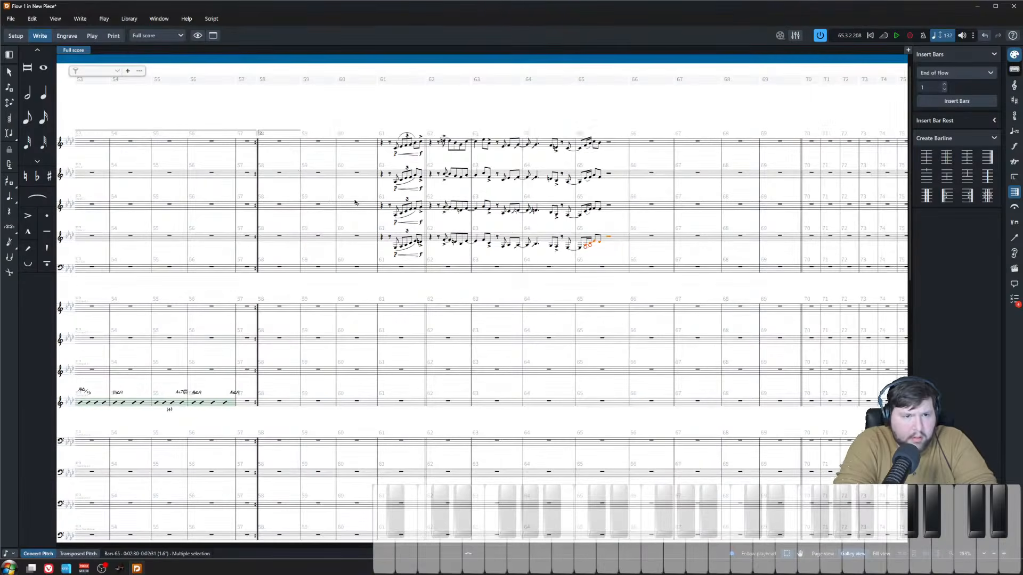
left_click(280, 142)
key("space")
key("x")
key("x")
key("x")
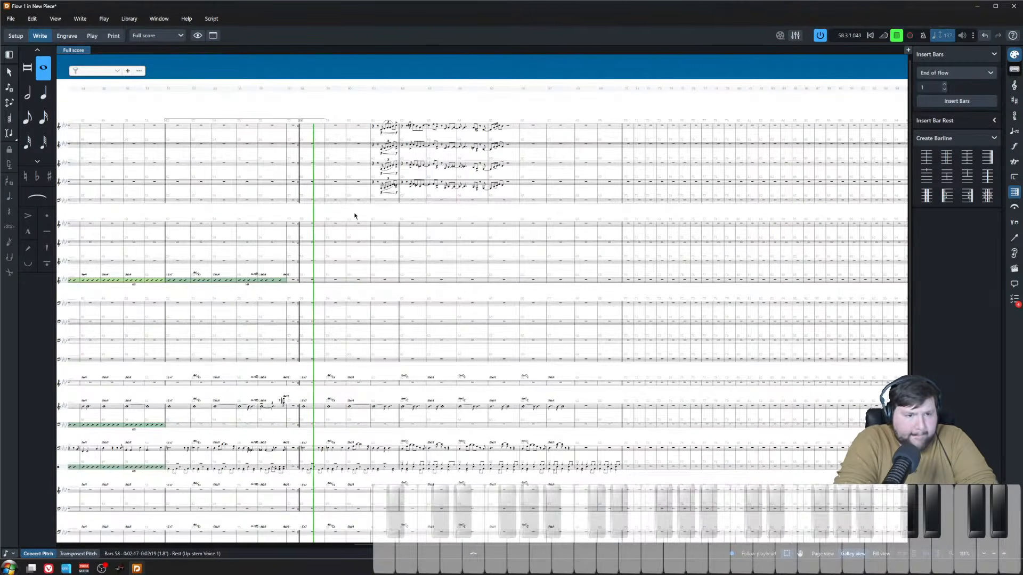
left_click(361, 194)
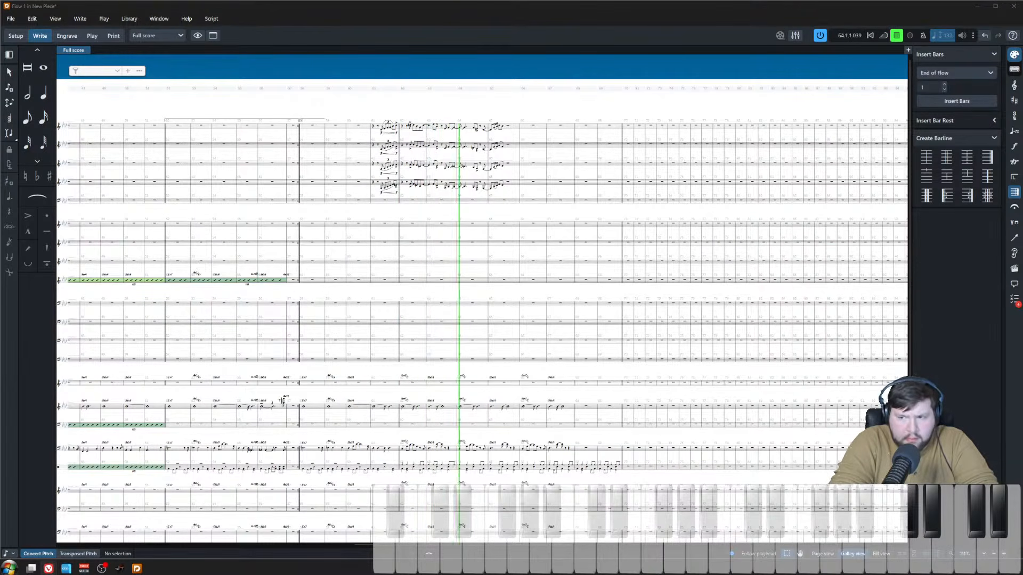
scroll(460, 255, "up", 5)
left_click_drag(631, 213, 664, 367)
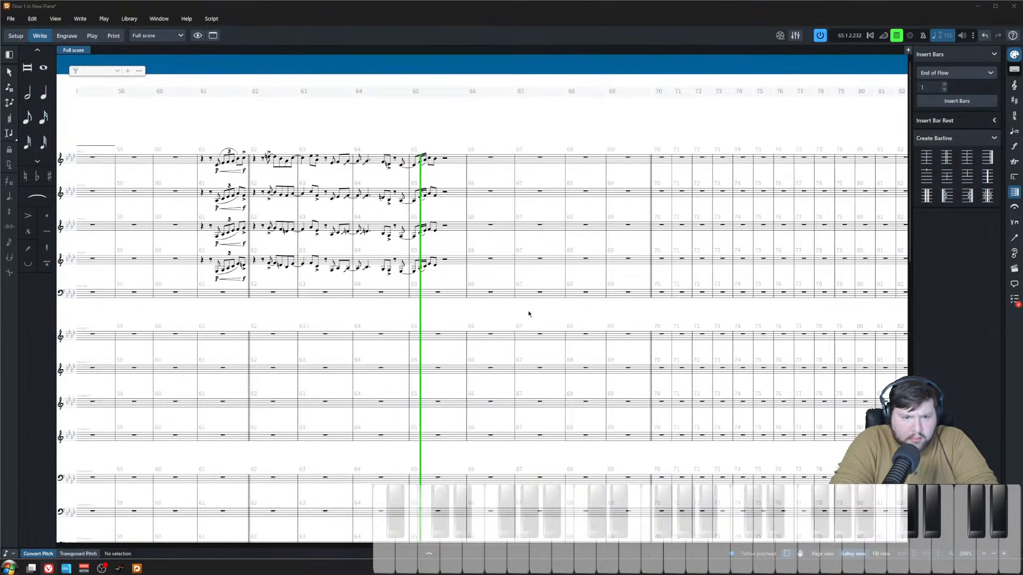
key("space")
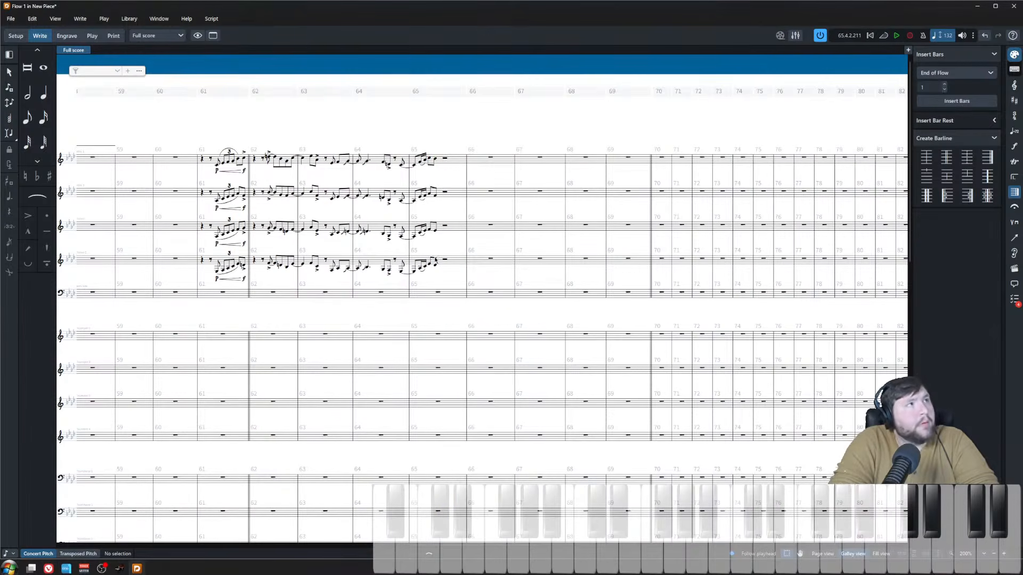
- Accent the last eighth note of bar 65's phrase in both altos and both tenors
left_click_drag(445, 276, 430, 139)
key("bracketleft")
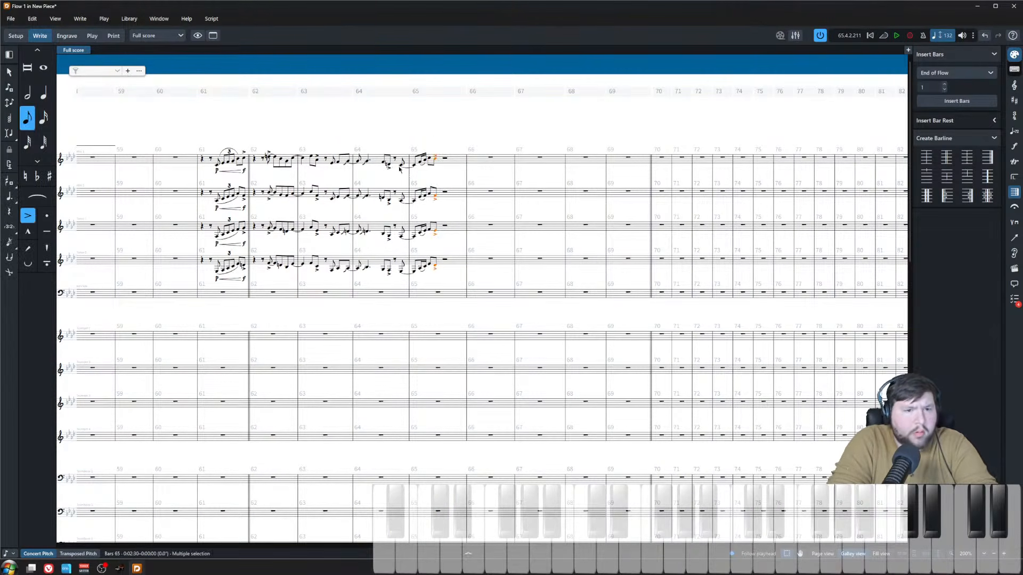
key("Escape")
- Play back the phrase from the second half of bar 64 through the empty bar 66 to judge its continuation
key("space")
scroll(444, 128, "up", 3, "ctrl")
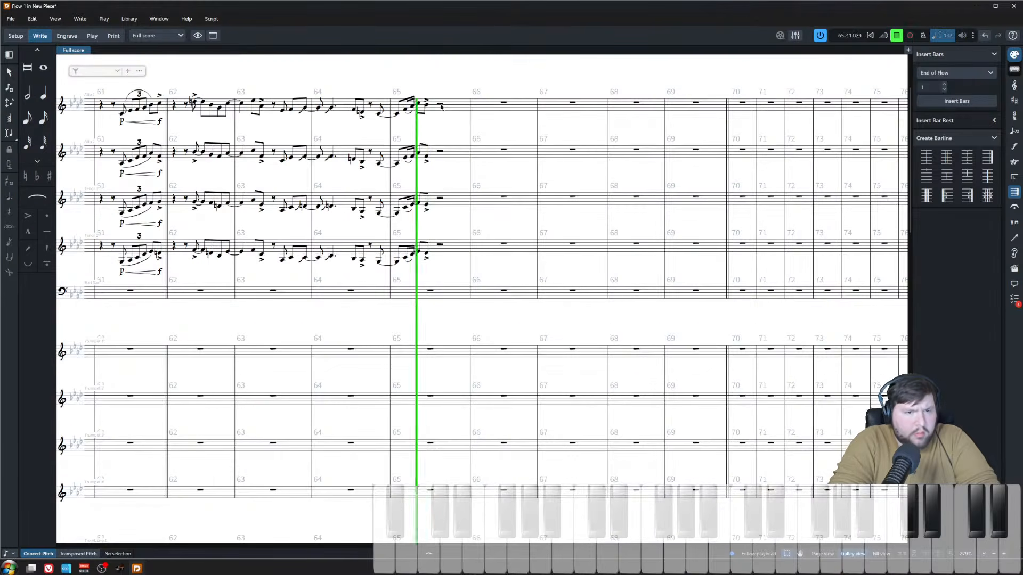
left_click(441, 105)
key("space")
left_click(353, 110)
key("space")
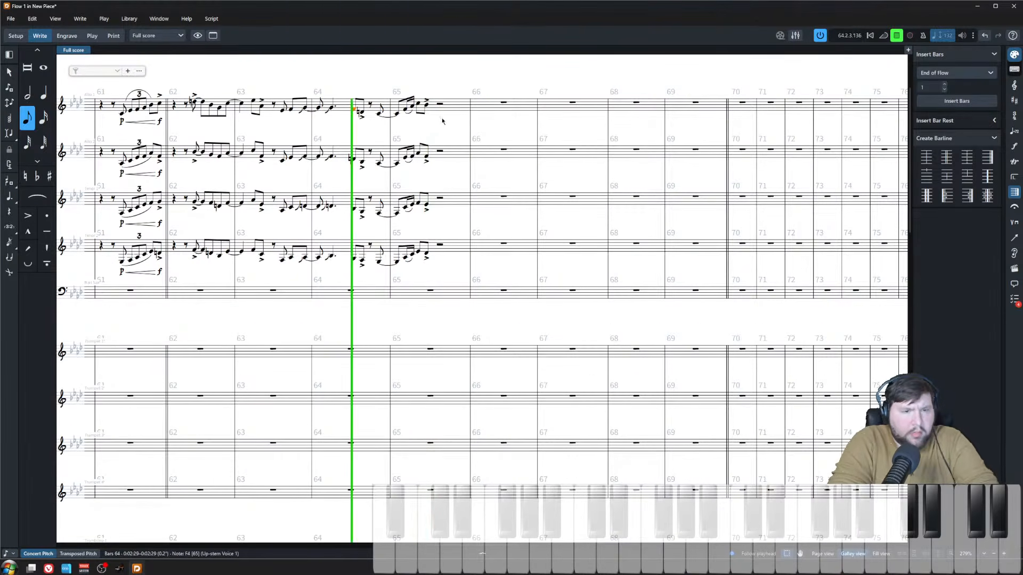
left_click(442, 109)
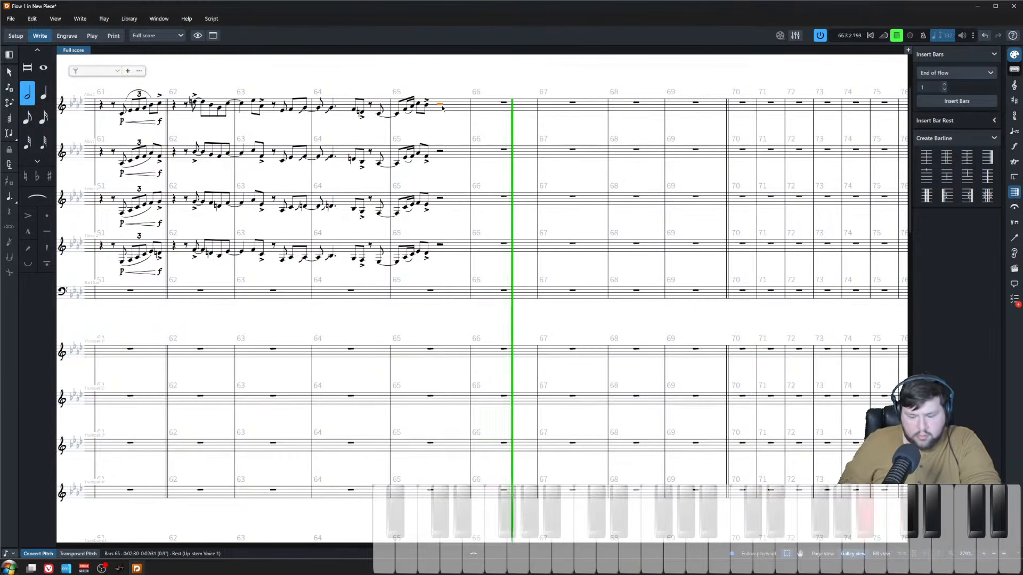
key("space")
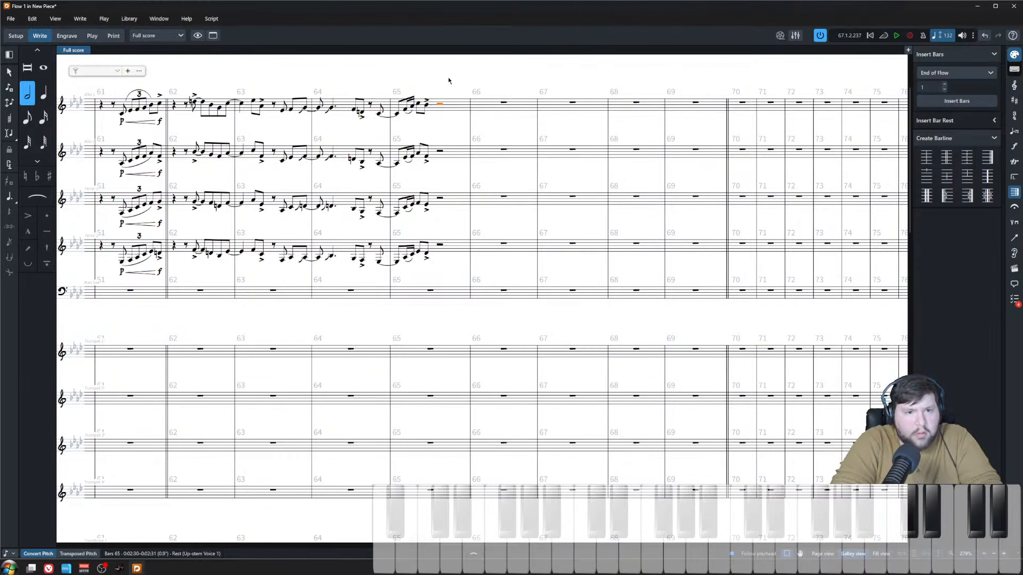
- Enter three eighth-note chords in Alto 1 in the second half of bar 65, ending on a half-note F4, G4, B♭4, D5 chord in bar 66
key("Return")
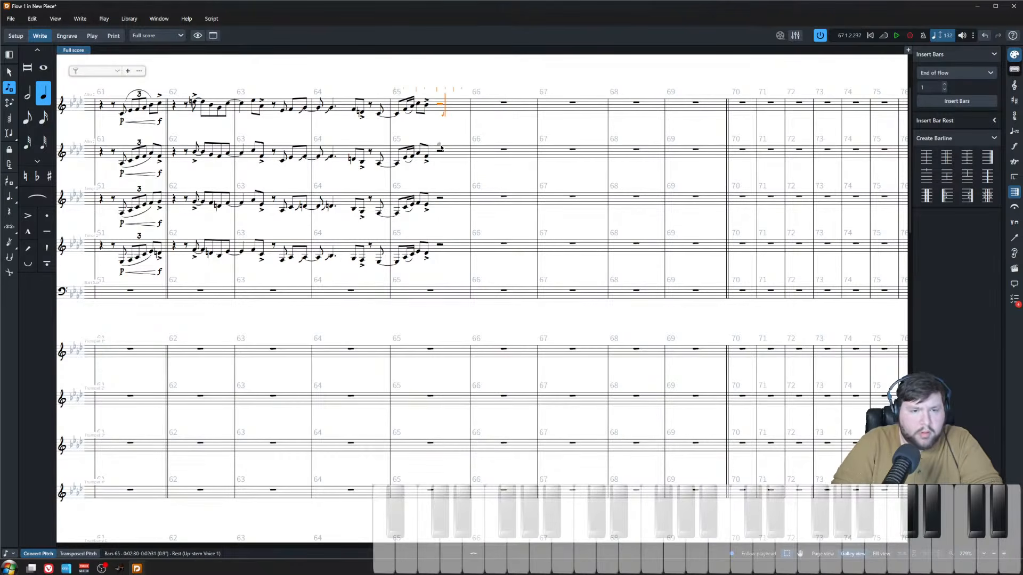
key("5")
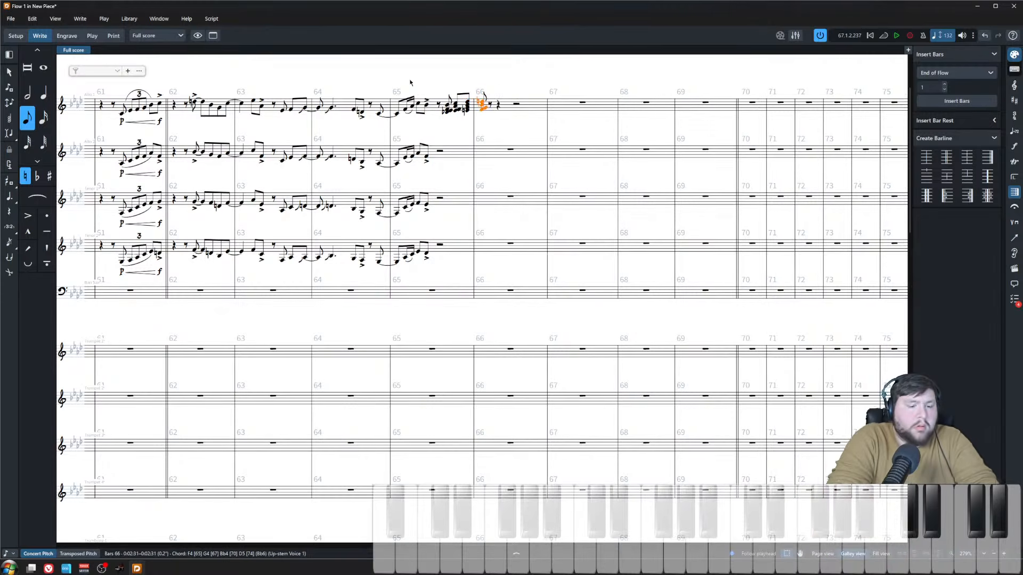
key("7")
- Distribute the new chords in bars 65–66 across both altos and both tenors with the ExplodeInPlace script
left_click(446, 109, "shift")
left_click(211, 19)
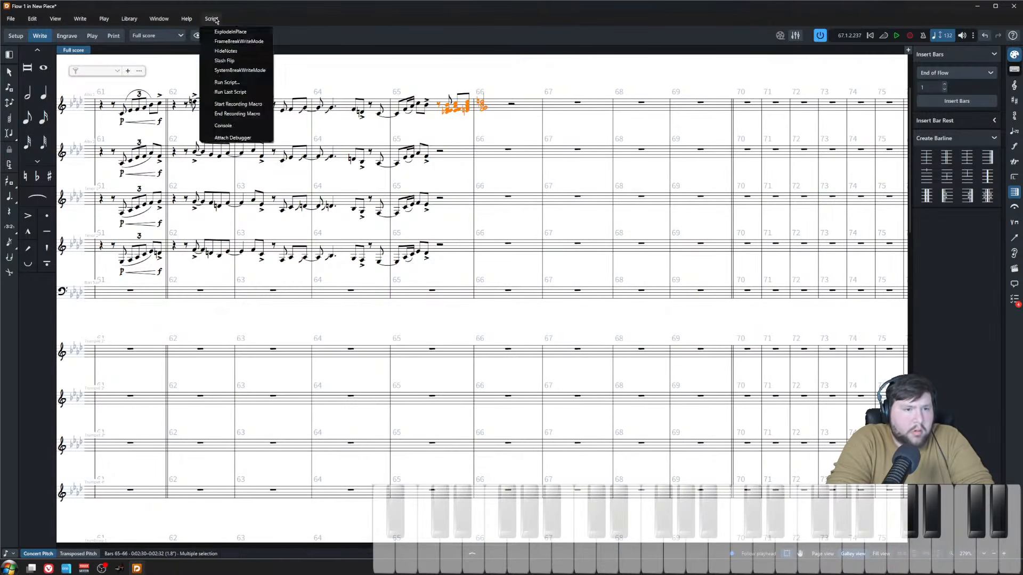
left_click(220, 32)
scroll(434, 96, "up", 2)
scroll(466, 107, "up", 2)
left_click(469, 70)
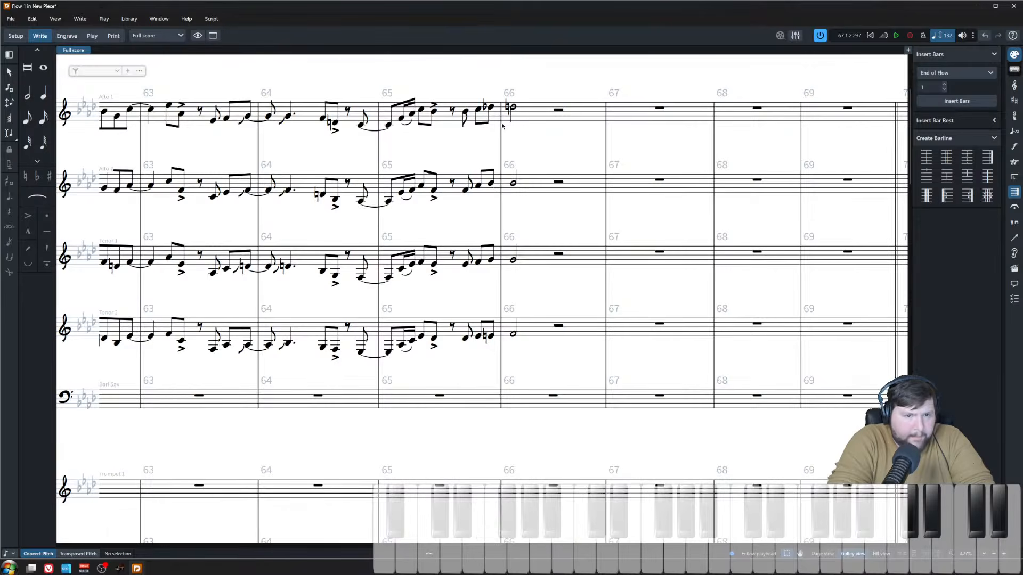
- Audition Alto 2's last note of bar 65 and play back from the sixteenth notes in bar 65 into bar 66
left_click(491, 184)
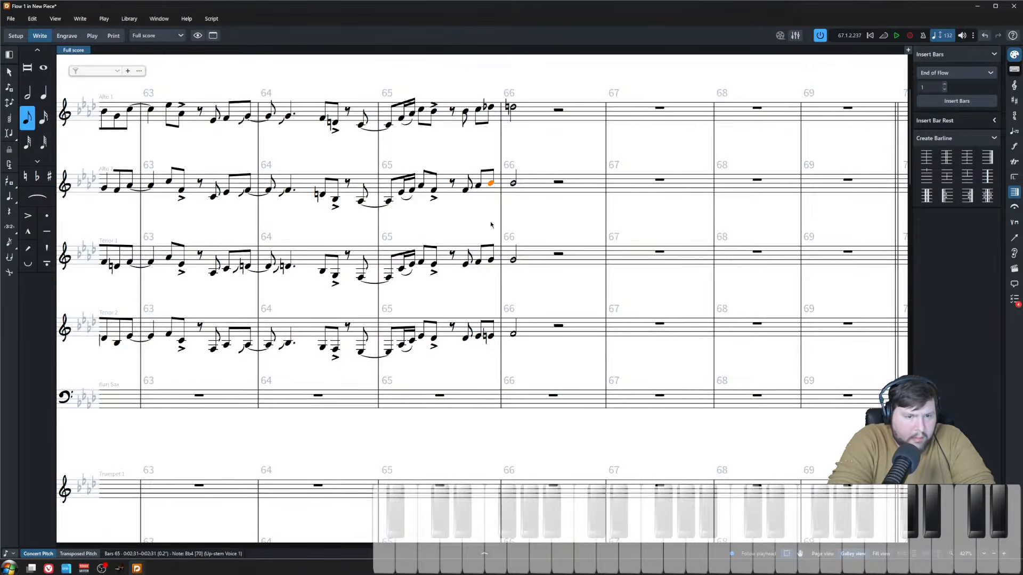
left_click(400, 122)
key("space")
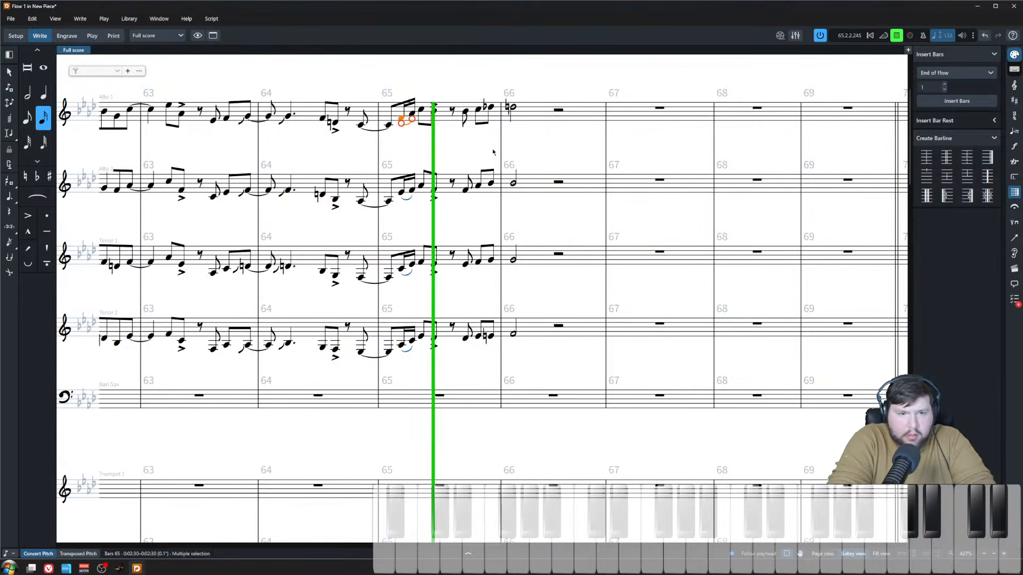
key("space")
left_click(450, 83)
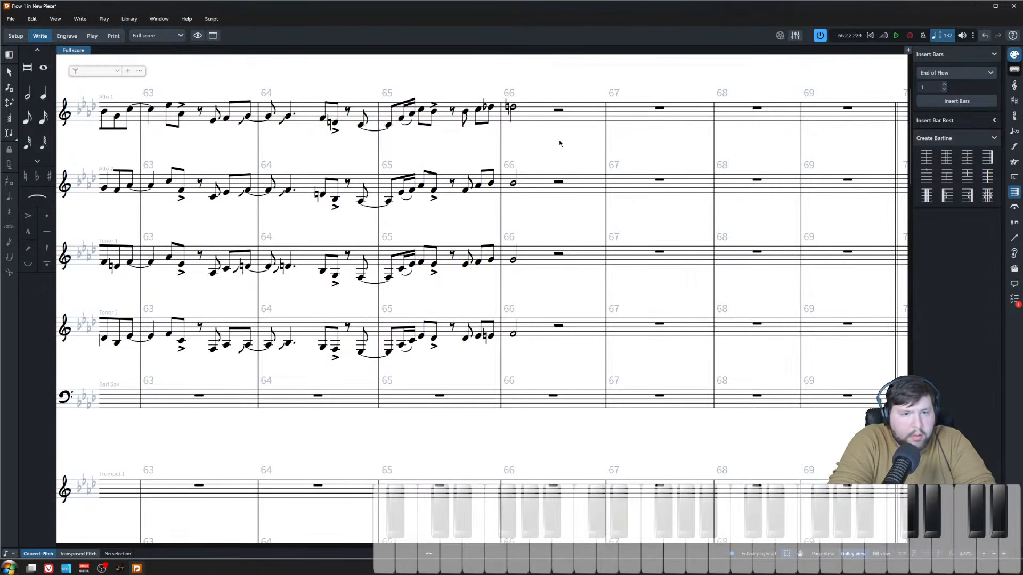
- Shorten the first note of bar 66 to an eighth in both altos and both tenors
left_click(514, 109)
left_click(513, 334, "shift")
key("5")
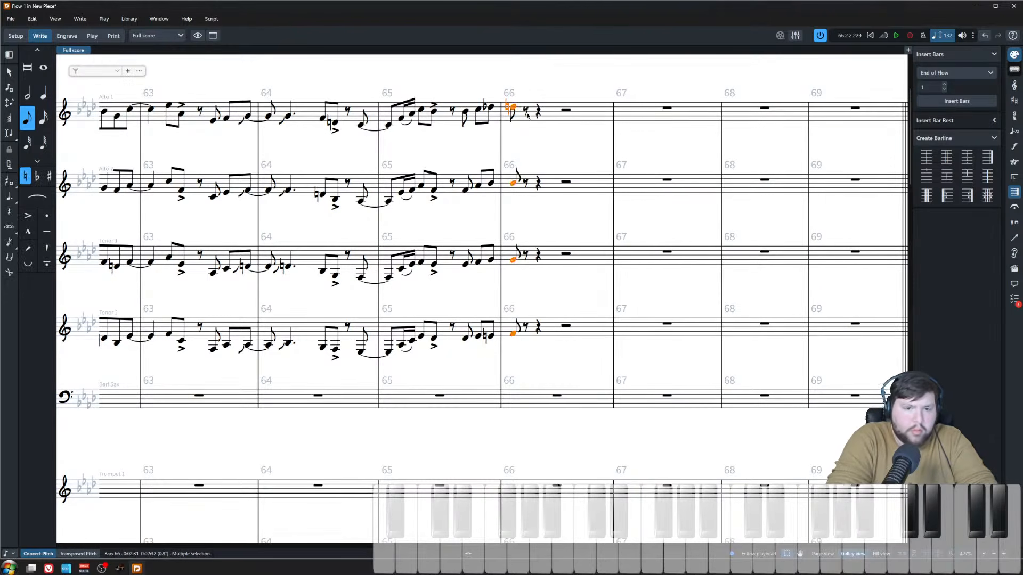
- Add an eighth-note D4, G4, C5, F5 chord as Alto 1's second eighth of bar 66 and distribute it across both altos and both tenors
double_click(527, 113)
key("slash")
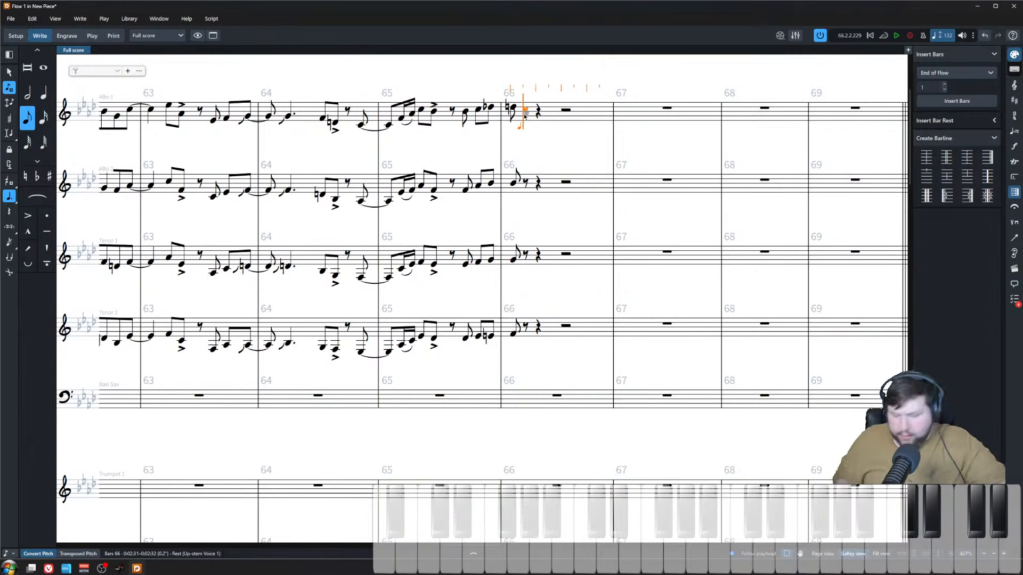
key("slash")
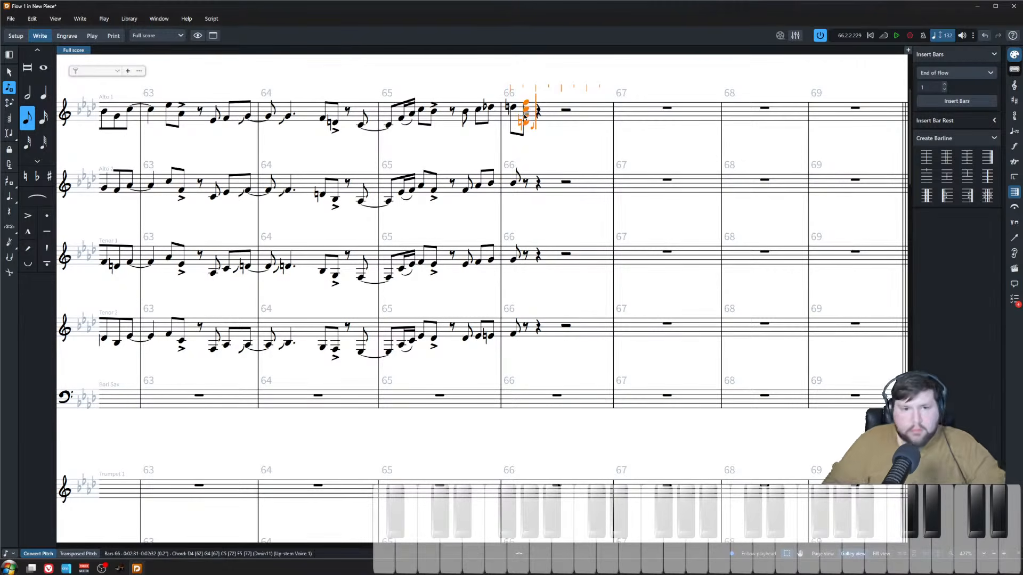
key("Escape")
left_click(211, 20)
left_click(238, 32)
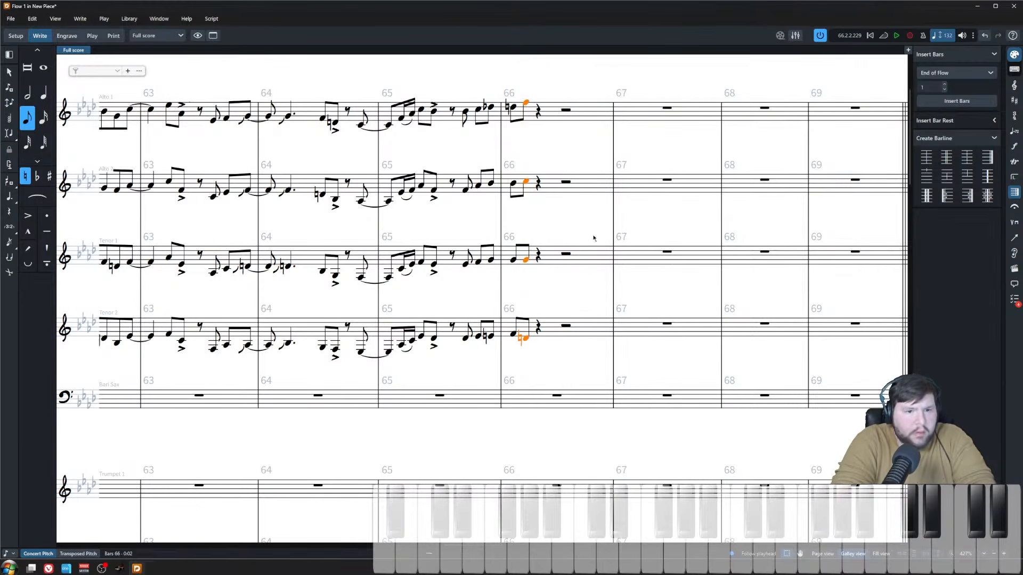
left_click(594, 236)
- Play back the phrase from the second half of bar 65 through the new notes in bar 66
left_click(464, 265)
key("space")
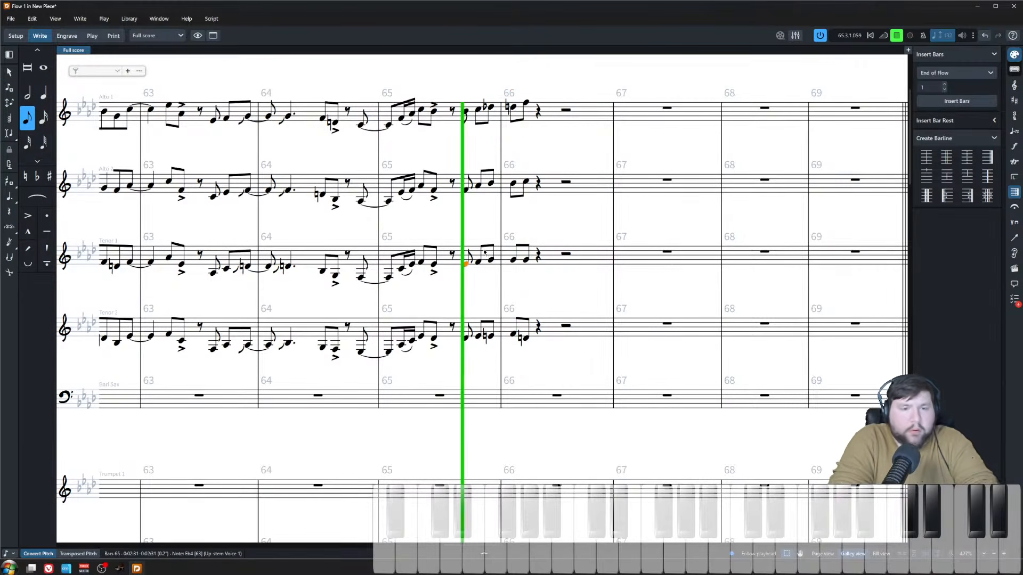
left_click(540, 75)
key("space")
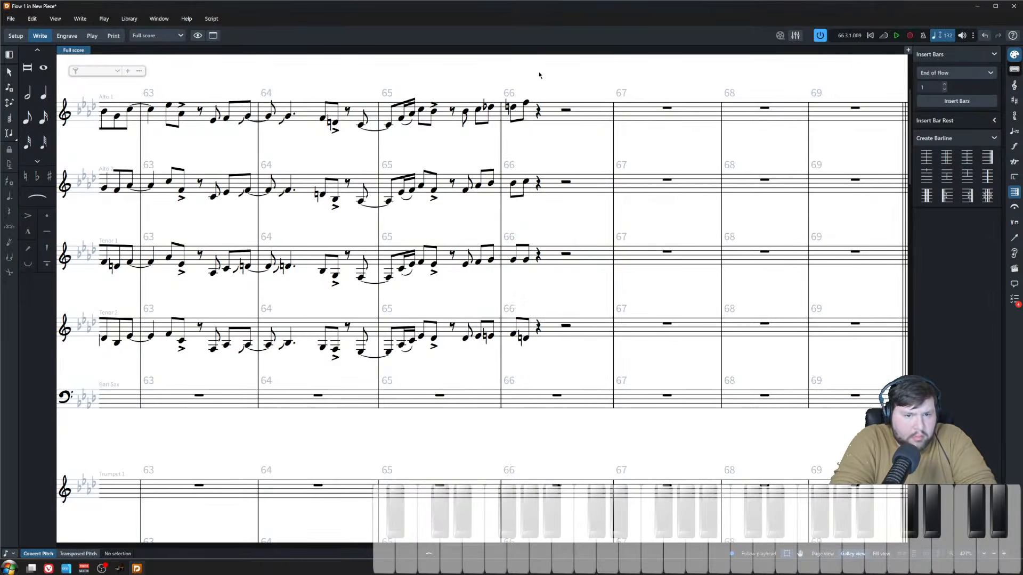
- Raise Tenor 1's first note of bar 66 by one step to A♭4
left_click(526, 339)
left_click(526, 103, "shift")
left_click(543, 81)
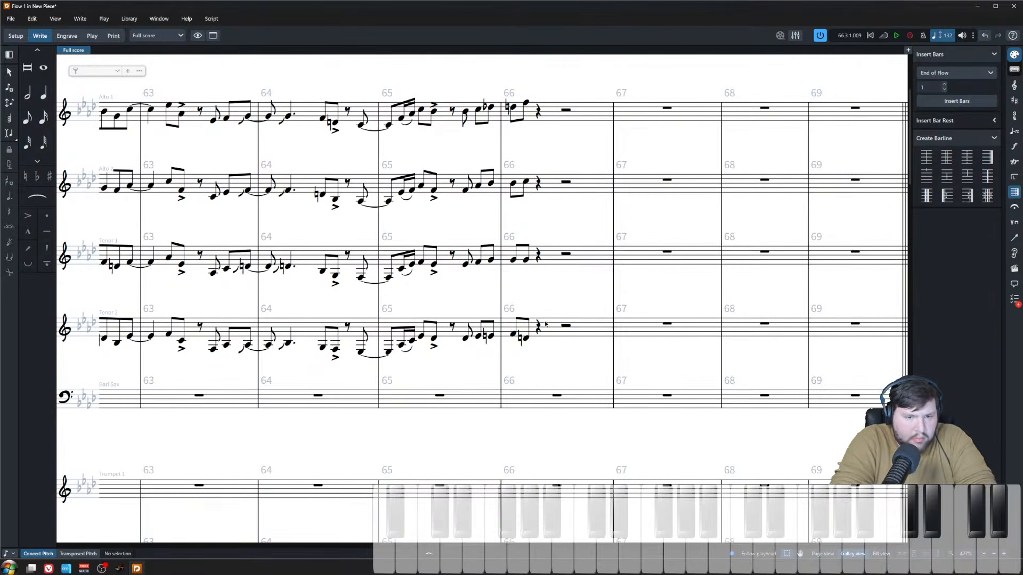
left_click(513, 260)
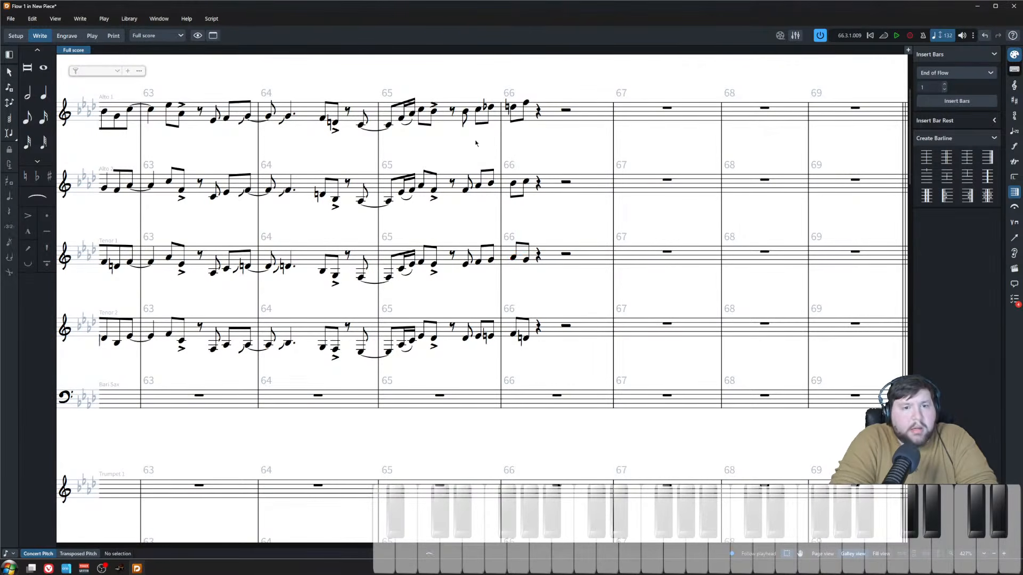
- Compare Alto 2's notes across the barline of bars 65–66 and review the four-part sax voicings in concert pitch
scroll(520, 232, "down", 3)
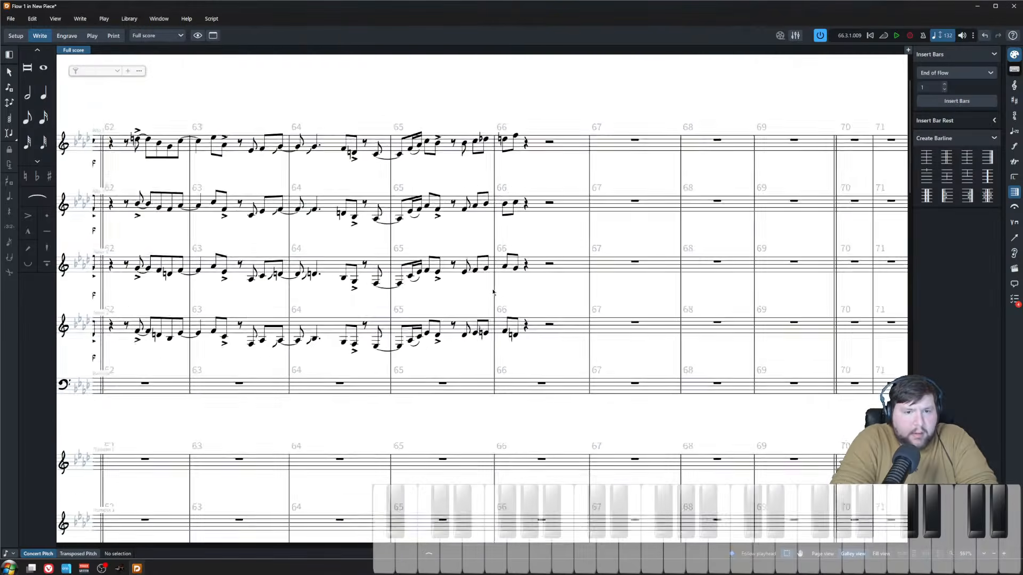
left_click(486, 205)
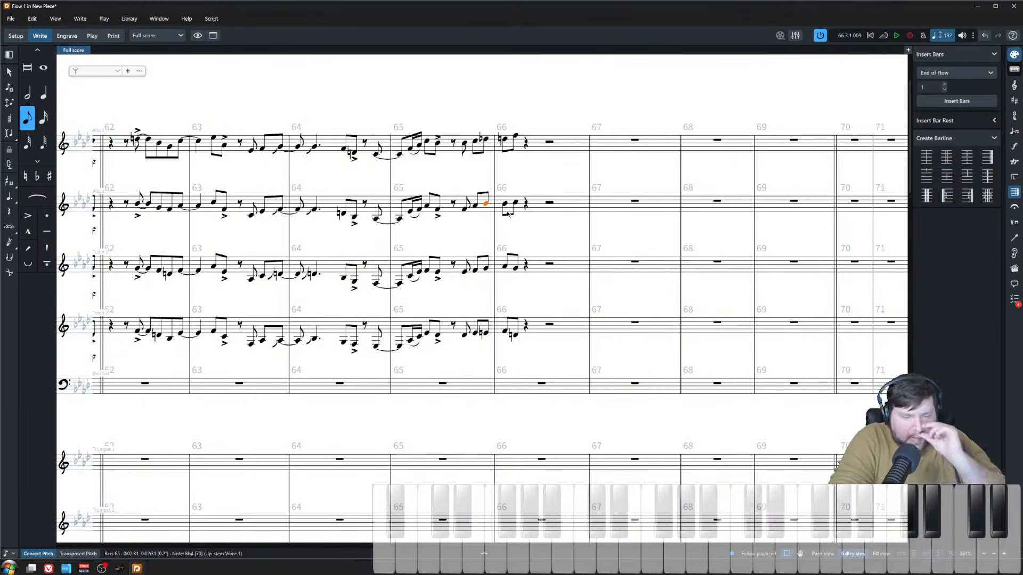
left_click(508, 184)
left_click(505, 205)
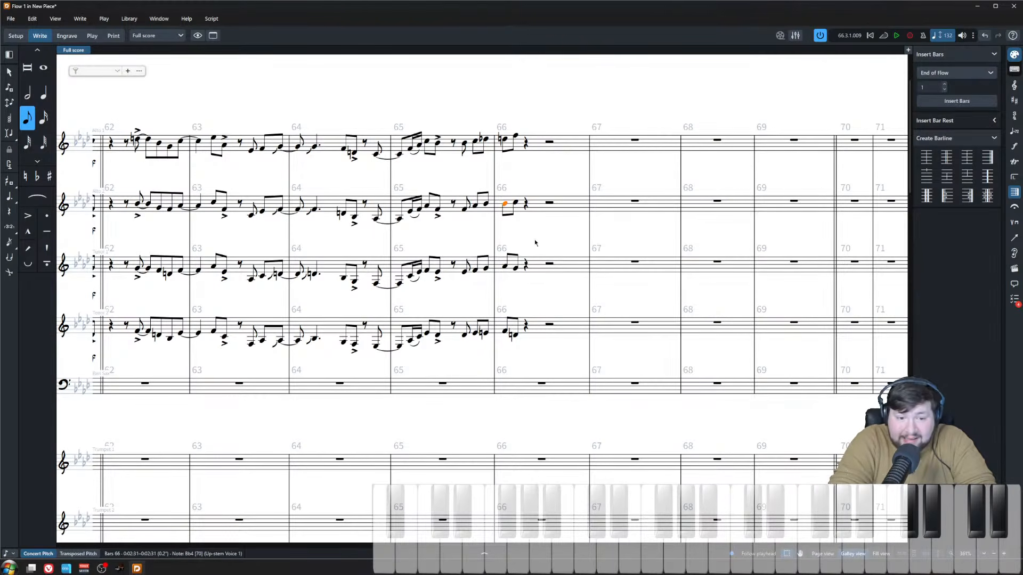
scroll(535, 243, "up", 3)
key("Escape")
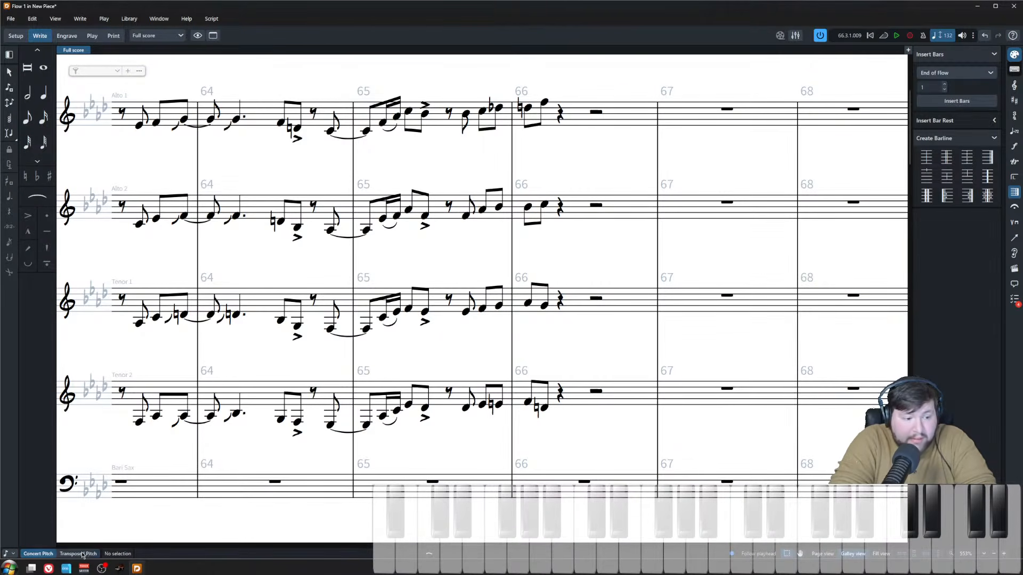
left_click(38, 554)
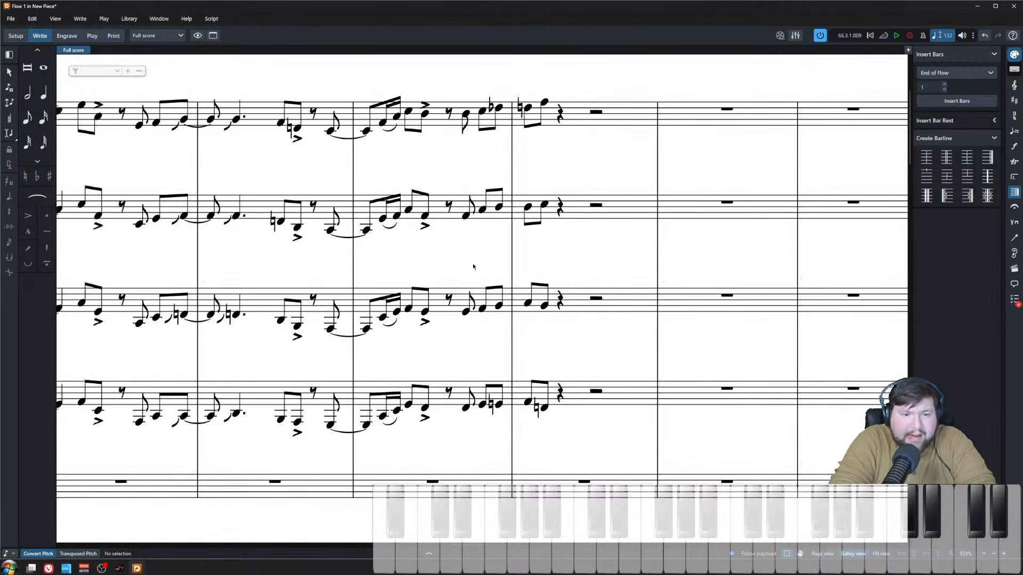
scroll(471, 290, "down", 2)
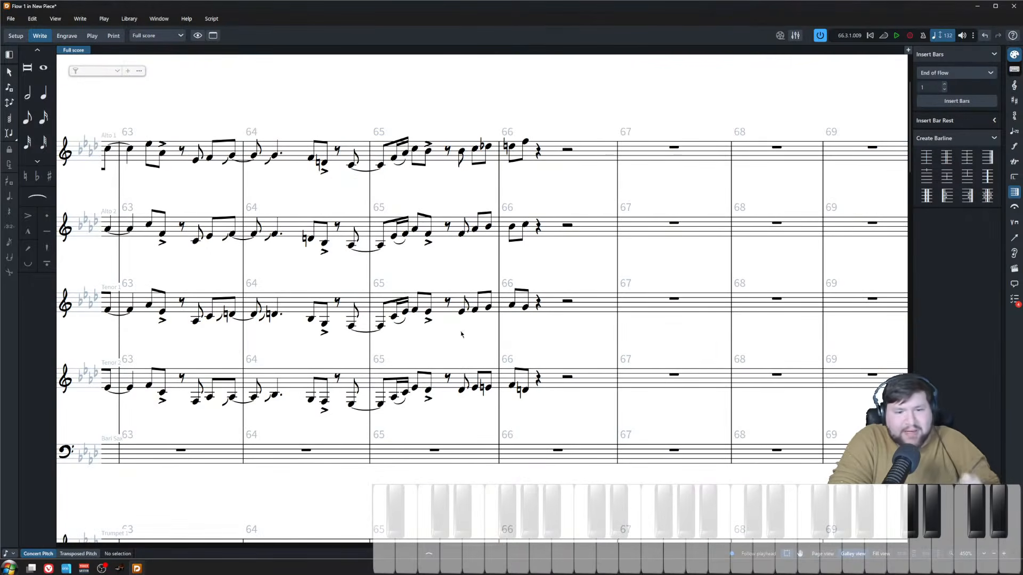
- Try lowering Tenor 1's last eighth note of bar 65 to F♯4 and compare it with the other saxes' notes on that beat
left_click(488, 309)
key("alt+Down")
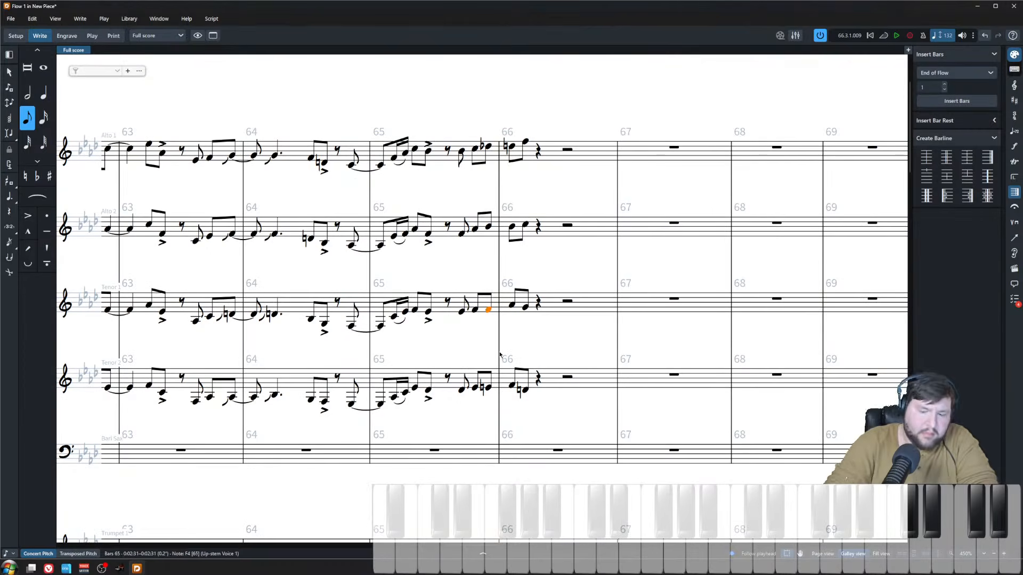
key("alt+shift+Up")
left_click(490, 227, "ctrl")
left_click(490, 146, "ctrl")
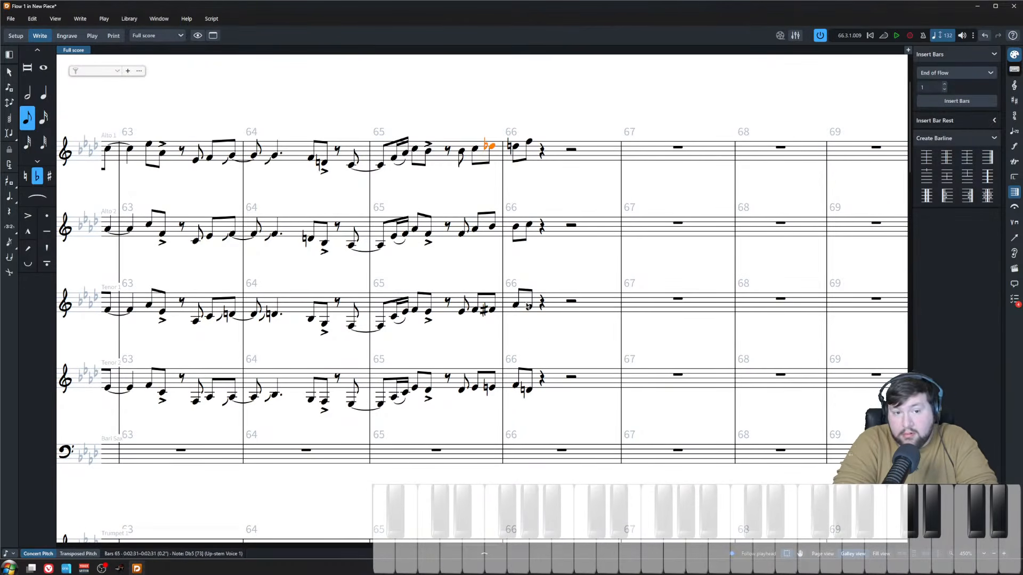
left_click(490, 388, "ctrl")
key("Escape")
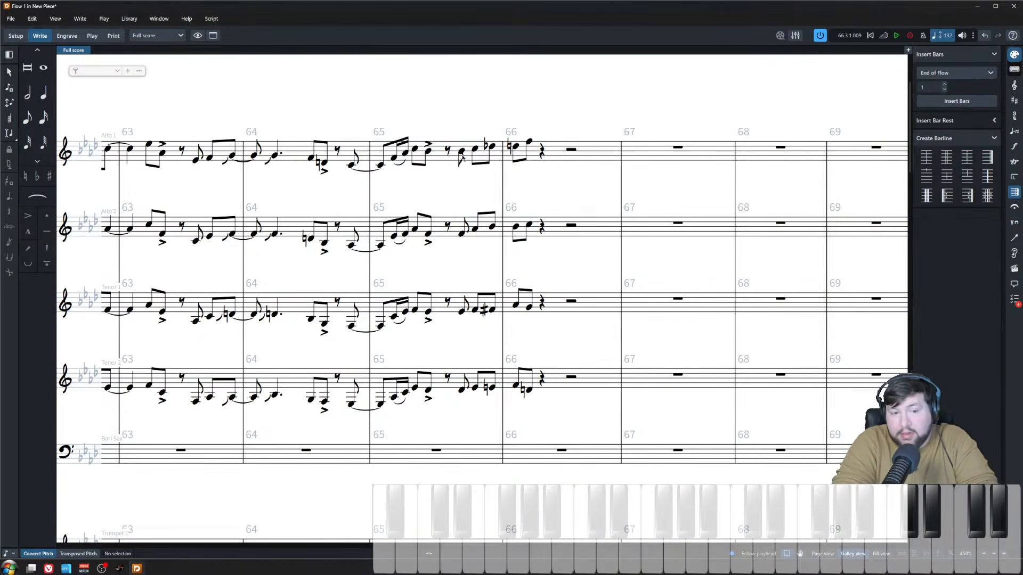
- Audition the phrase from the eighth rest in bar 65, and return Tenor 1's last eighth note of that bar to G4
left_click(447, 151)
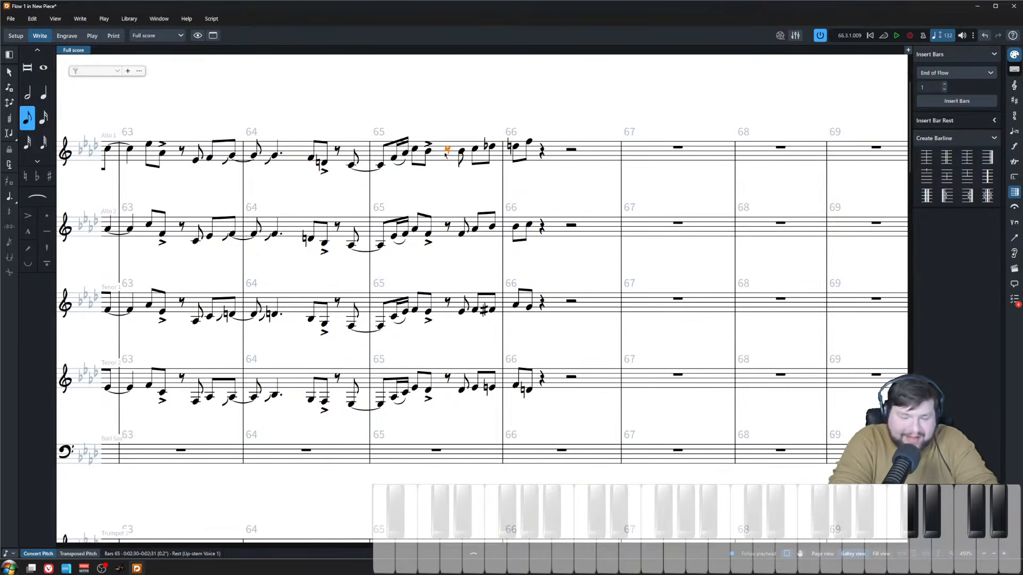
key("space")
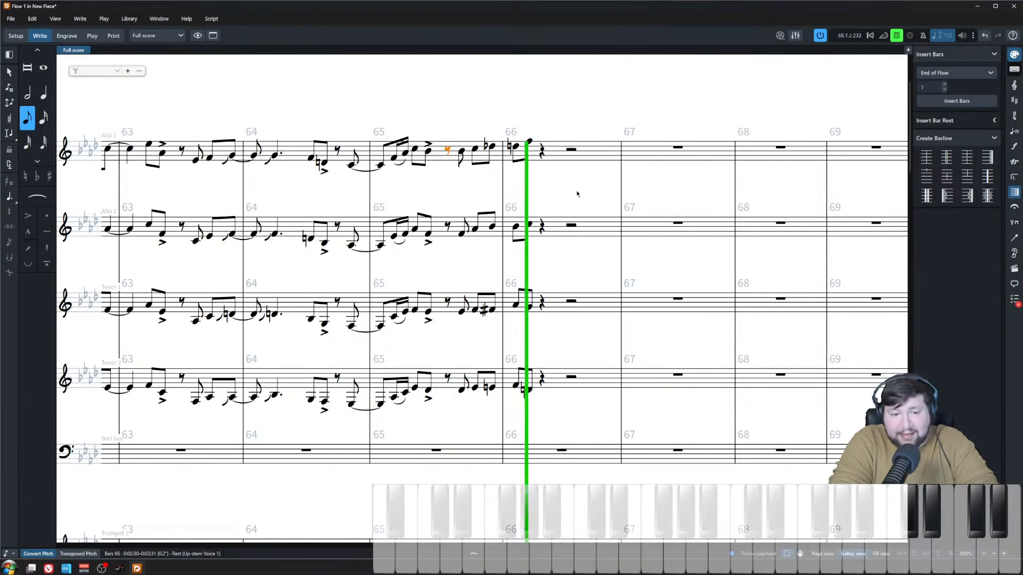
key("space")
left_click(487, 309)
key("alt+Up")
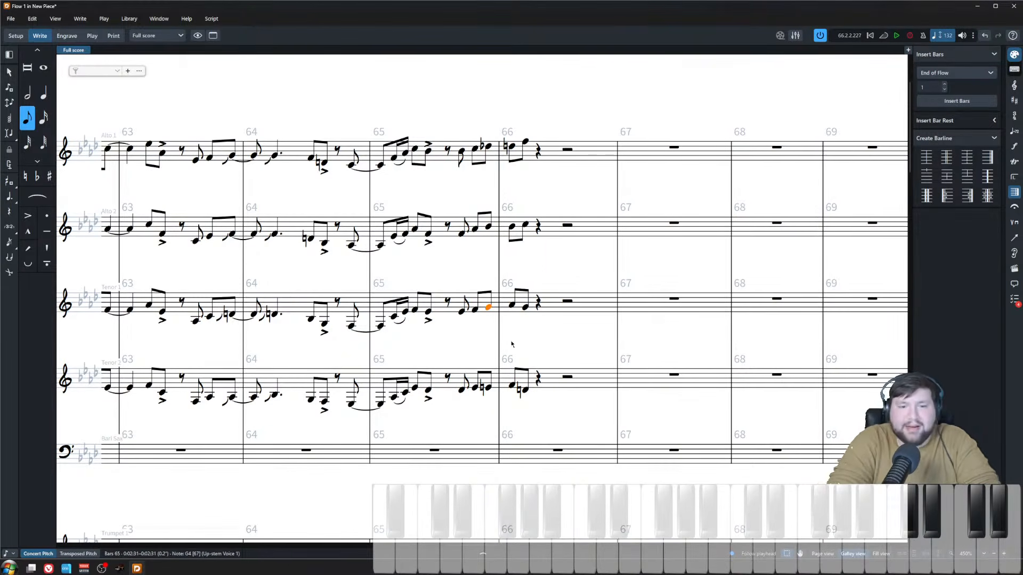
- Play back the sax phrase from Alto 2's F4 after the rest in bar 65, and again from that bar's opening sixteenths through bar 66
left_click(461, 233)
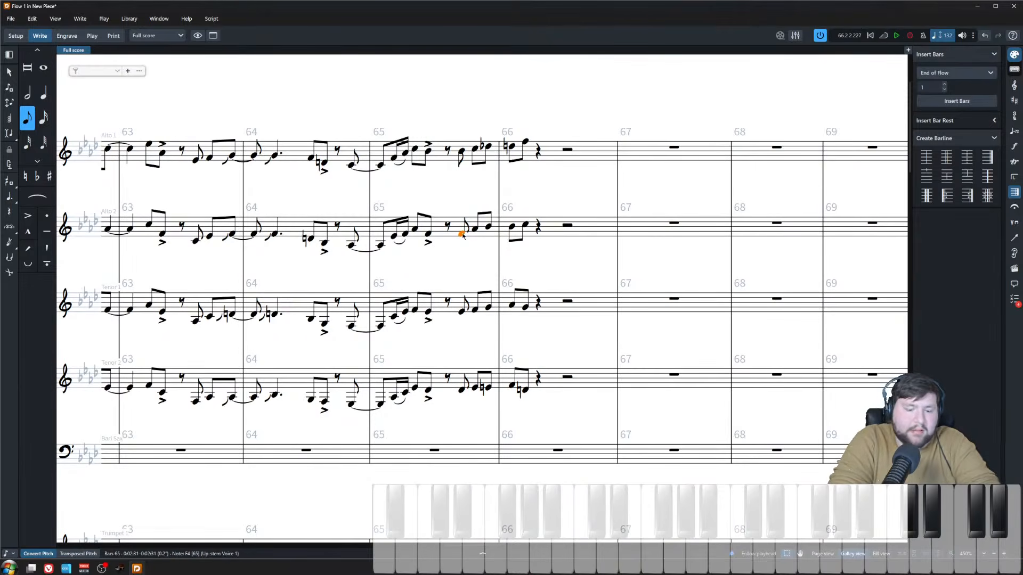
key("space")
key("space")
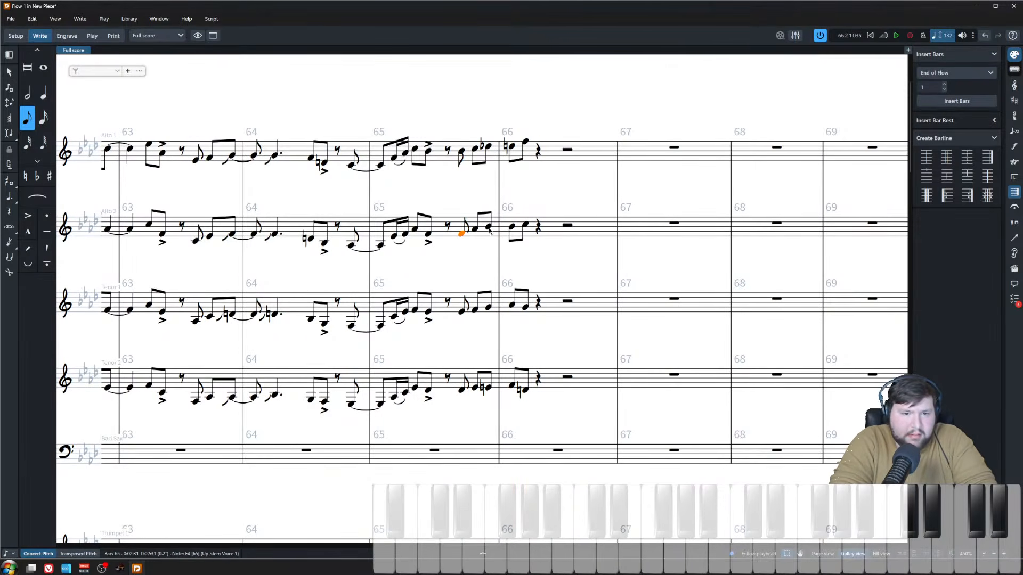
key("Escape")
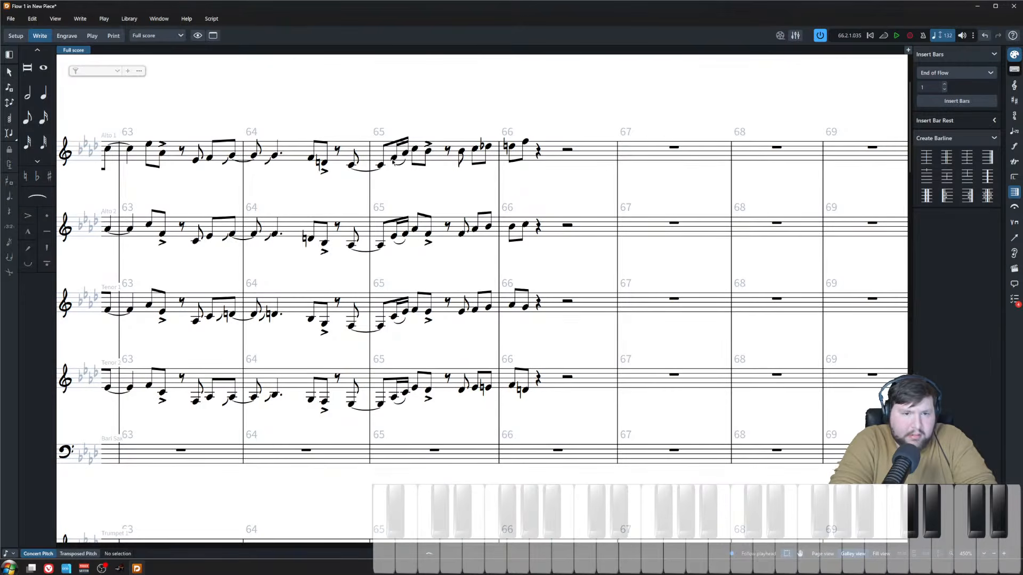
left_click(394, 159)
key("space")
left_click(448, 190)
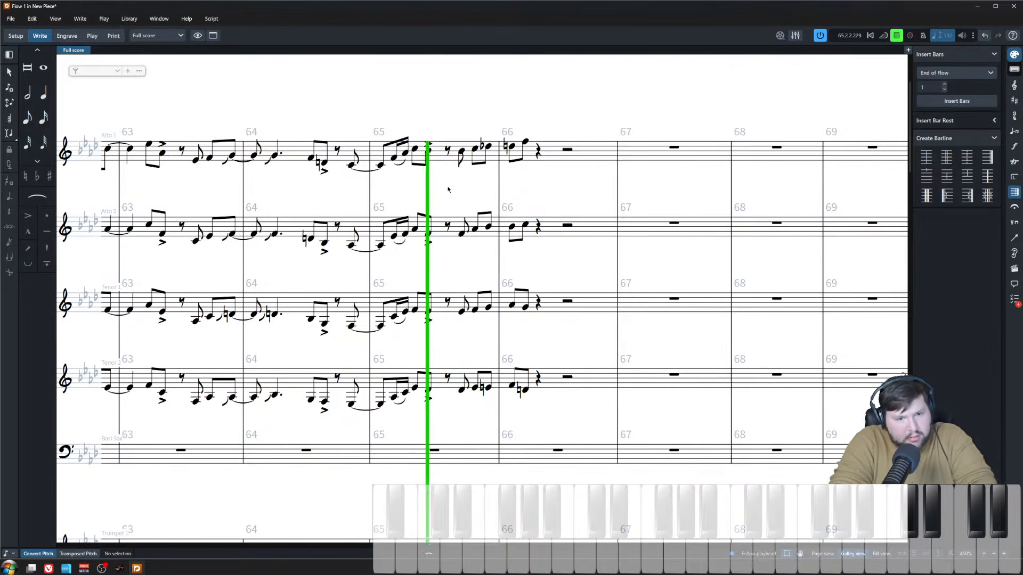
key("space")
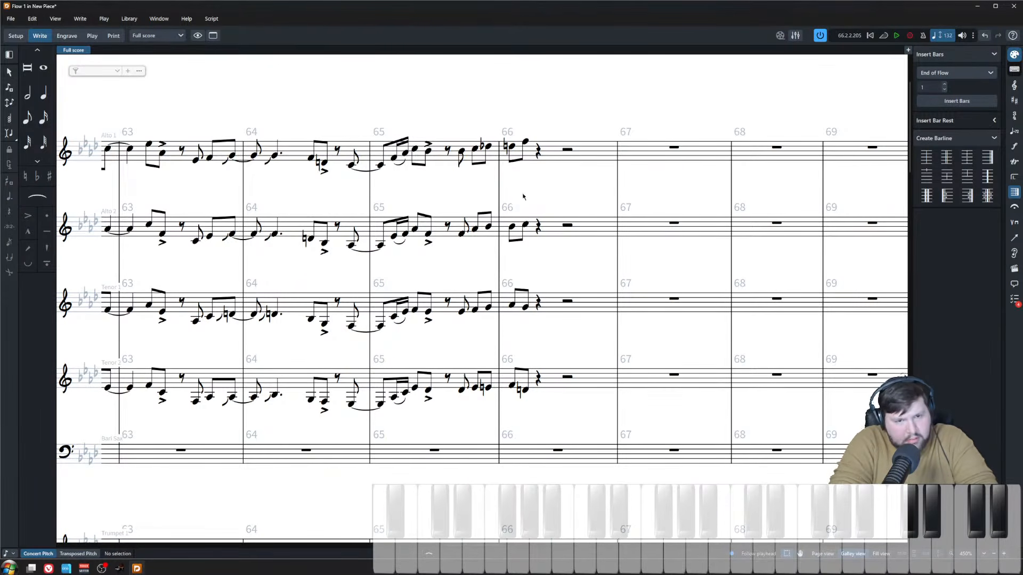
- Start quarter-note entry in Alto 1 at beat two of bar 66 and advance the caret to beat three, leaving a quarter rest
key("z")
key("x")
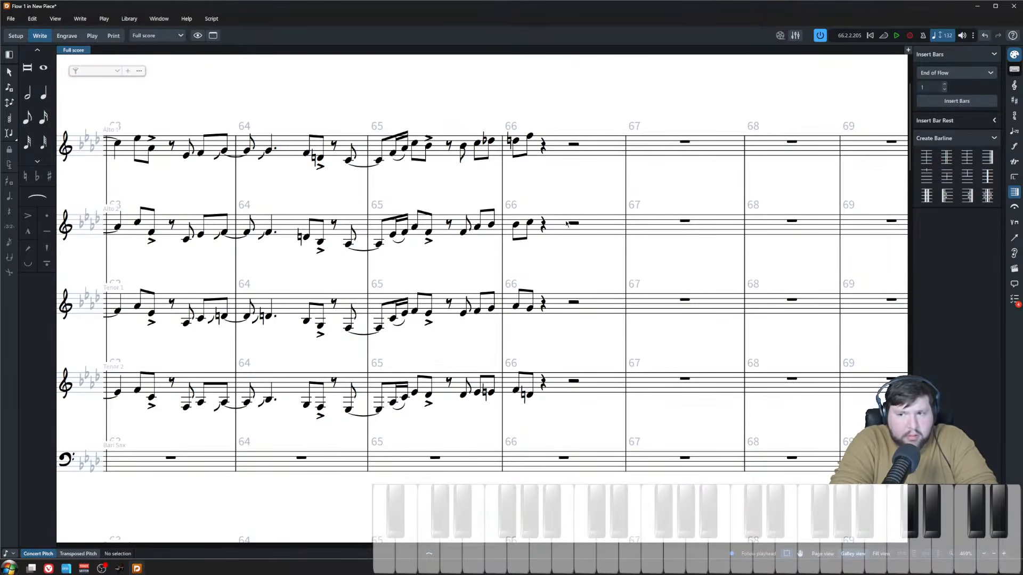
left_click(543, 148)
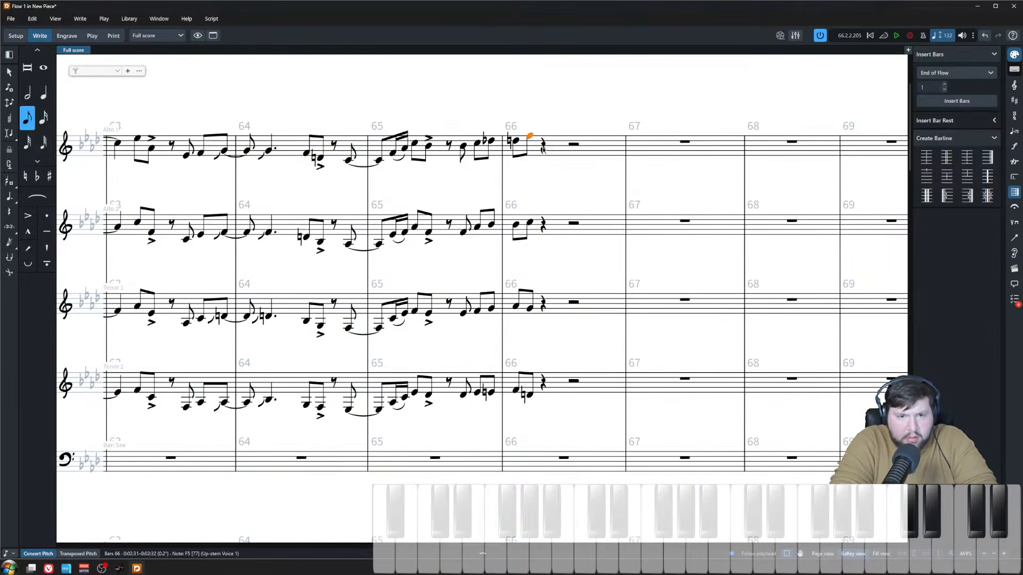
key("shift+n")
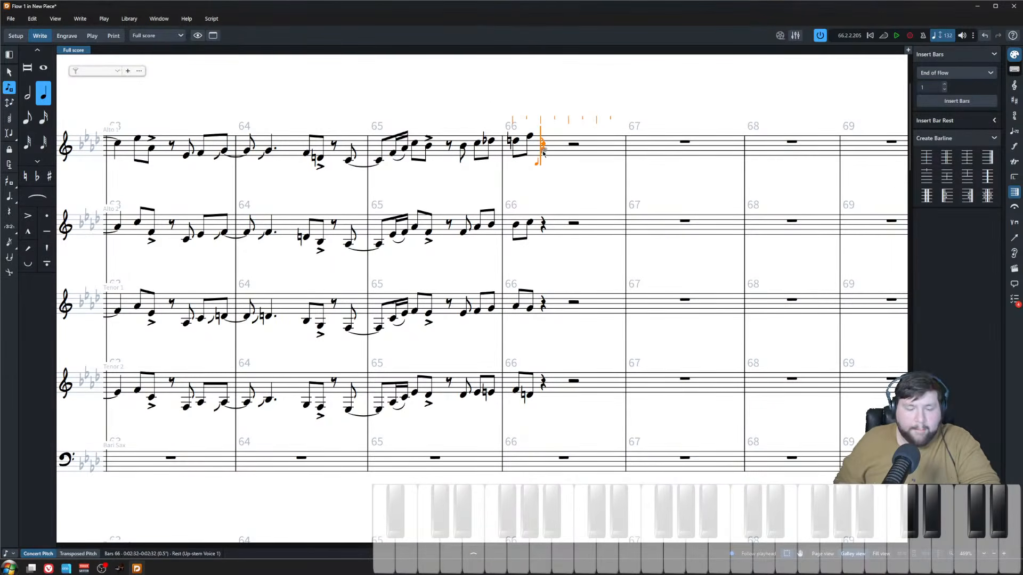
key("space")
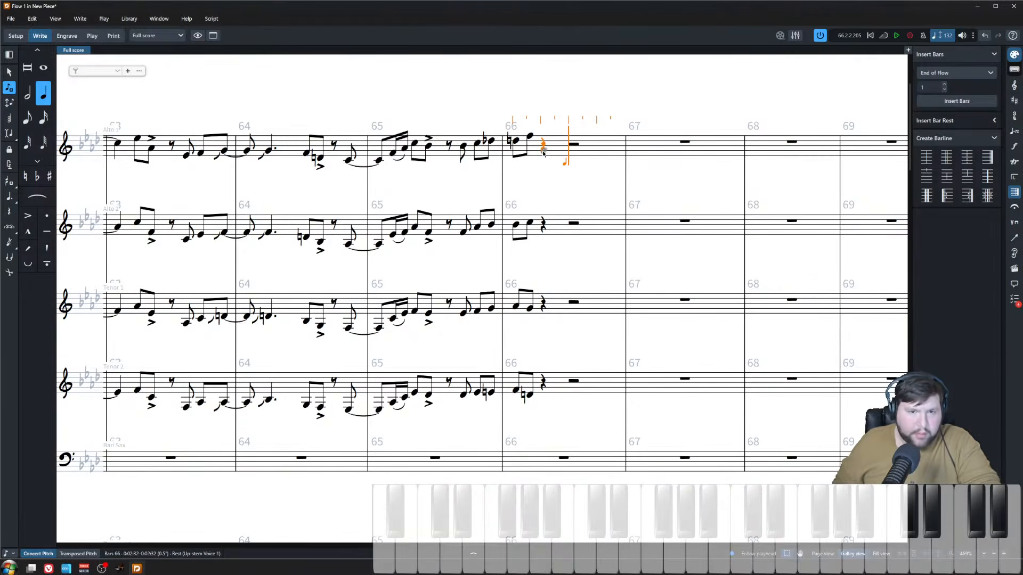
- In Alto 1 bar 66, enter a tied eighth-note G5 from the second half of beat 2, undoing the notes entered after it
key("Left")
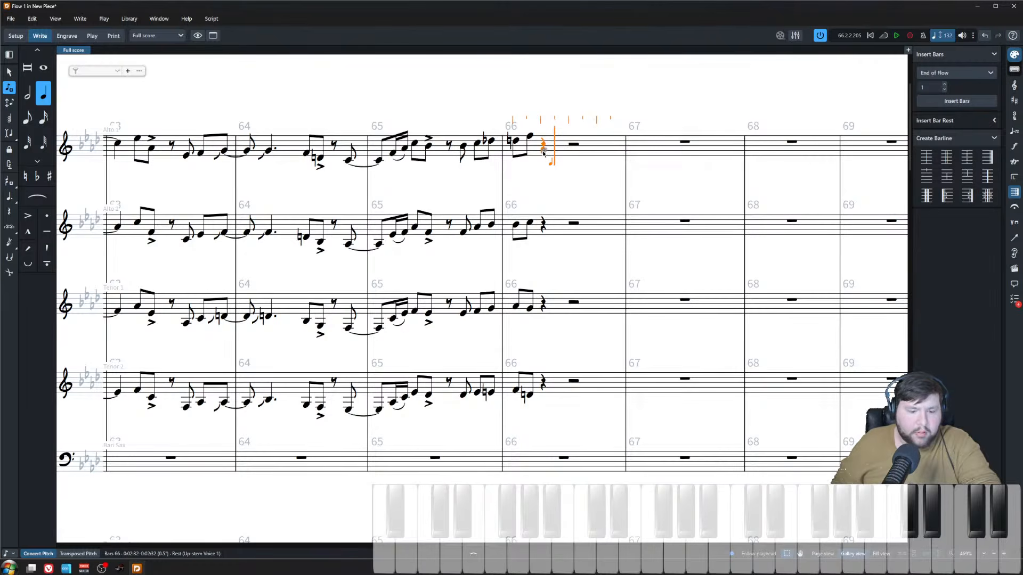
key("5")
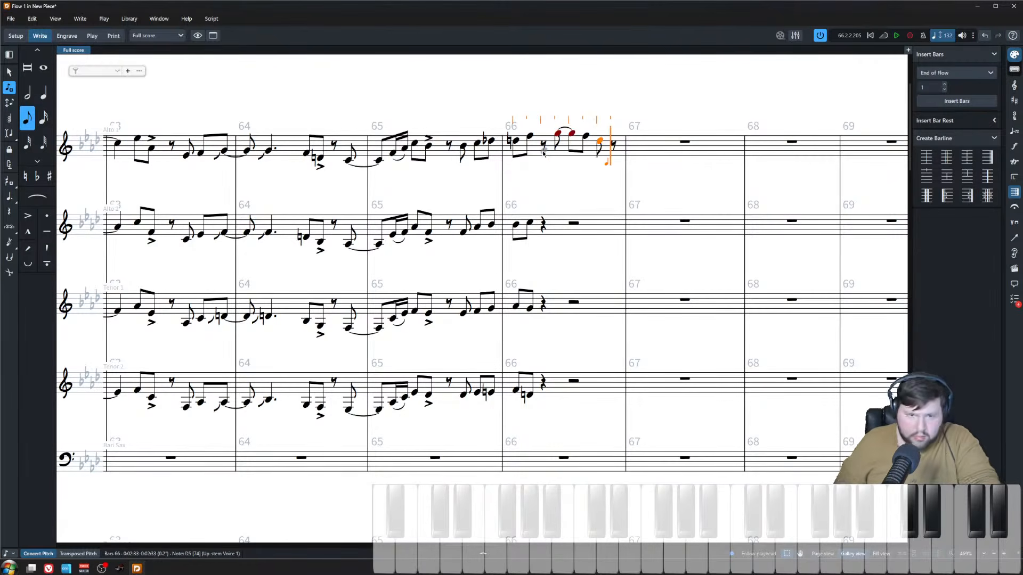
key("ctrl+z")
key("ctrl+z")
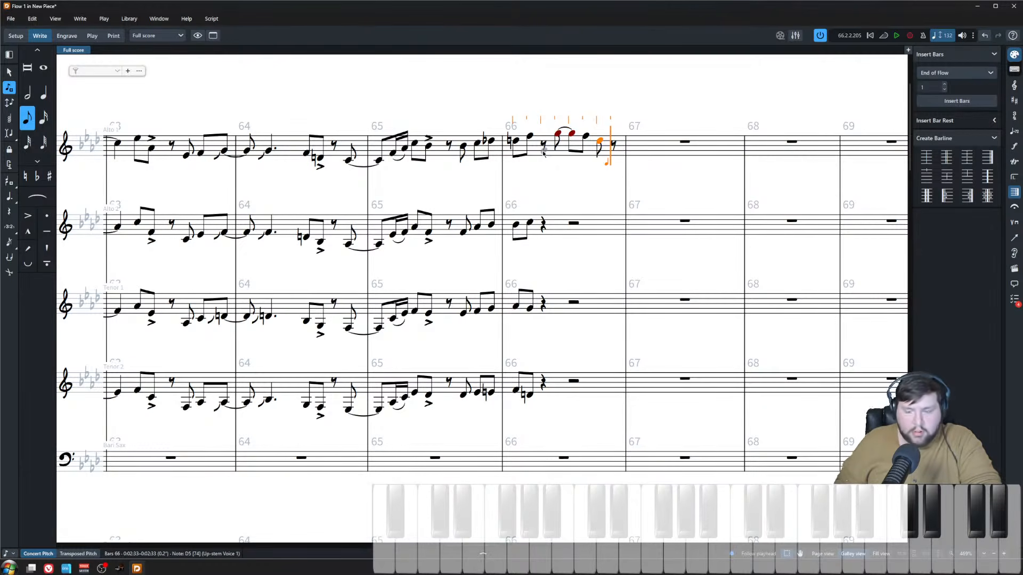
key("ctrl+z")
key("ctrl+z")
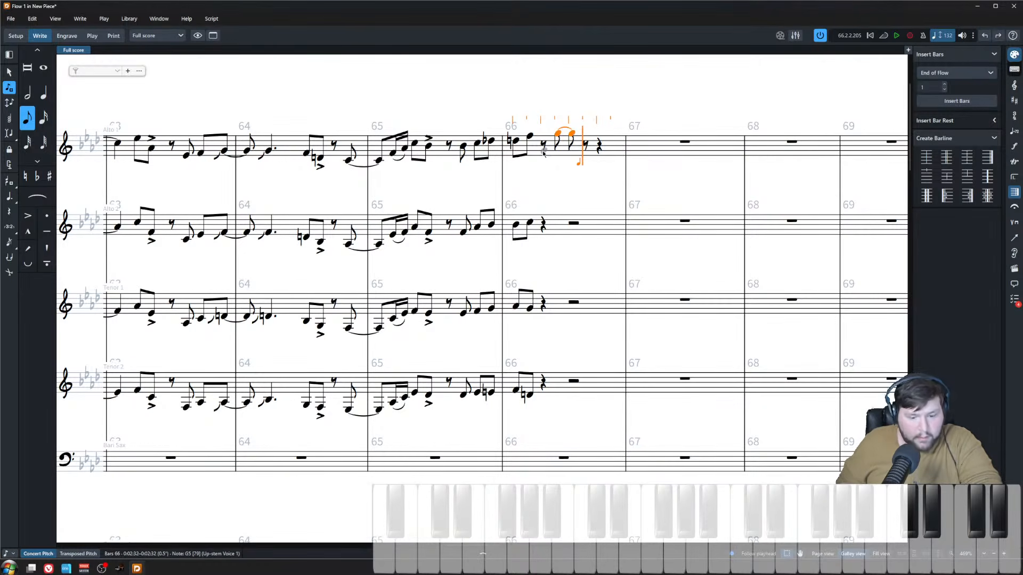
- Continue Alto 1 with sixteenths F and D, then eighths C and B-flat, and in bar 67 A-flat, C, E-flat, G, F and C
key("4")
key("5")
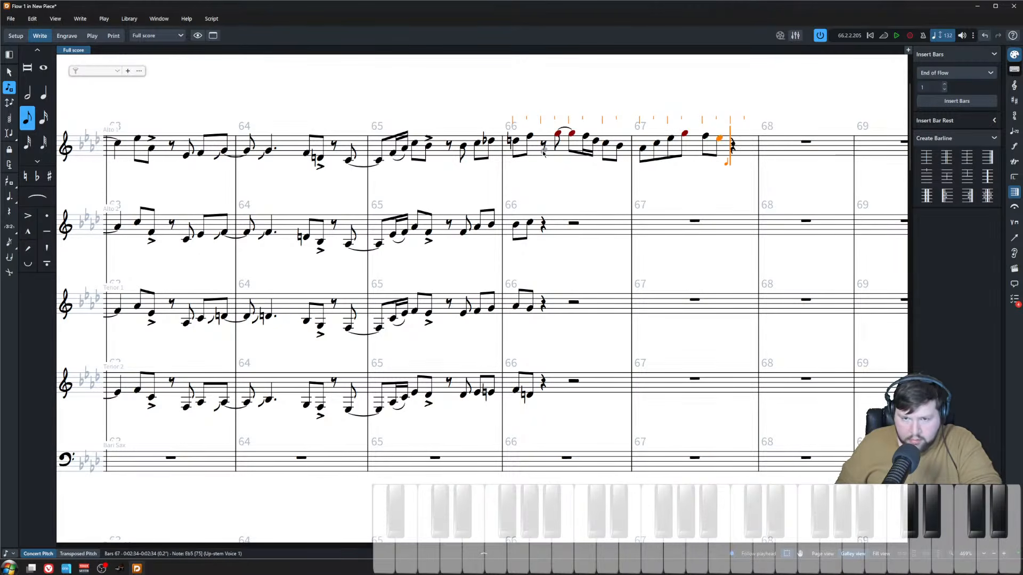
key("ctrl+z")
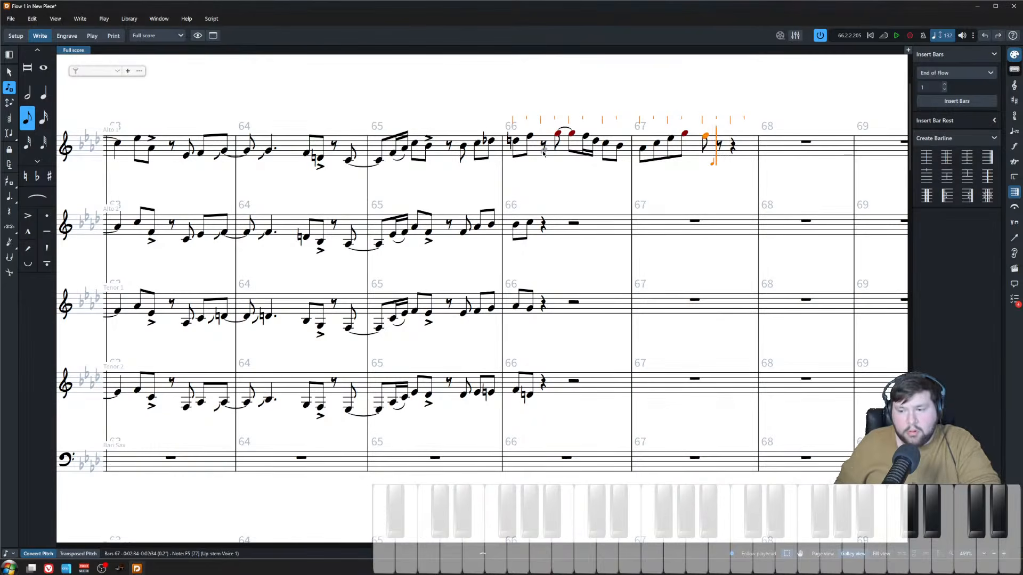
key("Escape")
scroll(570, 167, "up", 2)
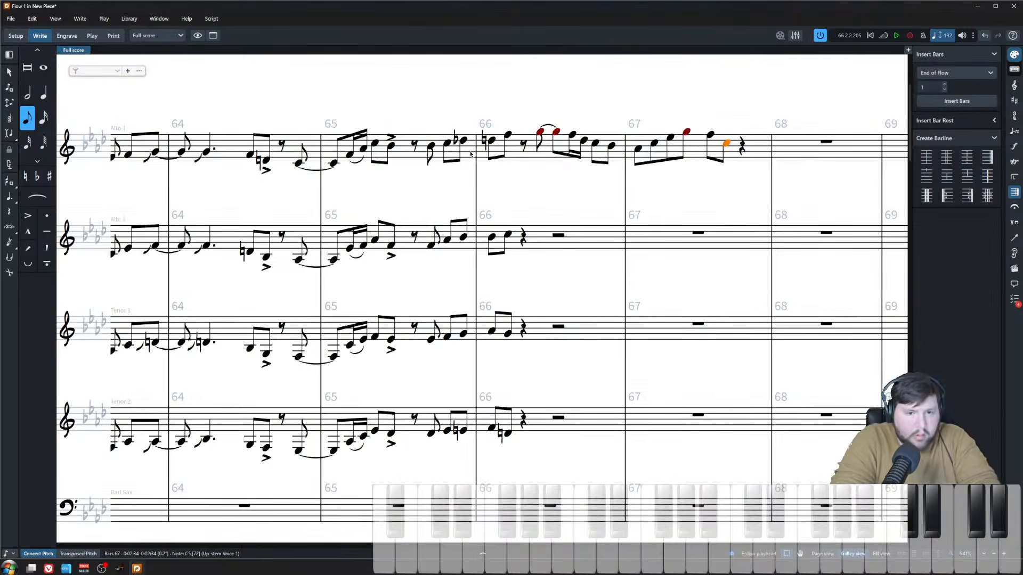
- Play back the Alto 1 phrase from the start of bar 66
left_click(494, 140)
key("space")
scroll(515, 208, "down", 2)
scroll(516, 208, "down", 3)
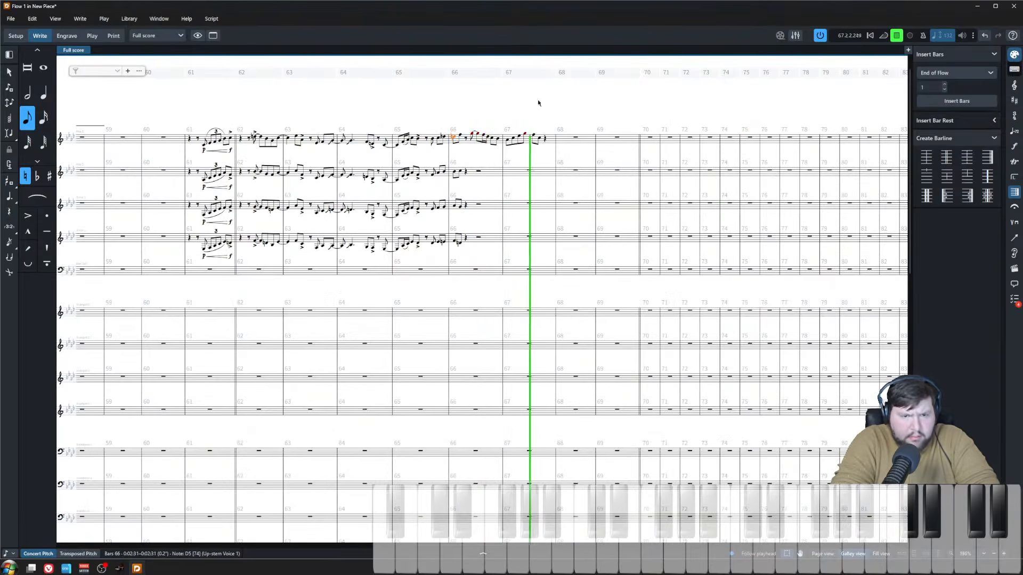
key("space")
scroll(464, 201, "up", 3)
scroll(501, 259, "up", 3)
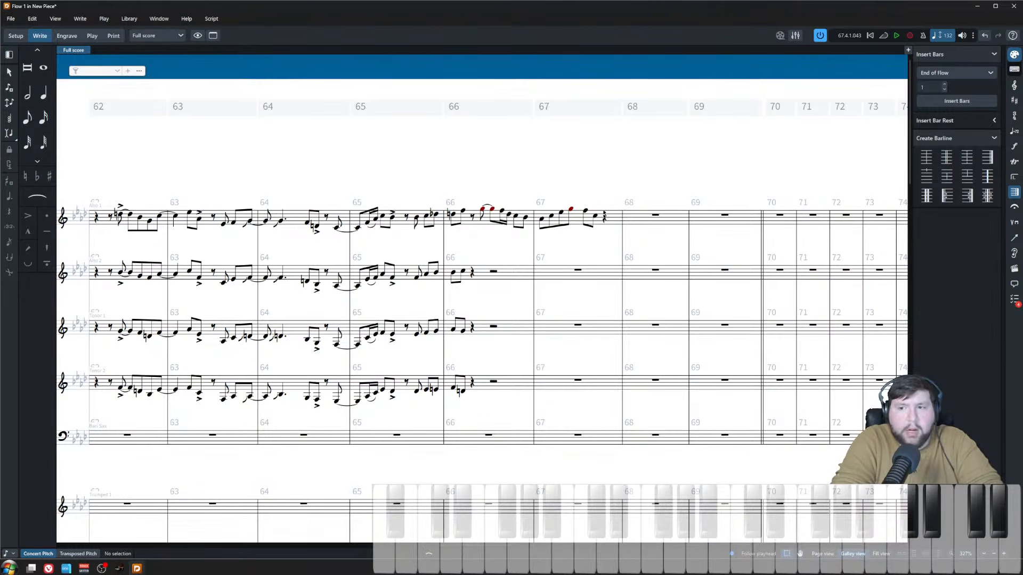
- Move the last two Alto 1 notes in bar 67 an eighth later and make the final C5 a quarter note with a marcato
left_click(586, 211)
left_click(595, 216, "shift")
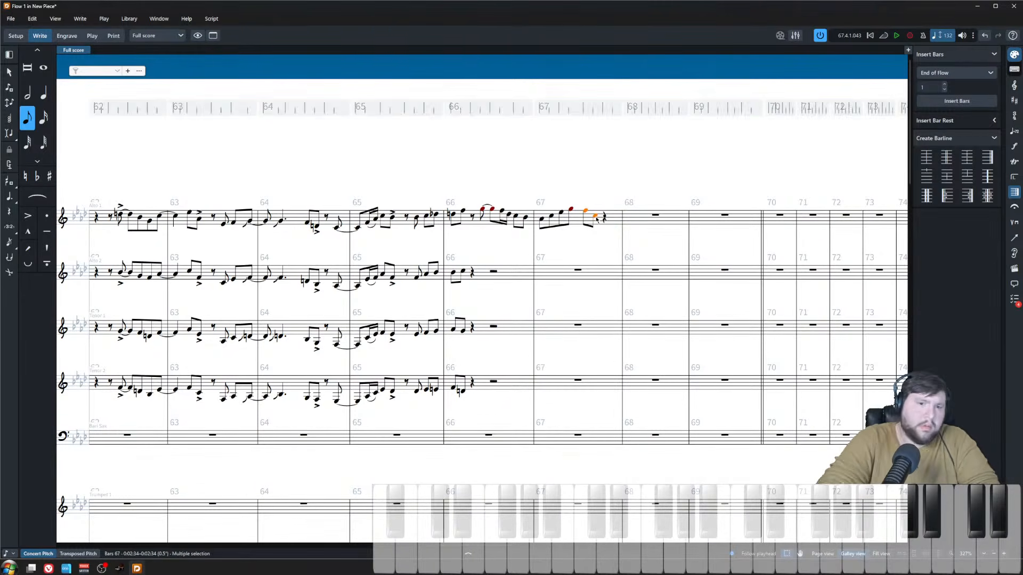
key("alt+Right")
left_click(604, 216)
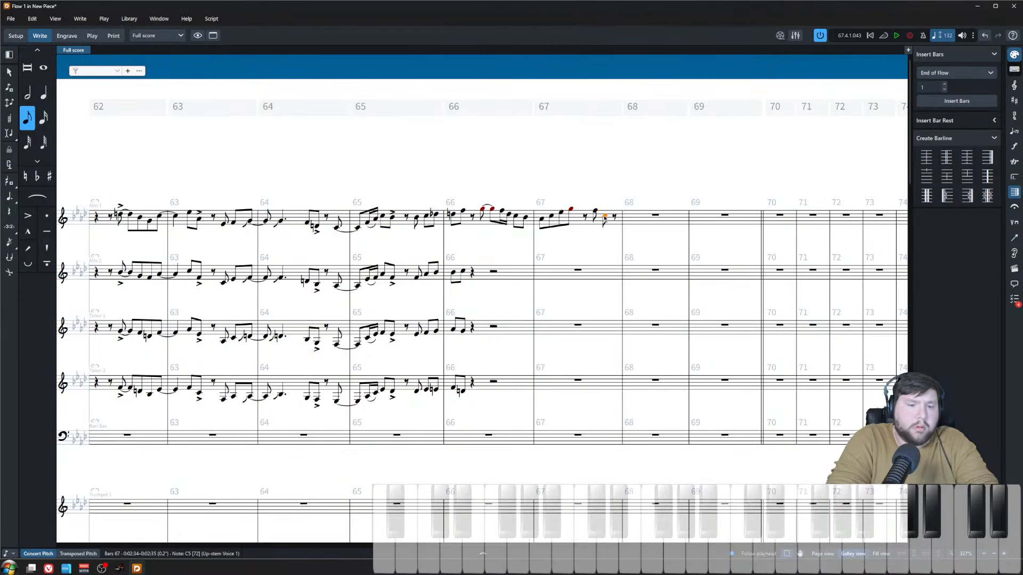
key("6")
key("shift+bracketleft")
scroll(468, 274, "up", 5)
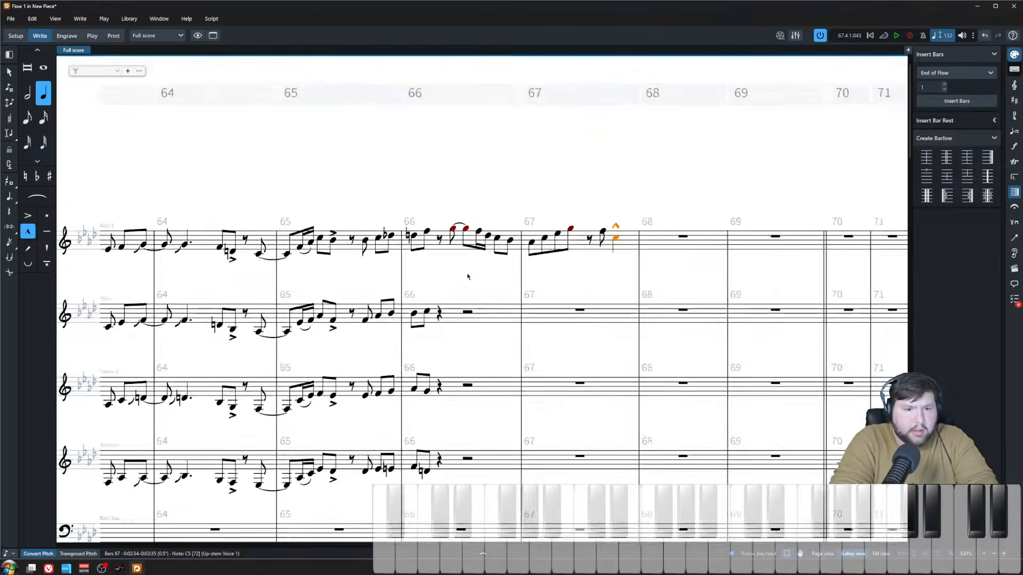
- At the start of bar 66, raise the first Tenor 1 note to B-flat 4 and lower the first Alto 2 note to A-flat 4
scroll(551, 327, "up", 5)
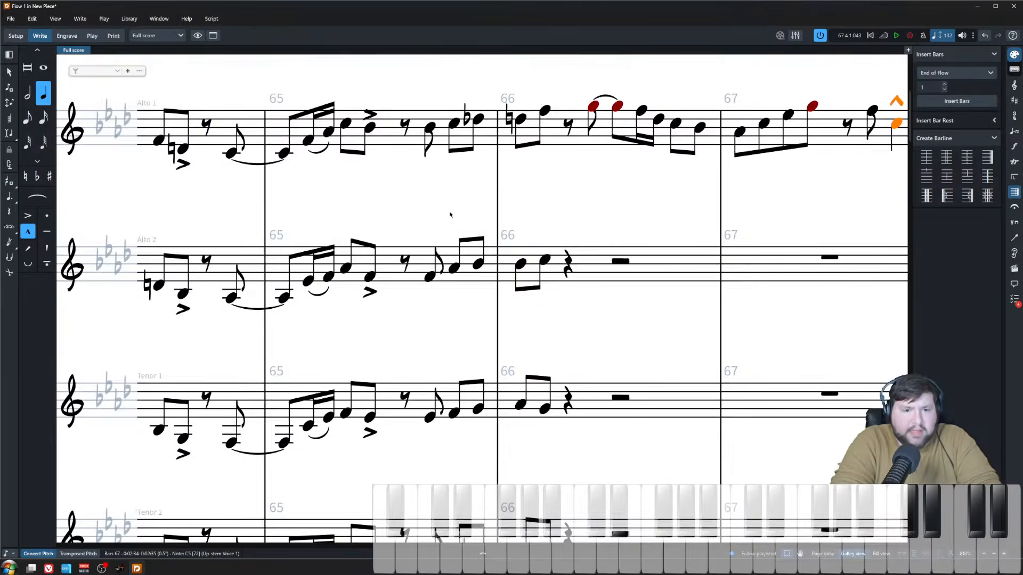
left_click_drag(418, 210, 666, 312)
left_click(648, 333)
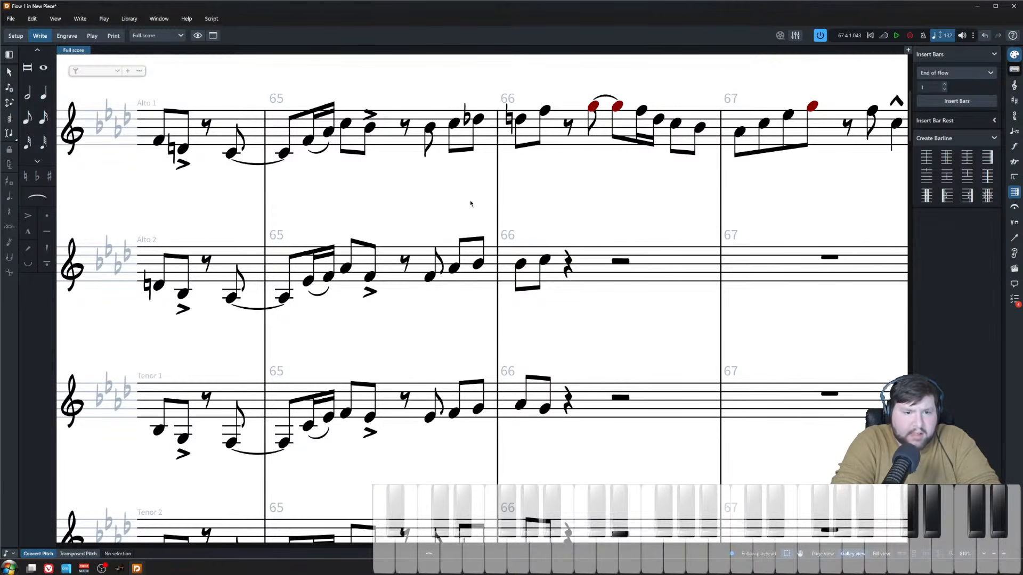
left_click(476, 265)
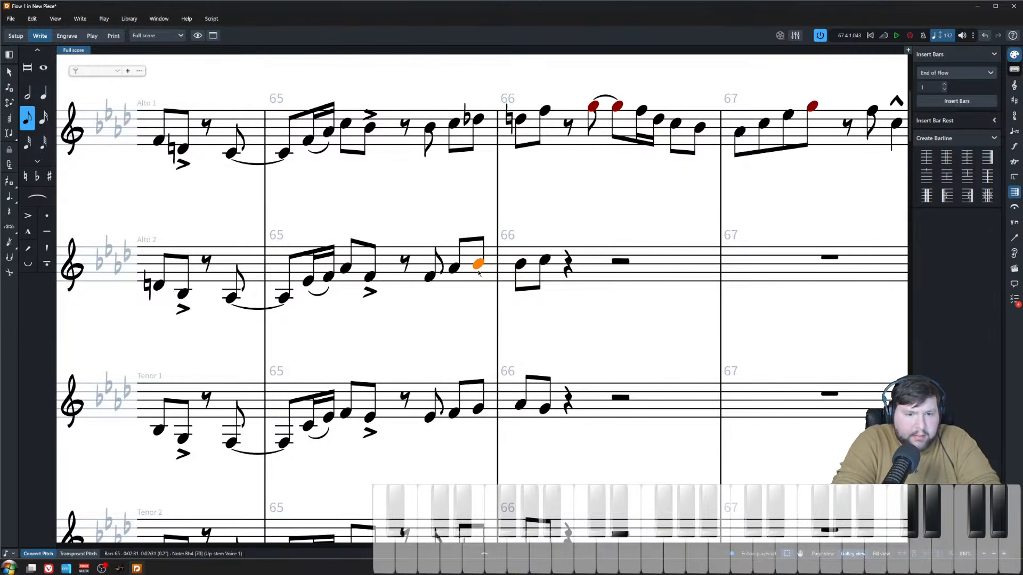
left_click(521, 405)
key("alt+Up")
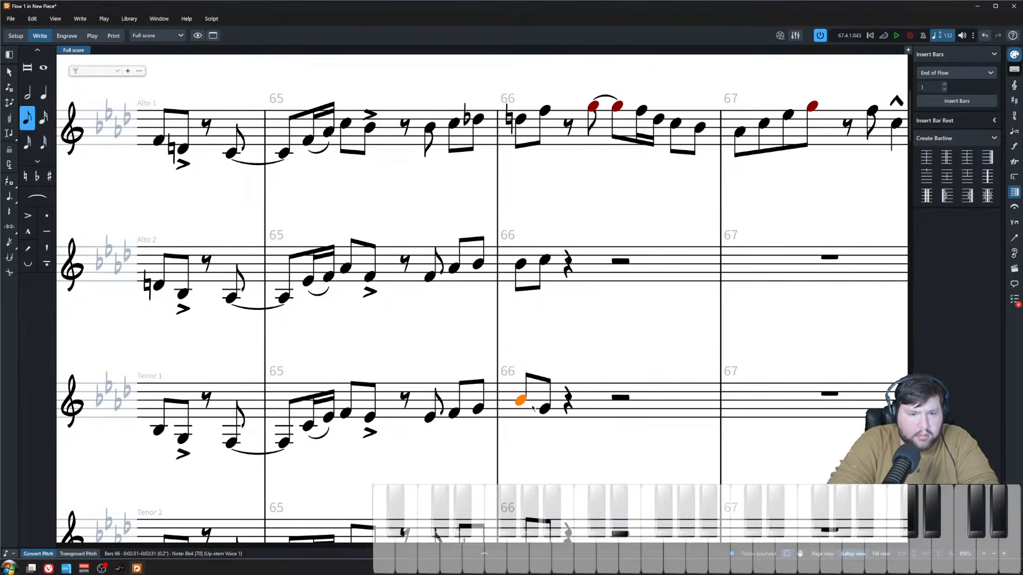
left_click(521, 265)
key("alt+Down")
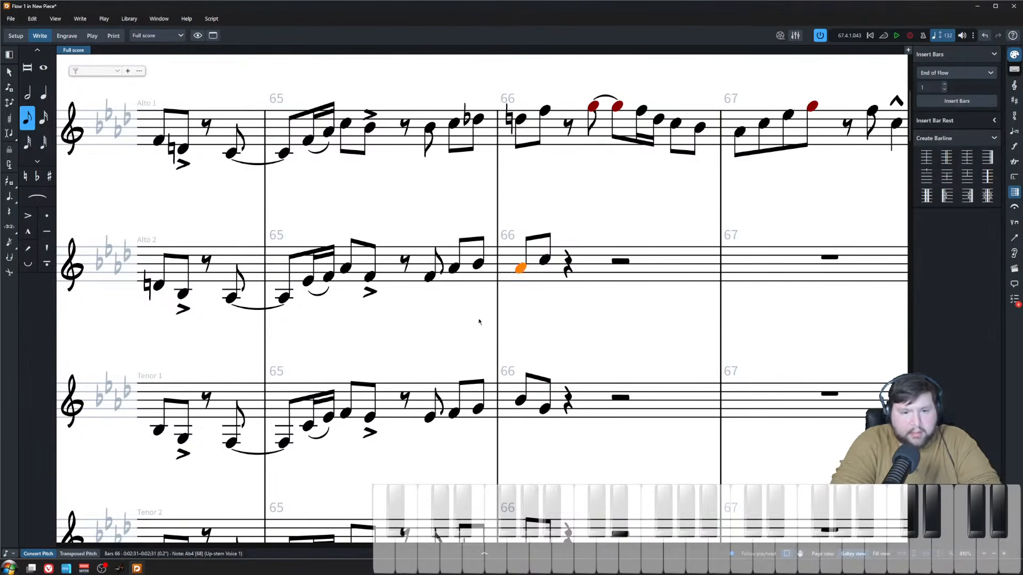
- Play back the saxes from the second half of bar 65 into bar 66
key("Escape")
left_click_drag(420, 457, 573, 336)
key("Escape")
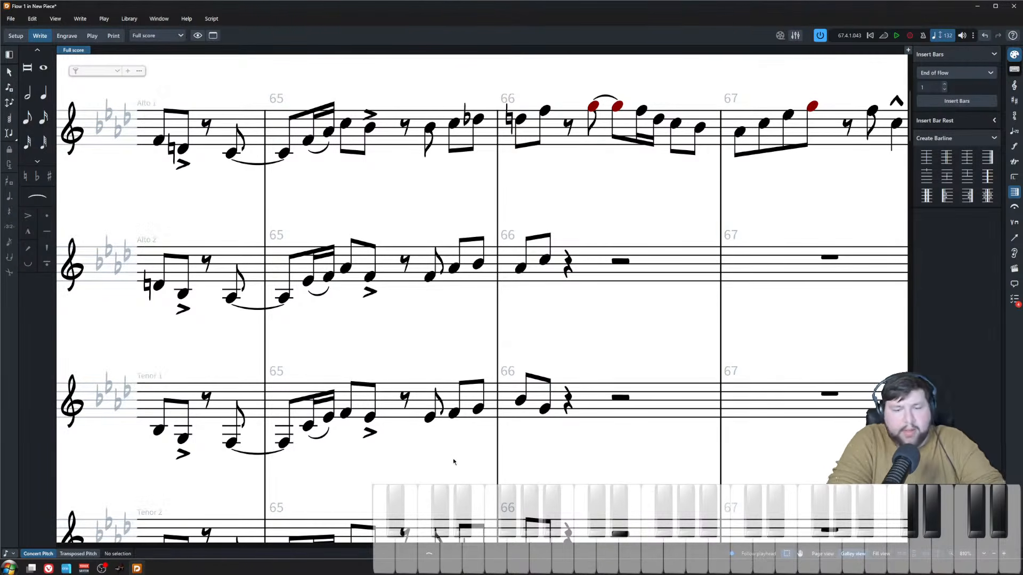
left_click(430, 419)
key("space")
scroll(440, 354, "down", 4)
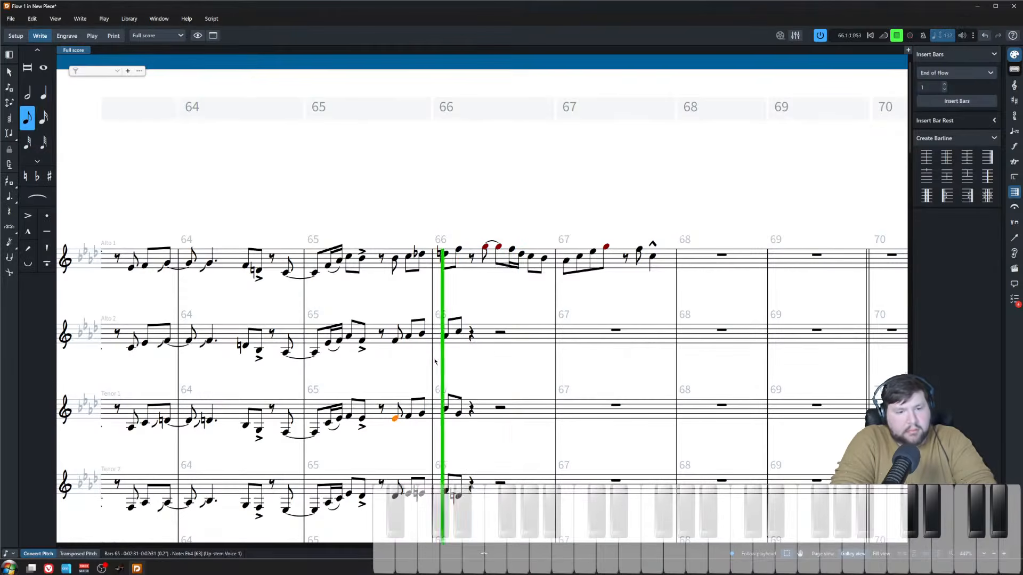
left_click(507, 299)
key("space")
- Check the first chord of bar 66 across the four saxes and make its Alto 2 note A natural
left_click(444, 253)
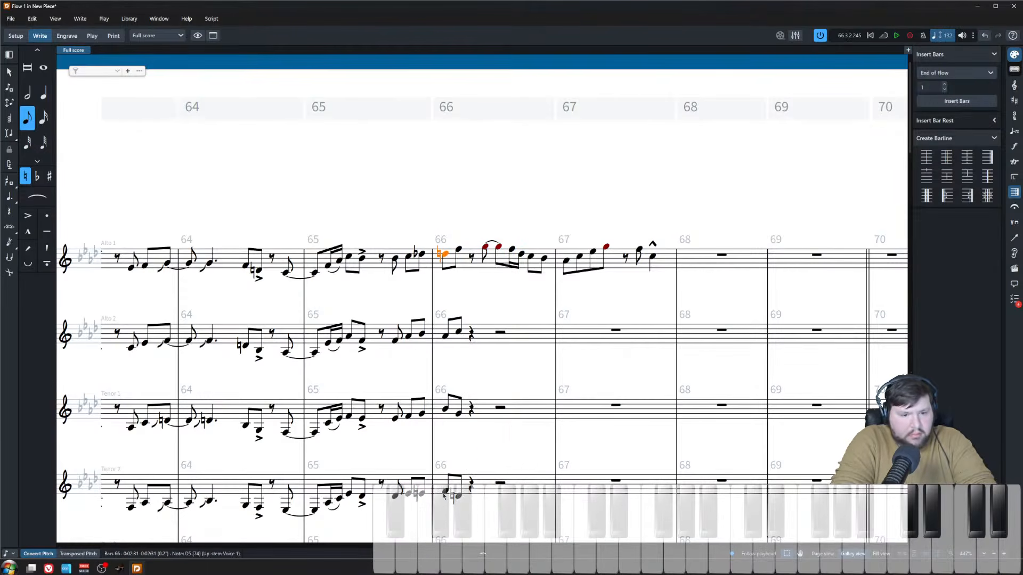
left_click(445, 491, "shift")
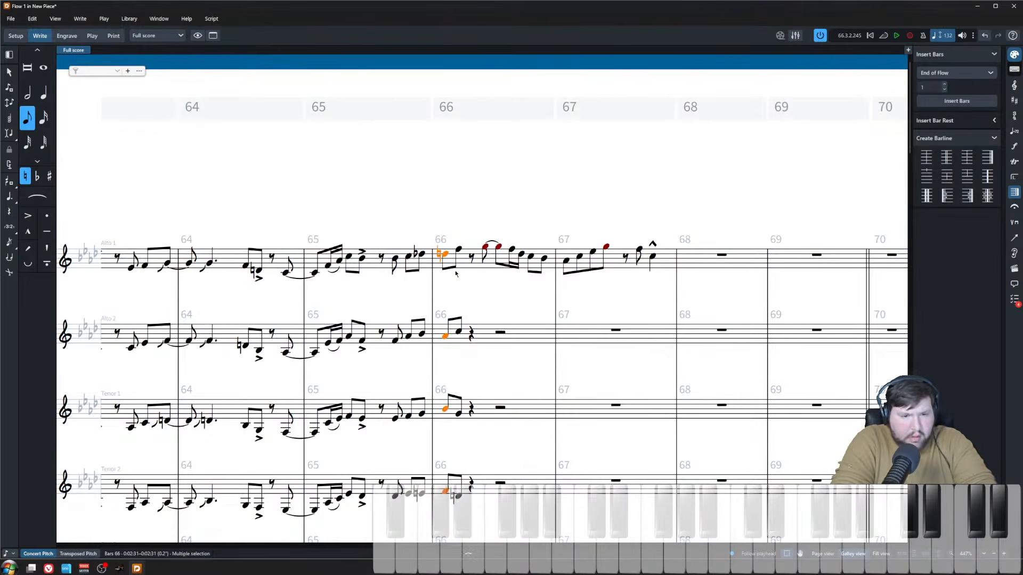
left_click(446, 337)
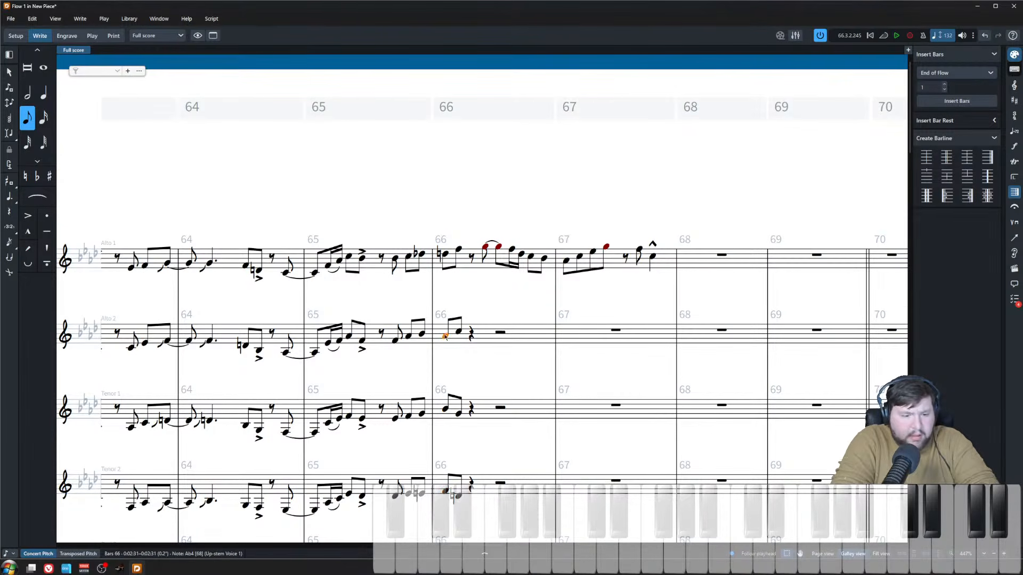
key("0")
- Play back the sax passage from the eighth rest in bar 65, and again from the tied note ending bar 64
left_click(381, 260)
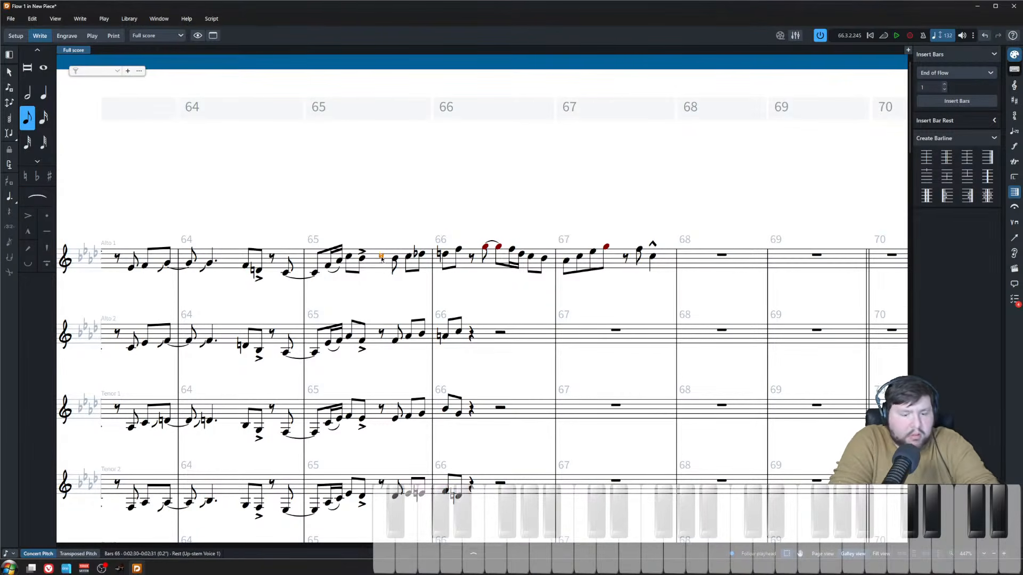
key("space")
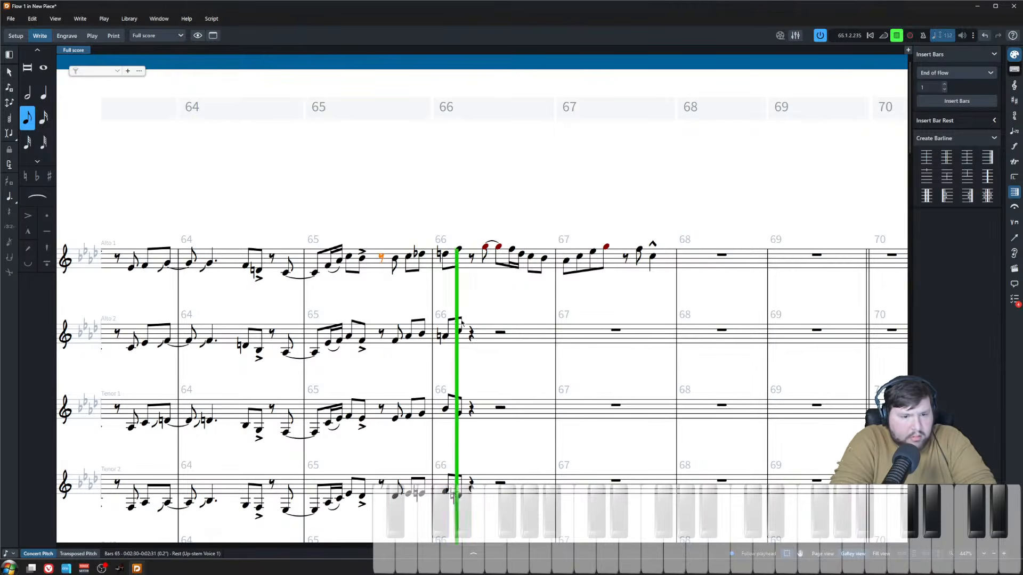
key("space")
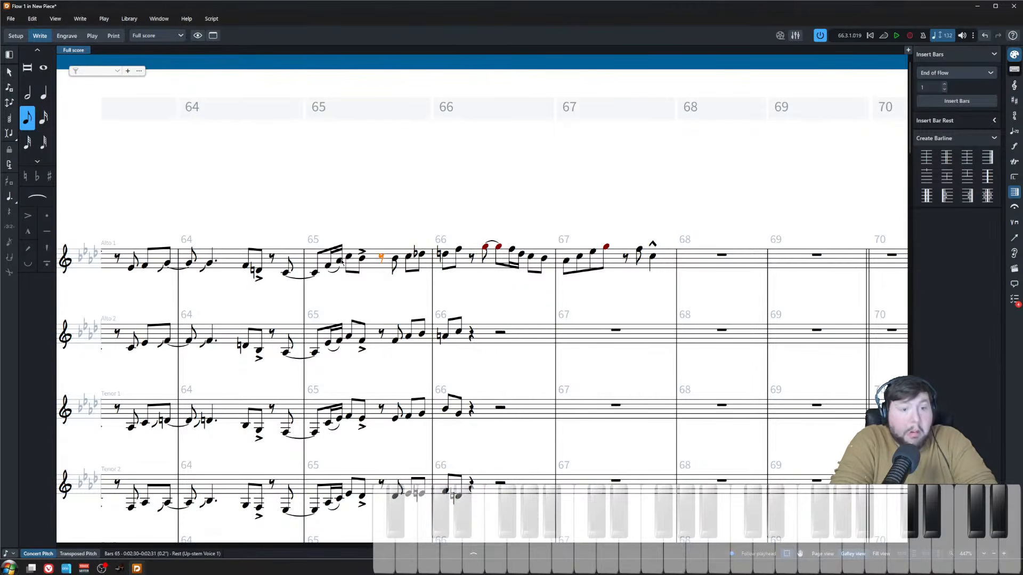
left_click(286, 273)
key("space")
scroll(258, 272, "up", 2)
scroll(396, 313, "down", 2)
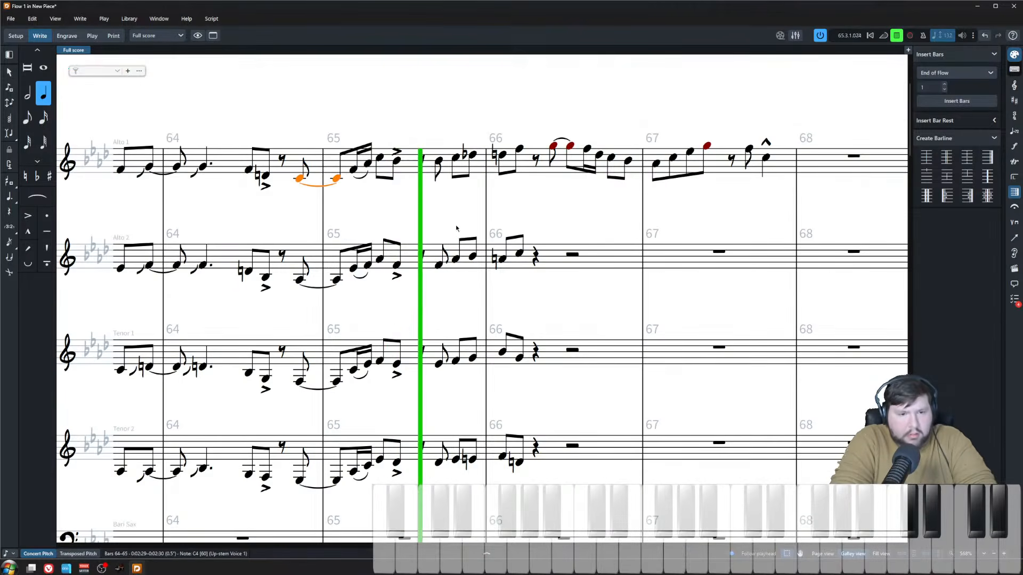
left_click(528, 206)
key("space")
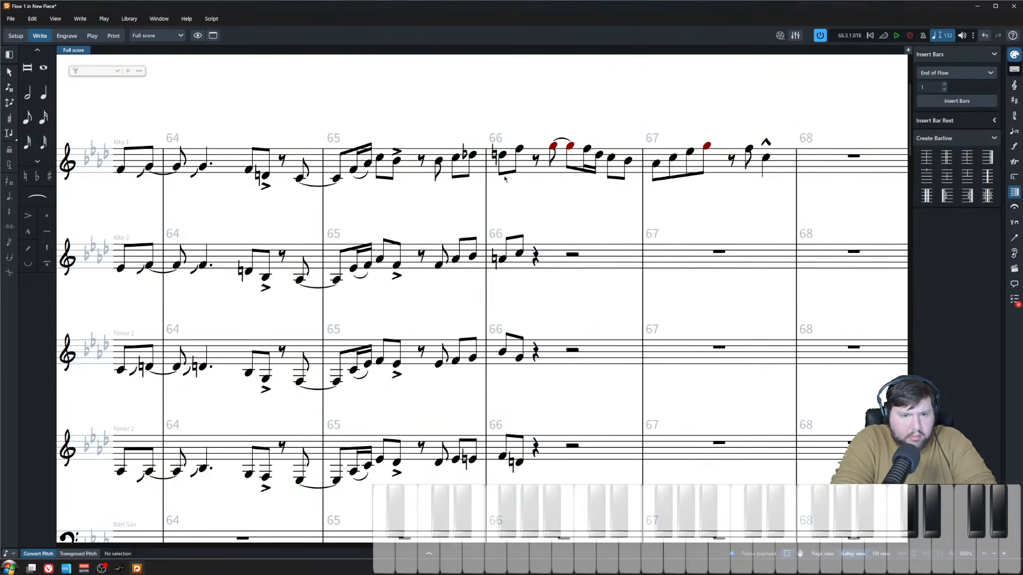
- Select the first chord of bar 66 in all four sax parts and play back from there
left_click(502, 156)
key("shift+Down")
key("shift+Down")
key("shift+Down")
key("space")
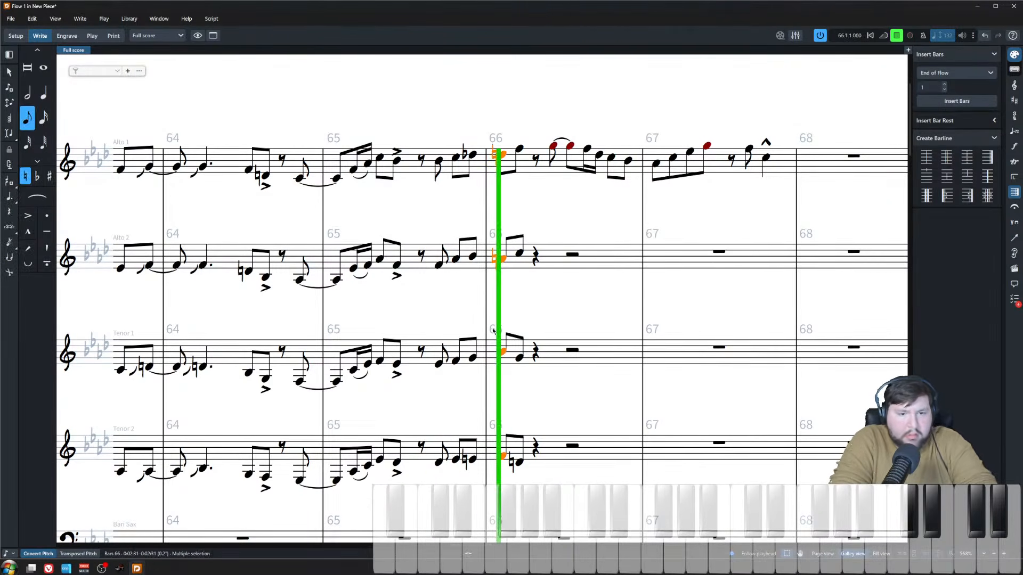
left_click(512, 292)
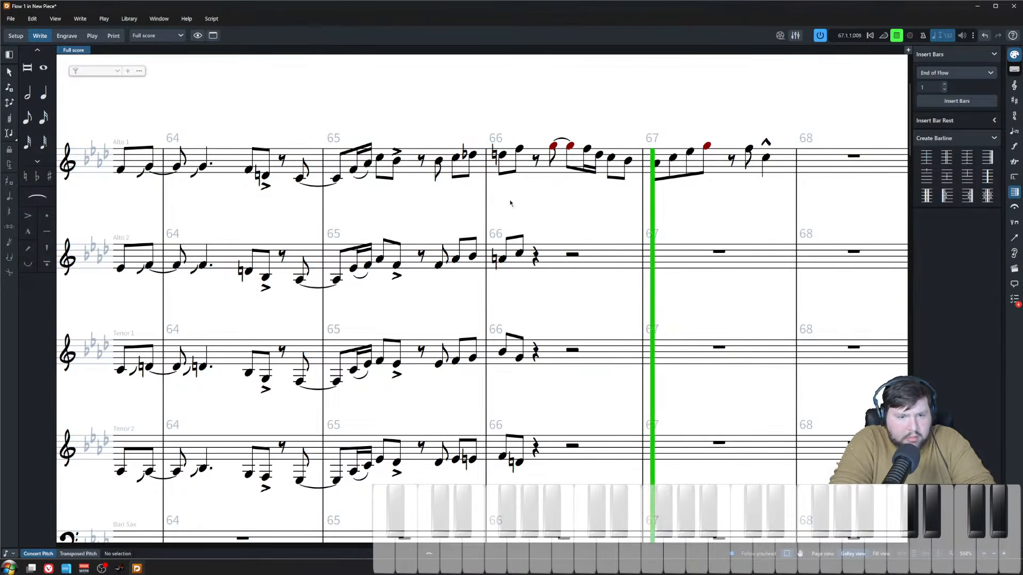
key("space")
- Copy the Alto 1 phrase from the bar 66 eighth rest through bar 67 to Alto 2 on beat 2, lowering it a diatonic fourth
left_click(536, 159)
scroll(519, 332, "right", 2)
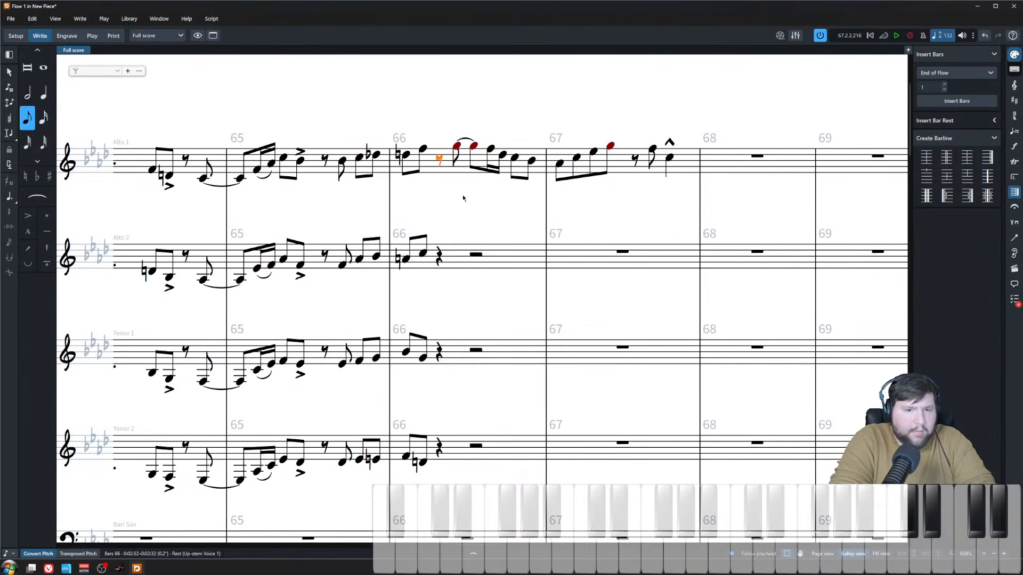
left_click(663, 168, "shift")
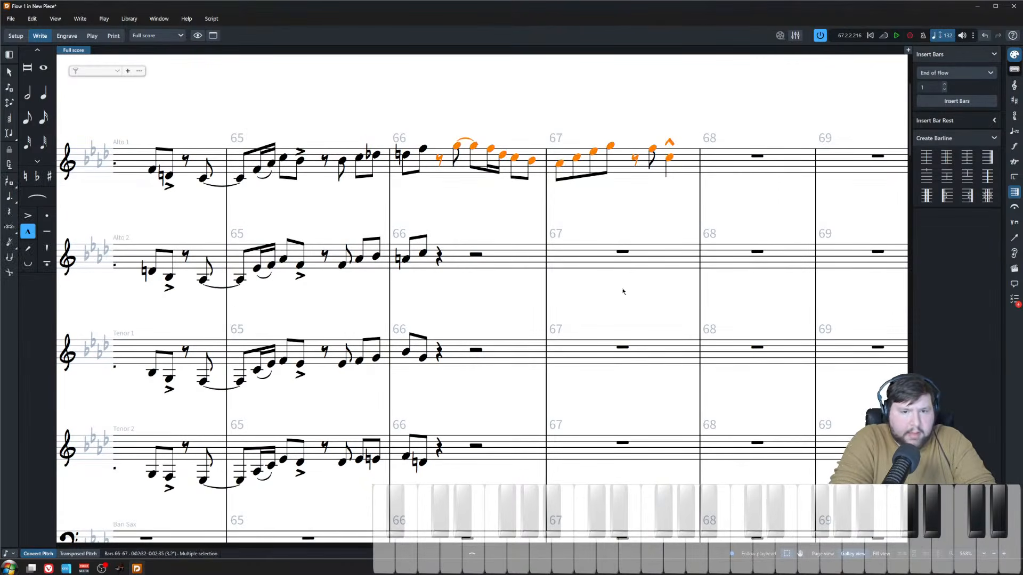
left_click(440, 260)
double_click(439, 352)
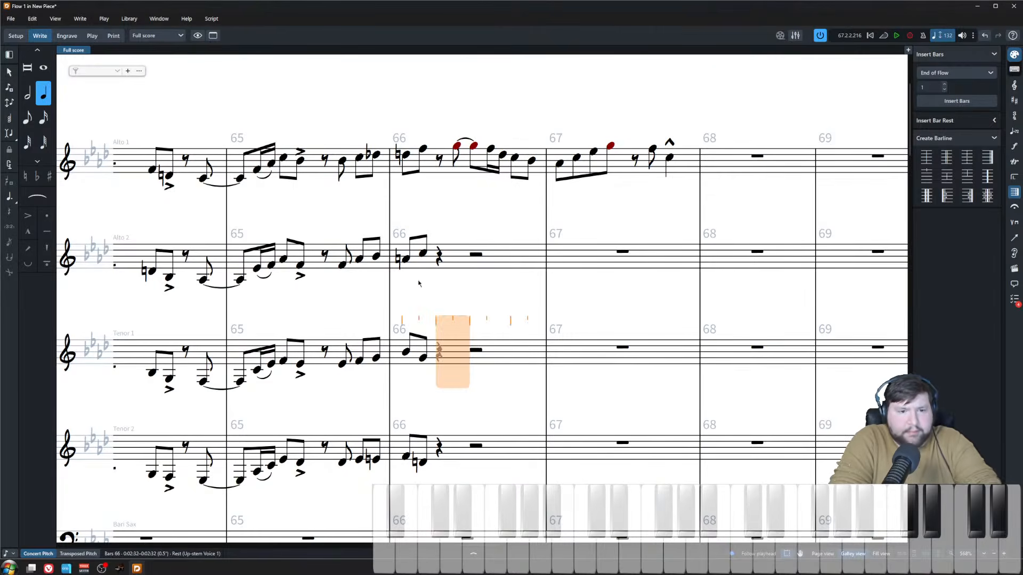
key("Escape")
left_click(439, 259)
key("shift+n")
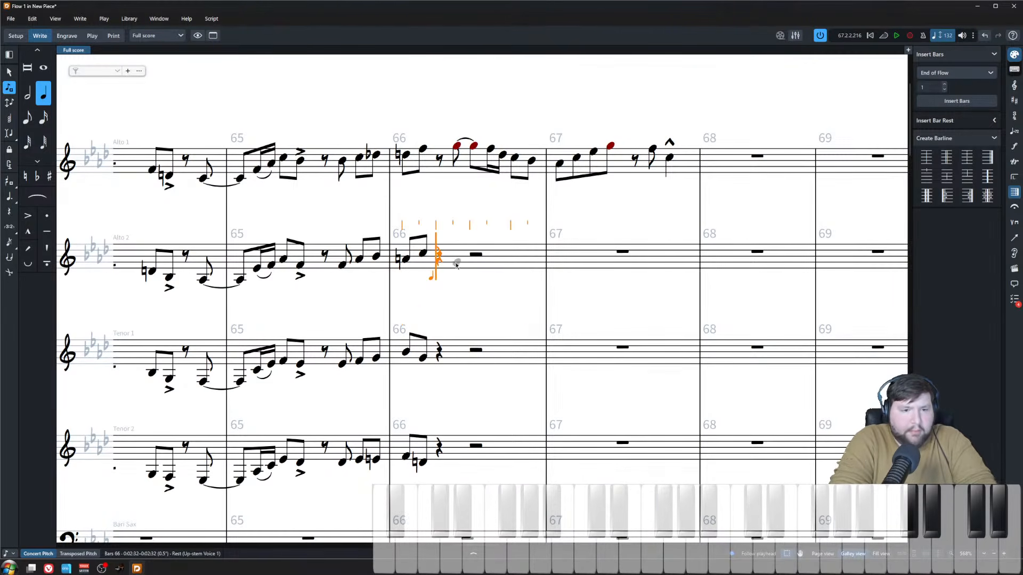
key("ctrl+v")
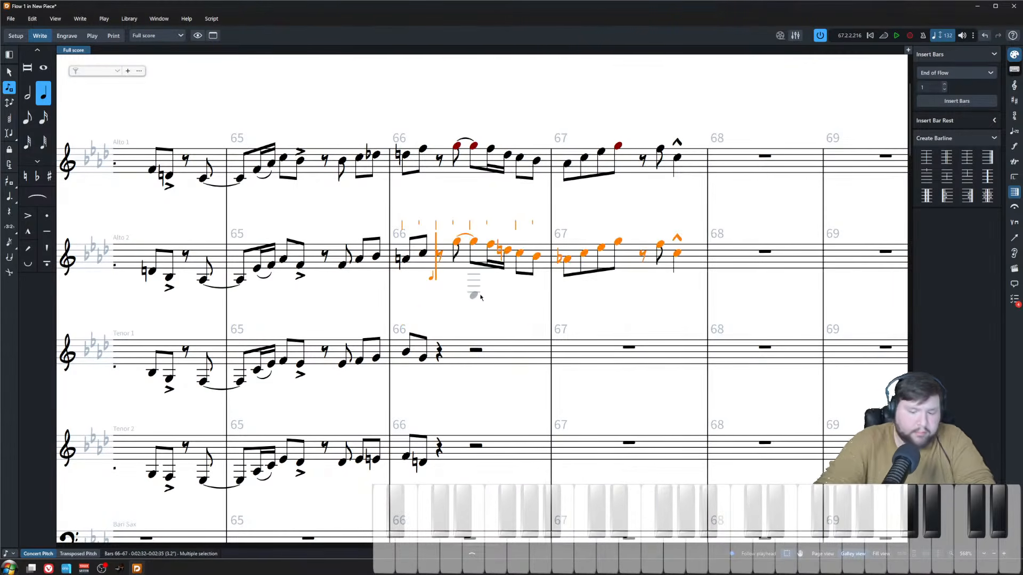
key("alt+Down")
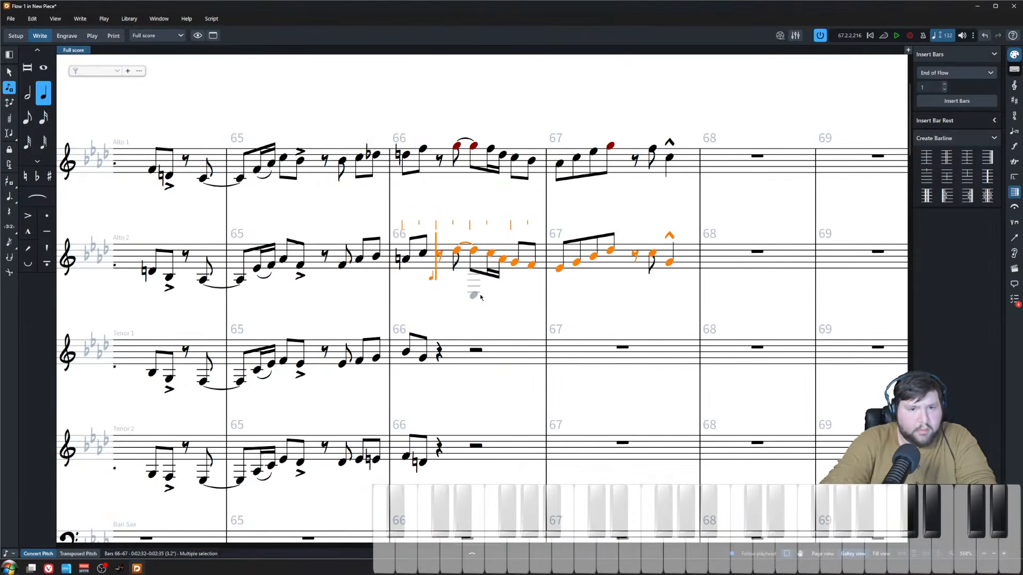
- Copy the Alto 2 phrase from bar 66 beat 2 through bar 67 to the same place in Tenor 1
key("Escape")
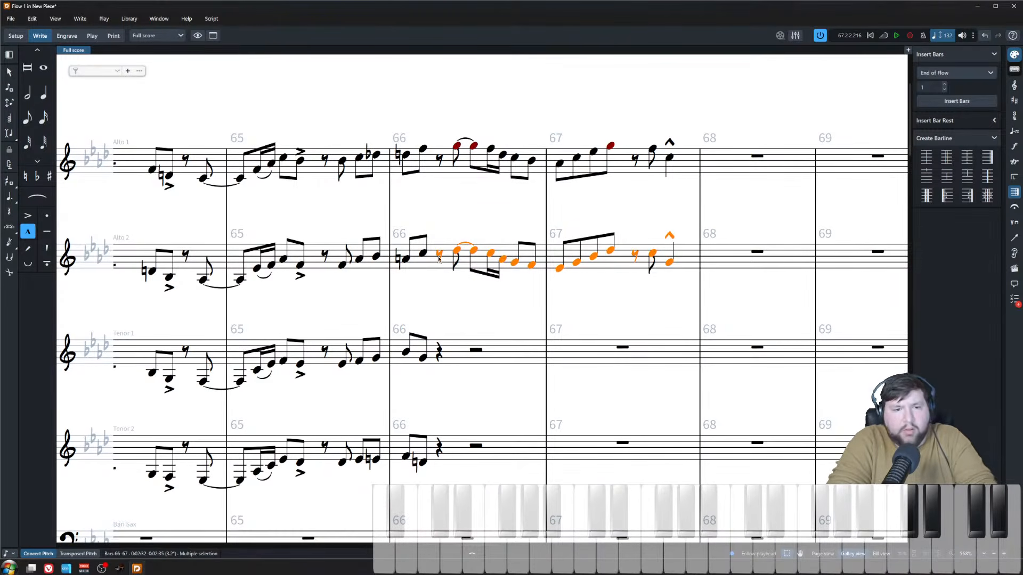
left_click(439, 352)
key("ctrl+v")
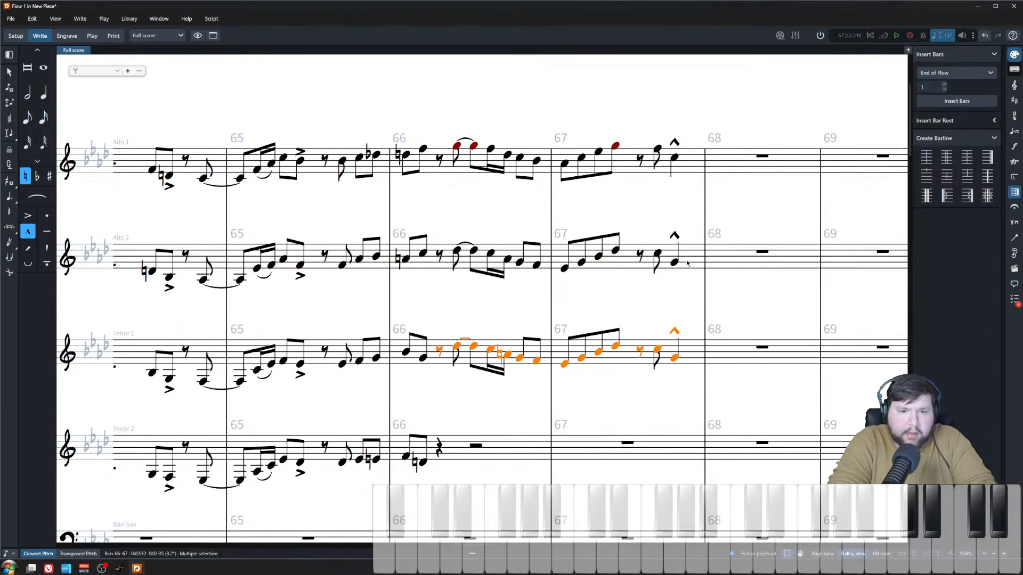
- Lower the Alto 2 phrase from the eighth rest in bar 66 to the end of bar 67 by one scale step
left_click(439, 256)
left_click(674, 262, "shift")
key("alt+Down")
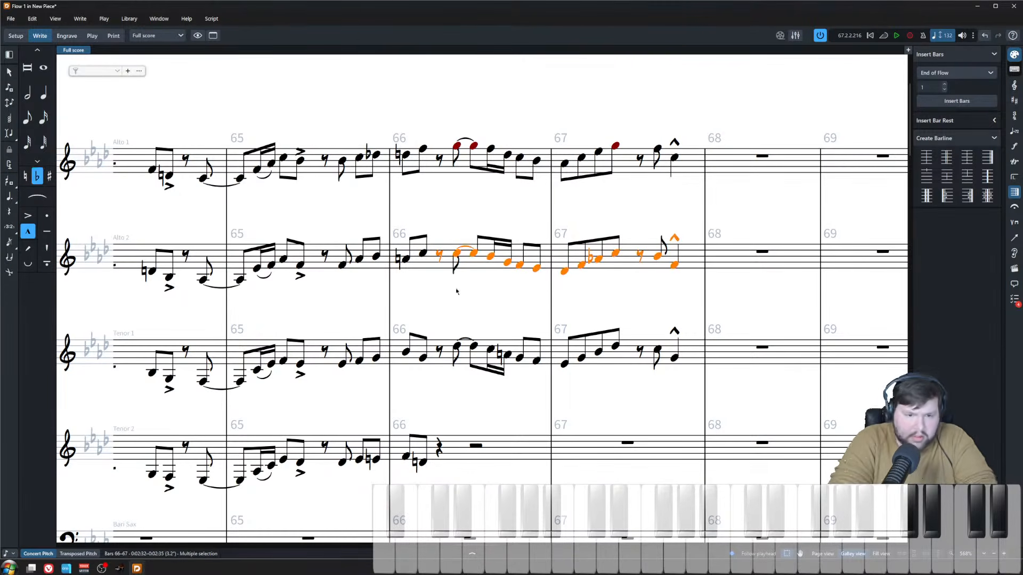
key("Escape")
- Lower the Tenor 1 phrase from the bar 66 eighth rest through bar 67 by a diatonic sixth
left_click(439, 351)
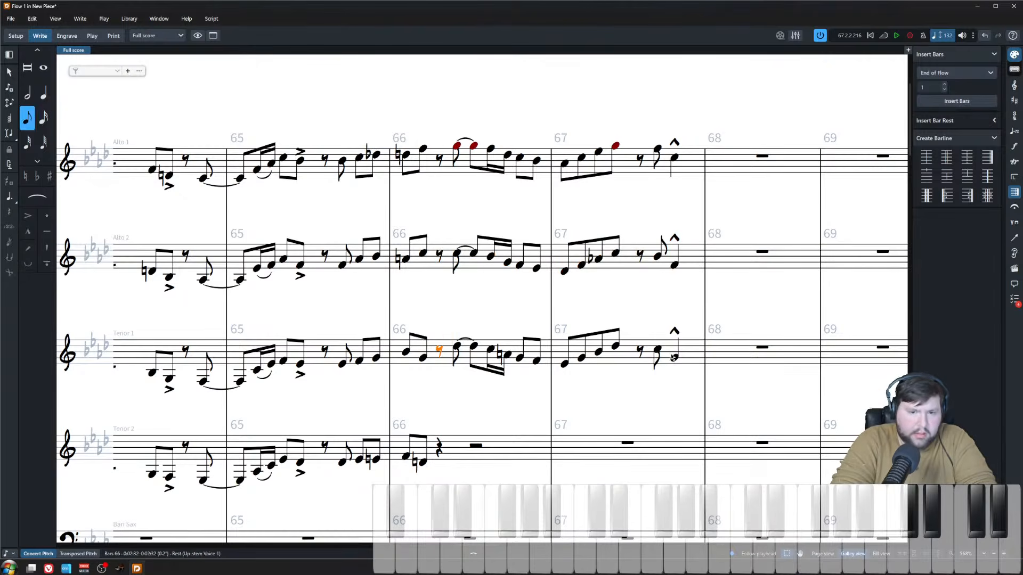
left_click(673, 358, "shift")
key("alt+Down")
key("alt+Down")
key("alt+Down")
key("alt+Down")
key("alt+Down")
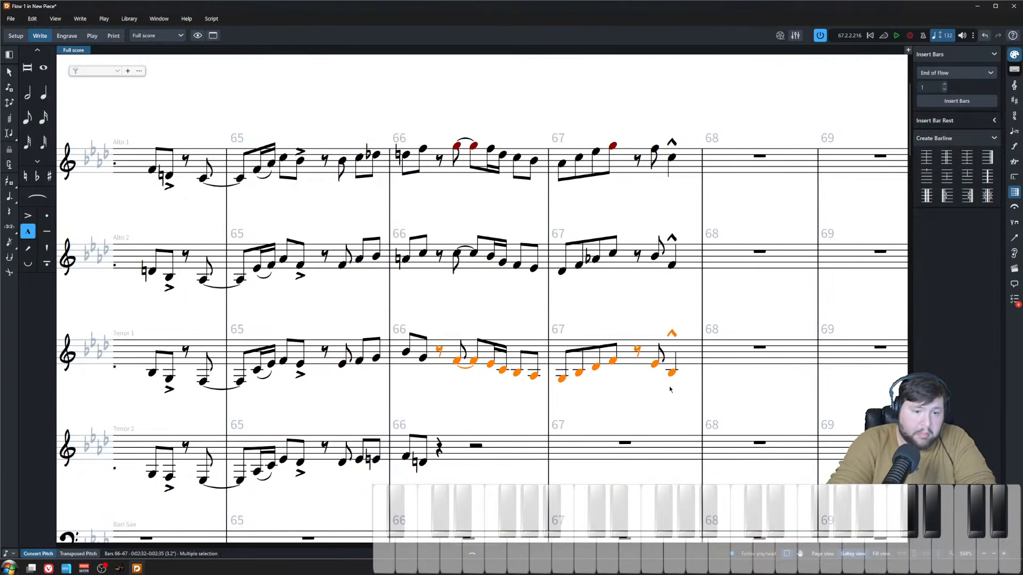
- Copy the Tenor 1 phrase to Tenor 2 from beat 2 of bar 66, a diatonic fifth lower
left_click(444, 448)
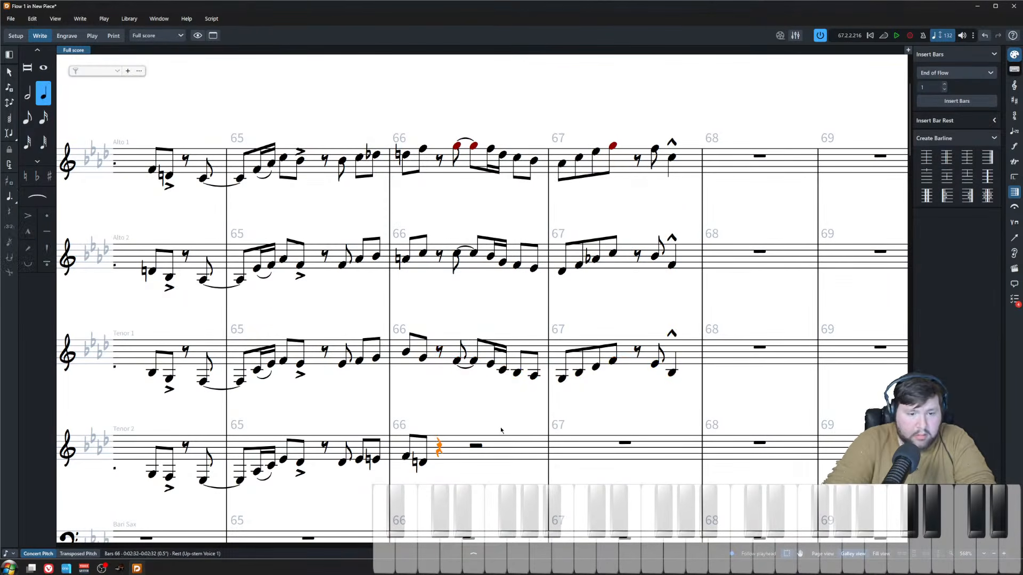
key("ctrl+v")
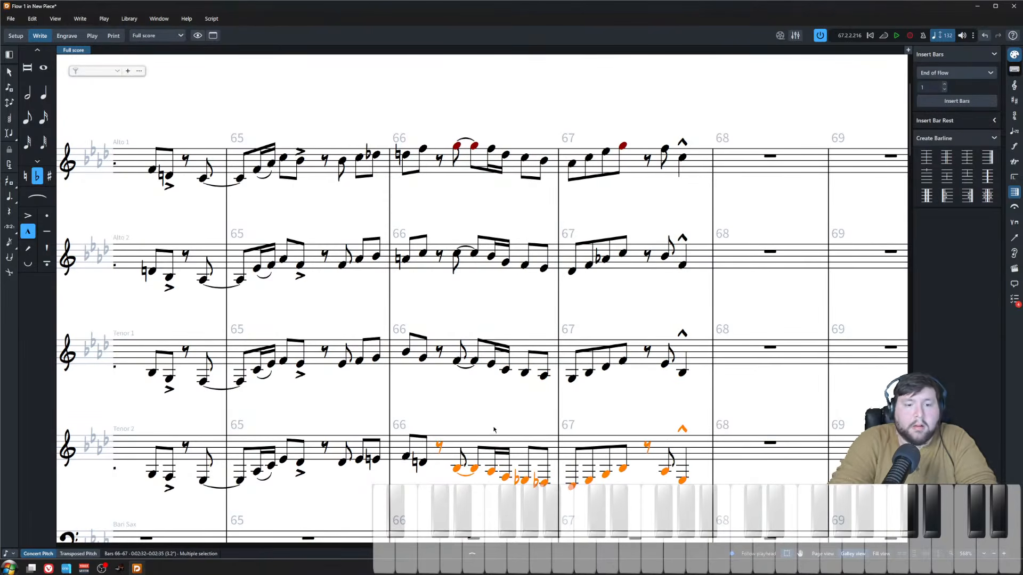
left_click(458, 469)
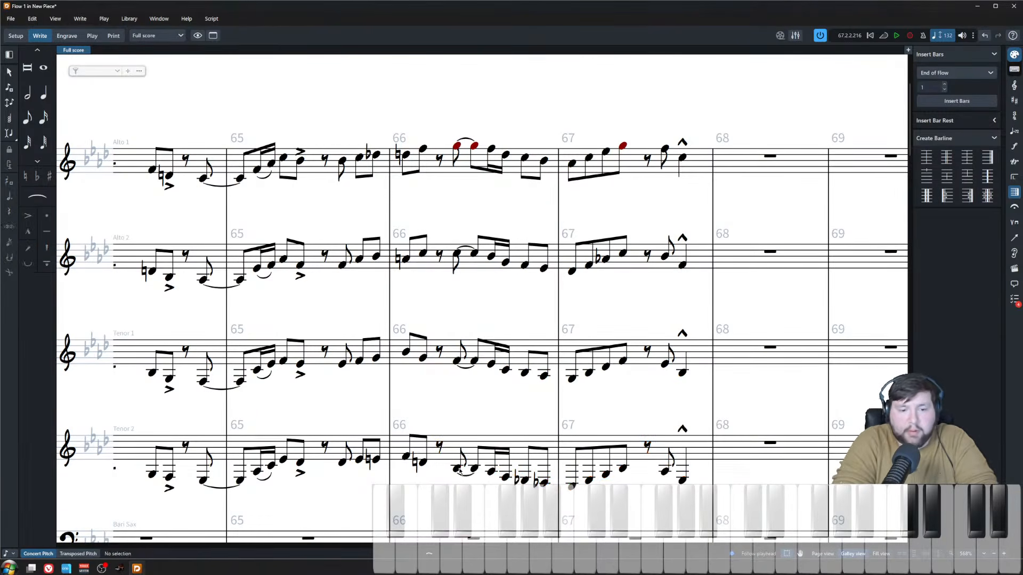
- Play back the harmonised sax parts from the first chord of bar 66
left_click(458, 146, "shift")
key("Escape")
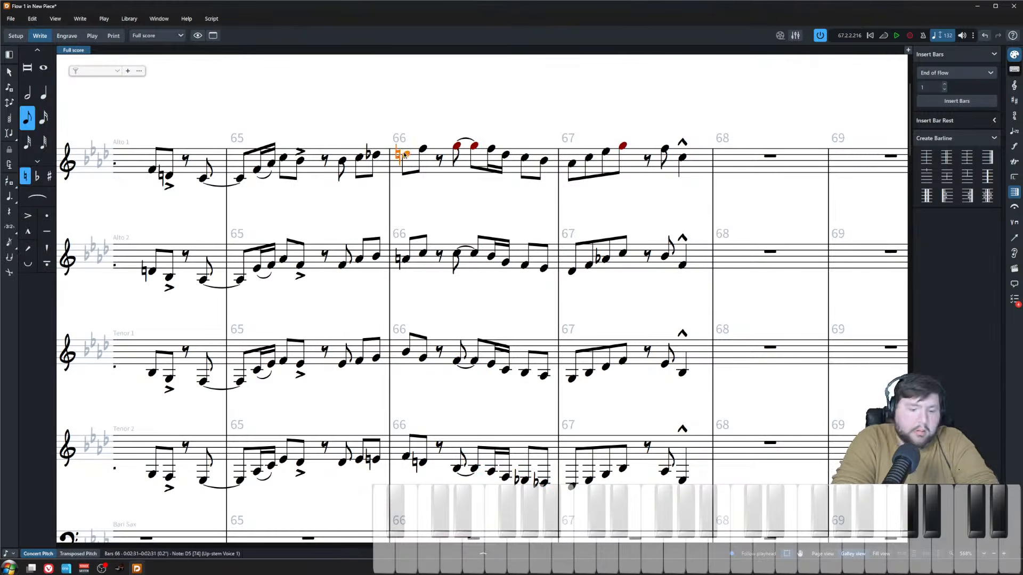
key("space")
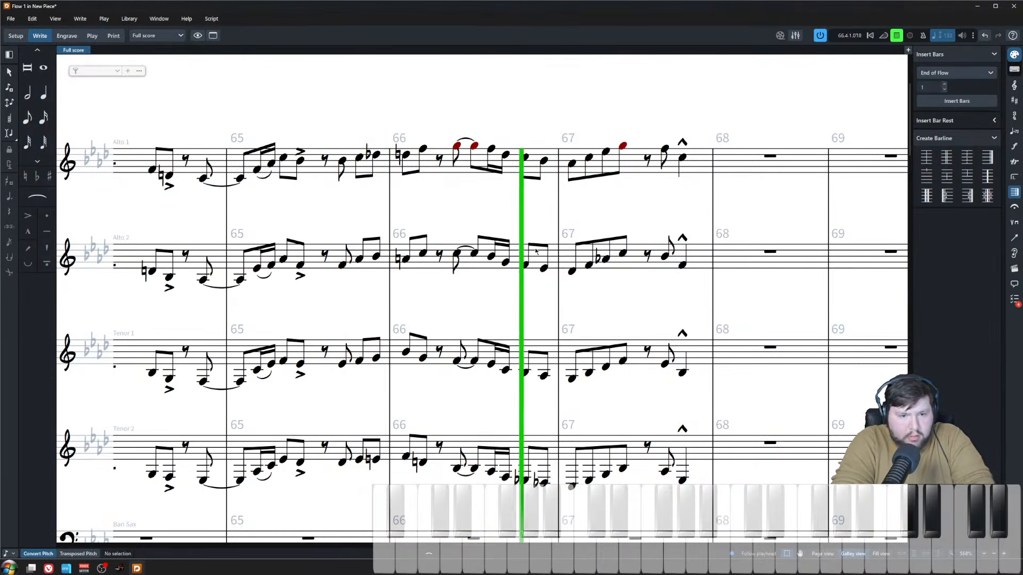
key("space")
- Play back the whole sax passage from the Alto 1 whole-bar rest in bar 60 through bar 67
scroll(515, 303, "down", 3)
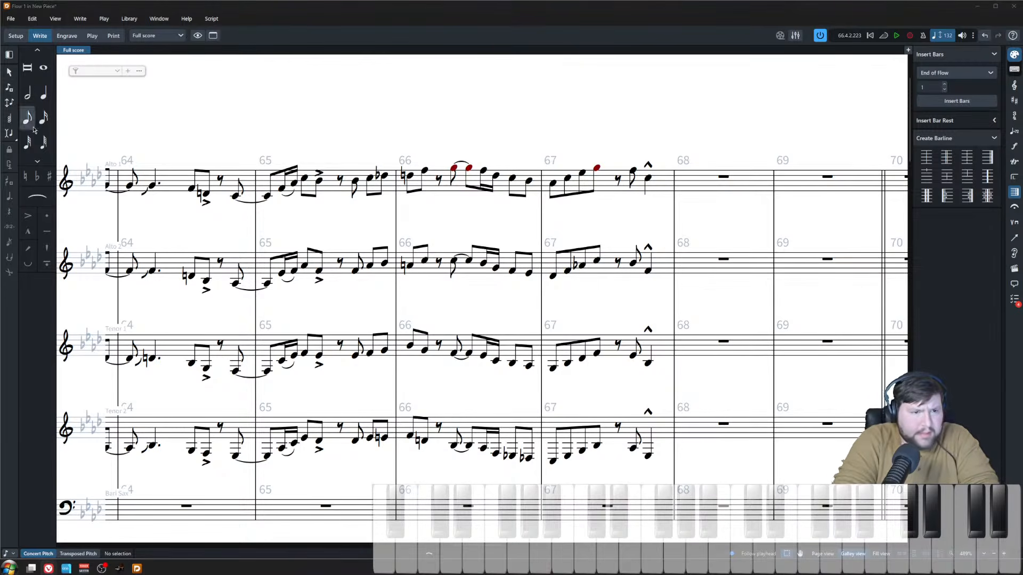
scroll(509, 225, "down", 3)
scroll(541, 236, "left", 5)
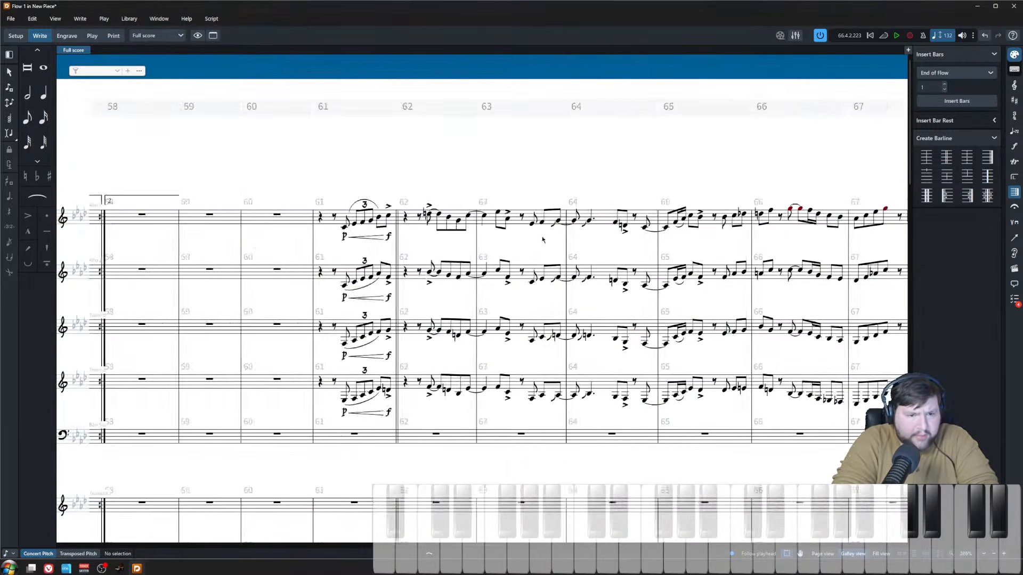
scroll(541, 235, "down", 3)
scroll(427, 229, "right", 2)
scroll(328, 227, "up", 3)
scroll(154, 160, "up", 2)
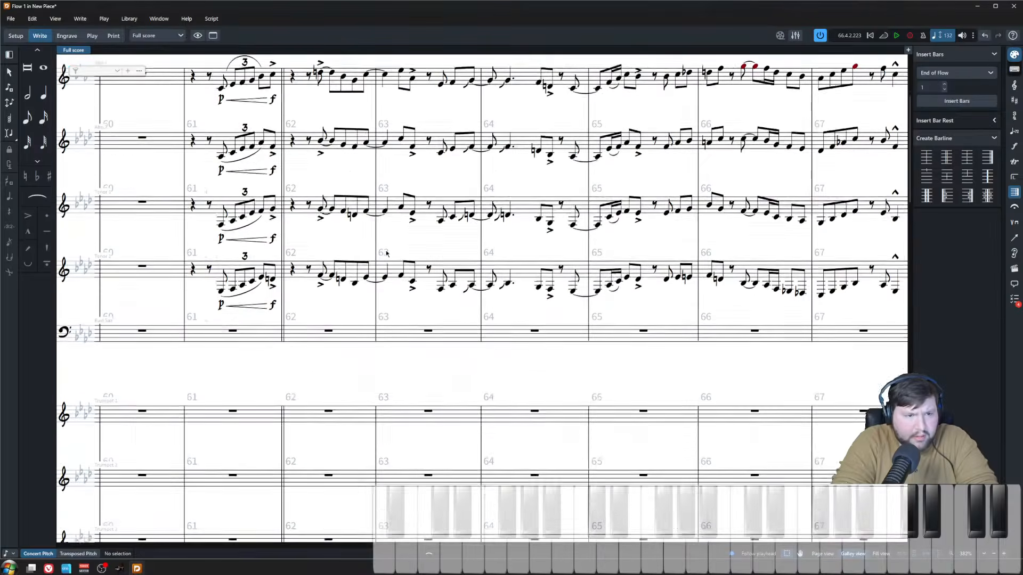
scroll(125, 144, "up", 1)
left_click(133, 128)
key("p")
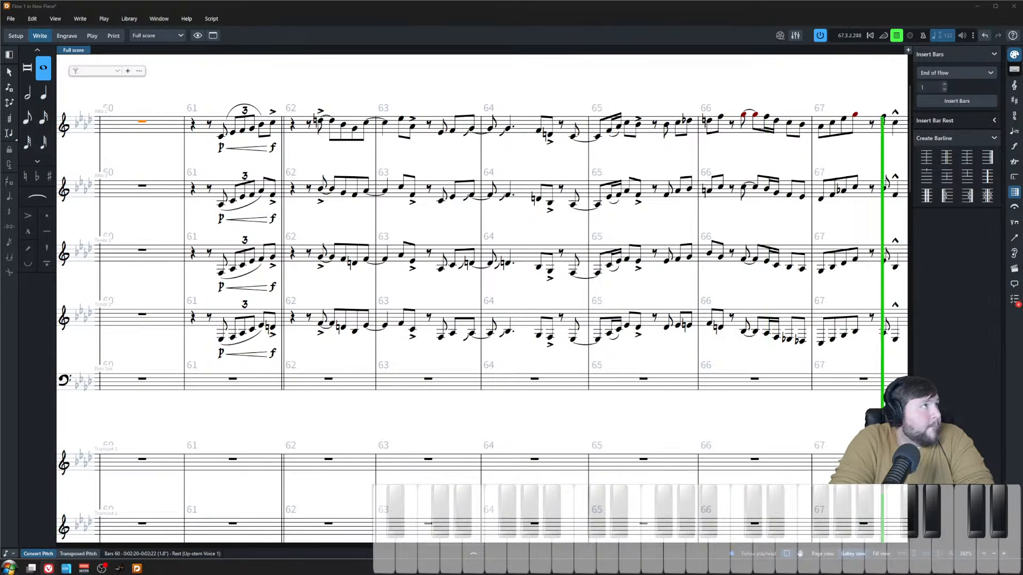
left_click(373, 230)
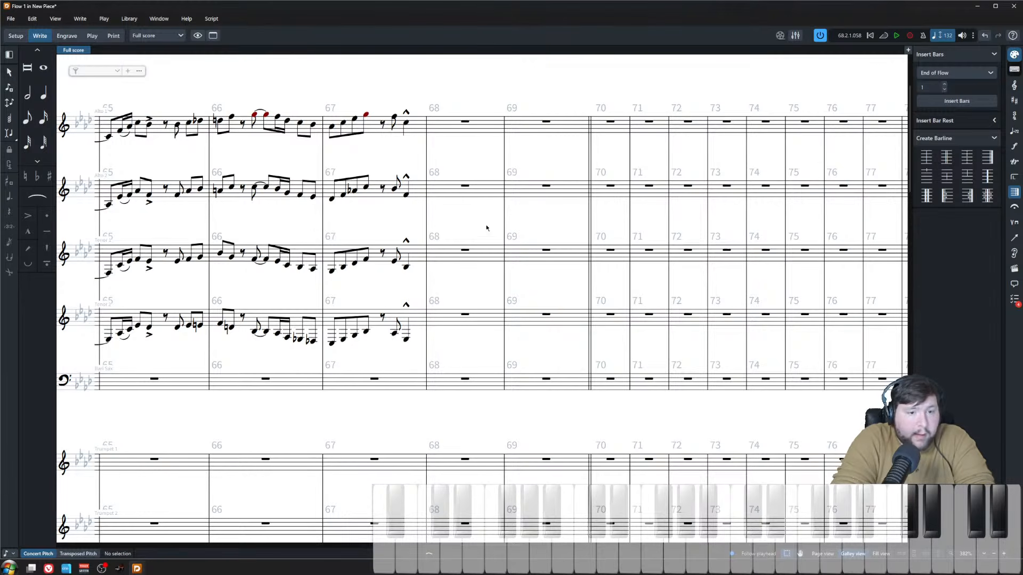
- Play back the score from the first Tenor 1 note in bar 8 until past rehearsal mark D
key("x")
scroll(449, 144, "left", 5)
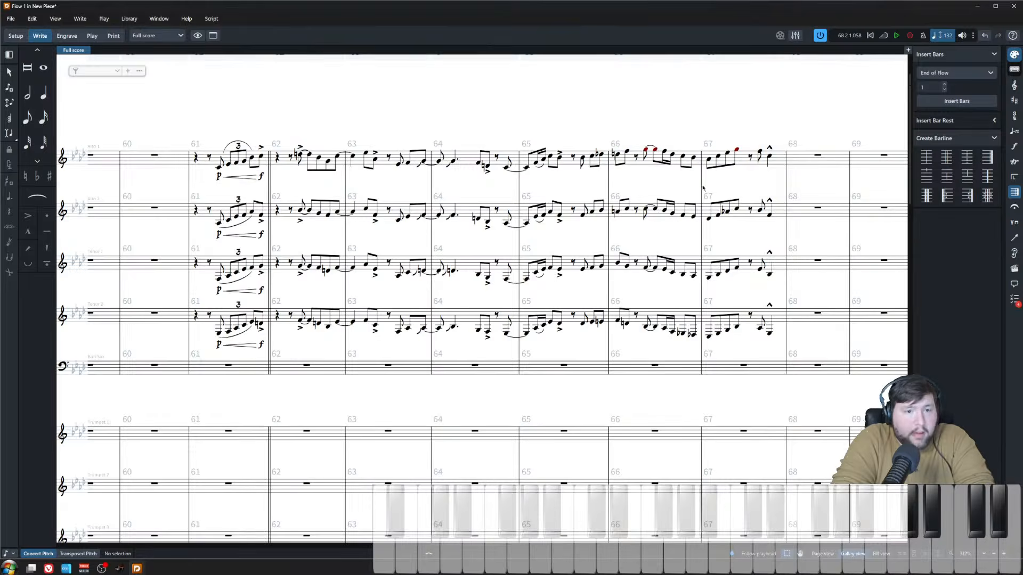
left_click_drag(811, 108, 642, 369)
scroll(693, 391, "left", 8)
scroll(702, 394, "left", 15)
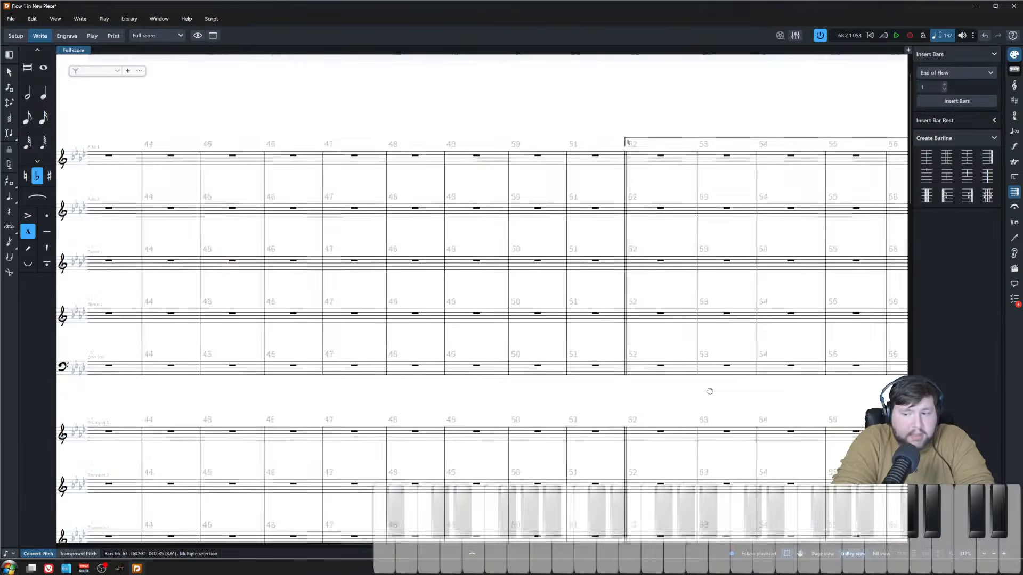
scroll(727, 396, "left", 8)
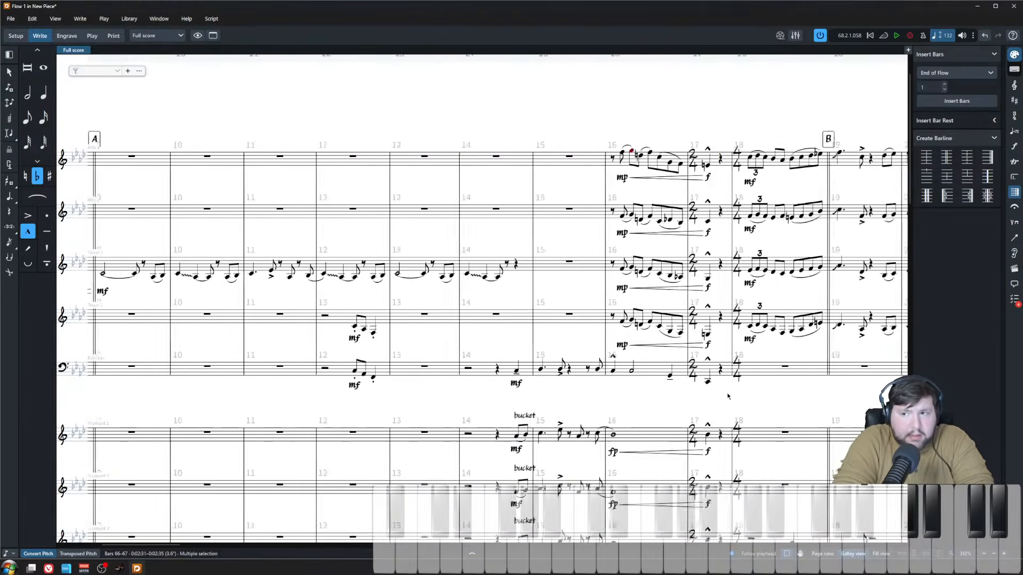
scroll(579, 285, "right", 5)
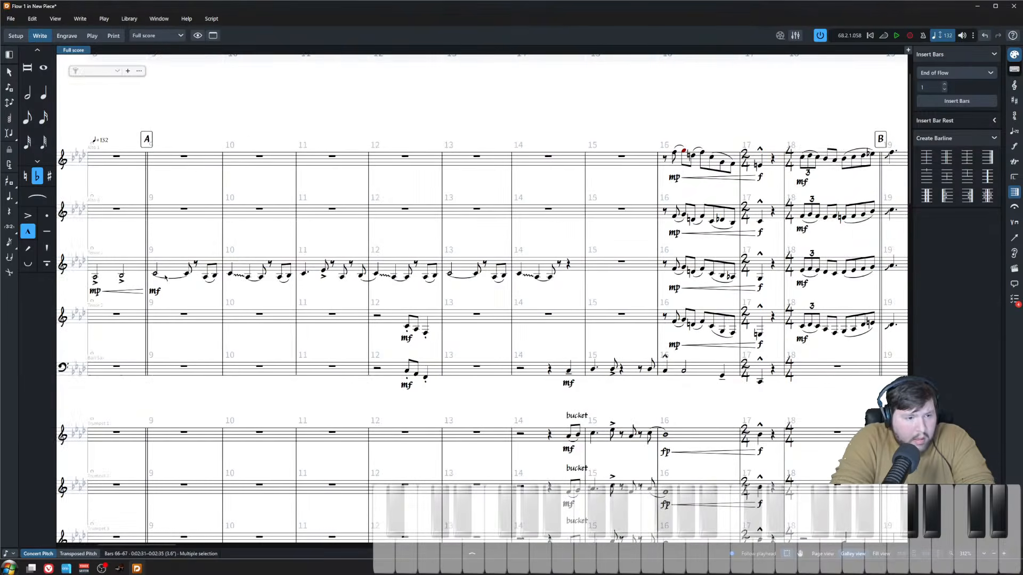
key("Escape")
left_click(98, 281)
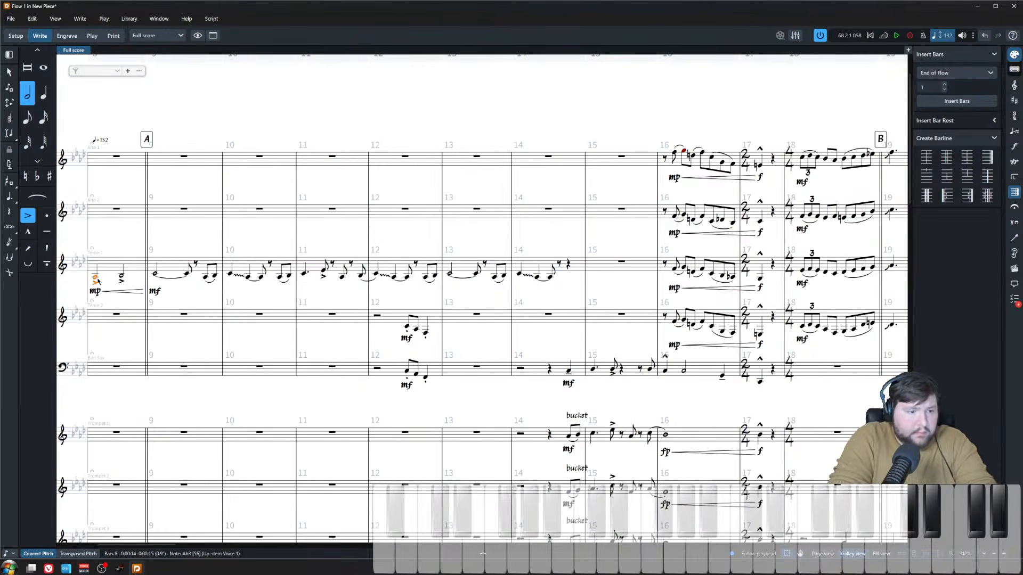
key("p")
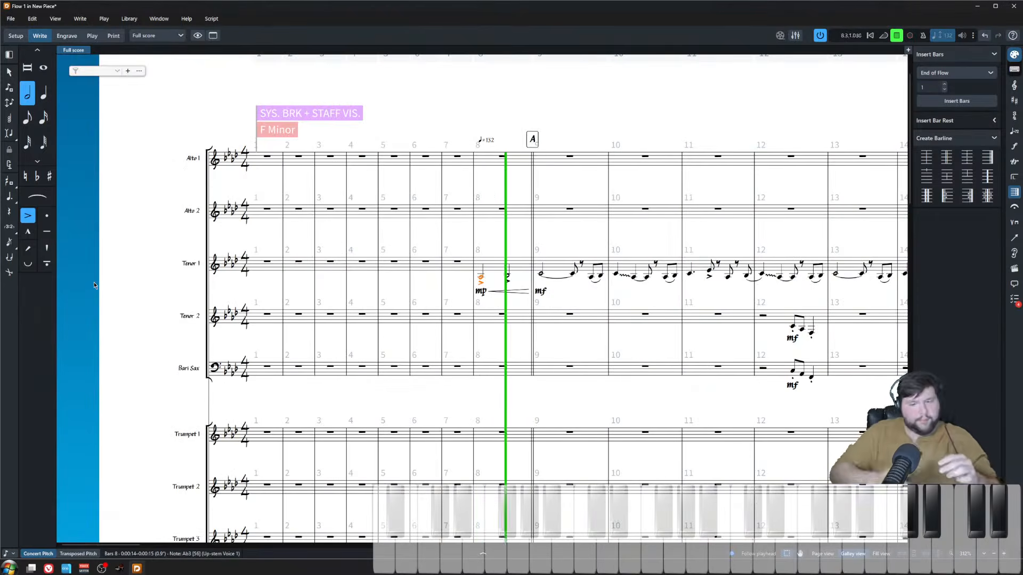
scroll(94, 285, "down", 4)
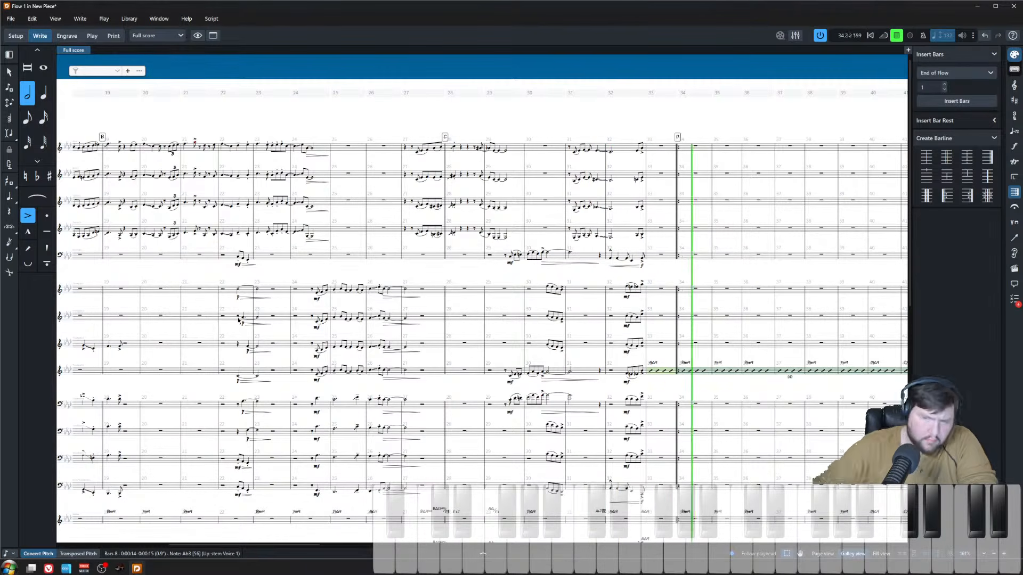
left_click(732, 151)
scroll(655, 212, "right", 10)
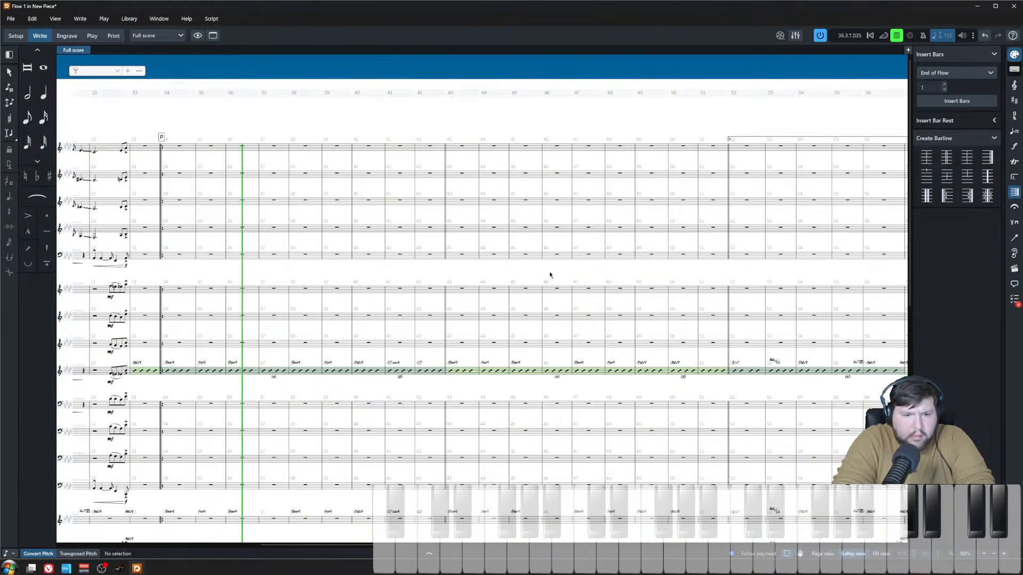
key("space")
- Select the dynamics under the bar 61 pickup in all four sax parts and play back from there
scroll(543, 290, "right", 8)
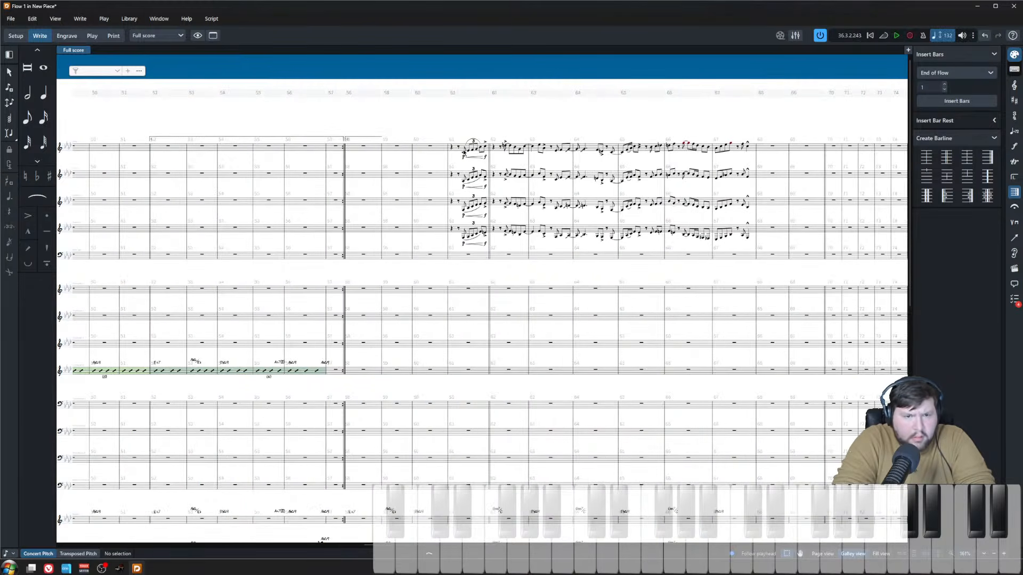
left_click(463, 152)
key("ctrl+equal")
left_click(475, 292, "shift")
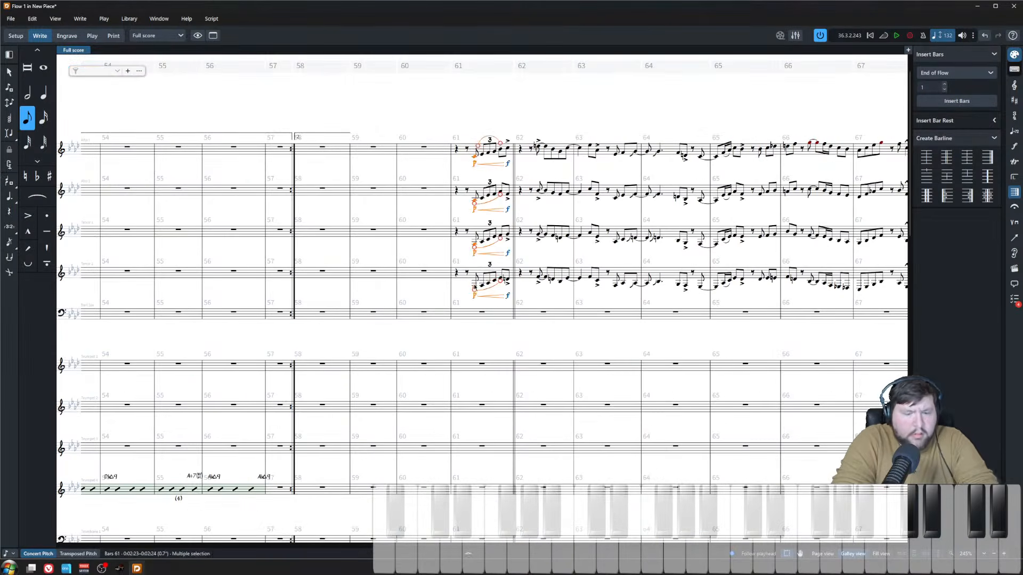
key("space")
key("ctrl+equal")
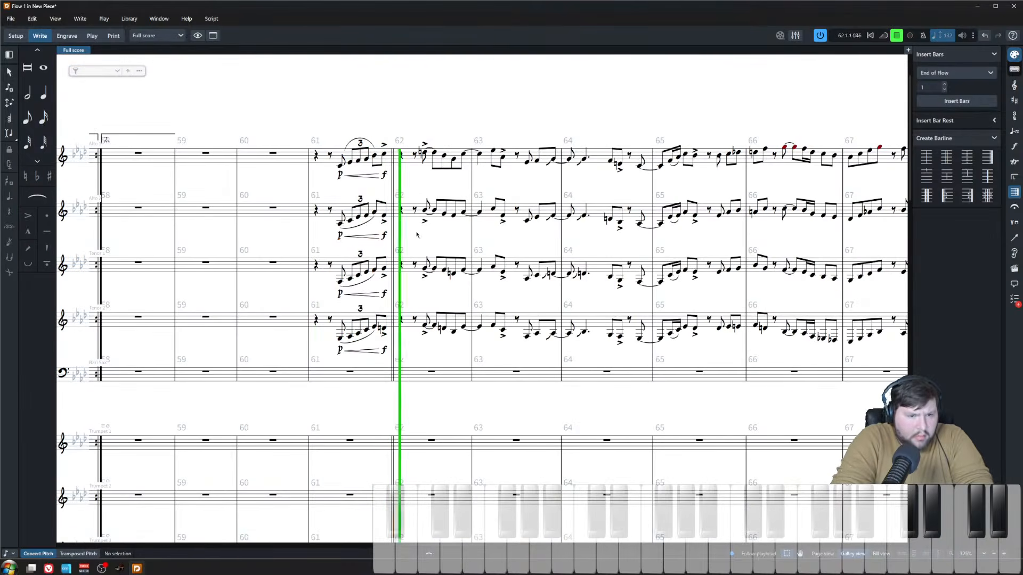
- Restart playback from the quarter rest opening bar 61 in Alto 1 and listen through bar 66
key("space")
key("Left")
key("ctrl+equal")
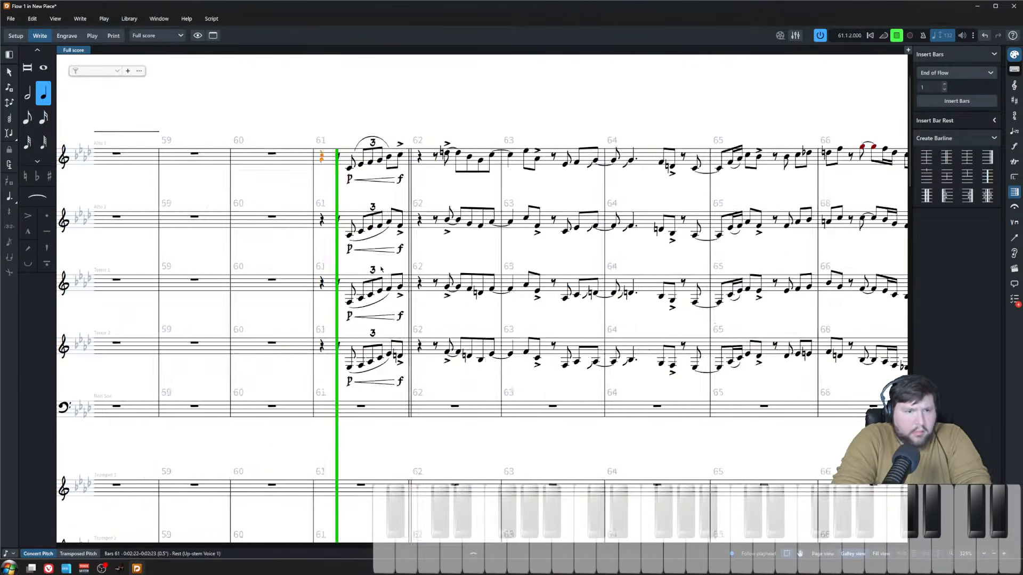
key("Escape")
key("space")
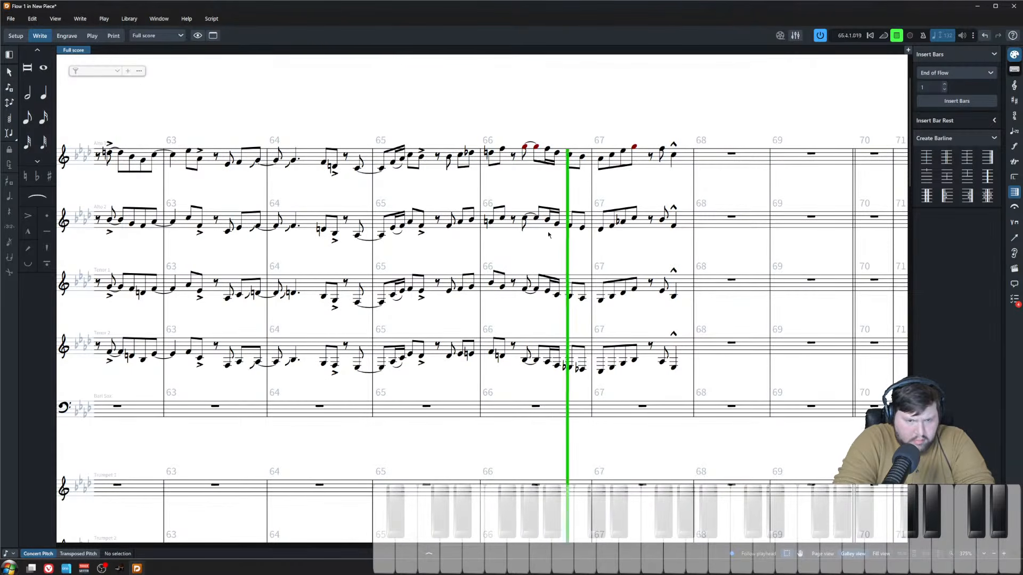
key("space")
- Select the tied chord after beat 2 of bar 66 in all four saxes and play back from it
scroll(486, 322, "up", 1)
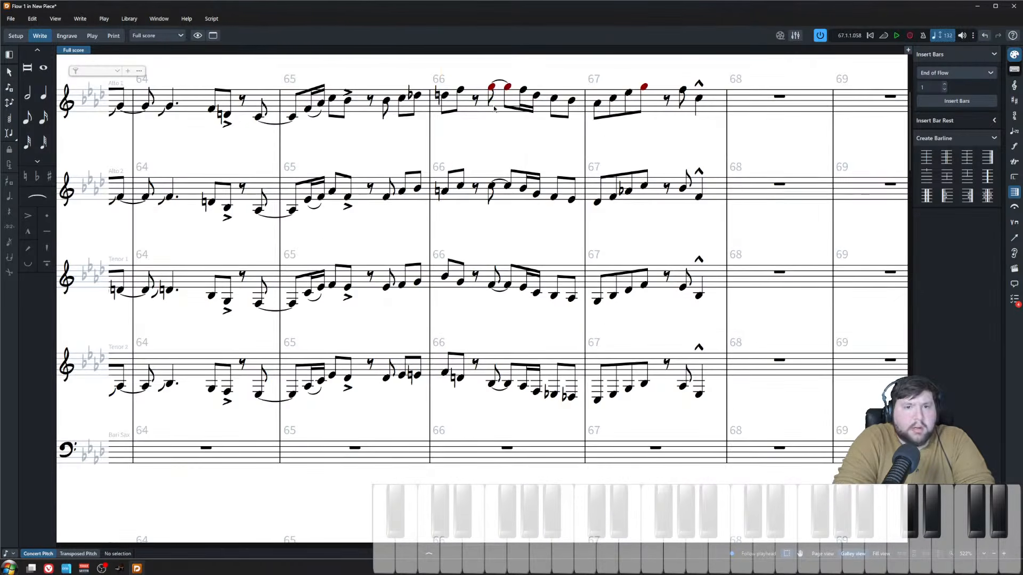
left_click(491, 86)
key("ctrl+c")
left_click(495, 389)
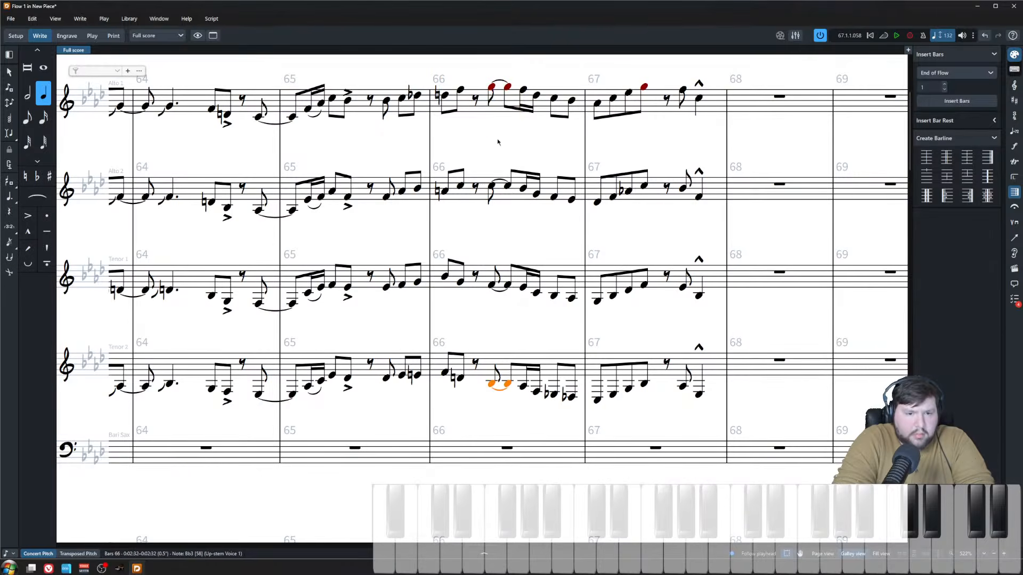
left_click(491, 87, "shift")
key("p")
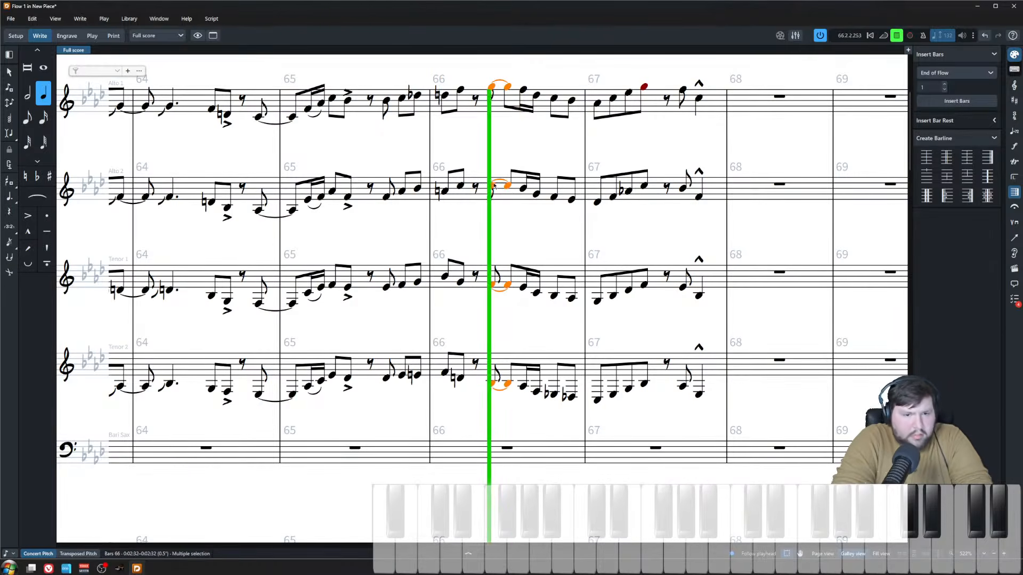
key("space")
- Stop playback and audition the beat 3 sixteenth chords and the first beat 4 chord of bar 66 across the four saxes
left_click(557, 320)
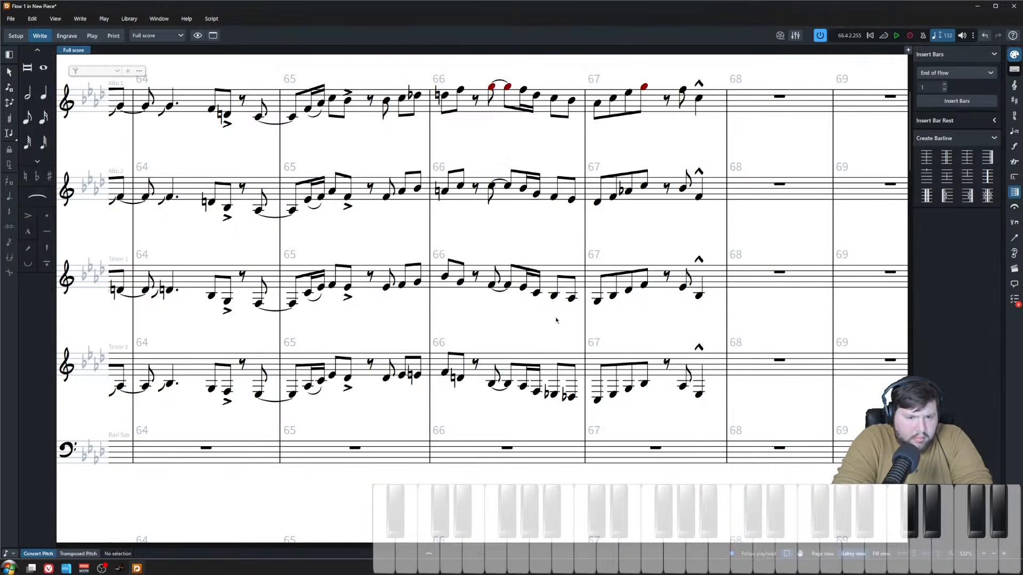
left_click(555, 98)
left_click(554, 393, "shift")
key("ctrl+equal")
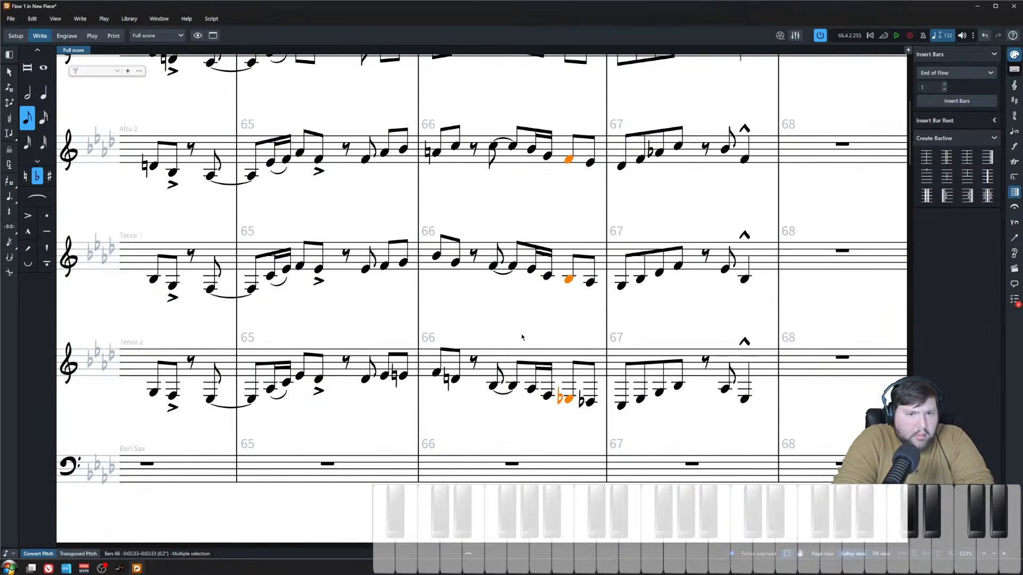
left_click(533, 101)
left_click(533, 462, "shift")
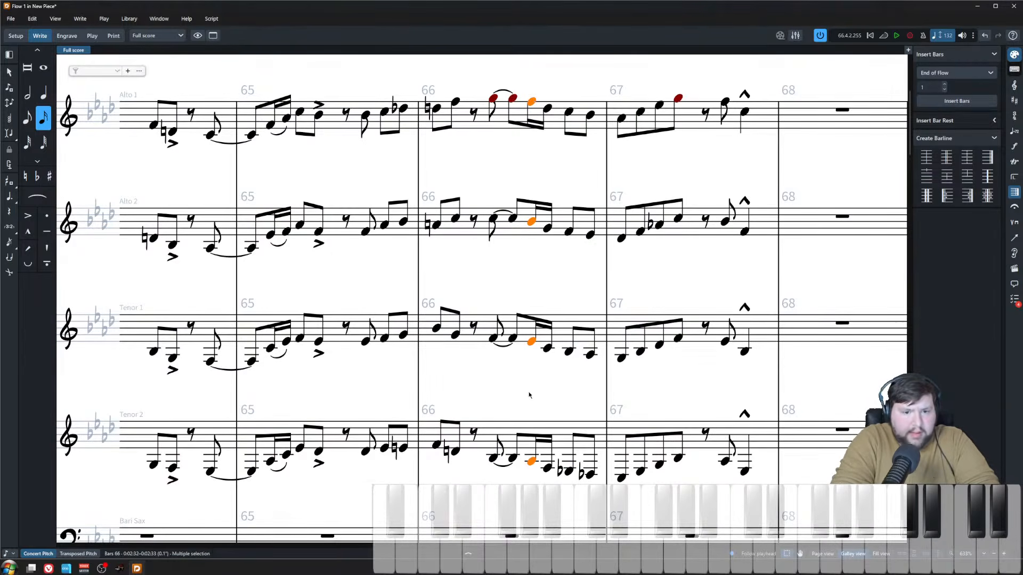
left_click(548, 470)
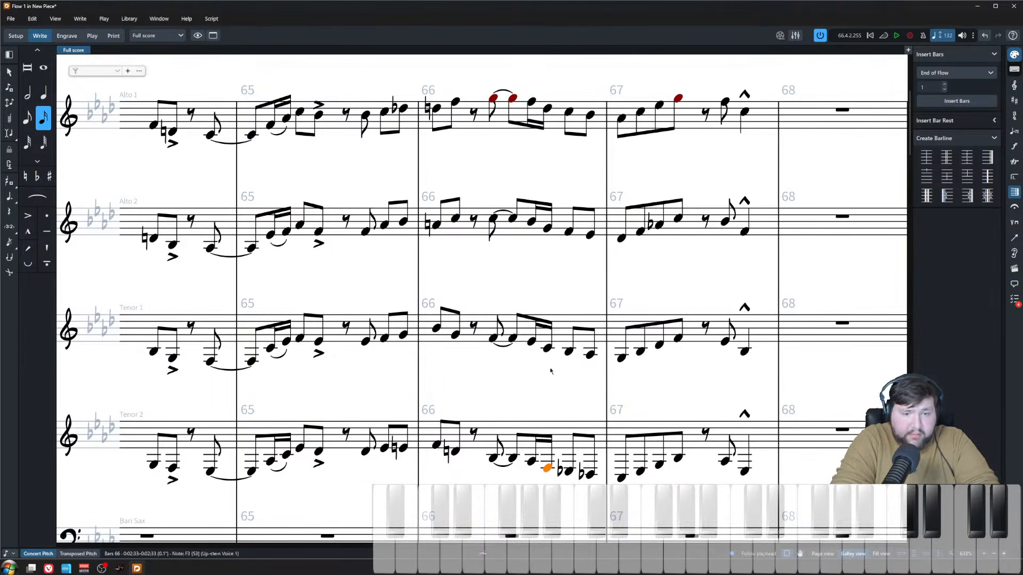
left_click(549, 109, "shift")
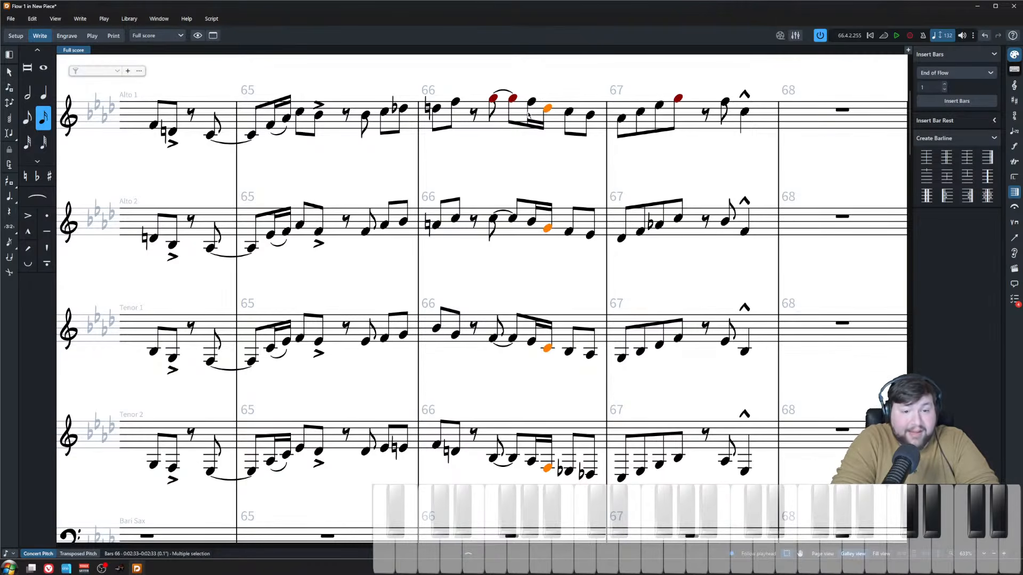
key("Escape")
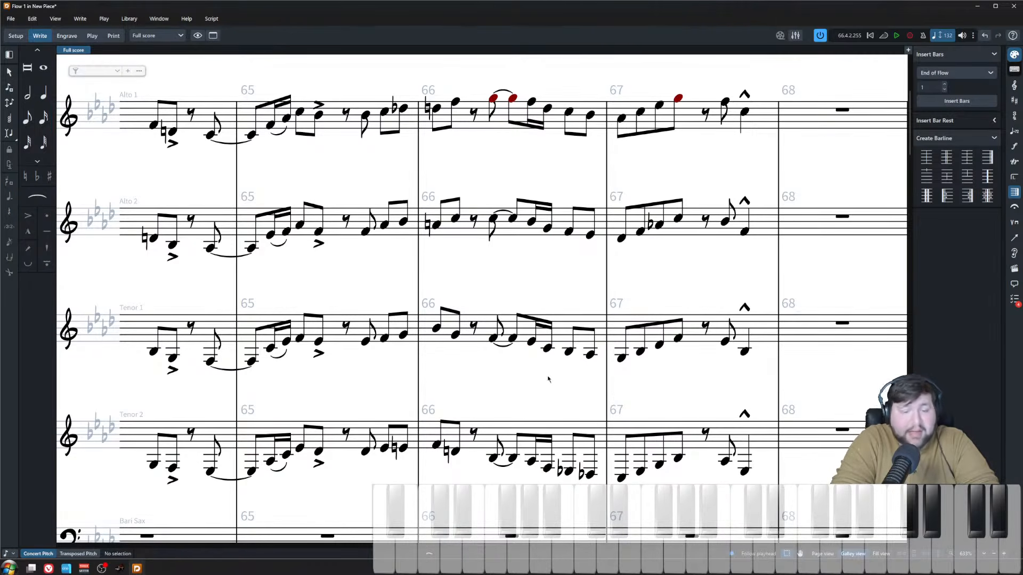
left_click(547, 469)
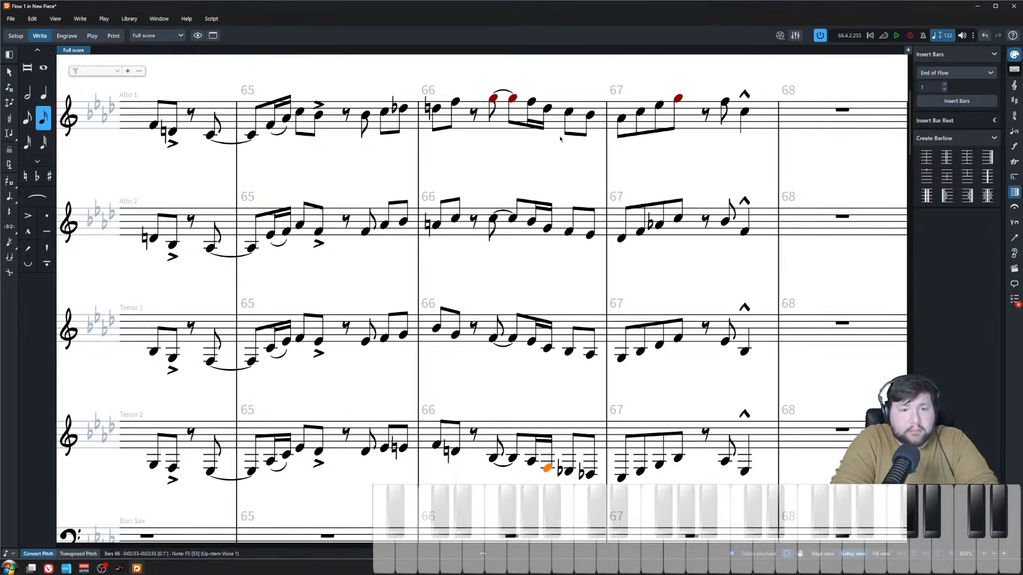
- Check the rhythm section's chord symbols for bars 65–67 against the Alto 1 note on beat 4 of bar 66
left_click(569, 111)
scroll(561, 395, "down", 10)
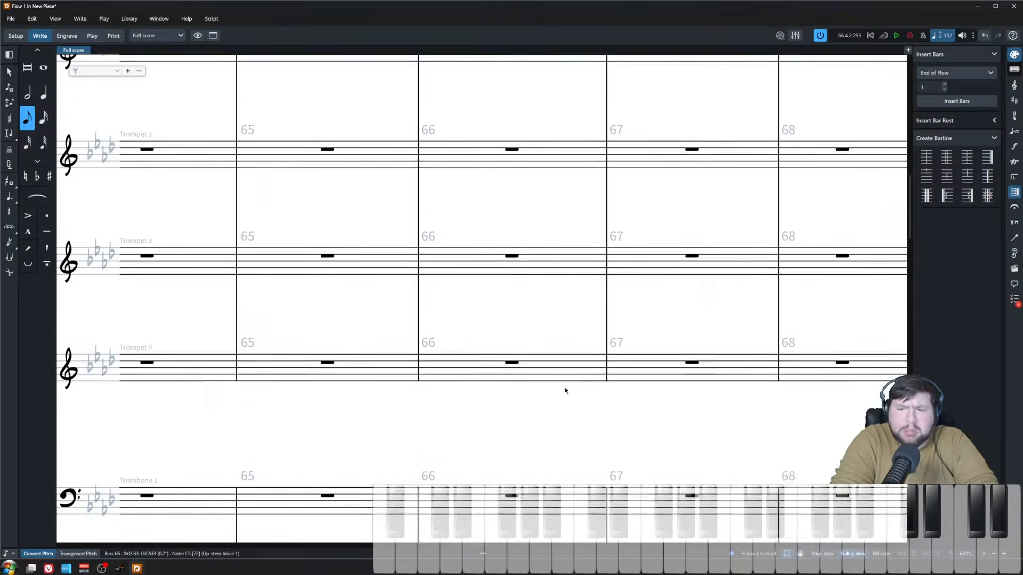
scroll(565, 390, "down", 6)
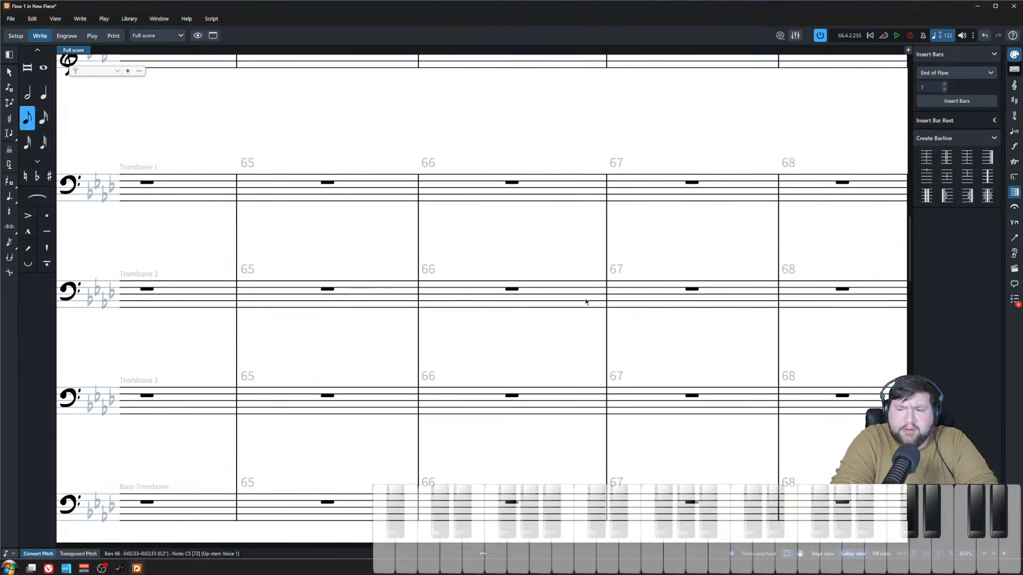
scroll(585, 302, "down", 6)
scroll(626, 364, "down", 3)
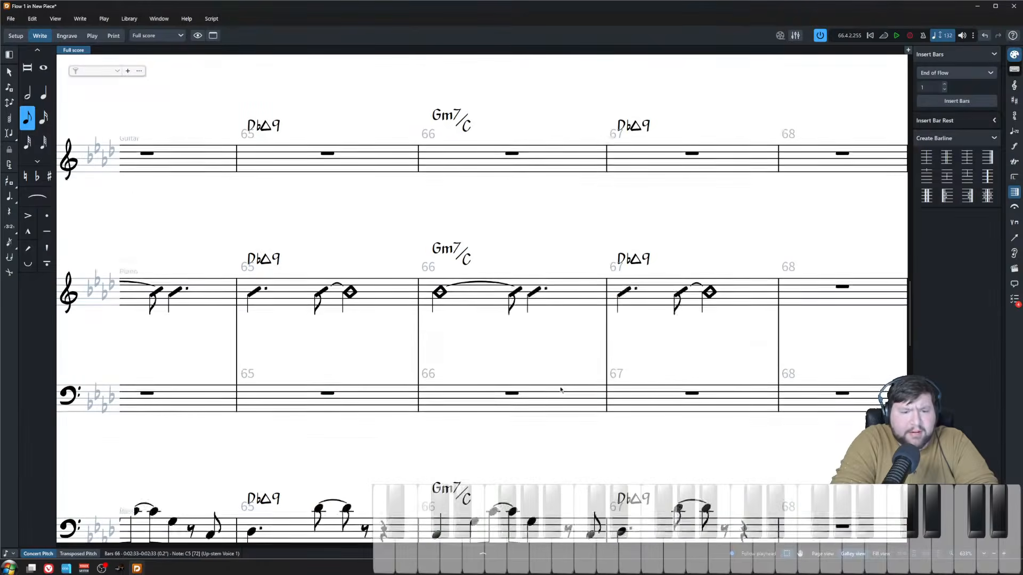
scroll(553, 383, "up", 16)
scroll(540, 386, "up", 13)
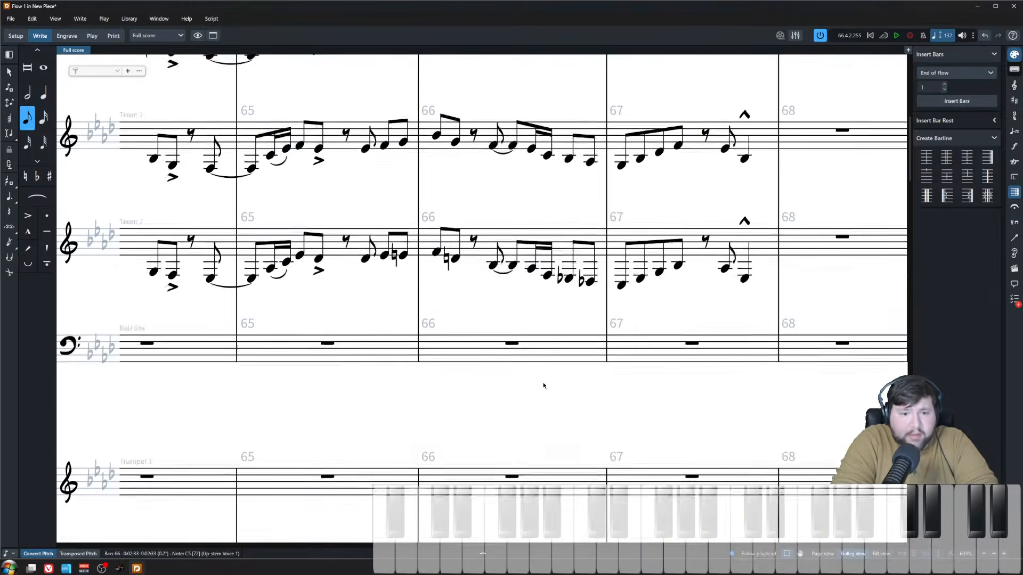
scroll(541, 372, "down", 3)
scroll(590, 455, "up", 1)
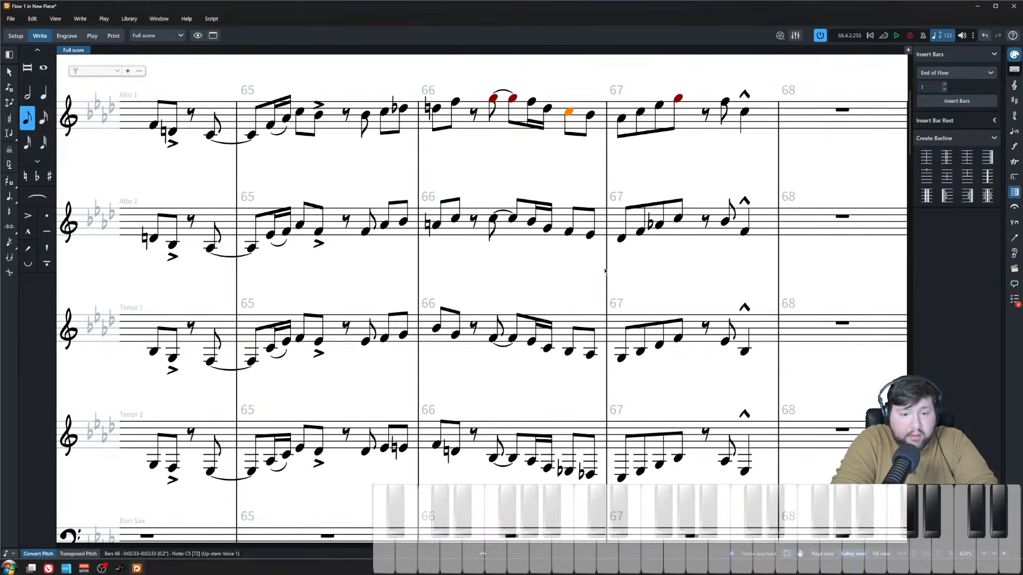
- Raise Alto 2's two eighth notes on beat 4 of bar 66 to A♭4 and G4
left_click(576, 136)
left_click(569, 112)
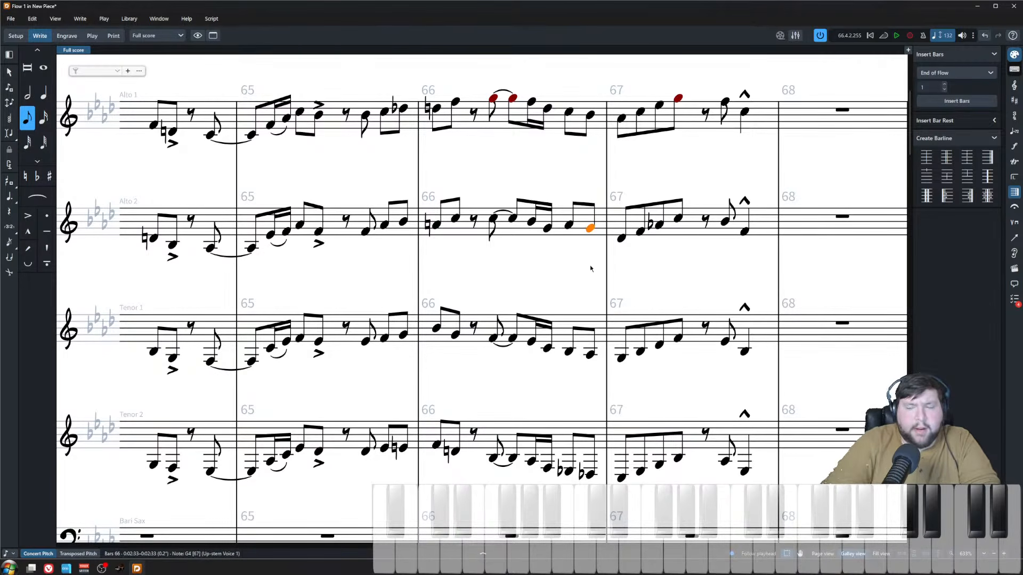
key("Escape")
key("Escape")
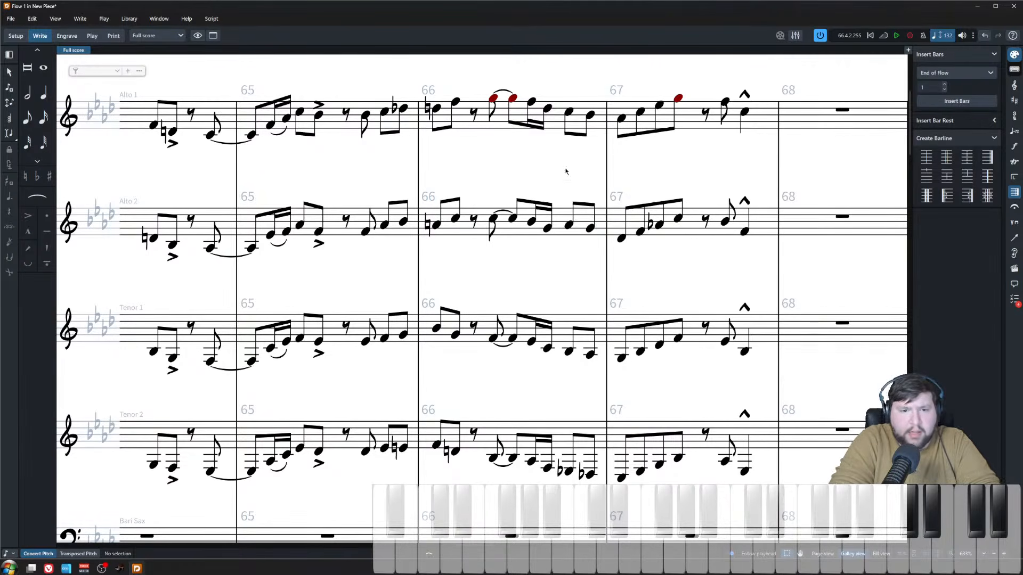
left_click_drag(560, 93, 583, 267)
key("Escape")
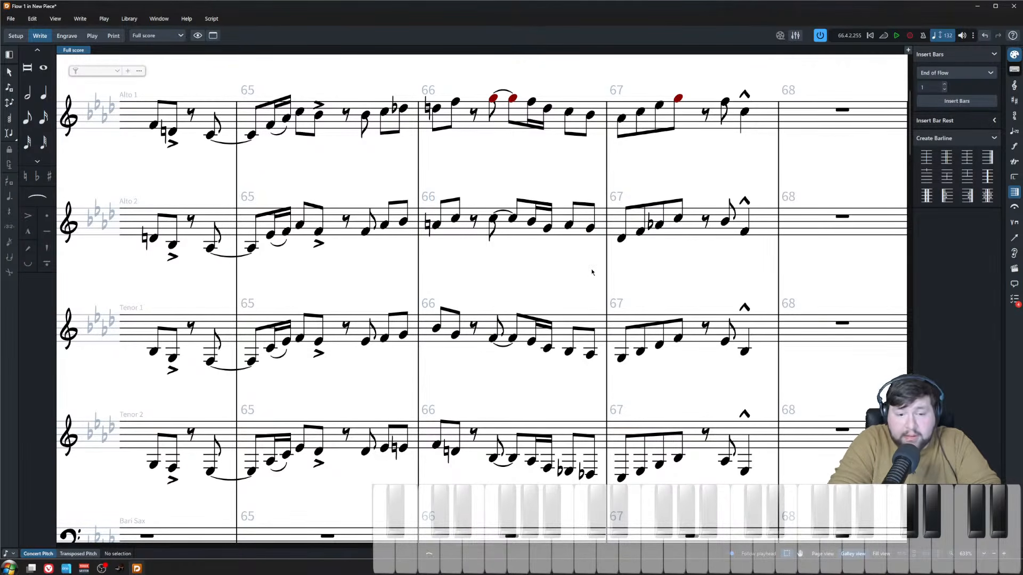
- Raise Tenor 1's two eighth notes on beat 4 of bar 66 to D♮4 and F4
left_click(569, 352)
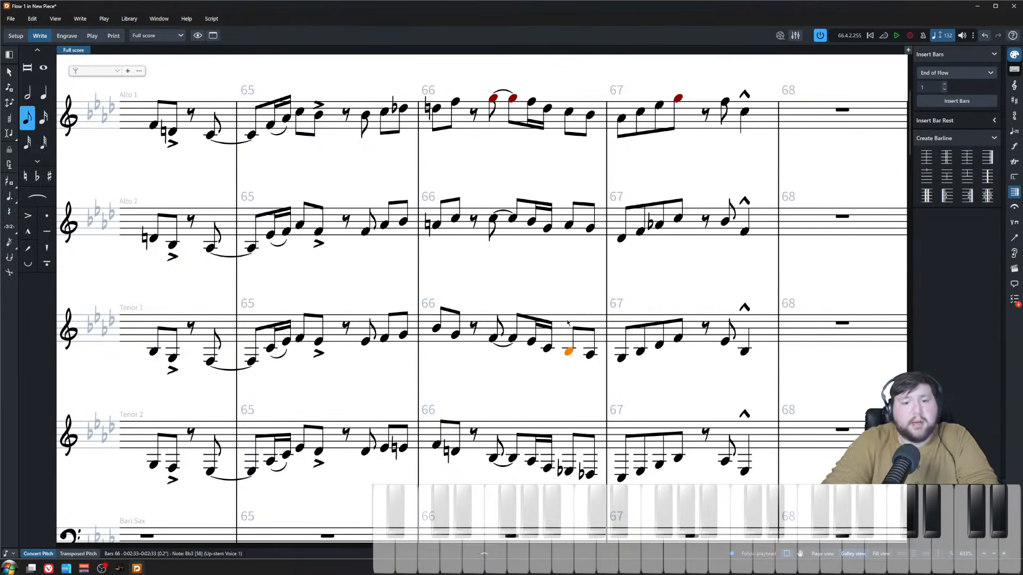
key("alt+Up")
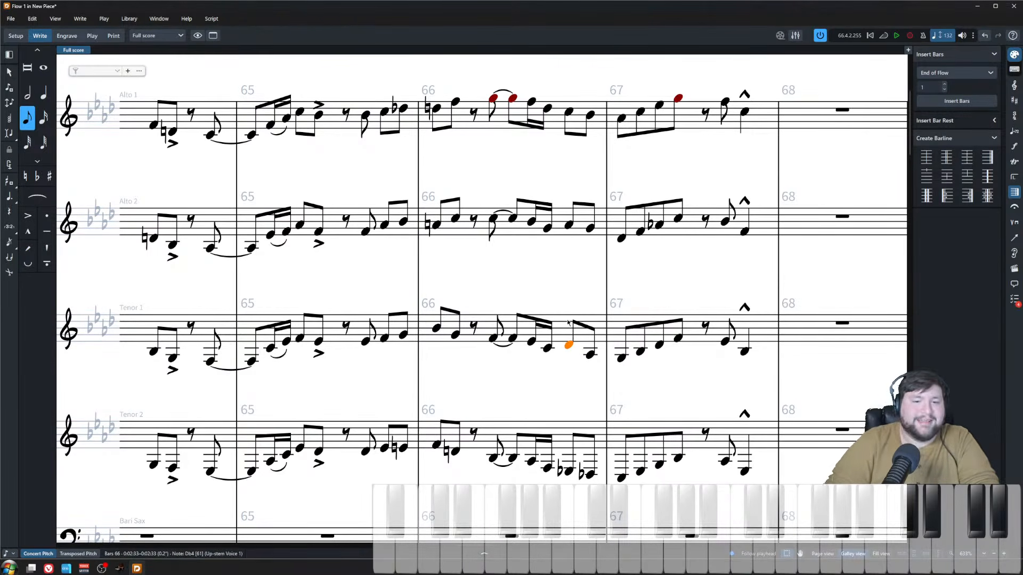
key("alt+Up")
key("Right")
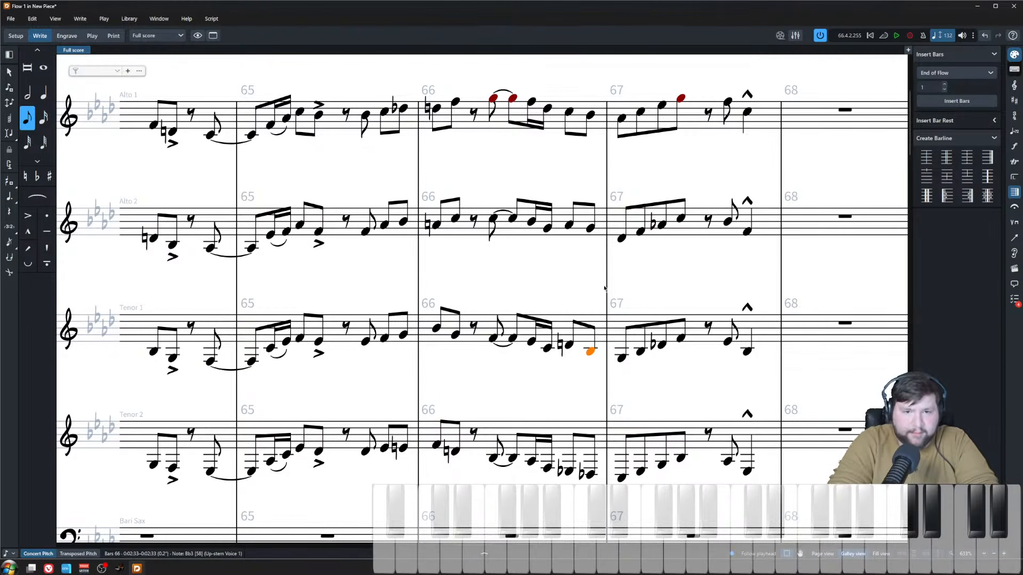
key("alt+Up")
key("alt+Up")
key("alt+Up")
key("alt+Up")
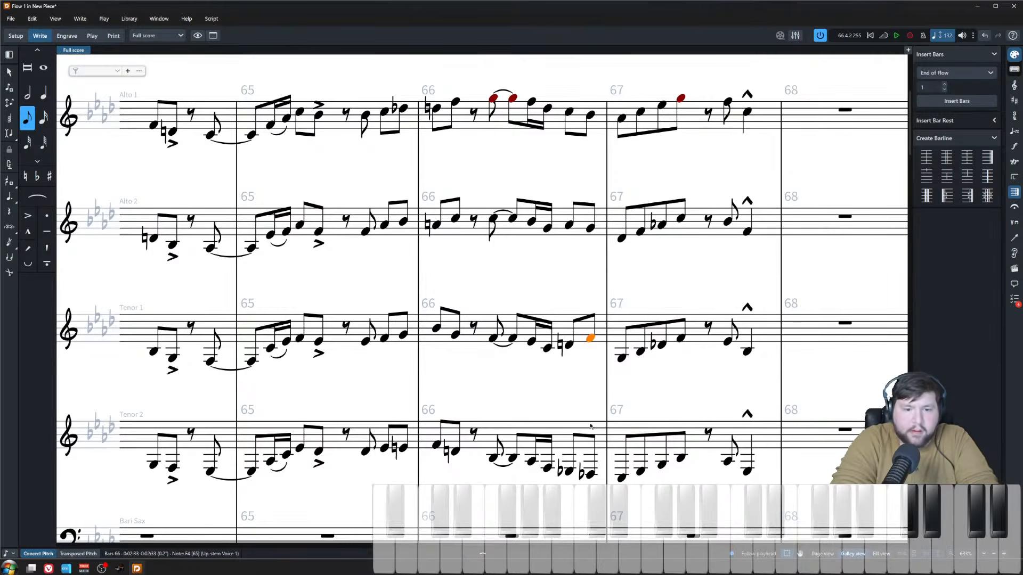
- Raise Tenor 2's two eighth notes on beat 4 of bar 66 to B♭3 and D♮4
left_click(591, 474)
key("alt+Up")
key("alt+Up")
key("alt+Up")
key("alt+Up")
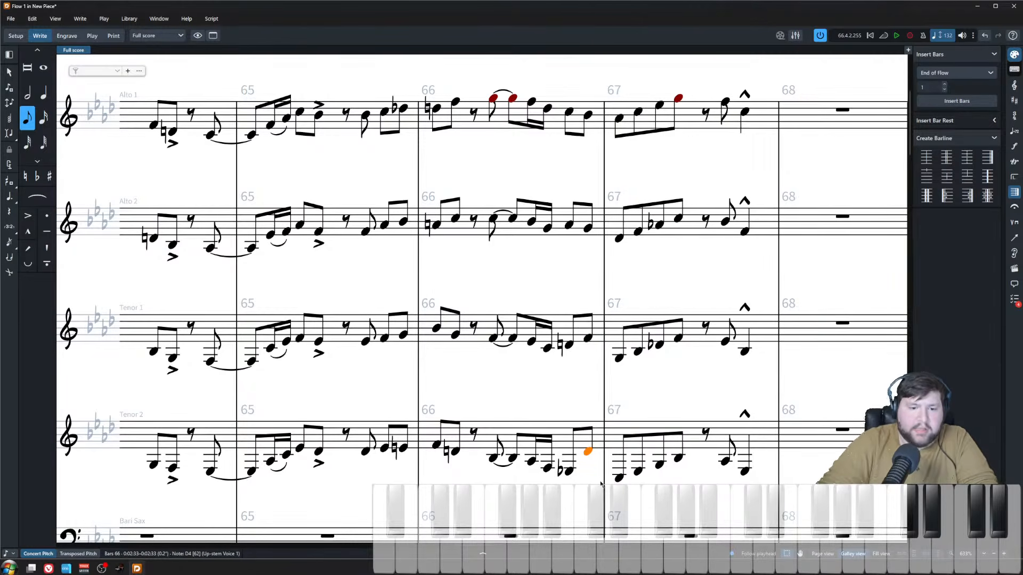
key("0")
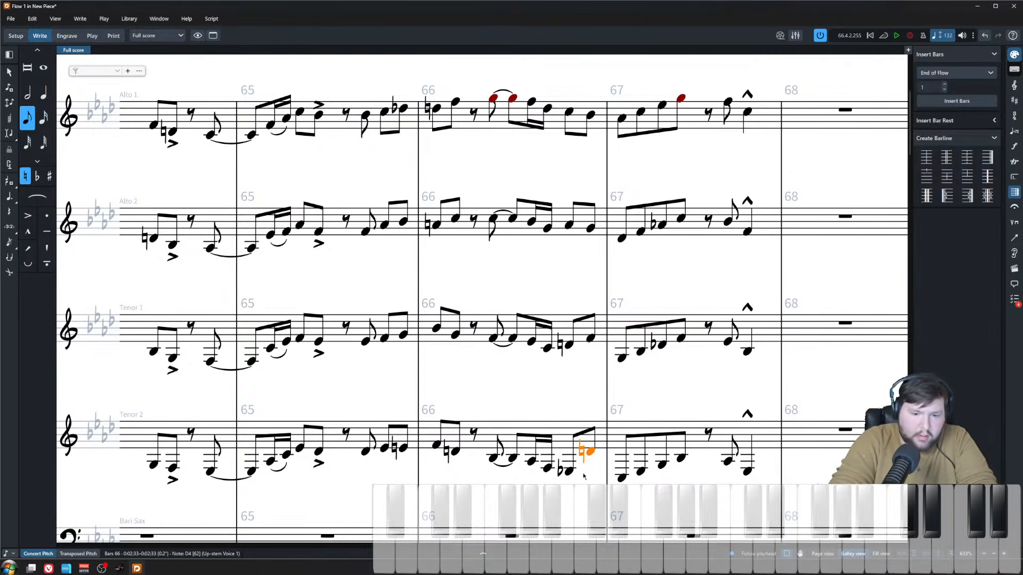
key("Left")
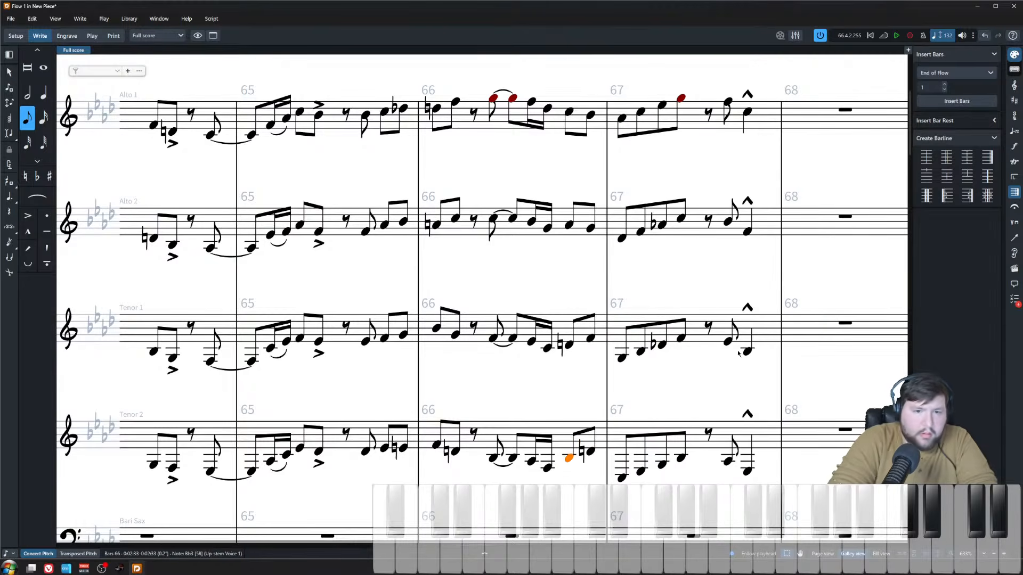
- Select the first chord on beat 4 of bar 66 in all four saxes and play back from it briefly
left_click(569, 112, "shift")
key("p")
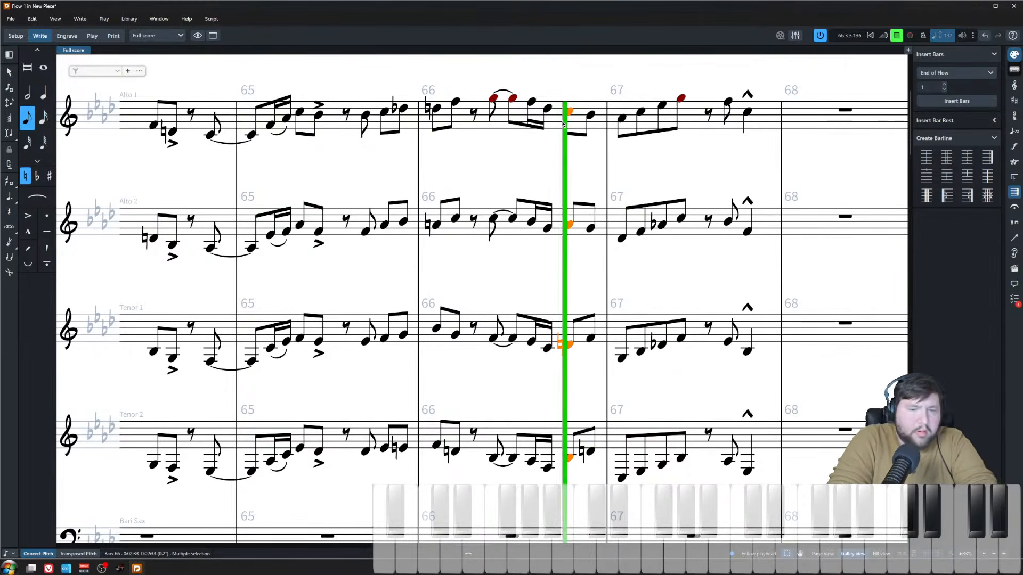
key("space")
left_click(633, 162)
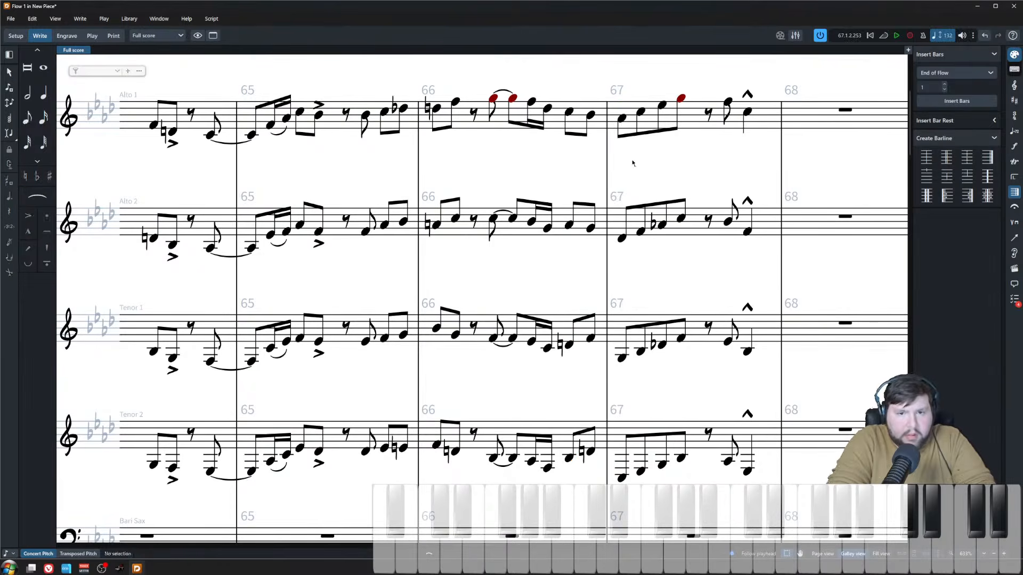
- Revoice the first eighth of bar 67 with Alto 2 on F4, Tenor 1 on E♭4 and Tenor 2 on C4, and select the full chord
left_click(621, 238)
key("alt+Up")
key("alt+Up")
key("ctrl+Down")
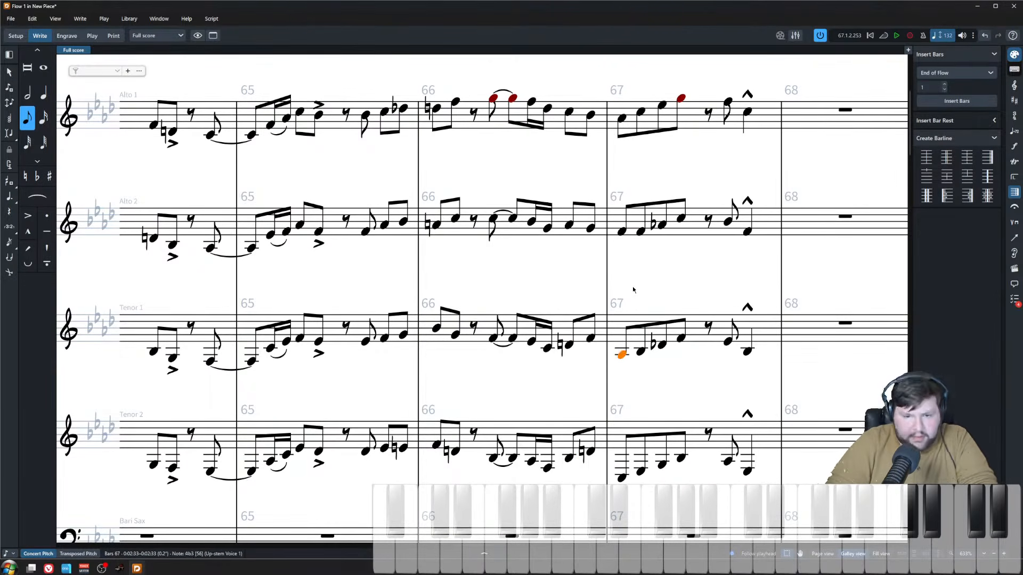
key("alt+Up")
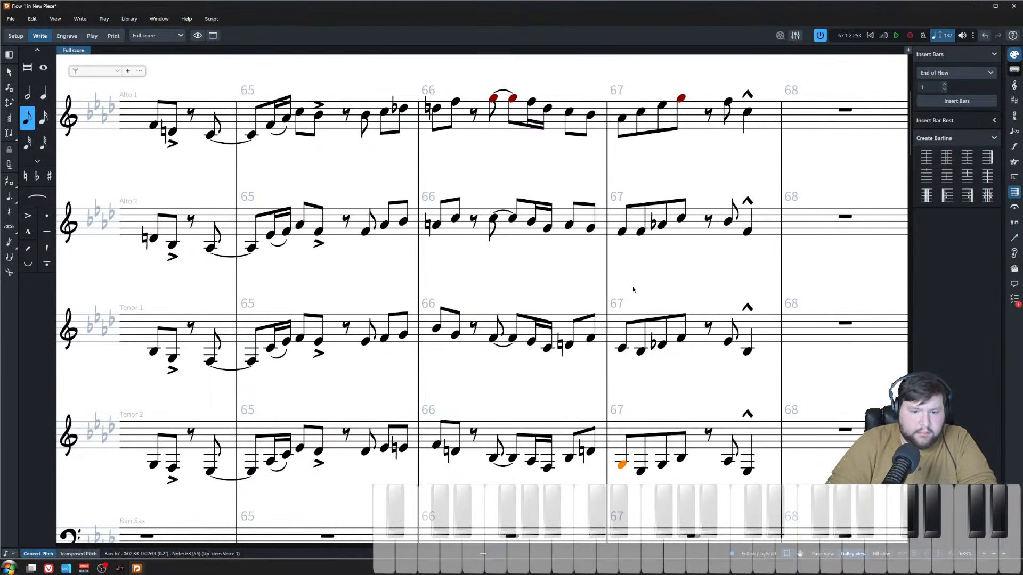
key("alt+Up")
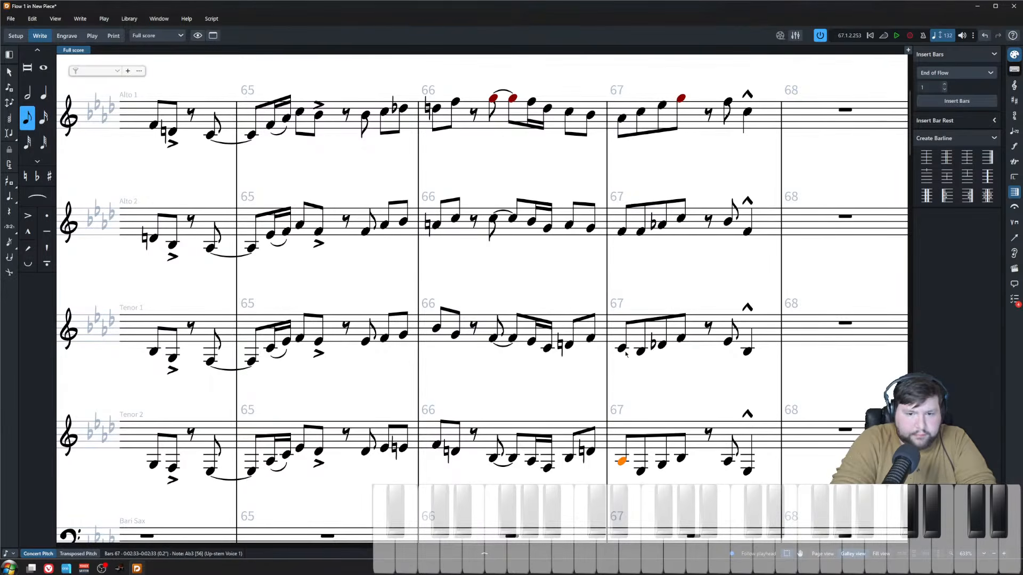
key("alt+Up")
key("alt+Up")
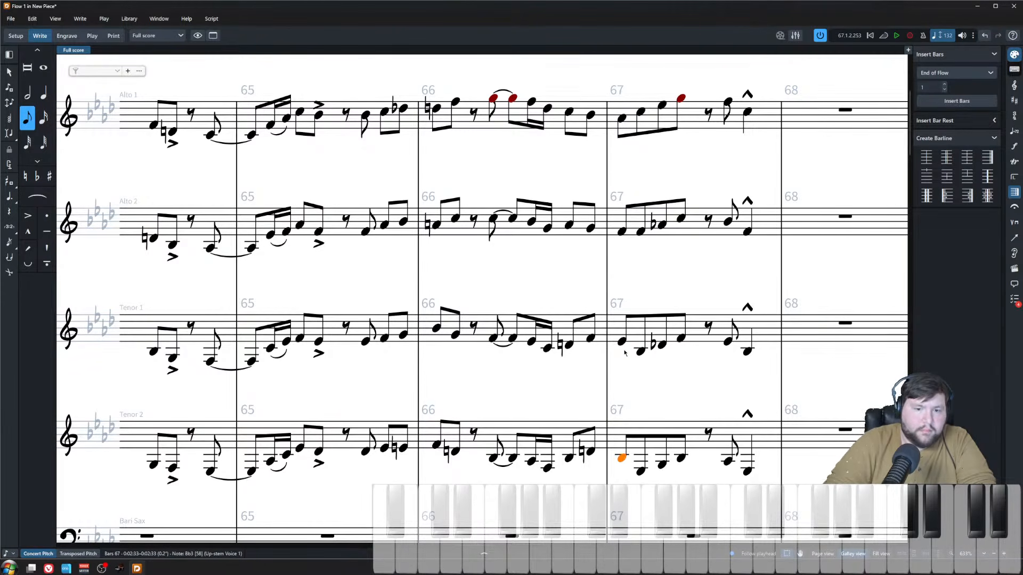
key("alt+Up")
left_click(622, 119, "shift")
scroll(586, 278, "down", 2)
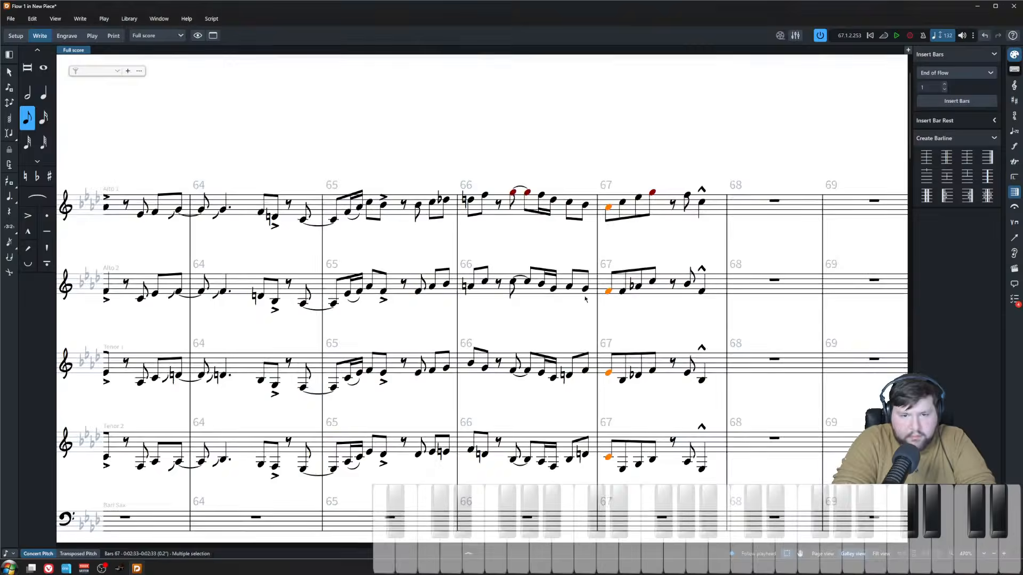
- Revoice Alto 2's second, third and fourth eighth notes of bar 67 to A♭4, C5 and E♭5
left_click(591, 253)
left_click(614, 311)
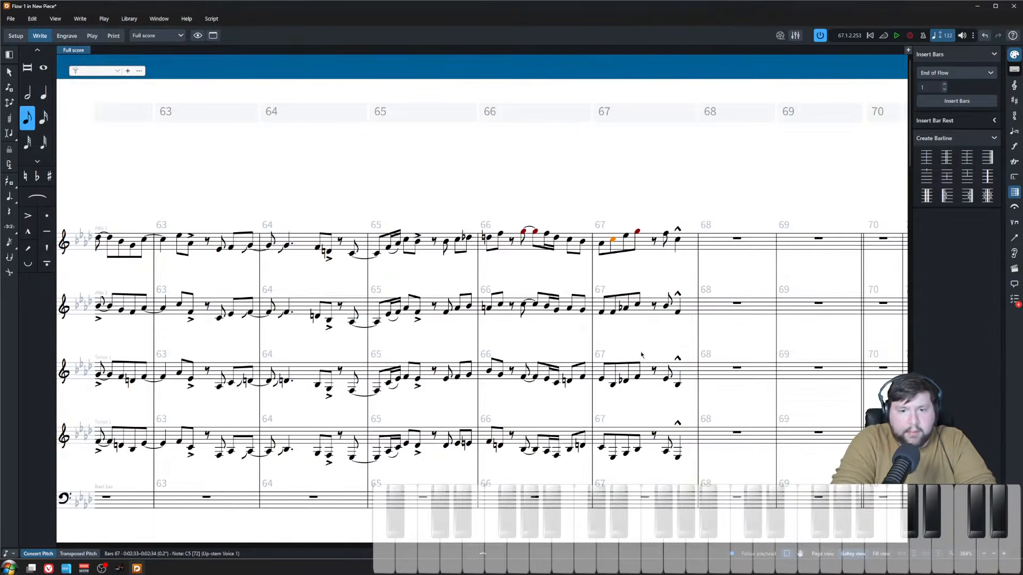
scroll(689, 418, "up", 2)
scroll(665, 393, "down", 3)
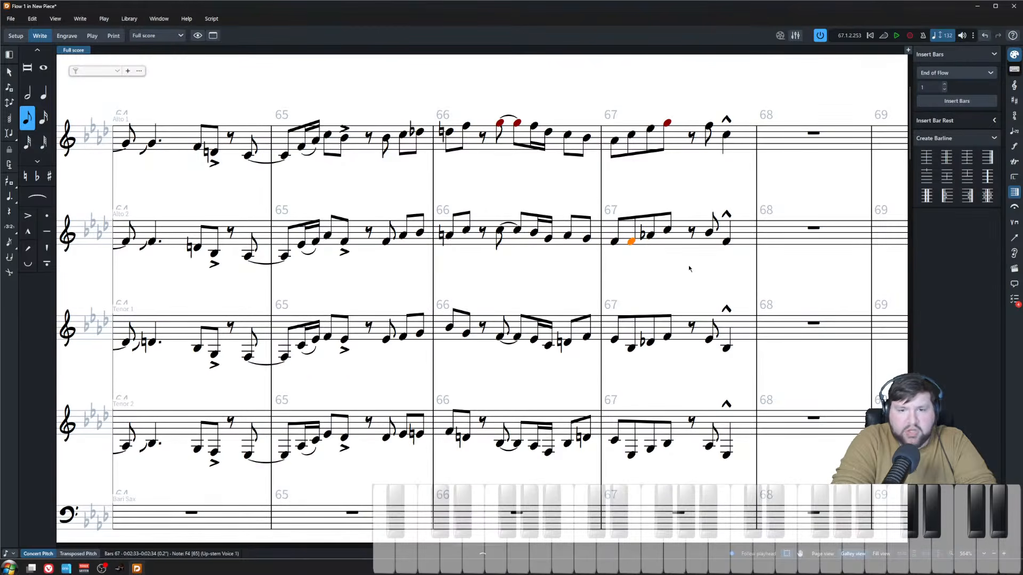
left_click(645, 258)
key("Up")
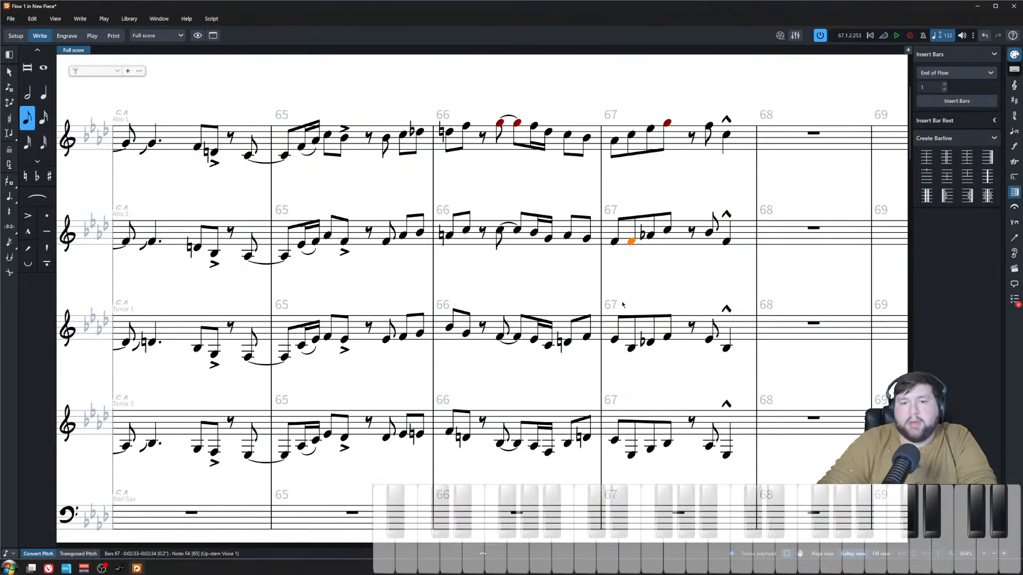
key("alt+Up")
key("alt+Up")
key("alt+Up")
key("alt+Up")
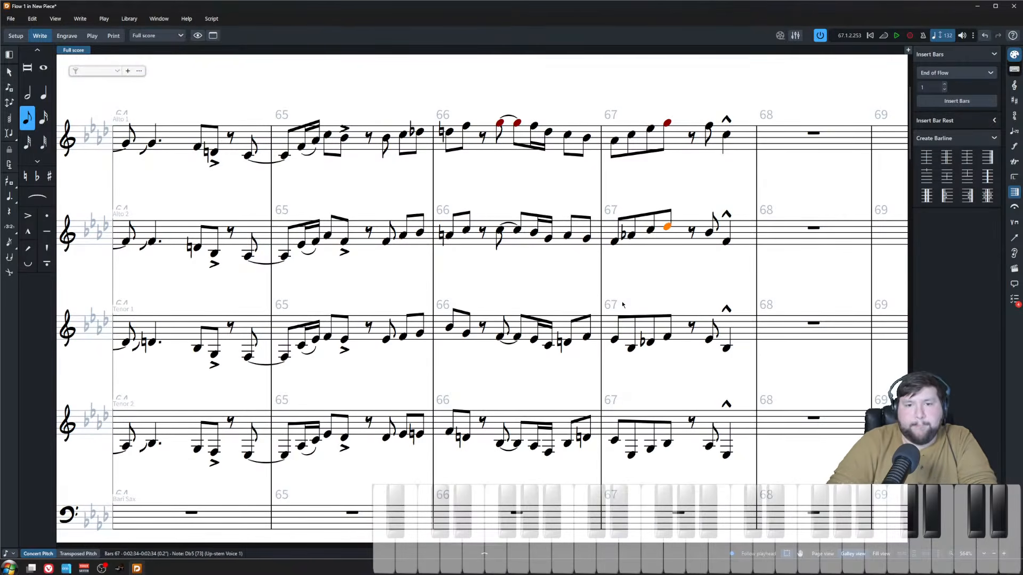
key("alt+Up")
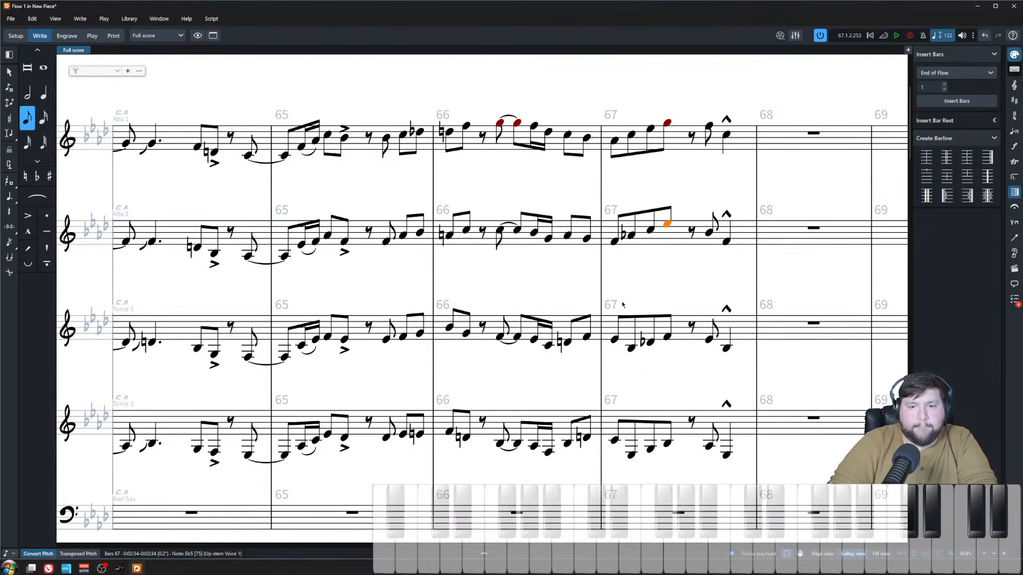
- Revoice the second to fourth eighths of bar 67 to F4, A♭4, B♭4 in Tenor 1 and E♭4, F4, A♭4 in Tenor 2
key("alt+Up")
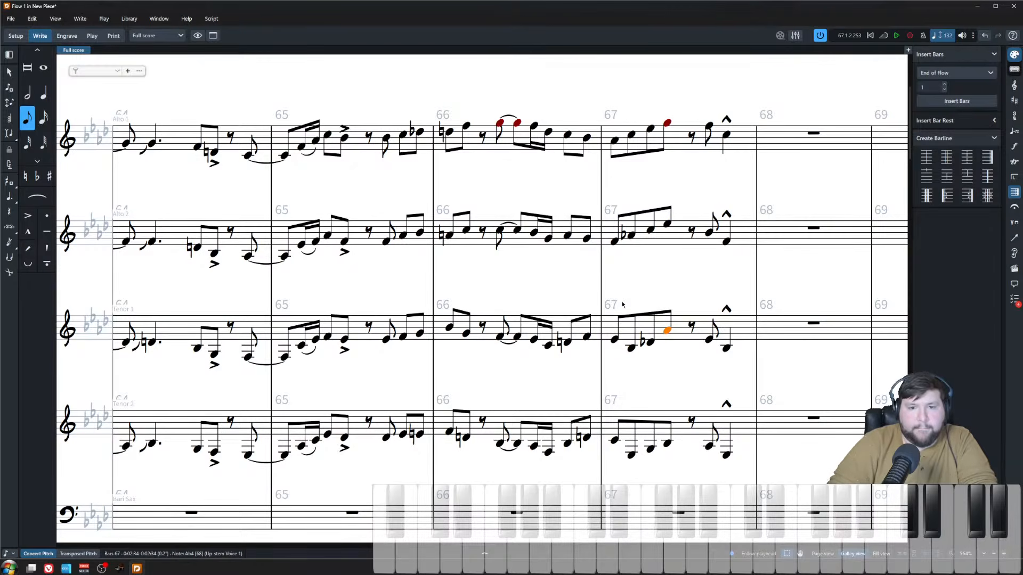
key("alt+e")
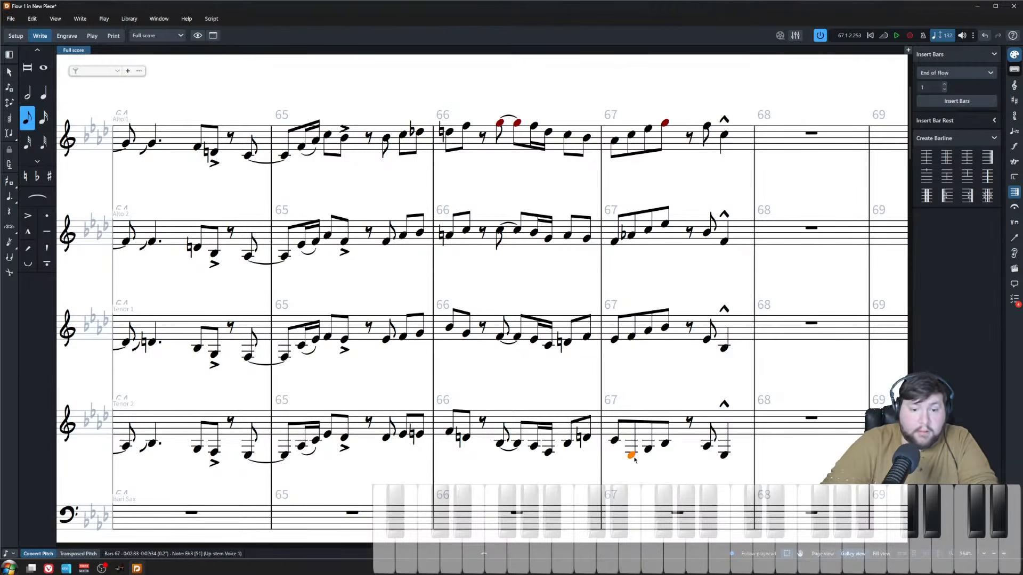
key("ctrl+alt+Up")
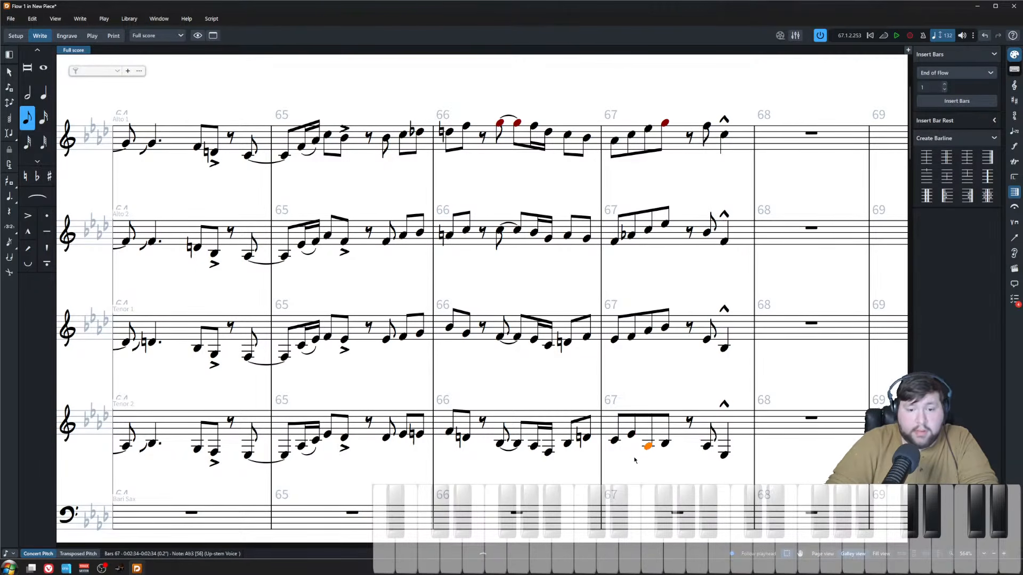
key("alt+f")
key("alt+a")
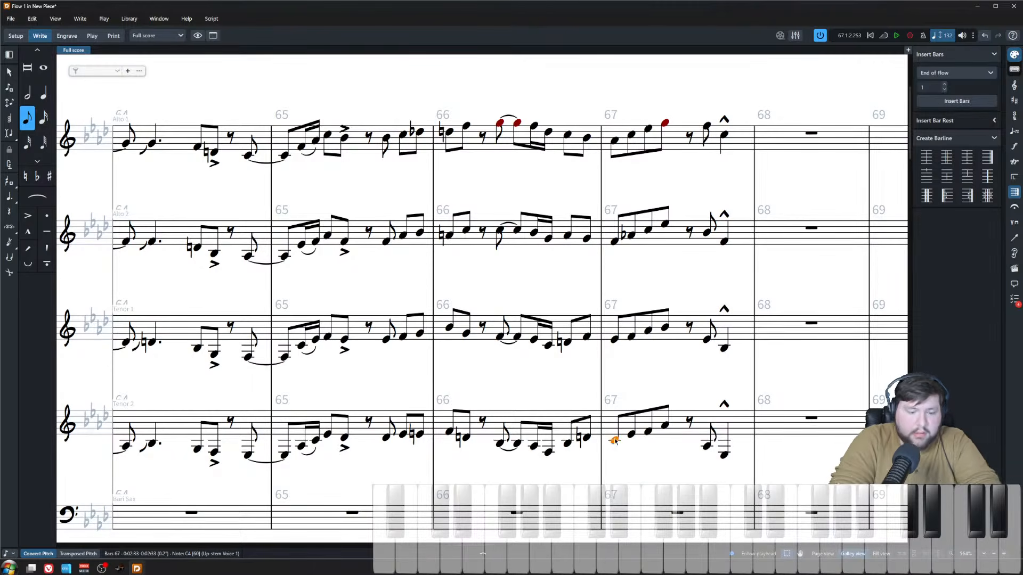
- Play back bar 67 from its first eighth note to check the revoiced run and the ending
key("space")
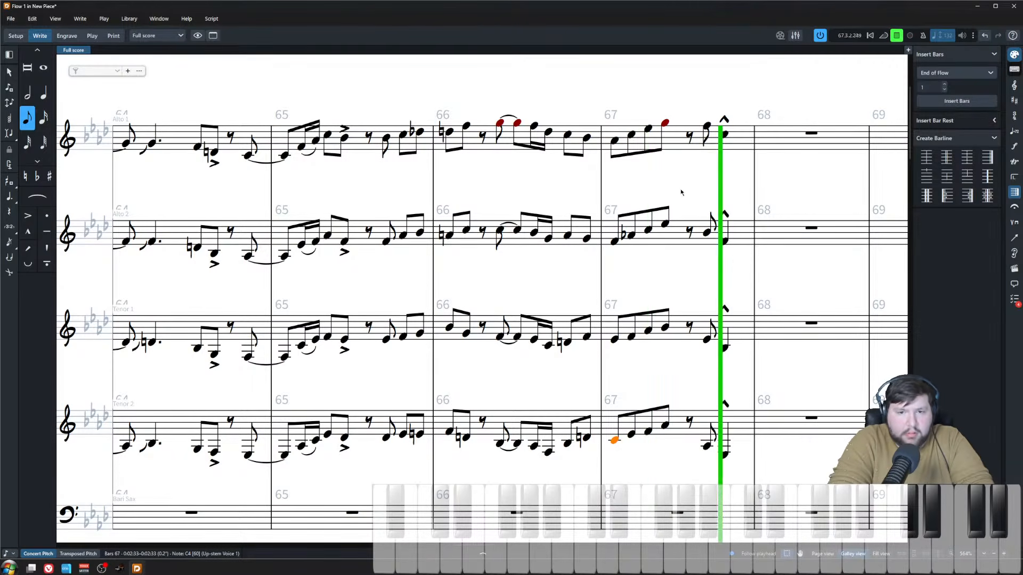
key("space")
left_click_drag(708, 205, 659, 223)
scroll(659, 224, "down", 2)
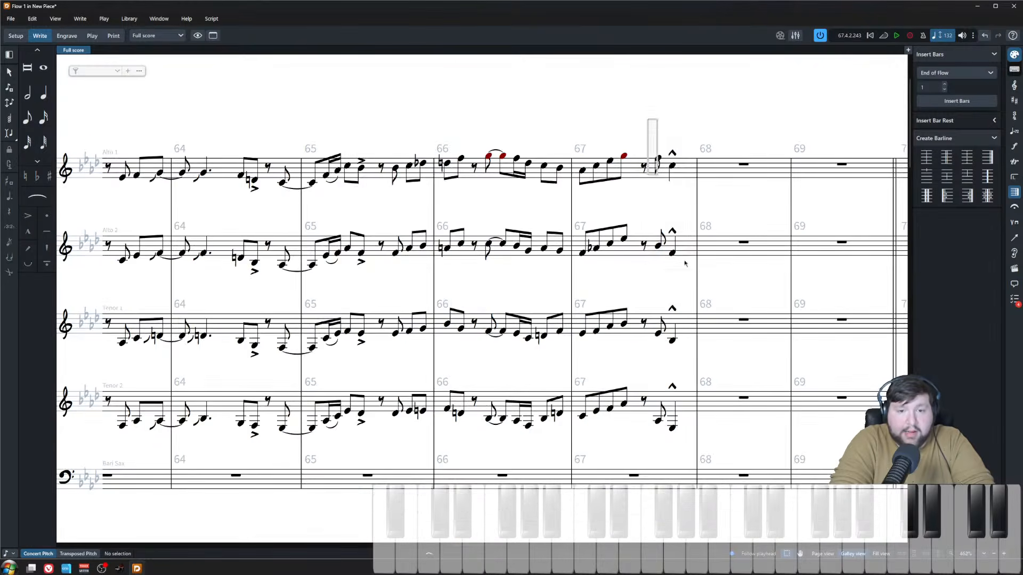
left_click_drag(684, 263, 682, 432)
scroll(648, 183, "up", 2)
- Raise the final quarter note of bar 67 to A♭4 in Alto 2, E♭4 in Tenor 1 and C4 in Tenor 2
left_click(675, 139)
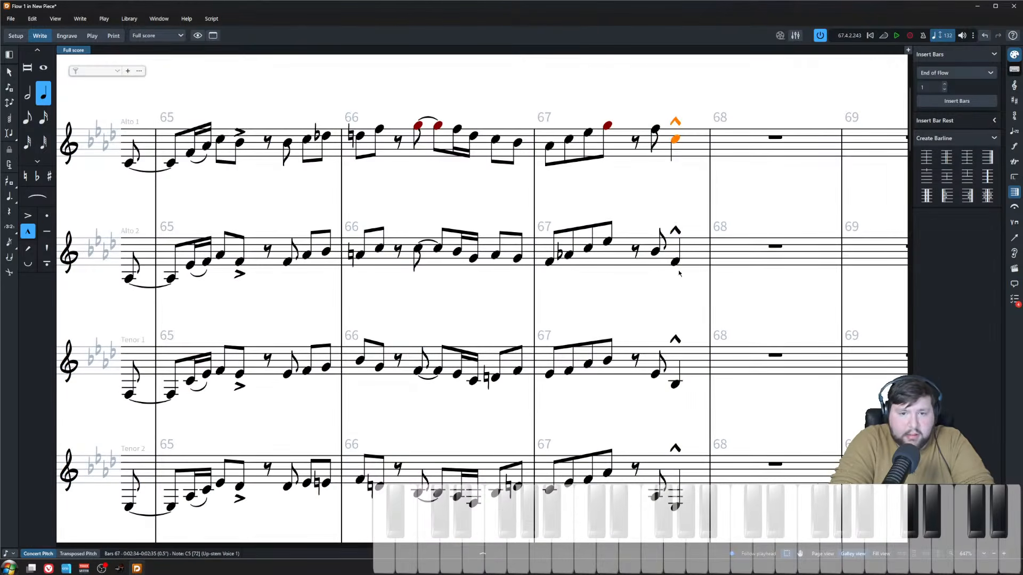
left_click(675, 262)
key("alt+Up")
key("alt+Up")
key("Down")
key("alt+Up")
key("alt+Up")
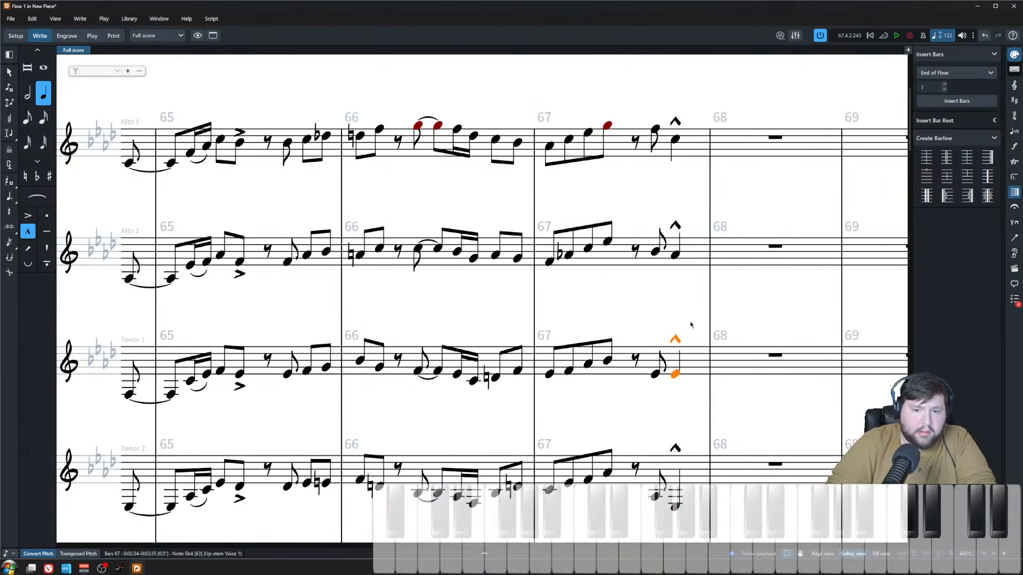
key("Down")
key("alt+Up")
key("alt+Up")
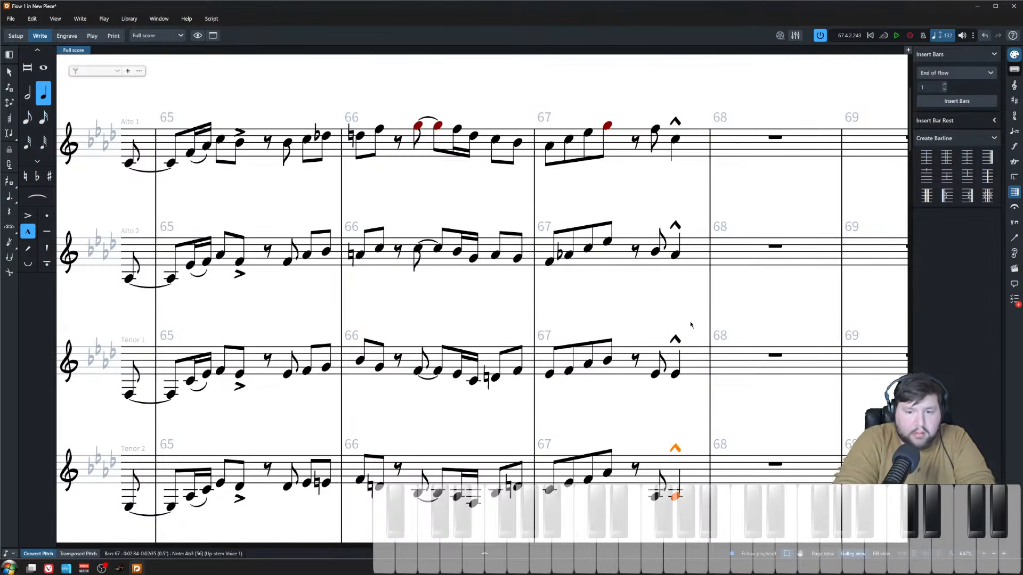
key("alt+Up")
key("alt+Up")
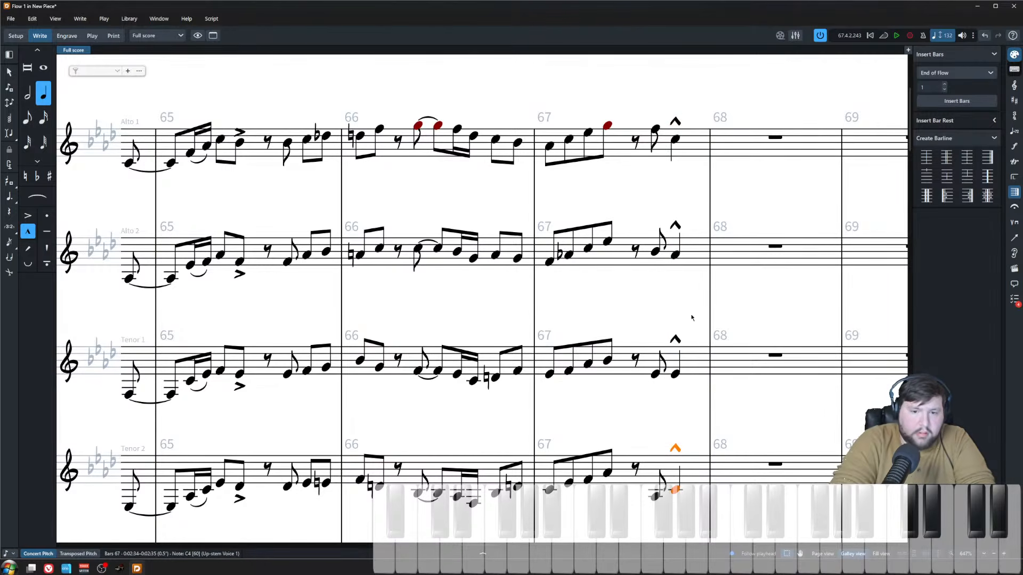
- Raise the final quarter note of bar 67 to F4 in Tenor 1 and E♭4 in Tenor 2, and select the full chord
left_click(674, 374)
key("Down")
key("alt+Up")
key("alt+Up")
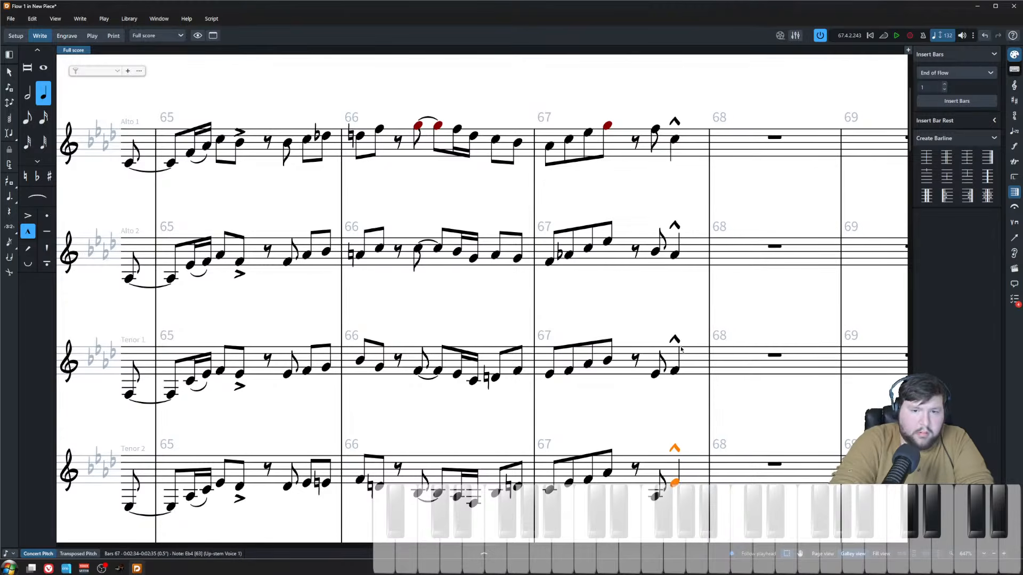
left_click(675, 143, "shift")
left_click(662, 97)
- Revoice the eighth note just before beat 4 of bar 67 with Alto 2 on C5, Tenor 1 on A♭4 and Tenor 2 on F4
left_click(655, 130)
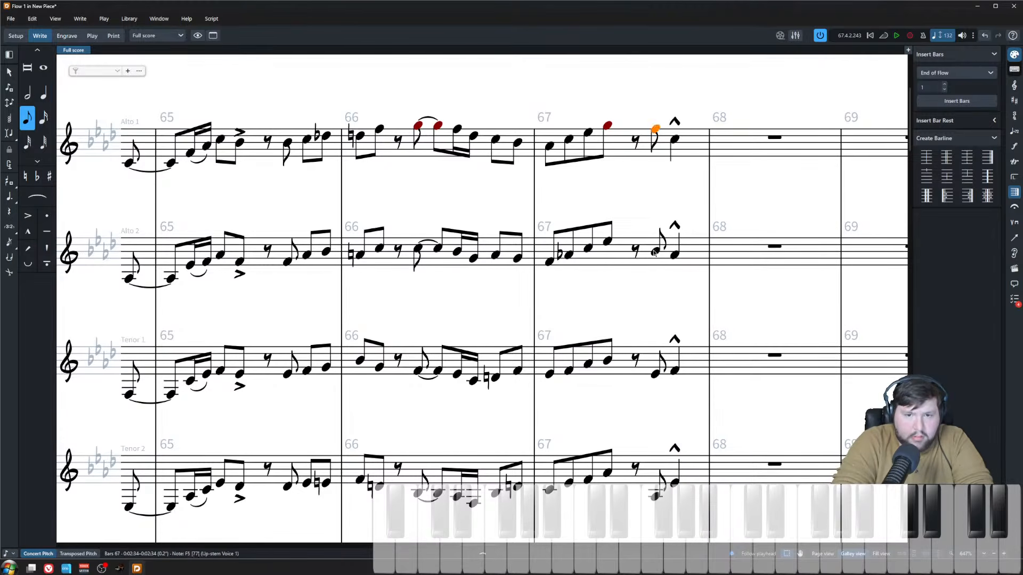
left_click(654, 252)
key("alt+Up")
key("Down")
key("alt+Up")
key("alt+Up")
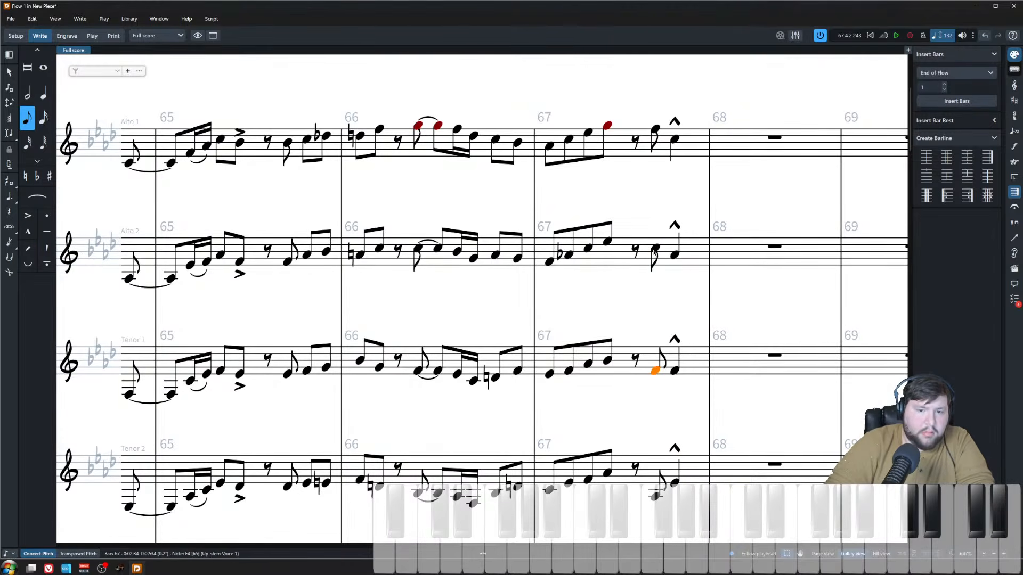
key("Down")
key("alt+Up")
key("alt+Up")
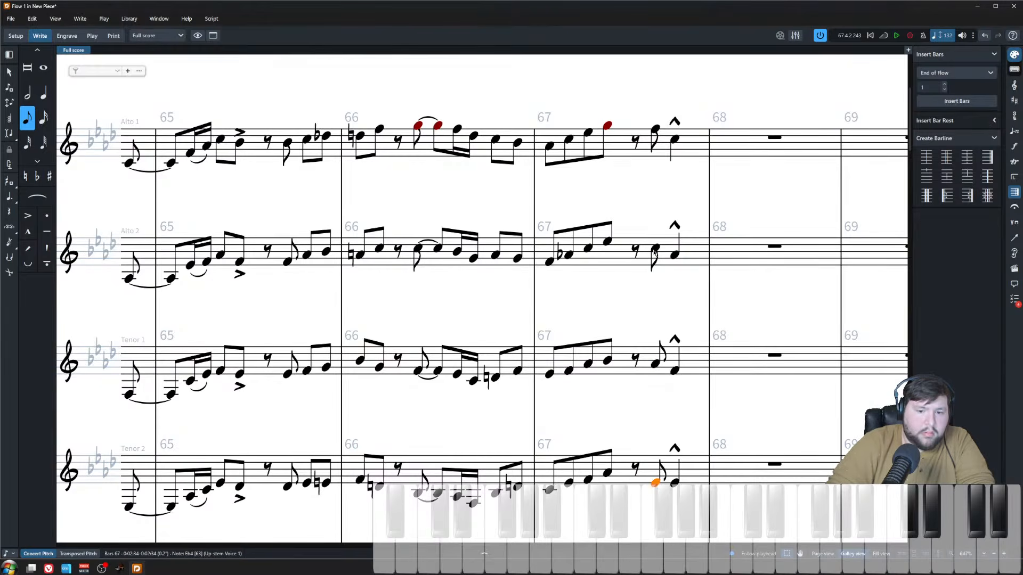
- Play back the whole saxophone soli from the start of bar 61 through the end of bar 67
scroll(649, 254, "down", 5)
left_click_drag(635, 271, 827, 228)
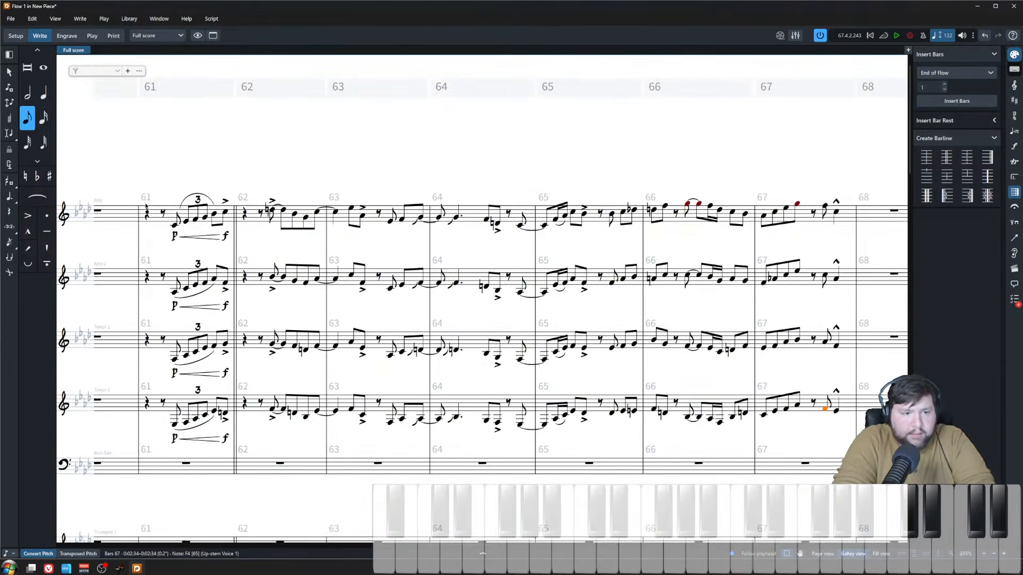
left_click(148, 214)
key("p")
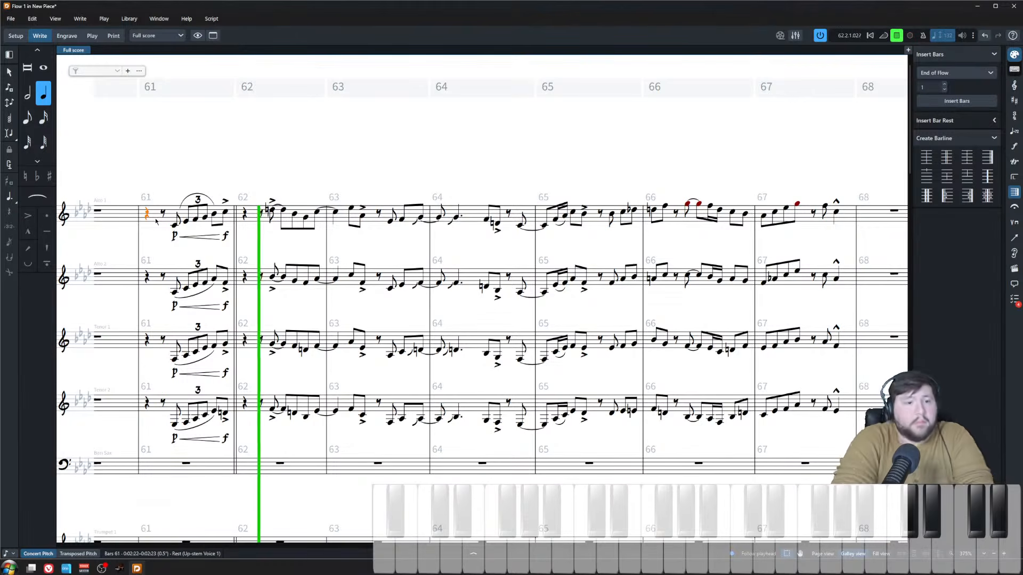
scroll(453, 325, "up", 1)
left_click_drag(457, 337, 410, 313)
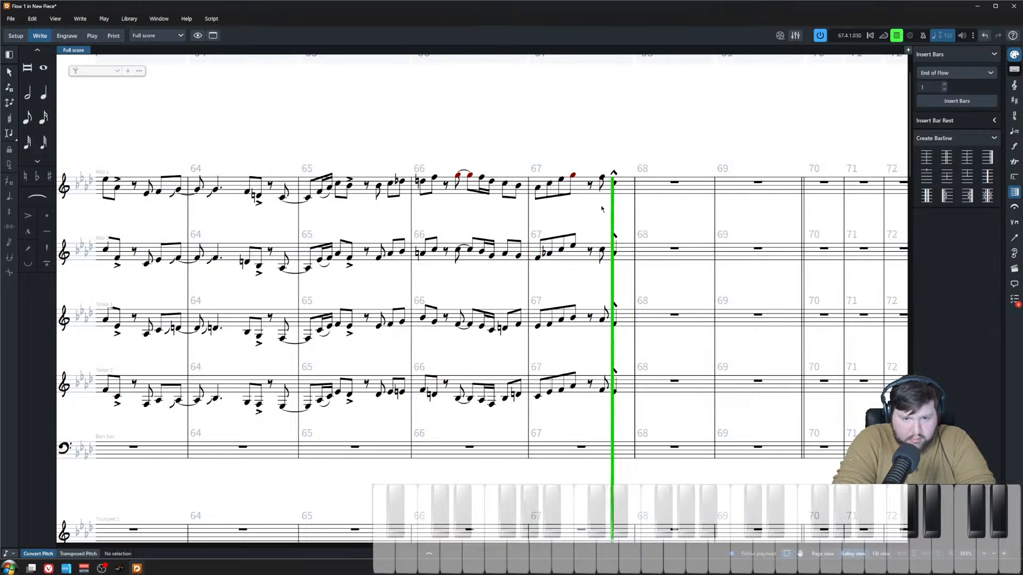
key("space")
scroll(560, 216, "down", 3)
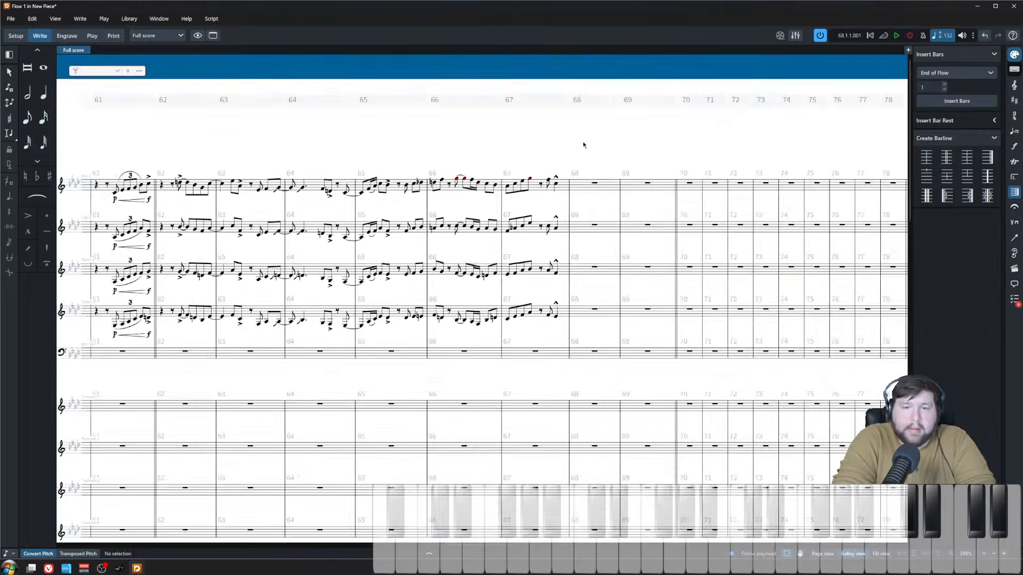
- Shorten bar 67's final chord in all four saxes to an eighth note, shift it one eighth later and remove its articulation
scroll(582, 144, "up", 3)
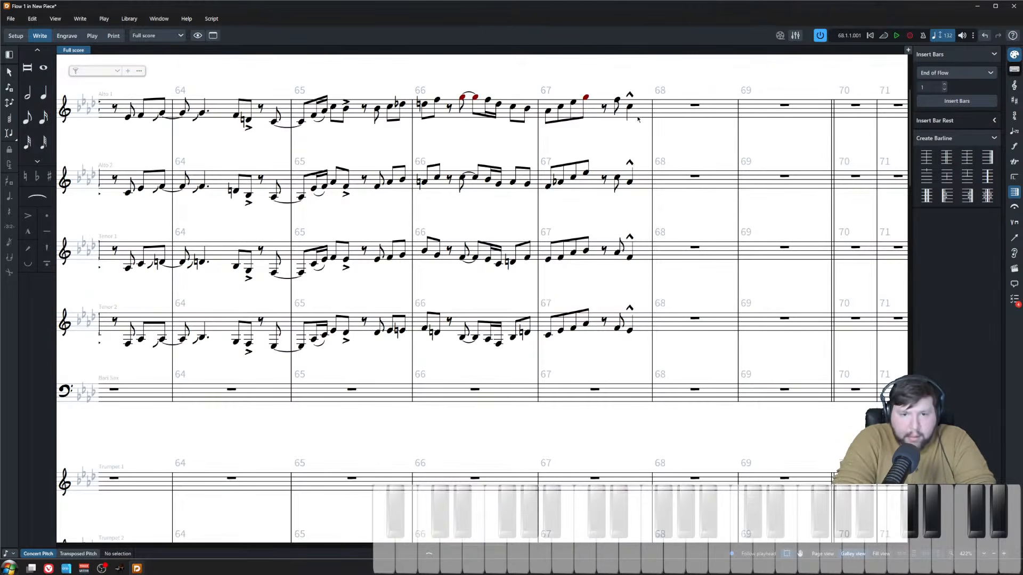
left_click(630, 107)
left_click(630, 331, "shift")
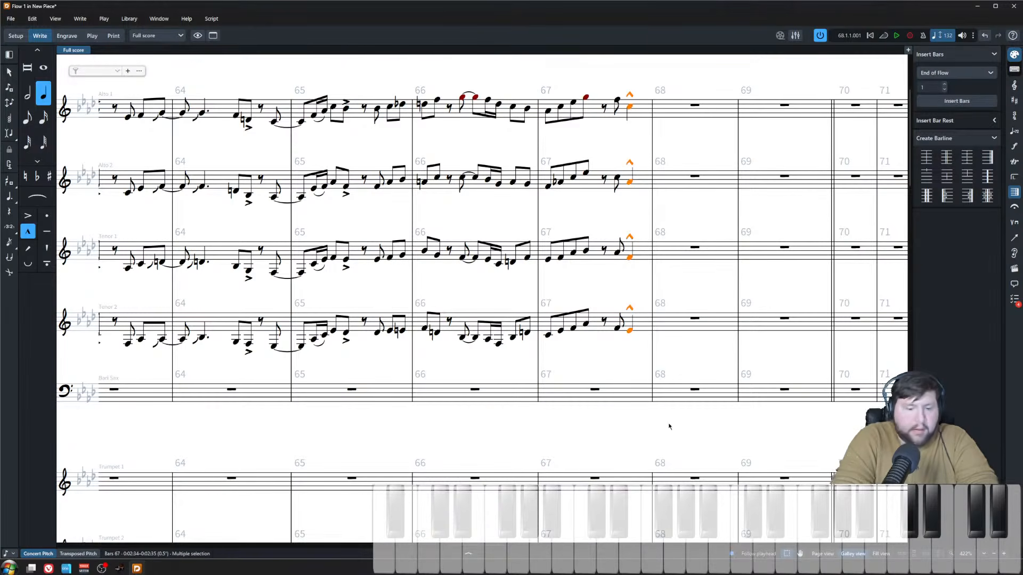
key("5")
key("[")
key("alt+Right")
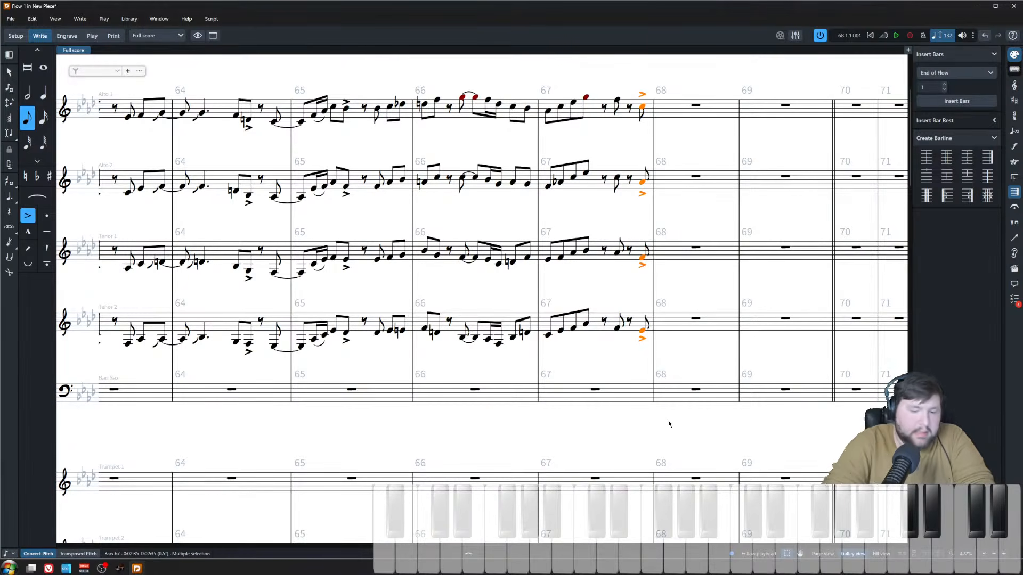
key("[")
- Examine the rhythm section parts around bars 62–69 and select the bar 68 rest in the piano's upper staff
scroll(670, 427, "down", 3)
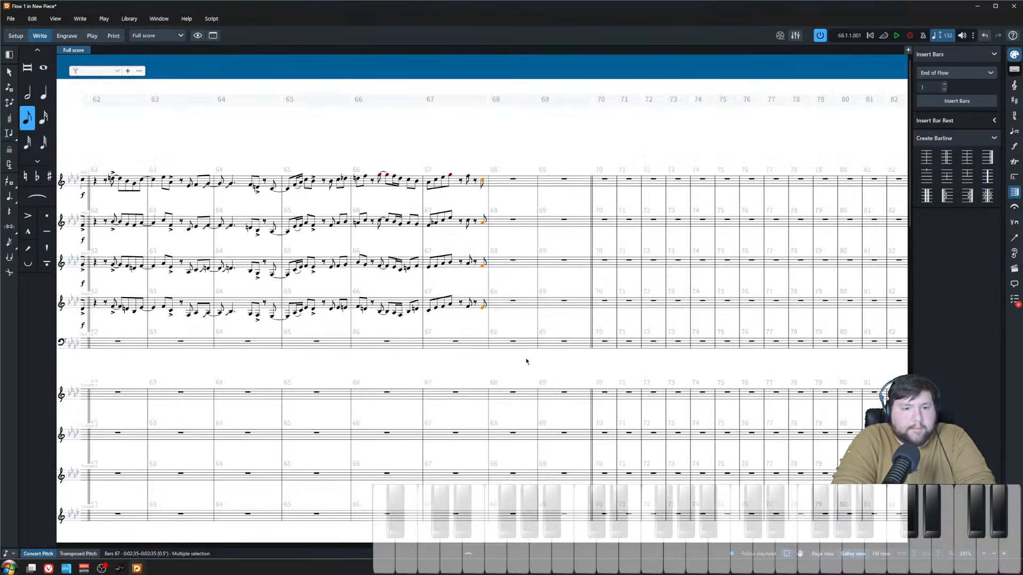
scroll(519, 358, "down", 5)
scroll(515, 378, "down", 5)
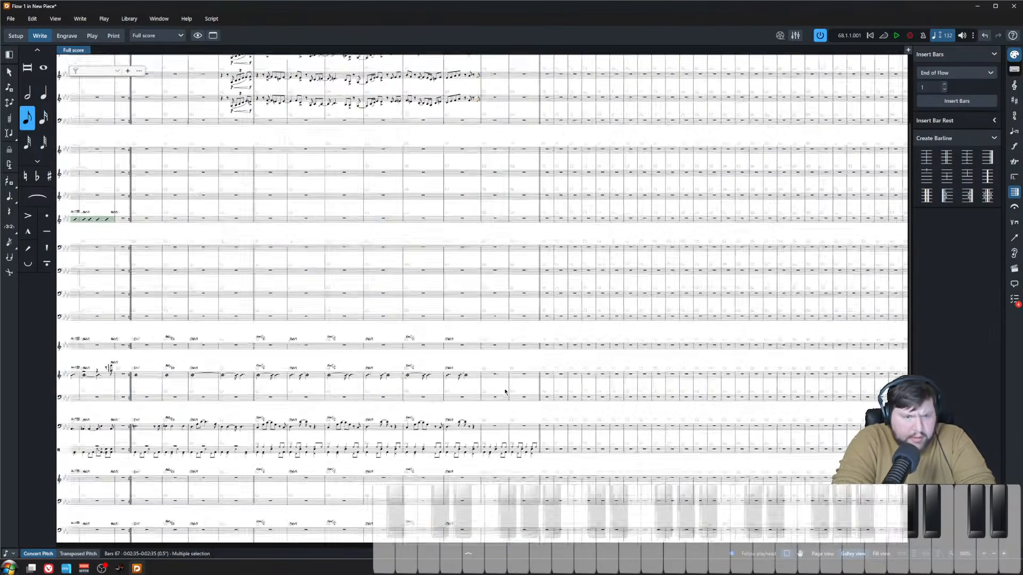
left_click_drag(383, 312, 647, 386)
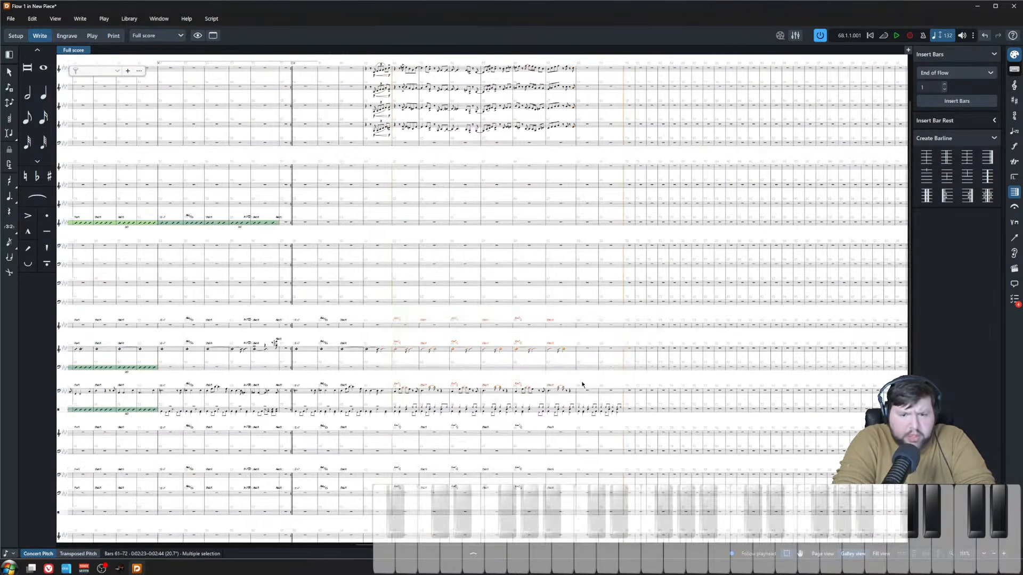
scroll(581, 384, "up", 3)
scroll(579, 414, "up", 1)
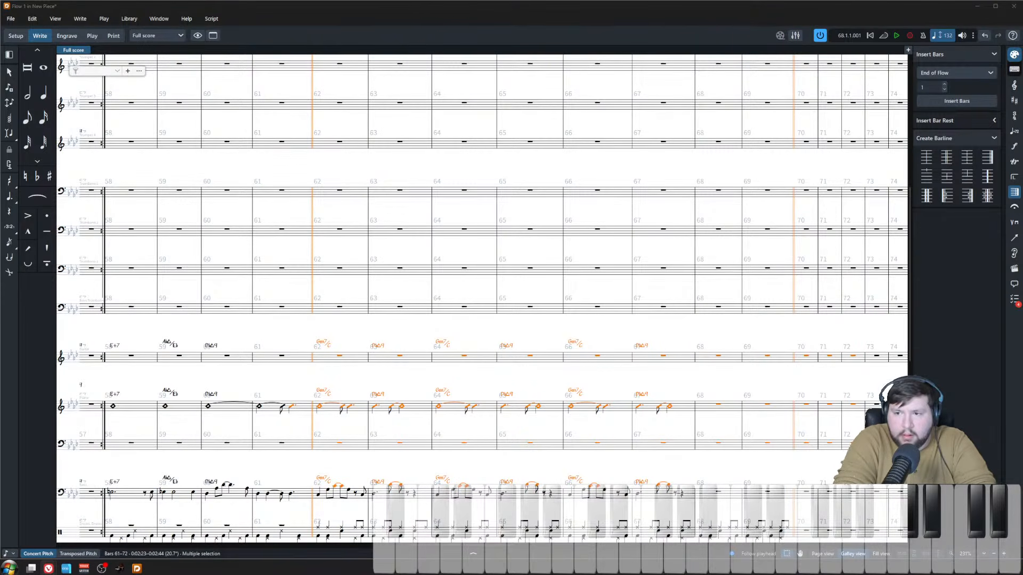
left_click(612, 324)
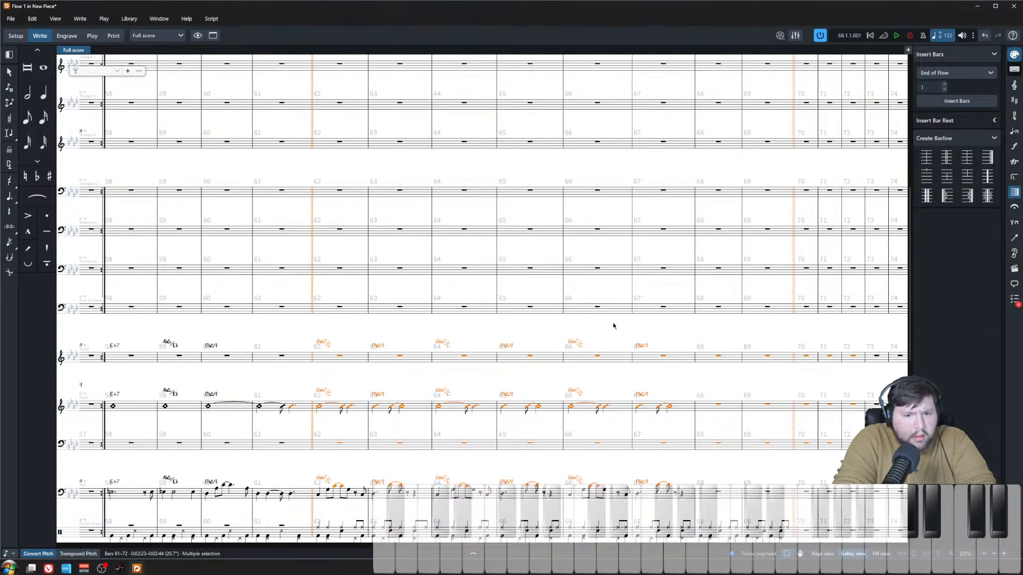
scroll(752, 380, "down", 1)
left_click(719, 380)
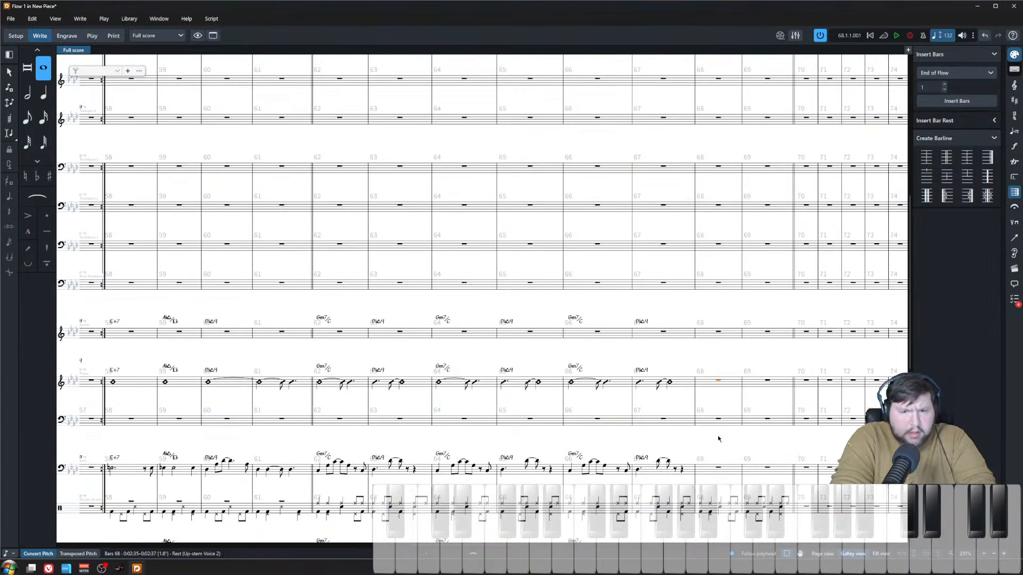
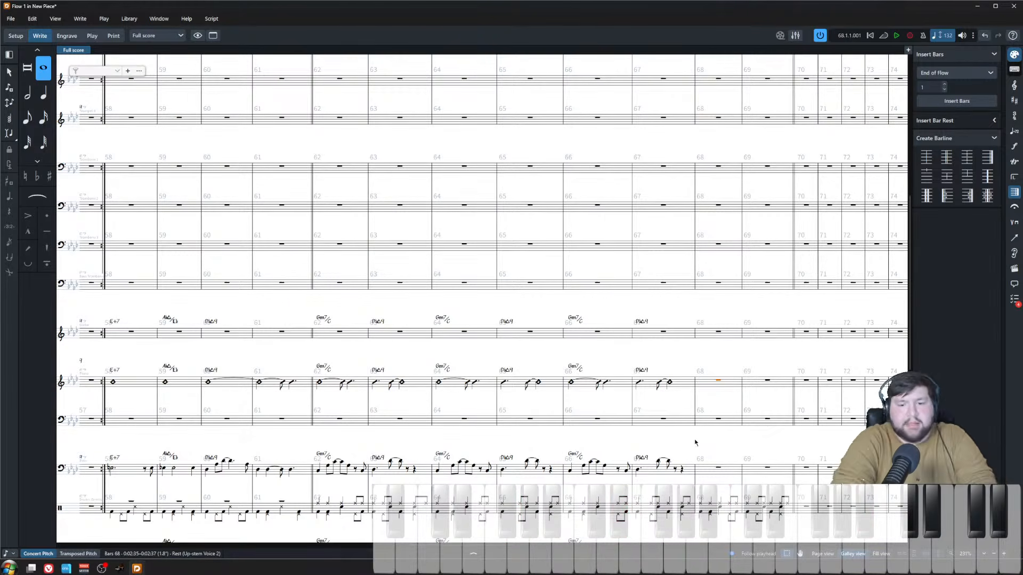
- Clear the selection and review the saxophone and trumpet staves around the end of the soli in bar 67
scroll(655, 398, "right", 3)
scroll(612, 350, "up", 4)
scroll(612, 358, "down", 5)
scroll(612, 366, "up", 5)
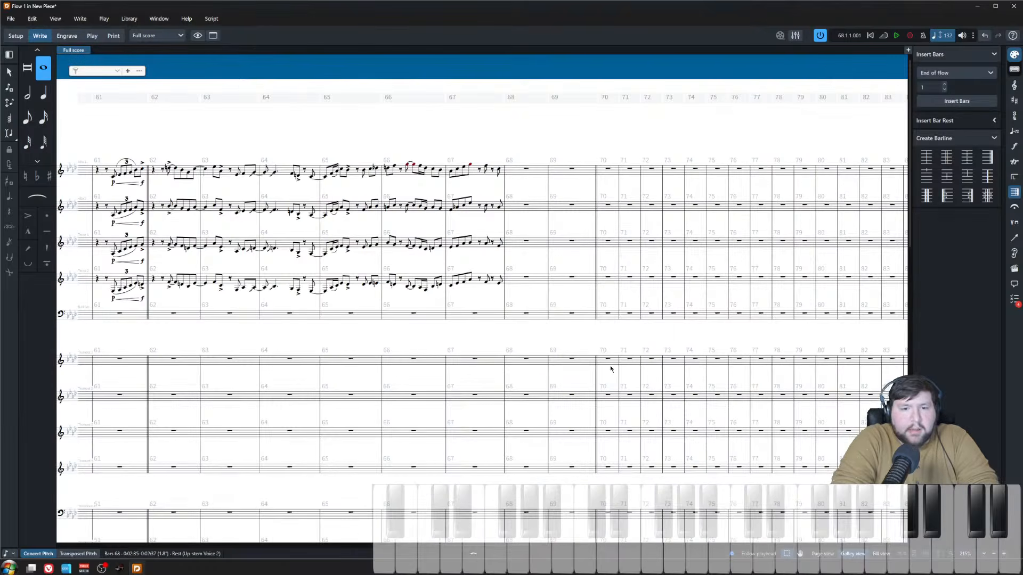
key("Escape")
scroll(575, 366, "up", 5)
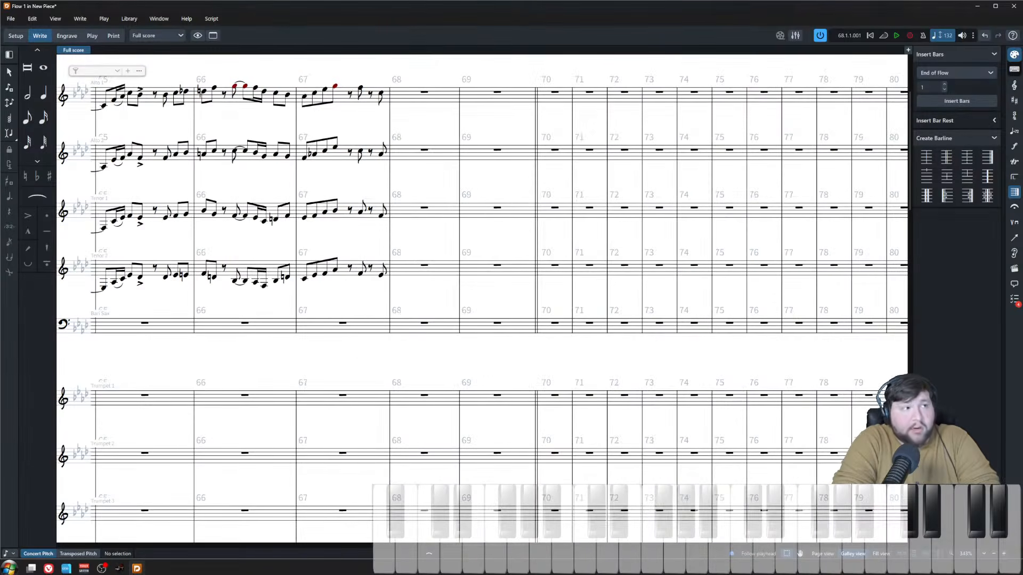
- Replace the double barline at the start of bar 70 with a normal single barline
scroll(586, 373, "up", 3)
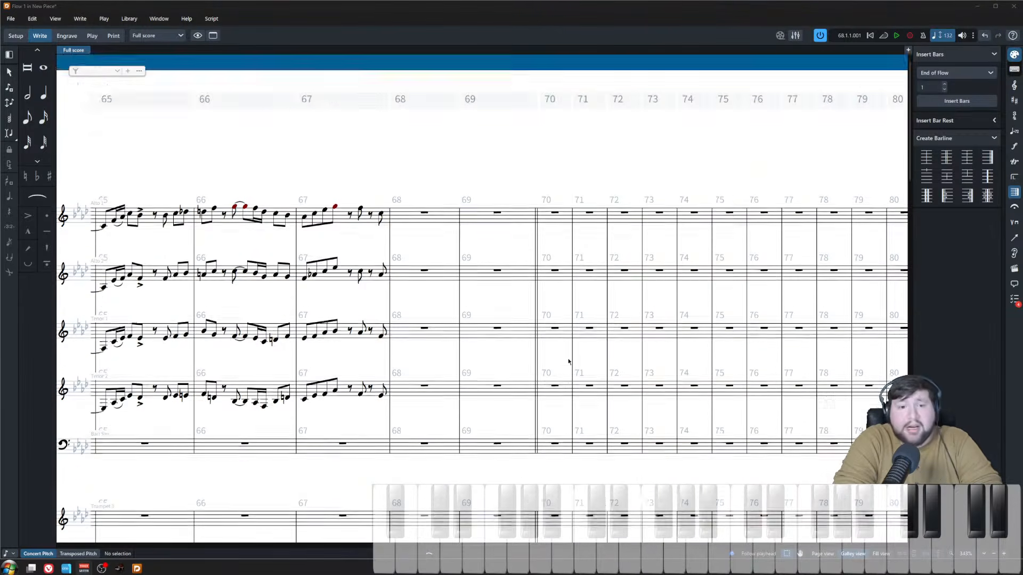
left_click(536, 247)
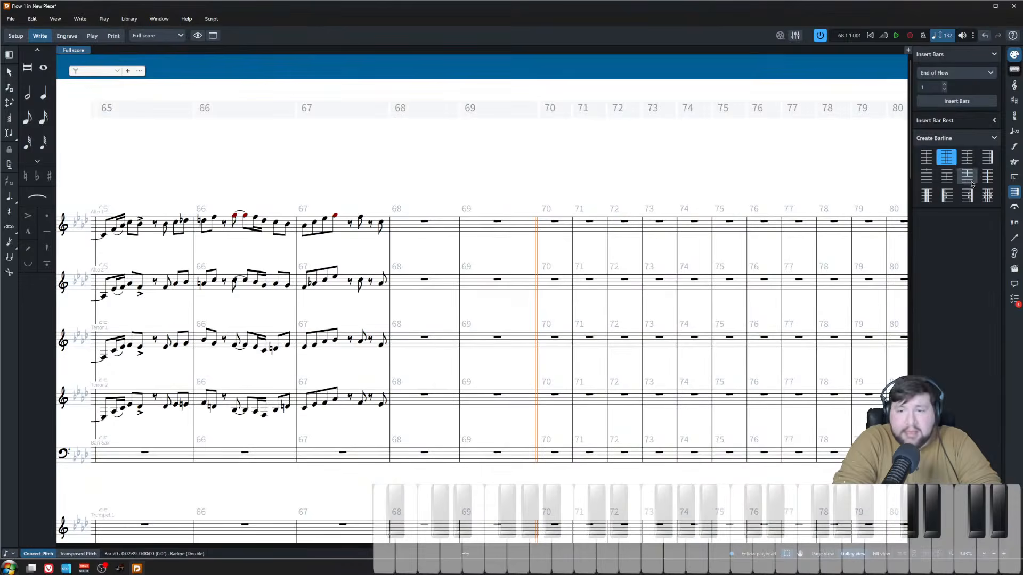
left_click(932, 162)
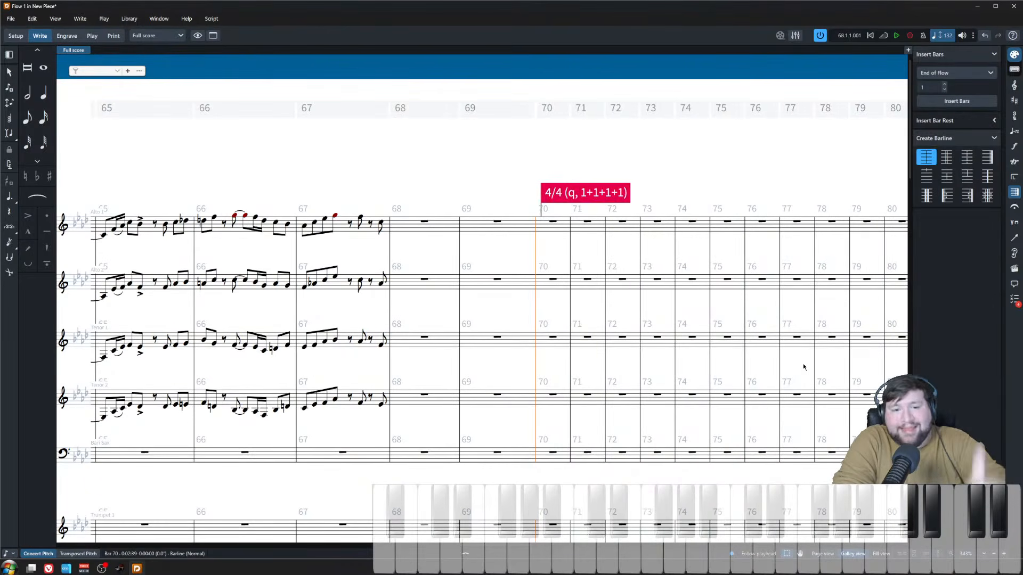
scroll(570, 173, "up", 3, "ctrl")
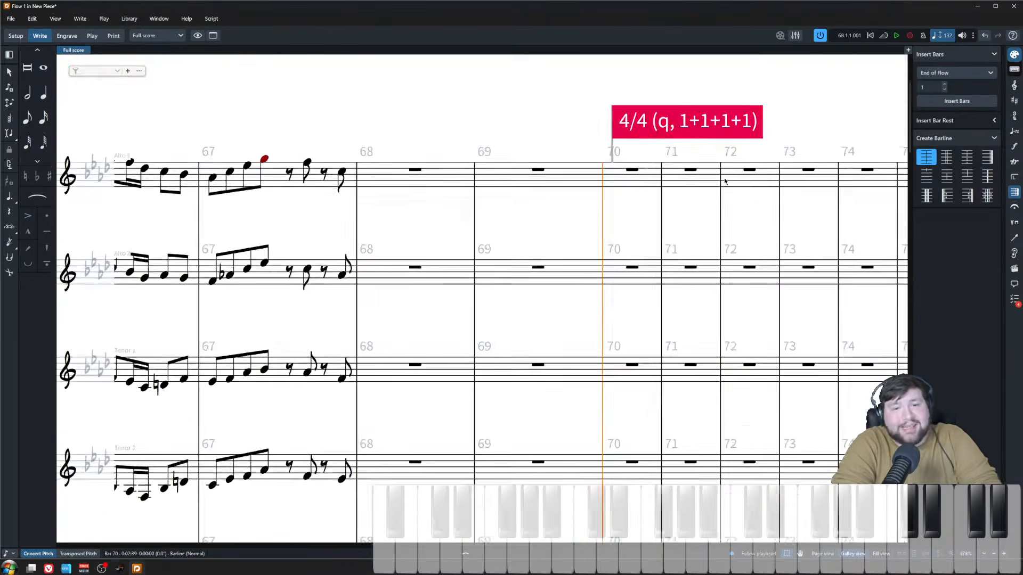
scroll(708, 130, "down", 3, "ctrl")
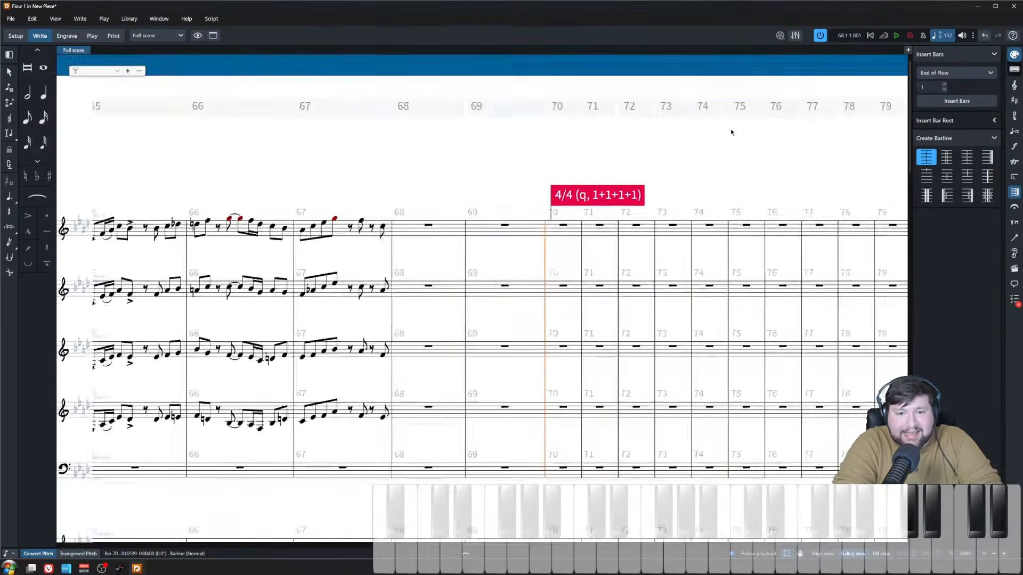
left_click(592, 197)
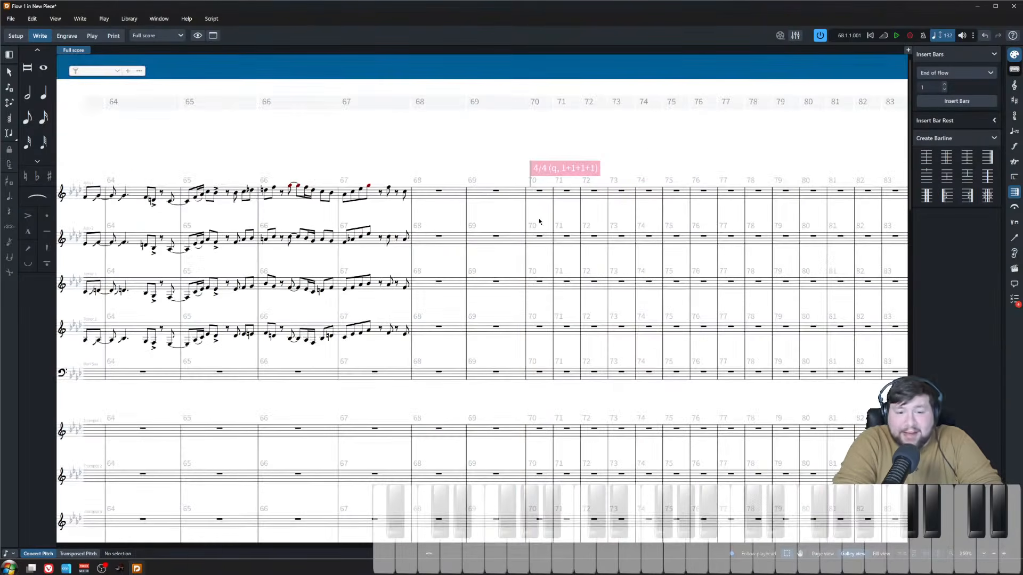
- Switch to page view, open the Trumpet 4 part, examine its final system and select the 4/4 time signature signpost at bar 70
left_click(821, 554)
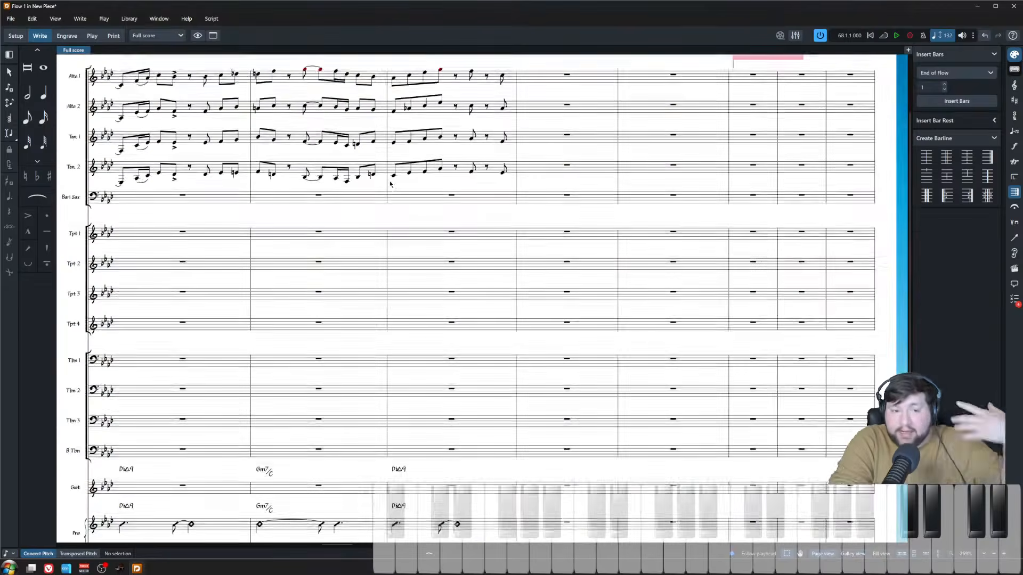
scroll(518, 292, "down", 3)
scroll(517, 292, "down", 3, "ctrl")
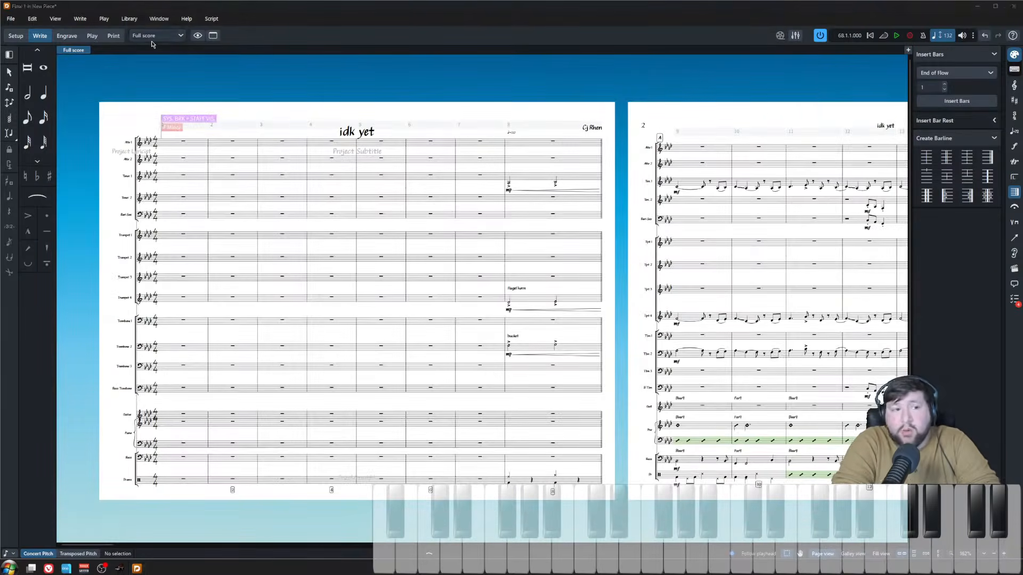
left_click(157, 36)
left_click(176, 150)
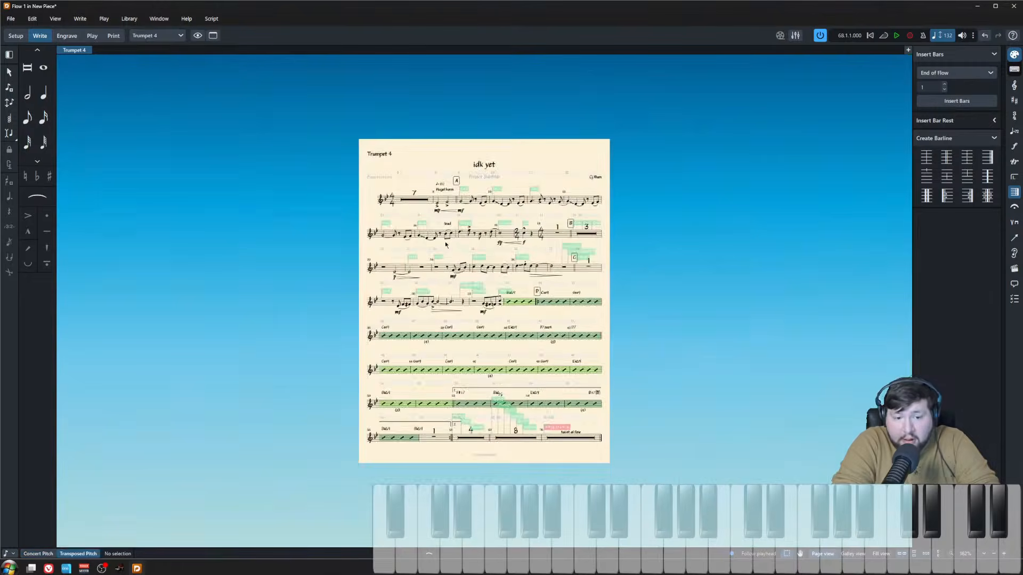
scroll(563, 468, "up", 6, "ctrl")
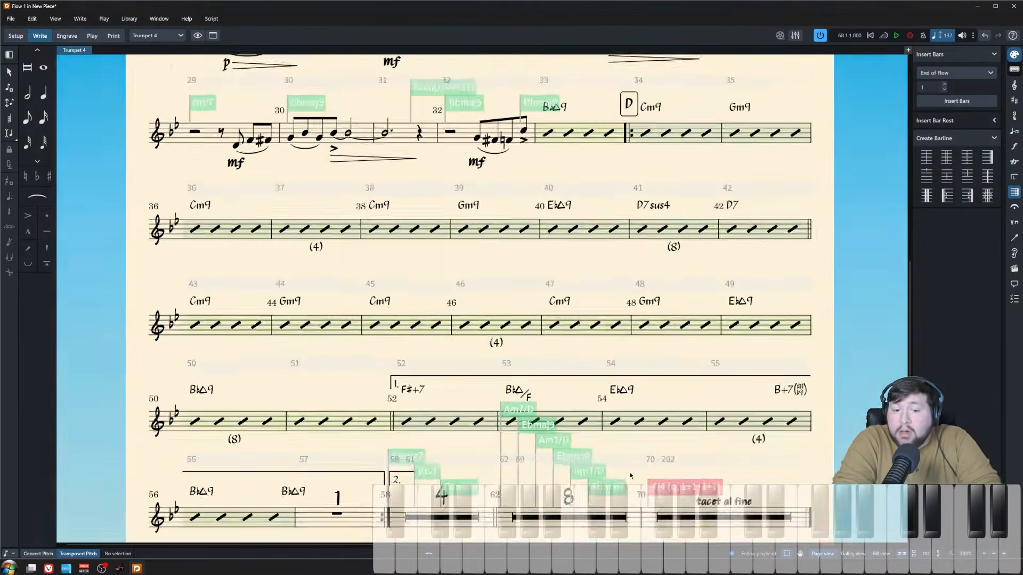
scroll(630, 476, "up", 1, "ctrl")
left_click_drag(630, 476, 648, 387)
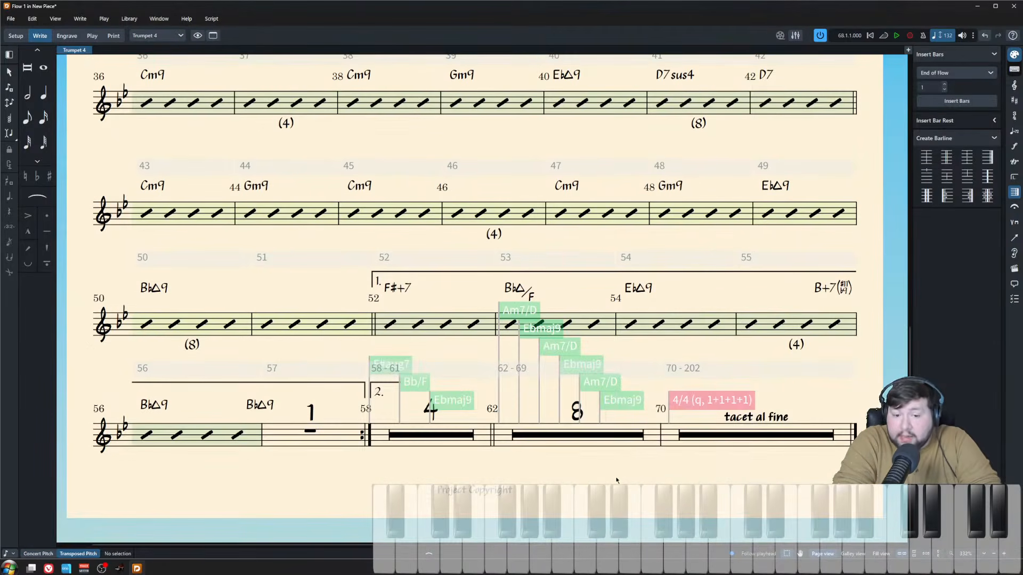
left_click(693, 403)
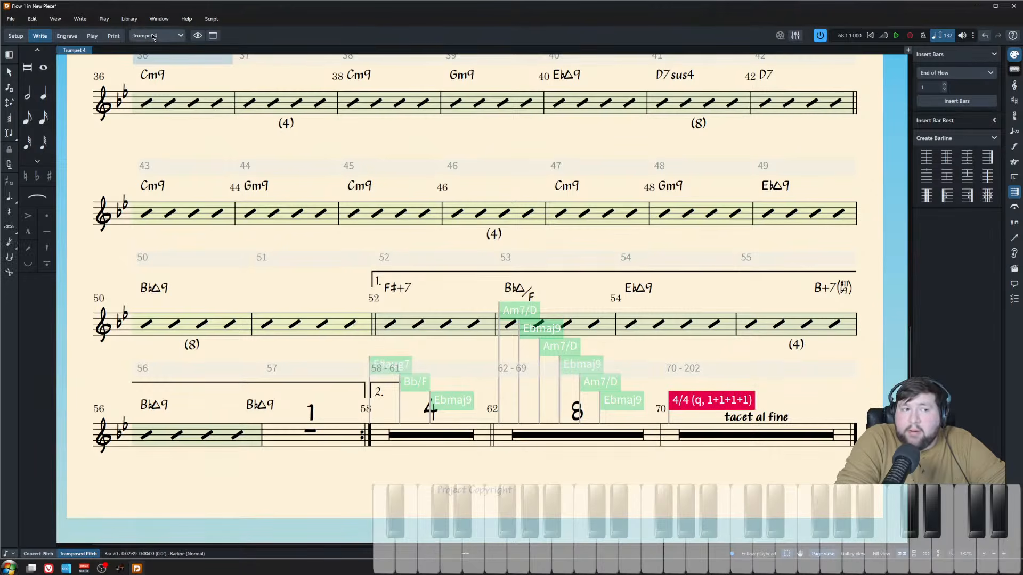
- Return to the full score in galley view and delete the 4/4 time signature signpost at bar 70
left_click(157, 36)
left_click(162, 57)
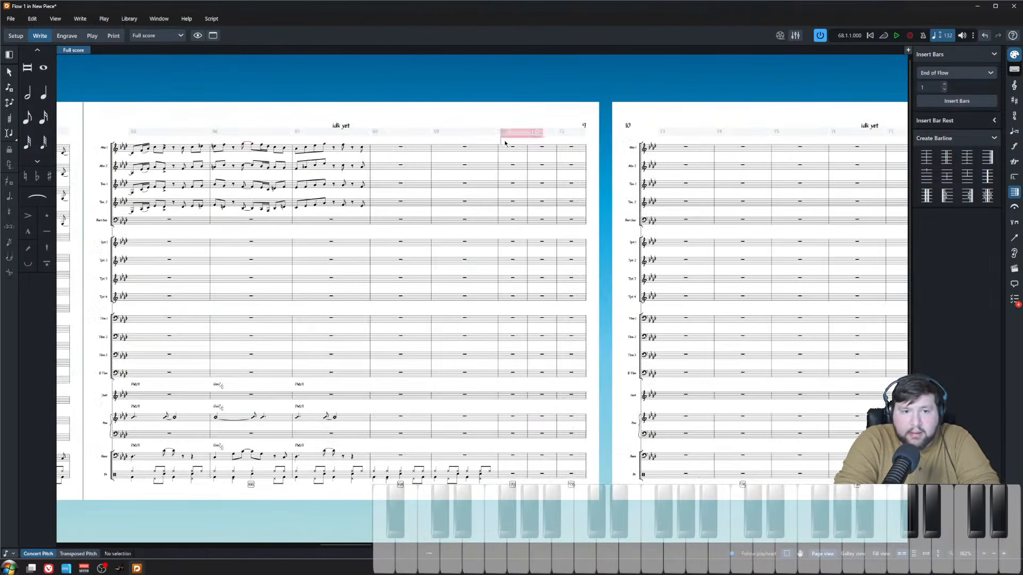
key("Escape")
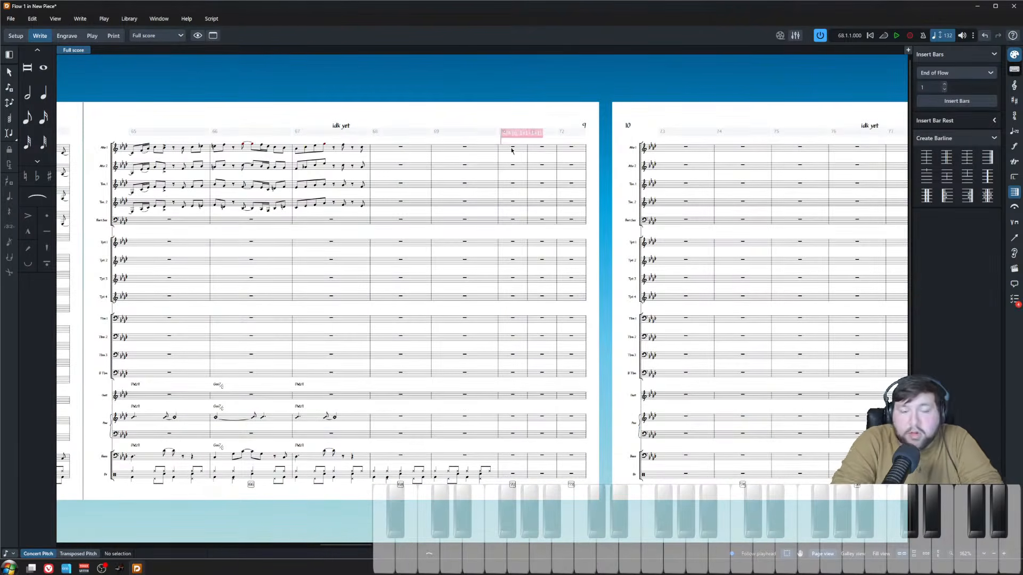
key("ctrl+alt+2")
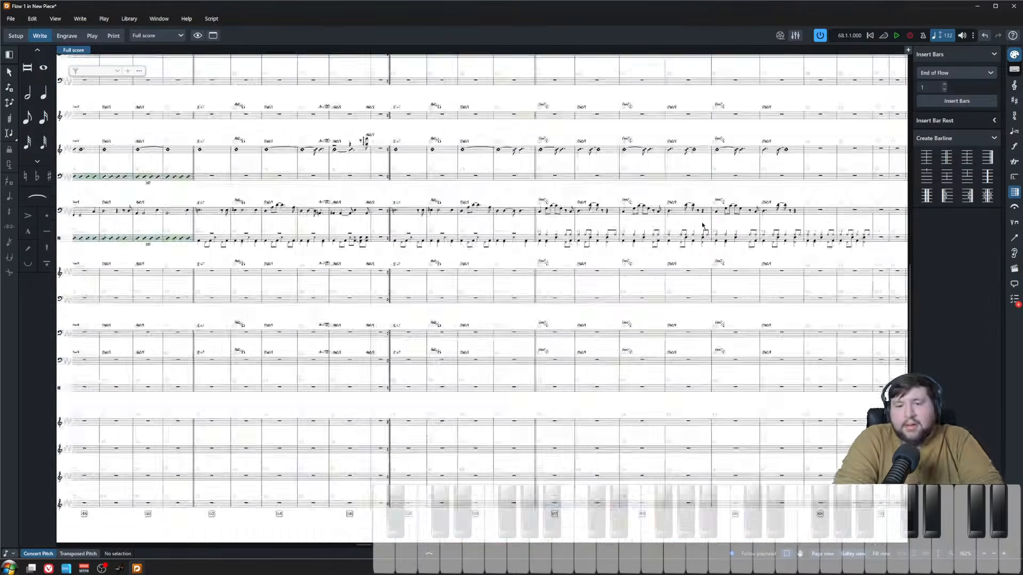
scroll(510, 204, "left", 15)
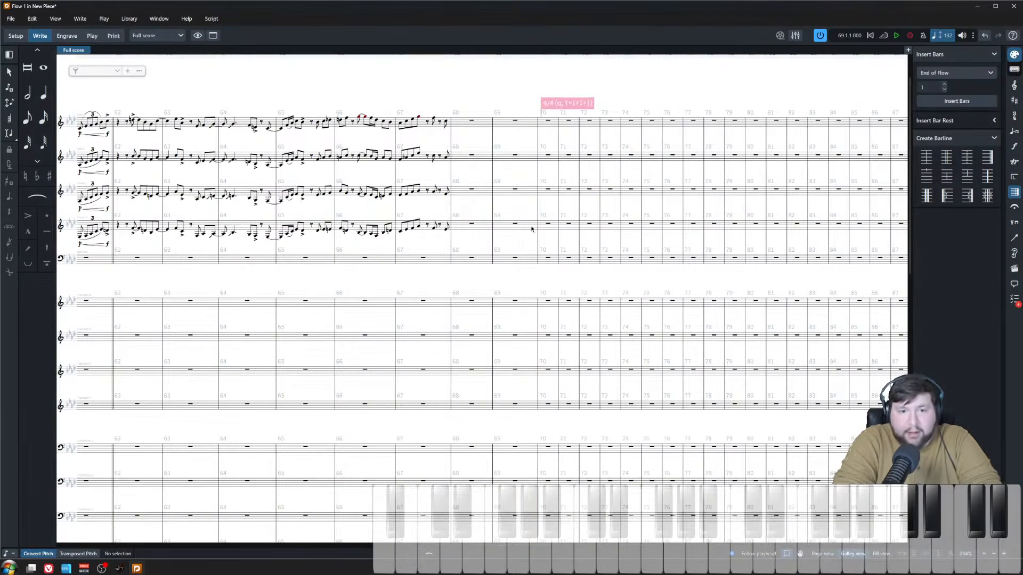
left_click(538, 131)
left_click(544, 285)
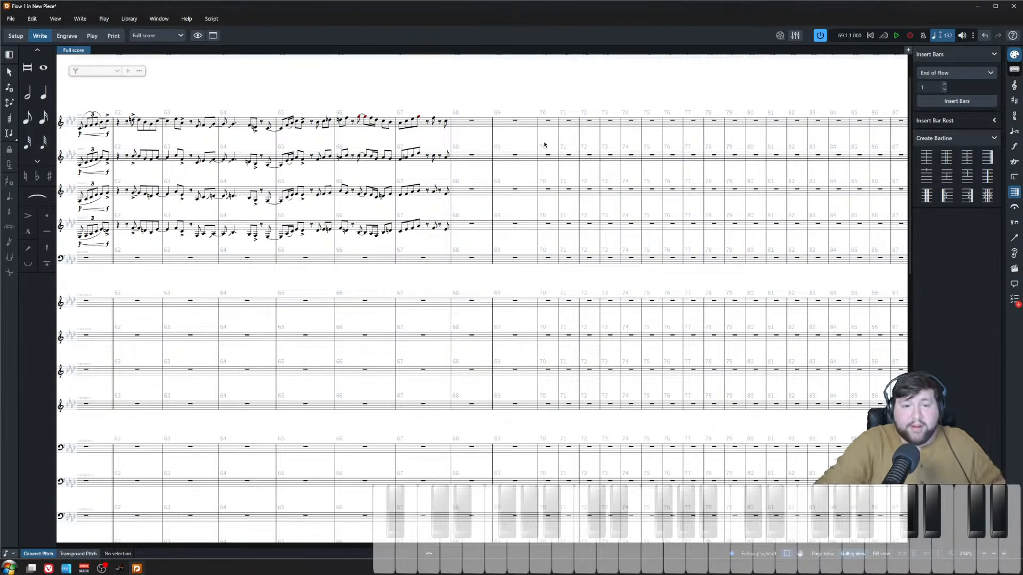
- In all four saxes in bar 67, slur the first three eighth notes and accent the fourth eighth and both remaining notes
scroll(498, 149, "up", 2)
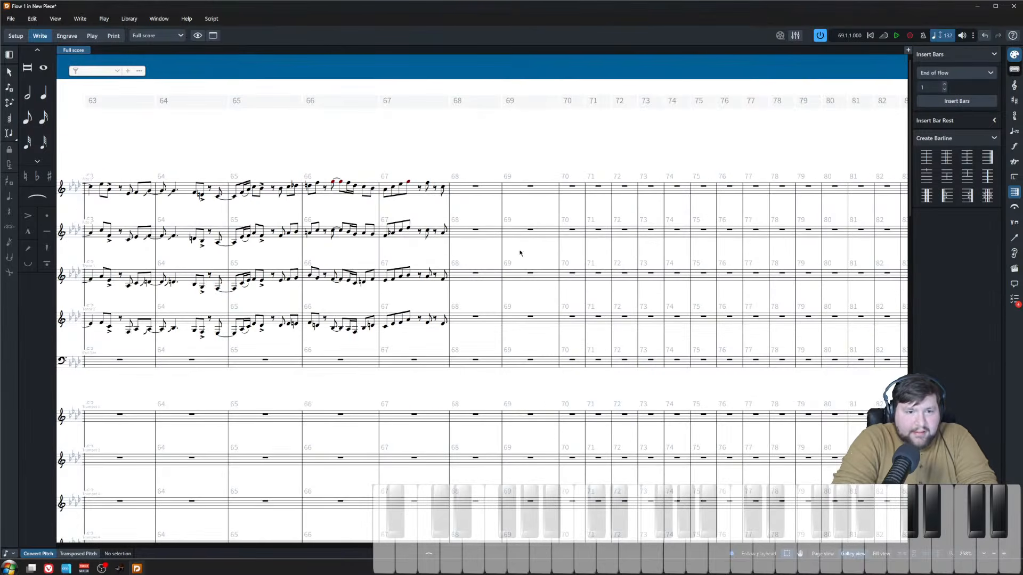
scroll(543, 140, "left", 3)
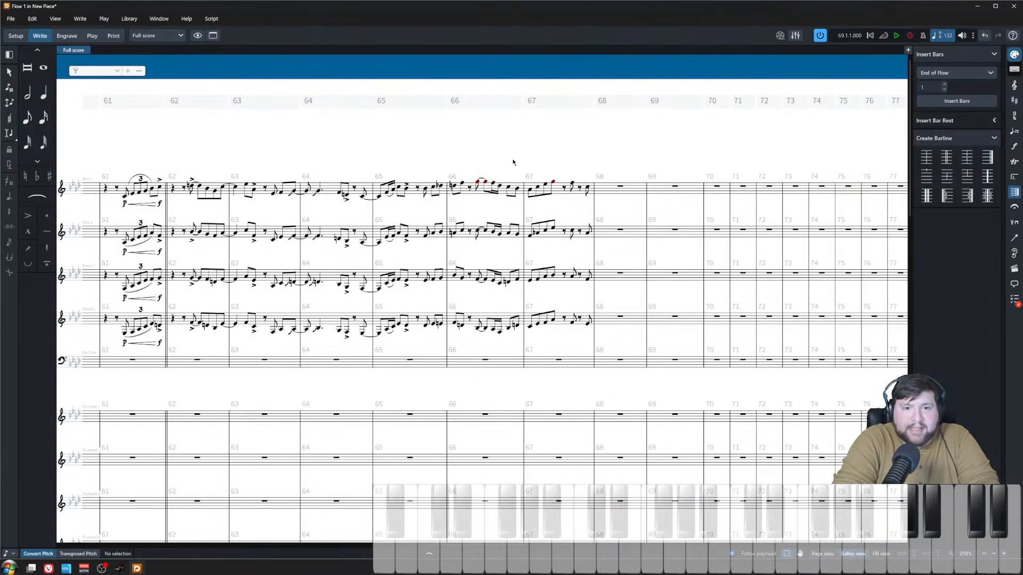
left_click_drag(523, 160, 554, 333)
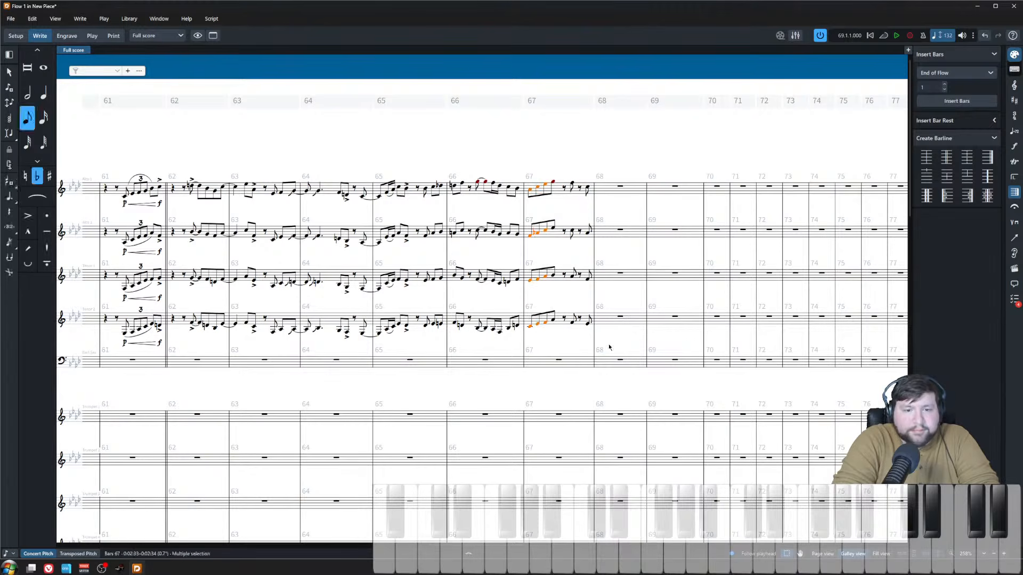
left_click_drag(617, 343, 553, 149)
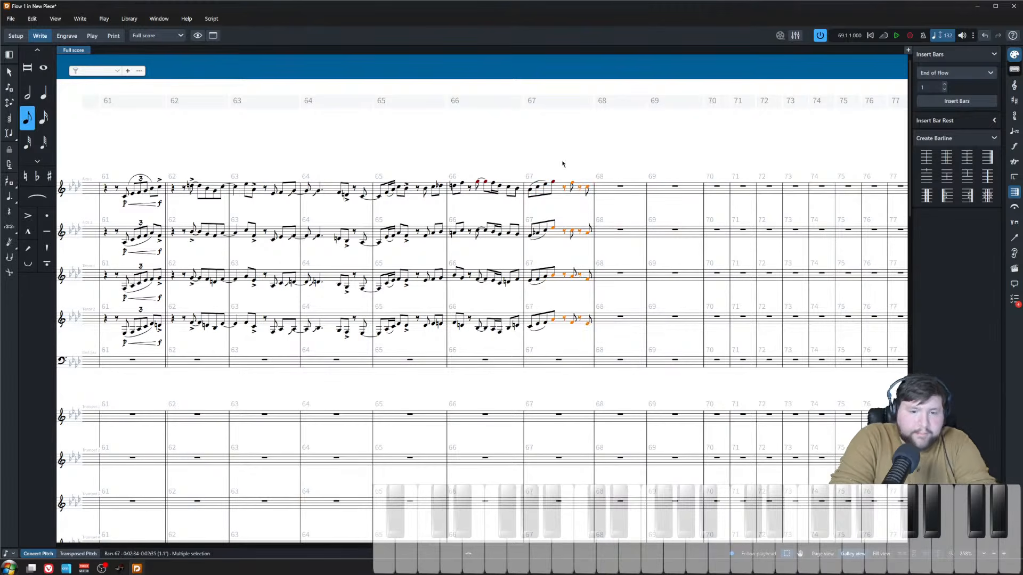
left_click(580, 339)
left_click_drag(603, 340, 547, 157)
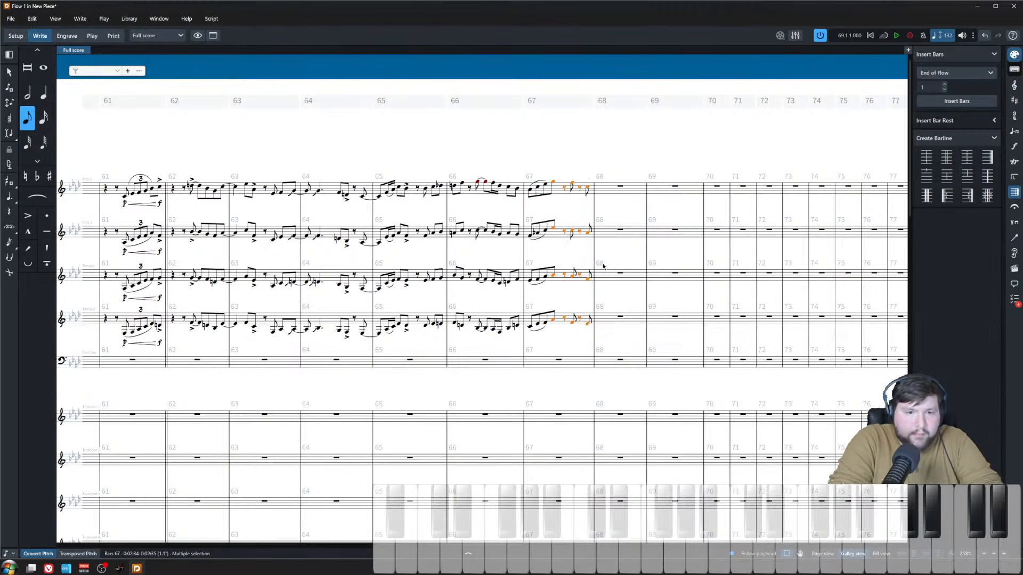
key("bracketleft")
left_click(605, 201)
- Inspect the new bar 67 articulations and play back the soli from the start of bar 66
key("z")
key("z")
key("z")
left_click_drag(618, 249, 570, 249)
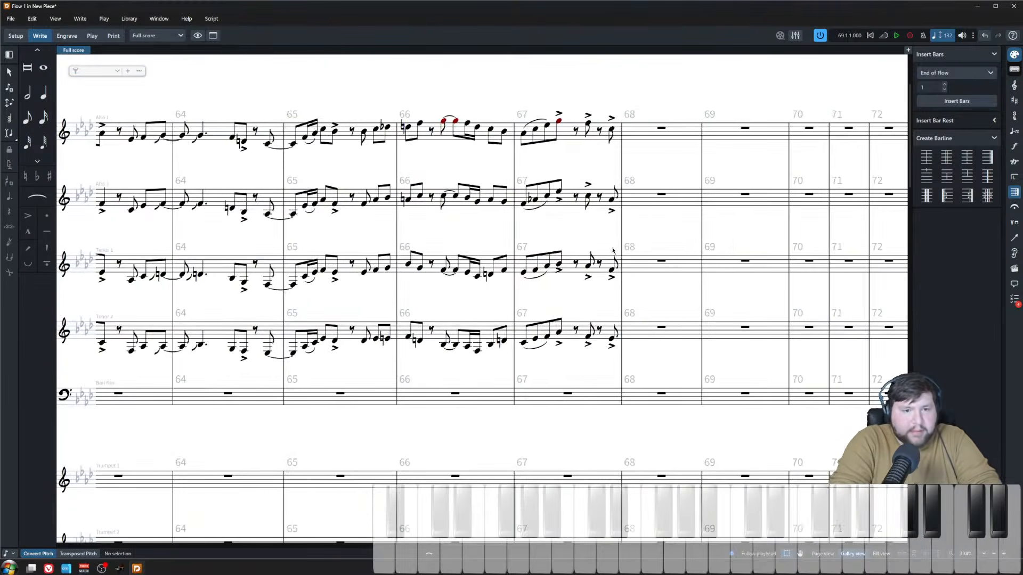
key("x")
left_click(411, 153)
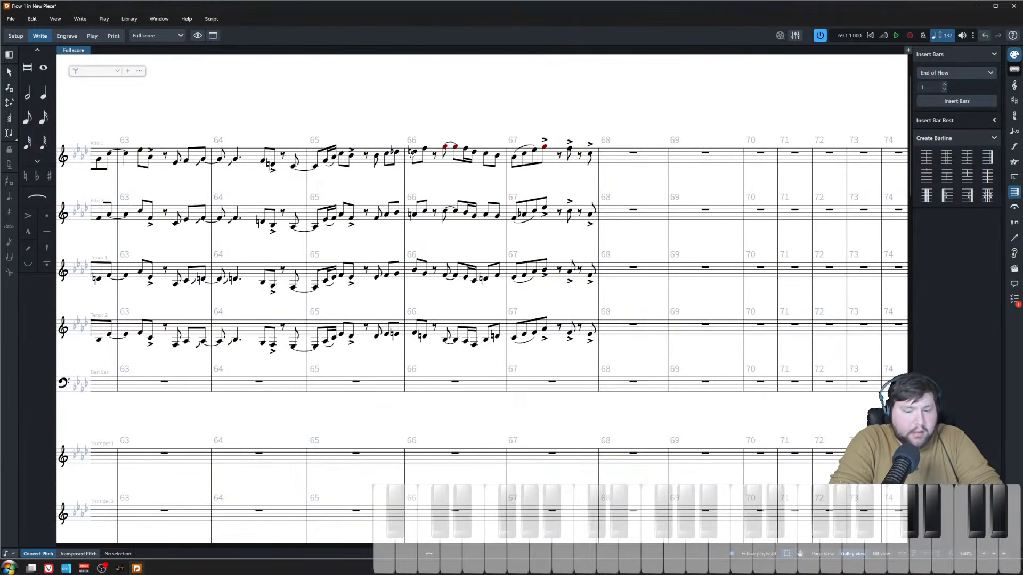
key("p")
key("x")
left_click(577, 157)
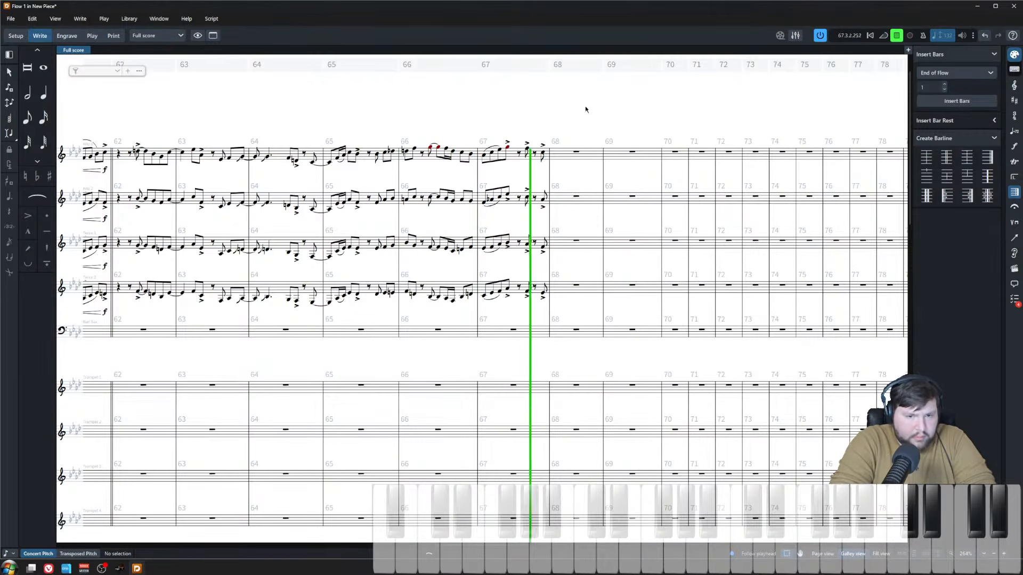
key("space")
- Review the brass and rhythm section staves beneath the saxophone soli through bar 69
scroll(548, 203, "down", 6)
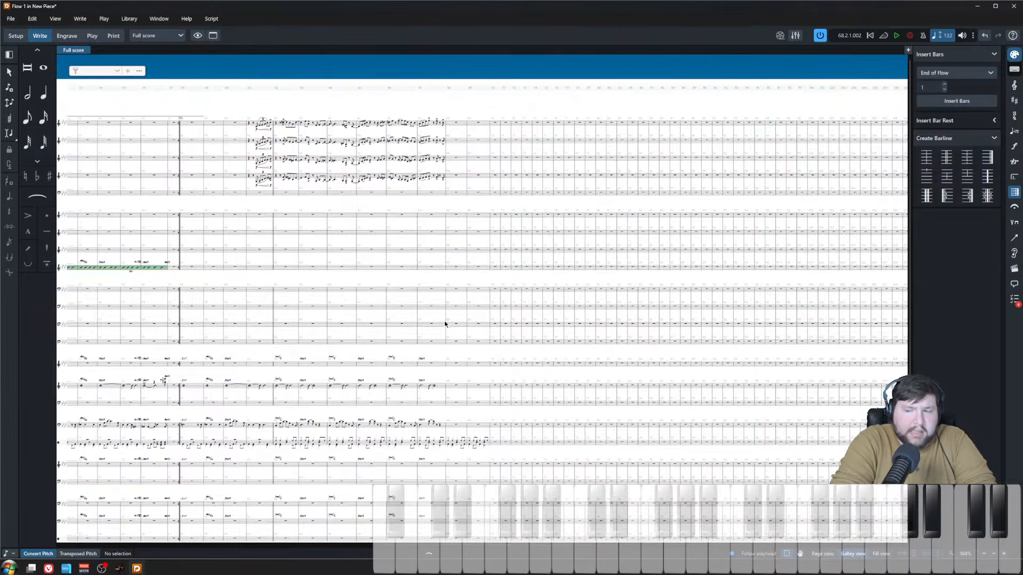
scroll(445, 324, "up", 1)
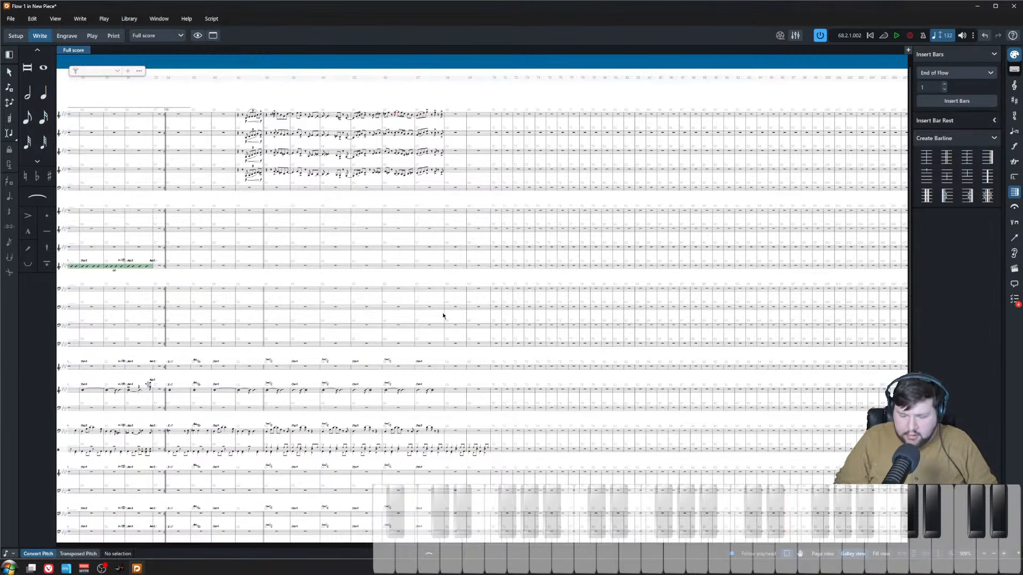
left_click(478, 392)
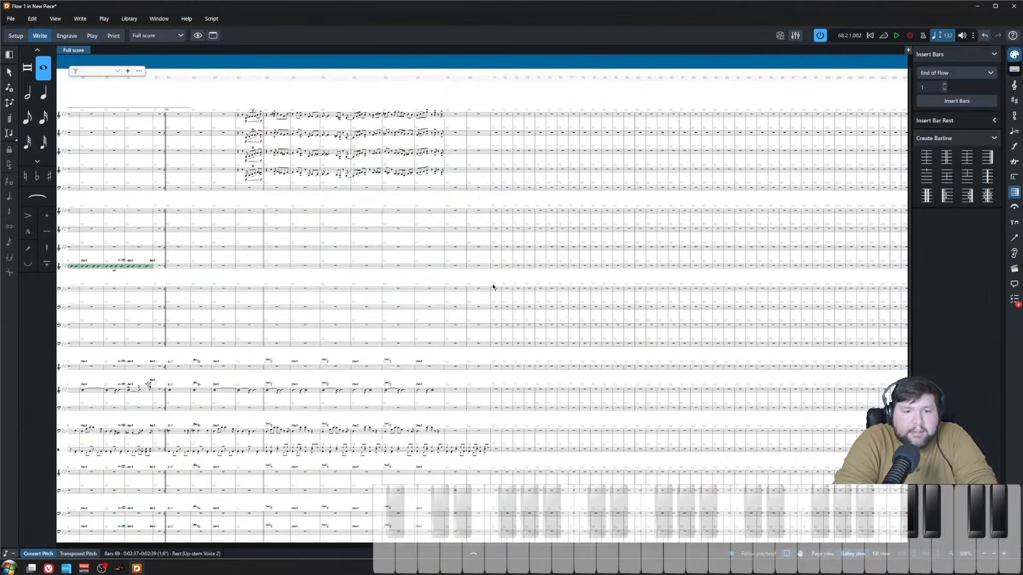
key("Escape")
key("Escape")
scroll(406, 318, "up", 5)
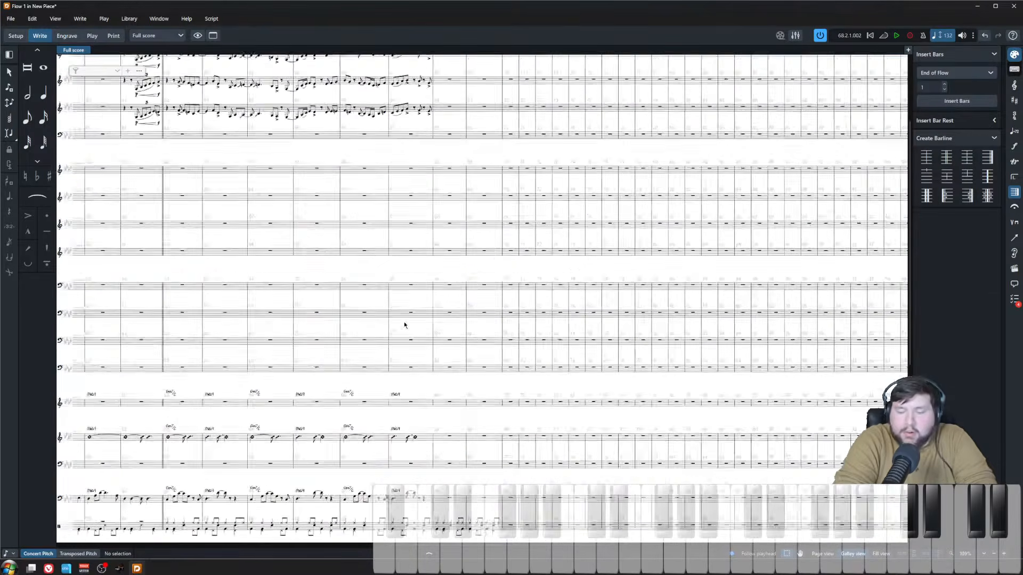
scroll(396, 298, "left", 3)
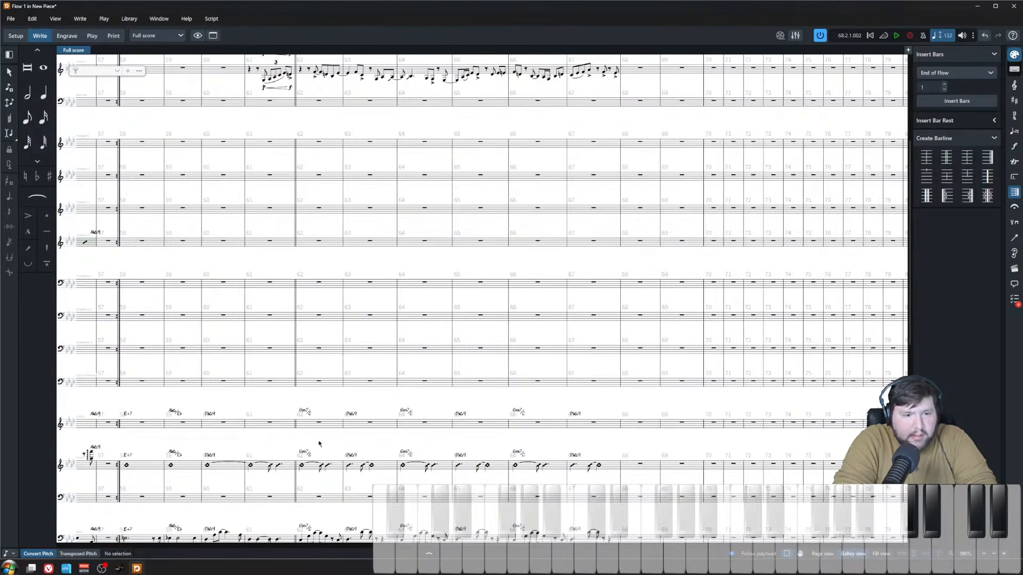
- Play back the score from bar 62 into bar 69, selecting the piano's upper-staff rest in bar 68 along the way
left_click(319, 423)
key("space")
scroll(424, 367, "down", 2)
scroll(433, 357, "right", 3)
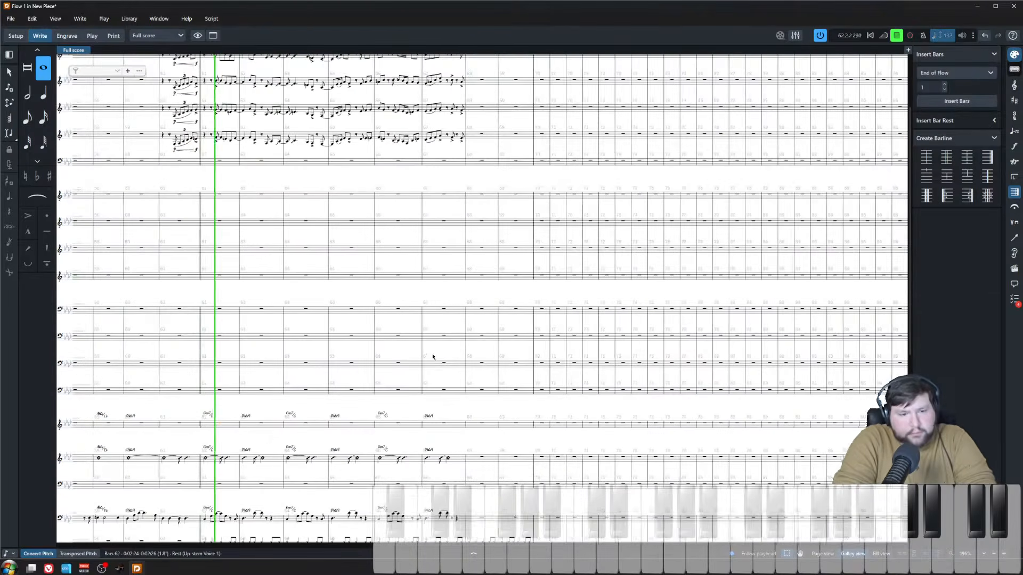
scroll(434, 356, "down", 2)
left_click(437, 458)
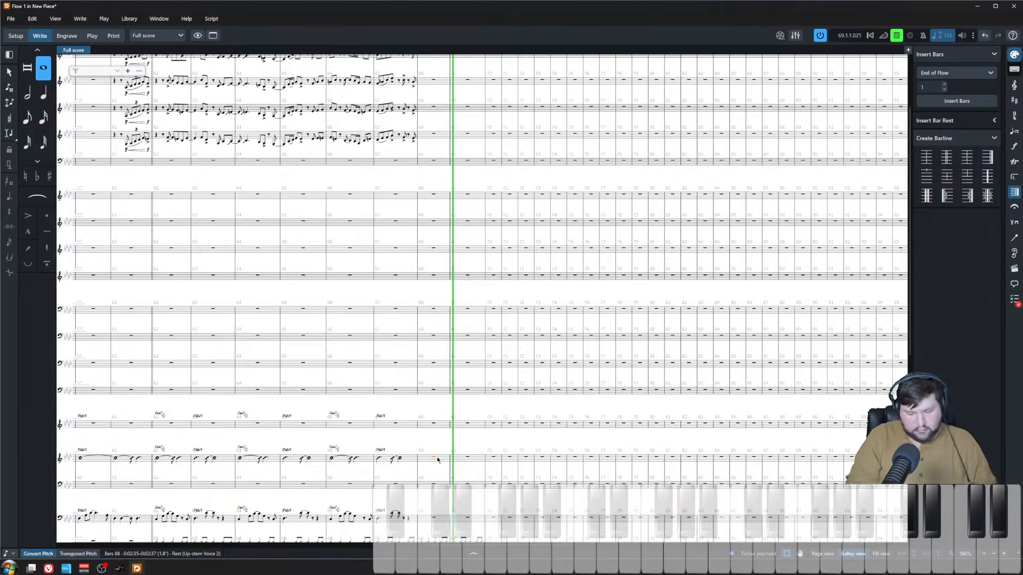
key("space")
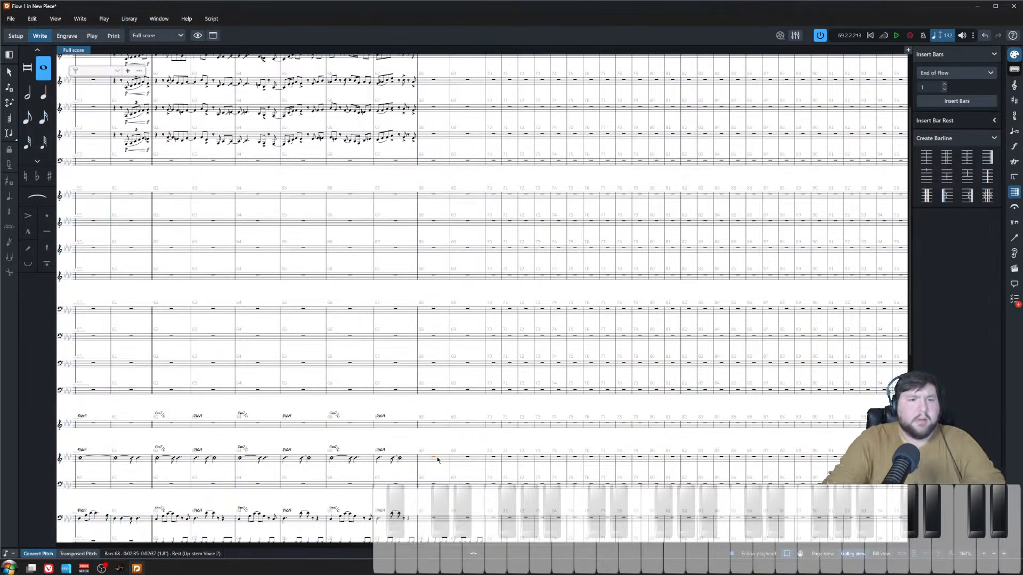
- Replay the end of the soli from bar 66 into bar 68
left_click(361, 199)
key("p")
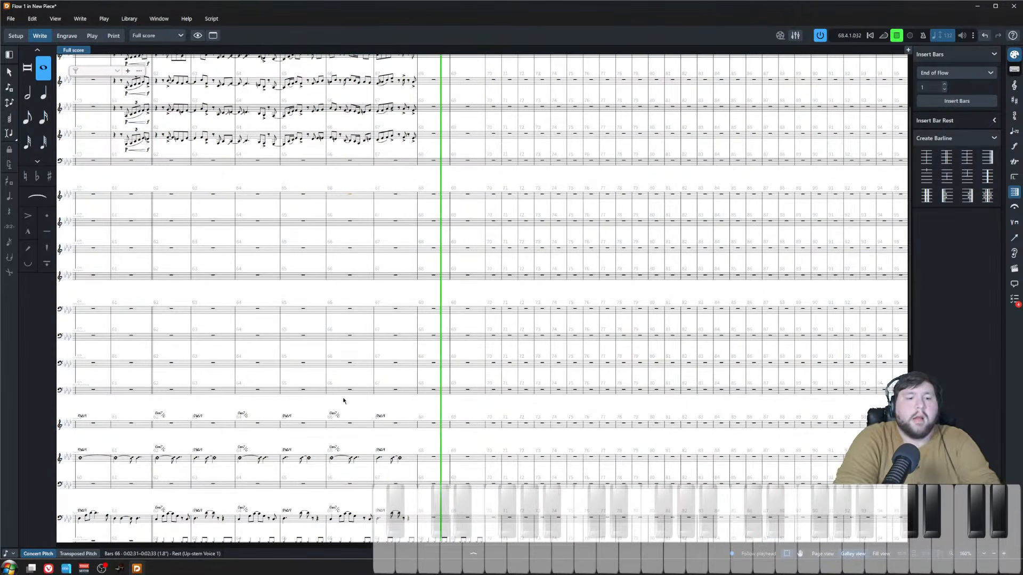
key("space")
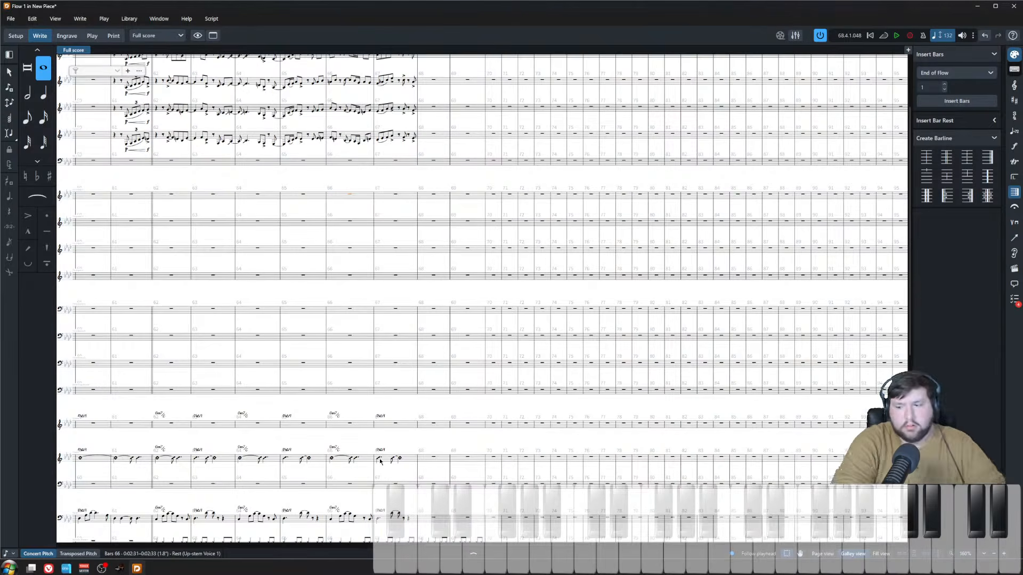
- Play back the score from the piano chord at the start of bar 67 into bar 73
left_click(380, 461)
key("space")
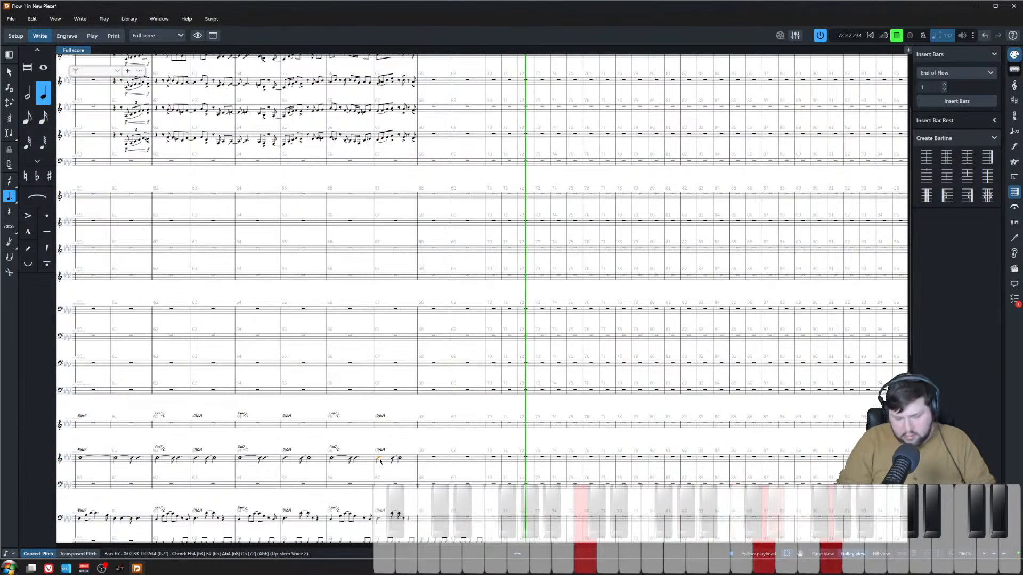
key("space")
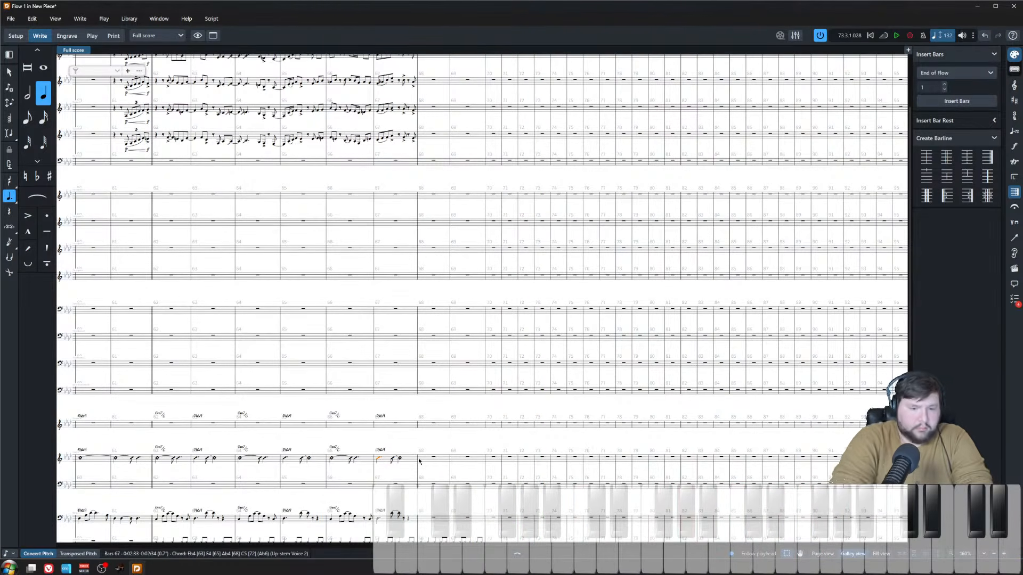
key("Escape")
- Add the chord symbol Ab/Eb at bar 68 on the bass staff
left_click(432, 453)
scroll(424, 466, "up", 3)
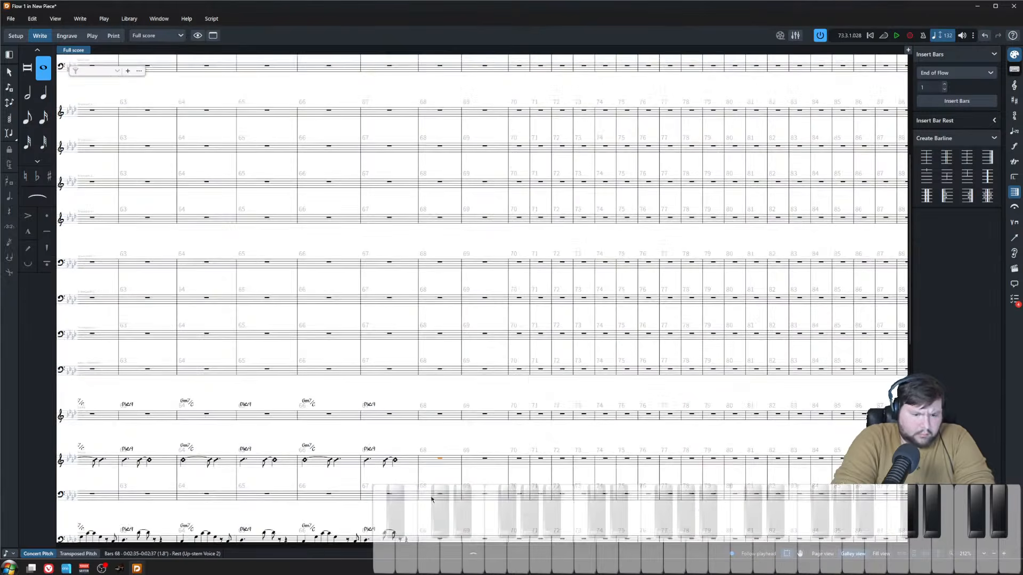
scroll(432, 500, "down", 3)
left_click(448, 422)
key("shift+q")
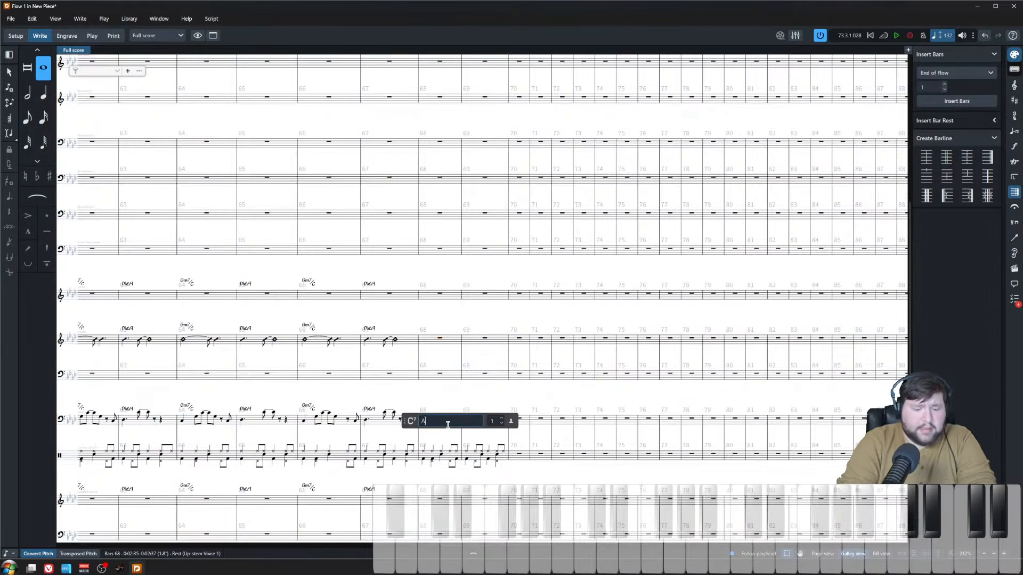
type("Ab/eb")
key("Return")
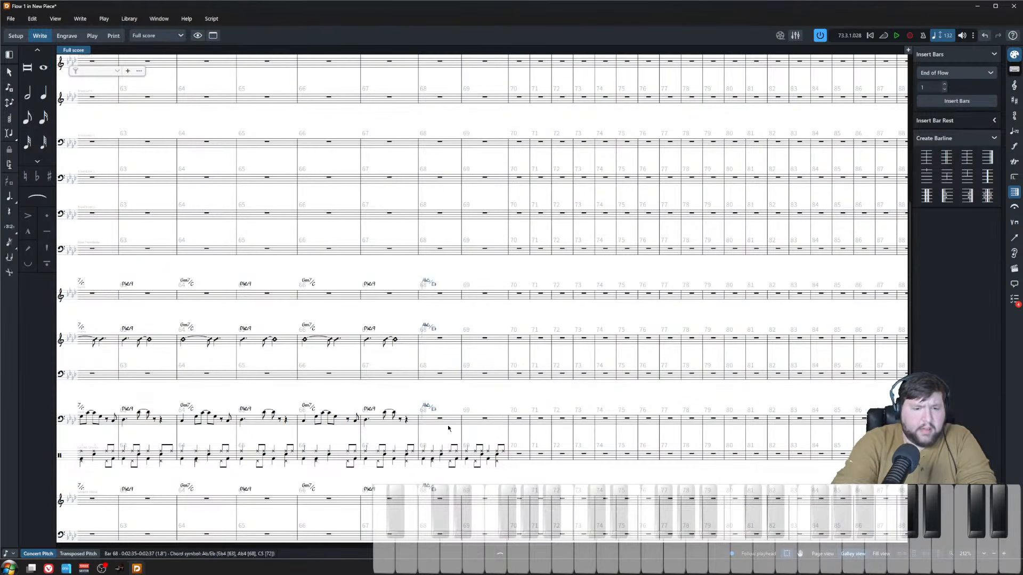
- Add the chord symbol E+7 at bar 69 on the bass staff
left_click(482, 422)
key("shift+q")
type("W")
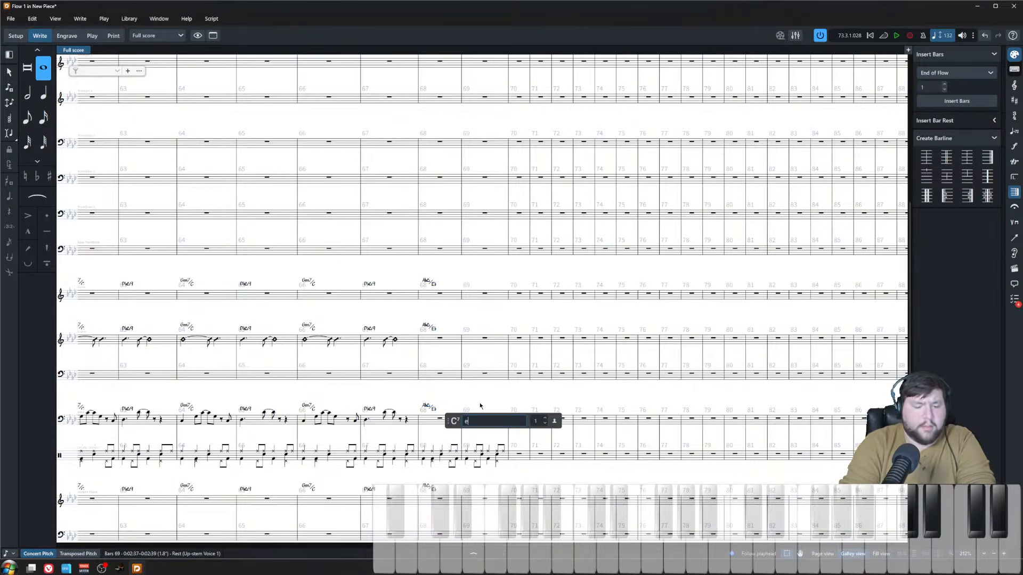
type("e+7")
key("Return")
key("Escape")
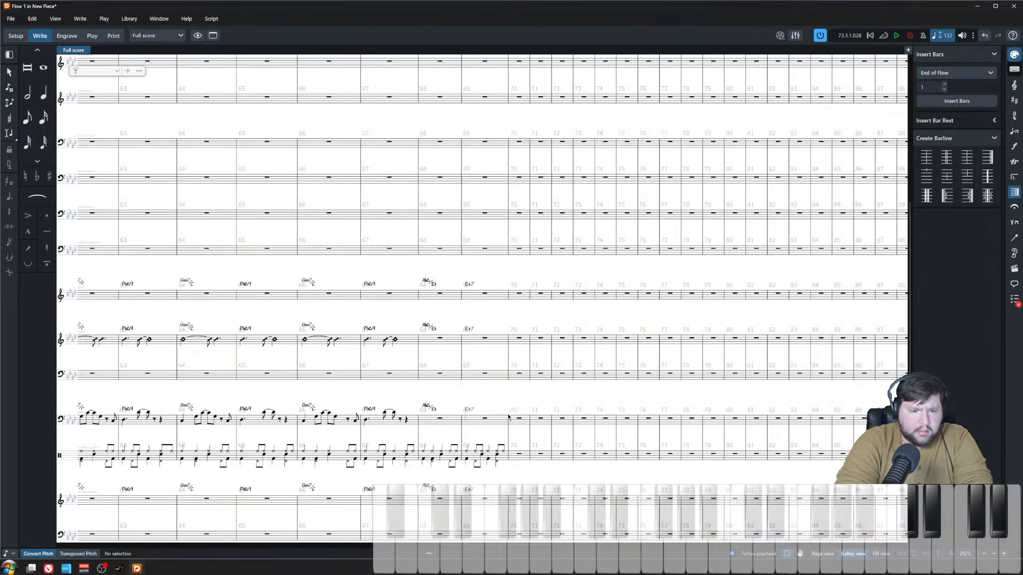
- Add an Fm9 chord symbol at bar 70 and an altered G7#5 chord symbol at bar 71
left_click(519, 420)
key("shift+q")
type("Fmin")
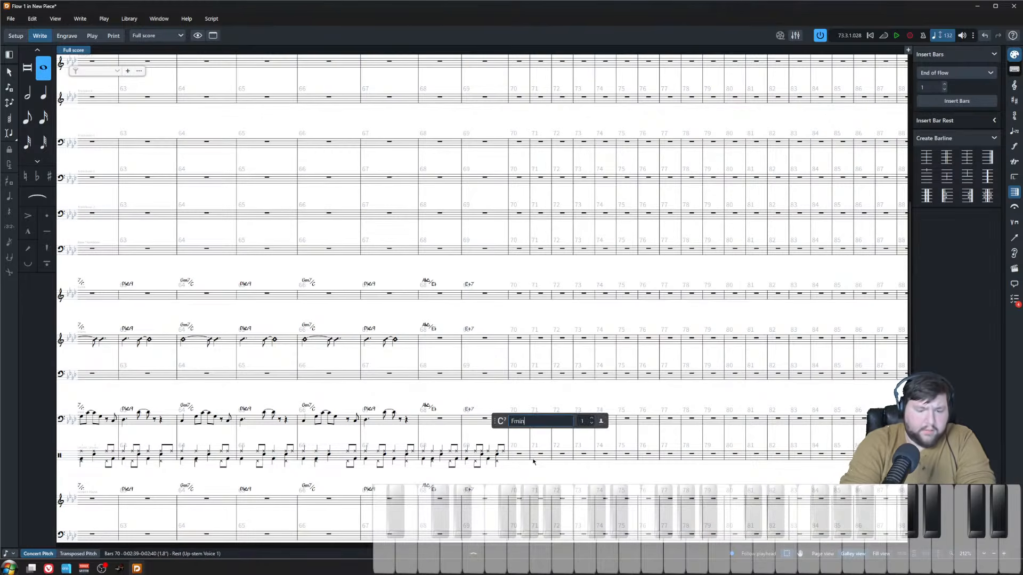
type("9")
key("Return")
left_click(539, 420)
key("shift+q")
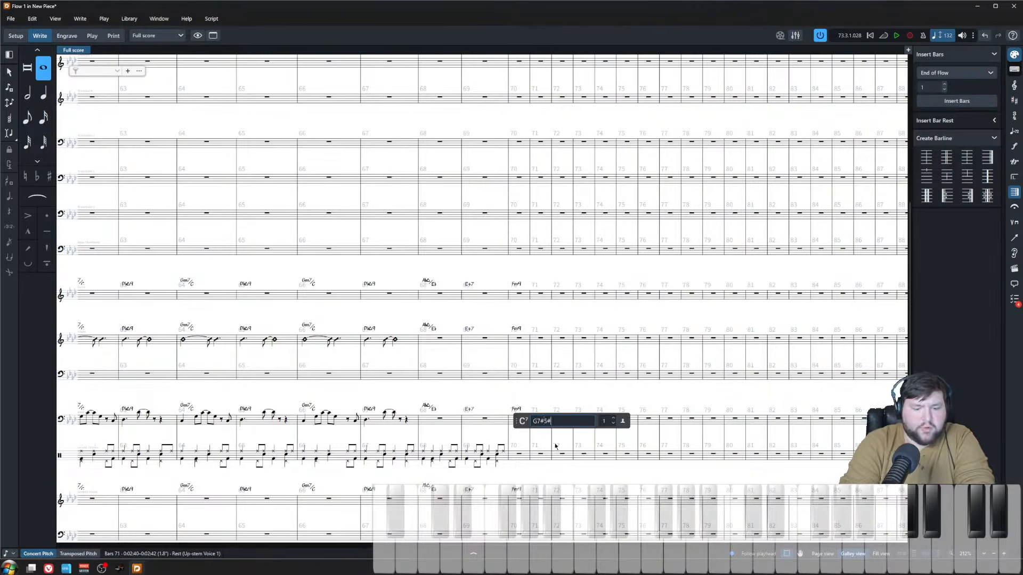
type("G7#5#")
key("Return")
- Add the chord symbol Cm9 at bar 72
left_click(558, 455)
key("shift+q")
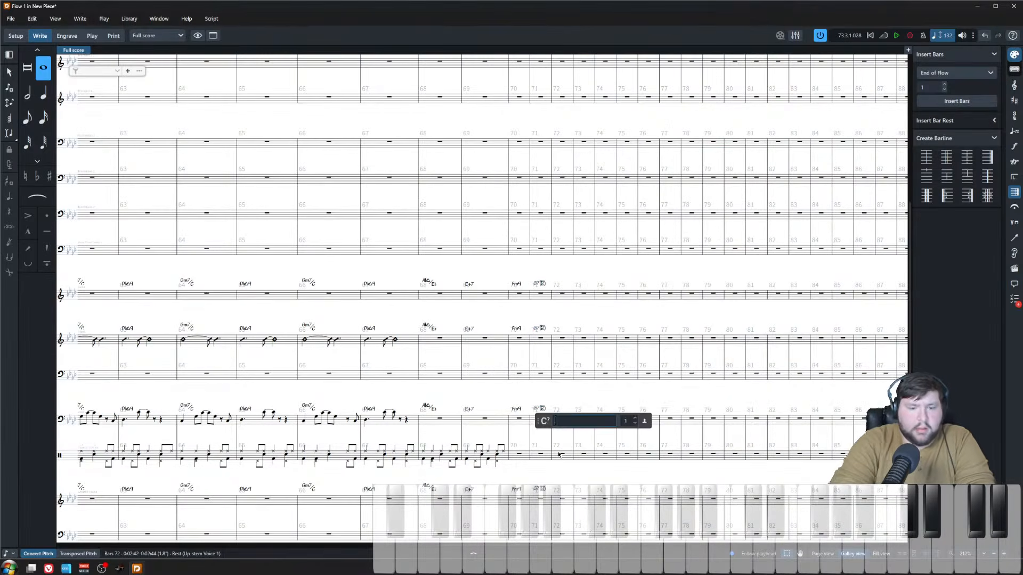
key("Return")
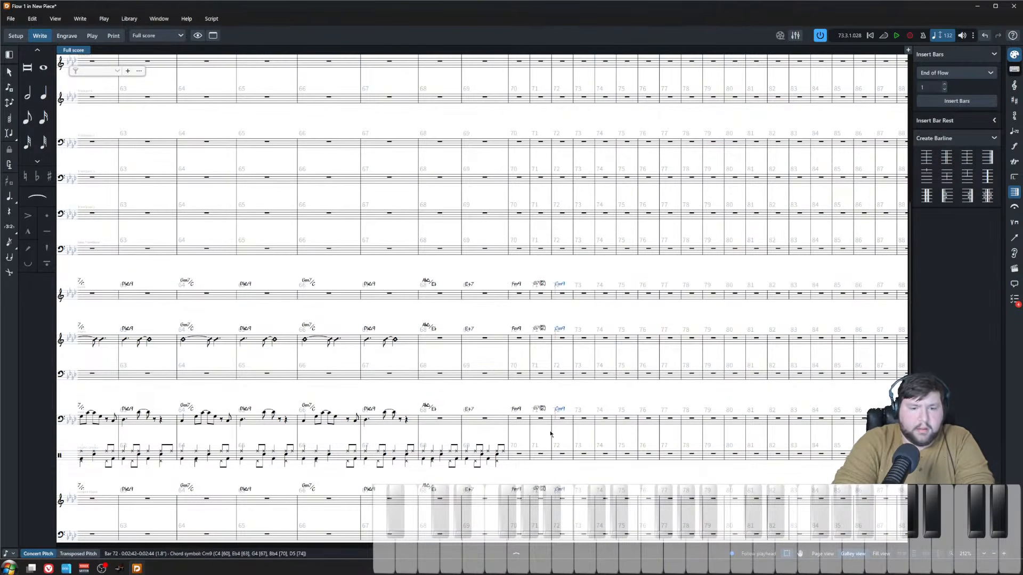
- Change the barline at the start of bar 72 to a double barline
left_click(553, 435)
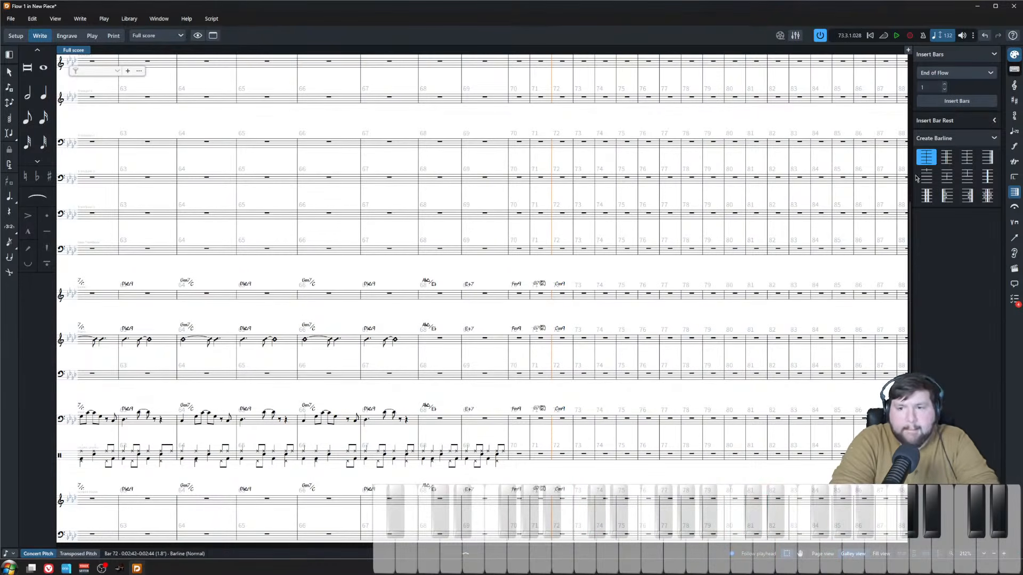
left_click(946, 158)
left_click(600, 365)
key("x")
key("x")
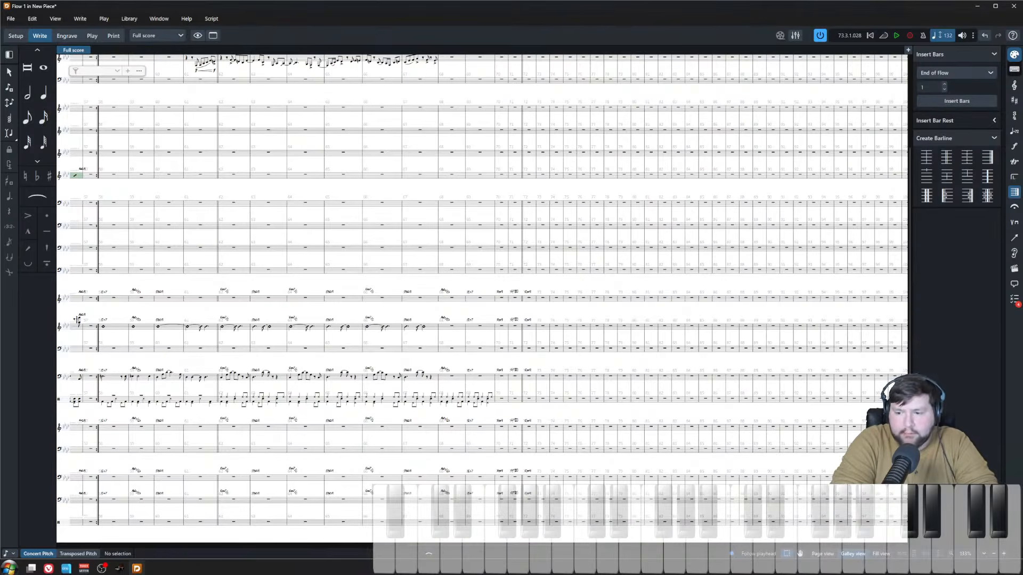
- Compare the new chord progression and empty bars after the soli with the earlier repeated solo section
key("alt+Tab")
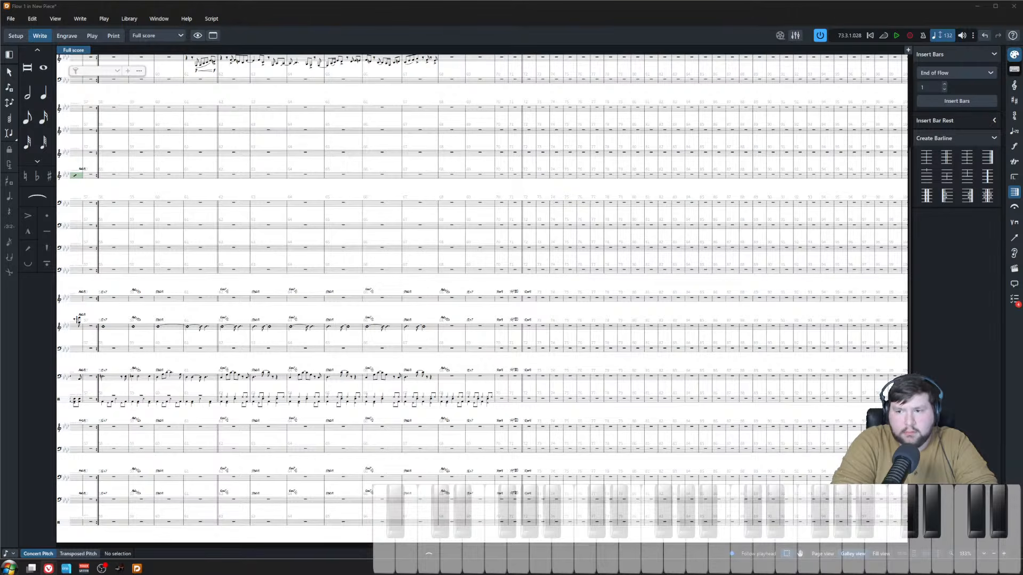
scroll(698, 341, "up", 5)
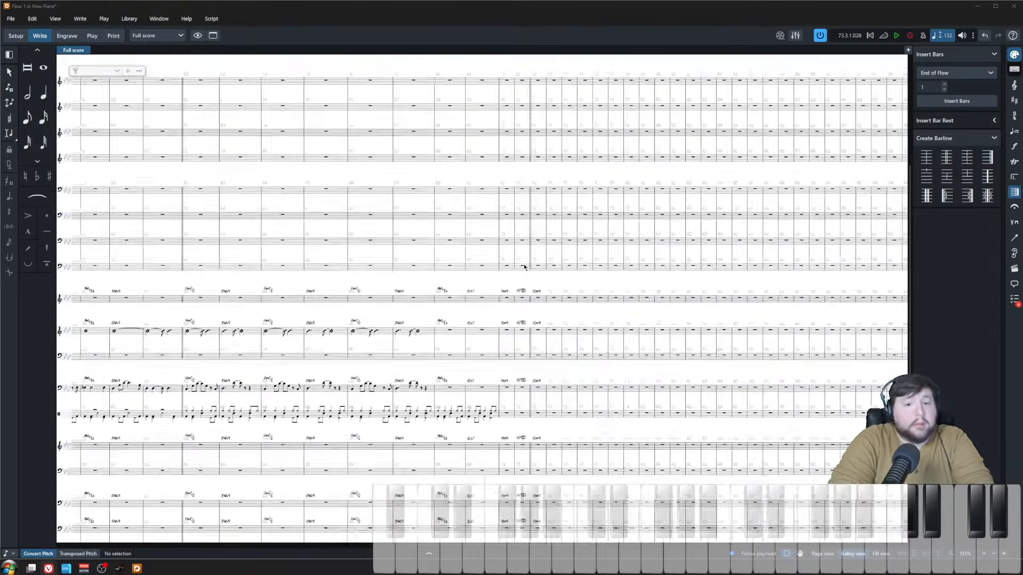
scroll(580, 298, "down", 3)
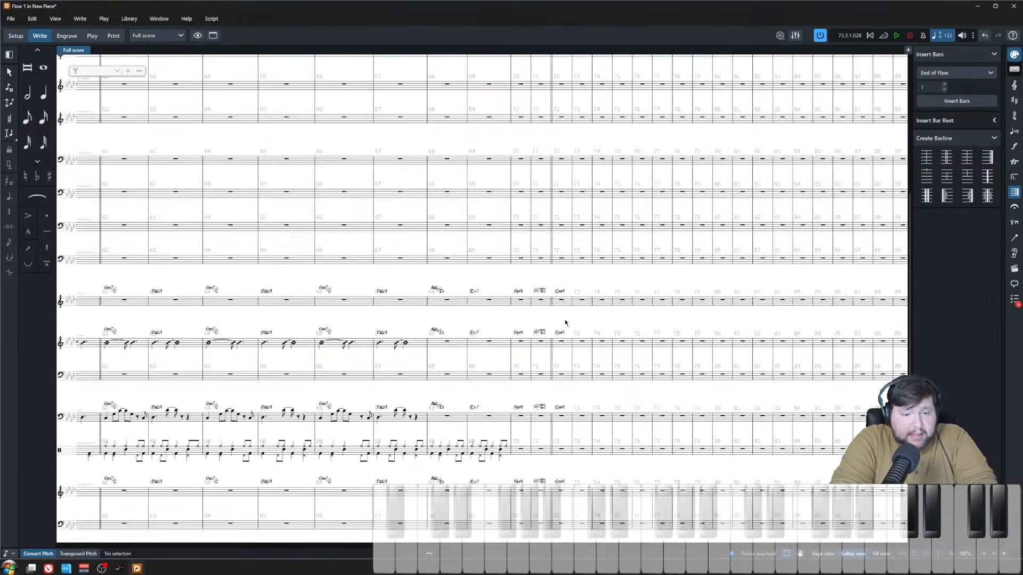
scroll(496, 340, "left", 15)
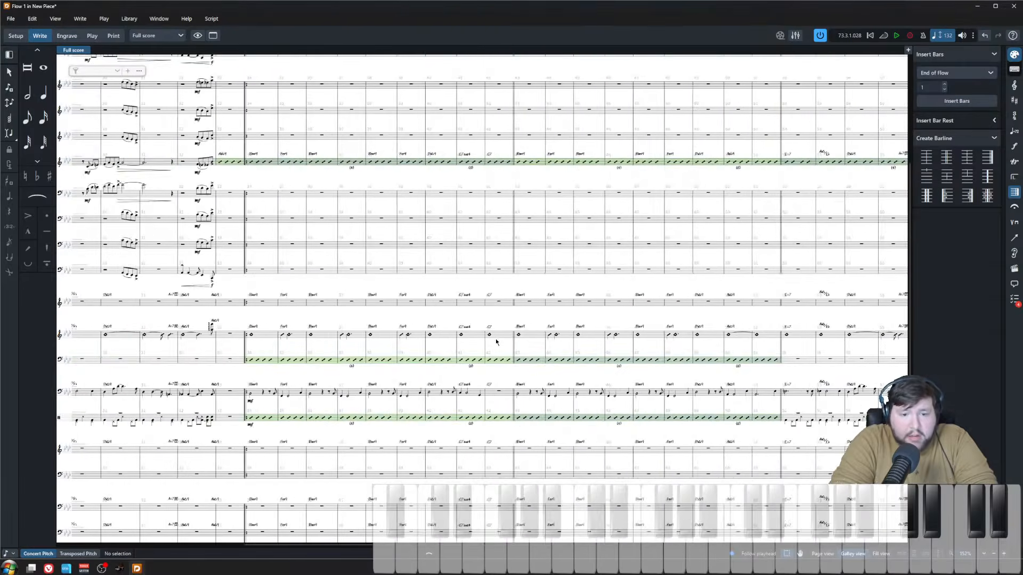
scroll(499, 341, "right", 15)
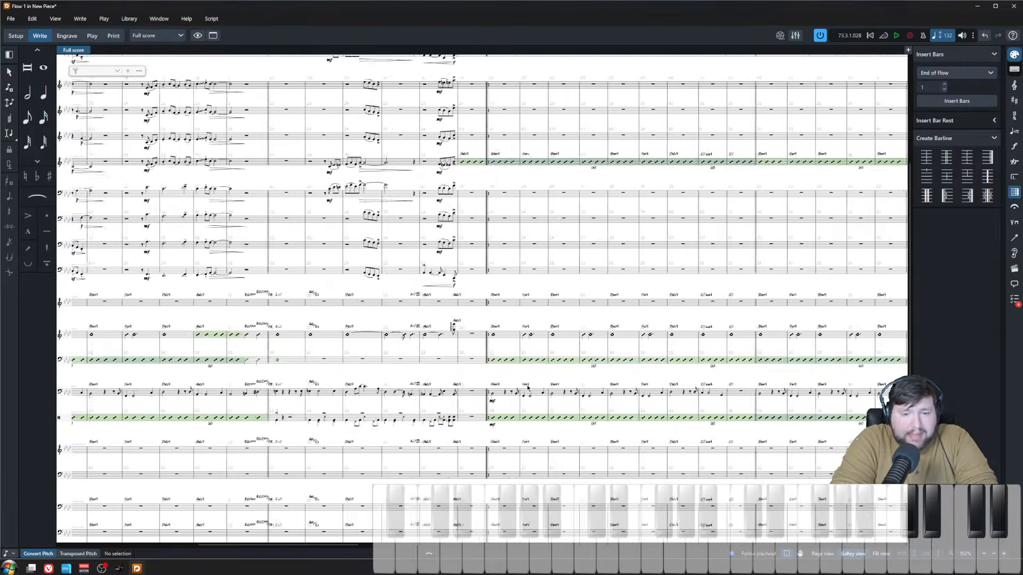
scroll(540, 373, "right", 10)
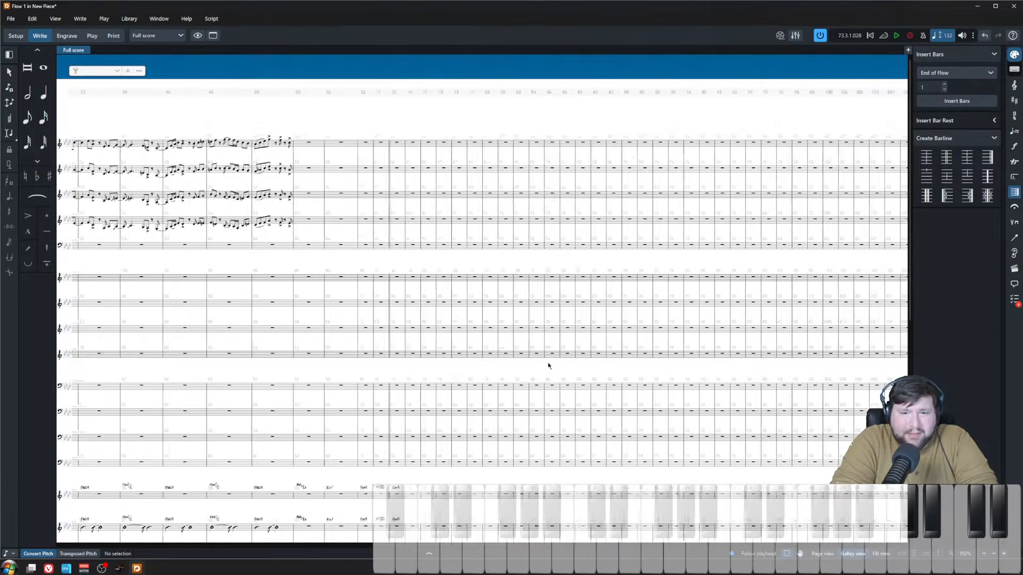
- Review the arrangement from the opening through rehearsal marks A and B and across the solo section
scroll(548, 365, "left", 20)
scroll(566, 379, "left", 10)
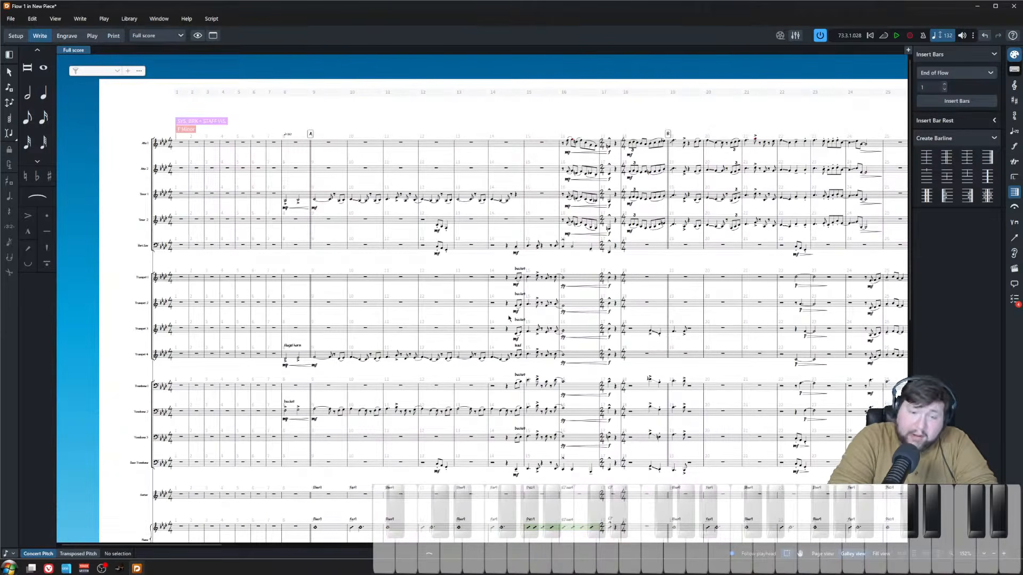
key("z")
key("z")
scroll(632, 247, "up", 4)
scroll(632, 246, "right", 10)
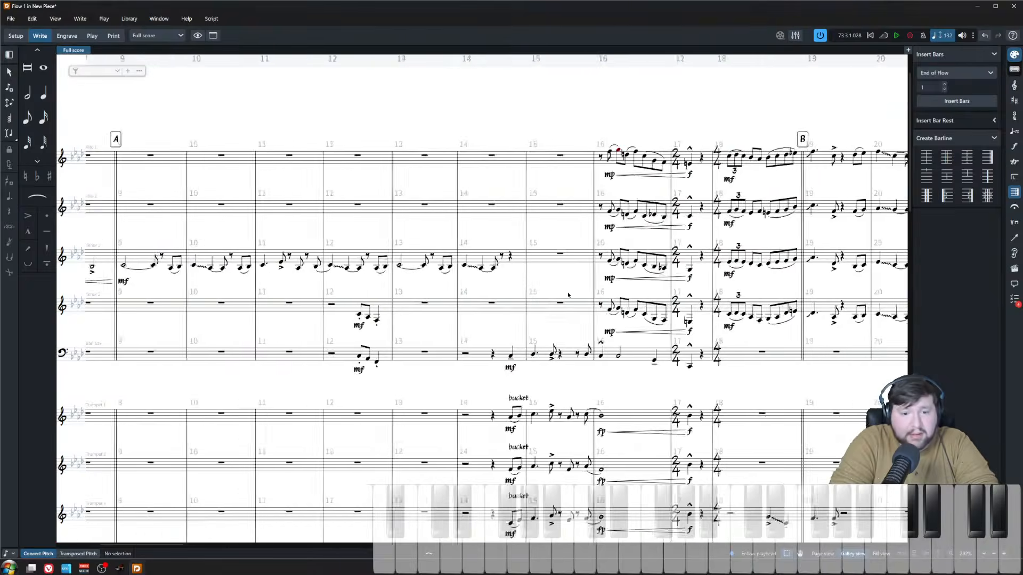
scroll(550, 296, "right", 6)
scroll(540, 303, "down", 5)
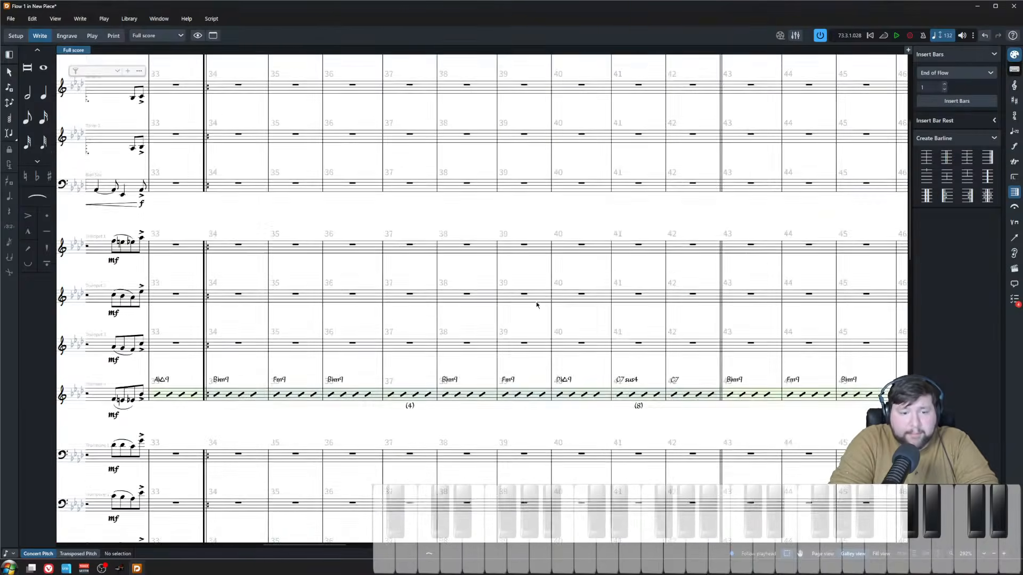
key("x")
key("x")
key("x")
key("x")
scroll(546, 410, "right", 8)
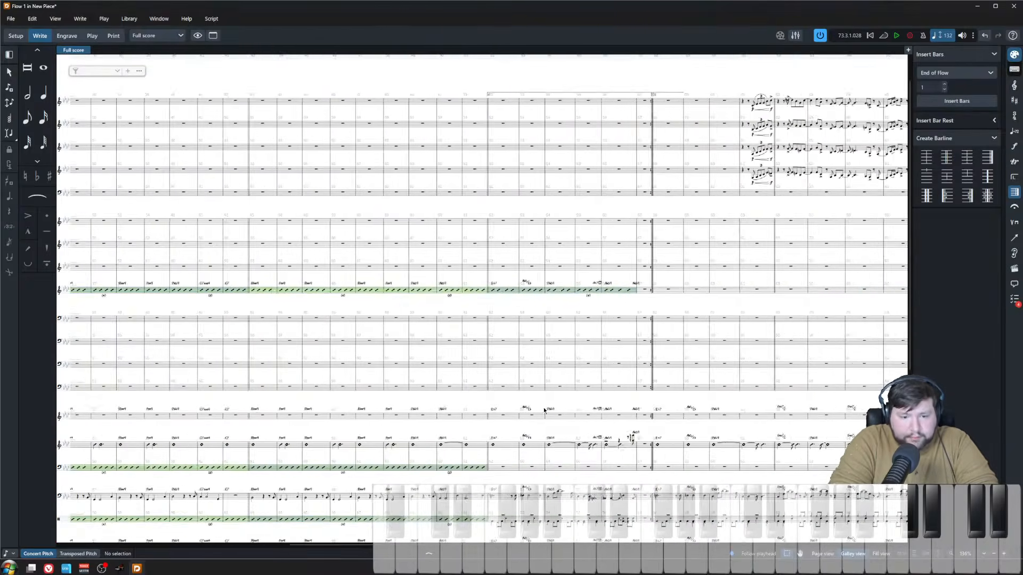
- Review the saxophone soli and the empty horn staves from the second ending at bar 58 past bar 72
scroll(684, 411, "up", 2)
scroll(668, 406, "right", 6)
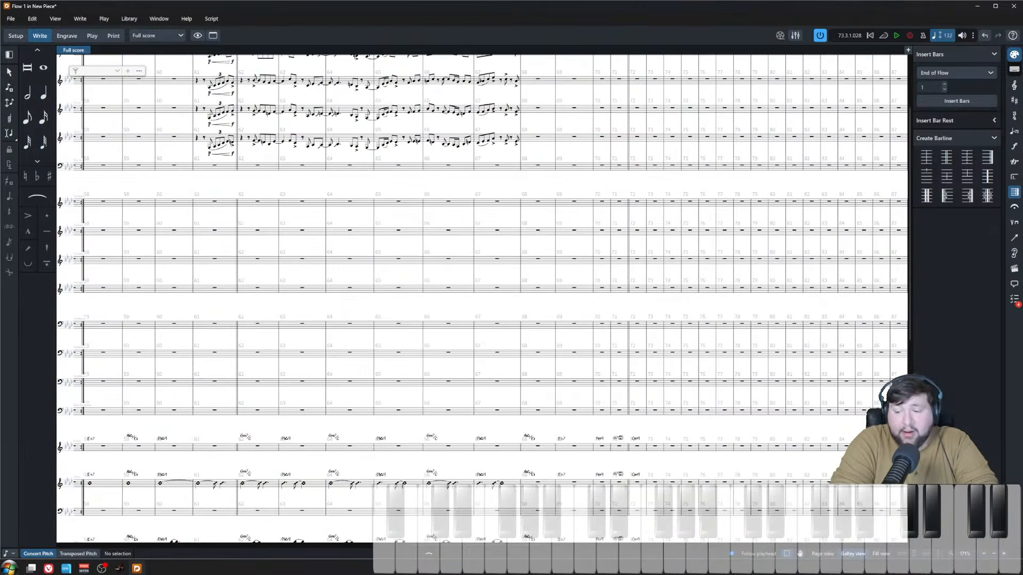
scroll(623, 408, "left", 6)
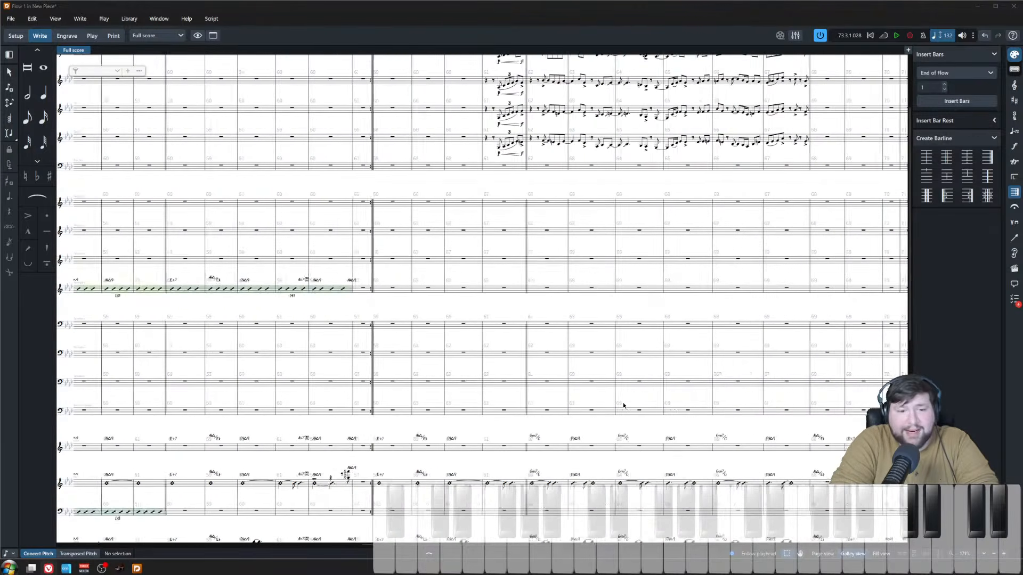
scroll(622, 403, "right", 7)
left_click(468, 297)
scroll(538, 258, "left", 3)
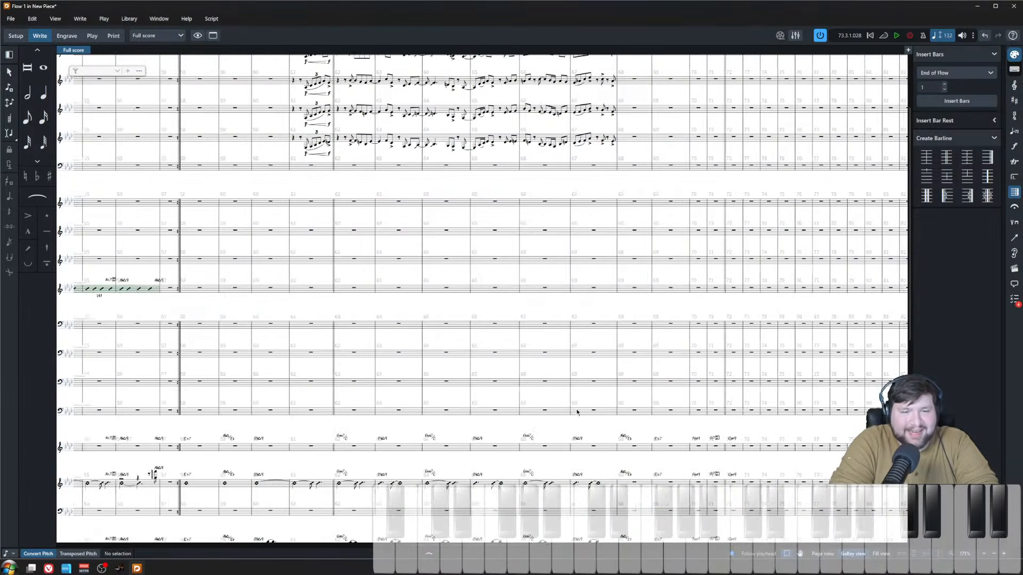
scroll(577, 412, "up", 4)
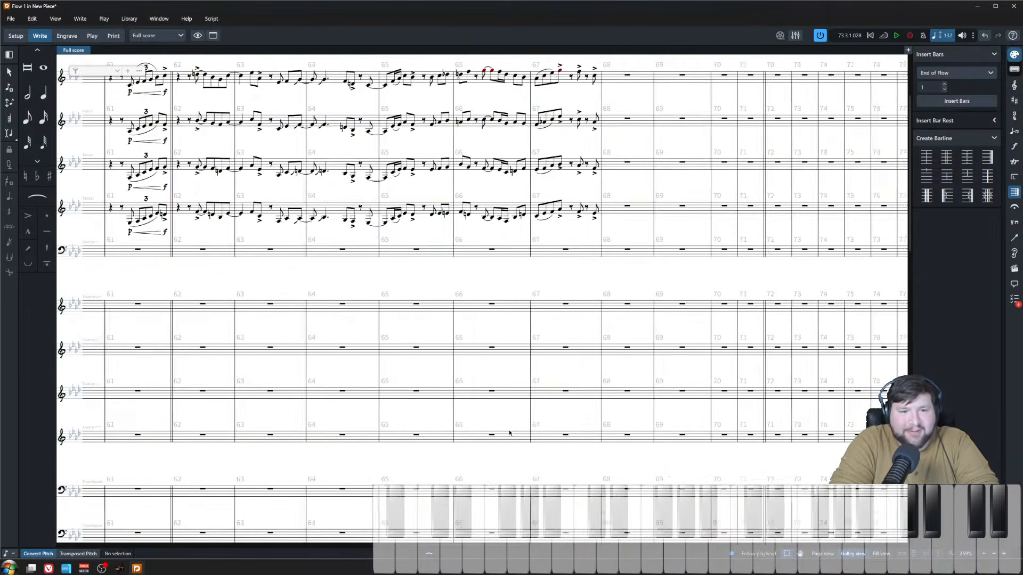
scroll(510, 433, "down", 3)
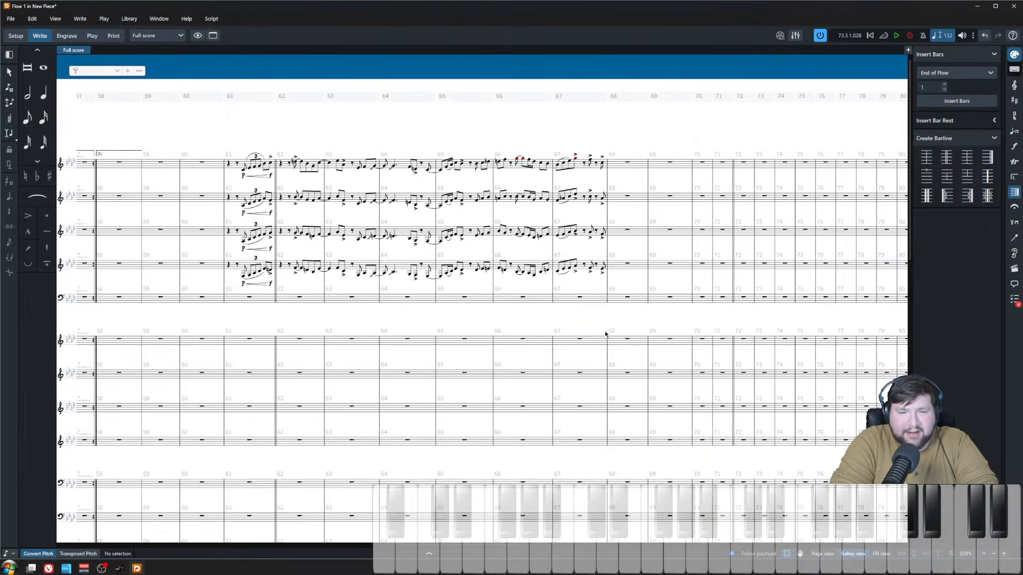
scroll(606, 335, "right", 4)
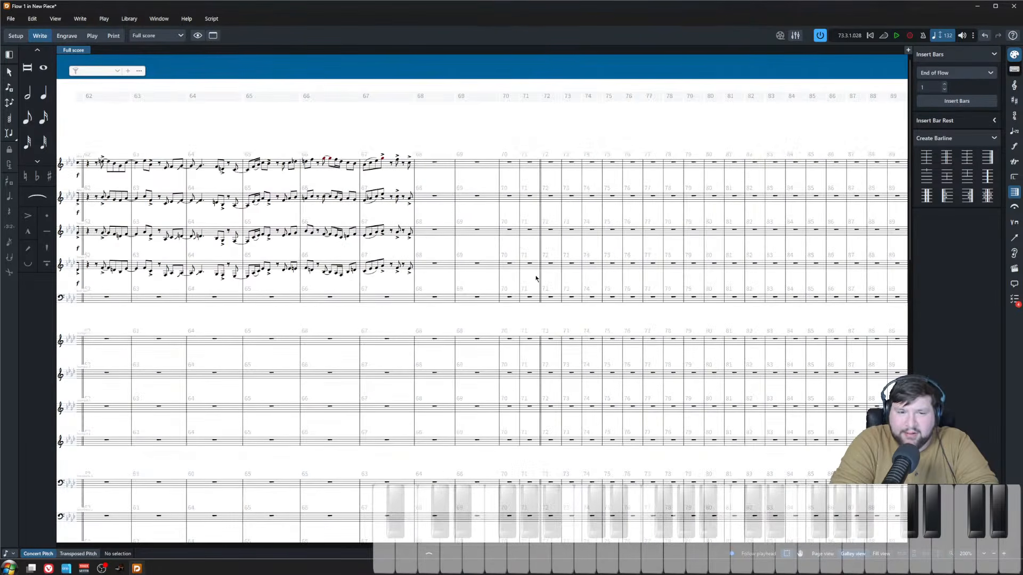
left_click_drag(536, 276, 429, 133)
left_click(428, 133)
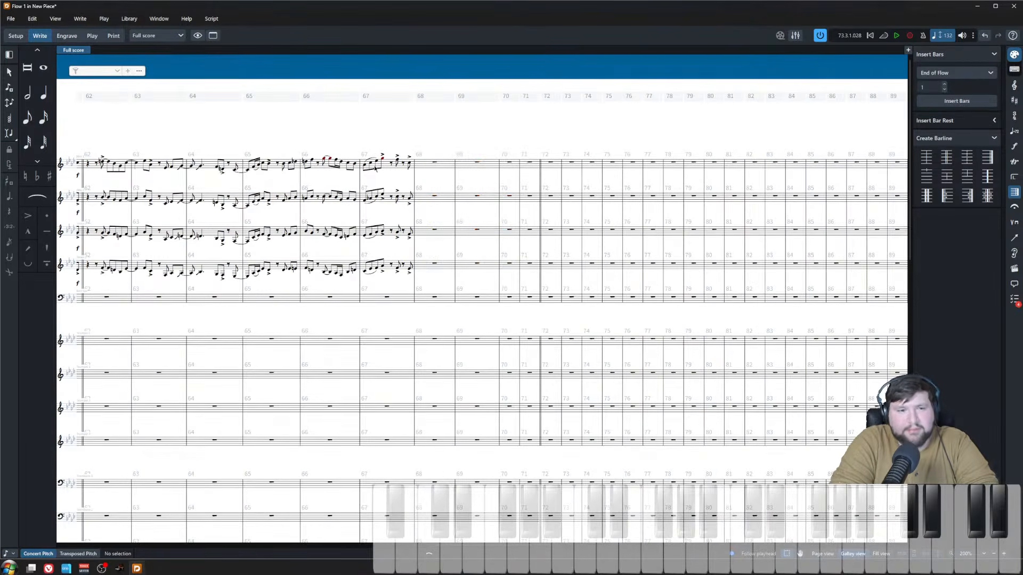
- Play back the end of the saxophone soli from bar 67 into bar 68
left_click(375, 169)
key("p")
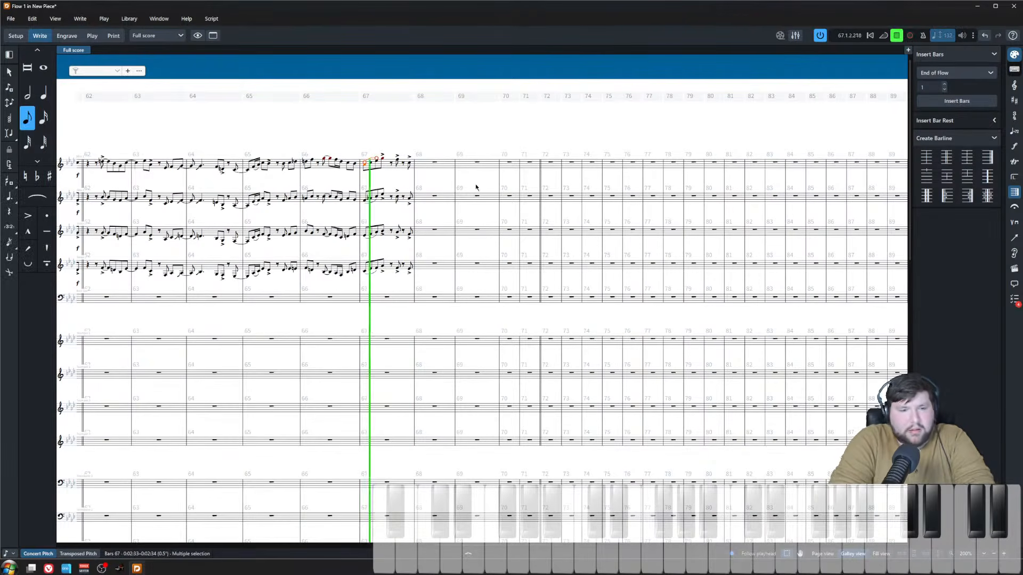
left_click(481, 149)
scroll(432, 346, "down", 6)
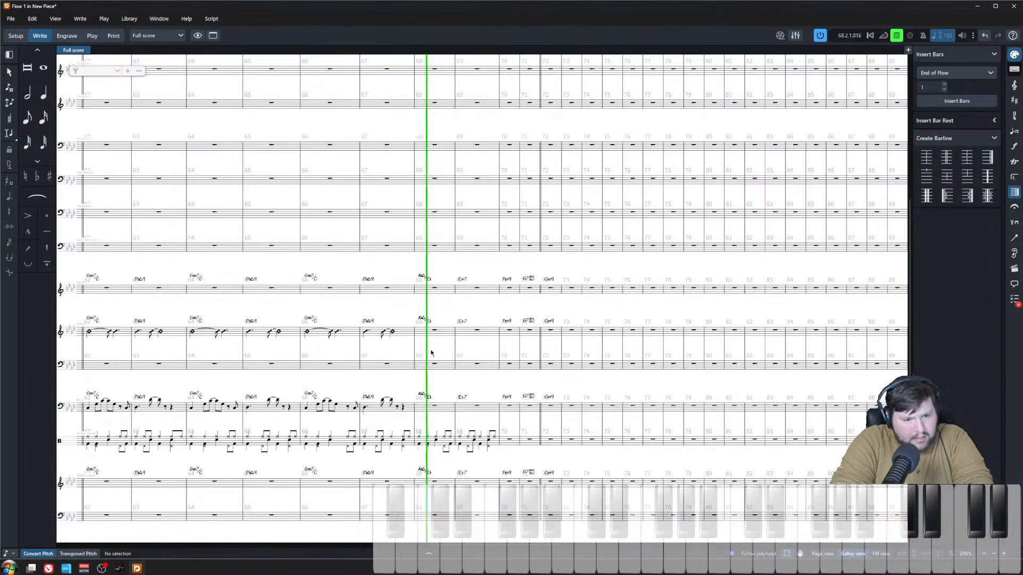
key("space")
- Lengthen the last bass note of bar 67 to fill out the bar
left_click(434, 406)
left_click(365, 408)
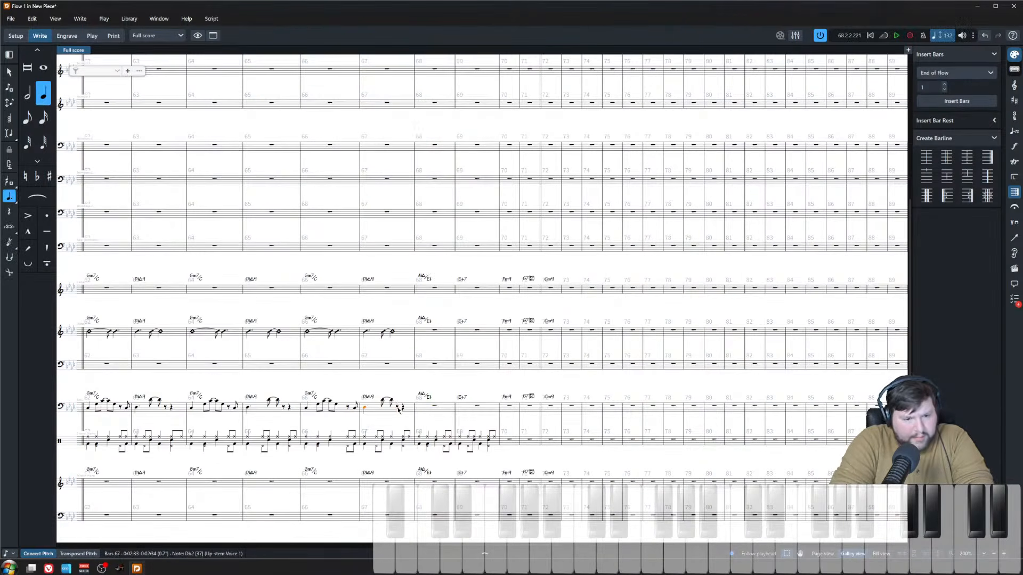
left_click(398, 409)
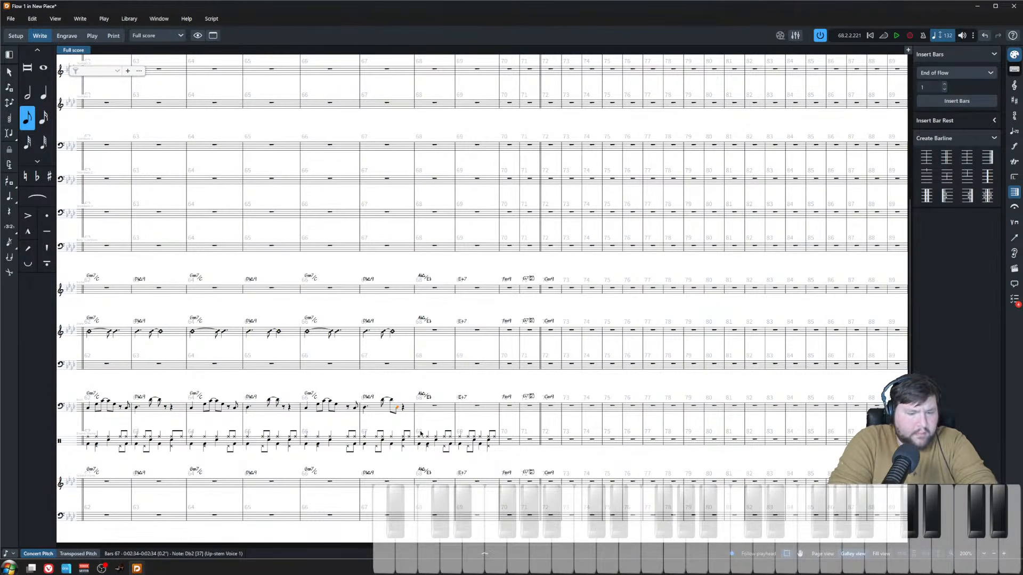
left_click(432, 411)
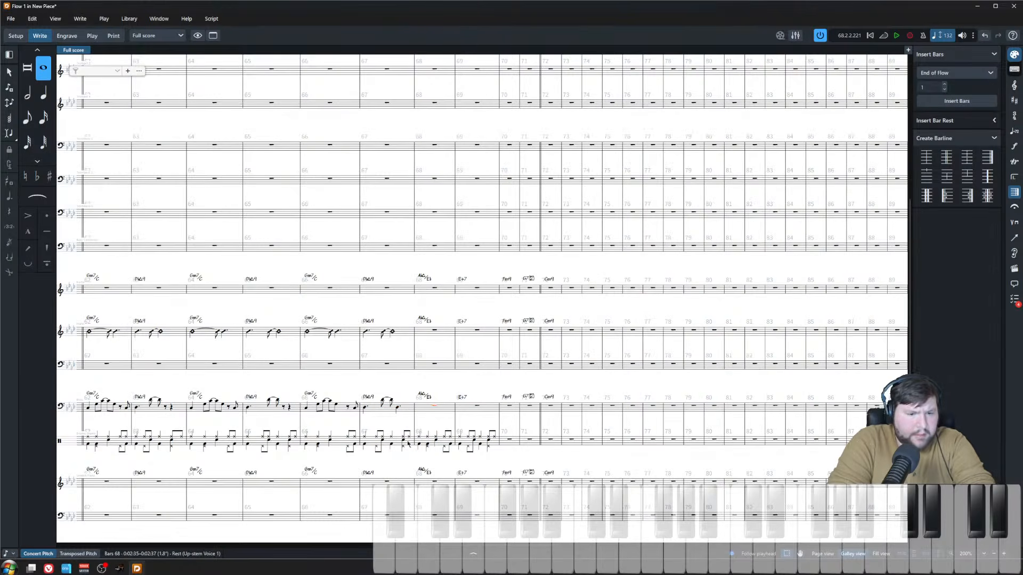
- Repeat the drum groove from bars 68 and 69 so it continues through bar 71
left_click(451, 442)
left_click(481, 442, "shift")
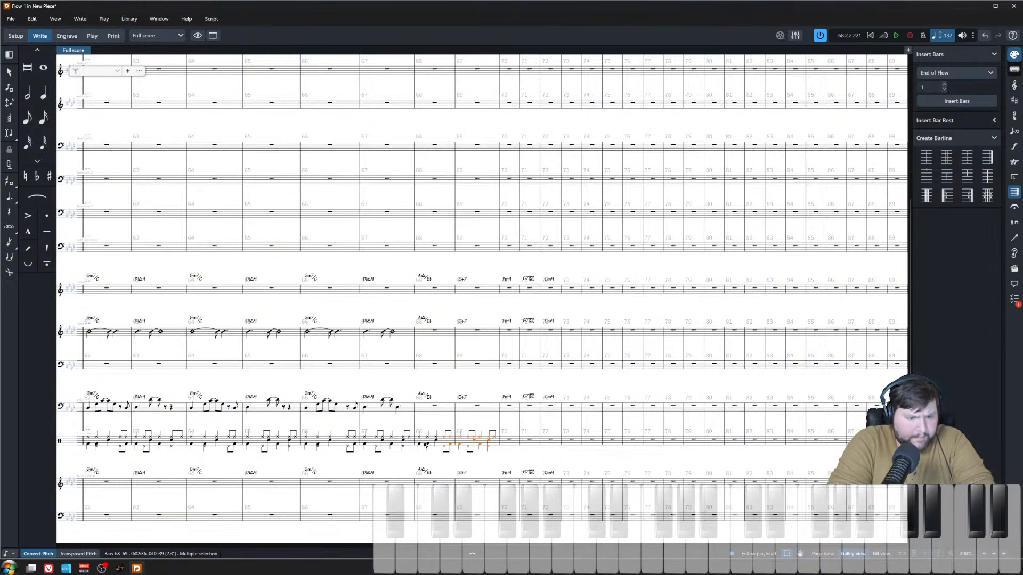
key("r")
- Play back the rhythm section from bar 67 into bar 70 to try out ideas for the next bass line
left_click(364, 416)
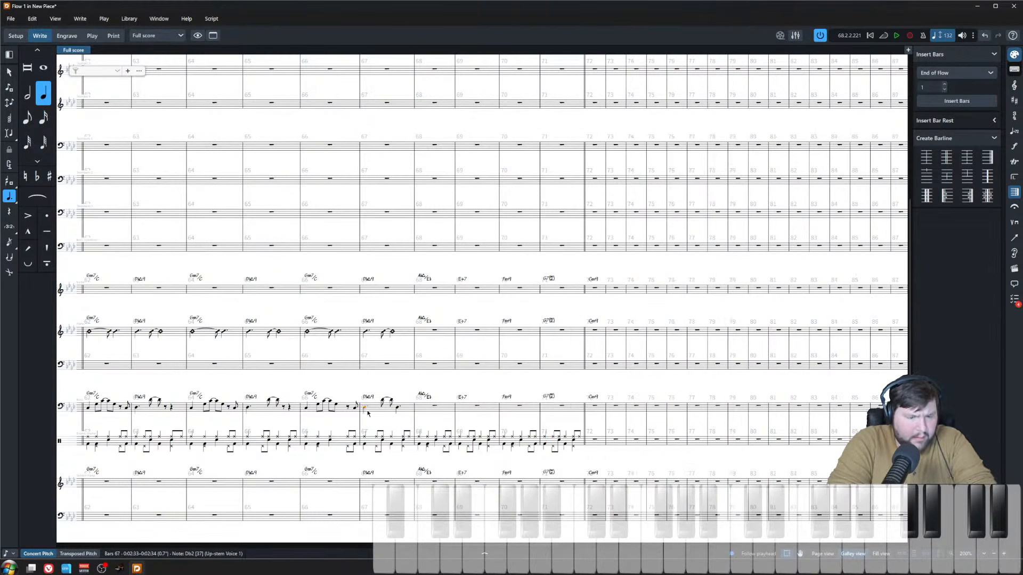
key("space")
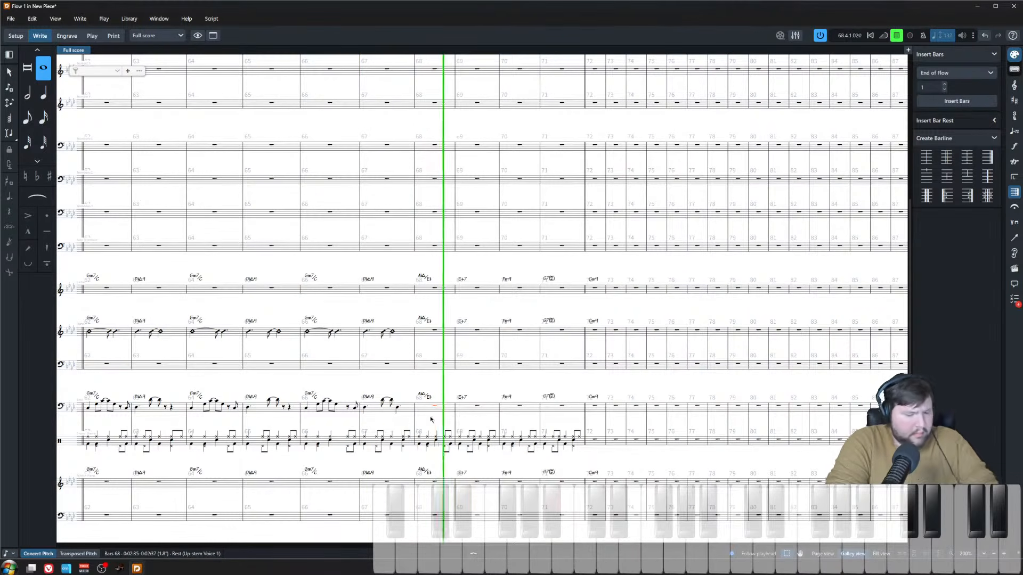
key("space")
key("space")
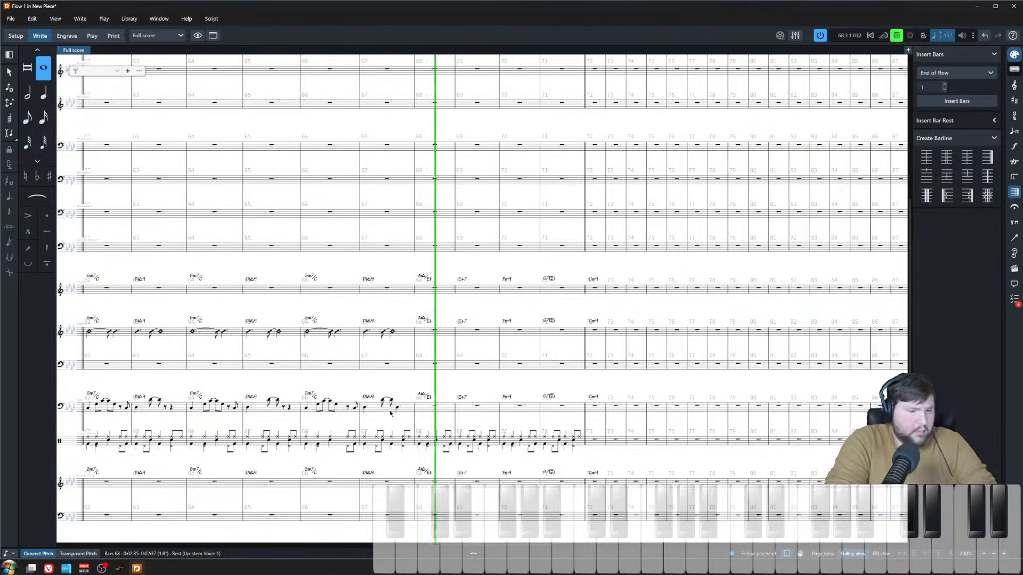
key("space")
left_click(365, 408)
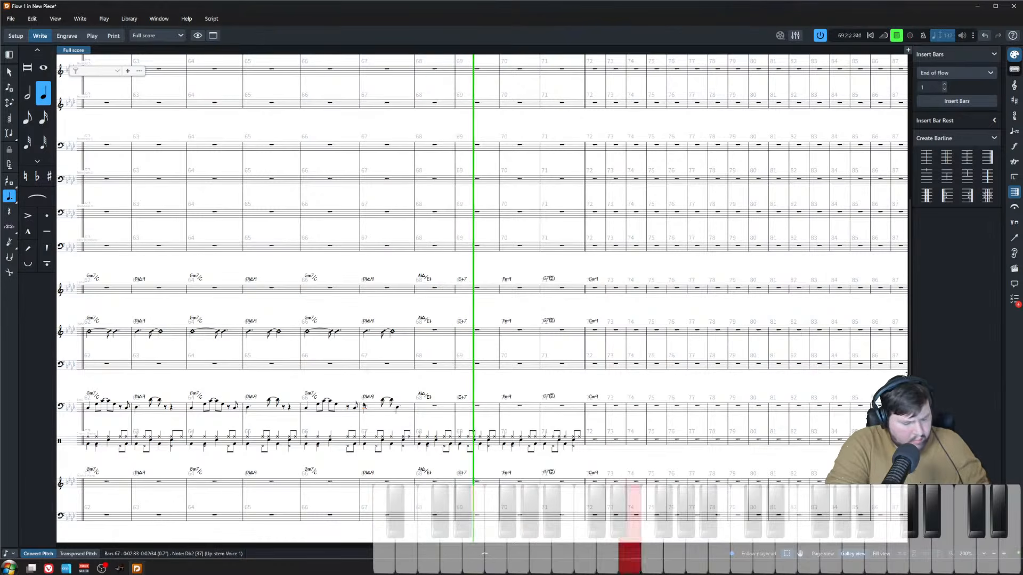
key("space")
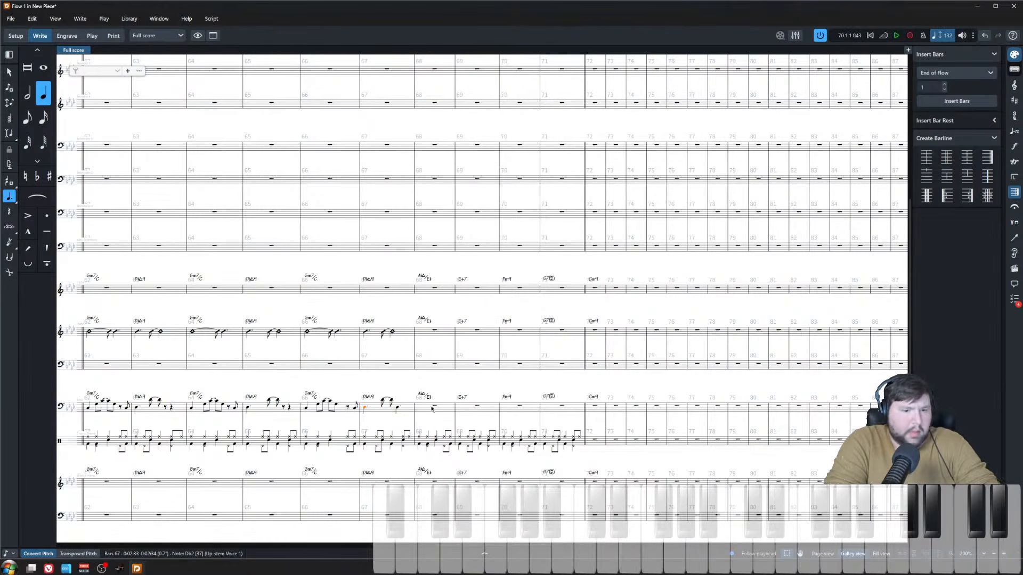
- Enter the bass line for bars 68 and 69 in eighth and quarter notes, ending on a half-note E natural
left_click(433, 408)
key("shift+n")
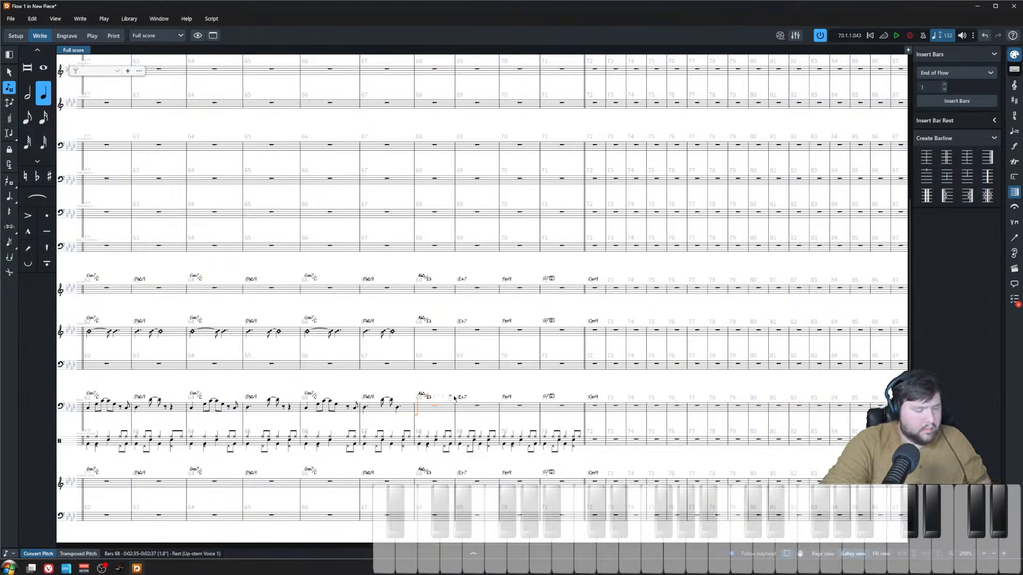
key("5")
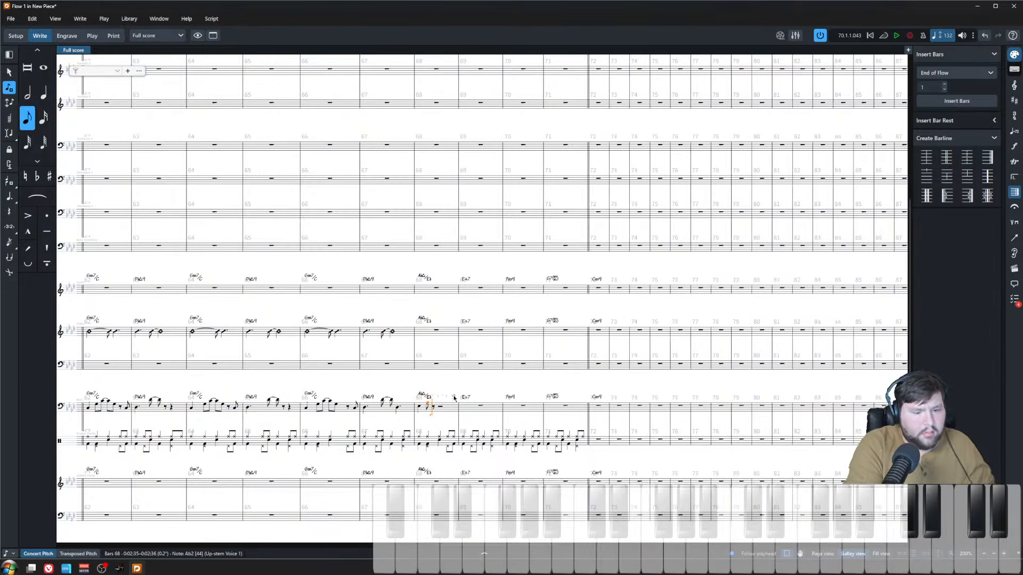
key("6")
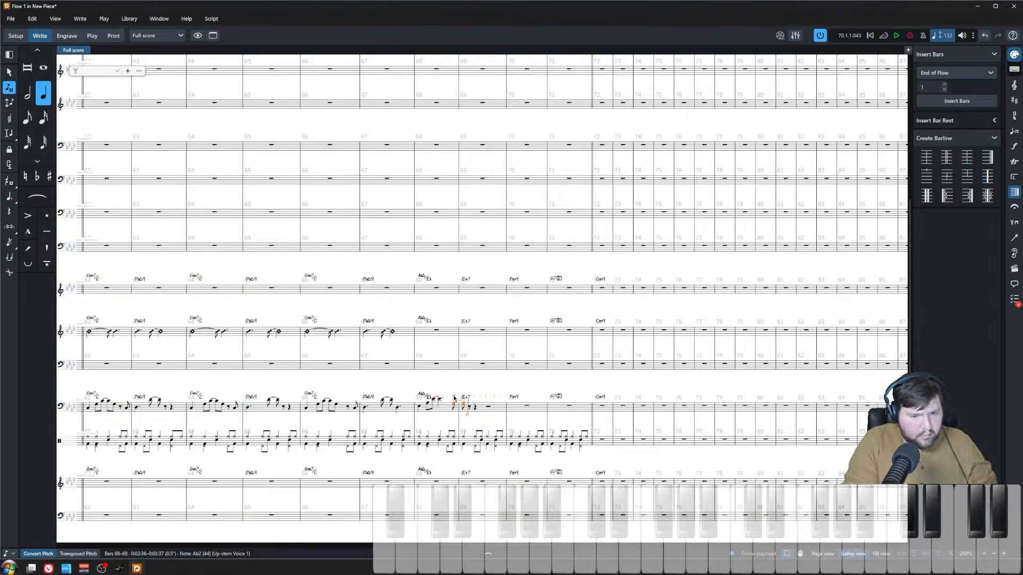
key("5")
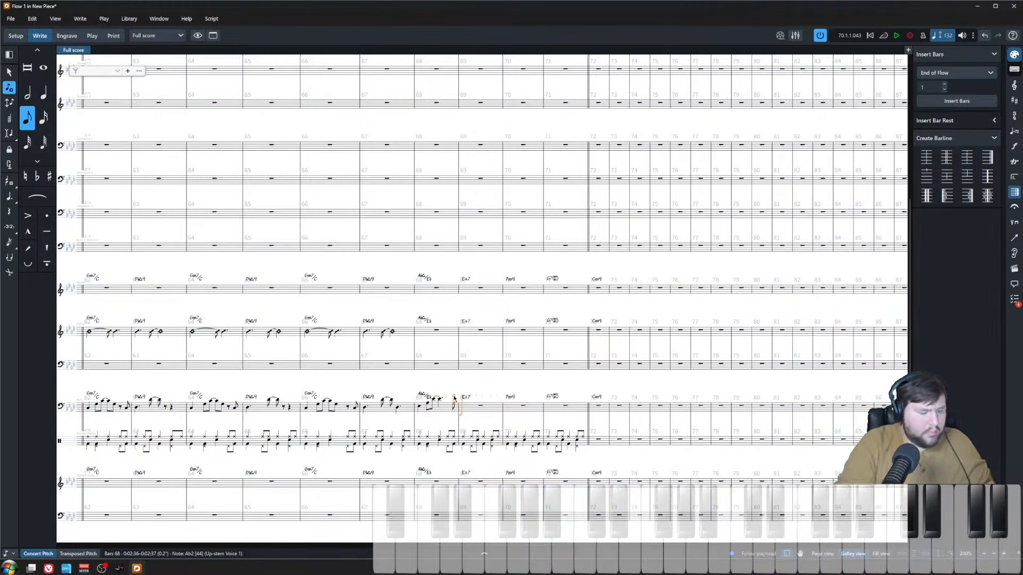
key("6")
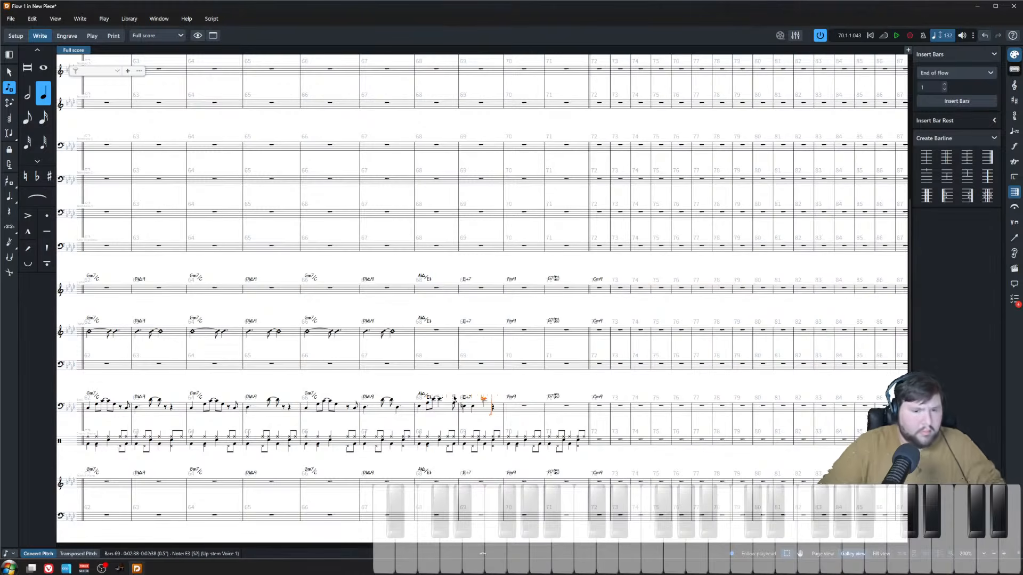
key("0")
key("7")
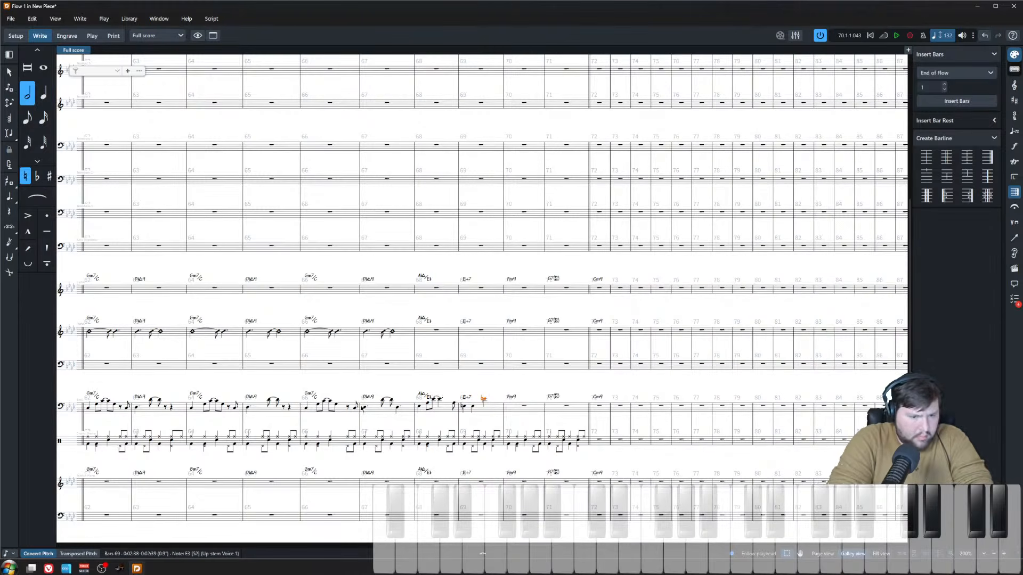
- Play back from bar 67 and lower the half-note E natural in bar 69 of the bass to E1
left_click(366, 410)
key("p")
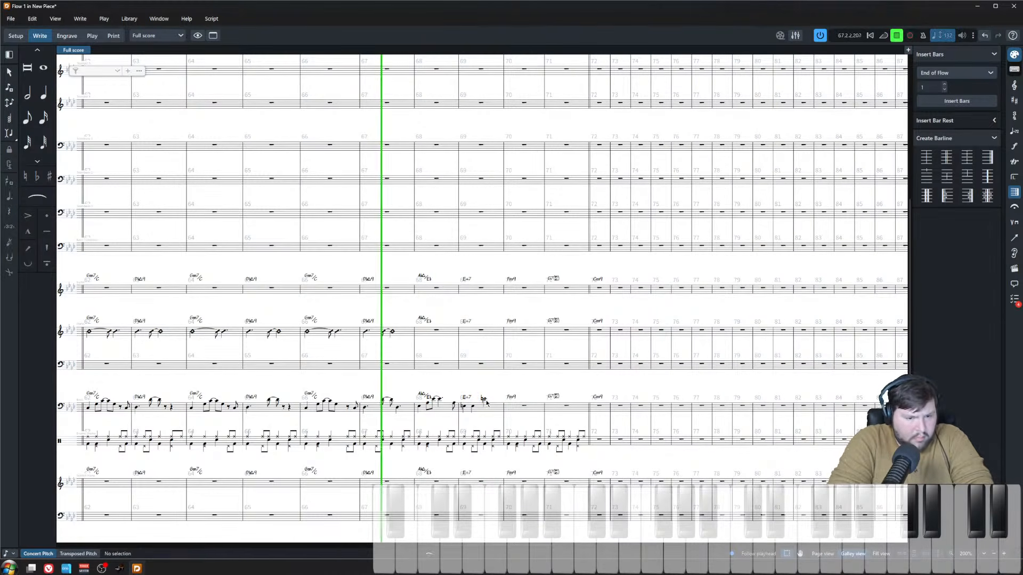
left_click(485, 406)
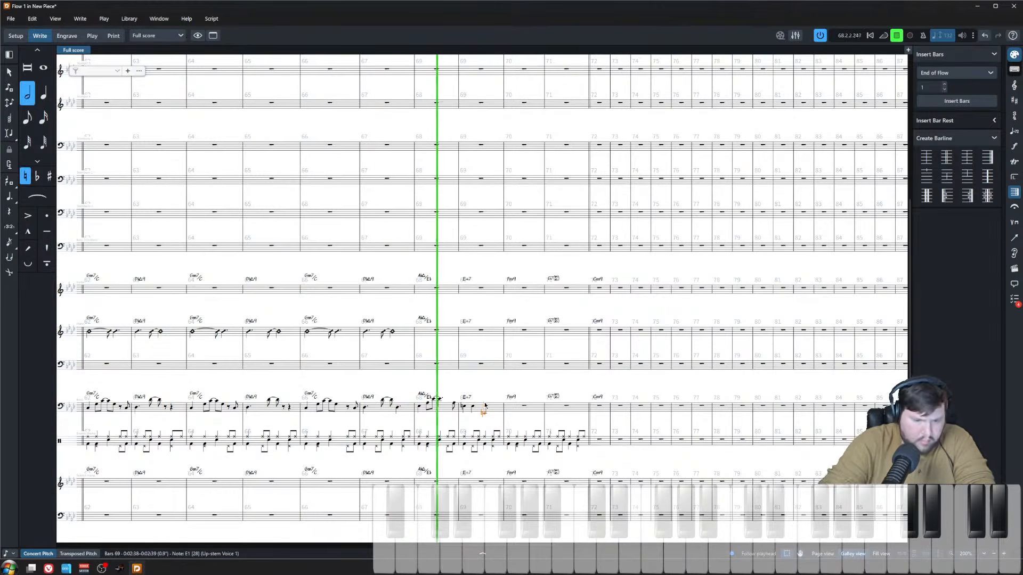
key("ctrl+alt+Down")
left_click(493, 385)
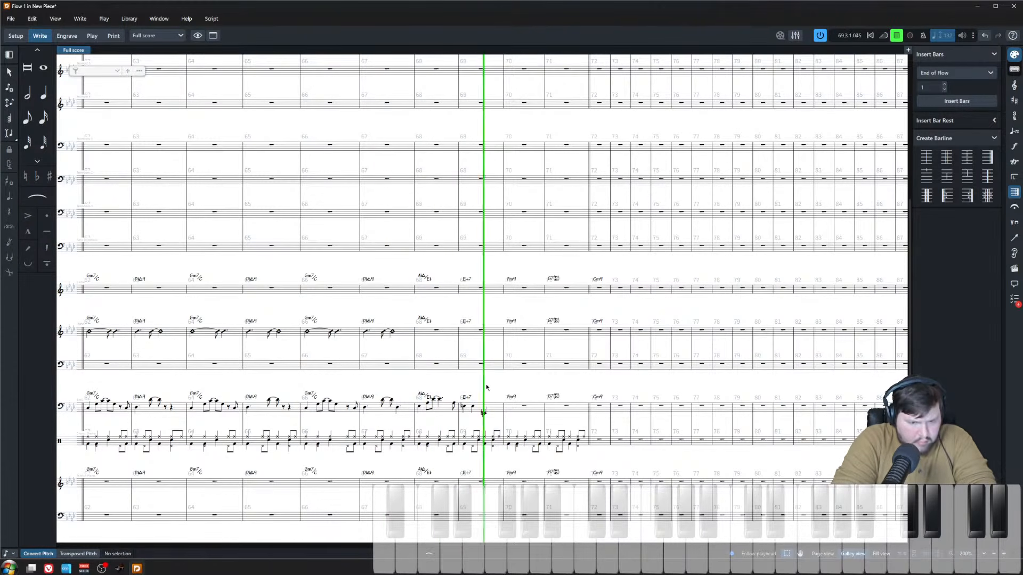
key("space")
- Play back the bass line and drums from bar 69 to the start of bar 72
left_click(524, 407)
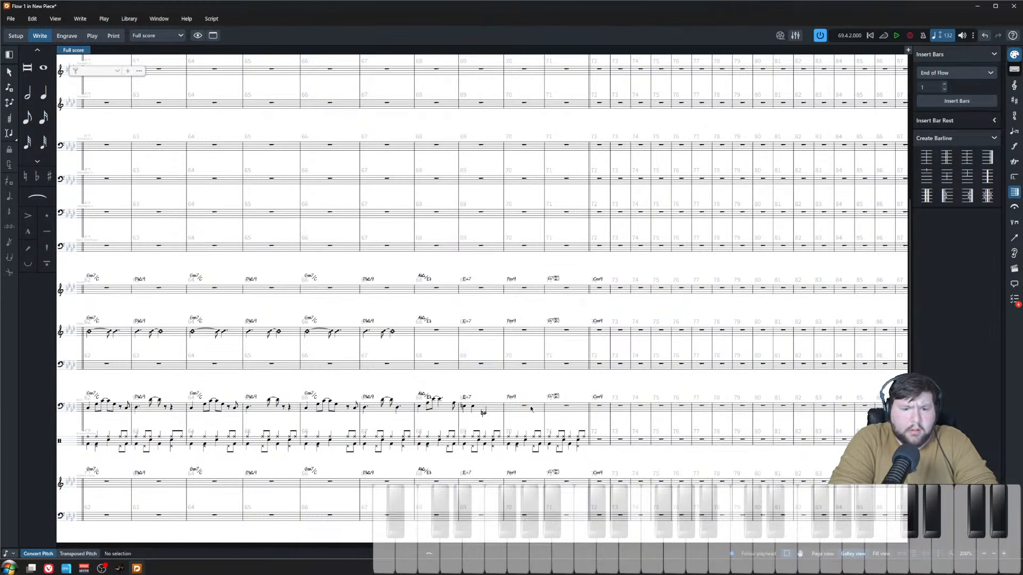
left_click(483, 411)
key("space")
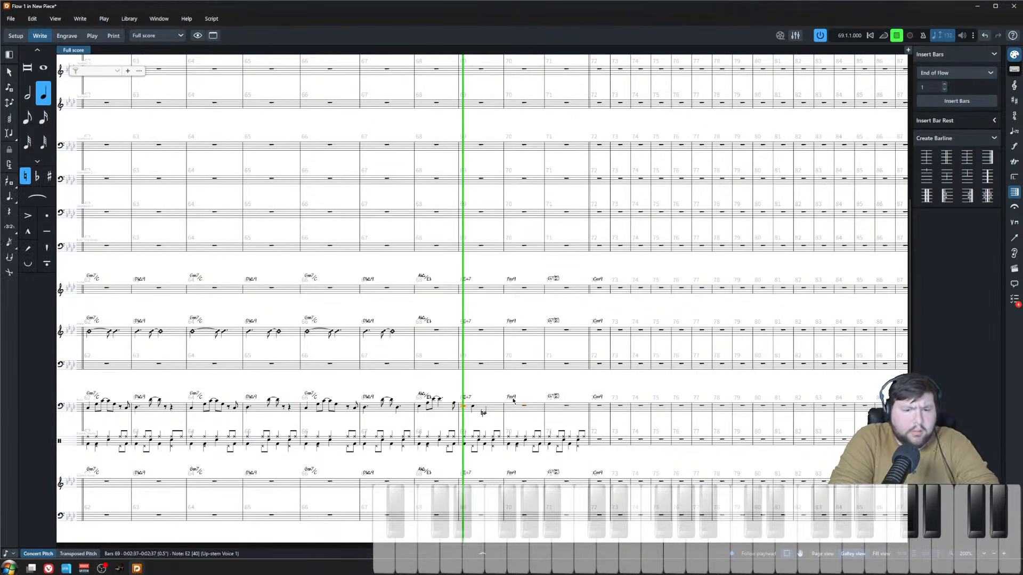
left_click(524, 406)
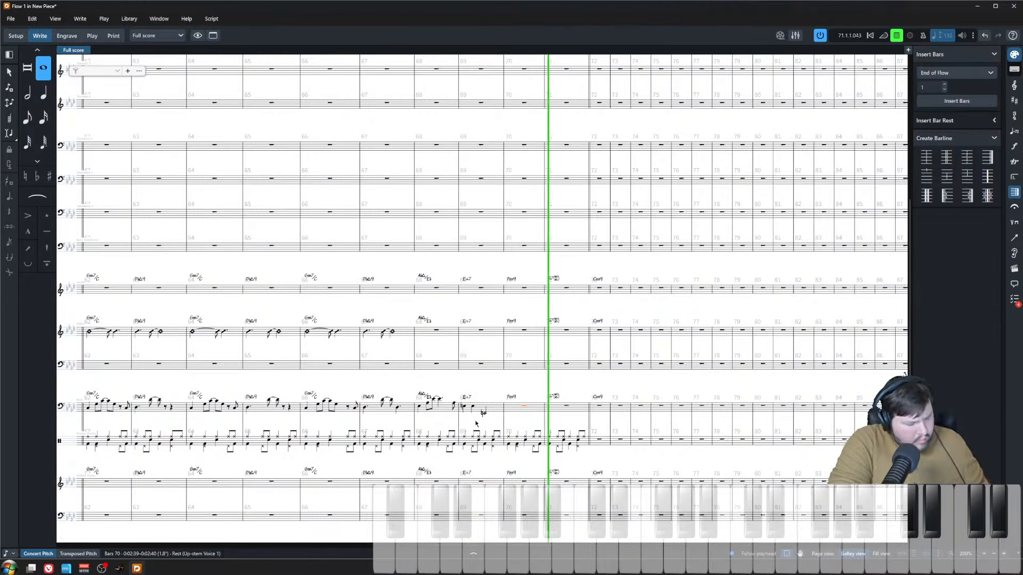
key("space")
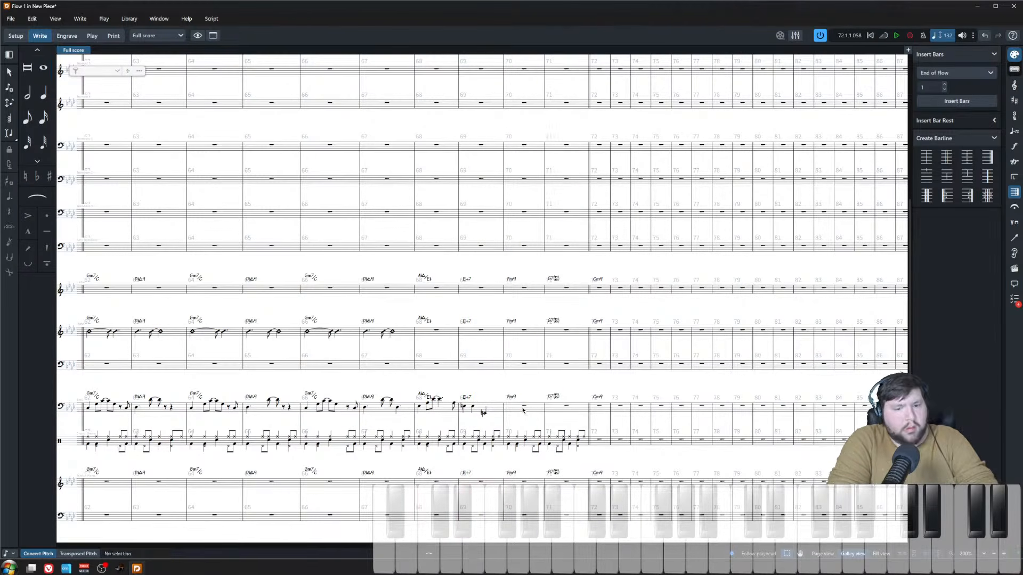
- Enter the bass line in bar 70, including an eighth-note C2, a tied F2 and a closing eighth-note C2
key("Return")
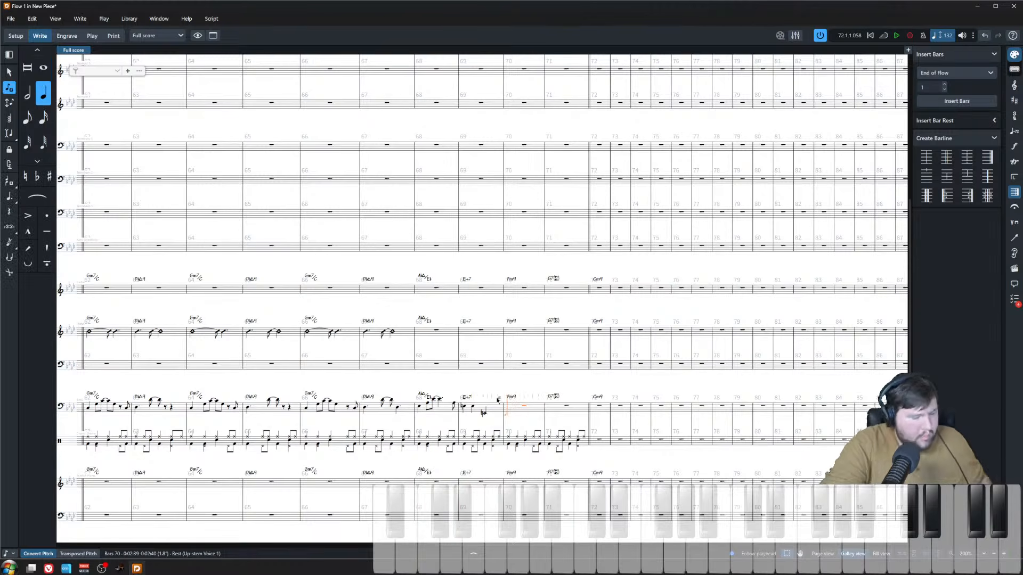
key("5")
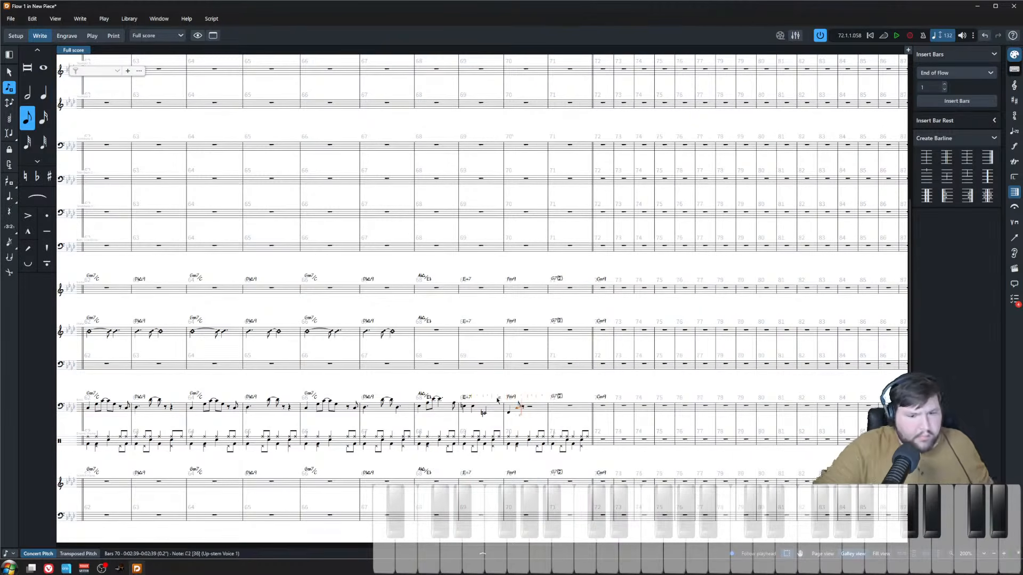
key("t")
key("t")
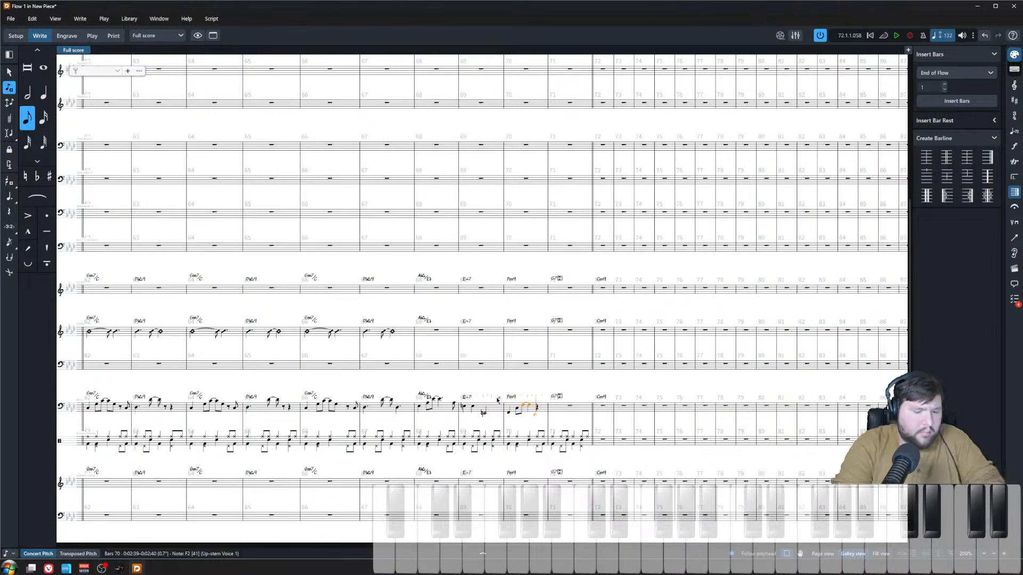
key("t")
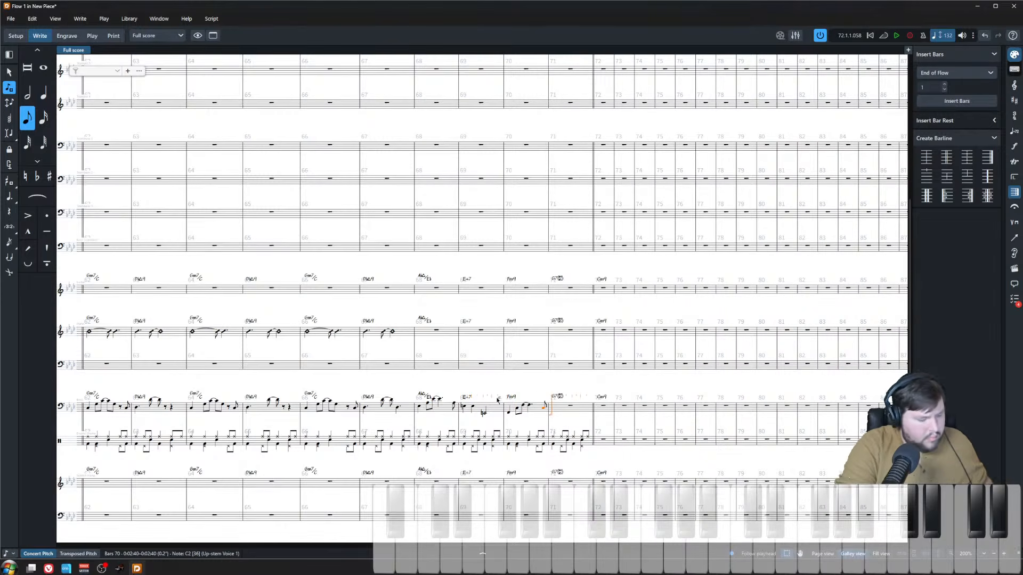
- Write the bass line in bar 71 from a quarter-note G1 to a lengthened Eb2, and add a half-note C2 at bar 72
key("6")
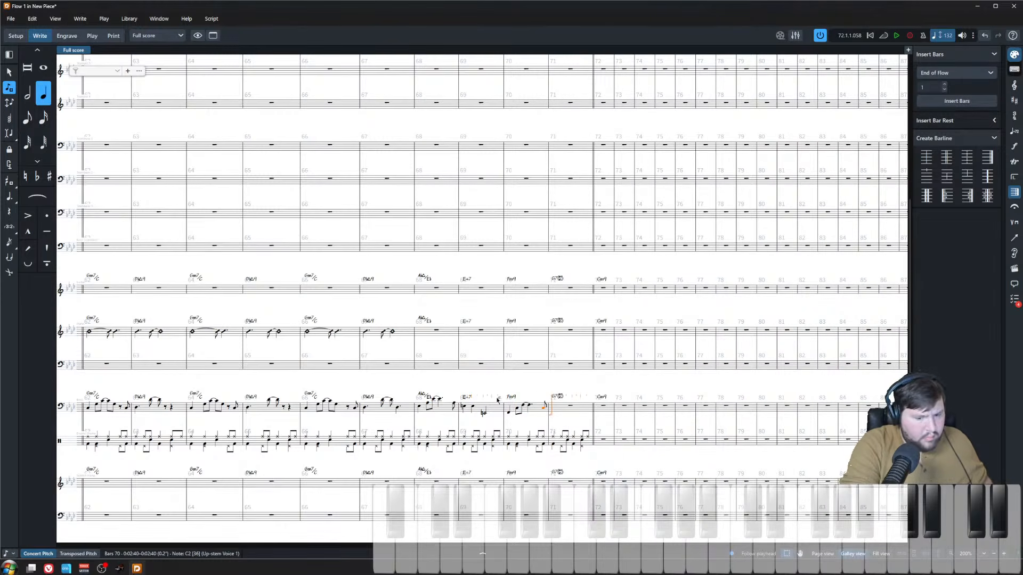
key("g")
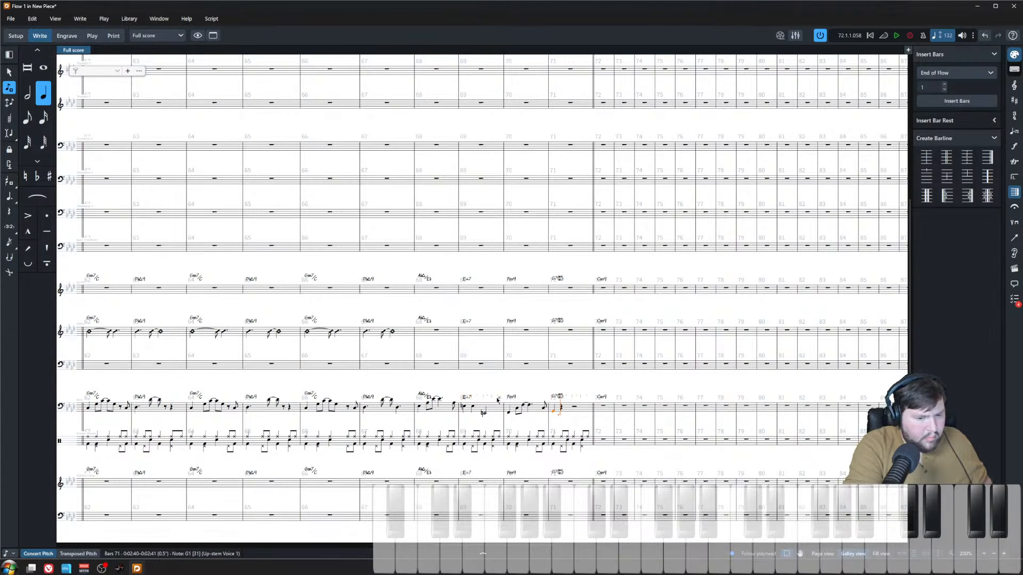
key("5")
key("7")
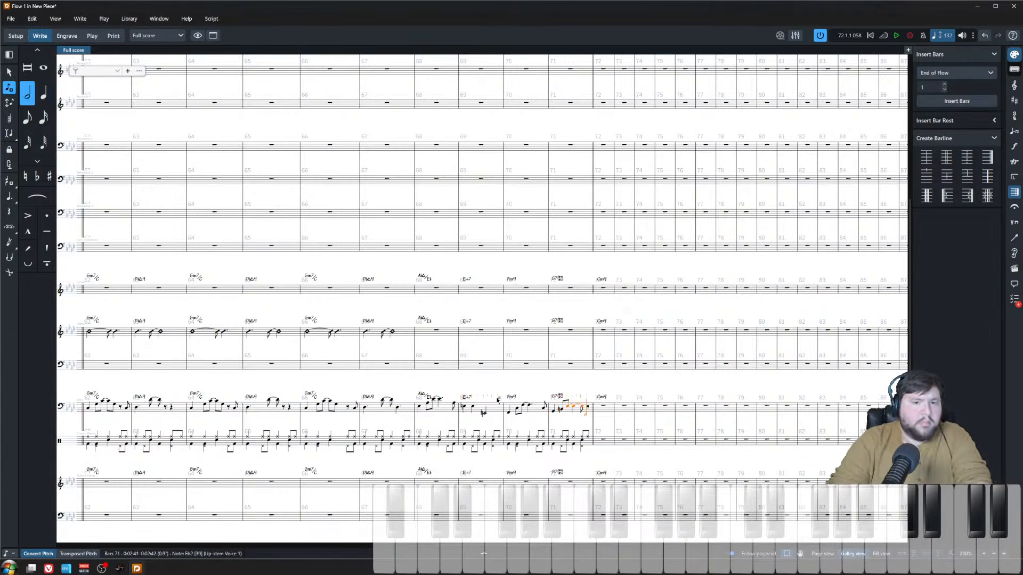
key("alt+shift+Right")
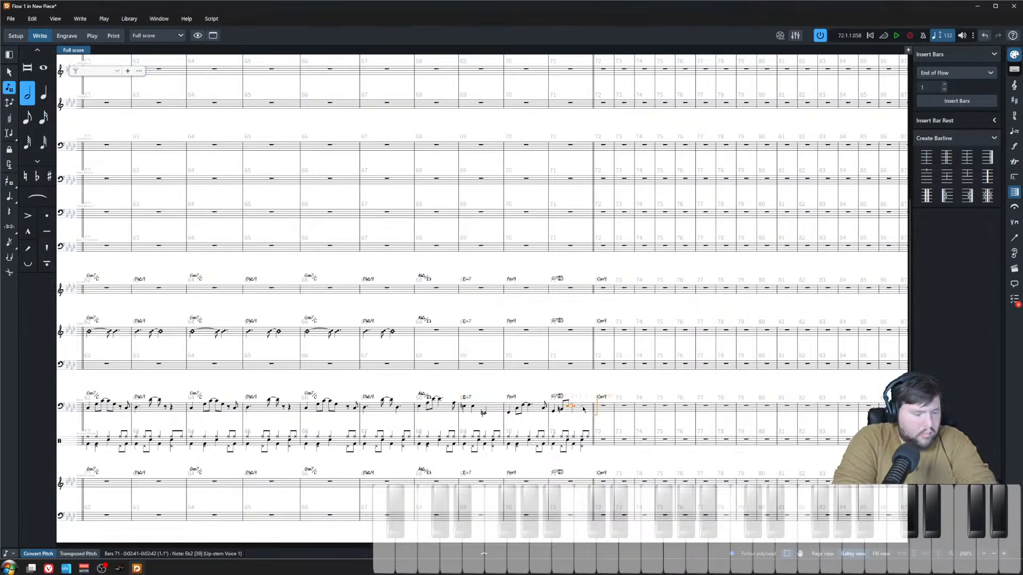
key("c")
key("Escape")
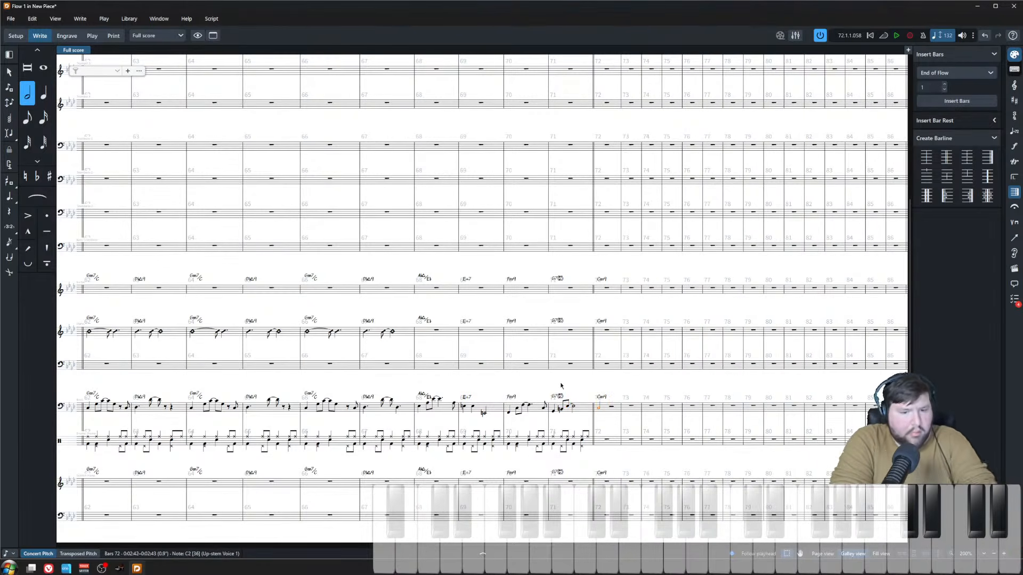
key("Escape")
- Play back the rhythm section from bar 67 through bar 72 to hear the new bass line
scroll(489, 286, "down", 2)
scroll(433, 349, "up", 2)
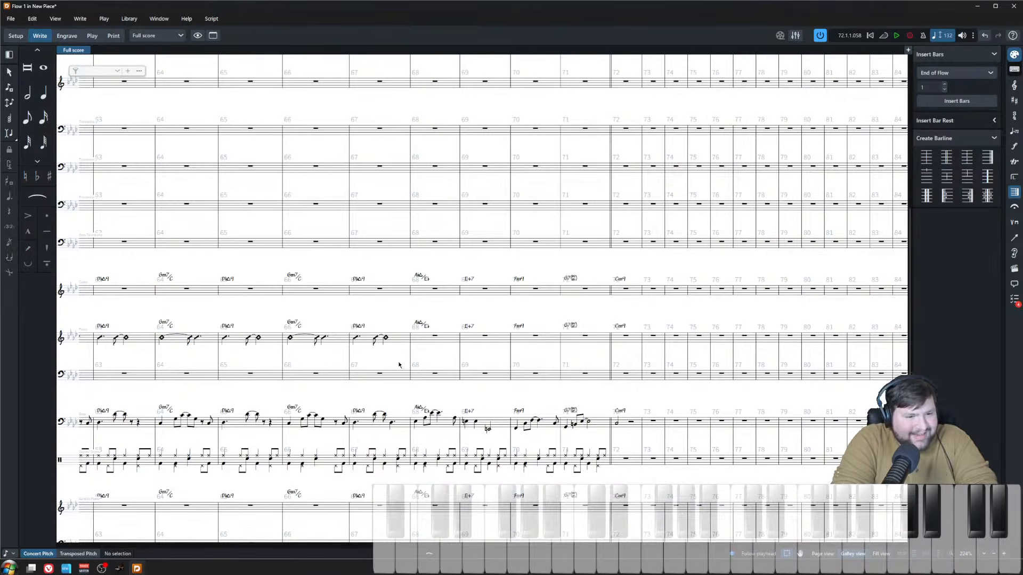
left_click(356, 338)
key("p")
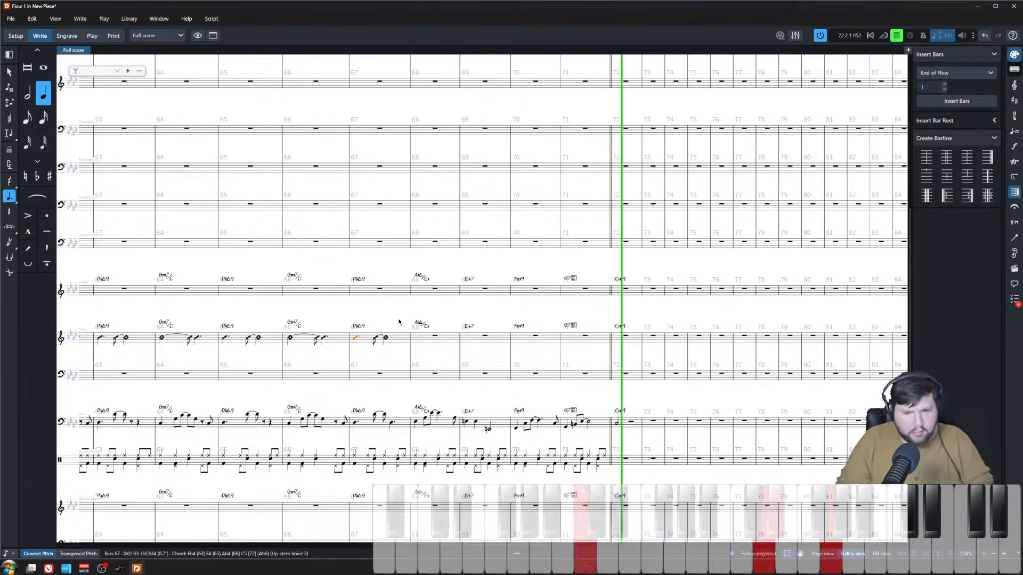
key("space")
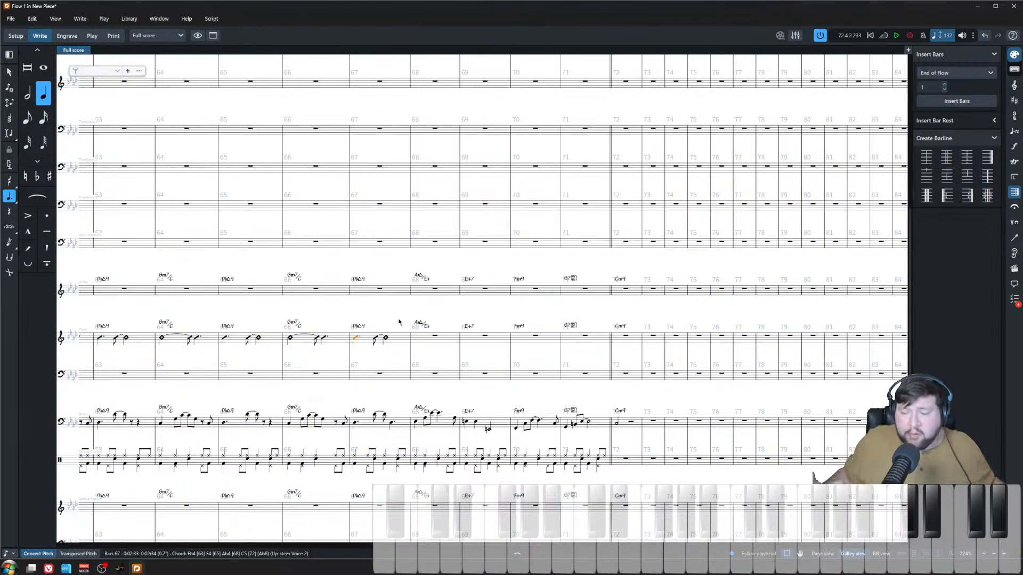
scroll(447, 335, "right", 5)
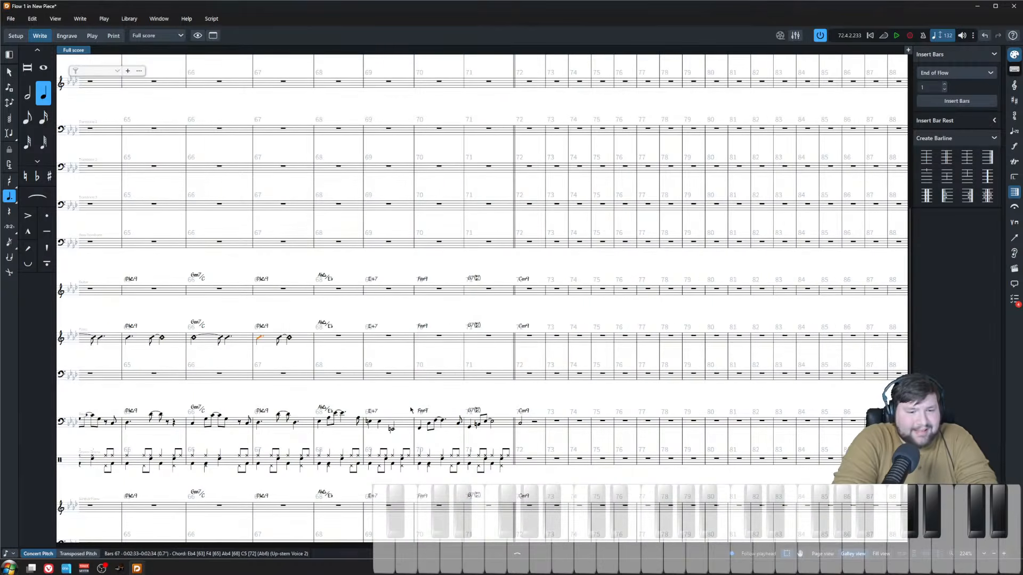
- Play back the bass line and drums from bar 69 into bar 71
key("Escape")
key("Escape")
scroll(450, 373, "left", 5)
scroll(499, 427, "left", 2)
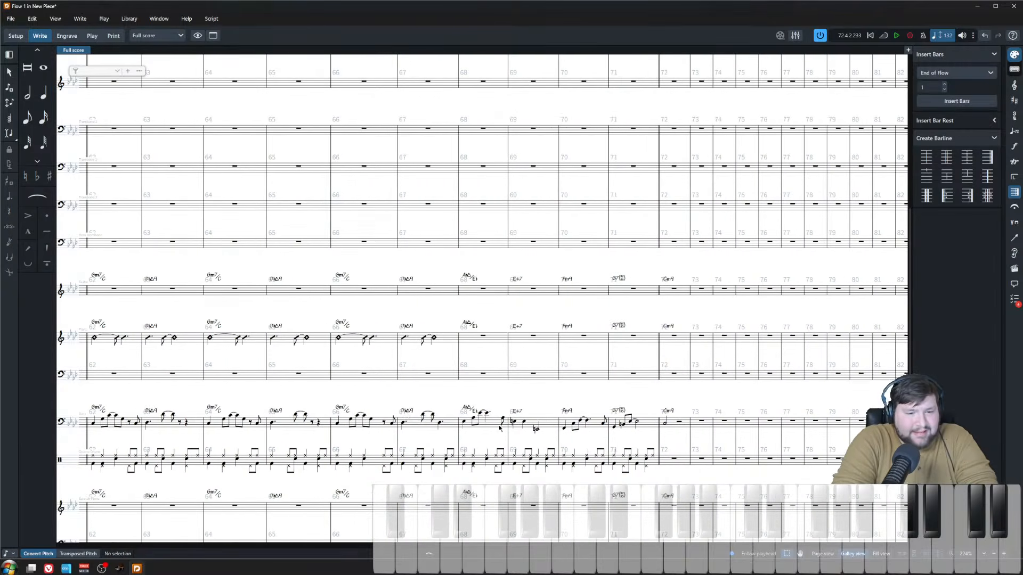
left_click(511, 421)
key("space")
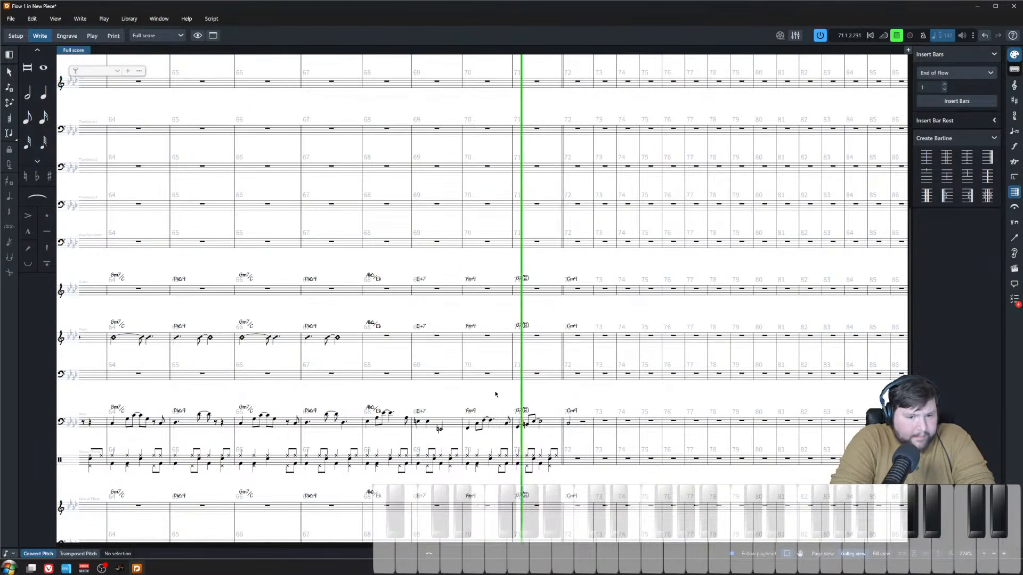
scroll(473, 400, "down", 2)
scroll(474, 400, "down", 1)
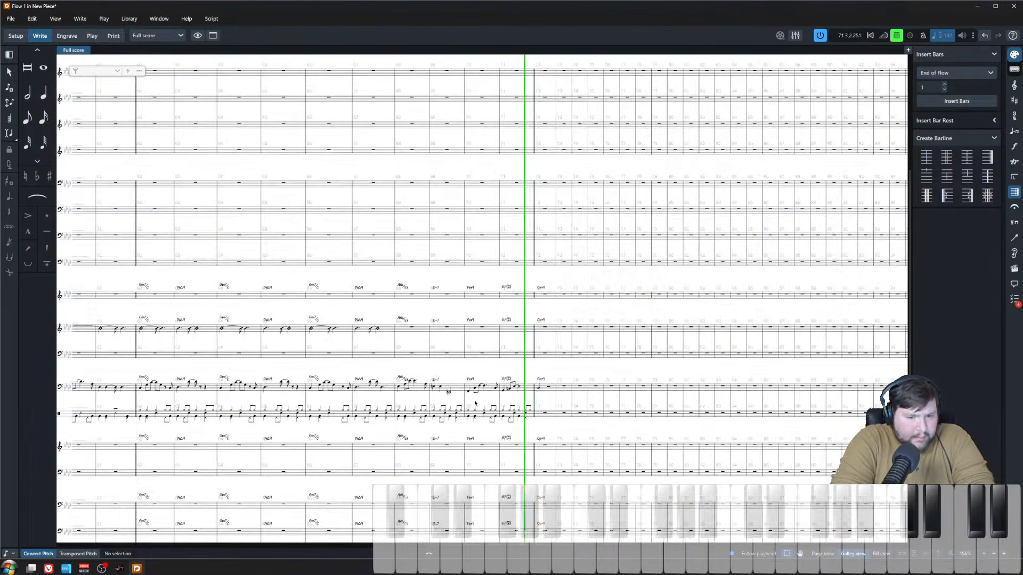
key("space")
- Play back the rhythm section twice from bar 67 up to bars 71 and 72 to hear the chord progression
left_click(358, 330)
key("space")
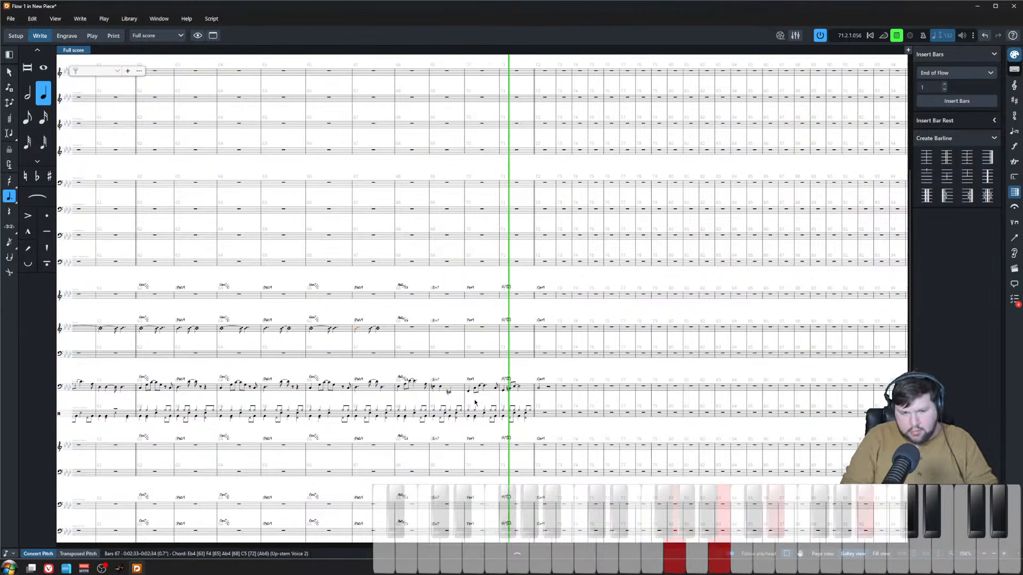
key("space")
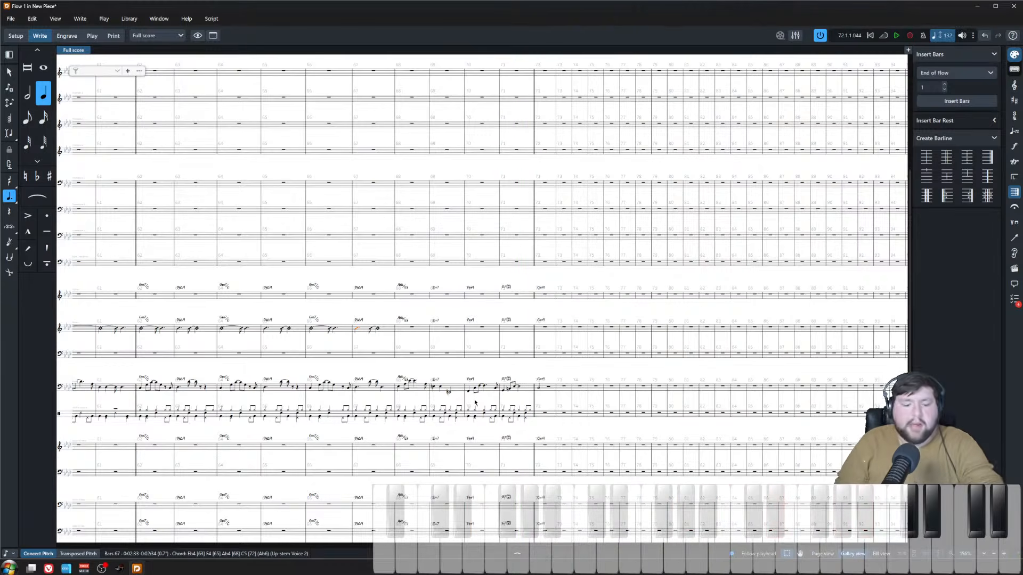
key("space")
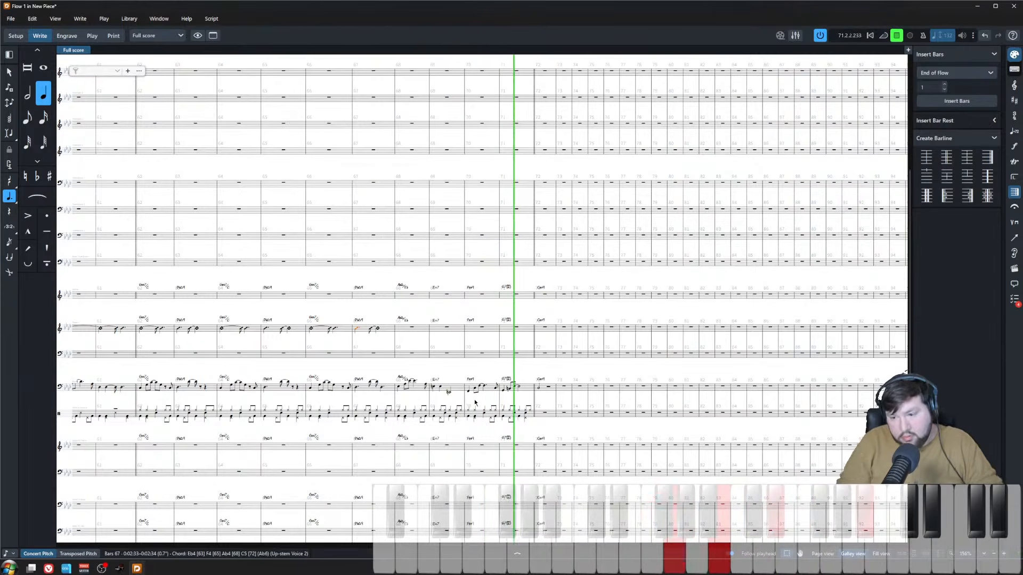
key("space")
- Try Fm6/9 as the chord symbol in bar 70
scroll(632, 476, "up", 5)
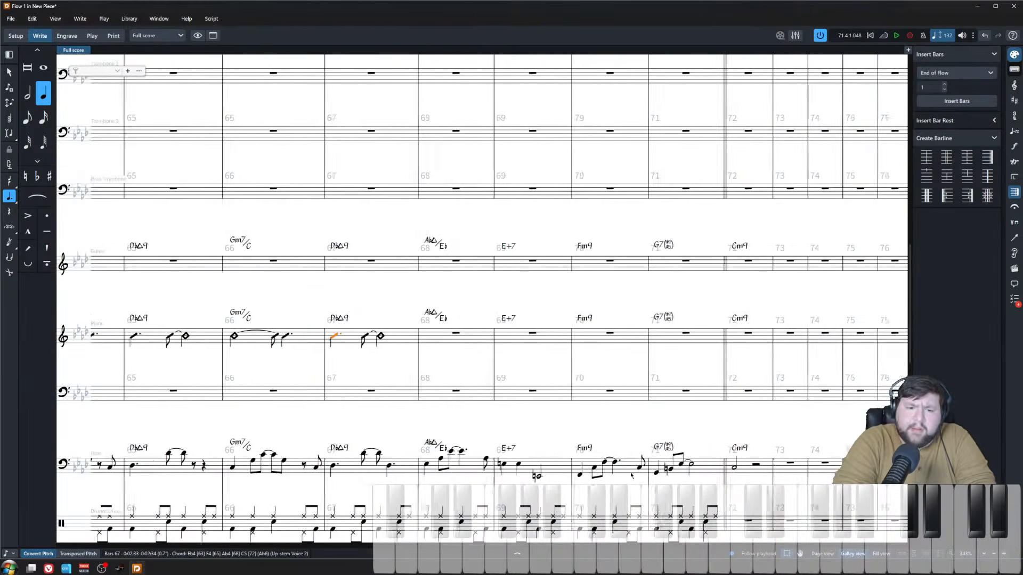
double_click(538, 450)
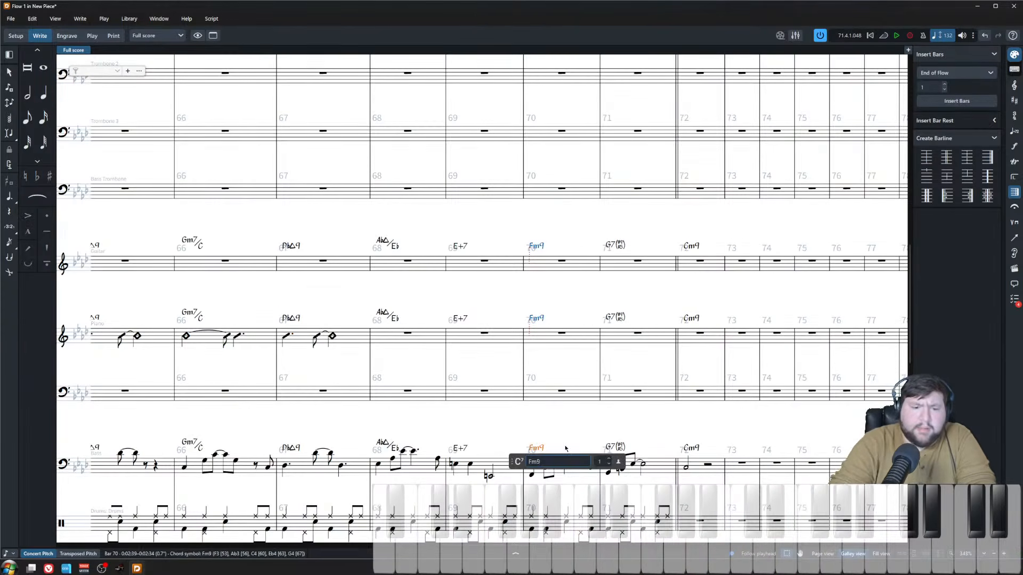
key("ctrl+a")
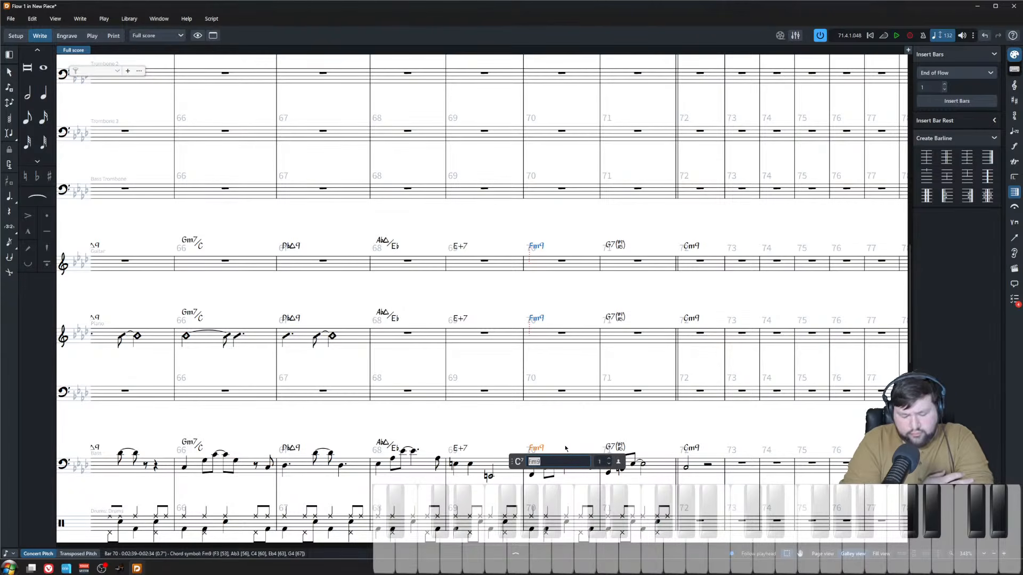
key("Escape")
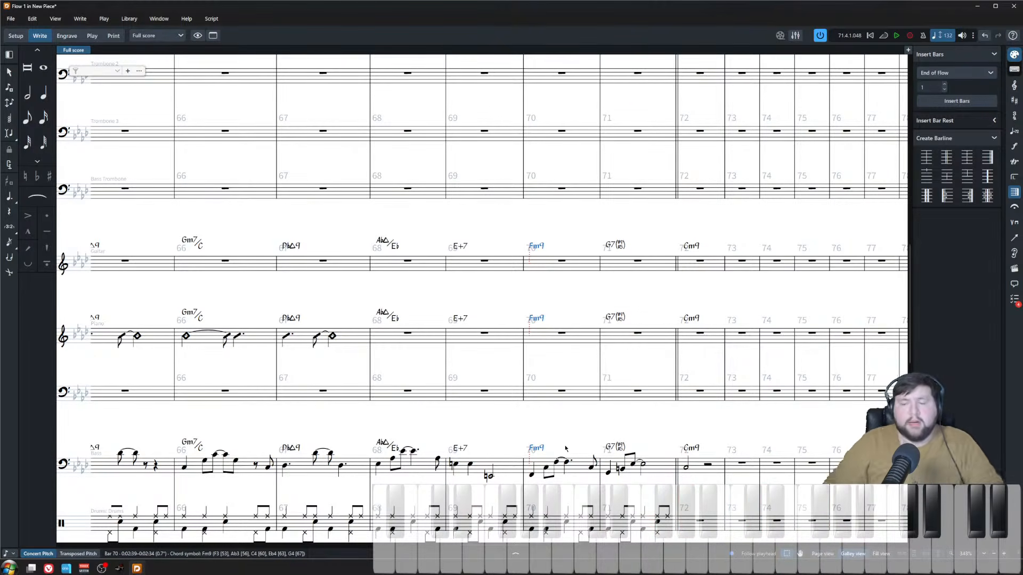
double_click(535, 318)
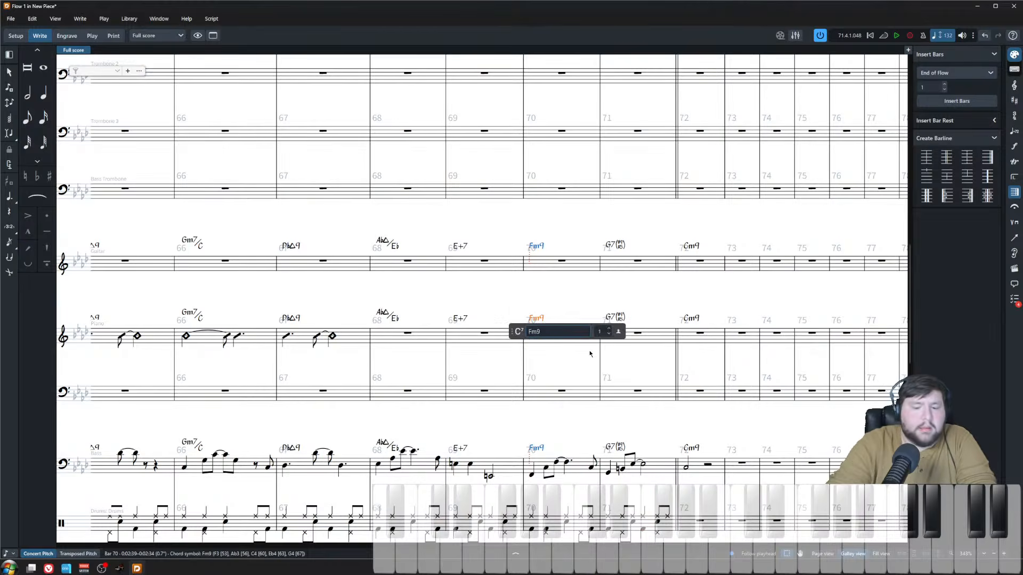
type("69")
key("Return")
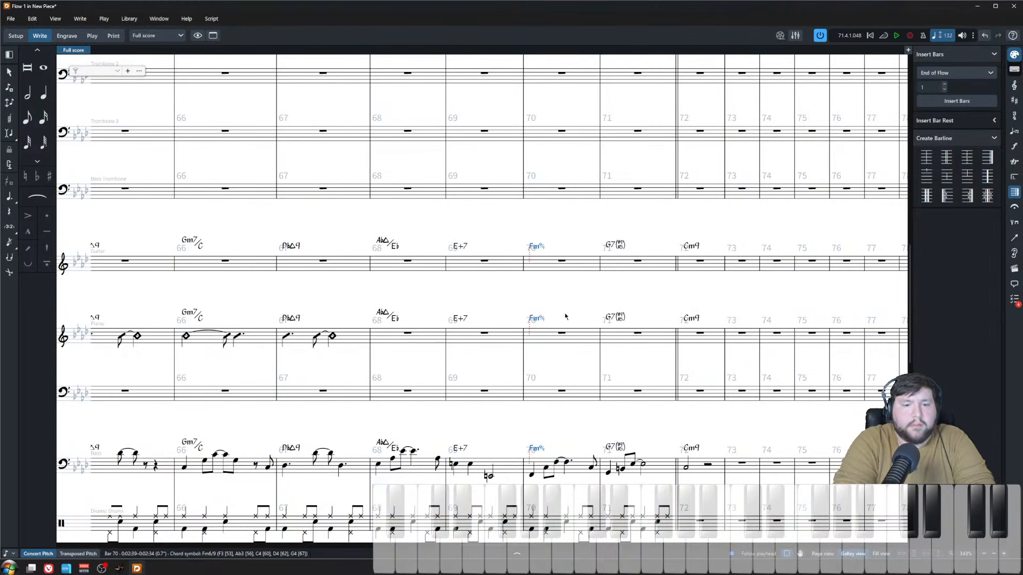
- Play back the progression from bar 68 into bar 71 to hear the Fm6/9 chord in context
left_click(379, 367)
left_click(405, 343)
key("p")
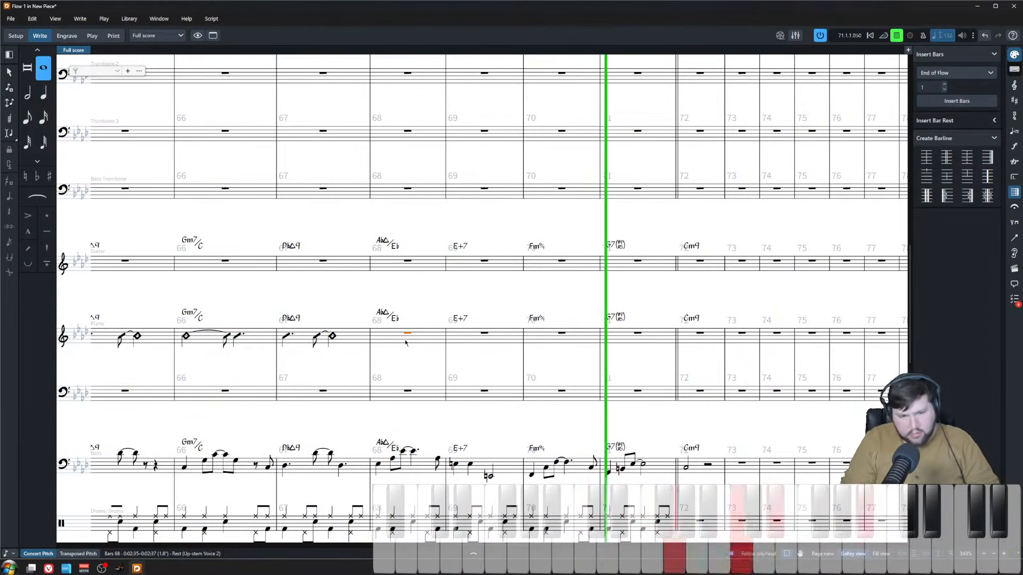
key("space")
- Set the chord symbol in bar 70 back to Fm9
double_click(536, 319)
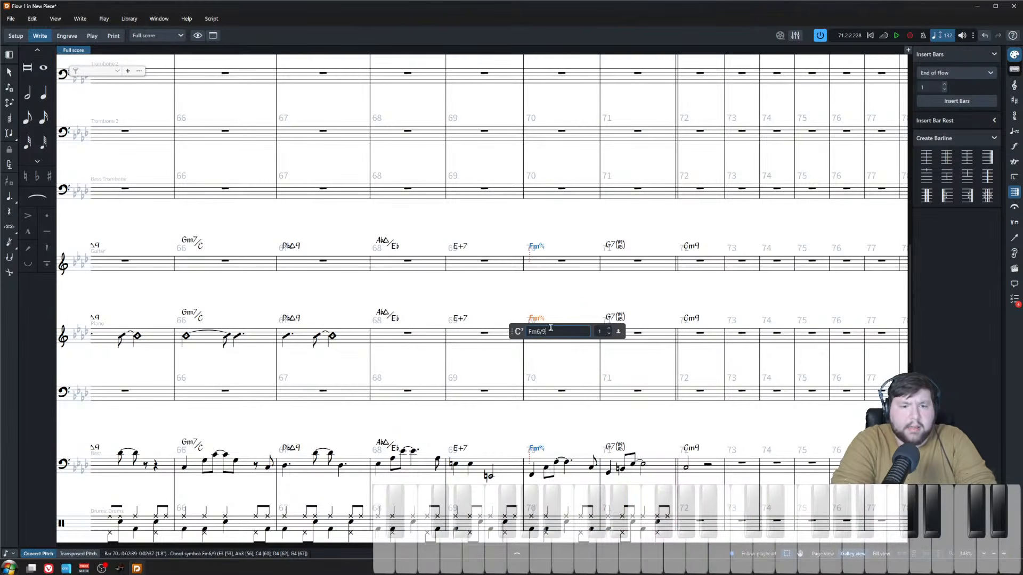
left_click_drag(550, 328, 538, 330)
type("9")
key("Return")
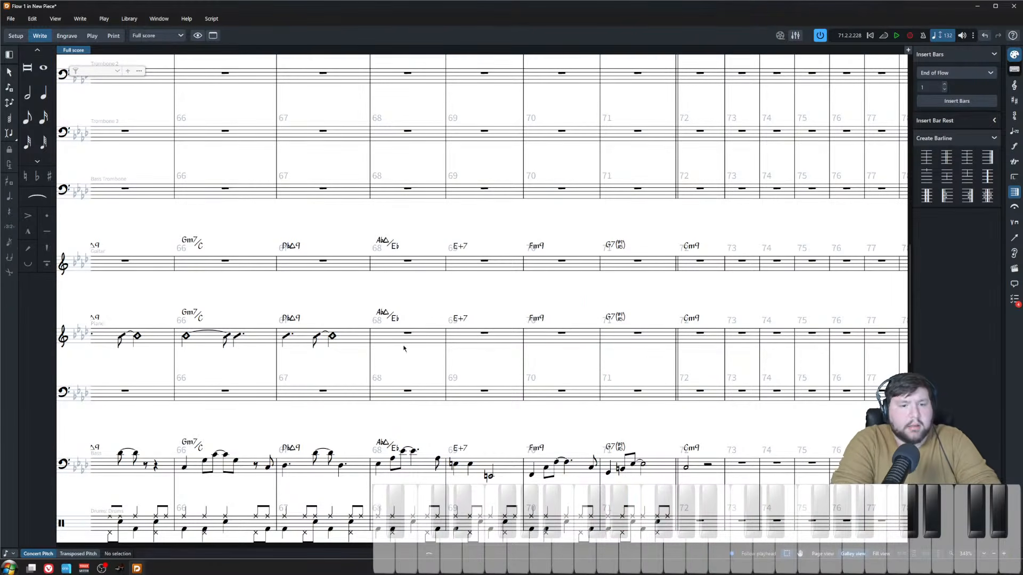
- Play back the rhythm section from bar 68 through bar 72
left_click(406, 333)
key("space")
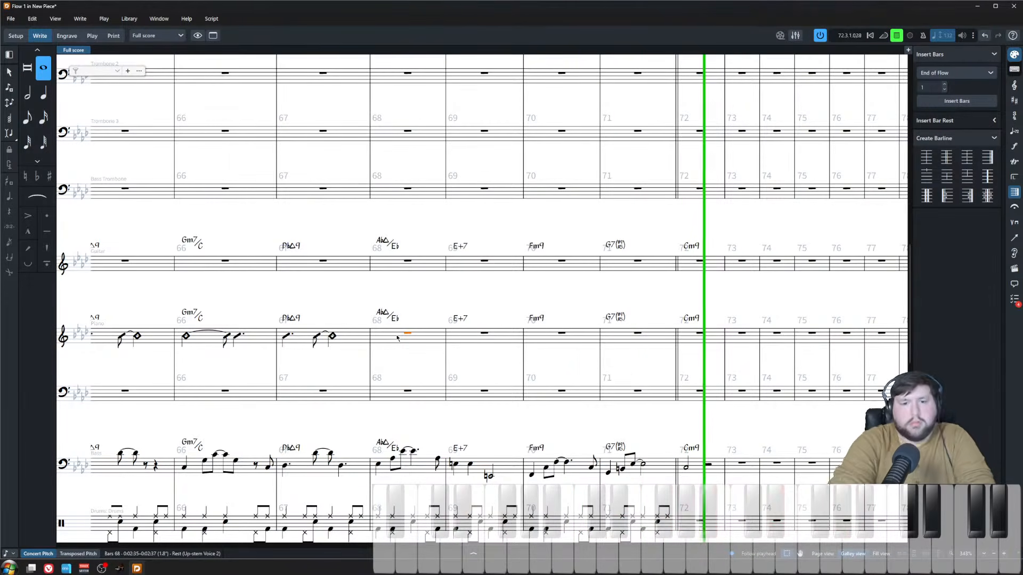
key("space")
- Shorten the bass's C2 at the start of bar 72 to a quarter note
scroll(450, 300, "down", 4)
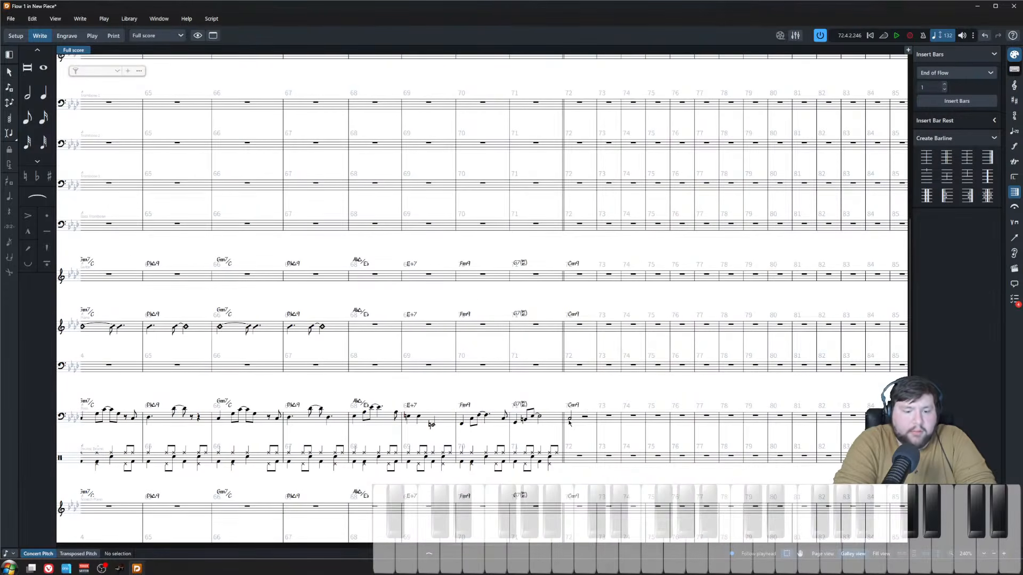
left_click(569, 421)
key("6")
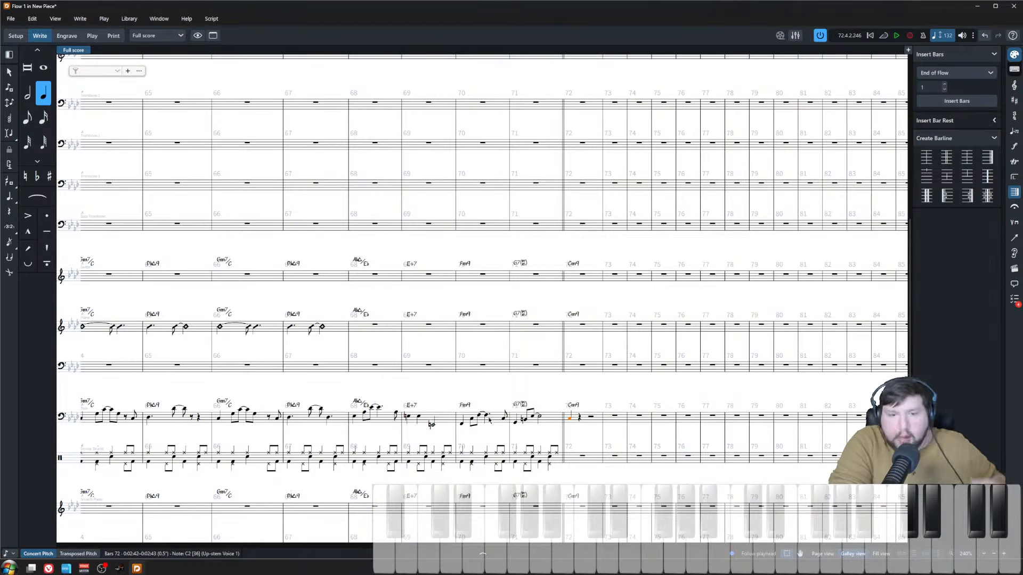
key("Escape")
- Examine the earlier horn writing in bars 28 to 33 and the saxophone soli leading up to bar 68
scroll(576, 352, "down", 2)
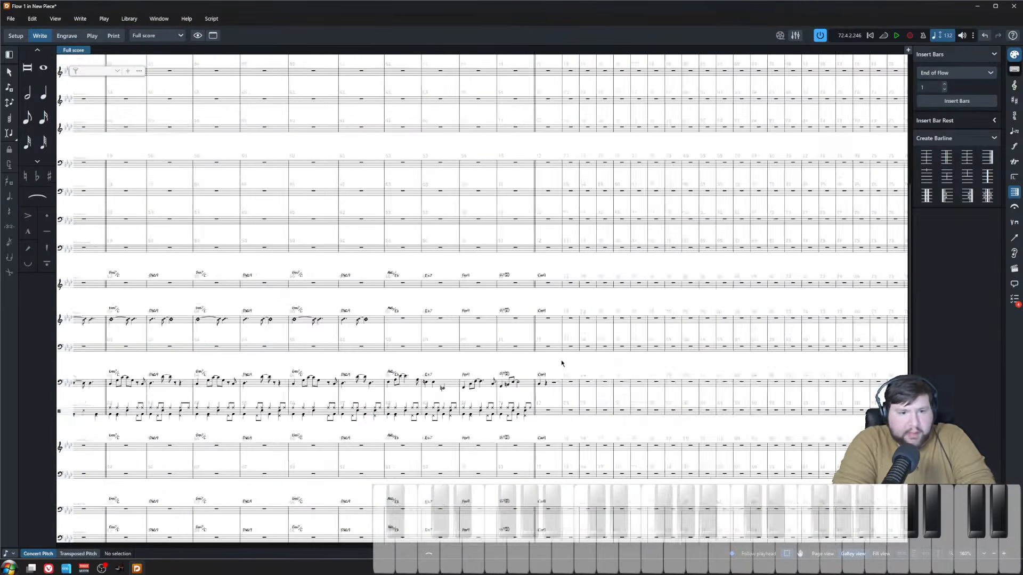
scroll(559, 379, "left", 5)
scroll(550, 410, "up", 5)
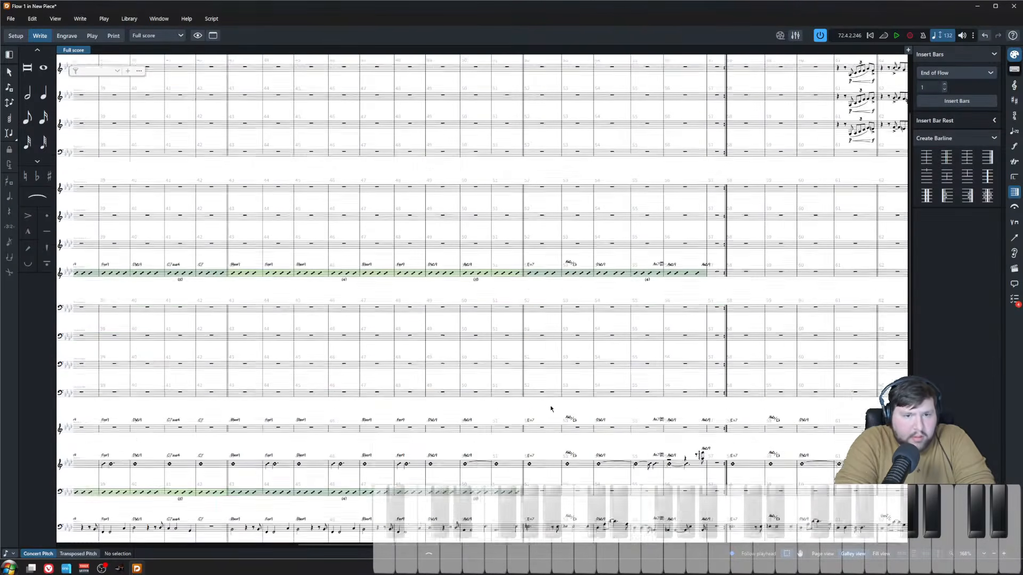
scroll(551, 409, "left", 6)
scroll(538, 411, "left", 1)
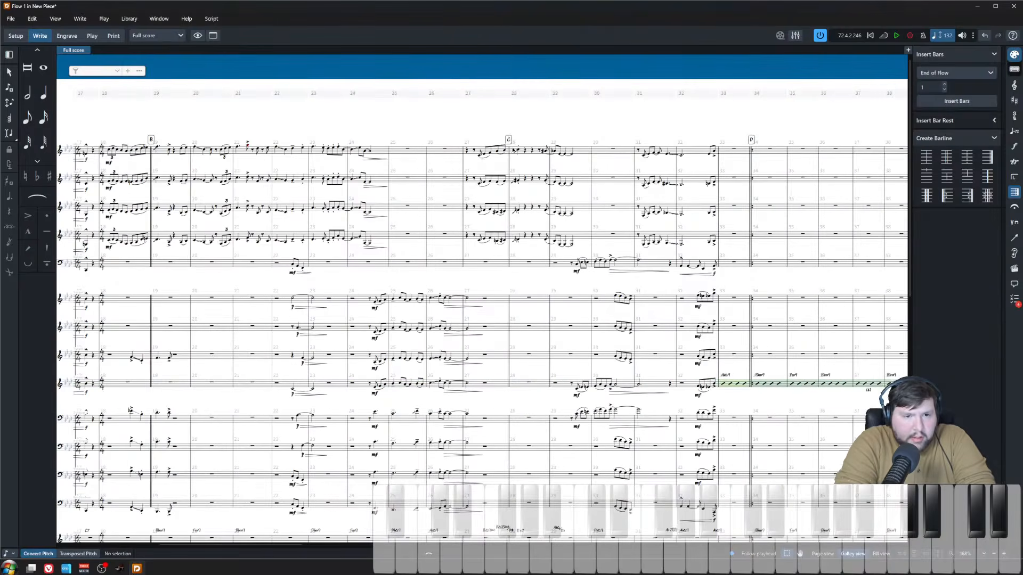
left_click_drag(518, 126, 547, 102)
scroll(728, 491, "down", 5)
scroll(448, 307, "right", 15)
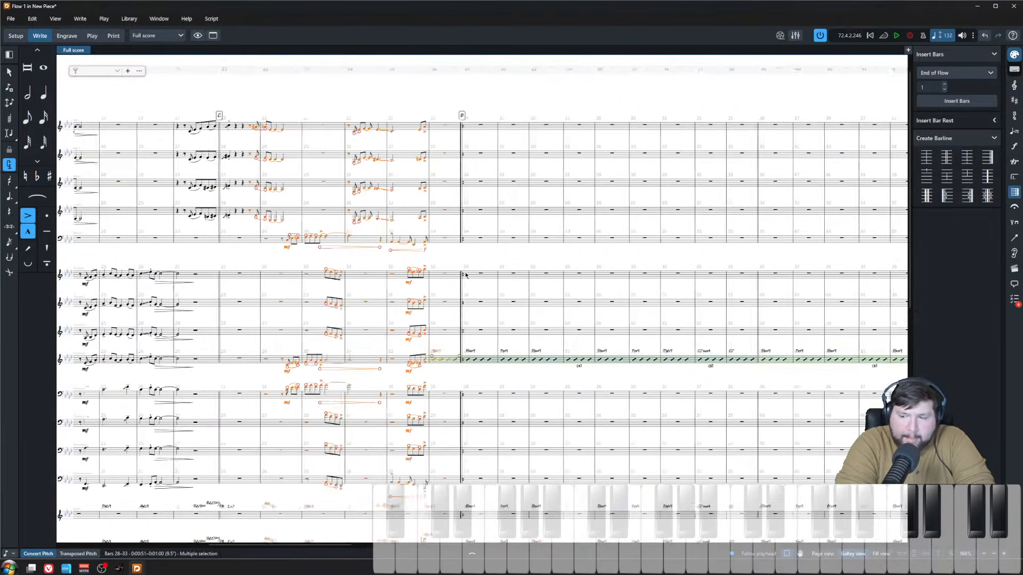
scroll(446, 304, "right", 4)
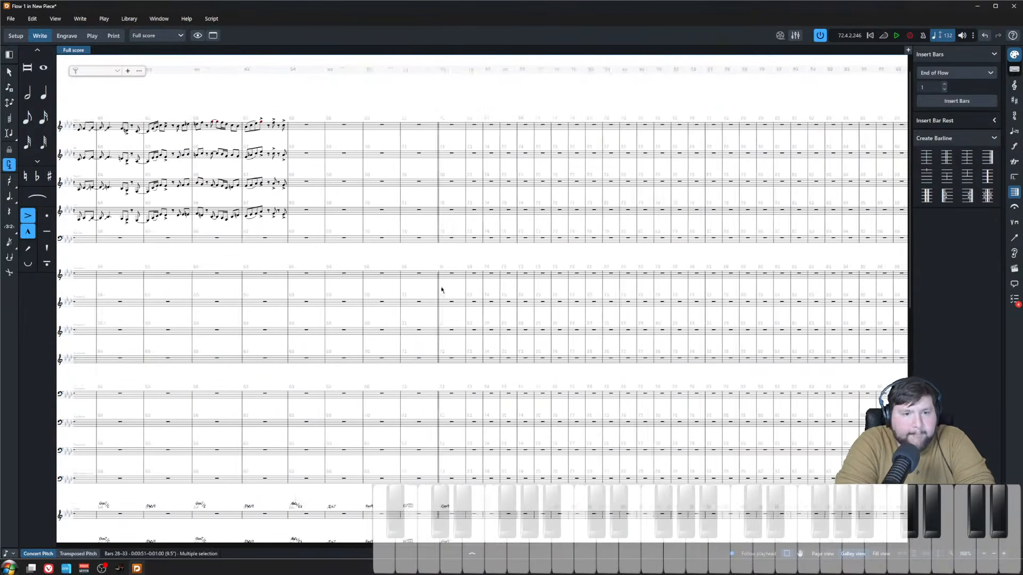
left_click(426, 295)
scroll(426, 295, "left", 4)
scroll(425, 295, "right", 1)
scroll(424, 294, "up", 1)
scroll(423, 294, "down", 5)
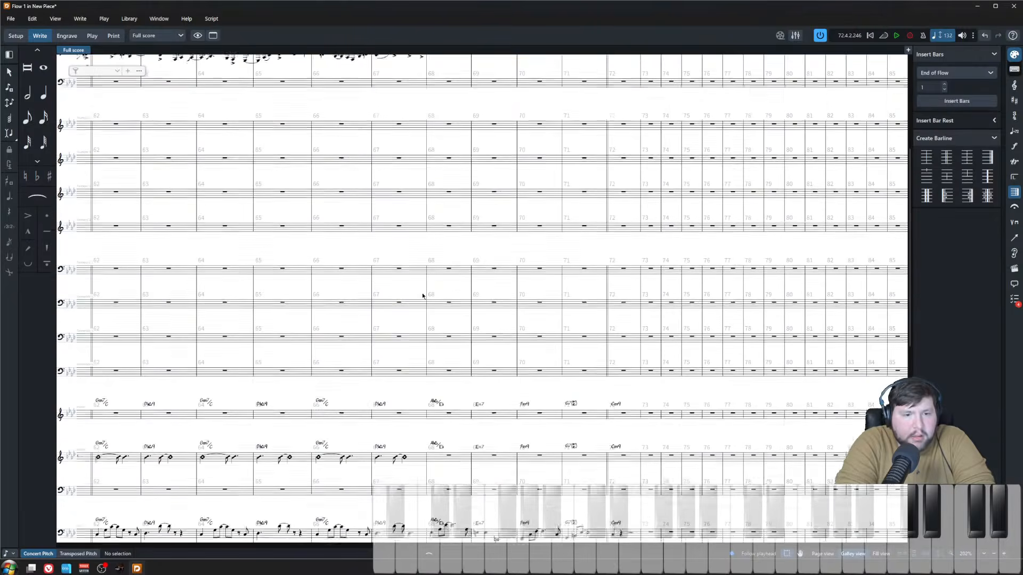
scroll(418, 266, "up", 8)
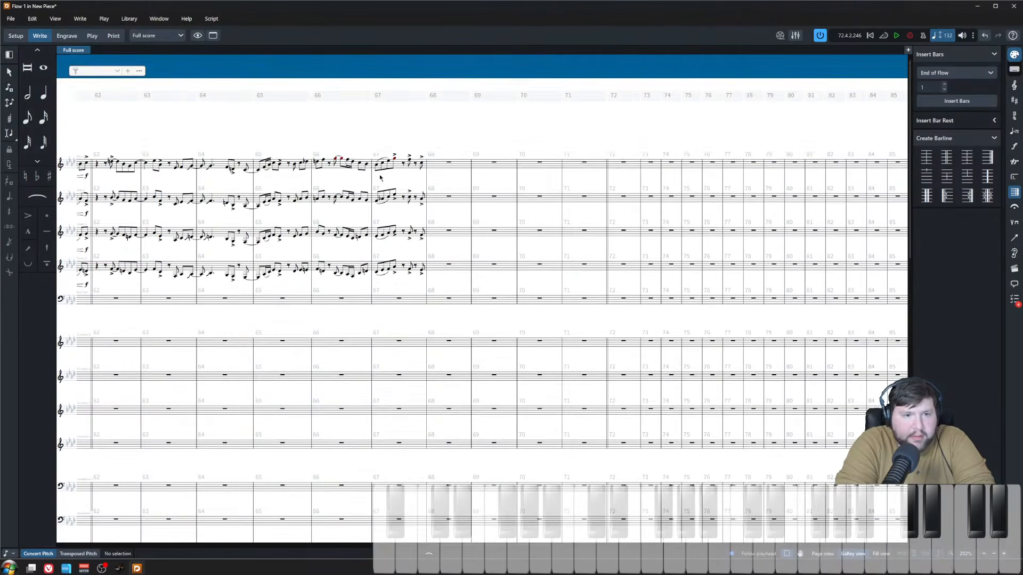
- Play back twice from the empty bar 68 of the top saxophone staff
left_click(450, 162)
key("space")
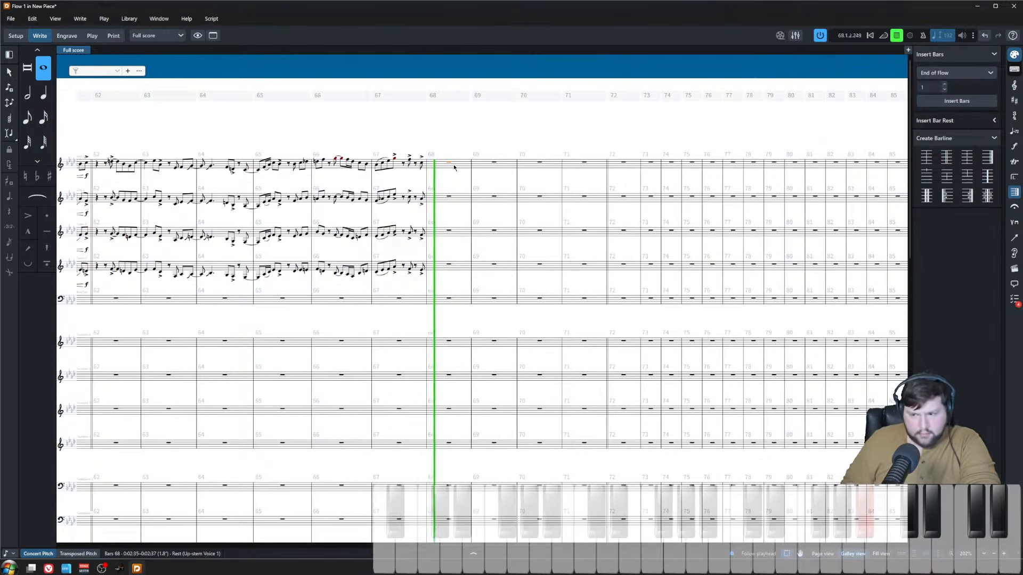
key("space")
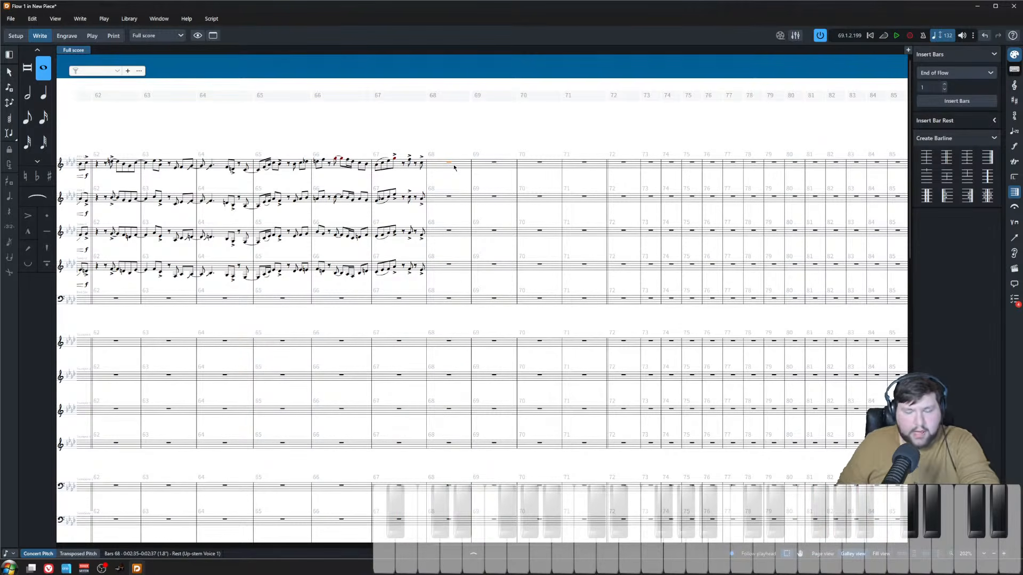
key("space")
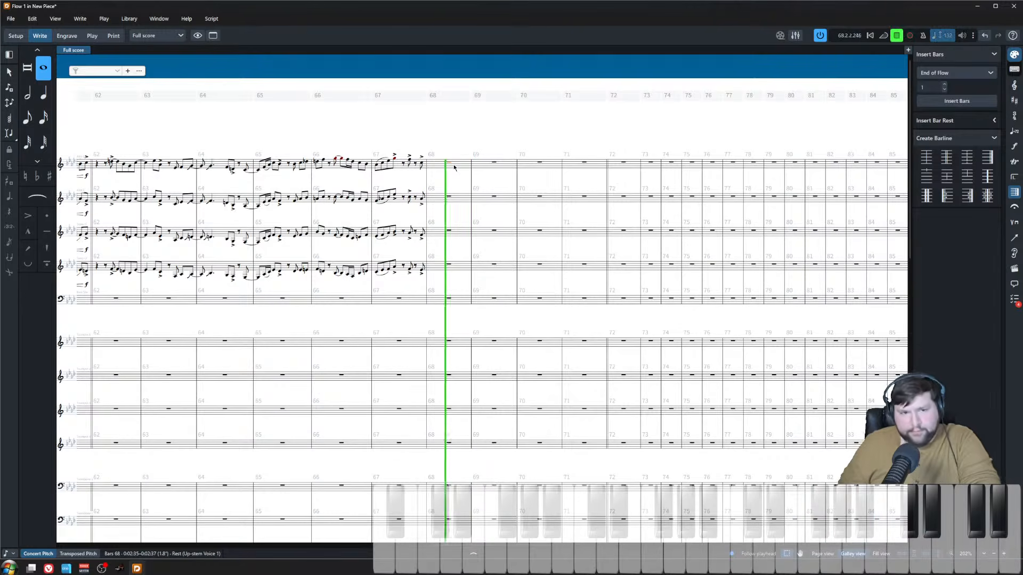
key("space")
- Play back repeatedly from bar 67, reaching bar 72, while trying out melodic ideas on the keyboard for the empty horn bars
left_click(376, 166)
key("space")
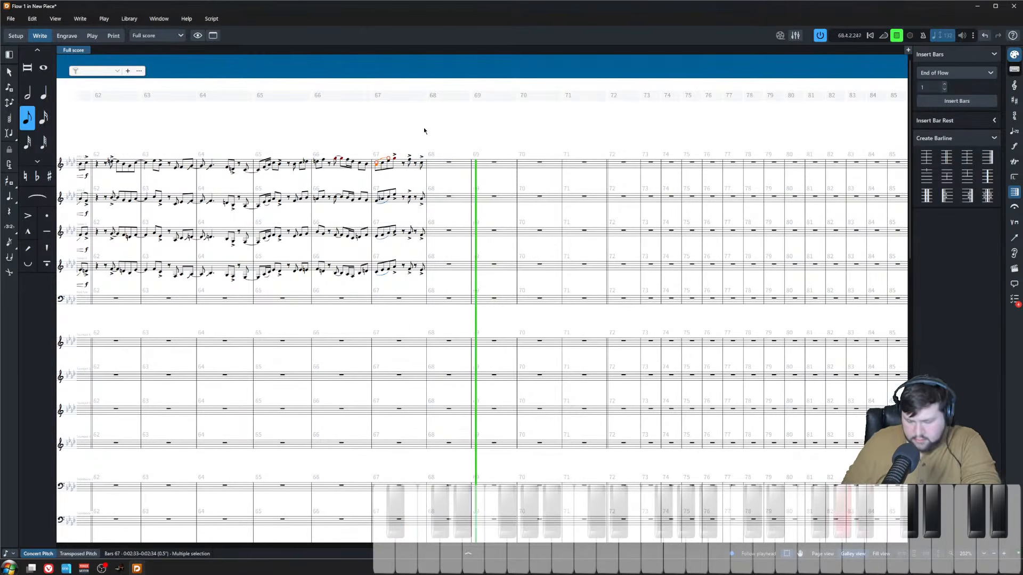
key("space")
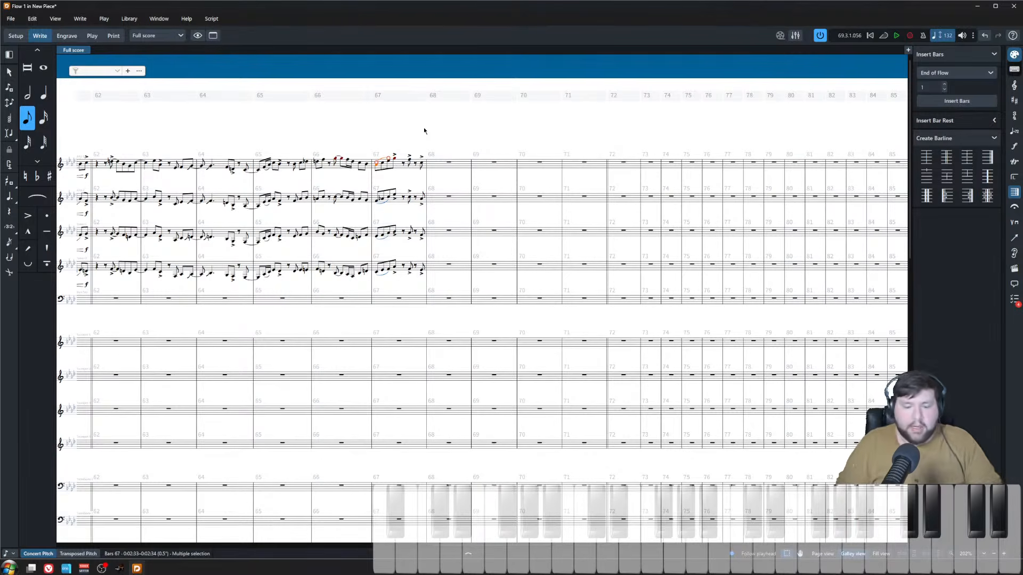
key("space")
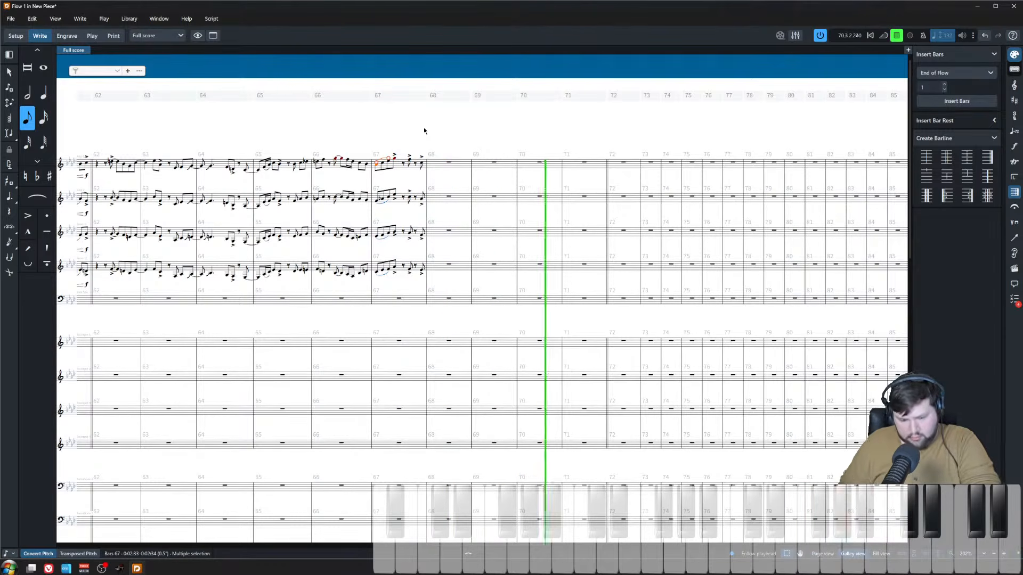
key("space")
key("space")
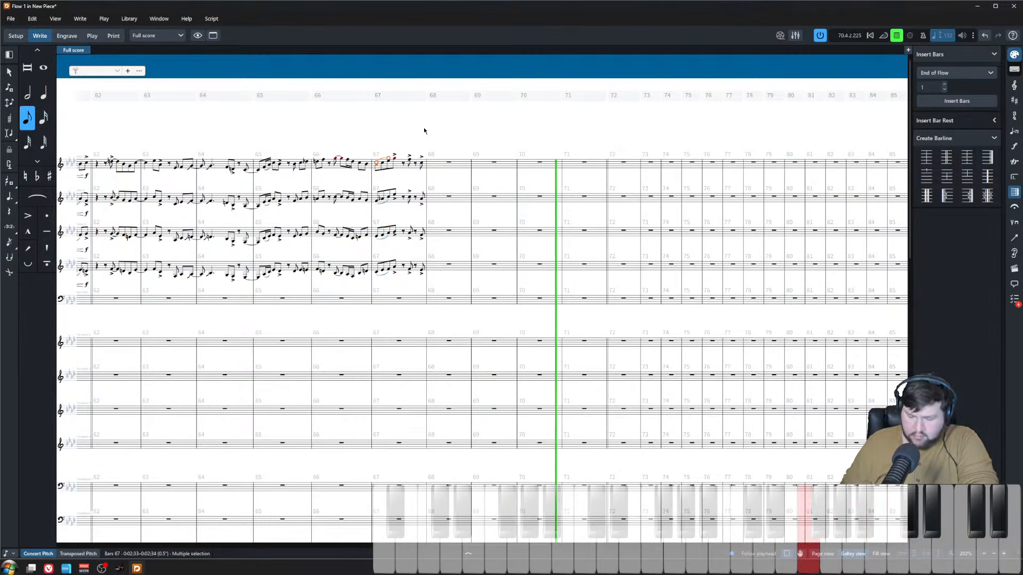
key("space")
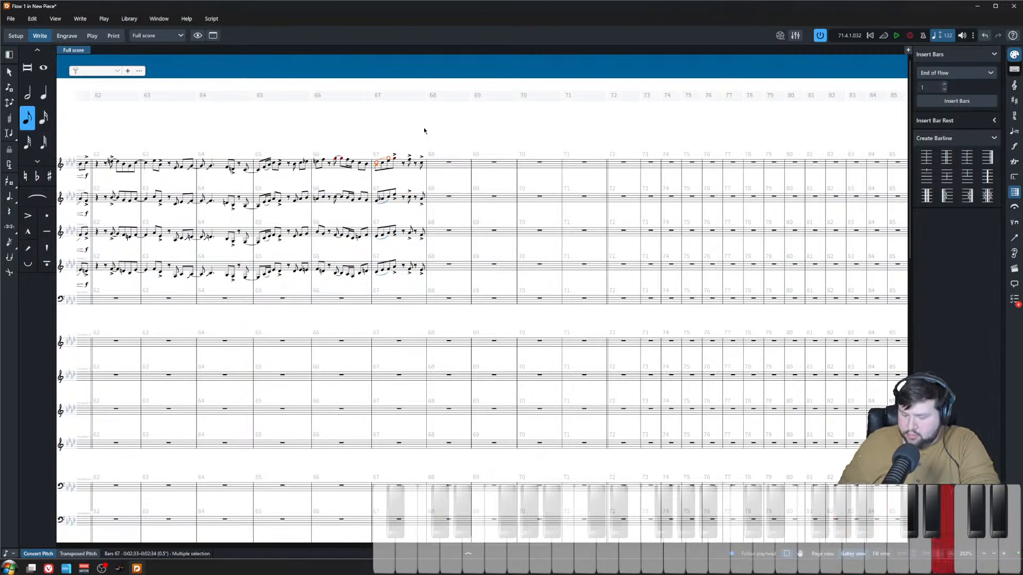
key("space")
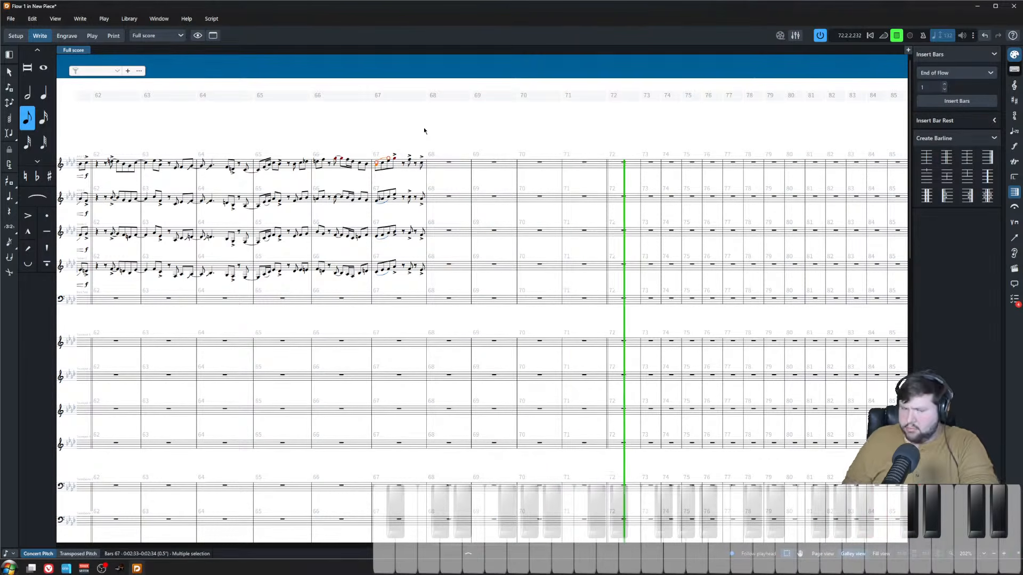
key("space")
scroll(424, 131, "down", 5)
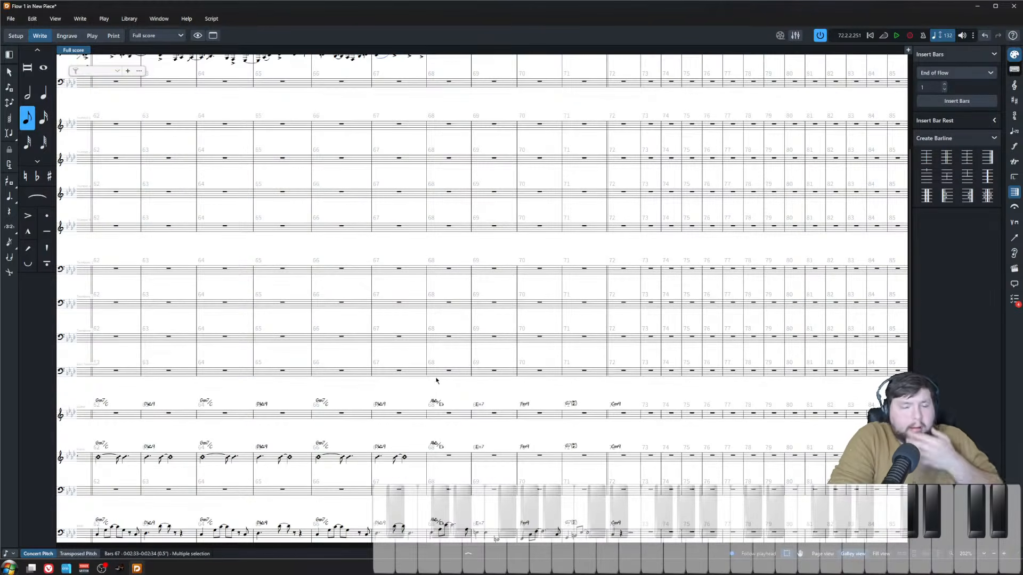
- Enter a quarter-note A♭4 followed by eighth notes B♭4 and C5 at the start of bar 68 in Alto 1
scroll(434, 370, "up", 5)
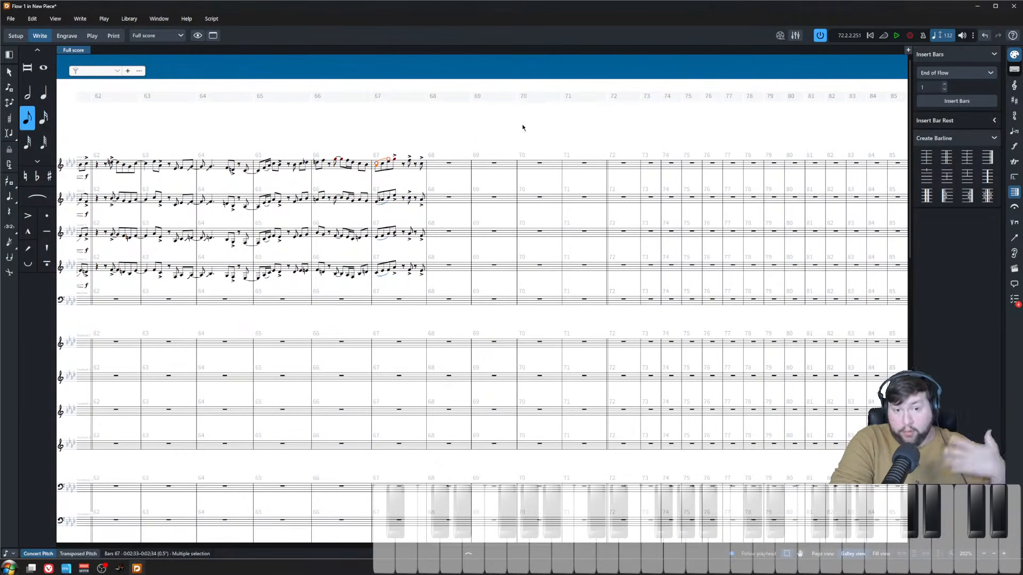
left_click(503, 144)
scroll(427, 381, "down", 4)
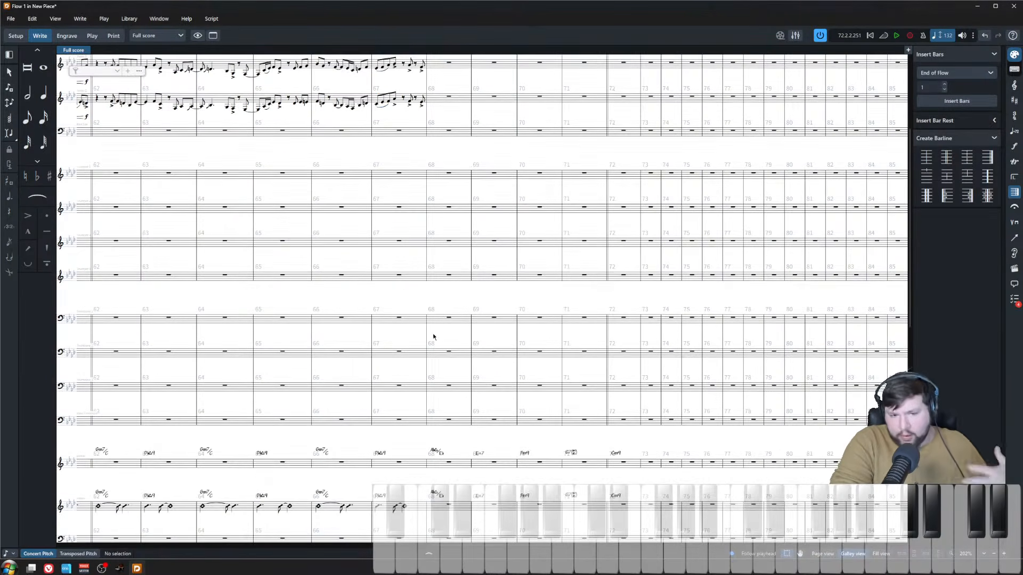
scroll(434, 341, "up", 4)
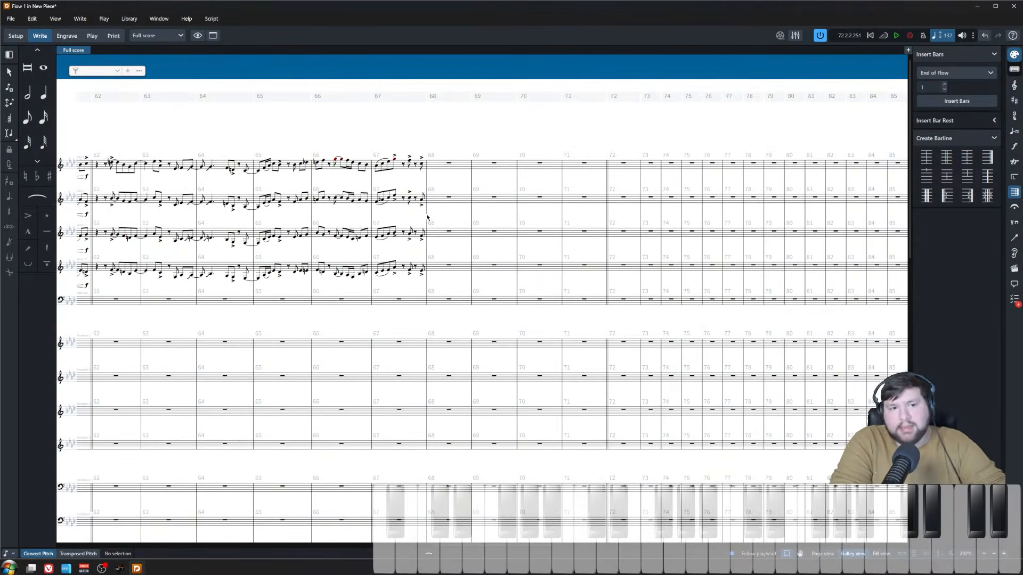
scroll(427, 217, "up", 2)
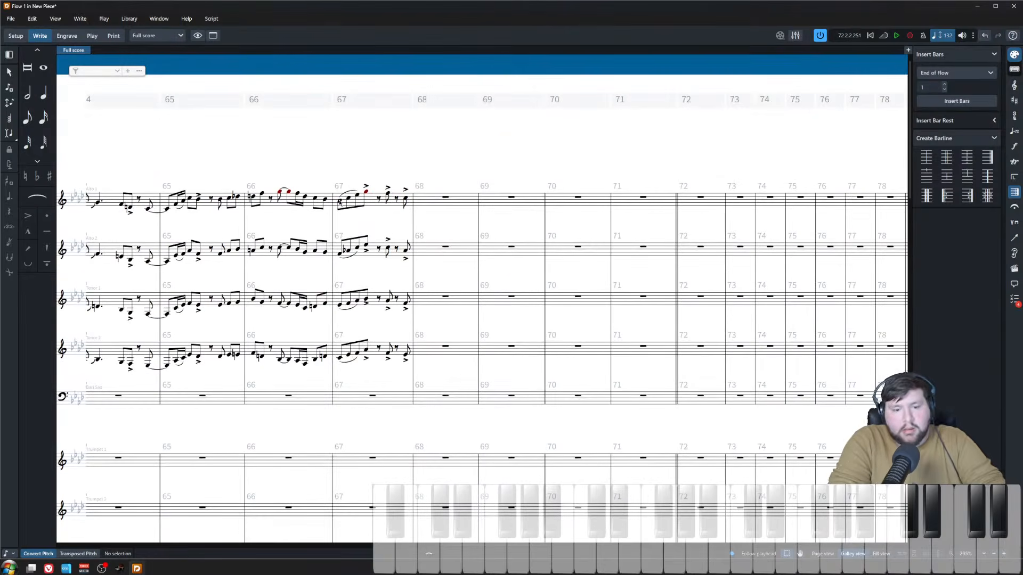
left_click(445, 197)
key("space")
key("shift+n")
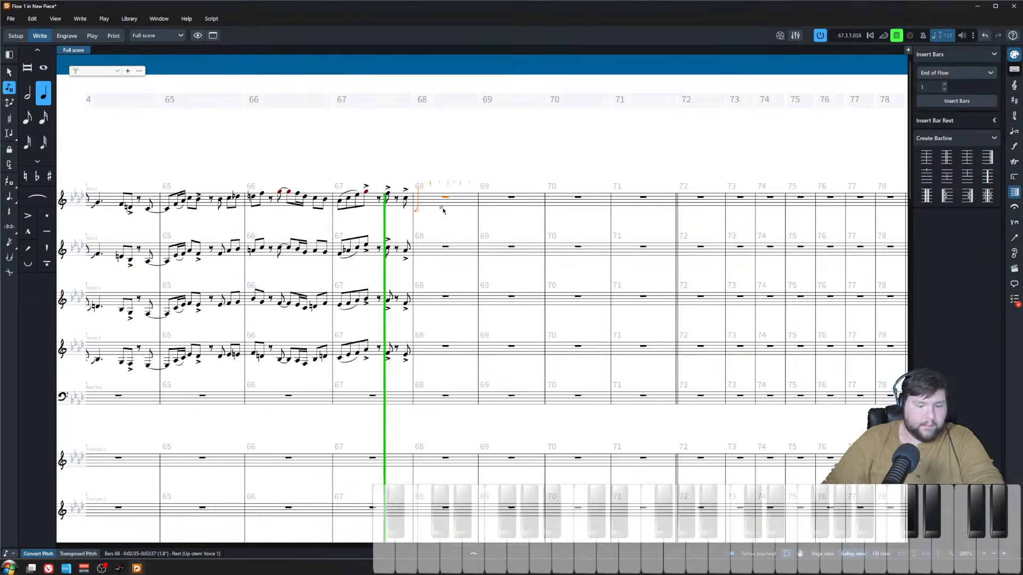
key("6")
key("5")
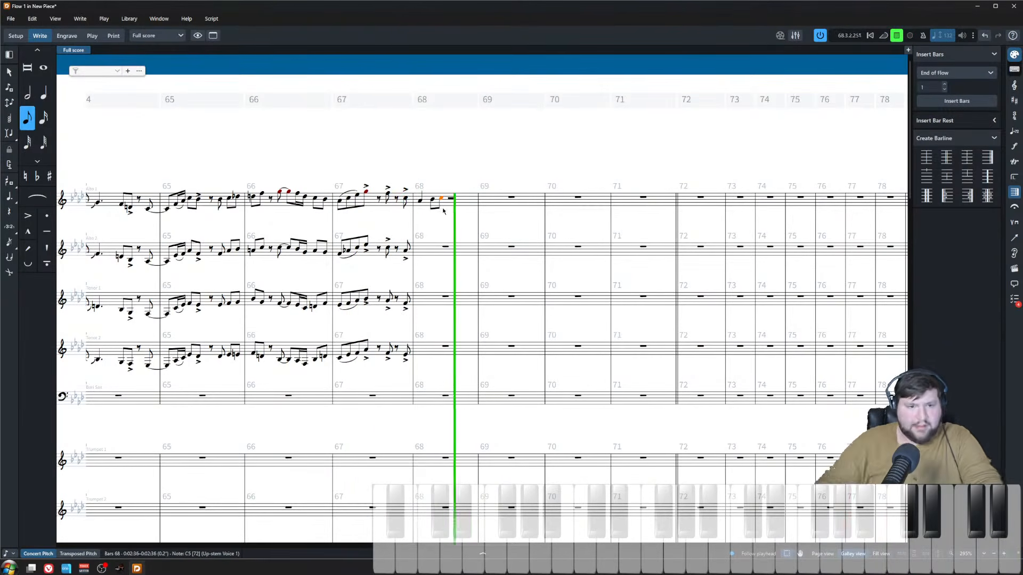
key("space")
key("Escape")
- Lengthen the C5 in bar 68 of Alto 1 to a half note
scroll(449, 176, "up", 3)
left_click(449, 175)
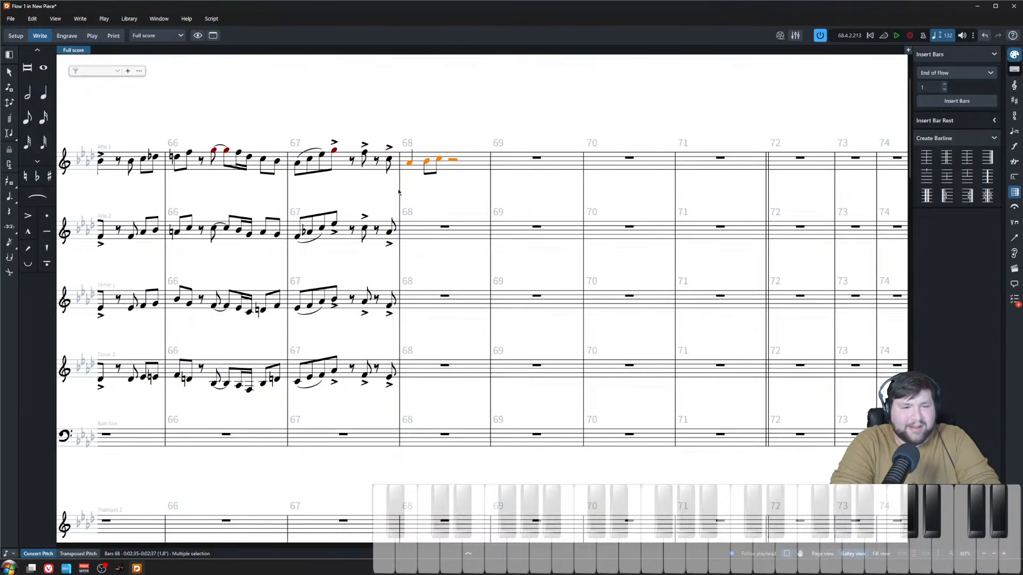
left_click(424, 117)
left_click(438, 163)
left_click(440, 161)
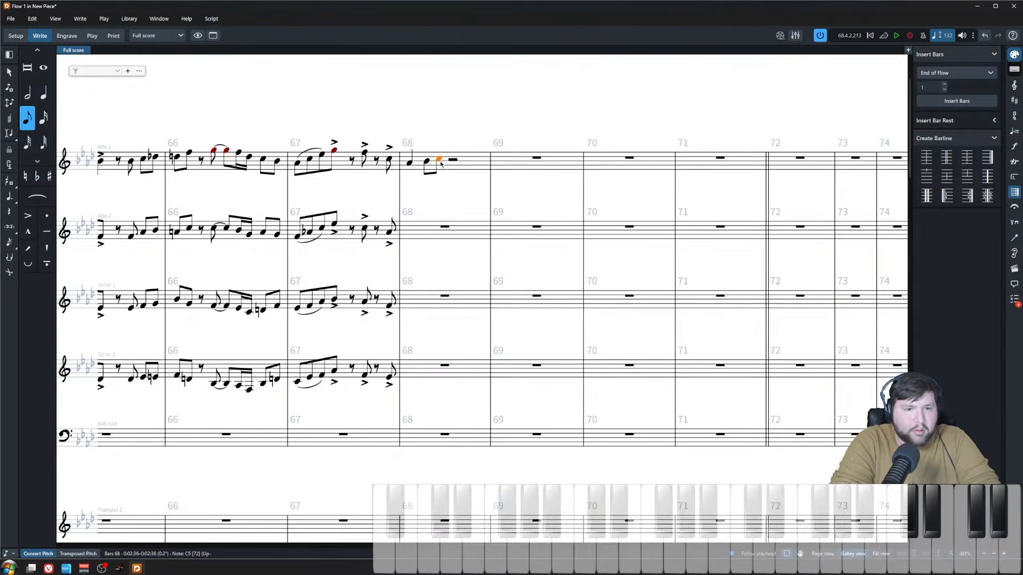
key("6")
key("7")
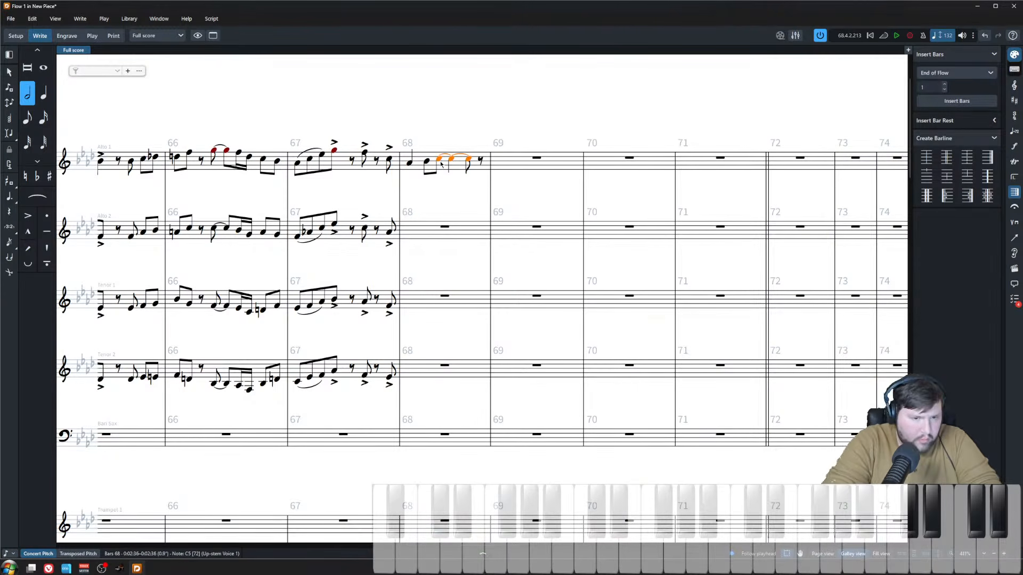
- Add an eighth-note B♭4 on the last half-beat of bar 68 in Alto 1
double_click(482, 164)
key("b")
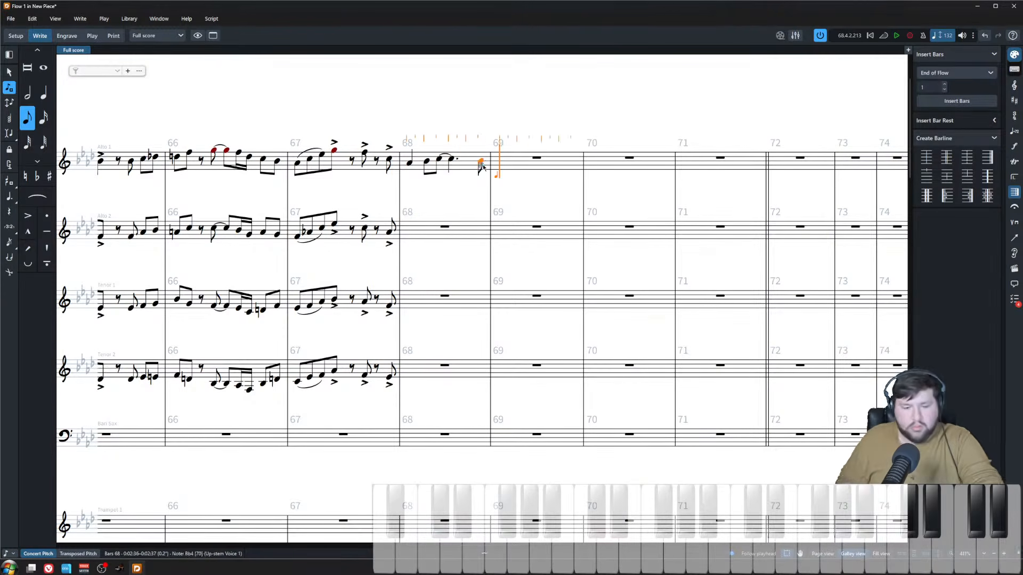
key("Escape")
- Record a MIDI keyboard melody in real time into Alto 1 from bar 69 into bar 72
key("Right")
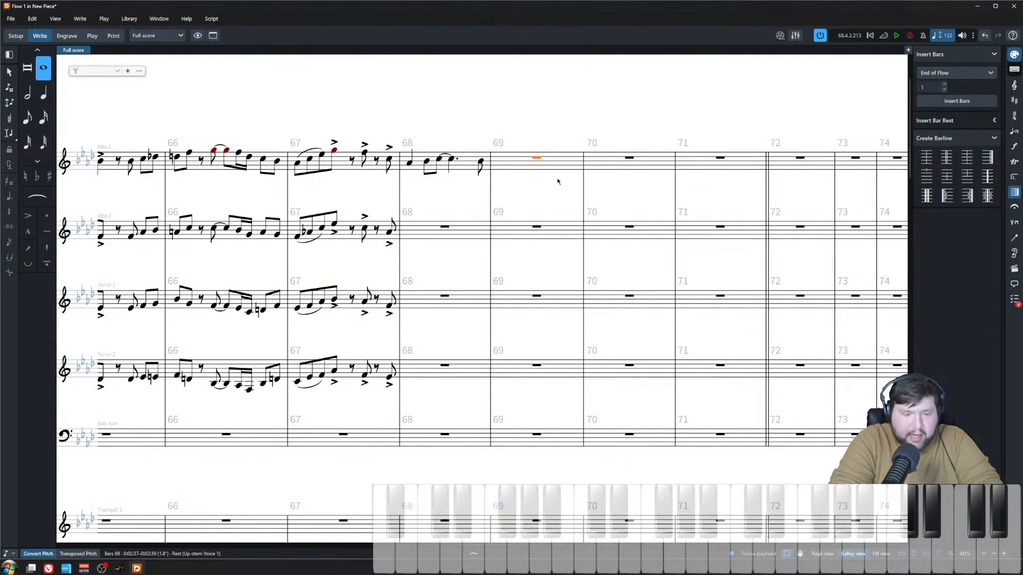
left_click(910, 36)
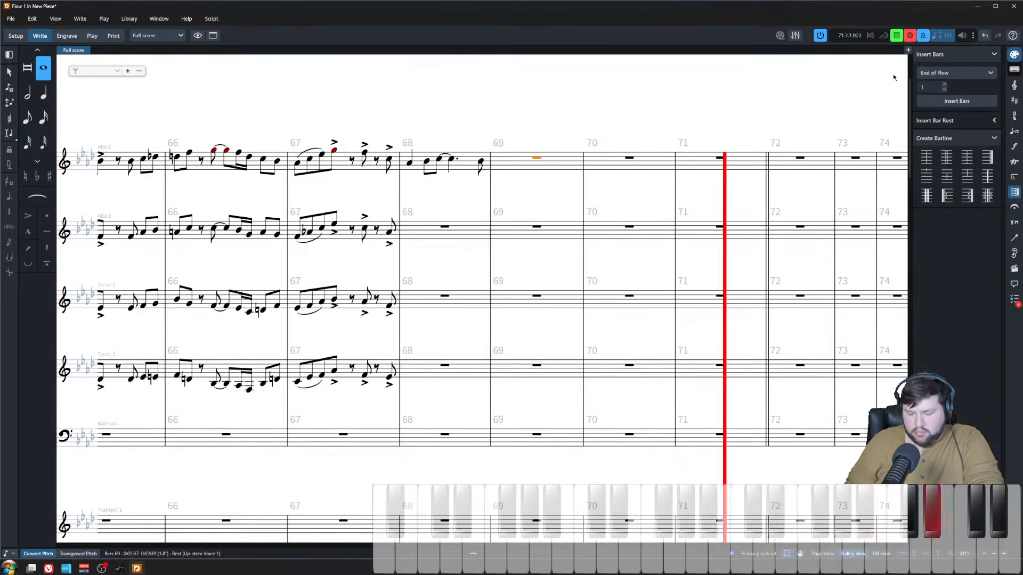
key("space")
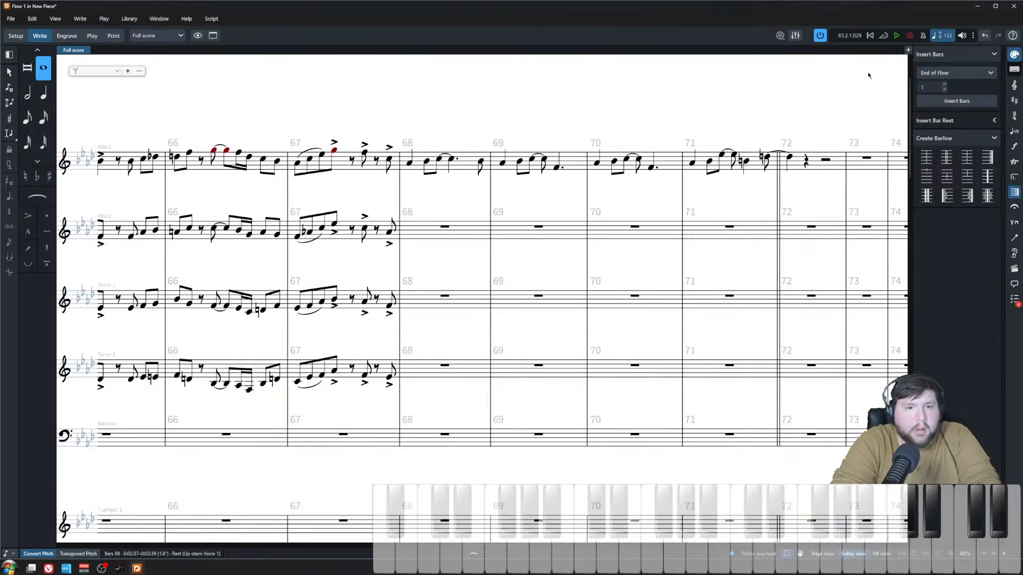
key("Escape")
key("Escape")
- Delete the recorded Alto 1 notes in bars 71 and 72
scroll(615, 182, "down", 2, "ctrl")
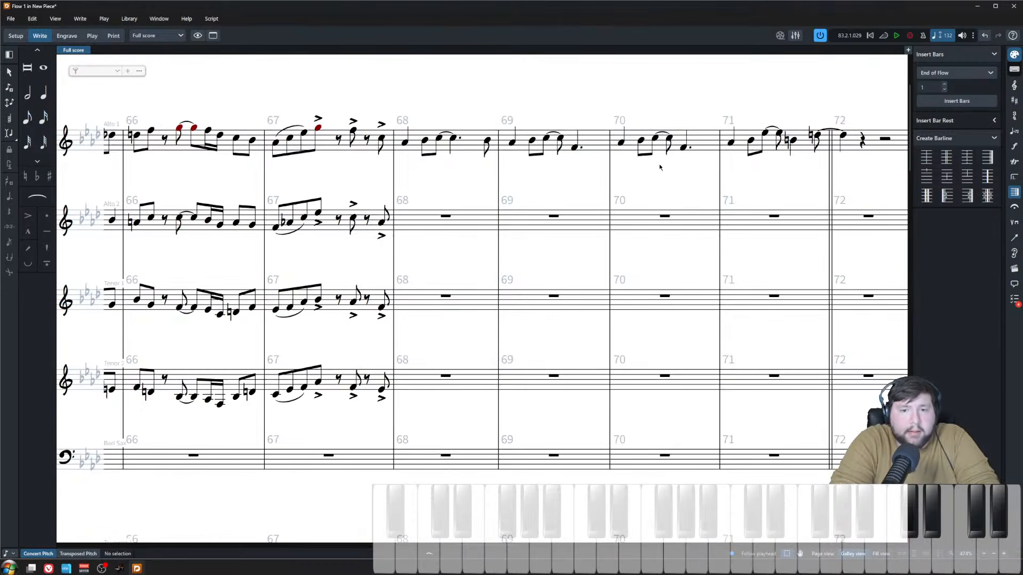
left_click_drag(792, 201, 650, 104)
key("Delete")
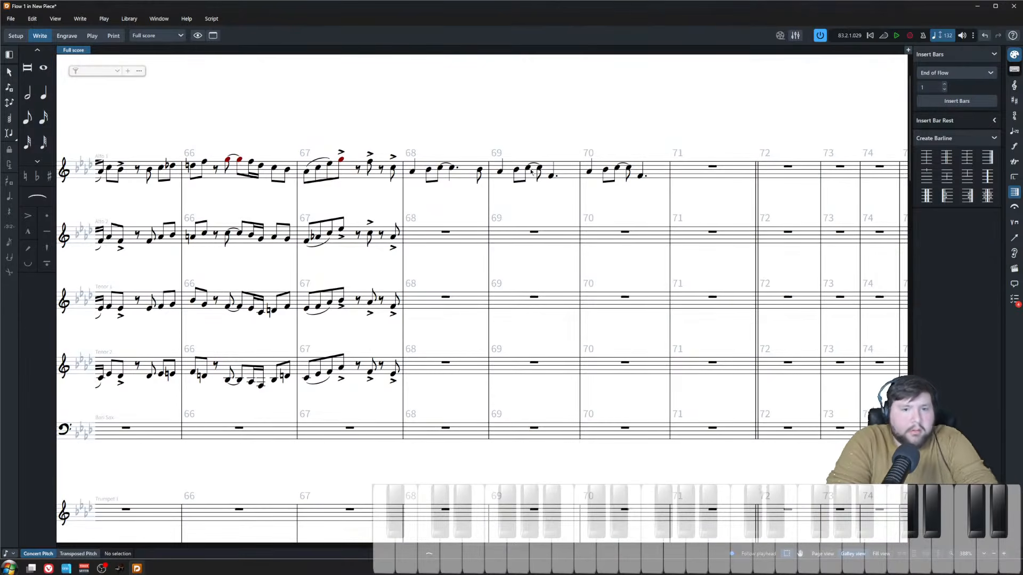
- Change the dotted-quarter F4 at the end of bar 69 in Alto 1 to E natural
left_click(554, 183)
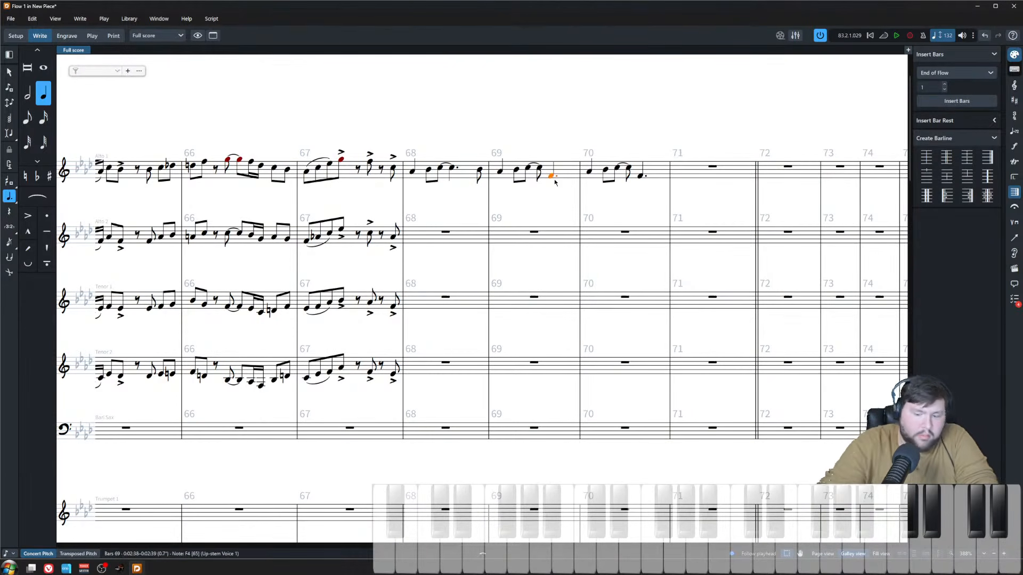
left_click(606, 196)
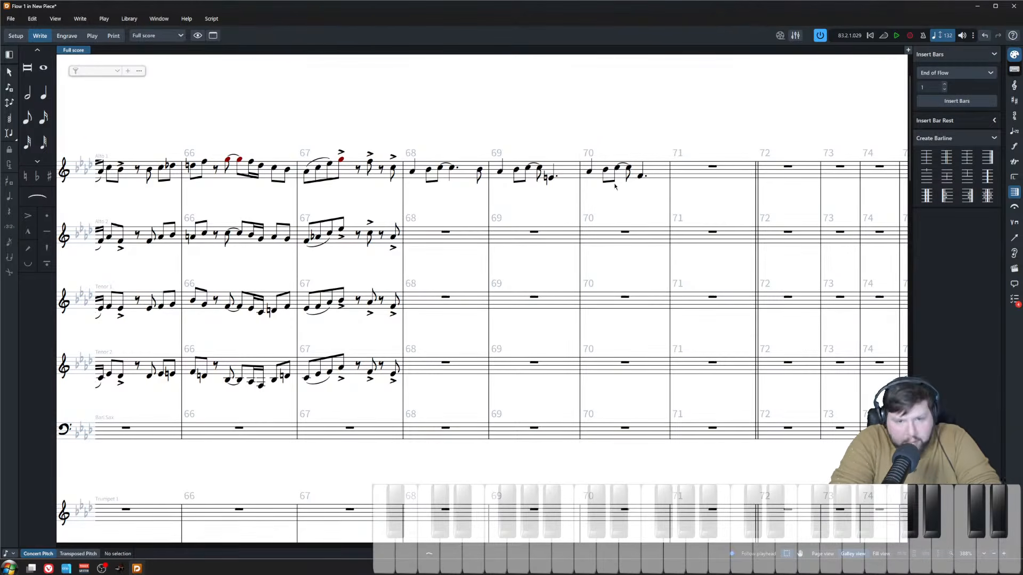
left_click(559, 199)
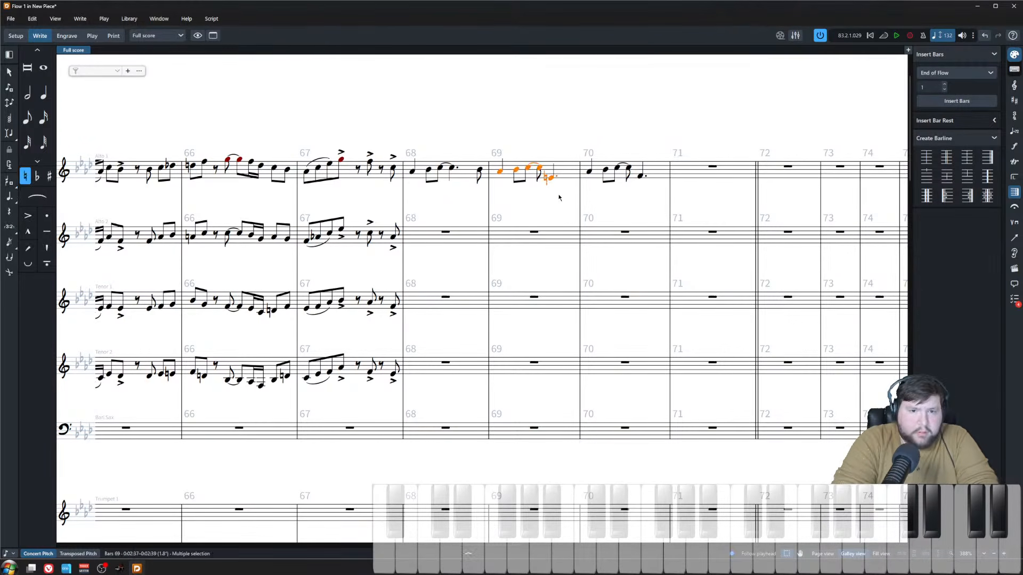
left_click(557, 198)
left_click(553, 179)
left_click(457, 129)
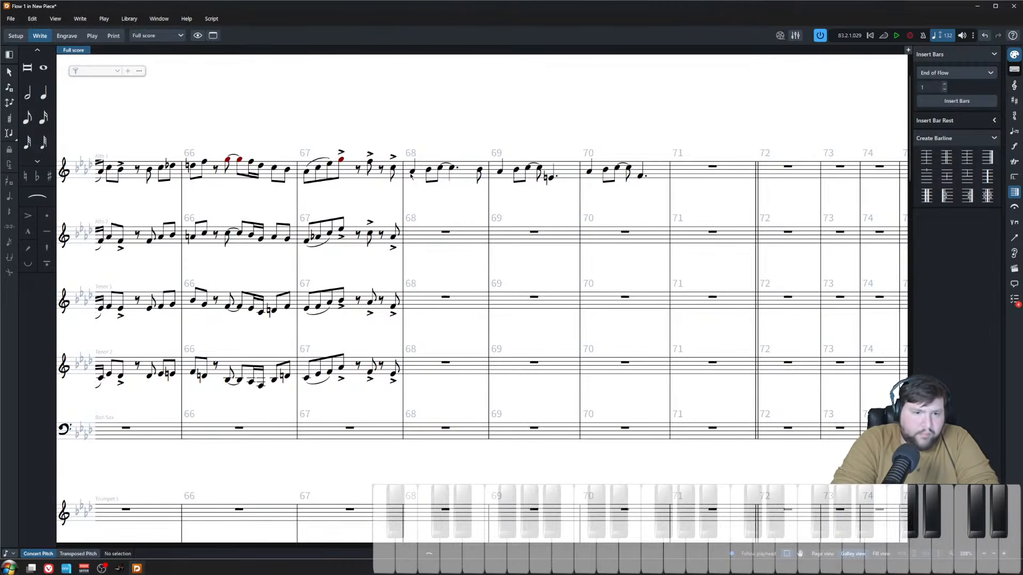
left_click(412, 171)
left_click(648, 134)
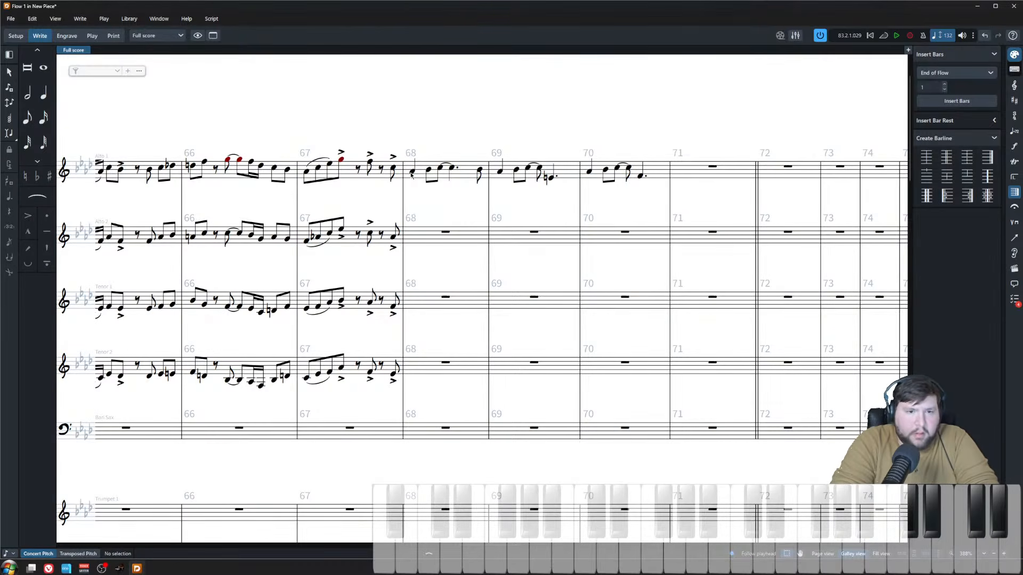
left_click_drag(630, 140, 672, 215)
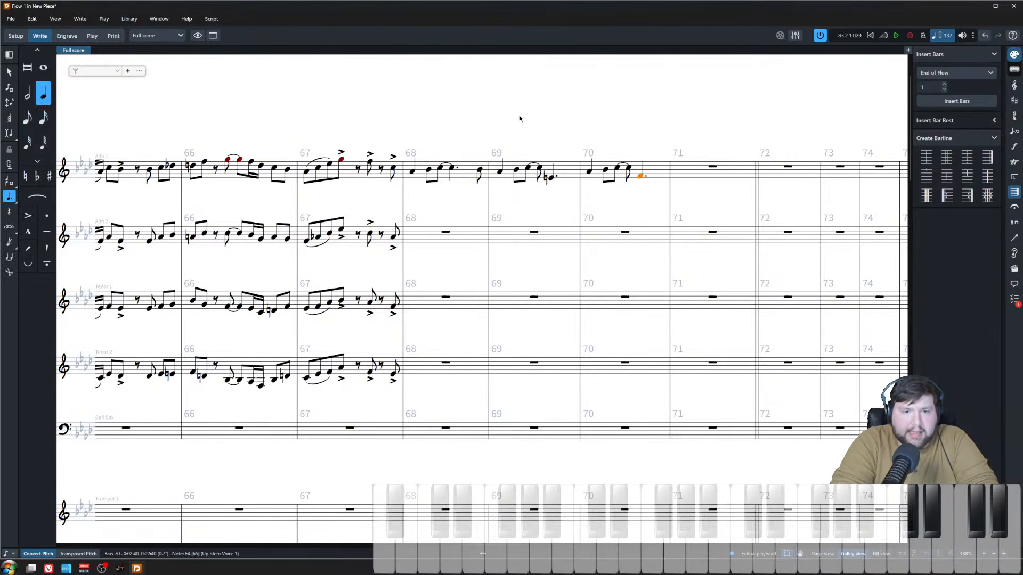
left_click(548, 241)
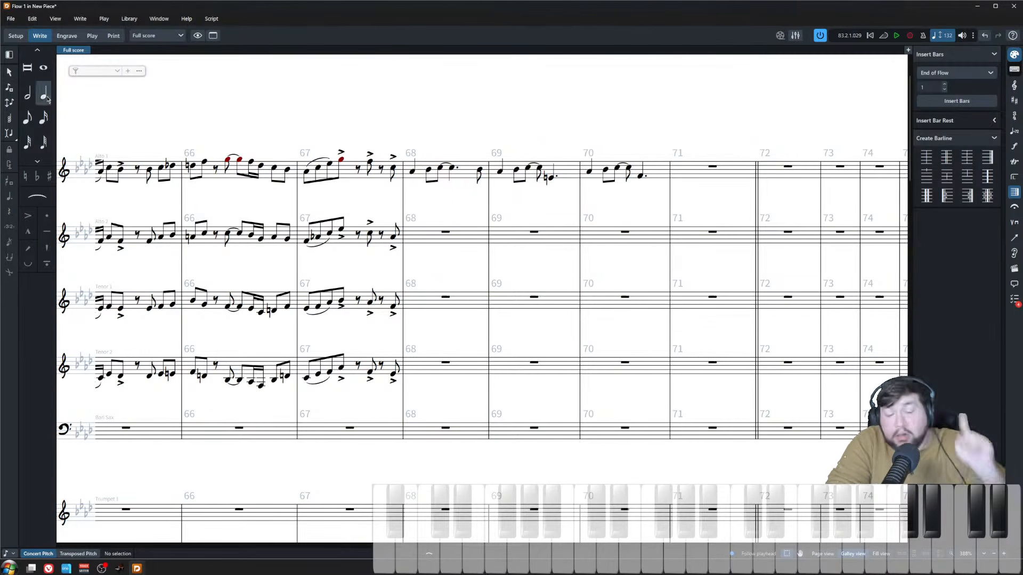
- Examine the note input preferences and the playback preferences' quantization options, including the quantization unit, Detect tuplets and Fill gaps
left_click(11, 19)
mouse_move(32, 19)
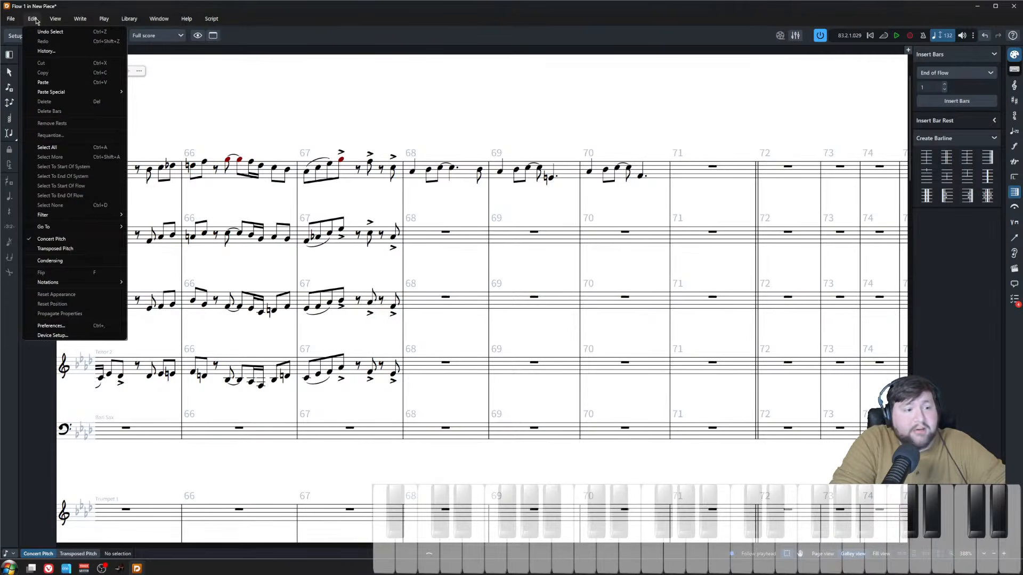
left_click(78, 325)
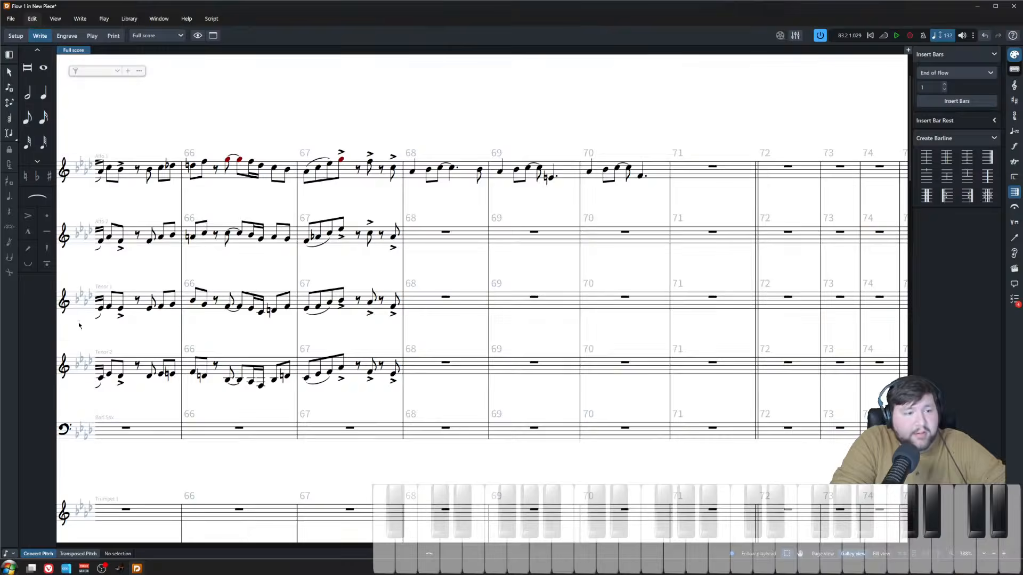
left_click_drag(539, 70, 614, 58)
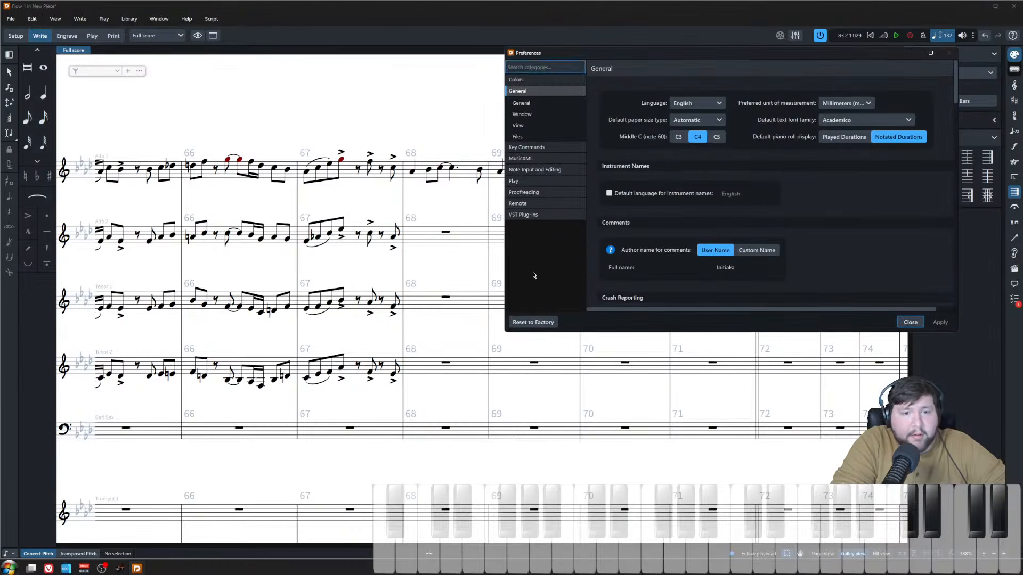
left_click(541, 170)
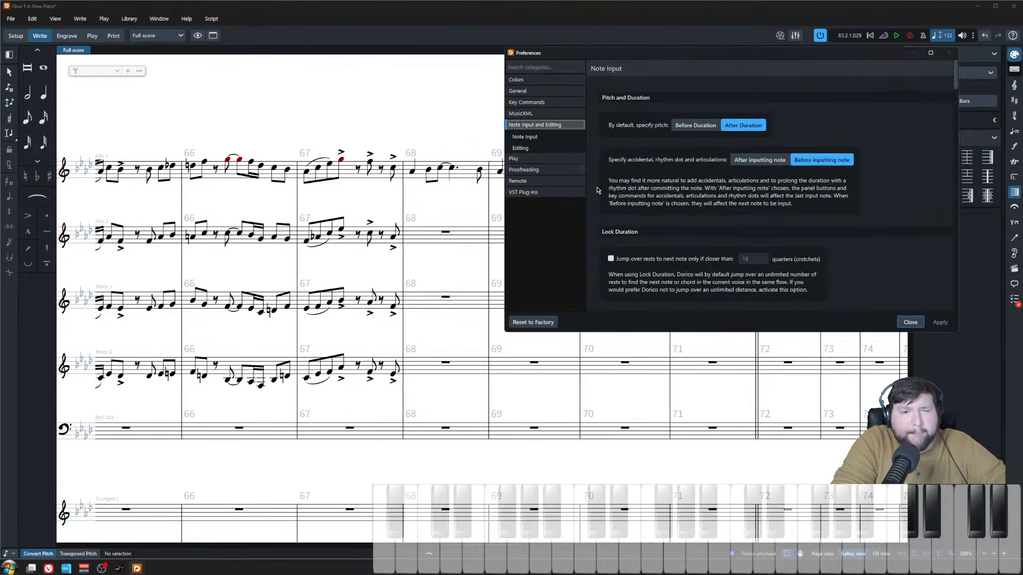
scroll(575, 166, "down", 1)
left_click(574, 159)
scroll(615, 226, "down", 5)
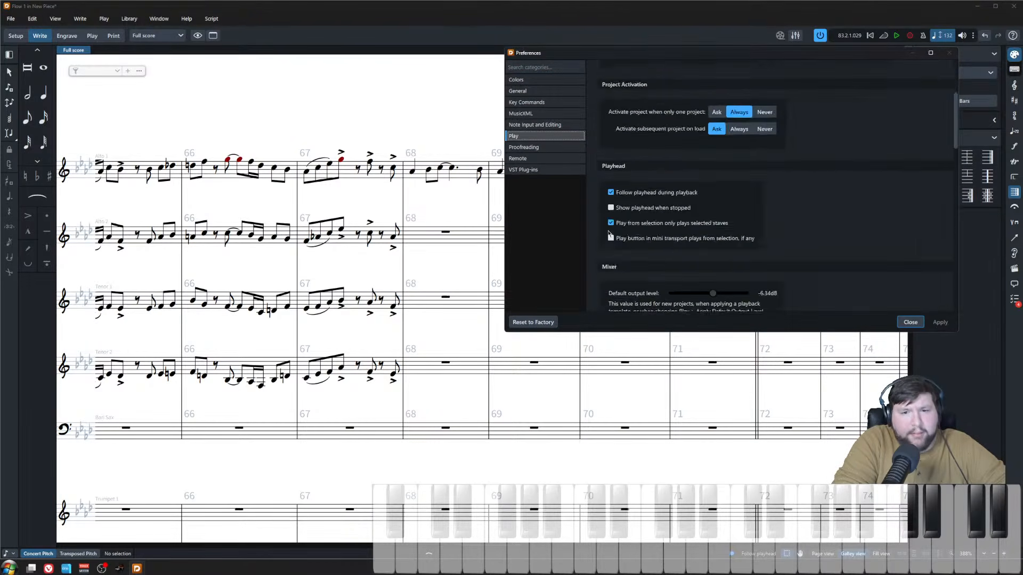
scroll(598, 236, "down", 2)
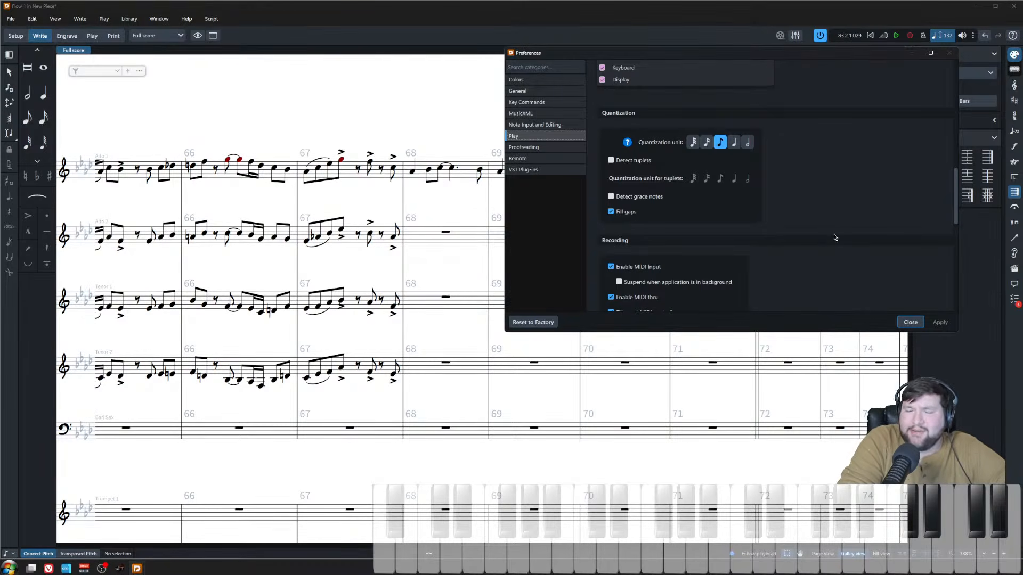
mouse_move(952, 207)
left_mouse_down()
mouse_move(962, 95)
mouse_move(965, 212)
left_mouse_up()
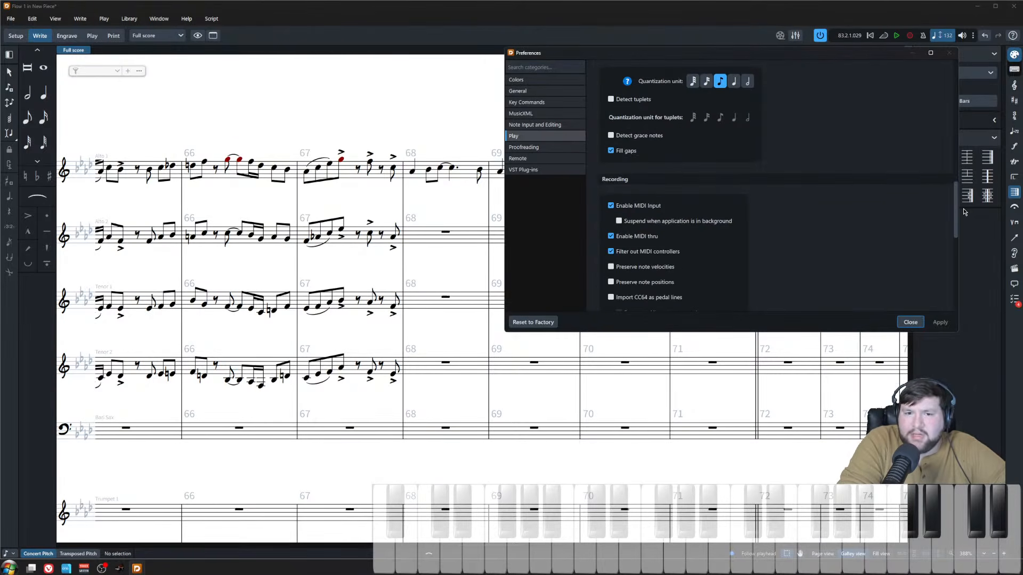
scroll(811, 236, "up", 2)
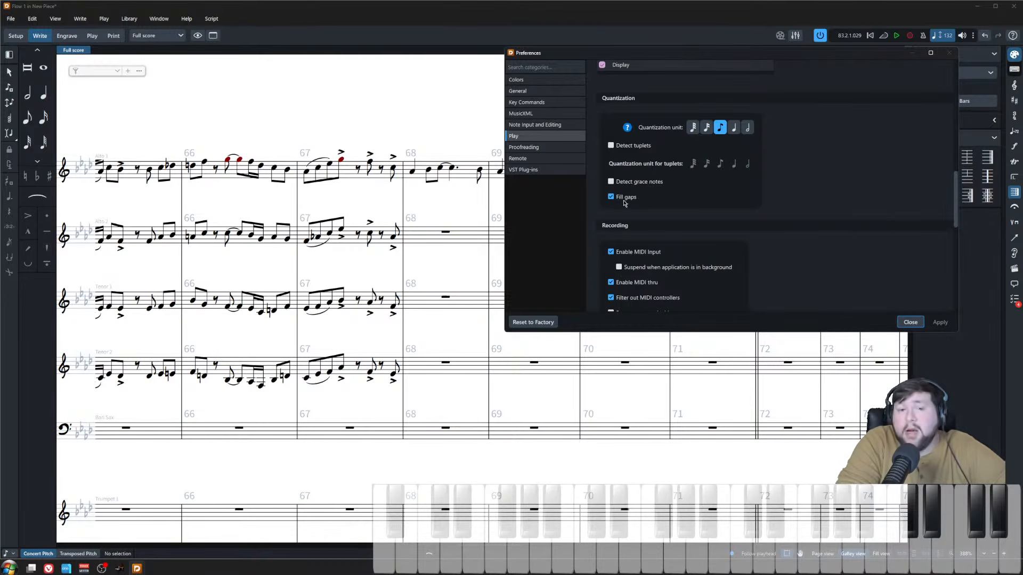
left_click_drag(650, 54, 805, 37)
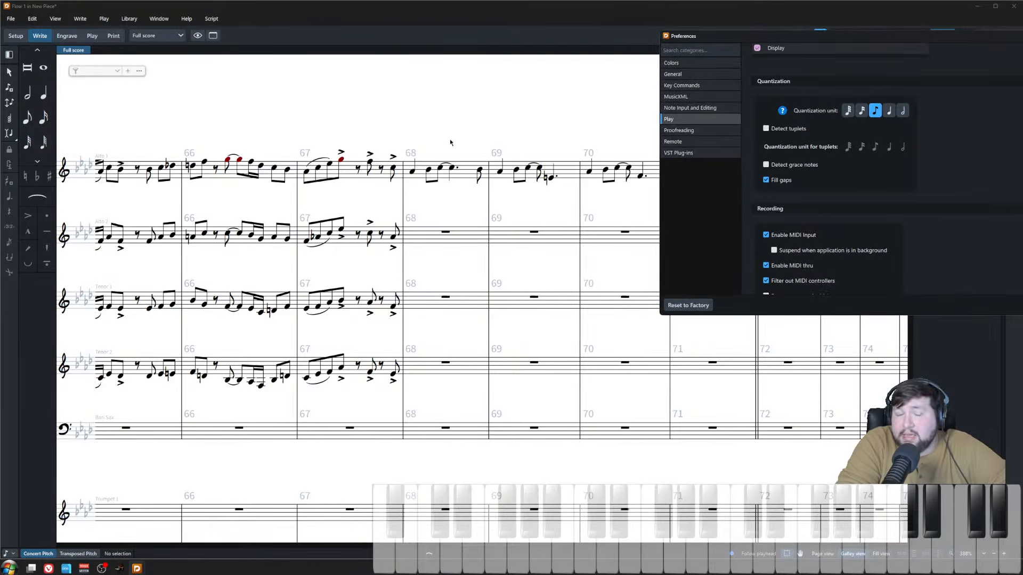
key("Escape")
- Select the C5 and B♭4 in Alto 1's bar 68, and examine the MIDI recording preferences through the input latency compensation
left_click_drag(443, 135, 485, 208)
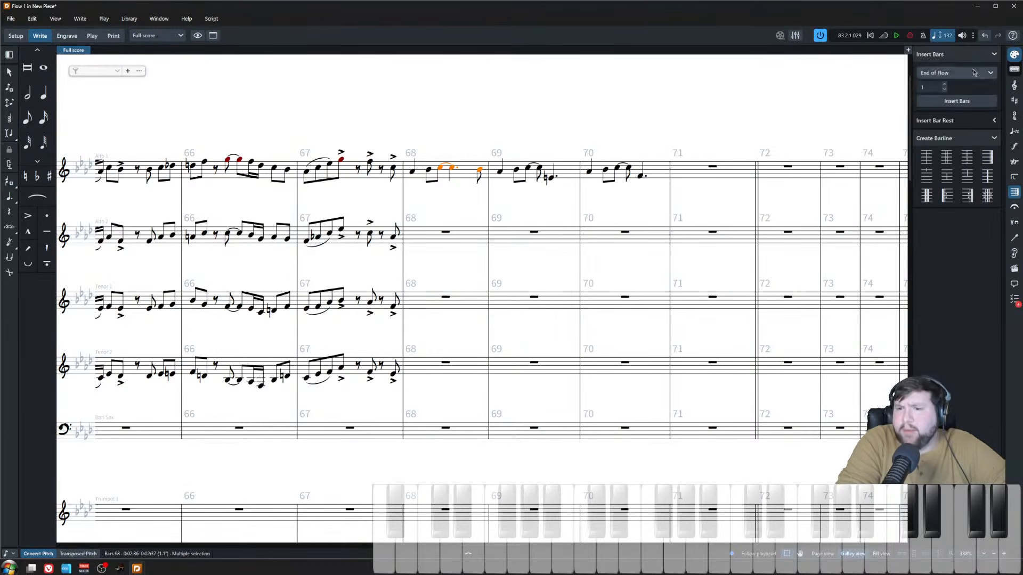
key("ctrl+comma")
scroll(689, 264, "down", 4)
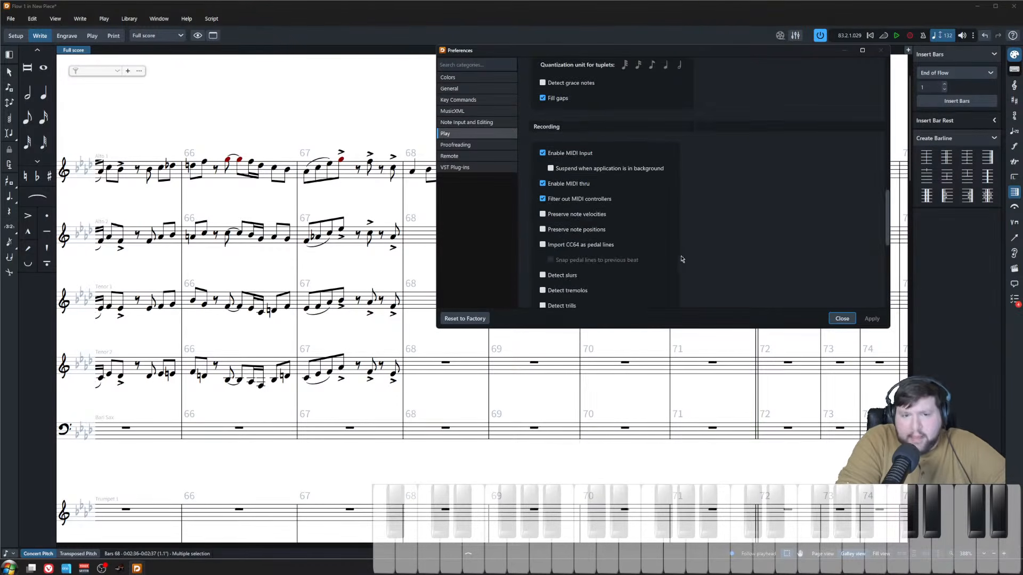
scroll(668, 250, "down", 1)
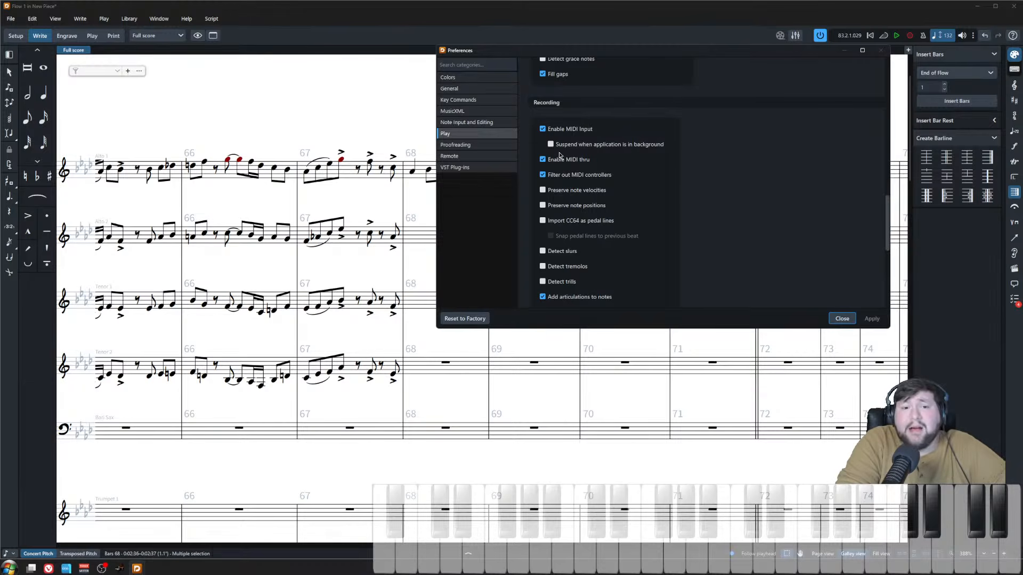
scroll(532, 191, "down", 1)
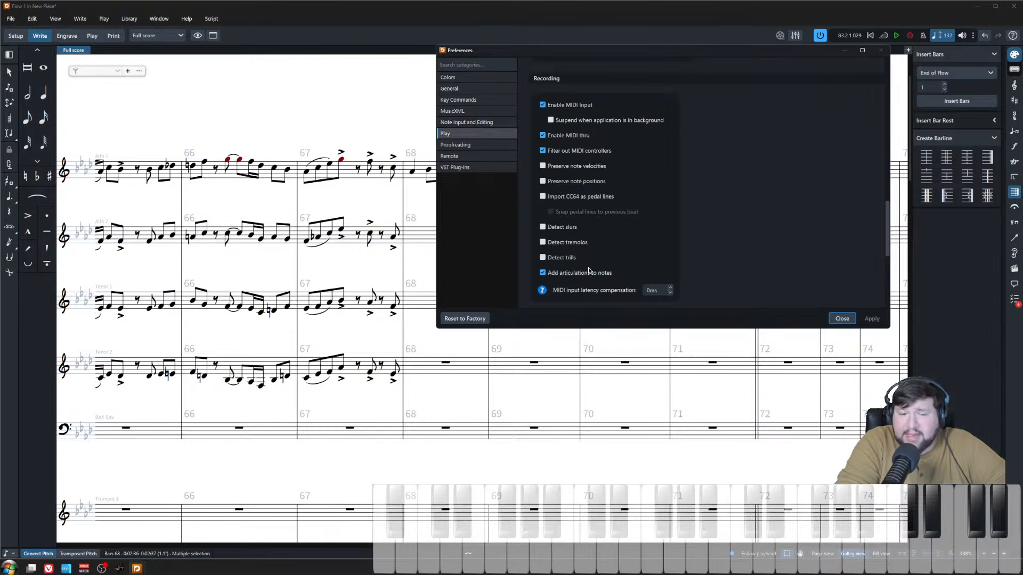
- Close the preferences and examine Alto 1's notes from bar 68 to 70 in an enlarged Key Editor
left_click_drag(560, 55, 481, 283)
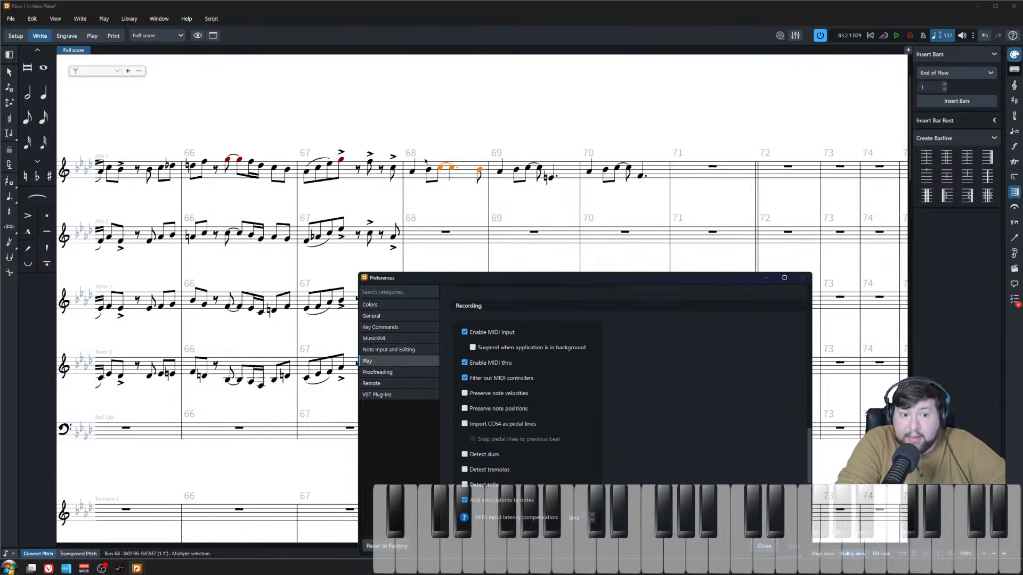
left_click_drag(572, 277, 542, 115)
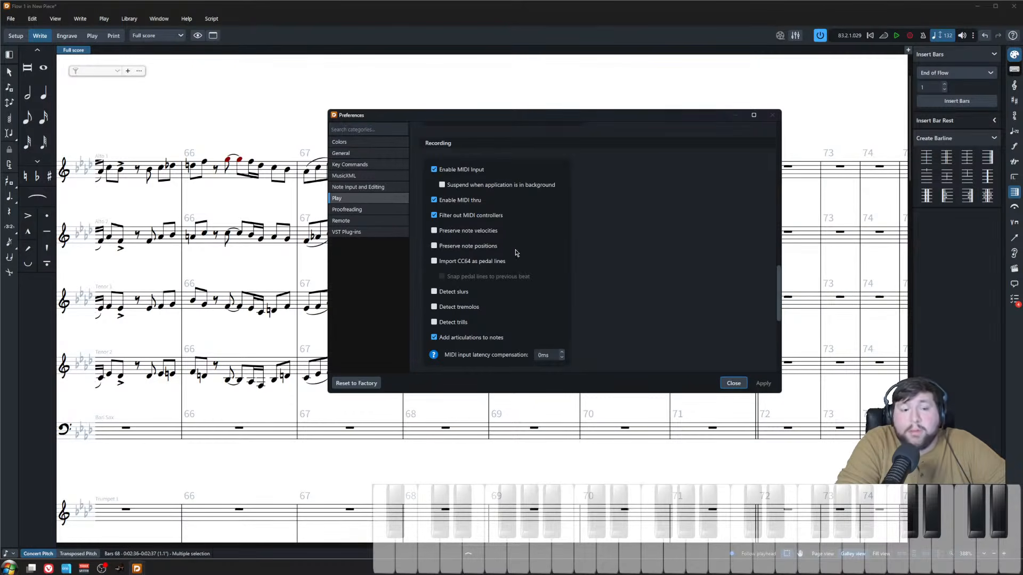
left_click(734, 384)
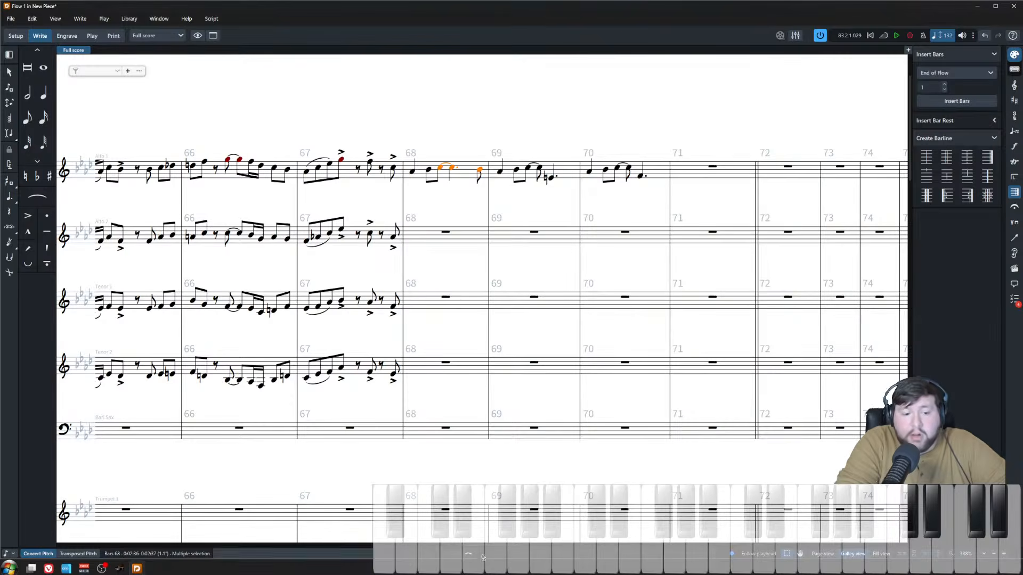
left_click(476, 554)
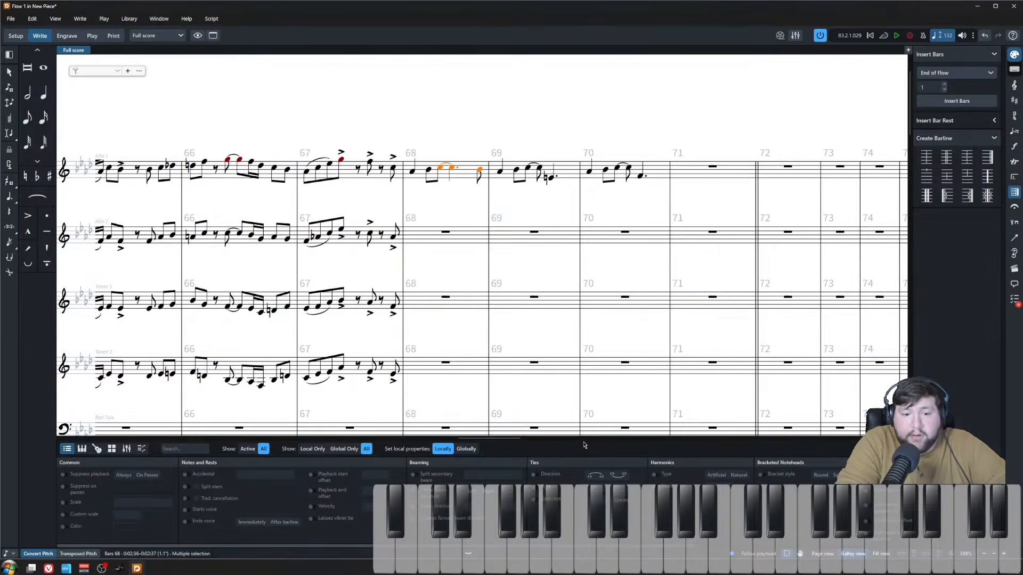
left_click(141, 449)
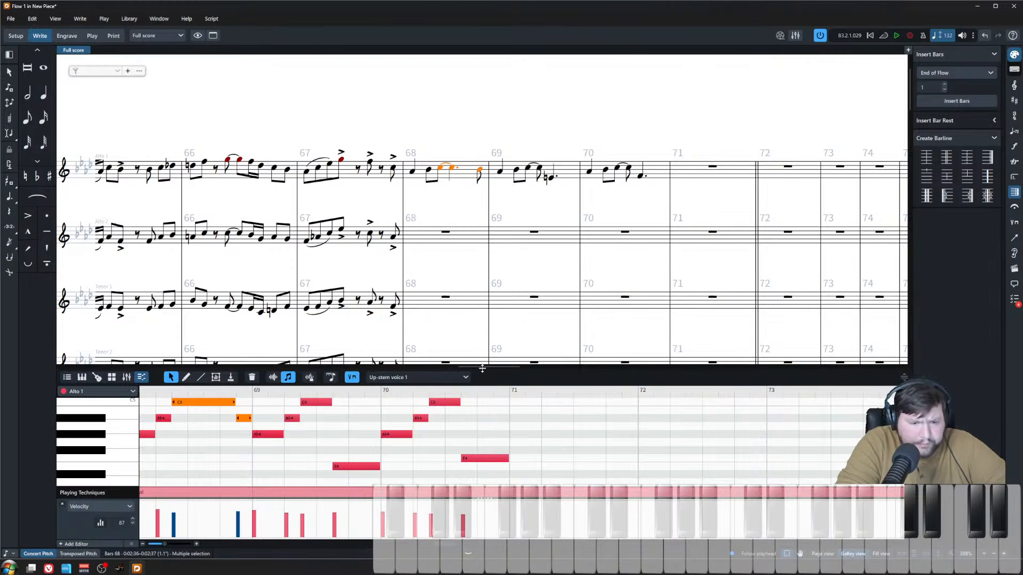
left_click_drag(483, 367, 482, 120)
scroll(359, 296, "up", 1)
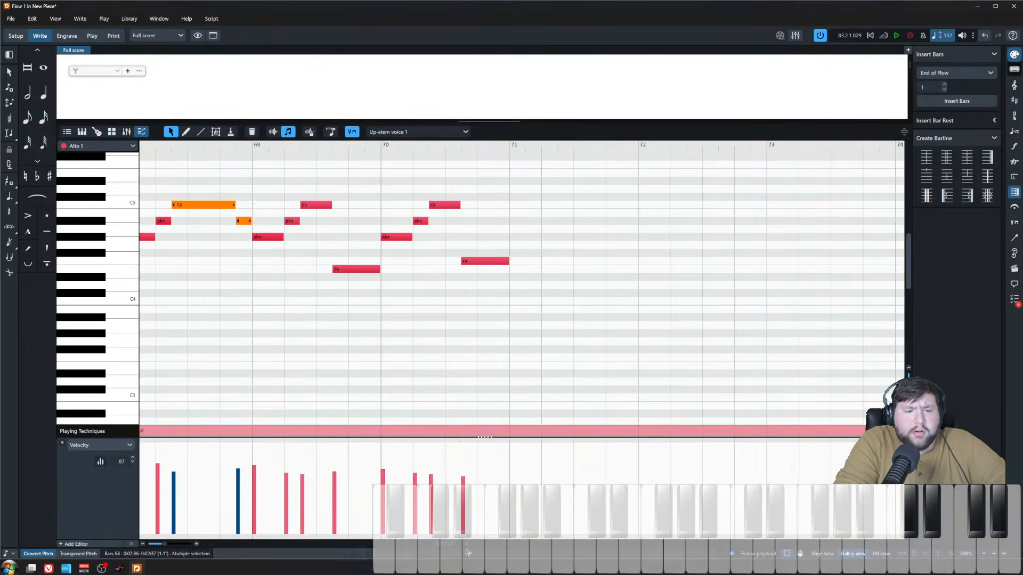
left_click(468, 553)
- Play back the score from Alto 1's A♭4 at the start of bar 68 through bar 69
left_click(432, 205)
left_click(413, 172)
key("p")
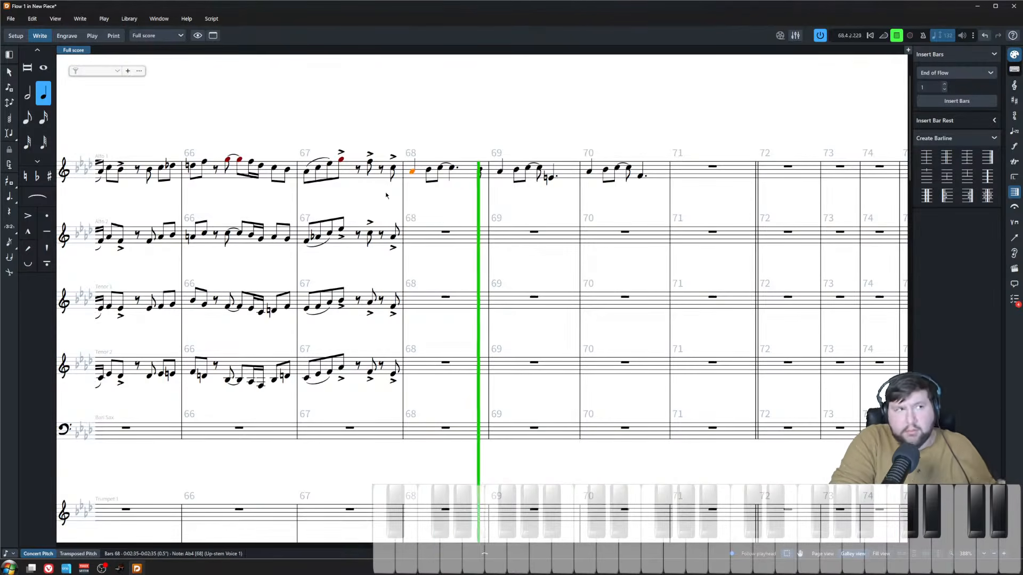
key("space")
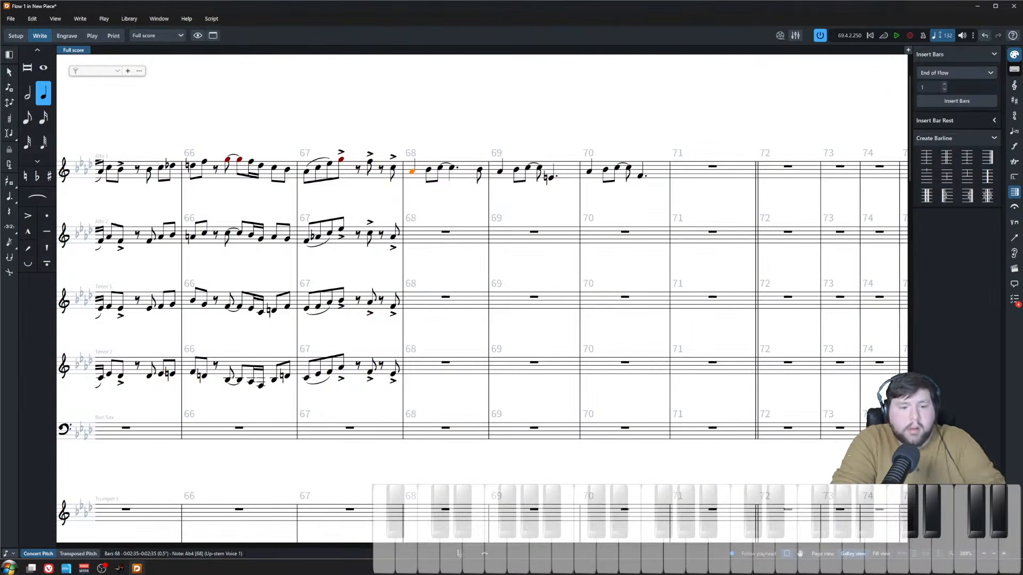
- Compare the played and notated durations of Alto 1's notes in bars 67 to 70 in the Key Editor
left_click(473, 558)
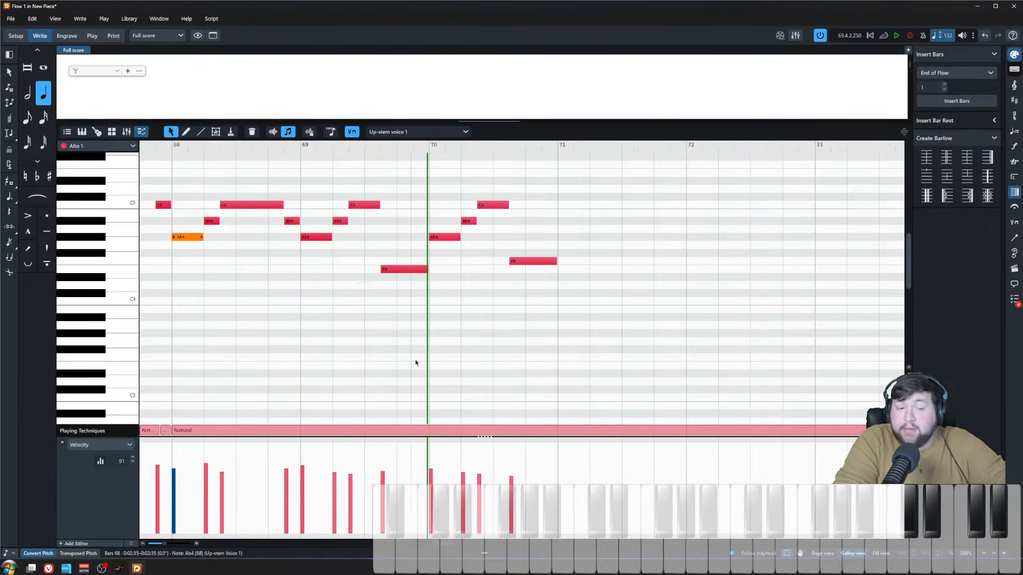
scroll(292, 172, "left", 5)
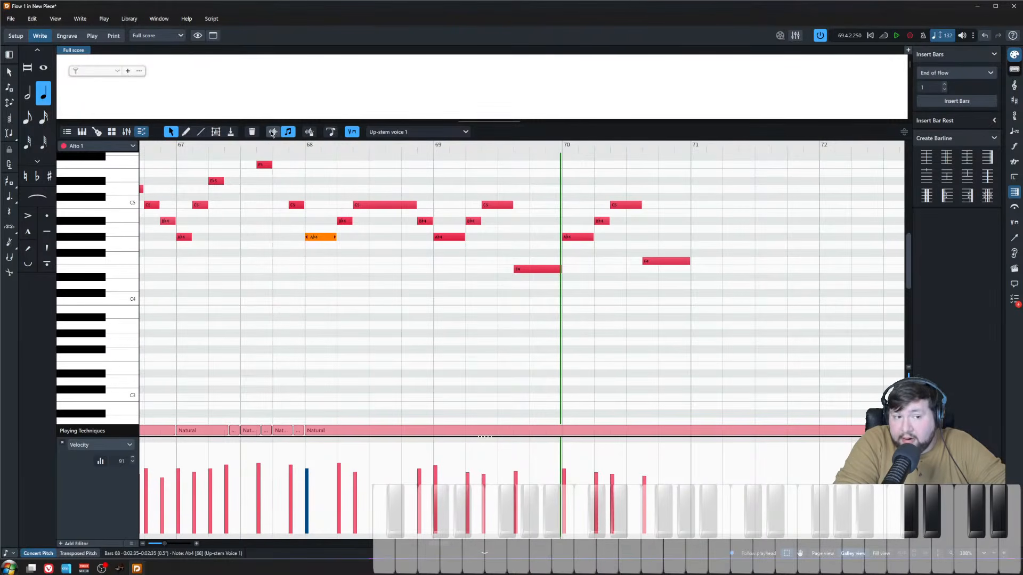
left_click(274, 132)
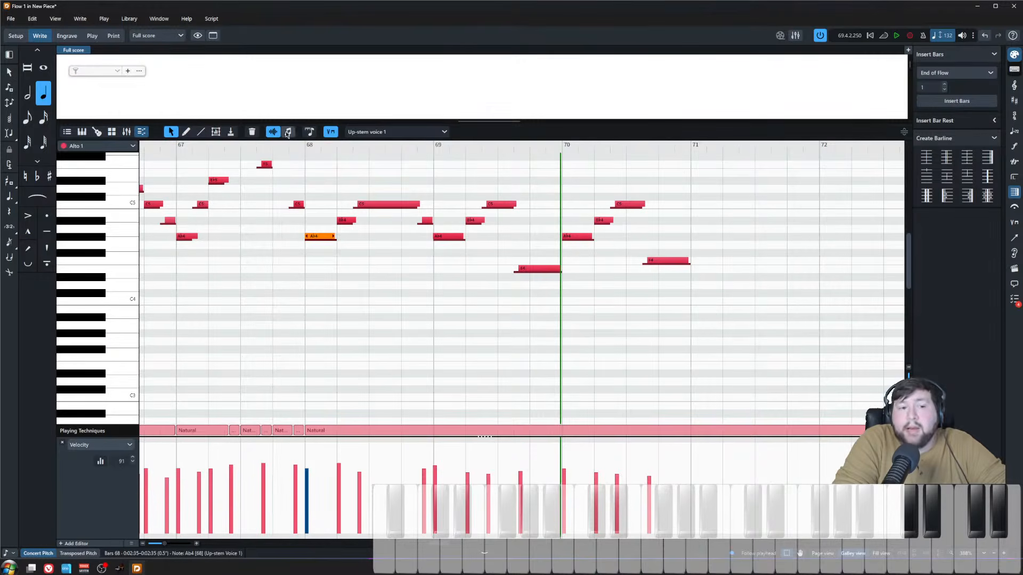
left_click_drag(576, 125, 616, 120)
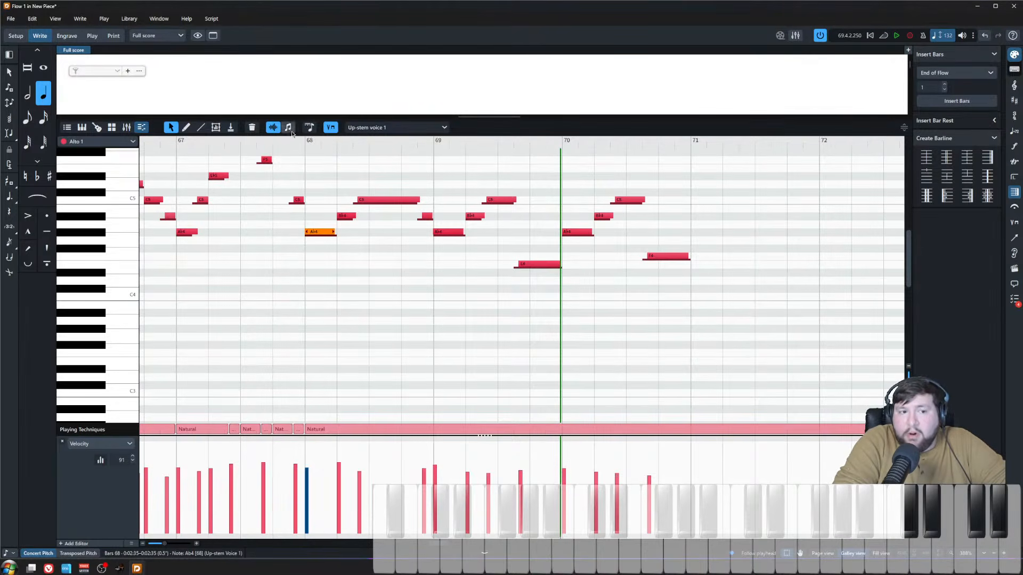
left_click(289, 128)
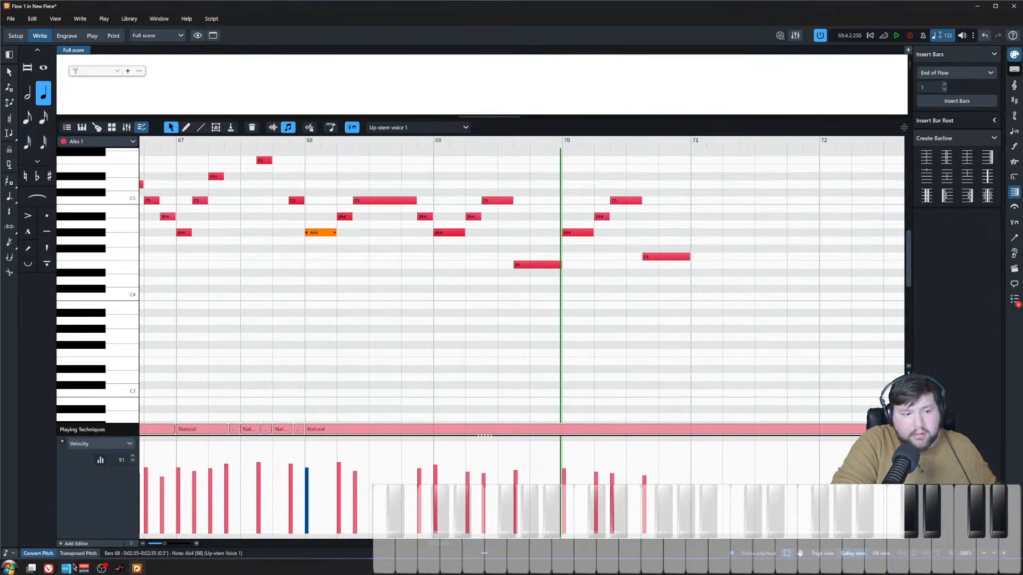
left_click(67, 128)
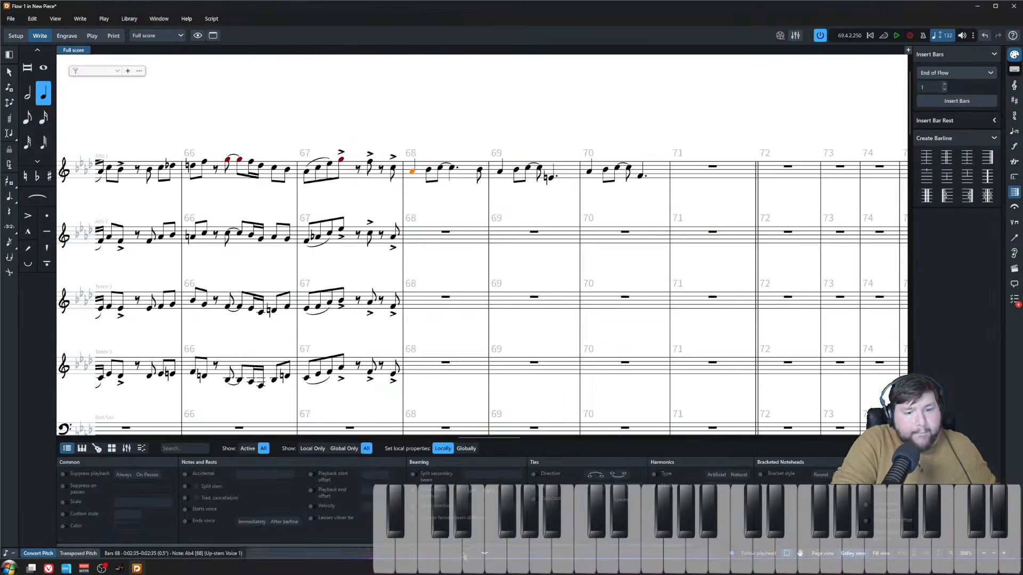
left_click(463, 552)
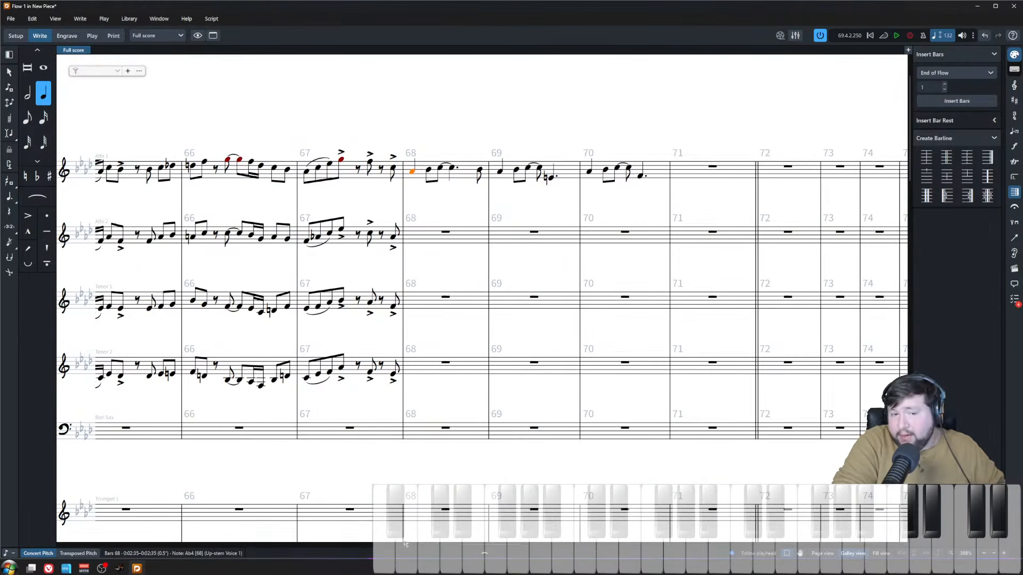
- Play back the score from Alto 1's first note in bar 67 through the end of bar 70
left_click(432, 91)
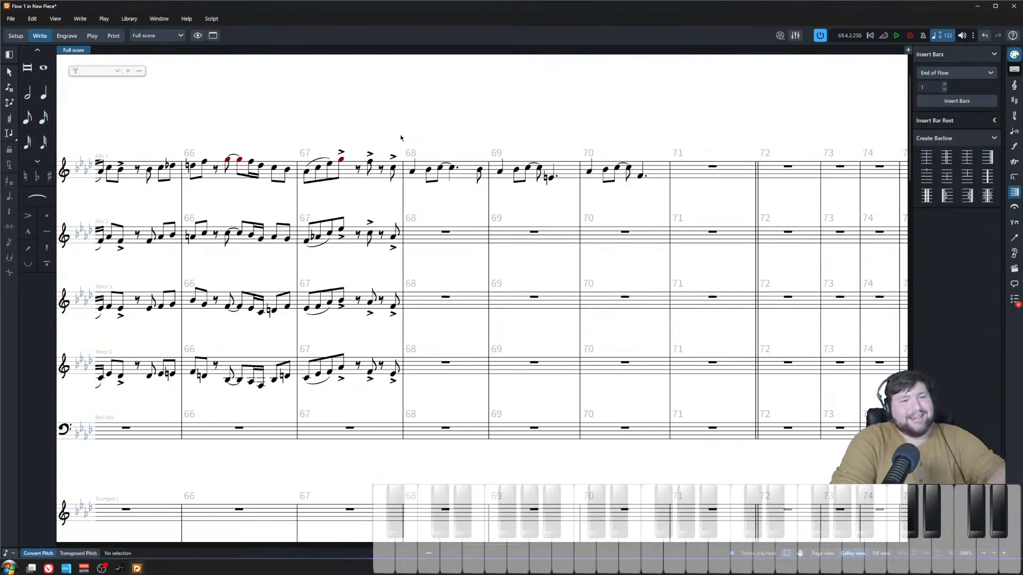
scroll(432, 205, "down", 4)
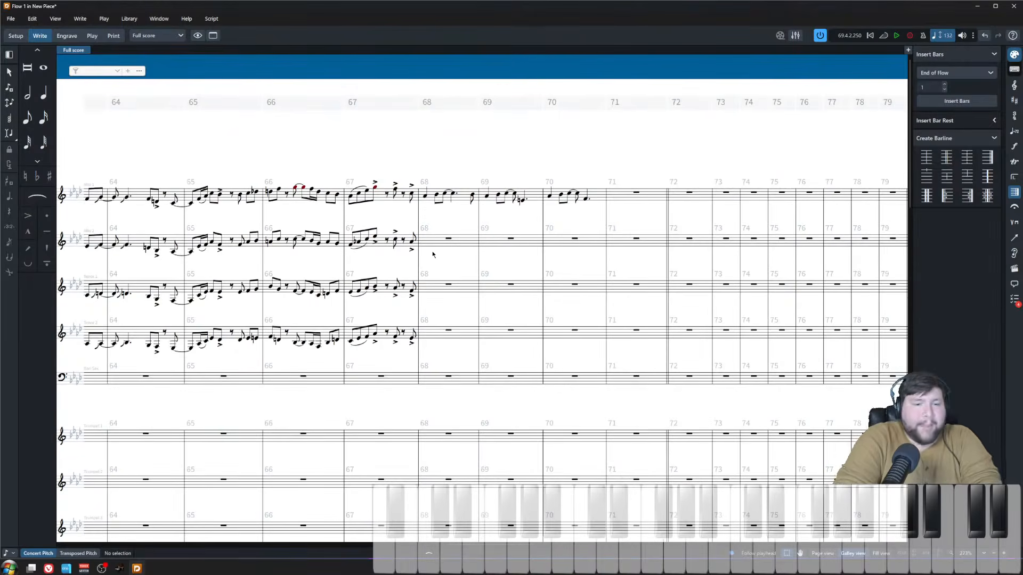
left_click(350, 200)
key("p")
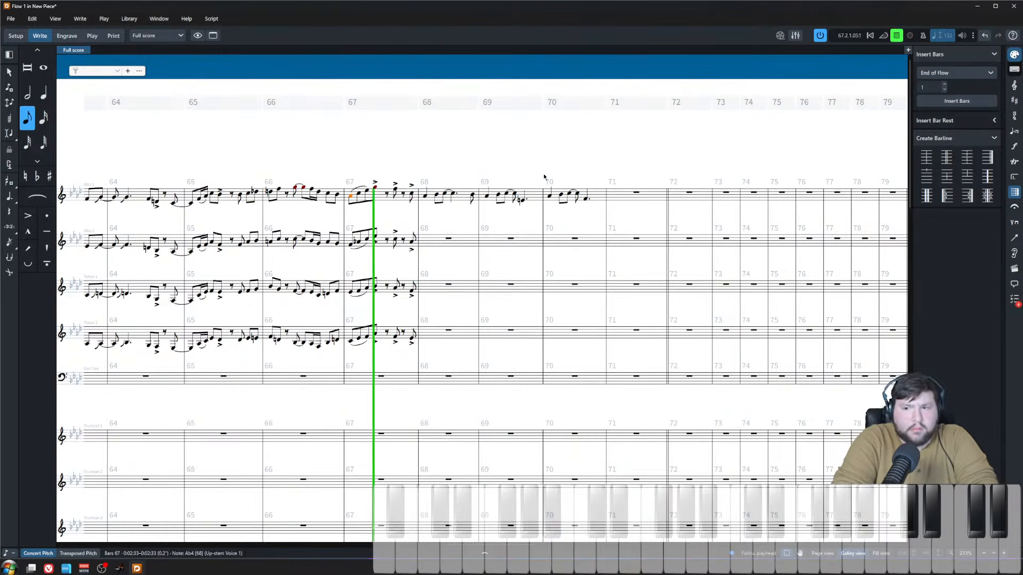
left_click(459, 140)
scroll(451, 230, "up", 2)
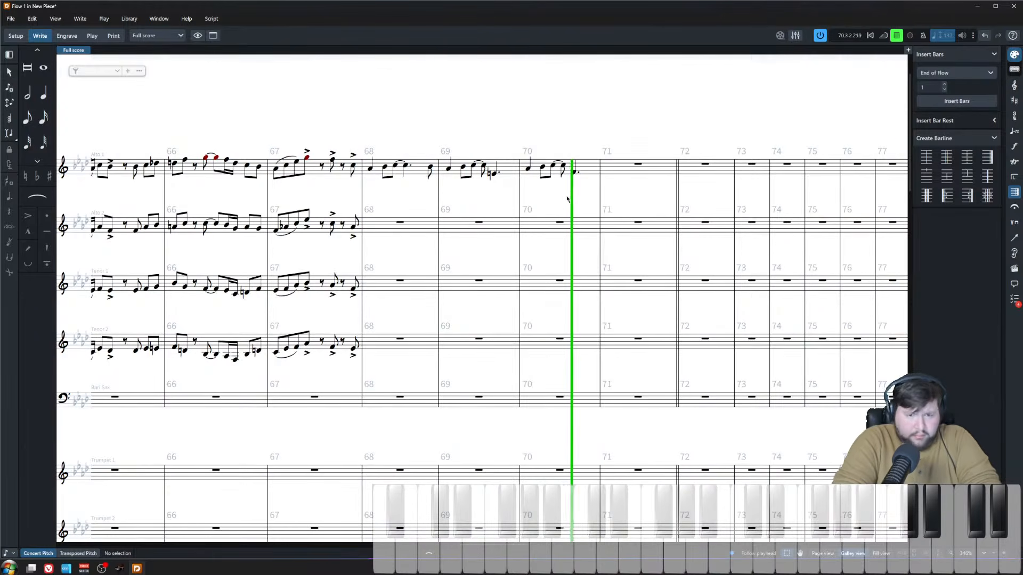
key("space")
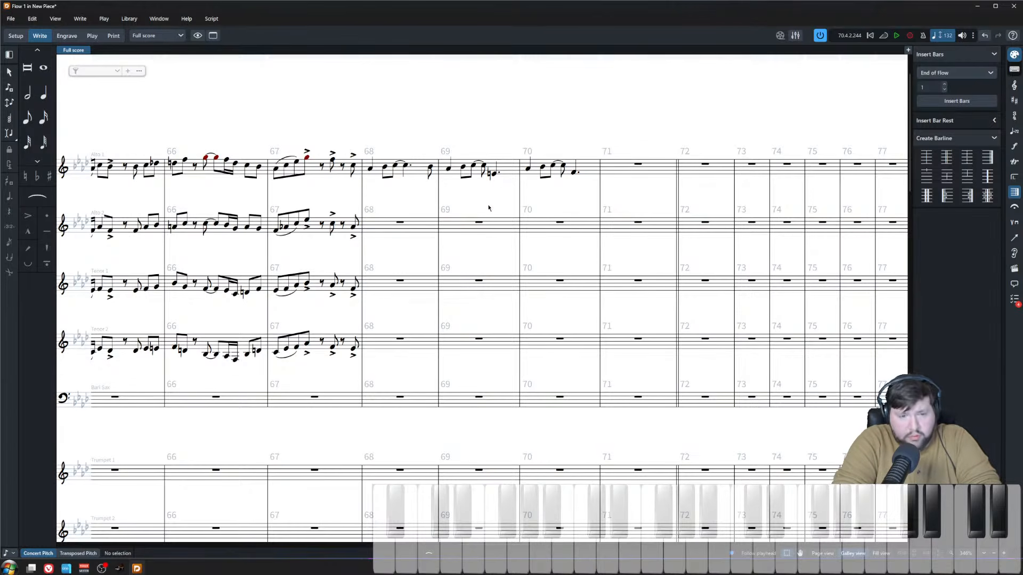
- Add a wavy glissando in Alto 1's bar 69 from the tied C5 down to the E natural
left_click(483, 166)
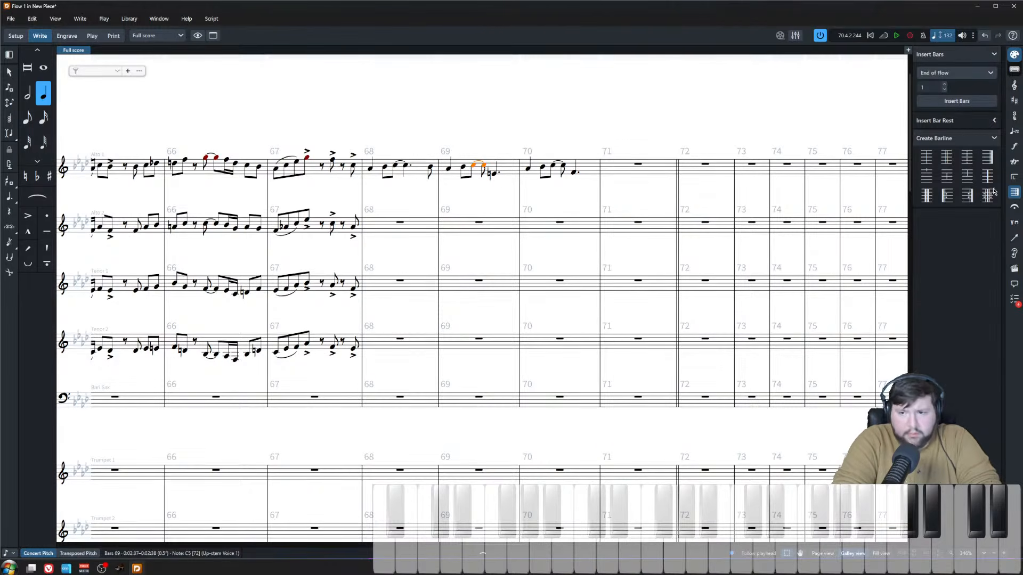
left_click(1014, 161)
left_click(926, 382)
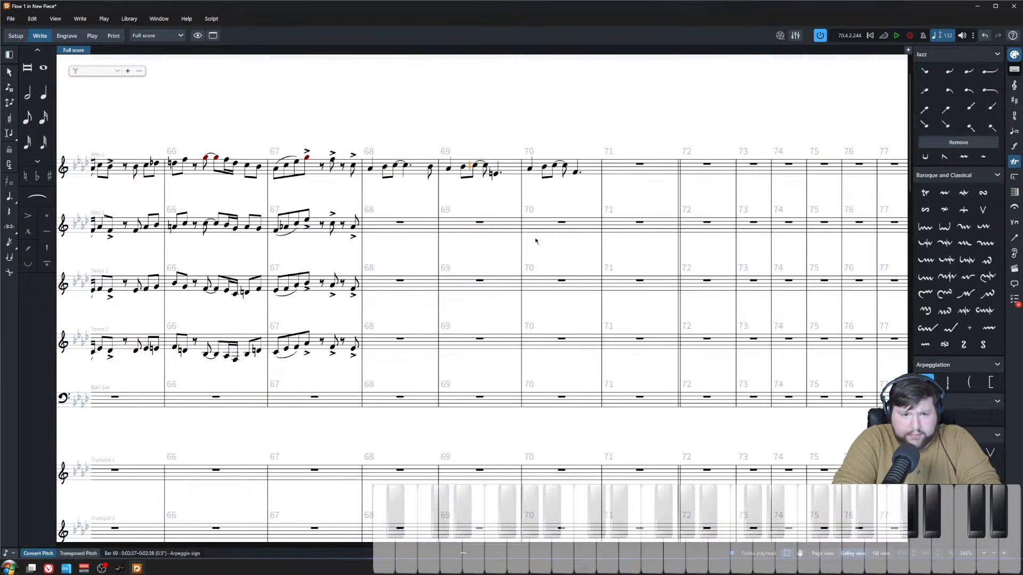
key("ctrl+z")
left_click(946, 418)
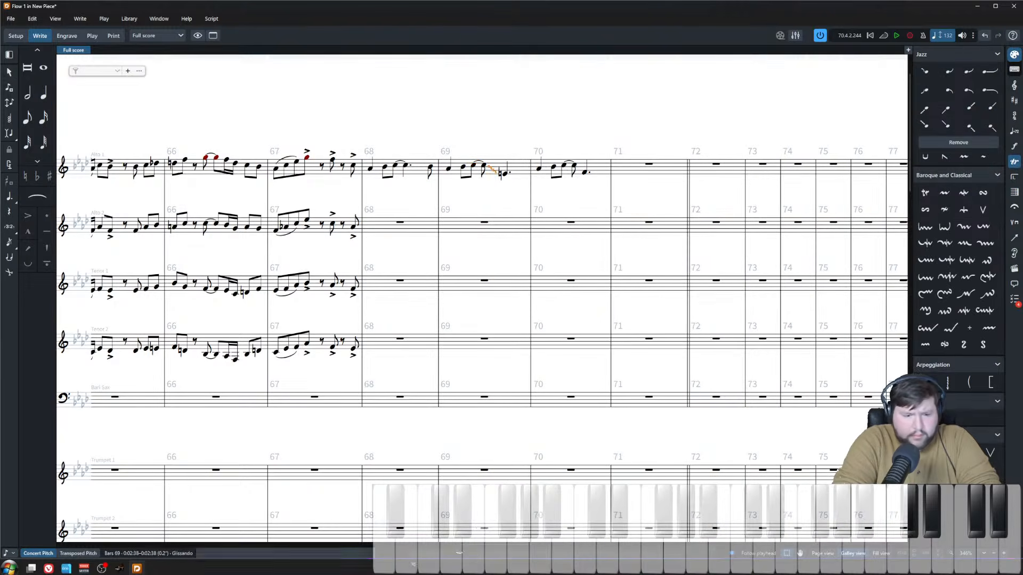
- Turn on a delayed start for the bar 69 glissando and set its delay to 2
left_click(240, 552)
left_click(197, 527)
left_click(339, 474)
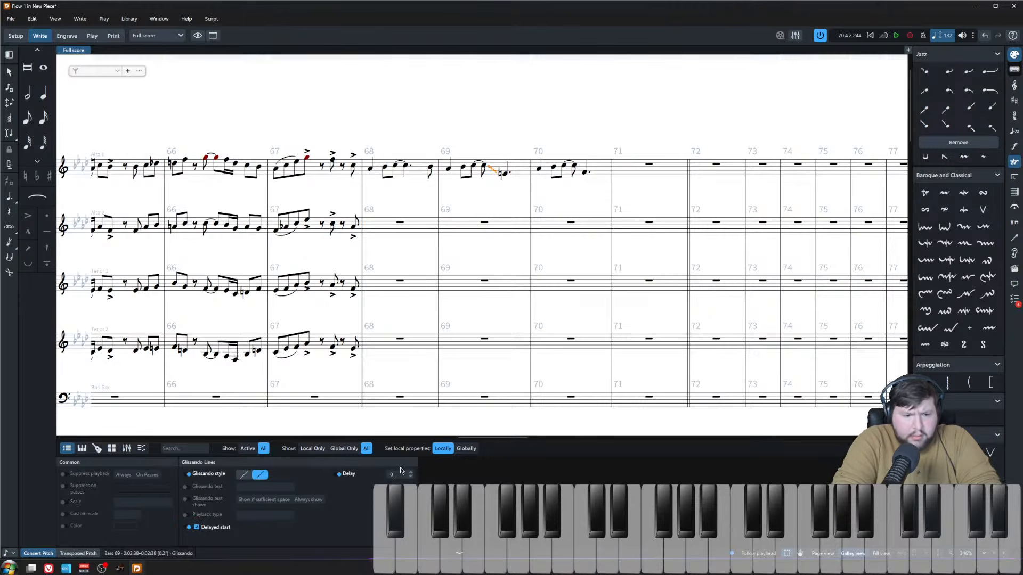
left_click(411, 472)
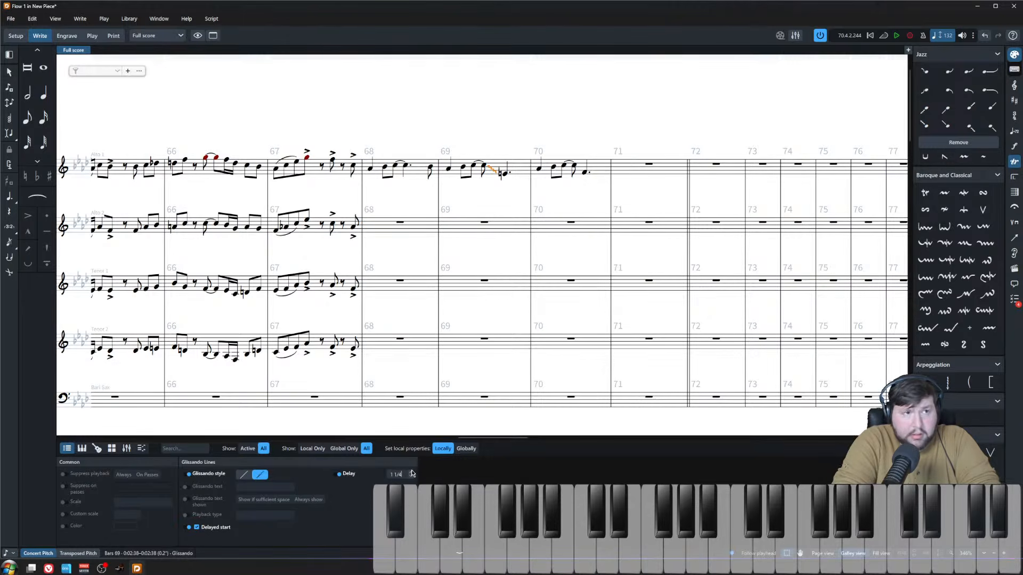
left_click(413, 472)
left_click(413, 473)
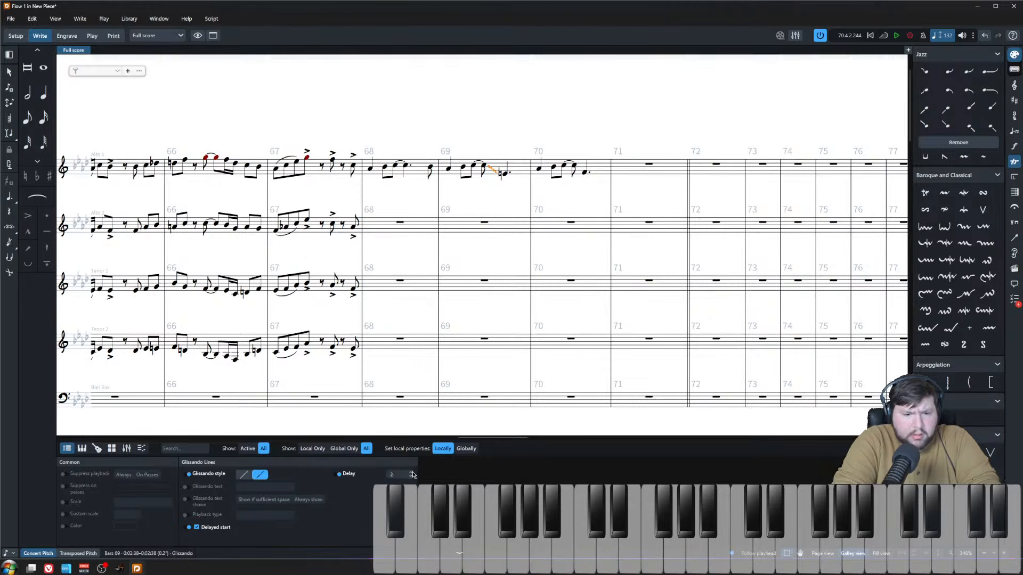
left_click(413, 473)
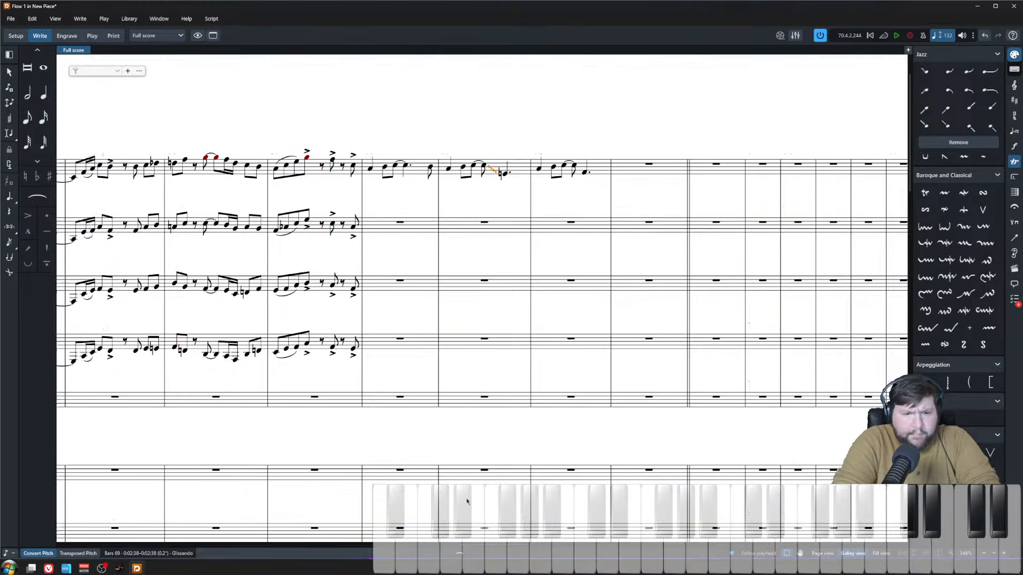
key("ctrl+8")
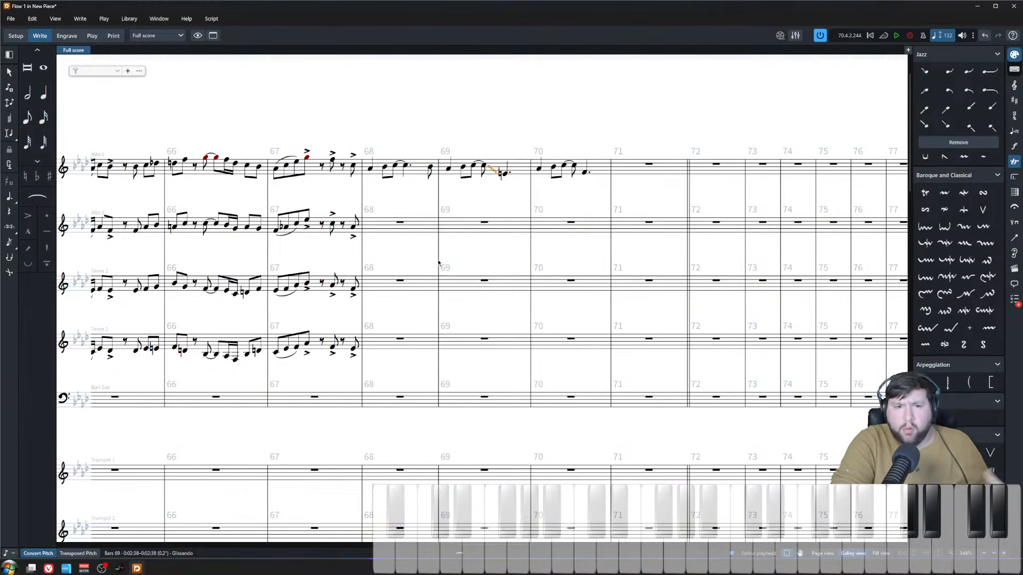
key("Escape")
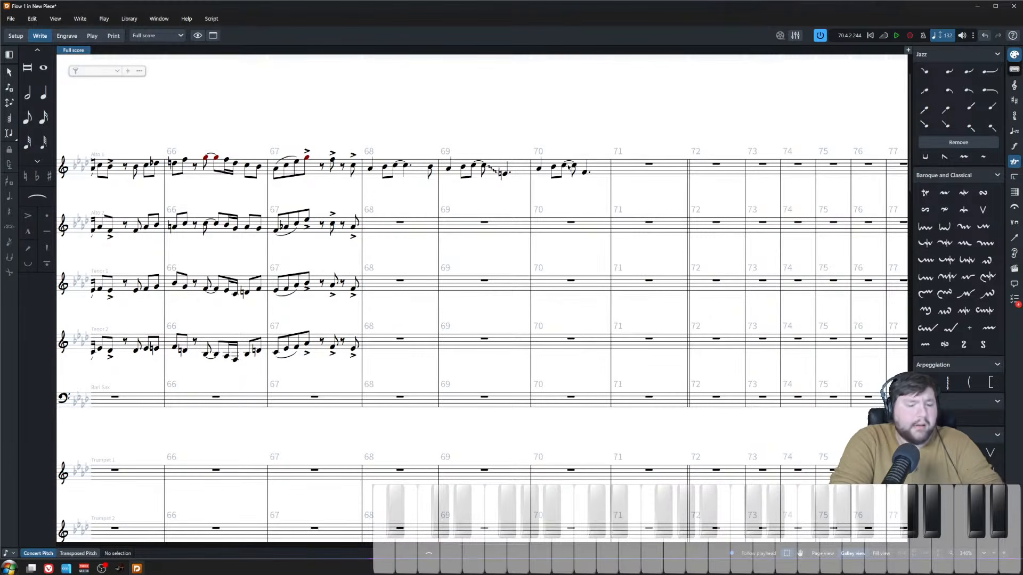
- Shorten the tied C5 in Alto 1's bar 70 to an eighth note and raise the bar's final F4 to E♭5
left_click(565, 166)
key("5")
left_click(585, 173)
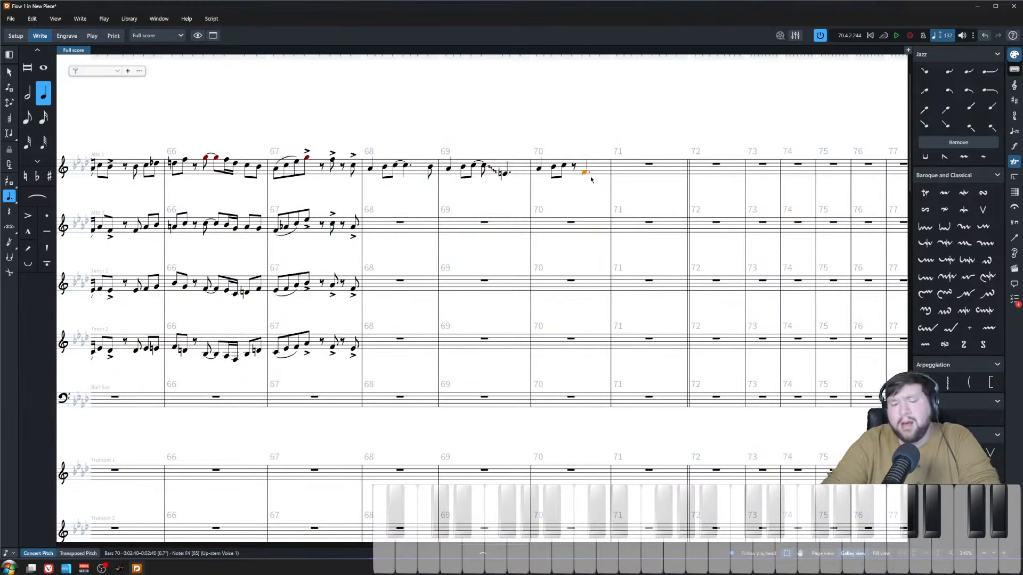
key("alt+Up")
key("alt+Up")
key("alt+Up")
key("alt+Up")
key("alt+Up")
key("alt+Up")
key("alt+Down")
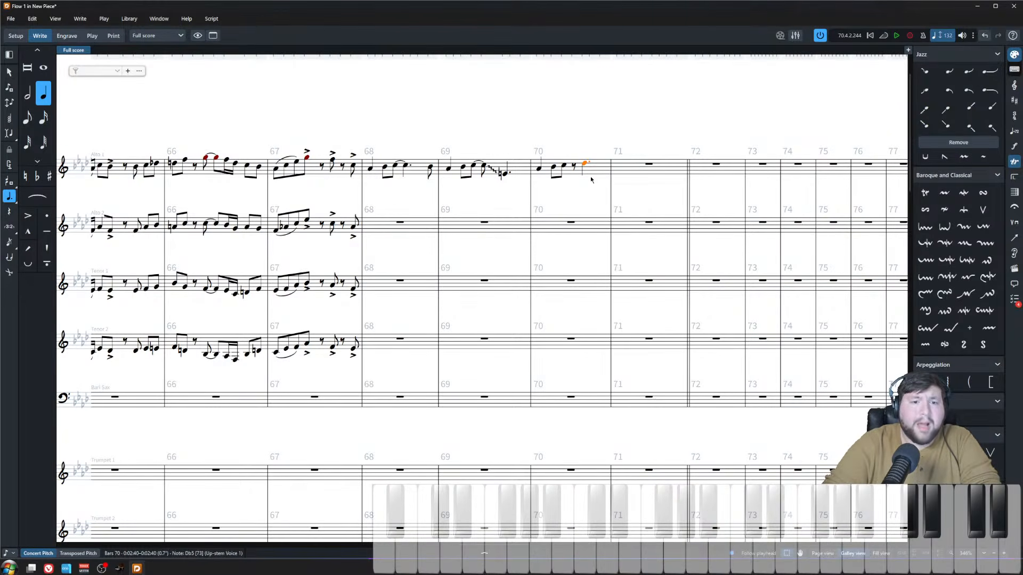
key("alt+Up")
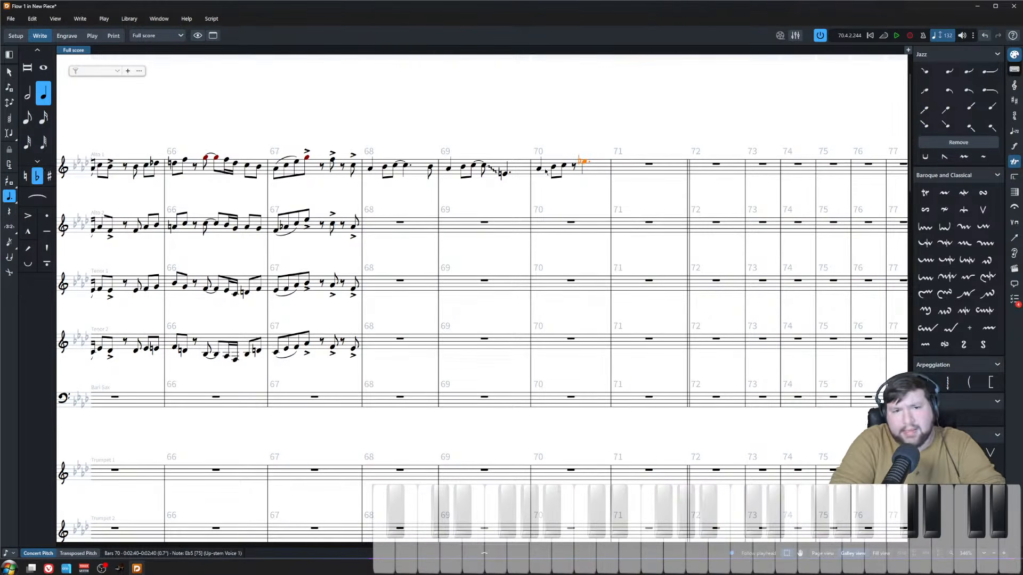
- Play back the score from Alto 1's A♭4 at the start of bar 70, and save the project
key("Escape")
key("space")
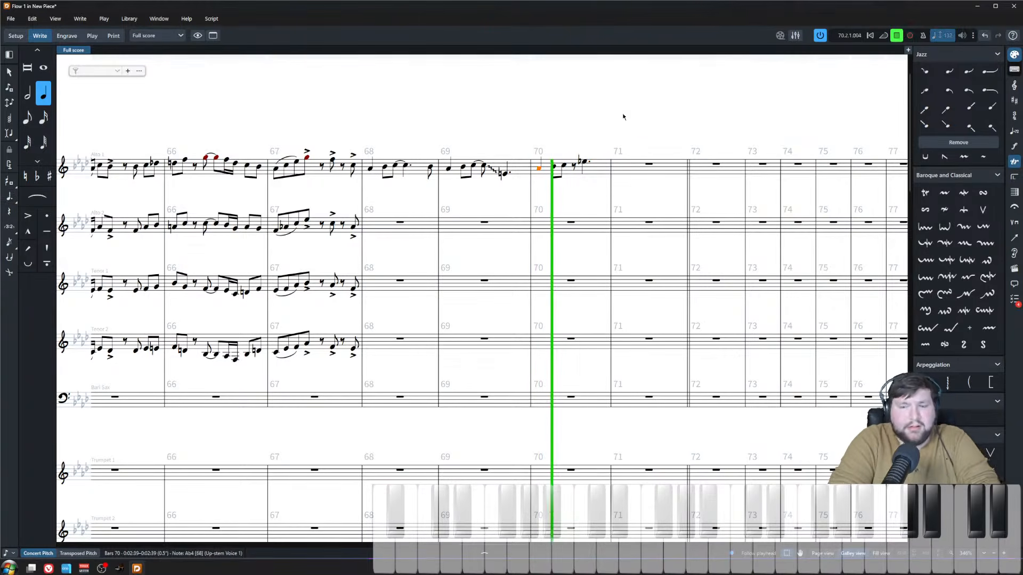
key("space")
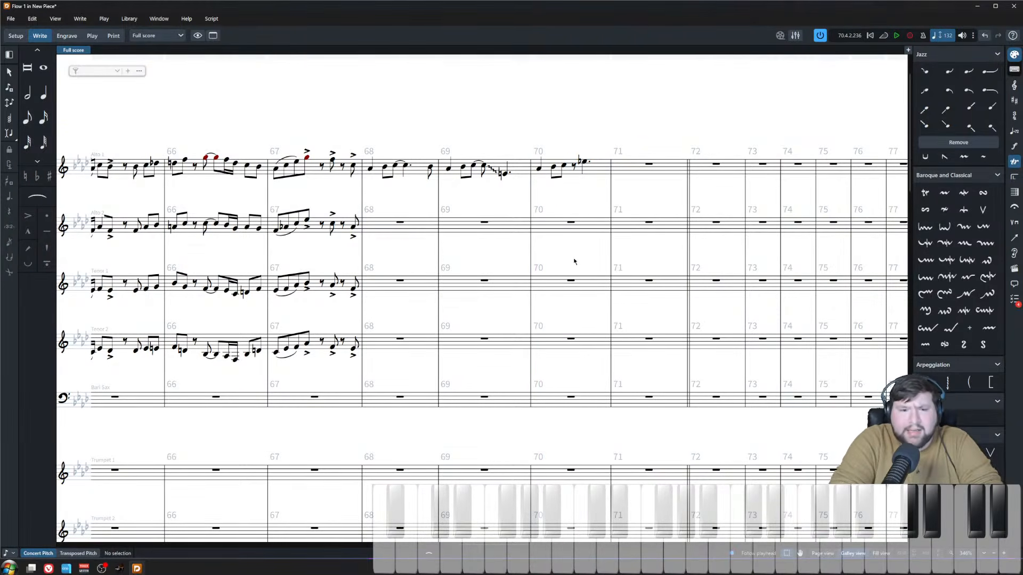
key("ctrl+s")
scroll(571, 278, "down", 3)
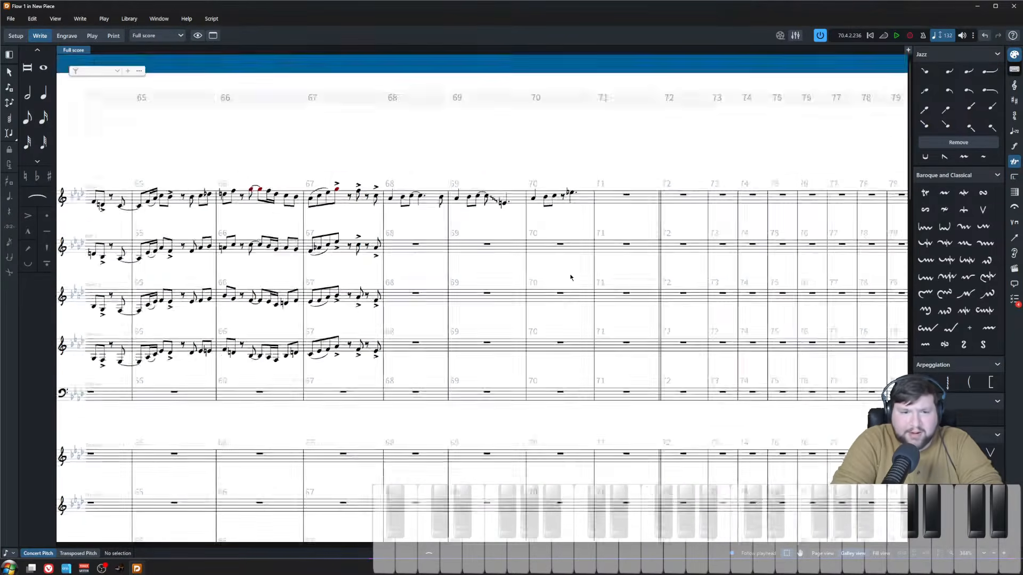
- Play back the score from the first note of Alto 1's bar 70 and stop at the start of bar 71
scroll(570, 294, "up", 3)
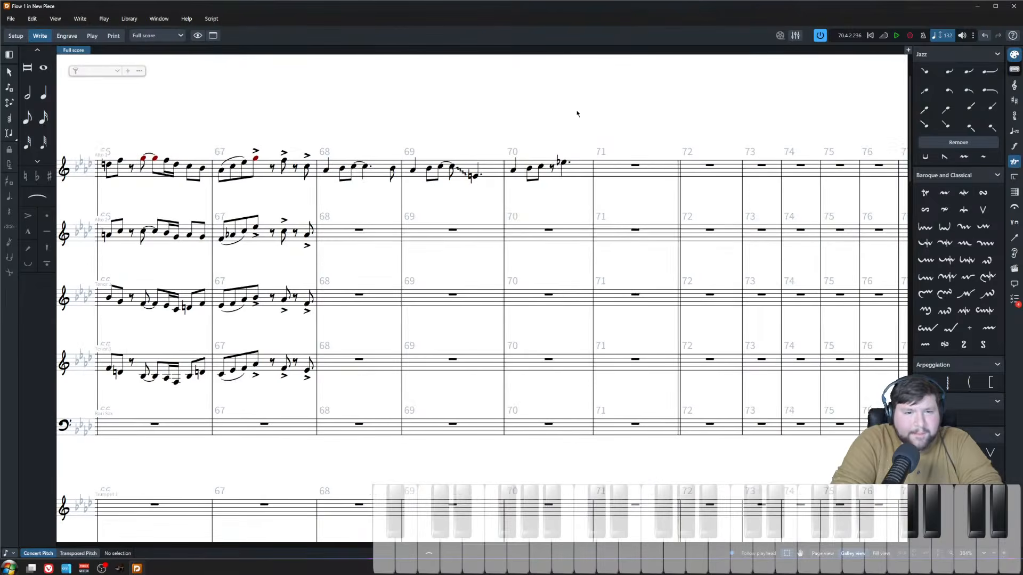
left_click(514, 171)
key("p")
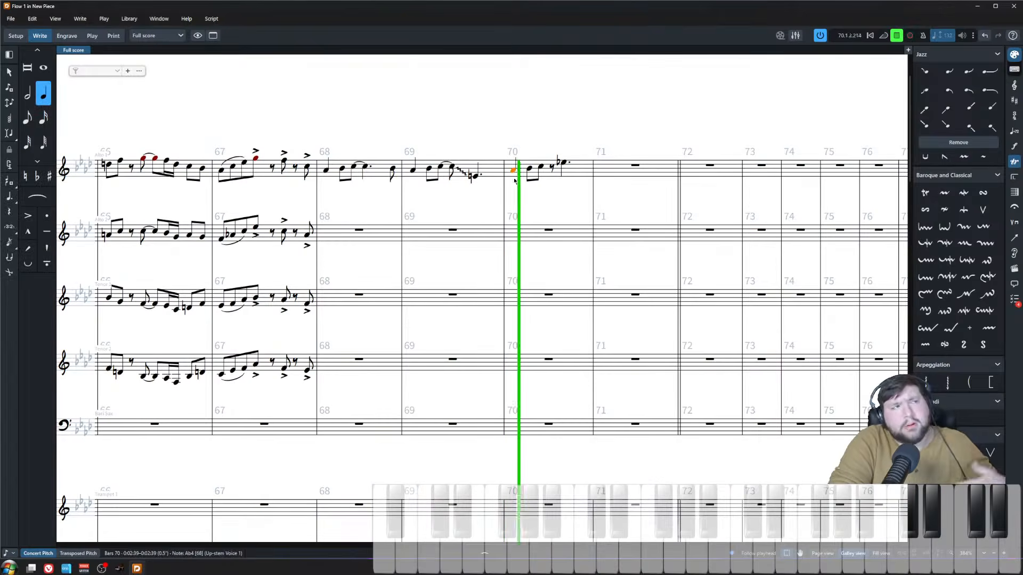
left_click(622, 100)
key("space")
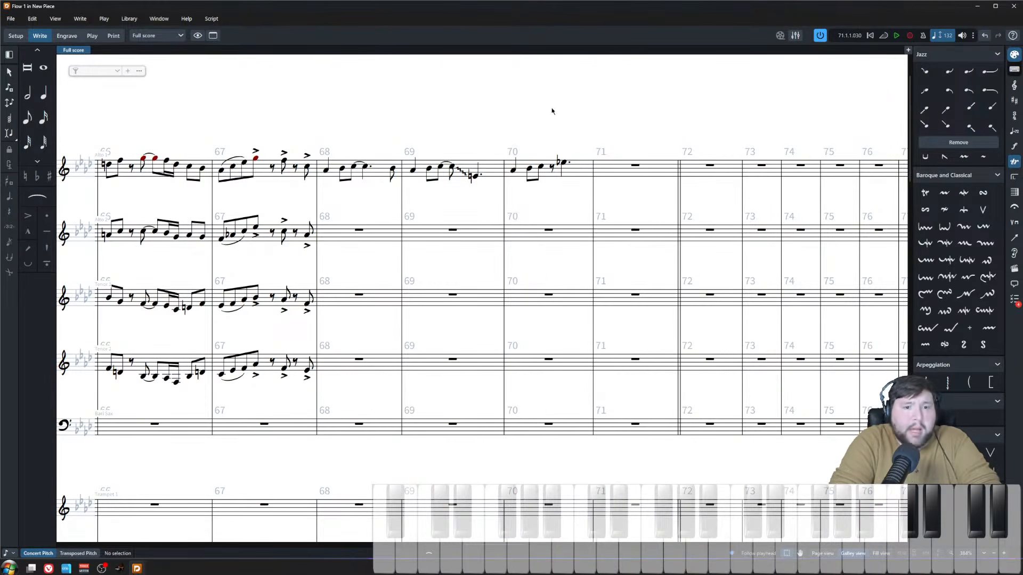
- Shorten the E♭5 in Alto 1's bar 70 to an eighth note
left_click(564, 164)
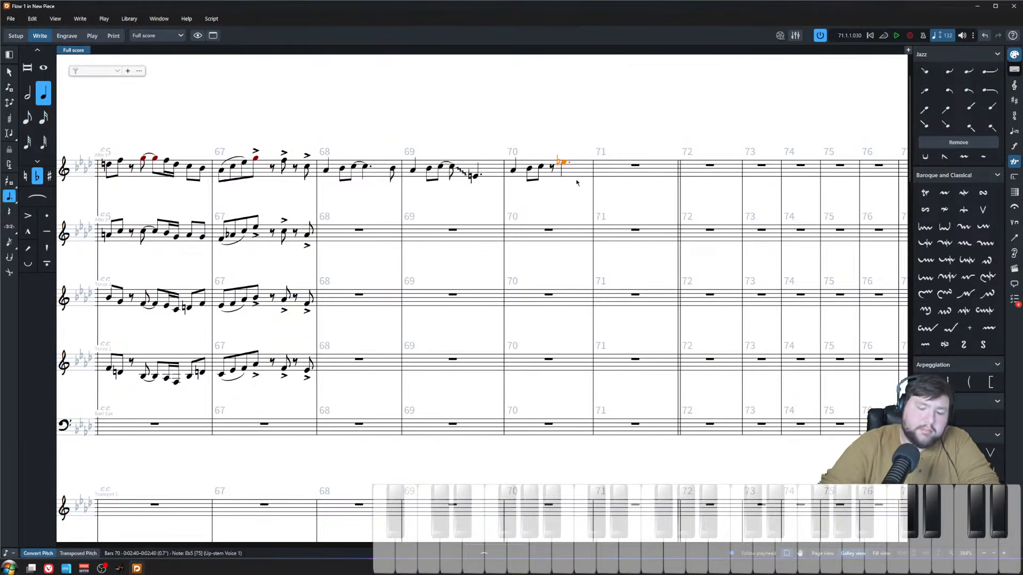
key("shift+alt+Left")
key("shift+alt+Left")
key("Right")
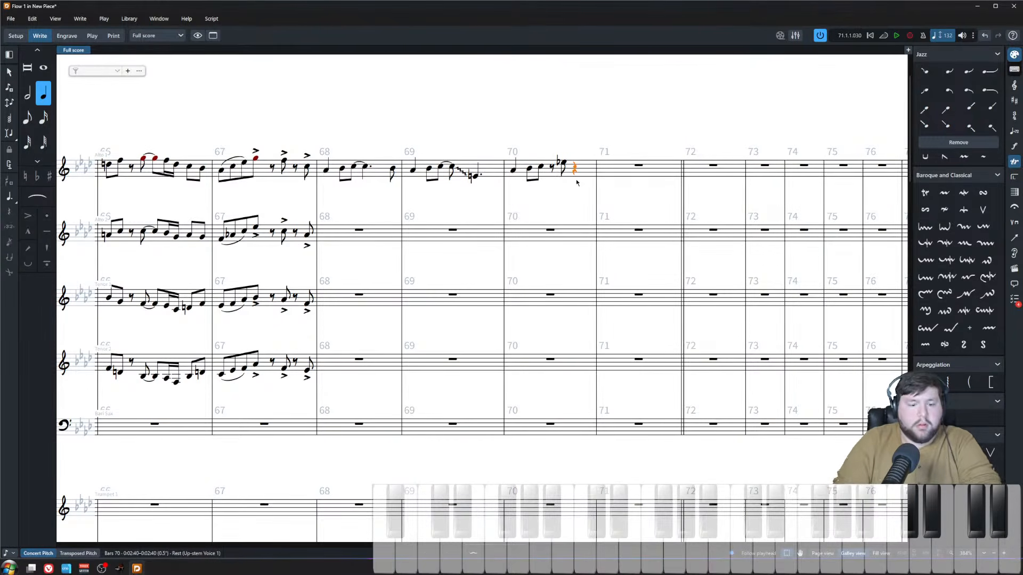
- Complete Alto 1's bar 70 with a tied eighth-note E♭5 followed by sixteenth notes D♭5 and E♭5
key("5")
key("t")
key("Return")
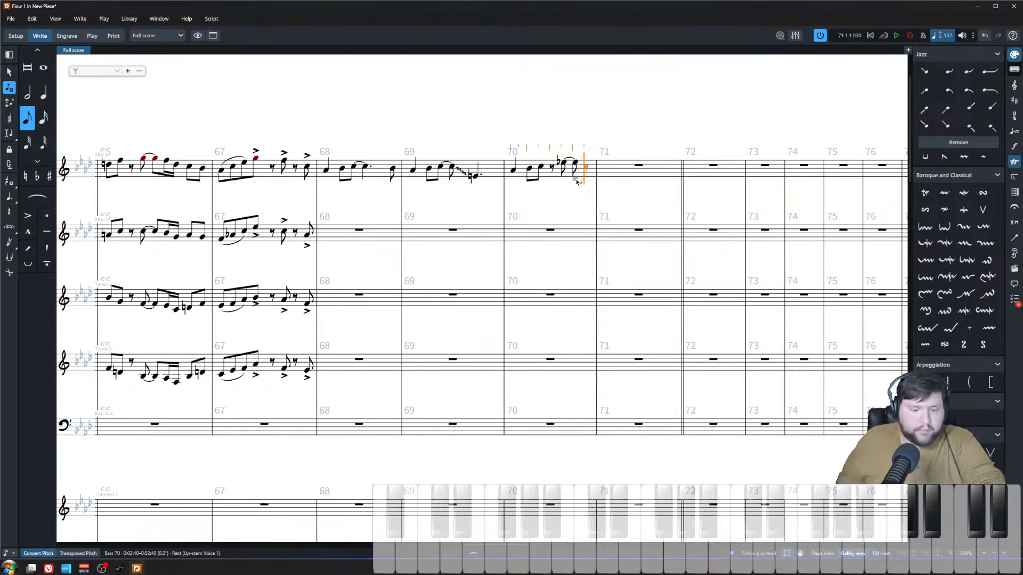
key("4")
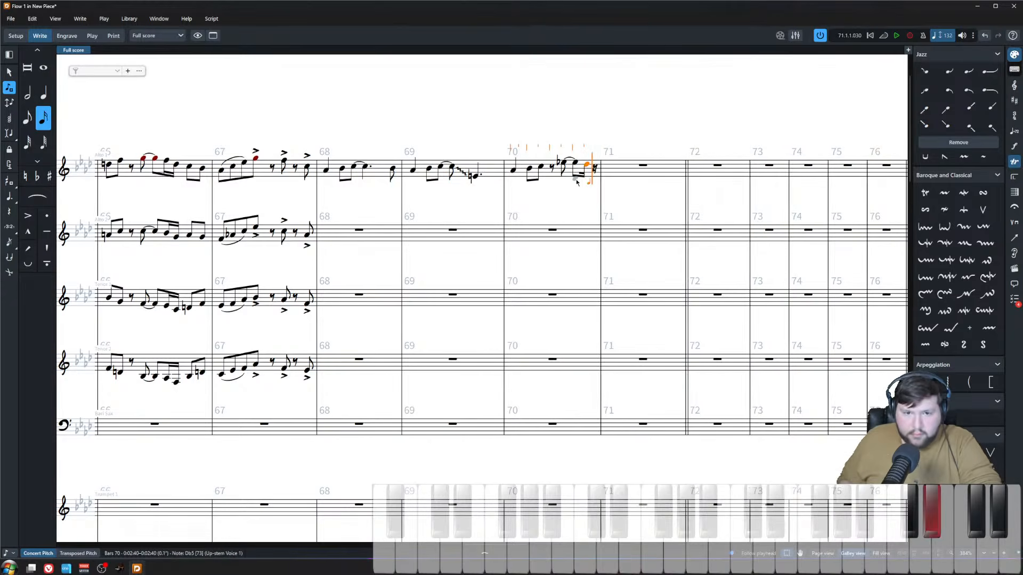
key("e")
key("Escape")
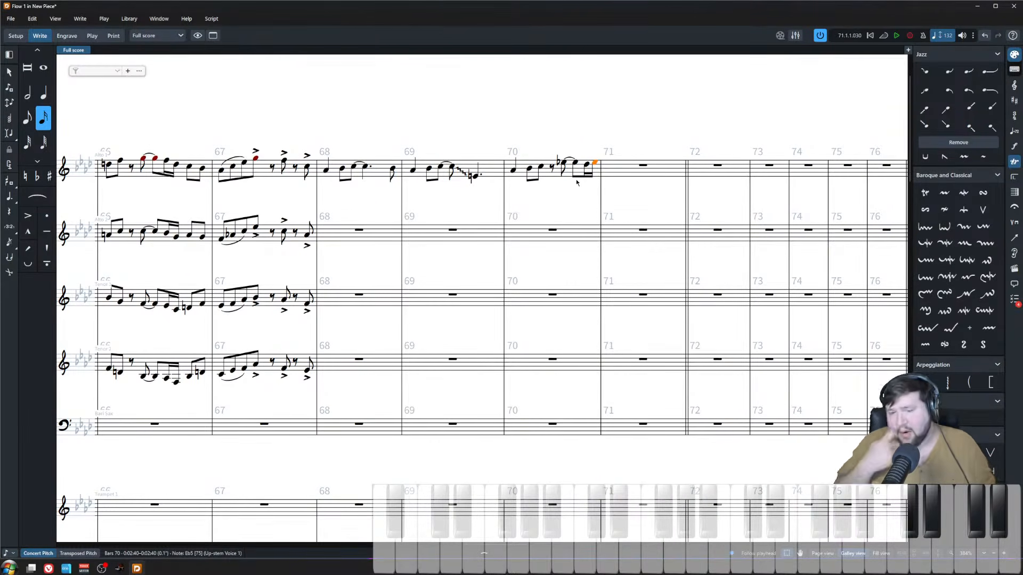
key("Escape")
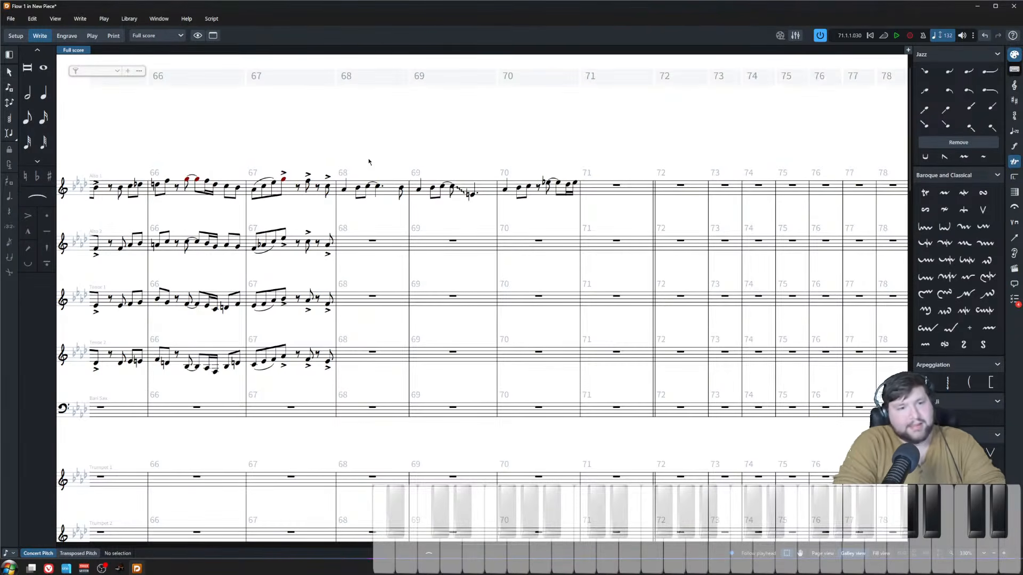
- Play back the score from the first note of Alto 1's bar 68 to the start of bar 71
left_click(344, 191)
key("space")
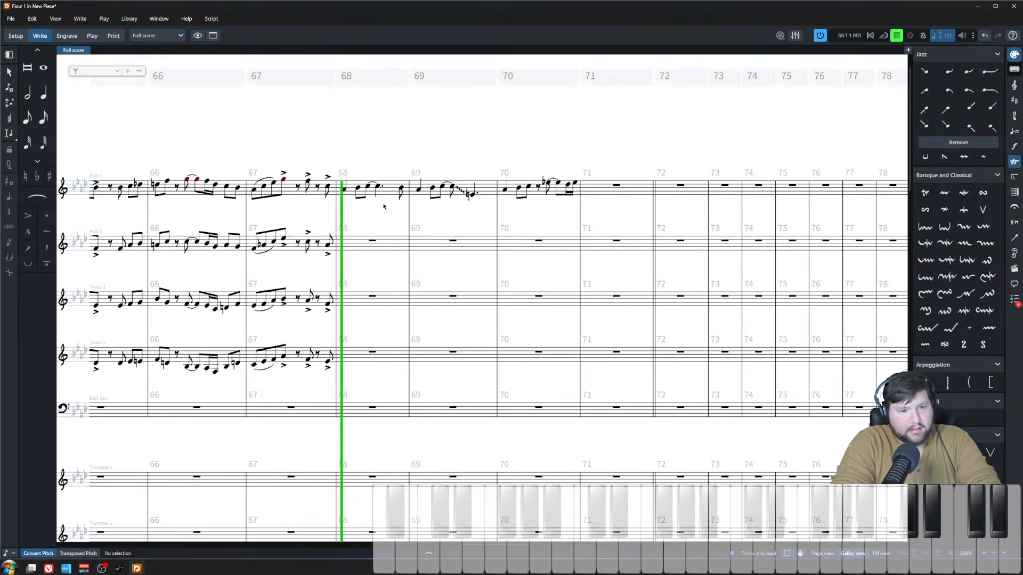
key("z")
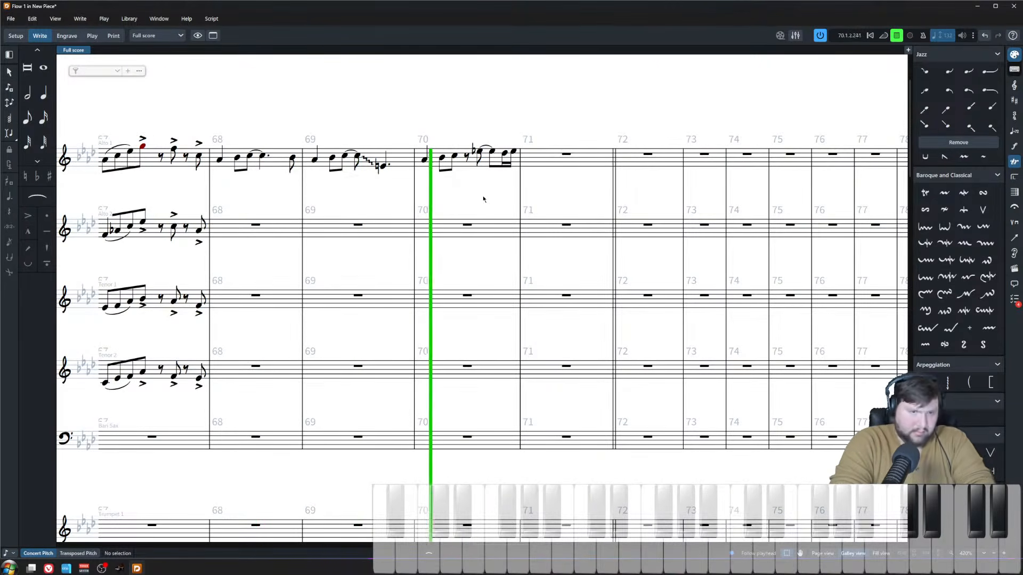
key("space")
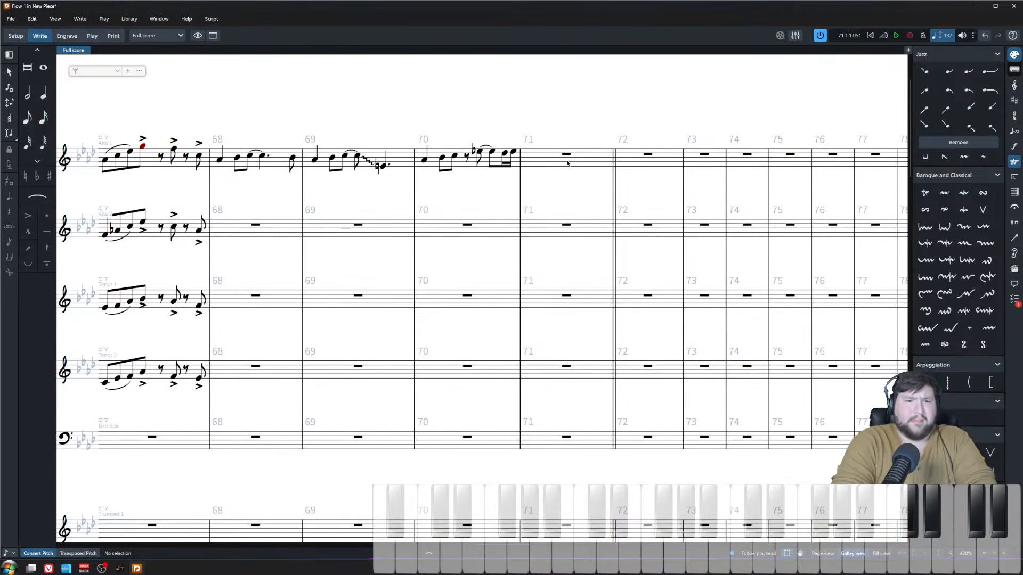
- Play back the opening beats of bar 71 twice, starting from Alto 1's rest
left_click(568, 163)
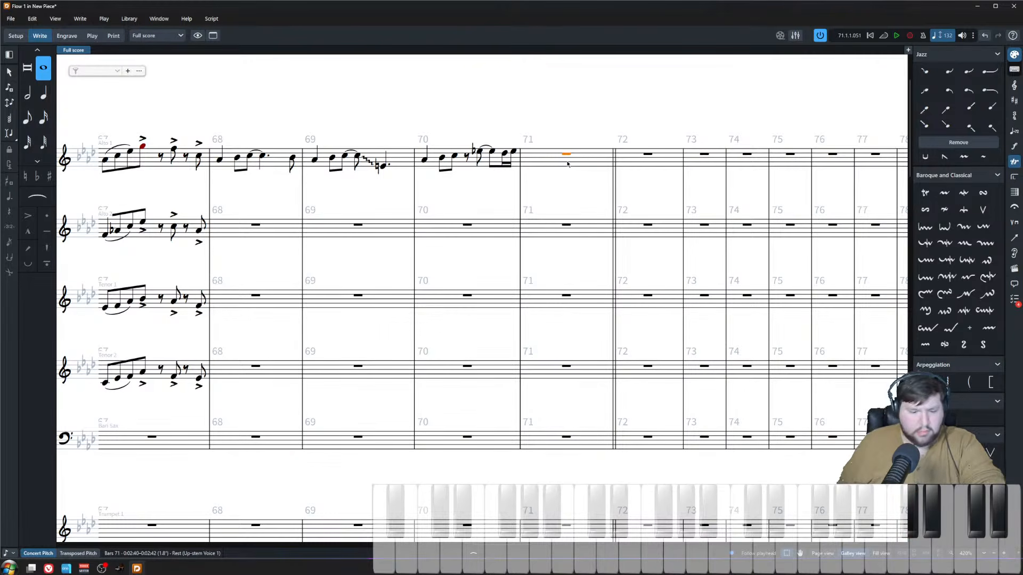
key("space")
key("space")
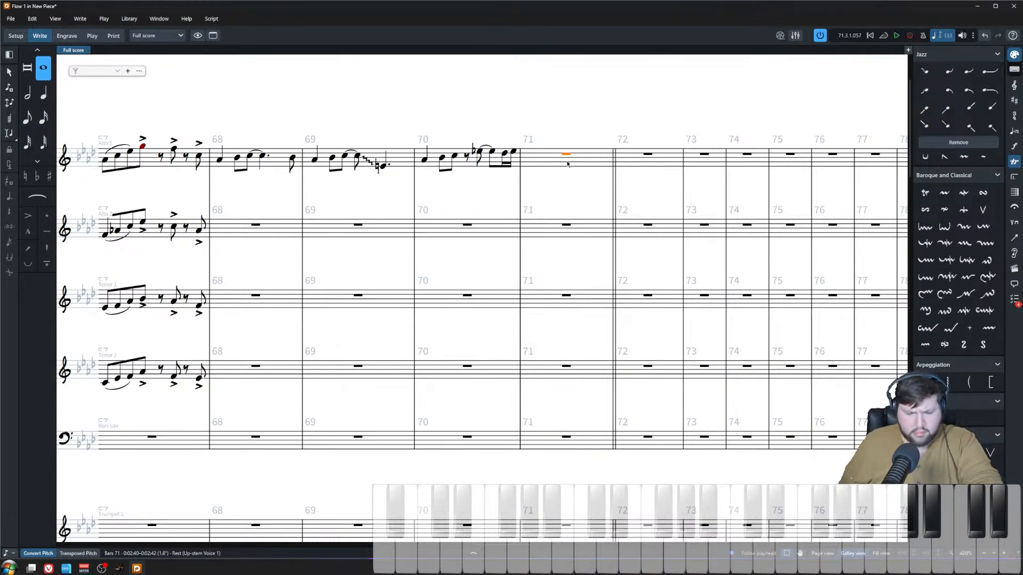
key("space")
key("space")
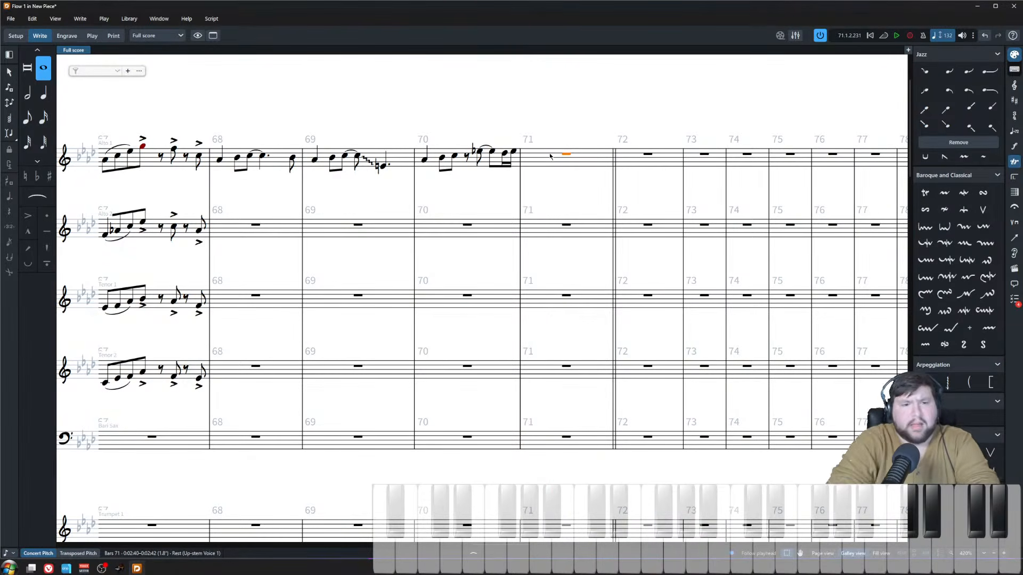
- Play back the score from the first note of Alto 1's bar 70 through the end of bar 71
left_click(427, 162)
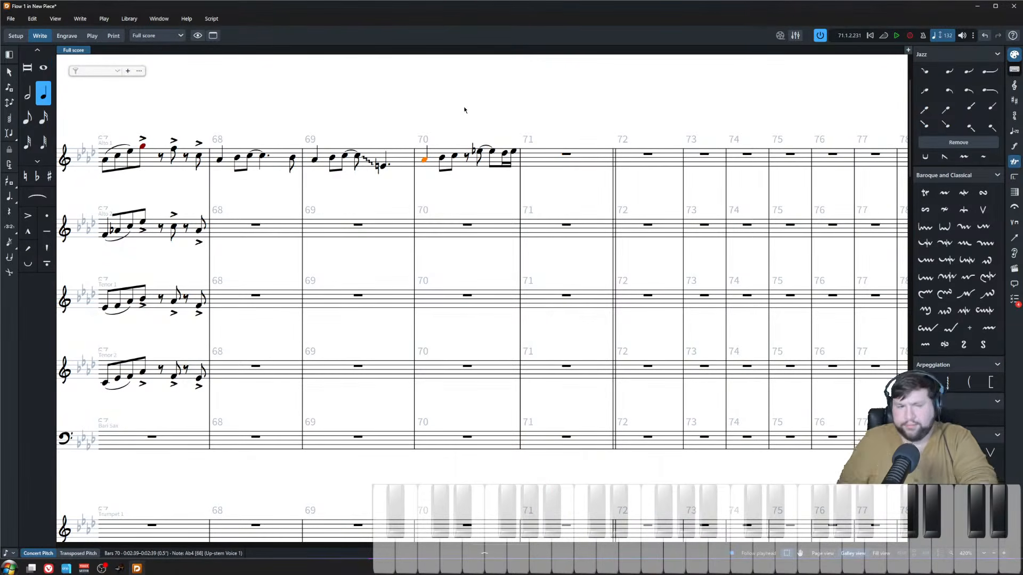
key("space")
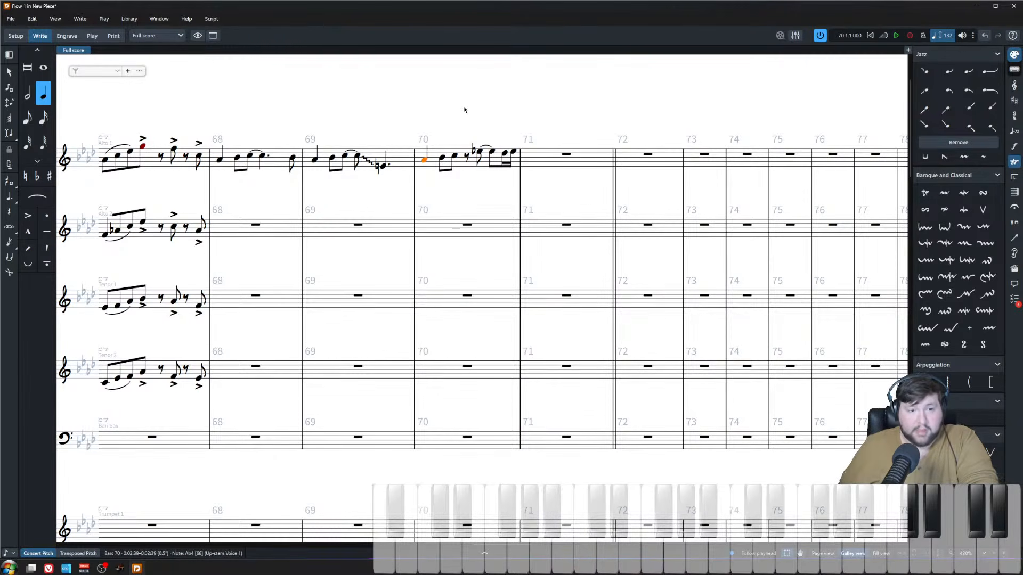
left_click(464, 108)
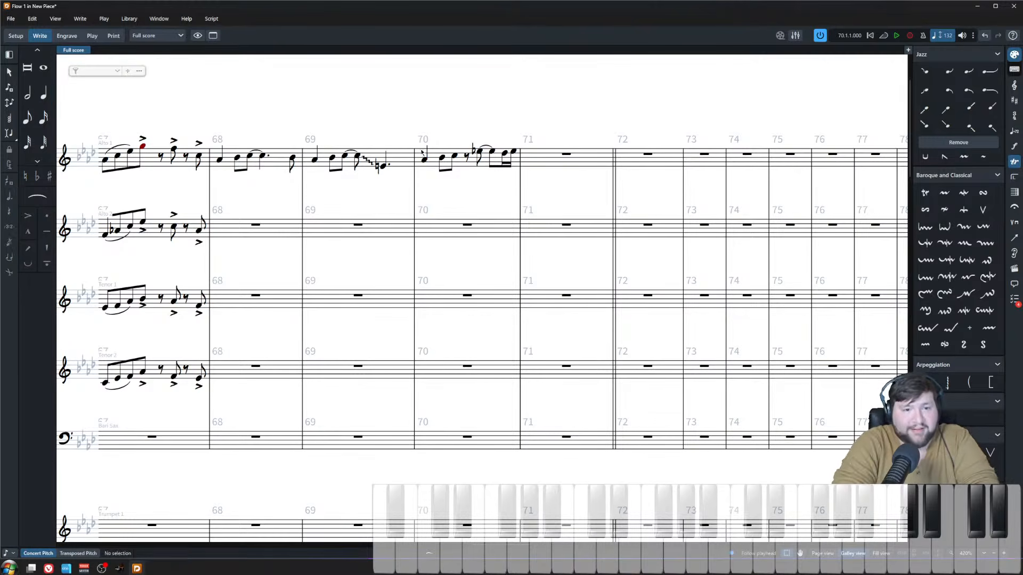
left_click(425, 161)
key("space")
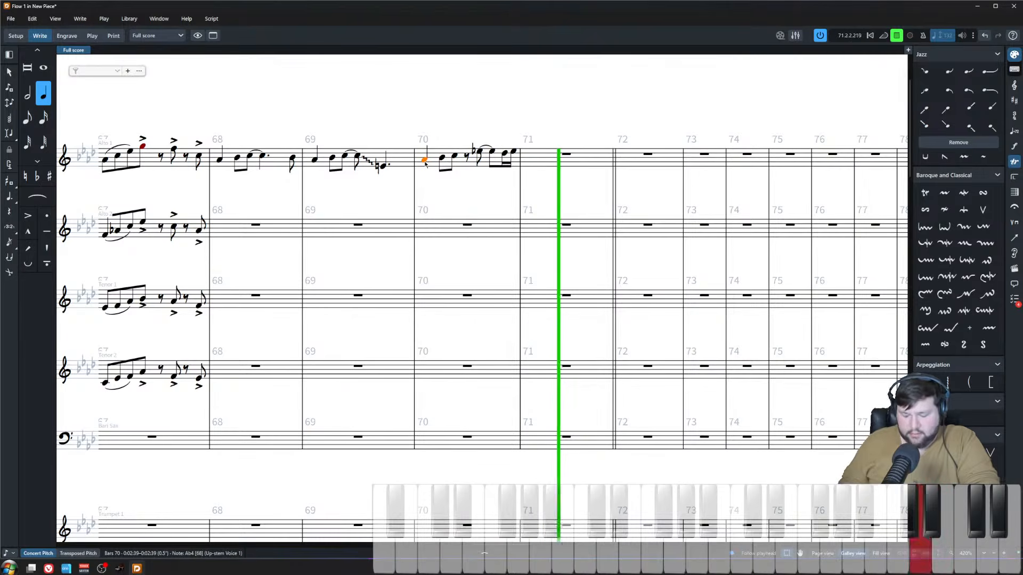
key("space")
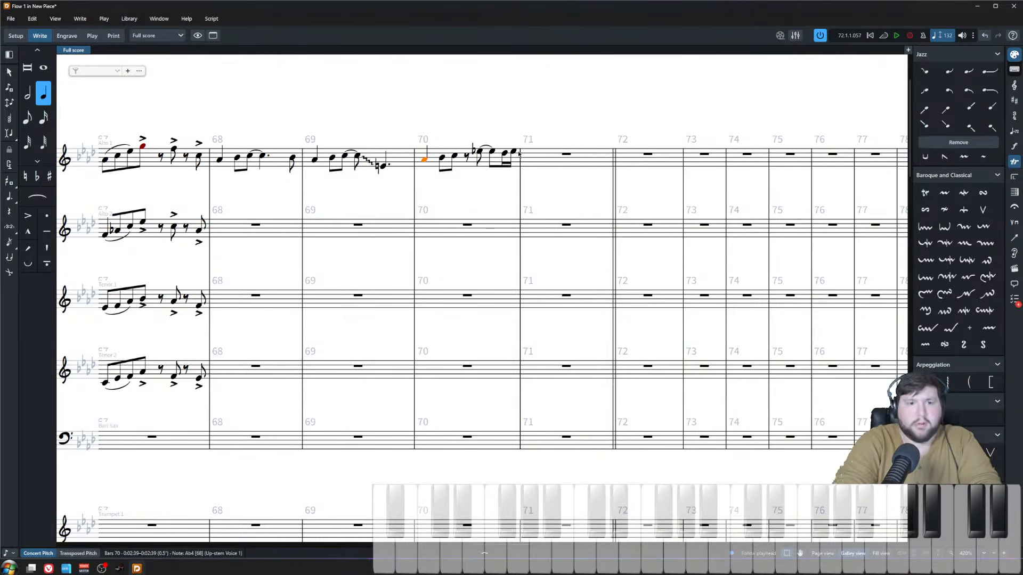
- Start Alto 1's bar 71 with the eighth notes F♭5, E♭5, C♭5 and E♭♭5
left_click(557, 160)
key("Return")
key("5")
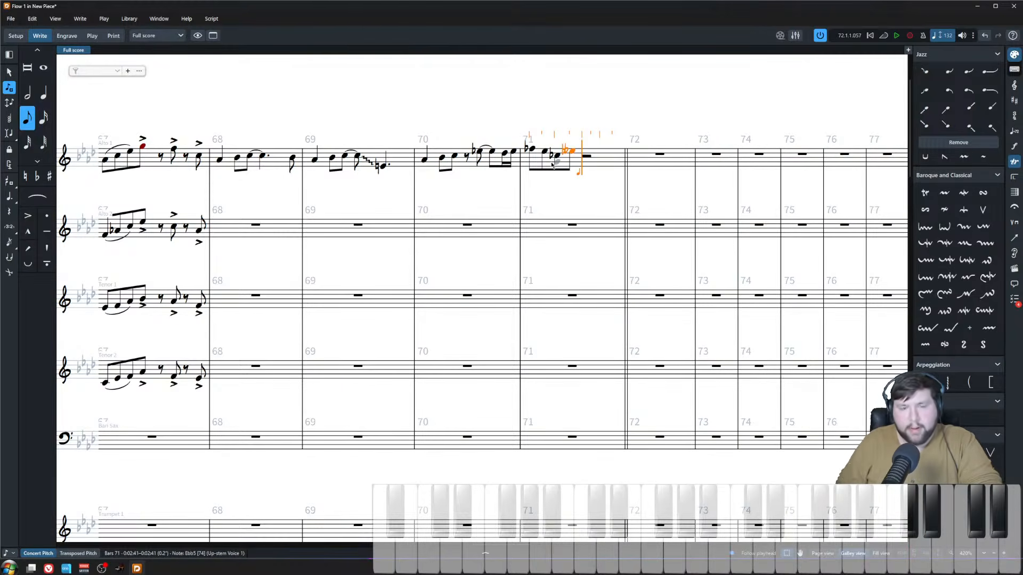
- Complete Alto 1's bar 71 with sixteenths B♭4 and A♭4, two tied eighth-note B♭4s and an eighth A♭4, and add an eighth G4 in bar 72
key("4")
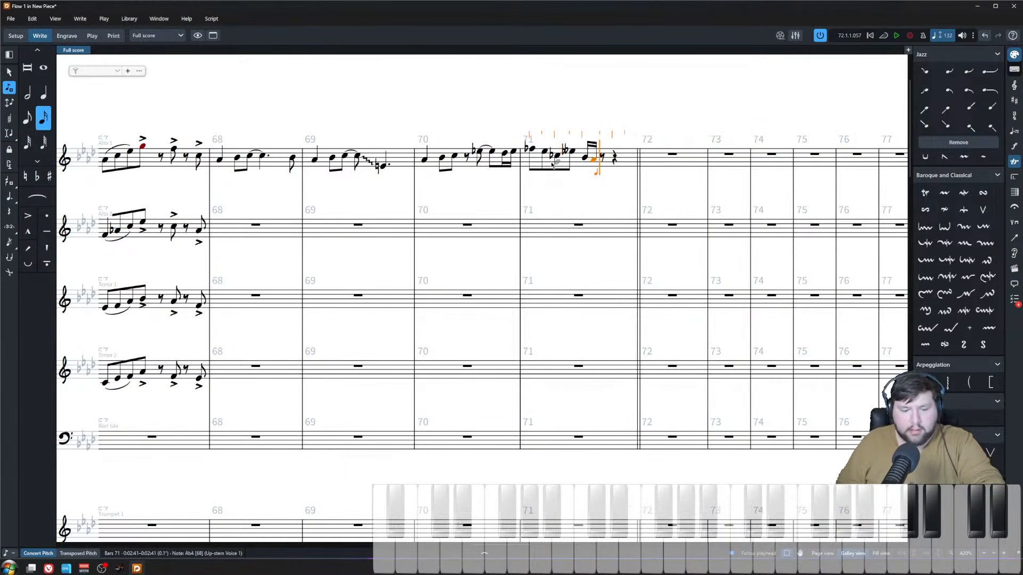
key("5")
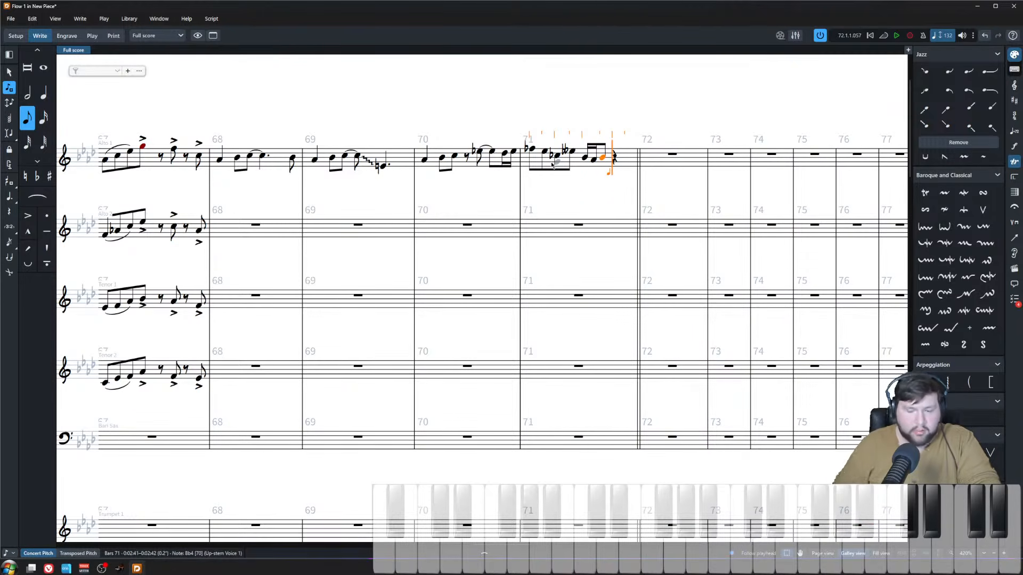
key("t")
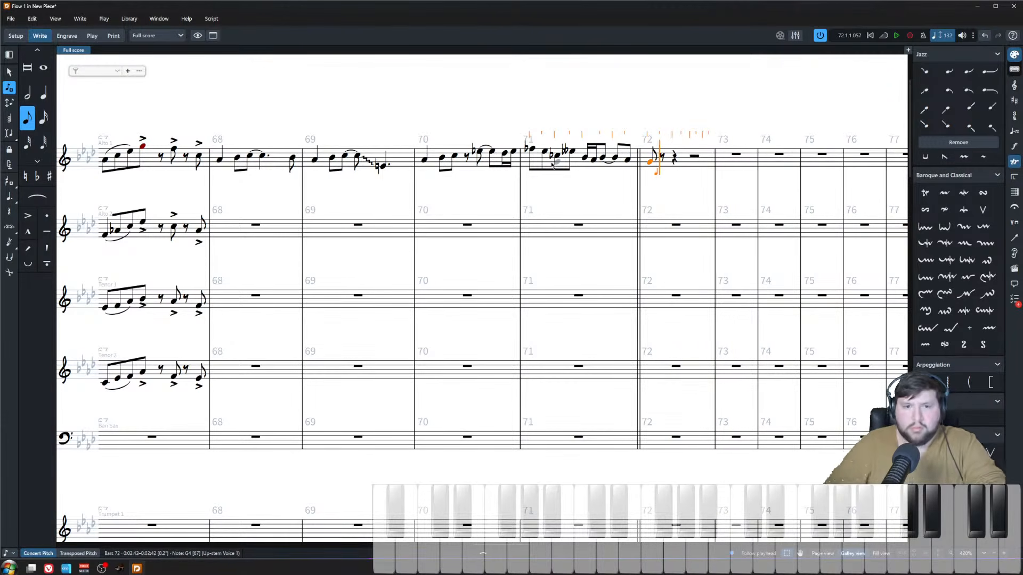
key("Escape")
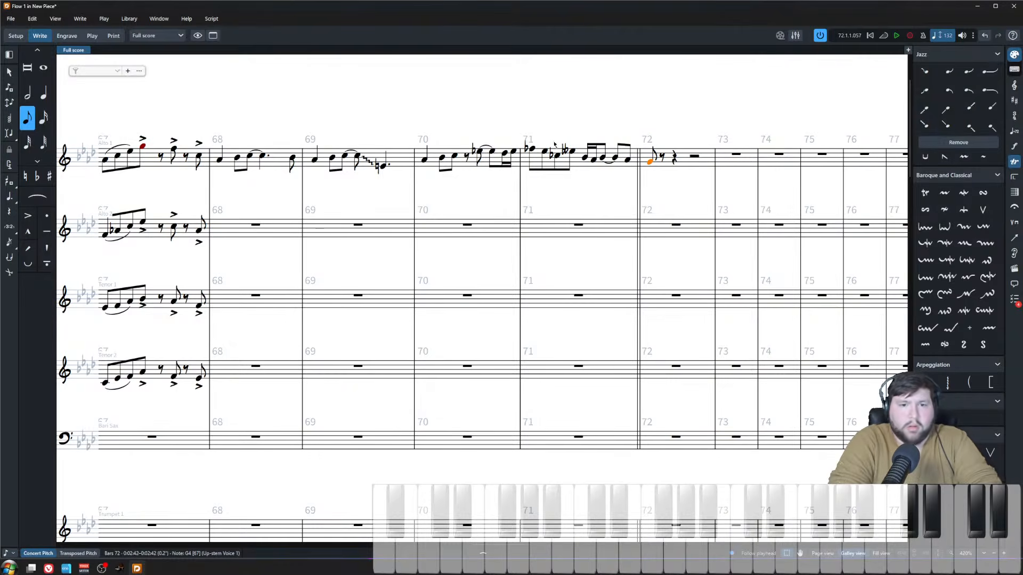
key("Escape")
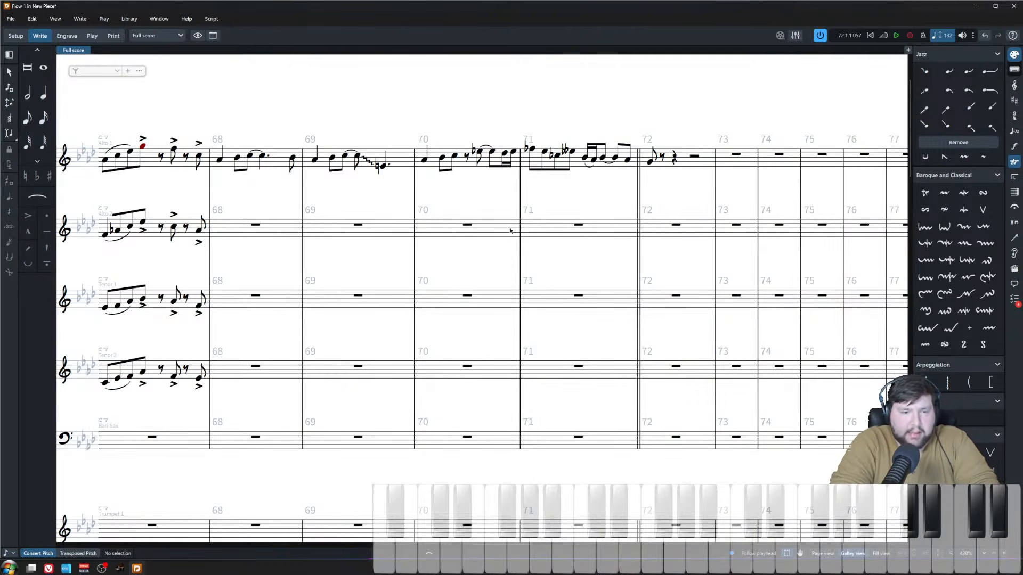
- Try an enharmonic respelling of the third note in Alto 1's bar 71 in transposed pitch, restore its flat spelling, and return to concert pitch
left_click(96, 555)
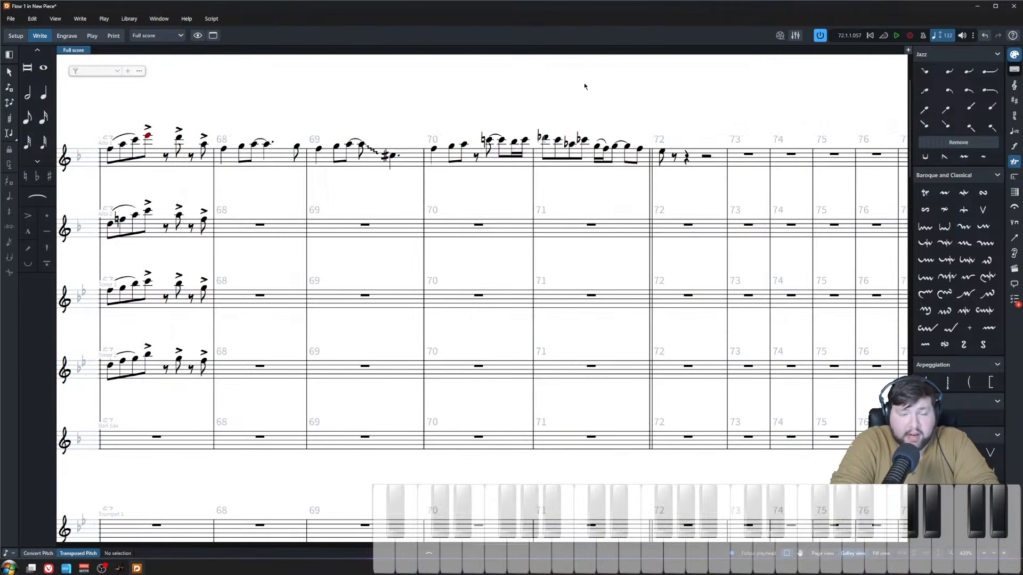
left_click(572, 146)
key("alt+minus")
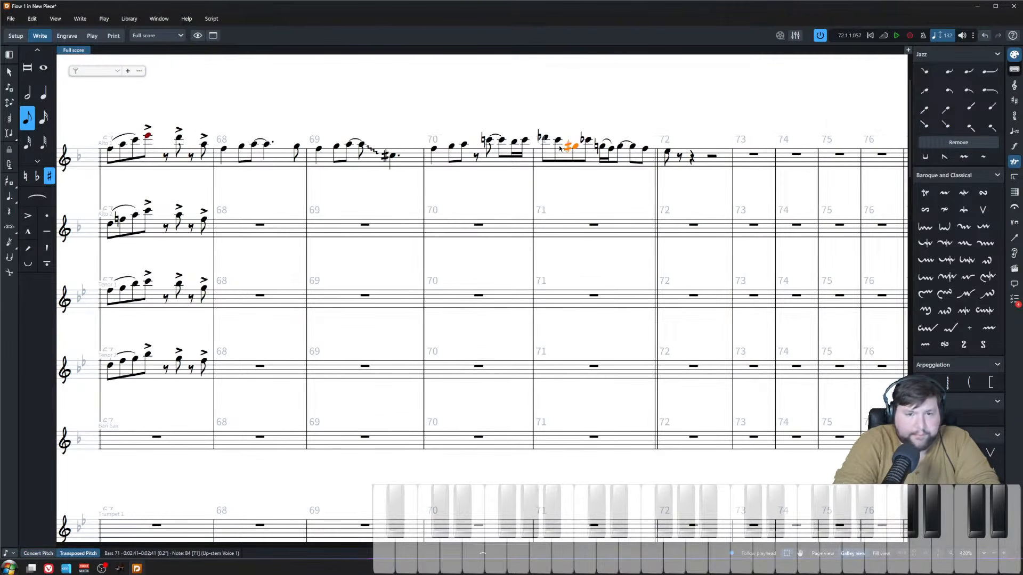
key("alt+equal")
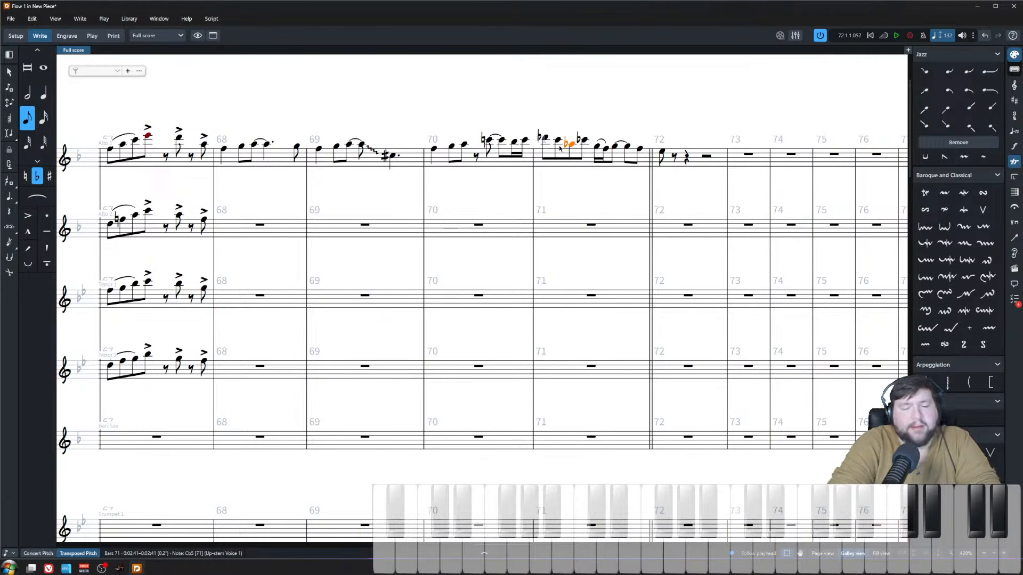
left_click(610, 198)
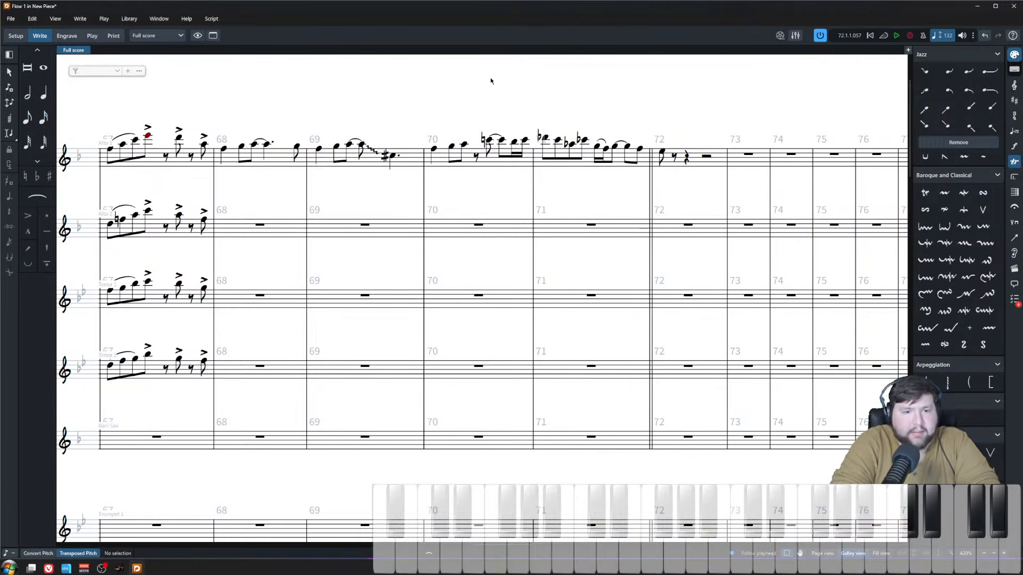
mouse_move(49, 567)
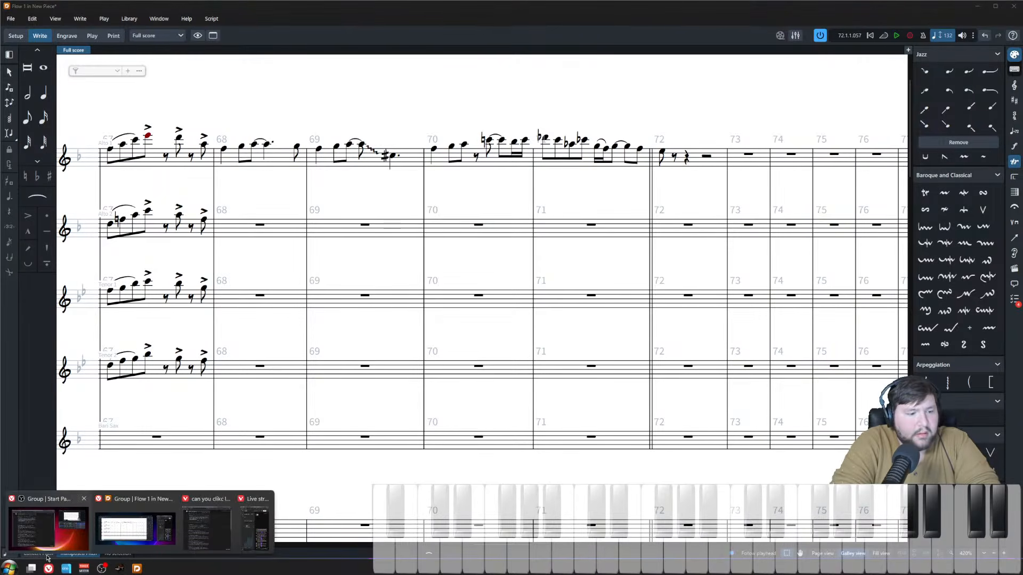
left_click(37, 554)
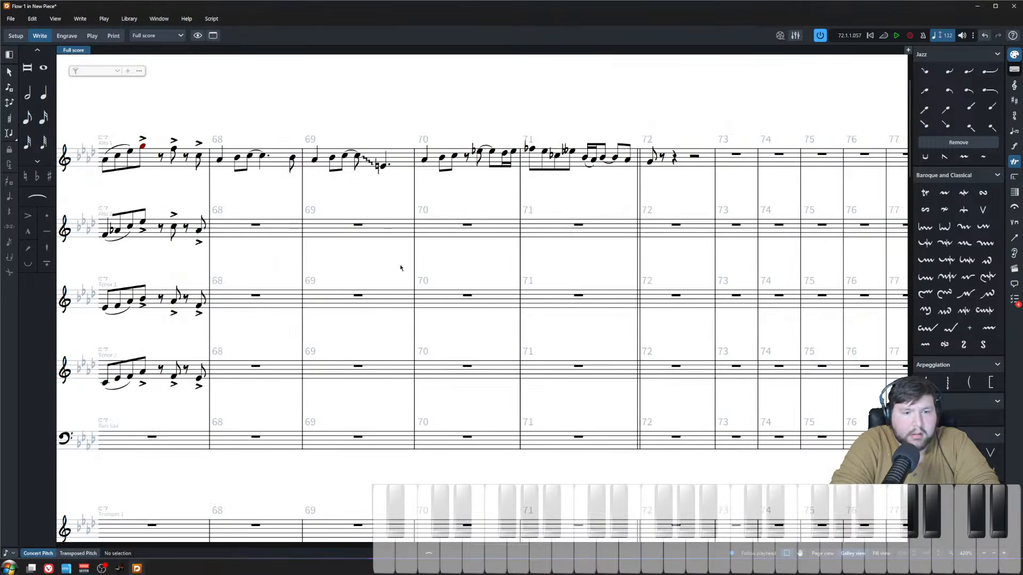
- Save the project and switch to another window
left_click(10, 21)
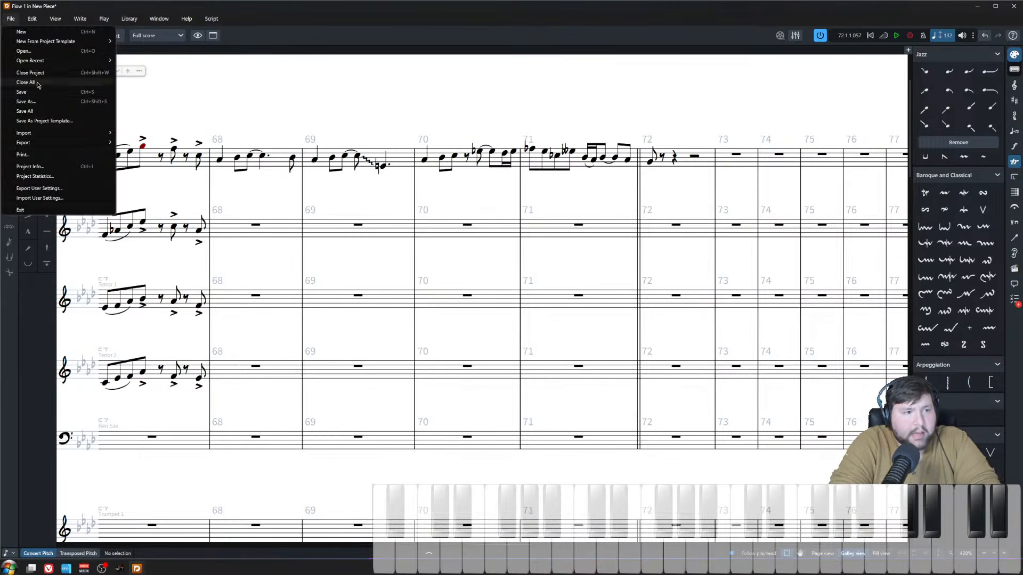
left_click(414, 117)
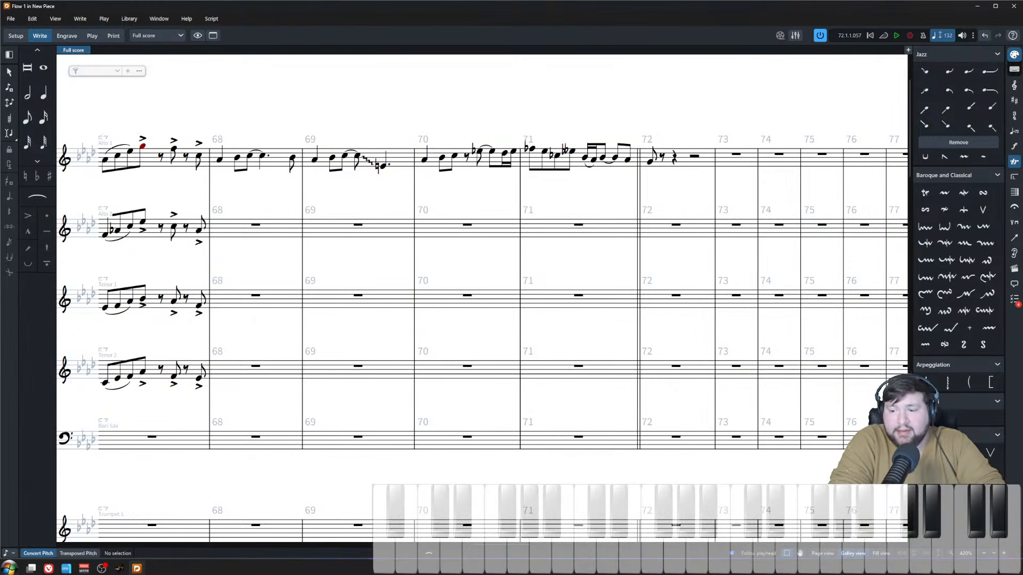
key("alt+Tab")
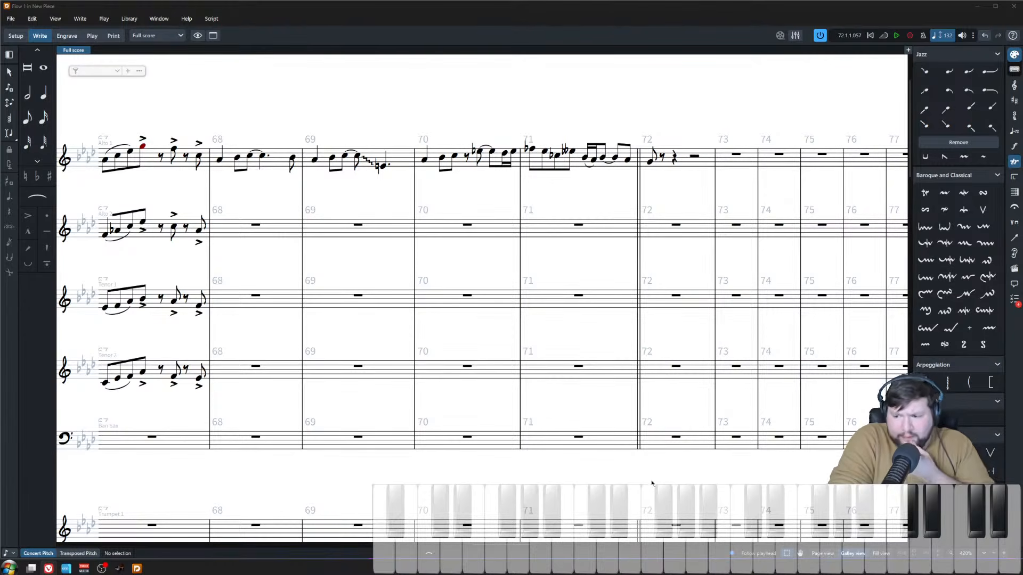
- Play back the lead alto melody from bar 68 into bar 72
left_click(219, 159)
key("space")
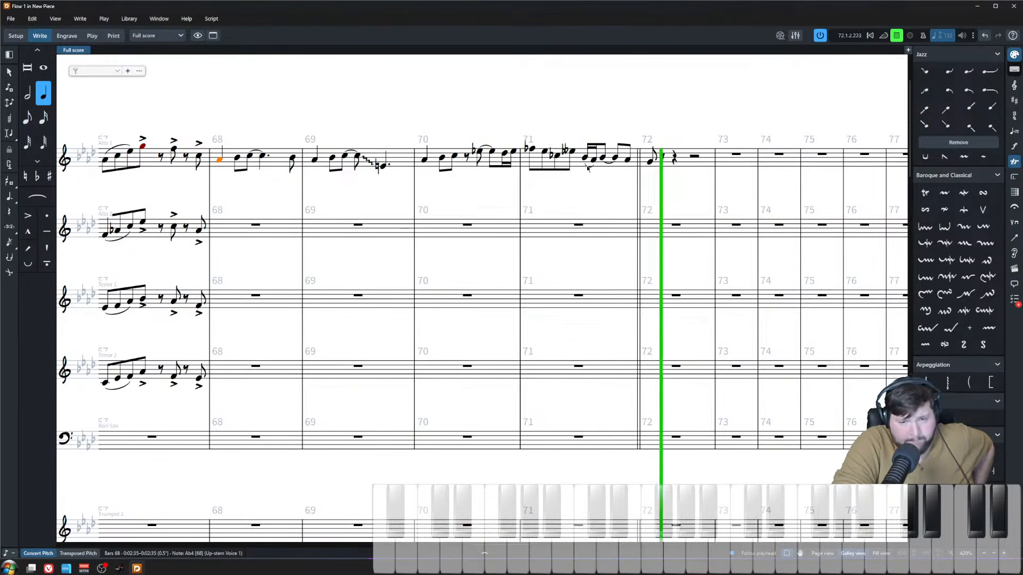
key("space")
left_click(583, 198)
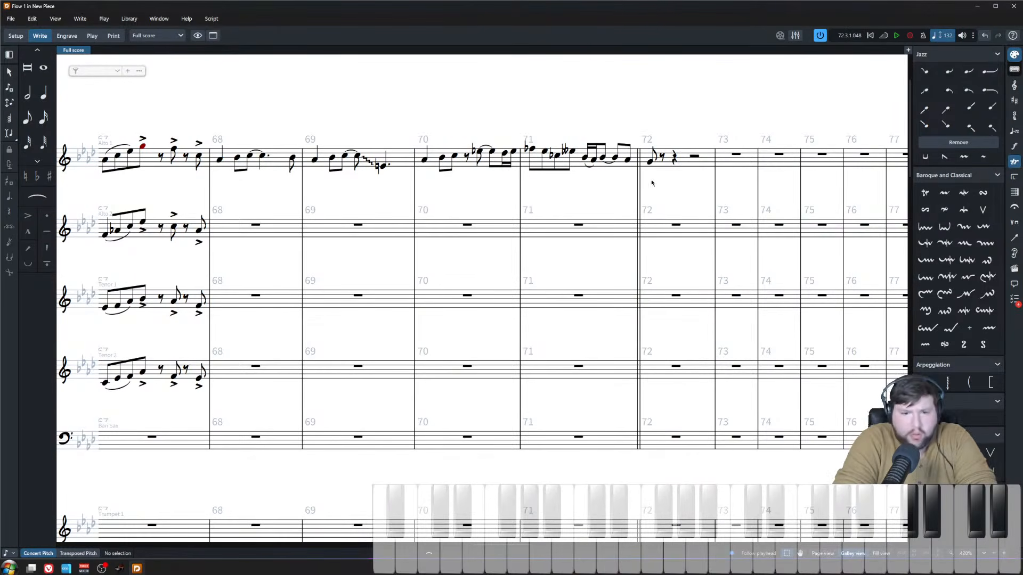
- Add an eighth-note E♭5 after the G4 in Alto 1's bar 72 and play the bar back
left_click(649, 161)
key("shift+n")
key("space")
key("6")
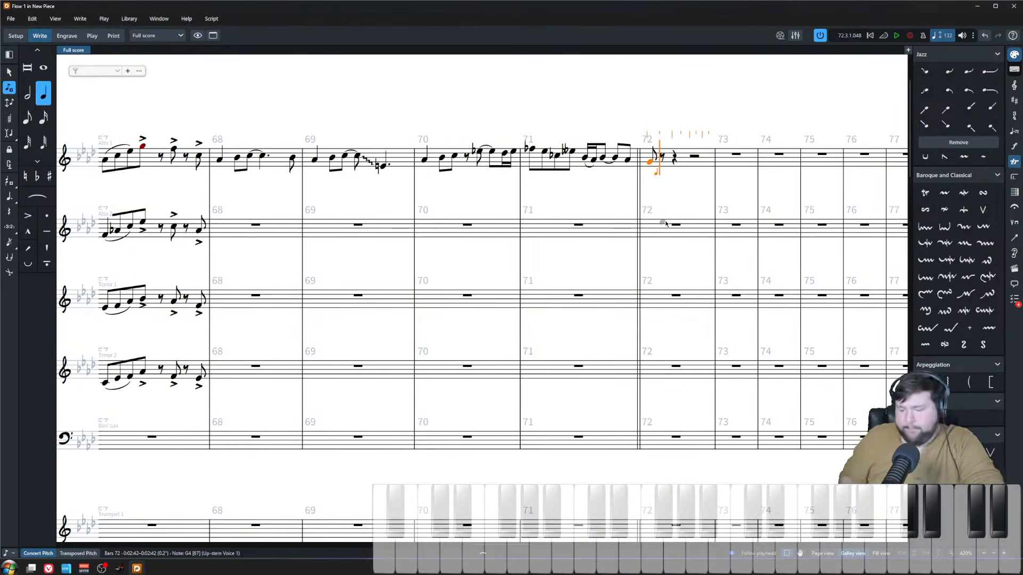
key("5")
key("shift+alt+e")
key("Escape")
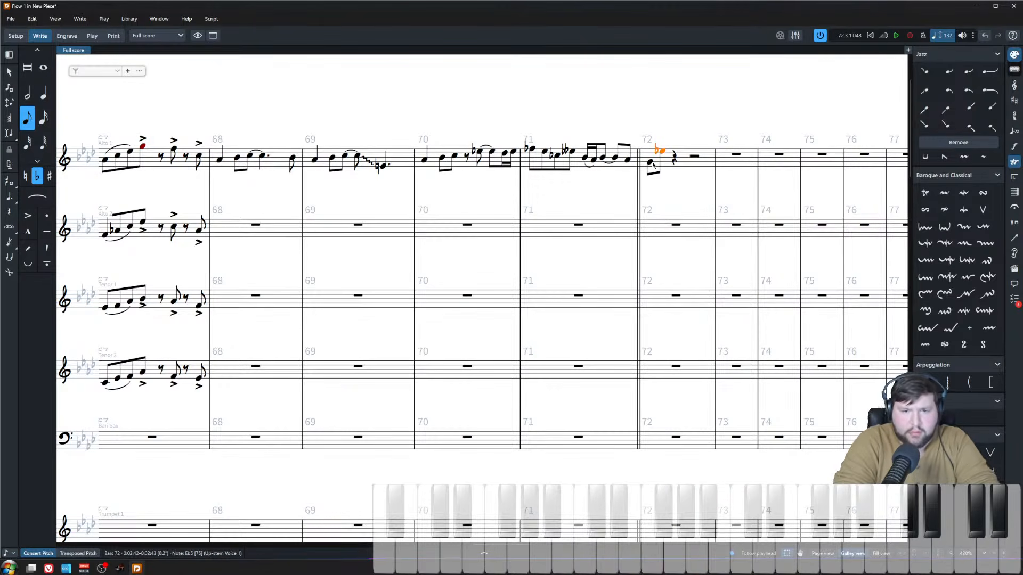
key("Left")
key("space")
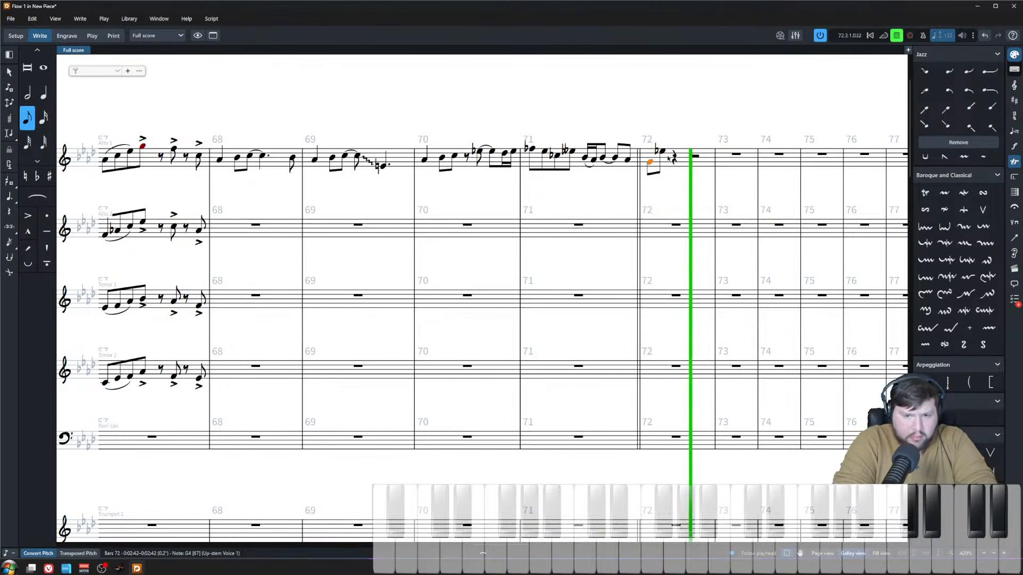
- Write the start of the bass's bar 72 as eighth notes G1 and C2, and play back from bar 71
scroll(630, 256, "down", 5)
scroll(631, 260, "down", 20)
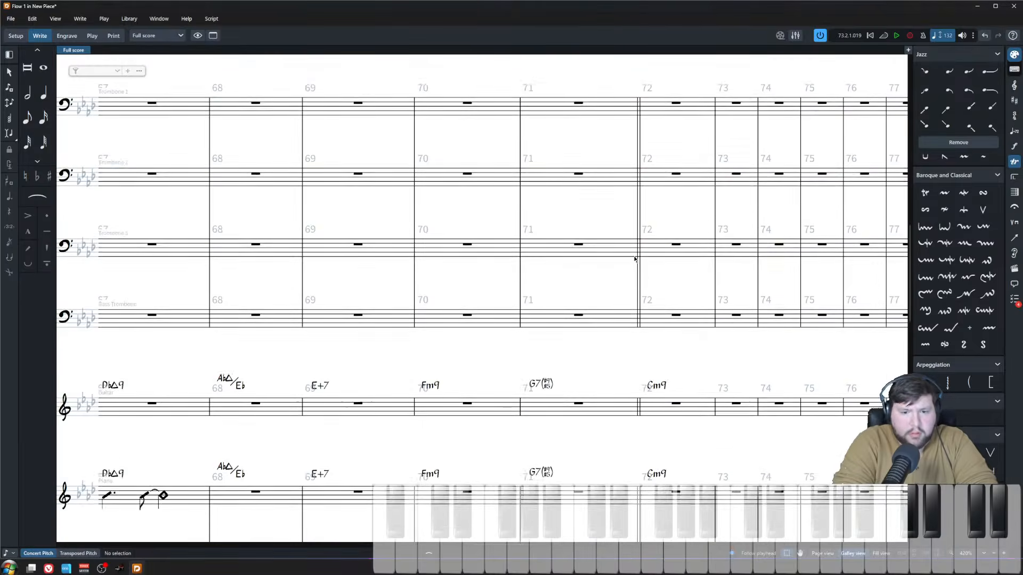
left_click(651, 250)
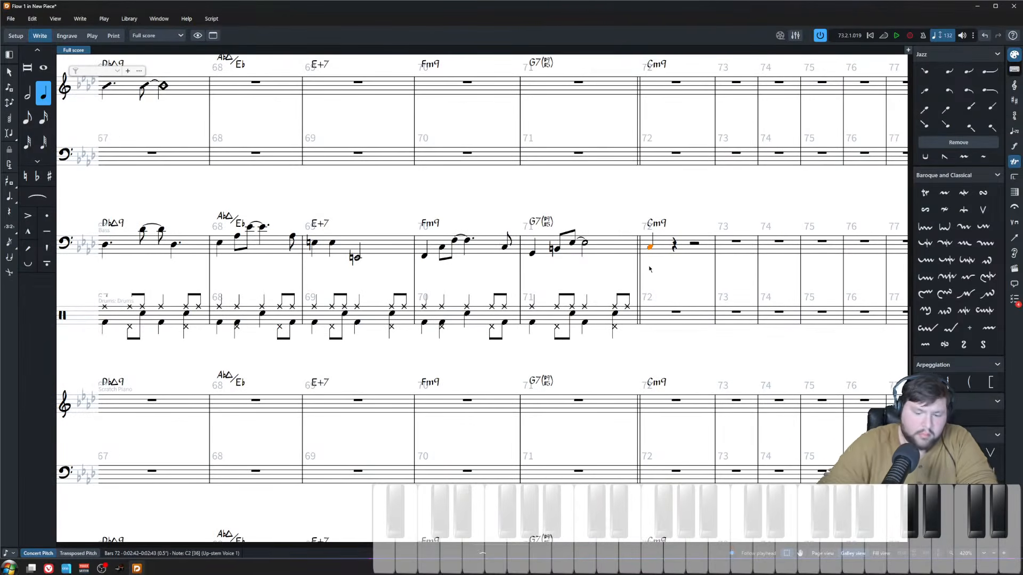
key("5")
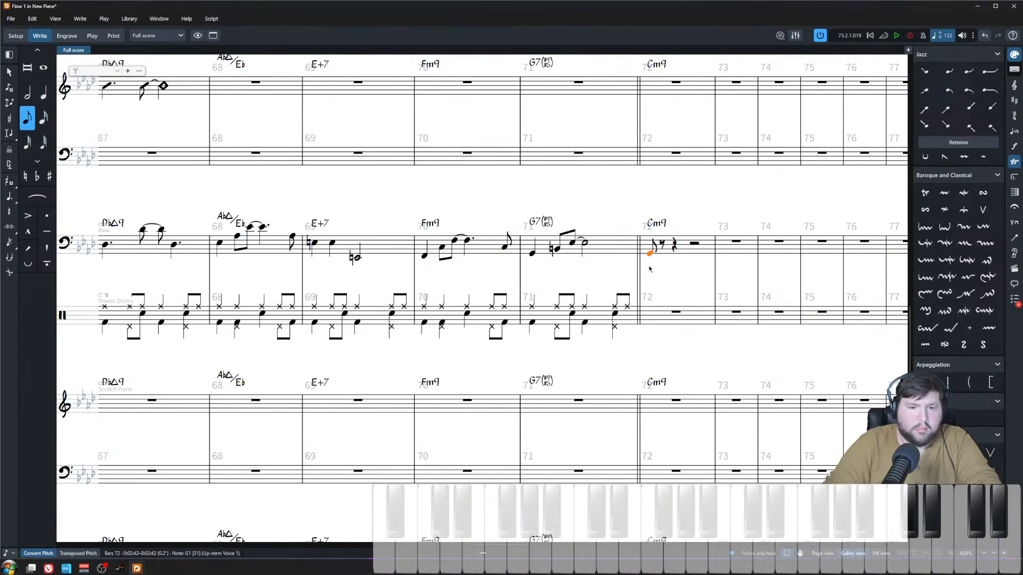
key("Return")
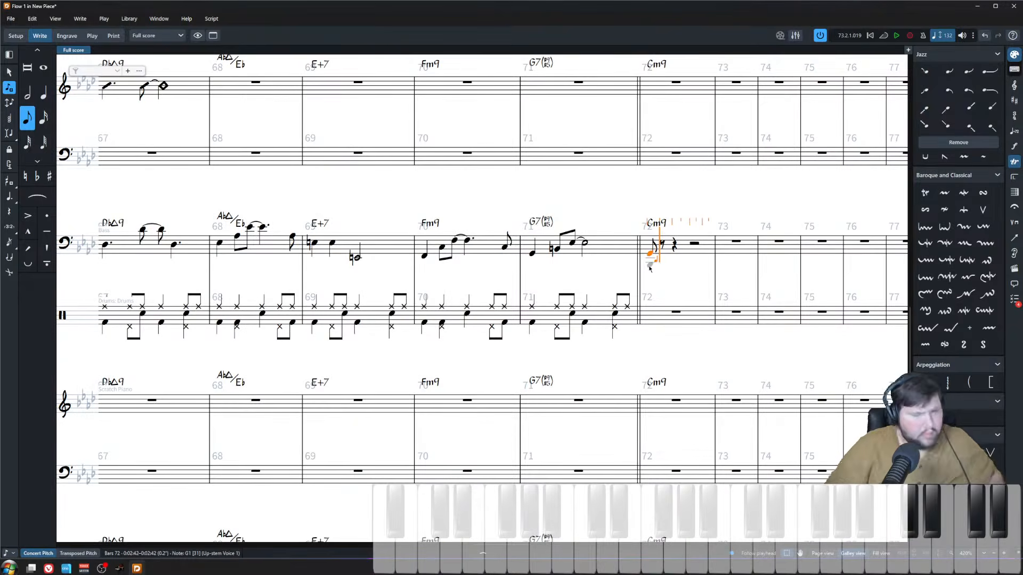
key("Escape")
key("Escape")
left_click(533, 258)
key("p")
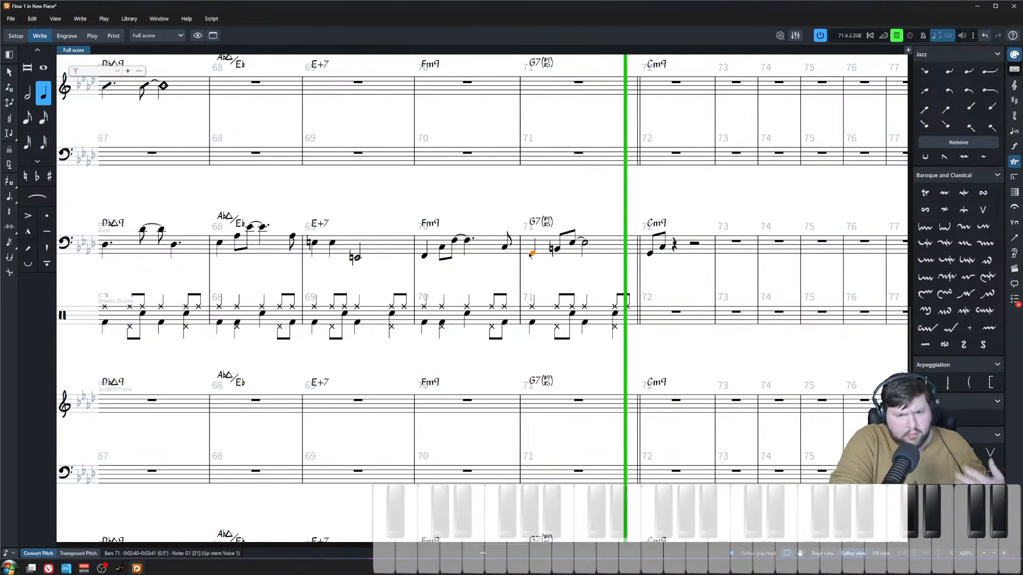
key("space")
- Try the bass's second eighth note in bar 72 an octave lower, play it from bar 71, and return it to C2
left_click(650, 254)
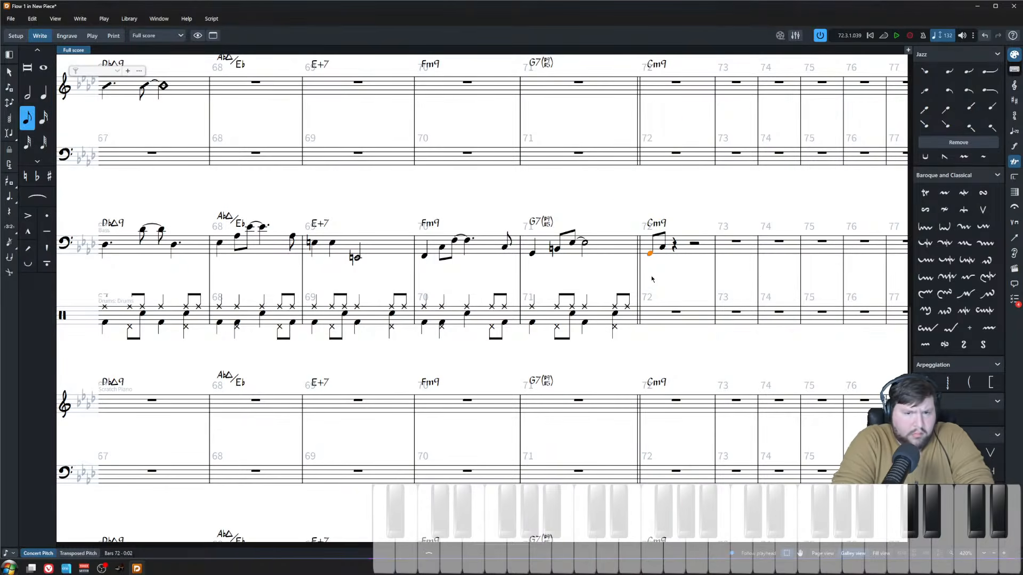
left_click(663, 248)
key("ctrl+alt+Down")
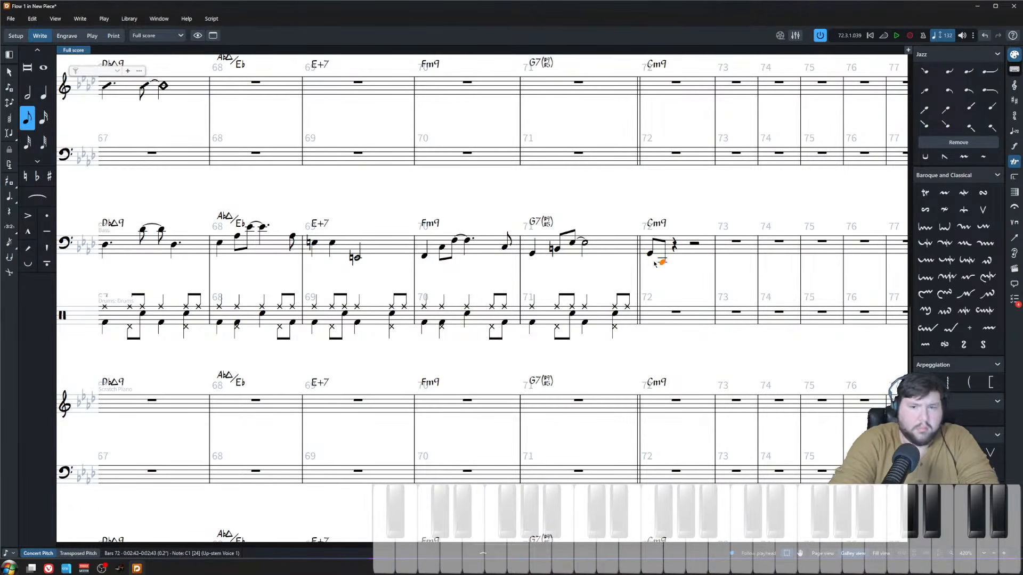
left_click(533, 254)
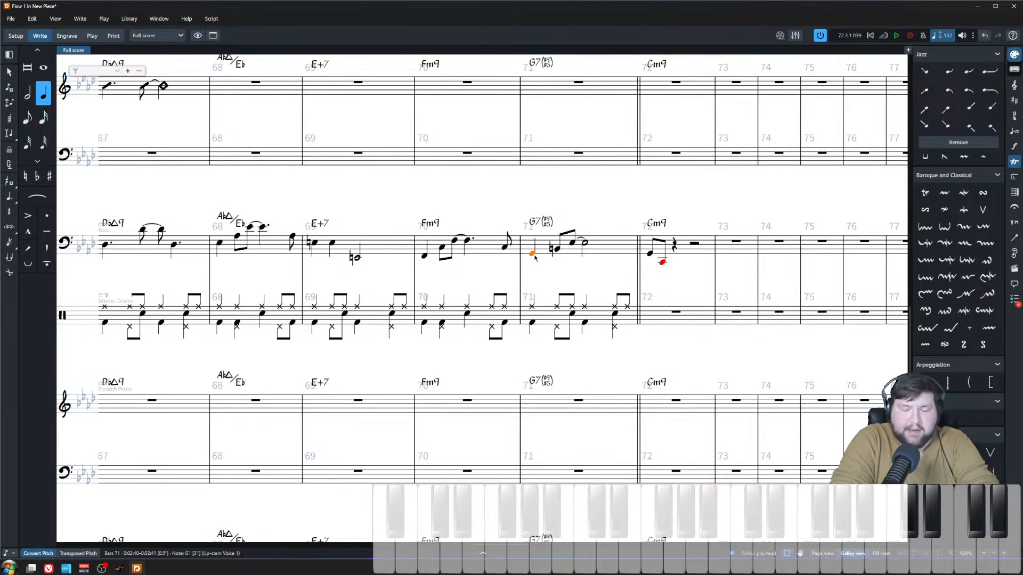
key("space")
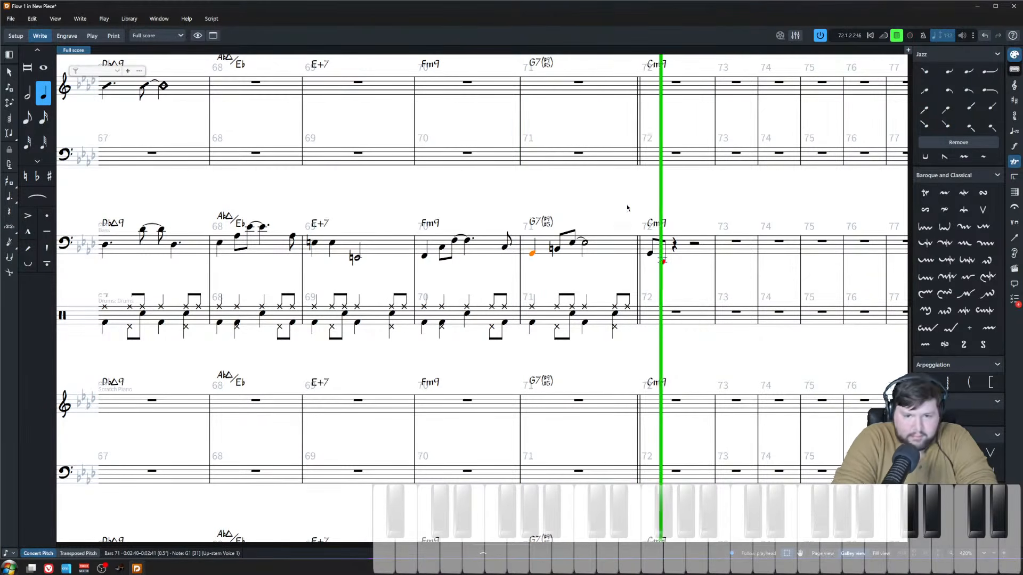
key("space")
left_click(662, 262)
key("ctrl+alt+Up")
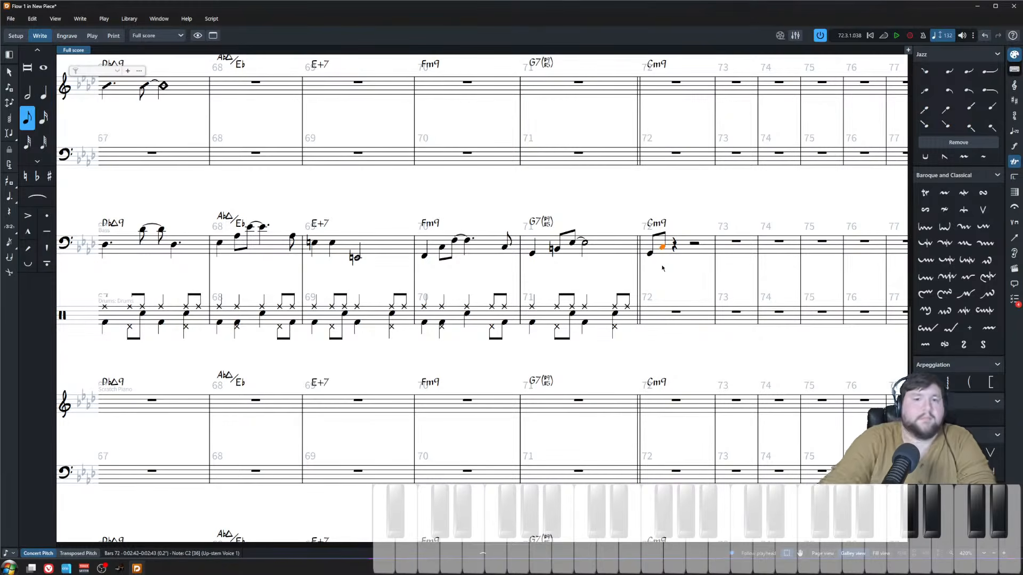
key("Escape")
- Raise the bass's first eighth note in bar 72 to C2 and play back from bar 71
left_click(650, 252)
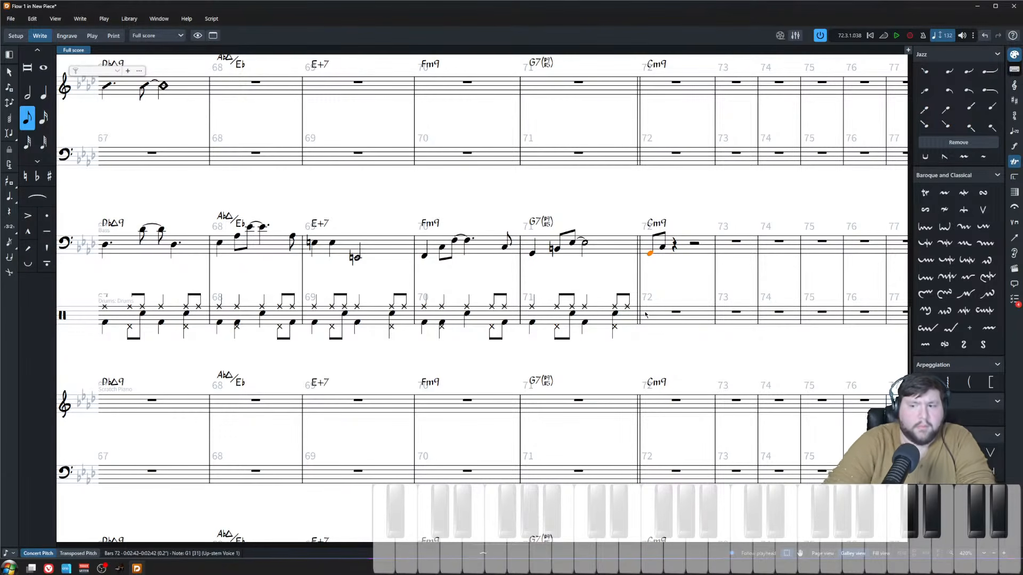
key("alt+Up")
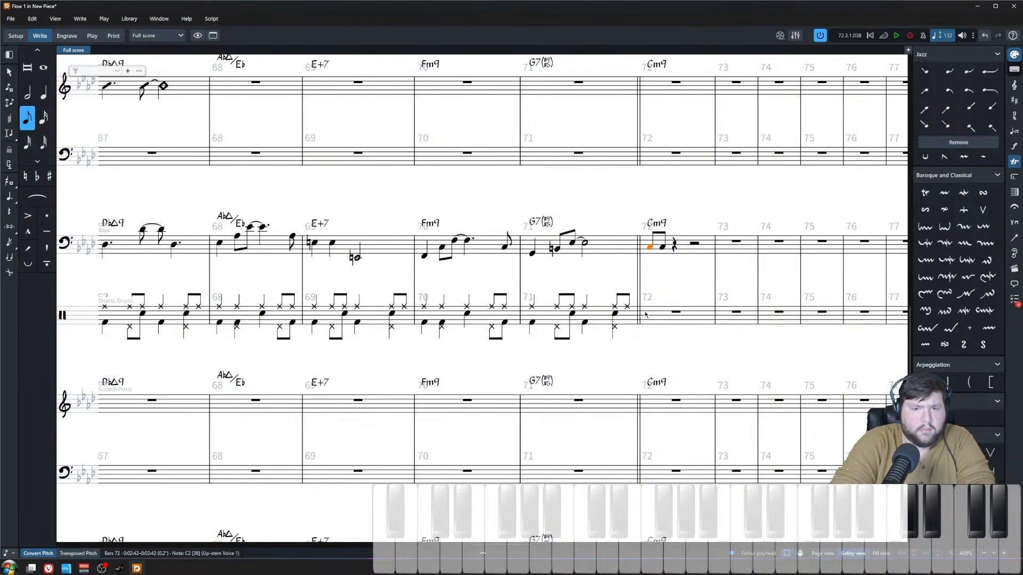
left_click(533, 254)
key("space")
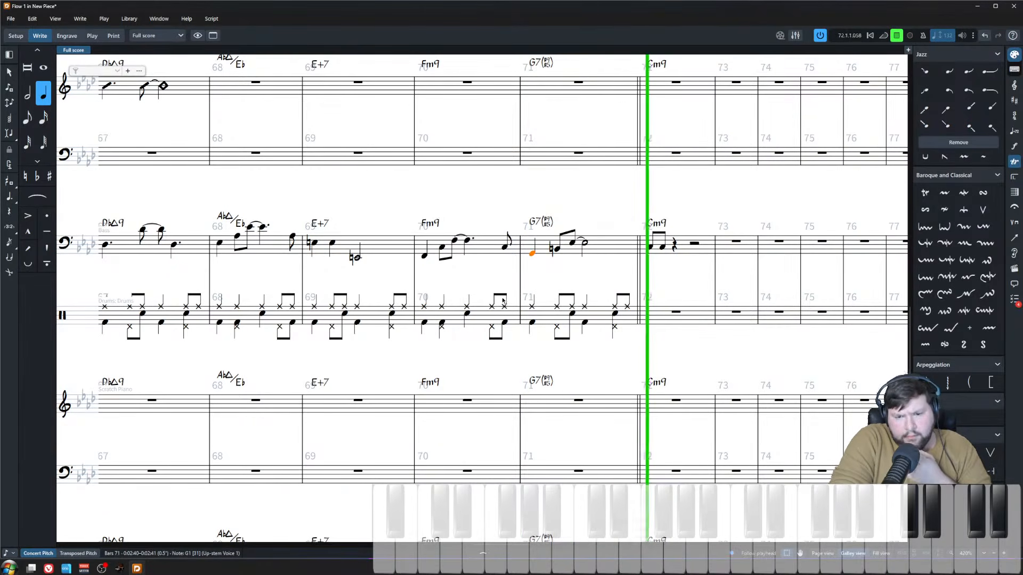
left_click(725, 209)
key("space")
- Check Alto 1's first note in bar 72 and change the bass's first eighth note there to D♭2
scroll(636, 365, "up", 3)
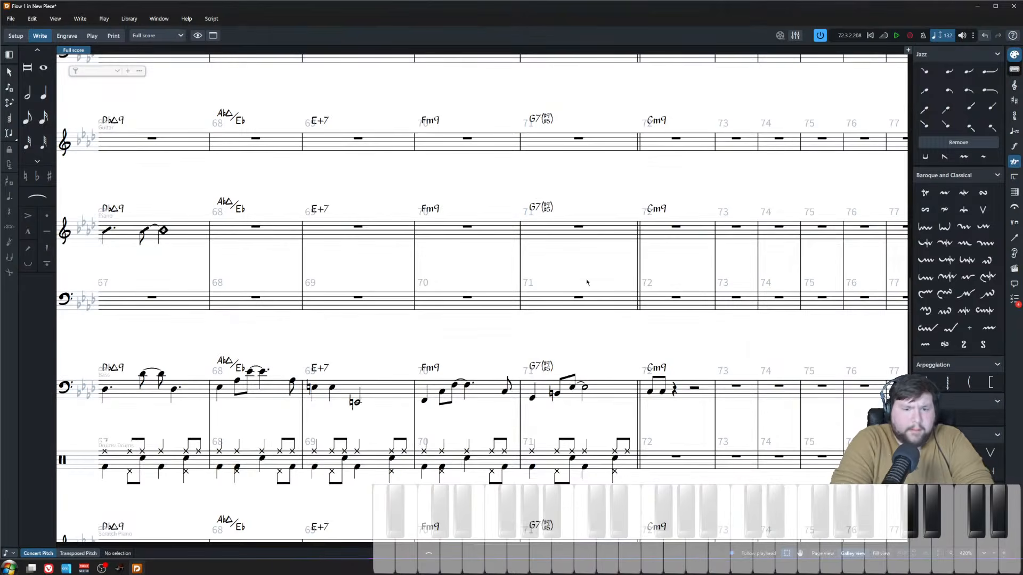
scroll(626, 347, "up", 15)
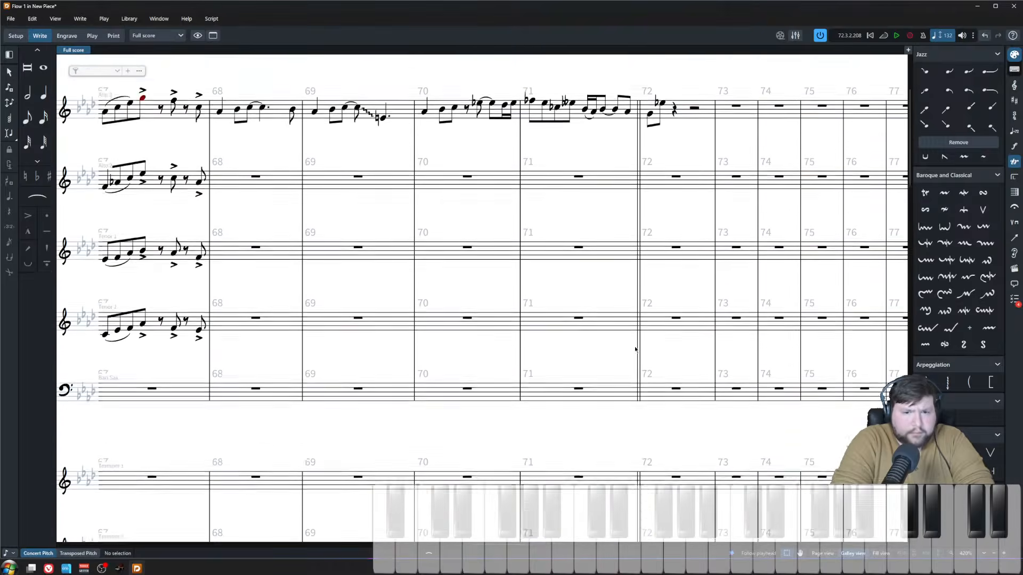
left_click(650, 235)
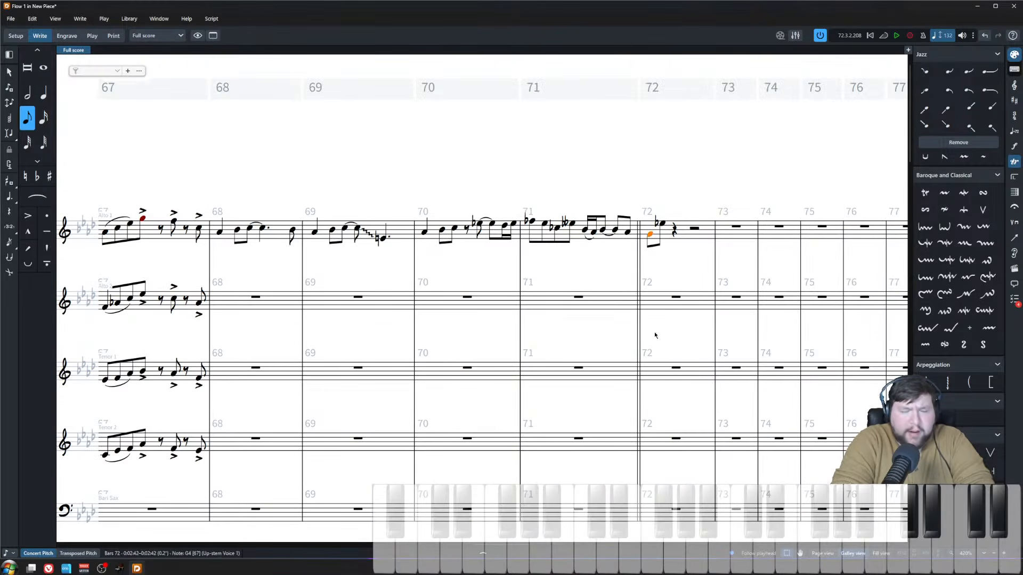
scroll(656, 335, "down", 10)
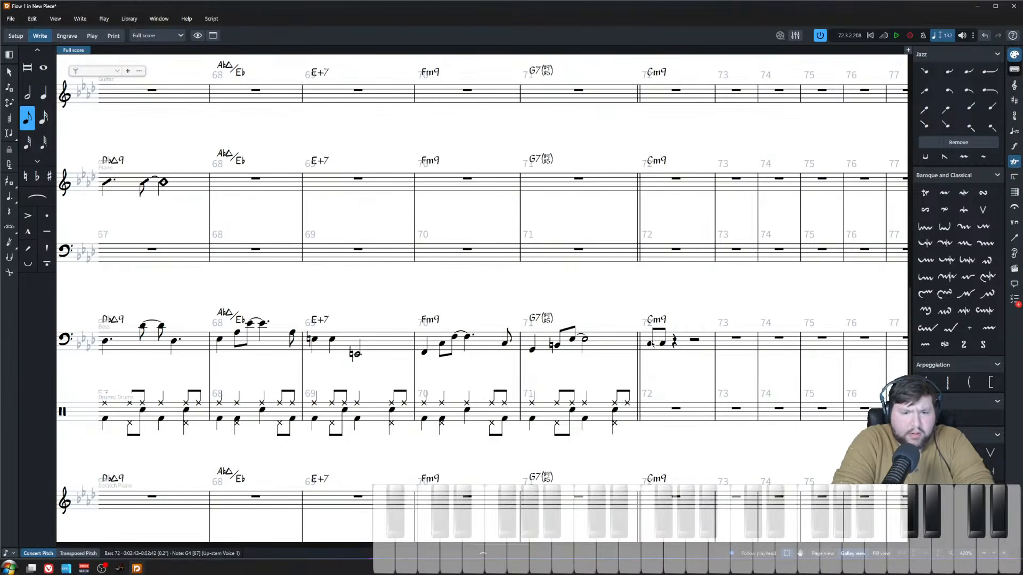
left_click(650, 344)
key("alt+Up")
key("minus")
- Select the first note of Alto 1's bar 72 to compare it with the bass note
scroll(648, 363, "up", 5)
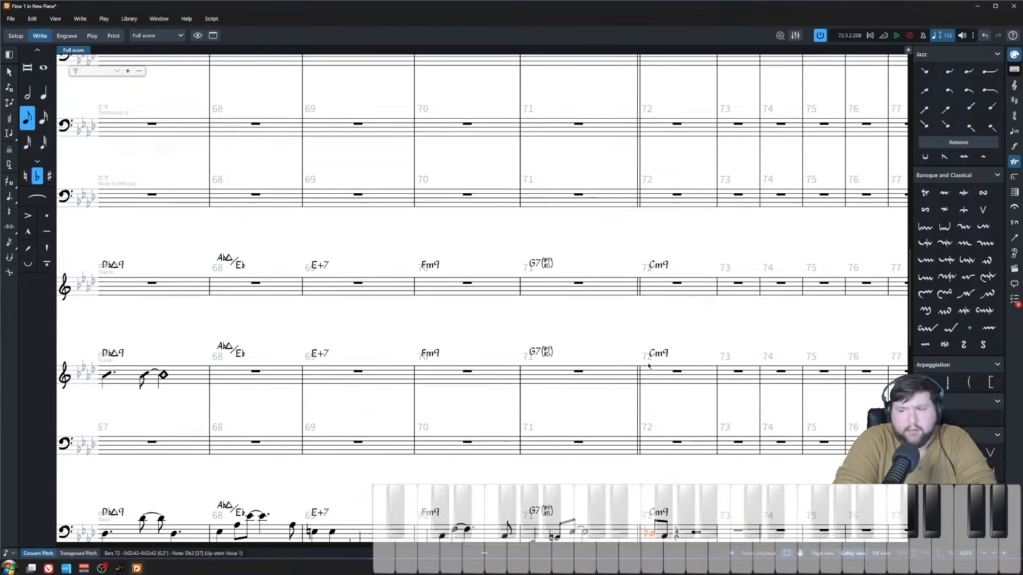
scroll(648, 363, "up", 10)
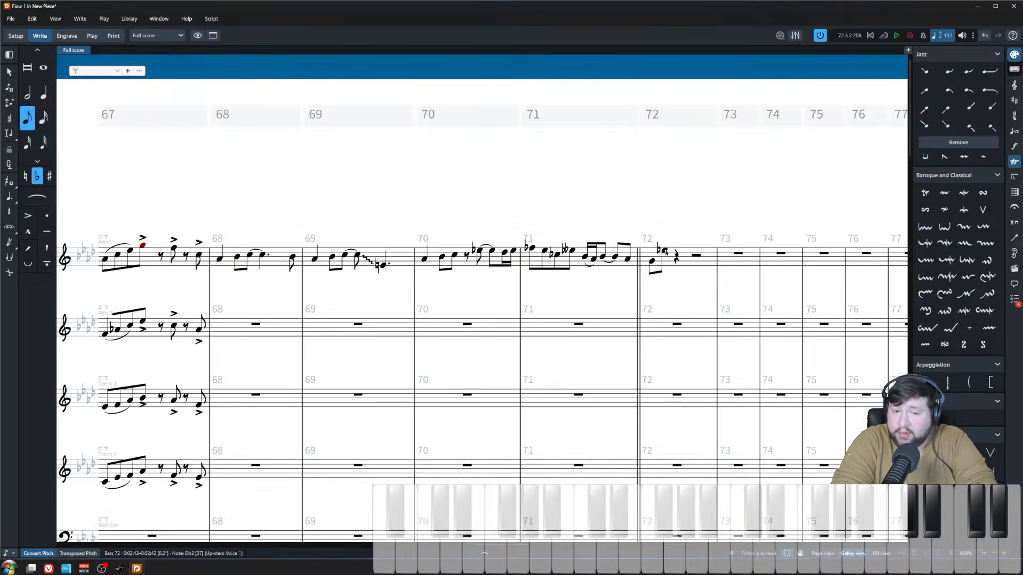
key("Escape")
left_click(652, 261)
scroll(660, 220, "down", 4)
scroll(660, 343, "up", 1)
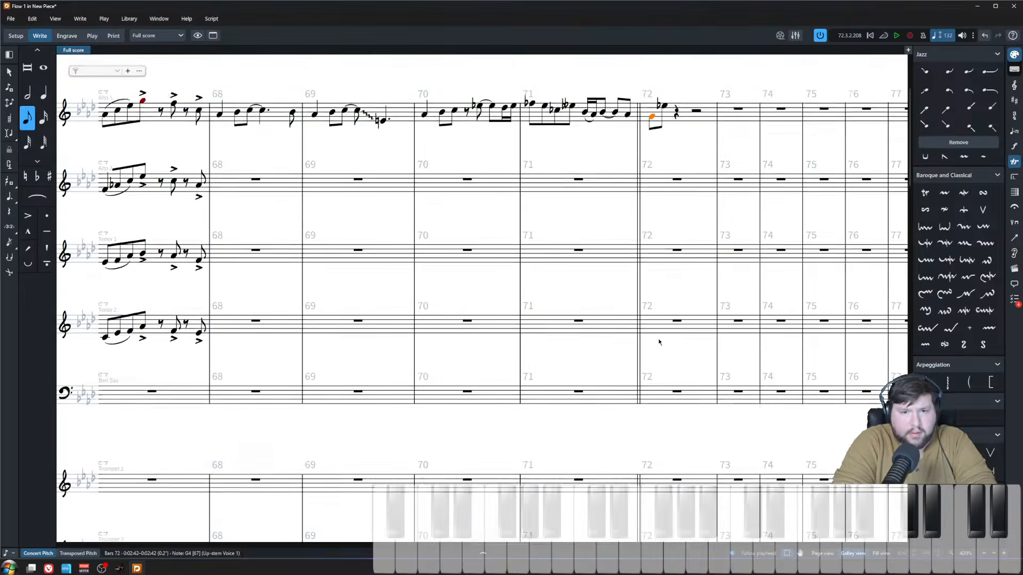
- Enter three-note chords in Alto 2 following the Alto 1 melody through bar 68 and the first two beats of bar 69
scroll(660, 342, "down", 1)
key("Escape")
double_click(267, 185)
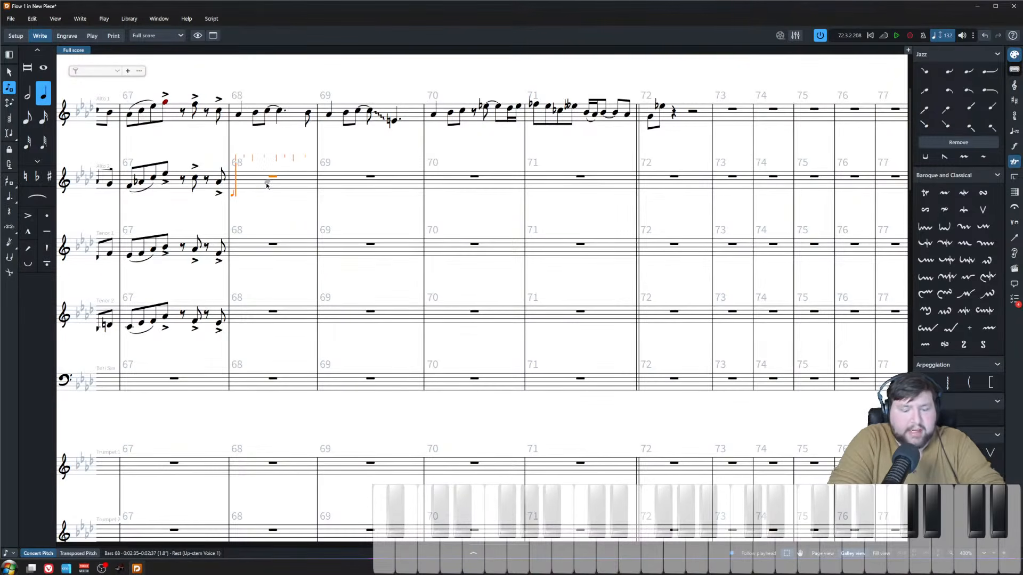
key("5")
key("6")
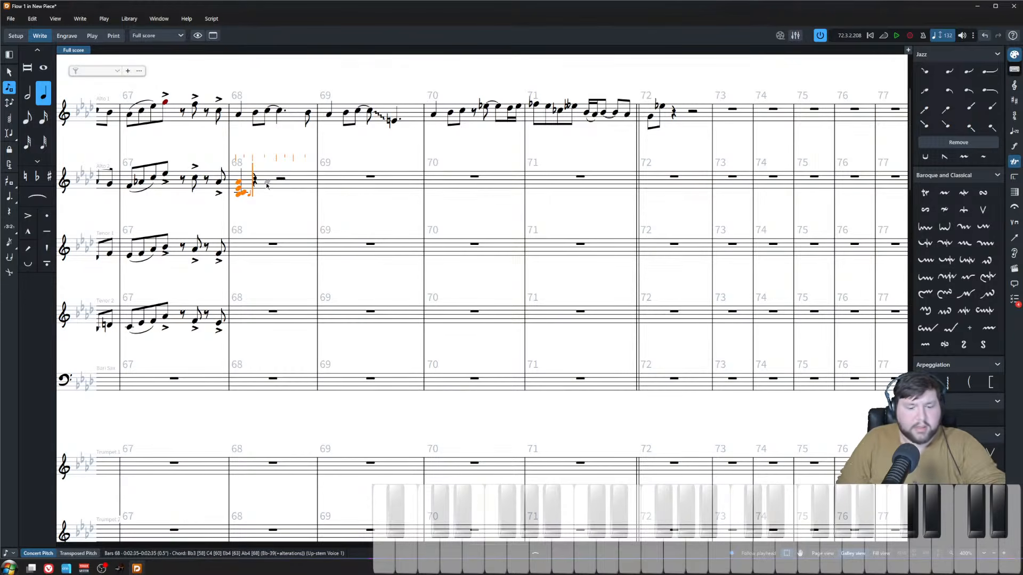
key("5")
key("ctrl+z")
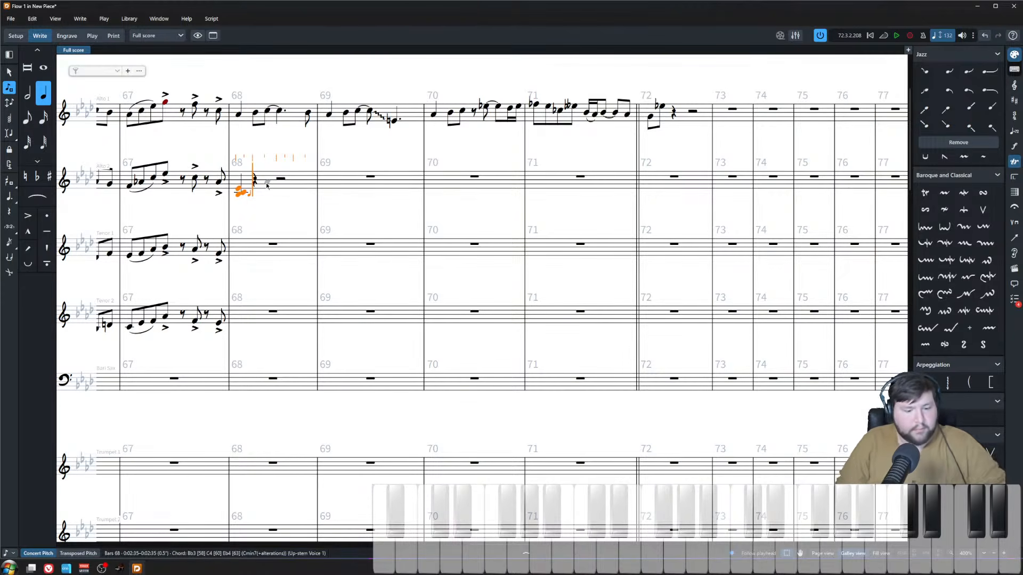
key("5")
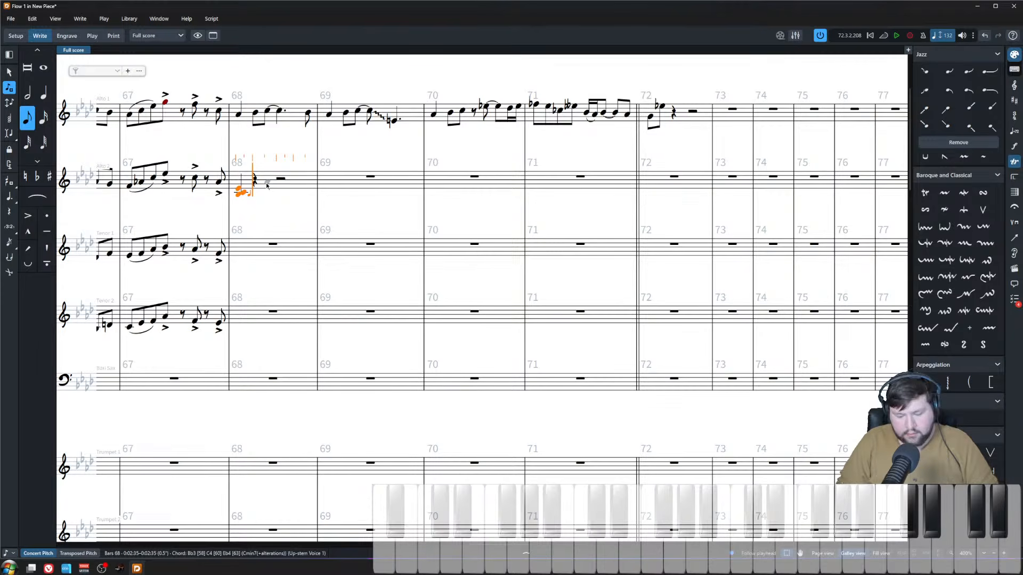
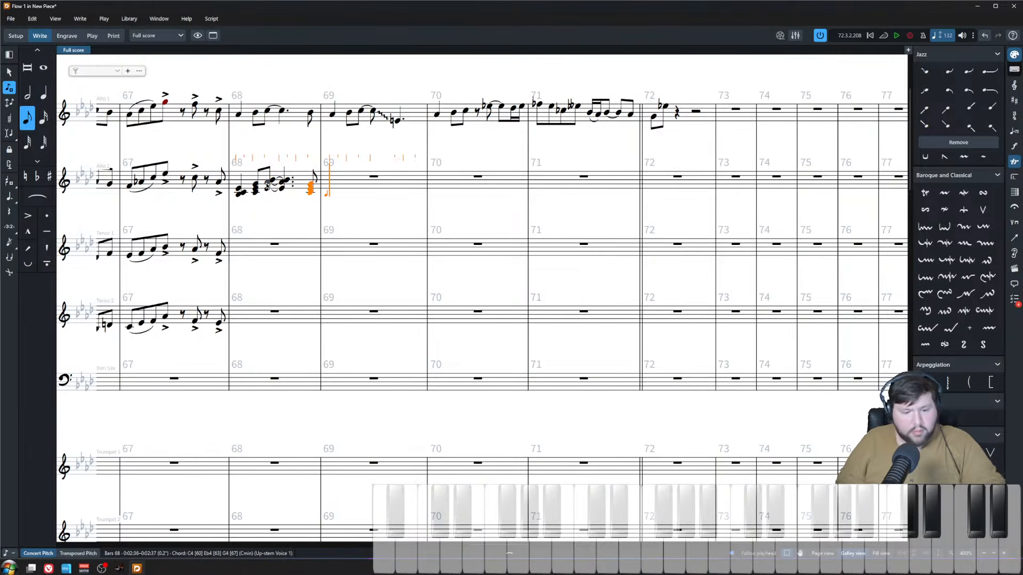
key("6")
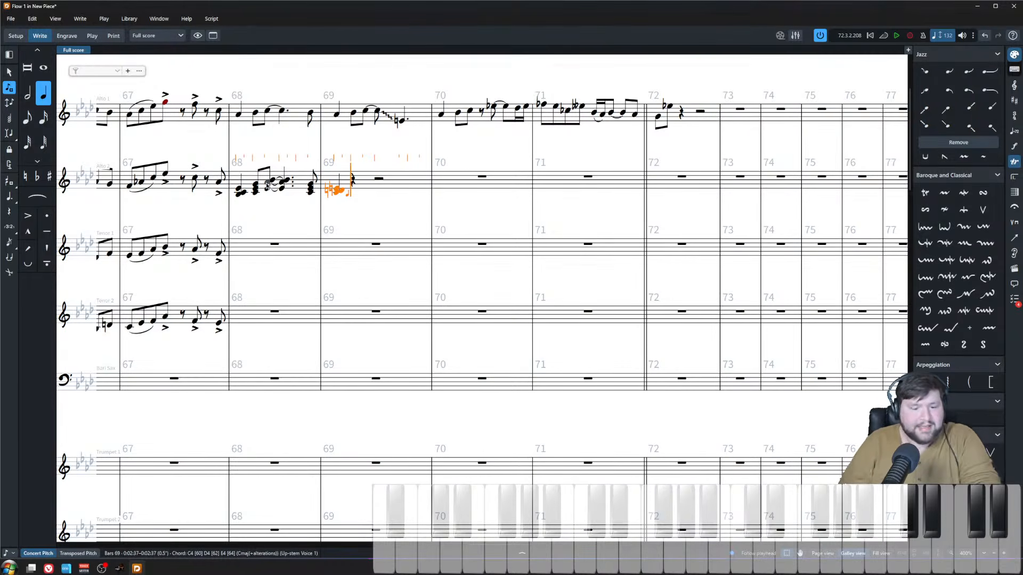
key("5")
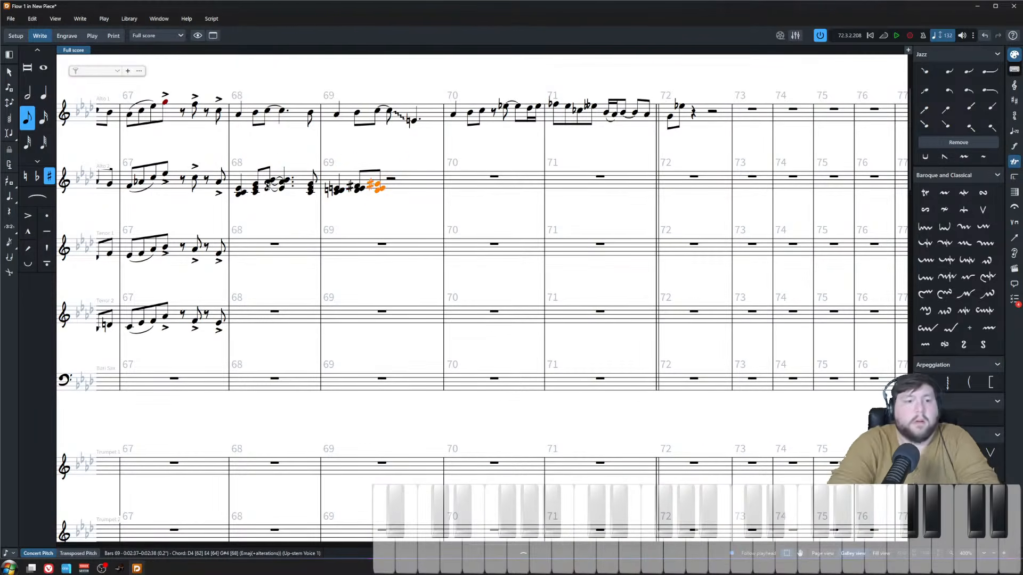
- Distribute the Alto 2 chords from bar 68 through beat 1 of bar 69 across Alto 2, Tenor 1 and Tenor 2, and play them back
left_click(335, 189)
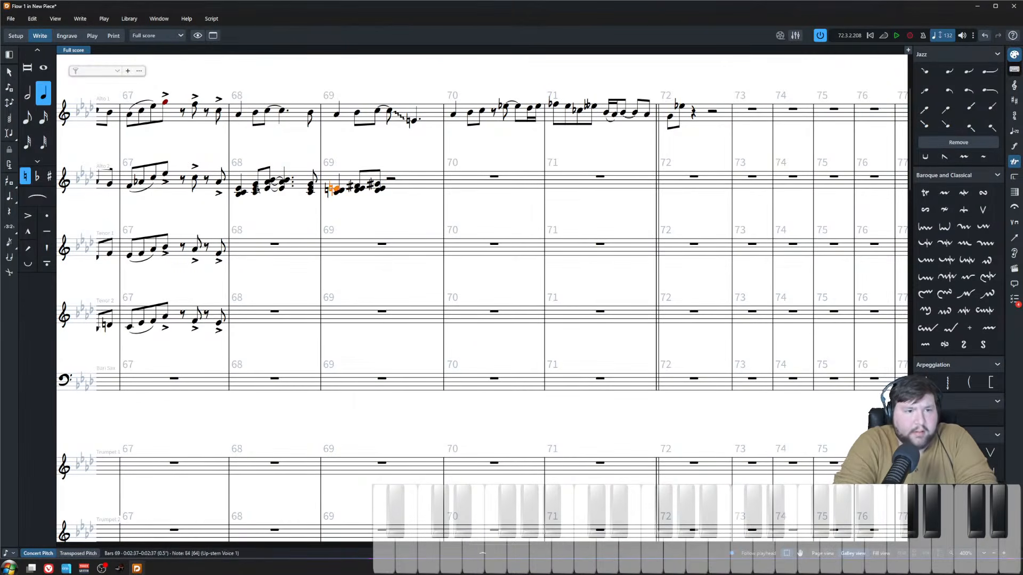
left_click(240, 189, "shift")
left_click(211, 19)
left_click(226, 32)
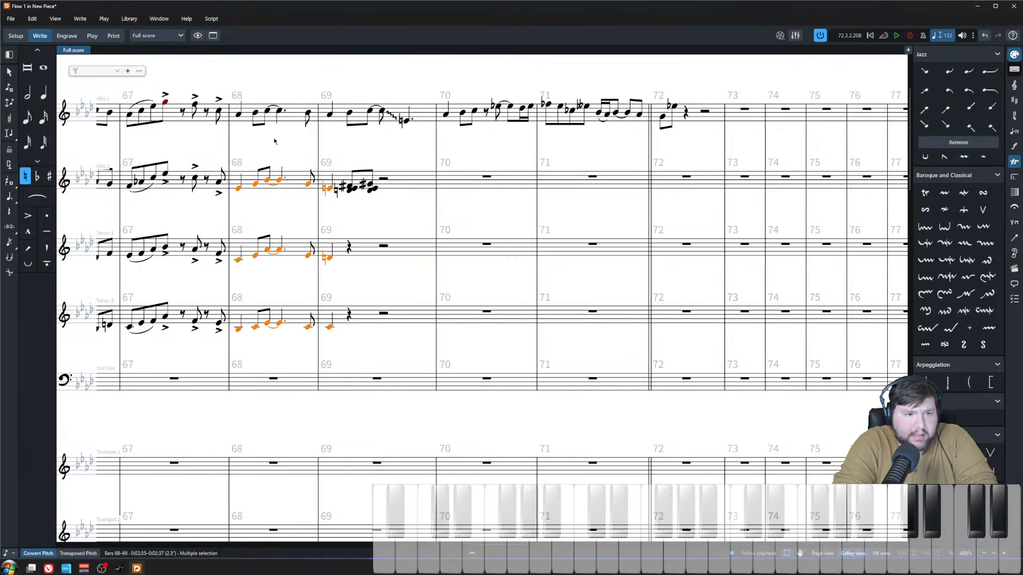
left_click(232, 113)
key("p")
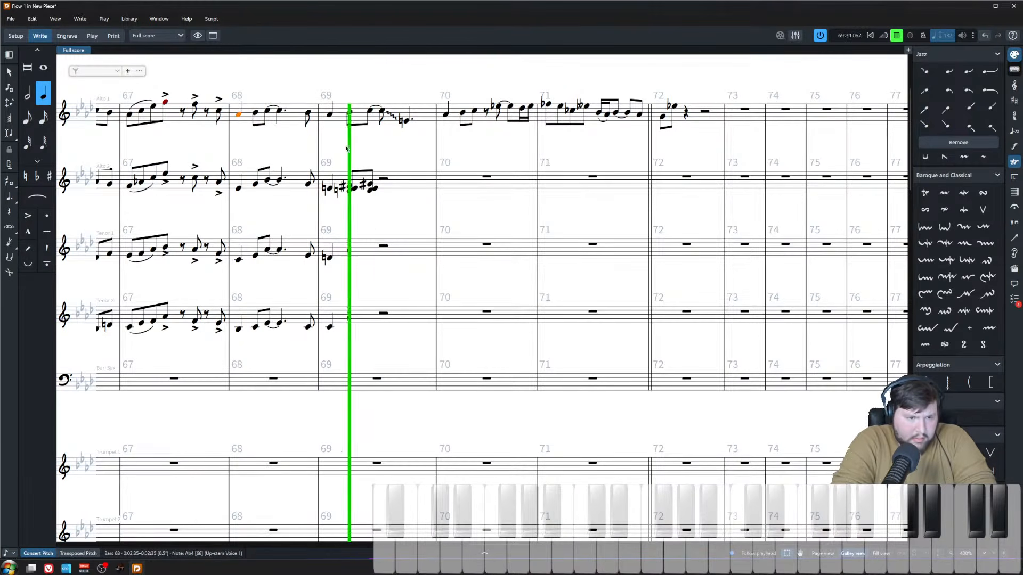
- Distribute the two eighth-note chords in bar 69 of Alto 2 across Alto 2, Tenor 1 and Tenor 2
left_click(346, 188)
left_click(373, 189, "shift")
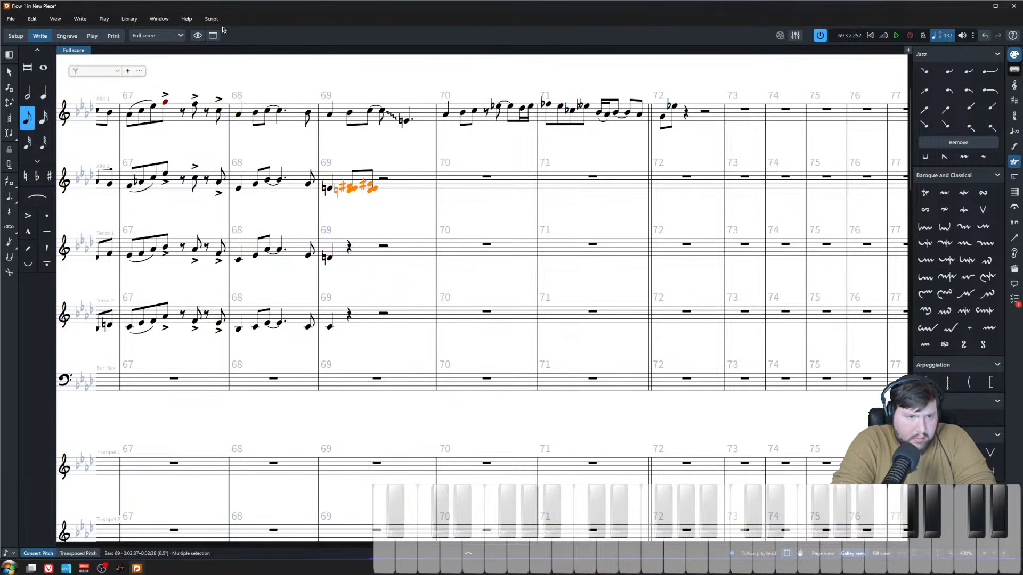
left_click(213, 20)
left_click(222, 33)
scroll(309, 184, "up", 5)
left_click(391, 137)
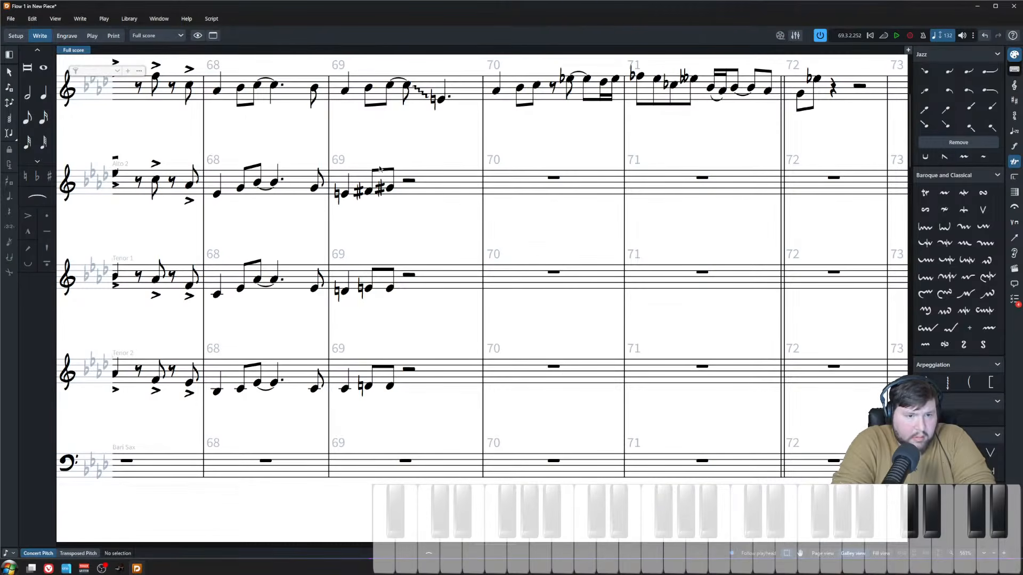
- Raise the second eighth note of bar 69 in Alto 2 to A#4
left_click(390, 189)
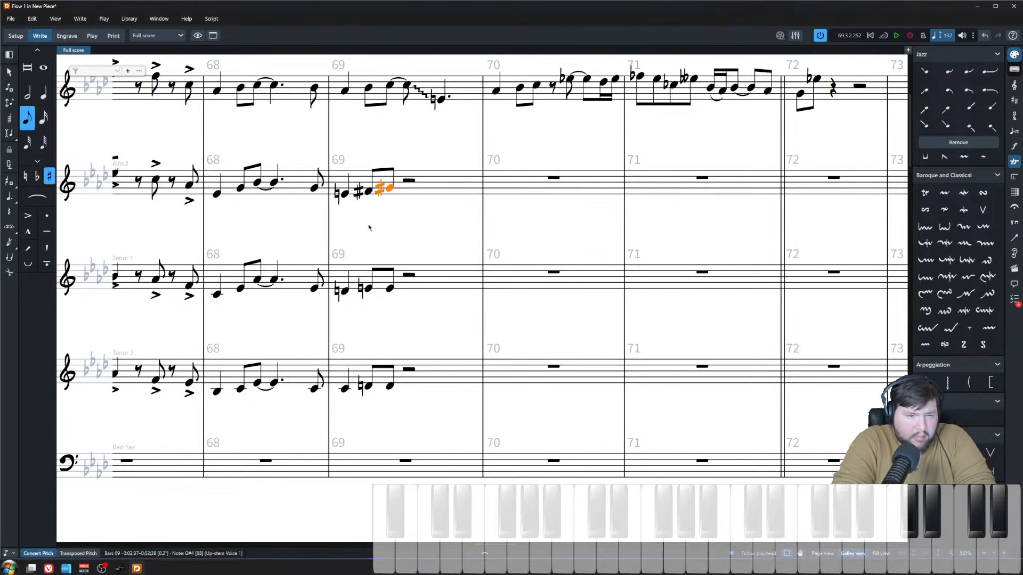
left_click(397, 86)
left_click(389, 187)
key("alt+equal")
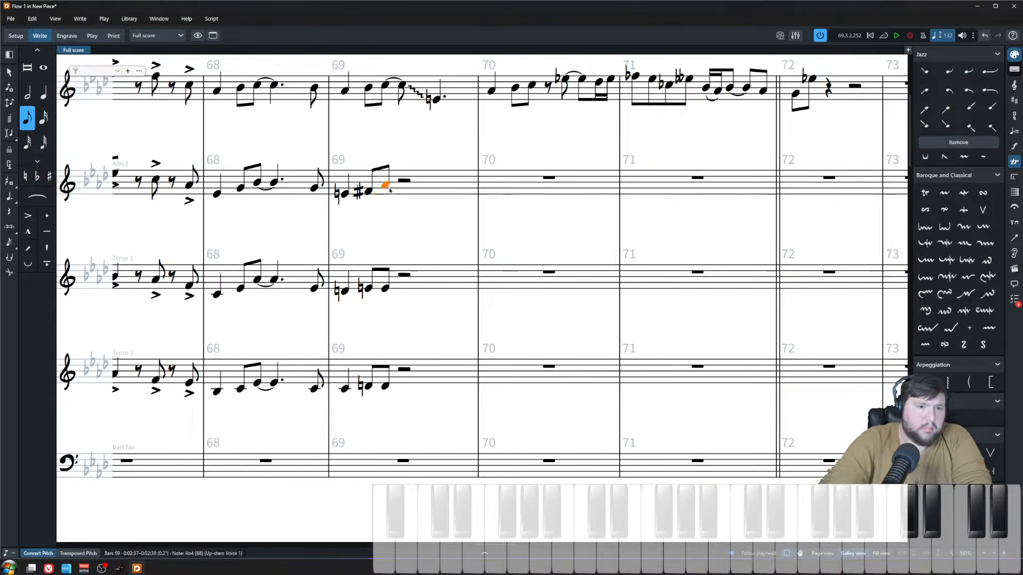
key("equal")
right_click(386, 187)
left_click(391, 85)
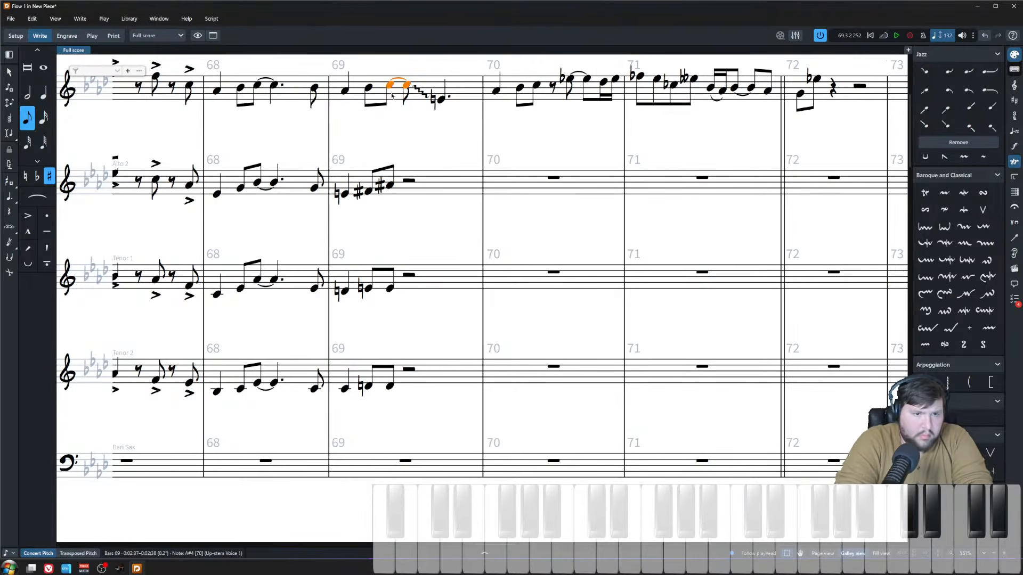
left_click(391, 187, "ctrl")
- Raise the second eighth note of bar 69 to G4 in Tenor 1 and to E natural in Tenor 2
left_click(389, 288)
key("alt+Up")
key("alt+Up")
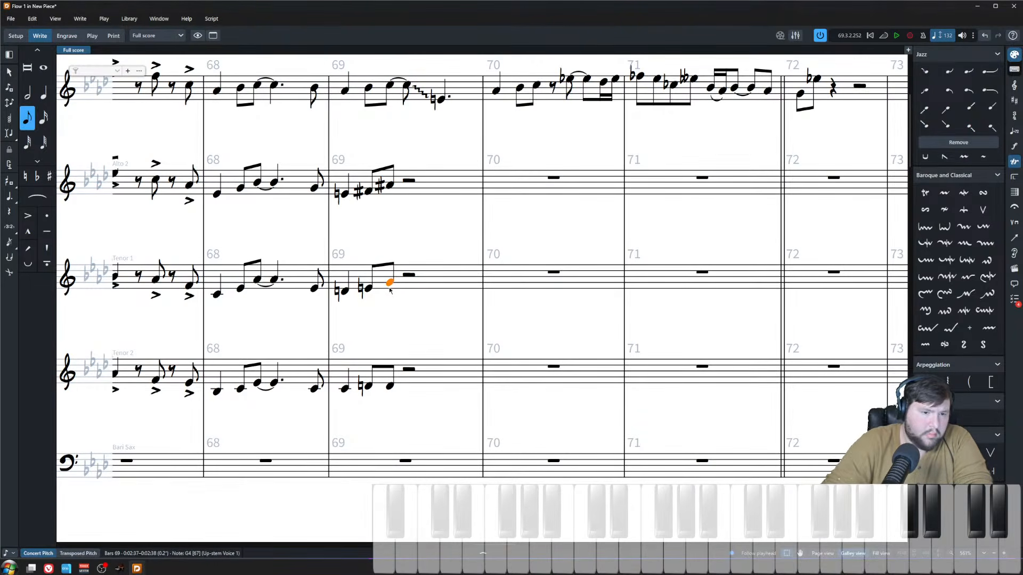
key("Down")
key("alt+Up")
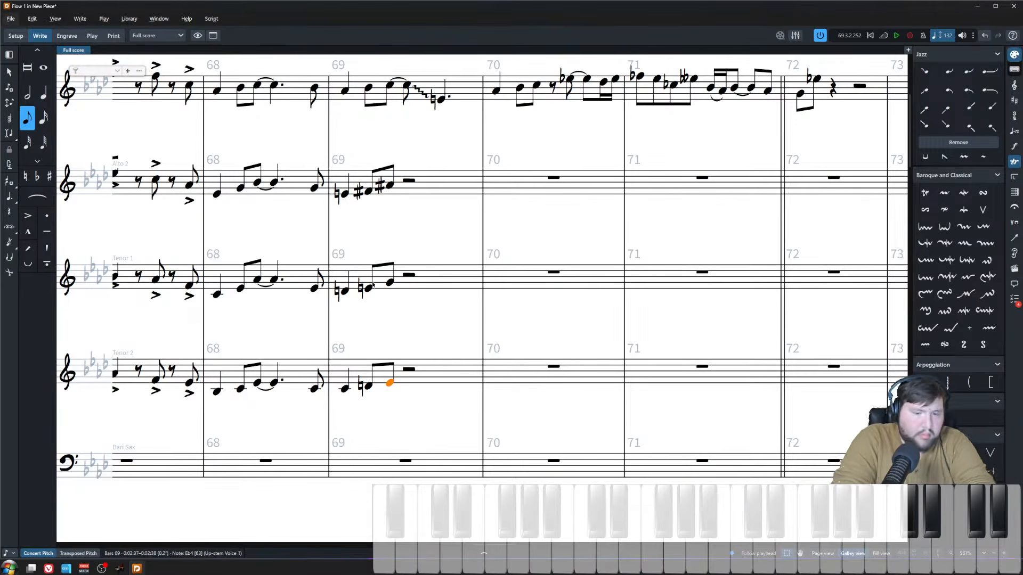
key("alt+Up")
- Play back the revised saxophone voicing on the second eighth note of bar 69
key("Up")
key("Up")
key("Up")
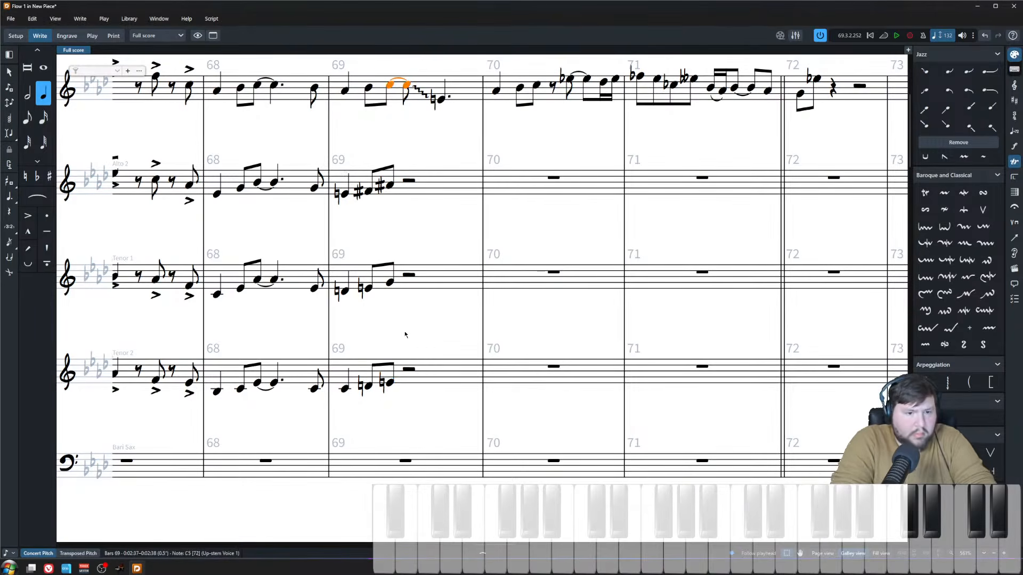
left_click(389, 386, "shift")
key("space")
key("space")
left_click(344, 91)
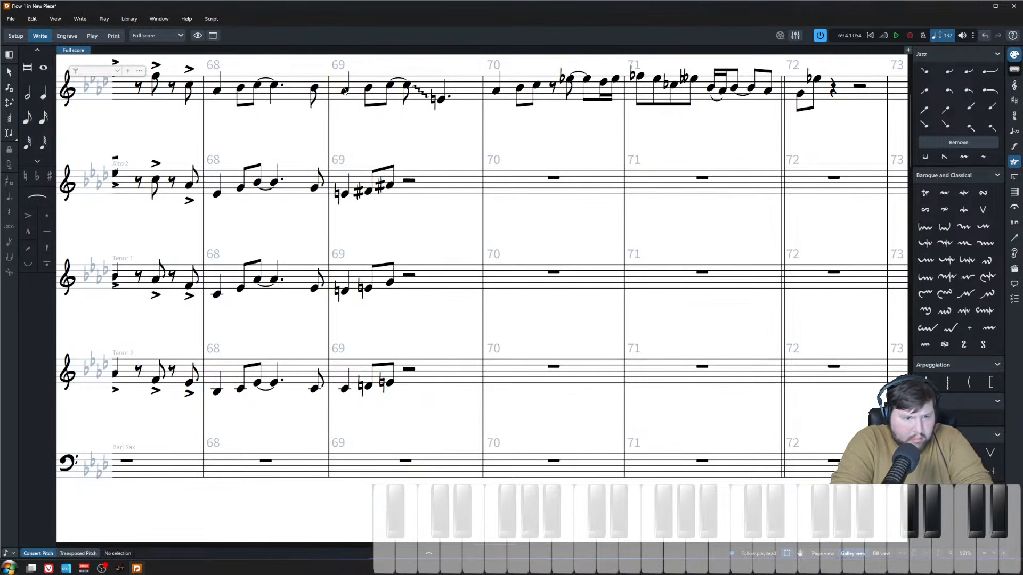
- Raise the first eighth note of bar 69 in Alto 2 to G, then check the notes below it in both tenors
left_click(368, 191)
key("alt+equal")
key("Down")
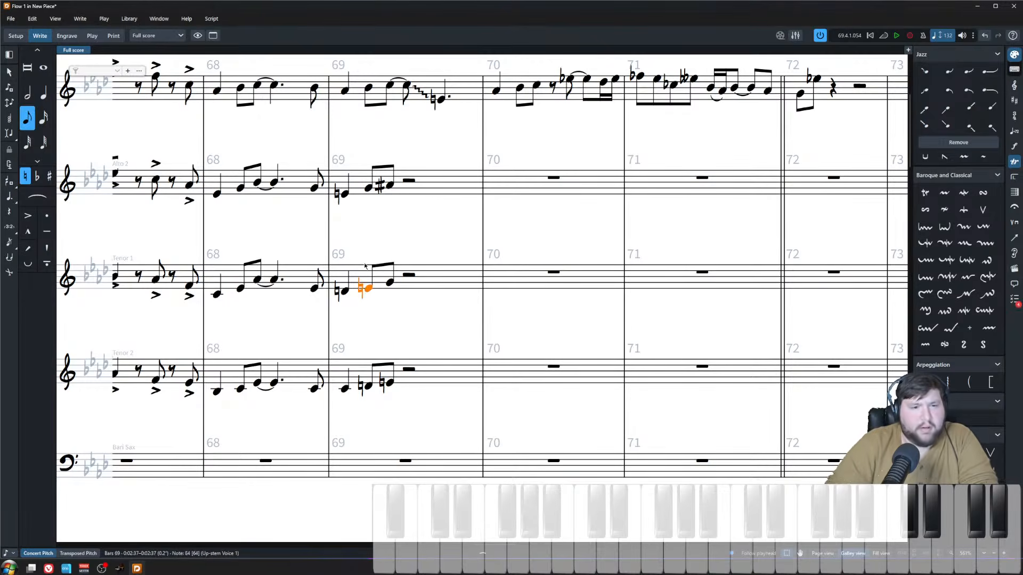
key("Down")
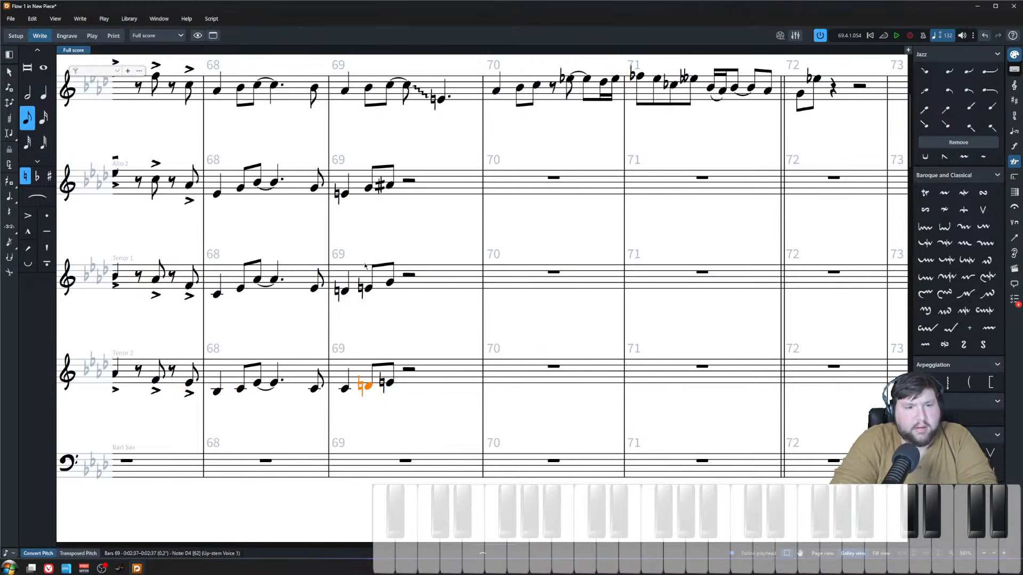
- Play back the saxophones from the last eighth note of bar 68 into bar 69
left_click(314, 88)
key("space")
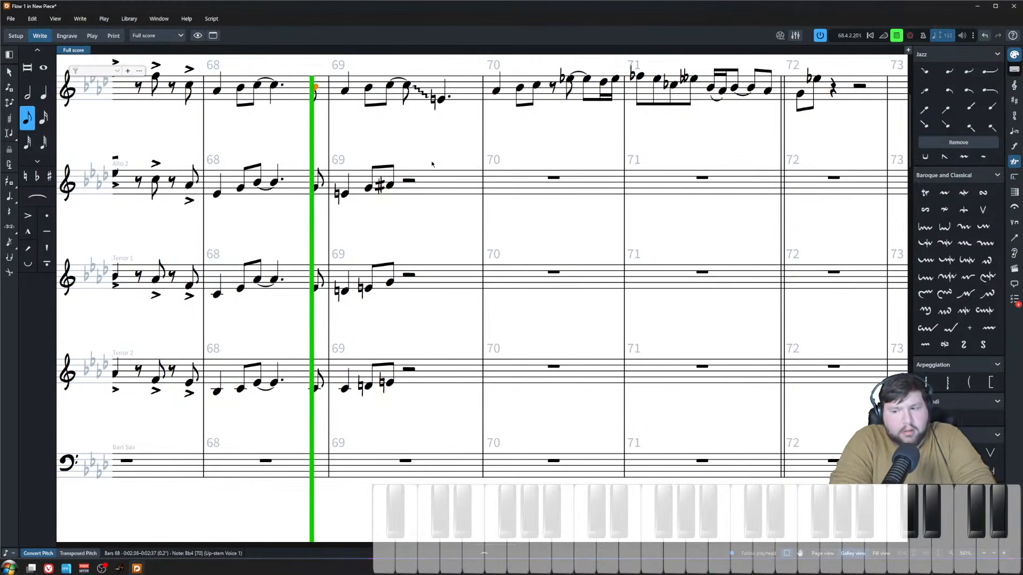
key("space")
left_click(438, 153)
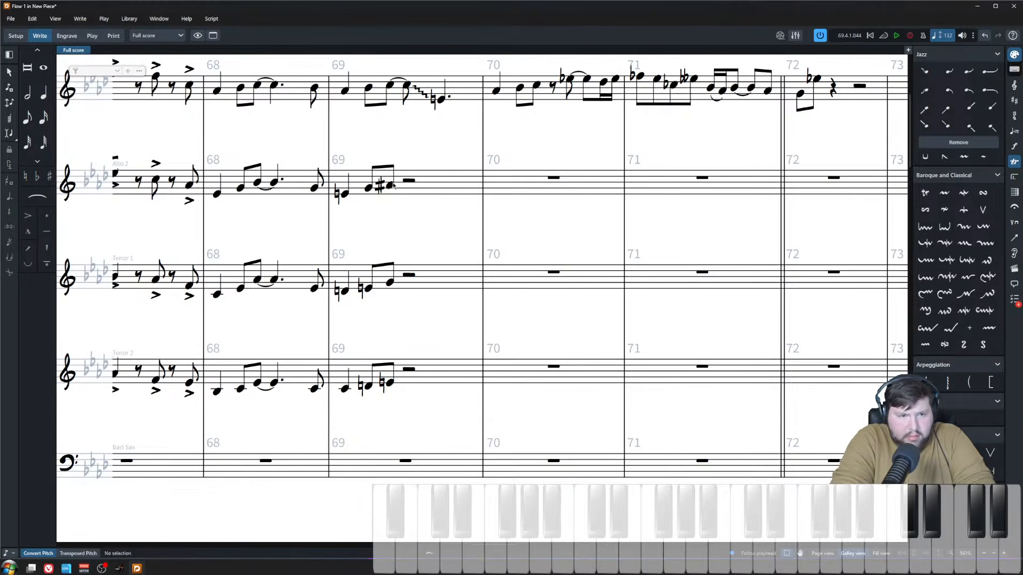
- Lengthen the last note of bar 69 in Alto 2, Tenor 1 and Tenor 2 to a quarter note
left_click(392, 184)
key("Down")
key("Down")
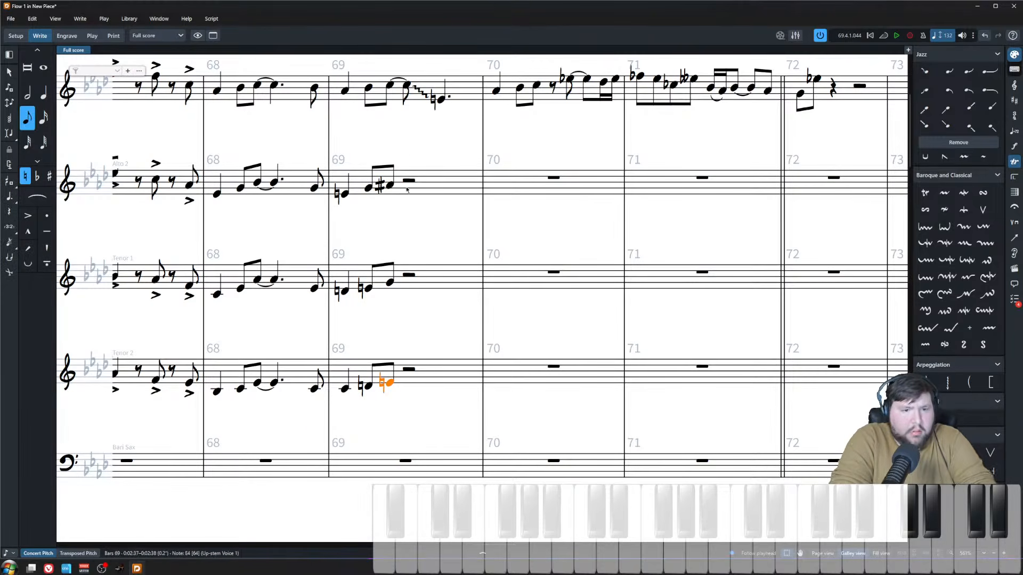
left_click(389, 187, "shift")
key("6")
- Fill the rest of bar 69 with a dotted-quarter chord: D natural in Alto 2, C in Tenor 1 and Ab in Tenor 2
key("Return")
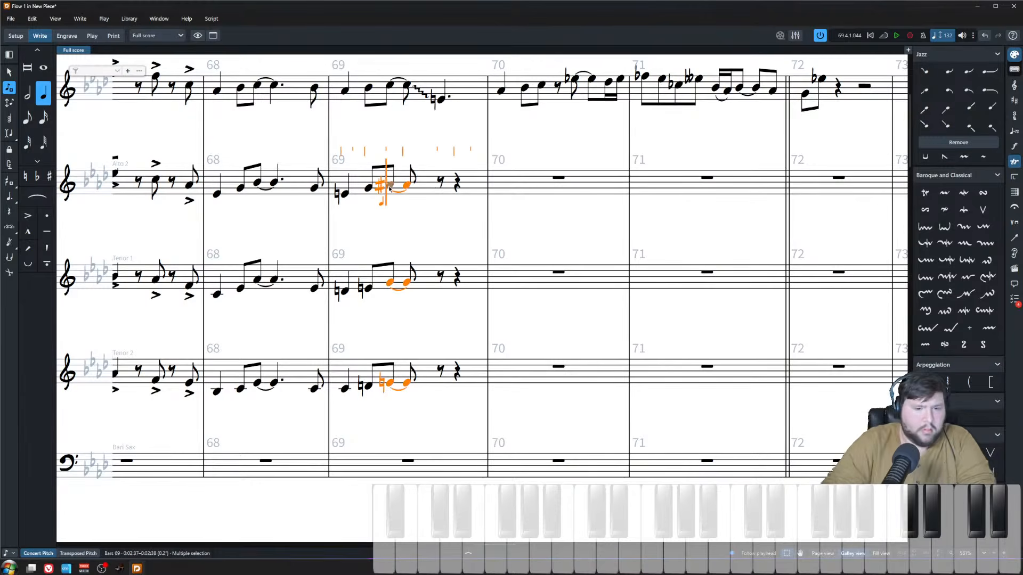
key("Right")
key("Right")
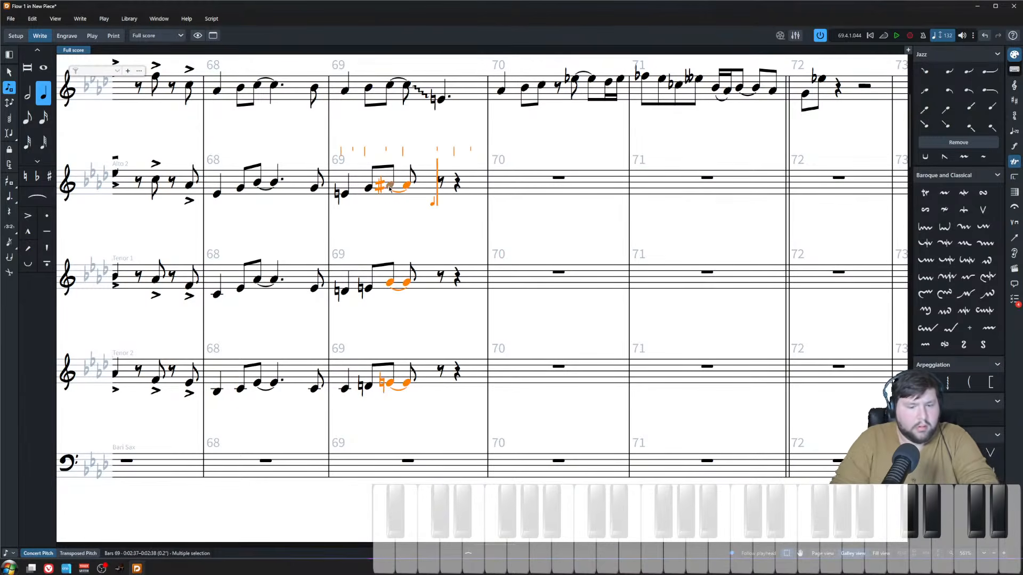
key("period")
key("shift+alt+Down")
key("shift+alt+Down")
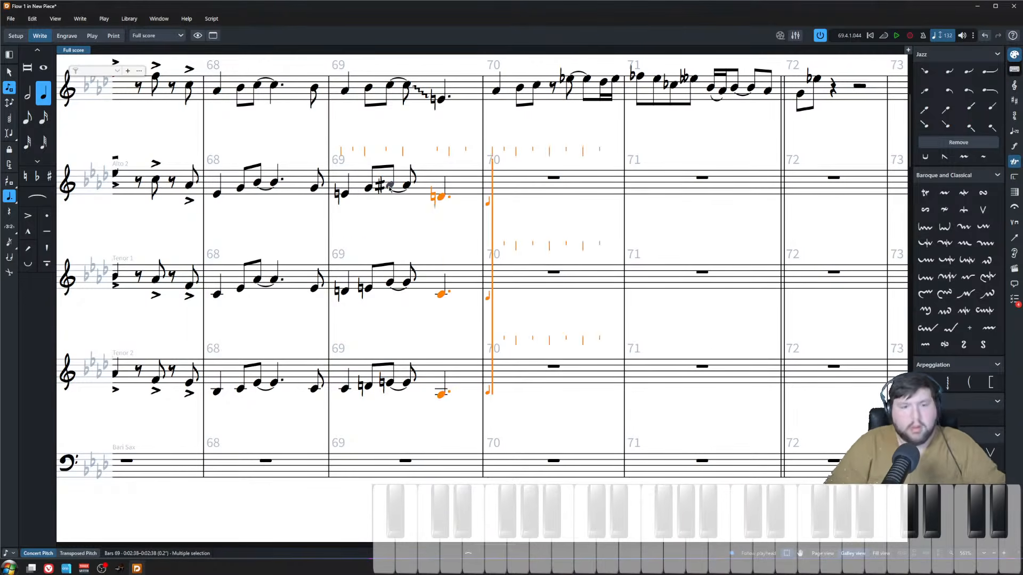
key("Escape")
key("Escape")
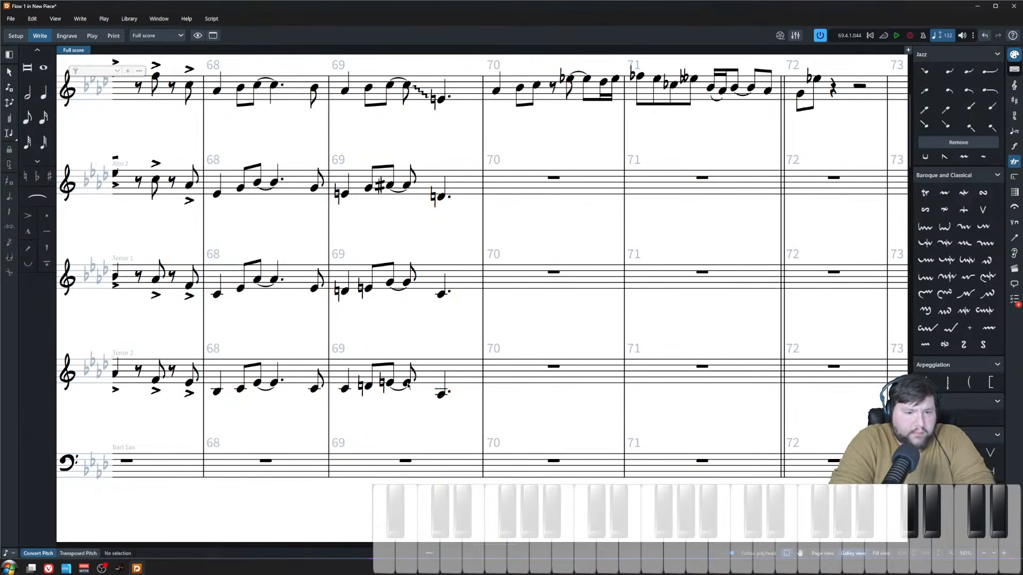
- Add glissando lines into the final dotted quarter notes of bar 69 in Alto 2, Tenor 1 and Tenor 2
left_click(407, 383)
left_click(407, 283, "ctrl")
left_click(407, 186, "ctrl")
key("alt+g")
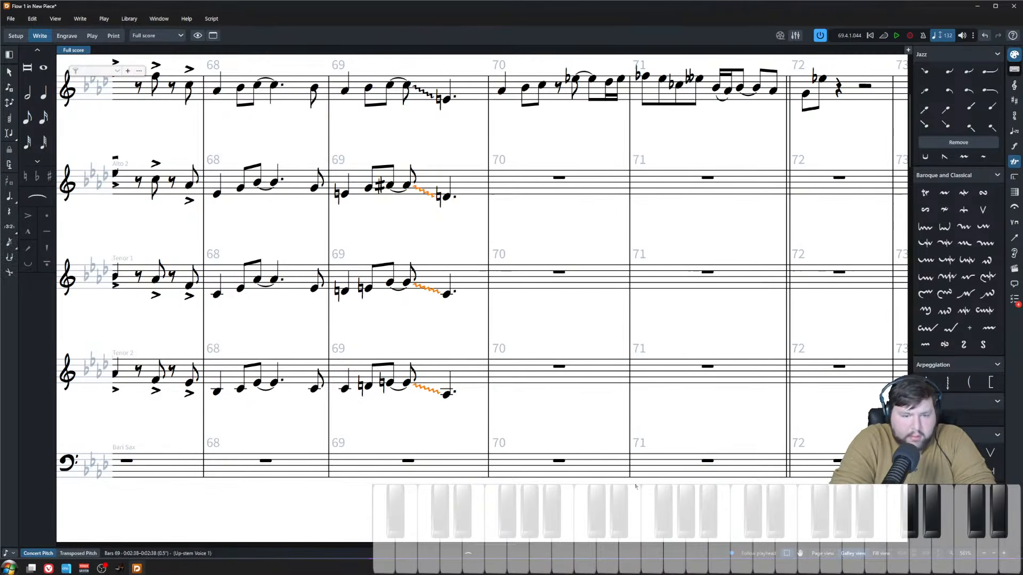
- Give the three new glissando lines a delayed start with a delay of 2 7/8
key("ctrl+8")
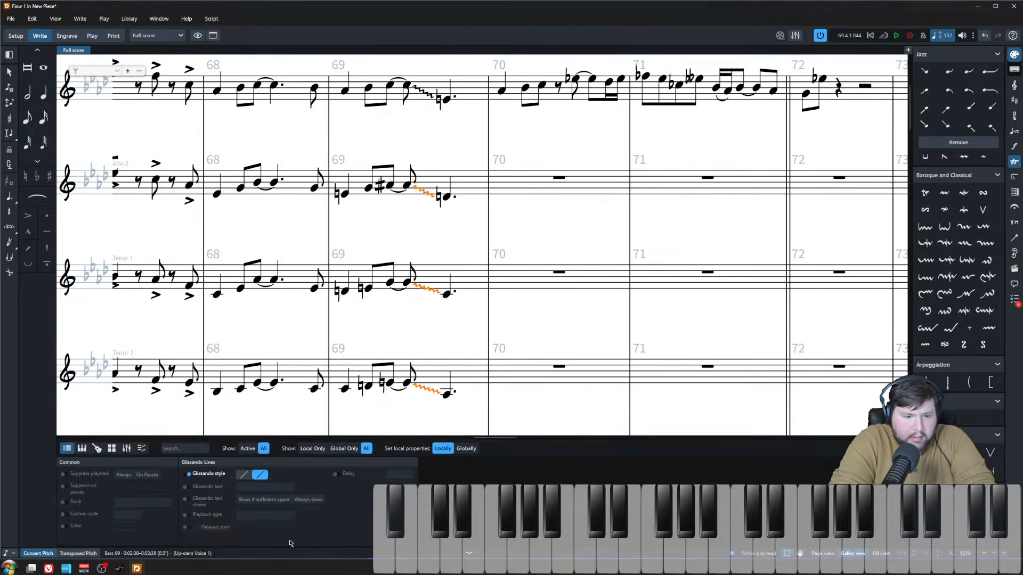
left_click(339, 474)
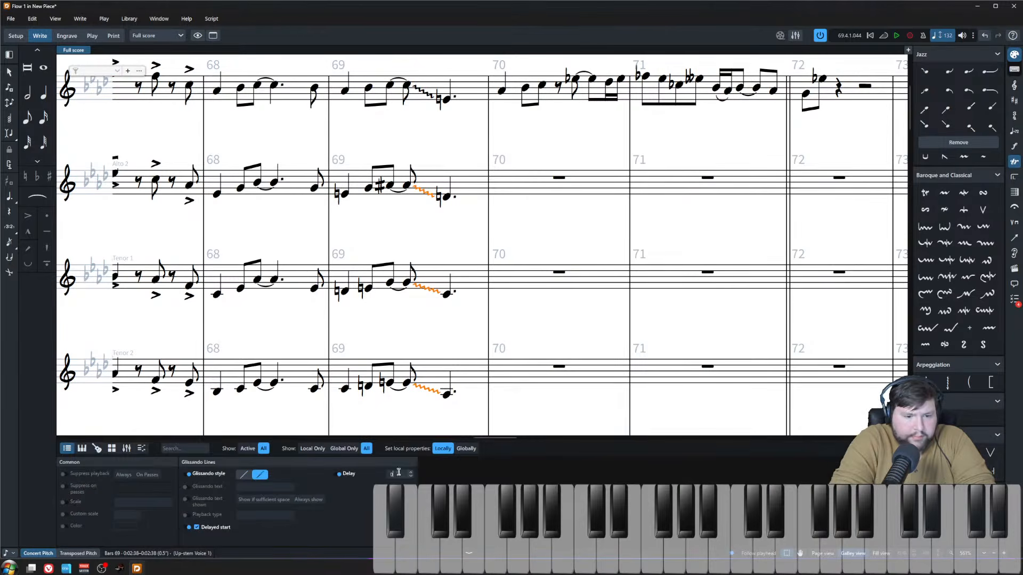
left_click(412, 473)
left_click(412, 473)
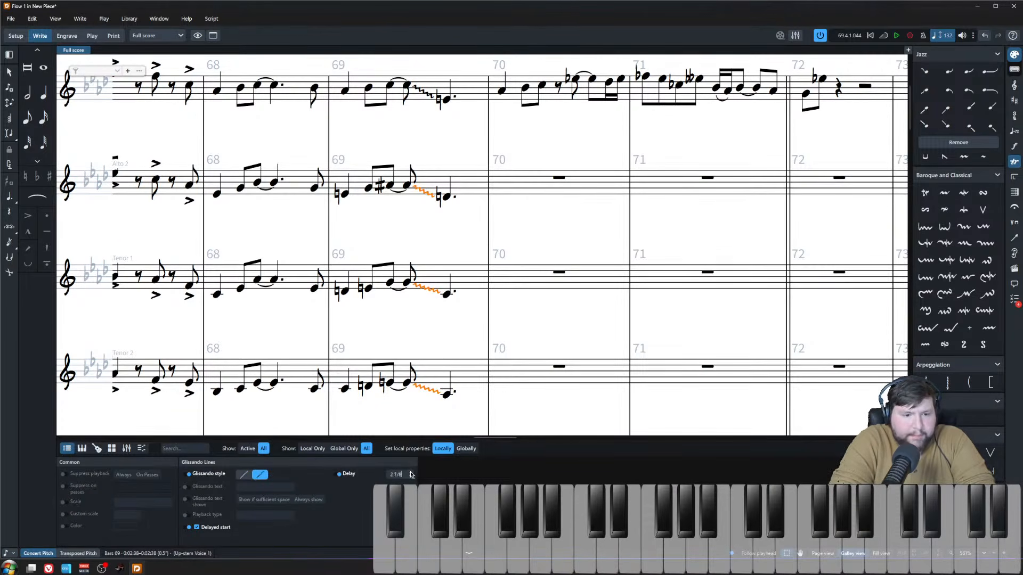
key("ctrl+8")
- Play back the harmonised saxophone passage from bar 67 through the end of bar 69
key("ctrl+minus")
key("ctrl+minus")
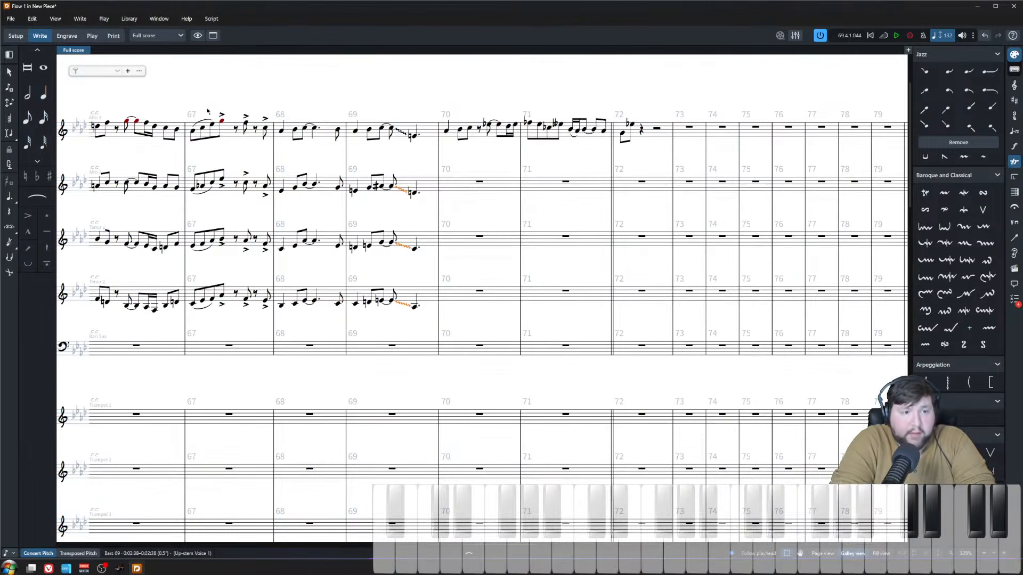
left_click(194, 136)
key("space")
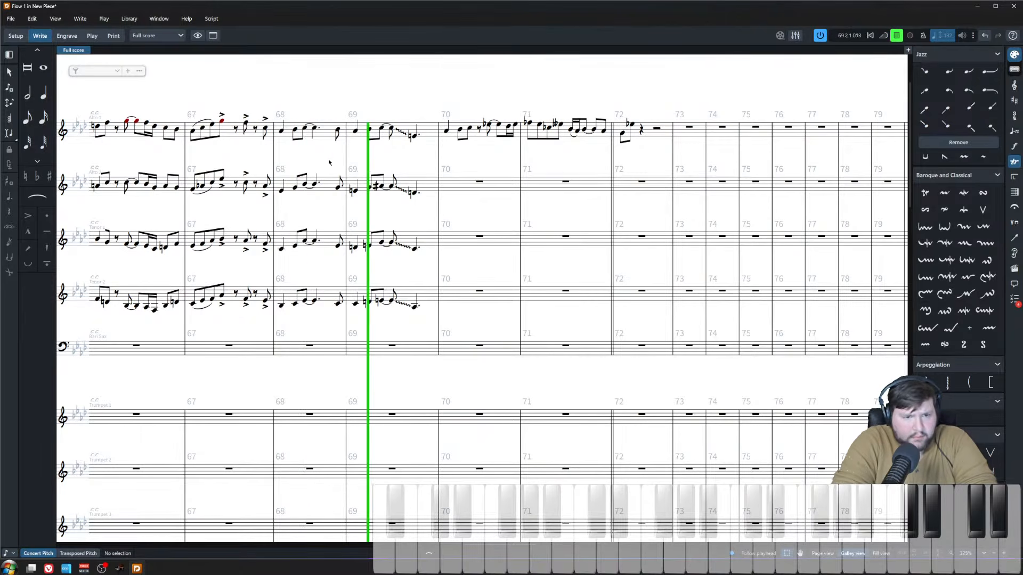
key("space")
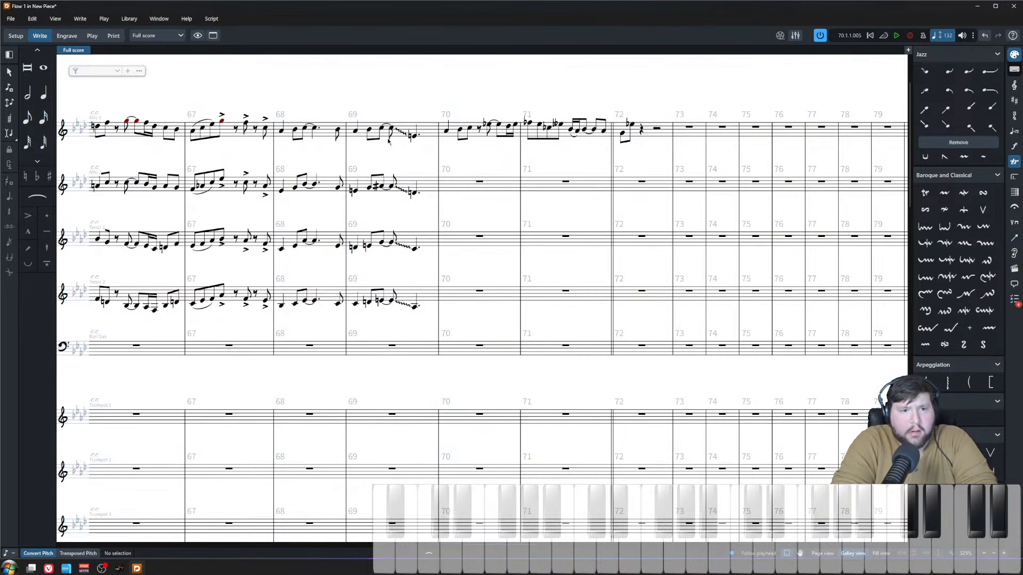
- Add a #11 alteration to the E augmented 7 chord symbol at bar 69
left_click(388, 142)
scroll(392, 346, "down", 10)
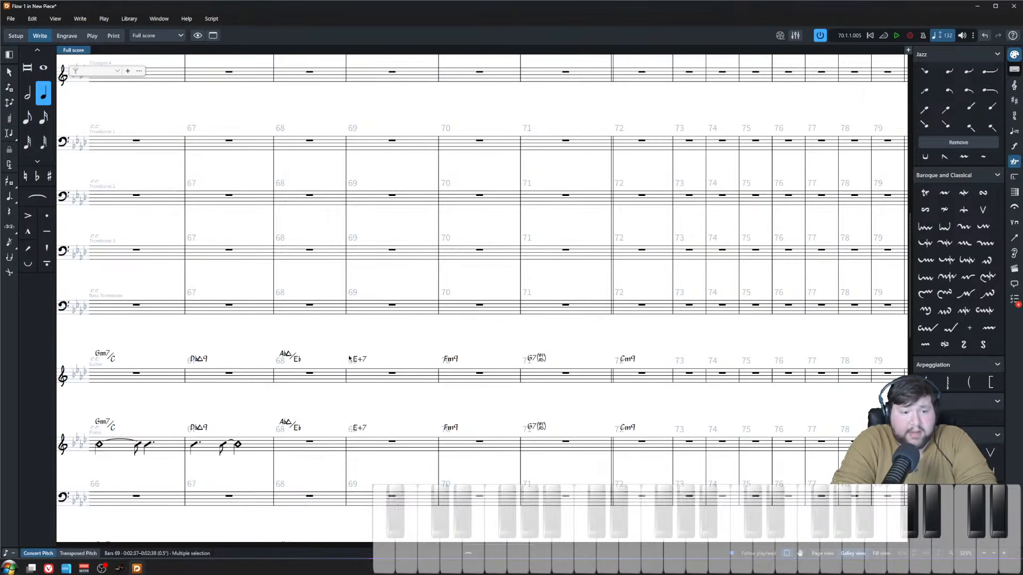
double_click(350, 359)
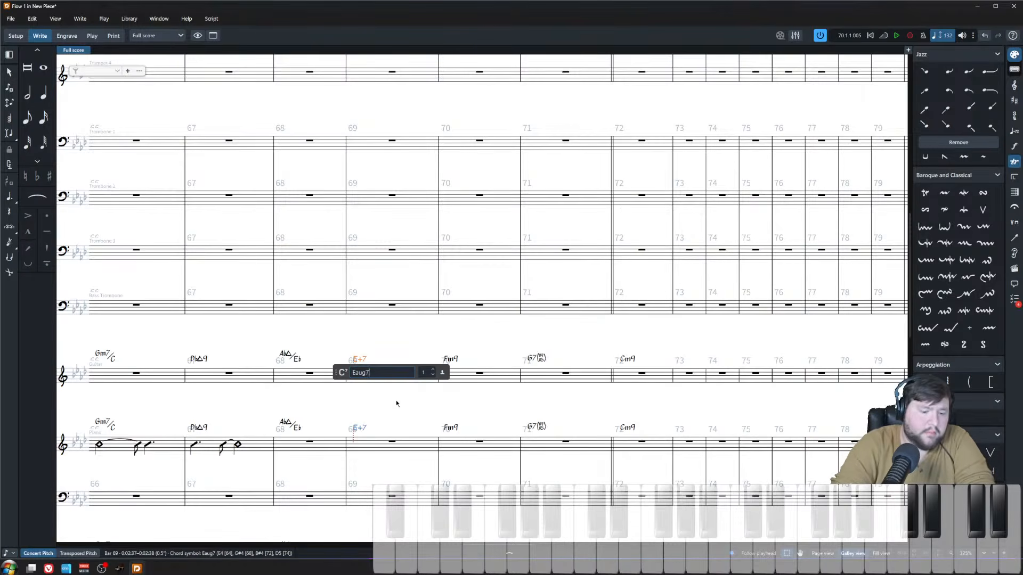
type("#11")
key("Return")
scroll(317, 372, "up", 3)
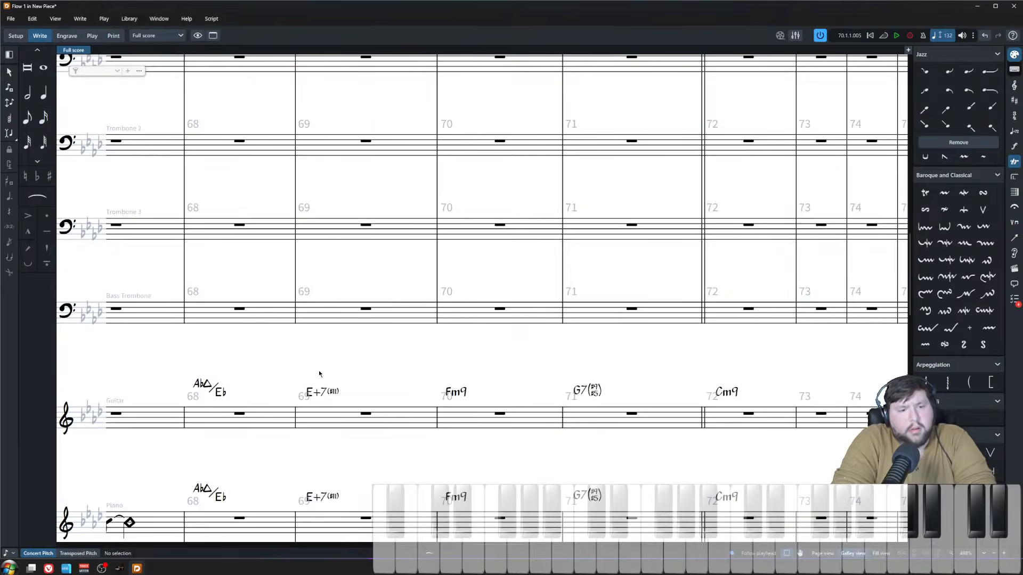
- Shorten the final dotted quarter notes of bar 69 to plain quarter notes in both altos and both tenors
scroll(346, 360, "up", 10)
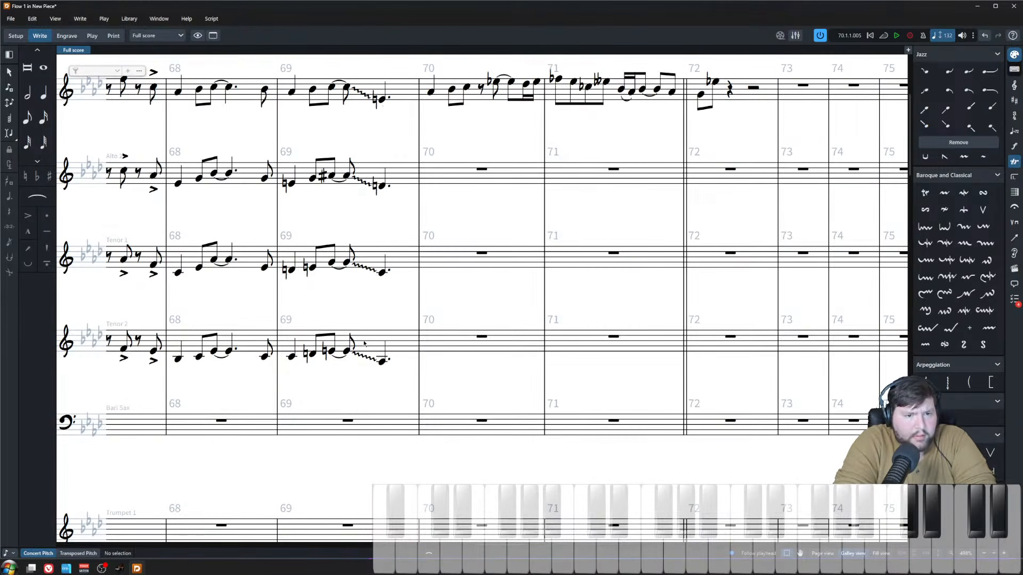
left_click(381, 98)
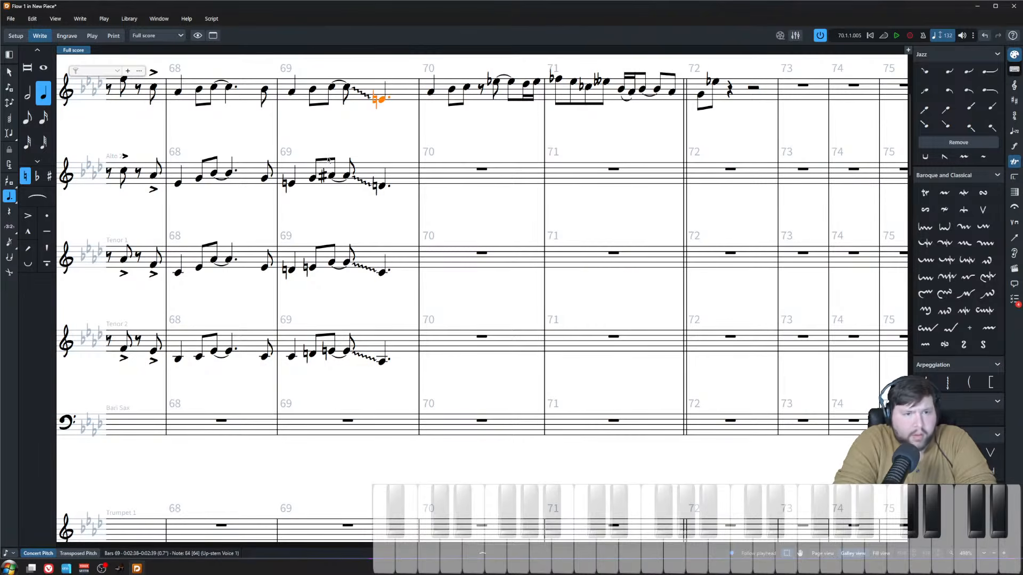
left_click(382, 362, "shift")
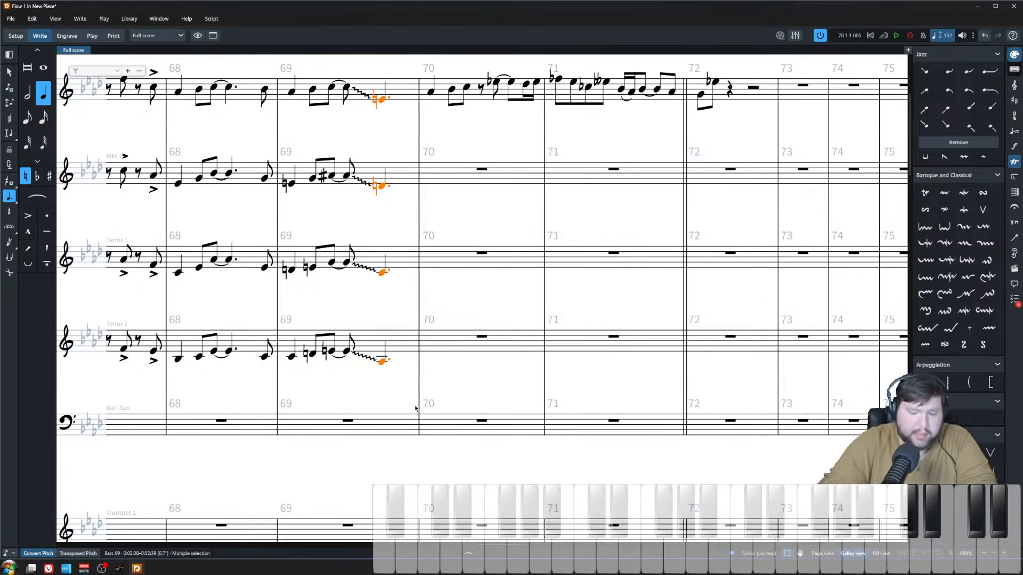
key("period")
- Fill the last eighth of bar 69 with a chord: G in Alto 1, Fb in Alto 2, Db in Tenor 1 and Bb in Tenor 2
double_click(410, 90)
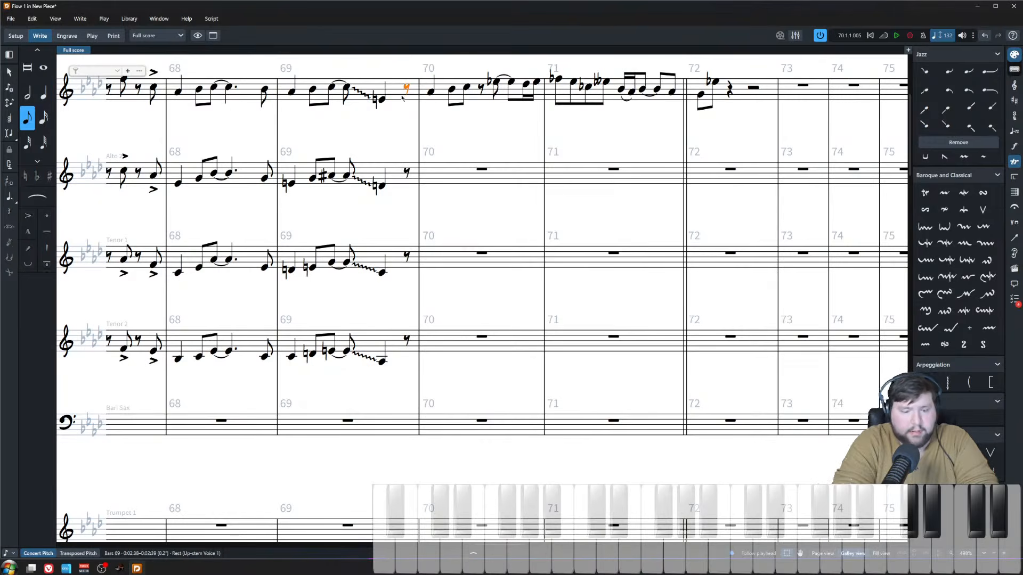
key("Down")
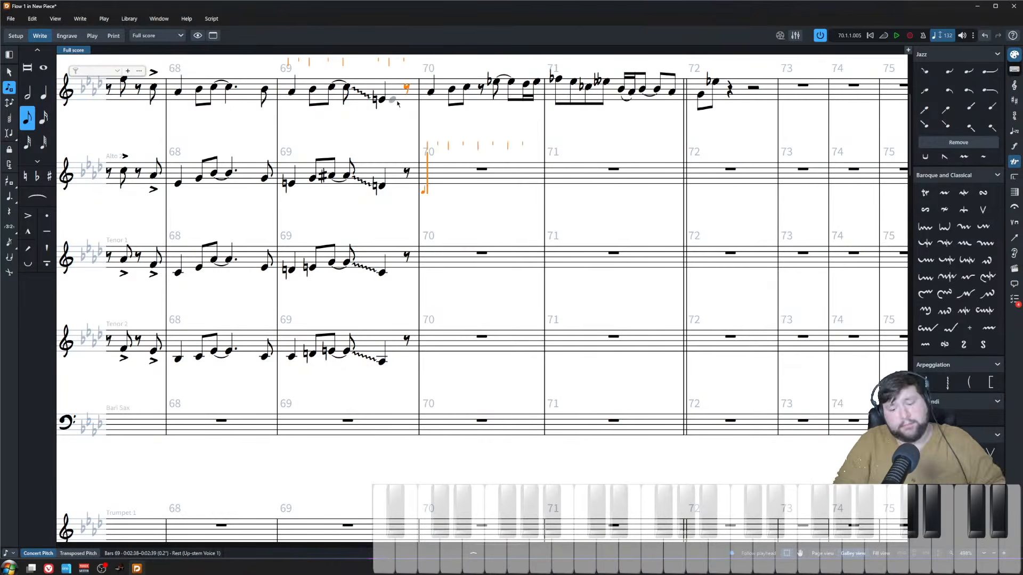
key("Up")
key("Left")
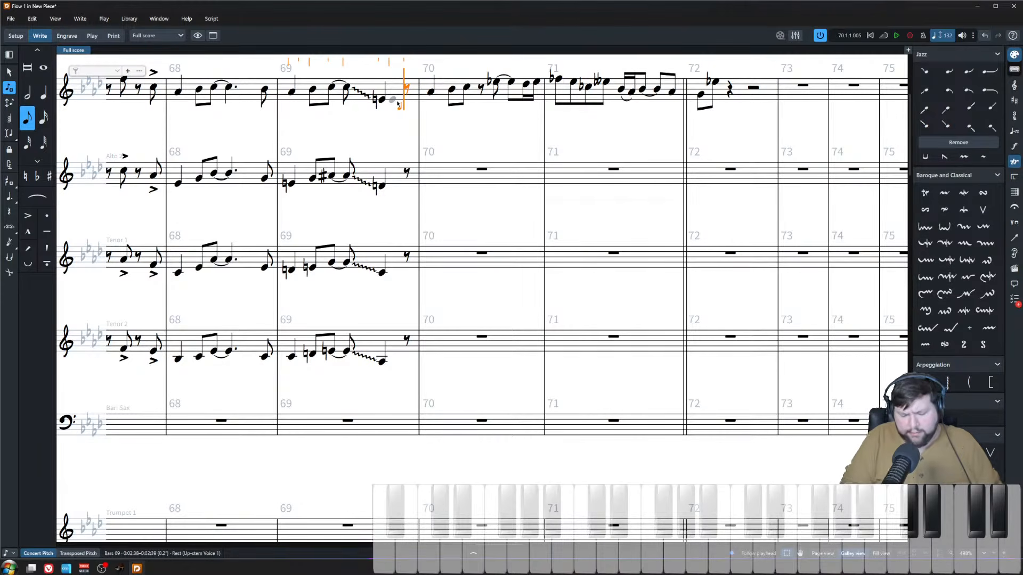
key("Escape")
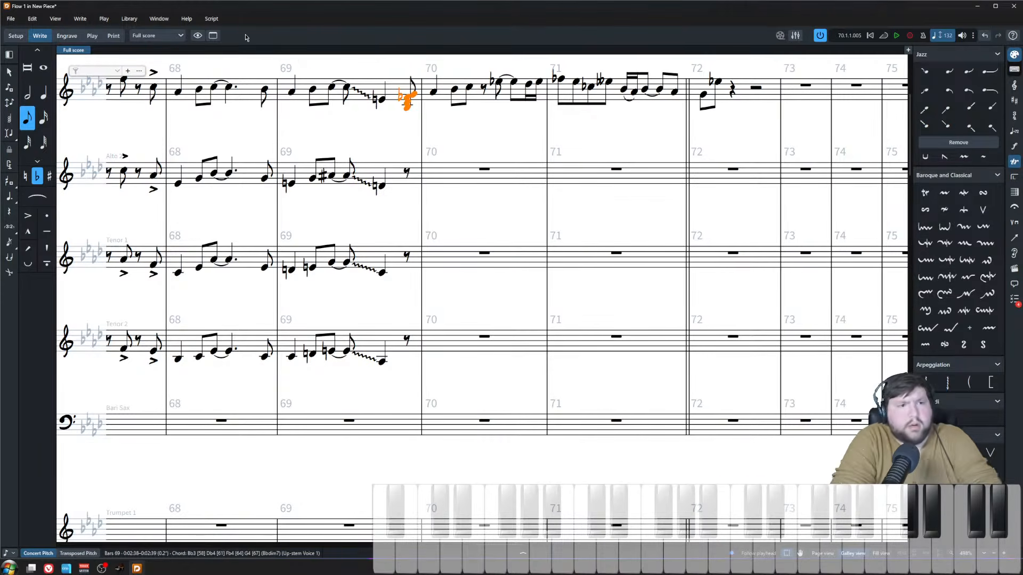
left_click(211, 19)
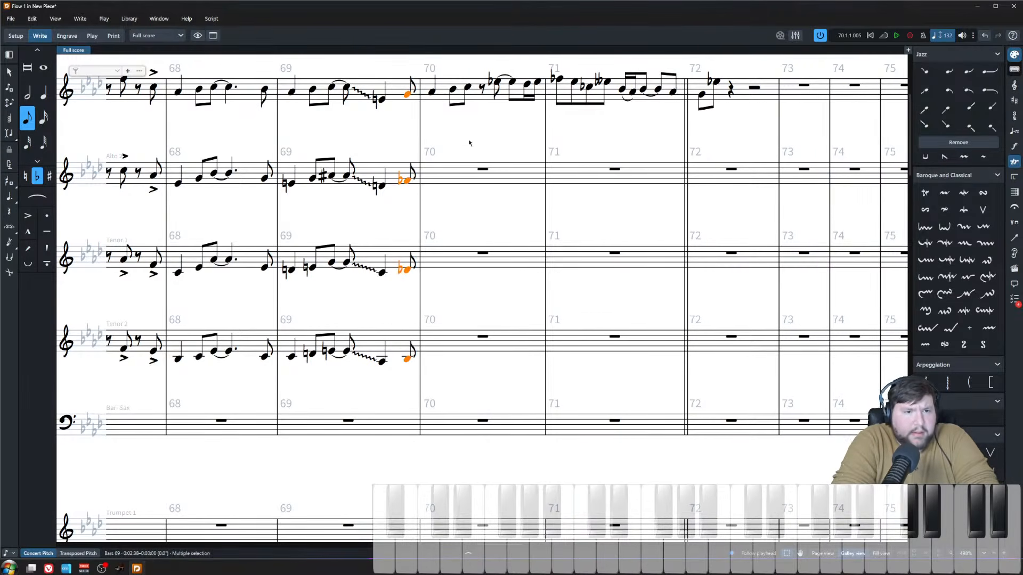
key("Escape")
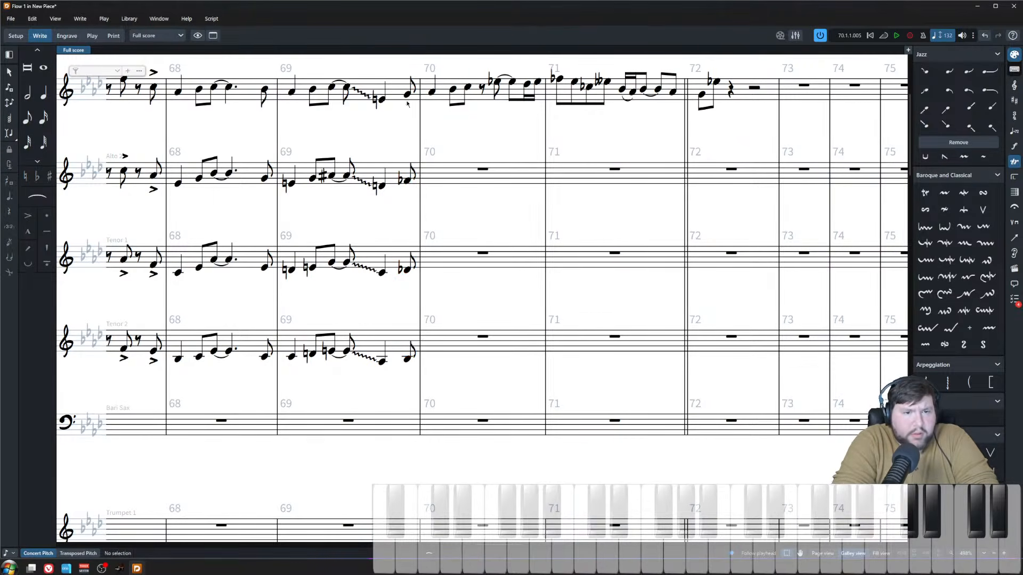
- Add comma breath marks after the quarter notes that end the glissandos in bar 69, in both altos and both tenors
left_click(381, 99)
left_click(381, 186, "ctrl")
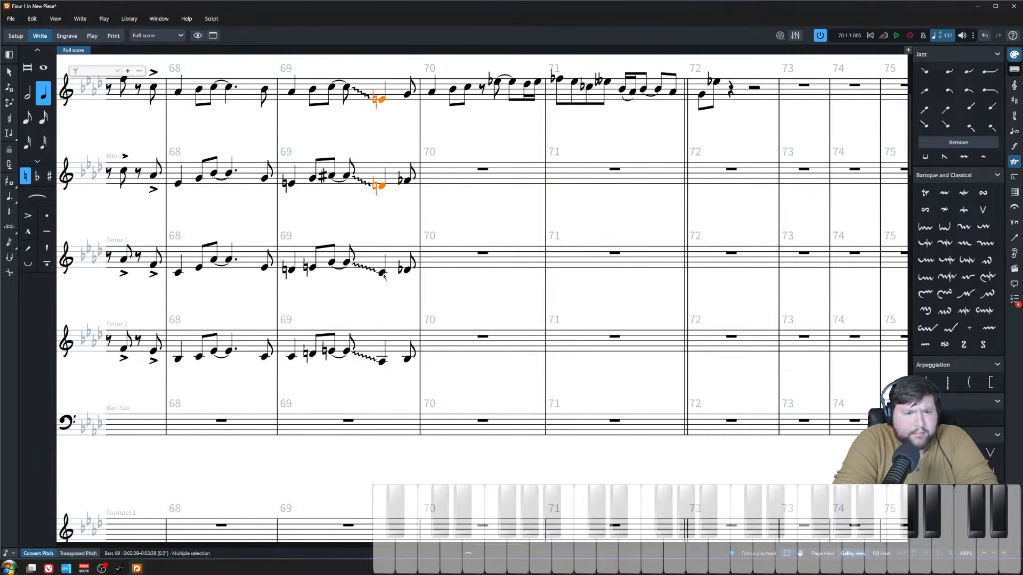
left_click(382, 272, "ctrl")
left_click(382, 361, "ctrl")
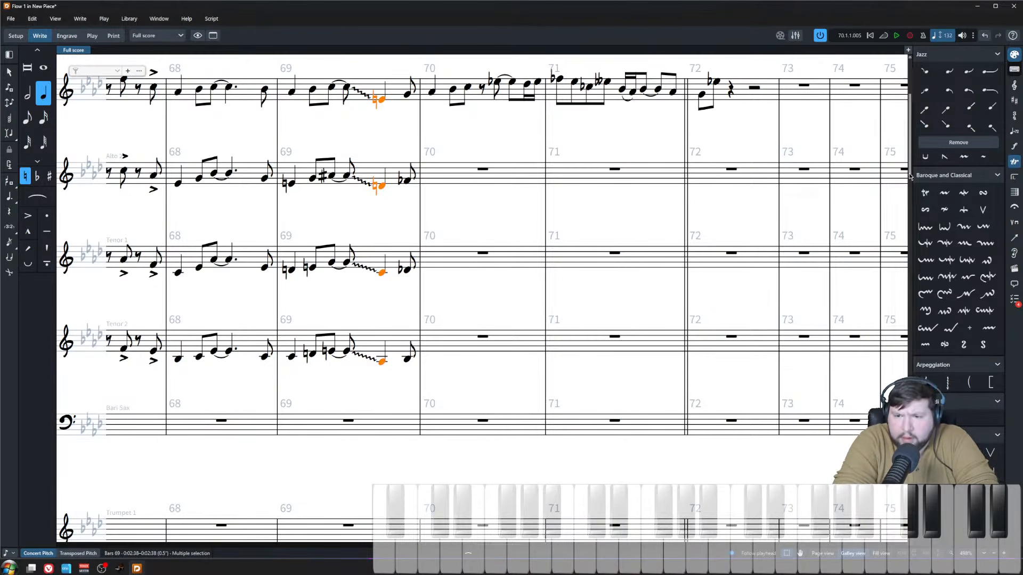
left_click(1015, 225)
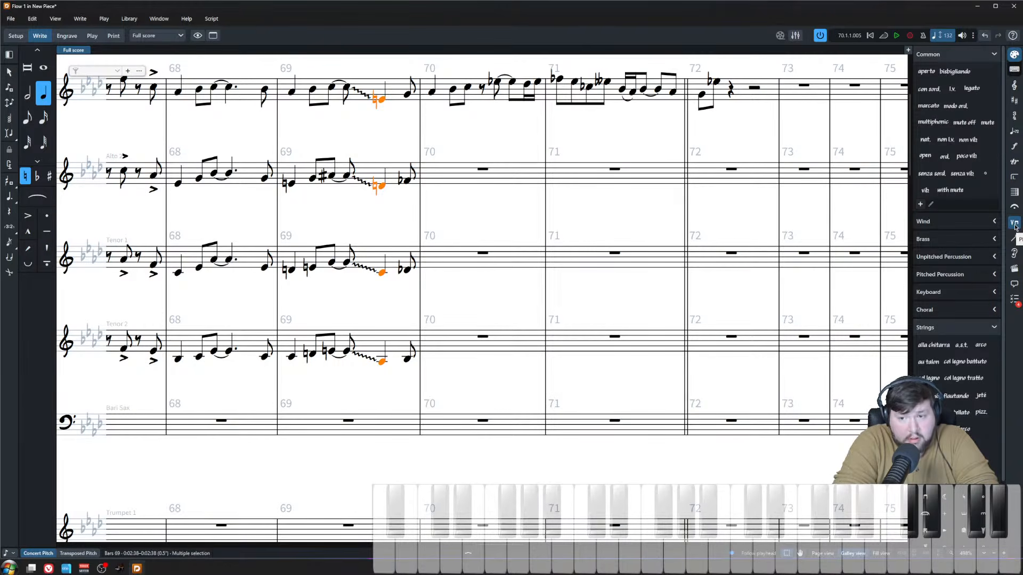
left_click(998, 224)
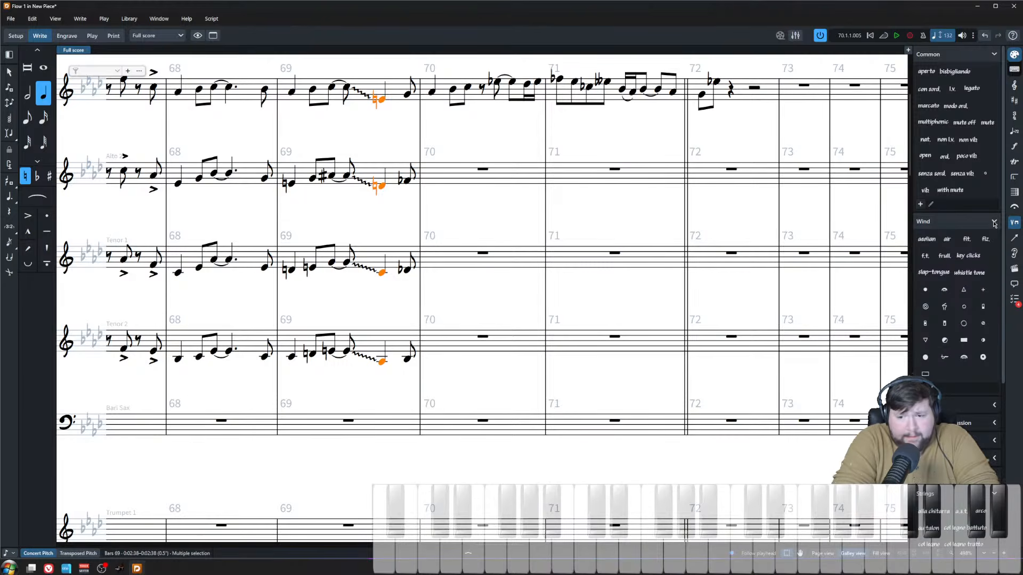
left_click(994, 224)
left_click(986, 240)
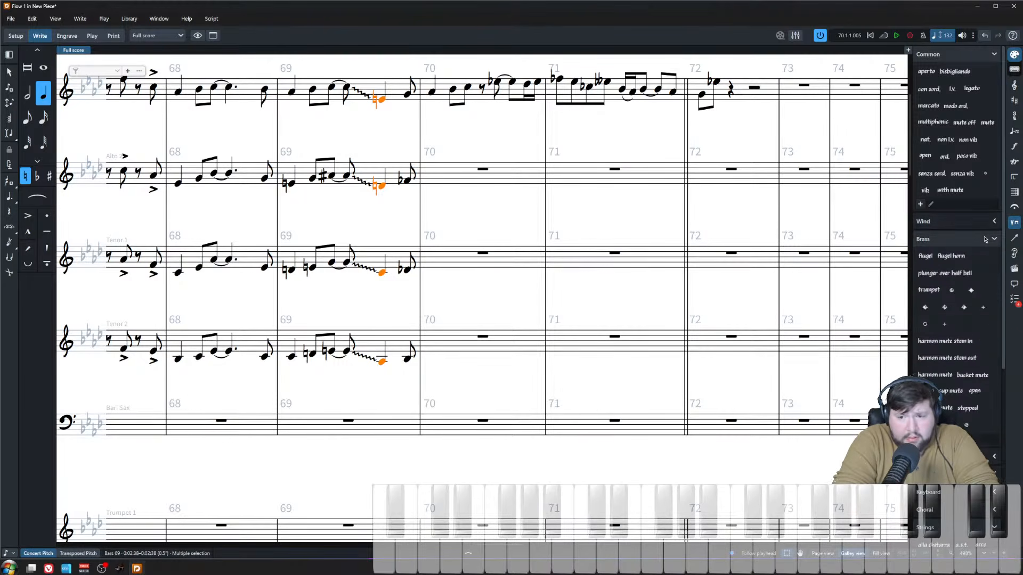
left_click(1012, 162)
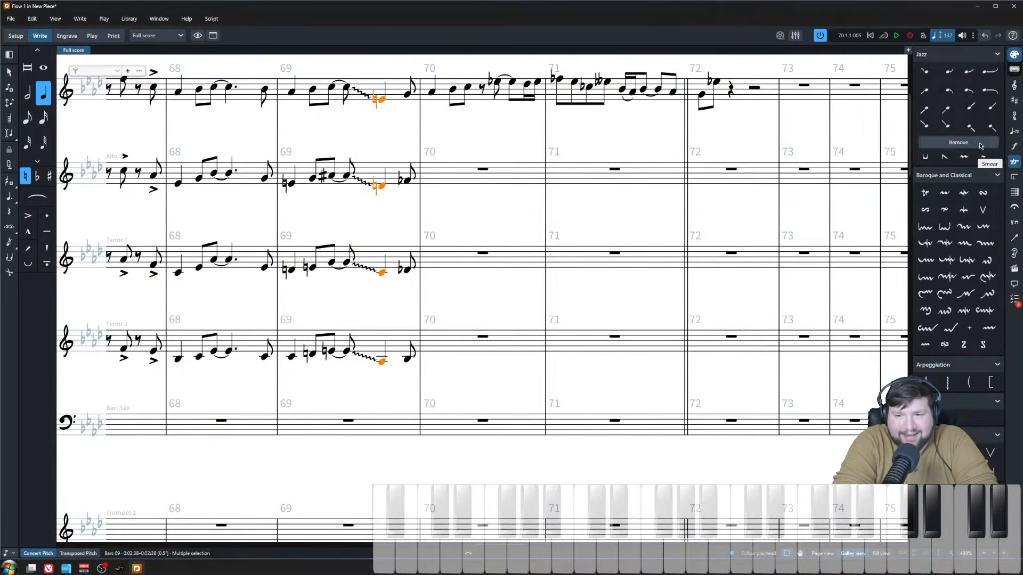
left_click(1015, 147)
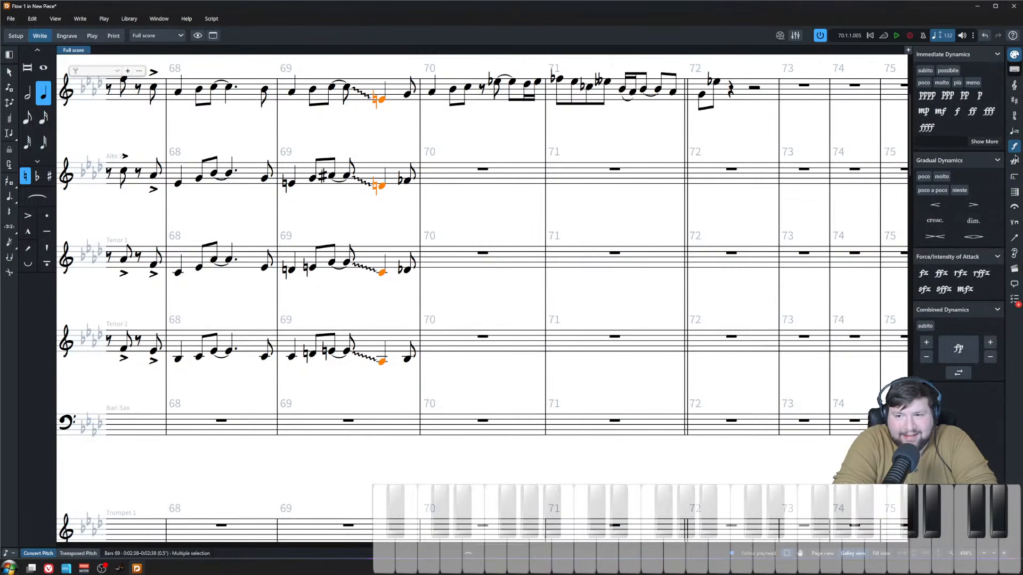
left_click(1014, 208)
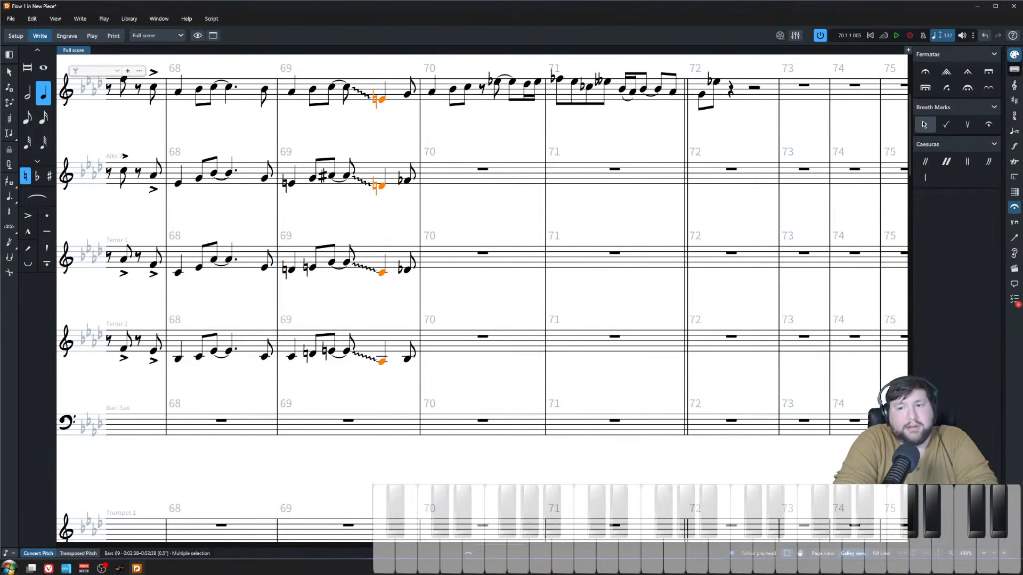
left_click(924, 124)
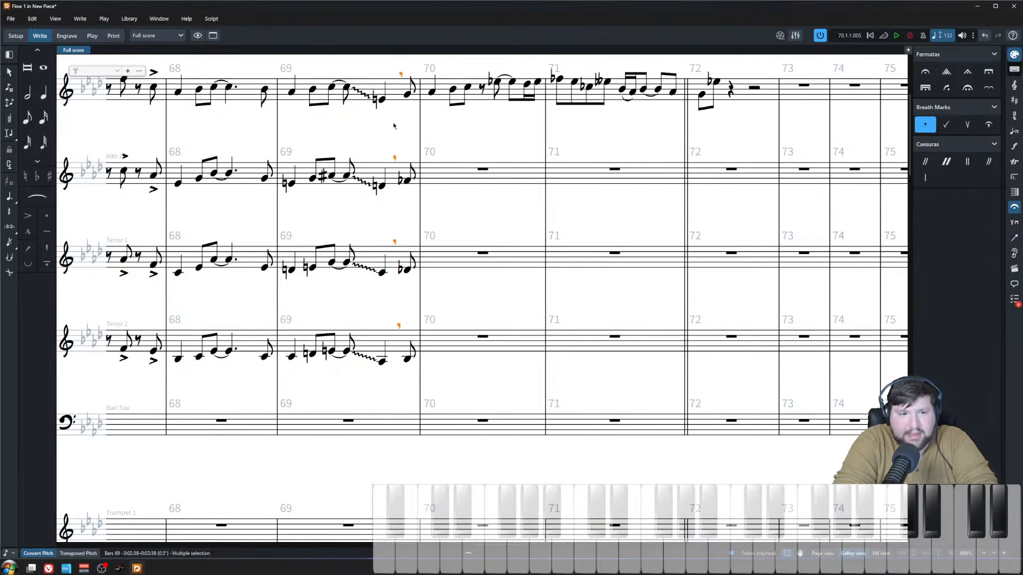
- Play back the saxophones from the start of bar 69 into bar 70
left_click(394, 126)
scroll(415, 215, "down", 3)
left_click(329, 148)
key("space")
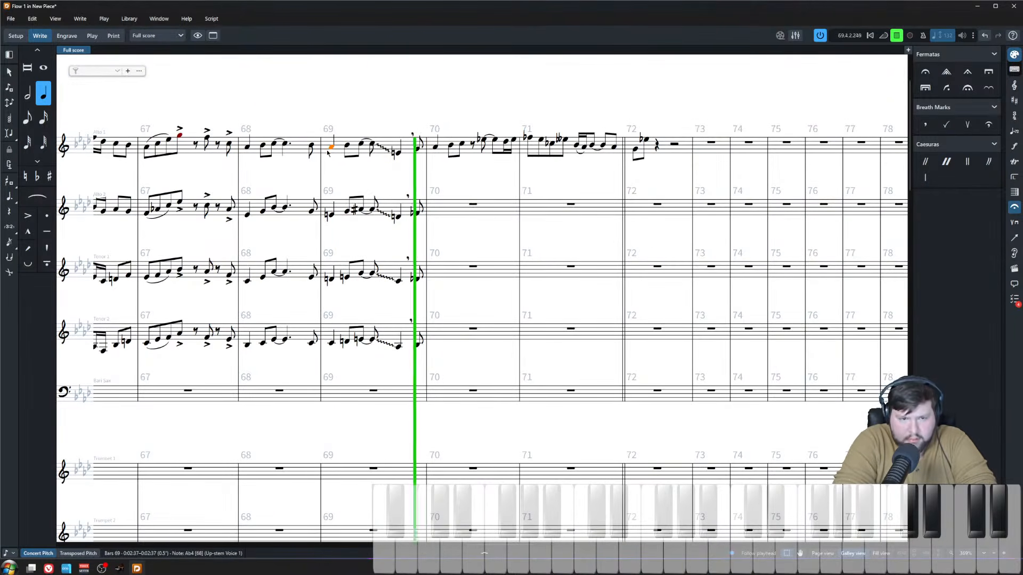
left_click(452, 110)
key("space")
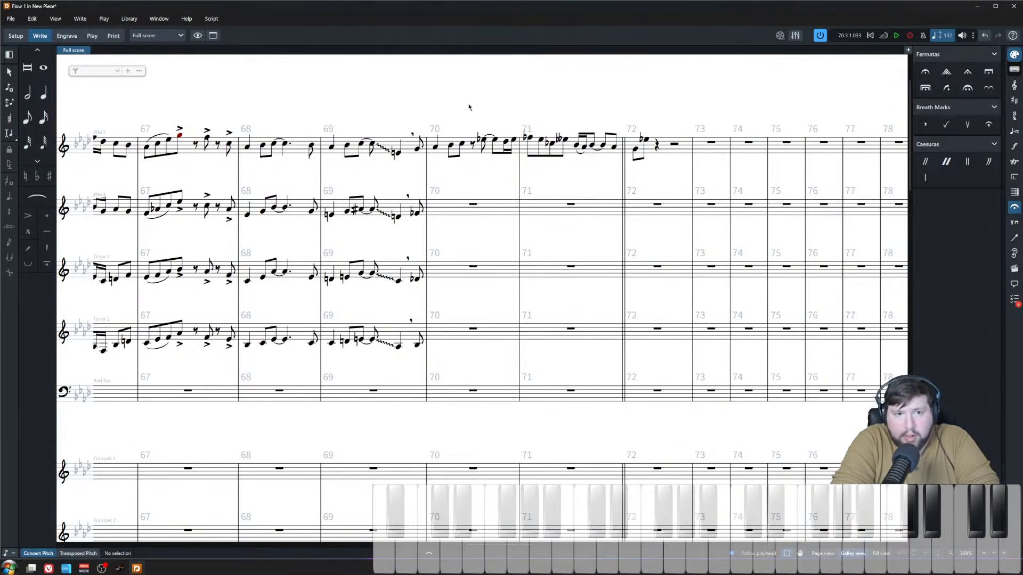
- Enter a quarter-note chord C-Eb-F and two eighth-note chords, Eb-F-G and F-G-Ab, at the start of bar 70 in Alto 2
double_click(473, 204)
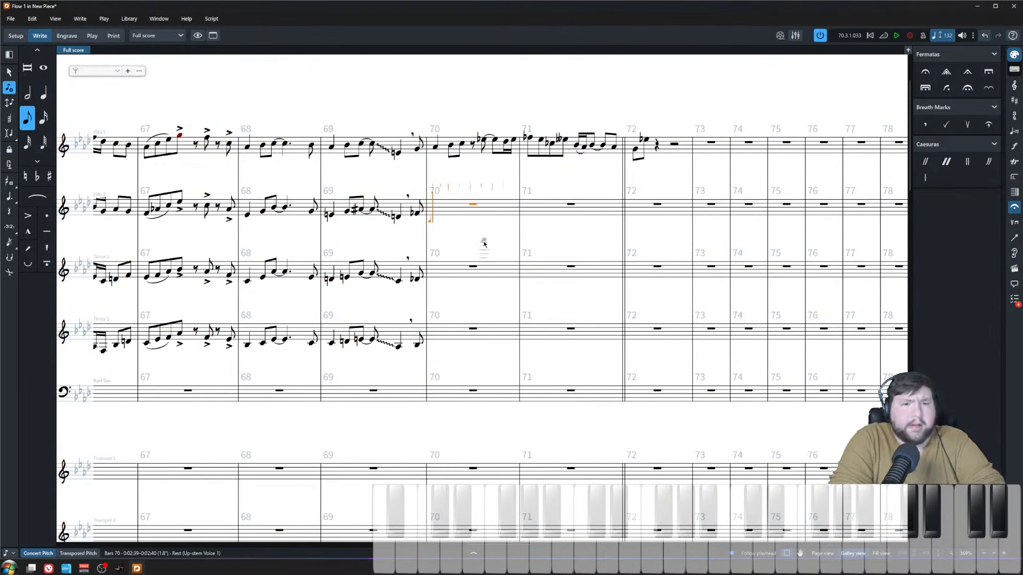
scroll(474, 256, "up", 4)
key("ctrl+6")
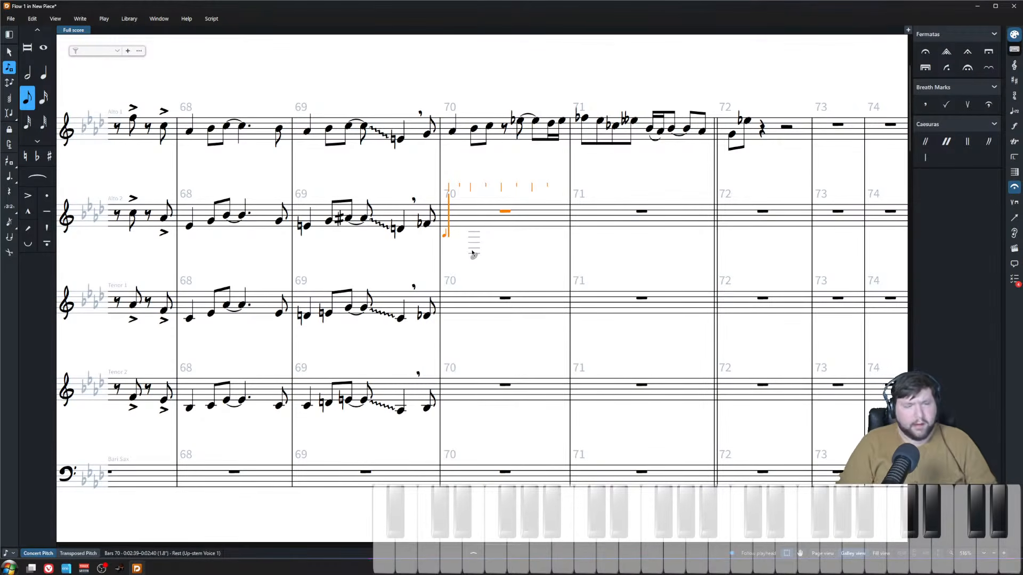
key("6")
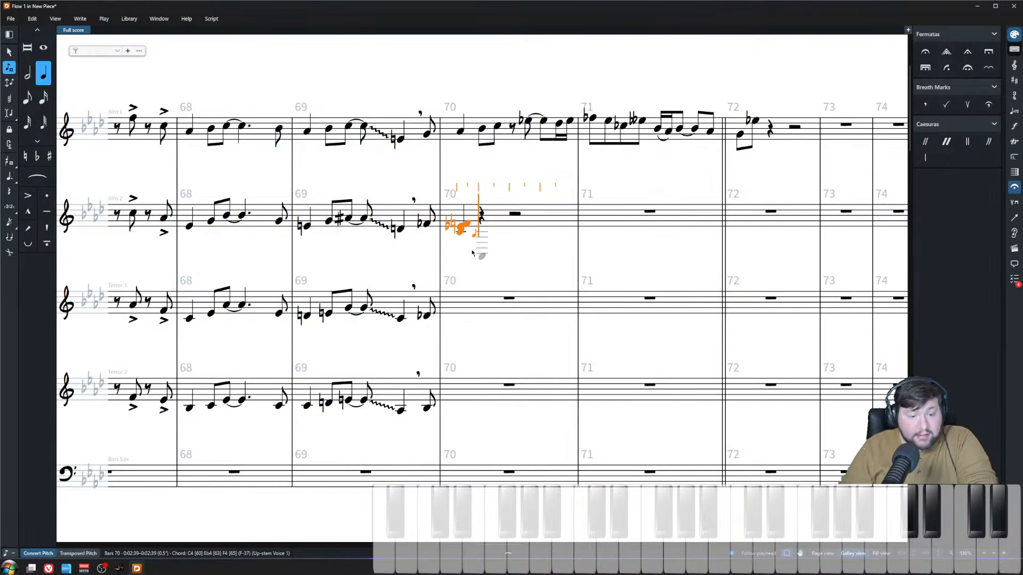
key("4")
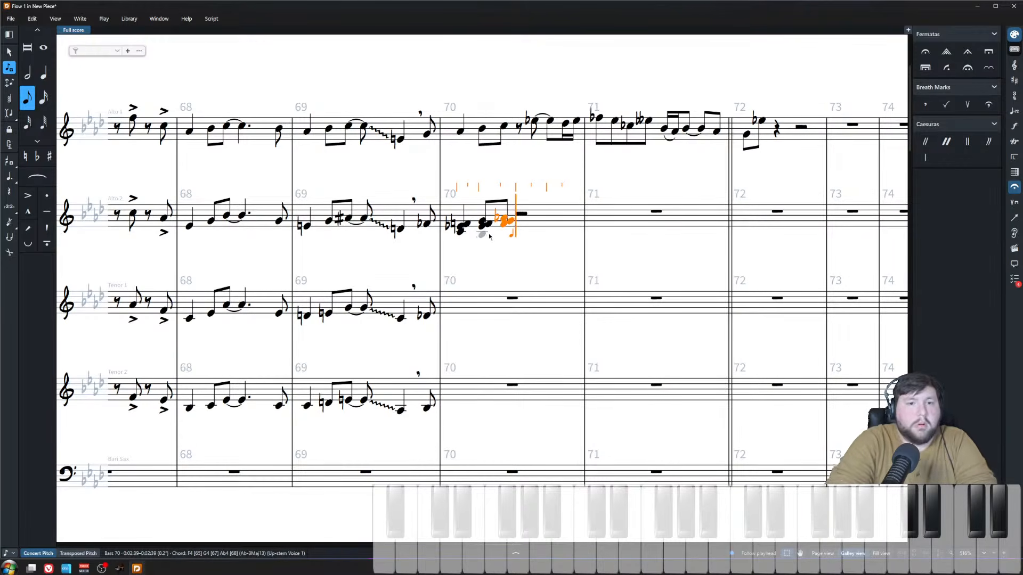
- Add a quarter-length C-F-Ab chord in Alto 2 on the offbeat of beat 3 in bar 70
key("Escape")
double_click(521, 215)
key("Right")
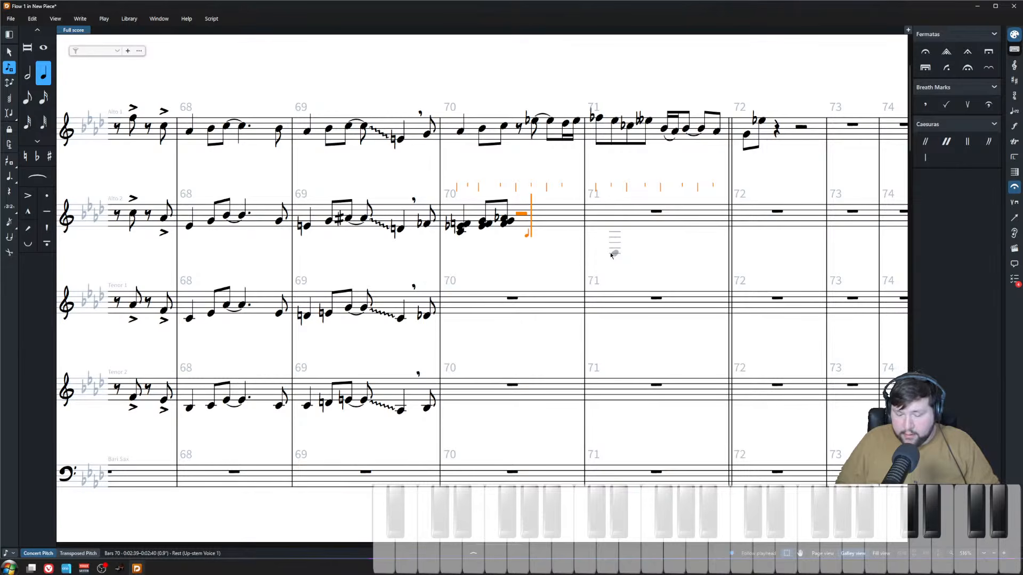
key("Escape")
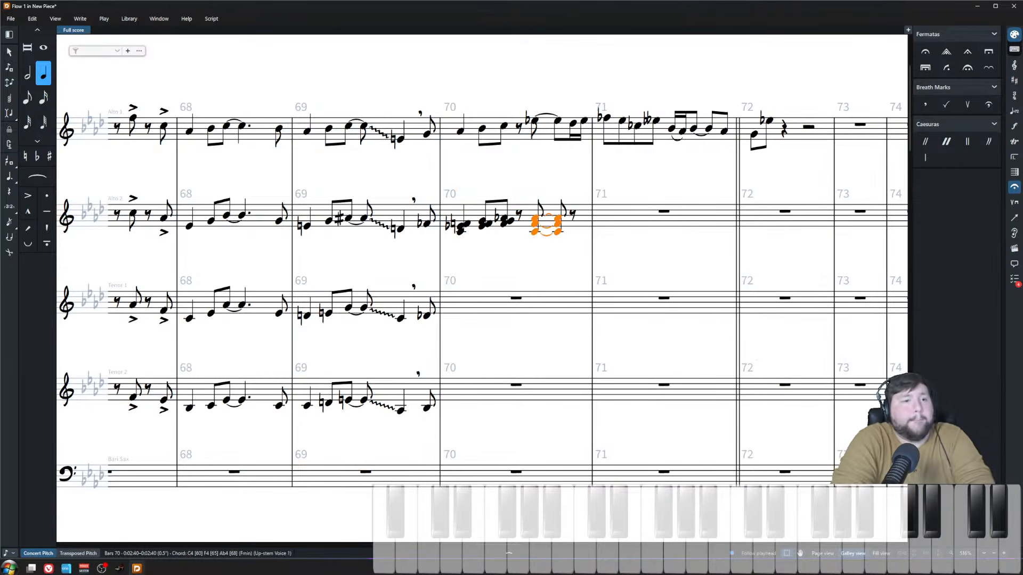
- Distribute the Alto 2 chords of bar 70 as single notes across Alto 2, Tenor 1 and Tenor 2
left_click(211, 19)
left_click(474, 211)
left_click(474, 211)
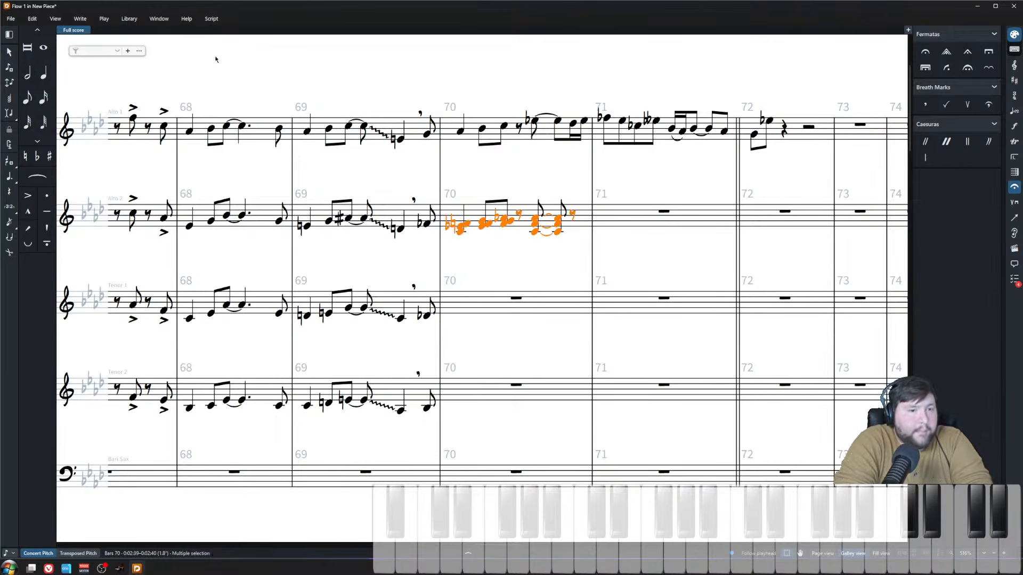
left_click(212, 20)
left_click(223, 32)
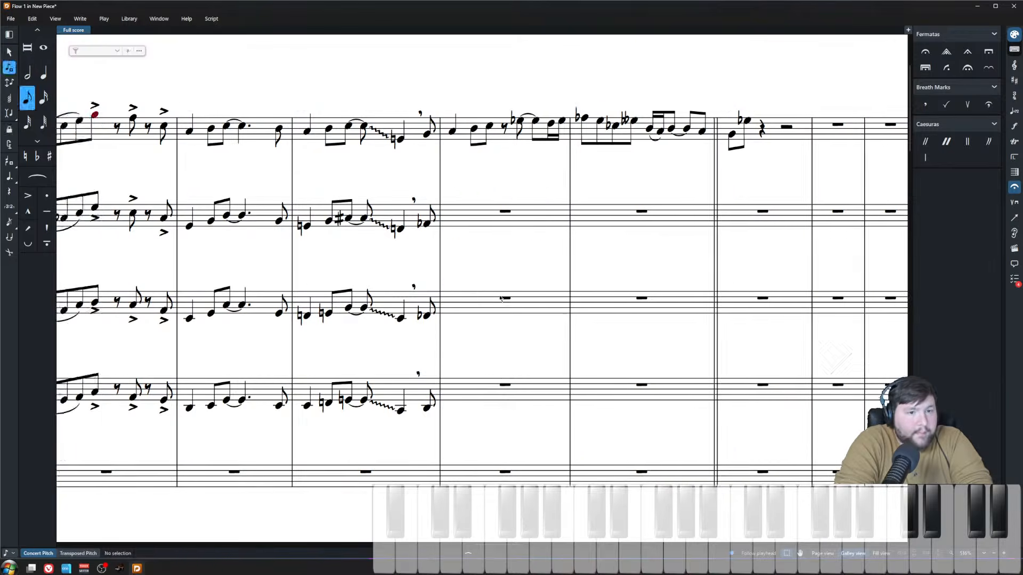
- Play back the voiced saxophones from the start of bar 70 twice to check the harmony
left_click(454, 132)
key("space")
scroll(536, 191, "down", 2)
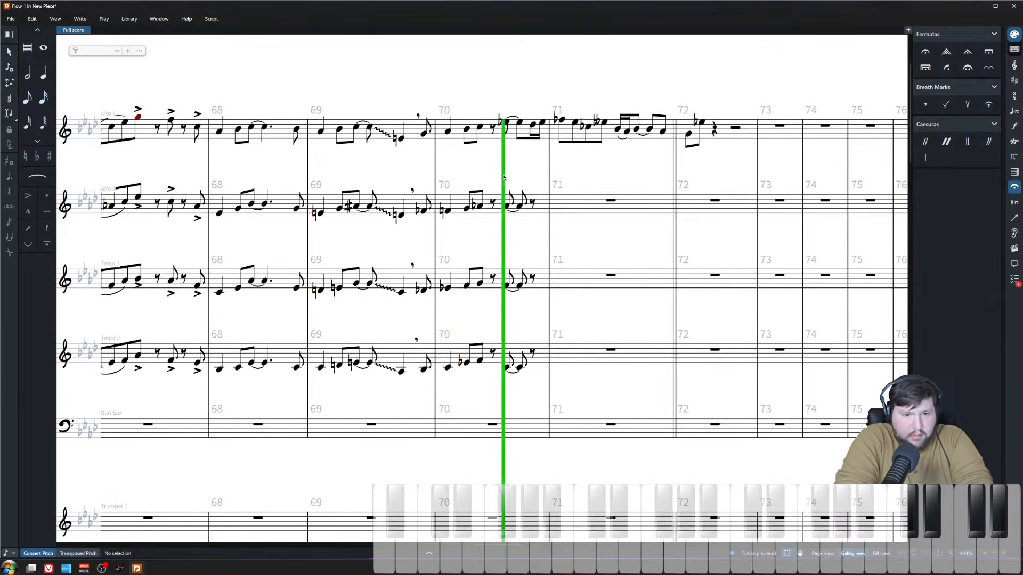
scroll(435, 293, "up", 2)
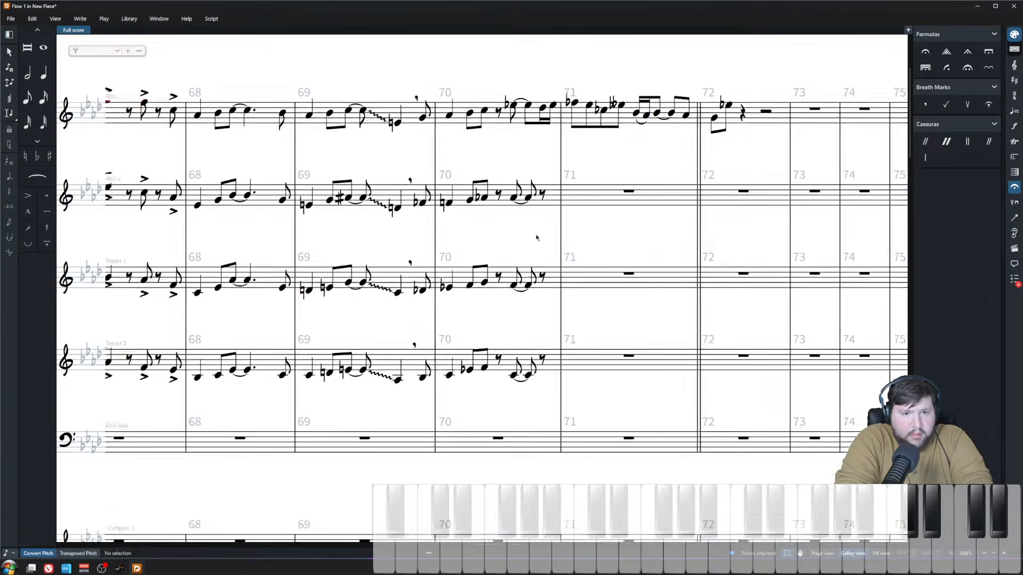
left_click(523, 387)
left_click(524, 91, "shift")
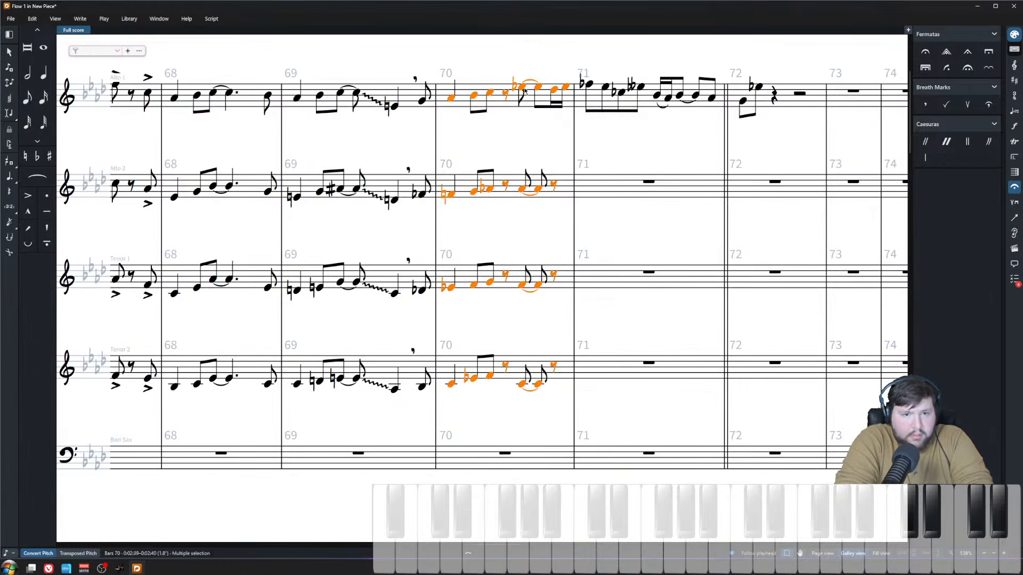
key("Escape")
left_click(452, 99)
key("space")
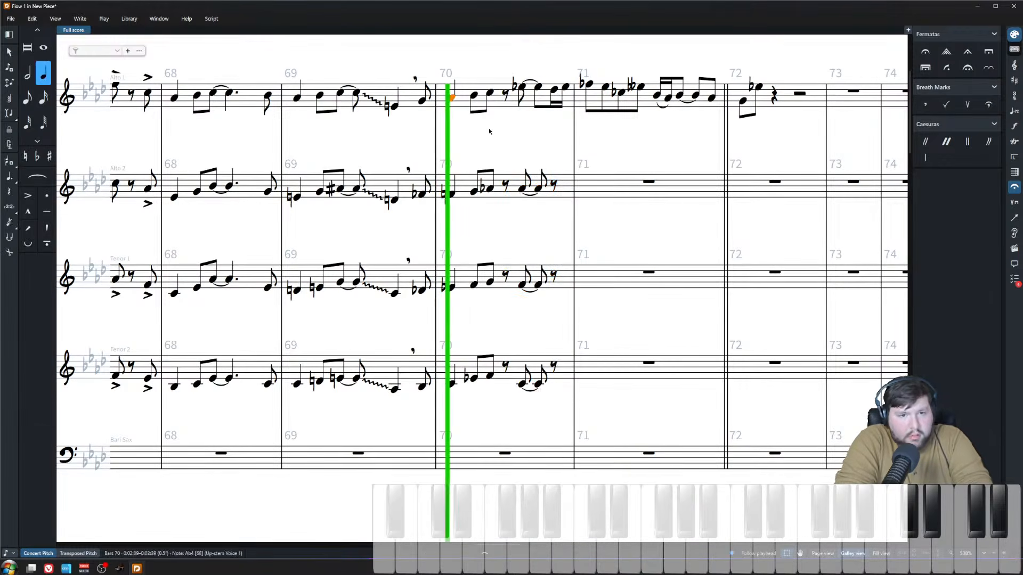
- Try E natural on the tied Alto 1 note in bar 70, play back from the bar's start, and restore E-flat
key("space")
left_click(522, 87)
key("0")
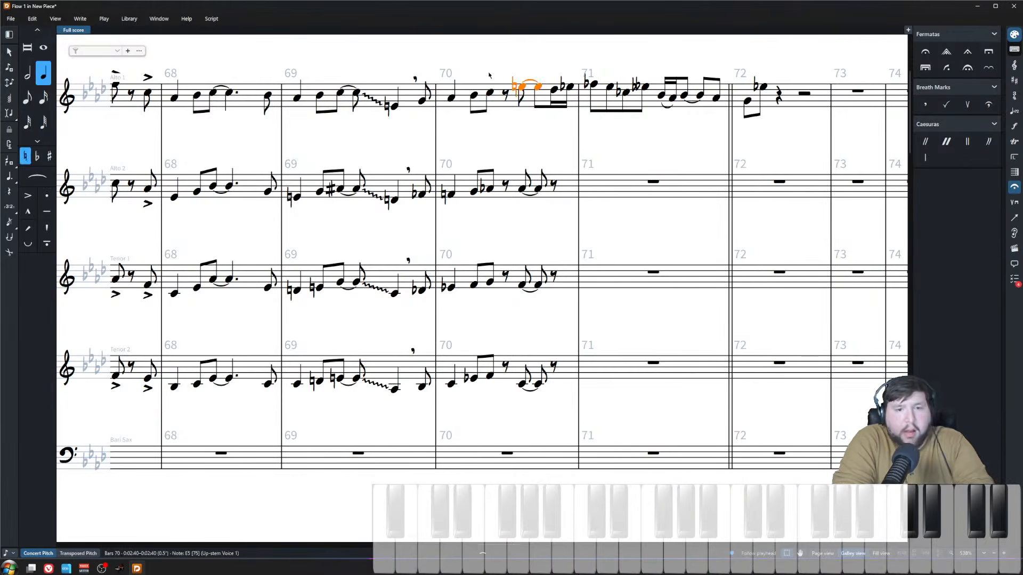
key("Escape")
left_click(451, 99)
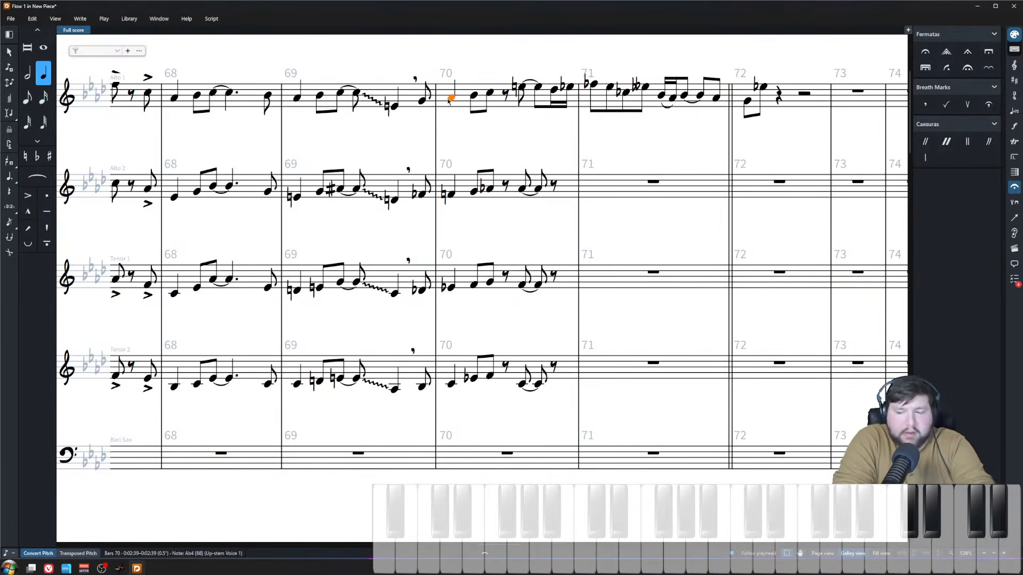
key("space")
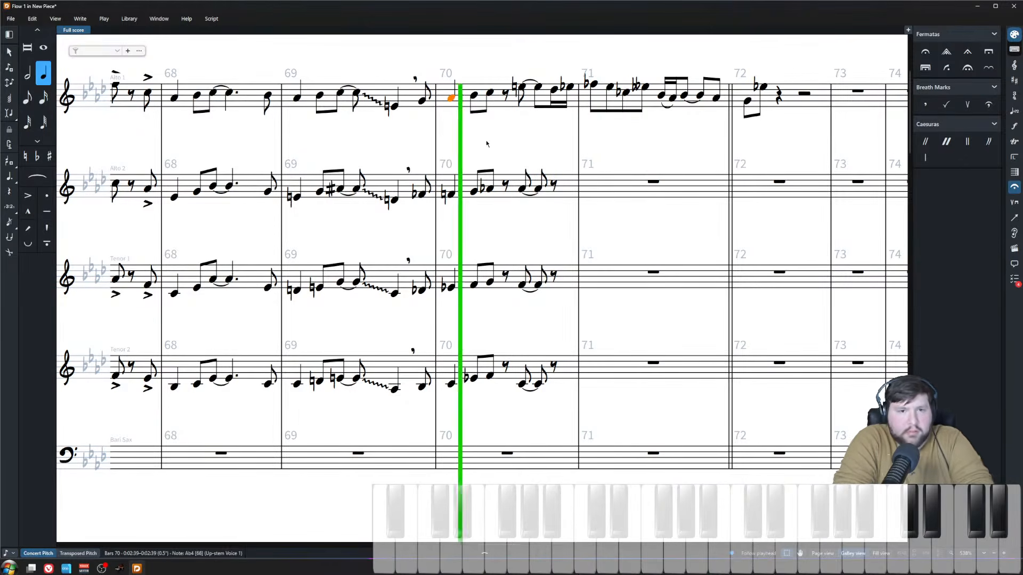
key("Escape")
key("space")
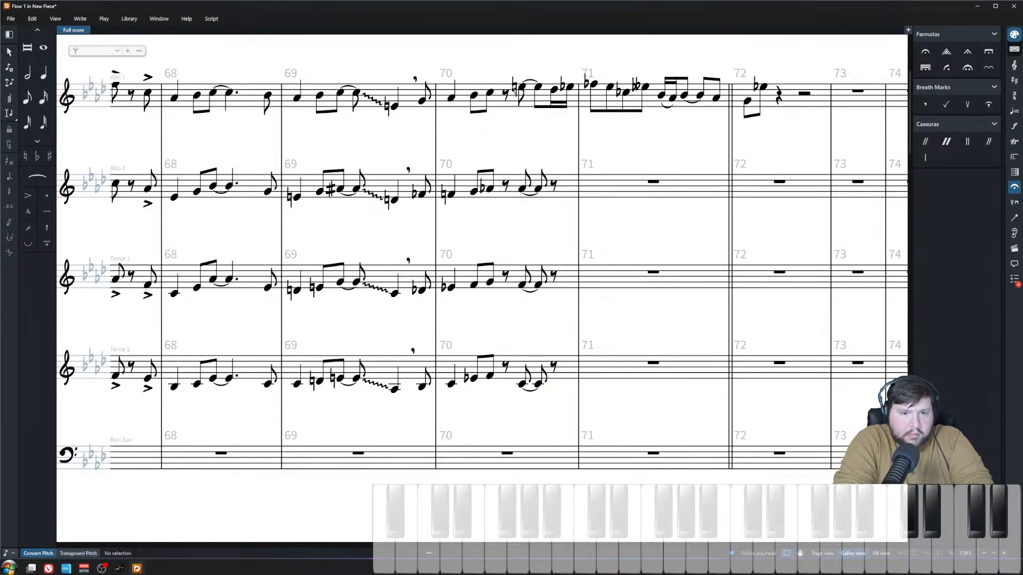
left_click(522, 88)
key("minus")
left_click(676, 159)
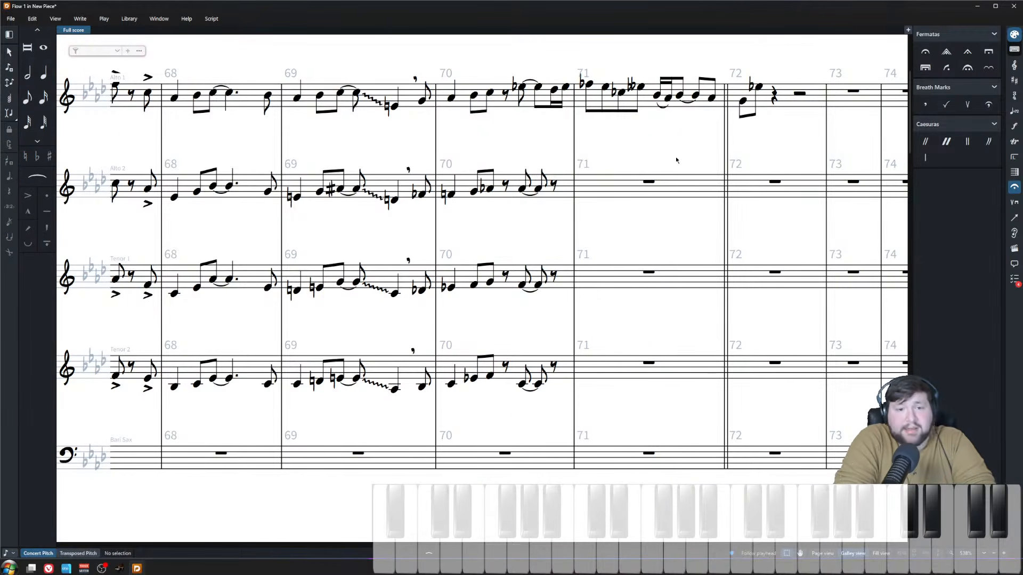
- Repeat the tied Ab, F and C in Alto 2, Tenor 1 and Tenor 2 as sixteenth notes on the last sixteenth of bar 70
key("x")
key("x")
scroll(554, 171, "up", 5, "ctrl")
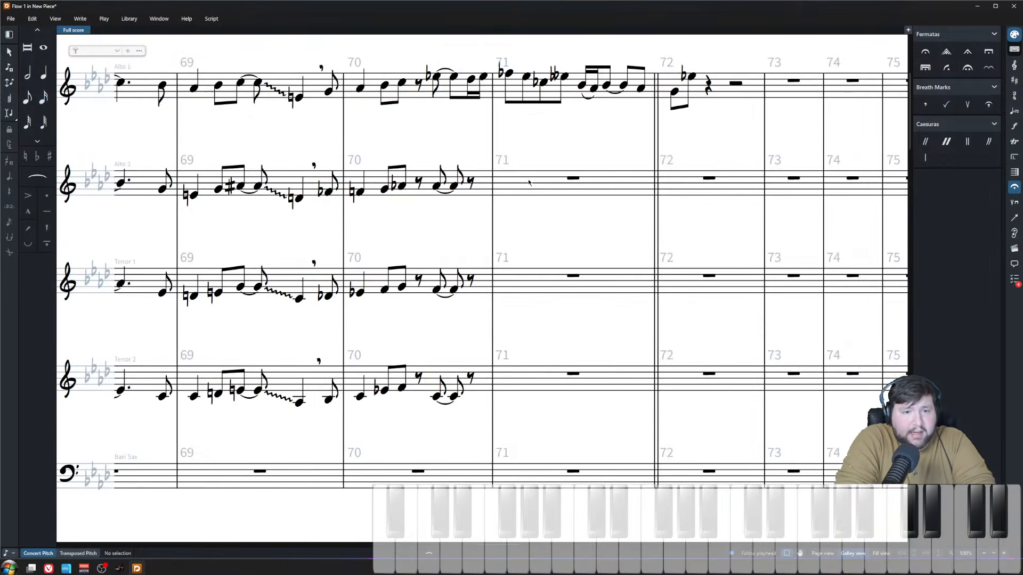
left_click(454, 153)
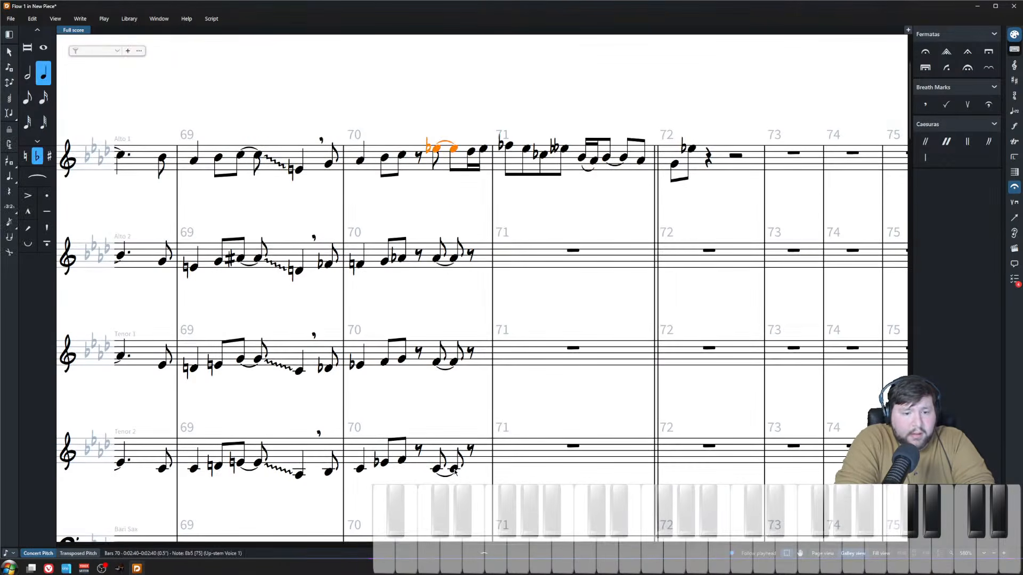
left_click(454, 470, "shift")
left_click(454, 259)
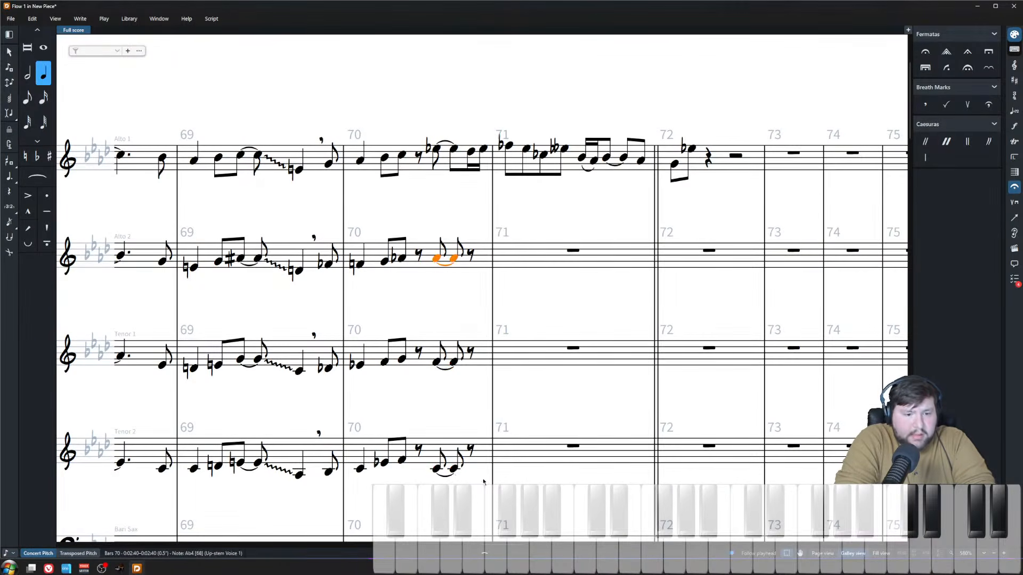
left_click(453, 470, "shift")
key("alt+Right")
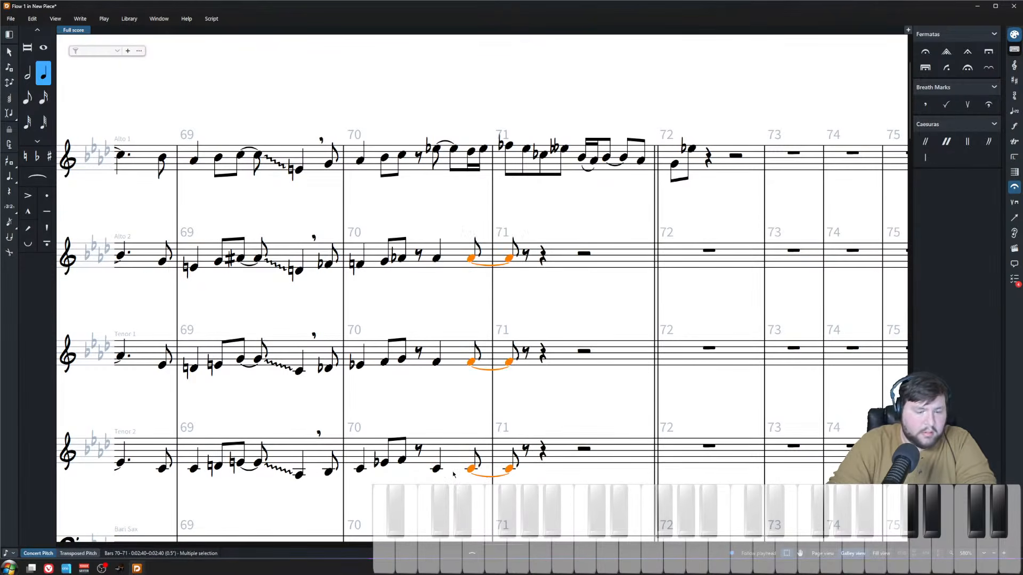
key("3")
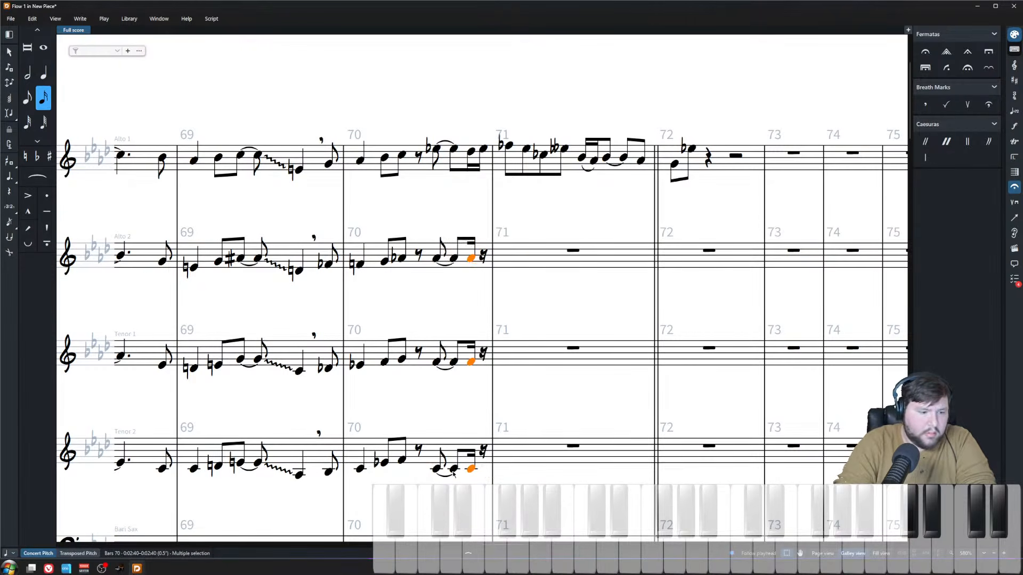
key("alt+Right")
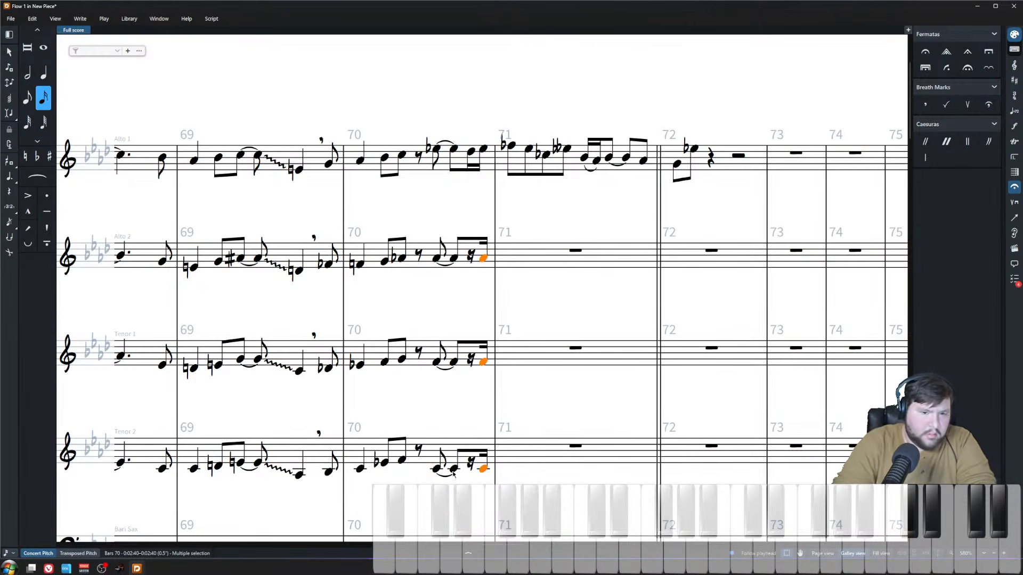
- Enter a sixteenth-note Bb-E-G chord in Alto 2's sixteenth rest in bar 70 and distribute it across Alto 2 and both tenors
left_click(471, 259)
key("shift+n")
key("ctrl+equal")
key("5")
key("ctrl+minus")
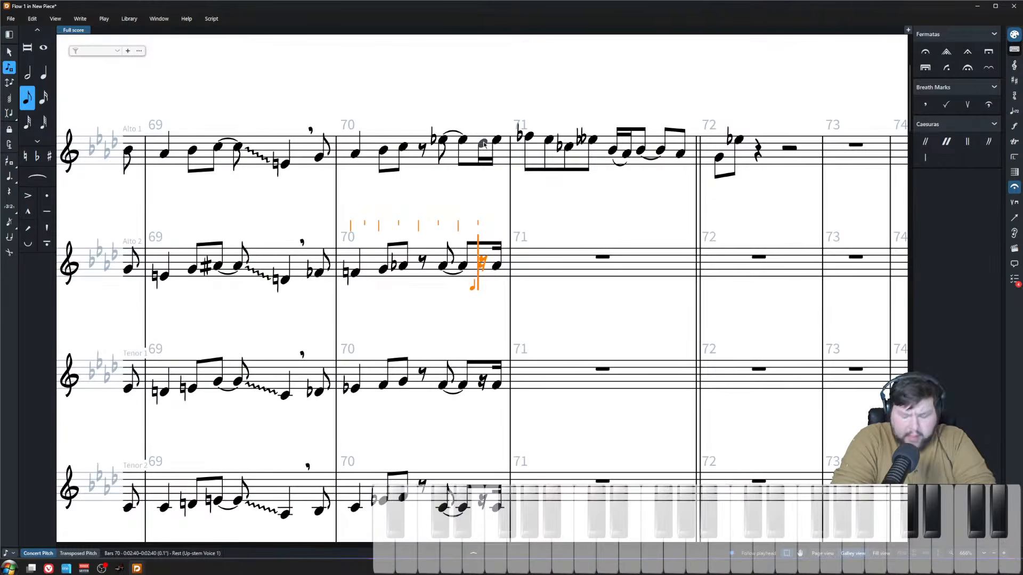
key("4")
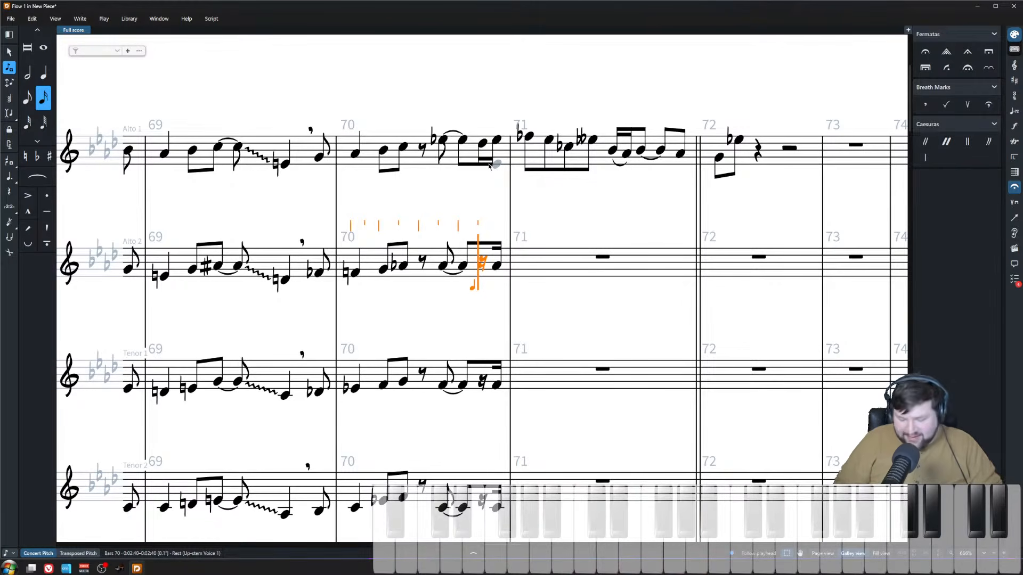
key("Escape")
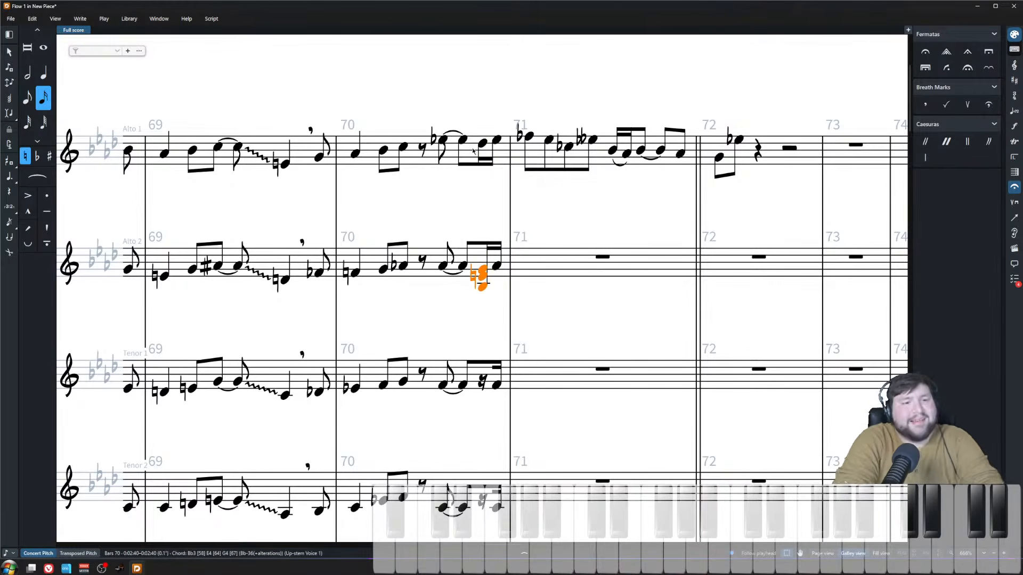
left_click(216, 18)
left_click(225, 32)
- Play back the saxophones from the start of bar 70 to check the completed voicing
scroll(406, 235, "down", 4)
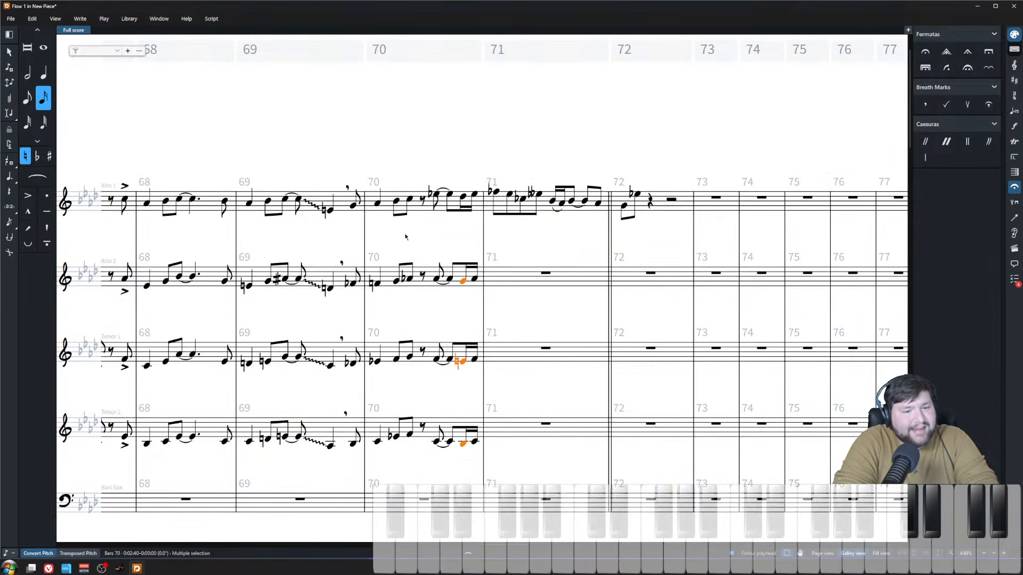
left_click(377, 205)
key("space")
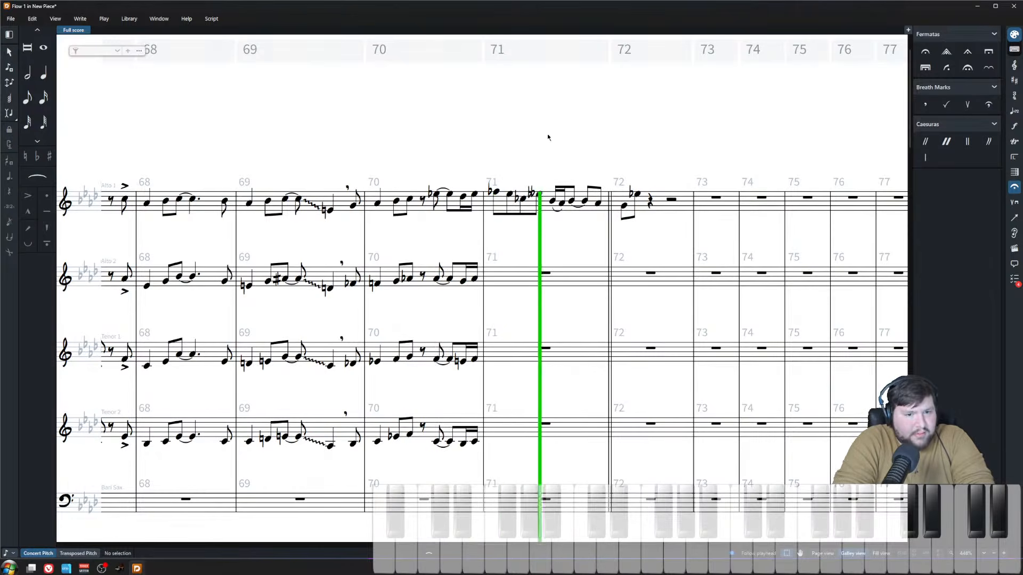
key("space")
scroll(542, 269, "up", 2)
left_click(574, 270)
key("Return")
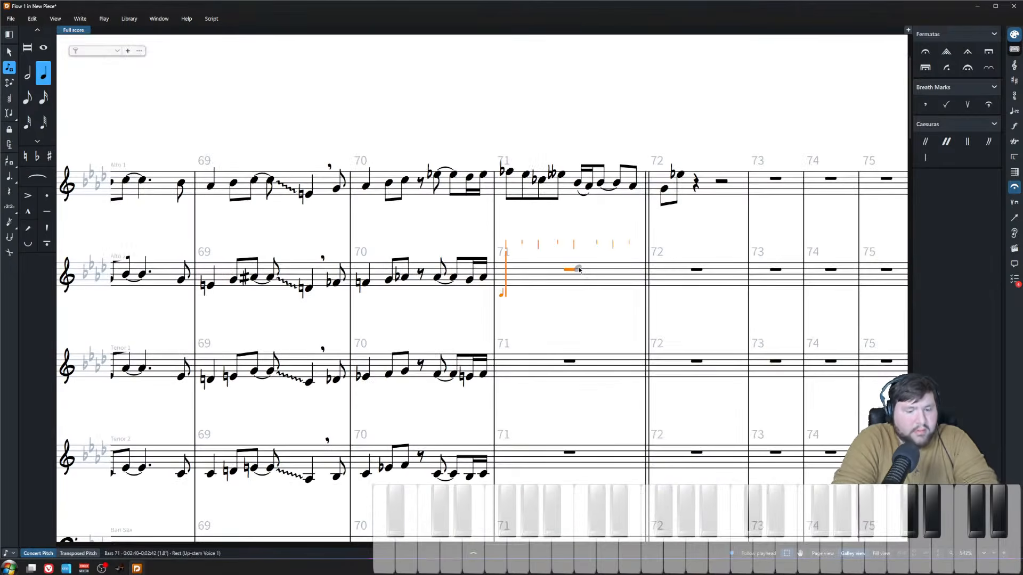
key("5")
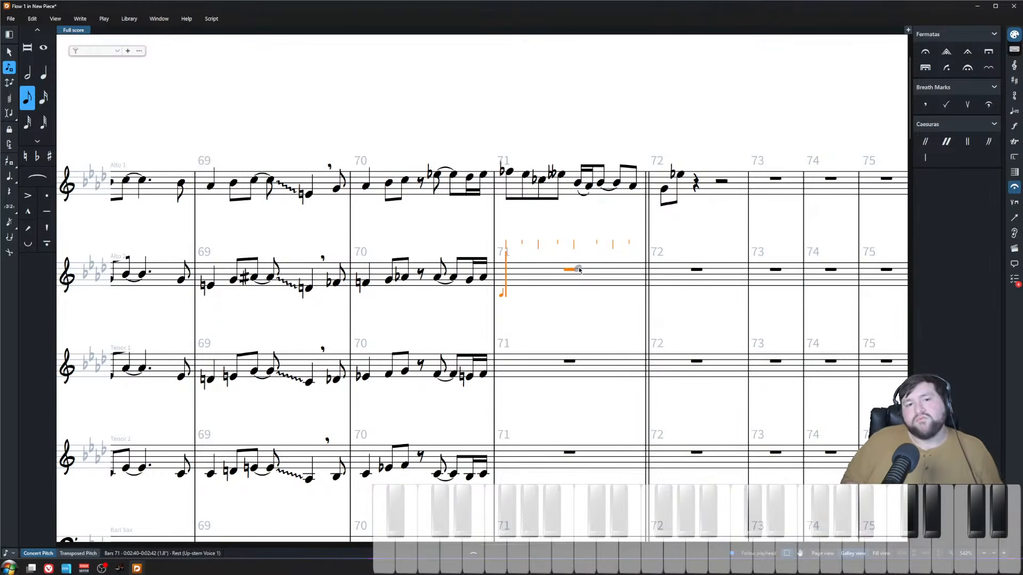
key("Escape")
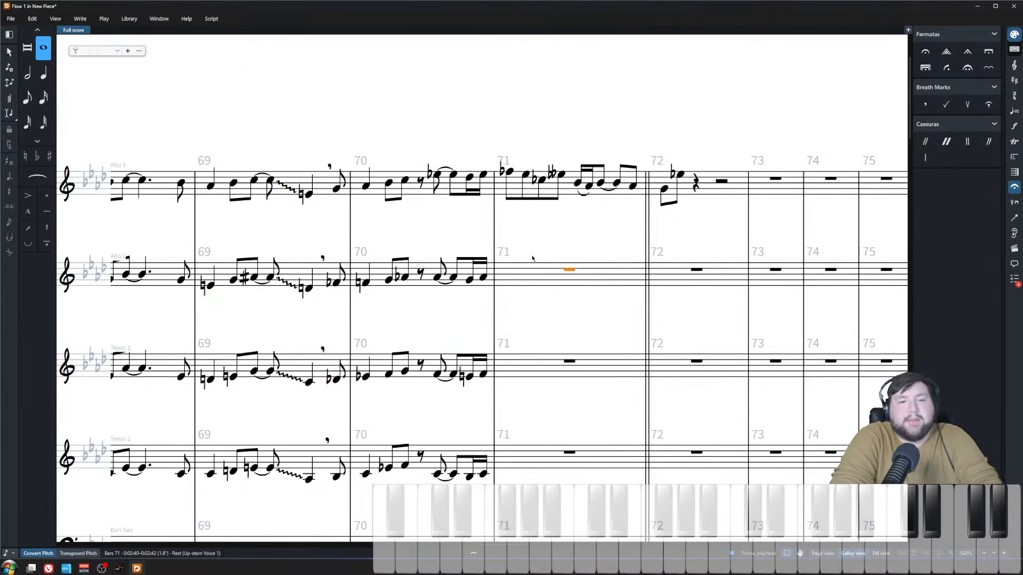
- Enter an eighth-note Cb-F-Bb chord on the second eighth of bar 71 in Alto 2 and distribute it across Alto 2 and both tenors
key("z")
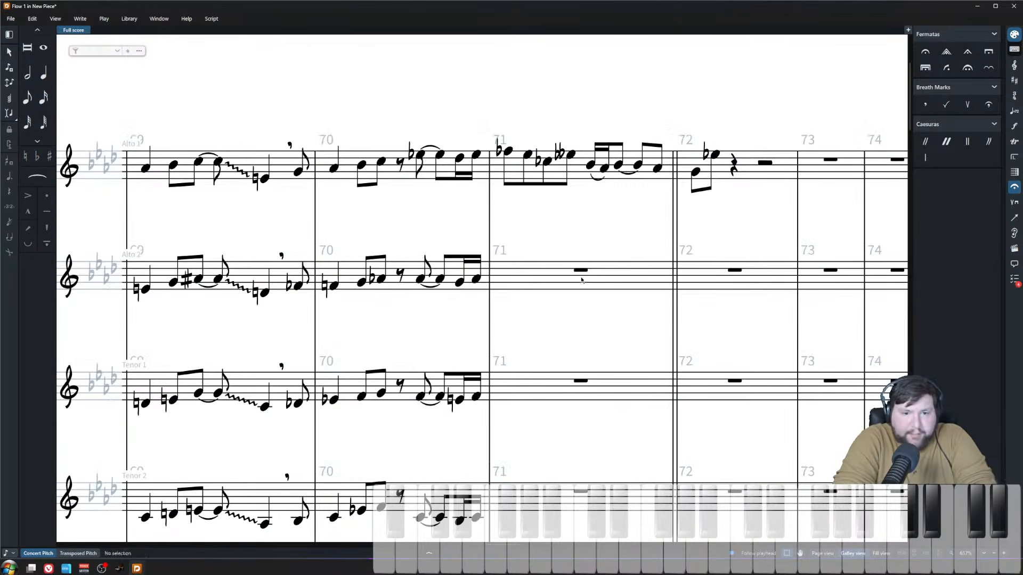
key("shift+n")
key("5")
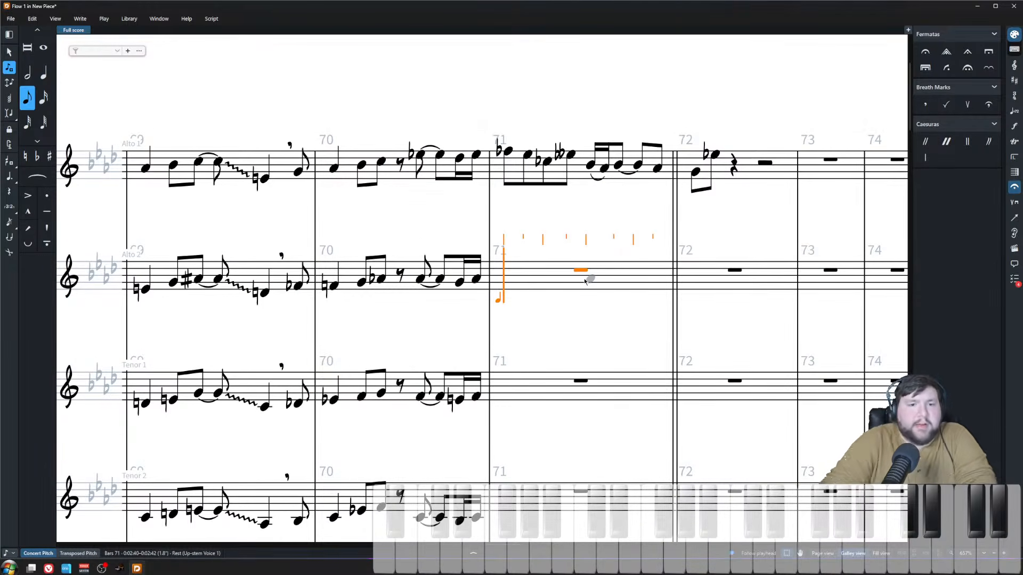
key("space")
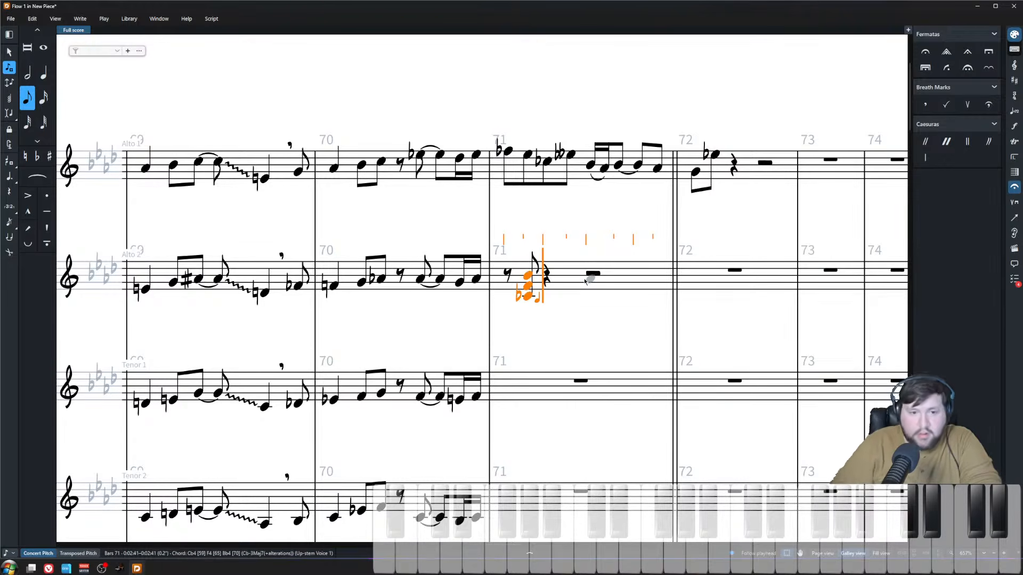
key("Escape")
left_click(211, 19)
left_click(222, 33)
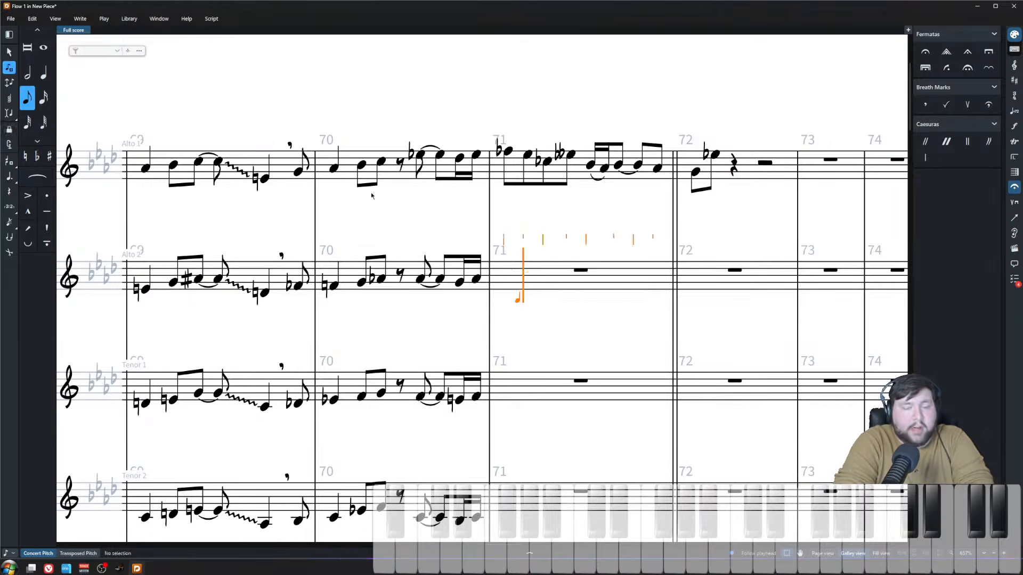
left_click_drag(519, 478, 490, 49)
left_click(516, 162)
- Enter an eighth-note Db-G-Cb chord on beat 1 of bar 71 in Alto 2 and distribute it across Alto 2 and both tenors
scroll(527, 278, "up", 1)
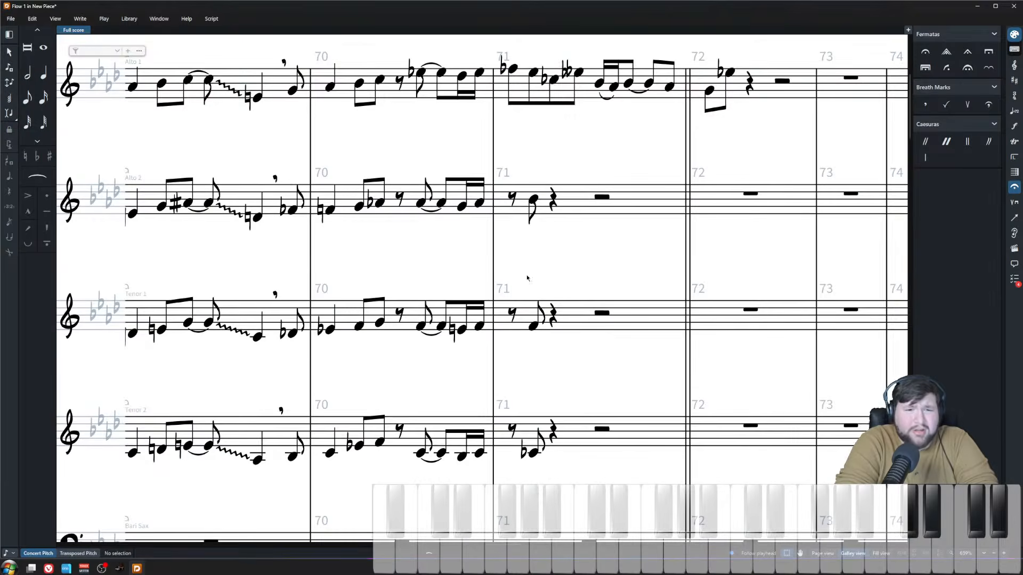
key("shift+n")
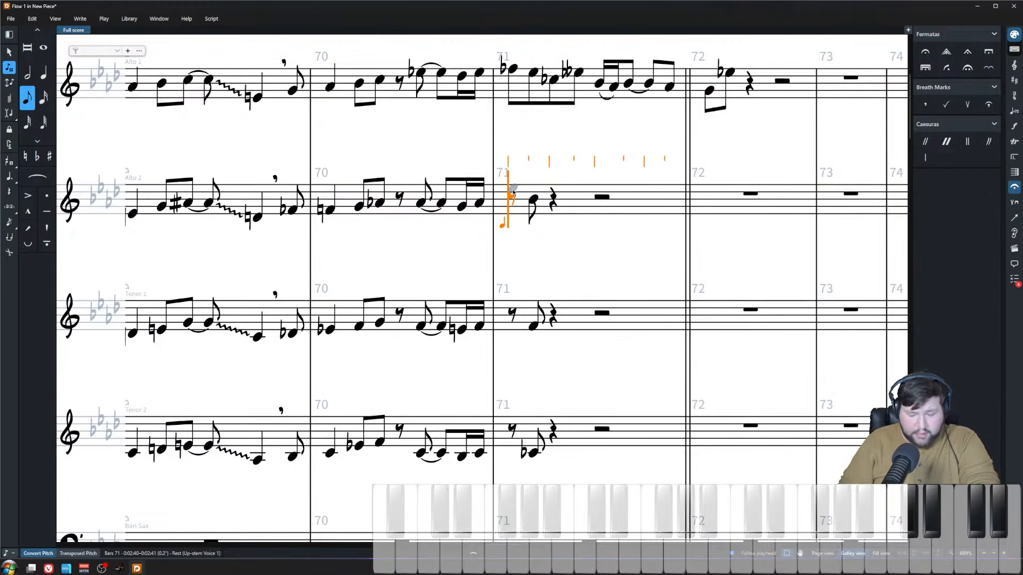
key("Escape")
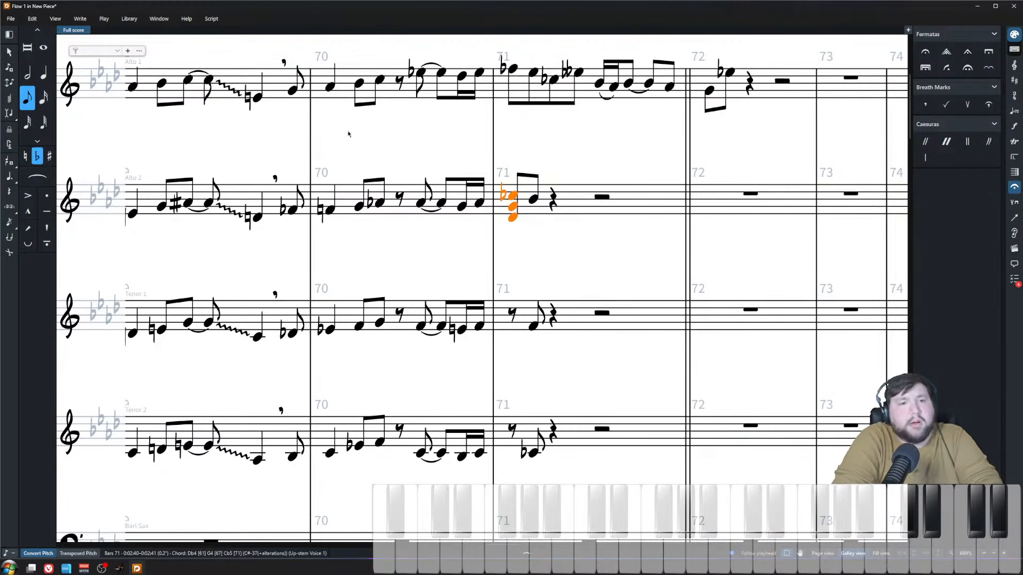
left_click(211, 19)
left_click(211, 32)
left_click(527, 142)
- Play back from the start of bar 70 into bar 71 to check the new chords
scroll(527, 142, "down", 2)
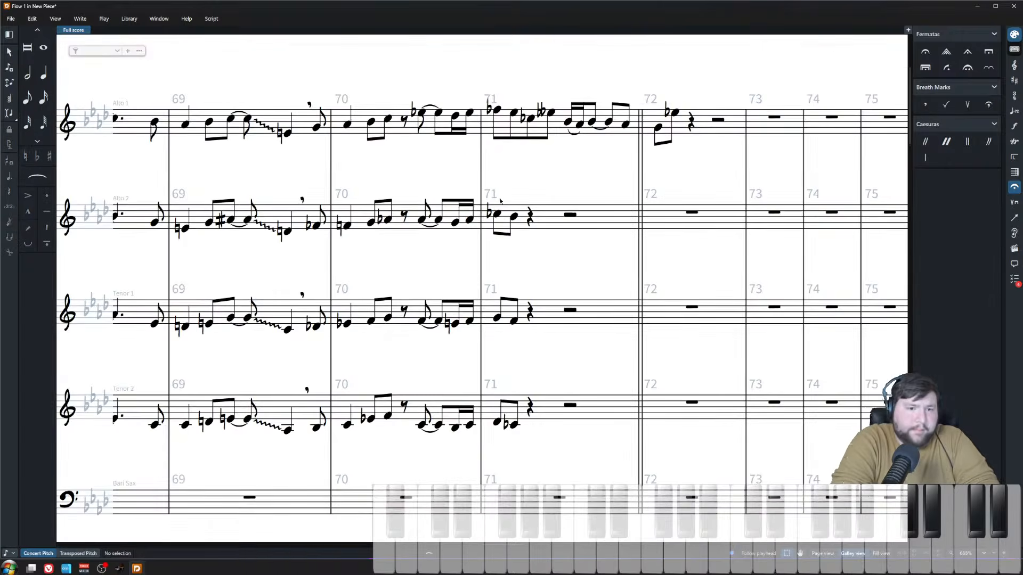
left_click(349, 126)
key("p")
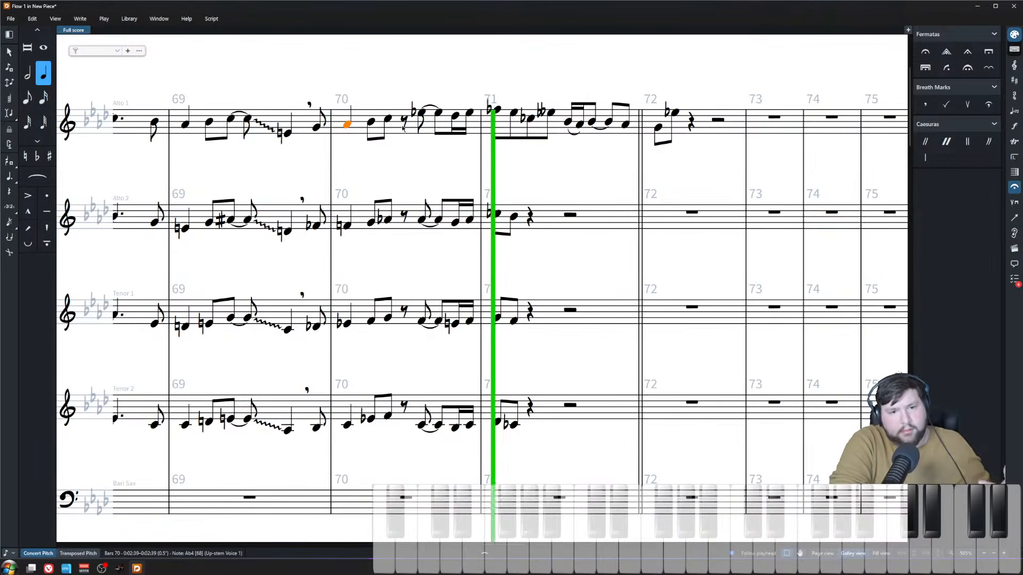
left_click(461, 90)
key("space")
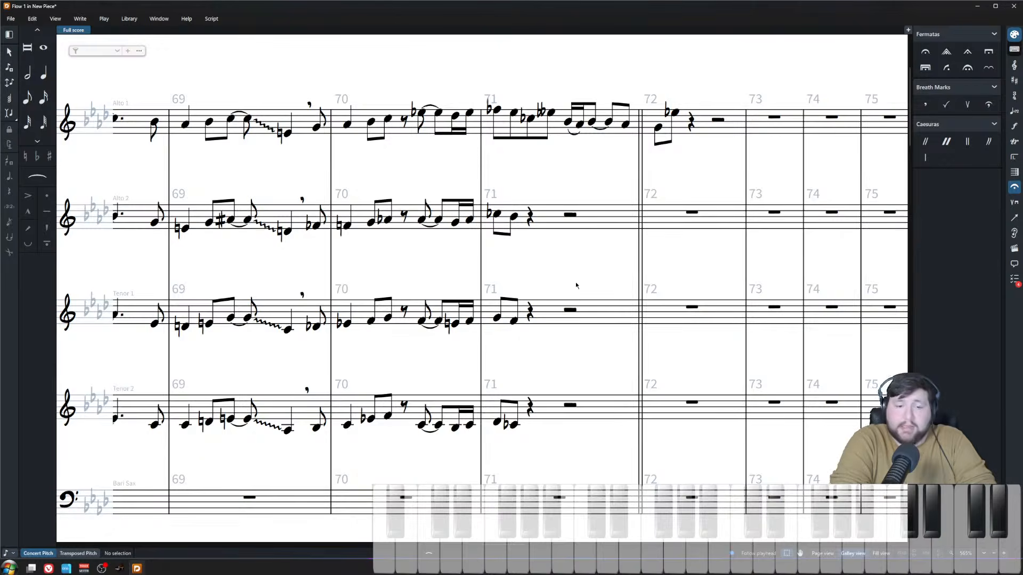
- Select the first notes of bar 71 across both altos and both tenors to examine their combined voicing
scroll(576, 285, "up", 1)
scroll(519, 276, "up", 1)
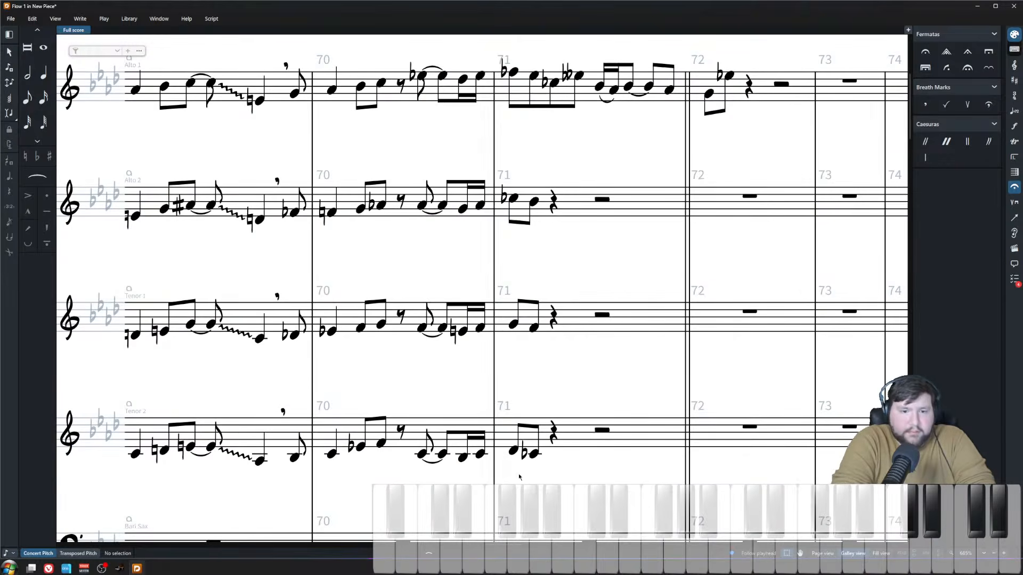
left_click_drag(520, 476, 502, 27)
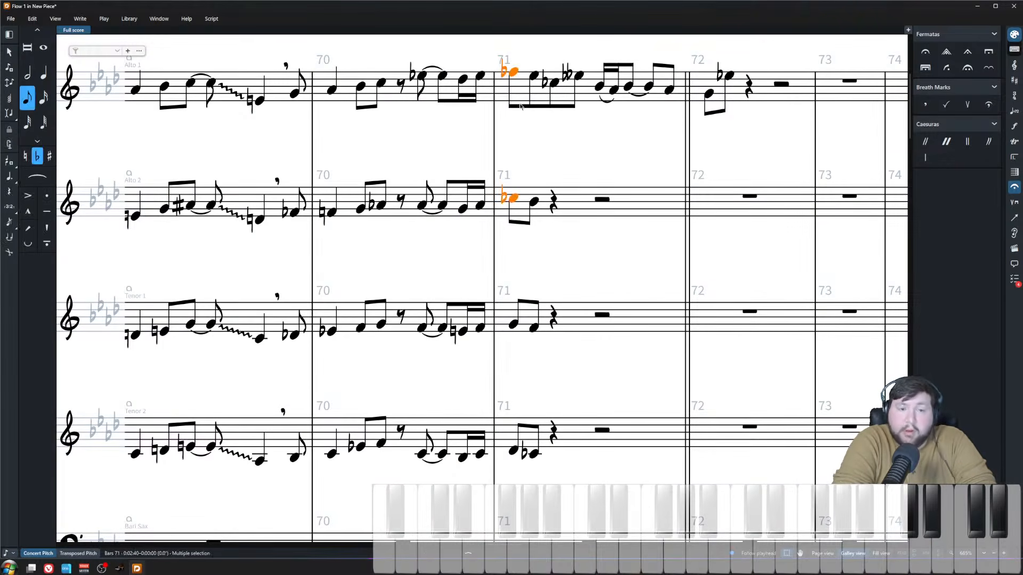
left_click(520, 141)
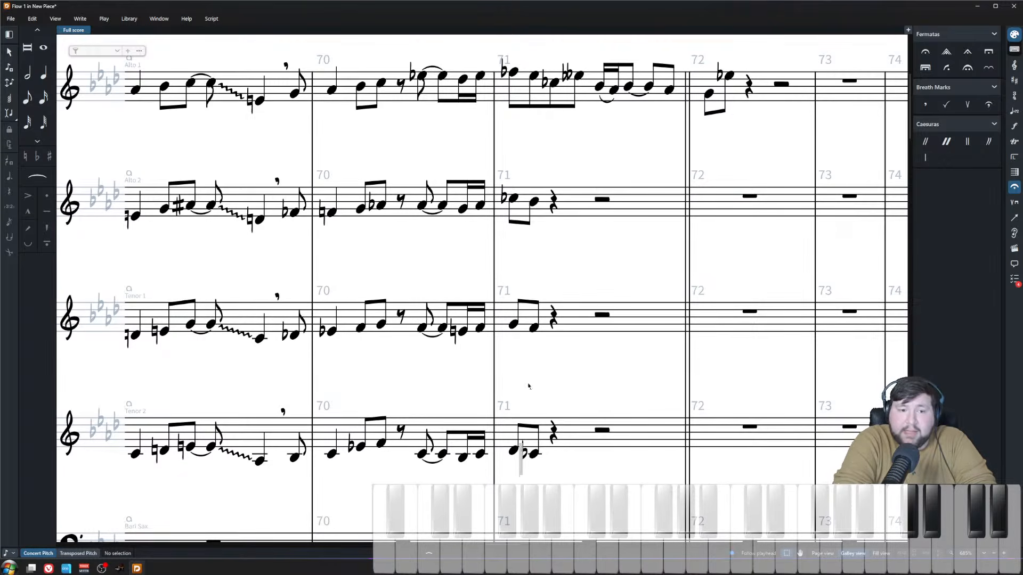
left_click_drag(522, 476, 491, 21)
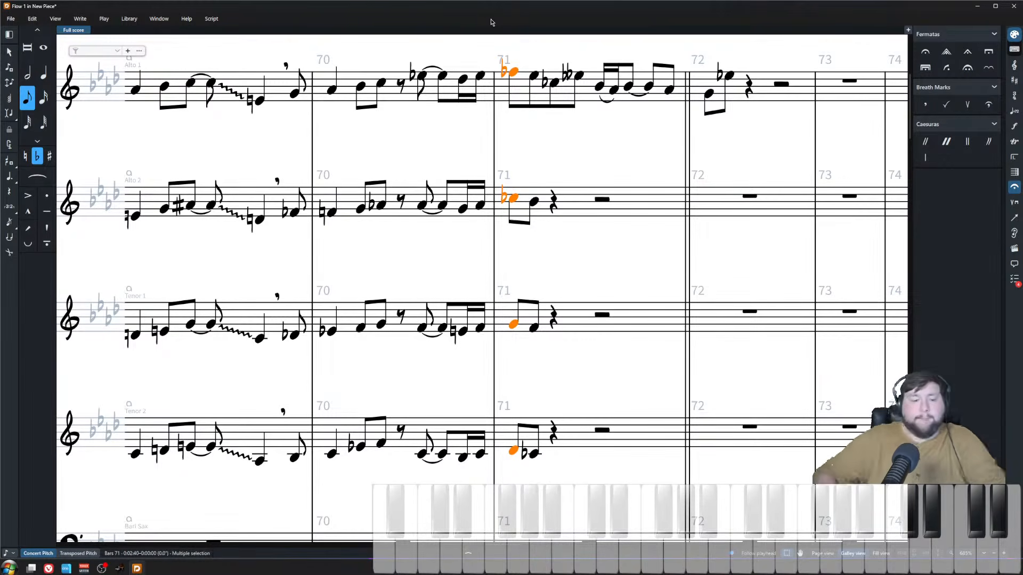
left_click(558, 168)
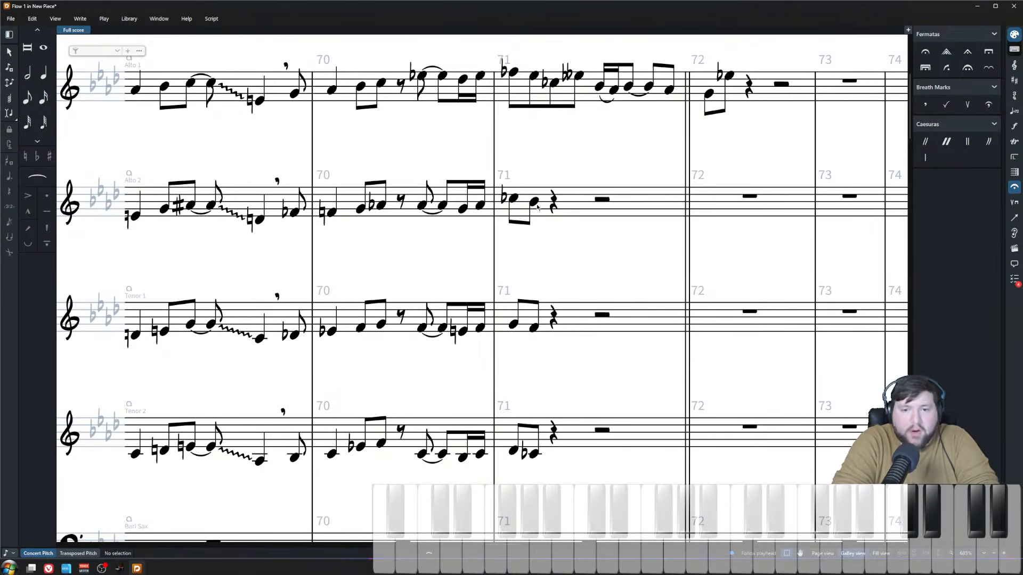
- Enter an eighth-note D-F-Ab chord on beat 2 of bar 71 in the Alto 2 part
scroll(537, 207, "right", 1)
left_click(504, 202)
key("shift+n")
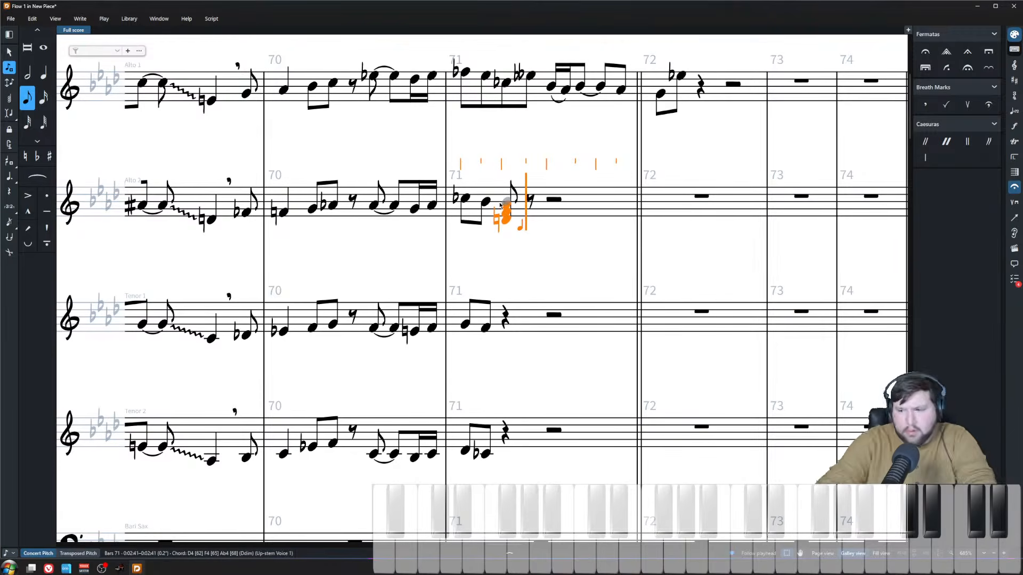
key("Escape")
key("Escape")
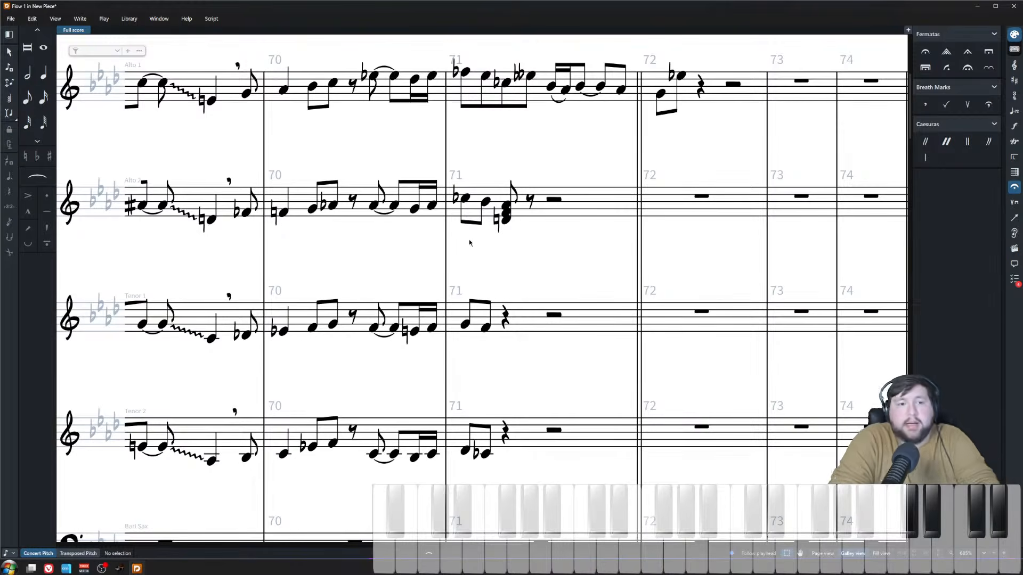
- Select the opening eighth notes of bar 67 across both altos and both tenors to examine their slurs and accents
key("x")
scroll(480, 246, "left", 8)
scroll(447, 91, "up", 2)
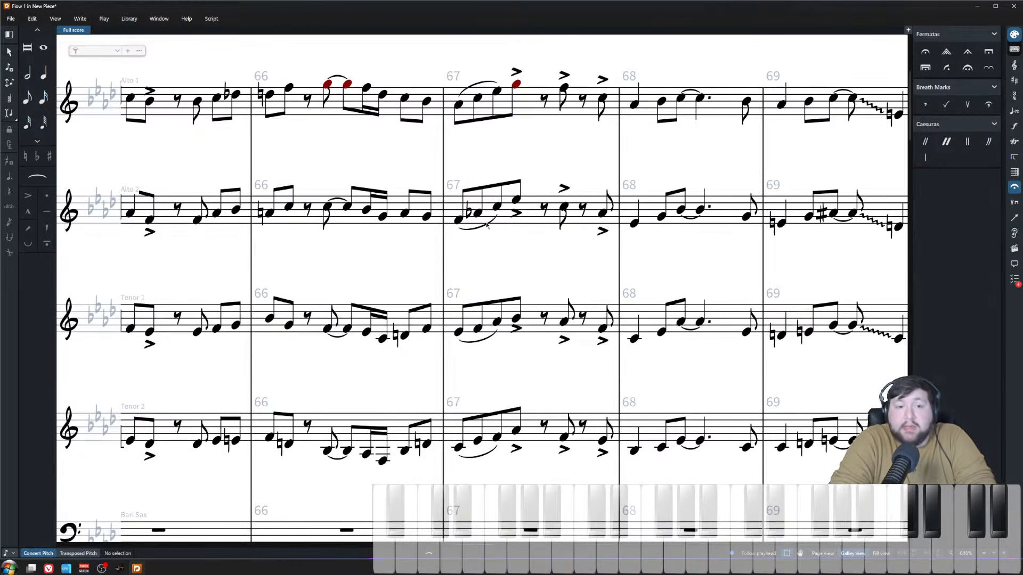
left_click_drag(452, 469, 515, 54)
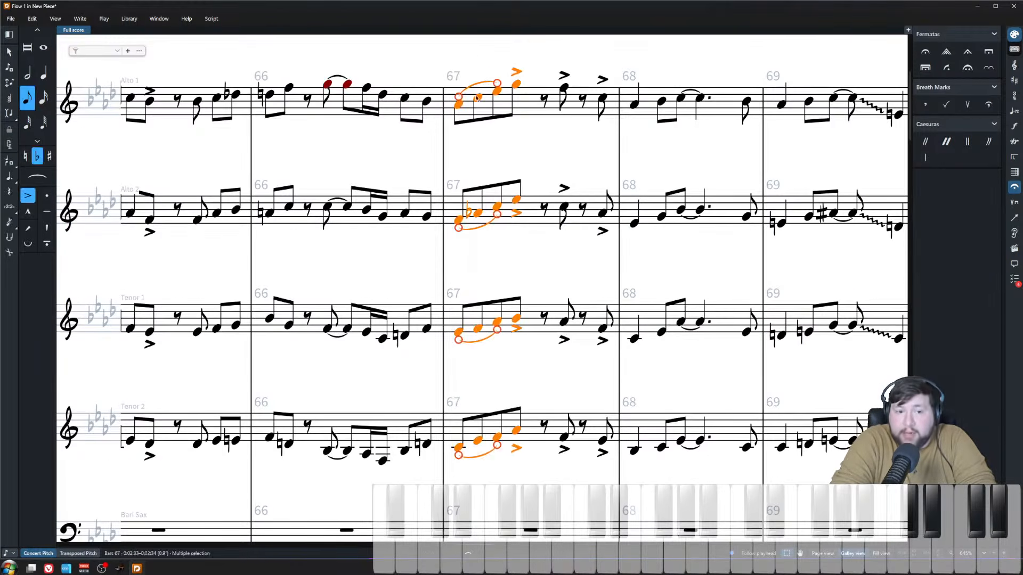
key("Escape")
- Delete the two slurs under the Tenor 2 eighth notes in bar 27
scroll(540, 400, "down", 2)
scroll(540, 400, "left", 15)
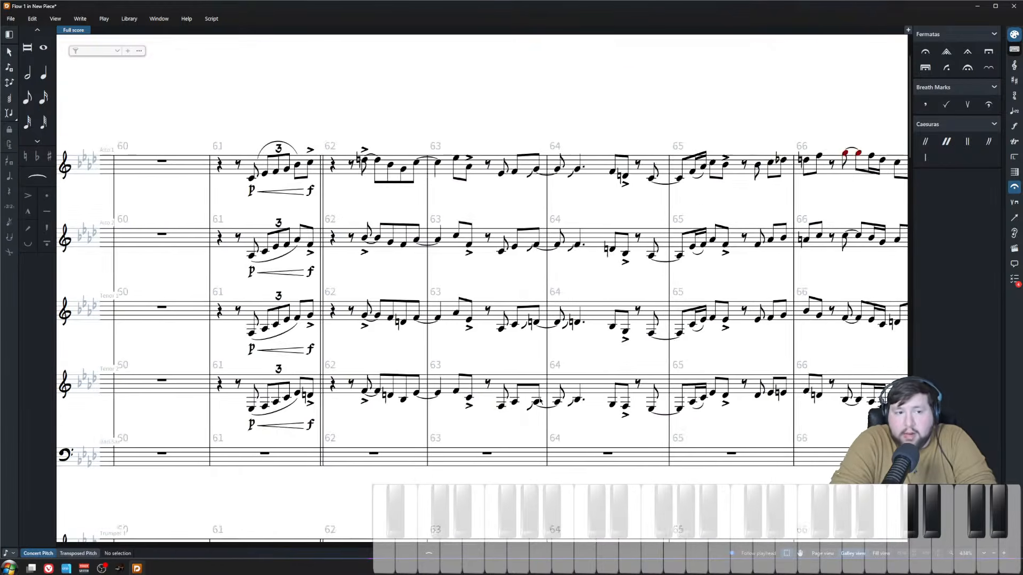
scroll(546, 410, "left", 11)
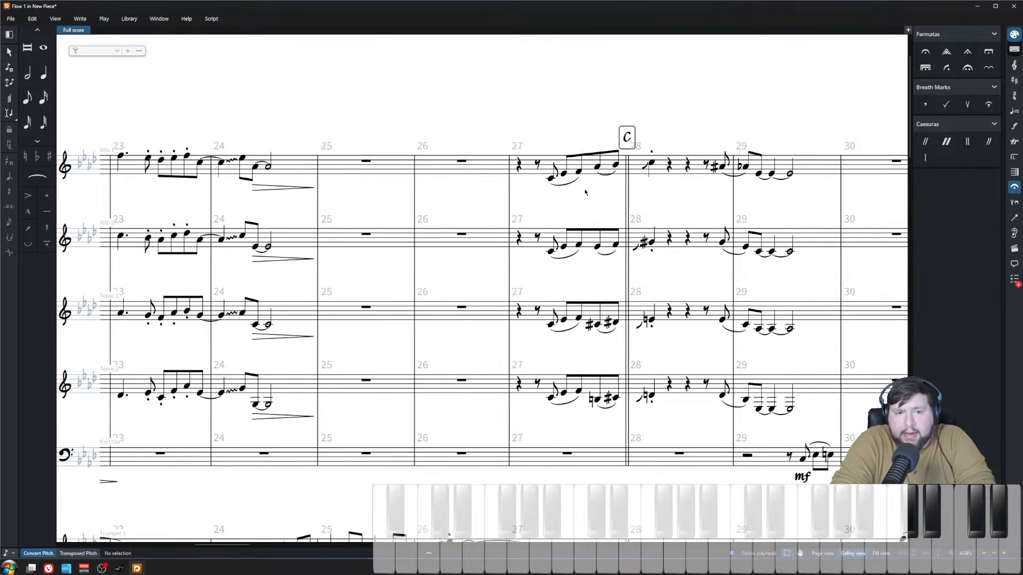
left_click_drag(529, 109, 621, 422)
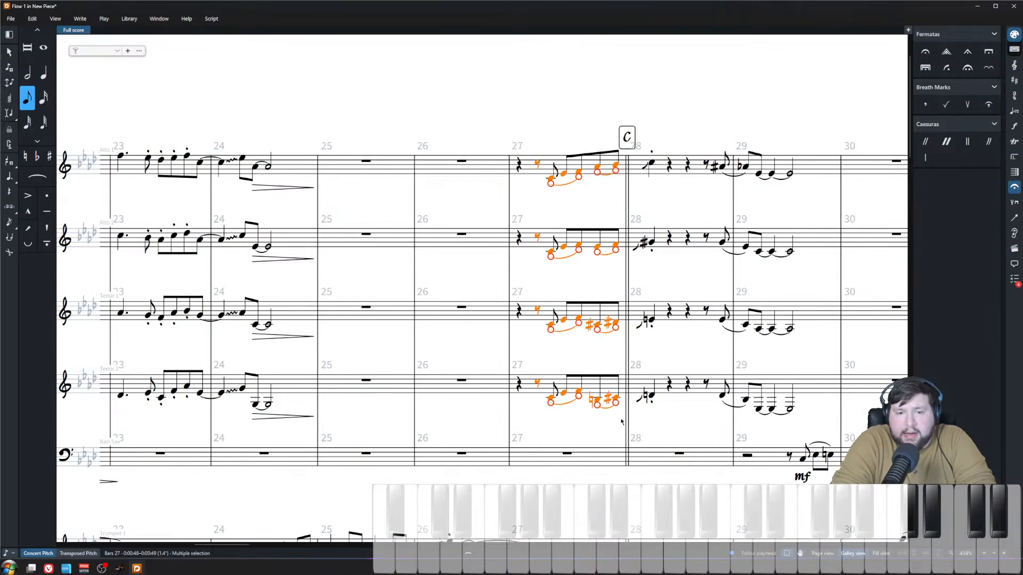
left_click(606, 409)
left_click(568, 403, "ctrl")
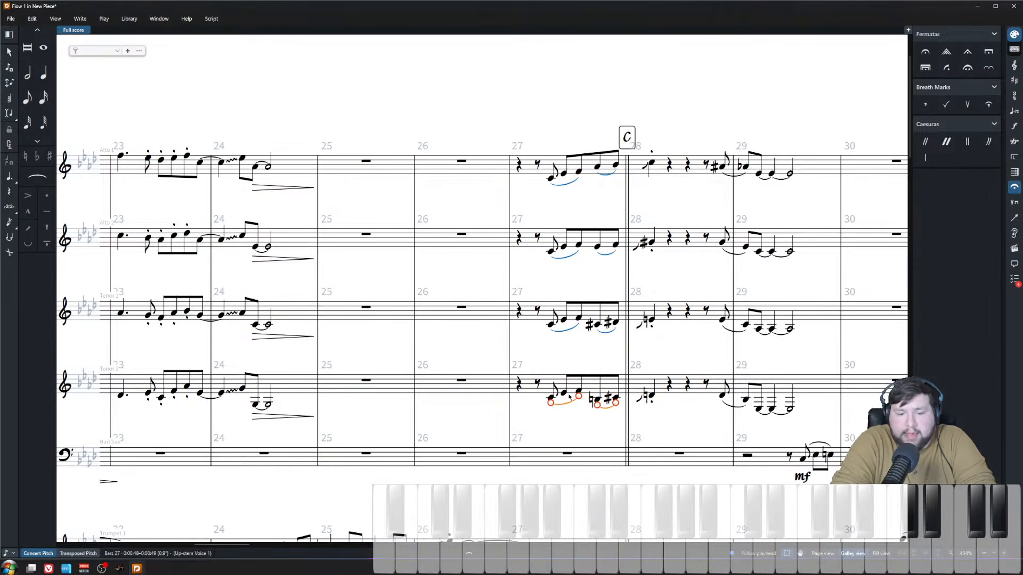
key("Delete")
- Try to slur the Tenor 2 notes in bar 27 as one selection, and undo the recent slur edits there
left_click_drag(530, 354, 625, 413)
key("s")
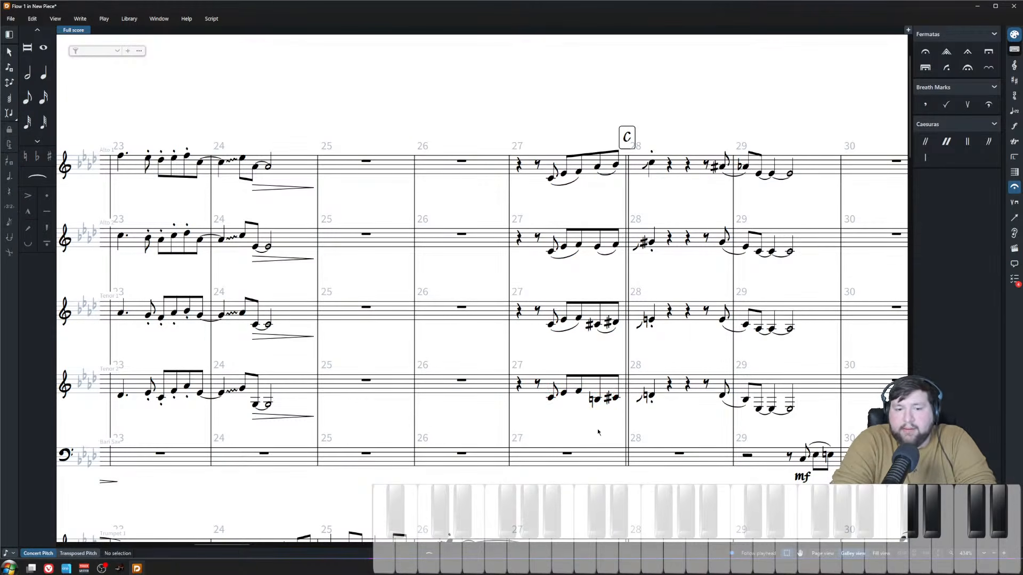
key("ctrl+z")
key("ctrl+z")
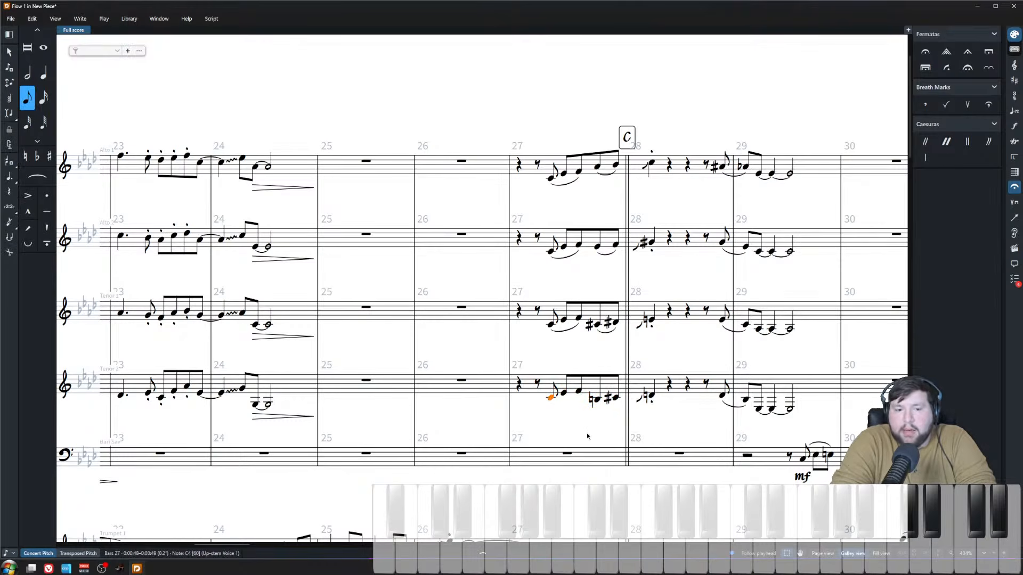
left_click(544, 414)
- Review the saxophone section's slurs, dynamics and articulations from letter A through to the phrase starting in bar 61
scroll(545, 415, "left", 18)
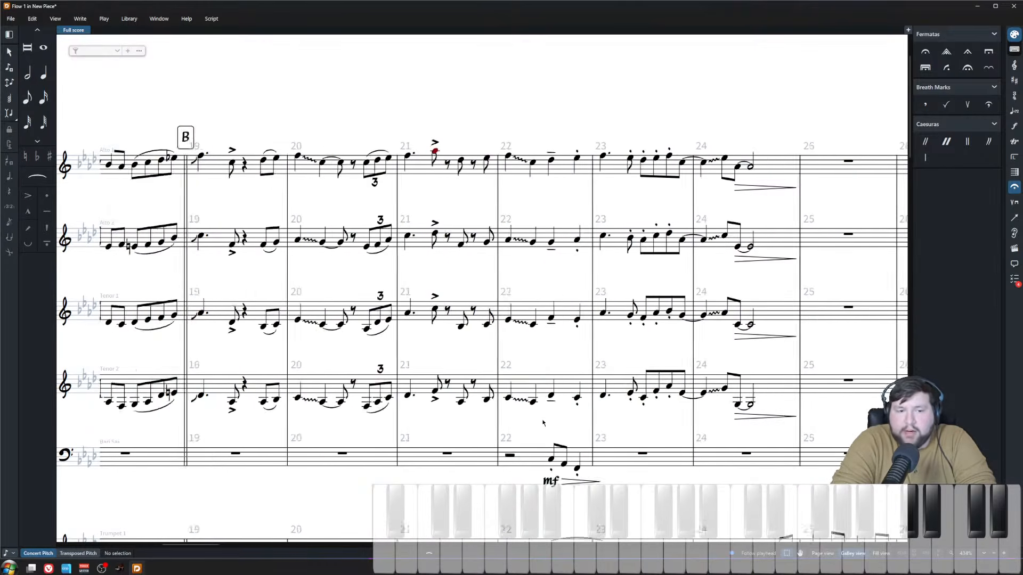
scroll(539, 423, "left", 20)
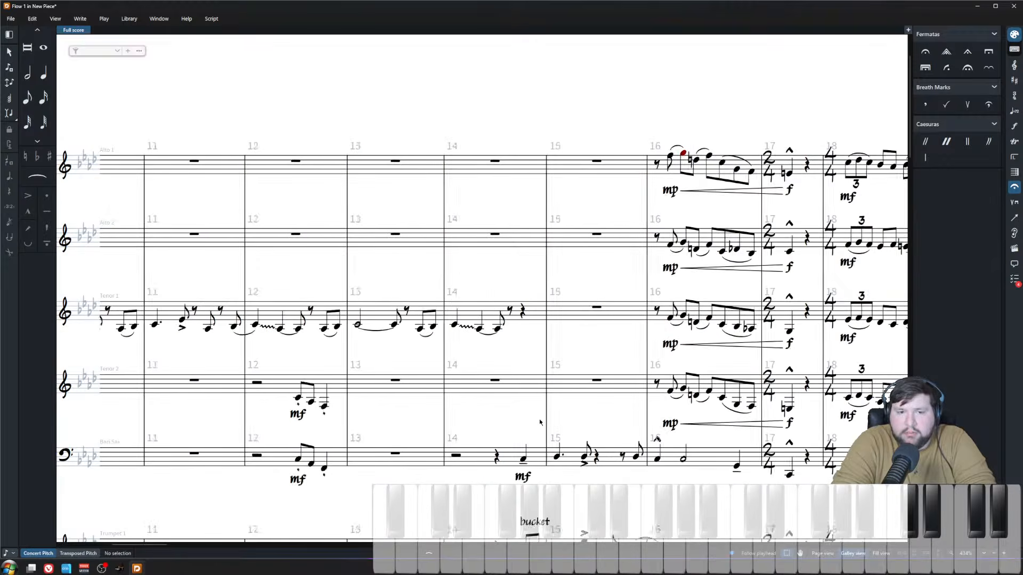
scroll(536, 425, "left", 3)
scroll(536, 425, "right", 20)
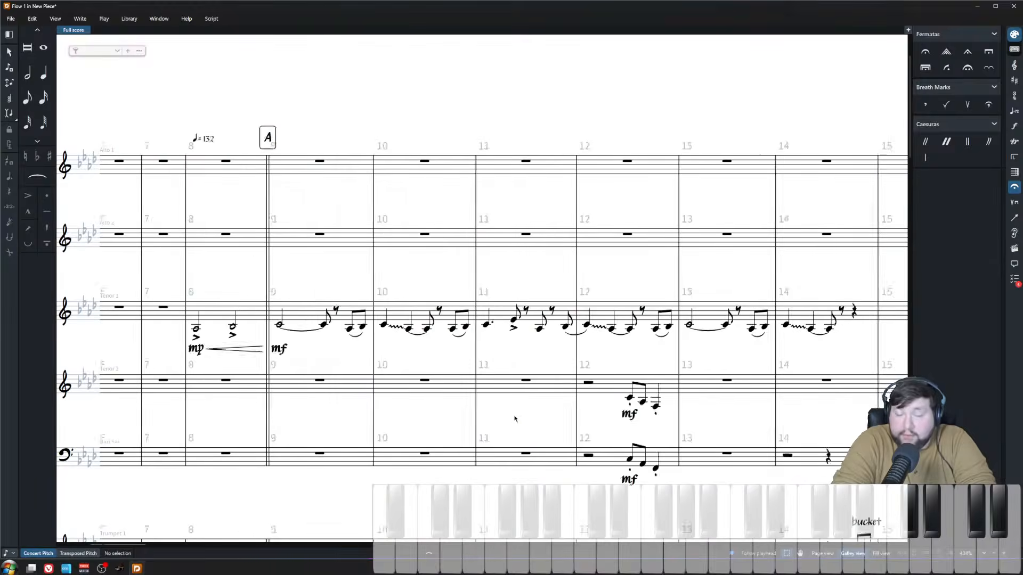
scroll(493, 421, "right", 20)
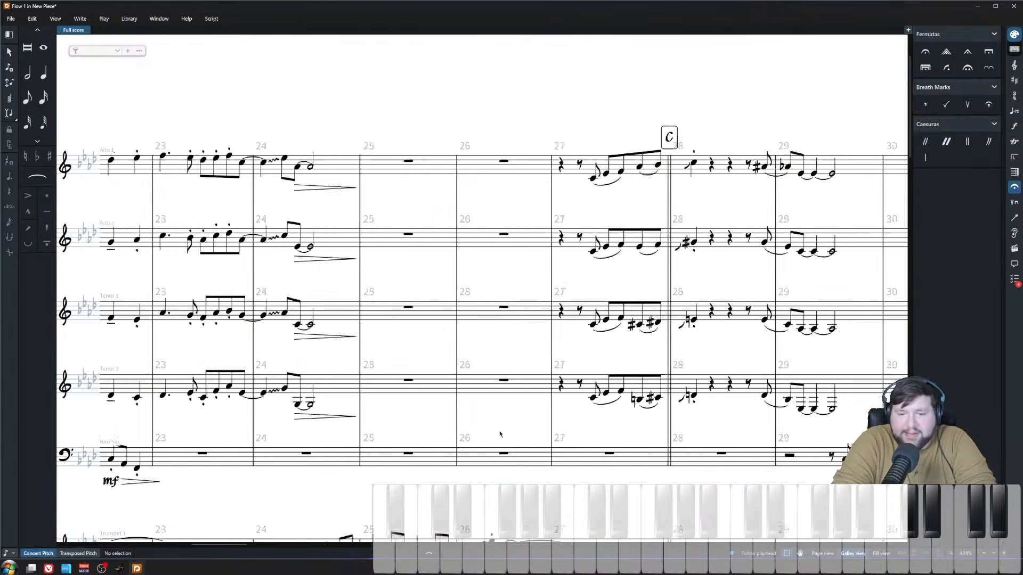
scroll(498, 439, "right", 20)
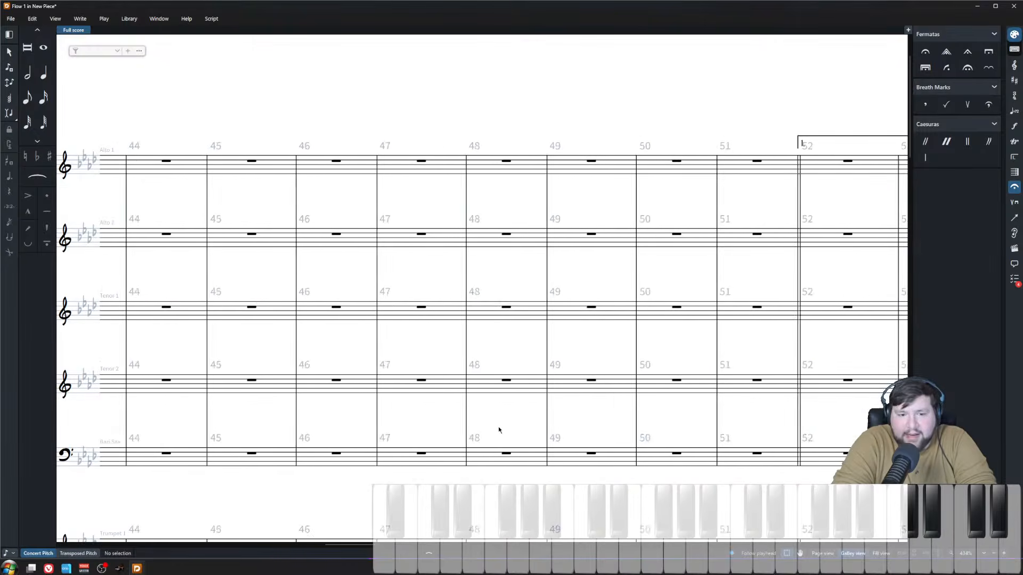
scroll(493, 431, "right", 3)
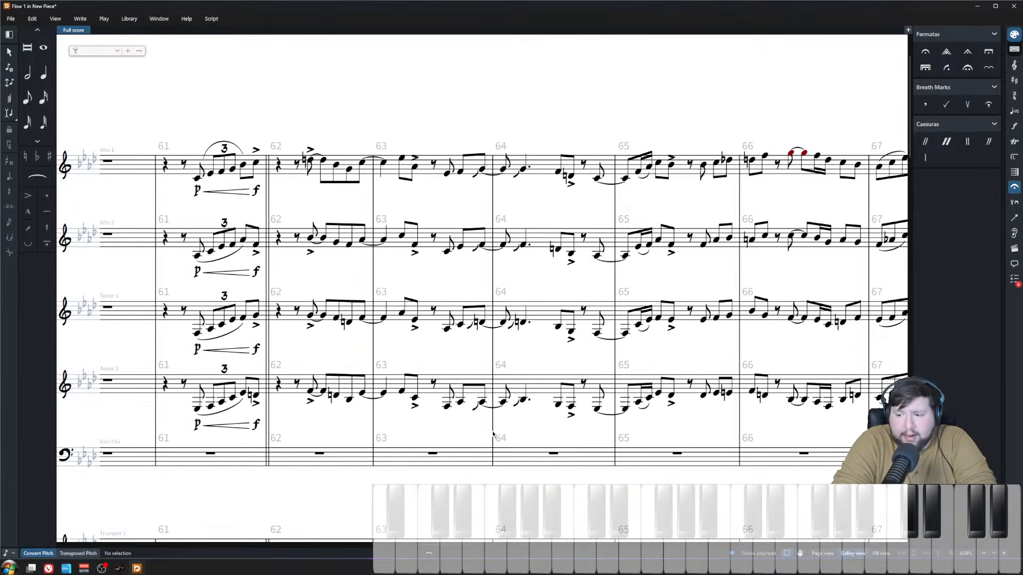
scroll(492, 429, "down", 2)
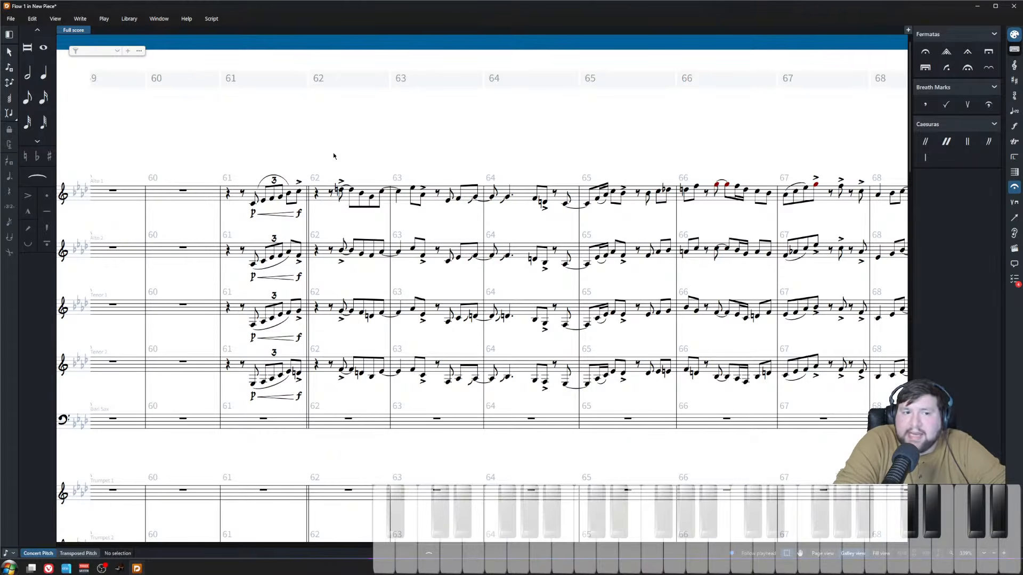
- Select the Alto 1 phrase from bar 62 to the middle of bar 65 to examine its extent
left_click_drag(326, 153, 574, 223)
left_click(621, 162)
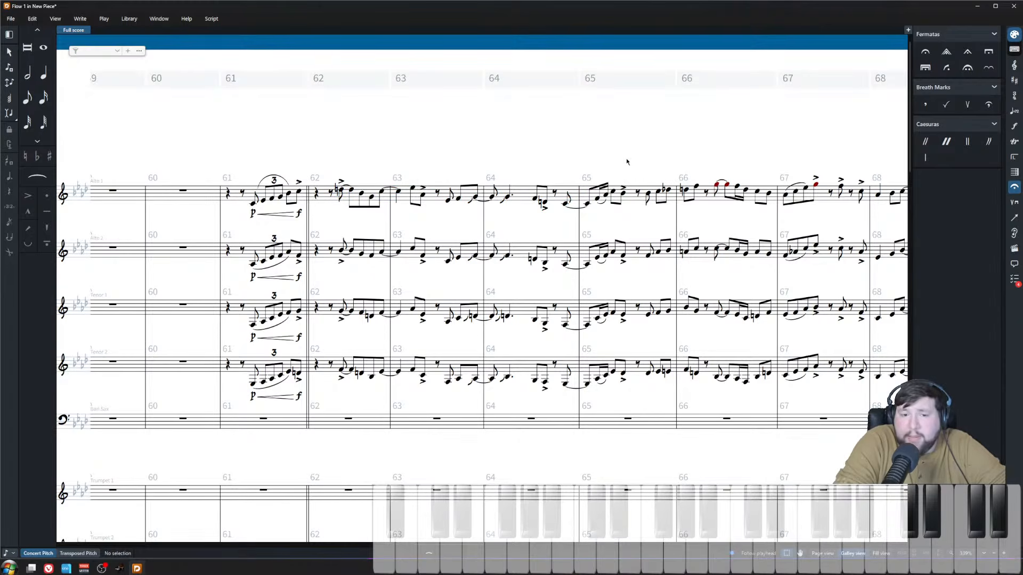
left_click_drag(627, 156, 337, 225)
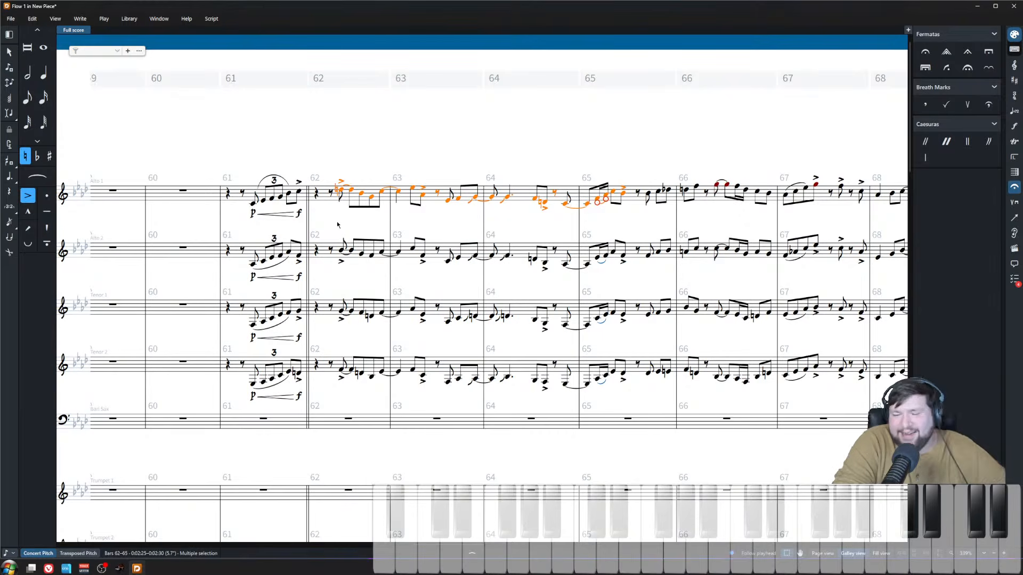
left_click_drag(320, 162, 631, 218)
left_click_drag(631, 220, 323, 126)
left_click(321, 132)
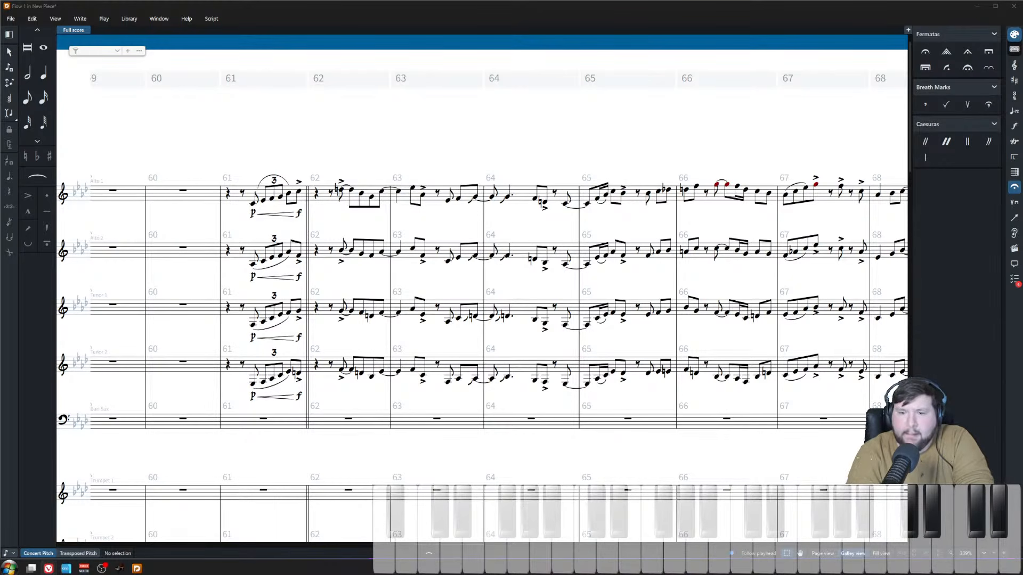
- Change the barline at the start of bar 60 to a double barline
scroll(427, 400, "down", 2)
scroll(414, 306, "left", 3)
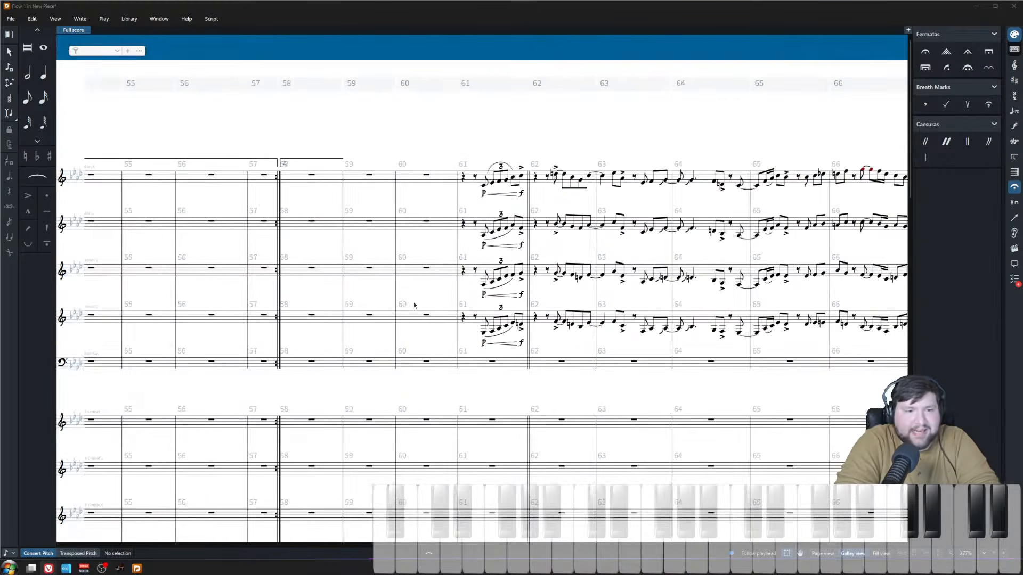
scroll(396, 196, "up", 2)
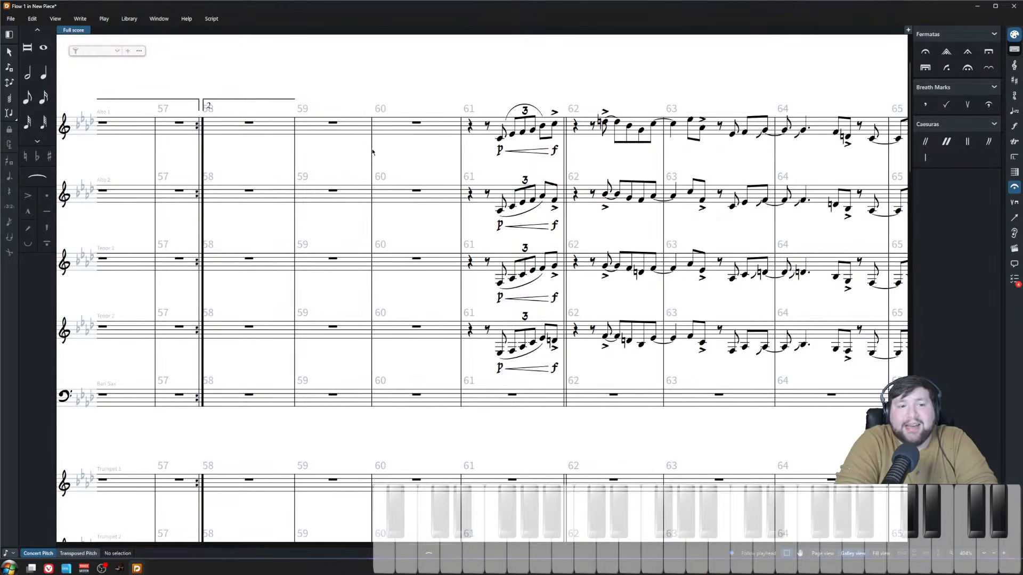
left_click(372, 154)
left_click(1014, 173)
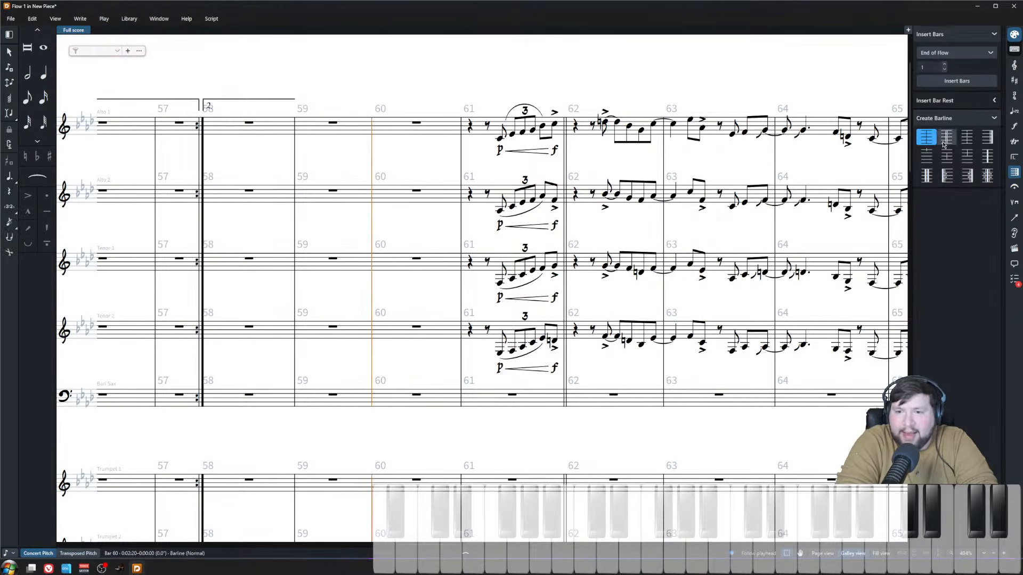
scroll(400, 267, "up", 3)
left_click_drag(364, 280, 377, 442)
scroll(396, 262, "down", 4)
left_click(401, 166)
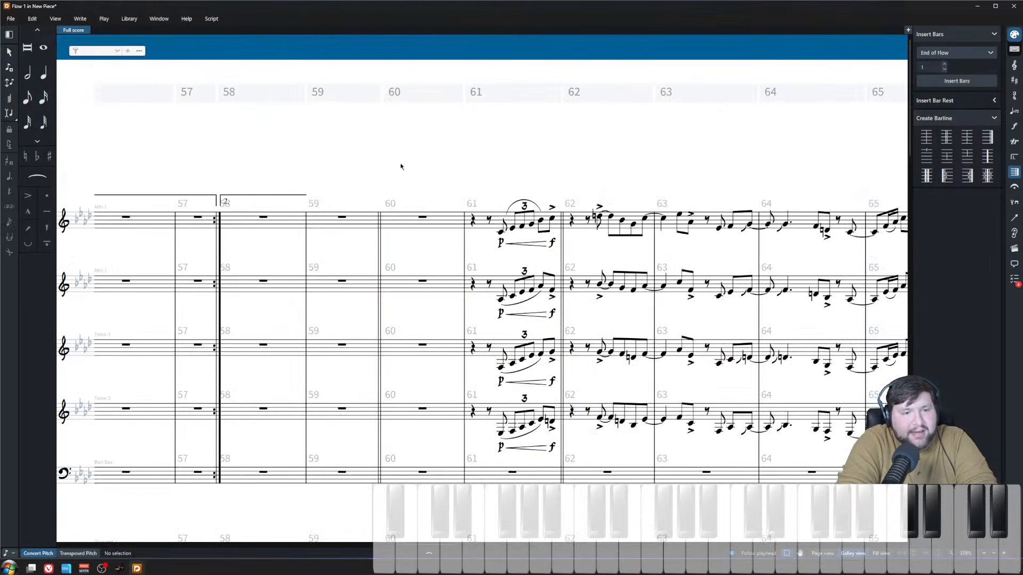
- Delete the double barline at the start of bar 60, and undo the deletion
left_click(382, 230)
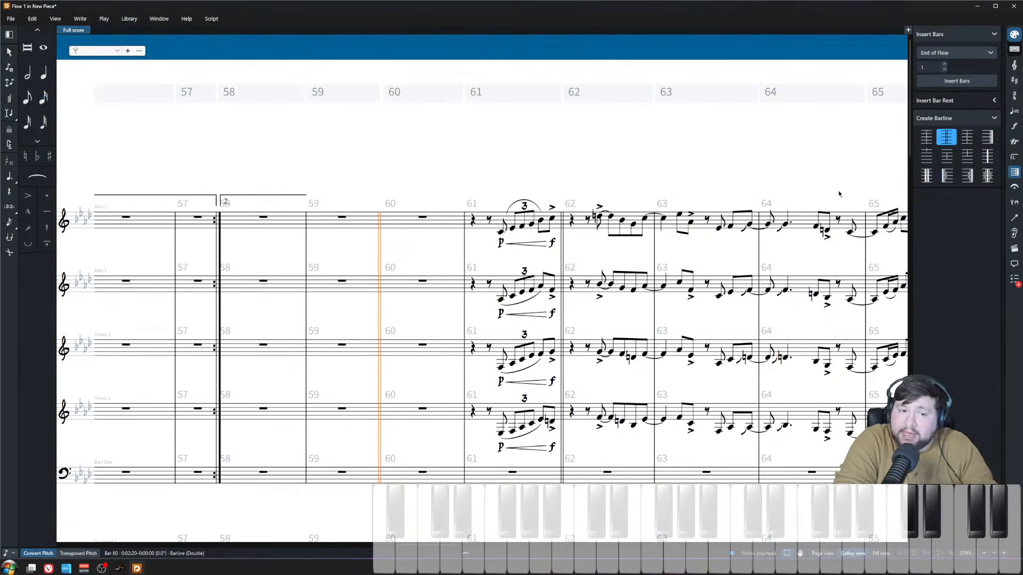
key("Delete")
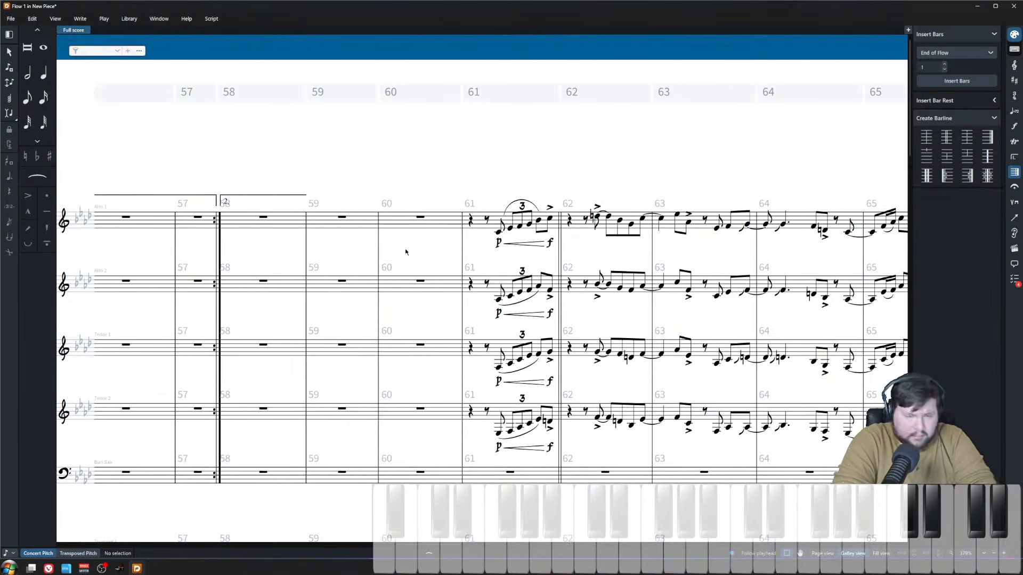
key("ctrl+z")
- Add a 4/4 time signature at the double barline at the start of bar 60
left_click(502, 164)
left_click(380, 238)
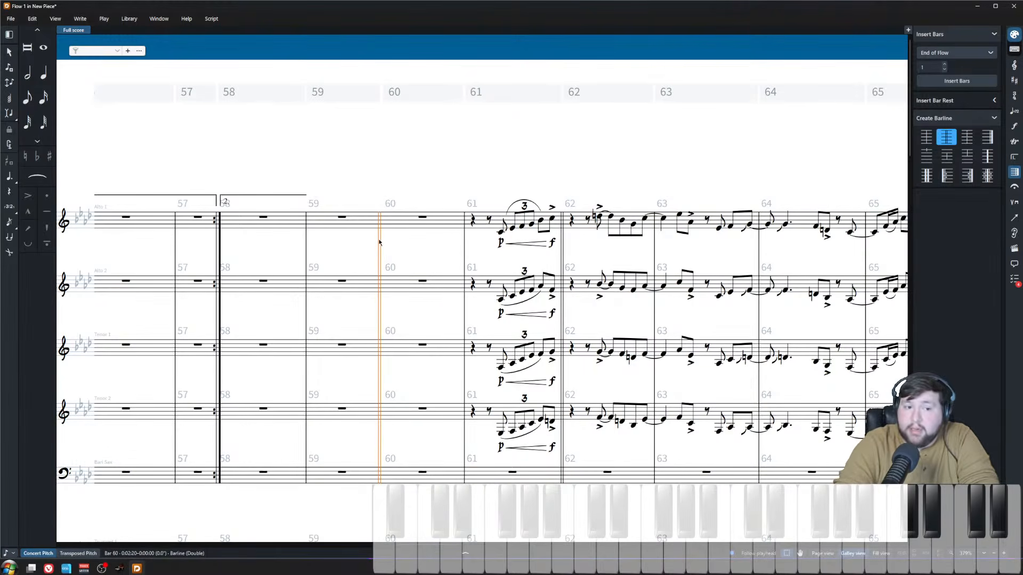
key("shift+m")
type("4/4")
key("Return")
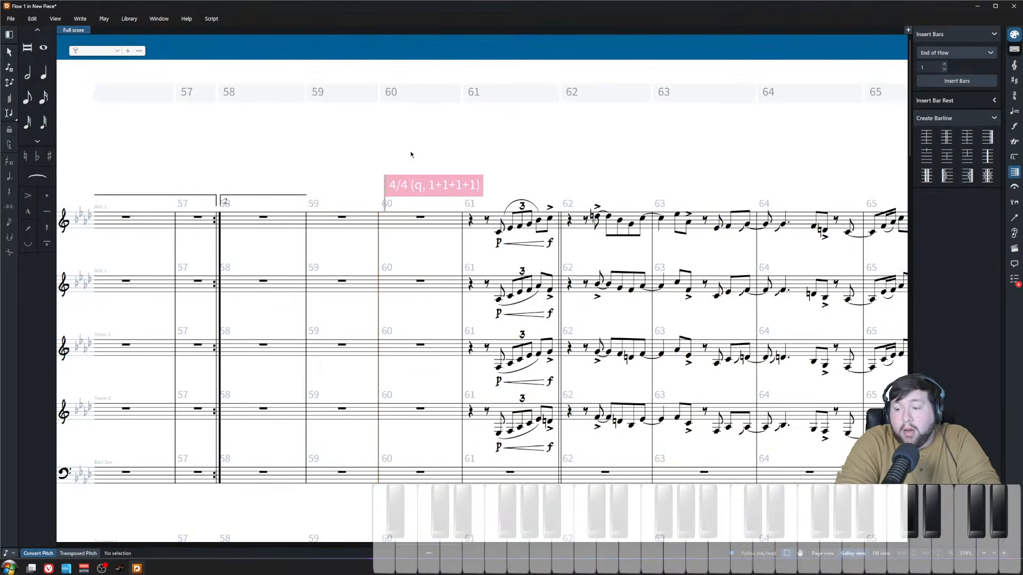
- Check the barline and the 4/4 time signature marker at bar 60, and delete the selected barline to clear the marker
left_click_drag(372, 146, 527, 205)
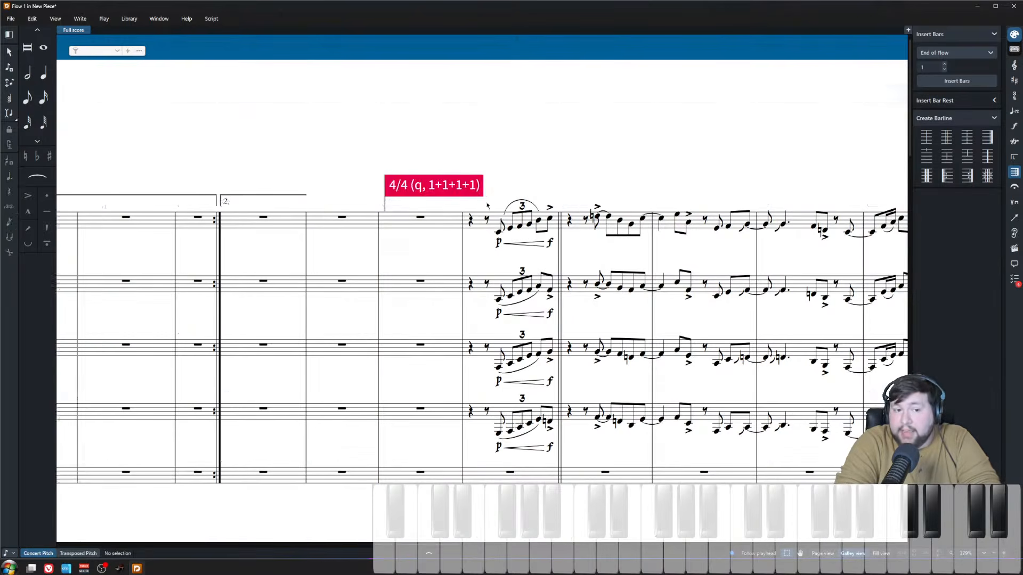
key("Escape")
left_click(379, 246)
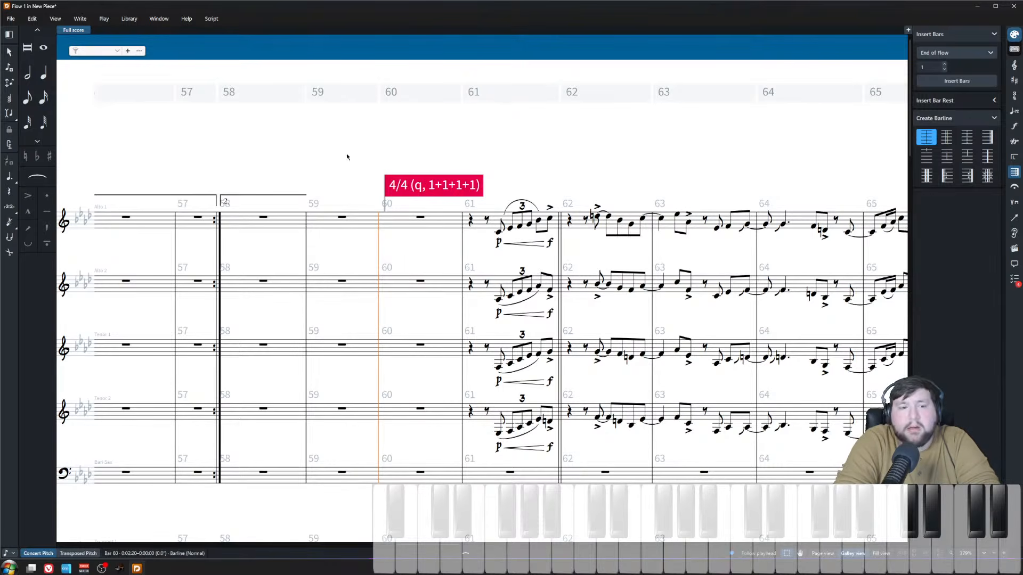
key("Escape")
left_click(411, 195)
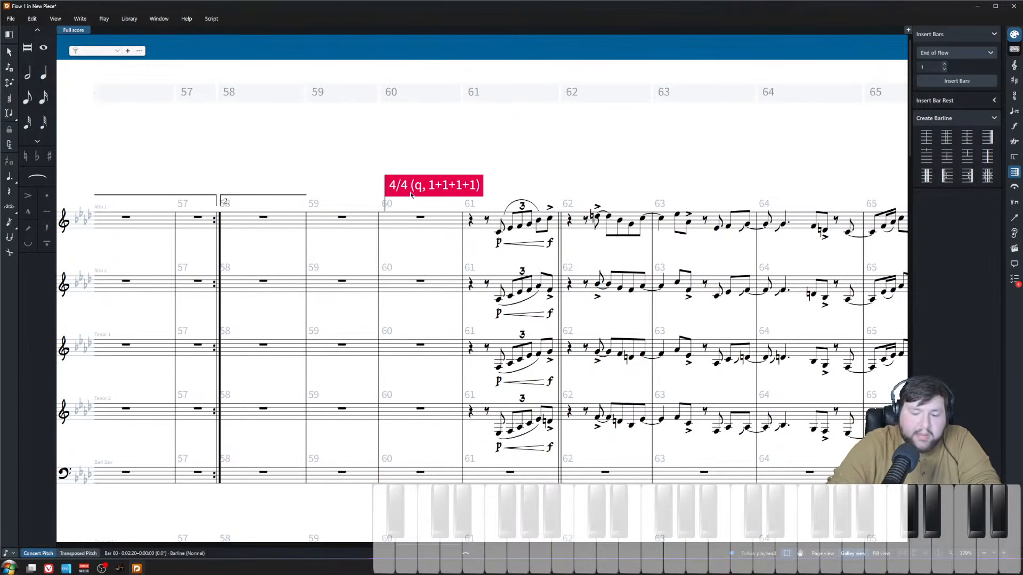
key("Escape")
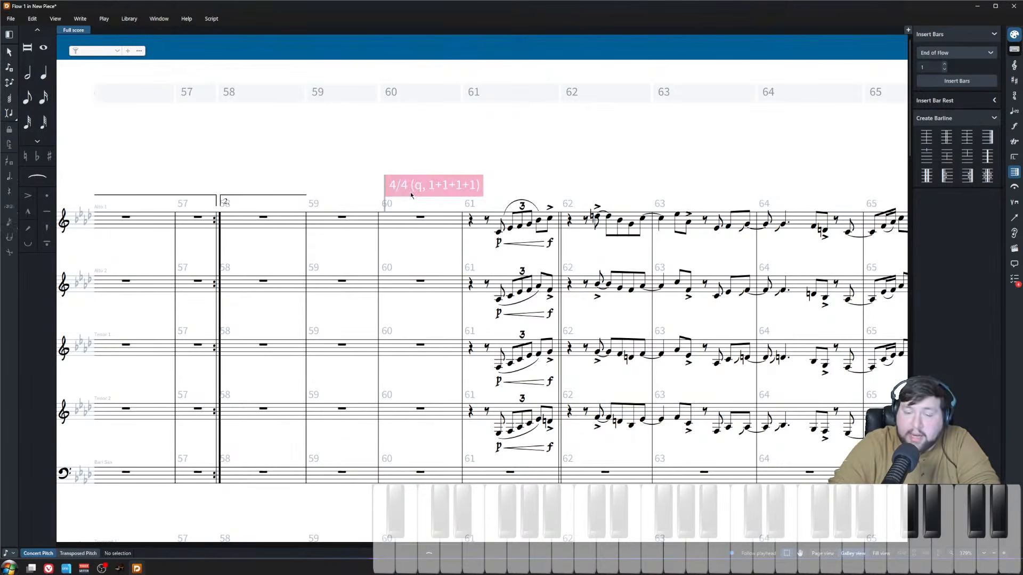
left_click(420, 196)
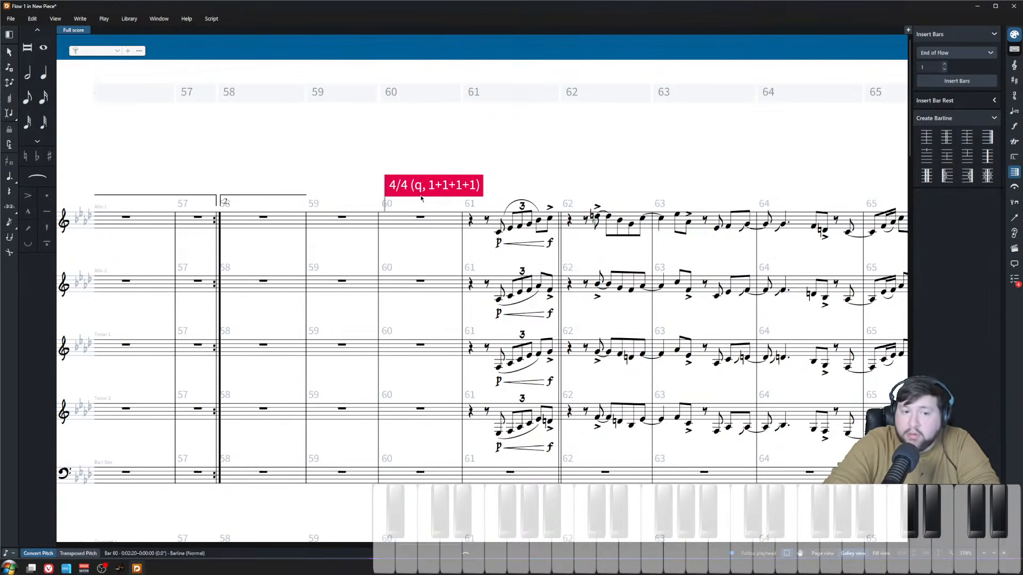
key("Escape")
left_click(379, 245)
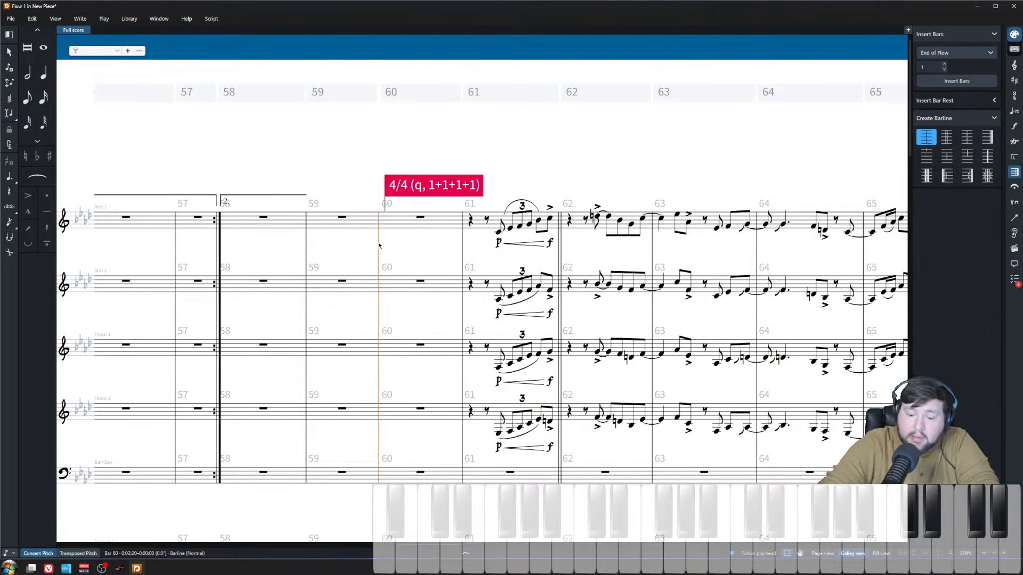
key("Delete")
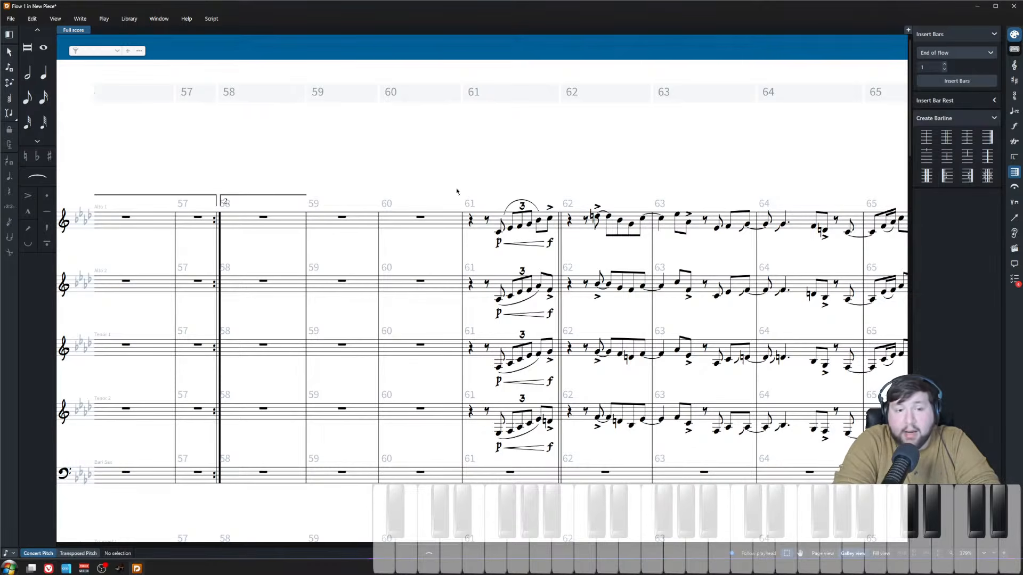
key("z")
key("z")
scroll(571, 366, "right", 3)
scroll(570, 366, "right", 4)
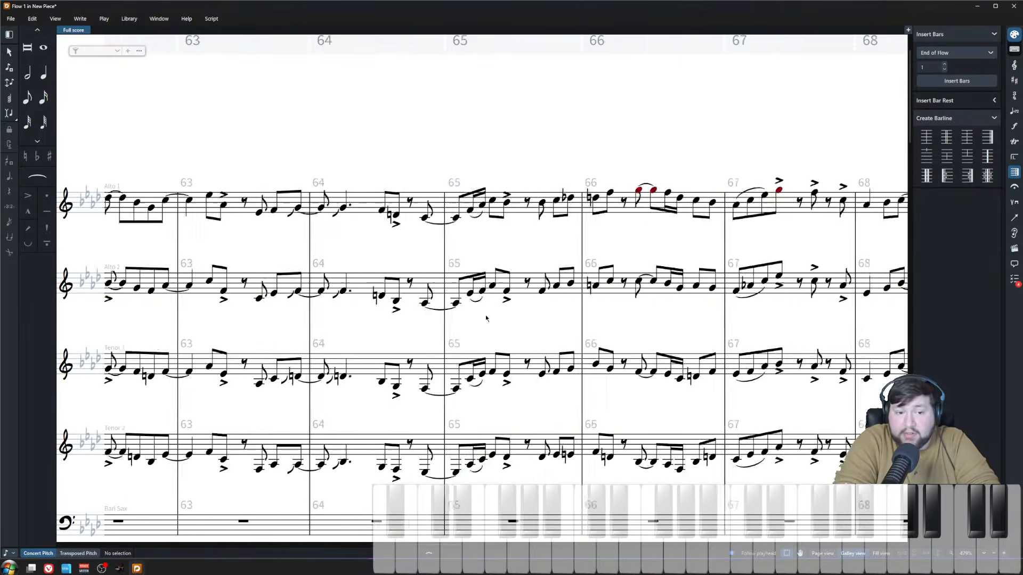
scroll(288, 206, "left", 5)
left_click(287, 207)
left_click(310, 164)
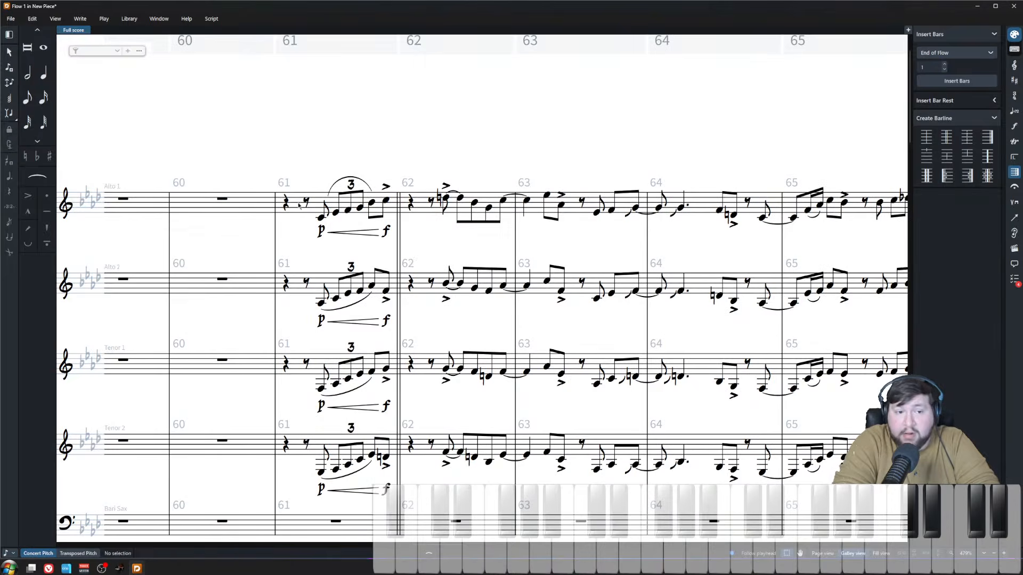
left_click(296, 204)
scroll(665, 220, "right", 3)
left_click(664, 216, "shift")
right_click(666, 205)
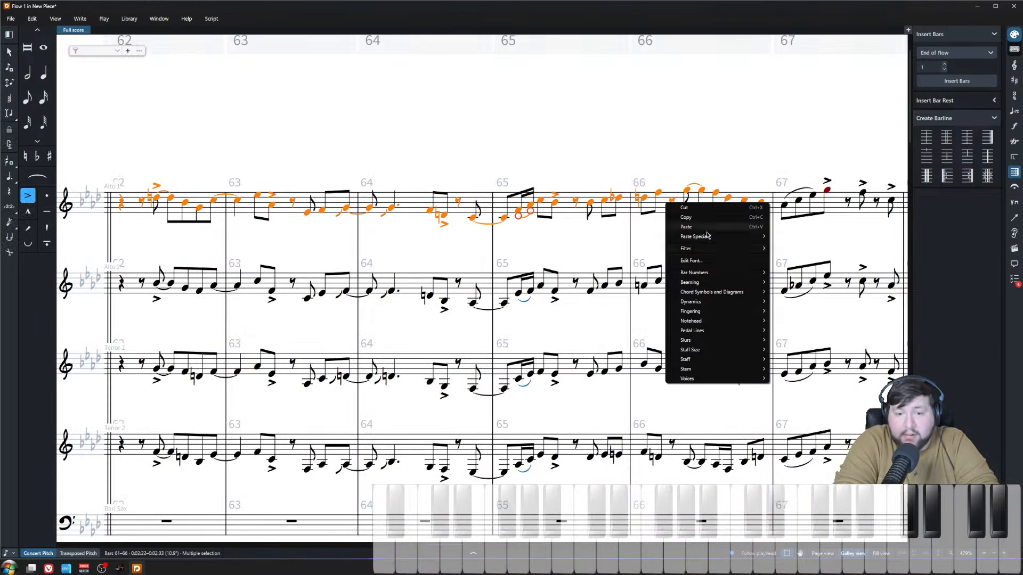
mouse_move(724, 249)
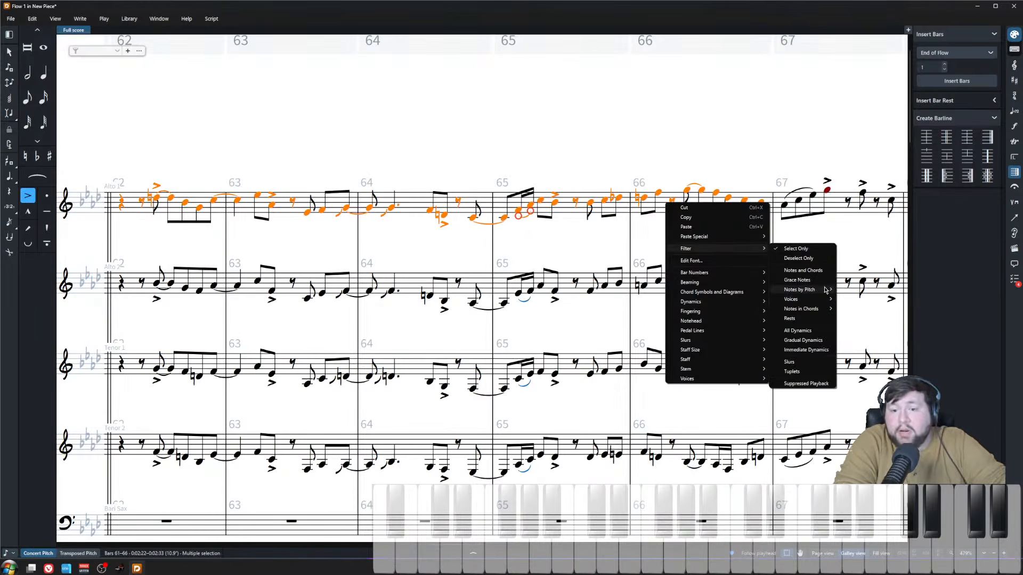
mouse_move(826, 290)
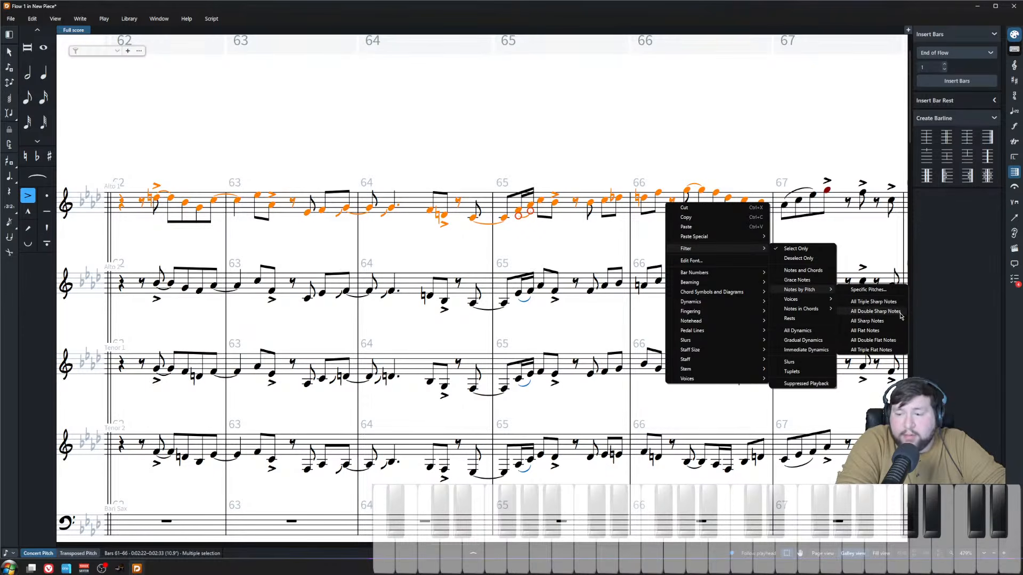
left_click(575, 128)
- Display the score at transposed pitch
scroll(509, 266, "down", 6)
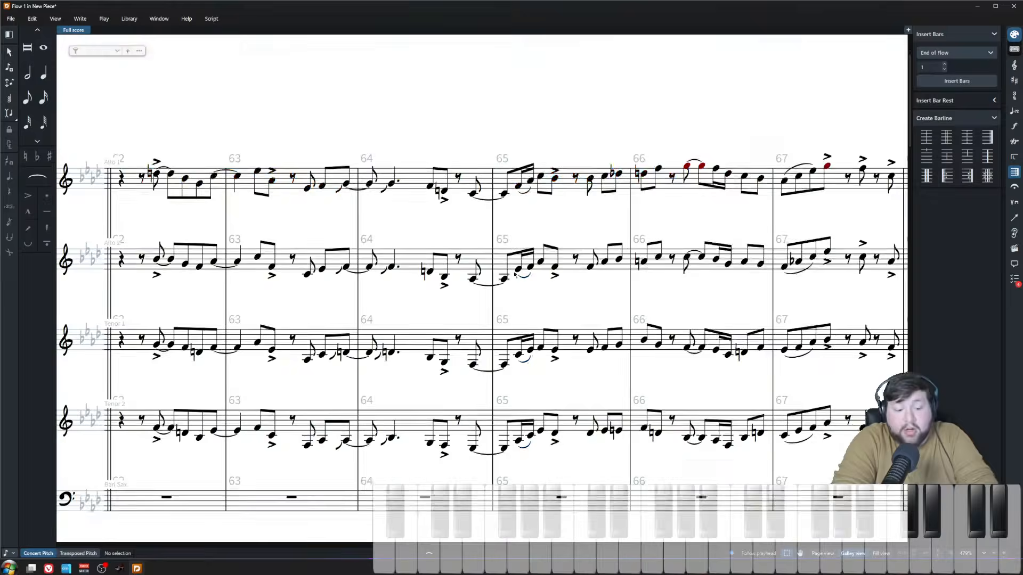
left_click(79, 553)
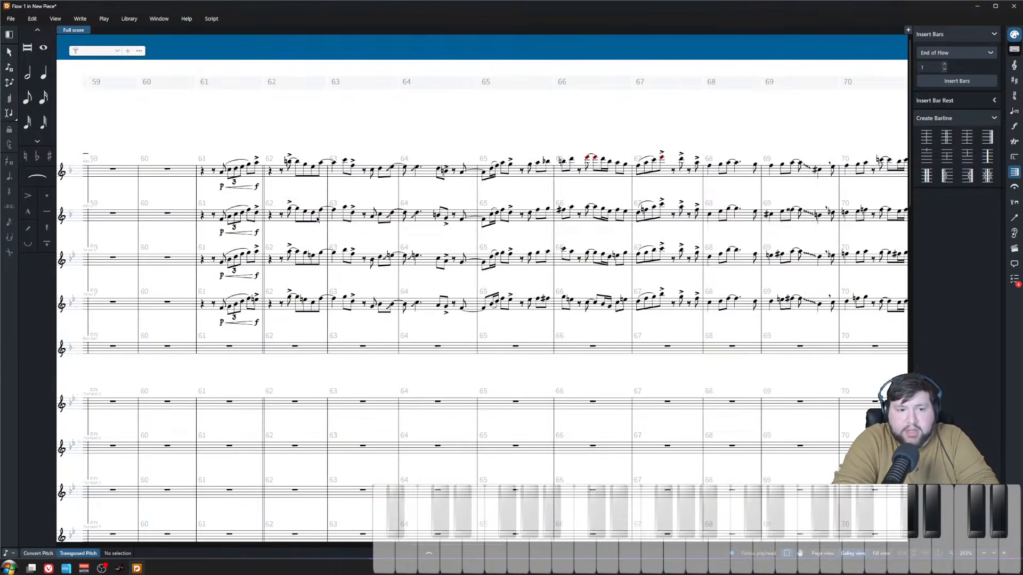
scroll(400, 397, "up", 4)
scroll(339, 270, "left", 2)
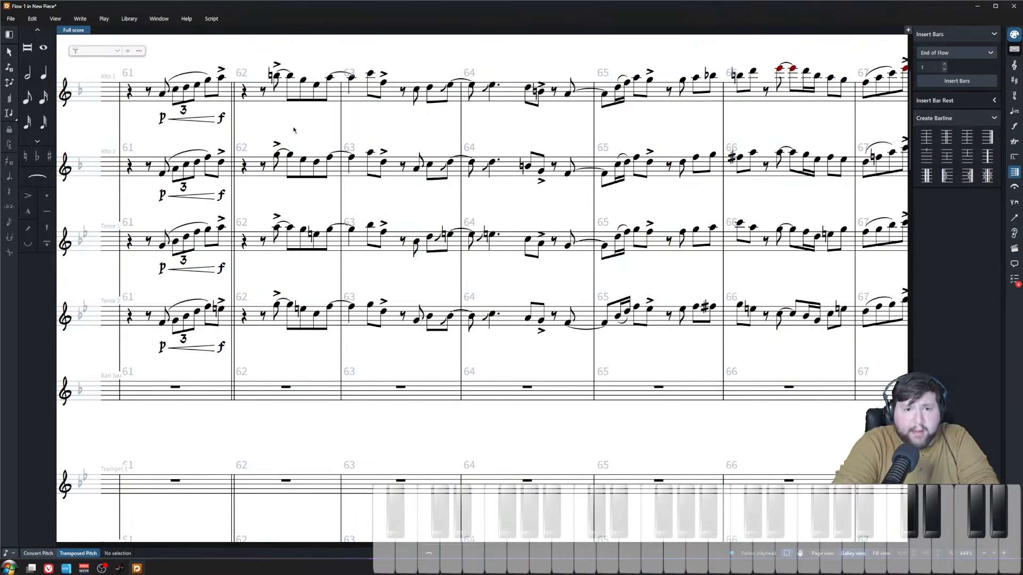
scroll(447, 295, "down", 2)
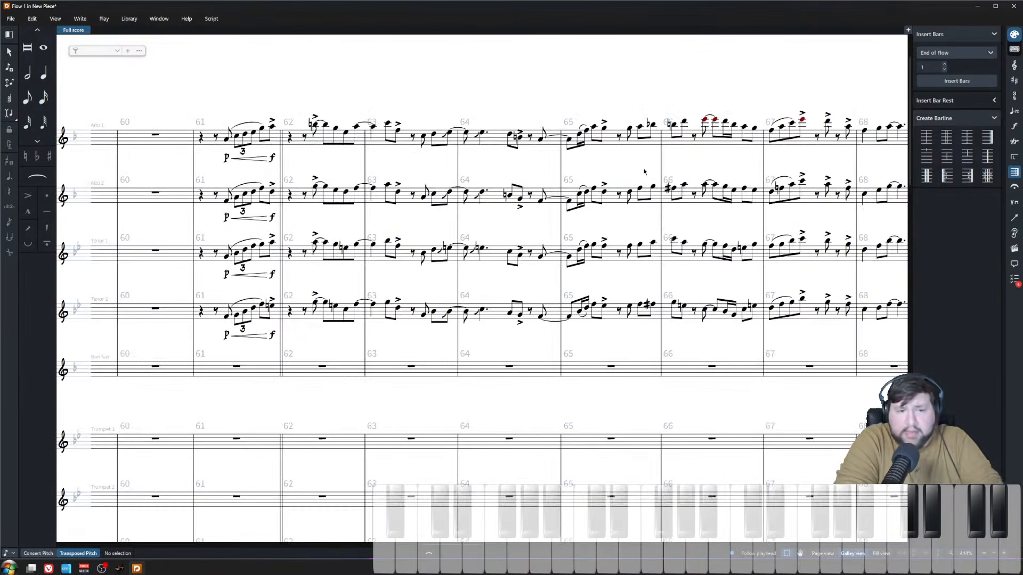
- Filter a selection of the whole flow down to its double-sharp notes
key("ctrl+a")
right_click(500, 202)
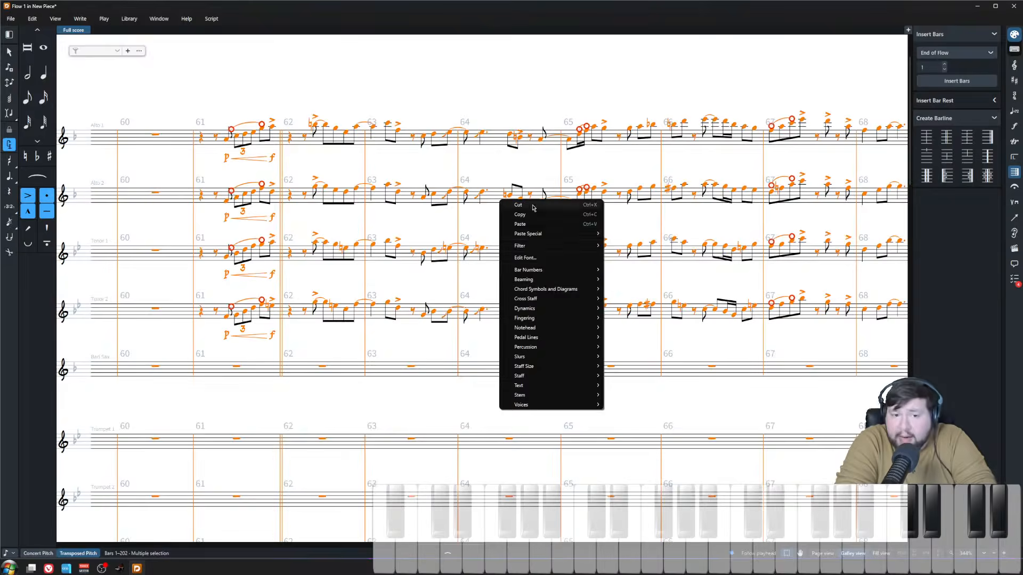
mouse_move(566, 247)
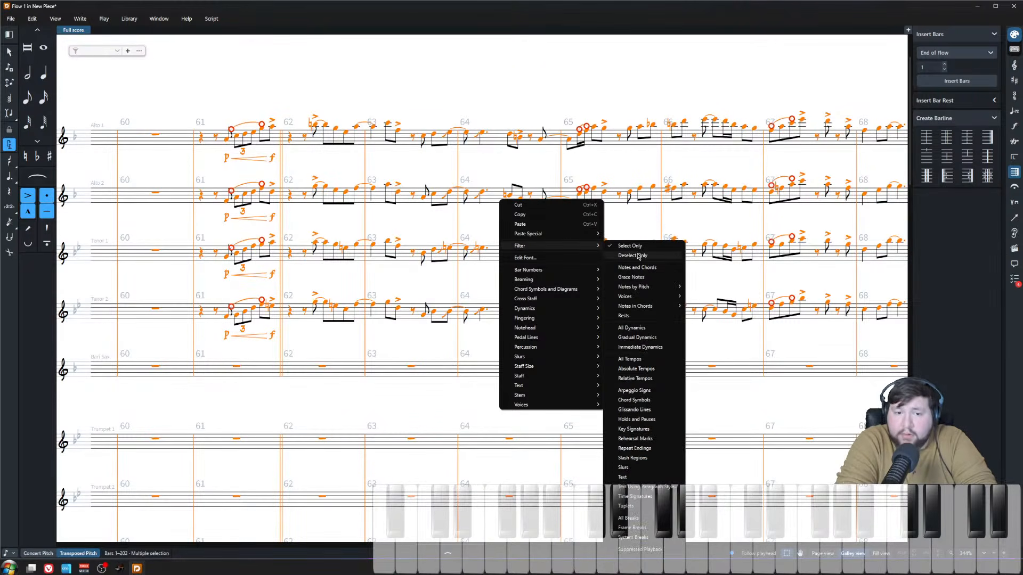
mouse_move(666, 289)
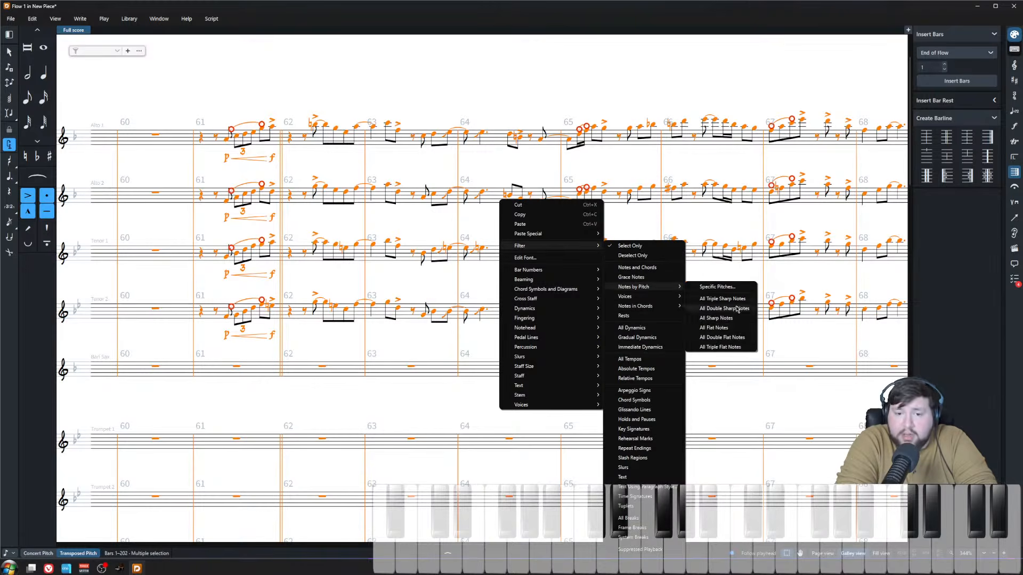
left_click(738, 309)
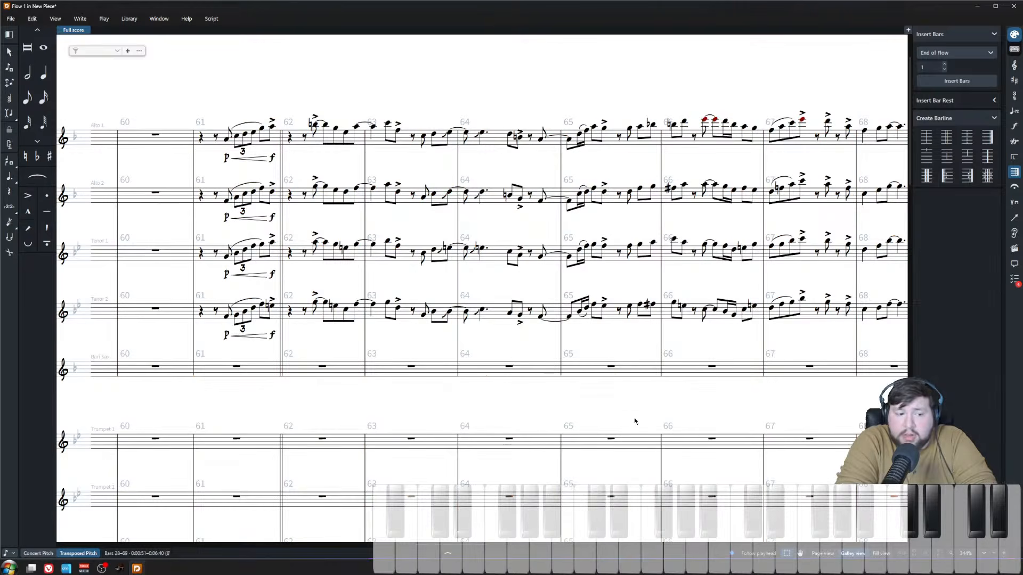
- Respell the selected double-sharp notes in Alto 2's bar 69 as G naturals, and clear the selection
key("x")
key("x")
key("x")
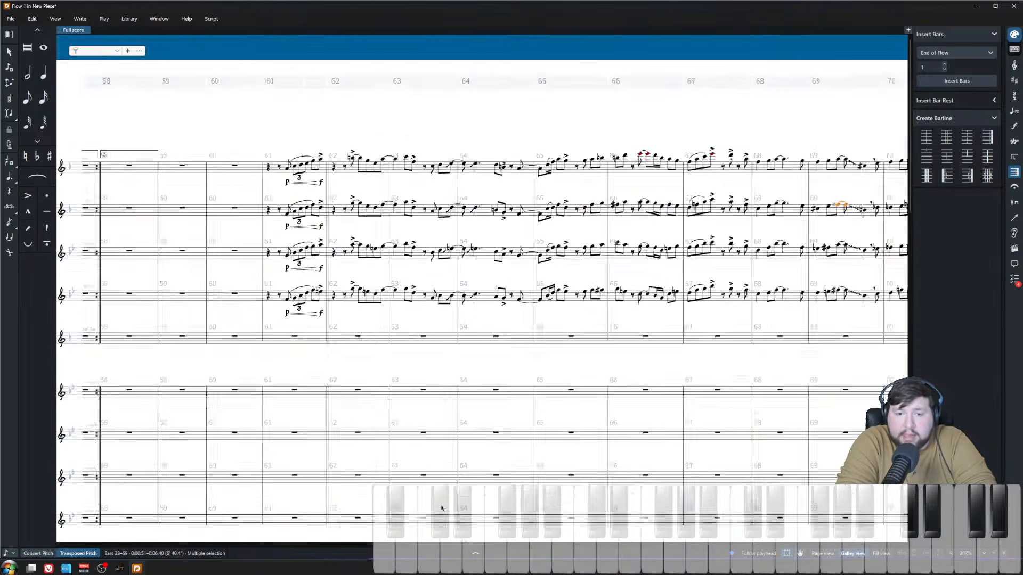
scroll(523, 213, "right", 4)
scroll(528, 135, "up", 5)
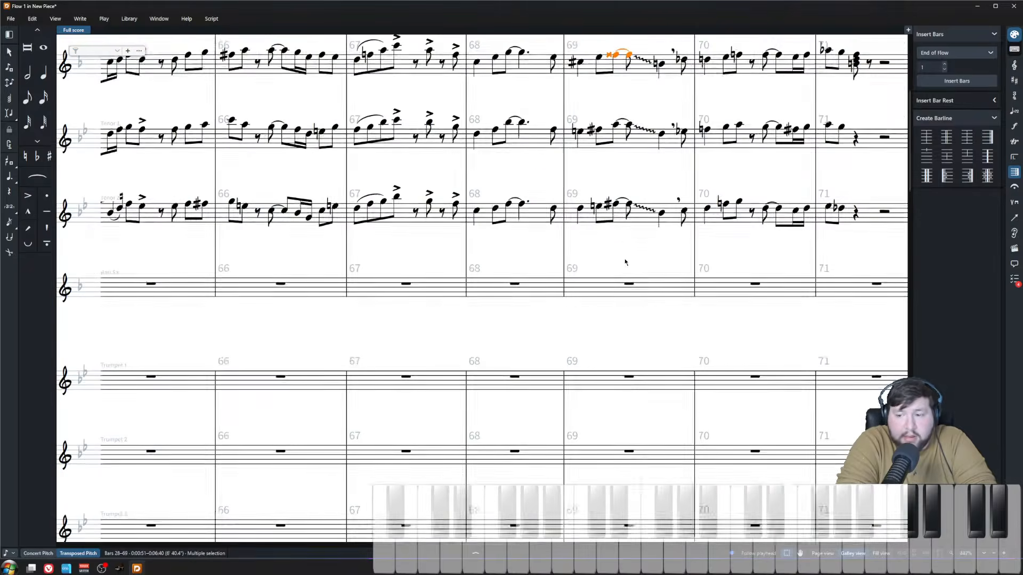
key("alt+shift+=")
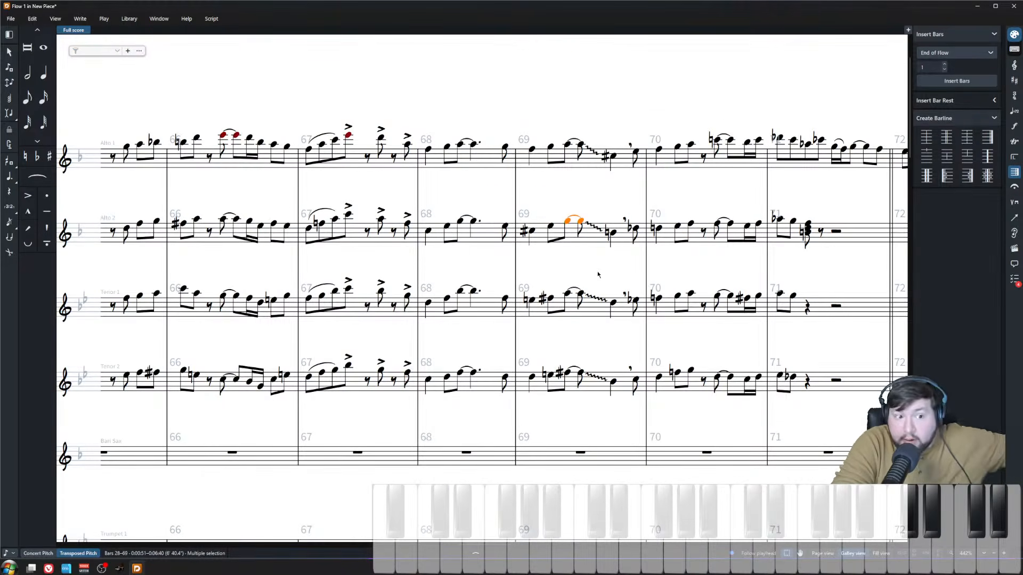
key("Escape")
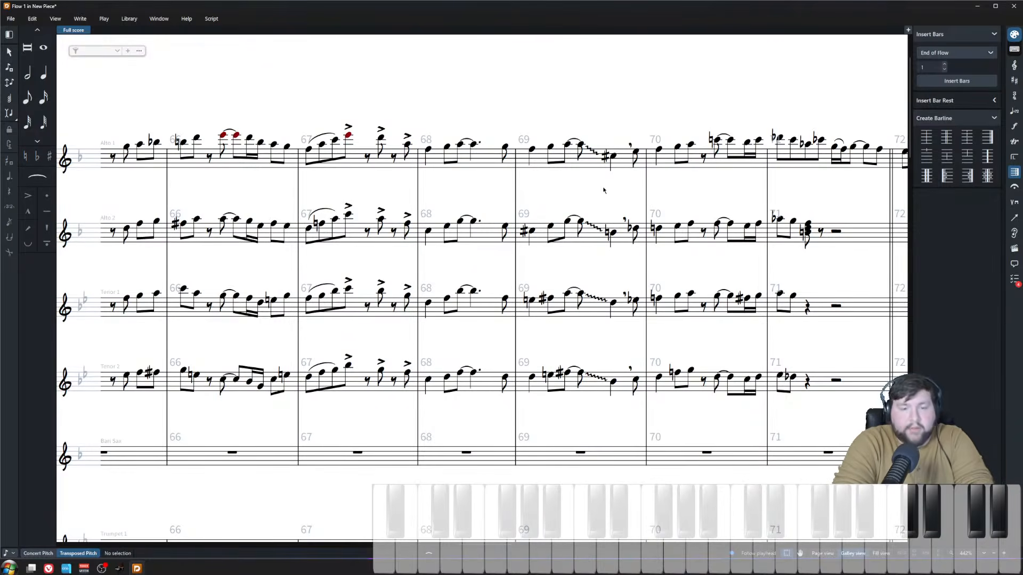
- Switch the score back to concert pitch to continue voicing bar 71
scroll(604, 191, "down", 4)
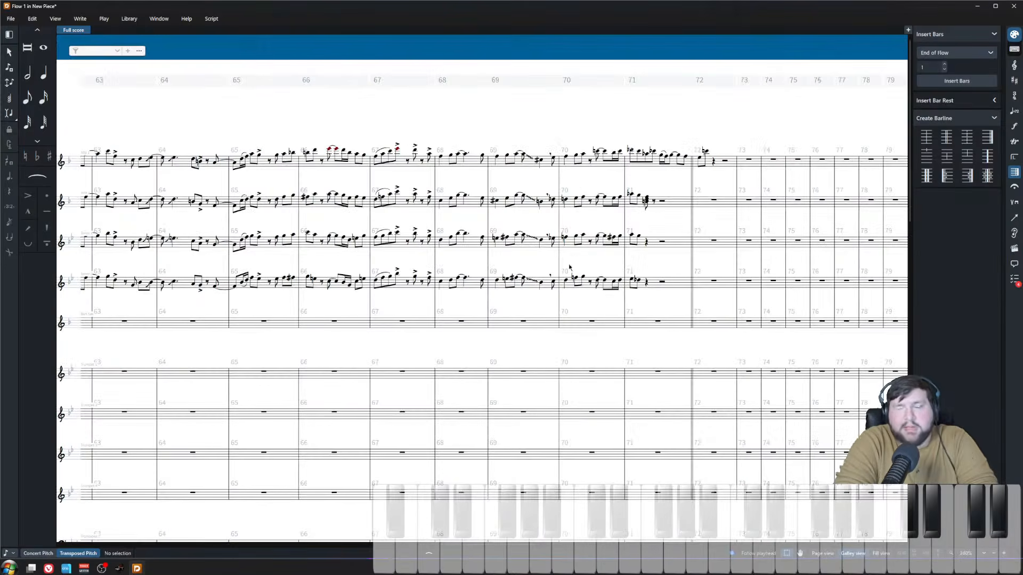
scroll(569, 266, "up", 4)
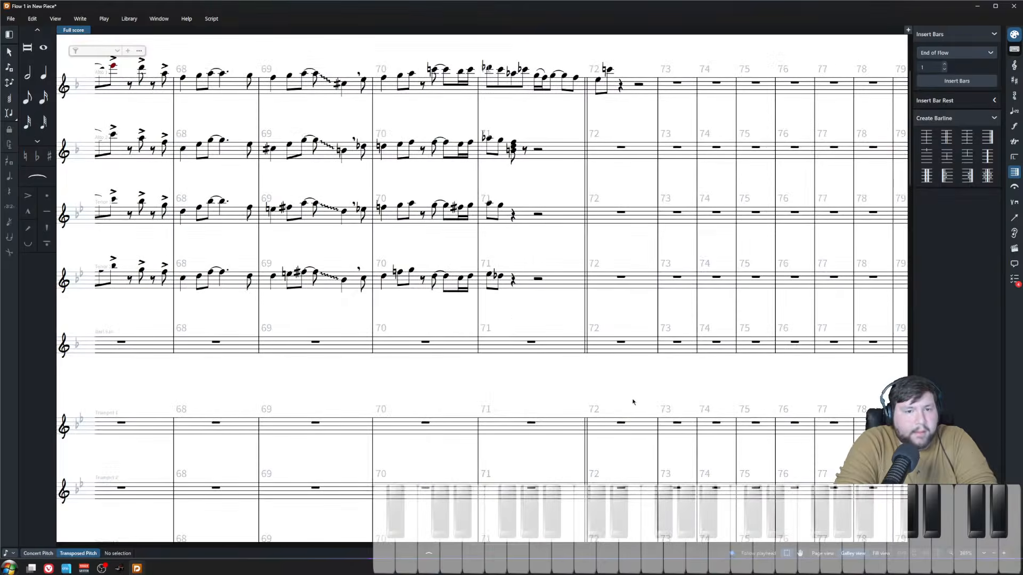
scroll(633, 402, "up", 2)
left_click_drag(628, 414, 530, 485)
left_click(38, 554)
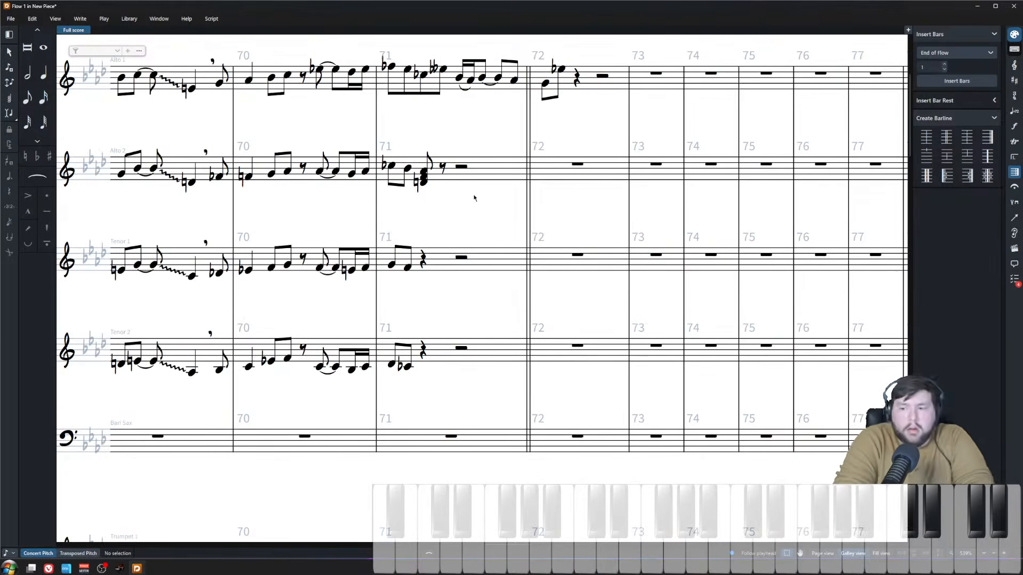
- Distribute Alto 2's third eighth-note chord in bar 71 across Alto 2, Tenor 1 and Tenor 2 with the ExplodeInPlace script
left_click(424, 171)
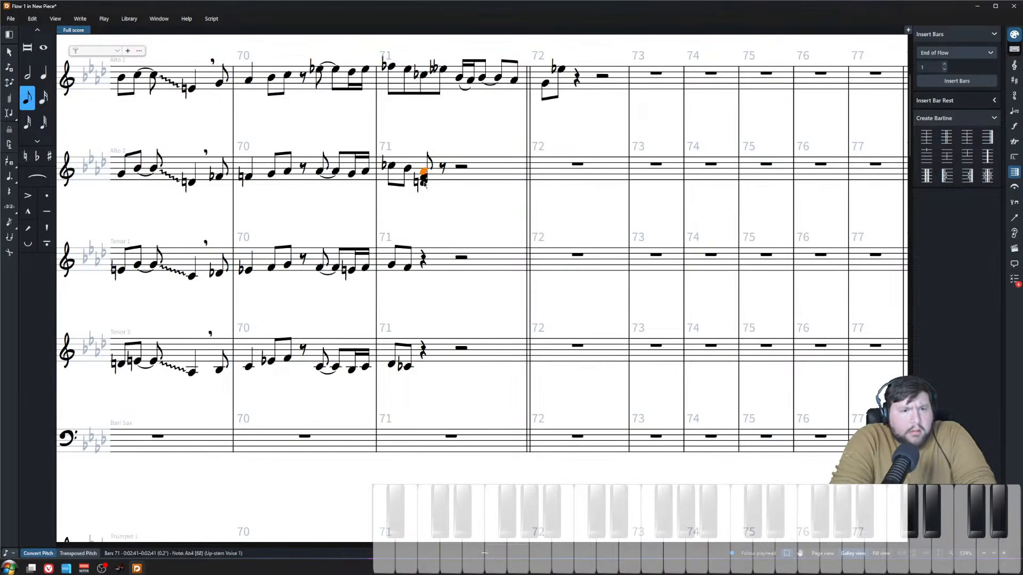
left_click(423, 182, "shift")
left_click(211, 18)
left_click(221, 31)
left_click(424, 285)
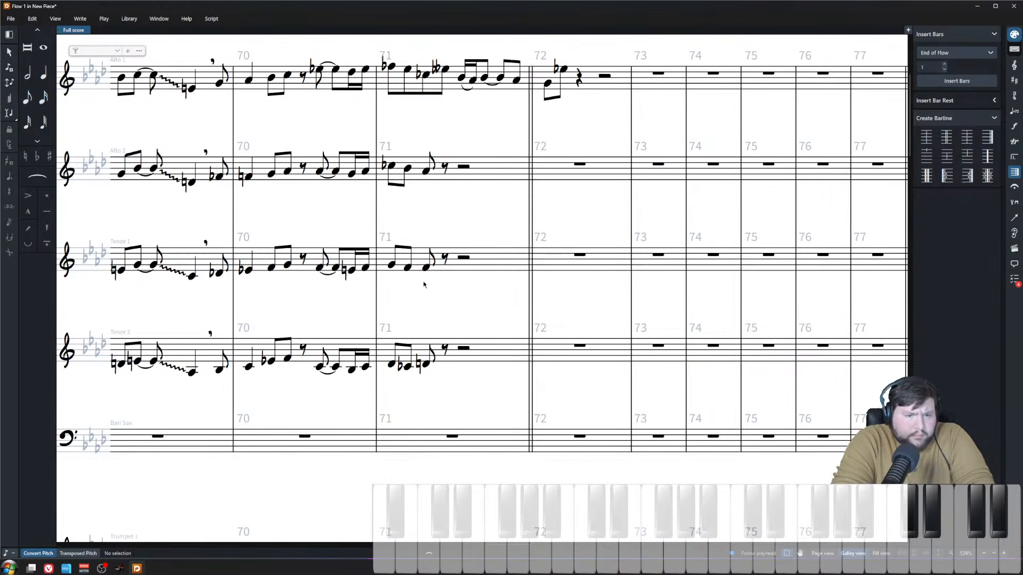
- Play back bar 71, and respell Alto 1's fourth eighth note there as D natural
left_click(392, 71)
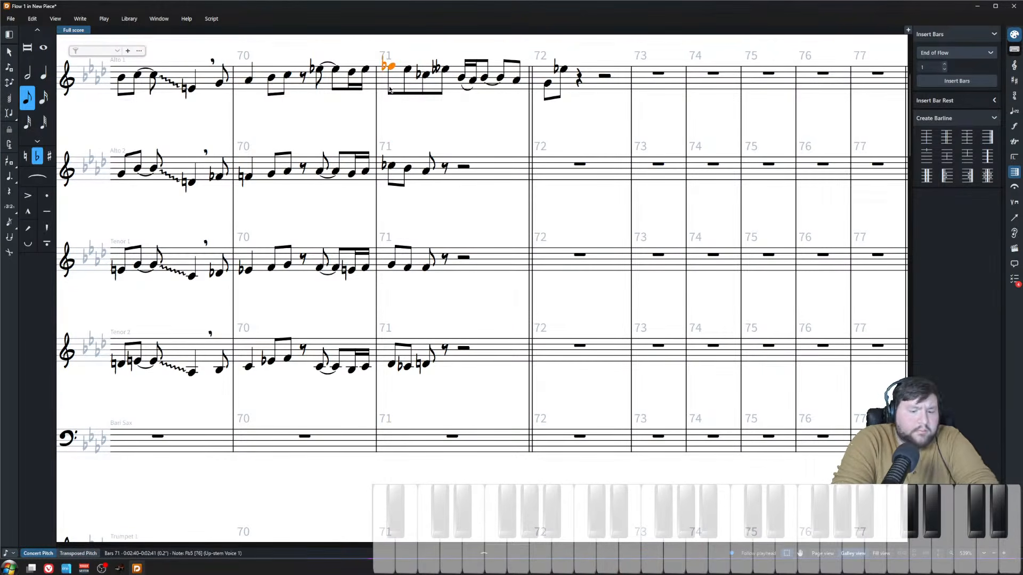
key("p")
key("space")
left_click(430, 128)
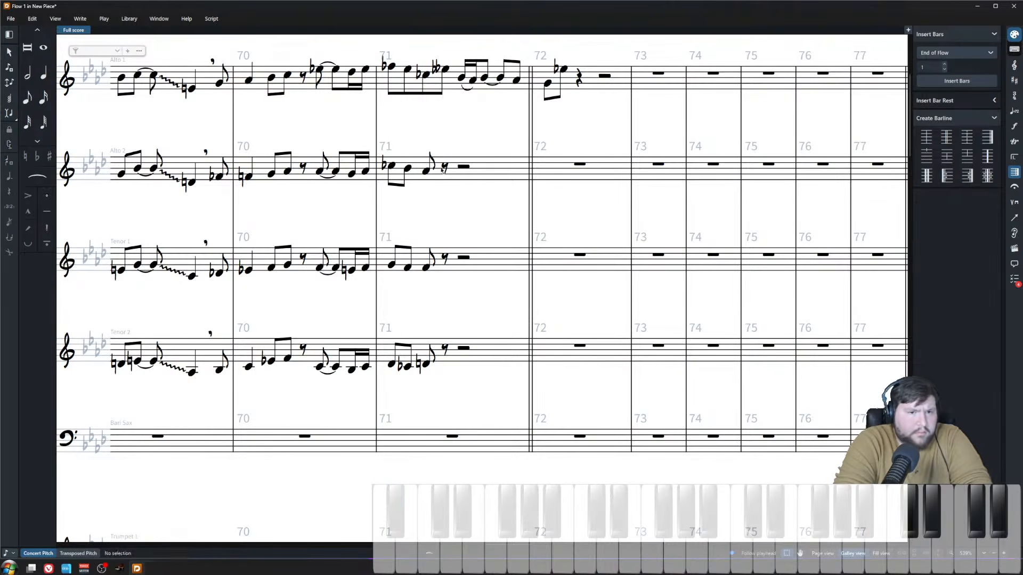
left_click(442, 69)
key("0")
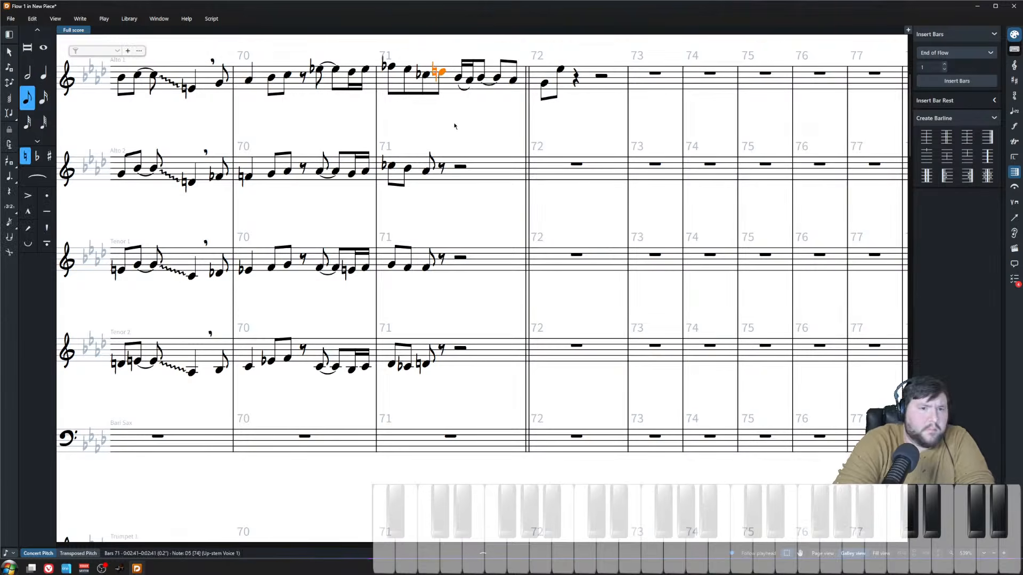
- Enter a D4, F4, Ab4 and Cb5 eighth-note chord on the fourth eighth of bar 71 in Alto 2
left_click(441, 166)
key("shift+n")
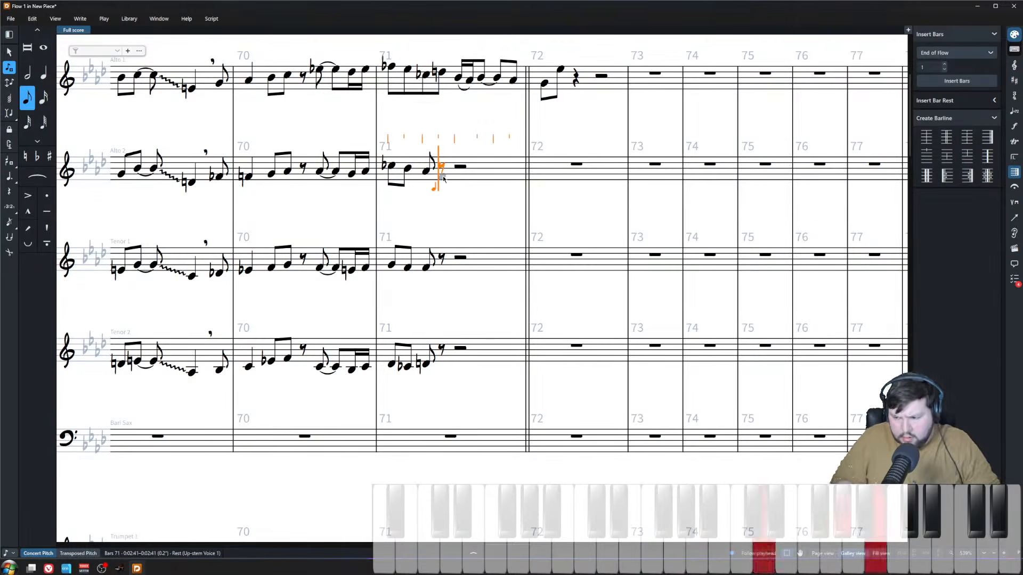
key("Escape")
- Distribute the chord across the lower saxophones with the ExplodeInPlace script, and delete the resulting Bari Sax note in bar 71
left_click(213, 20)
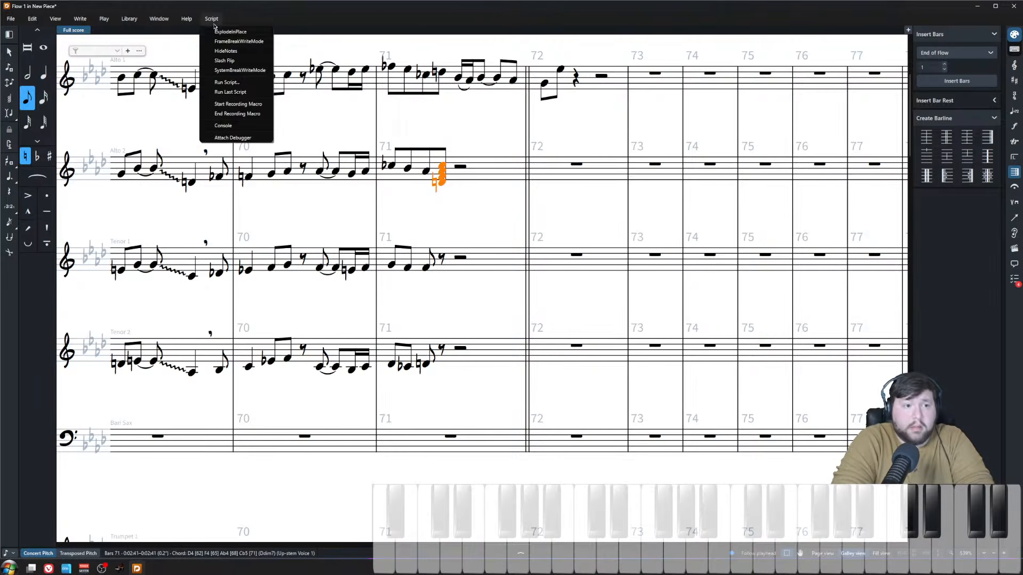
left_click(226, 32)
left_click(464, 445)
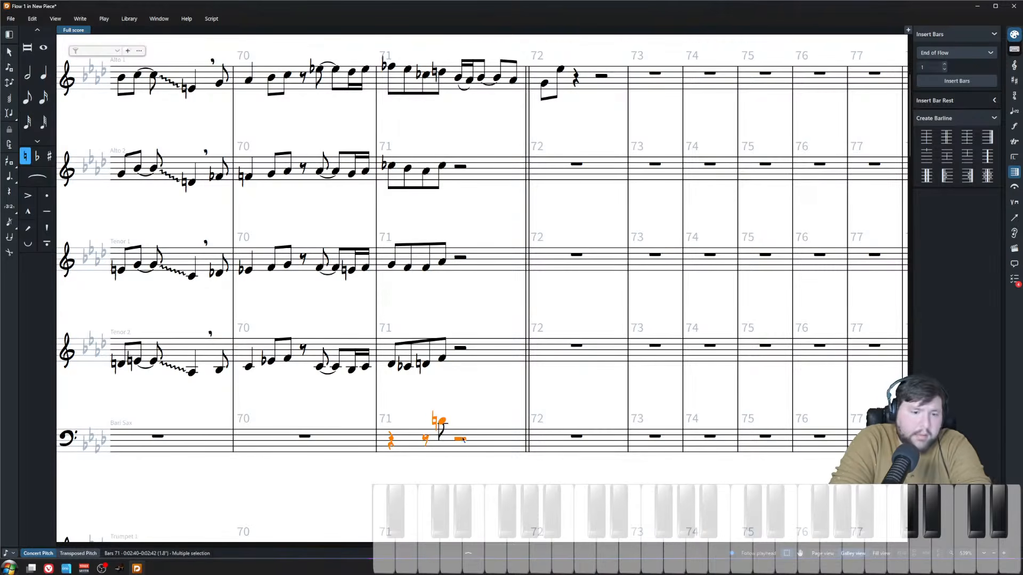
key("Delete")
- Play back bar 71 from Alto 1's first note to check the four-part voicing
left_click(391, 66)
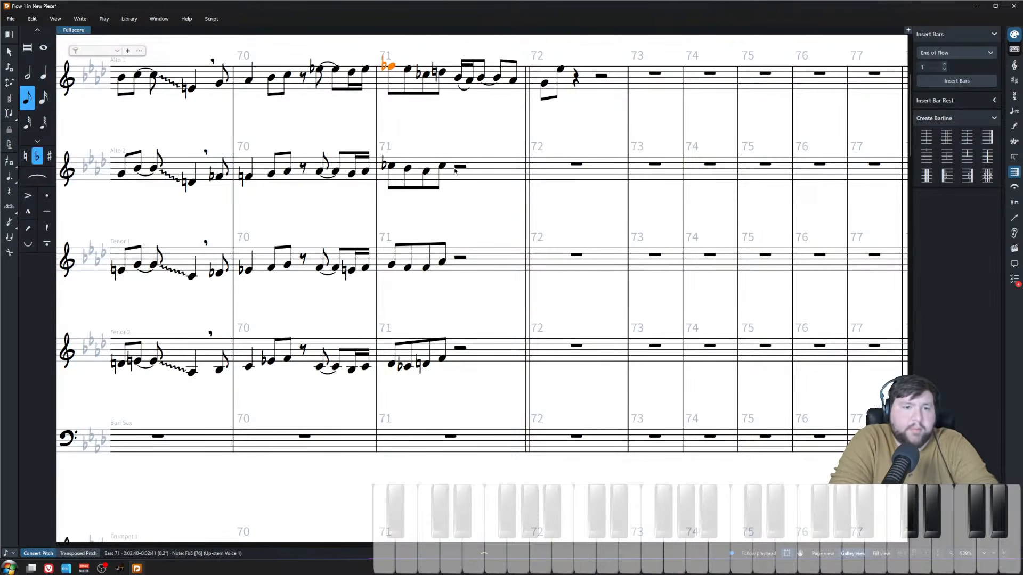
key("p")
key("space")
left_click(417, 228)
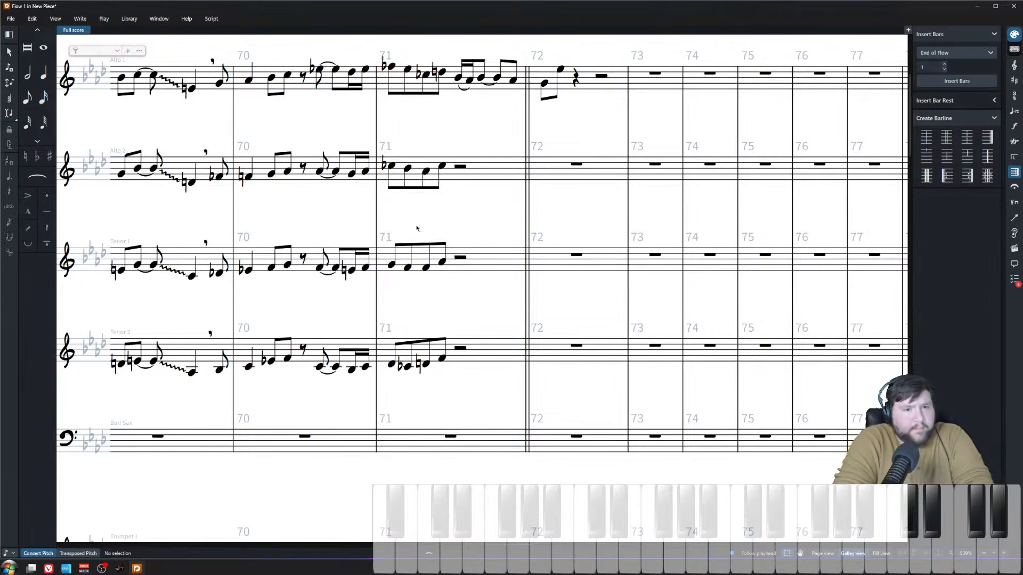
- Raise Tenor 1's third eighth note in bar 71 to G4
scroll(417, 281, "up", 3)
left_click(427, 262)
key("alt+Up")
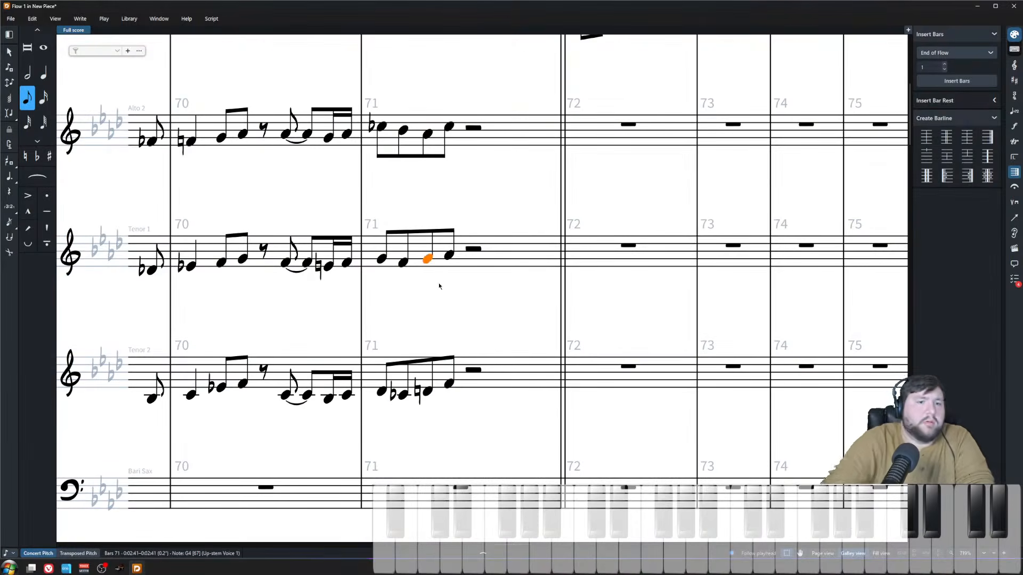
- Play back bar 71 from Tenor 2's first note to check the voicing with the raised Tenor 1 note
scroll(439, 286, "down", 5)
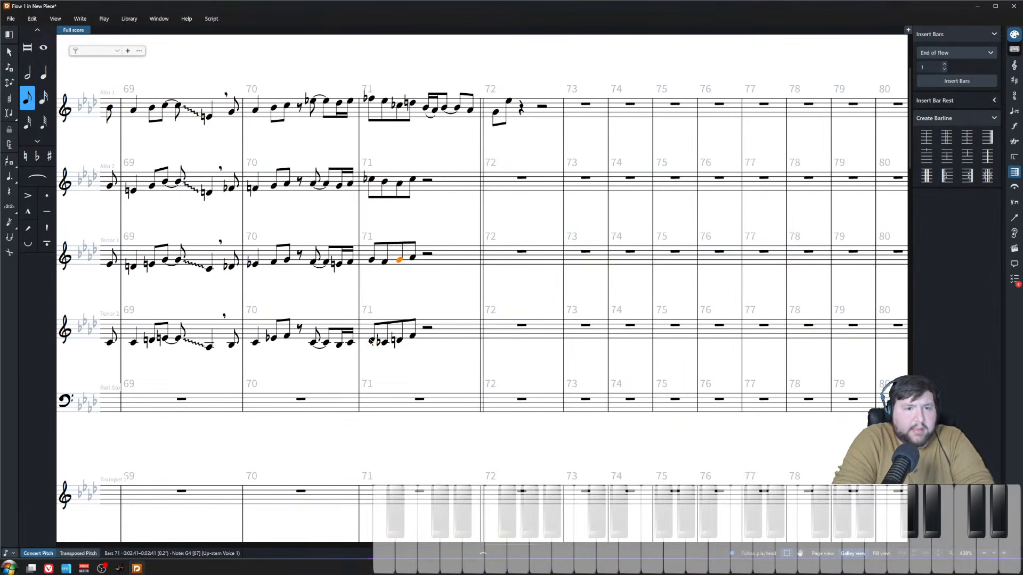
left_click(372, 340)
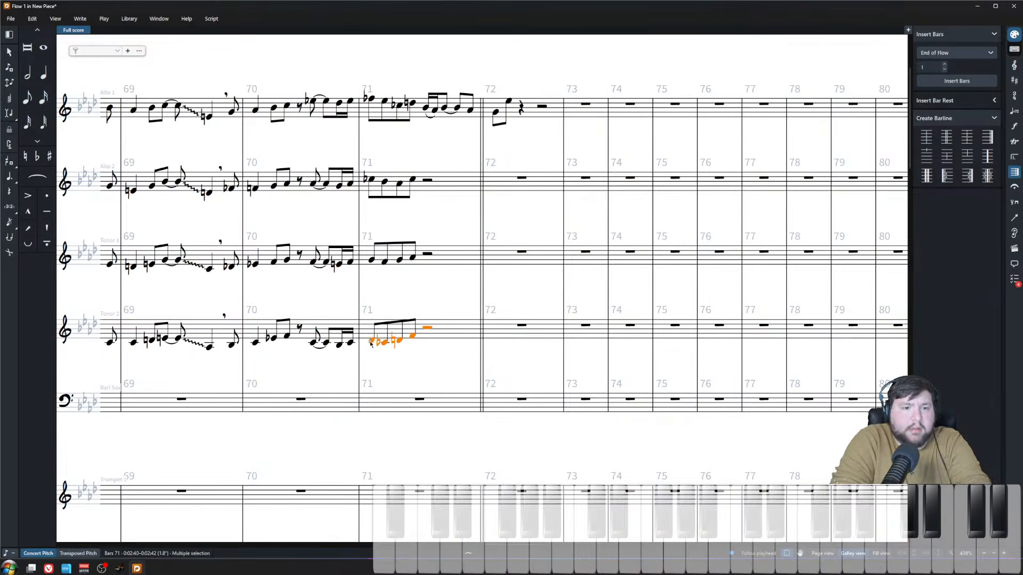
left_click(372, 341)
key("p")
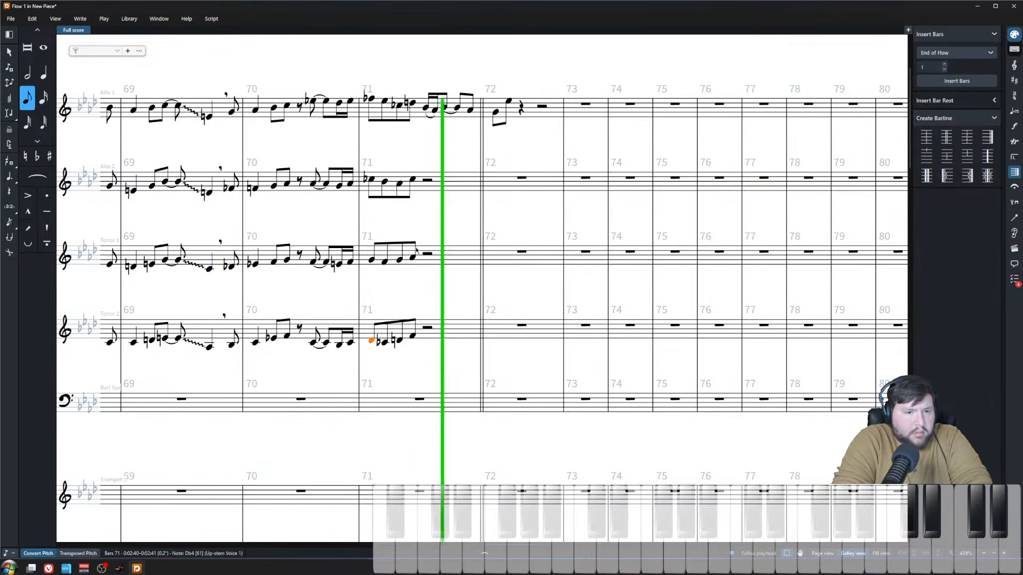
key("space")
- Undo the pitch raise on Tenor 1's third eighth note in bar 71
left_click(399, 342)
key("ctrl+z")
key("ctrl+z")
key("ctrl+z")
key("ctrl+z")
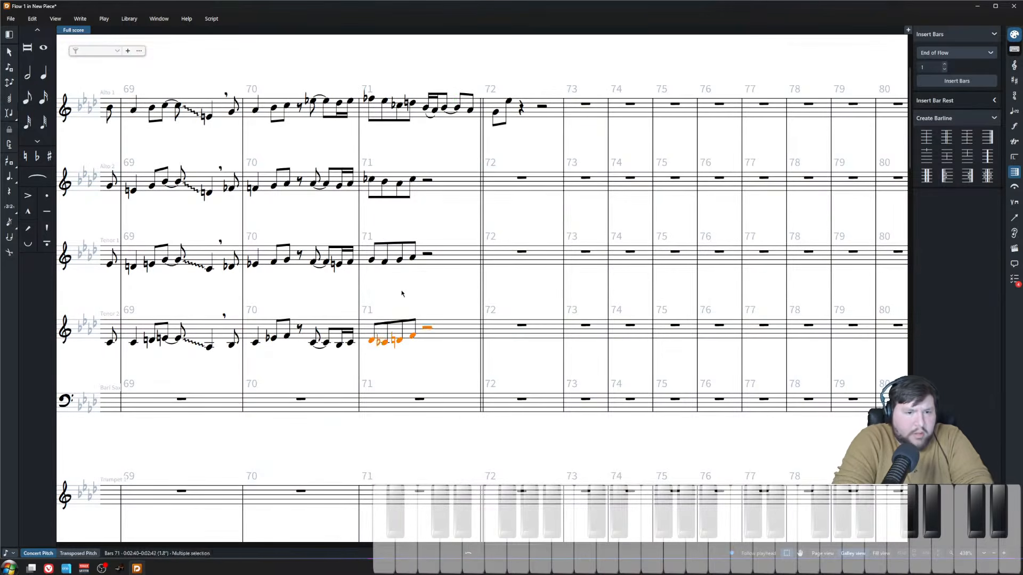
left_click(403, 297)
- Audition the first four eighth-note chords of bar 71 one at a time, from Alto 1 down to Tenor 2
left_click(372, 99)
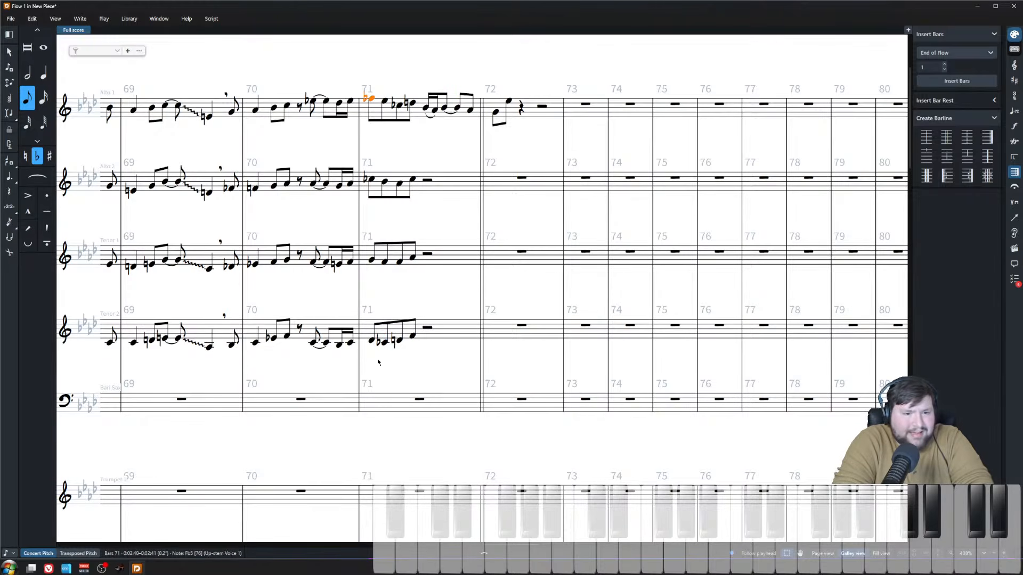
left_click(372, 341, "shift")
left_click(385, 343)
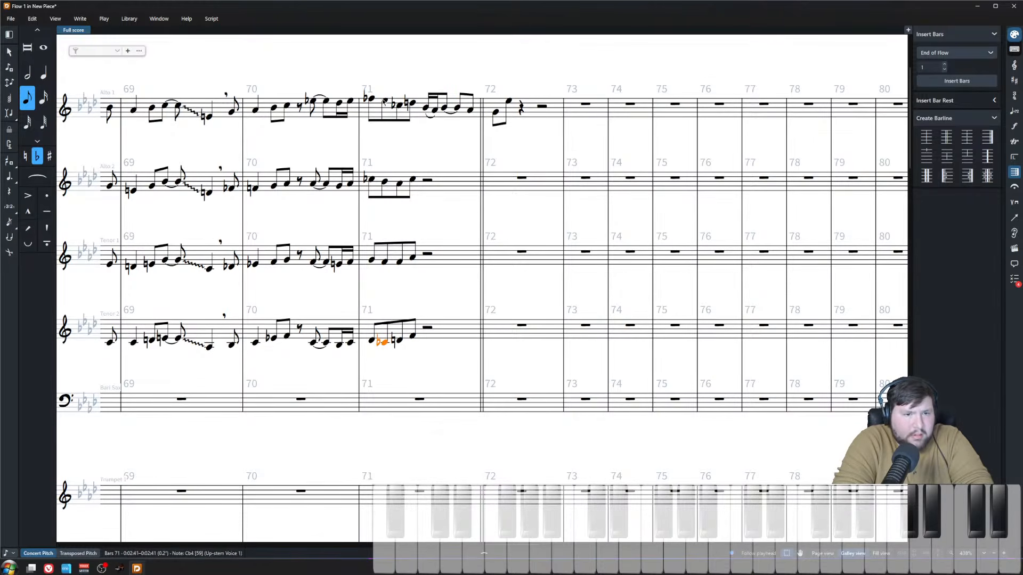
left_click(384, 101, "shift")
left_click(400, 106)
left_click(400, 341, "shift")
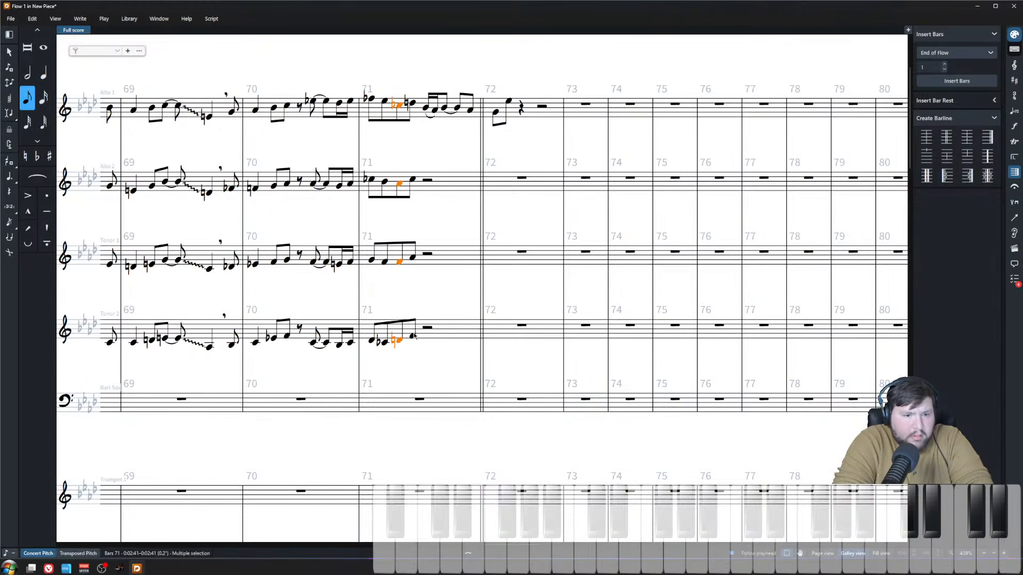
left_click(413, 336)
left_click(413, 105, "shift")
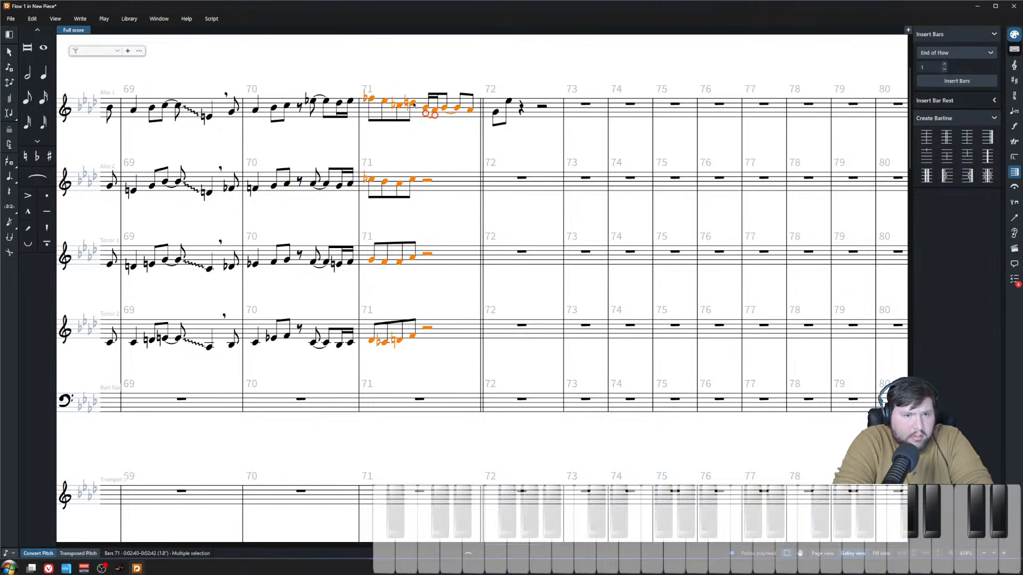
left_click(412, 102)
left_click(414, 336, "shift")
key("ctrl+equal")
key("ctrl+equal")
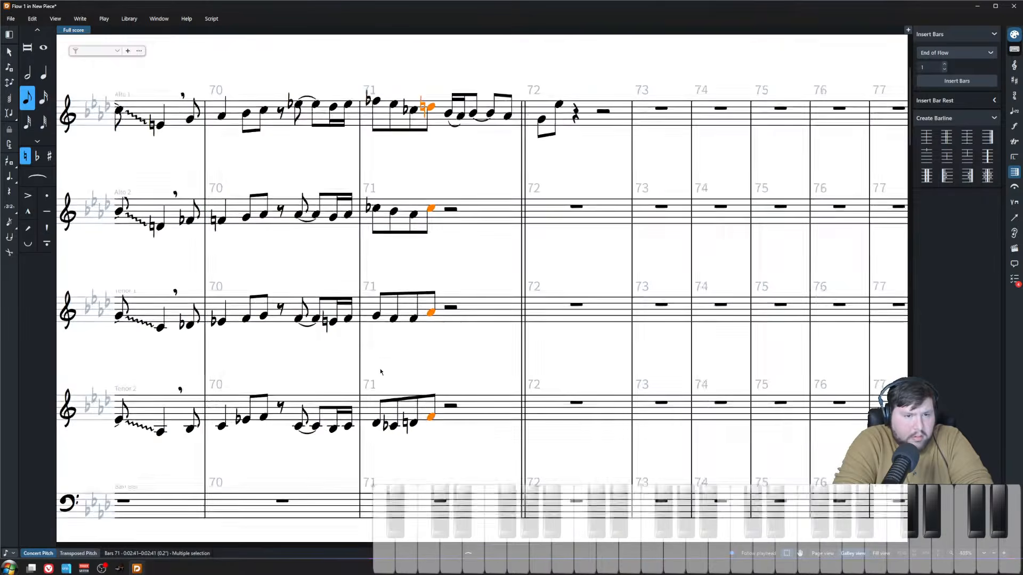
key("ctrl+equal")
left_click_drag(391, 301, 435, 413)
left_click(411, 295)
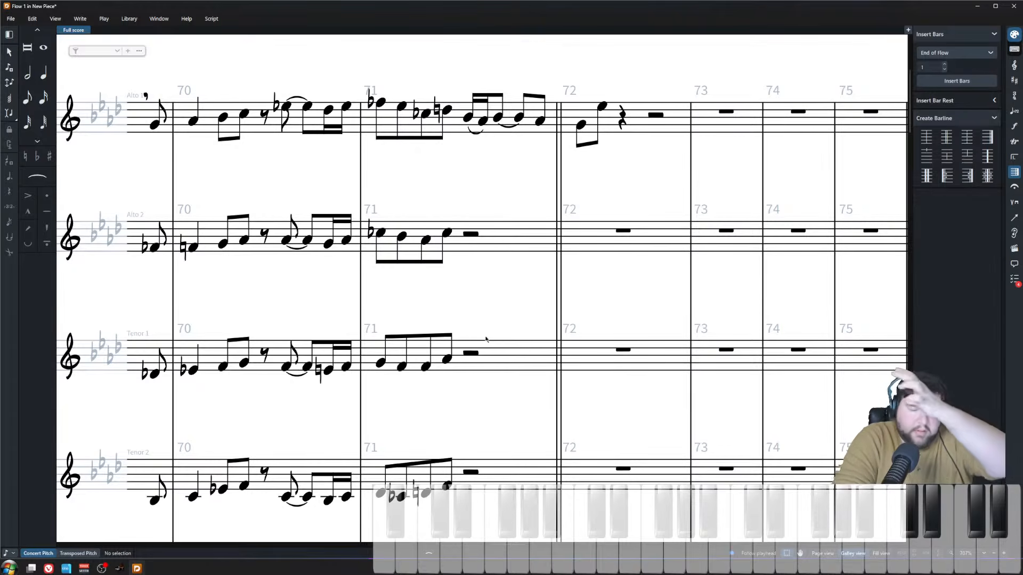
- Enter Alto 2 chords from bar 71's beat 3: sixteenths D4-F4-Ab4 and B3-D4-F4, followed by a quarter-note-long D4-F4-Ab4
left_click(467, 234)
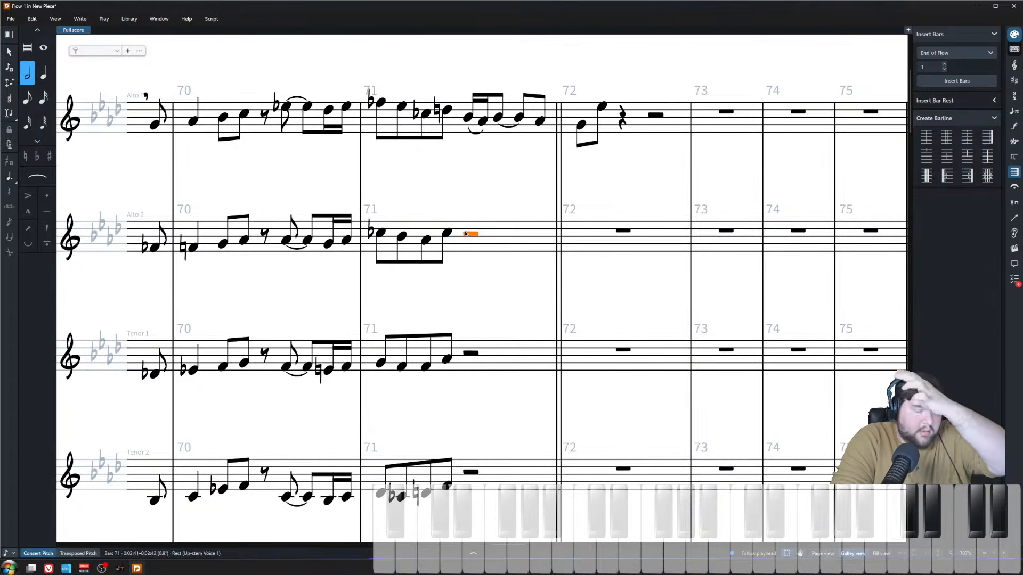
key("Escape")
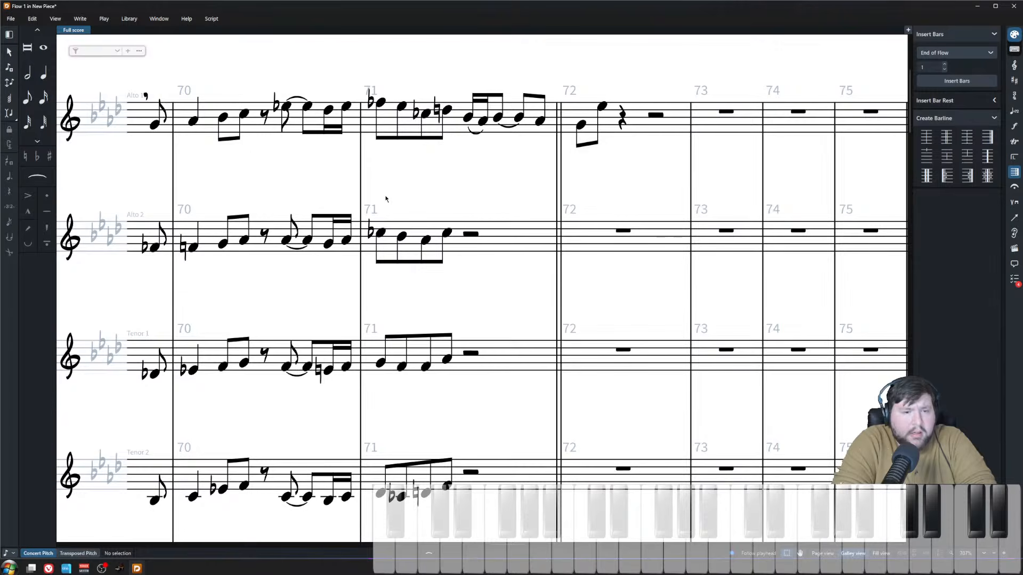
double_click(473, 241)
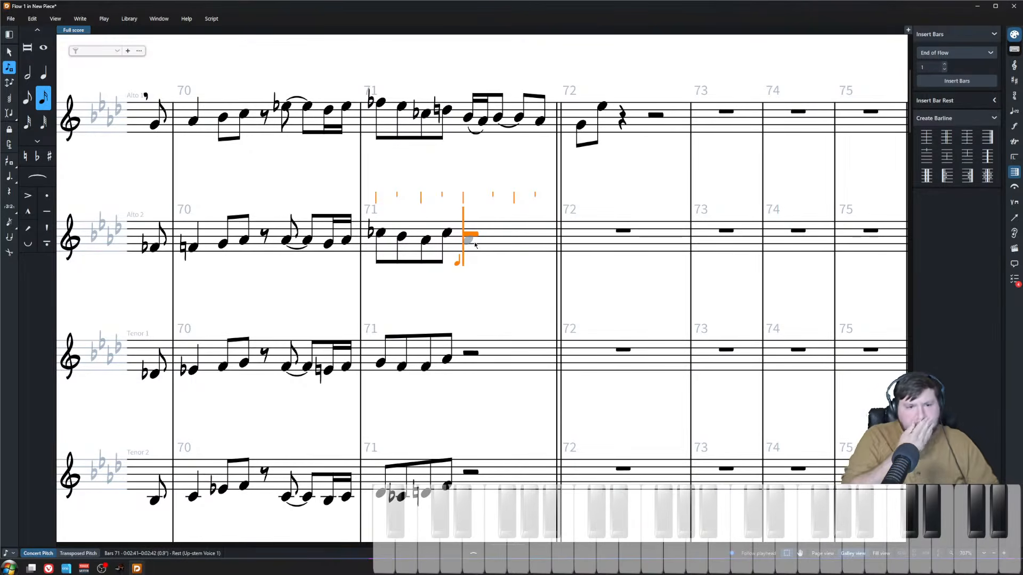
key("BackSpace")
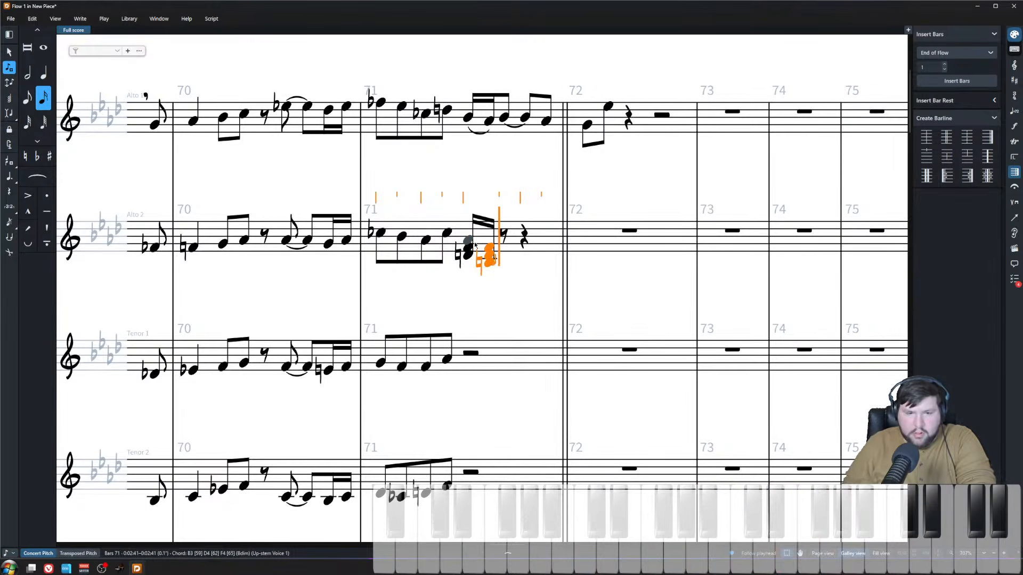
key("Escape")
key("6")
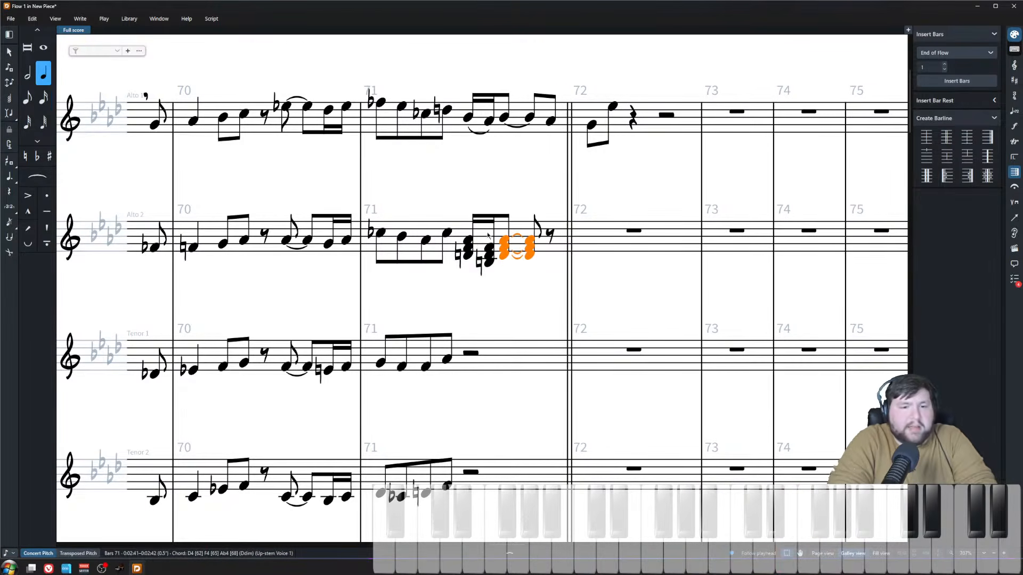
- Distribute the new bar 71 chords across Alto 2, Tenor 1 and Tenor 2 with the ExplodeInPlace script
left_click(468, 240, "shift")
left_click(211, 19)
left_click(219, 31)
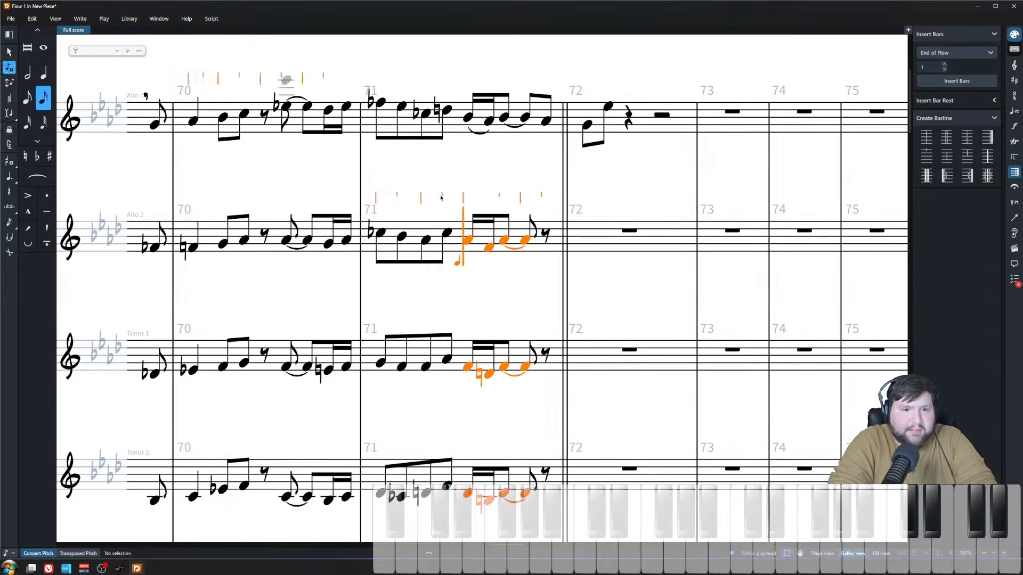
key("Escape")
key("Escape")
- Play back bar 71 from Alto 1's first note to check the newly voiced second half
left_click(381, 104)
key("space")
scroll(484, 204, "down", 3)
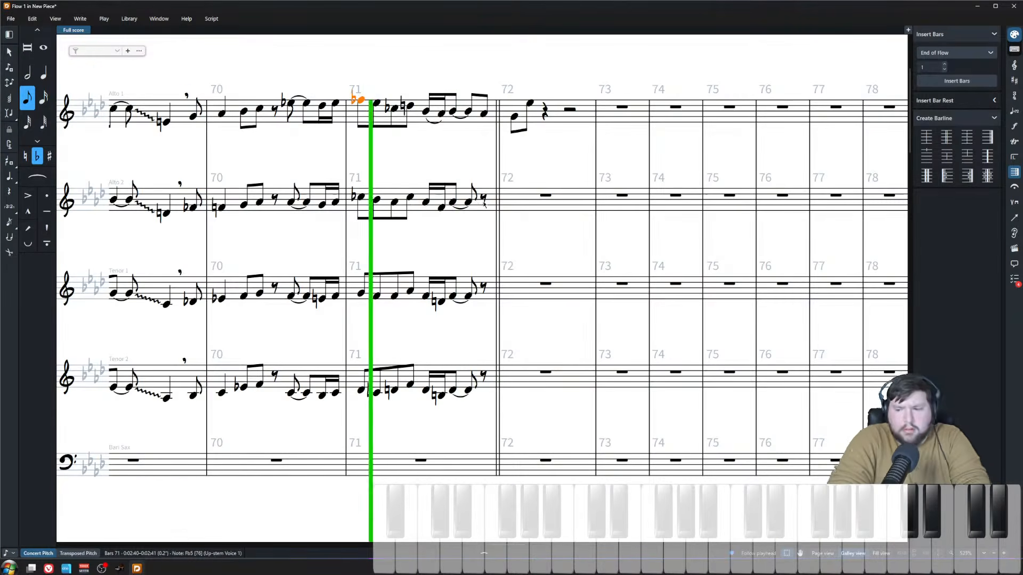
key("space")
key("Escape")
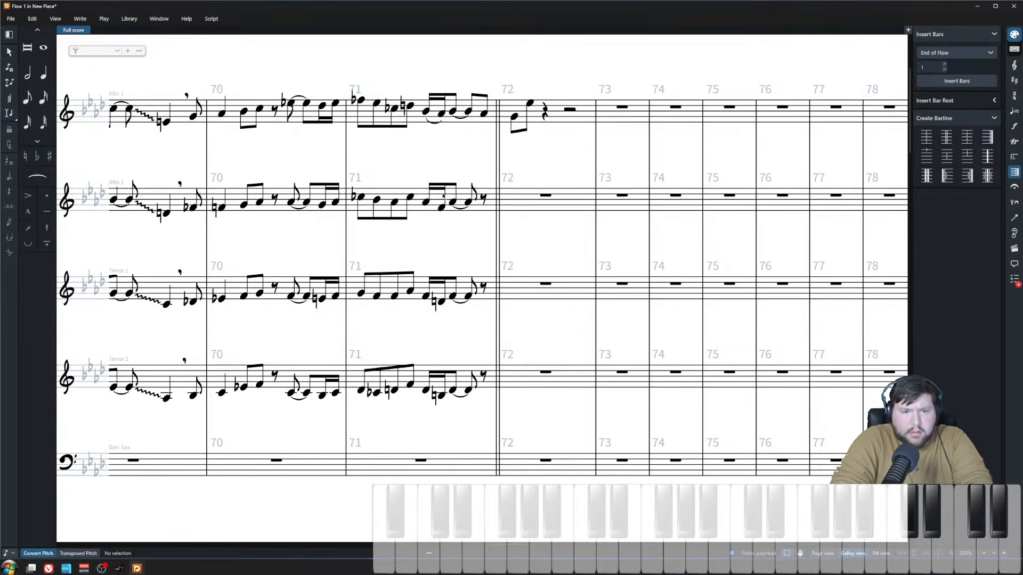
- Raise Tenor 1's second sixteenth note in bar 71 to Eb4
scroll(443, 197, "up", 1)
left_click(448, 186)
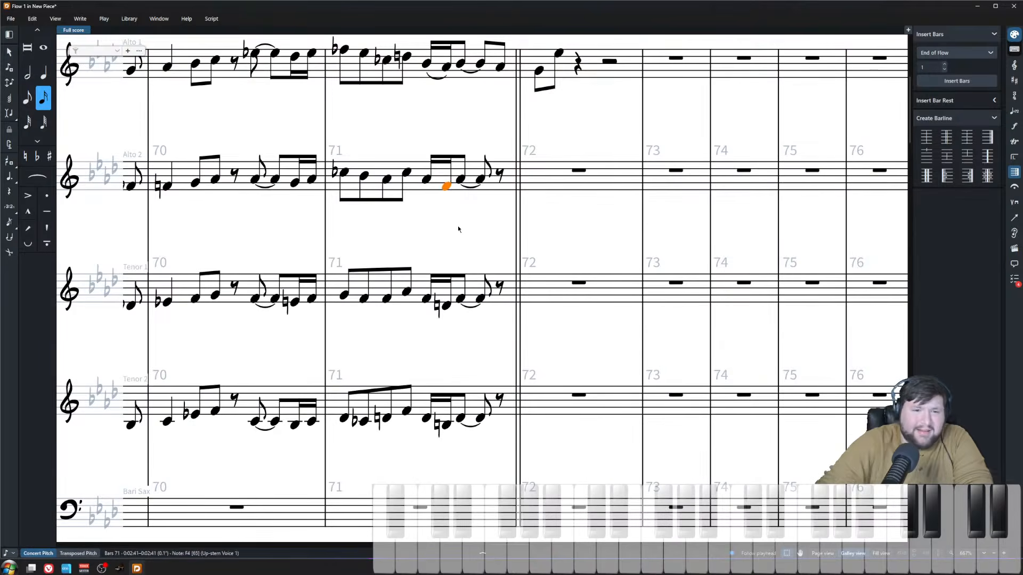
key("alt+Down")
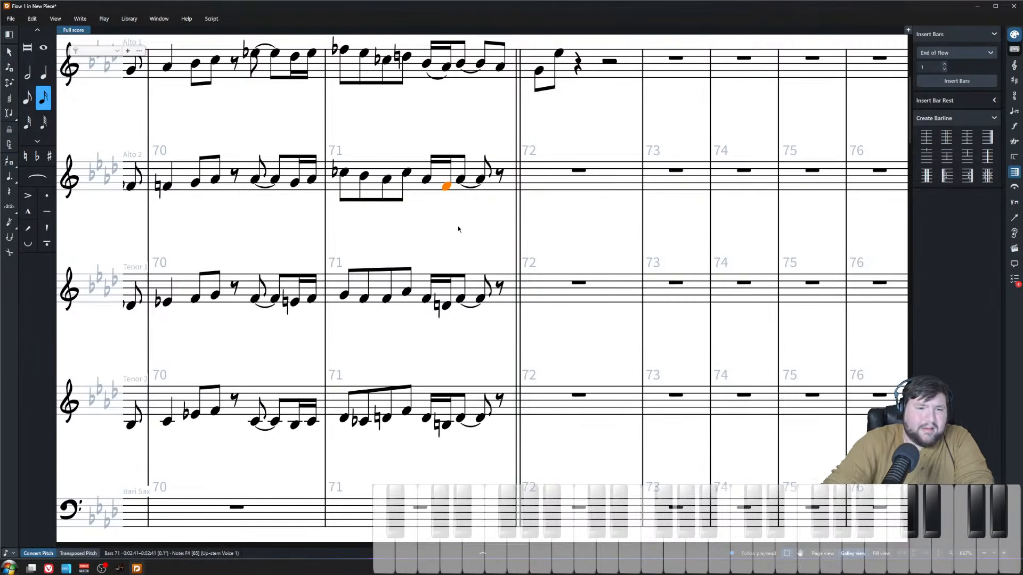
left_click(448, 305)
key("alt+Up")
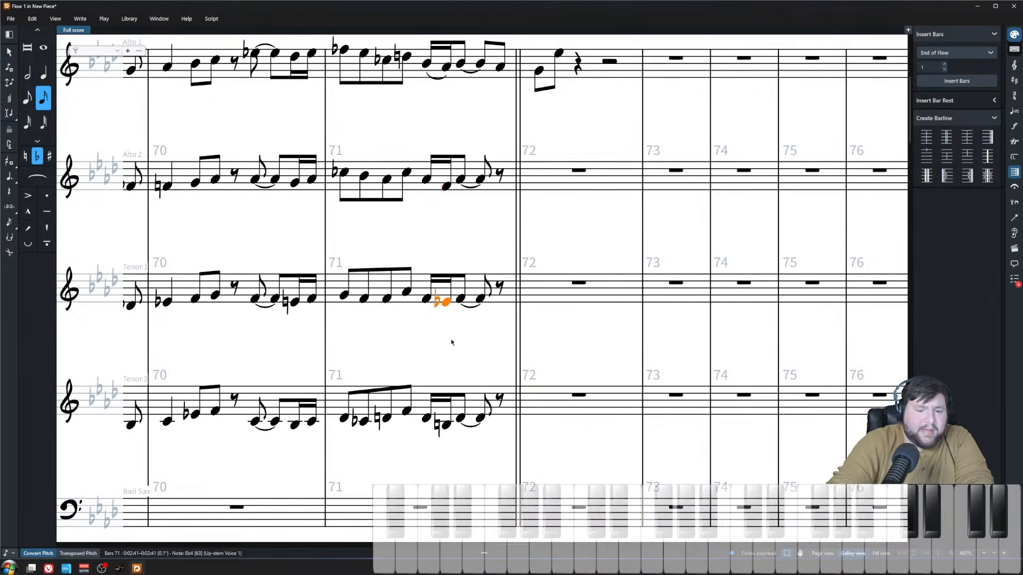
- Audition the Tenor 2 and Alto 1 notes in the second half of bar 71 to compare the outer voices
left_click(426, 418)
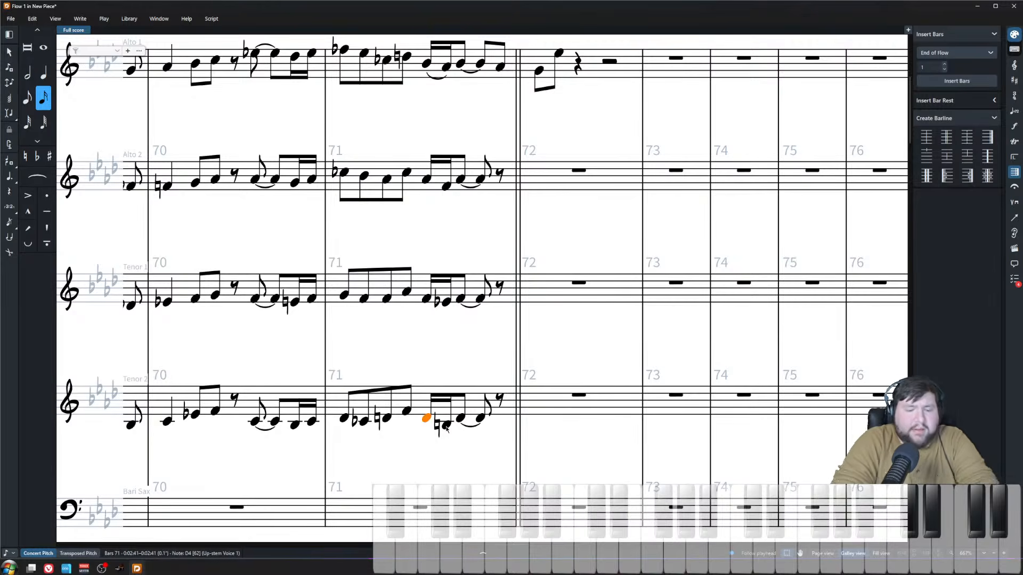
key("p")
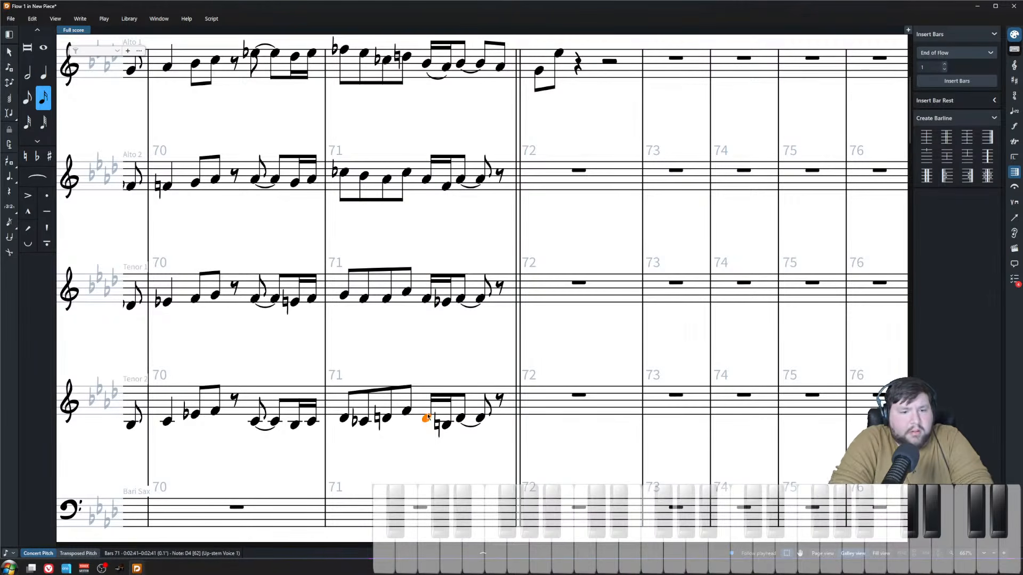
left_click(428, 412)
left_click(428, 65)
left_click(445, 68)
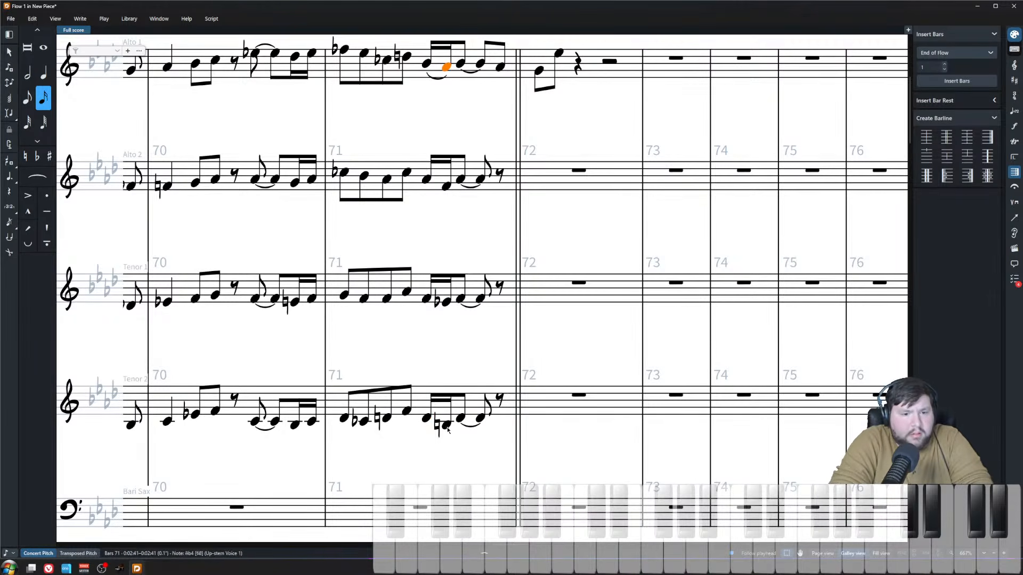
left_click(460, 418)
left_click(496, 82)
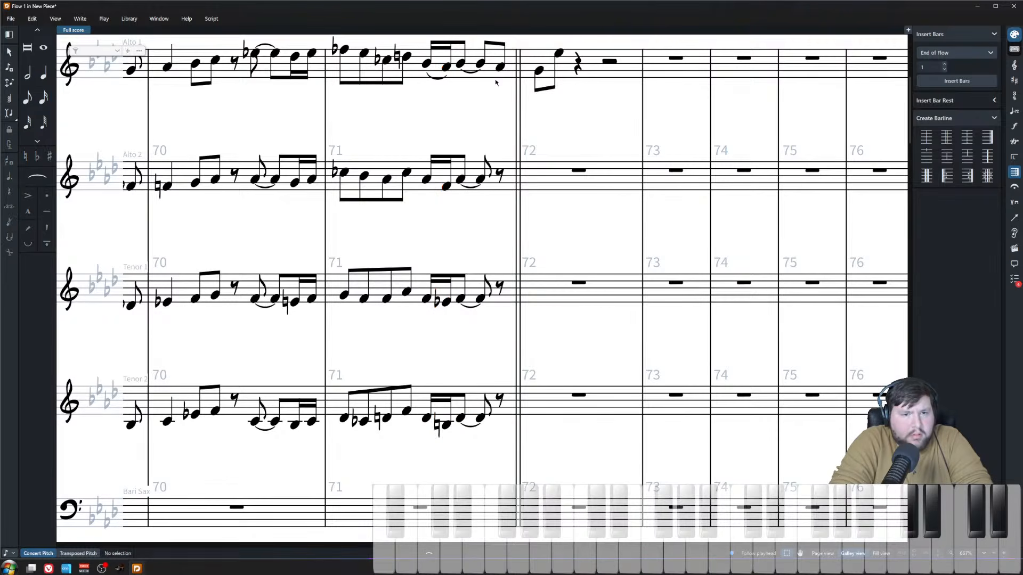
left_click(501, 68)
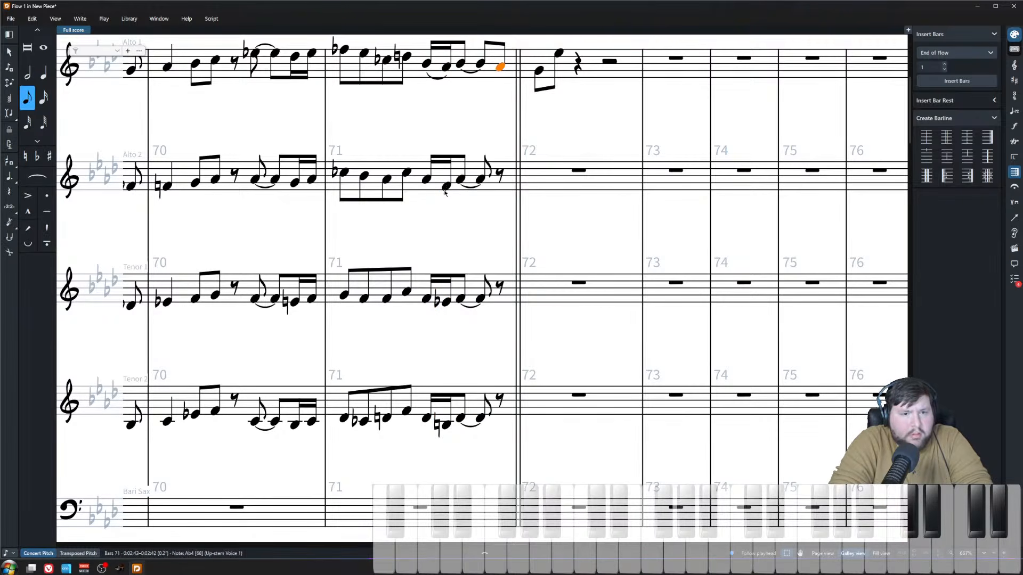
- Copy the second-sixteenth chord of Alto 2, Tenor 1 and Tenor 2 to bar 71's last eighth rest as eighth notes
left_click(447, 186)
left_click(447, 425, "shift")
left_click(500, 175)
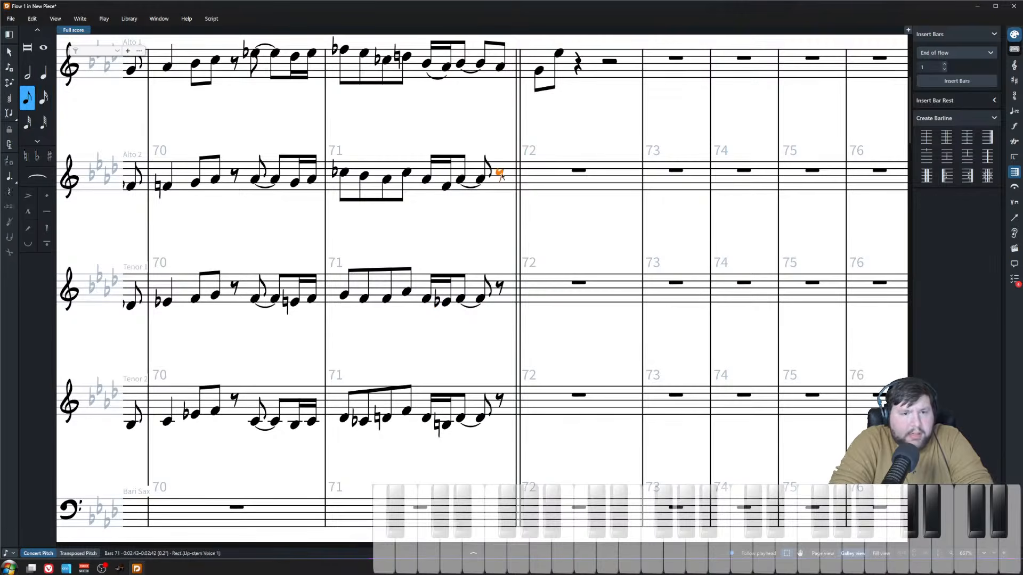
key("ctrl+v")
key("6")
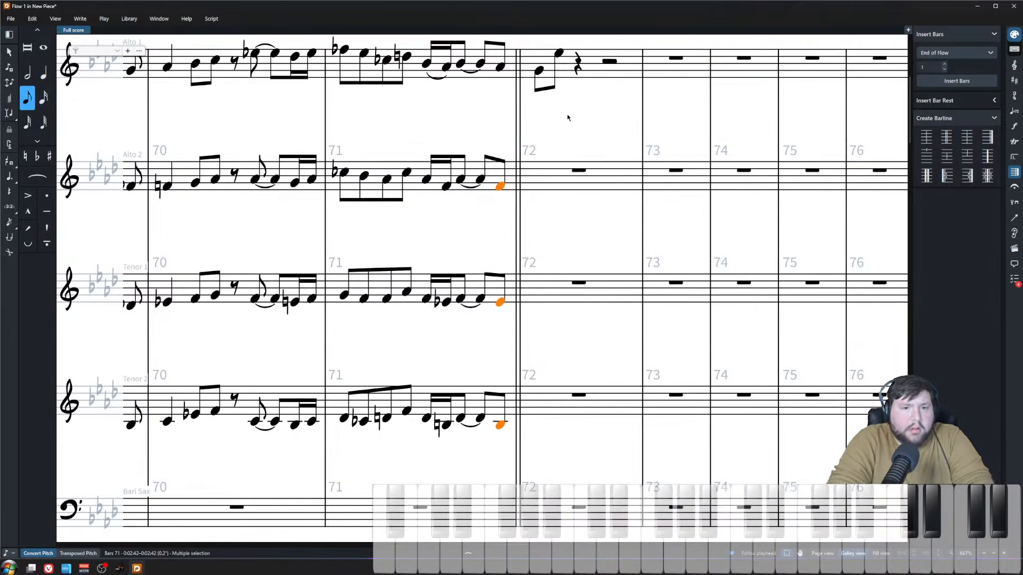
key("Escape")
- Enter an eighth-note Ab3-Cb4-Eb4 chord at the start of bar 72 in Alto 2 and explode it across the three lower saxophones
left_click(540, 73)
left_click(579, 170)
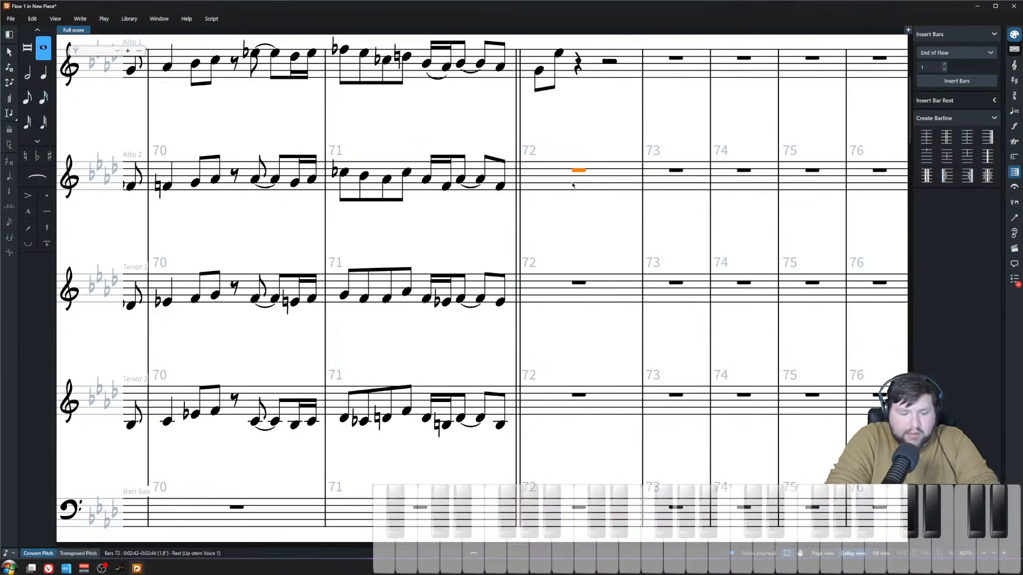
key("shift+n")
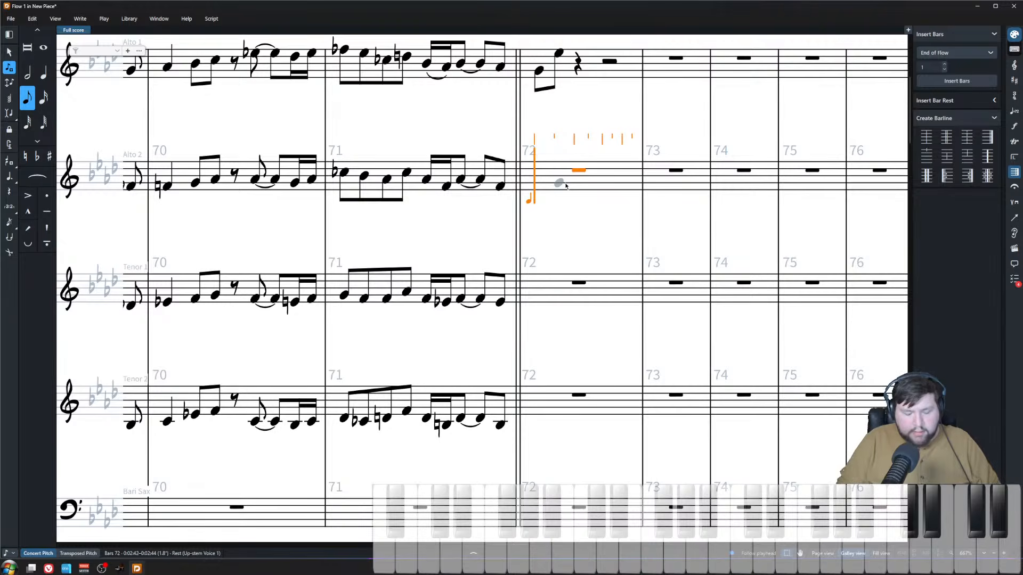
key("Escape")
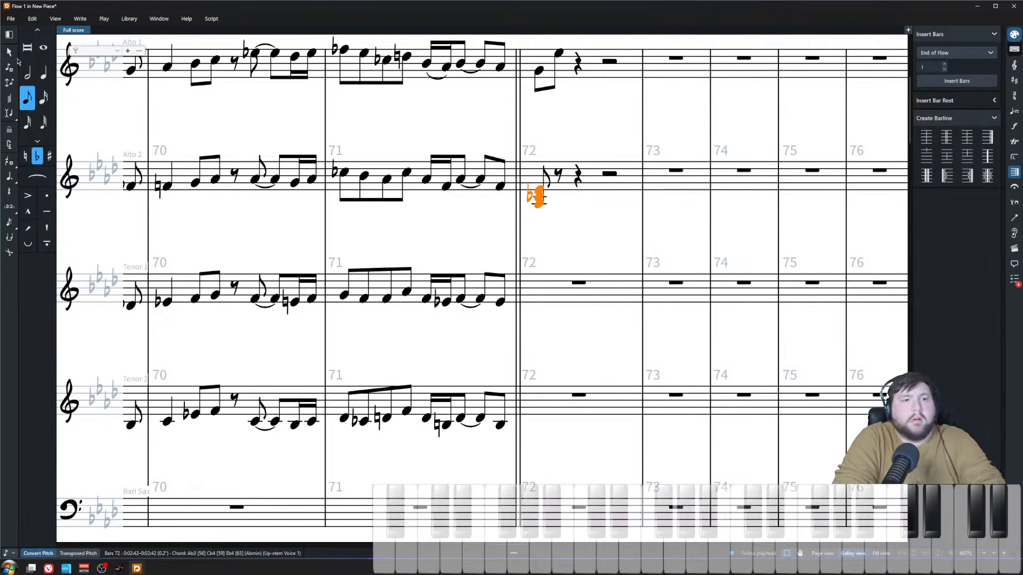
left_click(212, 19)
left_click(252, 44)
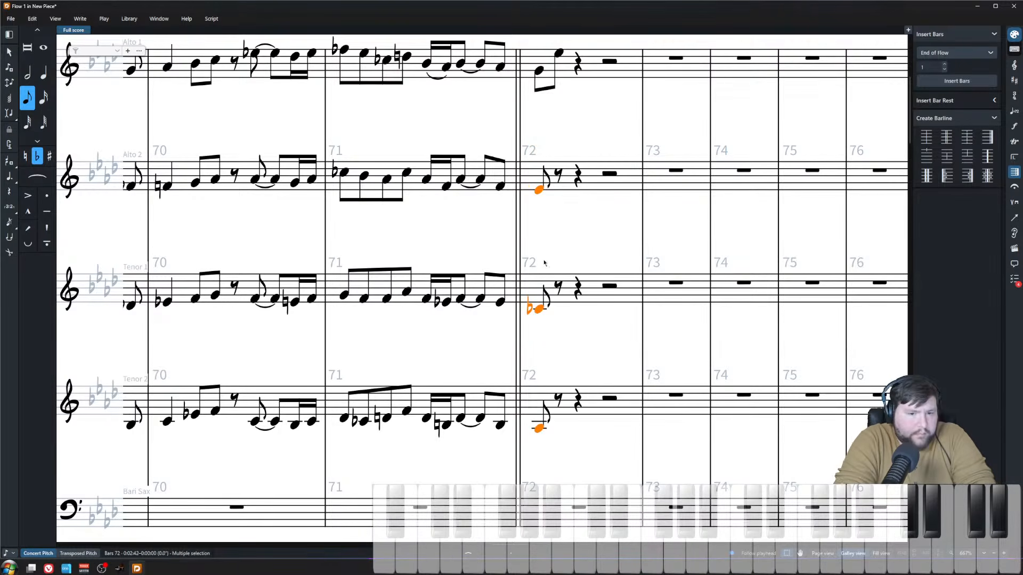
key("Escape")
left_click(540, 428)
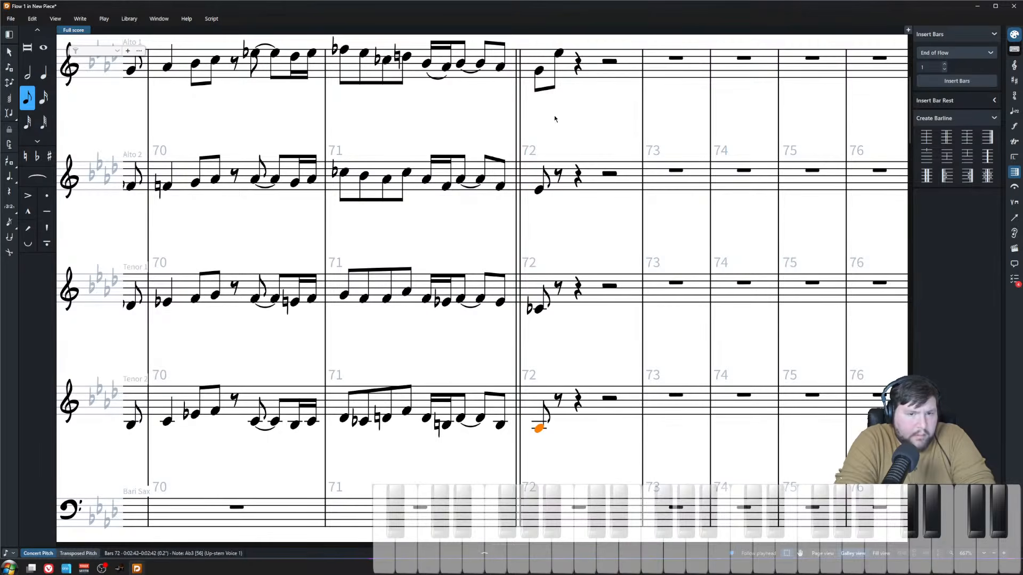
- Enter a D4-G4-Bb4 chord on bar 72's second eighth in Alto 2 and explode it across Alto 2, Tenor 1 and Tenor 2
left_click(558, 175)
key("shift+n")
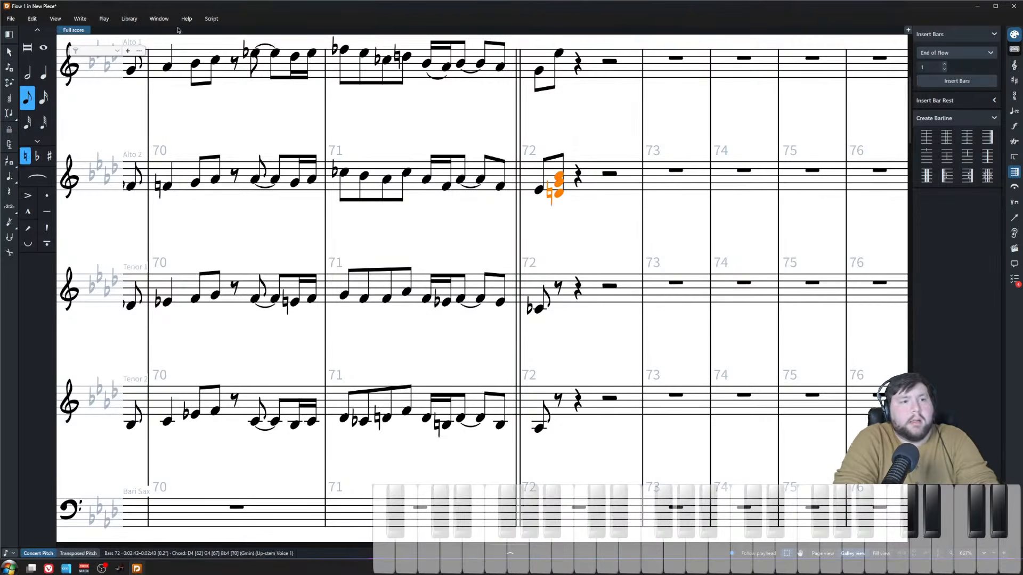
left_click(211, 18)
left_click(221, 34)
- Play back the saxophones from Alto 1's first note in bar 70 to check the voicing into bar 72
key("x")
key("x")
left_click(214, 117)
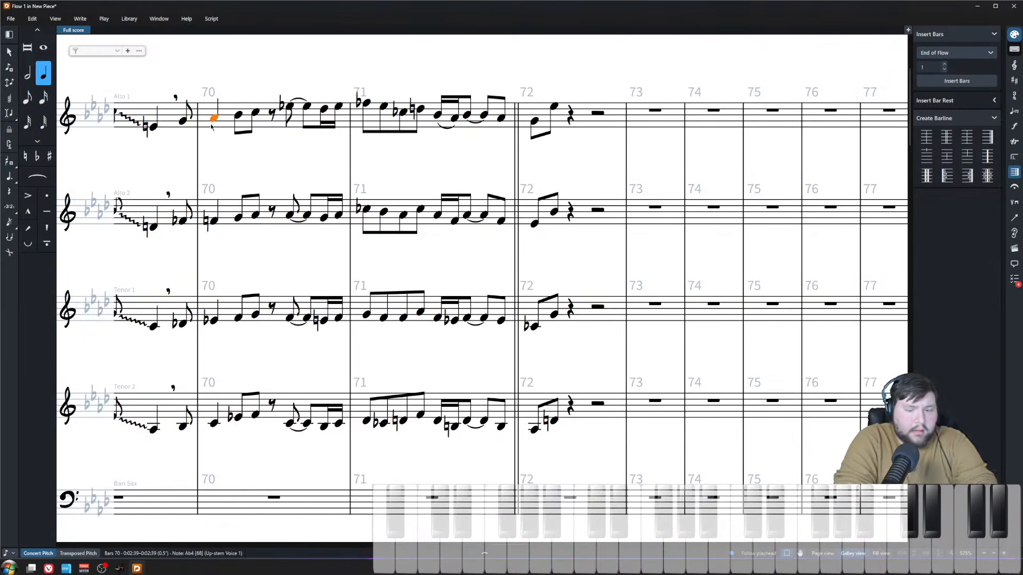
key("space")
key("x")
left_click(408, 161)
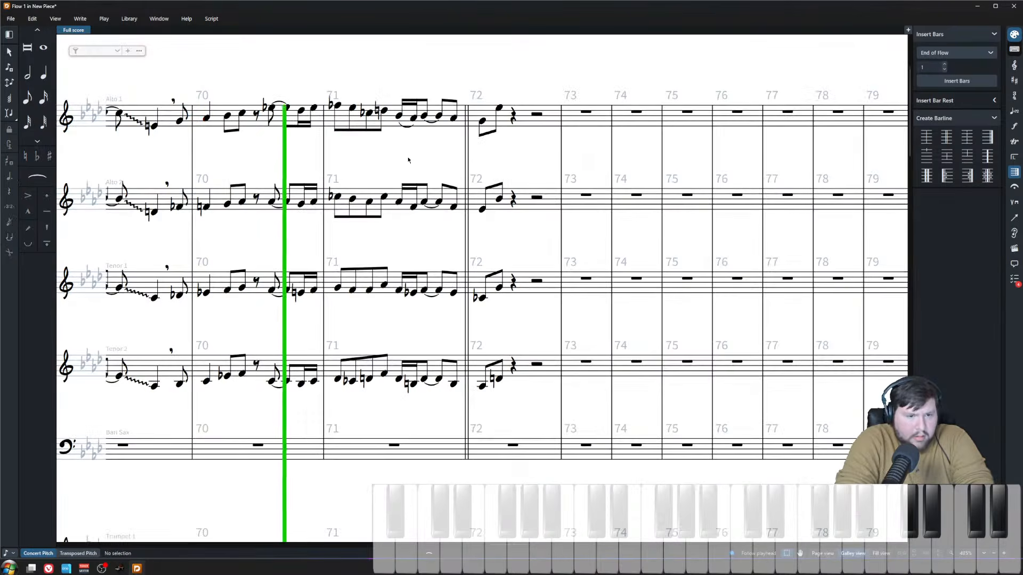
left_click(438, 268)
key("space")
- Audition the saxophone chord on bar 72's second eighth together with the bass note beneath it
left_click(499, 108)
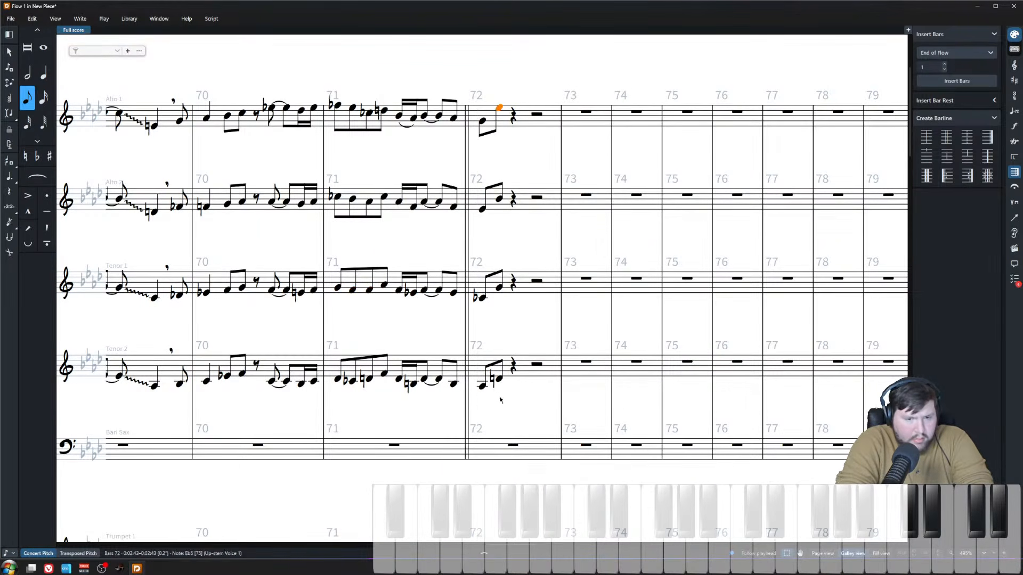
left_click(499, 381, "shift")
scroll(502, 365, "down", 10)
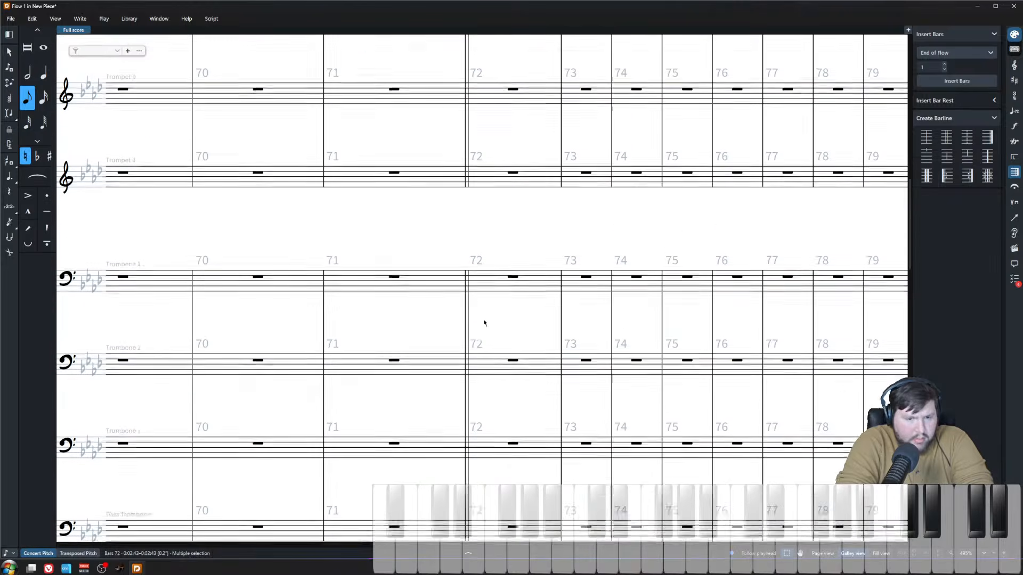
scroll(503, 487, "down", 2)
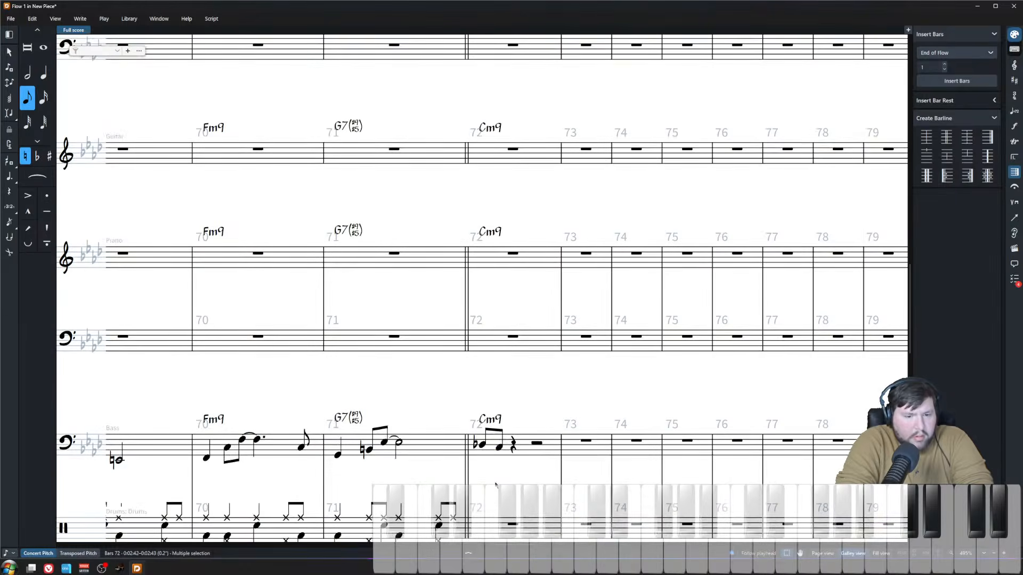
left_click(499, 448)
scroll(498, 452, "up", 12)
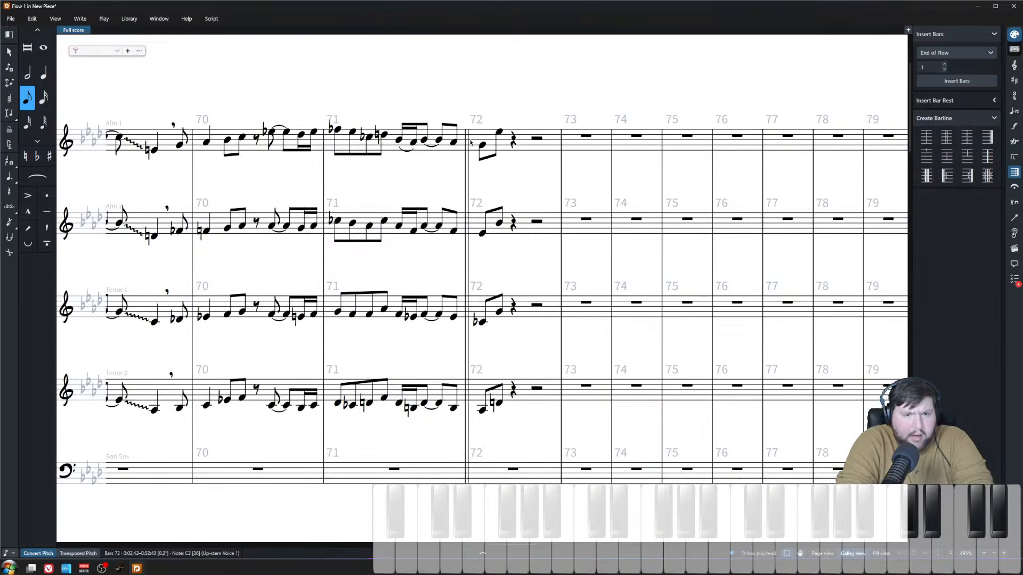
left_click(500, 132, "shift")
left_click(531, 176)
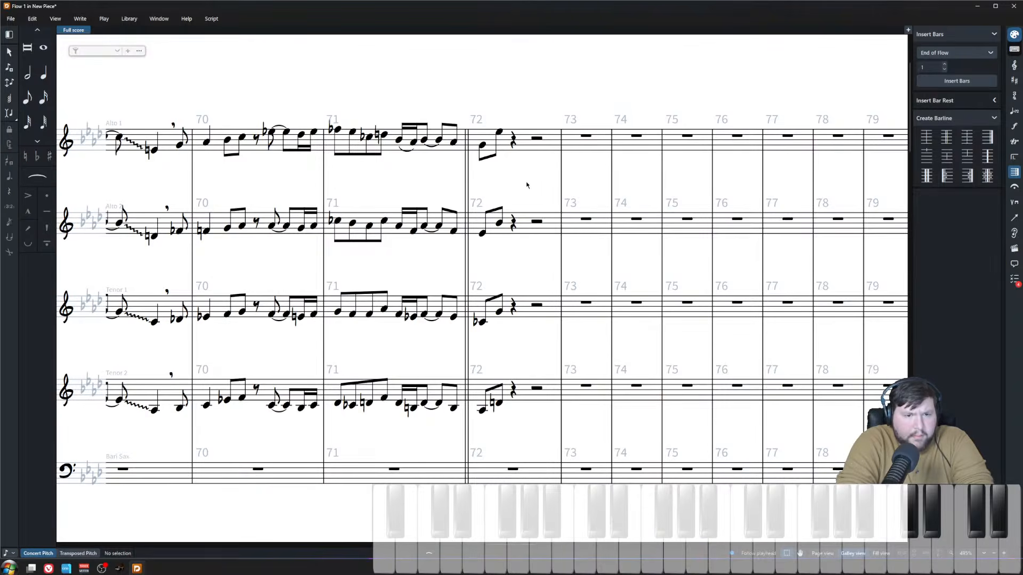
- Lower Tenor 1's second eighth note in bar 71 to Eb4
scroll(537, 192, "down", 5)
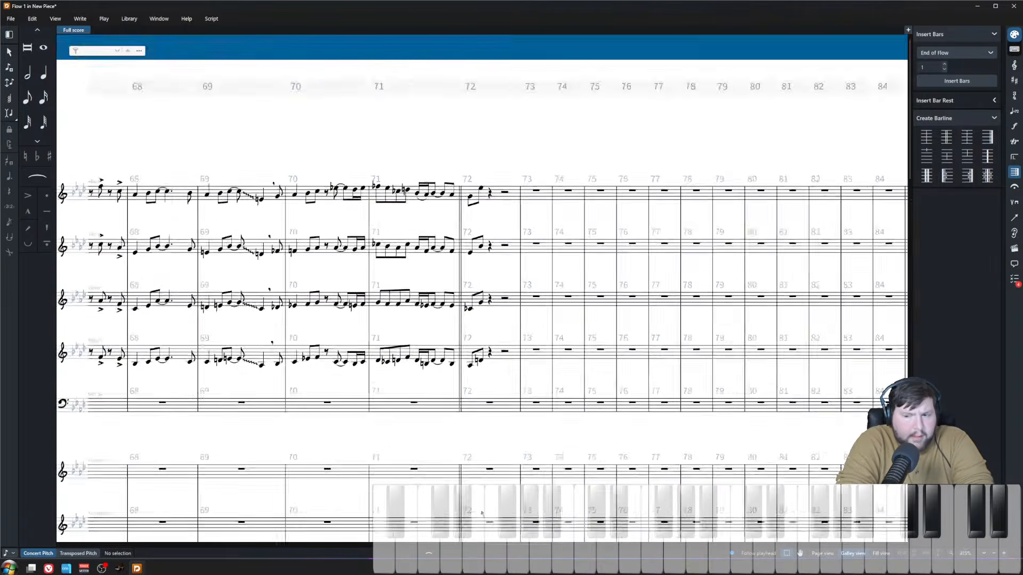
left_click_drag(489, 247, 420, 455)
scroll(424, 373, "up", 2)
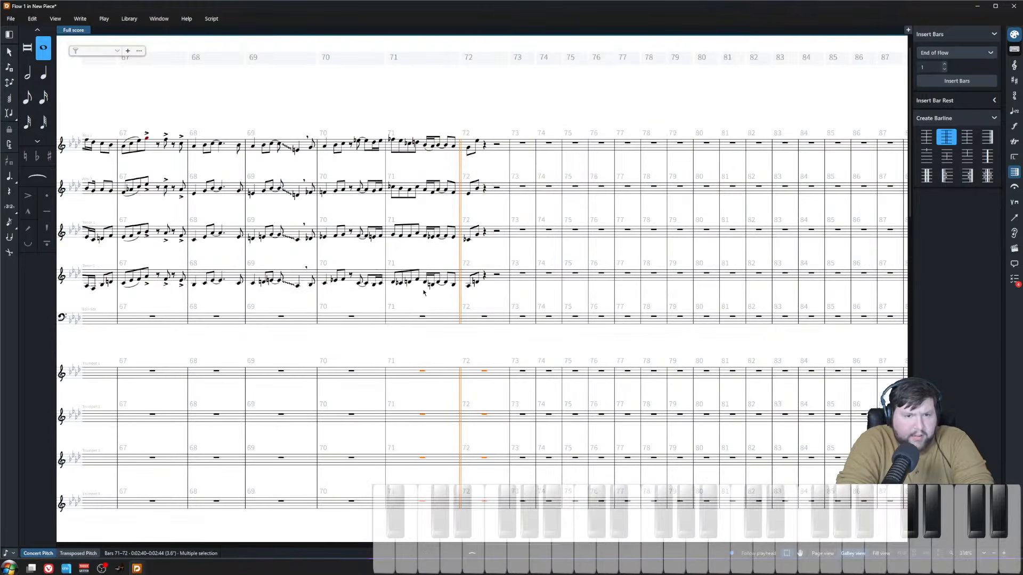
left_click(420, 353)
scroll(420, 353, "up", 5)
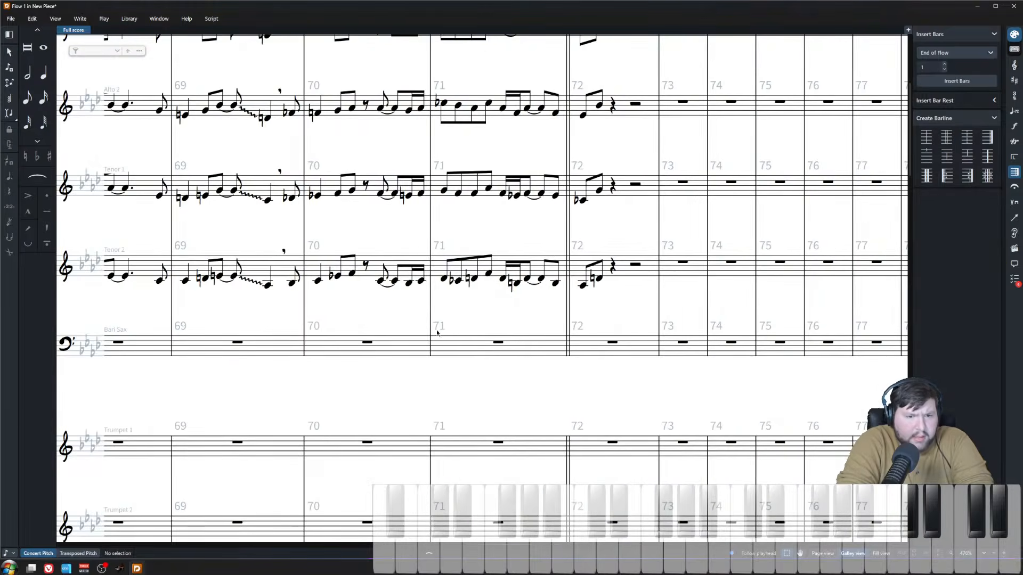
scroll(544, 365, "up", 5)
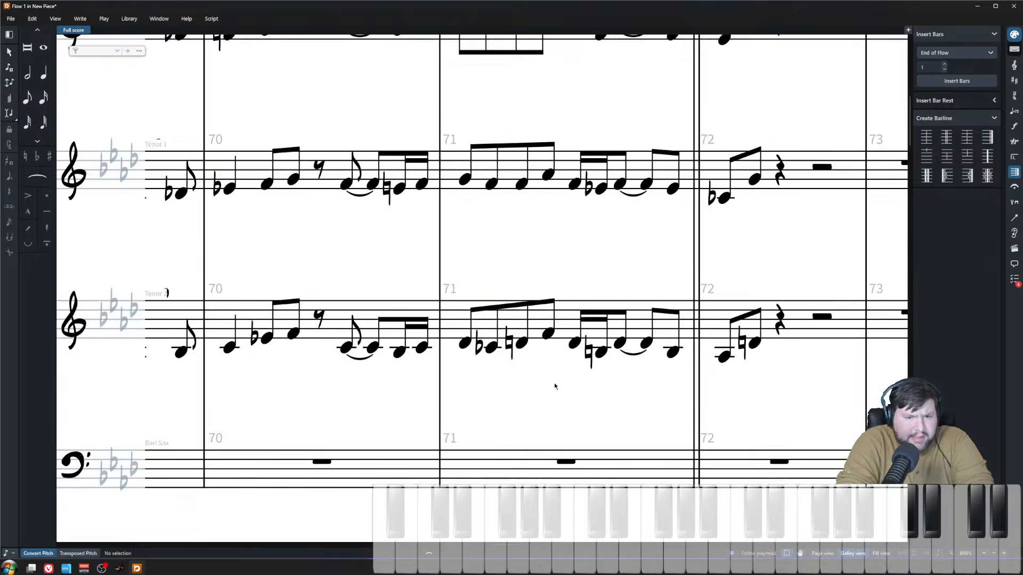
scroll(522, 321, "down", 2)
scroll(499, 373, "up", 1)
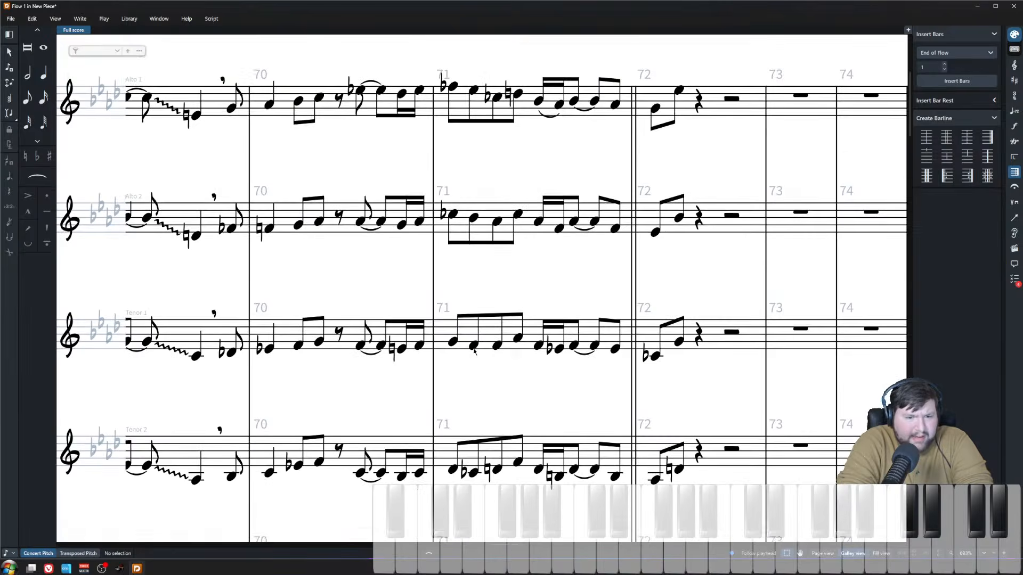
left_click(474, 346)
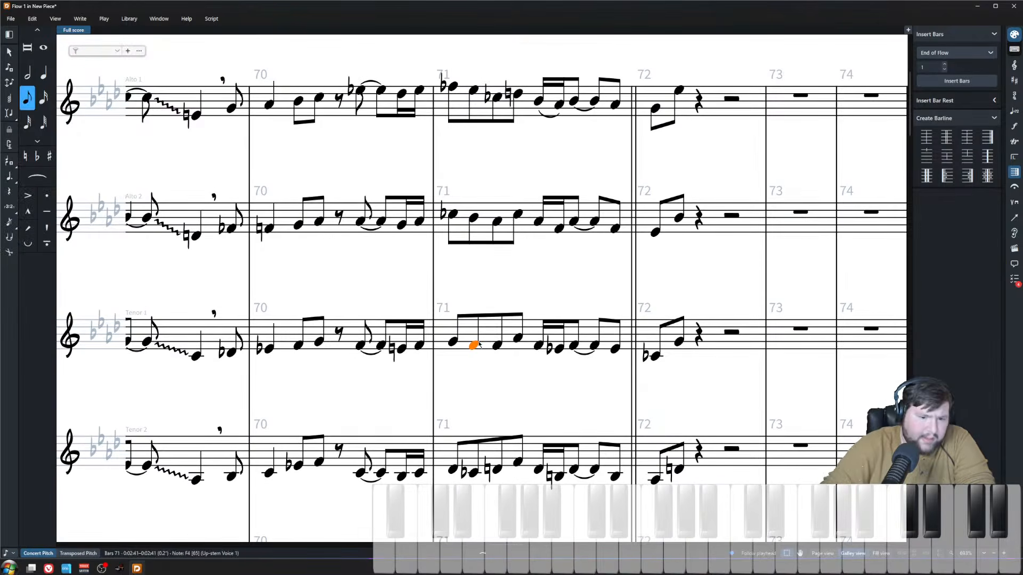
key("alt+Down")
- Audition the first four eighth-note chords of bar 71 one by one across the four upper saxophones
left_click(451, 86)
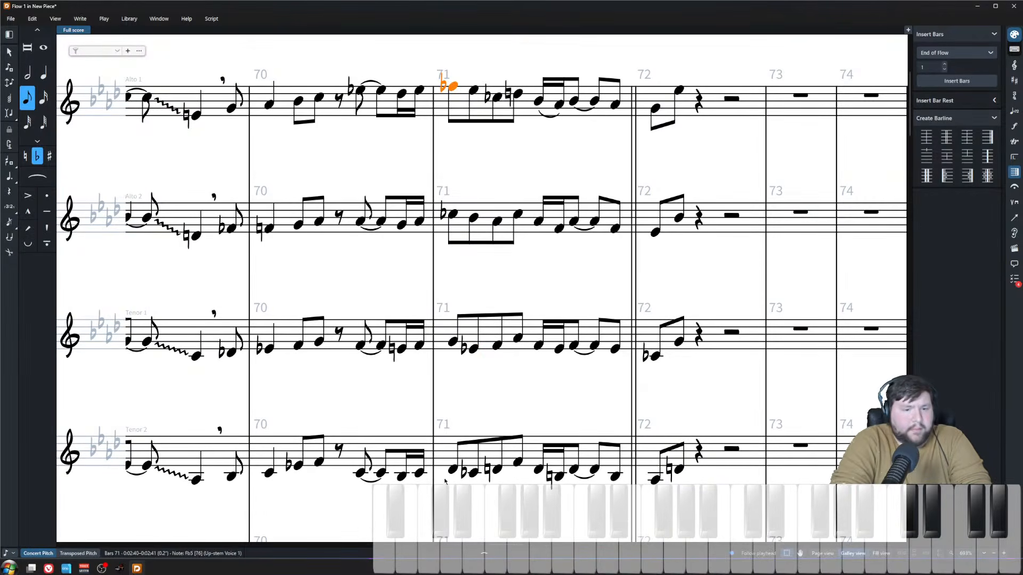
left_click(453, 473, "shift")
key("Right")
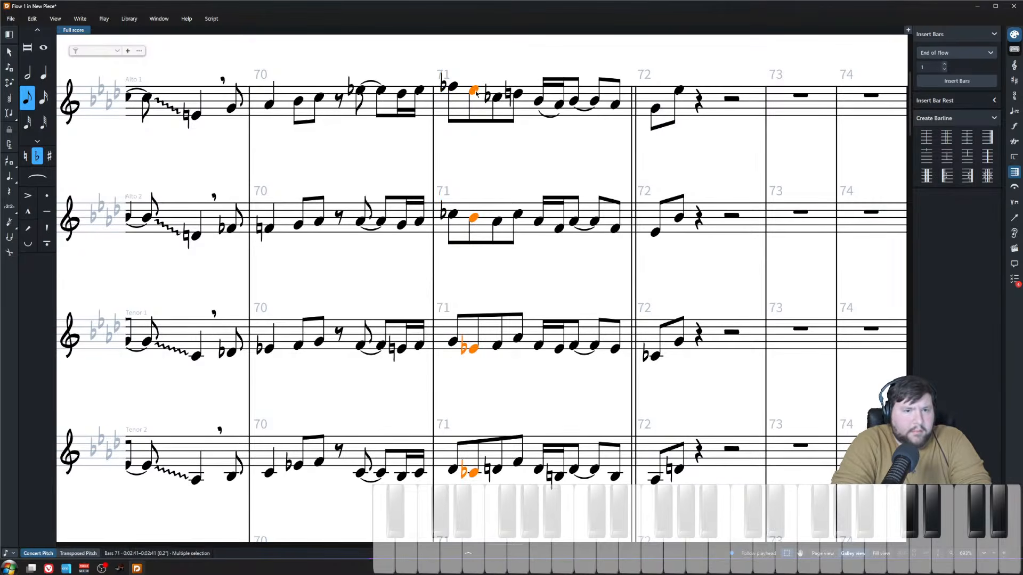
left_click(497, 98)
left_click(497, 469, "shift")
left_click(518, 463)
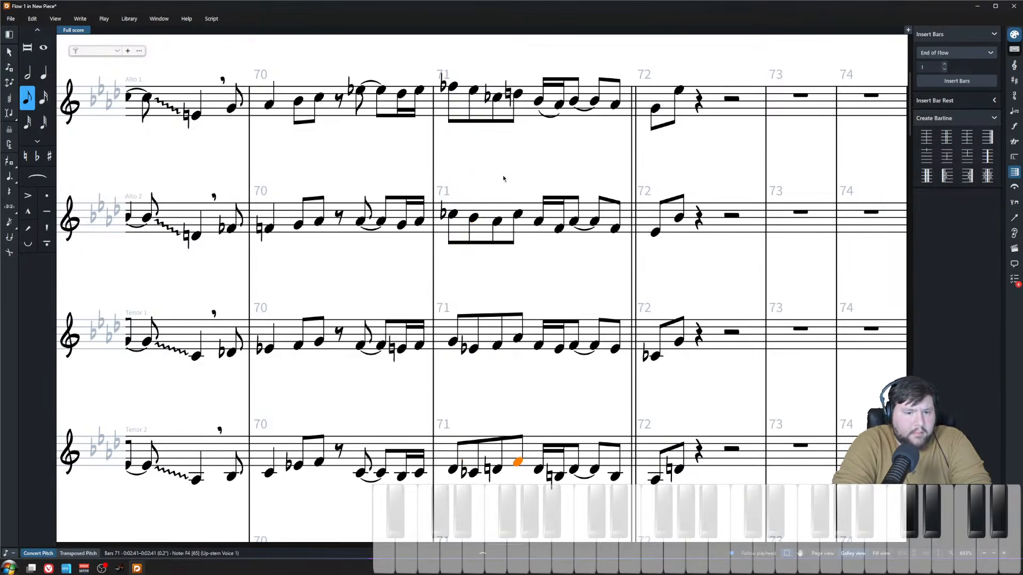
left_click(517, 96, "shift")
left_click(506, 57)
- Play back the score from Alto 1's first note in bar 71
left_click(452, 87)
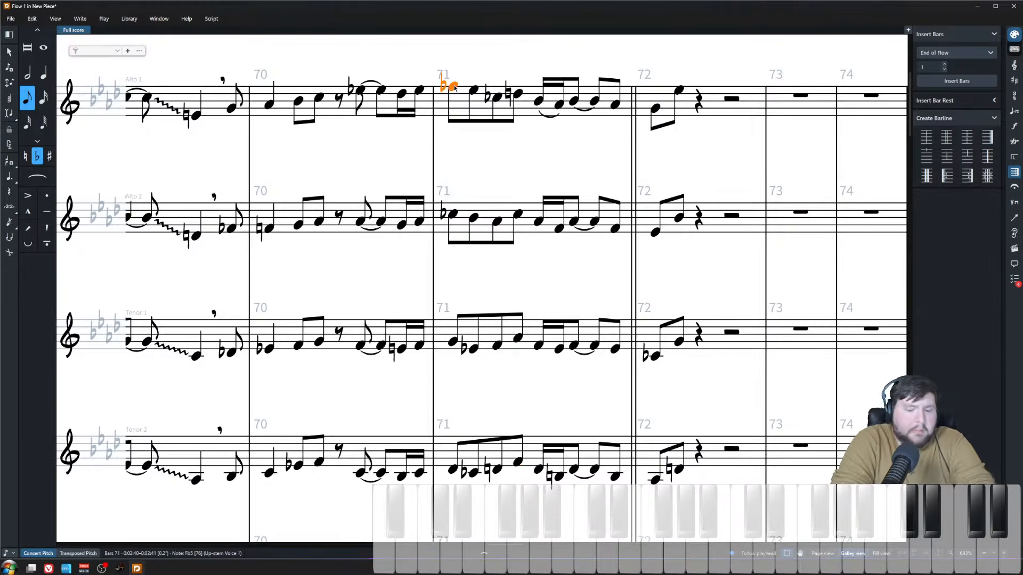
key("space")
left_click(526, 253)
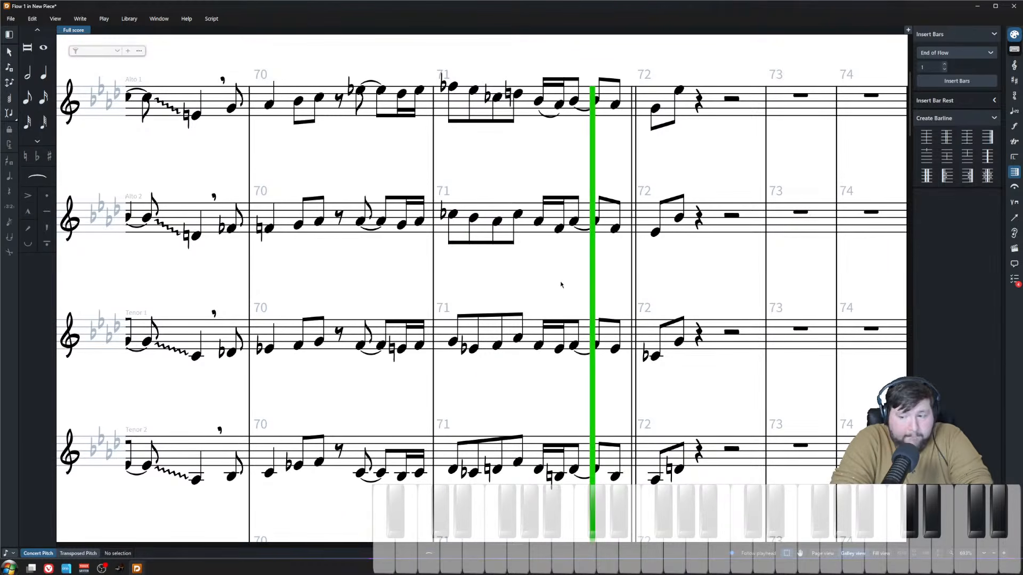
key("x")
key("x")
key("space")
- Raise Tenor 1's second eighth note in bar 71 back to F4
key("z")
key("z")
key("z")
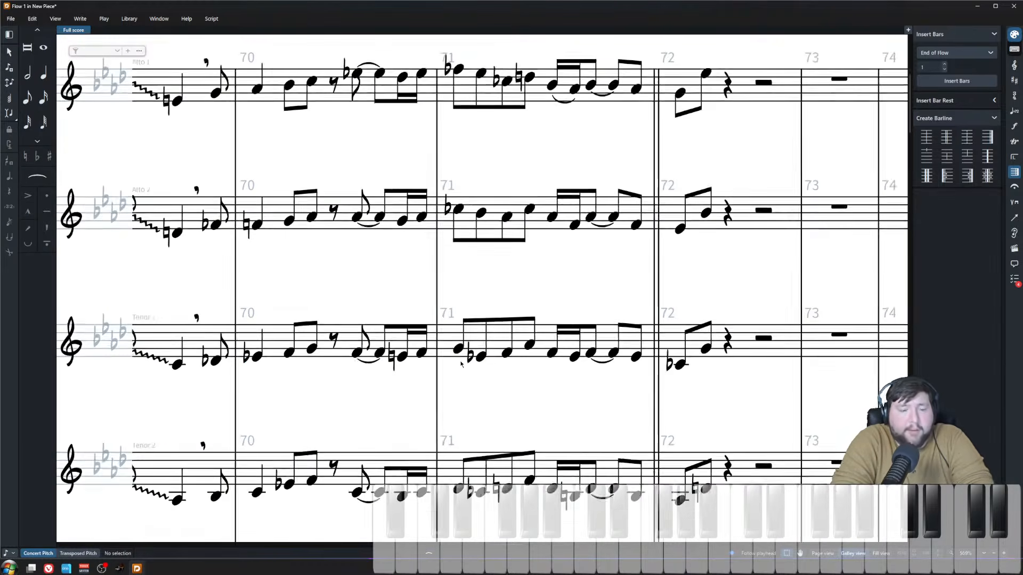
key("x")
left_click(483, 364)
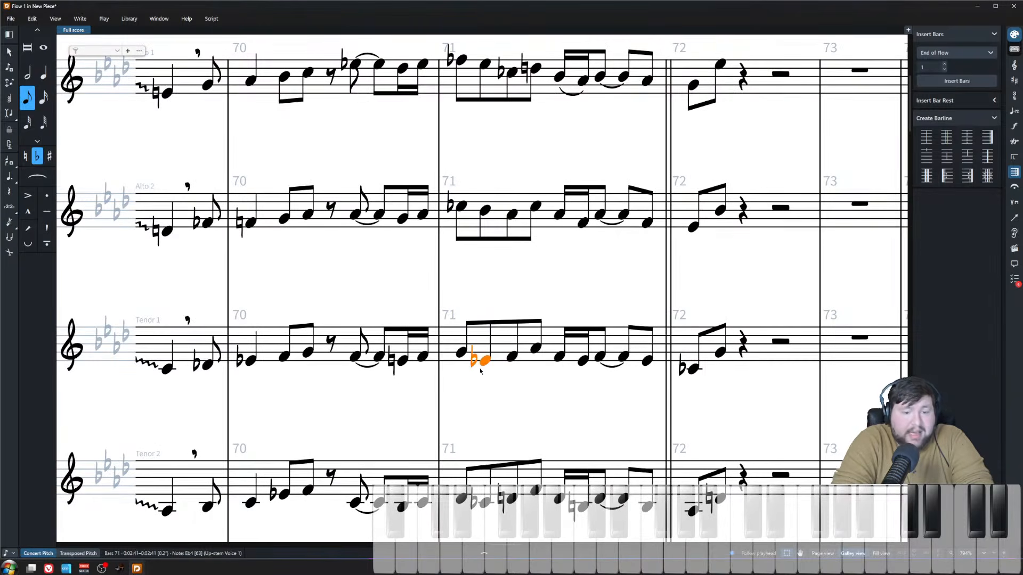
key("alt+Up")
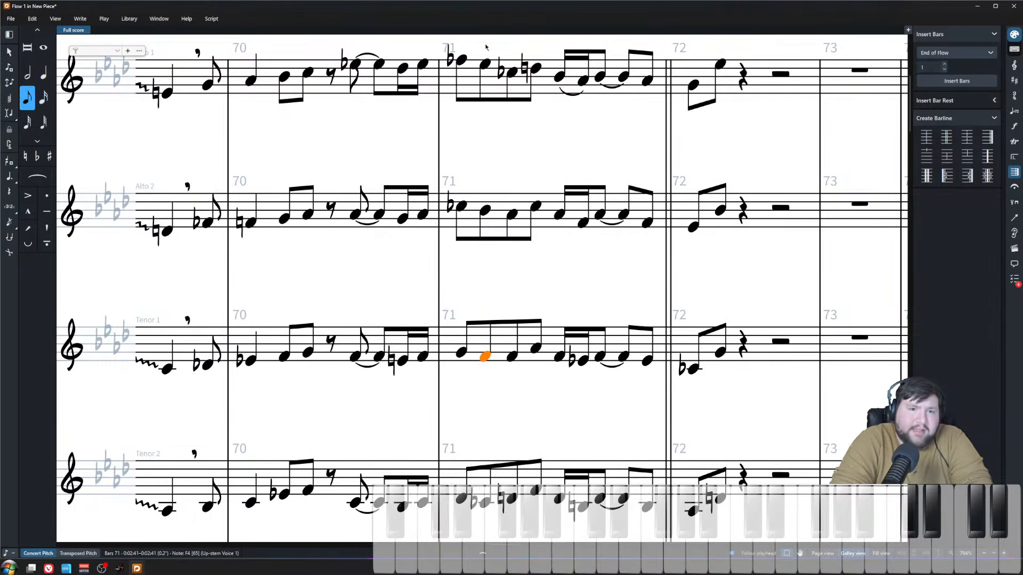
- Compare the second and third eighth-note chords of bar 71 from Alto 1 down to Tenor 2
left_click(485, 64)
left_click(484, 503, "shift")
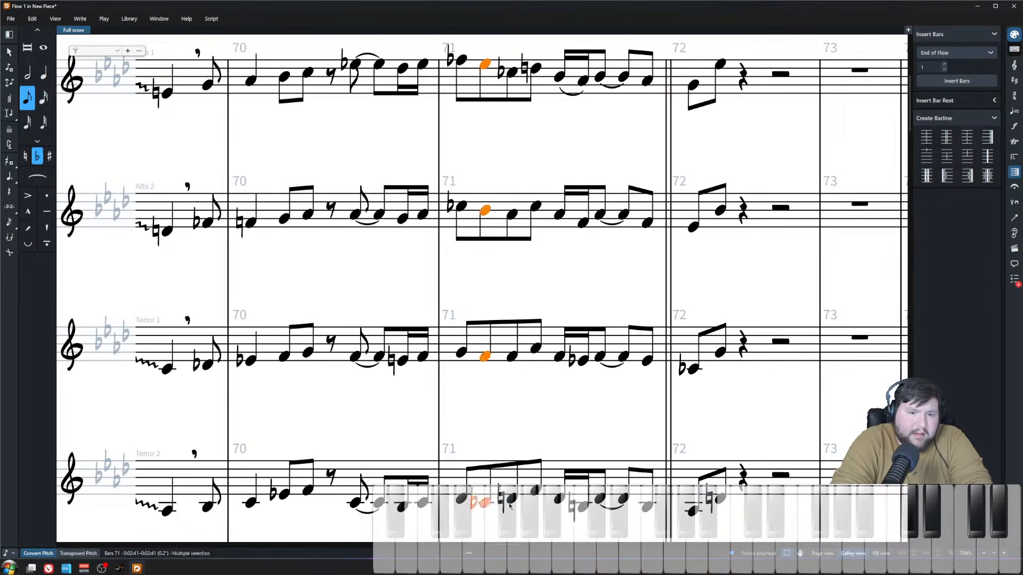
left_click(511, 498)
left_click(513, 73, "shift")
key("Escape")
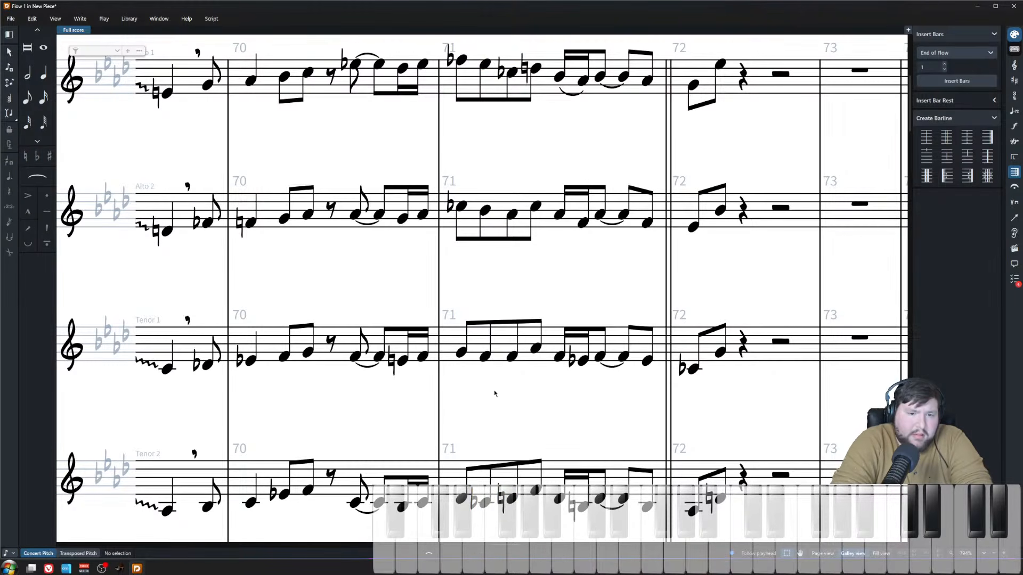
left_click(485, 64)
left_click(483, 502, "shift")
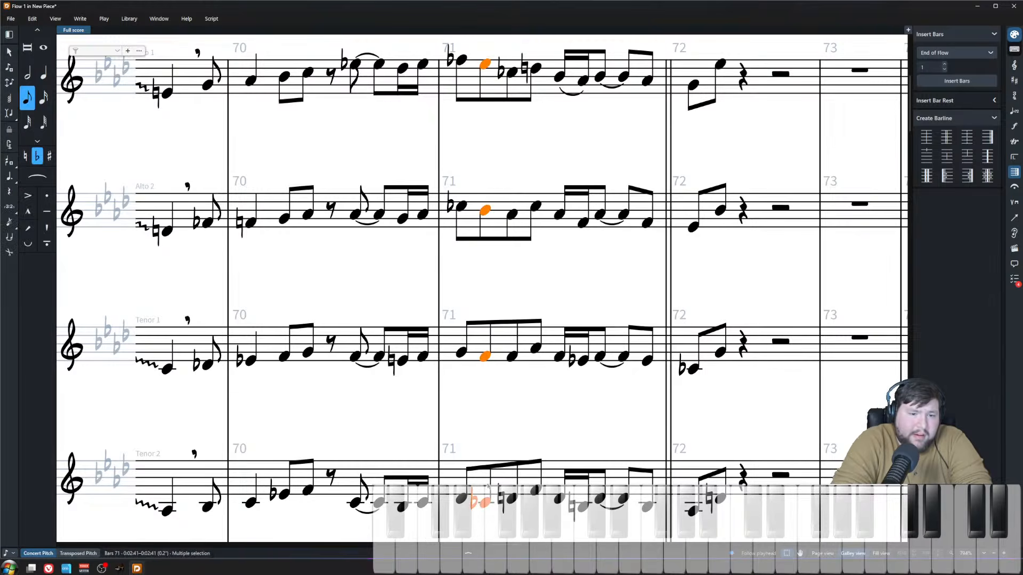
key("Escape")
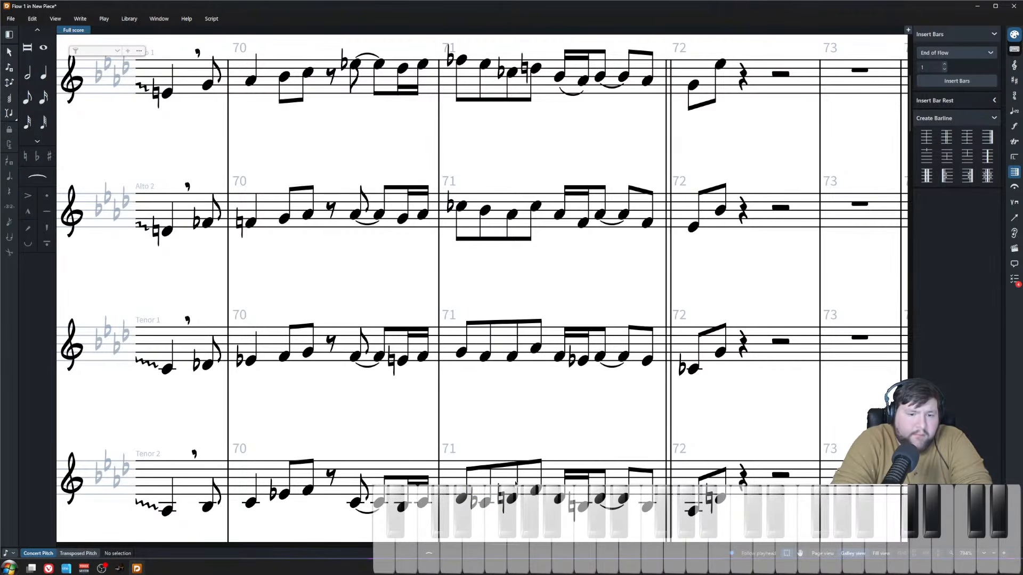
- Swap the Tenor 1 and Tenor 2 notes from bar 71's third eighth through bar 72's first eighth
left_click(510, 357)
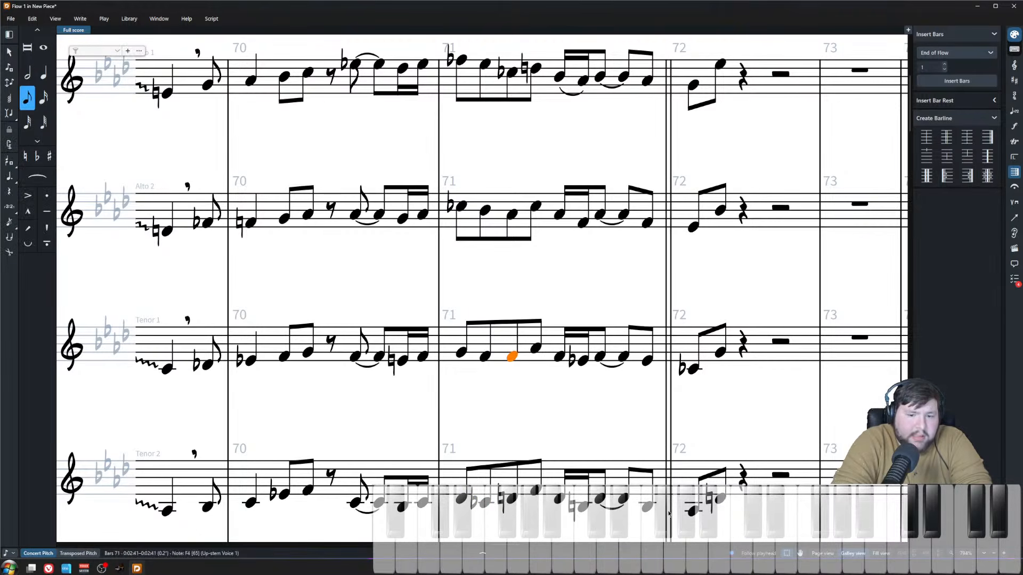
left_click(719, 500, "shift")
left_click(694, 512)
left_click(513, 359, "shift")
right_click(513, 360)
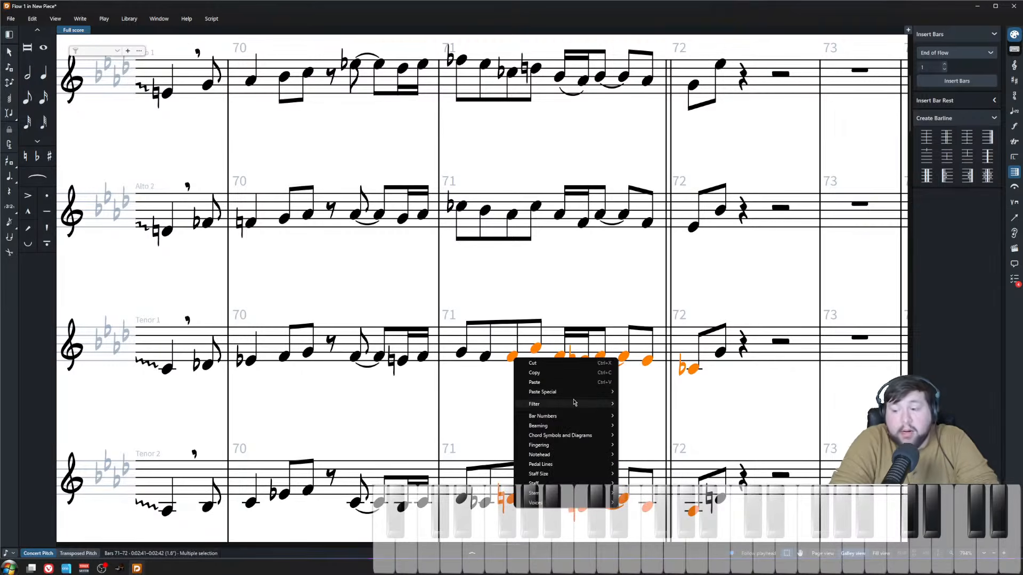
mouse_move(564, 405)
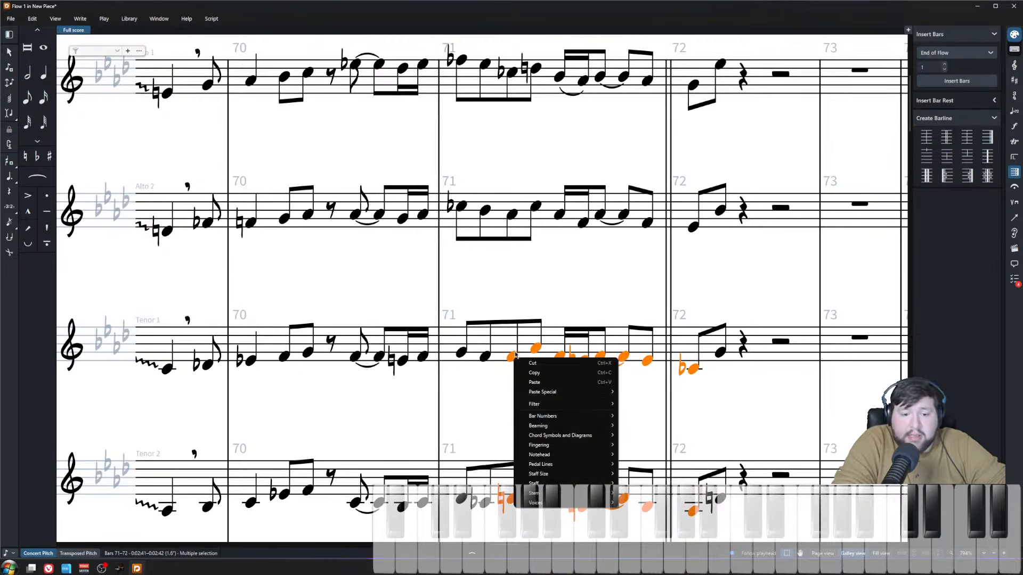
right_click(515, 354)
mouse_move(571, 501)
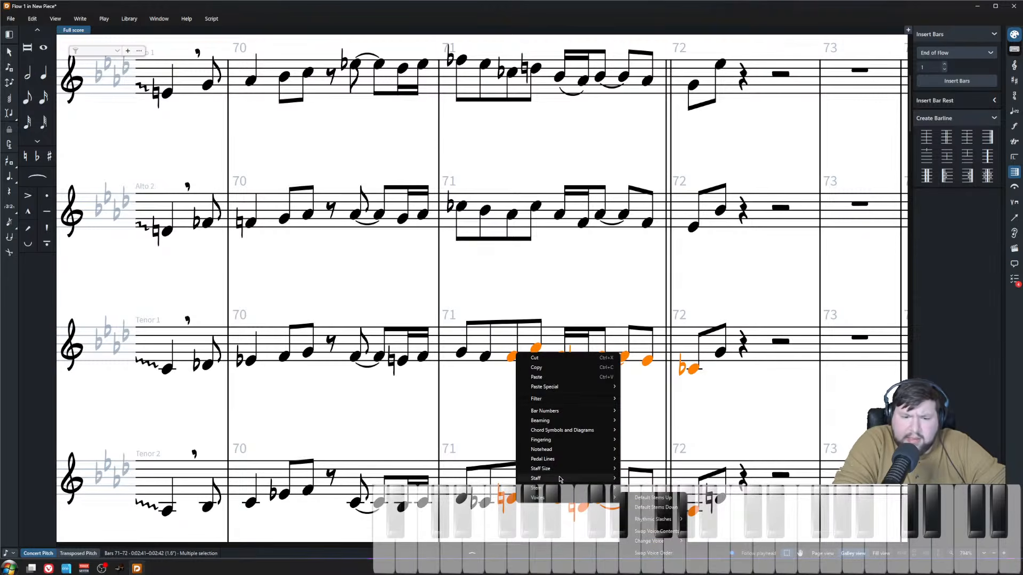
mouse_move(560, 479)
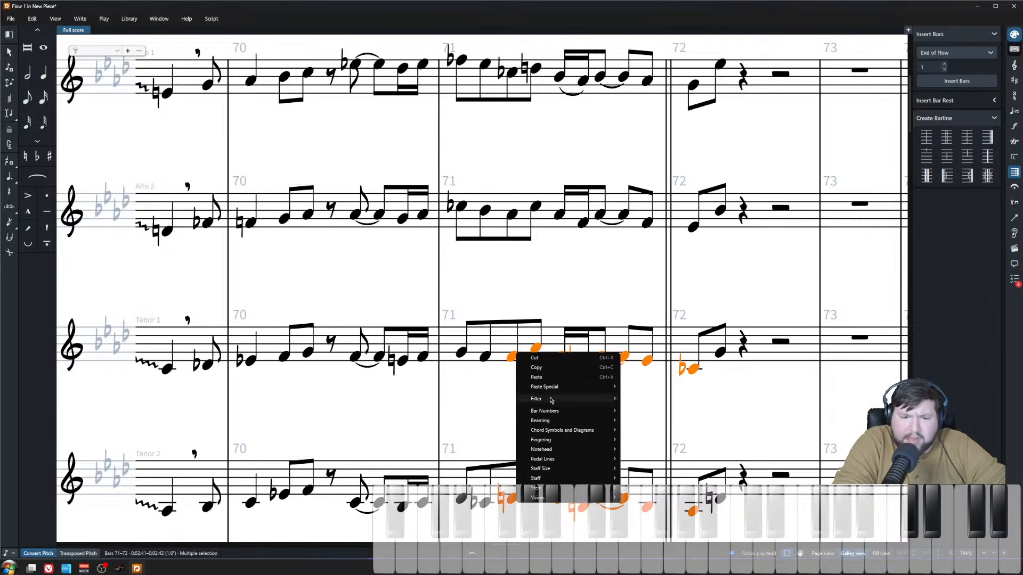
mouse_move(560, 387)
left_click(640, 463)
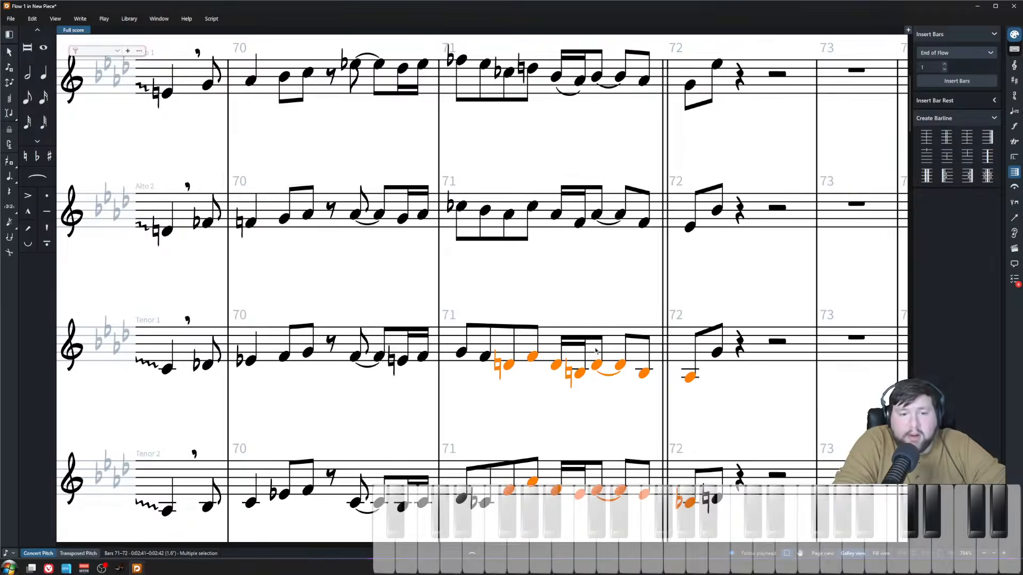
left_click(542, 401)
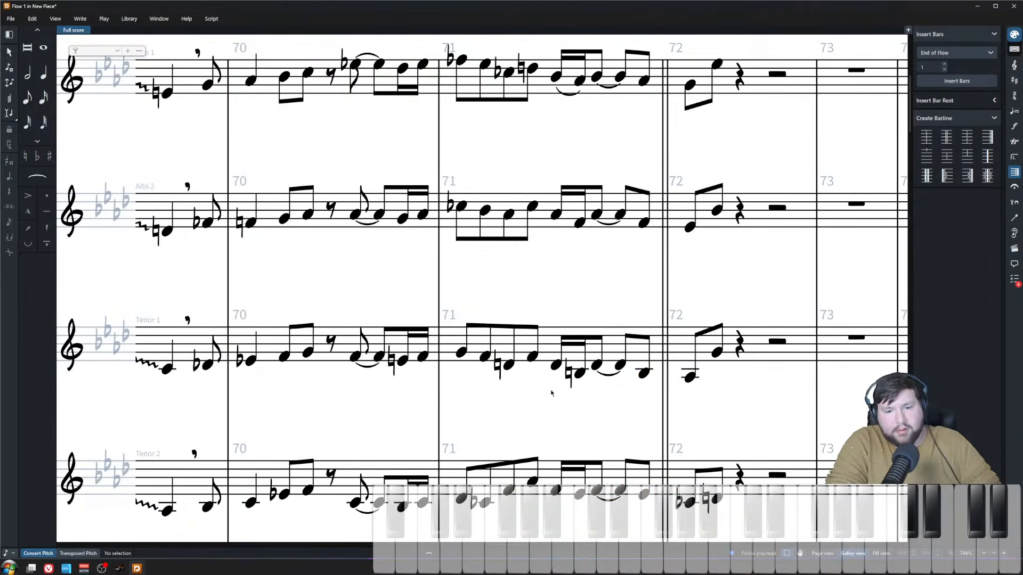
- Audition the line from the end of bar 71 into bar 72 in Tenor 1, then in Tenor 2
left_click(644, 374)
left_click(691, 377)
left_click(717, 352)
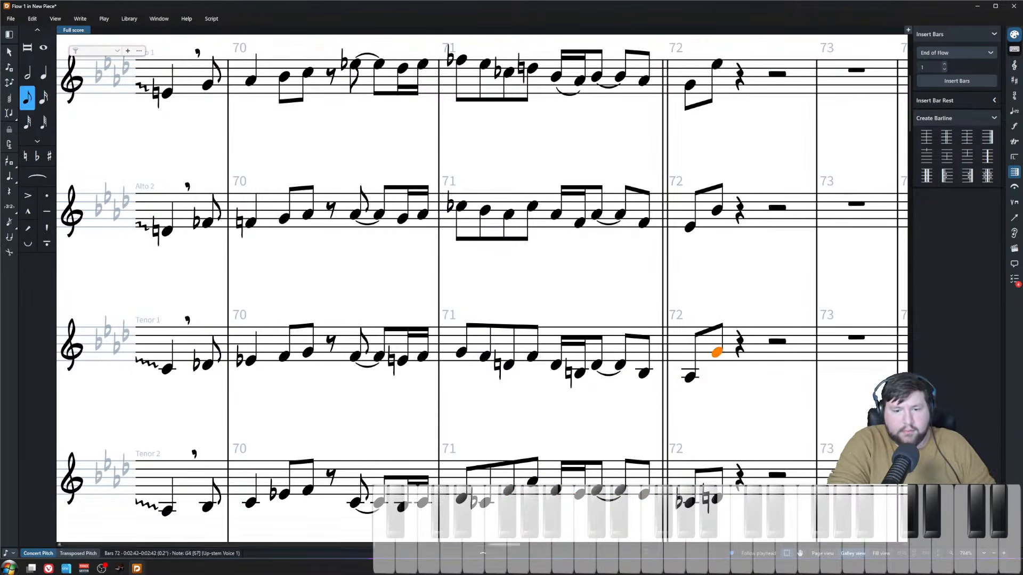
left_click(607, 476)
left_click(689, 502)
left_click(713, 498)
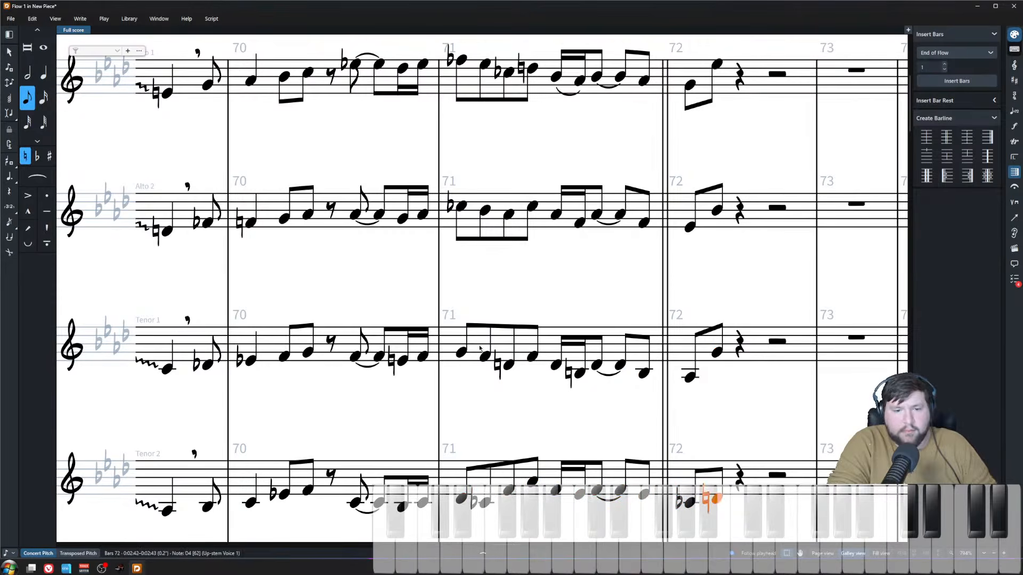
- Play back the score from Tenor 1's first note in bar 71 to check the swapped tenor parts
left_click(462, 351)
key("p")
scroll(487, 345, "down", 2)
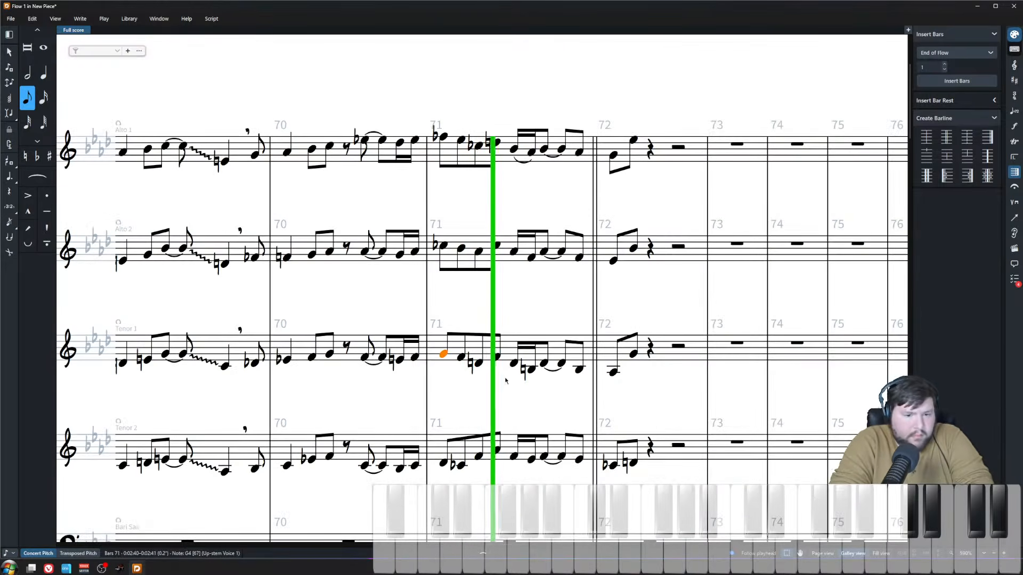
left_click(509, 293)
scroll(509, 293, "down", 2)
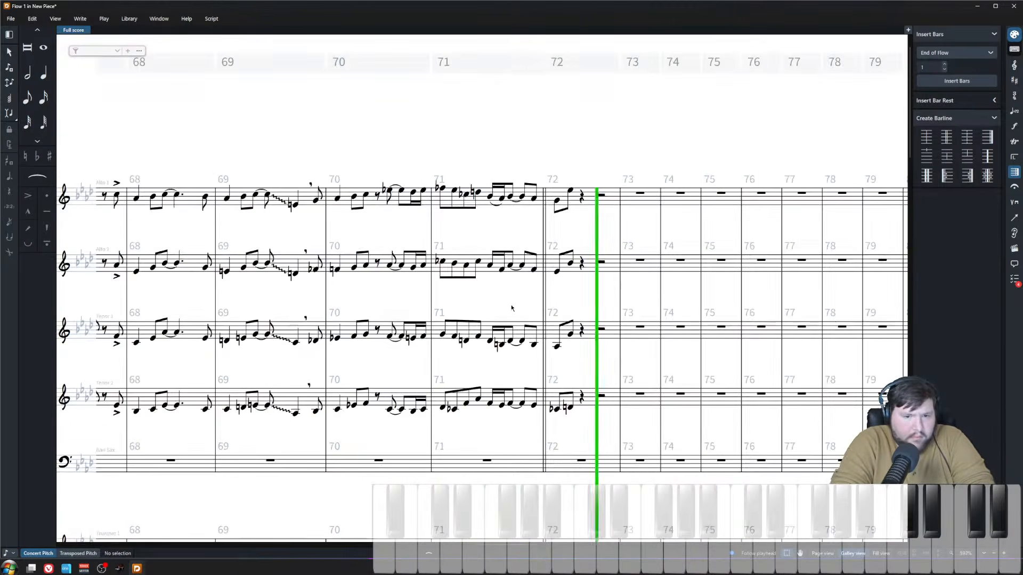
scroll(612, 419, "down", 8)
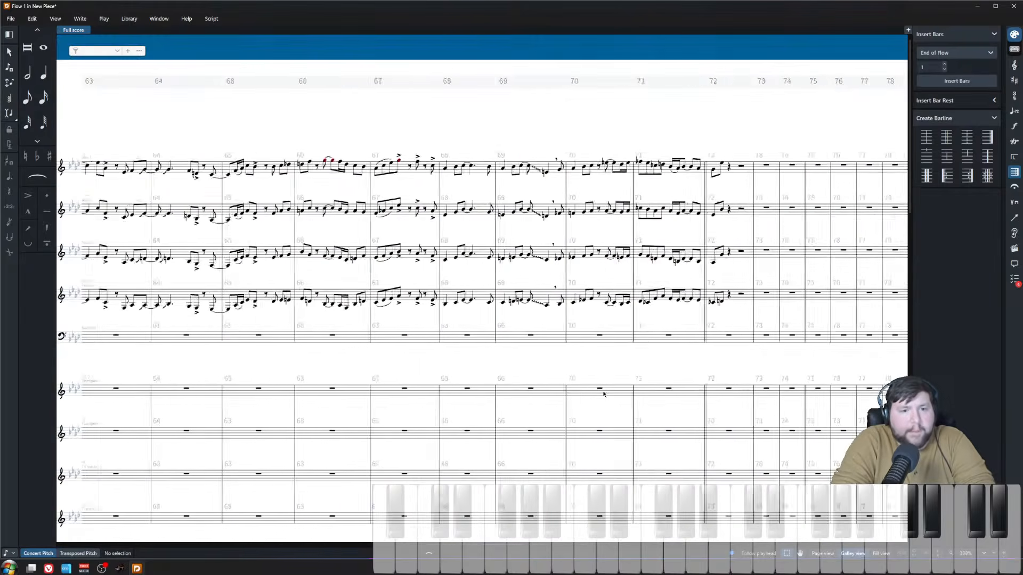
- Play back the score from Alto 1's rest in bar 8 through bar 15
scroll(525, 437, "left", 10)
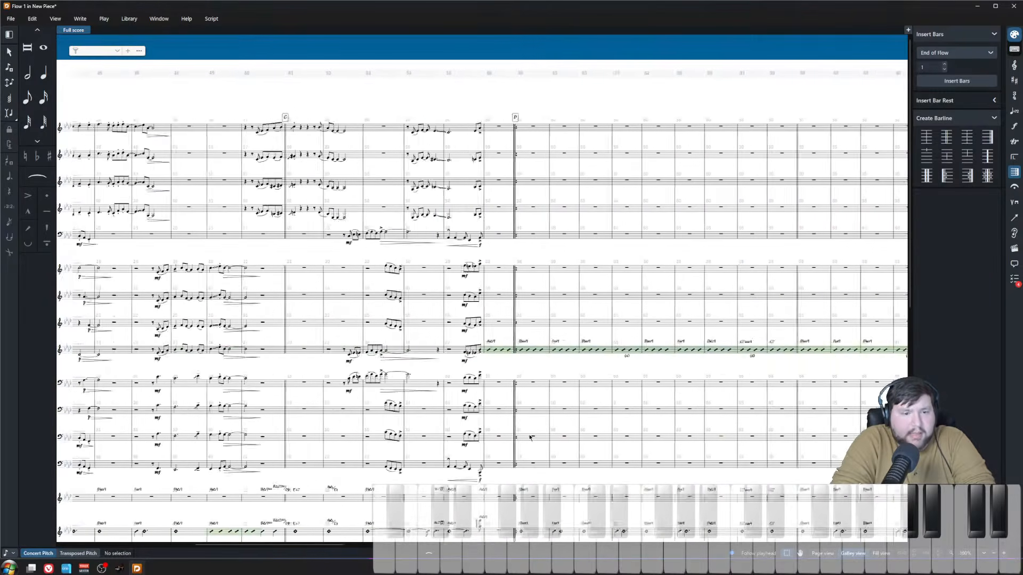
left_click(530, 436)
scroll(532, 436, "left", 8)
scroll(404, 326, "up", 2)
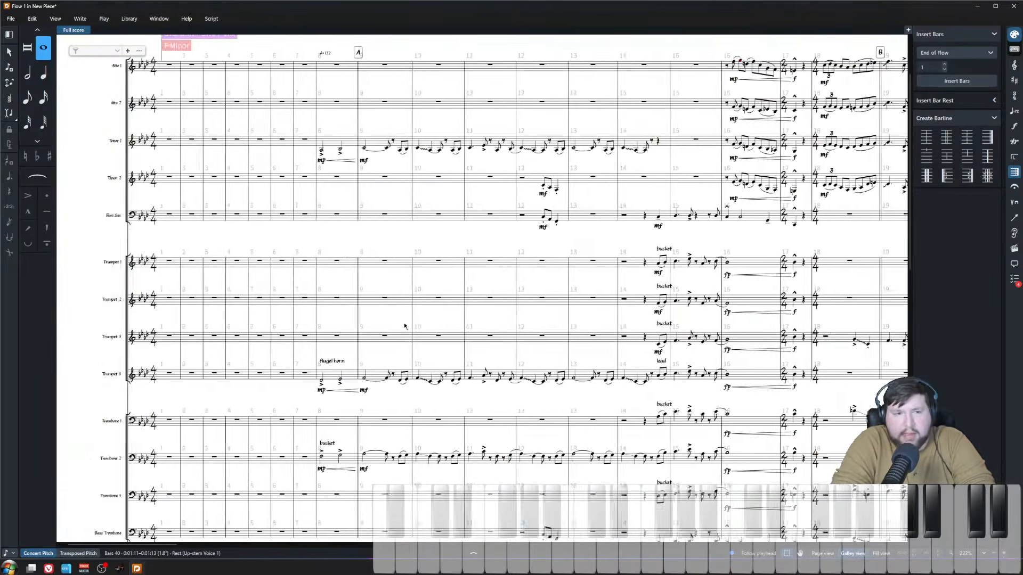
left_click(336, 66)
scroll(337, 67, "up", 2)
scroll(366, 322, "right", 3)
scroll(356, 322, "down", 3)
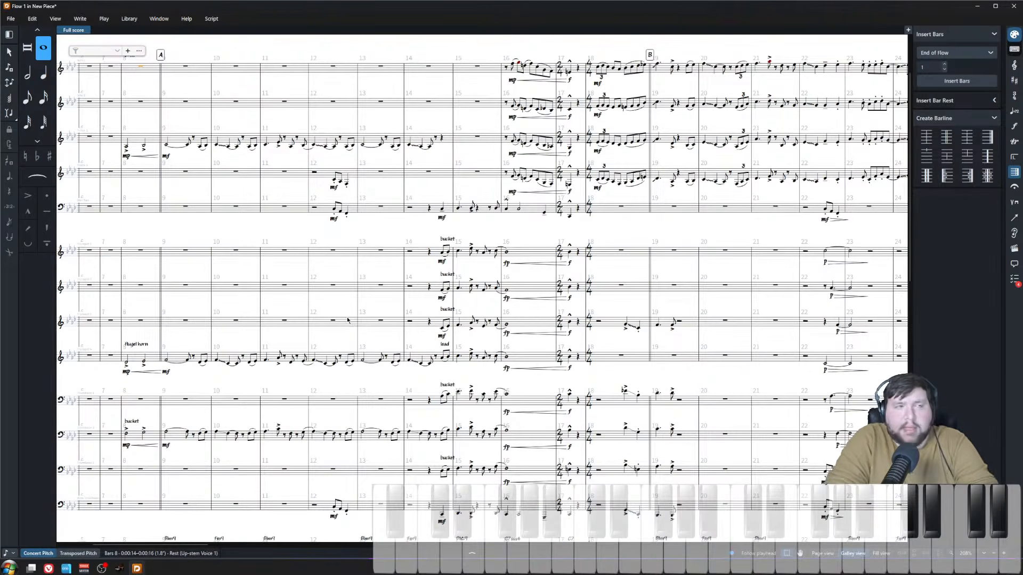
key("p")
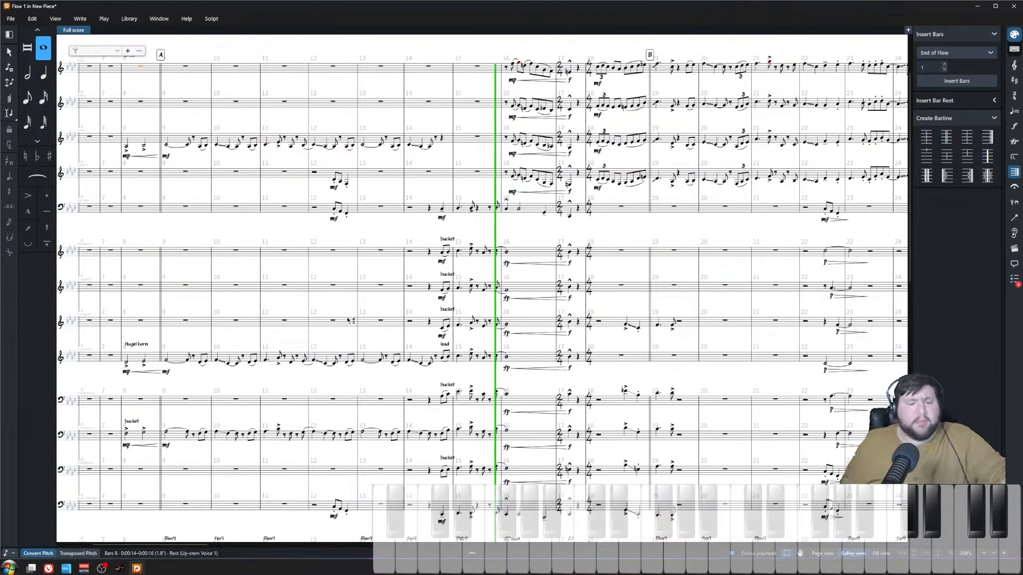
key("space")
left_click(506, 68)
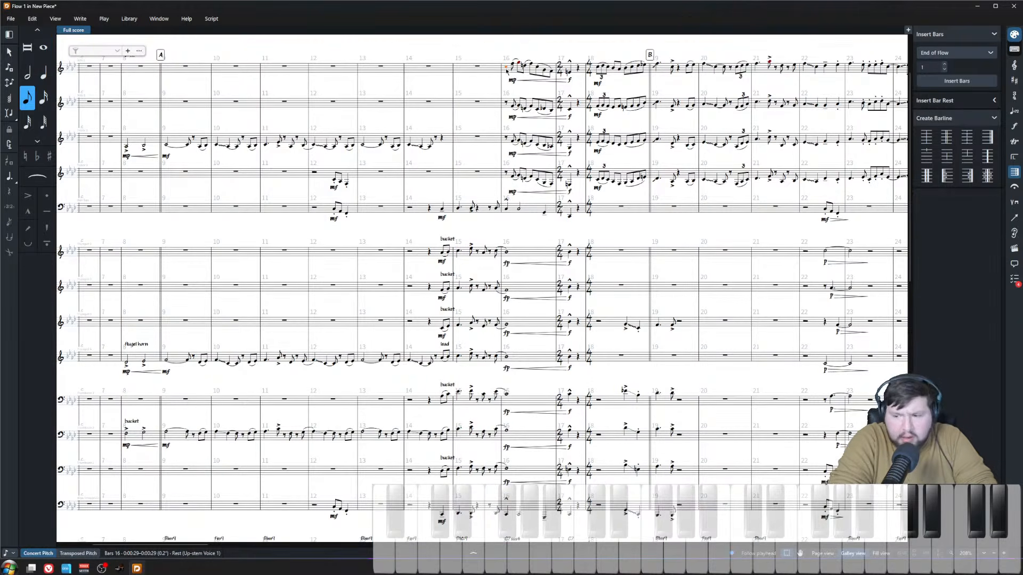
key("alt+space")
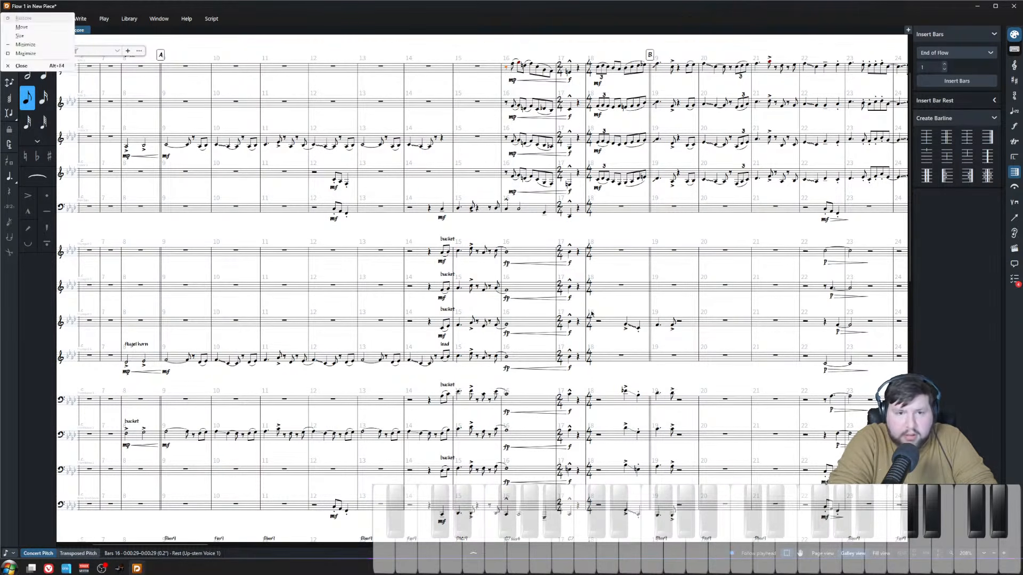
left_click(527, 55)
left_click(506, 68)
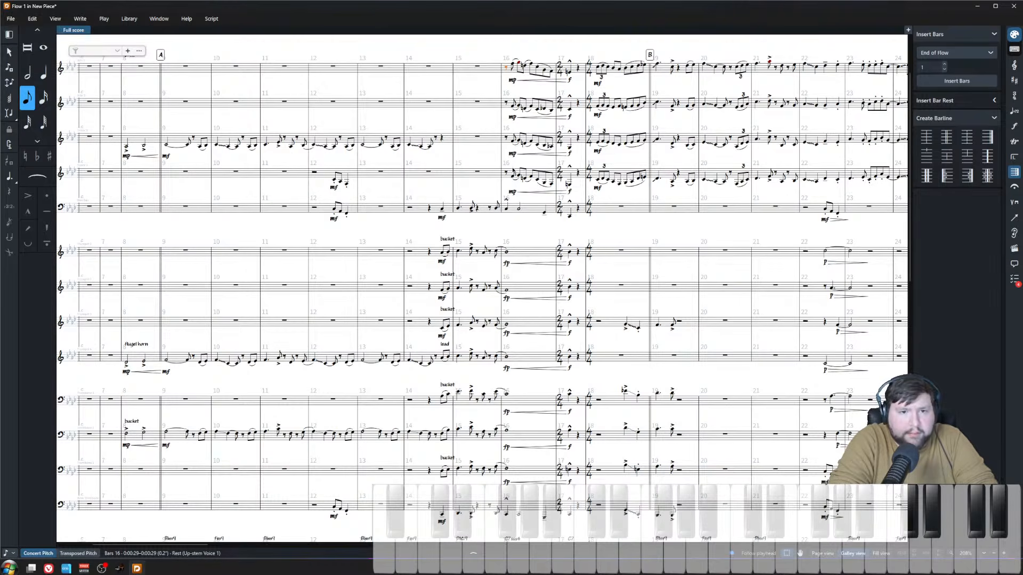
key("alt+space")
left_click(578, 46)
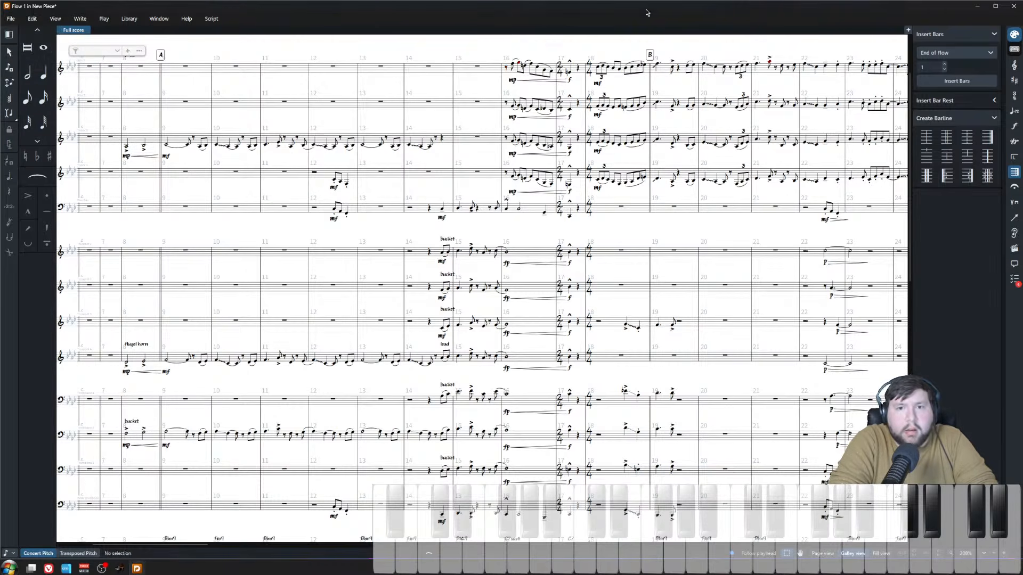
left_click_drag(647, 9, 1, 401)
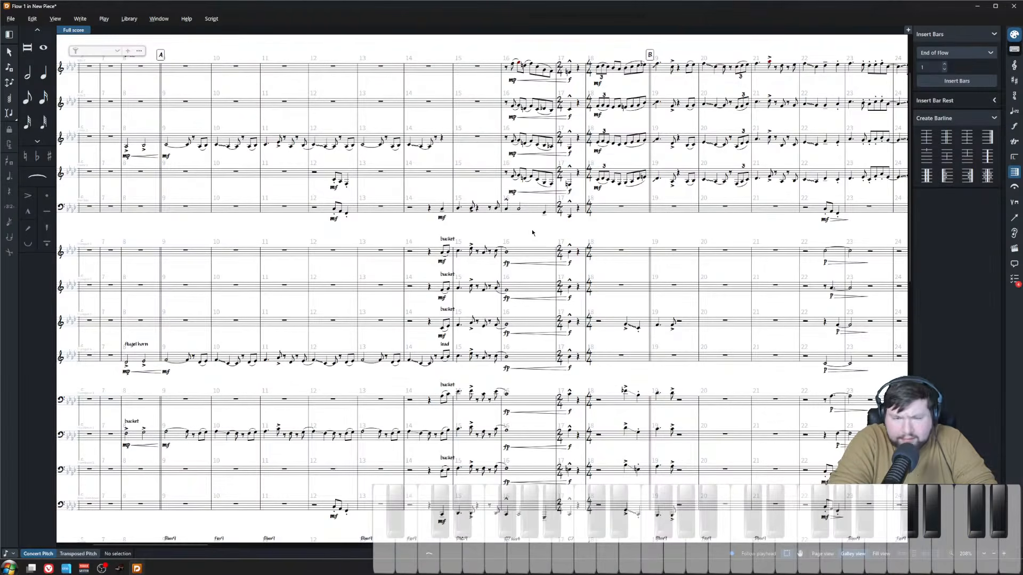
- Try to play back the score from Tenor 1's first note in bar 71
scroll(532, 232, "right", 10)
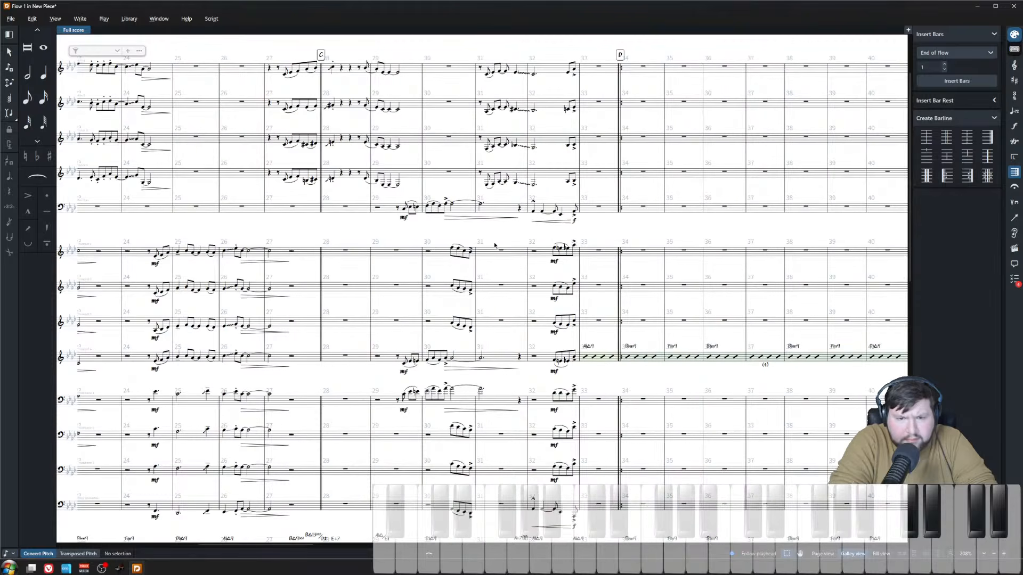
scroll(243, 372, "right", 20)
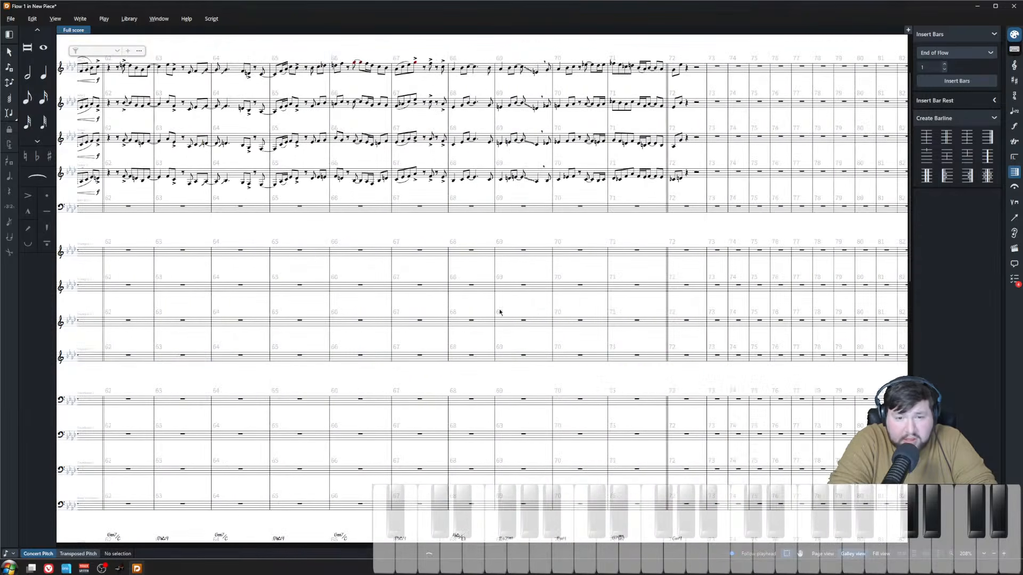
scroll(500, 313, "up", 5)
scroll(651, 169, "right", 4)
scroll(509, 206, "up", 3)
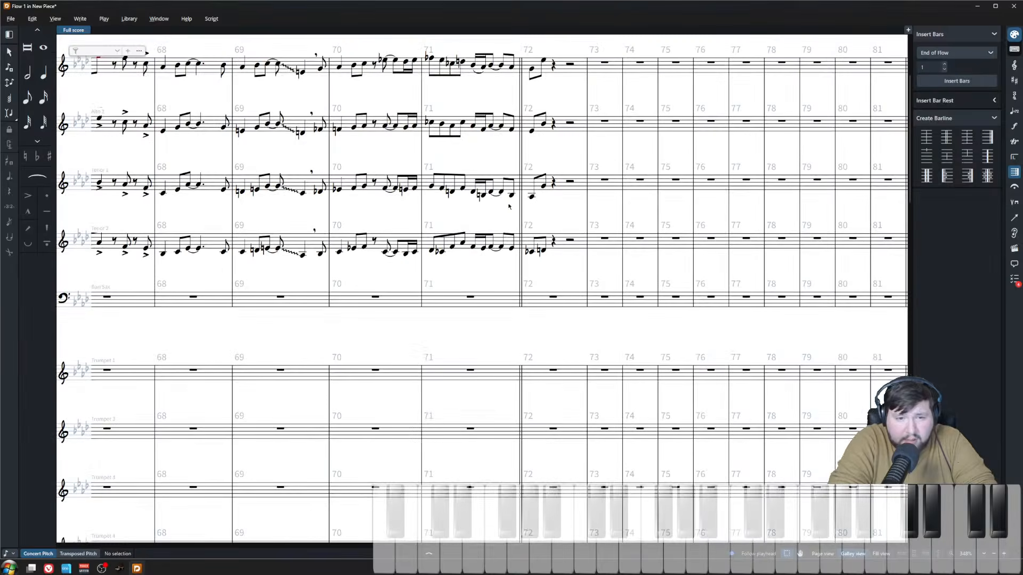
left_click(431, 186)
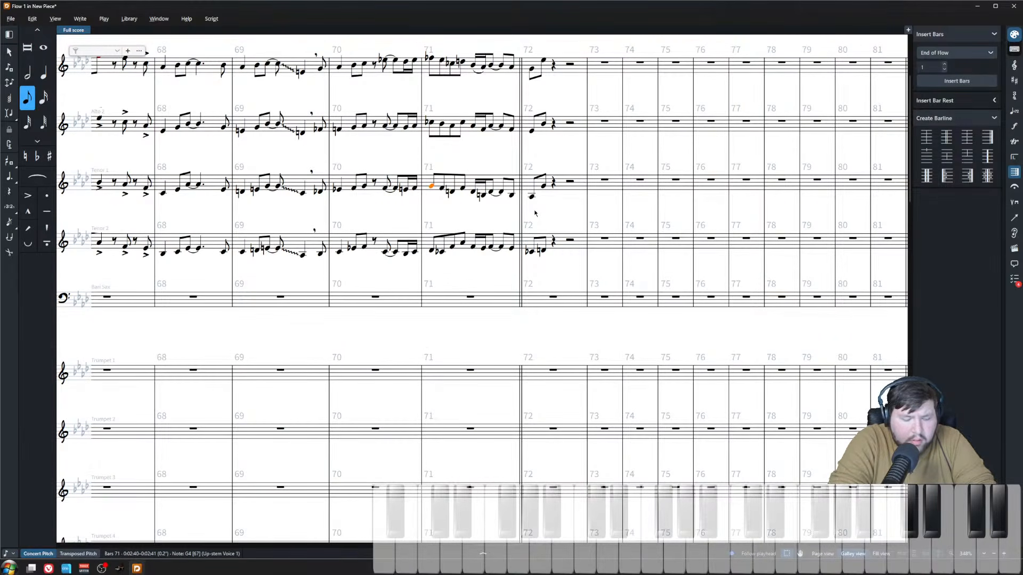
key("space")
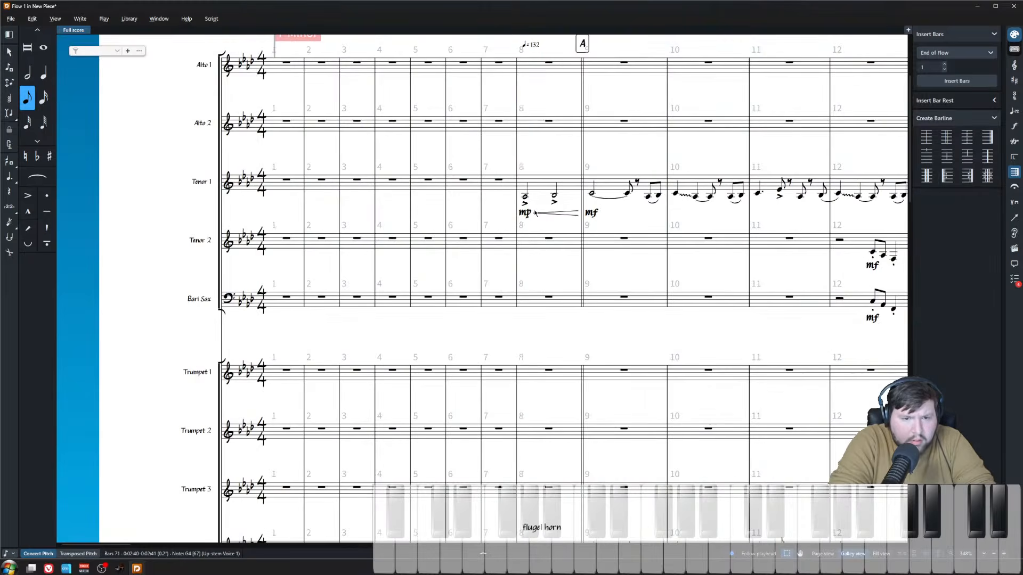
key("space")
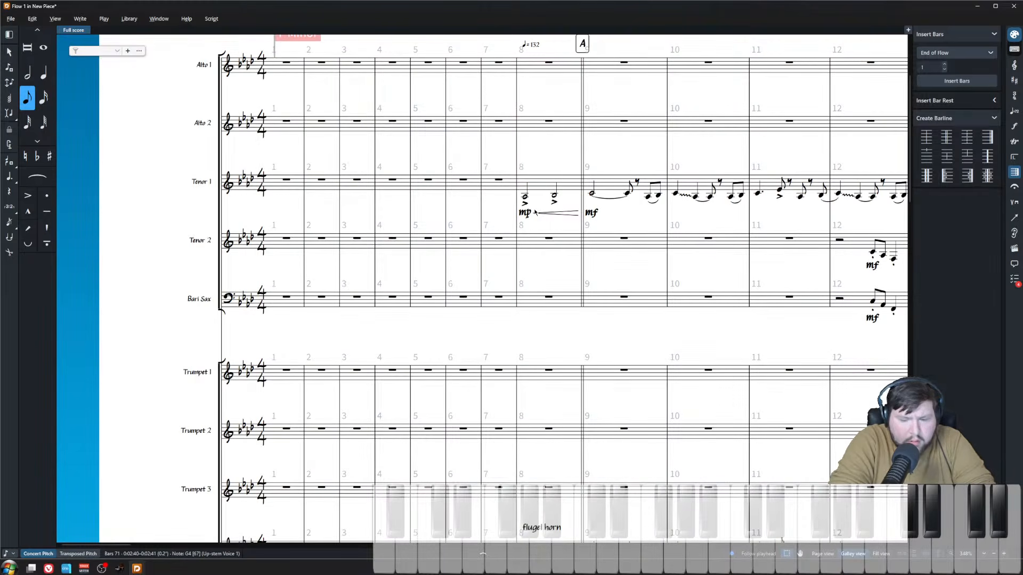
- Play back bar 9 at rehearsal mark A from Tenor 1's first note
left_click(592, 194)
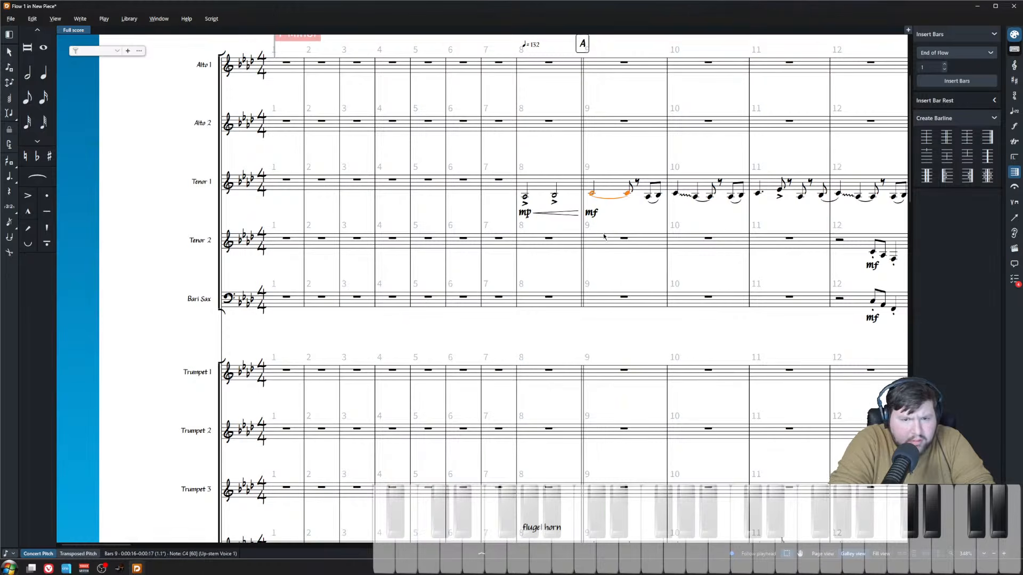
key("space")
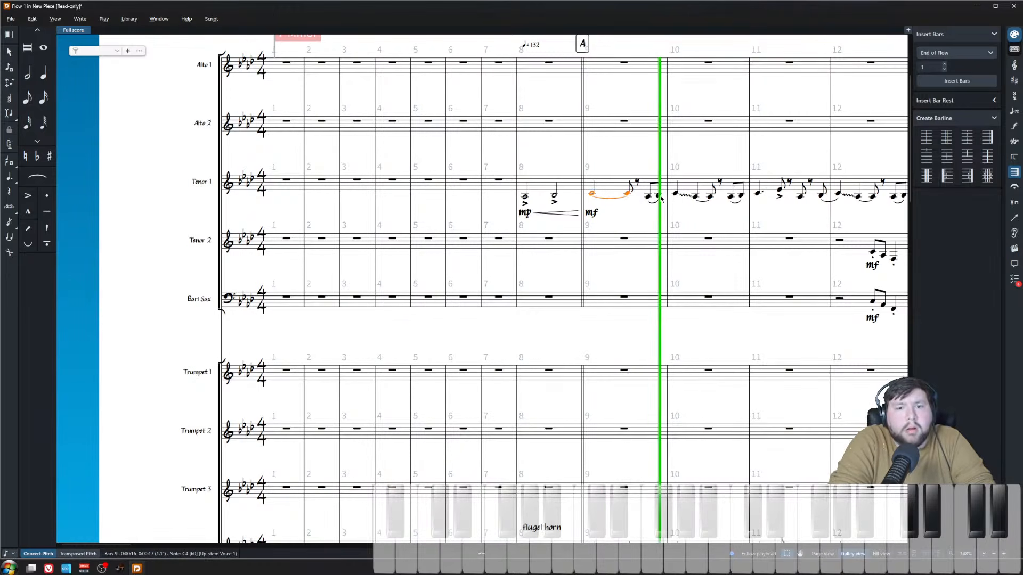
key("space")
left_click(708, 162)
- Play back the passage at rehearsal mark B from Alto 1's first note in bar 19 through bar 21
scroll(708, 162, "down", 4)
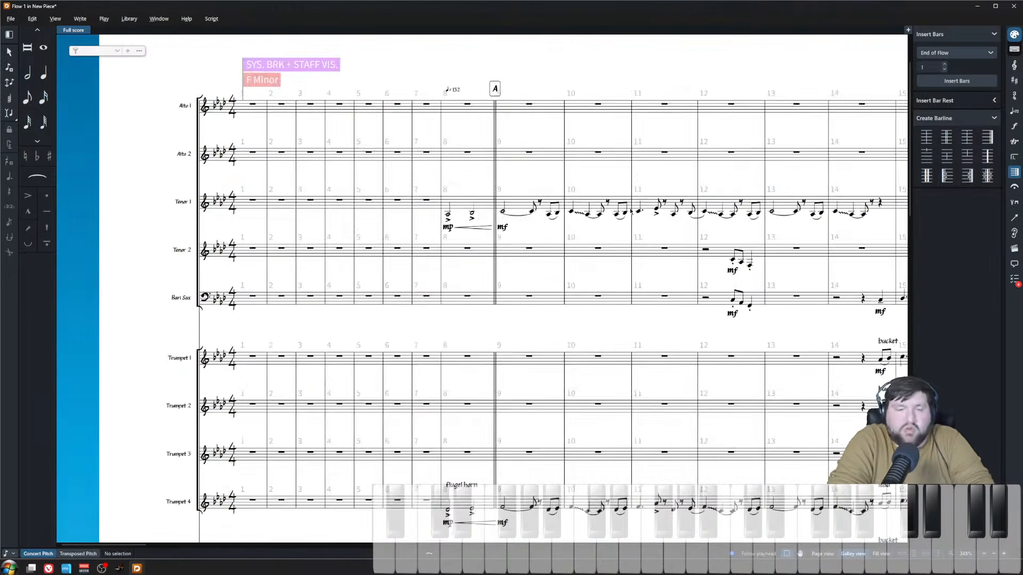
scroll(611, 216, "right", 12)
scroll(611, 216, "left", 5)
scroll(586, 229, "up", 4)
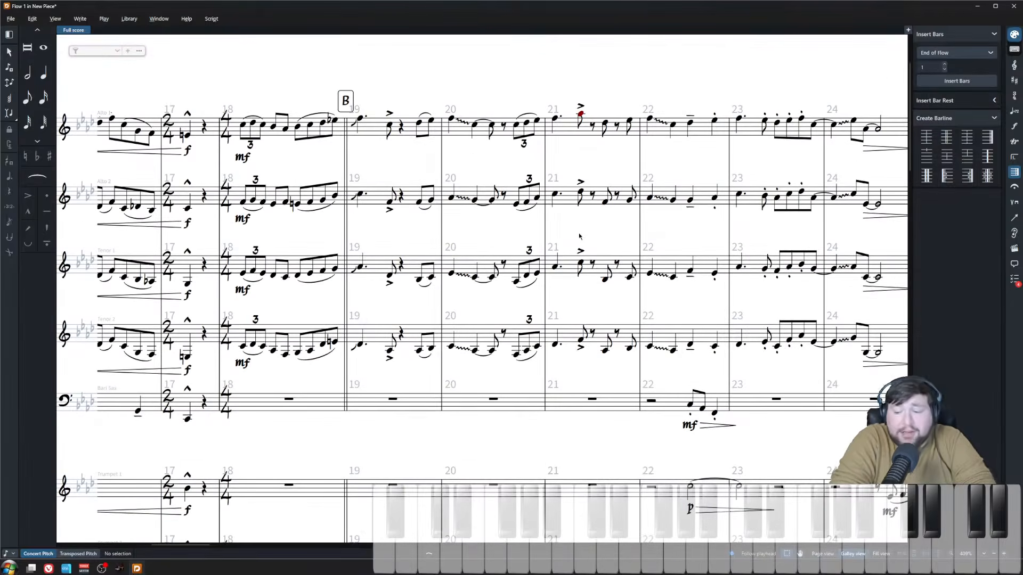
left_click(362, 118)
key("space")
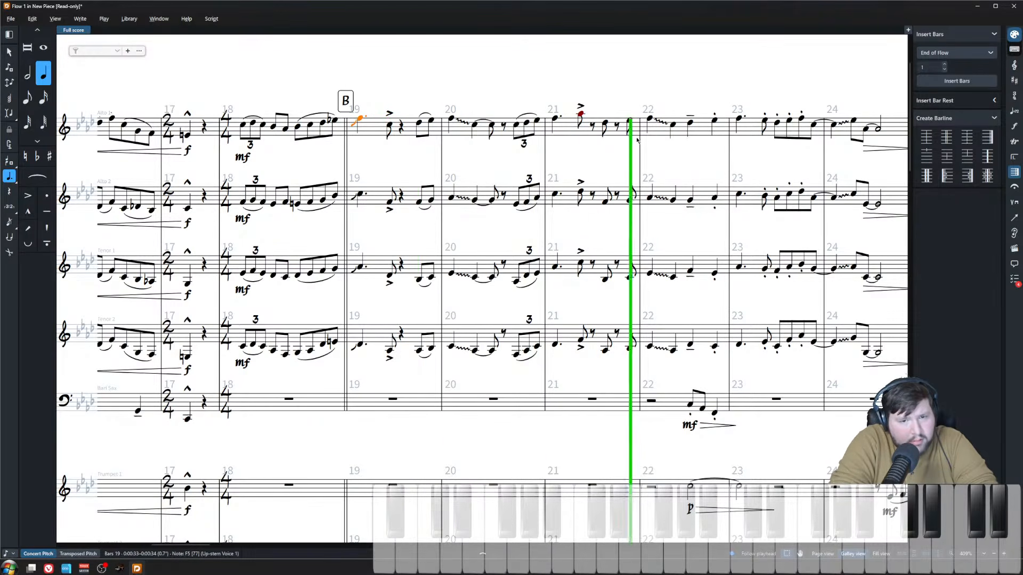
key("space")
- Return to the beginning of the score and open the Transport window
scroll(658, 153, "down", 8)
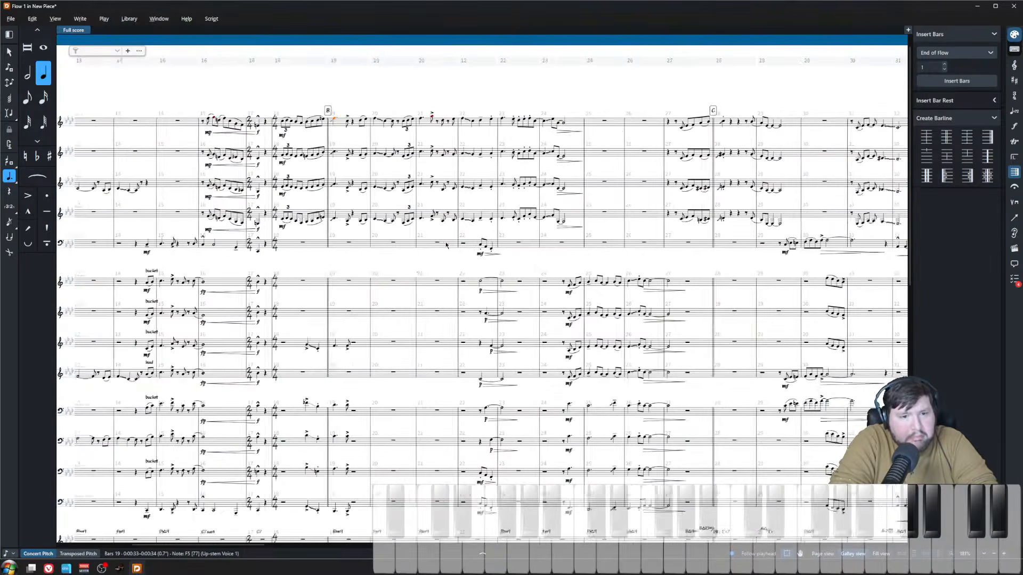
left_click_drag(320, 274, 465, 275)
key("Home")
key("Escape")
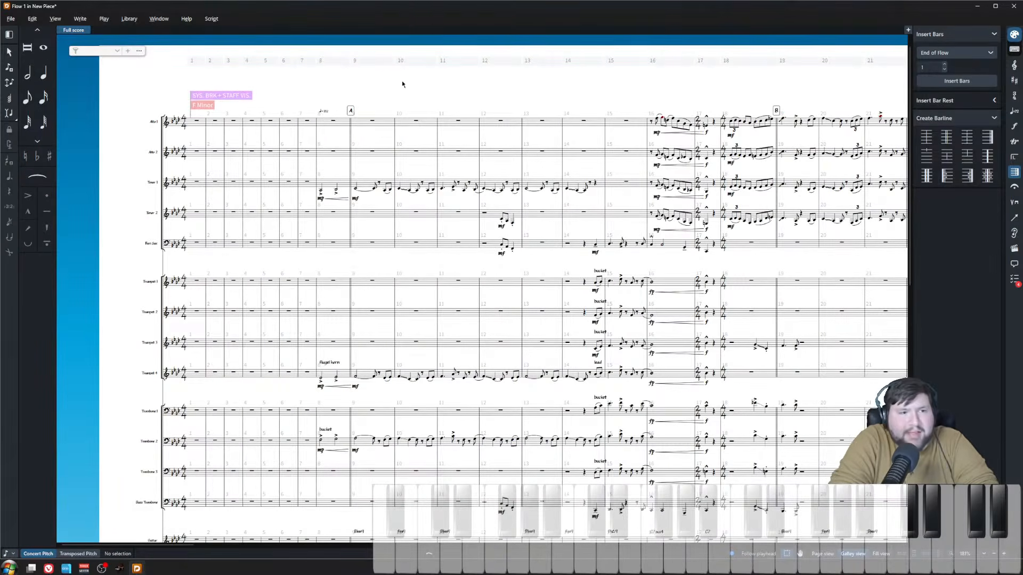
left_click(129, 19)
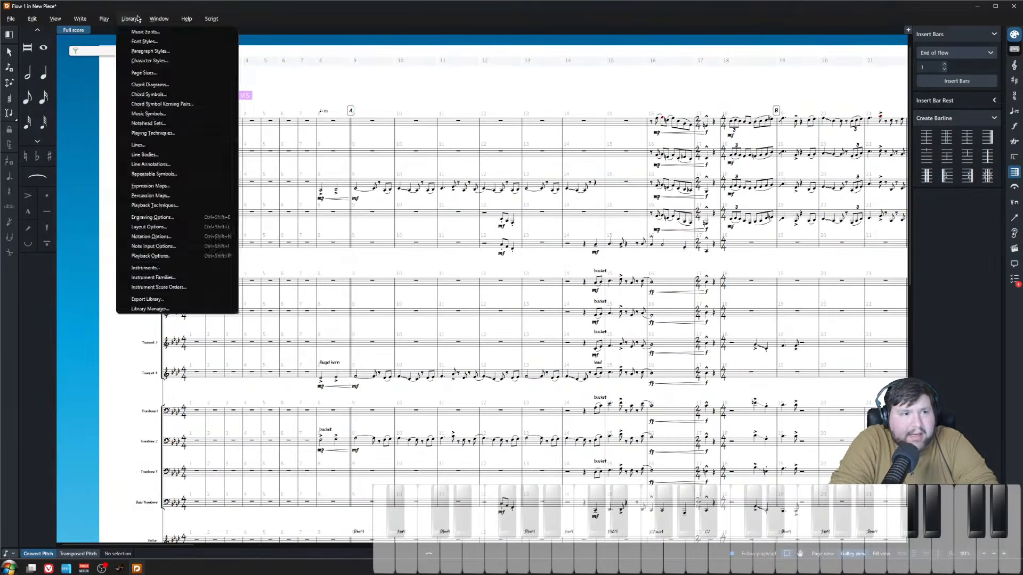
mouse_move(103, 23)
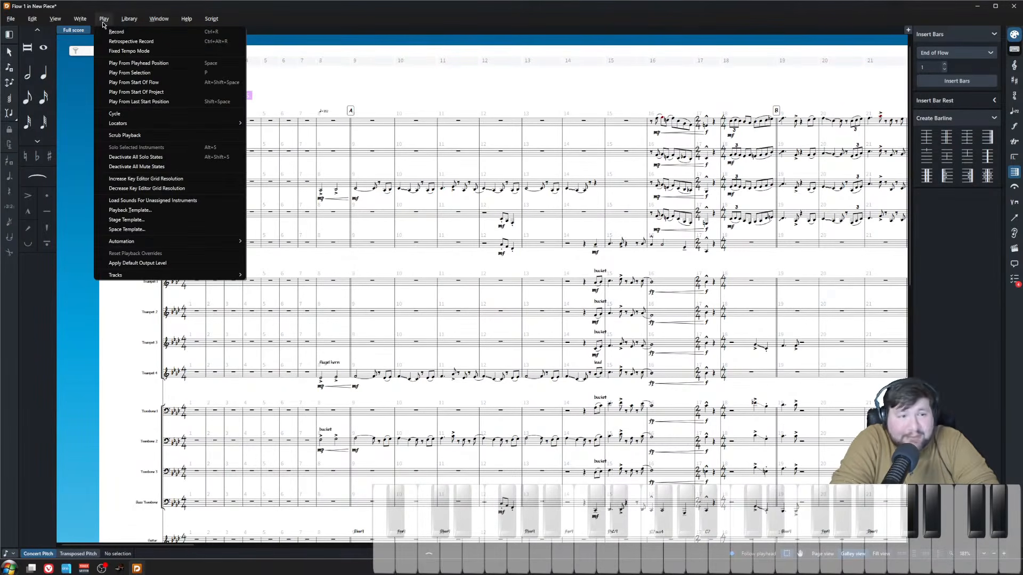
mouse_move(159, 20)
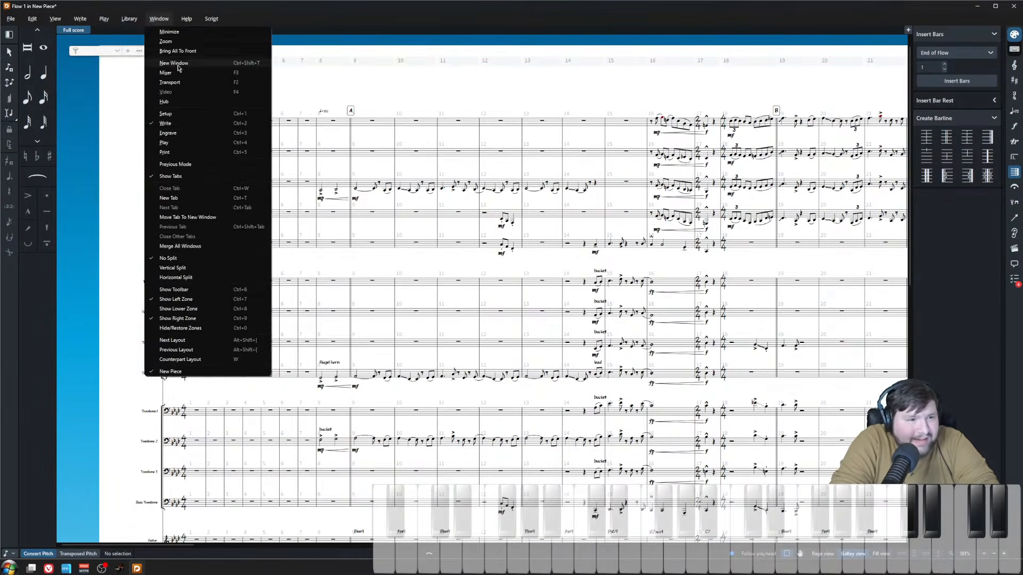
left_click(185, 82)
left_click(783, 265)
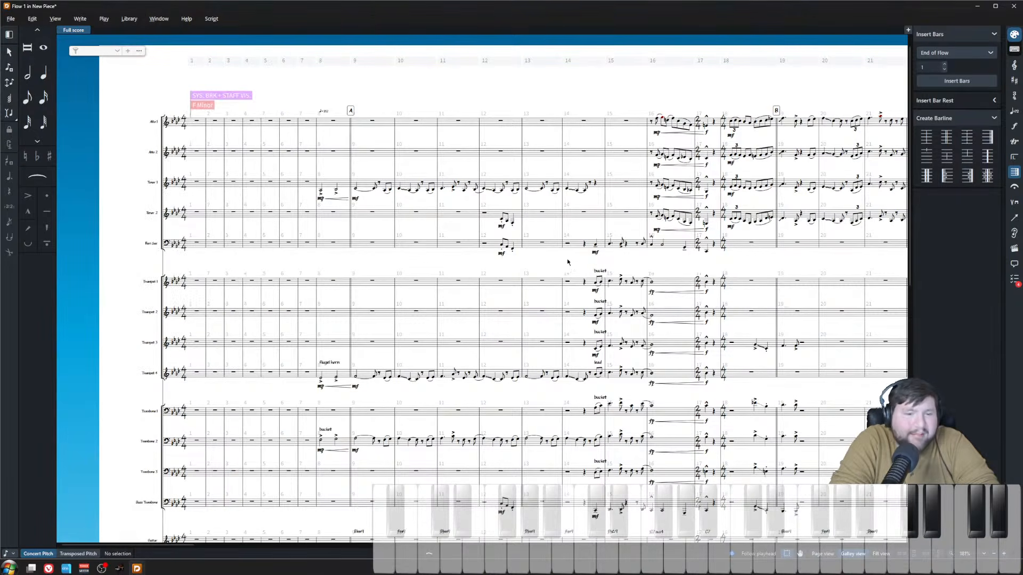
- Play back the score from Tenor 1's first note in bar 8 into bar 33, just before rehearsal mark D
scroll(308, 236, "up", 3)
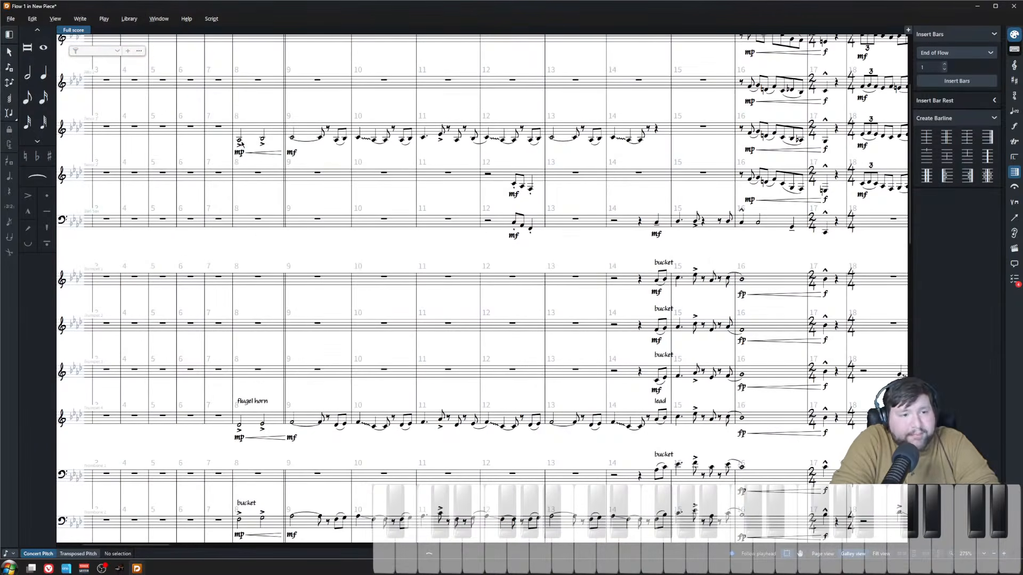
left_click(240, 141)
key("p")
scroll(361, 238, "up", 1)
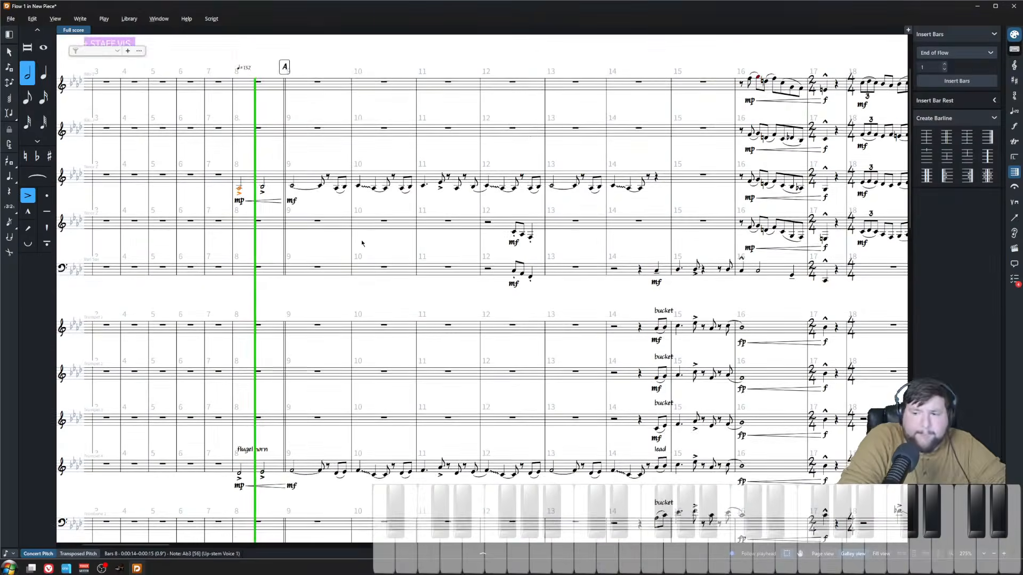
scroll(361, 240, "down", 1)
scroll(352, 224, "down", 2)
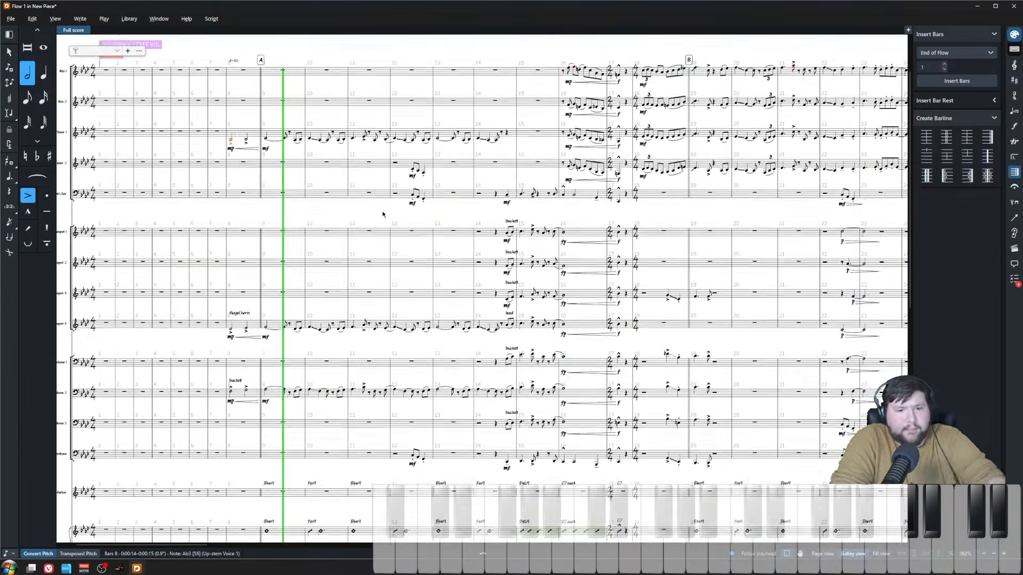
scroll(383, 214, "up", 1)
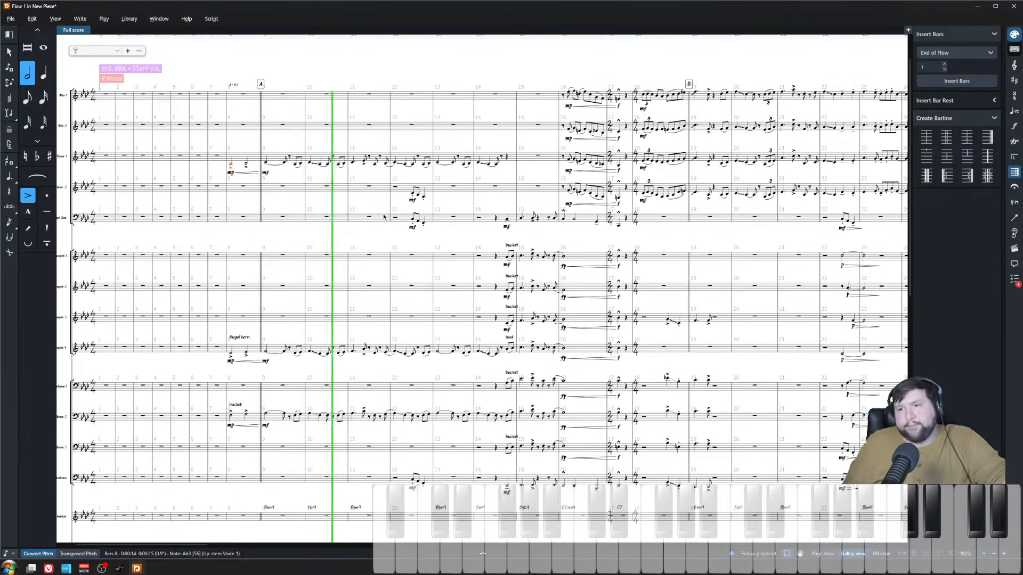
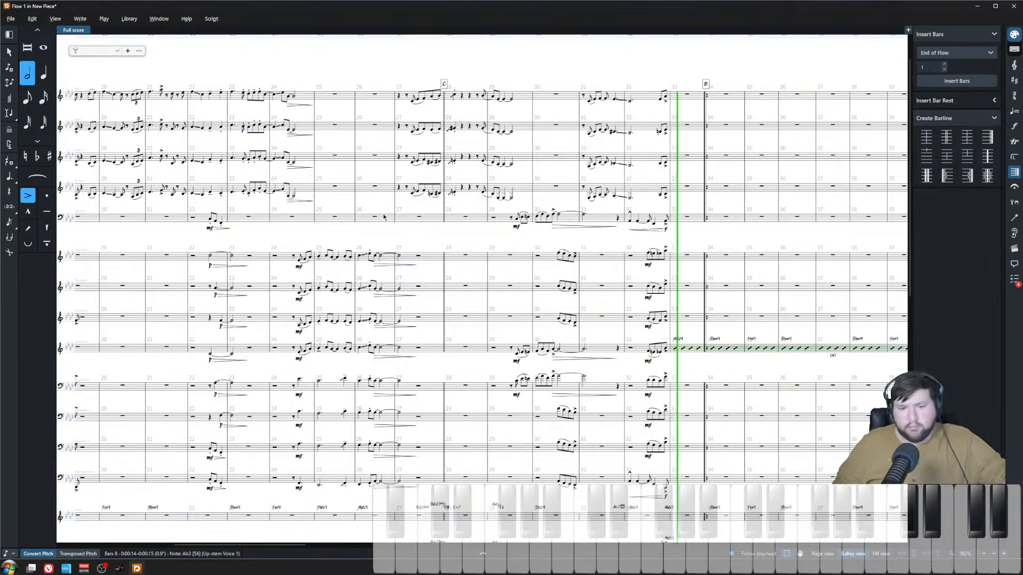
key("space")
left_click(448, 377)
- Play back the saxophone section from Alto 1's rest in bar 60 through its ending in bar 72
scroll(418, 355, "right", 1)
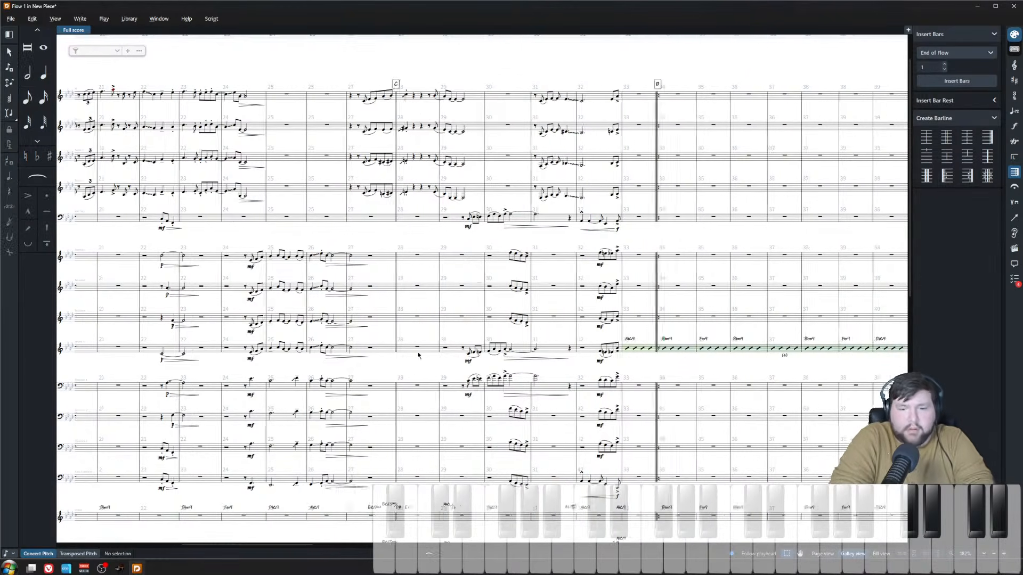
scroll(418, 355, "right", 15)
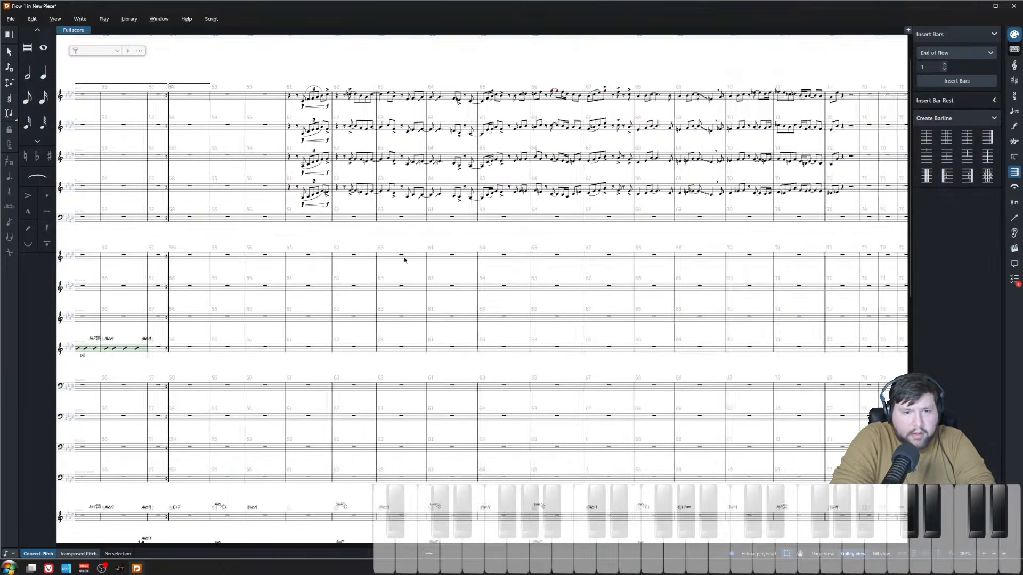
scroll(404, 260, "up", 4)
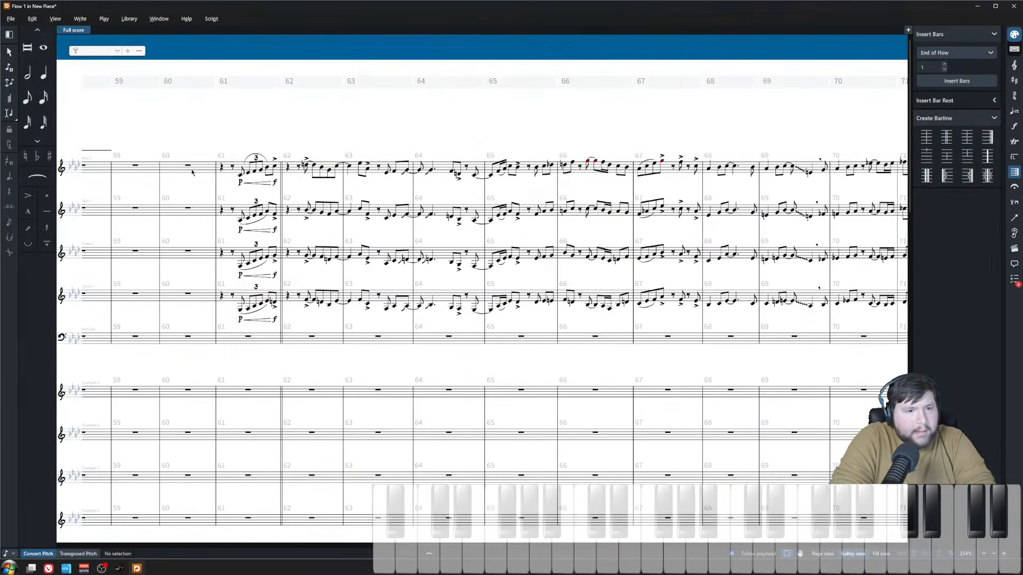
left_click(190, 170)
key("space")
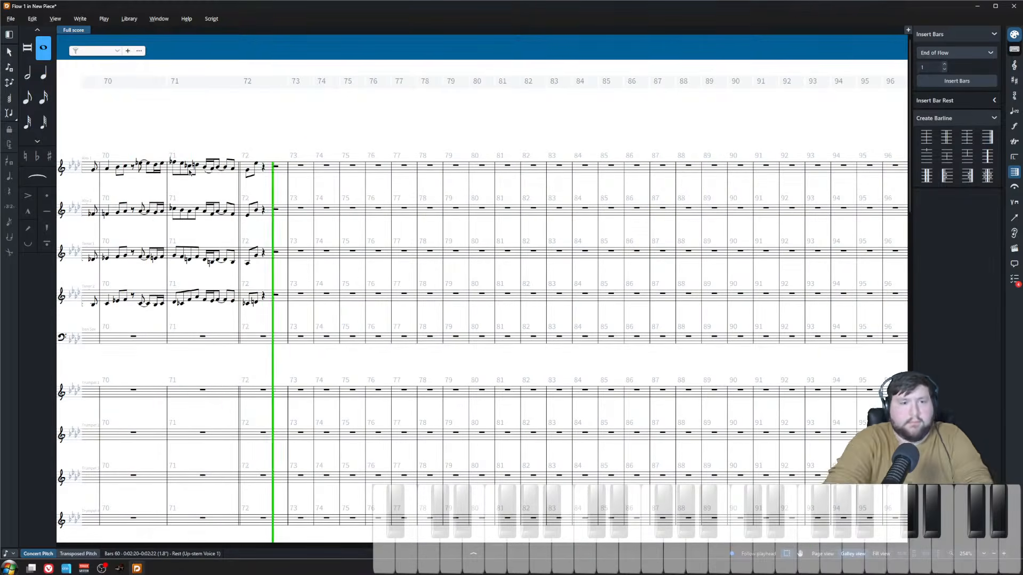
- Play back the saxophone passage from Trumpet 1's rest in bar 60 as far as bar 65
key("space")
scroll(361, 273, "down", 5, "ctrl")
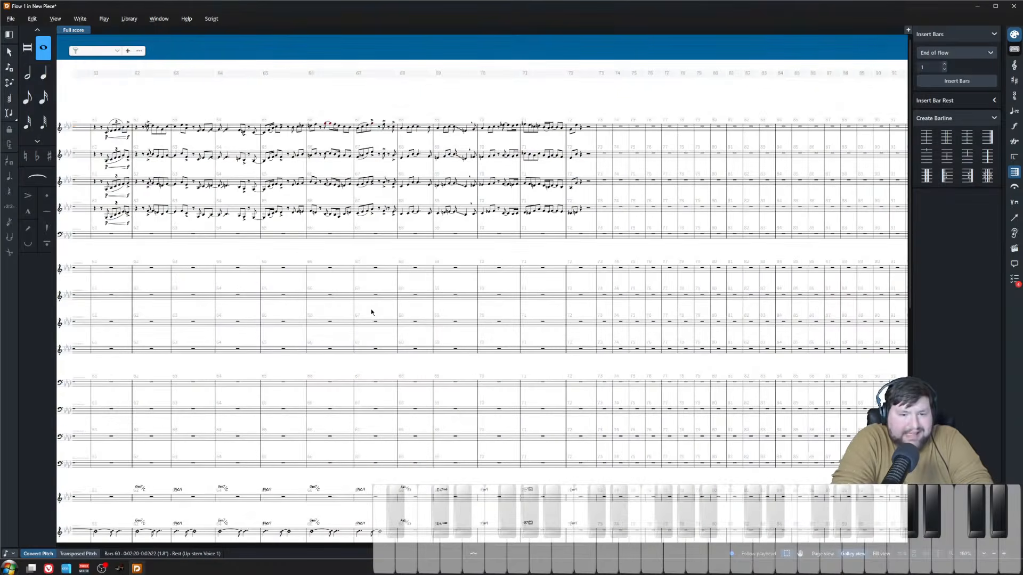
scroll(371, 312, "up", 3, "ctrl")
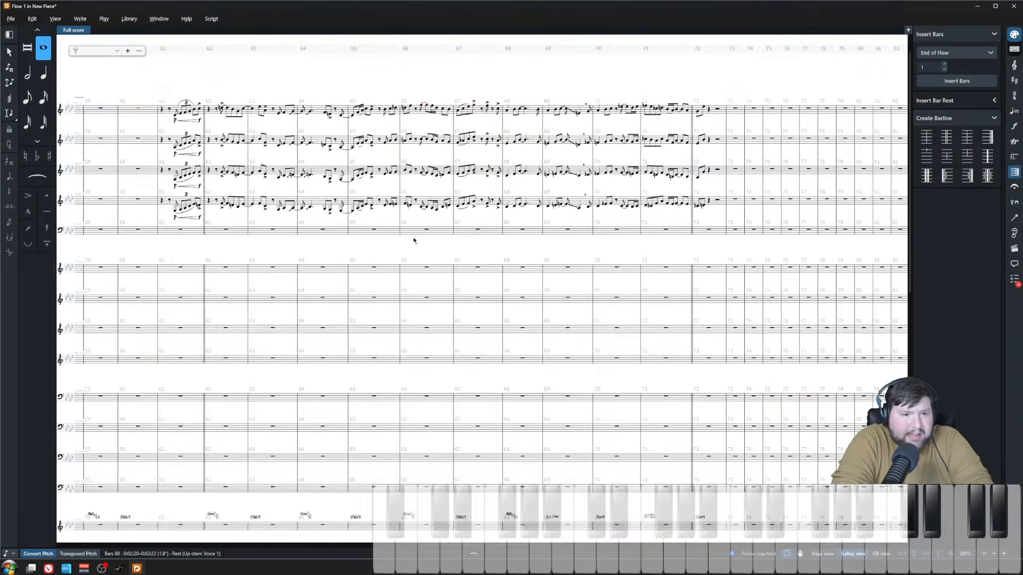
key("Escape")
scroll(392, 259, "up", 2, "ctrl")
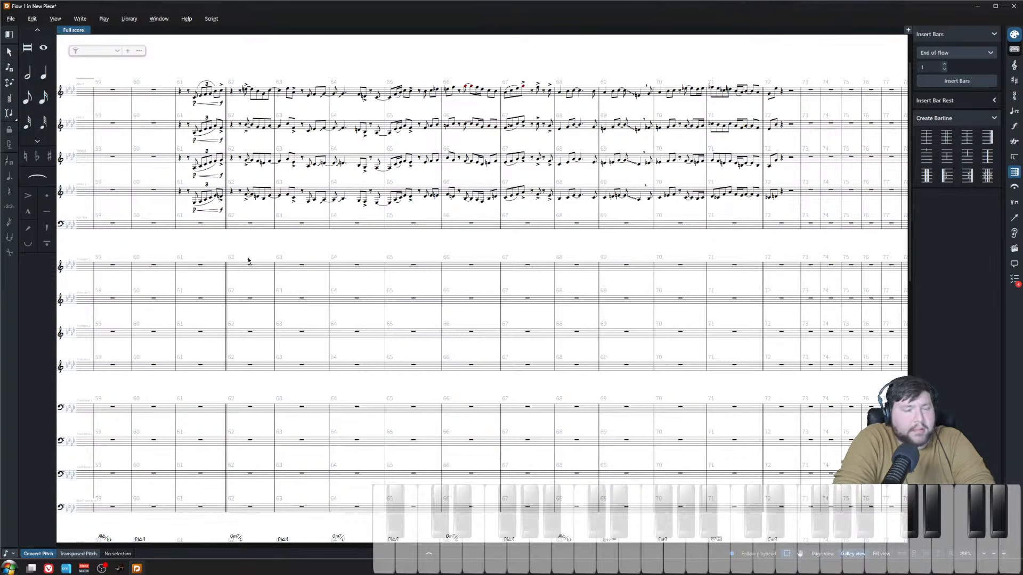
left_click(156, 265)
scroll(165, 298, "up", 2, "ctrl")
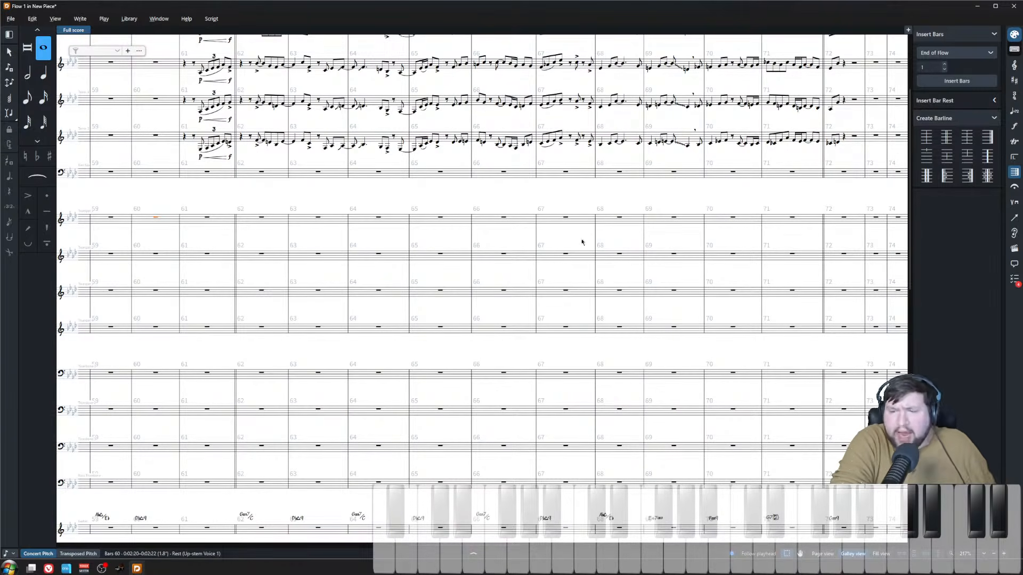
key("Escape")
left_click(155, 217)
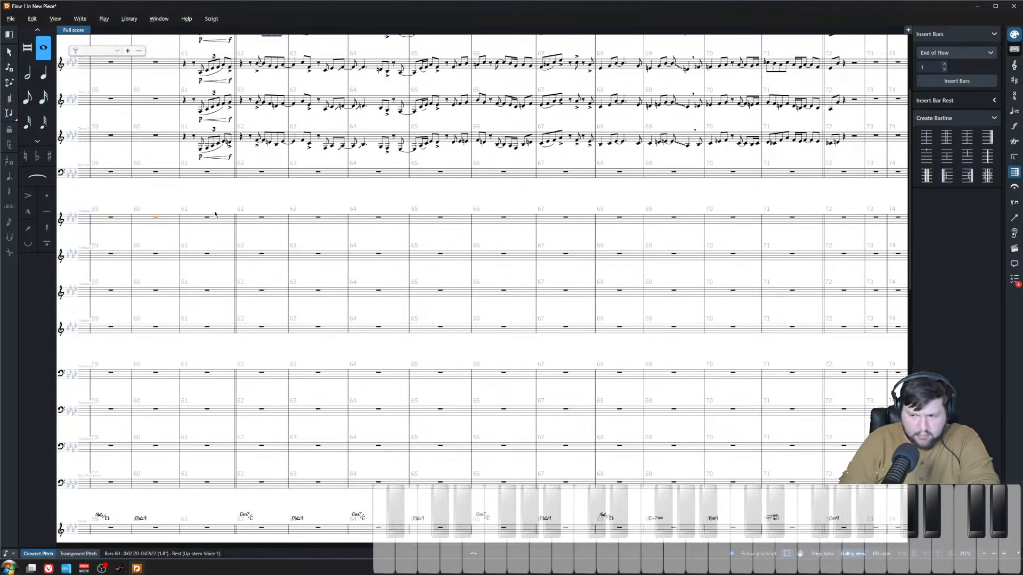
key("space")
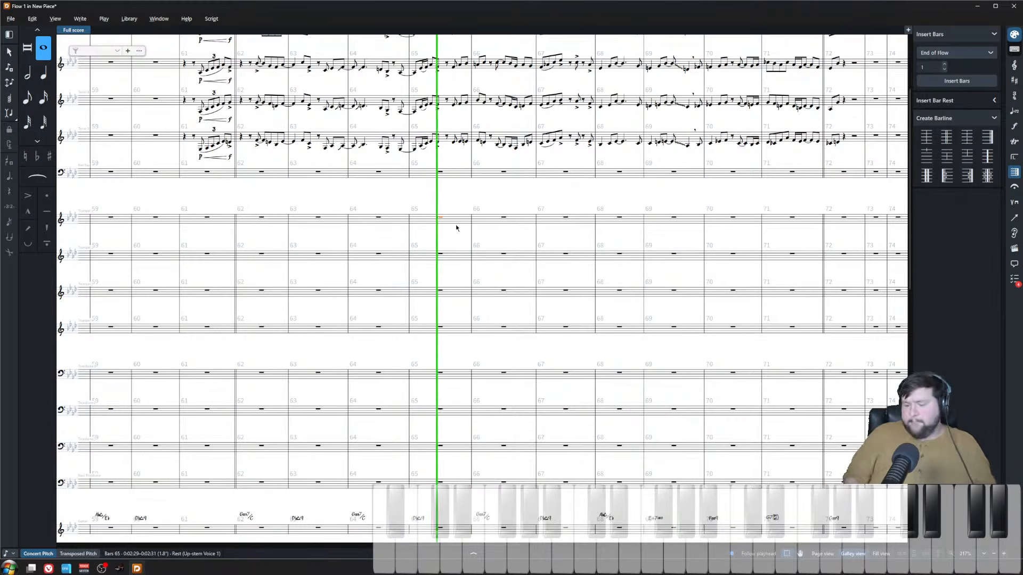
key("space")
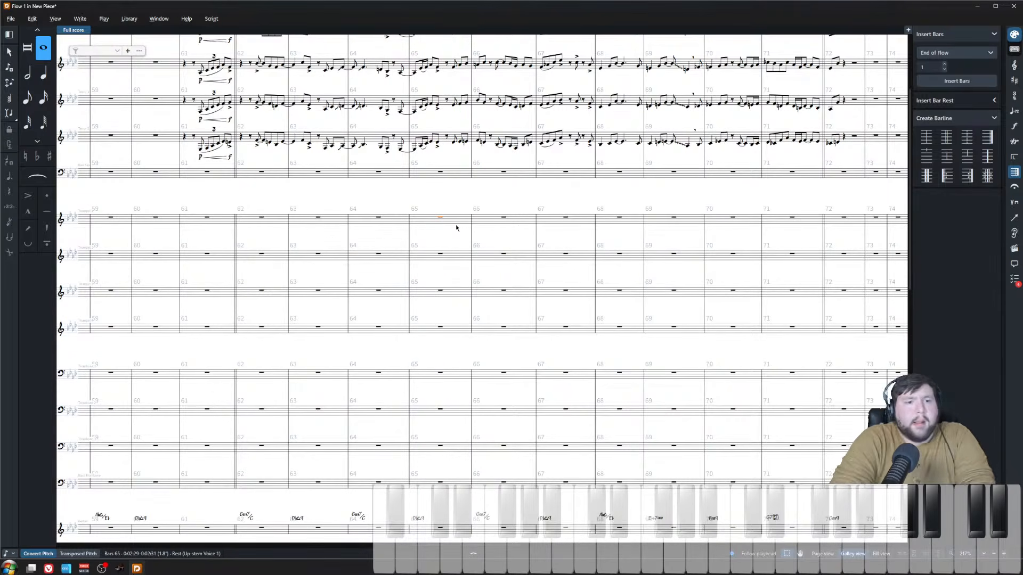
left_click(446, 212)
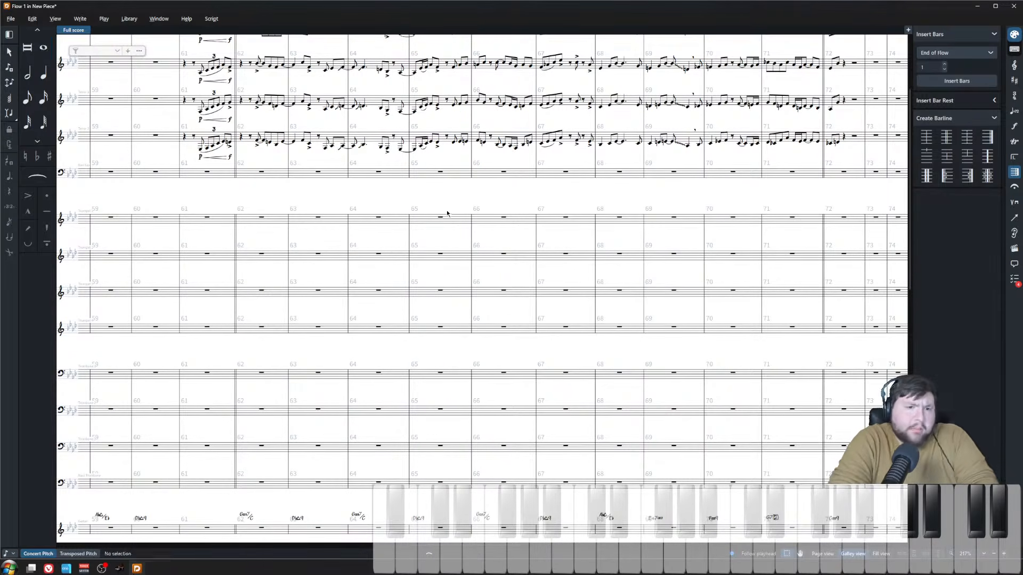
left_click(445, 218)
key("shift+n")
key("Right")
key("Right")
key("Right")
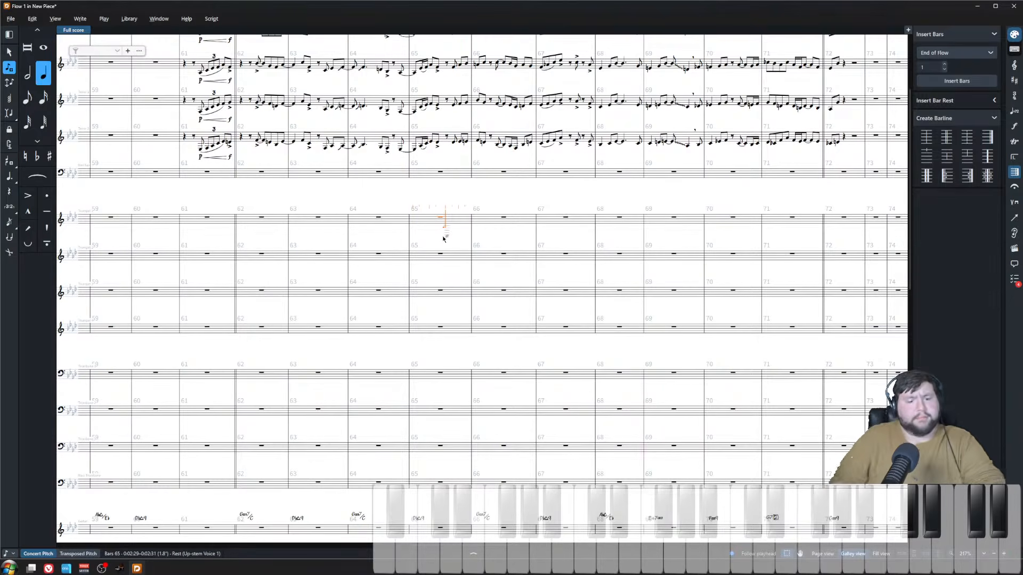
key("5")
key("6")
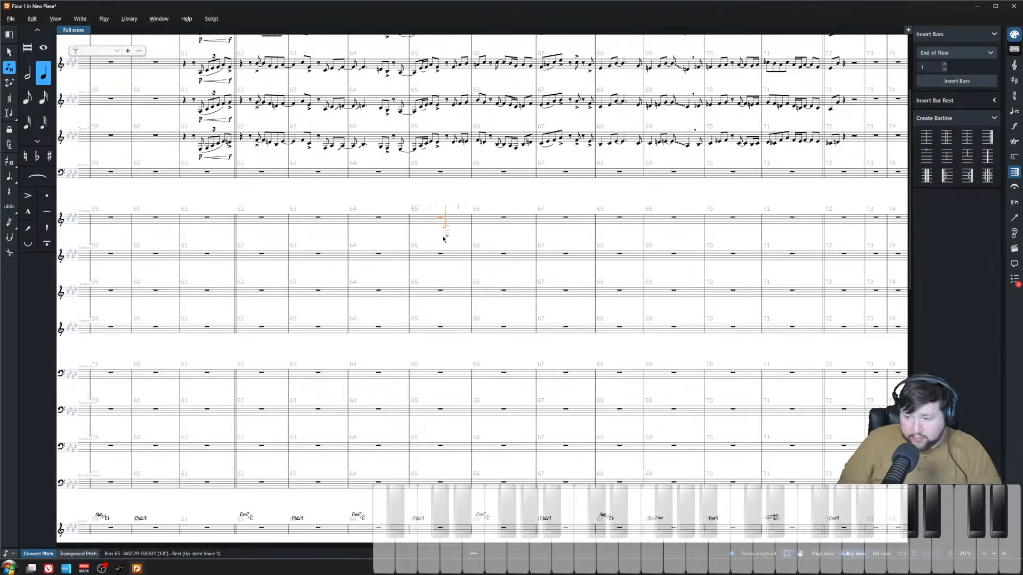
key("Escape")
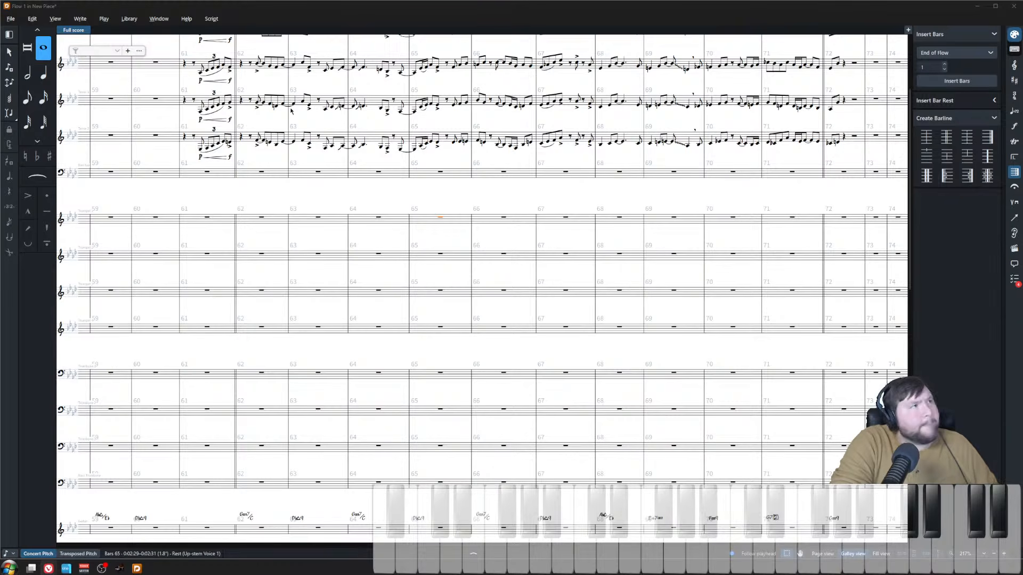
- Enter a quarter-note chord of Ab3, C4, Eb4, F4, Ab4, C5 and F5 on beat 3 of bar 65 in Trumpet 1
left_click(597, 200)
scroll(559, 247, "up", 1)
scroll(531, 270, "up", 2)
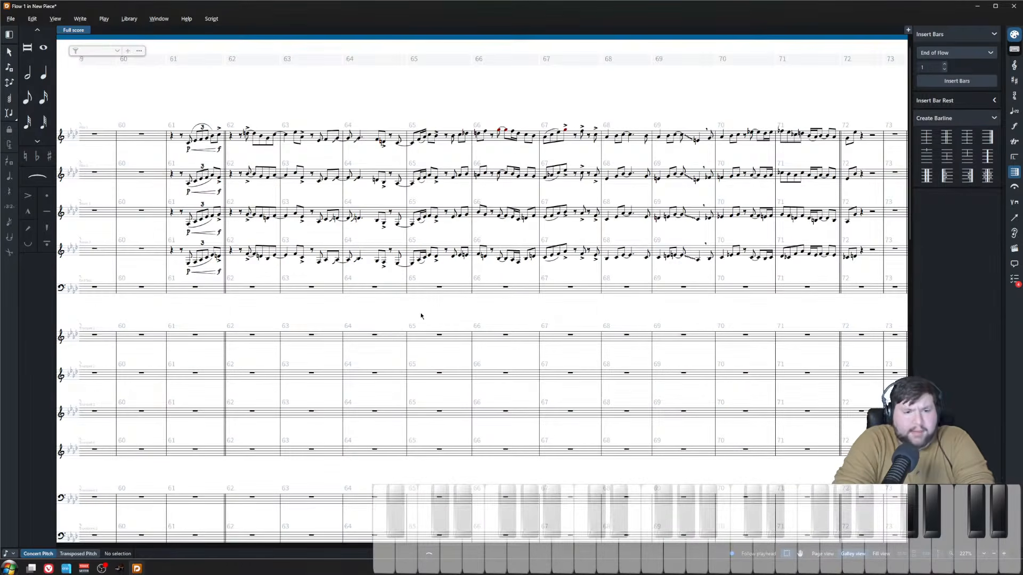
scroll(421, 316, "down", 2)
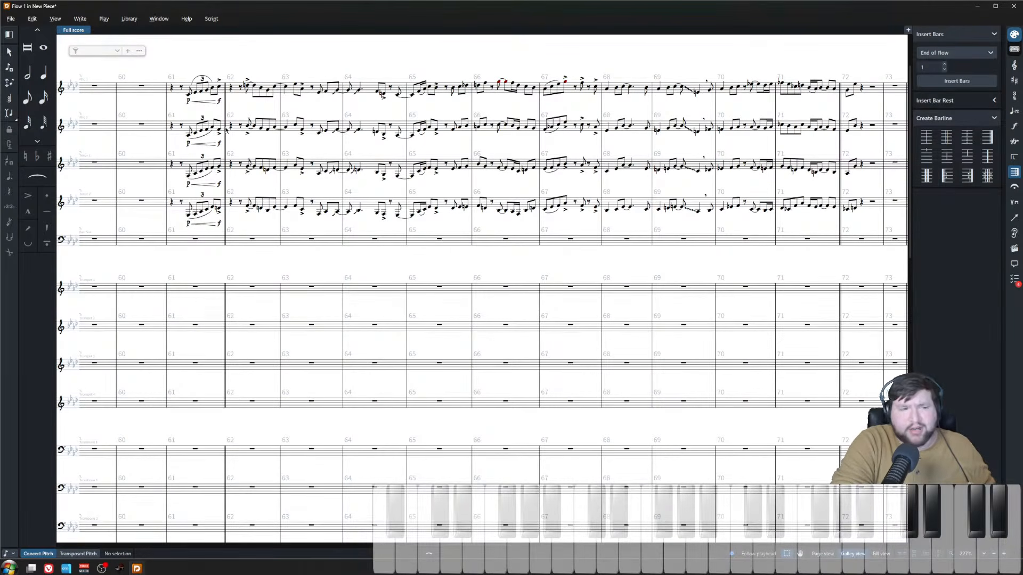
left_click(449, 288)
key("shift+n")
key("space")
key("space")
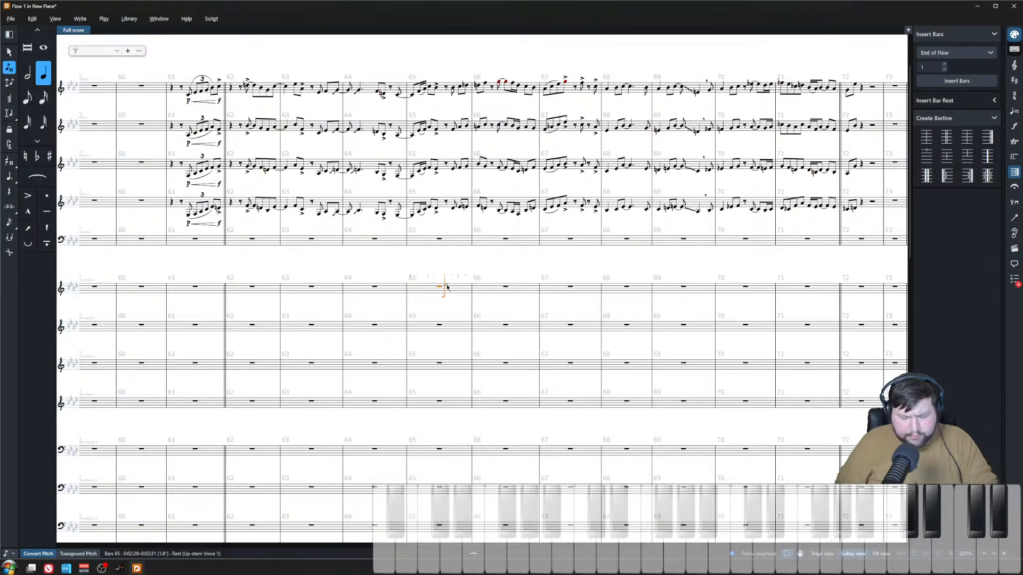
key("Escape")
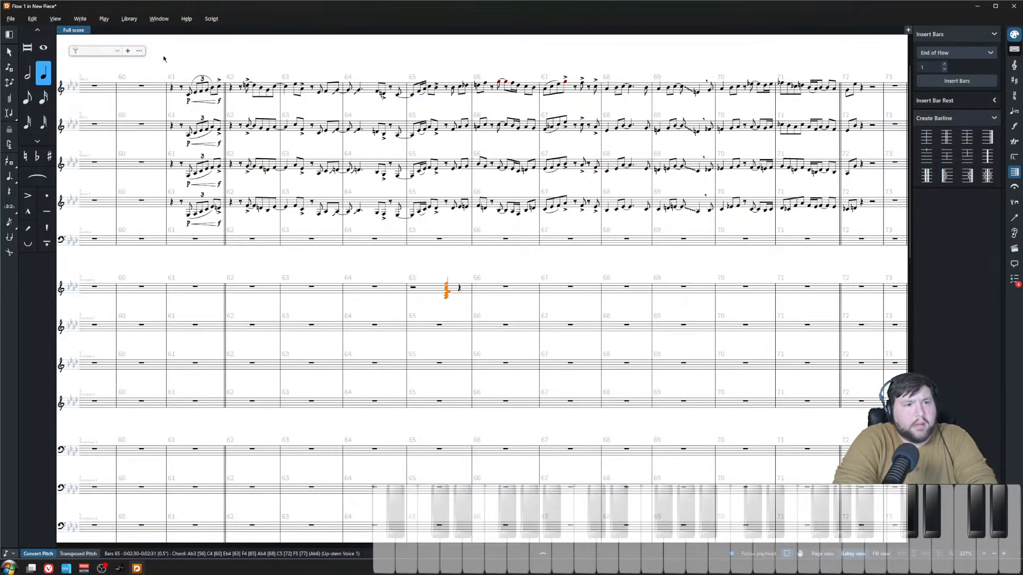
- Distribute the bar 65 chord across the four trumpets and Trombones 1 to 3, and lower Trombone 3's note
left_click(211, 19)
left_click(218, 32)
scroll(443, 424, "down", 3)
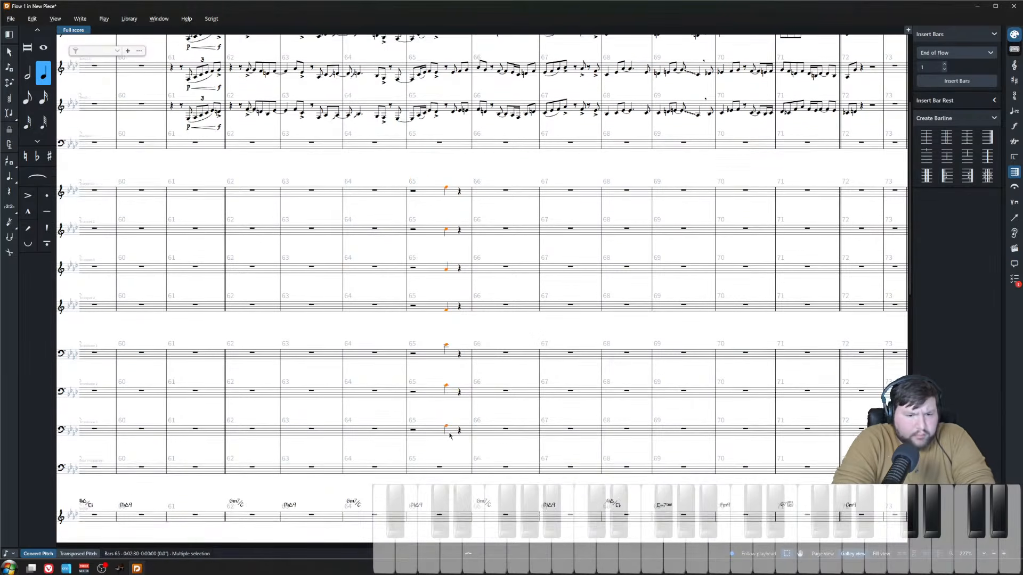
left_click(449, 430)
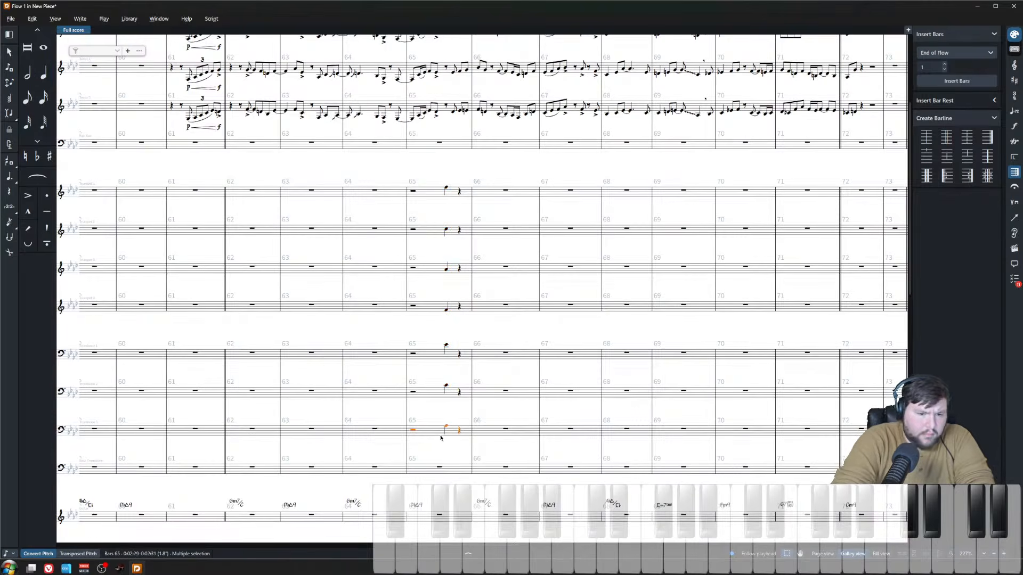
left_click(447, 428)
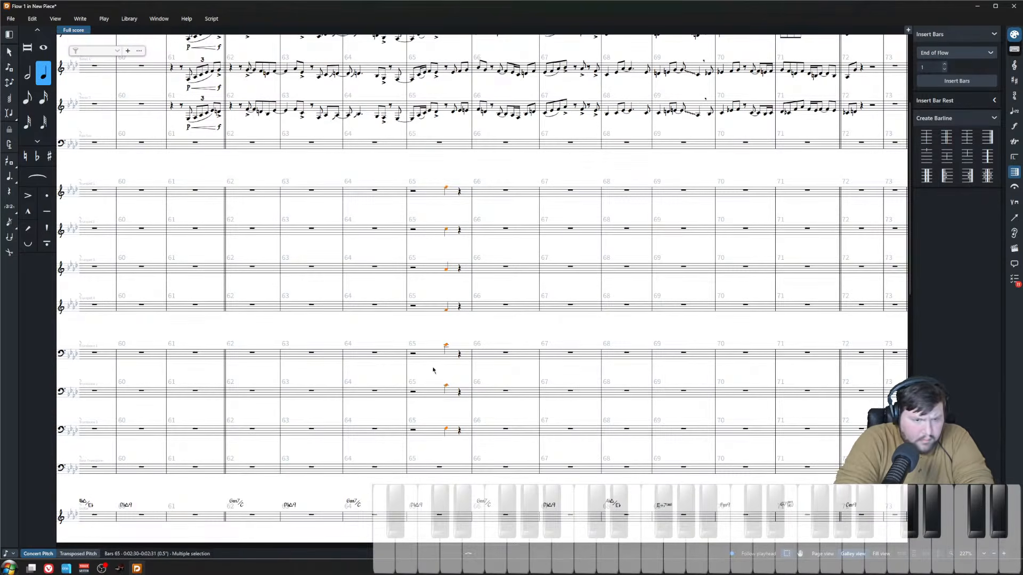
- Enter a quarter-note Db2 on beat 3 of bar 65 in the Bass Trombone
left_click(448, 469)
key("shift+n")
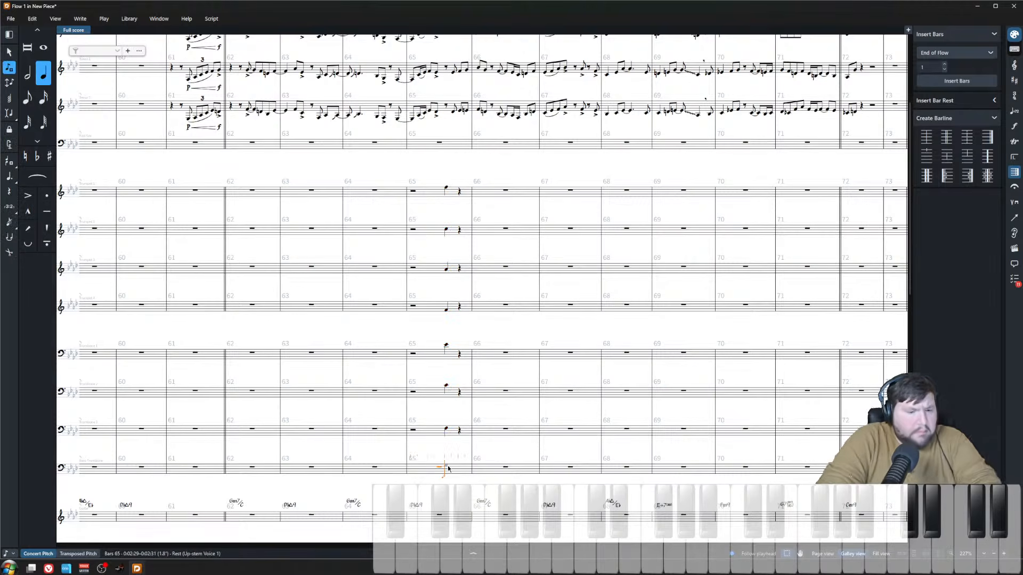
key("d")
key("Escape")
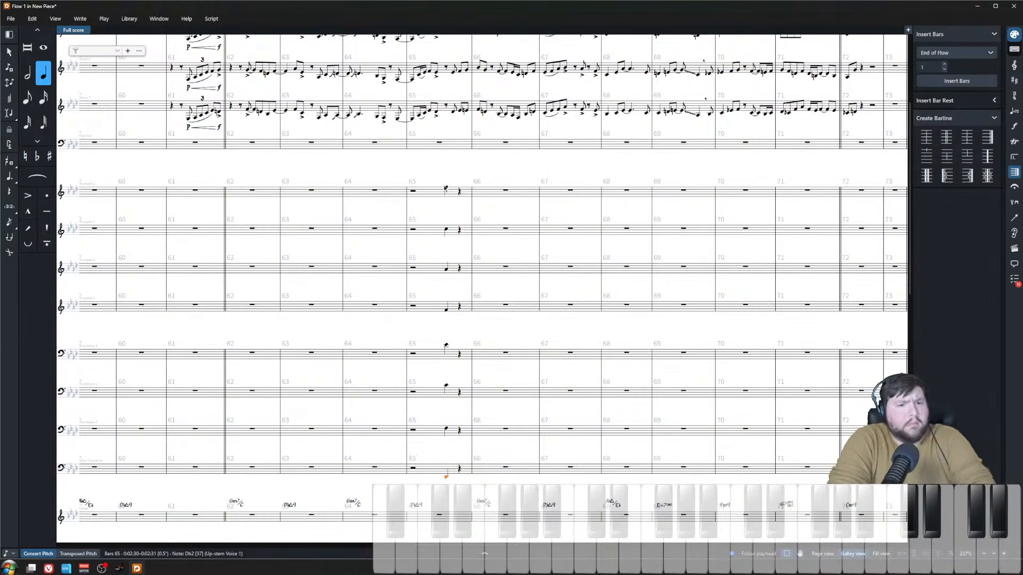
- Add a marcato and a fall to the bar 65 notes in all trumpets and trombones
left_click(447, 188)
key("alt+shift+Up")
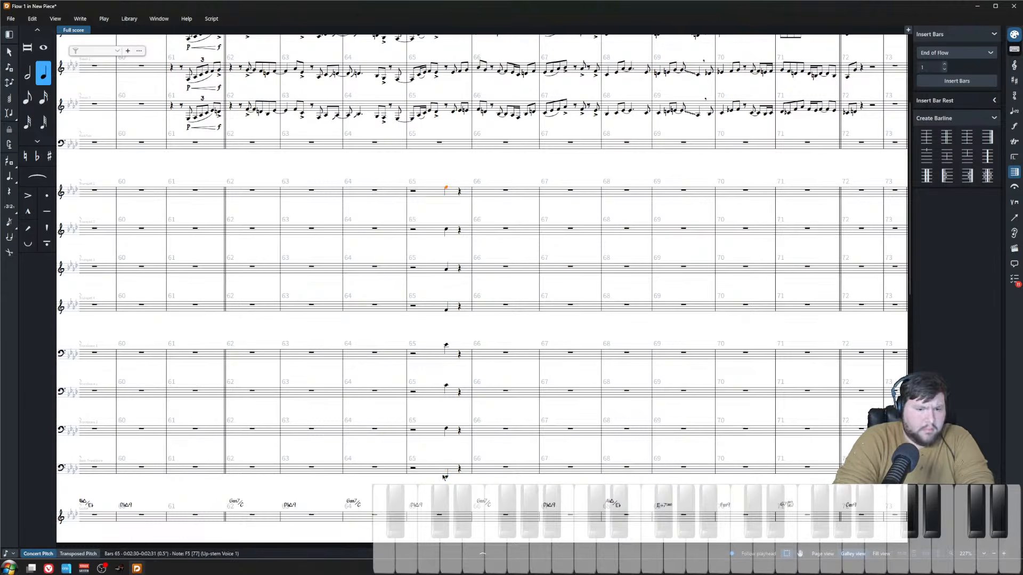
left_click(446, 477, "shift")
key("shift+[")
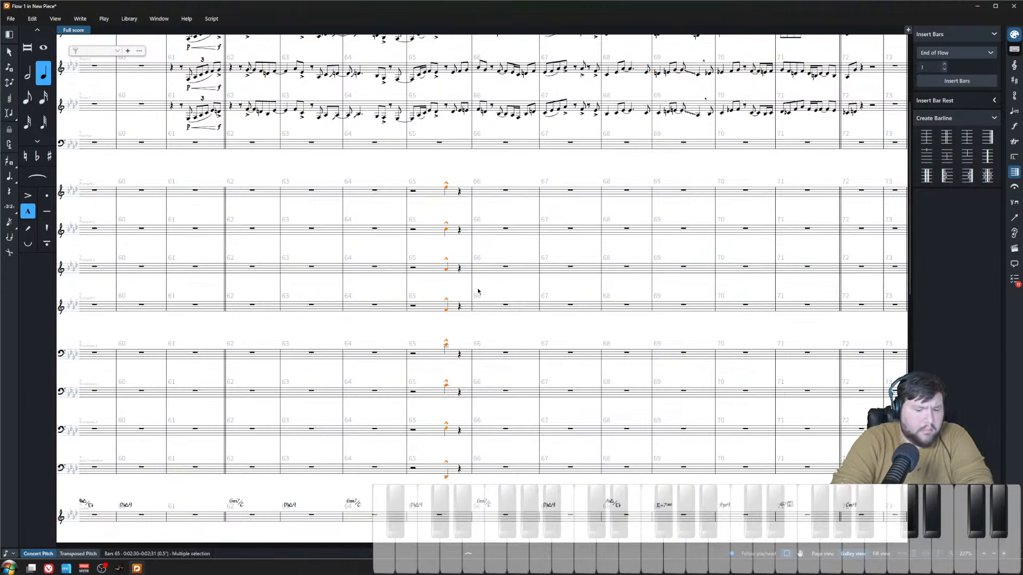
key("shift+o")
type("fall")
key("Return")
- Play back the brass hit from Trumpet 1's half rest in bar 65
left_click(414, 193)
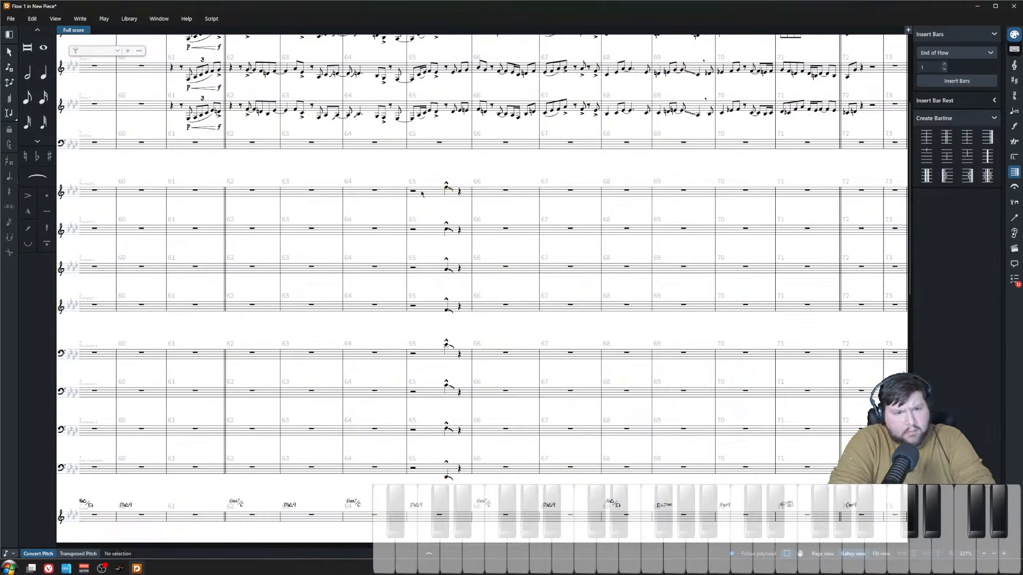
key("p")
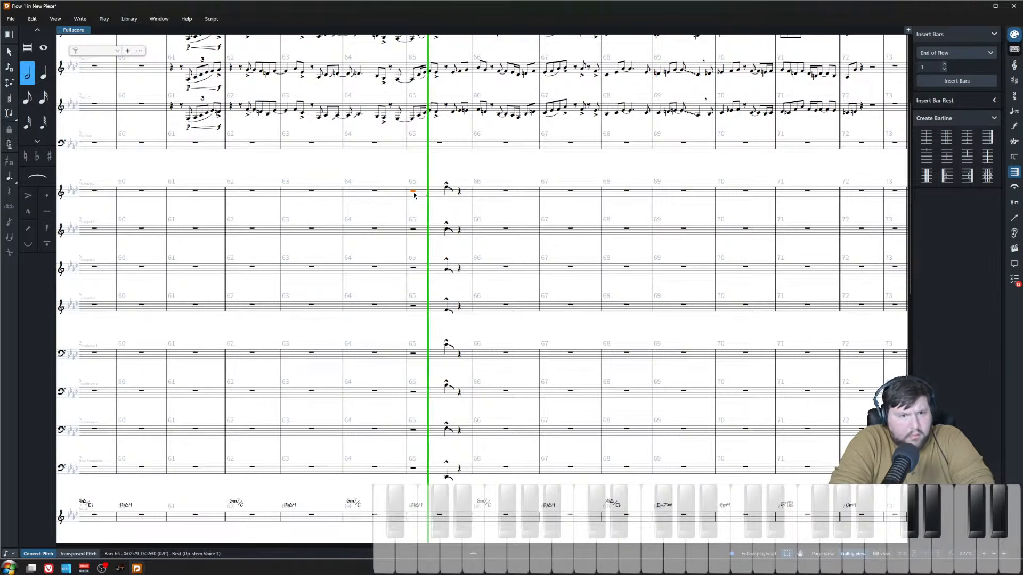
key("space")
left_click(442, 173)
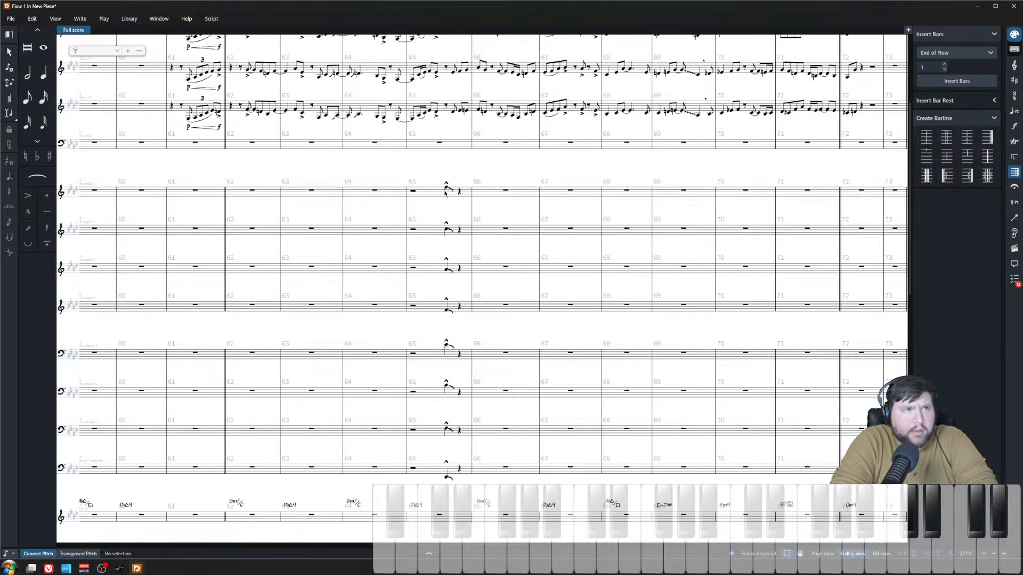
- Change the brass notes in bar 65 to accents and place them as eighth notes on the offbeat of beat 3
left_click(446, 188)
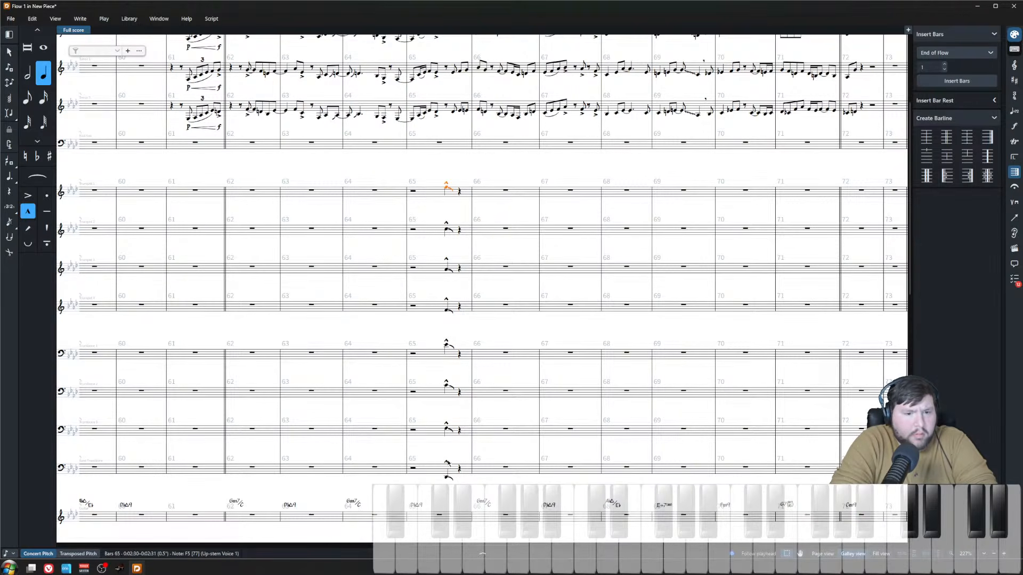
left_click(448, 478, "shift")
key("[")
key("space")
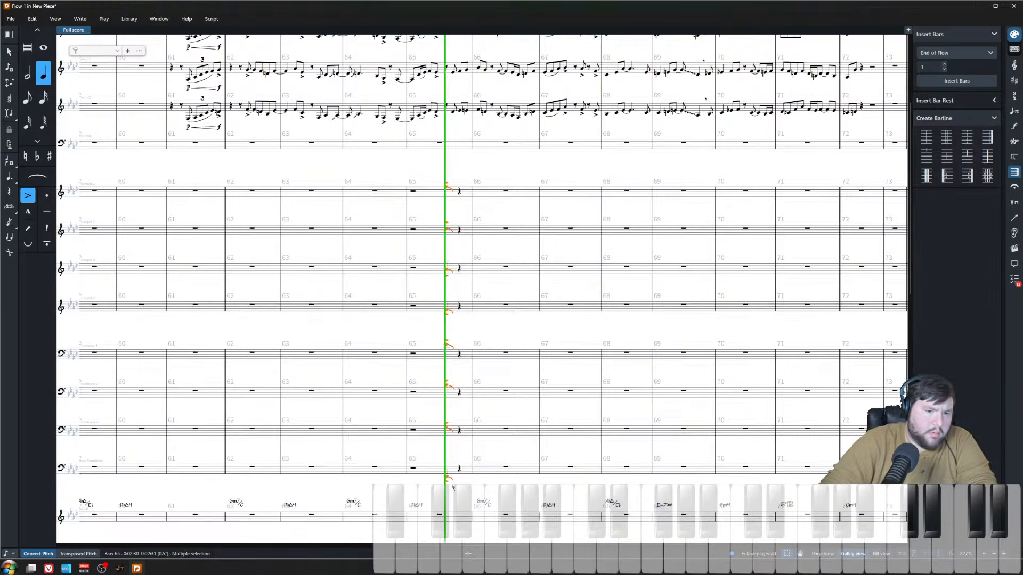
key("alt+Right")
key("space")
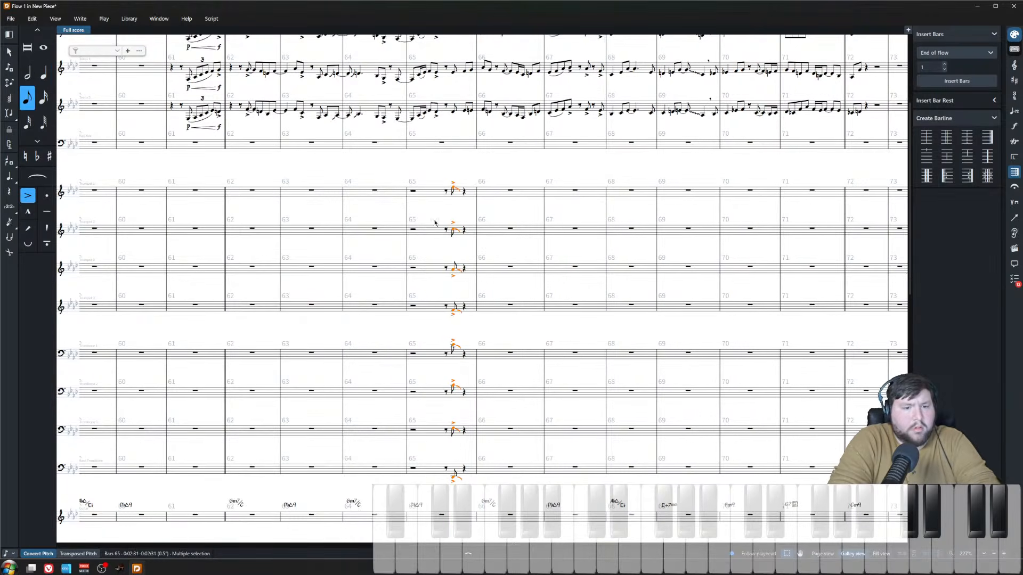
- Play back the offbeat brass hit with the saxophones from Trumpet 1's half rest in bar 65 into bar 67
left_click(413, 191)
key("space")
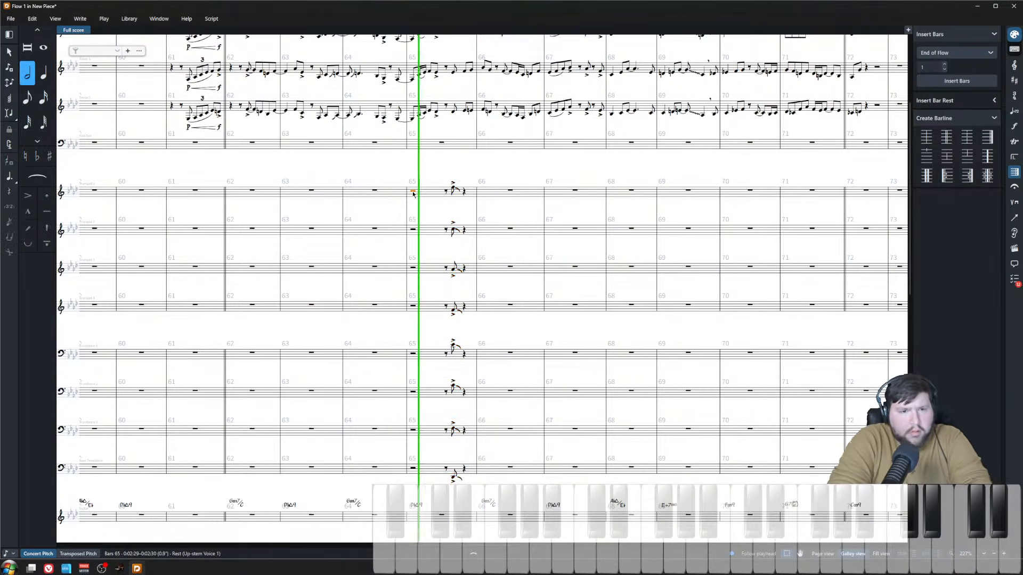
key("space")
left_click(498, 174)
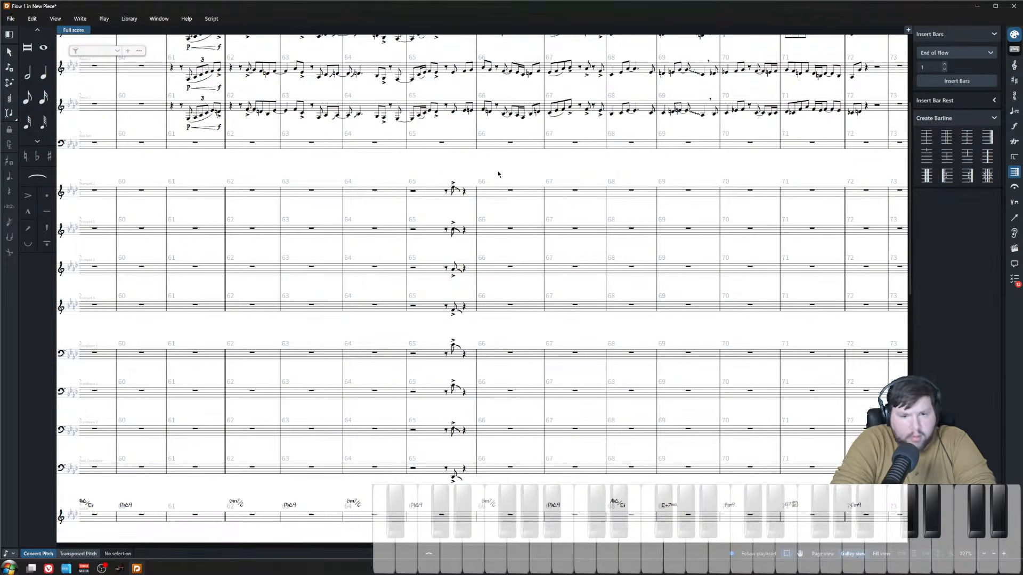
scroll(507, 215, "up", 1)
scroll(505, 221, "right", 3)
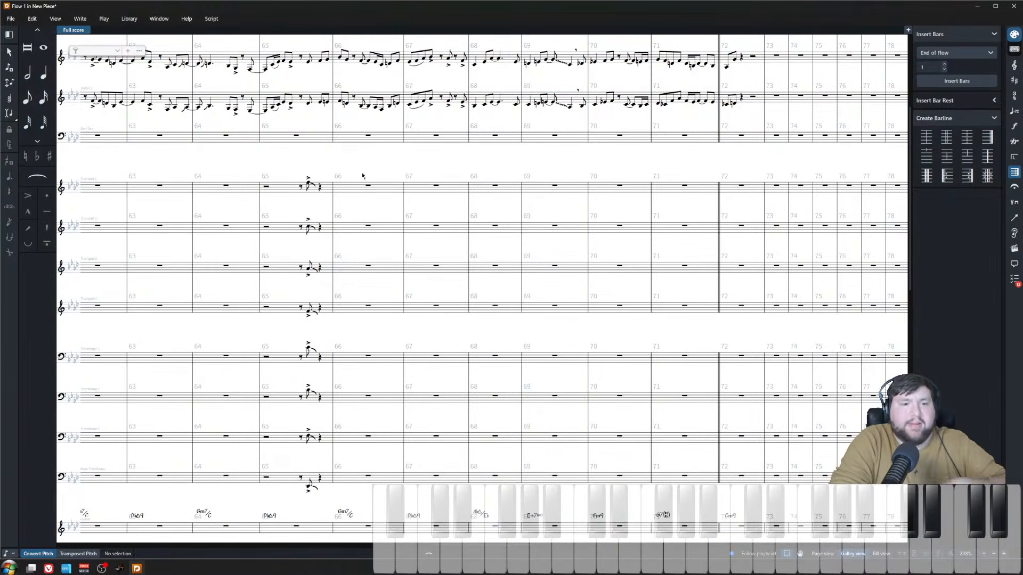
left_click(266, 186)
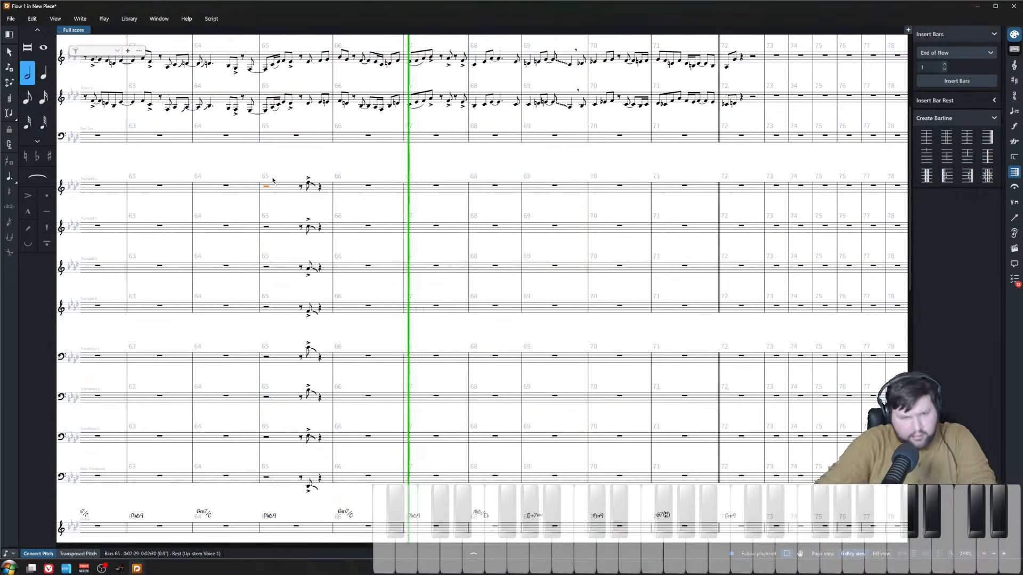
scroll(333, 191, "down", 1)
left_click(345, 169)
scroll(360, 167, "left", 1)
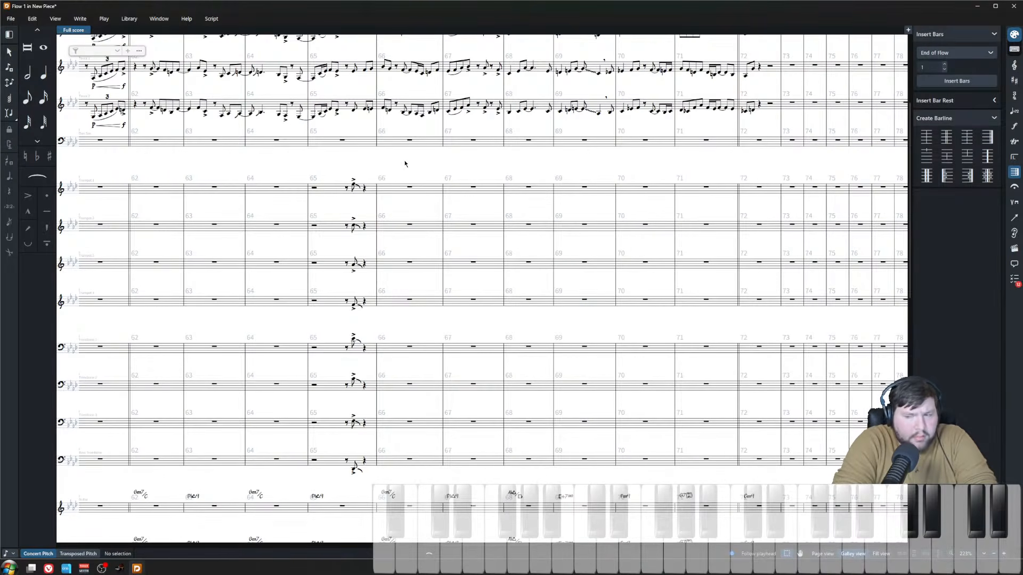
- Play back the saxophone passage from the first note of bar 66
left_click(383, 109)
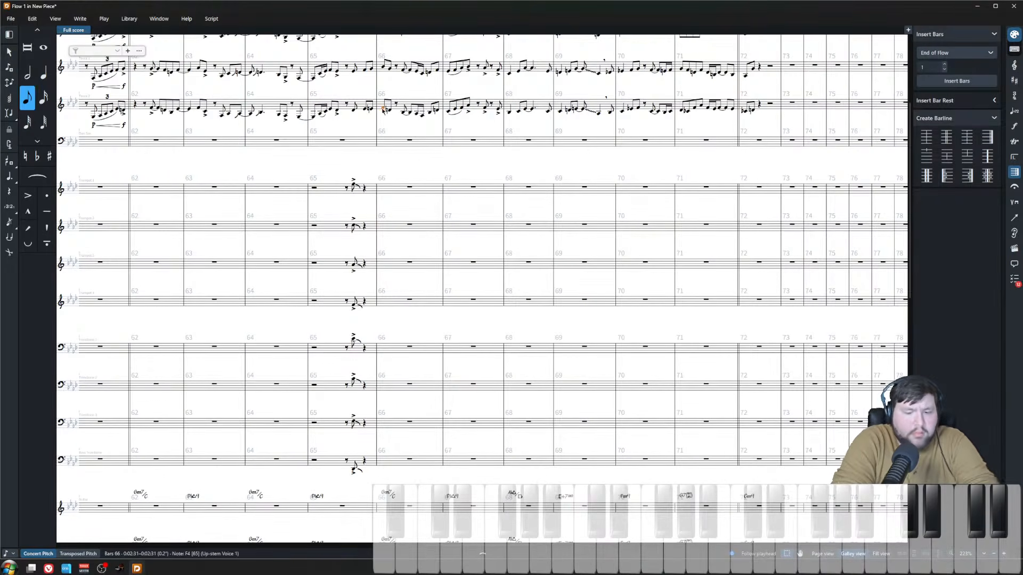
key("space")
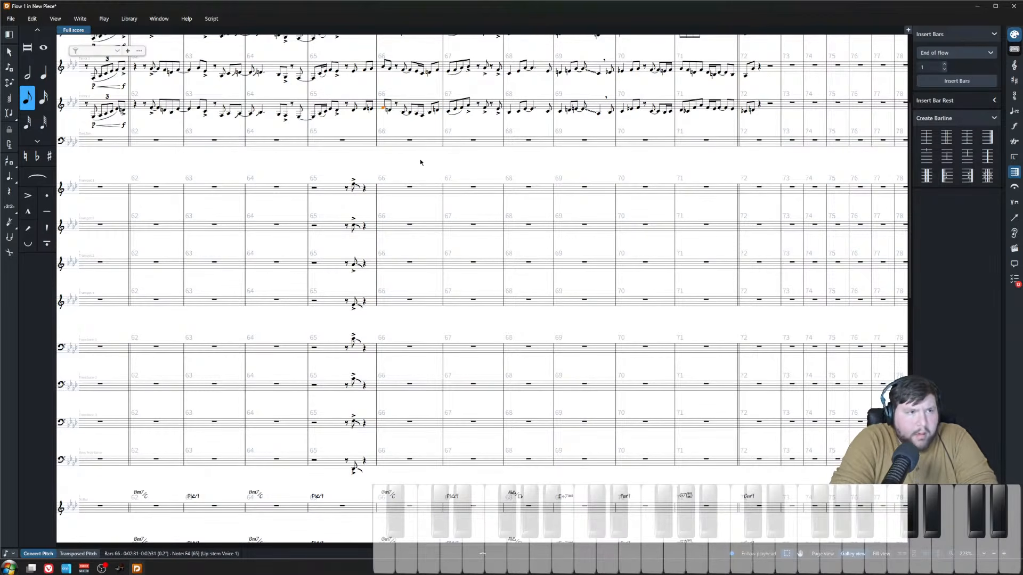
left_click(432, 127)
- Copy the top saxophone's phrase from the offbeat of beat 2 in bar 66 into Trumpet 1 at the same position
scroll(430, 126, "up", 5)
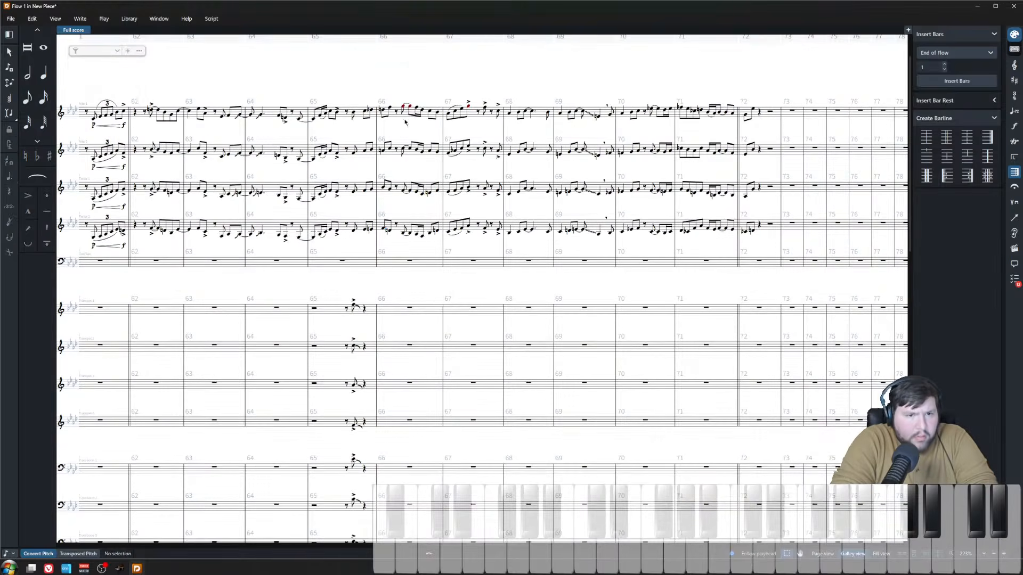
left_click(430, 111)
left_click(437, 113)
left_click(403, 107, "shift")
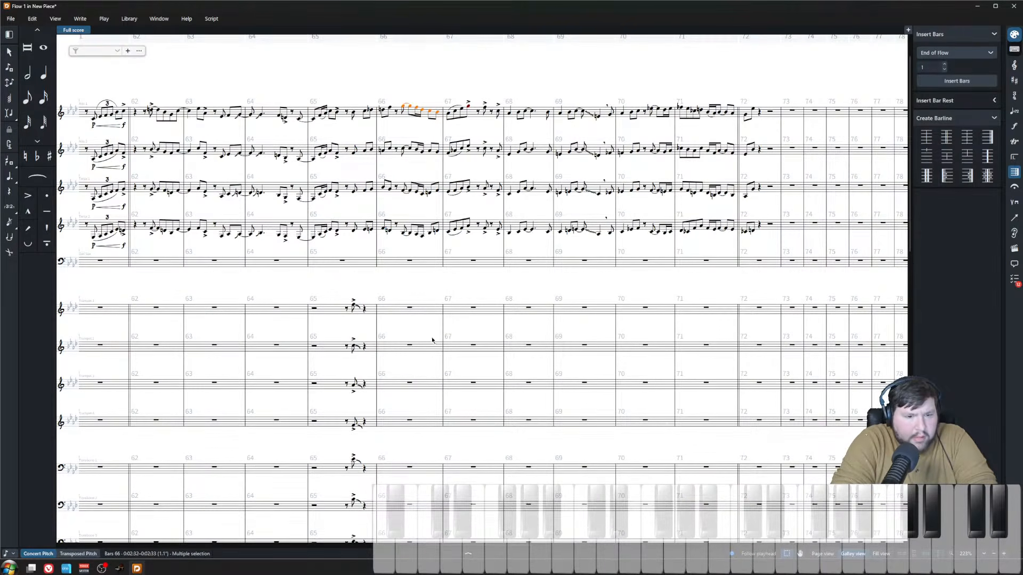
left_click(410, 310)
key("shift+n")
key("Right")
key("Right")
key("Right")
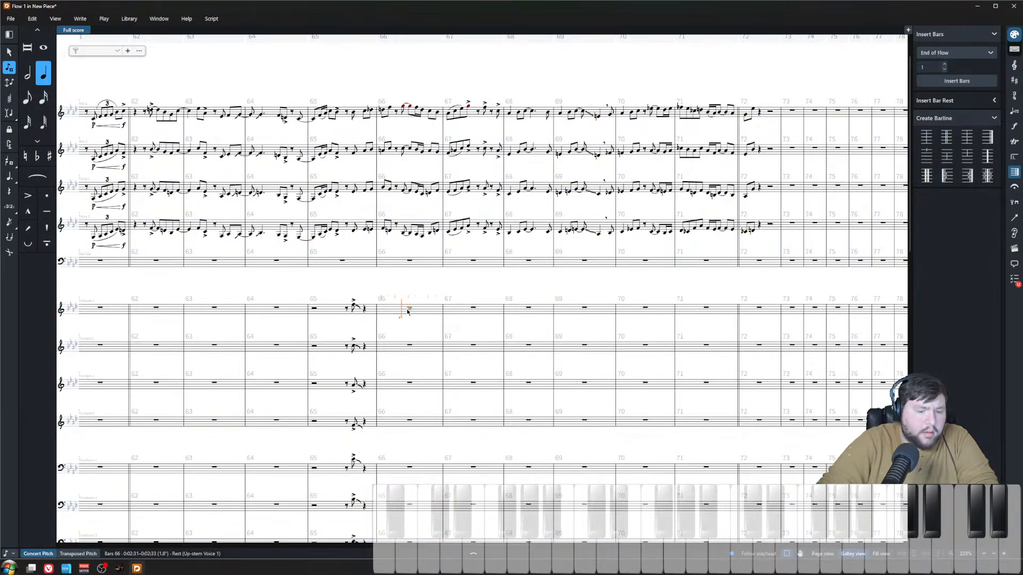
key("ctrl+v")
scroll(403, 310, "up", 2, "ctrl")
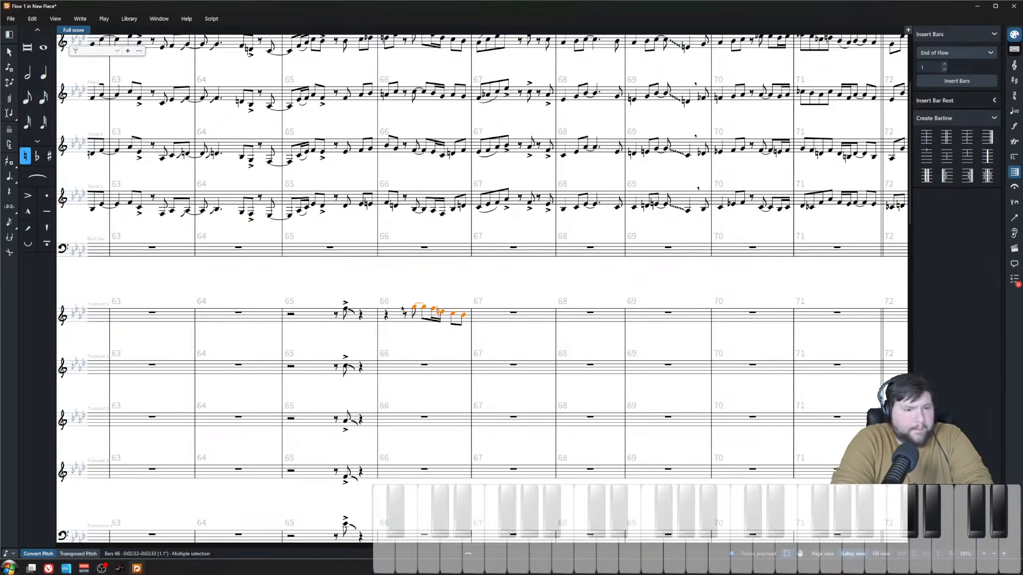
- Play back the brass from Trumpet 1's accented note in bar 65 through the copied phrase in bar 66
left_click(344, 313)
key("p")
scroll(395, 204, "down", 2)
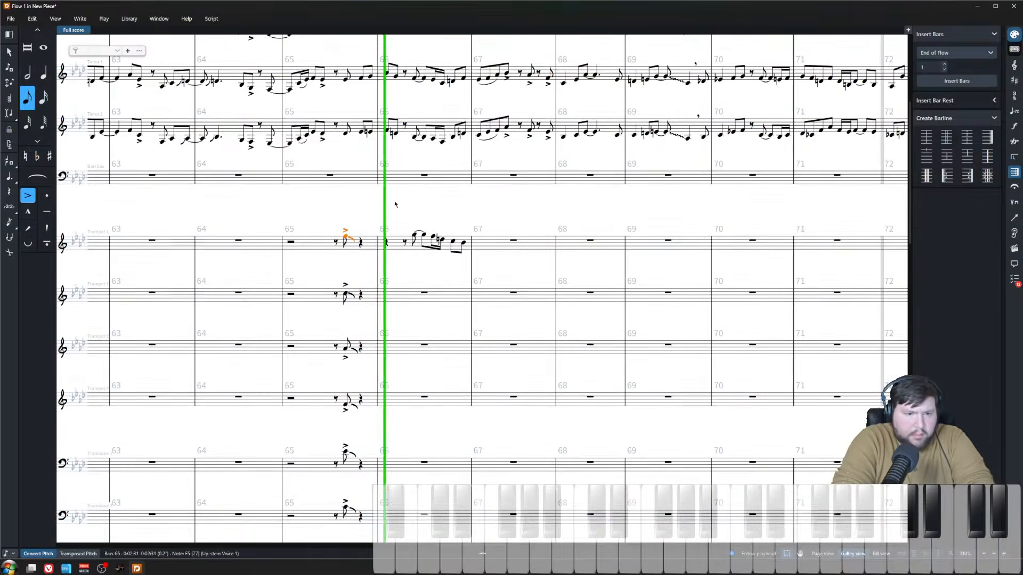
left_click(394, 213)
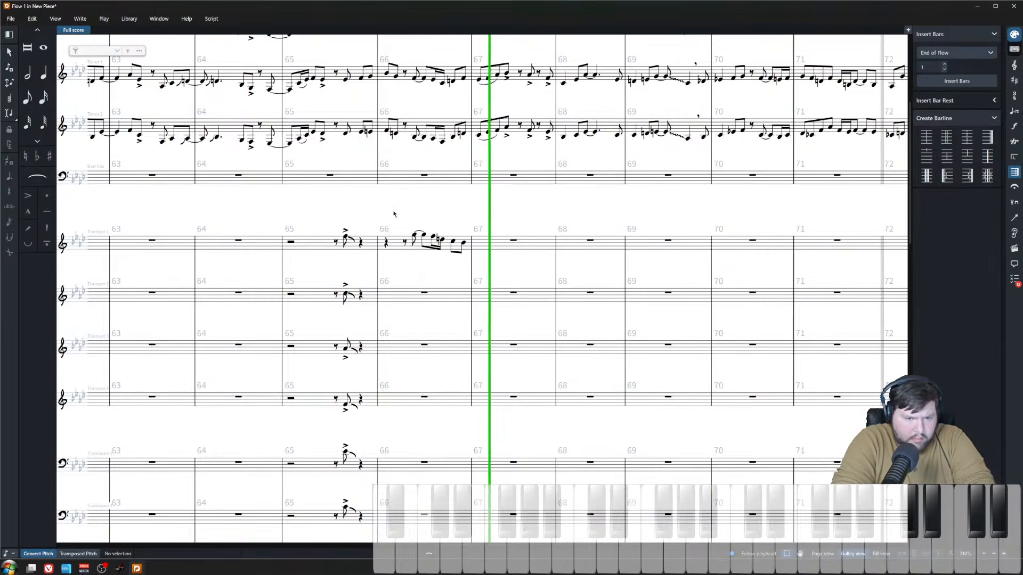
key("space")
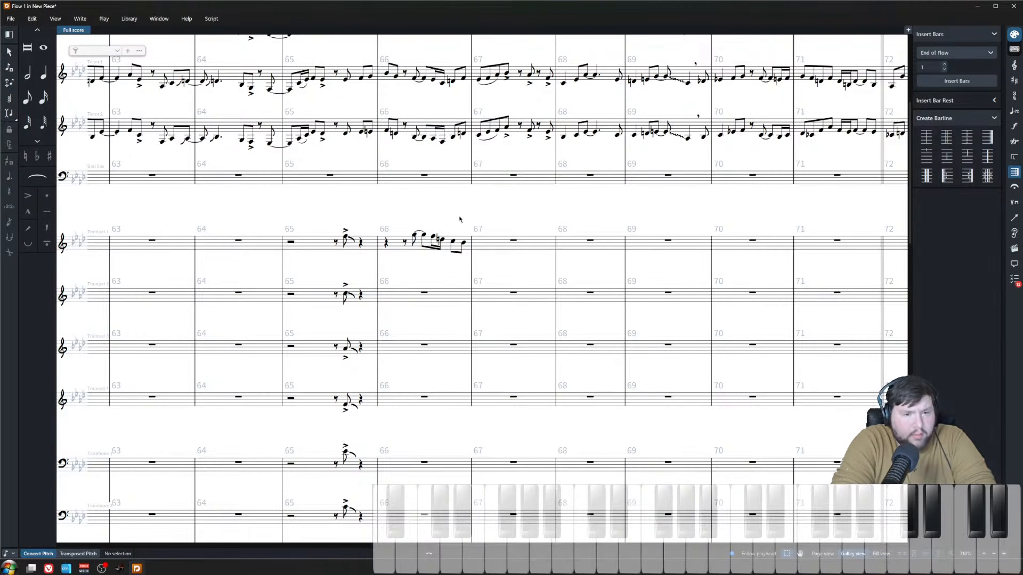
- Delete the two sixteenth notes from Trumpet 1's bar 66 phrase and lengthen the tied G to reach beat 4
left_click(442, 241)
left_click(433, 237, "ctrl")
key("Delete")
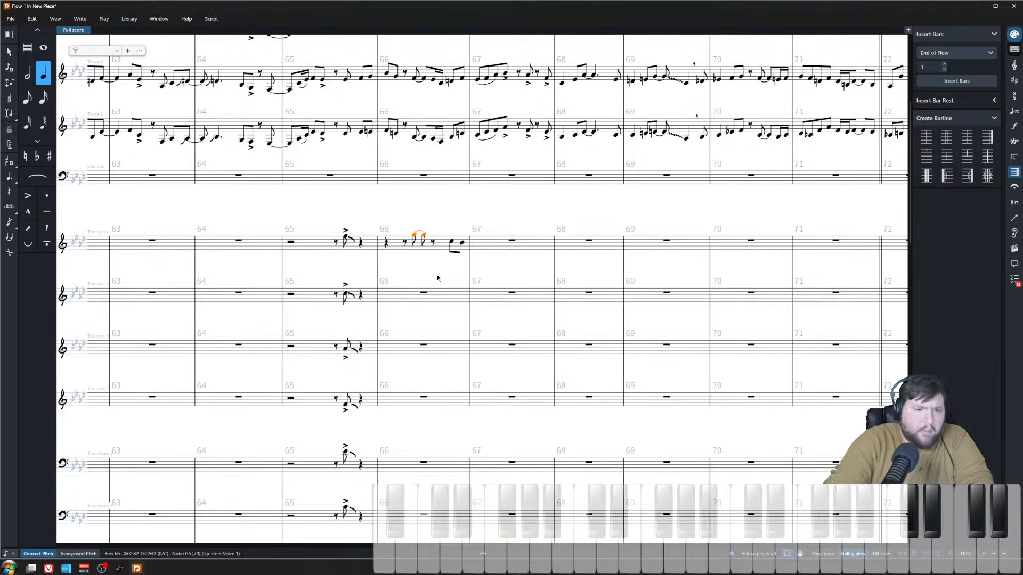
key("shift+alt+Right")
key("shift+alt+Right")
key("ctrl+z")
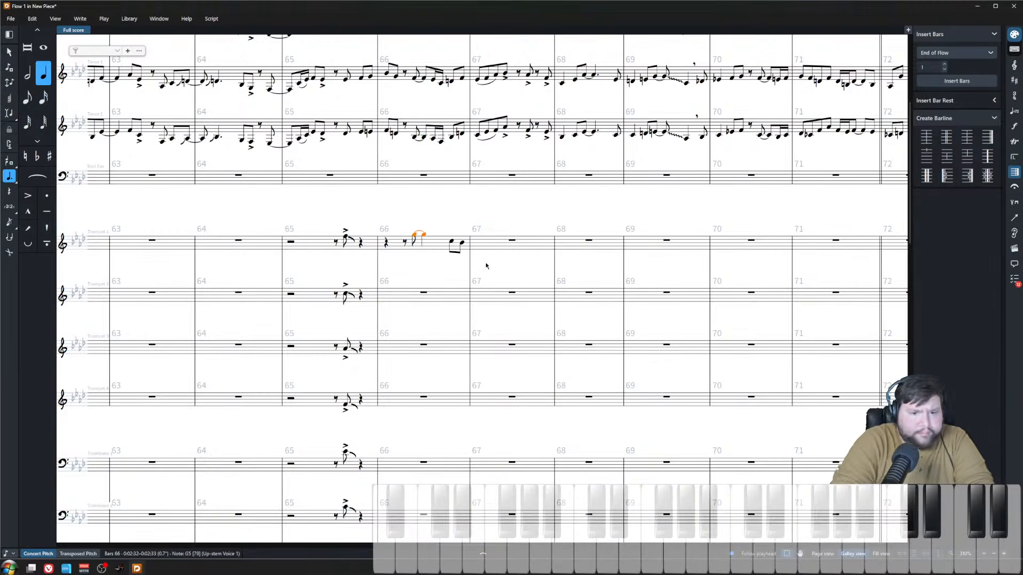
- Add a turn to Trumpet 1's held G in bar 66 and shift it over the tied quarter note
left_click(1014, 141)
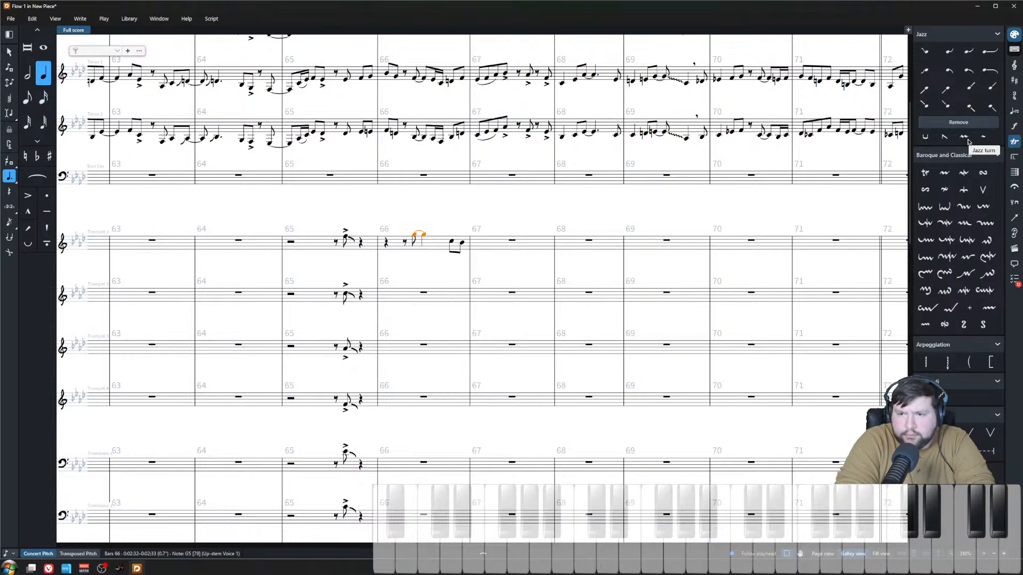
left_click(983, 173)
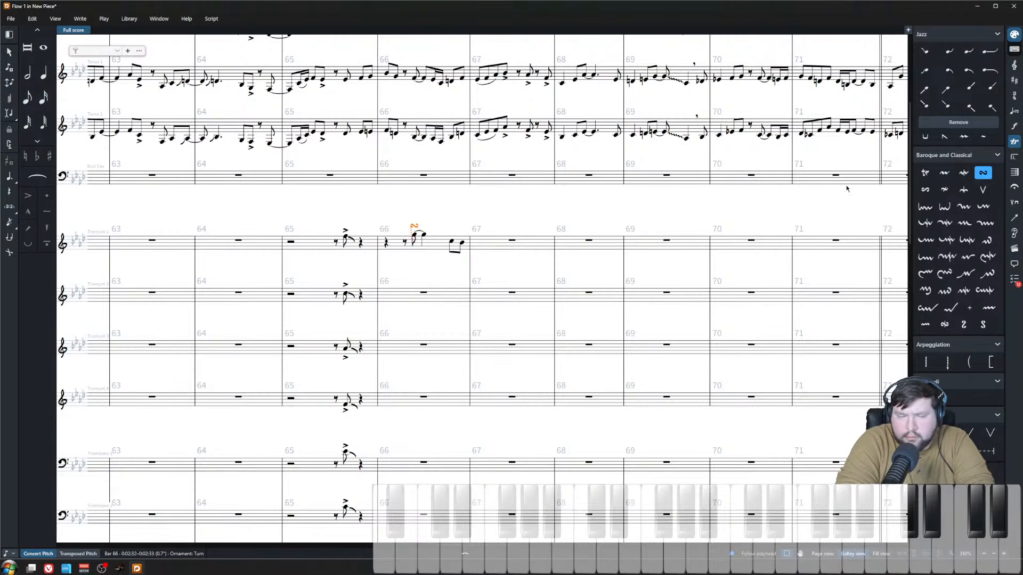
left_click(441, 220)
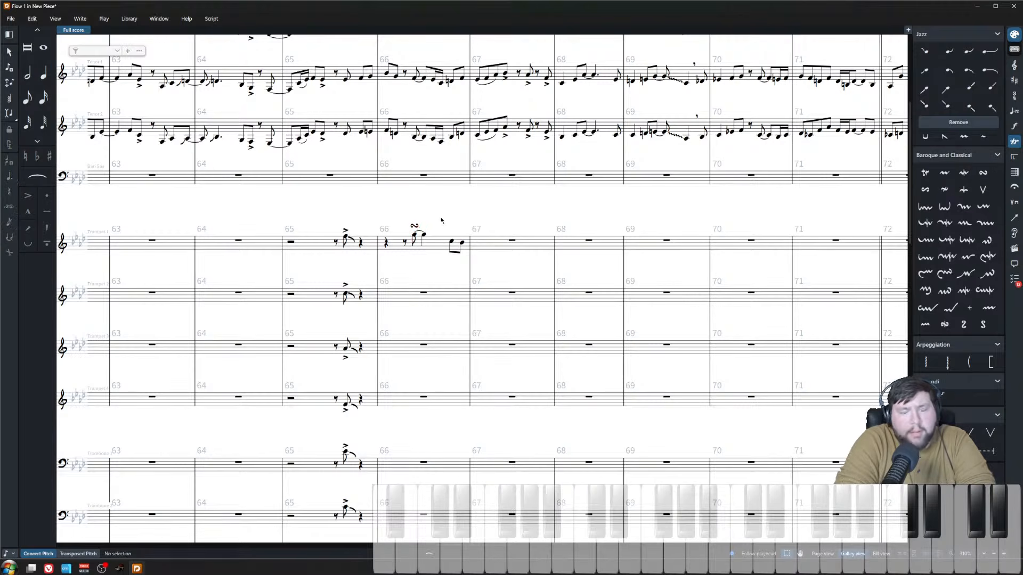
left_click(416, 226)
key("alt+Right")
key("alt+Right")
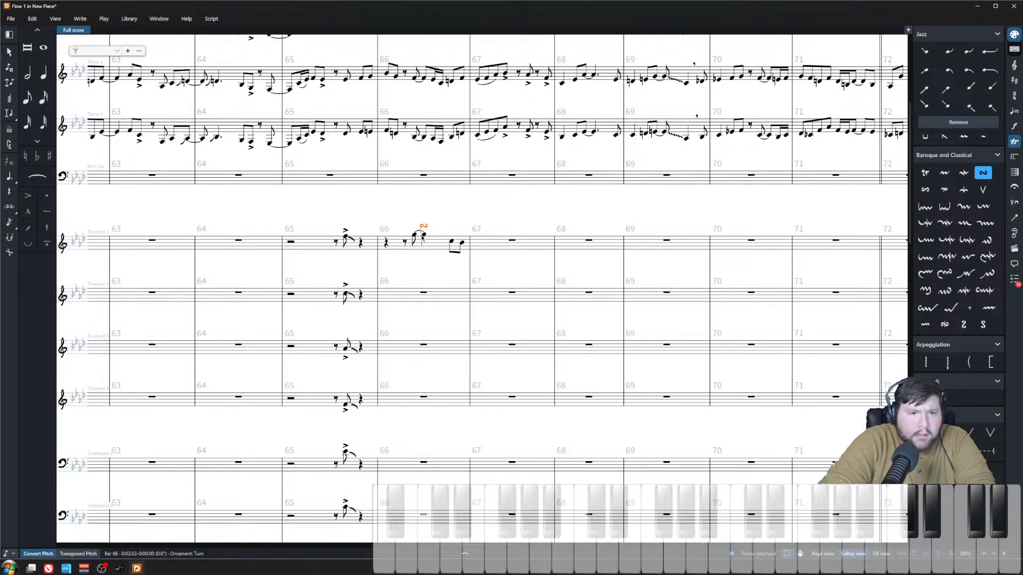
key("alt+Left")
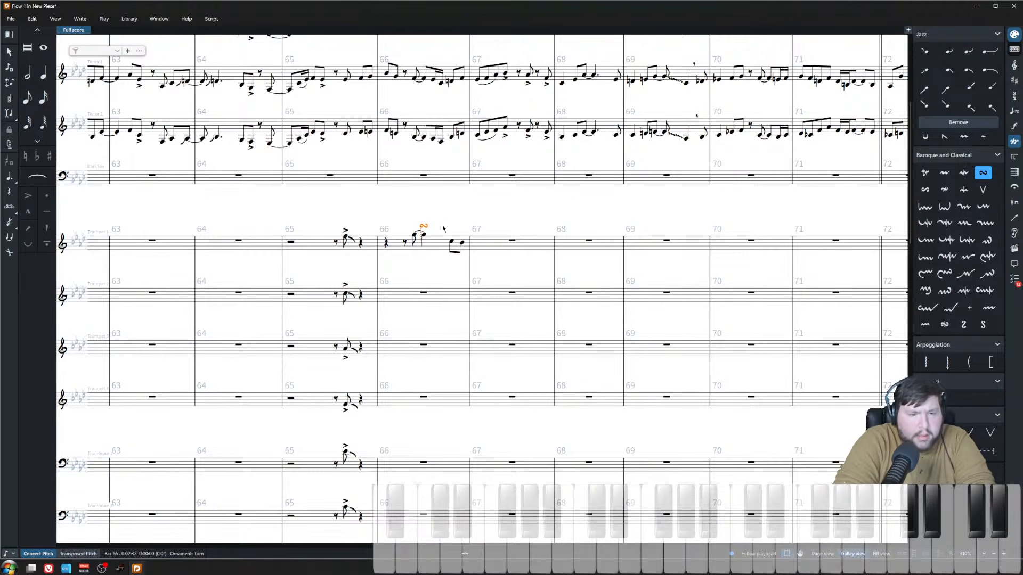
- Enter the chord F3, Bb3, D4, F4, Bb4, D5 in Trumpet 2 from bar 66's beat 2 offbeat, as an eighth tied to a quarter
scroll(424, 259, "up", 2)
scroll(424, 259, "up", 1)
left_click(478, 215)
scroll(471, 284, "down", 3)
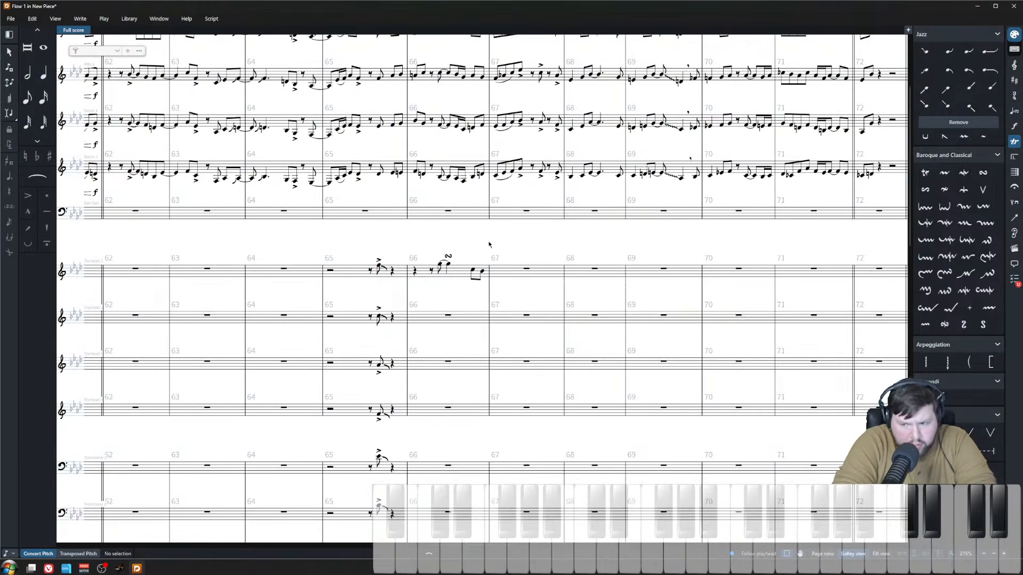
scroll(424, 254, "down", 5)
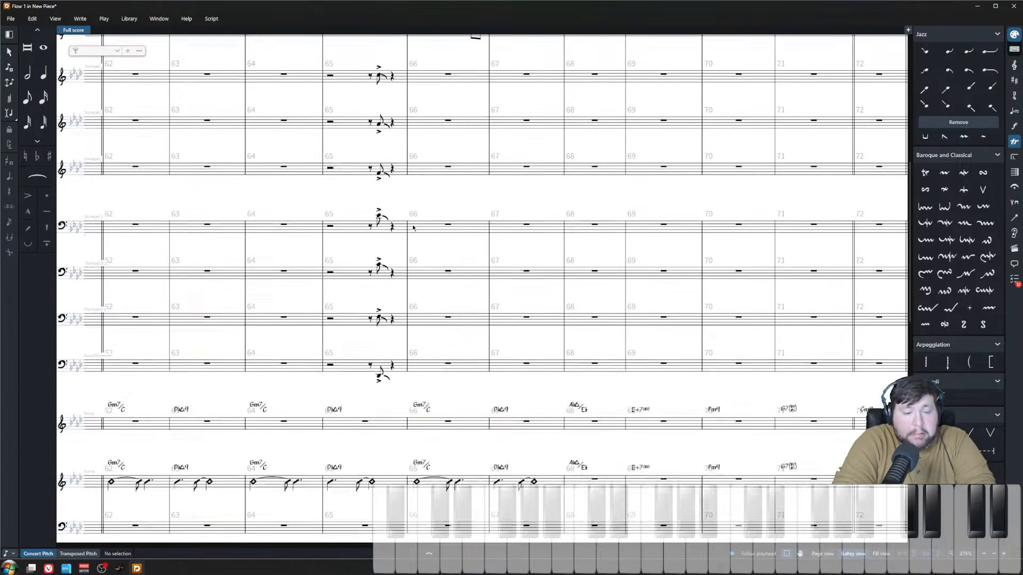
scroll(411, 236, "up", 2)
left_click(448, 172)
scroll(453, 205, "down", 1)
key("shift+n")
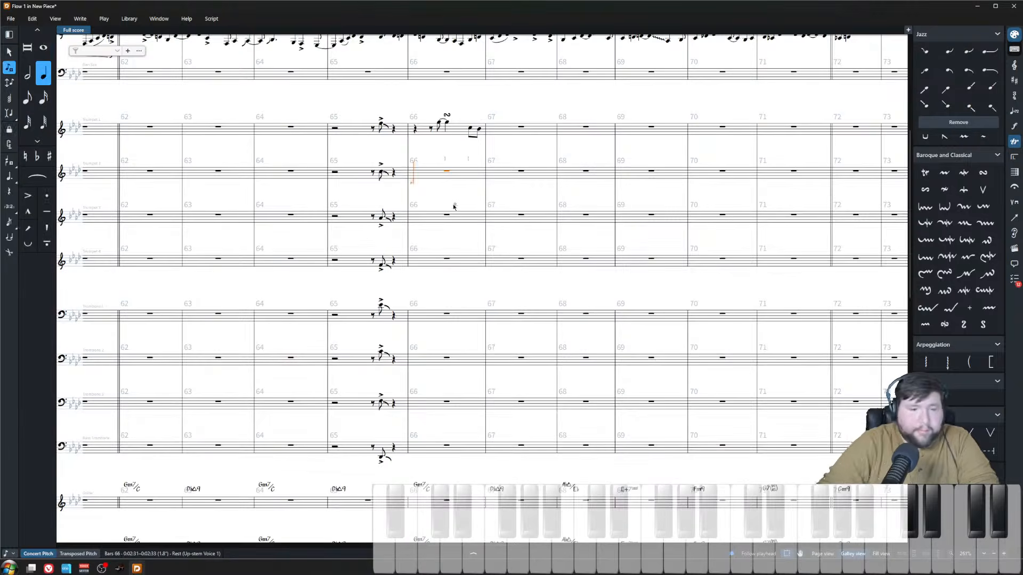
key("Right")
key("Right")
key("Right")
key("comma")
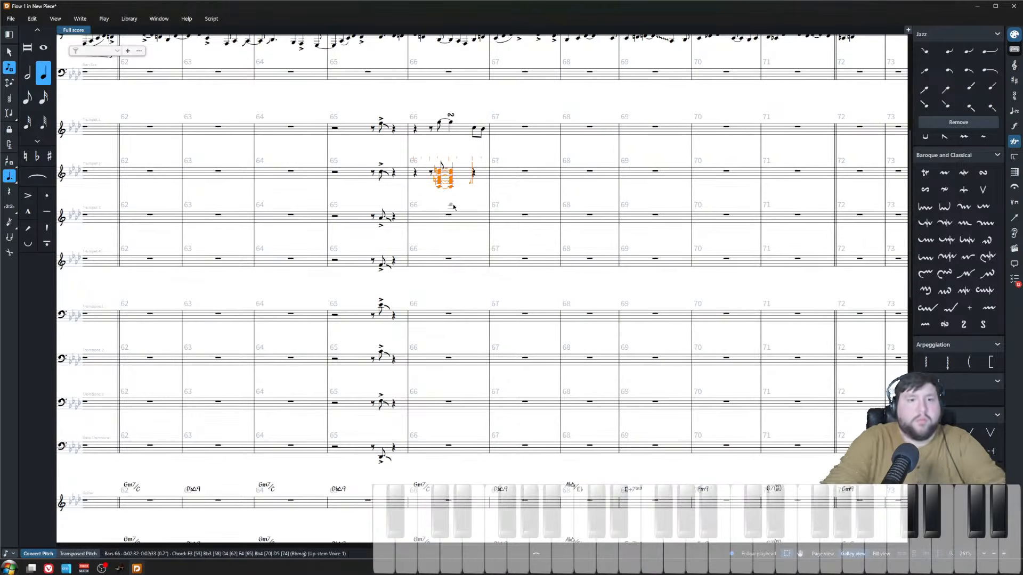
- Run the script that distributes Trumpet 2's bar 66 chord across Trumpets 2–4 and Trombones 1–3
key("Escape")
left_click(211, 18)
left_click(226, 31)
scroll(406, 159, "up", 2)
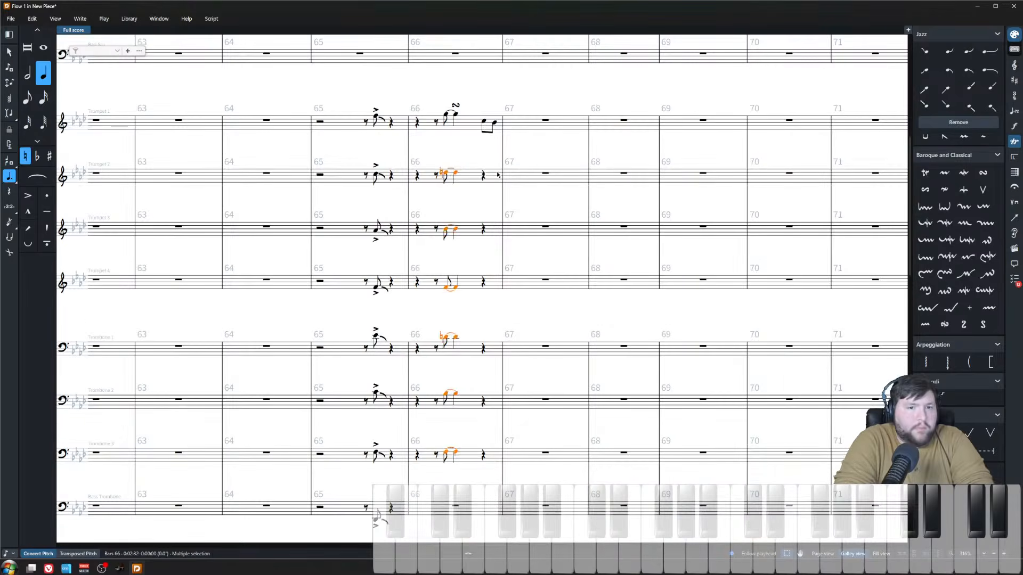
- Add turns to the held bar 66 notes in Trumpets 2–4, placed over the tied quarter notes
left_click(484, 162)
left_click(483, 175)
left_click(456, 173)
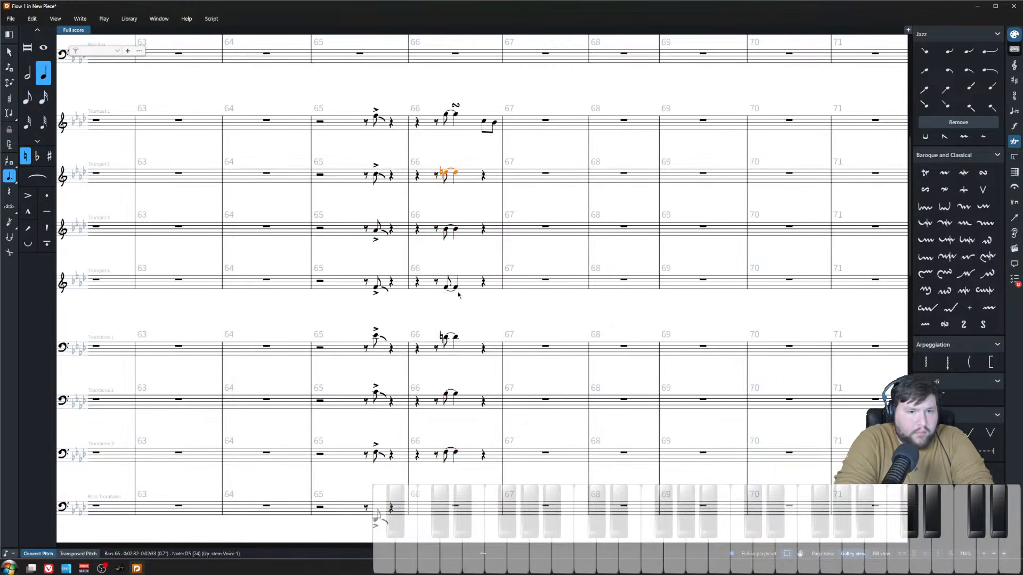
left_click(456, 288, "shift")
left_click(984, 172)
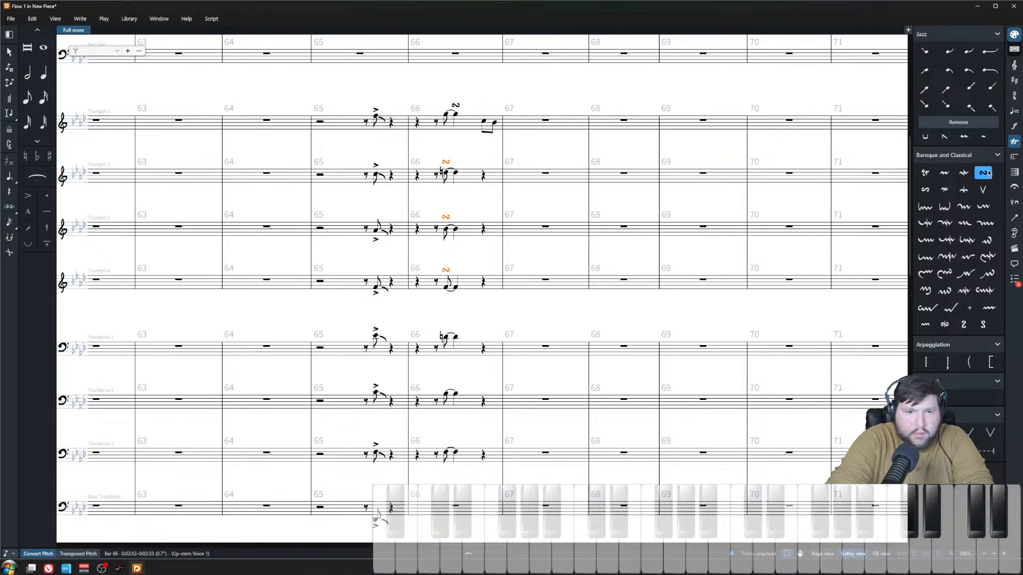
key("Escape")
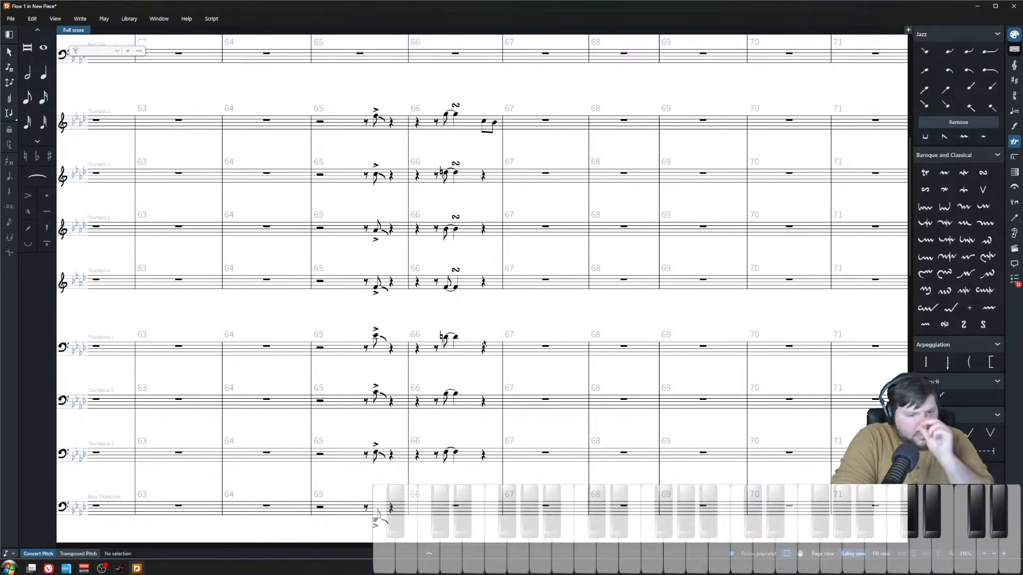
- Add the wavy-line jazz ornament to the held bar 66 notes in Trombones 1–3
left_click(454, 338)
left_click(467, 454, "shift")
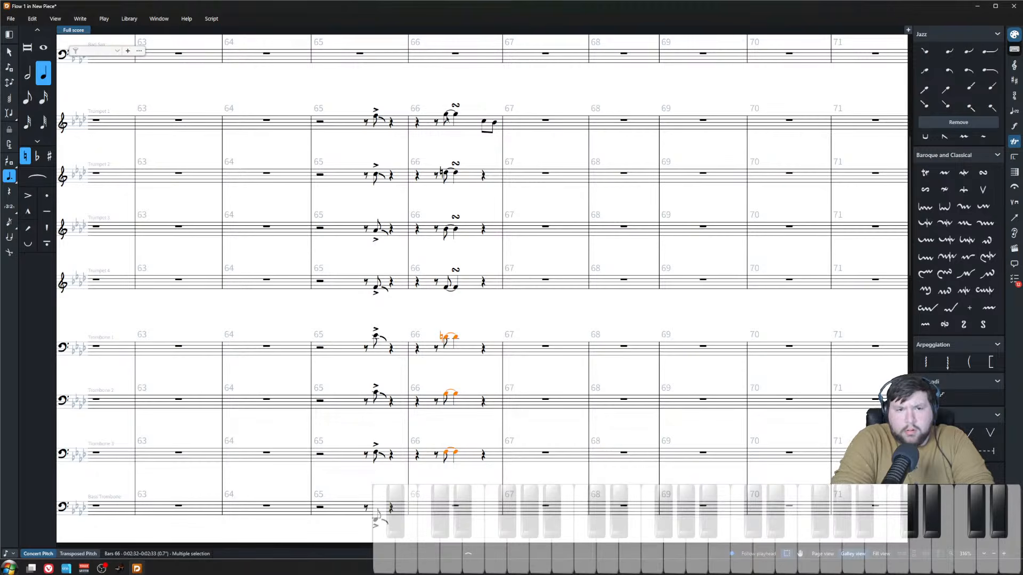
left_click(963, 136)
scroll(498, 299, "up", 3)
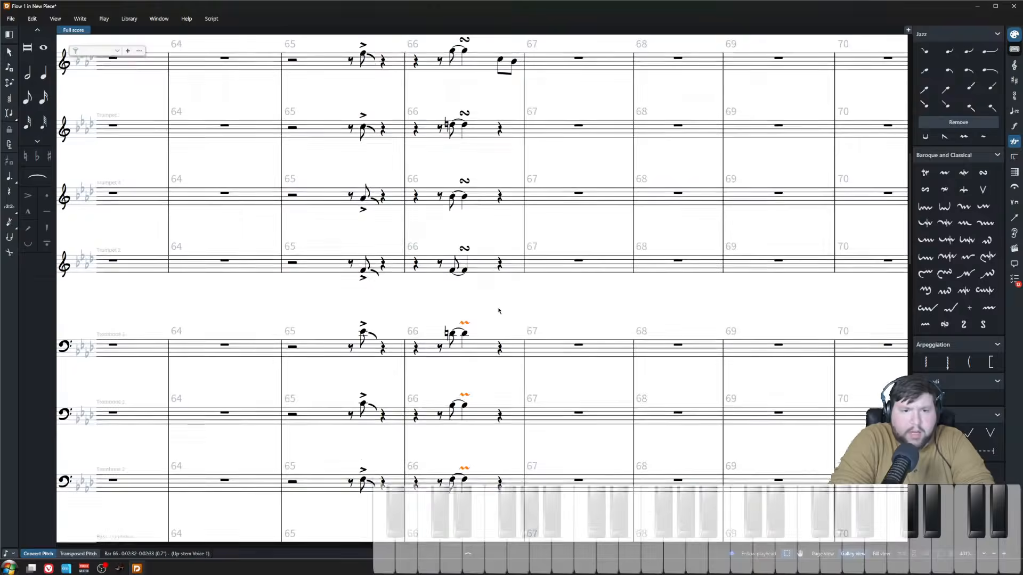
key("Escape")
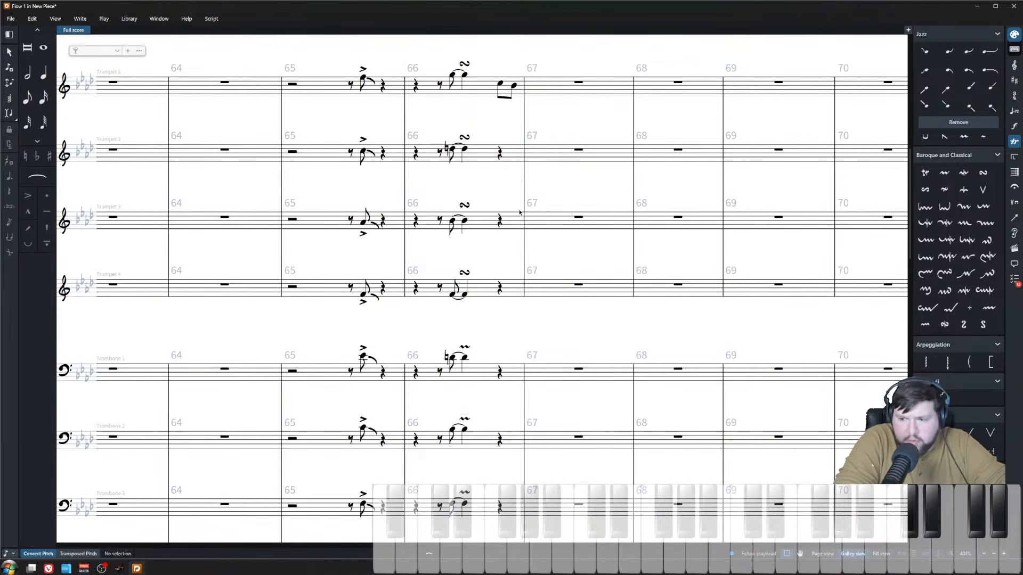
left_click_drag(443, 51, 500, 121)
left_click(462, 326)
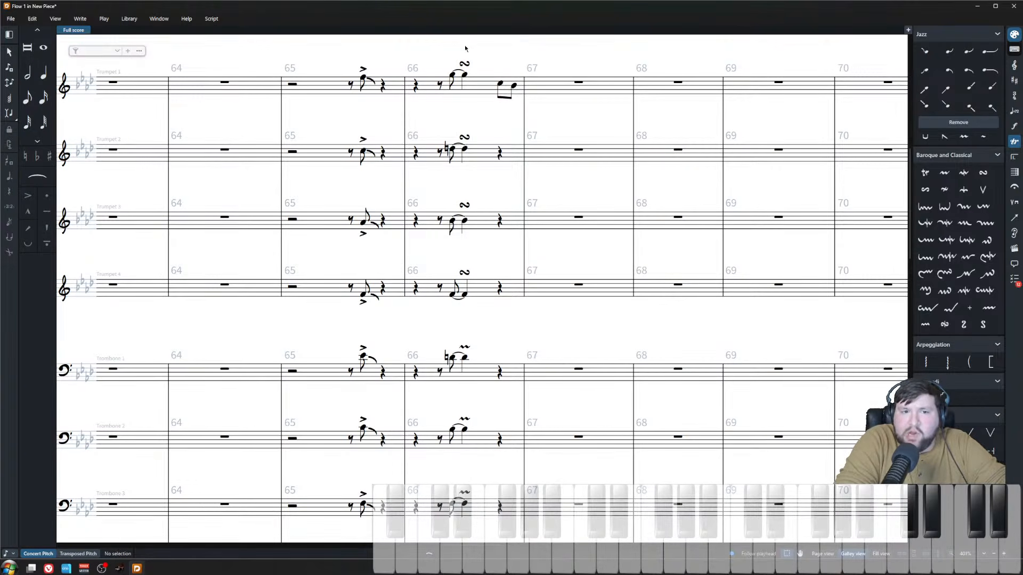
left_click_drag(447, 47, 543, 130)
left_click(477, 133)
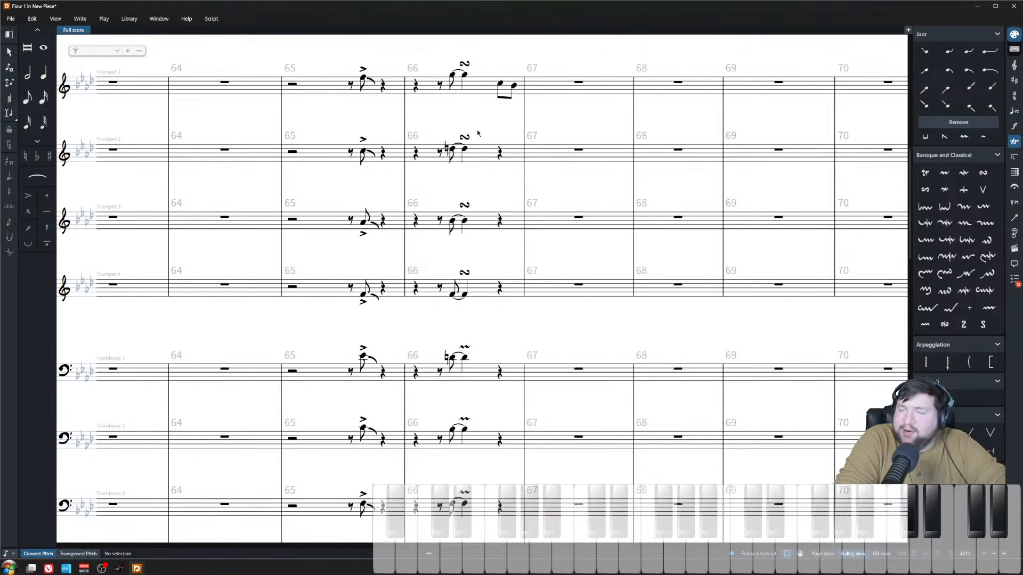
left_click(483, 220)
left_click(488, 194)
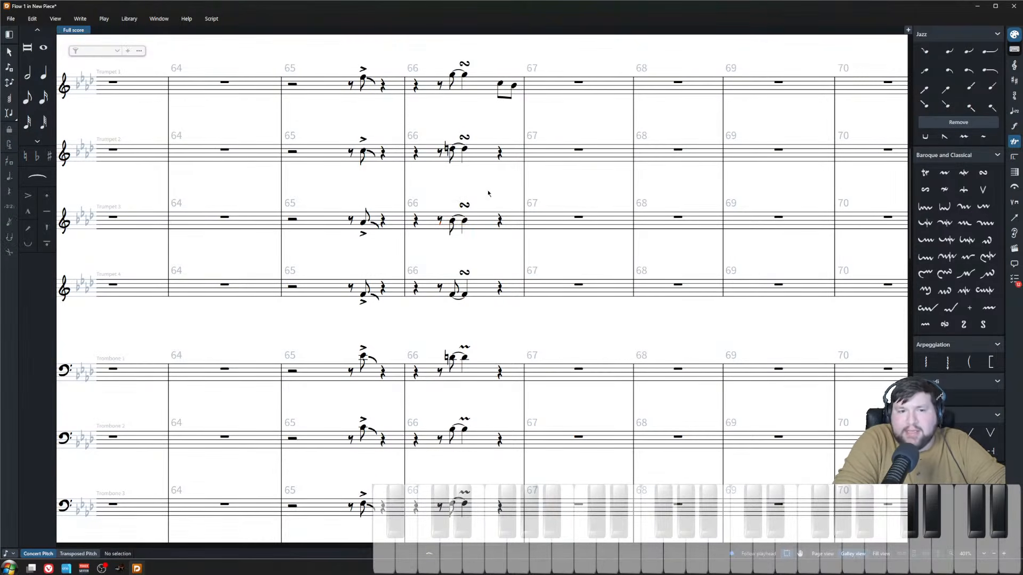
- Enter an eighth-note chord F3, G3, Bb3, D4, F4, G4 on bar 66's last offbeat and distribute it across Trumpets 2–4 and Trombones 1–3
left_click(500, 152)
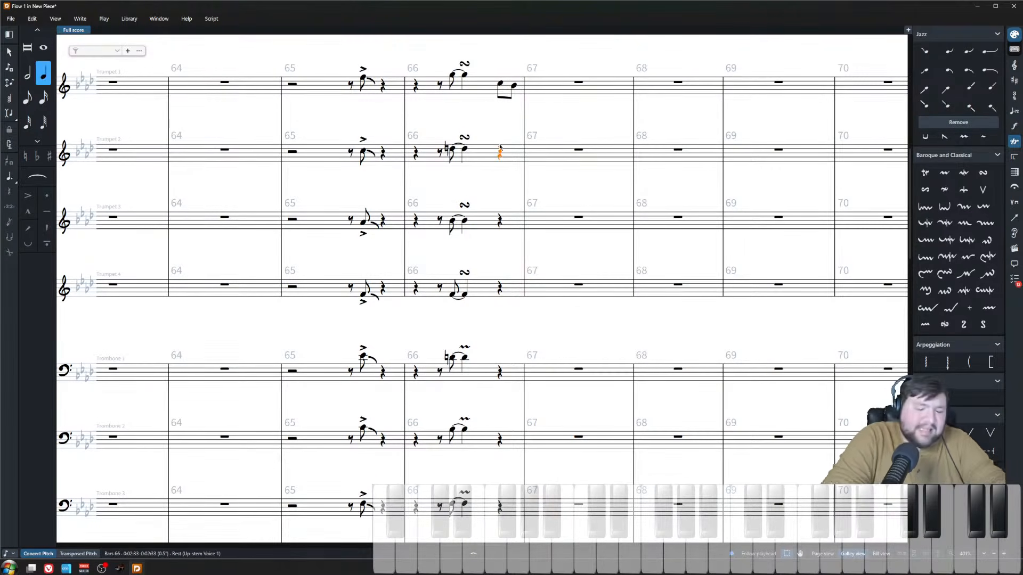
key("Return")
key("5")
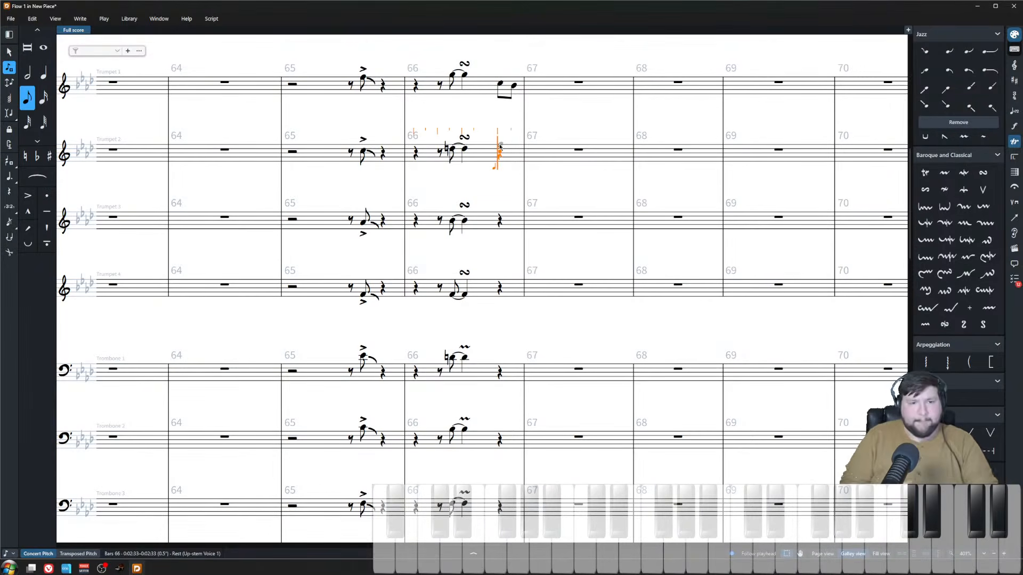
key("Right")
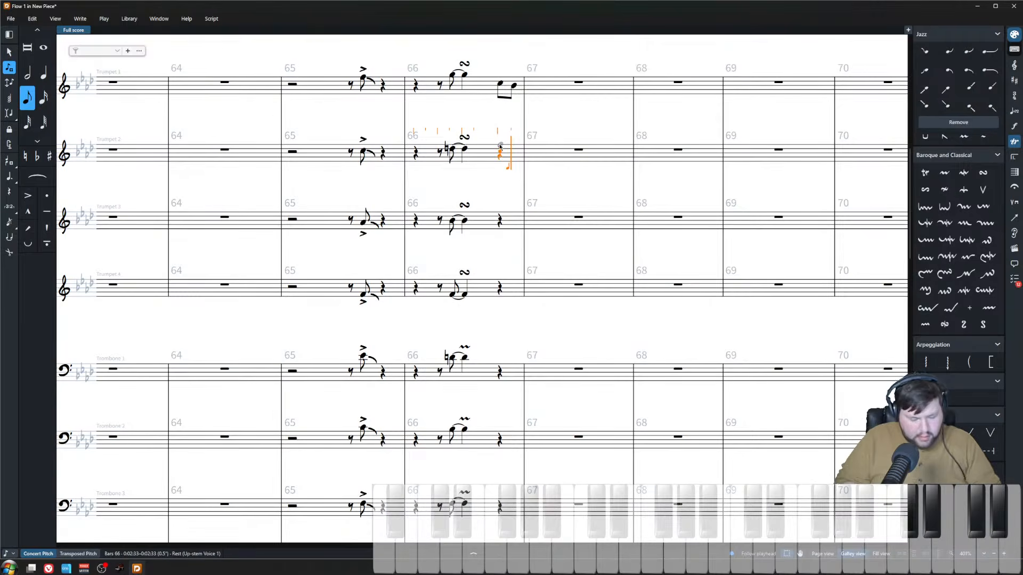
key("Escape")
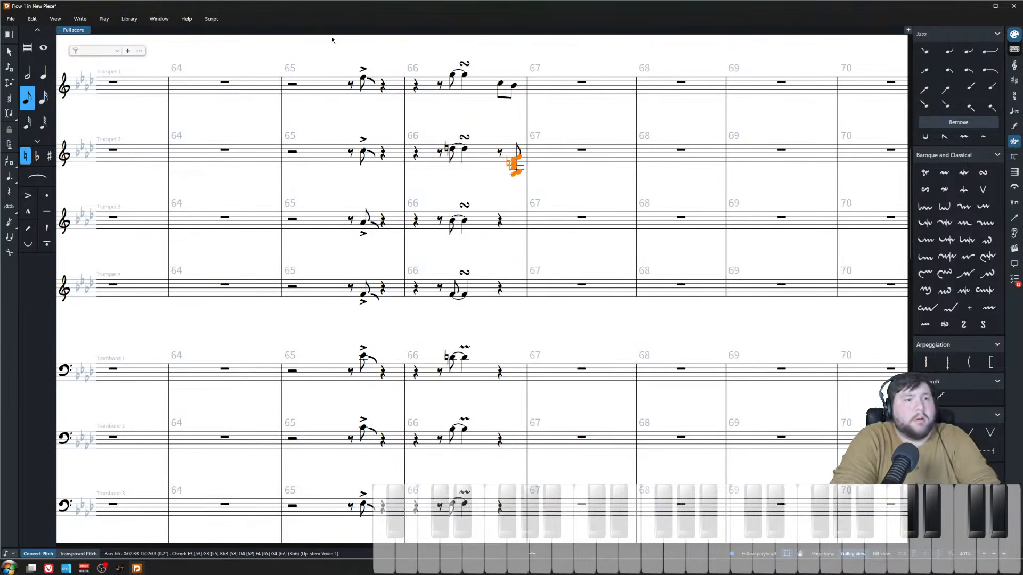
left_click(211, 19)
left_click(230, 31)
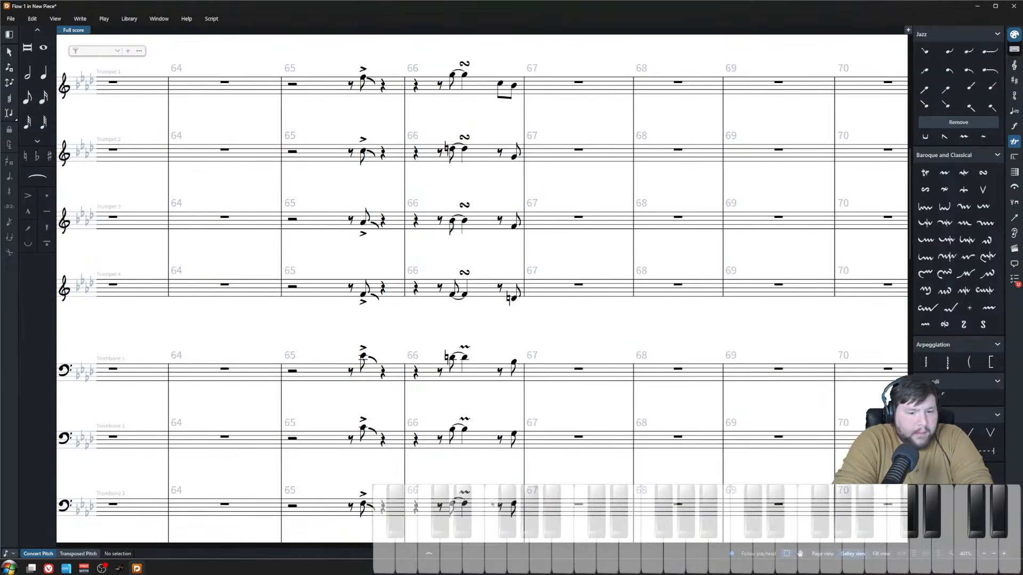
- Enter an eighth-note chord on beat 4 of bar 66 in Trumpet 2 and distribute it across Trumpets 2–4 and Trombones 1–3
left_click(501, 154)
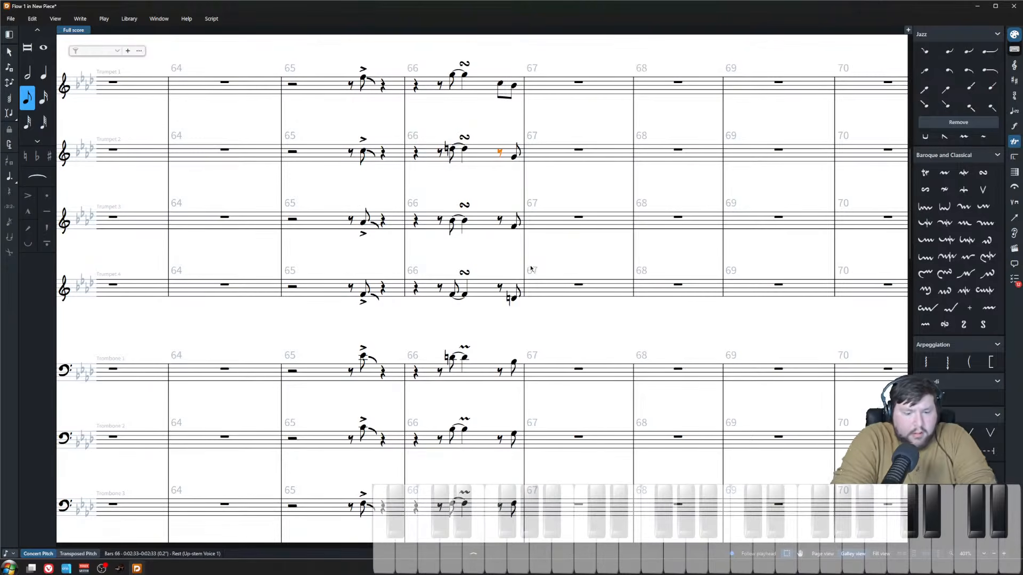
key("Return")
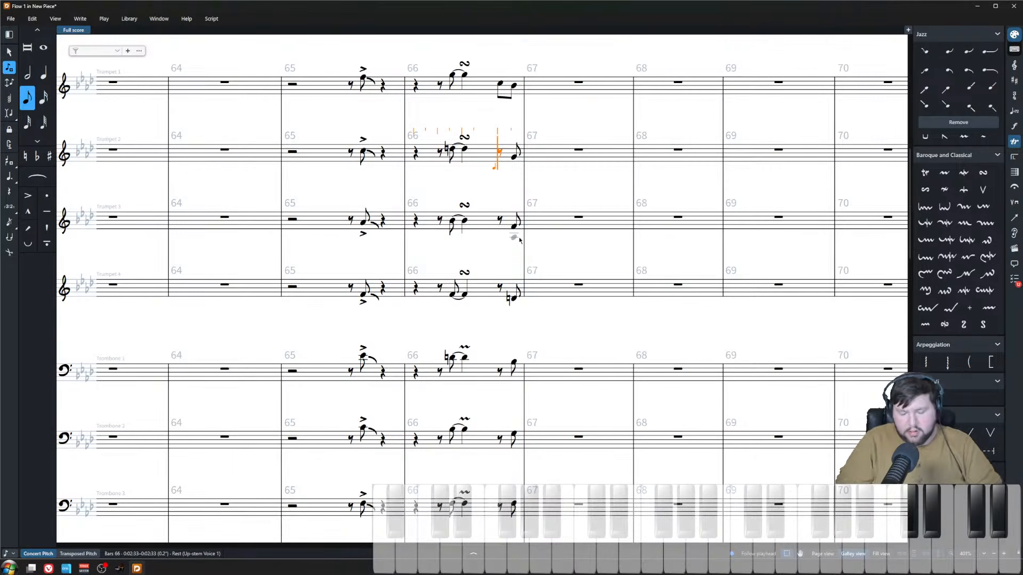
left_click(212, 19)
left_click(223, 31)
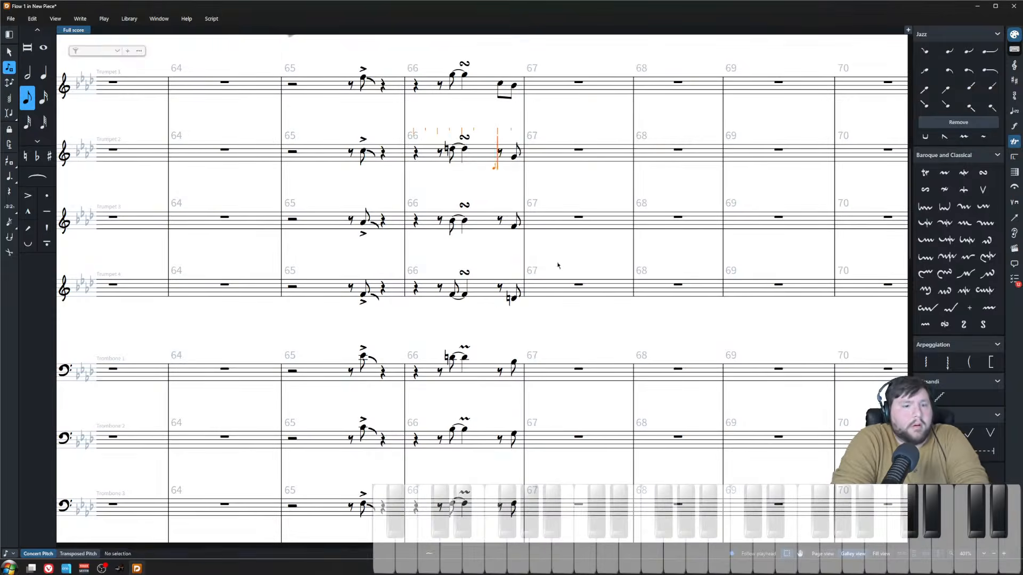
scroll(565, 267, "down", 2)
scroll(559, 298, "down", 3)
scroll(482, 213, "up", 1)
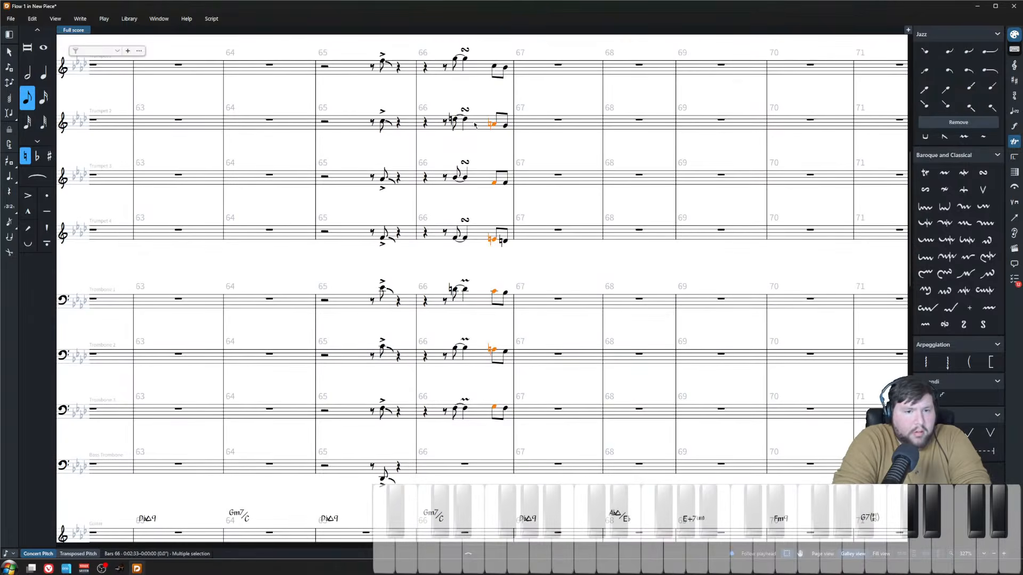
- Play back the beat 4 chord of bar 66 across Trumpets 1–4 and Trombones 1–3
left_click(494, 67)
left_click(494, 408, "shift")
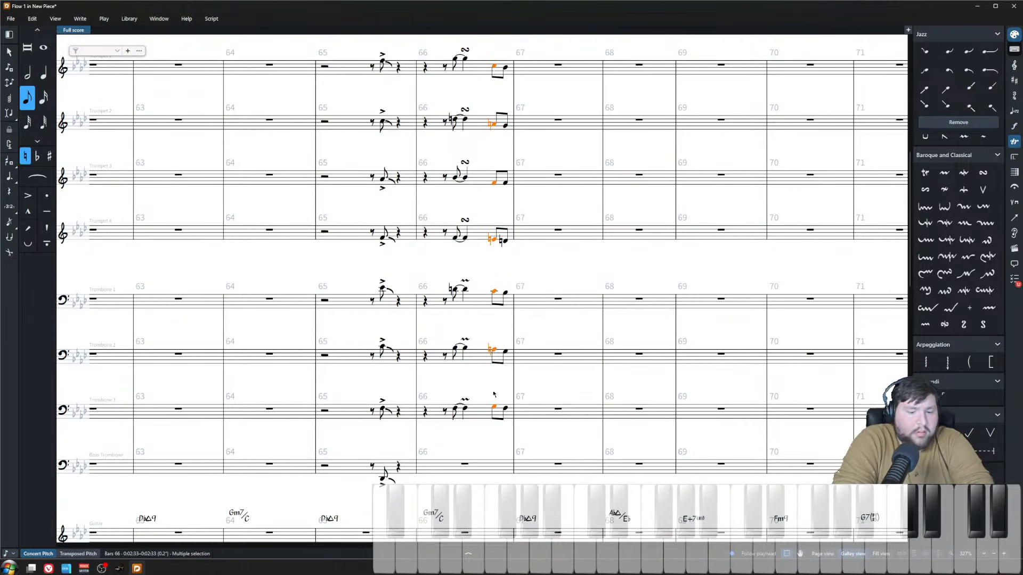
key("space")
key("space")
- Play back bar 66 from Trumpet 1's opening quarter rest to check the full brass figure
left_click(434, 85)
left_click(425, 68)
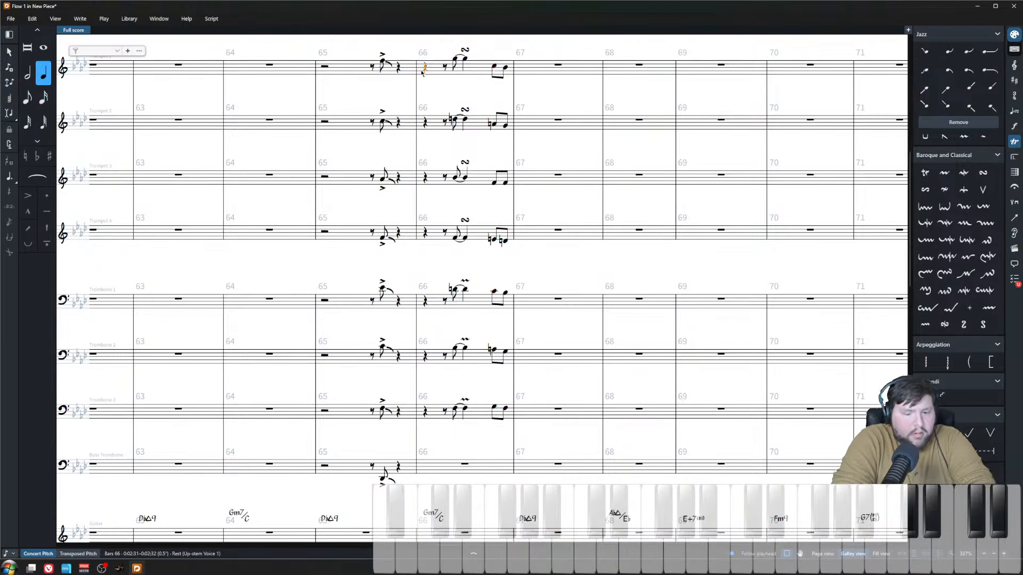
key("space")
scroll(515, 267, "up", 1)
left_click(480, 150)
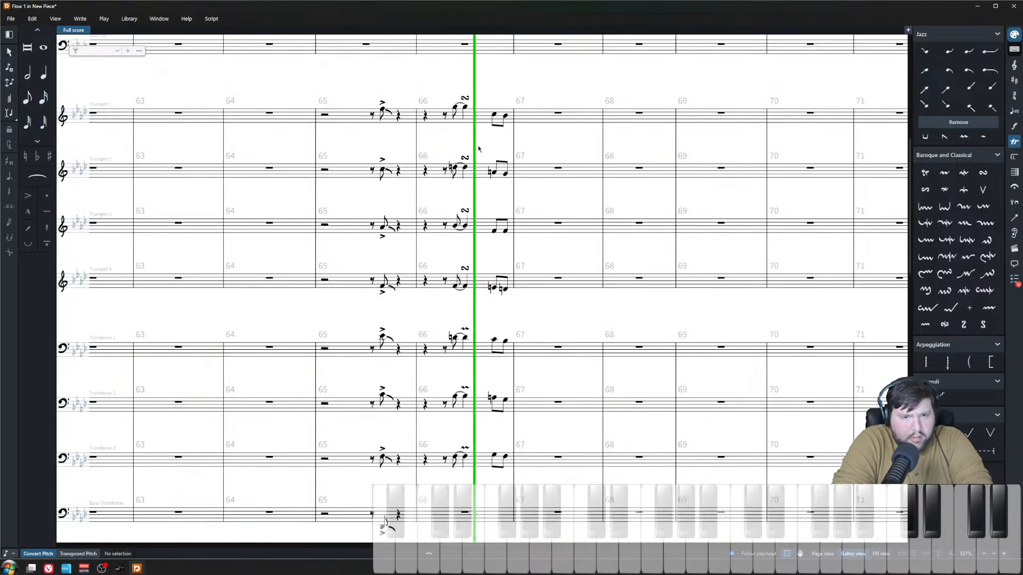
key("space")
left_click(426, 116)
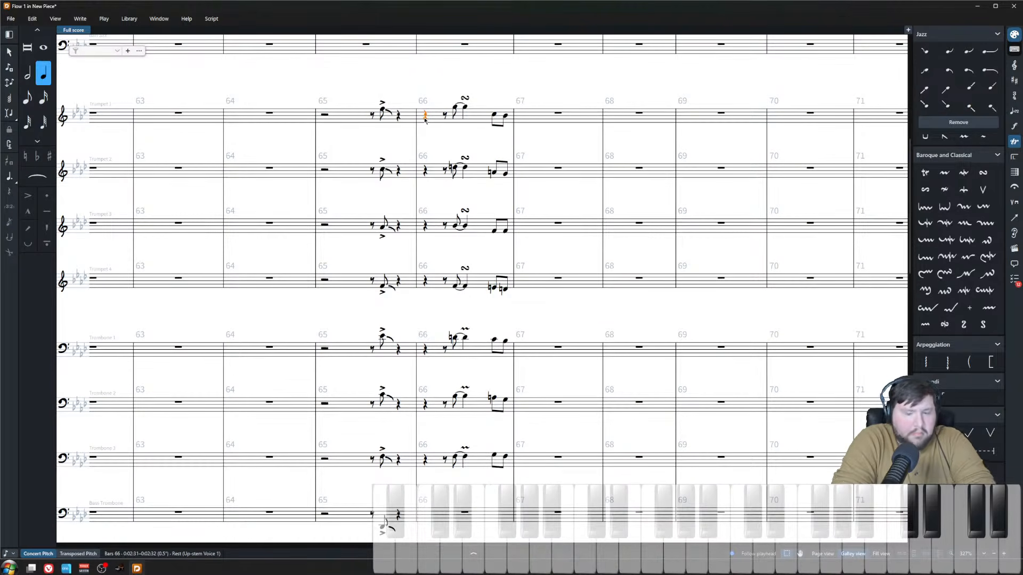
key("space")
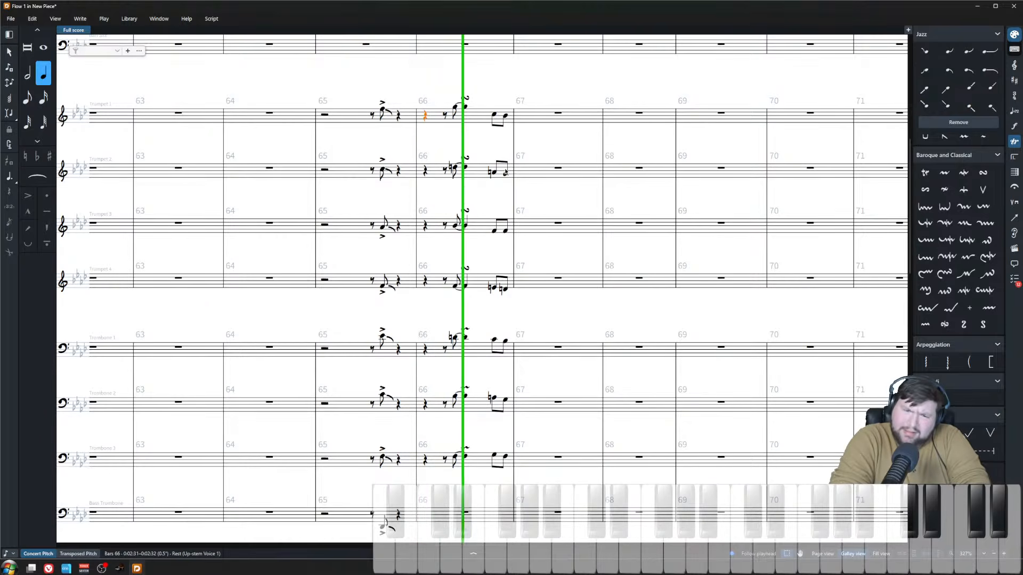
key("space")
- Lower Trumpet 4's beat 4 eighth note in bar 66 to C4
key("z")
left_click(510, 122, "shift")
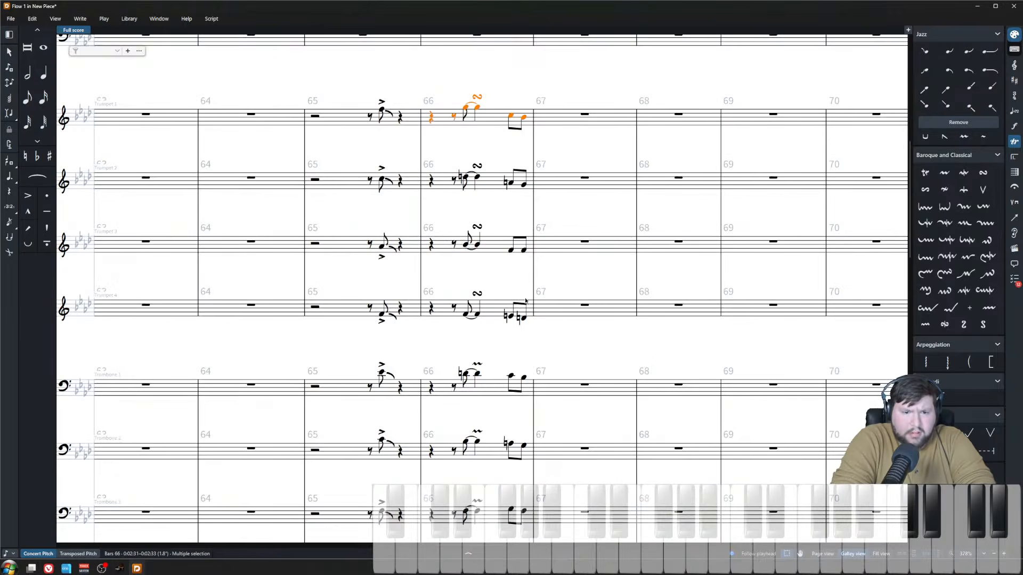
left_click(512, 317)
left_click(510, 116, "shift")
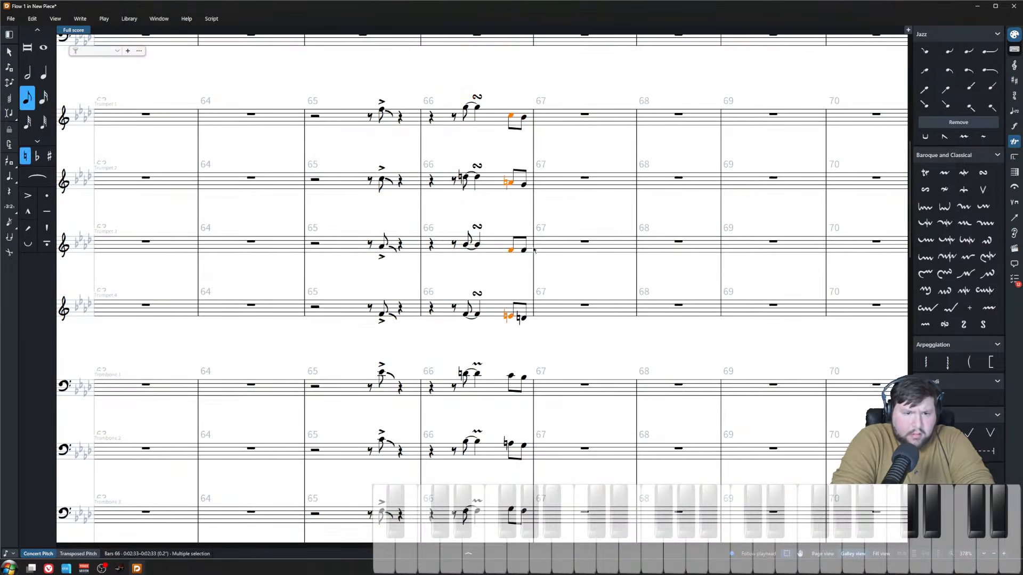
left_click(511, 318)
key("alt+Down")
key("alt+Down")
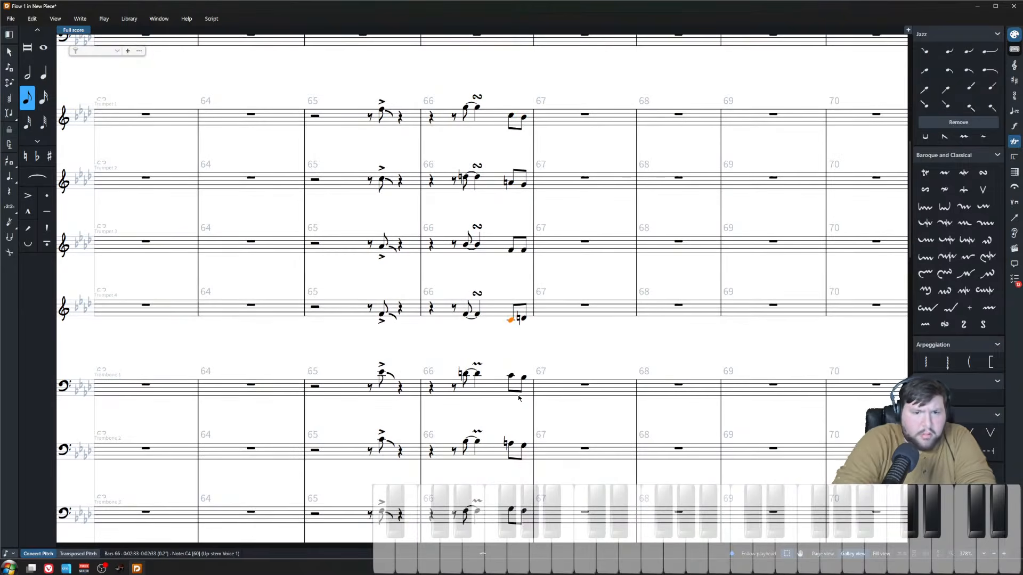
- Check the revised beat 4 brass chord and play bar 66 again from its opening rest
left_click_drag(493, 410, 518, 276)
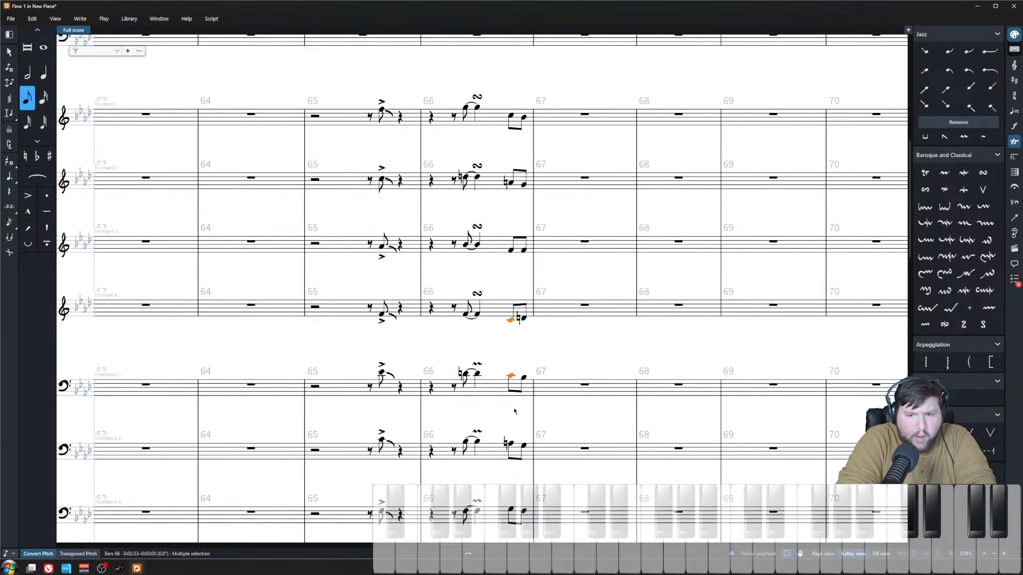
scroll(505, 408, "down", 1)
left_click(509, 397)
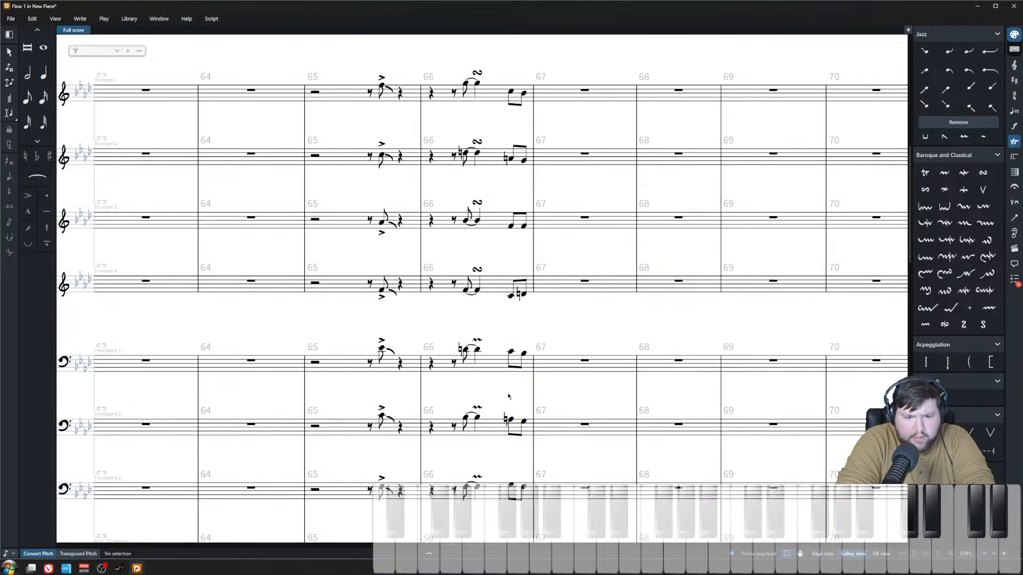
left_click(510, 487)
left_click(511, 92, "shift")
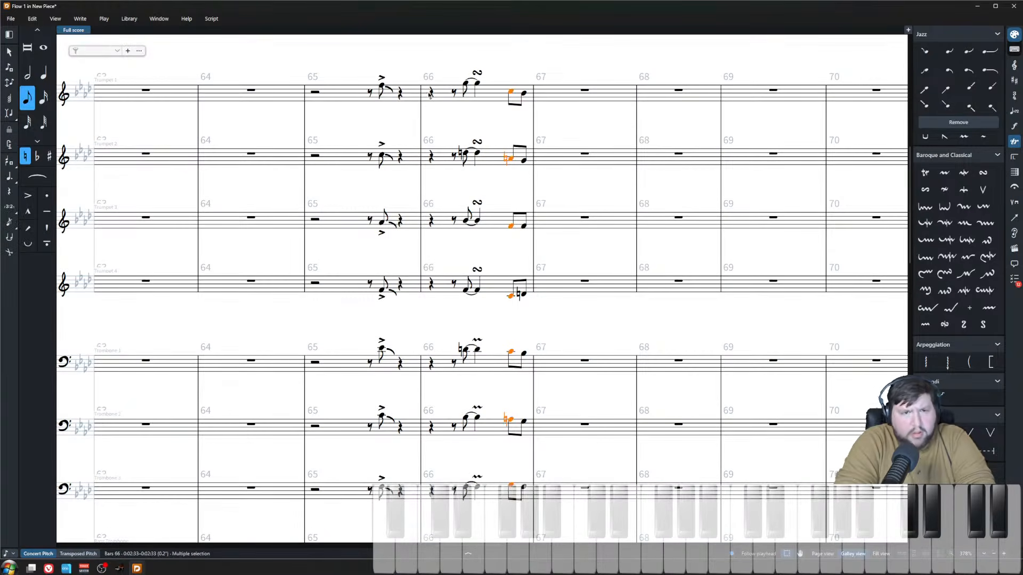
left_click(431, 95)
left_click(586, 135)
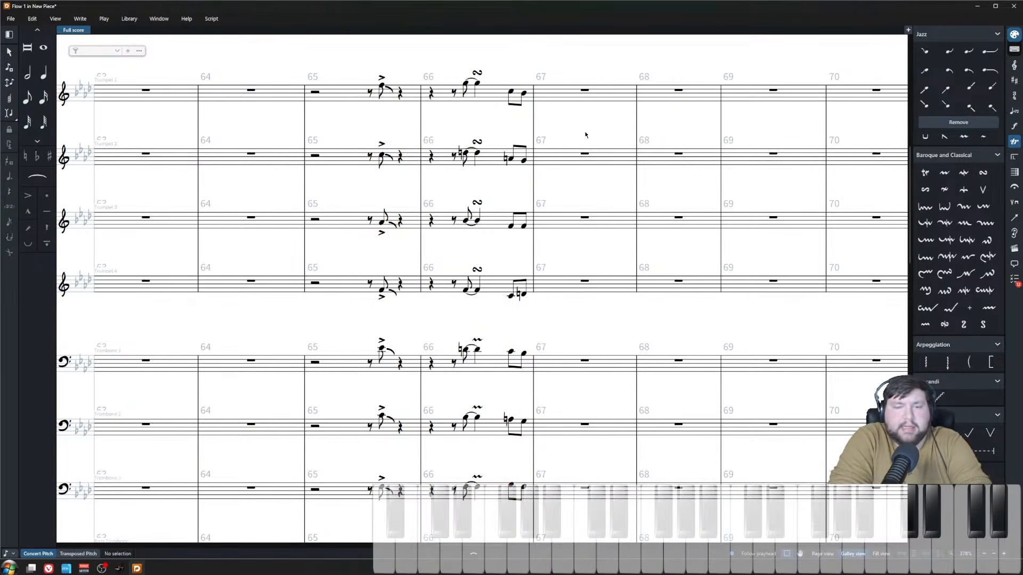
left_click(431, 95)
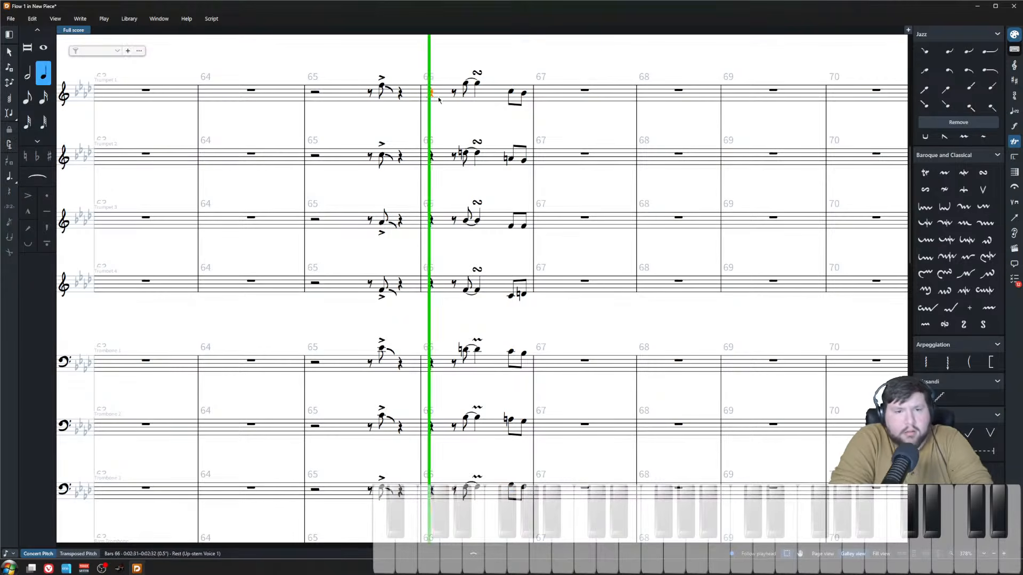
key("space")
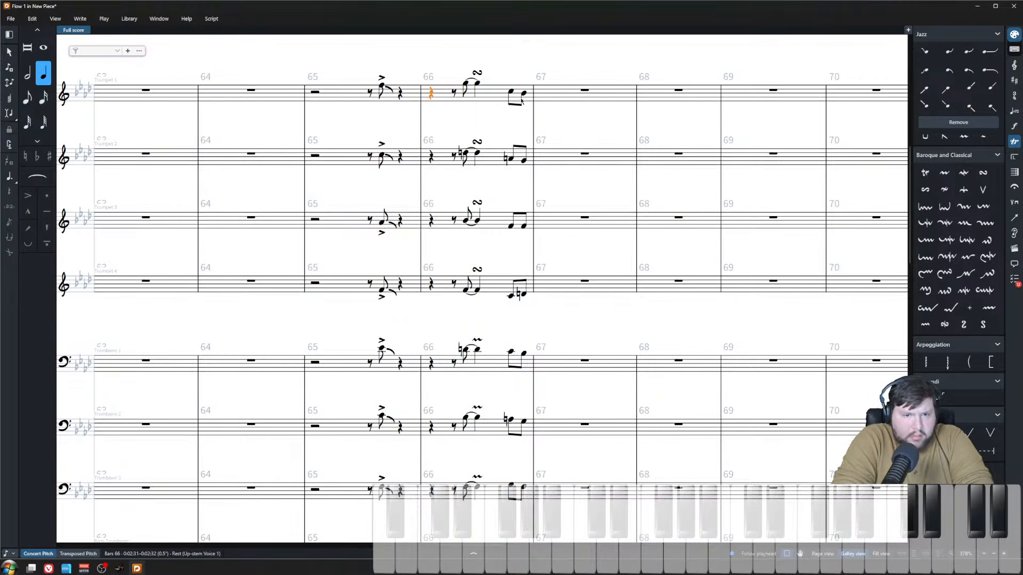
- Compare the trumpets' last eighth notes in bar 66 with the saxophone voicing at the same spot
left_click(524, 95)
scroll(517, 267, "up", 8)
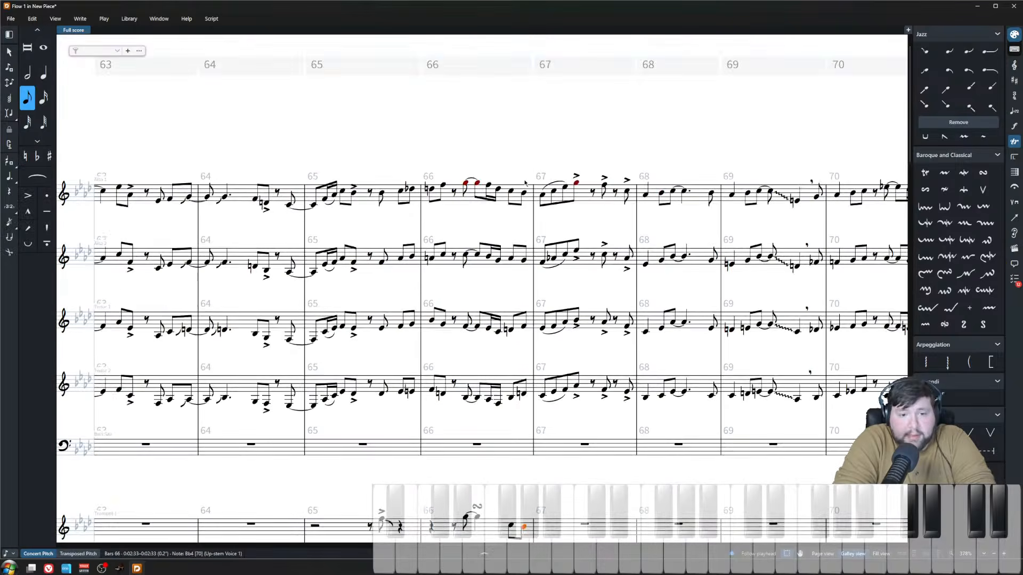
key("ctrl+equal")
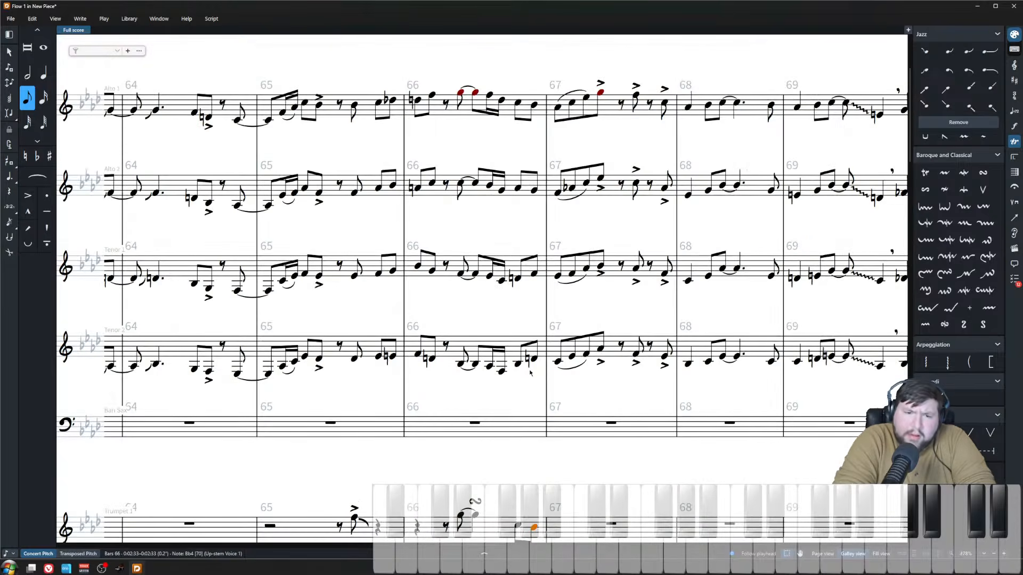
key("Escape")
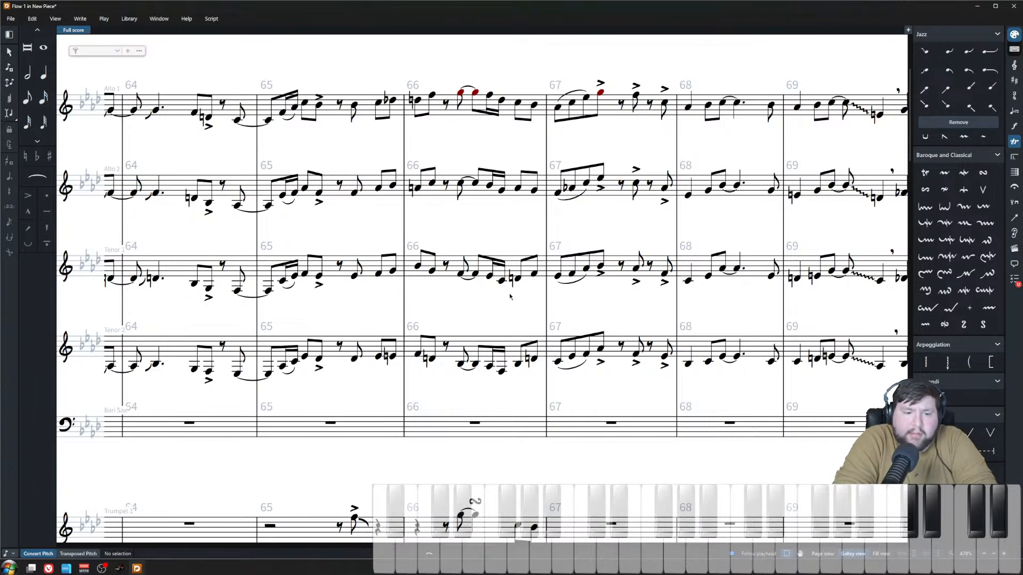
scroll(500, 417, "down", 5)
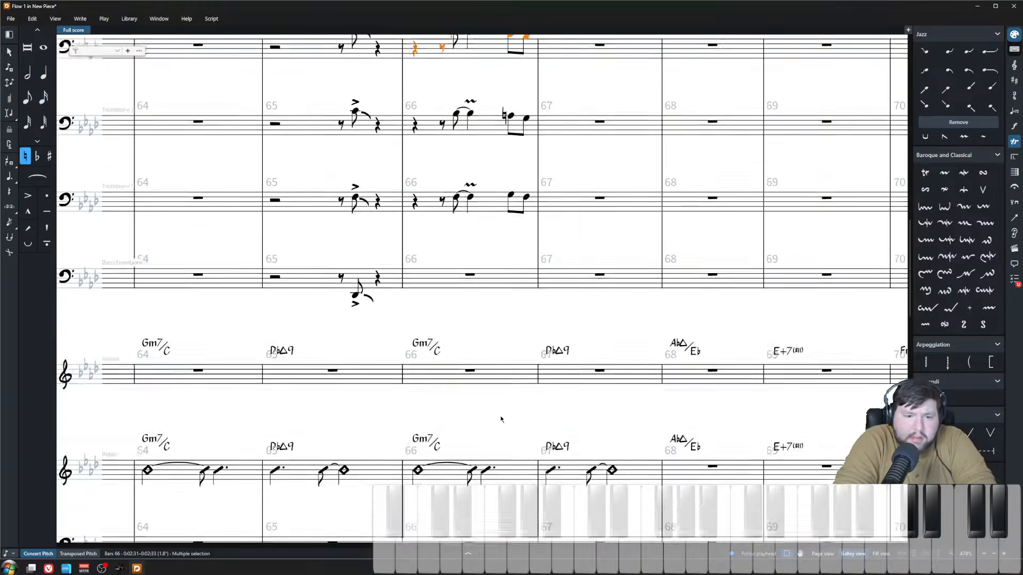
scroll(496, 427, "up", 10)
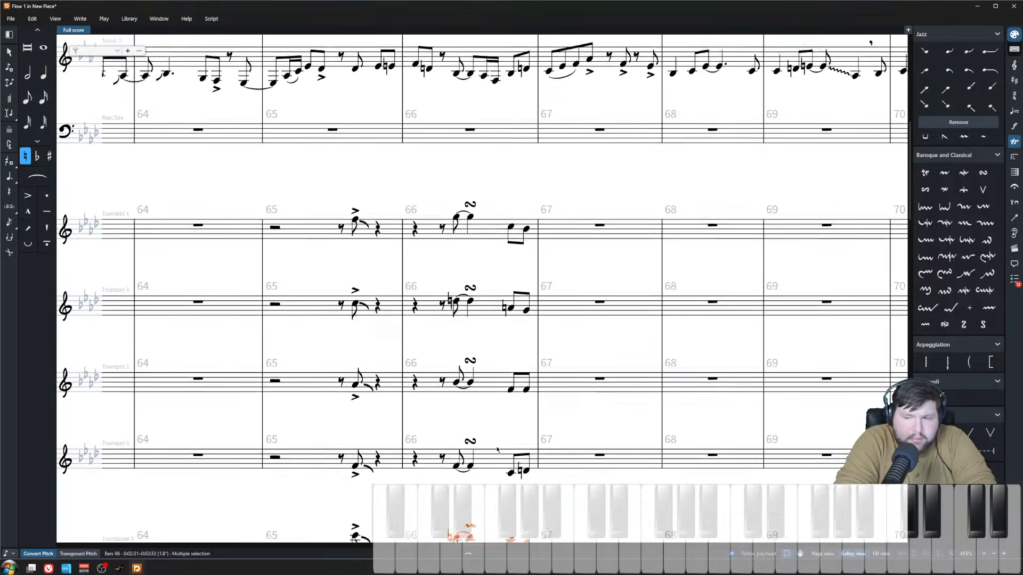
scroll(497, 449, "up", 2)
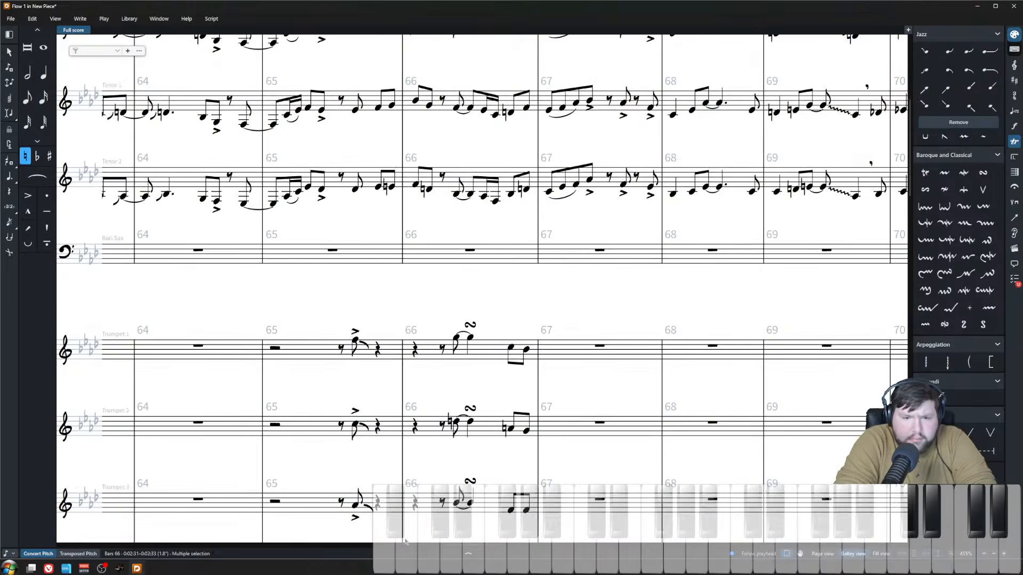
scroll(524, 364, "down", 2)
left_click_drag(546, 189, 523, 419)
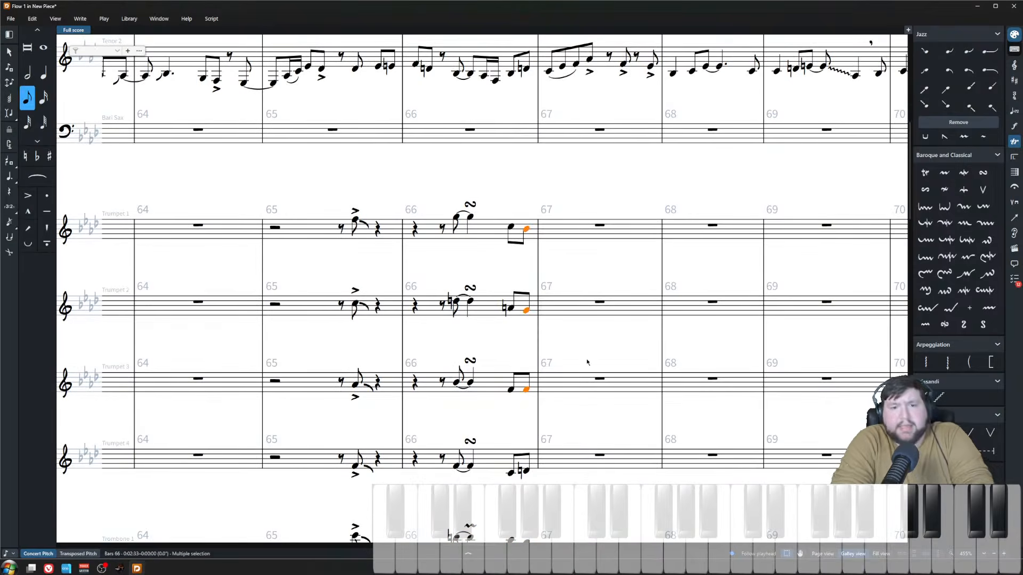
left_click(587, 361)
scroll(569, 376, "up", 9)
scroll(536, 266, "down", 3)
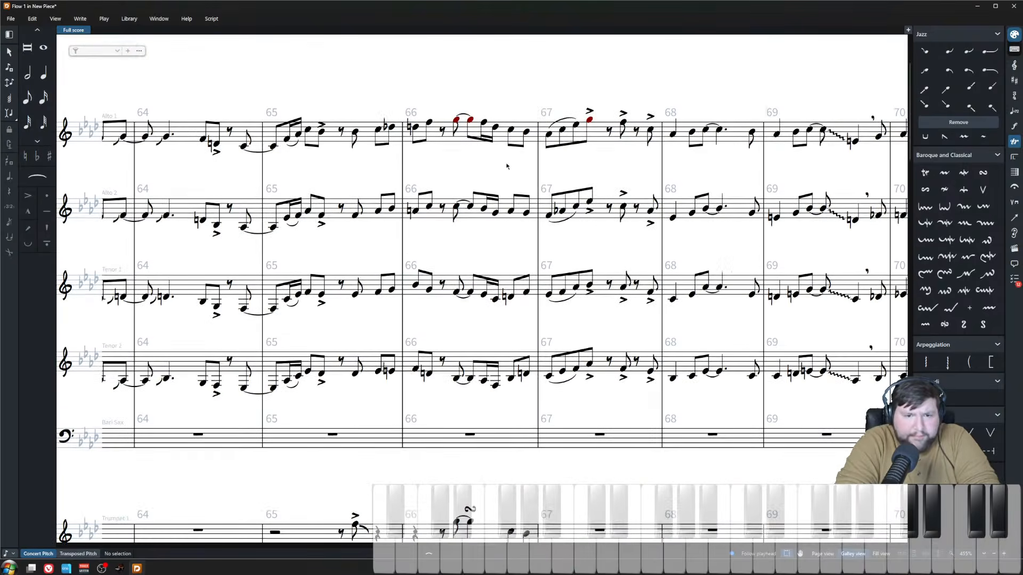
- Change Tenor 2's last eighth note in bar 66 to D-flat 4 and play back from beat 4
left_click(526, 213)
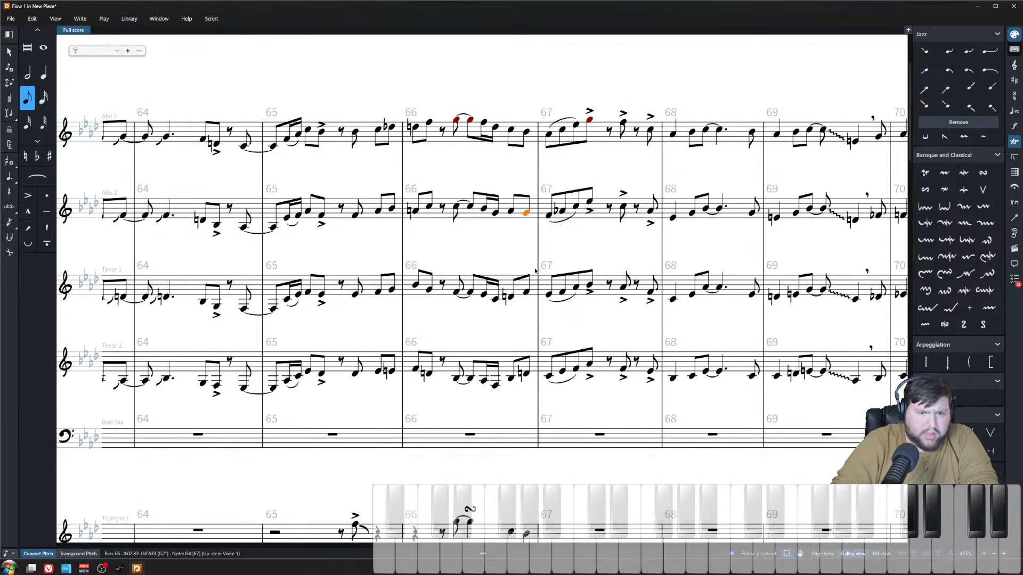
key("ctrl+Down")
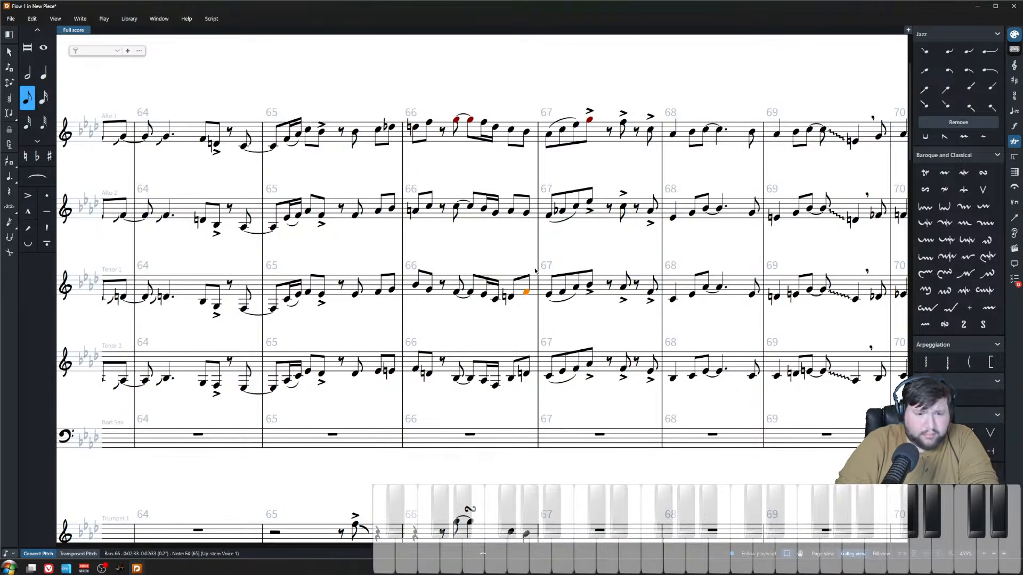
key("ctrl+Down")
key("minus")
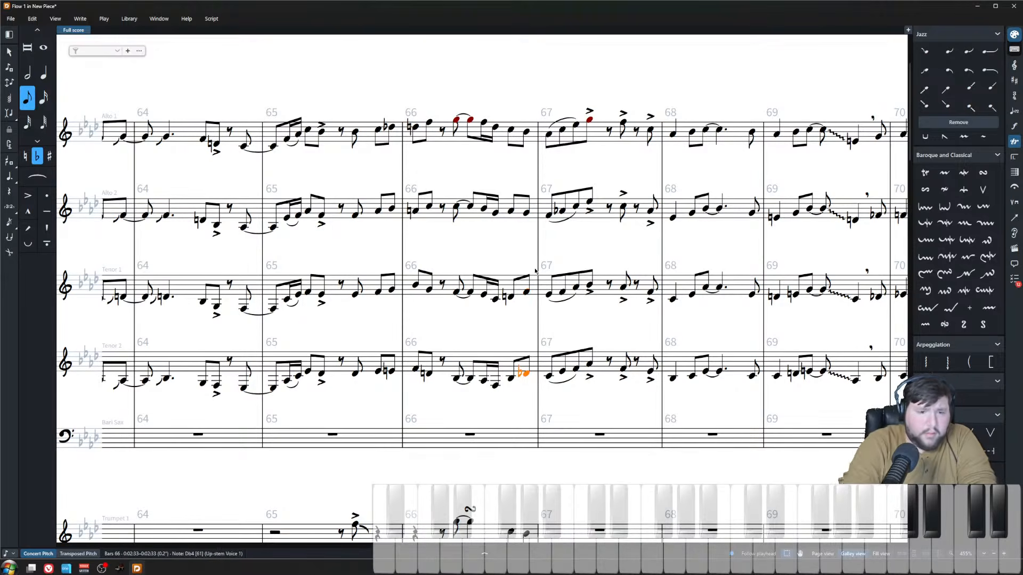
left_click(527, 132, "shift")
left_click(511, 129)
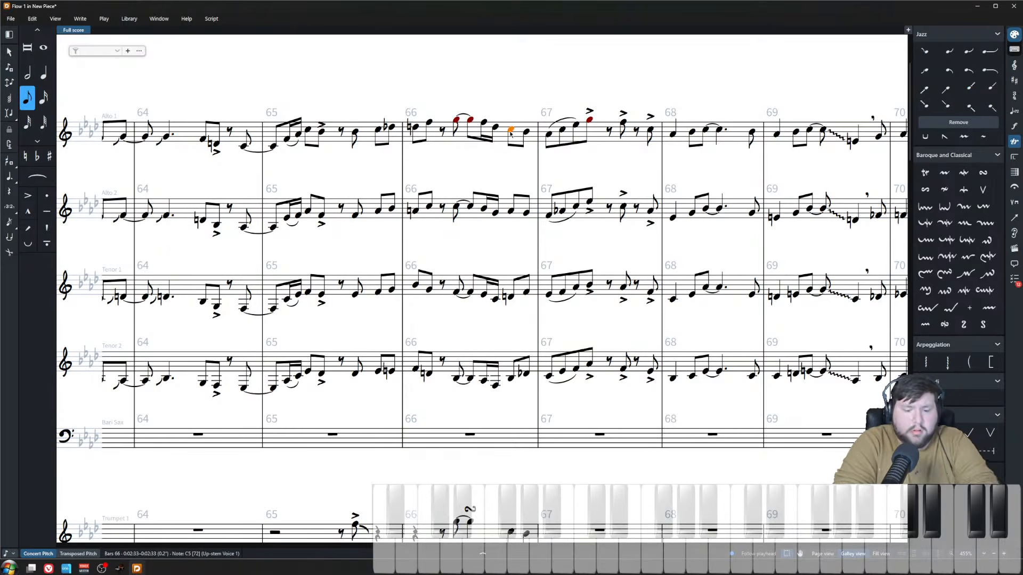
key("space")
scroll(498, 217, "down", 7)
key("space")
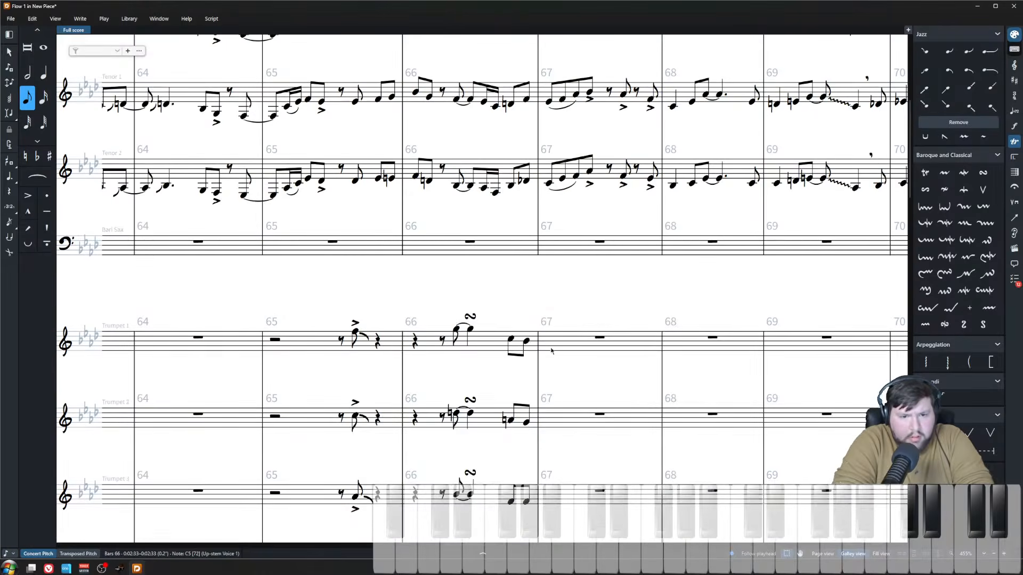
- Lower Trumpet 2's closing eighth notes in bar 66 to G4 on beat 4 and F4 on the last offbeat
left_click(526, 196)
left_click(527, 276)
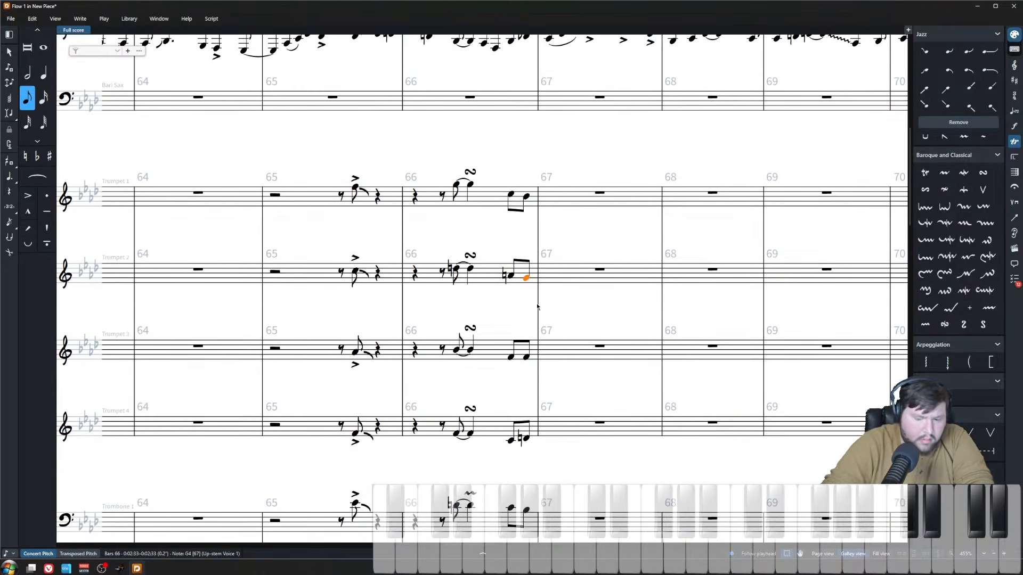
key("alt+Down")
key("Left")
key("alt+Down")
key("Right")
- Lower the last eighth notes of bar 66 to E-flat 4 in Trumpet 3 and C4 in Trumpet 4
key("Down")
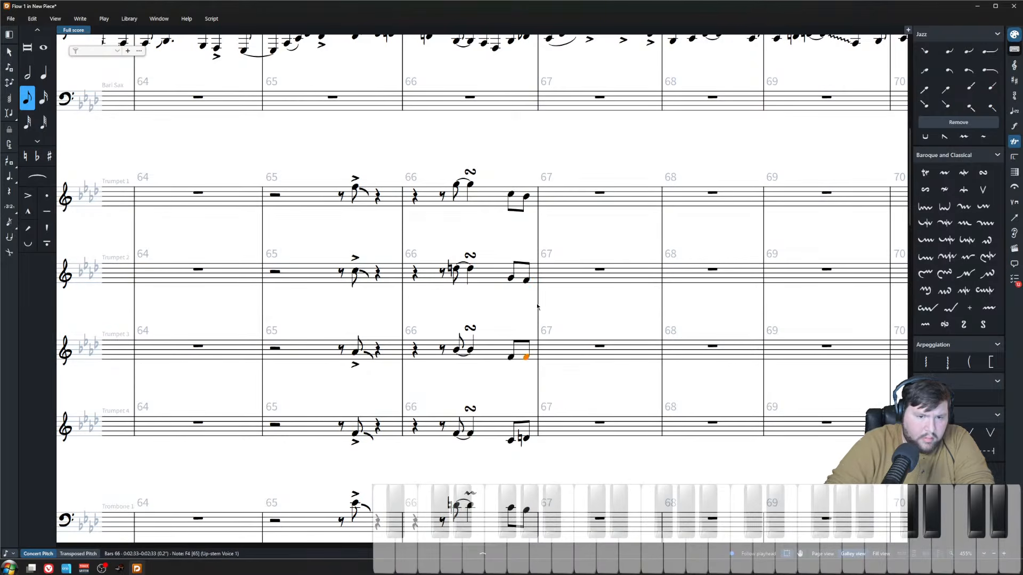
key("alt+Down")
key("Down")
key("0")
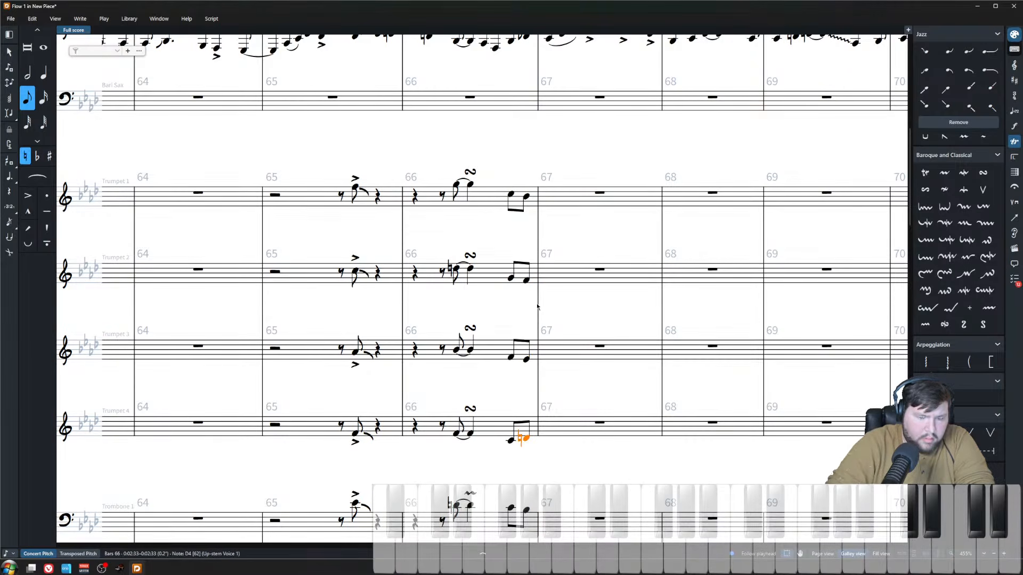
key("ctrl+z")
key("alt+Down")
key("Left")
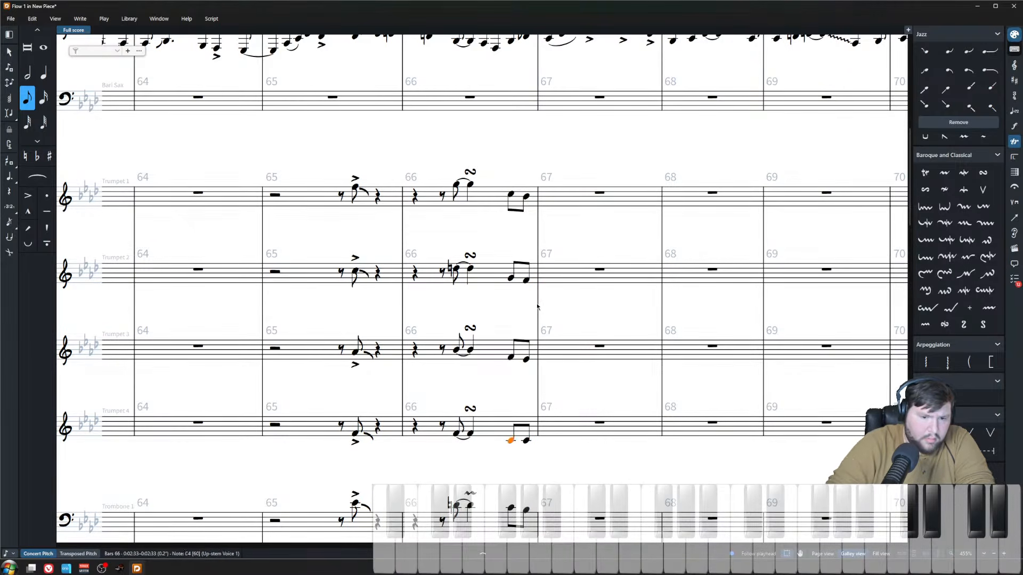
- Raise Trumpet 4's beat-4 eighth note in bar 66 to D natural 4 and select all four trumpets' notes on that beat
key("Up")
key("Down")
key("alt+Up")
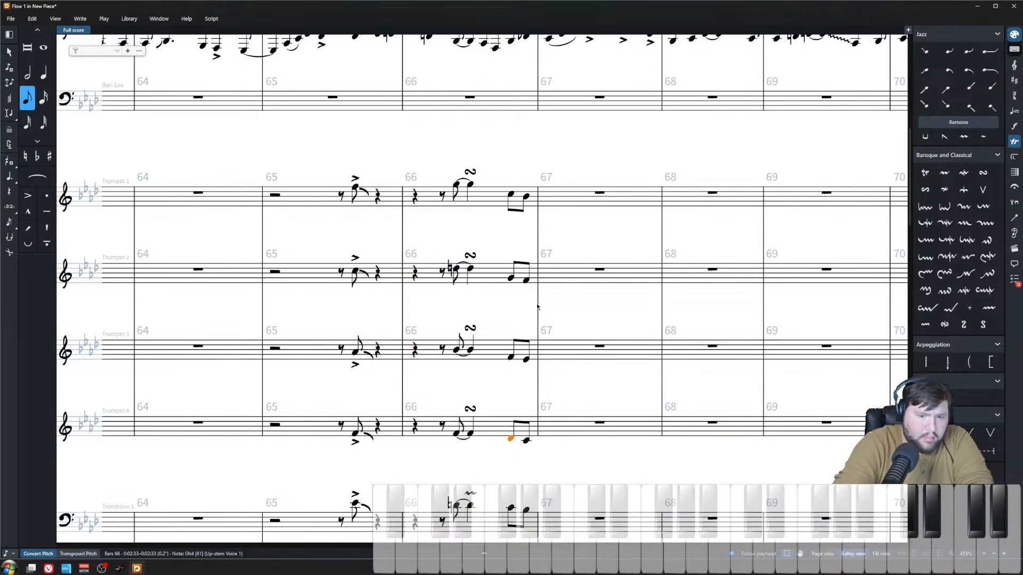
key("0")
scroll(537, 308, "down", 3)
left_click(511, 75, "shift")
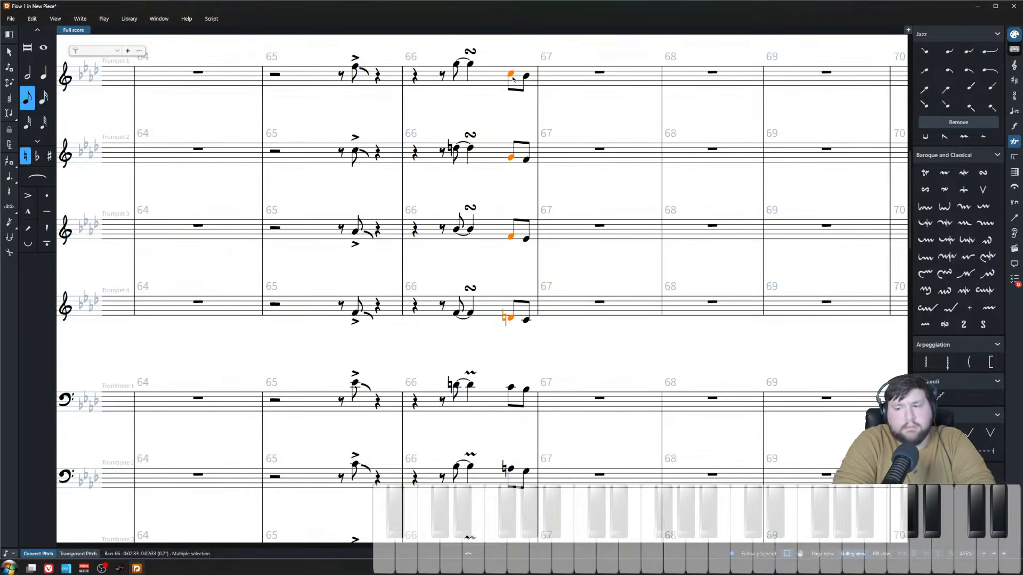
- Raise Trombone 2's last two eighth notes in bar 66 to B-flat 3 and A-flat 3
scroll(517, 213, "down", 3)
left_click(527, 172)
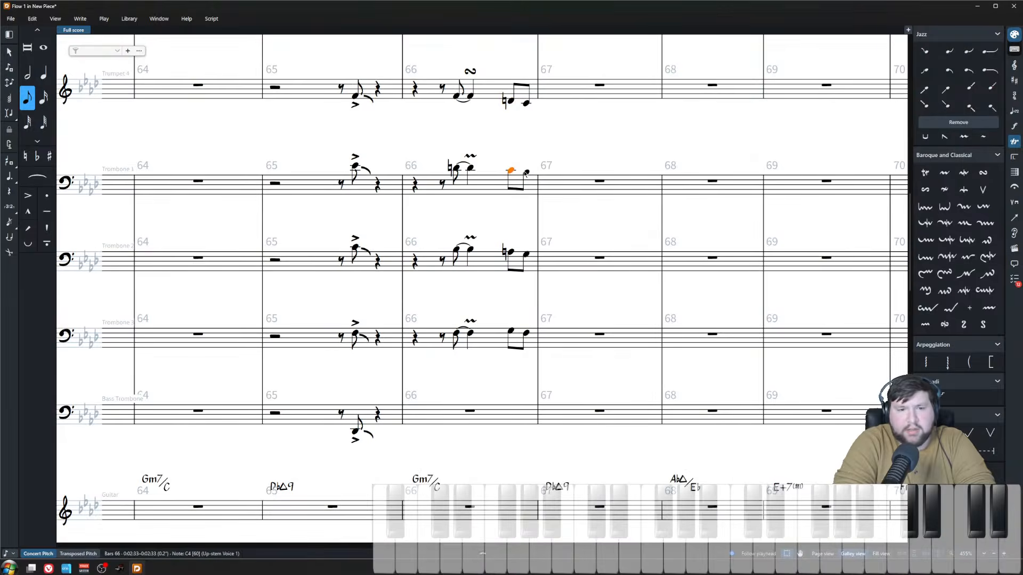
left_click(511, 252)
left_click(527, 254)
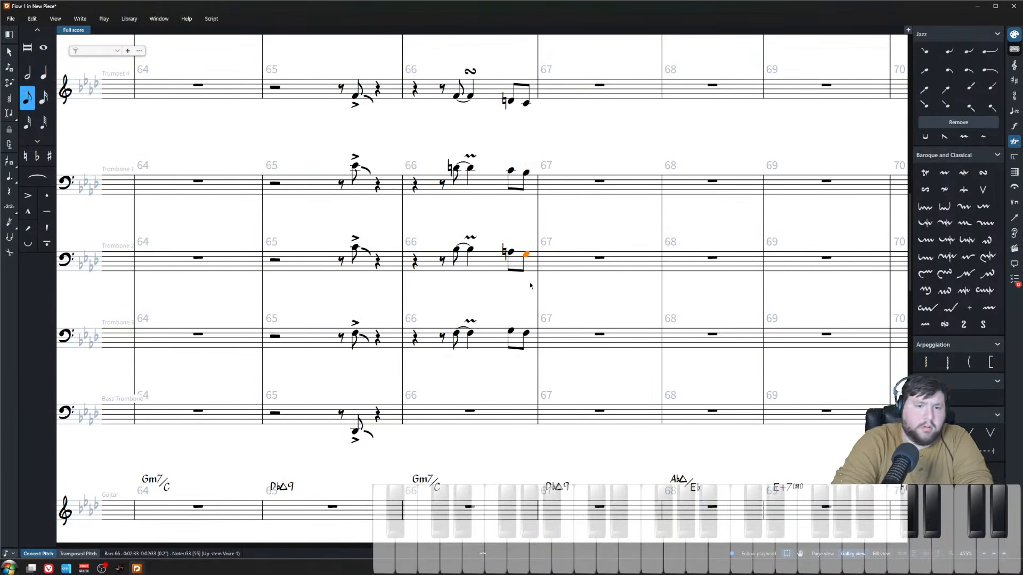
key("Down")
key("Left")
key("Right")
key("Left")
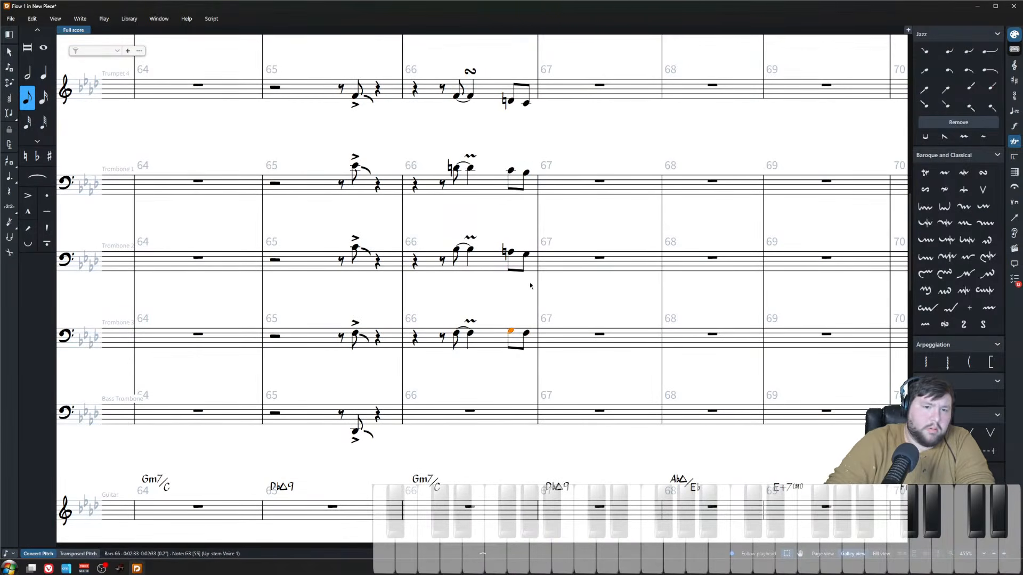
key("Up")
key("alt+Up")
key("Right")
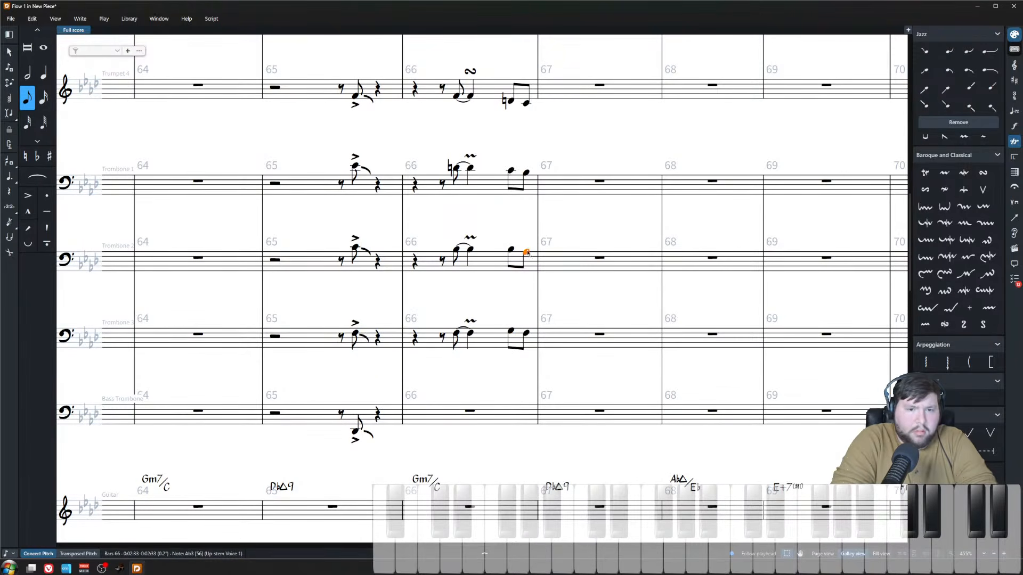
- Play back the brass figure from the start of bar 66
left_click(416, 342)
key("space")
scroll(457, 299, "down", 2)
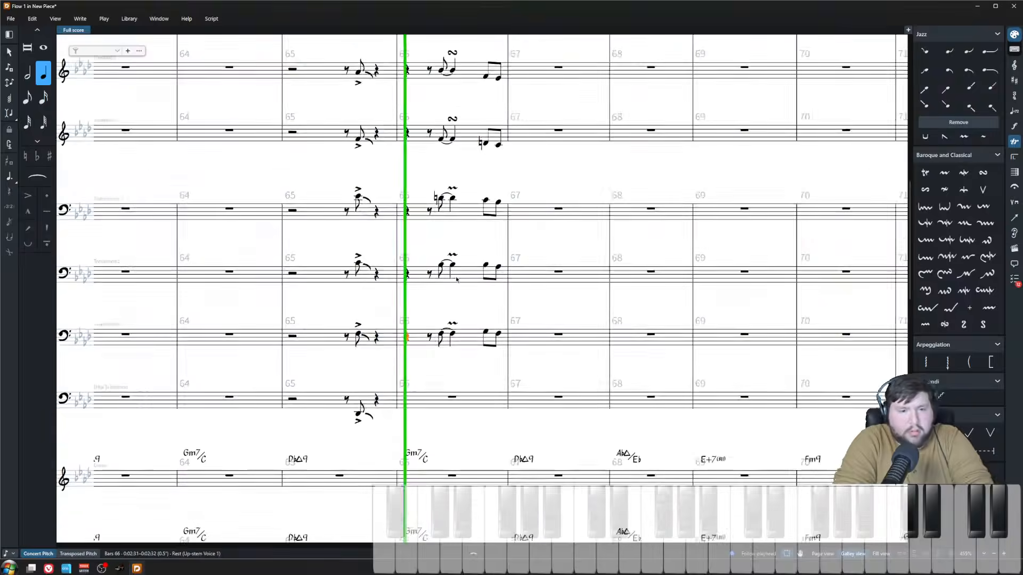
scroll(458, 319, "up", 1)
scroll(462, 330, "down", 3)
scroll(463, 330, "up", 3)
scroll(462, 330, "down", 2)
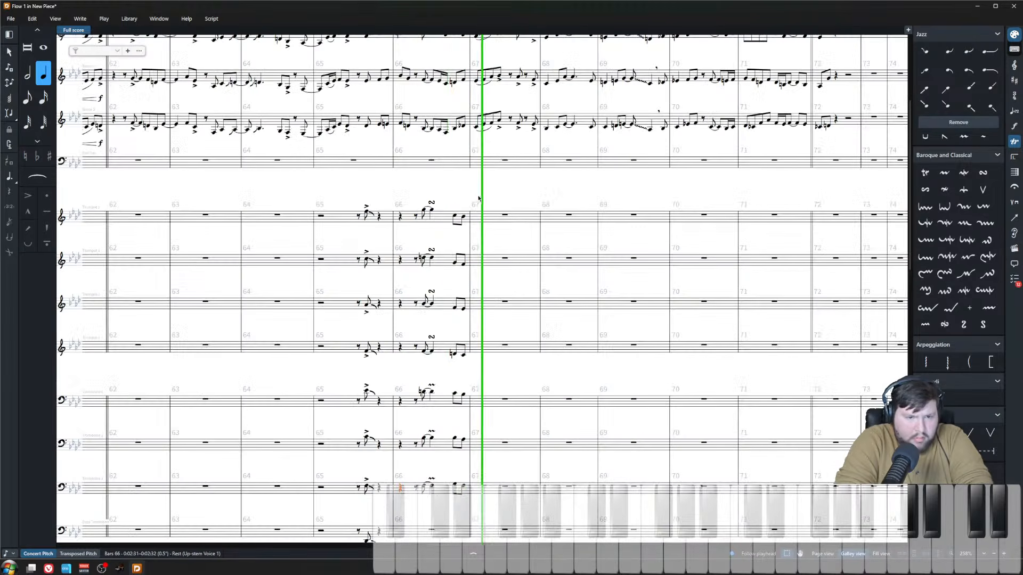
left_click(460, 289)
scroll(460, 289, "down", 1)
scroll(459, 289, "down", 1)
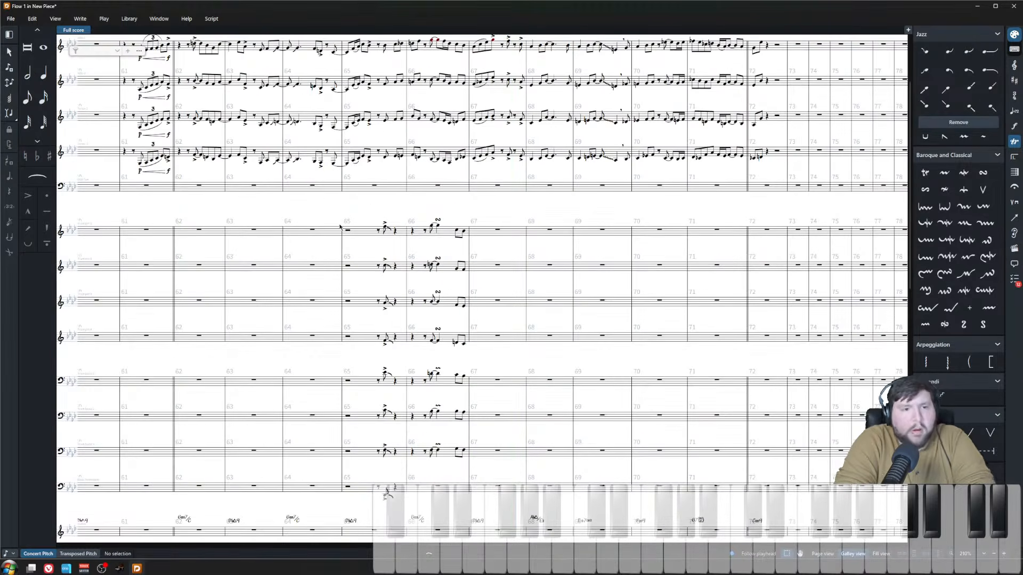
- Play back the passage from bar 62 through the end of bar 66
left_click(200, 230)
key("space")
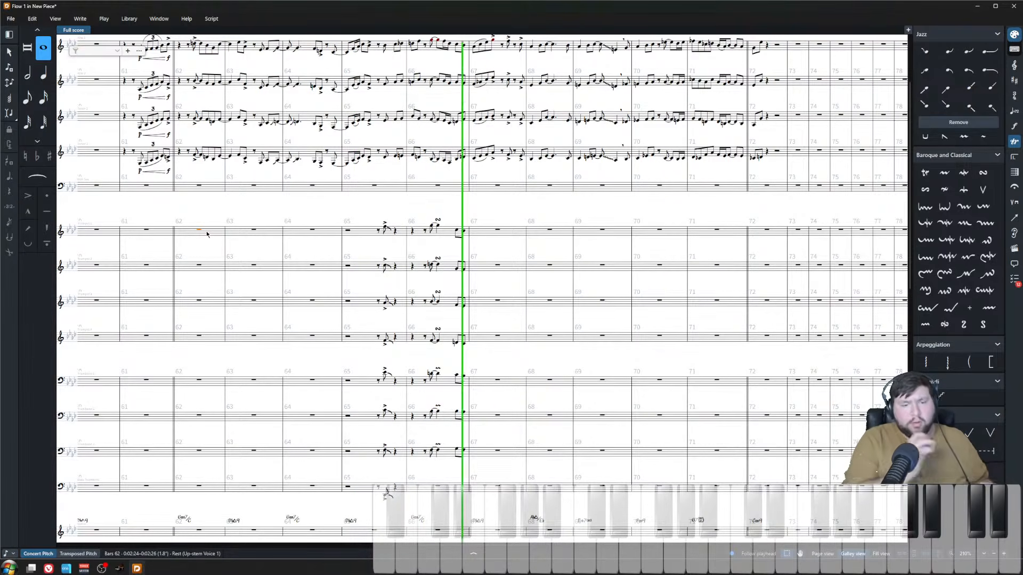
key("space")
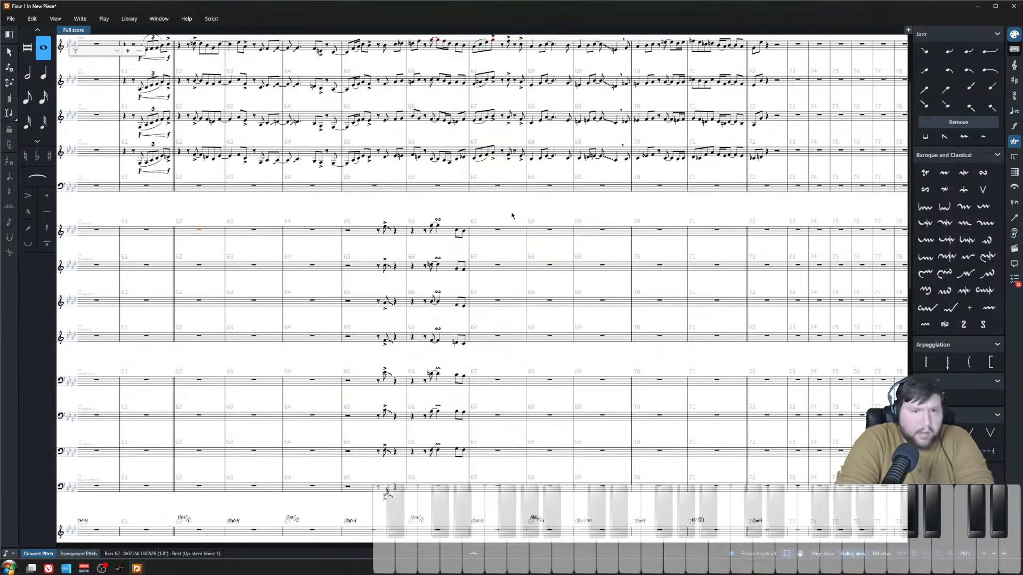
- Start eighth-note entry in Trumpet 1 on the offbeat of beat 2 in bar 67
key("ctrl+equal")
key("Escape")
double_click(519, 235)
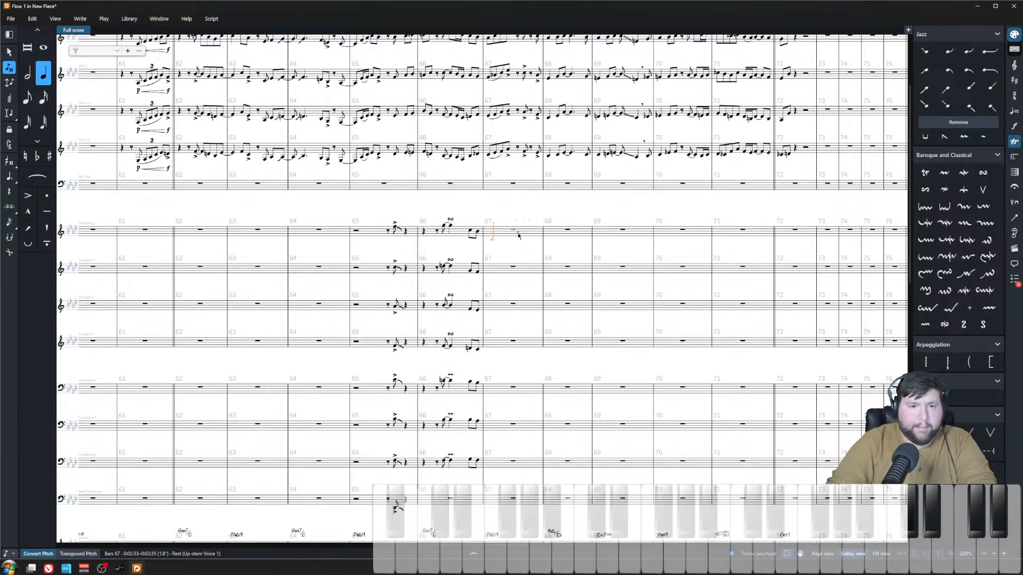
key("5")
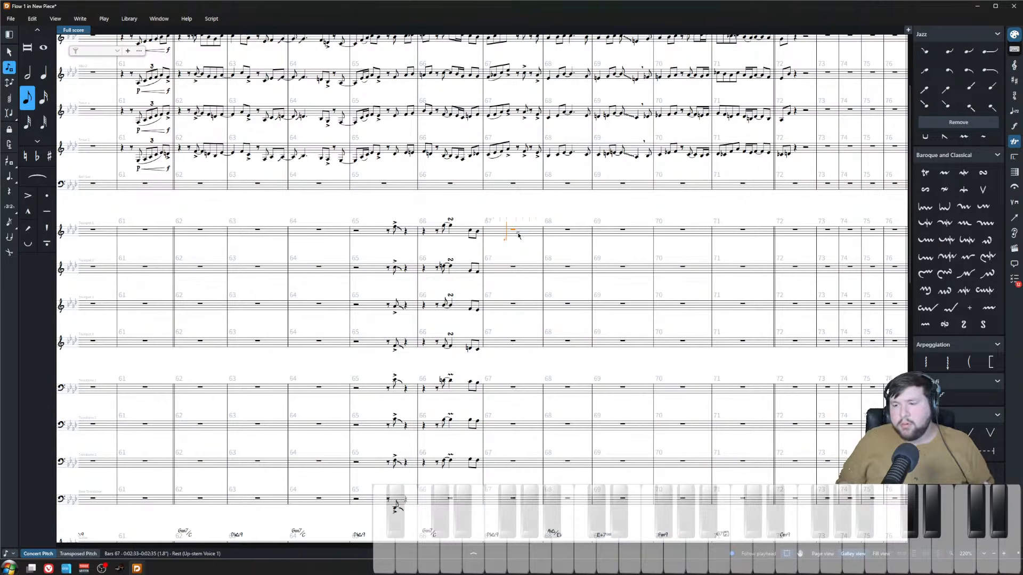
- Try a single G in Trumpet 1 on bar 67's beat-2 offbeat, including G5, and undo each attempt
key("g")
key("ctrl+z")
key("alt+shift+g")
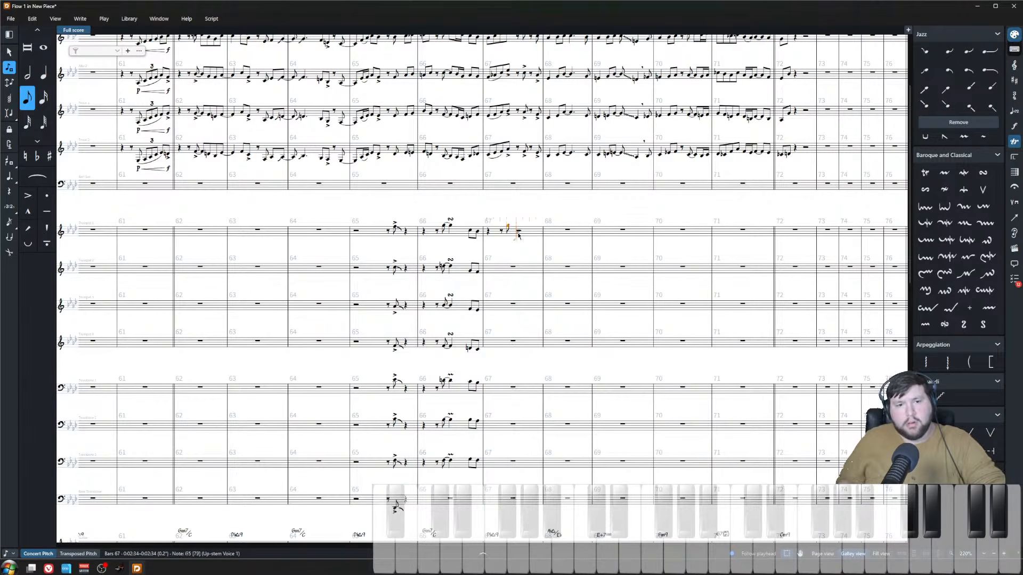
key("ctrl+z")
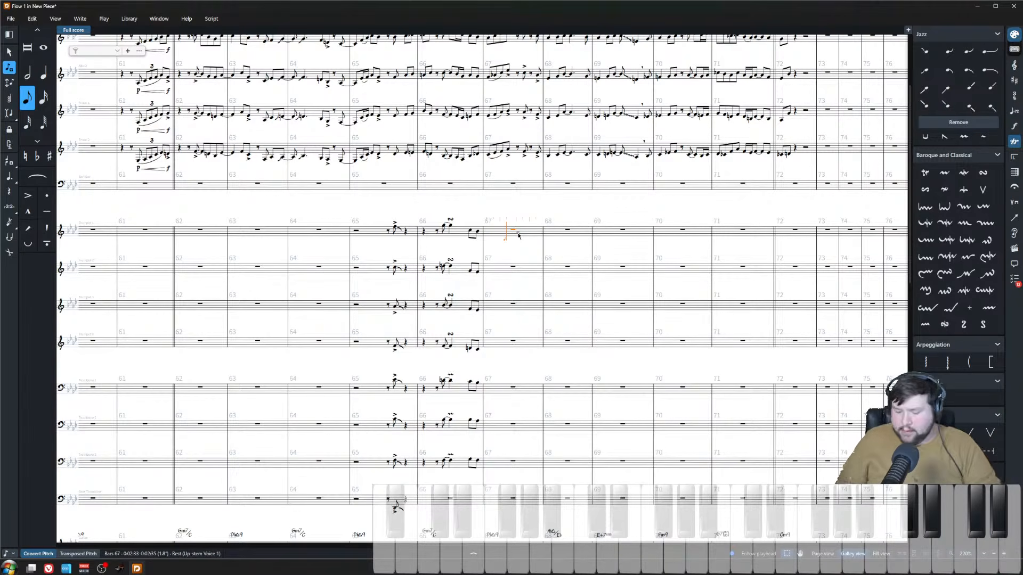
- Enter eighth-note chords in Trumpet 1 on bar 67's beat-2 and beat-3 offbeats, voicing the first B♭3, C4, E♭4, G4, B♭4, E♭5, G5
scroll(524, 221, "up", 1)
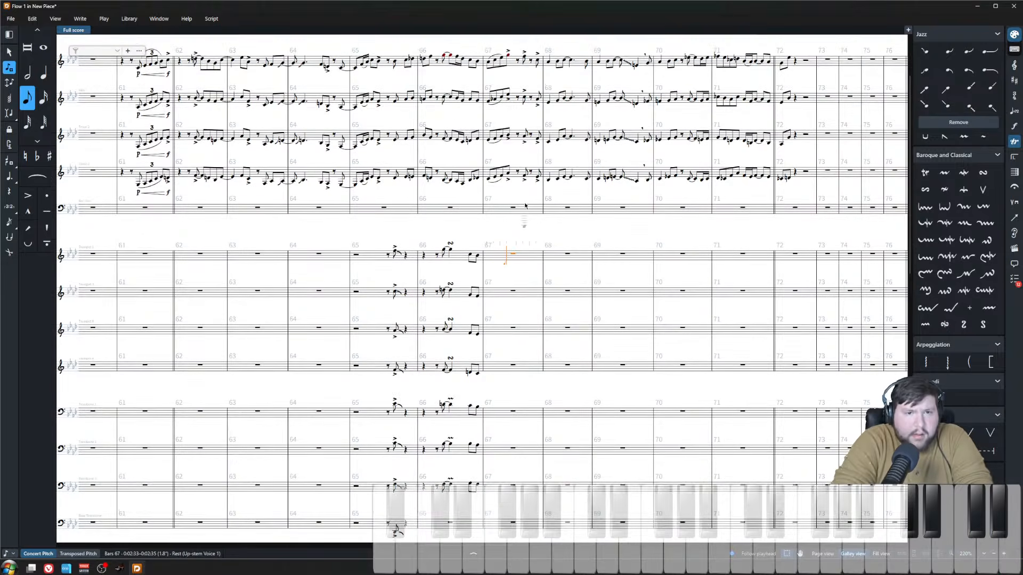
scroll(523, 211, "down", 4)
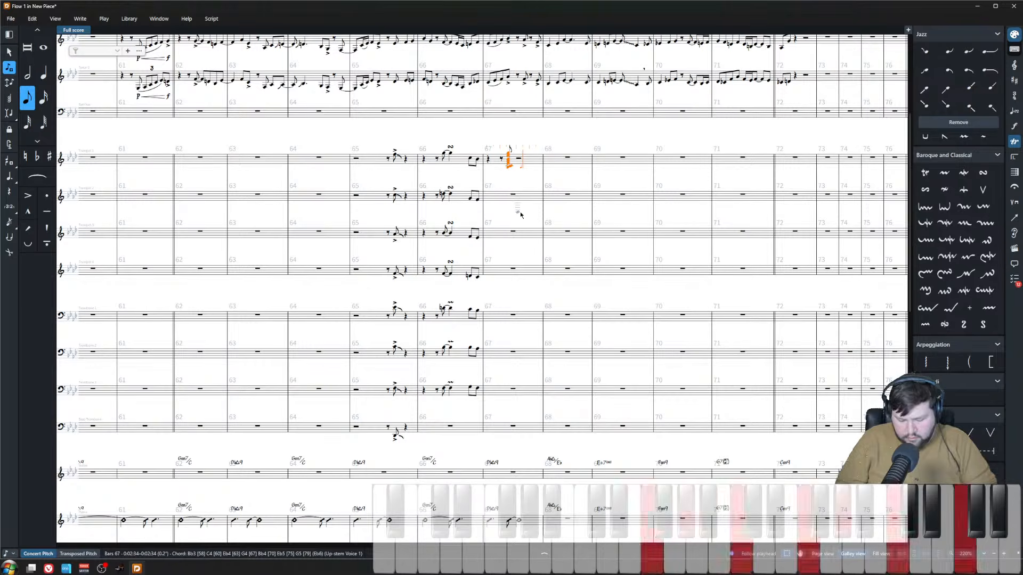
key("Escape")
- Run the script that distributes bar 67's two chords across the four trumpets and three upper trombones, and add accents to them
left_click(491, 159)
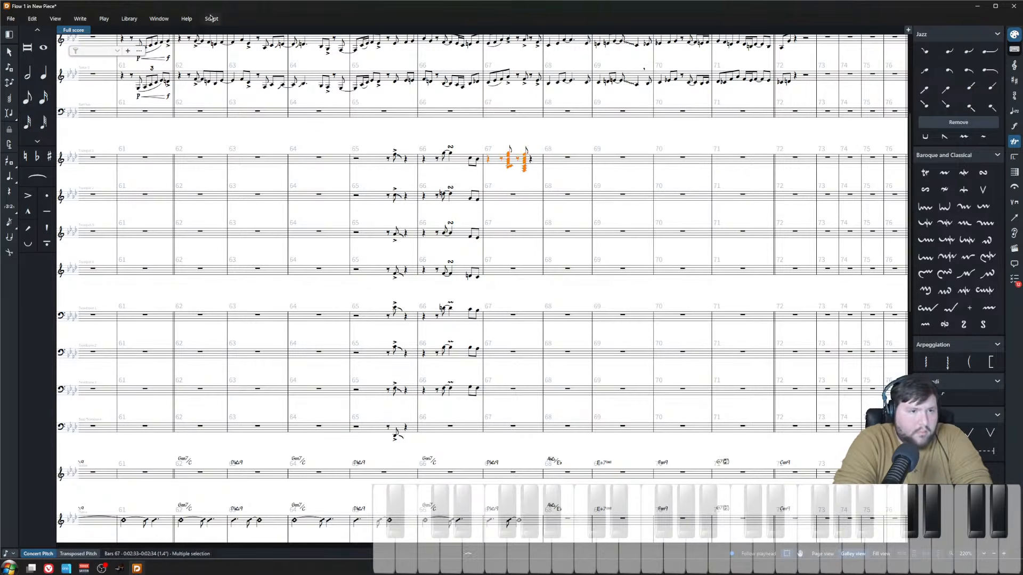
left_click(212, 19)
left_click(230, 33)
key("[")
key("Escape")
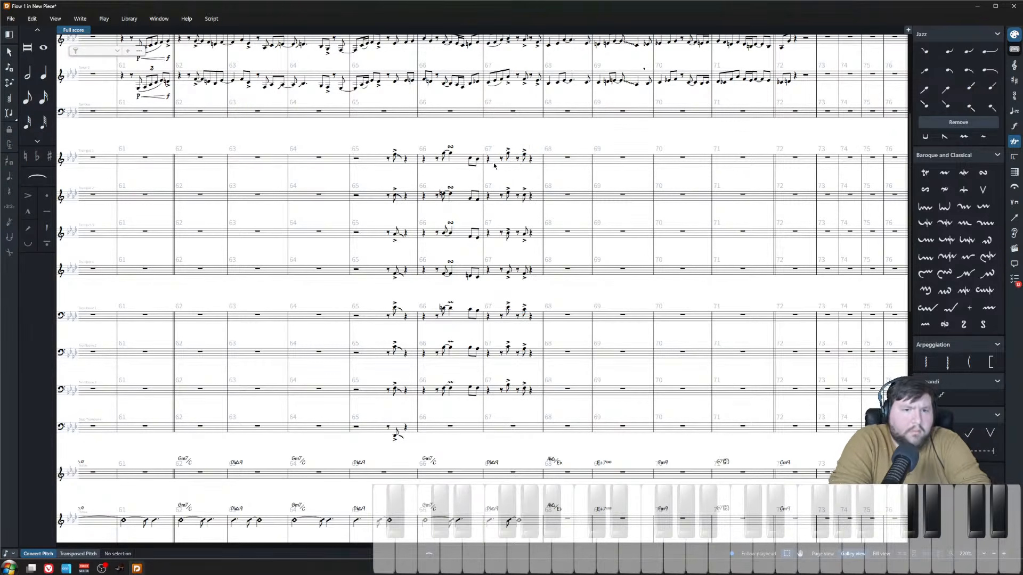
- Add an mf dynamic to the accented bar 65 eighth notes in all trumpet and trombone staves
key("space")
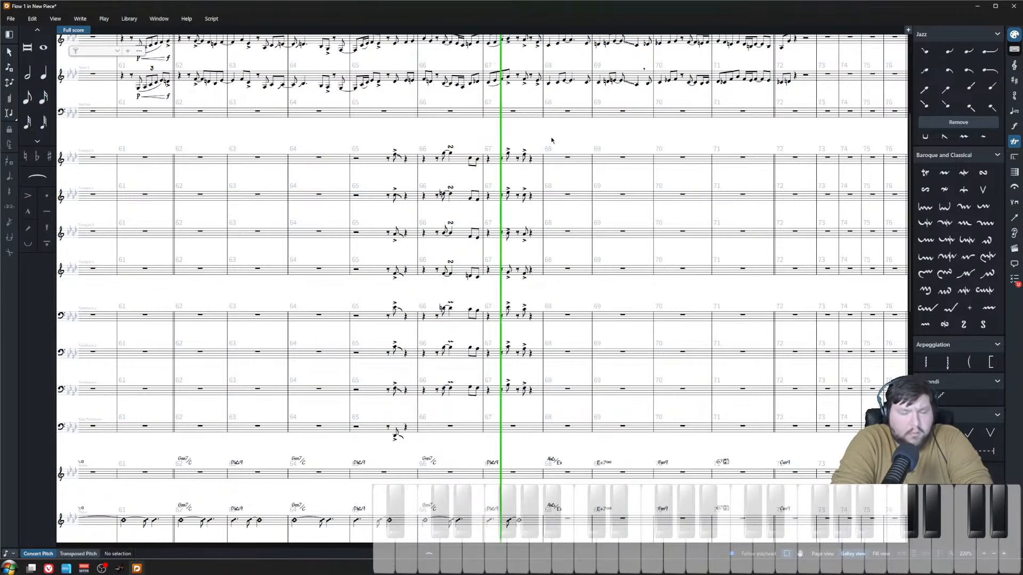
key("space")
key("ctrl+equal")
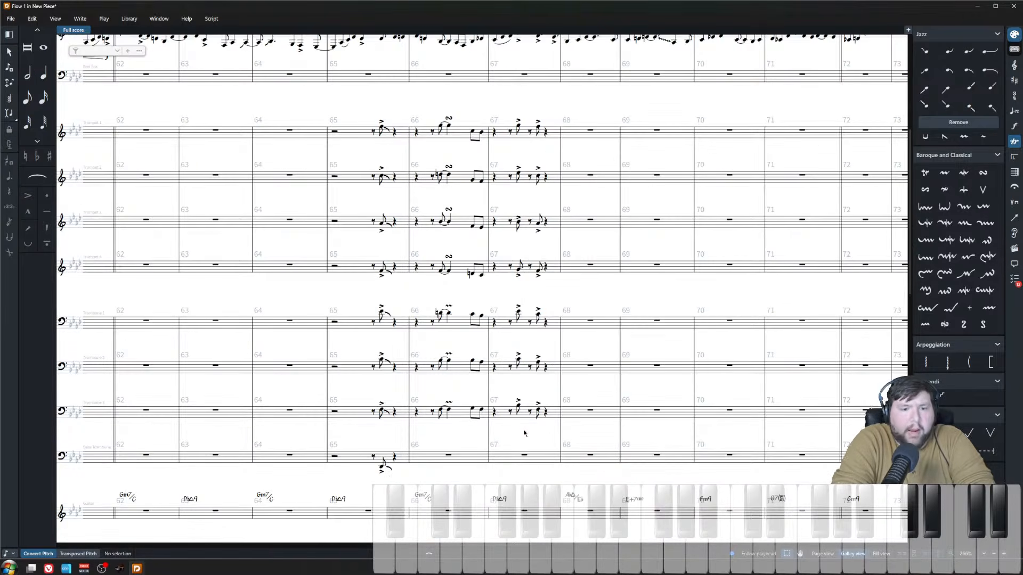
left_click_drag(375, 486, 394, 97)
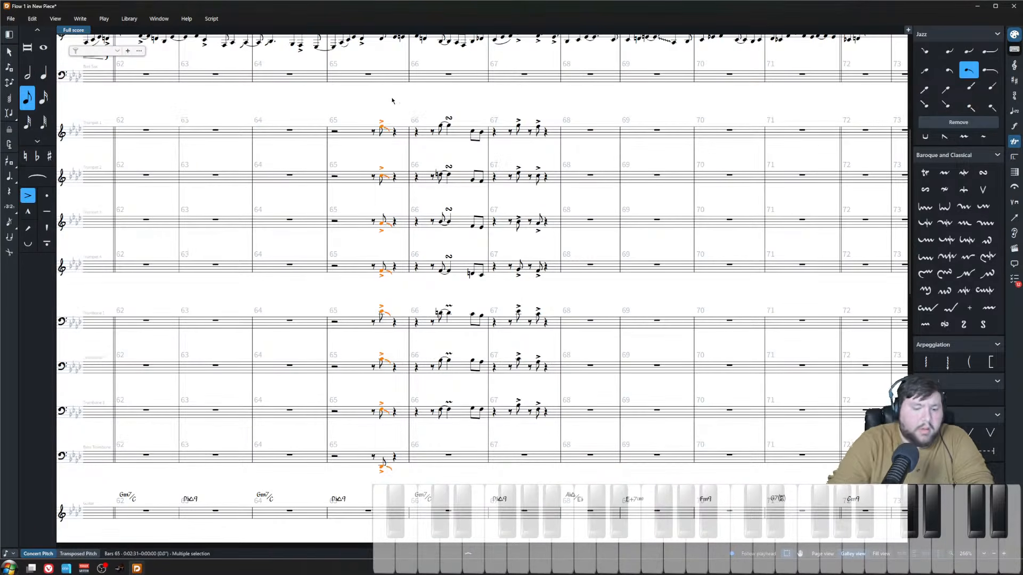
key("shift+d")
type("mf")
key("Return")
left_click(525, 288)
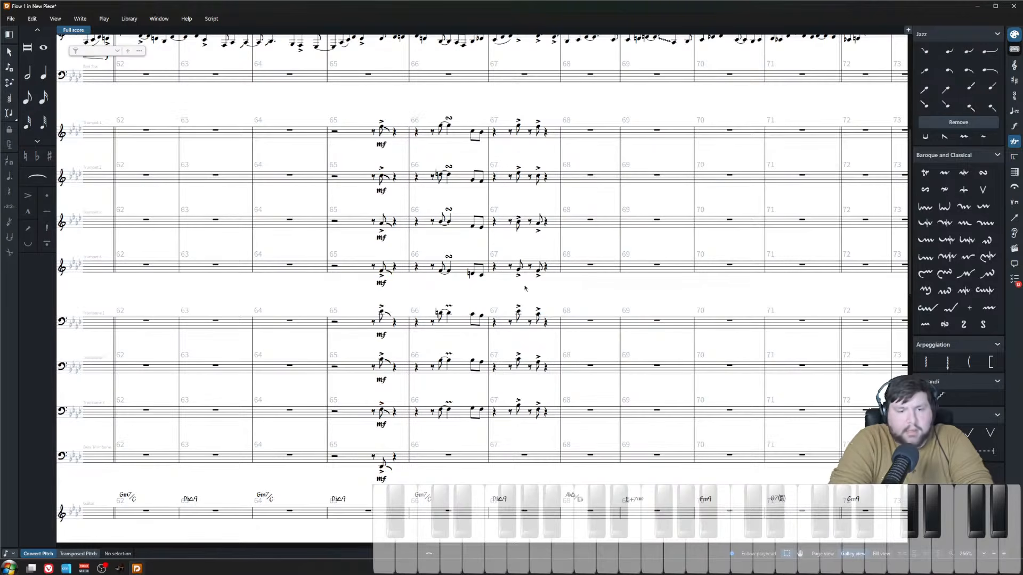
- Play the passage from bar 66 repeatedly to work out the missing bass trombone line
key("z")
key("z")
scroll(445, 466, "down", 3)
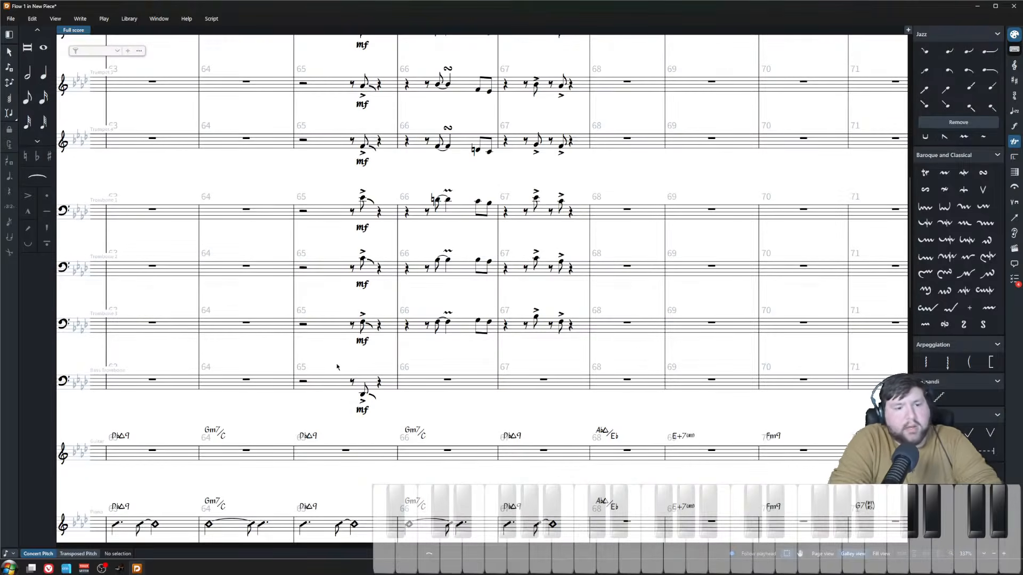
left_click(448, 379)
key("p")
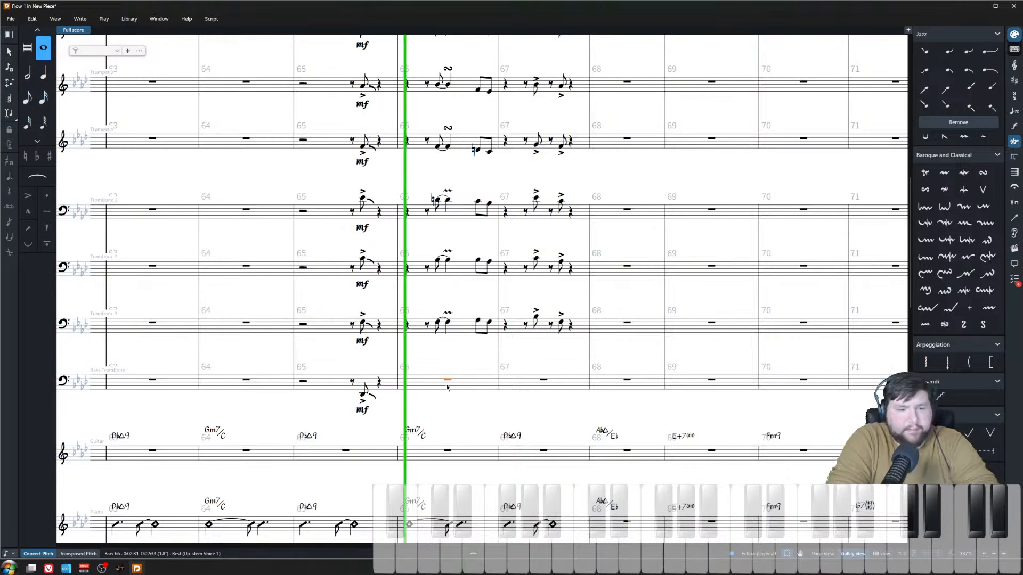
key("space")
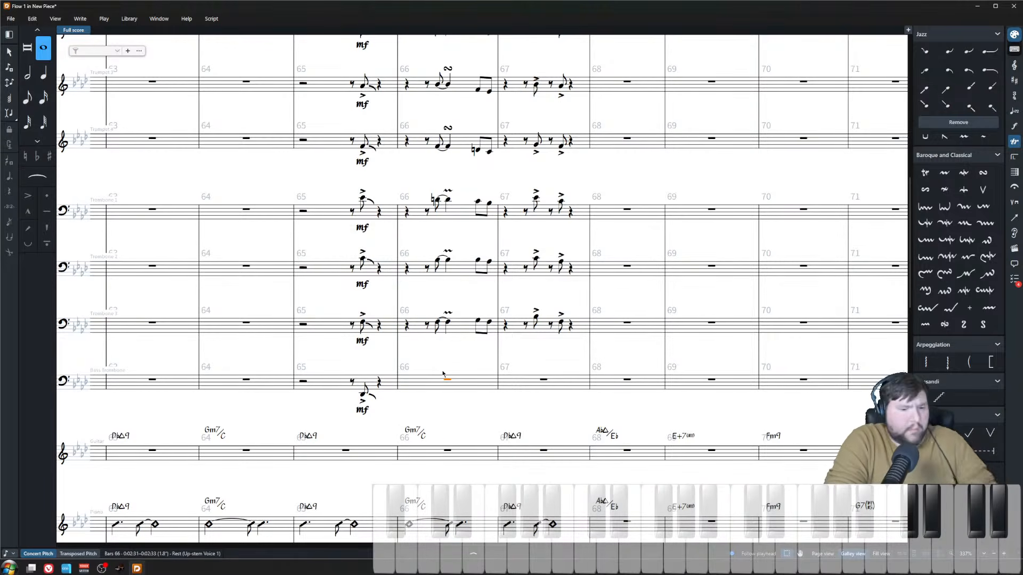
key("p")
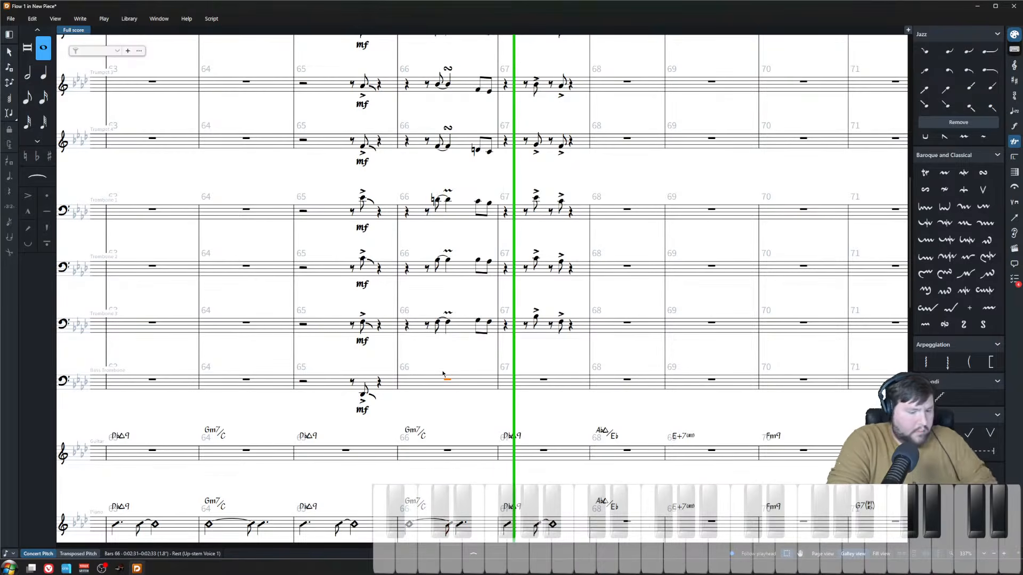
key("space")
key("p")
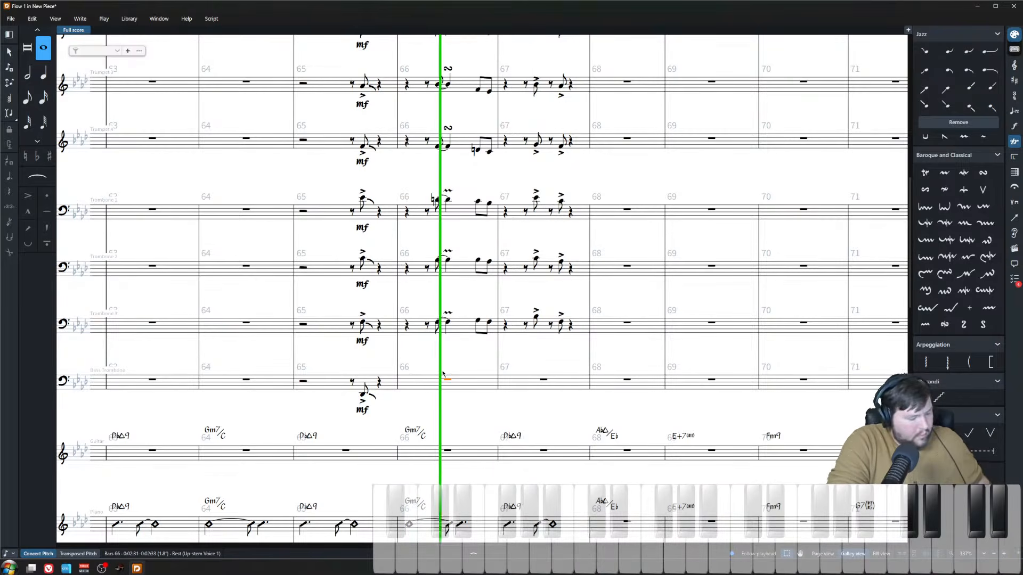
key("space")
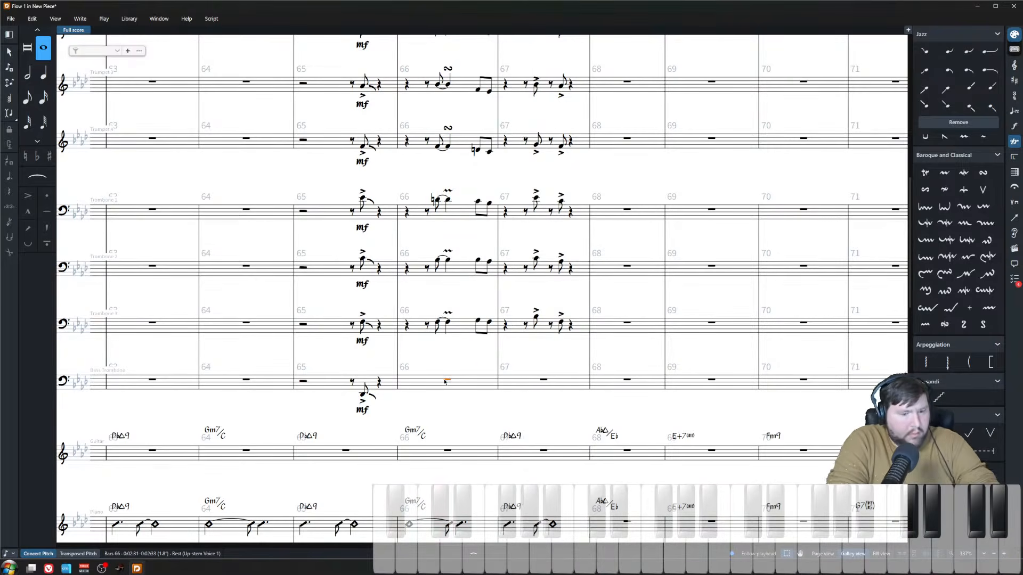
- Enter a dotted quarter and two eighth notes ending on Db2 in the bass trombone's bar 66, starting on the offbeat of beat 2
key("shift+n")
key("Right")
key("Right")
key("Right")
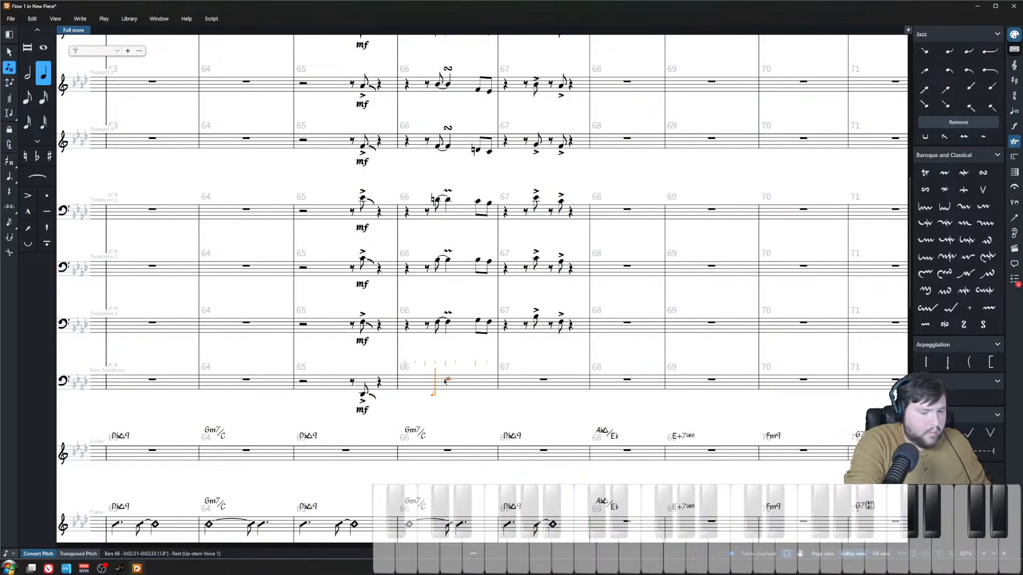
key("period")
key("5")
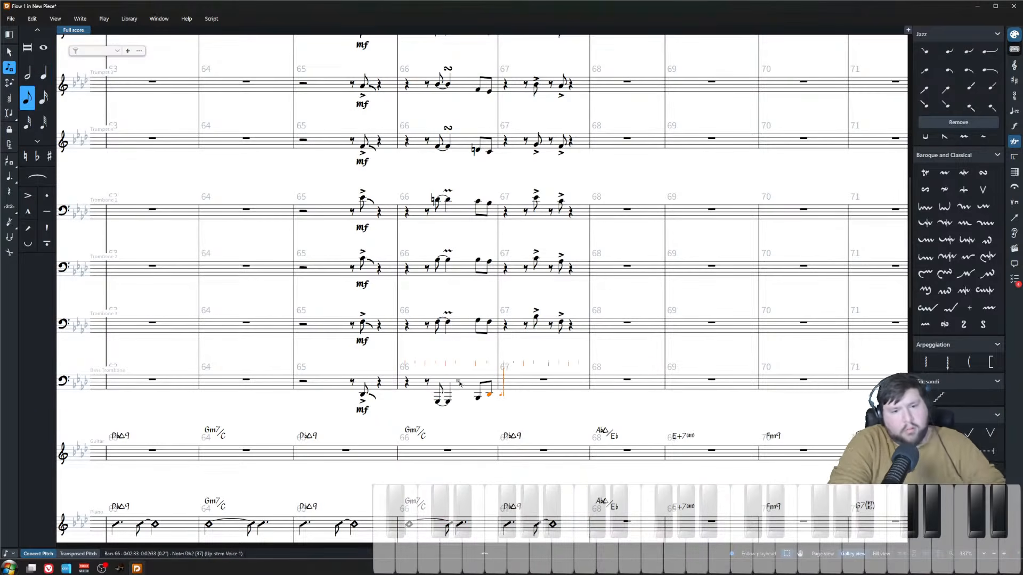
key("Escape")
key("Escape")
- Enter offbeat eighth notes Eb2 and Db2 on beats 2 and 3 of the bass trombone's bar 67
left_click(542, 379)
key("shift+n")
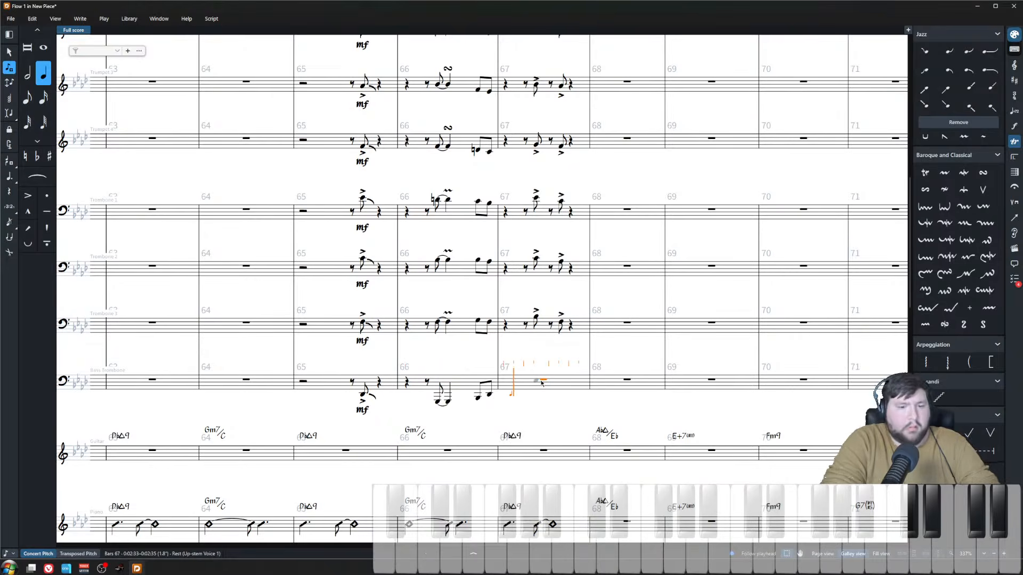
key("Right")
key("Right")
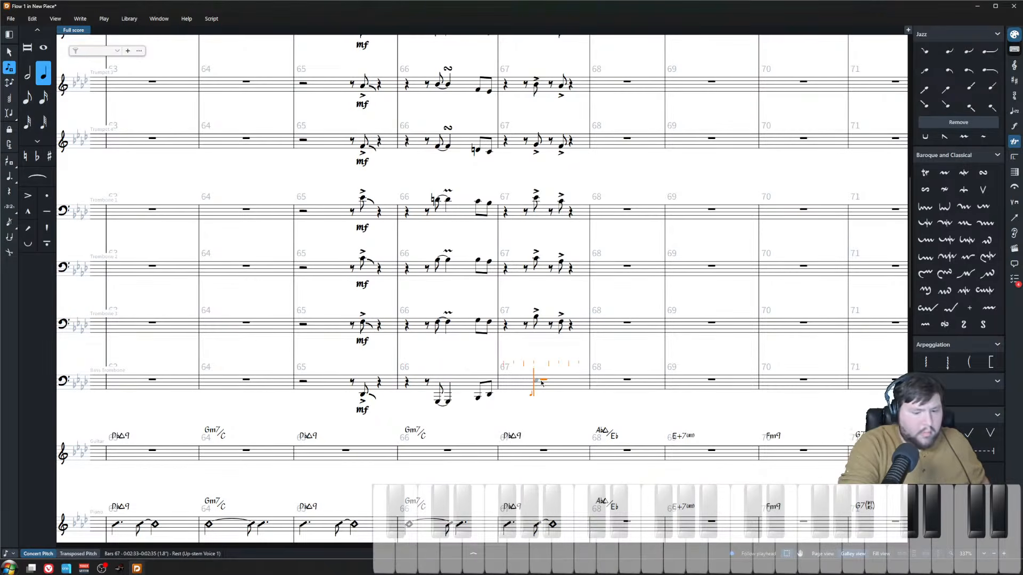
key("5")
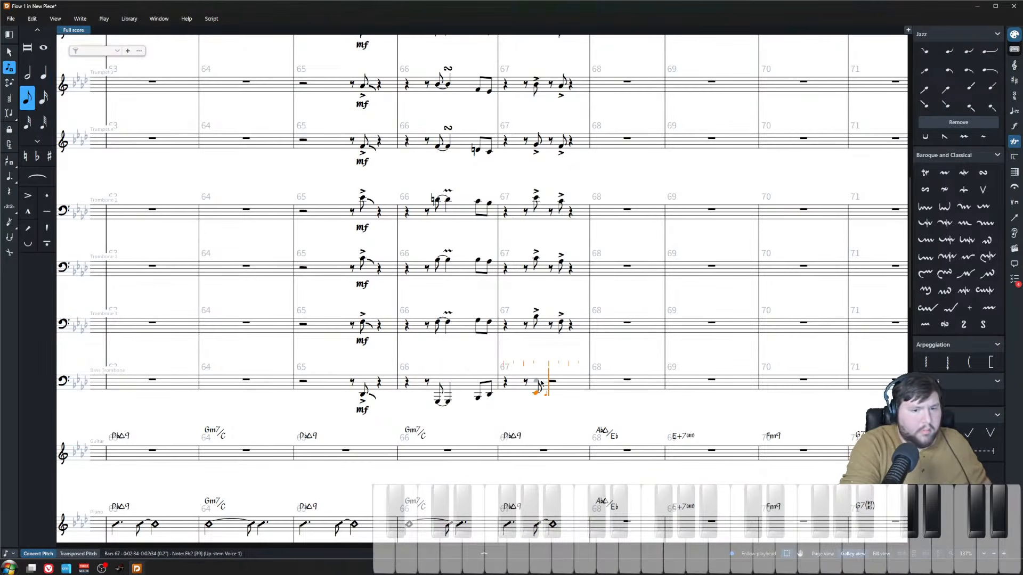
key("Right")
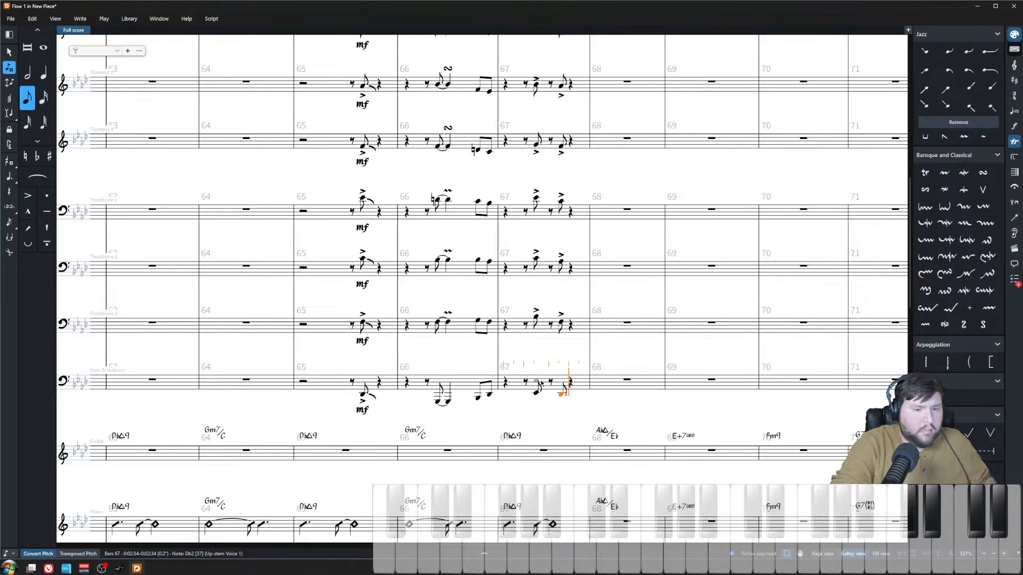
key("Escape")
key("Escape")
- Add accents to the last eighth note of bar 66 in the trumpet and trombone staves
left_click_drag(500, 371, 488, 357)
key("bracketleft")
left_click_drag(507, 407, 487, 188)
scroll(490, 184, "up", 5)
key("bracketleft")
key("Escape")
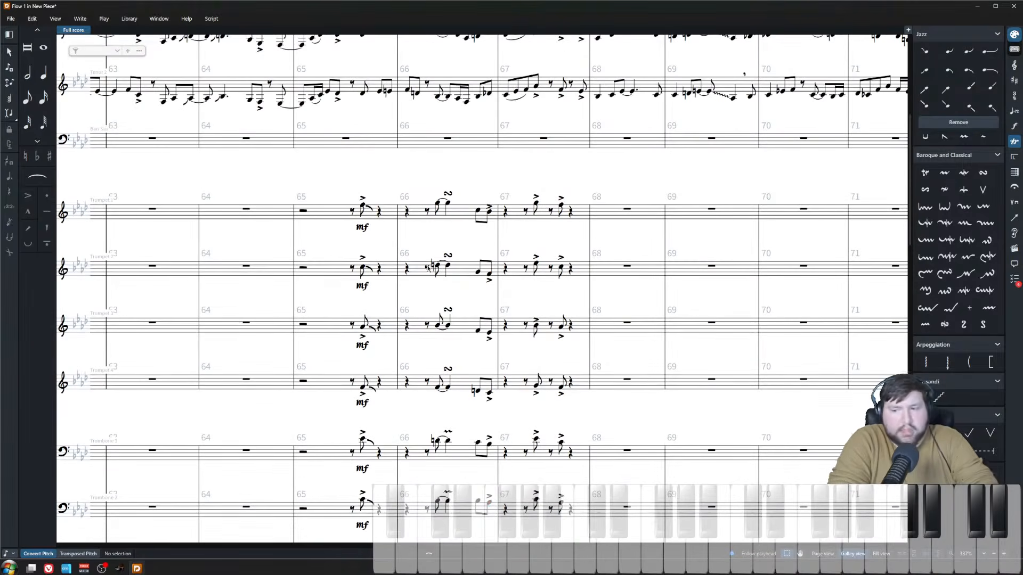
- Play back the brass hits from bar 65 to check the added notes and articulations
scroll(427, 267, "down", 5)
left_click(363, 243)
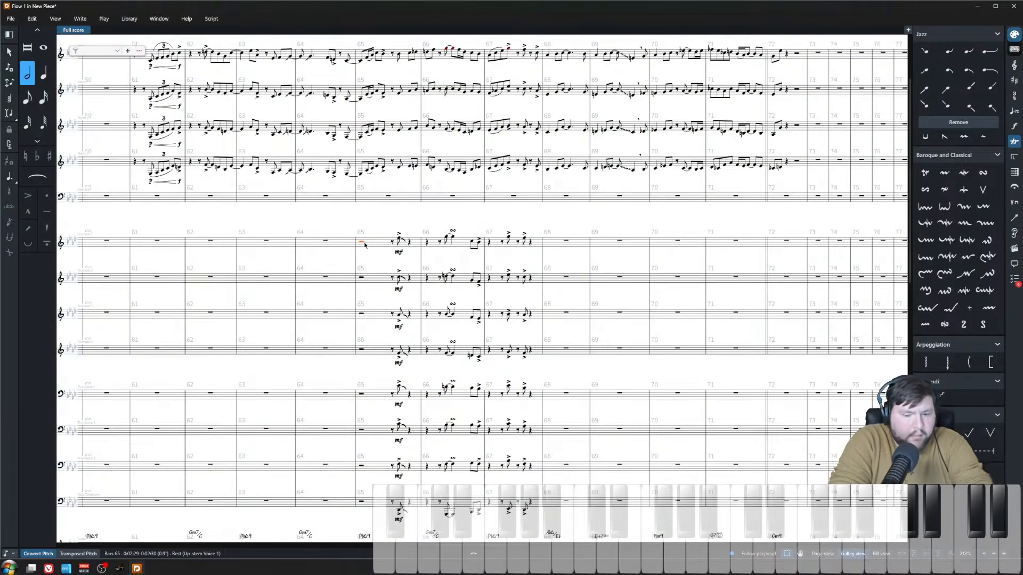
key("p")
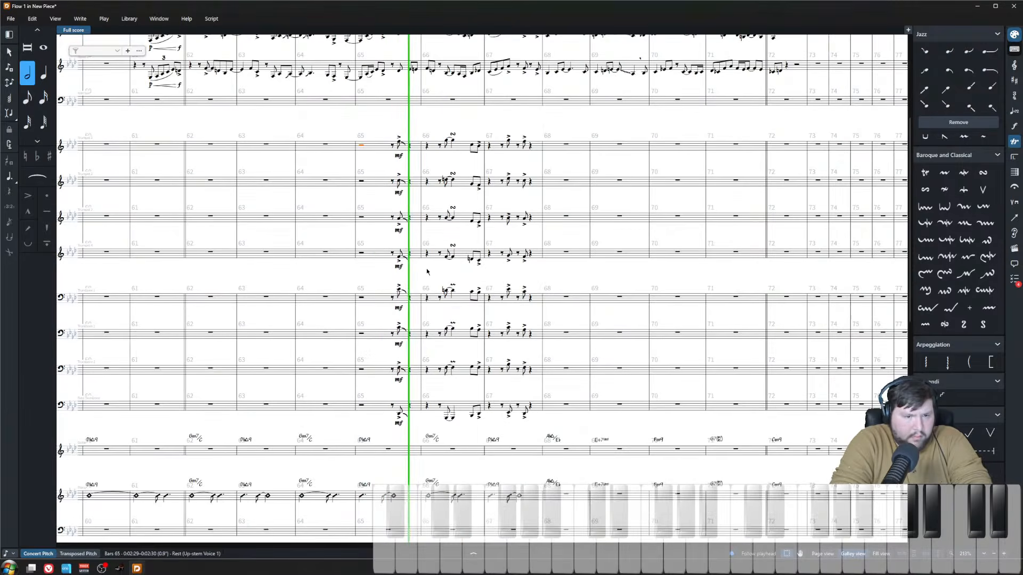
left_click(427, 274)
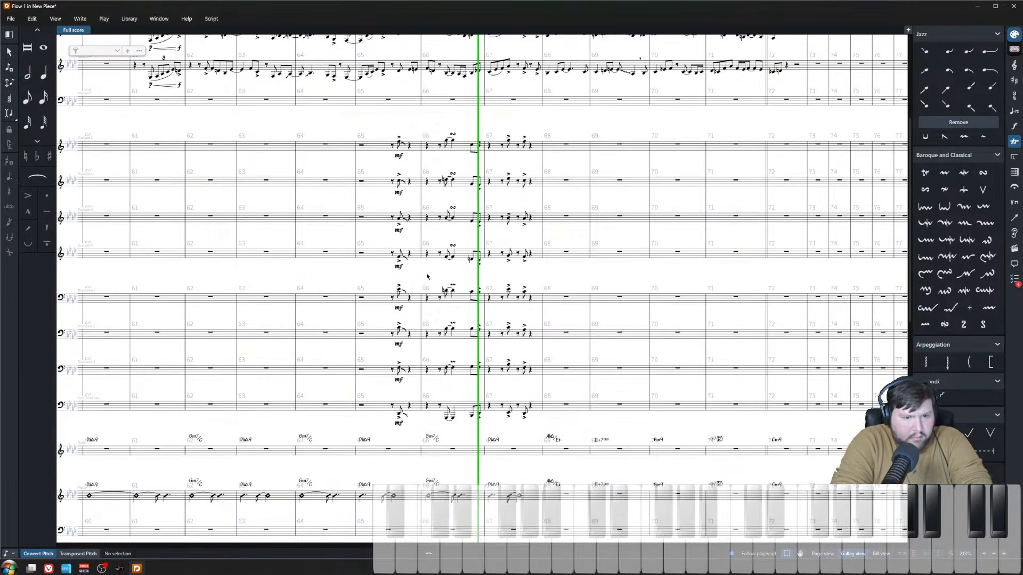
key("space")
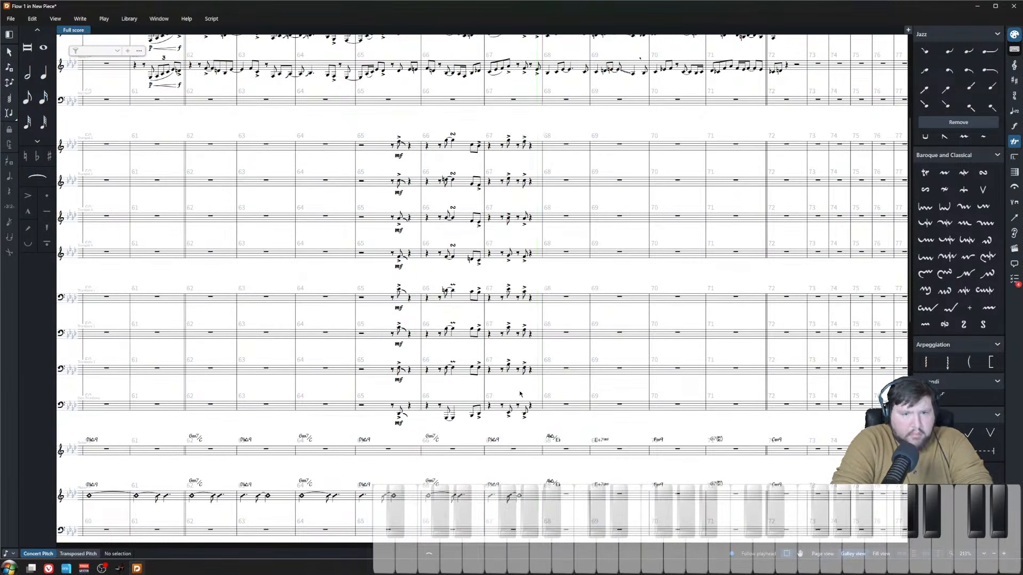
scroll(507, 381, "down", 3)
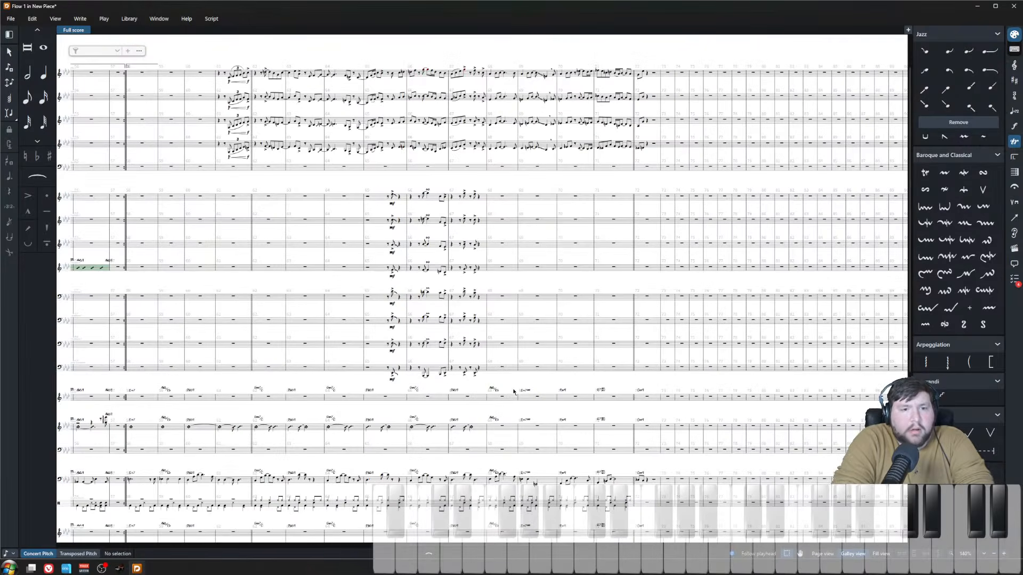
scroll(518, 288, "up", 3)
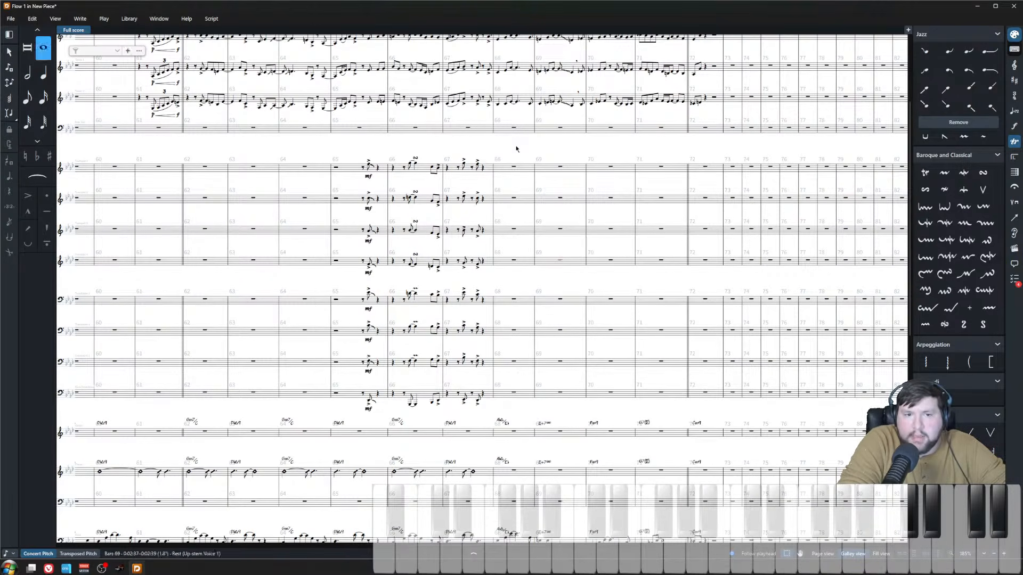
left_click_drag(711, 150, 659, 510)
scroll(618, 492, "down", 3)
scroll(598, 474, "down", 1)
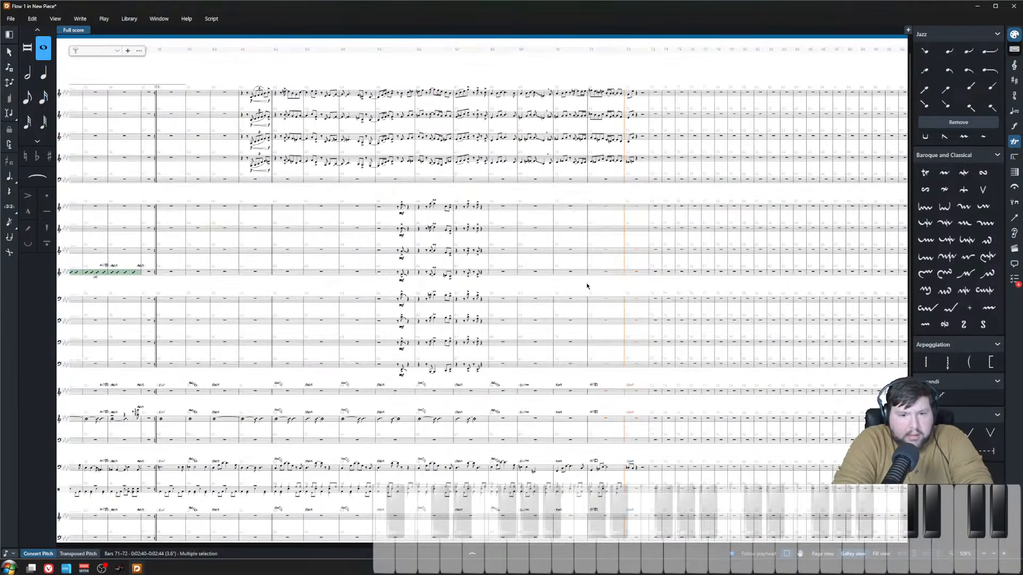
left_click(587, 286)
- Play the arrangement from bar 8 to review the opening sections
scroll(574, 437, "down", 1)
scroll(573, 436, "left", 10)
scroll(572, 436, "left", 5)
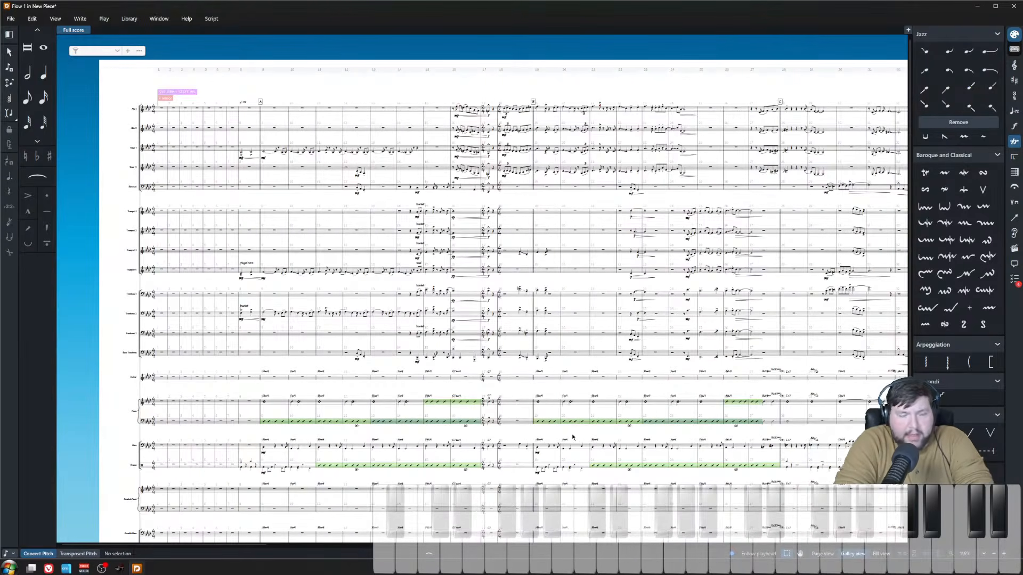
left_click(252, 109)
scroll(254, 112, "up", 4)
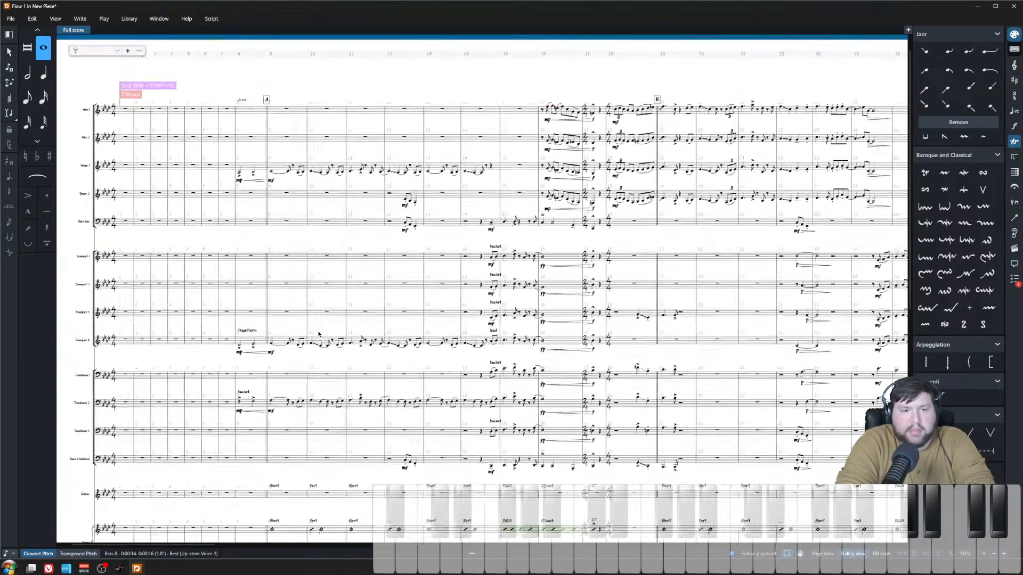
scroll(333, 320, "down", 1)
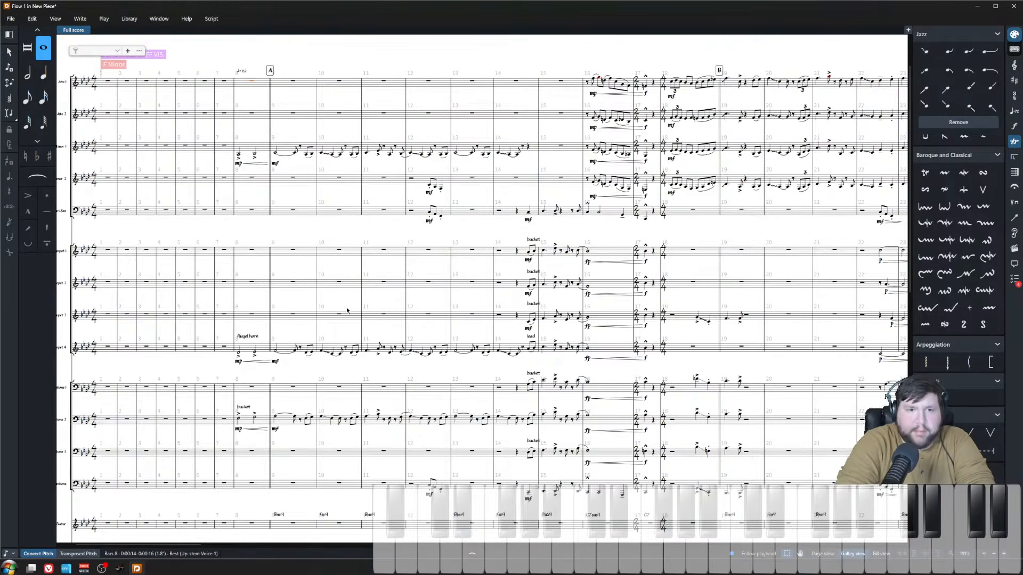
key("space")
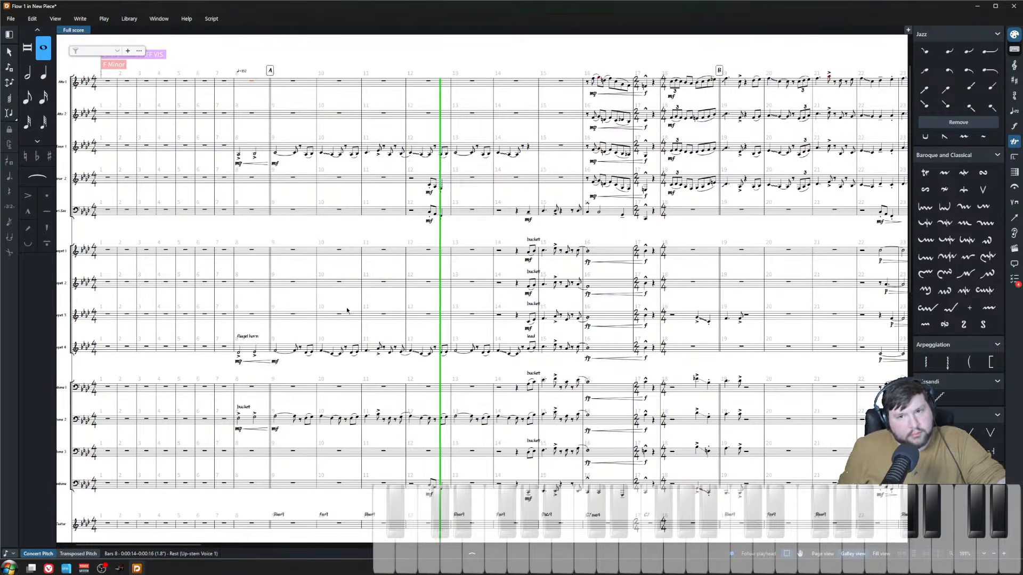
- Show the toolbar and stop the playback
left_click(165, 18)
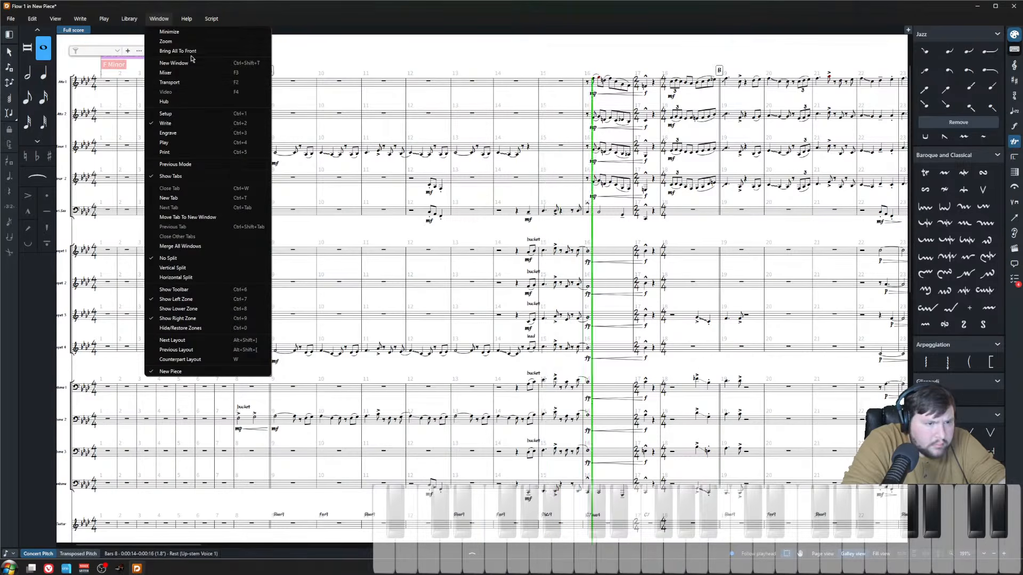
left_click(193, 292)
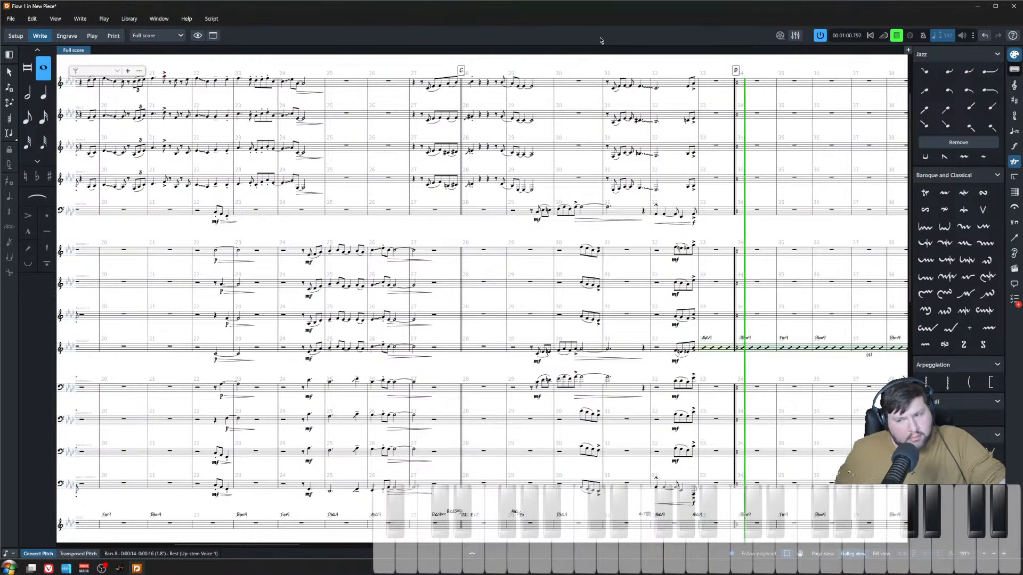
key("space")
- Play the score from bar 58 to review the saxophone soli with the brass hits
scroll(501, 269, "right", 5)
scroll(501, 269, "right", 10)
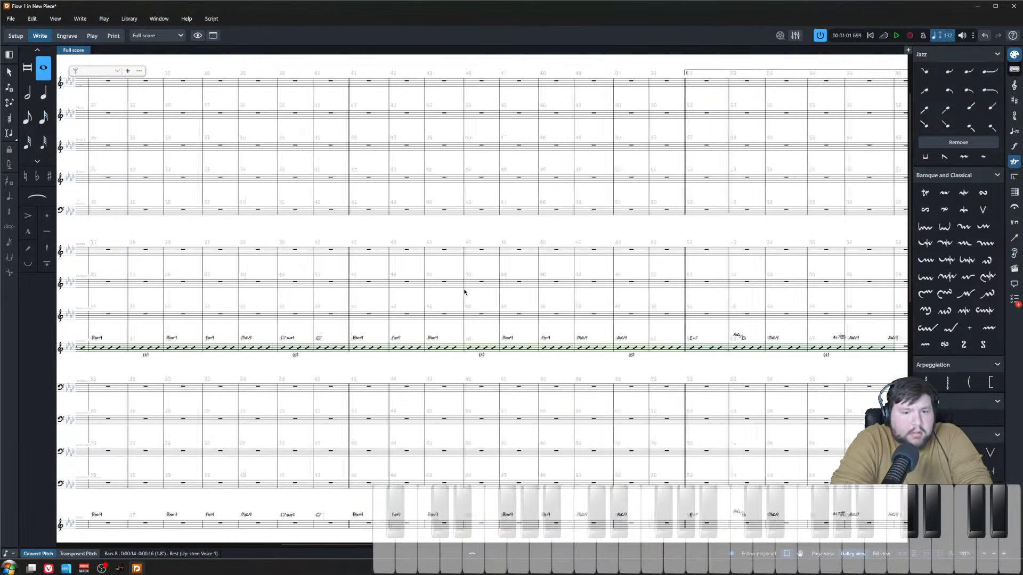
scroll(428, 239, "right", 5)
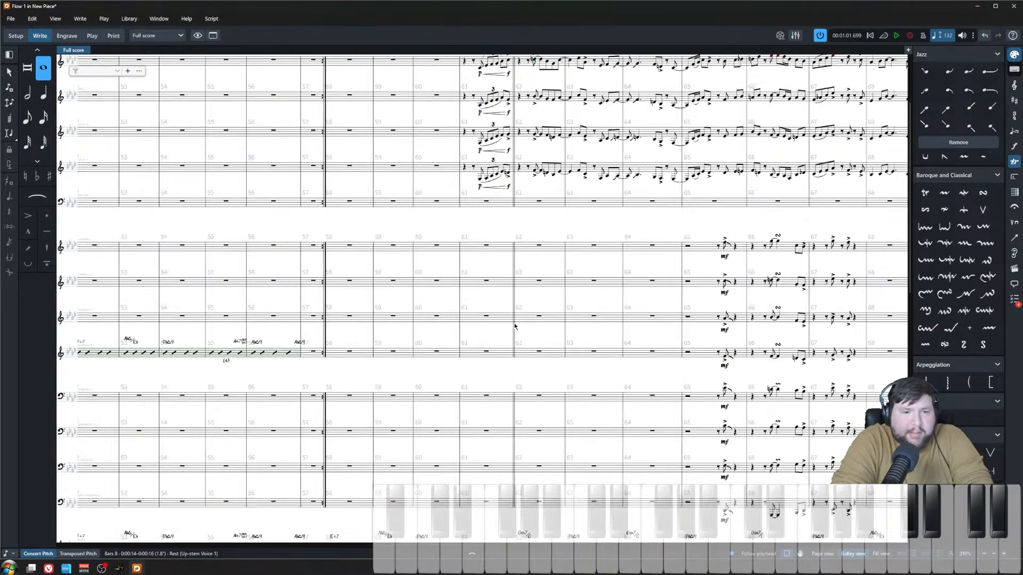
scroll(519, 334, "up", 1)
scroll(519, 332, "down", 1)
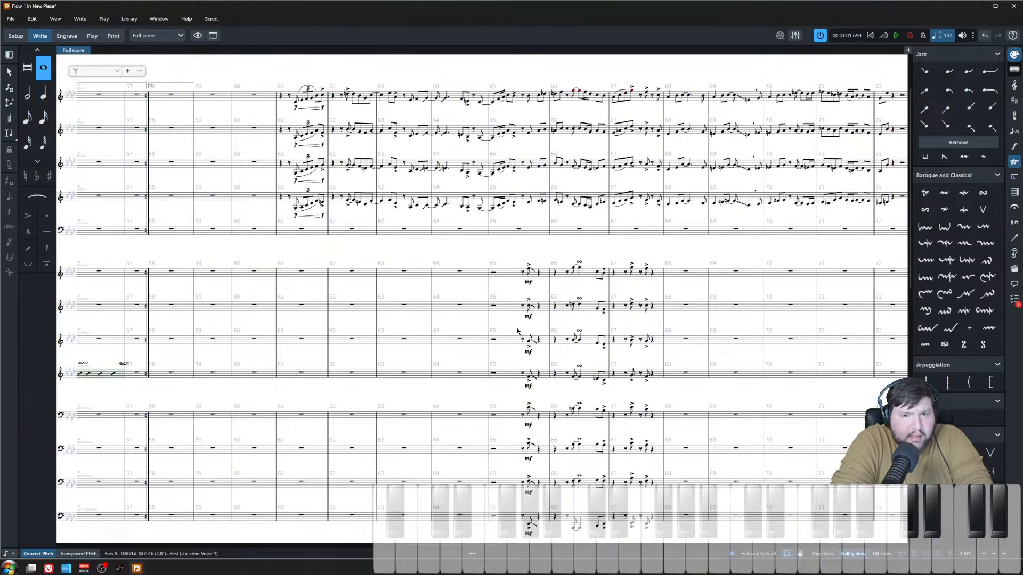
left_click(180, 102)
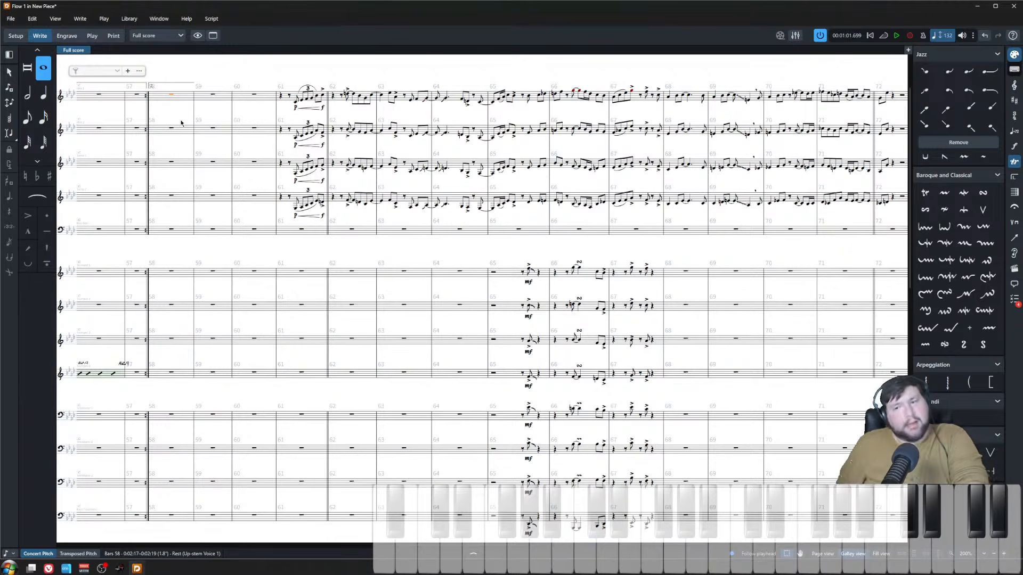
key("space")
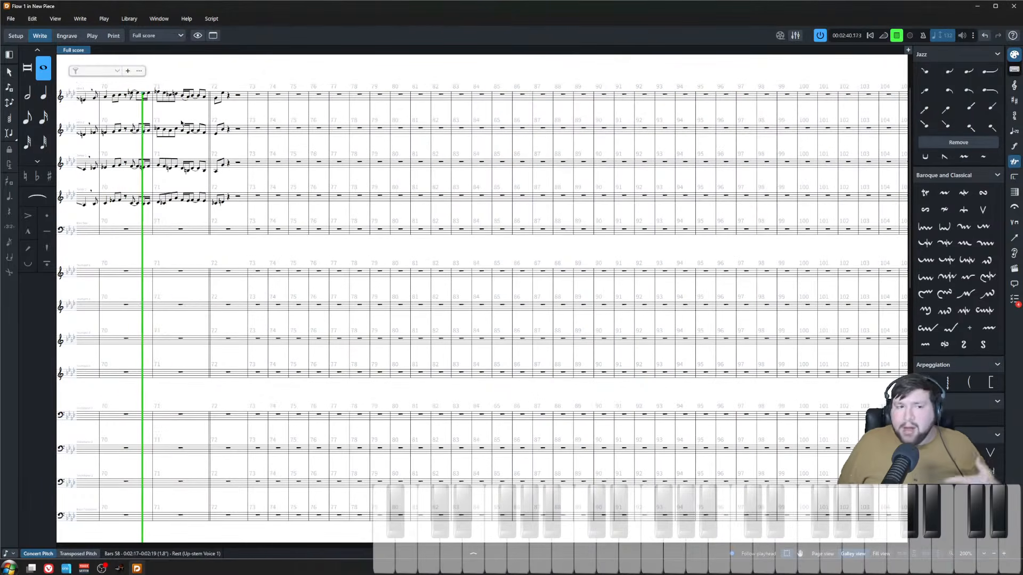
- Stop the running playback and replay the score from bar 67 to hear the last brass hits and the bars after them
key("space")
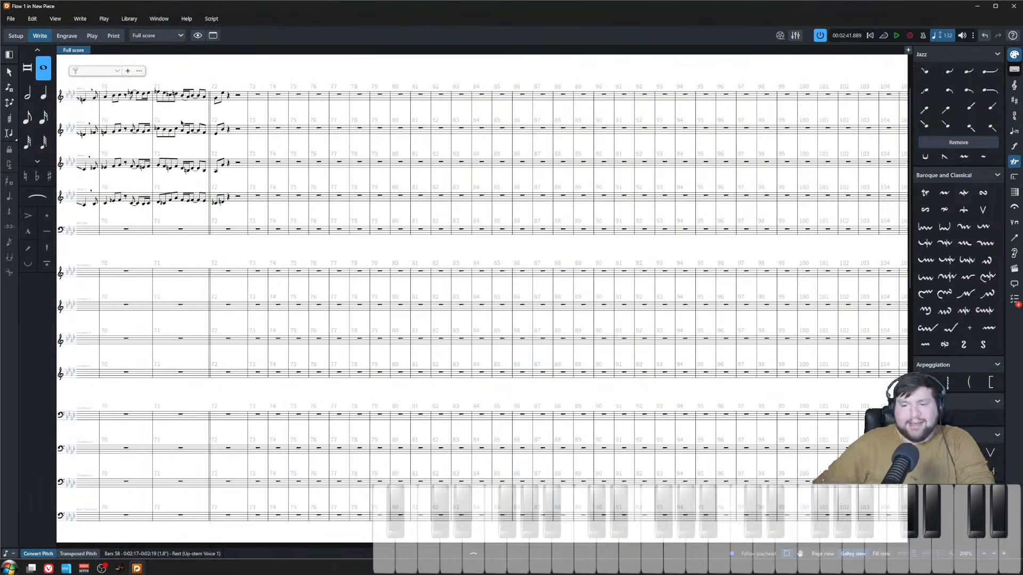
scroll(373, 174, "left", 3)
scroll(429, 256, "down", 2)
key("z")
key("z")
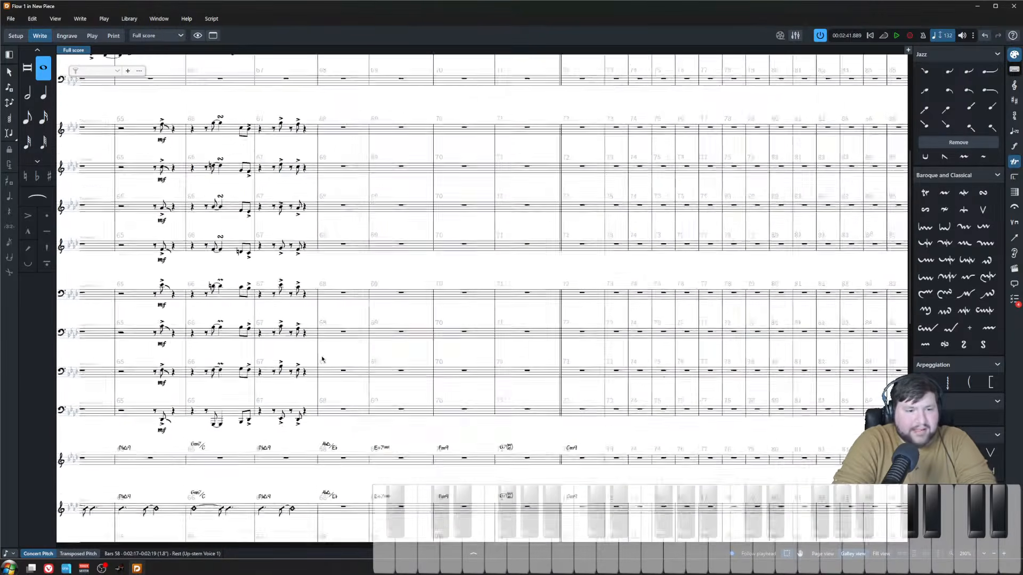
left_click(234, 308)
left_click(230, 291)
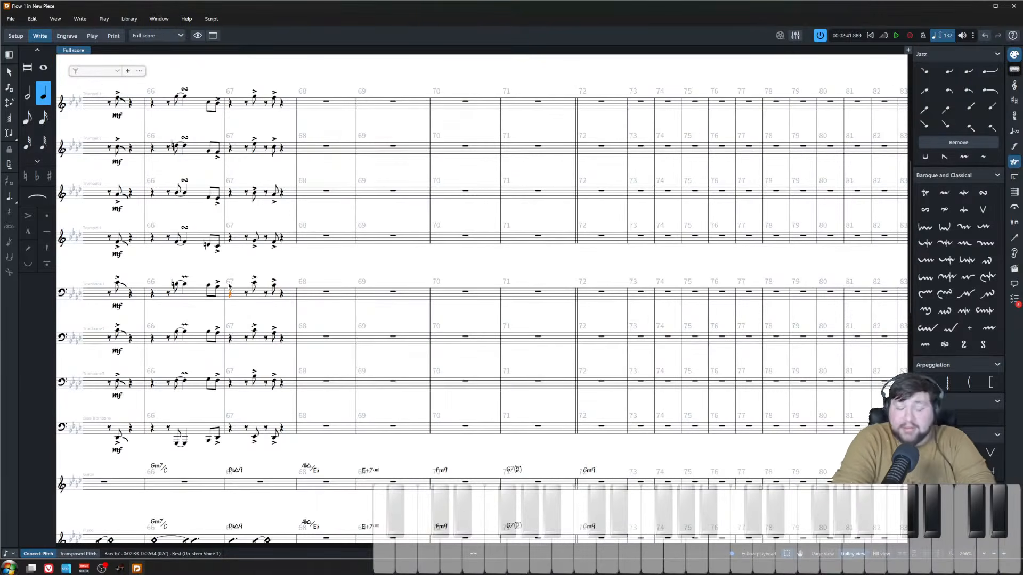
key("p")
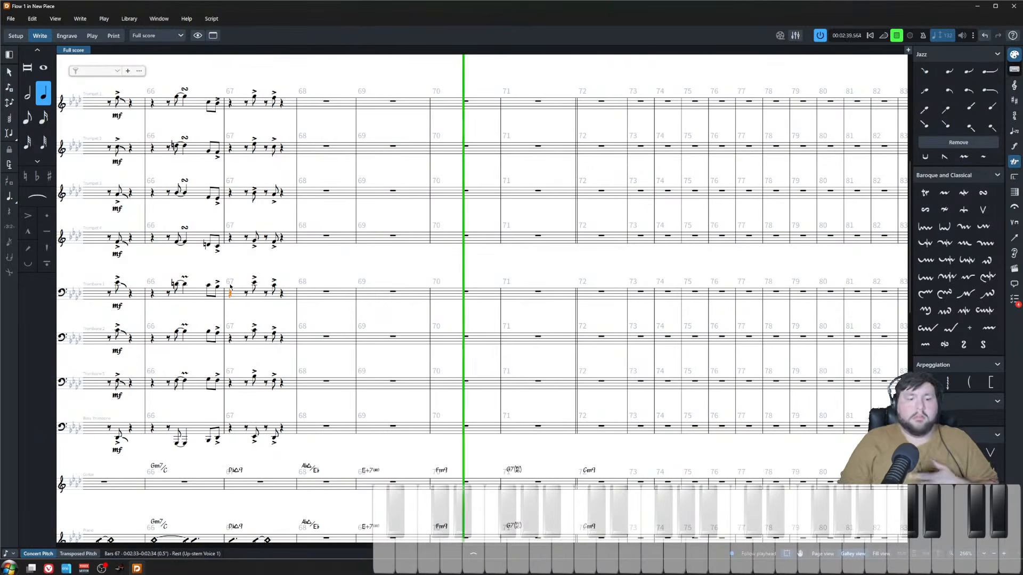
key("space")
- Play back the passage from bar 68, where the brass staves are still empty
left_click(355, 241)
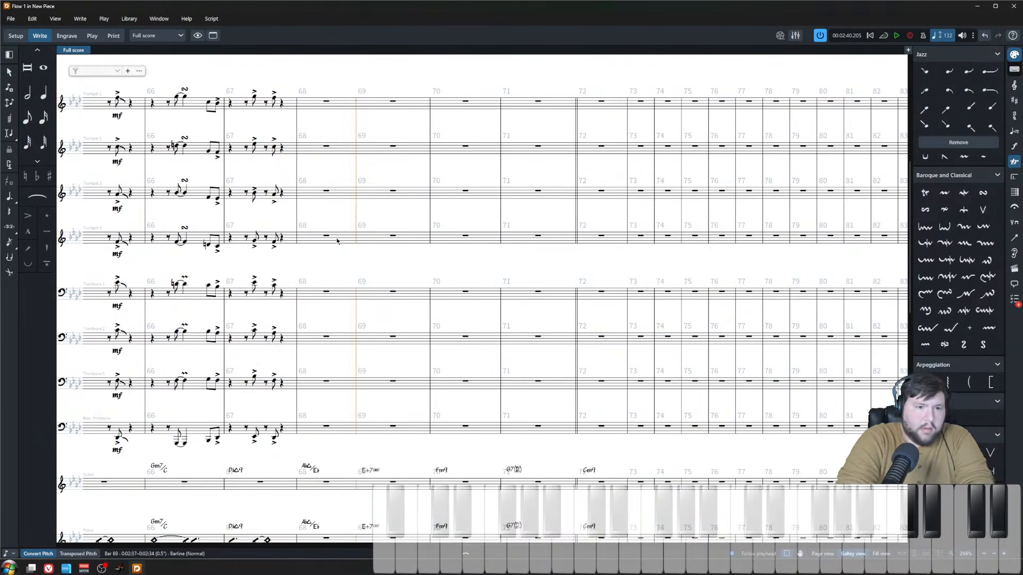
left_click(337, 243)
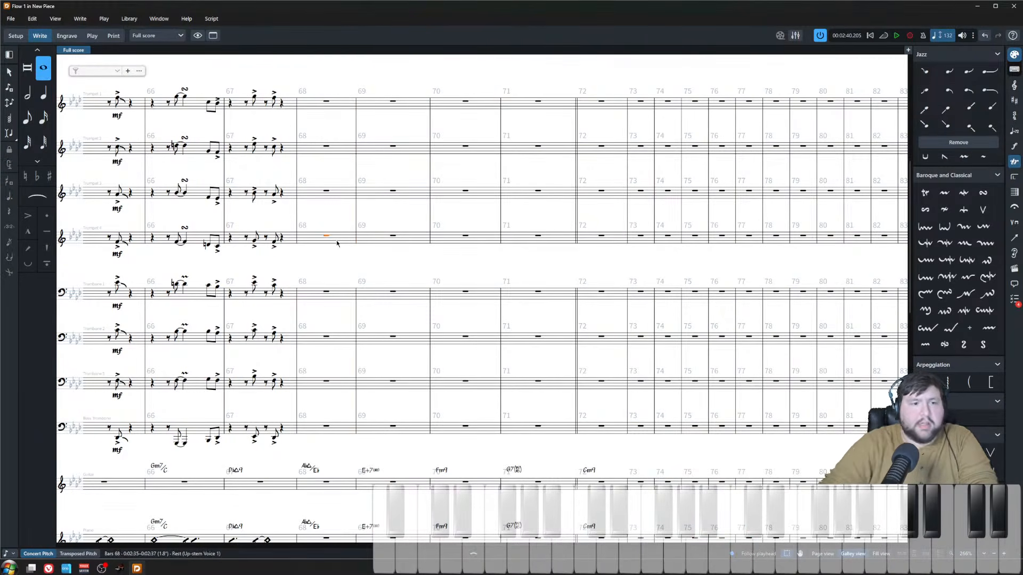
scroll(269, 239, "down", 2)
scroll(376, 332, "left", 10)
left_click_drag(381, 340, 370, 356)
scroll(370, 356, "left", 10)
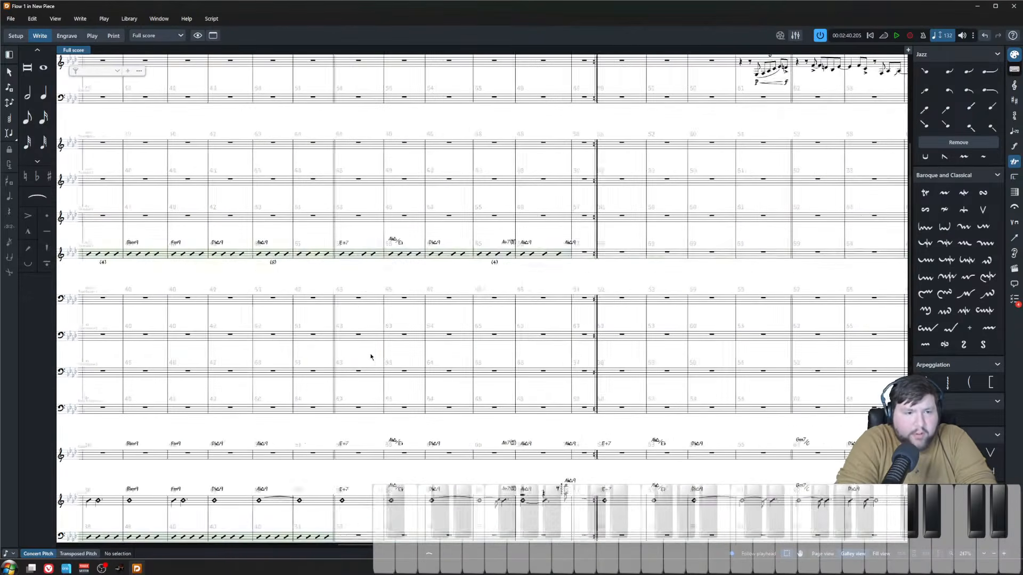
scroll(366, 357, "right", 15)
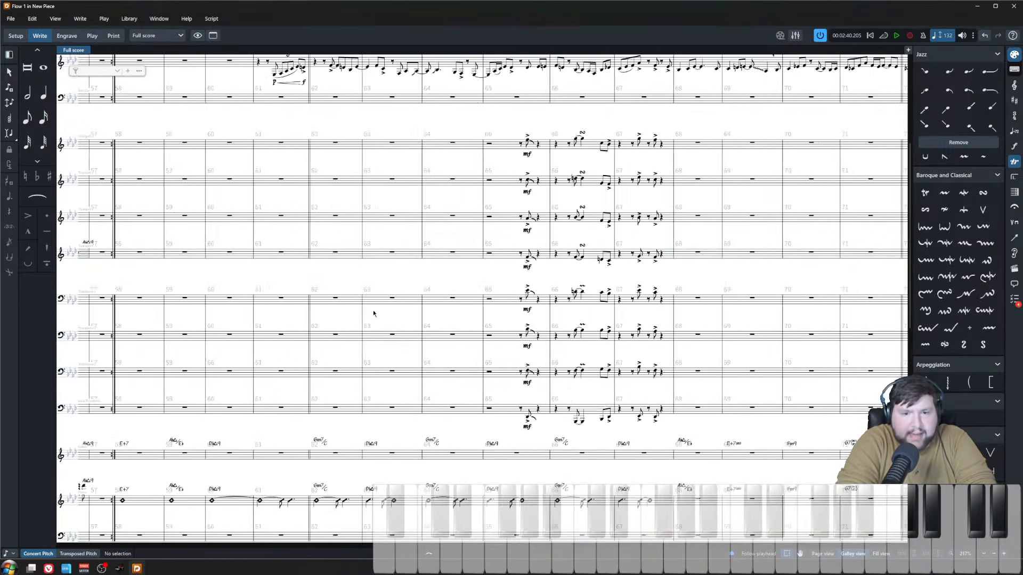
left_click(265, 251)
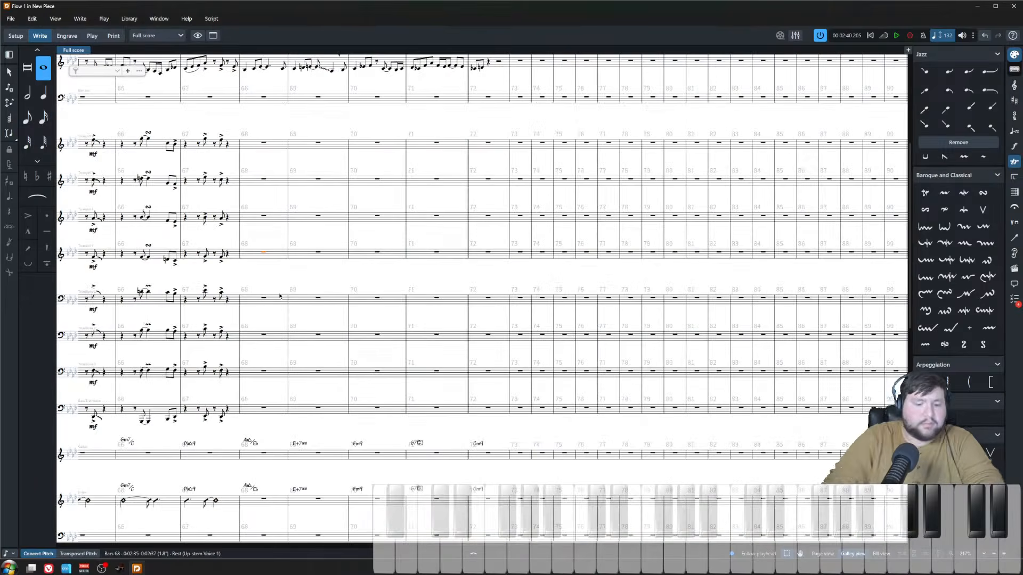
key("space")
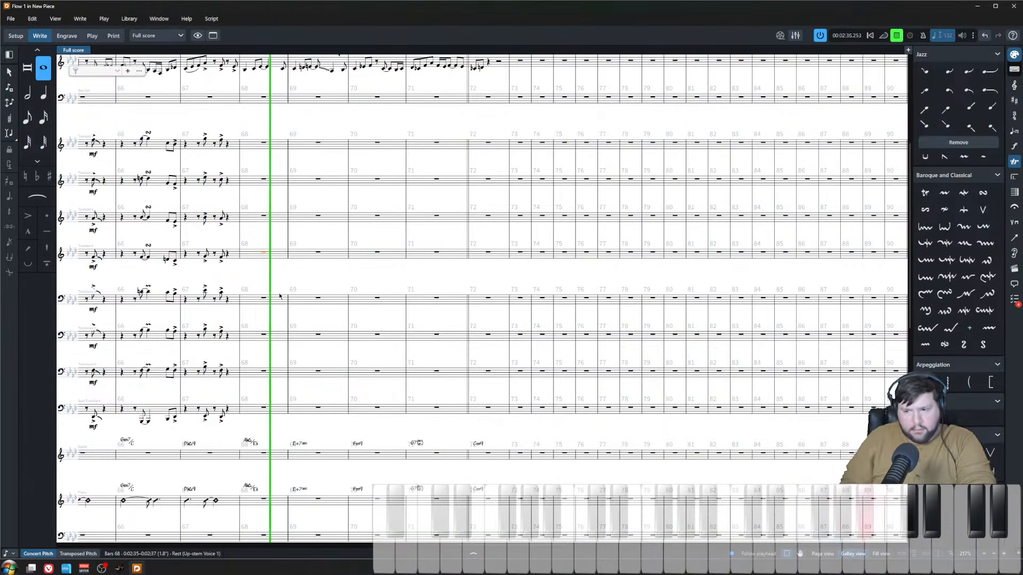
key("space")
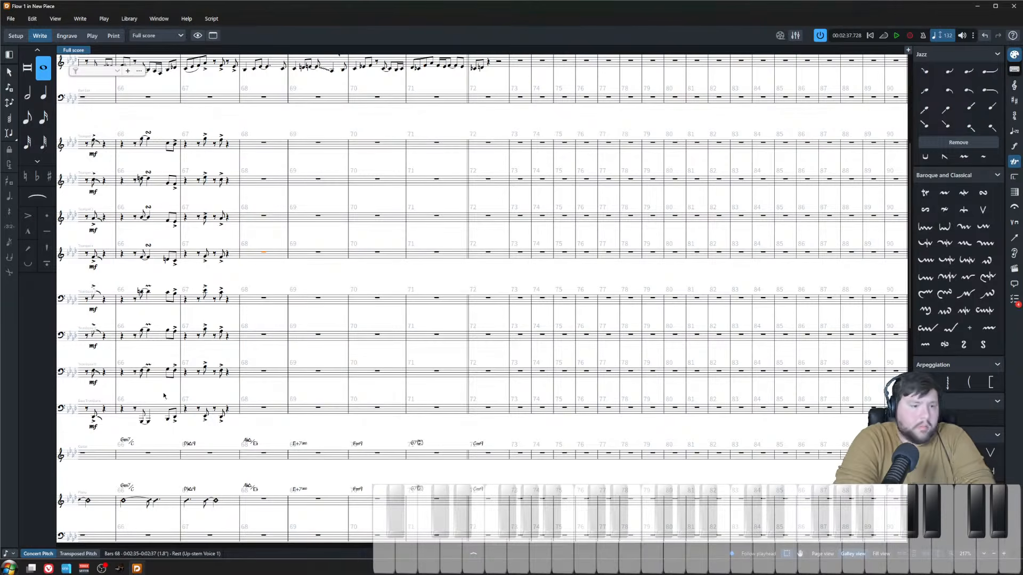
- Enter a quarter-note Ab2 and eighth notes Bb2 and C3 from beat 3 of bar 68 in the bass trombone
double_click(261, 409)
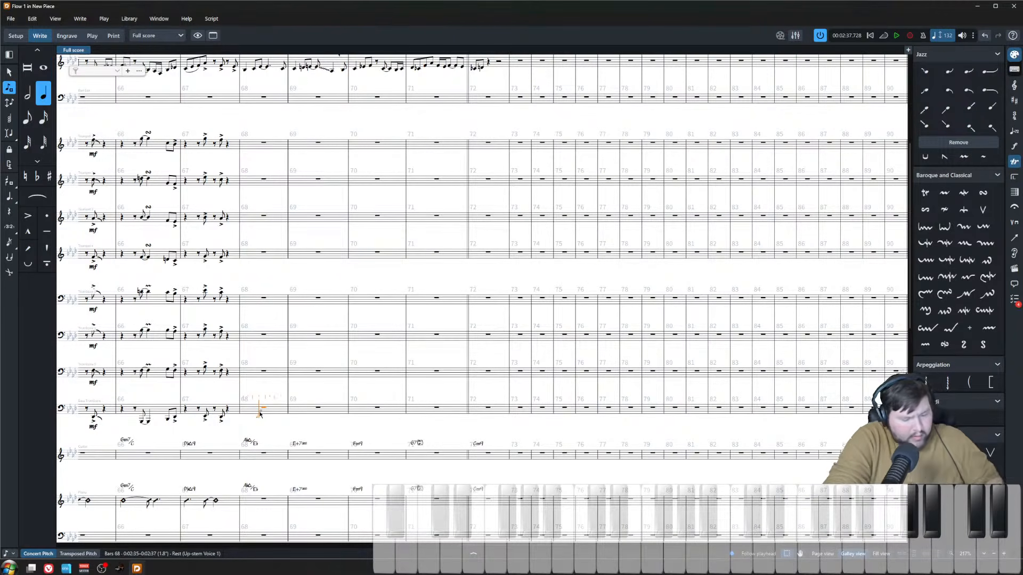
key("a")
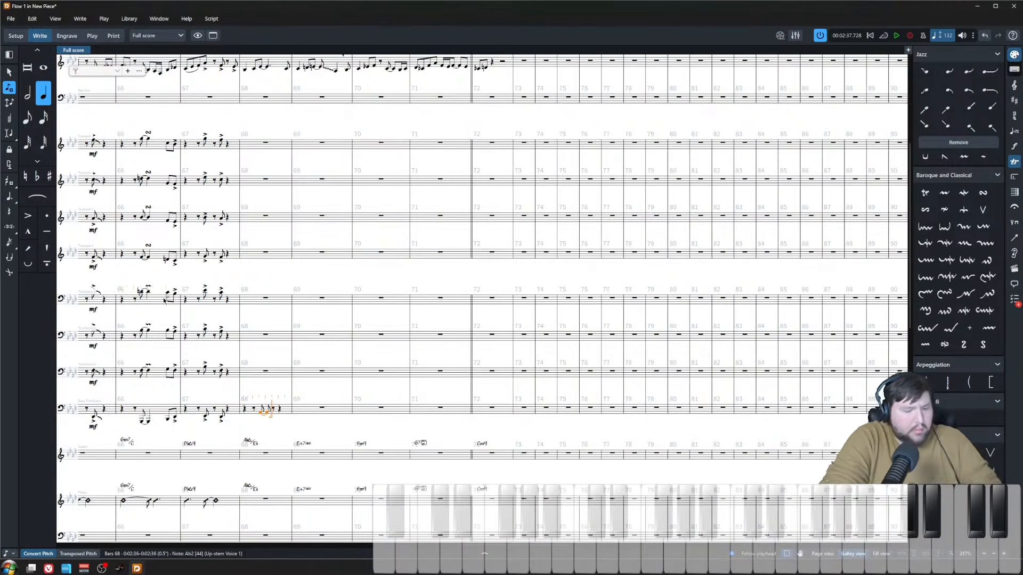
key("ctrl+z")
key("5")
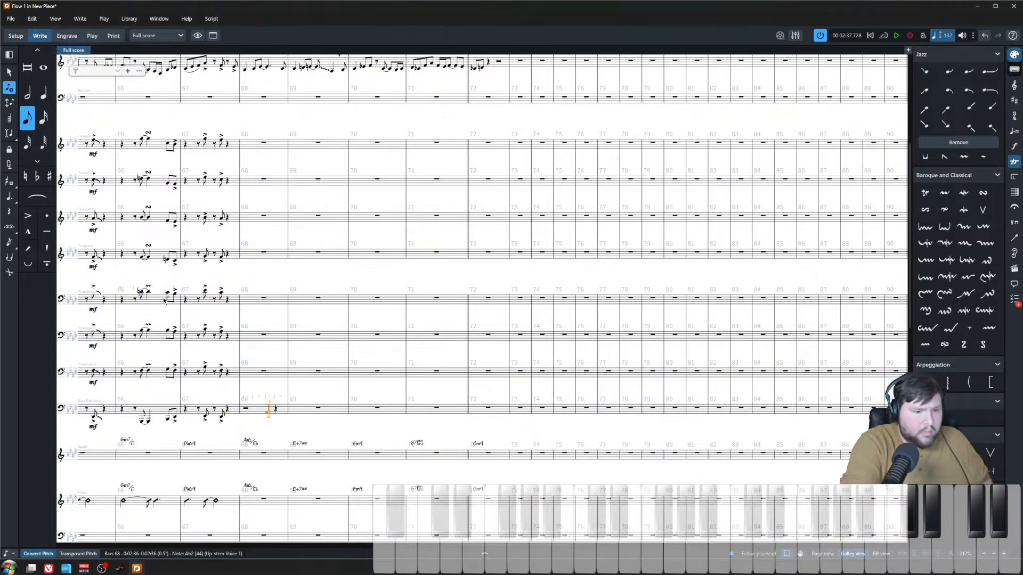
key("a")
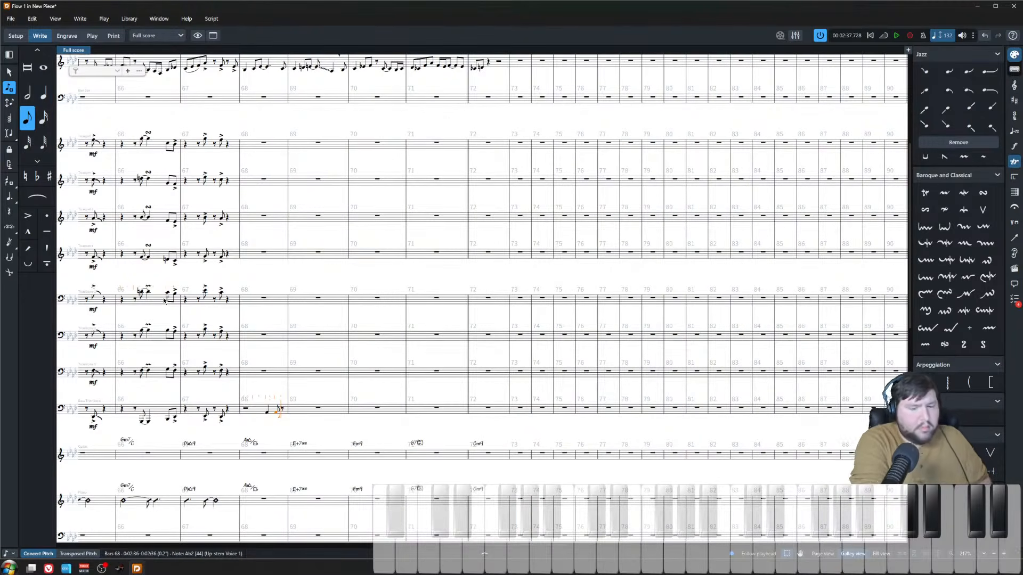
key("ctrl+z")
key("b")
key("c")
key("Escape")
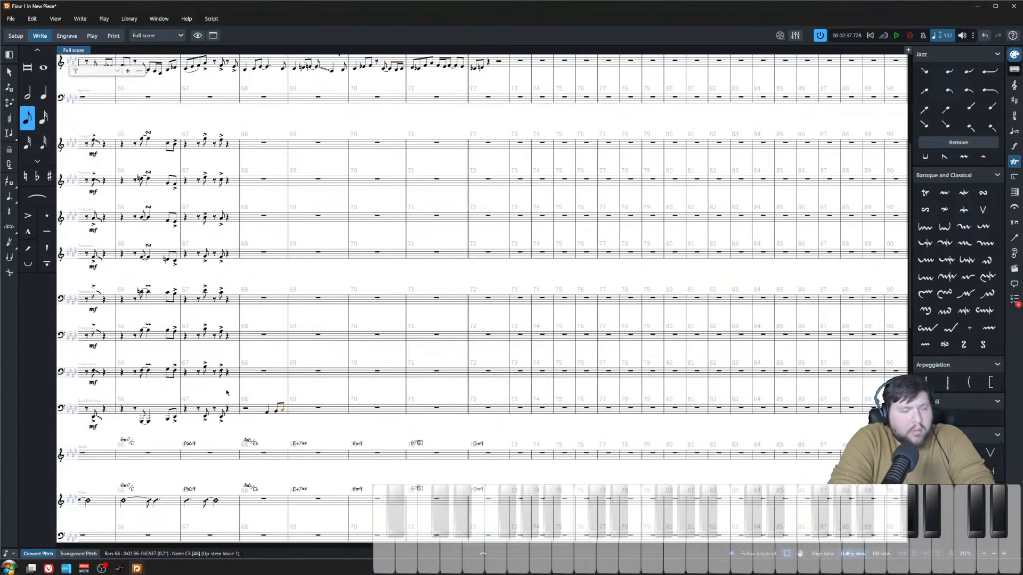
key("Escape")
- Replace the ornaments on the upper three trombones' second note in bar 66 with turns like the trumpets', and save the project
scroll(307, 352, "left", 3)
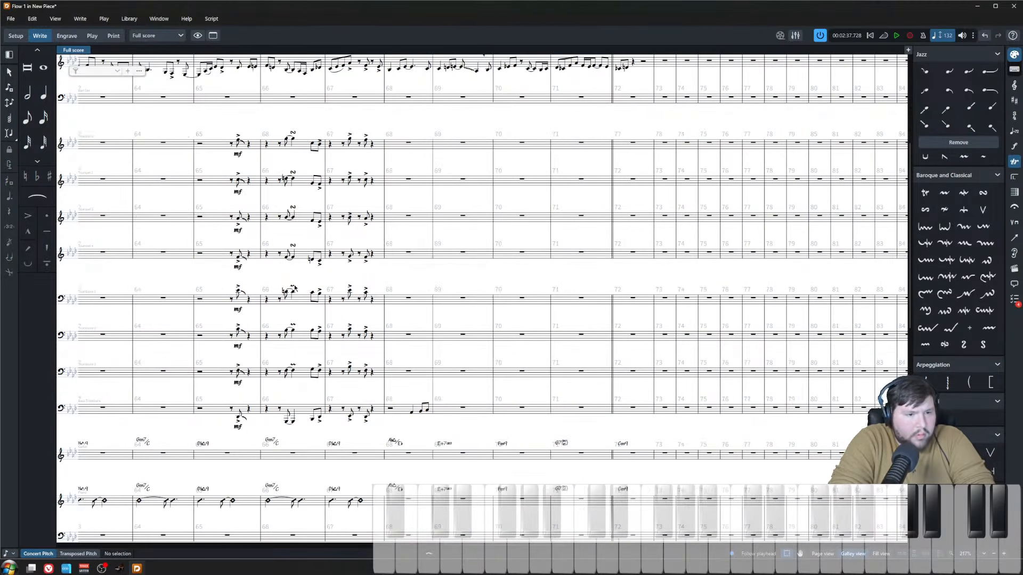
left_click(295, 244)
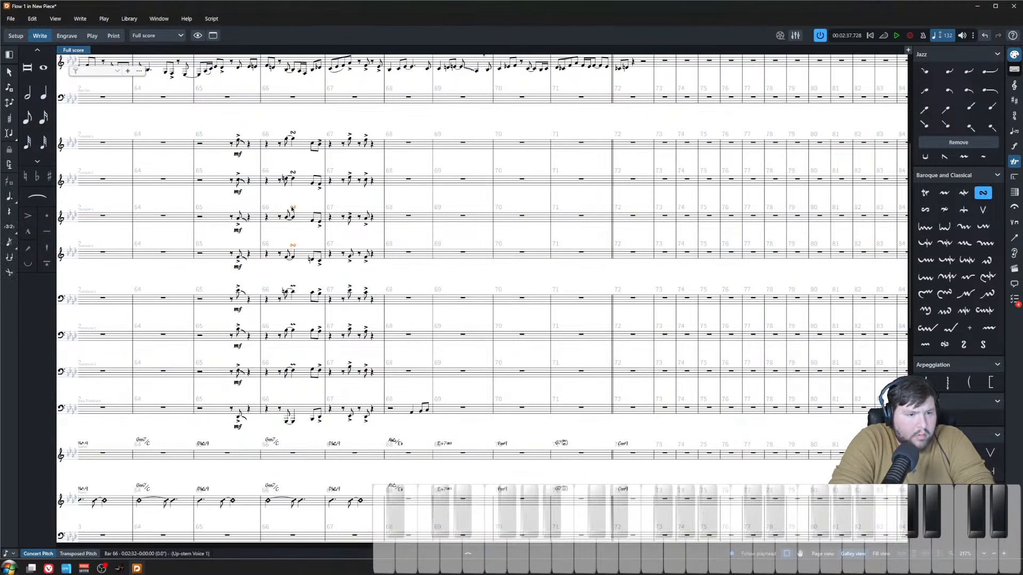
left_click(294, 286)
left_click(294, 325, "ctrl")
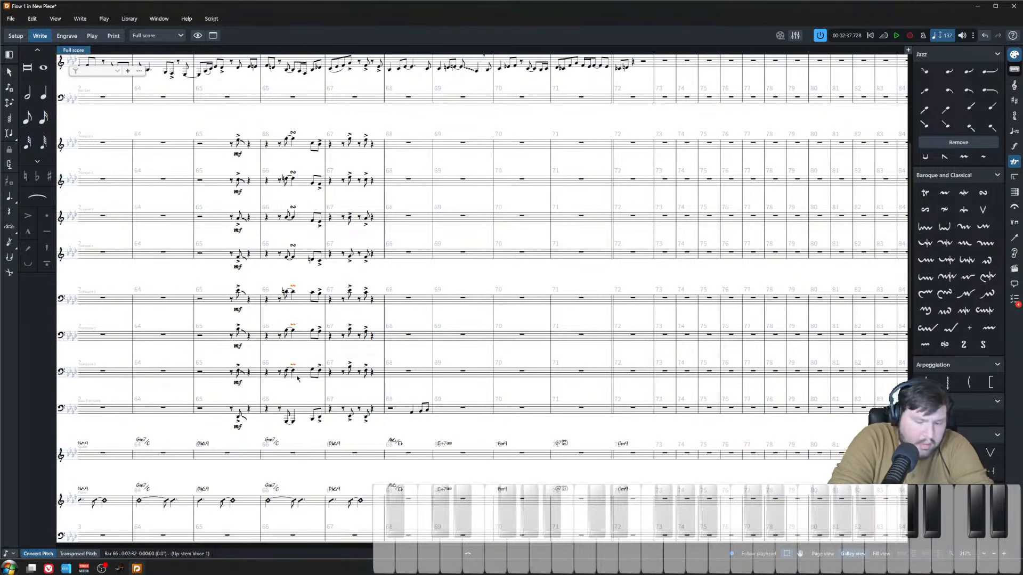
left_click(296, 373)
left_click(292, 294, "shift")
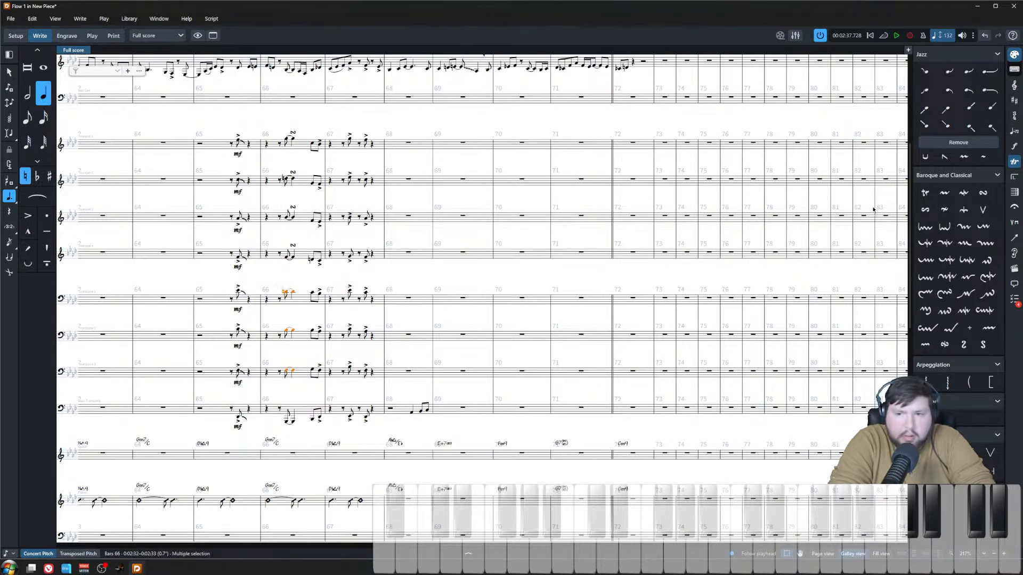
left_click(983, 193)
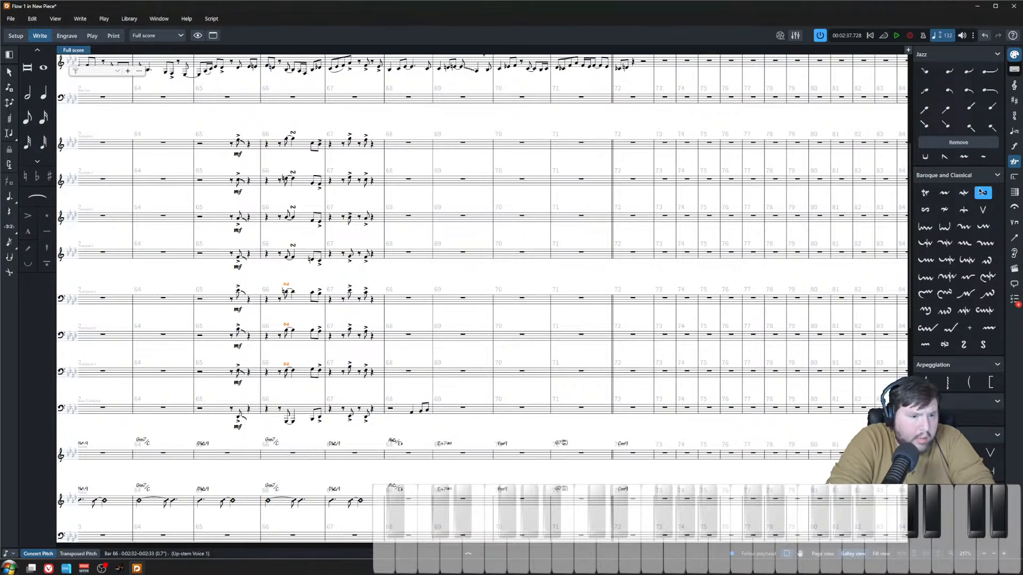
key("alt+Right")
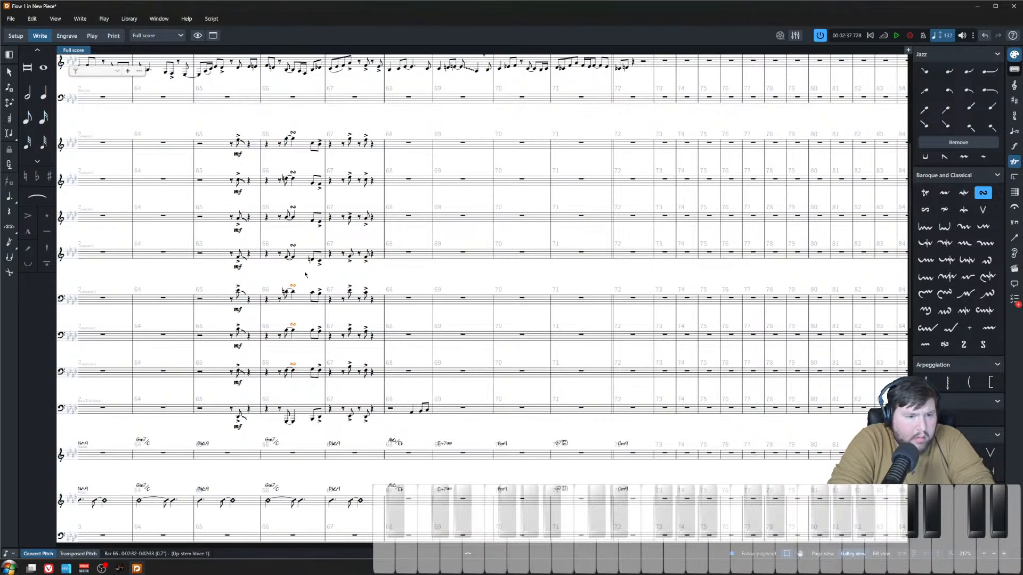
key("Escape")
left_click(11, 19)
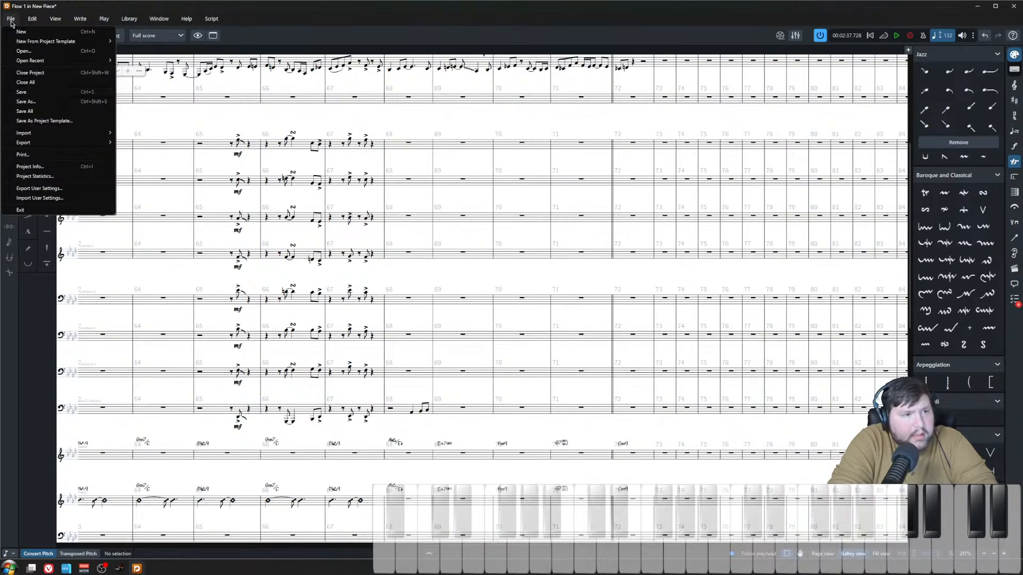
left_click(33, 95)
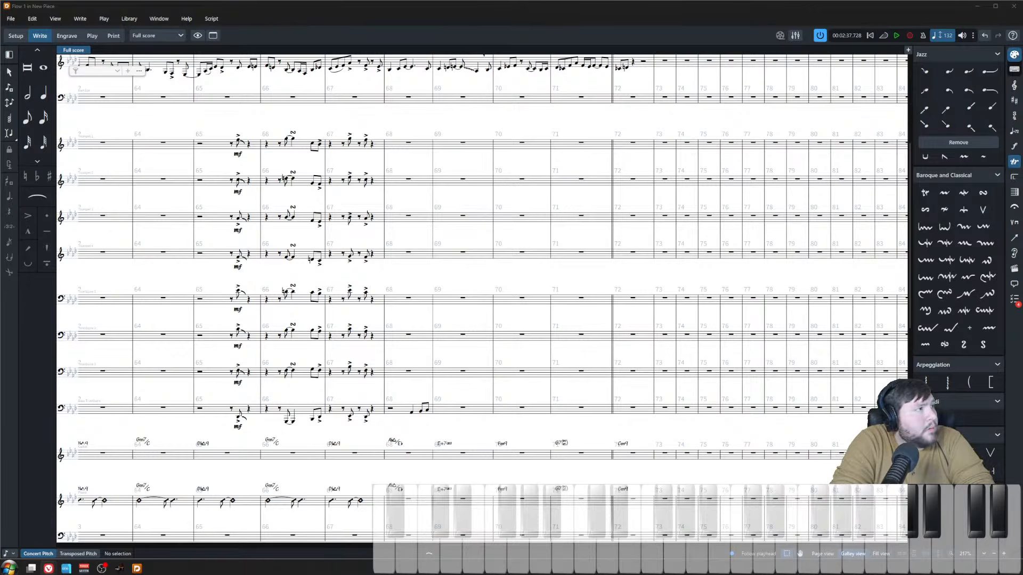
- Check the pitches of the bass trombone's pickup notes in bar 68 one by one
left_click(409, 142)
key("z")
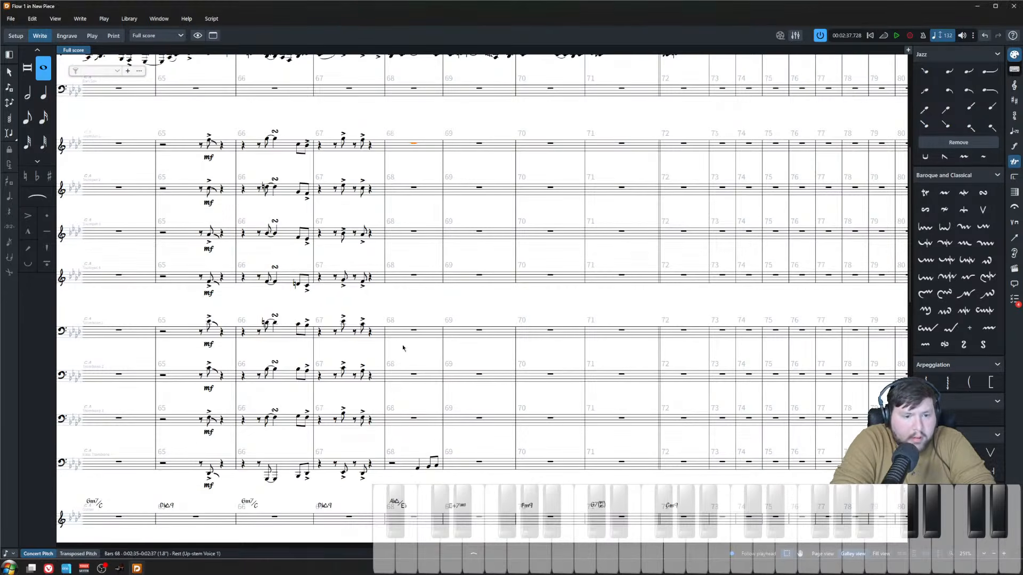
left_click(424, 471)
left_click(417, 468)
left_click(429, 468)
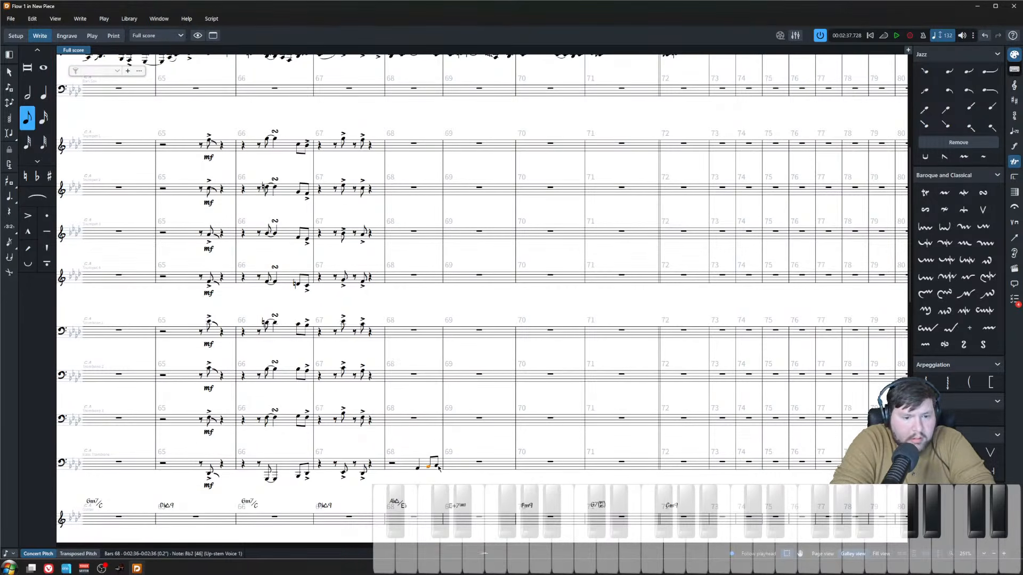
left_click(437, 466)
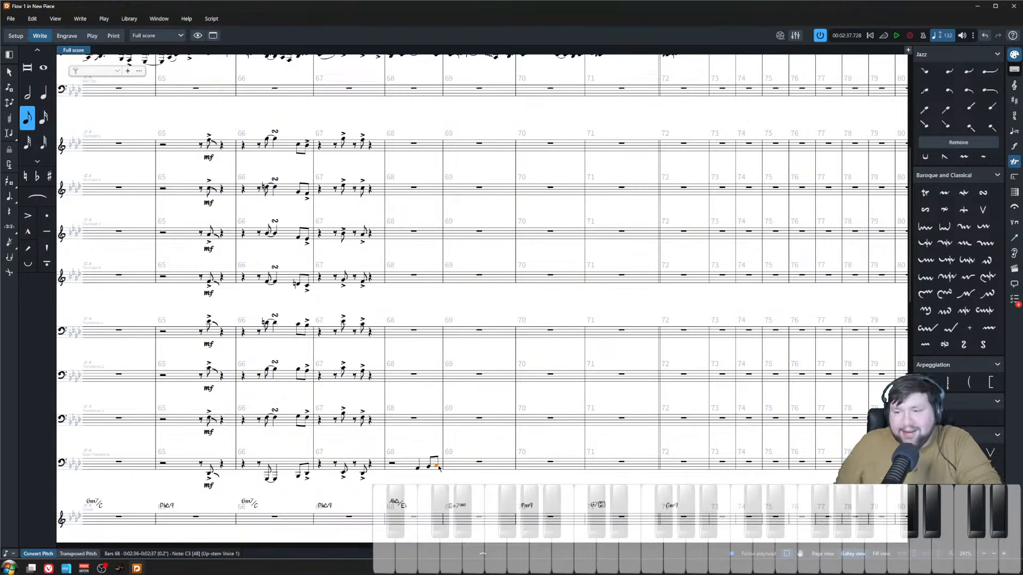
scroll(460, 400, "up", 1)
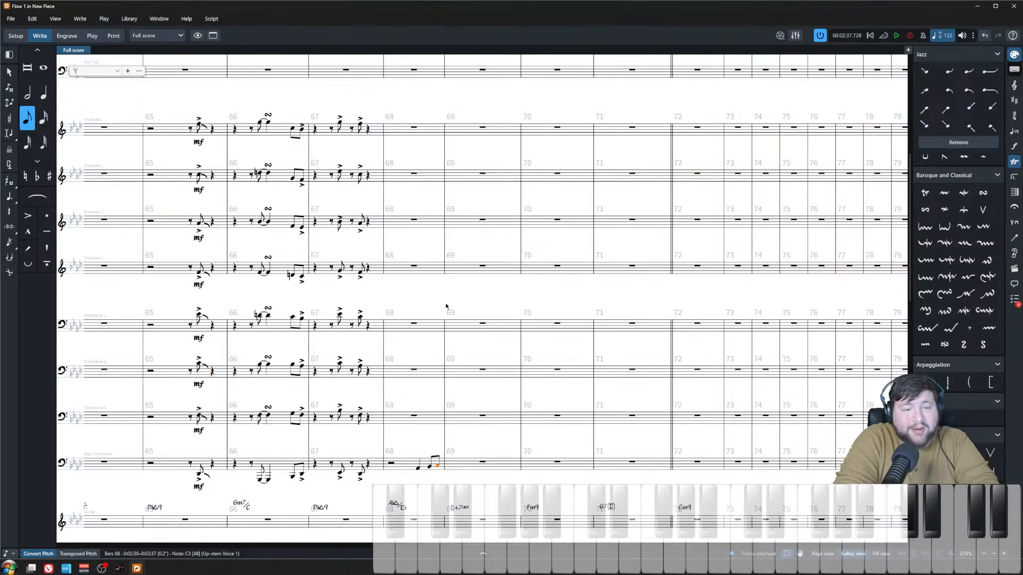
left_click(447, 302)
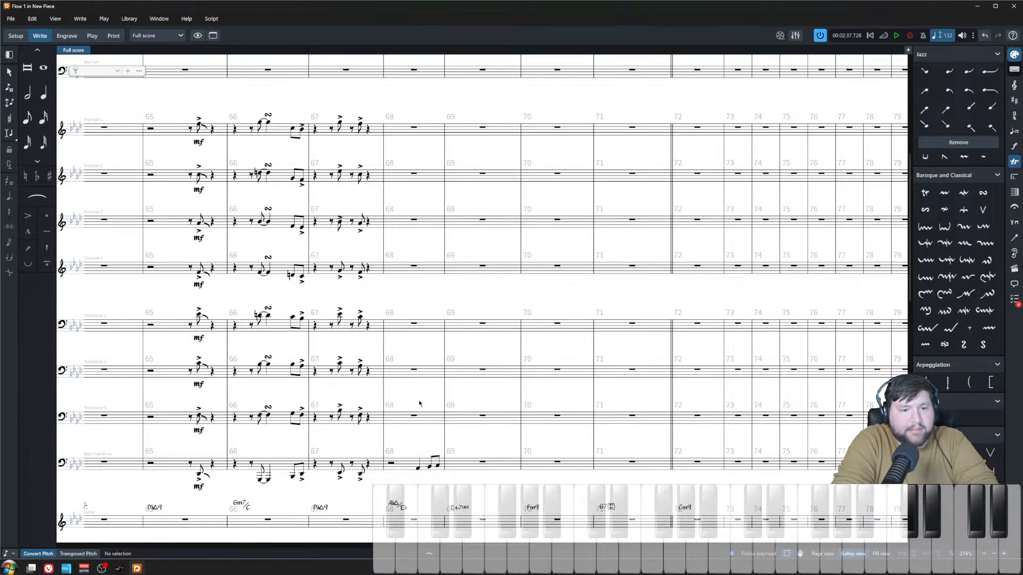
- Enter the same pickup an octave higher in trombone 3 from beat 3 of bar 68: quarter-note Ab3, eighth notes Bb and C
left_click(413, 417)
key("shift+n")
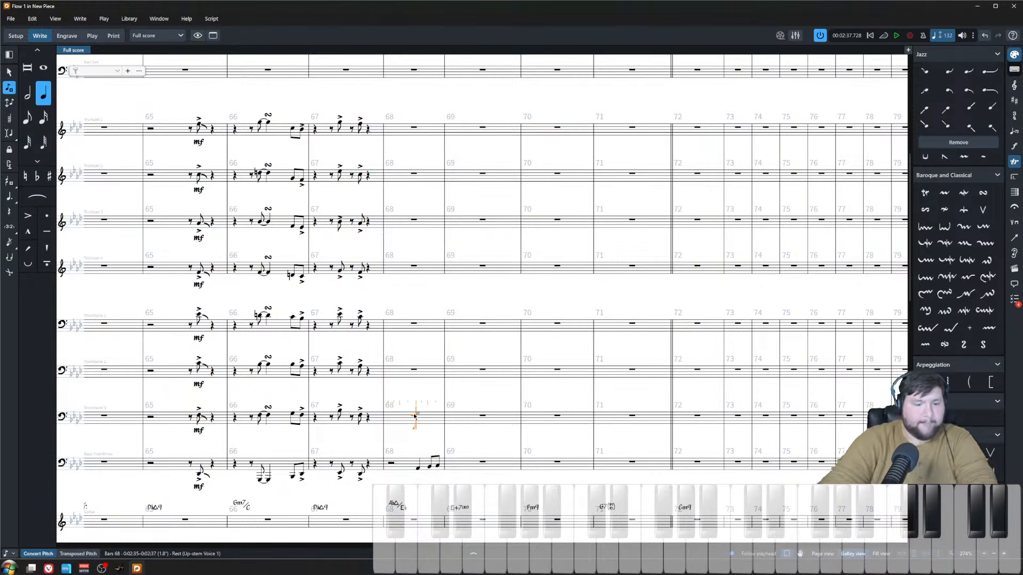
key("a")
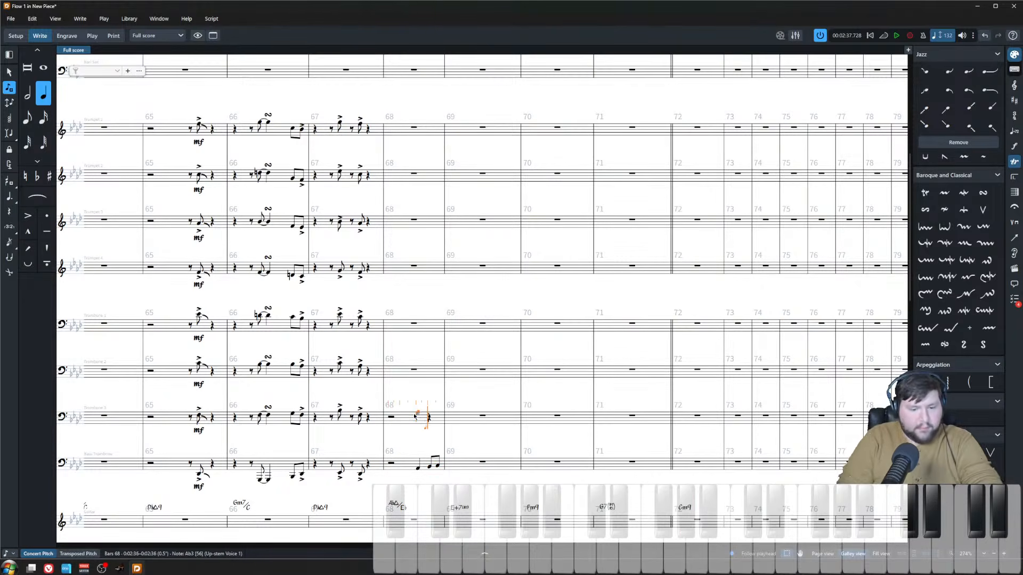
key("5")
key("b")
key("c")
key("Escape")
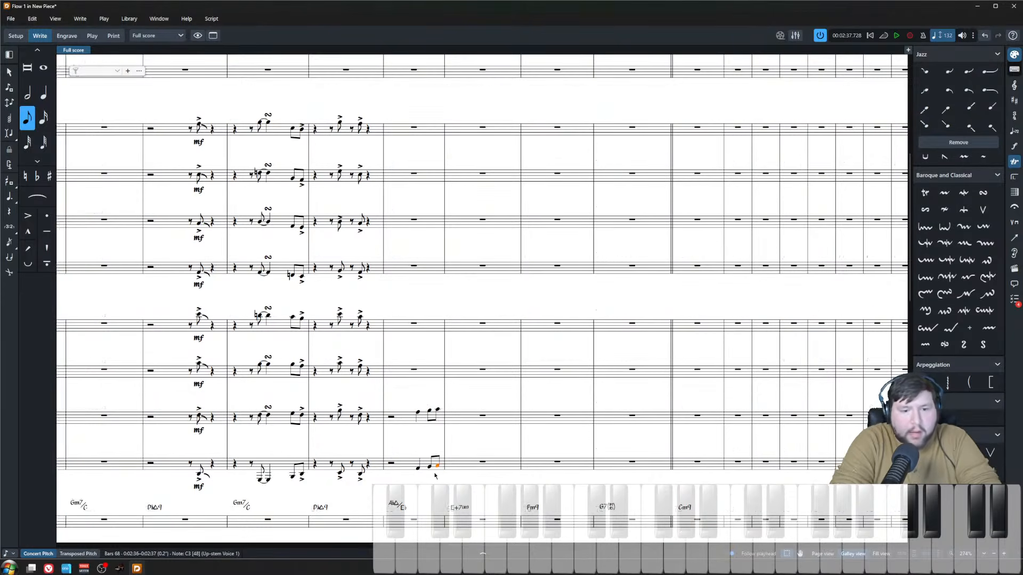
- Lengthen the final C in trombone 3 and bass trombone across the barline, tied to a dotted half note in bar 69
left_click(437, 466)
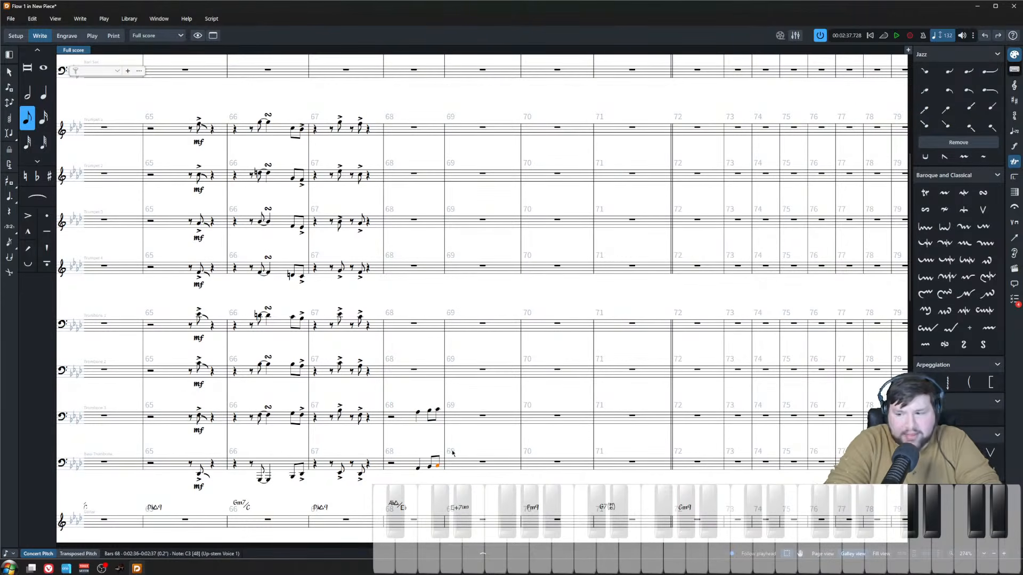
left_click(438, 412, "ctrl")
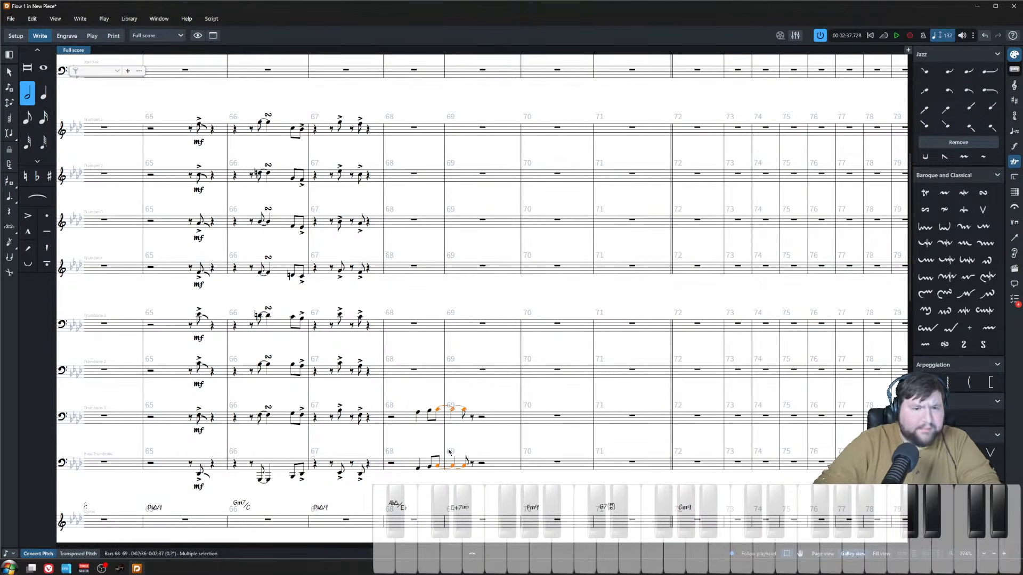
key("6")
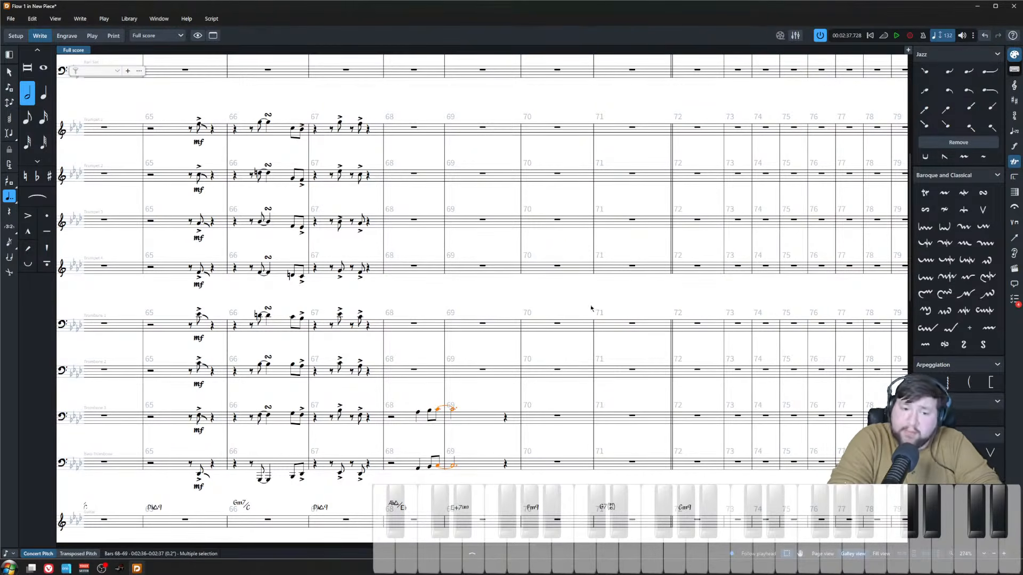
- Copy trombone 3's pickup and held C in bars 68–69 into trombone 2
key("Escape")
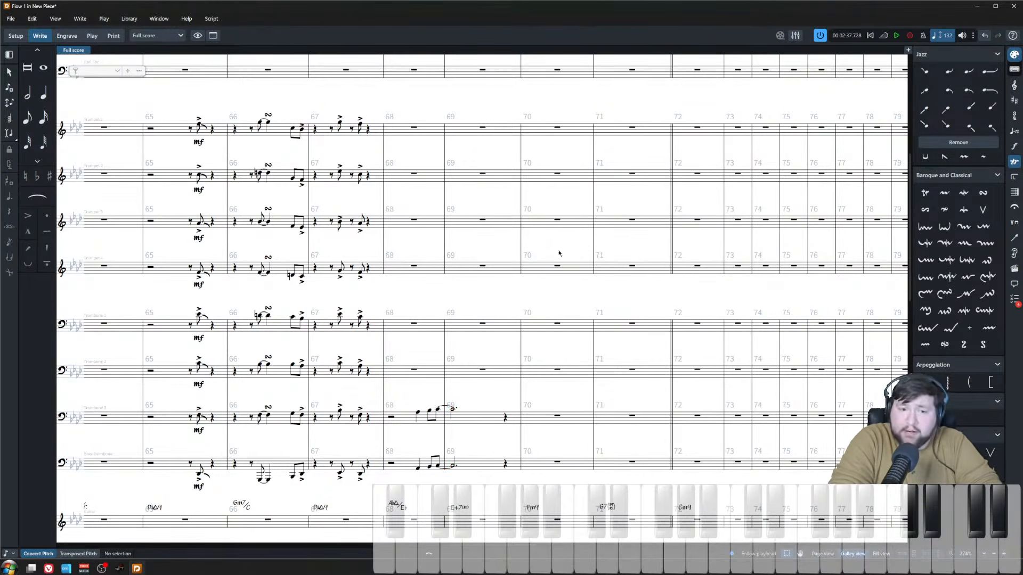
left_click_drag(406, 379, 506, 441)
left_click(415, 371)
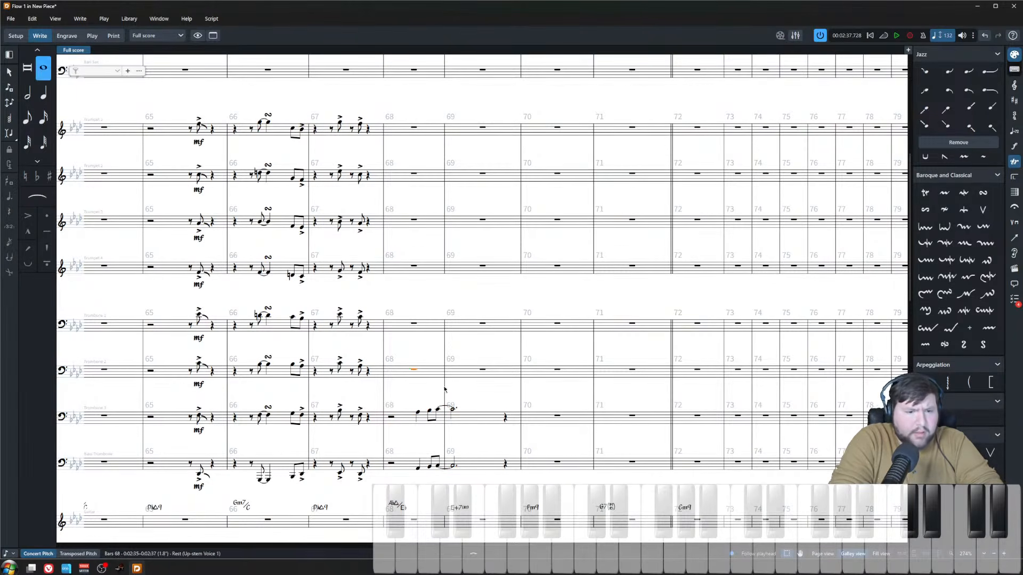
key("ctrl+v")
- Play back the passage from bar 67, then again from bar 68, to hear the three lower trombones' line
left_click(313, 324)
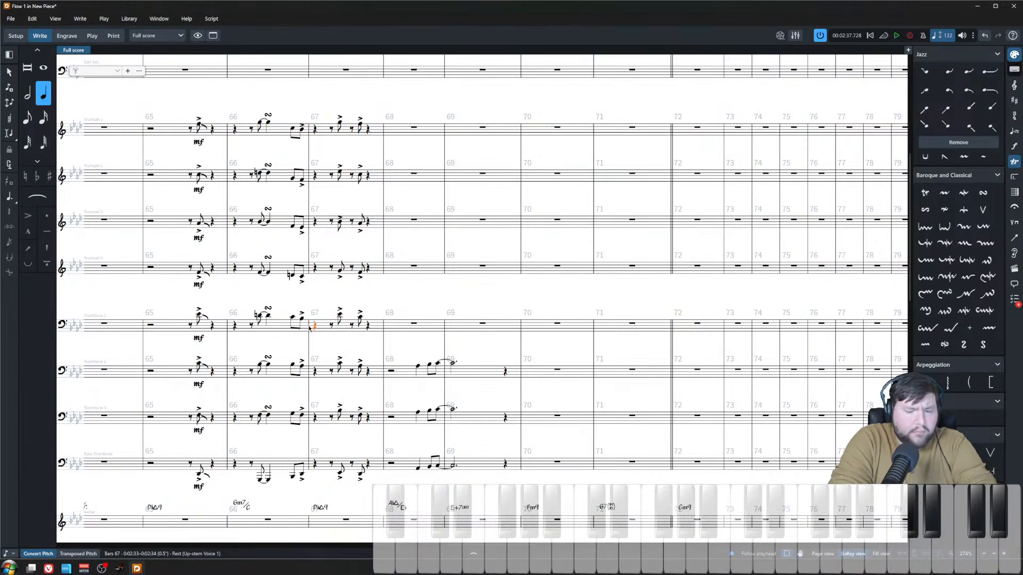
key("space")
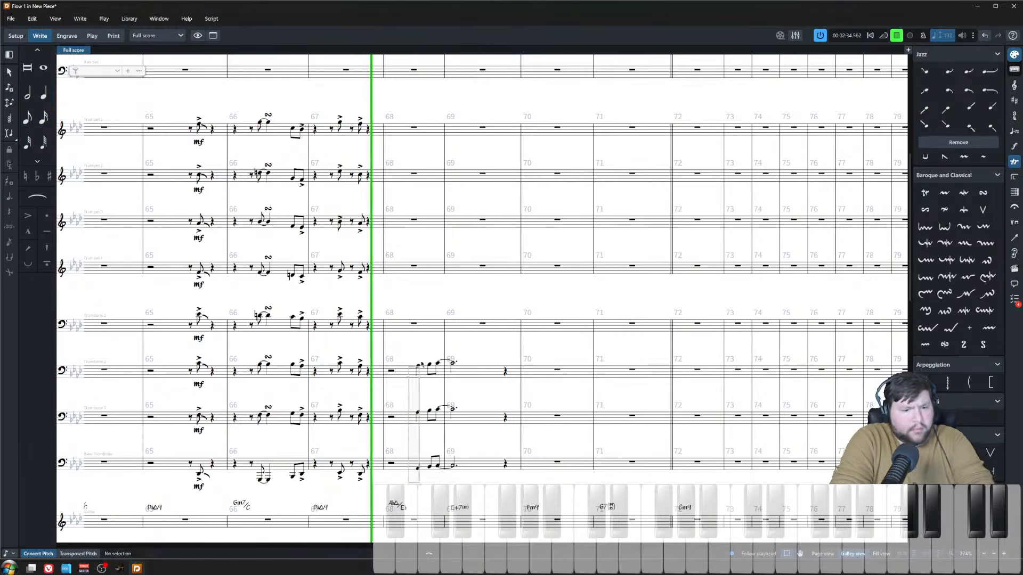
left_click(421, 298)
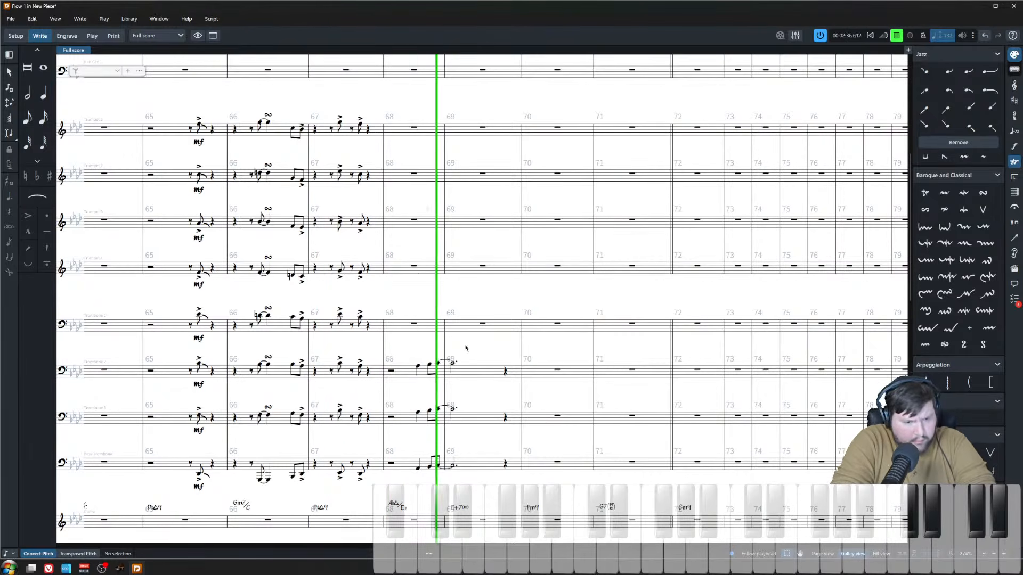
key("space")
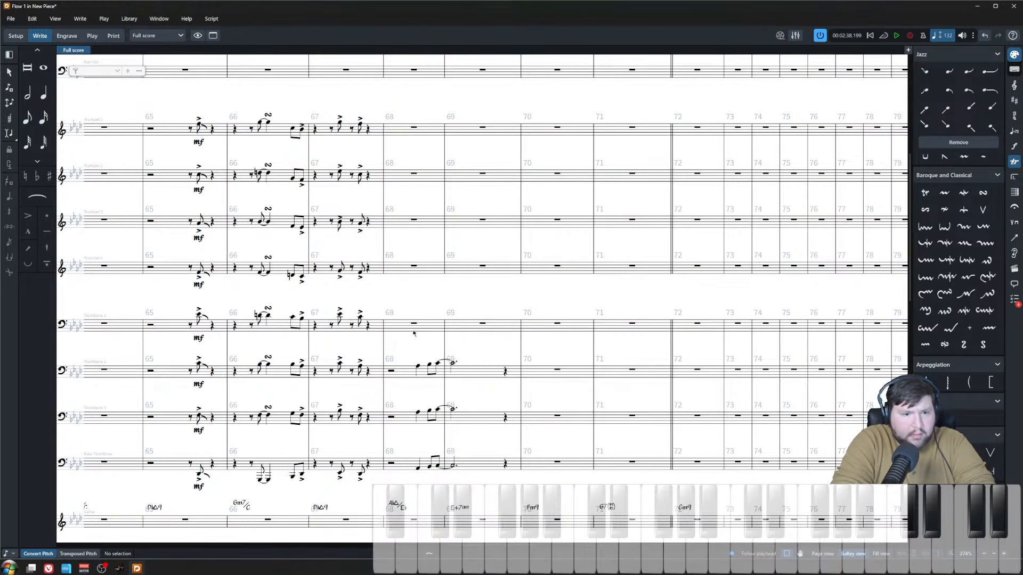
left_click(413, 273)
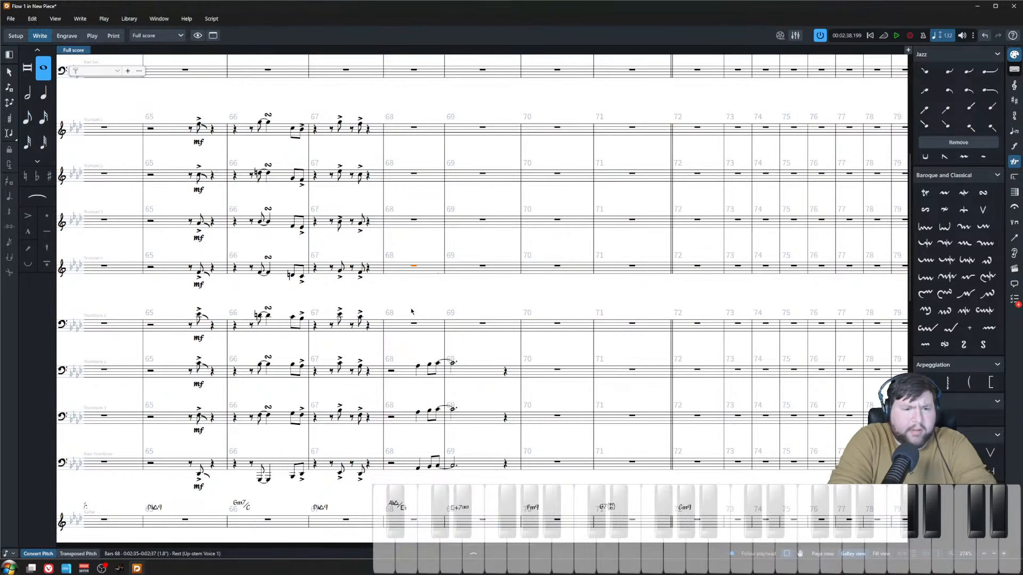
key("space")
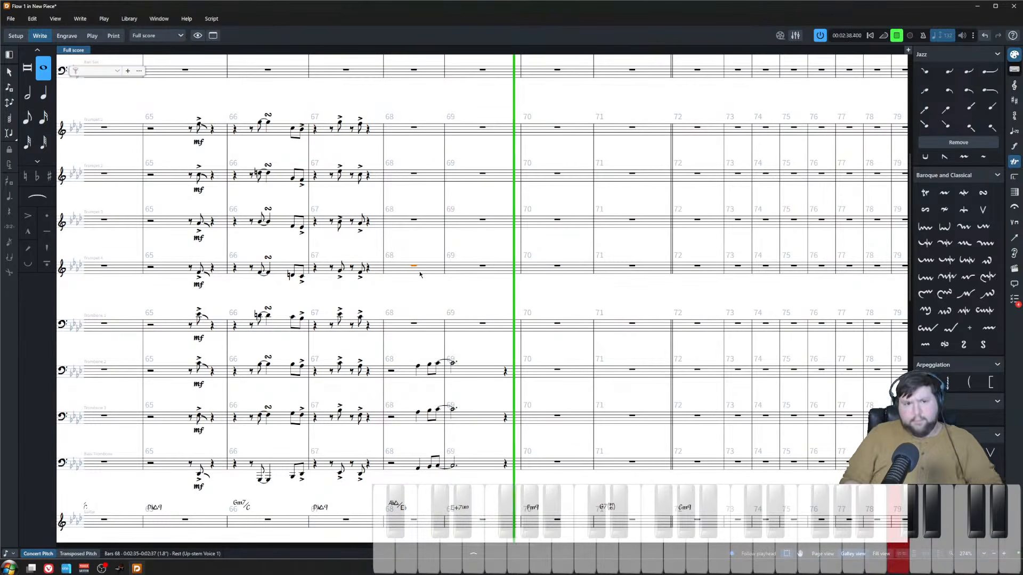
key("space")
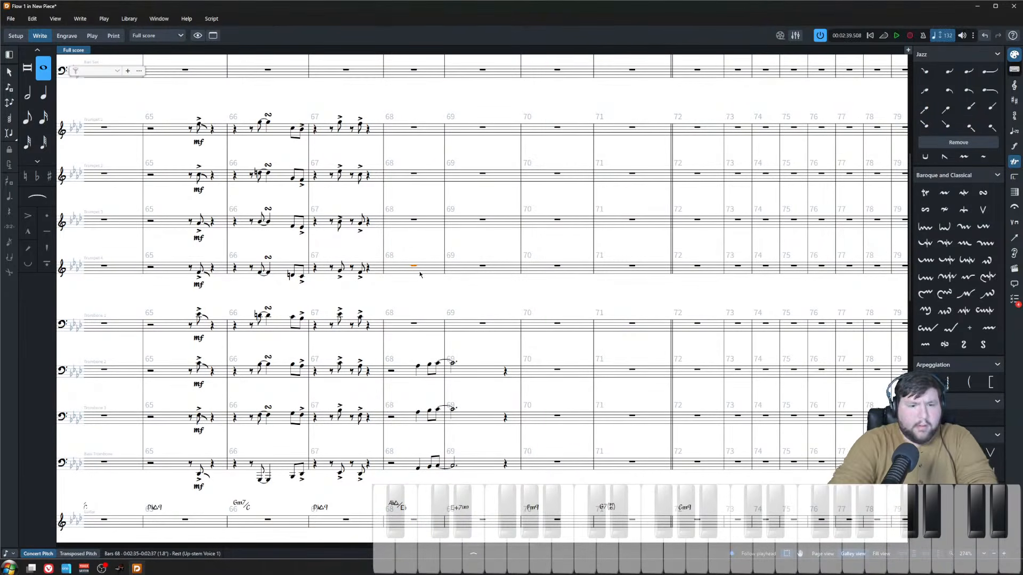
- Enter the pickup in trumpet 4 from beat 3 of bar 69: quarter-note Ab4, eighths Bb4 and C5, the C tied to a dotted half in bar 70
key("shift+n")
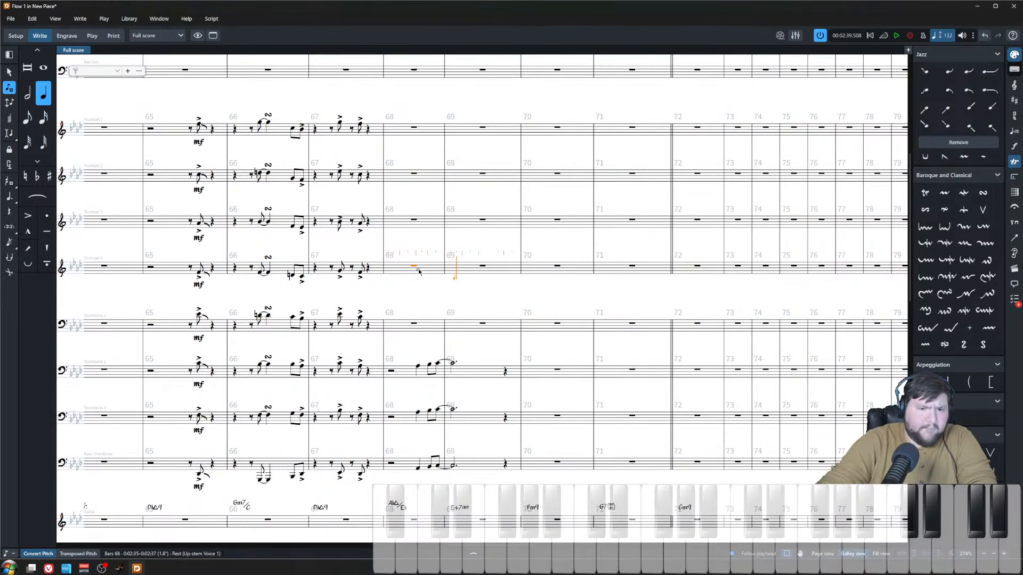
key("5")
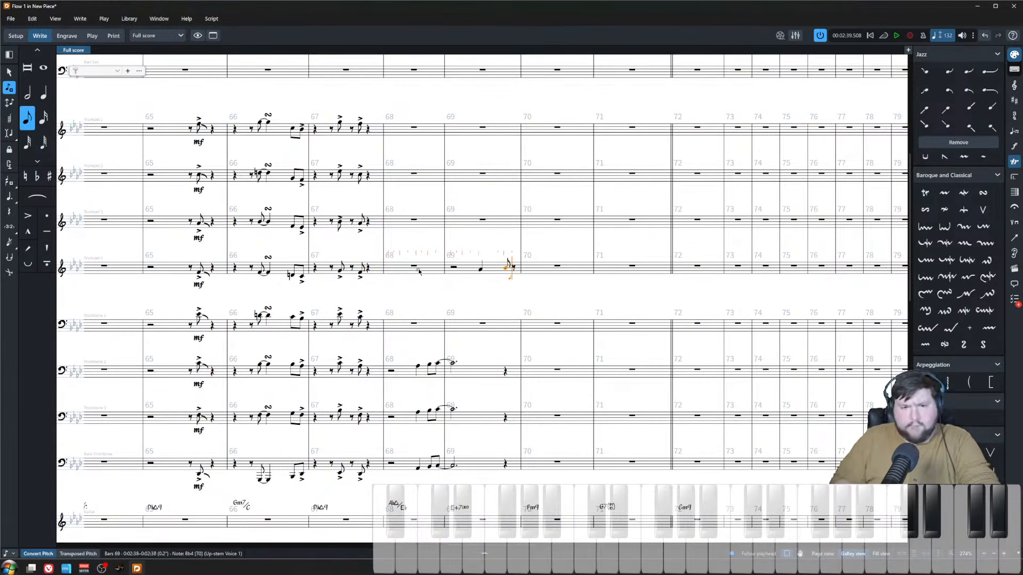
key("alt+shift+Right")
key("alt+shift+Right")
key("alt+shift+Right")
key("alt+shift+Right")
key("alt+shift+Right")
key("alt+shift+Right")
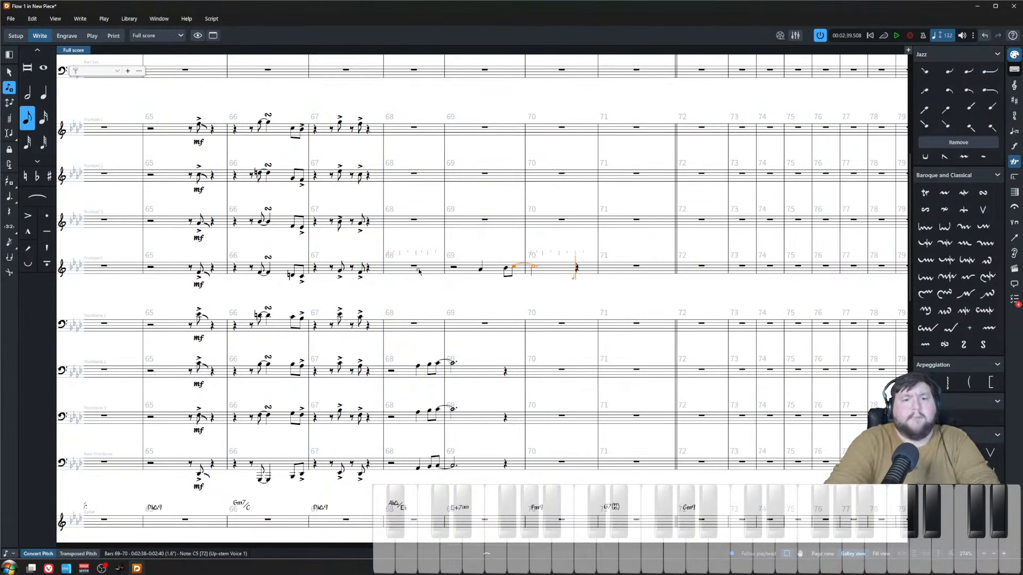
- Copy trumpet 4's figure in bars 69–70 into trombone 1 at the same bar
key("Escape")
key("shift+Left")
key("shift+Left")
left_click(500, 330)
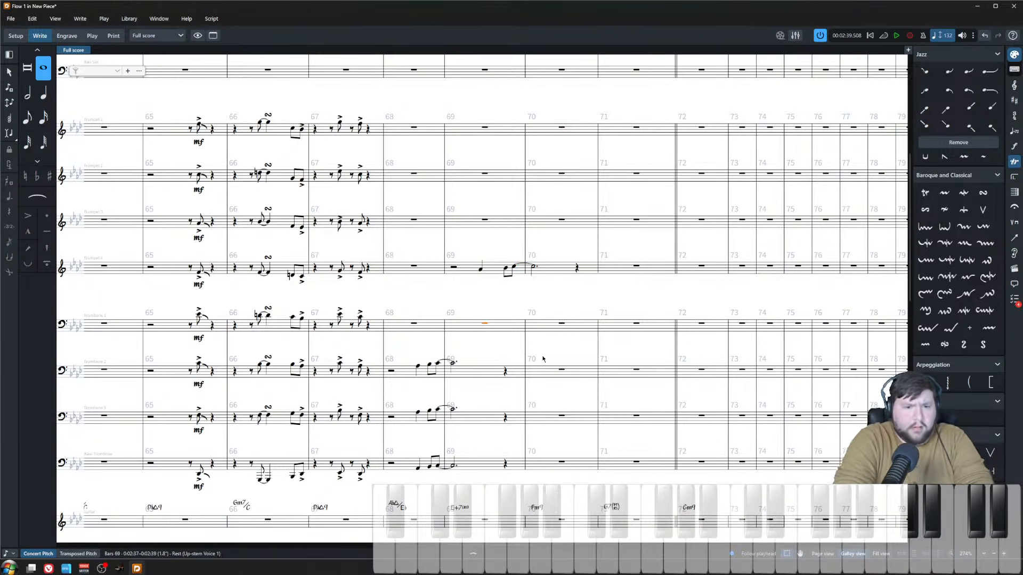
key("ctrl+v")
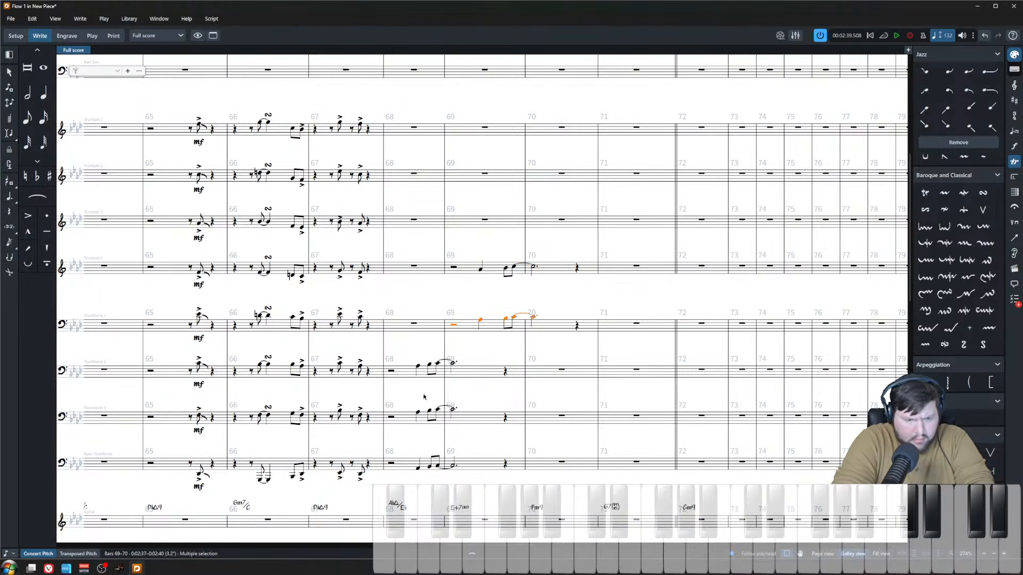
- Add a forte (f) dynamic to the quarter note on beat 3 of bar 69 in trumpet 4 and trombone 1
left_click_drag(407, 495, 495, 238)
key("shift+d")
type("f")
key("Return")
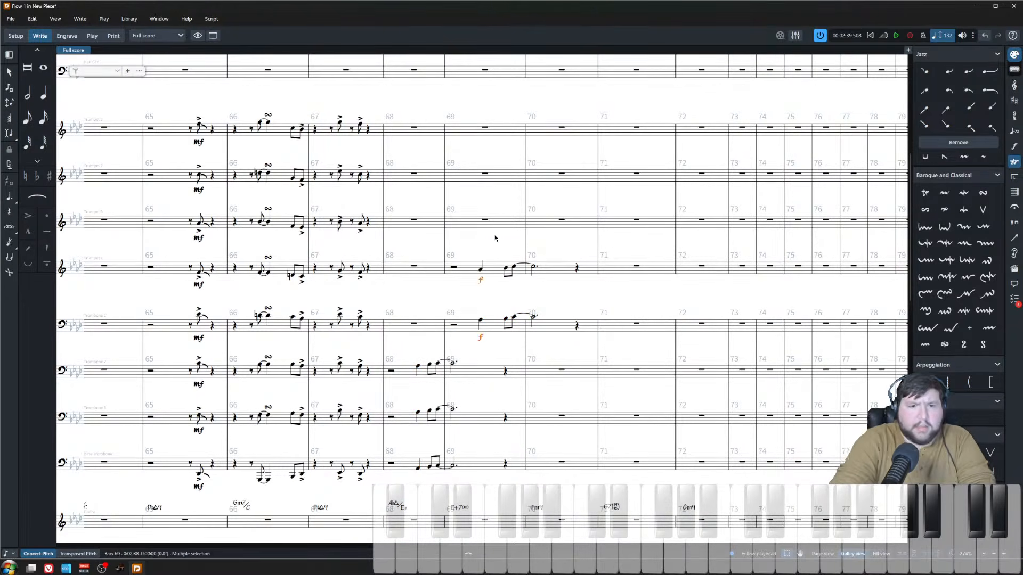
left_click(465, 341)
left_click_drag(421, 352, 408, 495)
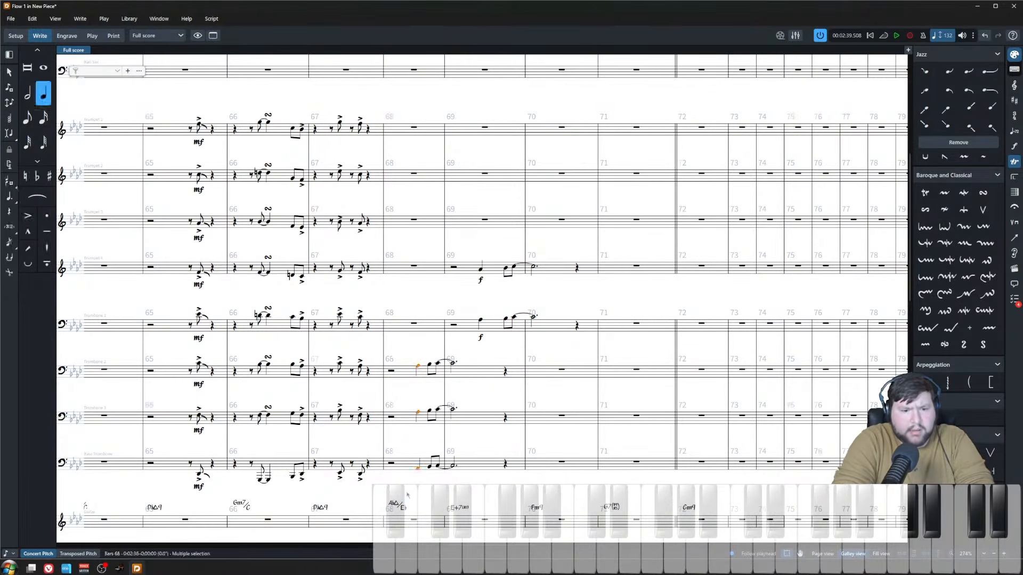
left_click(406, 489)
left_click(392, 372)
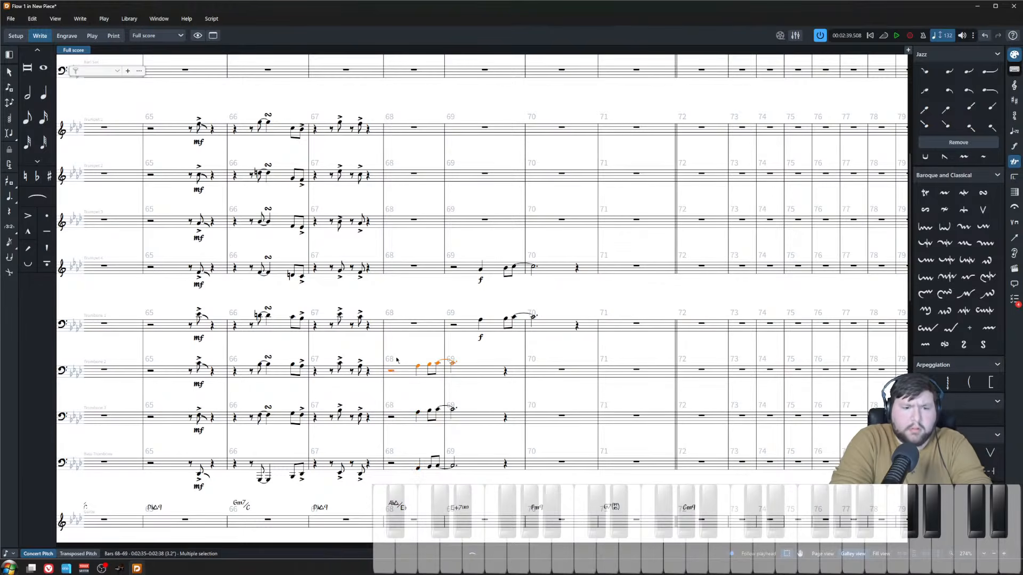
key("Escape")
- Play back from bar 68 to hear the lower trombones' line answered by trumpet 4 and trombone 1
left_click(391, 372)
left_click(452, 363, "shift")
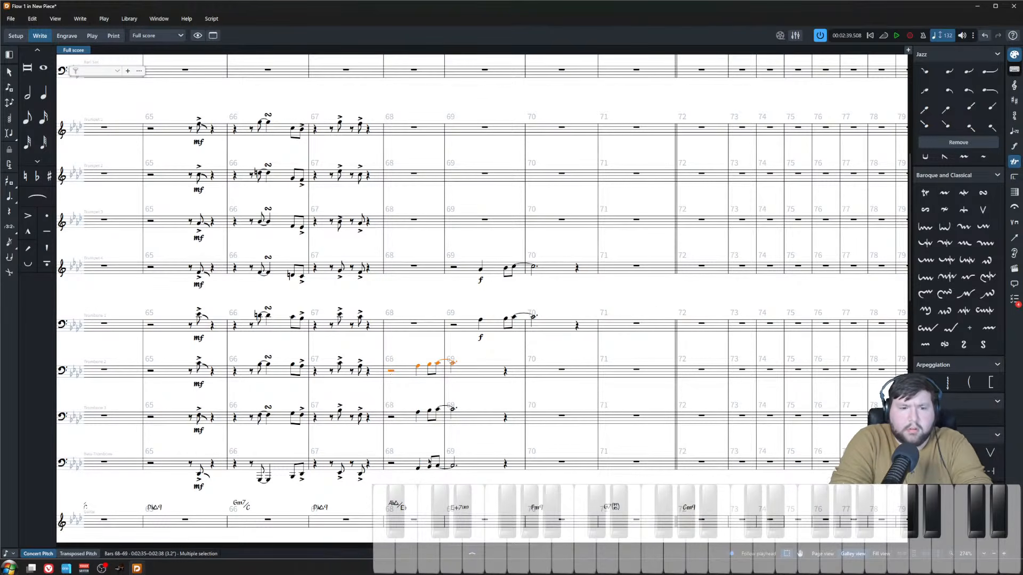
key("space")
key("space")
left_click(410, 352)
left_click(390, 371)
key("space")
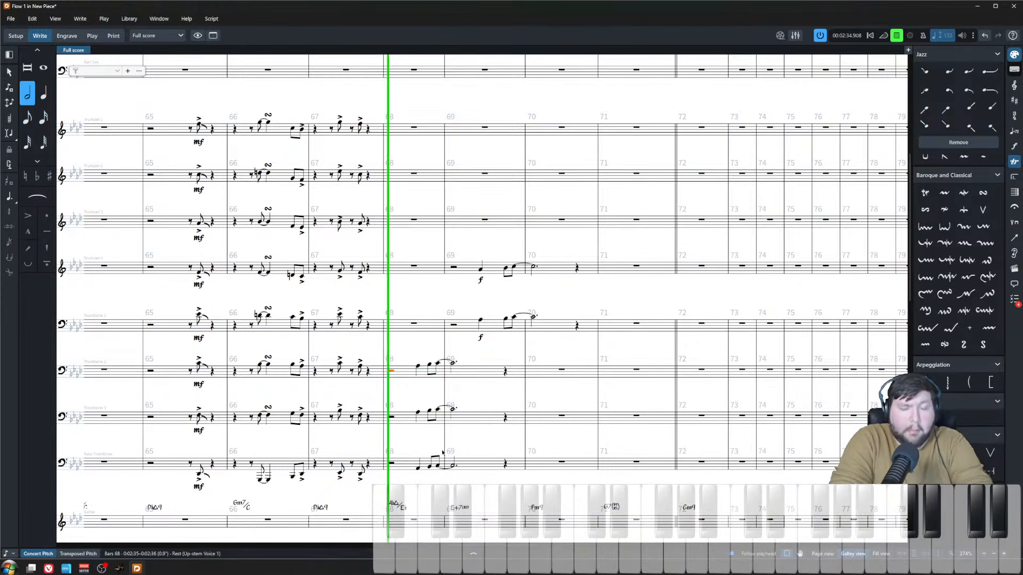
scroll(549, 468, "down", 4)
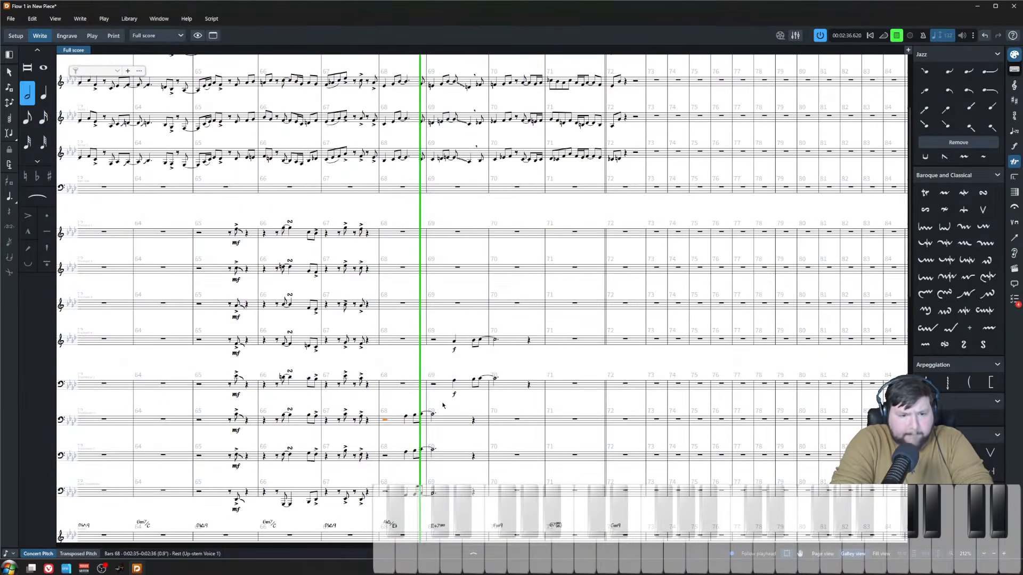
left_click(429, 365)
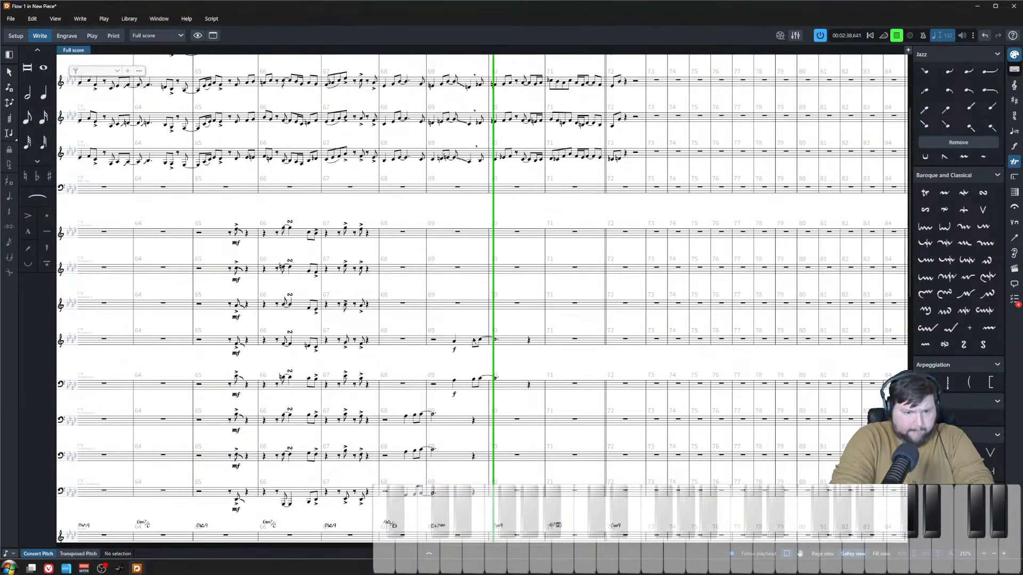
key("space")
- Raise the first eighth note of the bar 69 figure by two staff steps in both trumpet 4 and trombone 1
scroll(487, 397, "up", 3)
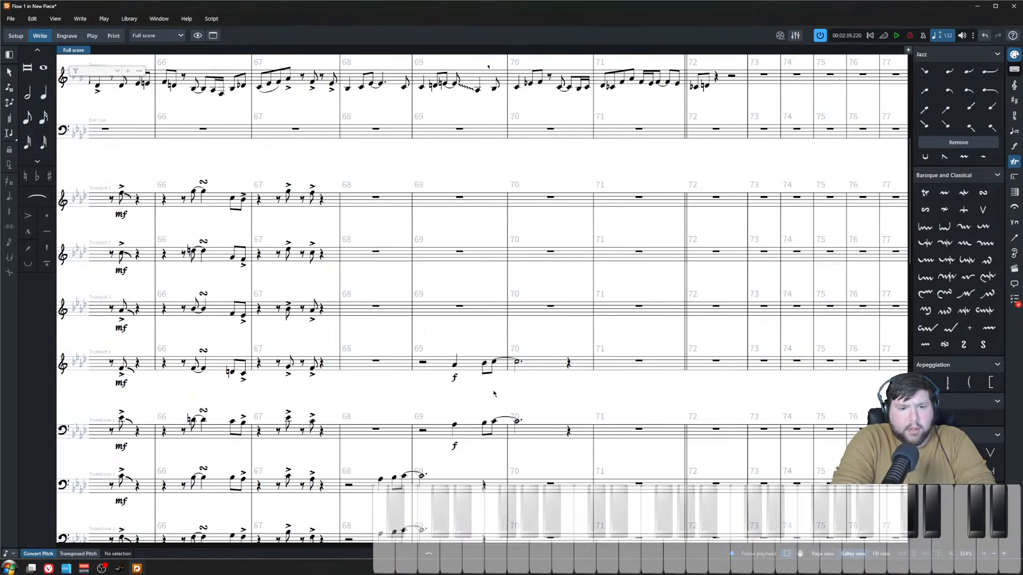
left_click(484, 364)
left_click(486, 423, "ctrl")
key("alt+Up")
key("alt+Up")
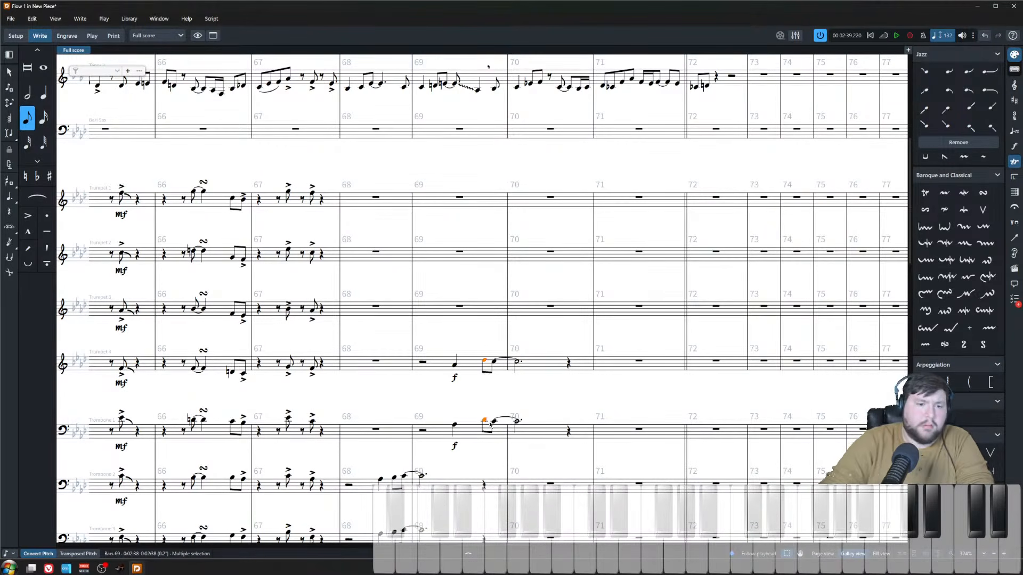
key("Escape")
- Play back the passage from bar 68 twice to check the altered answer figure against the saxophones, and look over the rhythm section chords
left_click(376, 361)
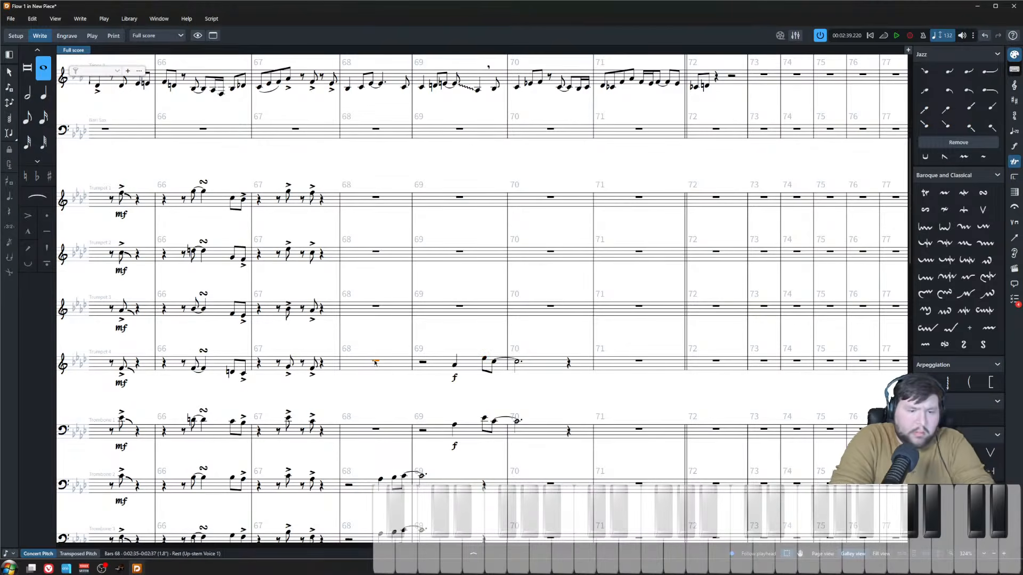
key("space")
key("x")
key("x")
left_click(426, 396)
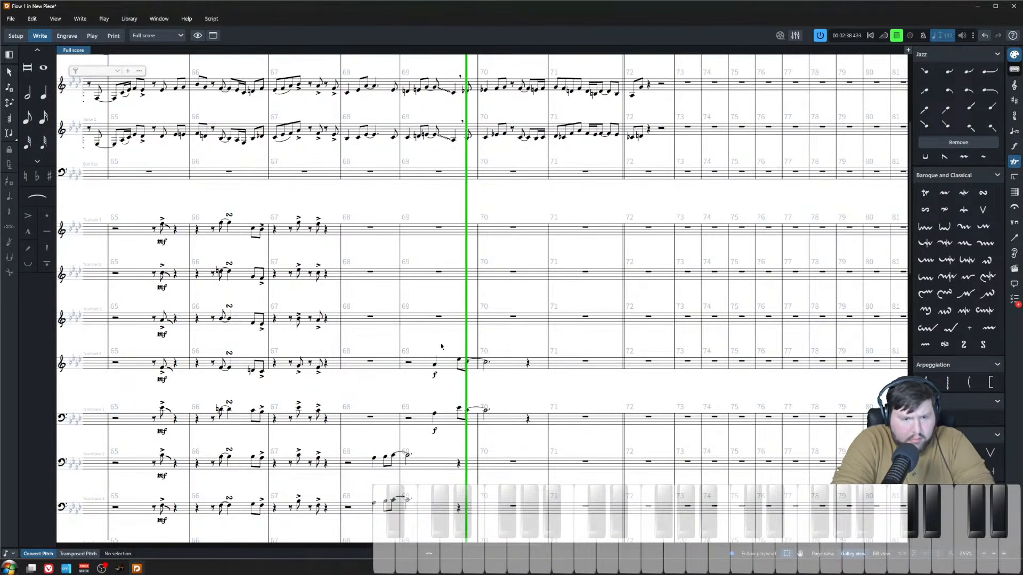
key("space")
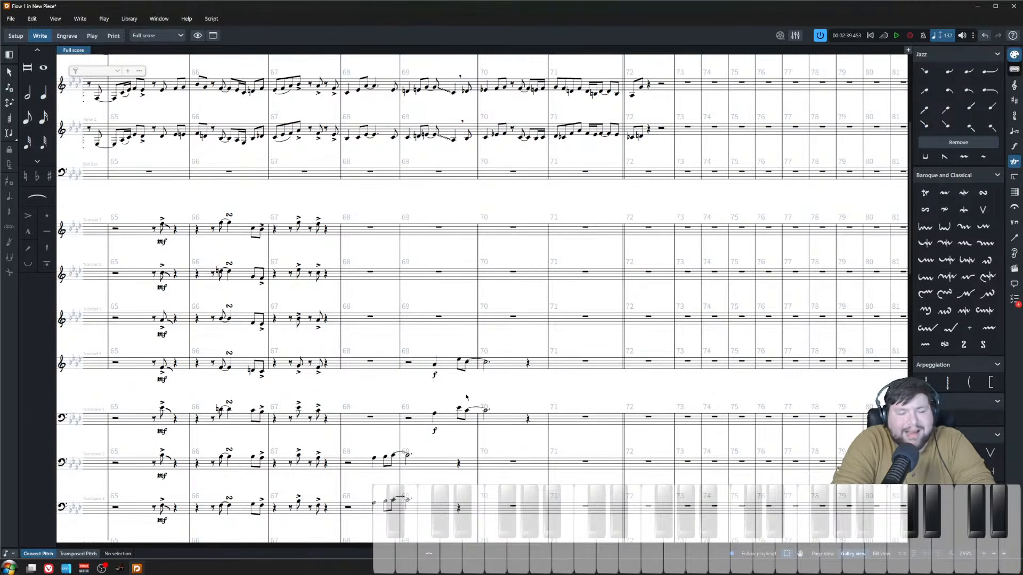
scroll(474, 406, "down", 5)
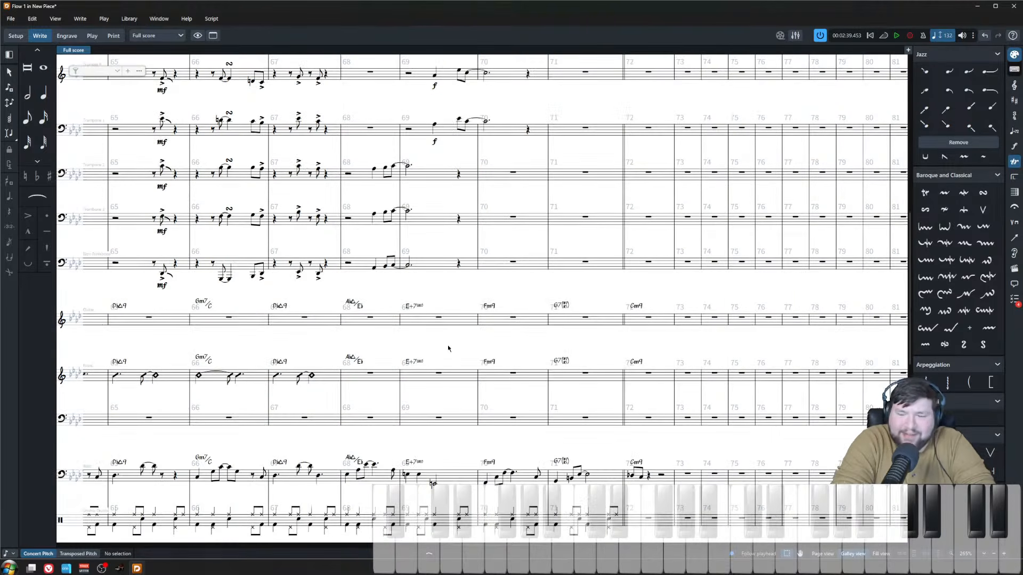
scroll(451, 399, "up", 3)
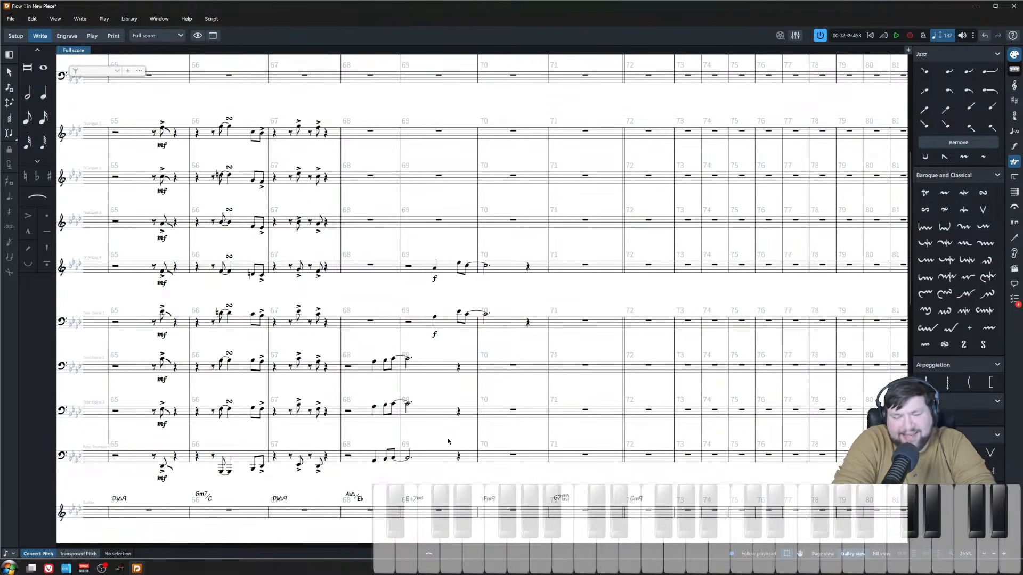
left_click(349, 455)
scroll(396, 408, "up", 1)
key("space")
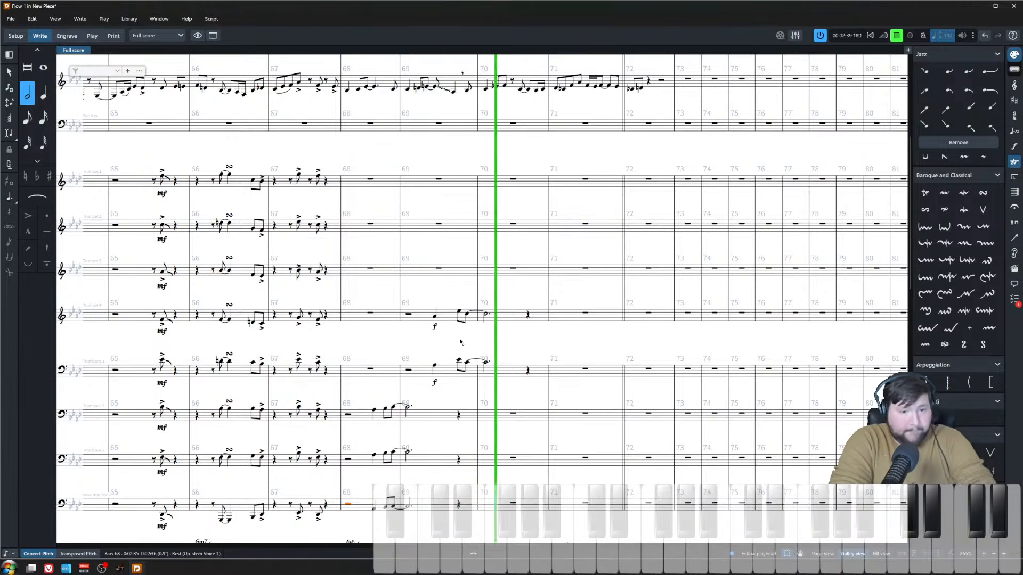
key("space")
- Add a scoop to the first eighth note of the bar 69 figure in trumpet 4 and trombone 1
left_click_drag(448, 391, 462, 300)
key("shift+o")
type("scoop")
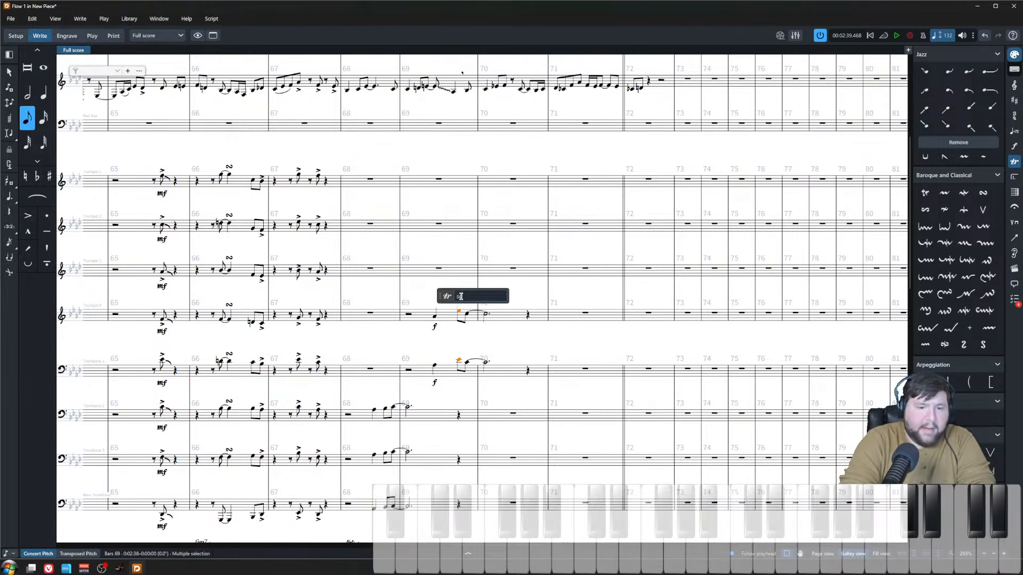
key("Return")
left_click(466, 301)
- Lengthen the held C in trombones 2 and 3 and bass trombone by an eighth note, into beat 4 of bar 69
scroll(435, 364, "up", 2)
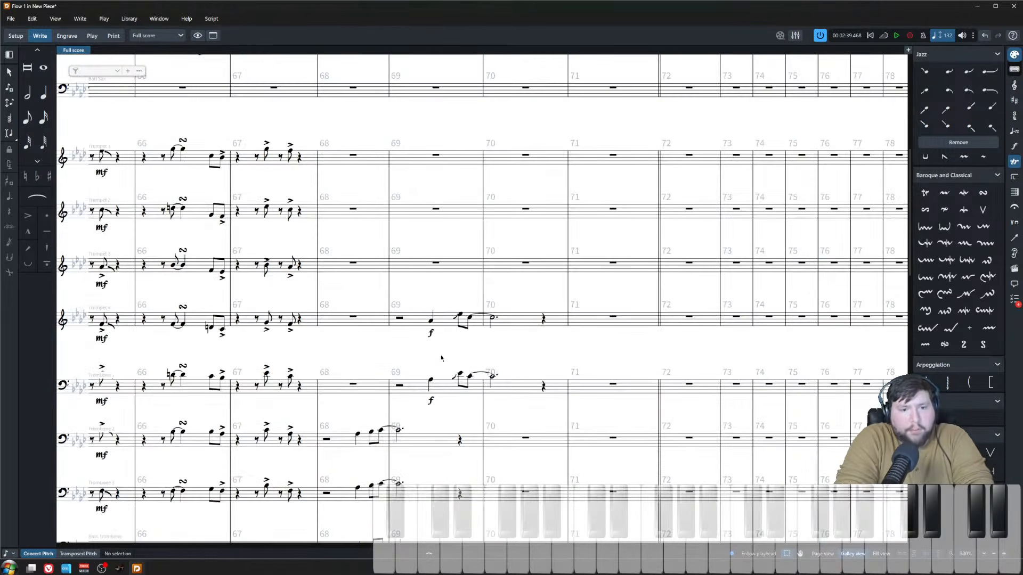
scroll(412, 357, "down", 2)
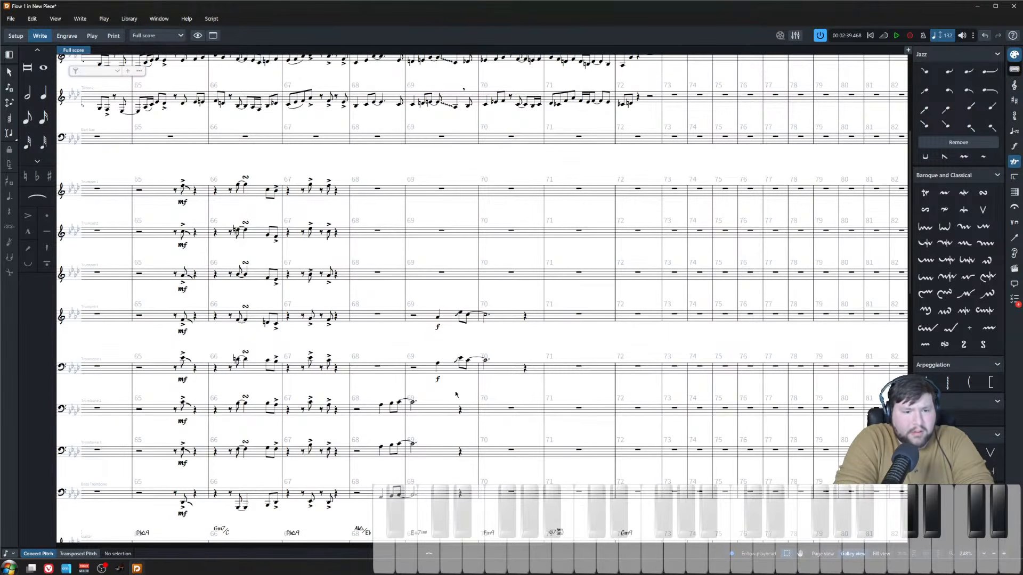
left_click(460, 412)
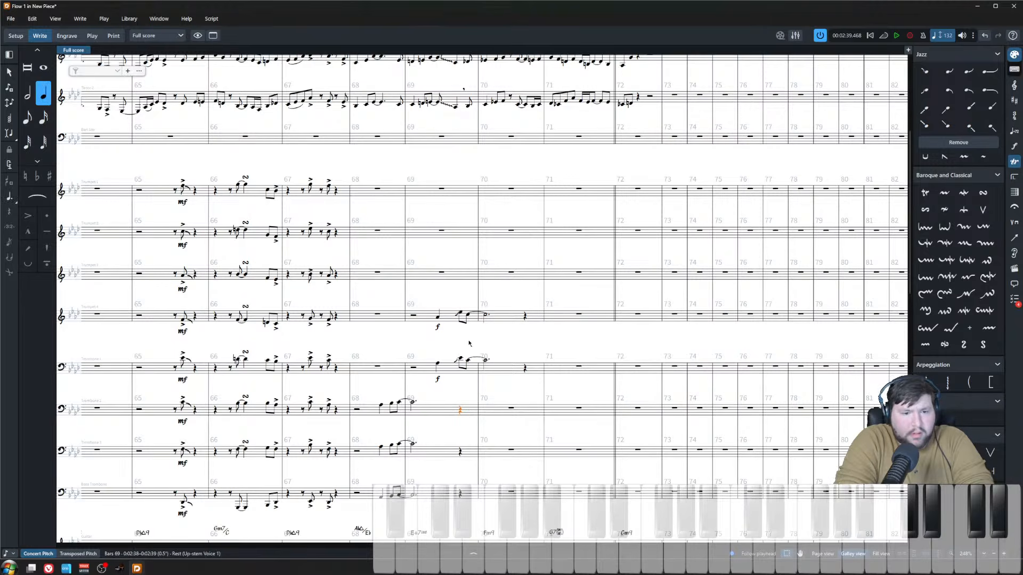
left_click(469, 361)
left_click(469, 316)
left_click(468, 403)
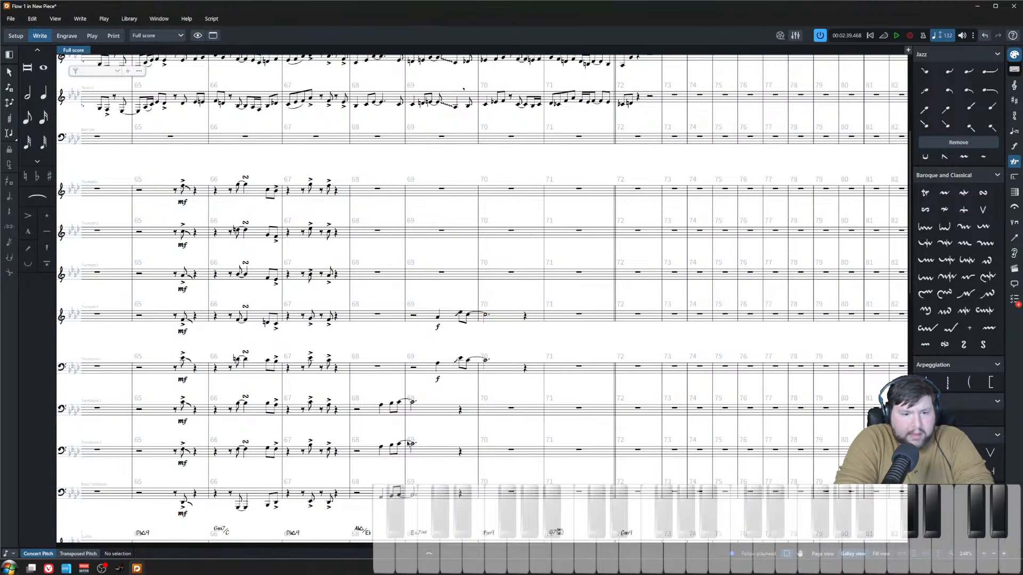
left_click(412, 403)
left_click(411, 495, "shift")
key("shift+alt+Right")
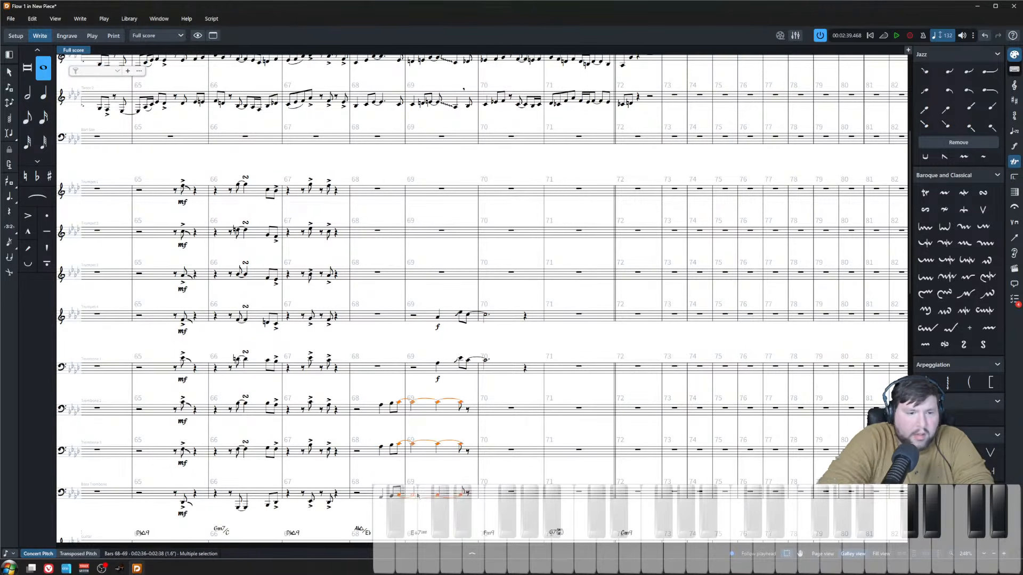
- Add the chord F2, Ab3, C4 across trombones 2 and 3 and bass trombone on bar 69's last eighth, held as a dotted half in bar 70
left_click(469, 412)
key("shift+n")
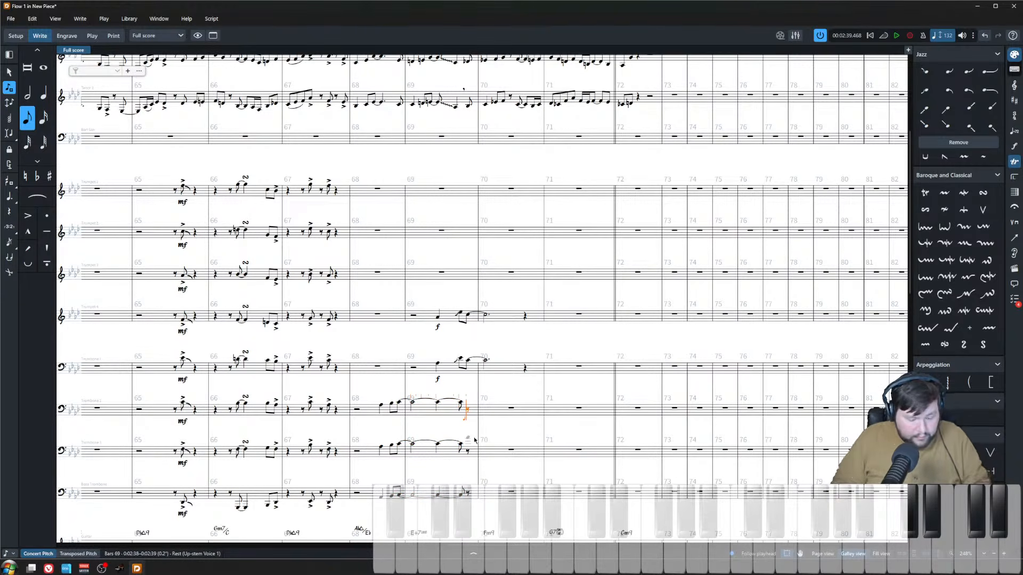
key("Escape")
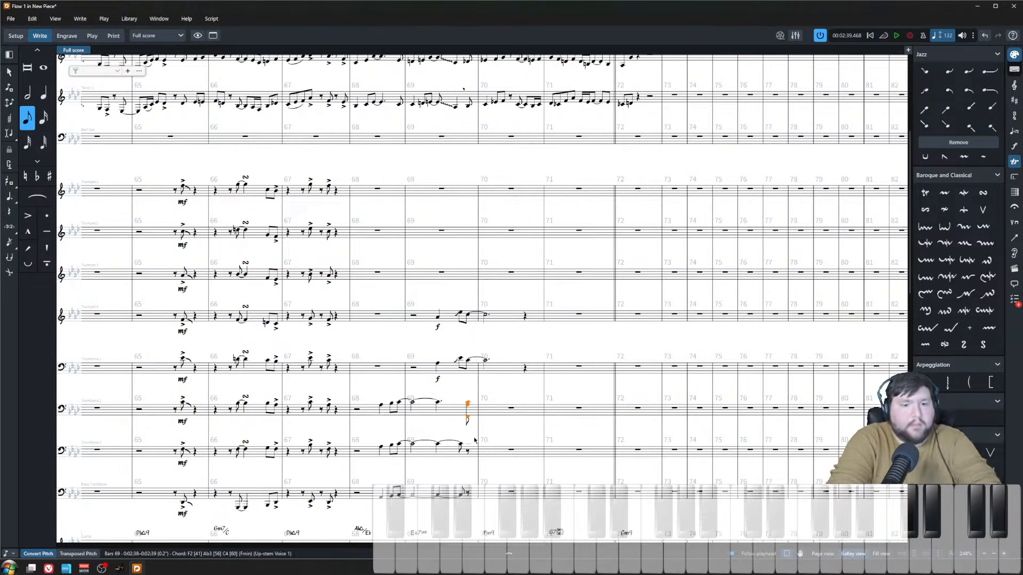
left_click(211, 19)
left_click(226, 32)
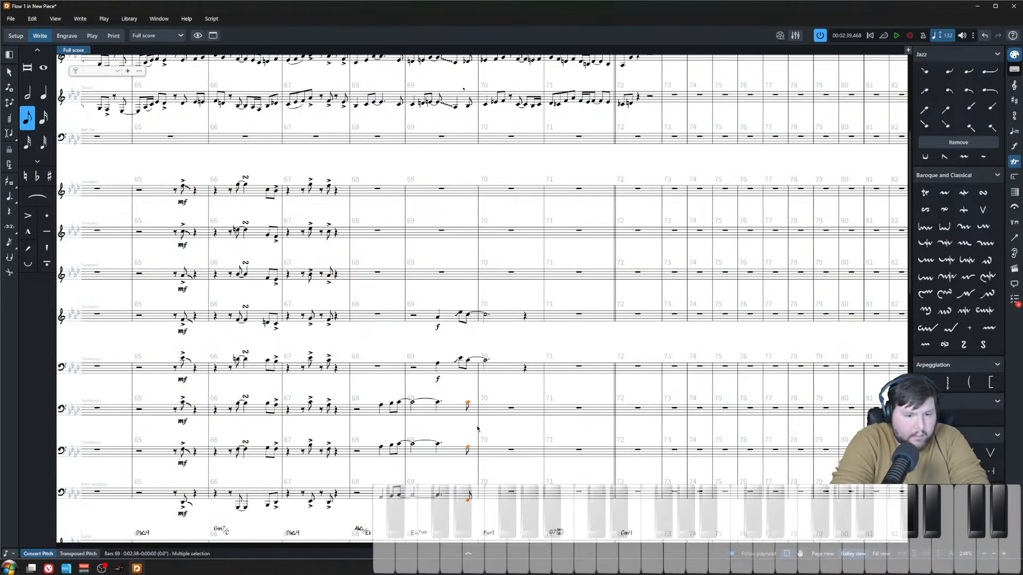
key("8")
key("7")
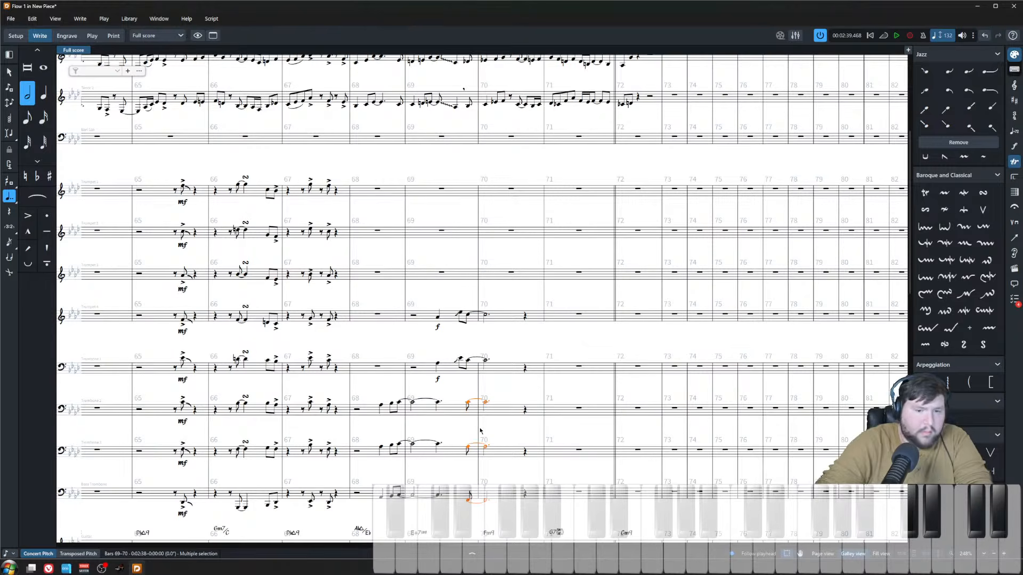
- Add the dynamics fp<f to the held notes of bars 68–69 in trombones 2 and 3 and bass trombone
left_click(412, 403)
left_click(412, 496, "shift")
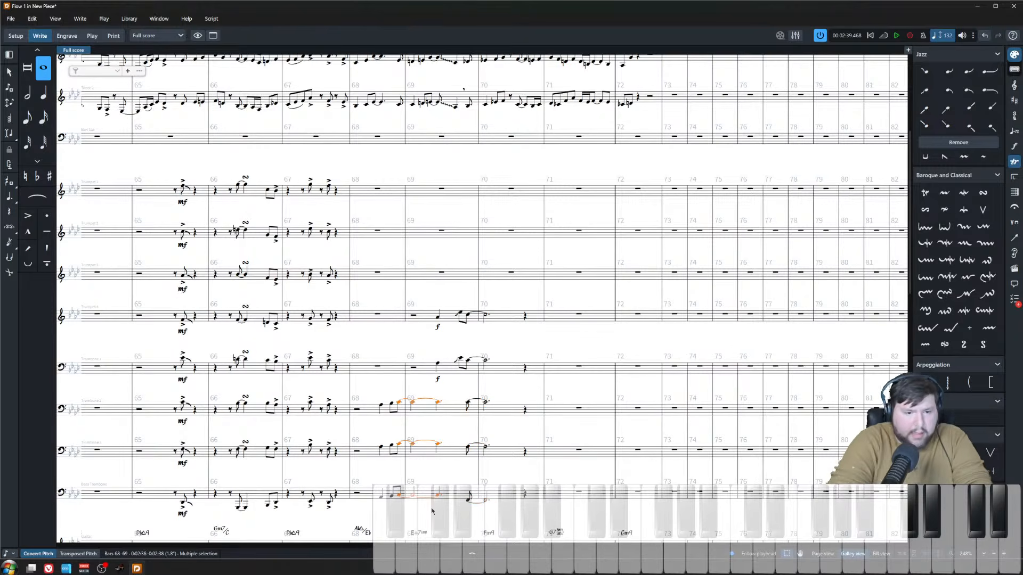
key("shift+d")
type("fp<f")
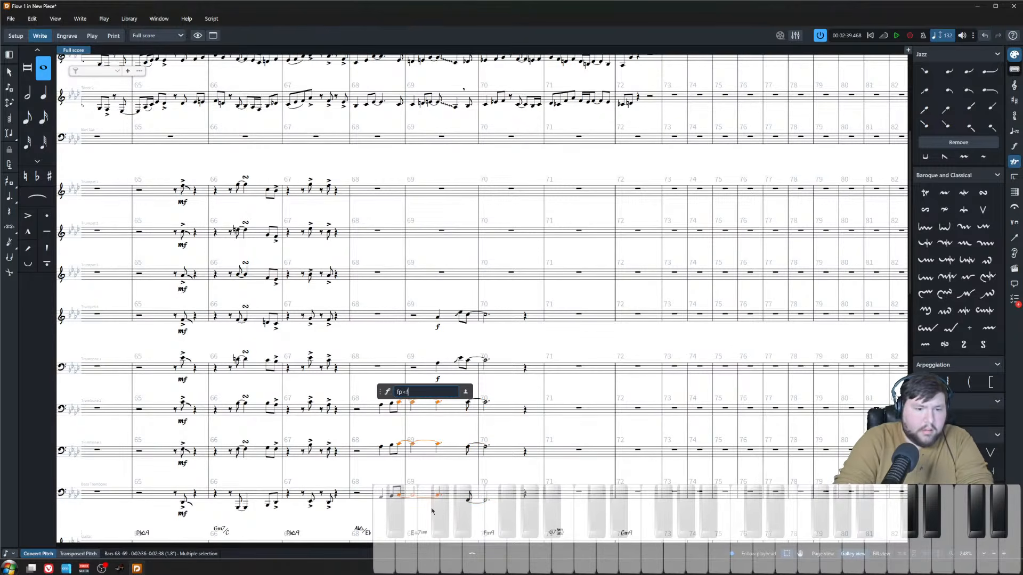
key("Return")
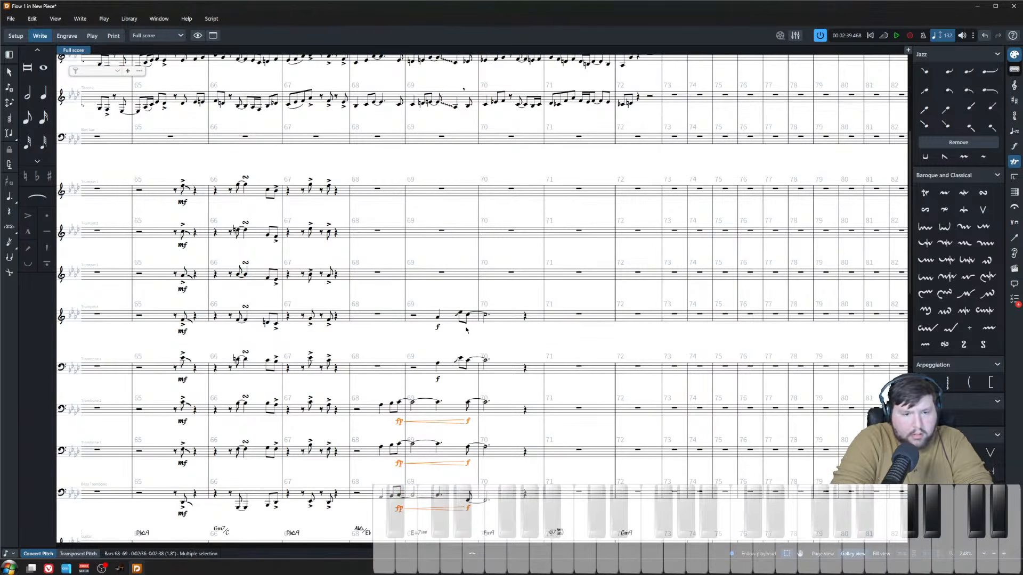
- Try the dynamics fp<f on the note held from bar 69 into bar 70 in trumpet 4 and trombone 1, and undo it
left_click(468, 360)
left_click(469, 316, "shift")
key("shift+d")
type("fp<")
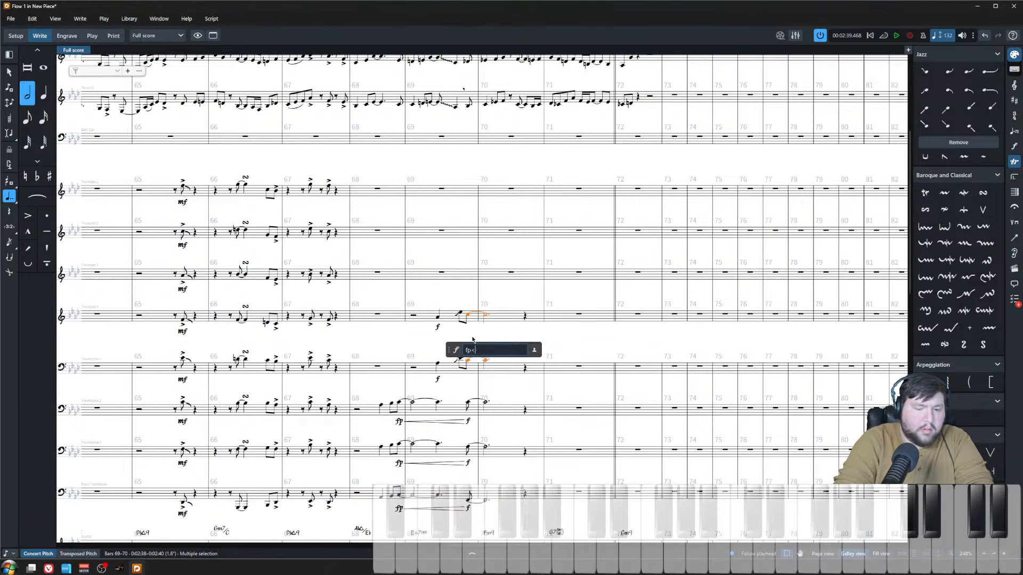
type("f")
key("Return")
key("ctrl+z")
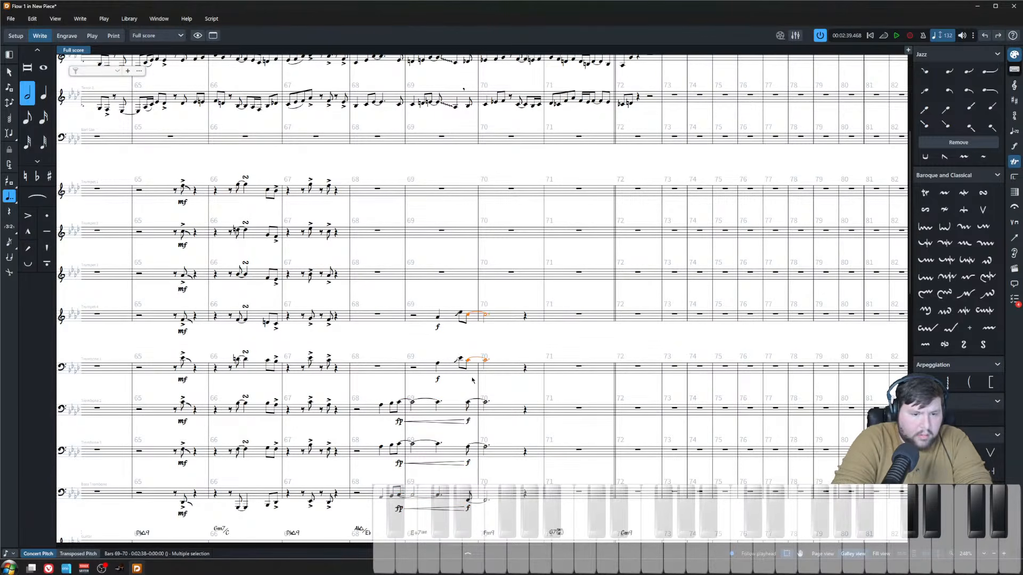
- Add an fp dynamic to the note held into bar 70 in trumpet 4 and trombone 1
key("shift+d")
type("fp")
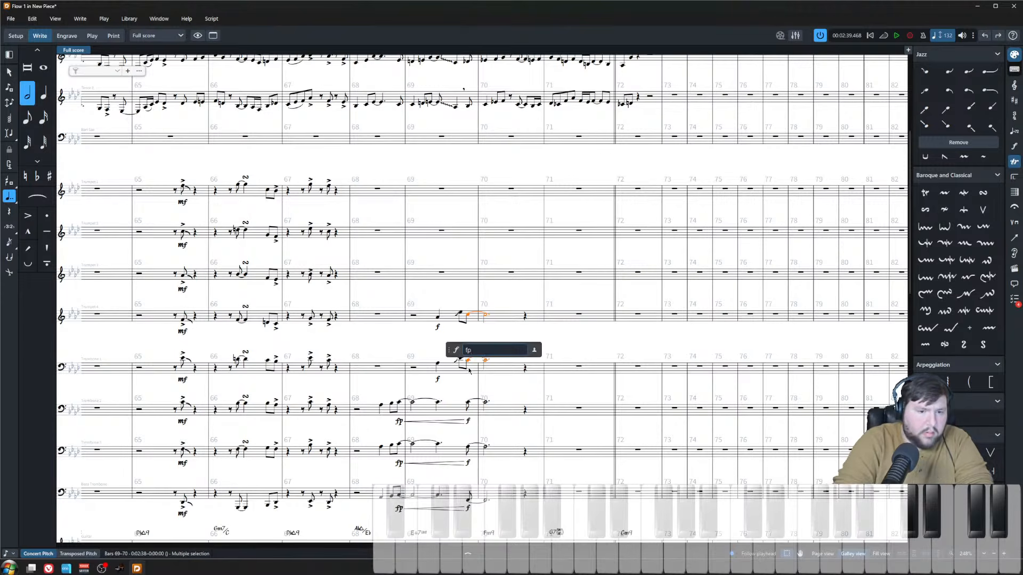
key("Return")
key("Escape")
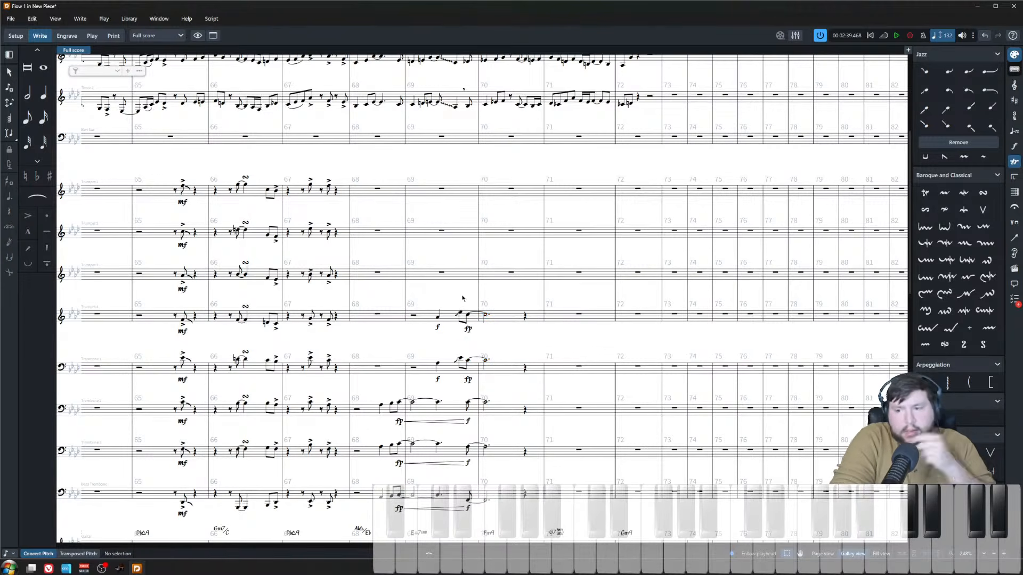
- Add tenuto marks to the first notes of bars 68, 69 and 70 in the two alto and two tenor saxophone parts
scroll(382, 233, "up", 3)
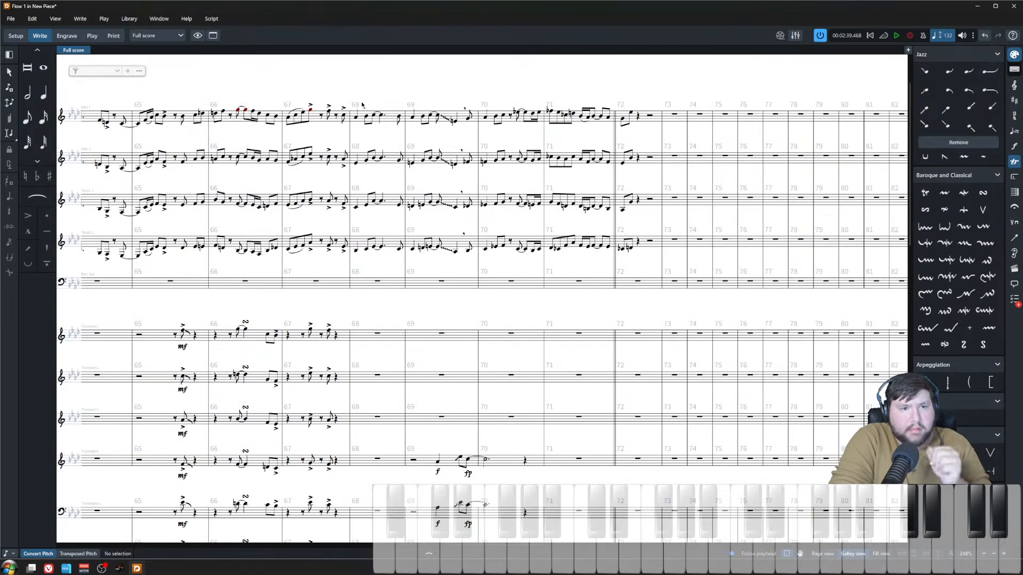
left_click_drag(362, 105, 353, 271)
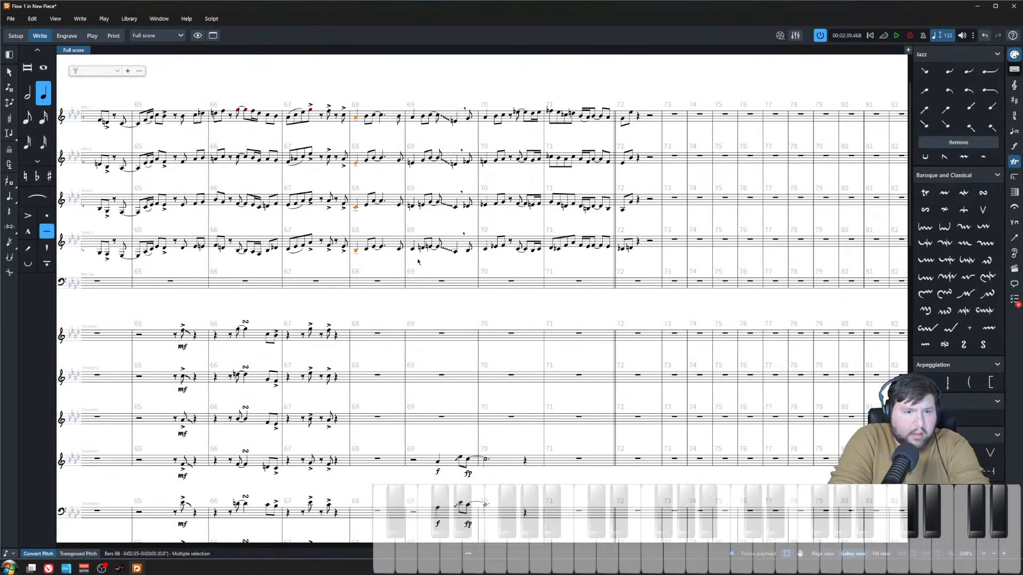
left_click_drag(418, 262, 409, 89)
key("apostrophe")
left_click_drag(486, 101, 514, 268)
key("backslash")
- Add accents to the syncopated off-beat notes of bar 70 in the alto and tenor saxophones
key("bracketleft")
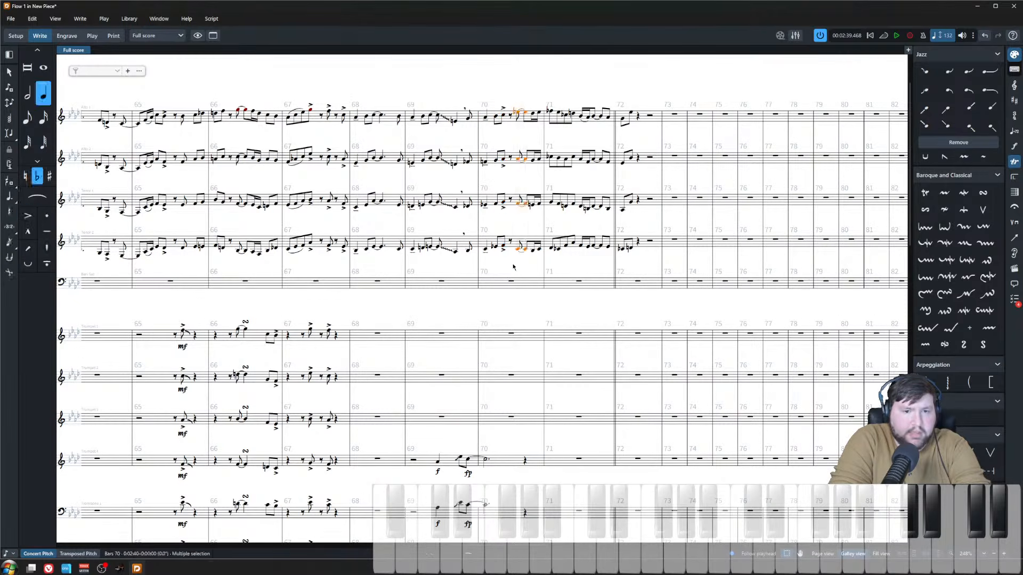
key("bracketleft")
left_click(492, 270)
- Add tenuto marks to the opening quarter notes of the bar 68 trombone line and the bar 69 answer in trumpet 4 and trombone 1
scroll(492, 271, "down", 3)
left_click_drag(374, 516, 389, 373)
key("backslash")
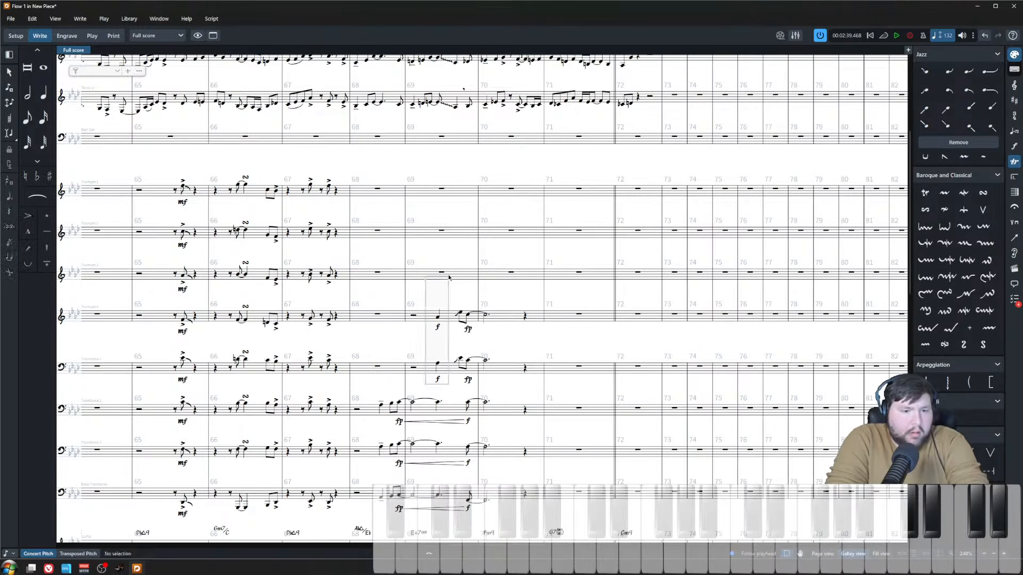
- Play back from bar 68 into bar 70 to check the new brass dynamics and articulations
left_click(378, 273)
key("space")
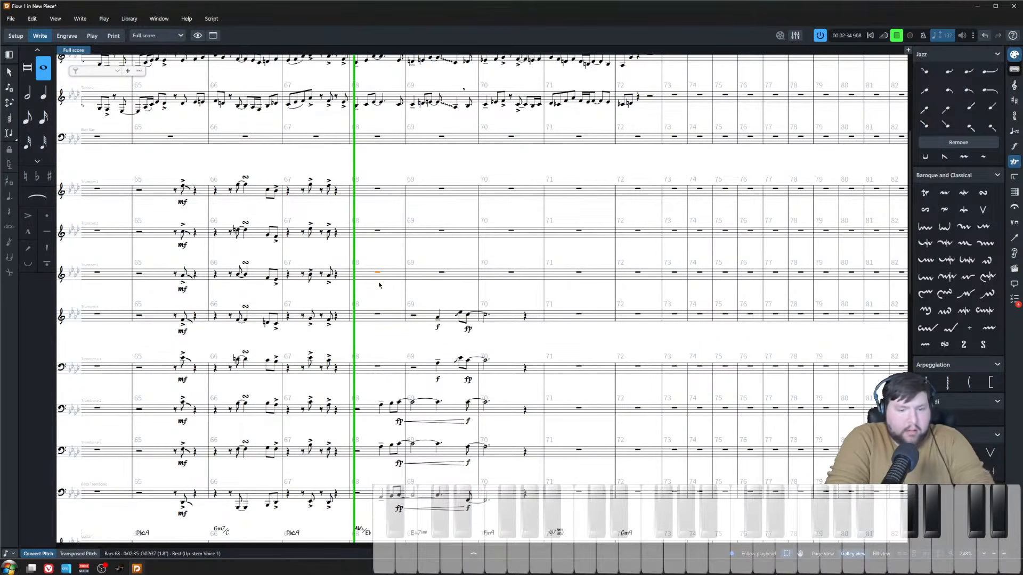
scroll(437, 351, "up", 1)
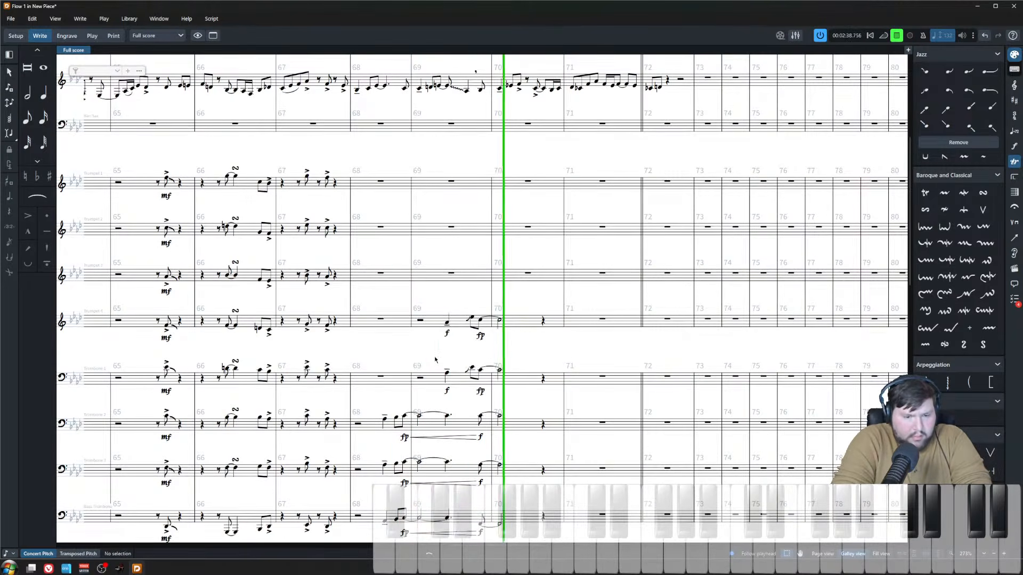
key("space")
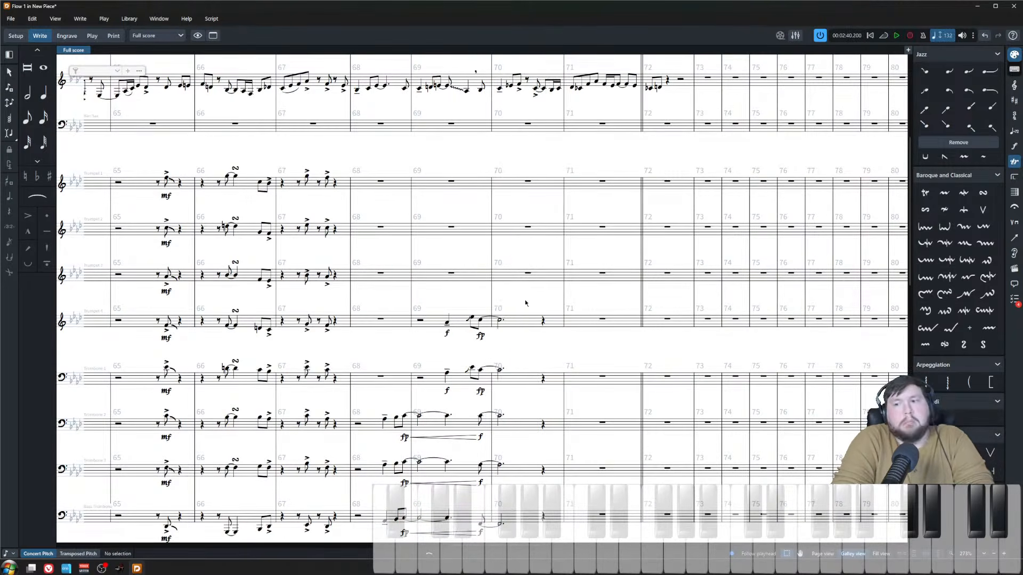
- Replay the passage from bar 68 several times to work out how the brass backgrounds should continue in bars 70 and 71
scroll(522, 302, "down", 1)
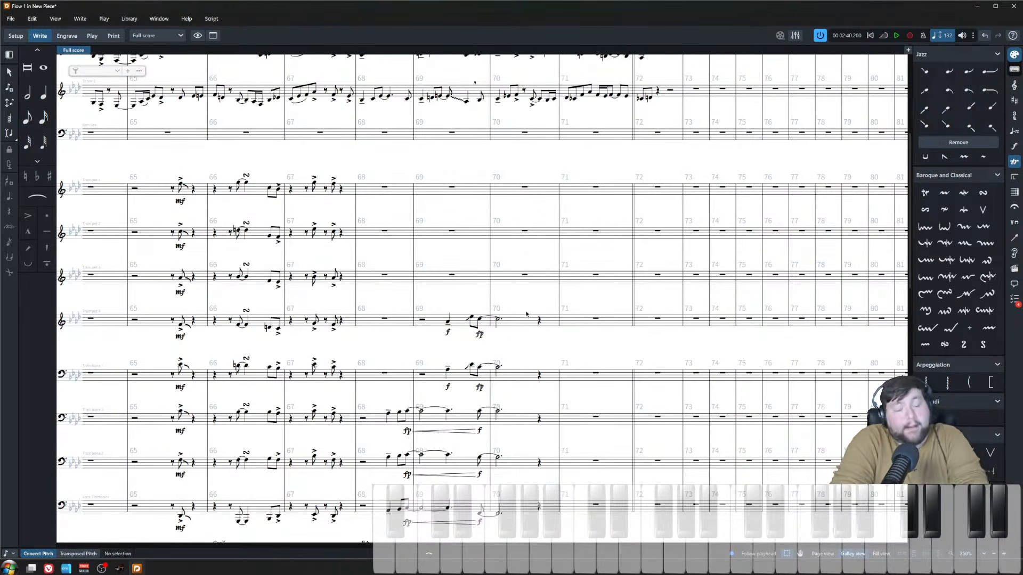
scroll(524, 300, "down", 4)
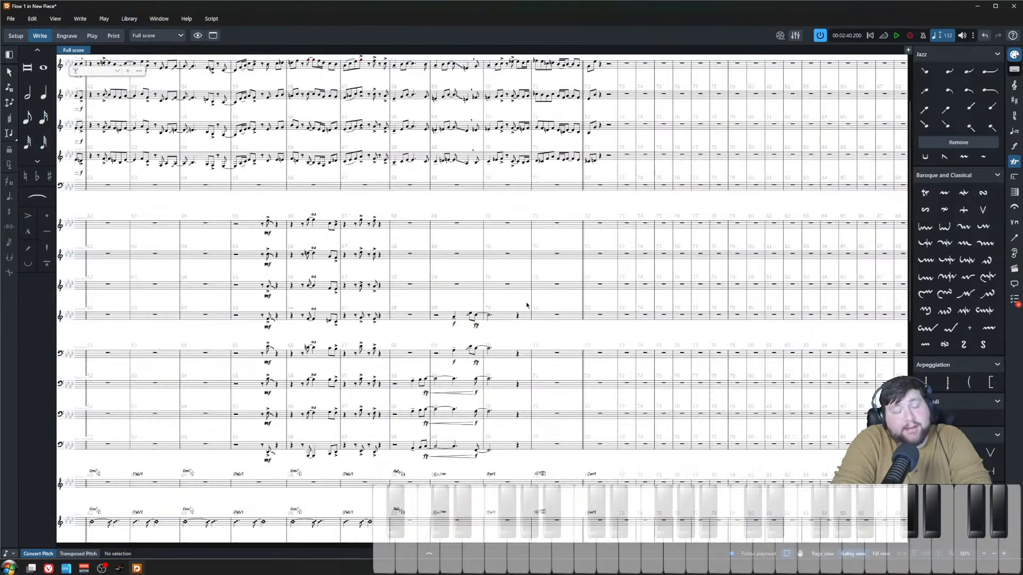
left_click(409, 224)
key("p")
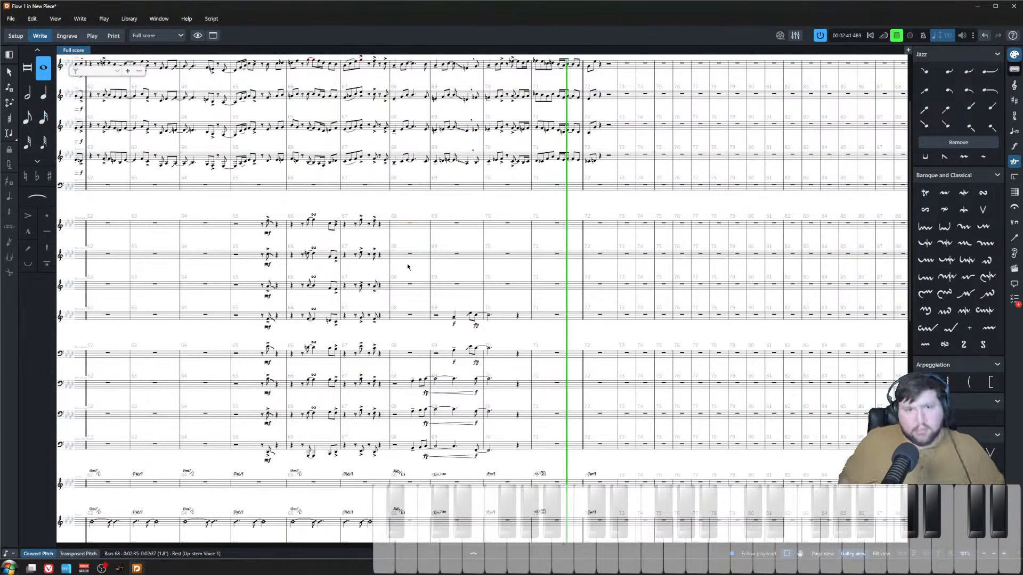
key("space")
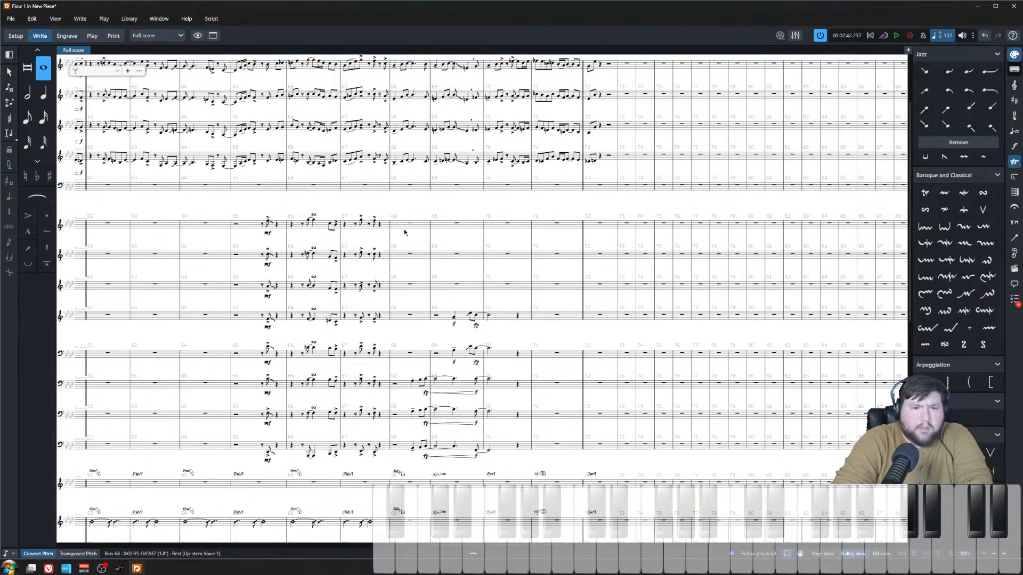
key("space")
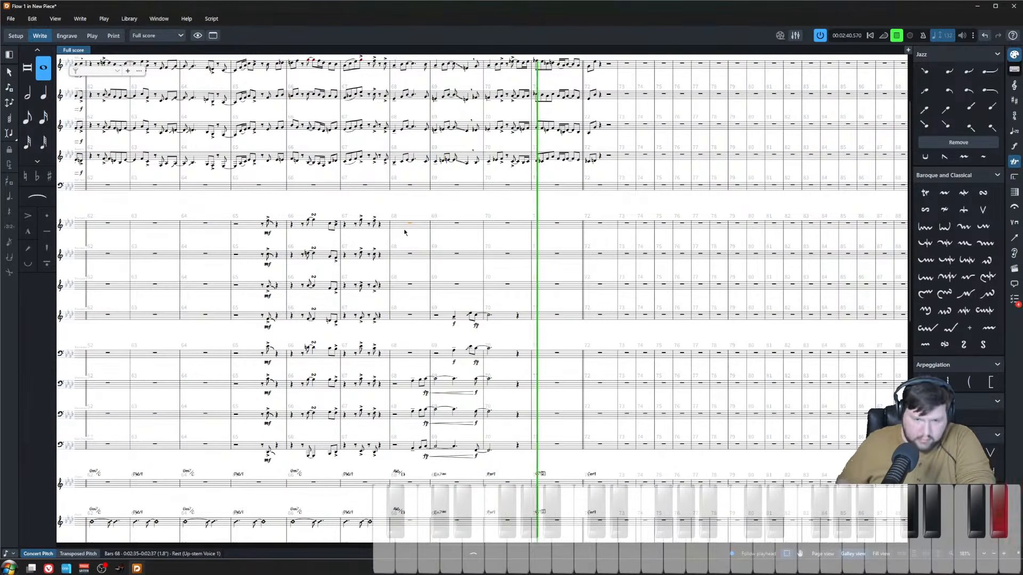
key("space")
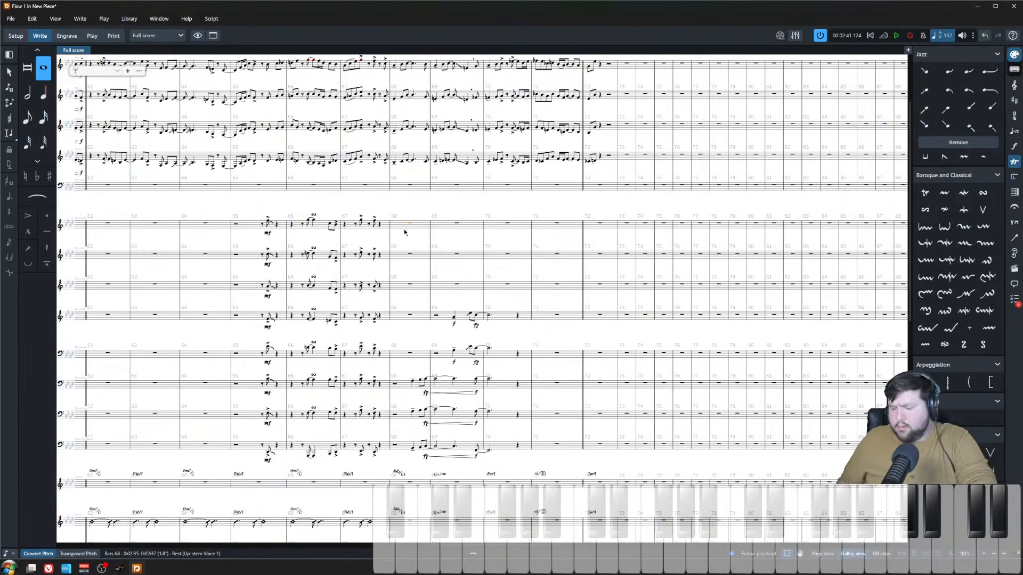
key("space")
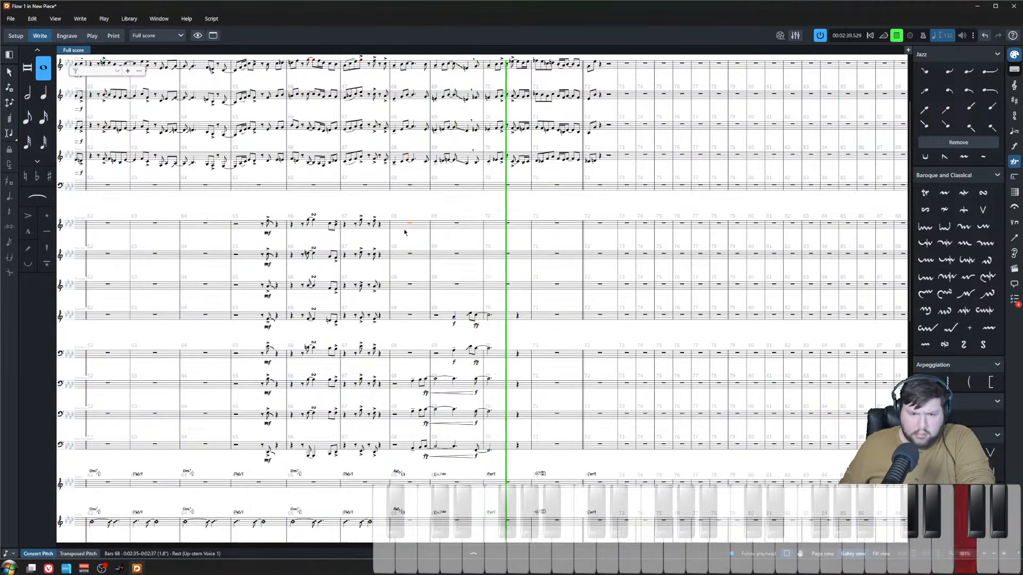
key("space")
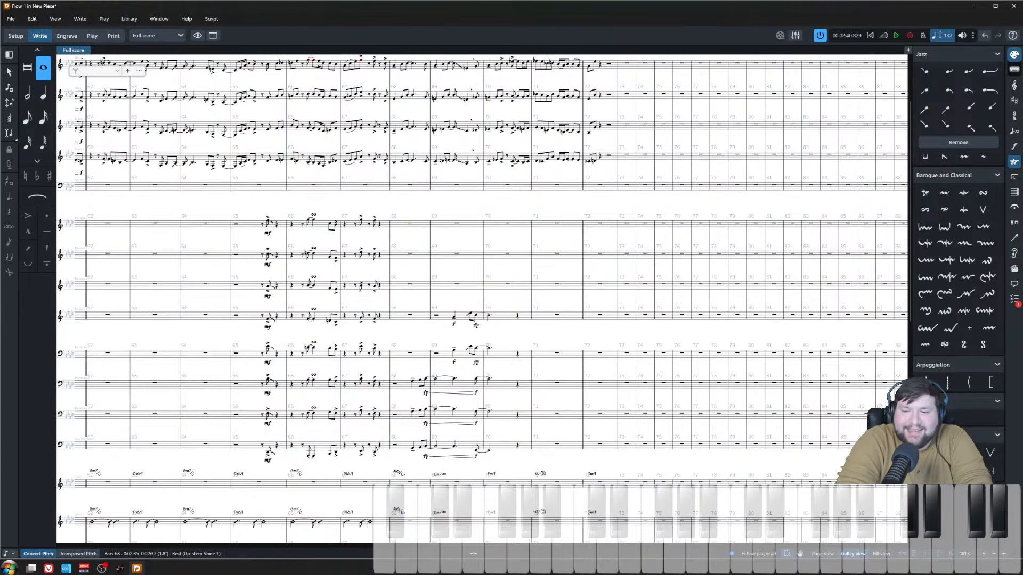
- Play back from the start of bar 67 through bar 71 to hear the backgrounds in context with the saxophones
key("alt+Tab")
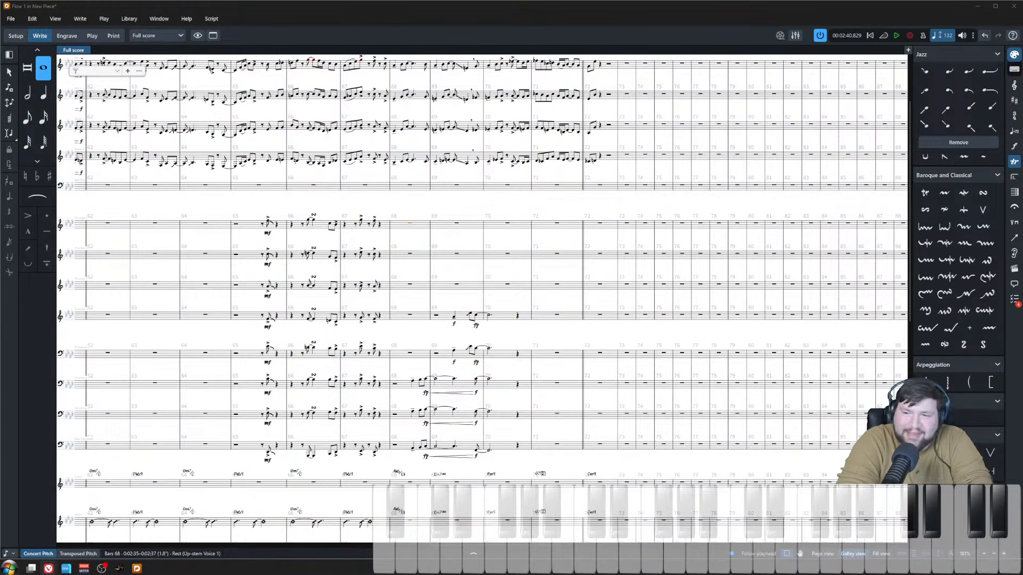
scroll(373, 229, "up", 3)
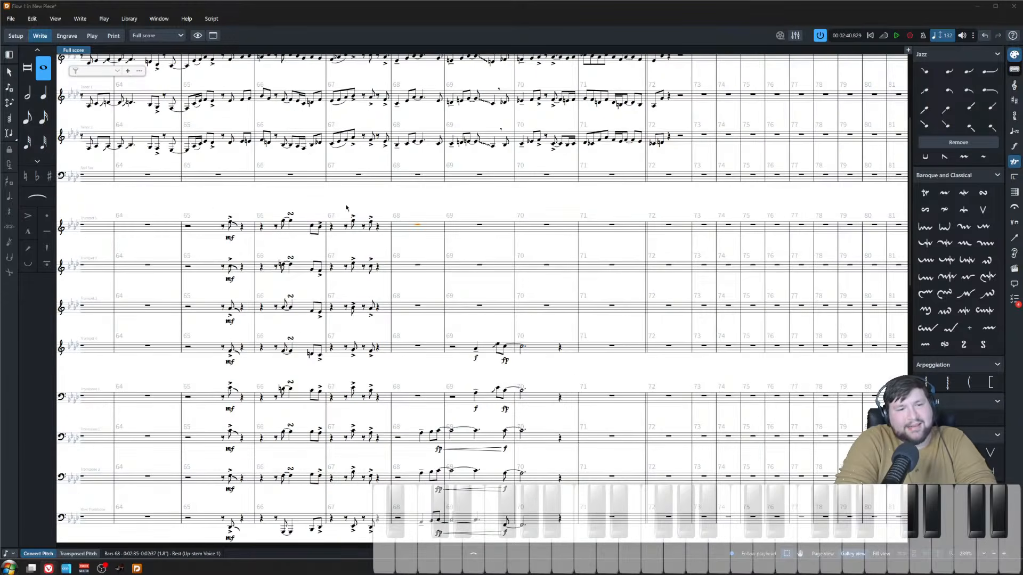
left_click(346, 211)
left_click(331, 226)
scroll(331, 232, "down", 3)
key("space")
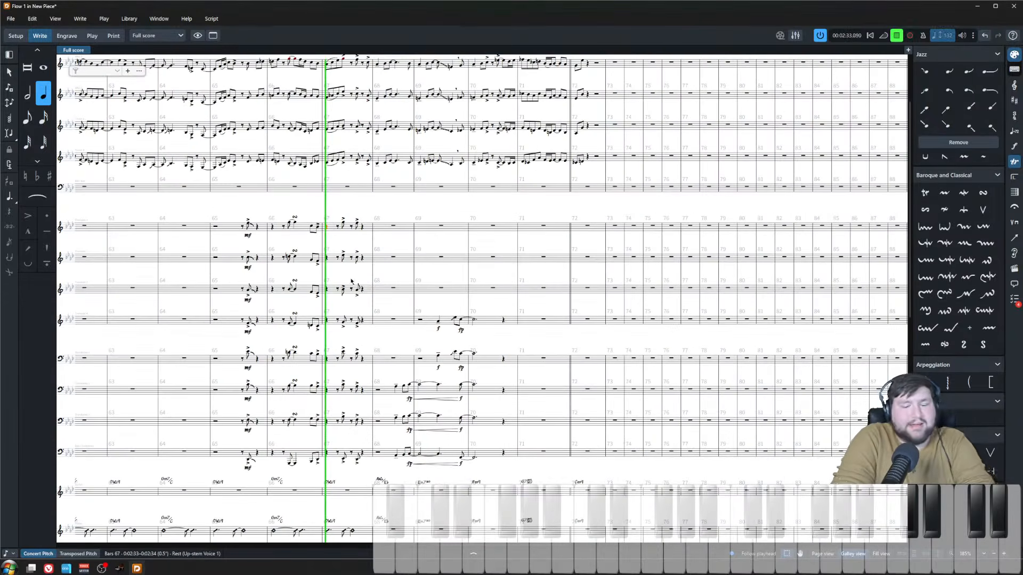
left_click(489, 218)
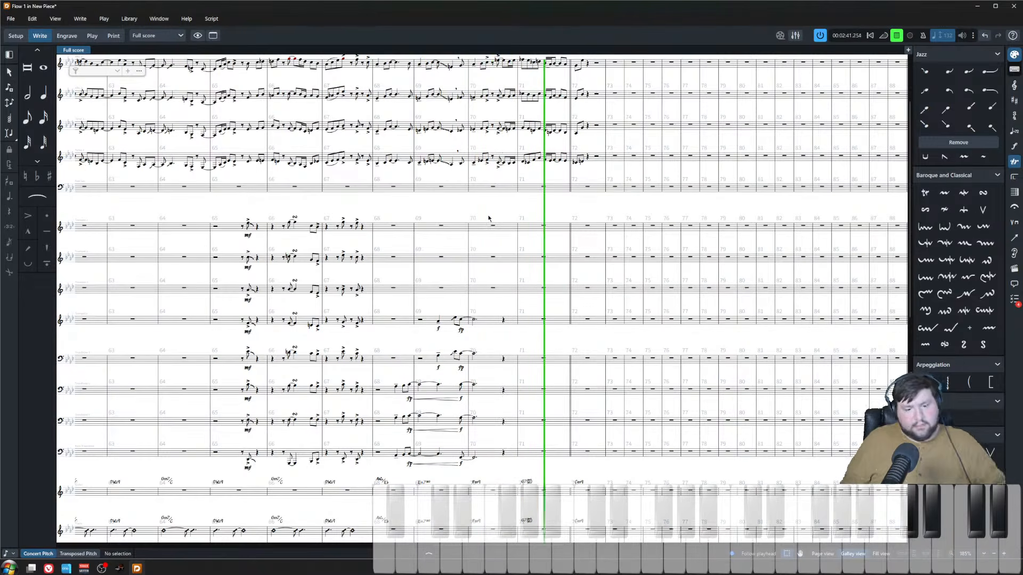
key("space")
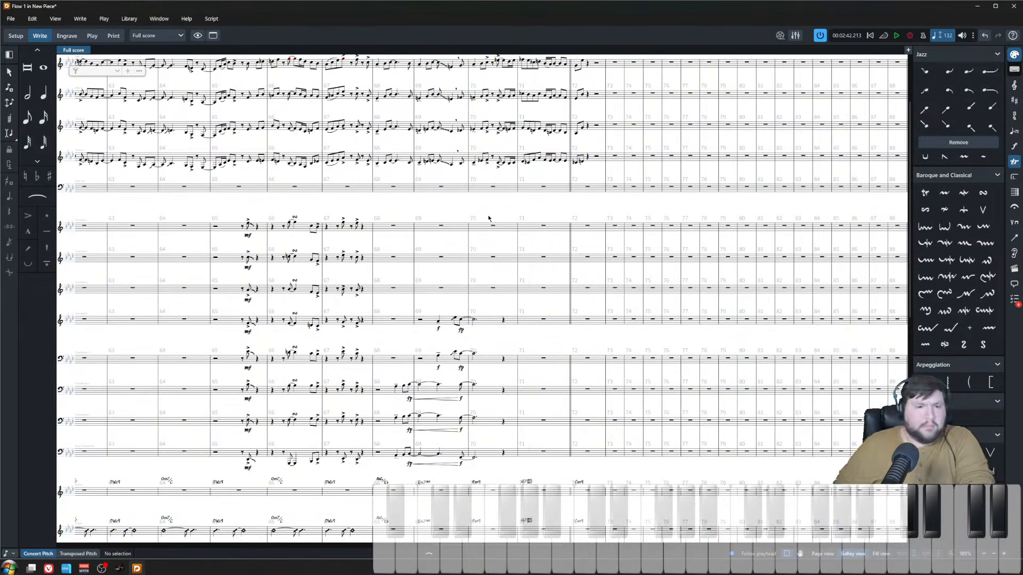
- Play back from bar 65 to review the whole run of brass backgrounds leading into bar 70
scroll(466, 313, "up", 1)
left_click(387, 365)
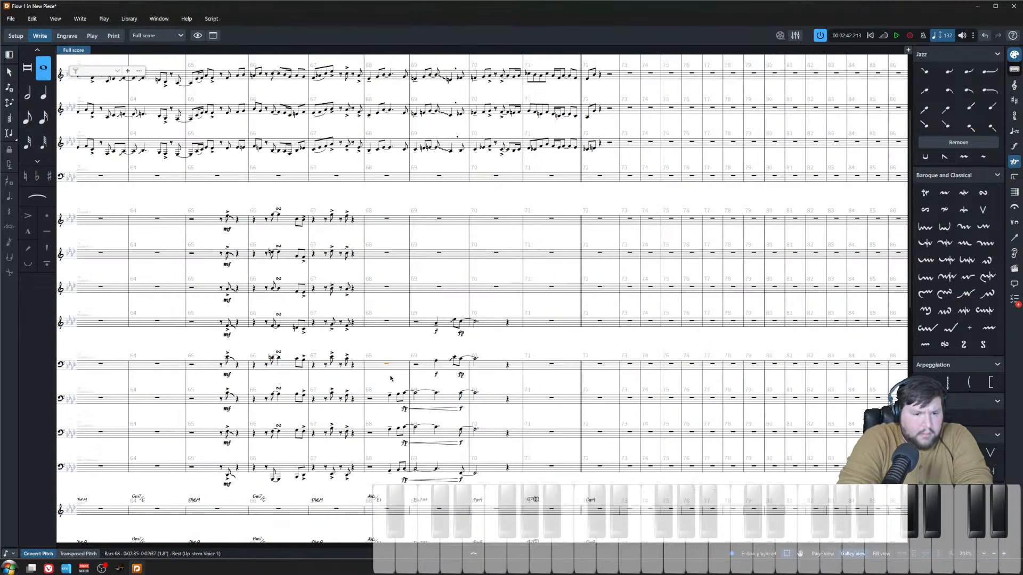
key("Escape")
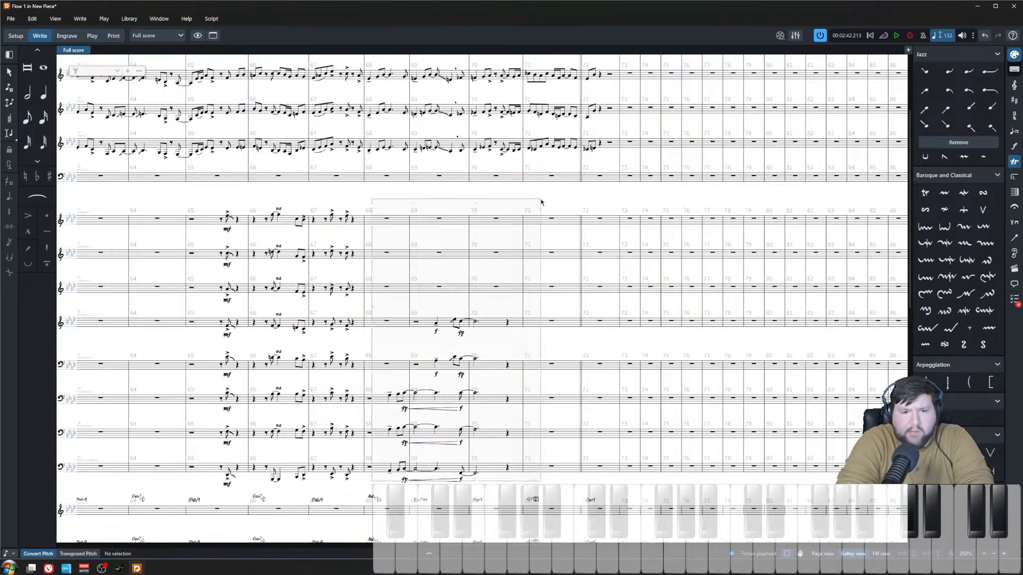
key("shift+n")
left_click(192, 364)
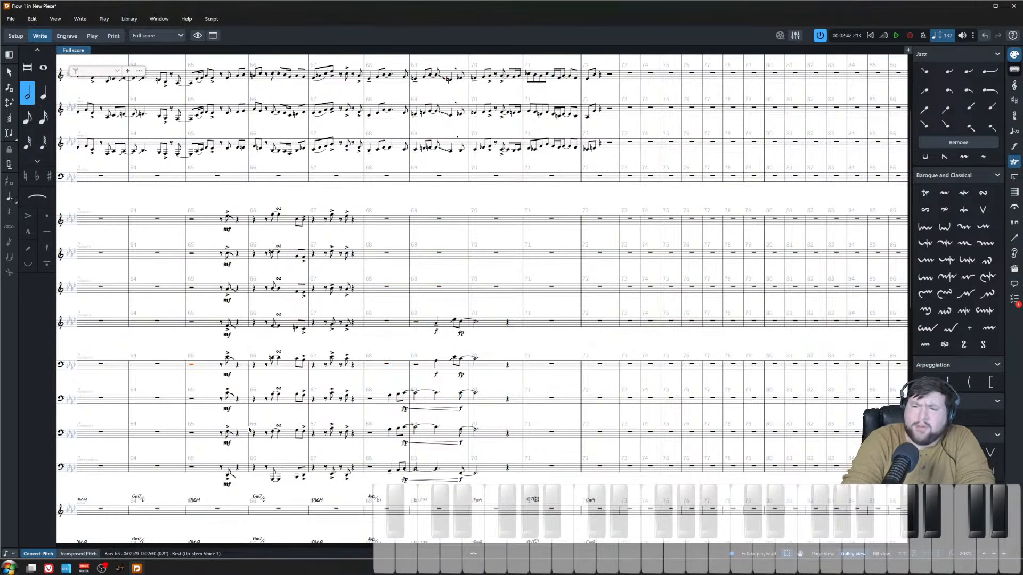
key("space")
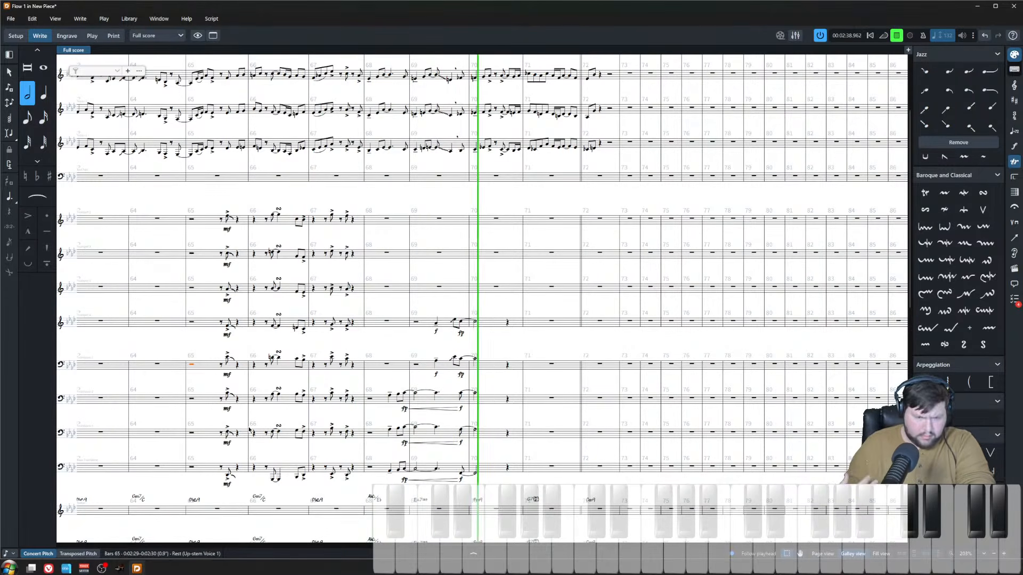
- Try entering offbeat C5 notes in Trumpet 4 from the end of bar 70 into bar 71, removing them again
key("space")
key("z")
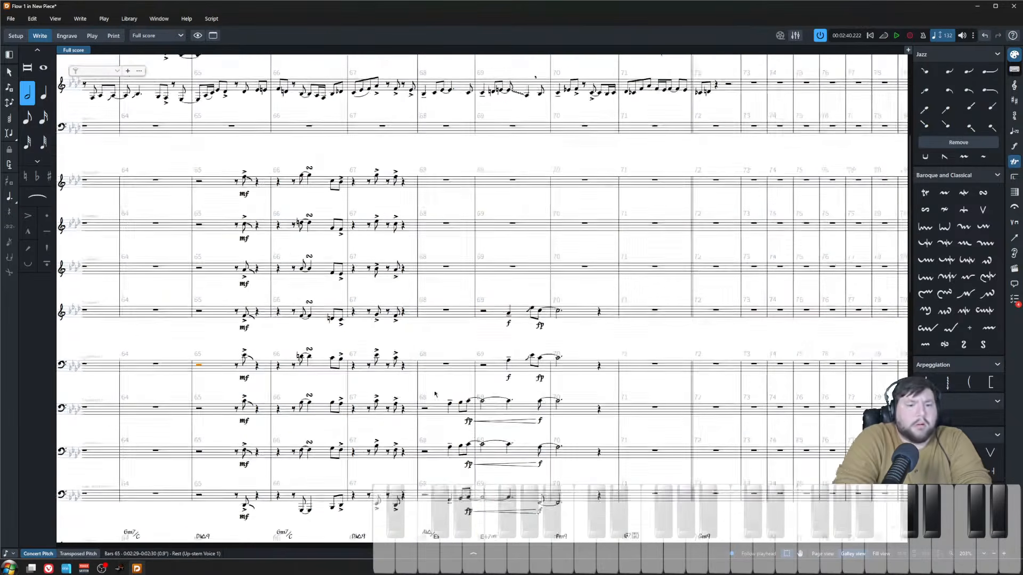
scroll(543, 343, "down", 3)
left_click(543, 345)
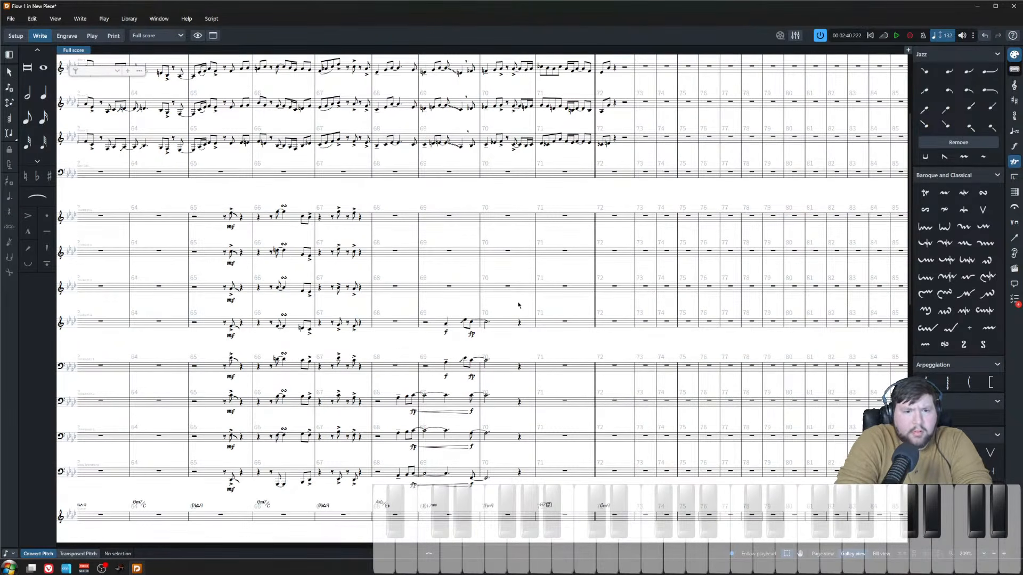
left_click(563, 322)
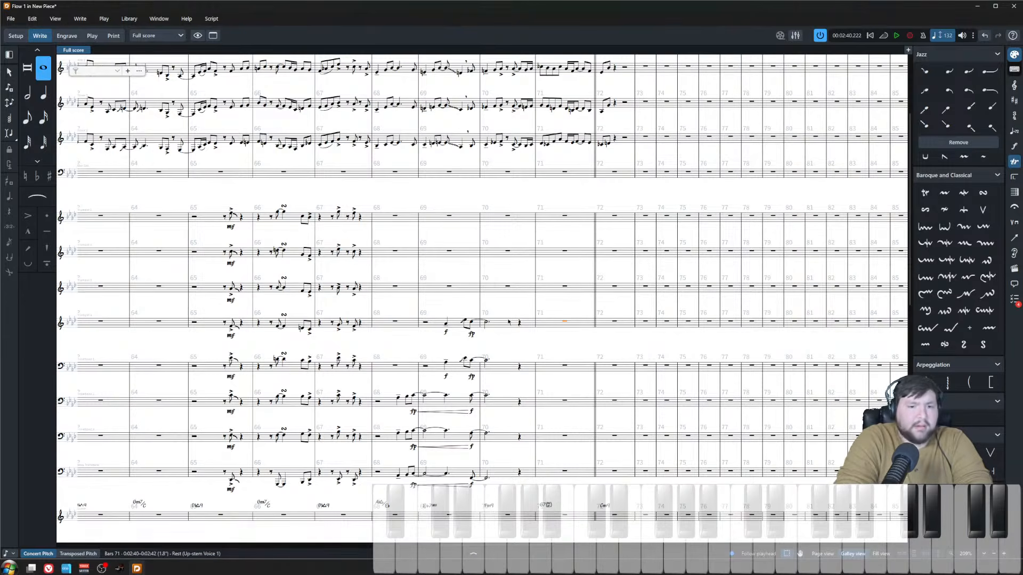
left_click(520, 323)
key("shift+n")
key("Right")
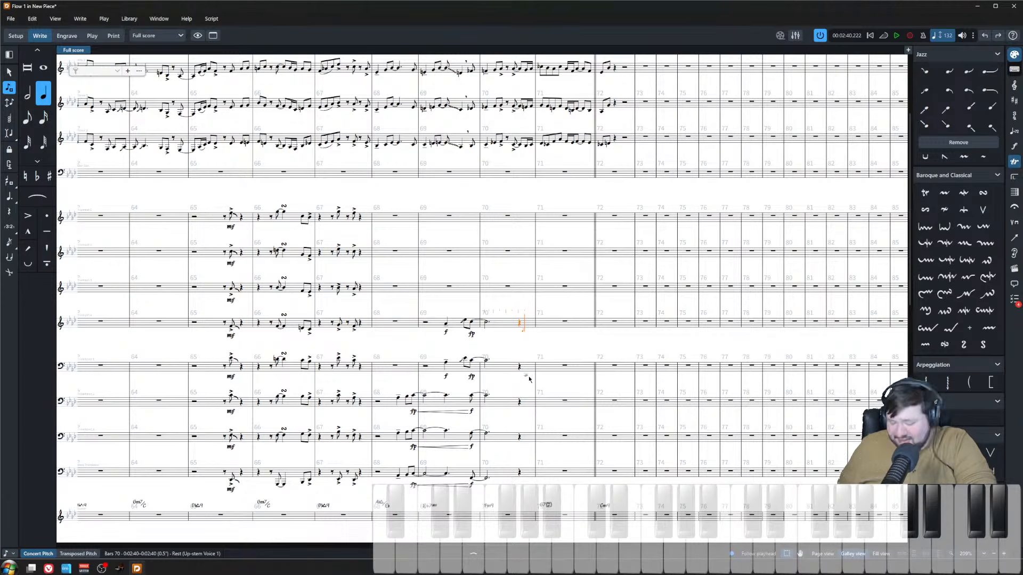
key("c")
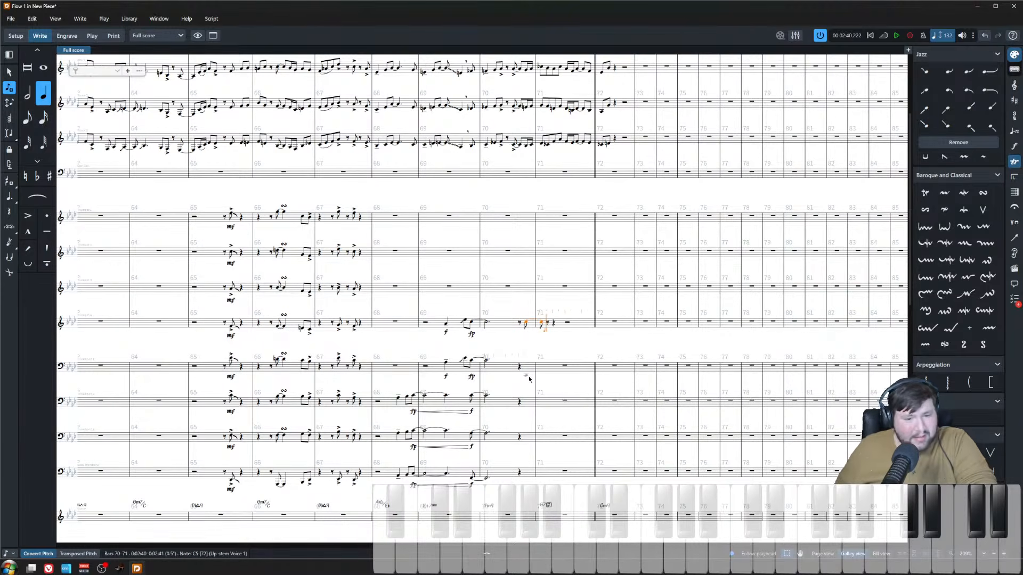
key("ctrl+z")
key("Escape")
scroll(553, 387, "up", 4)
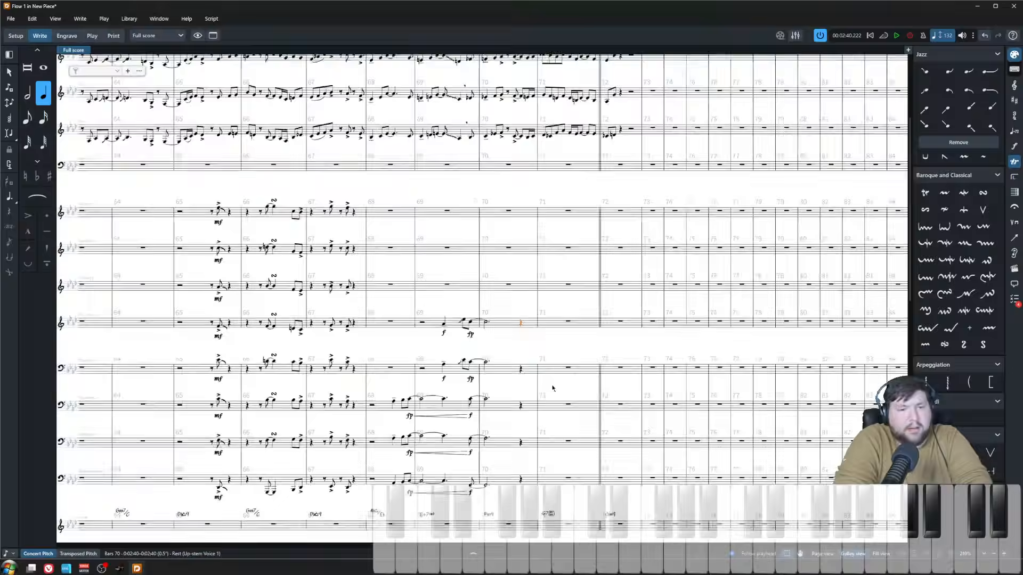
left_click(581, 323)
key("shift+n")
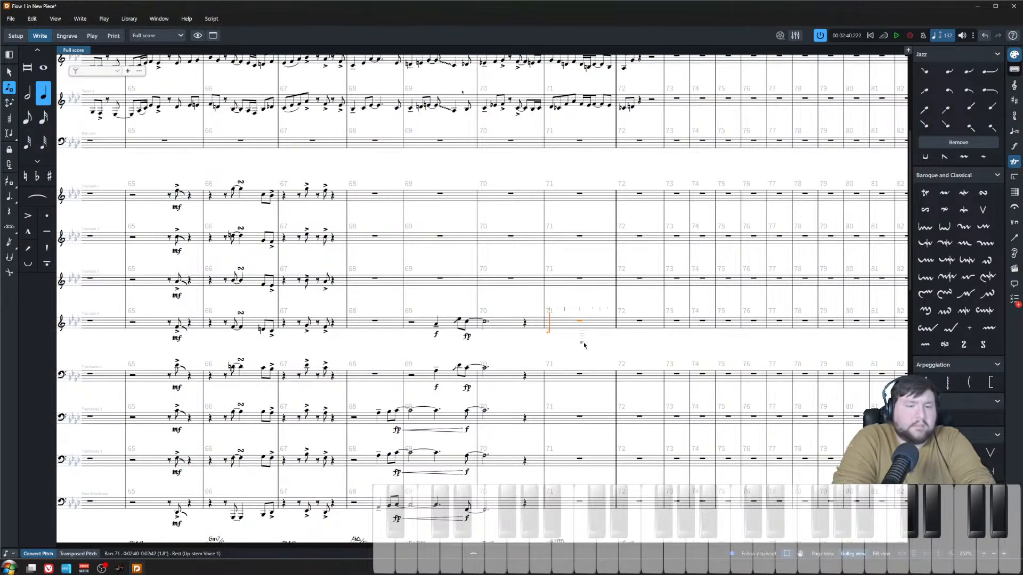
key("Escape")
key("Escape")
scroll(562, 306, "down", 2)
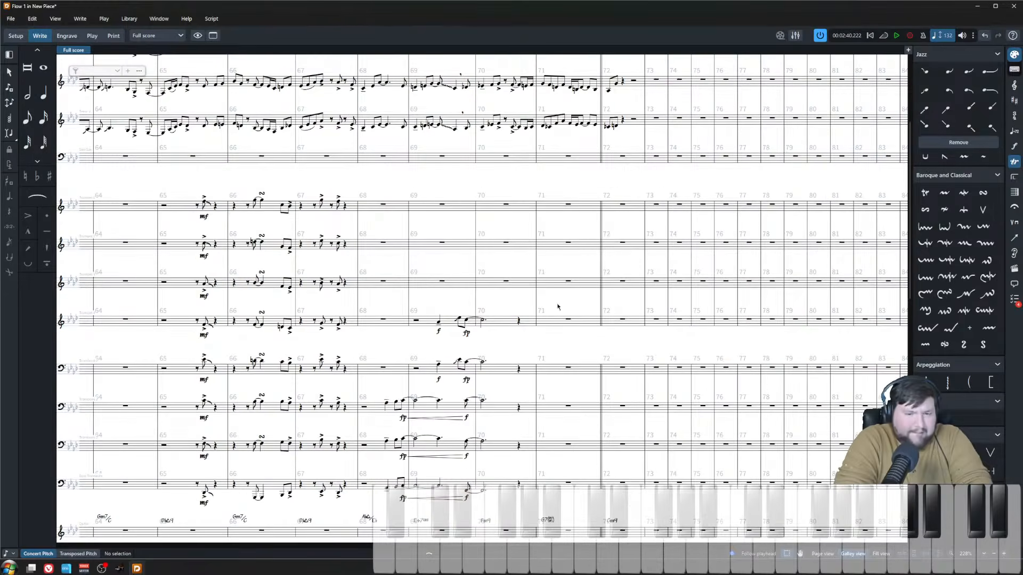
- Play back from bar 69 into bar 71 to work out a trumpet answer for the second half of bar 70
left_click(442, 204)
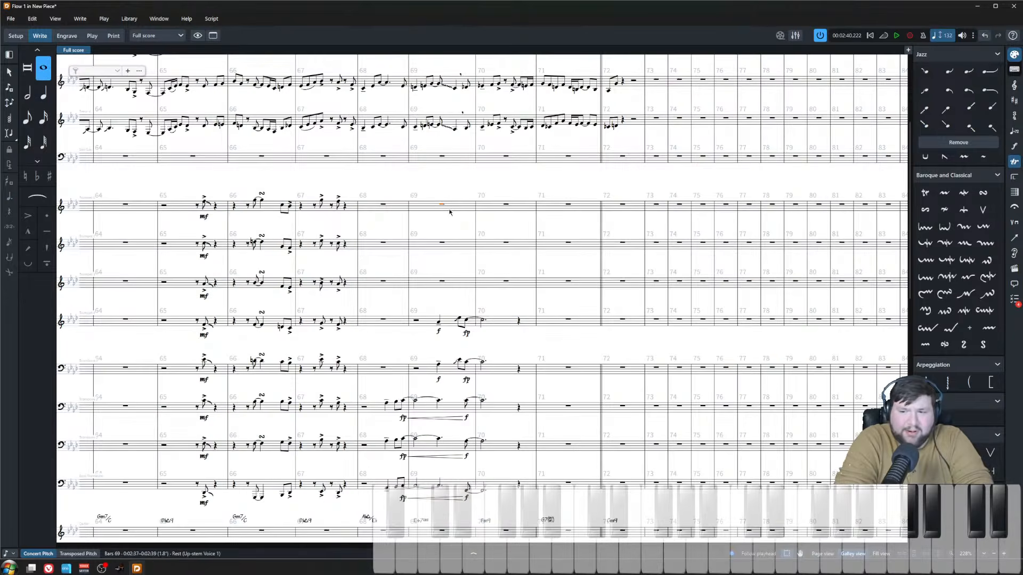
key("space")
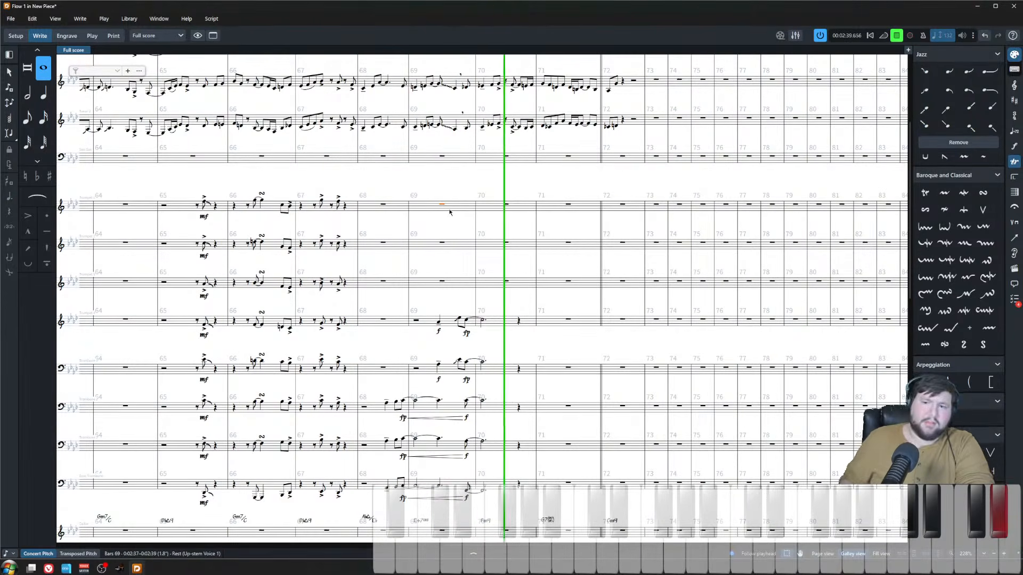
key("space")
key("space")
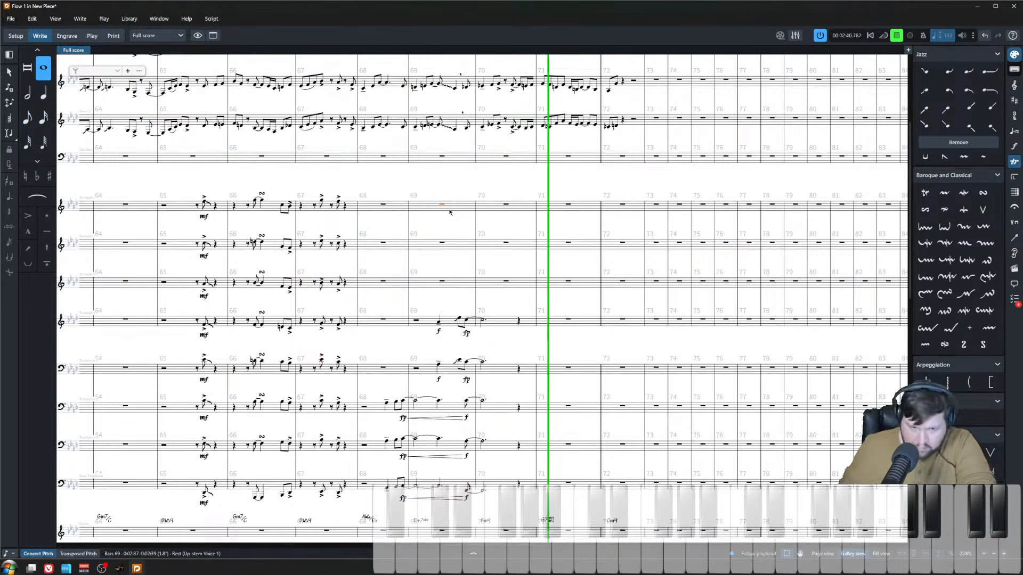
key("space")
- Try entering a four-note Trumpet 1 line in quarter notes from beat 3 of bar 70, ending on F5
key("Return")
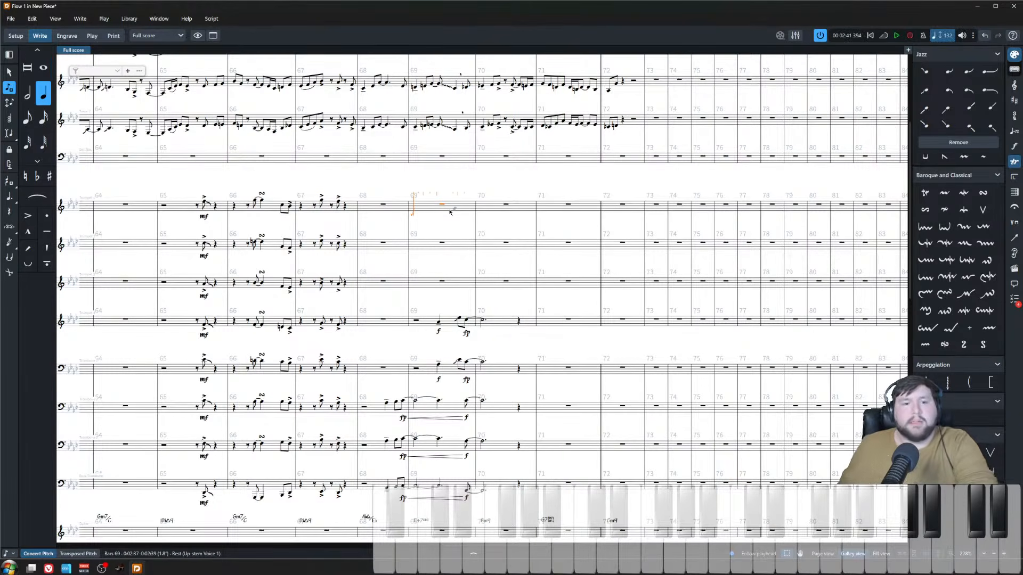
key("Right")
key("Right")
key("Right")
key("Right")
key("Right")
key("Right")
key("Right")
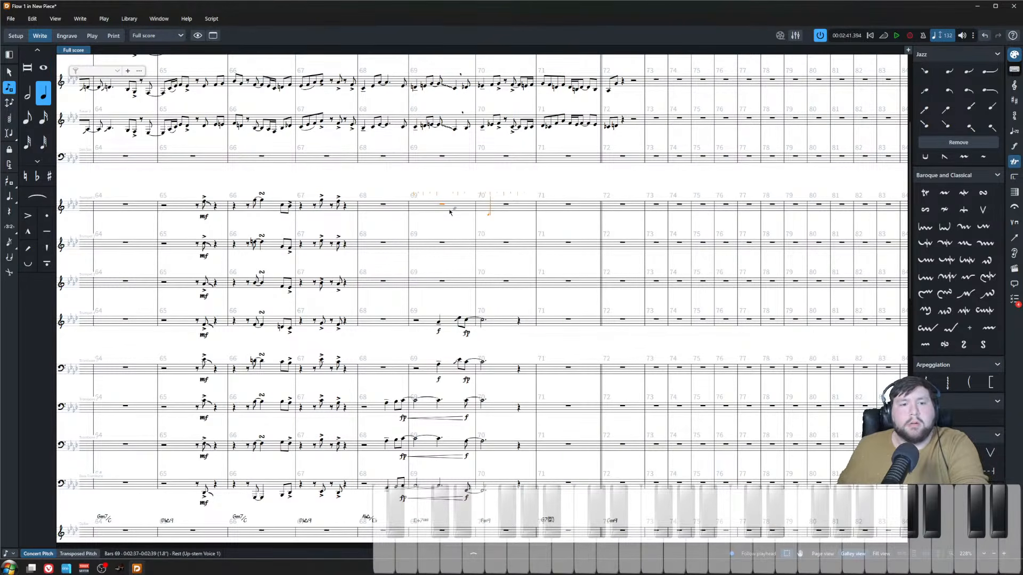
key("Right")
key("Right")
key("Escape")
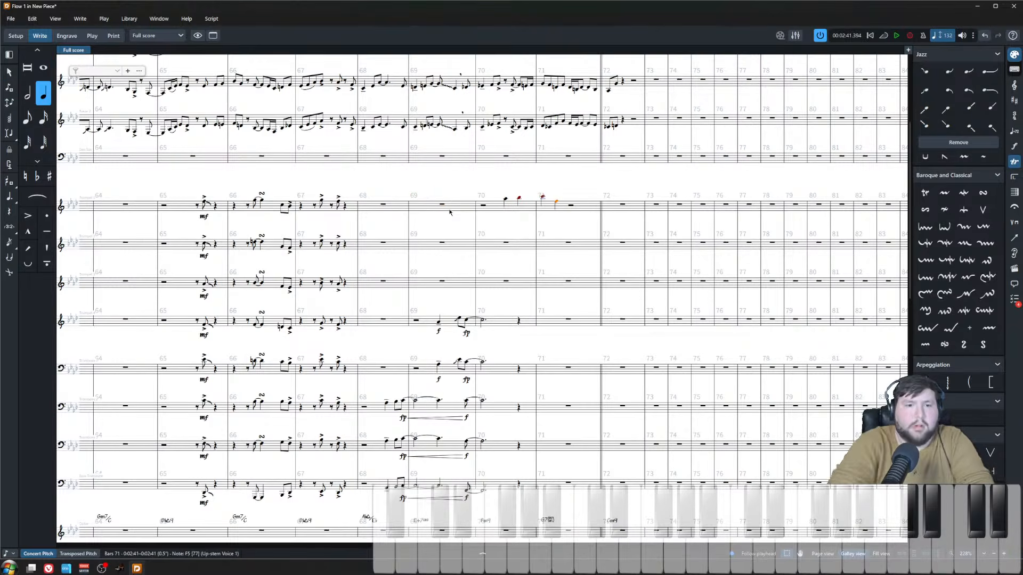
- Undo the quarter notes and re-enter the Trumpet 1 line as four eighth notes from beat 3 of bar 70, ending on F5
key("ctrl+z")
key("ctrl+z")
key("ctrl+z")
key("ctrl+z")
key("ctrl+z")
key("5")
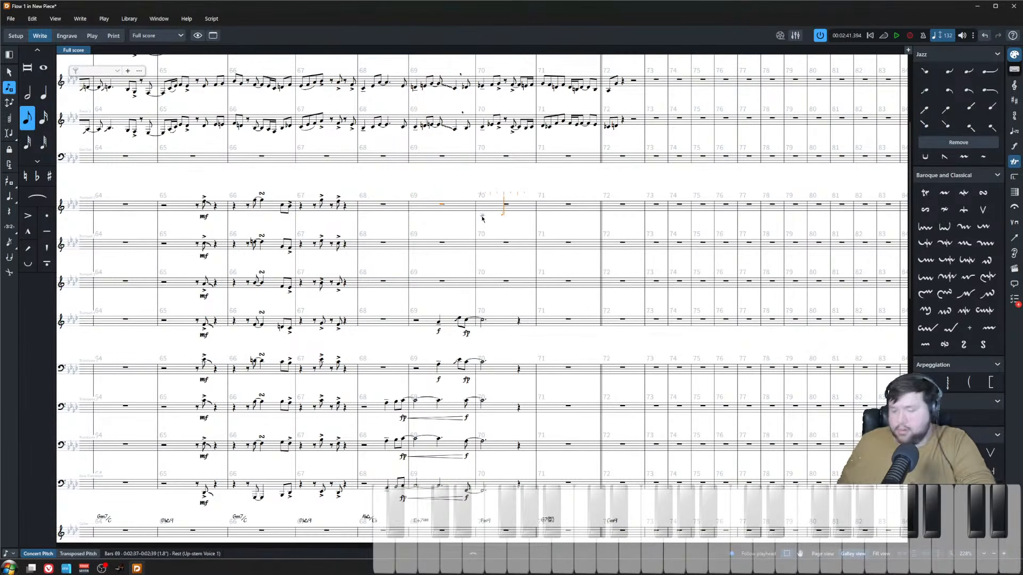
key("Escape")
key("z")
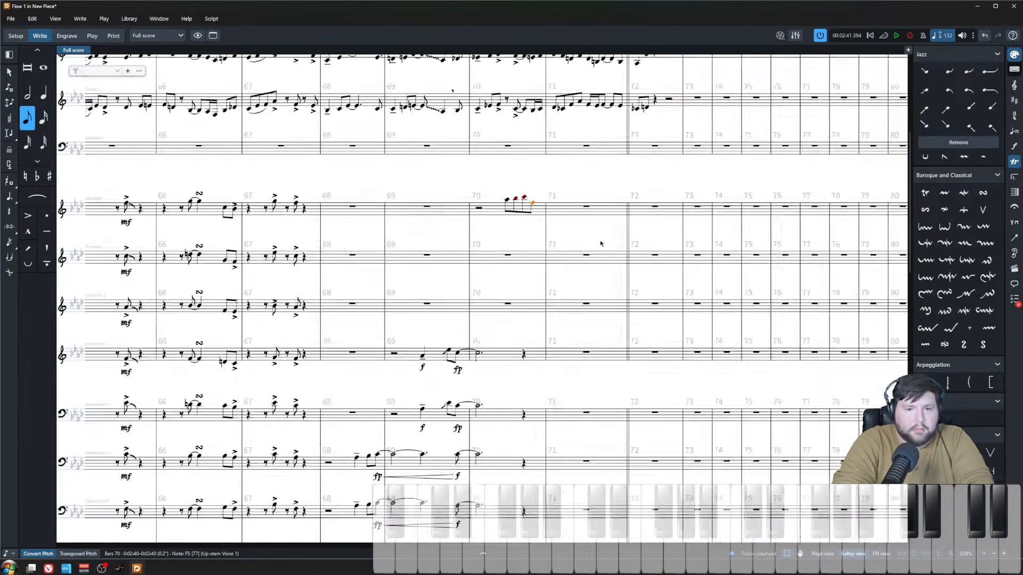
- Enter four two-note eighth-note chords in Trumpet 2 from beat 3 of bar 70, ending with F5–Ab5 and Cb5–Eb5
left_click(513, 276)
key("shift+n")
key("Right")
key("Right")
key("Right")
key("Right")
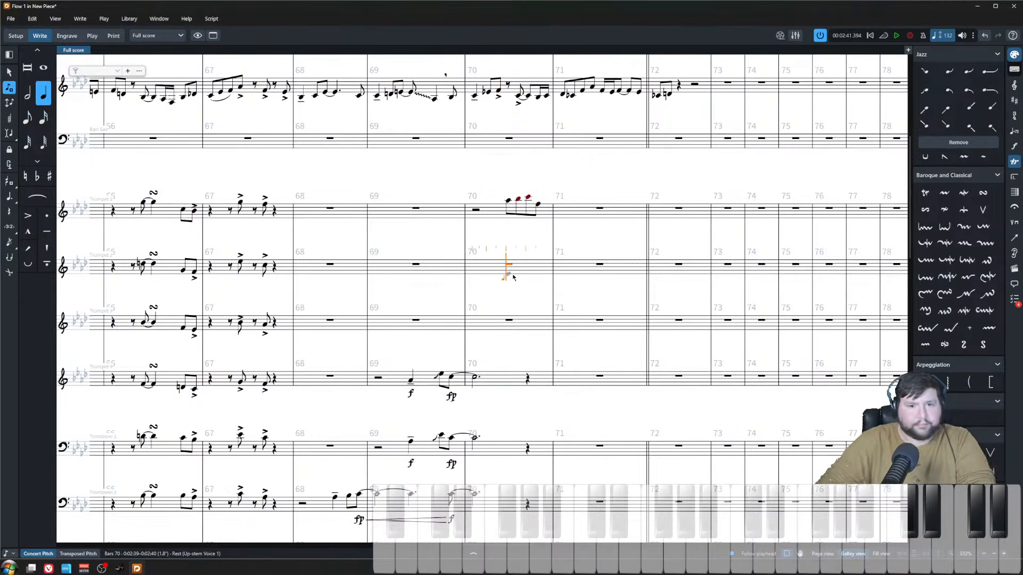
key("5")
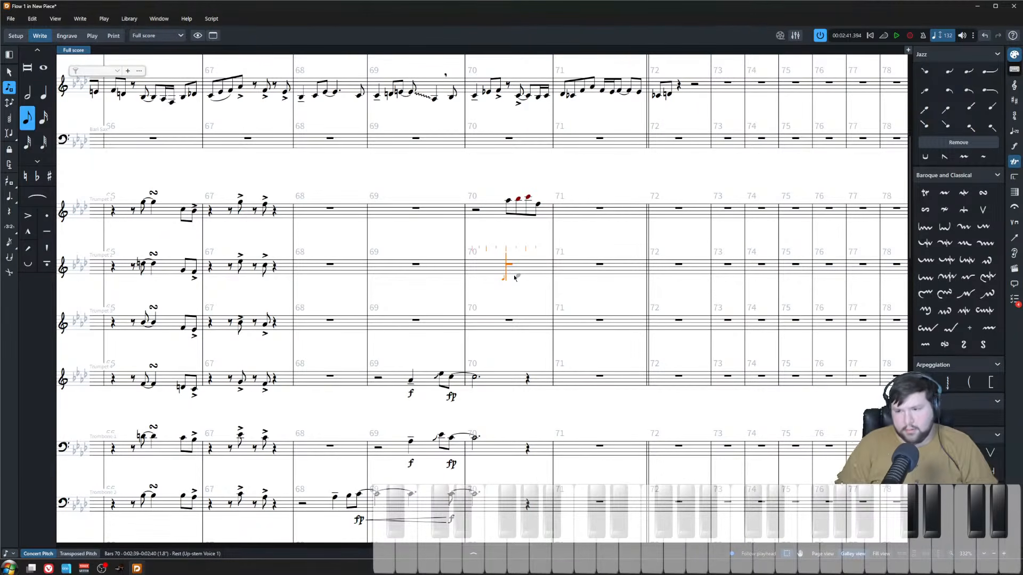
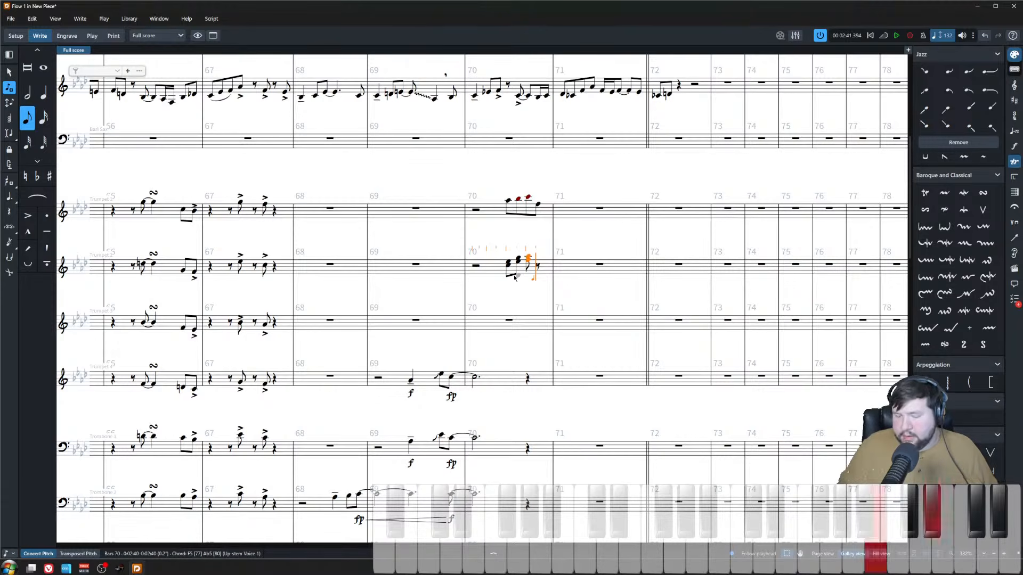
key("Escape")
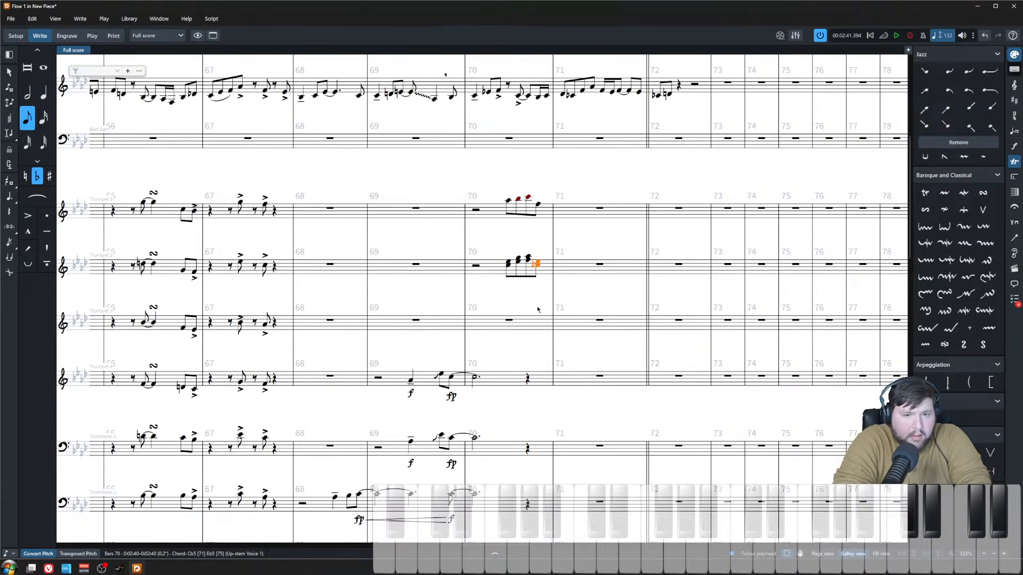
- Split the Trumpet 2 chords in bar 70 across Trumpets 2 and 3, with the upper notes in Trumpet 2
scroll(537, 290, "up", 1)
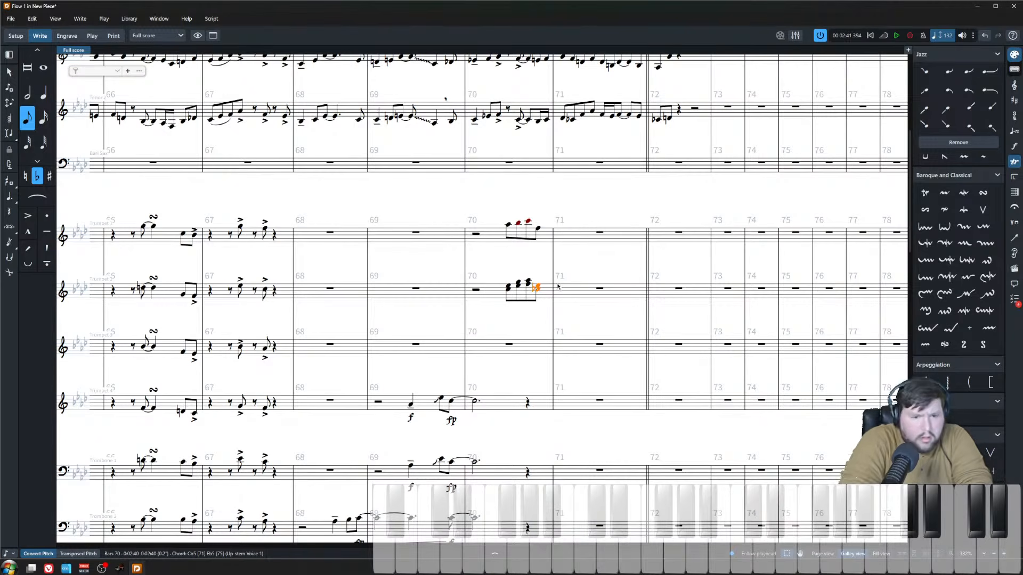
left_click(484, 283)
left_click(217, 20)
left_click(230, 32)
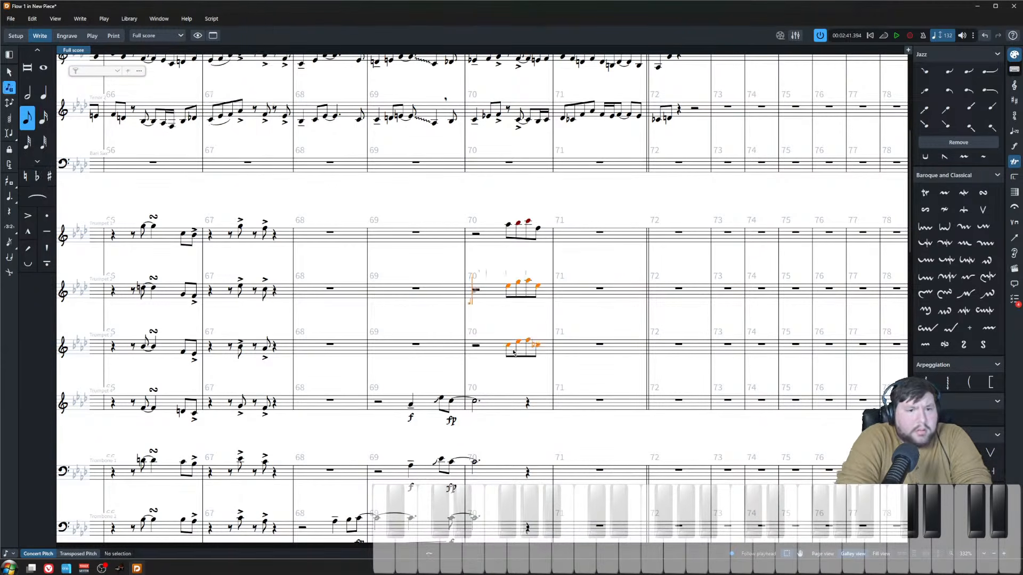
- Play back from bar 69 and examine the voicing of the three-trumpet figure in bar 70
key("space")
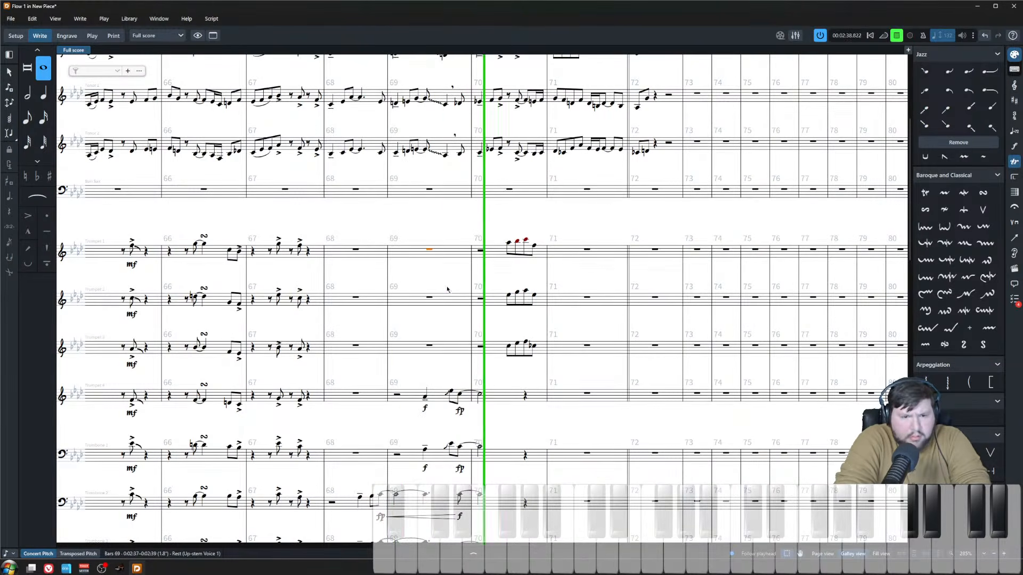
key("space")
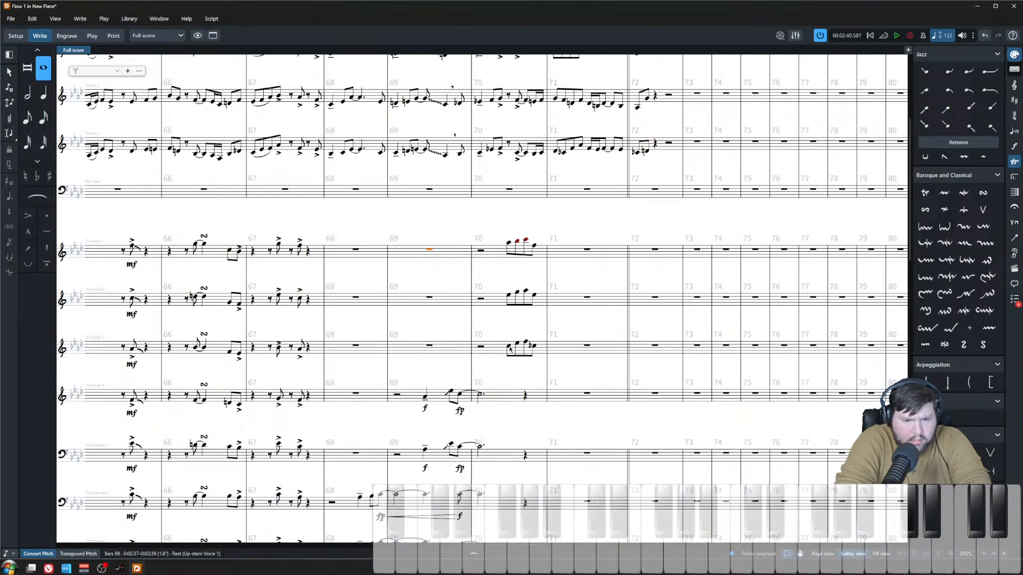
left_click(509, 243)
left_click(509, 346, "shift")
key("ctrl+equal")
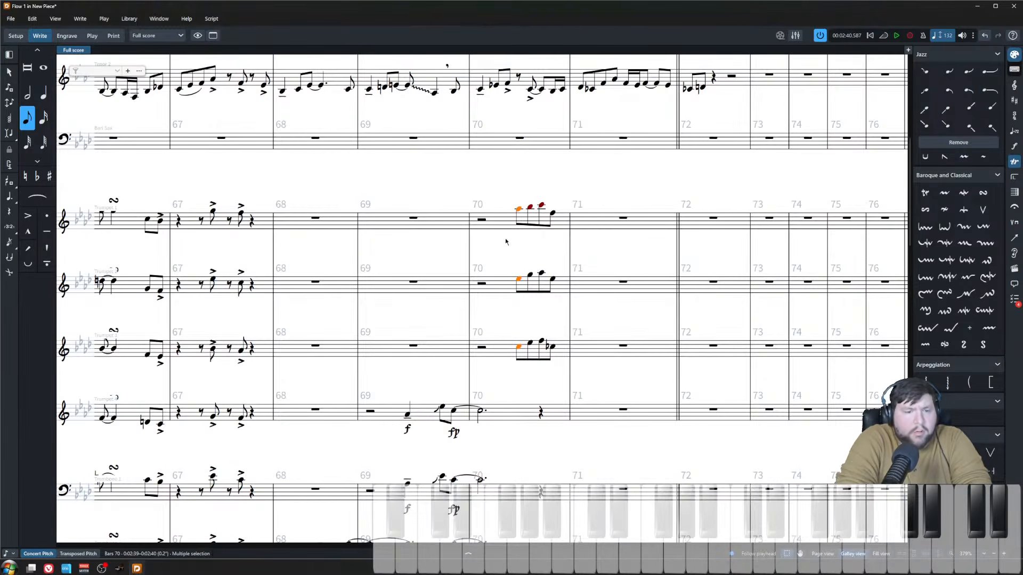
left_click(565, 176)
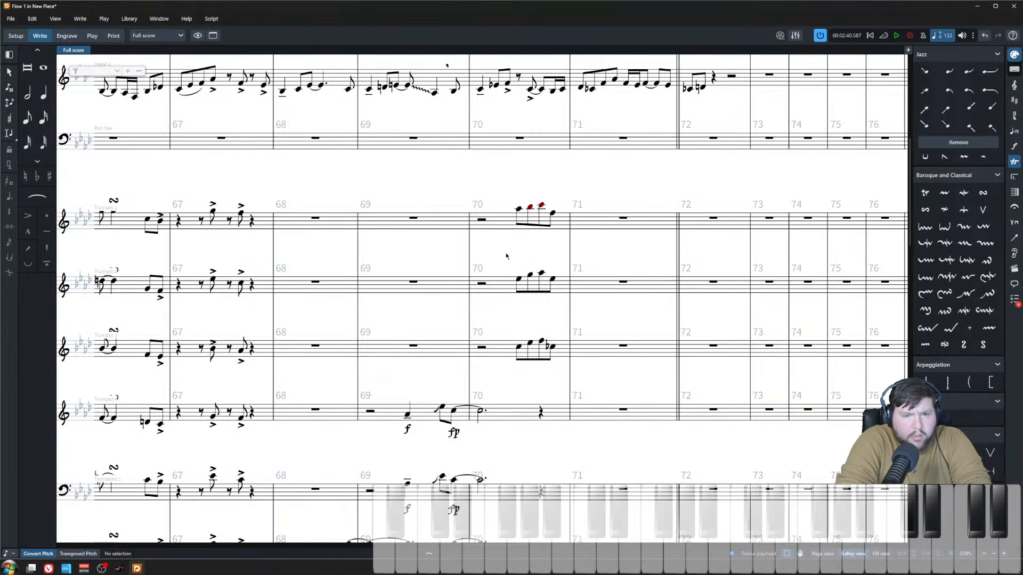
scroll(617, 312, "up", 2)
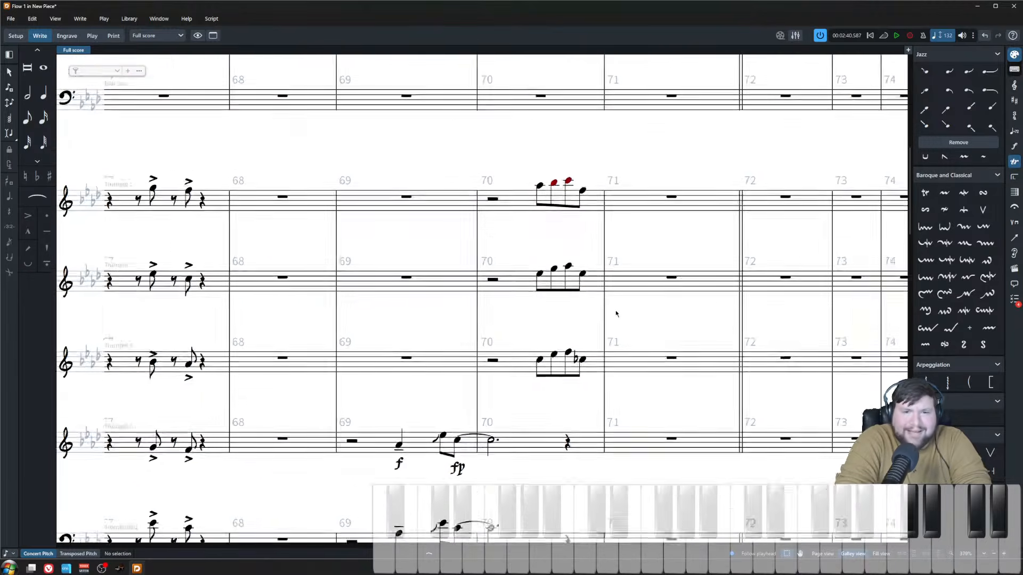
scroll(608, 307, "down", 6)
scroll(587, 289, "up", 2)
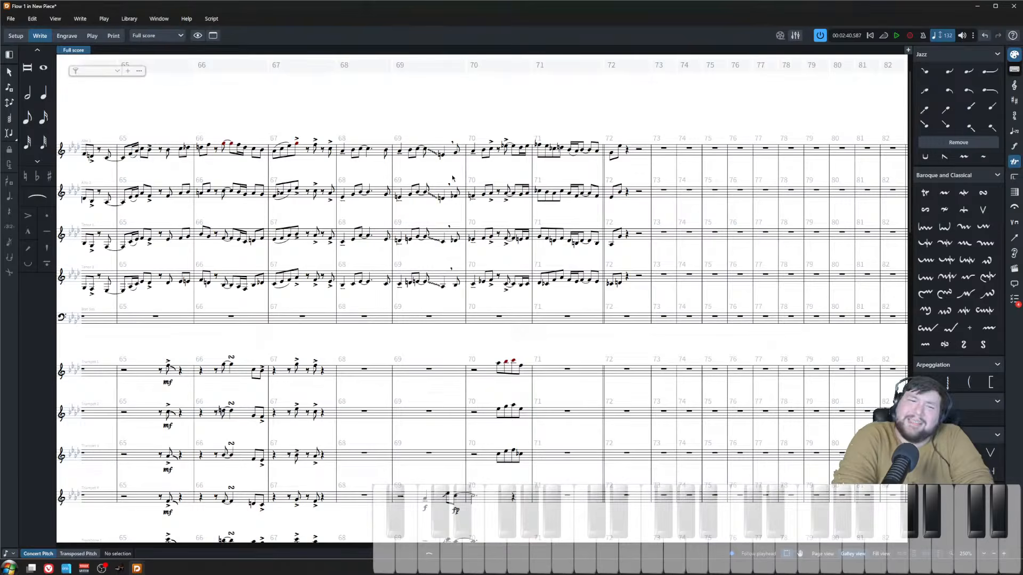
- Play back from the four saxophones' first notes in bar 70 to hear their line through bar 71
left_click(474, 151)
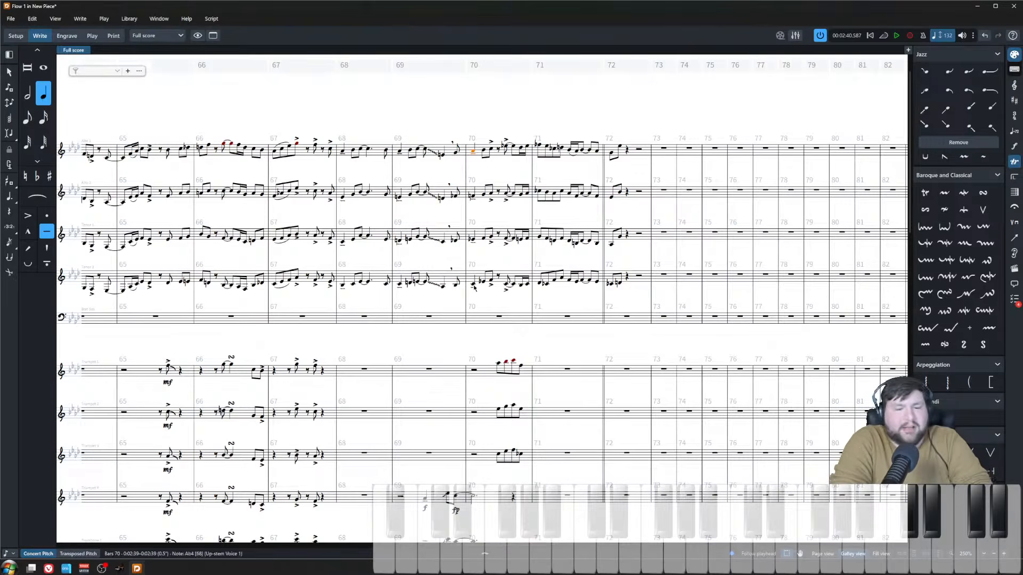
left_click(471, 287, "shift")
key("space")
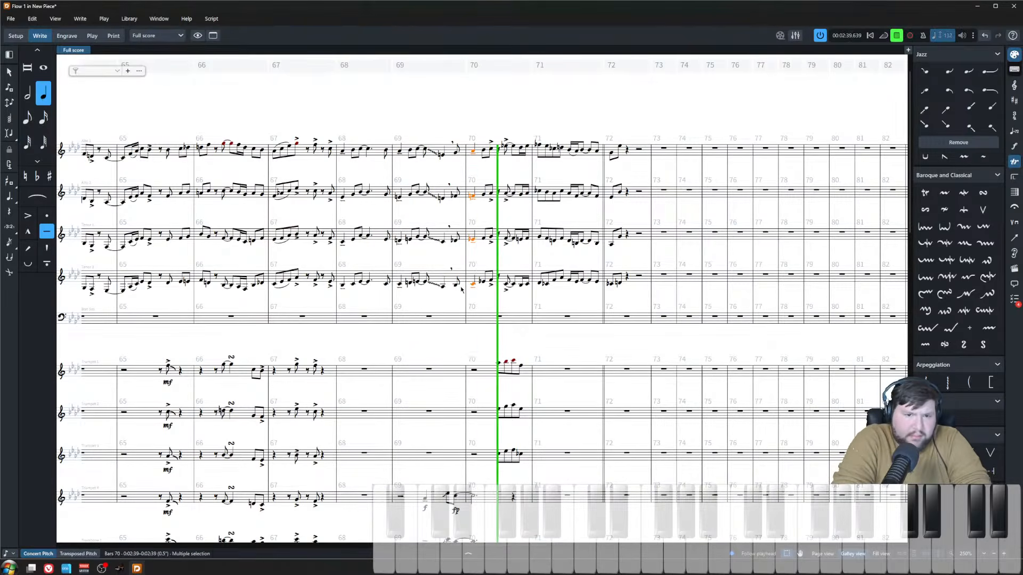
left_click(506, 312)
key("space")
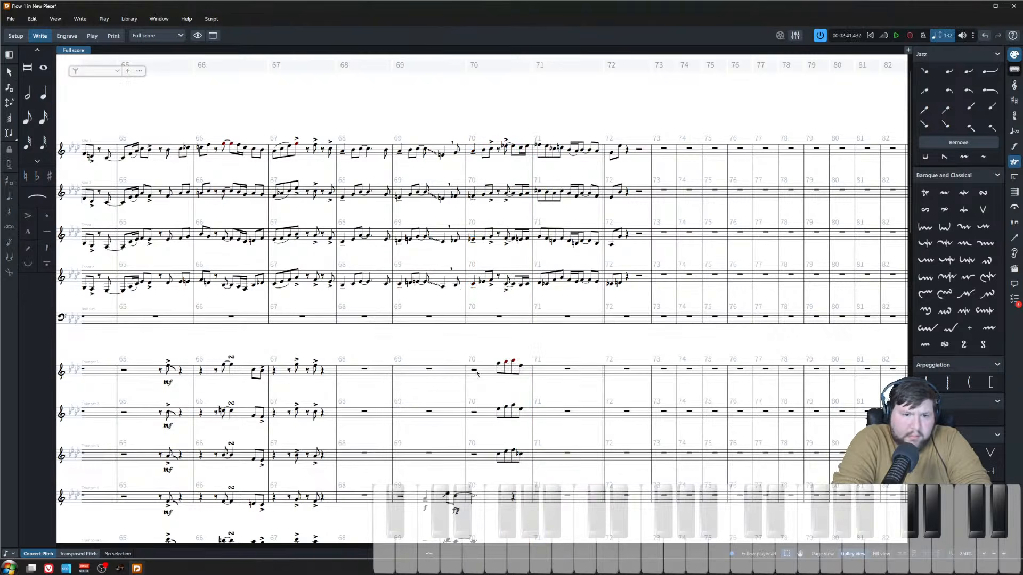
- Play back from the Trumpet 1 rest in bar 70 and compare the trumpet figure with the saxophones and lower brass
left_click(475, 370)
key("space")
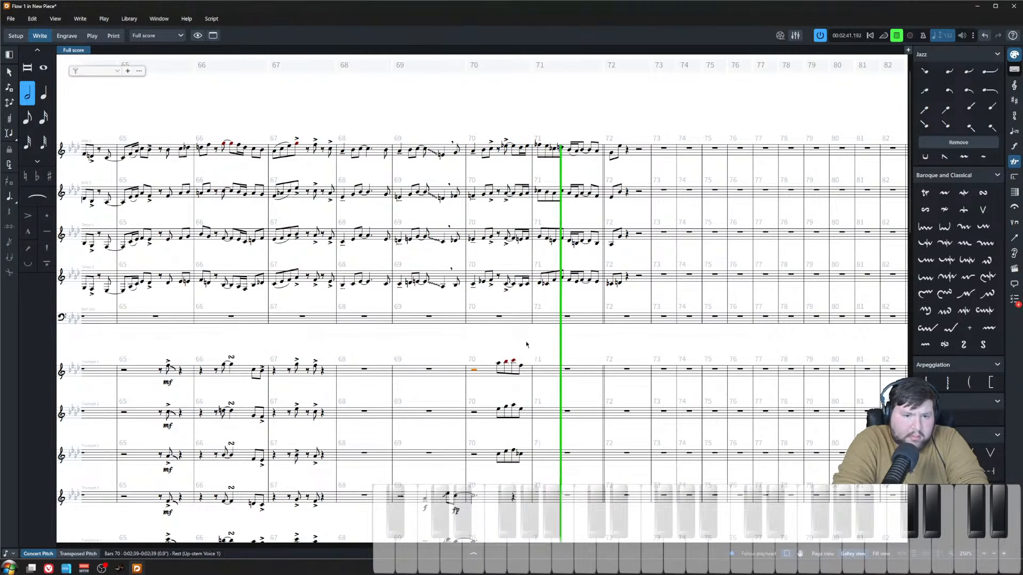
key("space")
scroll(469, 341, "up", 2)
scroll(457, 363, "down", 6)
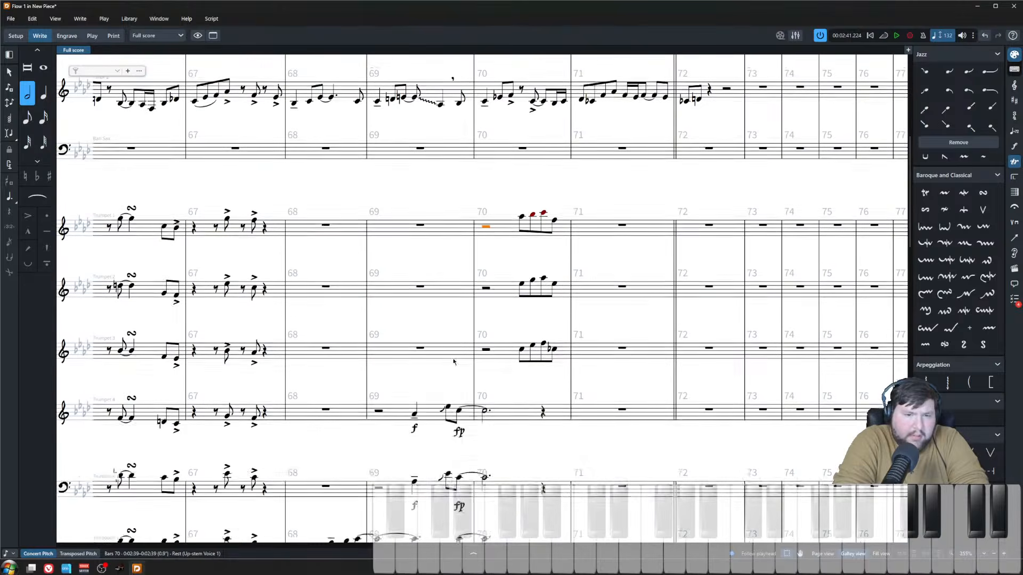
scroll(657, 404, "up", 5)
scroll(593, 395, "down", 5)
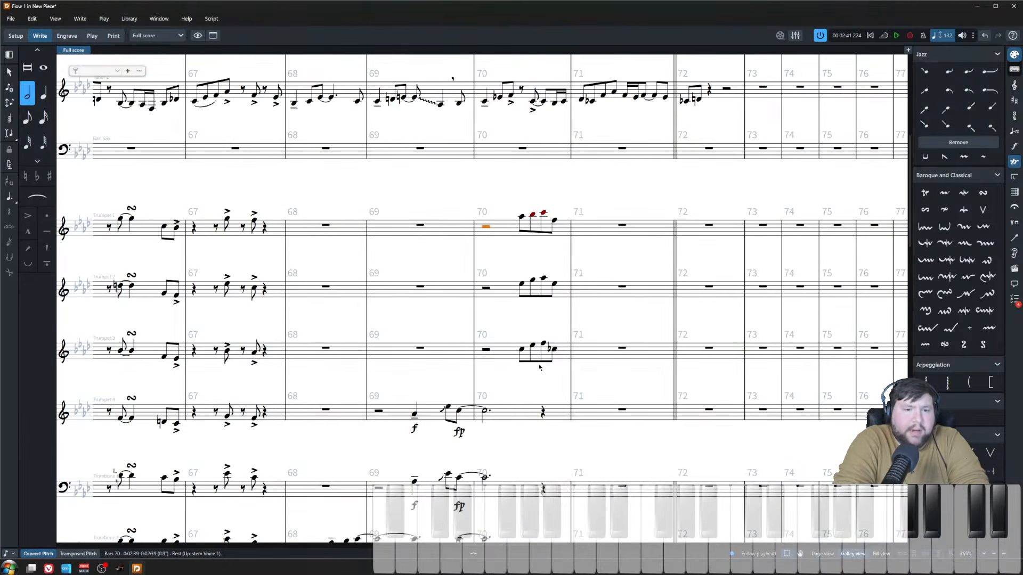
key("Escape")
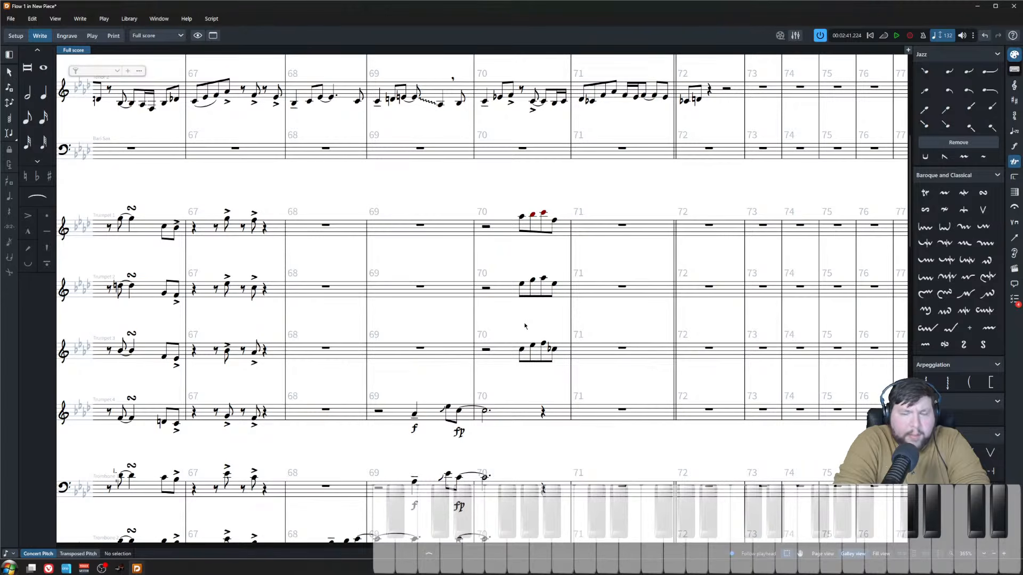
- Shift the three-trumpet figure so its first three chords fall on offbeats in bar 70 and the last lands on bar 71's downbeat
left_click_drag(501, 188, 532, 368)
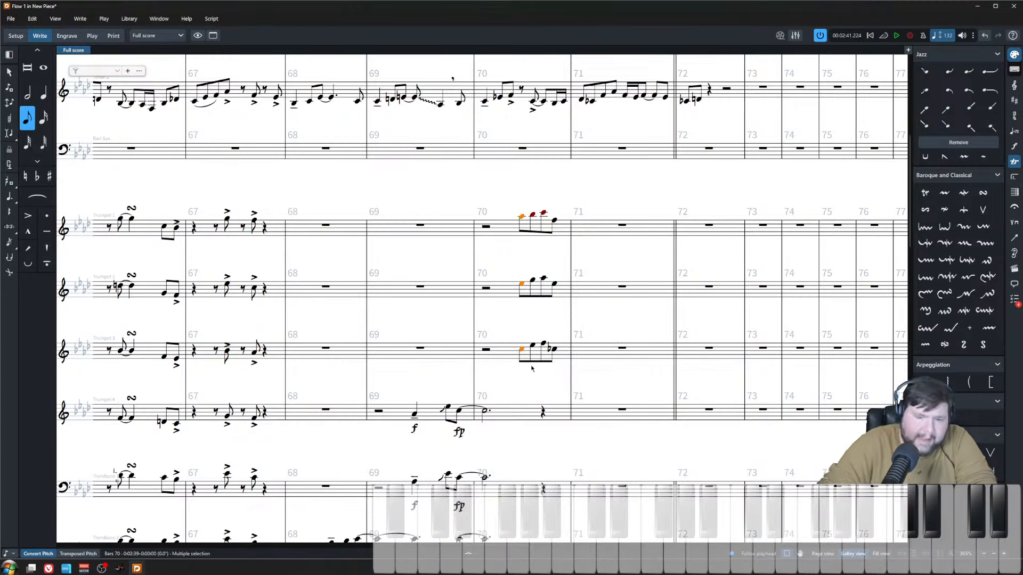
key("alt+Left")
key("Right")
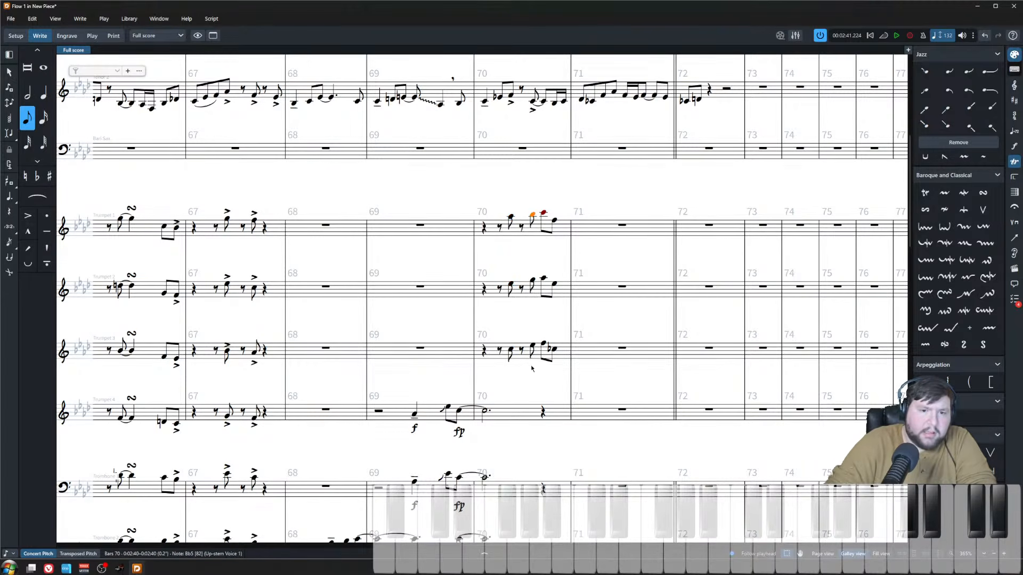
key("Right")
key("ctrl+shift+Down")
key("ctrl+shift+Down")
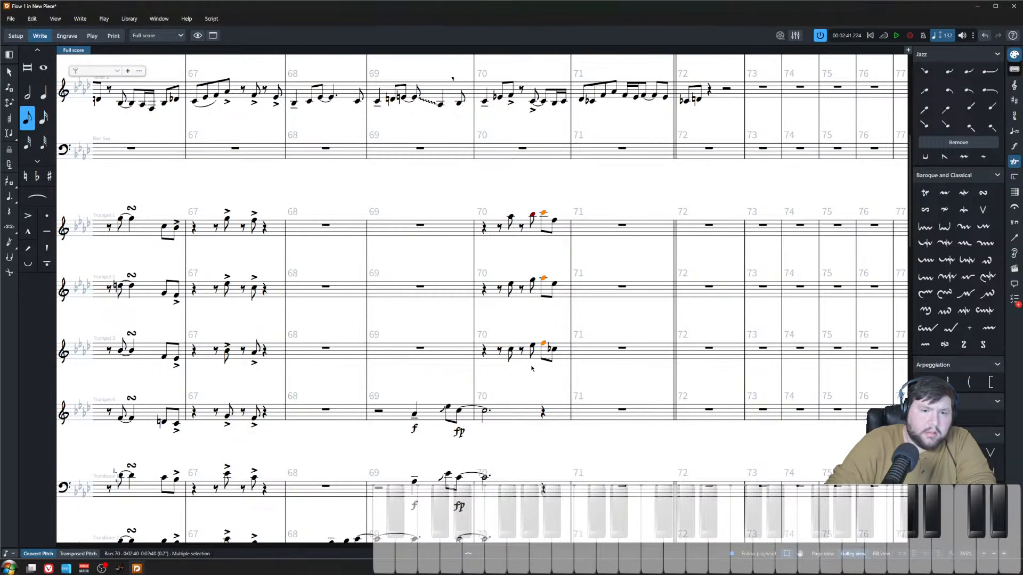
key("shift+Right")
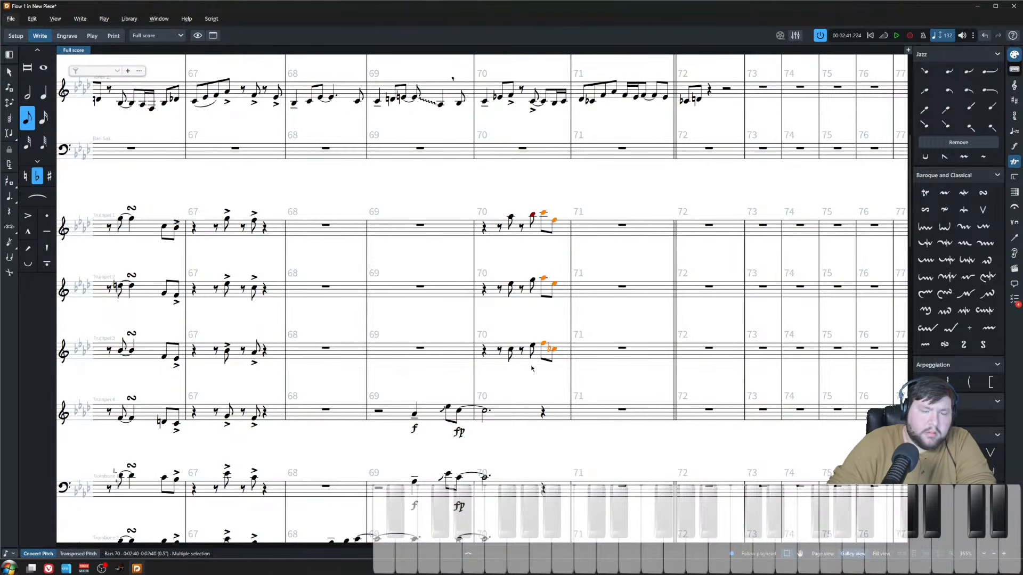
key("alt+Right")
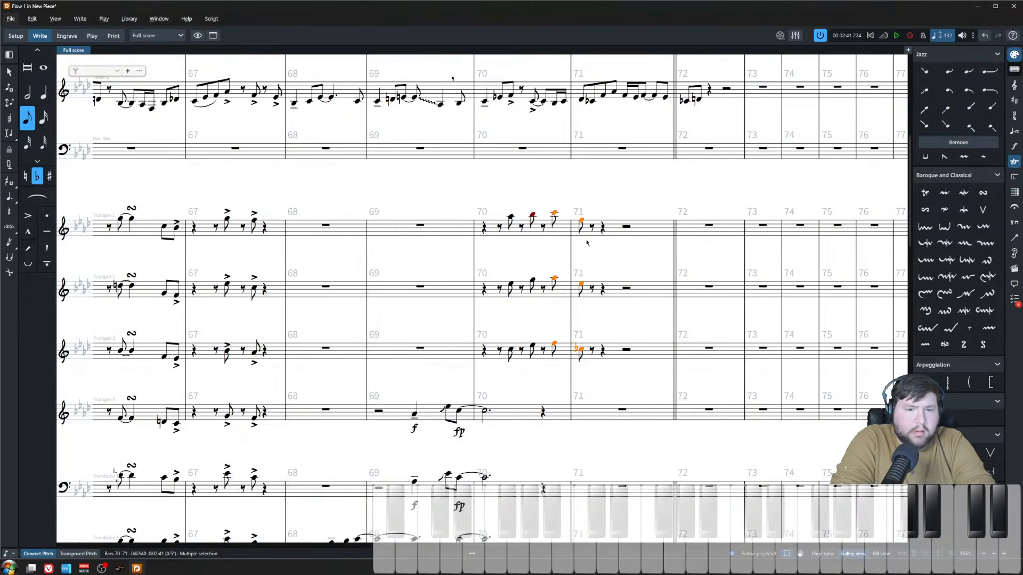
- Lengthen the trumpet chord on the downbeat of bar 71 to a quarter note and add marcato accents
left_click_drag(600, 172, 570, 377)
key("6")
key("shift+[")
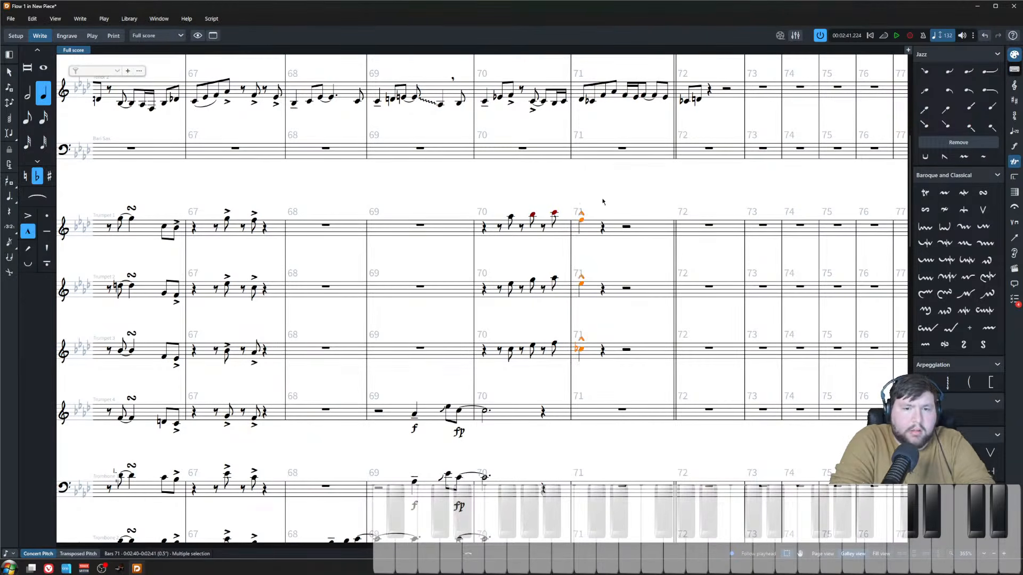
- Play back from the Trumpet 1 rest in bar 70 to hear the syncopated trumpet figure into bar 71
left_click(485, 230)
key("p")
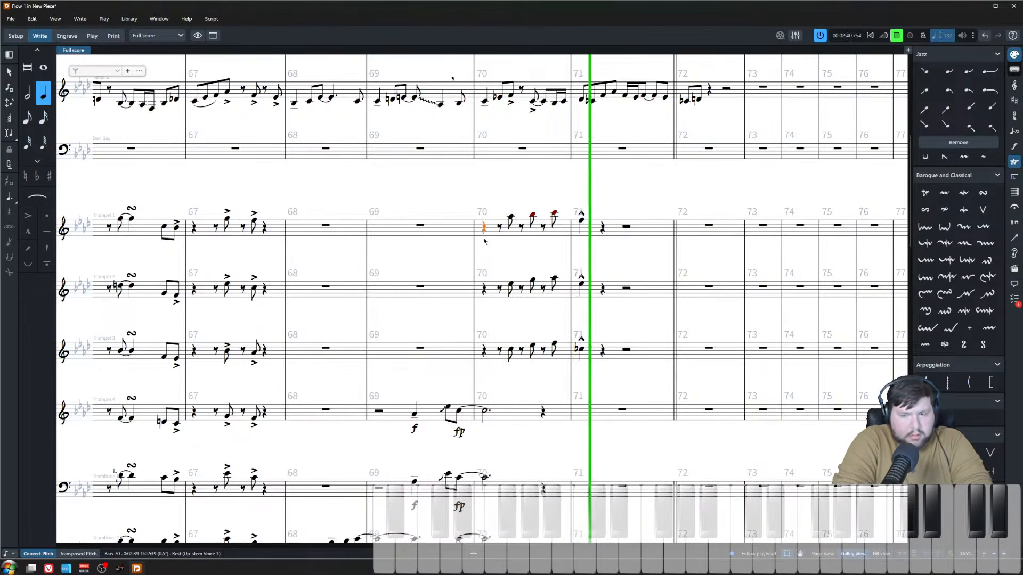
key("space")
key("x")
- Sound the trumpets' third chord in bar 70 together with the saxophone notes at that point and compare the voicings
left_click_drag(575, 353, 548, 196)
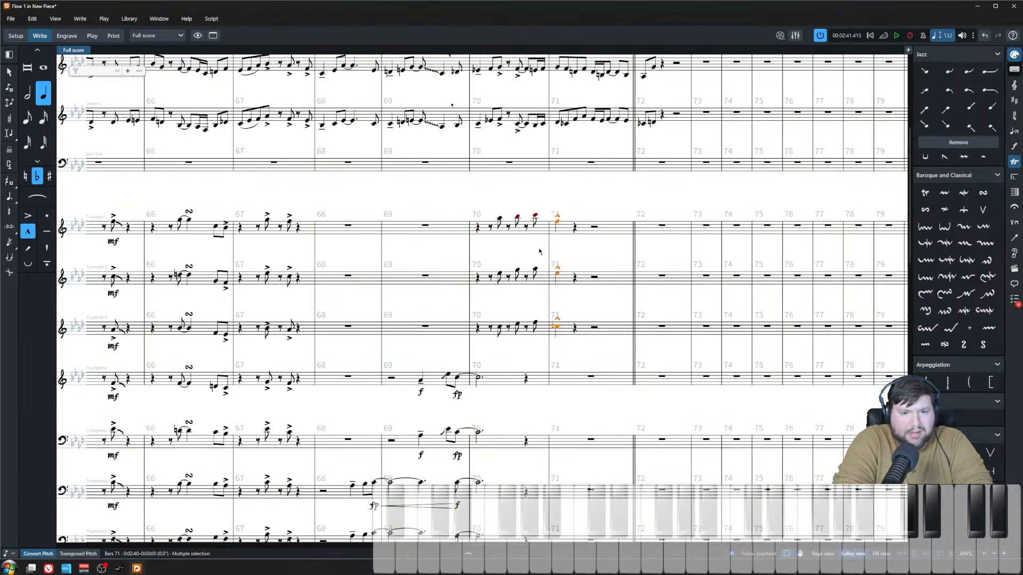
key("z")
scroll(540, 252, "up", 6)
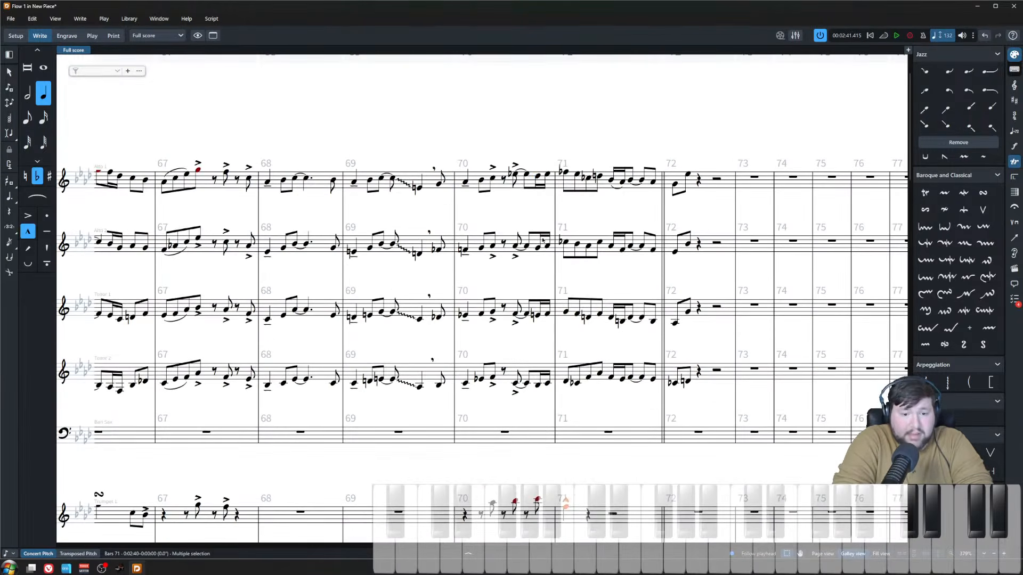
left_click(538, 177)
left_click(538, 385, "shift")
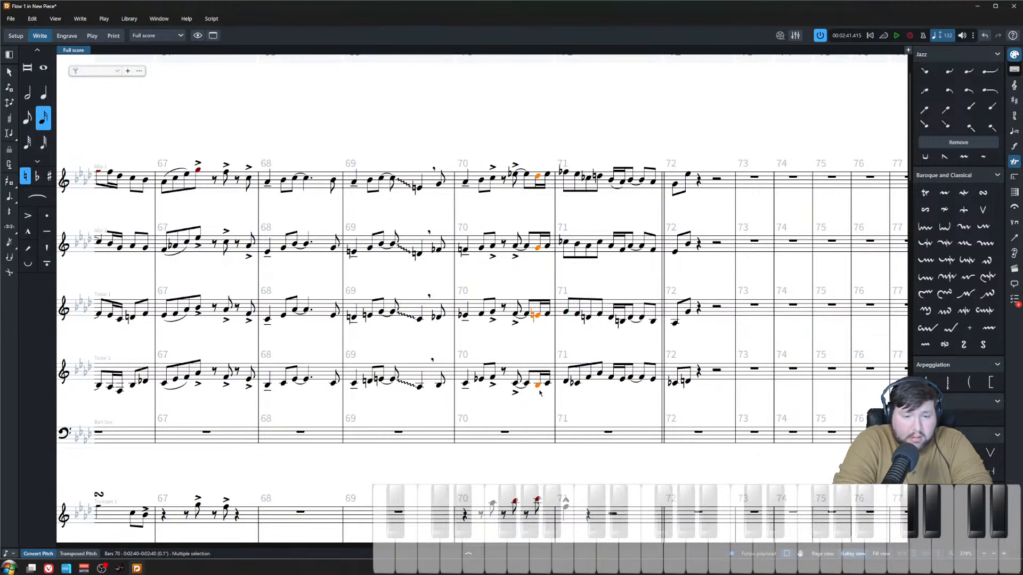
scroll(540, 393, "down", 5)
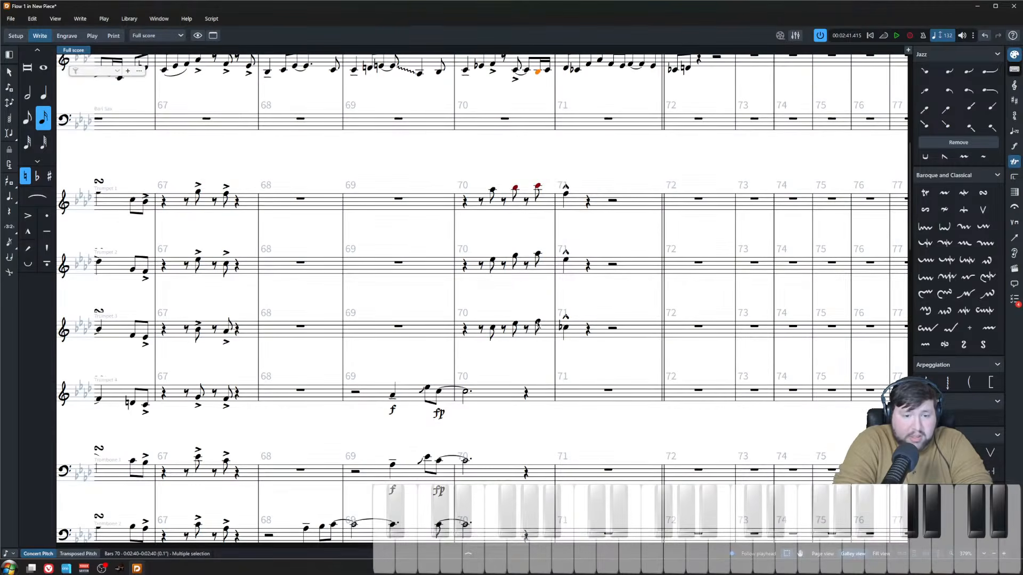
left_click(538, 323, "shift")
scroll(540, 369, "up", 5)
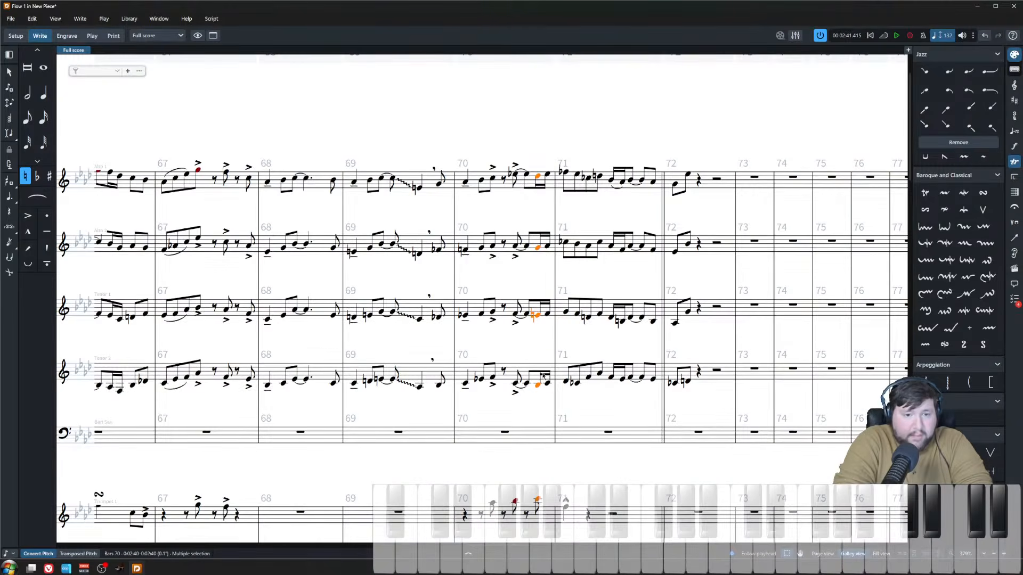
- Check the individual saxophone notes against the trumpets' third chord in bar 70 and change the pitch of Tenor 1's E natural
left_click(538, 180)
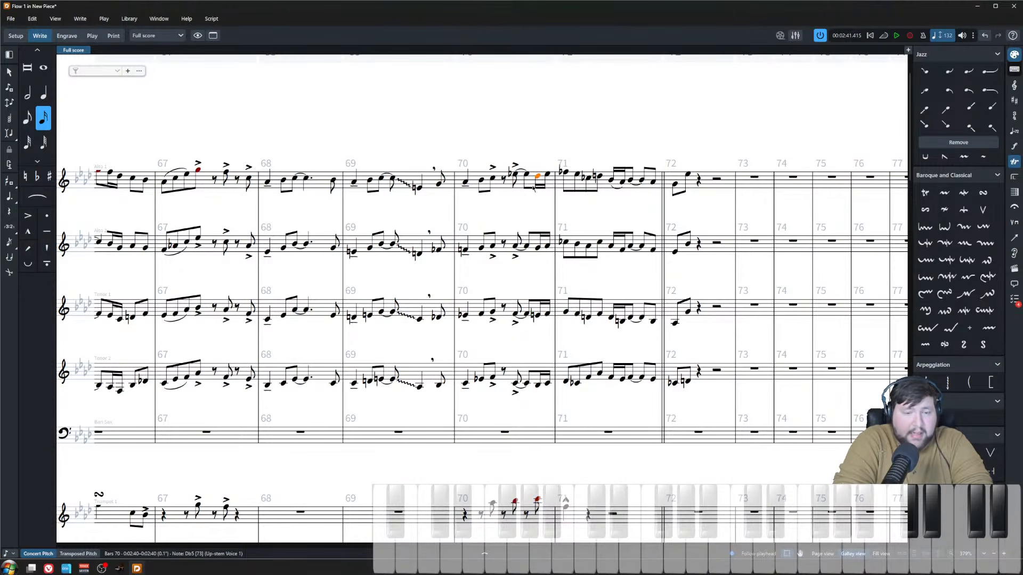
left_click(538, 248)
left_click(538, 317)
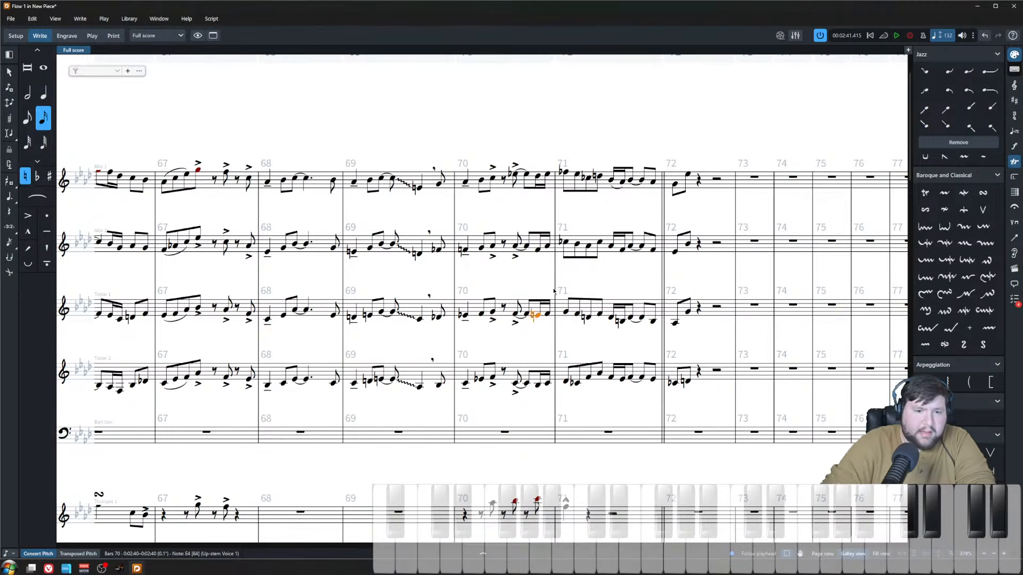
key("ctrl+Down")
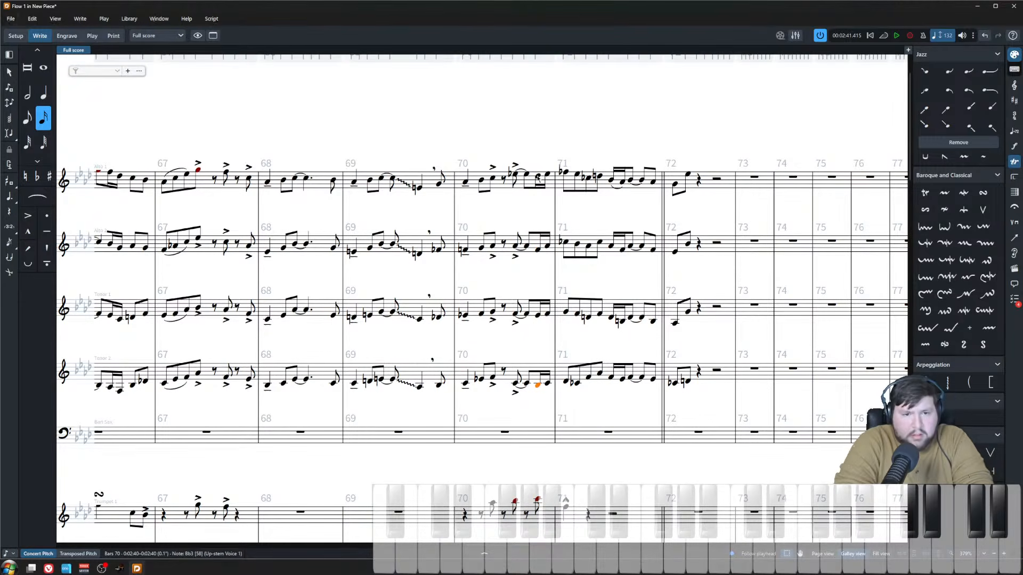
- Play back from Alto 1's first note in bar 70 to hear the saxophones with the trumpet figure
left_click(466, 194)
left_click(466, 182)
key("space")
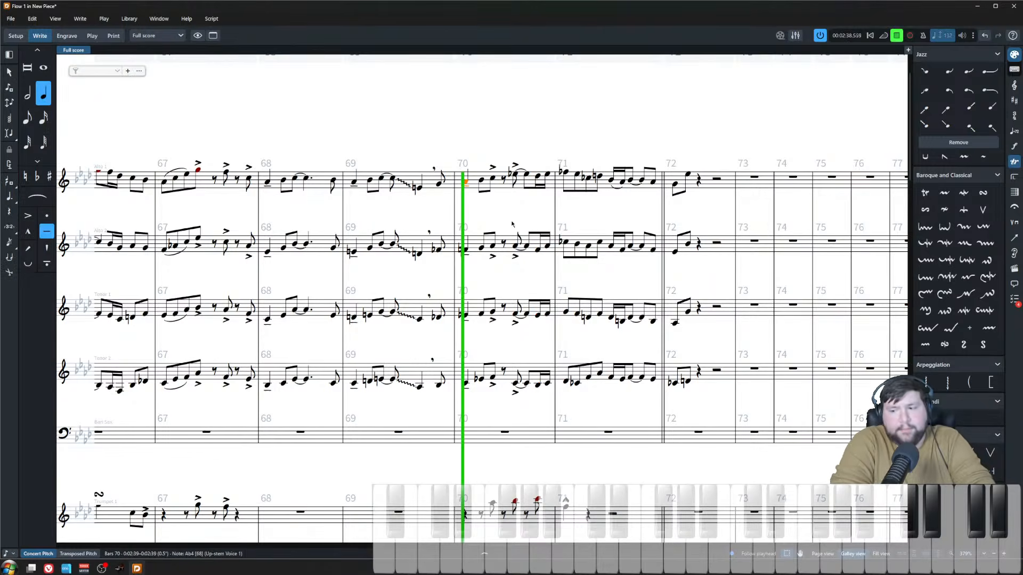
scroll(508, 237, "down", 3, "ctrl")
scroll(508, 237, "down", 2)
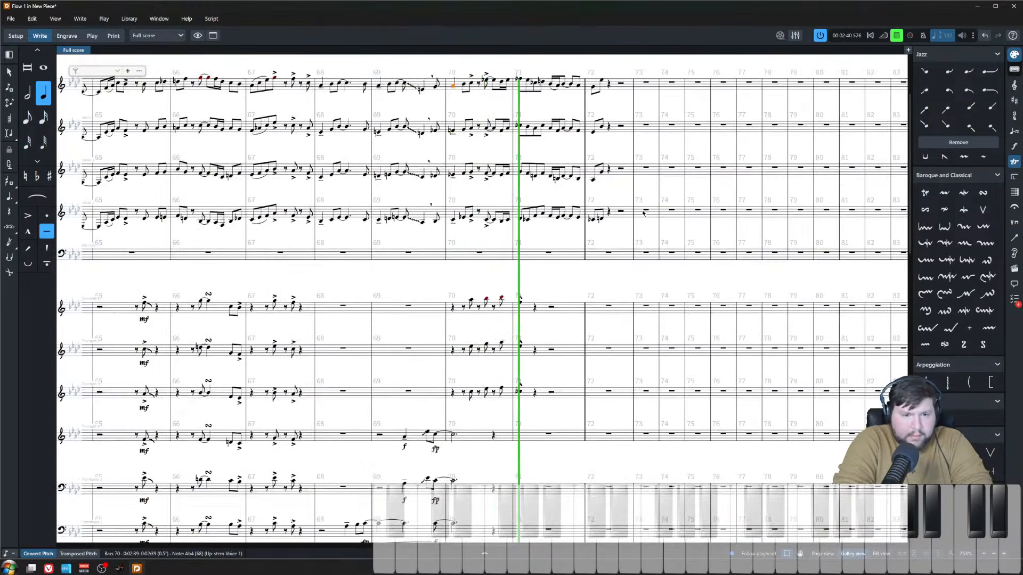
key("space")
scroll(522, 353, "up", 1, "ctrl")
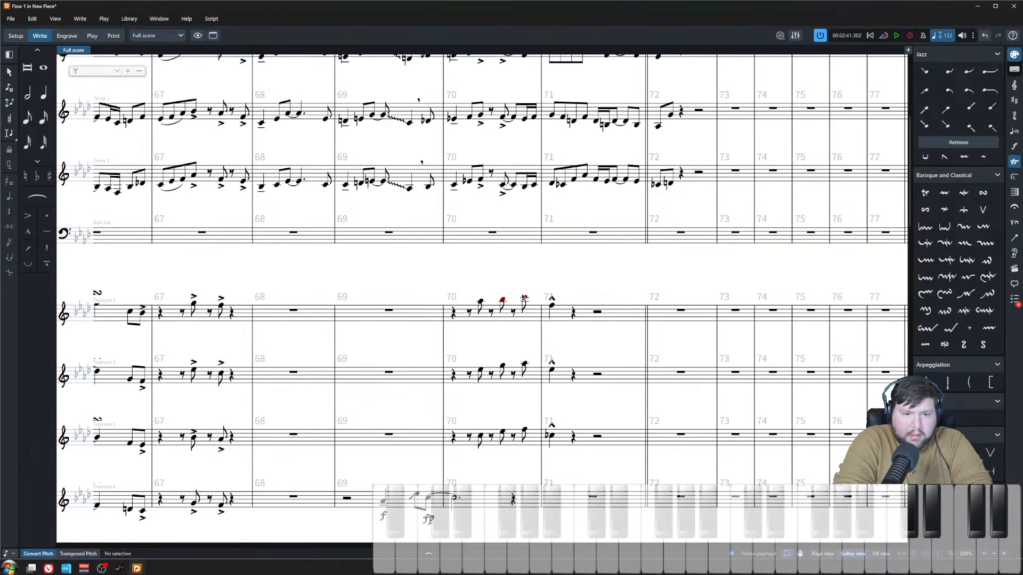
- Add an f dynamic to the first chord of the three-trumpet figure in bar 70 and accents to its three offbeat chords
left_click(530, 435)
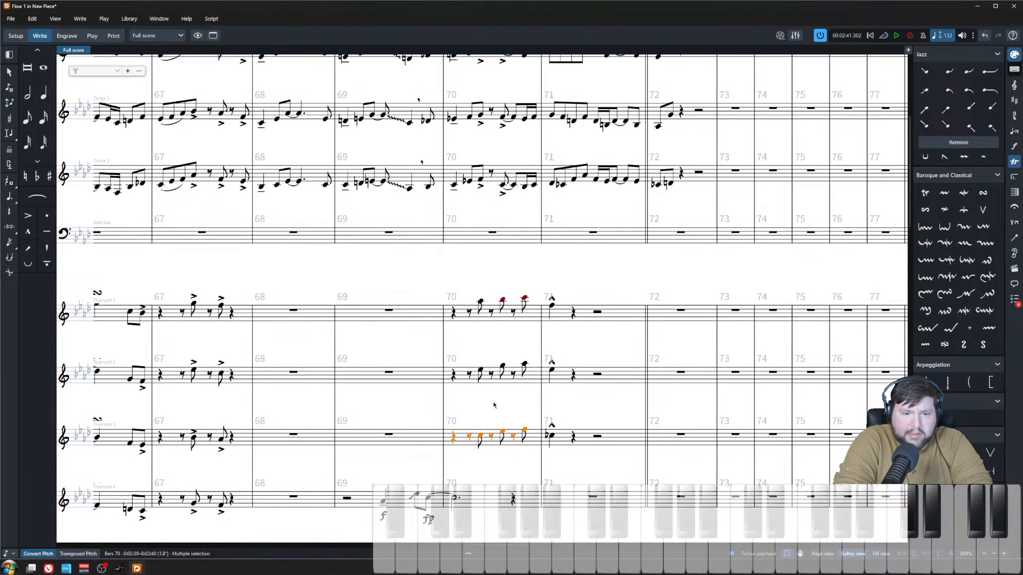
left_click(480, 302)
left_click(484, 439, "shift")
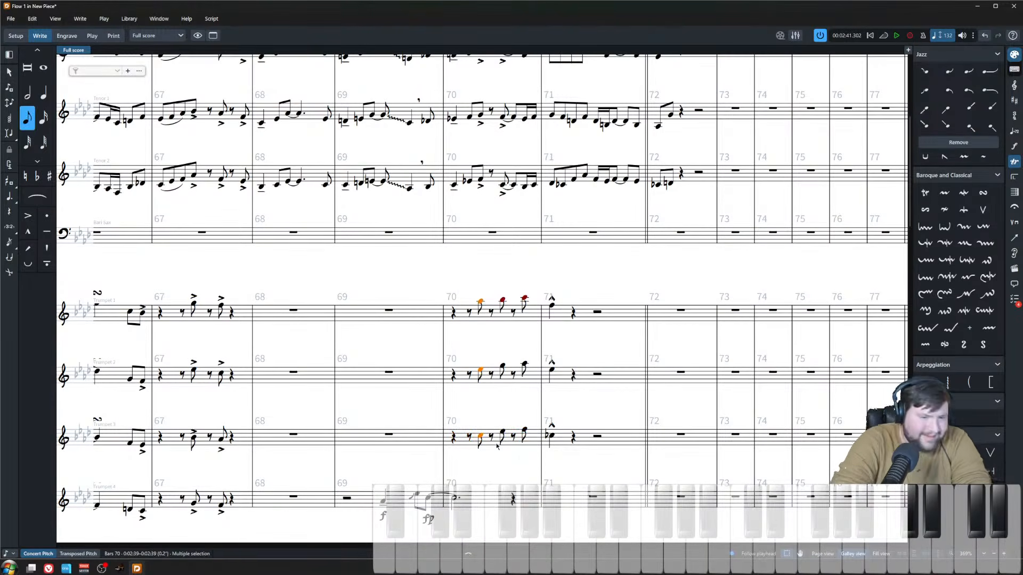
key("shift+d")
type("f")
key("Return")
left_click_drag(457, 283, 536, 462)
key("[")
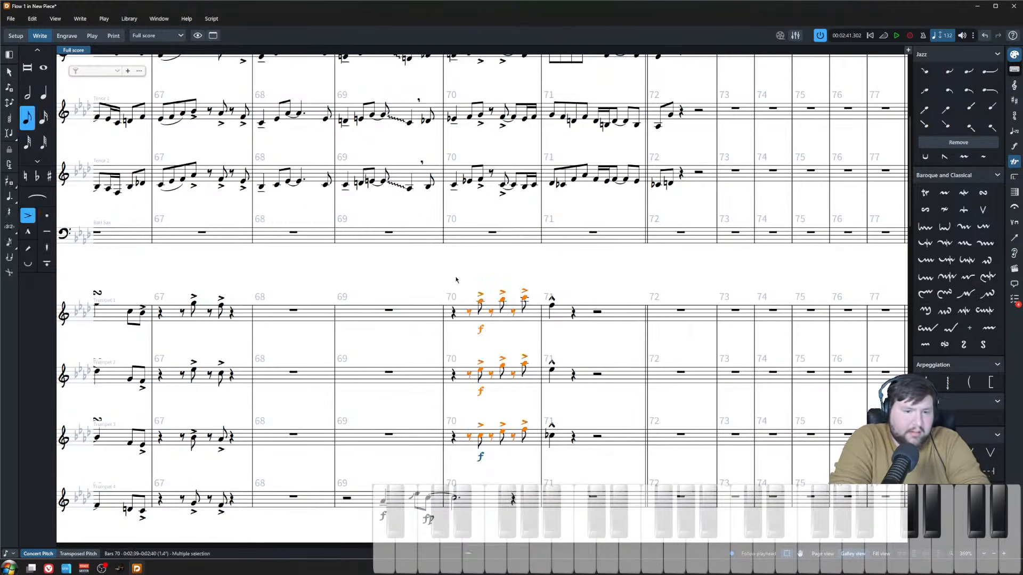
- Play back from the Trumpet 1 rest in bar 70 to hear the accented figure against the full score
left_click(453, 302)
key("p")
key("x")
key("x")
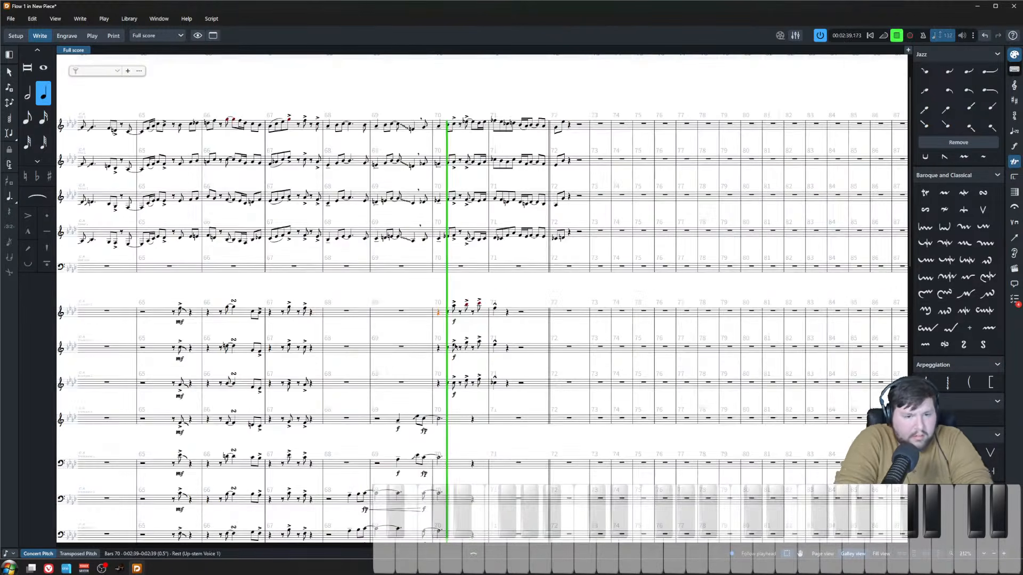
left_click(498, 291)
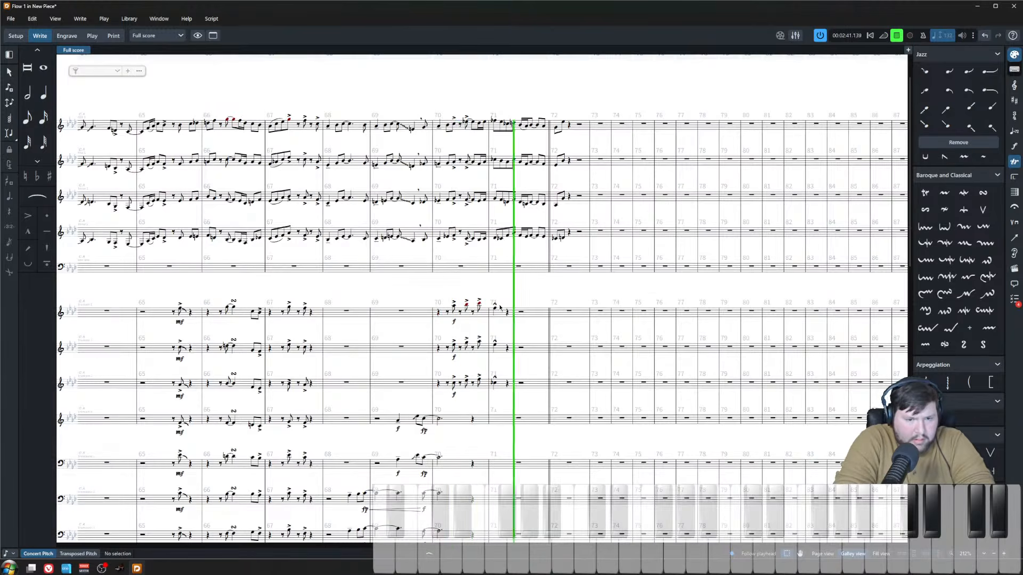
key("space")
- On the downbeat of bar 71, lower Trumpet 2's note to Db5 and respell Trumpet 3's note as B natural
left_click(495, 308)
left_click(495, 383, "shift")
key("z")
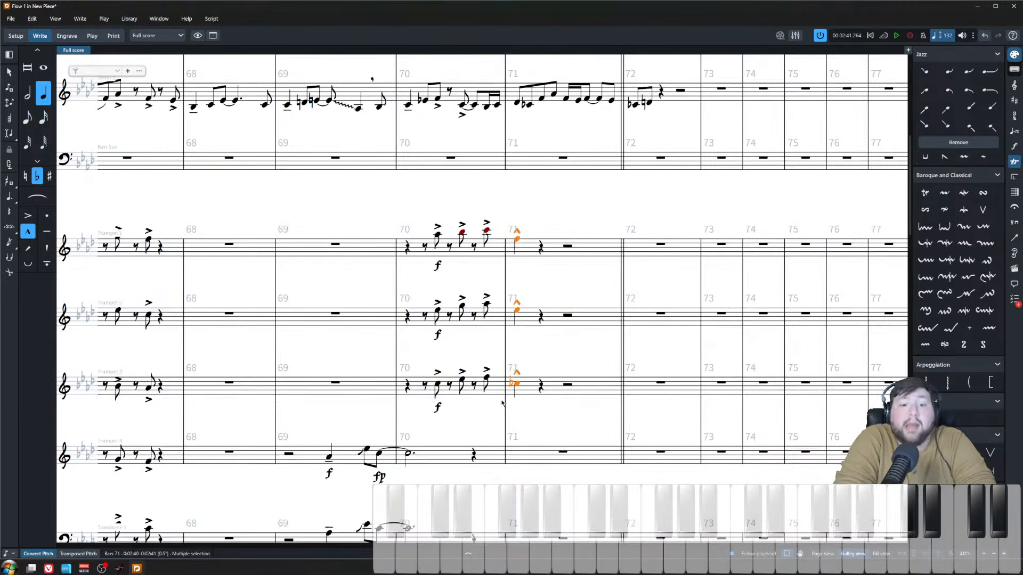
left_click(516, 312)
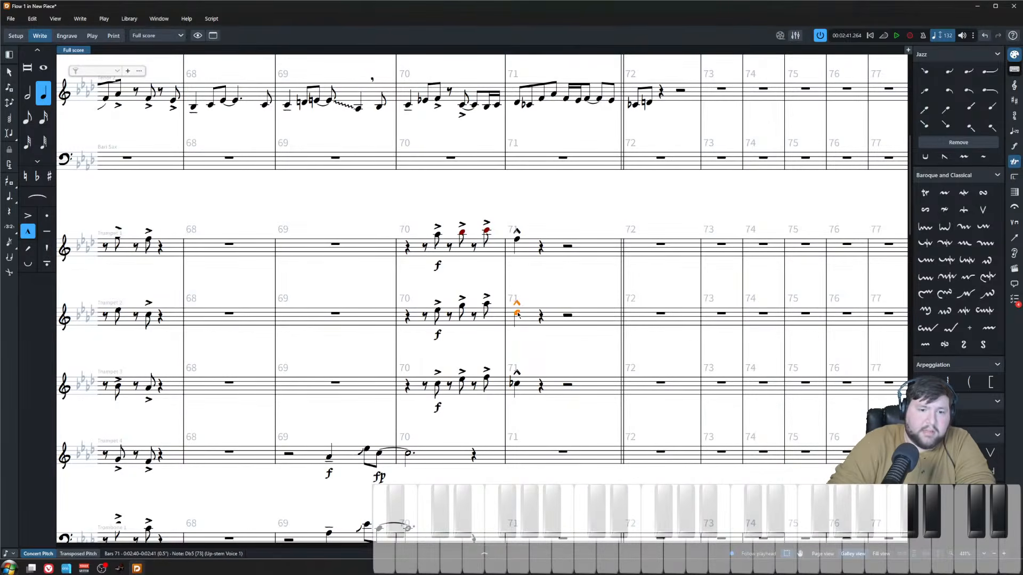
key("ctrl+Down")
key("alt+shift+Up")
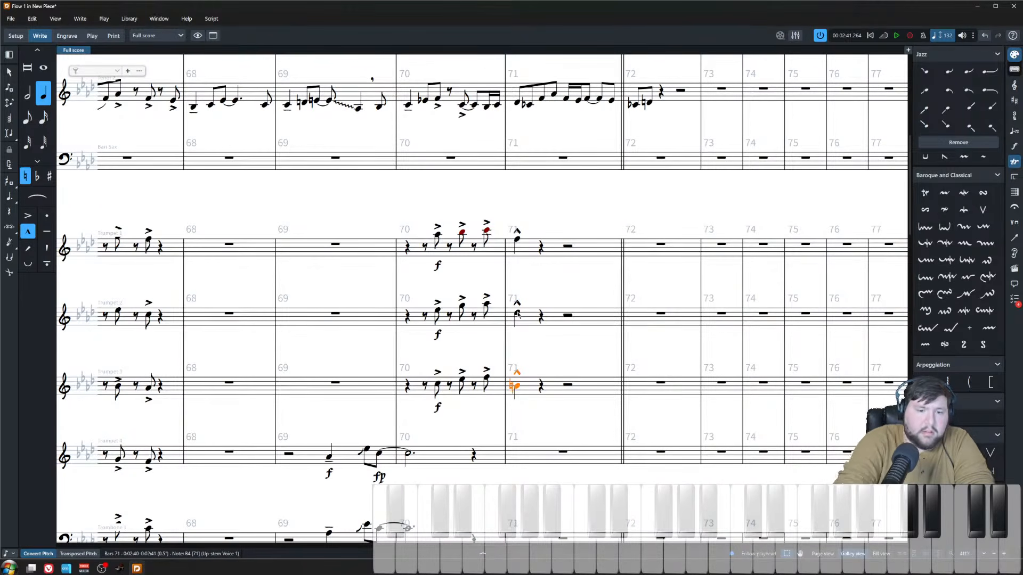
- Sound the downbeat of bar 71 across the saxophones and three trumpets and compare their voicings
left_click(517, 239, "shift")
scroll(531, 256, "up", 4)
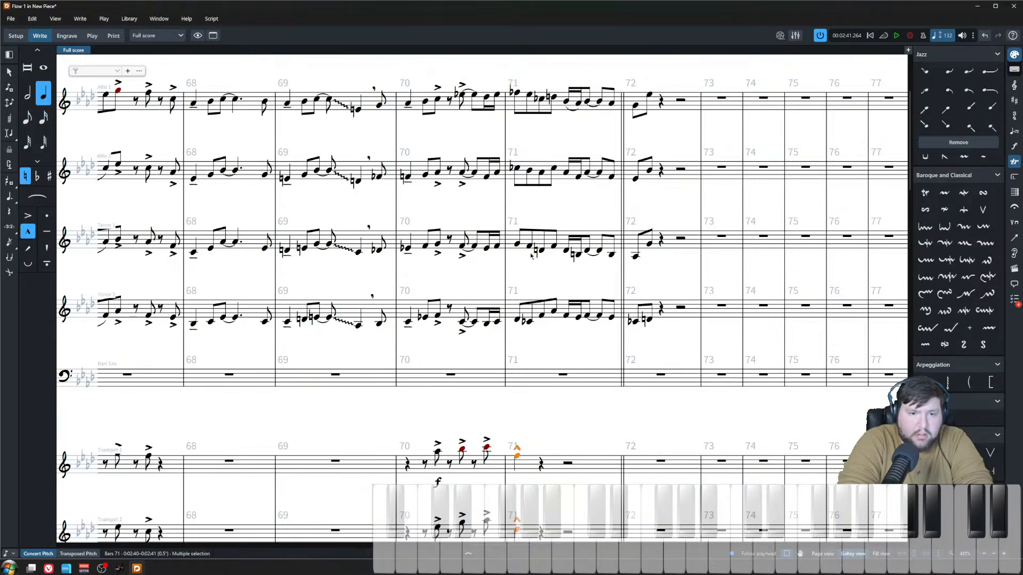
left_click(514, 104, "shift")
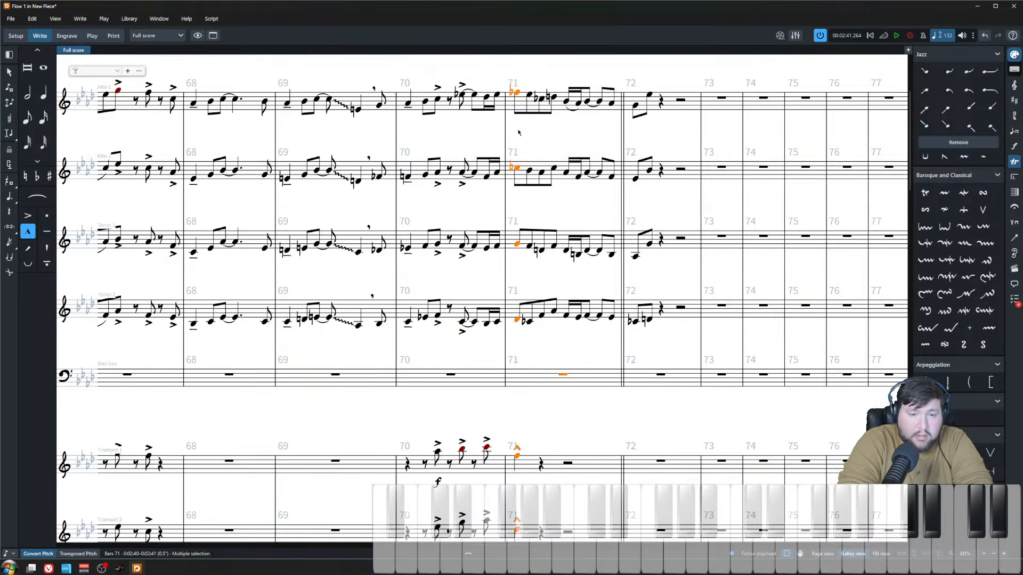
scroll(515, 445, "down", 4)
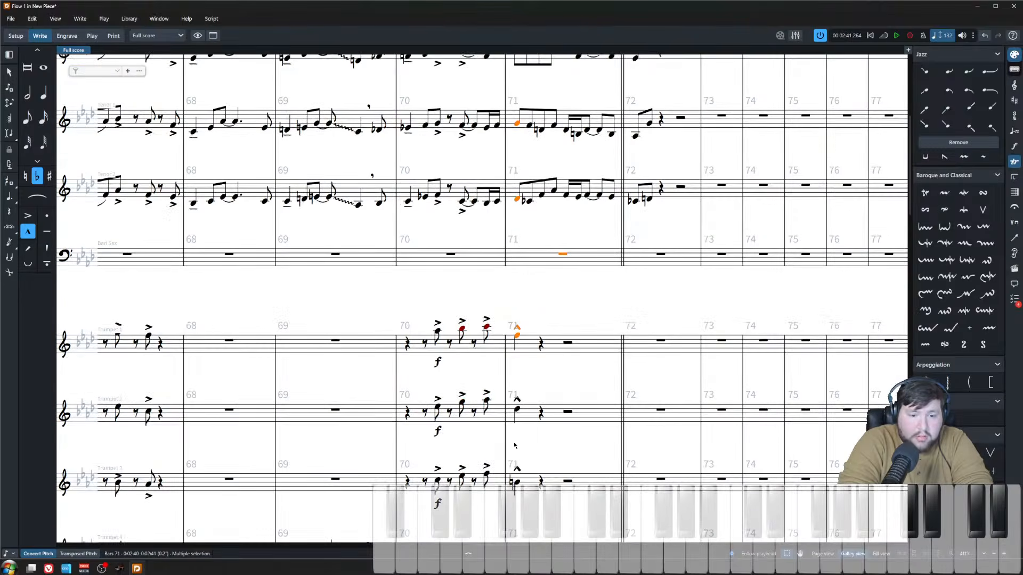
left_click(516, 410, "shift")
left_click(517, 482, "shift")
scroll(510, 373, "up", 4)
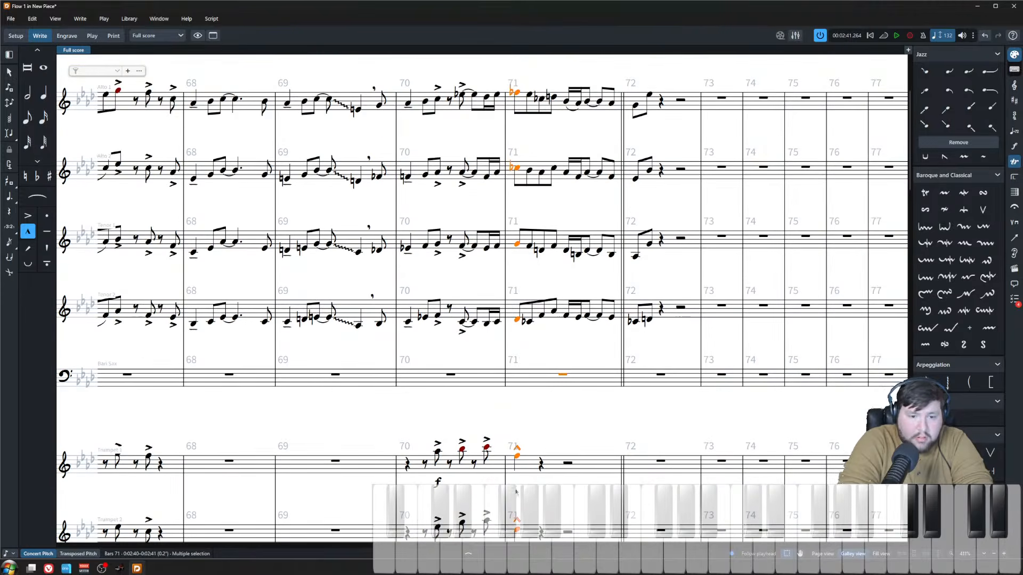
key("Escape")
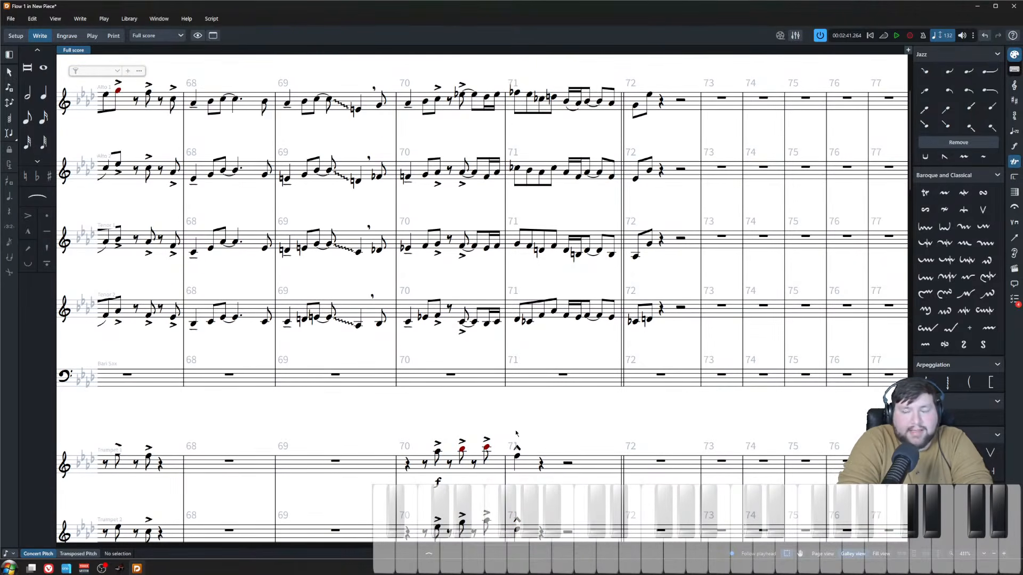
- Audition Trumpet 1's line through bar 70 and raise its marcato note on the downbeat of bar 71 to Ab5
left_click(438, 452)
left_click(461, 450)
left_click(486, 448)
left_click(517, 457)
key("alt+Up")
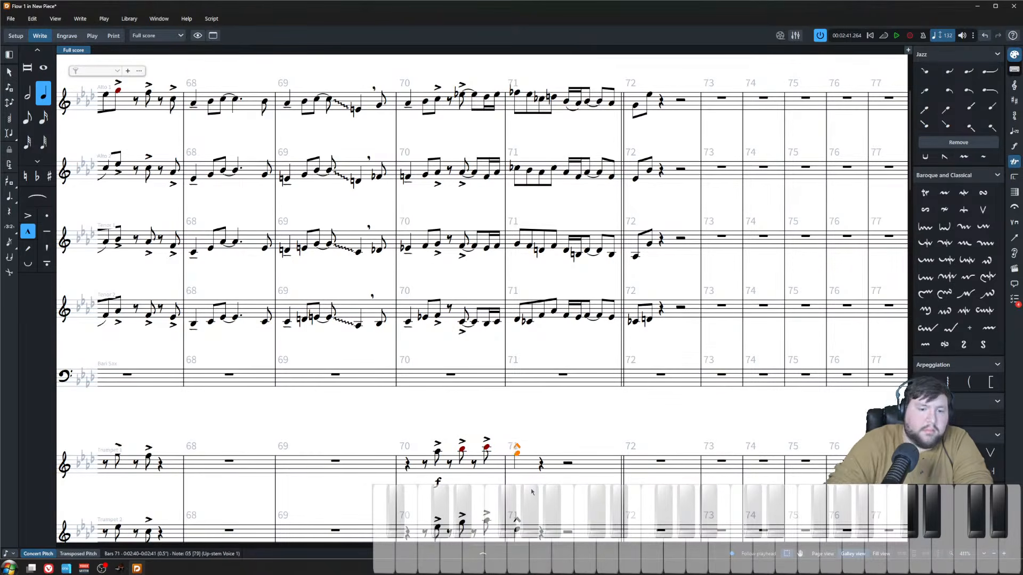
key("alt+Right")
key("alt+Up")
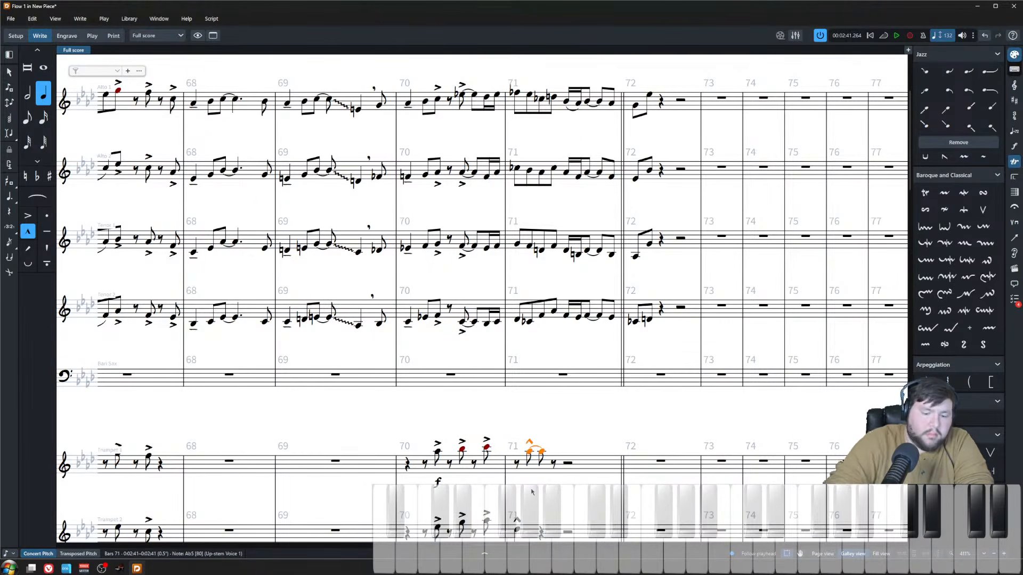
key("alt+Left")
key("minus")
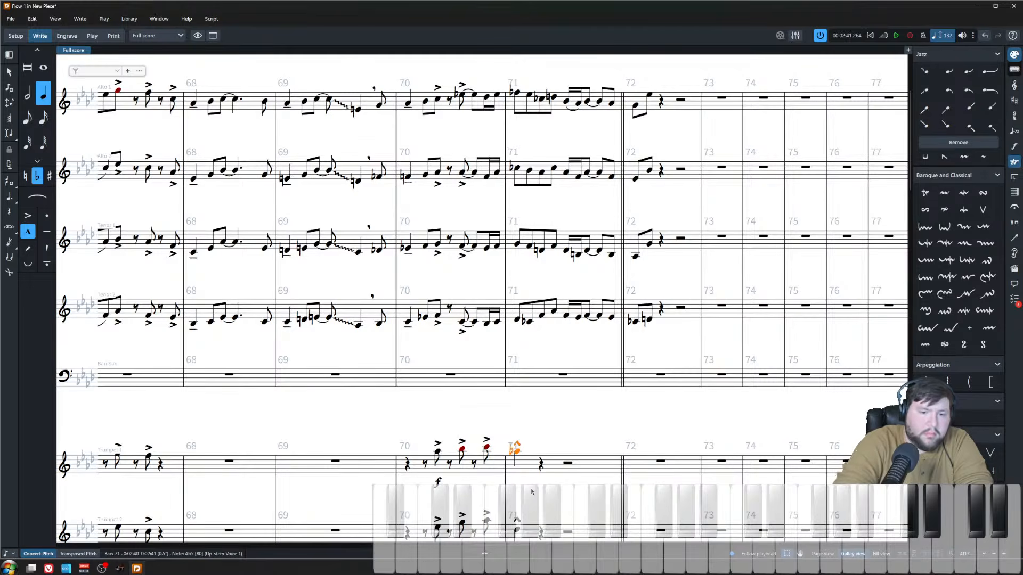
- Compare Trumpet 3's note with Alto 1's note on the downbeat of bar 71
scroll(523, 469, "down", 3)
left_click(518, 362)
scroll(520, 441, "up", 3)
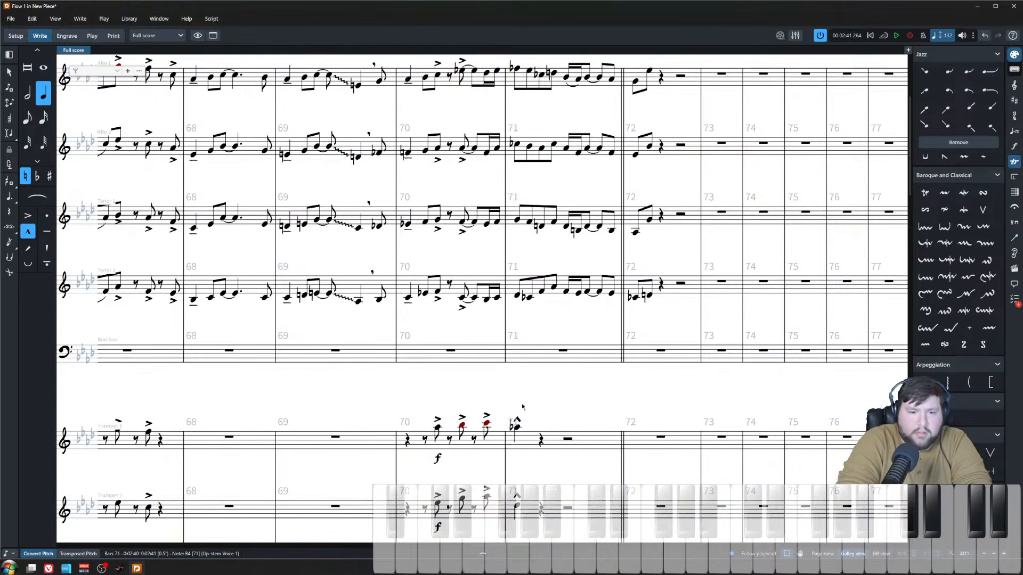
left_click(514, 68, "shift")
left_click(530, 120)
key("x")
key("x")
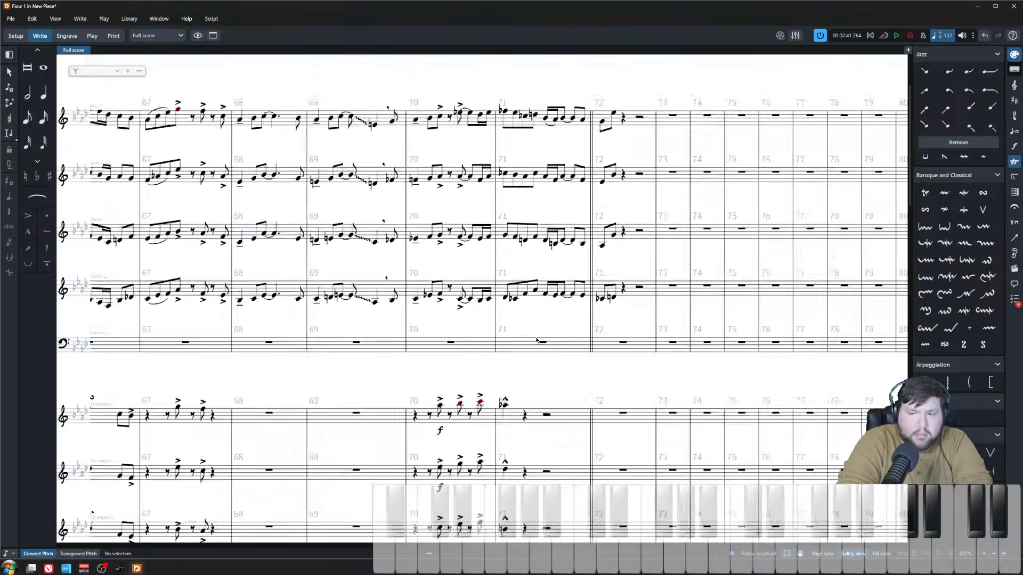
- Play back from Alto 1's first note in bar 70 to hear the saxophones with the trumpet figure into bar 71
left_click(424, 154)
key("space")
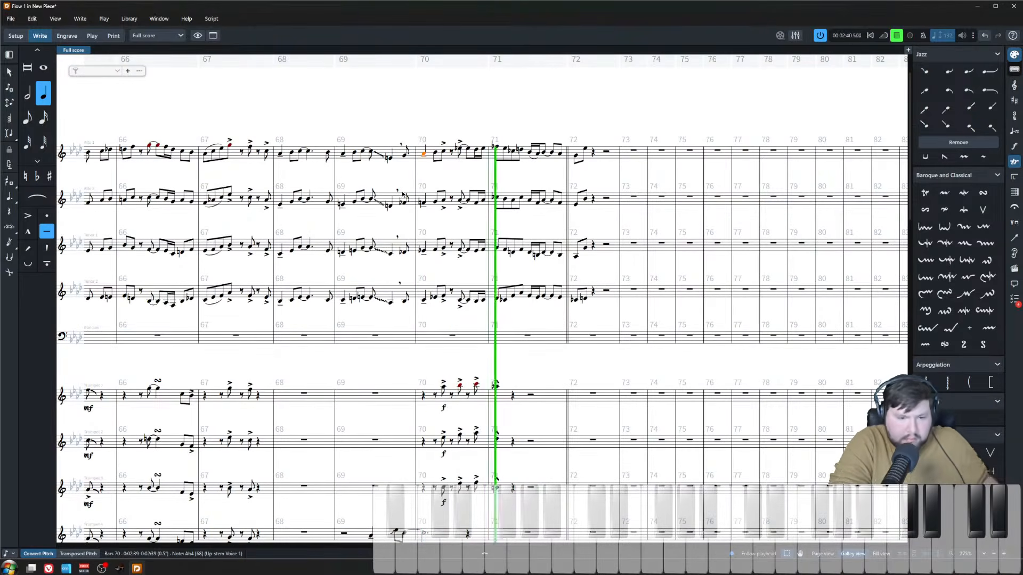
left_click(529, 365)
key("space")
scroll(533, 366, "down", 6)
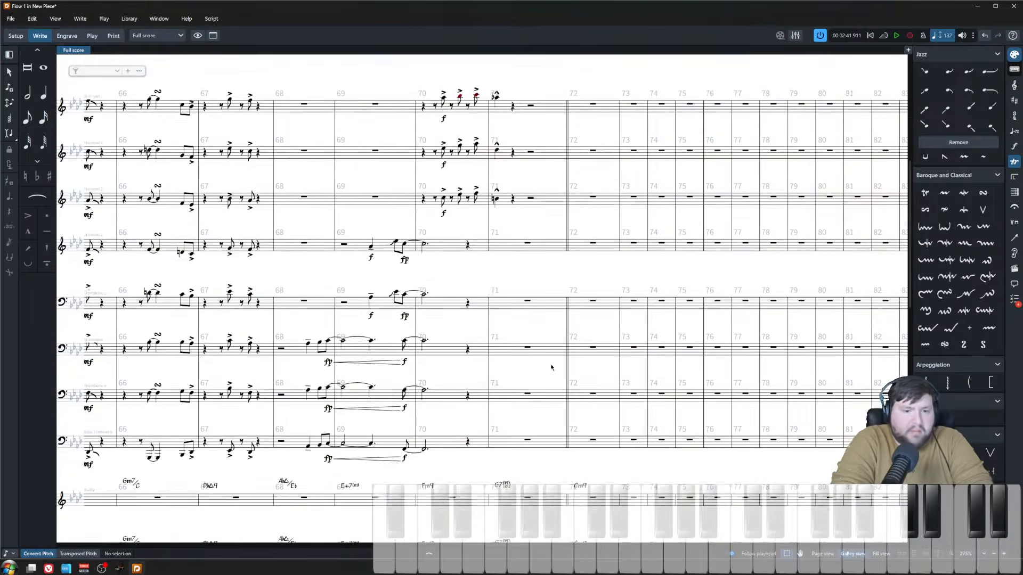
- Play back from Trombone 2's half rest in bar 68 to hear the held brass notes leading into the trumpet figure
key("z")
scroll(495, 290, "left", 1)
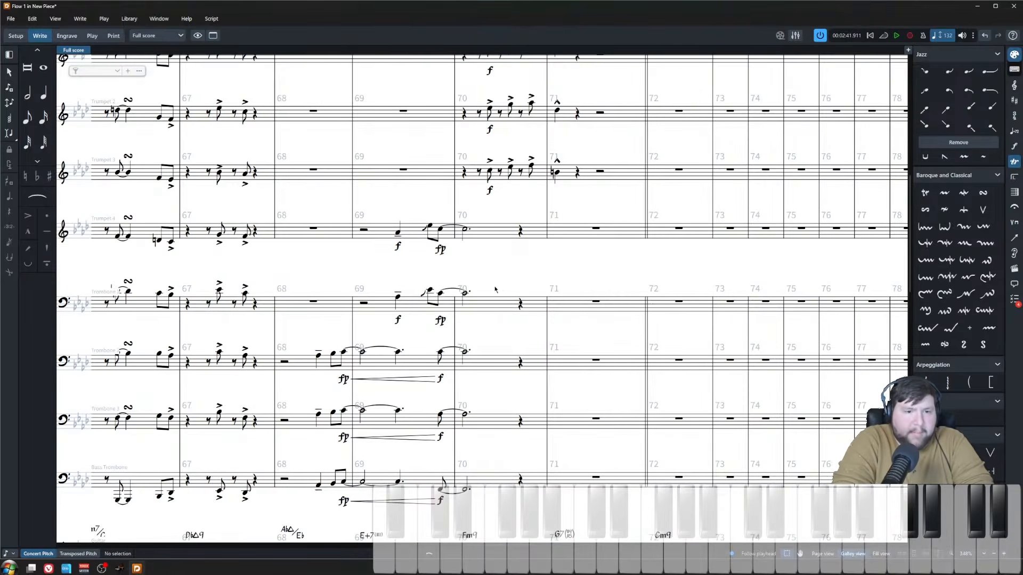
left_click(285, 362)
key("space")
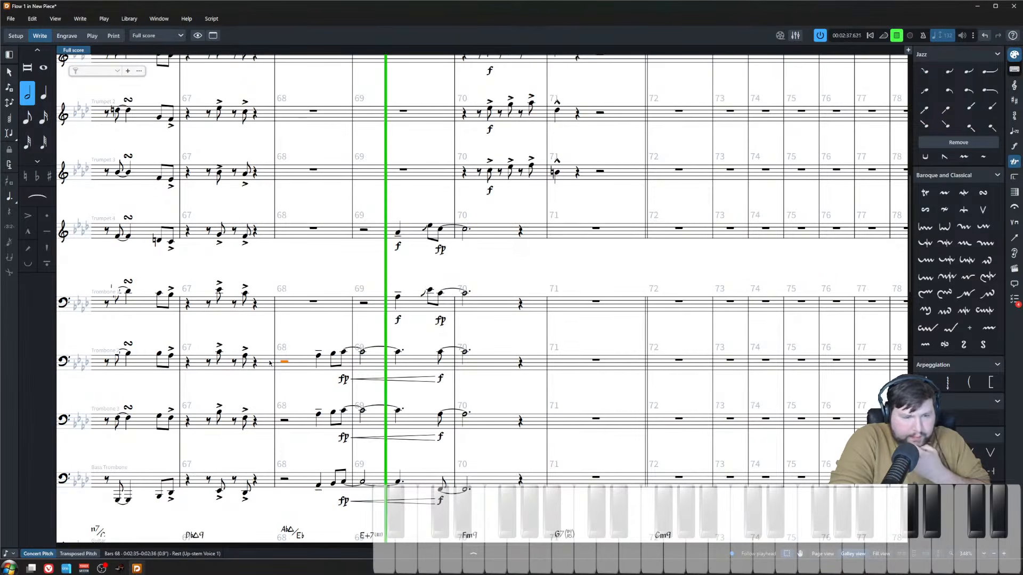
key("Escape")
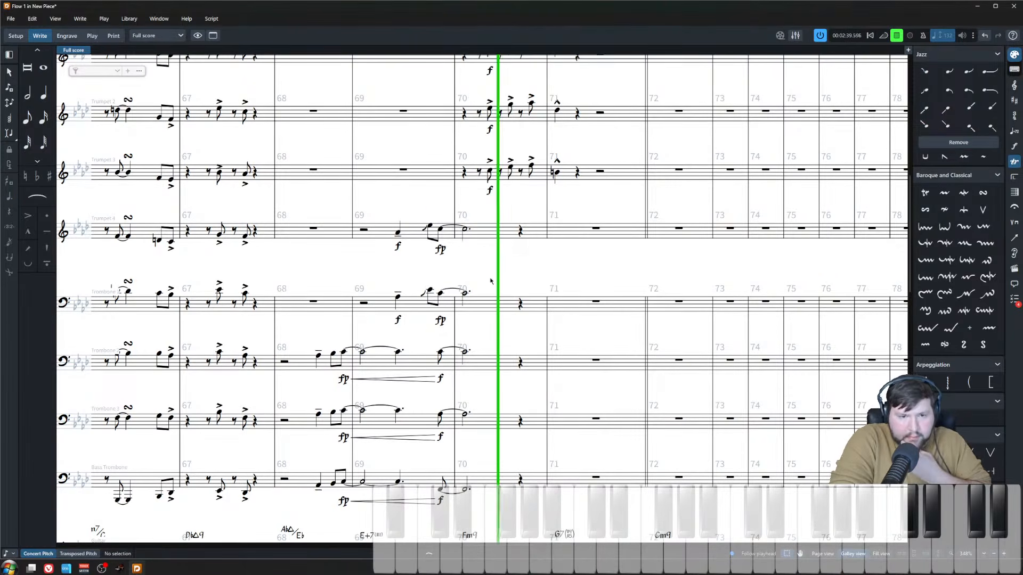
key("space")
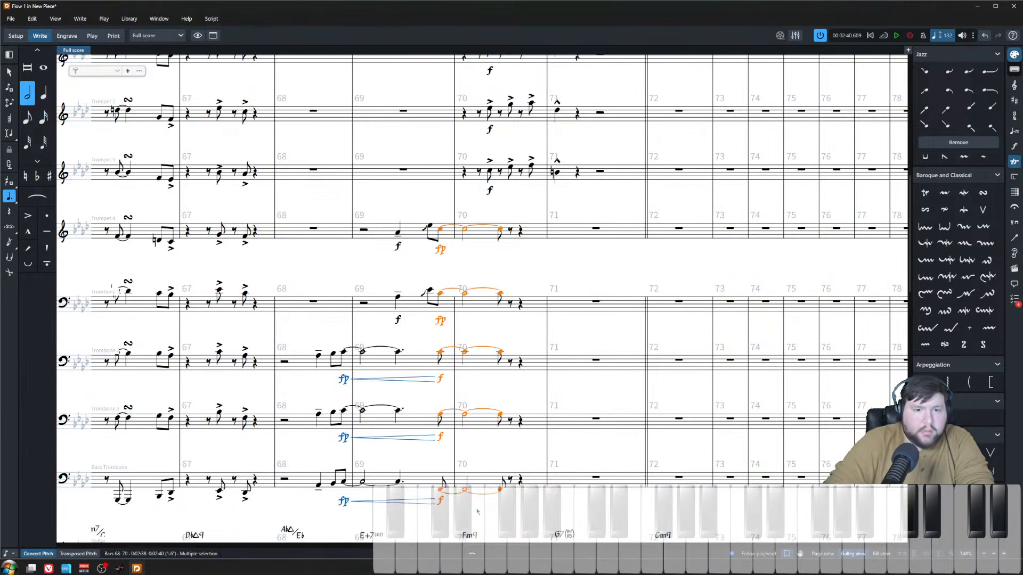
- Continue Trumpet 4 and Trombones 1 to 3 with accented notes in bar 70 and a marcato note on the downbeat of bar 71
left_click(510, 230)
key("x")
key("x")
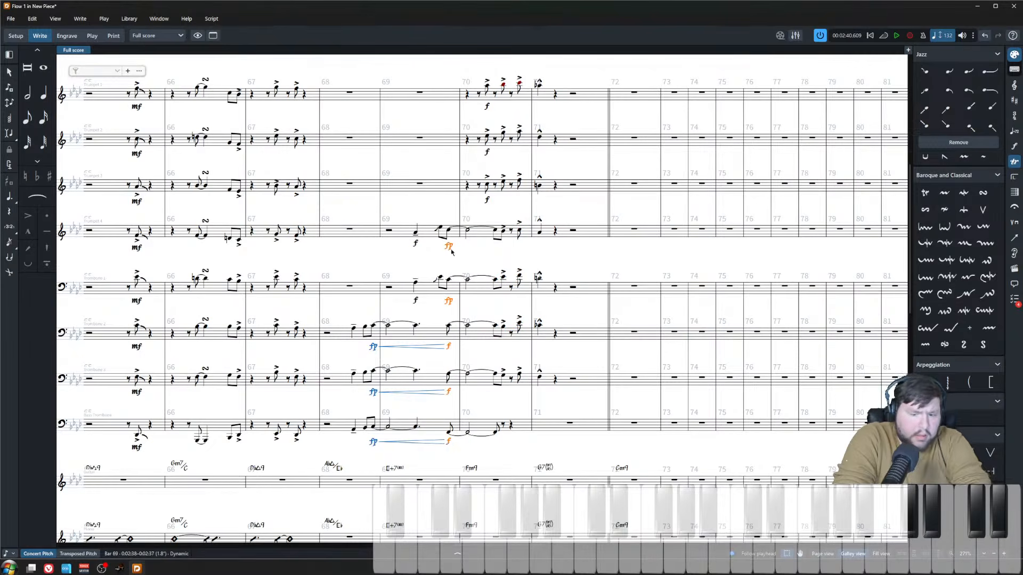
- Replace the dynamics on the held notes of Trumpet 4 and all trombones in bars 69–70 with fp and a crescendo to f
key("Delete")
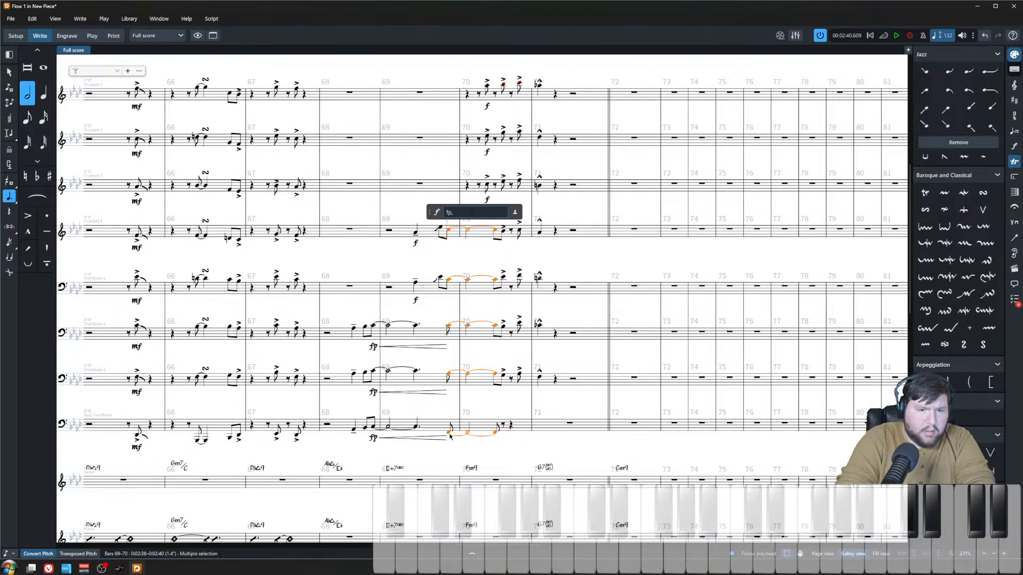
type("<f")
key("Return")
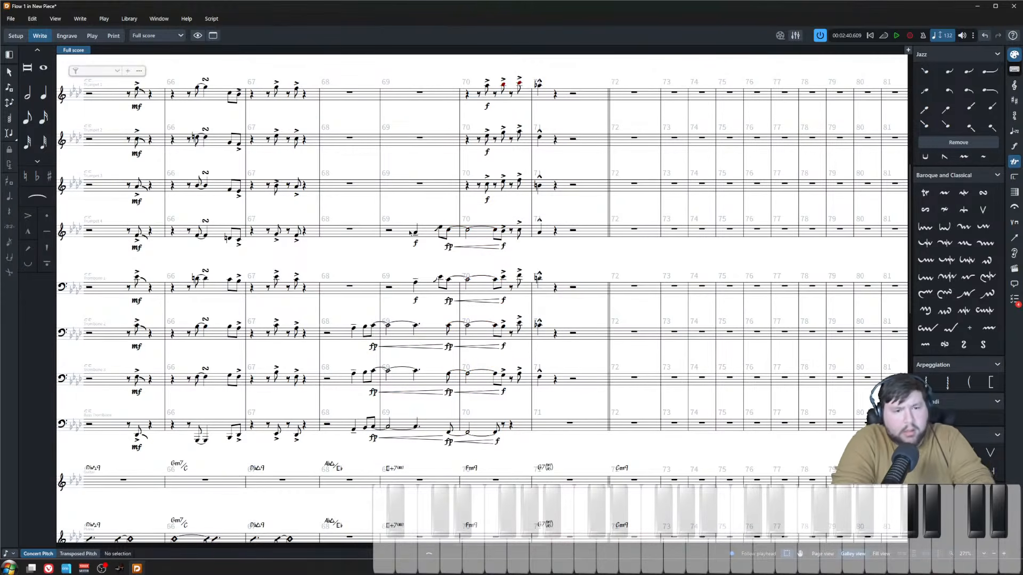
- Play back from the whole-bar rest in bar 68 to hear the brass swells against the full score
scroll(375, 295, "down", 5)
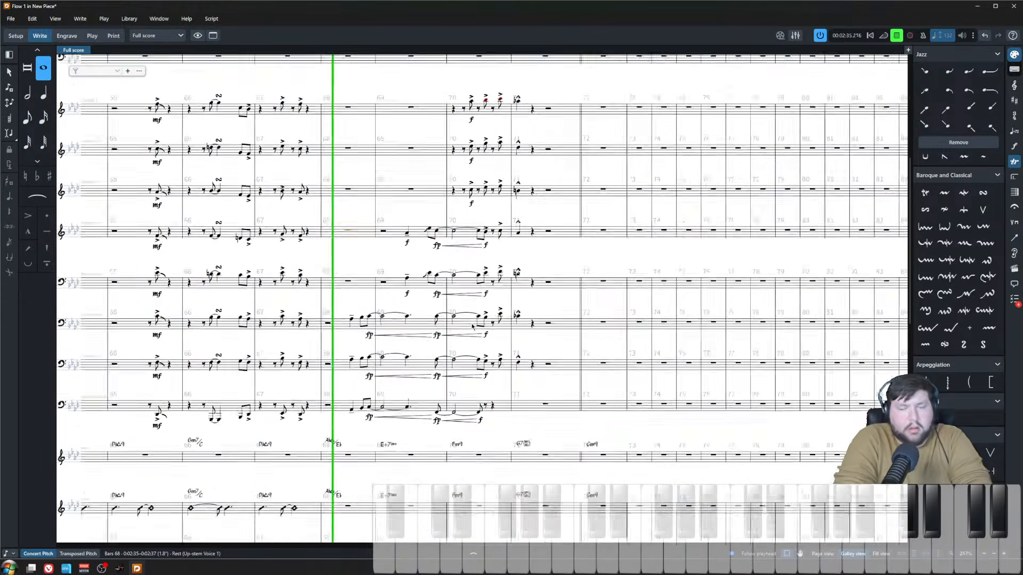
scroll(513, 333, "up", 3)
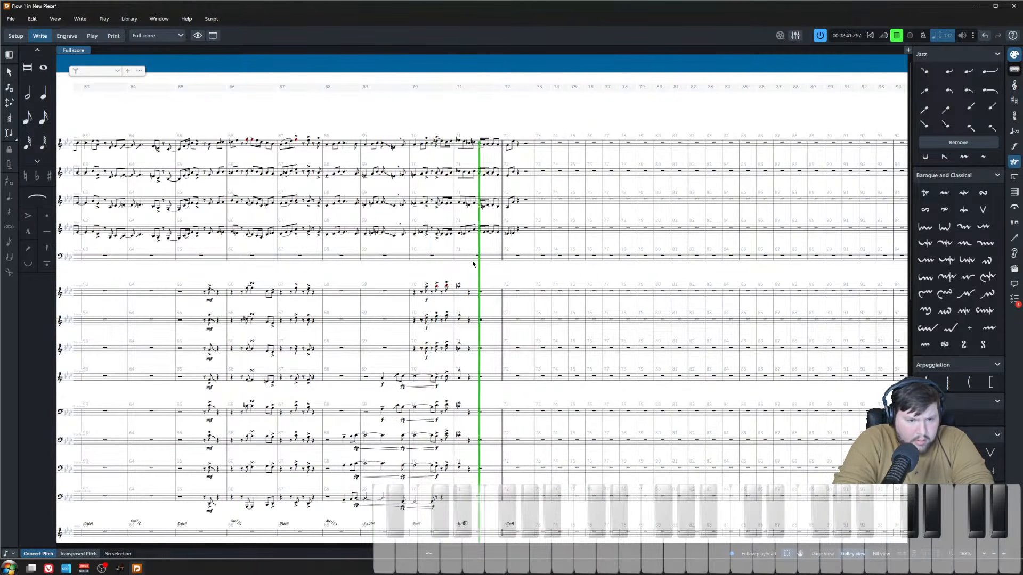
scroll(482, 266, "down", 2)
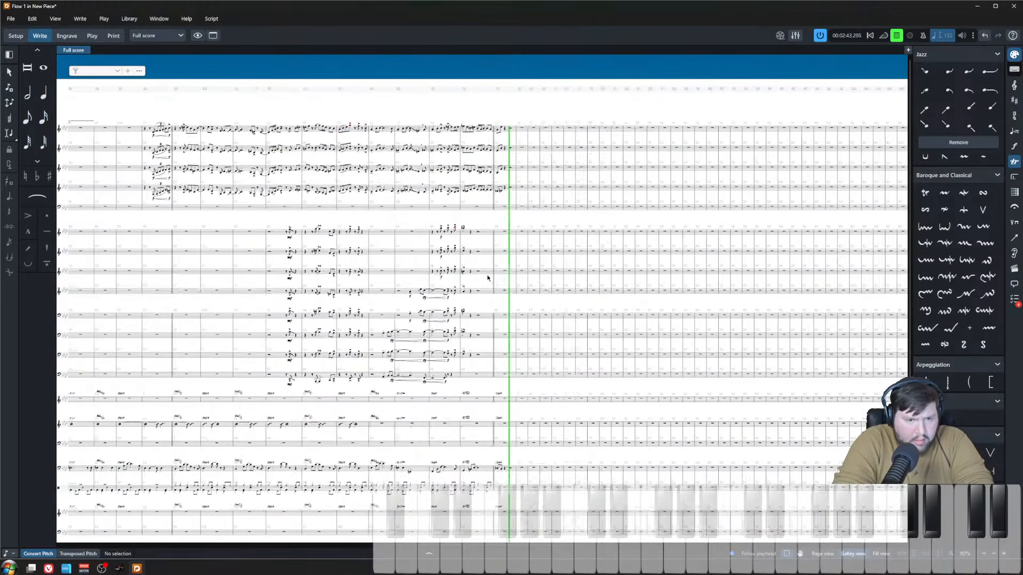
key("space")
- Play back from Alto 1's rest in bar 61 to hear the saxophone soli with its brass backgrounds
scroll(506, 335, "left", 5)
scroll(503, 335, "right", 3)
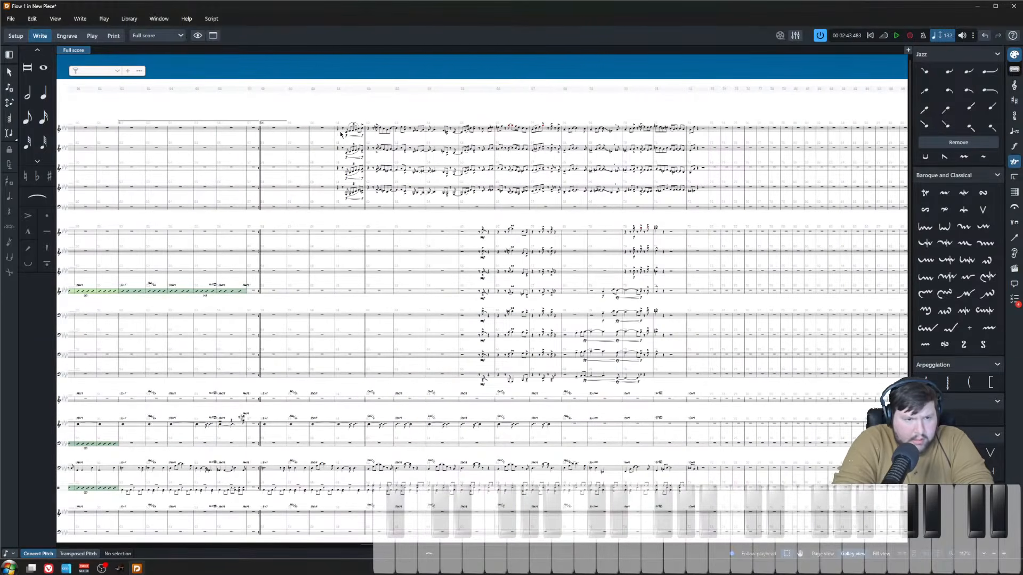
scroll(376, 235, "up", 3)
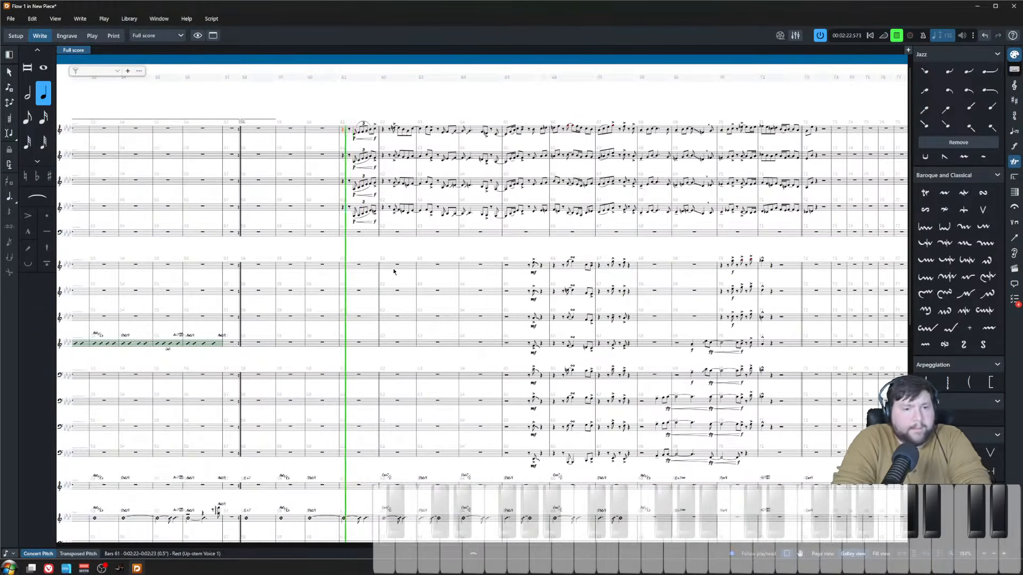
scroll(392, 269, "right", 2)
left_click(382, 226)
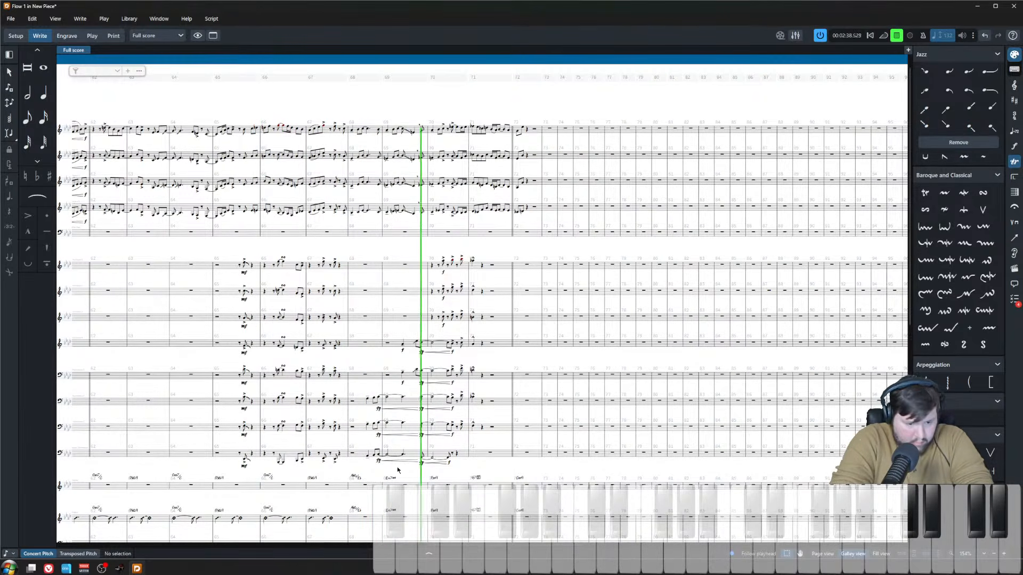
- Add accents to the fp notes of Trumpet 4 and the trombones in bars 68 and 69, and end the playback
left_click_drag(396, 467, 419, 332)
key("bracketleft")
key("bracketleft")
left_click(417, 328)
left_click(409, 296)
left_click(413, 245)
scroll(414, 284, "down", 5)
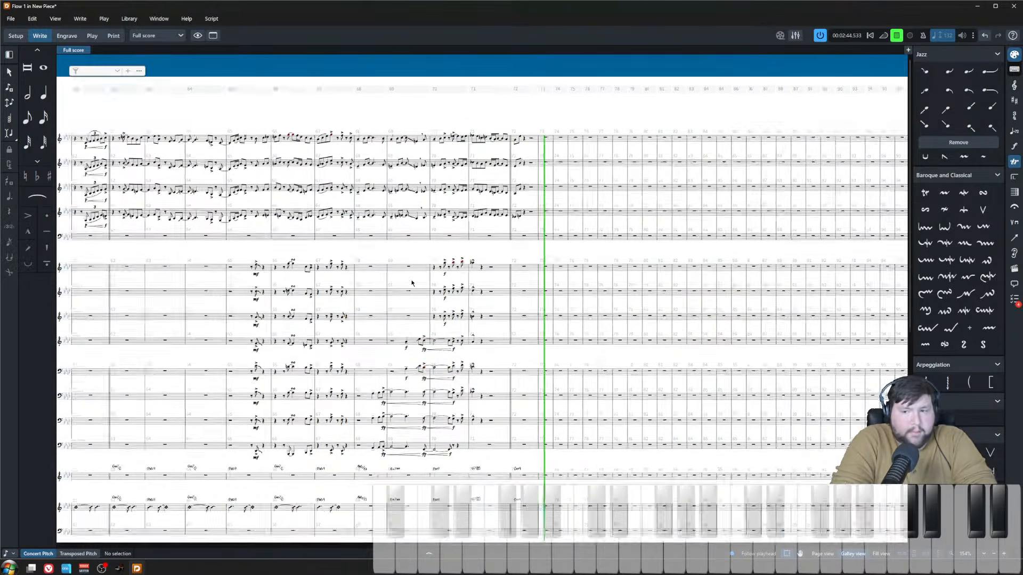
key("space")
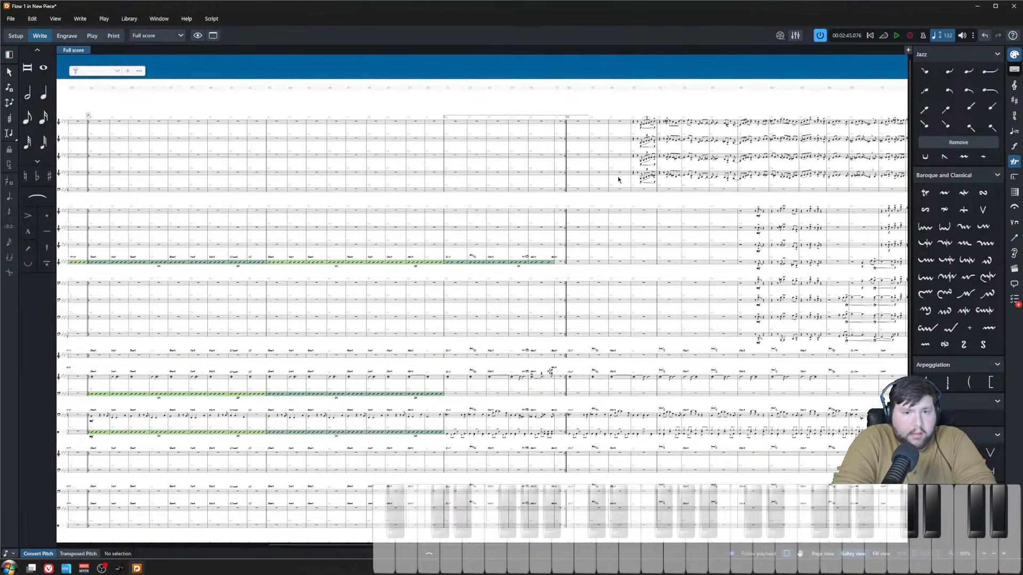
- Place a rehearsal mark at the start of bar 62, right after the saxophone pickup
left_click_drag(657, 159, 670, 251)
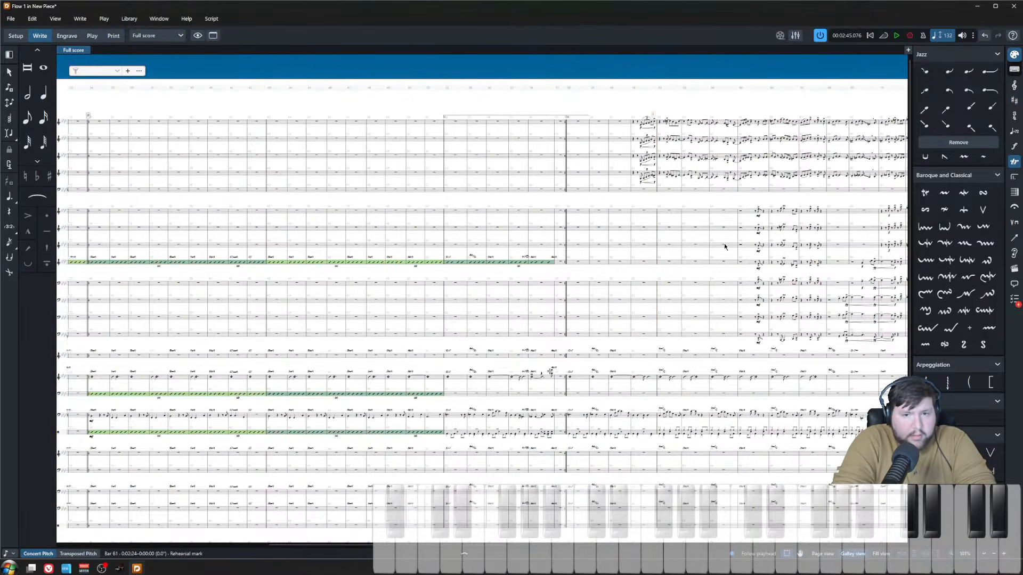
scroll(714, 132, "up", 4)
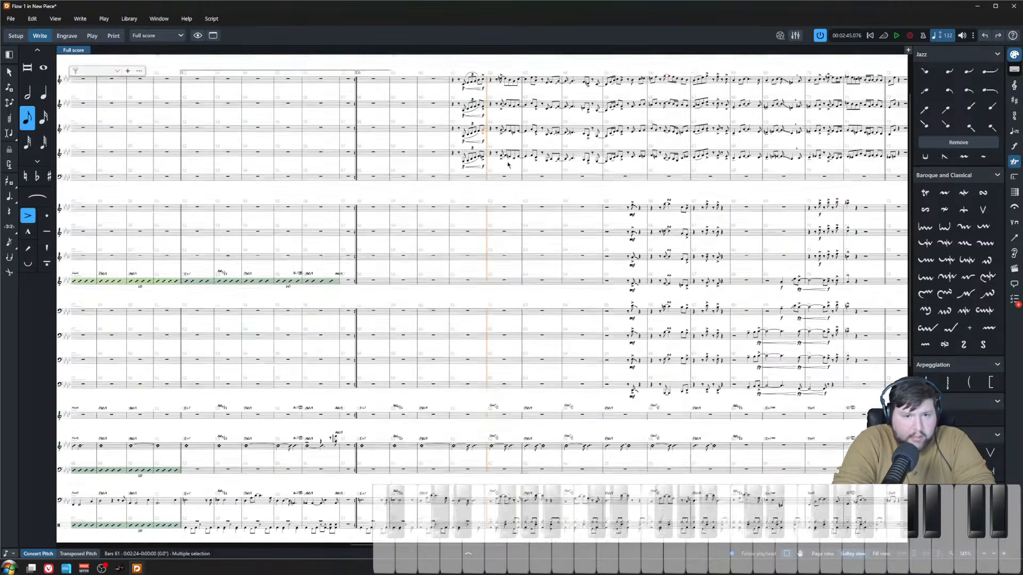
scroll(508, 165, "up", 1)
left_click(492, 156)
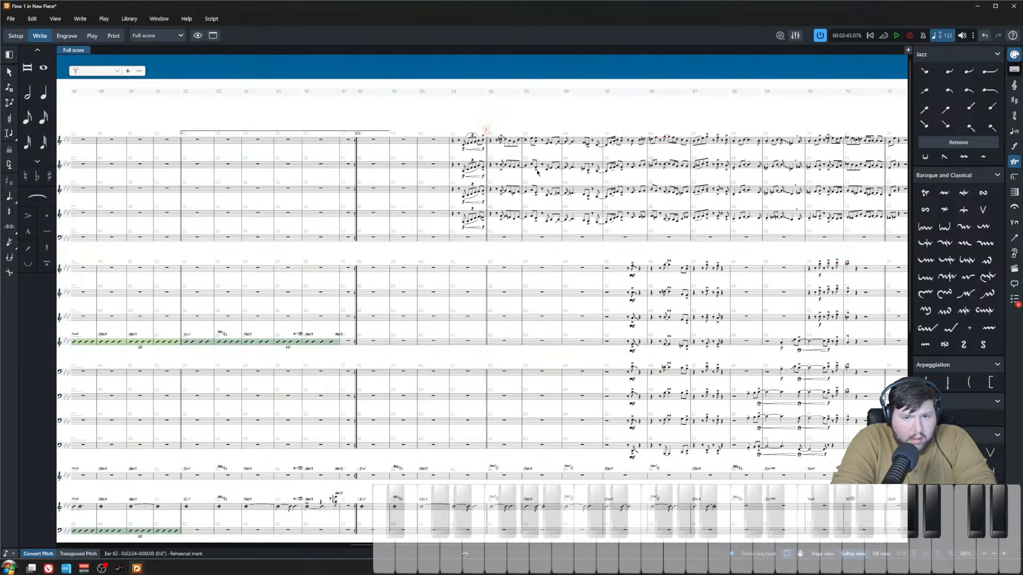
- Add rehearsal marks at bars 72, 43 and 52 to label the remaining sections
scroll(591, 148, "right", 5)
key("Escape")
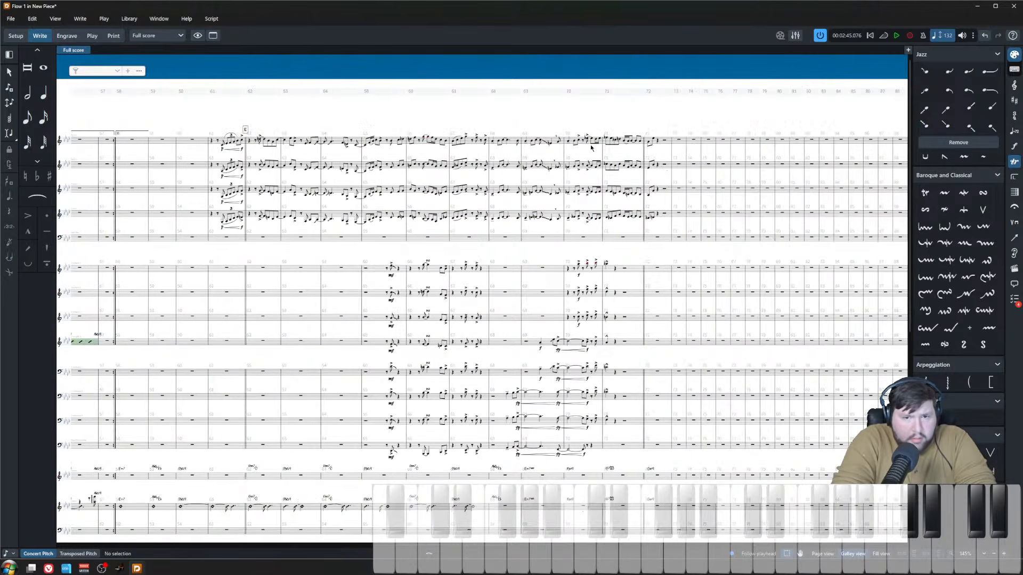
scroll(629, 325, "left", 20)
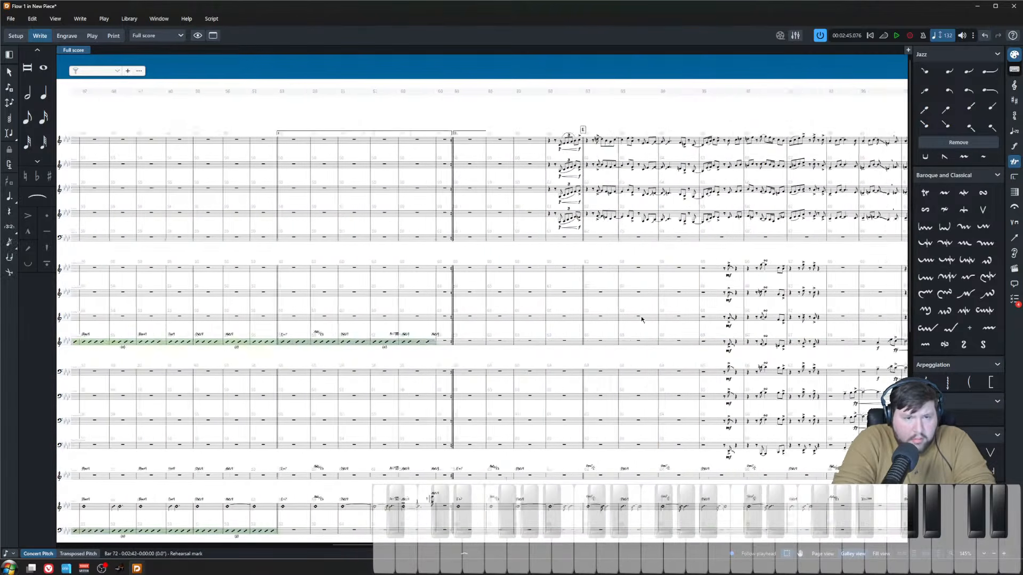
scroll(593, 216, "right", 6)
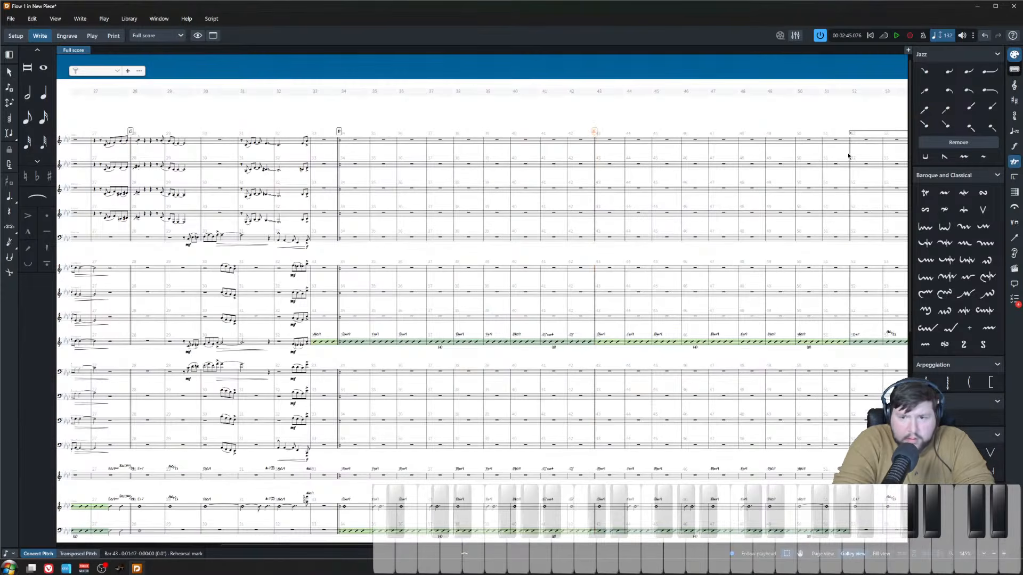
key("shift+a")
scroll(498, 229, "right", 7)
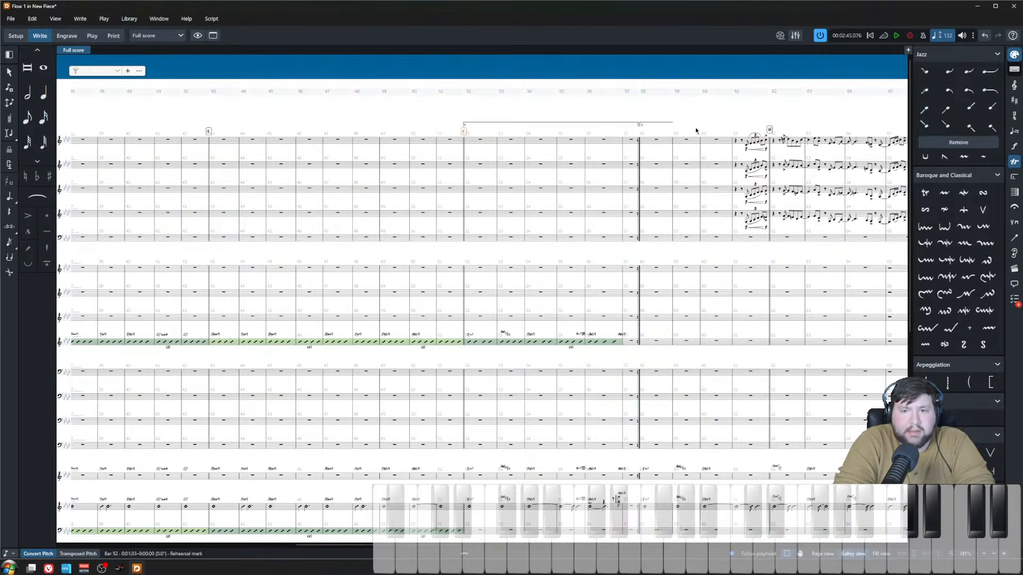
- Play back the opening from bar 8 until just past rehearsal mark D
scroll(446, 356, "left", 10)
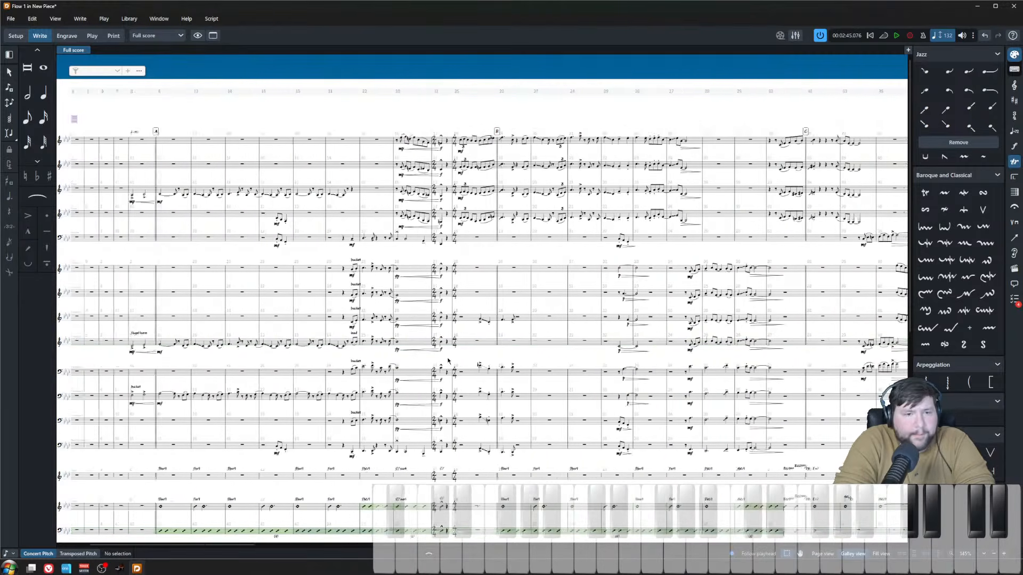
scroll(387, 349, "left", 5)
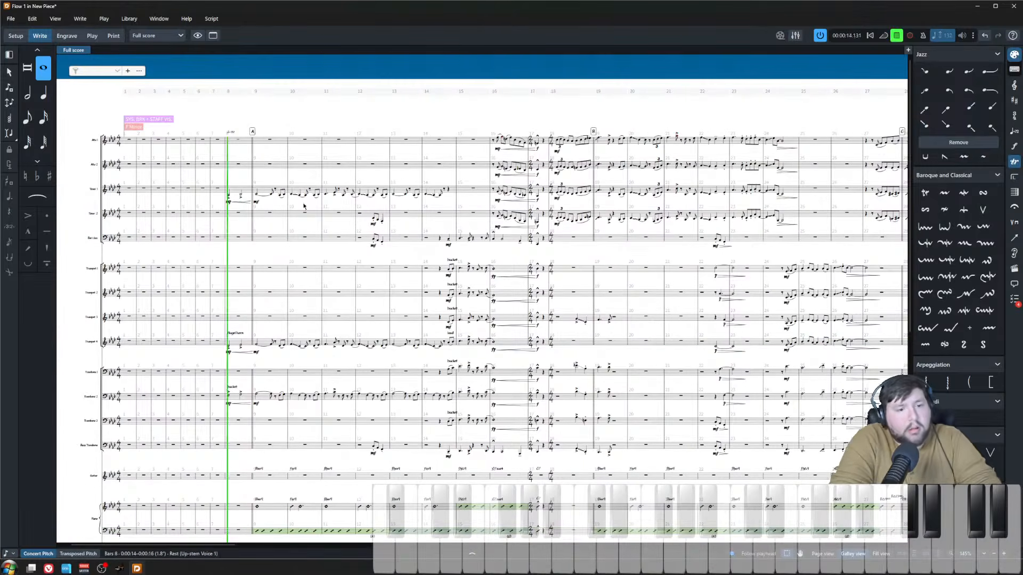
scroll(303, 206, "up", 2)
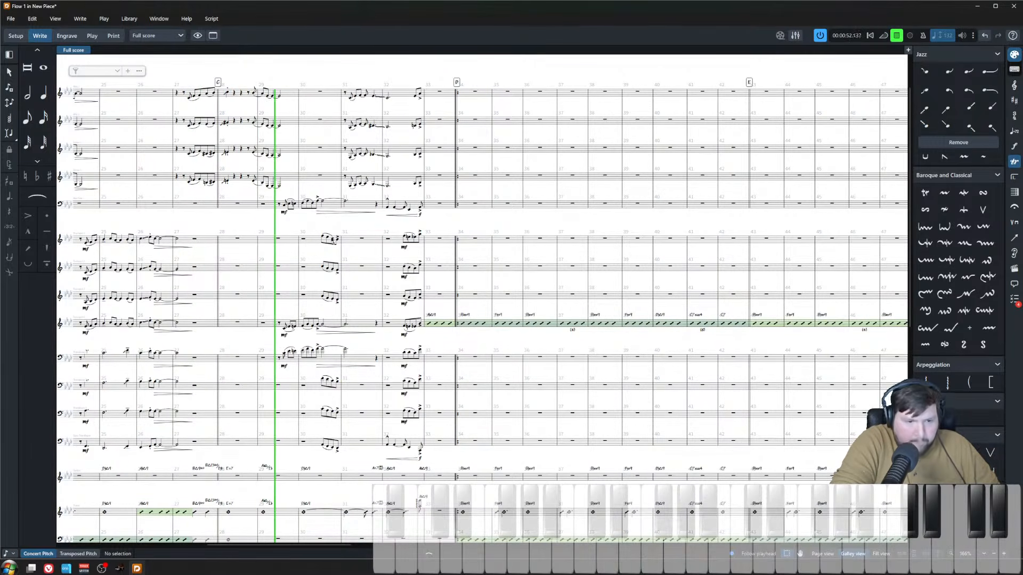
scroll(257, 221, "down", 3)
scroll(257, 220, "up", 3)
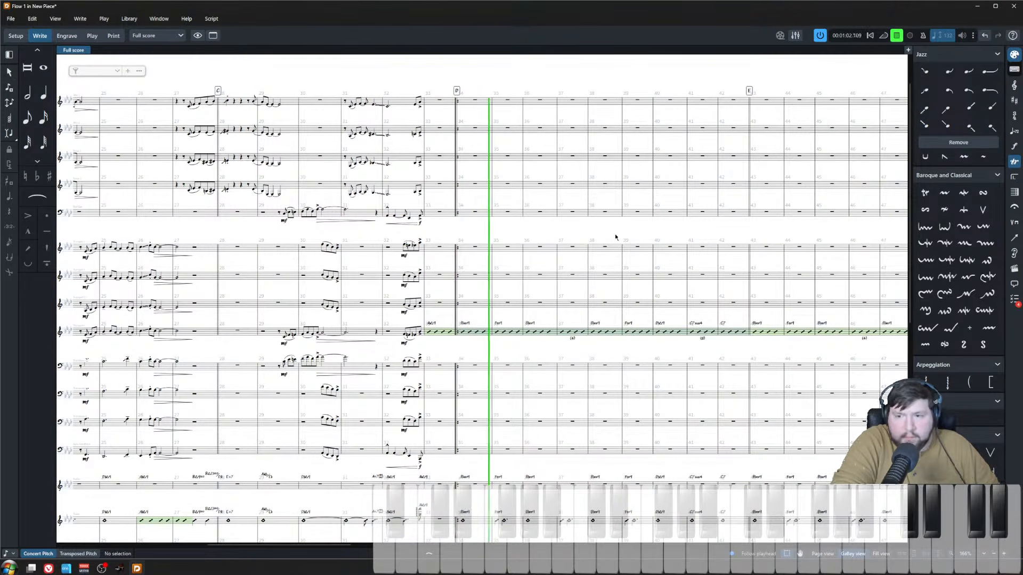
key("space")
- Play back from the rest in bar 58 through the end of the saxophone soli in bar 72
scroll(554, 283, "right", 10)
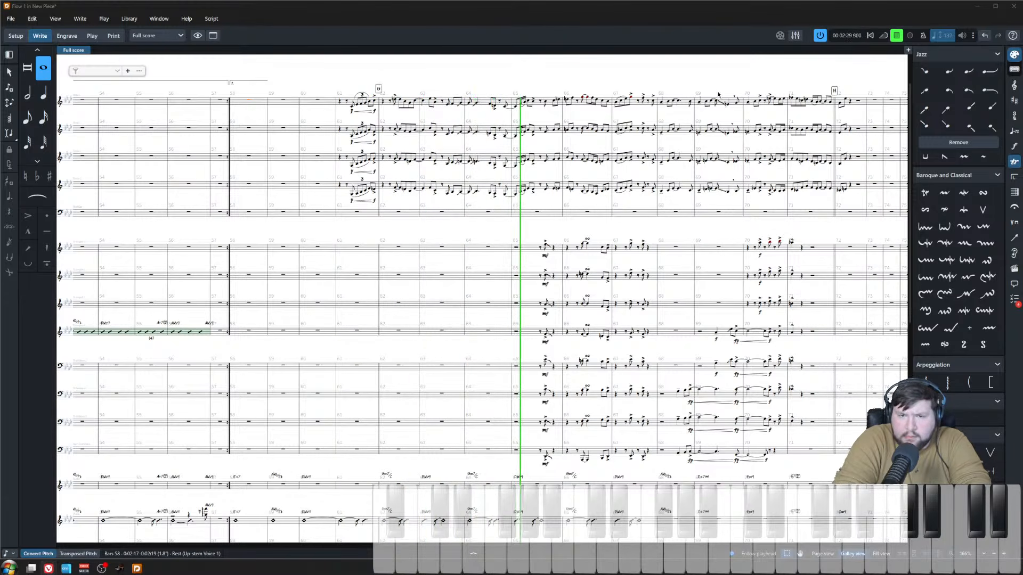
left_click(579, 284)
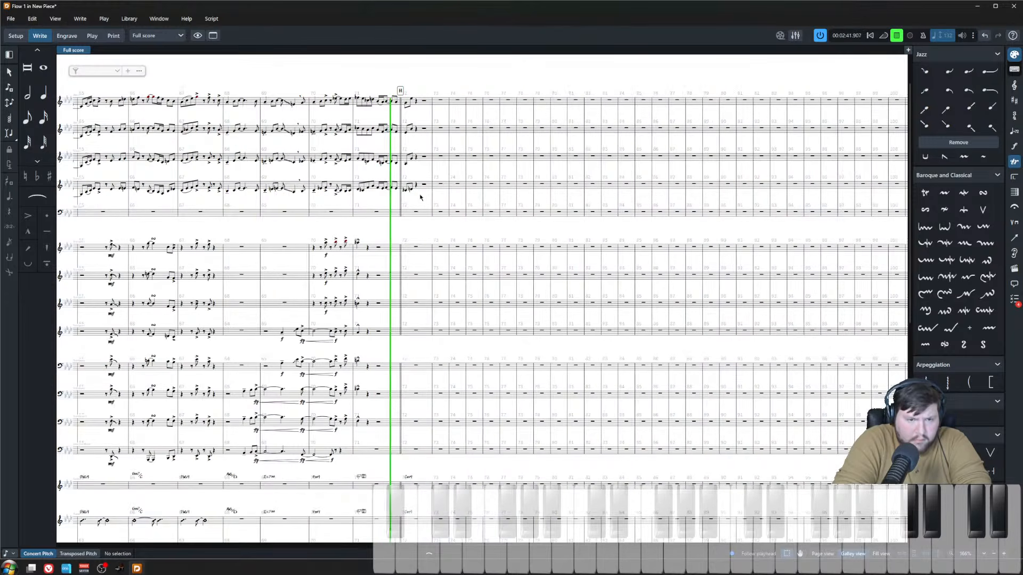
key("space")
- Play back from Trumpet 1's rest in bar 70 to hear the completed brass figure run into bar 72
key("ctrl+equal")
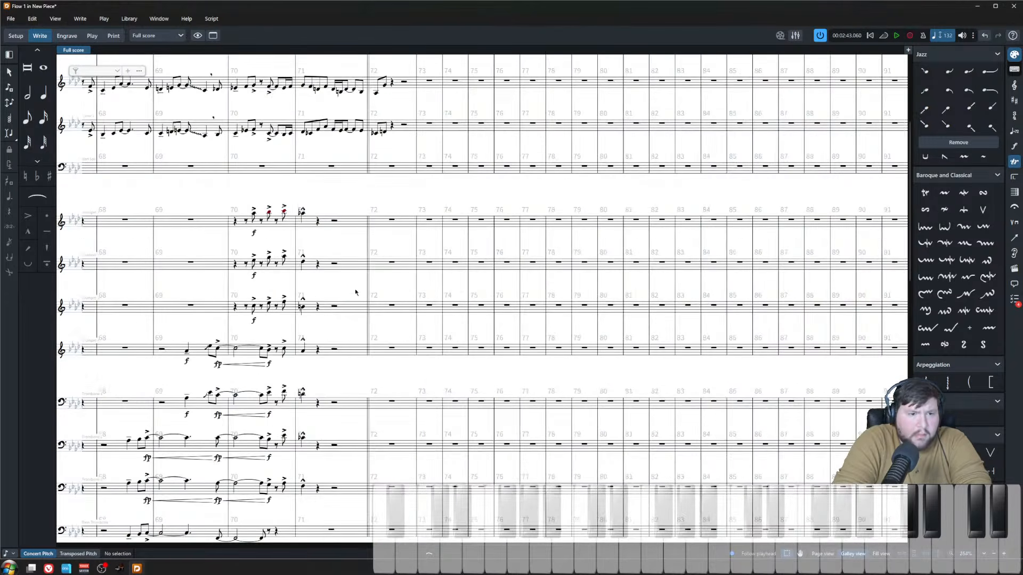
left_click(283, 222)
key("p")
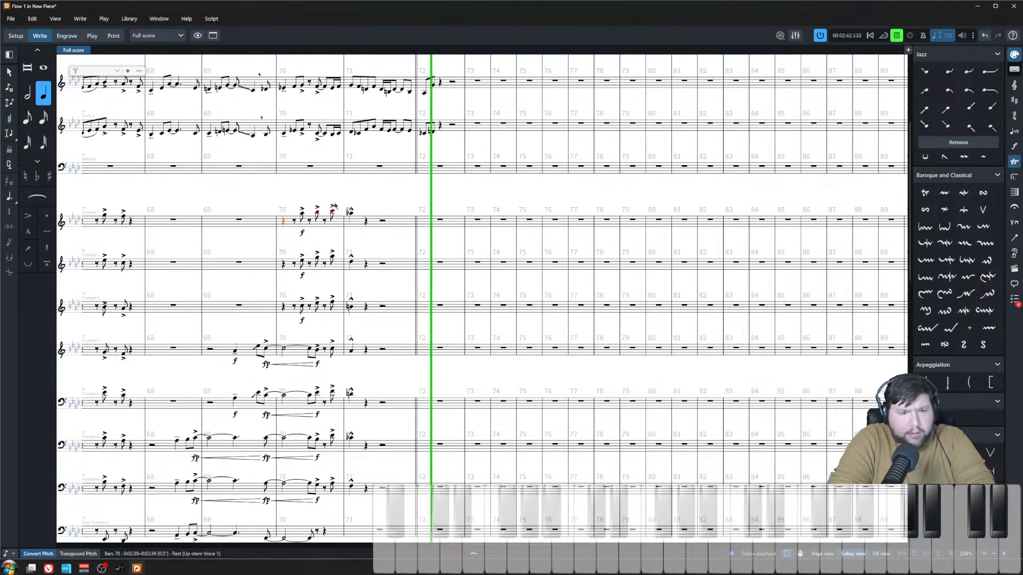
left_click(391, 200)
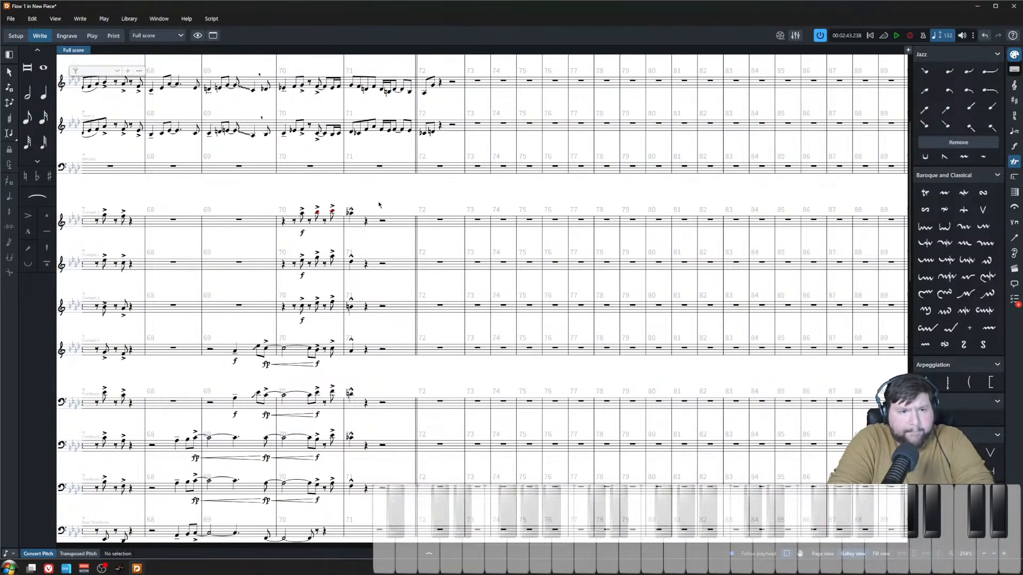
- Play back from Trumpet 1's first note in bar 71 toward the end of the bar
left_click(350, 213)
key("p")
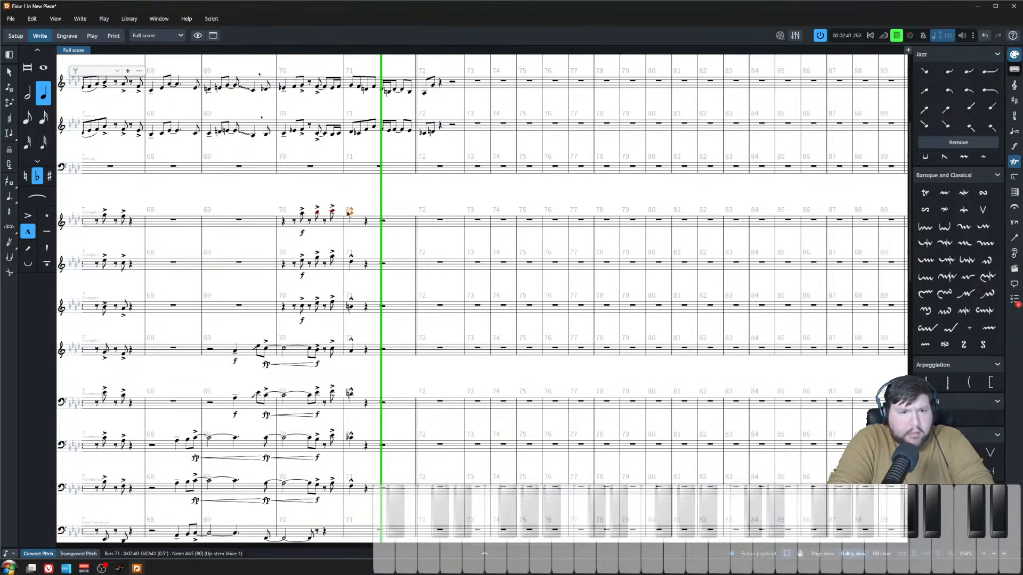
left_click(383, 223)
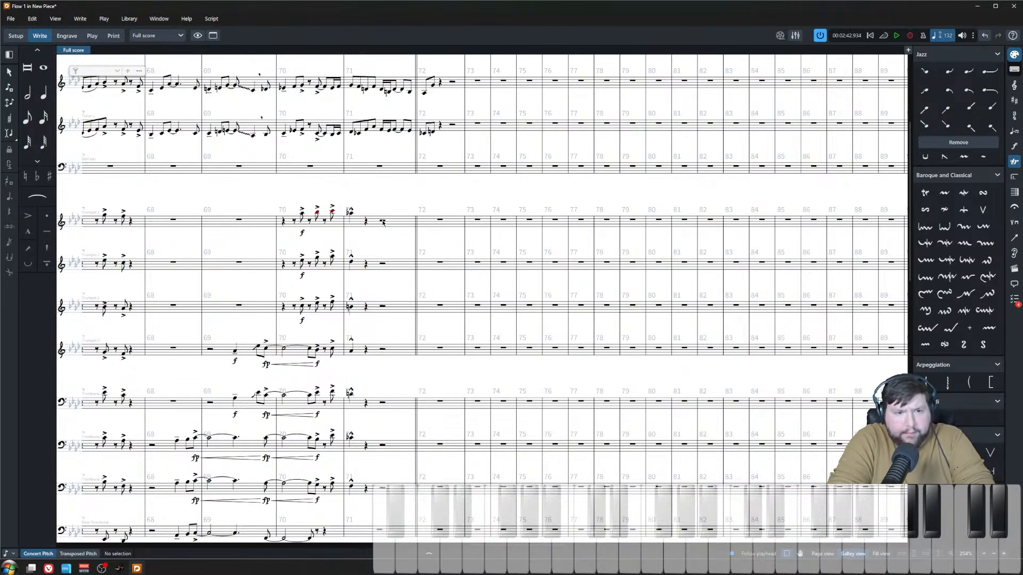
- In Trumpet 1, enter an eighth rest and a dotted-quarter Ab5 in bar 71, then two eighth notes ending on C6 in bar 72
left_click(383, 221)
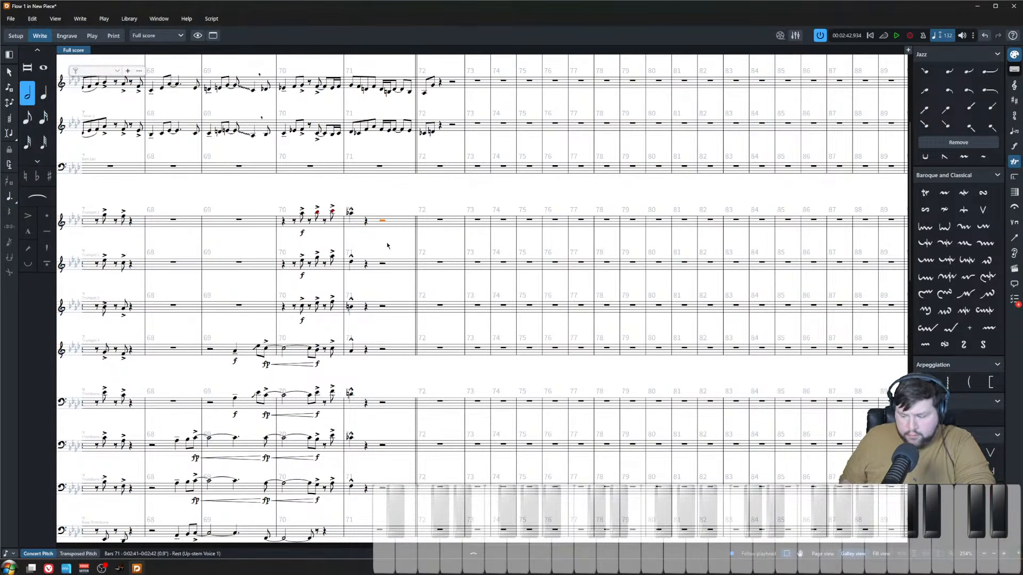
key("Return")
key("6")
key("space")
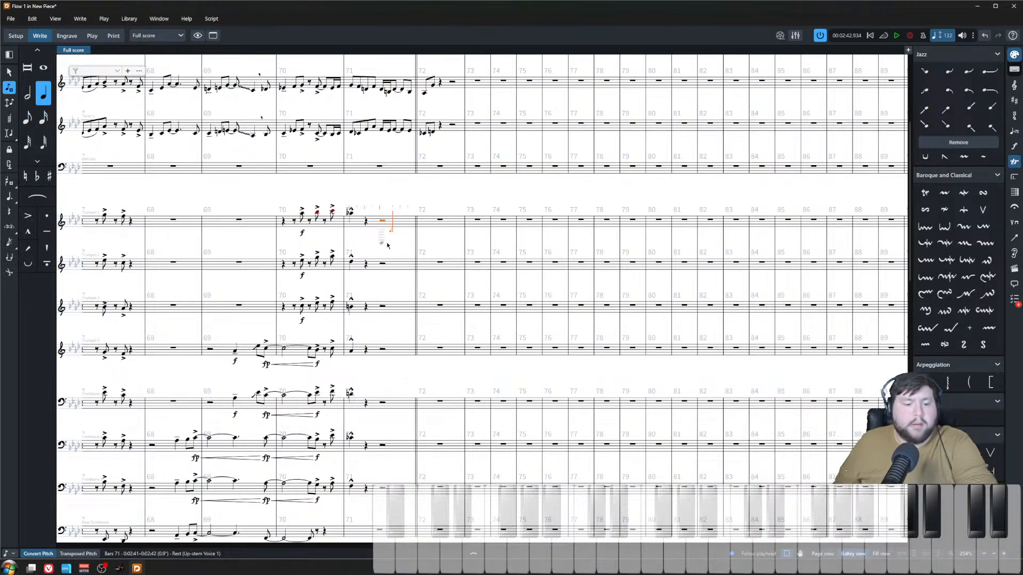
key("period")
key("5")
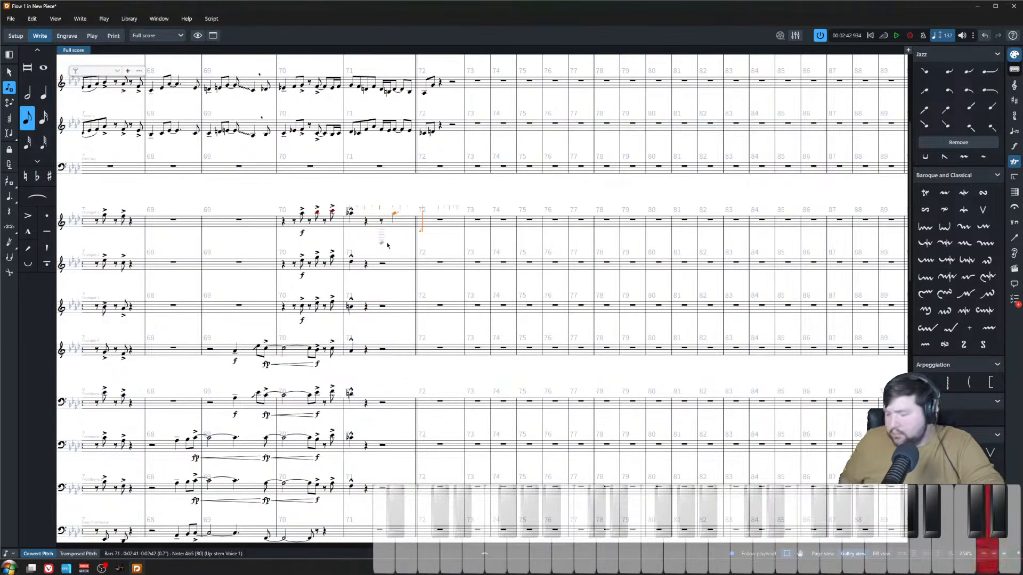
key("Escape")
- In Trumpet 2, enter six-note chords: a dotted quarter in bar 71, then eighths F3-Ab3-D4-F4-Ab4-D5 and Bb3-Eb4-G4-Bb4-D5-G5 in bar 72
scroll(406, 250, "up", 7)
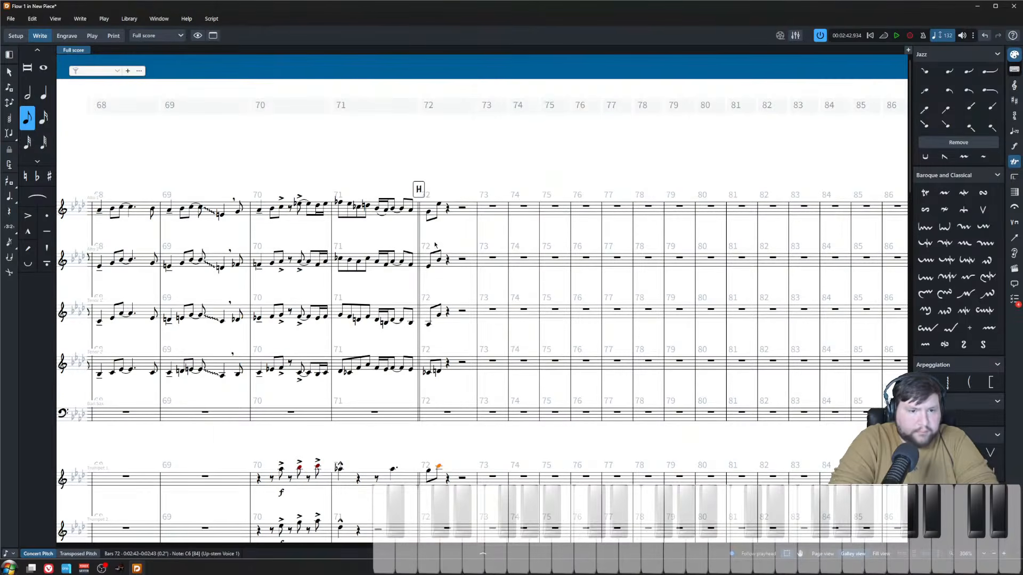
left_click(428, 212)
key("Right")
scroll(421, 346, "down", 5)
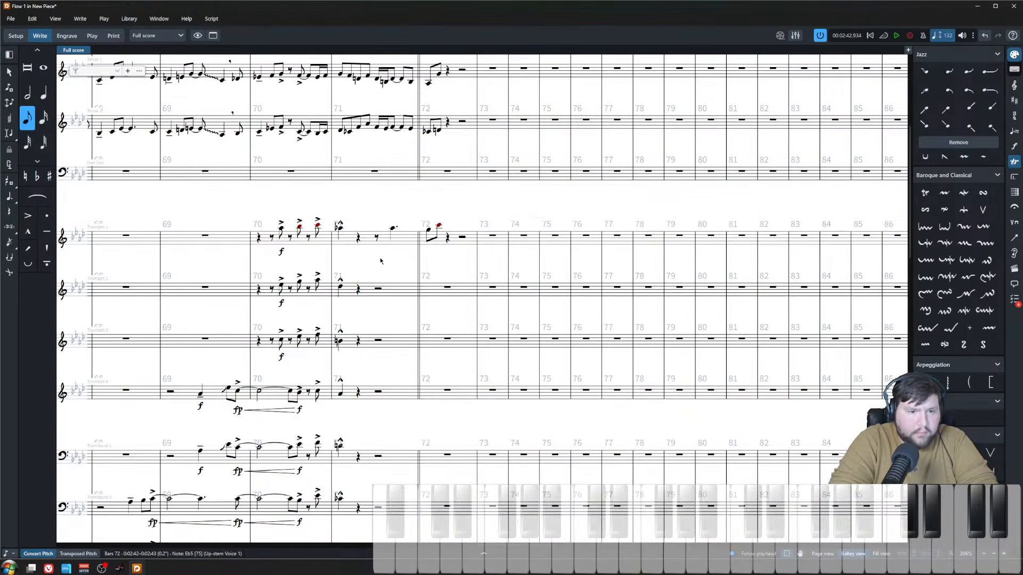
left_click(380, 290)
scroll(393, 341, "down", 3)
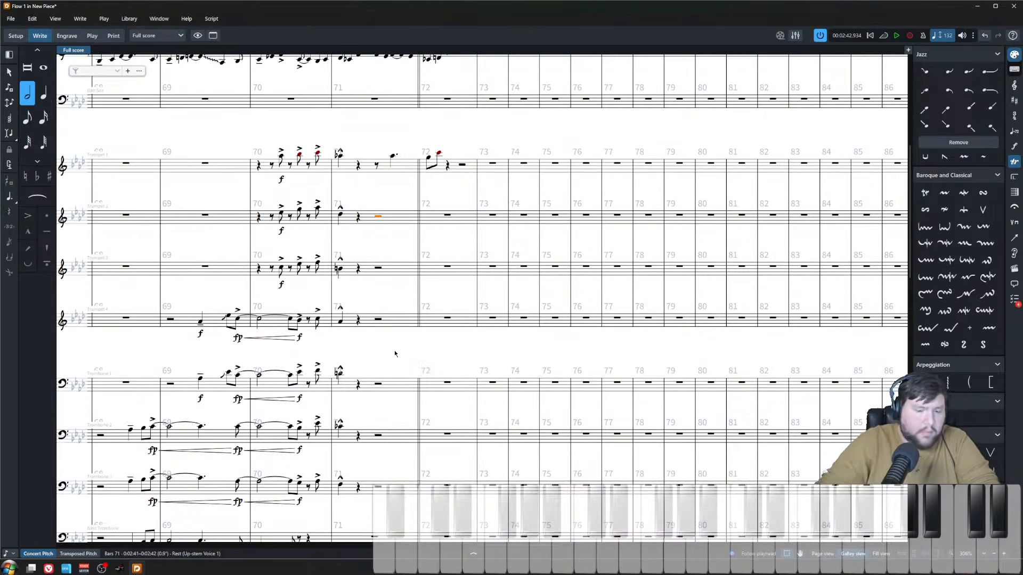
key("Return")
key("6")
key("period")
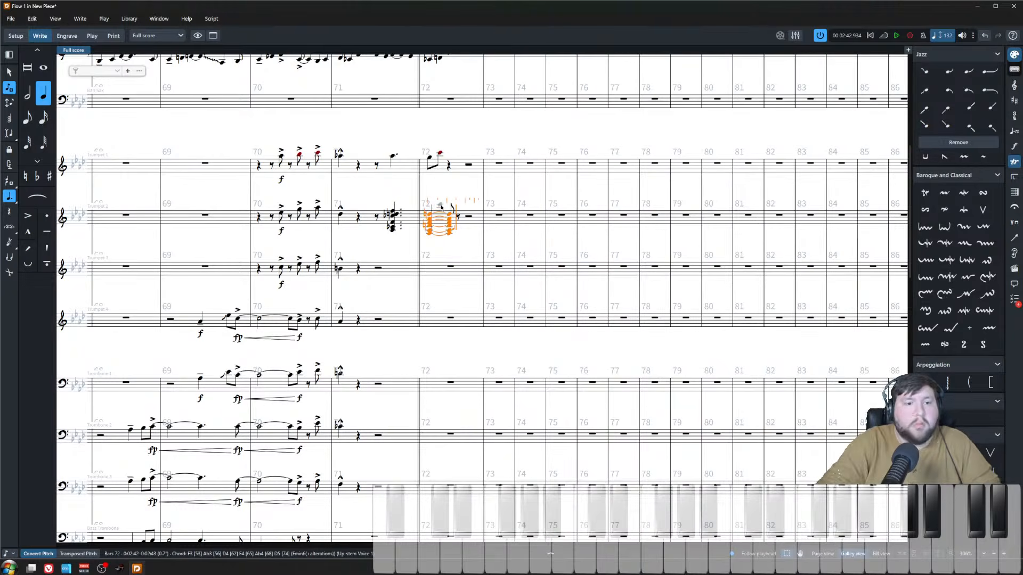
key("shift+alt+Left")
key("shift+alt+Left")
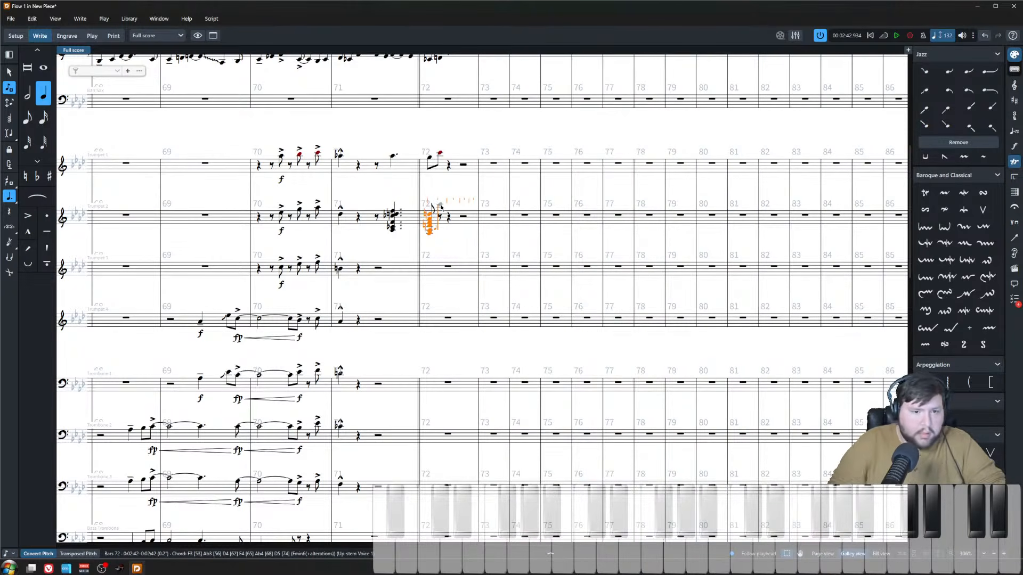
key("4")
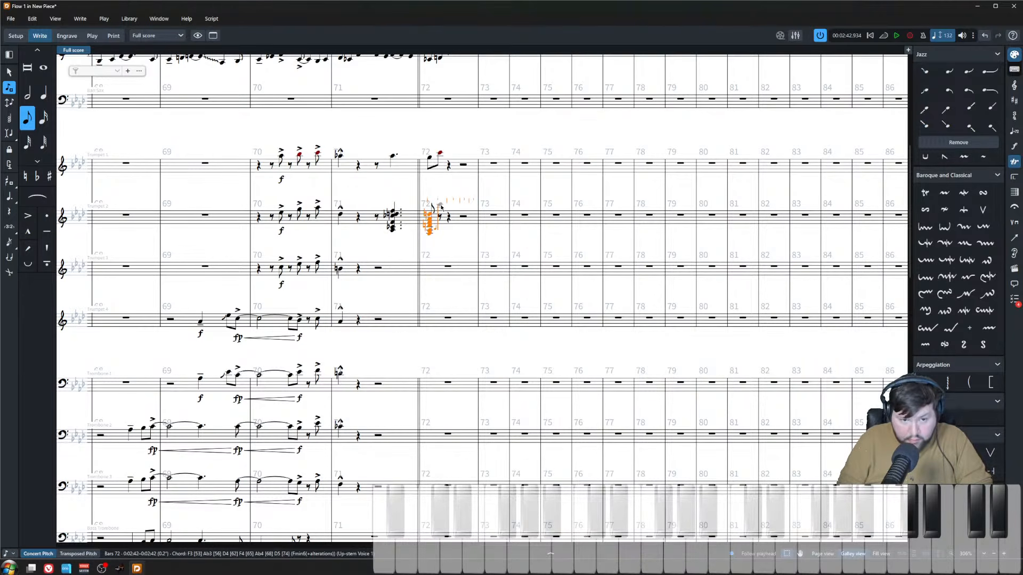
key("Escape")
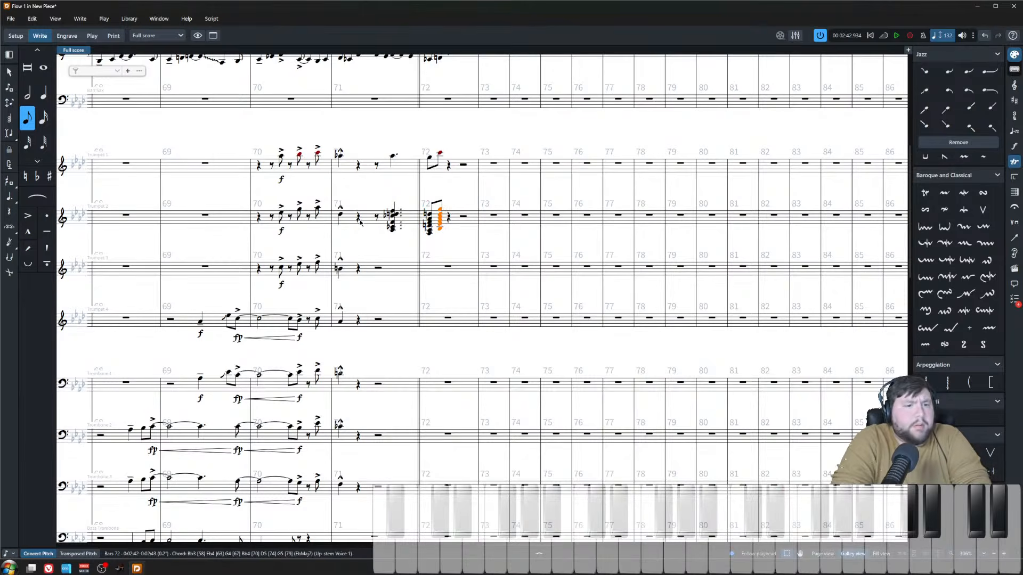
- Distribute Trumpet 2's chords in bars 71–72 across Trumpets 2–4 and Trombones 1–3, one note per staff, using the script
left_click(359, 222, "shift")
left_click(212, 19)
left_click(223, 31)
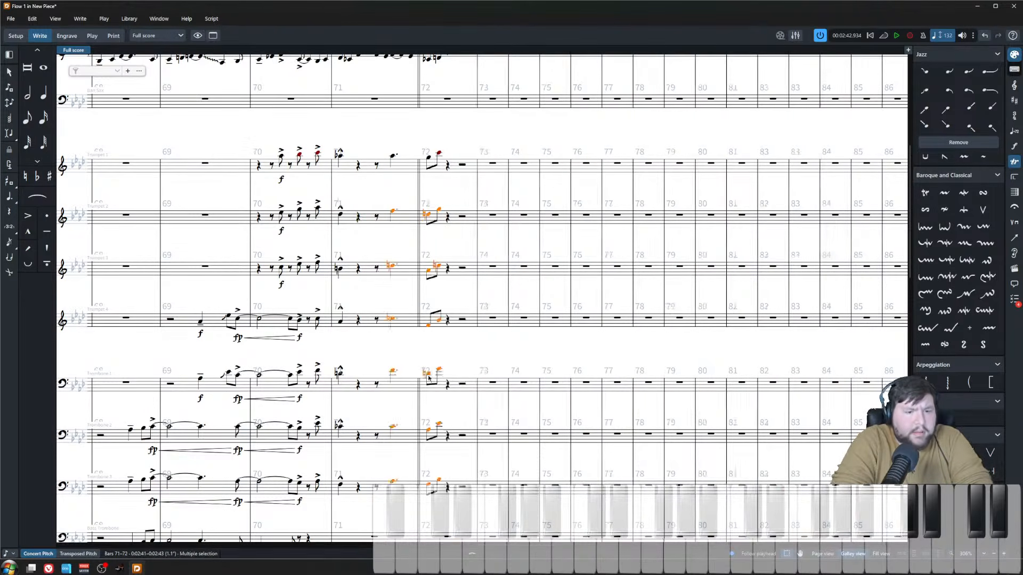
scroll(428, 378, "down", 3)
key("Escape")
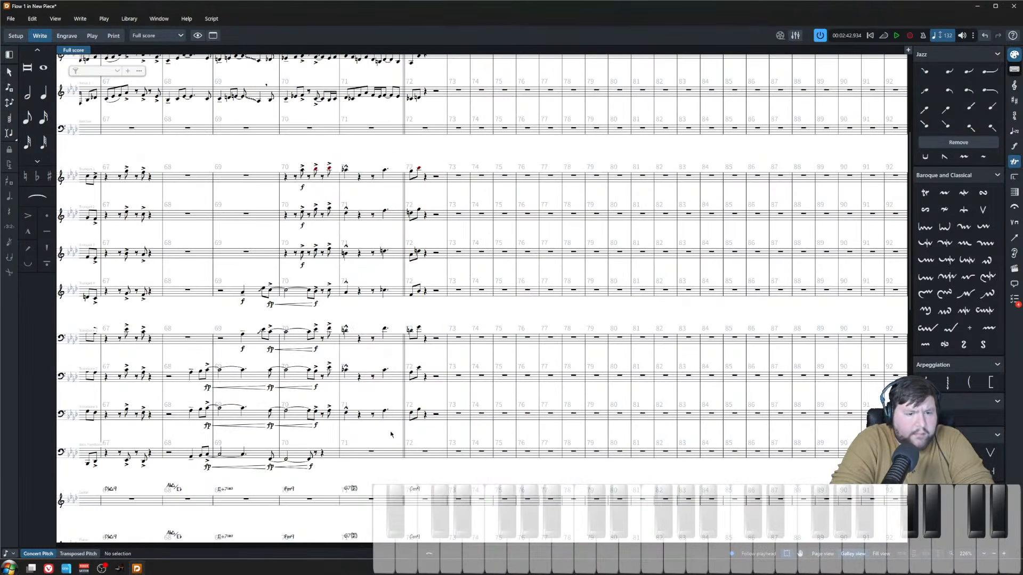
- Add accents to the dotted quarters in bar 71 and the second eighths in bar 72 across the trumpets and Trombones 1–3
left_click_drag(390, 434, 376, 150)
key("[")
left_click_drag(438, 150, 419, 447)
- Play back from Trumpet 1's rest in bar 70 into bar 72 to hear the accented brass figure
left_click(286, 178)
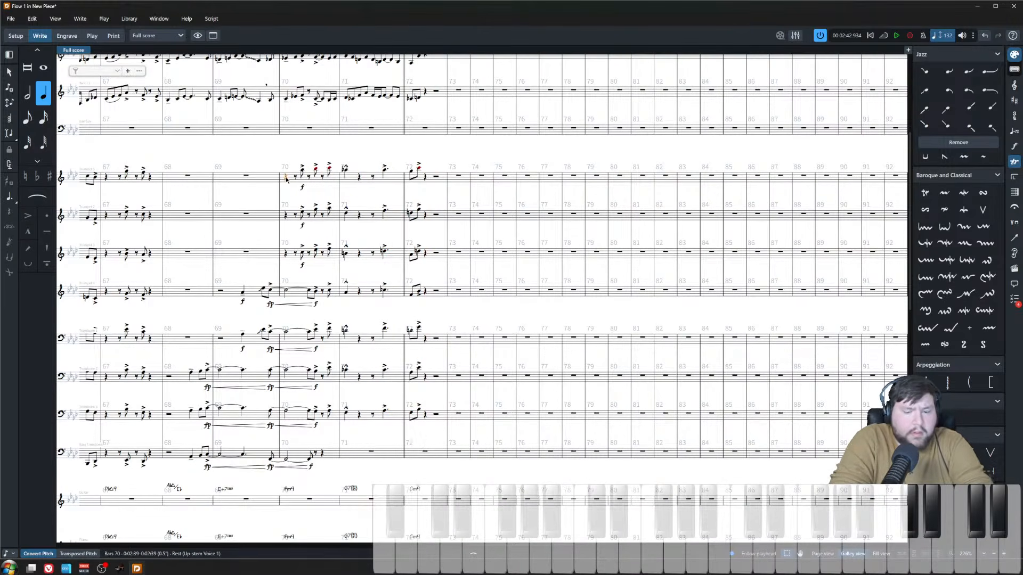
key("space")
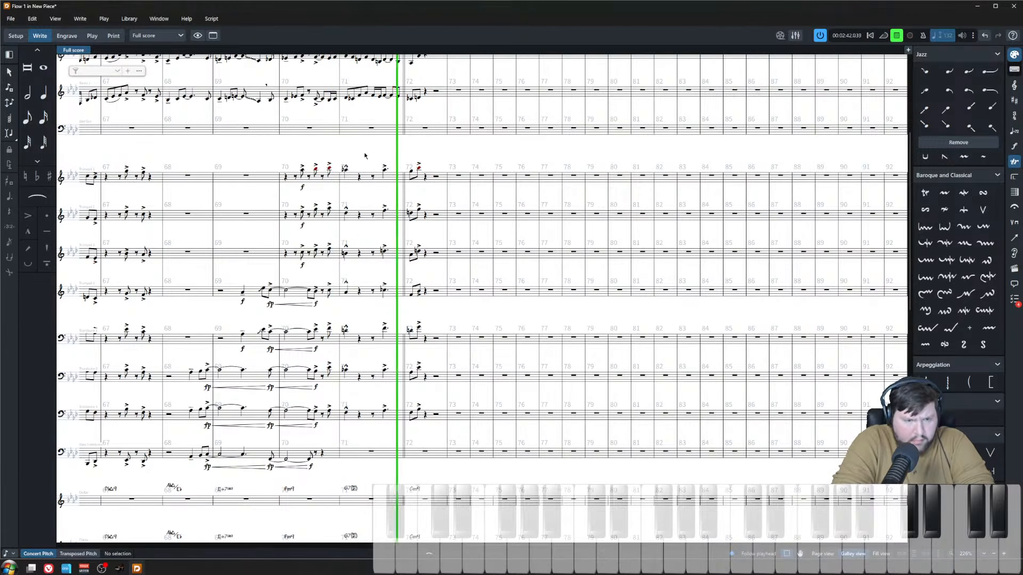
key("space")
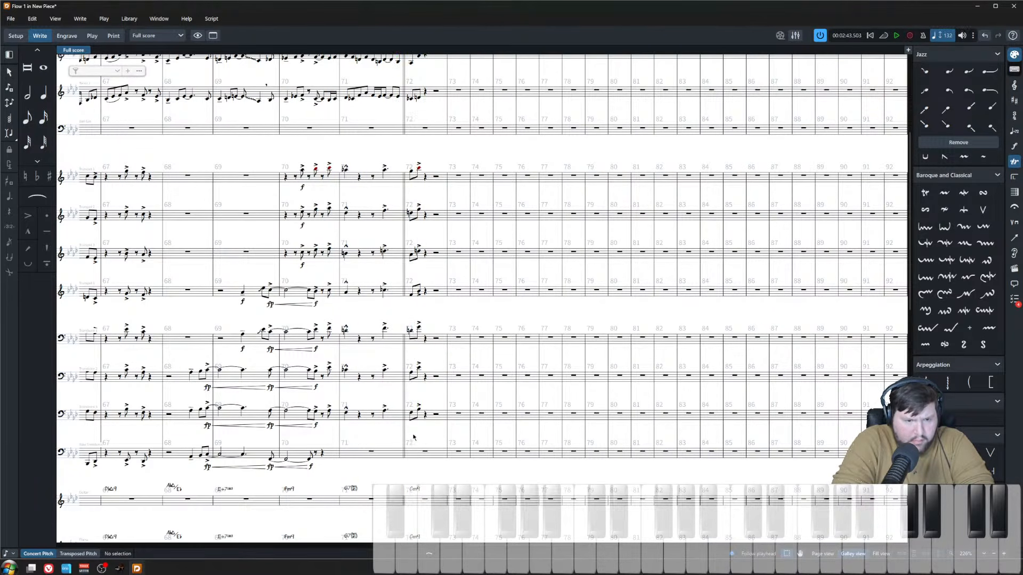
- Examine the opening chord of bar 72 across the staves from Trombone 3 up to Alto 1
left_click(410, 414)
scroll(401, 305, "up", 2)
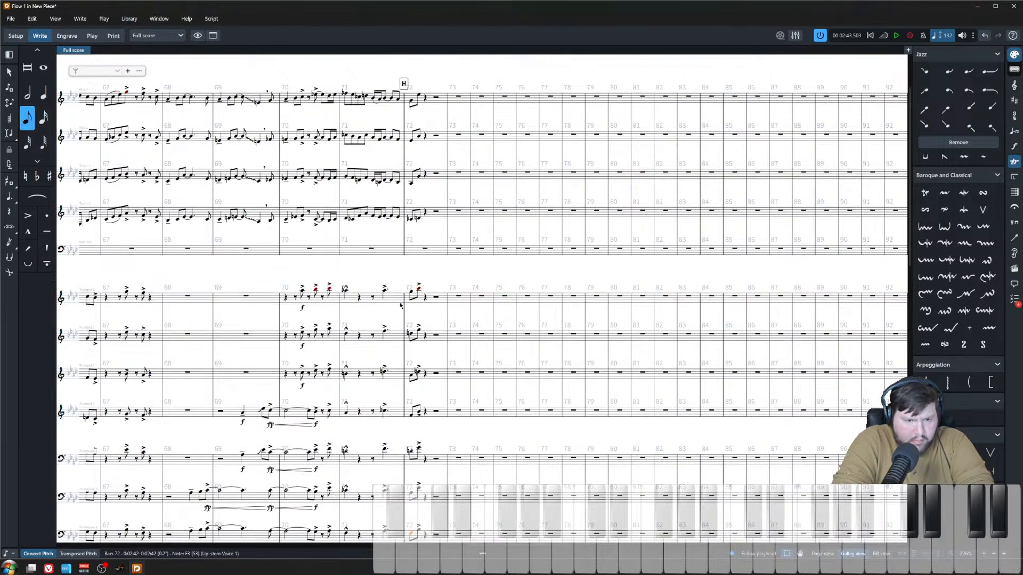
left_click(412, 102, "shift")
scroll(404, 240, "up", 2)
scroll(403, 284, "up", 2)
scroll(404, 288, "down", 3)
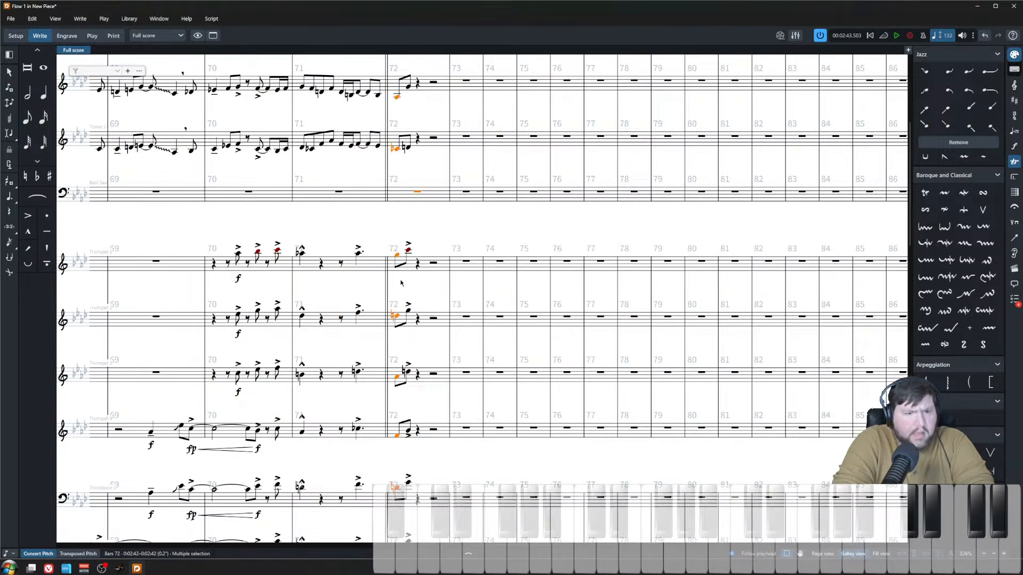
key("Escape")
- Compare the first eighth notes of bar 72 in the individual saxophone and trumpet parts
scroll(372, 288, "up", 3)
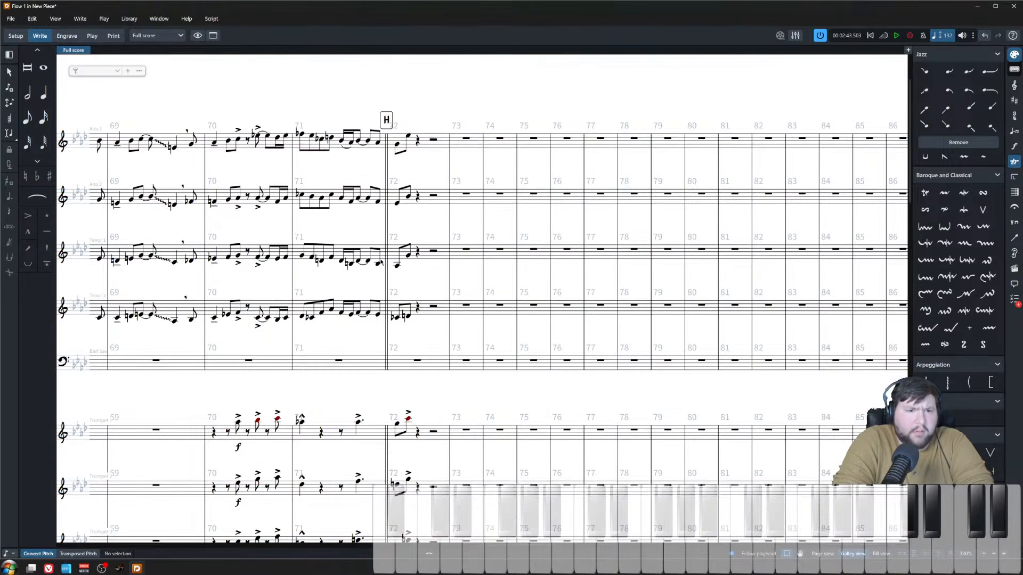
left_click(398, 144)
left_click(397, 203)
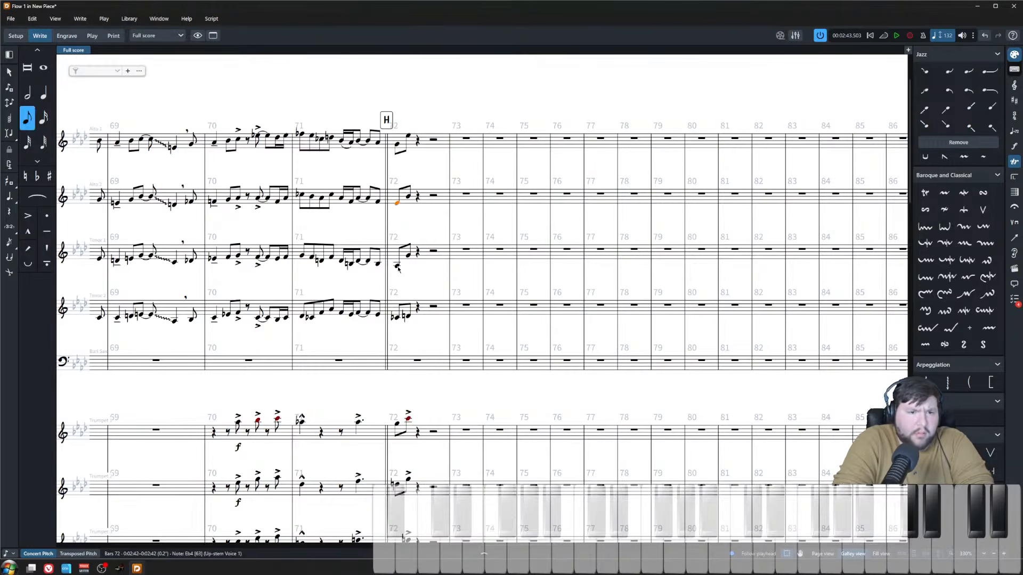
left_click(397, 266)
key("Down")
left_click(397, 265, "ctrl")
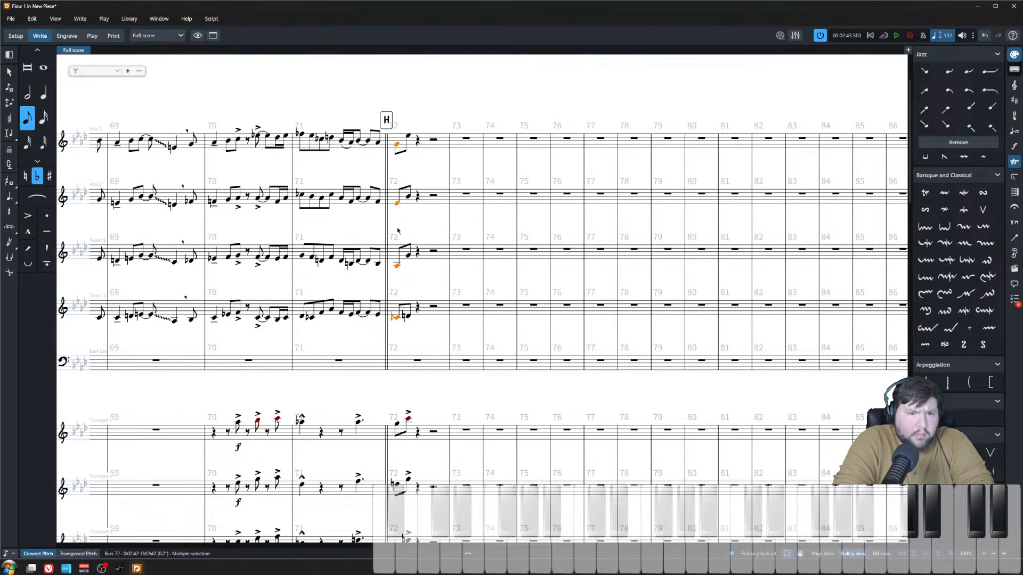
scroll(396, 304, "down", 3)
left_click(397, 282, "ctrl")
scroll(397, 281, "down", 3)
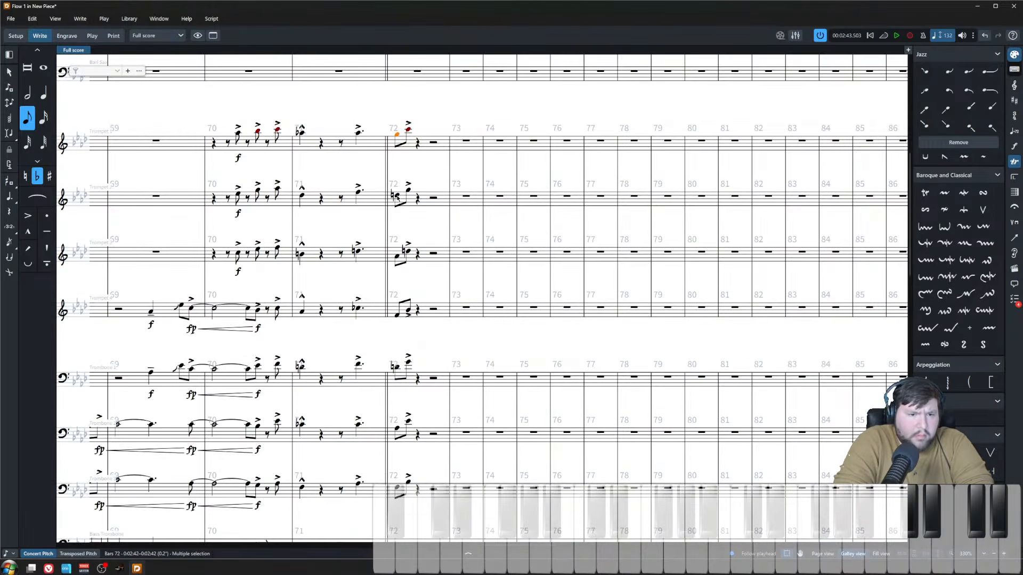
left_click(395, 195, "ctrl")
left_click(397, 257, "ctrl")
left_click(397, 314, "ctrl")
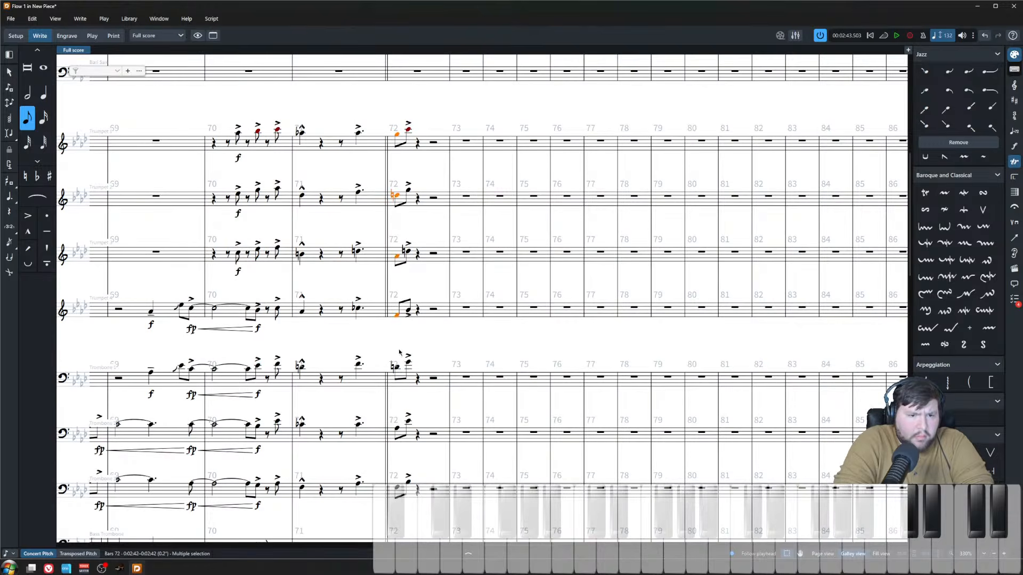
key("Escape")
scroll(402, 299, "up", 3)
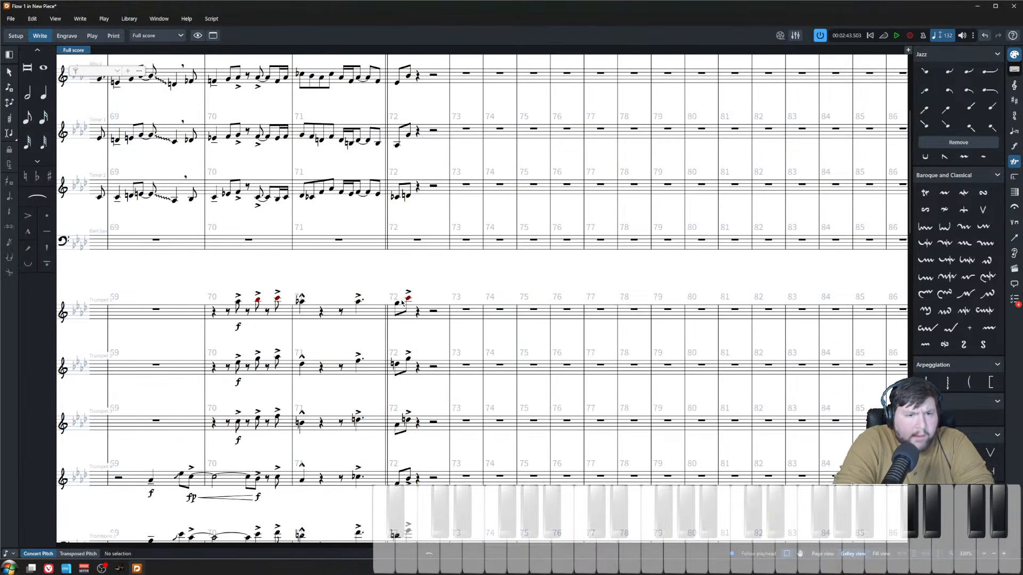
scroll(402, 302, "up", 2)
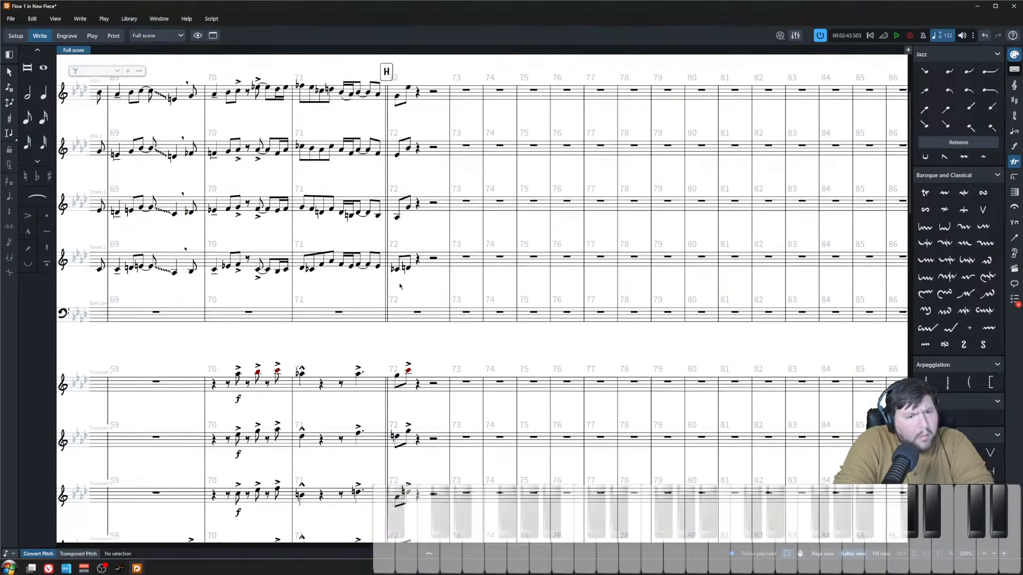
- Change the first eighth of bar 72 to Bb4 in Trumpet 3, Eb5 in Trumpet 2 and Eb4 in Trombone 1
left_click(398, 124)
scroll(403, 395, "down", 2)
left_click(397, 400)
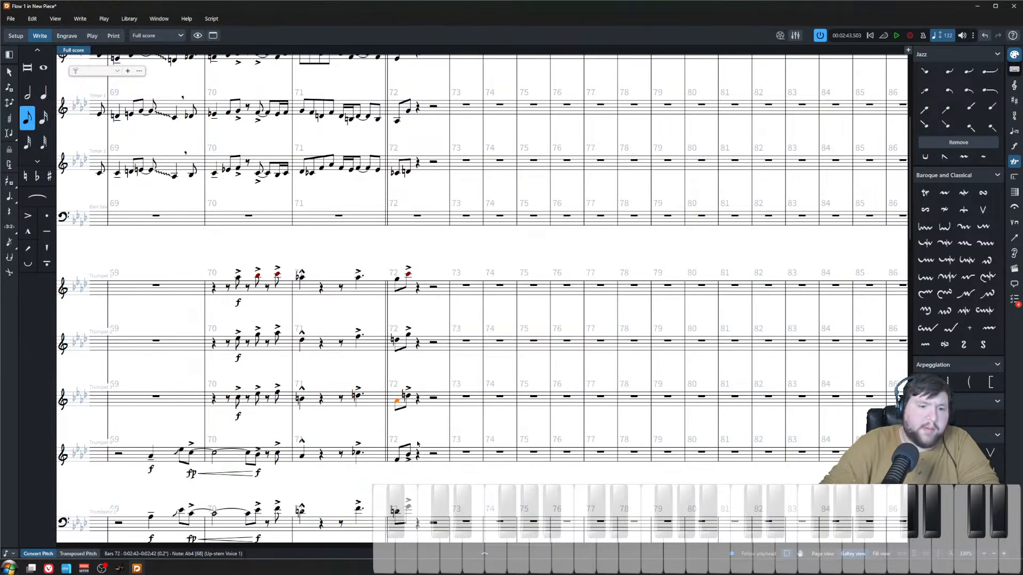
key("alt+Up")
scroll(383, 382, "down", 2)
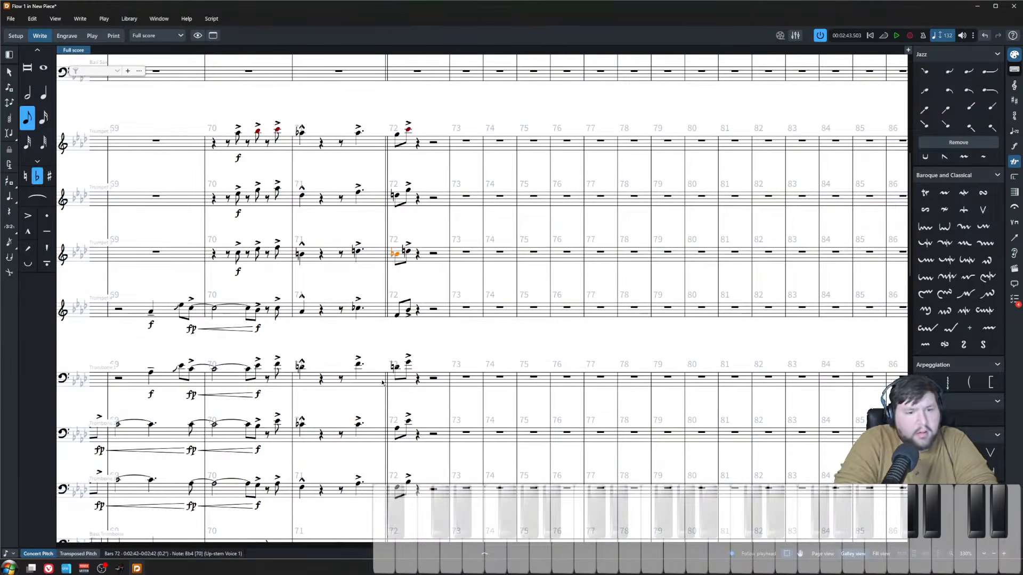
left_click(400, 197)
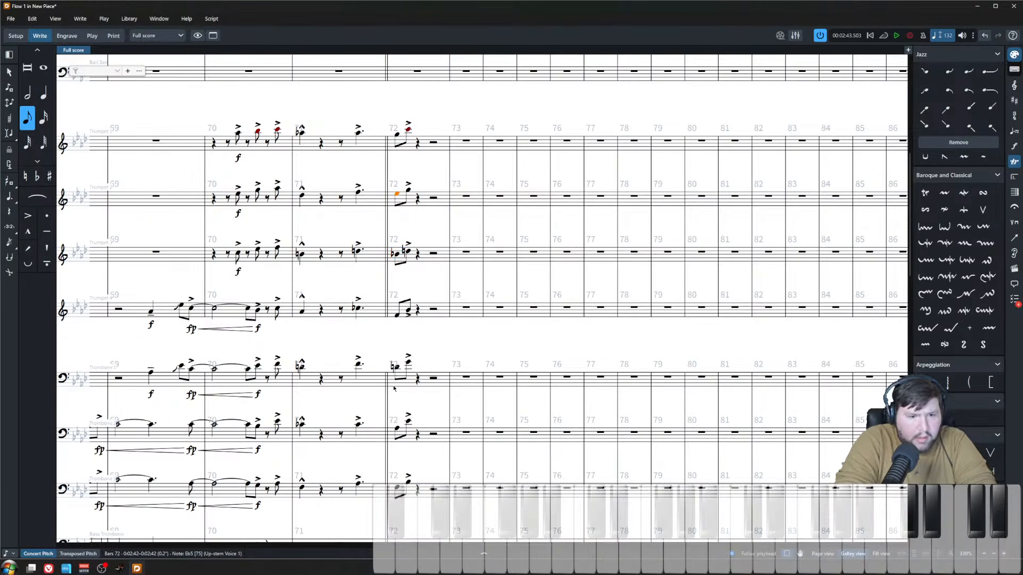
left_click(397, 369)
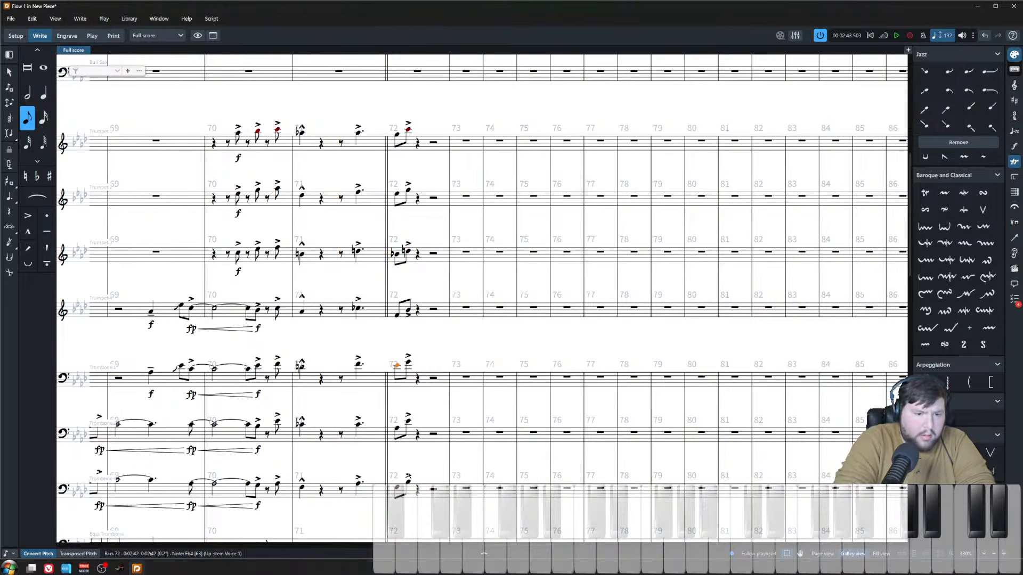
- Check the revised first chord of bar 72 from the lower trombones up to Alto 1
scroll(409, 475, "down", 2)
left_click(397, 367)
scroll(409, 437, "up", 6)
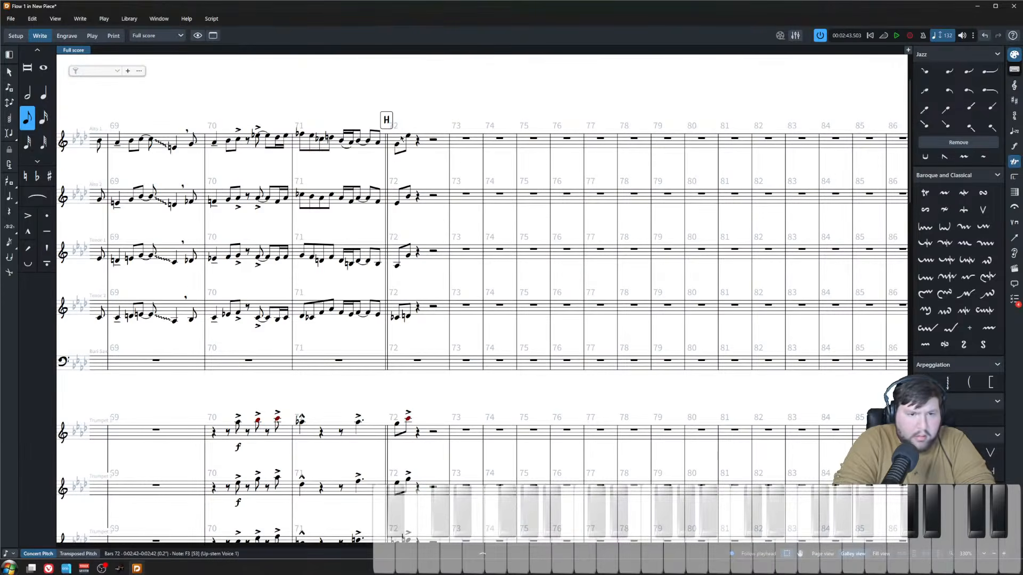
left_click(398, 143, "shift")
left_click(423, 158)
- Play back from Alto 1's first note in bar 71 into bar 72 to hear the revised brass voicing
left_click(303, 135)
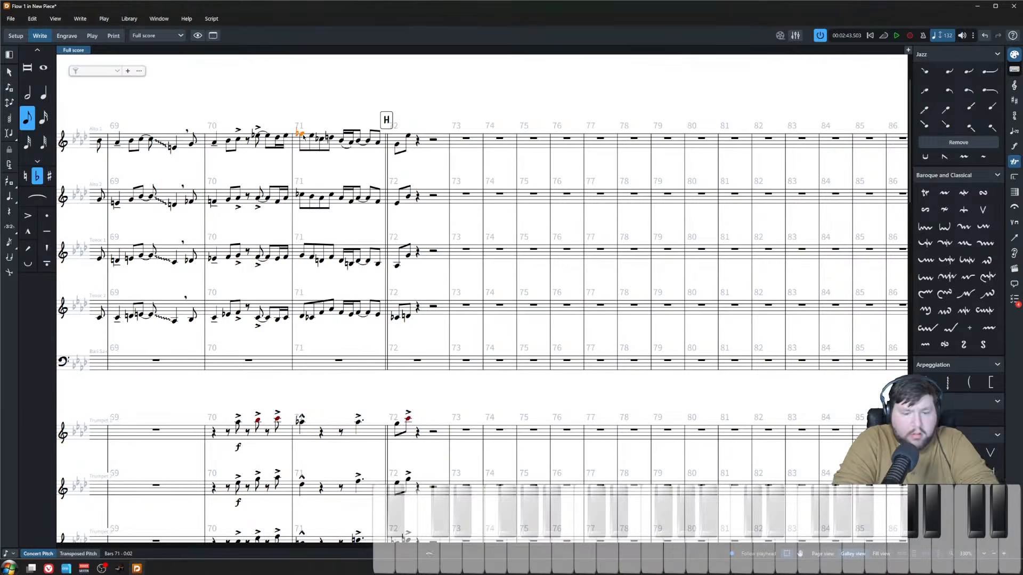
key("space")
key("x")
key("x")
key("x")
key("x")
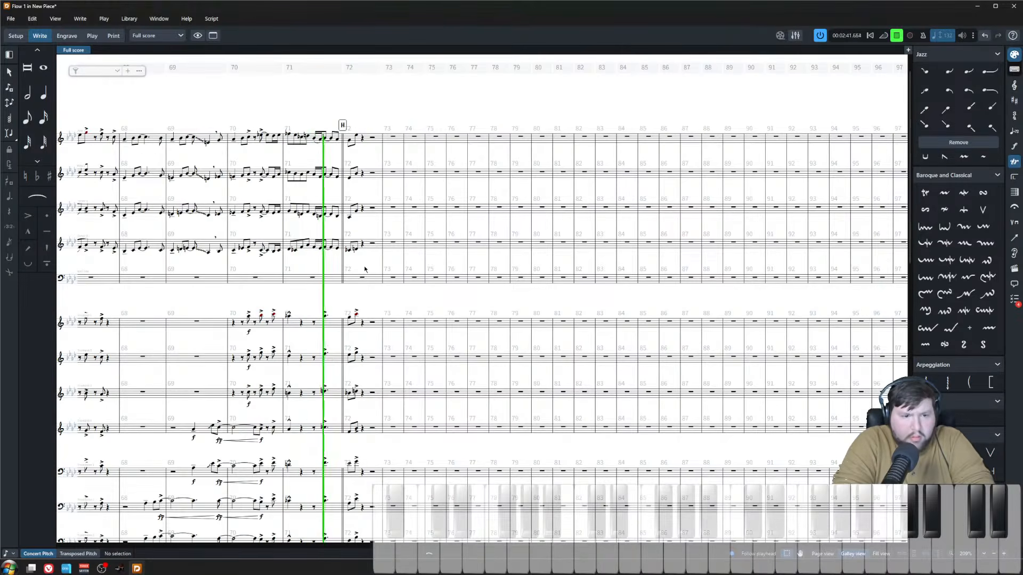
key("space")
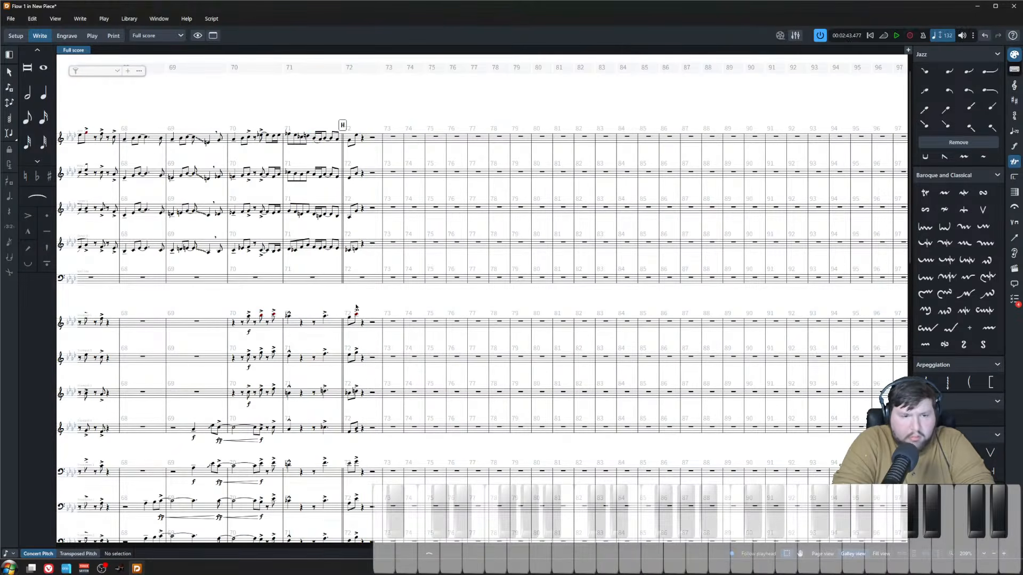
scroll(355, 307, "down", 5)
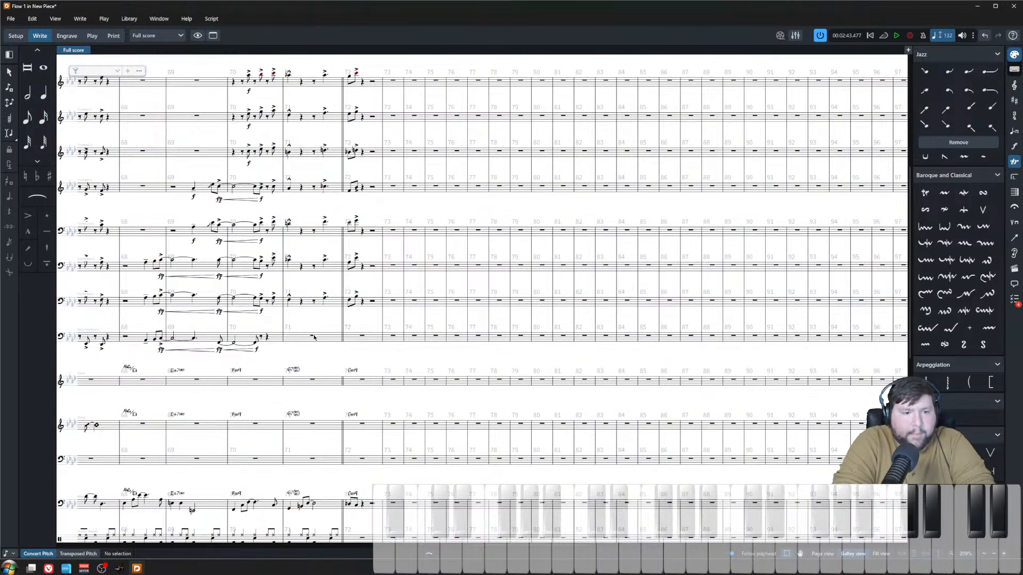
- Enter the Bass Trombone's accented dotted-quarter Ab2 late in bar 71 and two eighths ending on an accented C2 in bar 72
left_click(314, 337)
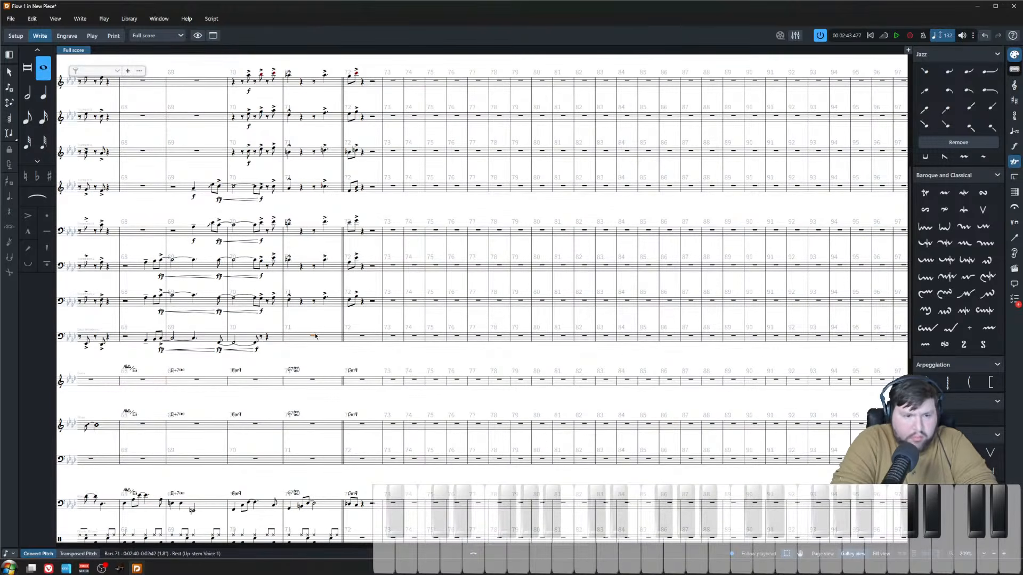
key("Return")
key("Right")
key("Right")
key("Right")
key("Right")
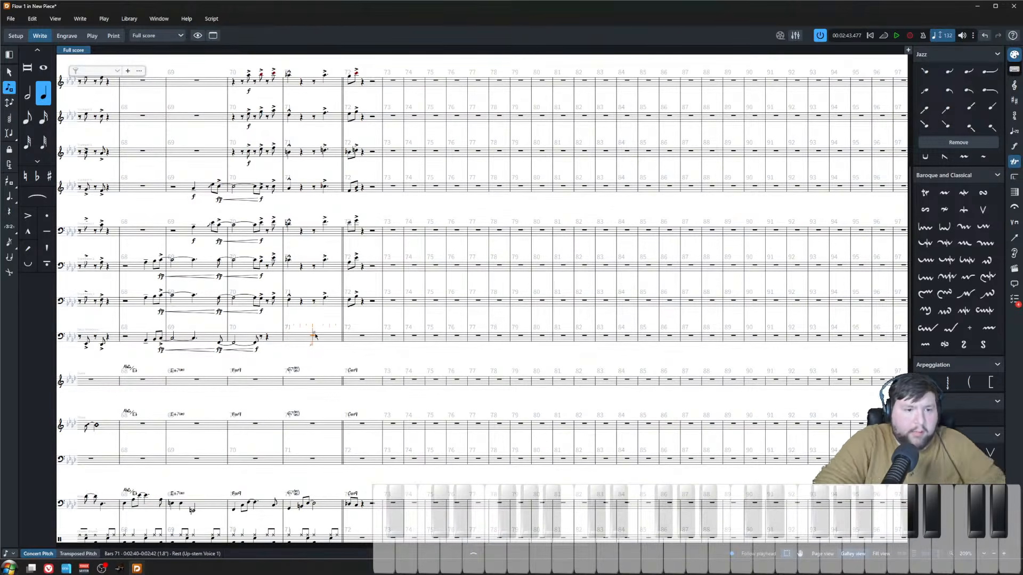
key("period")
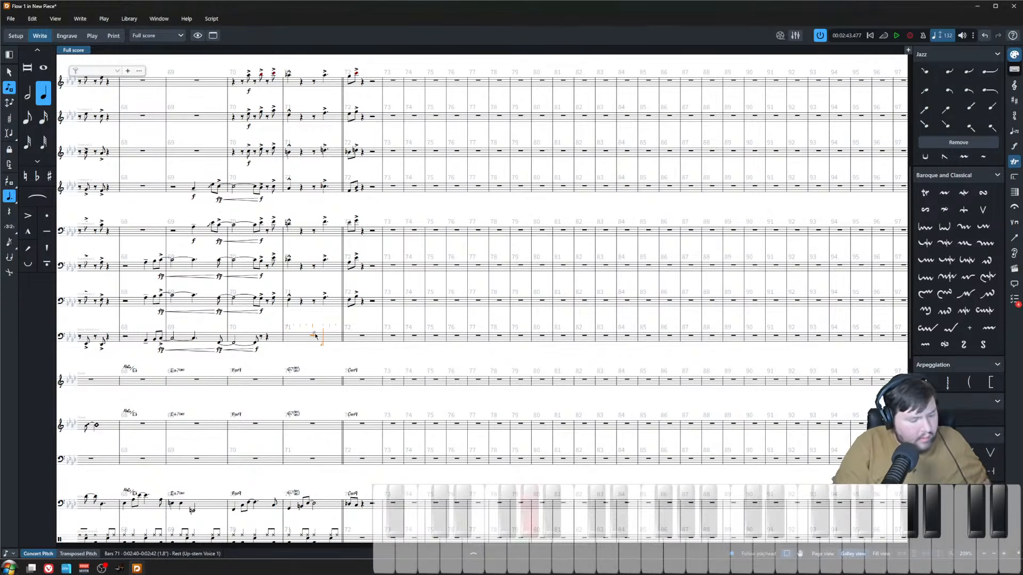
key("a")
key("5")
key("period")
key("c")
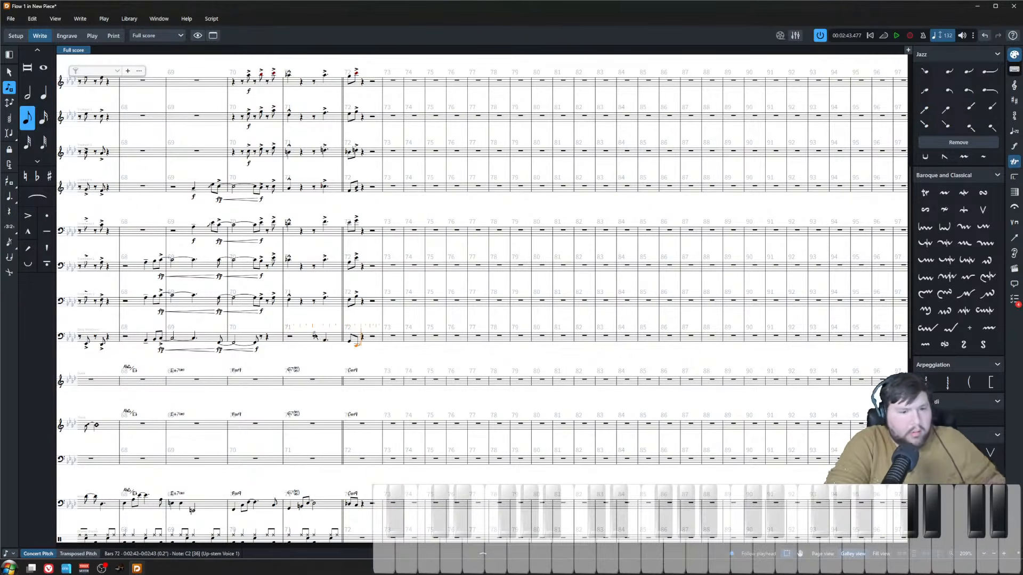
key("Escape")
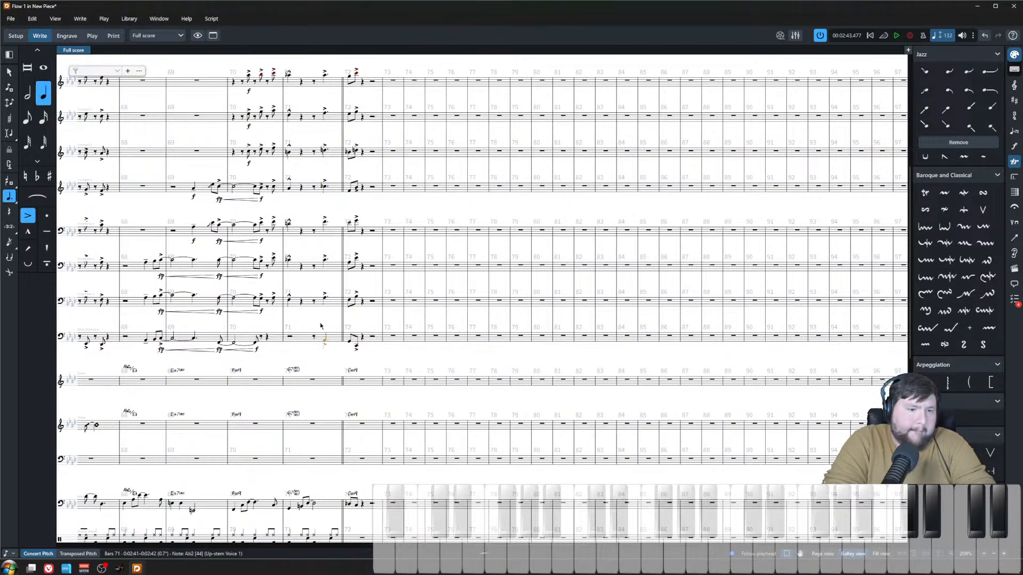
- Play back from the start of bar 71 into bar 72 to hear the added Bass Trombone notes
left_click(289, 337)
key("space")
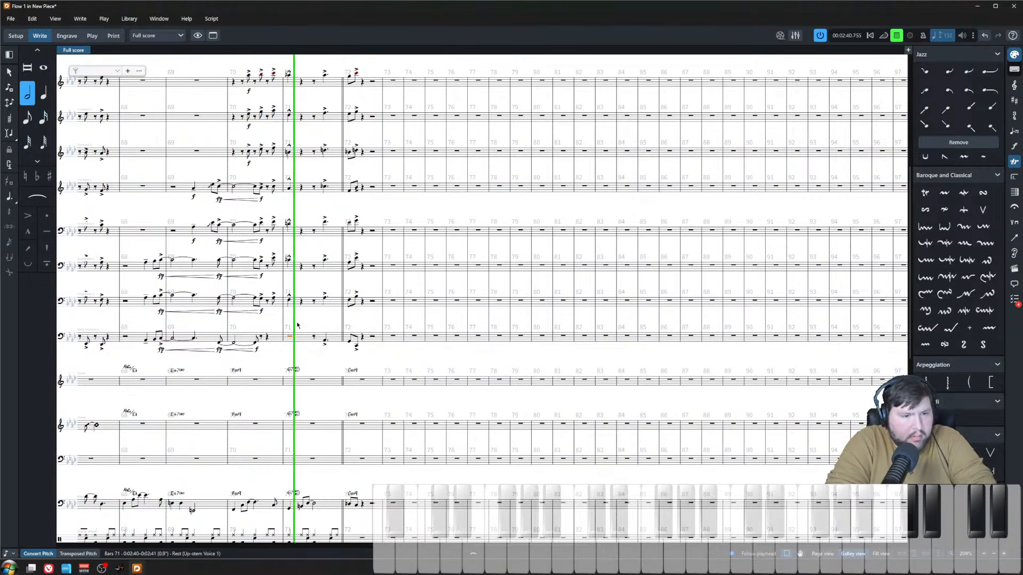
left_click(302, 288)
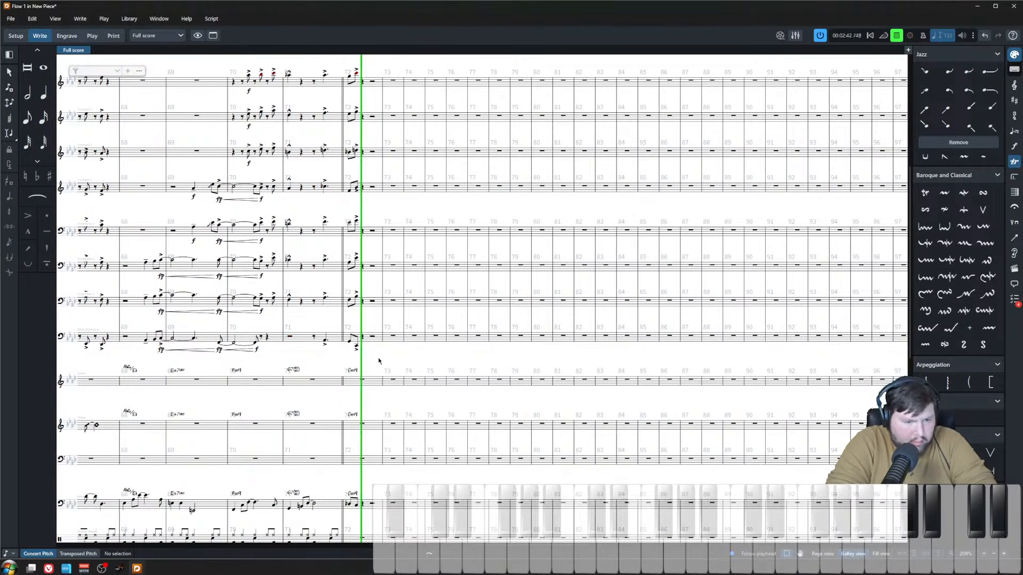
scroll(381, 361, "left", 4)
key("space")
- Fill the Bass Trombone's gap with eighths F2 and Gb2 in bar 70 and a quarter-note G2 on bar 71's first beat
key("z")
scroll(367, 365, "up", 3)
scroll(503, 351, "right", 3)
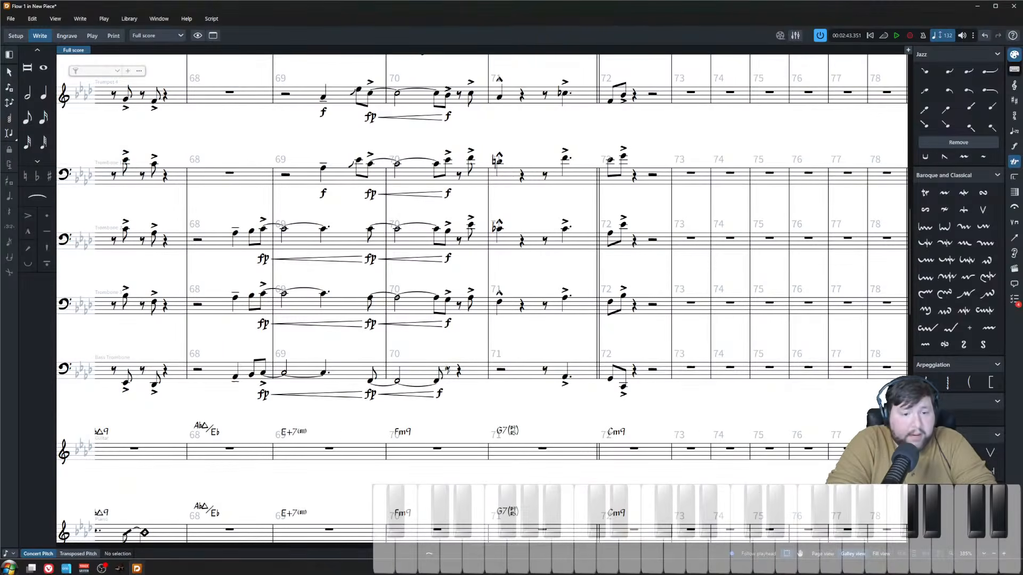
left_click(449, 370)
key("shift+n")
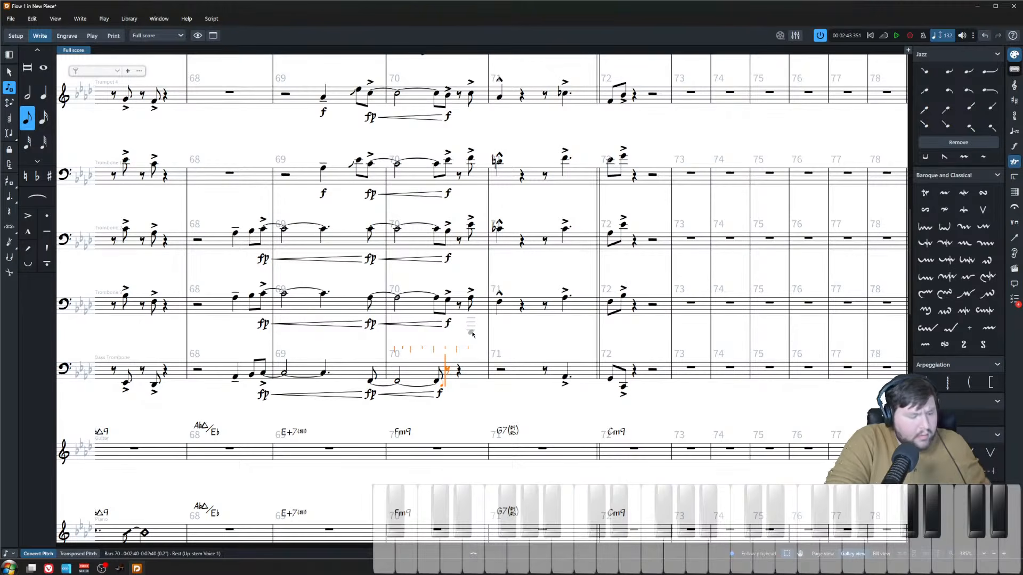
key("f")
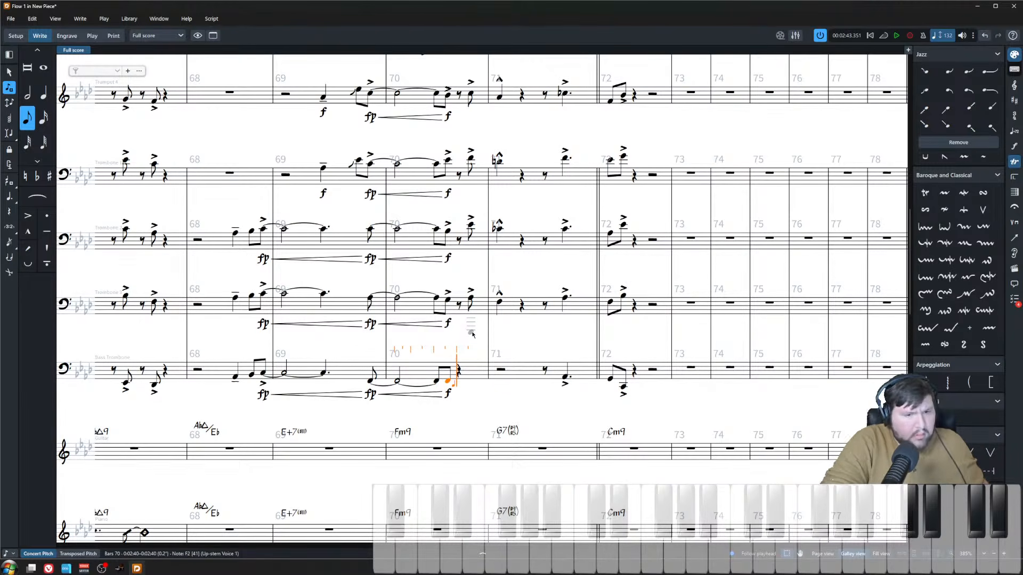
key("space")
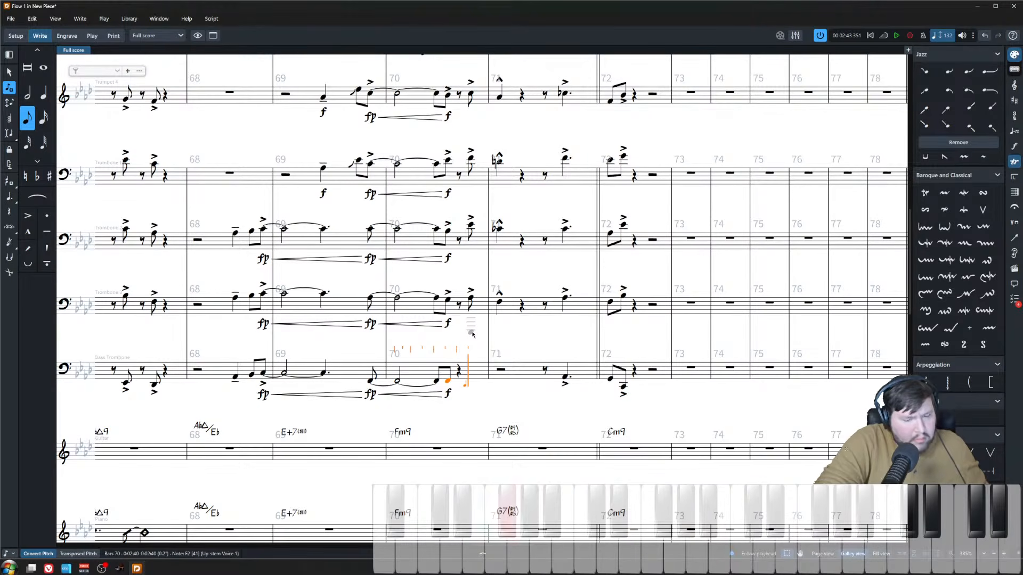
key("g")
key("6")
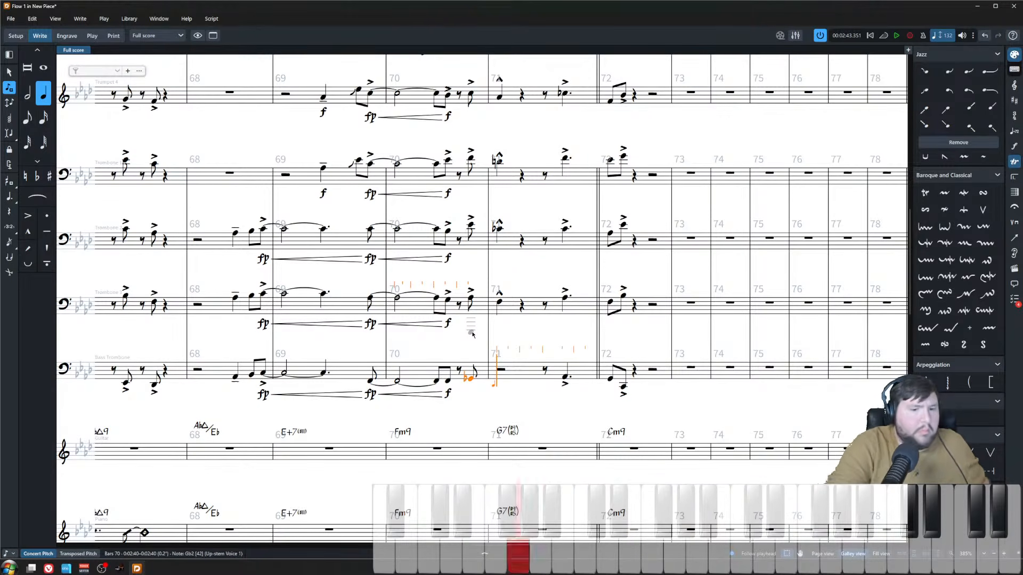
key("g")
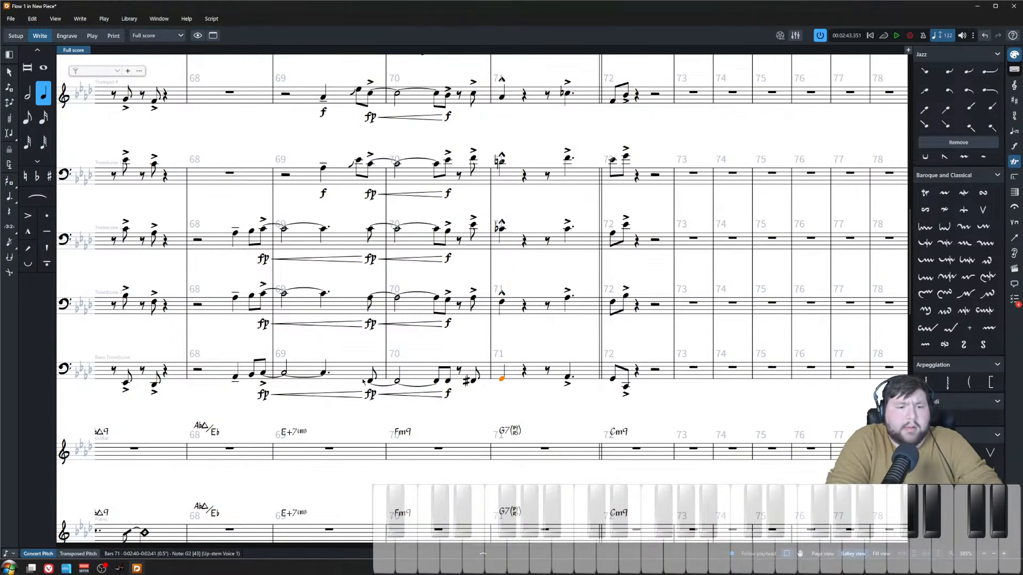
- Play back from the Bass Trombone's tied F2 at the end of bar 69 into bar 71
left_click(371, 380)
key("p")
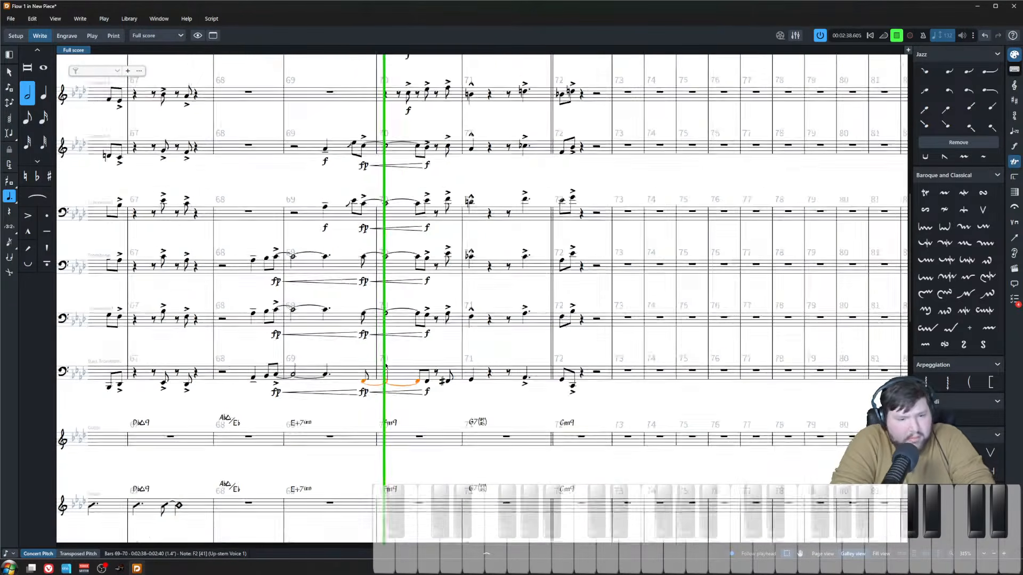
scroll(386, 366, "down", 1)
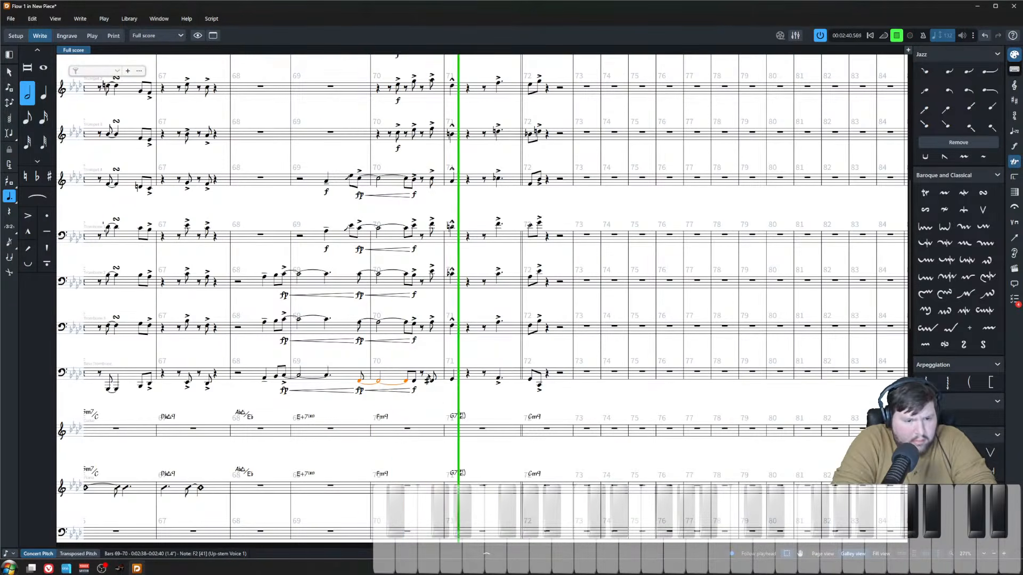
key("space")
- Change the Bass Trombone's last eighth of bar 70 to Ab2 and play the passage back from its tied F2
left_click(429, 378)
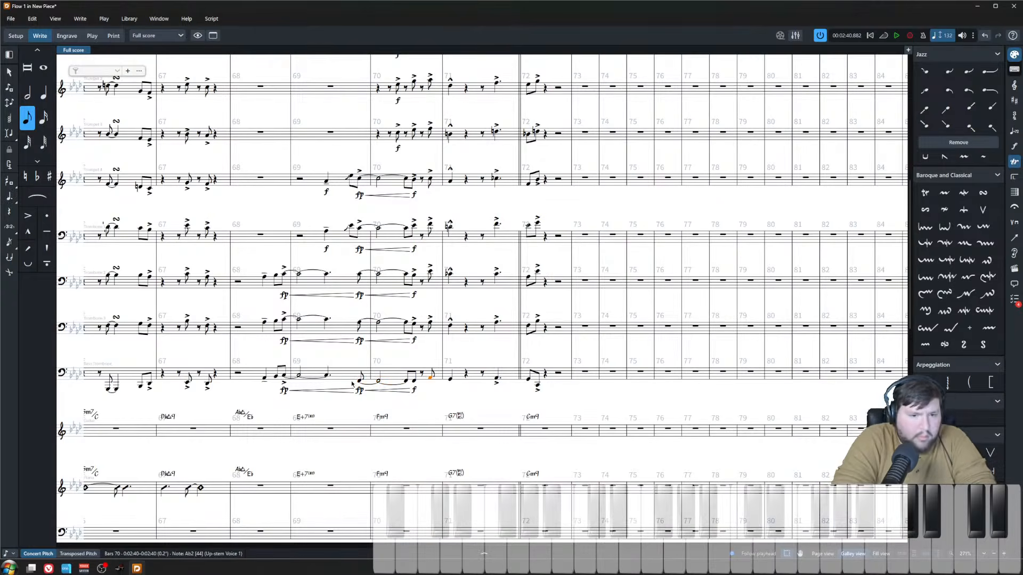
left_click(359, 380)
key("p")
scroll(384, 394, "down", 2)
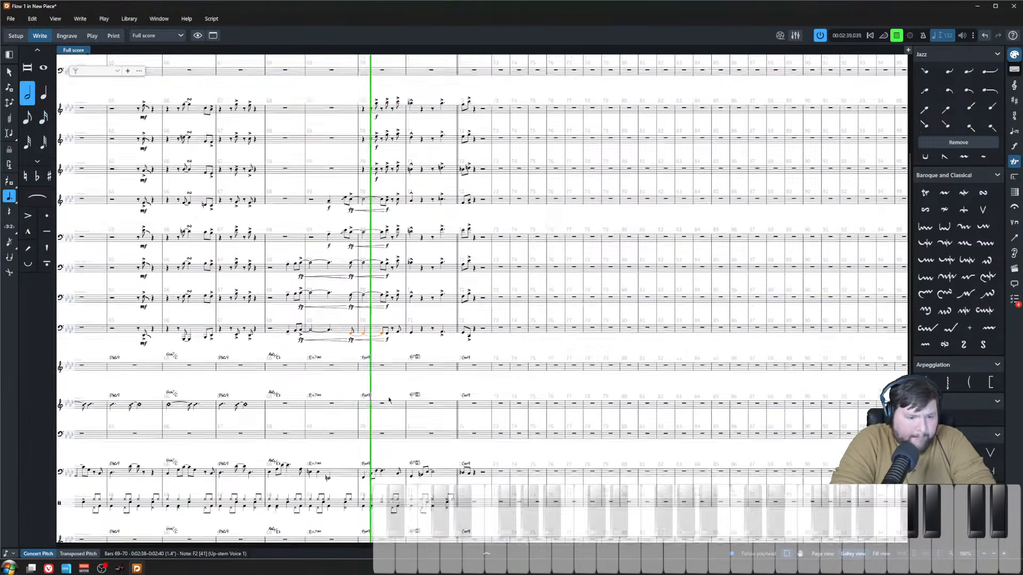
scroll(389, 401, "down", 3)
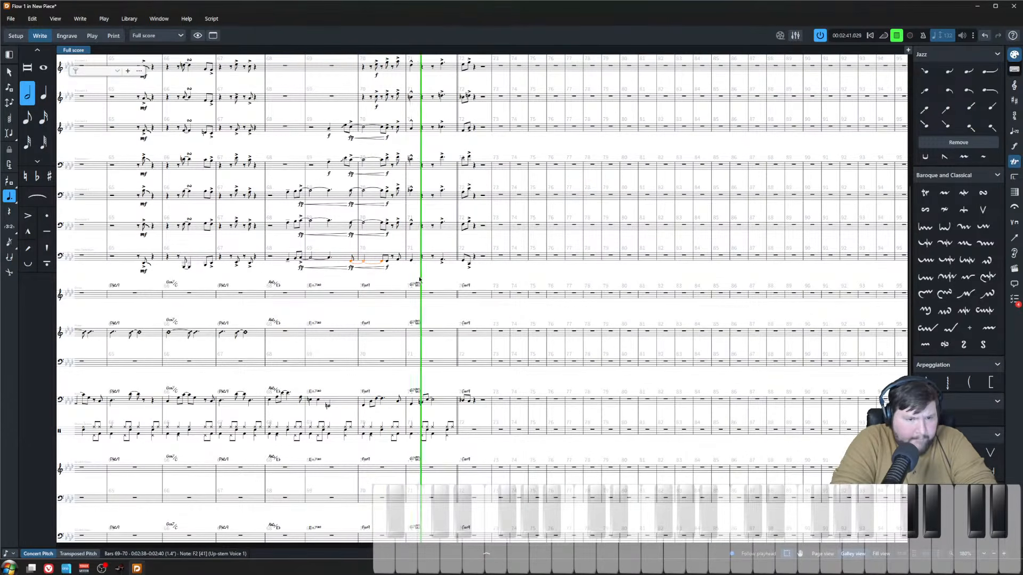
key("space")
- Add a marcato to the Bass Trombone's first note of bar 71 and check that beat's chord up through the saxophones
left_click(411, 260)
key("semicolon")
scroll(406, 305, "up", 3)
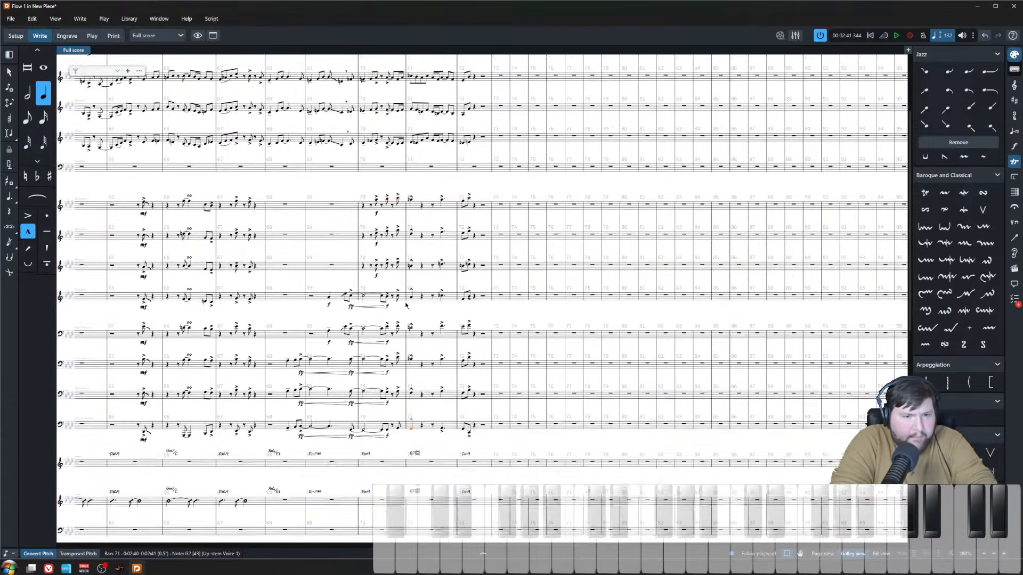
scroll(428, 115, "up", 2)
left_click(411, 140, "shift")
key("z")
key("z")
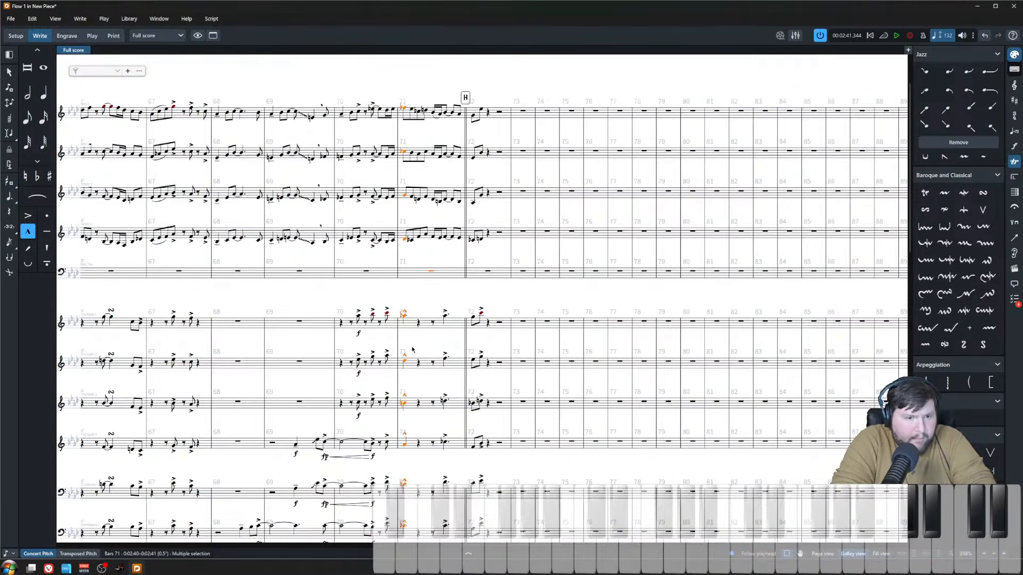
key("z")
key("z")
scroll(426, 341, "down", 3)
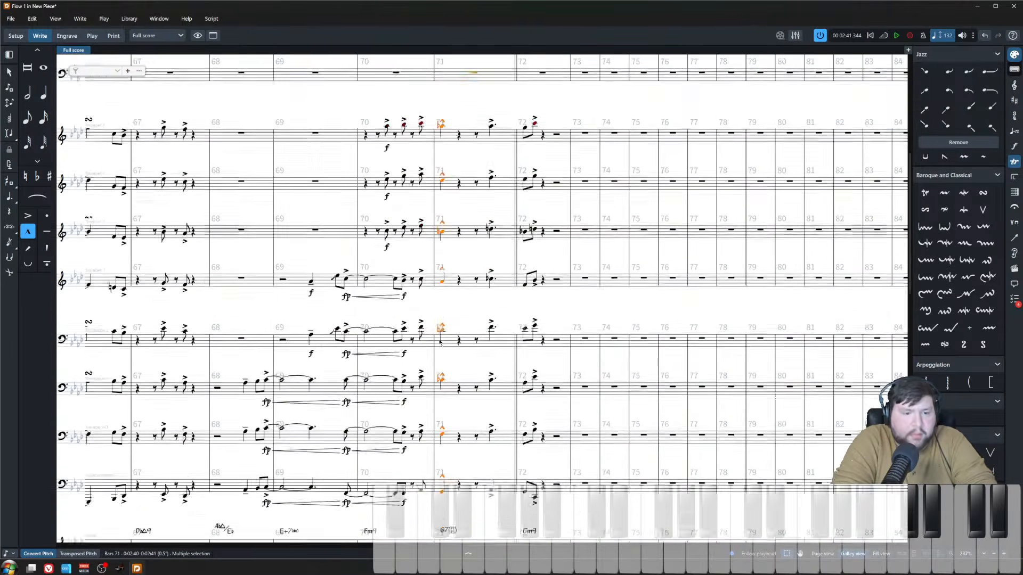
- Check the brass notes on the first beat of bar 71 part by part, from Bass Trombone up to Trumpet 1
left_click(454, 205)
left_click(442, 174)
scroll(443, 178, "up", 1)
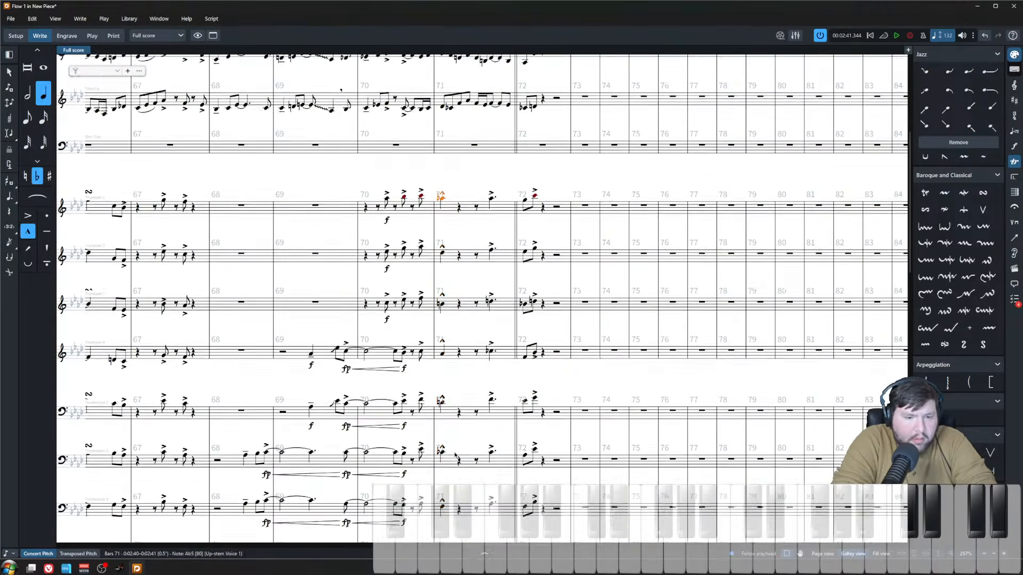
scroll(453, 373, "down", 3)
left_click(443, 442)
left_click(442, 385, "ctrl")
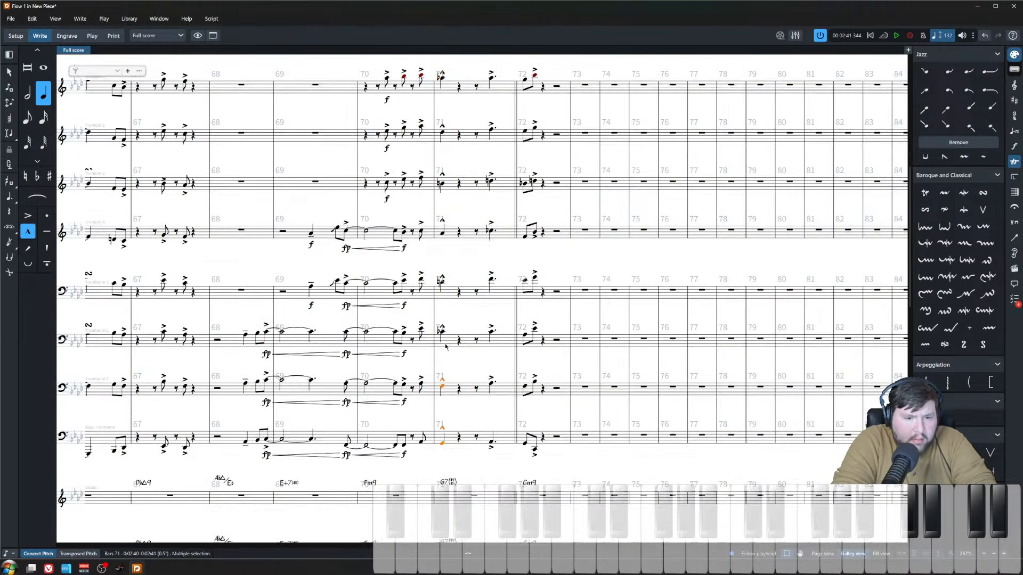
left_click(441, 331, "ctrl")
left_click(441, 284, "ctrl")
left_click(441, 233, "ctrl")
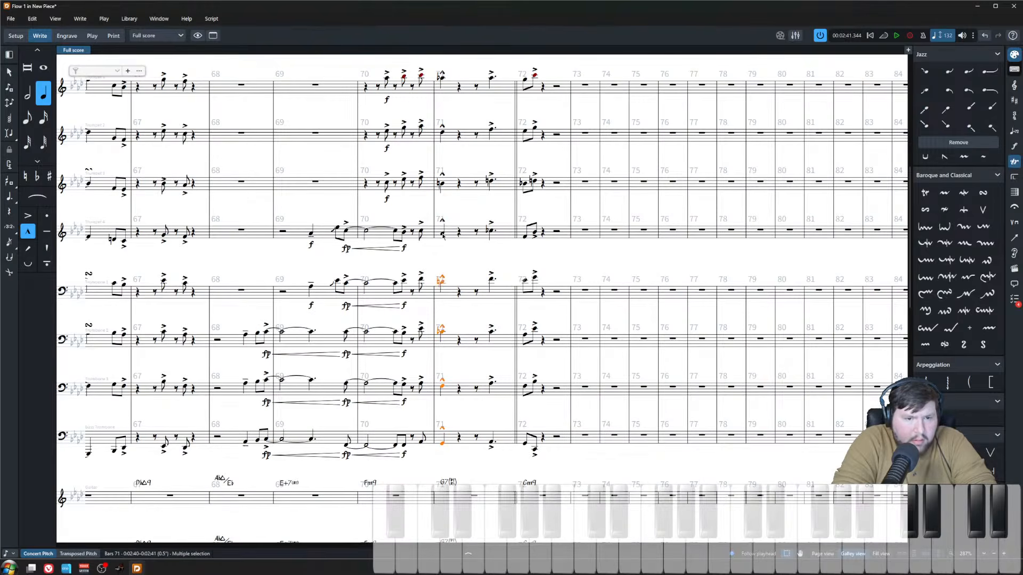
left_click(442, 183, "ctrl")
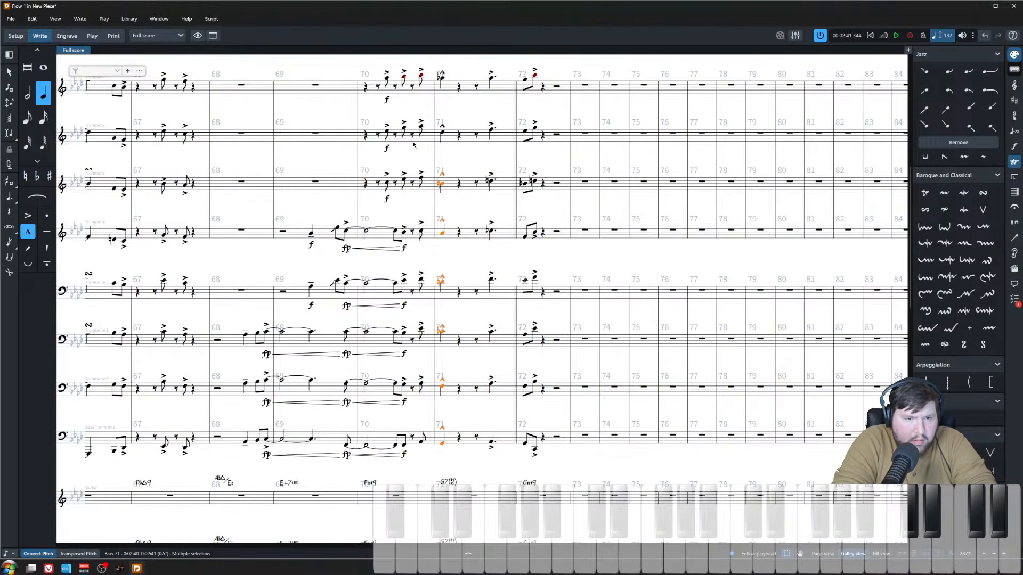
left_click(442, 134, "ctrl")
left_click(442, 76, "ctrl")
scroll(443, 248, "up", 3)
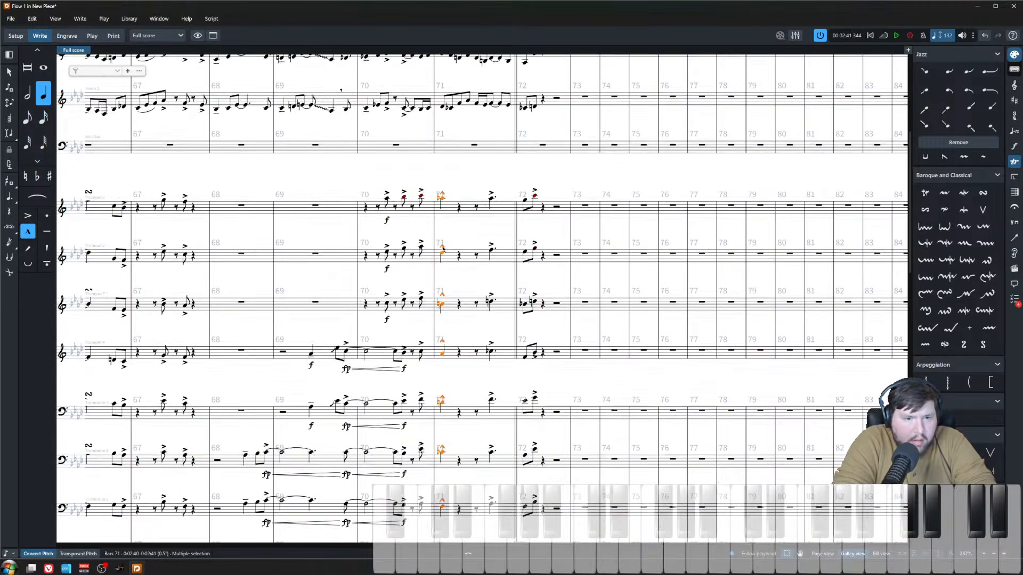
- Check the opening chord of bar 71 in the alto and tenor saxophones
scroll(444, 245, "up", 4)
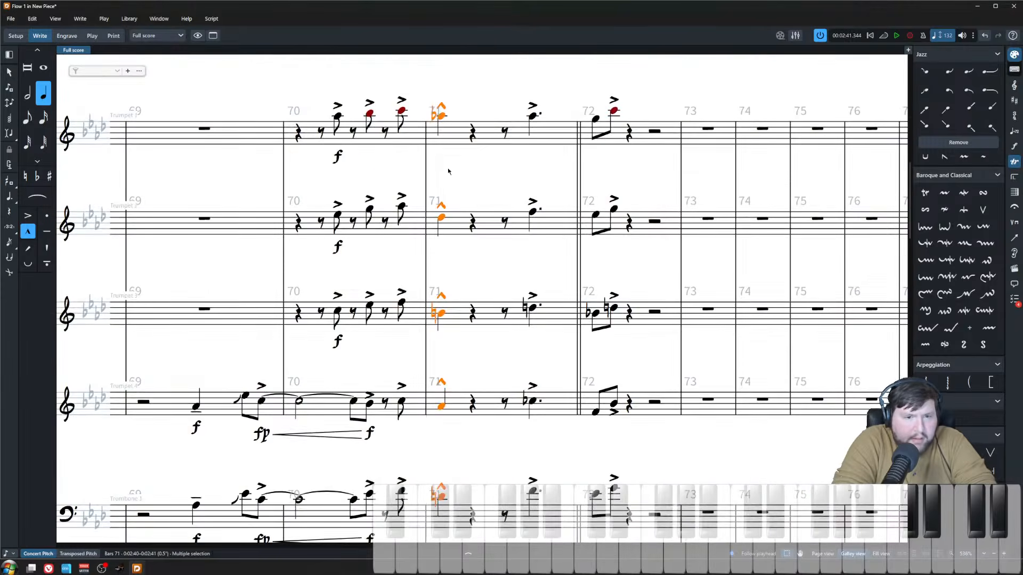
scroll(479, 302, "up", 3)
scroll(474, 307, "up", 2)
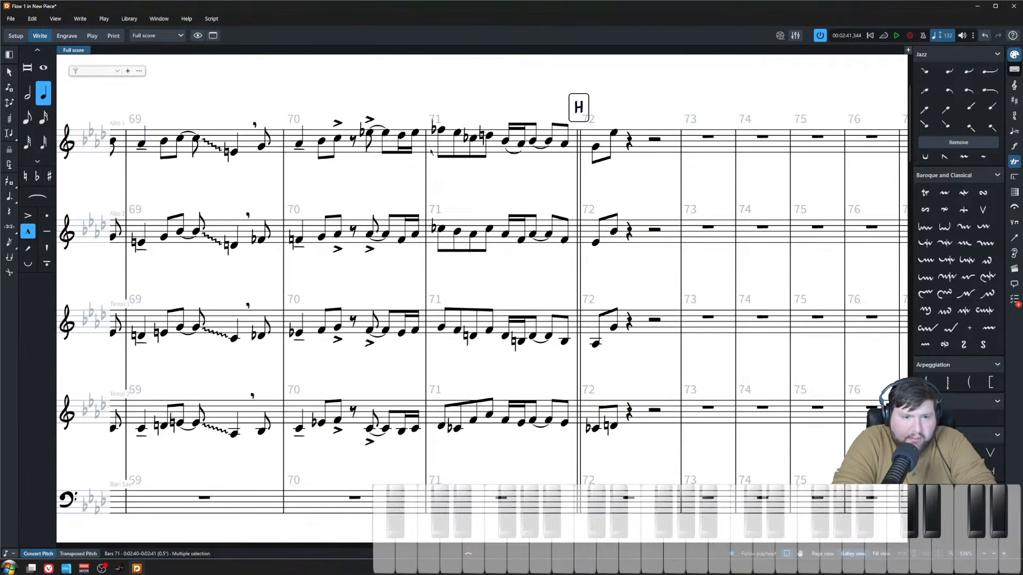
left_click(440, 130)
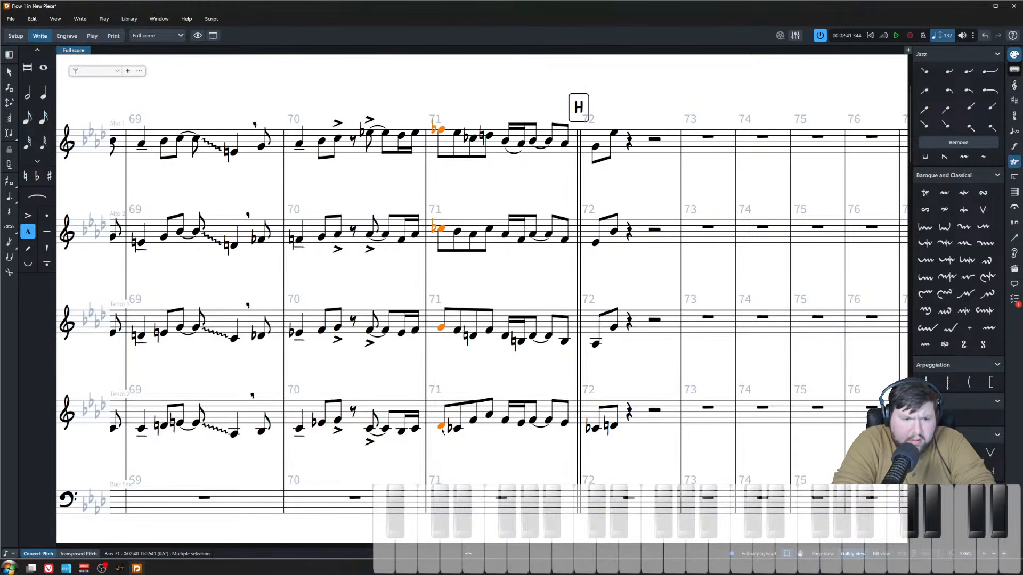
- Change Tenor 2's first note of bar 71 to B3 and recheck the alto and tenor chord
left_click(442, 430)
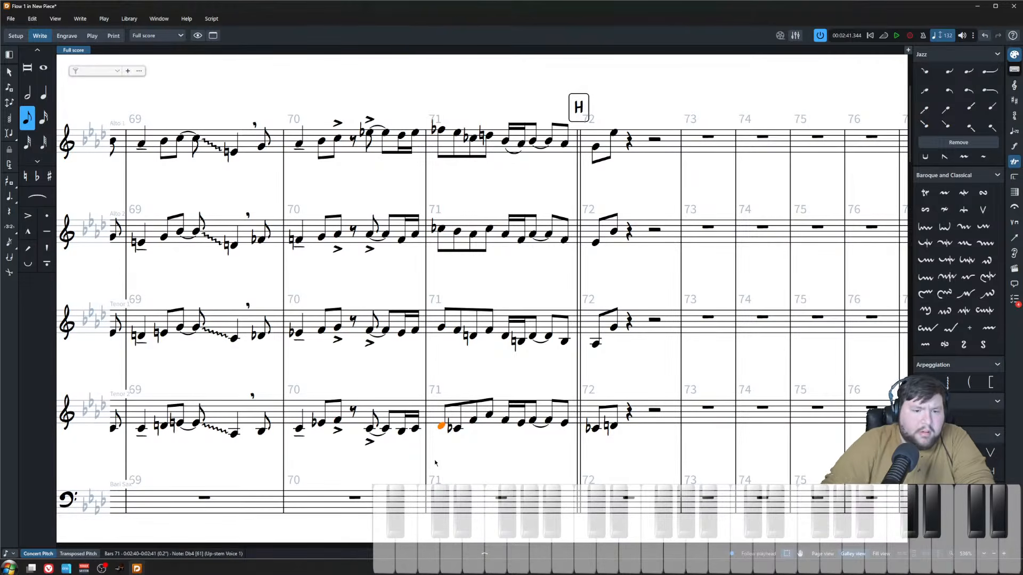
key("b")
key("0")
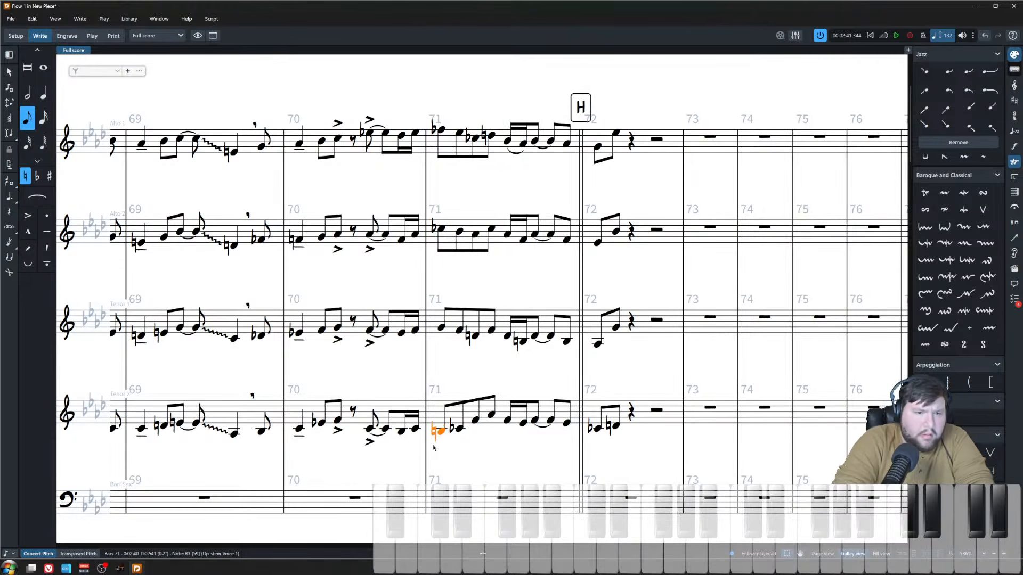
left_click(441, 131, "shift")
- Change Trumpet 2's first note of bar 71 to D5 and check the brass chord from Bass Trombone up to Trumpet 1
scroll(446, 254, "down", 7)
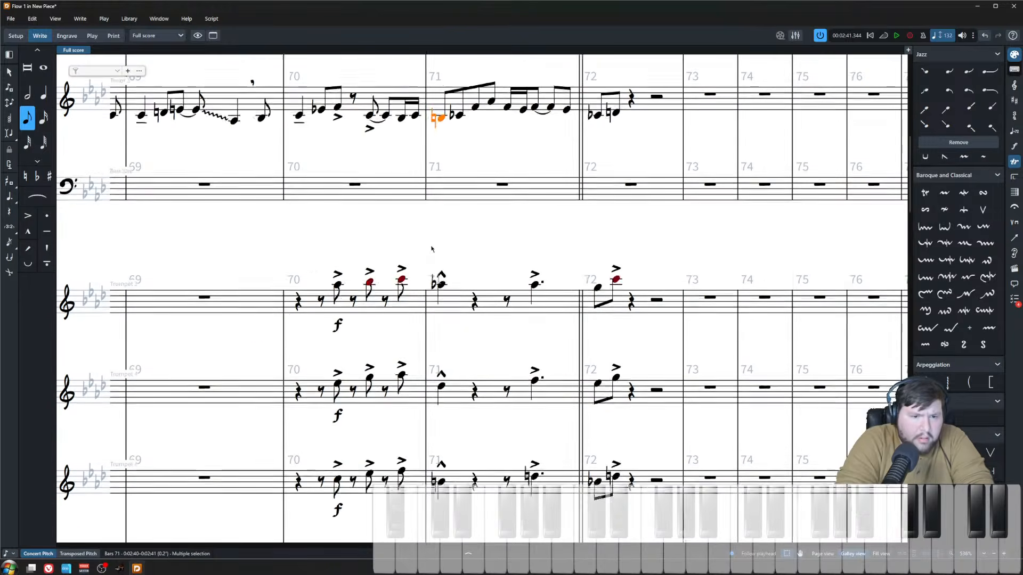
left_click(441, 242)
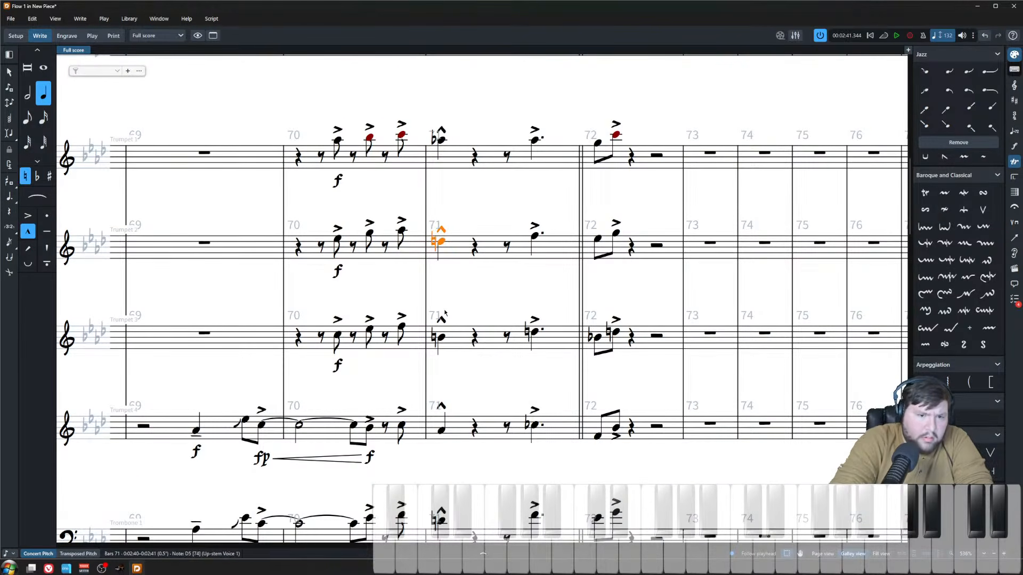
scroll(445, 313, "down", 6)
left_click(442, 458)
scroll(442, 373, "up", 7)
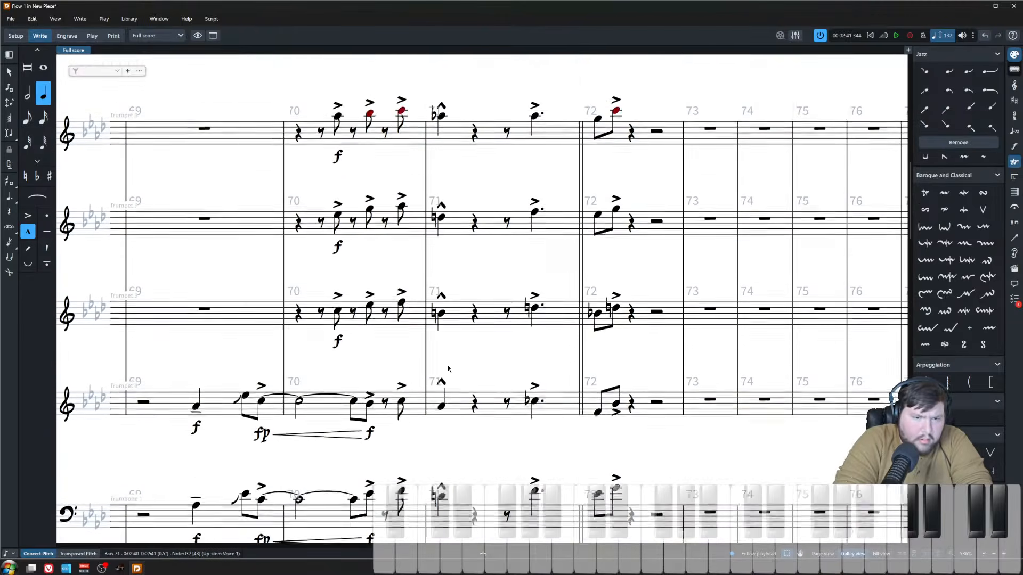
left_click(440, 237, "shift")
scroll(441, 318, "up", 4)
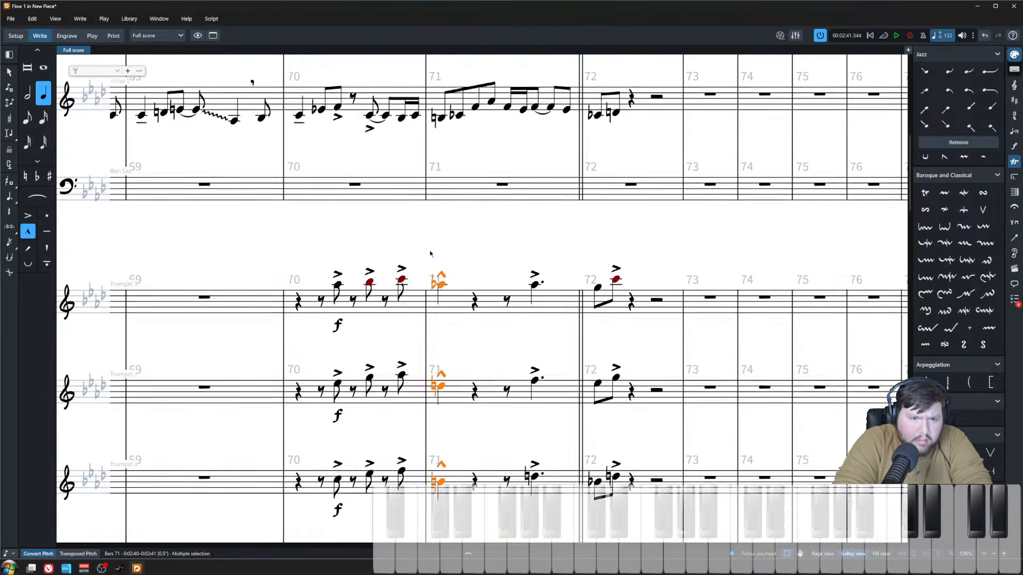
- Compare the first chord of bar 71 in the alto and tenor saxophones with the brass chord
left_click(440, 236, "ctrl")
scroll(448, 291, "up", 3)
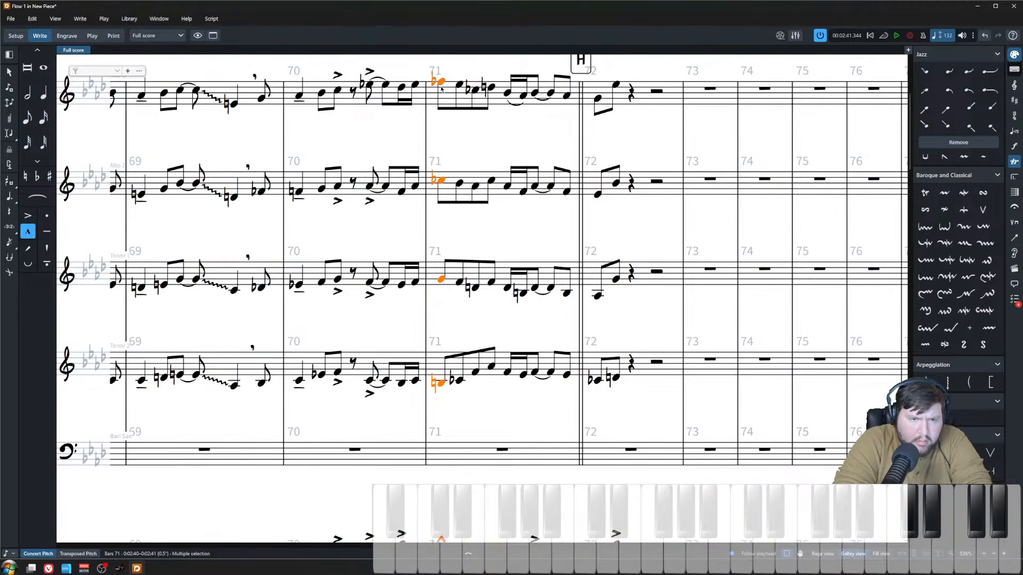
scroll(446, 210, "up", 2)
scroll(442, 224, "down", 6)
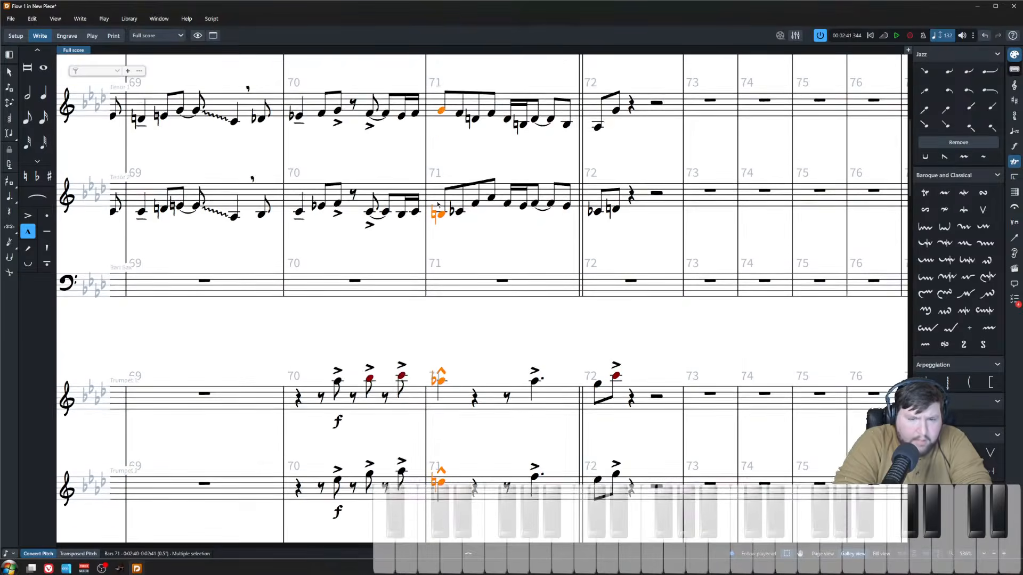
scroll(440, 238, "down", 5)
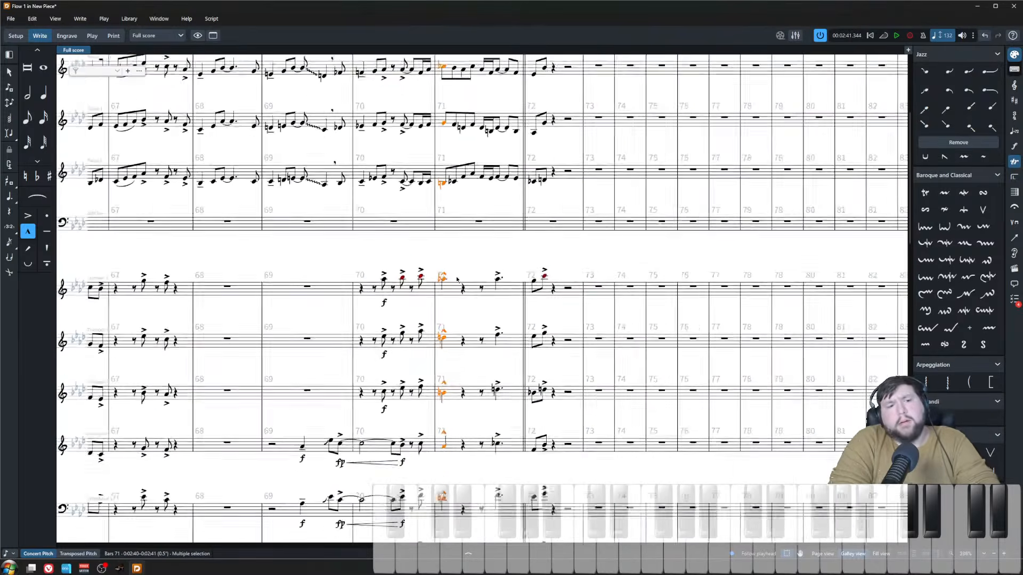
- Play back the passage from bar 68 into bar 72 to check the saxophones and brass together
key("p")
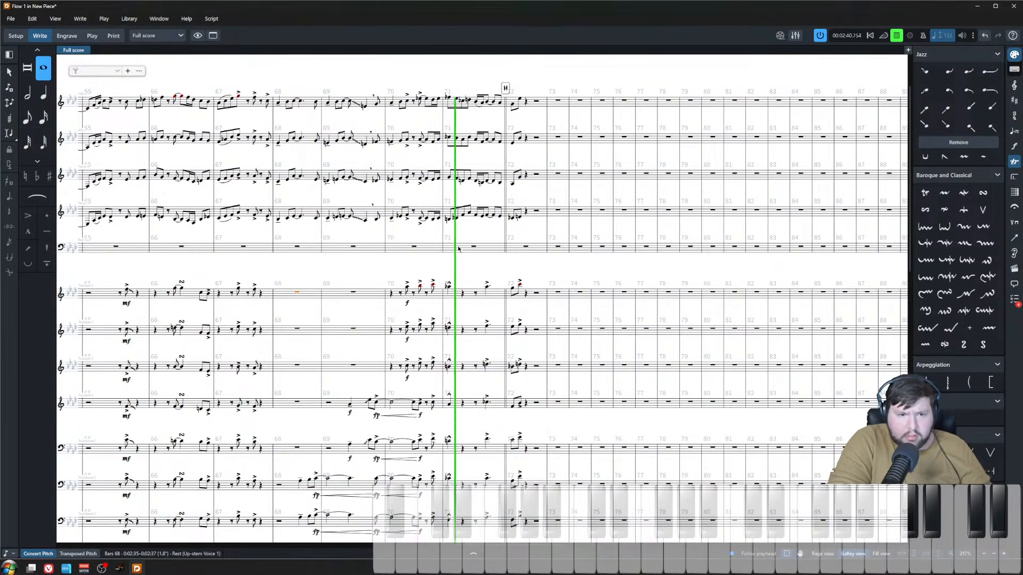
left_click(475, 283)
scroll(463, 301, "down", 3, "ctrl")
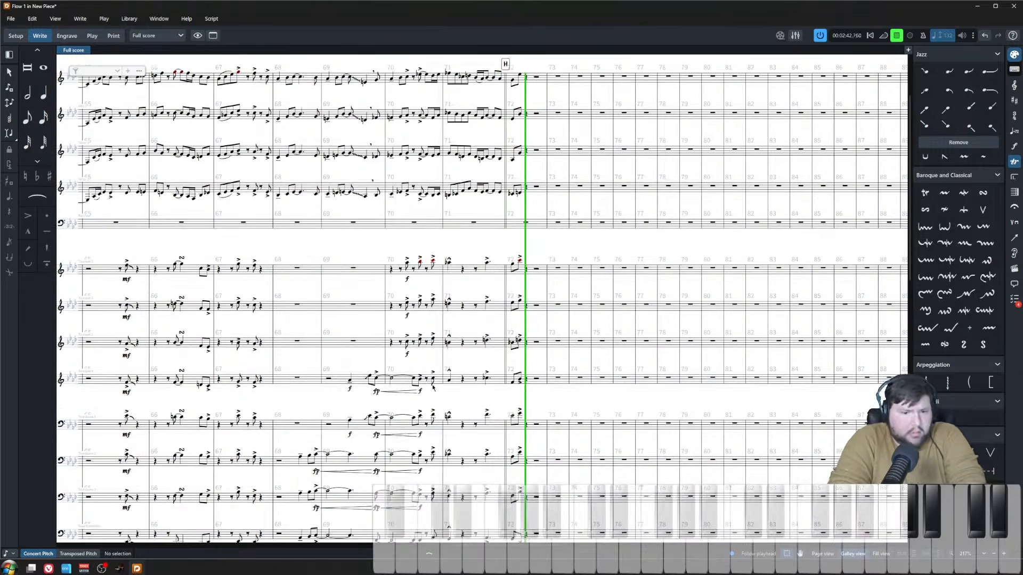
key("space")
scroll(458, 362, "down", 3)
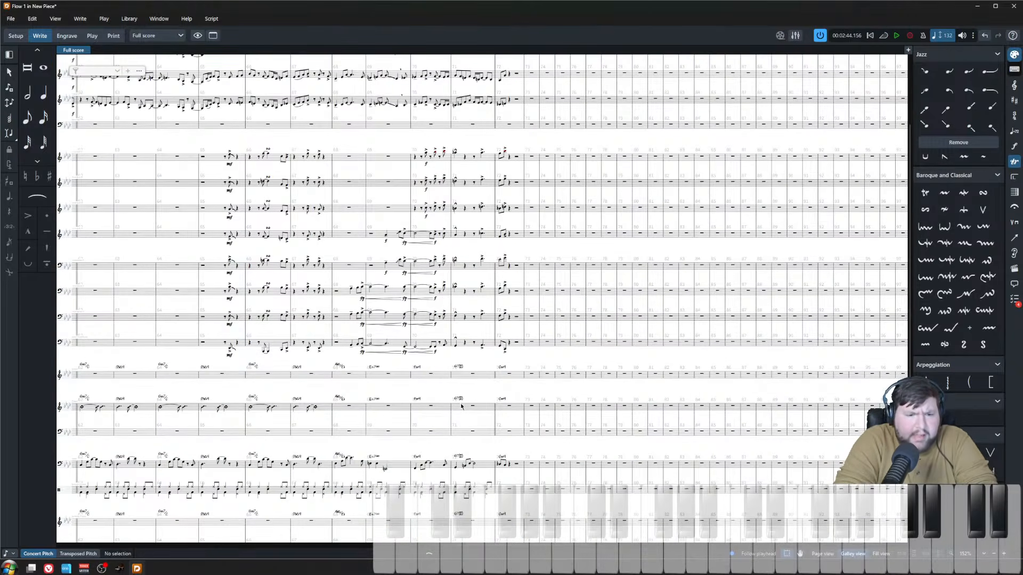
- Copy the Bass Trombone line from bars 65–72 onto the Bari Sax staff at bar 65
scroll(461, 407, "up", 2, "ctrl")
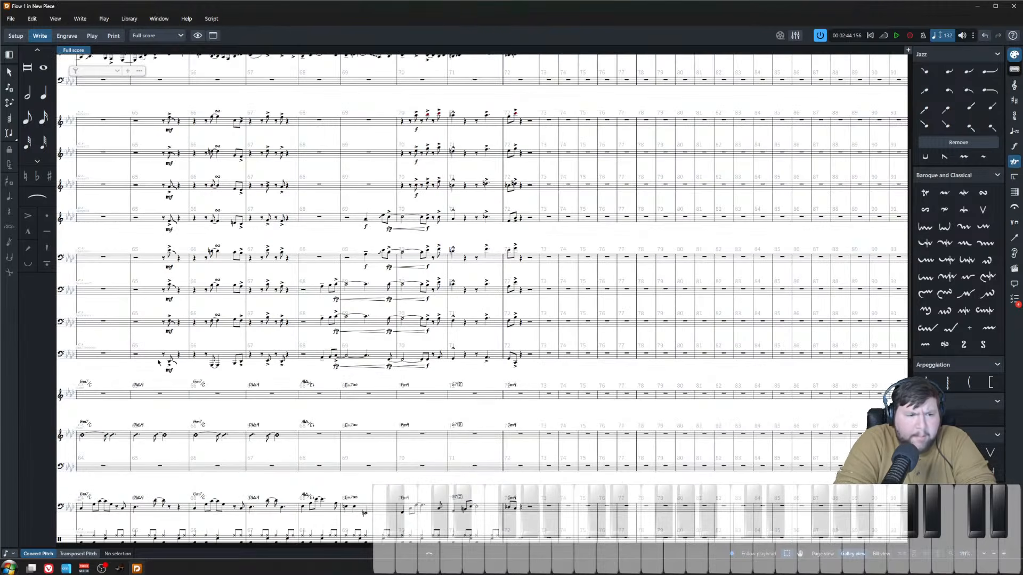
left_click_drag(159, 362, 539, 394)
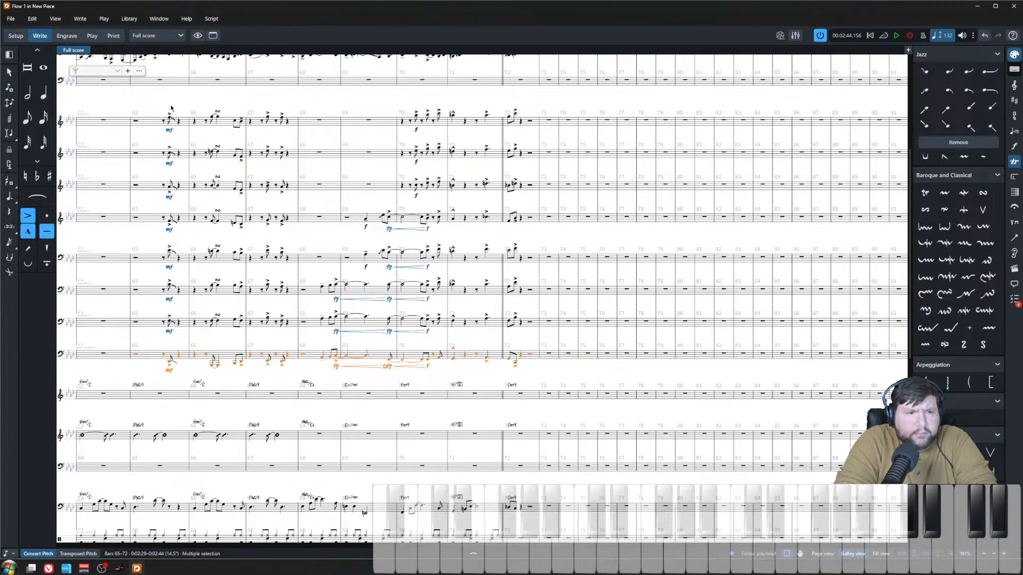
left_click(160, 79)
key("ctrl+v")
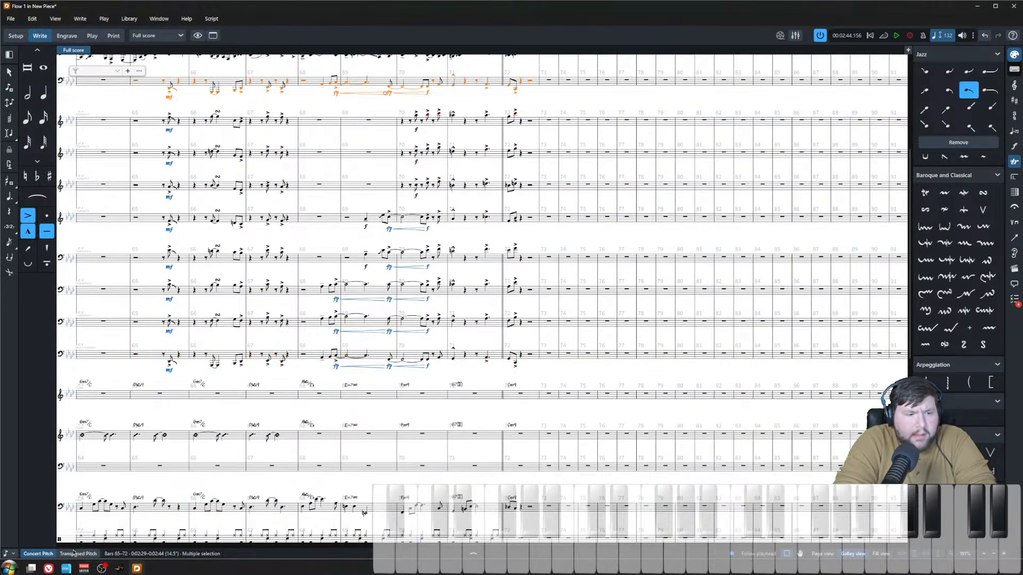
- Show the score at transposed pitch and raise the Bari Sax notes in bars 65–66 by an octave
left_click(78, 554)
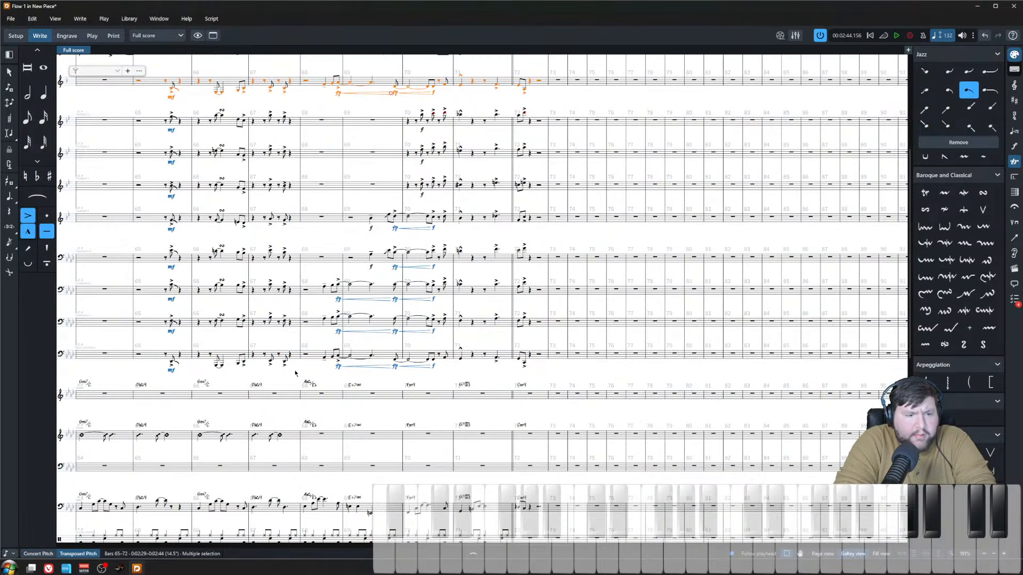
key("Escape")
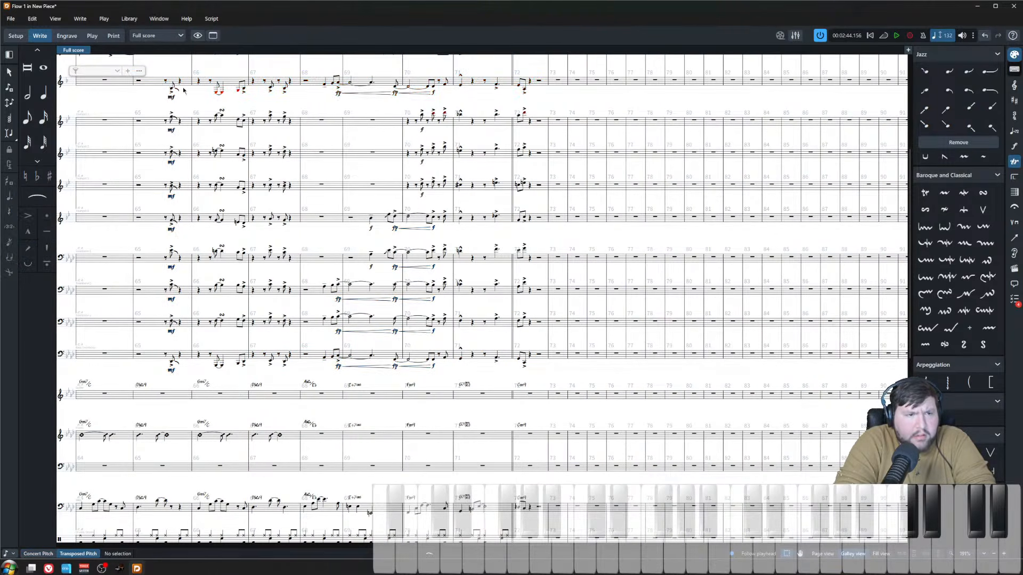
left_click(159, 81)
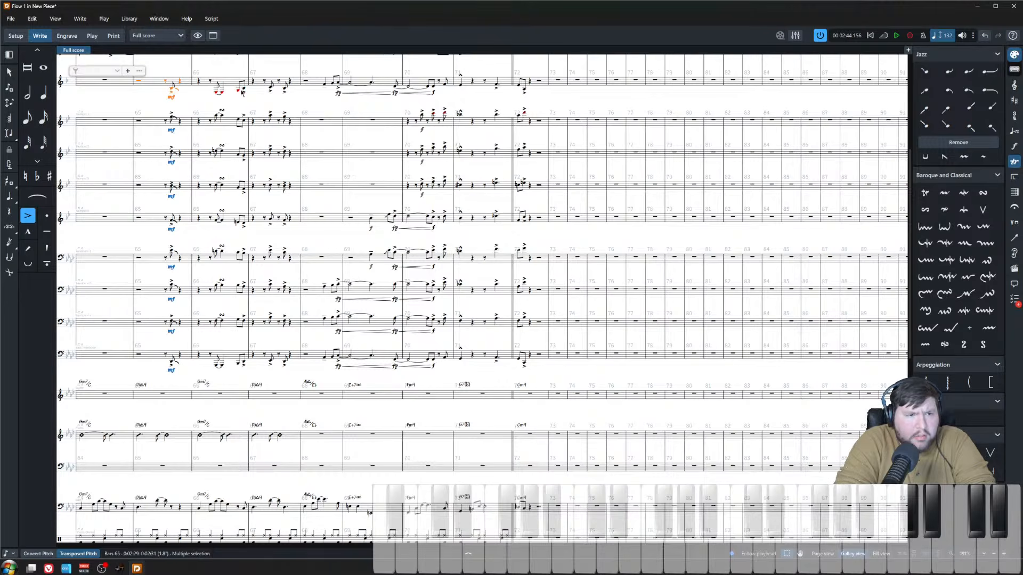
left_click(243, 88, "shift")
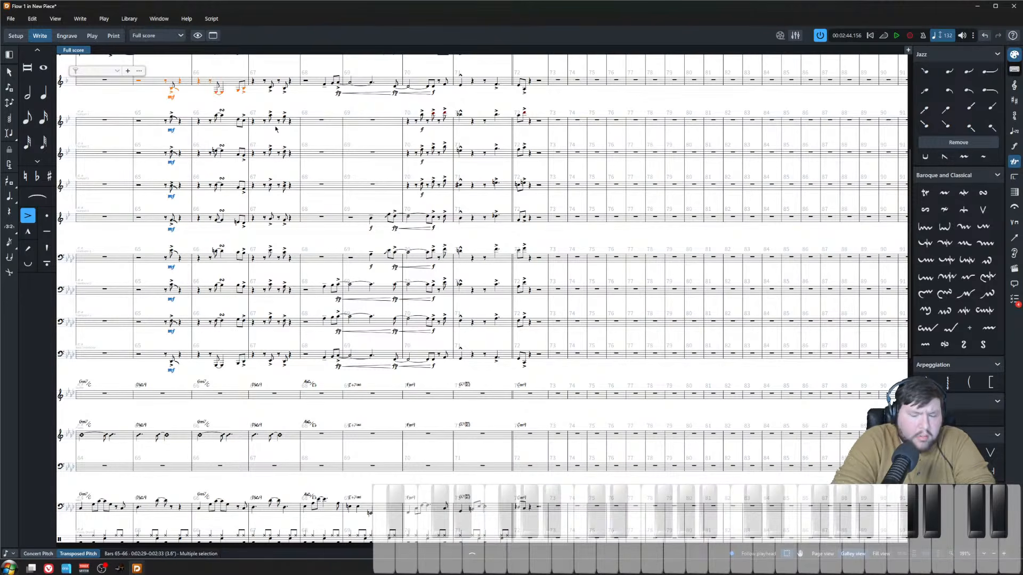
key("ctrl+alt+Up")
key("Escape")
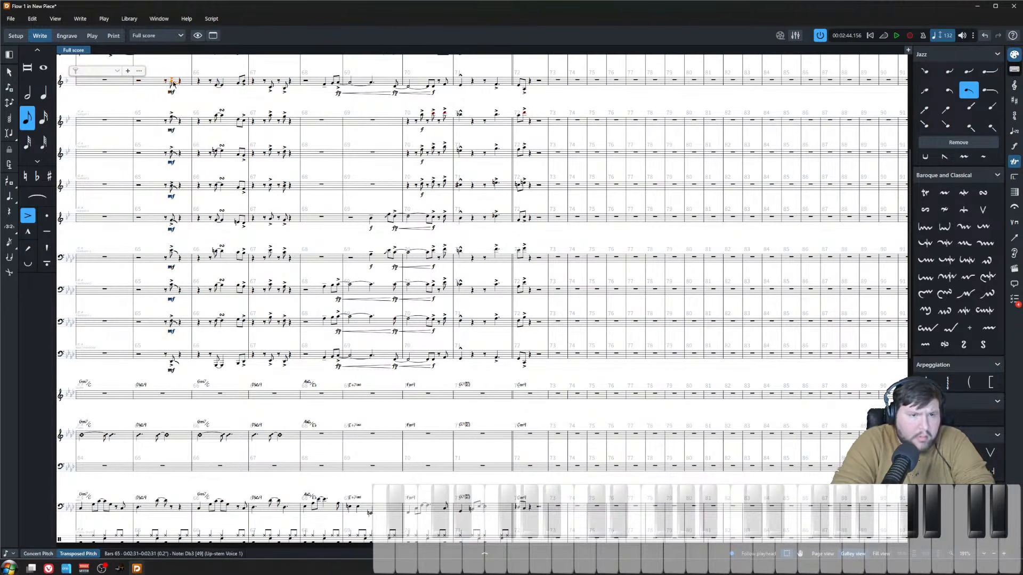
- Play back from the end of bar 65 into bar 68 to check the Bari Sax line
key("space")
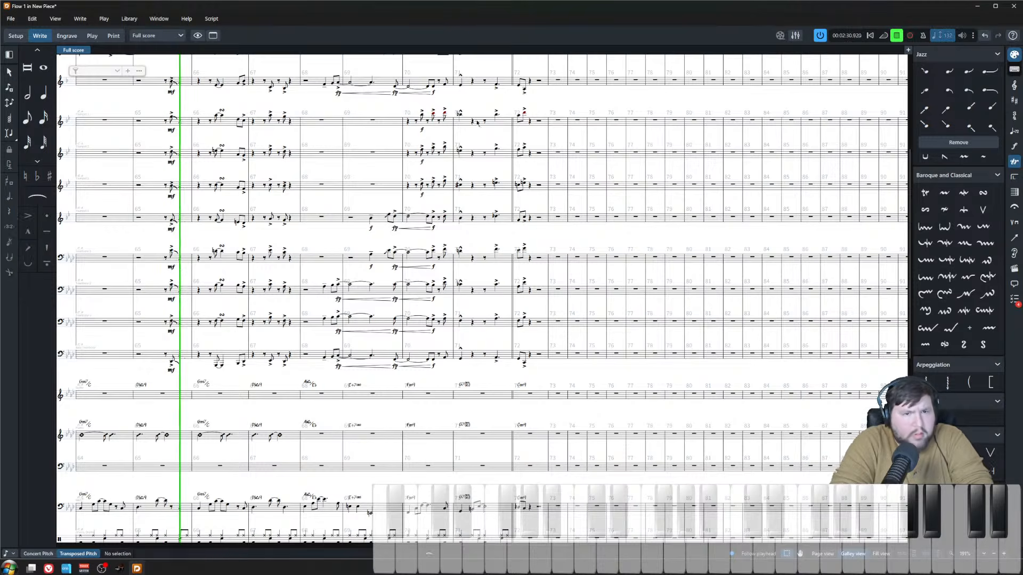
left_click(524, 85)
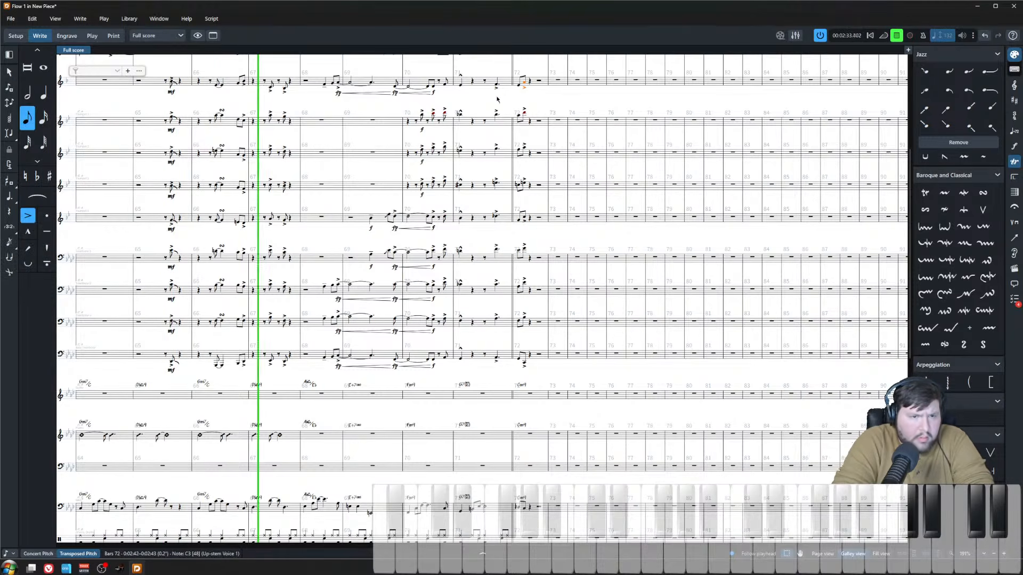
left_click(326, 107)
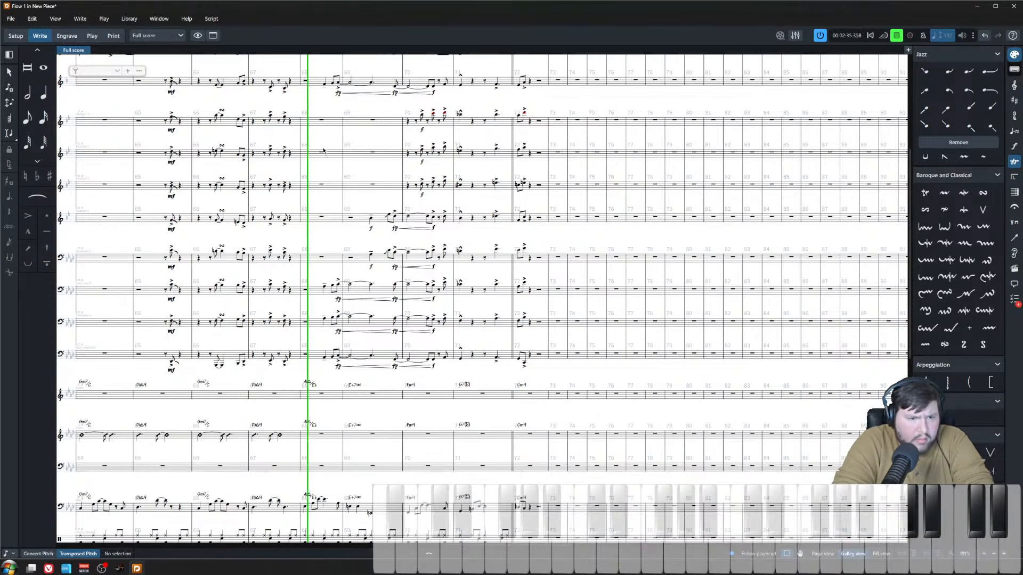
scroll(318, 235, "up", 2)
scroll(288, 181, "up", 3)
key("space")
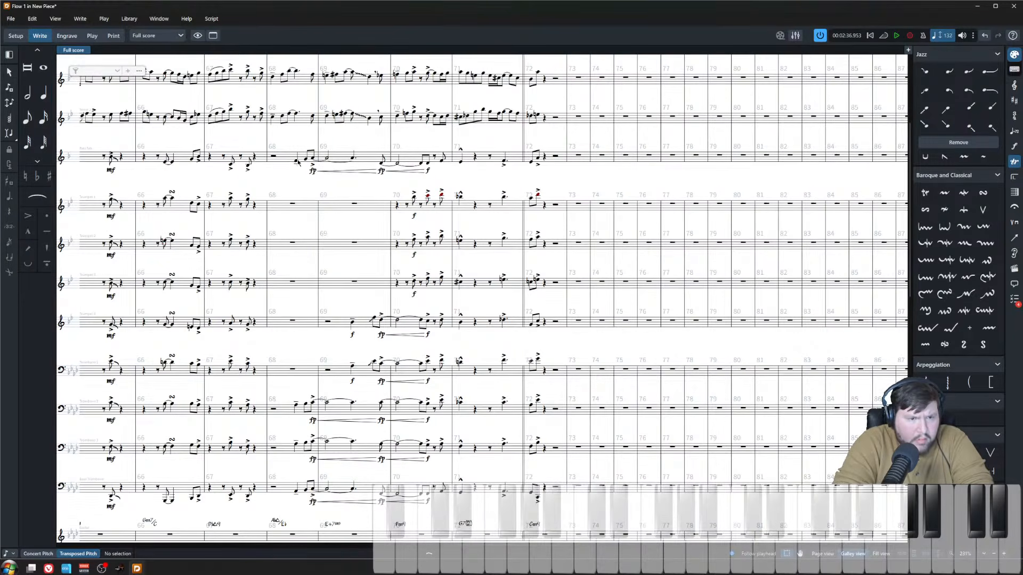
- Raise the Bari Sax phrase in bars 68–69 by an octave
left_click(296, 160)
left_click(274, 158)
left_click(353, 159, "shift")
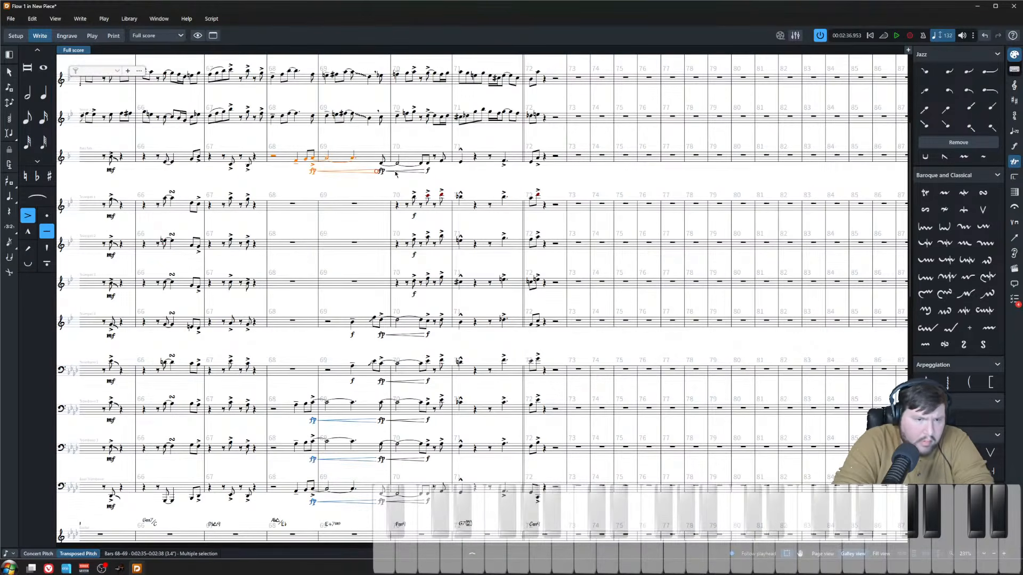
key("ctrl+alt+Up")
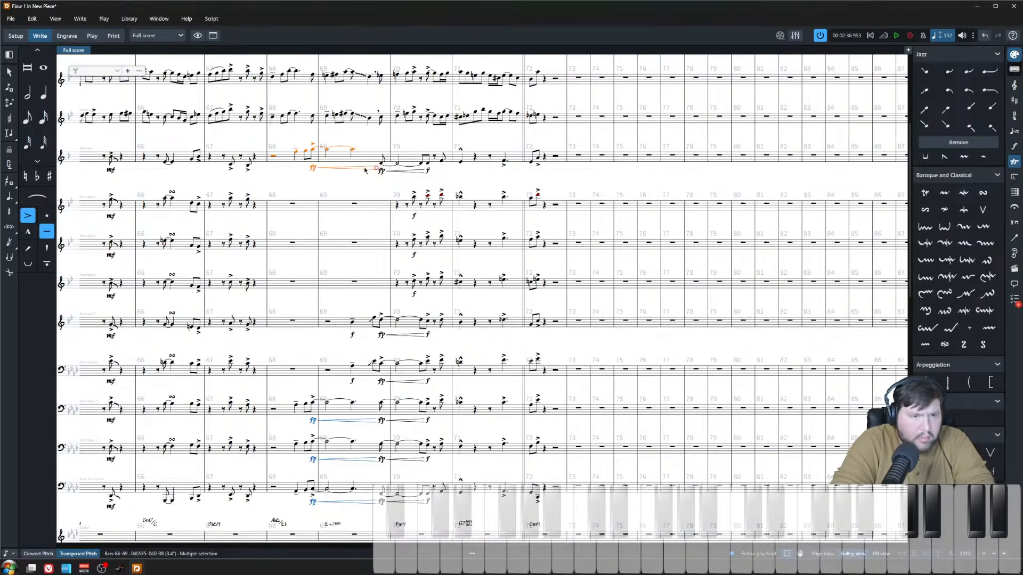
left_click(373, 182)
- Play back the Bari Sax phrase from bar 68 into bar 69
left_click(273, 159)
key("p")
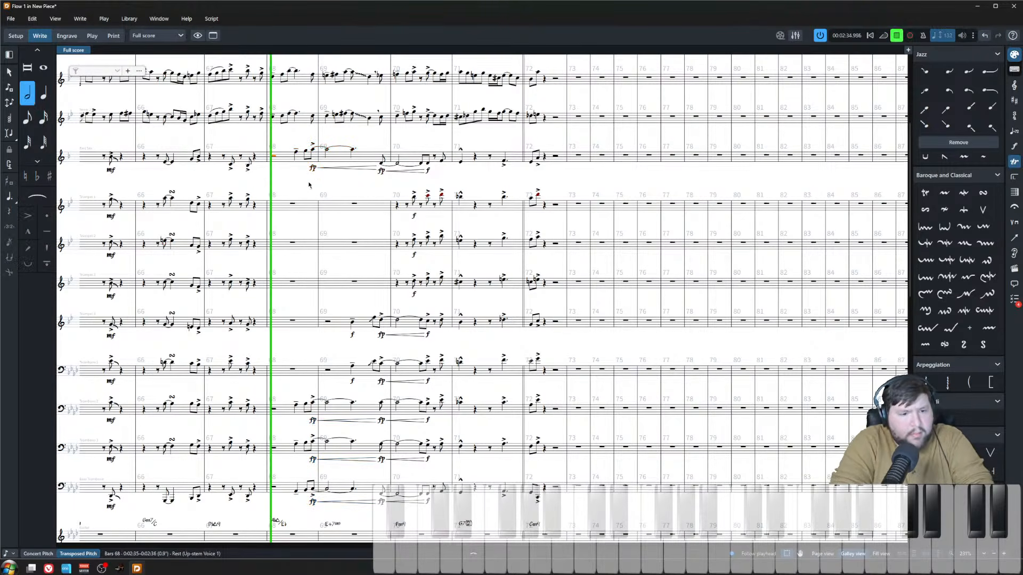
scroll(303, 171, "up", 1)
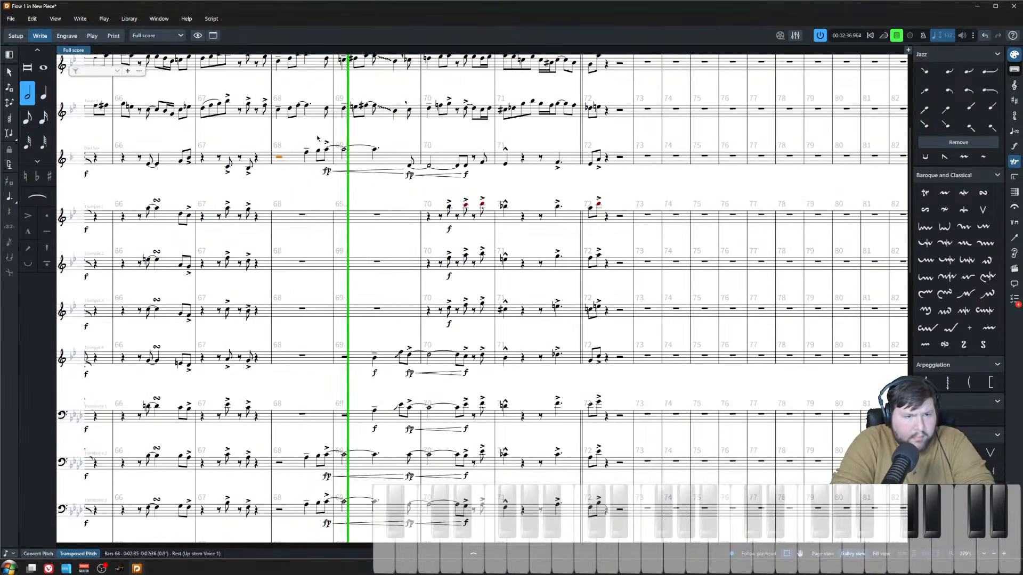
key("space")
- Delete the Bari Sax phrase from bar 68 into bar 70 and replace it with Trombone 1's line from bars 69–70
left_click(287, 159)
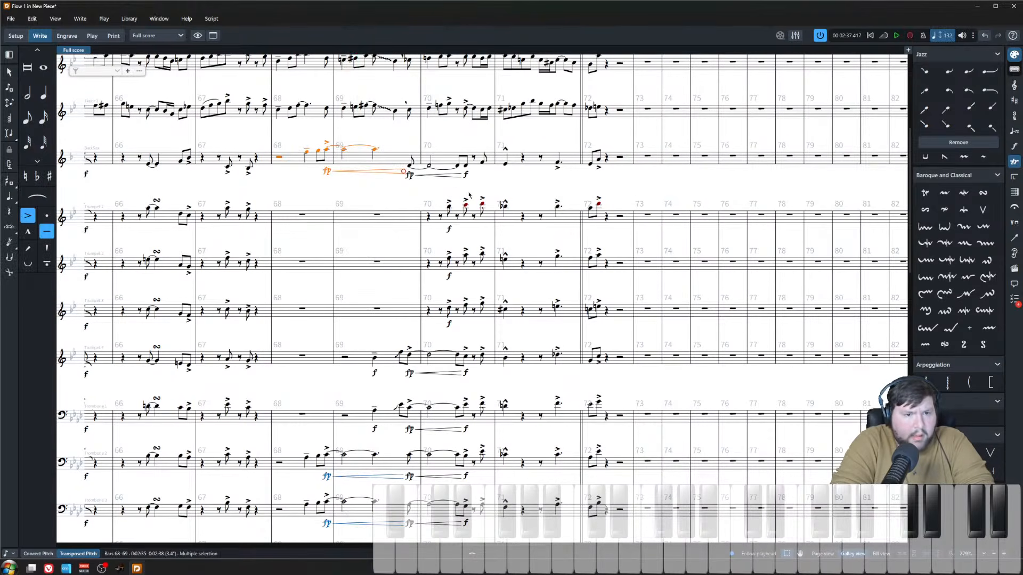
left_click(459, 167, "shift")
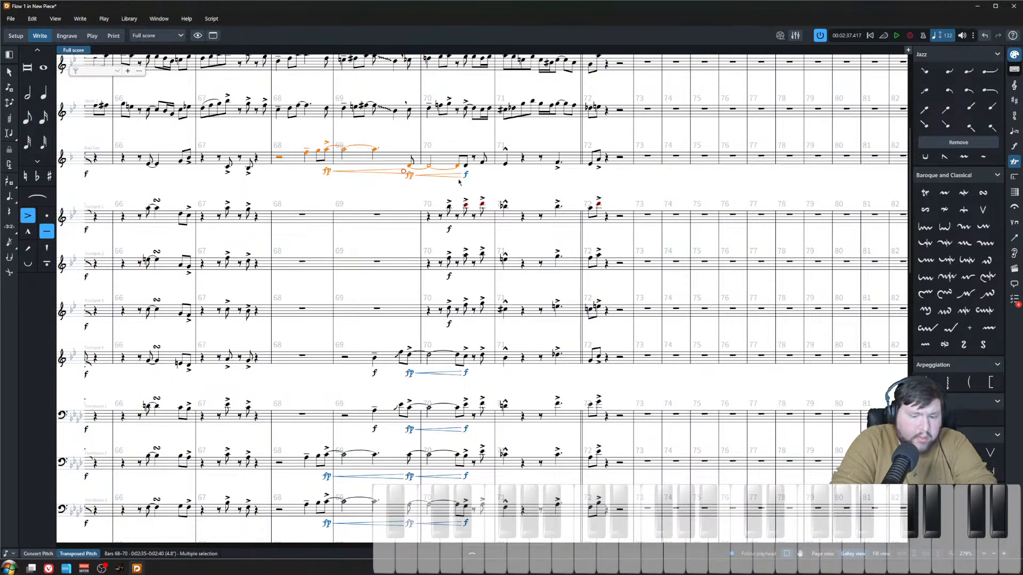
key("Delete")
left_click(391, 417)
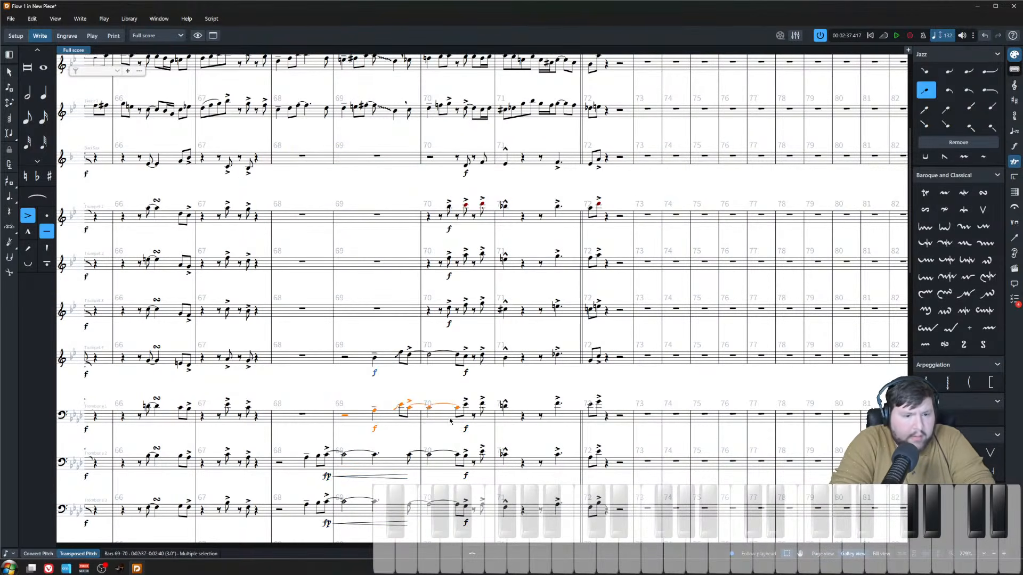
left_click(378, 157)
key("ctrl+v")
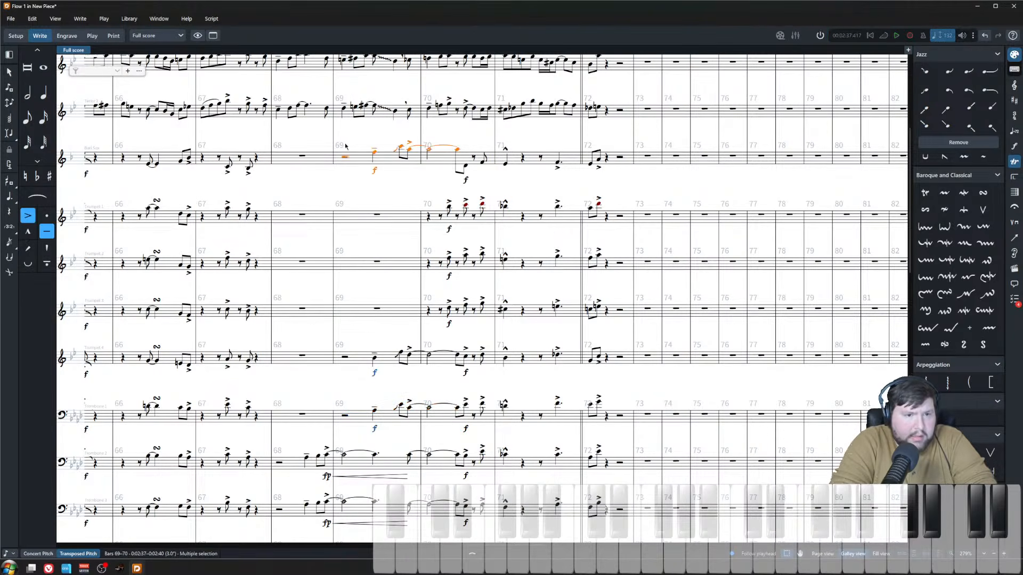
- Play back from bar 69 into bar 70 to check the pasted Bari Sax line
left_click(346, 158)
key("space")
key("z")
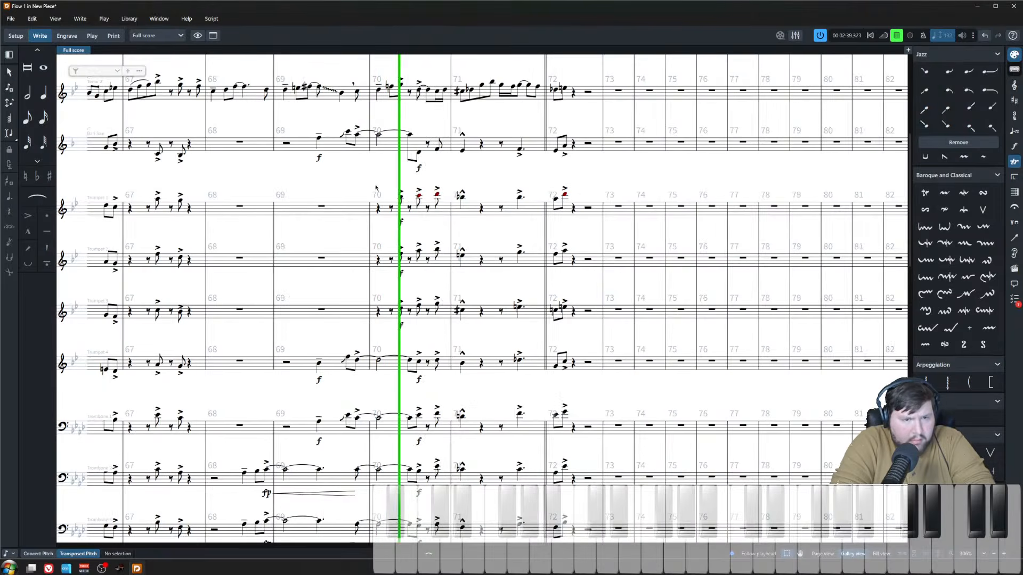
key("space")
- Raise the Bari Sax note marked f in bar 70 to F3
left_click(419, 153)
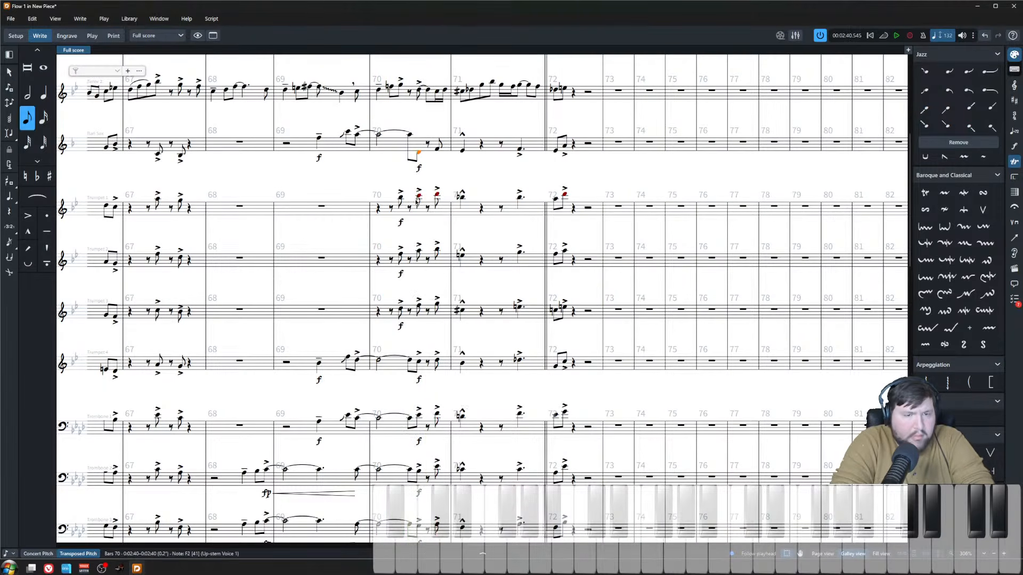
key("z")
key("z")
key("z")
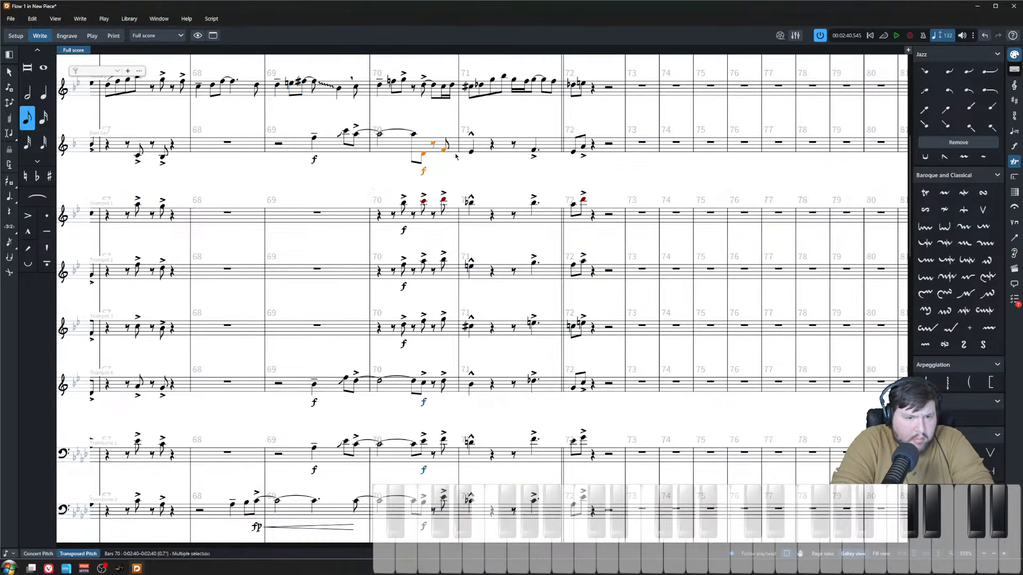
key("alt+Up")
key("alt+Up")
key("alt+Up")
key("alt+Up")
key("alt+Up")
key("alt+Up")
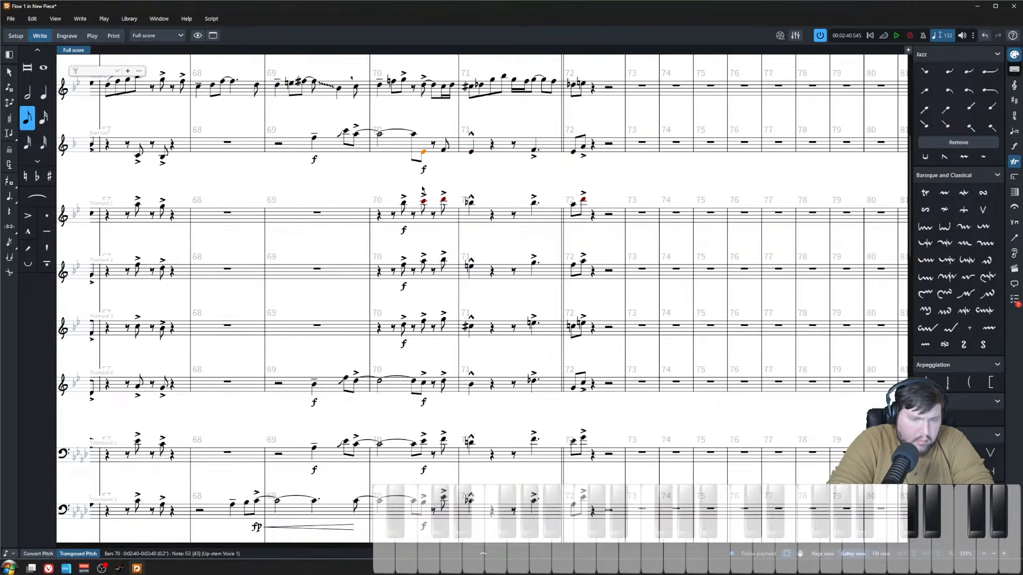
key("alt+Up")
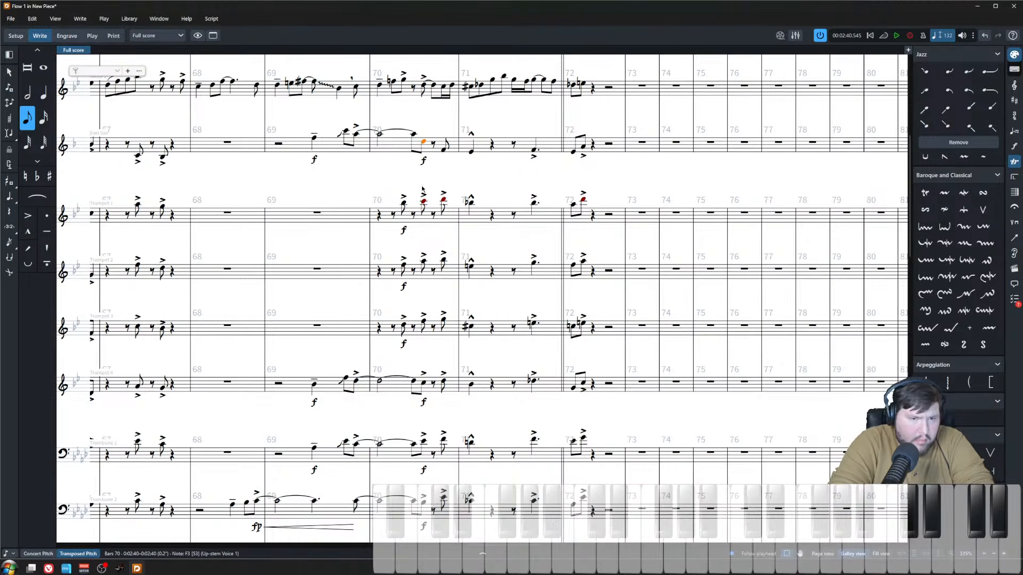
- Play back from the Bari Sax pickup in bar 69 into bar 72 and examine the Bari Sax ending in bar 72
left_click(315, 140)
key("p")
key("ctrl+minus")
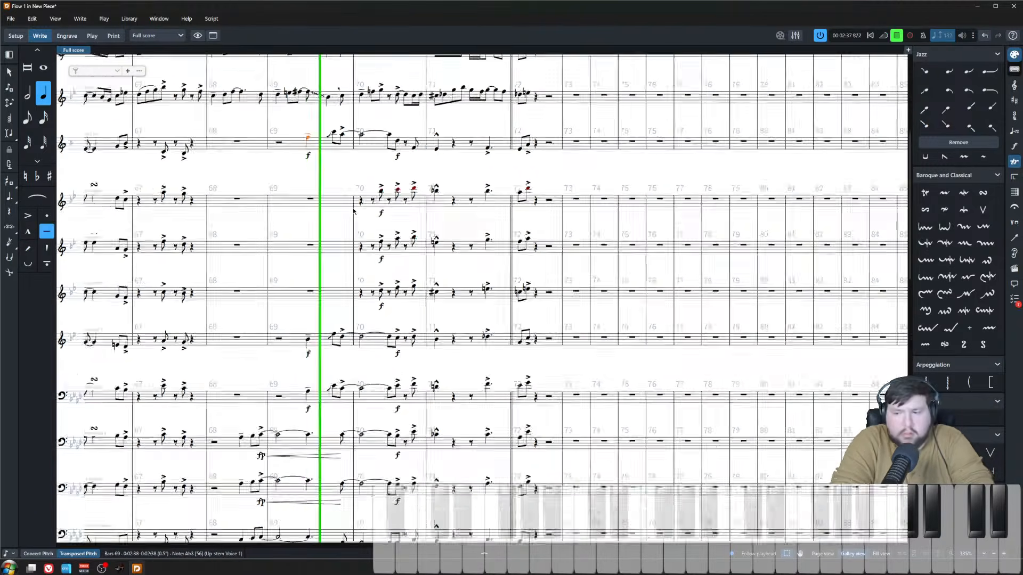
key("Escape")
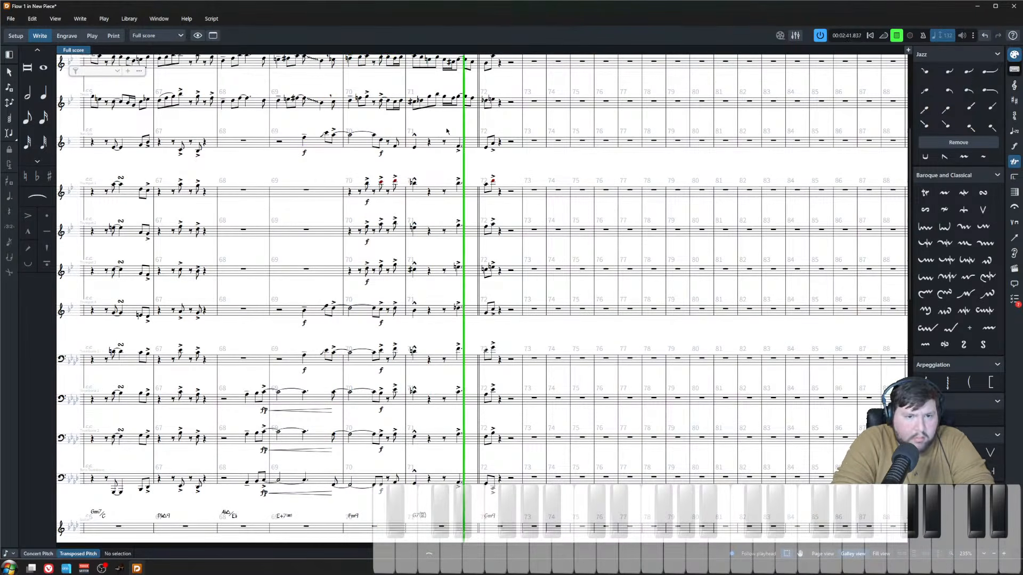
key("x")
left_click(488, 173)
key("space")
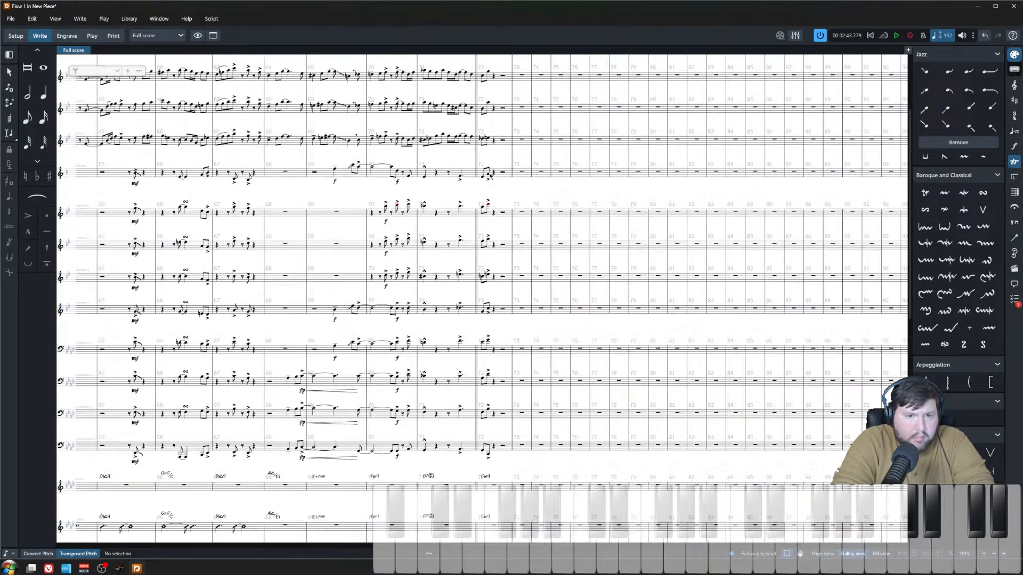
scroll(477, 222, "up", 5)
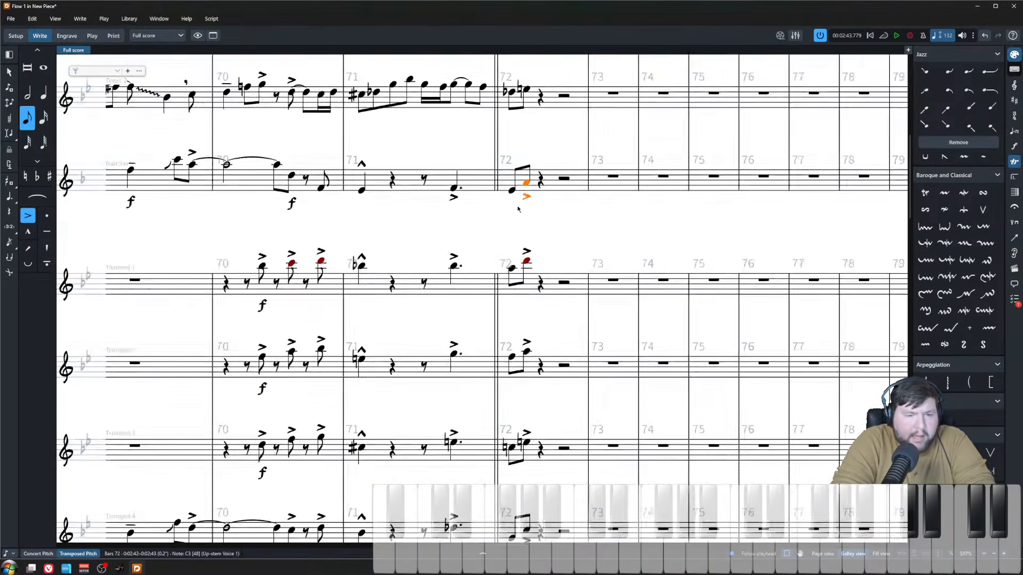
- Add a C2 an octave below the accented Bari Sax note in bar 72
scroll(564, 206, "down", 2)
key("Return")
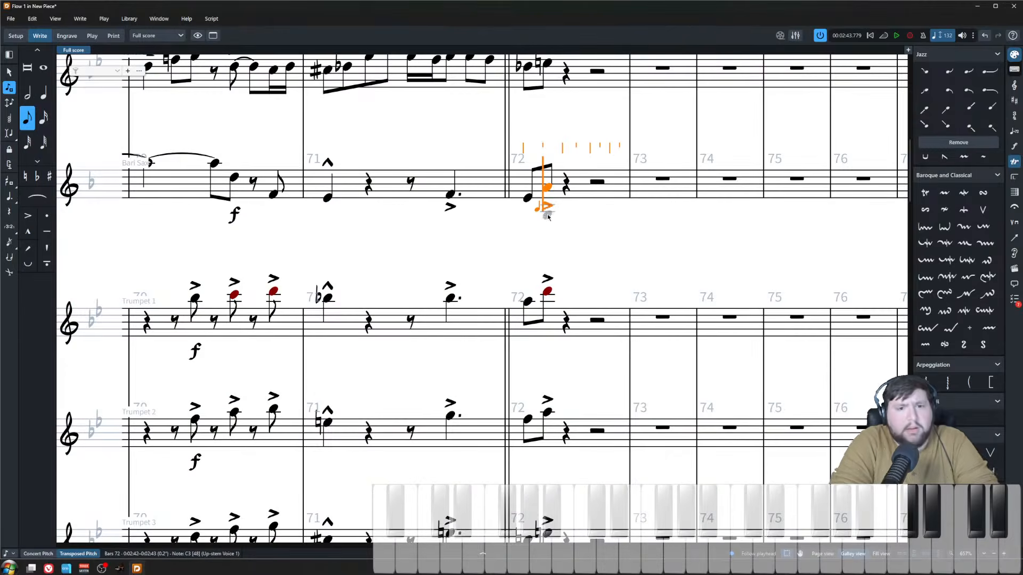
key("q")
left_click(549, 213)
key("Escape")
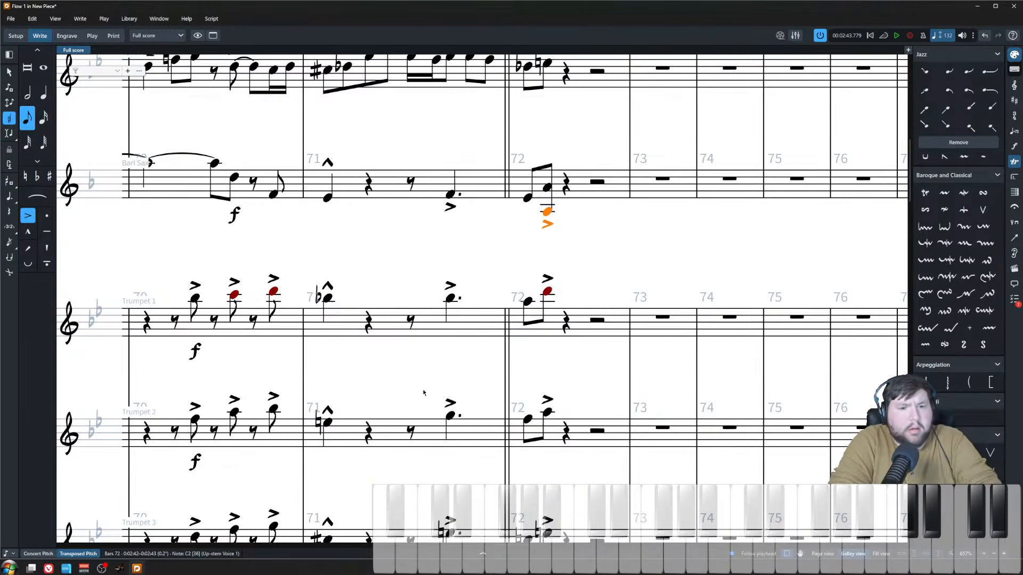
- Scale the low Bari Sax note in bar 72 to Cue size and always suppress playback of the note above it
left_click(269, 551)
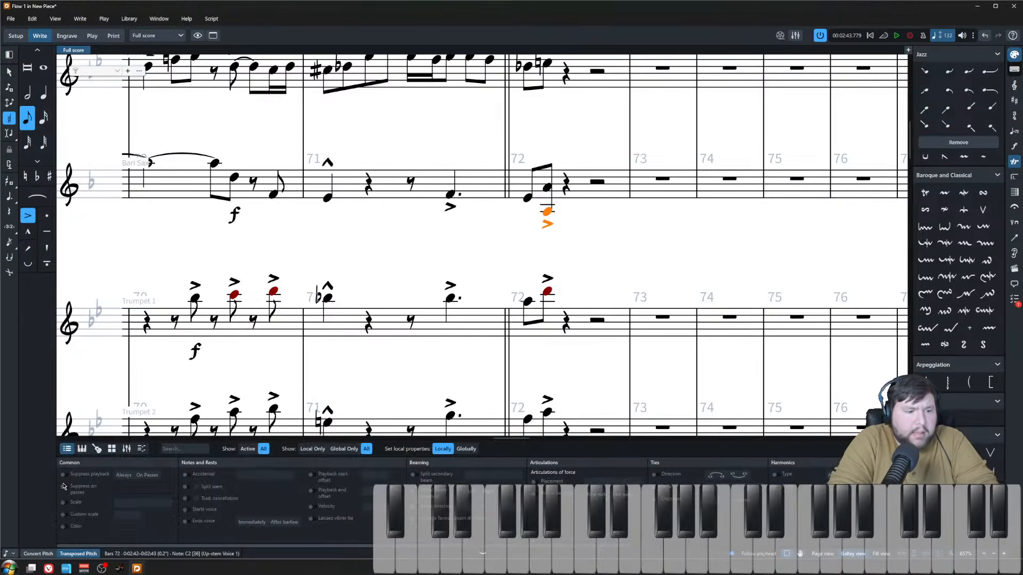
left_click(62, 504)
left_click(142, 504)
left_click(133, 513)
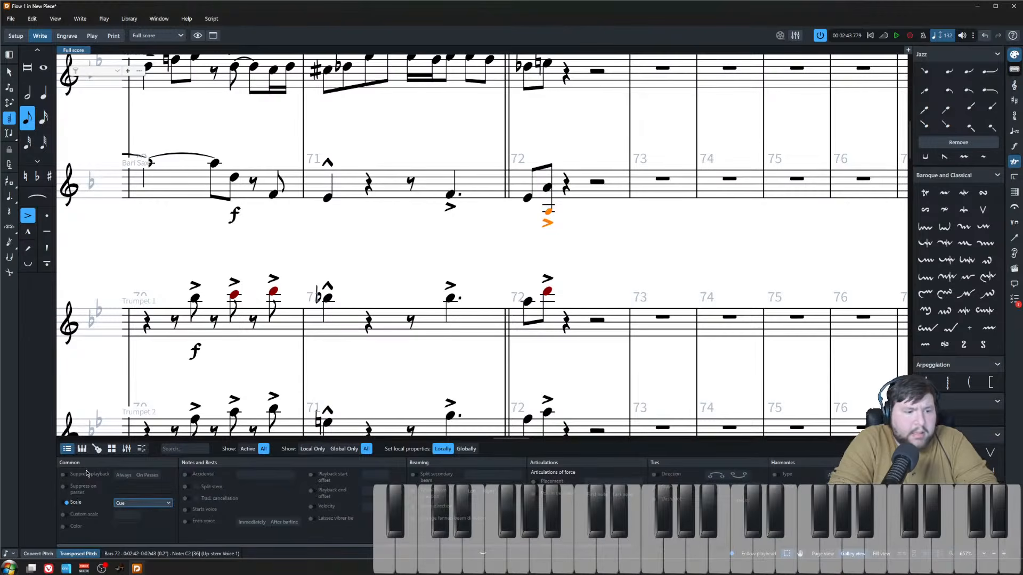
left_click(547, 188)
left_click(64, 475)
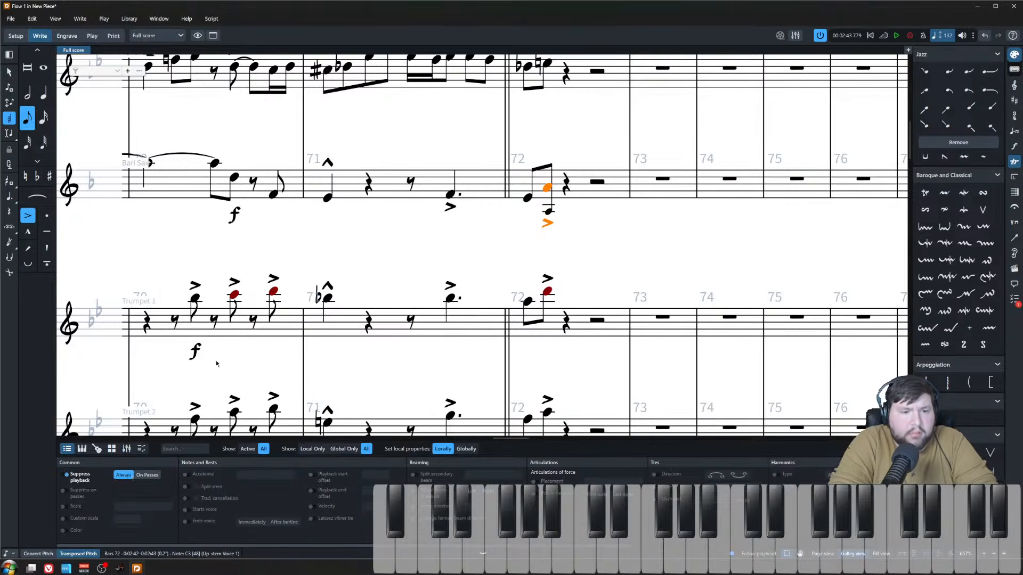
key("Escape")
- Play back from the Bari Sax pickup in bar 69 past rehearsal mark H to check the ending in context
scroll(275, 234, "down", 5)
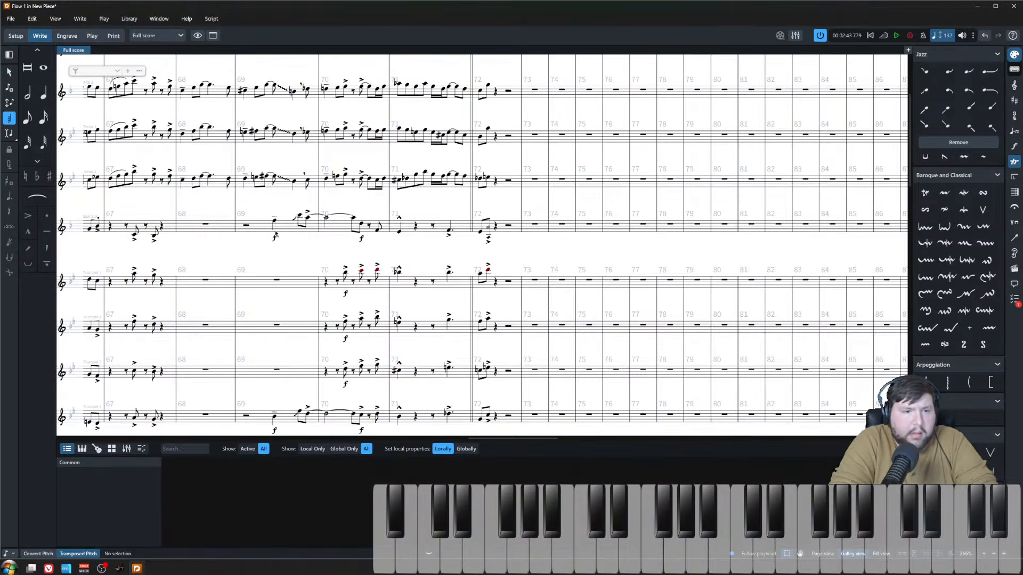
left_click(274, 223)
key("p")
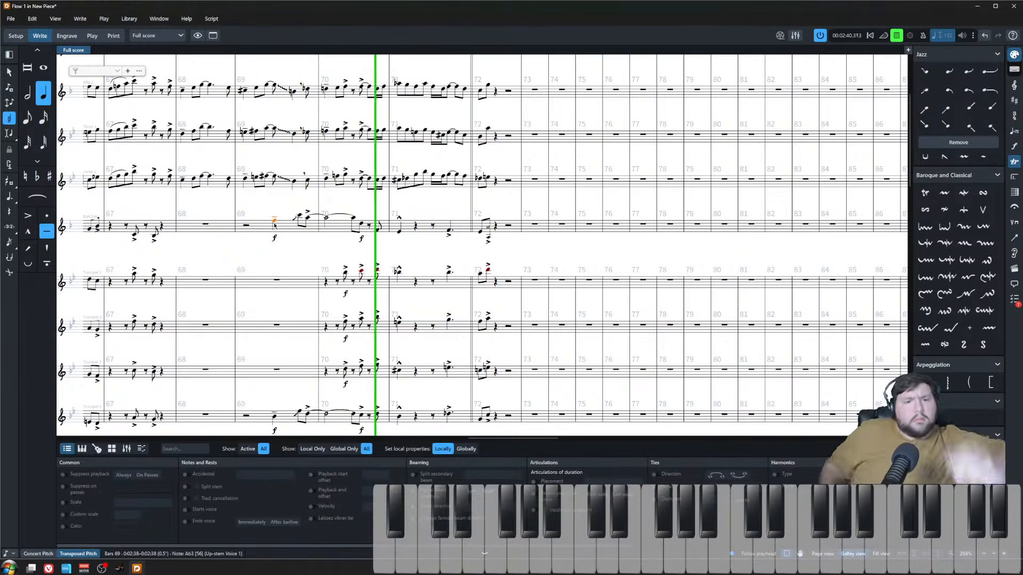
left_click(452, 211)
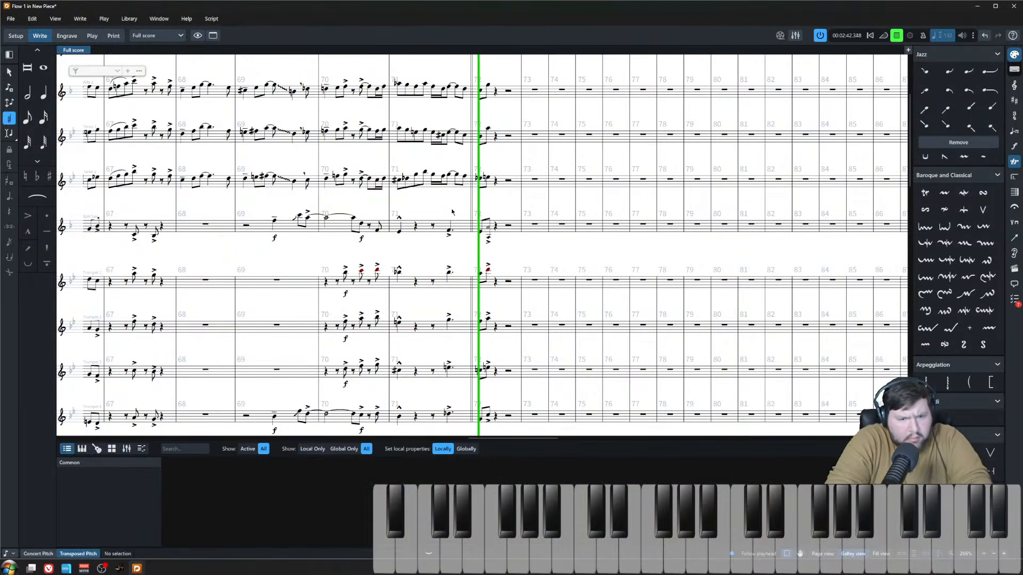
scroll(452, 209, "down", 4, "ctrl")
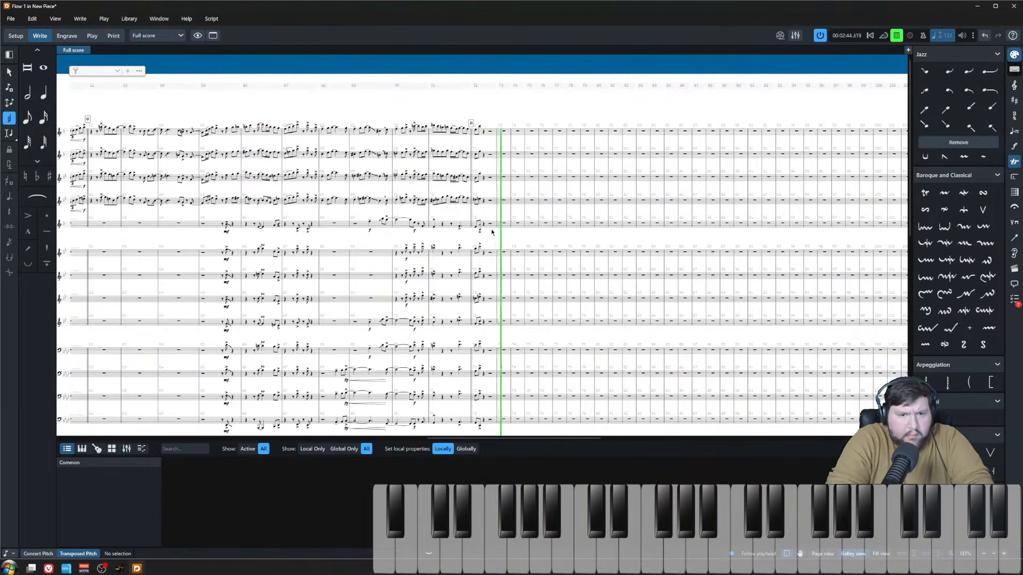
scroll(523, 344, "down", 2, "ctrl")
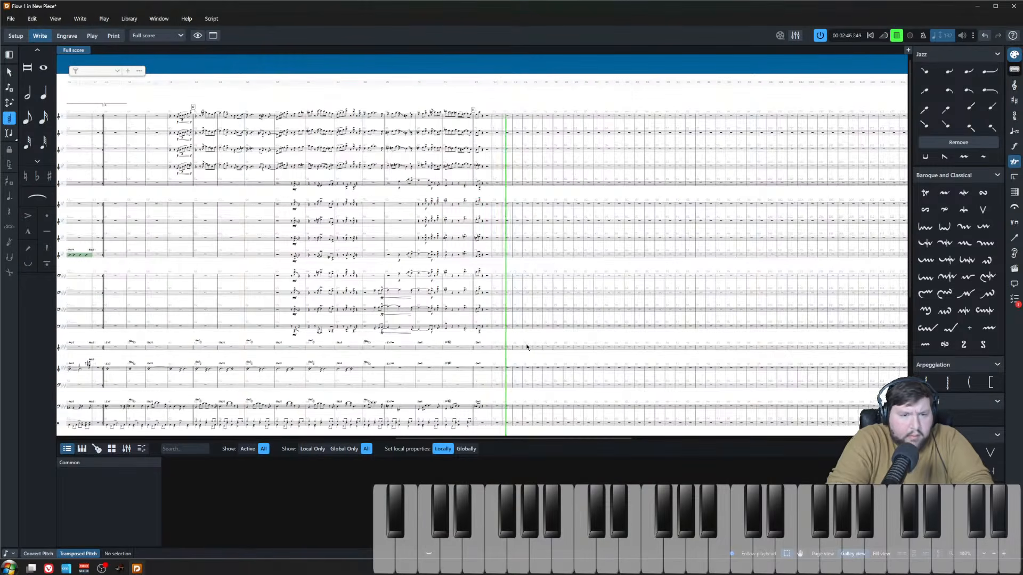
key("space")
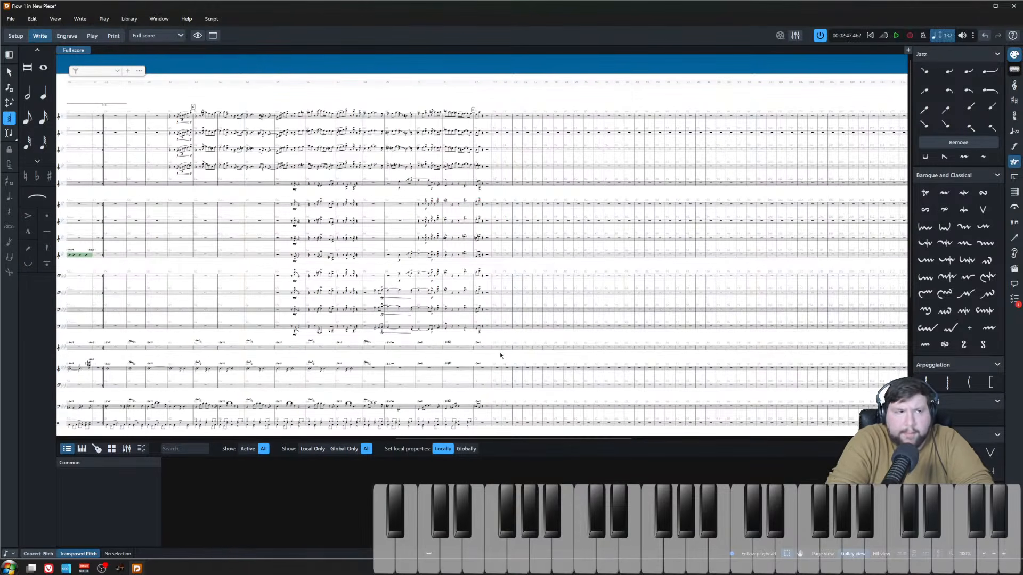
- Copy the upper four saxophones' figure from bars 28–29 and paste it on beat 3 of bar 72
scroll(501, 320, "left", 10)
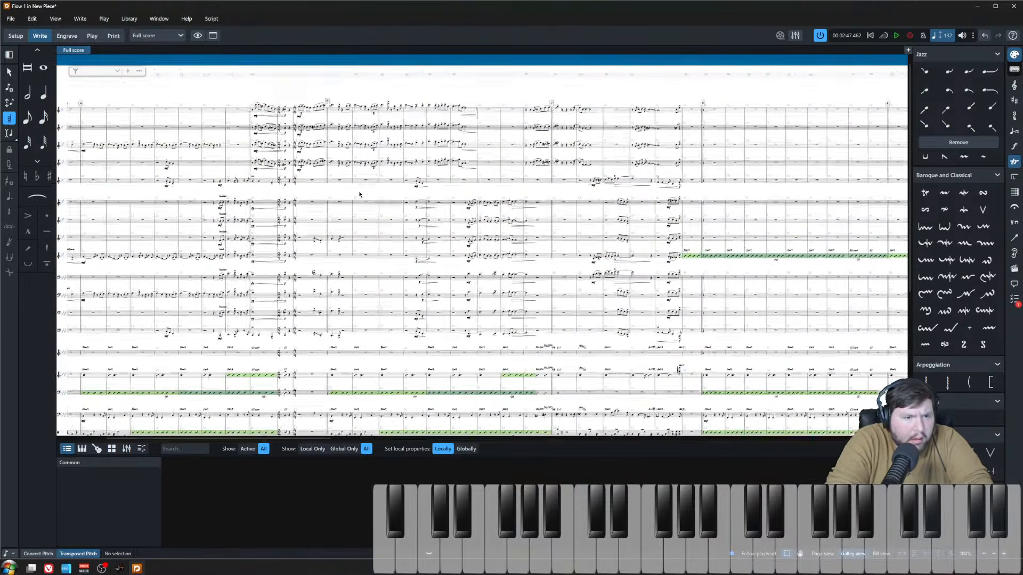
scroll(360, 194, "up", 2, "ctrl")
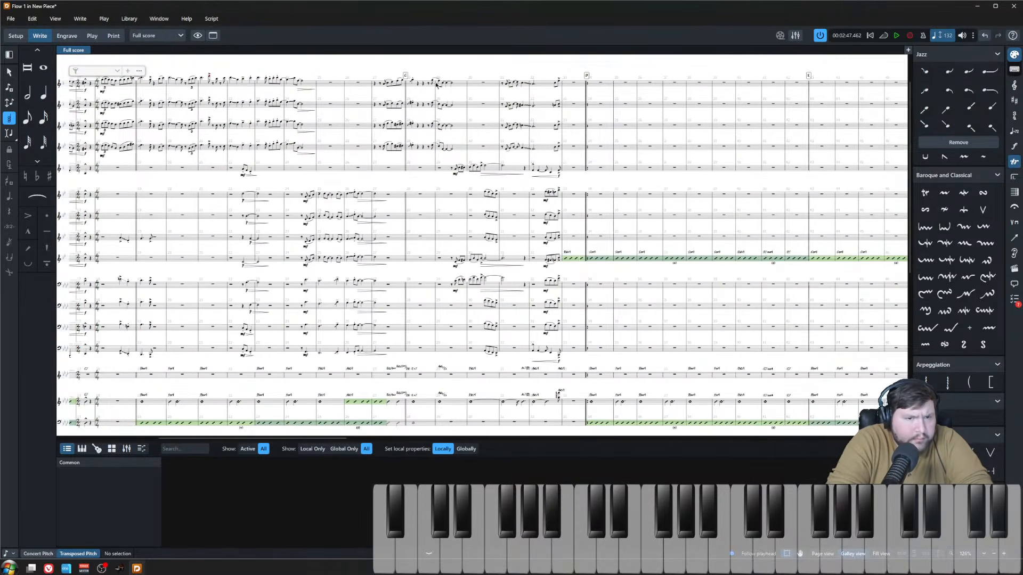
left_click(433, 83)
left_click(452, 154, "shift")
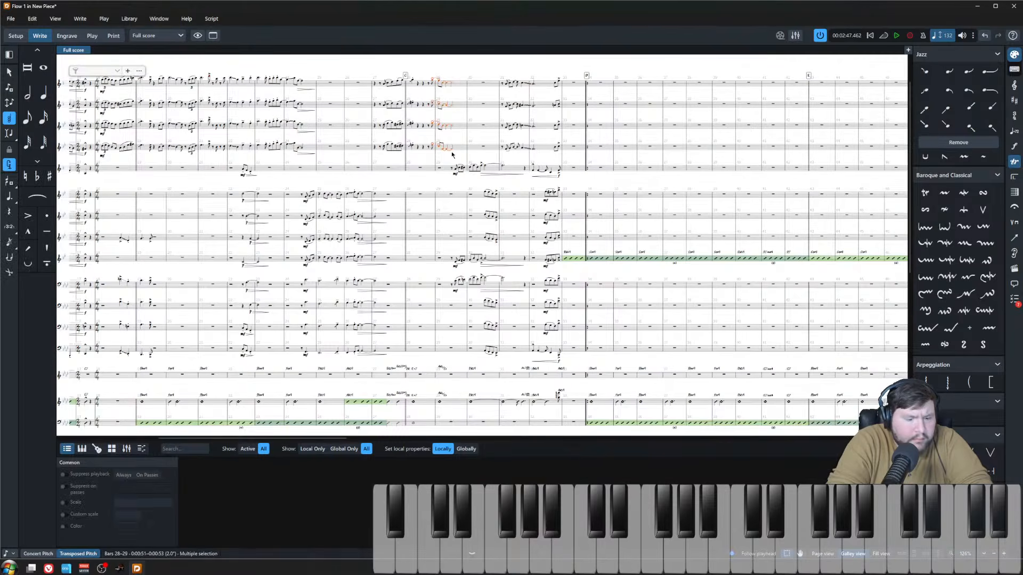
scroll(435, 119, "up", 1, "ctrl")
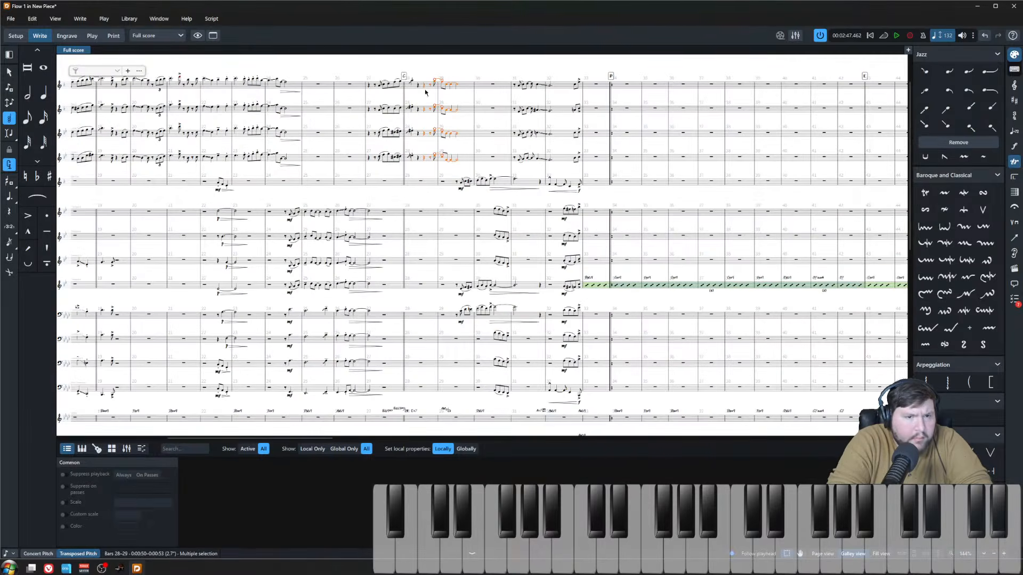
scroll(416, 185, "right", 10)
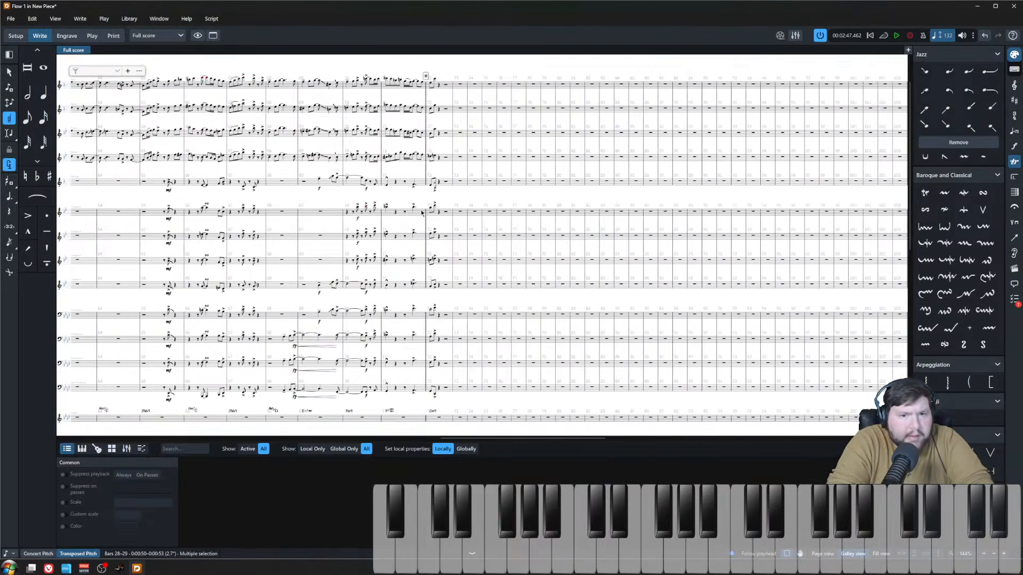
left_click(447, 86)
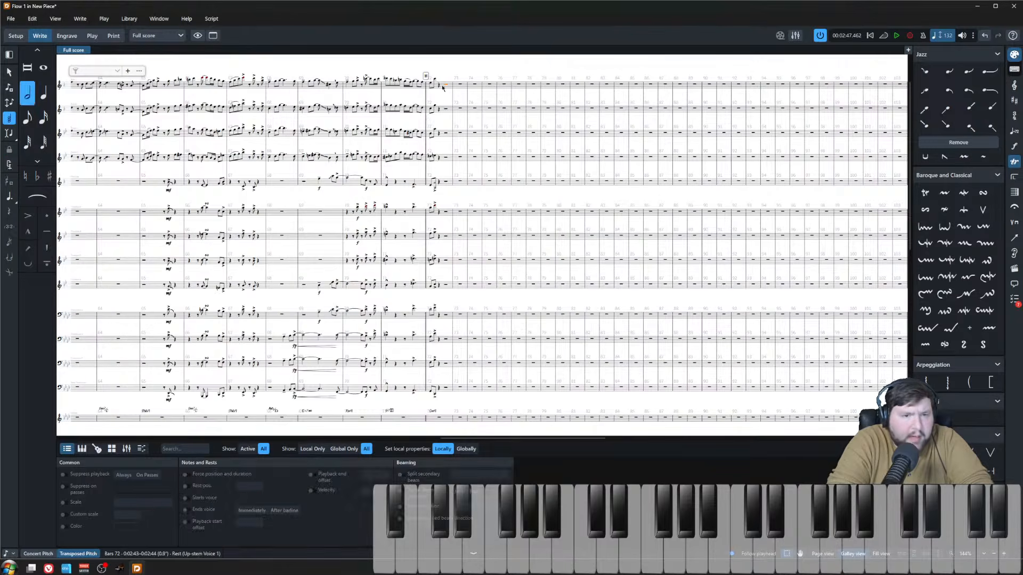
key("ctrl+v")
- Play back from bar 72 into bar 73 to check the pasted saxophone figure
key("p")
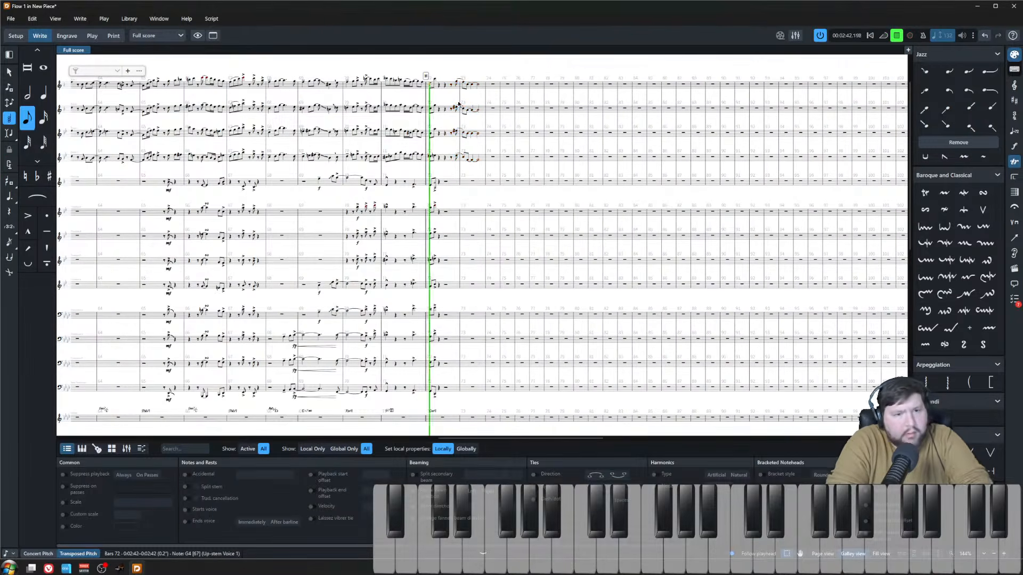
scroll(458, 104, "up", 2)
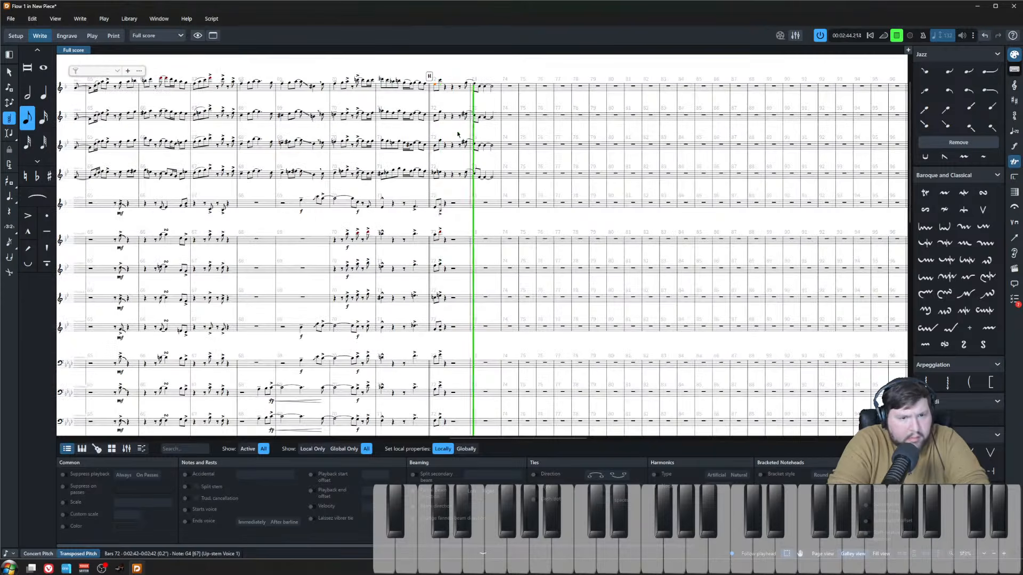
key("space")
- Copy the passage from beat 3 of bar 28 through bar 33 on all staves from Bari Sax down to drums
scroll(501, 253, "down", 6)
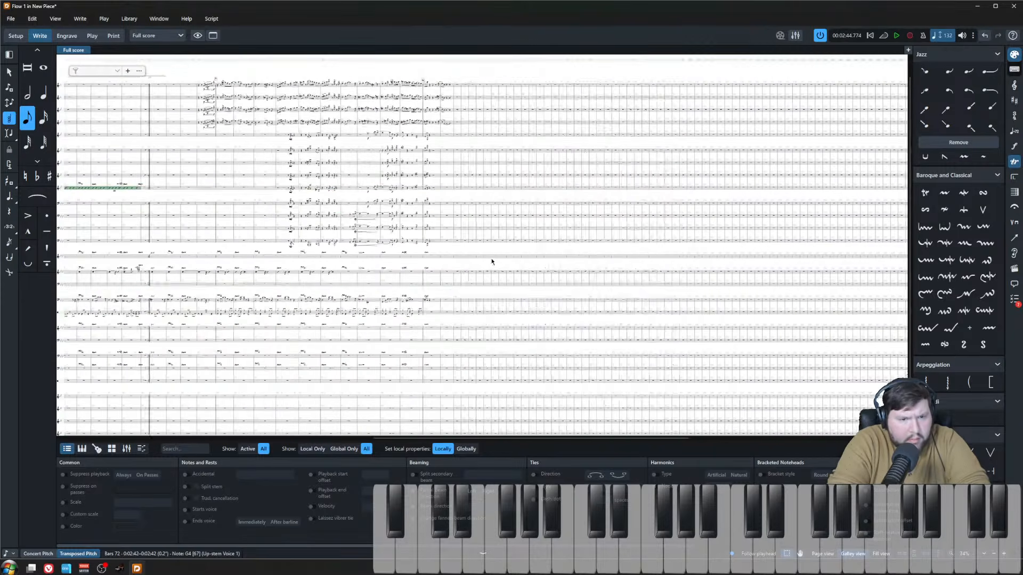
scroll(491, 261, "up", 4)
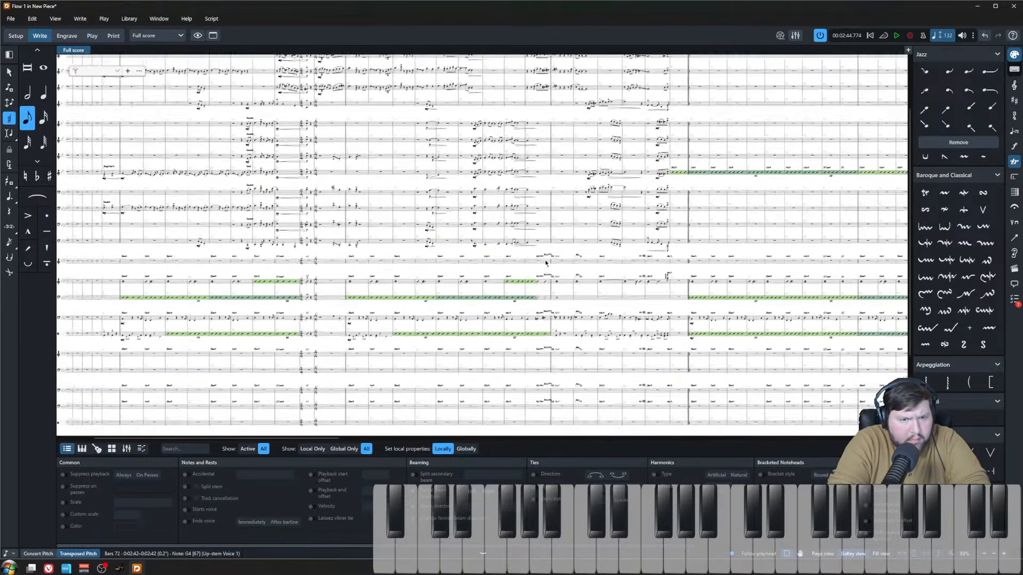
scroll(545, 262, "up", 2)
left_click(505, 359)
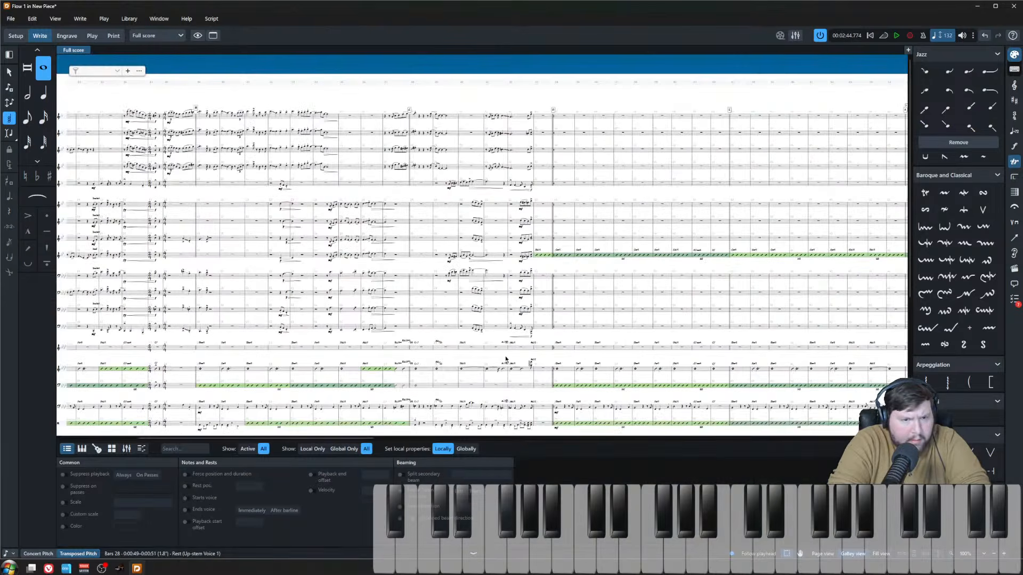
scroll(437, 261, "up", 2)
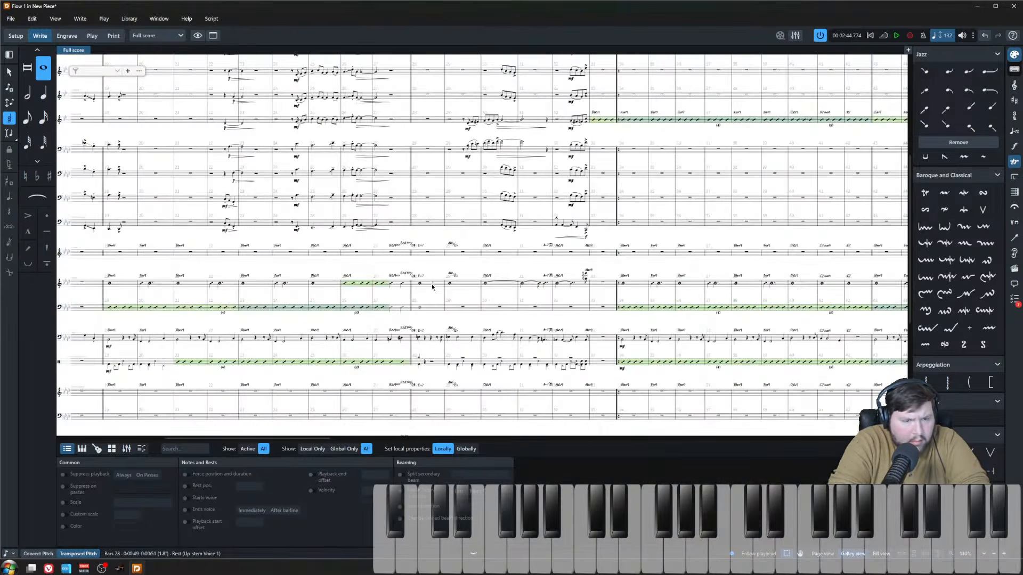
key("6")
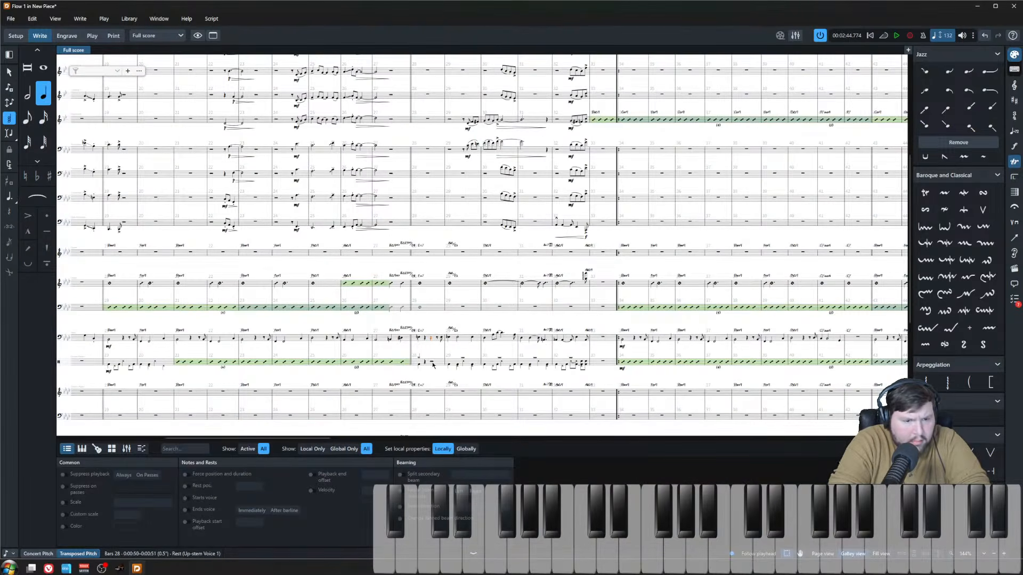
key("5")
scroll(432, 364, "up", 4)
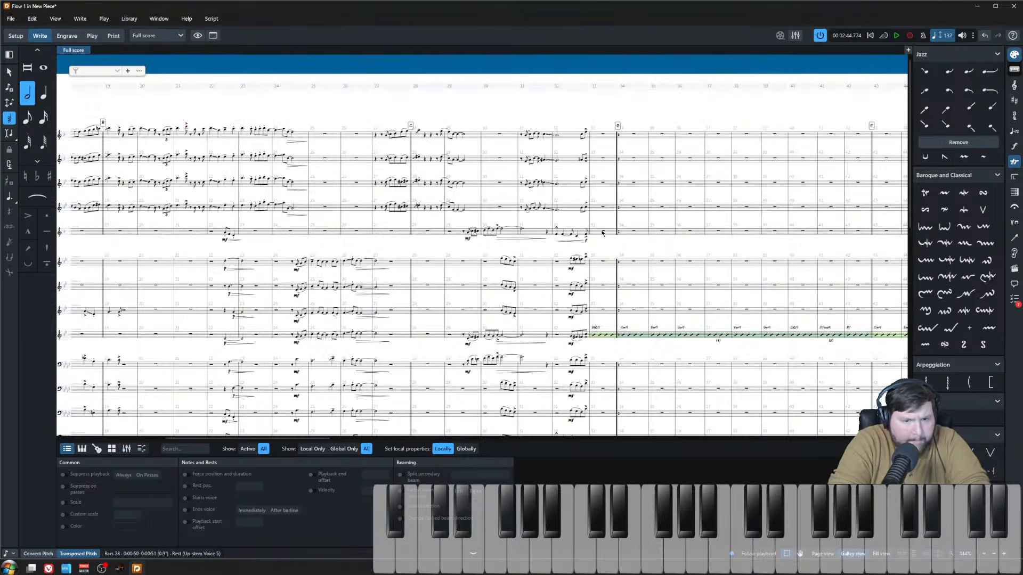
left_click(602, 233, "shift")
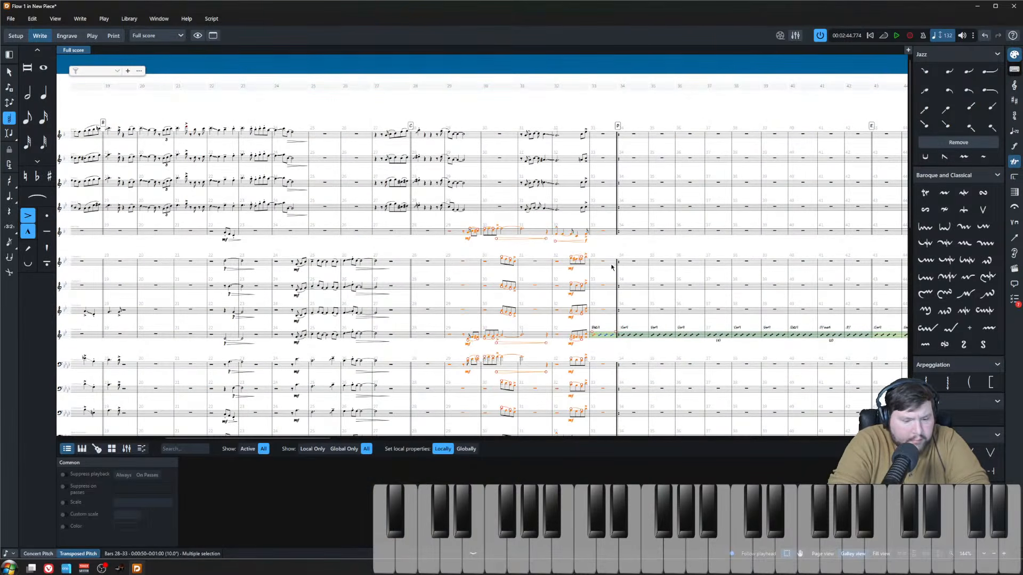
scroll(539, 264, "right", 5)
scroll(530, 268, "left", 6)
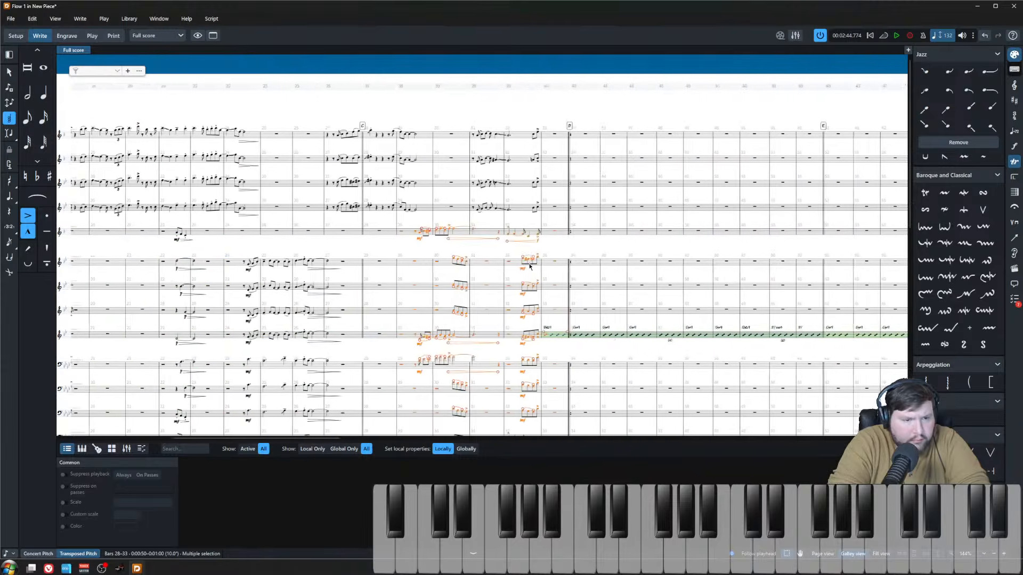
scroll(528, 269, "right", 15)
scroll(528, 267, "right", 5)
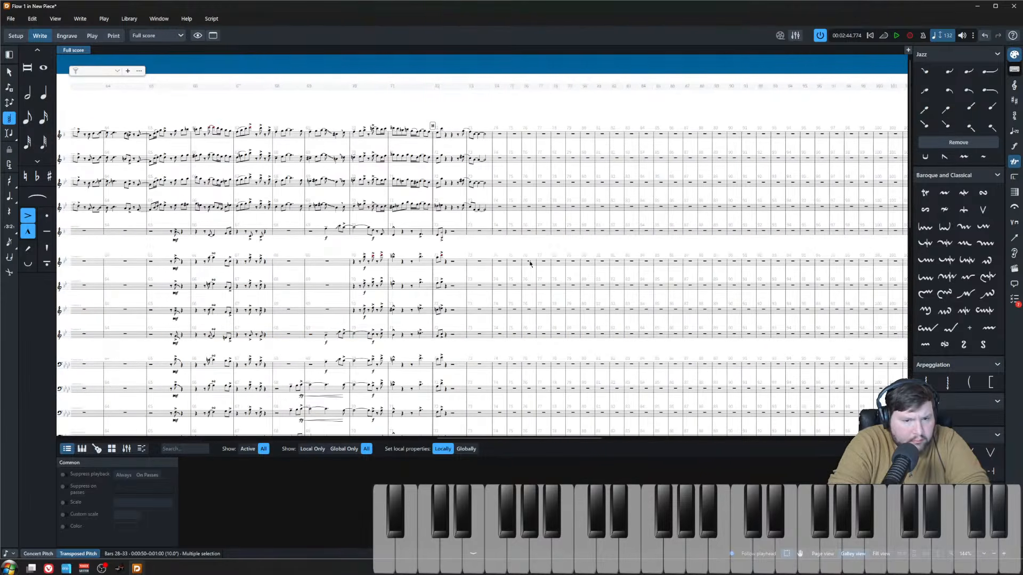
- Try pasting the copied Bari Sax, brass and rhythm-section passage at the start of bar 73
left_click(483, 234)
key("ctrl+v")
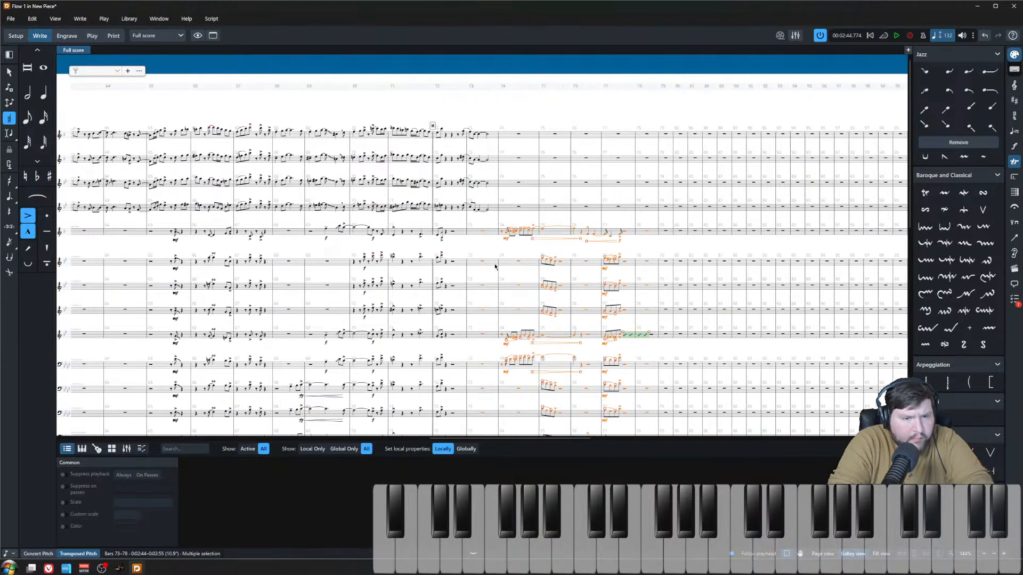
scroll(487, 266, "down", 5)
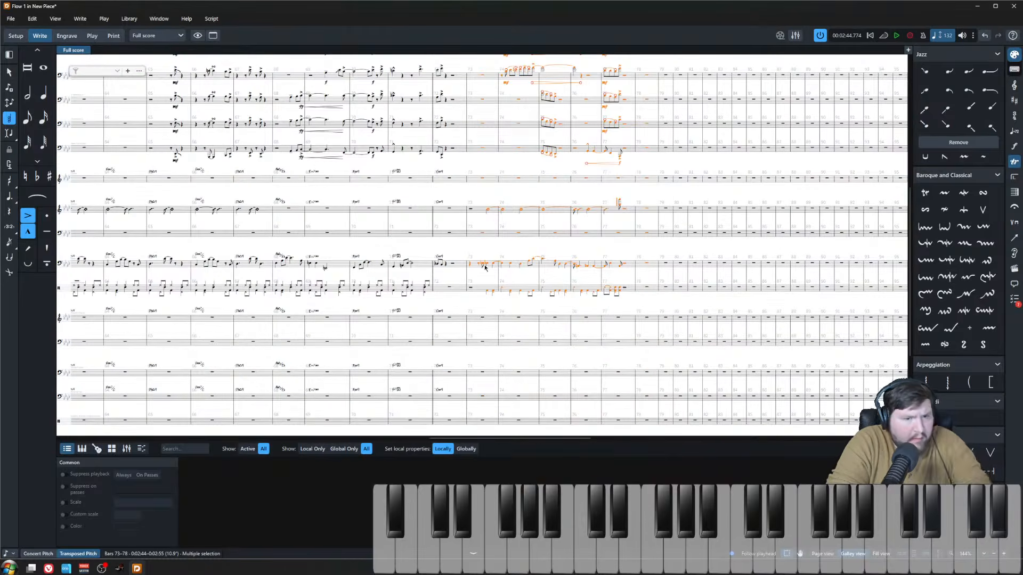
key("ctrl+z")
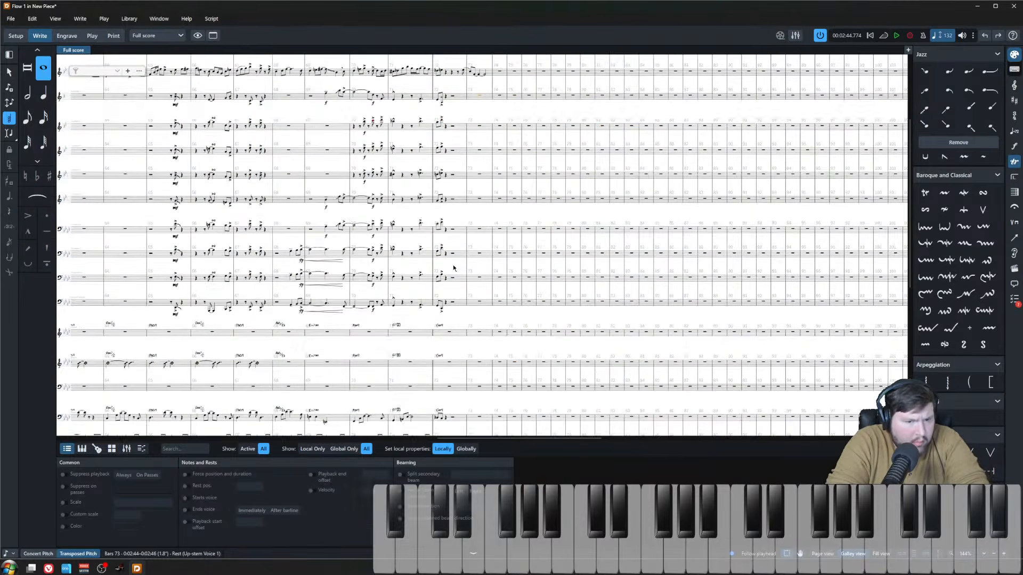
- Paste the copied Bari Sax, brass and rhythm-section passage on beat 3 of bar 72, starting at the Bari Sax staff
key("shift+n")
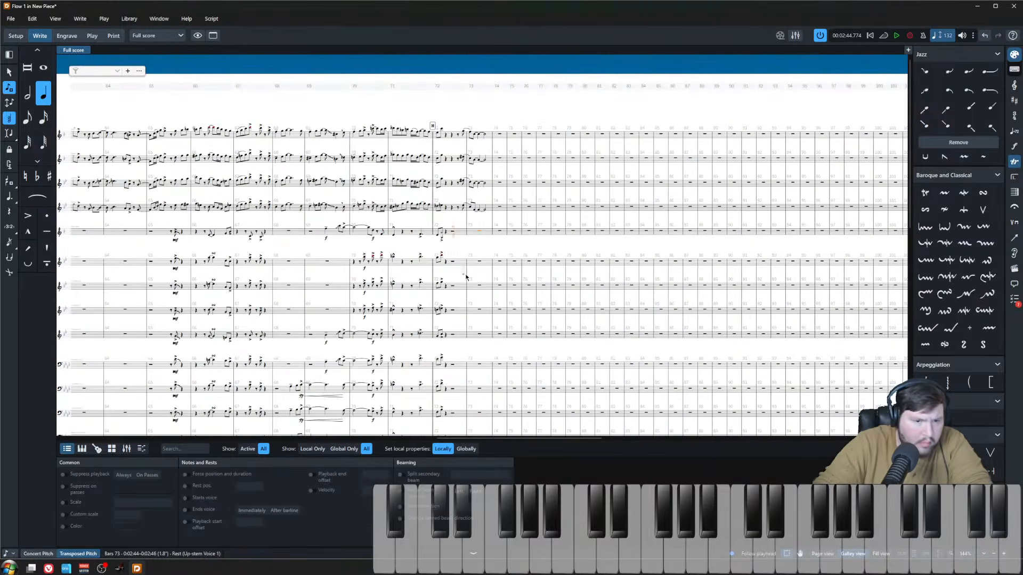
key("Escape")
key("ctrl+v")
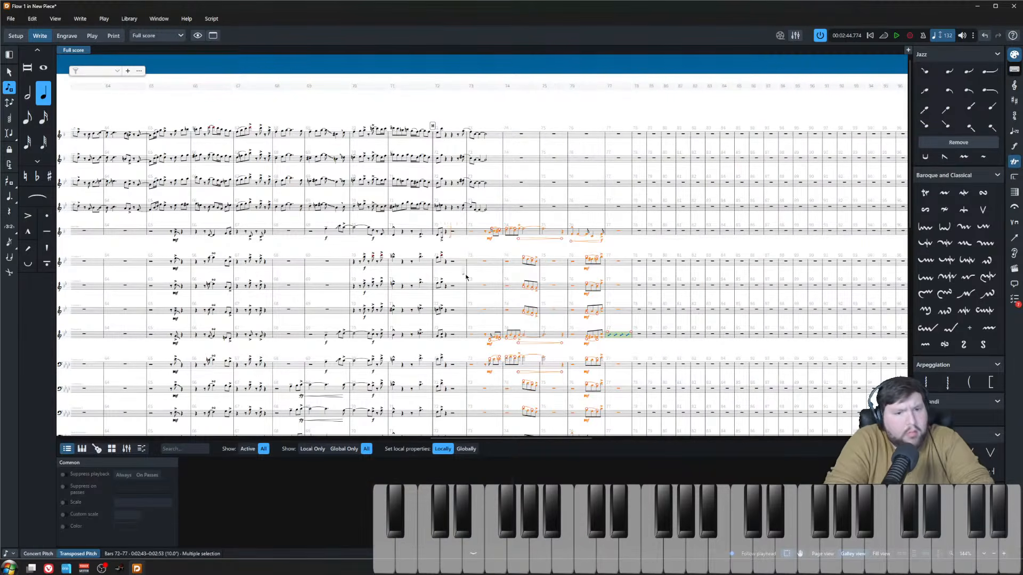
key("Escape")
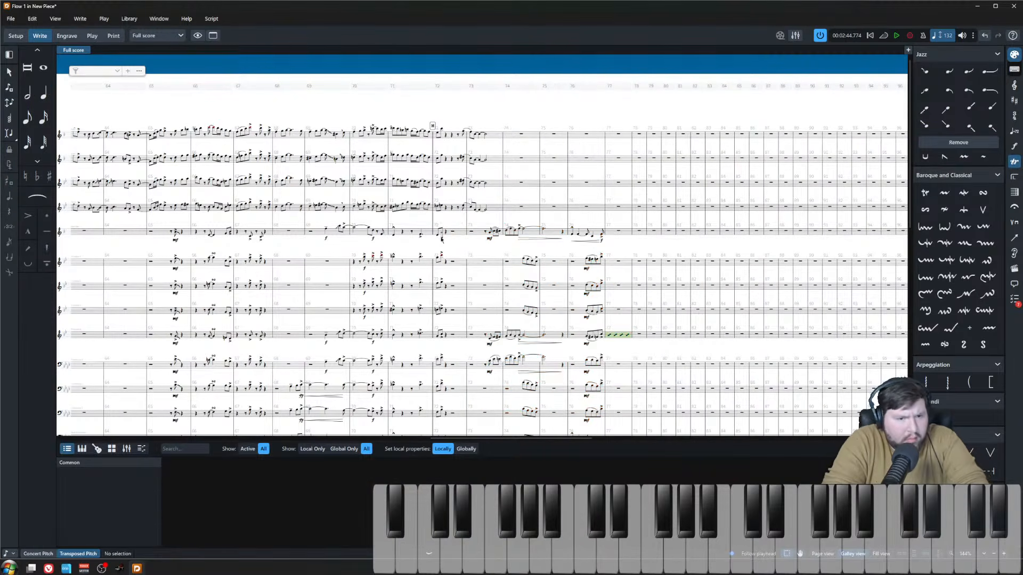
- Play back from the Bari Sax note in bar 71 through the newly pasted passage up to bar 76
left_click(422, 237)
key("p")
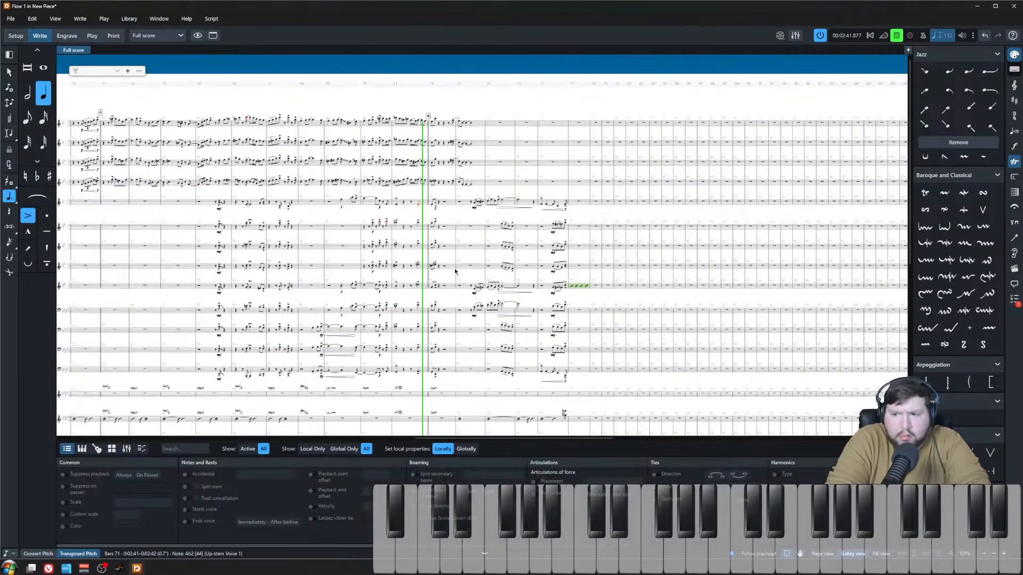
key("ctrl+minus")
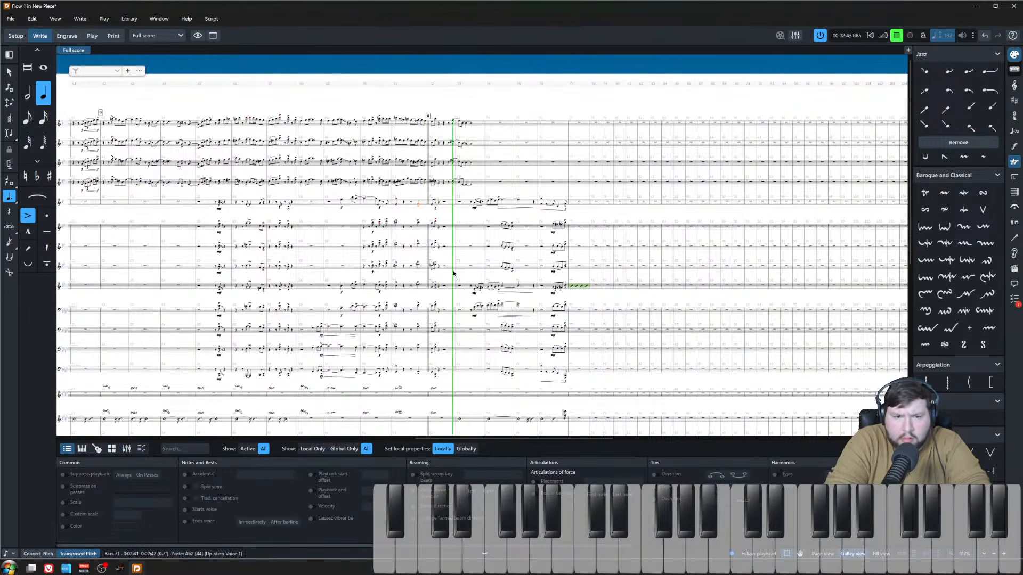
key("Escape")
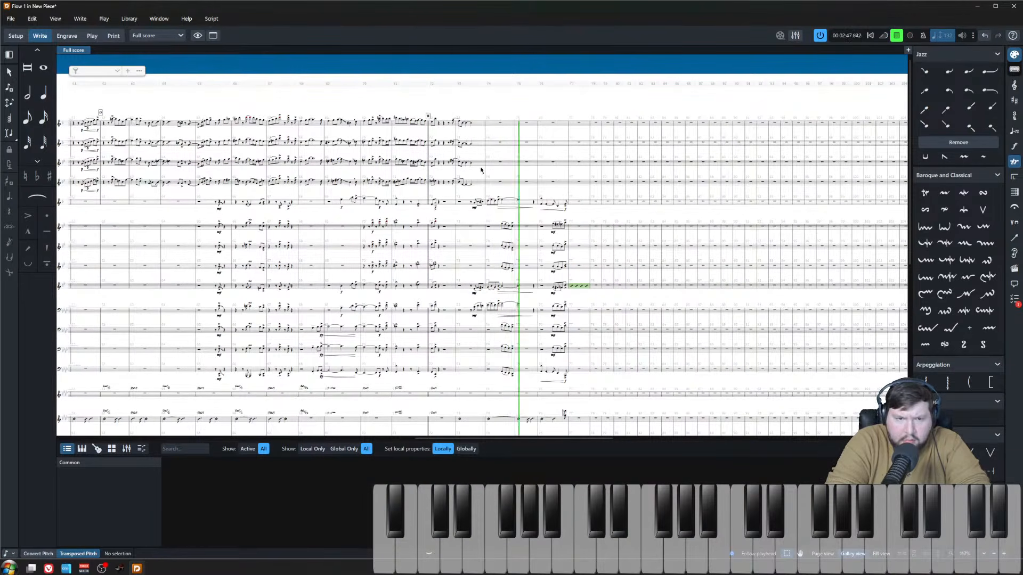
left_click(501, 142)
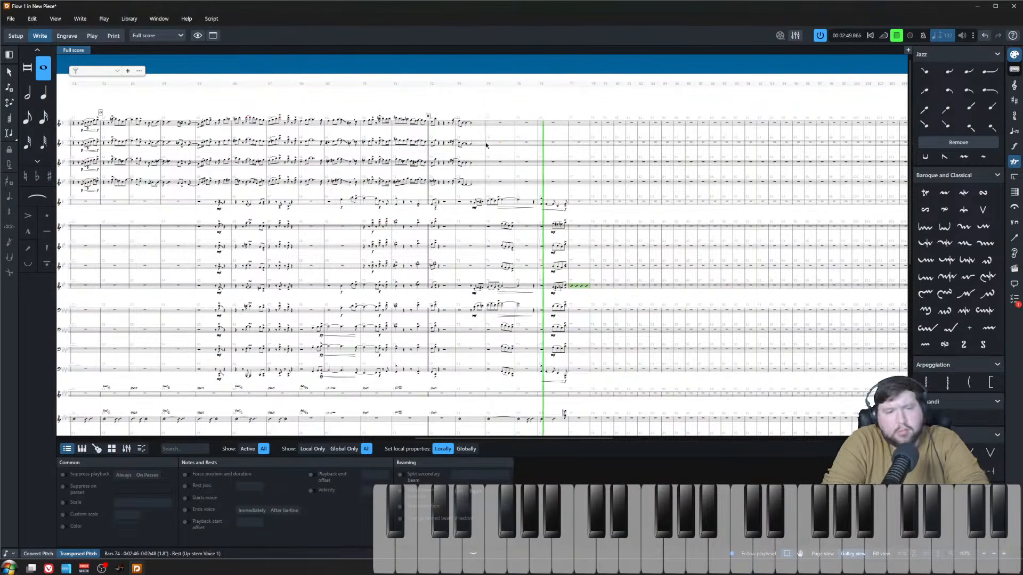
key("space")
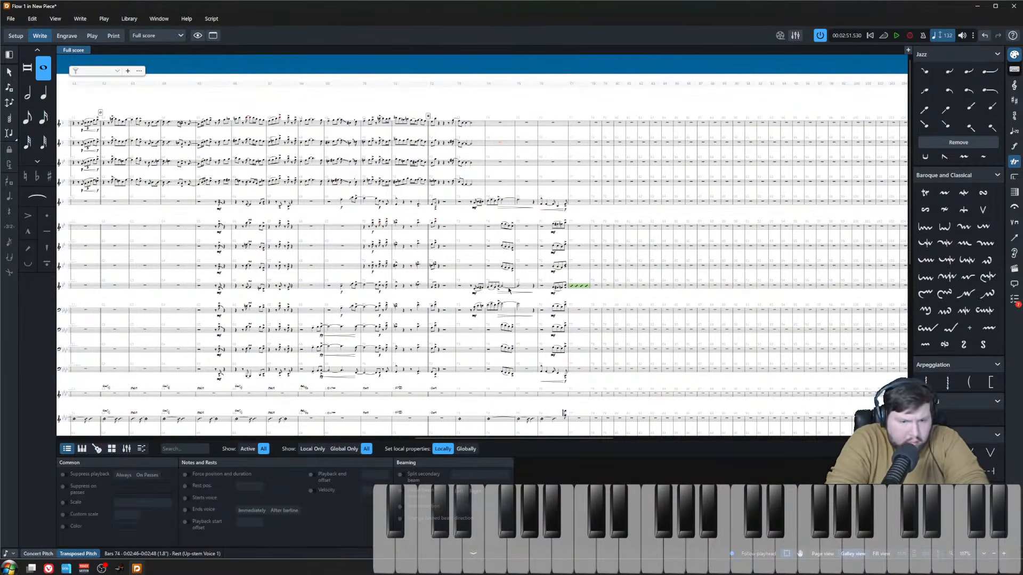
- Play back the original passage from the Bari Sax note in bar 32 to compare it with the pasted copy
scroll(507, 285, "right", 1)
scroll(500, 279, "left", 20)
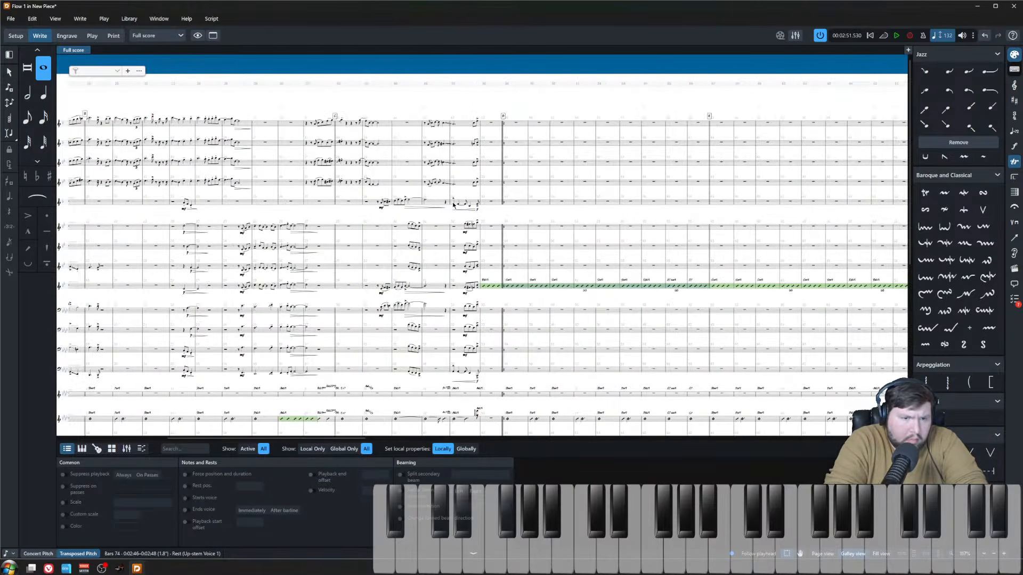
left_click(453, 204)
key("space")
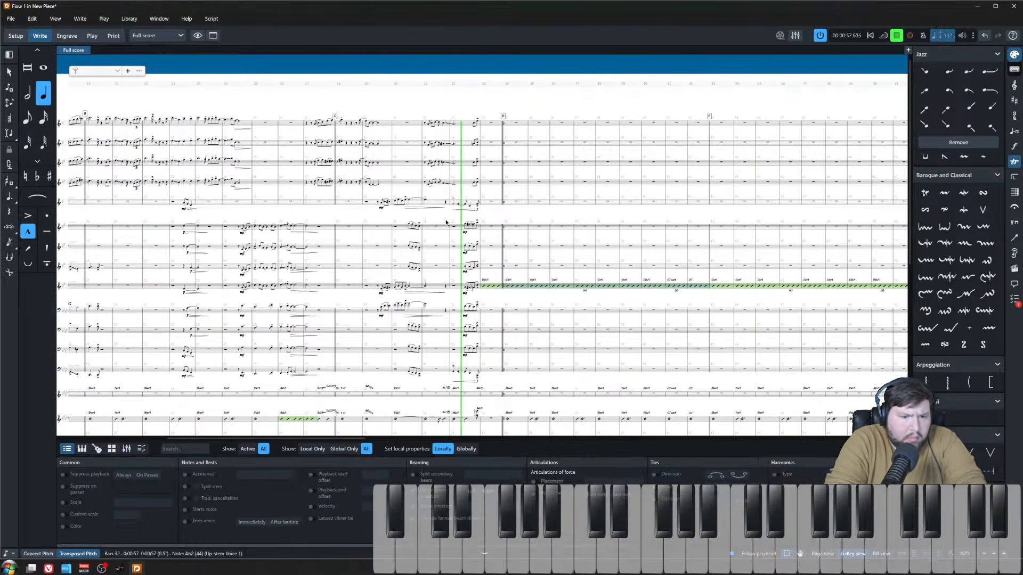
key("space")
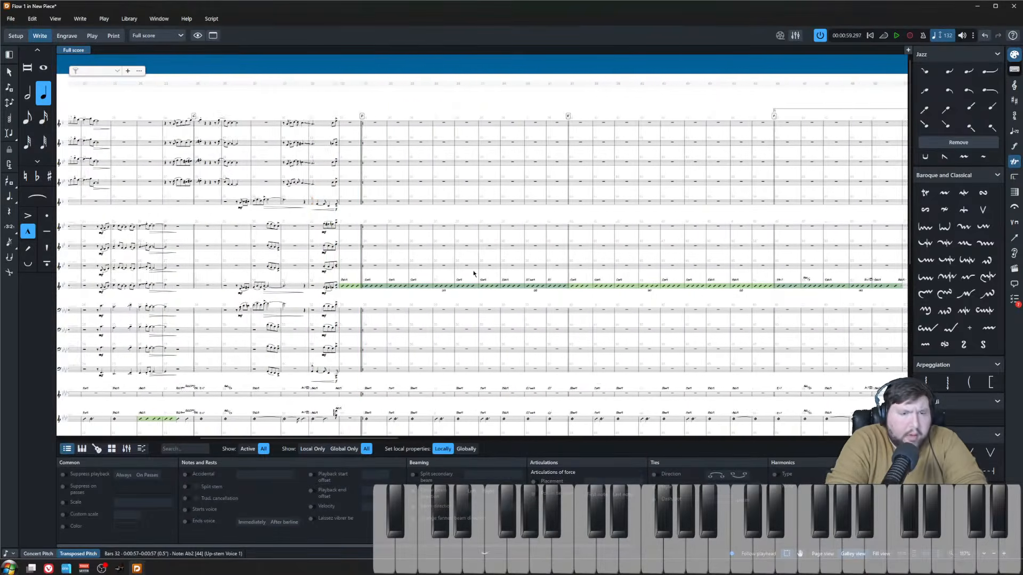
key("Escape")
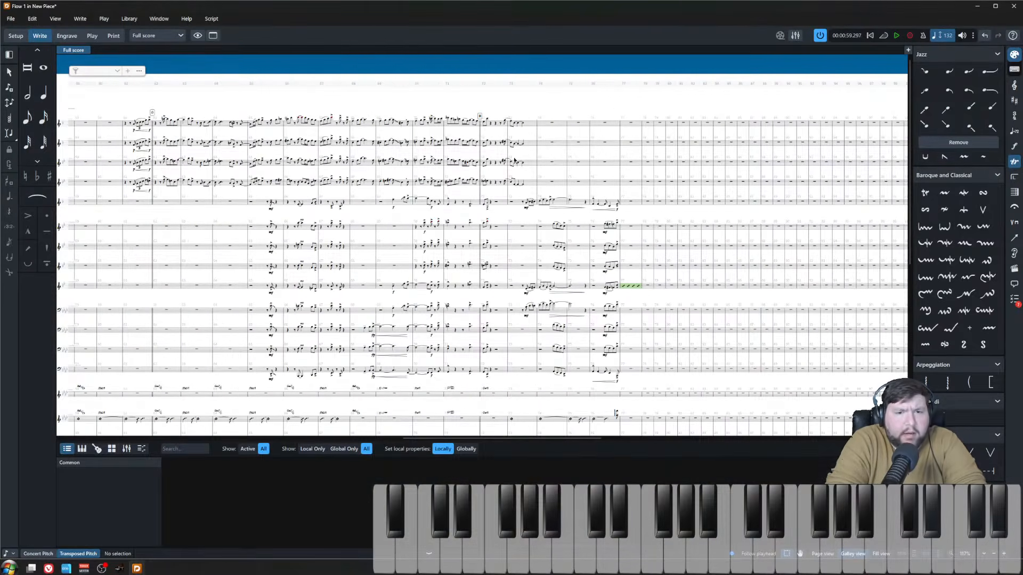
- Hide the lower properties area and play back from the saxophone pickup in bar 61 through the start of the pasted passage in bar 74
left_click(125, 125)
scroll(178, 249, "down", 2)
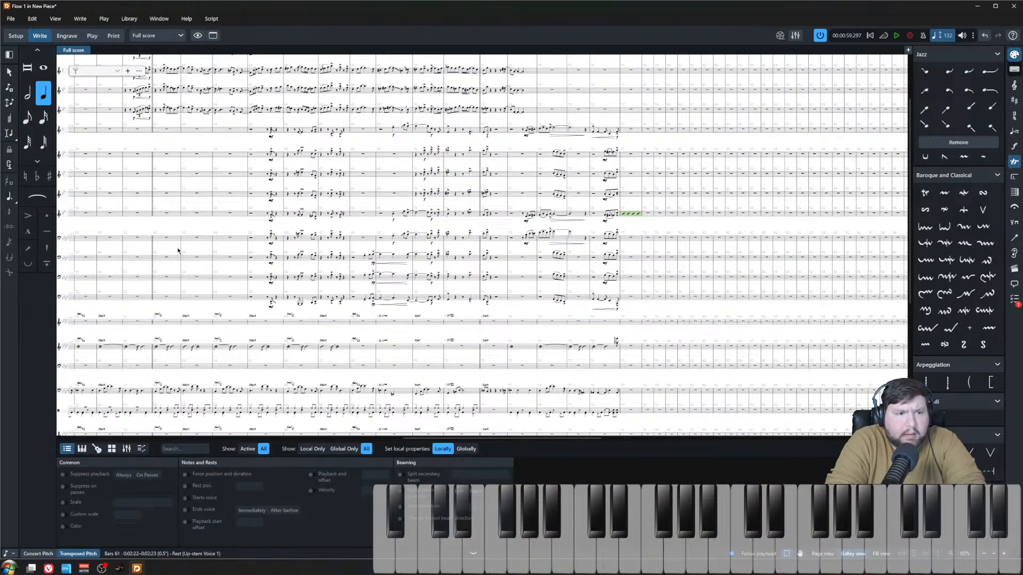
left_click(483, 555)
scroll(217, 322, "up", 2)
scroll(368, 335, "left", 4)
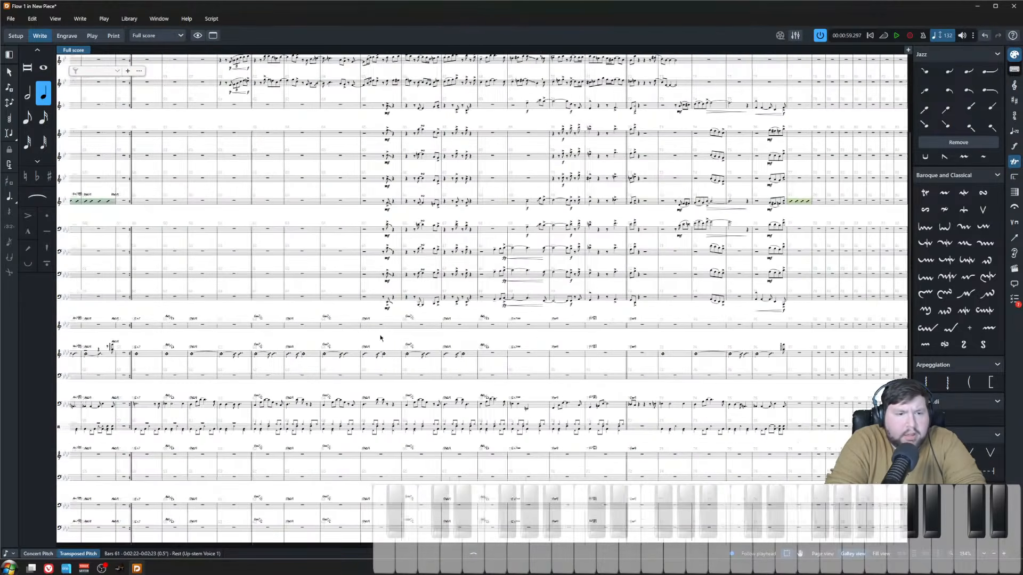
scroll(408, 348, "up", 2)
scroll(408, 348, "up", 1)
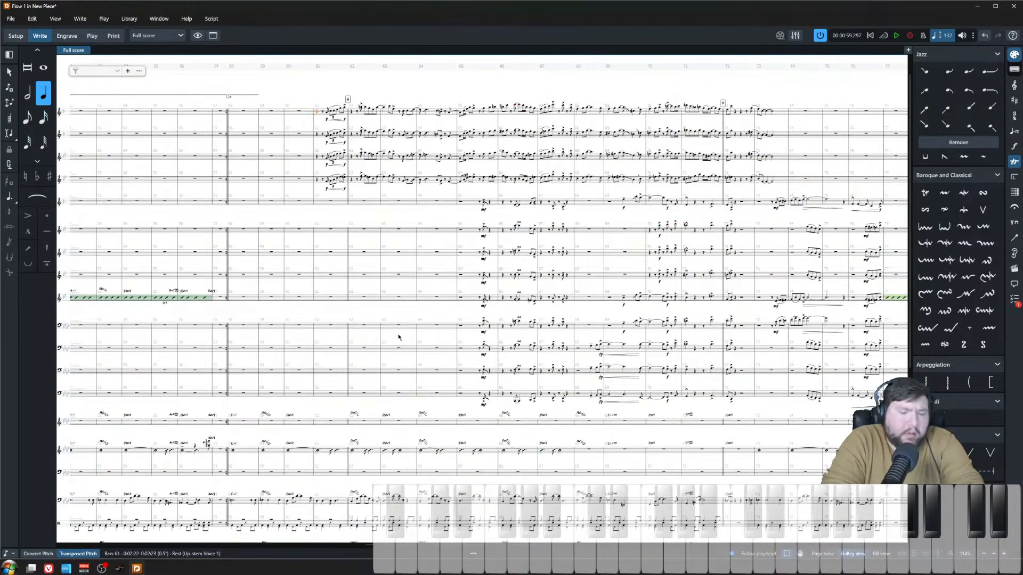
key("space")
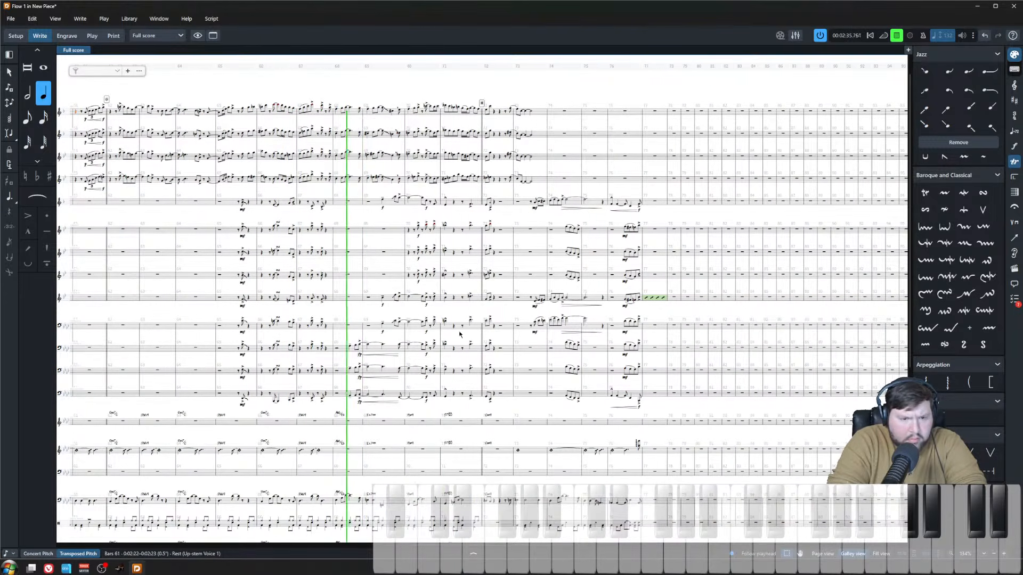
left_click(379, 271)
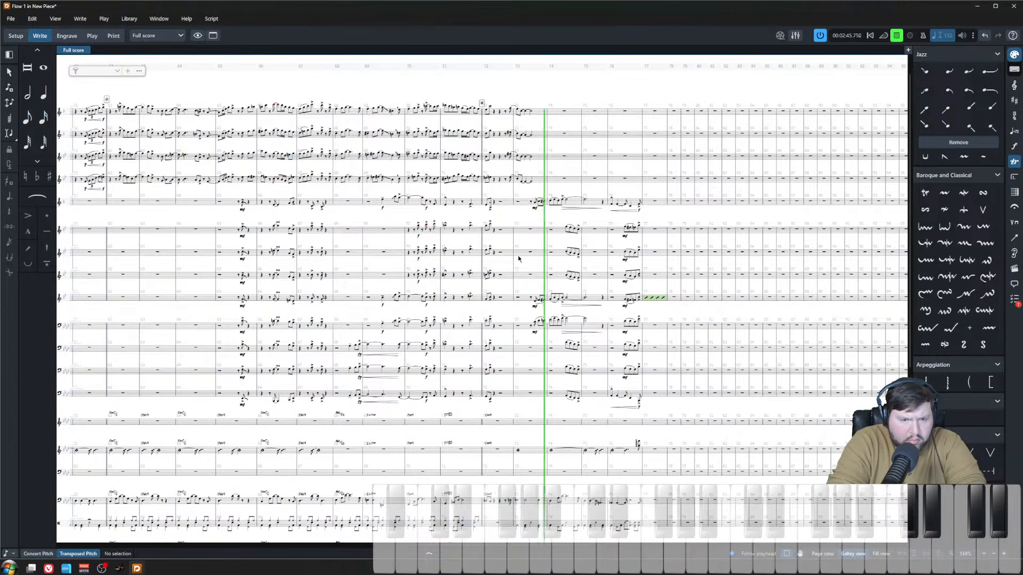
key("space")
scroll(516, 374, "down", 2)
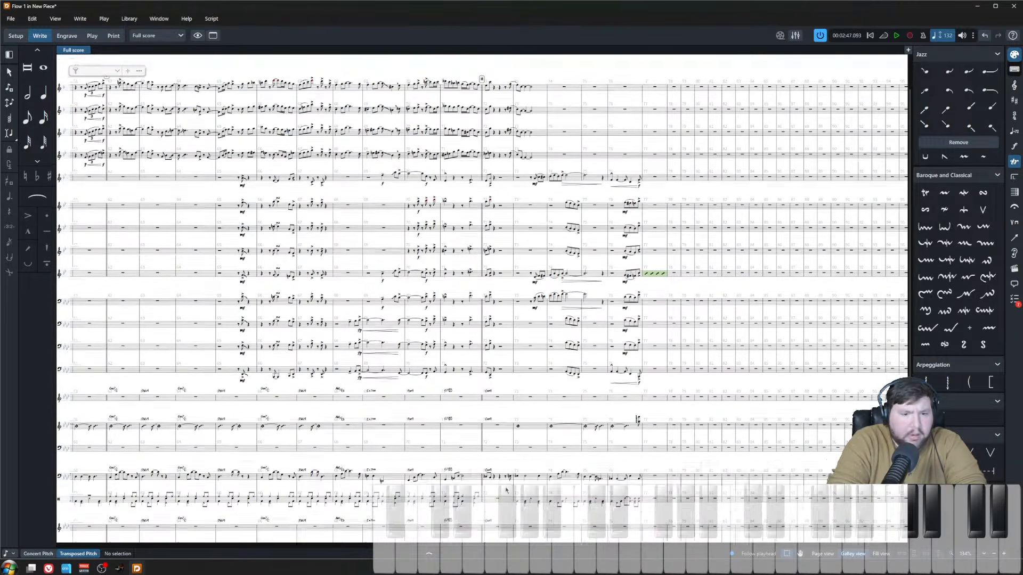
left_click(529, 344)
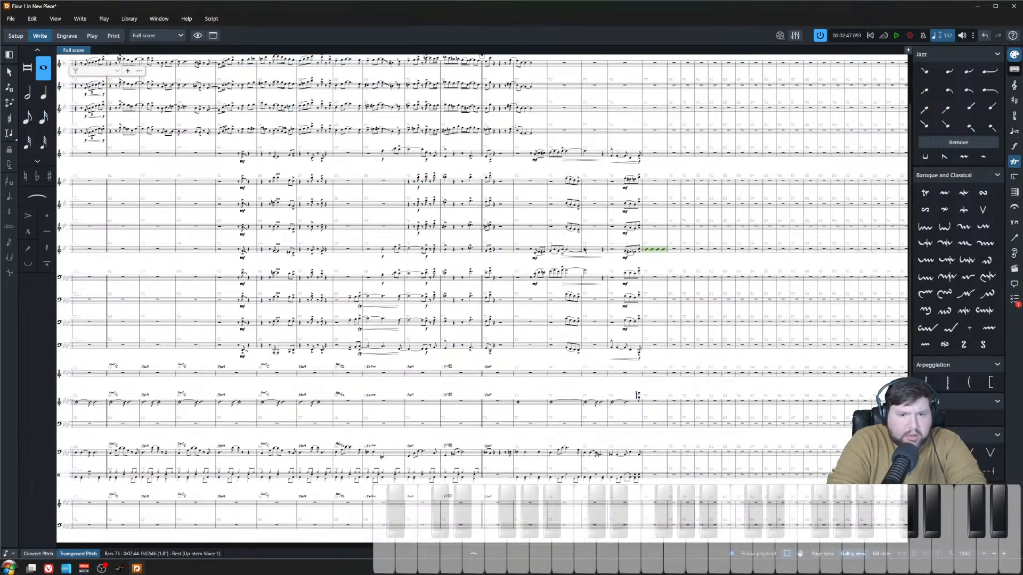
key("z")
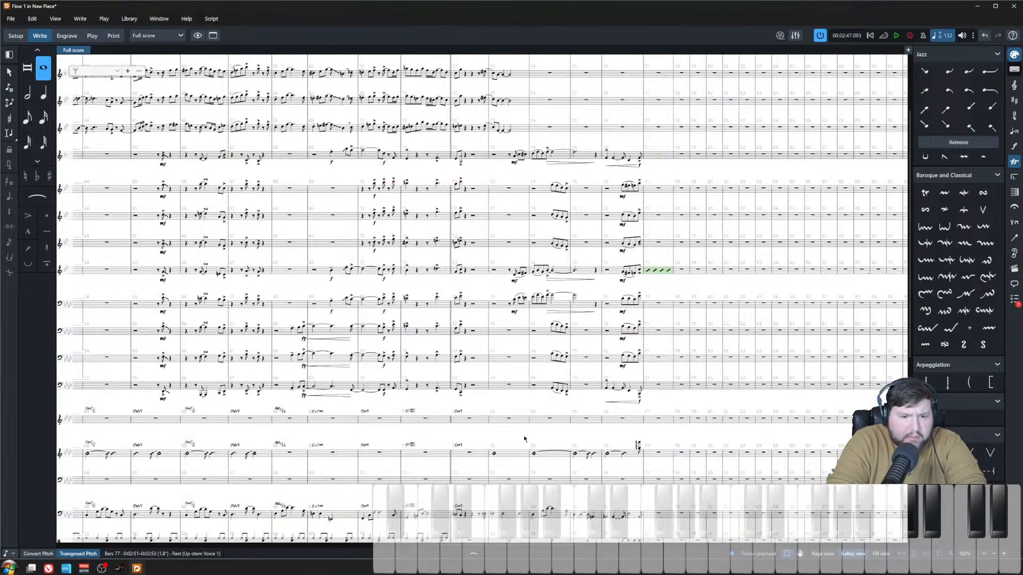
left_click(510, 385)
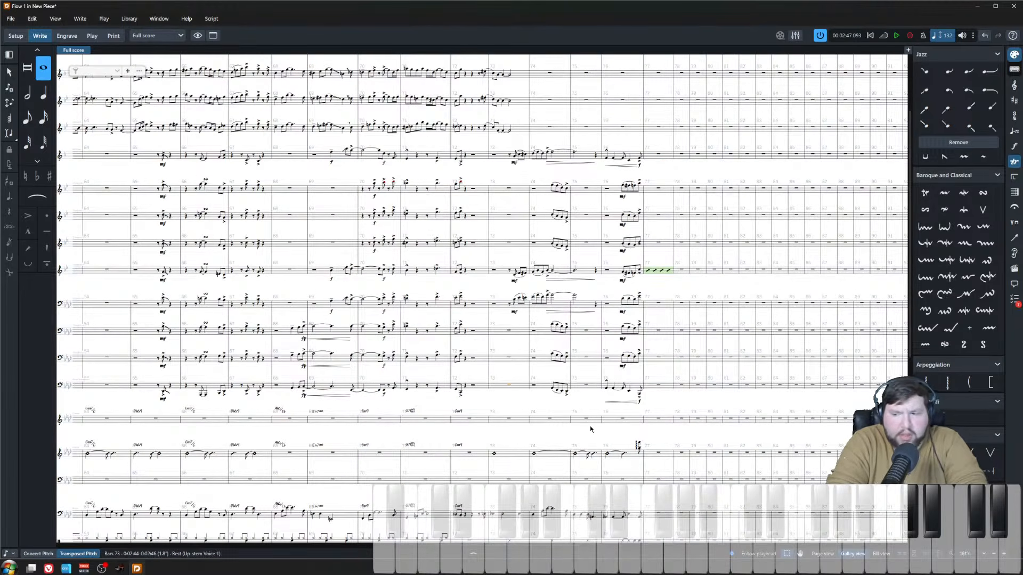
key("ctrl+minus")
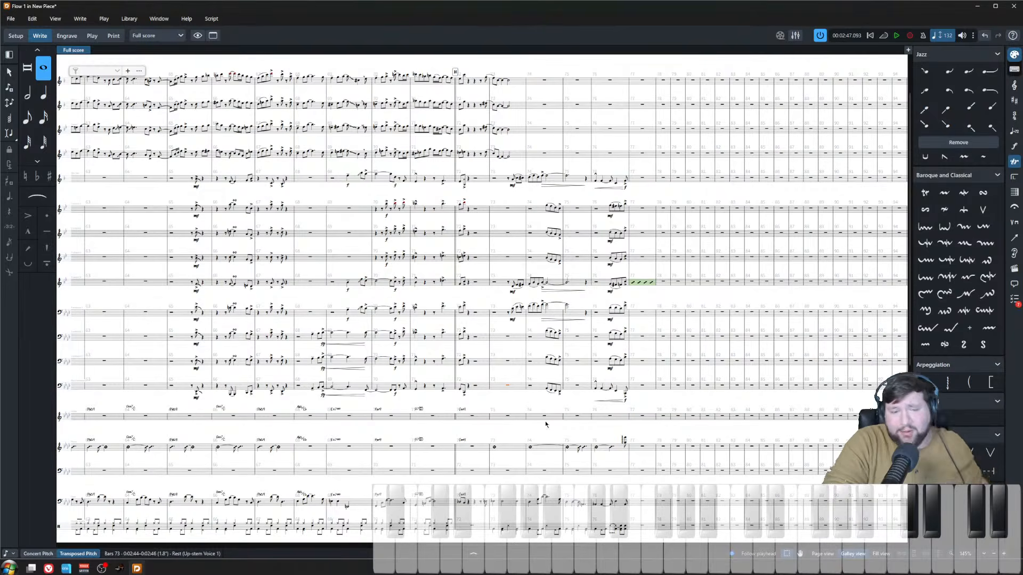
key("Escape")
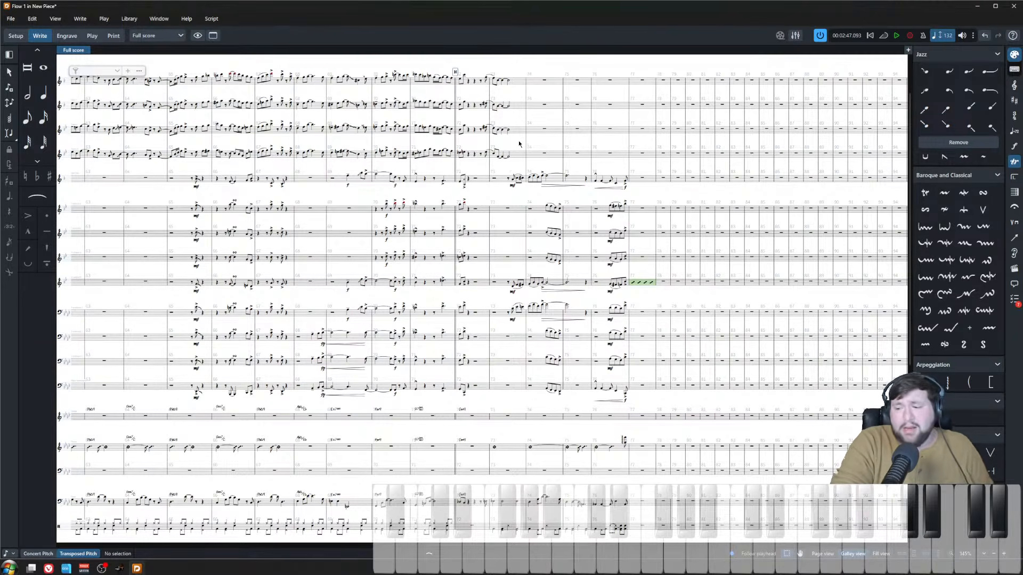
- Play back the score from the first note of bar 71 in the top staff, stopping before bar 73
left_click(414, 154)
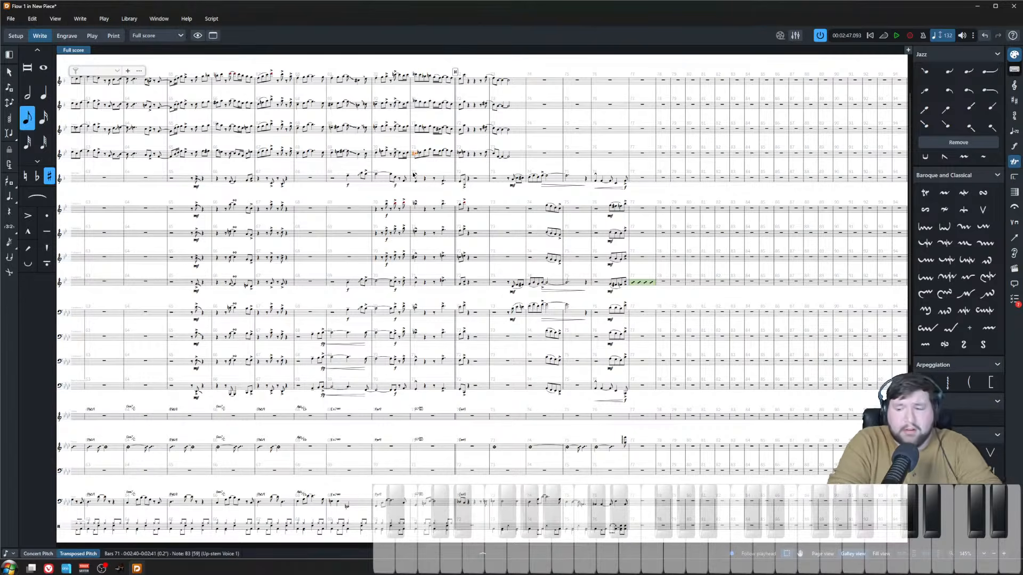
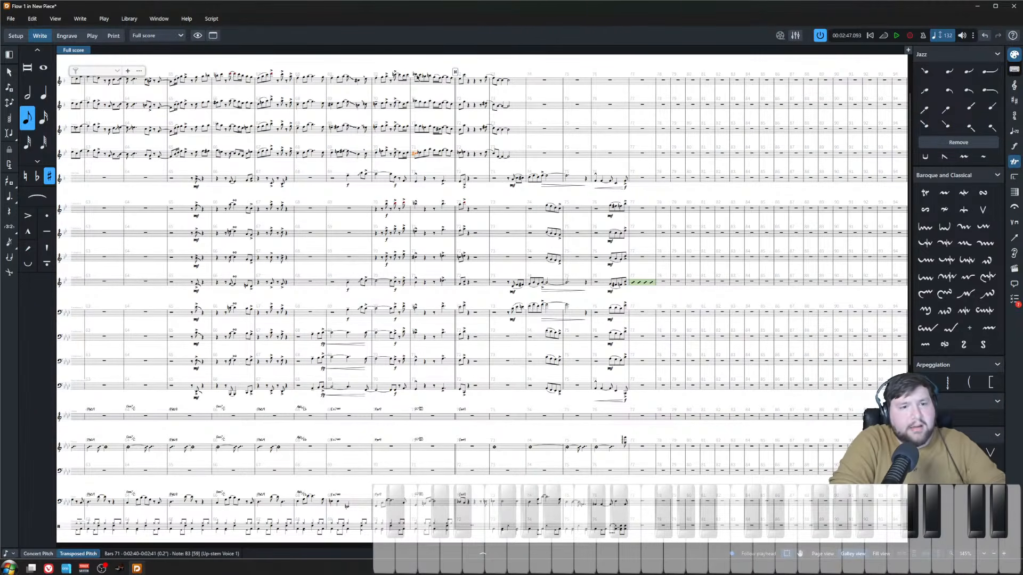
left_click(416, 76)
key("p")
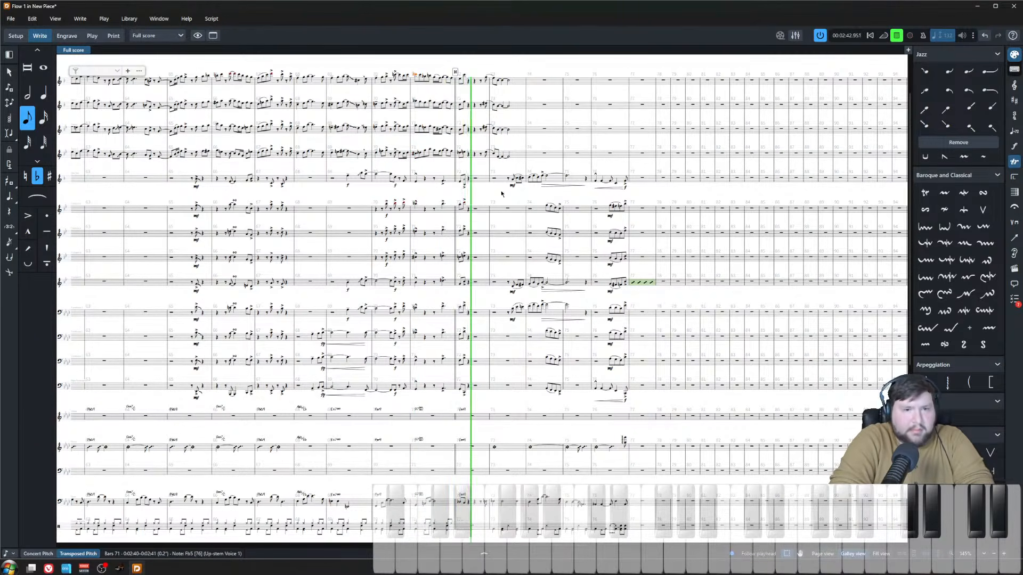
left_click(505, 352)
key("space")
- Delete the bass part's notes from the end of bar 72 through bar 76
key("z")
scroll(503, 367, "down", 4)
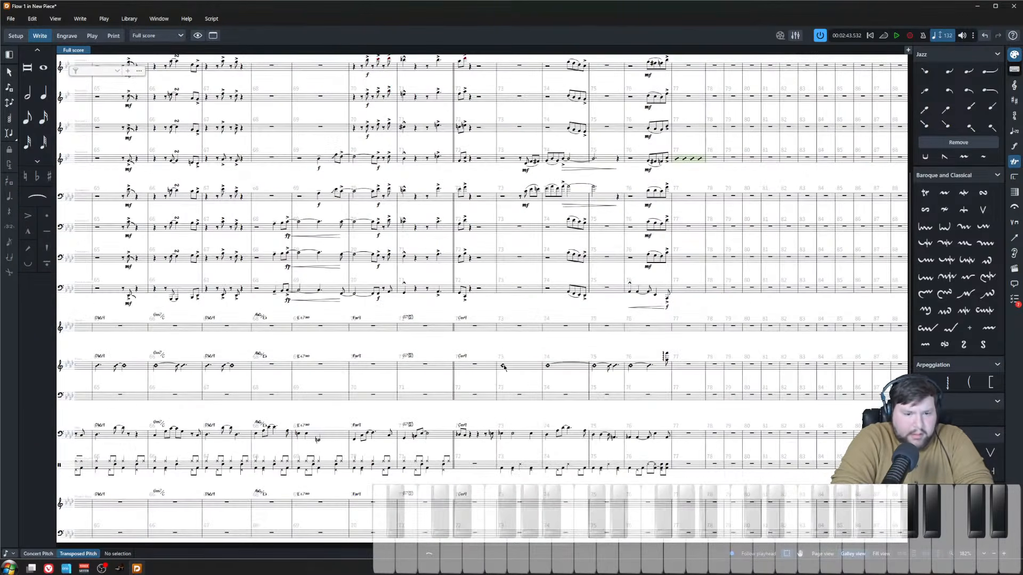
left_click(493, 436)
left_click(669, 436, "shift")
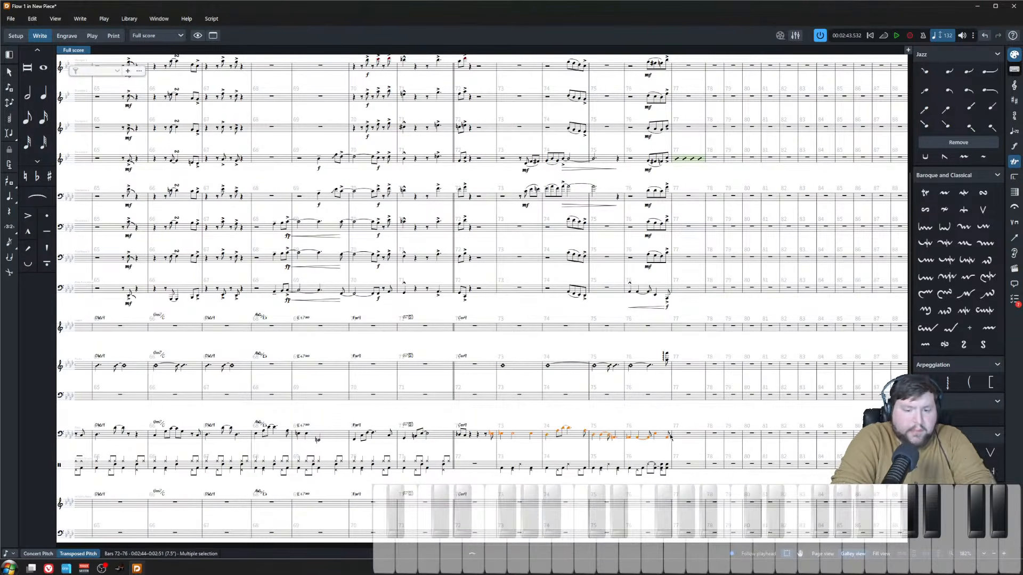
key("Delete")
- Delete the notes in the piano's treble staff from bar 73 through bar 76
left_click(499, 366)
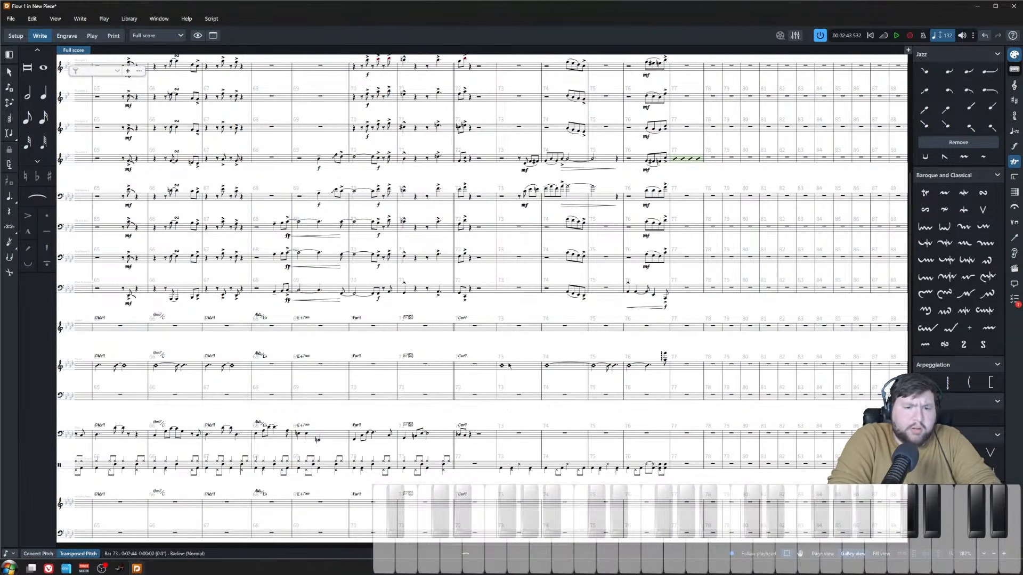
left_click(664, 367, "shift")
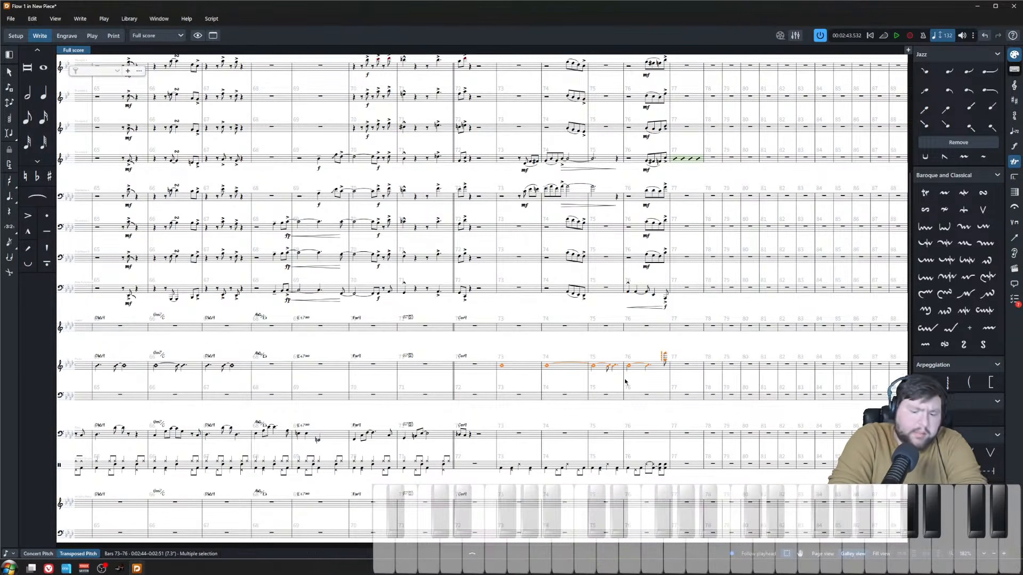
key("Delete")
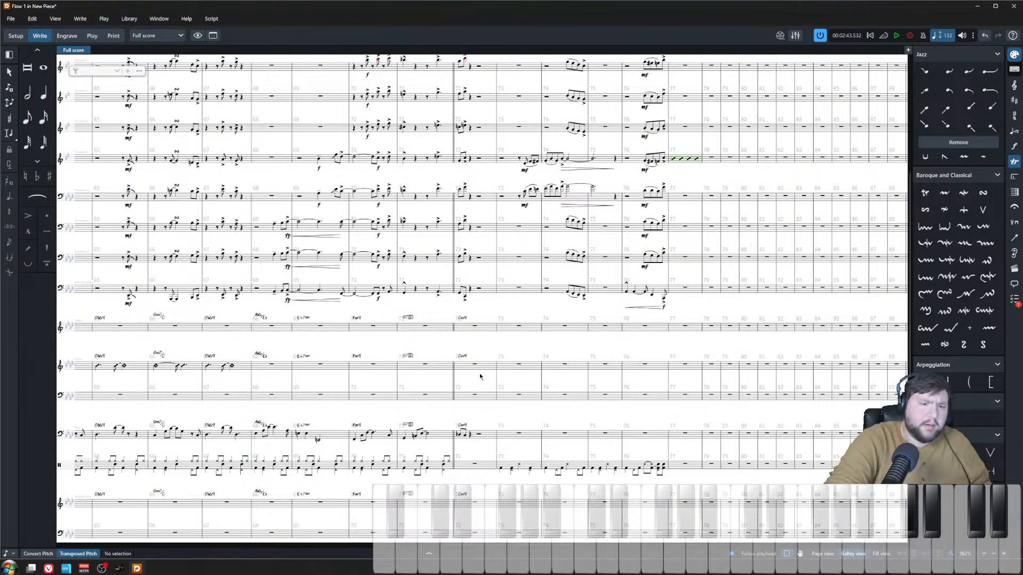
- Play back the score from bar 72 to hear the passage without the piano and bass notes
left_click(476, 367)
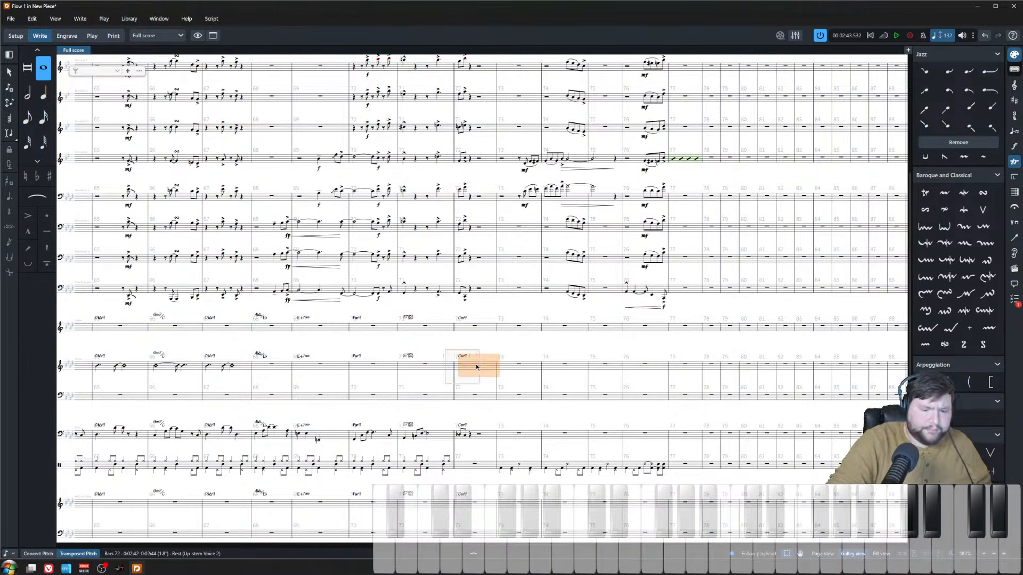
key("p")
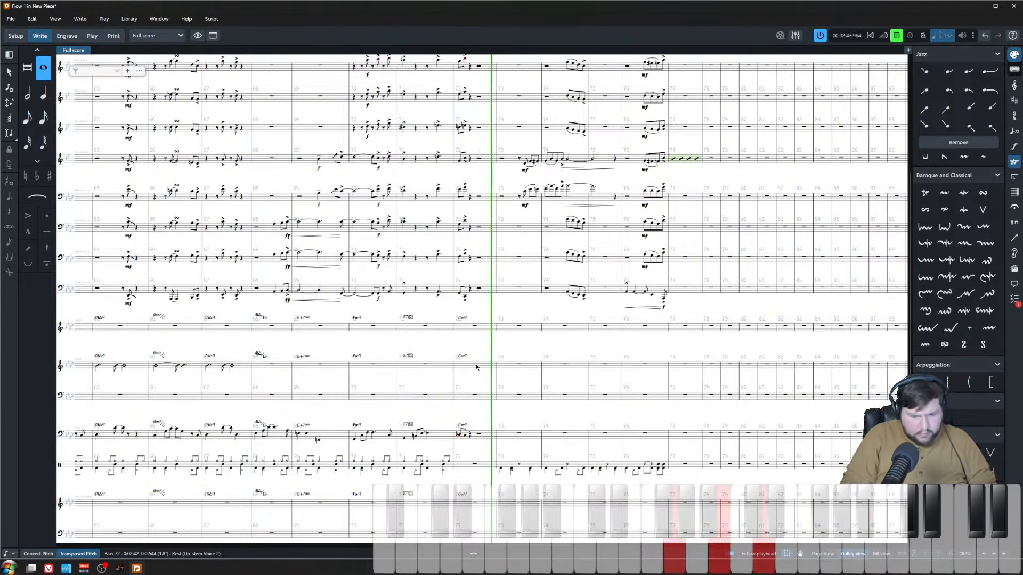
key("space")
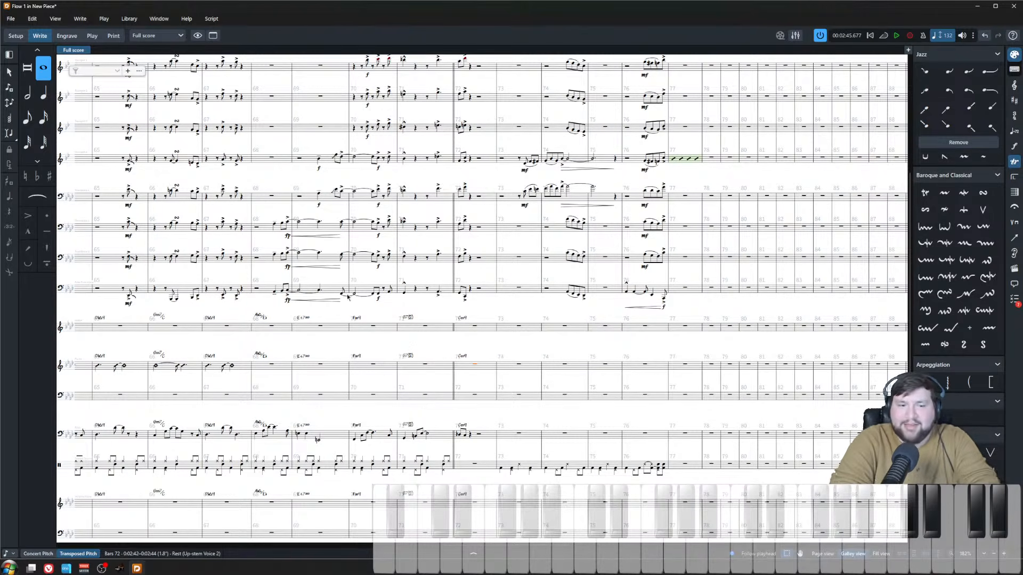
- Add fp with a crescendo to the tied notes across bars 69–70 in Trumpet 4 and all four trombone parts
left_click(341, 190, "shift")
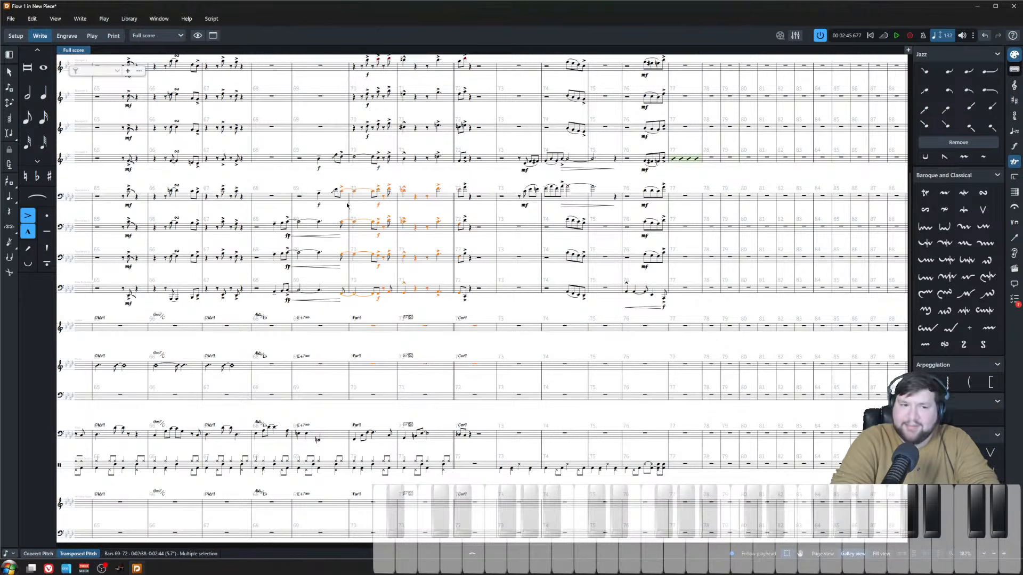
left_click(343, 159, "shift")
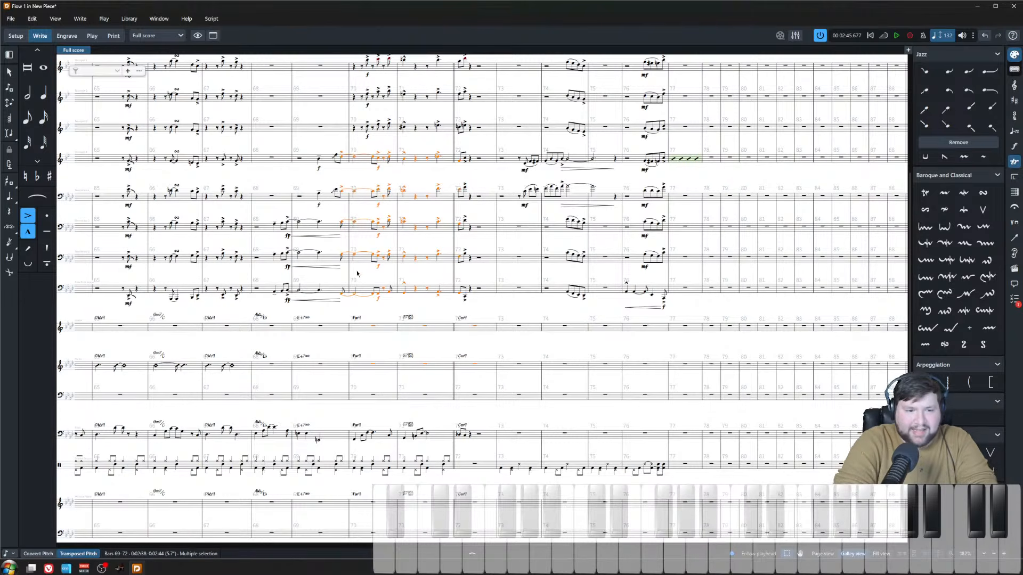
left_click(342, 294)
left_click(342, 157, "shift")
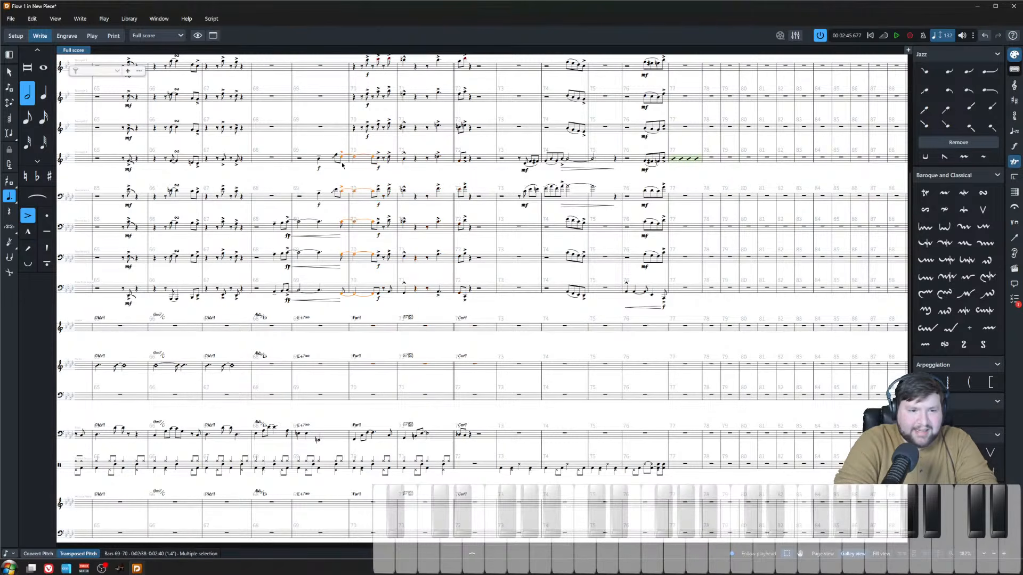
key("shift+d")
type("fp")
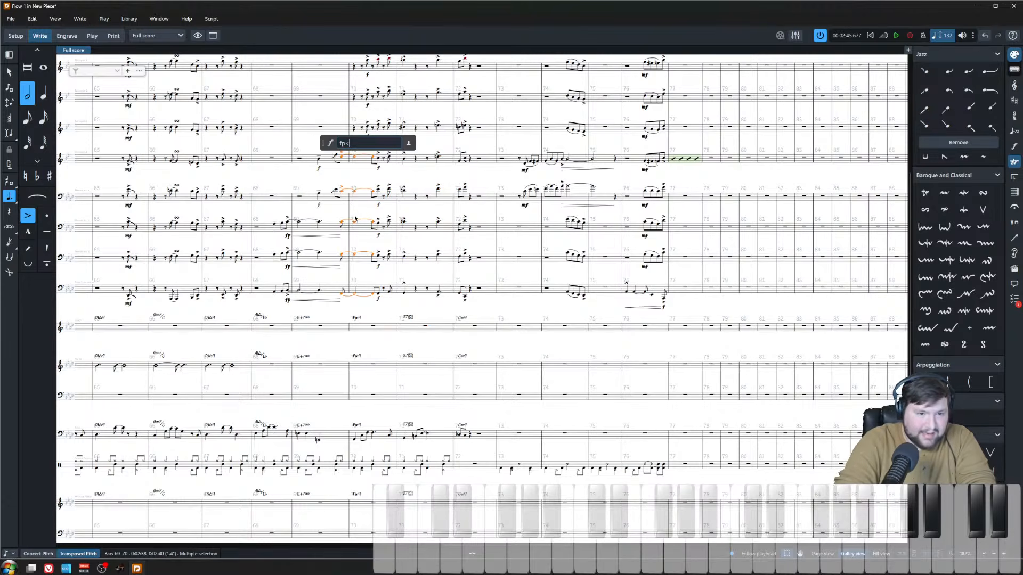
type("<")
key("Return")
- Add accents to the tied notes starting at the end of bar 69 in Trombone 2, Trombone 3 and Bass Trombone
scroll(355, 218, "up", 4)
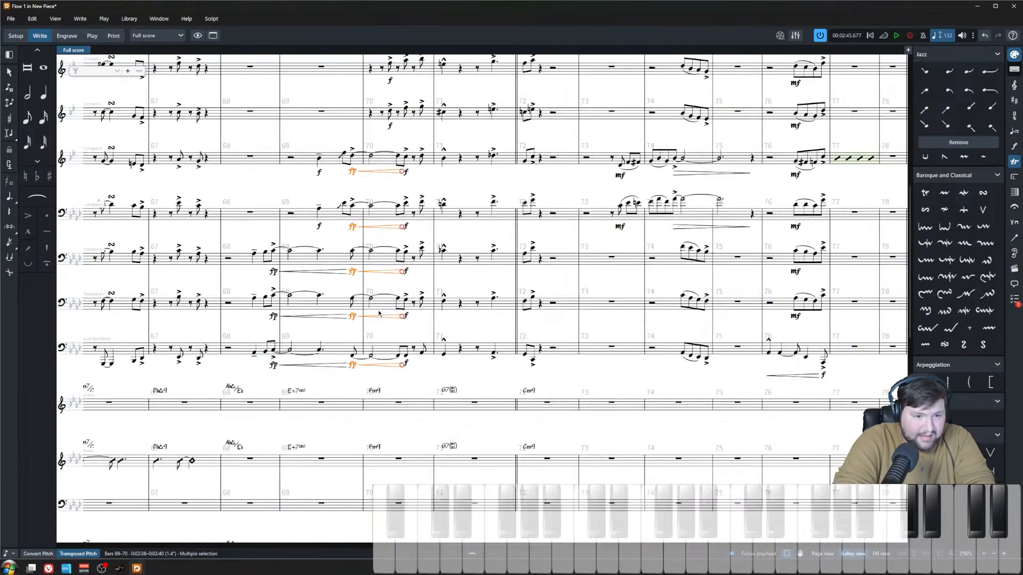
left_click(360, 328)
left_click(360, 396, "ctrl")
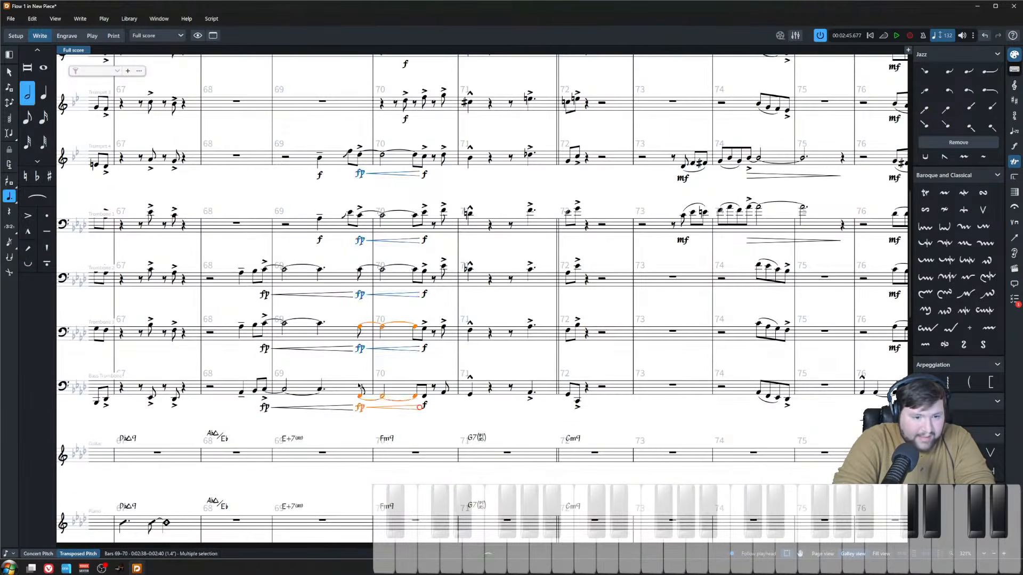
left_click(360, 270, "ctrl")
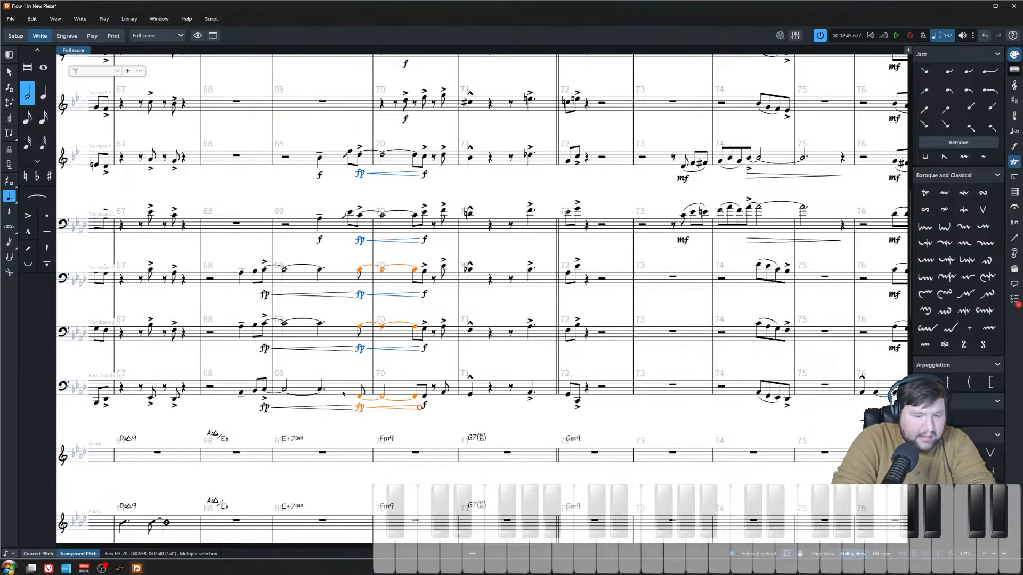
- Play back the score from bar 68 through bar 70 to check the brass dynamics
left_click(211, 278)
key("space")
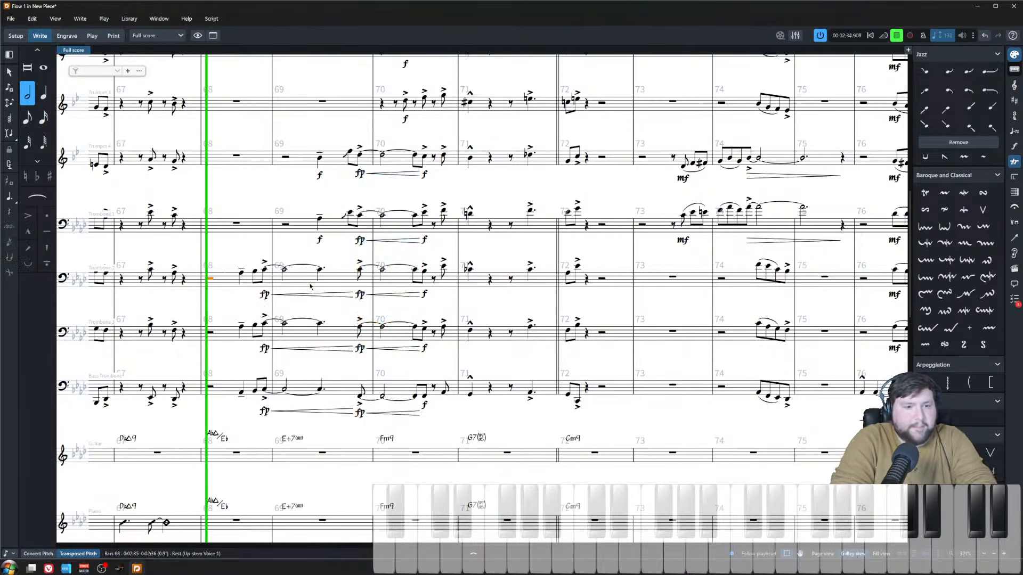
scroll(269, 227, "down", 3)
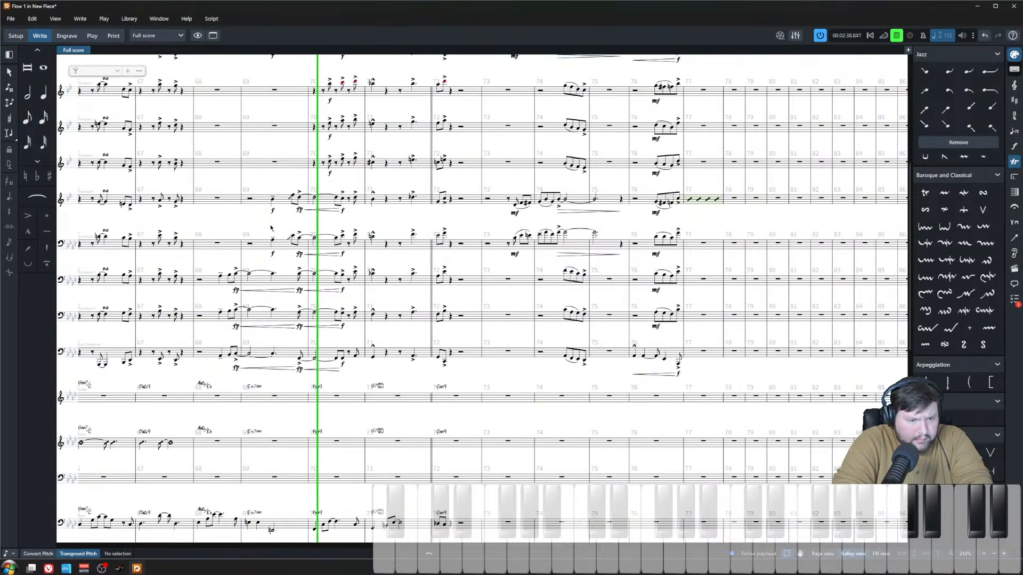
scroll(336, 314, "up", 3)
scroll(335, 314, "up", 1)
key("space")
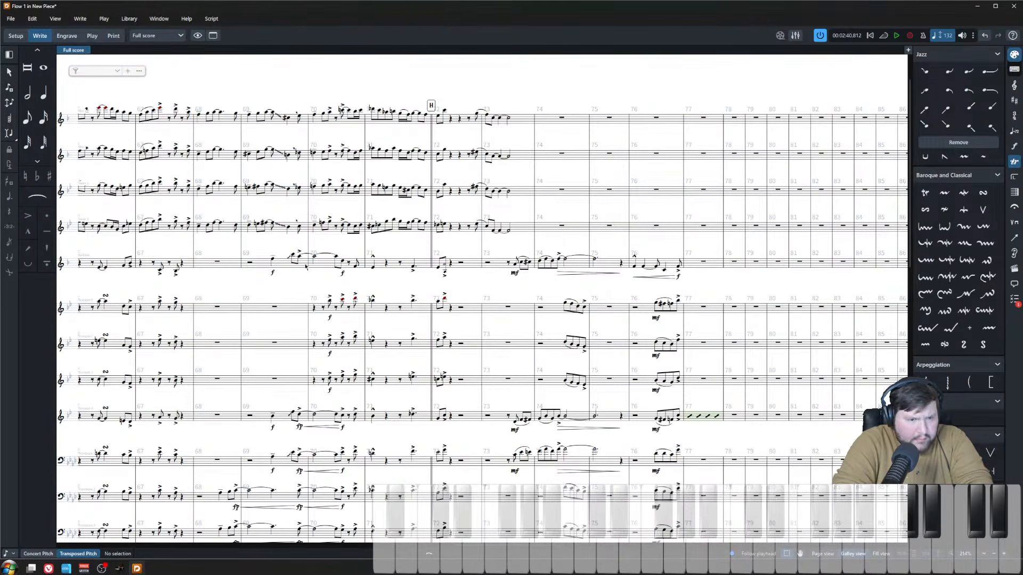
- Add fp with a crescendo to the accented tied note across bars 69–70 in the lowest saxophone staff
left_click(300, 258)
key("shift+d")
type("fp")
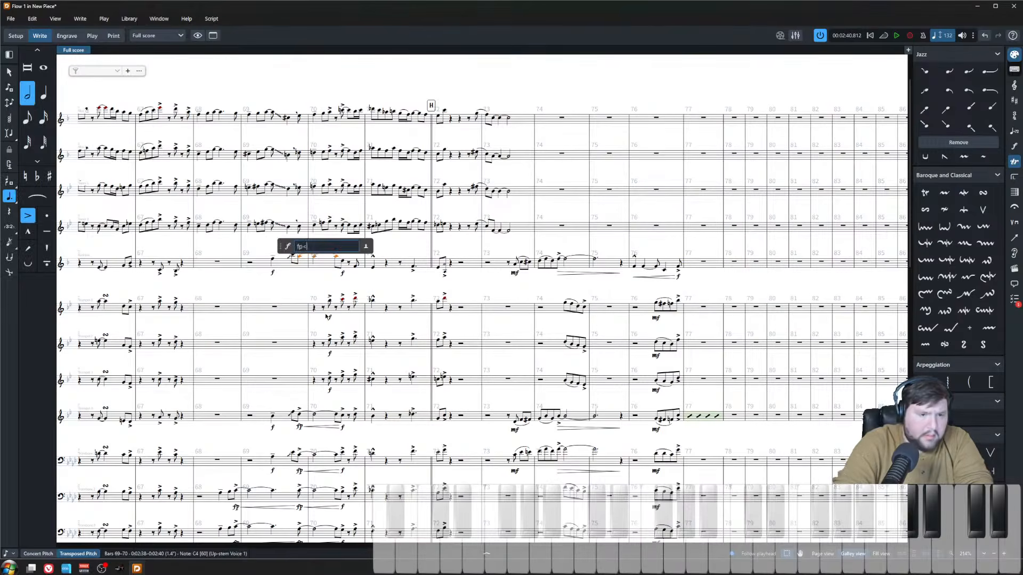
type("<")
key("Return")
key("Escape")
- Play back the score from Trombone 1's first note in bar 72 and view the rhythm section staves
scroll(404, 296, "down", 3)
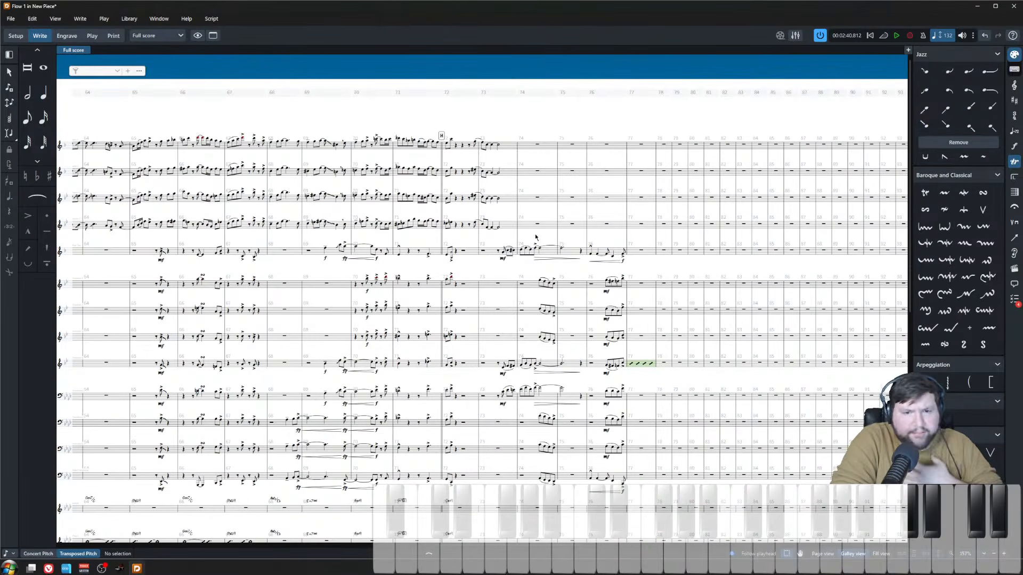
scroll(536, 231, "up", 3)
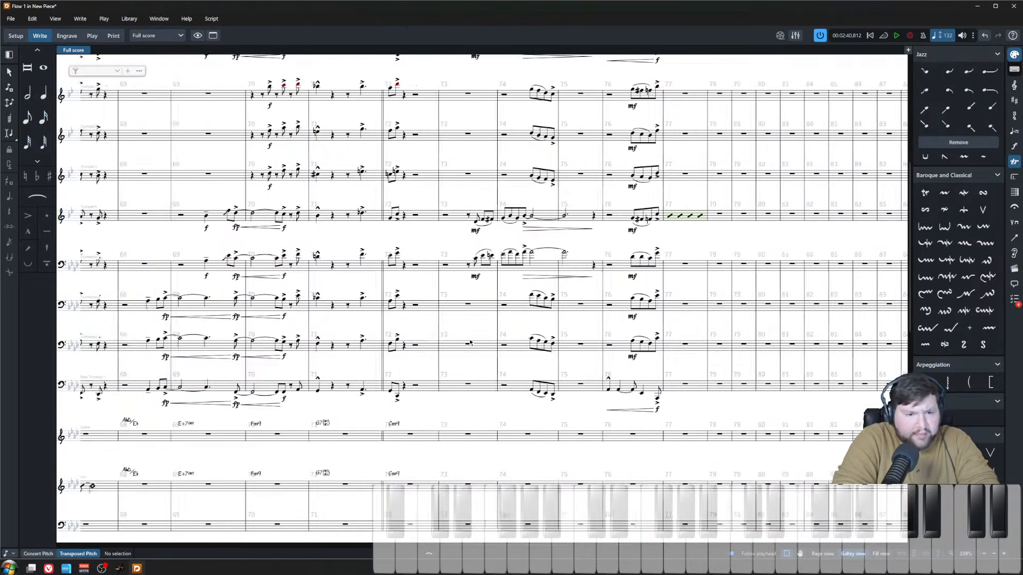
left_click(341, 257)
key("space")
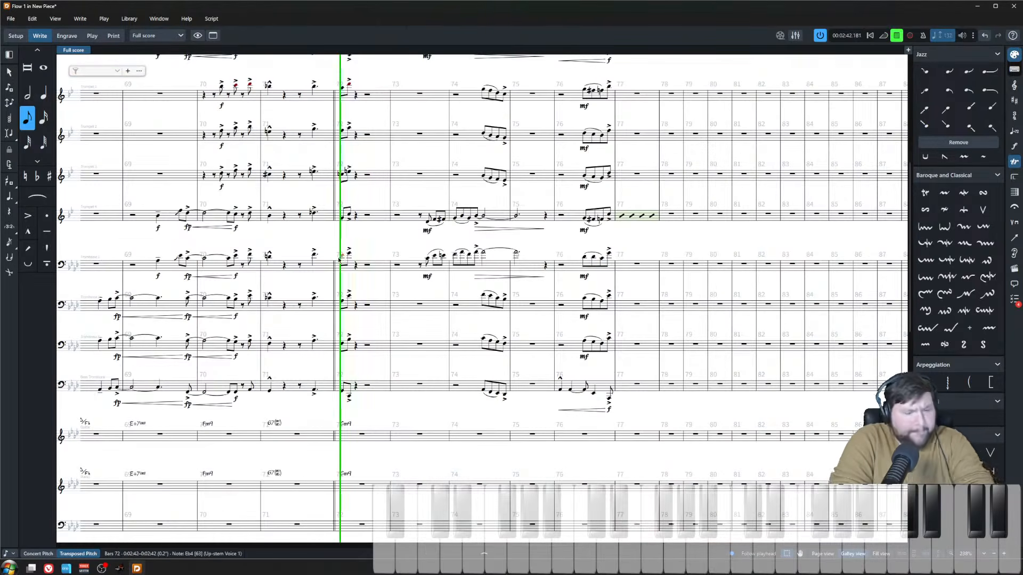
scroll(352, 275, "down", 2)
scroll(376, 388, "down", 2)
- Play back the score from the bass part's empty bar 73, stopping within that bar
left_click(406, 382)
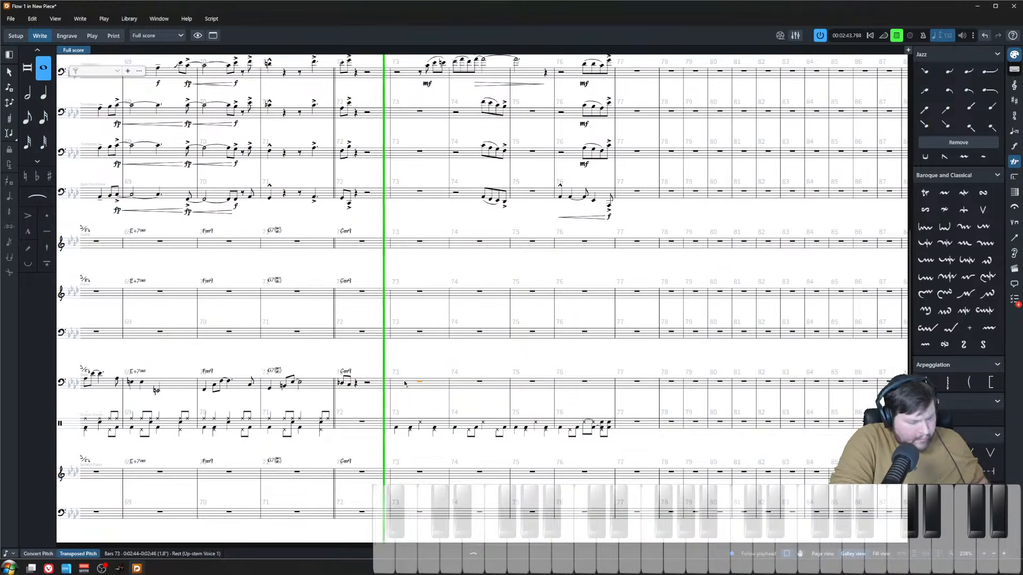
key("space")
key("space")
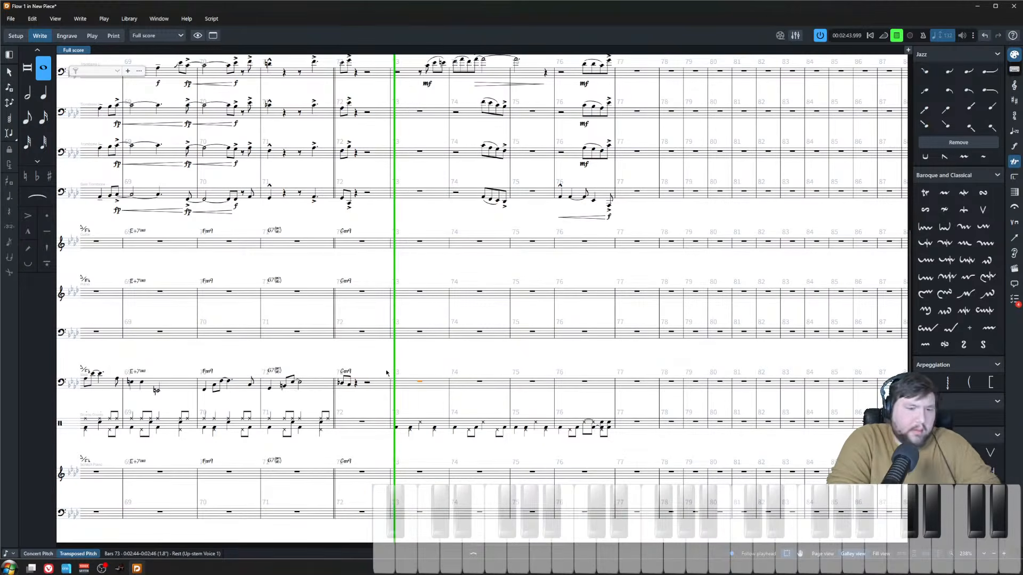
key("space")
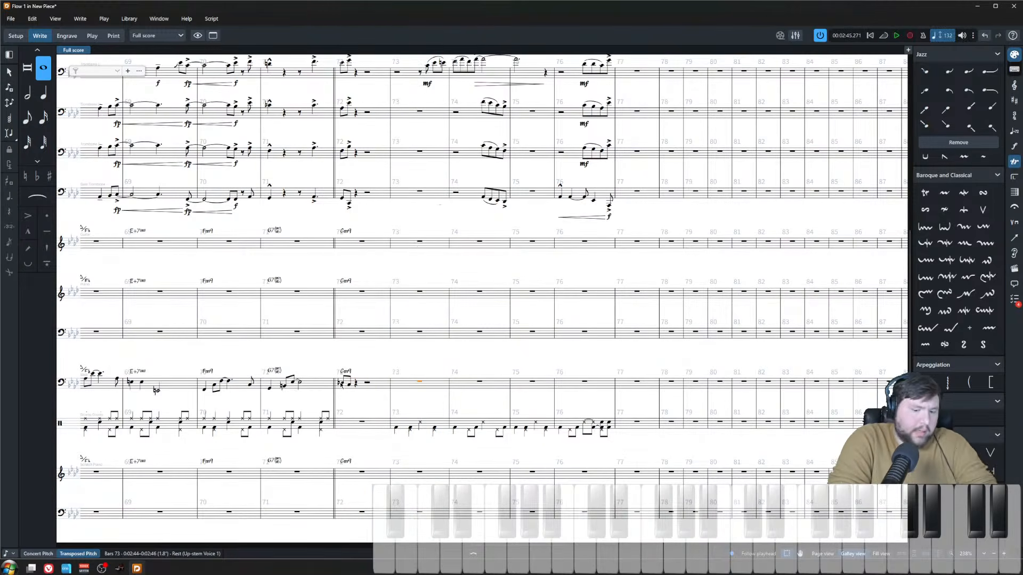
- Play back the score repeatedly from the bass part's first note in bar 72
left_click(341, 379)
key("space")
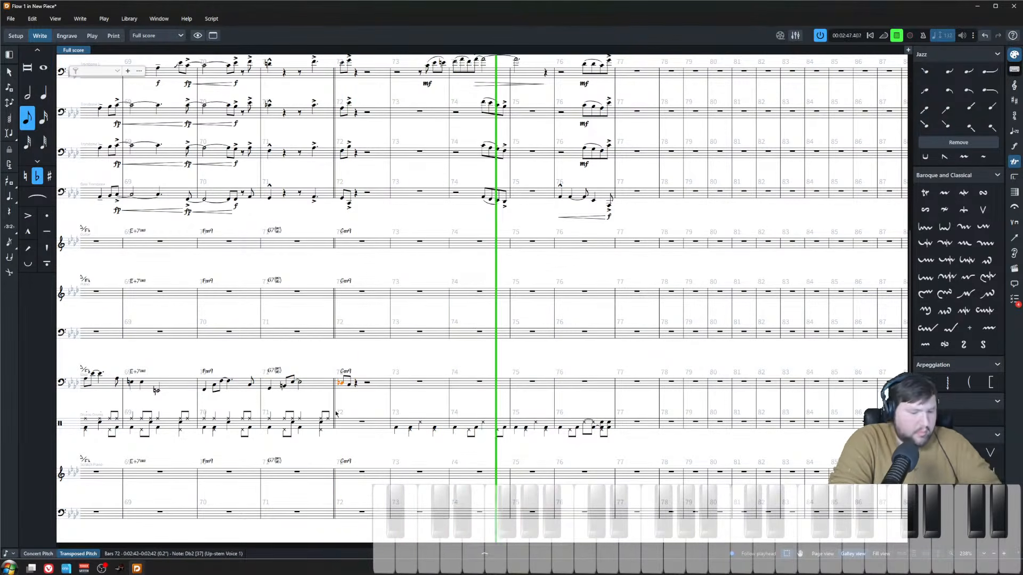
key("space")
key("space")
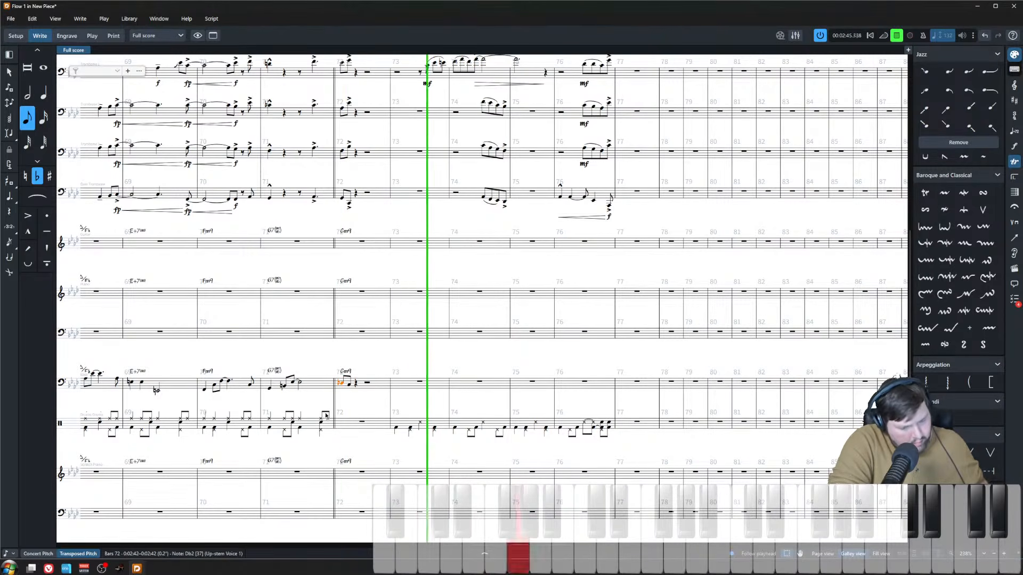
- Stop playback and delete all saxophone, trumpet and trombone music from the pickup at the end of bar 72 through bar 76
key("space")
left_click(378, 362)
scroll(362, 303, "up", 10)
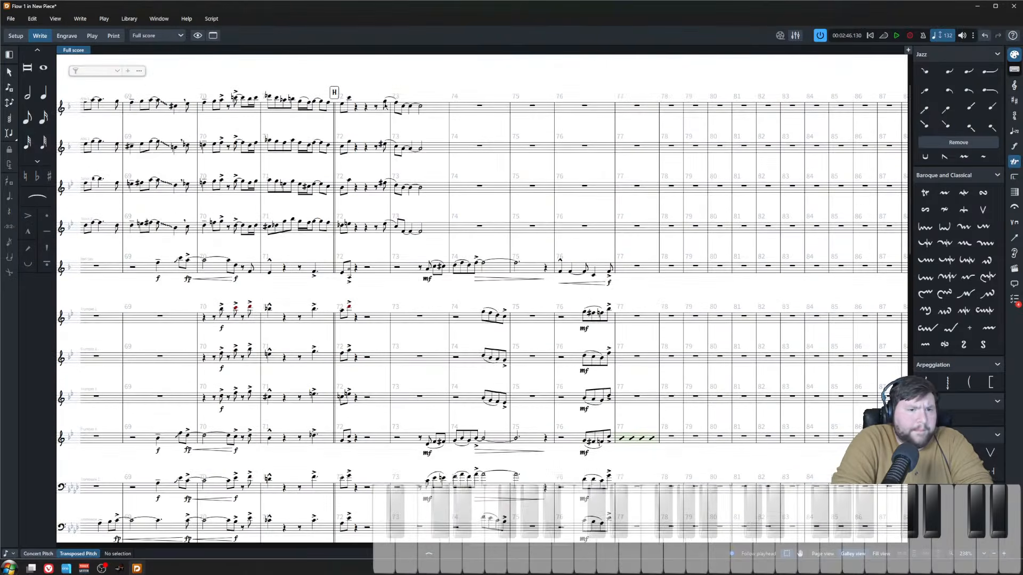
left_click(385, 106)
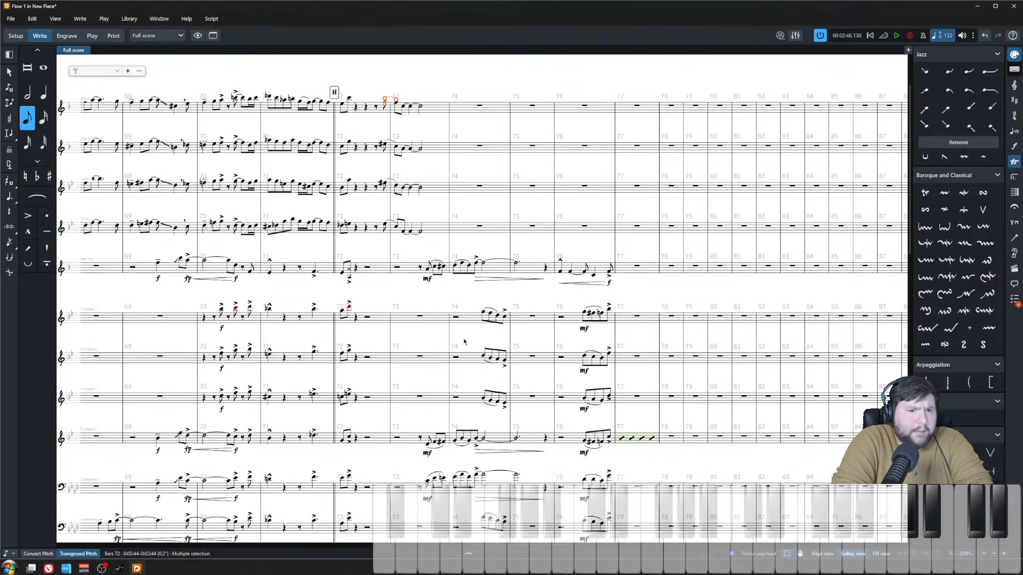
scroll(467, 345, "down", 3)
left_click(611, 491, "shift")
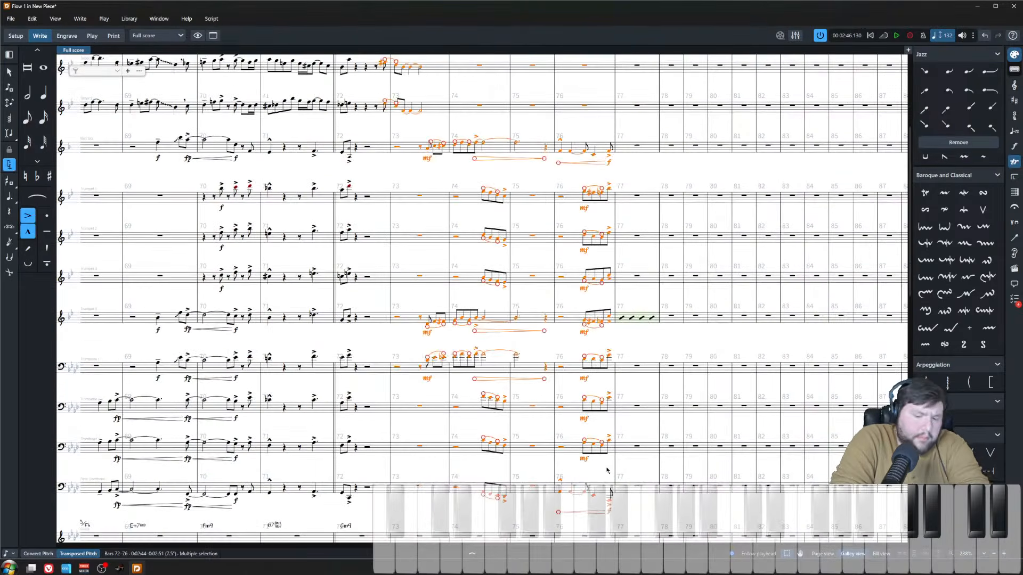
key("Delete")
- Examine the rhythm section staves around bars 71–77, finishing on the upper piano staff's rest in bar 72
scroll(596, 231, "up", 3)
left_click_drag(632, 424, 554, 455)
scroll(500, 342, "down", 4)
scroll(494, 353, "down", 2)
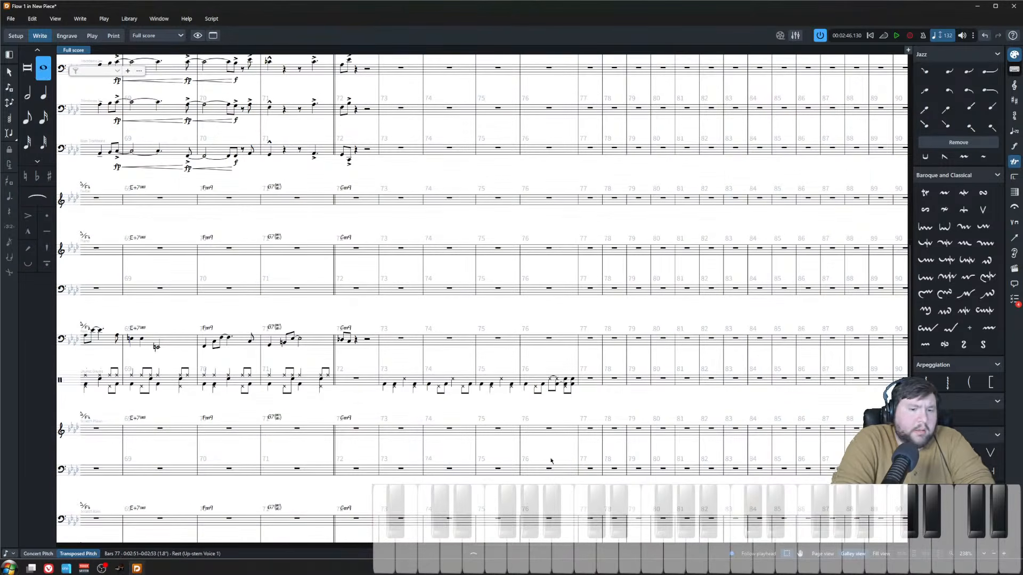
scroll(526, 412, "down", 3)
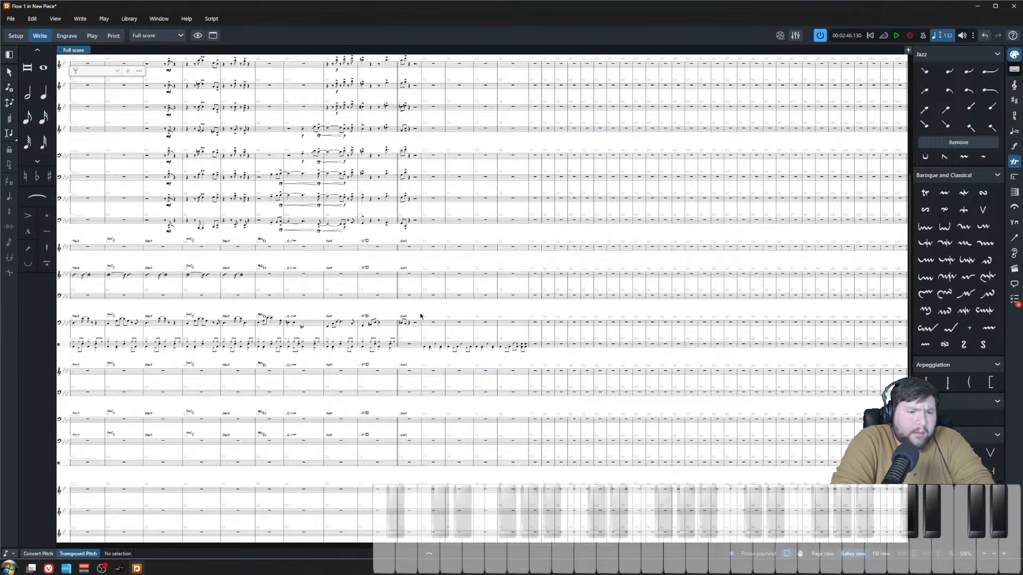
scroll(398, 331, "up", 2)
scroll(393, 334, "up", 3)
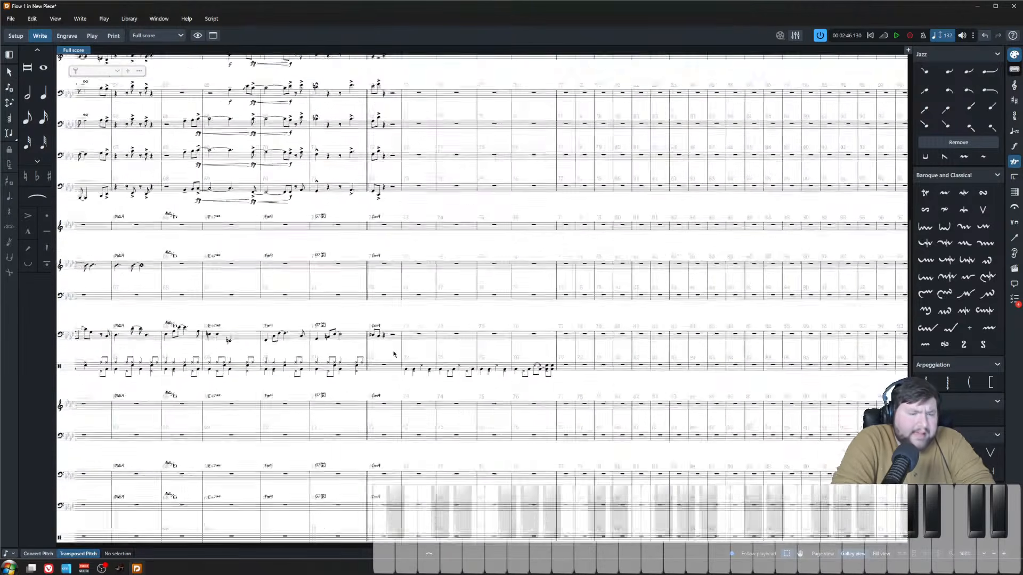
left_click(306, 255)
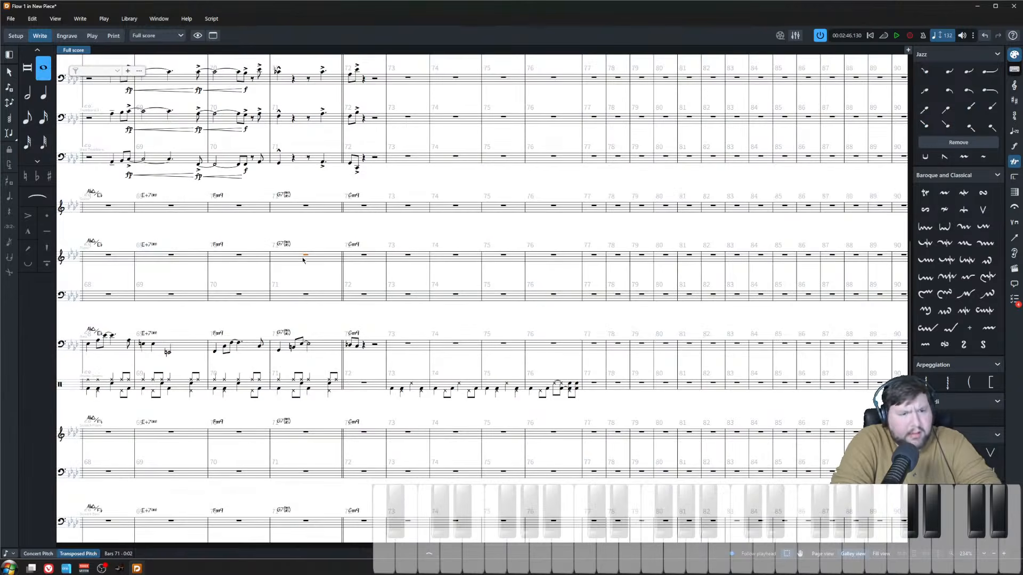
left_click(366, 260)
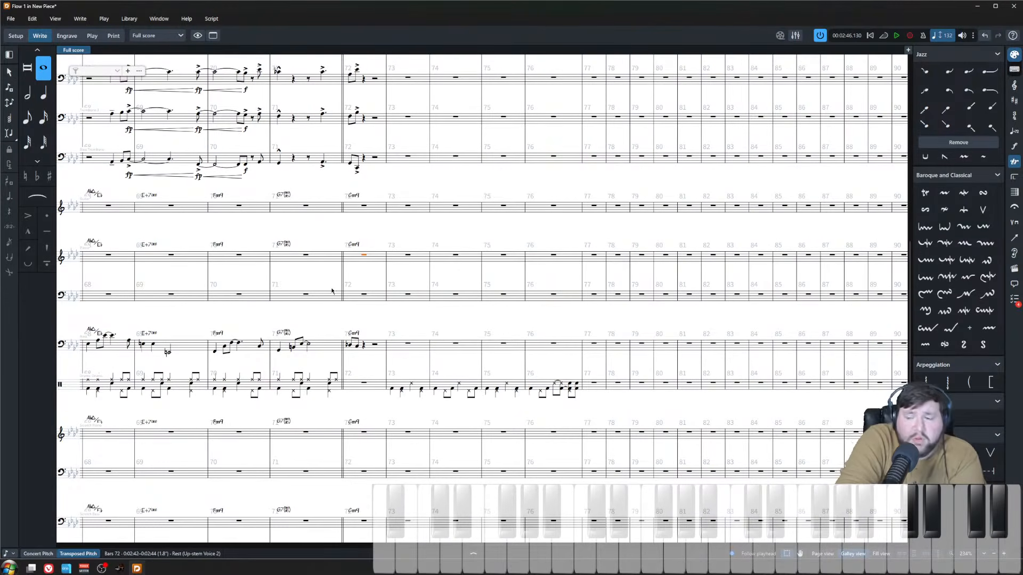
- Switch to Play mode and view Trumpet 1's Kontakt instrument and the list of available expression maps
left_click(92, 35)
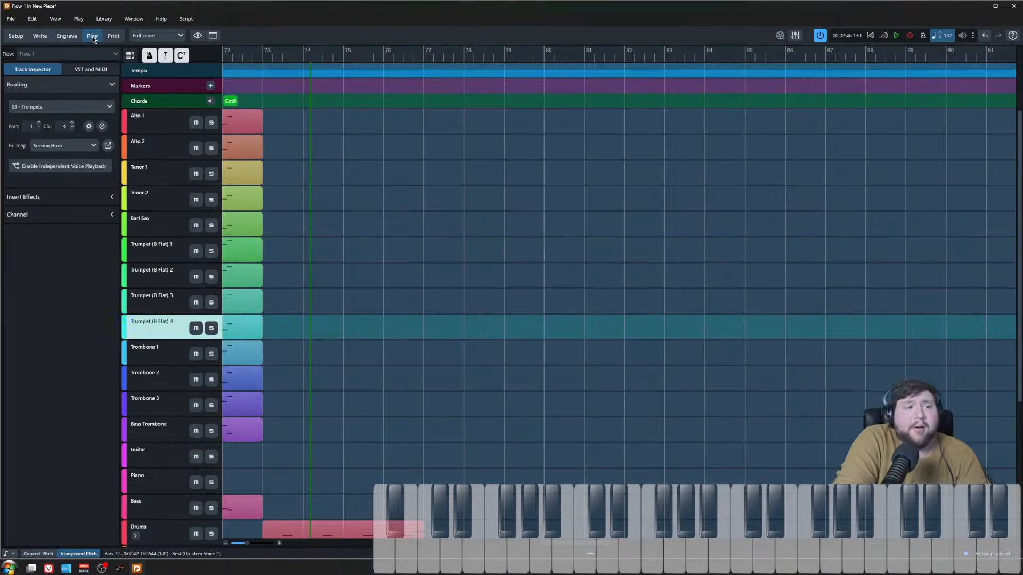
left_click(164, 255)
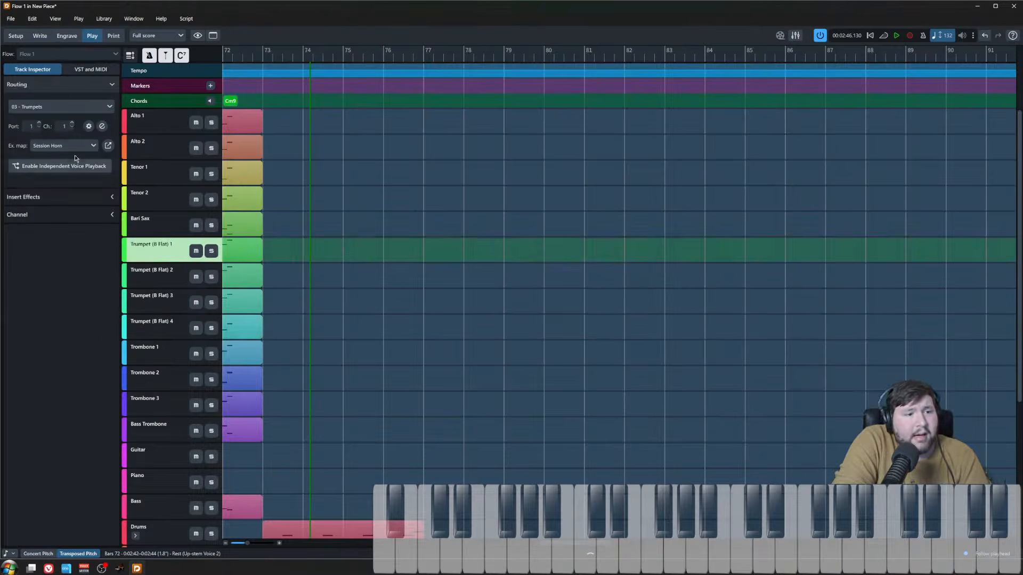
left_click(101, 128)
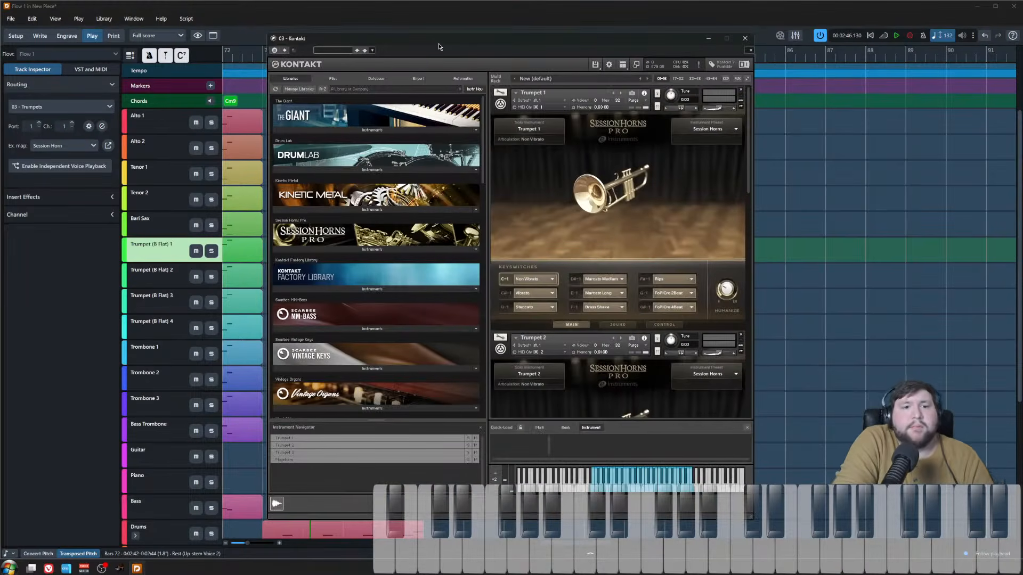
left_click_drag(440, 43, 416, 40)
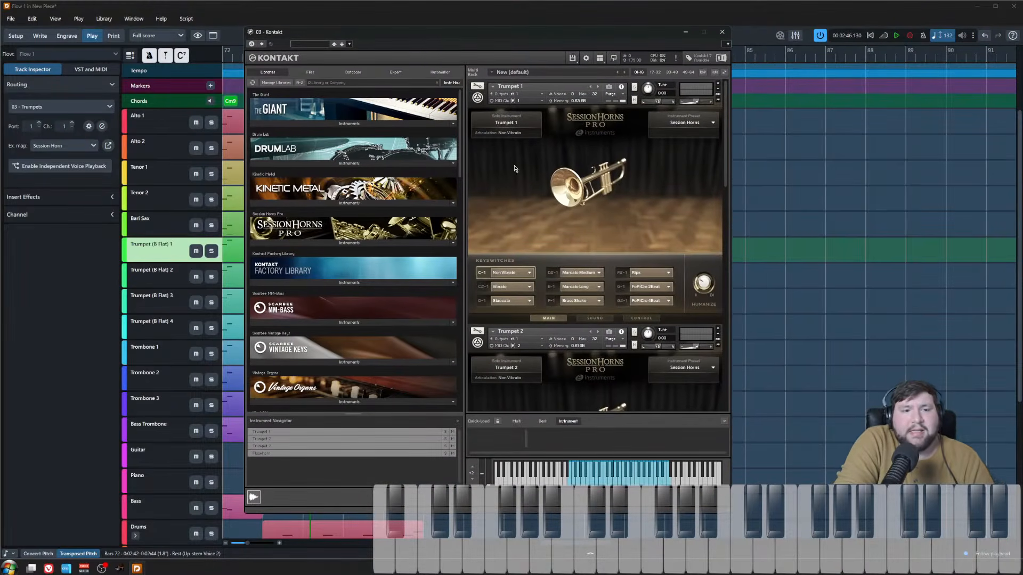
left_click(90, 145)
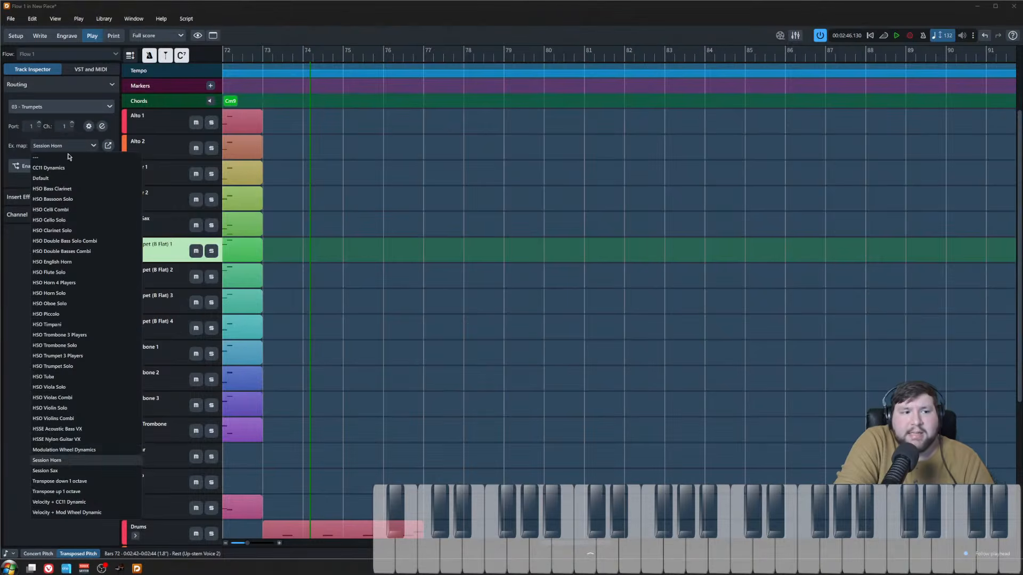
left_click(95, 149)
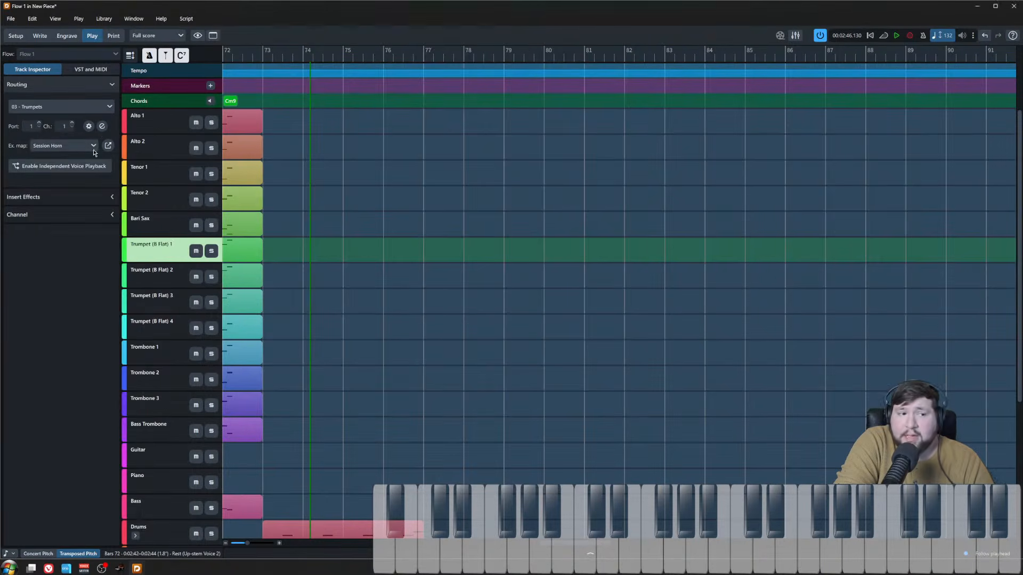
- Reopen the Trumpets Kontakt rack, review its instruments from Trumpet 1 to Flugelhorn and the Flugelhorn's sound settings, and close it
left_click(101, 126)
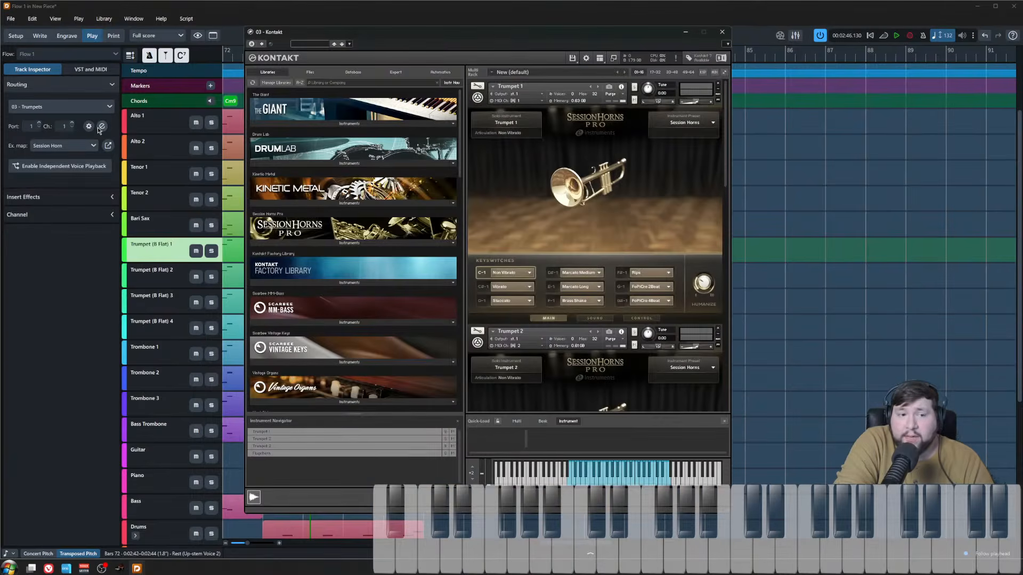
left_click_drag(382, 35, 403, 42)
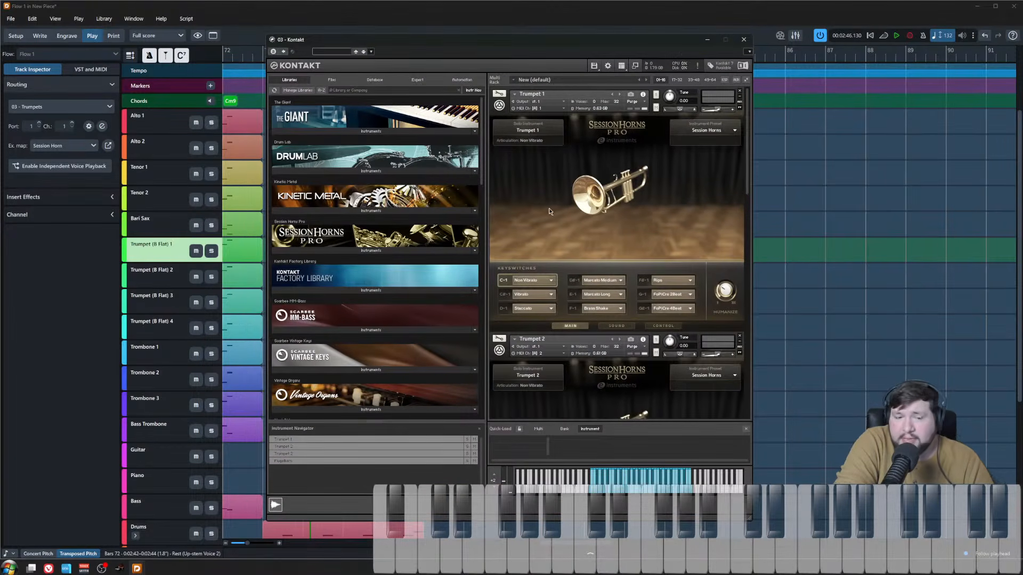
left_click_drag(748, 164, 729, 400)
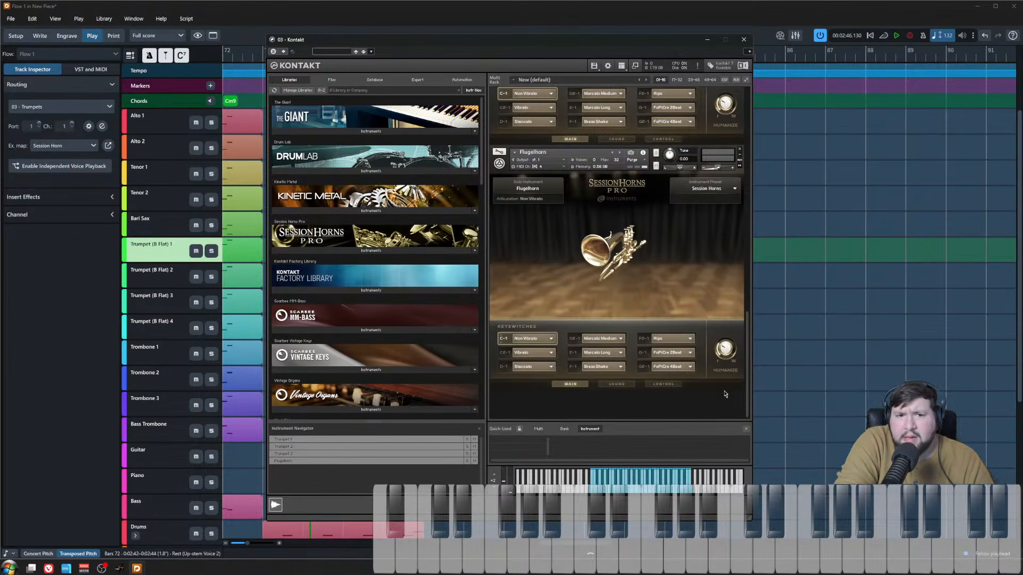
scroll(724, 391, "up", 10)
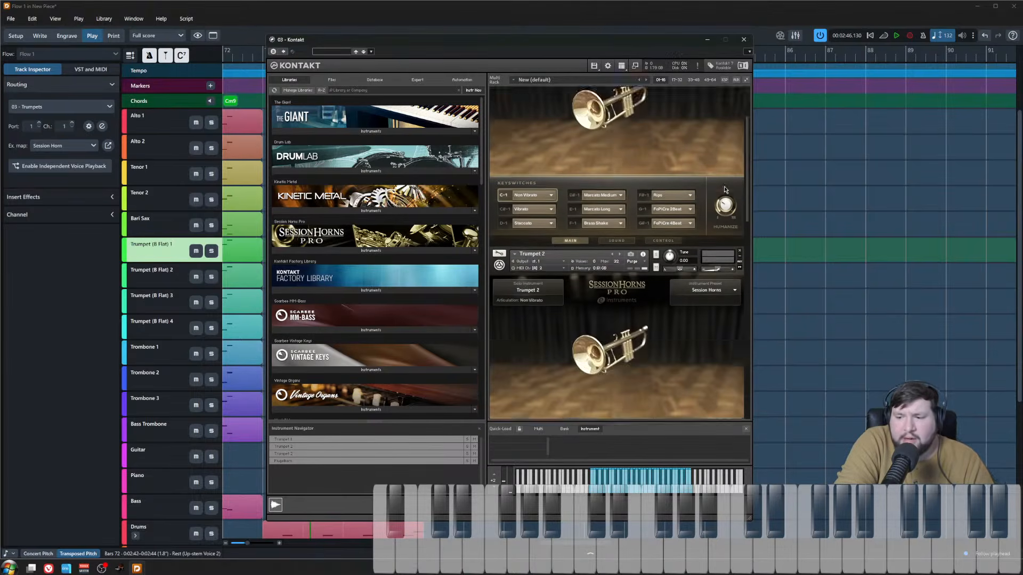
scroll(720, 143, "down", 10)
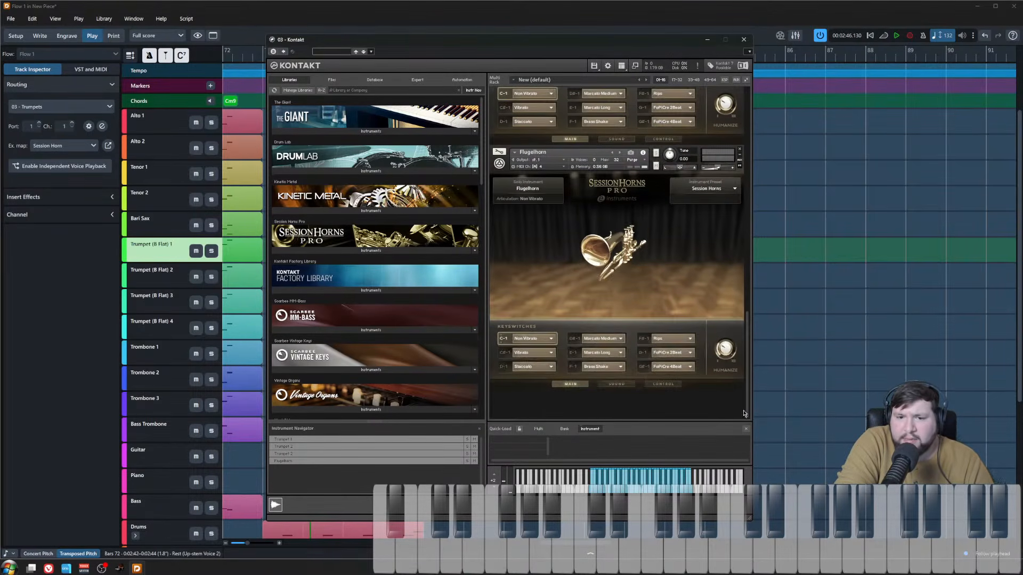
left_click(617, 384)
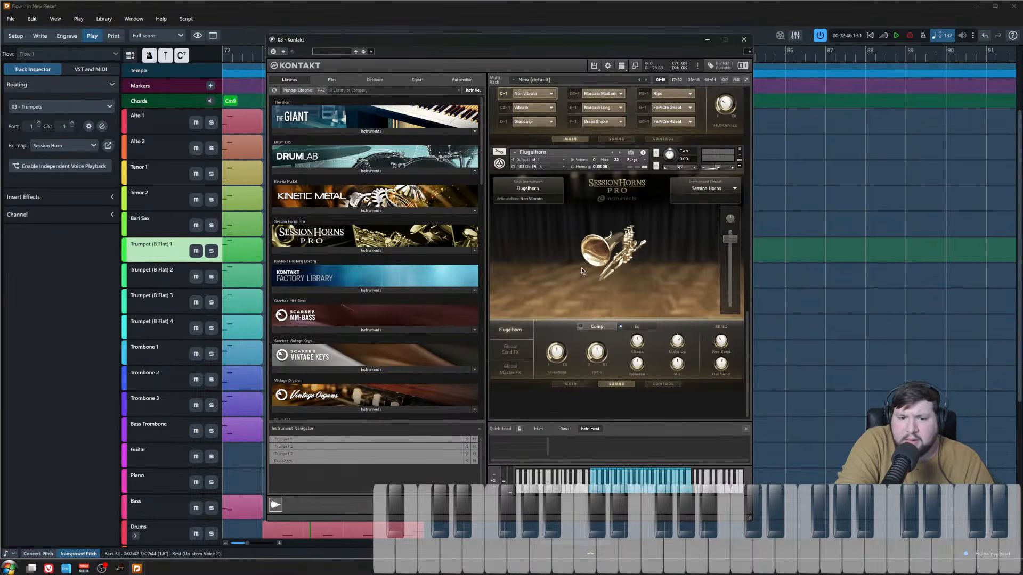
left_click(569, 384)
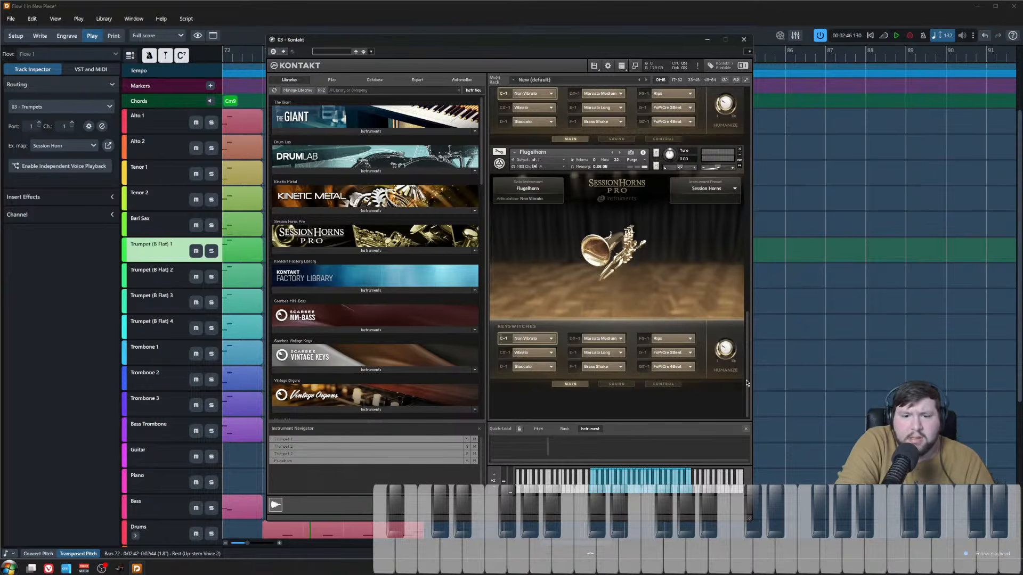
left_click_drag(748, 383, 750, 216)
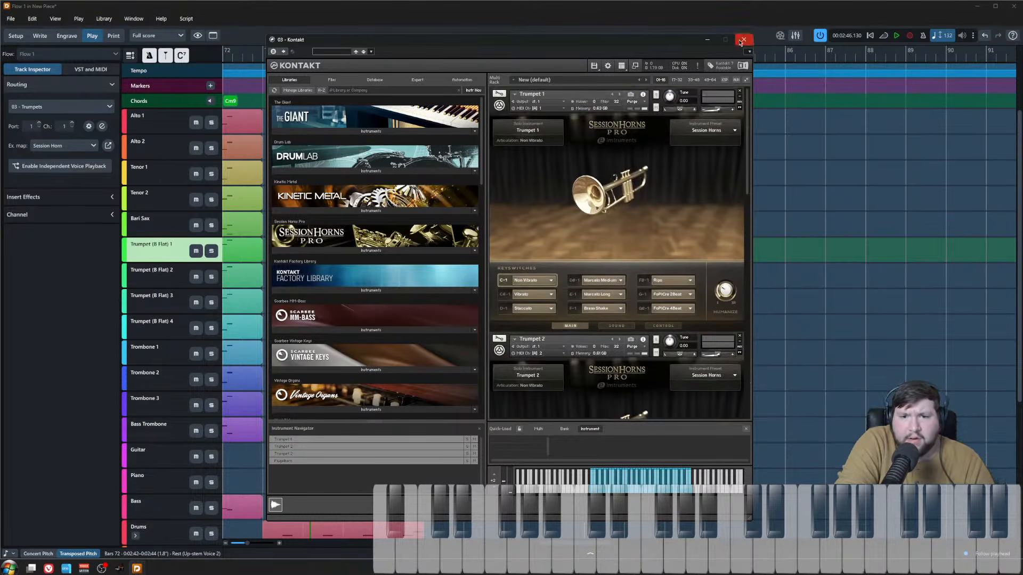
left_click(744, 39)
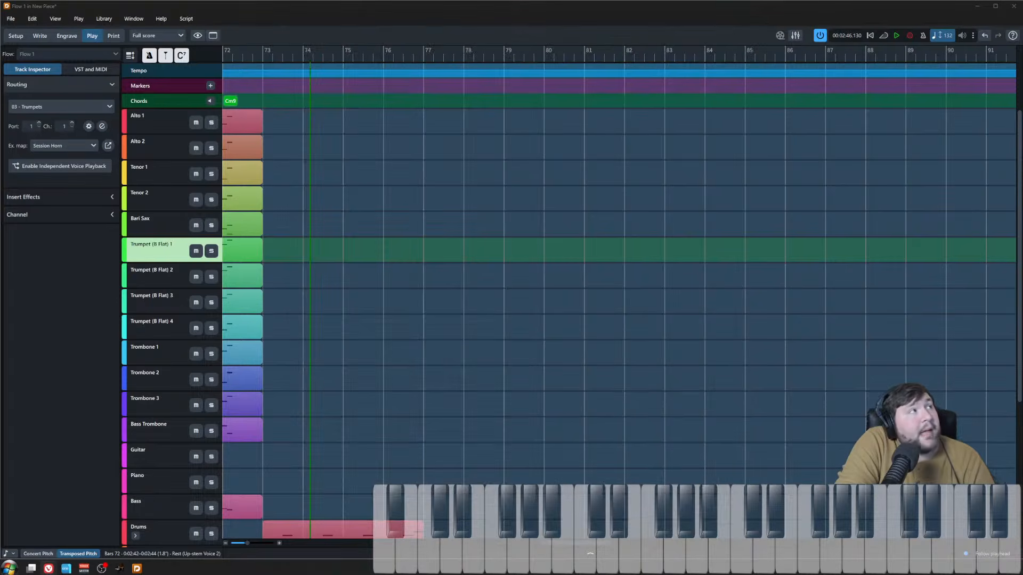
- Bring the browser into view, look over the V Horns Saxophones product page and its audio comparisons, and move it away
left_click_drag(0, 179, 597, 19)
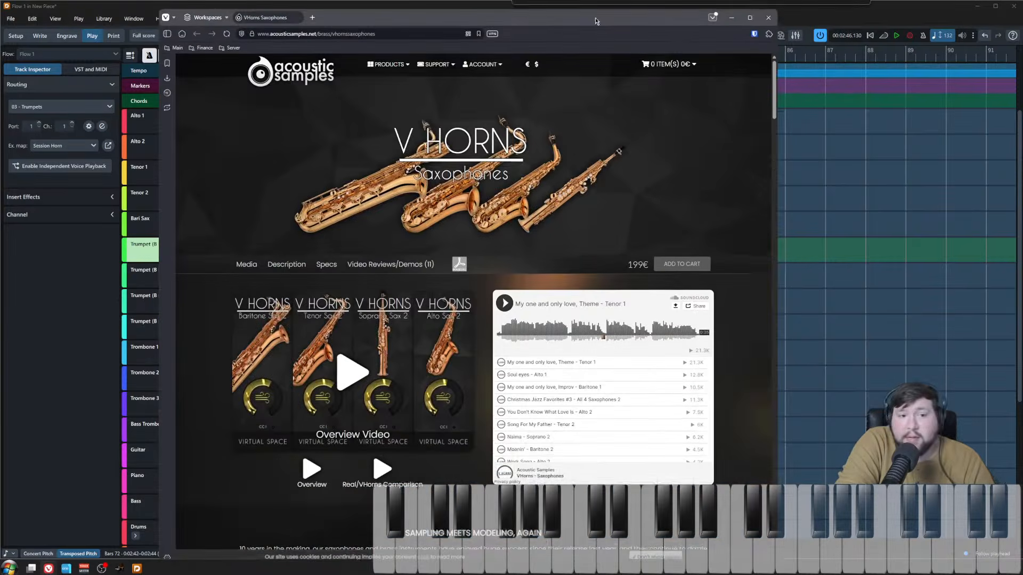
scroll(413, 225, "down", 1)
left_click(413, 226)
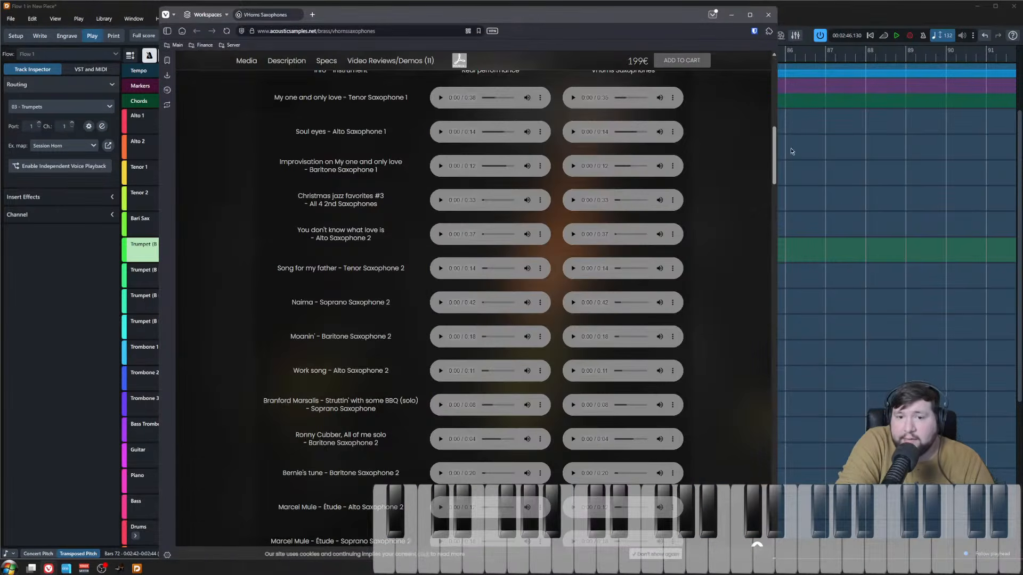
left_click_drag(774, 142, 732, 61)
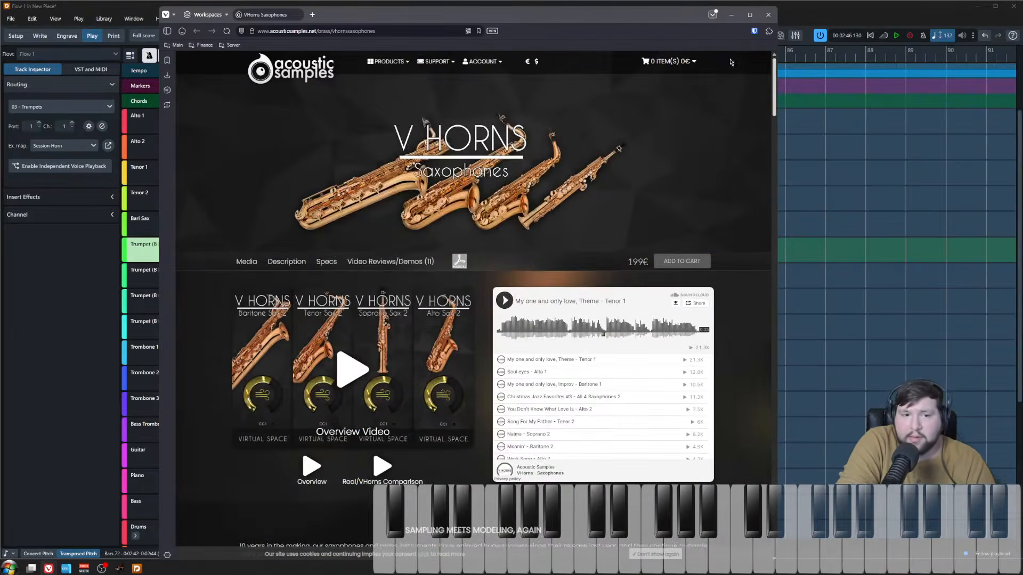
mouse_move(399, 62)
mouse_move(410, 84)
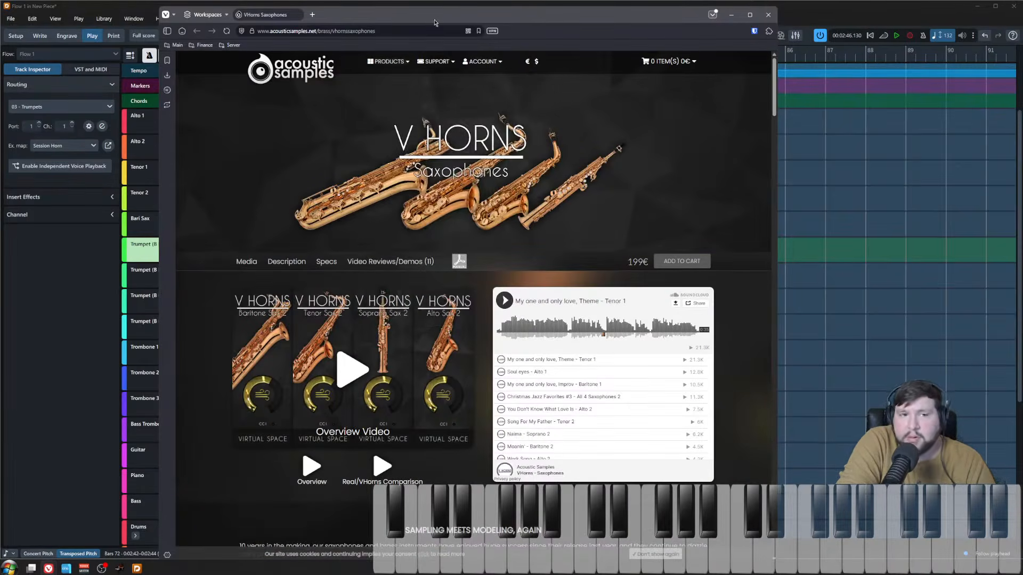
left_click_drag(435, 15, 408, 0)
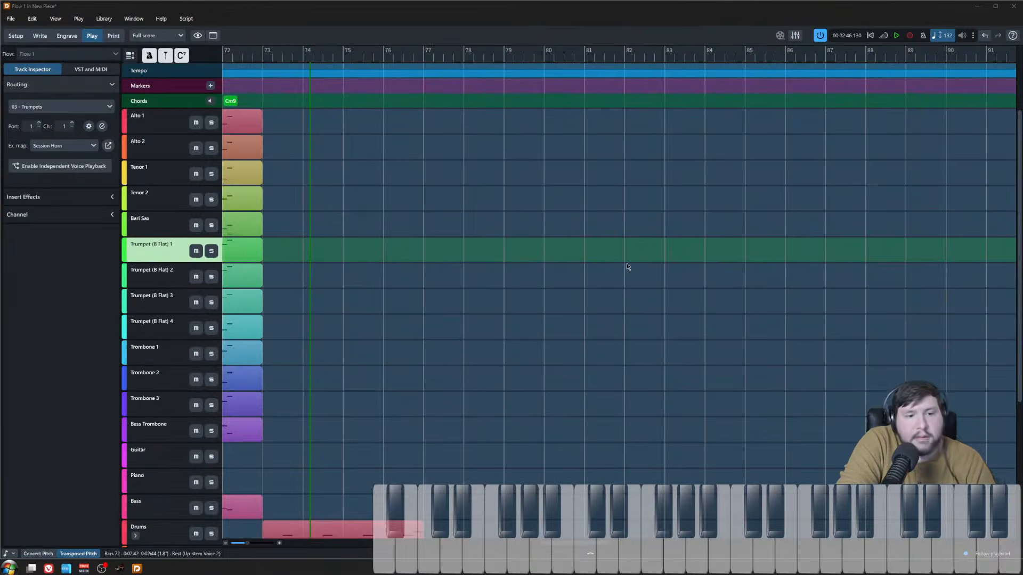
- View the Alto 2 track's routing, inspect the Bass track's Upright Bass instrument in Kontakt, and close its window
left_click(325, 146)
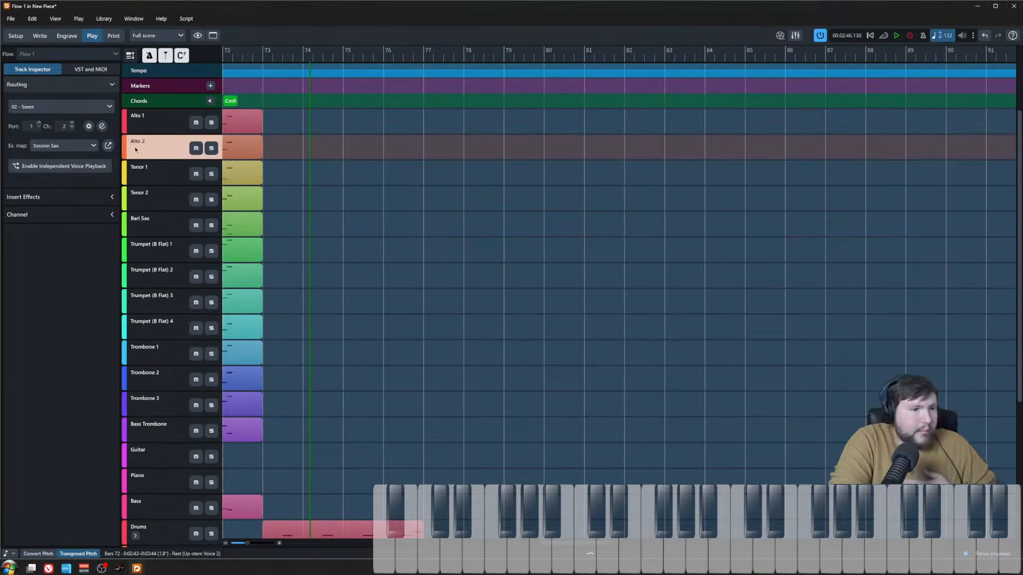
scroll(187, 309, "down", 3)
scroll(181, 320, "down", 1)
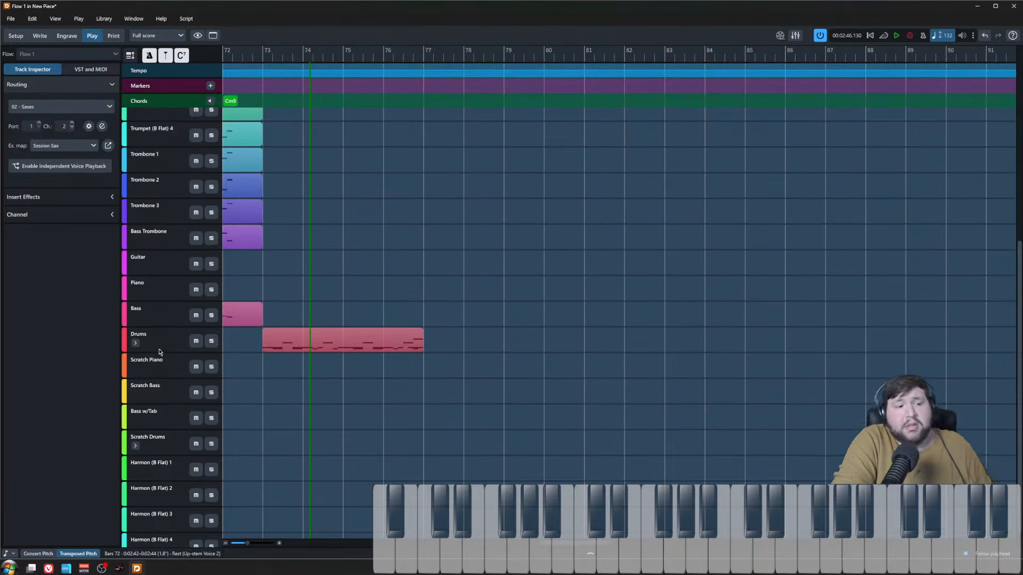
left_click(160, 310)
left_click(105, 126)
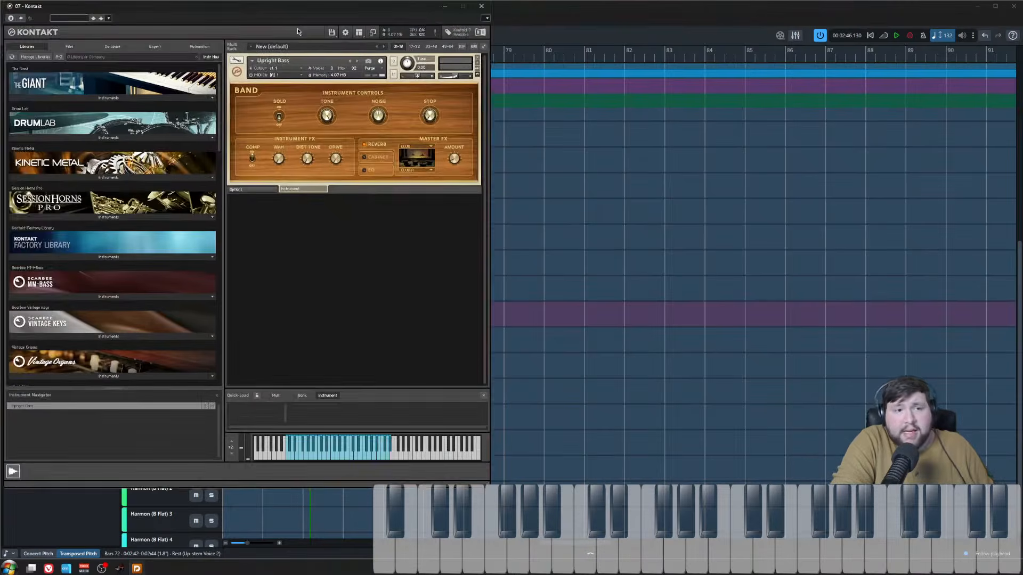
left_click_drag(293, 7, 437, 24)
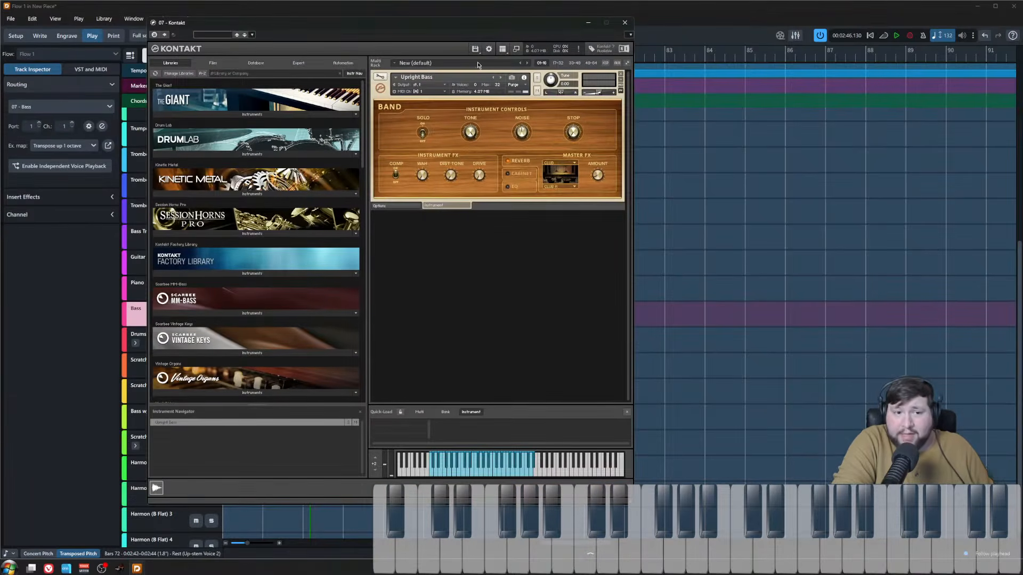
left_click(625, 22)
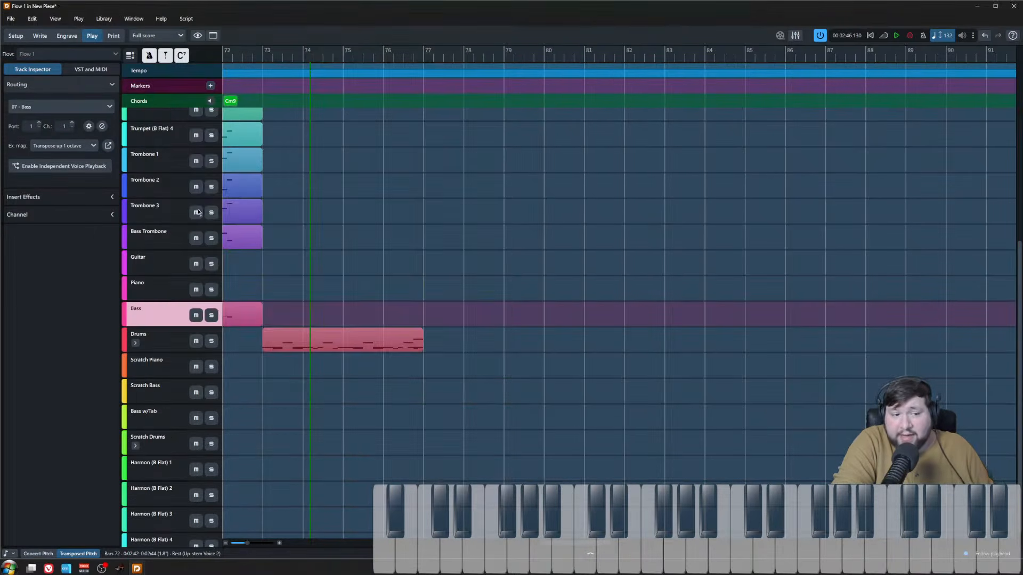
- Inspect the Piano track's The Grandeur instrument in Kontakt, close its window, and show the Drums track's routing
left_click(159, 294)
left_click(102, 125)
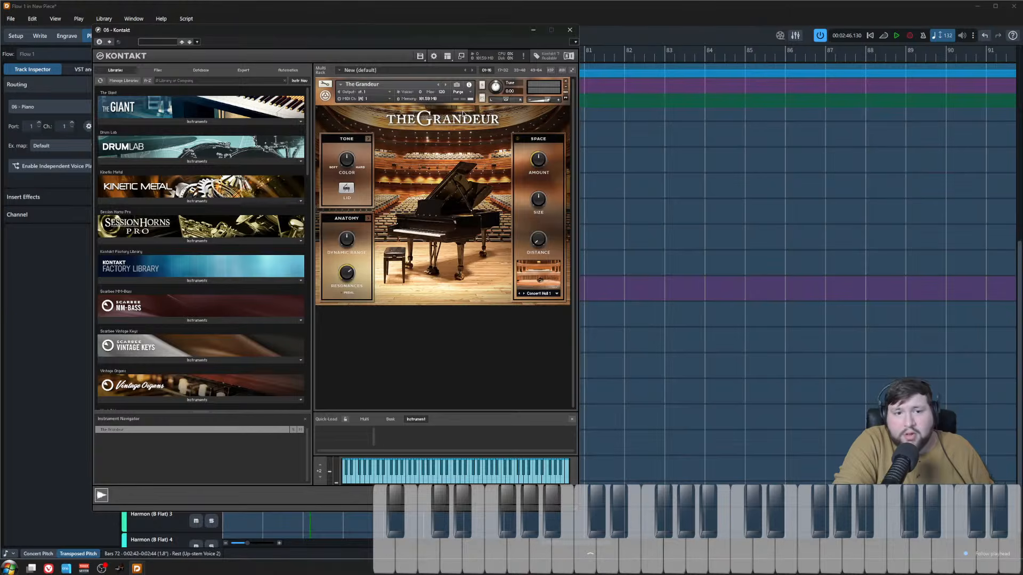
left_click(570, 30)
left_click(163, 338)
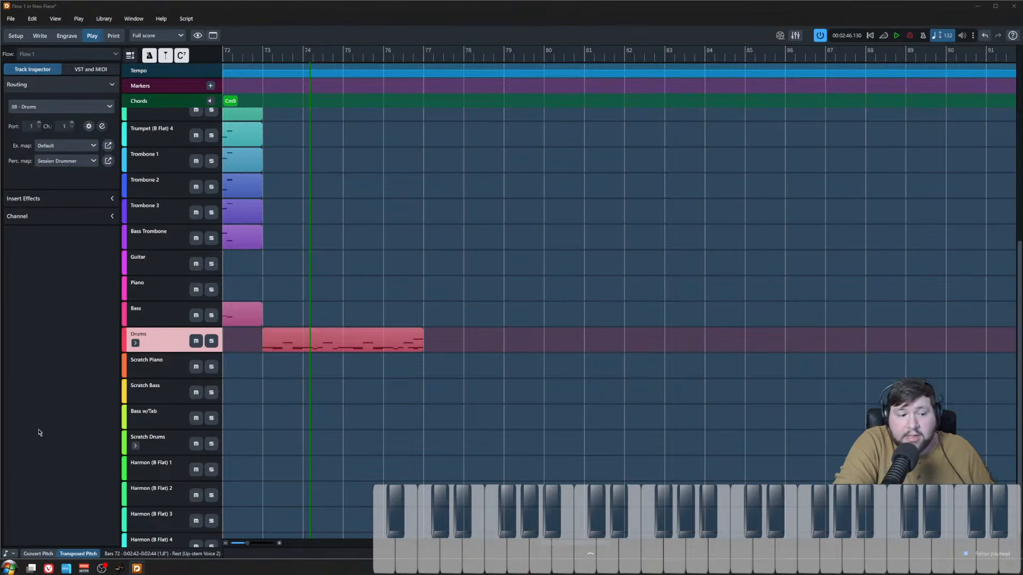
- Bring the Drums track's Kontakt window to the front and inspect its Studio Drummer Session Kit - Full instrument
left_click(136, 569)
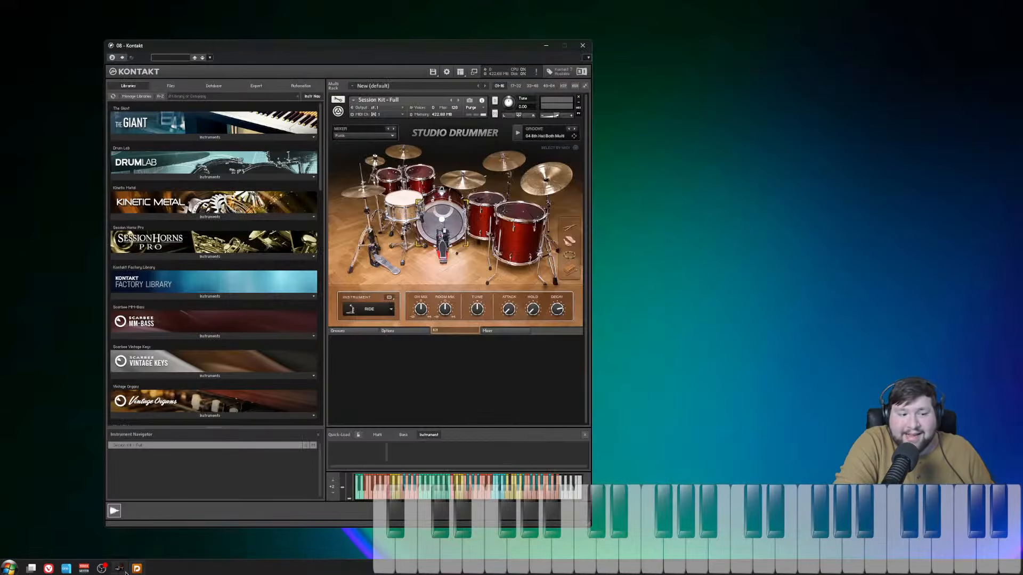
left_click(136, 569)
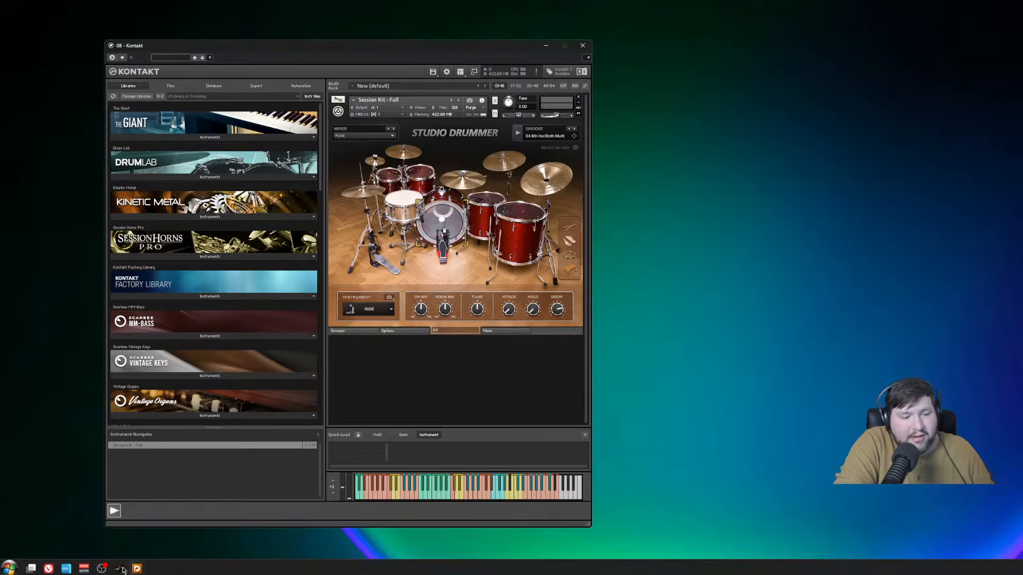
left_click(137, 569)
left_click(160, 538)
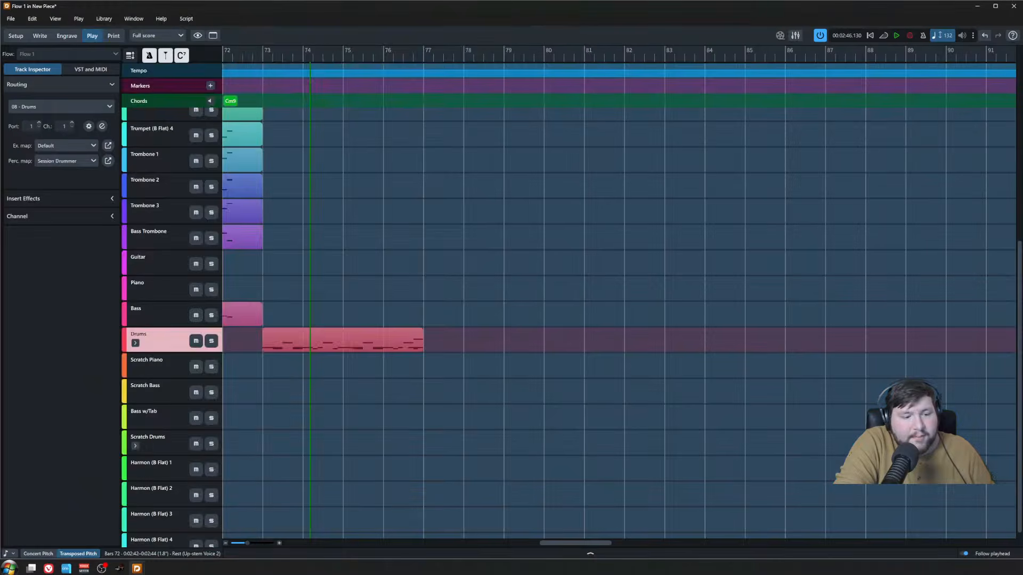
left_click(137, 569)
left_click(221, 534)
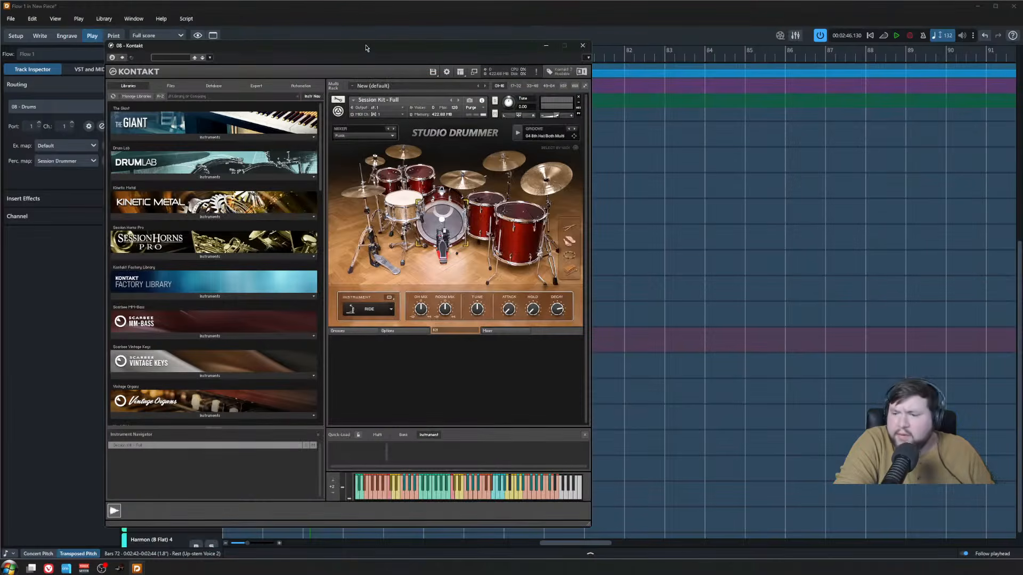
left_click_drag(366, 48, 382, 38)
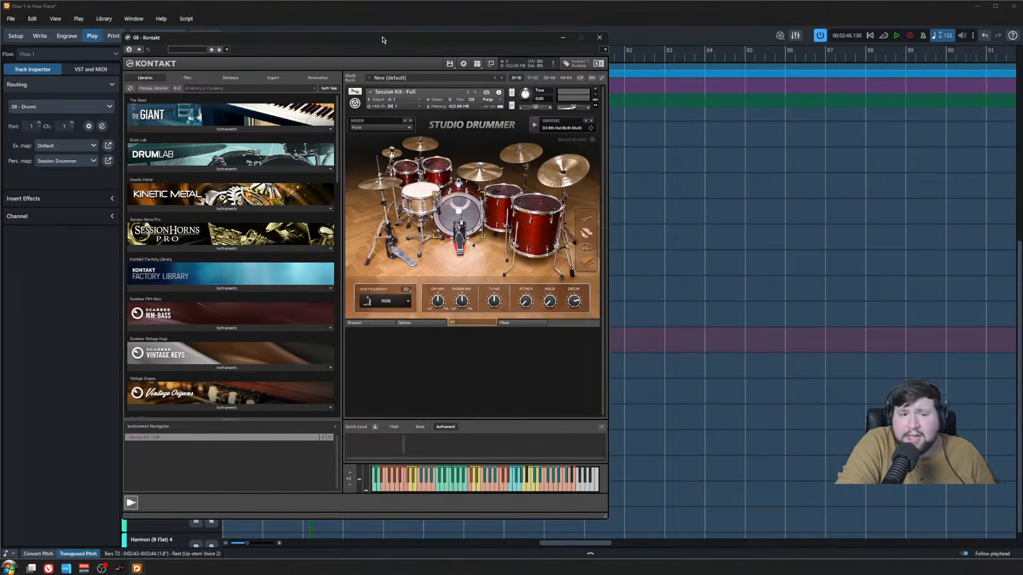
mouse_move(382, 40)
left_mouse_down()
mouse_move(417, 38)
mouse_move(382, 41)
left_mouse_up()
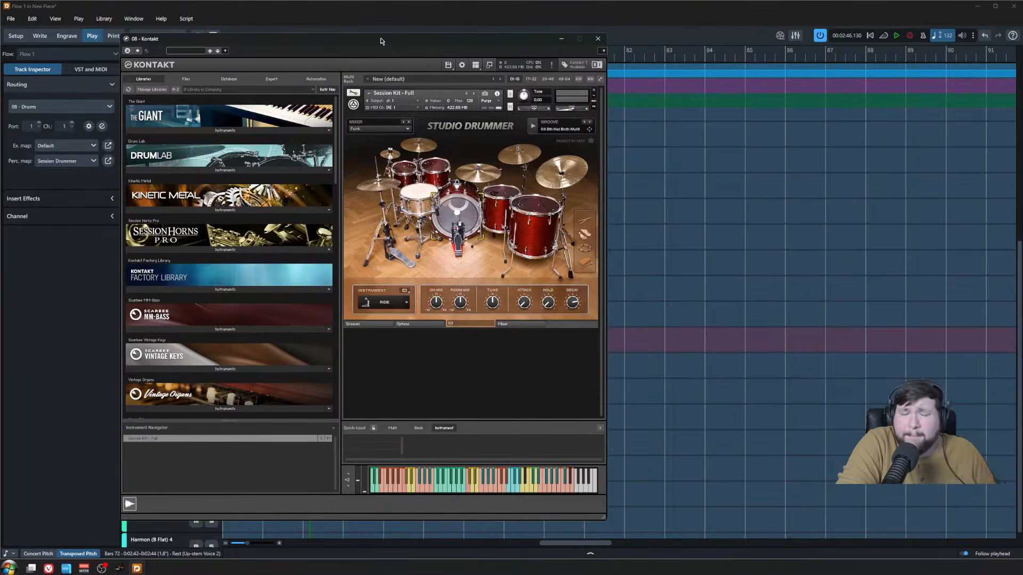
left_click(268, 248)
left_click(268, 251)
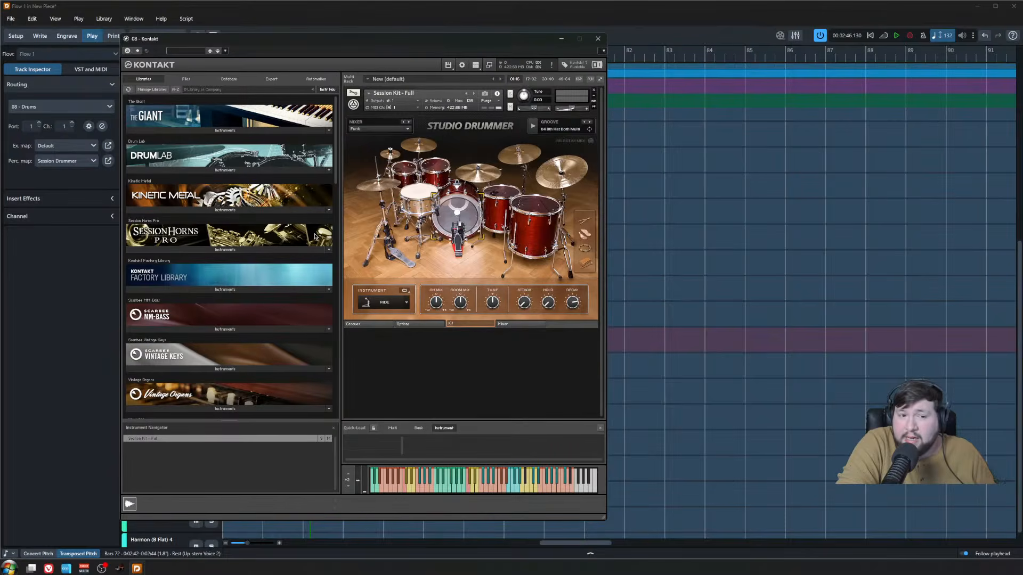
left_click_drag(336, 132, 299, 96)
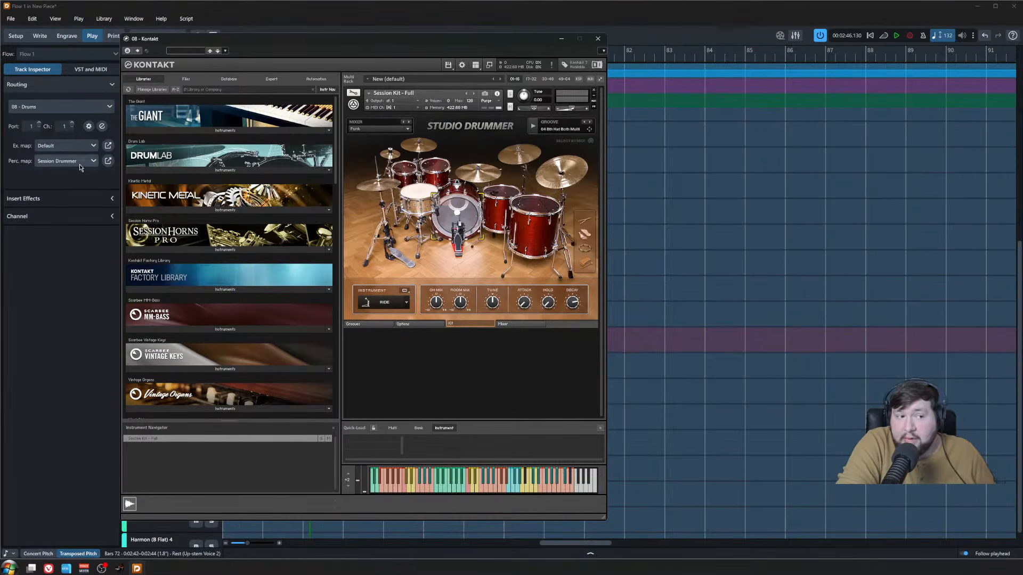
- Open the Drums track's Session Drummer percussion map for viewing, then close it and return to the track overview
left_click(108, 161)
left_click_drag(698, 137, 626, 105)
left_click(590, 382)
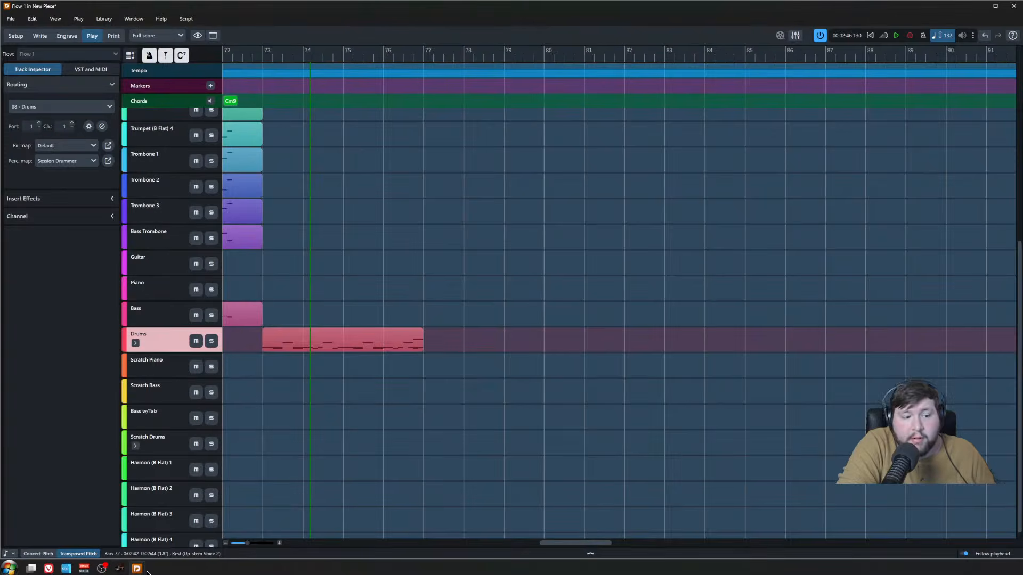
mouse_move(137, 569)
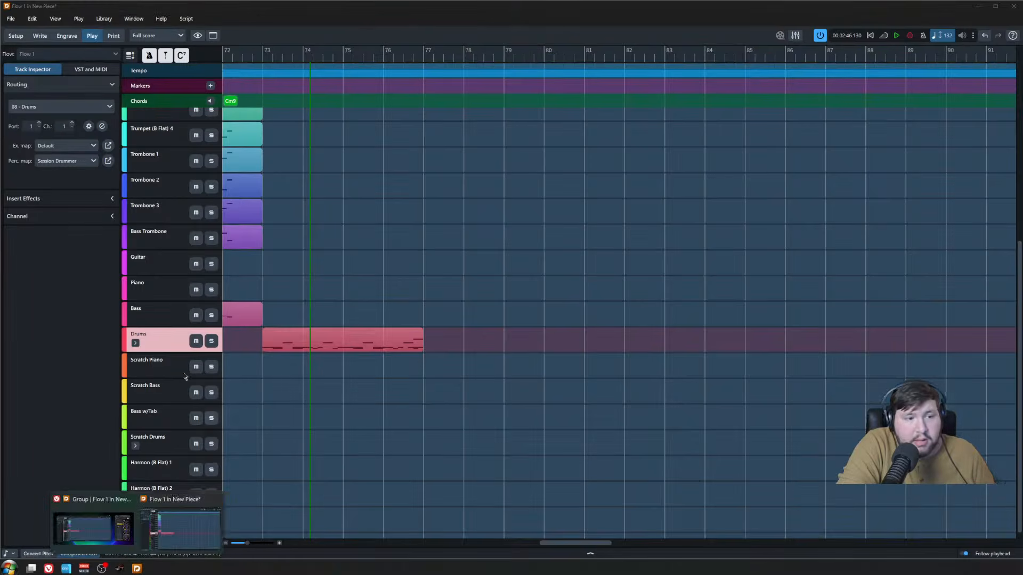
- Review the routing of the Bass Trombone, Trumpet 4, Alto 1 and Guitar tracks
scroll(164, 312, "up", 5)
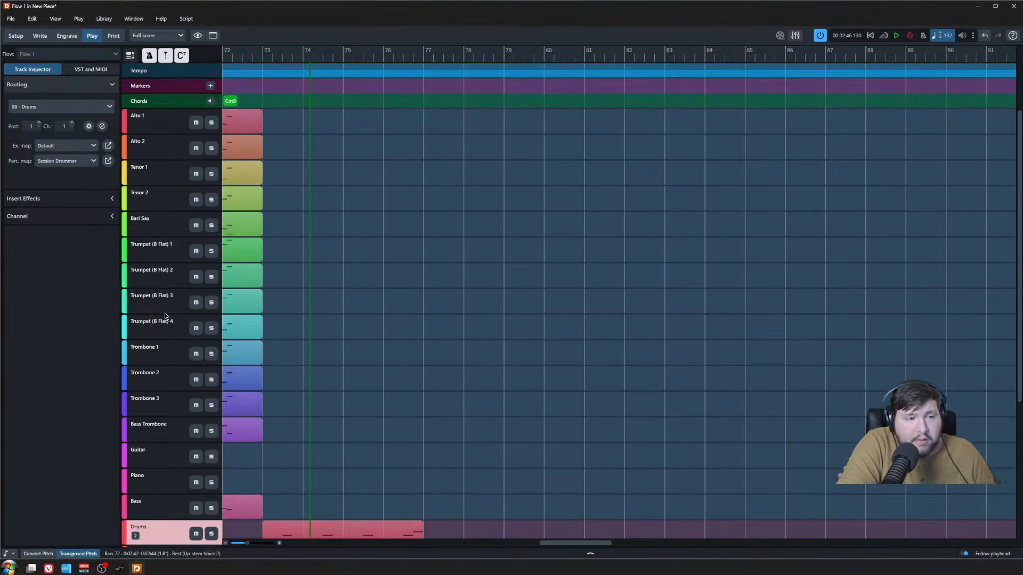
left_click(154, 427)
left_click(157, 321)
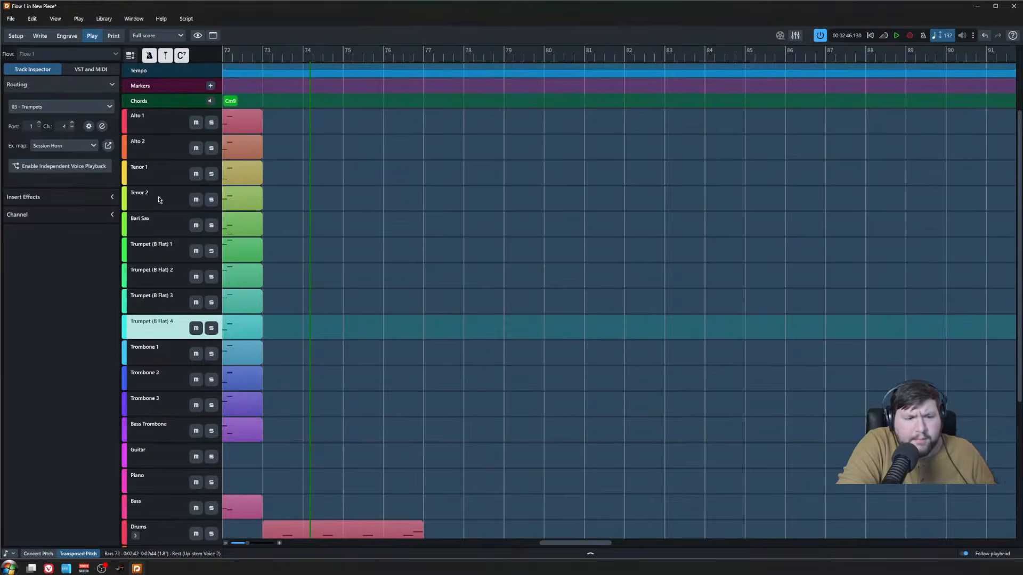
left_click(162, 131)
scroll(148, 423, "down", 5)
scroll(148, 423, "up", 5)
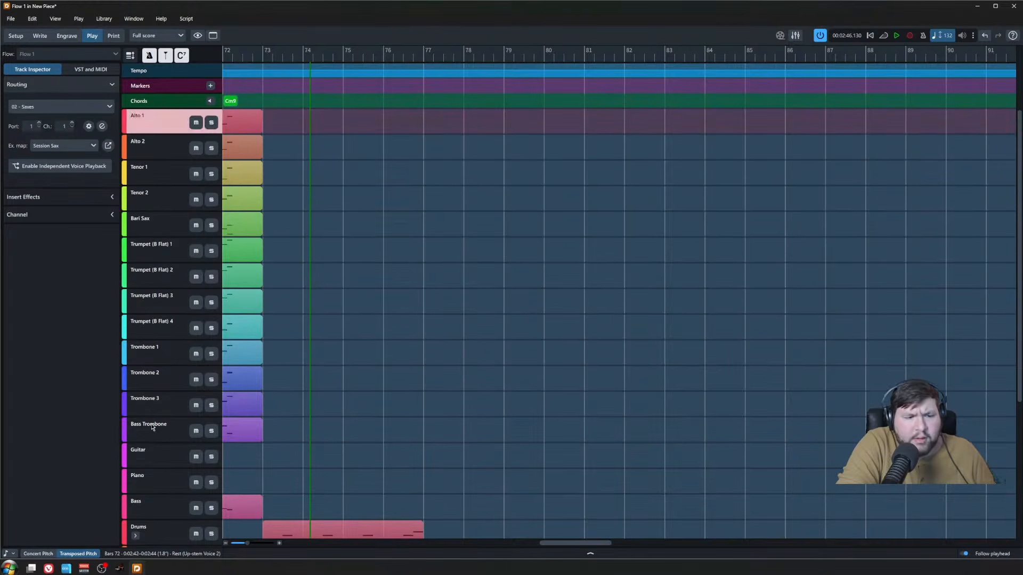
left_click(160, 454)
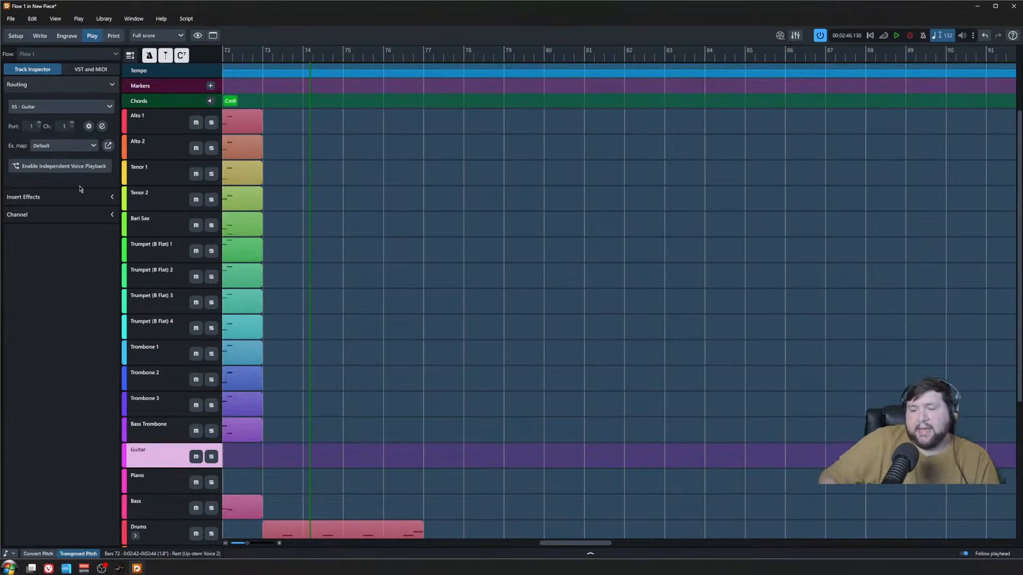
- Switch to the browser, look over the V Horns Saxophones product page again, and return to Dorico
key("alt+Tab")
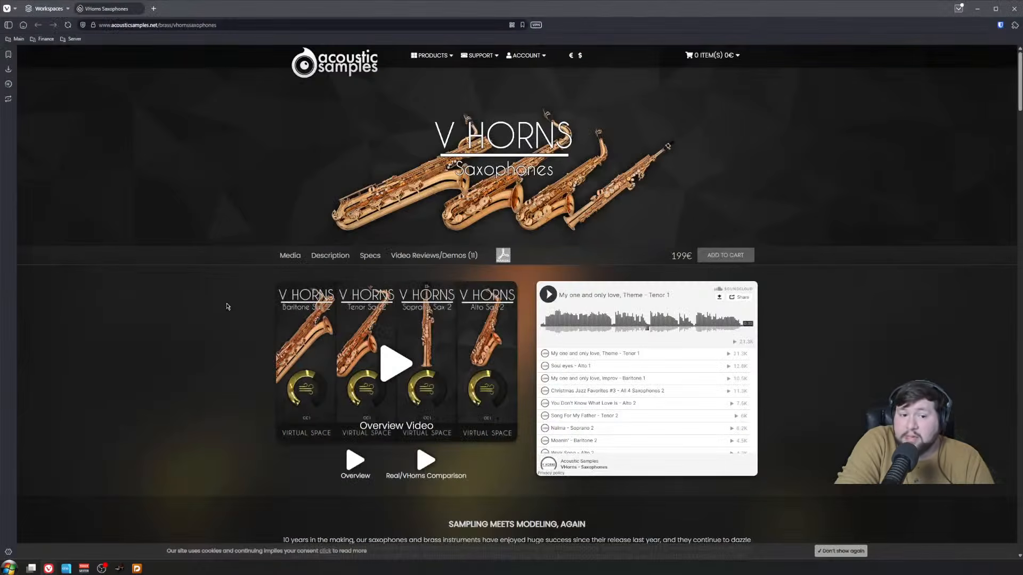
scroll(213, 298, "down", 5)
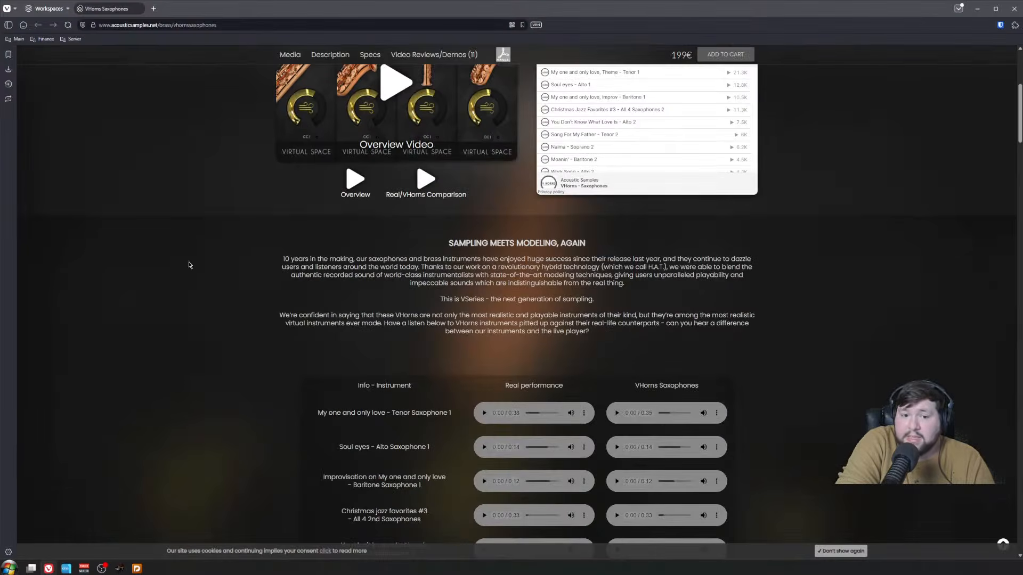
scroll(185, 262, "up", 5)
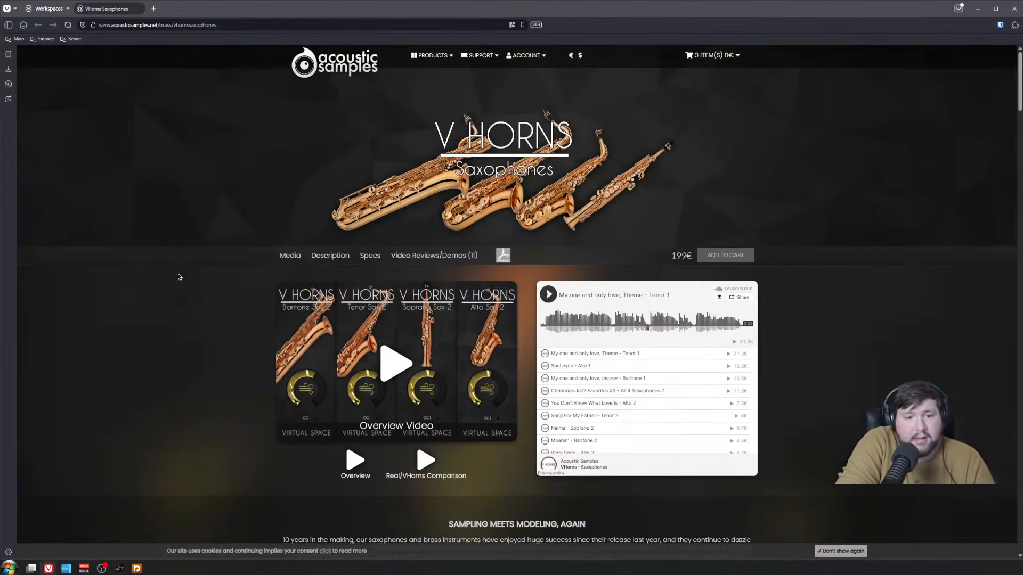
key("alt+Tab")
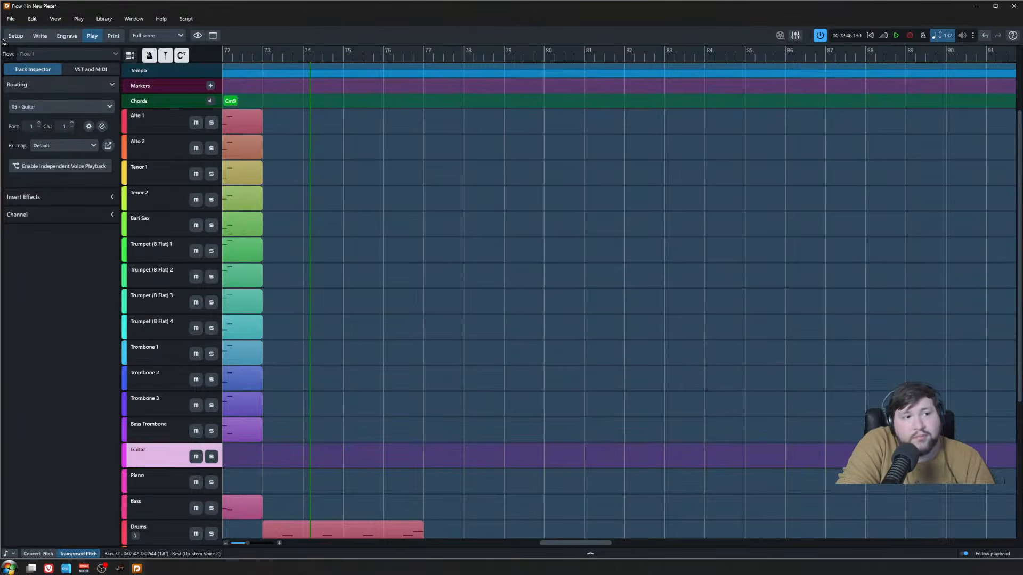
- Show the full score in Write mode and play it back from bar 70 through the empty bars after bar 72
left_click(40, 36)
scroll(457, 349, "up", 5)
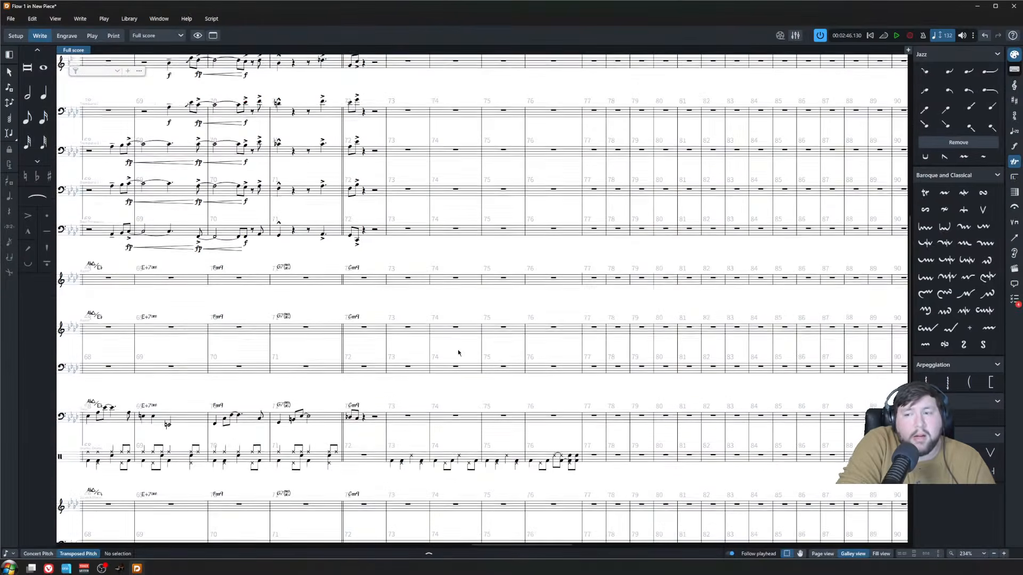
scroll(456, 355, "up", 7)
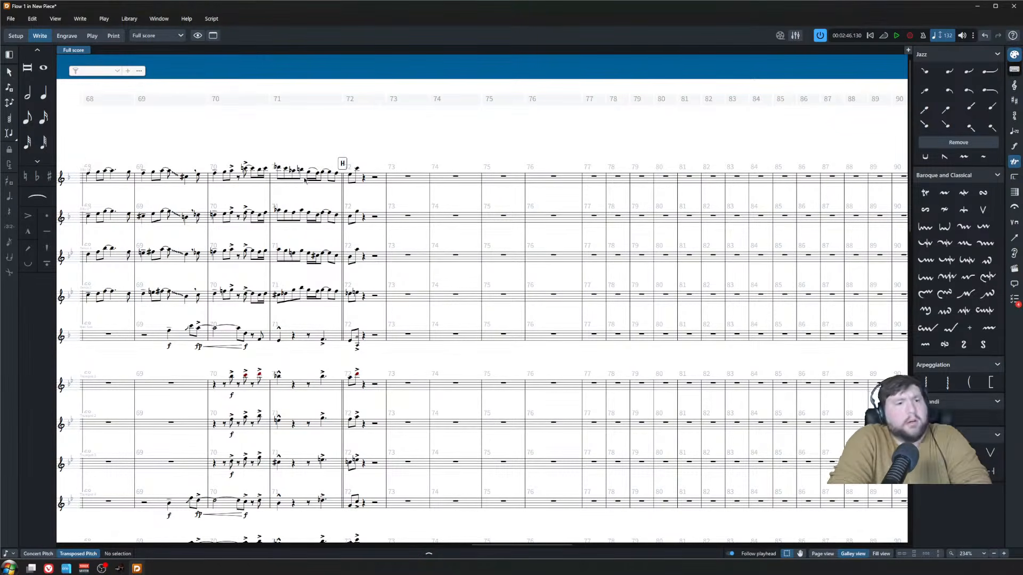
scroll(484, 377, "down", 3)
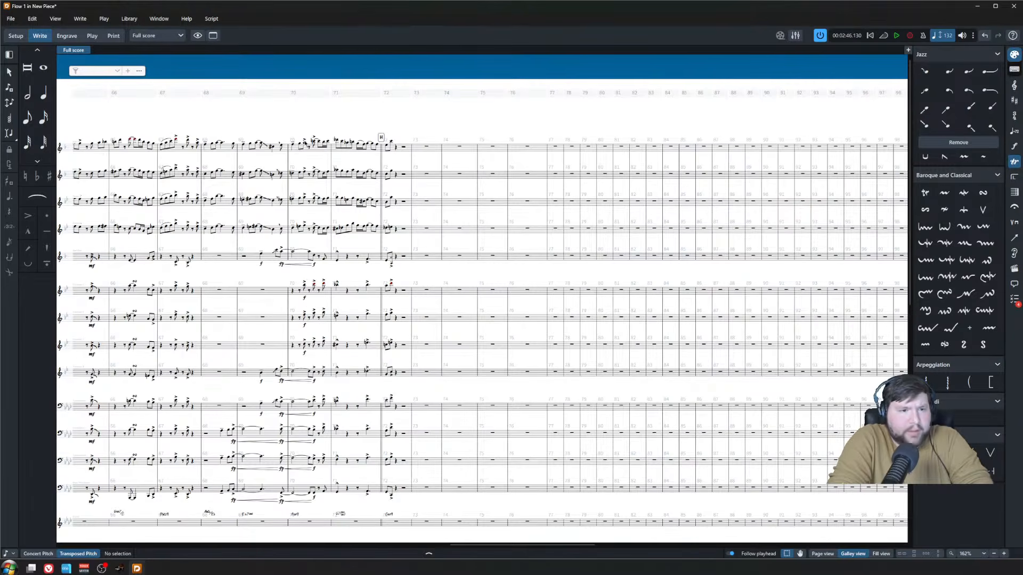
left_click(293, 145)
key("space")
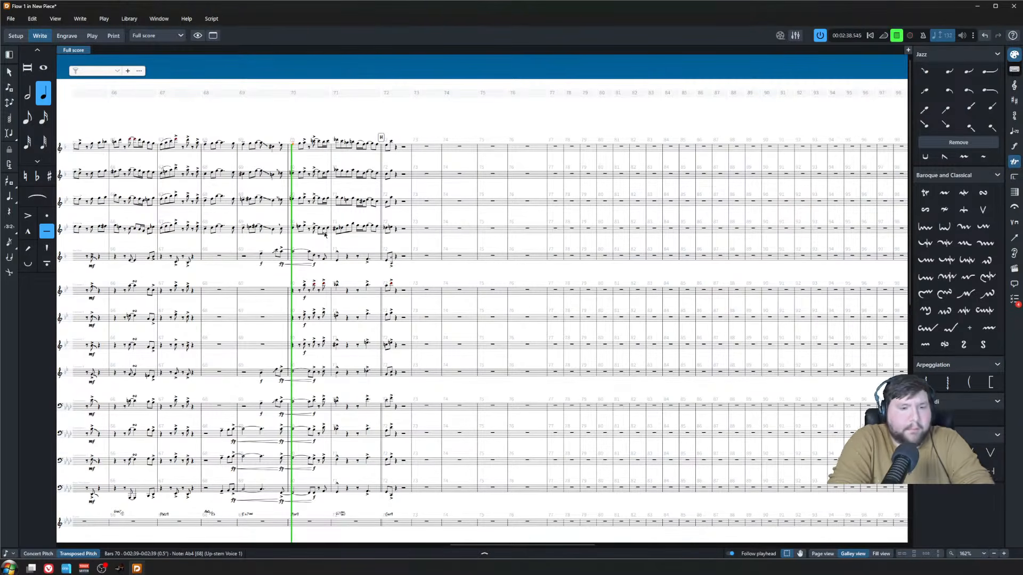
scroll(335, 251, "up", 2)
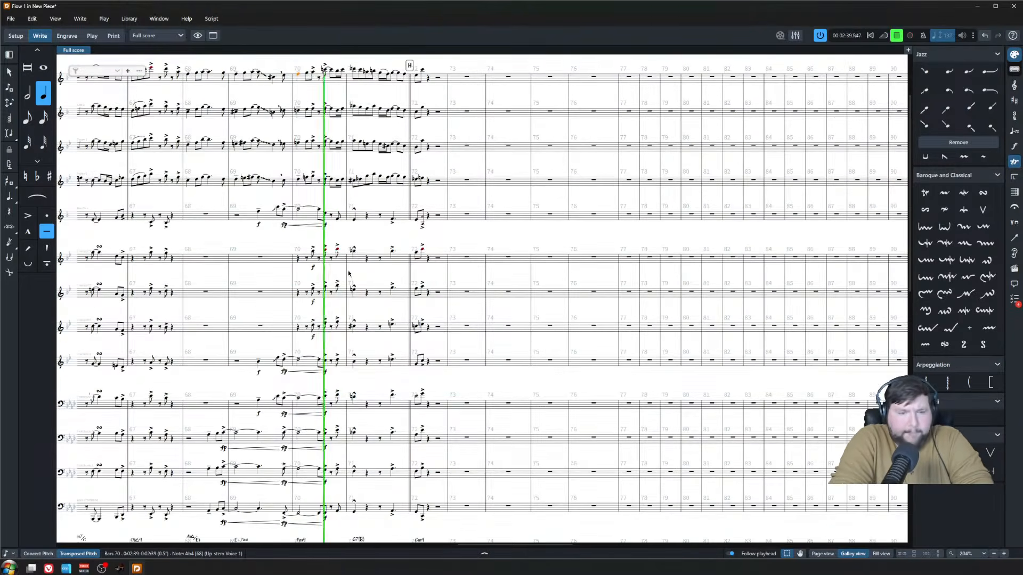
left_click(380, 229)
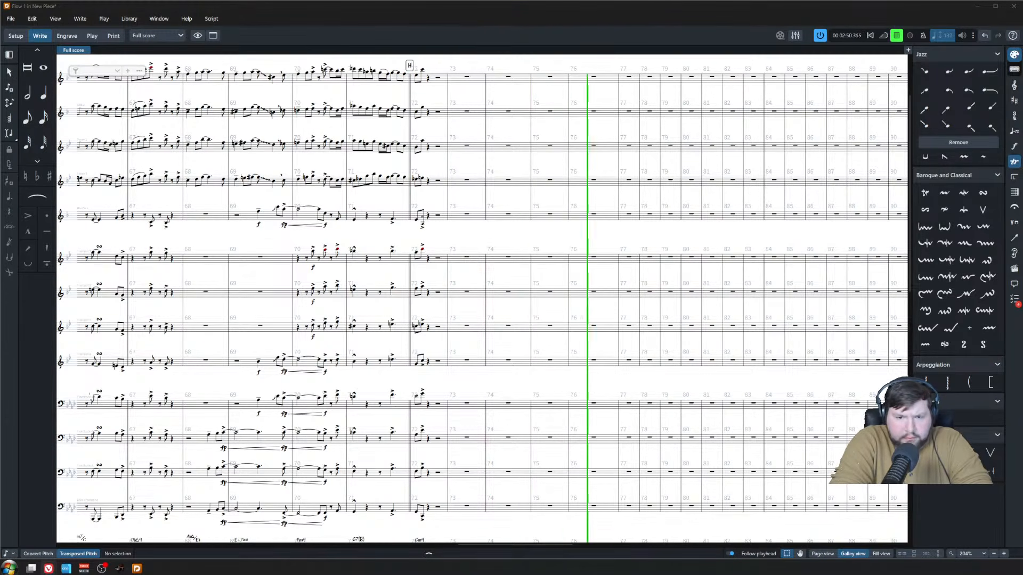
key("space")
- Bring the rhythm section staves into view and play back the passage from bar 71, stopping around bar 75
scroll(387, 448, "down", 1)
scroll(387, 449, "down", 5)
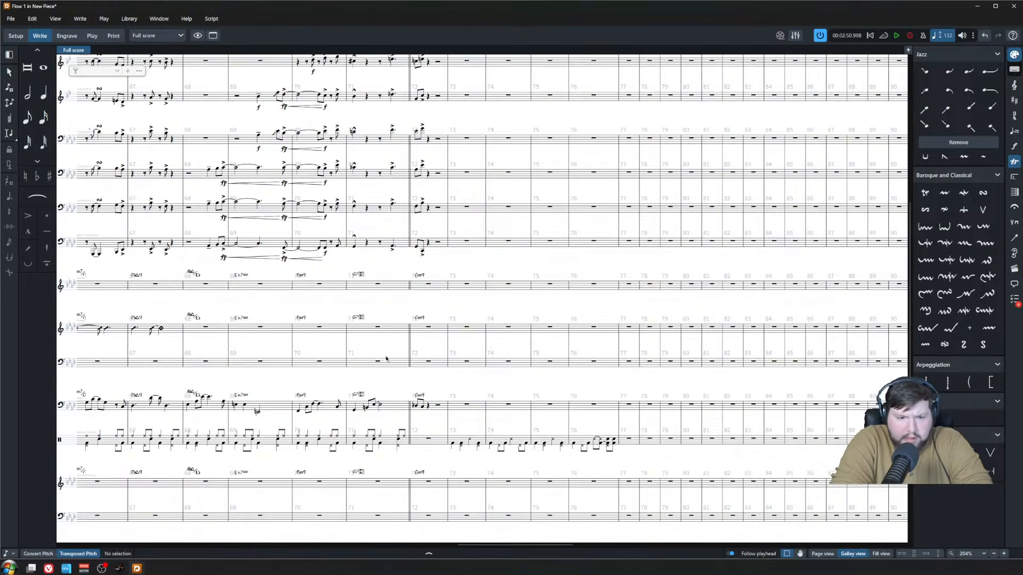
key("p")
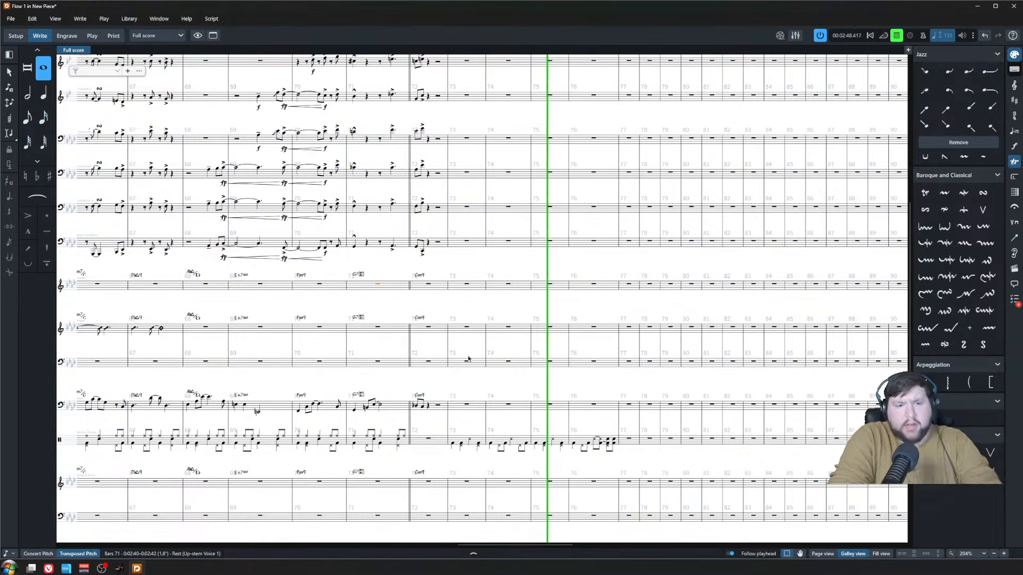
left_click(426, 330)
key("space")
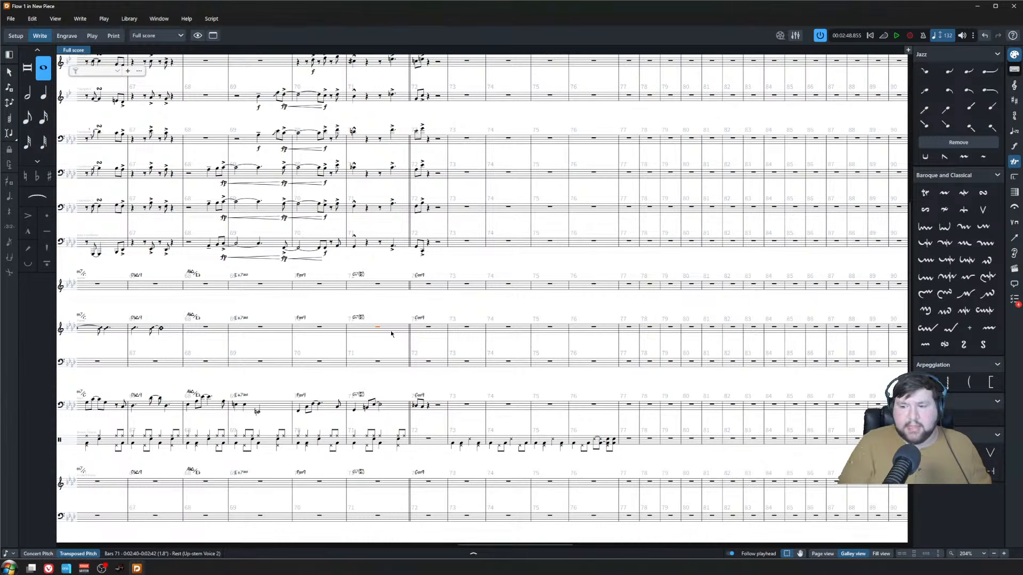
- Return to the opening of the score and play it back from bar 8 to about bar 33
scroll(391, 330, "down", 2)
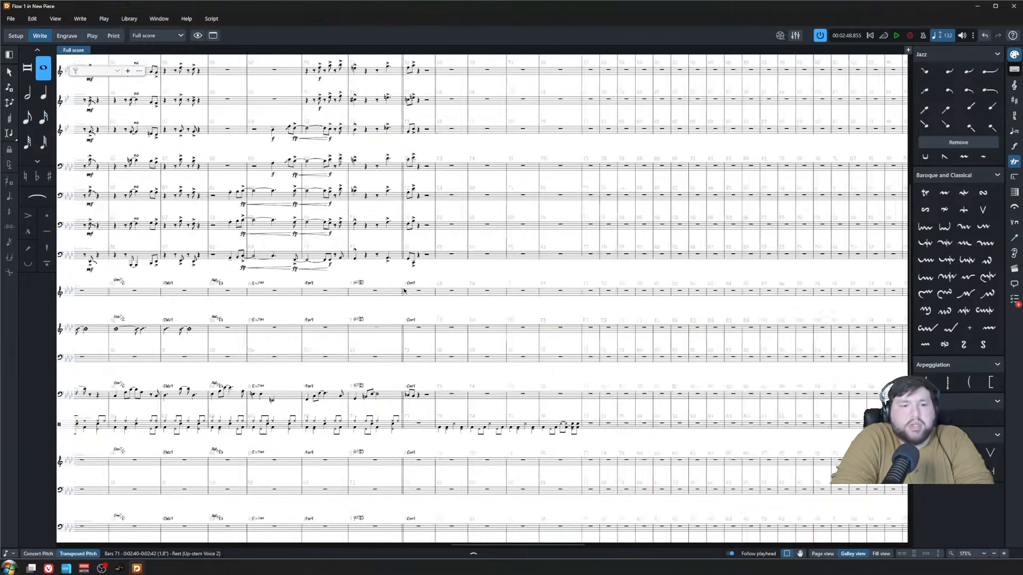
scroll(404, 300, "left", 10)
scroll(403, 300, "left", 10)
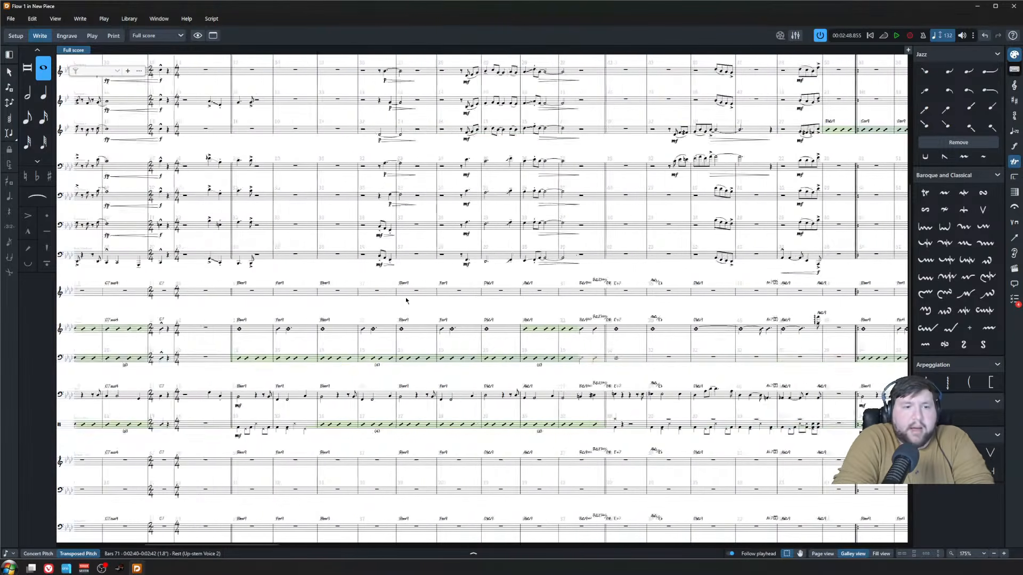
scroll(426, 328, "right", 4)
scroll(341, 279, "up", 5)
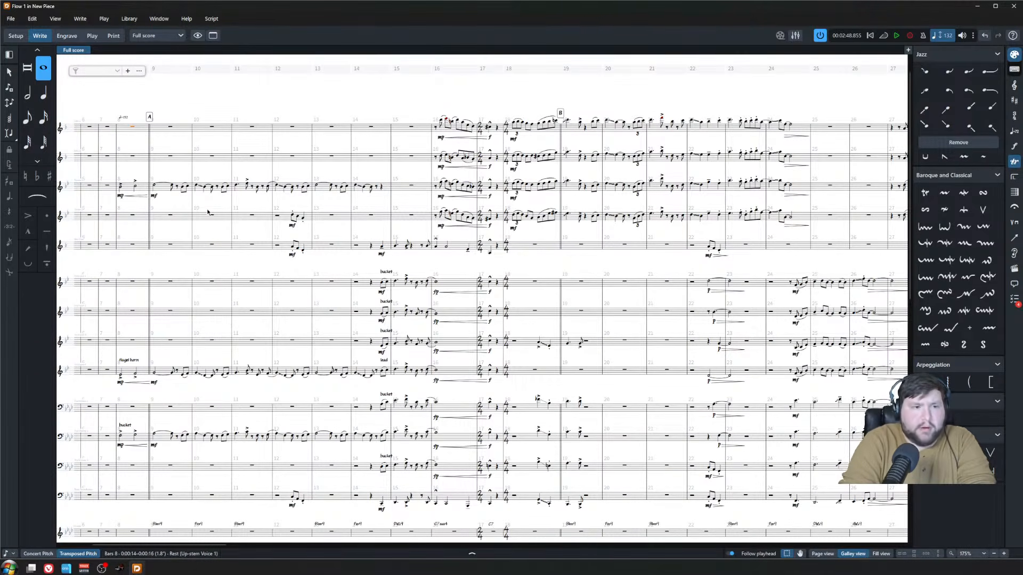
key("space")
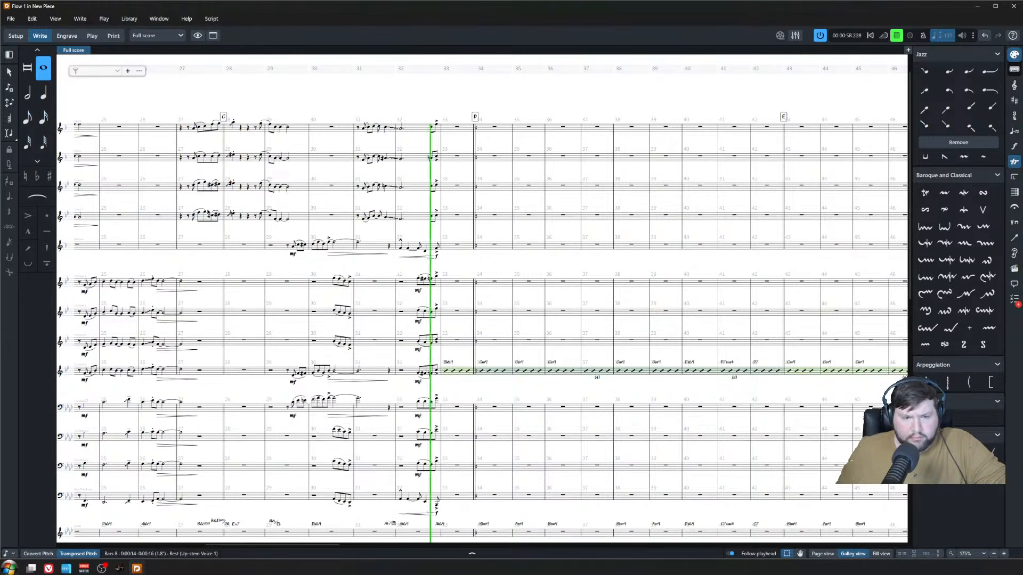
key("space")
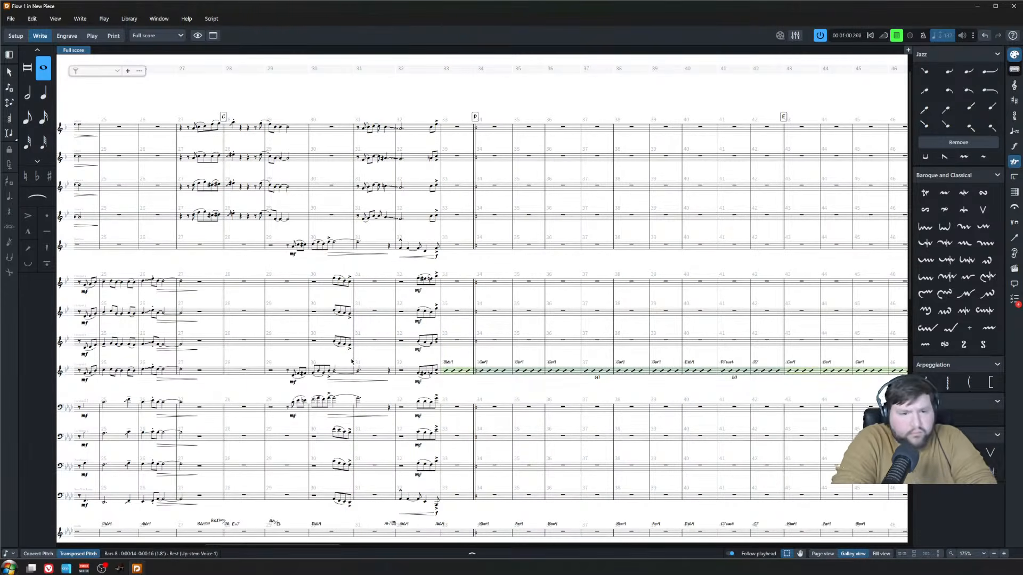
- Play back the score from bar 58 and stop at rehearsal mark H
scroll(272, 324, "right", 15)
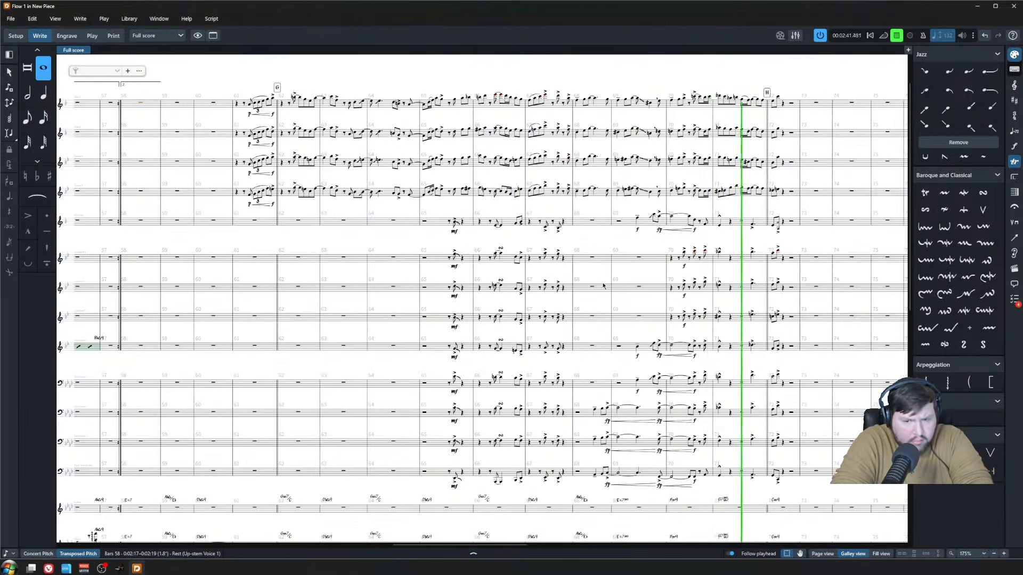
key("space")
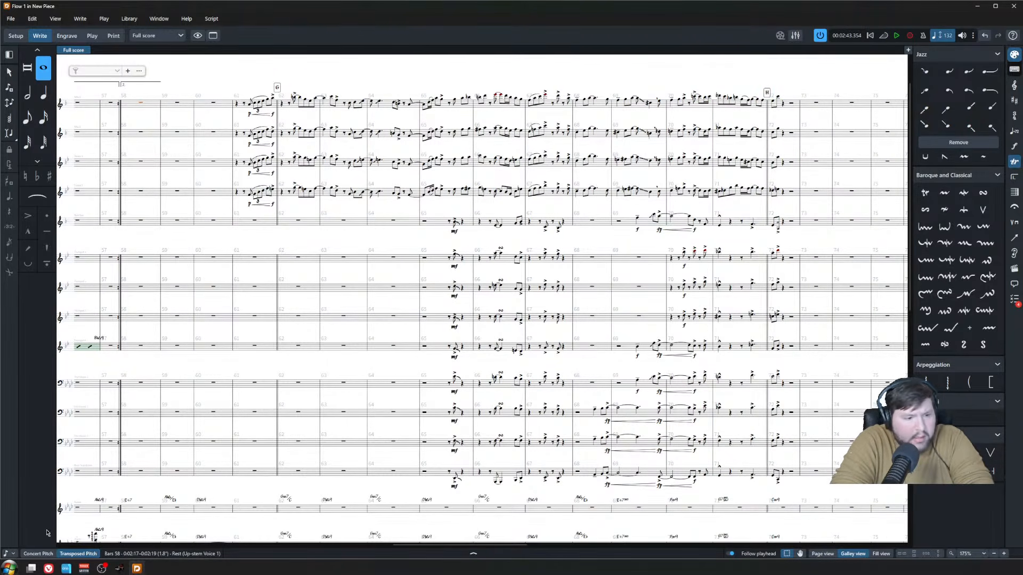
scroll(270, 450, "up", 2)
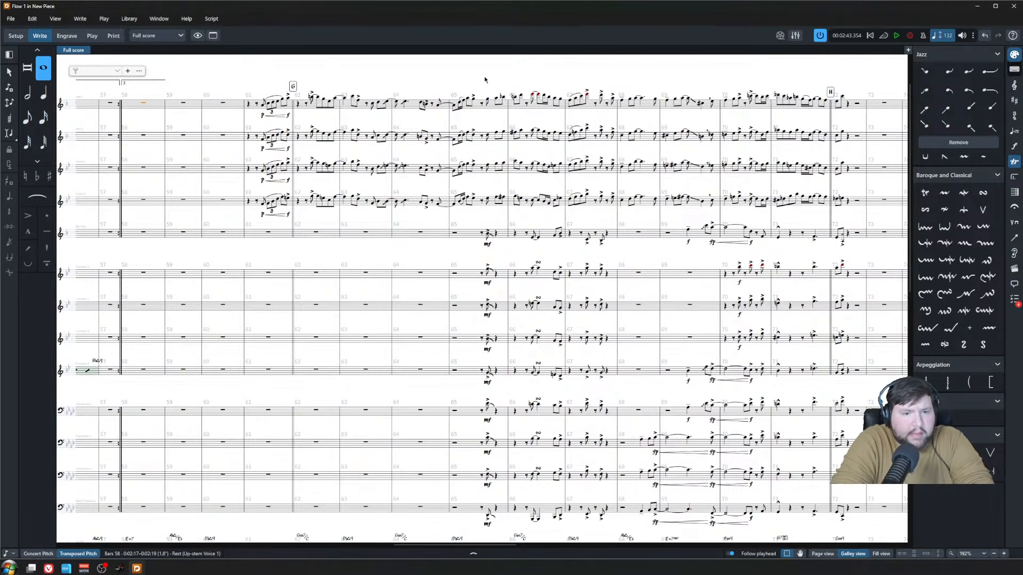
- Select the notes at the end of bar 65 in the upper four staves, then switch the score to concert pitch
left_click_drag(508, 216, 509, 214)
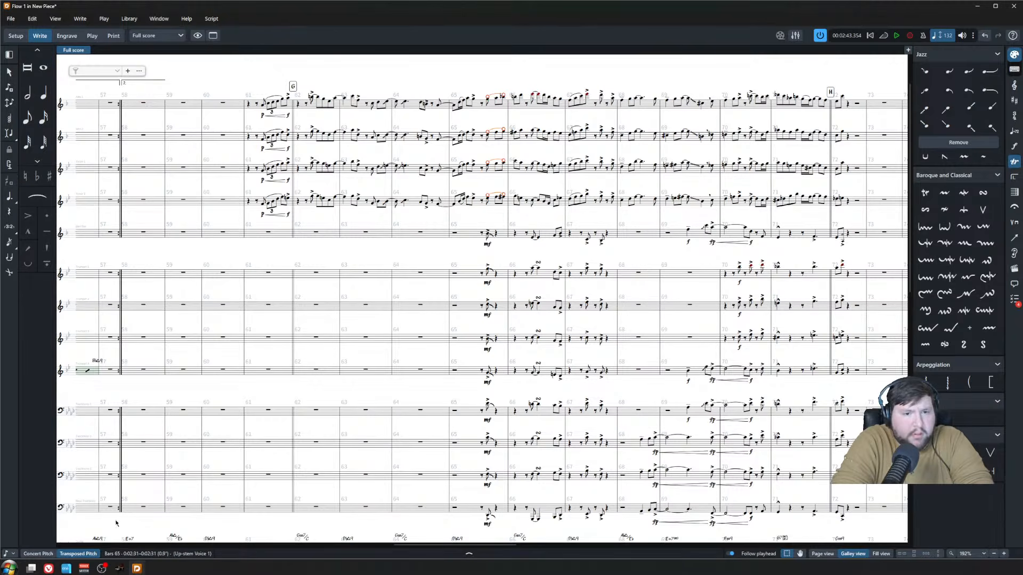
scroll(309, 259, "right", 2)
left_click(309, 259)
scroll(309, 258, "right", 1)
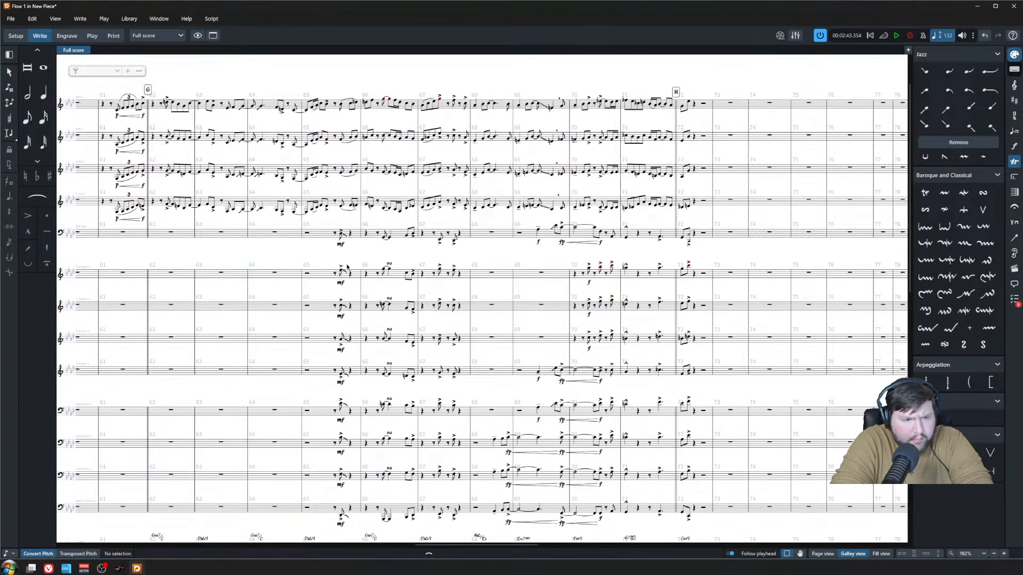
- Look back over the earlier sections of the score and return to the empty bars after rehearsal mark H
scroll(343, 277, "right", 1)
scroll(332, 317, "left", 20)
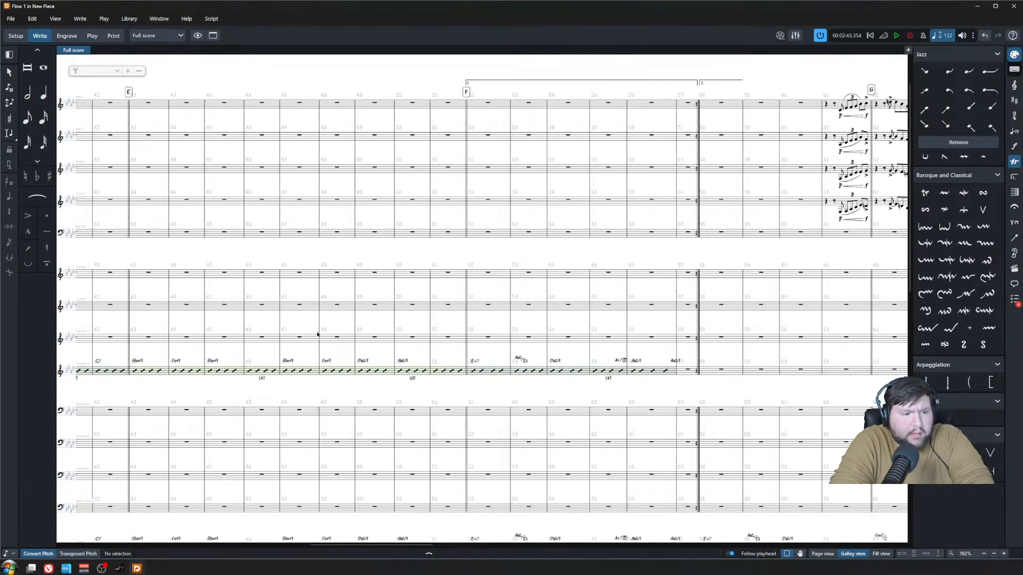
scroll(296, 401, "right", 20)
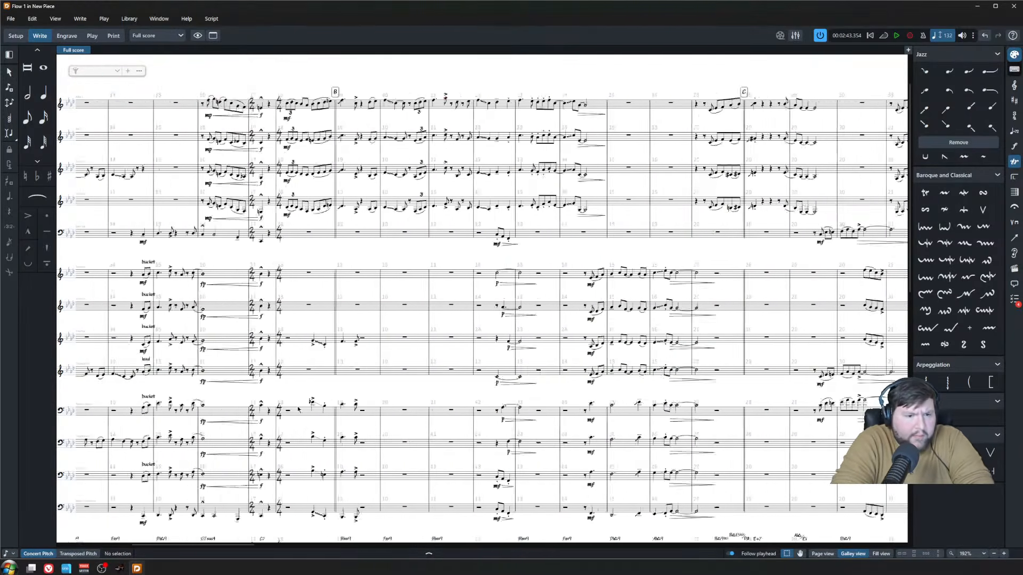
scroll(288, 397, "right", 10)
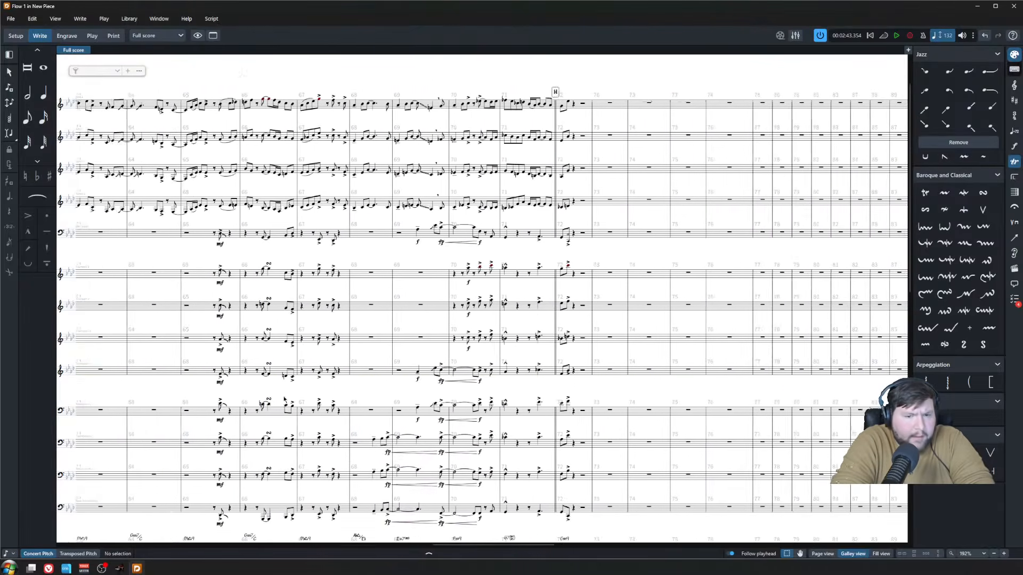
- Play back the score from bar 68 and from bar 72 on, letting it run through the empty bars
scroll(456, 332, "down", 1)
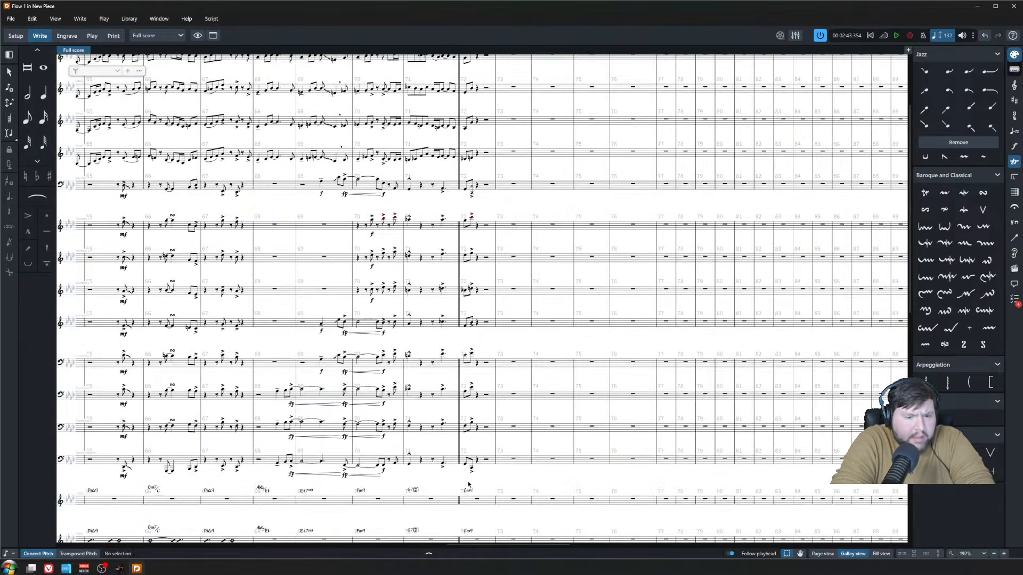
scroll(464, 484, "up", 1)
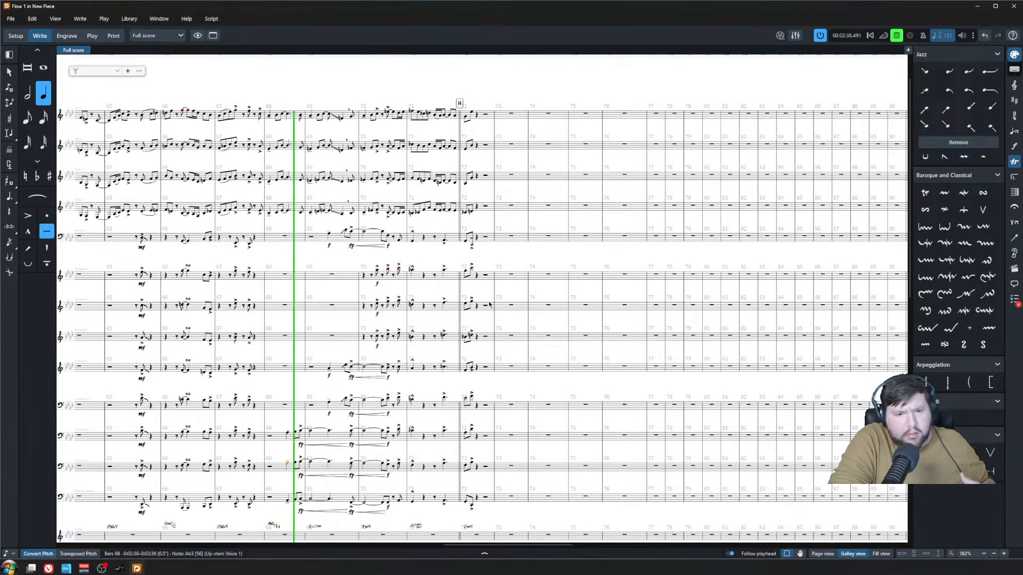
left_click(486, 277)
scroll(482, 429, "down", 3)
scroll(480, 418, "down", 5)
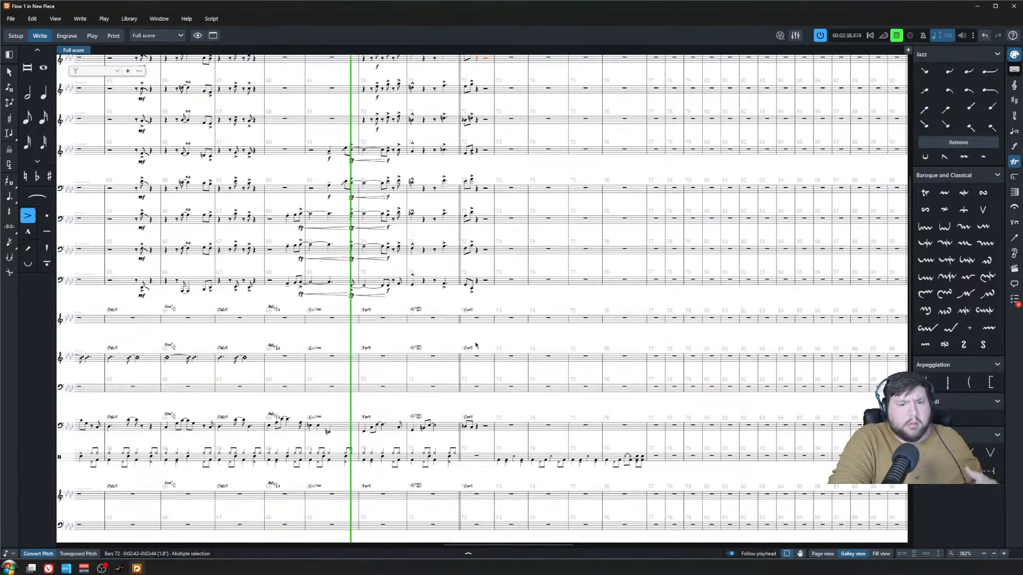
left_click(478, 357)
scroll(532, 404, "up", 4)
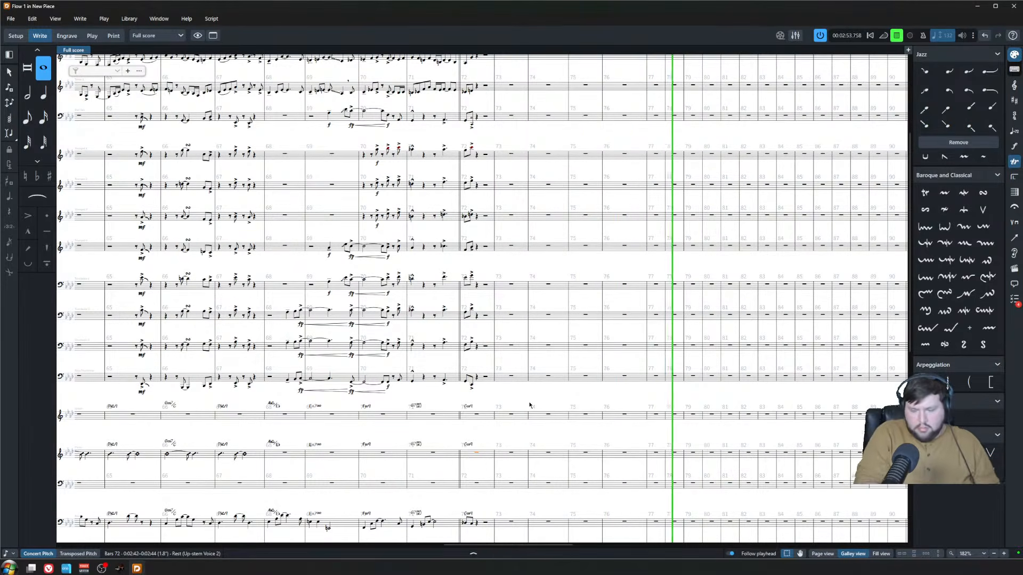
key("space")
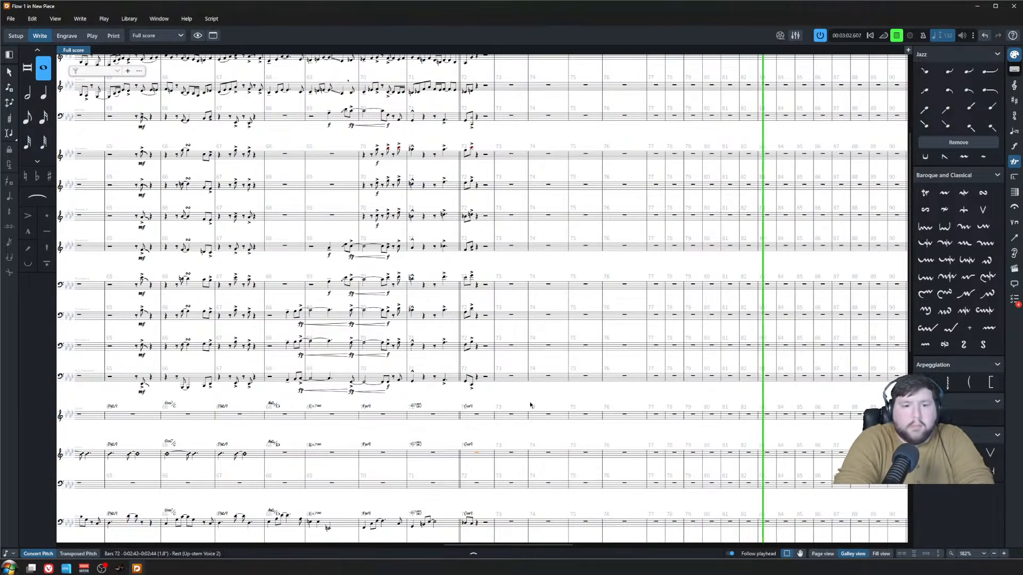
key("space")
- Play back the score from bar 71 into the empty bars with the rhythm section staves in view
left_click(530, 405)
key("z")
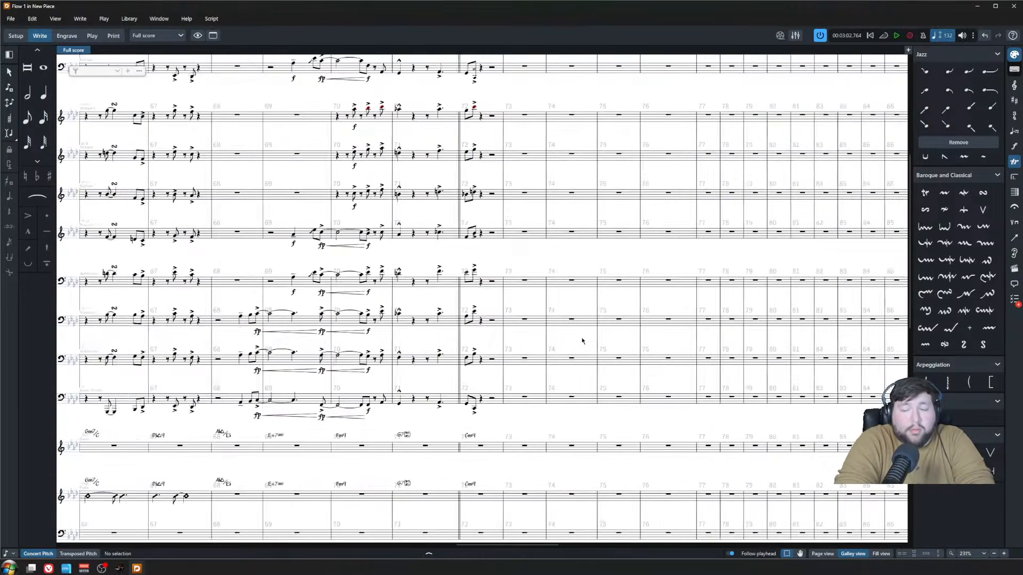
scroll(582, 341, "right", 5)
scroll(432, 378, "down", 2)
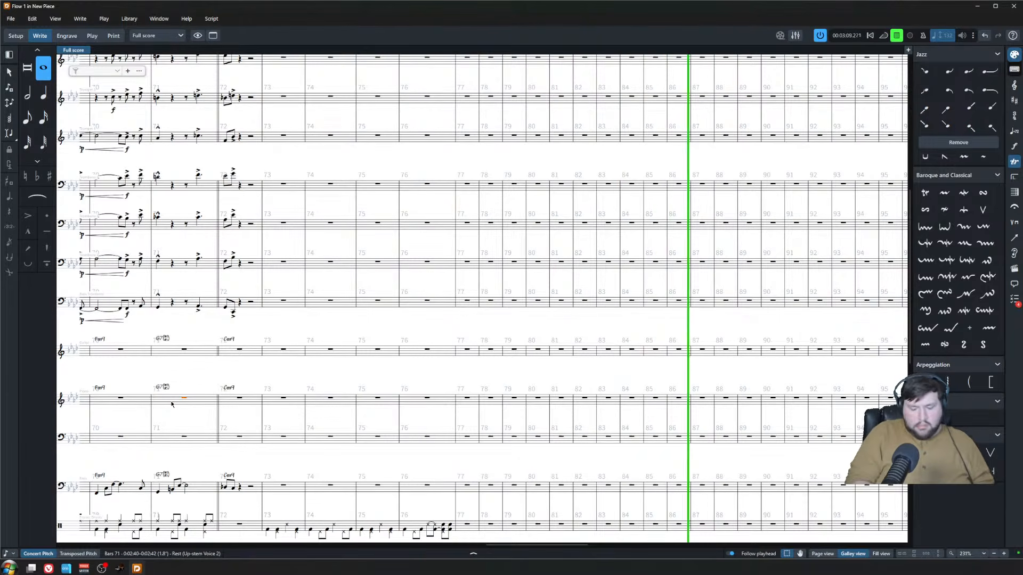
key("space")
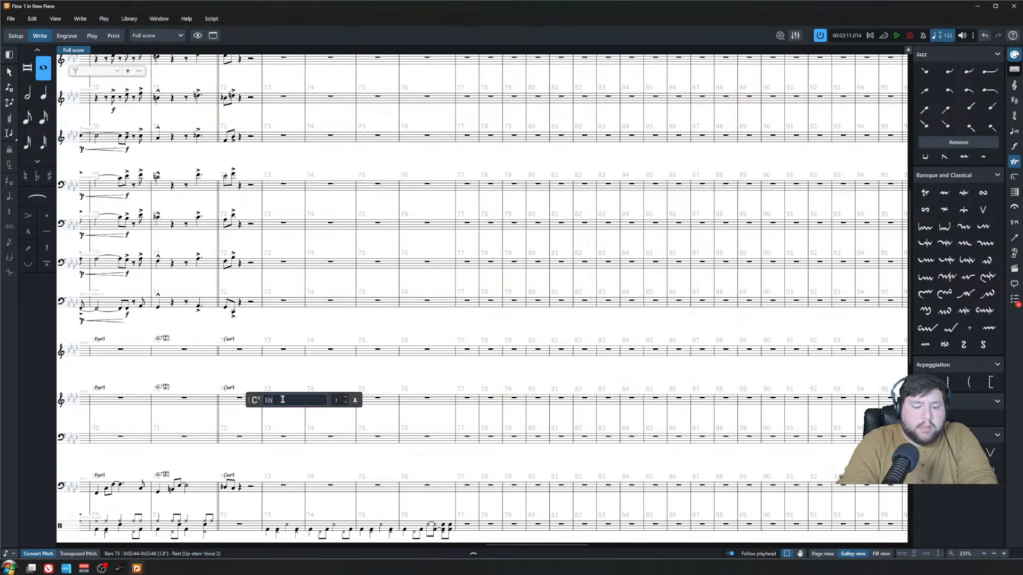
- Enter the chord symbols Ebmaj9 at bar 73 and Fmin9 at bar 74, then play back from bar 72
type("j9")
key("Return")
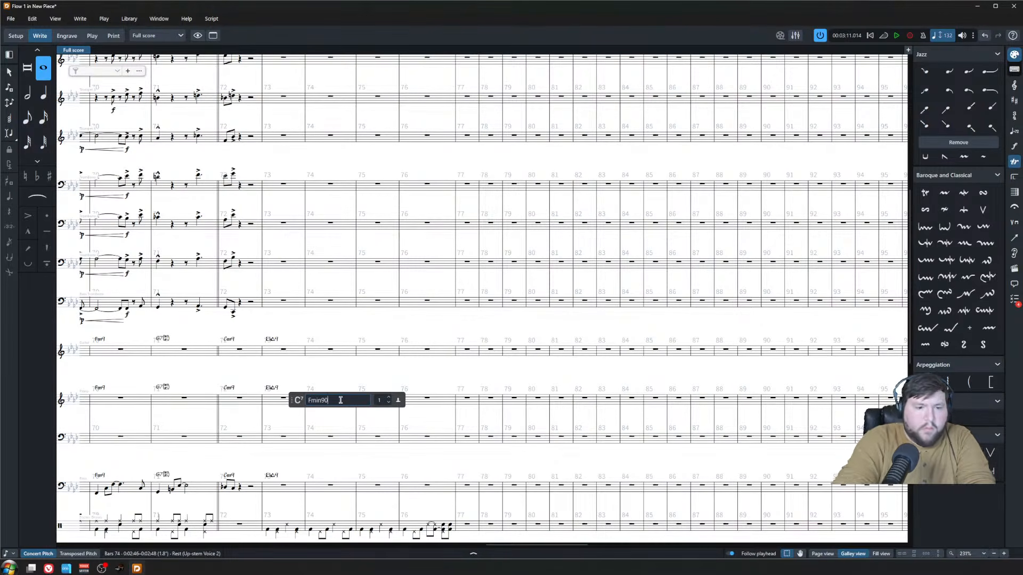
key("Return")
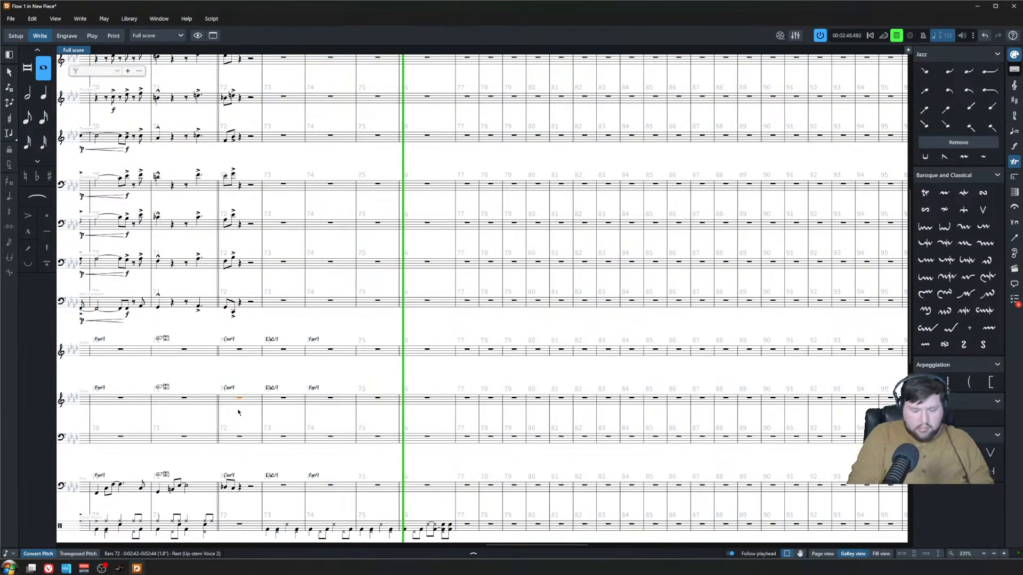
key("space")
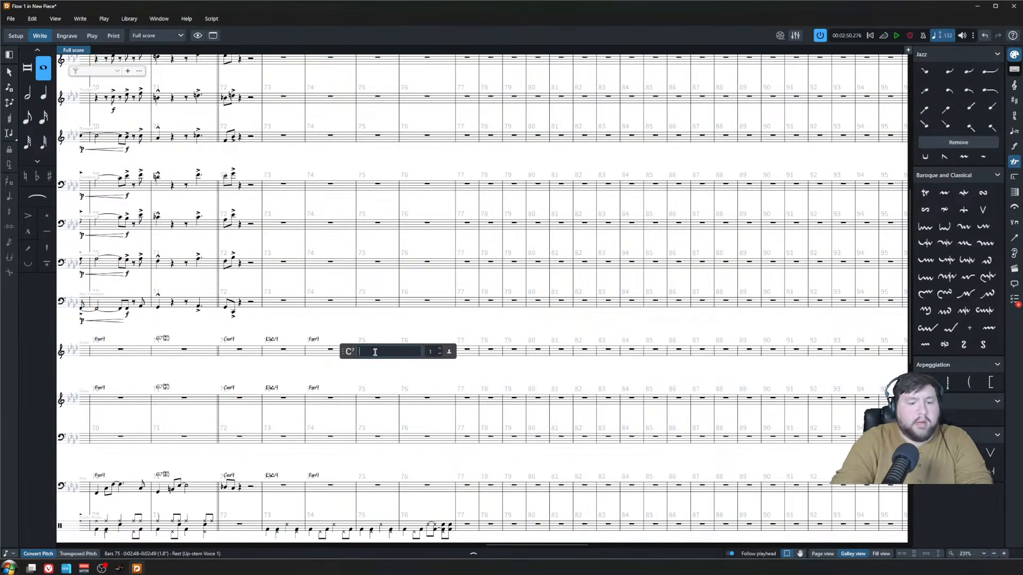
- Enter a chord symbol on Ab at bar 75 and complete it as Abmaj9
key("Return")
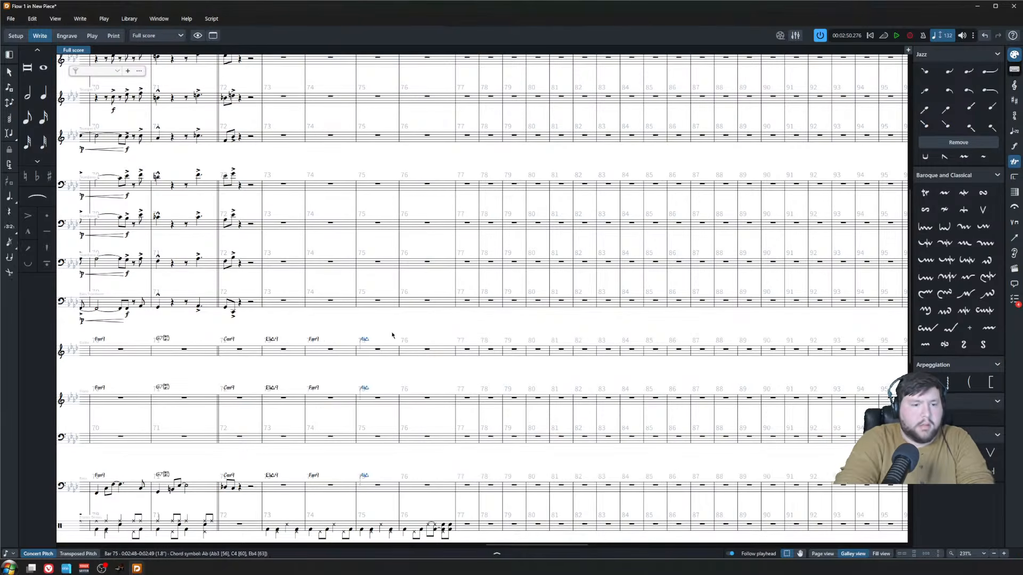
double_click(364, 339)
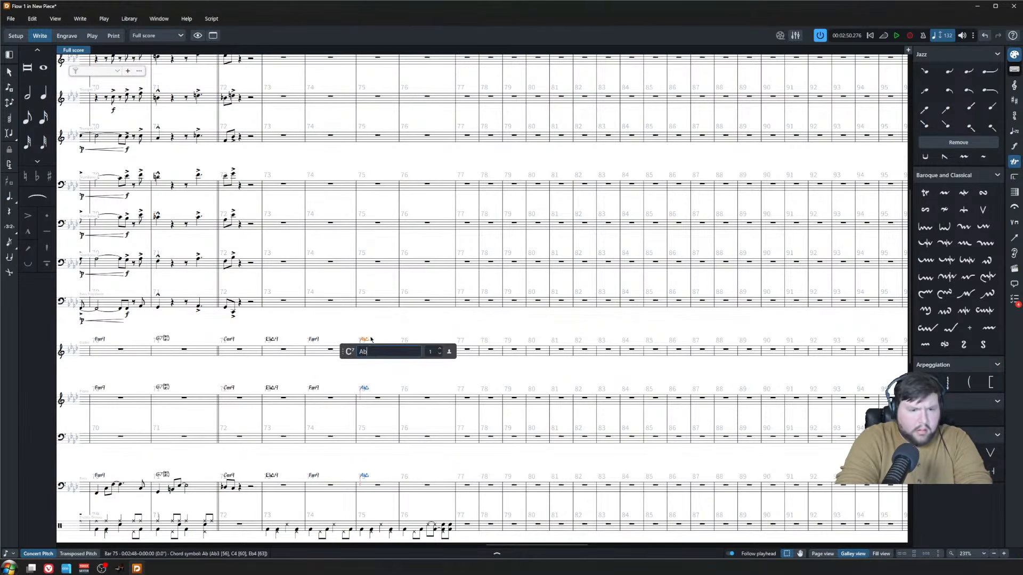
type("m")
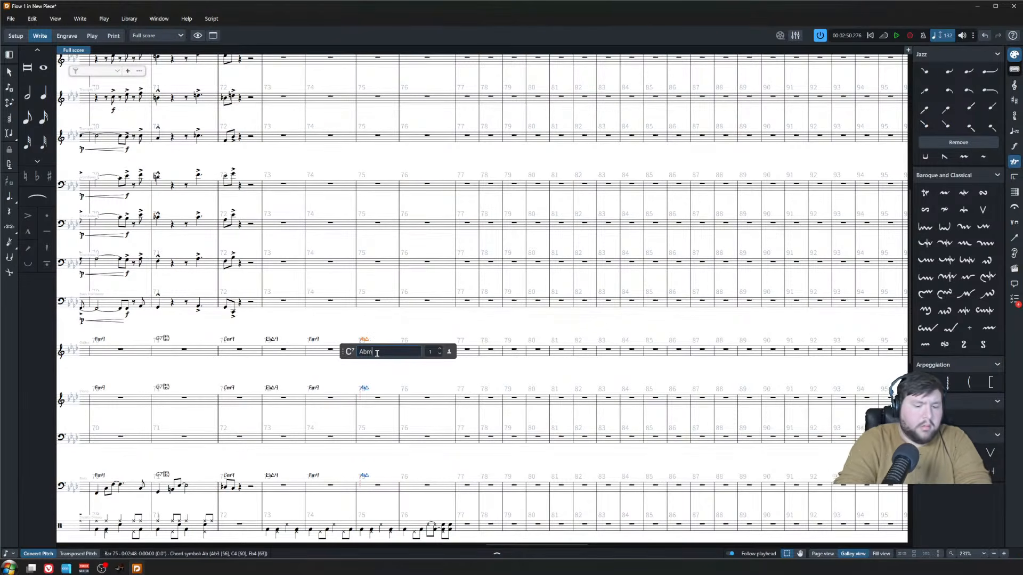
type("aj9")
key("Return")
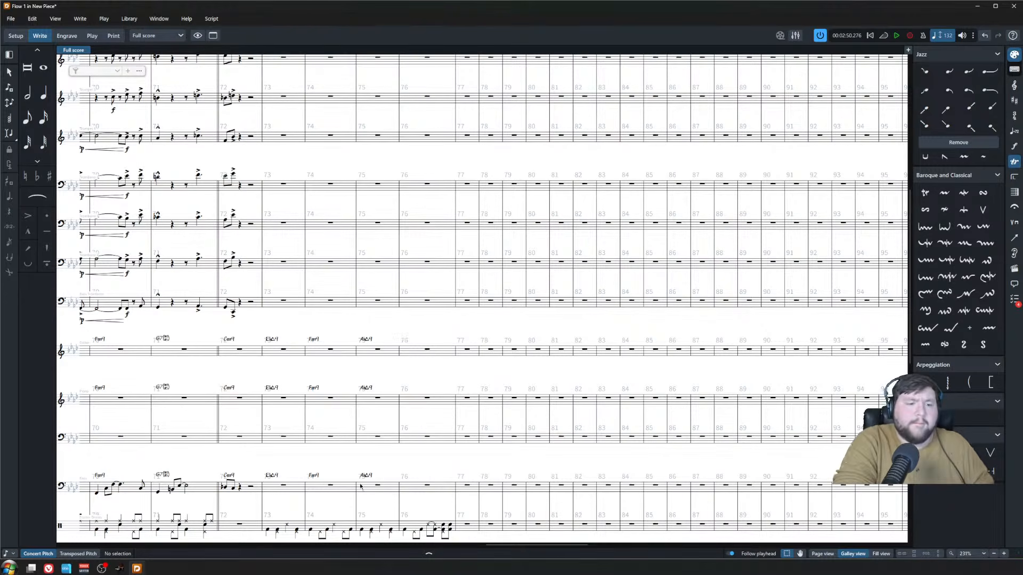
left_click(426, 481)
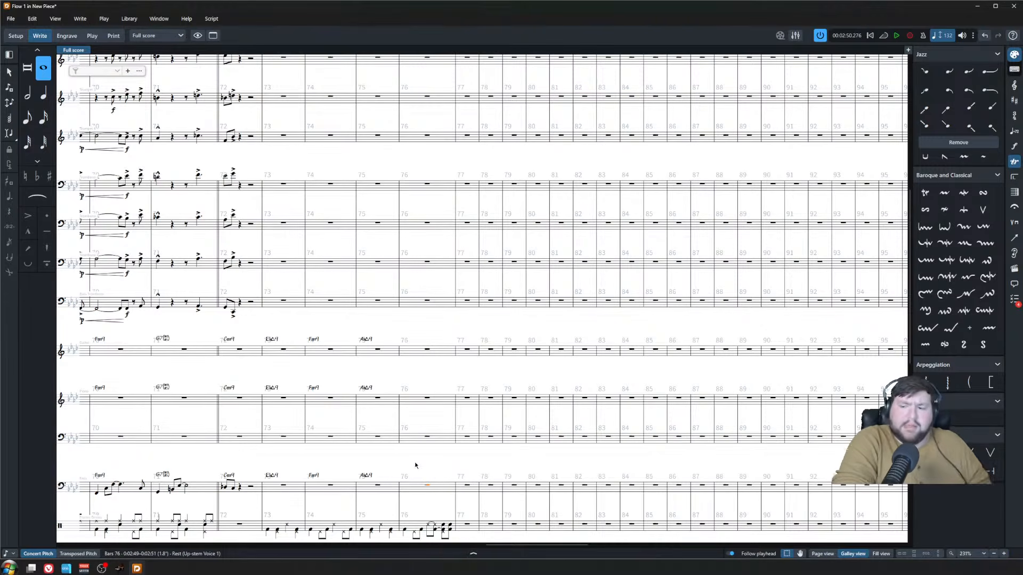
left_click(446, 475)
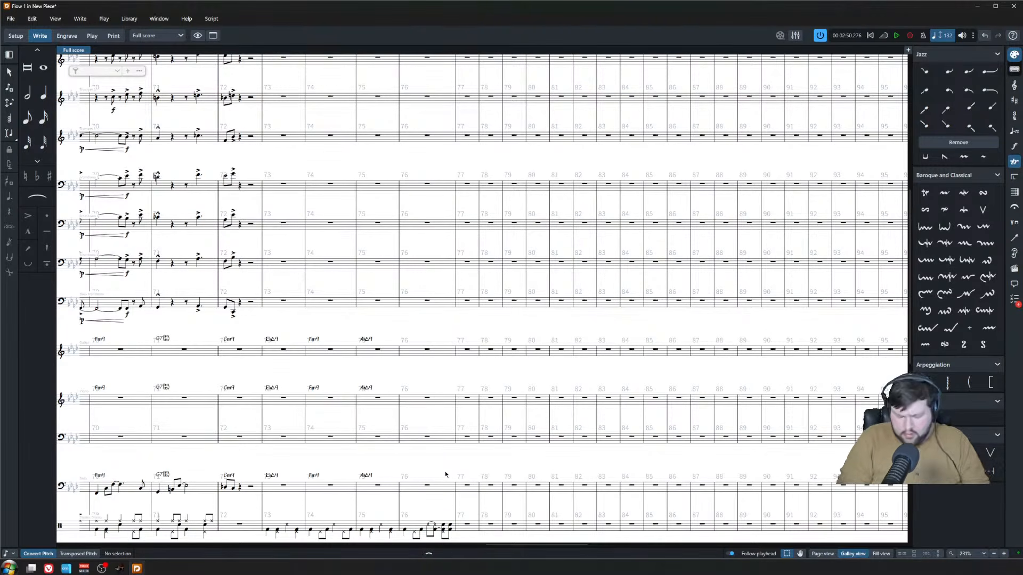
left_click(426, 398)
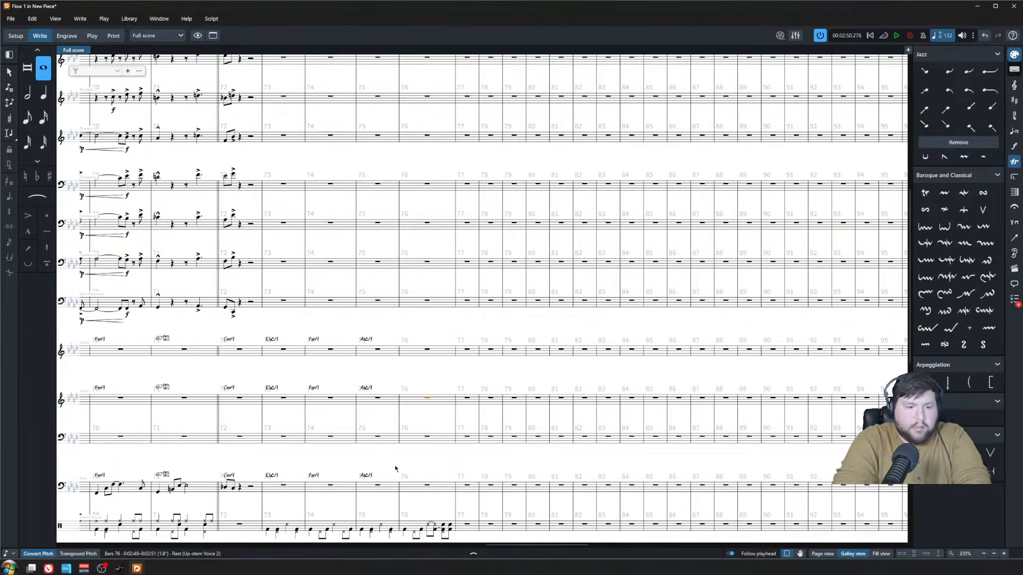
key("shift+q")
key("space")
key("Escape")
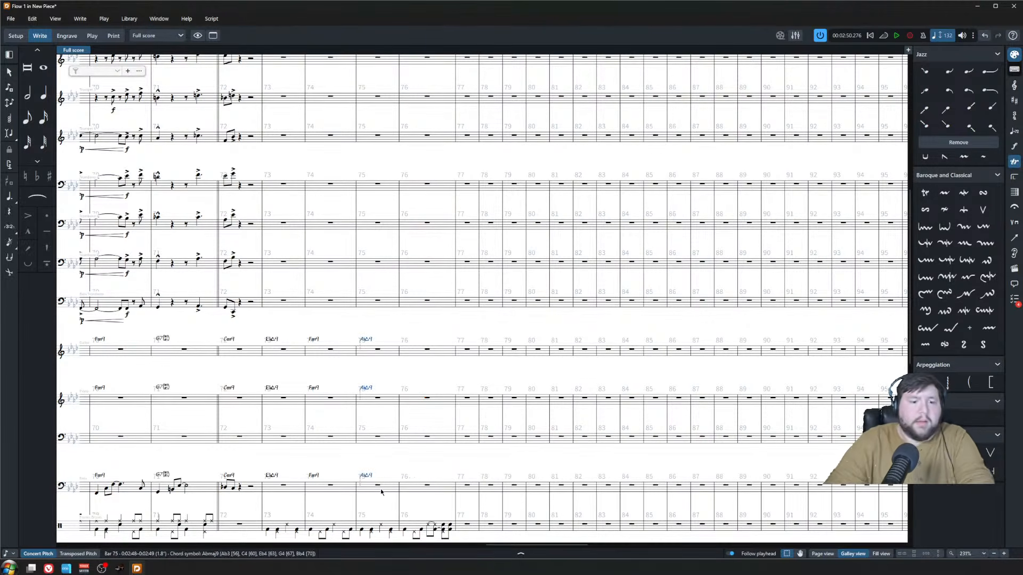
left_click(380, 488)
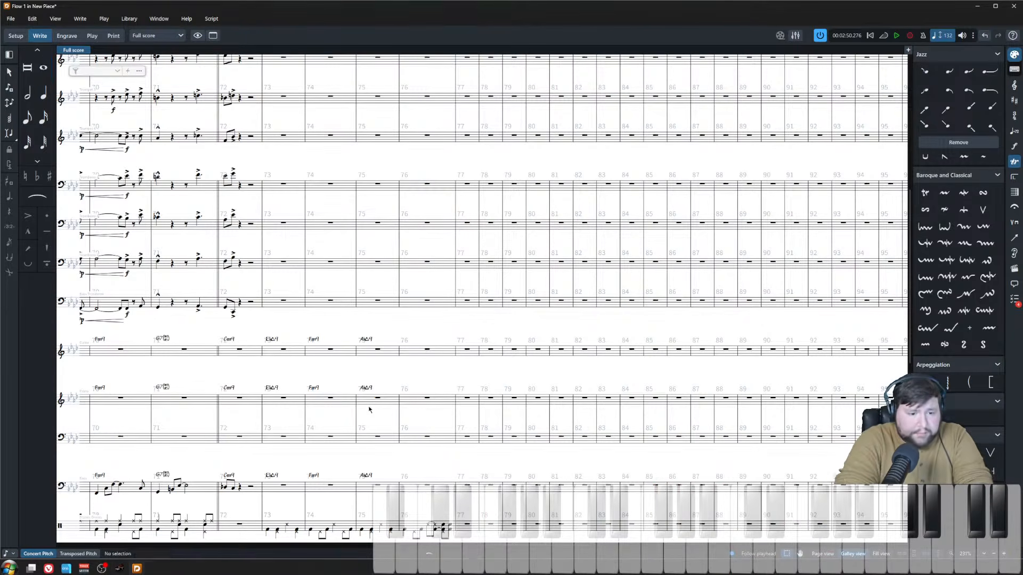
- Add the chord symbol Fminmaj9b5 within bar 75, after the Abmaj9 chord
key("shift+n")
key("shift+q")
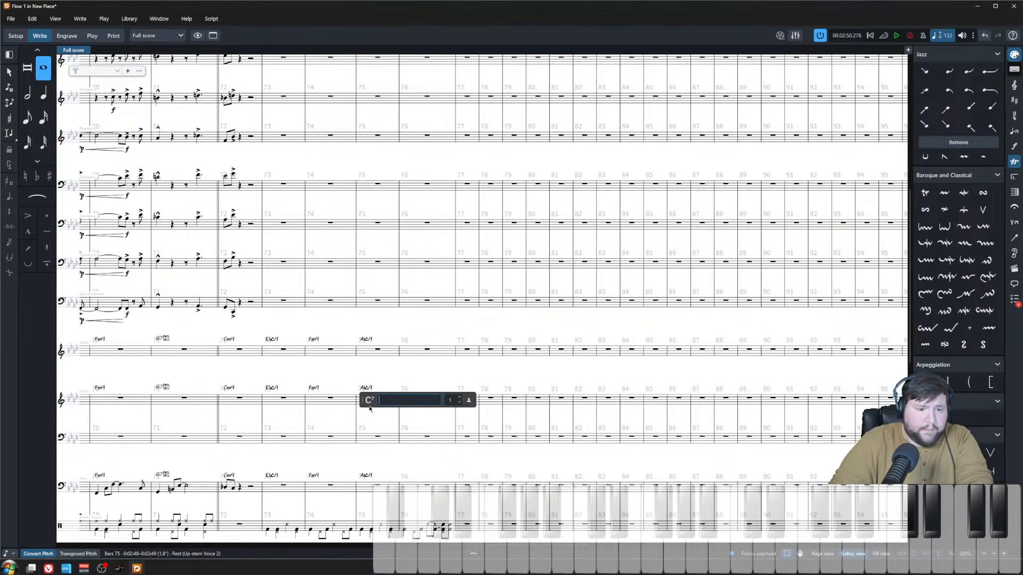
type("fminmaj9b5")
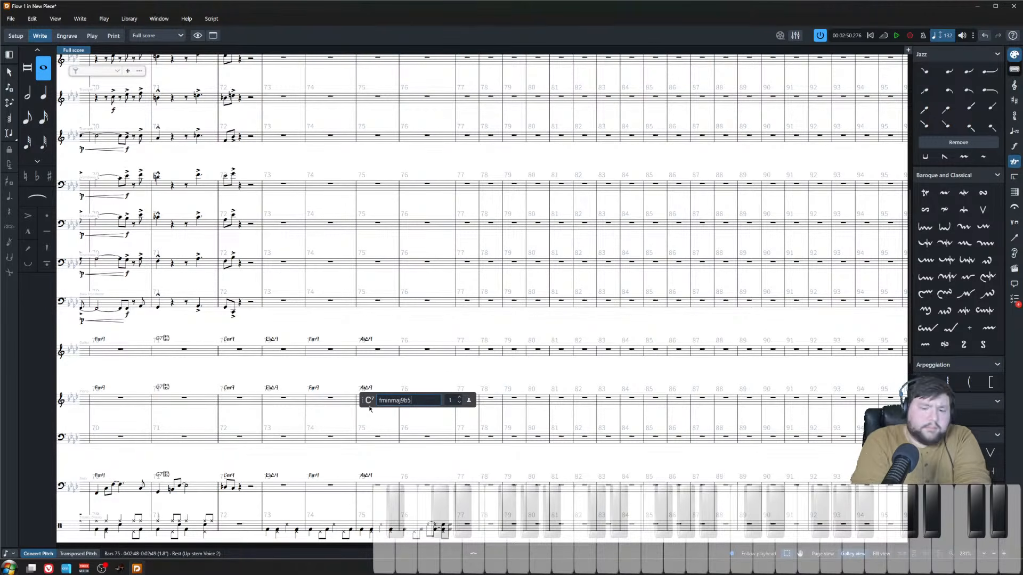
key("Return")
left_click(437, 383)
- Change the second chord symbol in bar 75 to G13b9/F
scroll(349, 408, "up", 5)
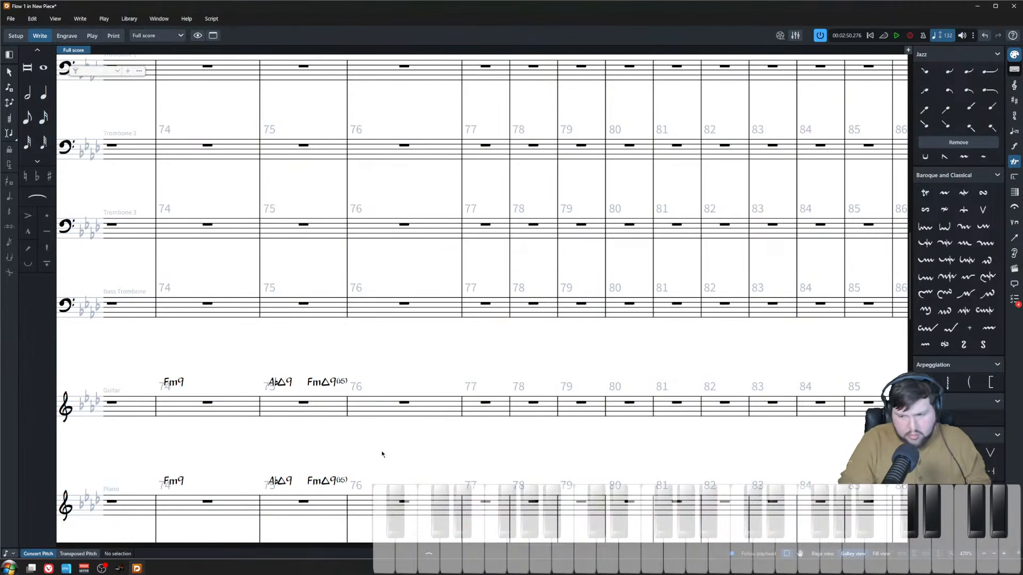
double_click(331, 384)
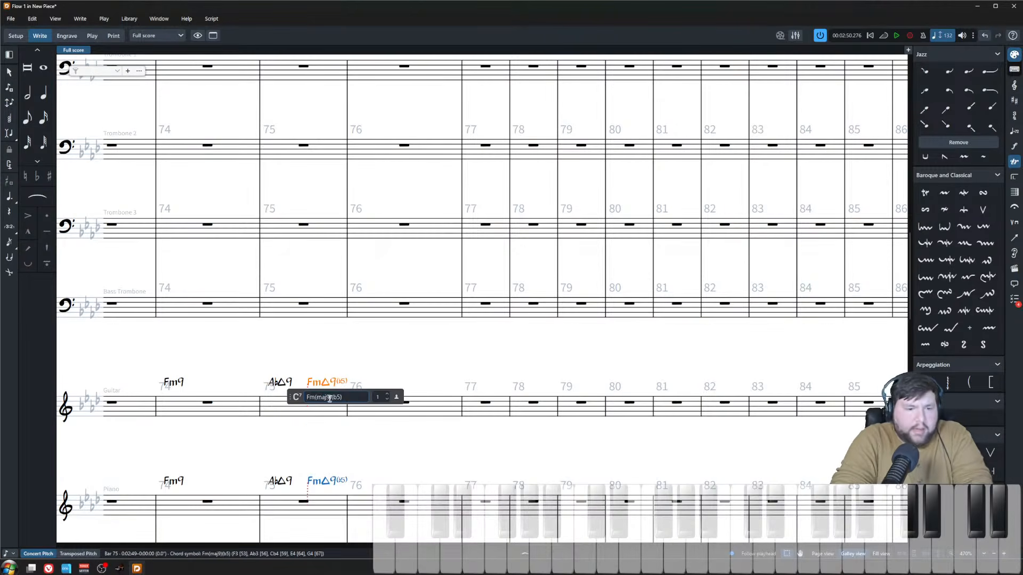
type("G")
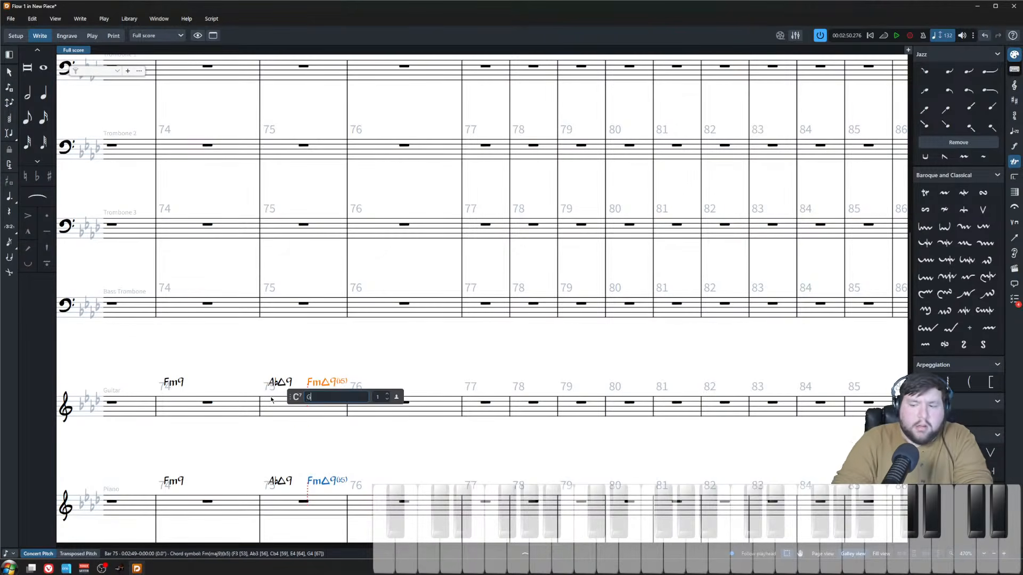
type("13")
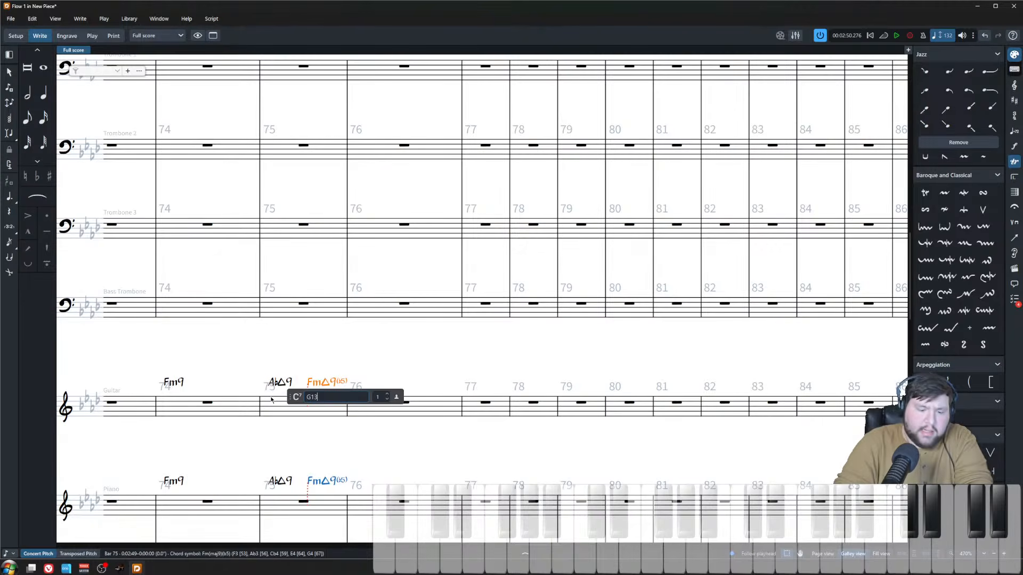
type("b9")
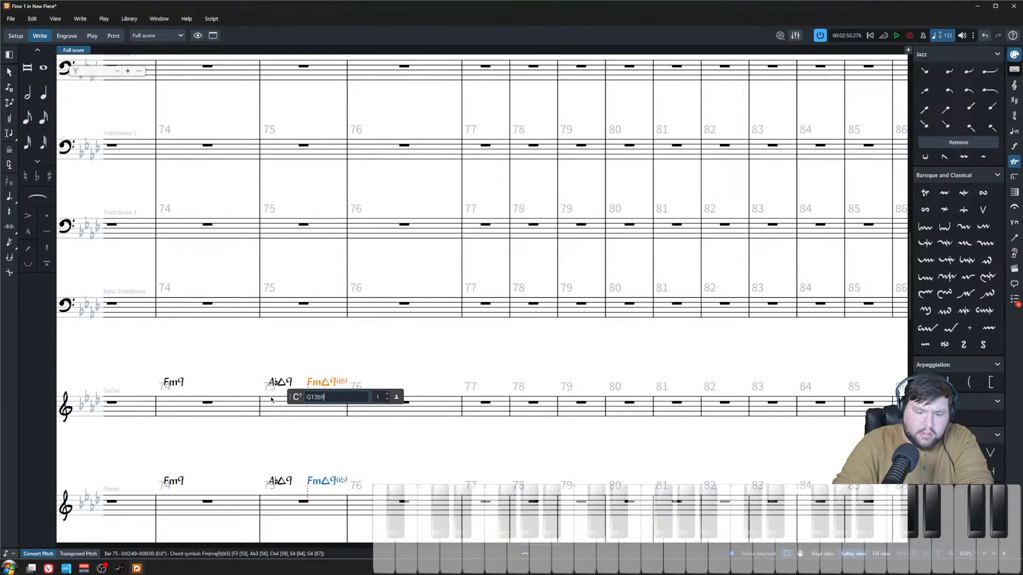
key("Return")
left_click(369, 382)
scroll(369, 382, "up", 4)
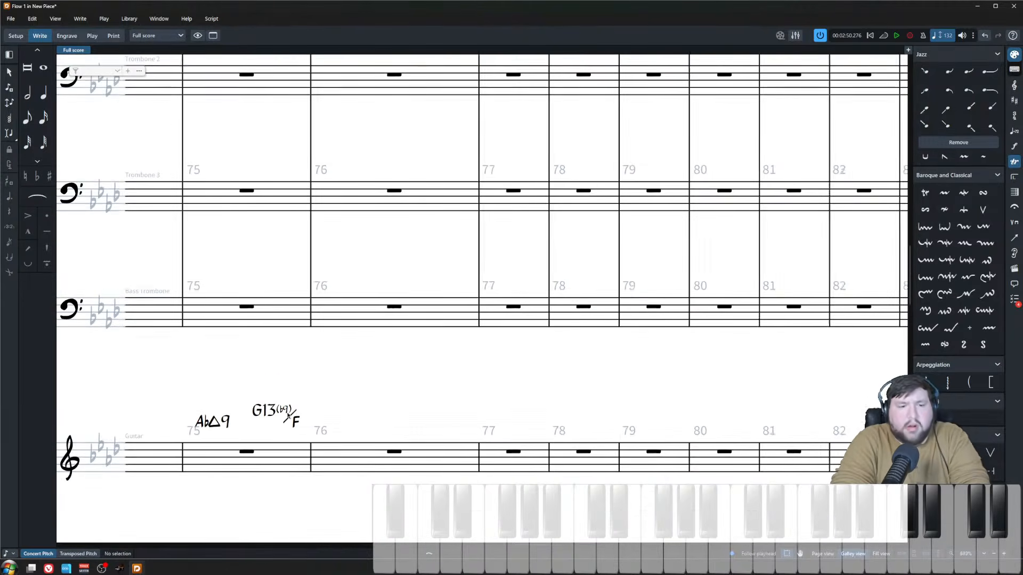
scroll(400, 397, "left", 2)
scroll(401, 397, "down", 4)
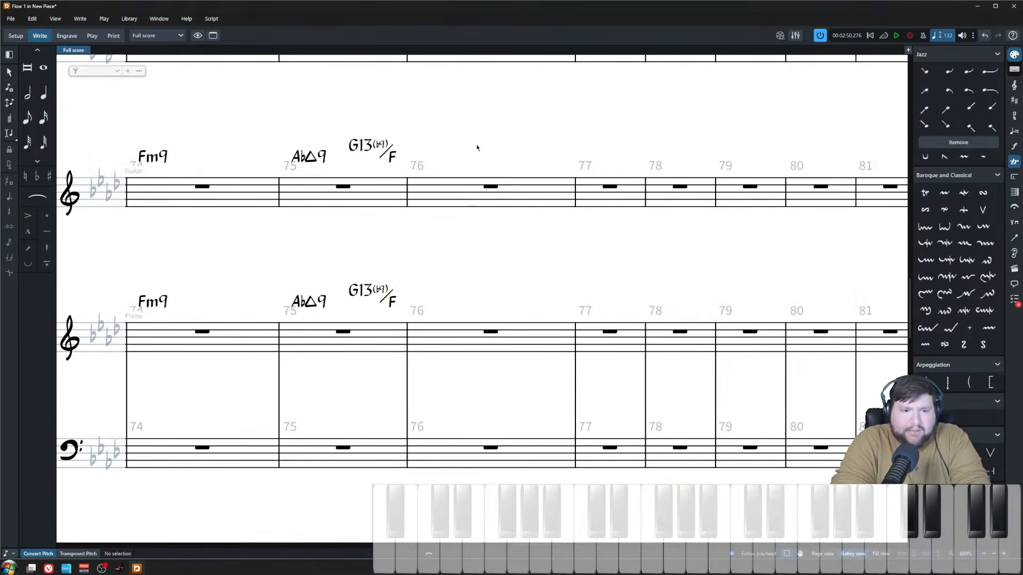
left_click_drag(266, 108, 465, 263)
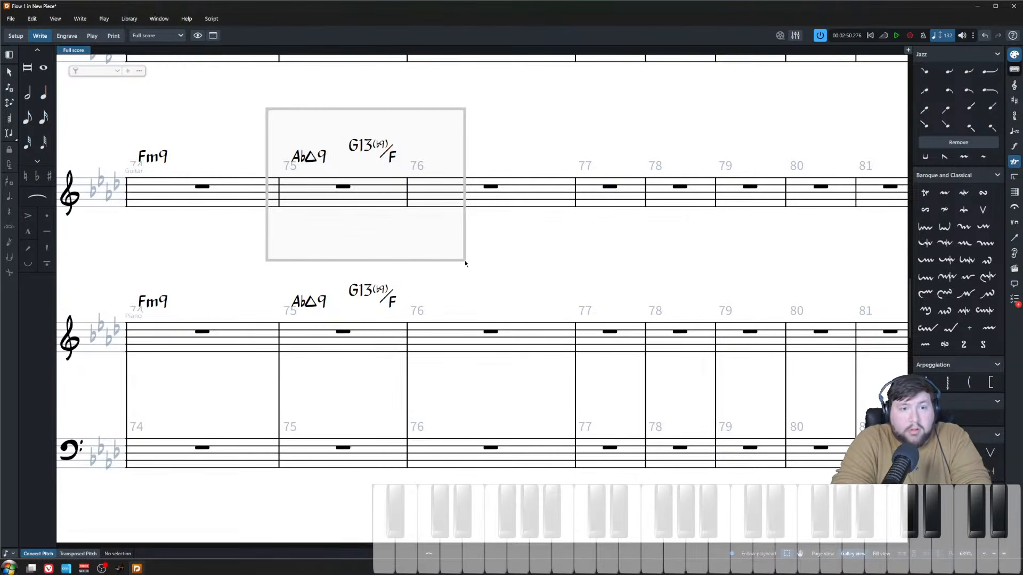
left_click_drag(465, 263, 465, 263)
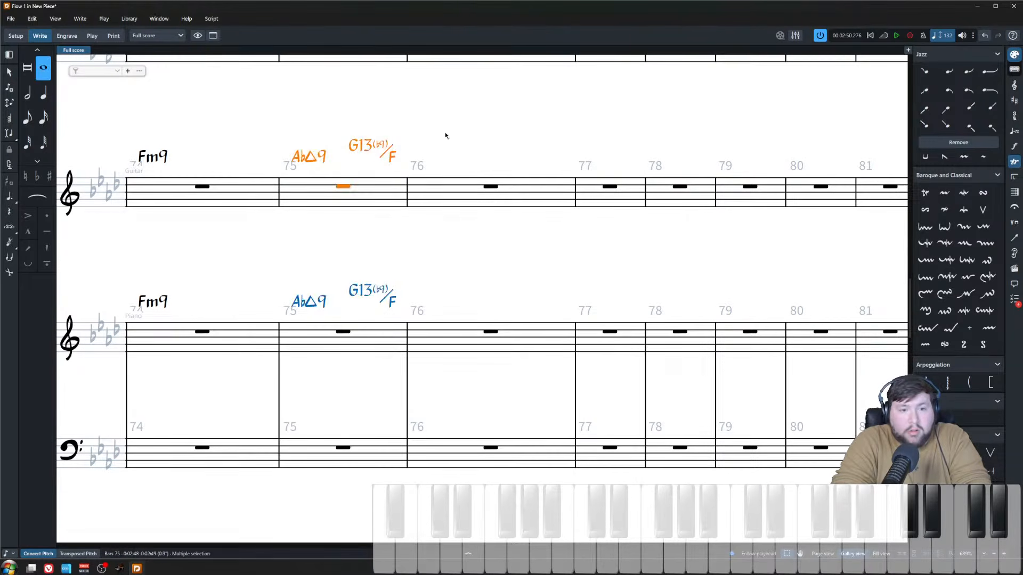
left_click(446, 135)
left_click(426, 332)
scroll(458, 299, "up", 2)
left_click_drag(476, 298, 487, 413)
left_click(477, 224)
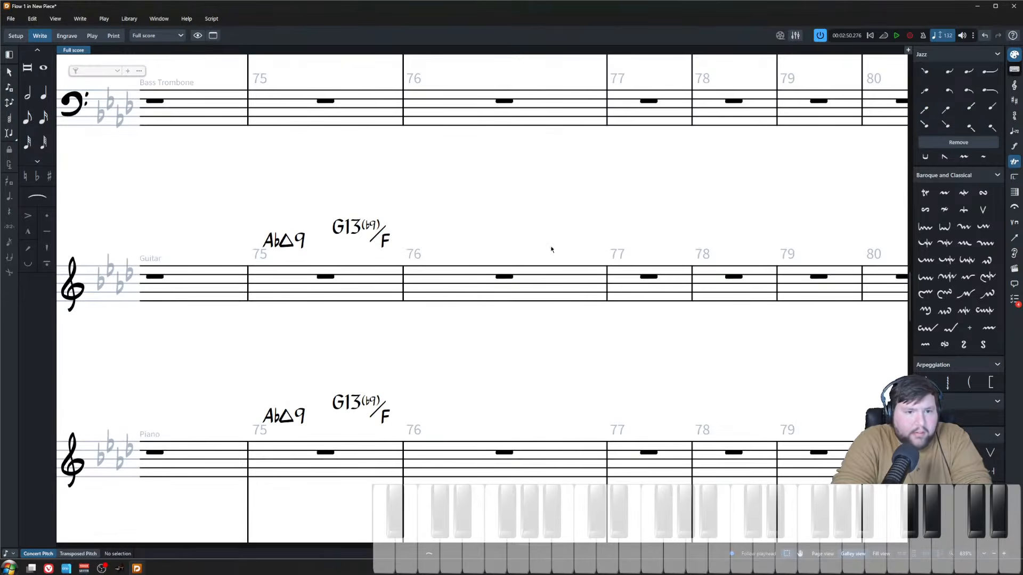
- Add a chord symbol on C at bar 76 of the guitar staff and change it to Gmin7/C
left_click(510, 303)
key("shift+q")
type("c")
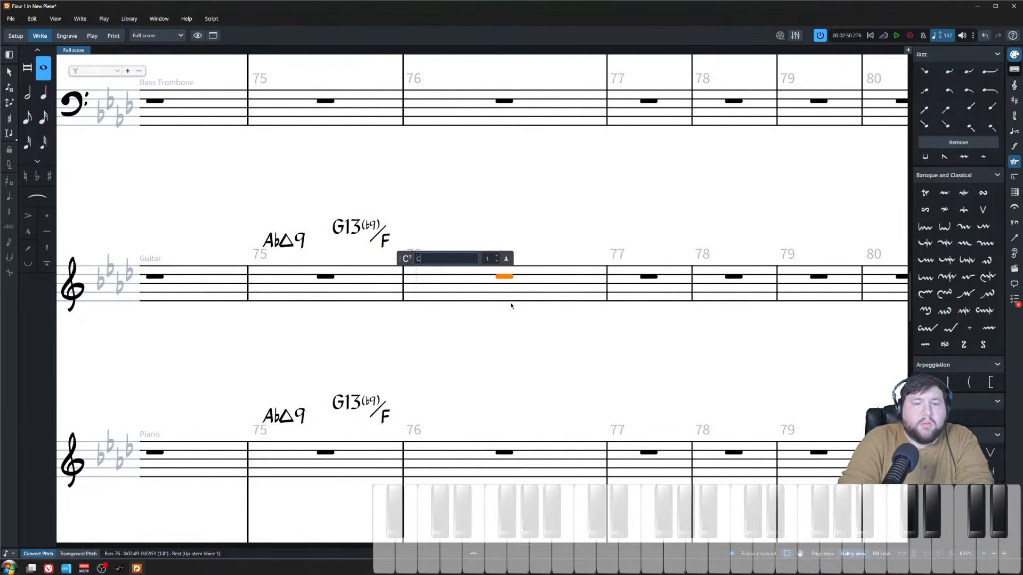
key("Return")
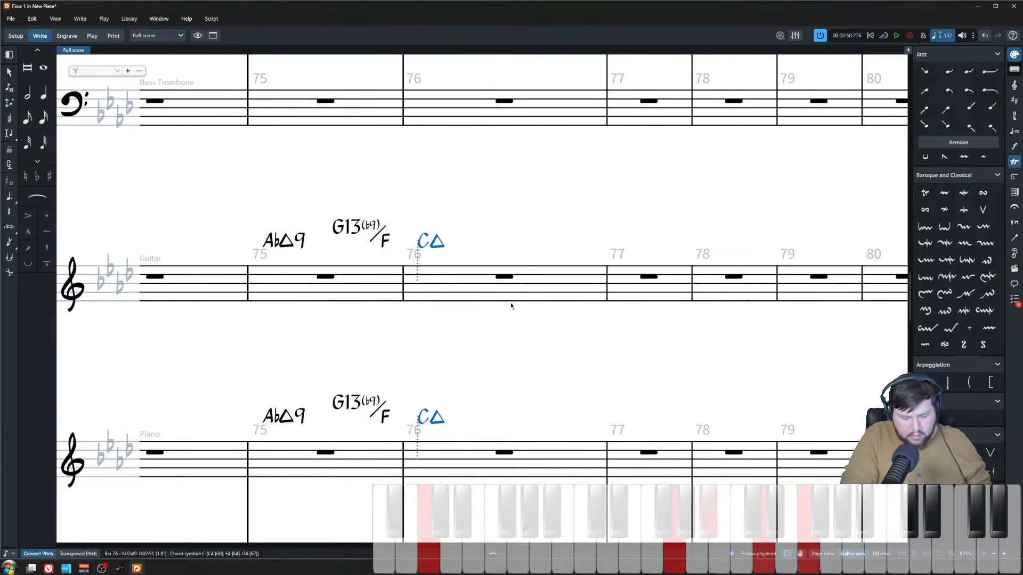
double_click(438, 244)
key("BackSpace")
type("Gmin7/")
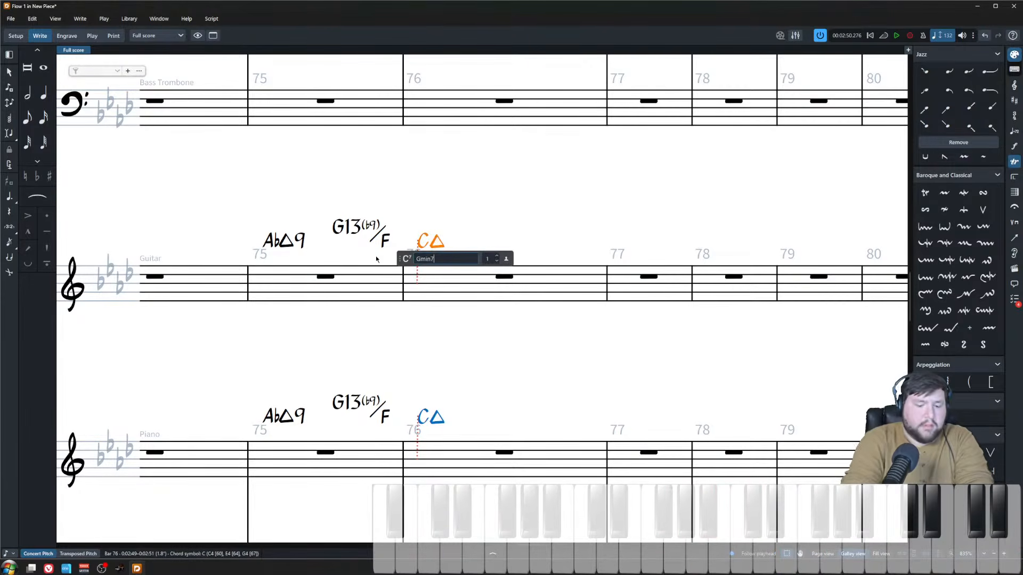
type("C")
key("Return")
- Play back the new chord passage from bar 72, and play it again starting from bar 71
scroll(404, 341, "down", 5)
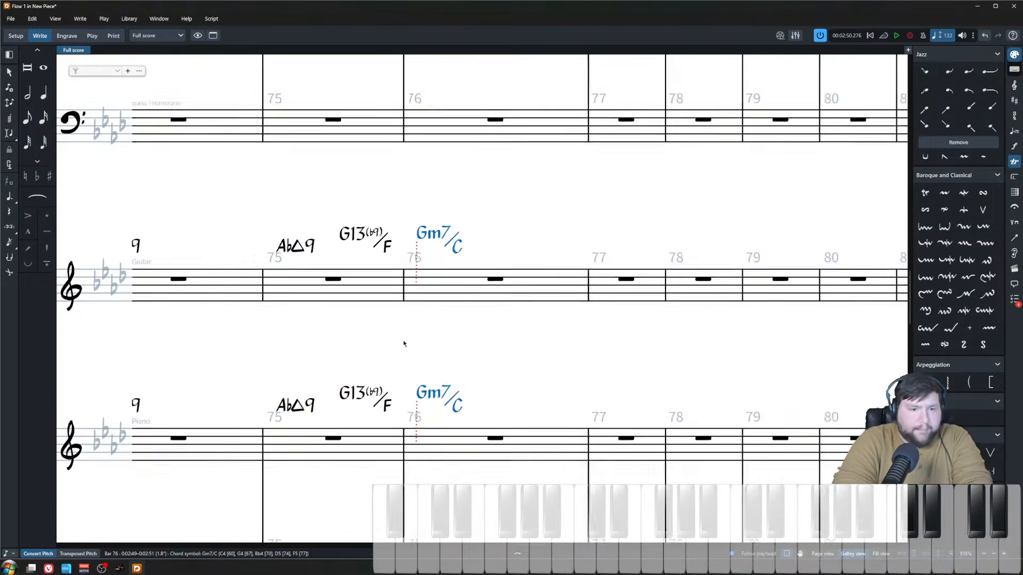
scroll(446, 384, "down", 5)
left_click(197, 349)
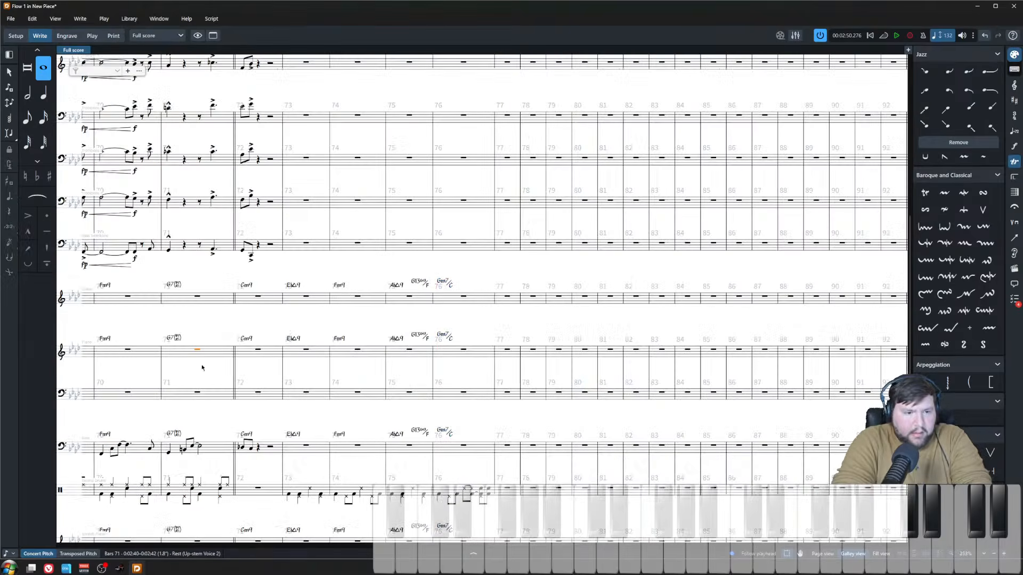
left_click(242, 452)
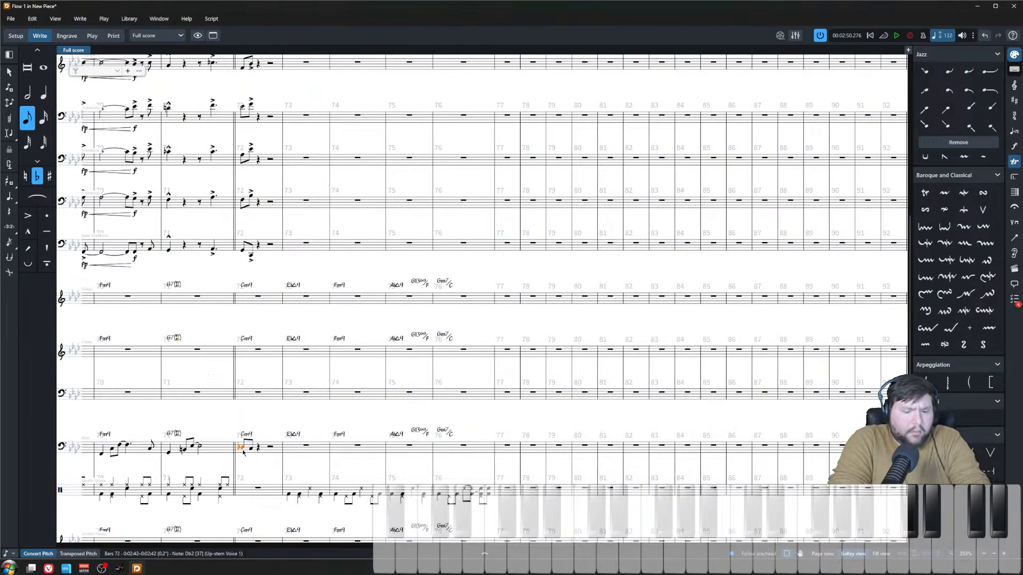
key("p")
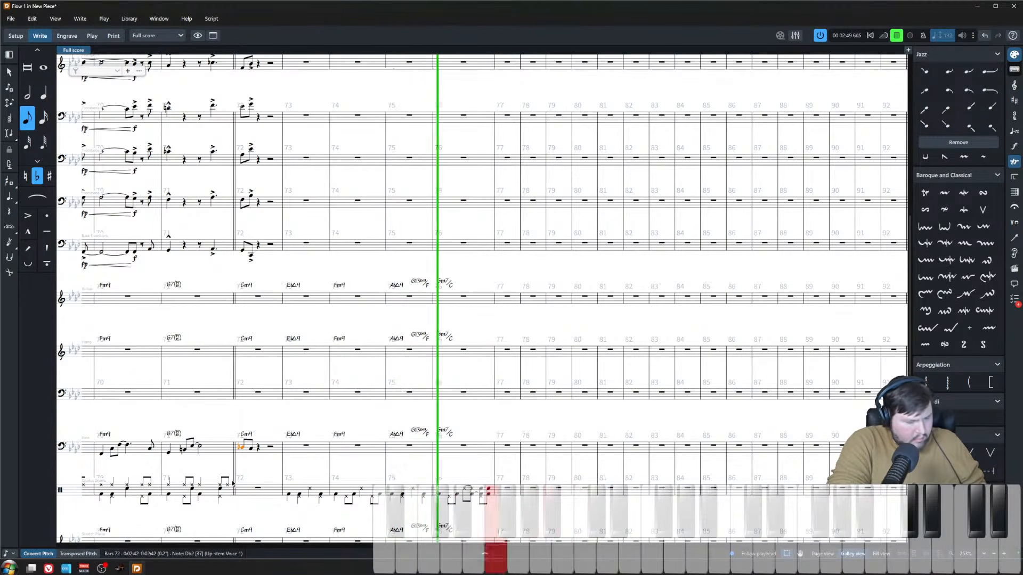
key("space")
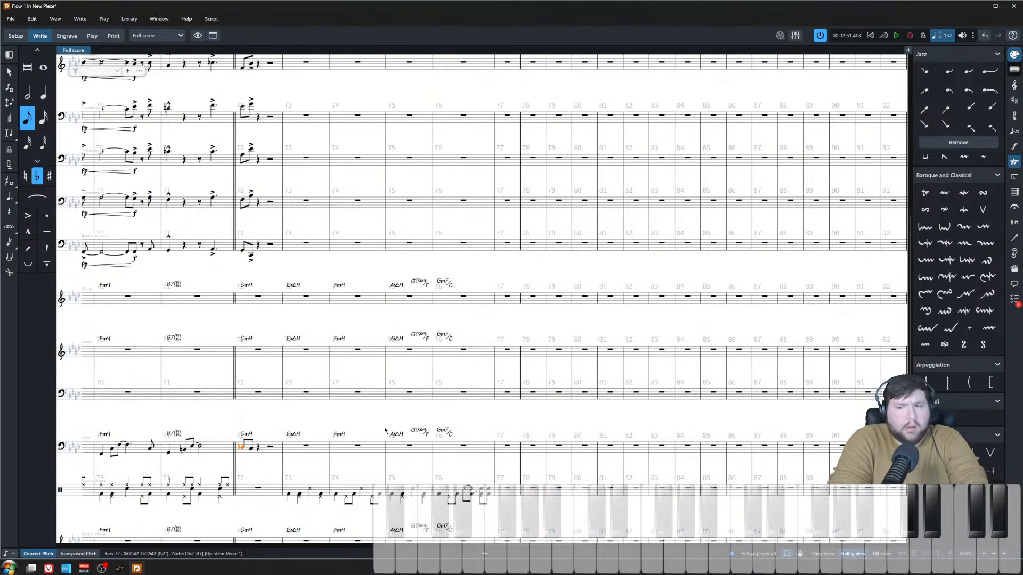
key("Escape")
scroll(323, 295, "up", 1)
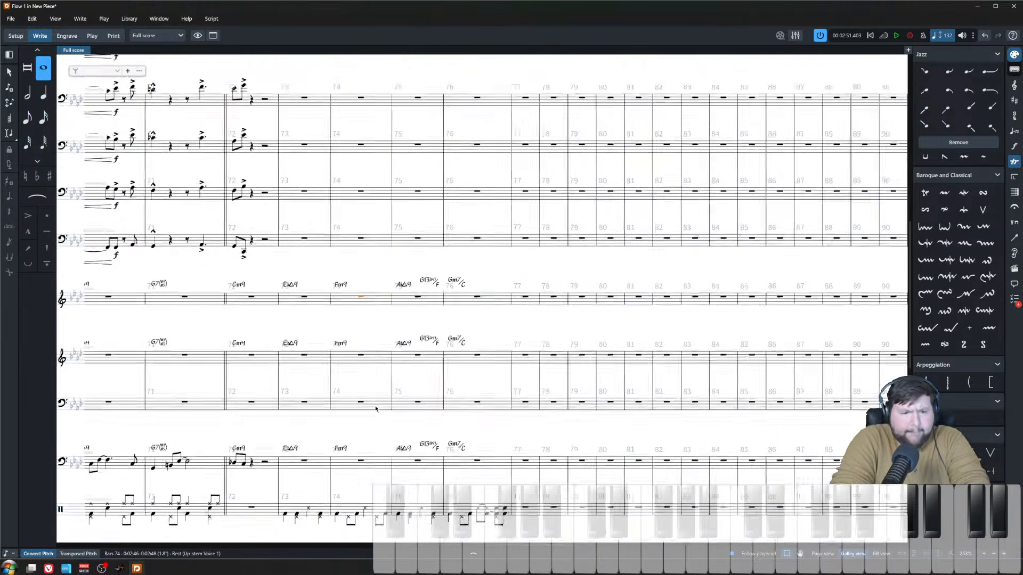
left_click(206, 366)
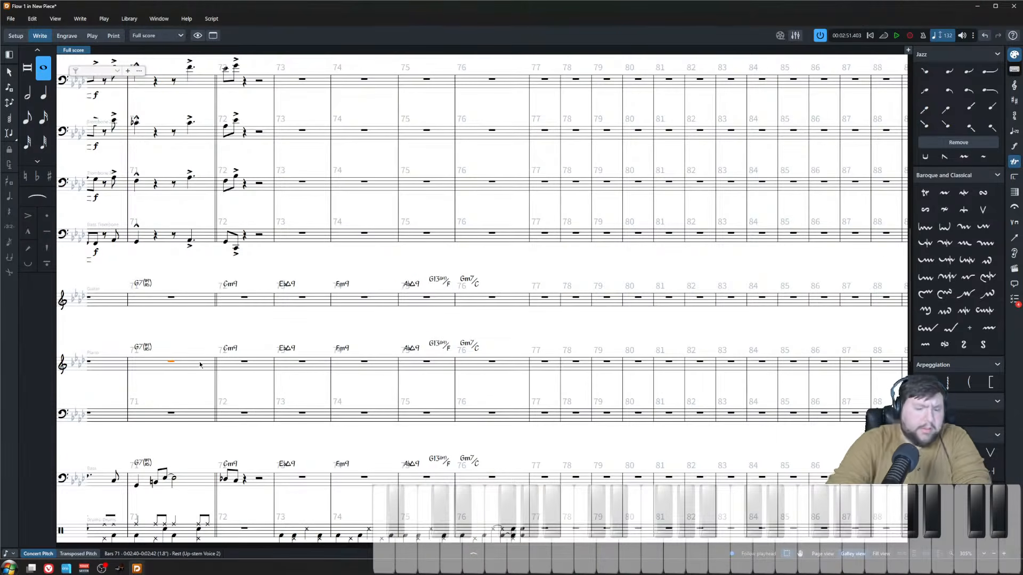
key("space")
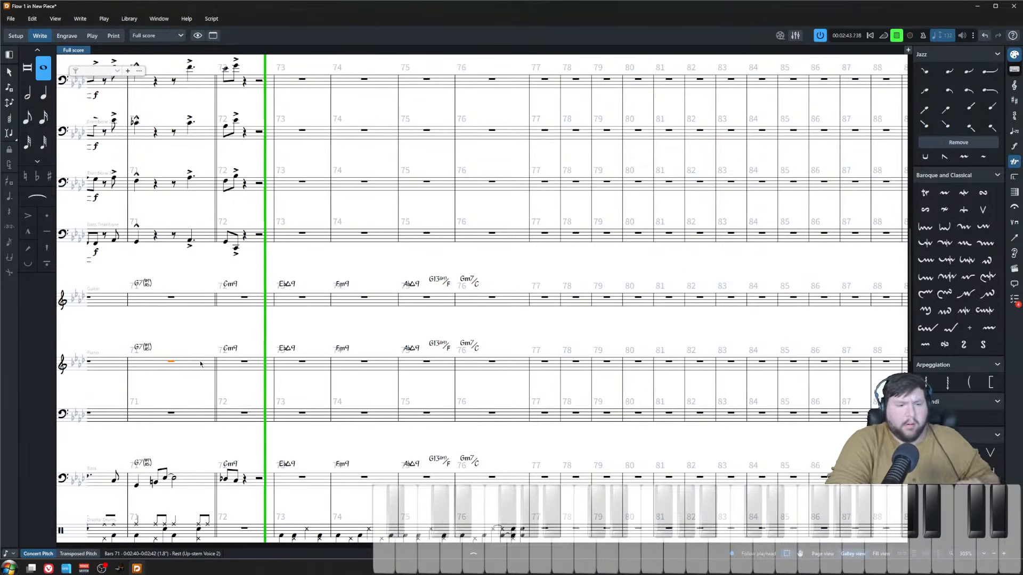
- Delete the existing drum pattern in bars 73 to 76 of the drum set staff
scroll(342, 439, "down", 1)
left_click(287, 460)
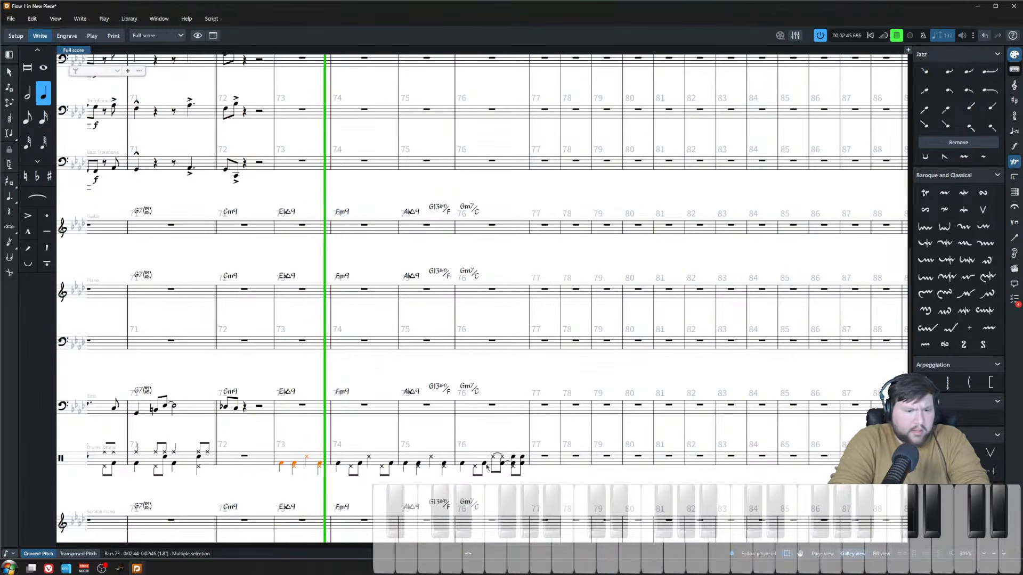
left_click(513, 464, "shift")
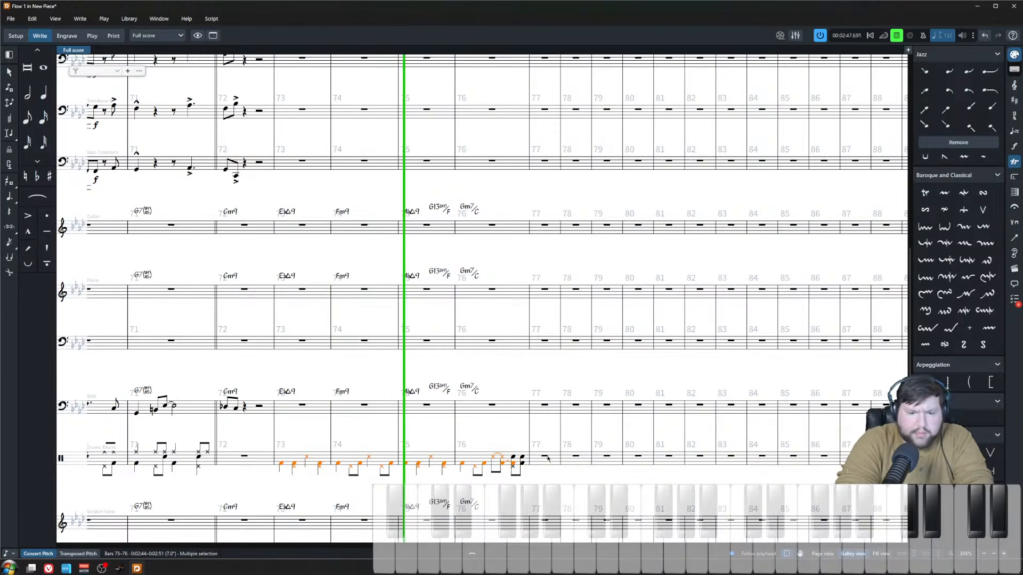
key("Delete")
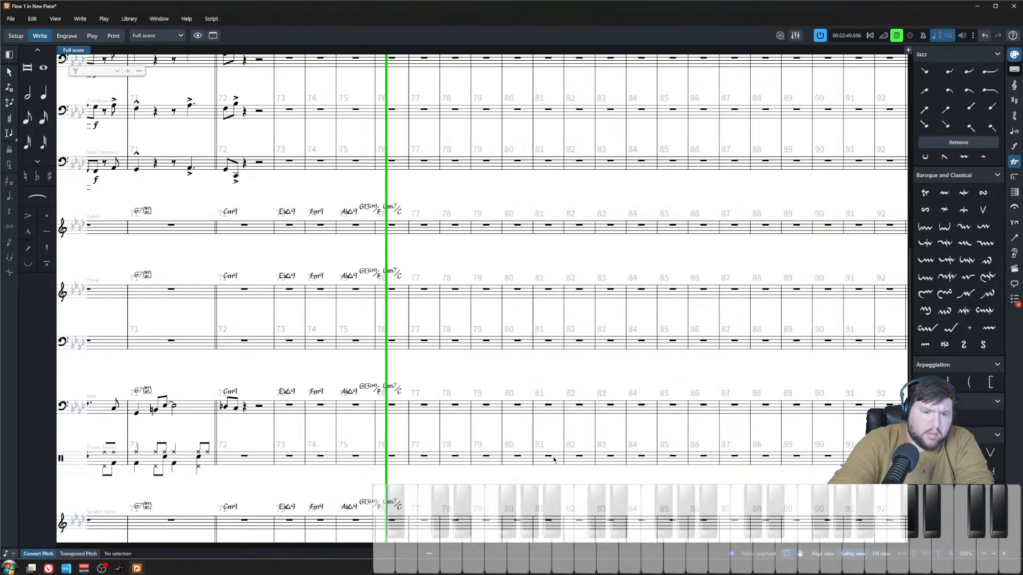
- Copy the drum groove of bars 70–71 to bar 72 and repeat it through bar 87
left_click(261, 464)
left_click(380, 465, "shift")
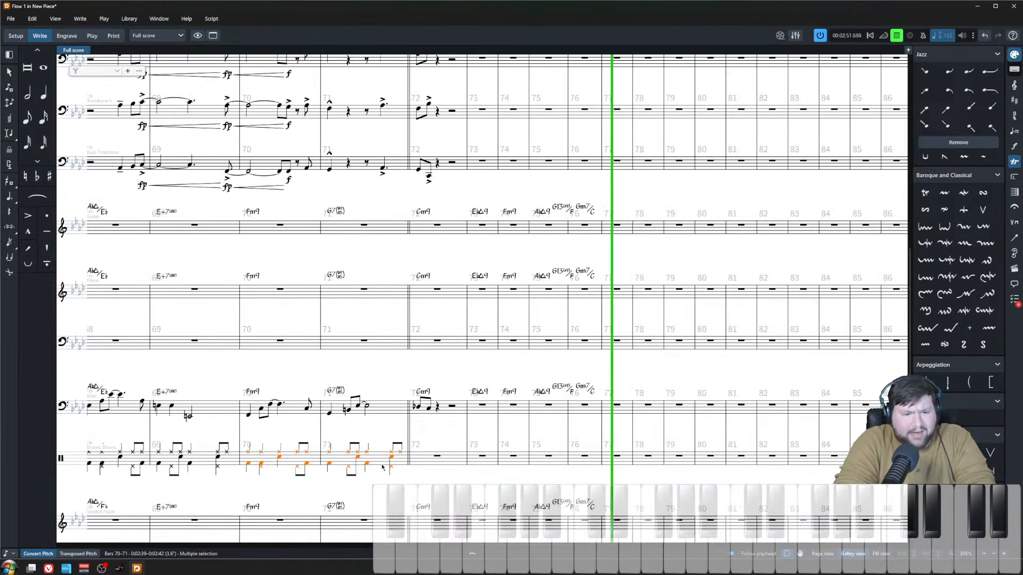
left_click(436, 457)
key("ctrl+v")
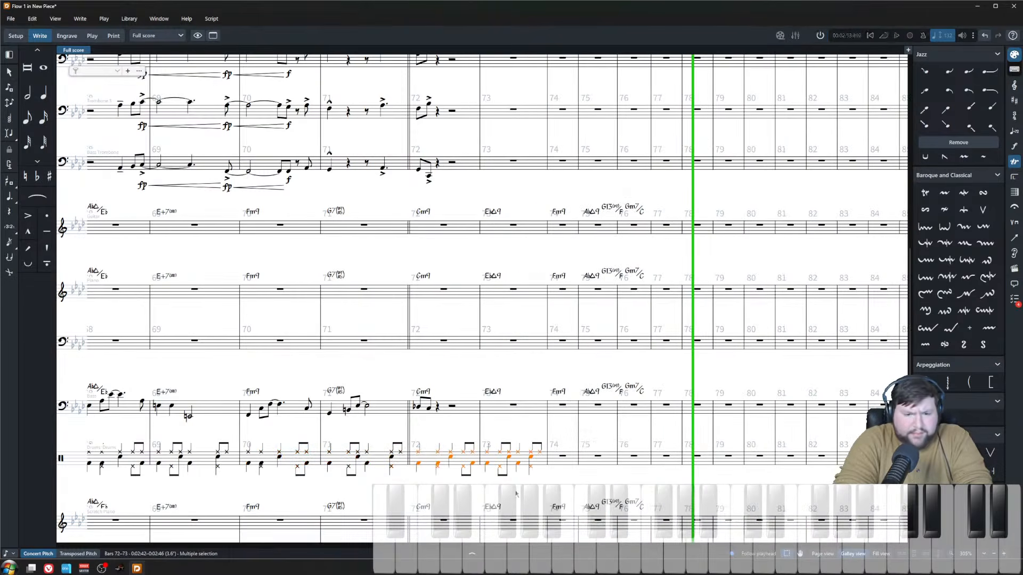
key("r")
key("r")
key("r")
key("r")
key("r")
key("r")
scroll(507, 471, "down", 2)
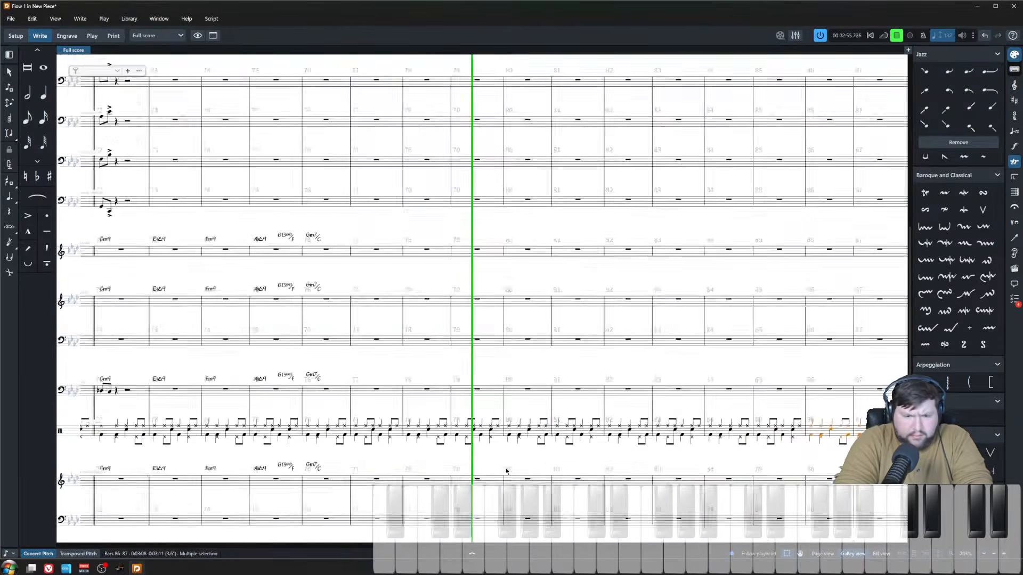
- Play back the score from bar 71 with the extended drum groove, stopping after bar 77
left_click_drag(506, 471, 832, 479)
left_click(416, 404)
key("space")
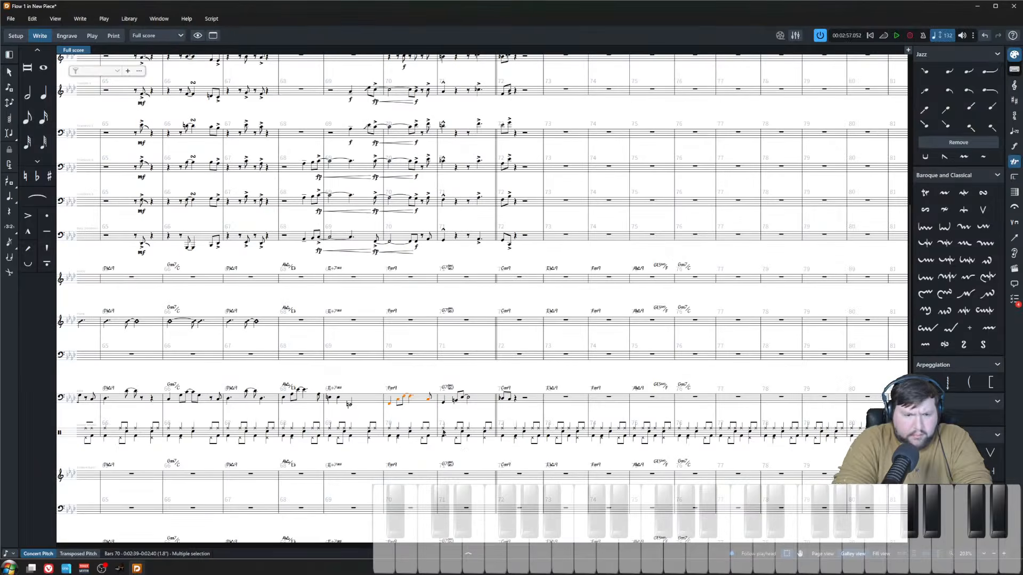
left_click(449, 327)
key("space")
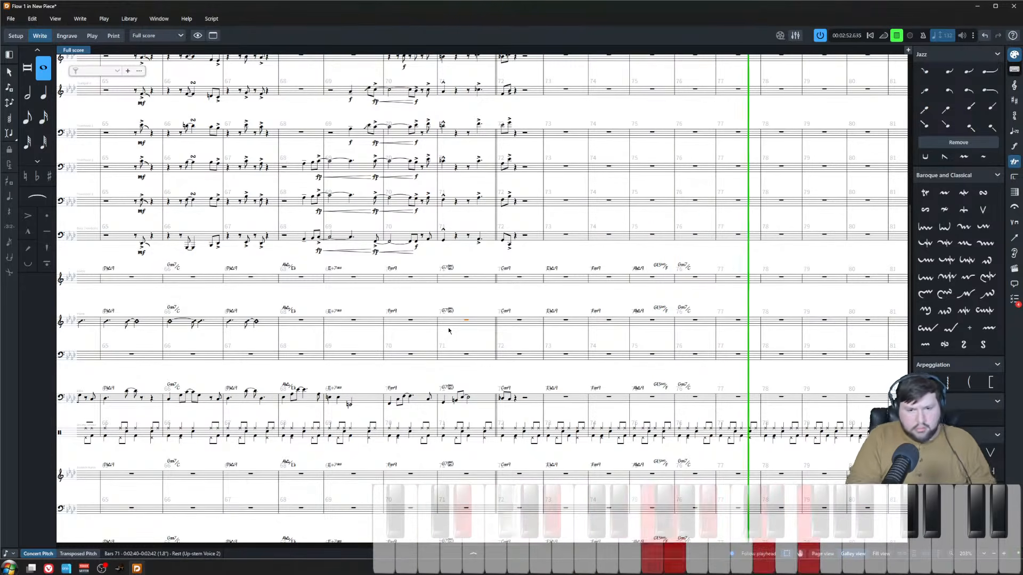
key("space")
- Copy the Ebmaj9 chord symbol from bar 73 to bar 77 and the Fmin9 from bar 74 to bar 78
left_click(552, 311)
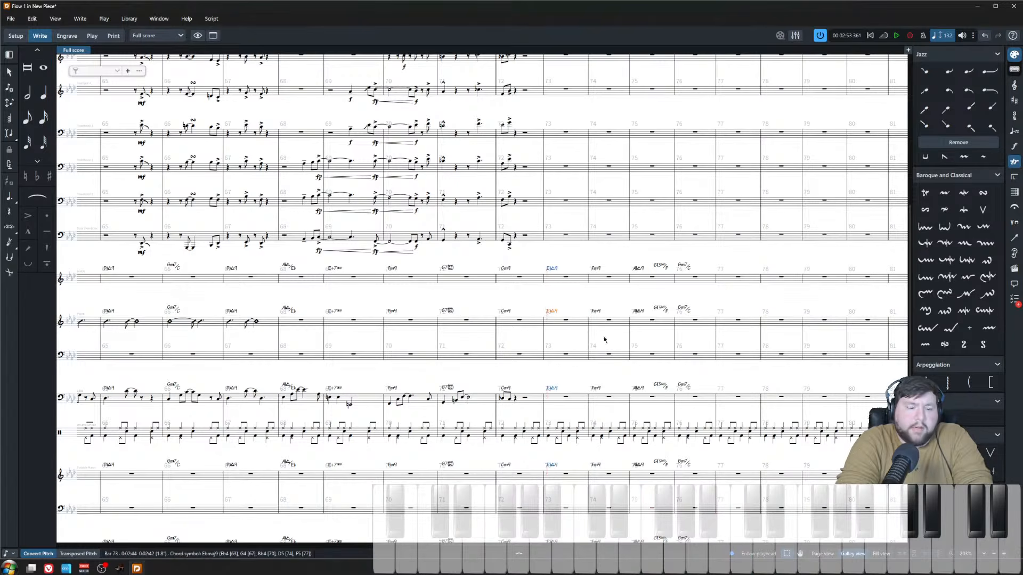
left_click(717, 335)
key("ctrl+v")
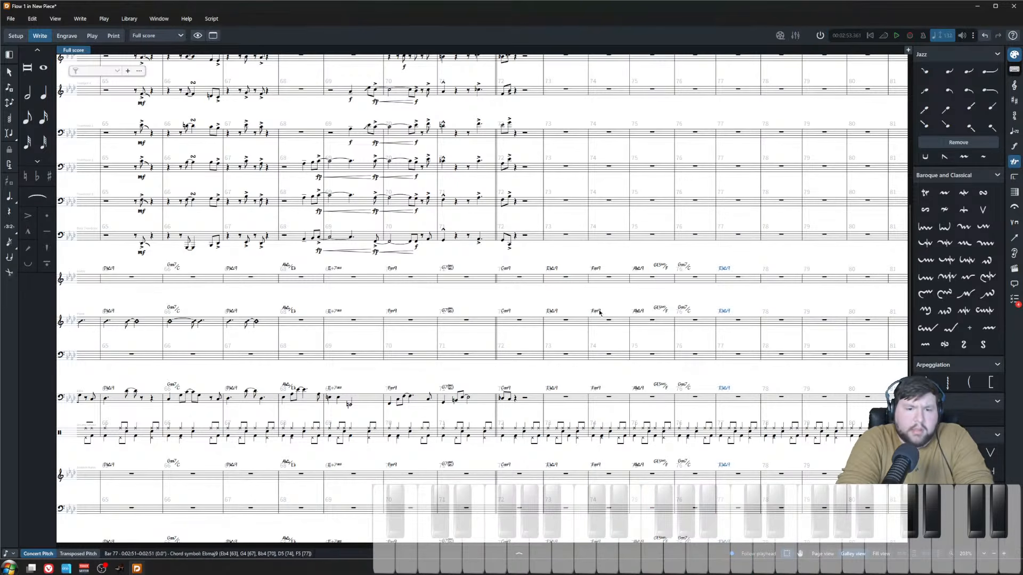
left_click(598, 312)
key("ctrl+c")
left_click(773, 334)
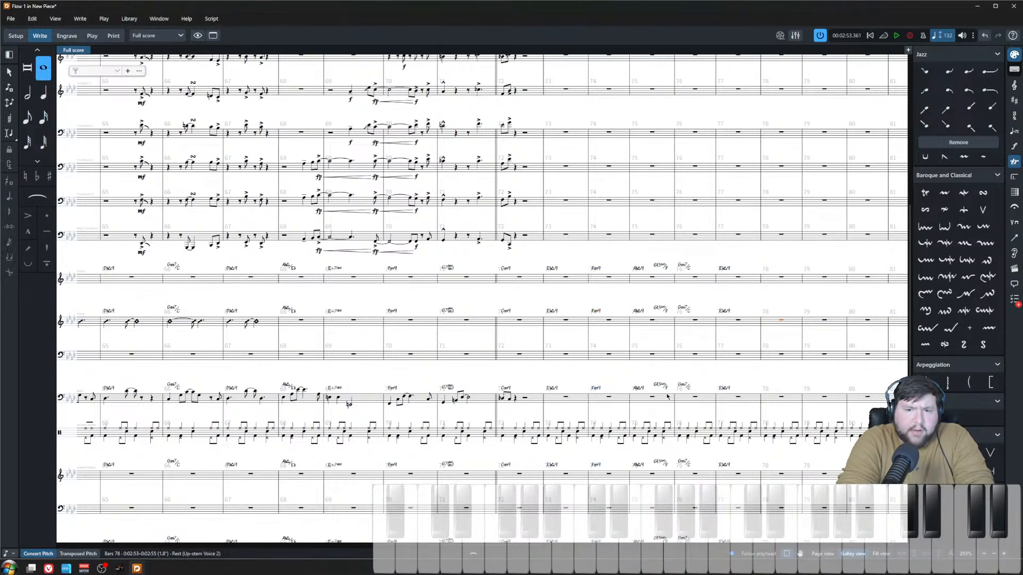
key("ctrl+v")
- Enter the chord symbol G7#5#9 at bar 79 of the piano staff
left_click(822, 327)
key("shift+q")
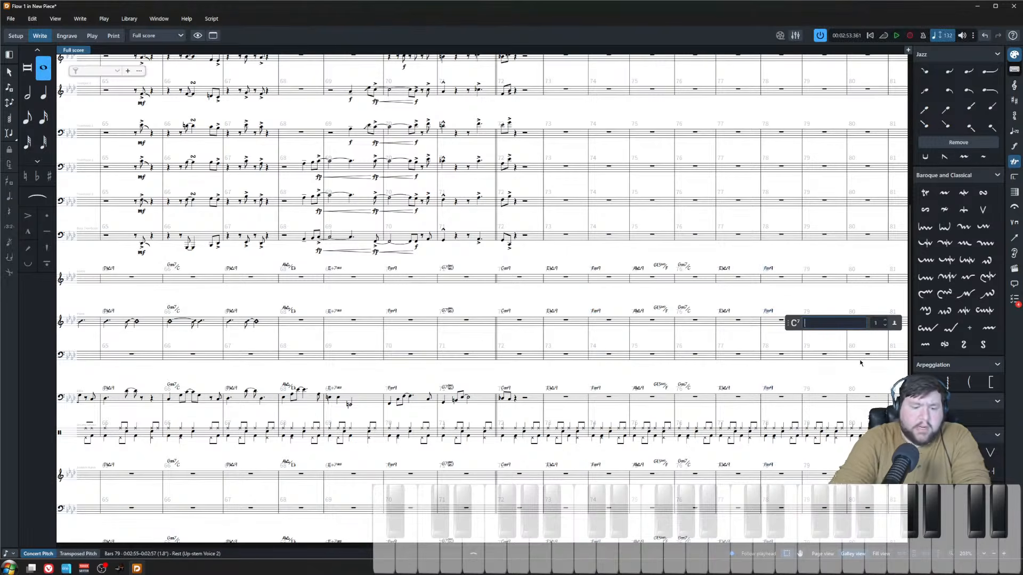
type("G7#")
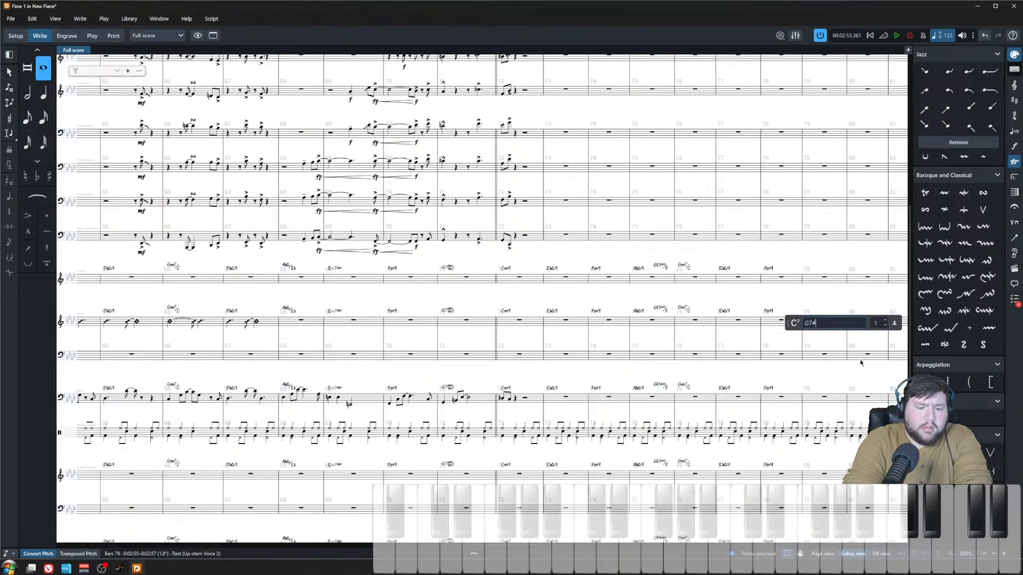
type("5#")
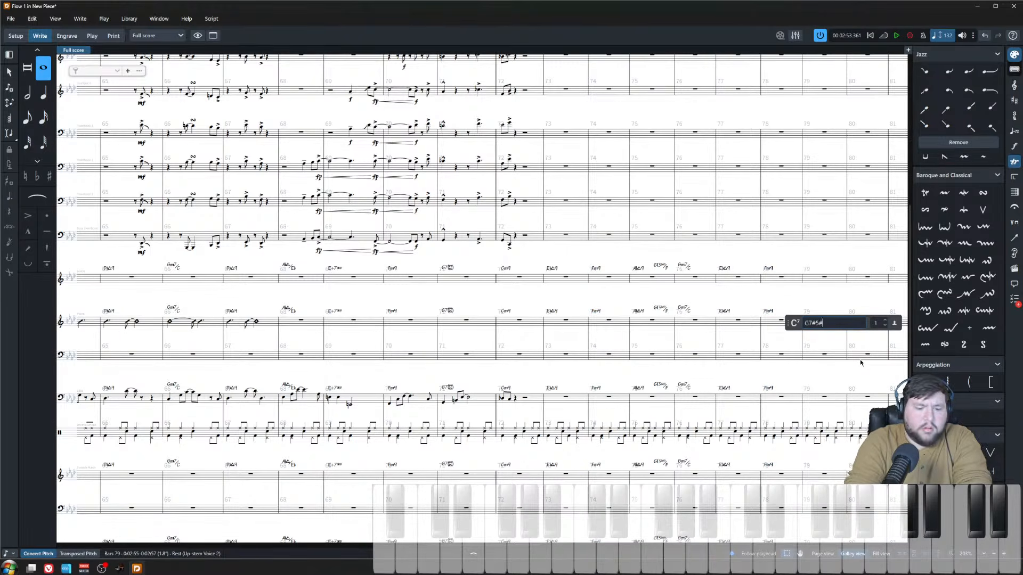
type("9")
key("Return")
- Play back the chord progression from bar 77 through bar 79
scroll(749, 342, "right", 3)
left_click(576, 324)
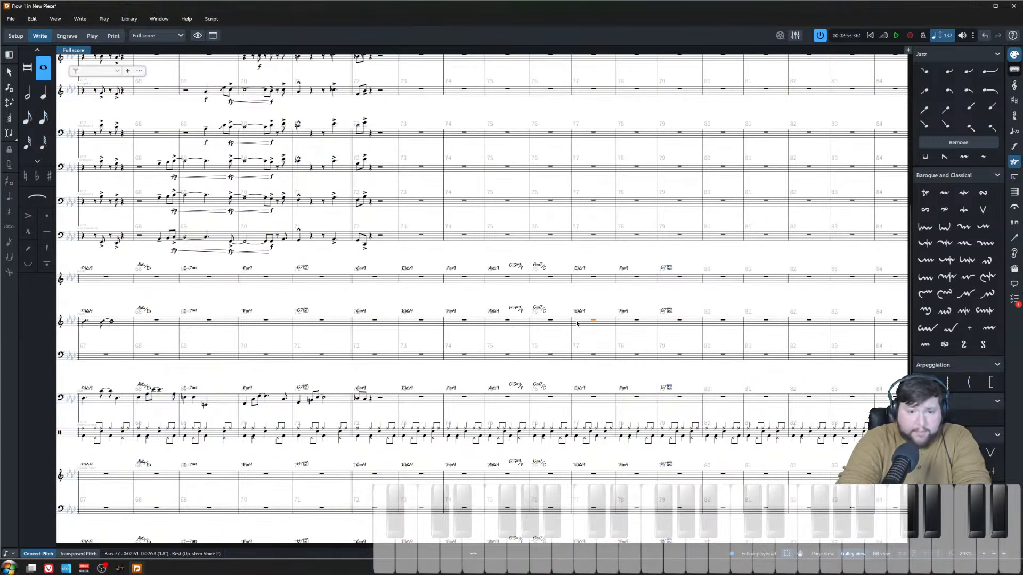
key("p")
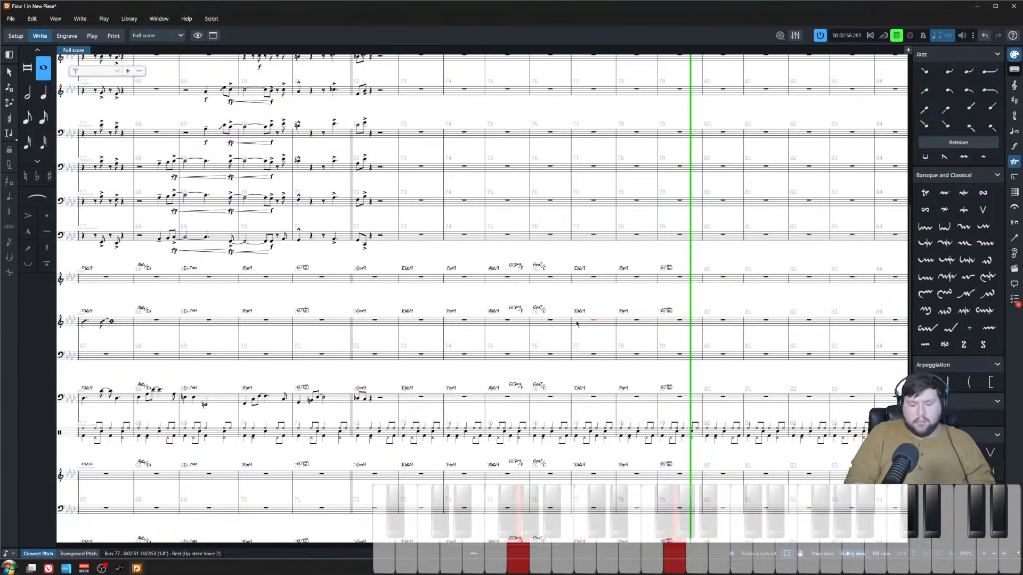
key("space")
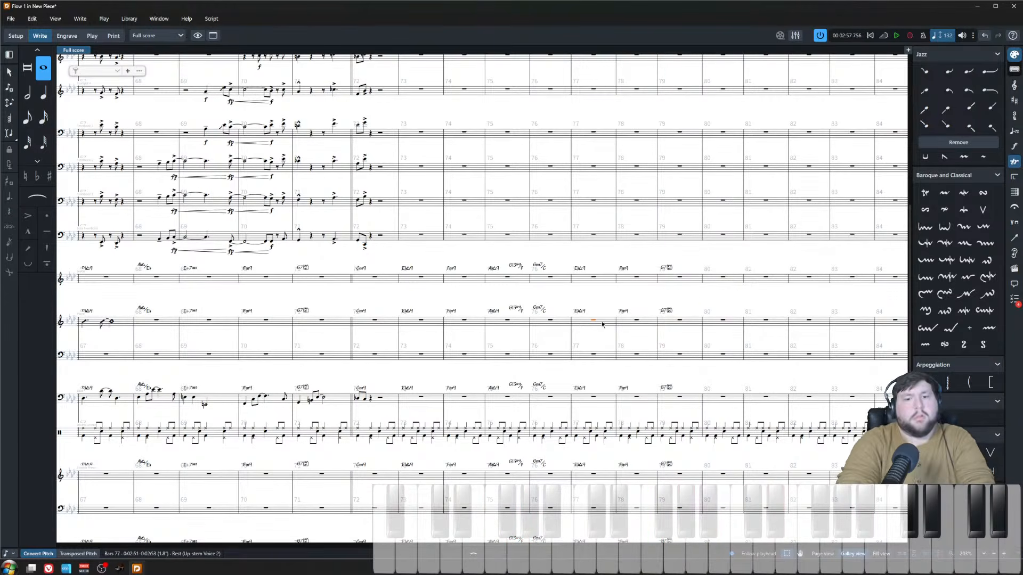
- Enter the chord symbol Abmaj9 at bar 80 of the piano staff
left_click(712, 320)
key("shift+q")
type("abmaj9")
key("Return")
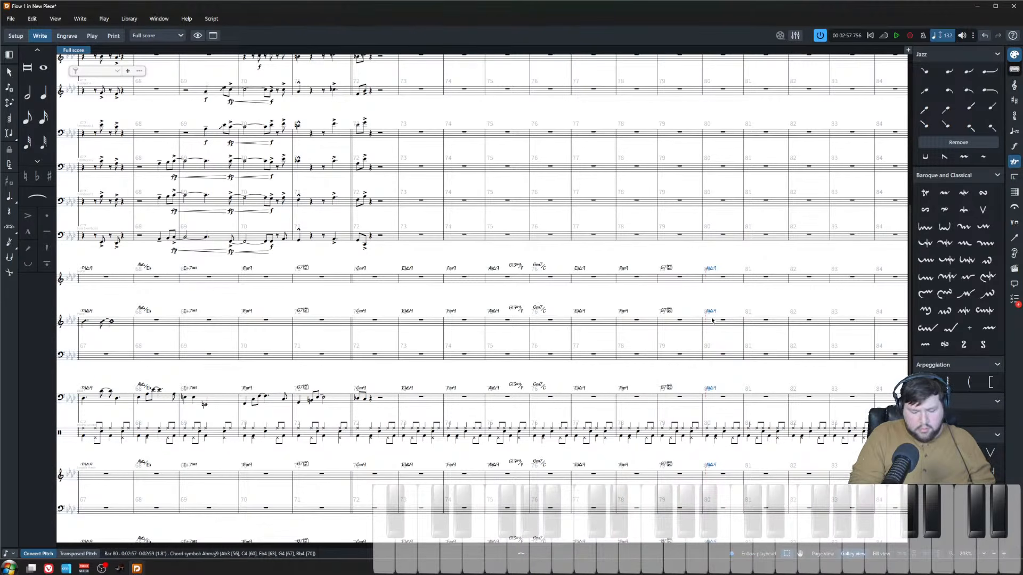
- Enter the chord symbol Fm9 at bar 81 of the piano staff
left_click(762, 319)
key("shift+q")
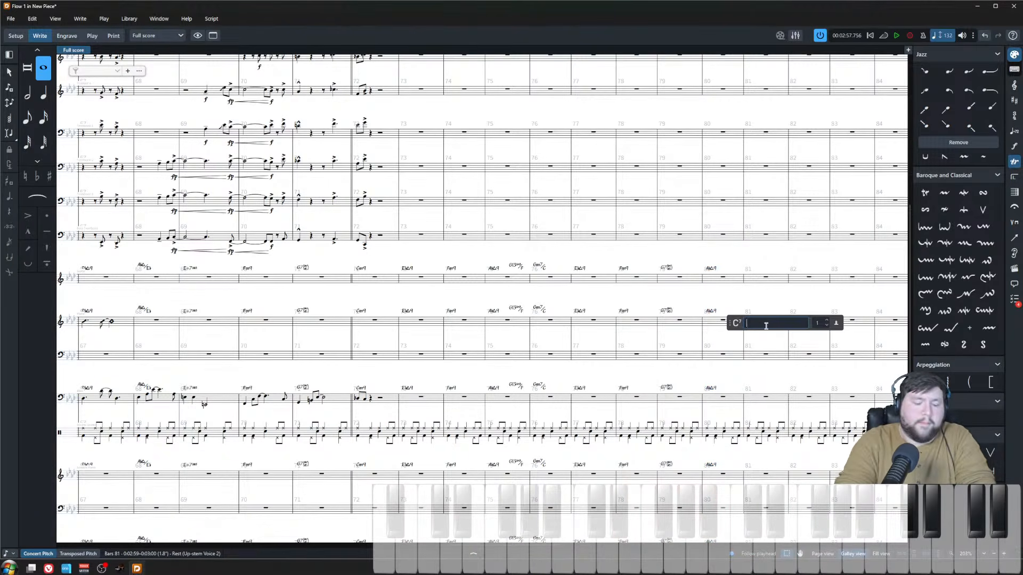
type("Fm9")
key("Return")
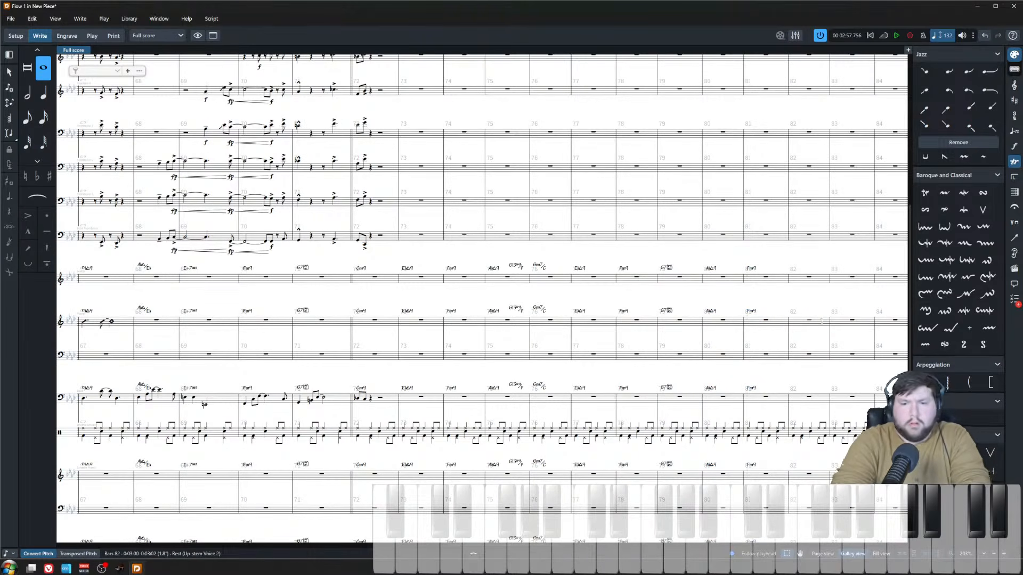
- Enter the chord symbol Gmin7/C at bar 82 of the piano staff
key("shift+q")
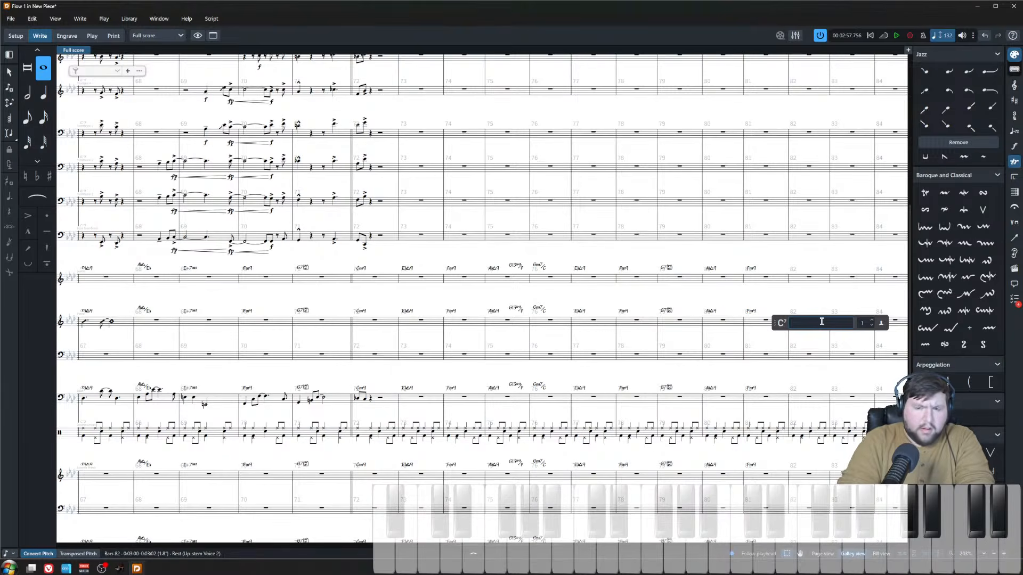
type("G")
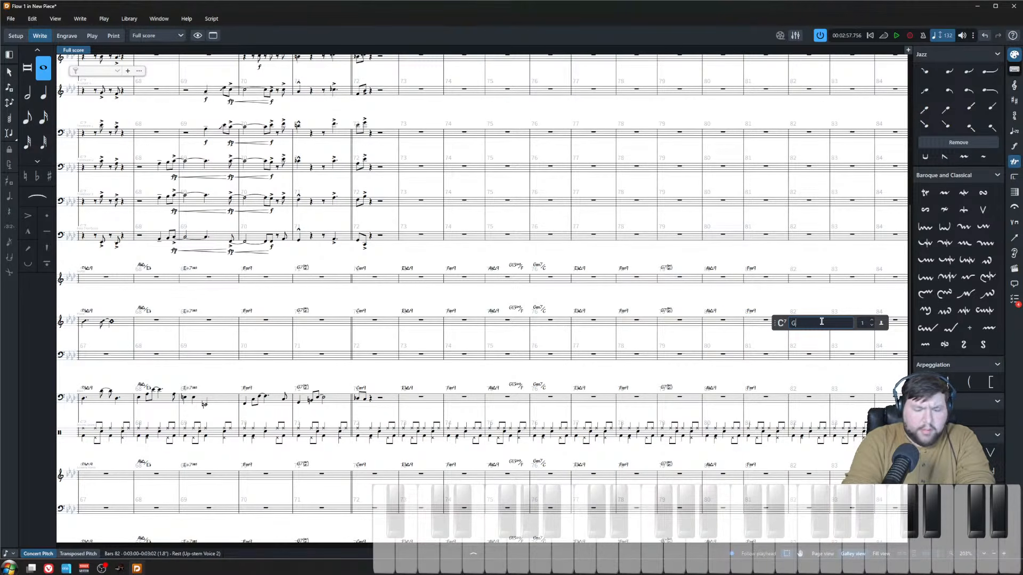
type("min7/C")
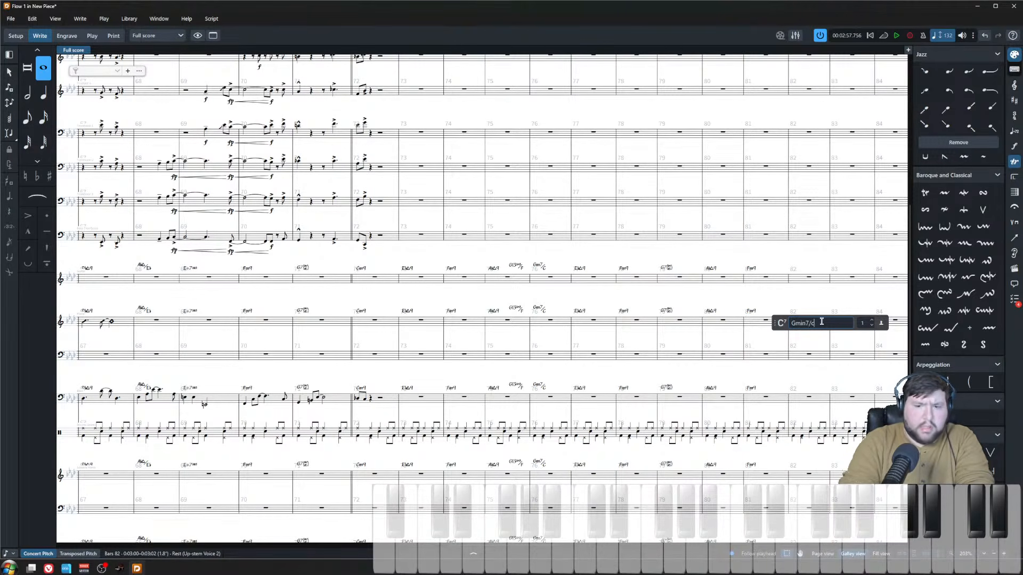
key("Return")
- Enter the chord symbol Cm9 at bar 83 of the piano staff
scroll(695, 304, "right", 3)
left_click(696, 305)
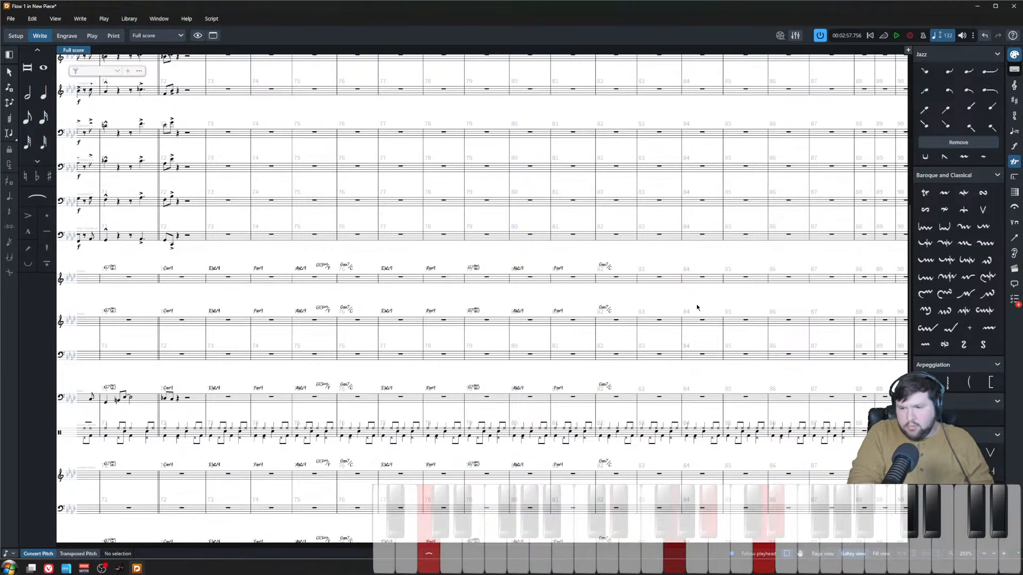
left_click(667, 321)
key("shift+q")
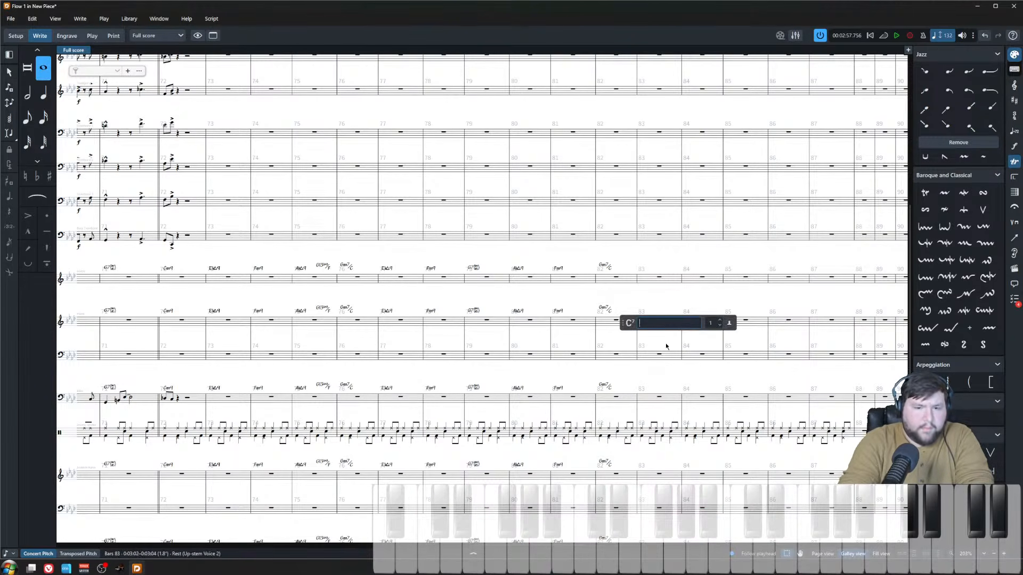
type("cm9")
key("Return")
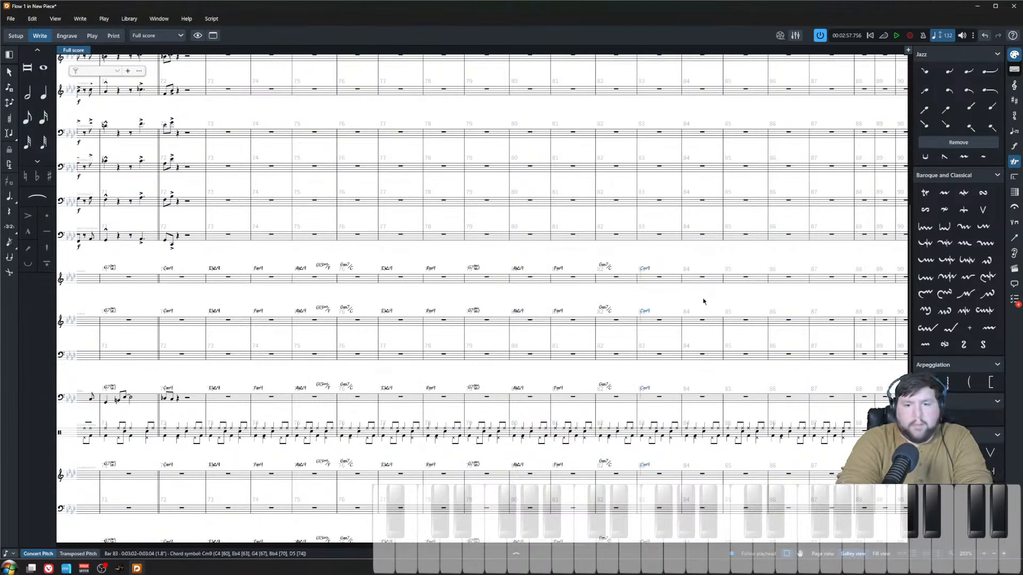
key("Escape")
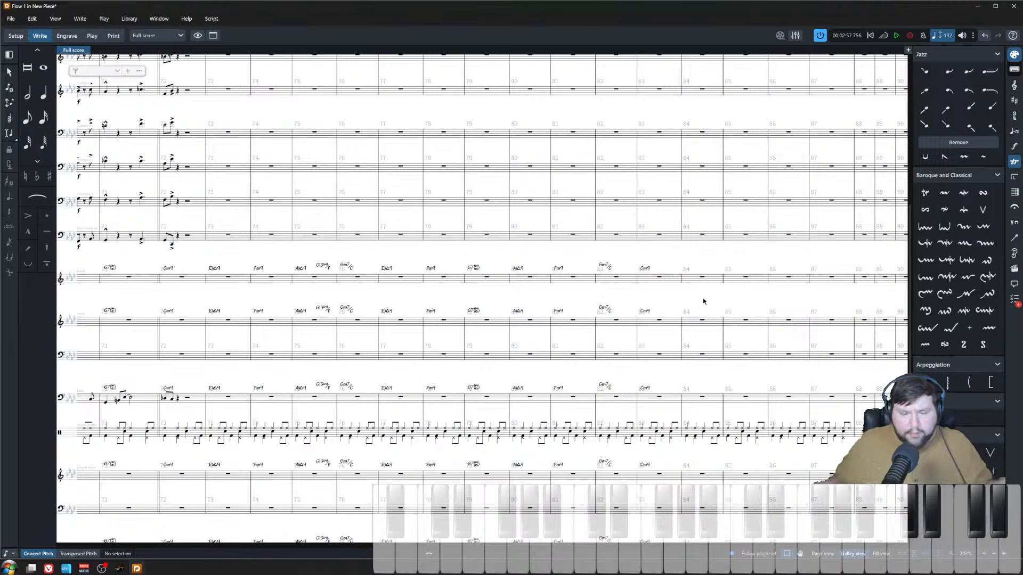
- Clear the drum groove from bar 84 onward and enter the chord symbol Cm9 at bar 84
left_click(696, 436)
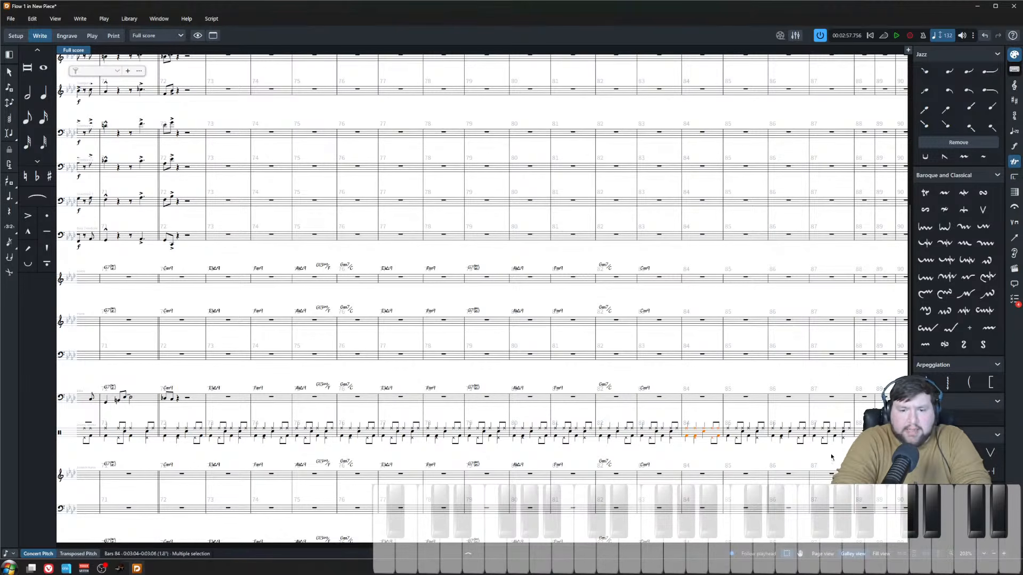
key("ctrl+z")
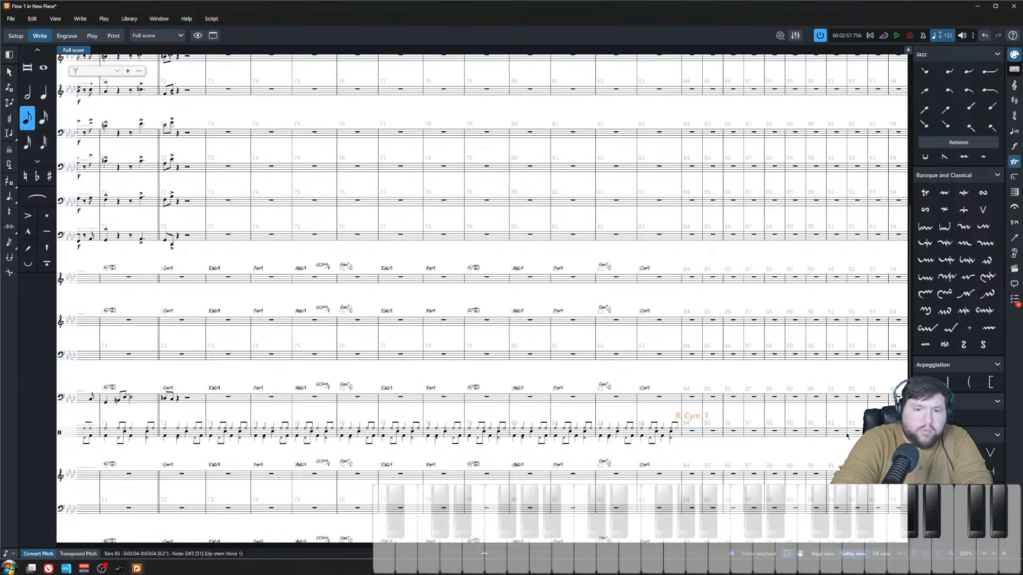
left_click(691, 397)
key("shift+h")
type("Cm9")
key("Return")
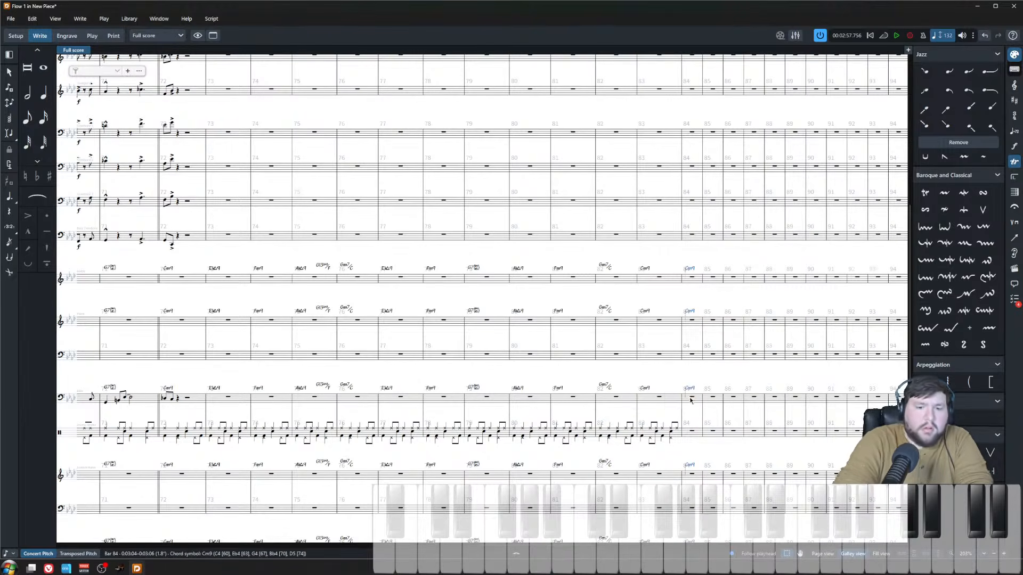
- Enter piano slash chords in bar 84 as a half note, a dotted quarter and an eighth tied into bar 85
scroll(691, 400, "up", 3)
scroll(520, 430, "down", 3)
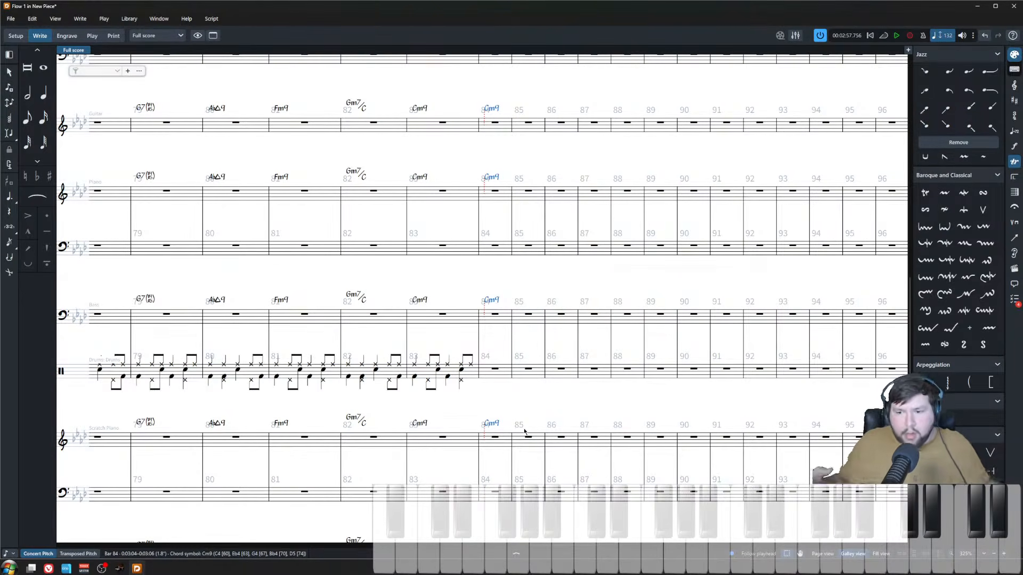
key("Down")
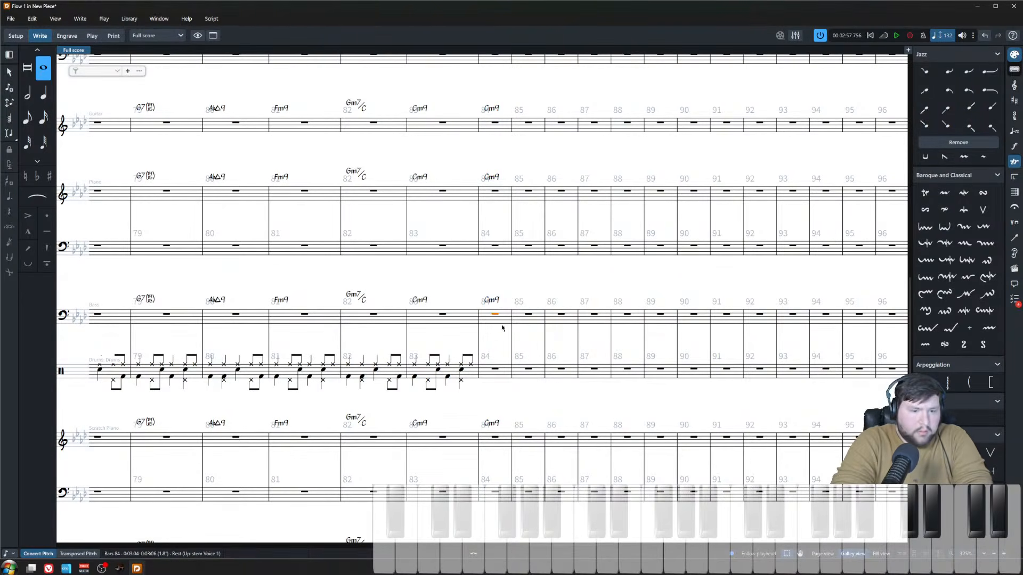
double_click(490, 194)
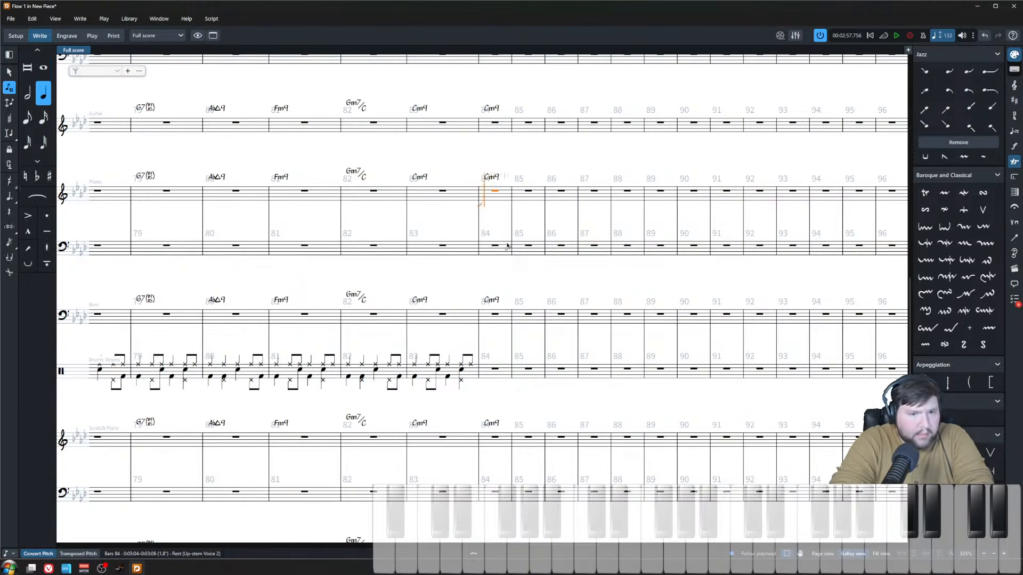
key("Escape")
key("Return")
key("q")
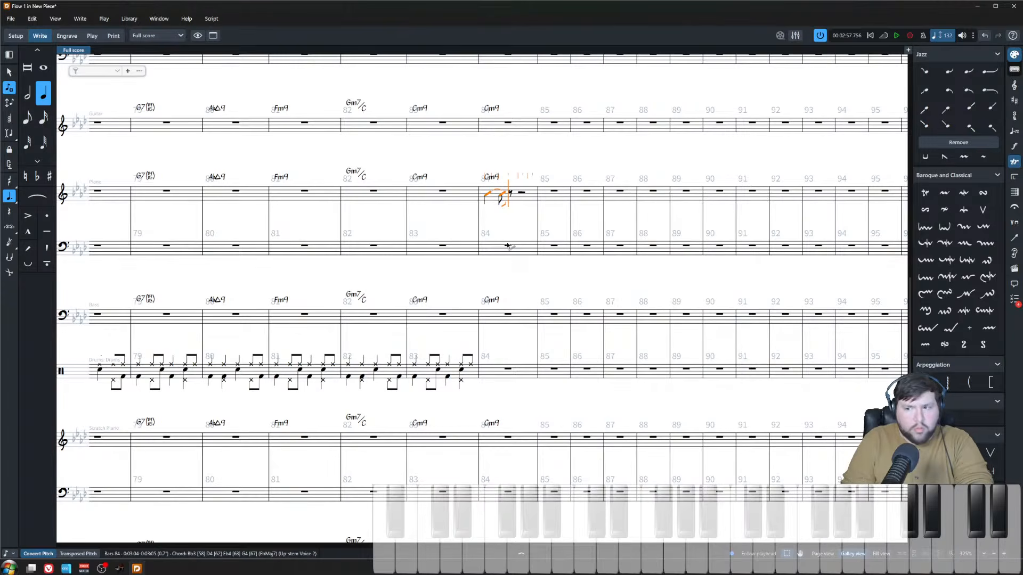
key("shift+alt+Right")
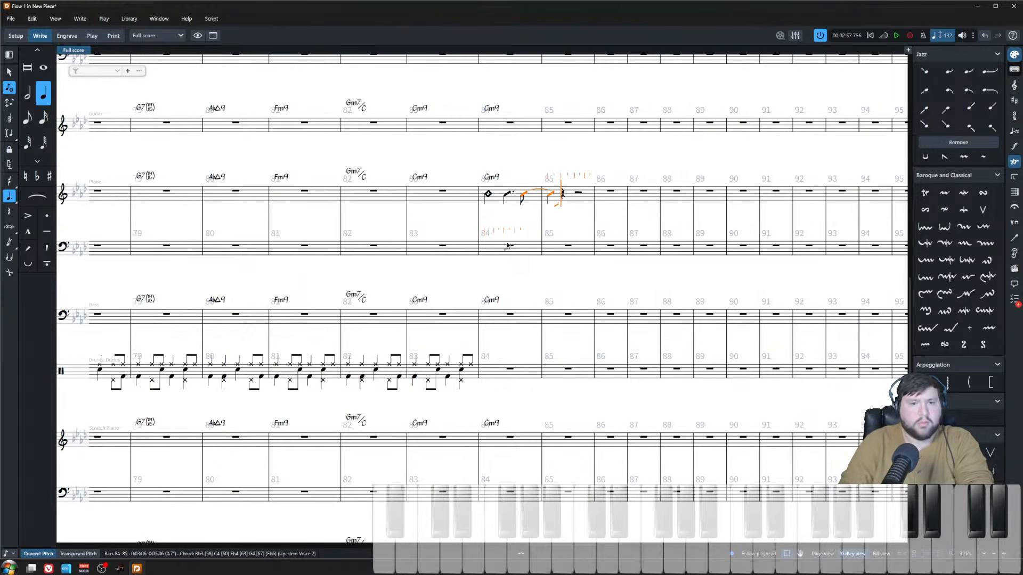
- Continue the same half, dotted-quarter and tied-eighth slash rhythm on the piano staff through bars 85 and 86, tying into bar 87
key("shift+alt+Right")
key("shift+alt+Right")
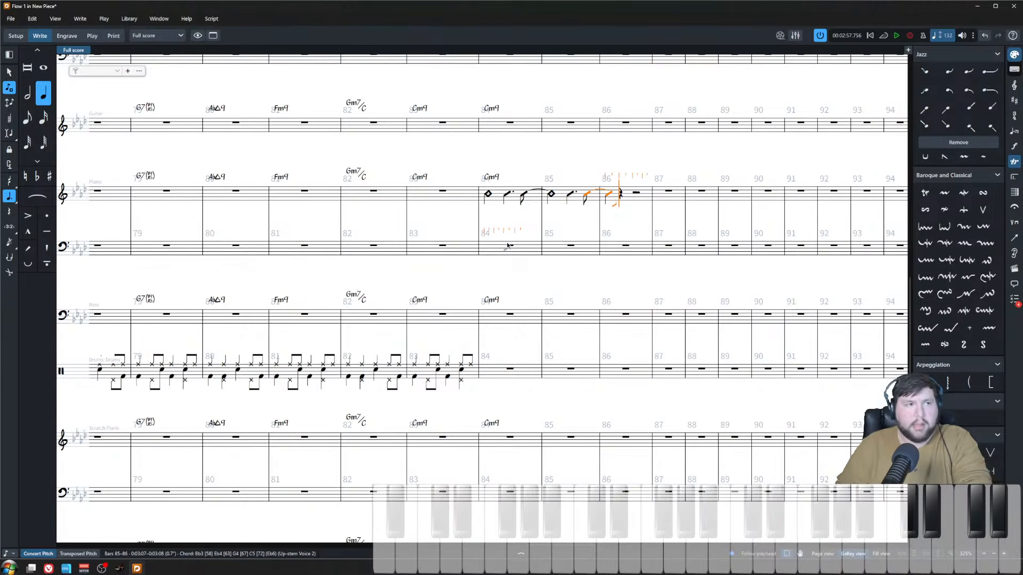
key("shift+alt+Right")
key("shift+alt+Right")
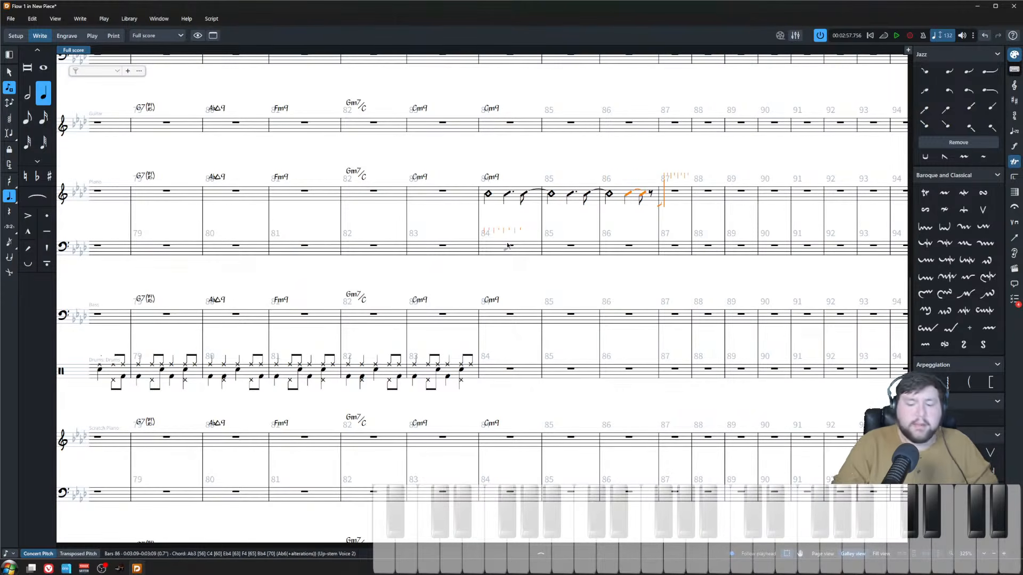
key("Left")
key("period")
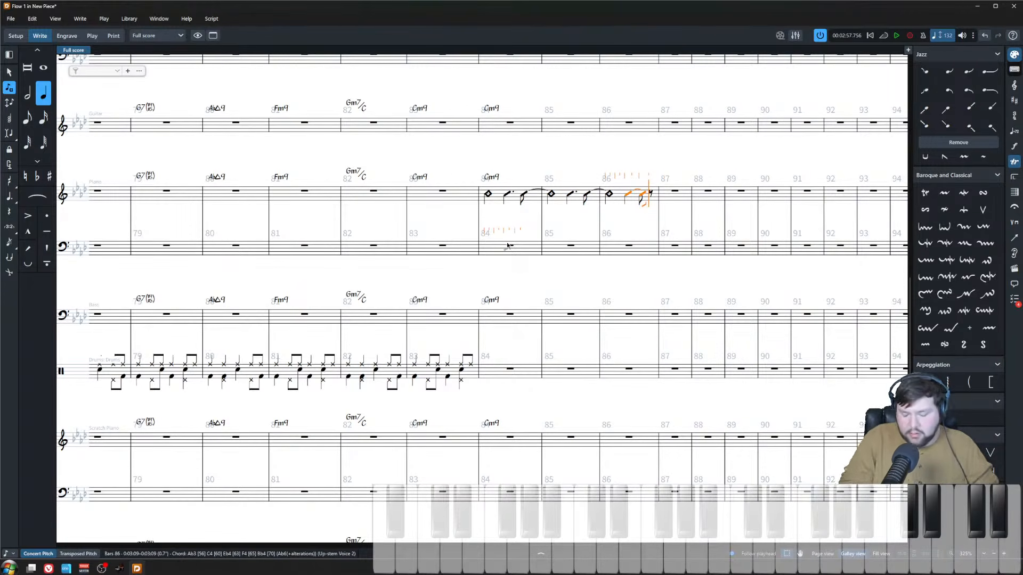
key("Escape")
key("Escape")
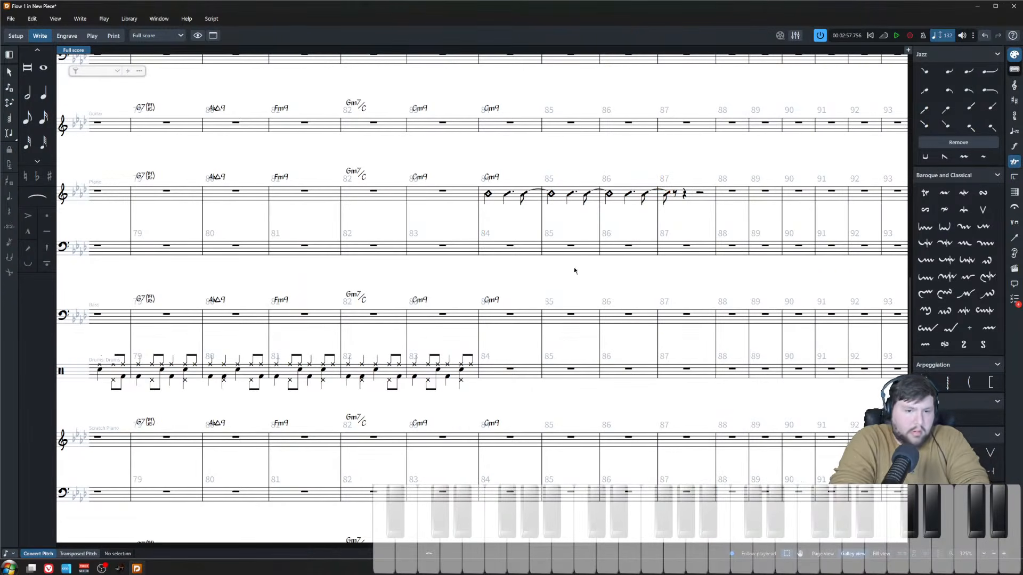
- Lengthen the piano's final tied chord so that it lasts a half note in bar 87
left_click(668, 196)
key("shift+alt+Right")
key("shift+alt+Right")
key("shift+alt+Right")
key("shift+alt+Right")
key("shift+alt+Right")
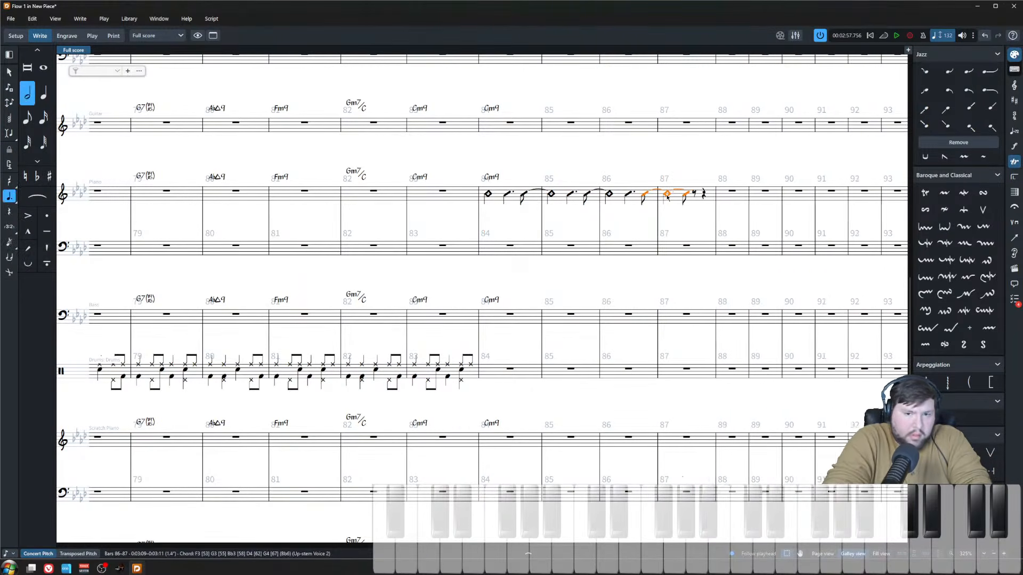
key("shift+alt+Right")
key("shift+alt+Right")
key("Escape")
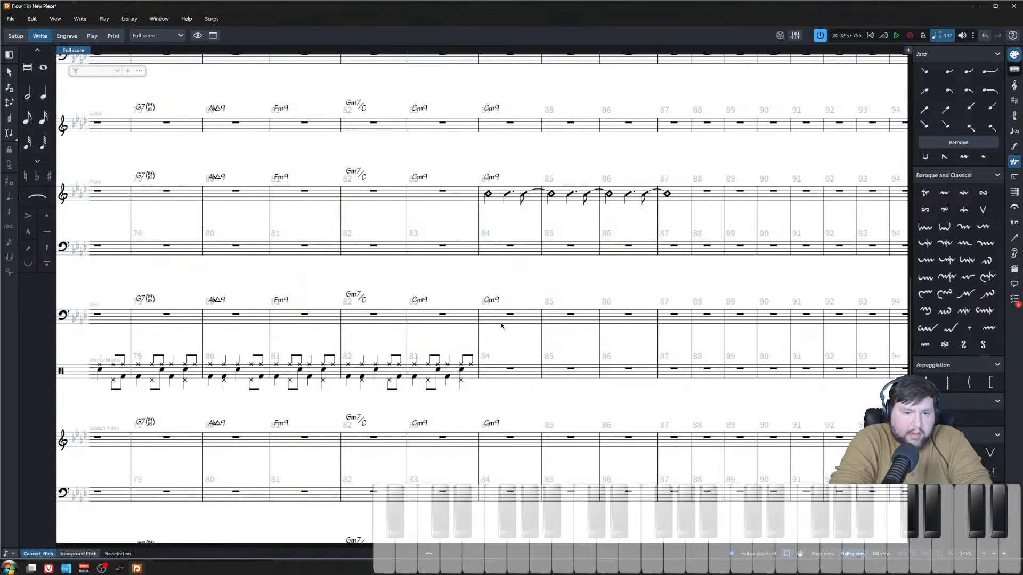
- Enter ride cymbal and kick drum hits on beats 1, 3 and the offbeat of 4 in bars 84 to 86
double_click(519, 375)
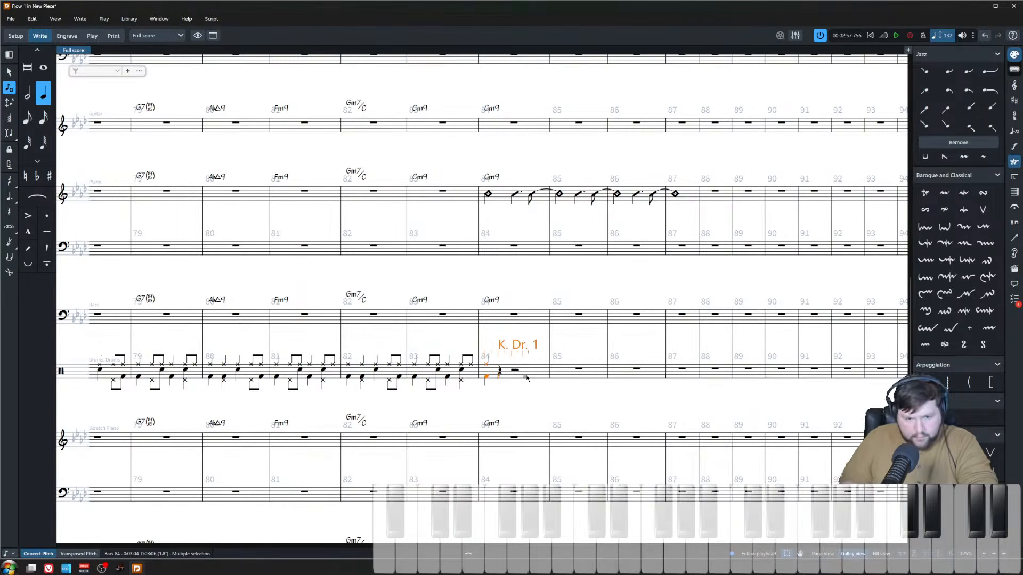
key("space")
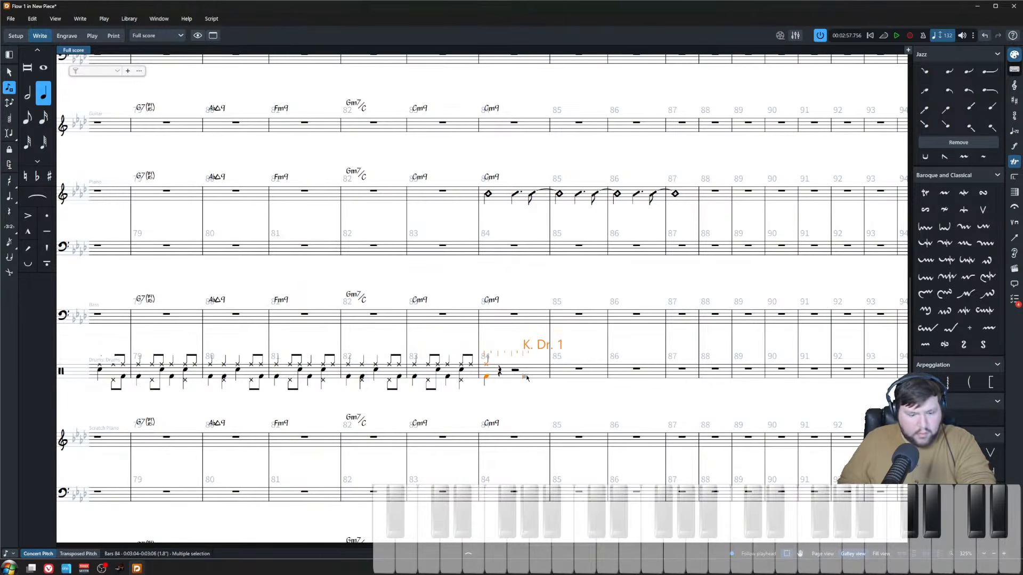
key("5")
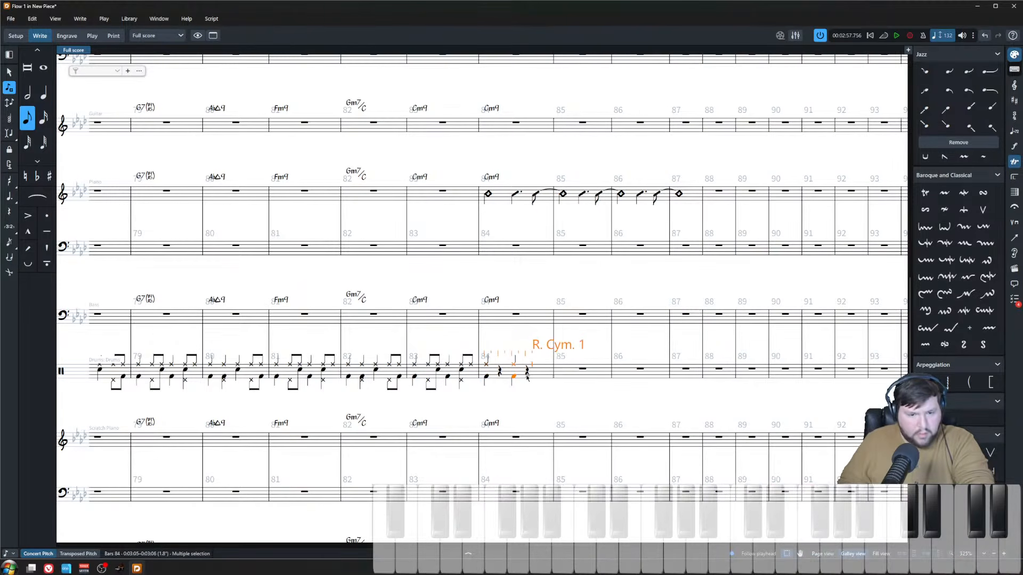
key("6")
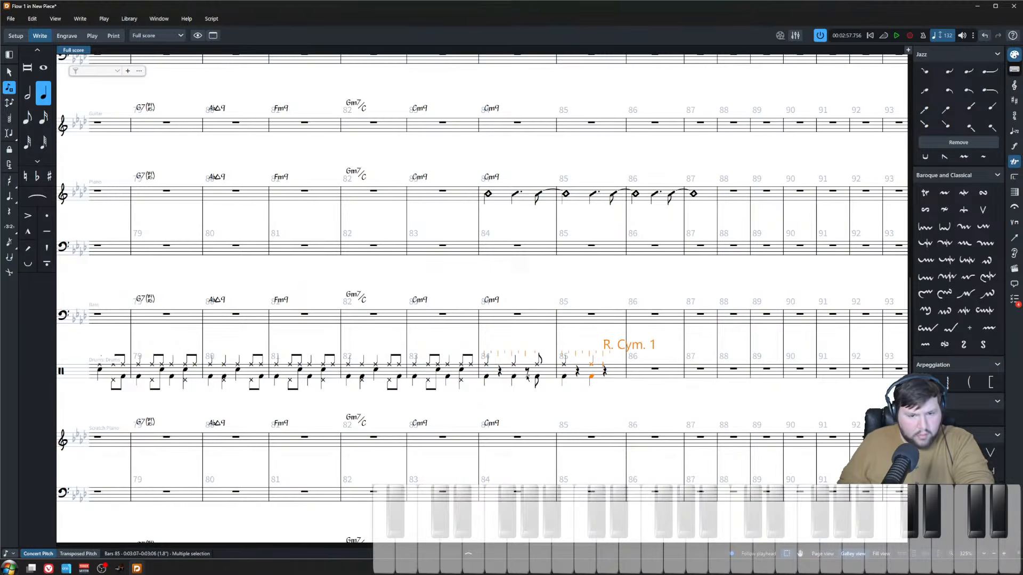
key("5")
key("space")
key("6")
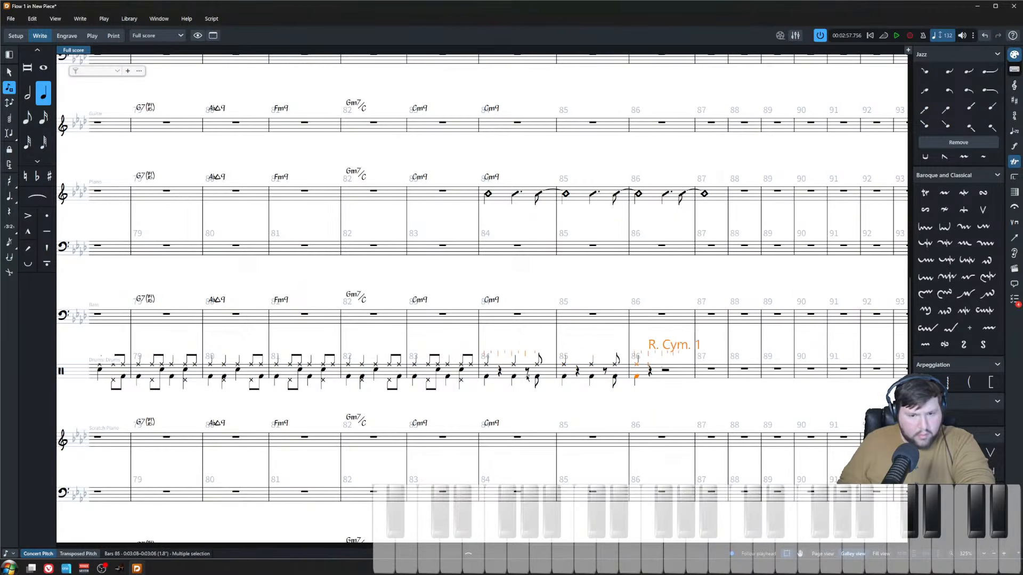
key("space")
key("5")
key("space")
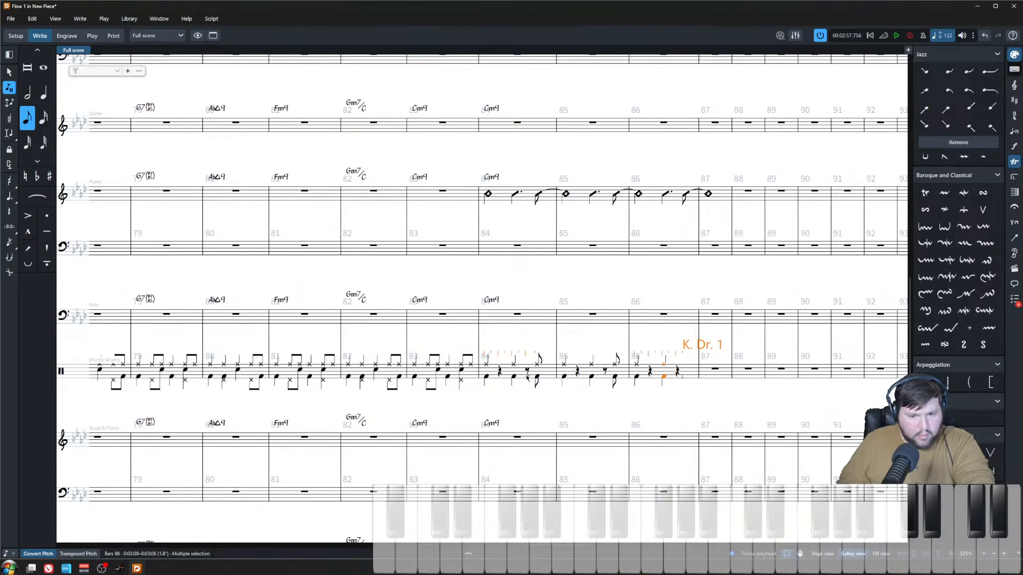
key("Escape")
- Enter the bass line in bar 84: a half-note C2, a chromatic dotted quarter, and an eighth-note B♭1 tied into a half note in bar 85
left_click(493, 279)
left_click(517, 313)
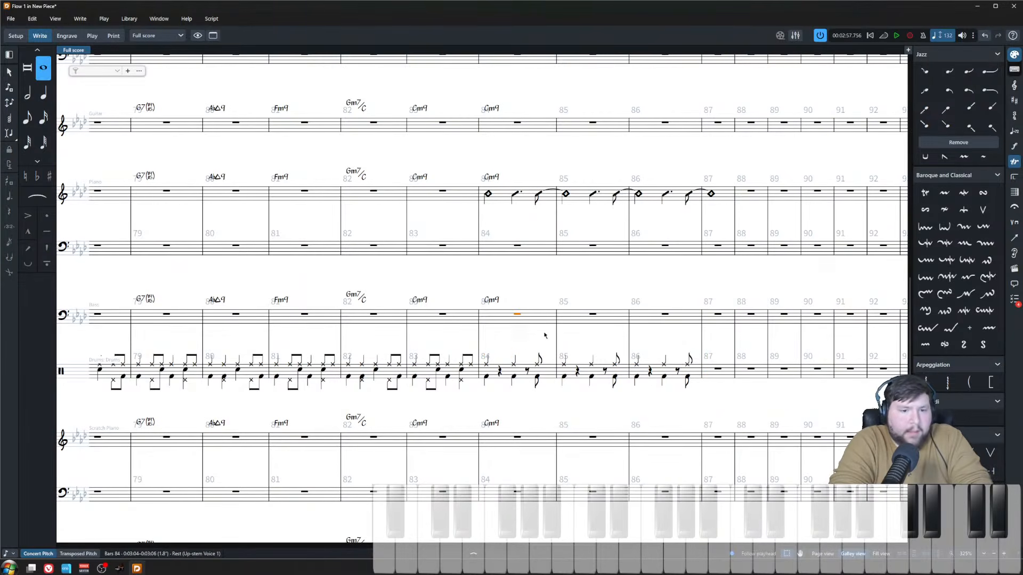
key("Return")
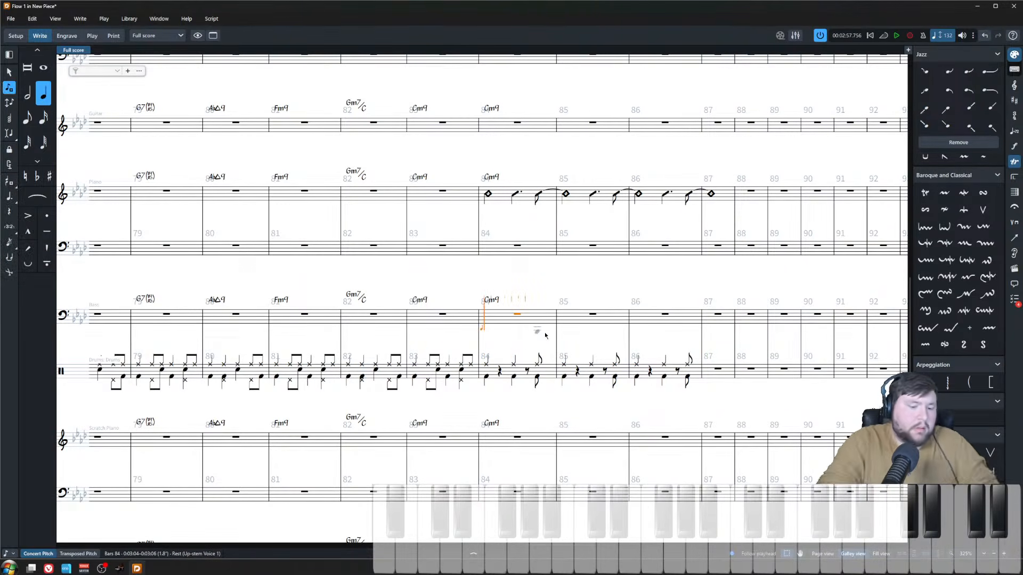
key("7")
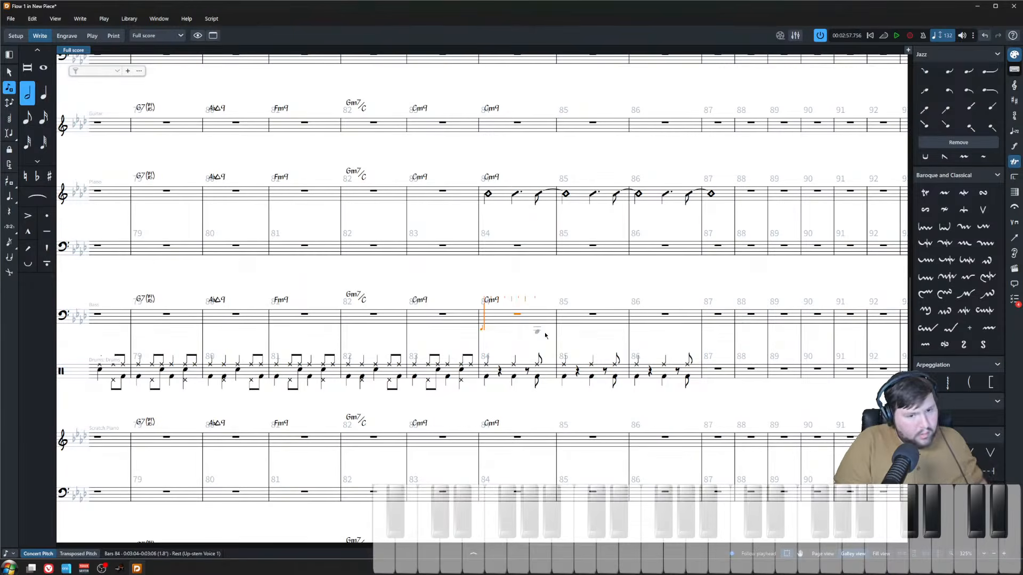
key("c")
key("6")
key("period")
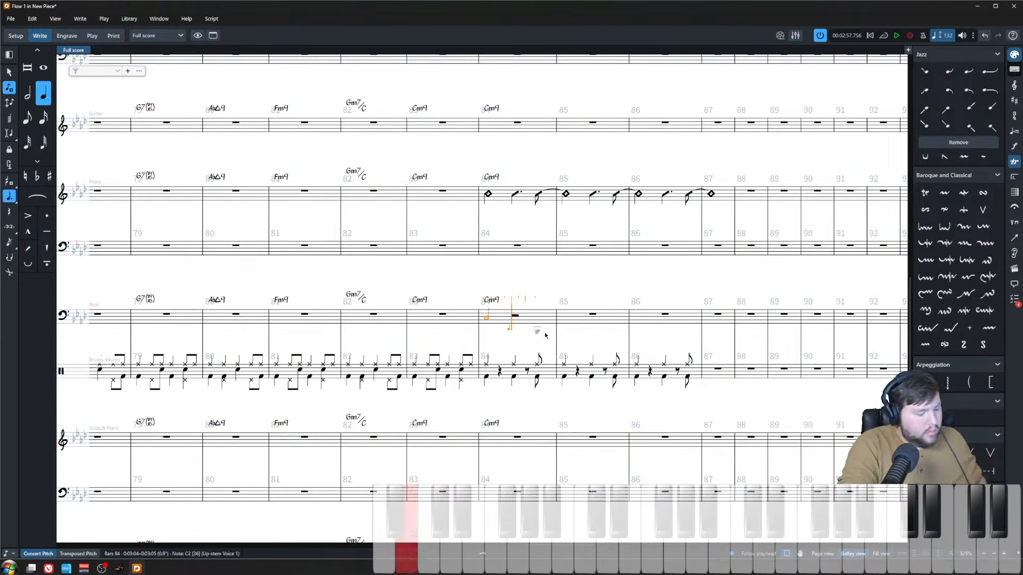
key("7")
key("alt+shift+Right")
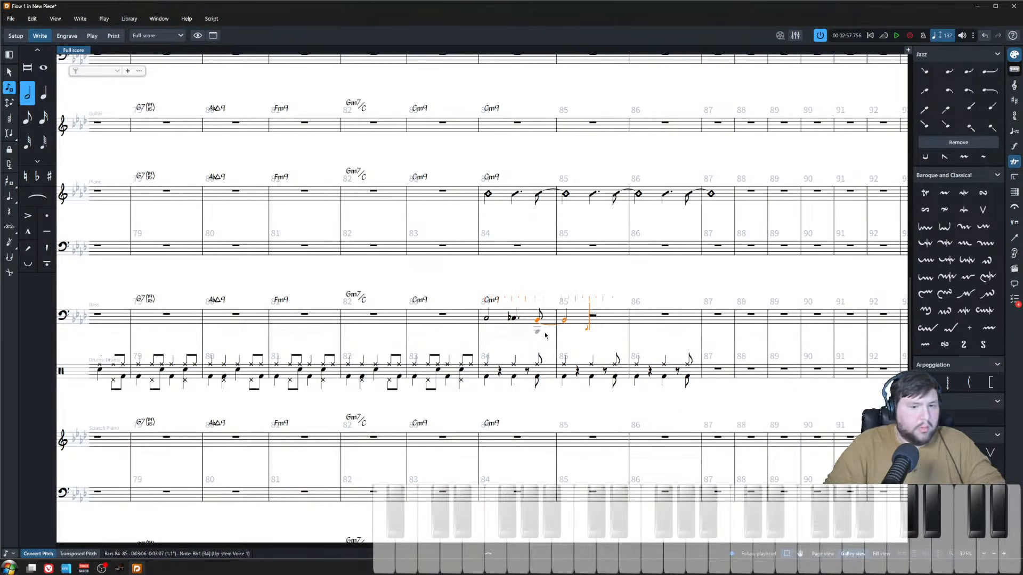
- Continue the bass in bar 85 with a dotted-quarter A1 and an eighth-note A♭1 tied into a half note in bar 86
key("6")
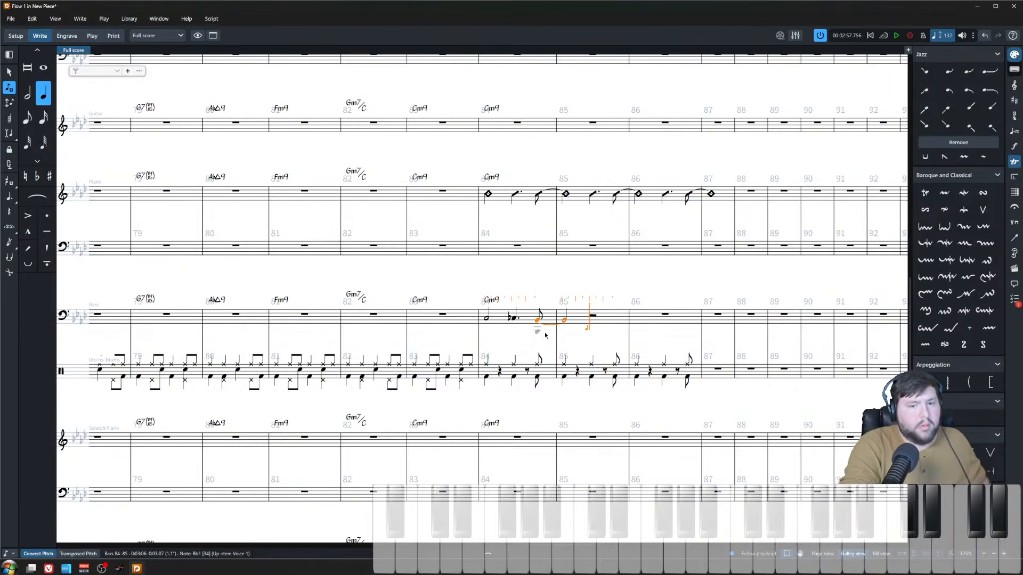
key("period")
key("period")
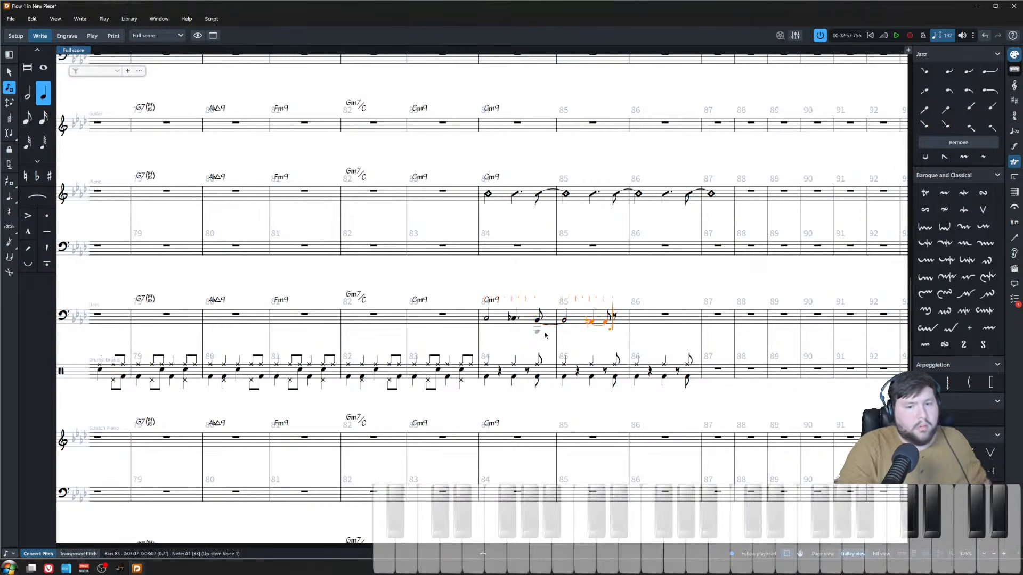
key("alt+shift+Right")
key("alt+shift+Right")
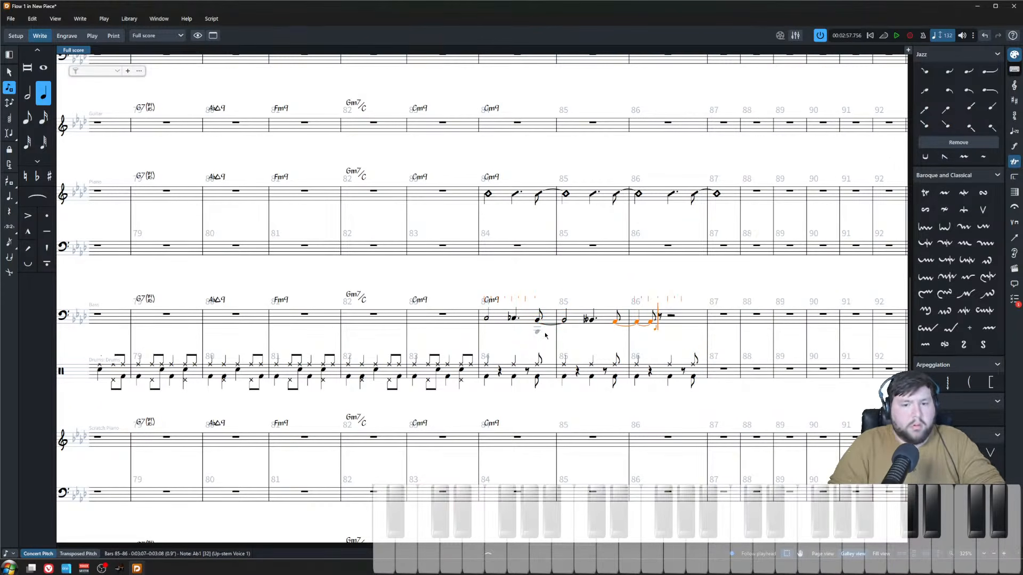
- Finish the bass hits in bar 86 with a dotted-quarter F1 and an eighth-note E♭2 tied over and lengthened through bar 87
key("period")
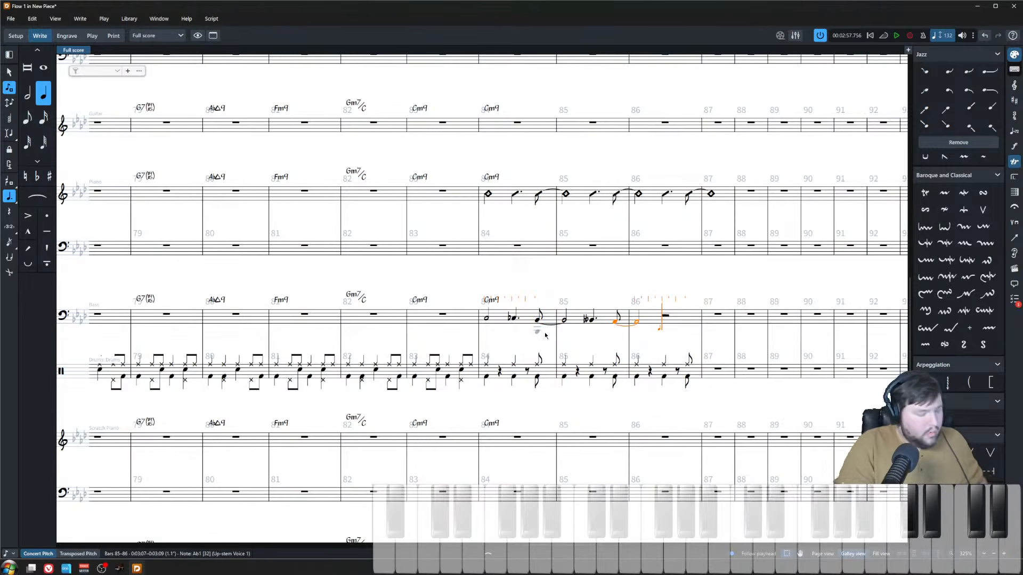
key("f")
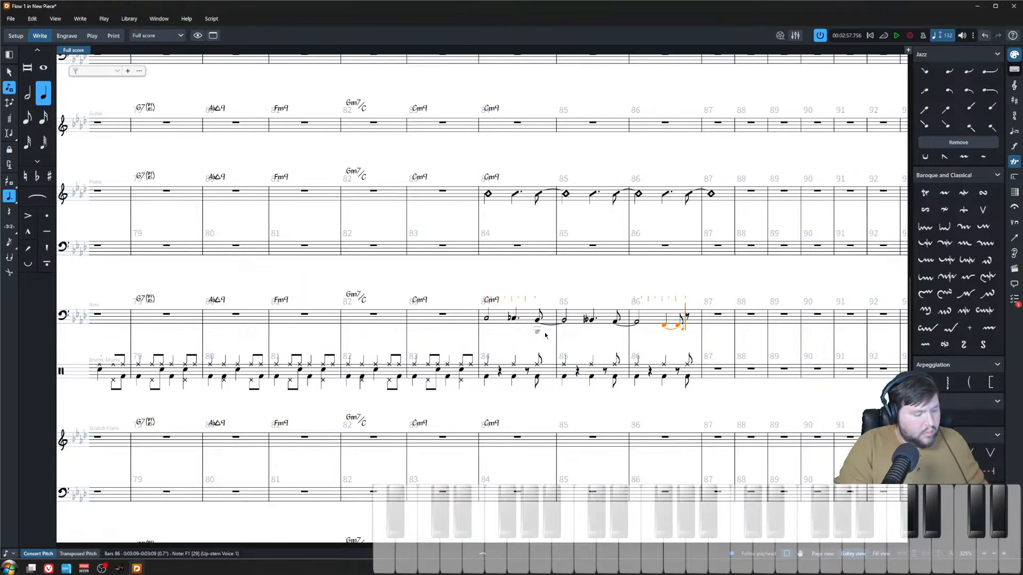
key("period")
key("6")
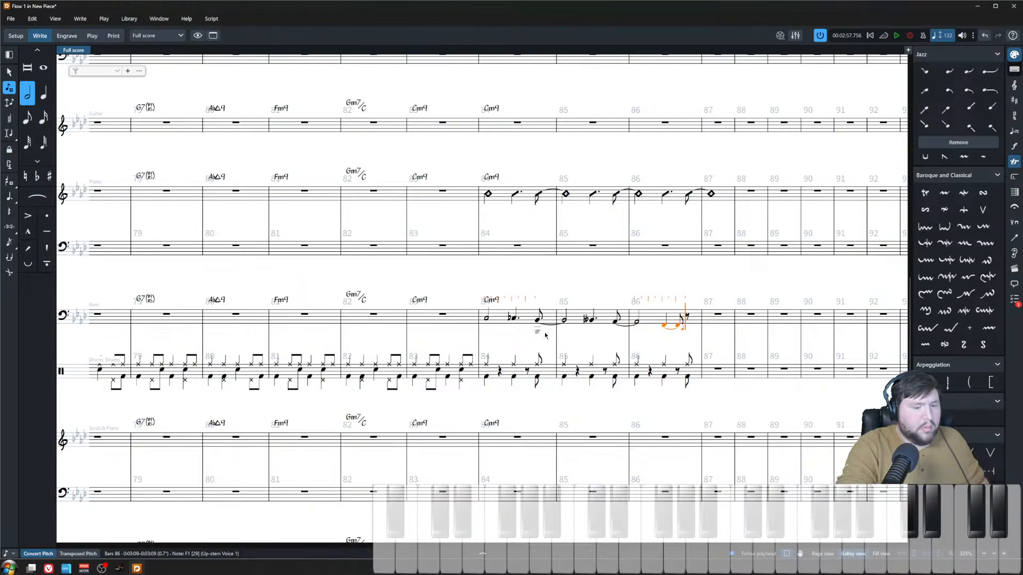
key("8")
key("shift+alt+e")
key("Escape")
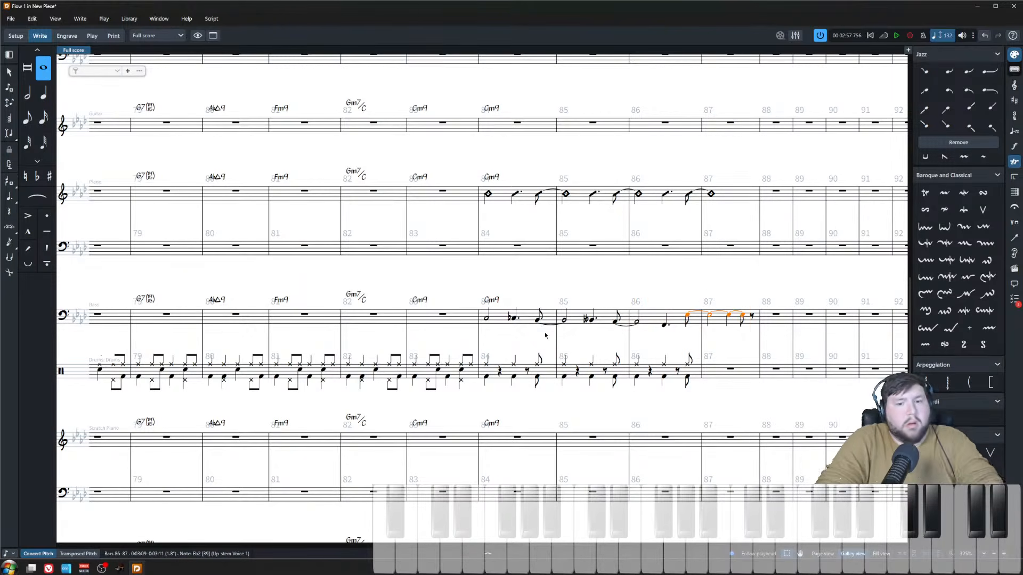
key("shift+alt+Right")
- Play back the rhythm section from bar 83 through the new hits
left_click(427, 200)
key("space")
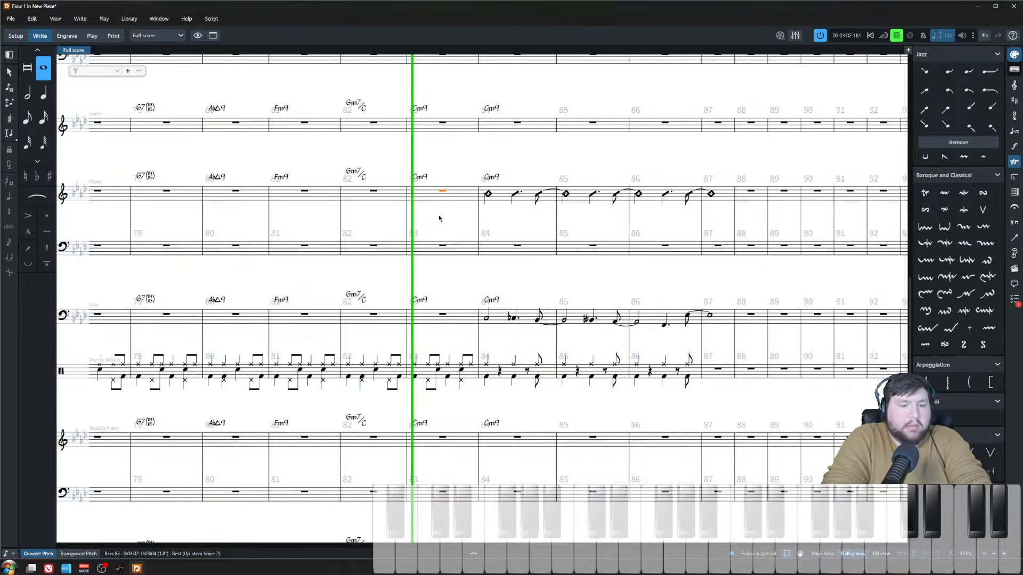
key("x")
left_click(441, 219)
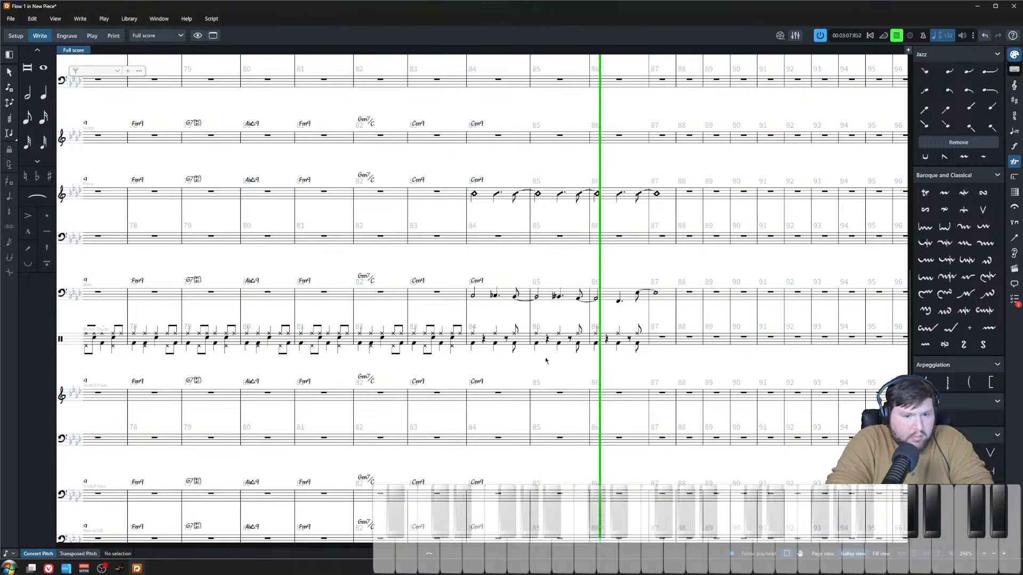
- Delete the ride cymbal and kick drum hits on beat 1 of bars 85 and 86
left_click_drag(541, 368, 536, 320)
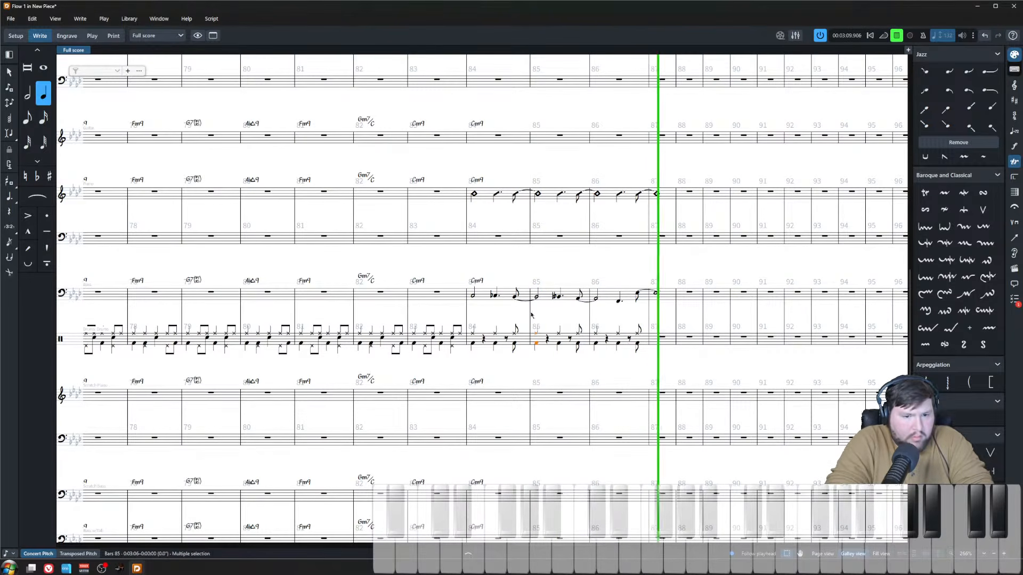
key("space")
key("Delete")
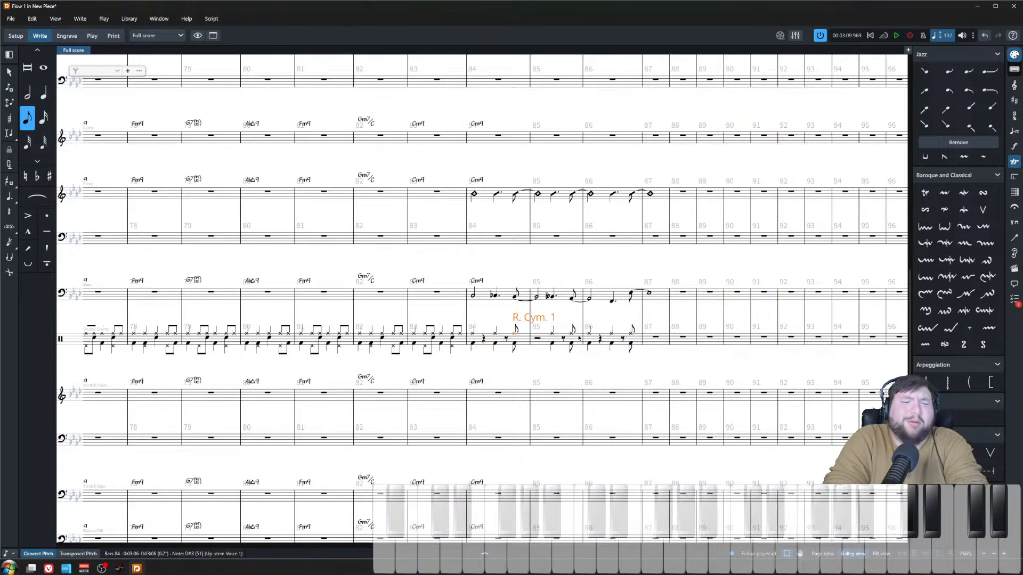
left_click_drag(577, 364, 567, 314)
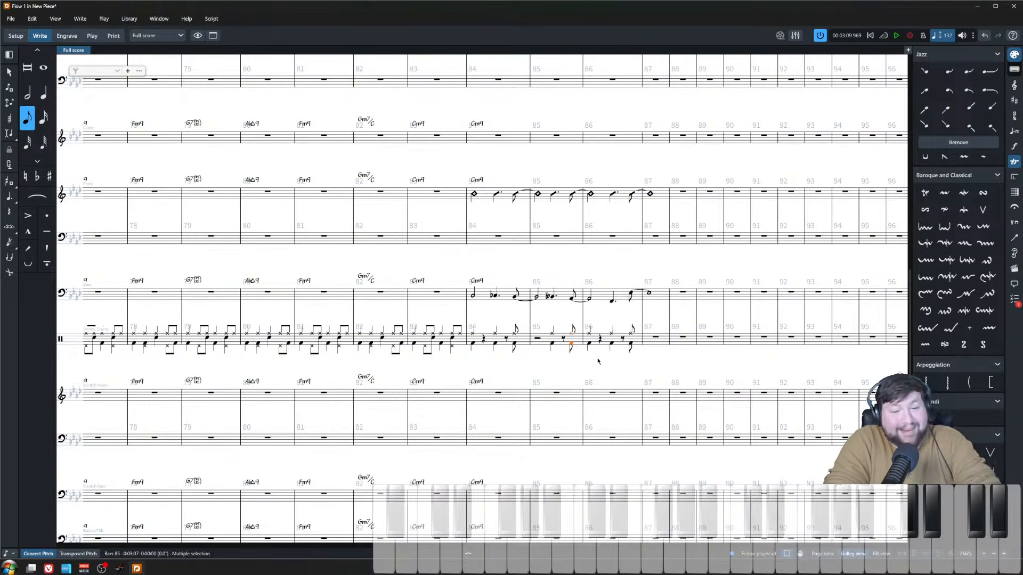
left_click_drag(597, 361, 586, 322)
key("Delete")
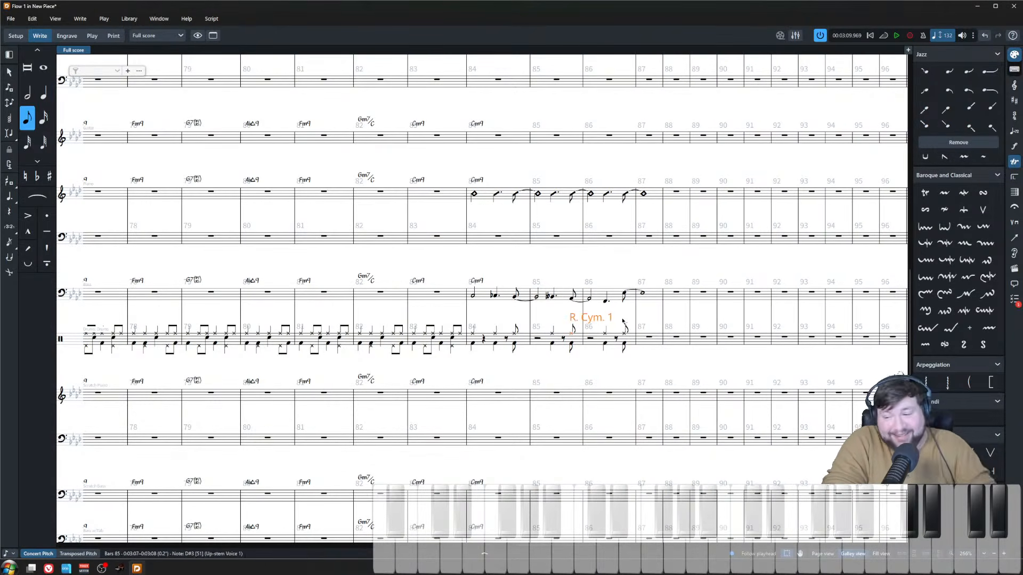
left_click(624, 276)
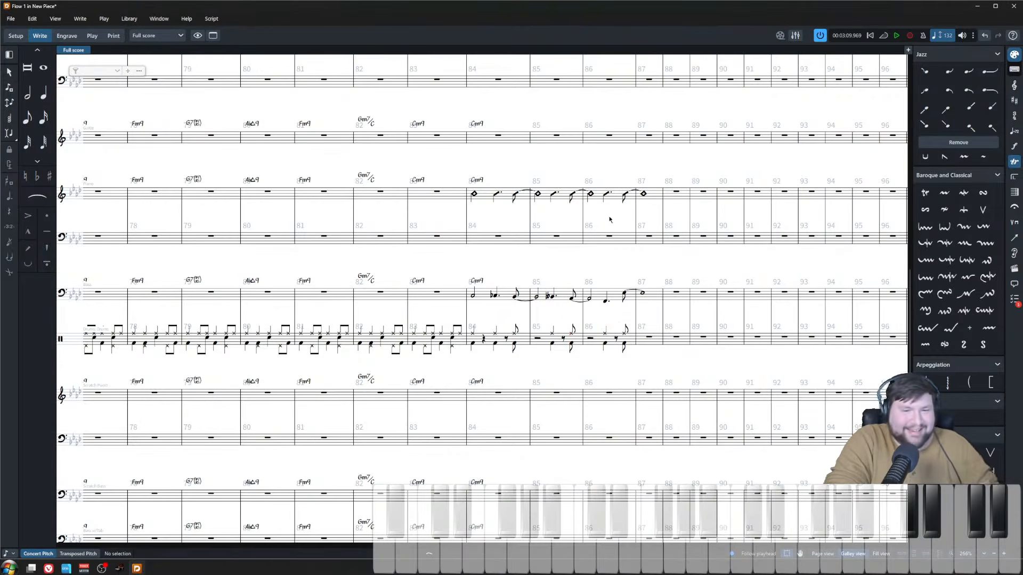
scroll(540, 295, "left", 3)
scroll(526, 225, "left", 2)
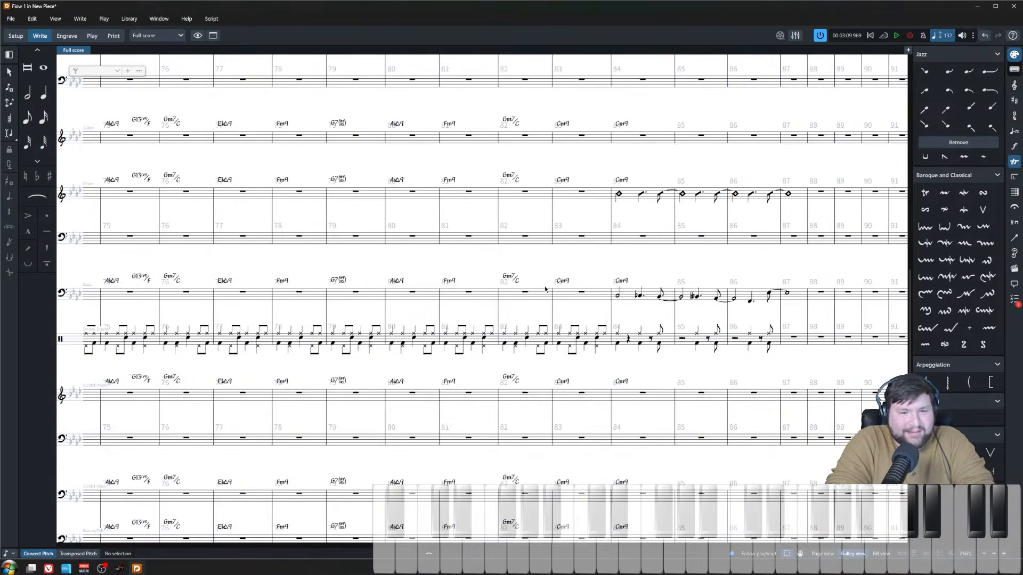
scroll(437, 270, "left", 2)
scroll(399, 271, "down", 5)
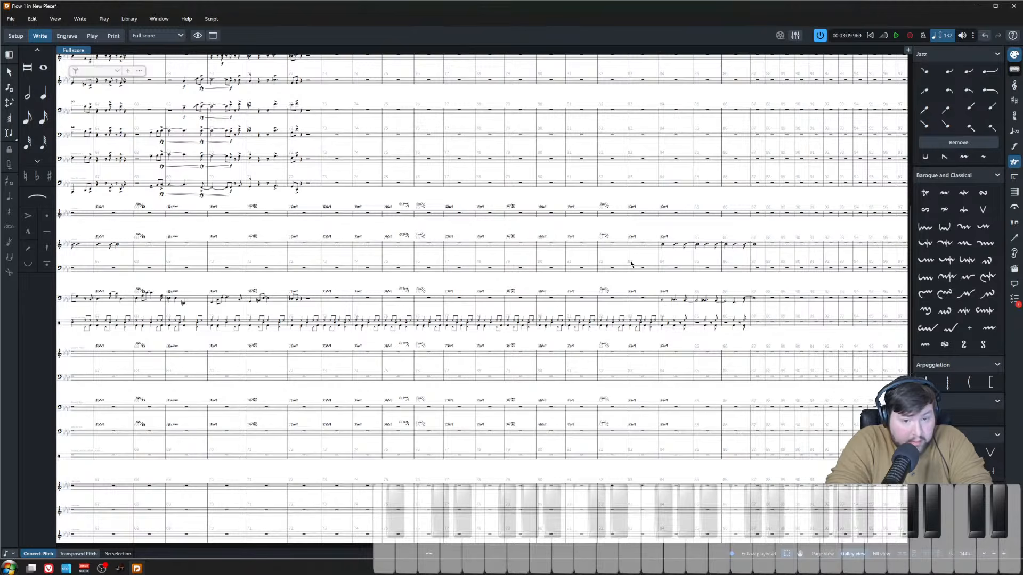
left_click(660, 262)
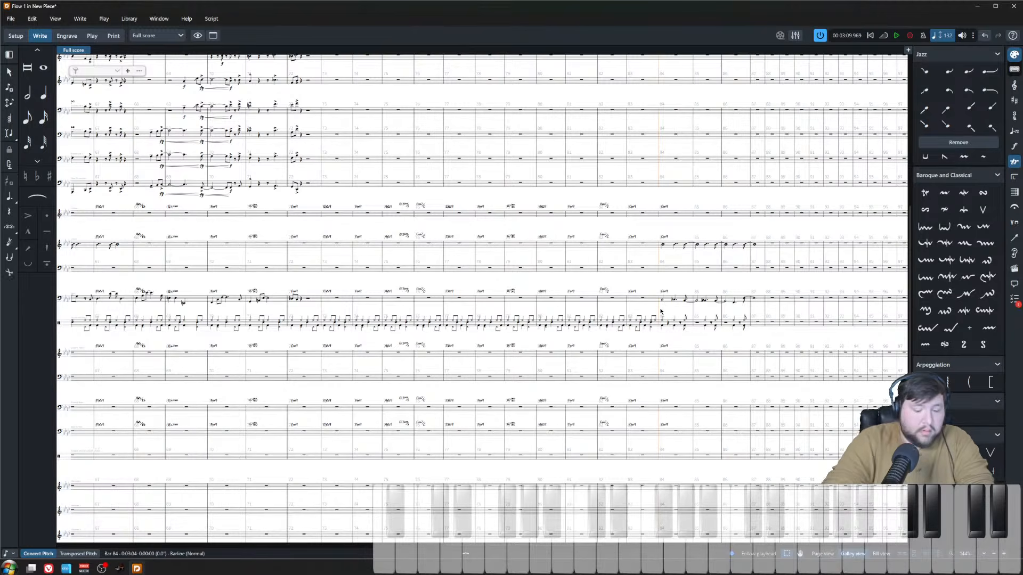
key("shift+b")
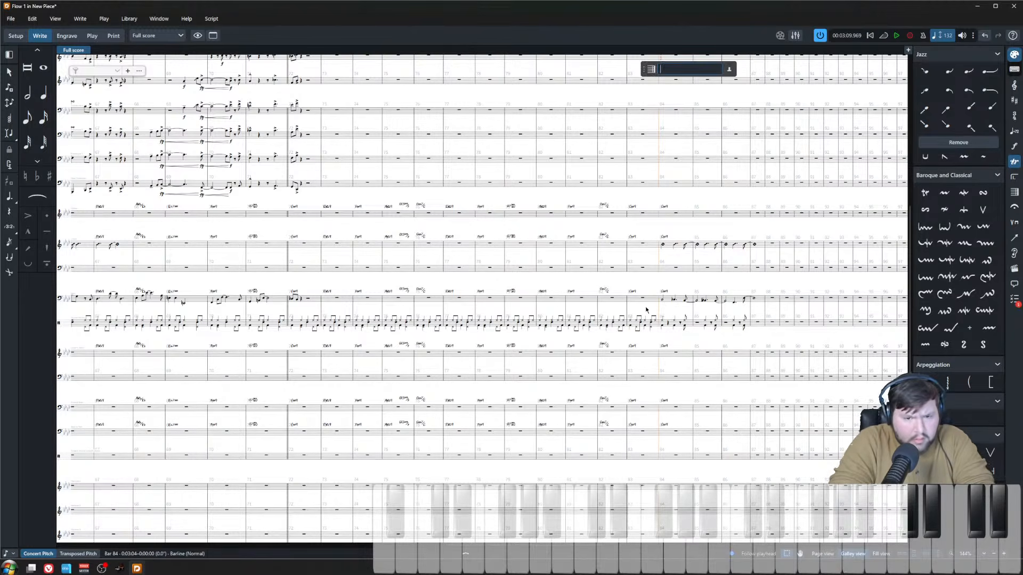
key("Escape")
key("Escape")
- Delete bar 83, directly before the rhythm-section hits, from the whole score
scroll(646, 310, "up", 4, "ctrl")
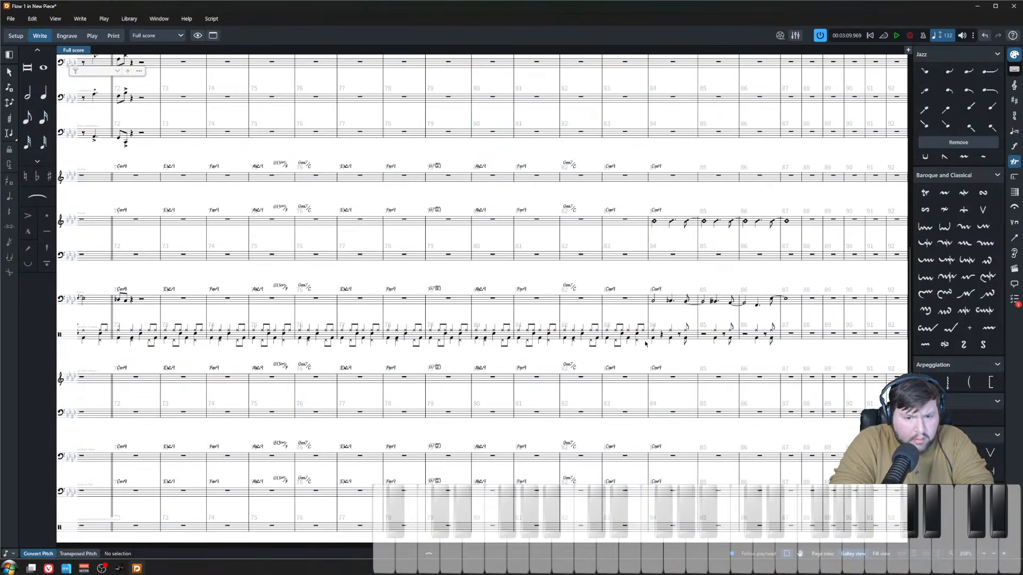
left_click(639, 318)
scroll(633, 184, "up", 10)
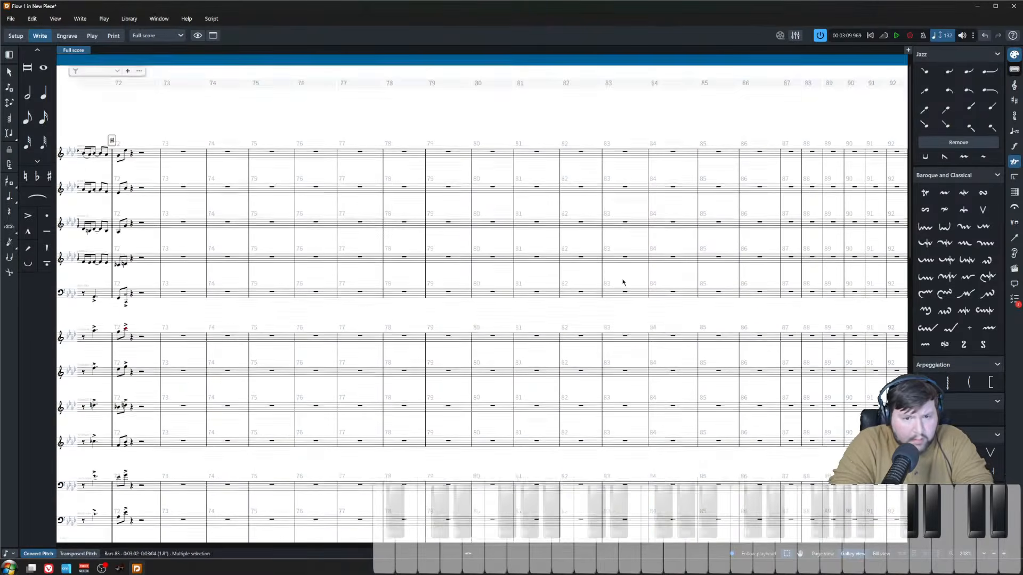
key("Escape")
- Add a double barline across the score at the start of bar 83, where the rhythm-section hits begin
scroll(626, 263, "down", 6)
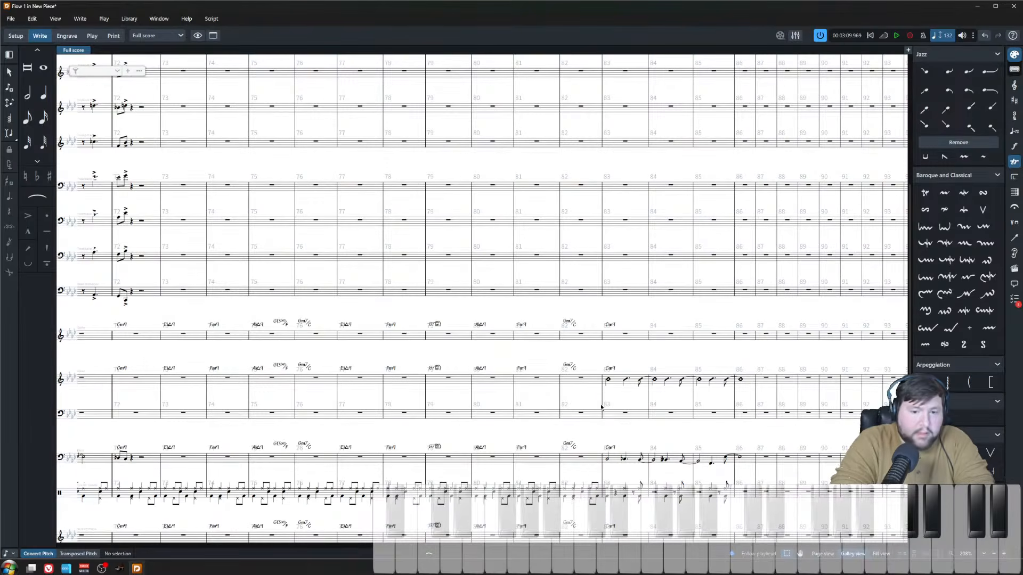
left_click(603, 398)
key("shift+b")
type("||")
key("Return")
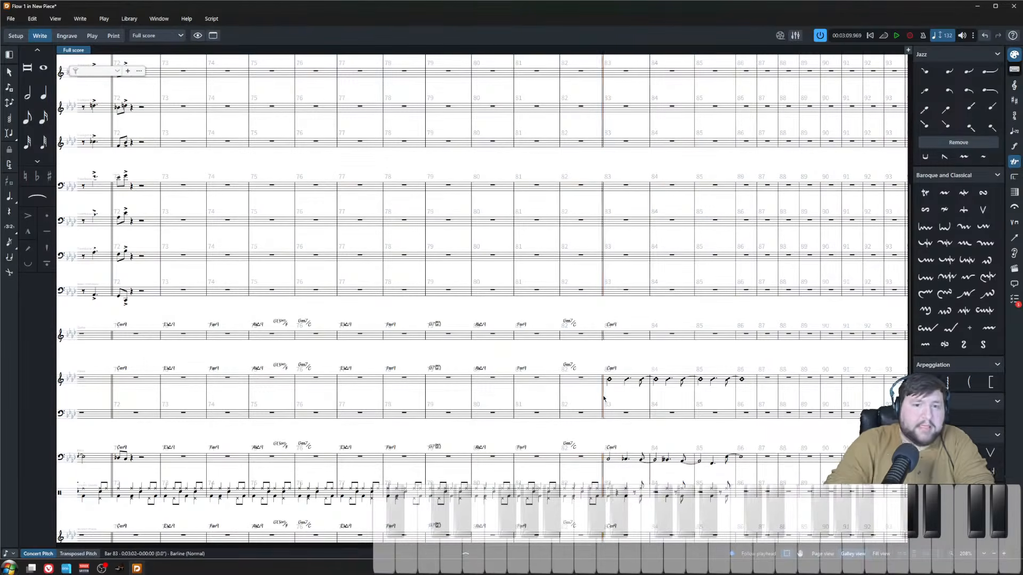
- Examine the earlier sections back to the opening, comparing their form, horn writing and rhythm-section parts
scroll(616, 381, "down", 6)
scroll(609, 363, "left", 5)
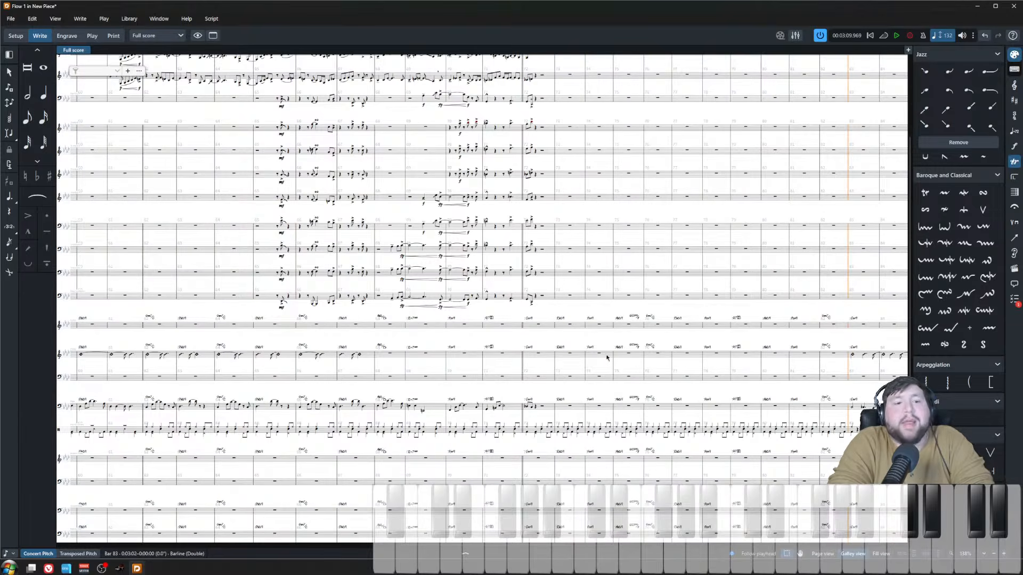
key("Escape")
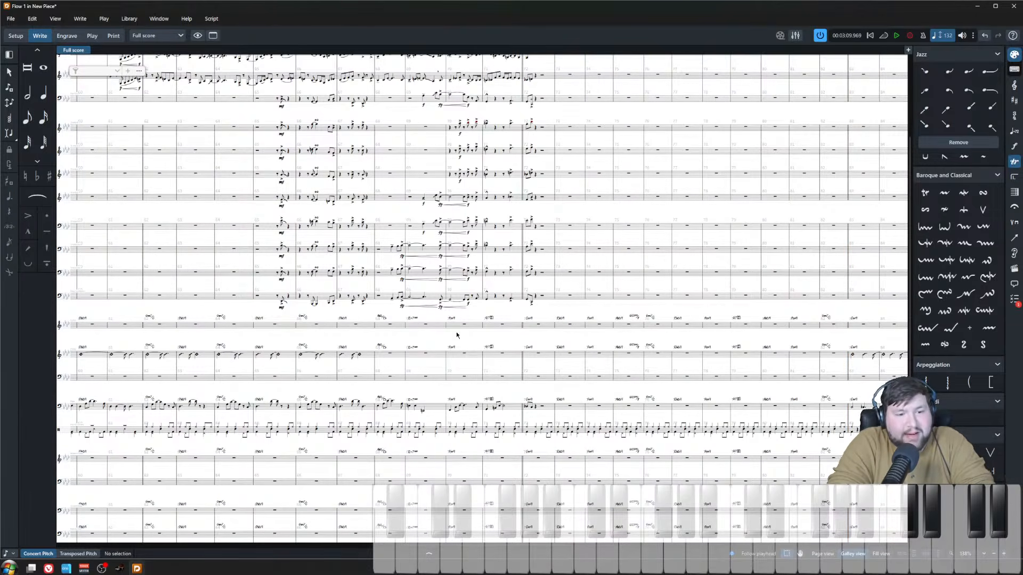
scroll(504, 336, "right", 3)
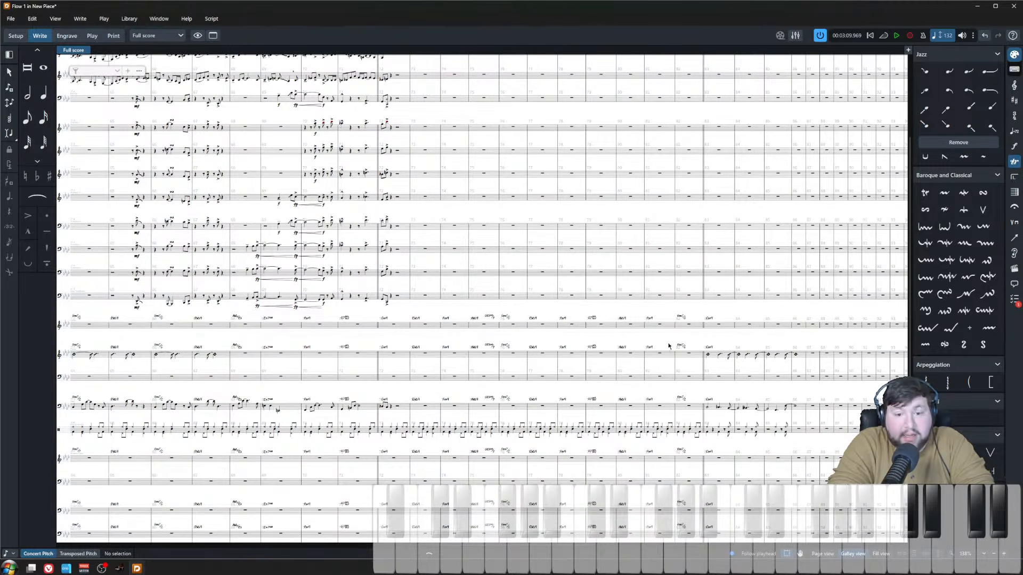
scroll(669, 346, "left", 20)
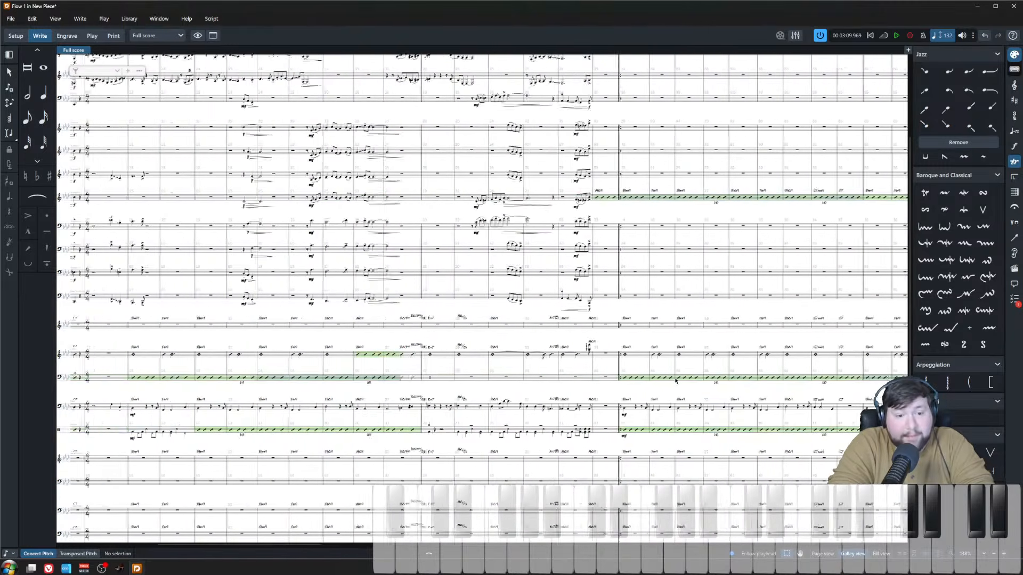
scroll(676, 381, "left", 4)
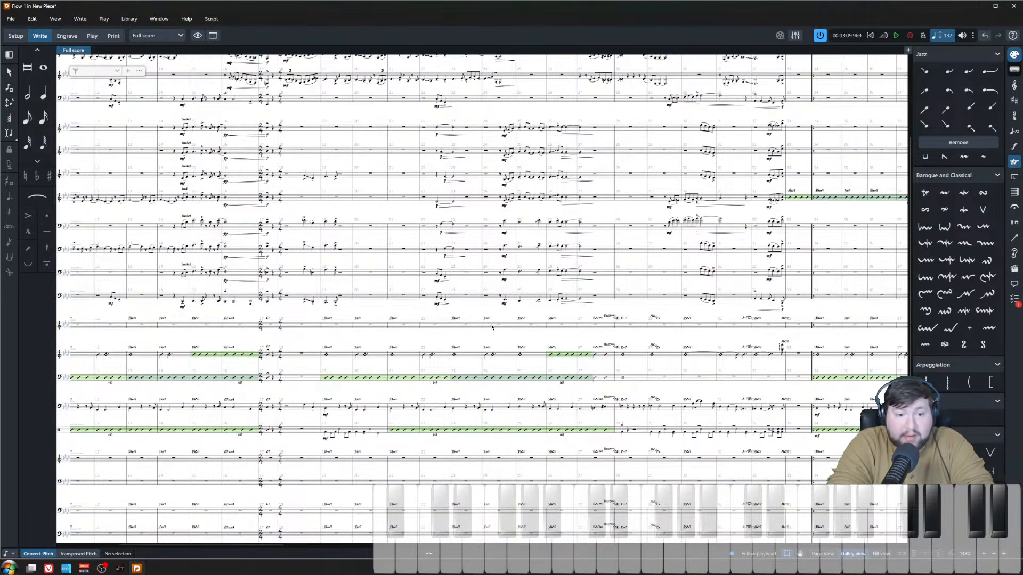
scroll(605, 334, "left", 6)
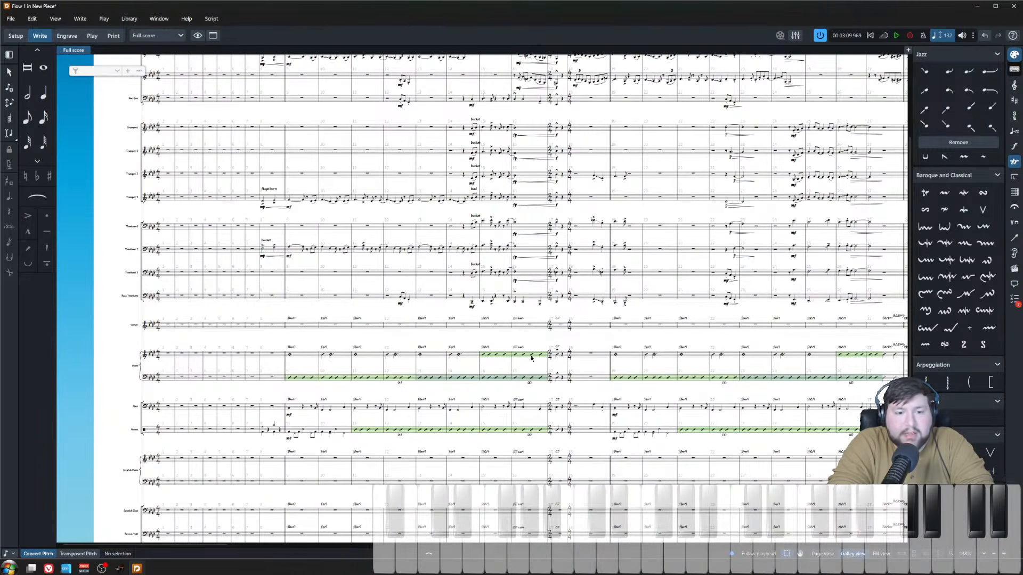
scroll(398, 380, "right", 15)
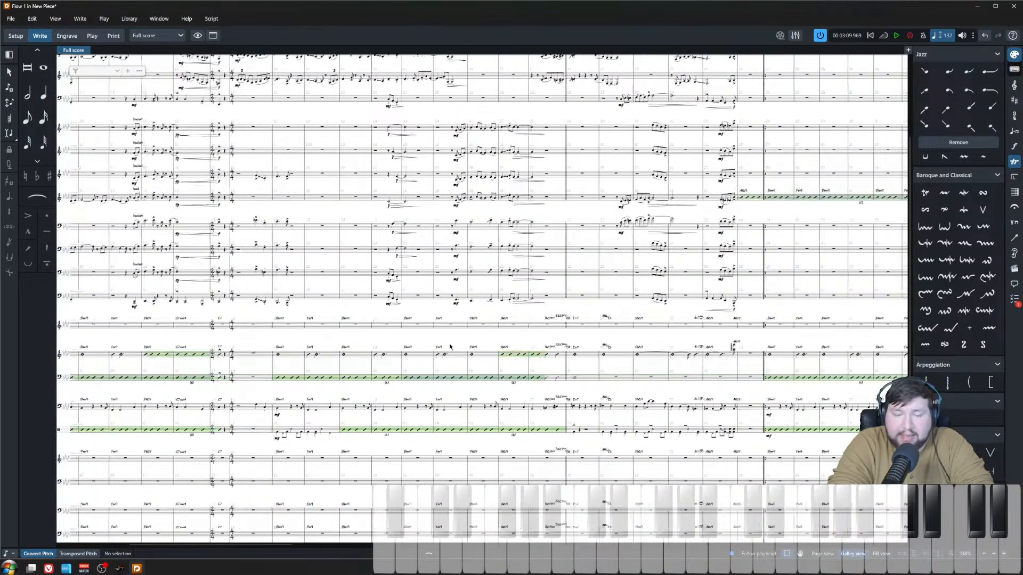
scroll(399, 380, "left", 15)
scroll(324, 384, "up", 3)
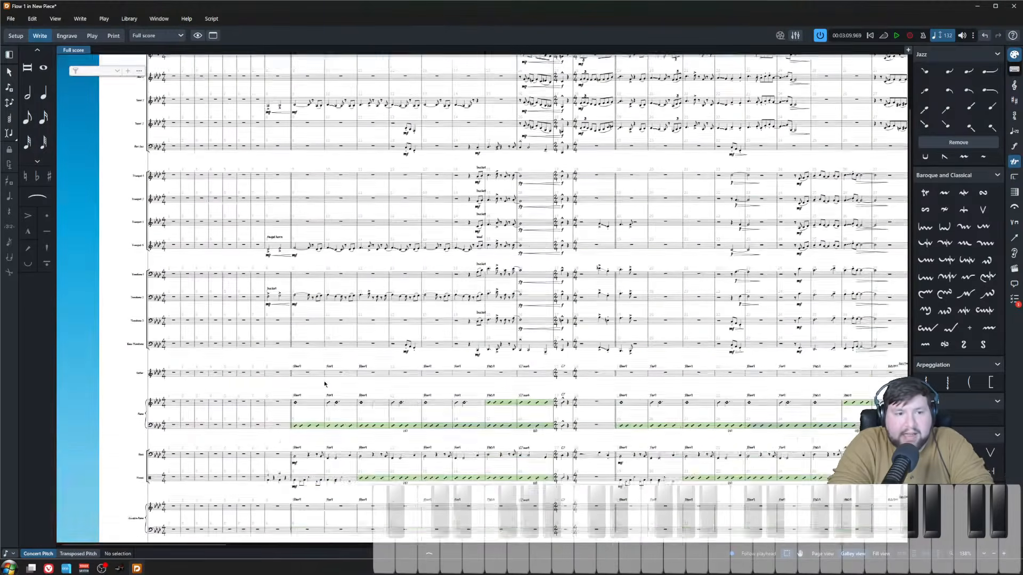
- Play back the score from bar 8, just before rehearsal mark A
left_click(268, 190)
key("z")
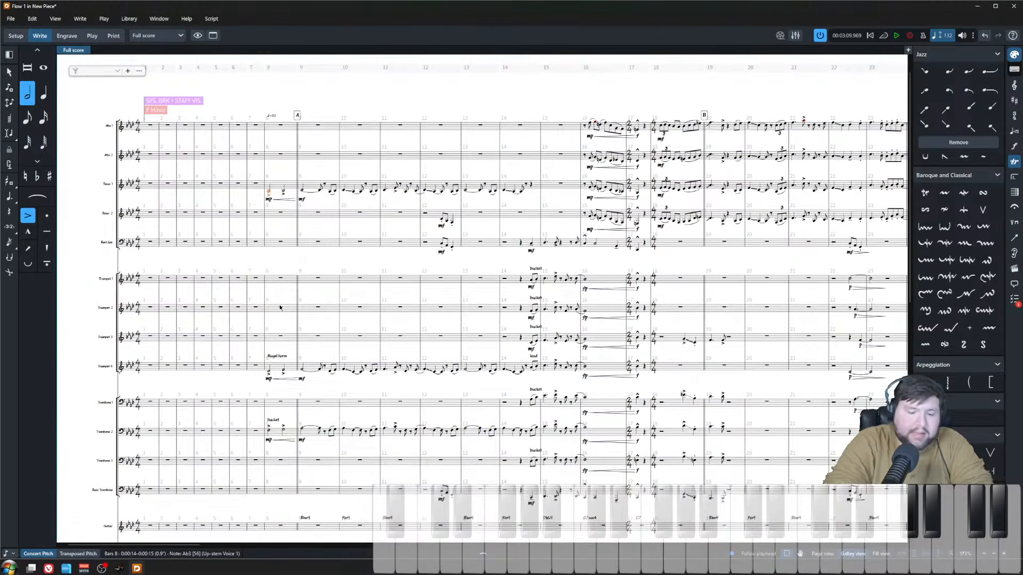
key("space")
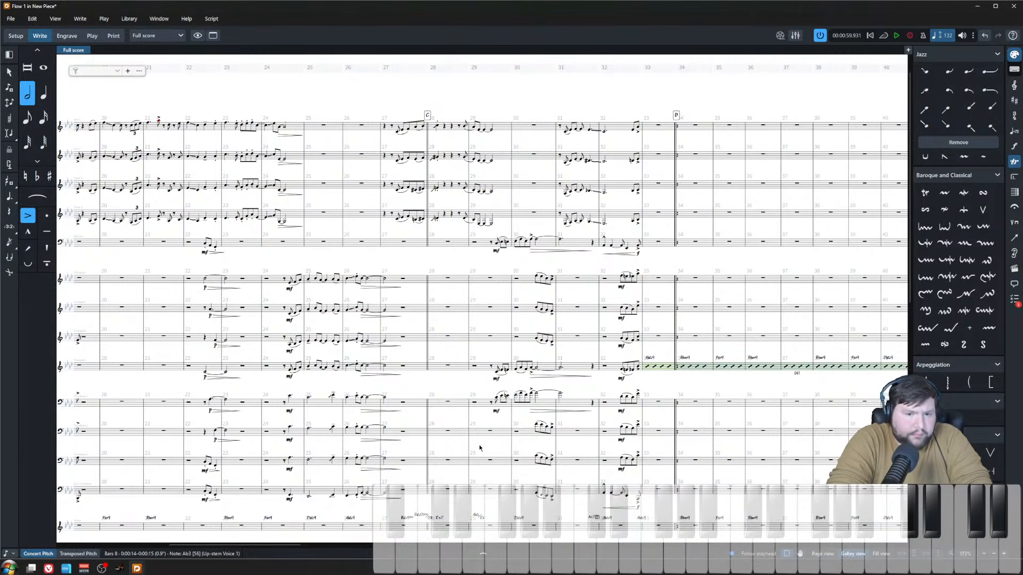
- Play back the score from bar 58 through the horn passage at rehearsal mark G and into rehearsal mark H
key("Escape")
scroll(440, 401, "right", 10)
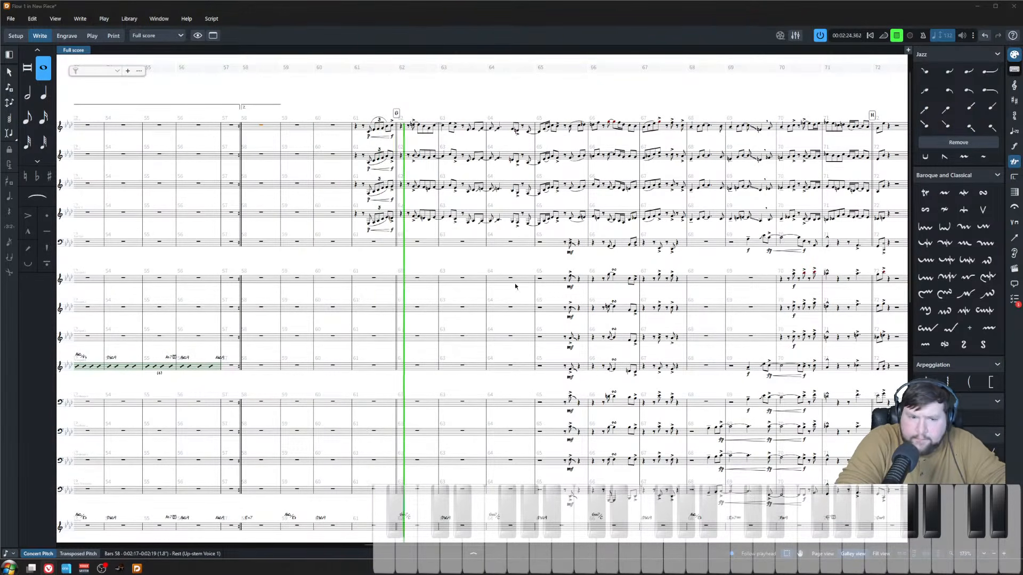
left_click(468, 261)
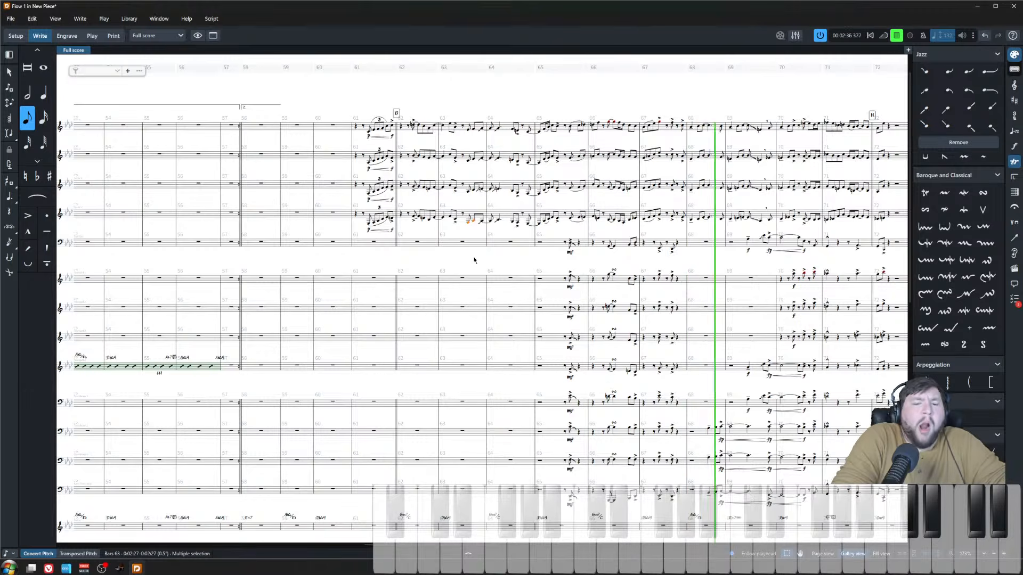
left_click(645, 266)
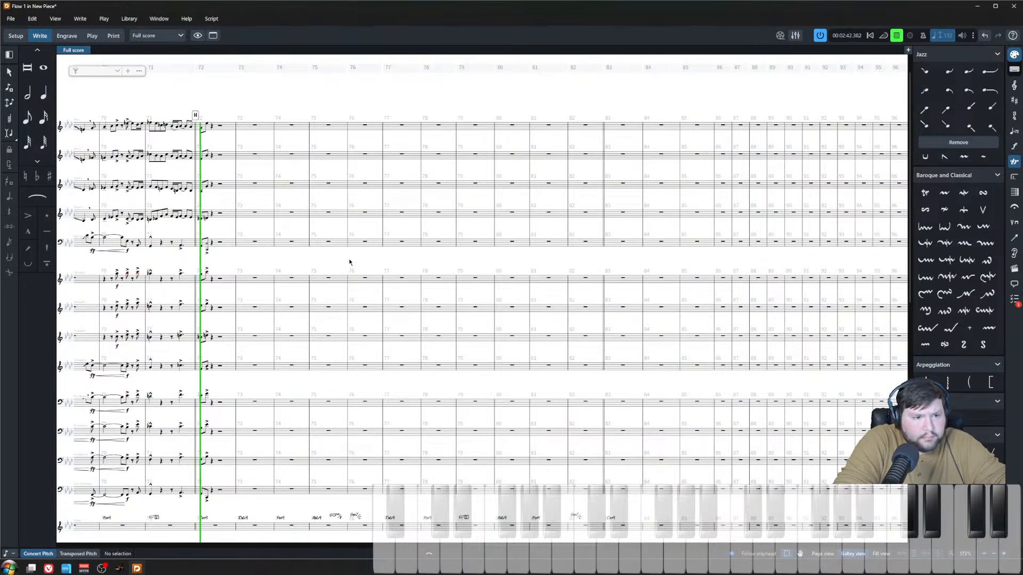
scroll(329, 347, "down", 3)
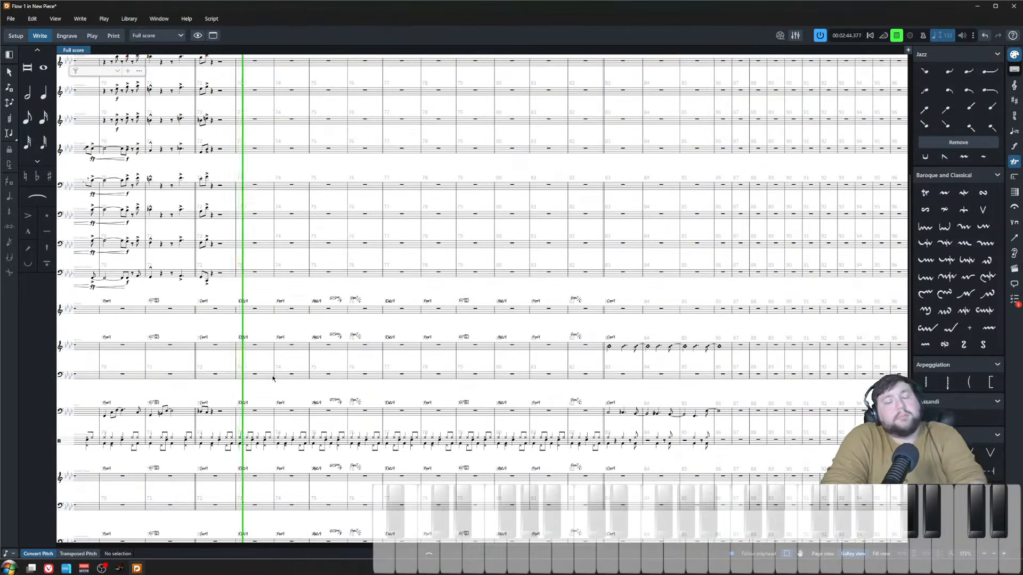
scroll(326, 351, "up", 2)
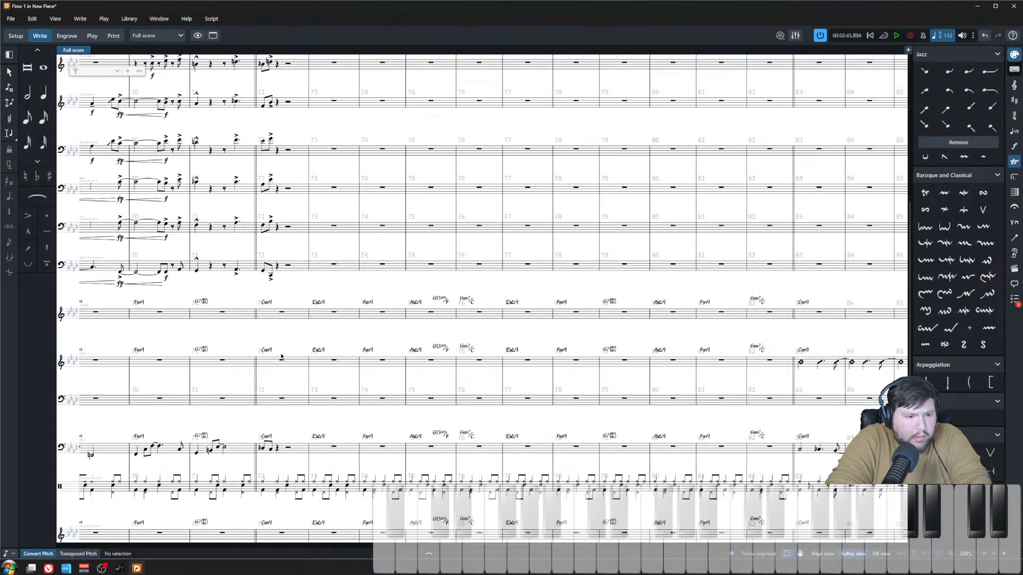
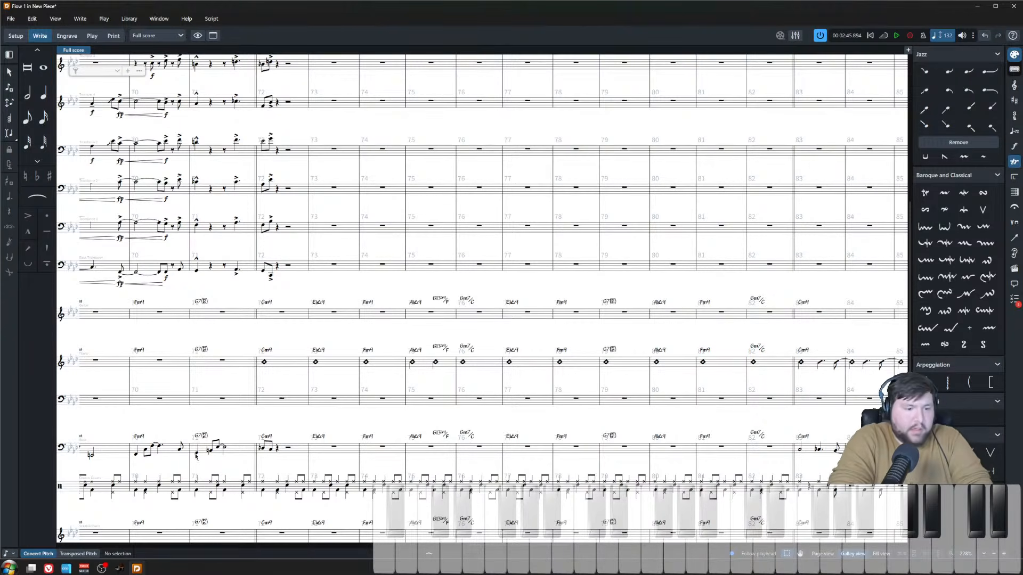
- Play back the piano chords after rehearsal mark H, starting from bars 72 and 71, through the rhythm-section hits at bar 83
left_click(288, 448)
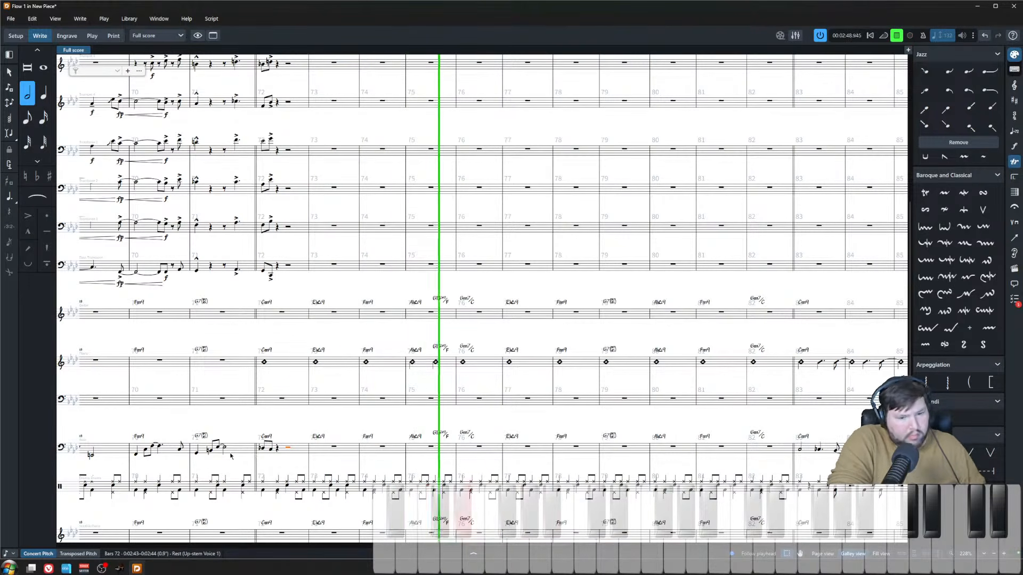
left_click(194, 454)
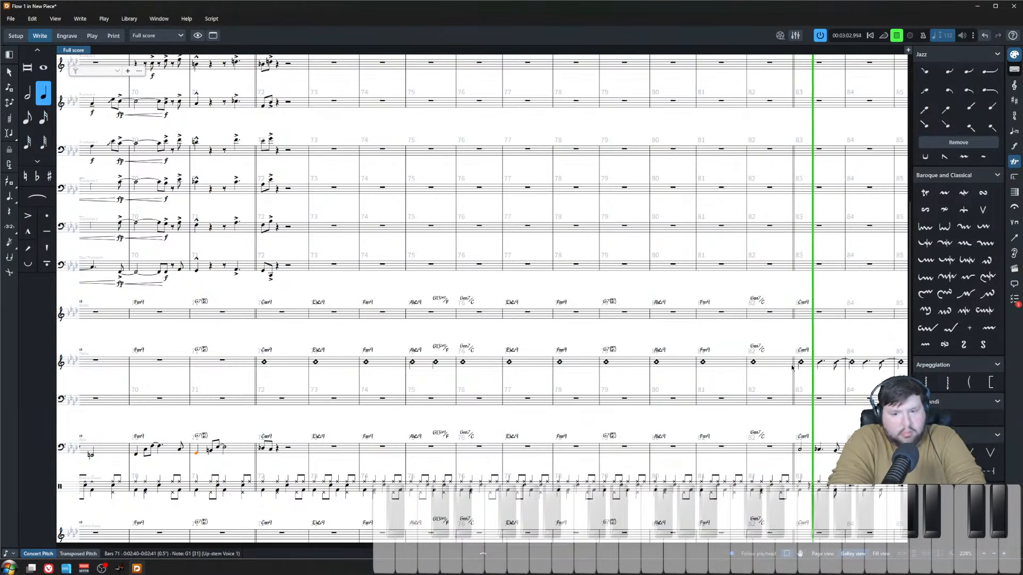
scroll(591, 352, "right", 1)
left_click(587, 335)
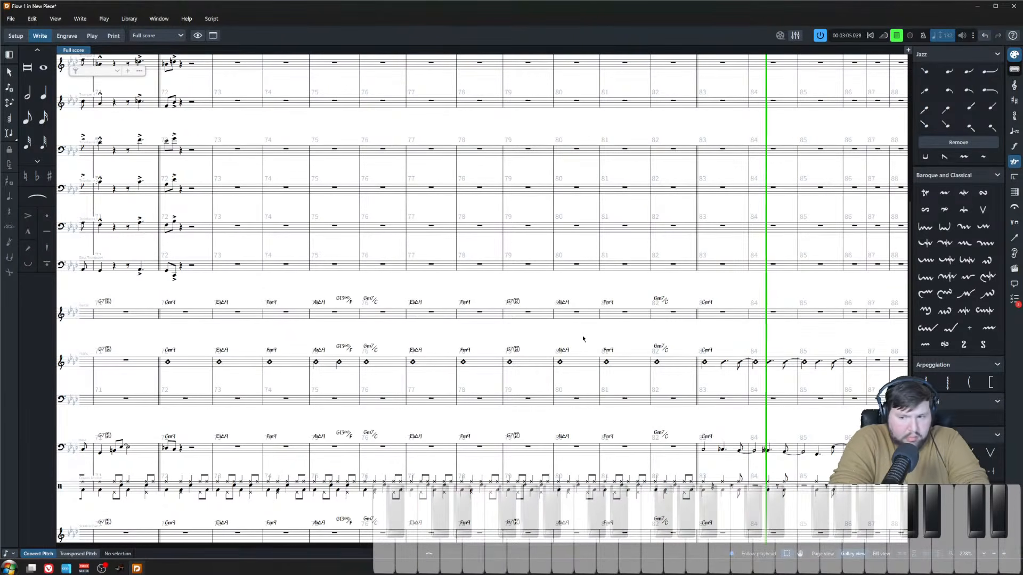
scroll(582, 339, "left", 5)
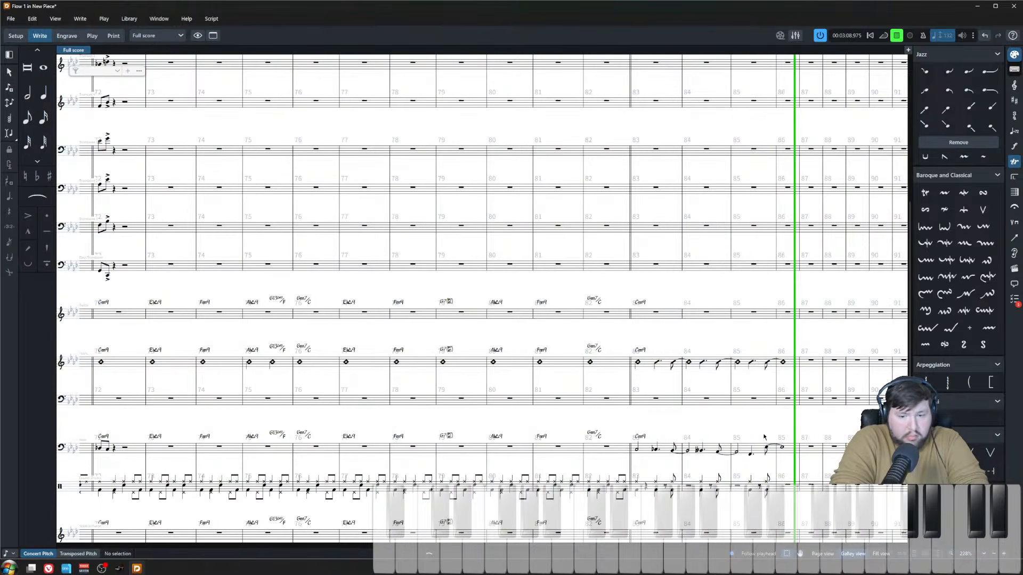
key("space")
- Replay the transition into rehearsal mark H, starting from the bass notes on beat 1 of bars 71 and 72
scroll(744, 421, "left", 5)
scroll(726, 417, "right", 2)
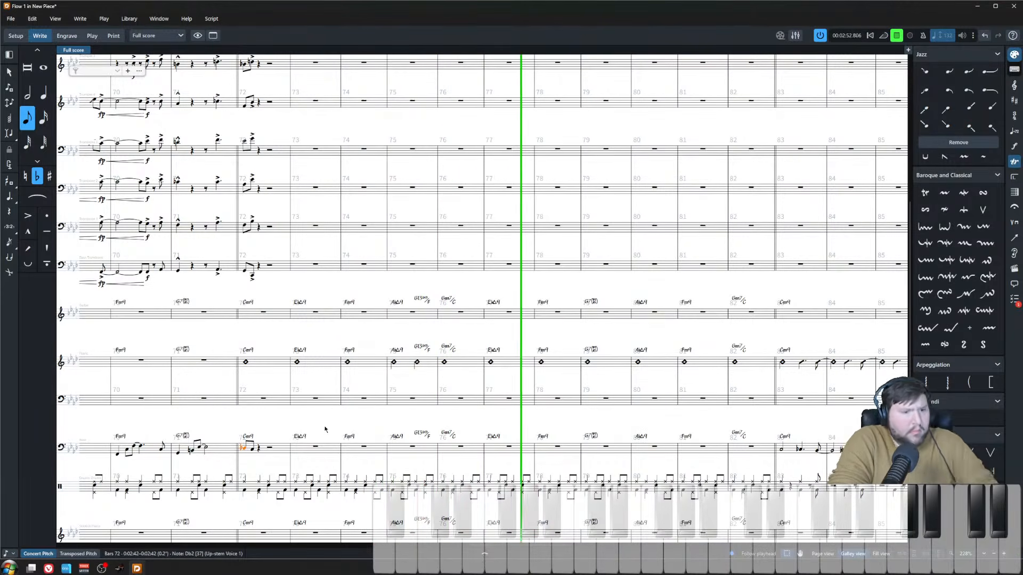
key("space")
left_click(289, 391)
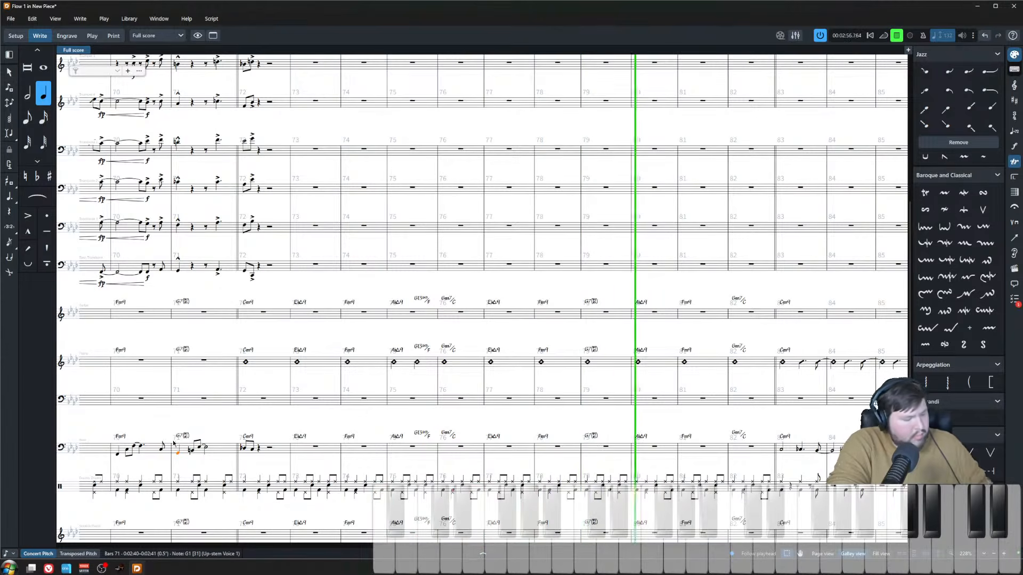
key("space")
key("Escape")
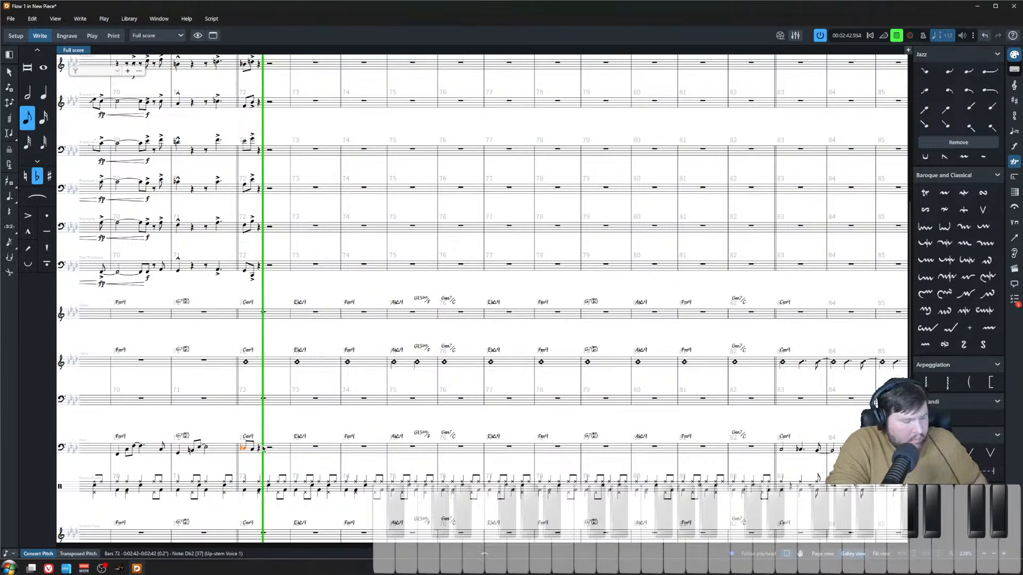
key("space")
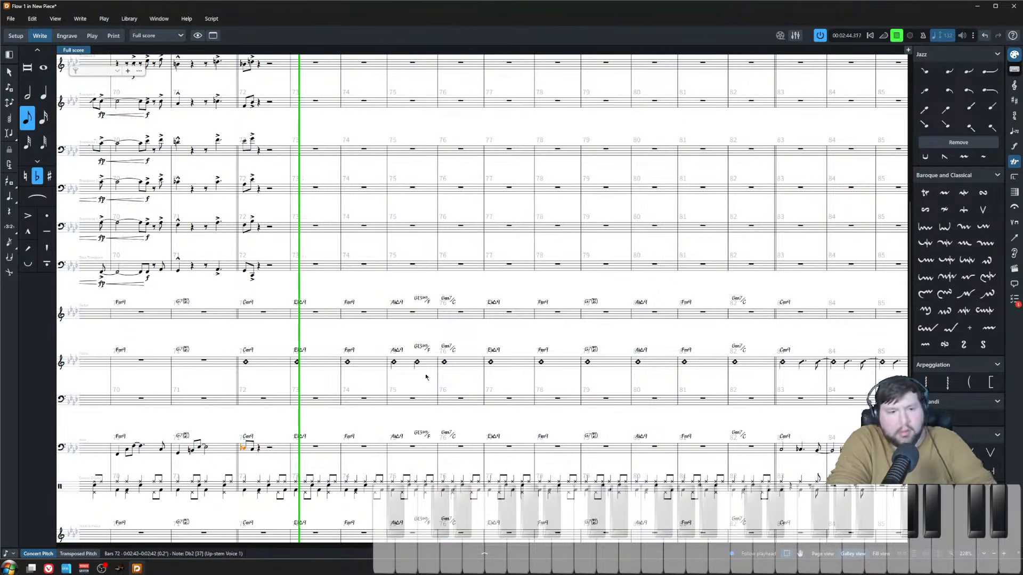
- Return to the opening and listen from bar 8 up to the repeat before rehearsal mark D
scroll(439, 368, "down", 1)
scroll(582, 418, "left", 20)
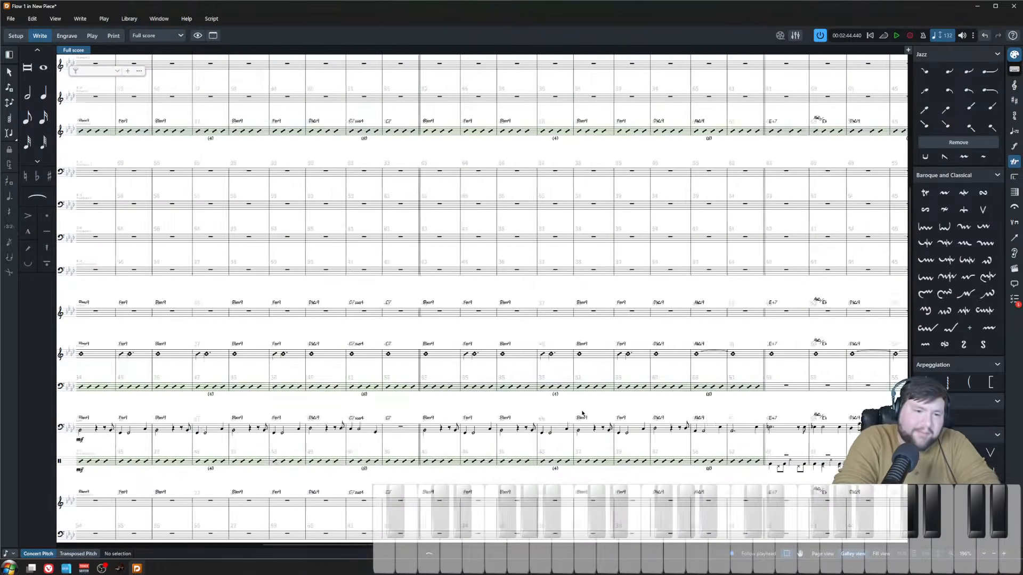
scroll(582, 418, "down", 4)
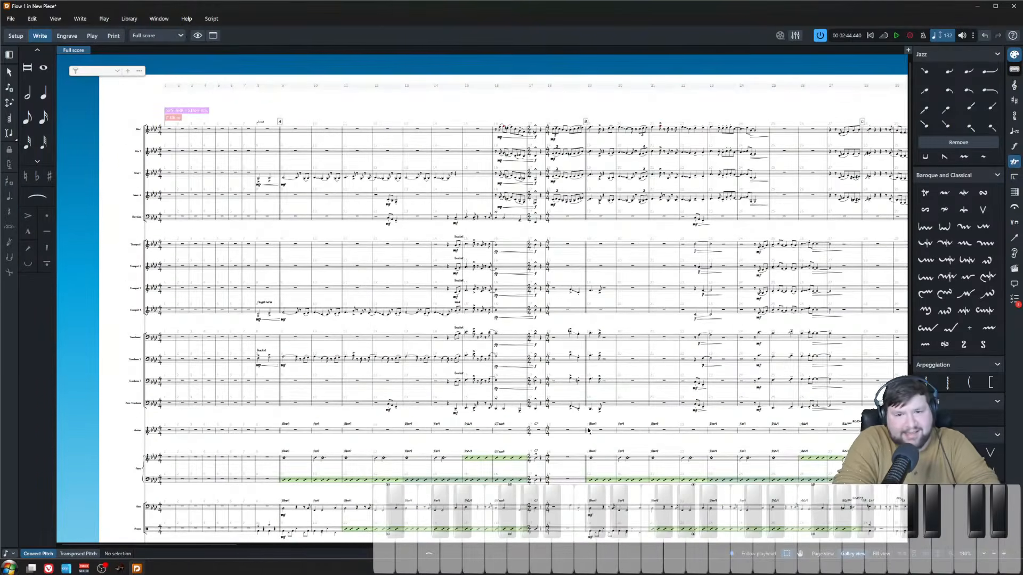
scroll(504, 404, "up", 4)
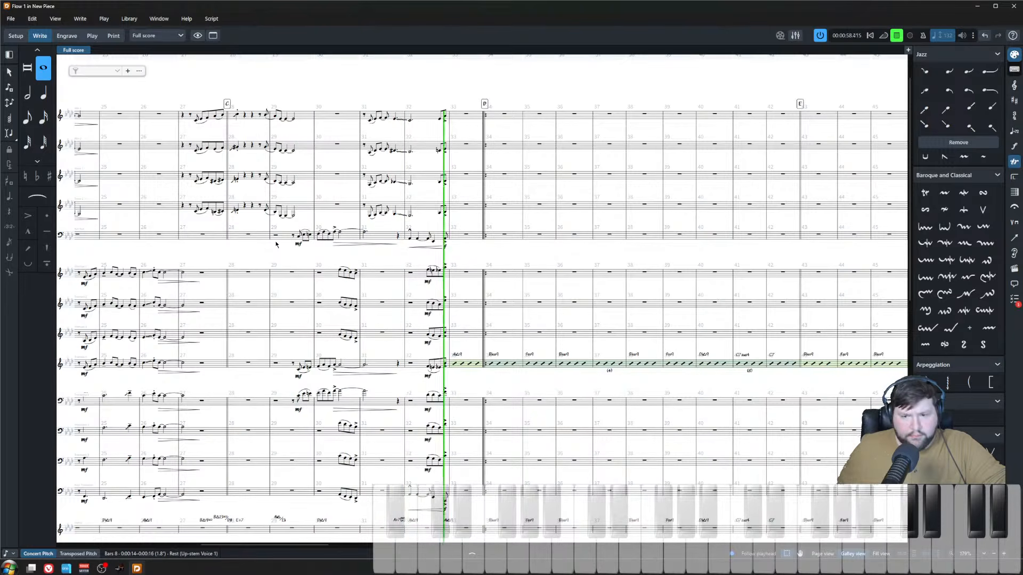
key("space")
- Skip past the solo section and listen from bar 58 until the ensemble arrives at rehearsal mark H
scroll(458, 328, "right", 6)
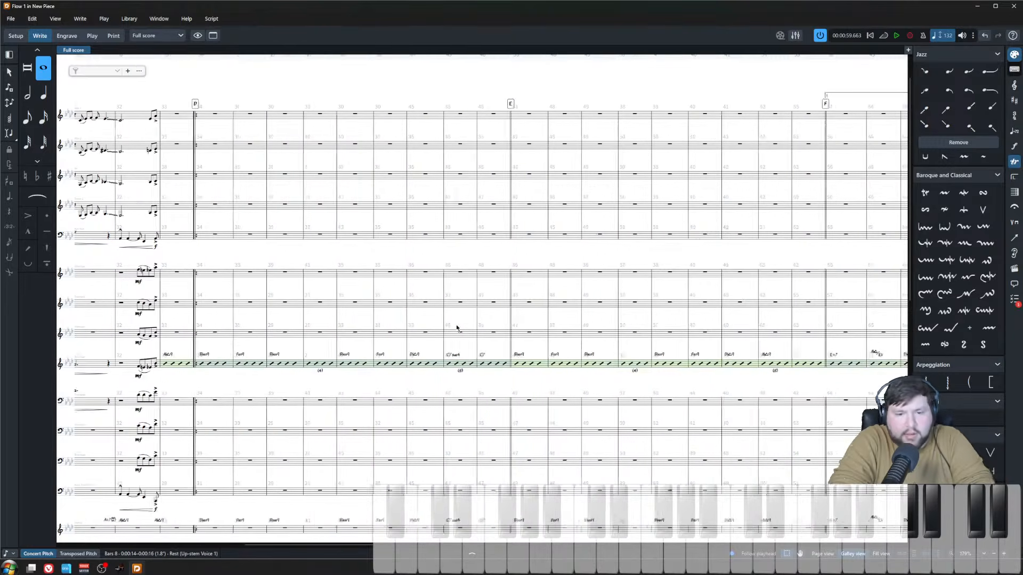
scroll(457, 329, "down", 4)
scroll(458, 327, "right", 3)
scroll(458, 327, "right", 2)
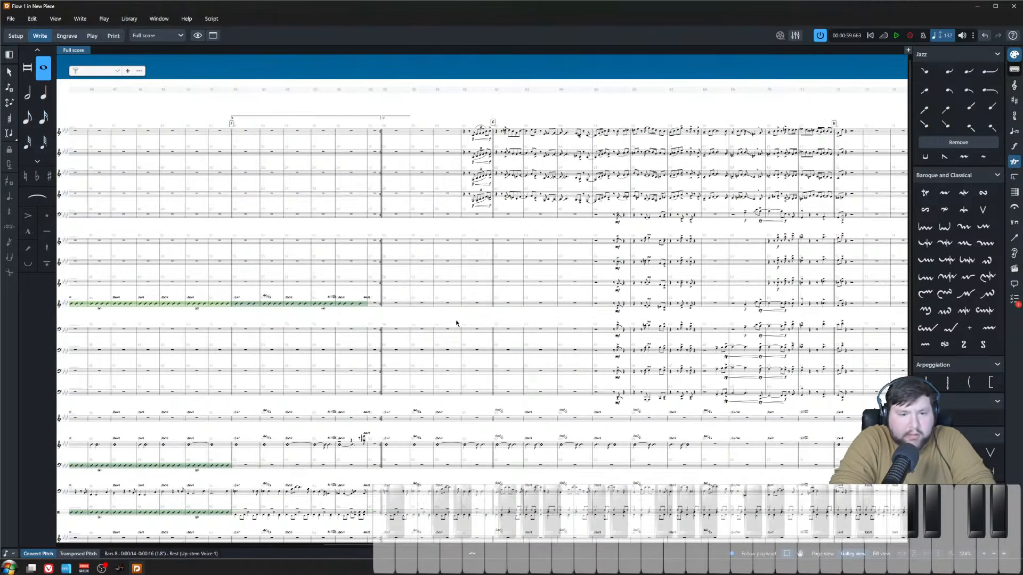
scroll(379, 134, "up", 1)
scroll(379, 123, "up", 2)
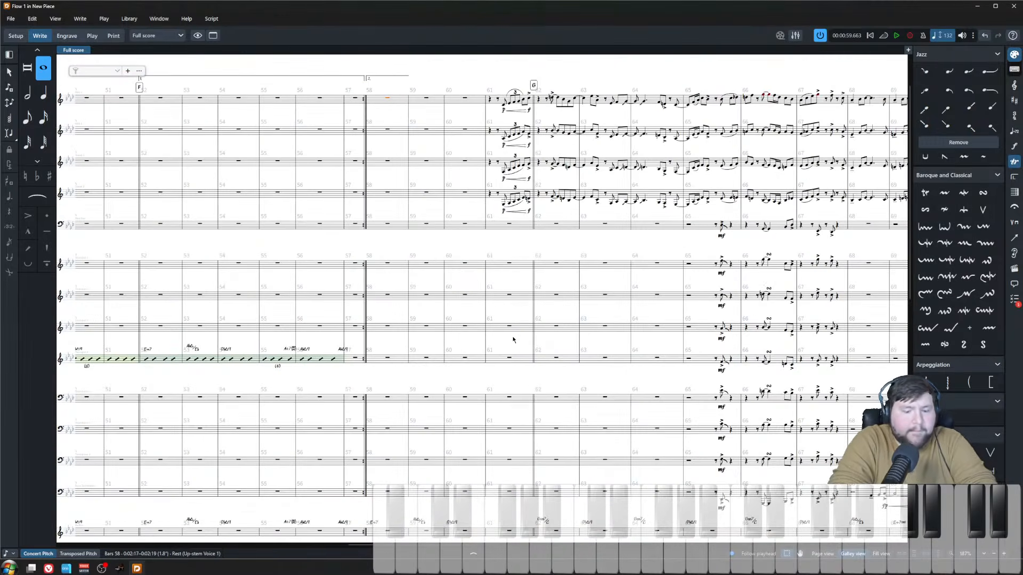
key("space")
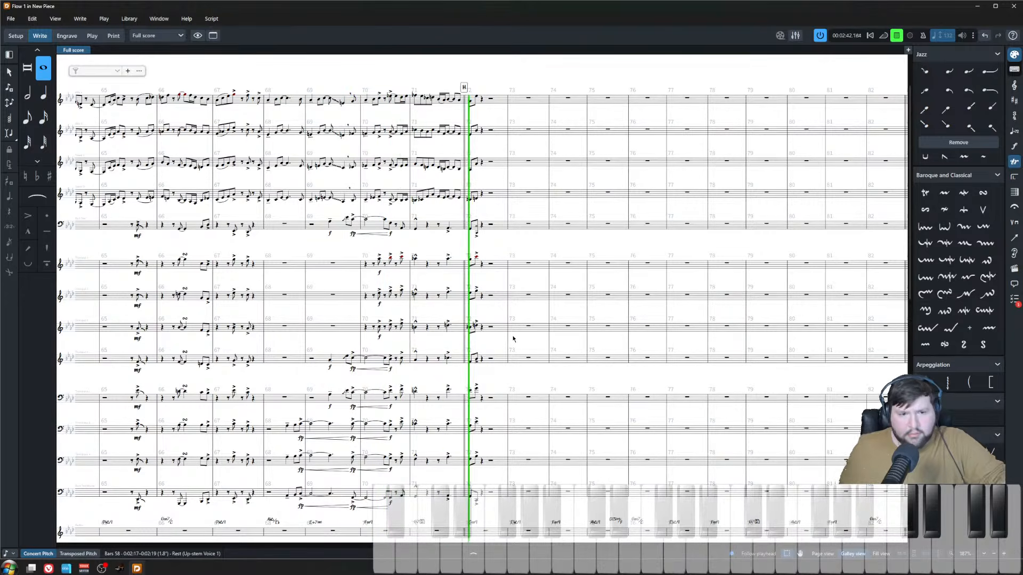
key("space")
- Examine the opening form by selecting the rhythm-section passages in bars 9–18, bars 19–27 and from bar 28 onward
scroll(591, 358, "down", 2)
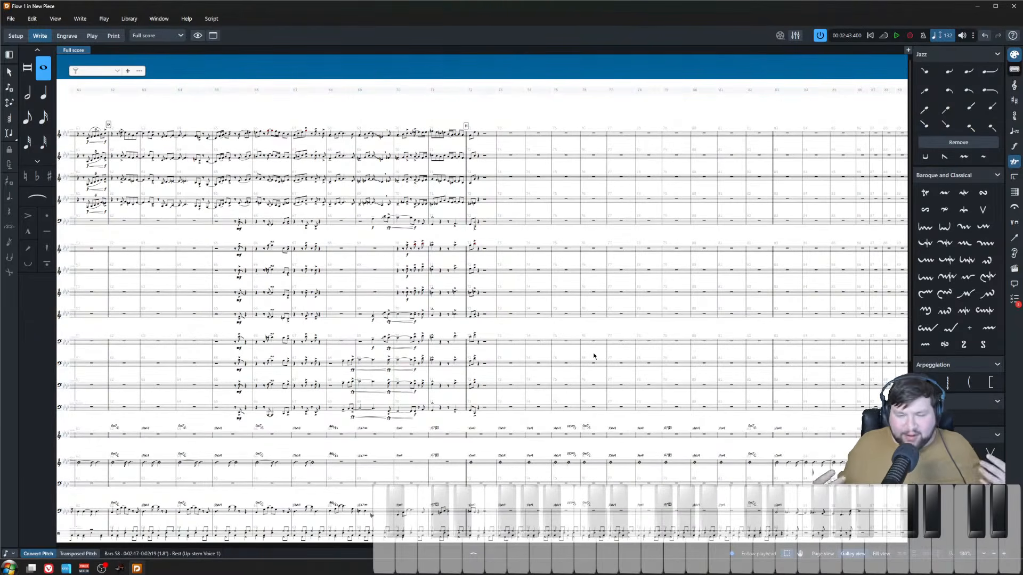
scroll(589, 366, "left", 20)
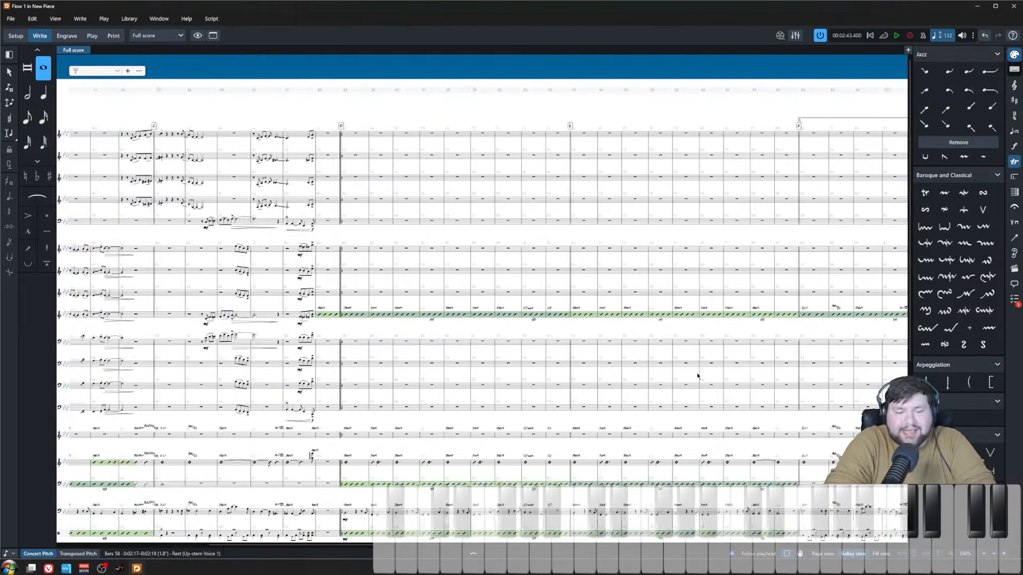
scroll(423, 431, "up", 3)
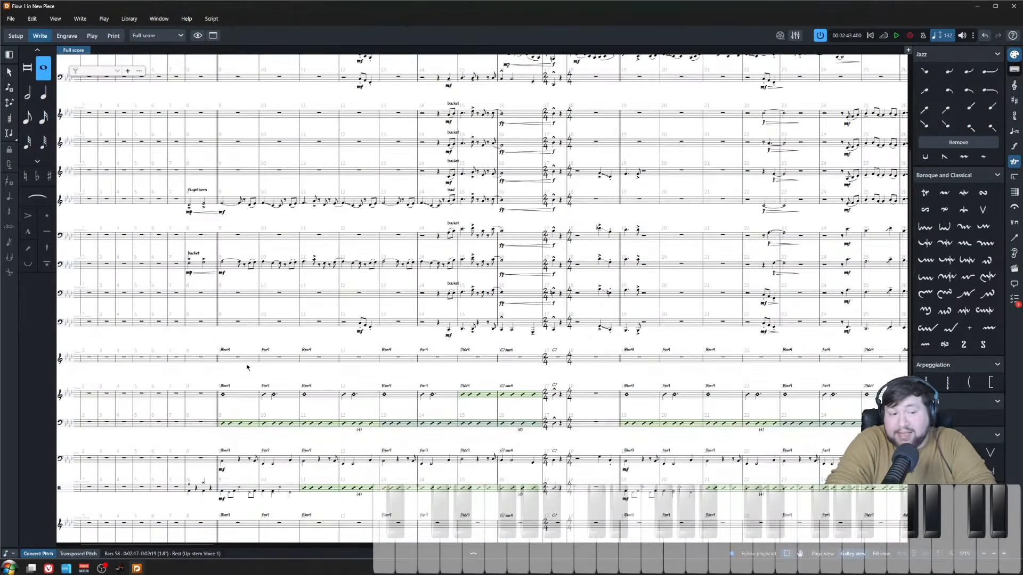
key("Escape")
scroll(330, 345, "right", 5)
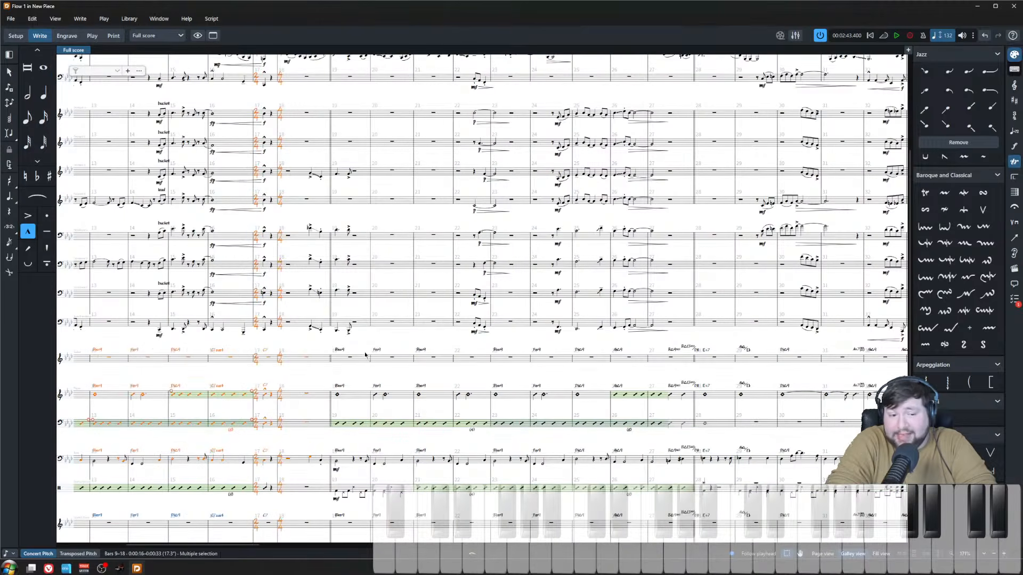
scroll(491, 418, "right", 4)
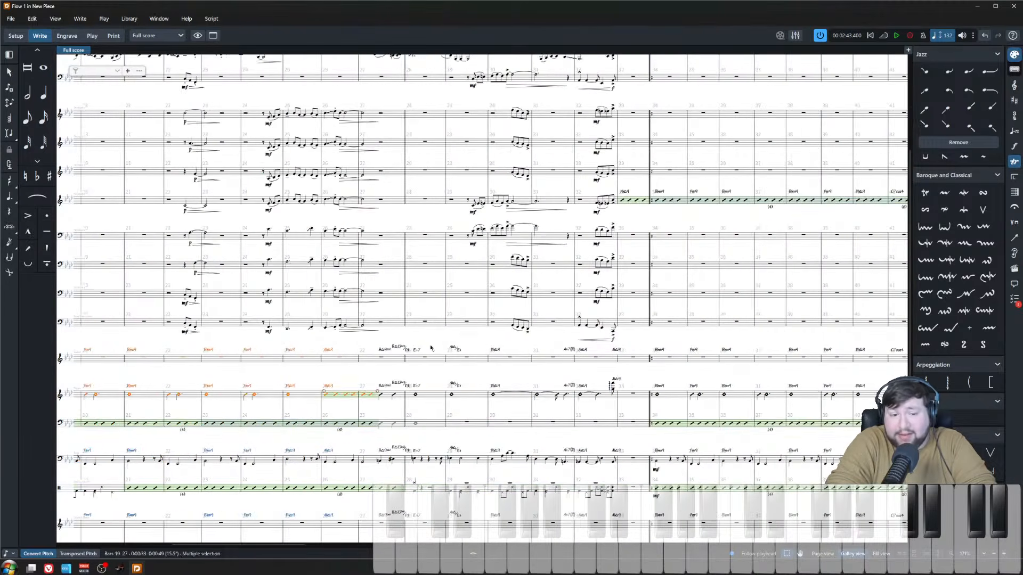
left_click_drag(413, 344, 570, 426)
scroll(533, 423, "right", 4)
key("Escape")
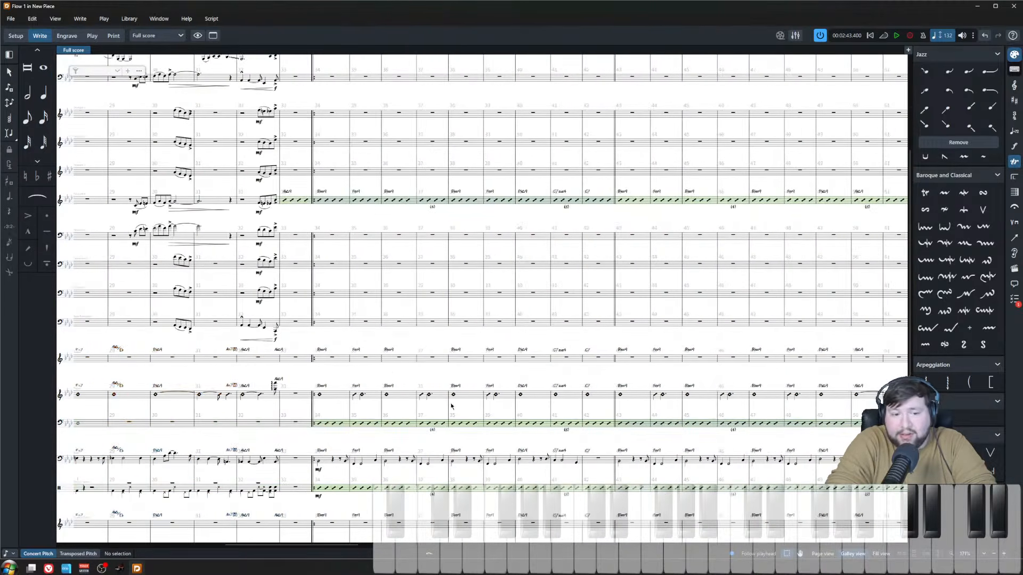
- Examine the form after the solos by selecting the rhythm-section passages in bars 58–61, 62–71 and 72–82
scroll(447, 415, "right", 12)
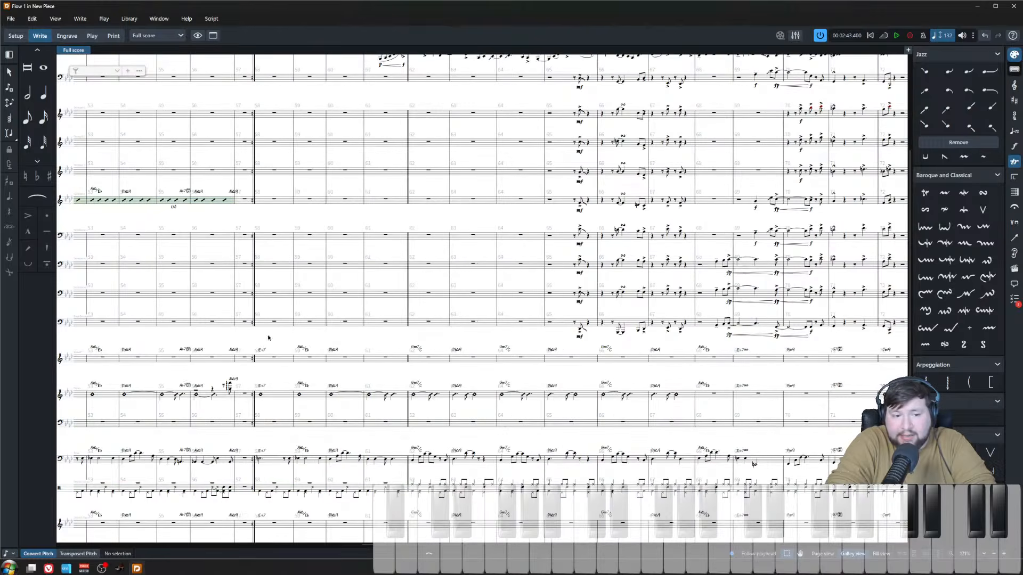
left_click_drag(272, 352, 404, 453)
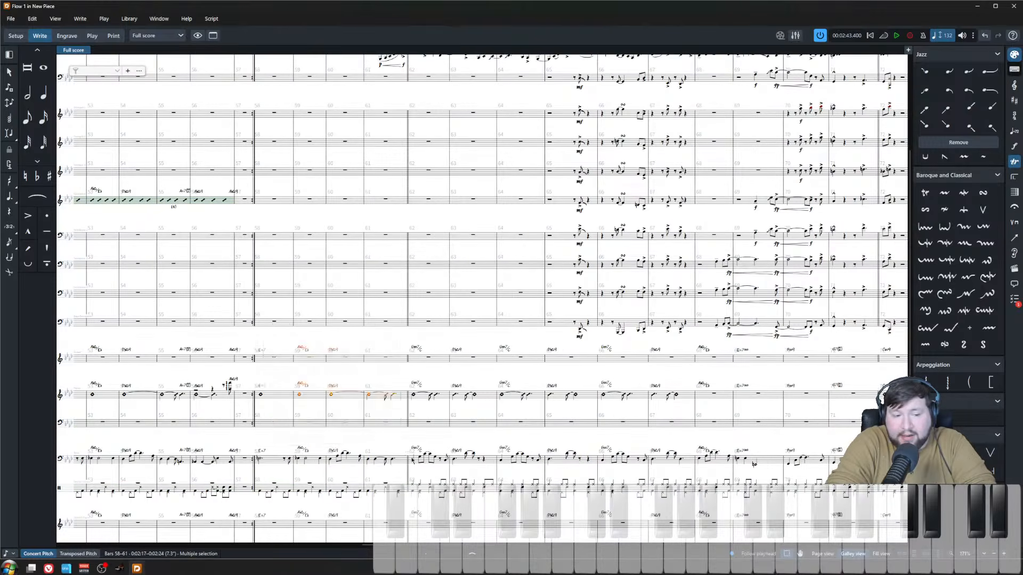
scroll(411, 459, "up", 3)
scroll(410, 459, "down", 4)
scroll(373, 443, "right", 4)
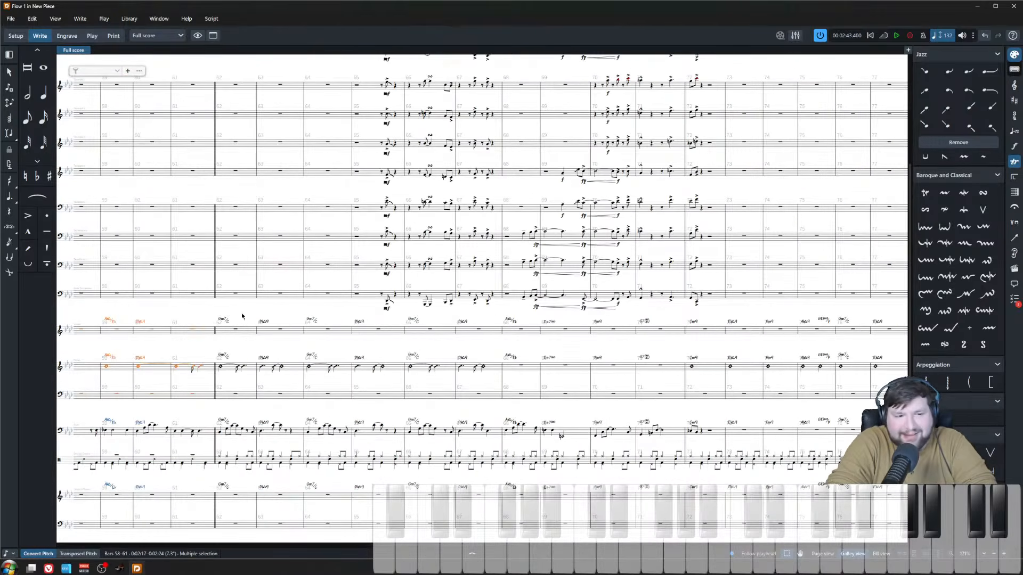
left_click_drag(217, 308, 666, 434)
scroll(363, 322, "right", 5)
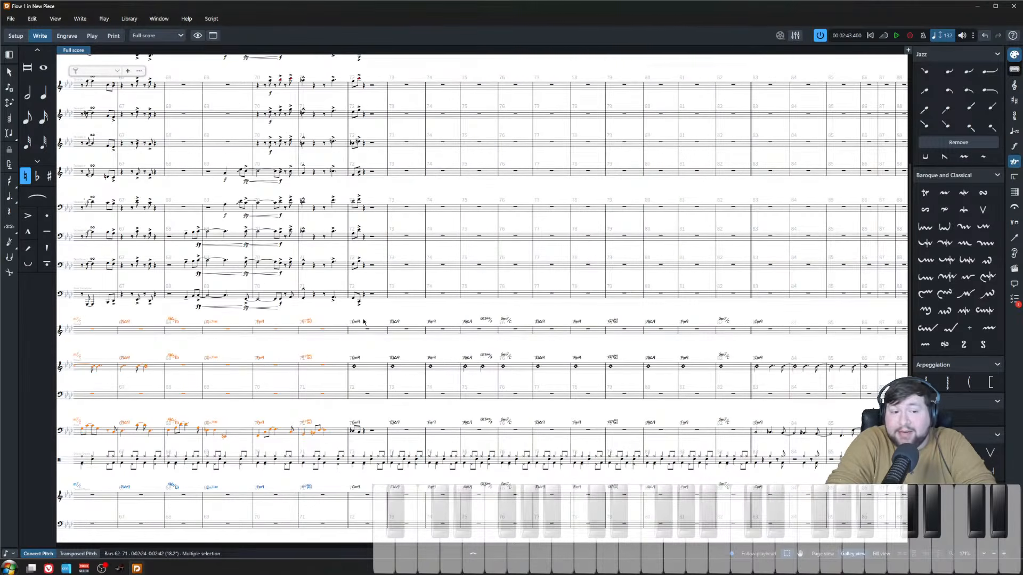
left_click_drag(363, 322, 738, 480)
scroll(476, 332, "right", 5)
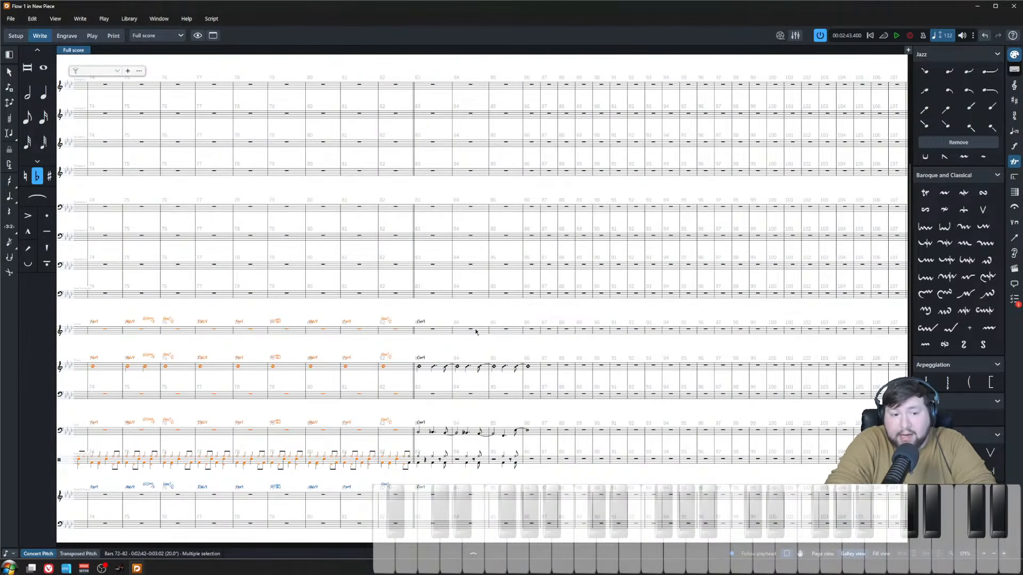
- Play back the tied rhythm-section hits from the piano chord at the start of bar 83
key("Escape")
left_click(421, 367)
key("space")
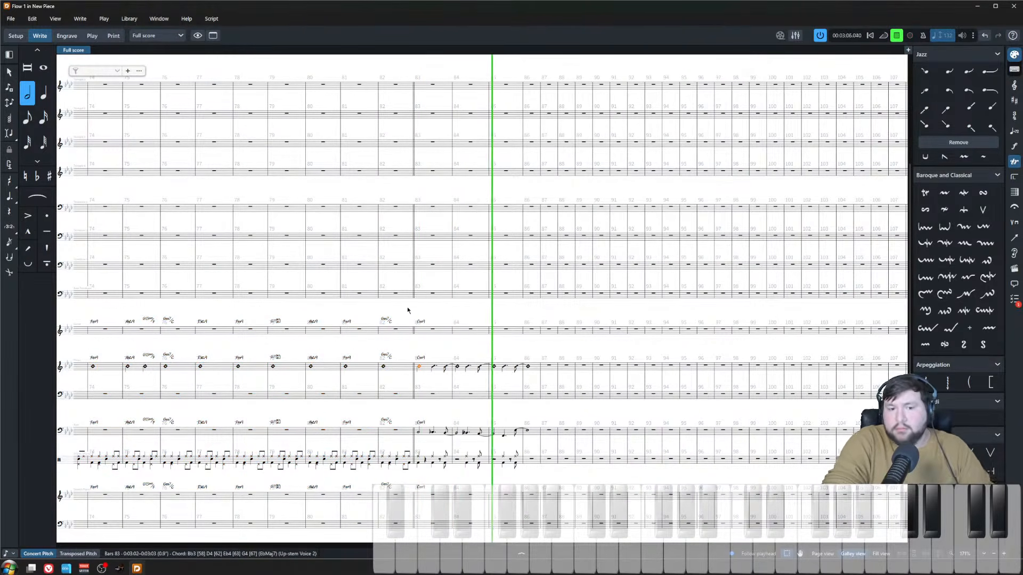
- Stop playback and add chord symbols G7/B over the dotted-quarter hit and Cm7/Bb over the tied eighth in the piano's bar 83
left_click(471, 315)
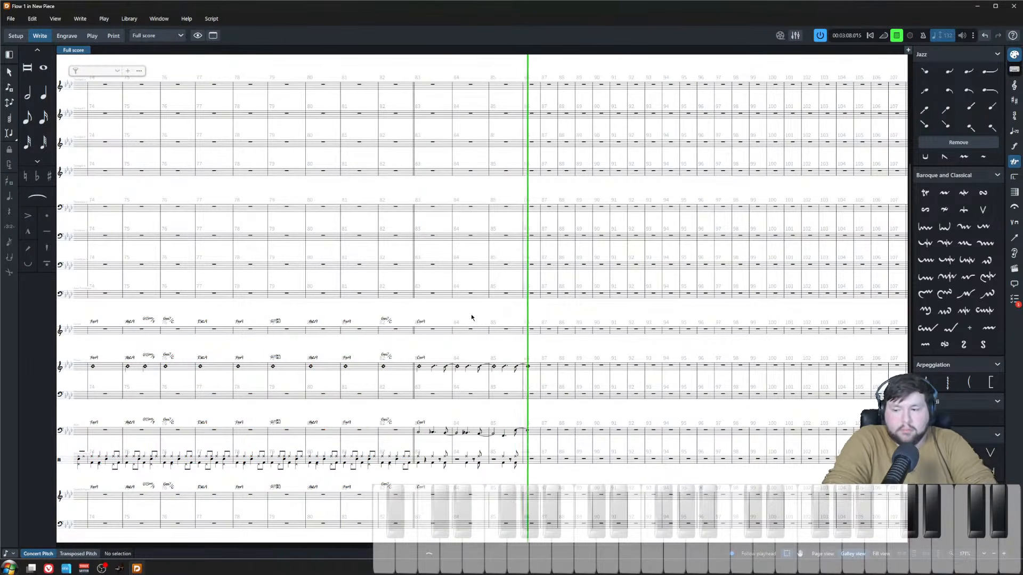
key("space")
scroll(560, 378, "up", 5)
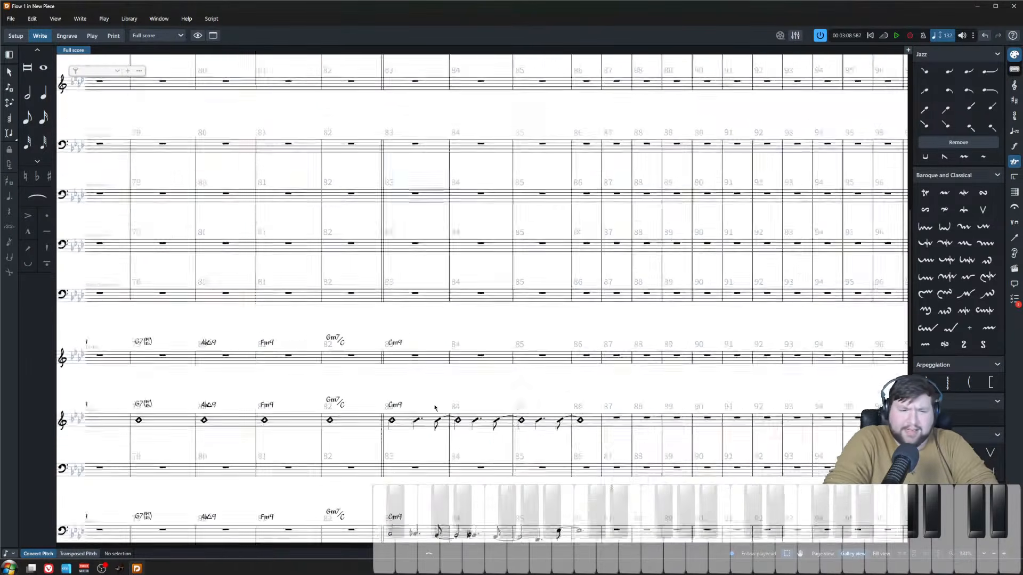
left_click(418, 442)
key("shift+q")
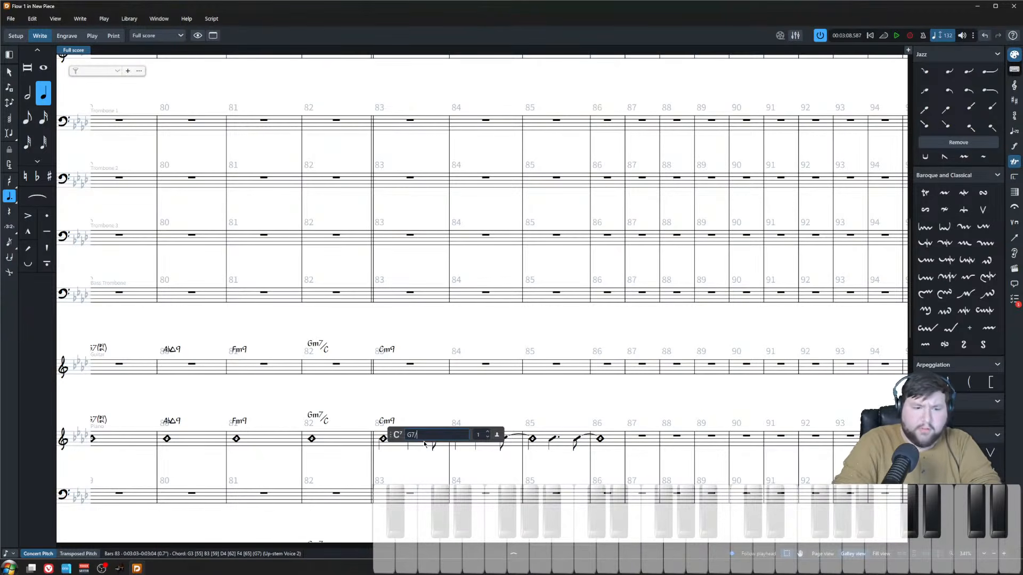
key("Return")
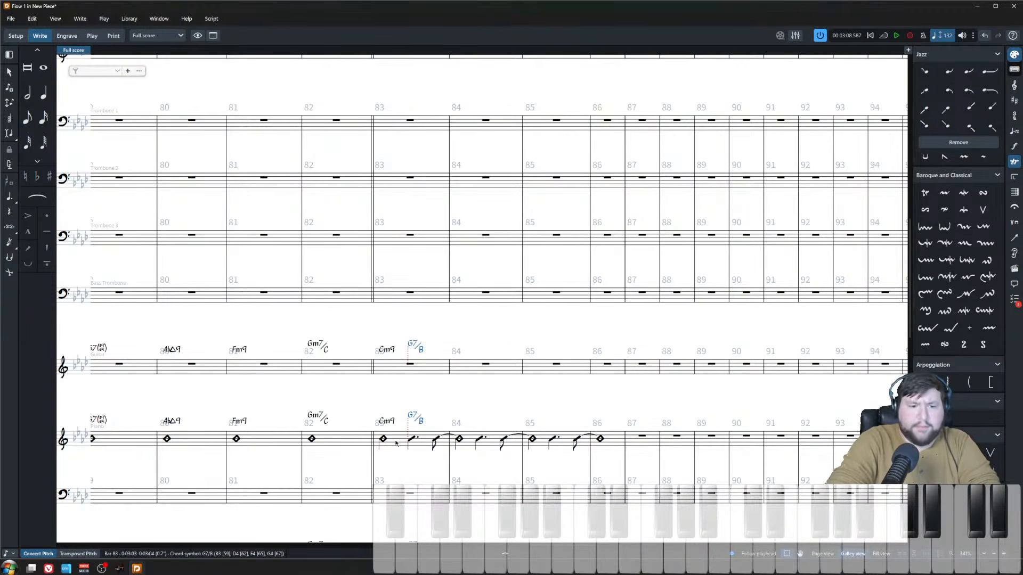
left_click(439, 441)
key("shift+q")
type("cmin7/")
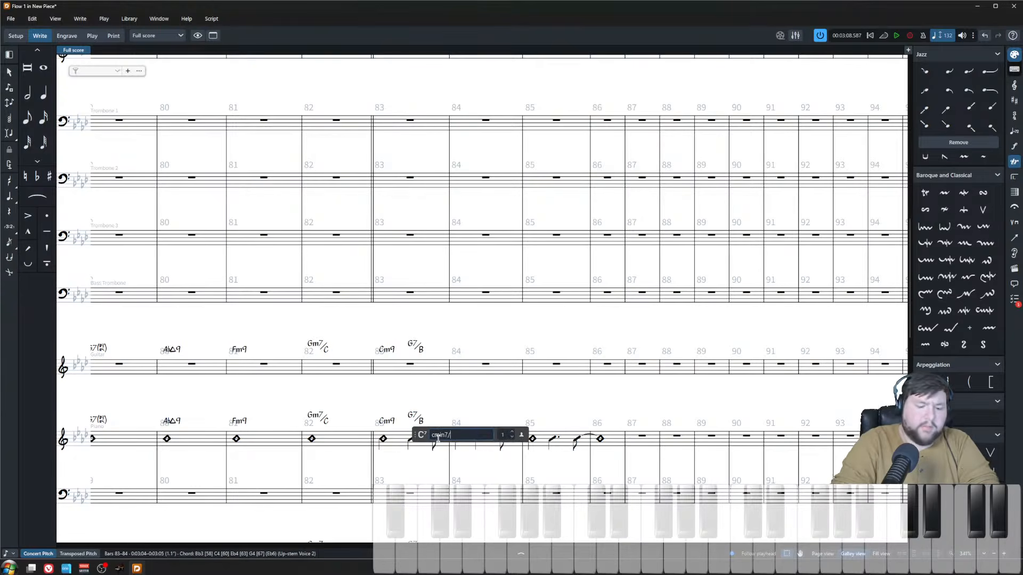
type("bb")
key("Return")
- Add chord symbols A7(b9b13) over the dotted-quarter hit and Abmaj9 over the tied eighth in the piano's bar 84
left_click(476, 440)
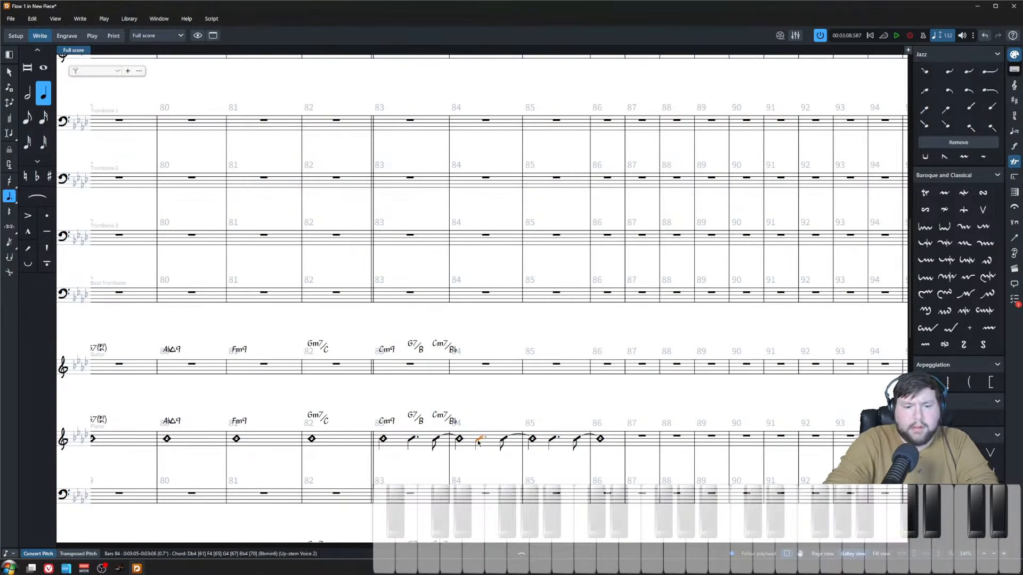
key("shift+q")
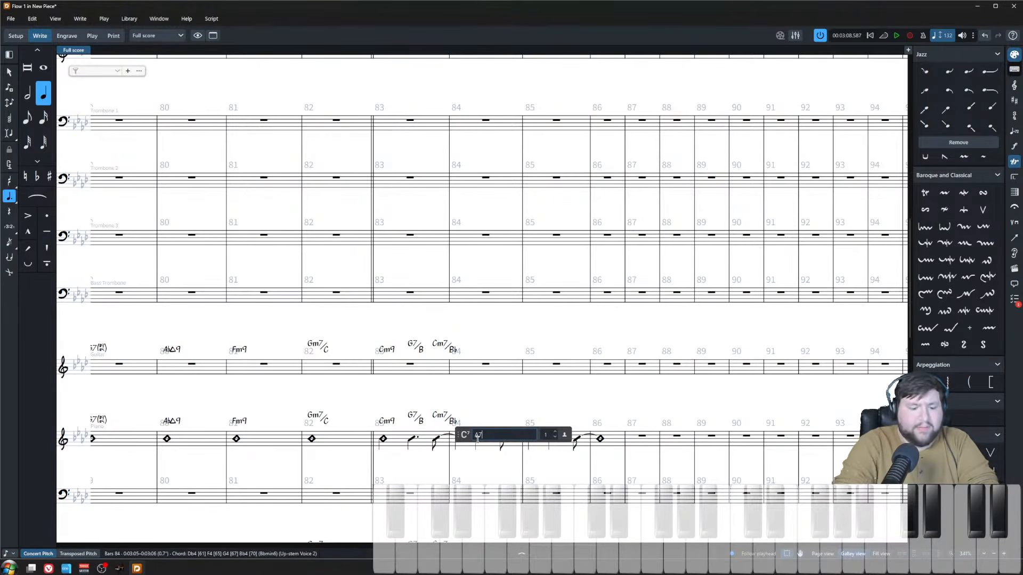
type("A7(b9b13")
key("Return")
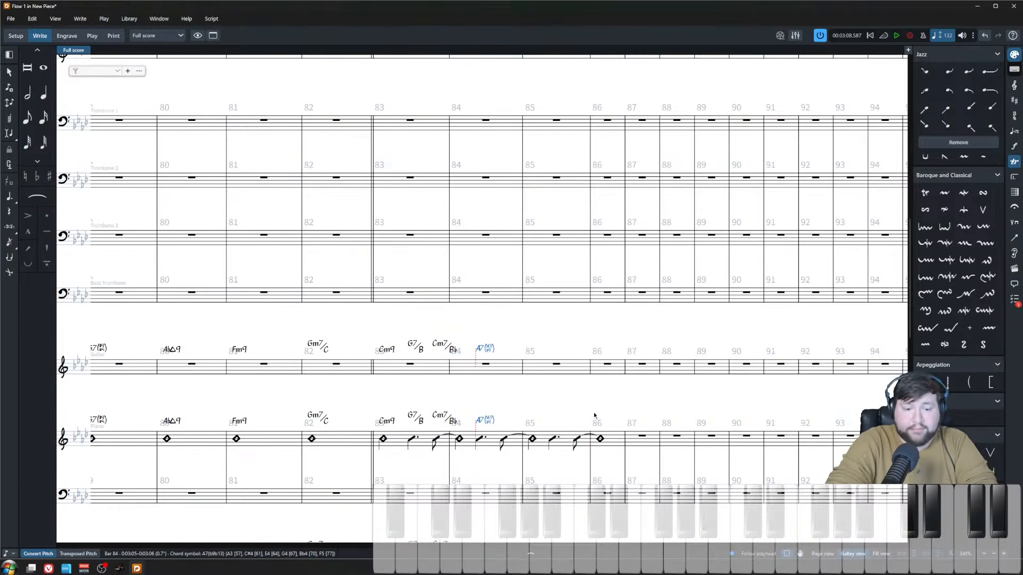
left_click(503, 445)
key("shift+q")
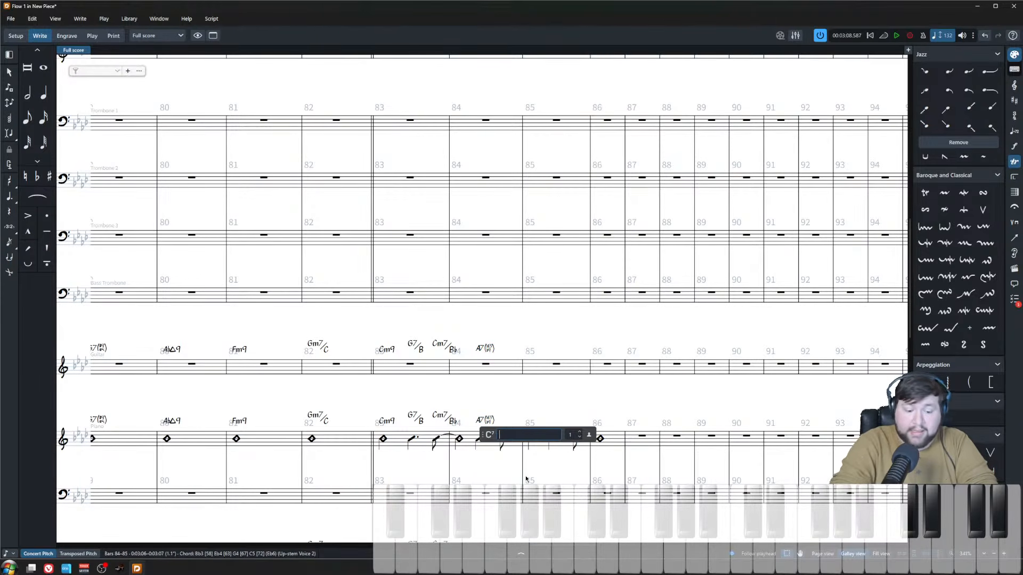
type("Abma")
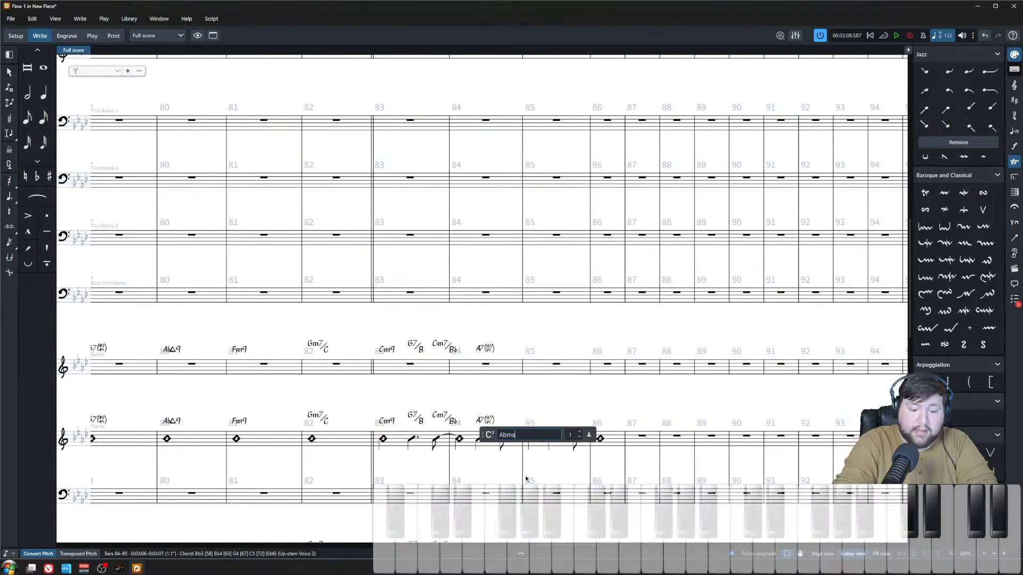
type("j9")
key("Return")
- Try a Dm11 chord symbol over the dotted-quarter hit in the piano's bar 85 and undo it
left_click(553, 440)
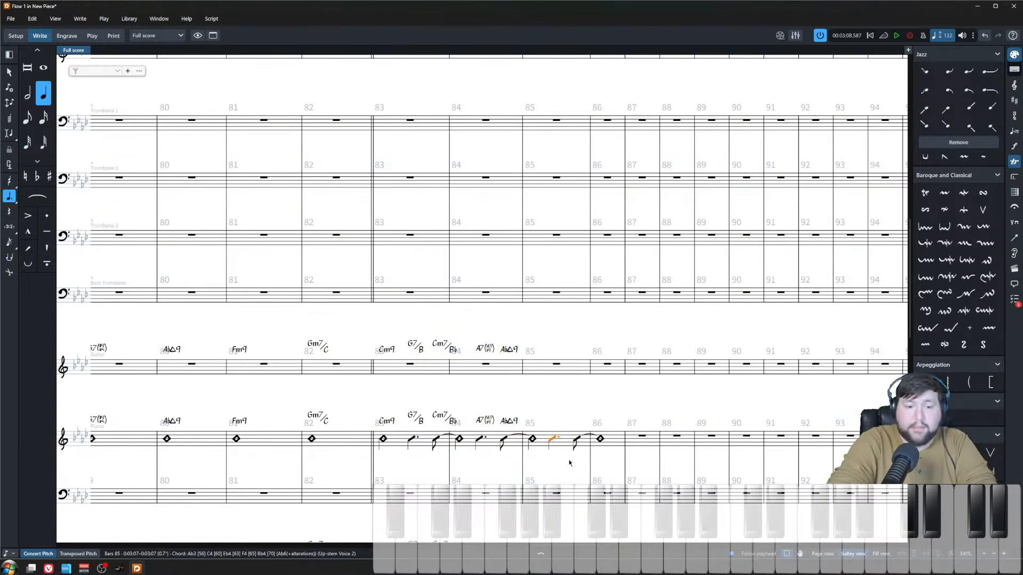
key("shift+q")
type("Dmin11")
key("Return")
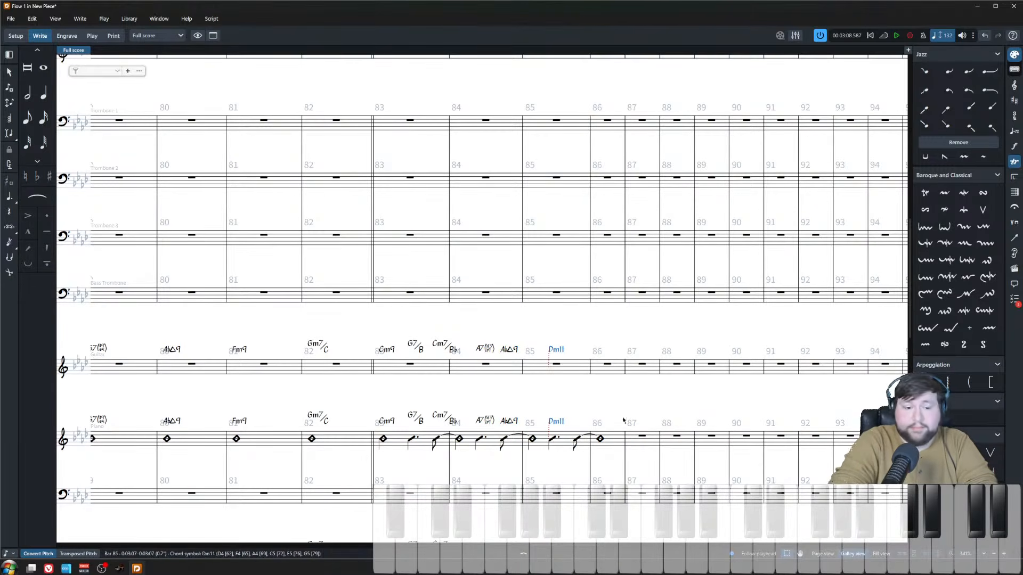
key("ctrl+z")
- Add chord symbols Fm11 over the dotted-quarter hit and Ebmaj9 over the tied eighth in the piano's bar 85
key("shift+q")
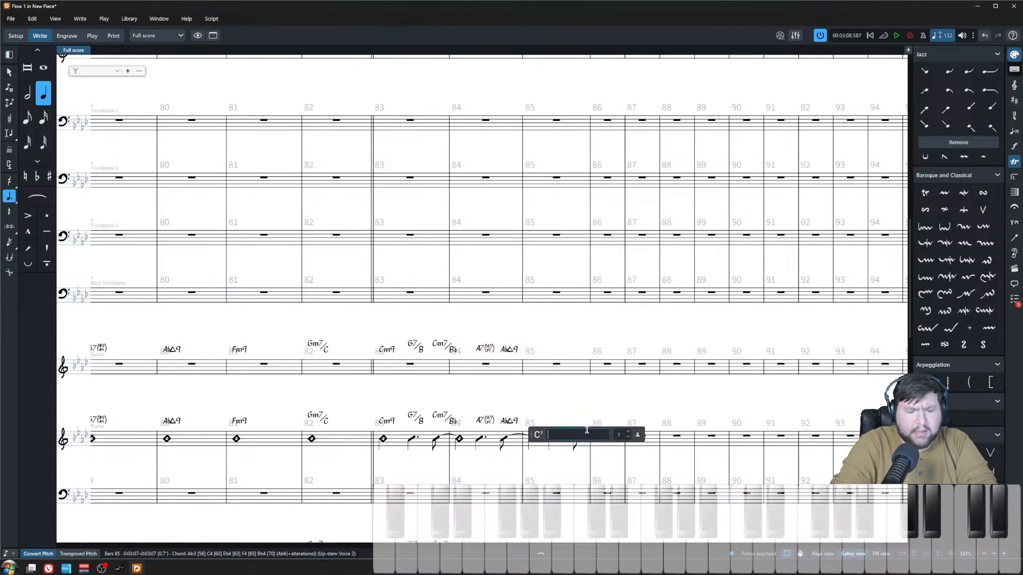
type("fmin11")
key("Return")
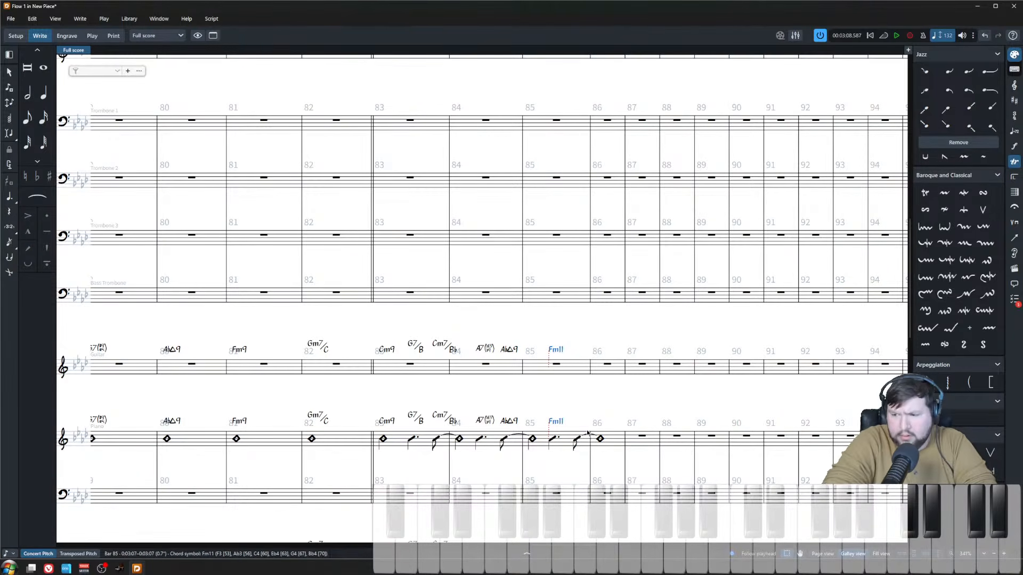
left_click(586, 435)
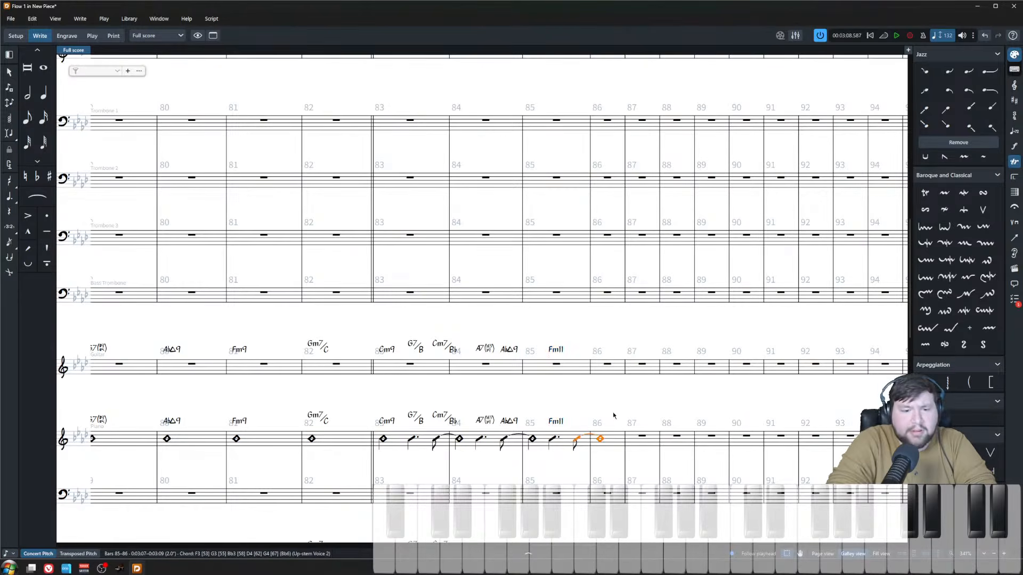
key("shift+q")
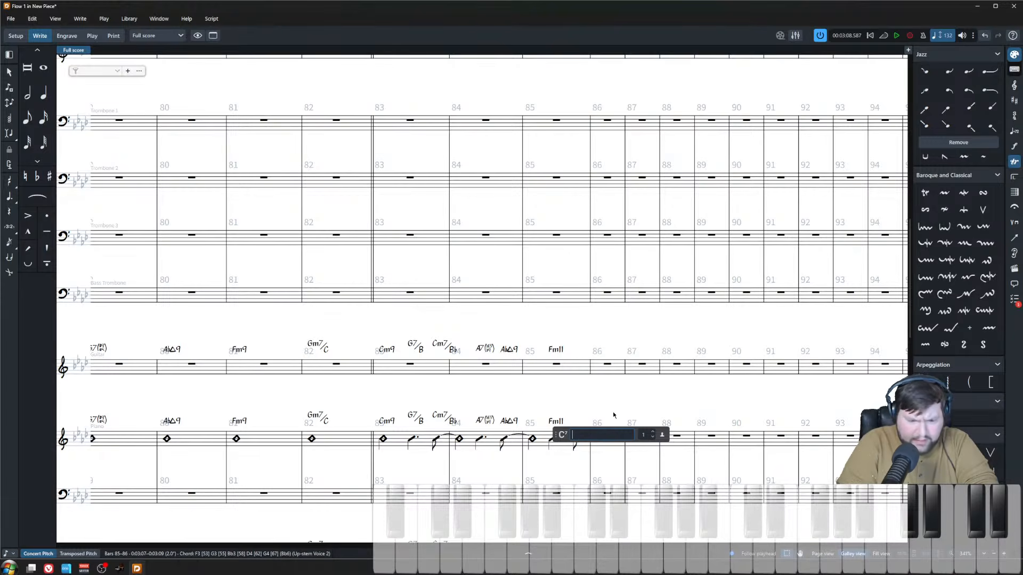
type("aj9")
key("Return")
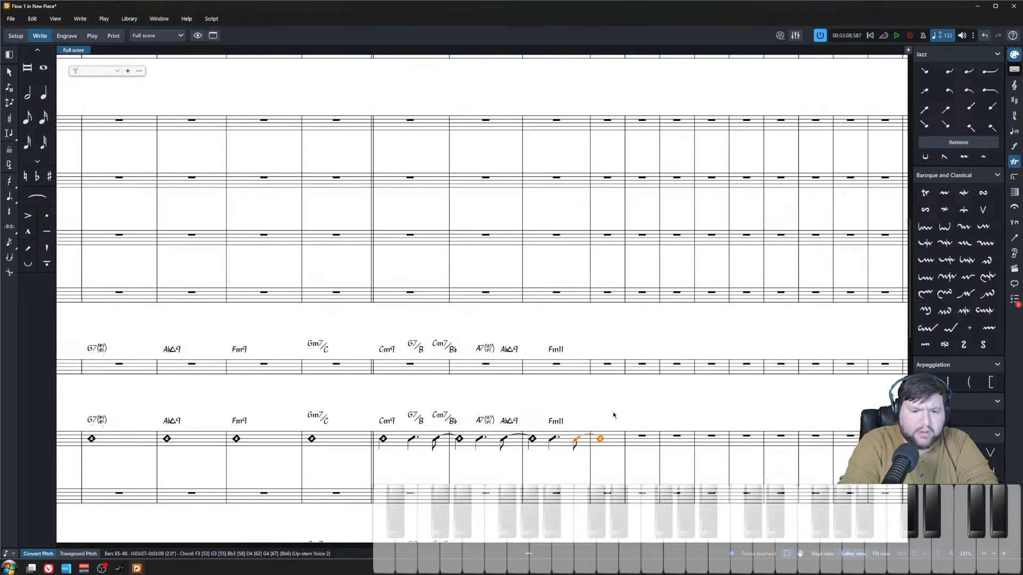
key("Escape")
- Examine how the saxes and brass arrive at rehearsal mark H and the empty bars that follow up to bar 83
key("ctrl+minus")
key("x")
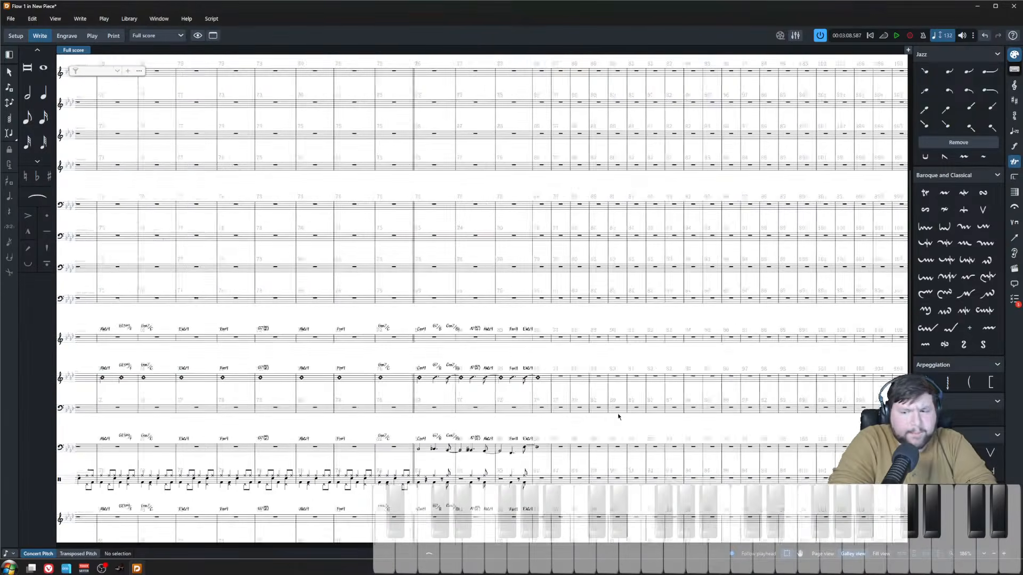
scroll(612, 415, "left", 5)
scroll(586, 418, "up", 3)
scroll(522, 439, "left", 2)
scroll(522, 439, "left", 3)
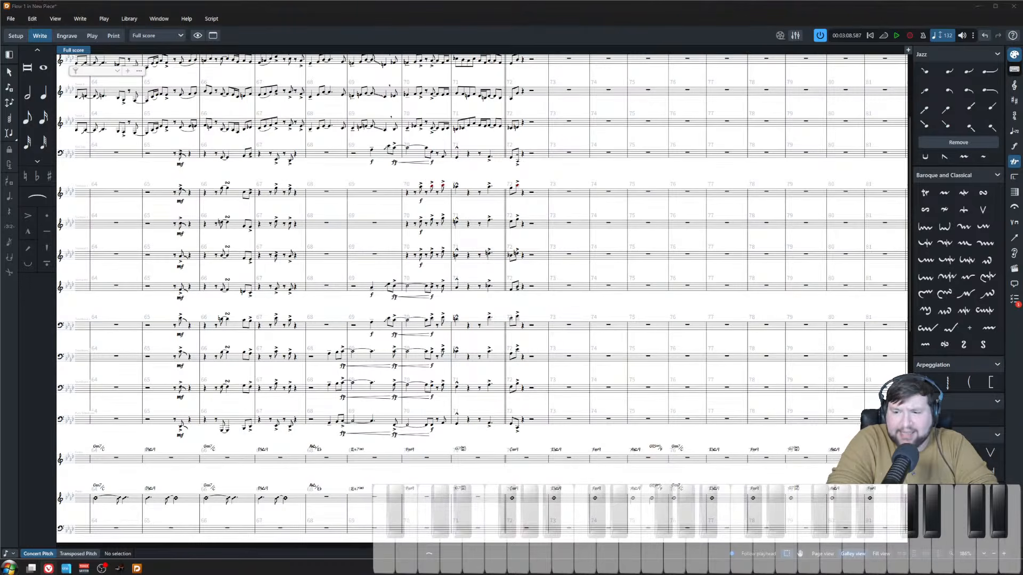
key("z")
scroll(554, 357, "right", 5)
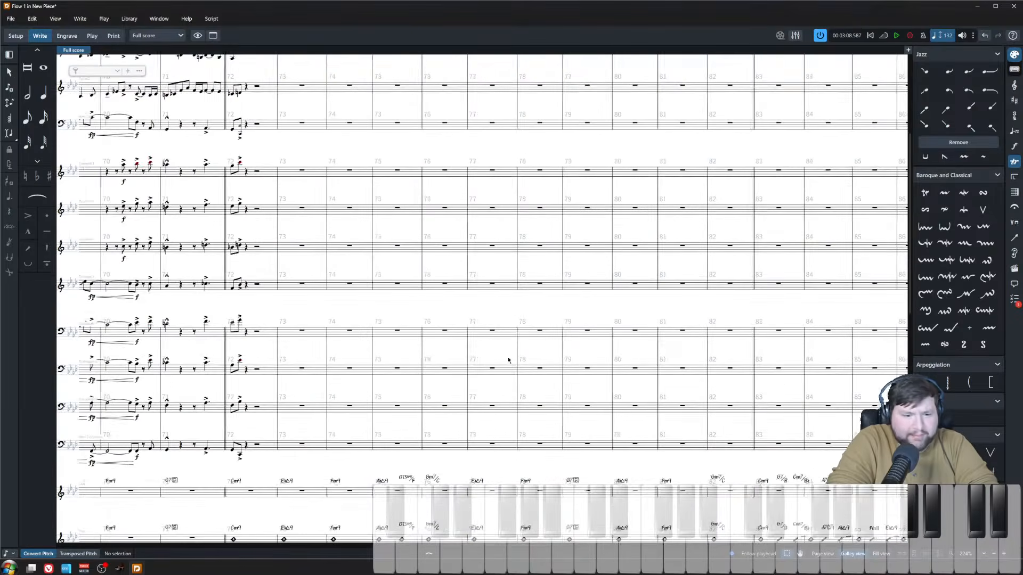
scroll(509, 394, "up", 4)
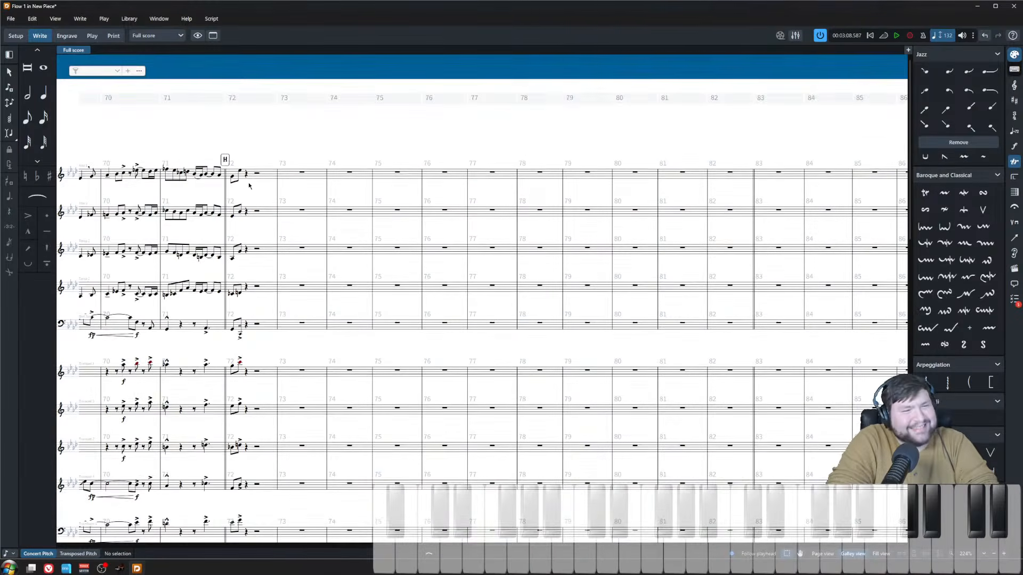
scroll(292, 335, "down", 5)
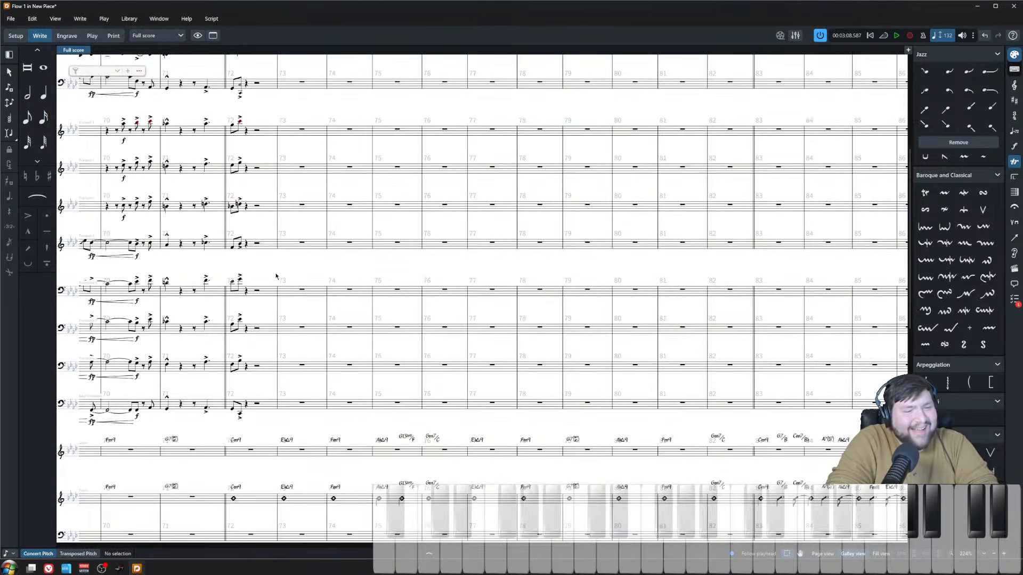
scroll(327, 421, "down", 3)
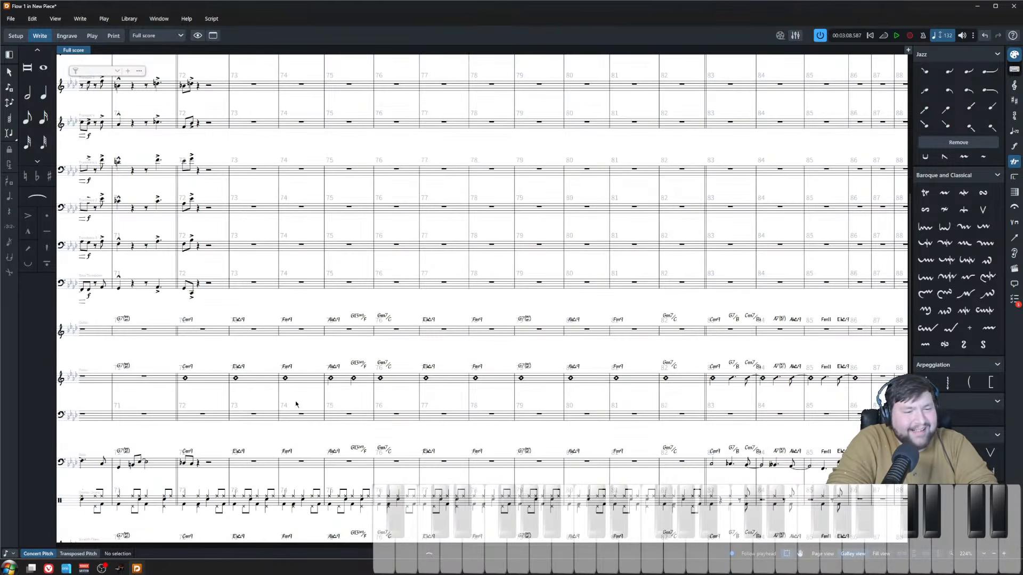
- Write a syncopated bass figure in bar 80, from a quarter-note Ab1 up to Bb2, a held Ab2 and an eighth-note Ab1
scroll(288, 413, "left", 1)
key("z")
scroll(302, 423, "down", 2)
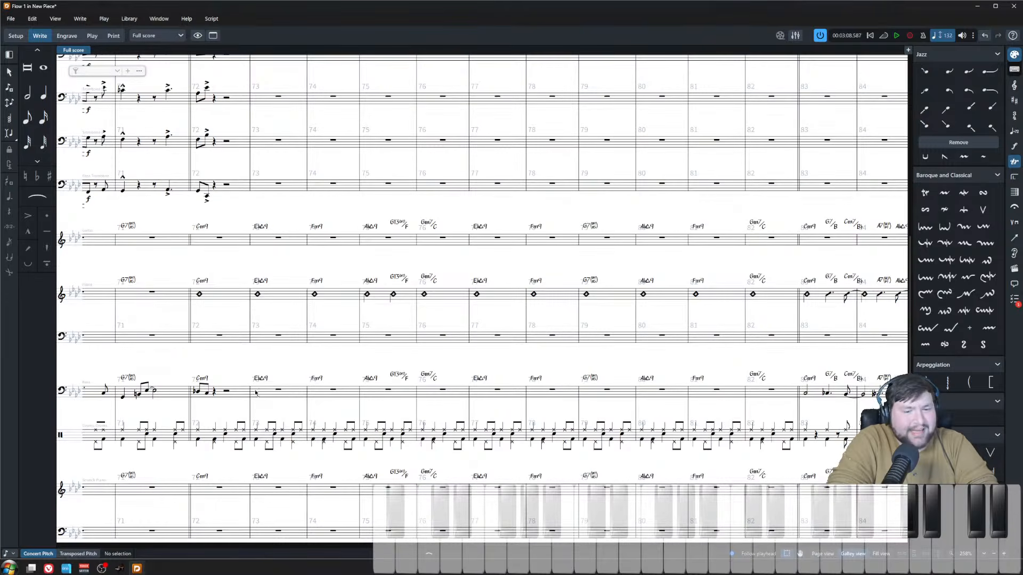
left_click(663, 391)
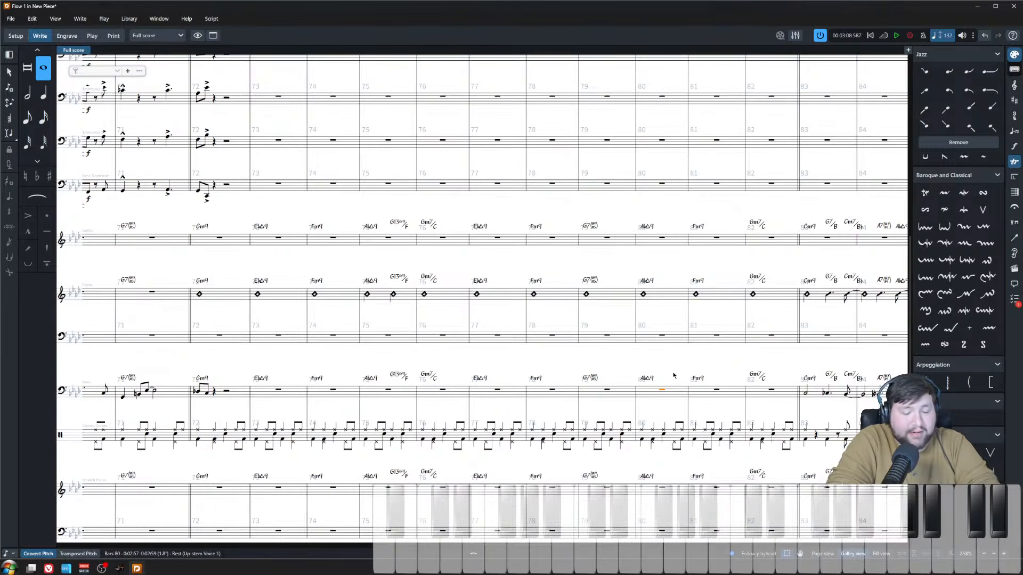
key("Return")
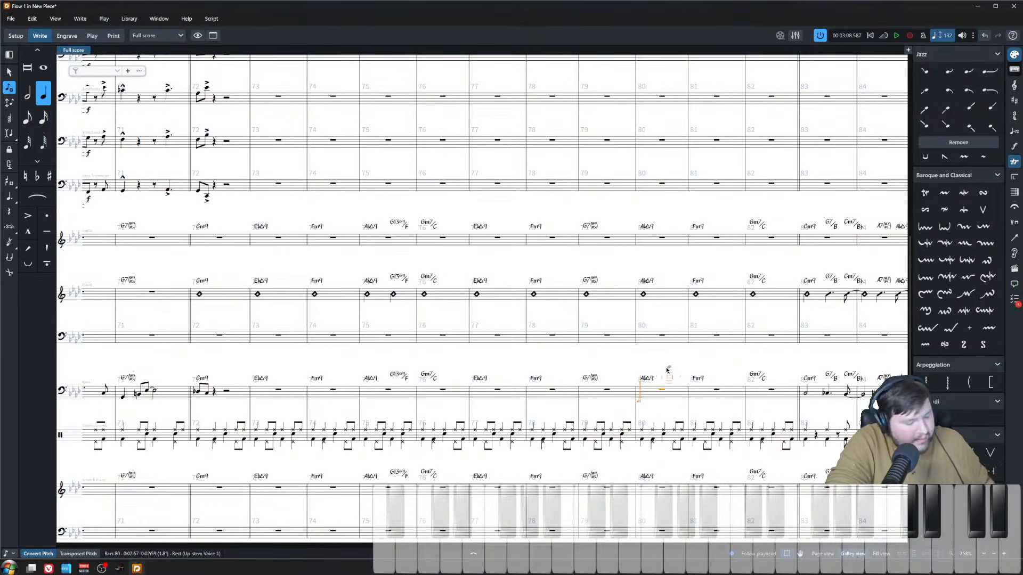
key("5")
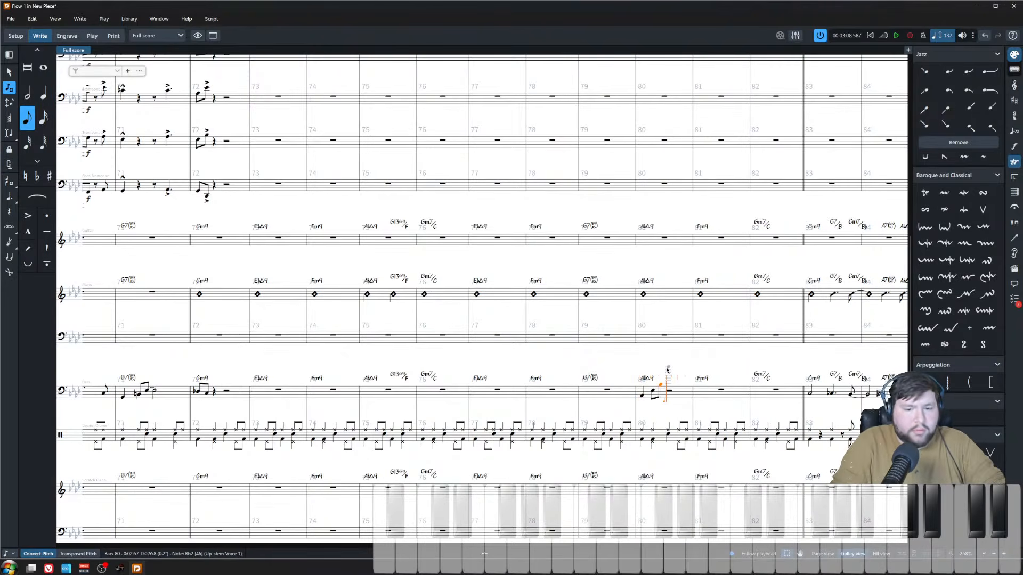
key("t")
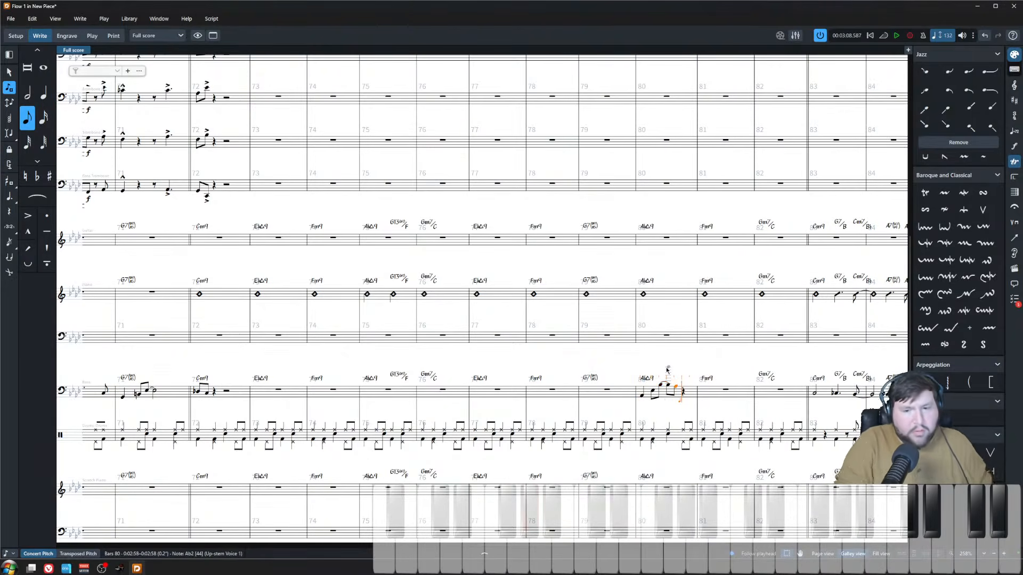
key("t")
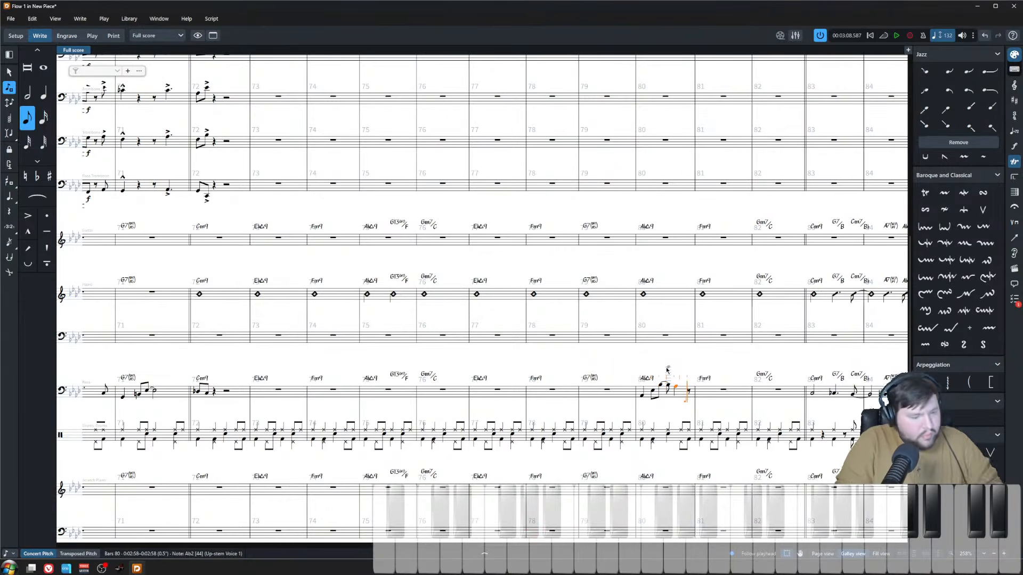
key("6")
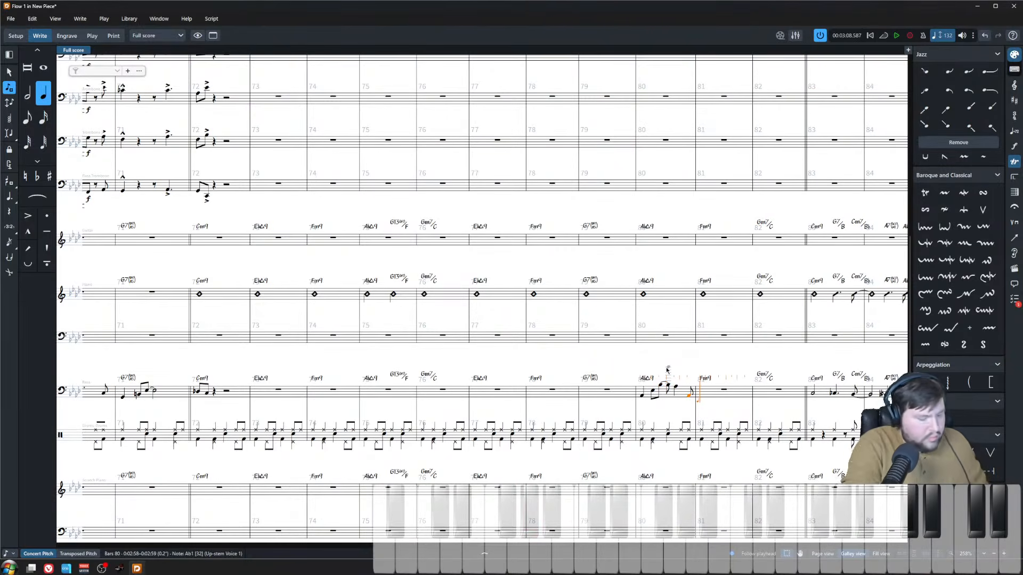
- Write a matching bass figure on F in bar 81, ending on an eighth-note F1, and begin bar 82 with a quarter-note C2
key("5")
key("6")
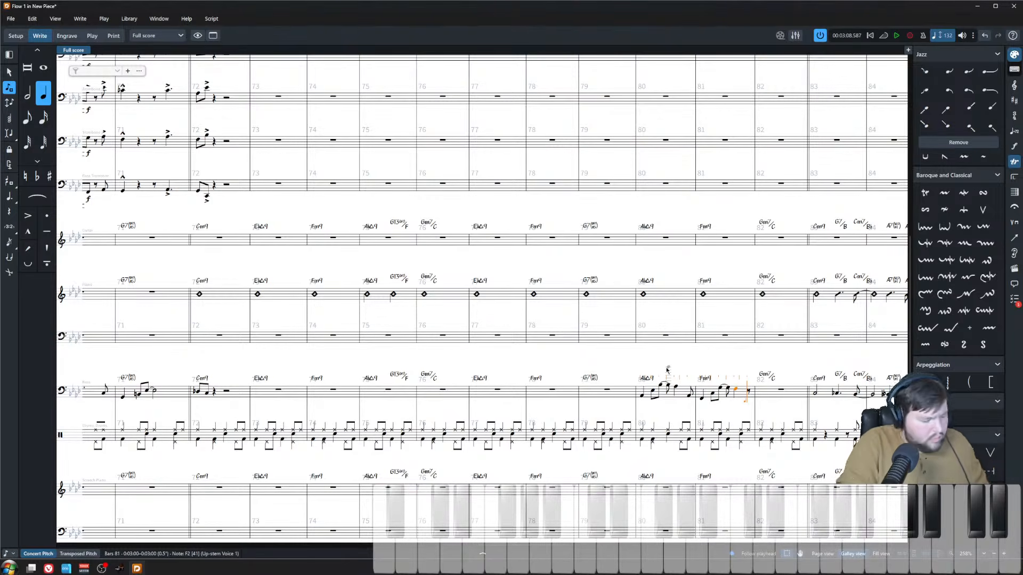
key("4")
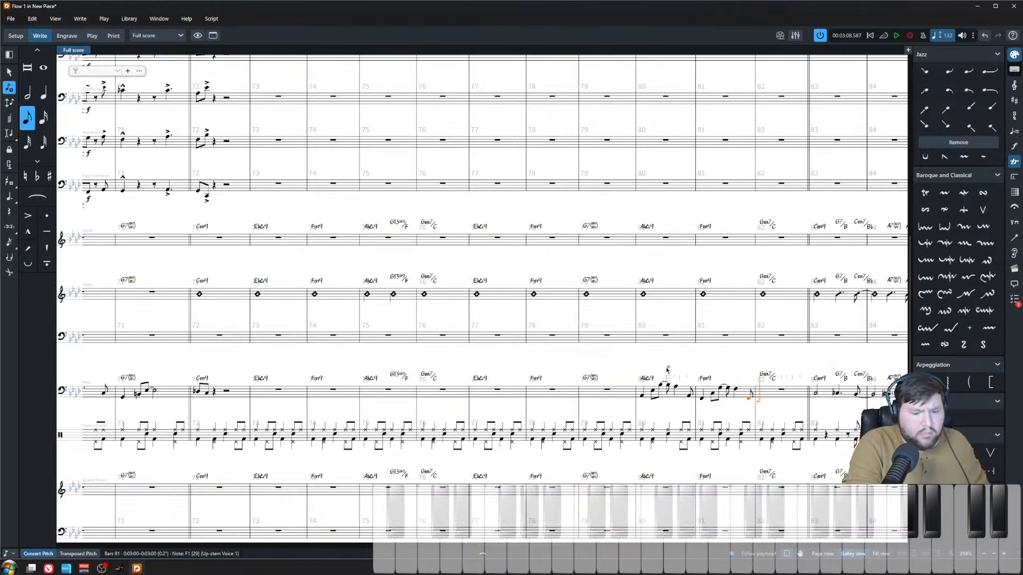
key("6")
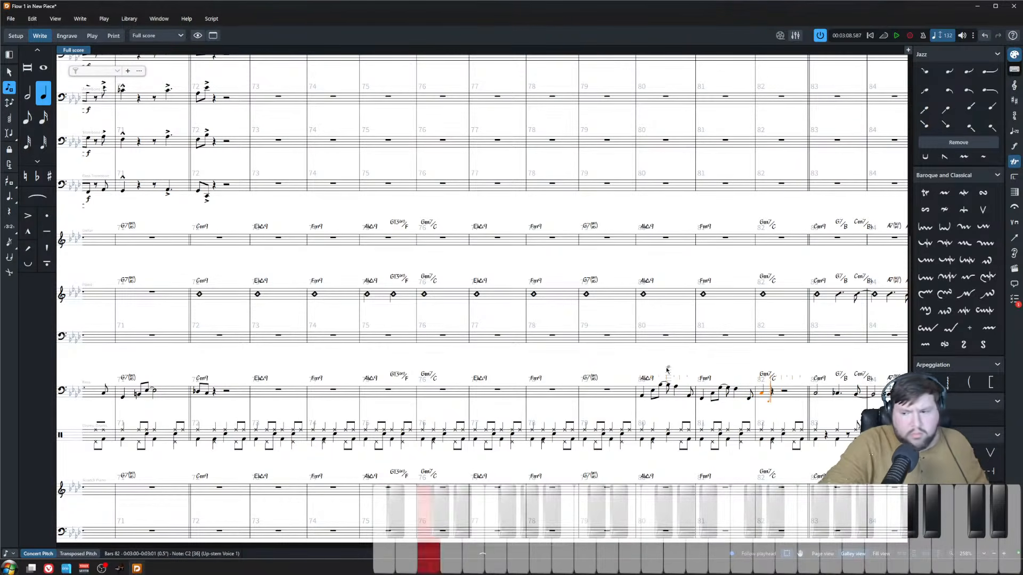
key("Escape")
key("Escape")
- Play back the bass line from bar 80, and complete bar 82 with a run of eighth notes climbing through Bb1 and B1
left_click(645, 401)
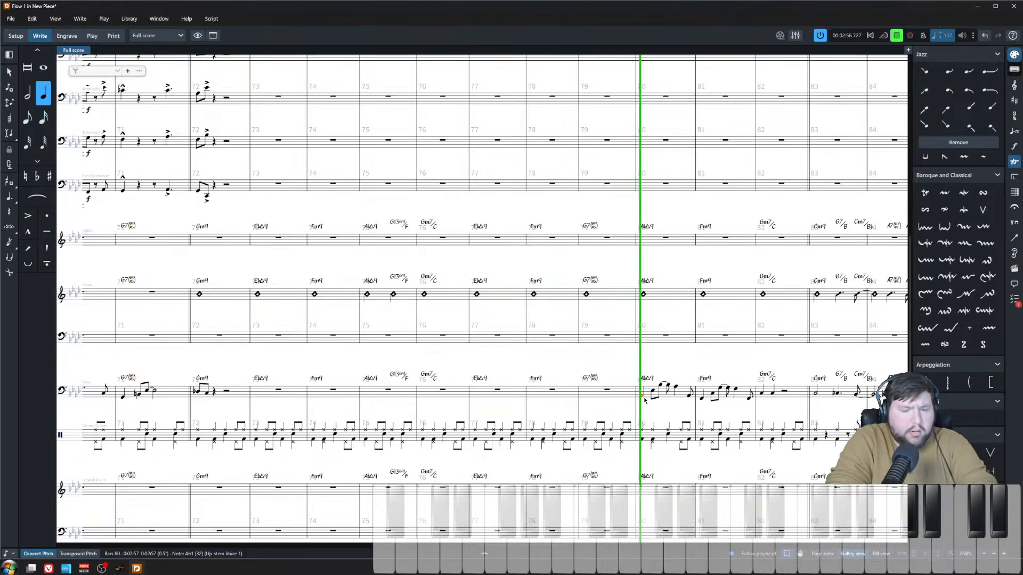
scroll(598, 363, "down", 1)
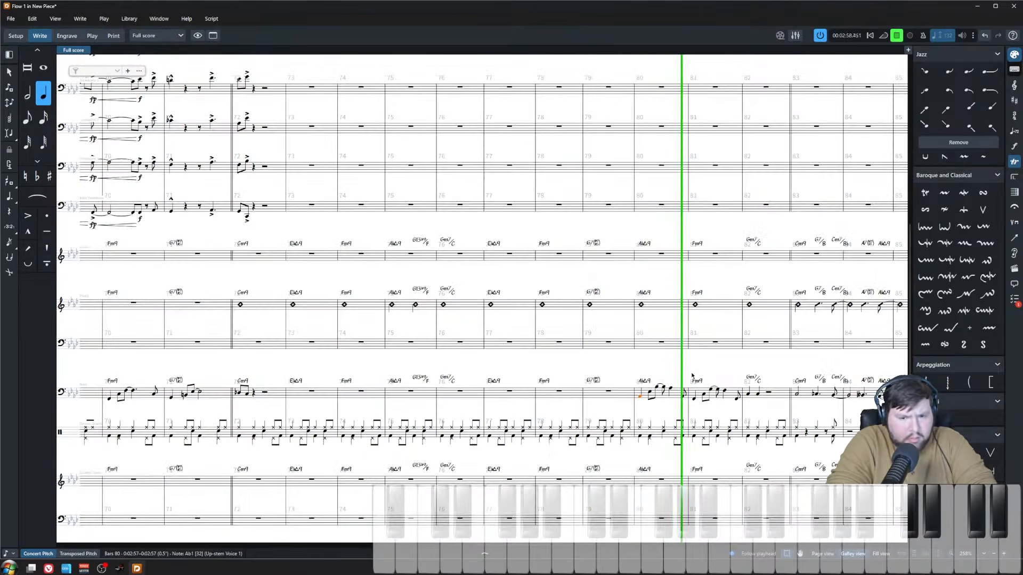
left_click(742, 370)
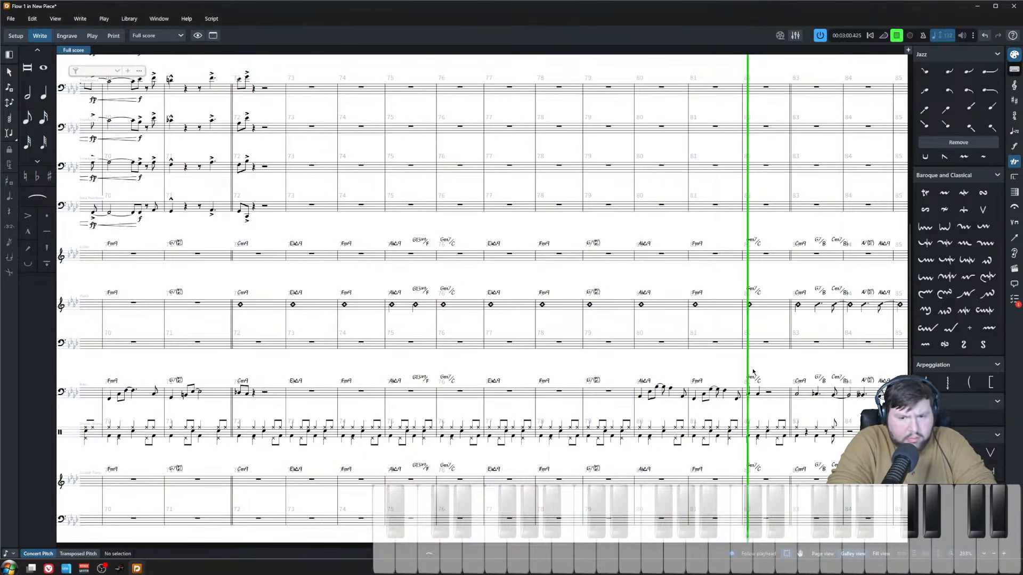
key("space")
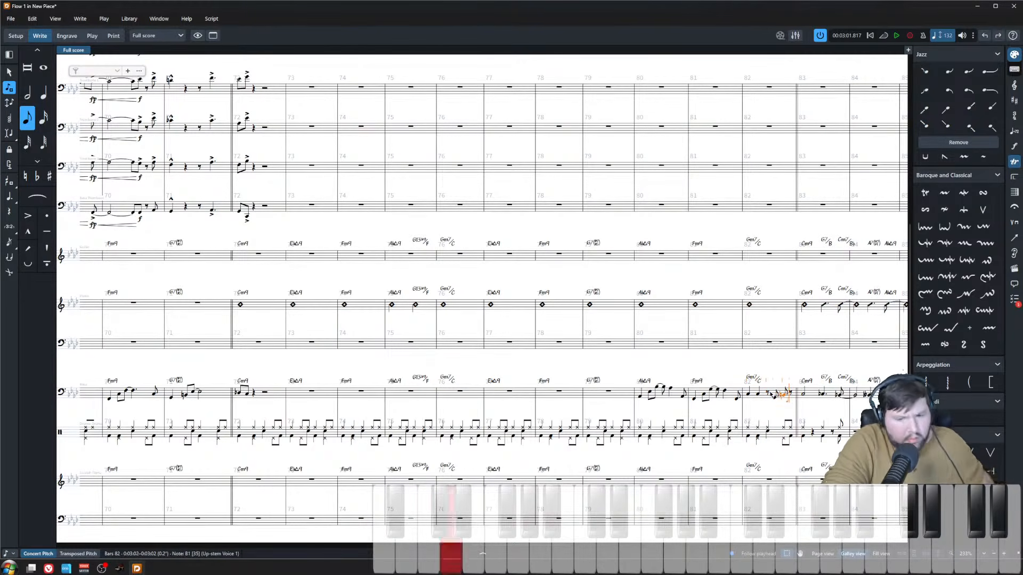
key("Escape")
key("Escape")
- Play back the bass line in bar 82 from its opening C2
left_click(748, 397)
key("space")
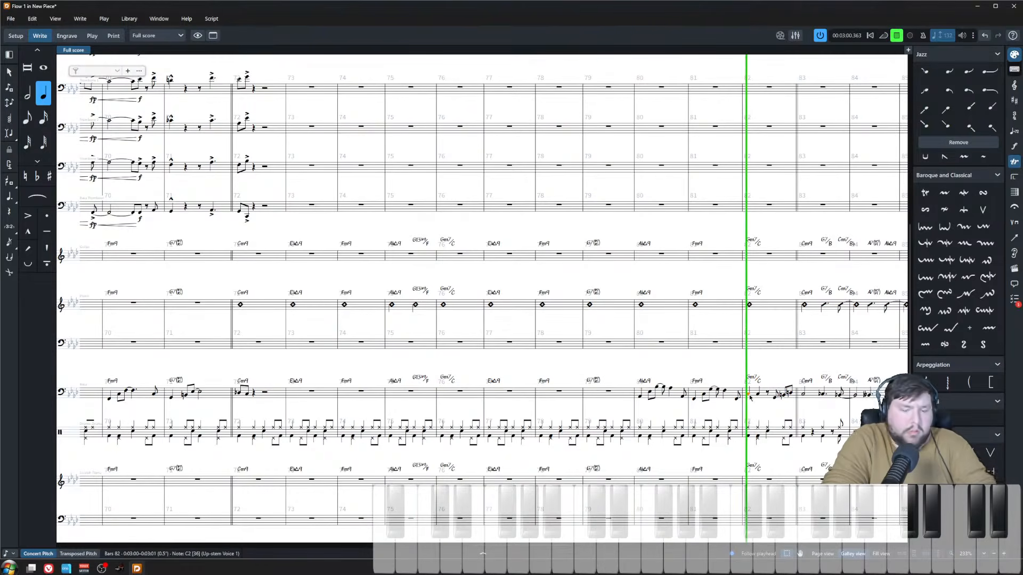
key("space")
left_click(781, 394)
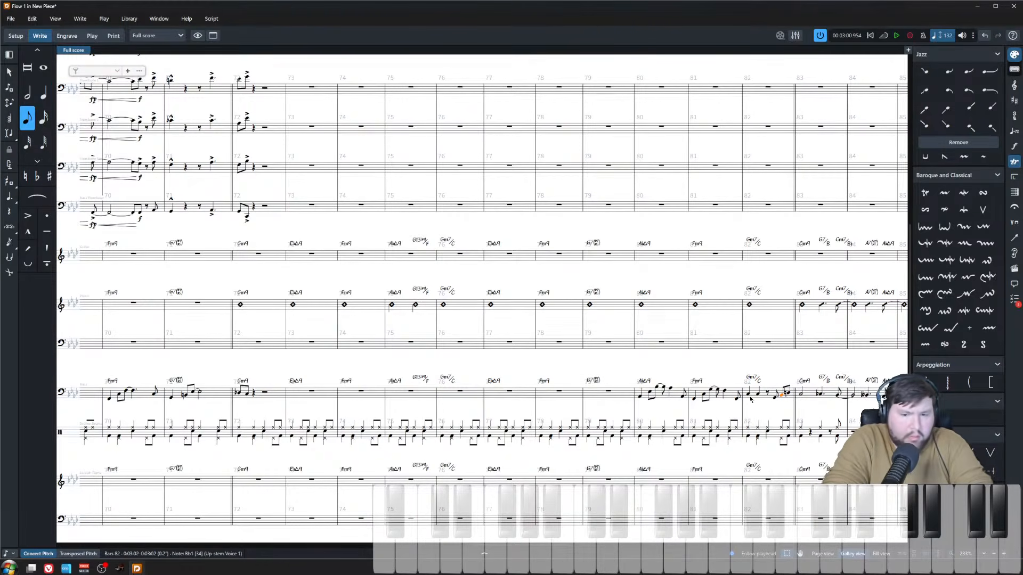
key("space")
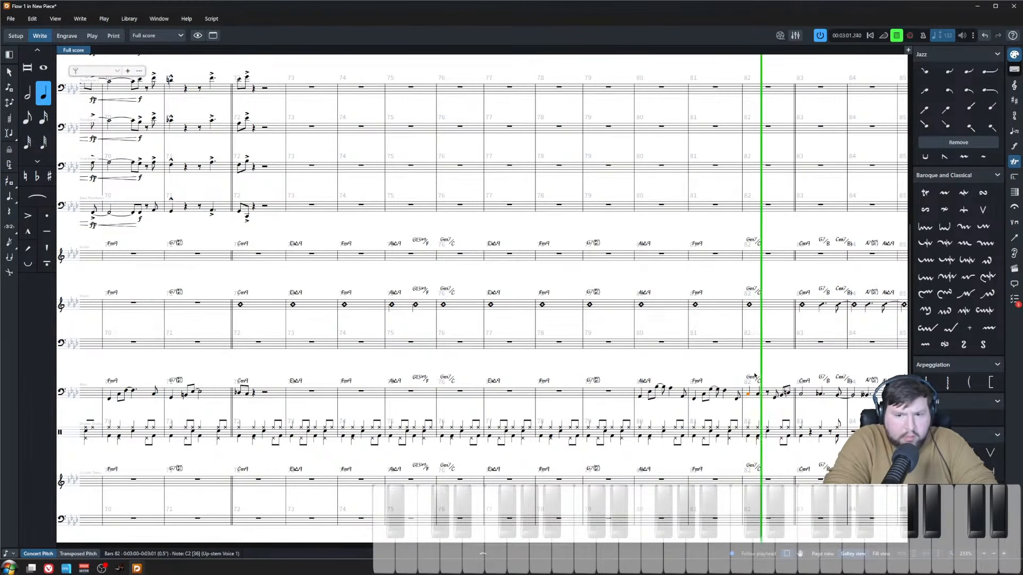
key("space")
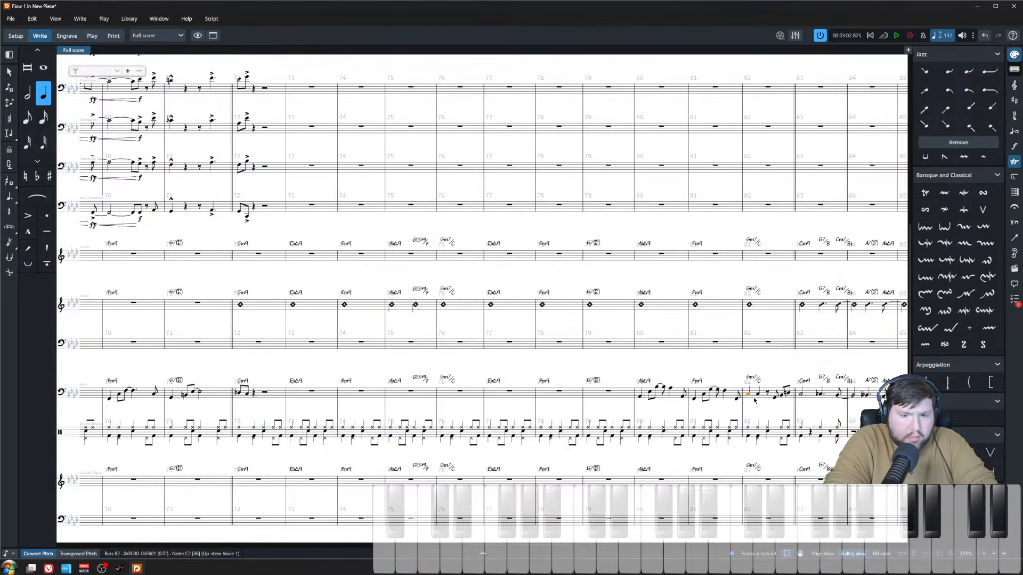
- Change bar 82's opening bass notes to a dotted-quarter C2 and an eighth-note C2, and play back through the hits in bars 83 to 85
key("period")
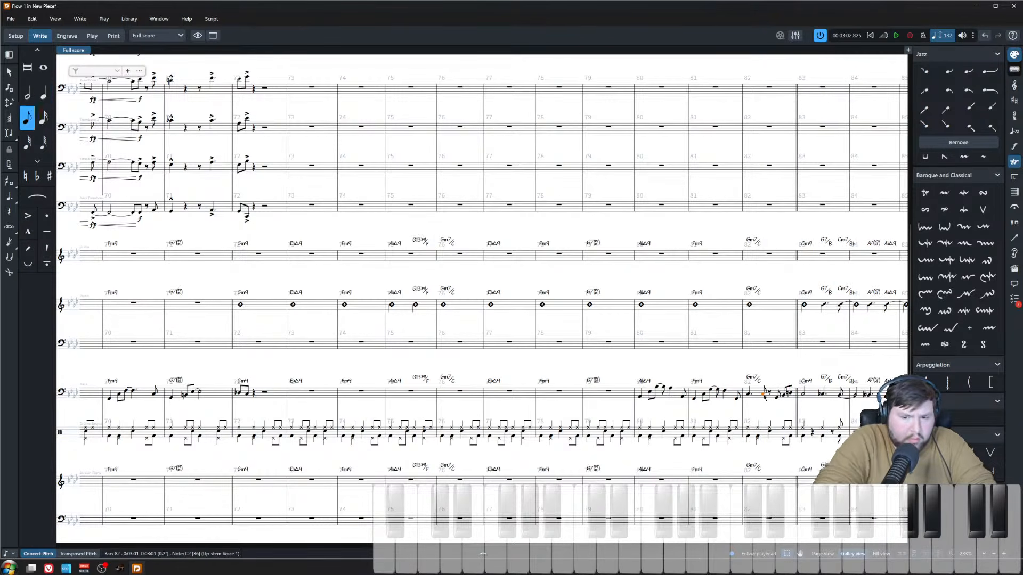
key("Escape")
key("space")
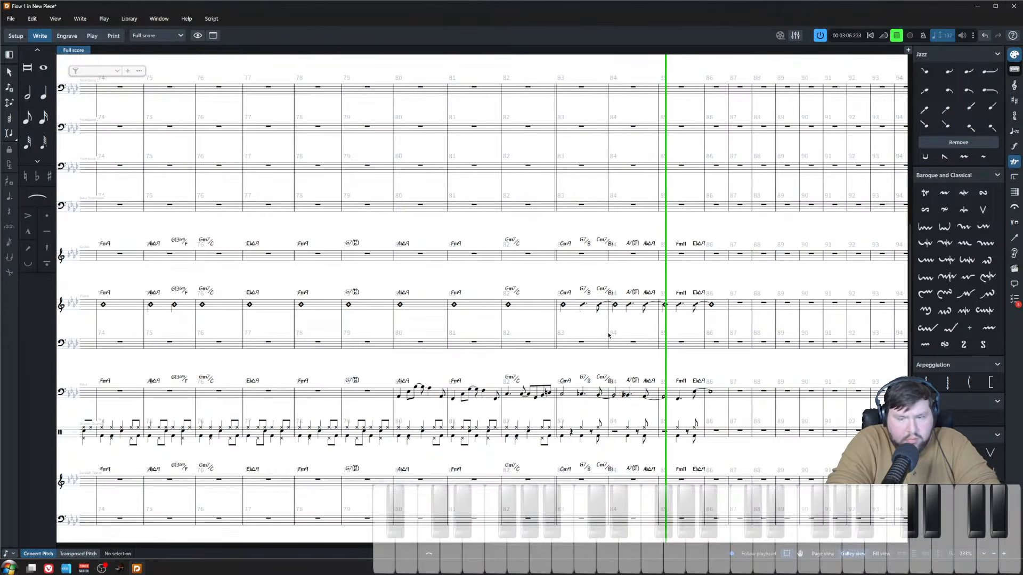
key("space")
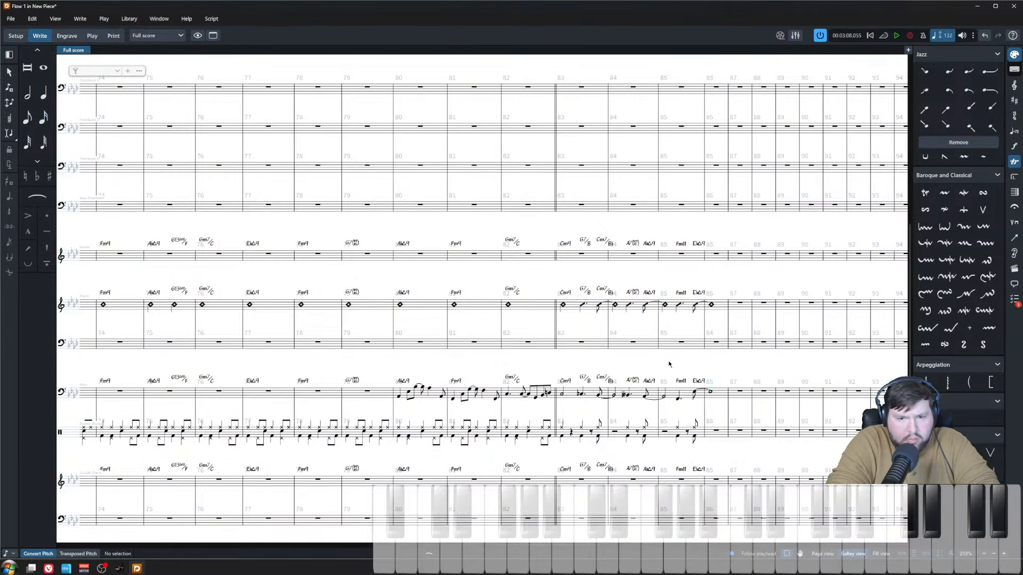
- Play back the bass from the G1 in bar 71 through the figure at the start of bar 72
scroll(581, 349, "right", 2)
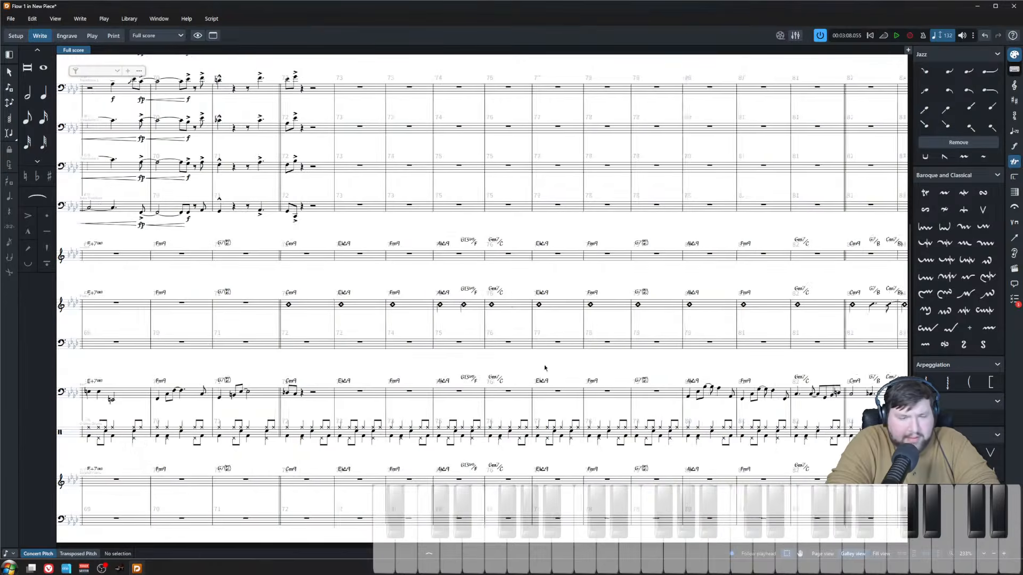
key("z")
key("z")
scroll(309, 341, "down", 4)
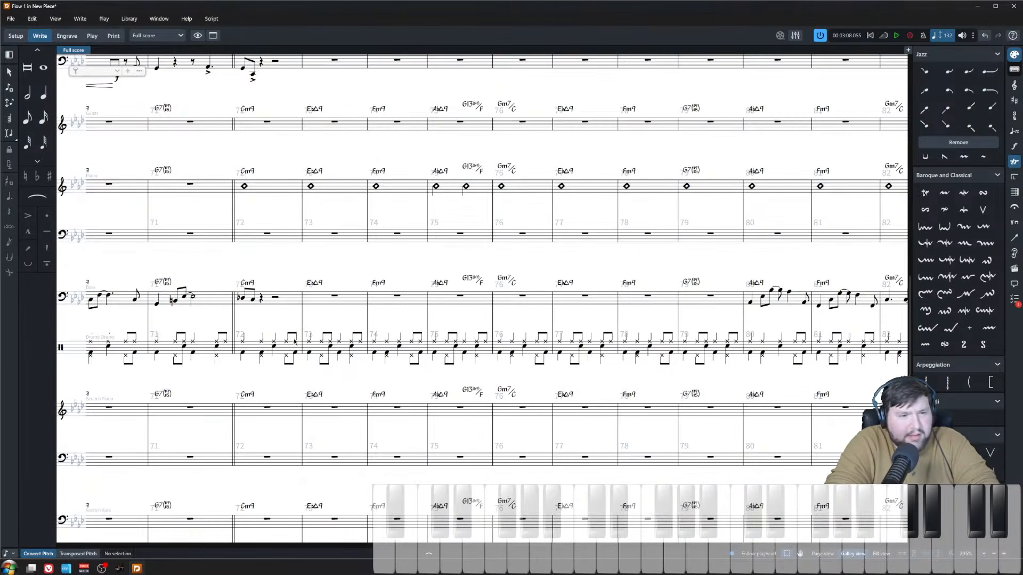
left_click(156, 304)
key("space")
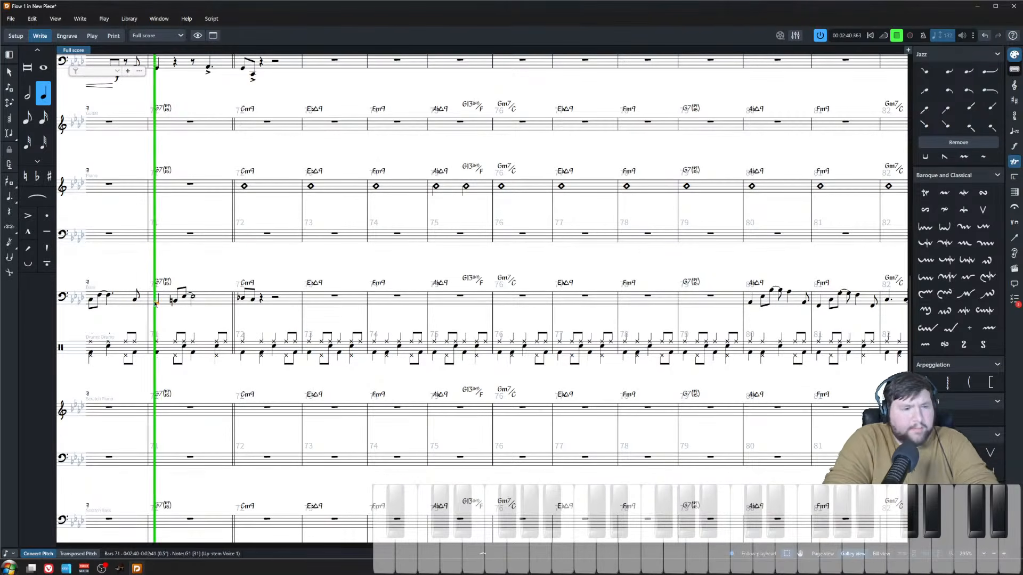
left_click(207, 279)
left_click(321, 287)
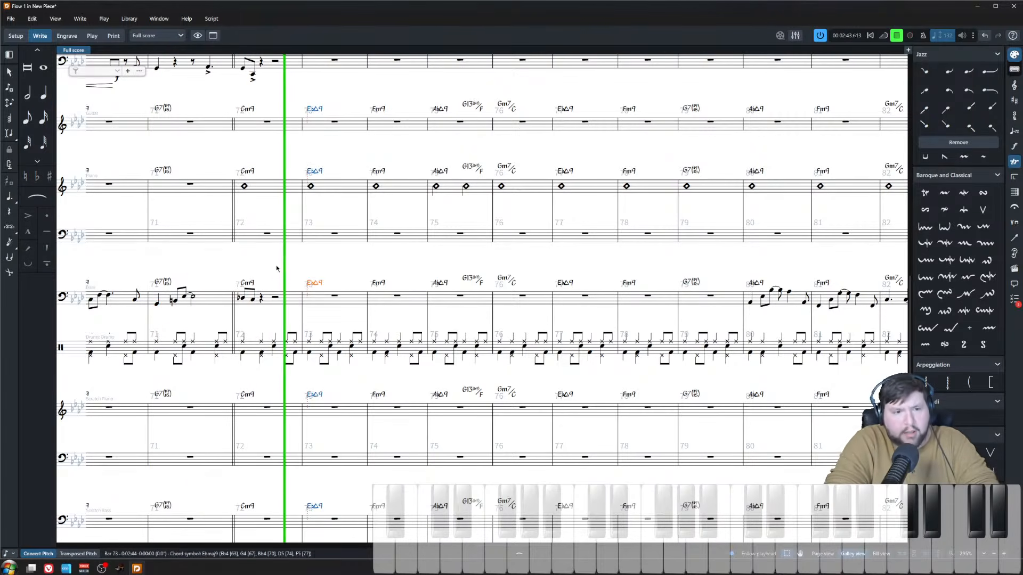
key("space")
left_click(242, 299)
key("space")
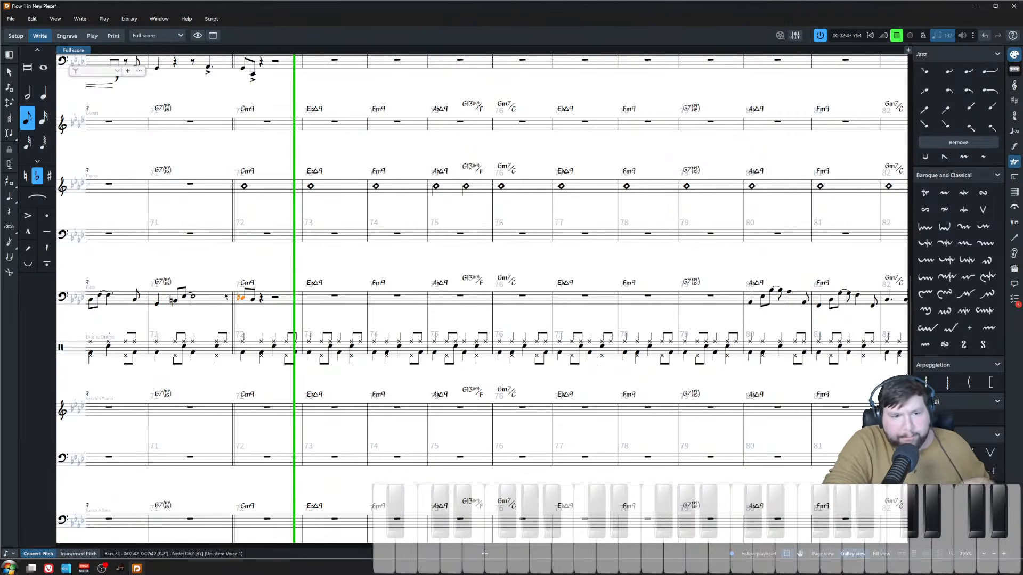
key("space")
- Fill the rest of bar 72 in the bass with syncopated eighth notes from G1 through C2 and D2 to F2
key("Escape")
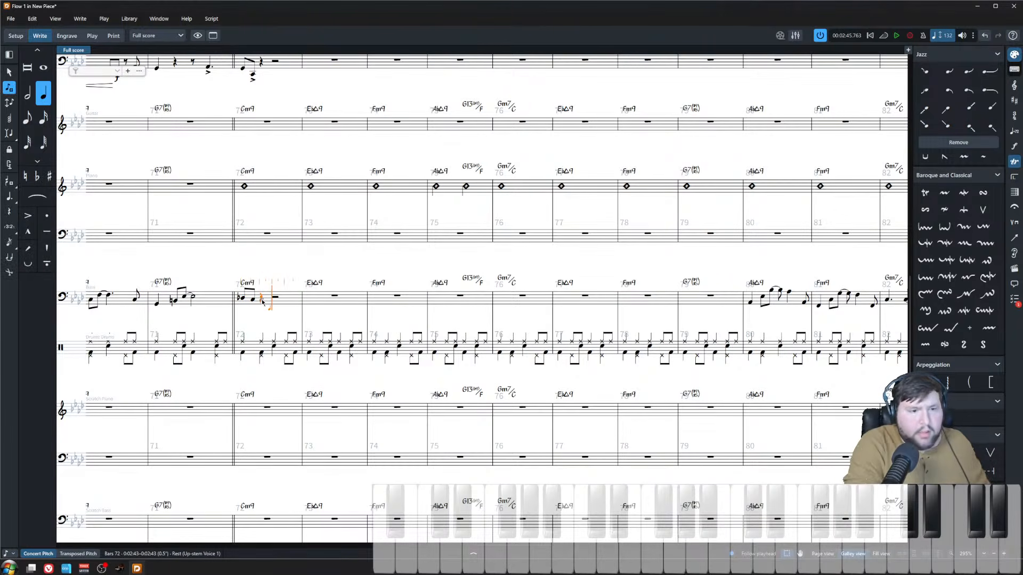
key("g")
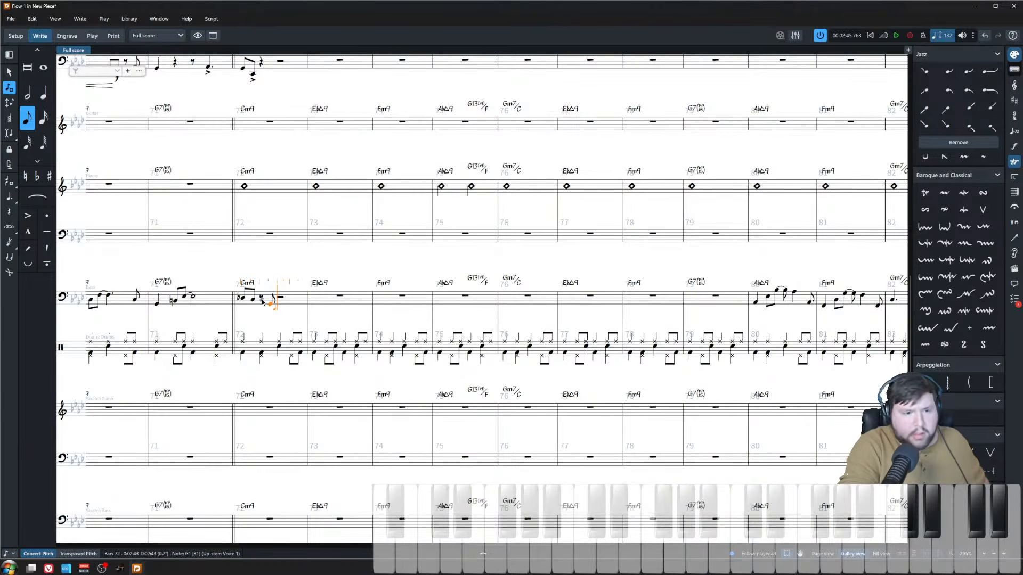
key("space")
key("c")
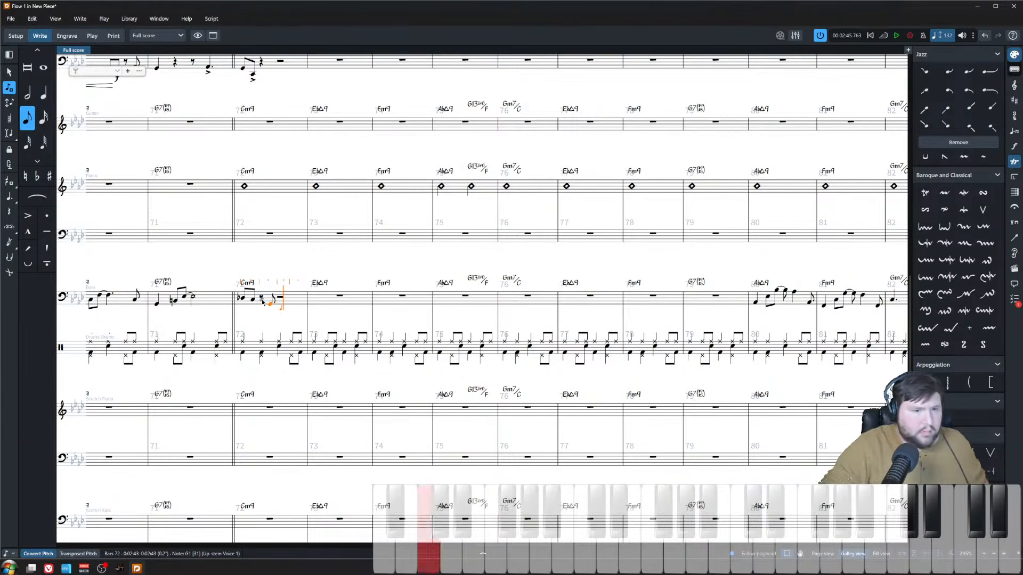
key("d")
key("f")
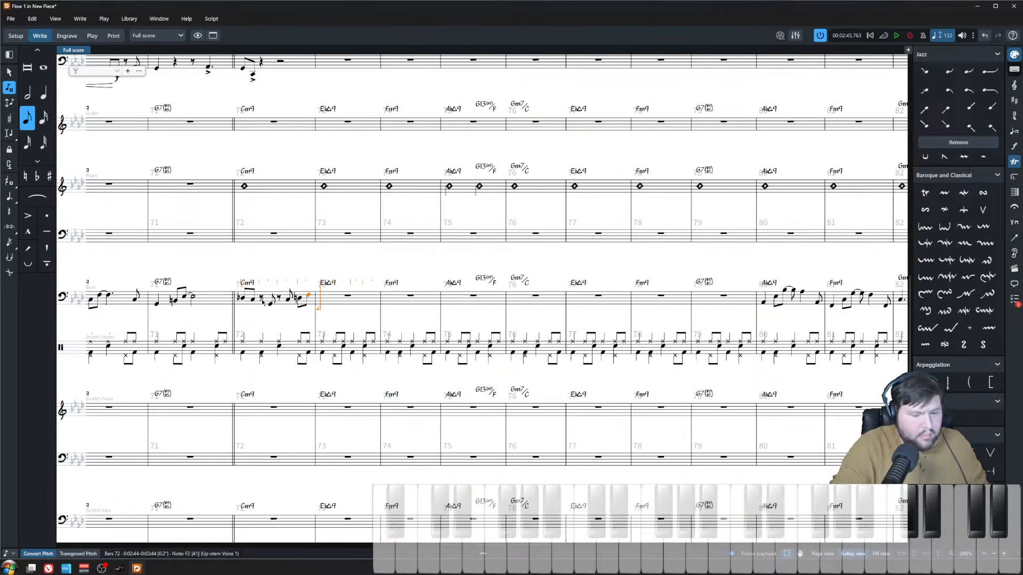
- Write a quarter-note walking bass in bar 73 starting Eb2, D2, and begin bar 74 with F2 and Ab2
key("e")
key("f")
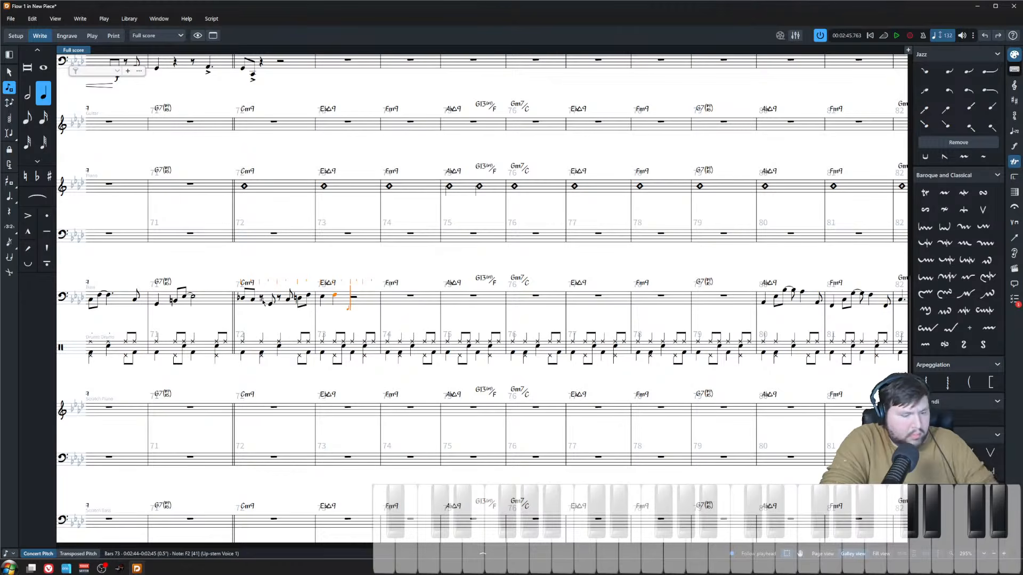
key("d")
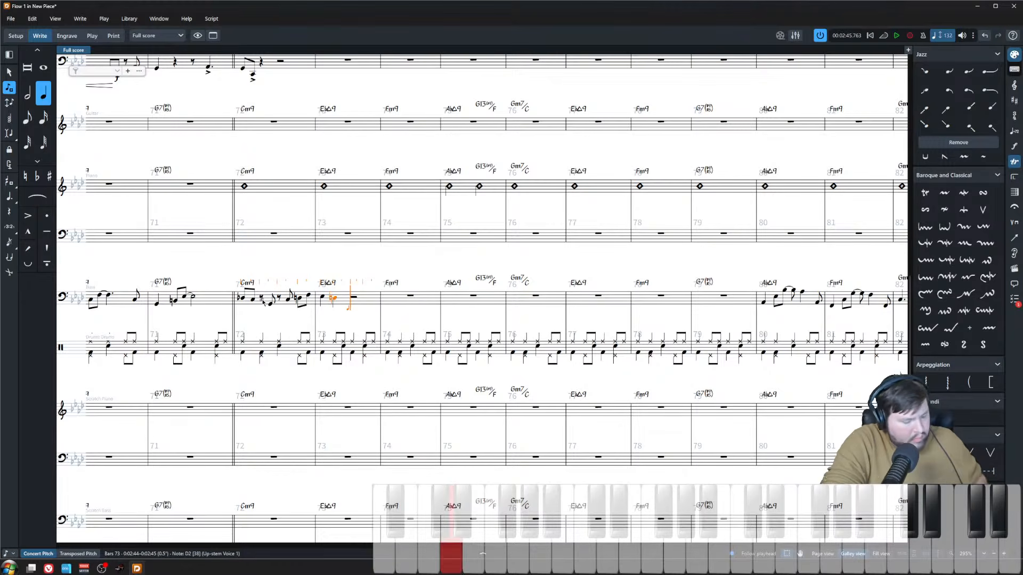
key("g")
key("a")
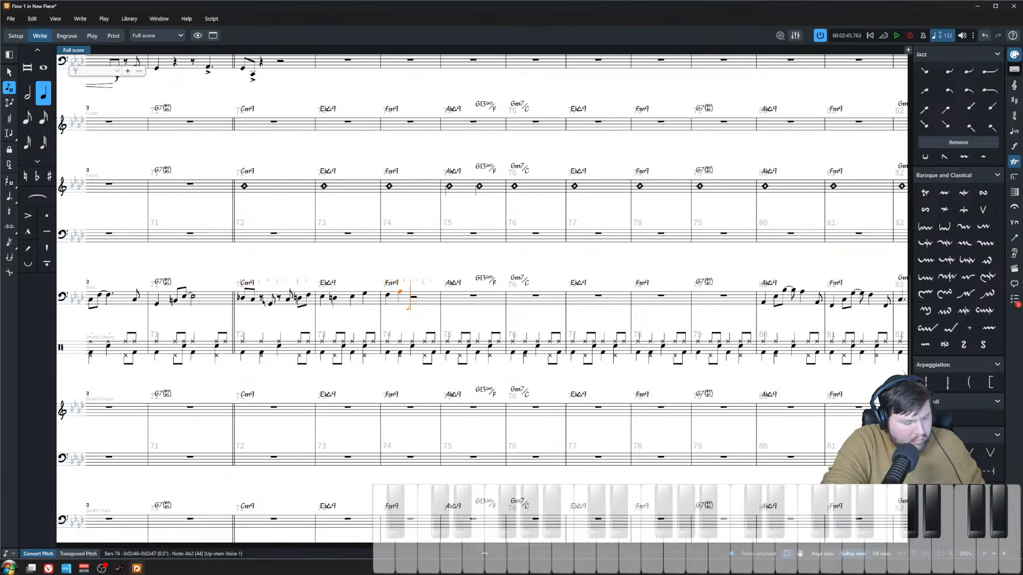
- Continue the walking bass through bars 74 and 75, with Ab1 and Bb1 opening bar 75 and B1 on its last beat
key("g")
key("e")
key("b")
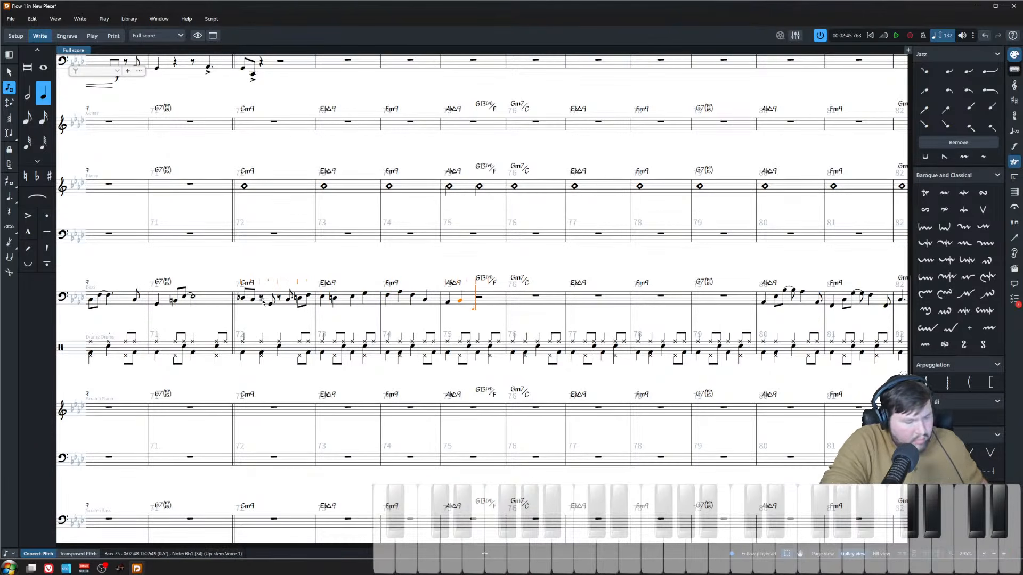
key("b")
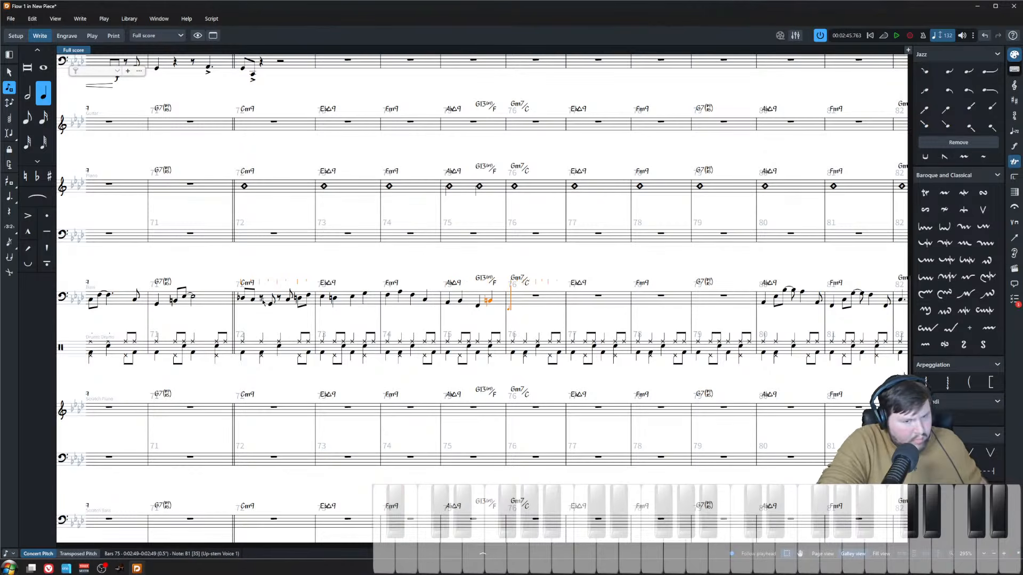
- Write the quarter-note walking bass from C2 and D2 in bar 76 through bar 79, joining it to the figure in bar 80
key("c")
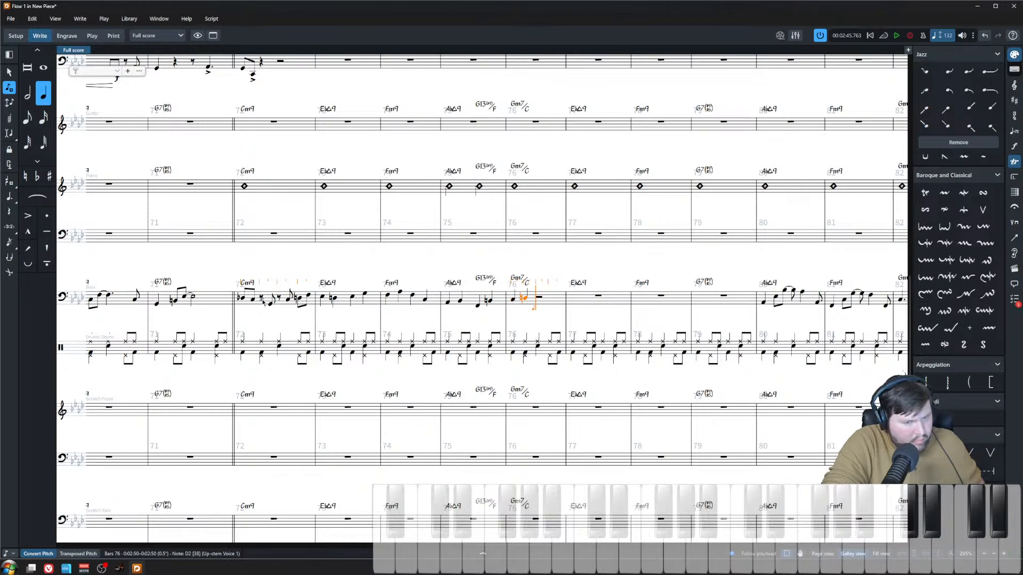
key("f")
key("f")
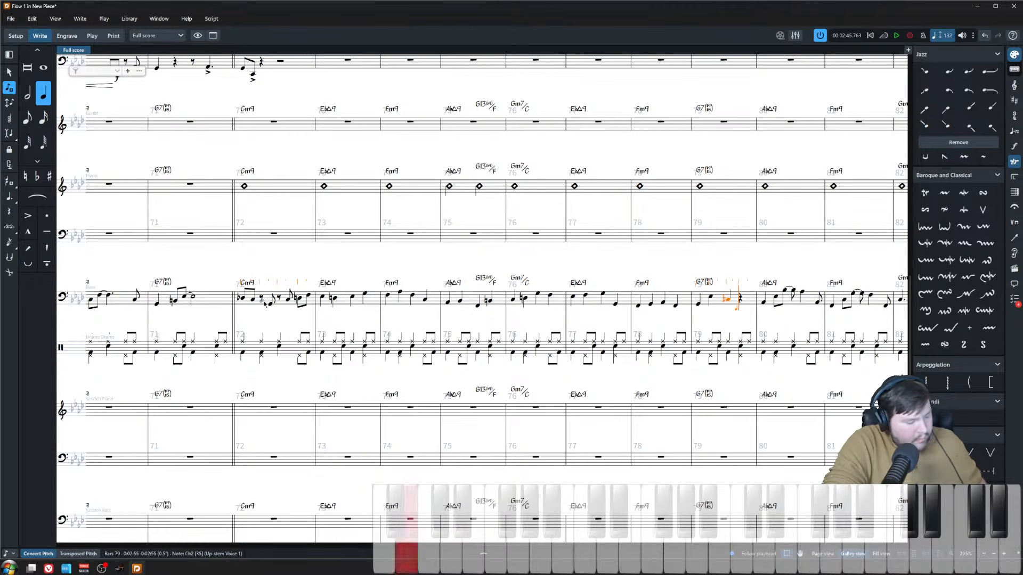
- Play back the full score from bar 62 through the end of the hits in bar 86, following the saxes and brass
scroll(253, 313, "down", 6)
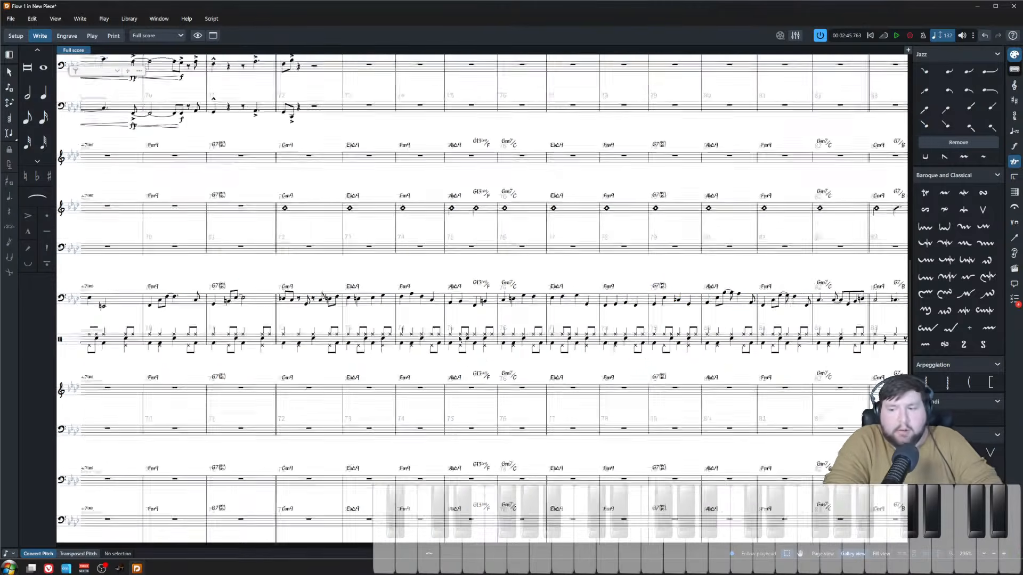
scroll(445, 342, "down", 2)
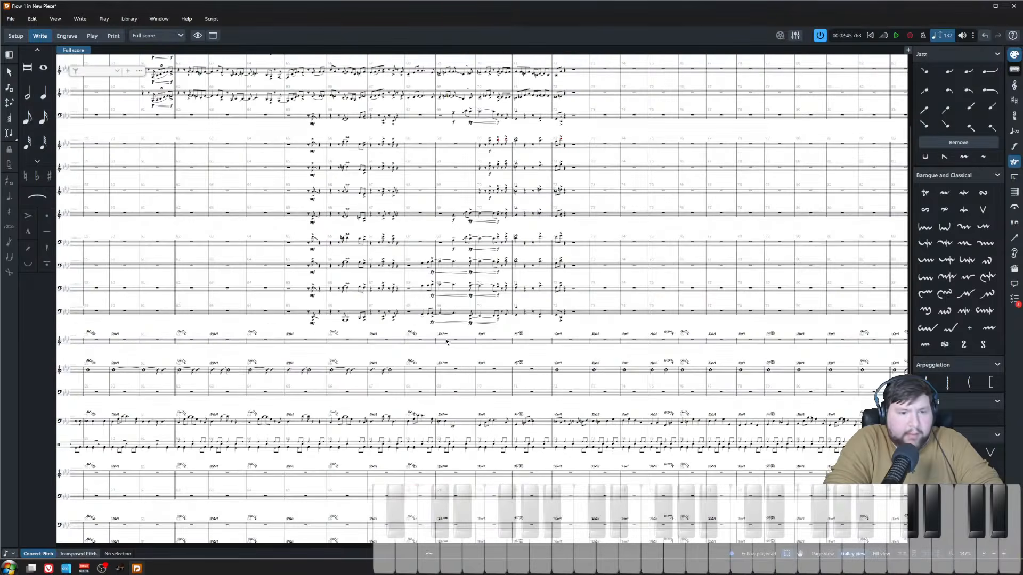
key("space")
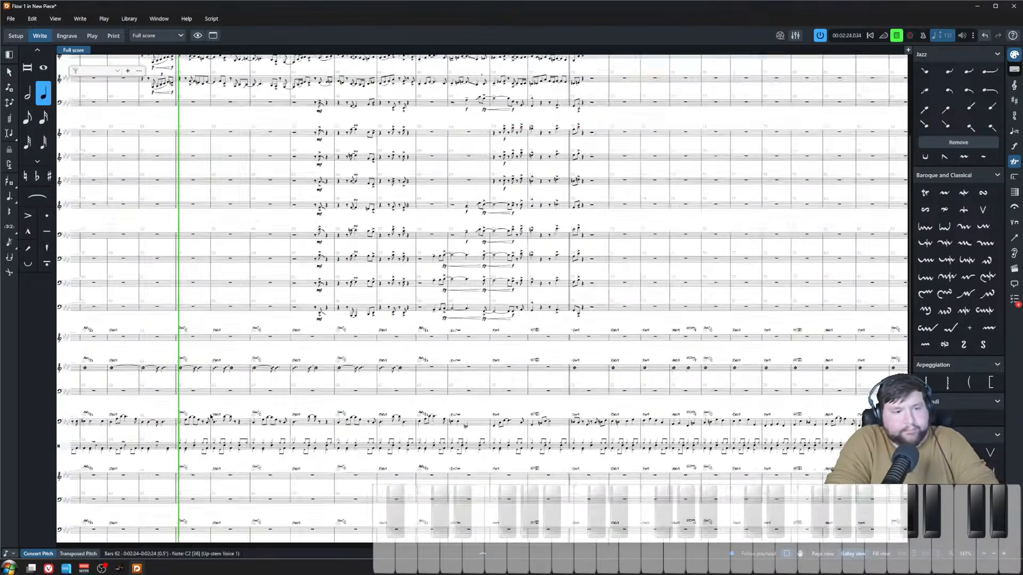
scroll(276, 361, "up", 3)
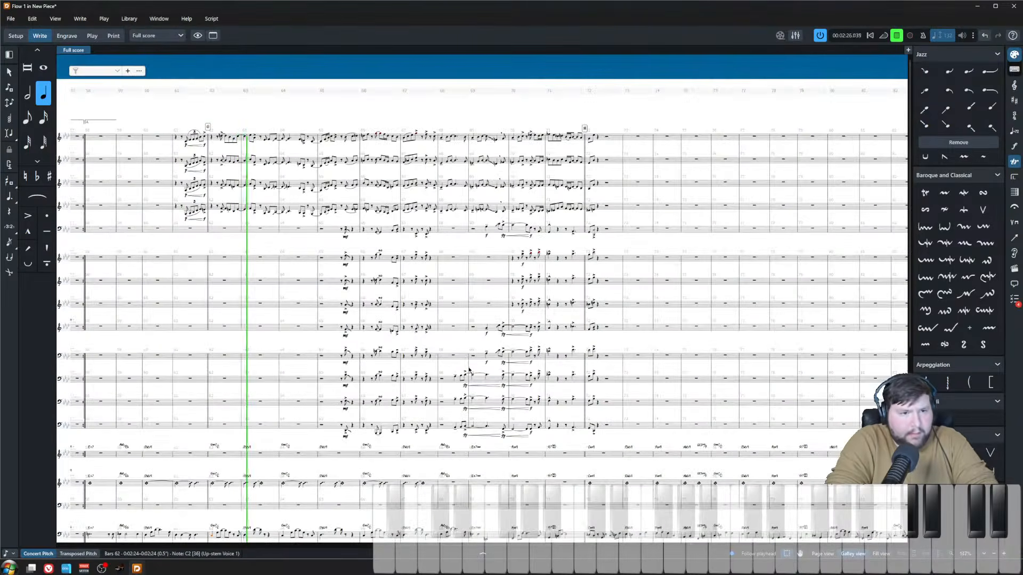
scroll(469, 370, "up", 2)
scroll(469, 369, "down", 1)
scroll(470, 369, "down", 1)
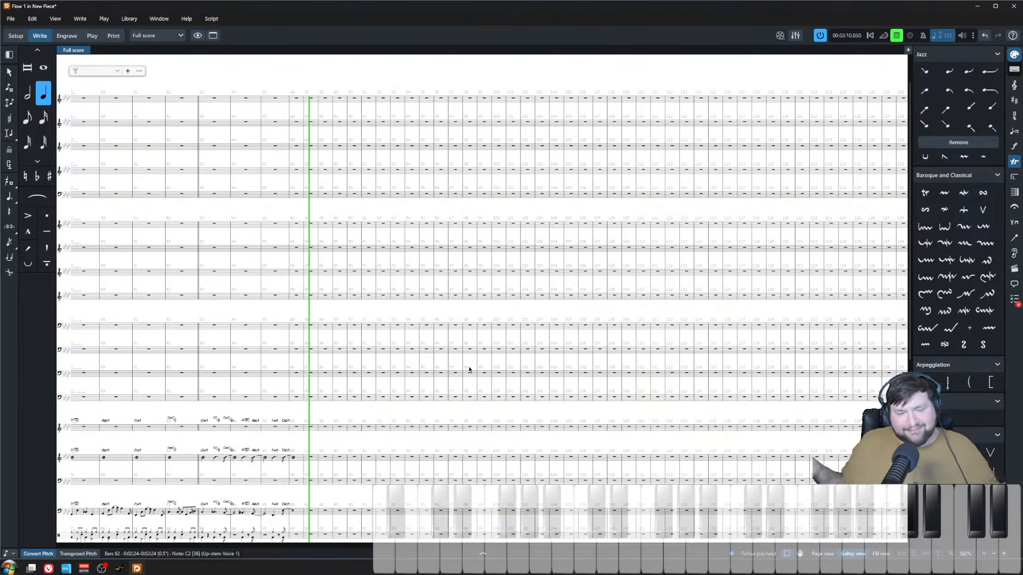
key("space")
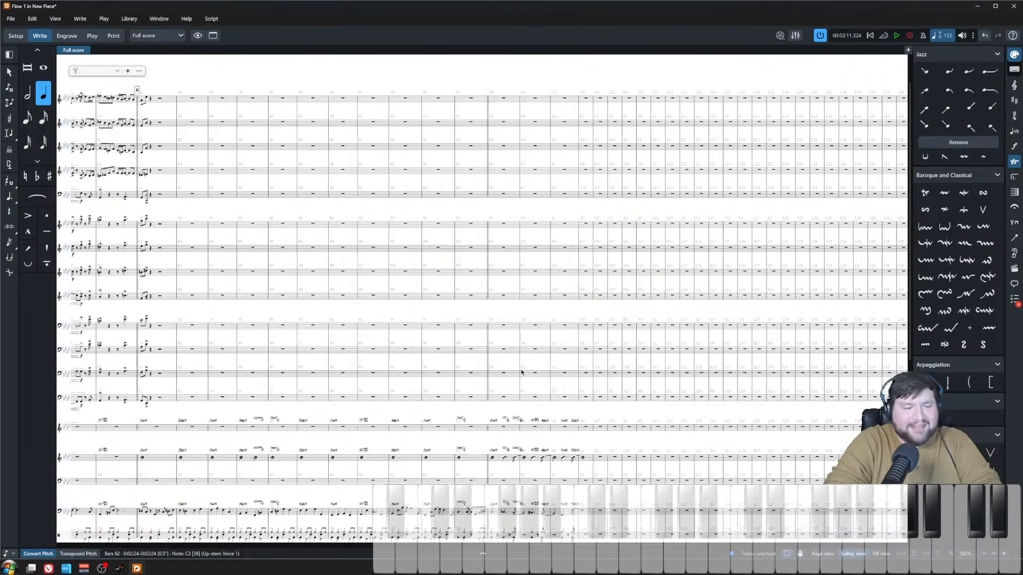
key("z")
scroll(307, 408, "left", 2)
scroll(310, 400, "up", 2)
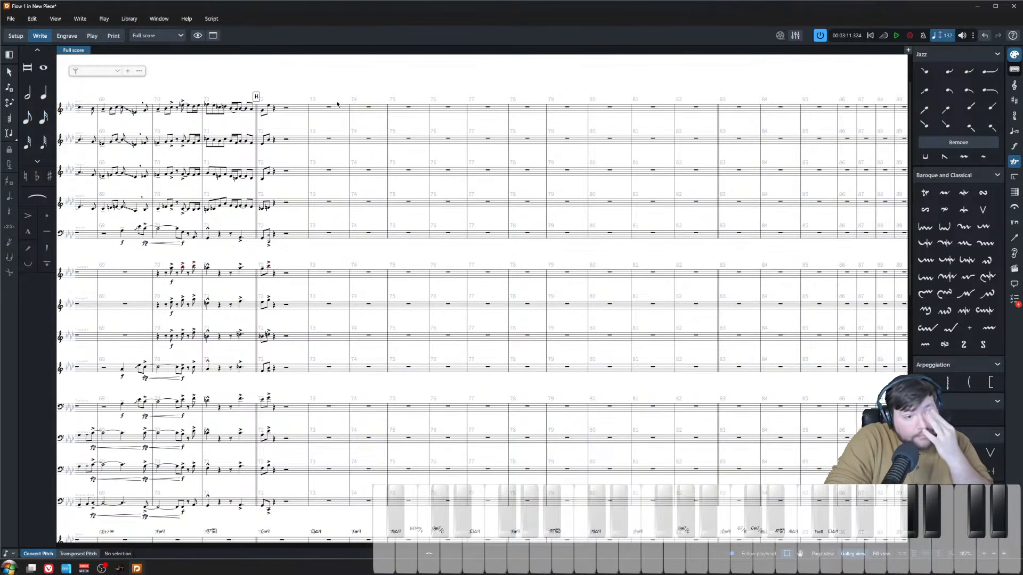
left_click_drag(322, 260, 321, 262)
key("o")
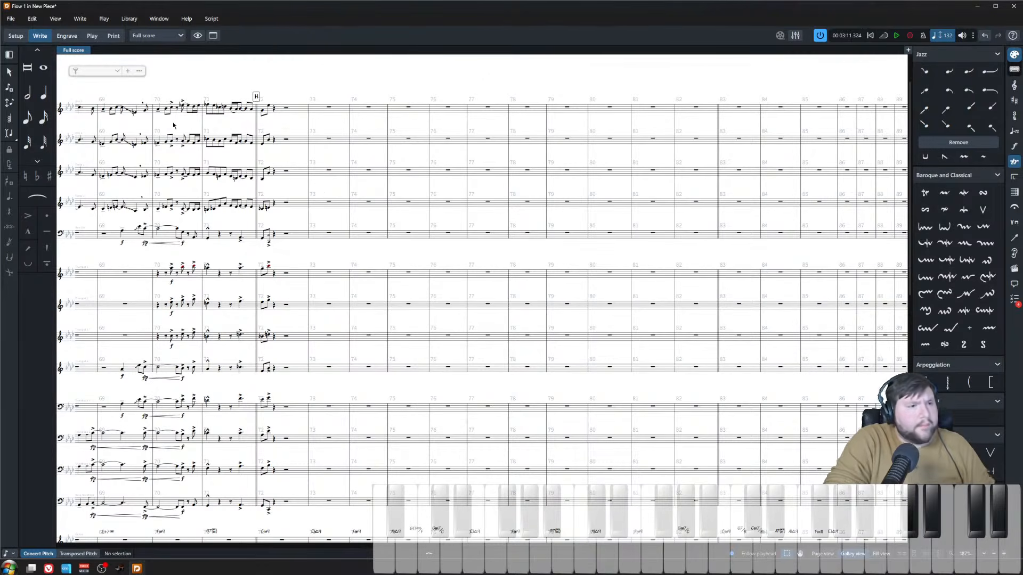
- Play back the score from the Ab4 at the start of bar 70 in the Alto 1 part into the empty bars past H
left_click(159, 109)
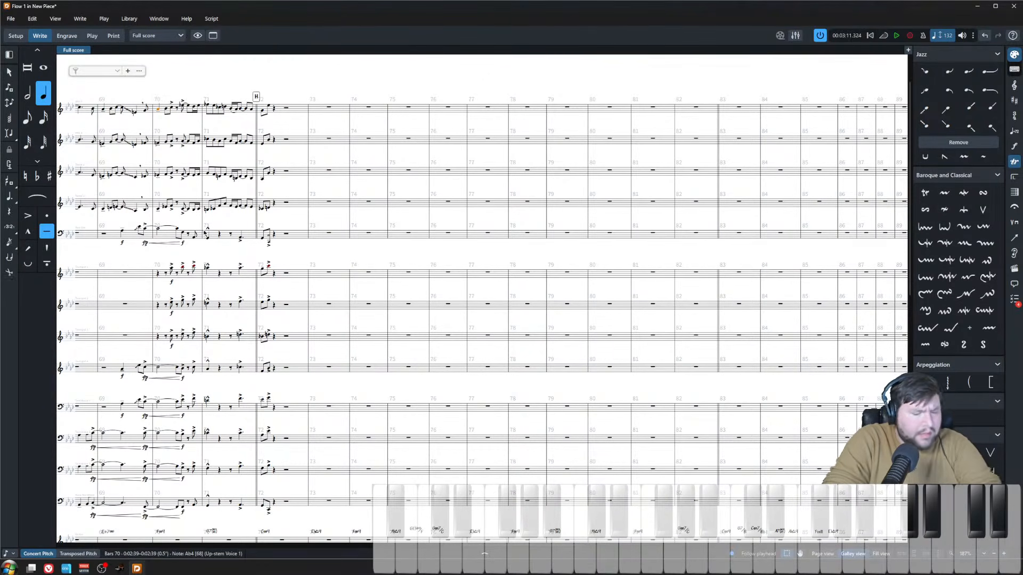
key("p")
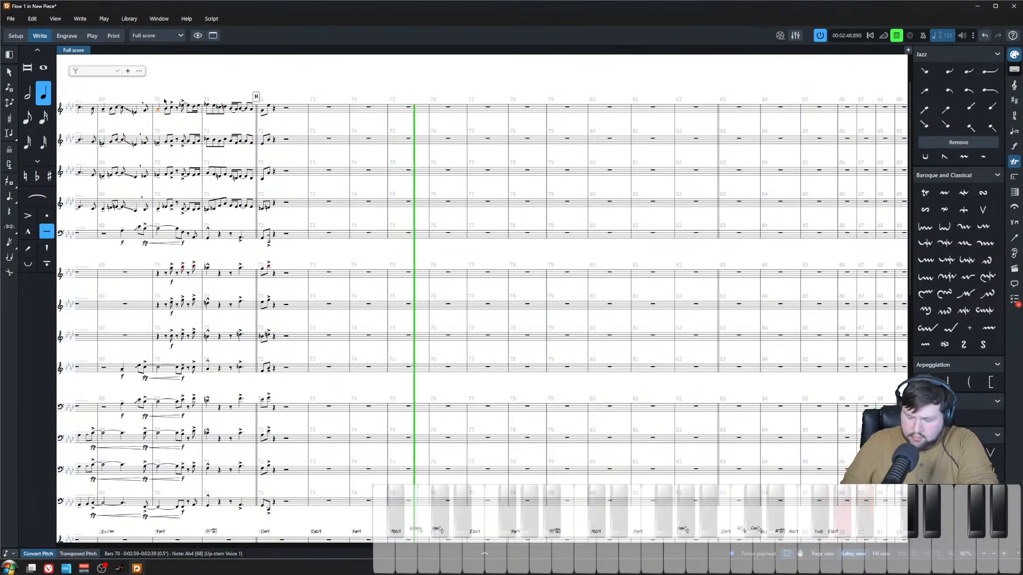
key("space")
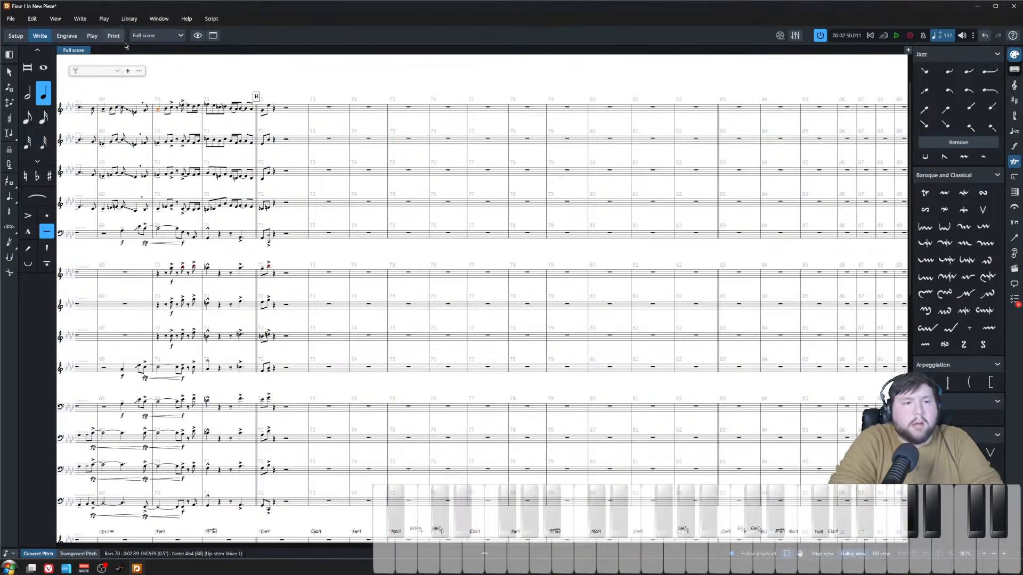
- Record a melody in real time on the Alto 1 staff from bar 71, filling bars 73 to 76
scroll(135, 102, "up", 4)
left_click(268, 131)
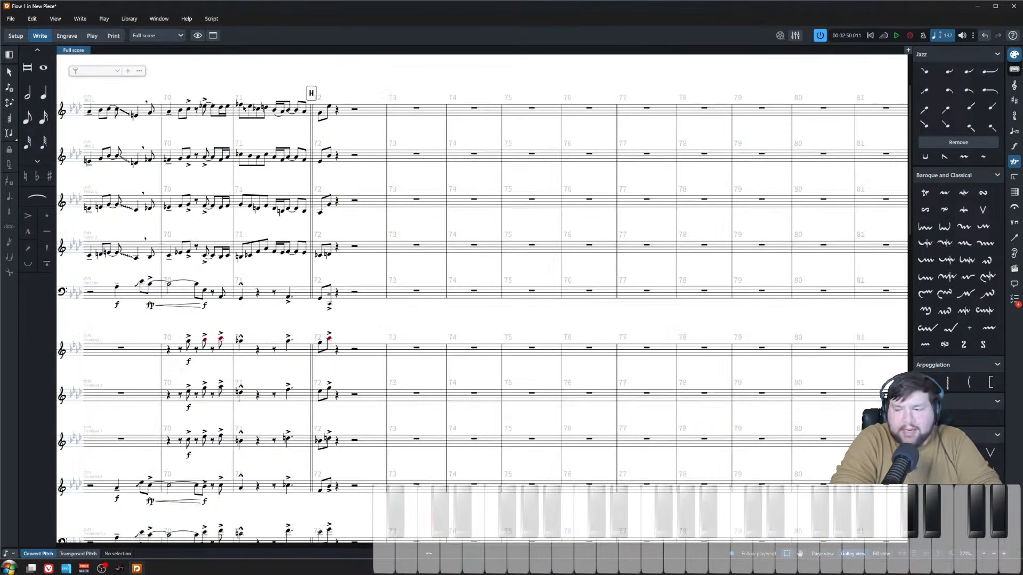
left_click(912, 36)
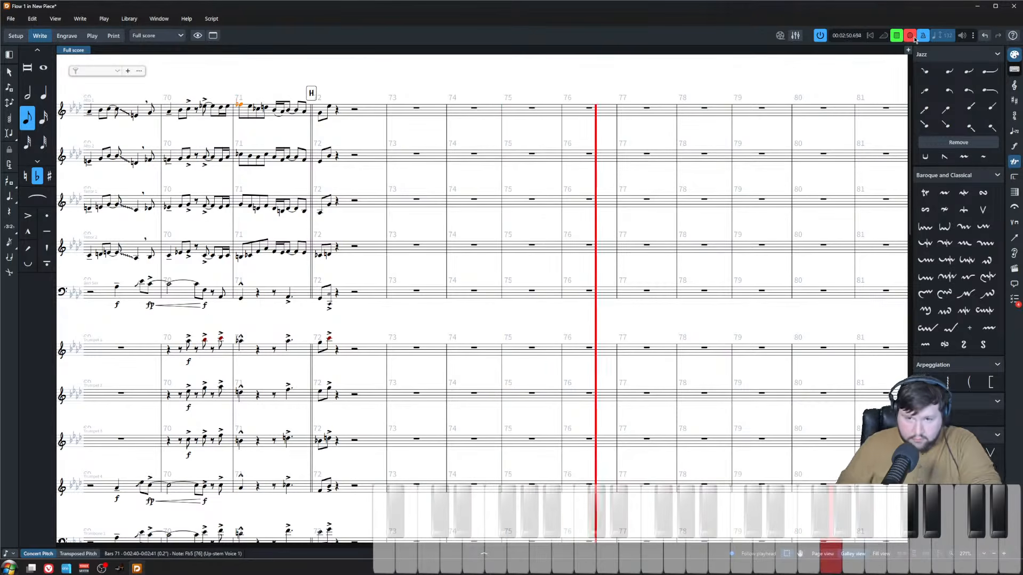
left_click(911, 36)
key("ctrl+equal")
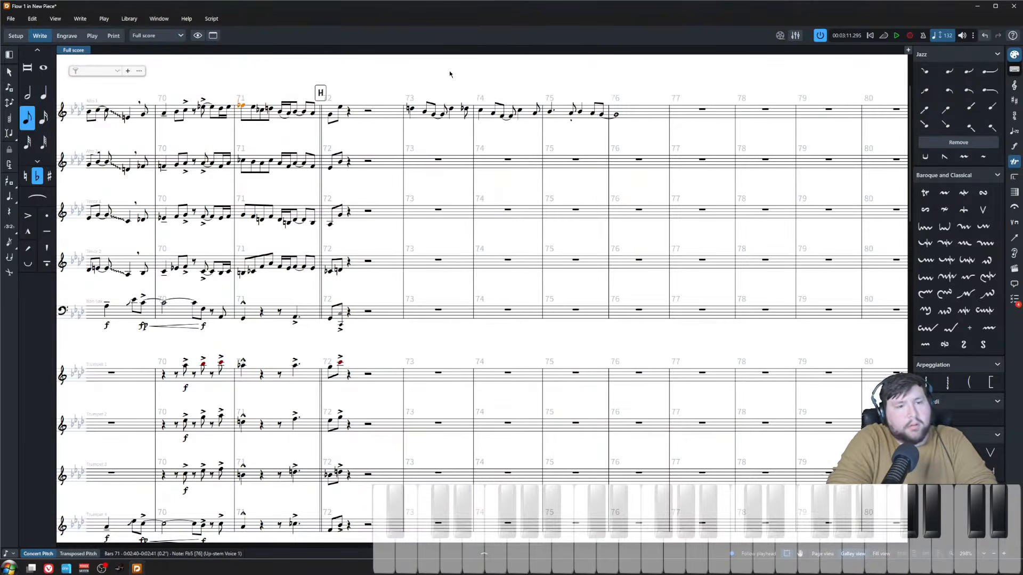
key("Escape")
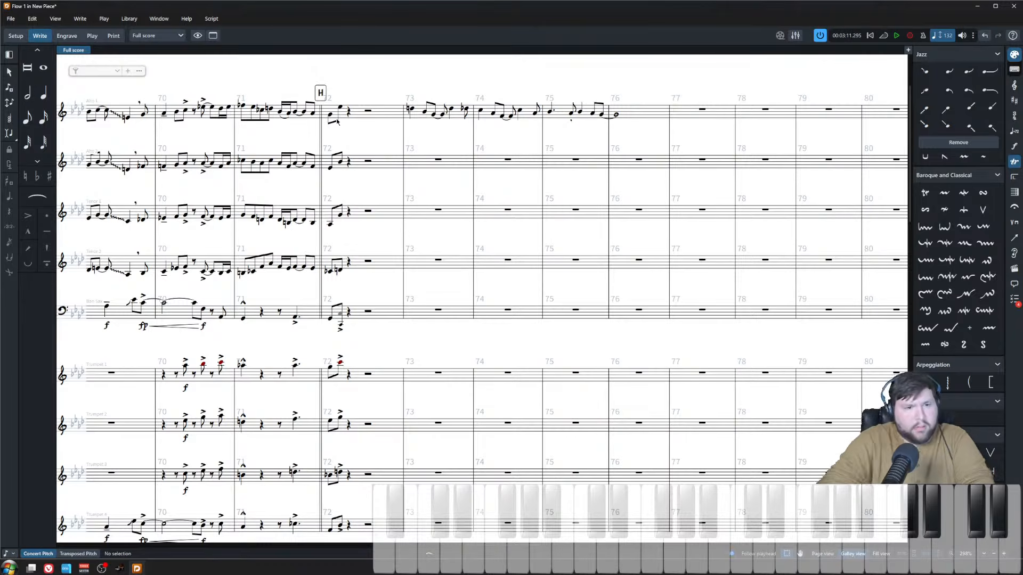
- Replay the passage from bar 71 into bar 73 to check how the recorded Alto 1 line enters after H
key("space")
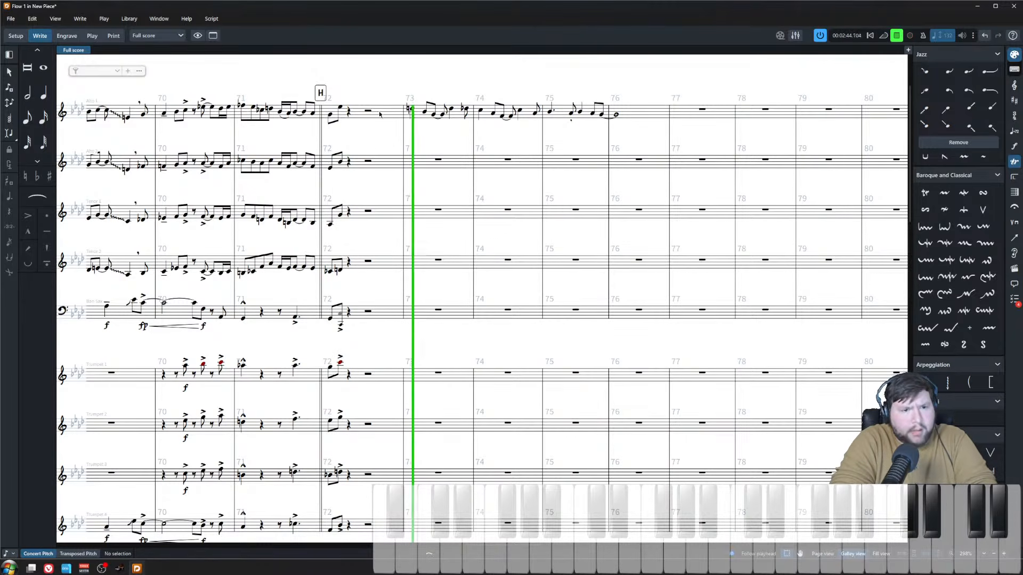
key("space")
scroll(368, 223, "down", 3)
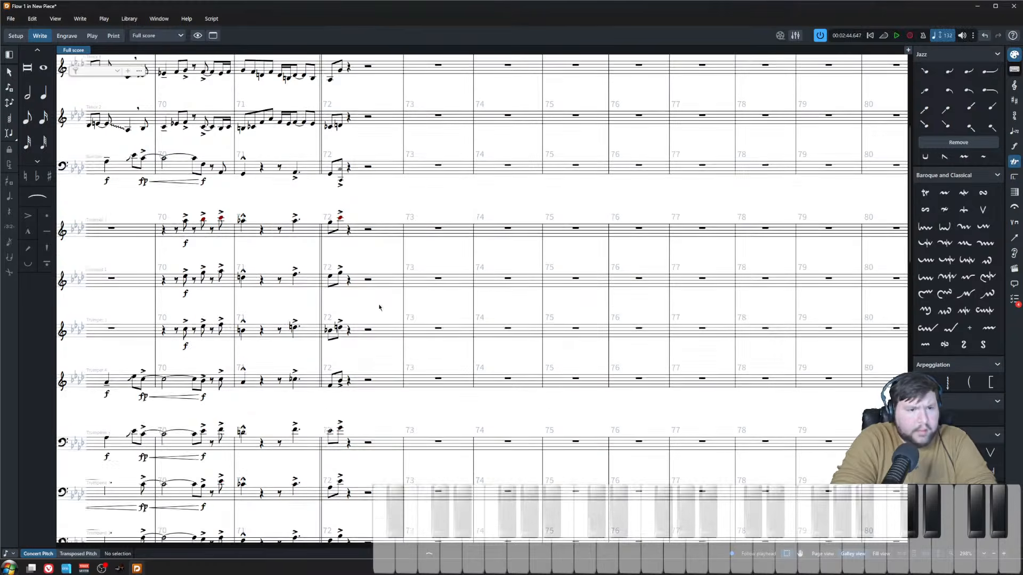
scroll(379, 306, "down", 4)
left_click(264, 258)
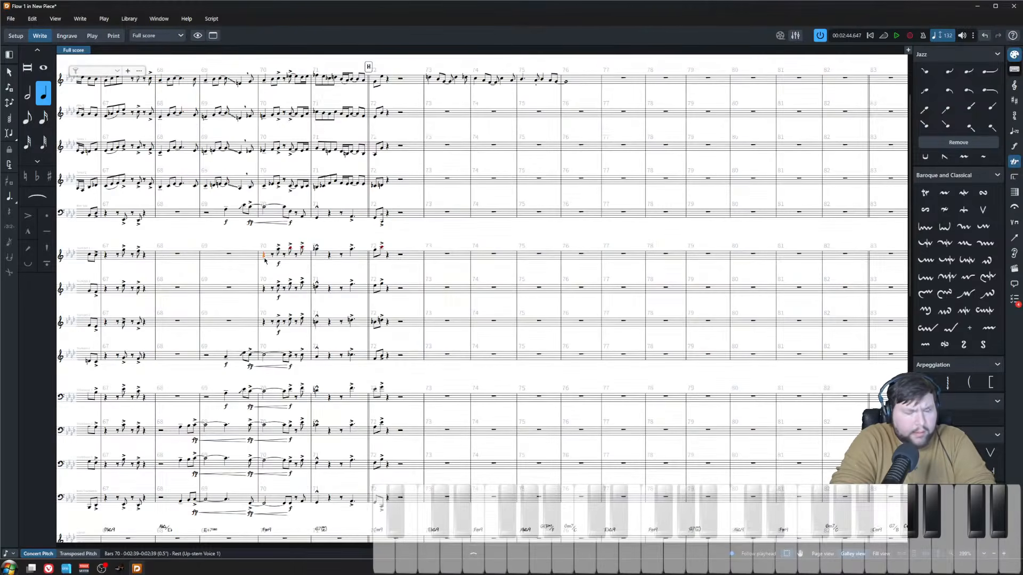
scroll(388, 309, "up", 5)
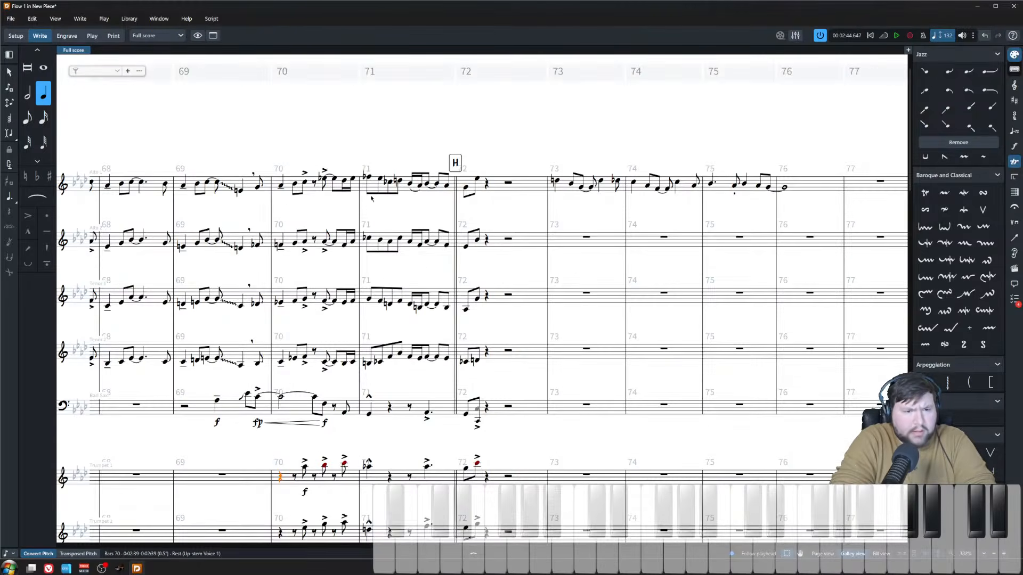
left_click(369, 180)
key("space")
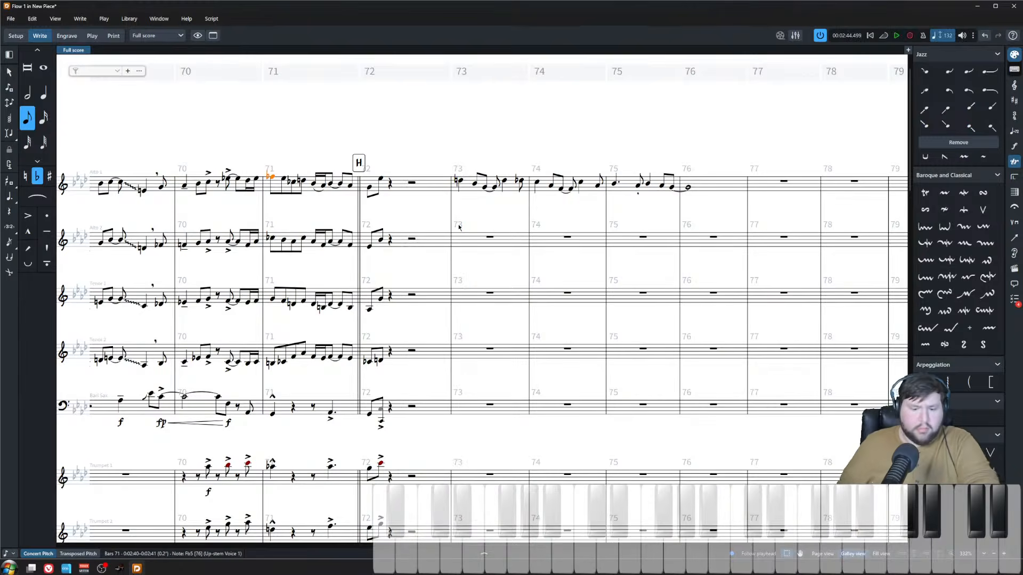
key("space")
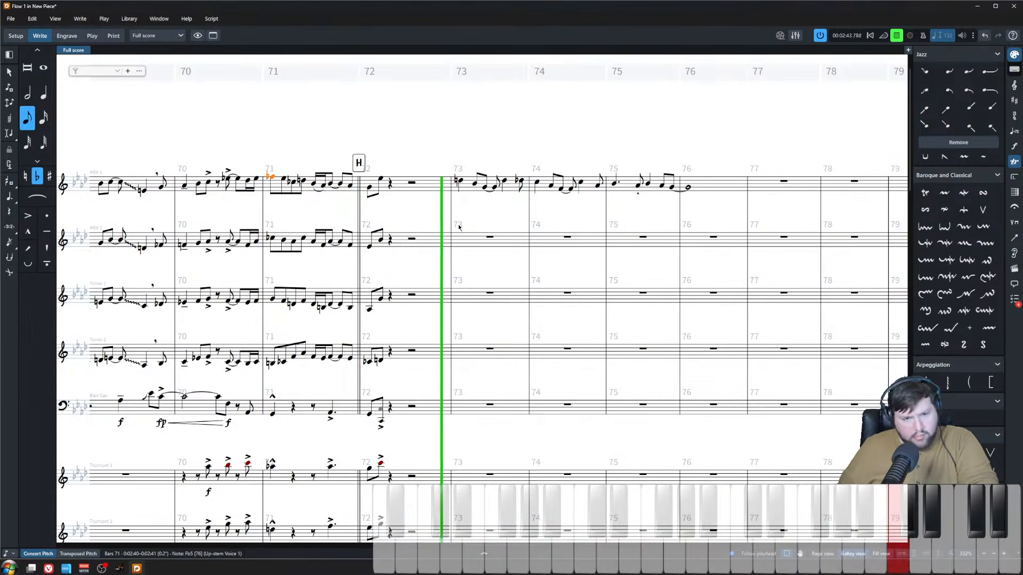
key("space")
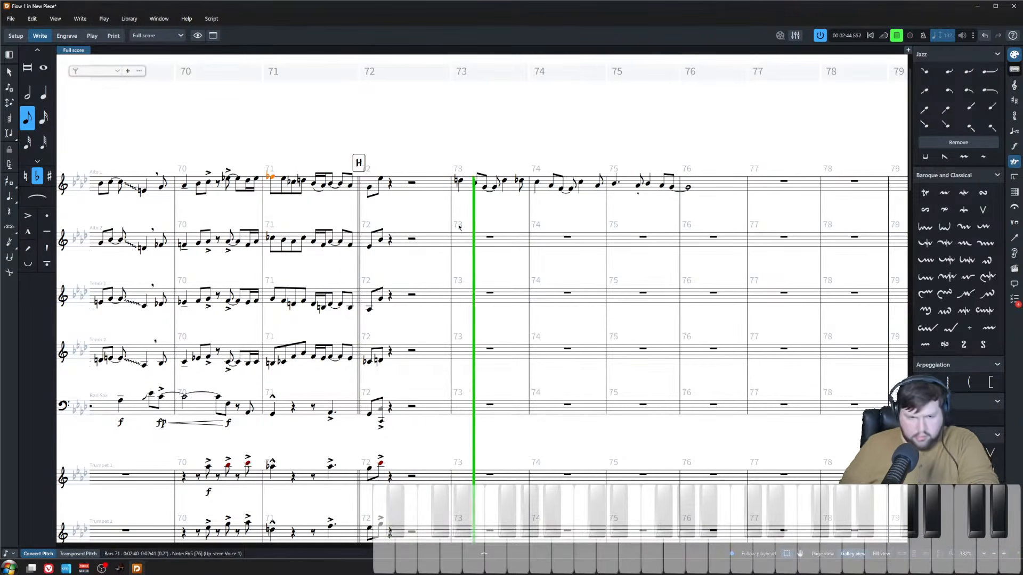
key("space")
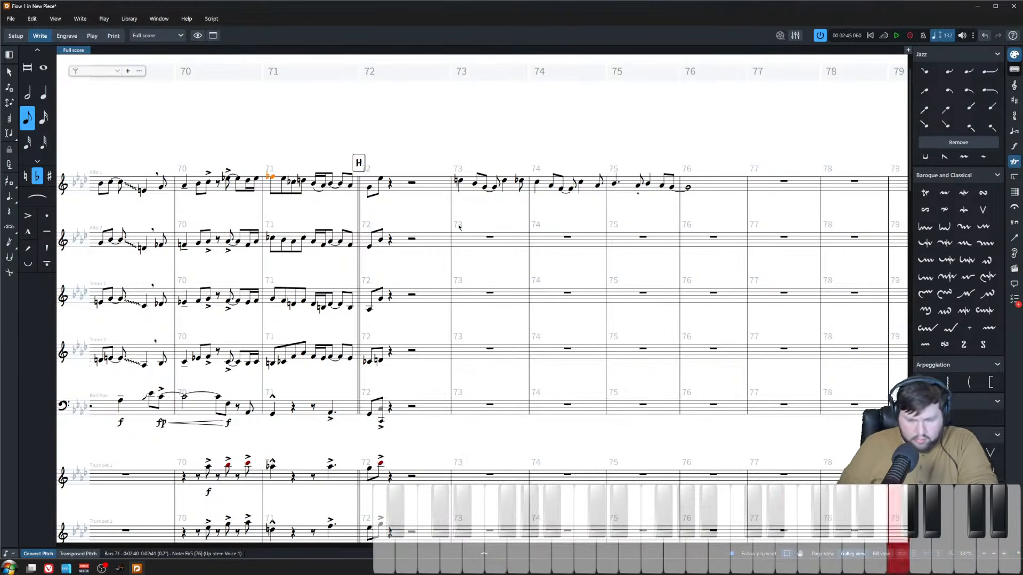
key("Escape")
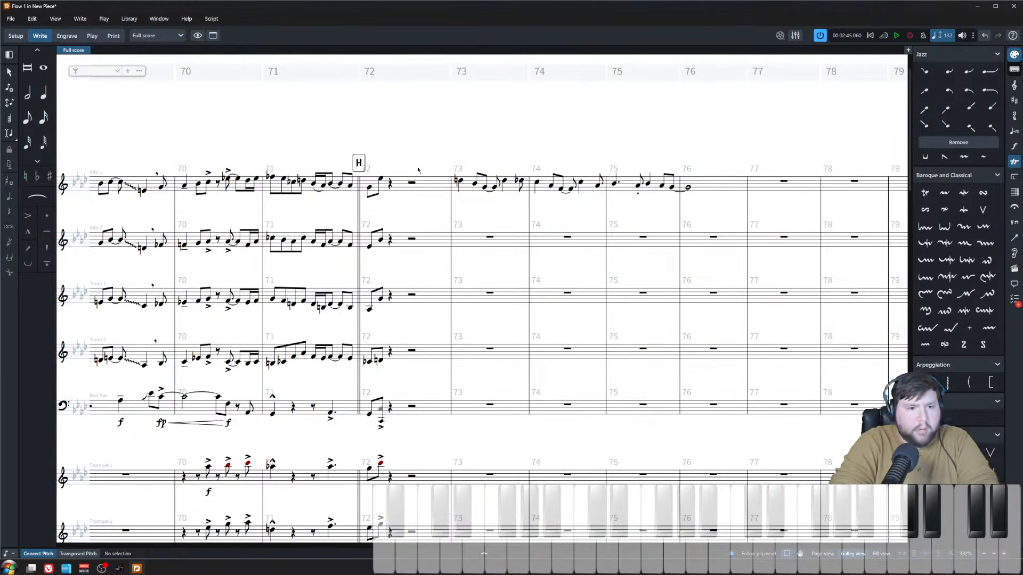
- Write an Alto 1 pickup in bar 72: offbeat eighths Eb4 and F4, then an eighth-note triplet of G, B and C5
left_click(391, 182)
key("shift+n")
key("Right")
key("5")
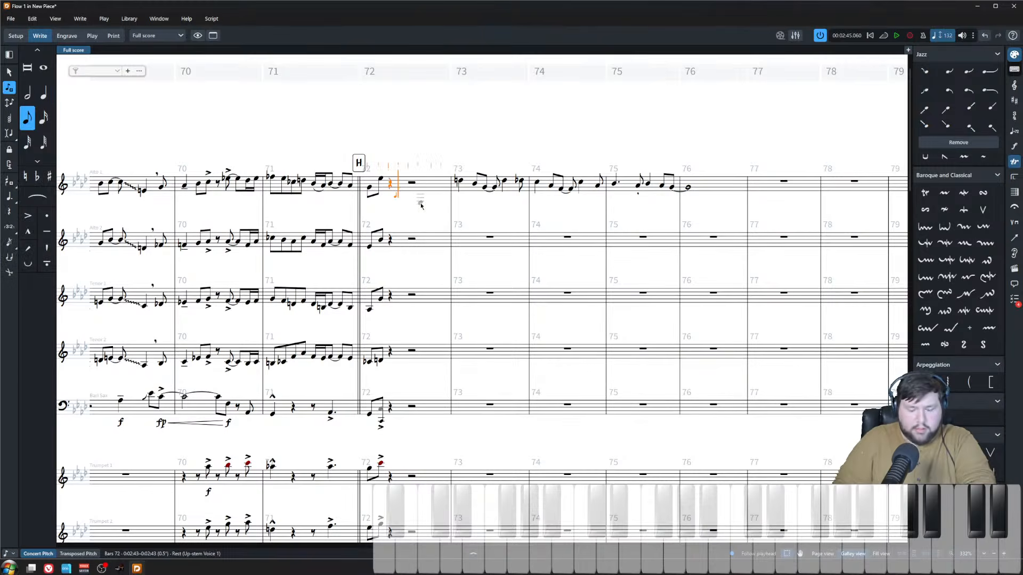
key("e")
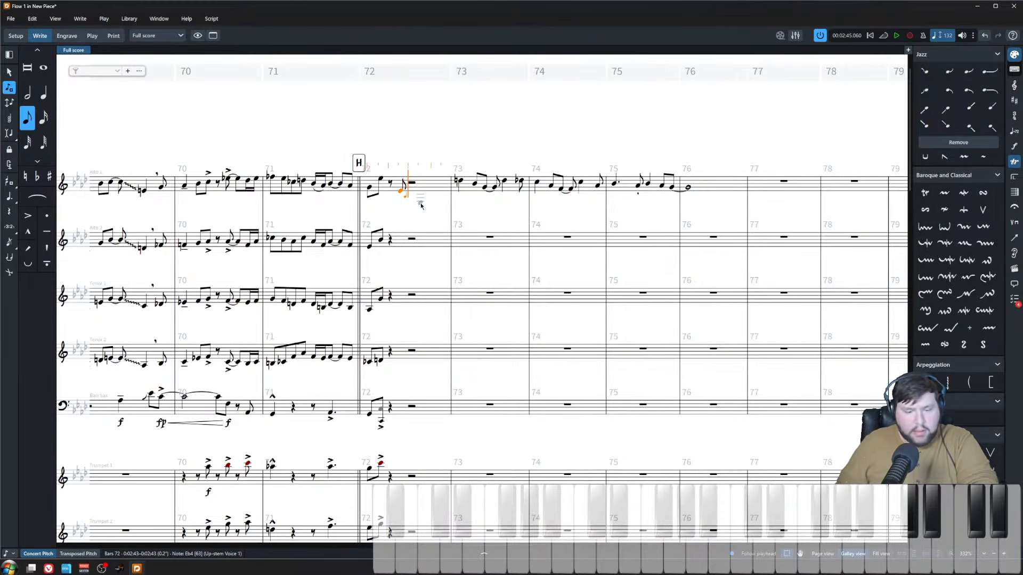
key("f")
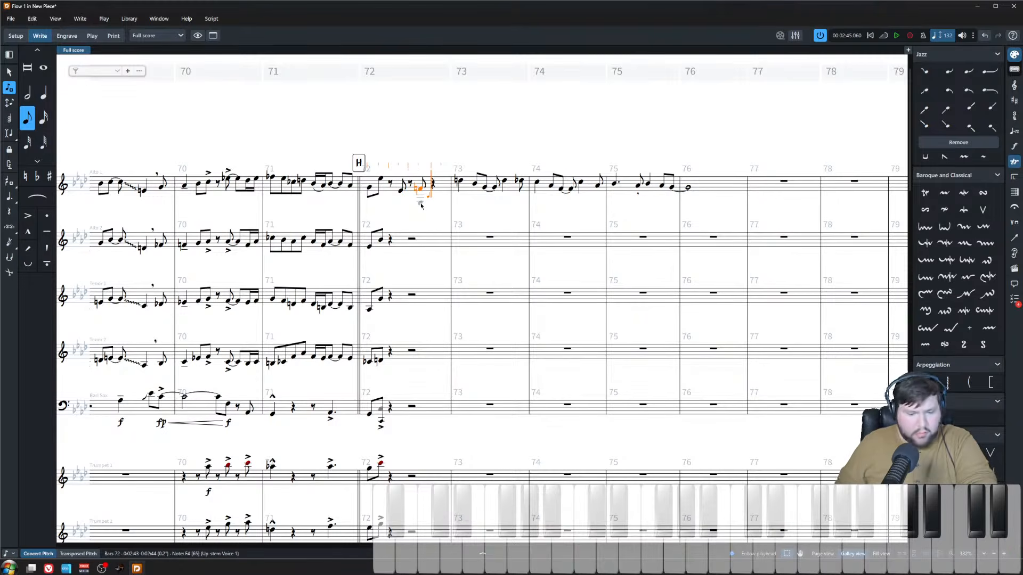
key("semicolon")
type("3")
key("Return")
key("g")
key("b")
key("c")
key("Escape")
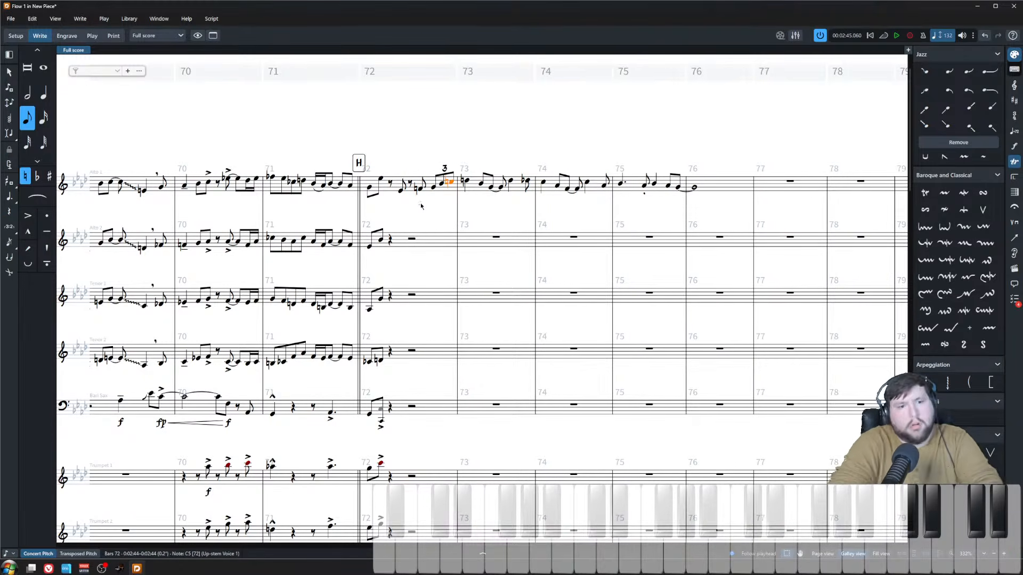
- Play back the Alto 1 line from rehearsal mark H, then replay it from bar 75 through bar 76
left_click(369, 189)
key("space")
scroll(447, 296, "up", 1)
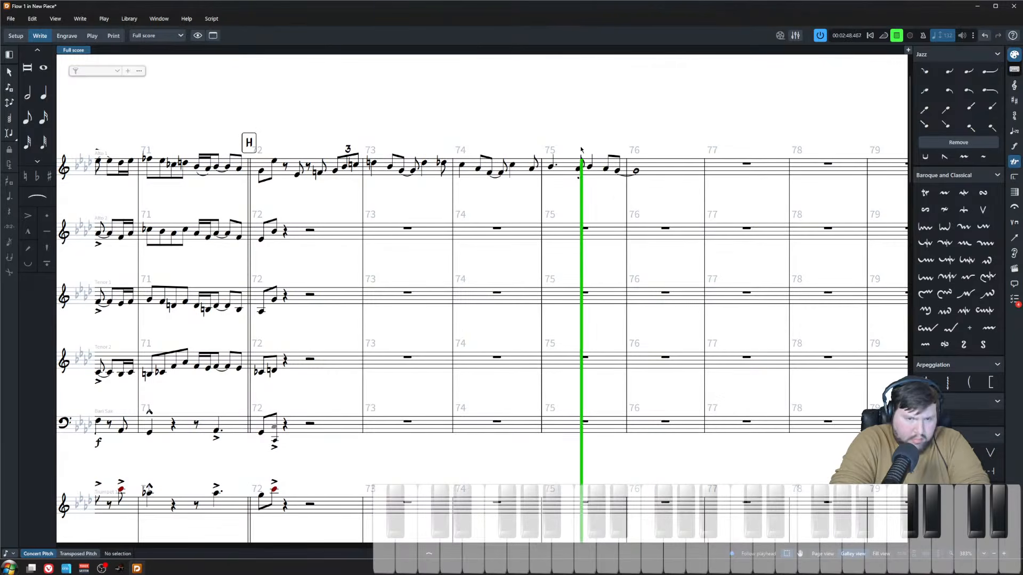
key("space")
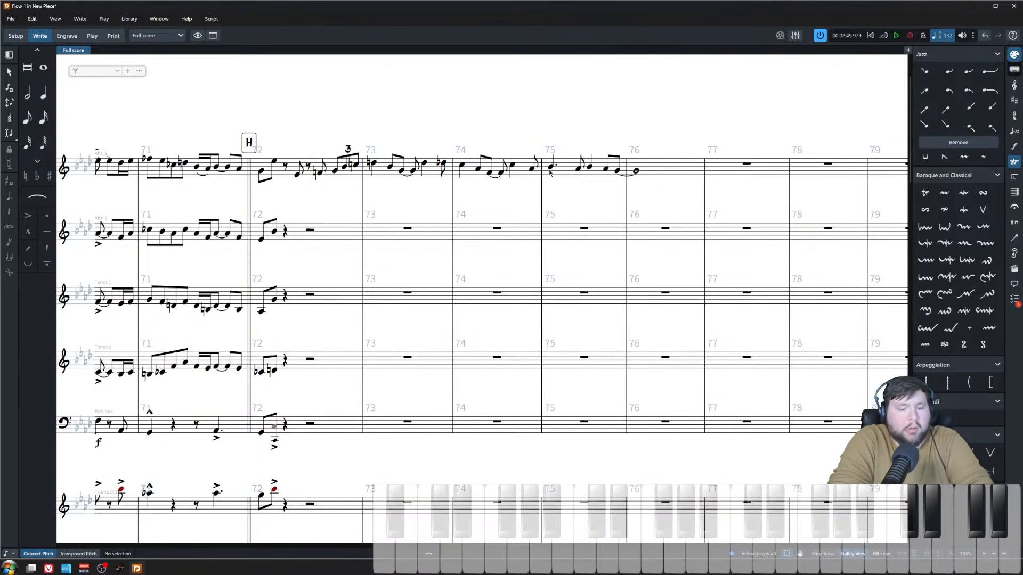
left_click(551, 166)
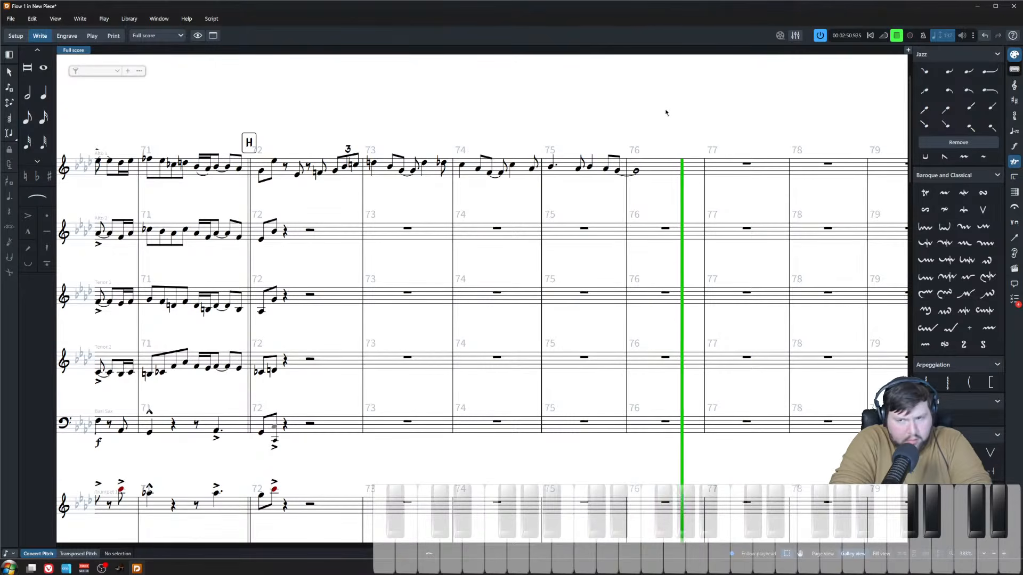
key("space")
- Shorten the tied G4 in Alto 1 so it lasts a dotted half note in bar 76, leaving the last beat empty
left_click(638, 171)
key("shift+alt+Left")
key("shift+alt+Left")
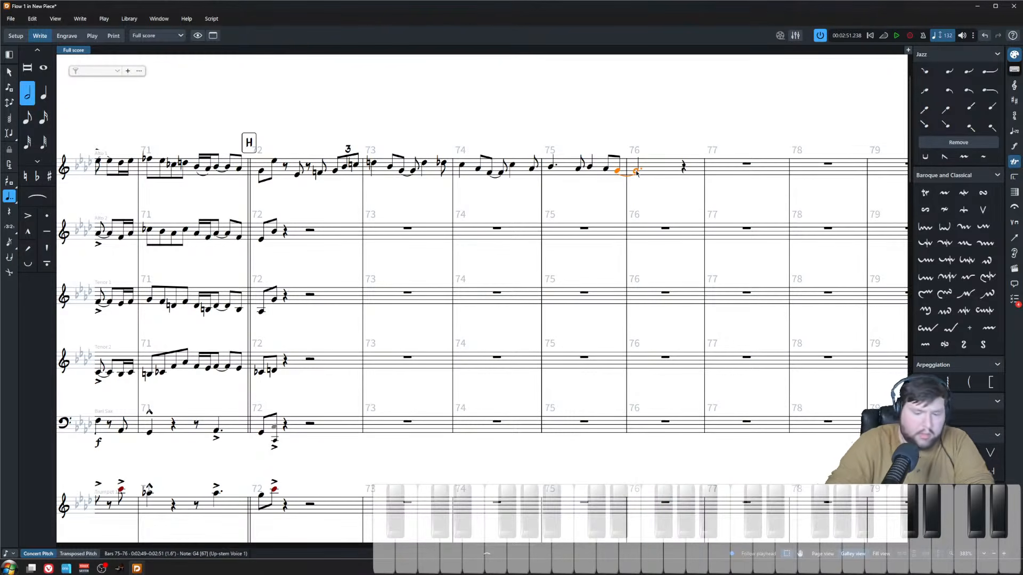
left_click(668, 114)
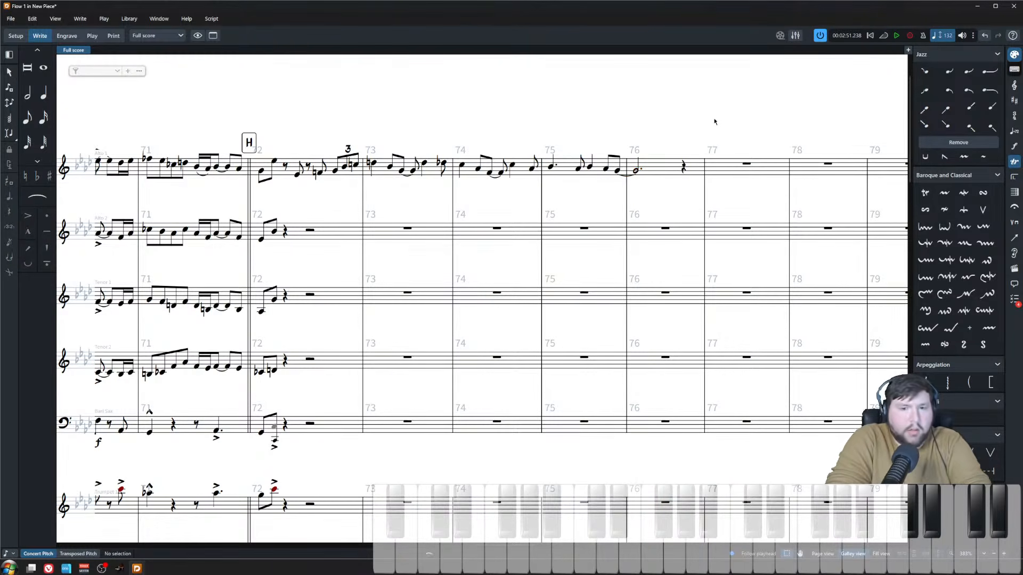
- Write Alto 1 bar 77 with a dotted-quarter D5, an eighth Eb5 and four more eighths ending on C5
scroll(703, 181, "down", 4)
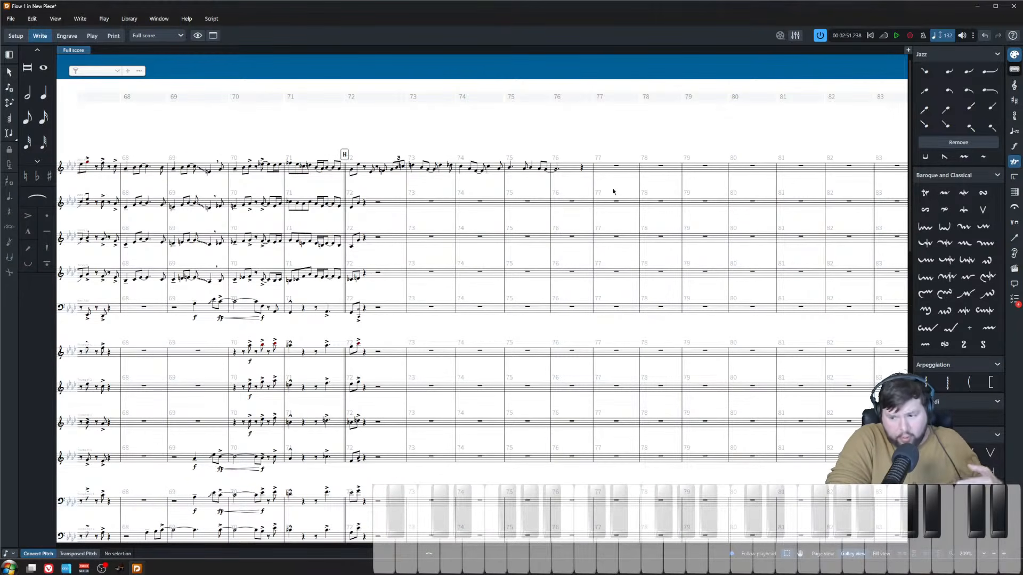
left_click(616, 169)
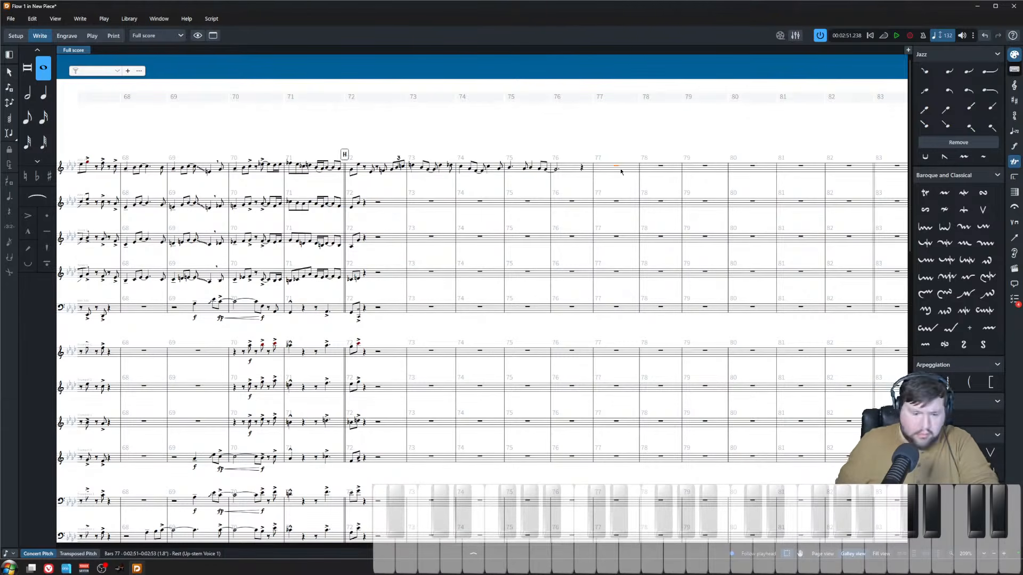
key("shift+n")
scroll(620, 238, "down", 7)
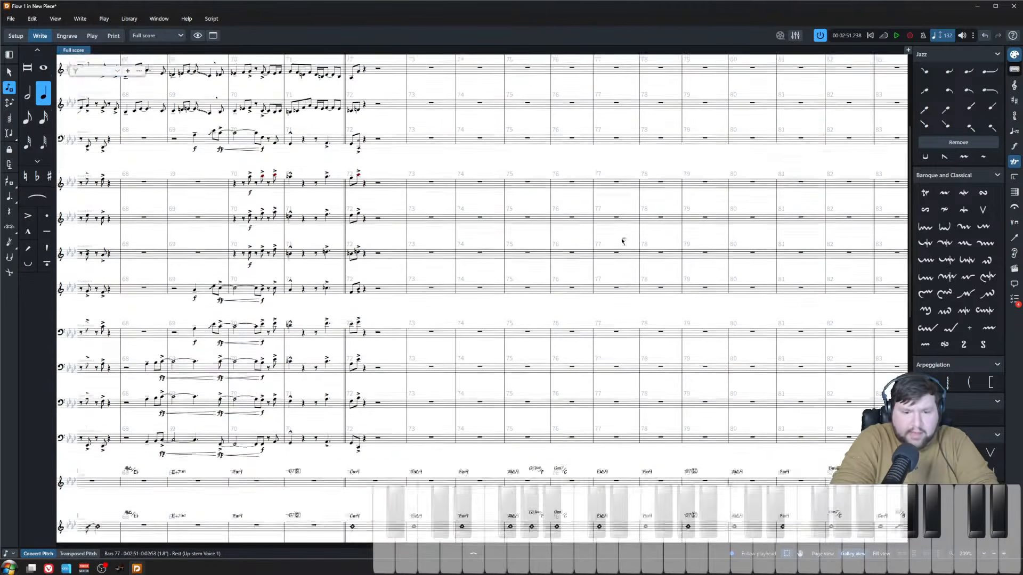
scroll(622, 240, "up", 7)
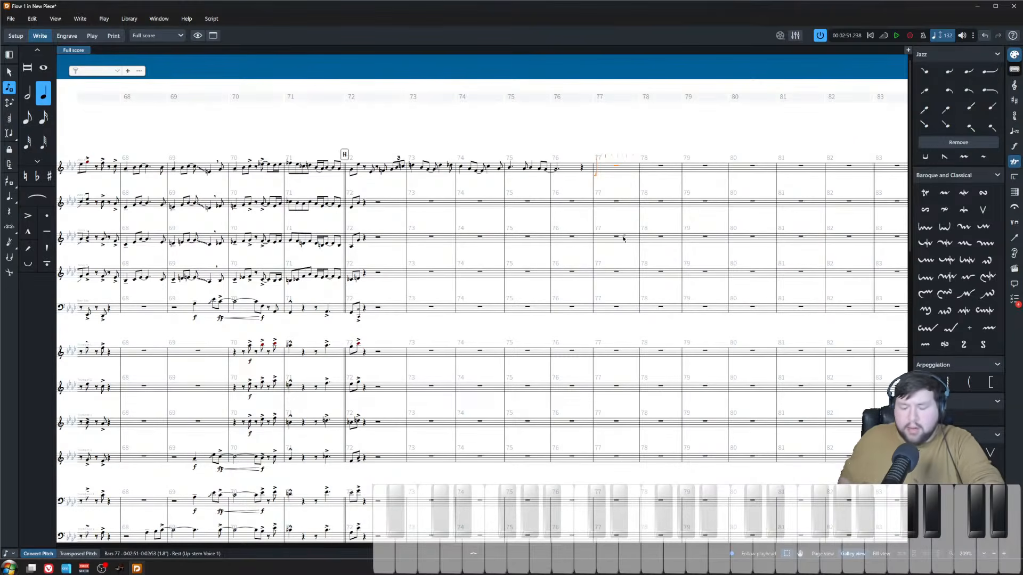
key("period")
key("5")
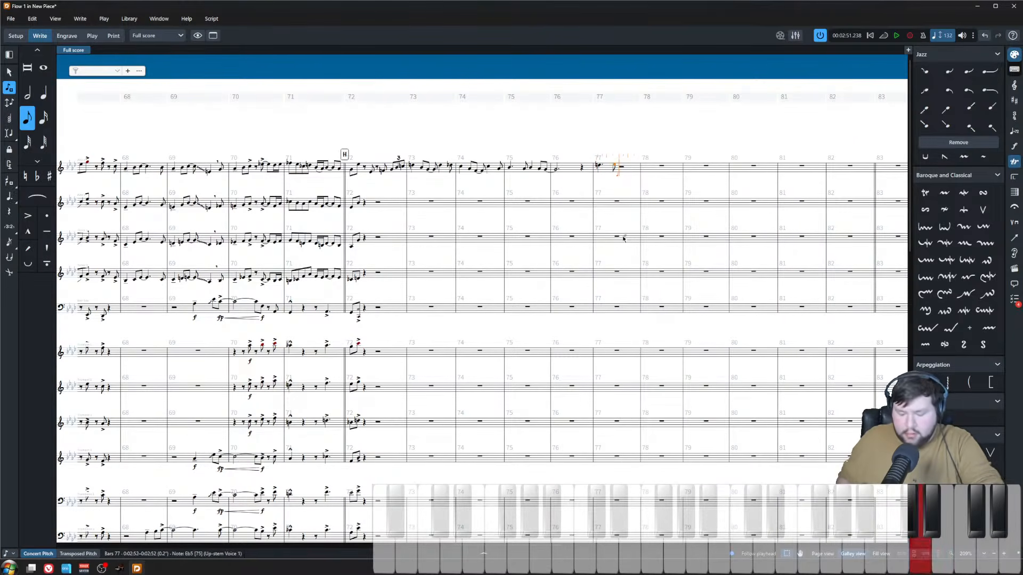
key("Escape")
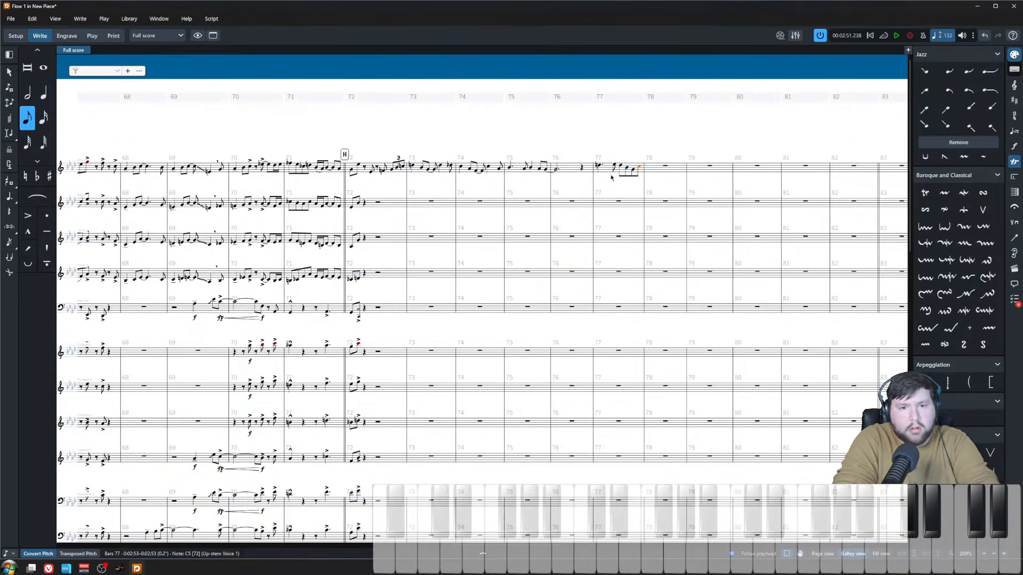
key("Escape")
- Play back the new Alto 1 phrase from the start of bar 77
key("space")
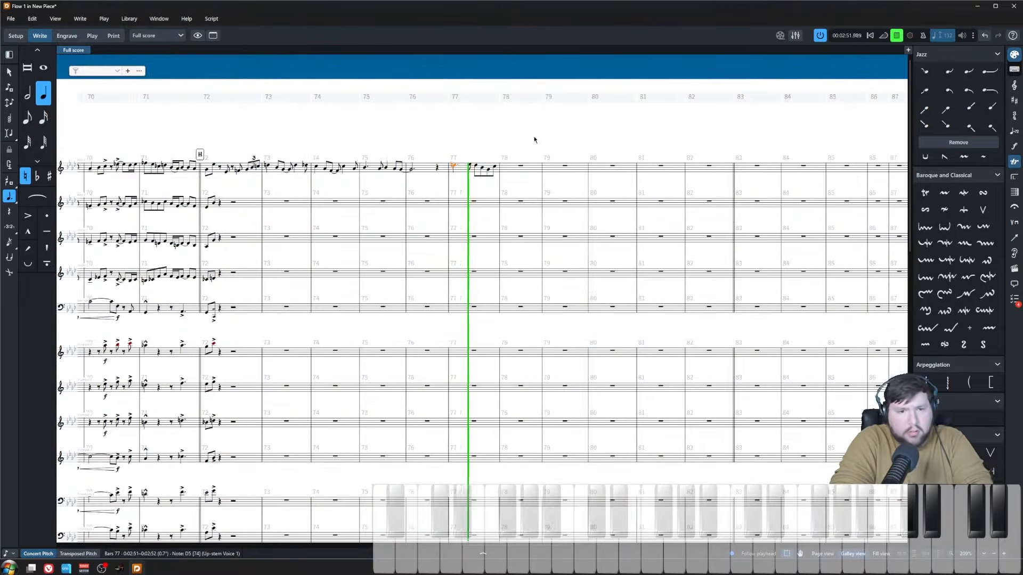
key("z")
key("space")
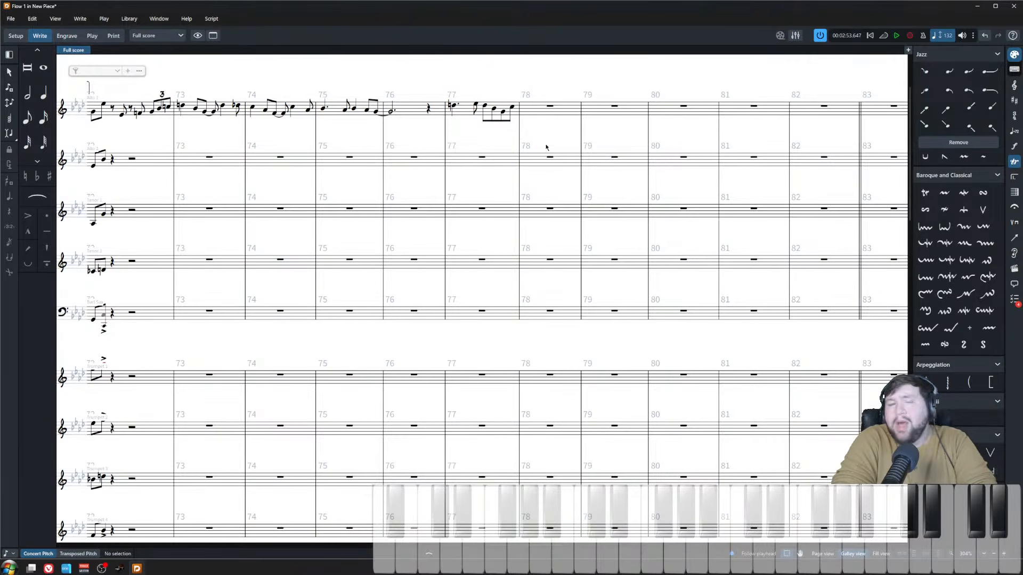
- Enter an eighth-note C5 on the first beat of Alto 1 bar 78
left_click(550, 107)
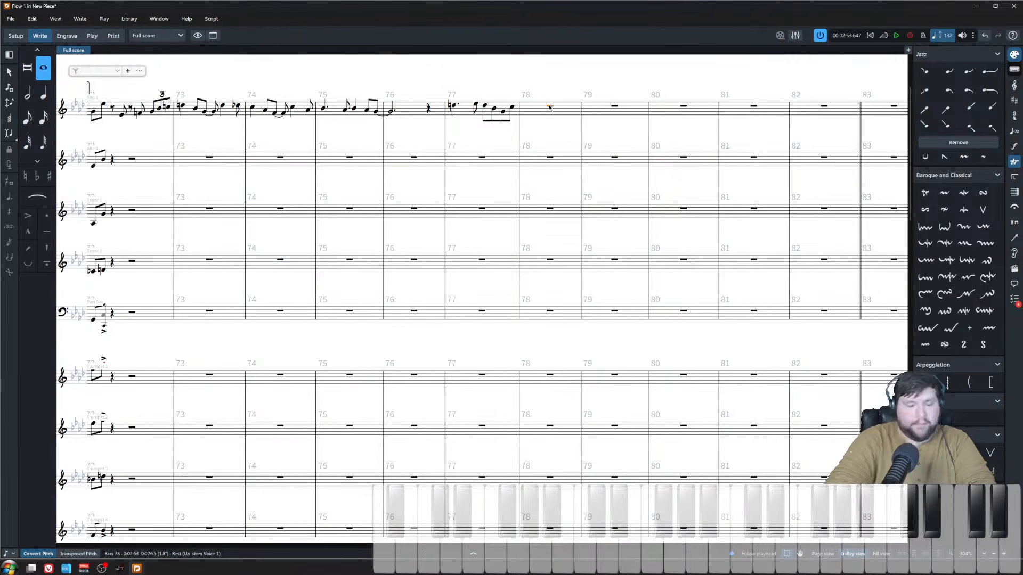
key("shift+n")
key("5")
key("e")
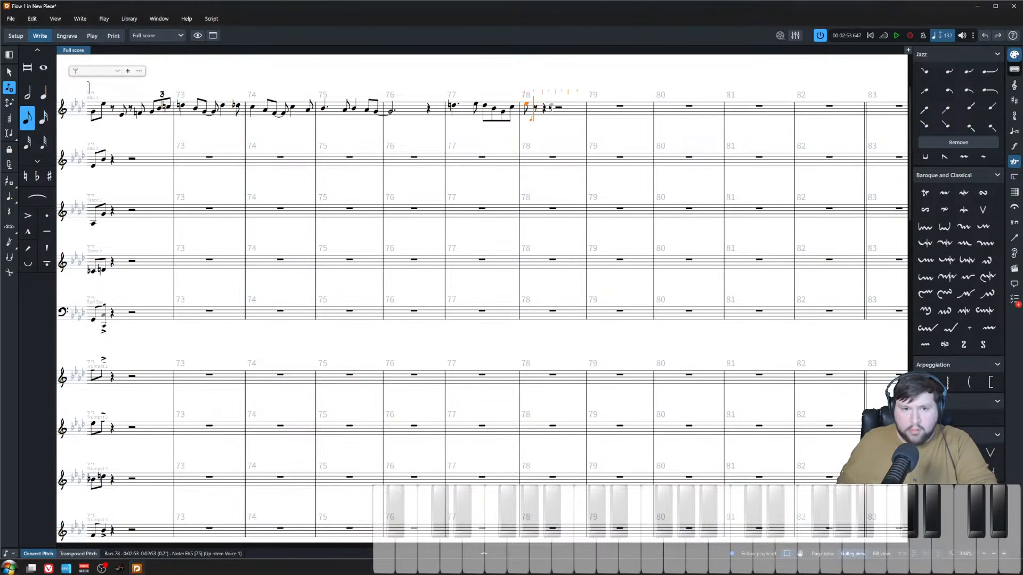
key("BackSpace")
key("c")
key("e")
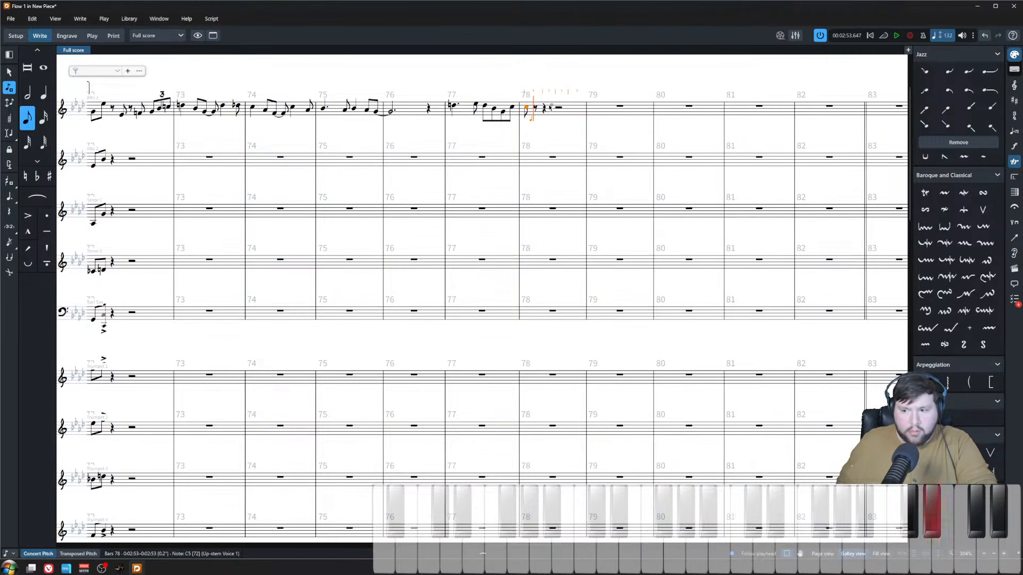
key("d")
key("ctrl+z")
key("ctrl+z")
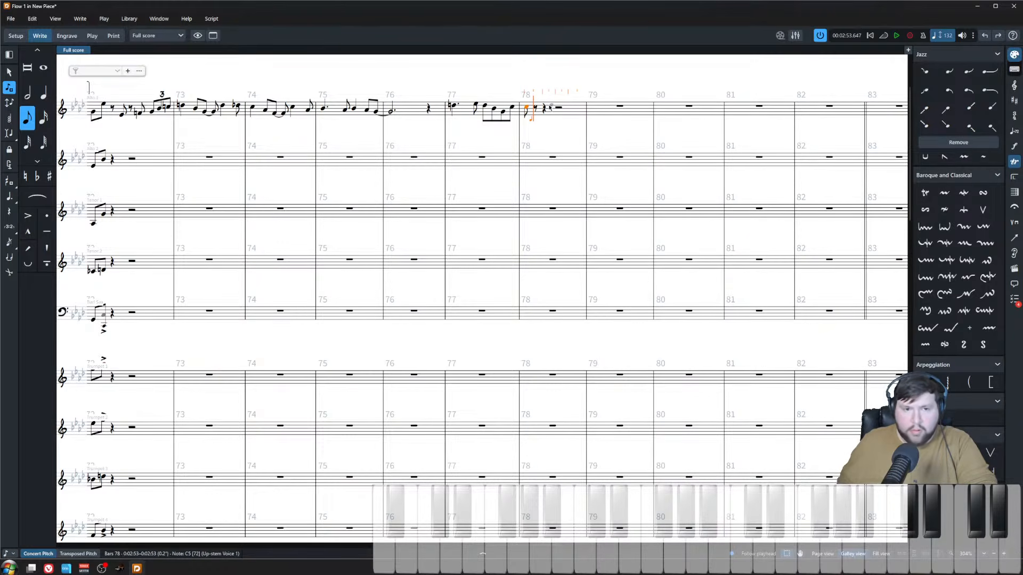
key("Escape")
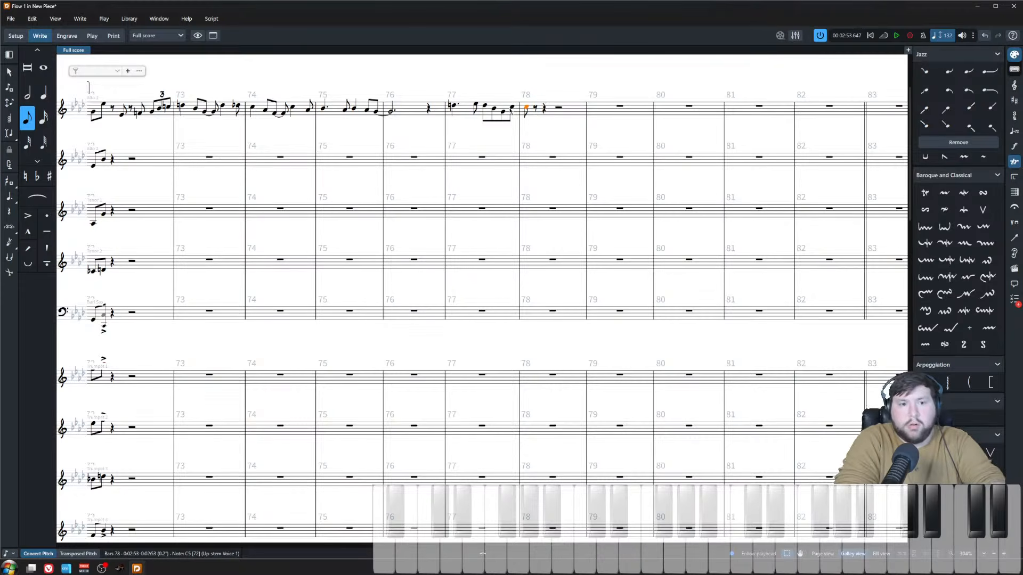
- Tie the C5 across the barline into Alto 1 bar 78 and continue with eighth notes Eb5, D5, Bb5 and G5
key("6")
double_click(536, 110)
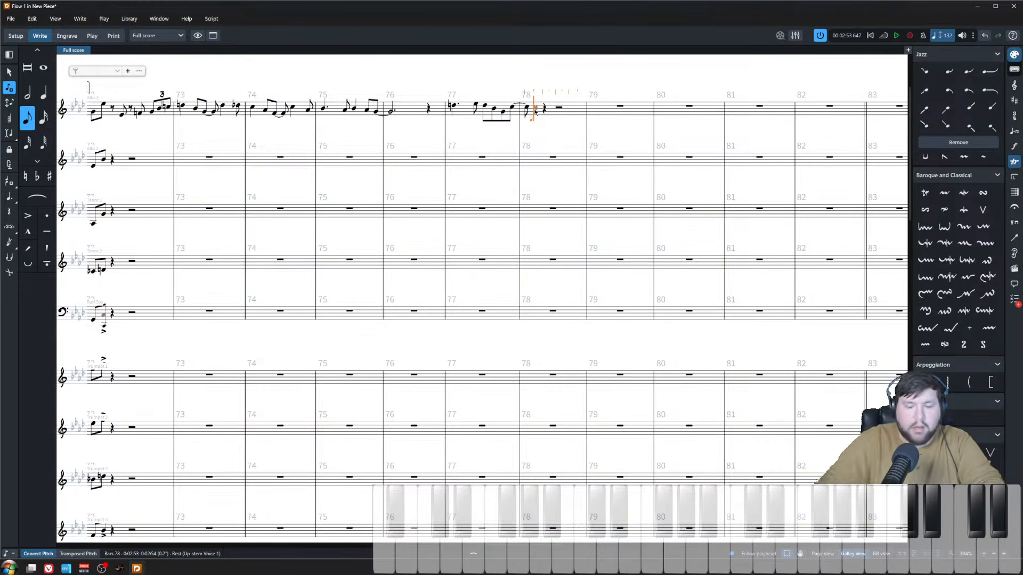
key("ctrl+z")
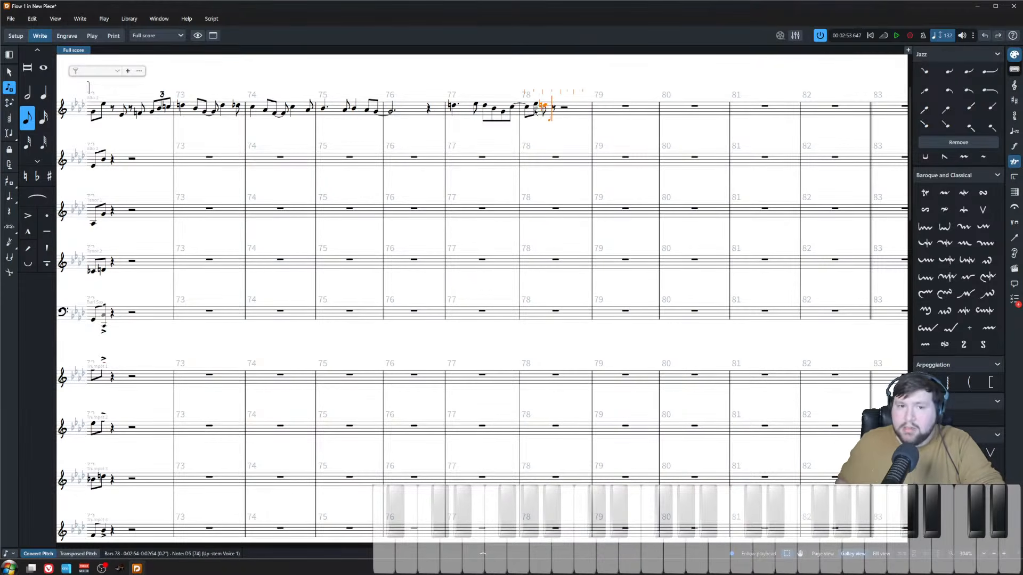
key("ctrl+z")
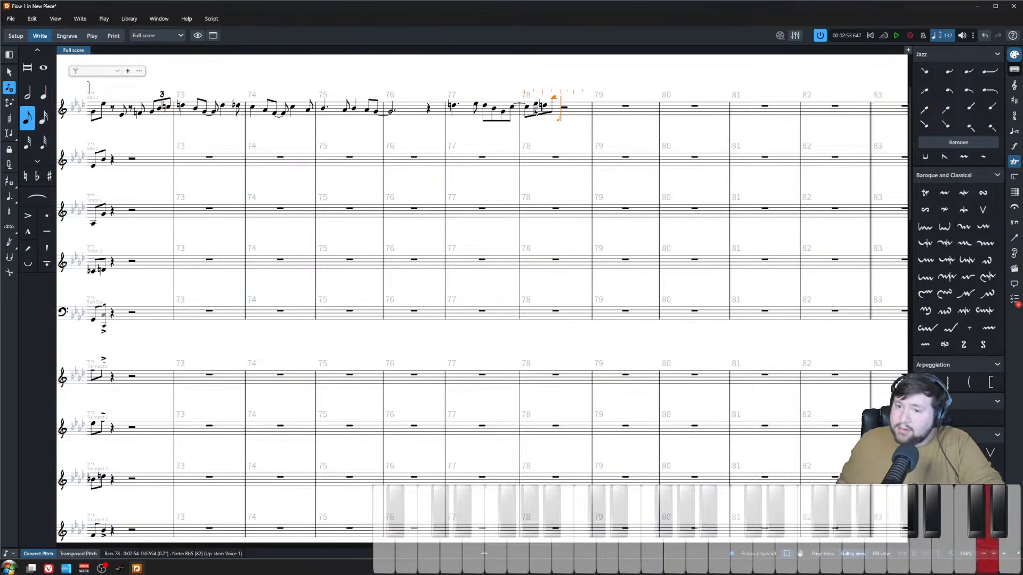
key("Escape")
scroll(537, 96, "down", 2)
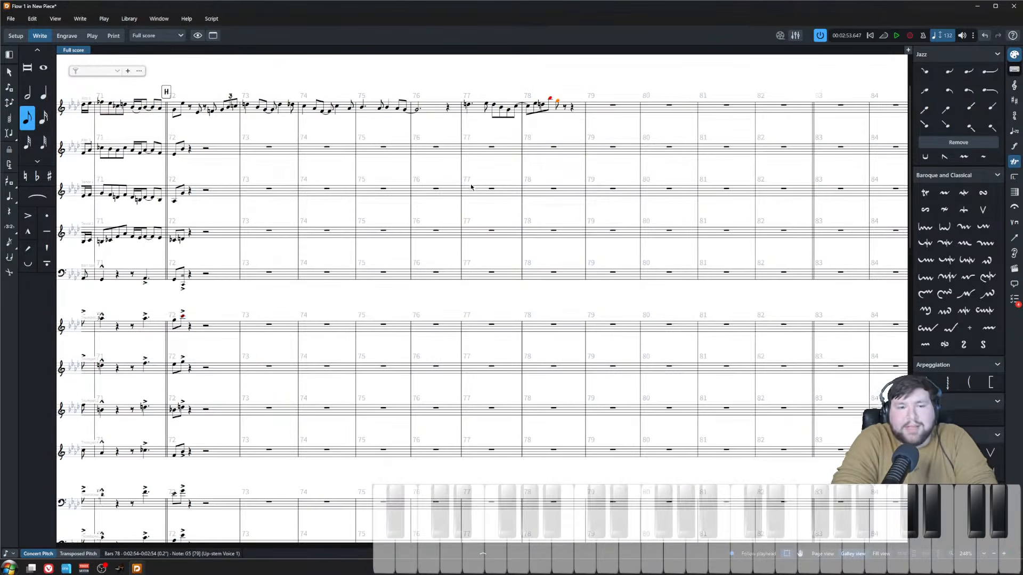
key("Escape")
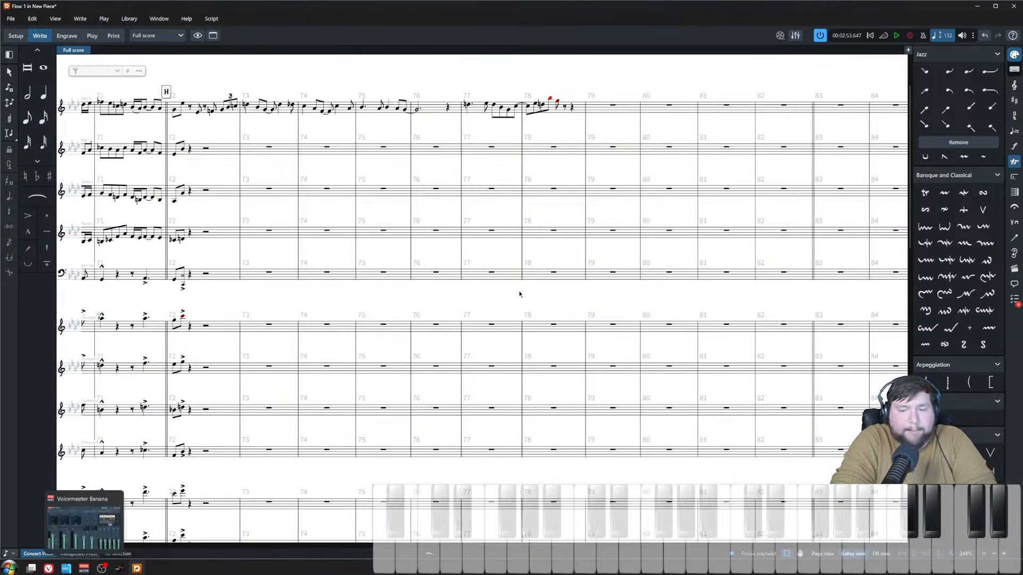
- Play back the Alto 1 line from the start of bar 77 into bar 78
scroll(545, 237, "down", 2)
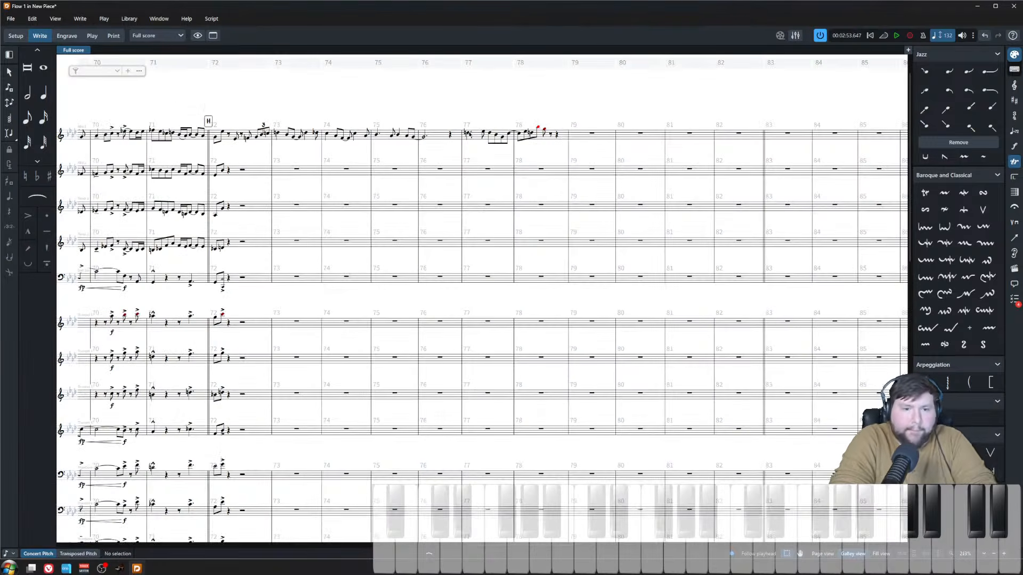
left_click(469, 133)
key("space")
scroll(478, 151, "up", 2)
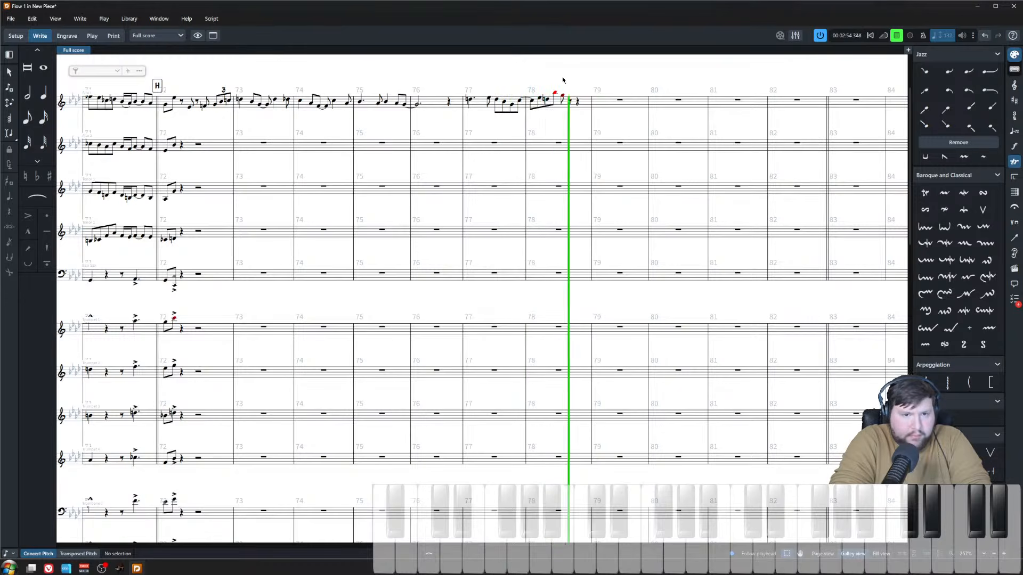
key("space")
- With Insert mode on, lengthen the Eb5, D5 and G5 of the Alto 1 bar 78 phrase to quarter notes
left_click(540, 100)
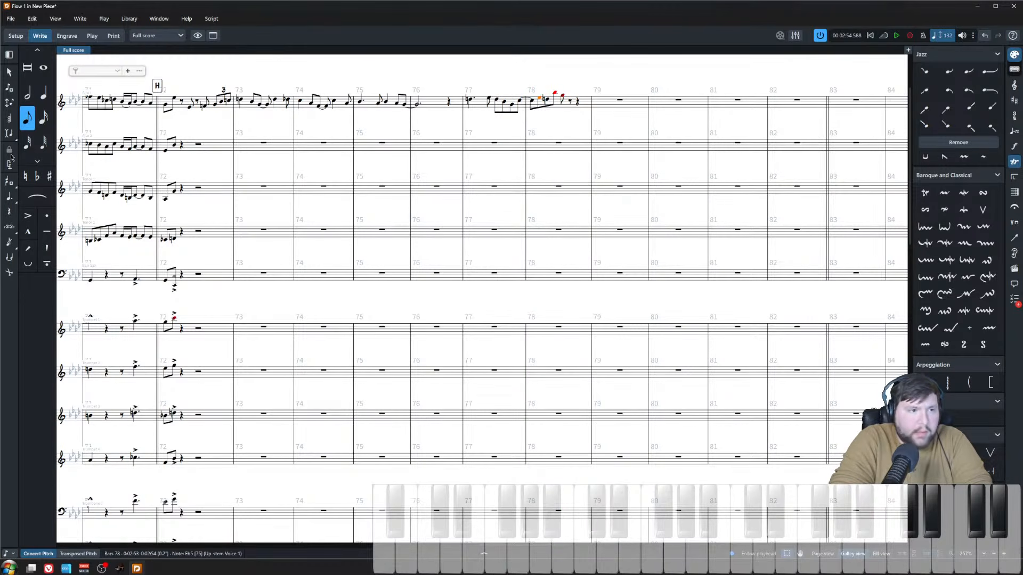
left_click(28, 149)
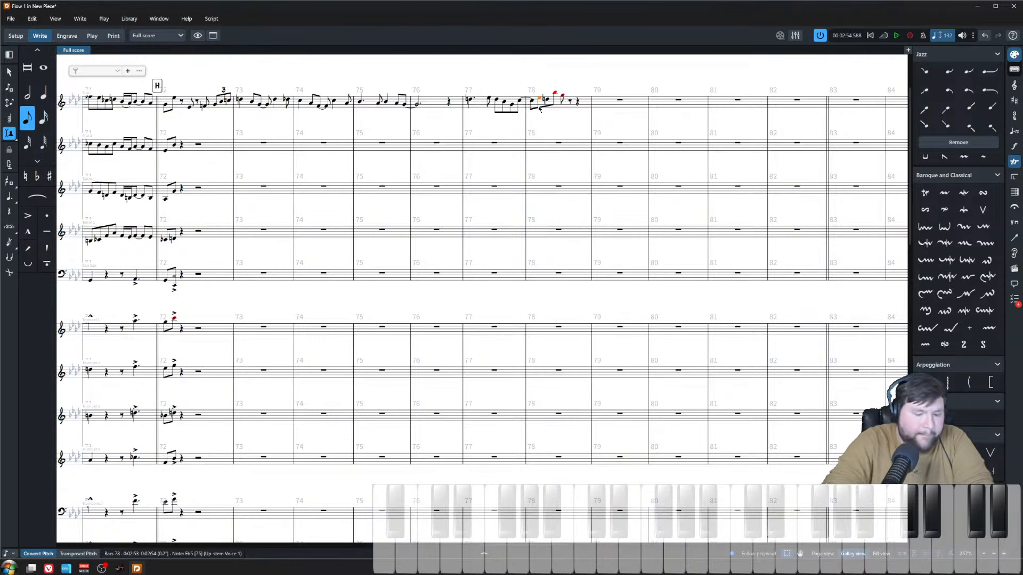
key("6")
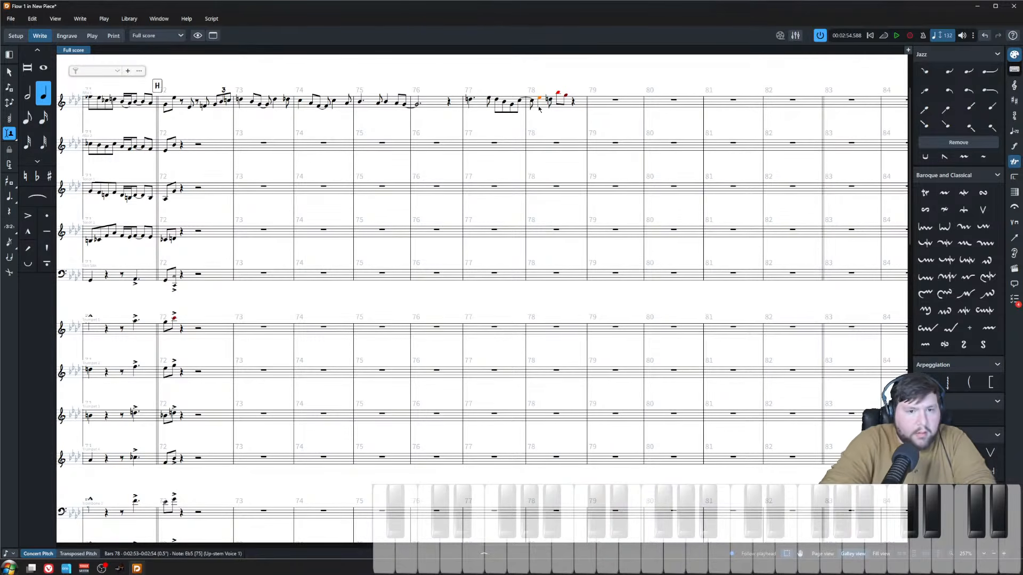
key("Right")
key("6")
key("Right")
key("6")
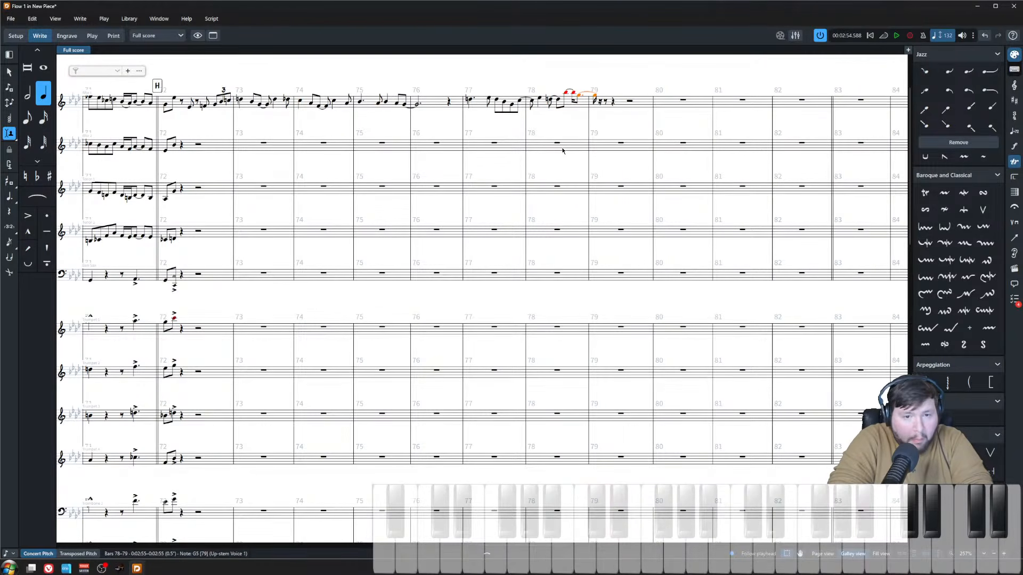
- Lengthen the Bb5 in Alto 1 bar 78 to a quarter note and turn off Insert mode
scroll(563, 155, "down", 10)
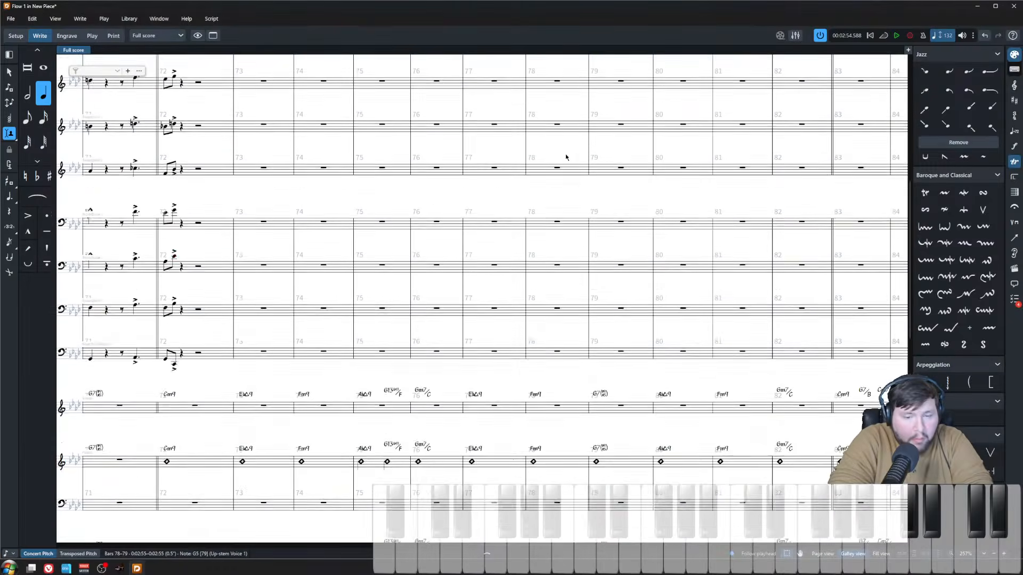
scroll(567, 157, "up", 15)
scroll(592, 162, "up", 6)
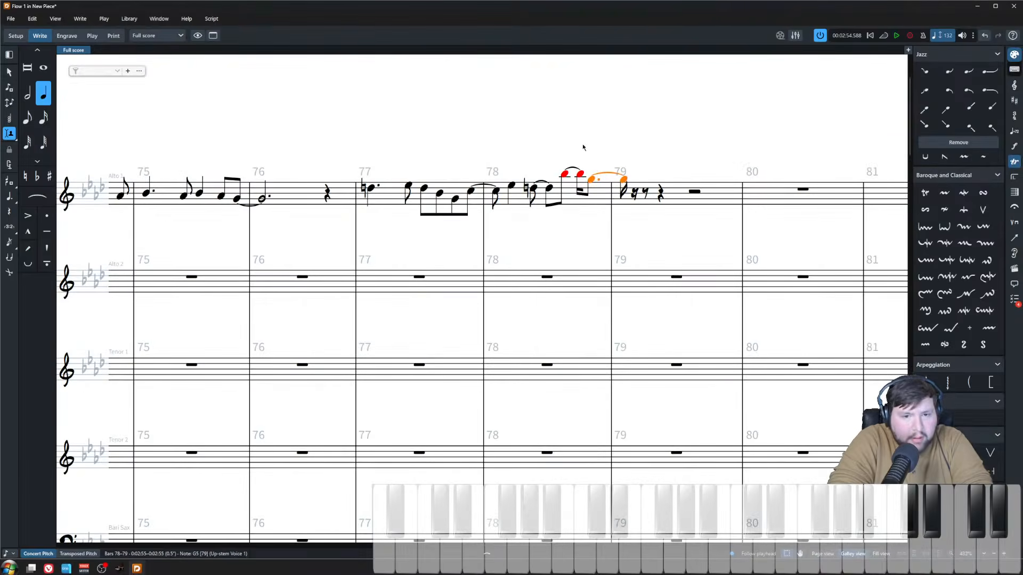
key("Escape")
left_click(564, 176)
key("6")
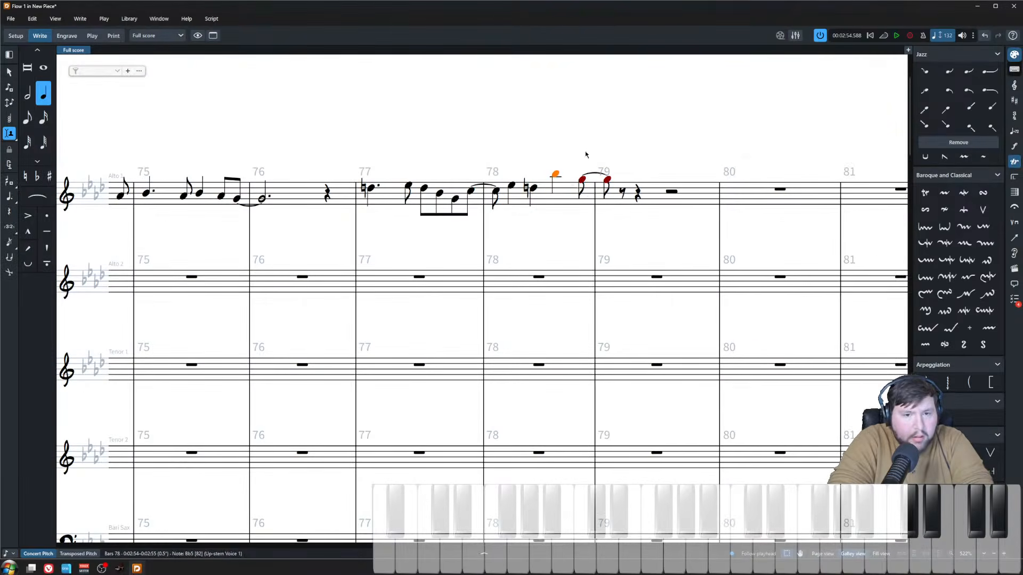
key("Escape")
scroll(520, 256, "down", 4)
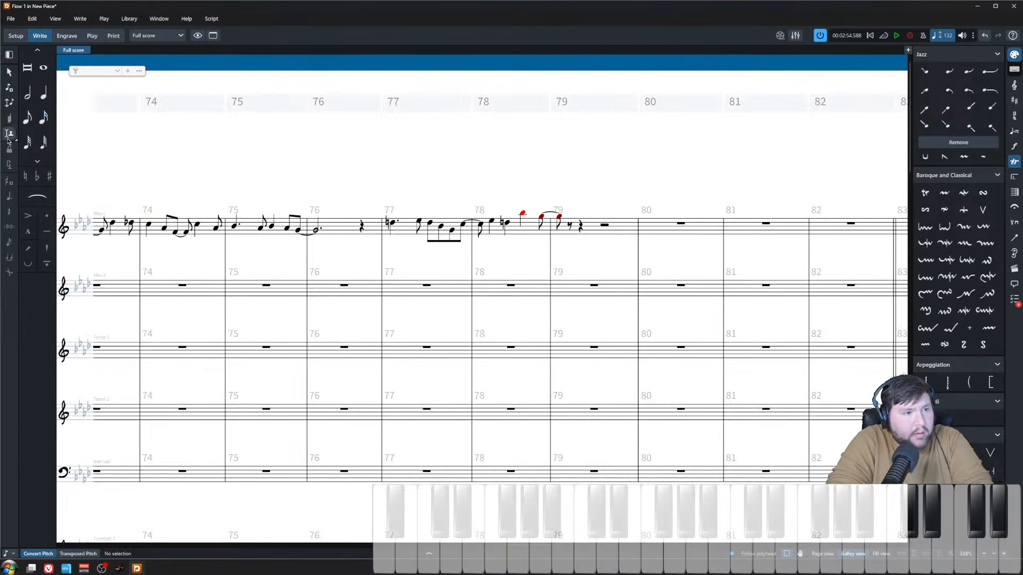
- Play back the revised quarter-note phrase in Alto 1 from bar 77 into bar 79
left_click(389, 224)
key("space")
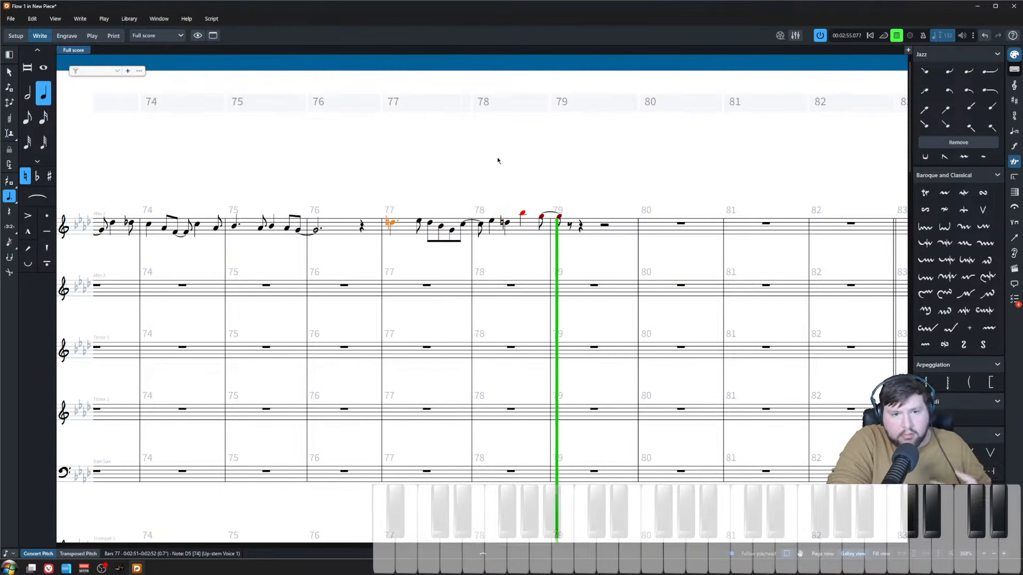
left_click(609, 265)
key("space")
scroll(504, 247, "down", 2, "ctrl")
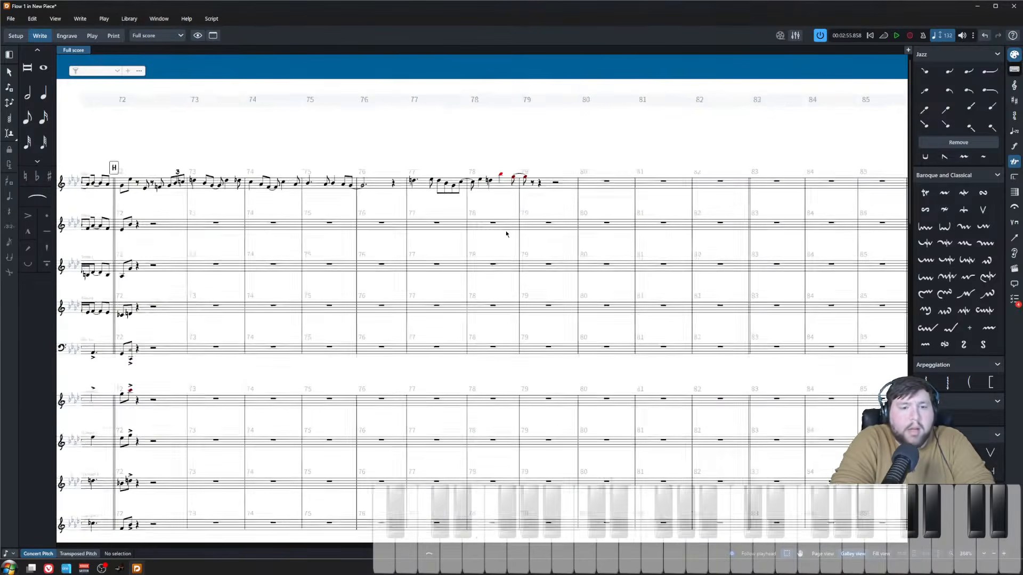
- Select the Alto 1 notes from Eb5 in bar 78 to G5, clear the selection, and replay from bar 77 into bar 80
scroll(506, 233, "down", 3)
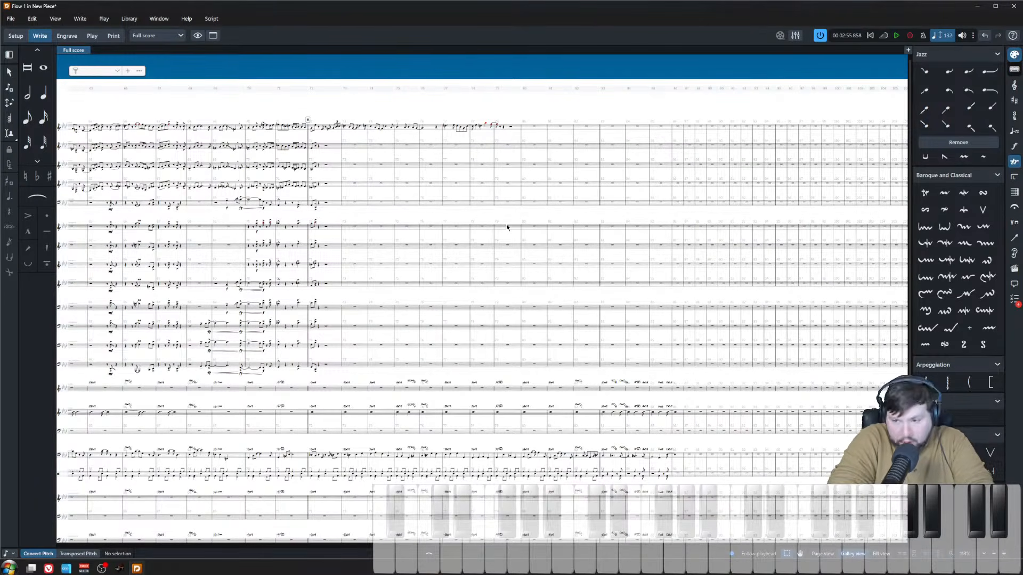
scroll(507, 227, "up", 5, "ctrl")
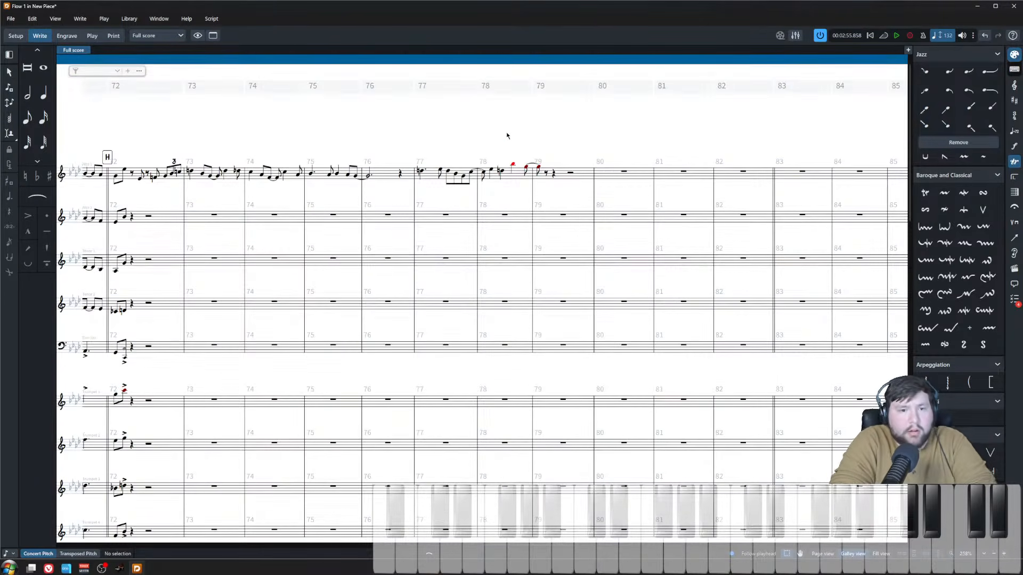
left_click_drag(516, 153, 481, 176)
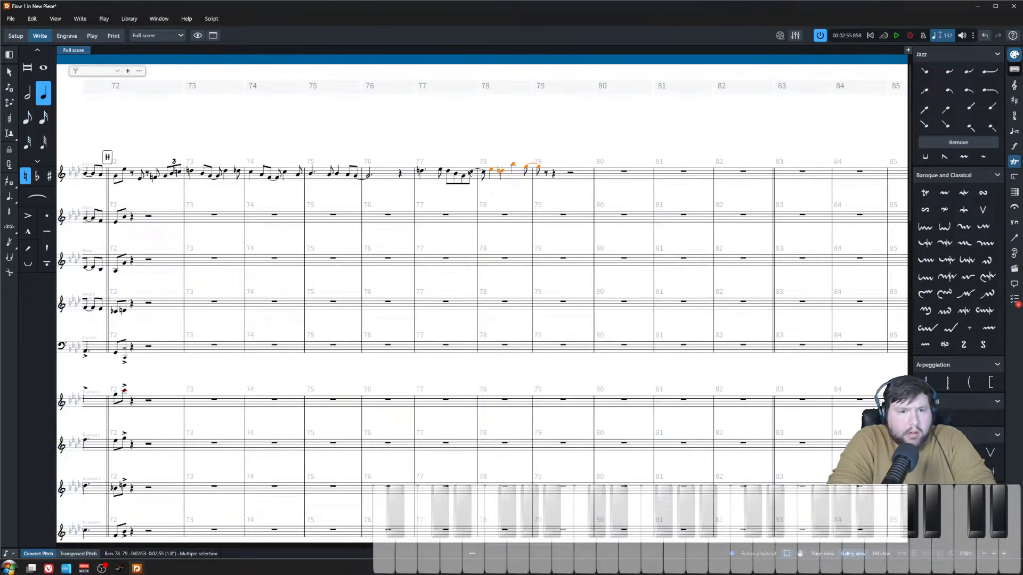
left_click(523, 148)
left_click(420, 171)
key("space")
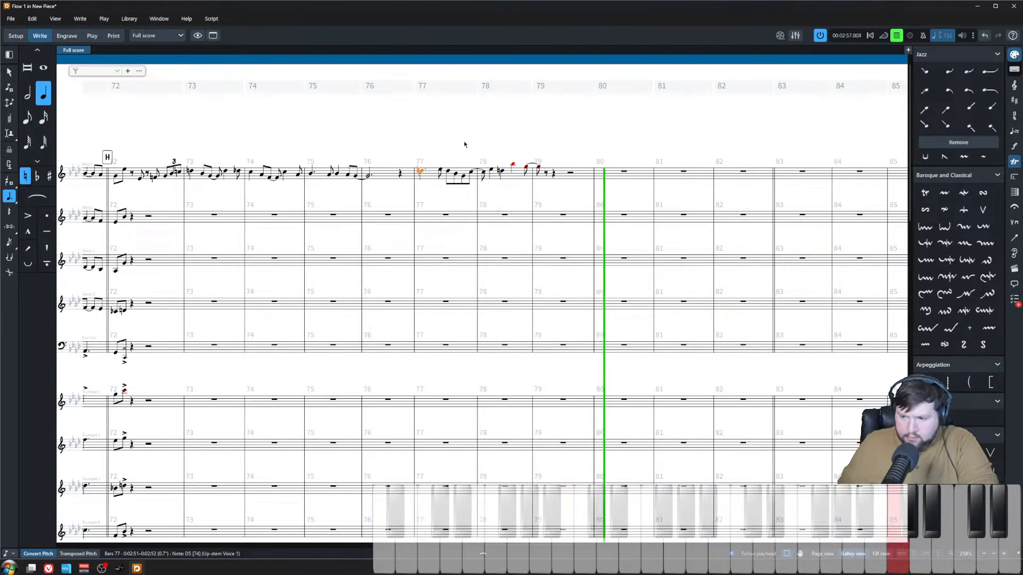
- Stop playback and enter a run of eighth notes after the tied note in bar 79 of the Alto 1 staff
key("space")
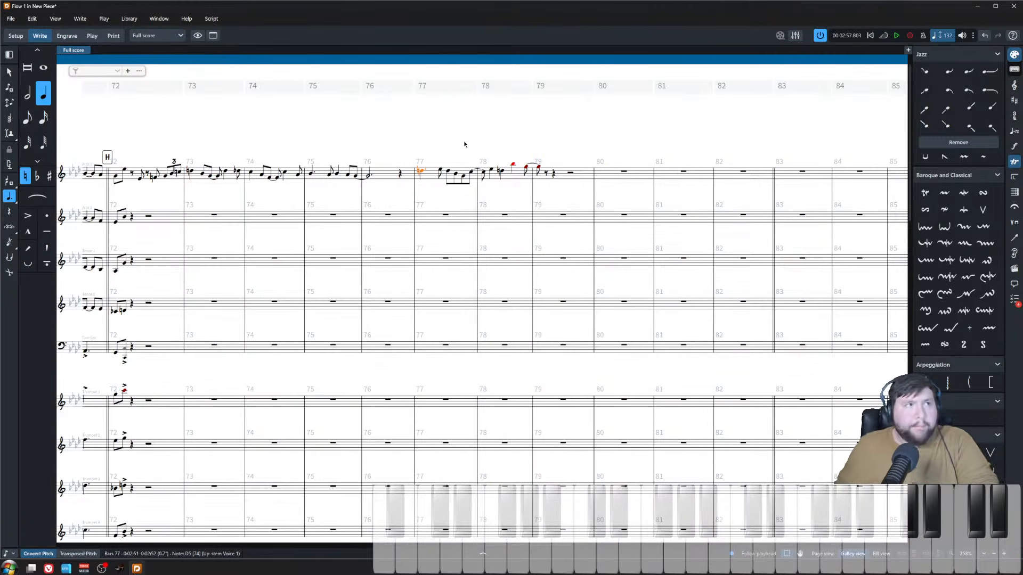
key("shift+n")
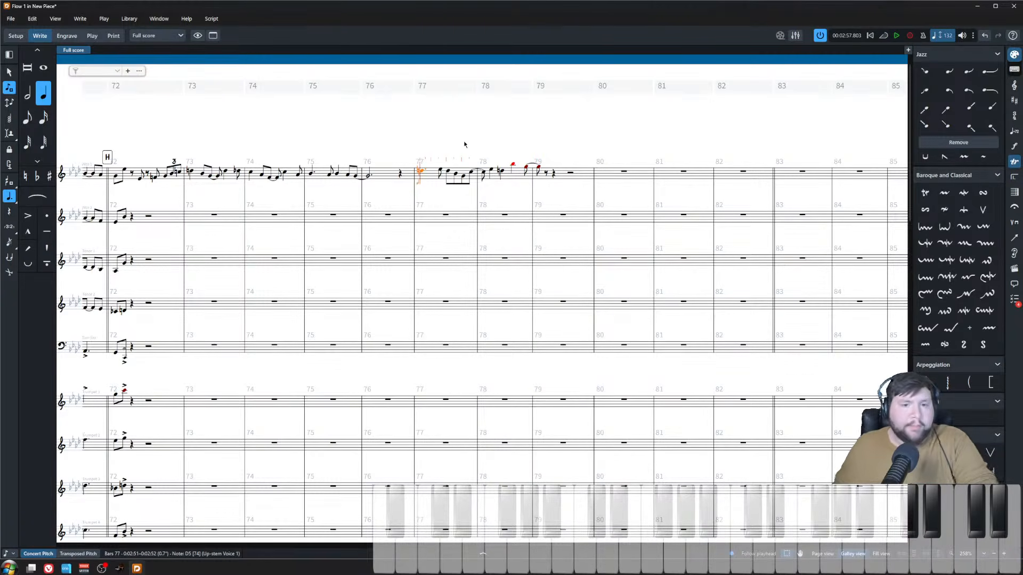
key("Right")
key("Right")
key("Right")
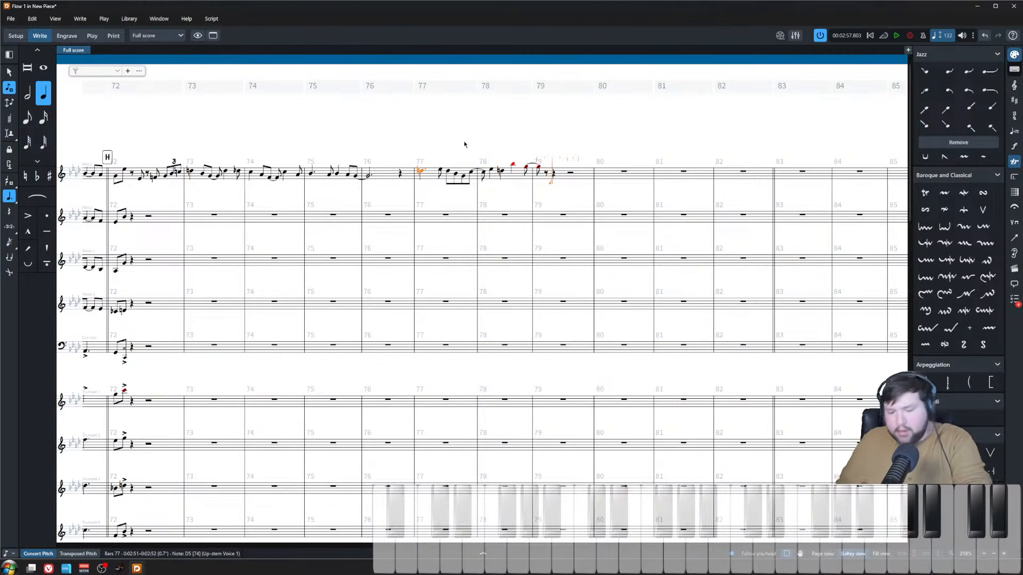
key("5")
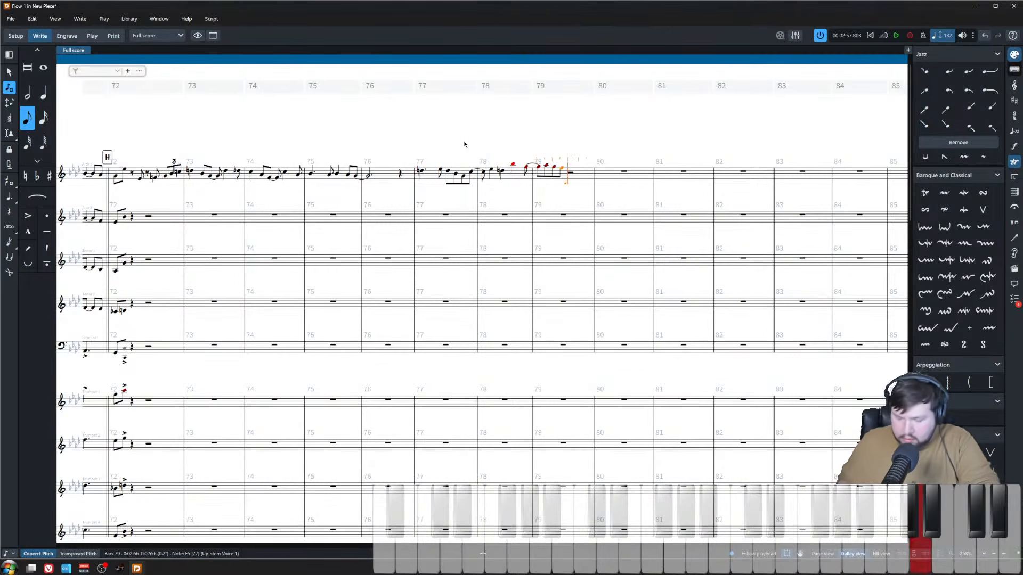
key("ctrl+z")
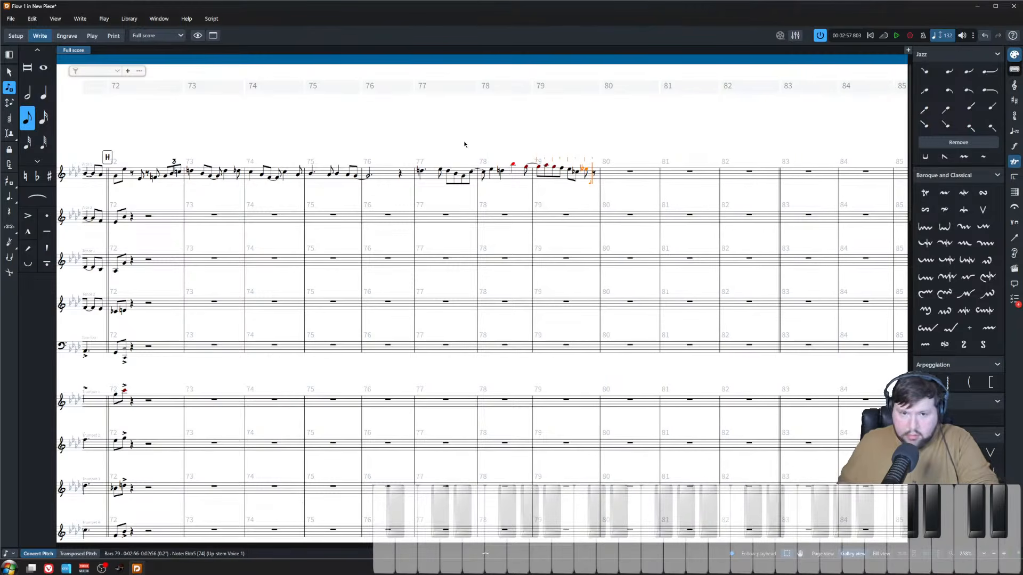
key("Escape")
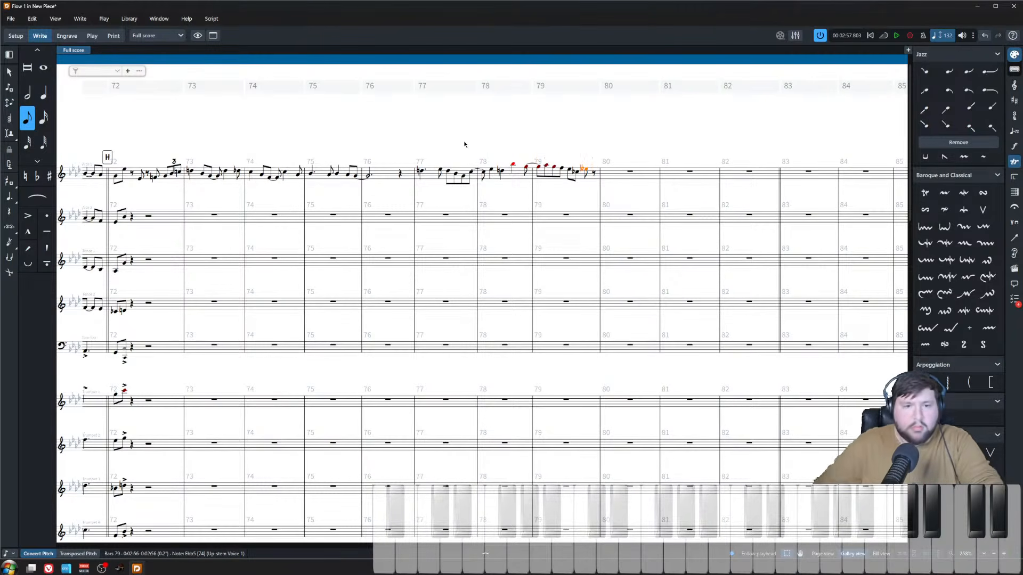
- Play back the Alto 1 line from the start of bar 78 through bar 79
left_click(491, 170)
key("space")
key("z")
key("z")
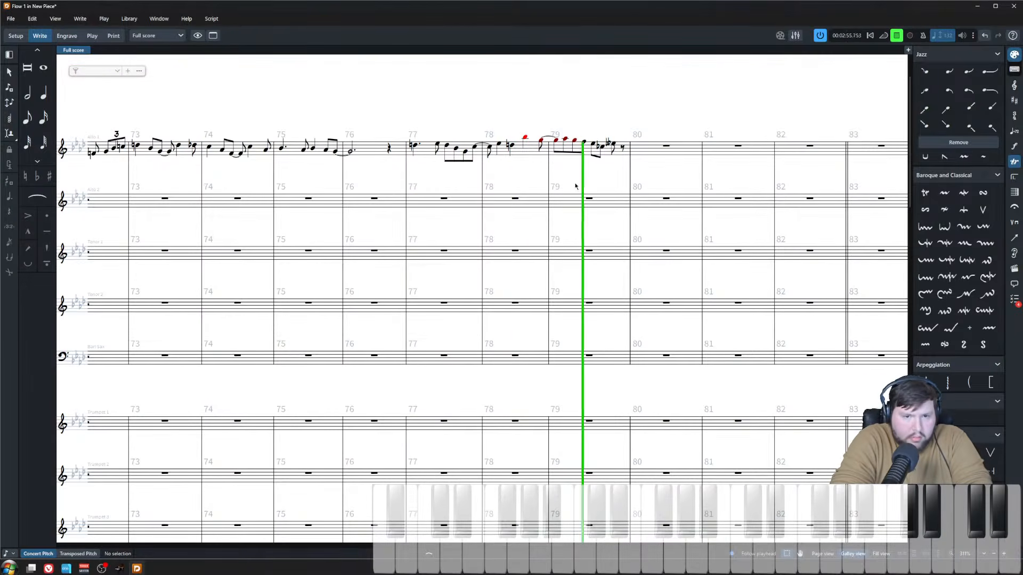
key("space")
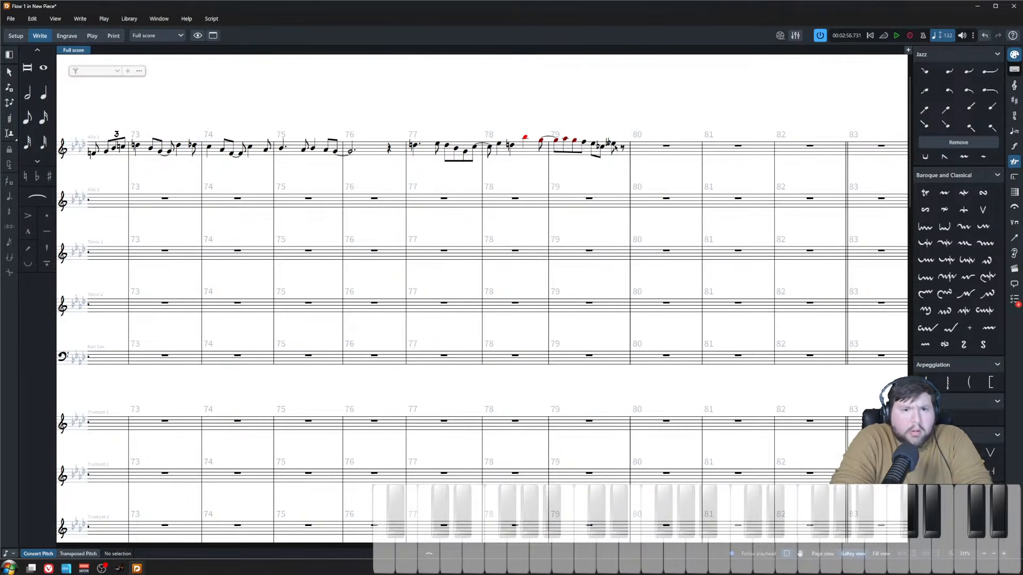
- Fill the last eighth rest of Alto 1 bar 79 with a C5 and respell the preceding E double-flat as D natural
left_click(621, 149)
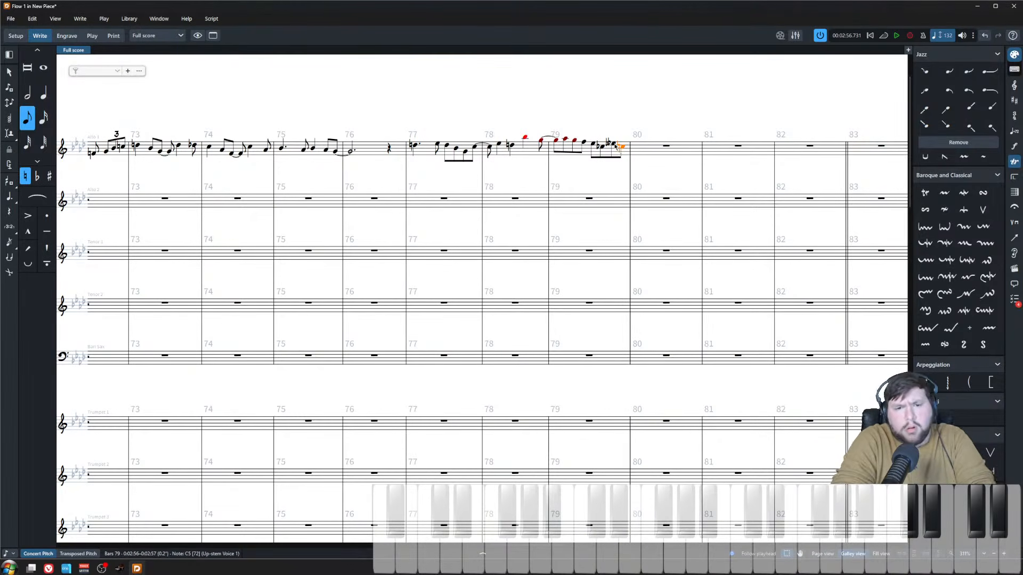
left_click(613, 145)
key("alt+minus")
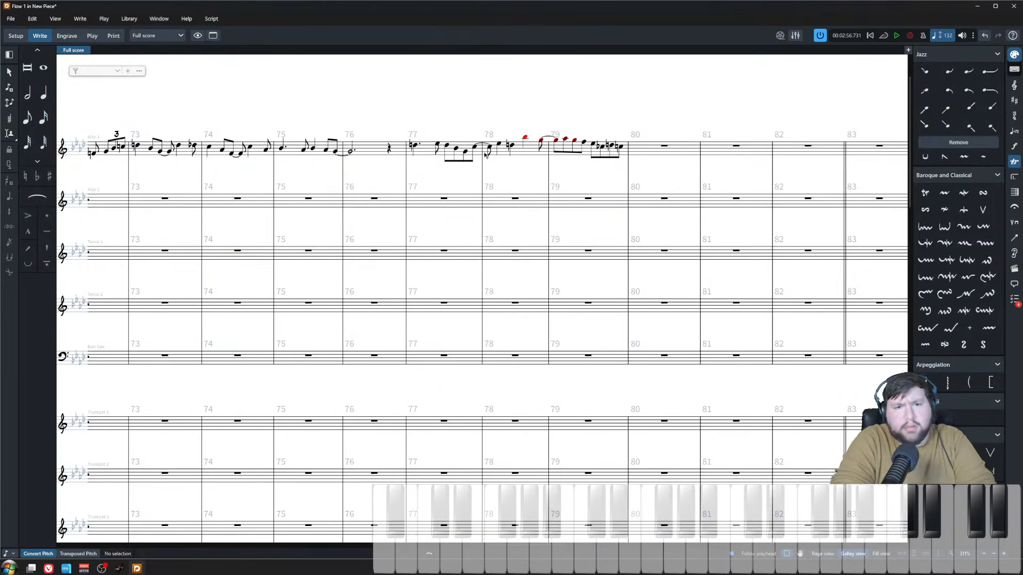
- Play back the revised Alto 1 phrase from the last note of bar 77 to the end of bar 79
left_click(475, 150)
key("space")
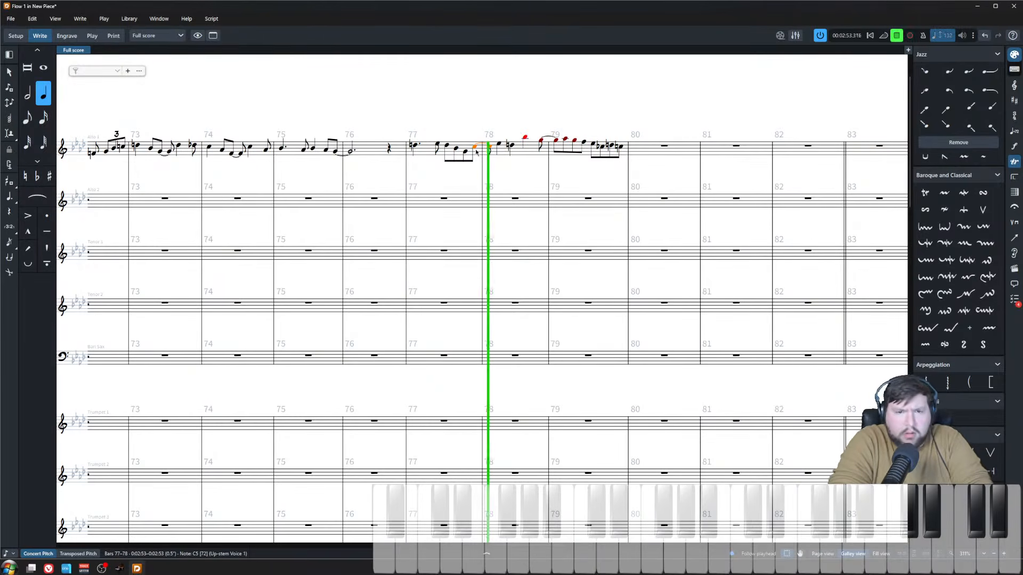
left_click(575, 177)
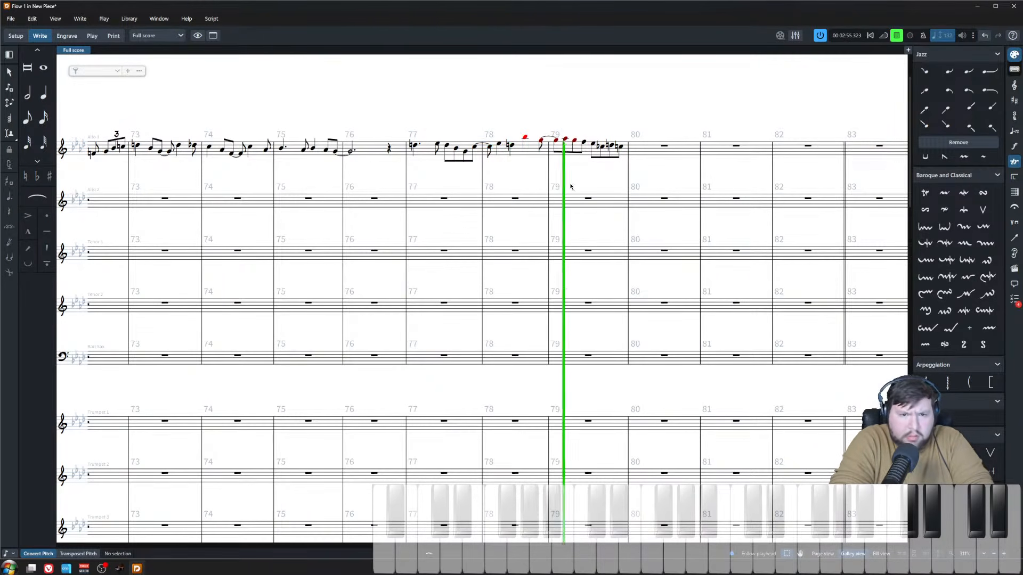
key("space")
scroll(426, 202, "down", 5)
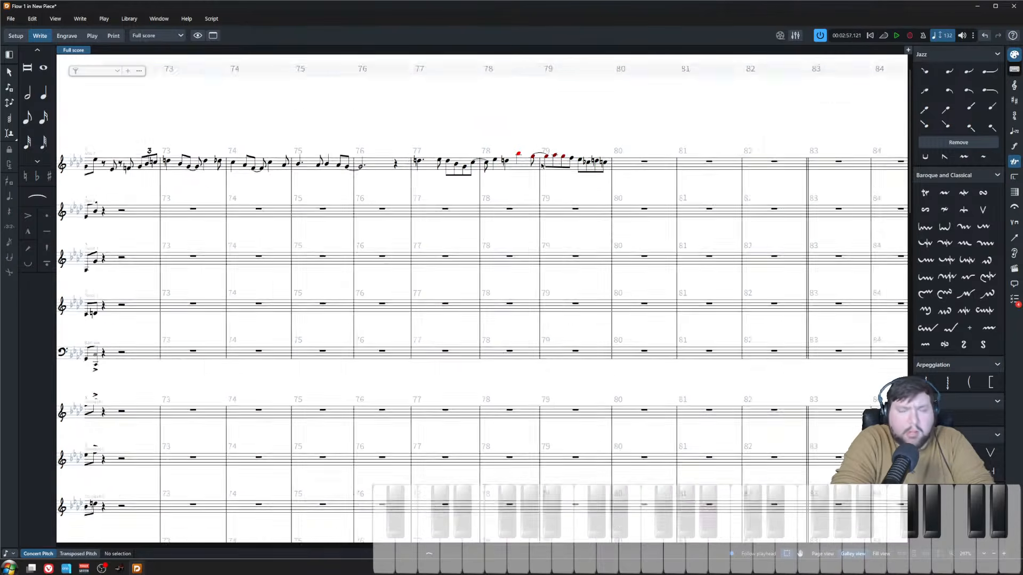
- Play back the passage from rehearsal mark H in bar 72 into bar 79
left_click(201, 166)
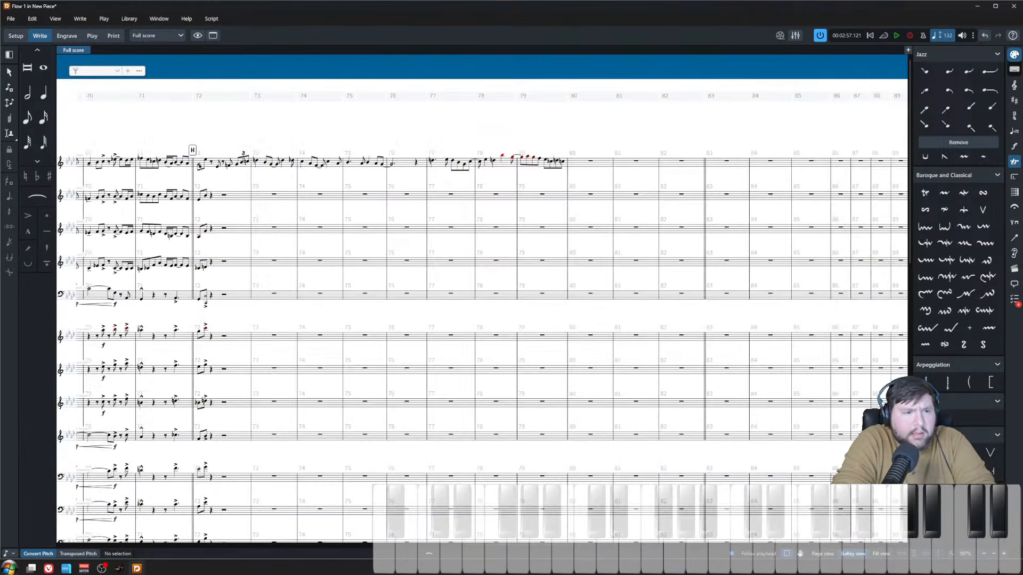
key("p")
scroll(257, 198, "down", 2)
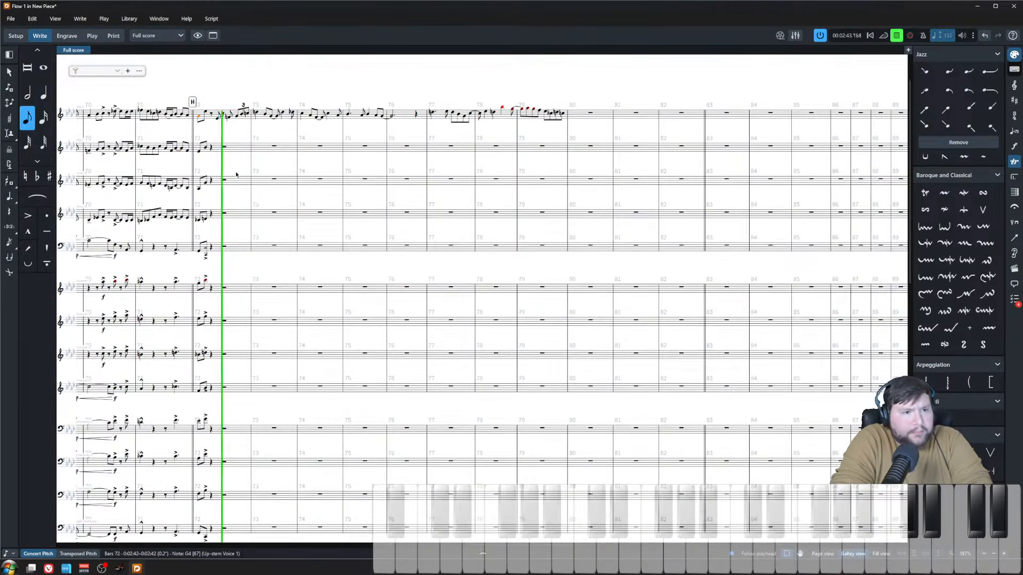
left_click_drag(209, 100, 208, 503)
scroll(218, 499, "down", 3)
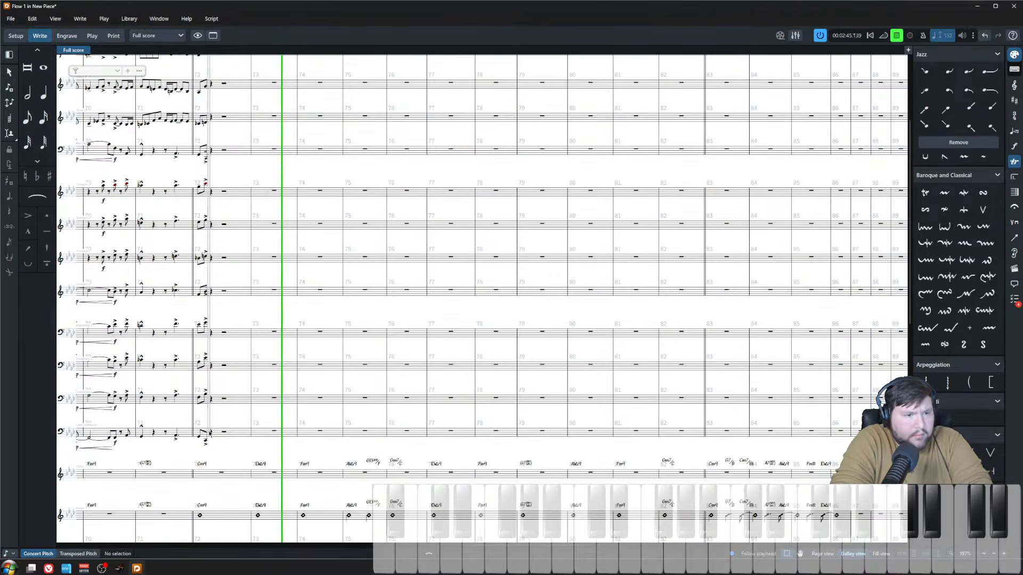
scroll(205, 256, "up", 3)
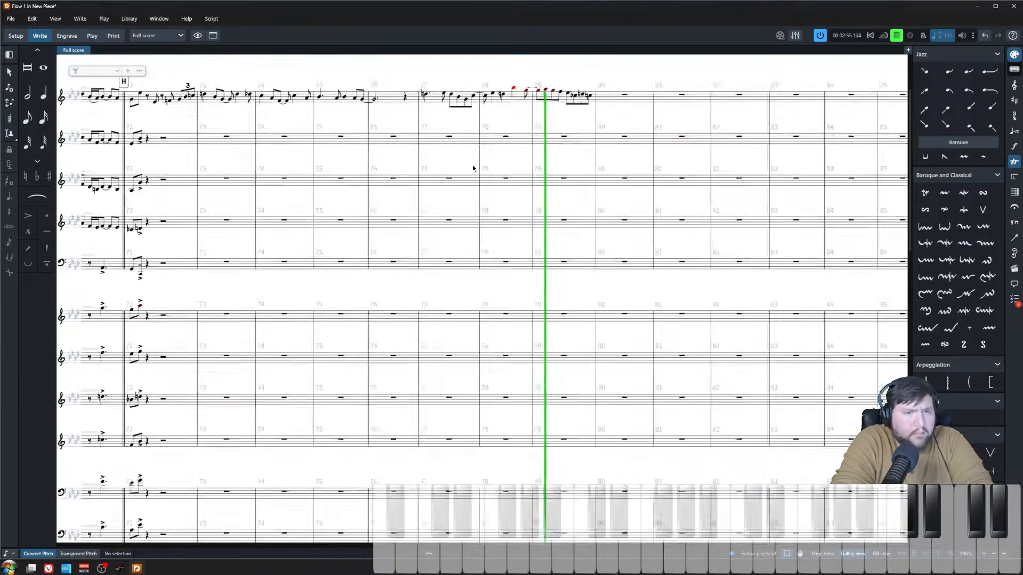
scroll(473, 167, "up", 3, "ctrl")
key("space")
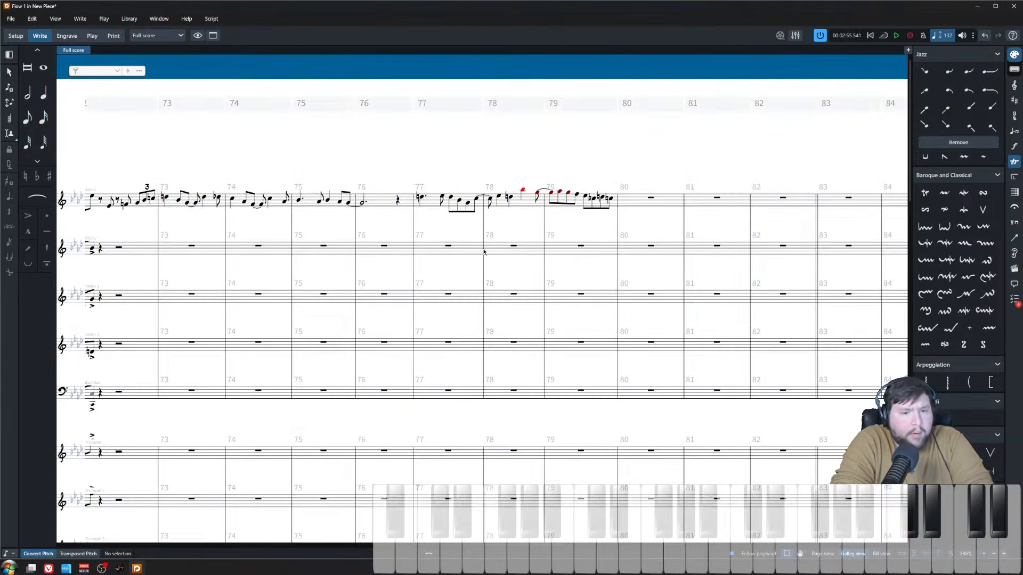
- Add glissando lines in Alto 1 bar 78 from the first note and from the D natural to their following notes
left_click(491, 201)
left_click(946, 418)
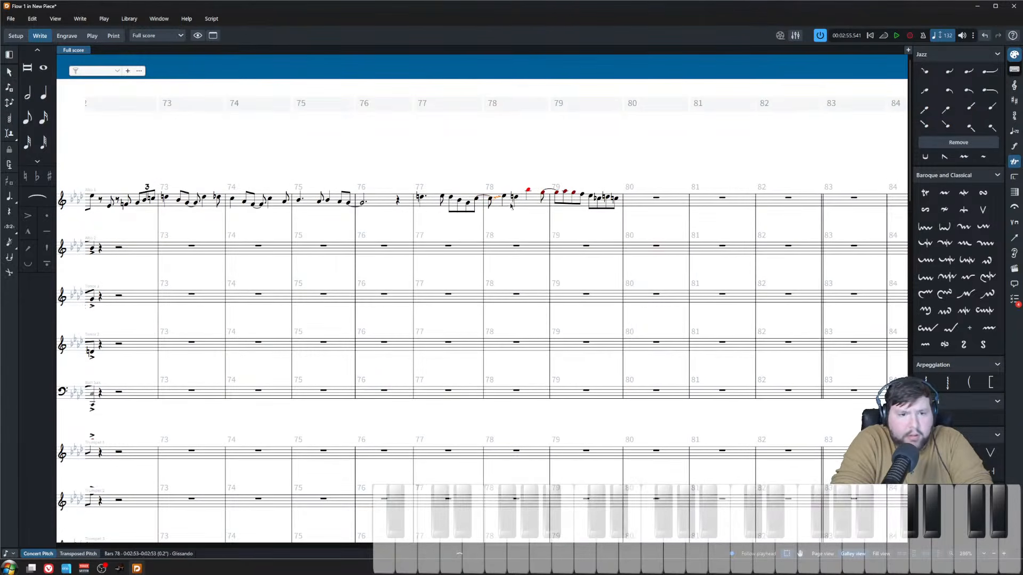
left_click(515, 198)
left_click(946, 419)
left_click(503, 215)
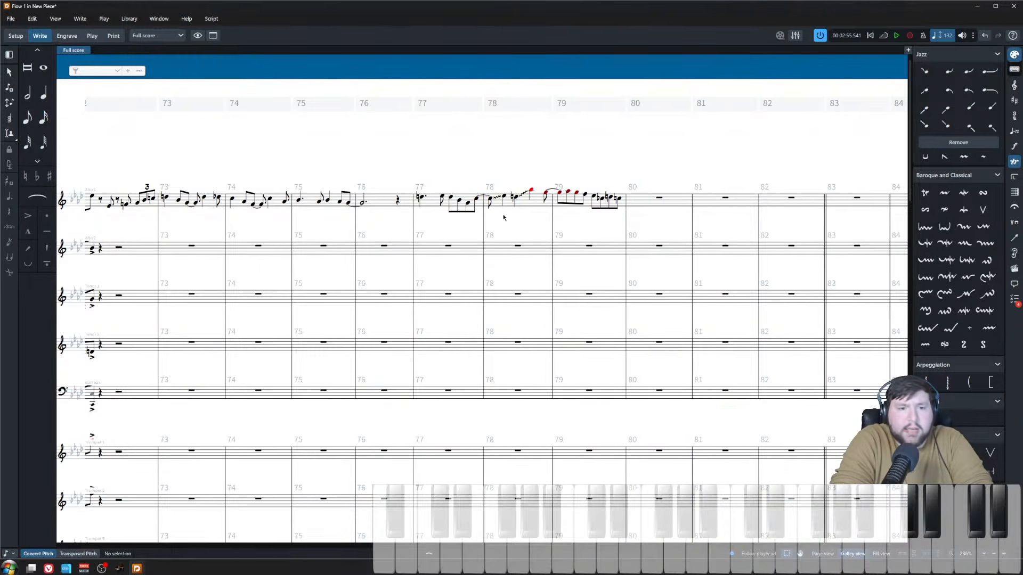
- Give both glissandos in bar 78 a delayed start and increase their delay value
left_click(497, 197)
left_click(525, 195, "ctrl")
left_click(469, 554)
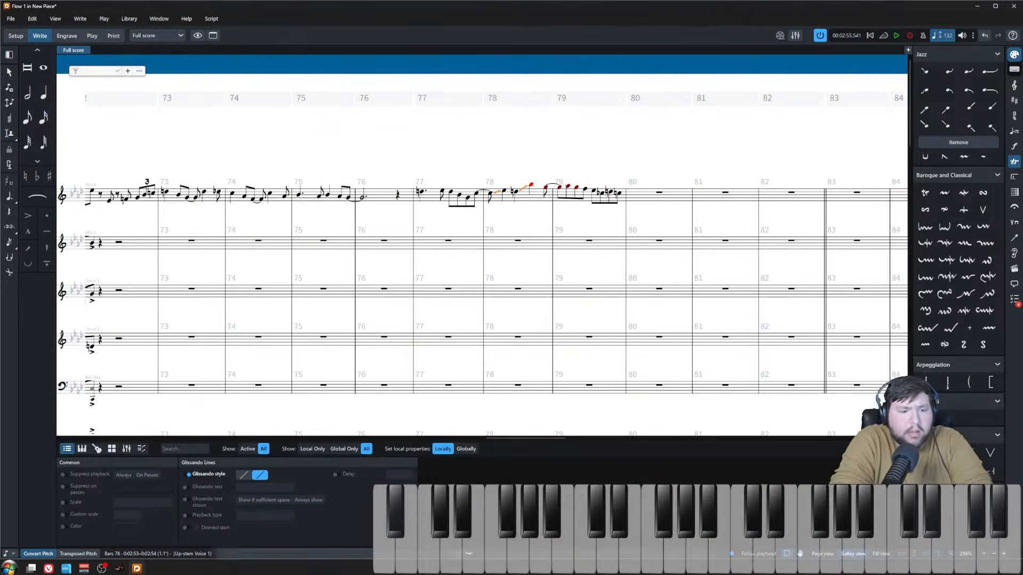
left_click(197, 528)
left_click(411, 474)
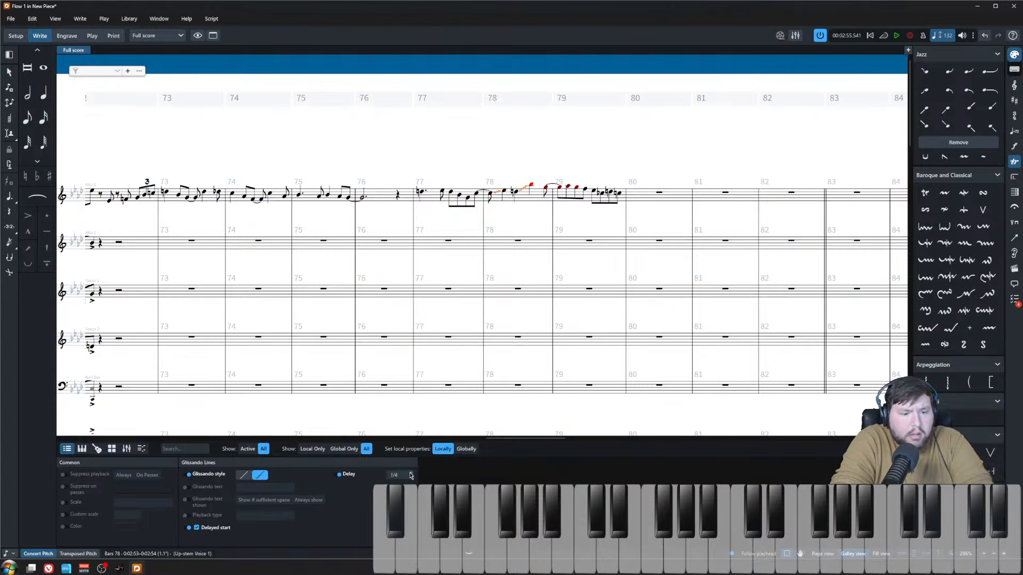
left_click(411, 473)
left_click(411, 473)
left_click(410, 473)
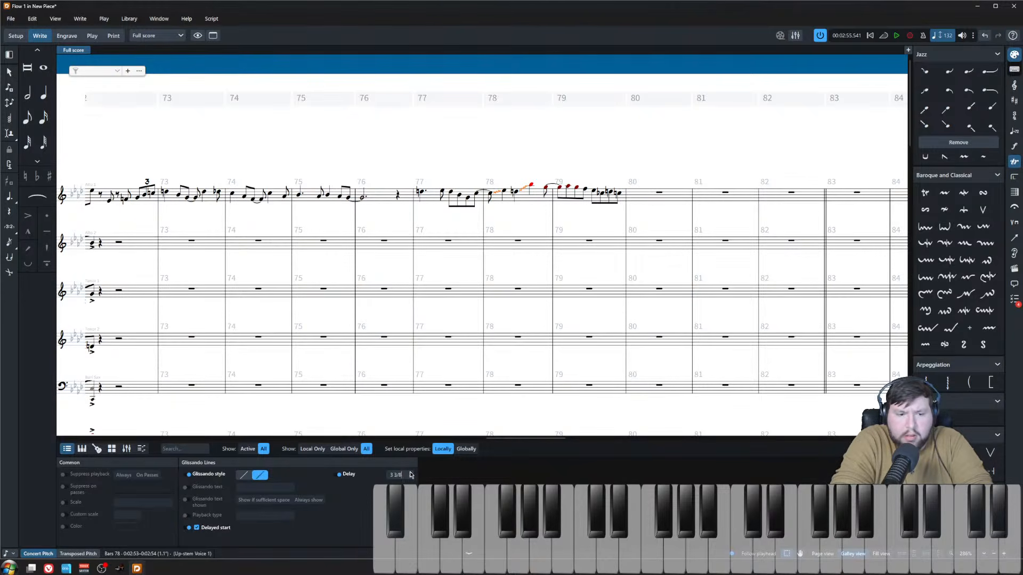
- Play back the Alto 1 line from bar 77 to hear the delayed glissandos
left_click(422, 192)
key("p")
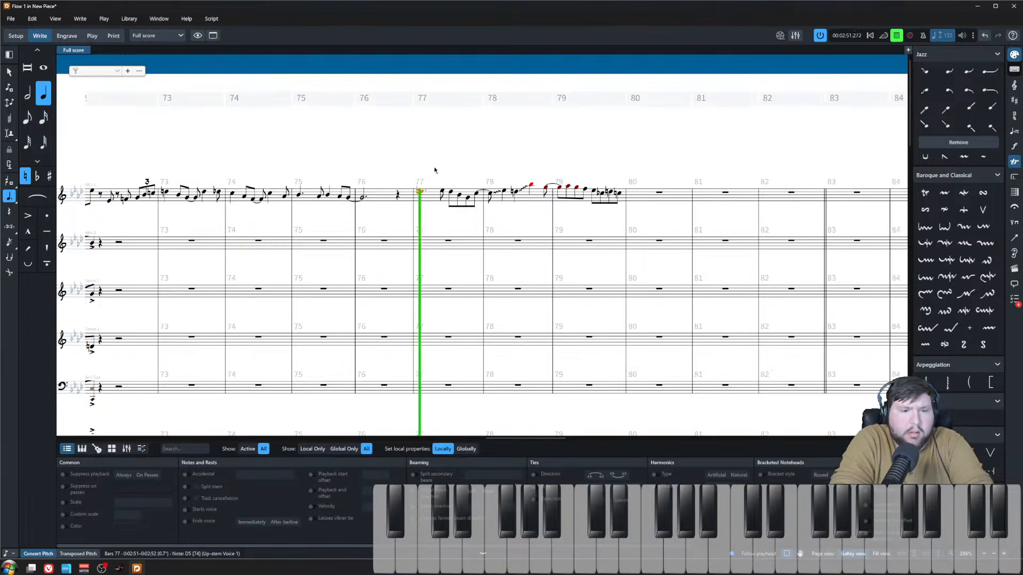
scroll(434, 171, "up", 1)
left_click(445, 221)
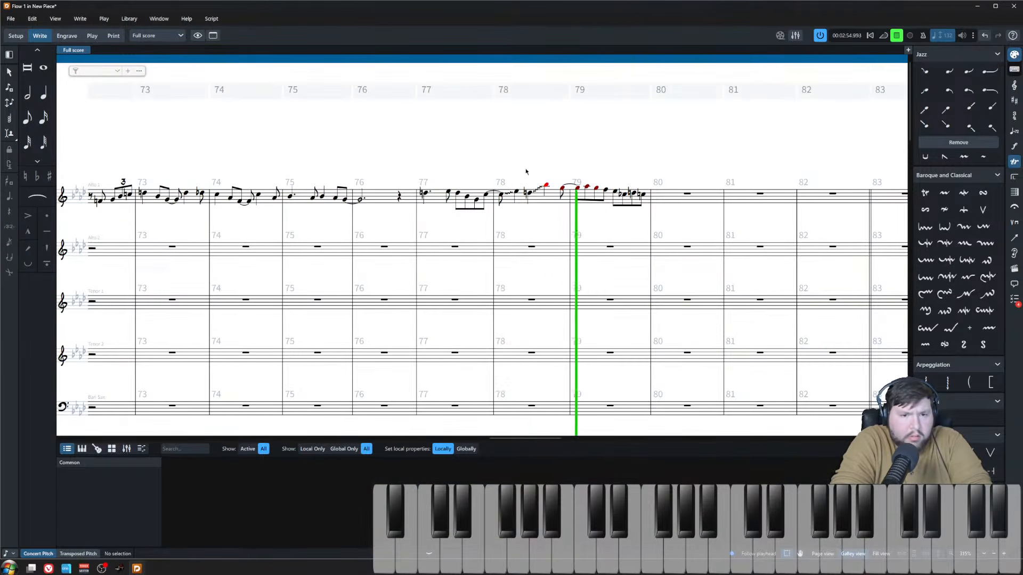
left_click(687, 247)
key("space")
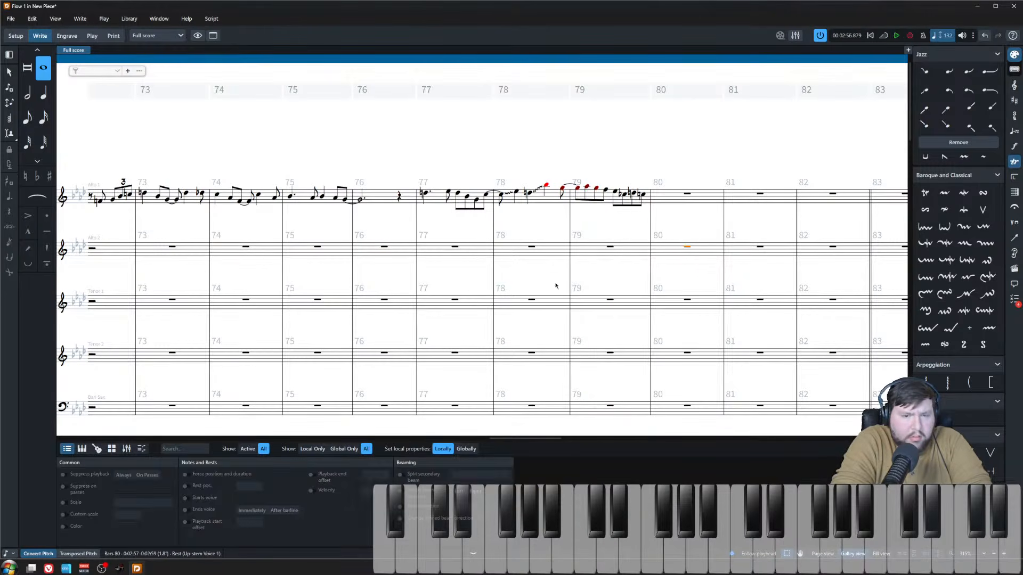
- Examine the saxophone and brass parts in the bars before and after rehearsal mark H
scroll(556, 286, "down", 2)
key("Escape")
scroll(438, 320, "down", 2)
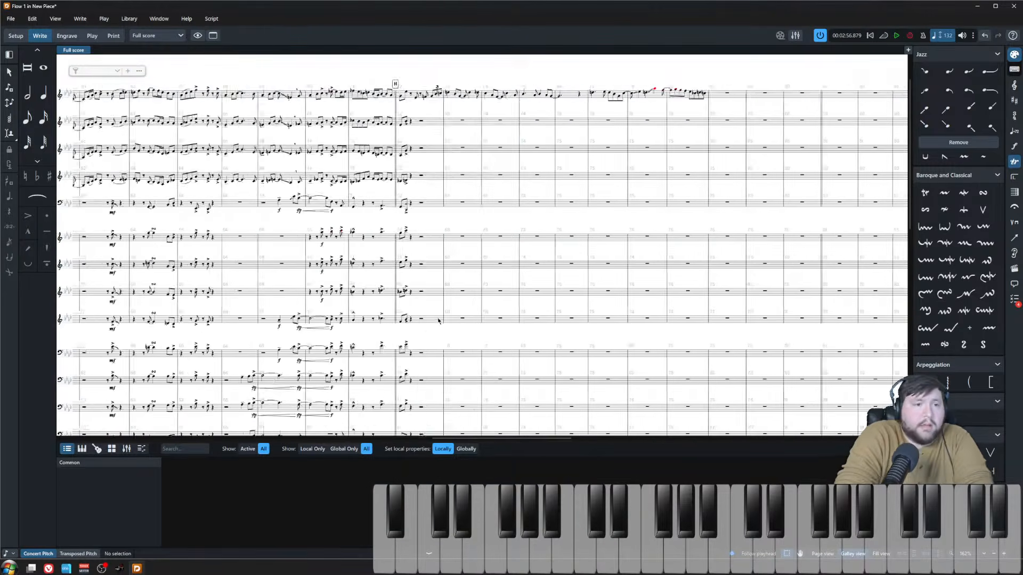
scroll(439, 321, "left", 5)
scroll(438, 323, "right", 4)
scroll(476, 310, "up", 3)
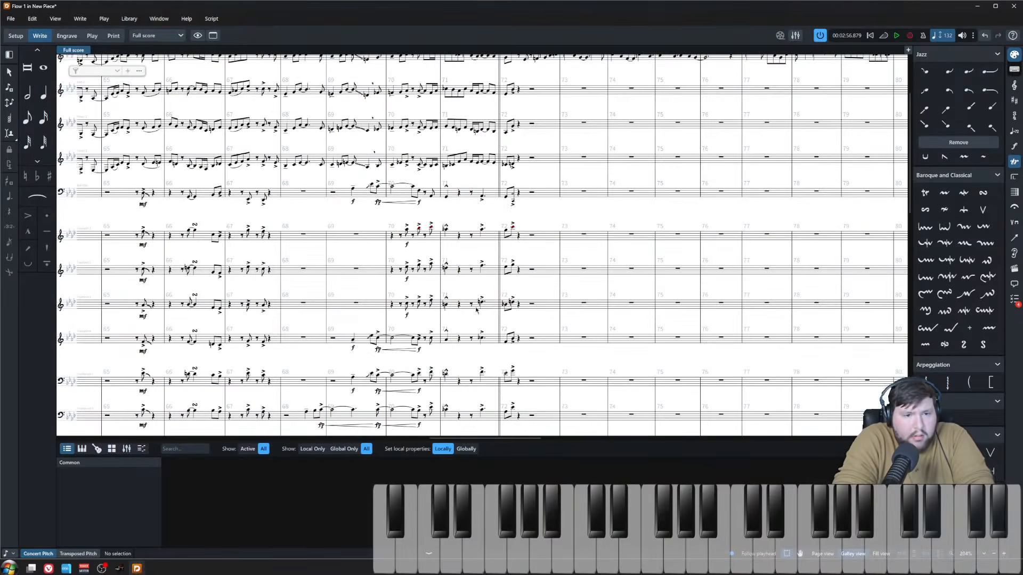
scroll(453, 315, "down", 6)
scroll(433, 320, "up", 10)
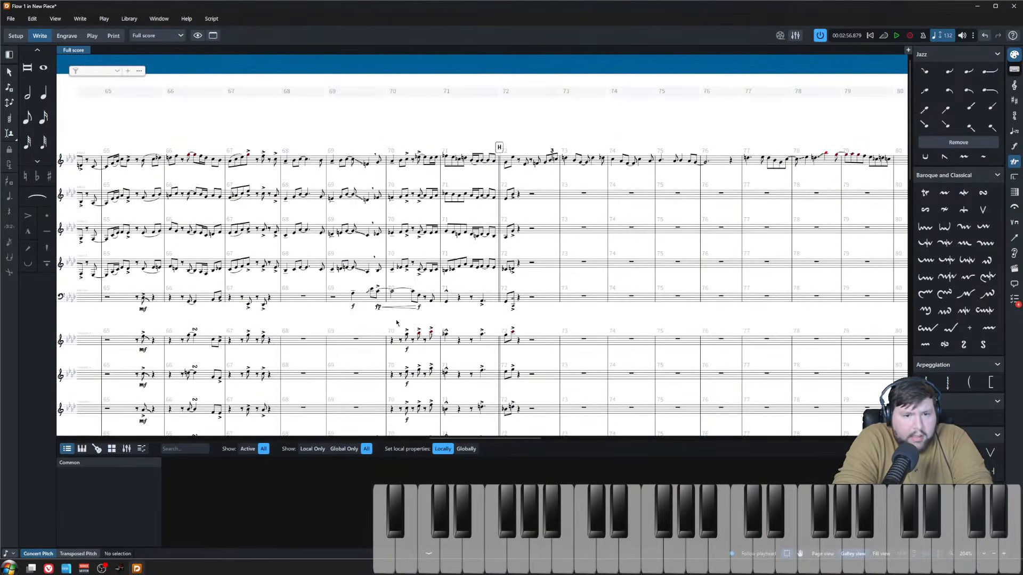
scroll(397, 323, "right", 3)
left_click_drag(446, 130, 514, 416)
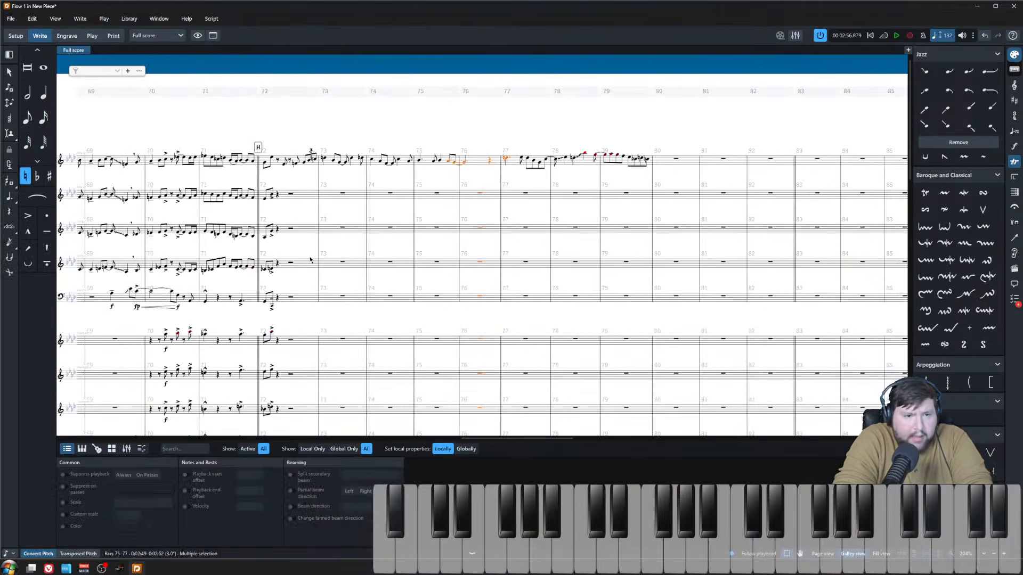
left_click(295, 255)
- Play back the Alto 1 line from the tied C5 in bar 74 through bar 78
left_click(398, 160)
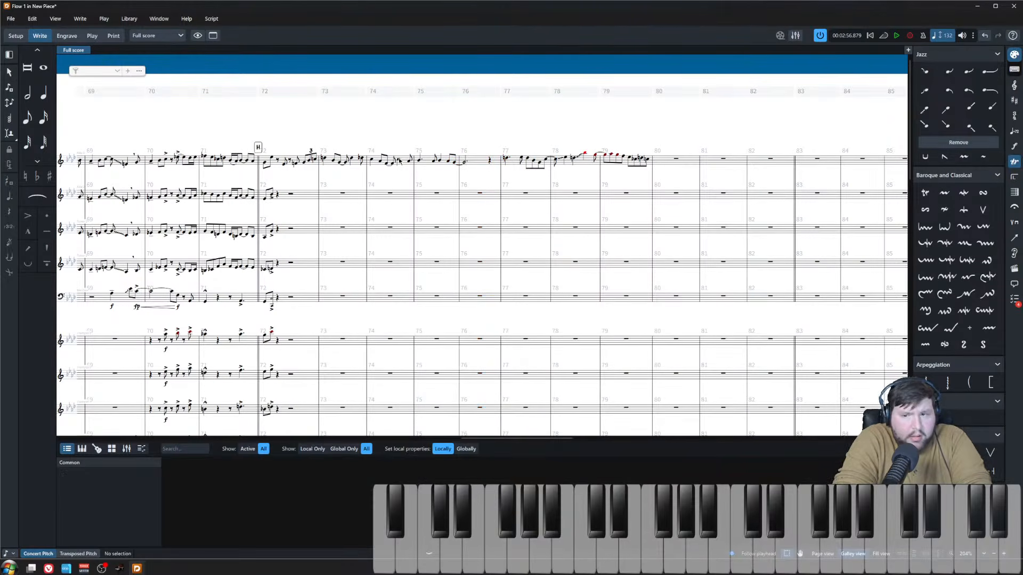
key("space")
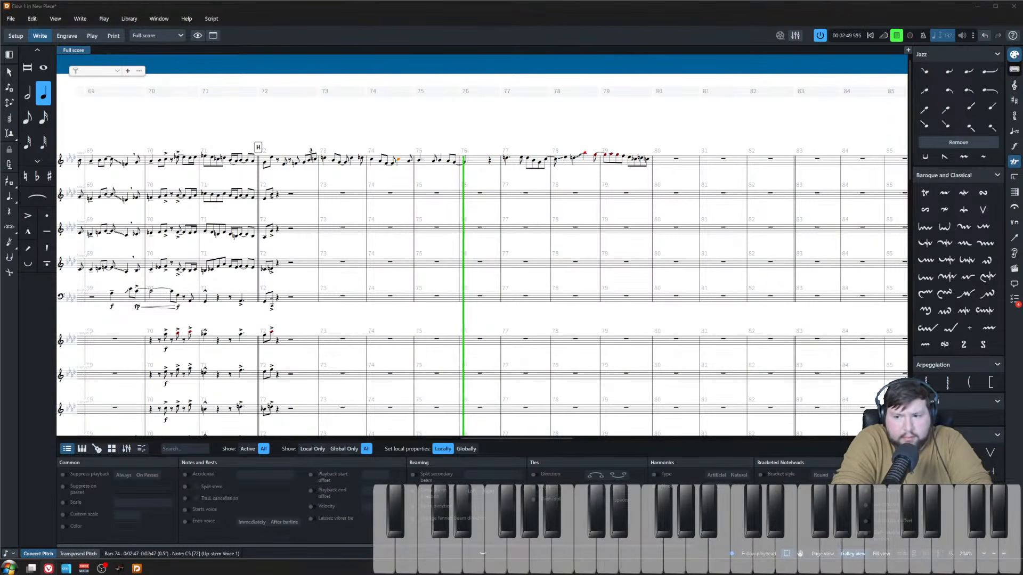
left_click(651, 126)
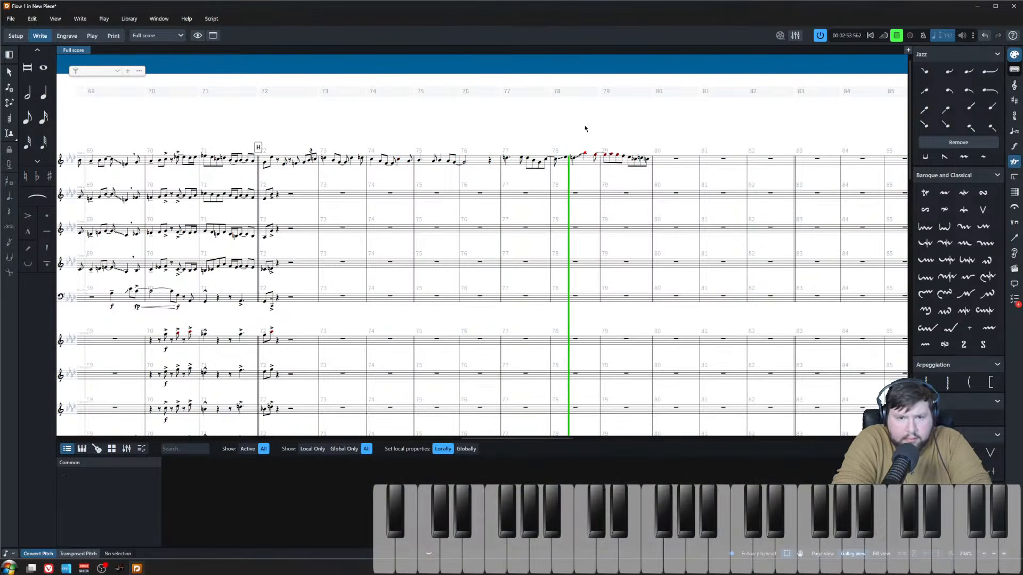
key("space")
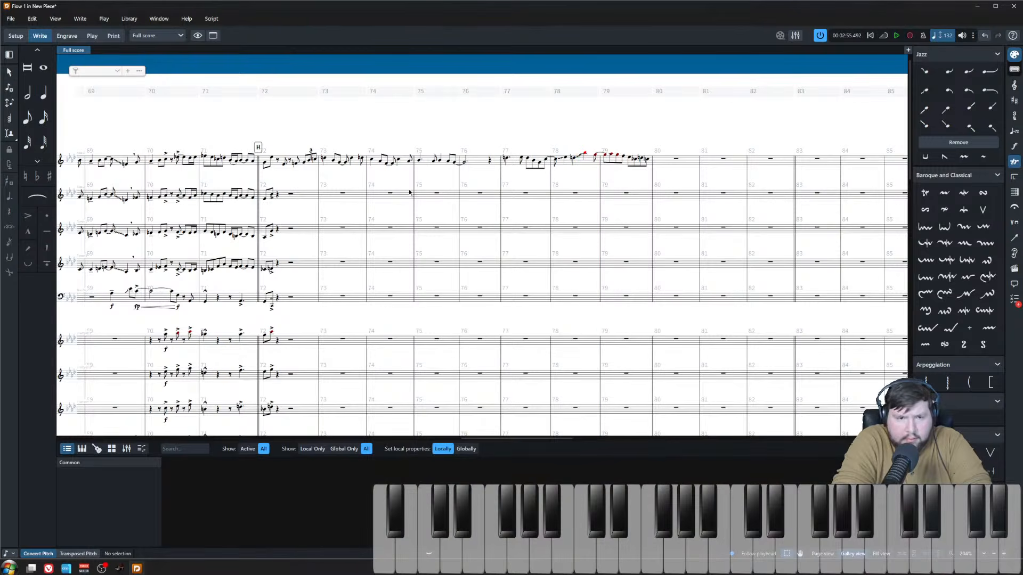
left_click(392, 193)
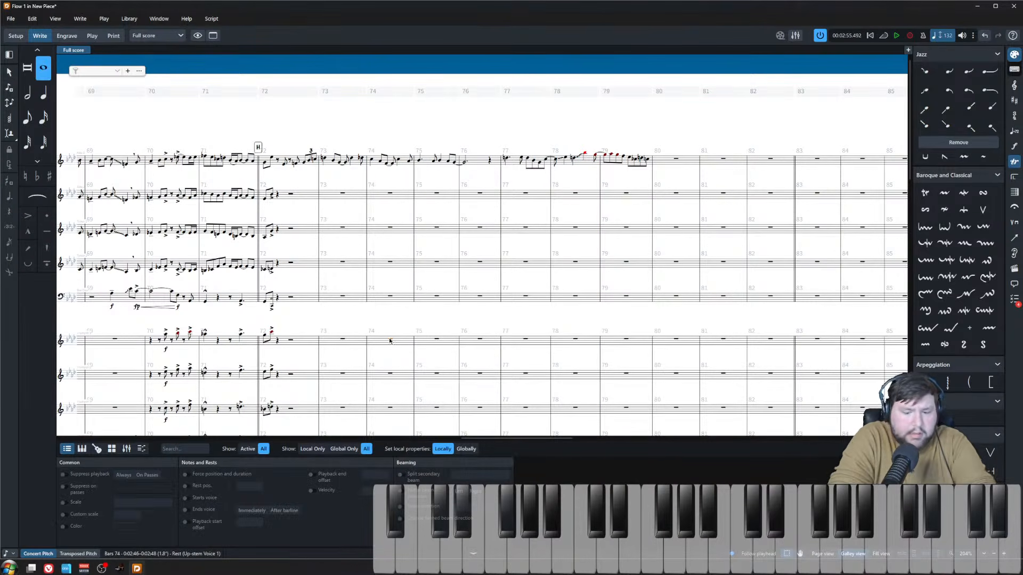
- Play back the passage from bar 74 through bar 76 repeatedly while trying out a fill for bar 76 on the MIDI keyboard
key("space")
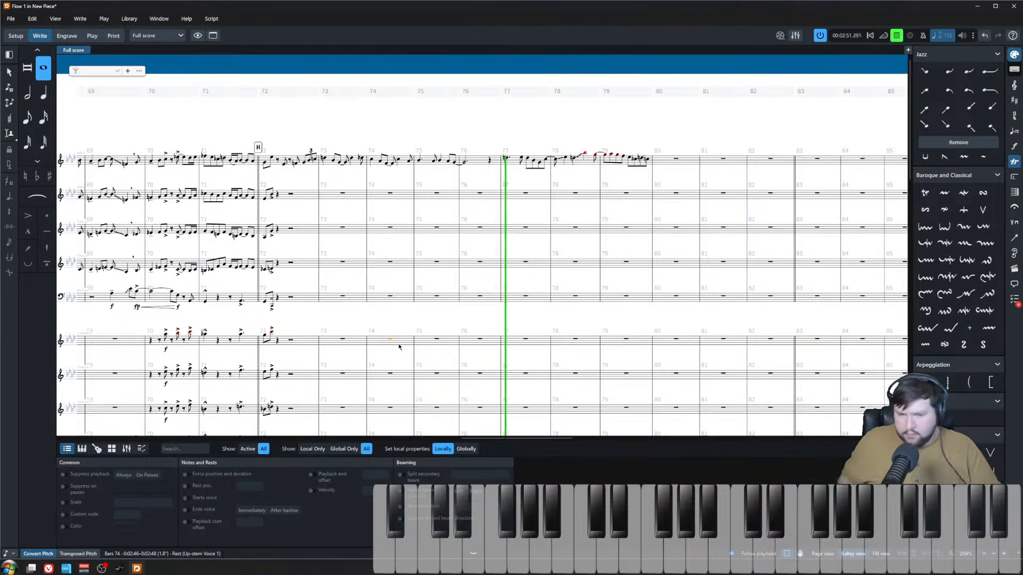
key("space")
key("space")
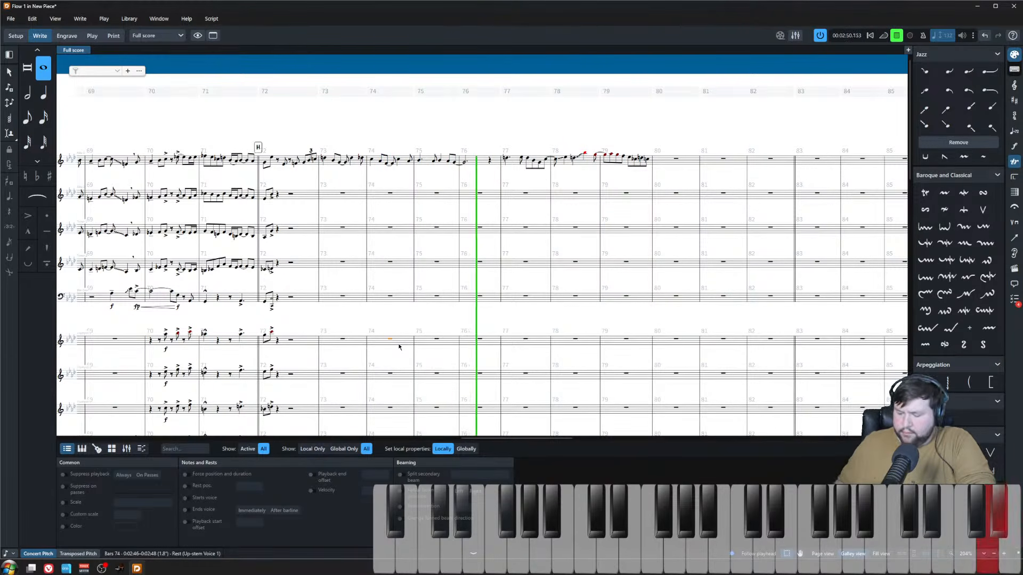
key("space")
key("space")
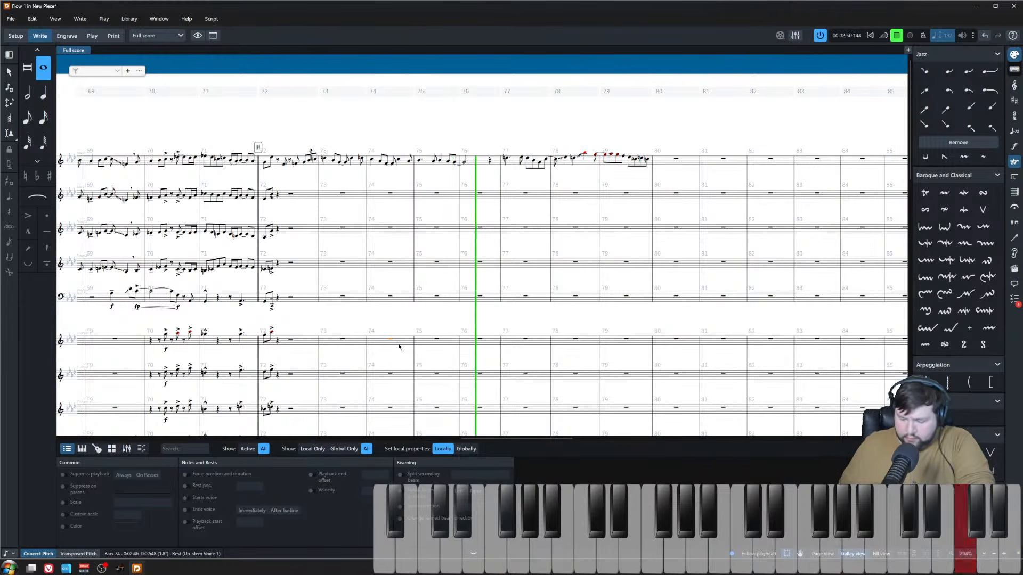
key("space")
key("space")
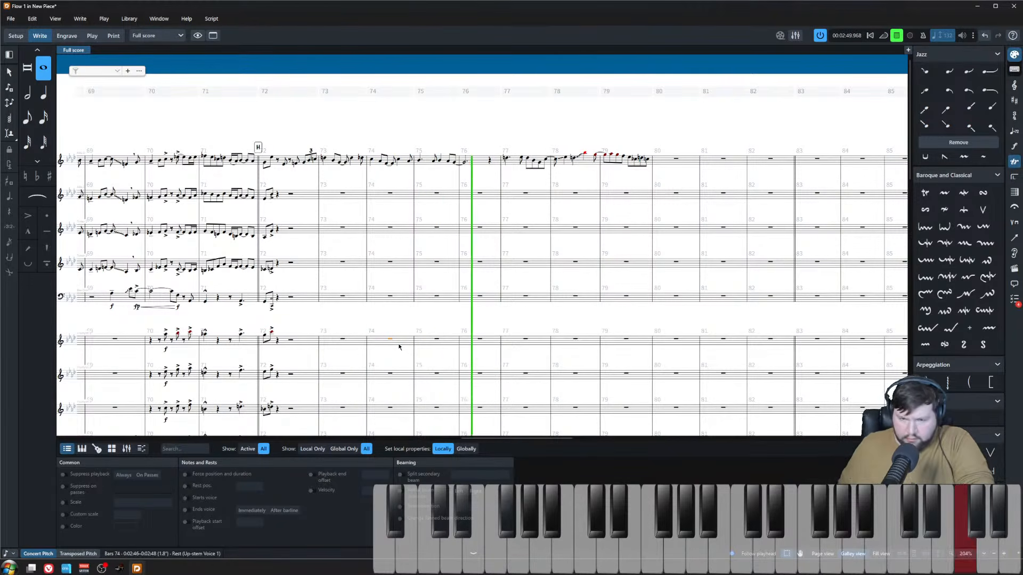
key("space")
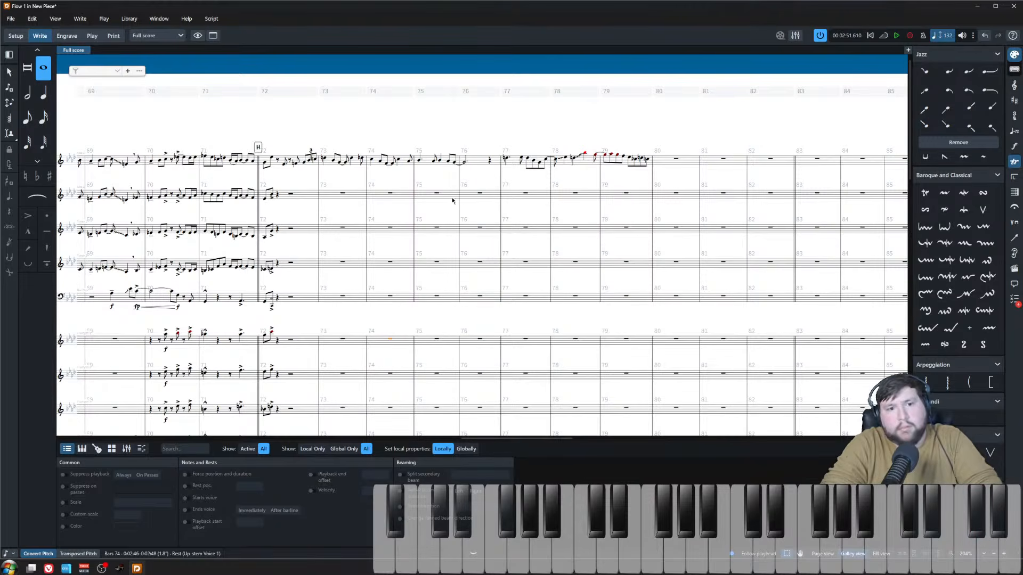
left_click(476, 197)
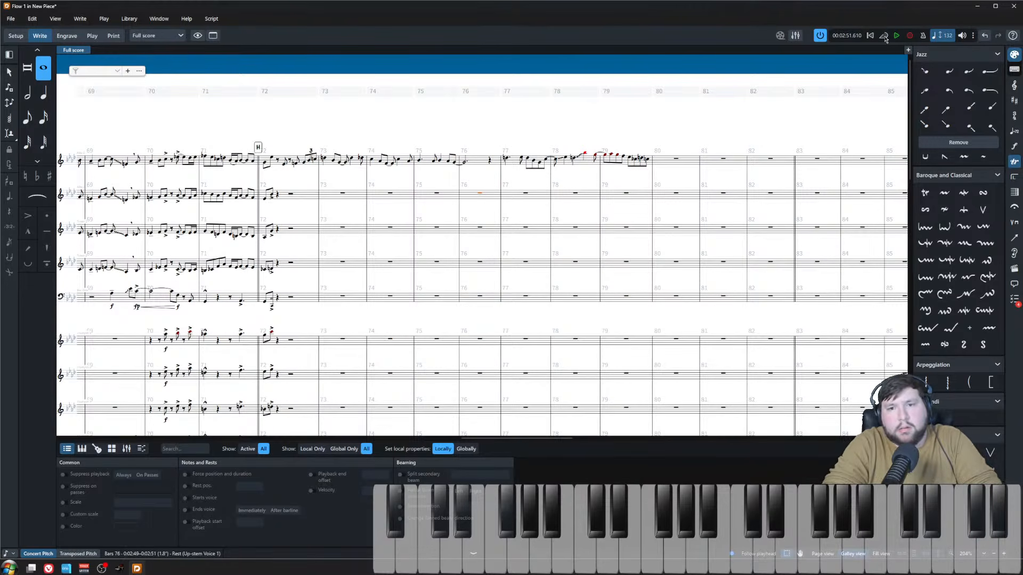
left_click(909, 36)
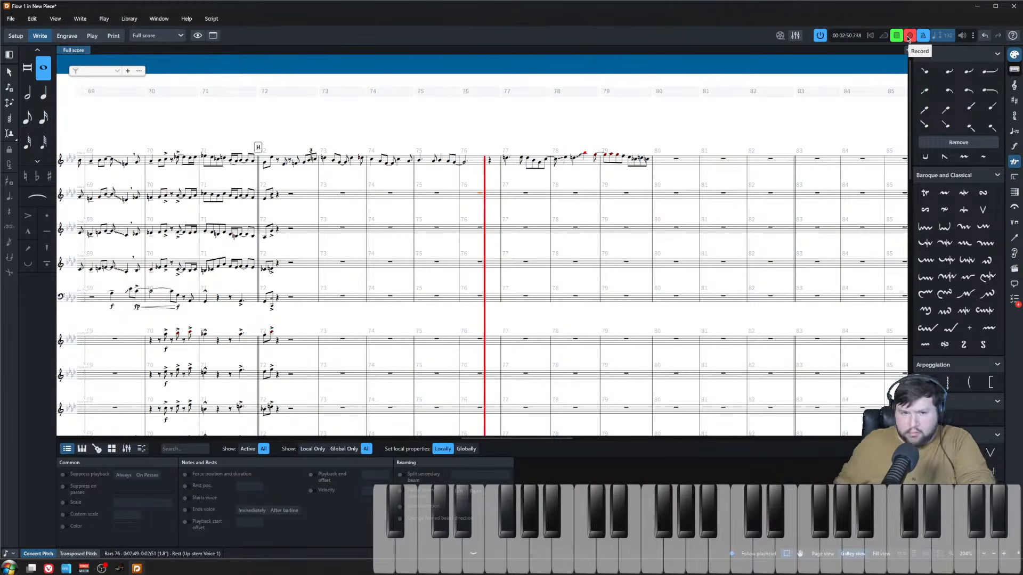
left_click(909, 36)
key("ctrl+z")
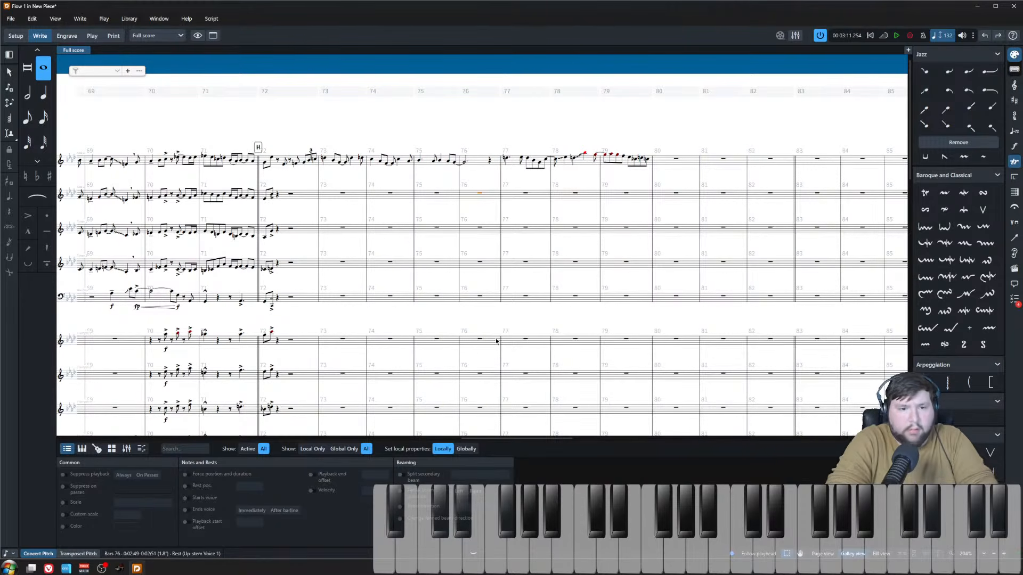
- Enter the eighth notes F5, F#5, G5 and C6 in Trumpet 1 from beat 2 of bar 76
key("shift+r")
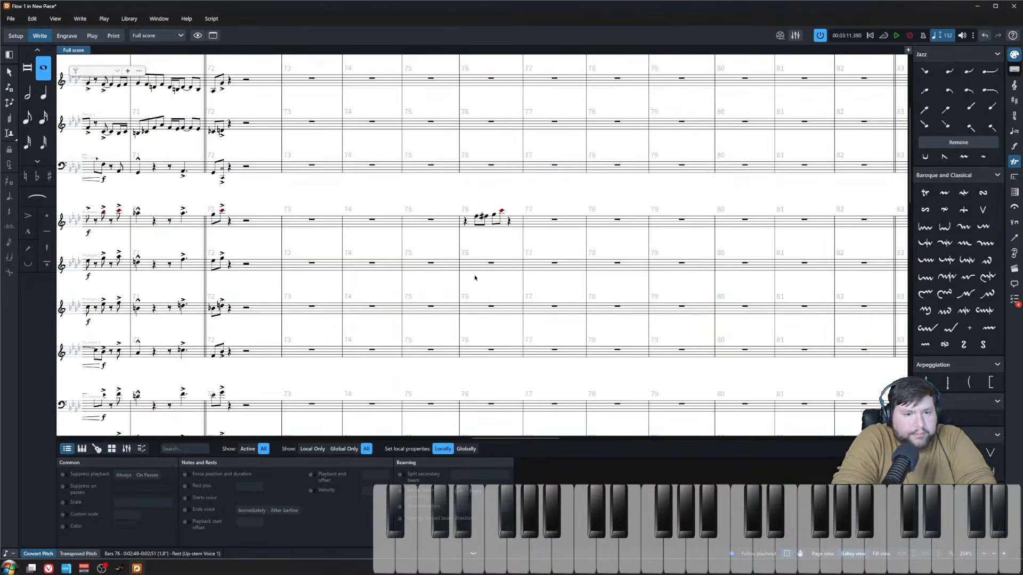
scroll(492, 356, "up", 1)
scroll(499, 358, "down", 3)
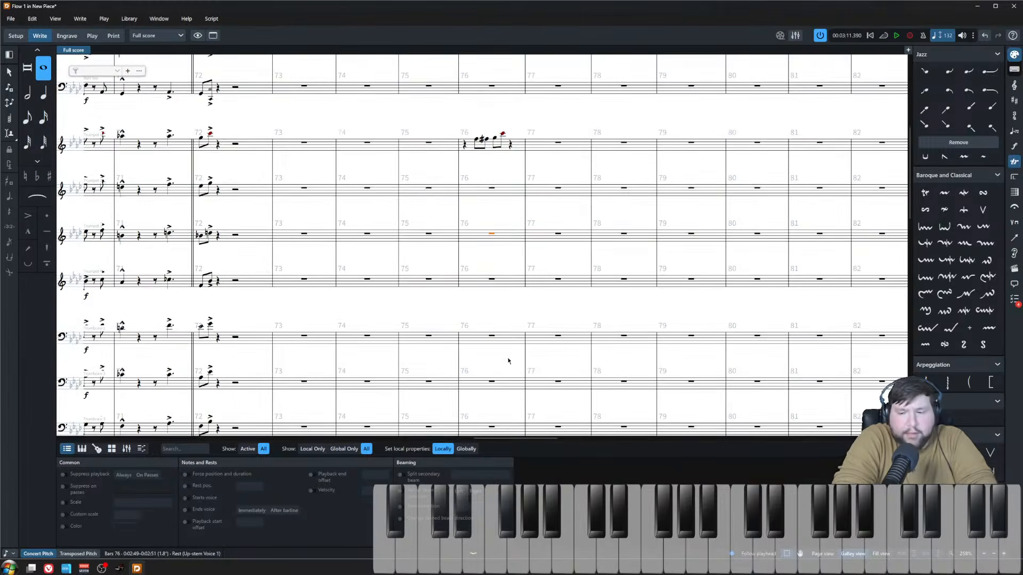
- Enter an eighth-note chord F3, Bb3, D4, G4, Bb4, D5 in Trumpet 2 on beat 2 of bar 76
left_click(522, 553)
scroll(495, 205, "down", 1)
left_click(491, 210)
scroll(482, 186, "up", 3)
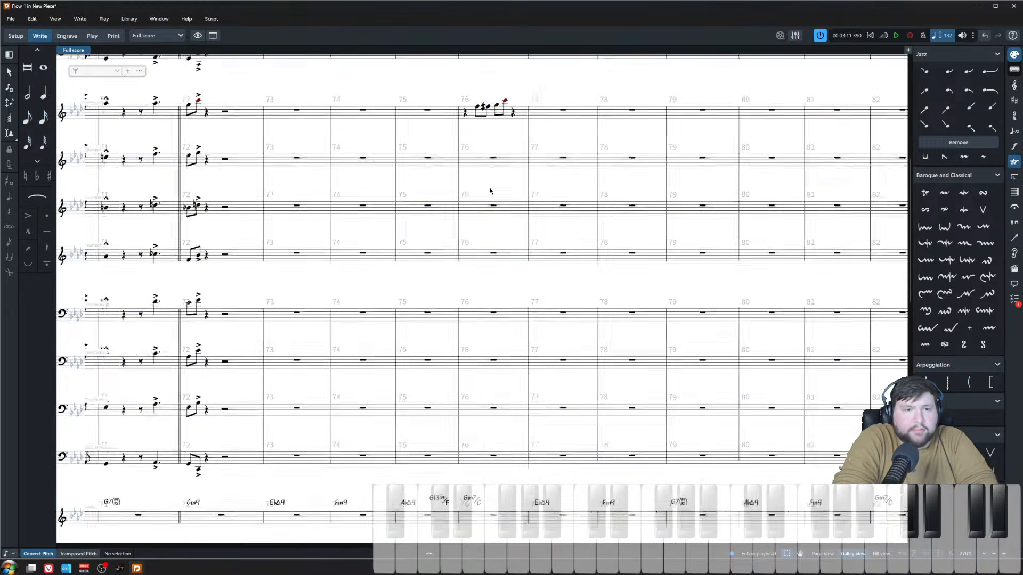
left_click(498, 145)
key("shift+n")
key("space")
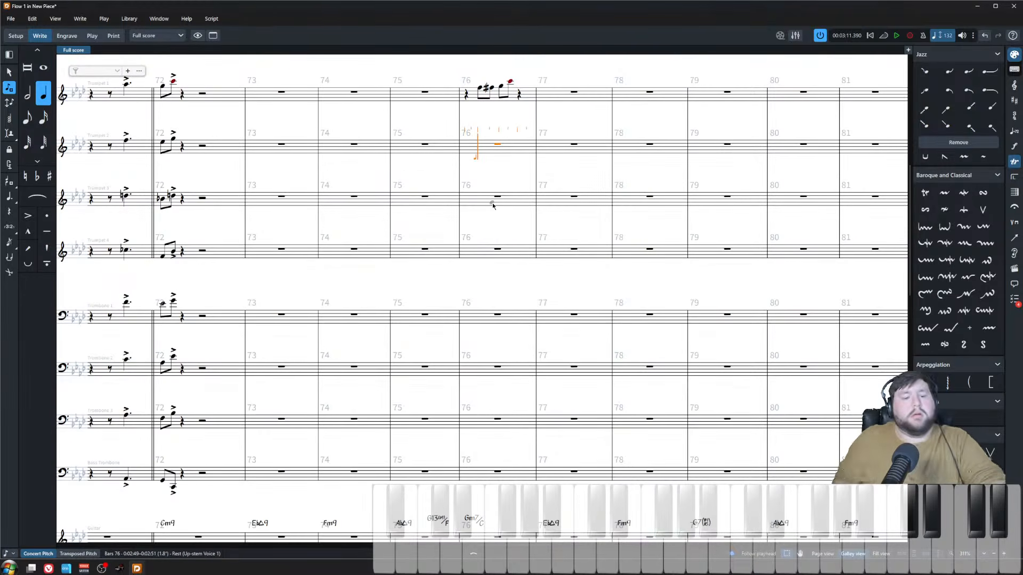
key("4")
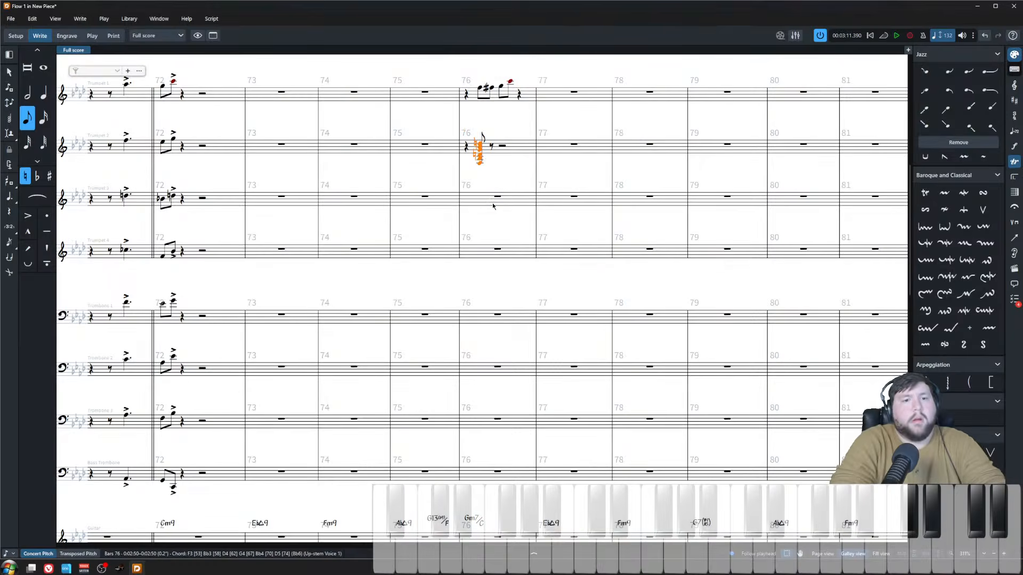
- Distribute the chord over Trumpets 2 to 4 and Trombones 1 to 3 with the ExplodeInPlace script
left_click(211, 18)
left_click(231, 32)
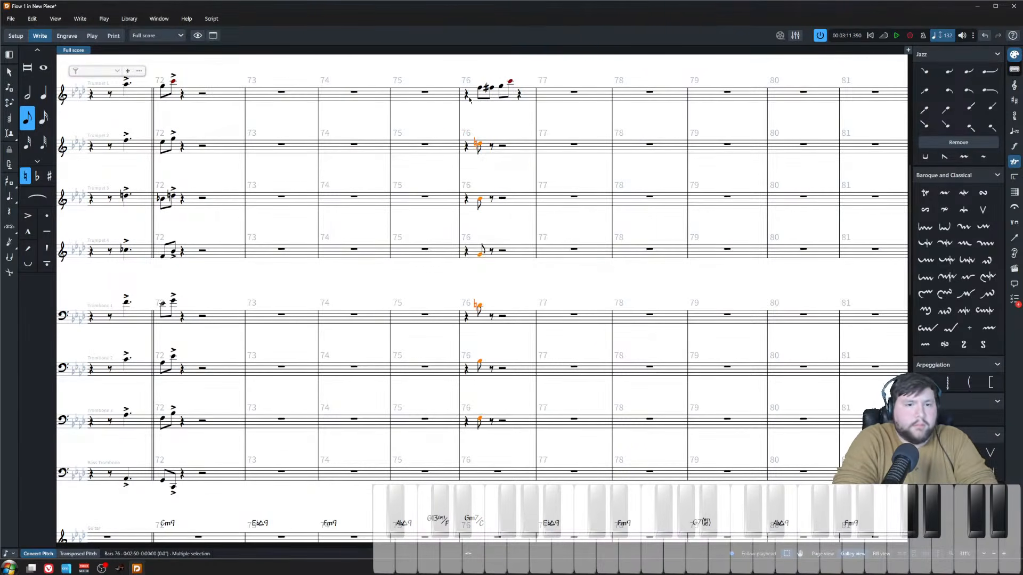
key("Left")
- Enter the second eighth-note chord Gb3, C4, Eb4, A4, C5, Eb5 in Trumpet 2 and explode it across the trumpets and trombones
left_click(491, 148)
key("shift+n")
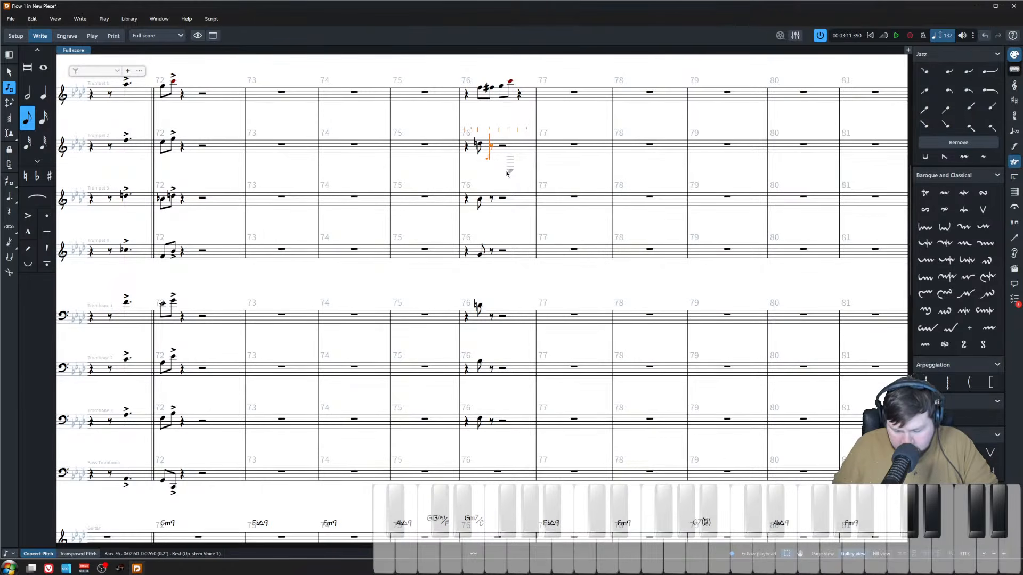
key("Escape")
left_click(212, 19)
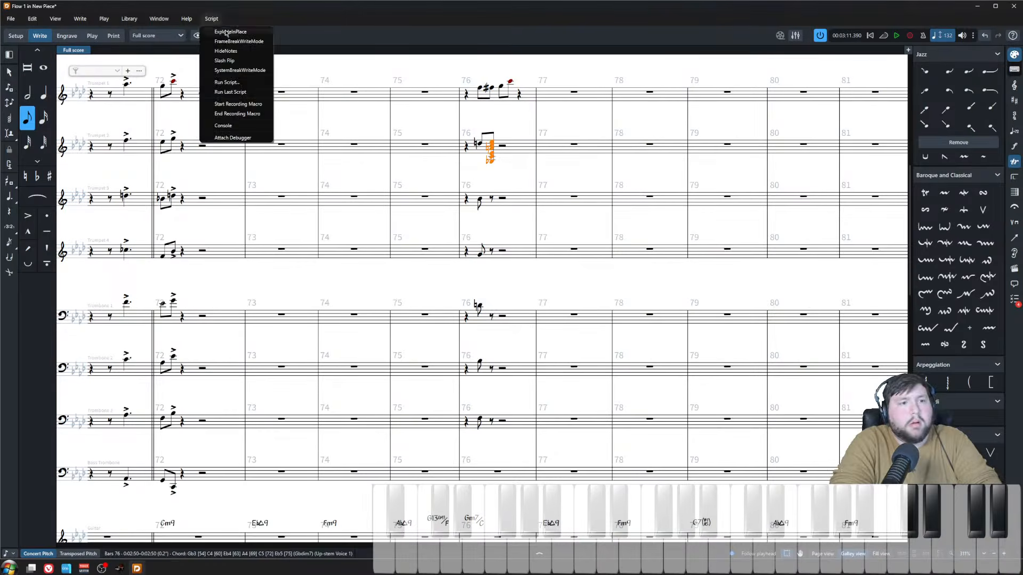
left_click(226, 32)
key("Escape")
left_click(524, 199)
- Enter two eighth-note chords on beat 3 of bar 76, the last being Bb3, D4, F4, Bb4, D5, G5, and explode them across the brass
left_click(503, 146)
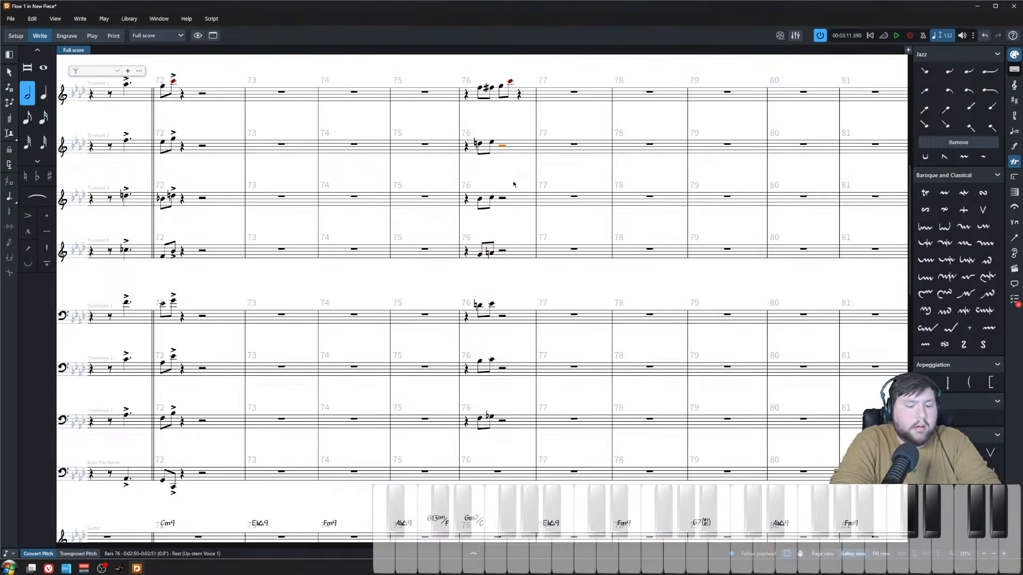
key("Return")
key("4")
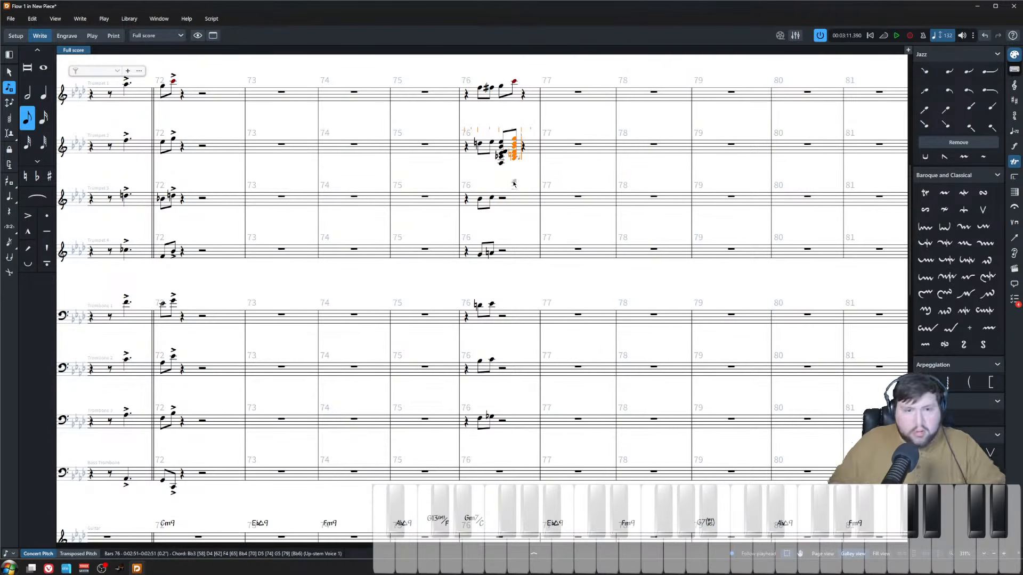
key("Escape")
left_click(212, 19)
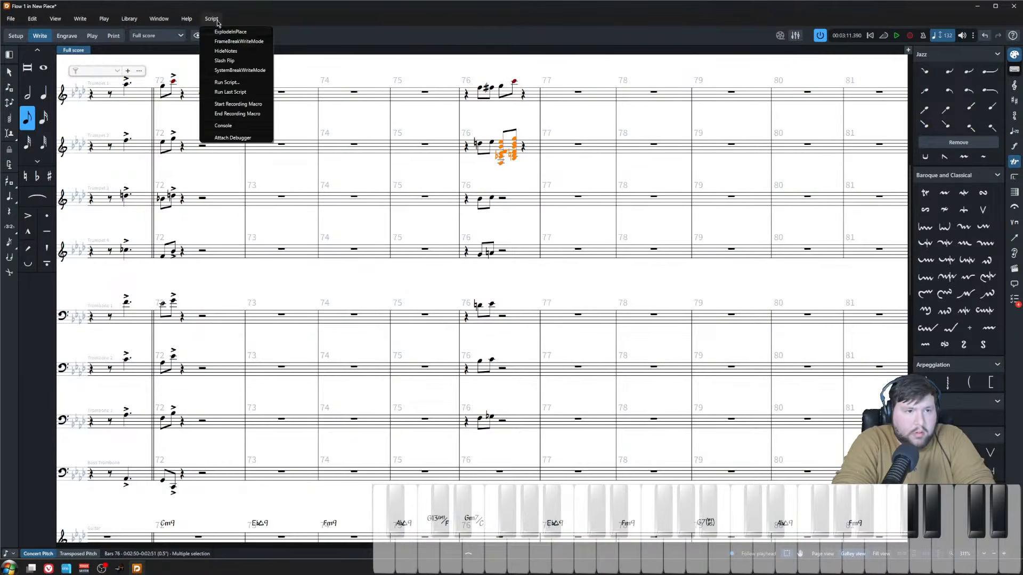
left_click(229, 38)
- Play back the brass figure in bar 76, first from Trumpet 1 alone and again with Trumpet 1 through Trombone 3 selected
left_click(465, 97)
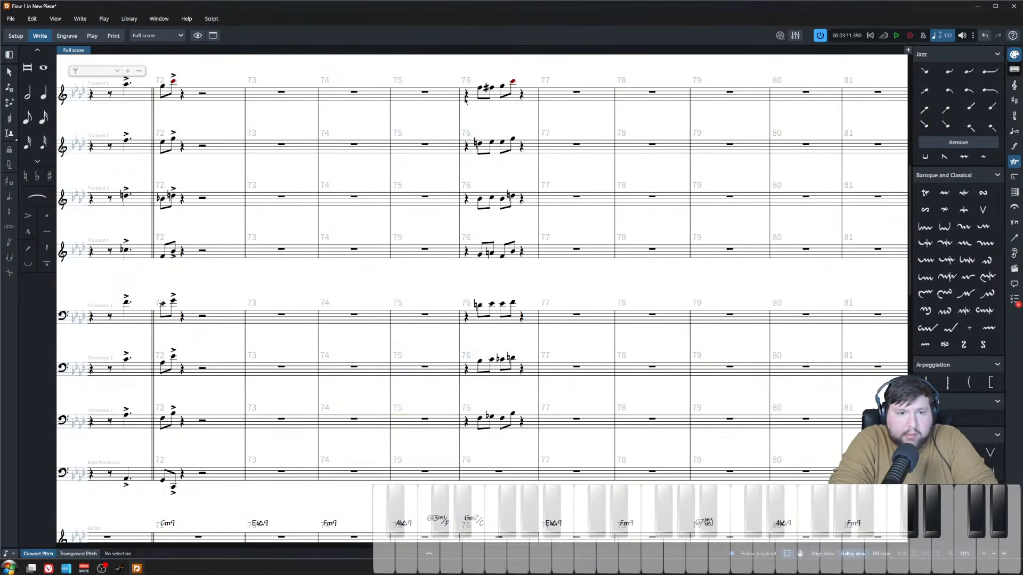
key("p")
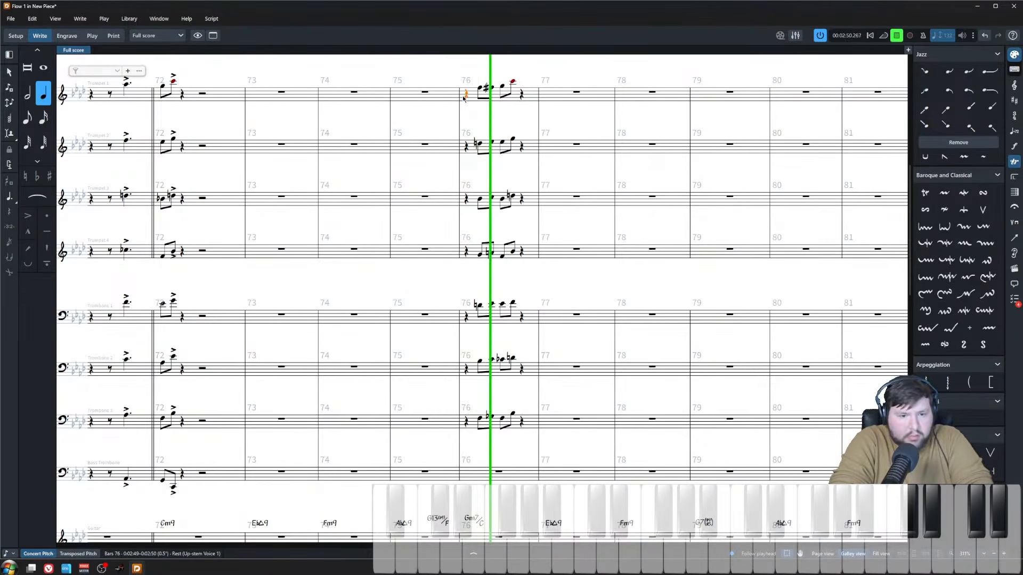
key("space")
left_click(480, 88)
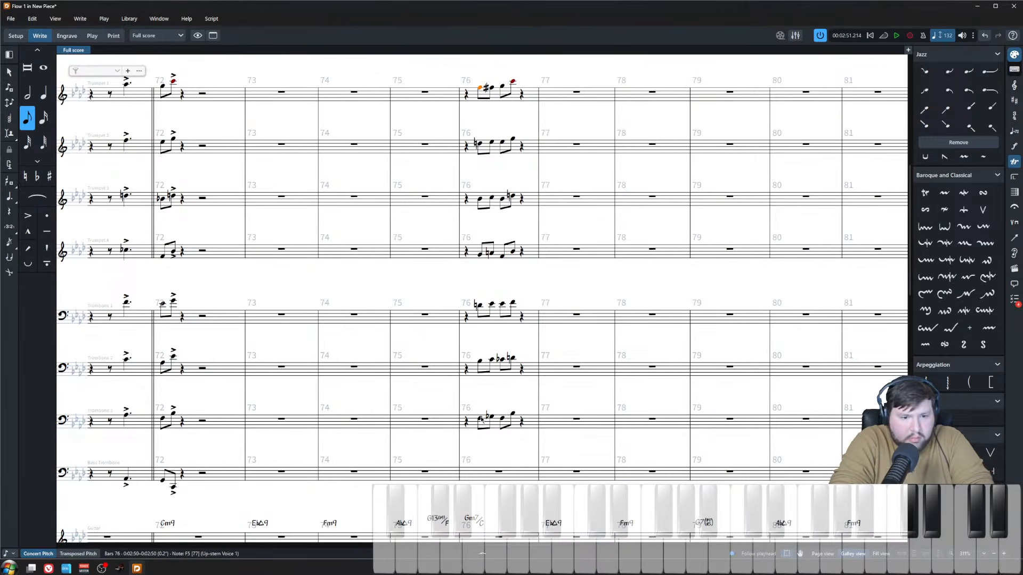
left_click(480, 419, "shift")
key("p")
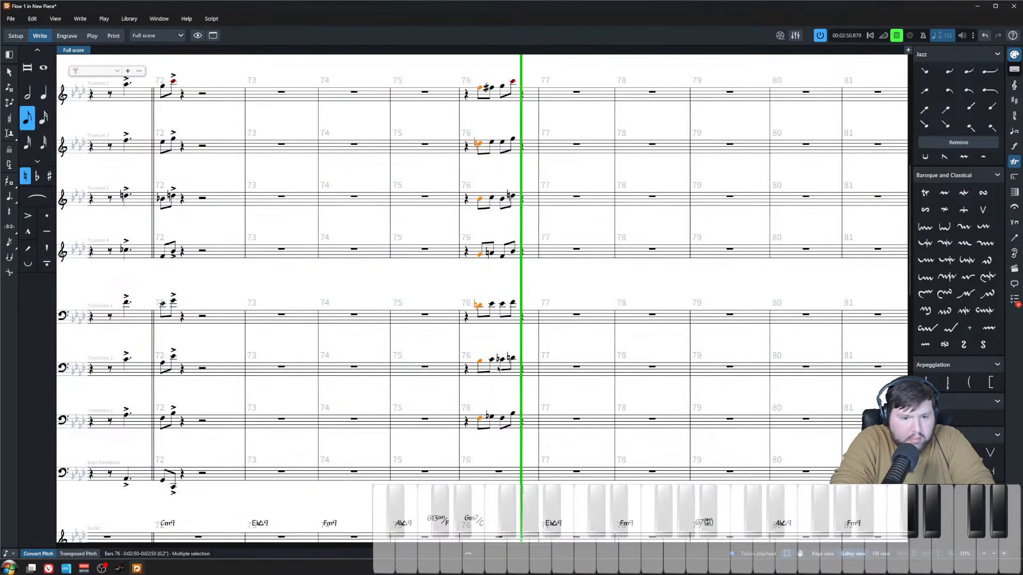
key("space")
- Change Trombone 3's first eighth note in bar 76 to G3
key("z")
key("z")
left_click(520, 333)
key("x")
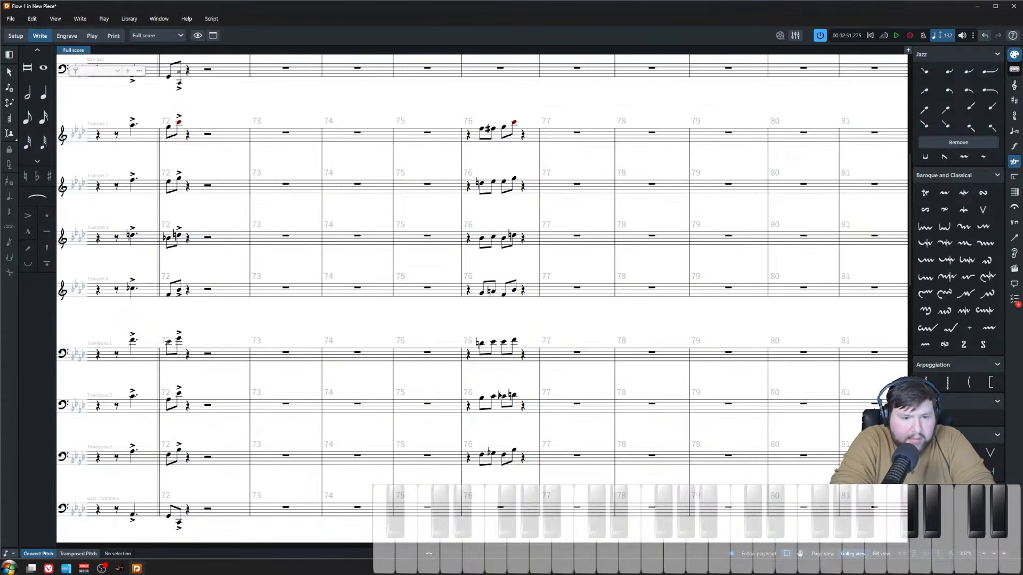
left_click(482, 455)
key("z")
left_click_drag(481, 443, 490, 307)
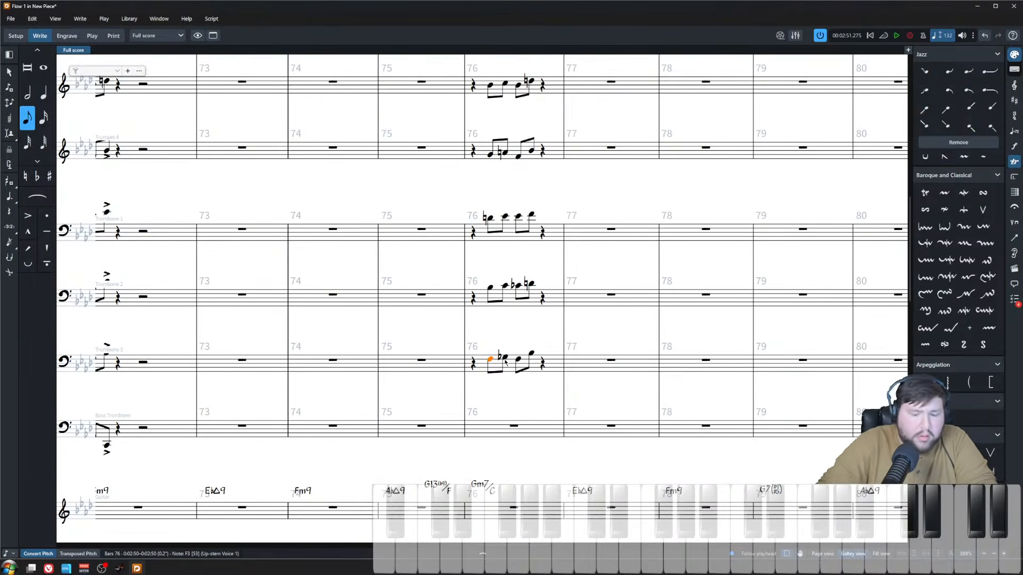
key("Right")
key("Right")
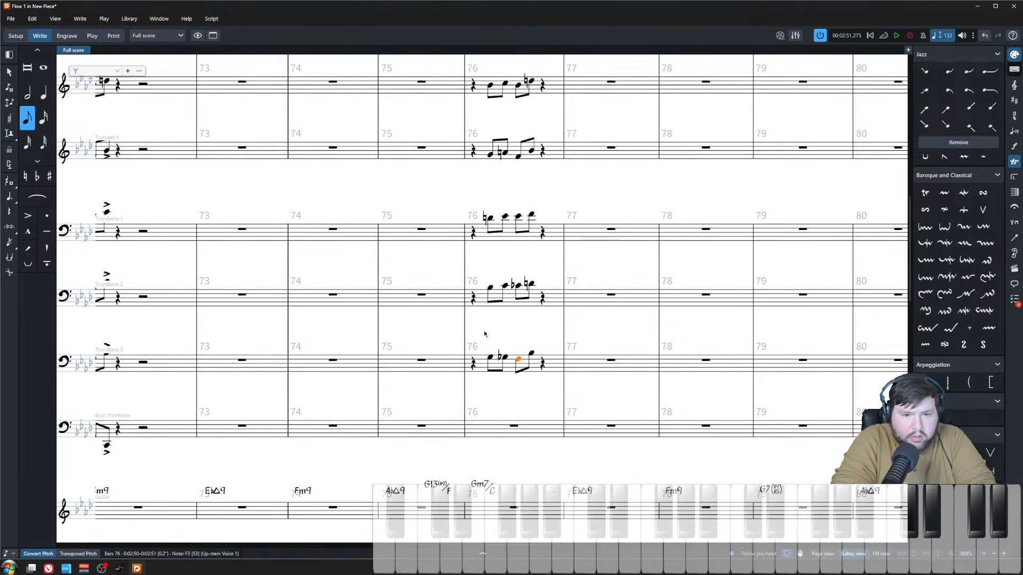
- Play back bar 76 from Trombone 3's first eighth note to check the revised voicing
left_click(490, 356)
key("p")
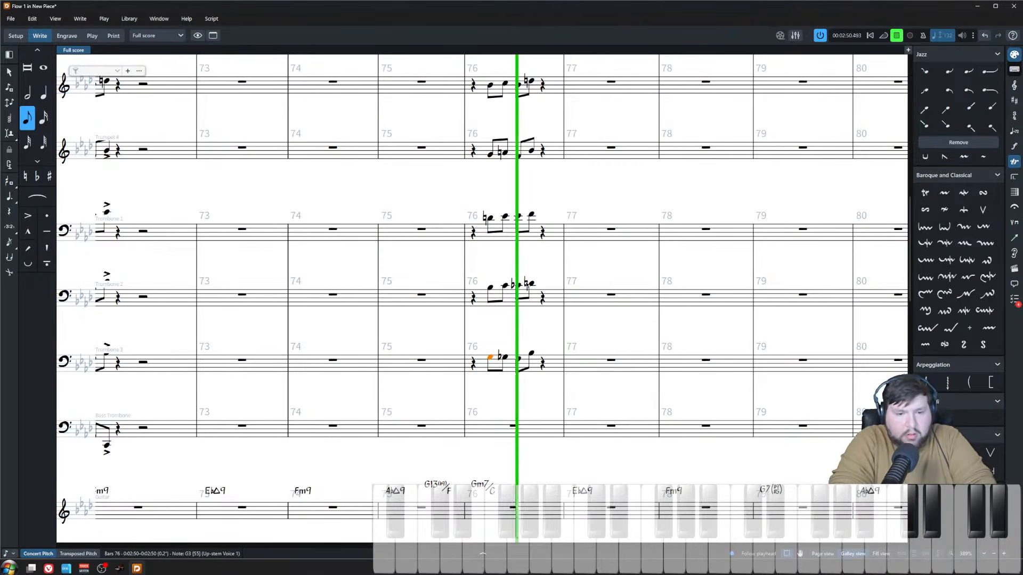
key("space")
key("x")
scroll(514, 344, "up", 8)
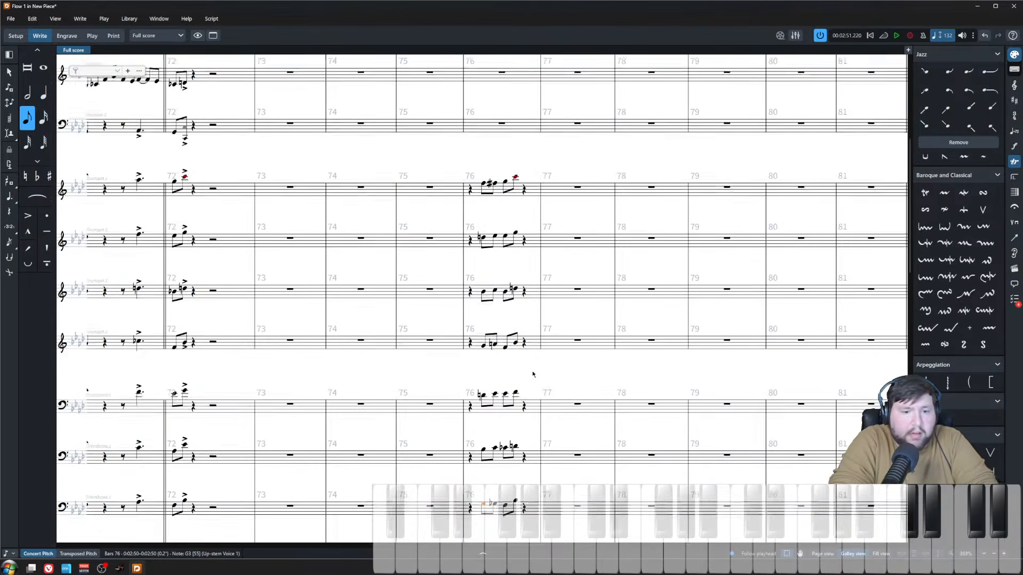
scroll(537, 320, "down", 4)
key("Escape")
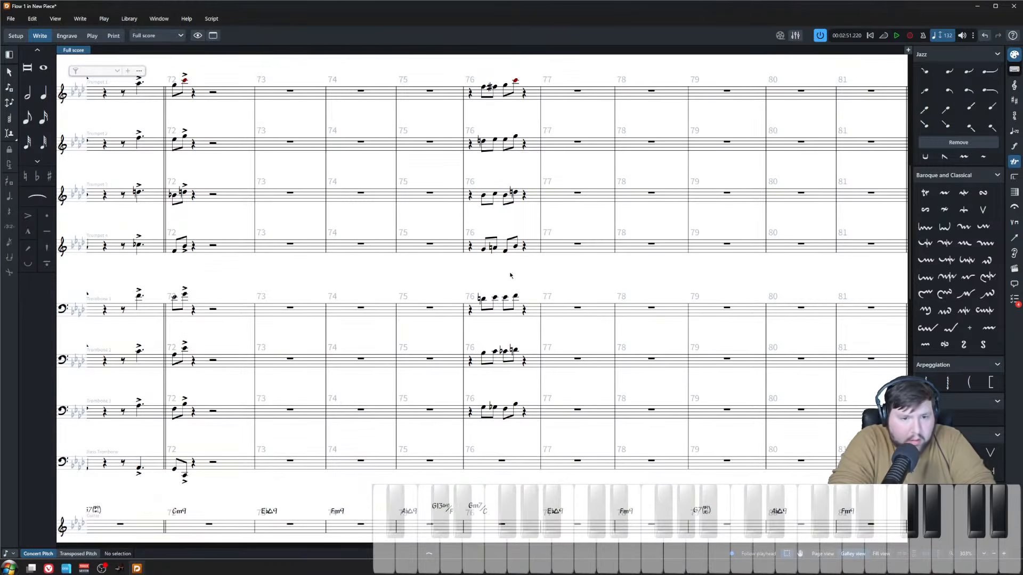
- Check the second and third eighth notes of Trombone 1 in bar 76
scroll(510, 275, "up", 3)
left_click(526, 297)
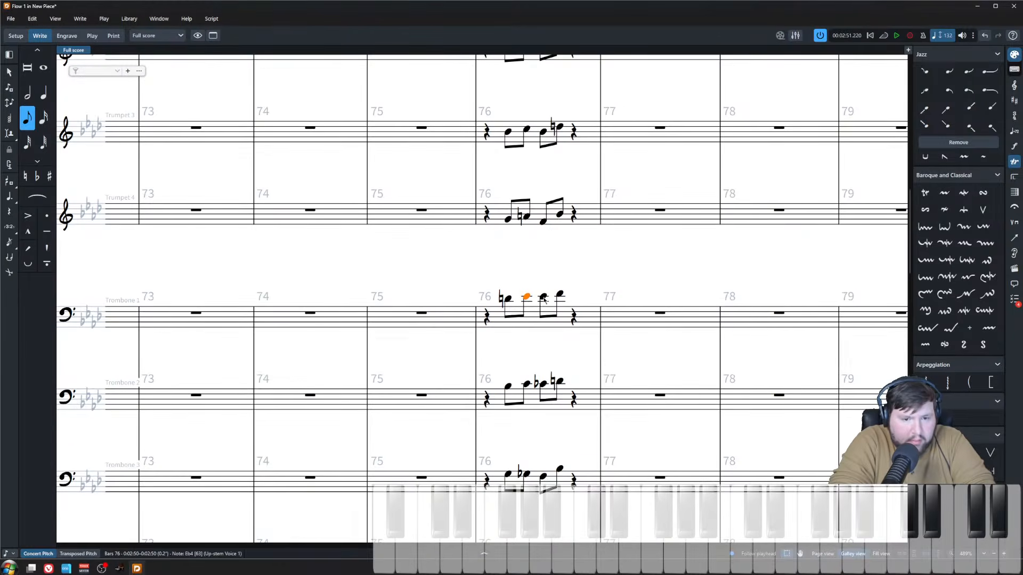
key("Right")
key("Left")
key("Right")
key("Escape")
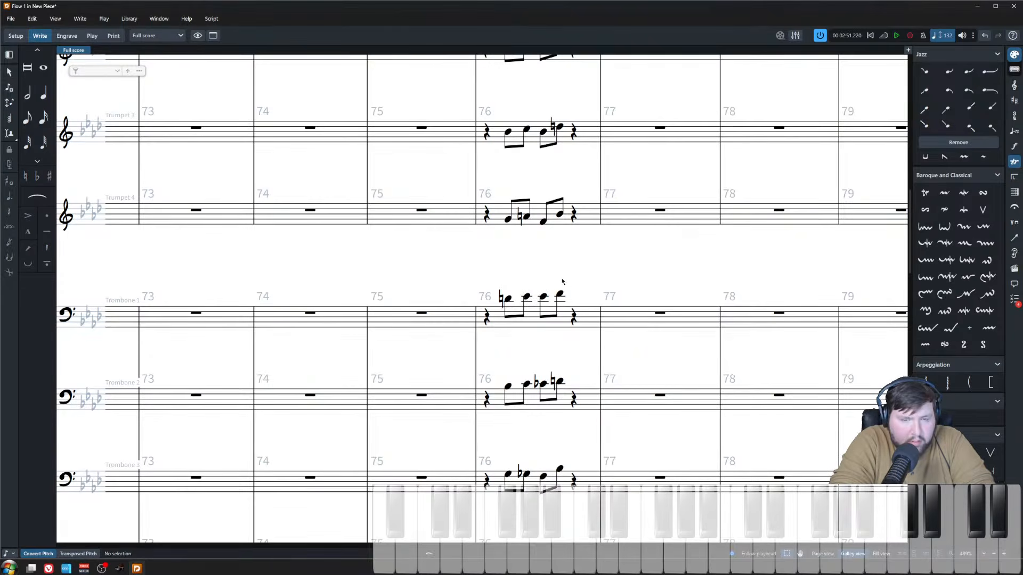
- Audition the chord on the third eighth note of bar 76 from Trumpet 1 through Trombone 3
scroll(537, 288, "up", 5)
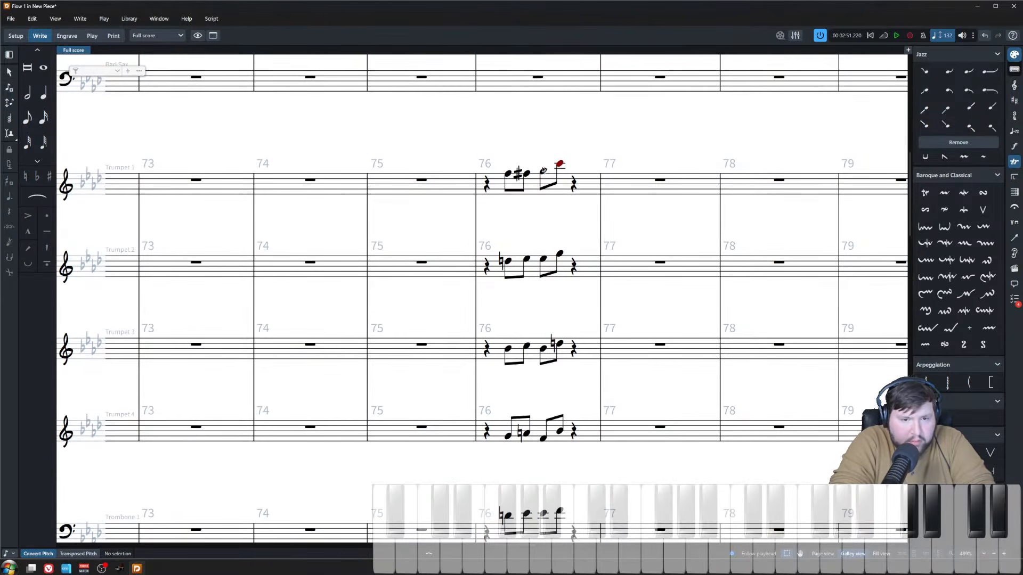
left_click(543, 171)
left_click(544, 439, "shift")
scroll(544, 440, "down", 5)
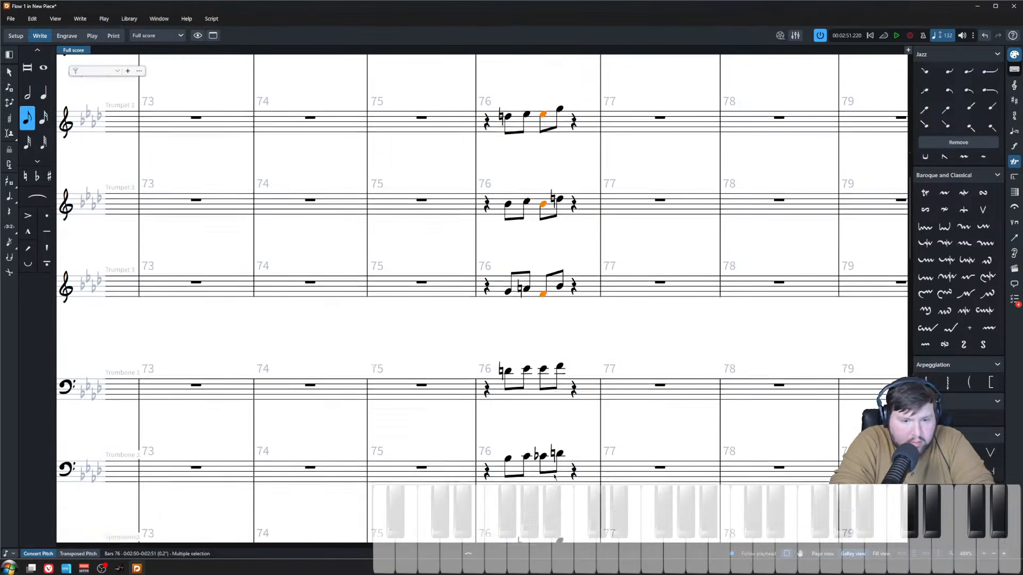
left_click(543, 428, "shift")
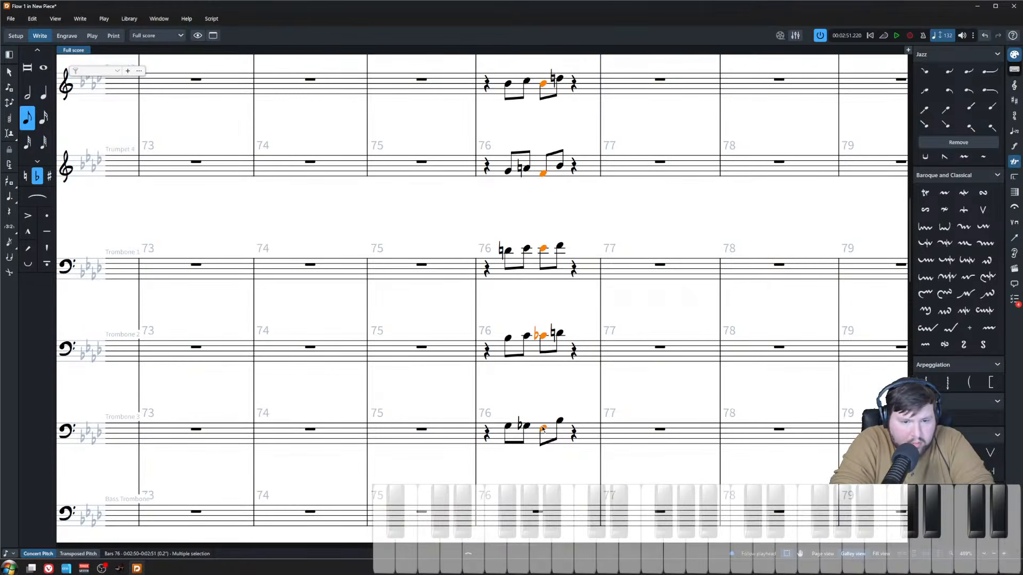
- Audition the second eighth note of bar 76 in Trumpet 1, and in Trumpet 2 through Trombone 1 together
scroll(542, 429, "up", 6)
left_click(526, 222)
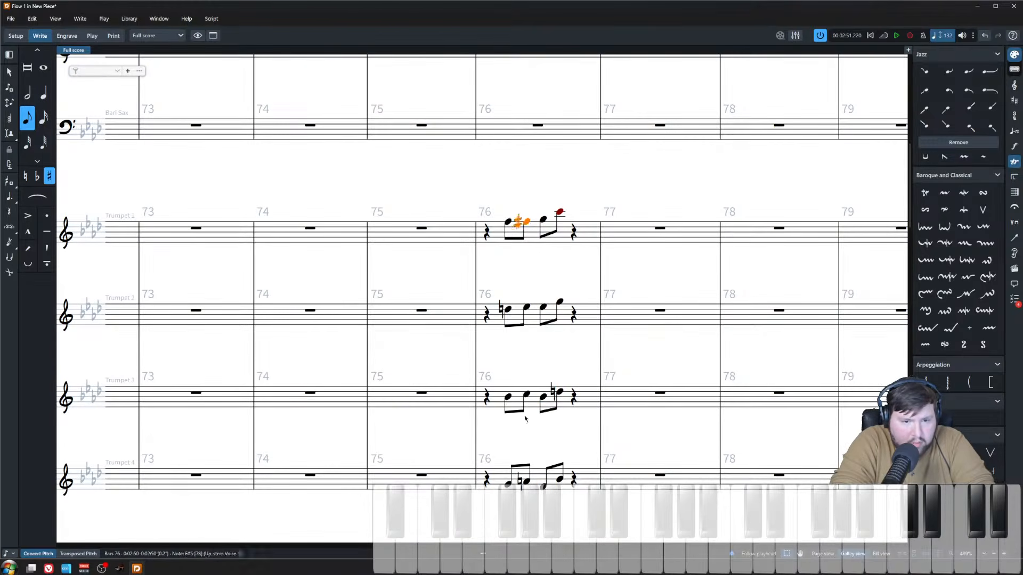
left_click(523, 309)
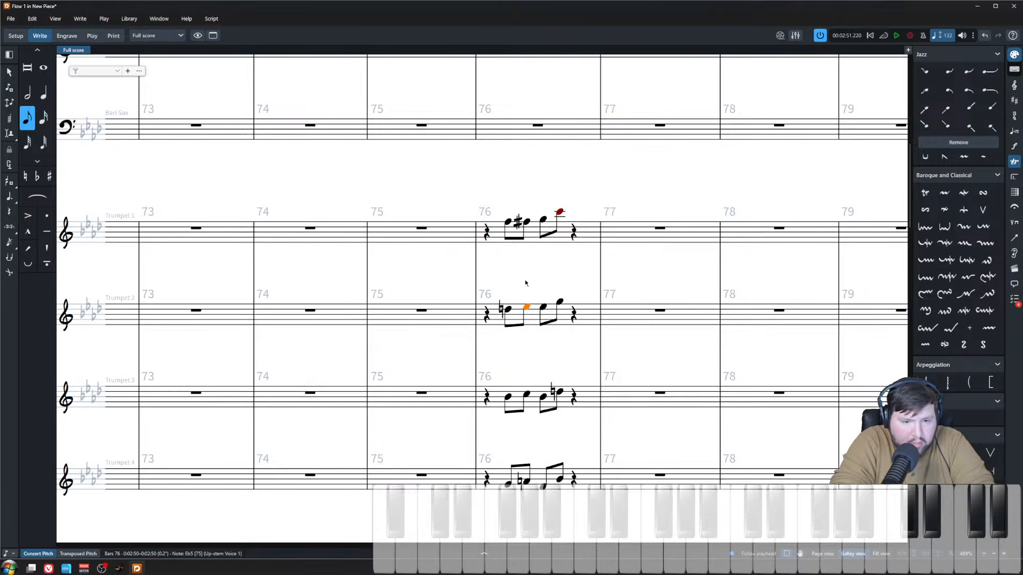
scroll(529, 302, "down", 6)
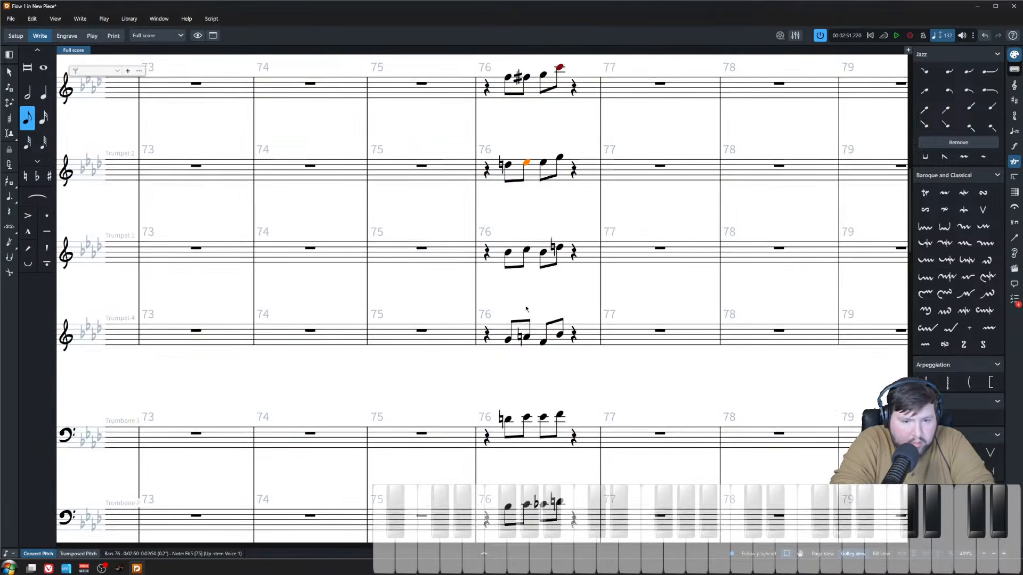
left_click(527, 428, "shift")
scroll(525, 429, "up", 6)
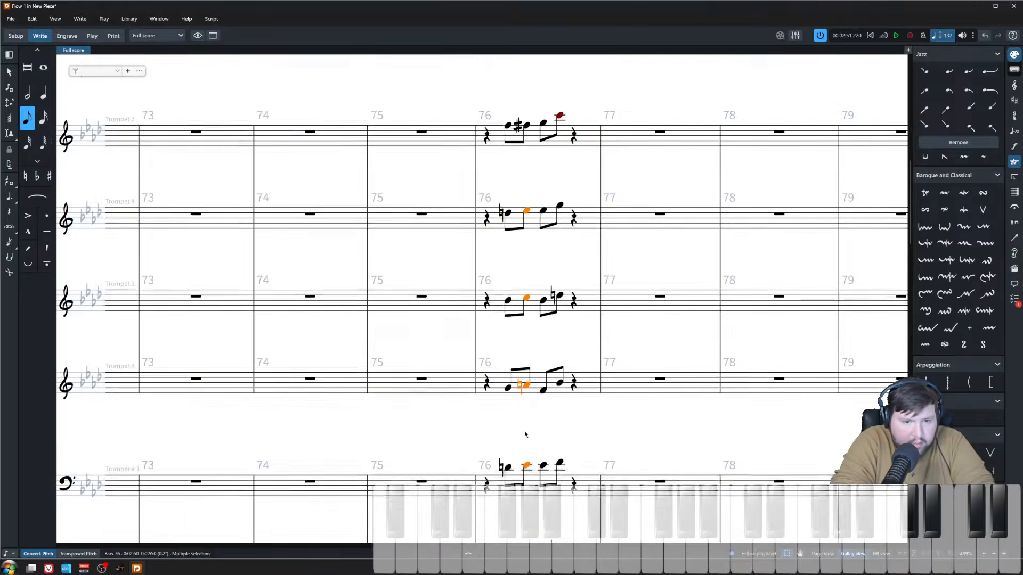
- Check Trumpet 1's first eighth note and Trumpet 2's first, second and last eighth notes in bar 76
left_click(509, 223)
left_click(507, 310)
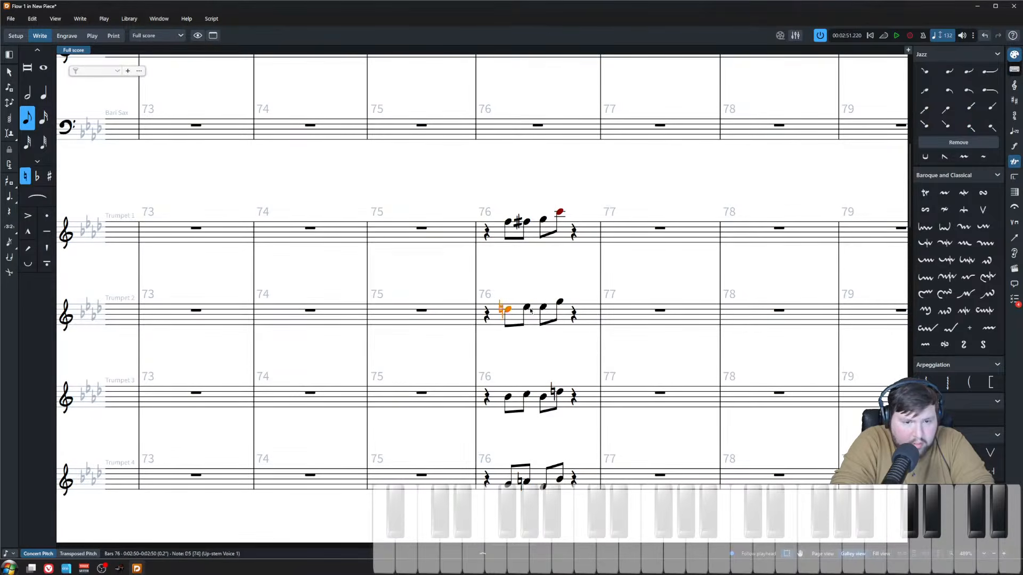
left_click(527, 308)
left_click(559, 303)
left_click(508, 285)
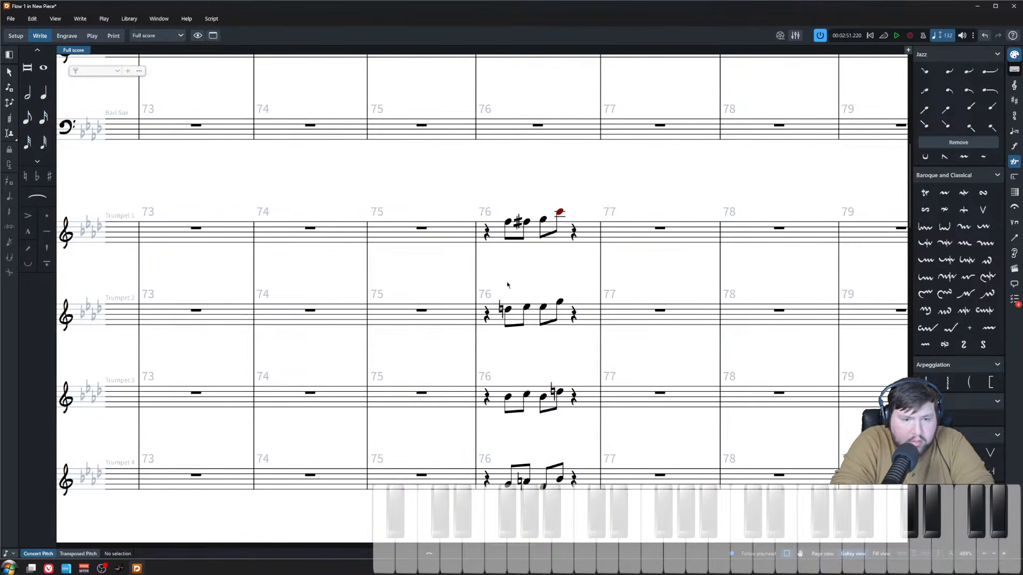
left_click(507, 314)
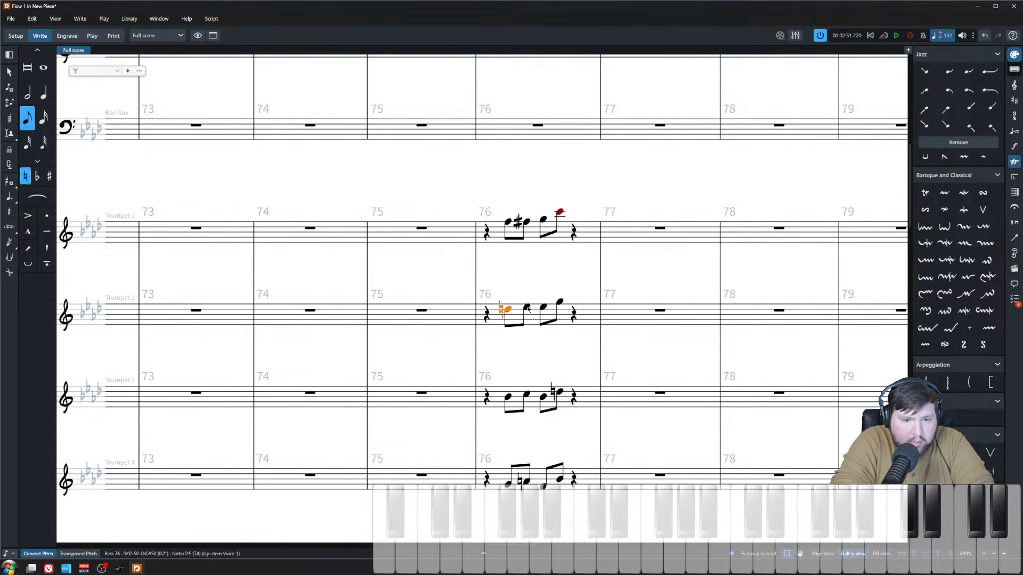
- Revoice the second eighth note of bar 76 by changing Trumpet 2 to C5, Trumpet 3 to A♭4 and Trumpet 4 to F♯4
left_click(527, 308)
key("alt+Down")
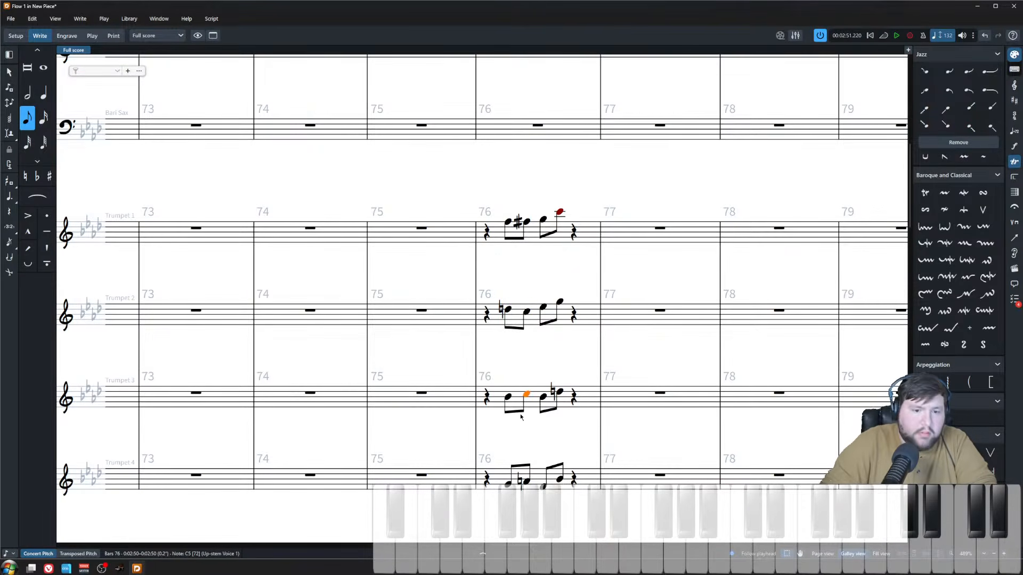
key("alt+Down")
key("alt+Down")
left_click(527, 484)
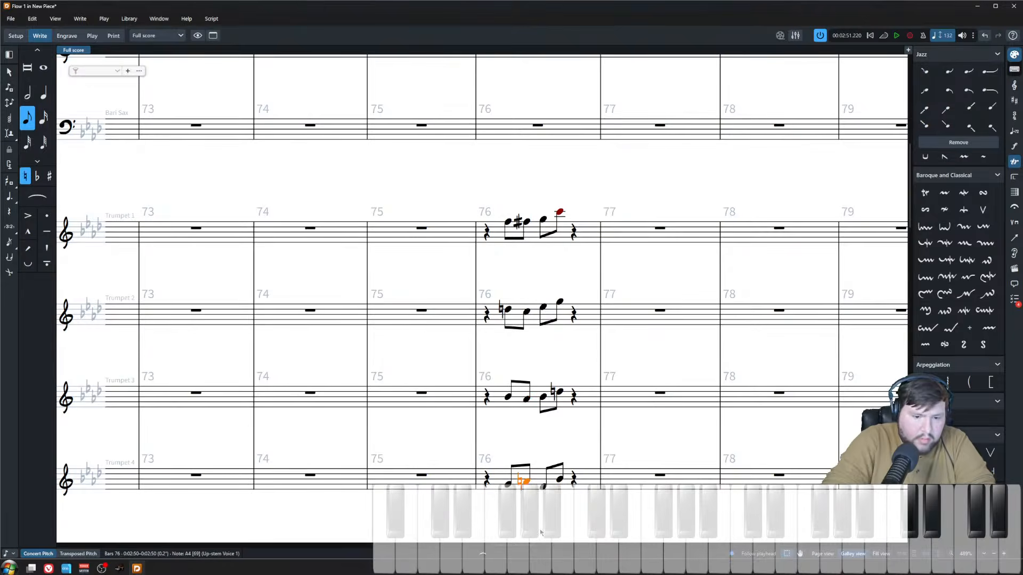
key("shift+alt+Up")
- Play back the revoiced brass figure in bar 76 from Trombone 3's first eighth note
scroll(540, 533, "down", 10)
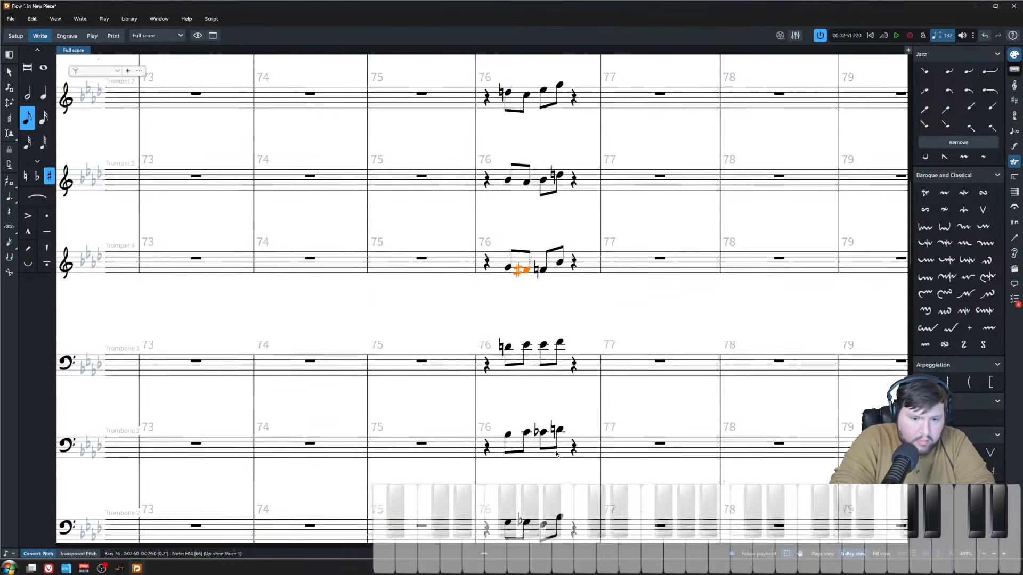
left_click(527, 321)
left_click(508, 497)
key("space")
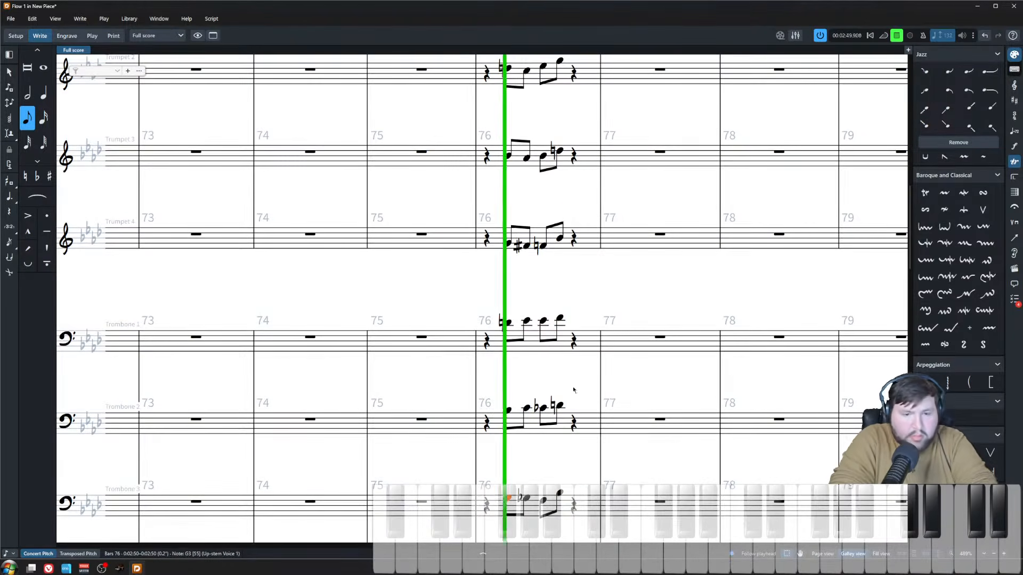
scroll(562, 283, "up", 4)
key("space")
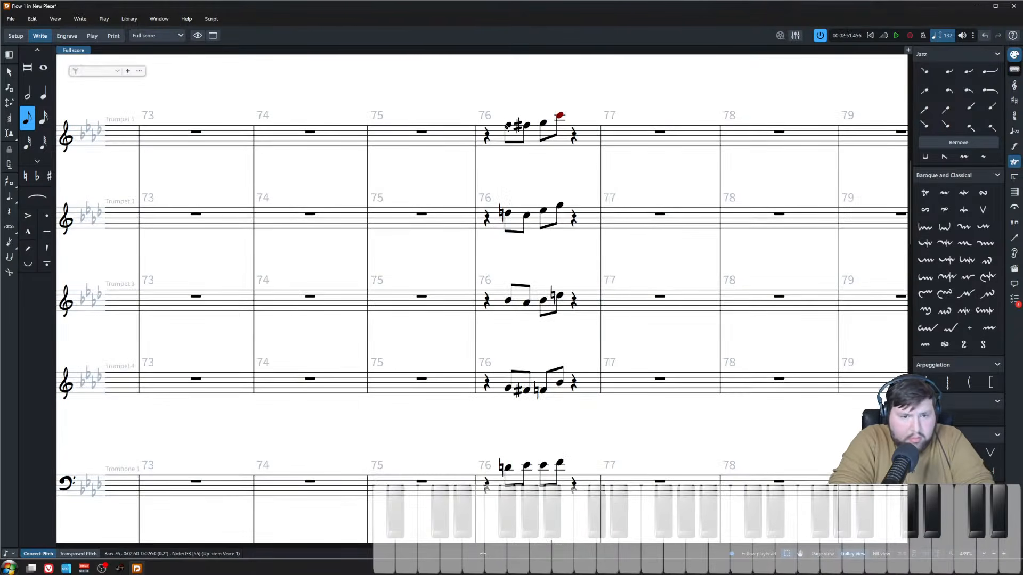
- Step through Trumpet 1's first three eighth notes in bar 76 twice to hear the lead line
left_click(507, 127)
scroll(517, 176, "down", 3)
key("Right")
key("Right")
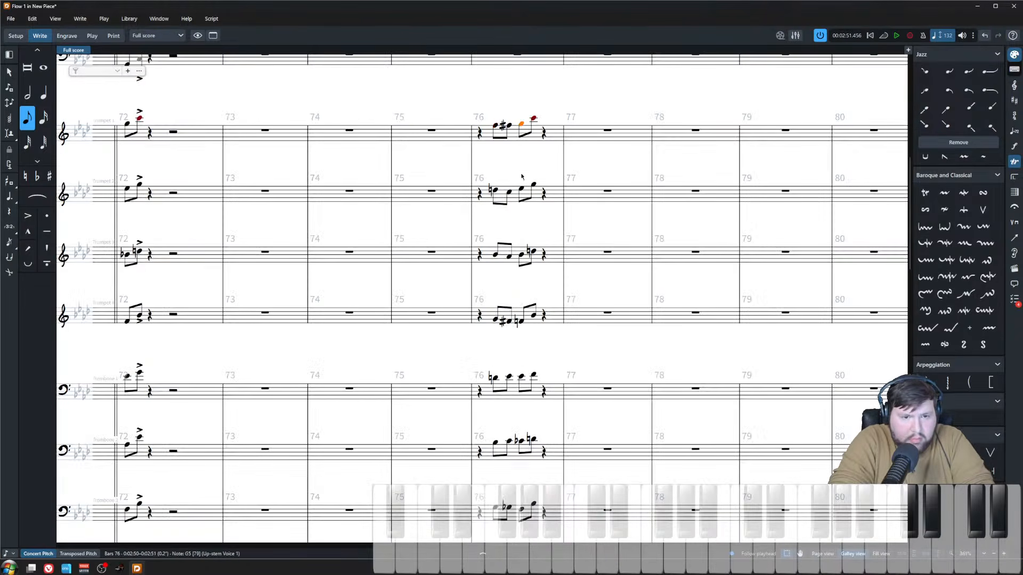
left_click(496, 126)
key("Right")
key("Right")
scroll(506, 417, "down", 3)
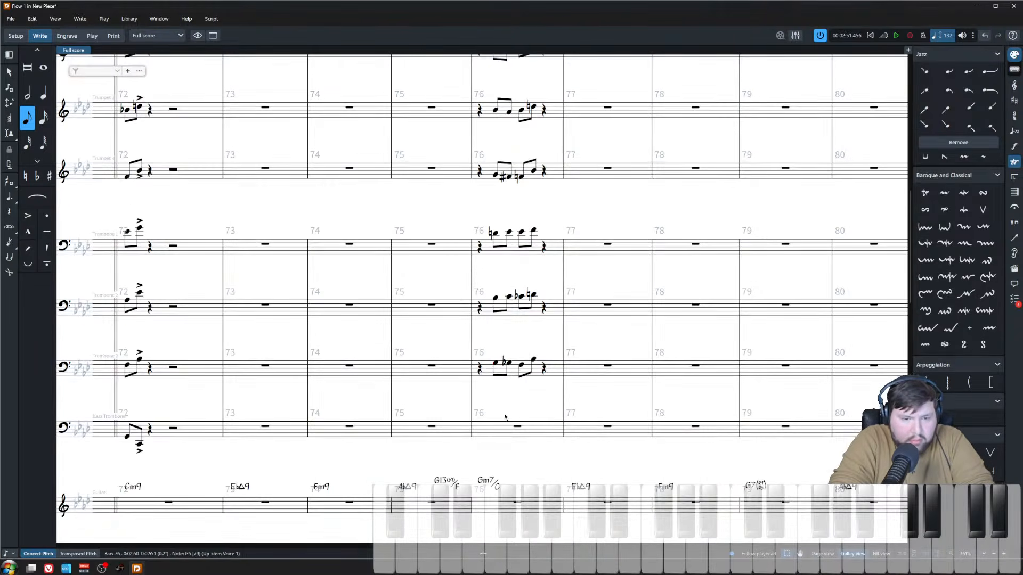
- Step through Trombone 2's first three eighth notes in bar 76
left_click(496, 298)
key("Right")
key("Right")
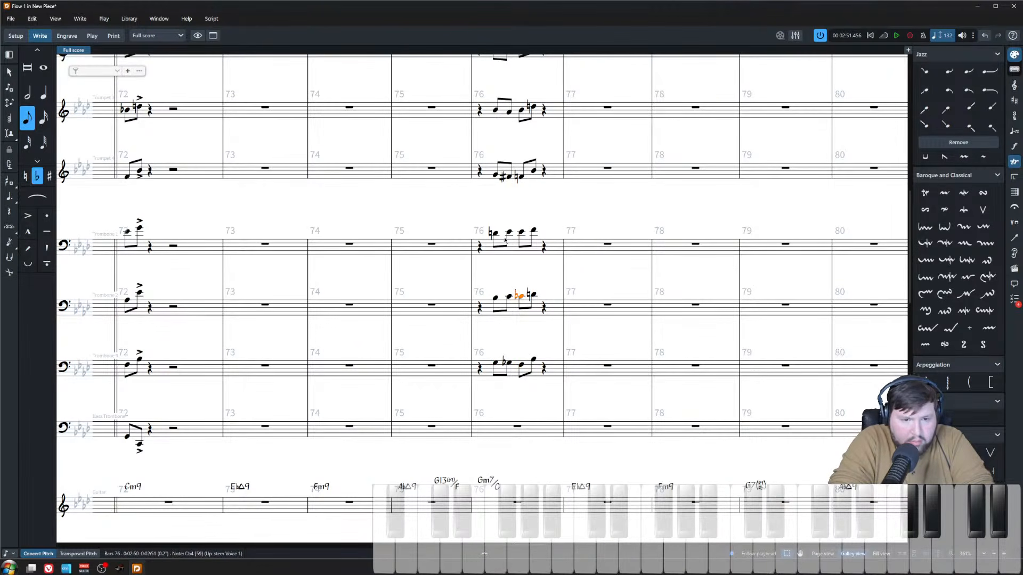
left_click(496, 234)
left_click_drag(510, 232, 522, 233)
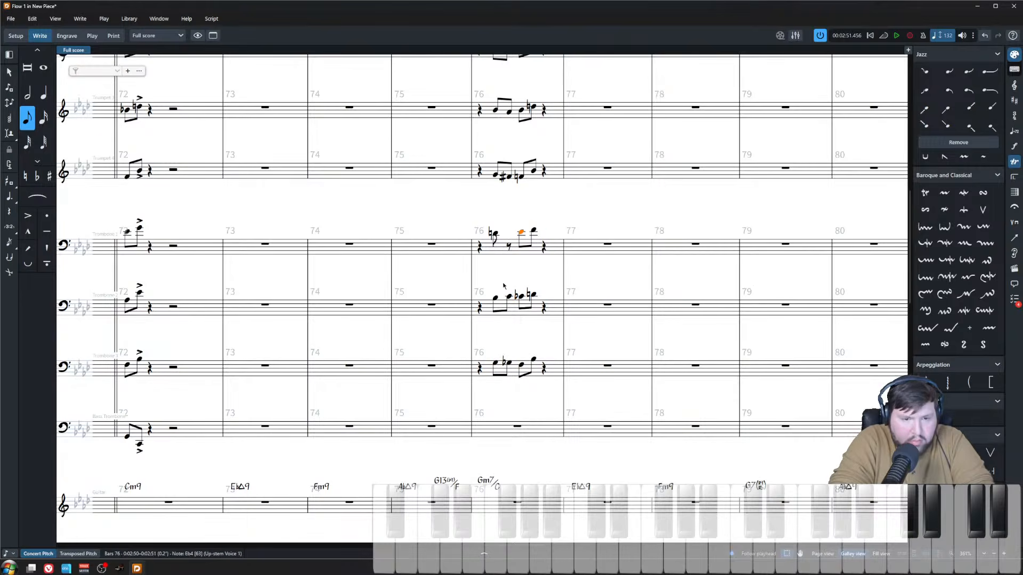
key("ctrl+z")
- Change Trombone 1's third eighth note in bar 76 to F4 and its fourth to G4
scroll(530, 298, "up", 3)
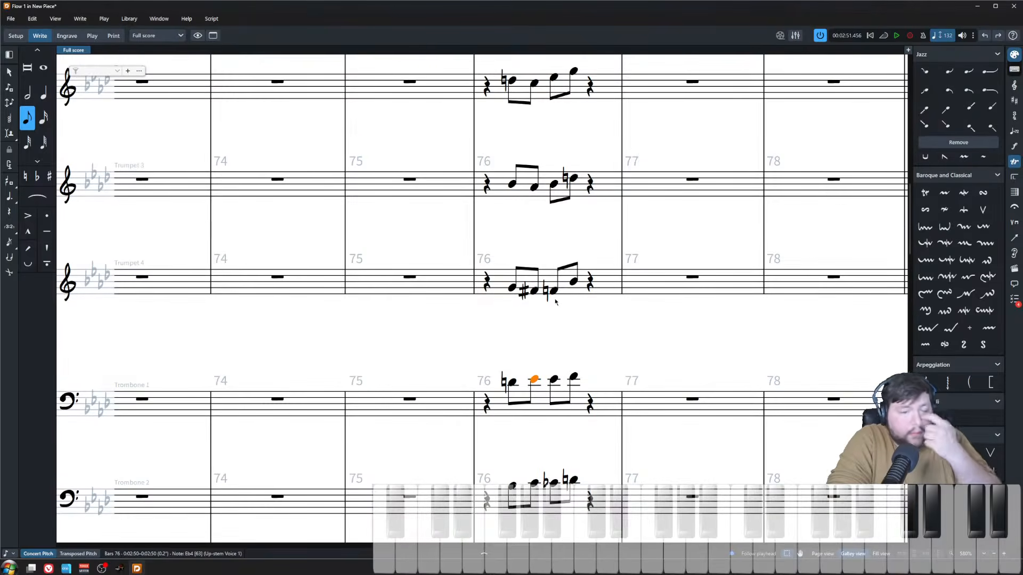
left_click(553, 382)
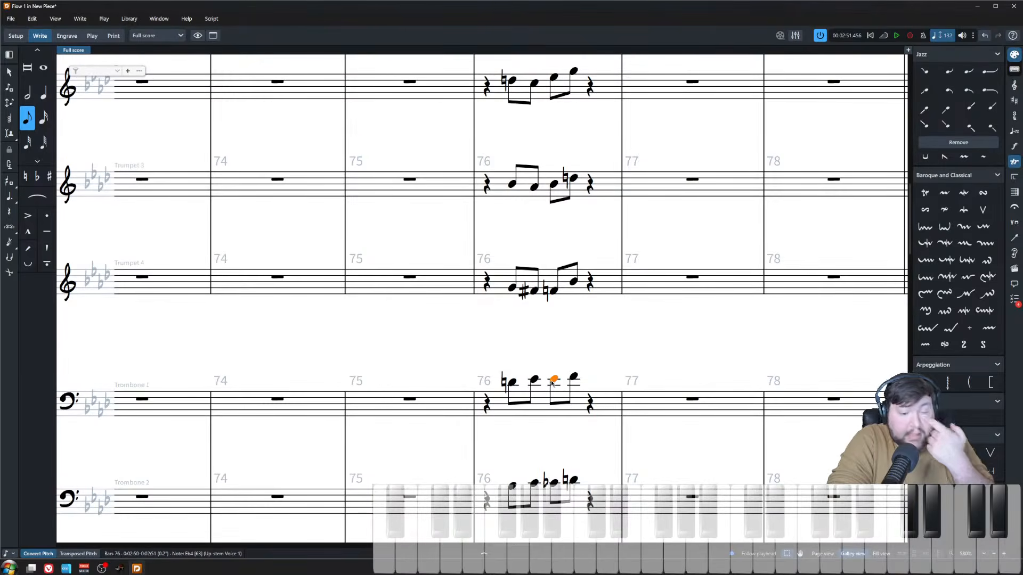
key("alt+Down")
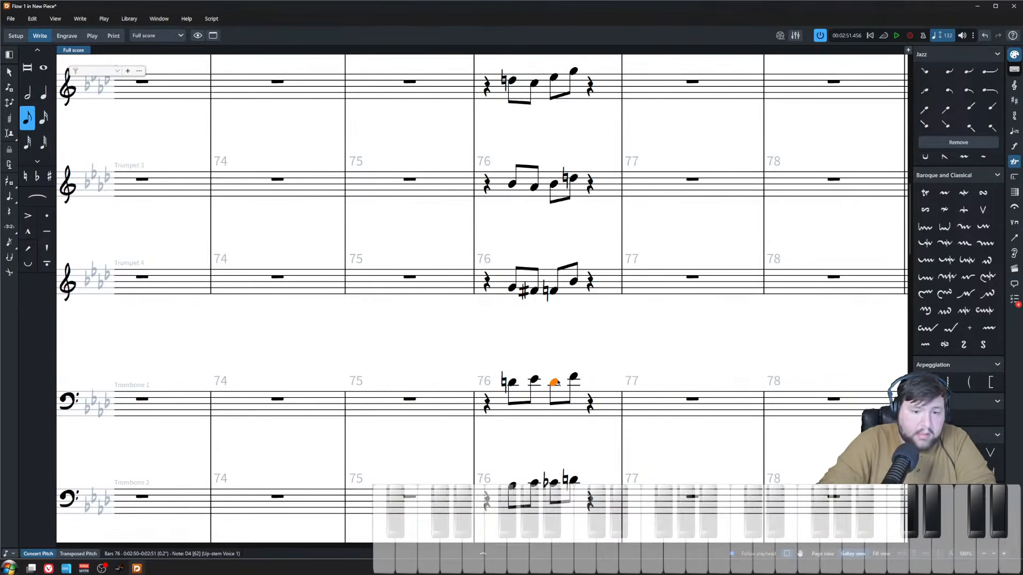
key("alt+Up")
key("alt+Up")
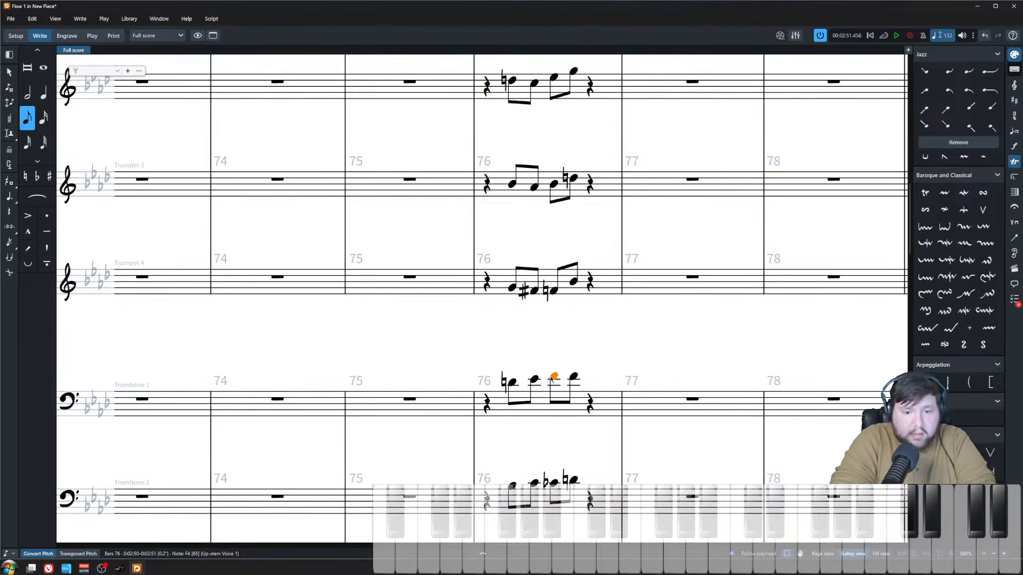
left_click(577, 378)
key("alt+Up")
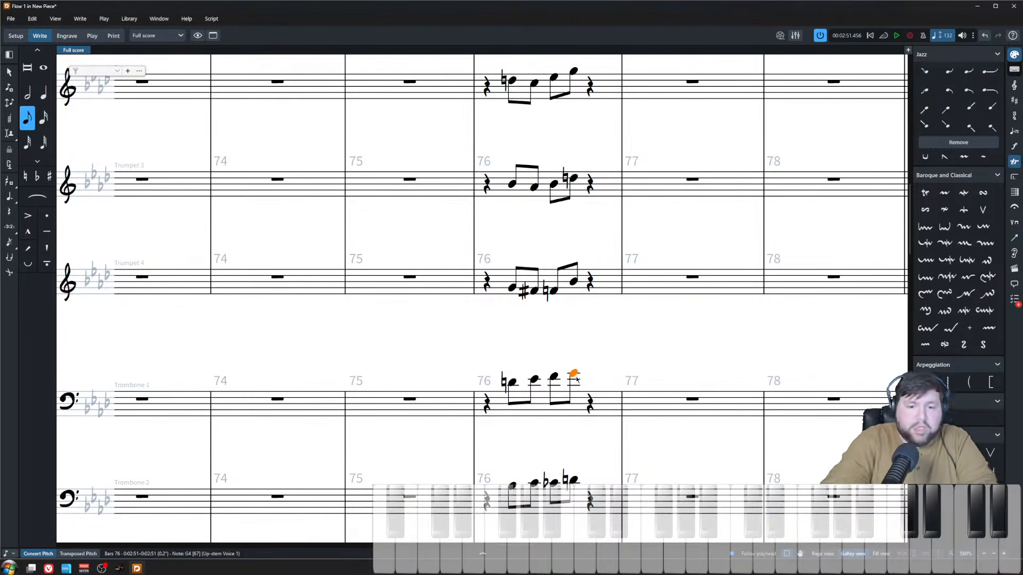
- Audition the last eighth-note chord of bar 76 from Trumpet 1 through Trombone 3, plus Trumpet 2's note alone
key("x")
key("x")
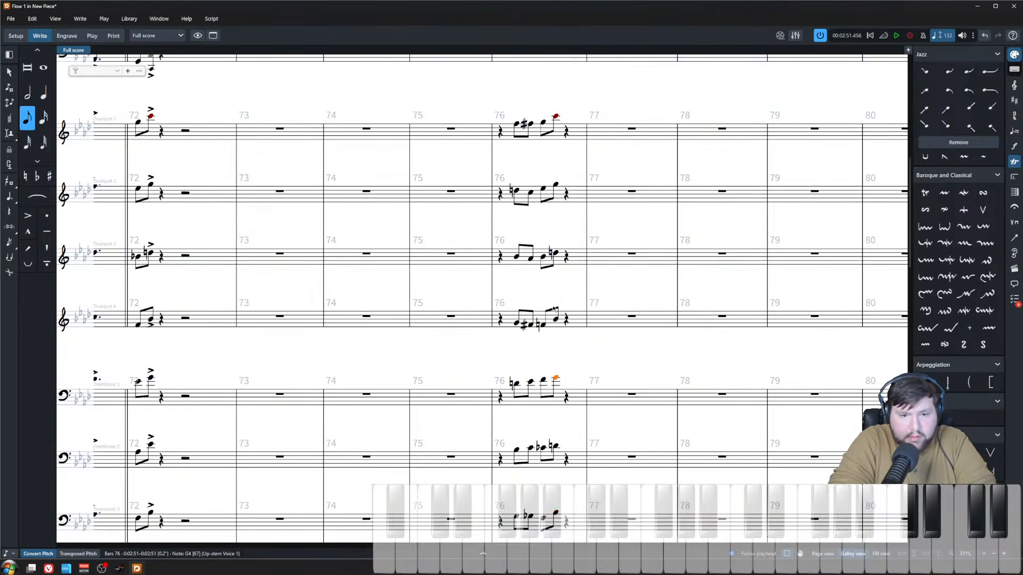
left_click(556, 116)
scroll(562, 439, "down", 3)
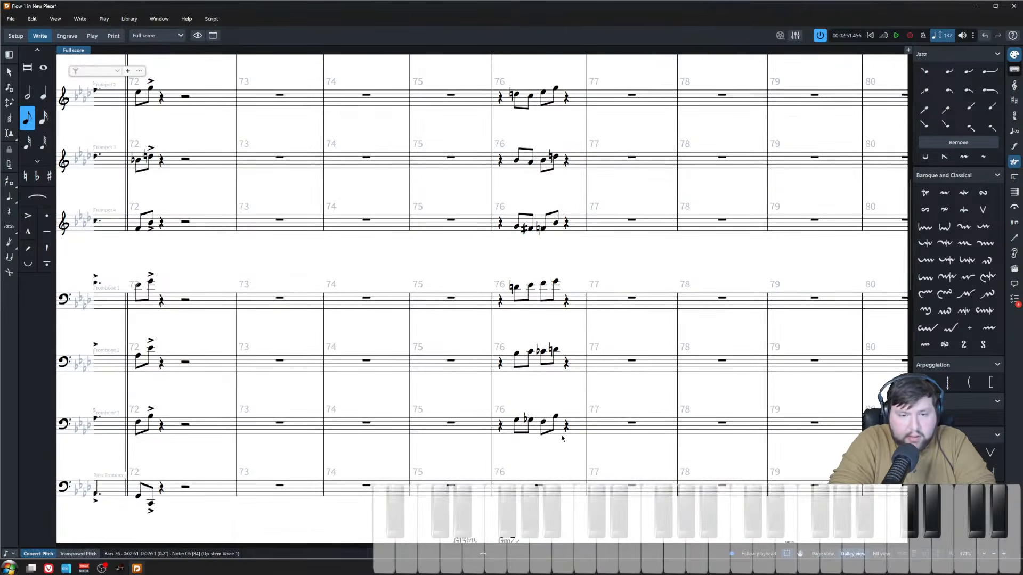
left_click(557, 418, "shift")
scroll(556, 142, "up", 2)
left_click(556, 162)
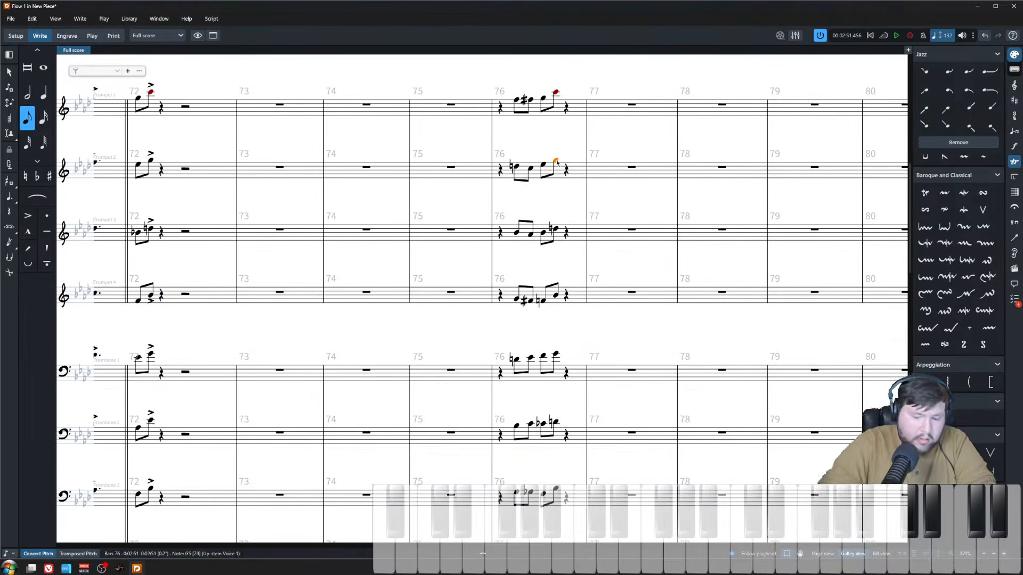
- Play back bar 76 from Trumpet 1's first eighth note and again from its opening rest
key("p")
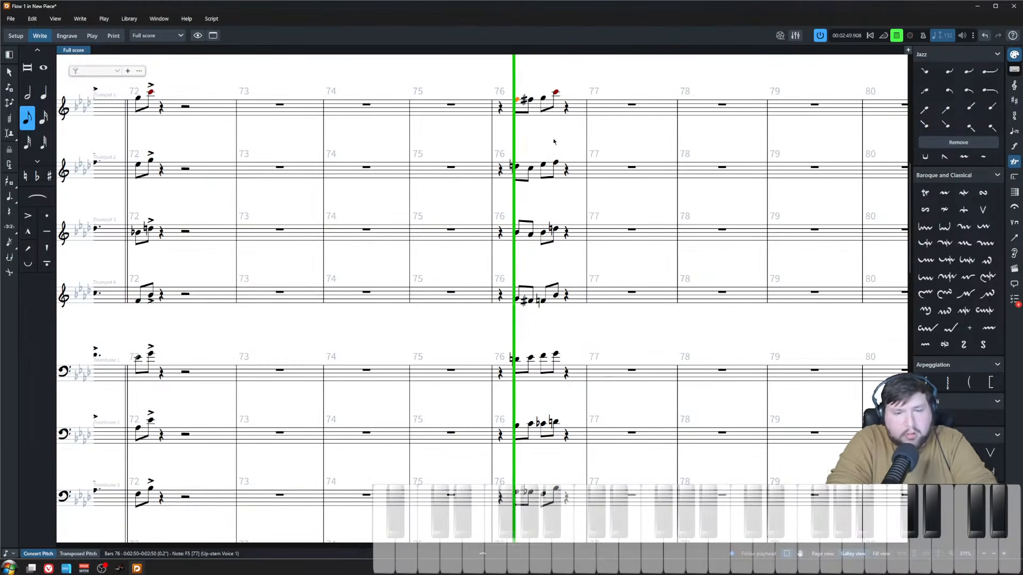
key("space")
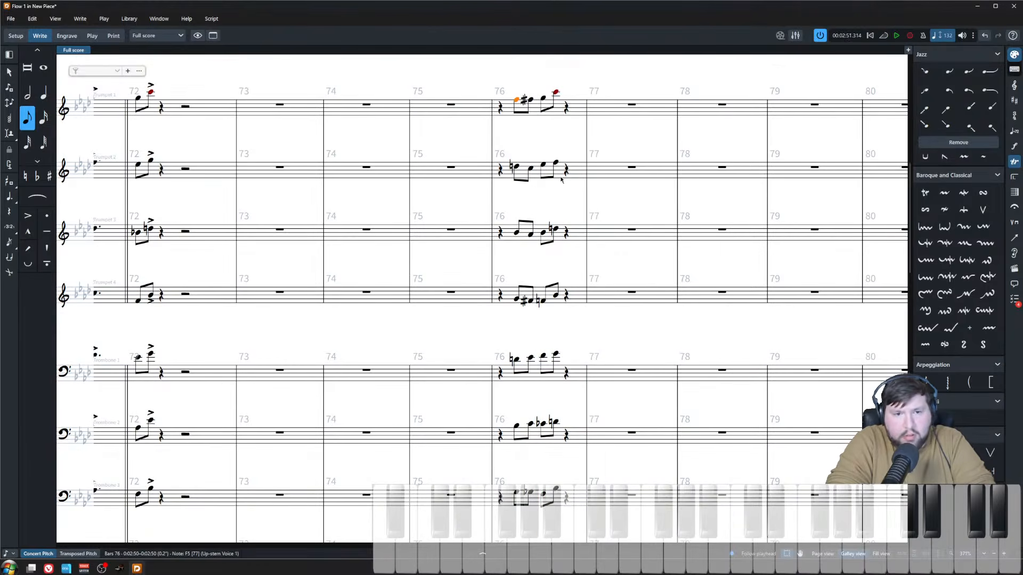
left_click(556, 161)
left_click(501, 108)
key("p")
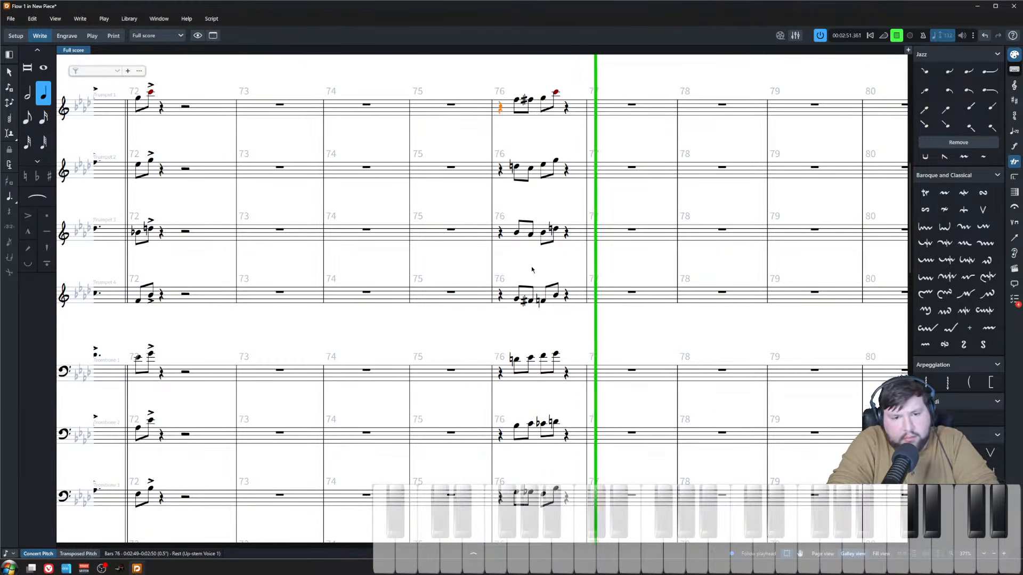
scroll(501, 108, "down", 2)
key("space")
- Enter the eighth notes C2, D♮2, B♭1 and C2 in the Bass Trombone after the first beat of bar 76
left_click(522, 441)
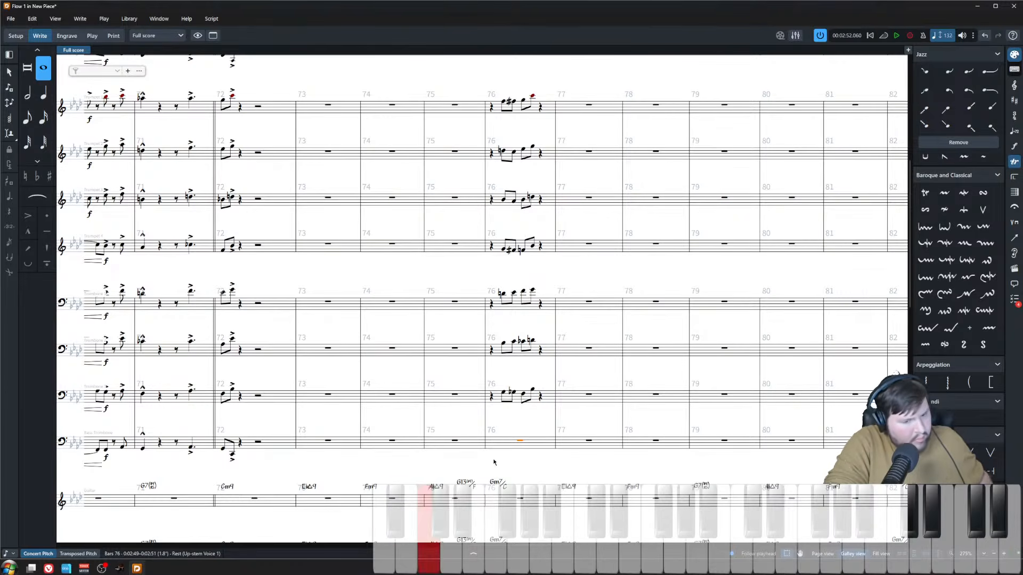
key("shift+n")
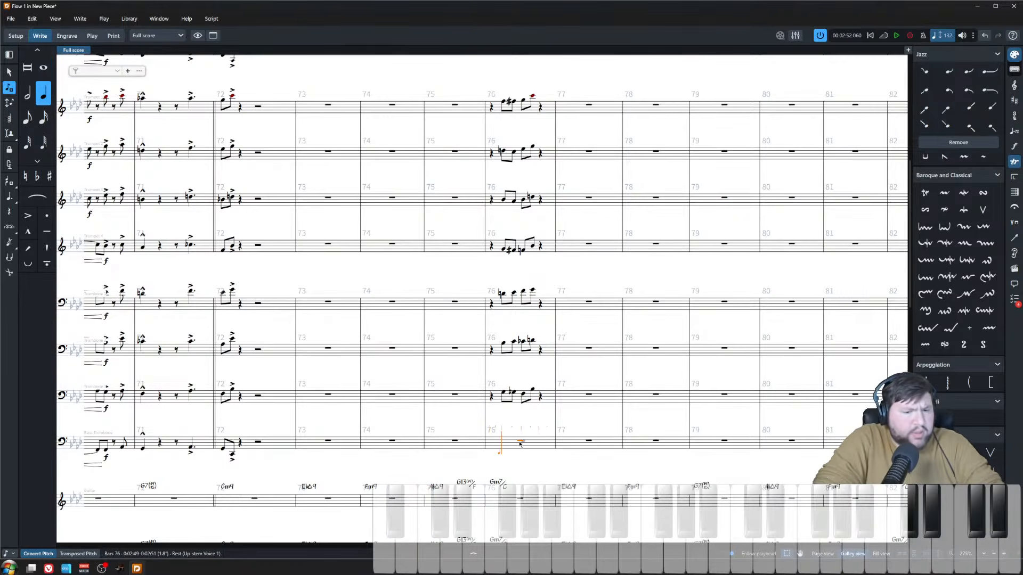
key("6")
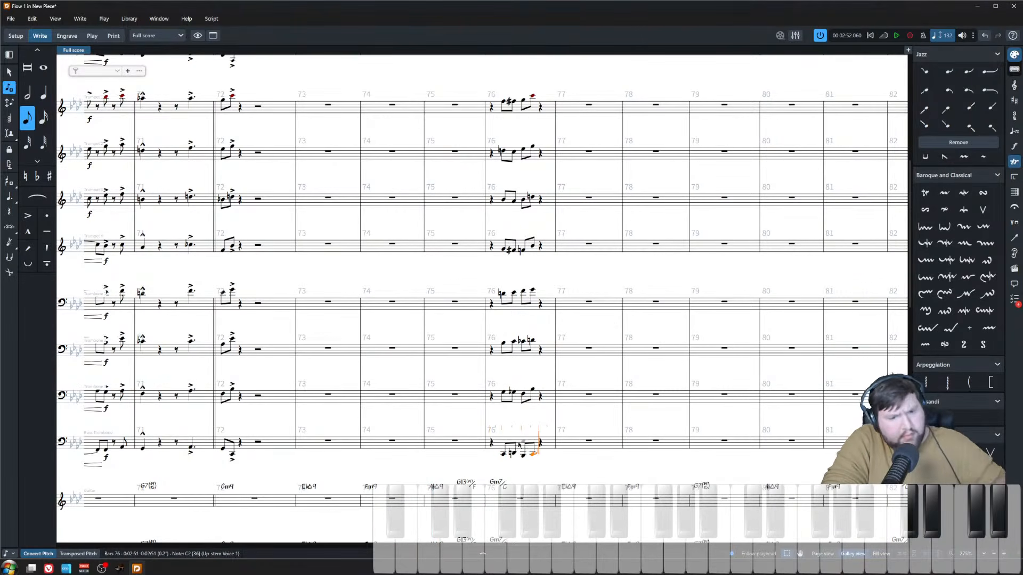
key("Escape")
- Play back bar 76 from the Bass Trombone's opening rest and check its third eighth note
left_click(492, 447)
key("p")
scroll(491, 447, "up", 2)
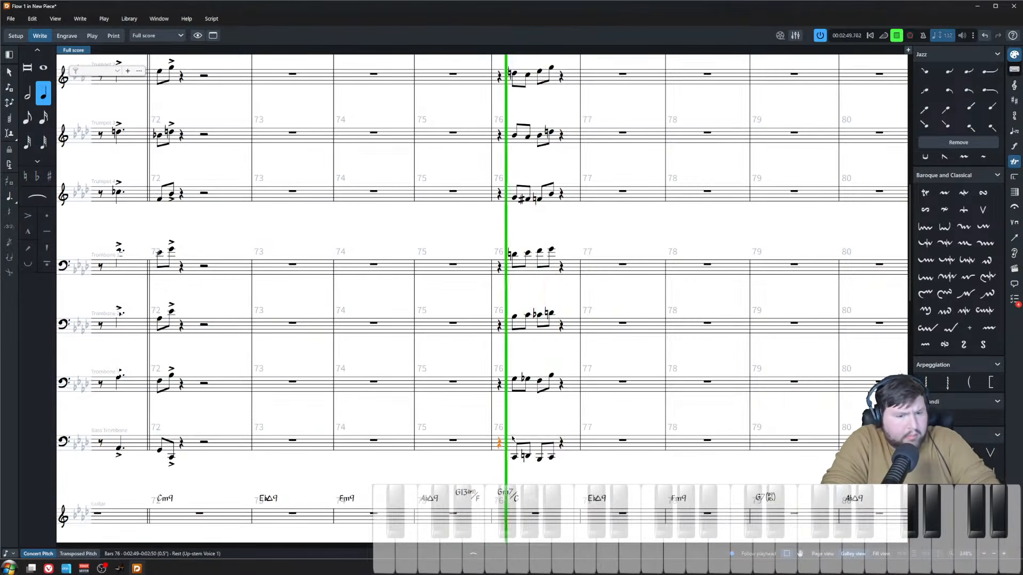
key("space")
left_click(539, 460)
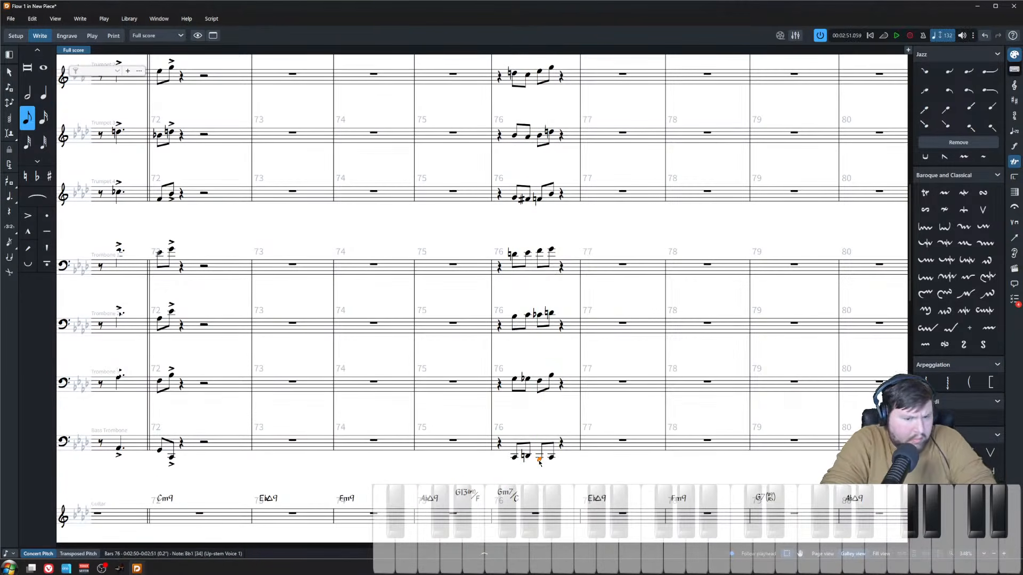
- Change the third eighth note of the Bass Trombone in bar 76 to D♭2
key("alt+Up")
key("alt+Up")
key("minus")
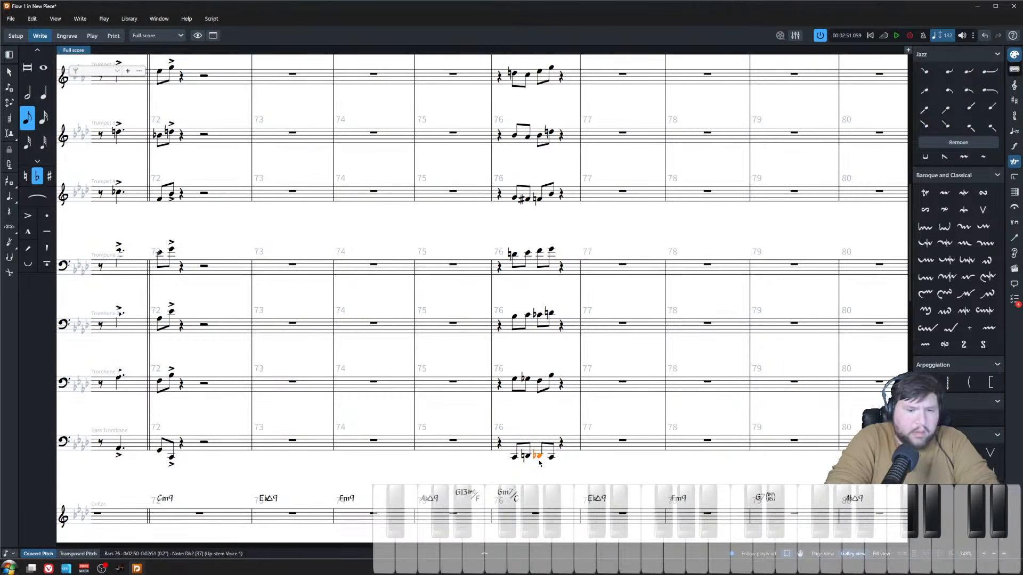
key("Escape")
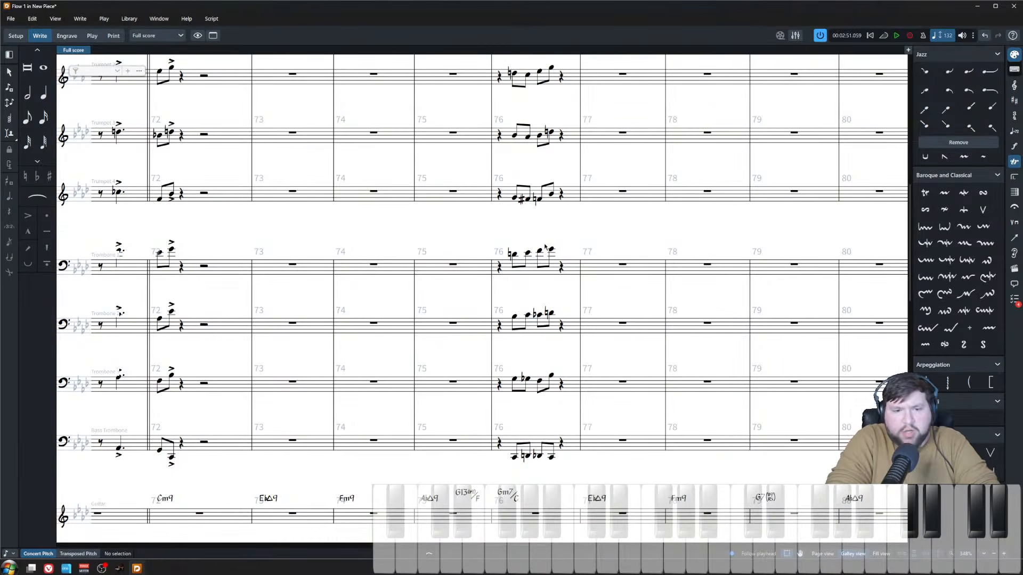
- Play back bar 76 from the Bass Trombone's opening rest and again from the brass section's first eighth-note chord
left_click(500, 445)
key("space")
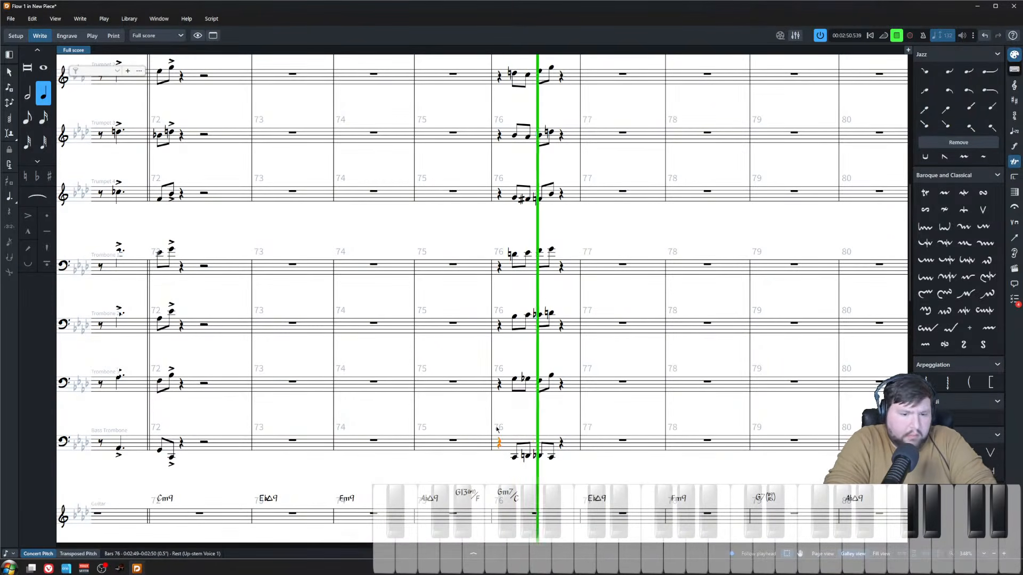
key("space")
left_click(515, 449)
scroll(514, 130, "up", 2)
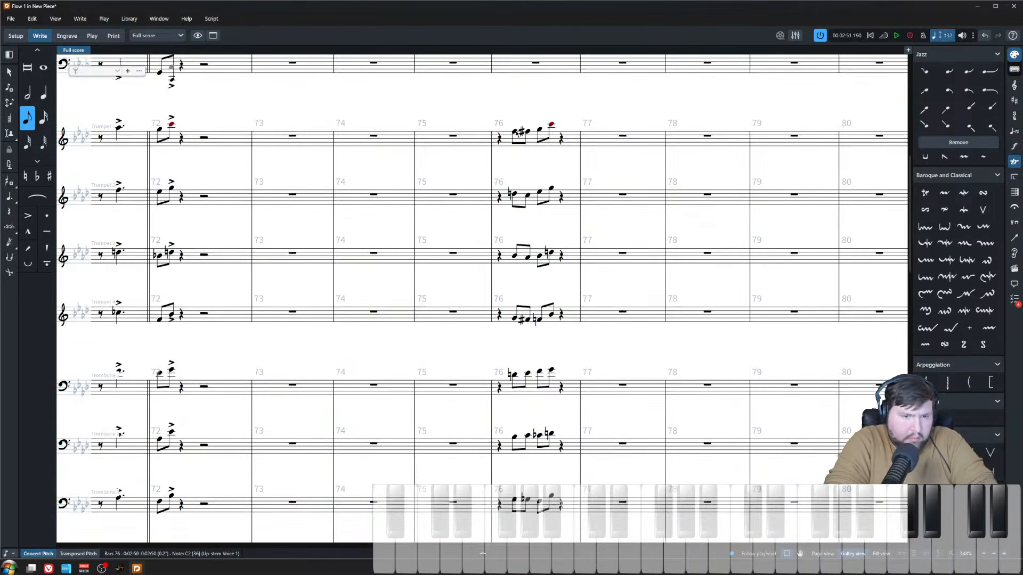
left_click(517, 132, "shift")
key("space")
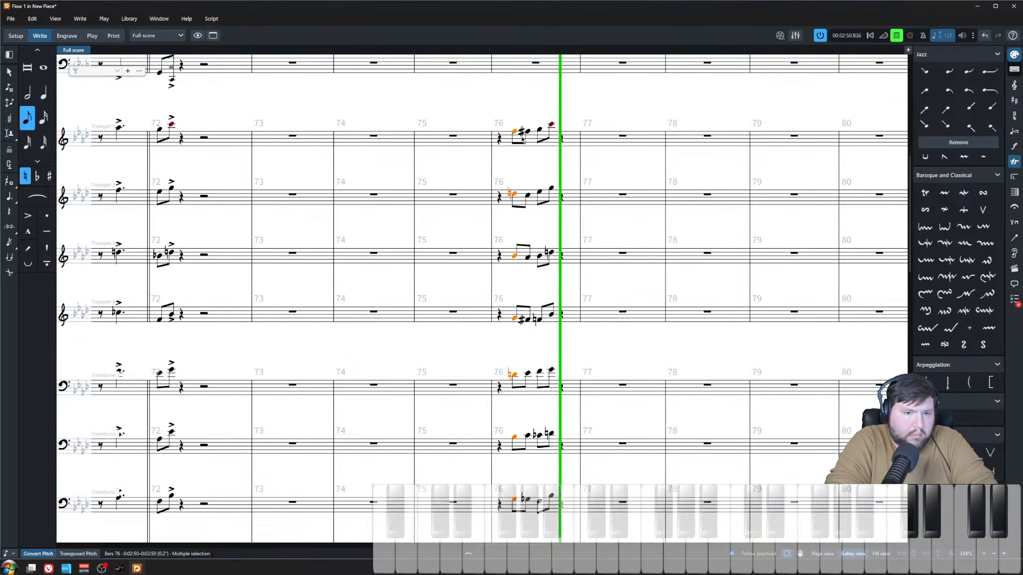
key("space")
key("Escape")
- Copy the Bass Trombone's bar 76 line into the Baritone Sax staff in the same bar
scroll(525, 171, "down", 3)
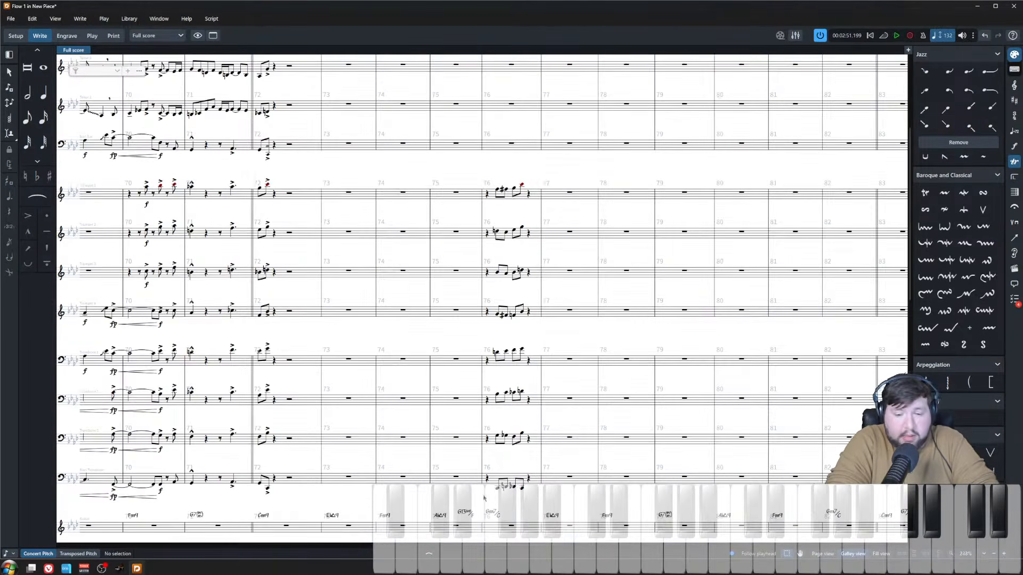
left_click(535, 486)
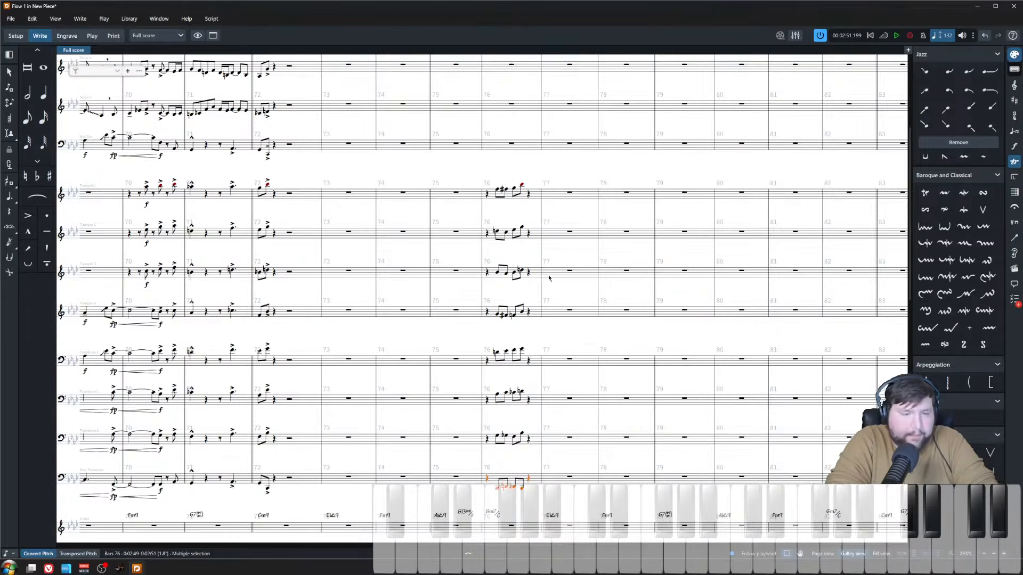
left_click(512, 144)
key("ctrl+v")
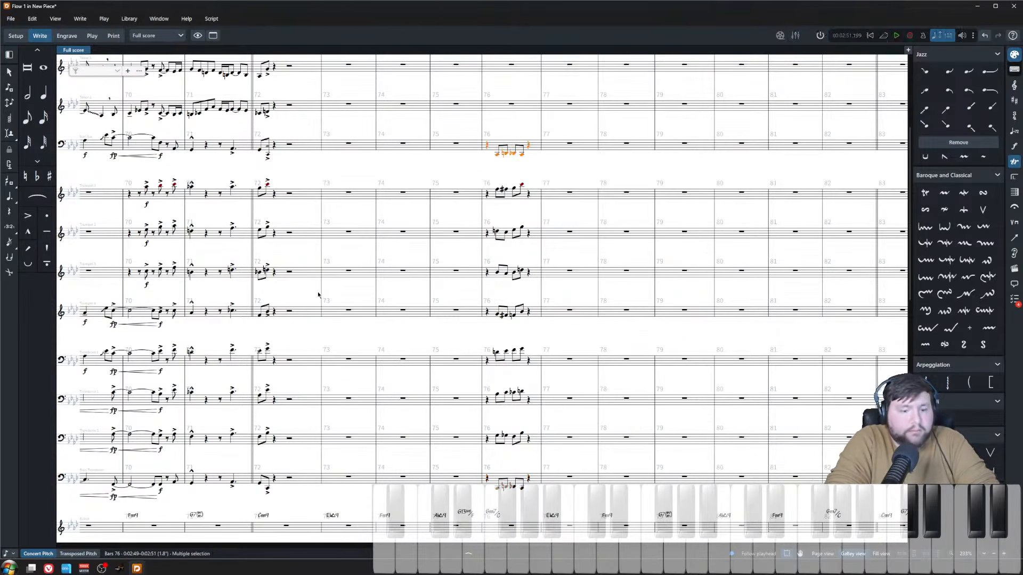
- Play back the full score from the Baritone Sax's first note in bar 72
left_click(260, 149)
key("space")
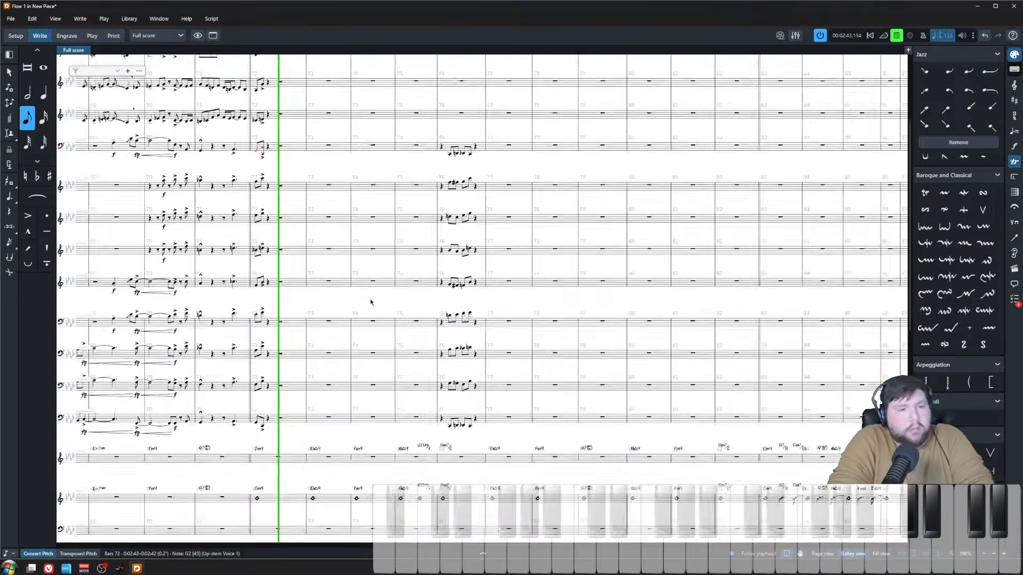
scroll(370, 302, "down", 2)
scroll(386, 300, "down", 2)
left_click(338, 260)
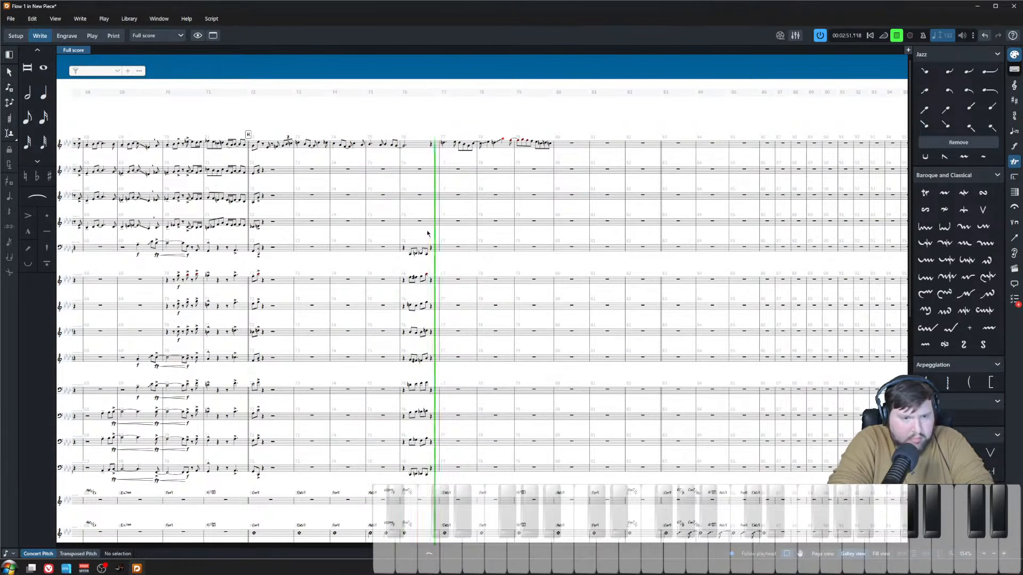
- Shorten Alto 1's tied G4 so it ends as a half note in bar 76, then stop playback
left_click(404, 146)
key("alt+shift+Left")
key("alt+shift+Left")
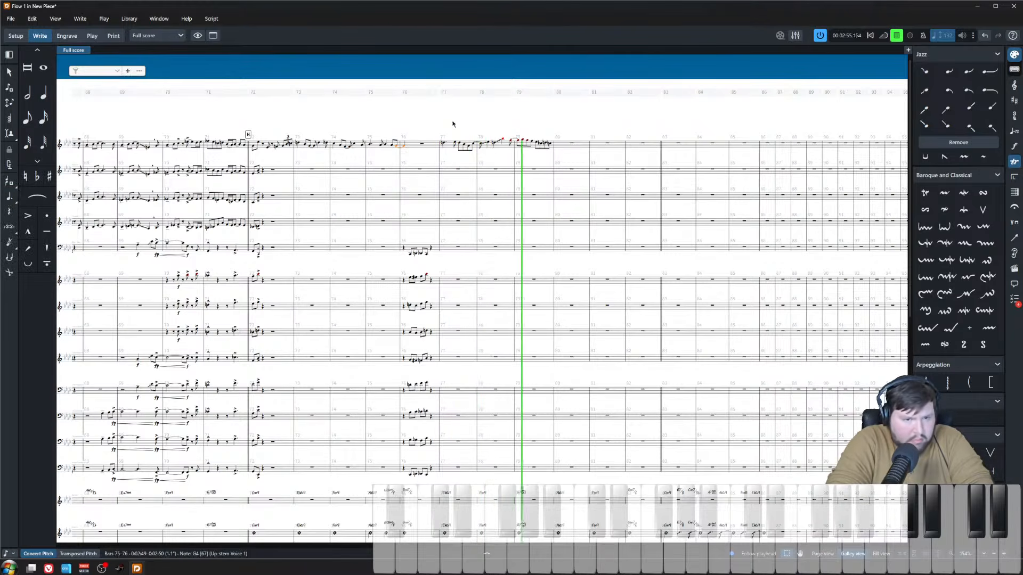
left_click(452, 123)
key("space")
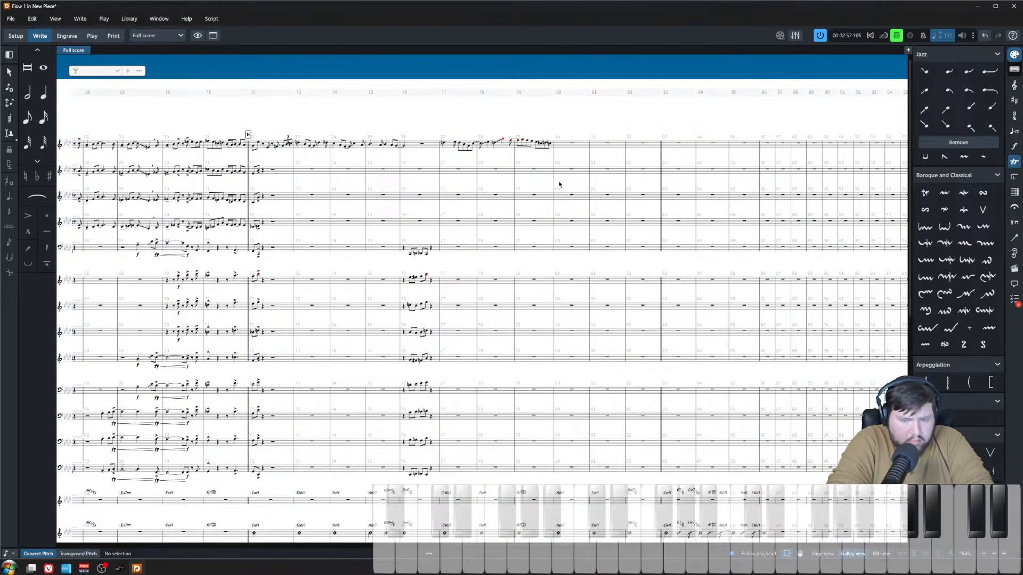
- Play back the rhythm section's ending from the guitar's bar 82 rest
scroll(532, 254, "down", 1)
scroll(594, 373, "down", 2)
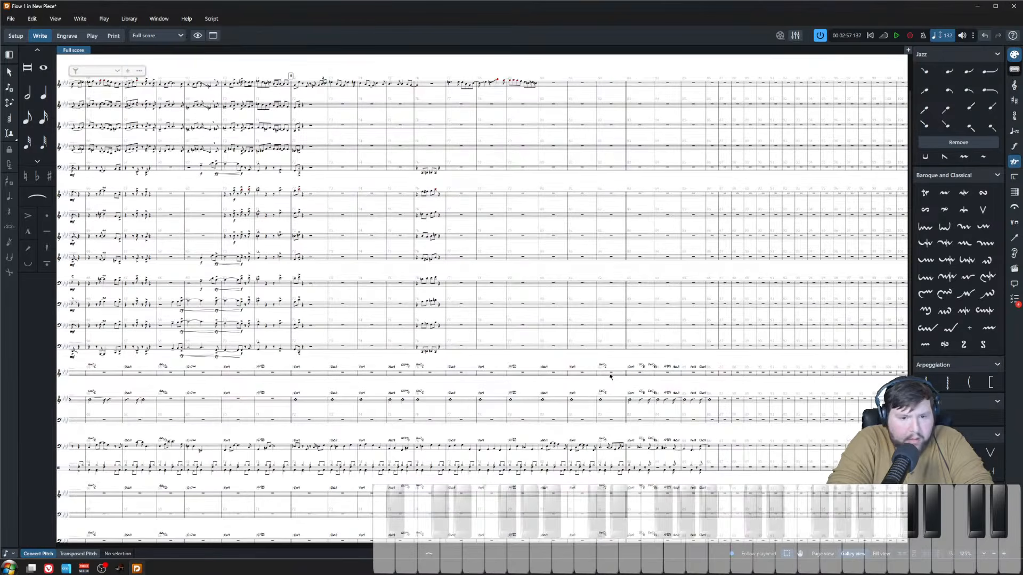
left_click(610, 377)
key("space")
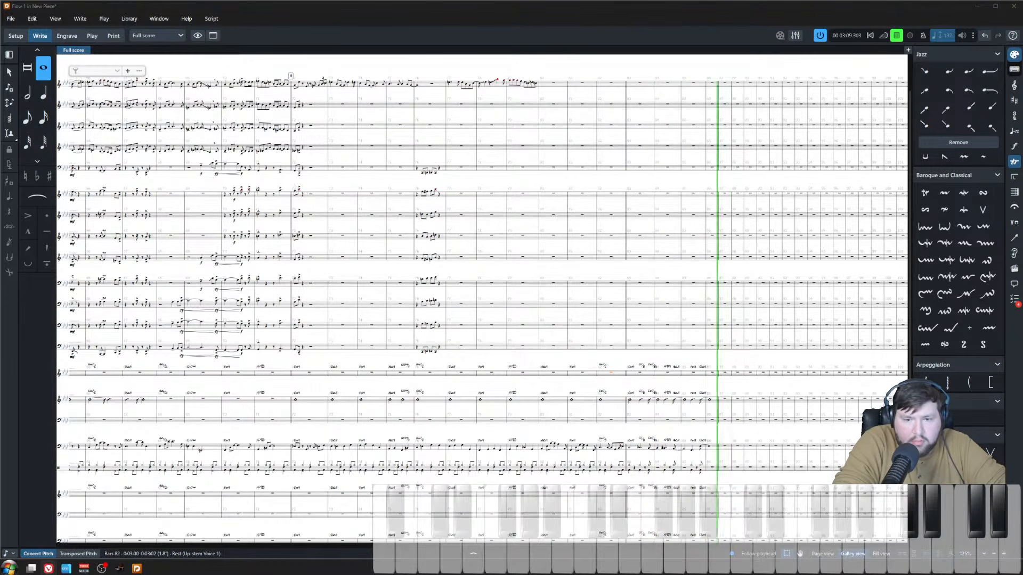
left_click(722, 368)
key("space")
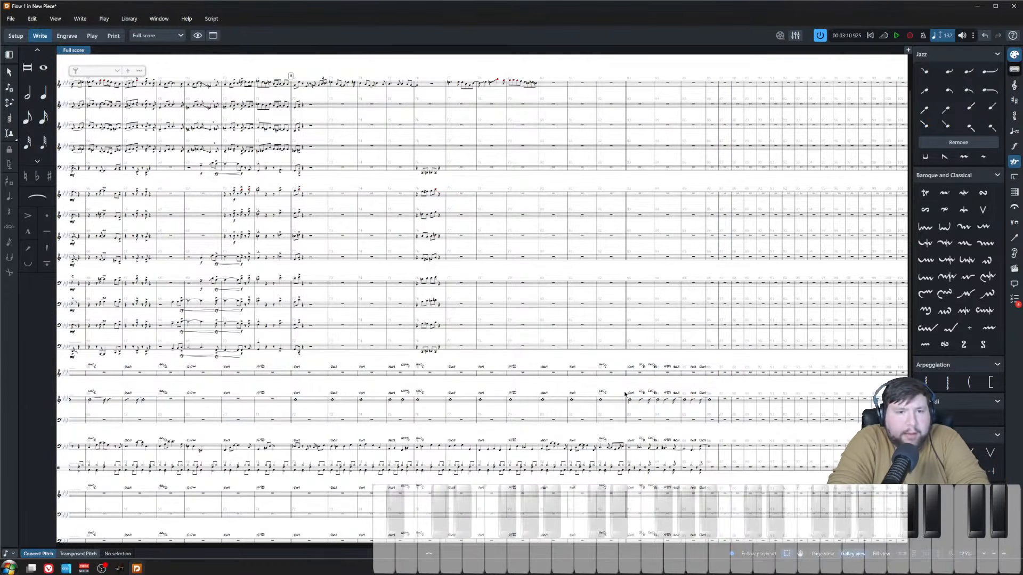
- Save the project
scroll(612, 391, "up", 3)
scroll(612, 390, "down", 4)
scroll(613, 390, "up", 5)
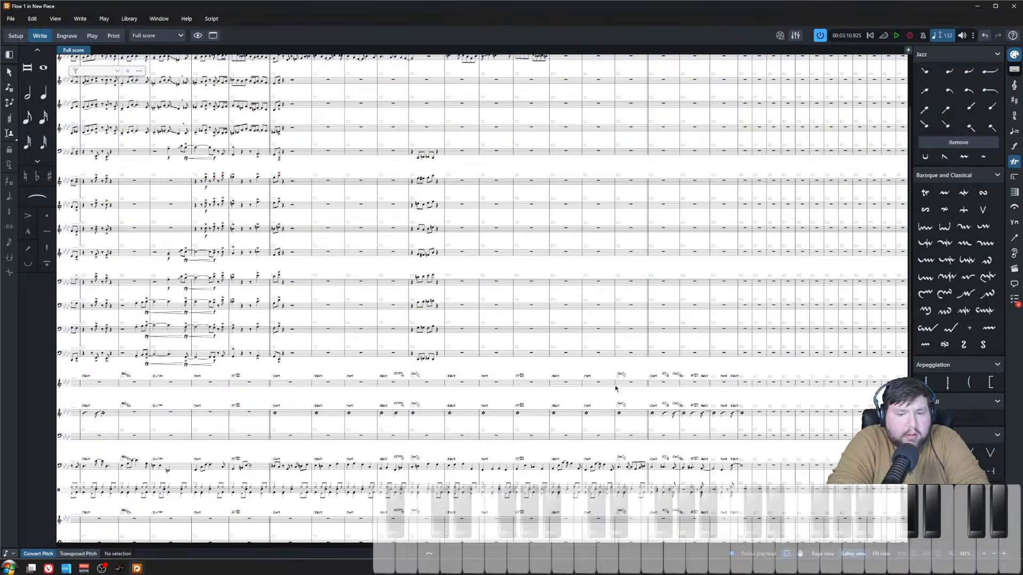
scroll(615, 389, "down", 2)
key("ctrl+s")
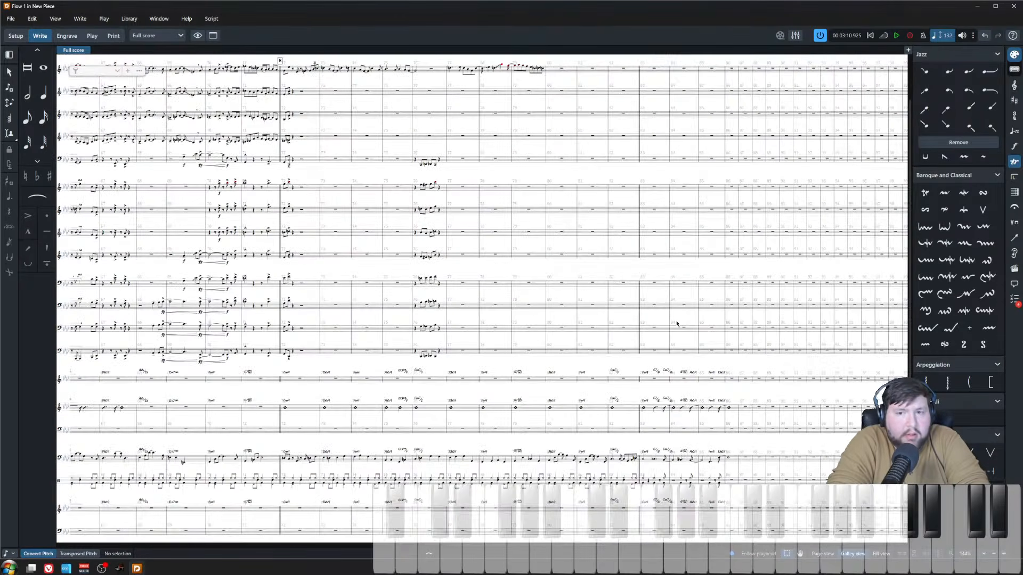
- Play back briefly from Alto 1's rest in bar 85
left_click(711, 71)
key("space")
key("space")
- Play back the arrangement from the piano's bar 8 rest through the opening sections into the solo section
scroll(696, 395, "left", 2)
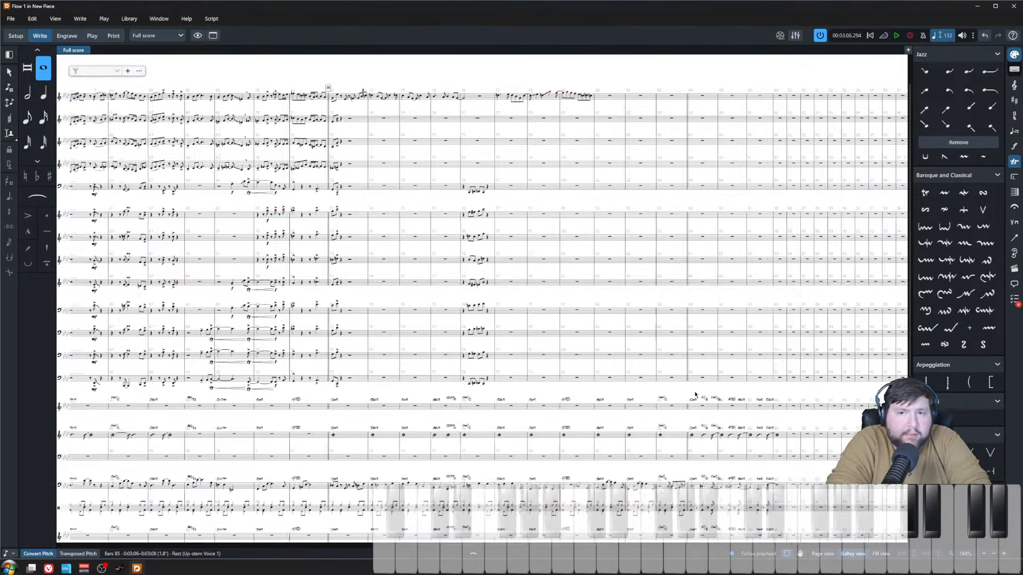
scroll(695, 395, "left", 10)
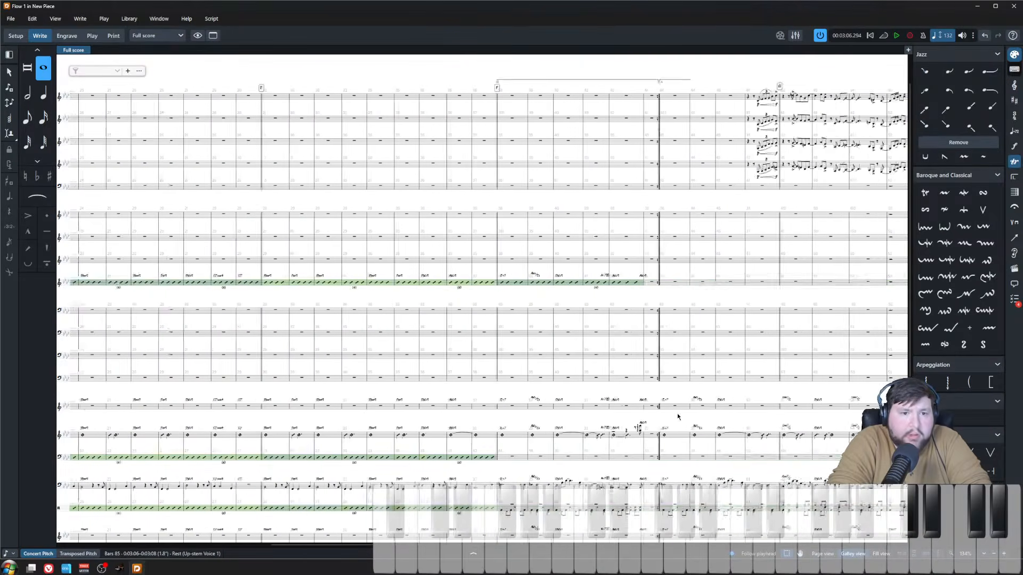
scroll(679, 417, "left", 10)
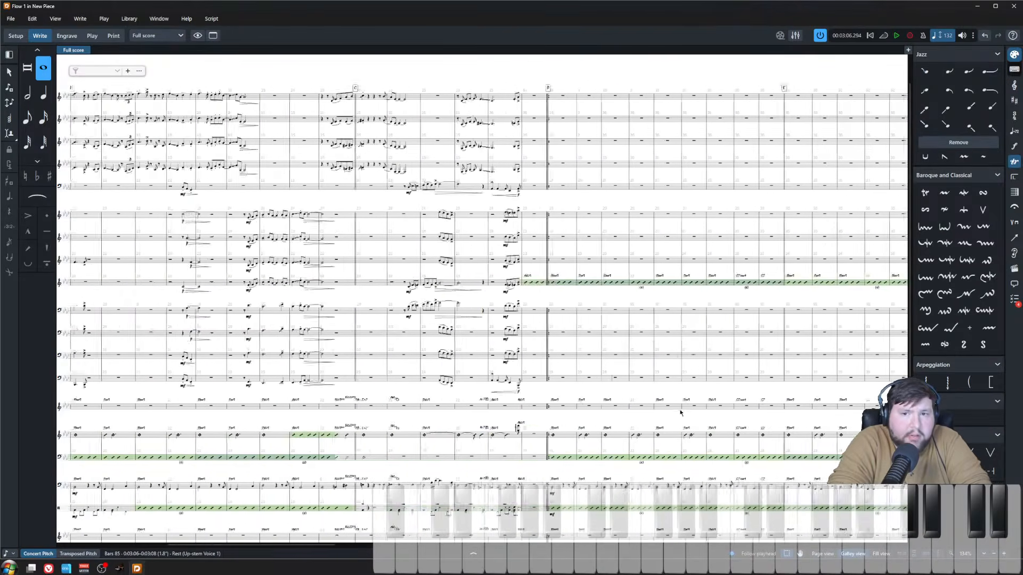
scroll(680, 413, "left", 6)
scroll(343, 346, "up", 5, "ctrl")
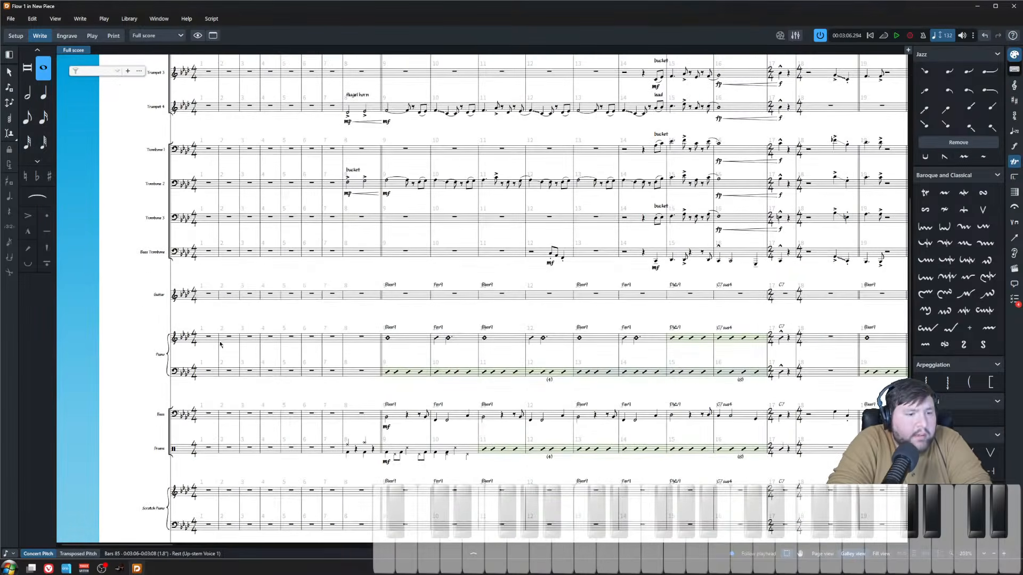
left_click(209, 337)
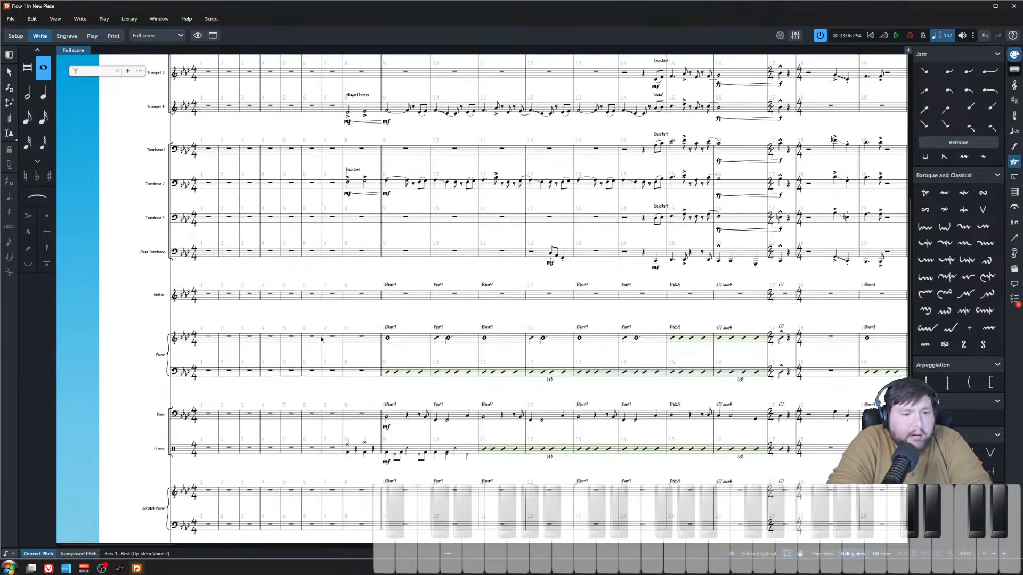
left_click(366, 417)
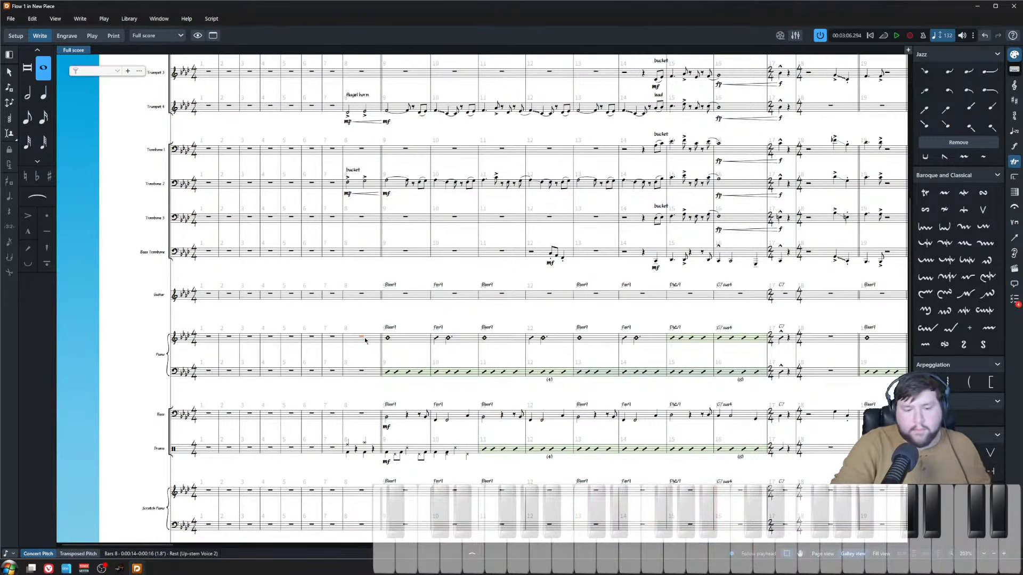
key("space")
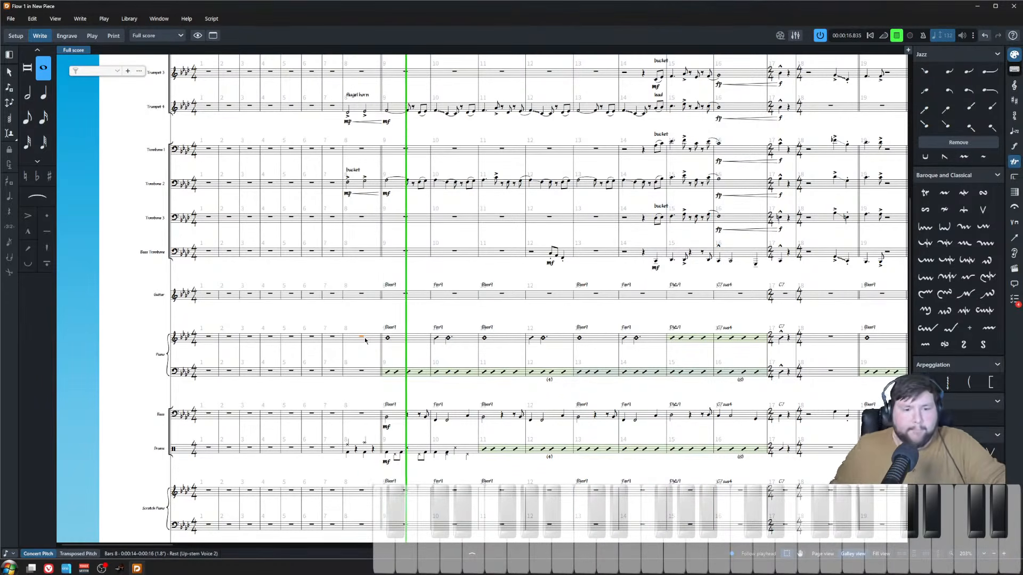
scroll(584, 394, "up", 1)
scroll(584, 394, "up", 5)
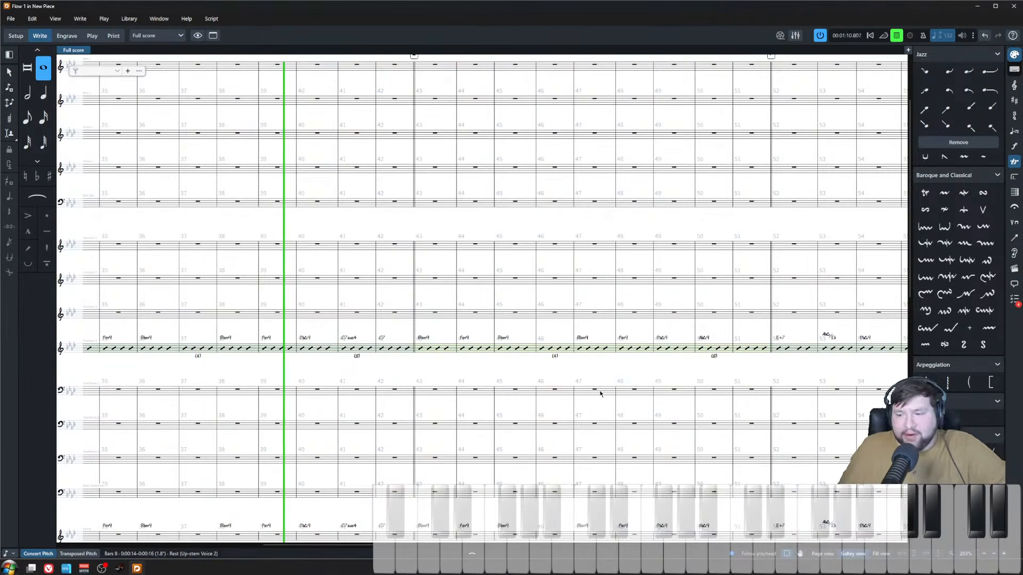
scroll(600, 395, "down", 4)
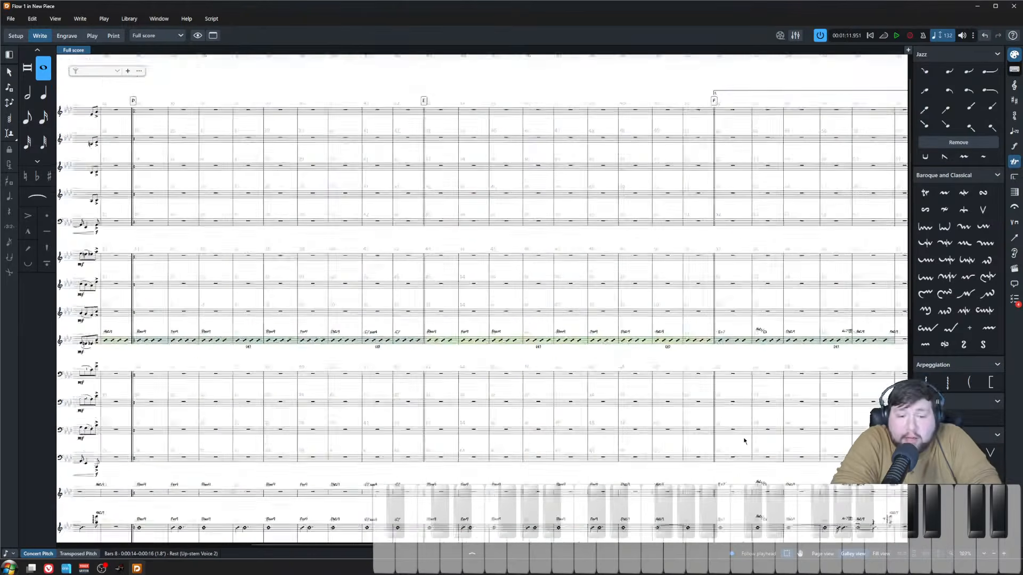
- Play back the score from Alto 1's quarter rest in bar 61 through bar 79
scroll(455, 274, "up", 2)
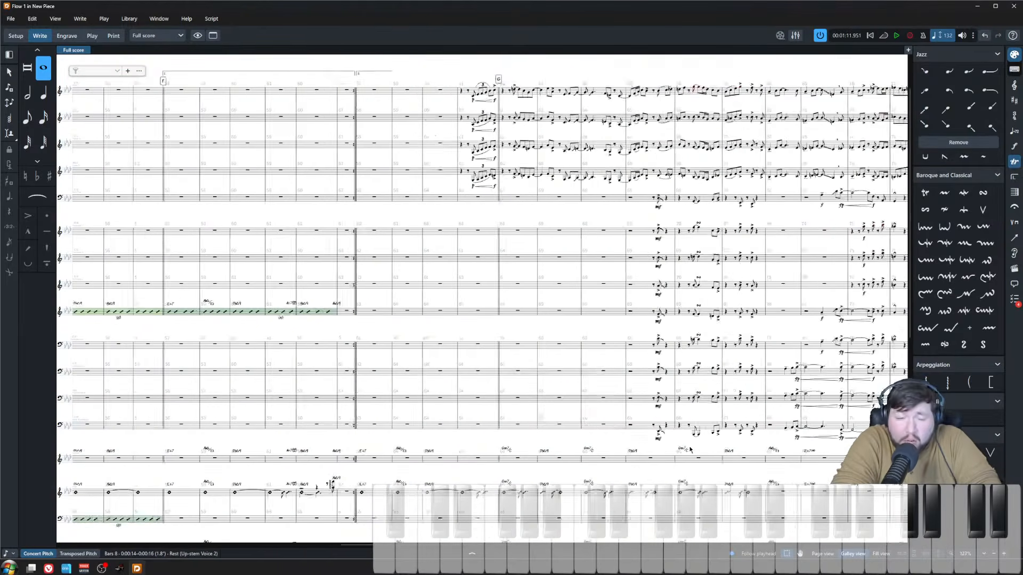
left_click(270, 94)
scroll(270, 95, "right", 6)
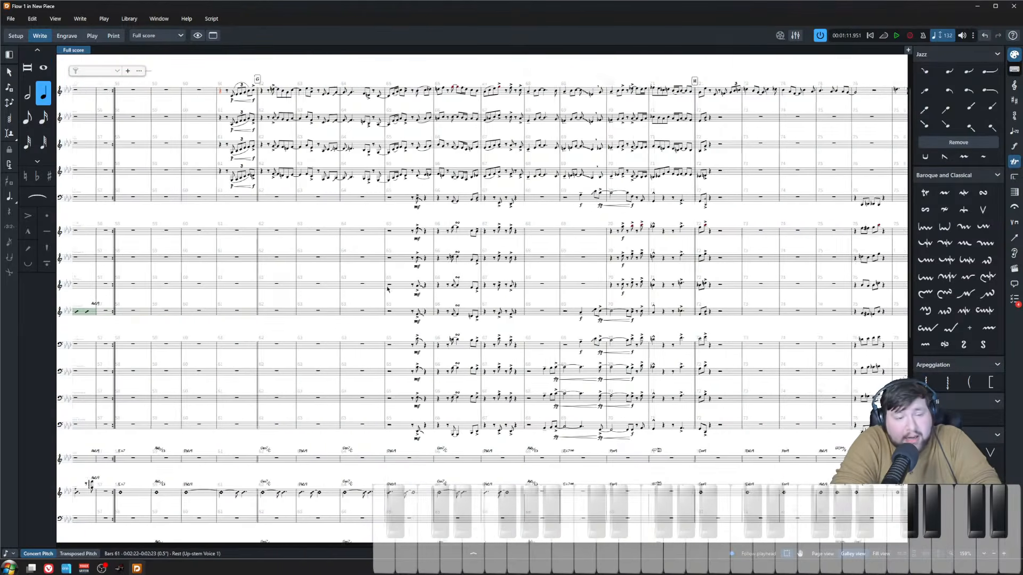
scroll(380, 320, "down", 2)
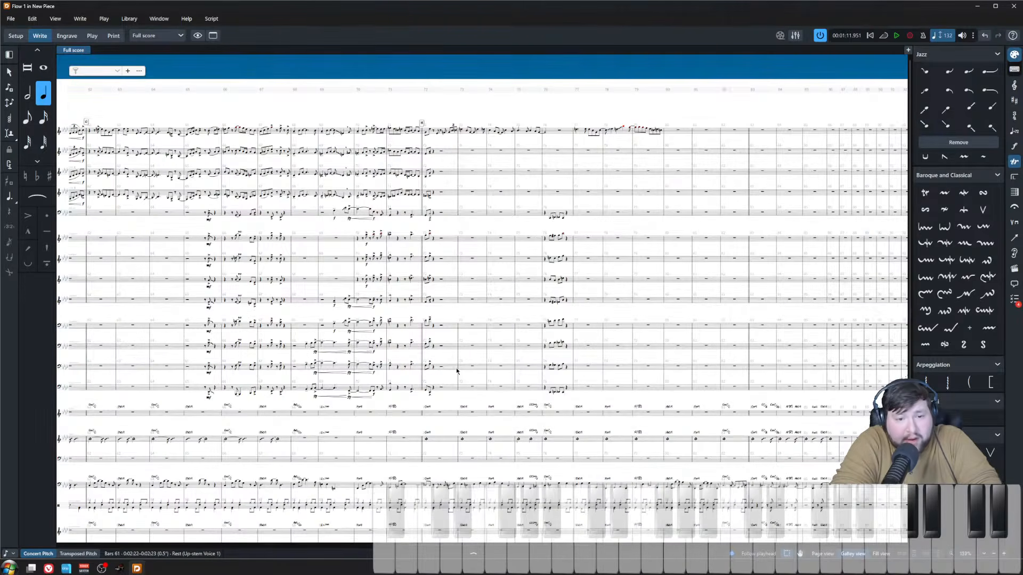
scroll(320, 134, "left", 5)
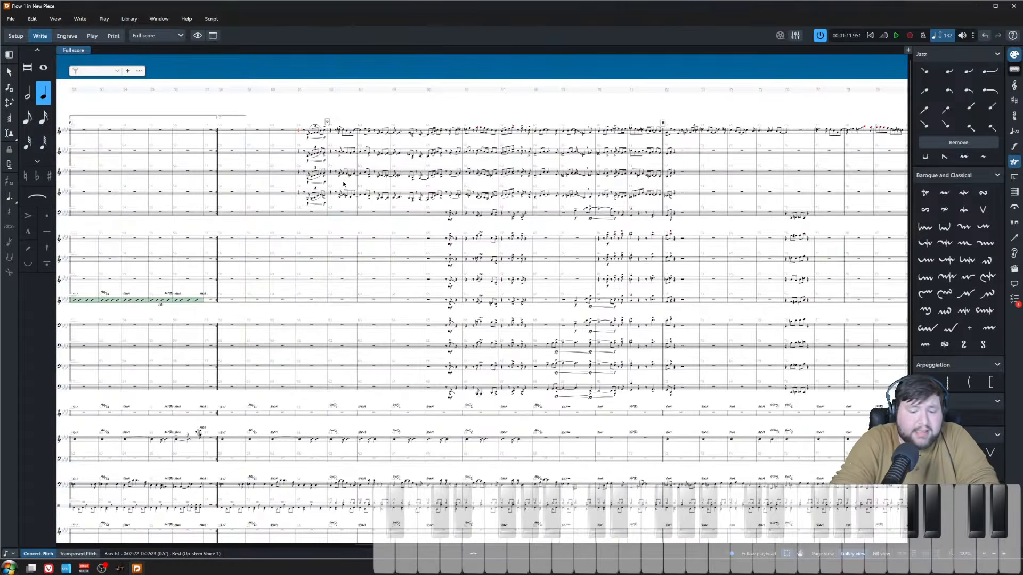
key("z")
key("z")
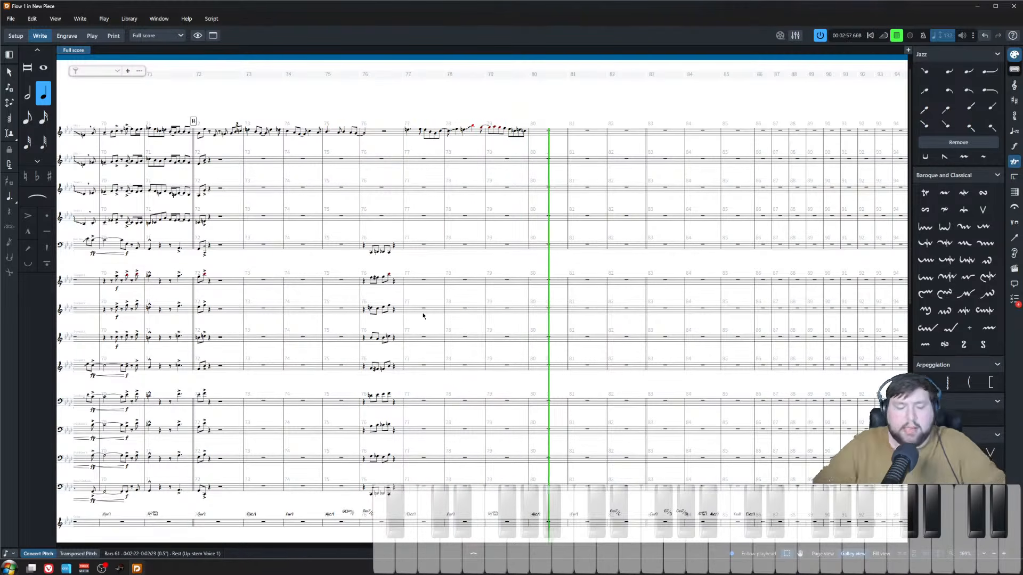
key("space")
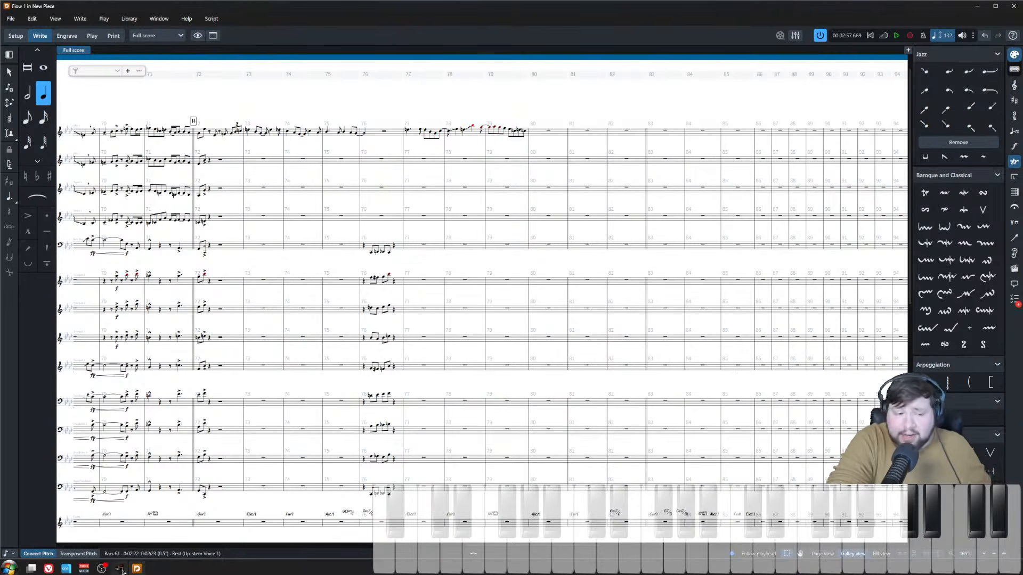
- Switch the score to transposed pitch and check Alto 1's high note in bar 78
key("z")
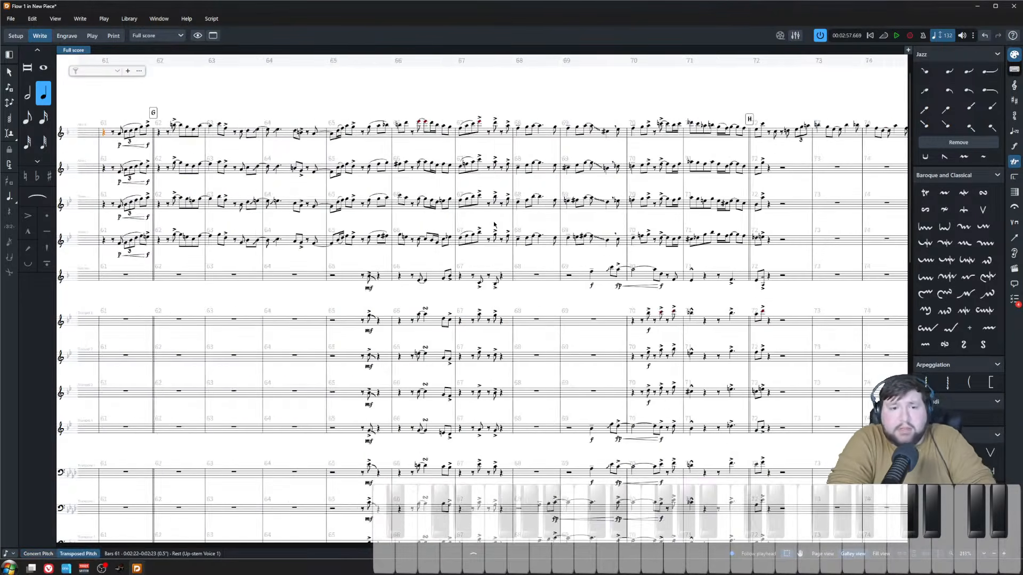
scroll(491, 217, "right", 8)
scroll(494, 212, "left", 3)
scroll(646, 115, "up", 10)
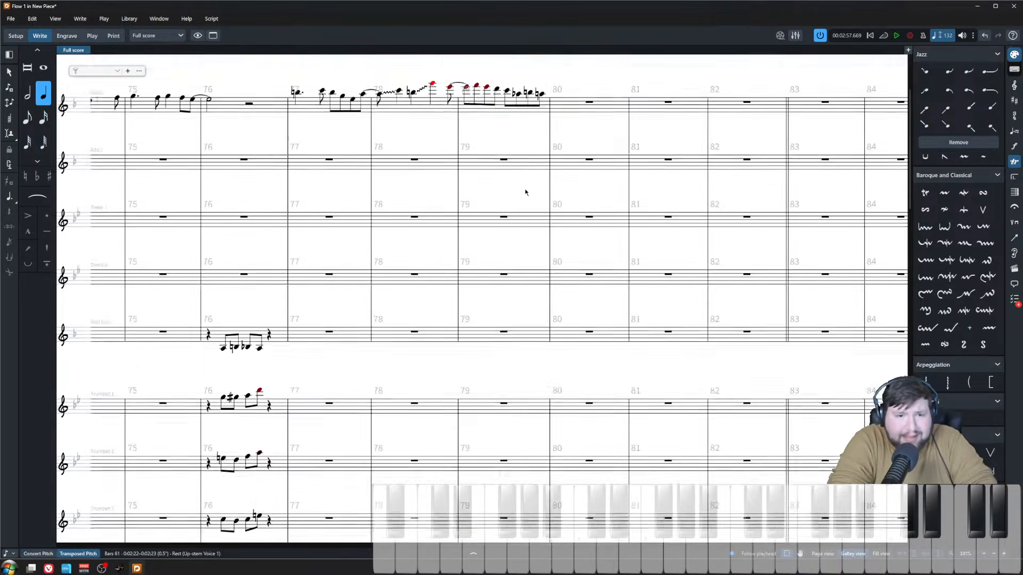
scroll(429, 212, "up", 2)
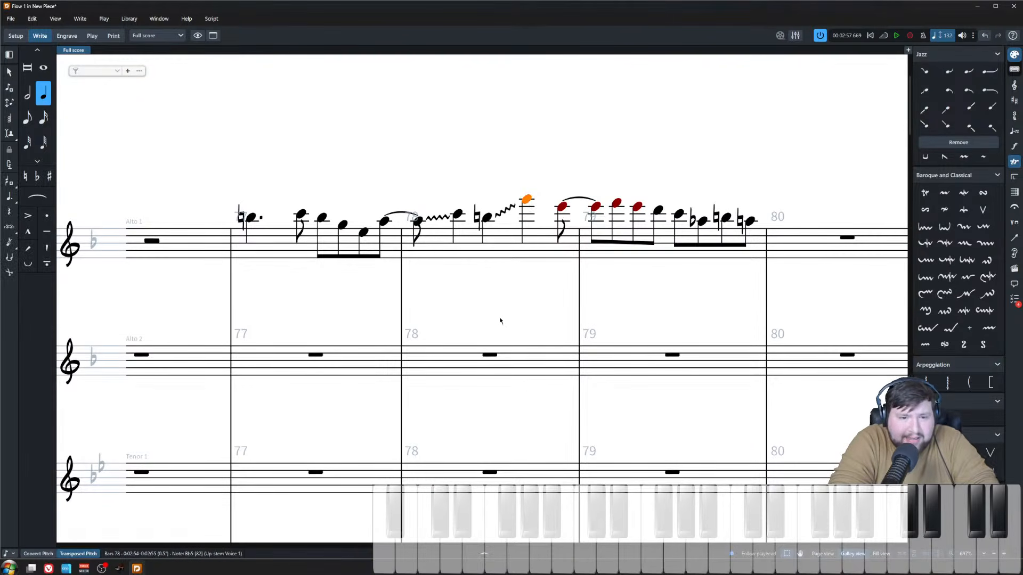
- Look over the full score from Alto 1's bar 78 back to the empty opening bars of the piano and trombones
scroll(501, 321, "down", 14)
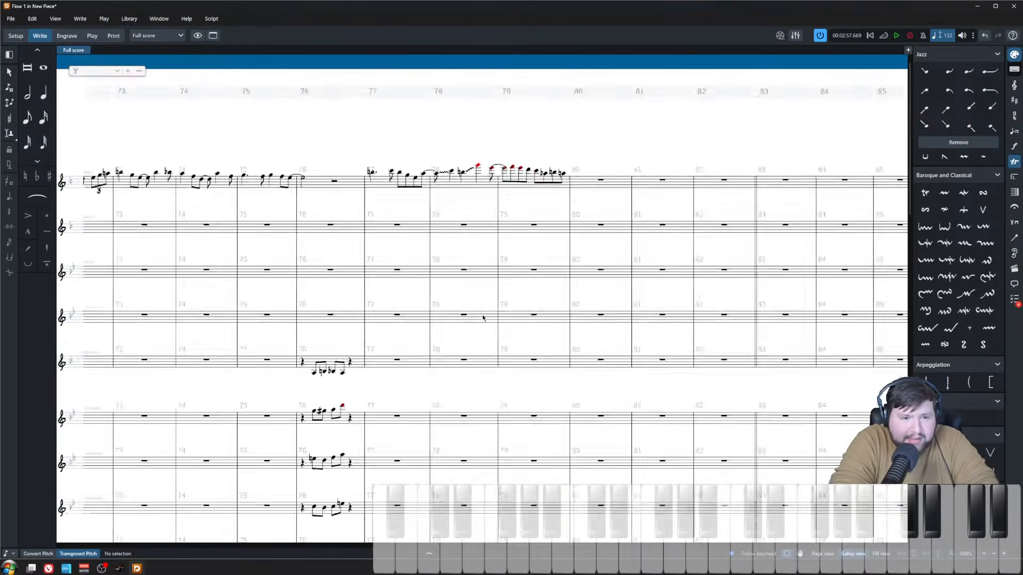
scroll(478, 320, "down", 4)
scroll(481, 324, "up", 5)
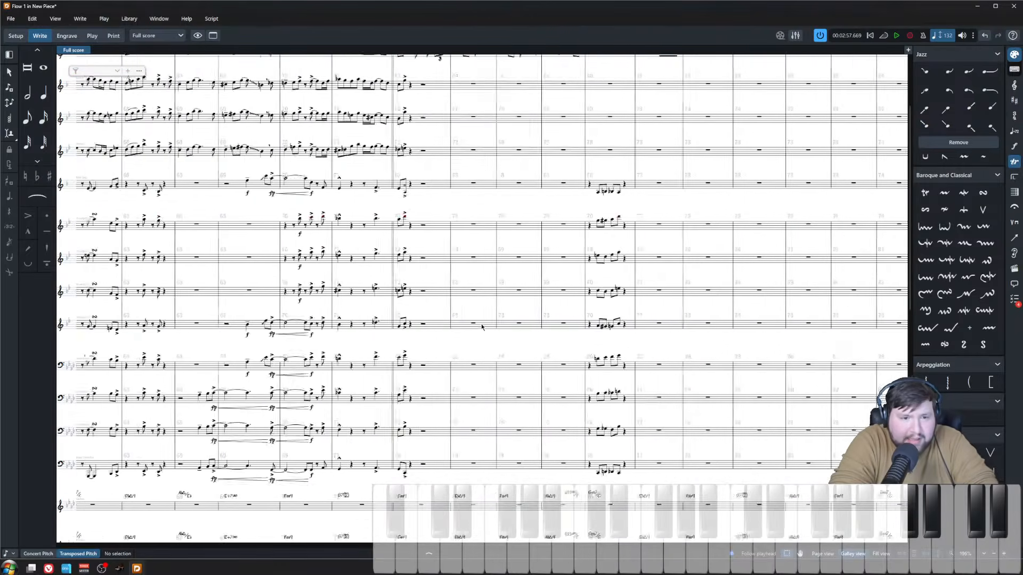
scroll(469, 319, "left", 20)
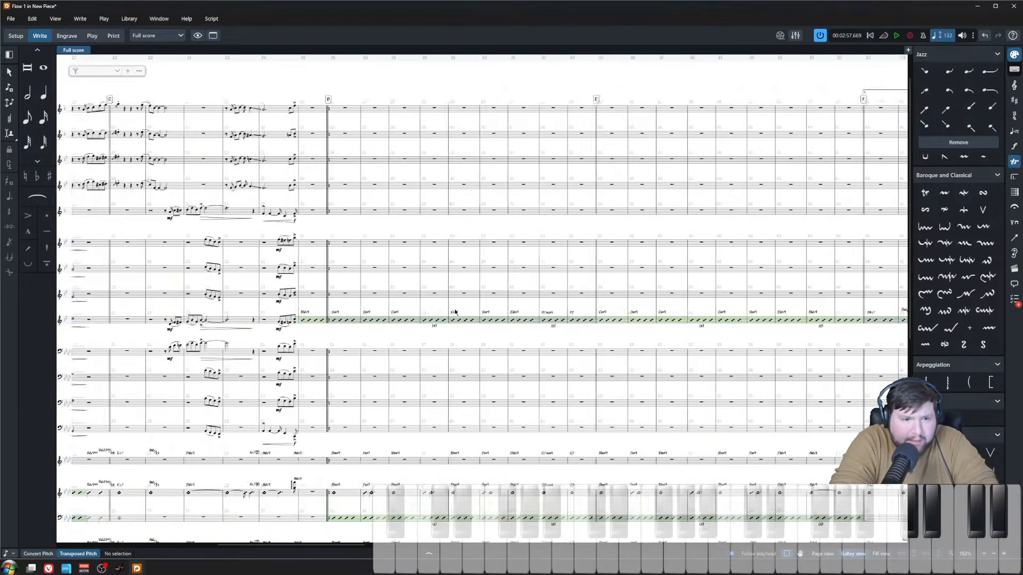
scroll(456, 312, "left", 6)
scroll(456, 313, "down", 3)
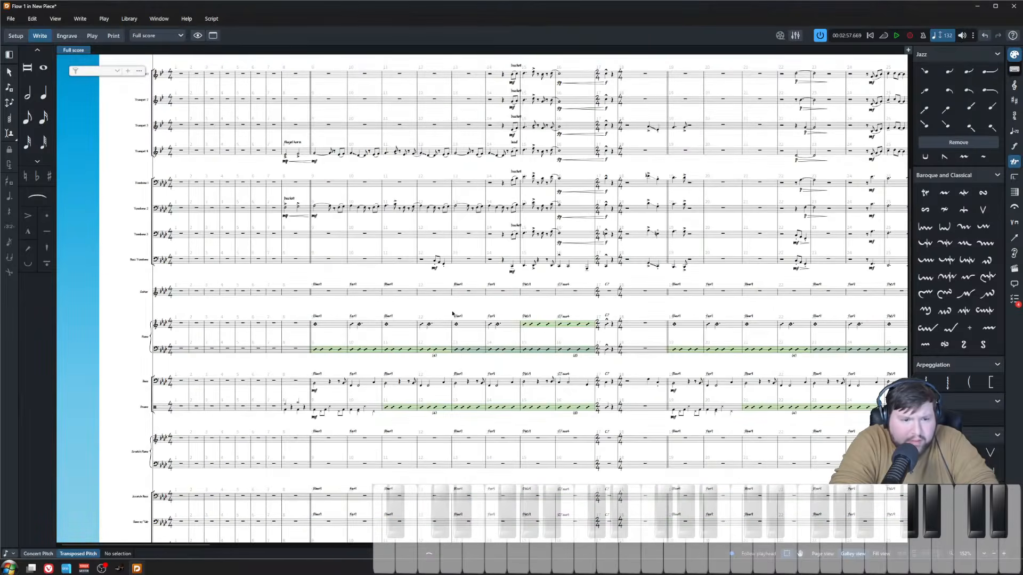
scroll(409, 305, "up", 5)
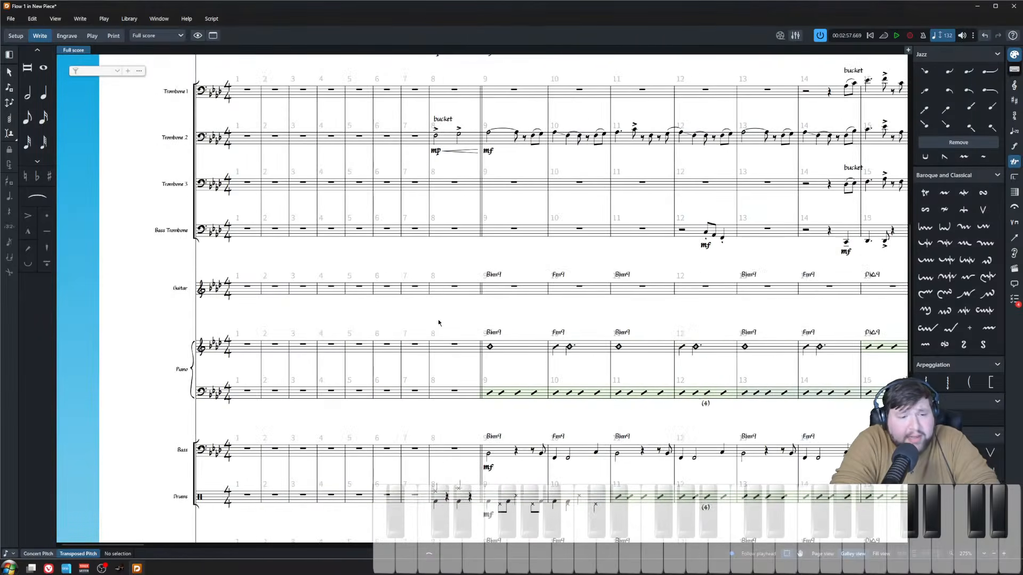
scroll(266, 321, "up", 3)
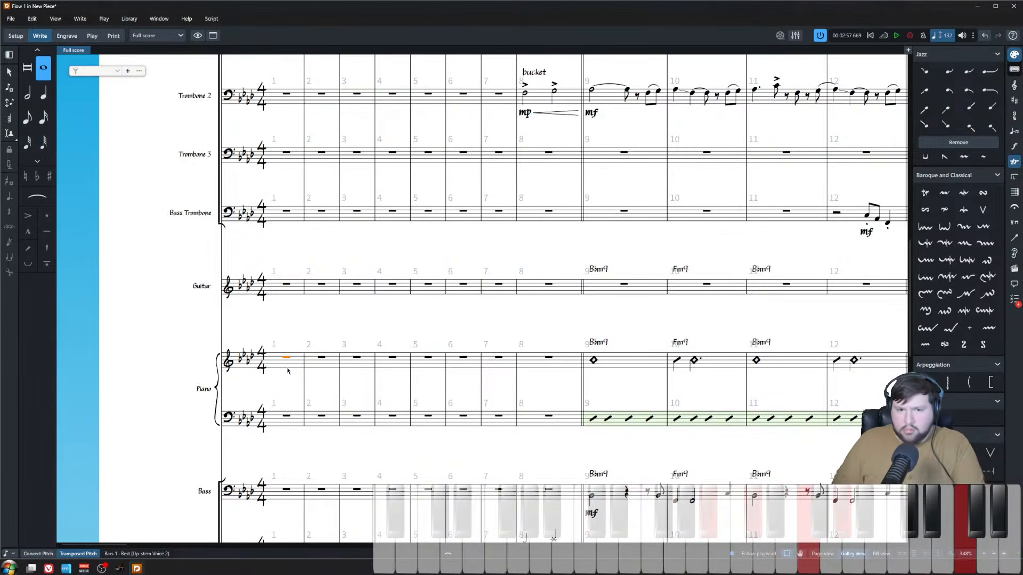
key("Escape")
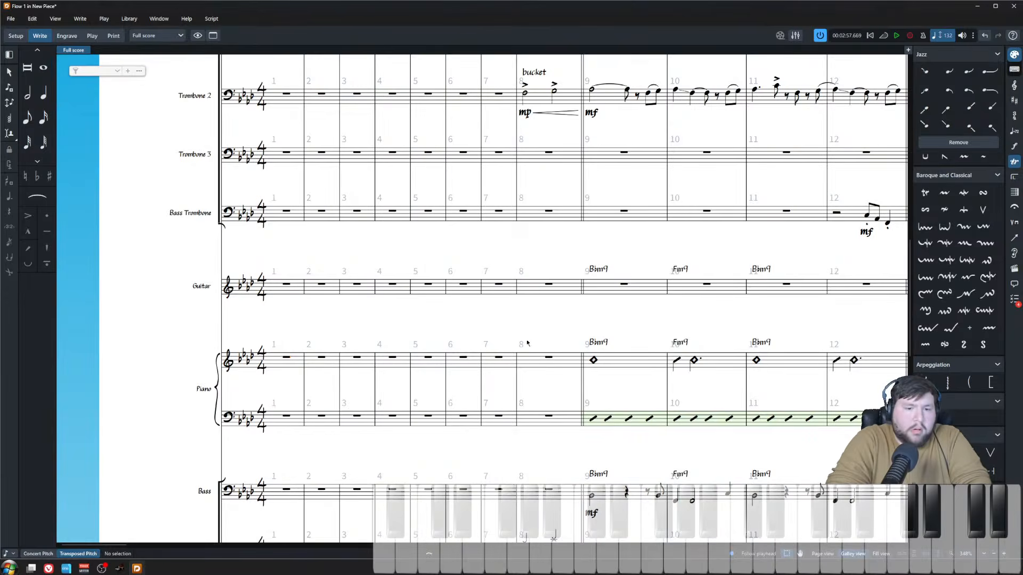
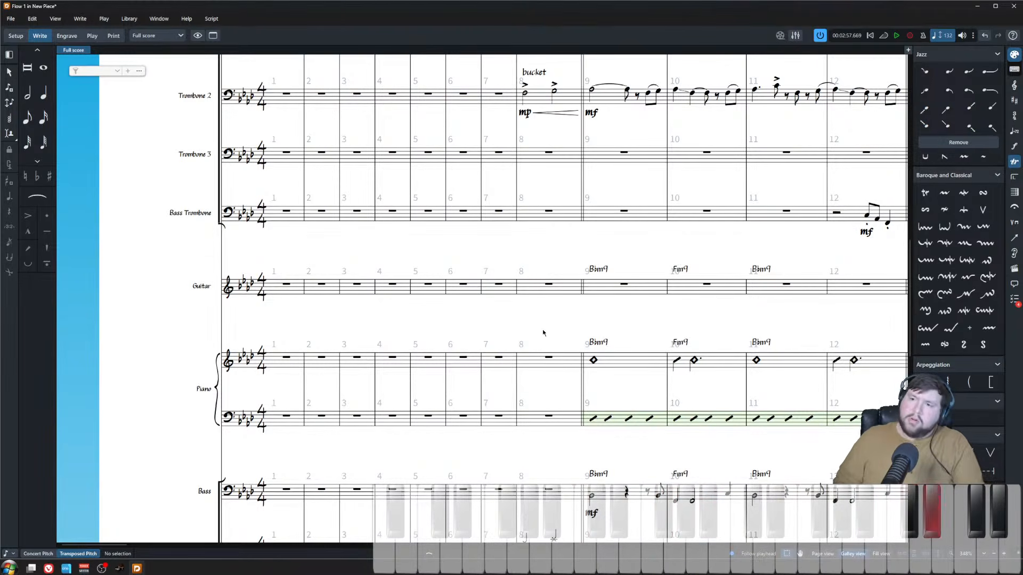
- Insert a 4/4 time signature at the start of bar 8, using Trombone 1's rest
scroll(498, 274, "up", 5)
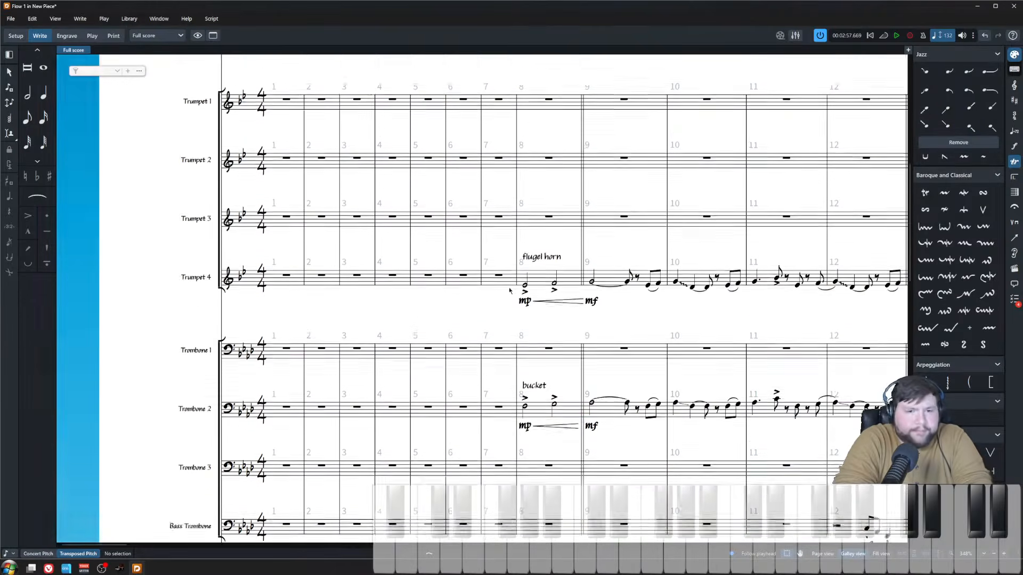
scroll(506, 288, "down", 6)
scroll(521, 335, "up", 5)
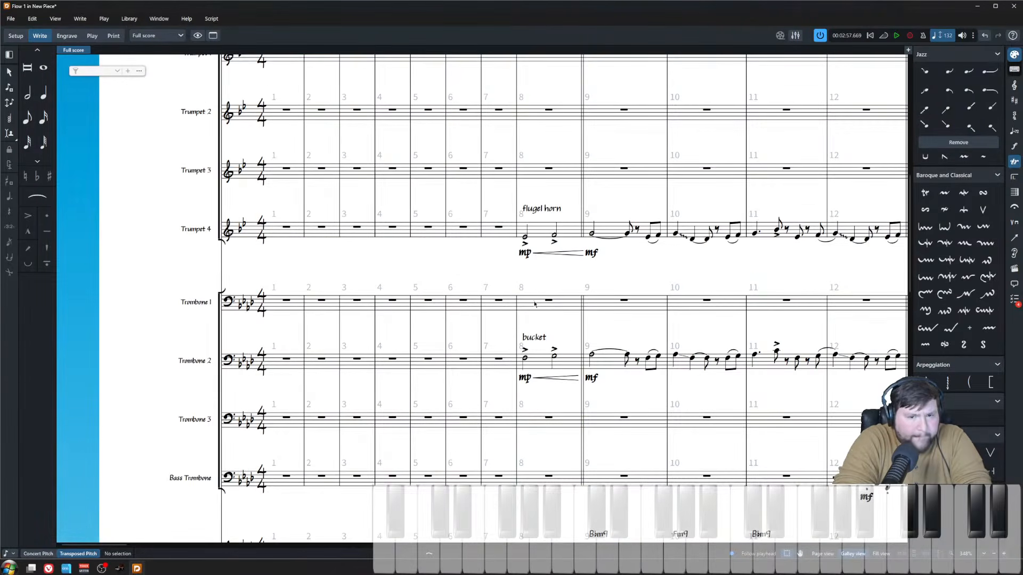
left_click(549, 300)
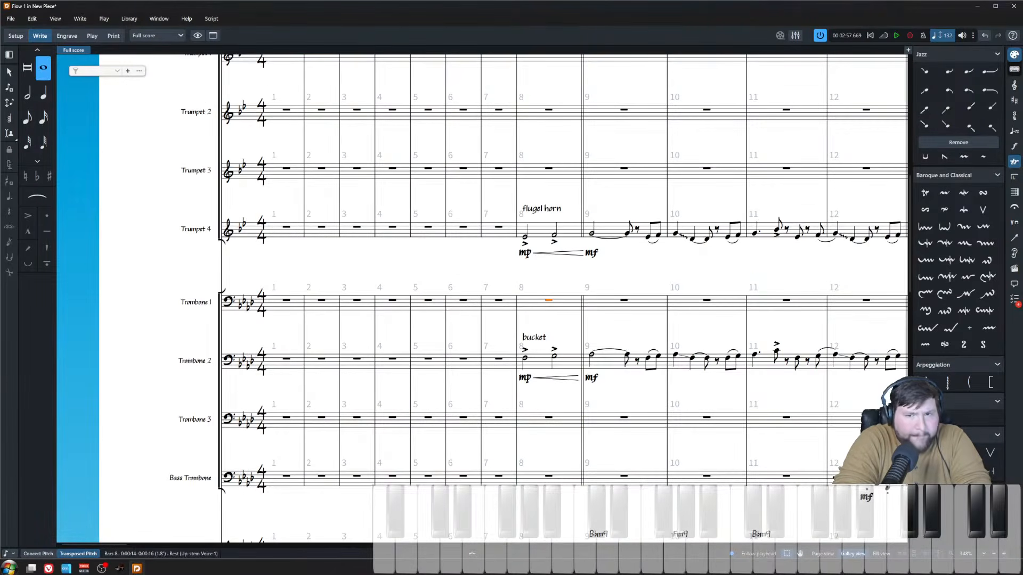
left_click(1014, 115)
left_click(925, 78)
left_click(549, 297)
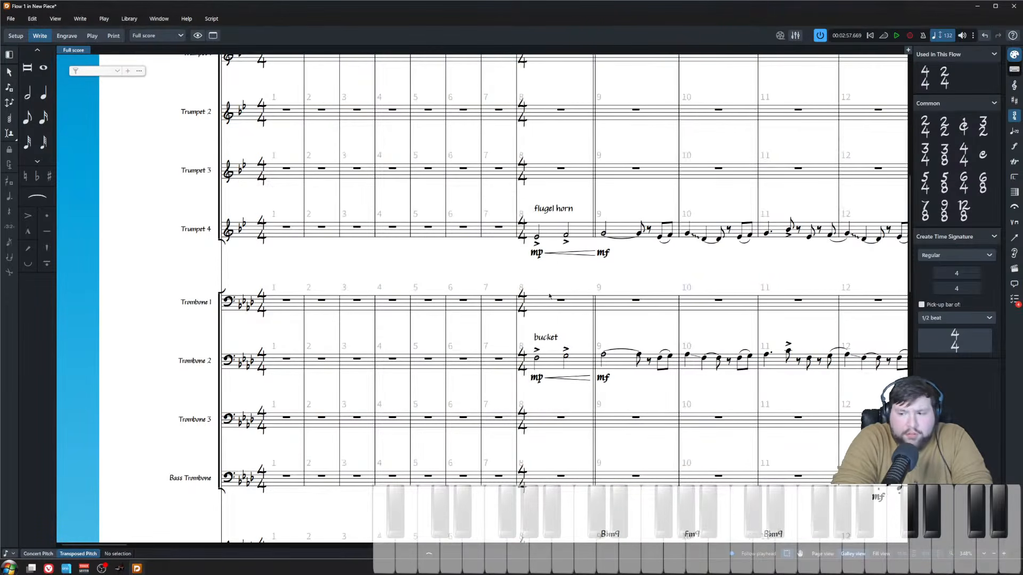
- Insert a 5/8 time signature at the guitar's bar 1 rest
scroll(547, 302, "down", 8)
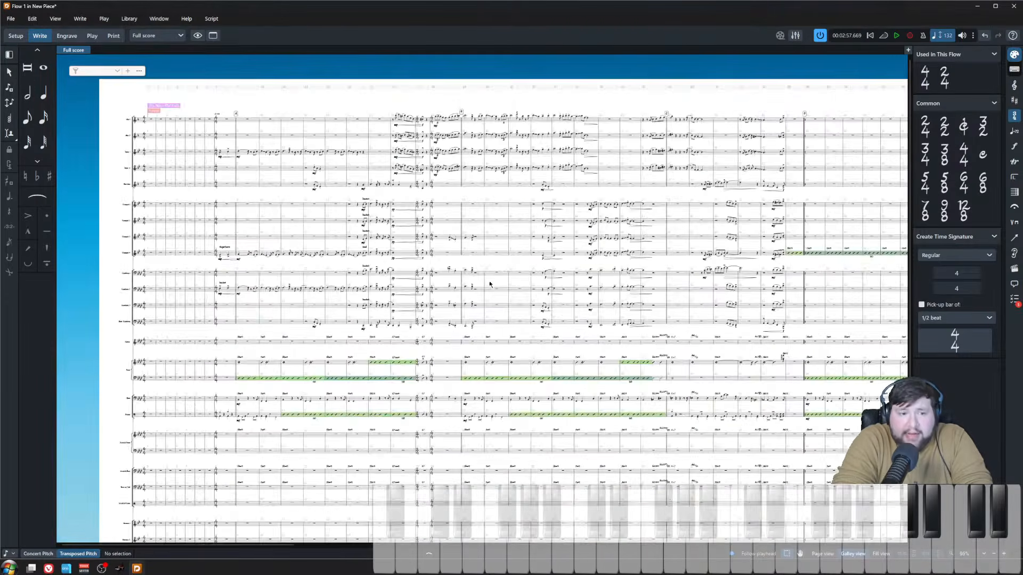
scroll(484, 283, "right", 10)
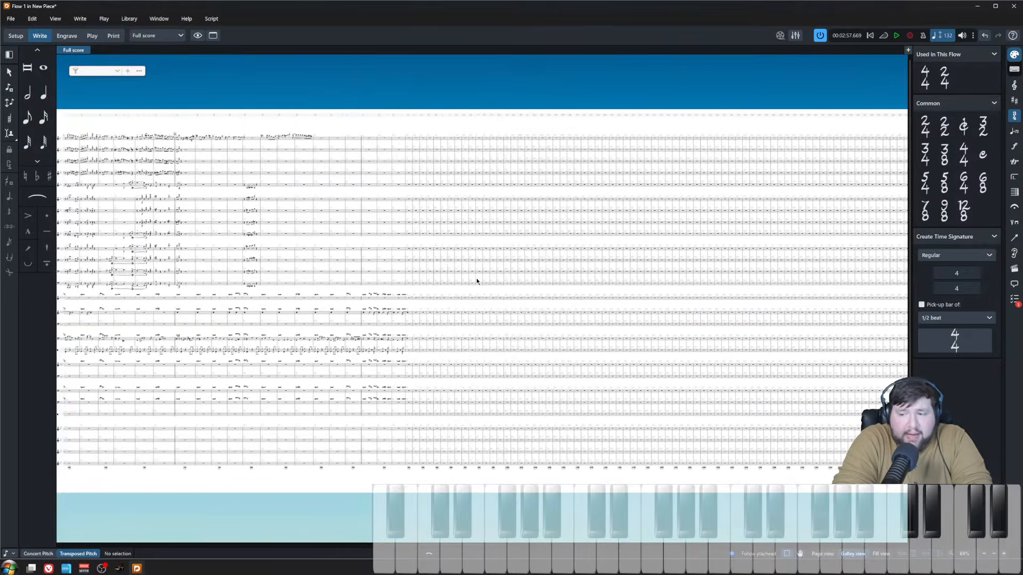
scroll(474, 288, "left", 5)
scroll(349, 294, "up", 5)
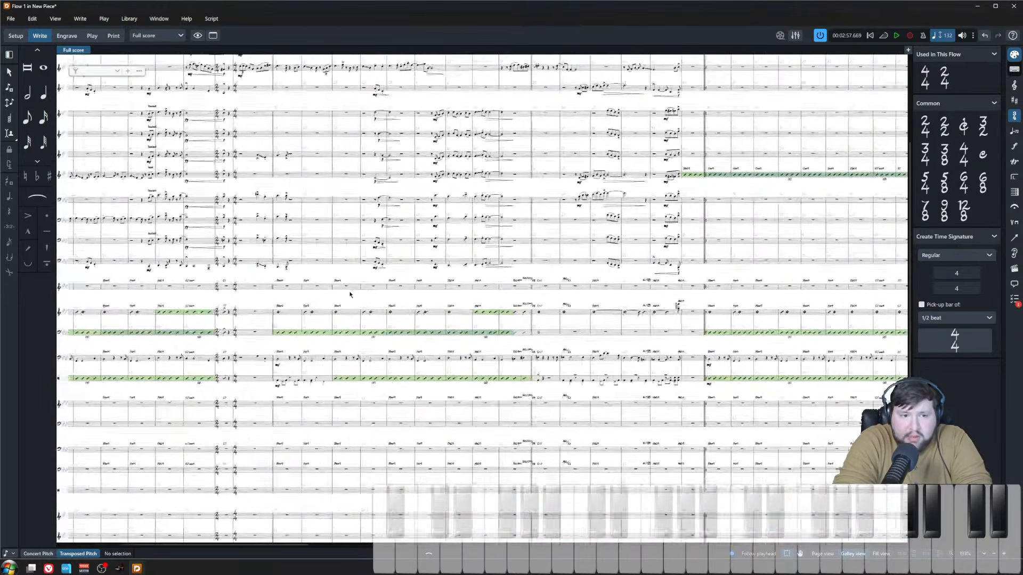
scroll(350, 295, "up", 3)
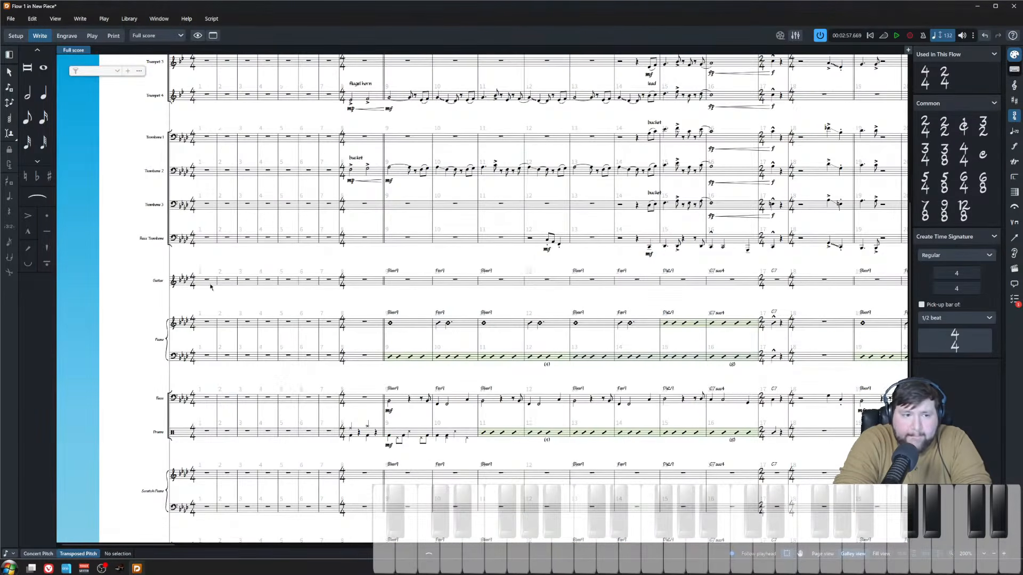
left_click(209, 284)
left_click(945, 183)
scroll(268, 303, "up", 3)
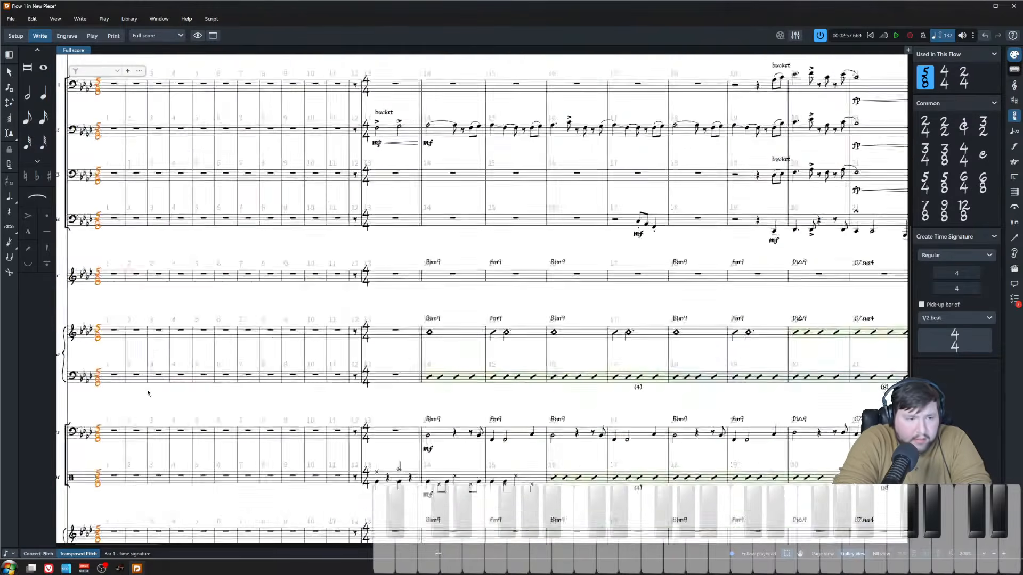
- Record a trial piano passage in real time from bar 1 and undo the take
left_click(234, 337)
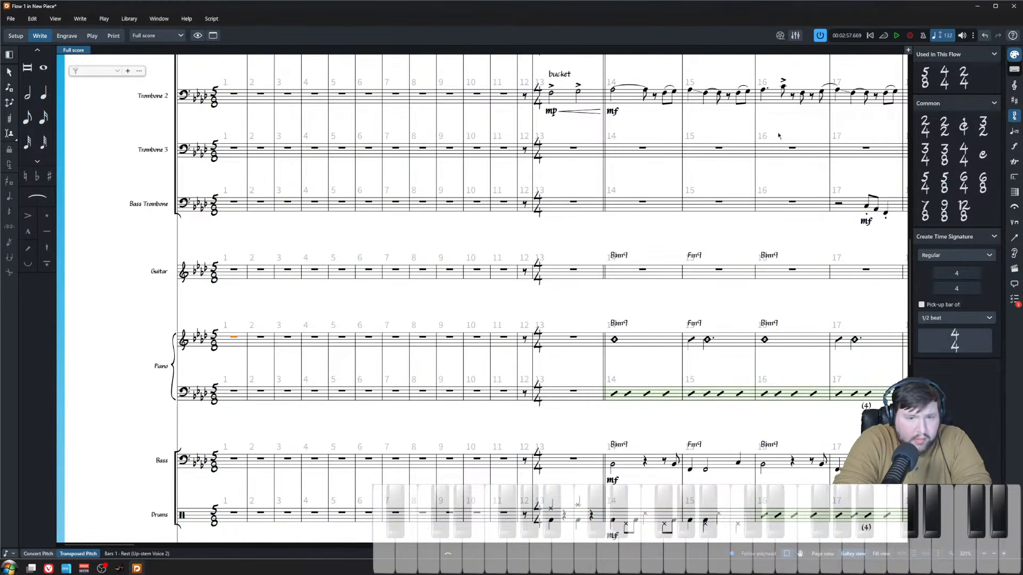
left_click(910, 36)
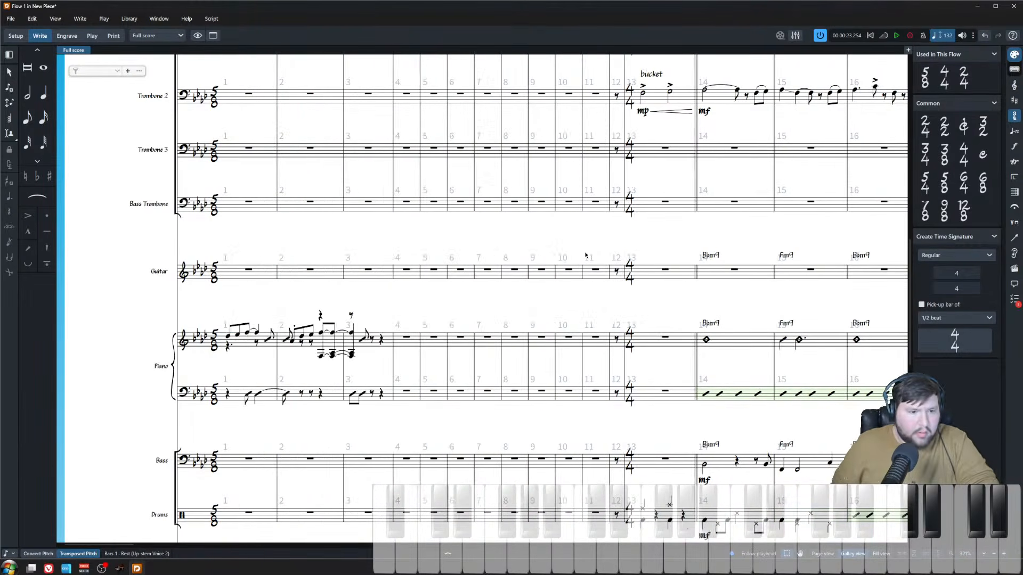
key("ctrl+z")
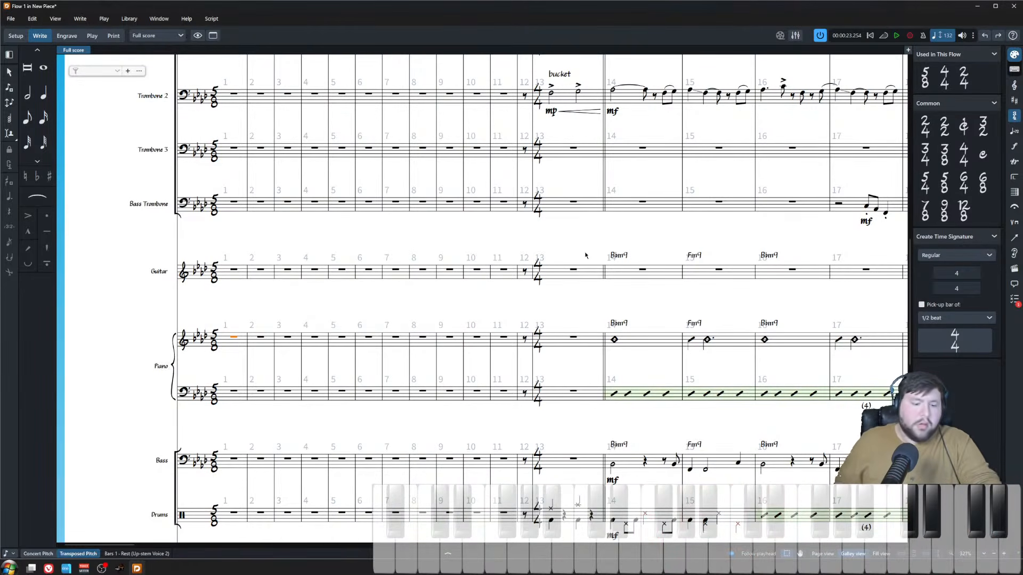
- Try entering eighth notes in the piano's upper staff from bar 1 and remove them again
key("shift+n")
key("5")
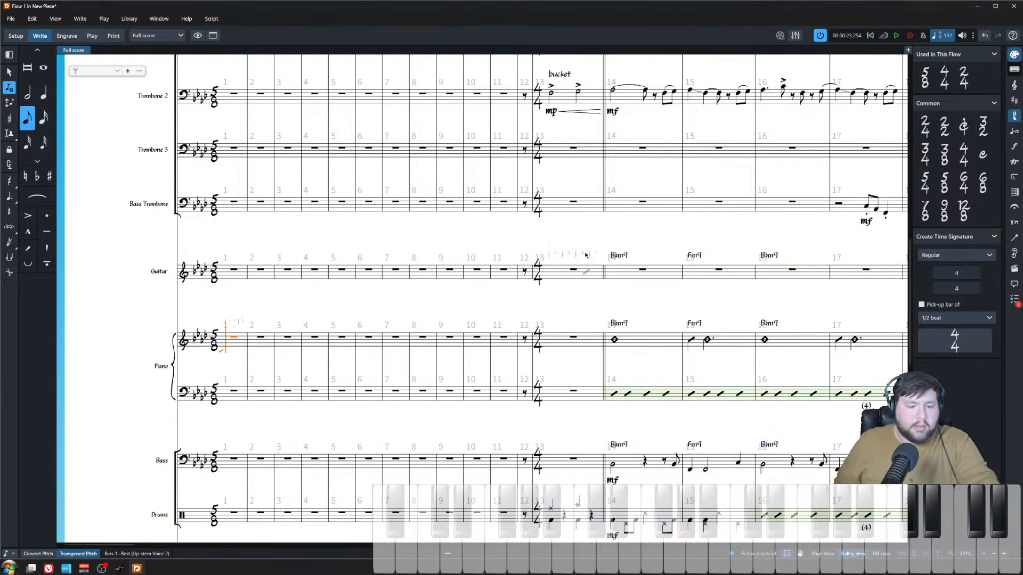
key("ctrl+z")
key("ctrl+z")
key("ctrl+z")
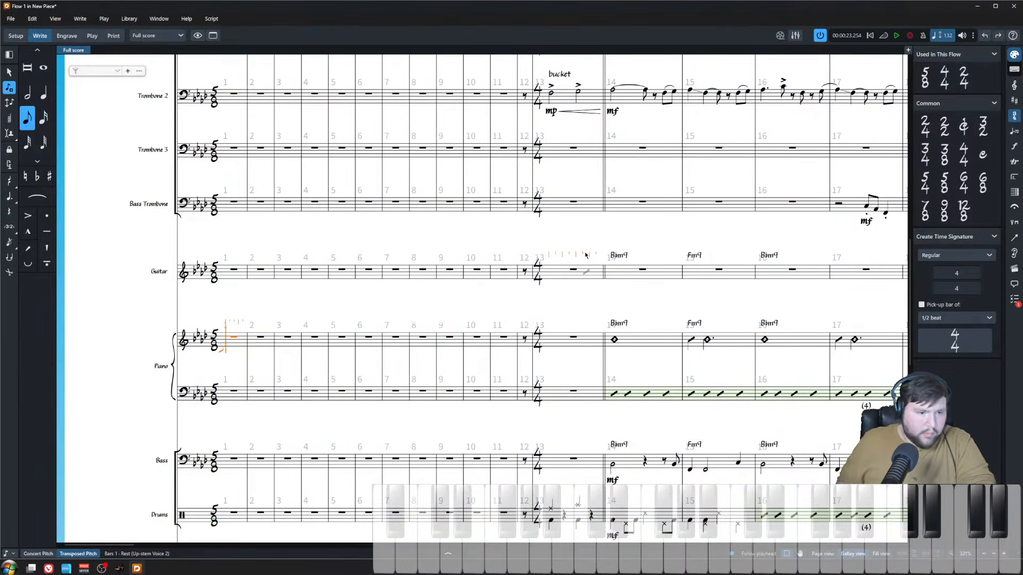
key("v")
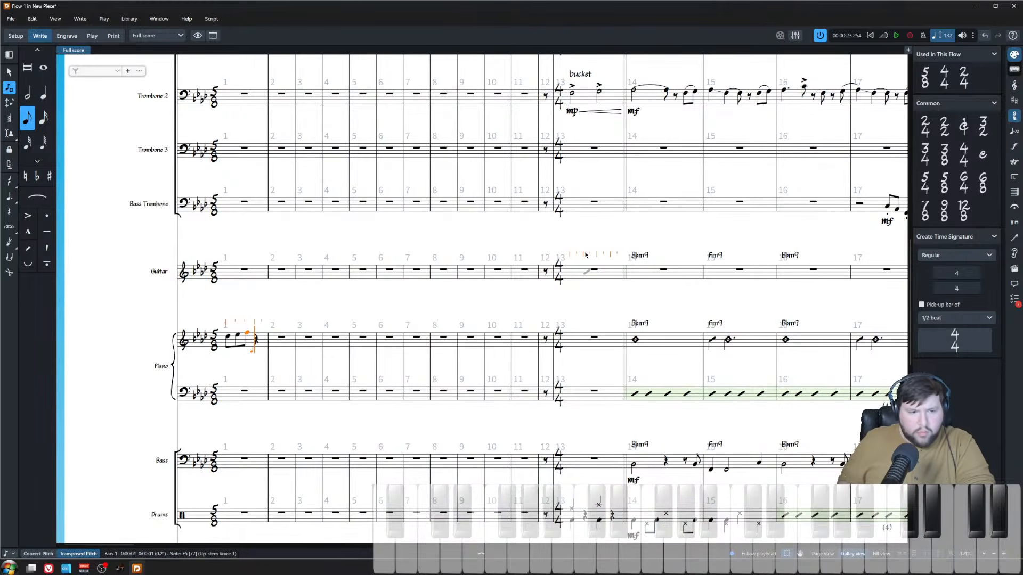
key("BackSpace")
key("BackSpace")
key("BackSpace")
key("Escape")
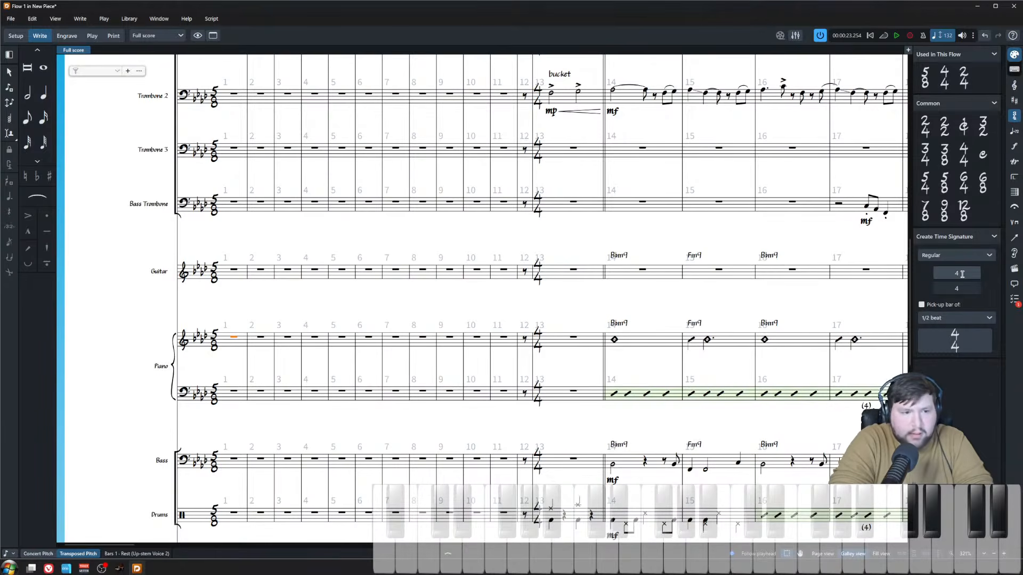
- Delete the 5/8 time signature at bar 1
key("shift+n")
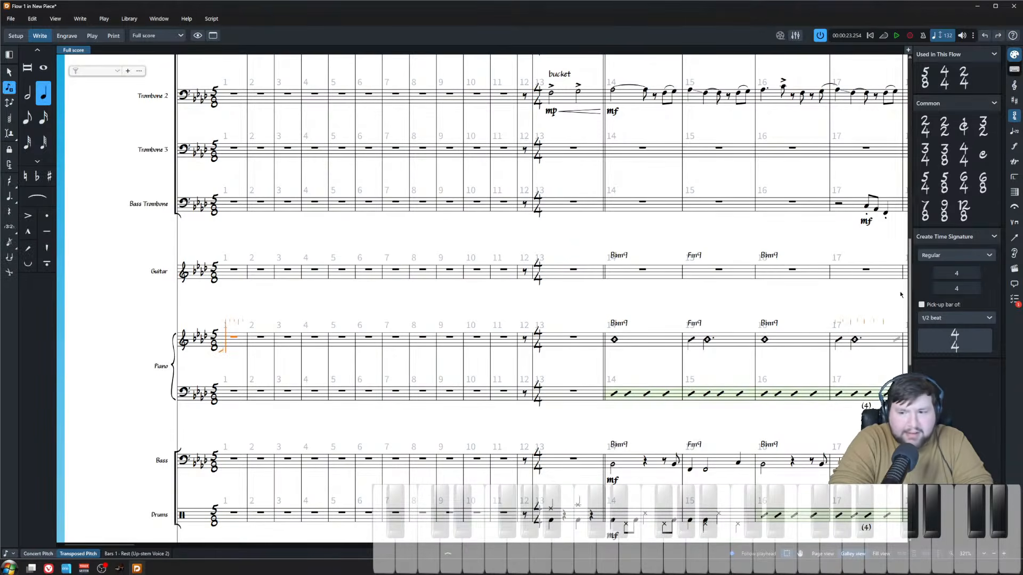
key("Escape")
key("Left")
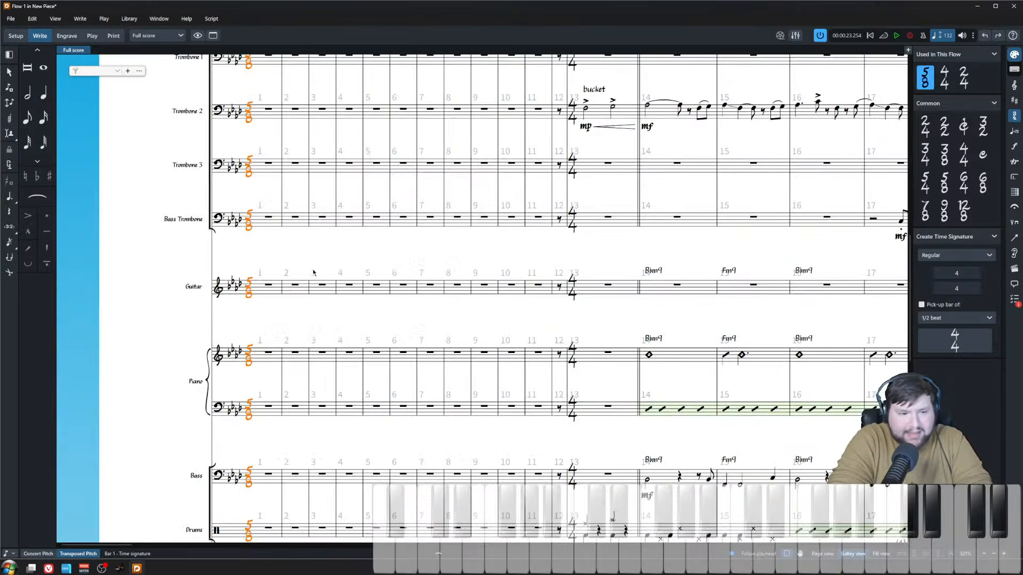
key("Delete")
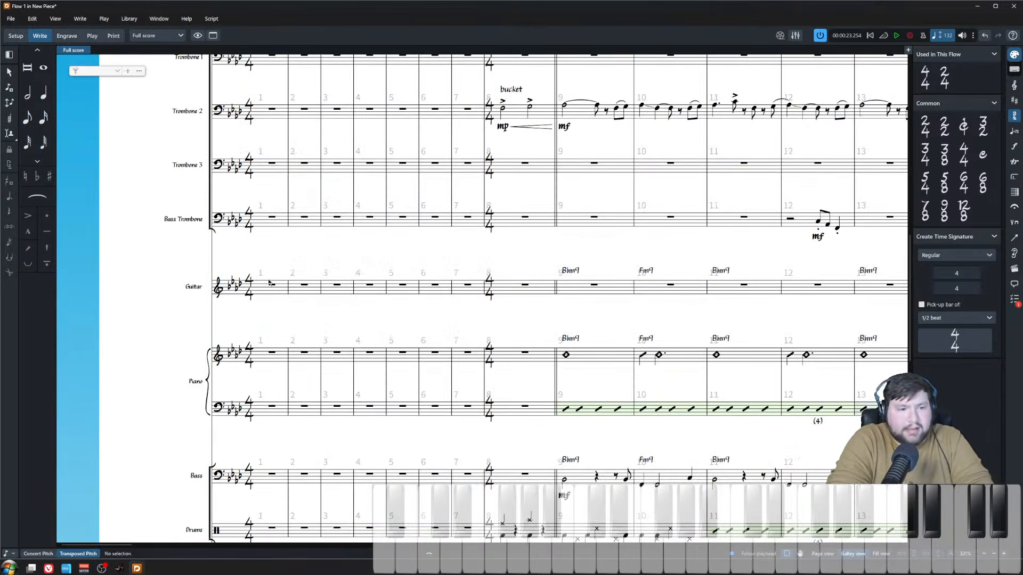
- Define a 5/8 time signature with a pick-up bar of 2 beats and insert it at the guitar's bar 1
left_click(957, 273)
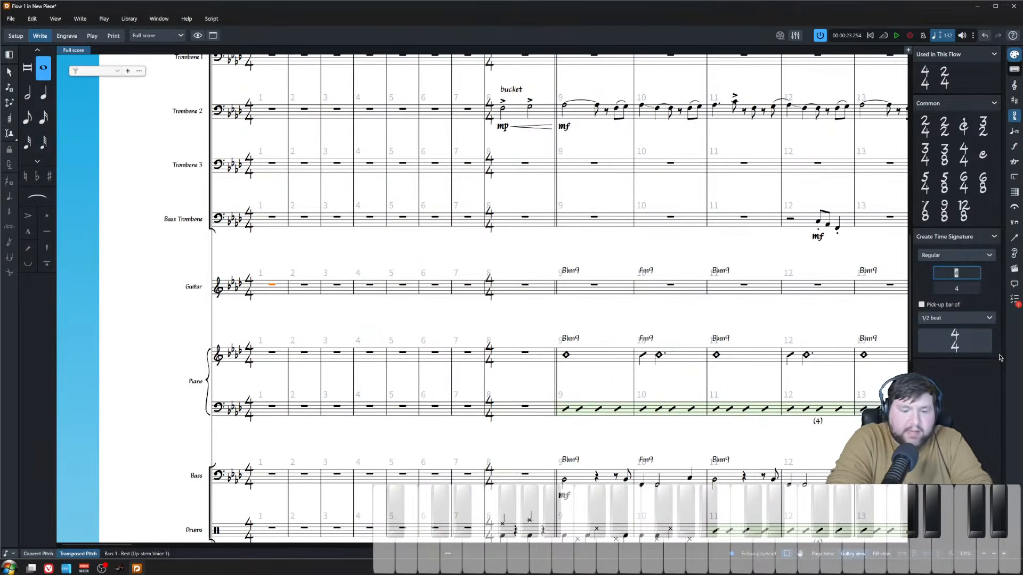
left_click(957, 288)
type("8")
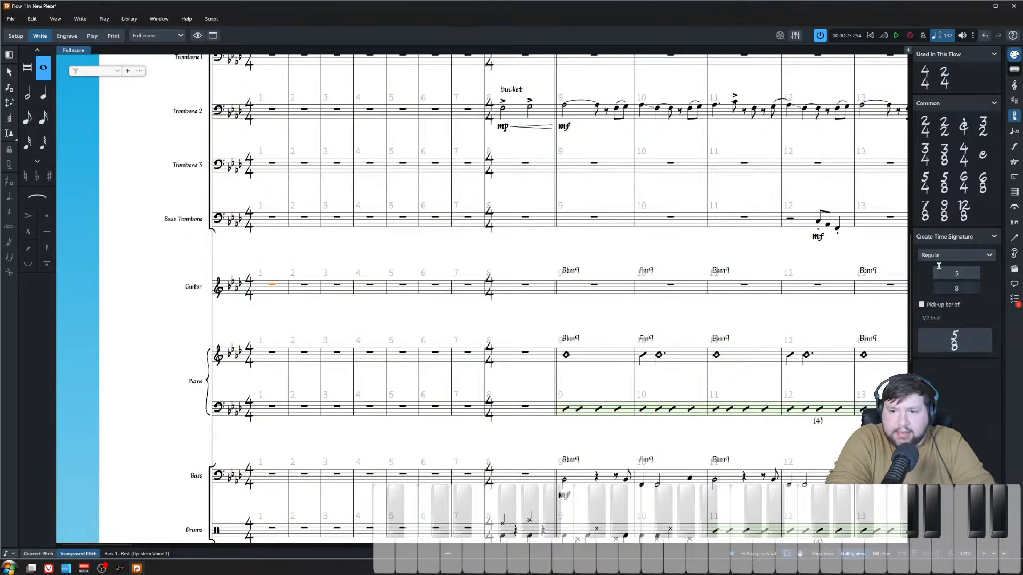
left_click(931, 304)
left_click(948, 319)
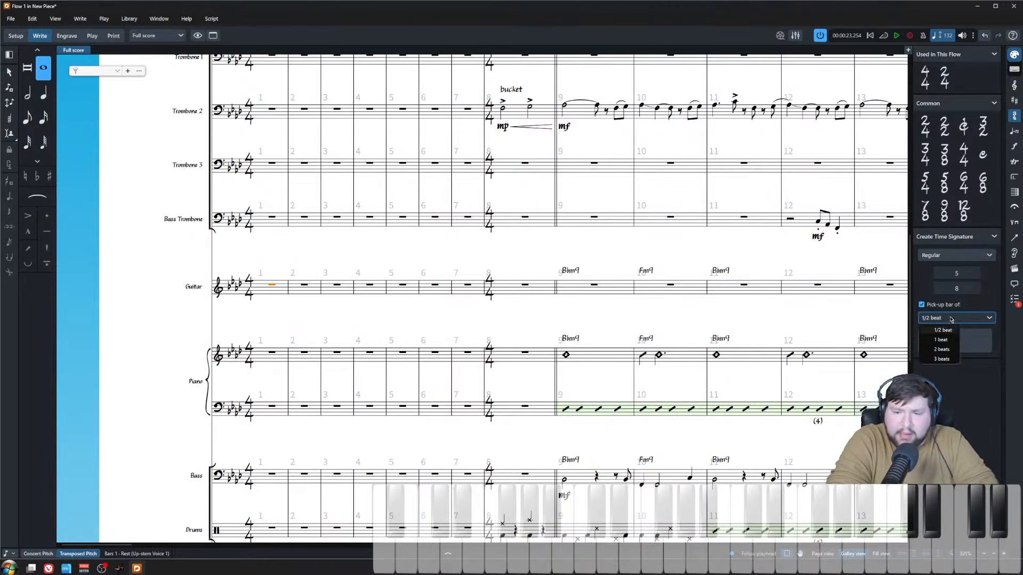
left_click(951, 349)
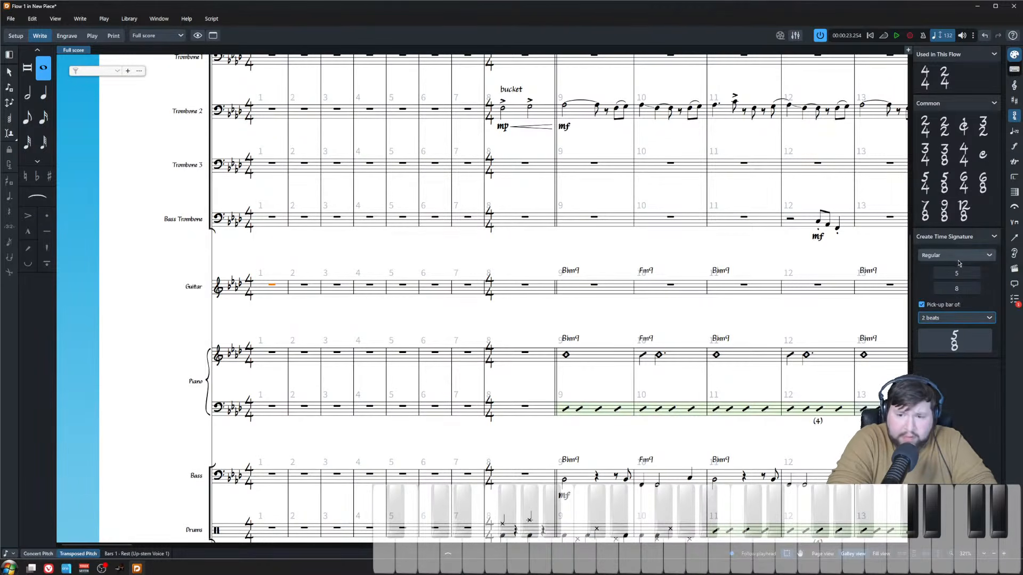
left_click(940, 346)
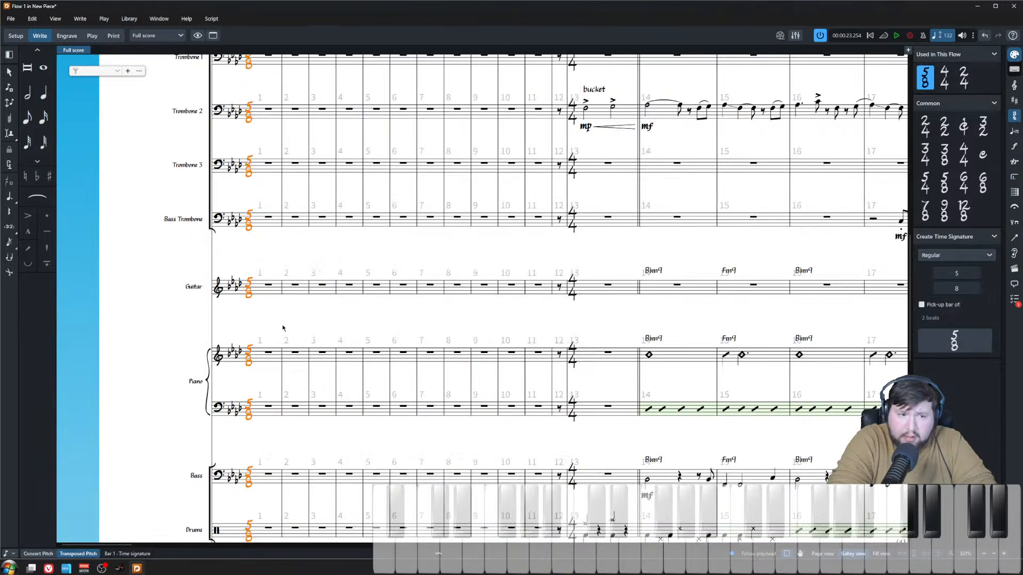
- Undo the inserted time signature and insert 5/8 at bar 1 with a pick-up bar of 1 beat
key("ctrl+z")
left_click(948, 304)
left_click(949, 318)
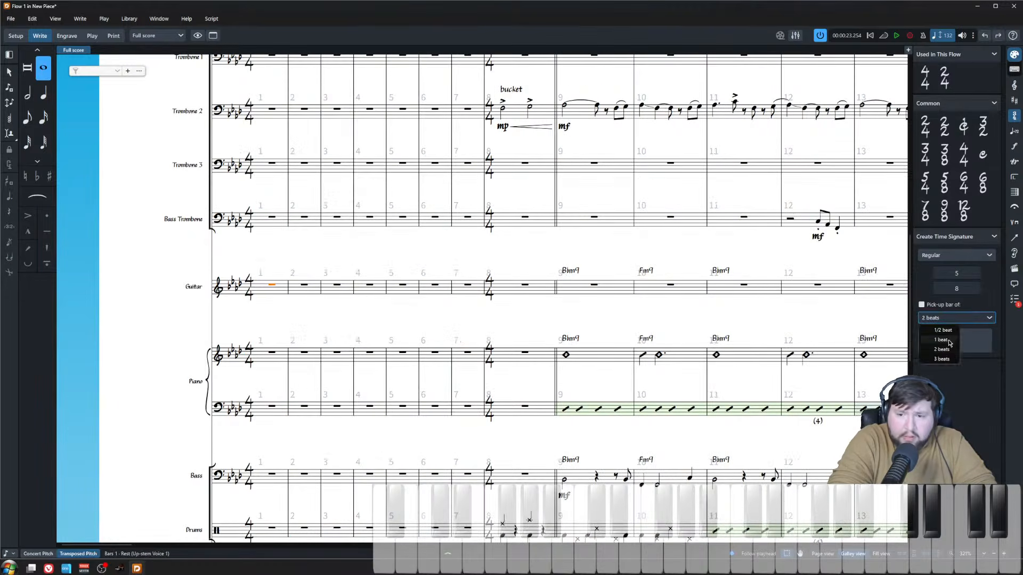
left_click(949, 340)
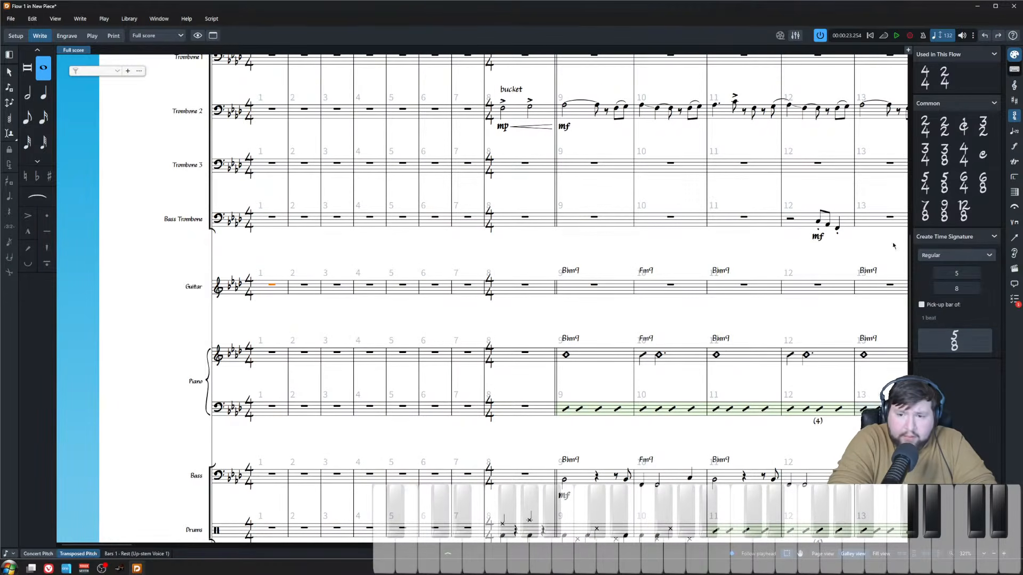
left_click(941, 305)
left_click(954, 342)
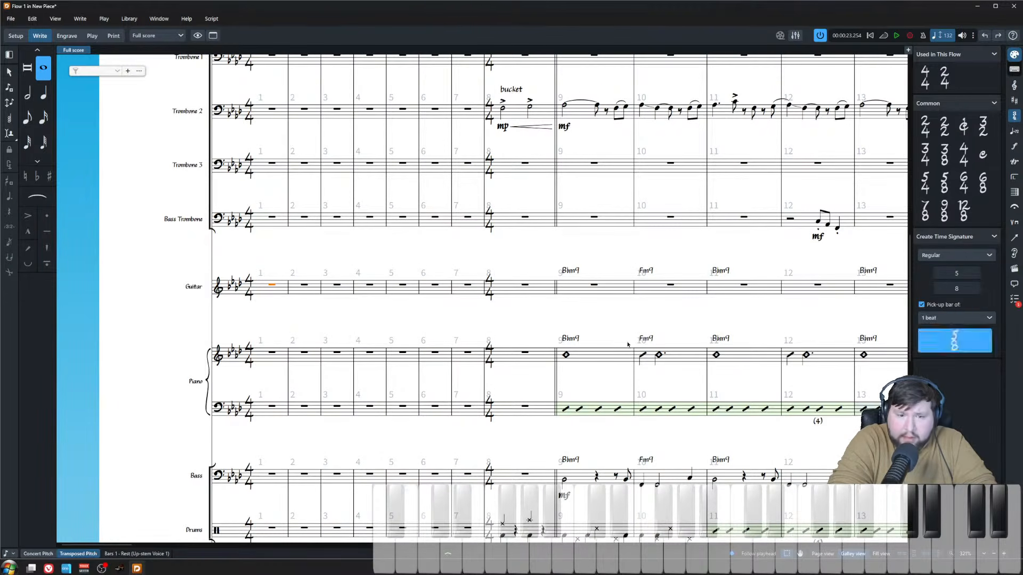
- Try entering two Eb5 eighth notes as slashes in the piano's upper-staff pick-up bar and undo the entry
key("Escape")
left_click(261, 356)
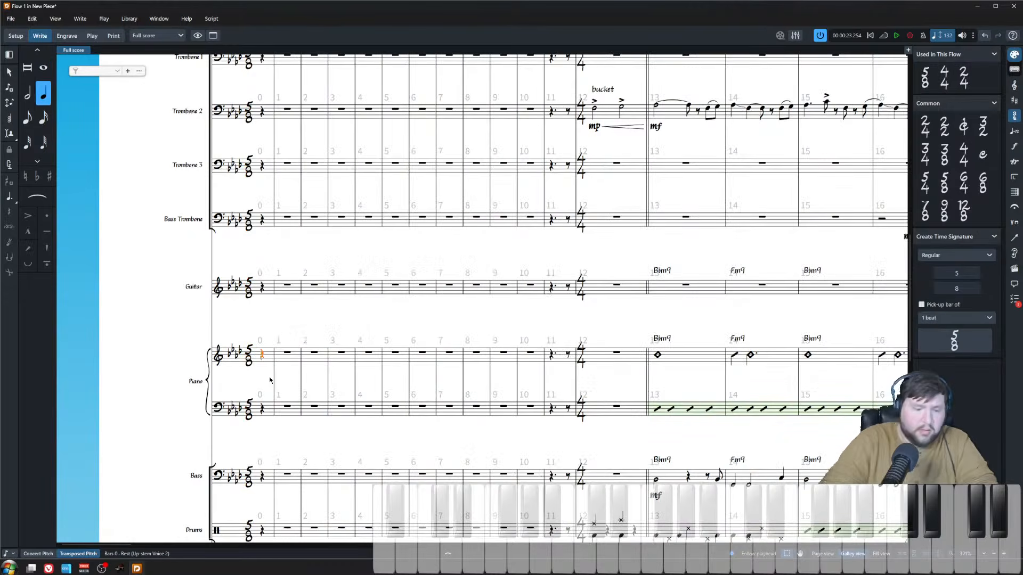
key("shift+n")
key("5")
key("e")
key("e")
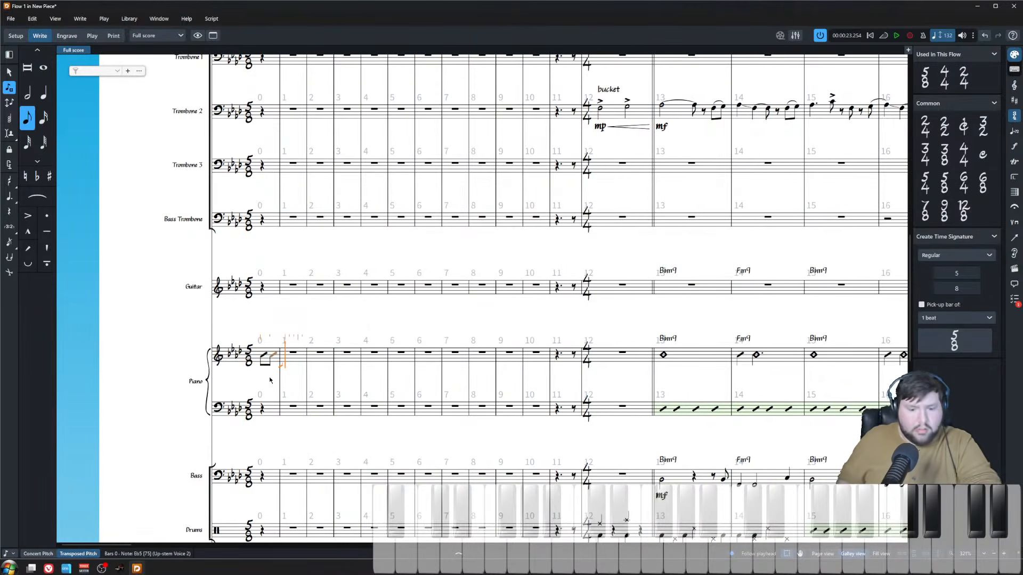
key("6")
key("f")
key("ctrl+z")
key("ctrl+z")
key("ctrl+z")
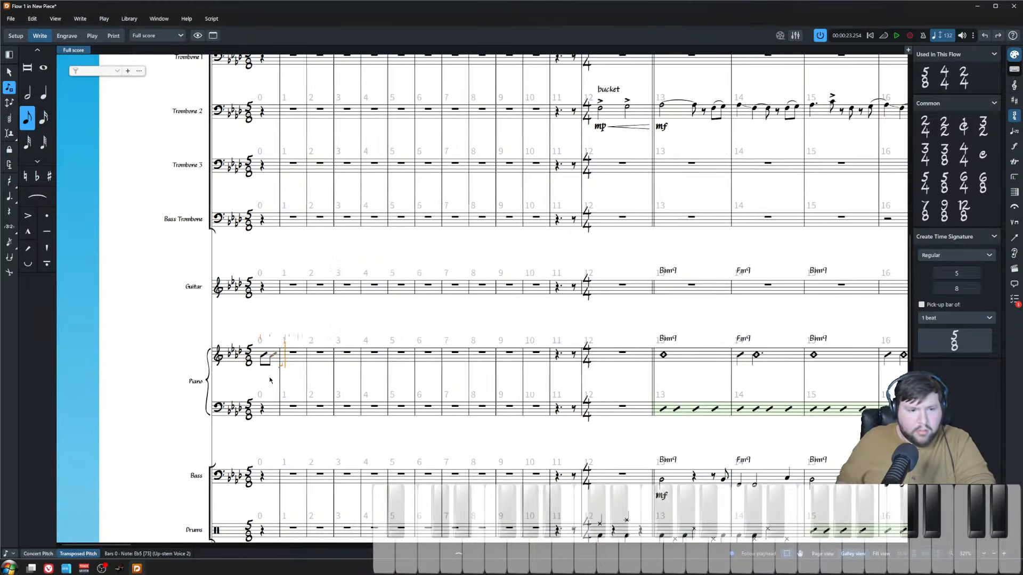
- Enter eighth notes Db5 and Eb5 in the piano's upper-staff pick-up bar, and a dotted-quarter and a quarter F5 in bar 1, in voice 1
key("v")
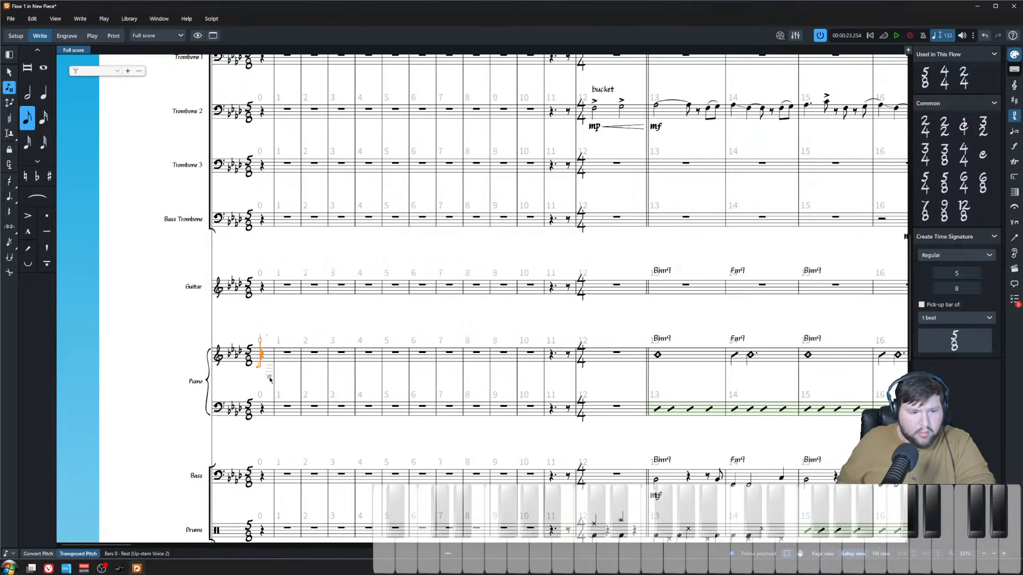
key("d")
key("e")
key("6")
key("period")
key("f")
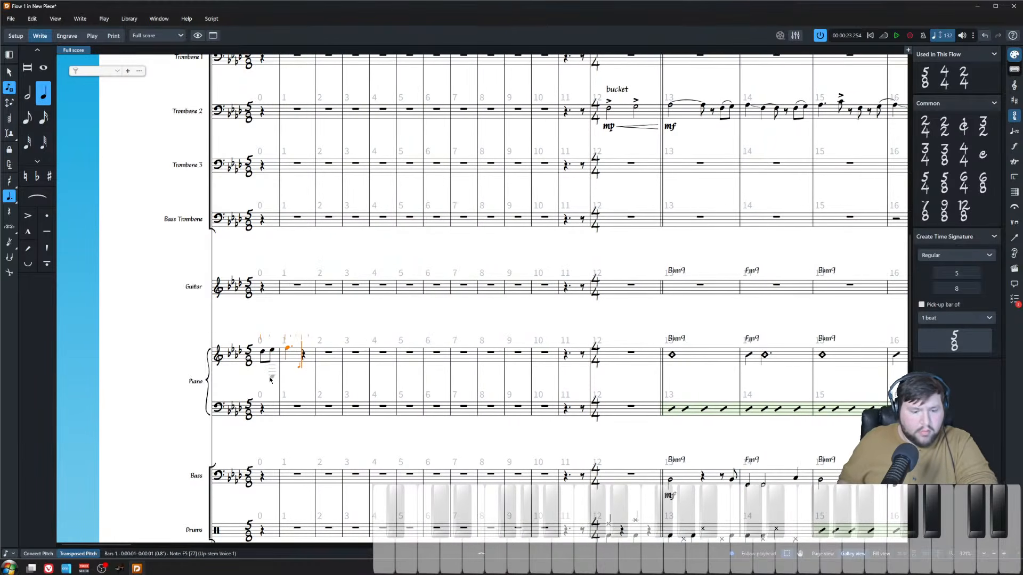
key("period")
key("f")
key("5")
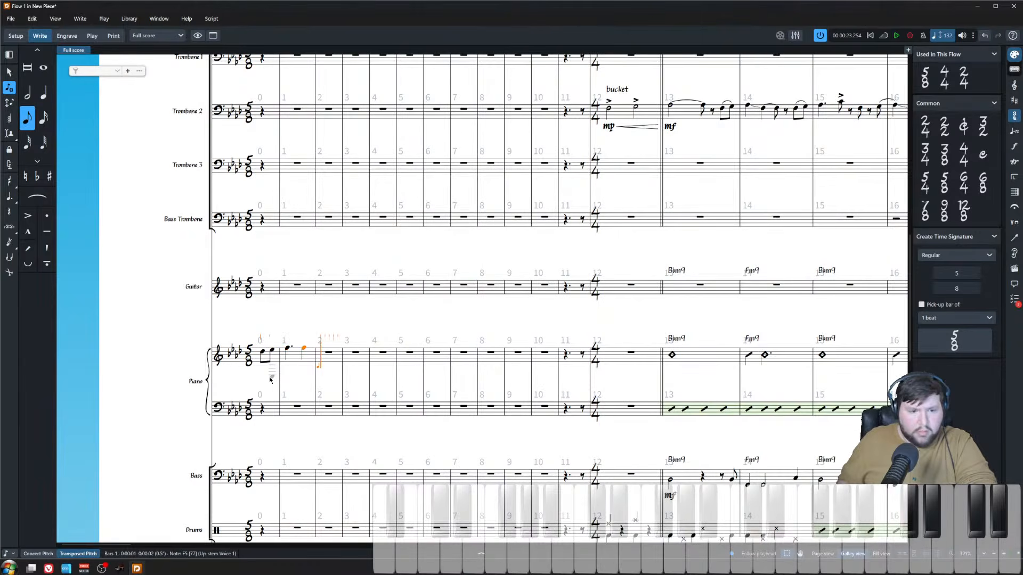
- Try an eighth-note E at bar 2 of the piano's upper staff, undo it and end note input
key("e")
key("ctrl+z")
key("6")
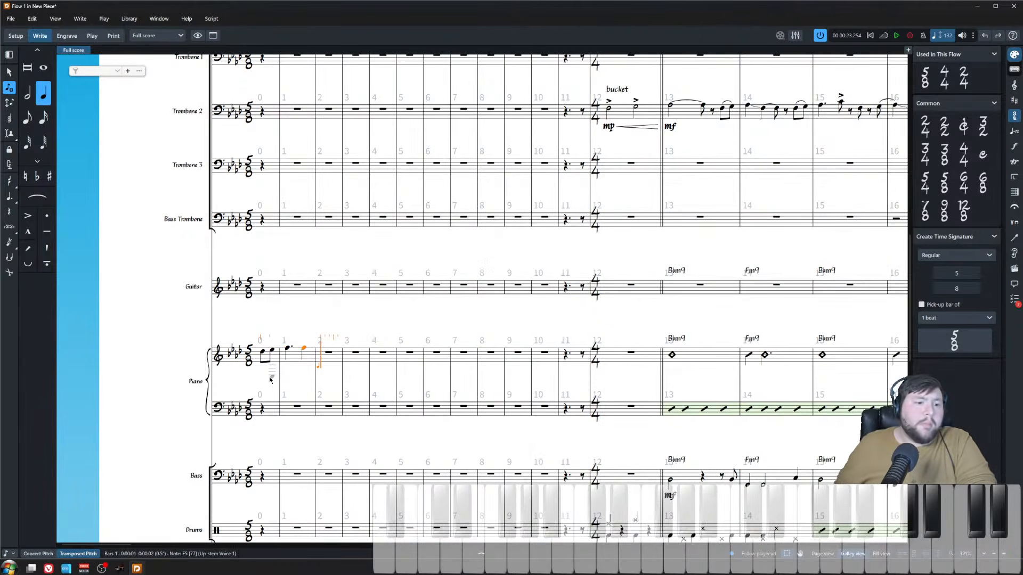
key("Escape")
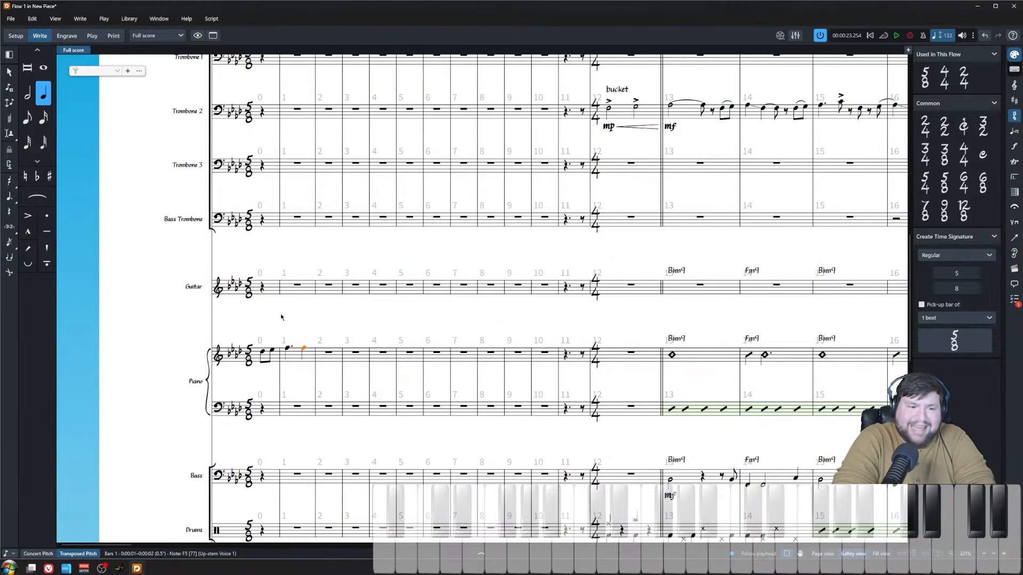
key("Escape")
key("Escape")
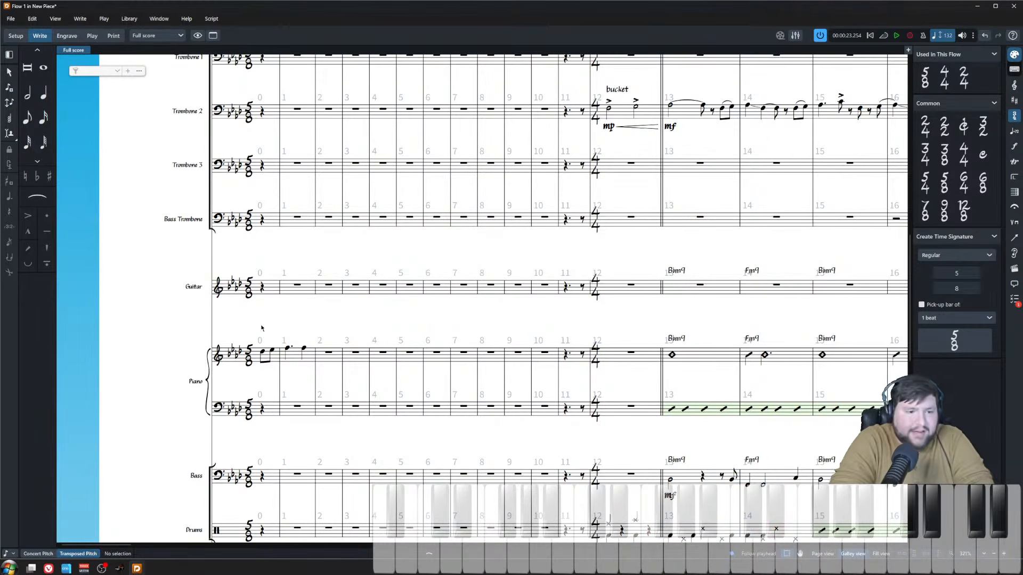
- Undo the piano notes of the pick-up bar and bar 1 together with the inserted 5/8 time signature
left_click(263, 353)
left_click(304, 344)
left_click(304, 348)
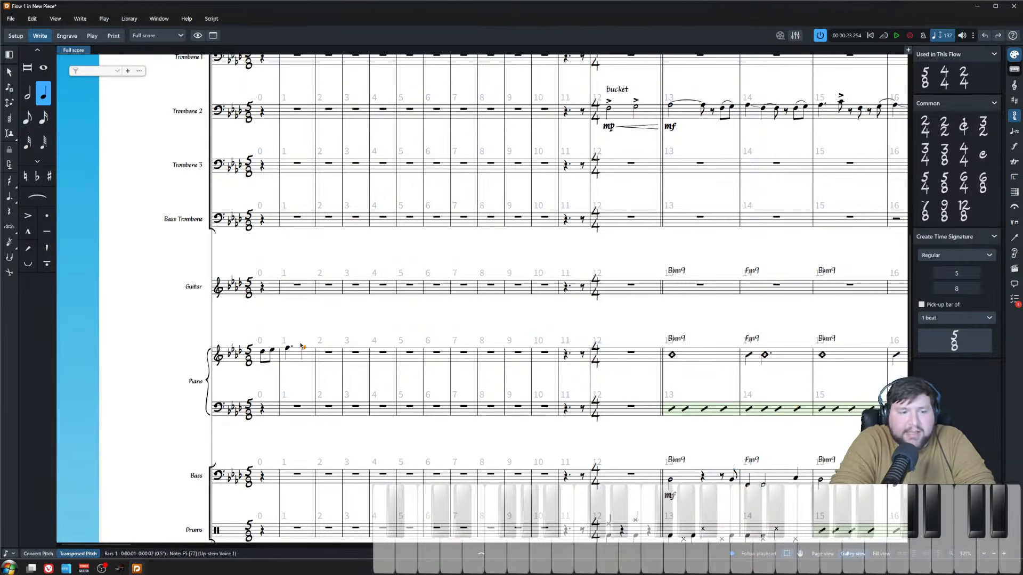
key("shift+n")
key("ctrl+z")
key("ctrl+z")
key("ctrl+z")
key("ctrl+z")
key("ctrl+z")
key("ctrl+z")
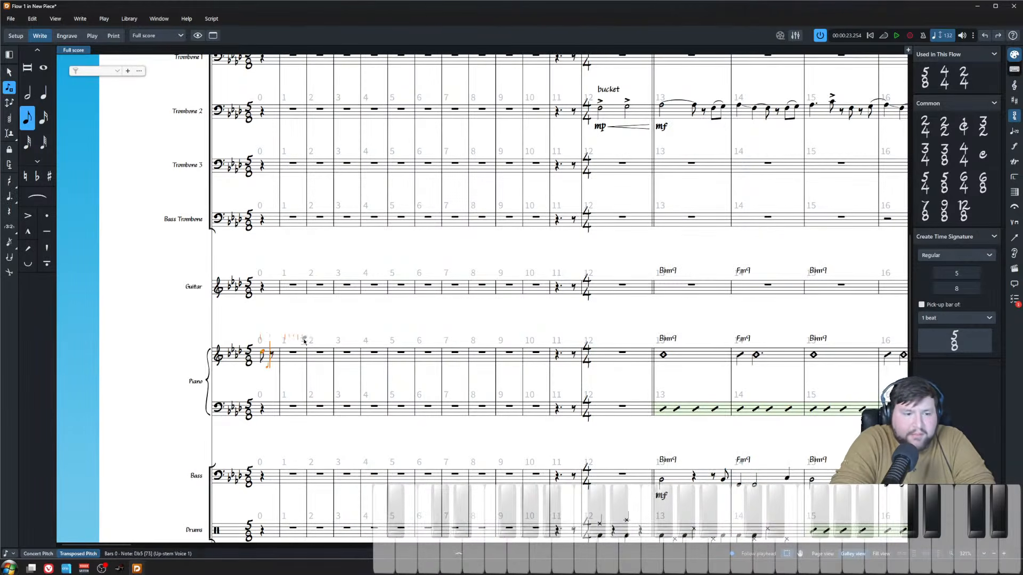
key("ctrl+z")
key("ctrl+z")
key("ctrl+z")
key("ctrl+z")
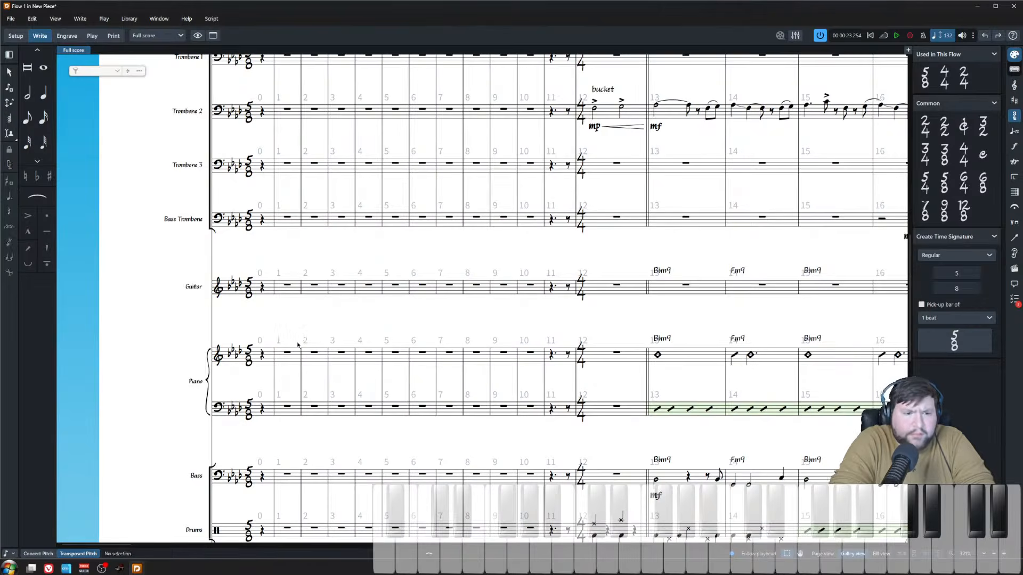
key("ctrl+z")
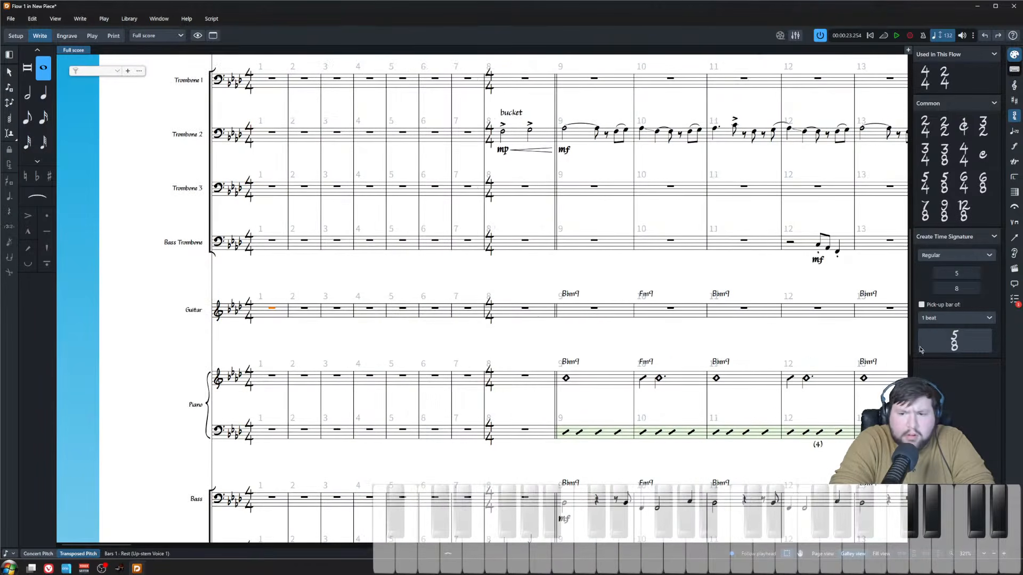
- Define a 7/8 time signature and insert it at the guitar's bar 1 without a pick-up bar
left_click(957, 273)
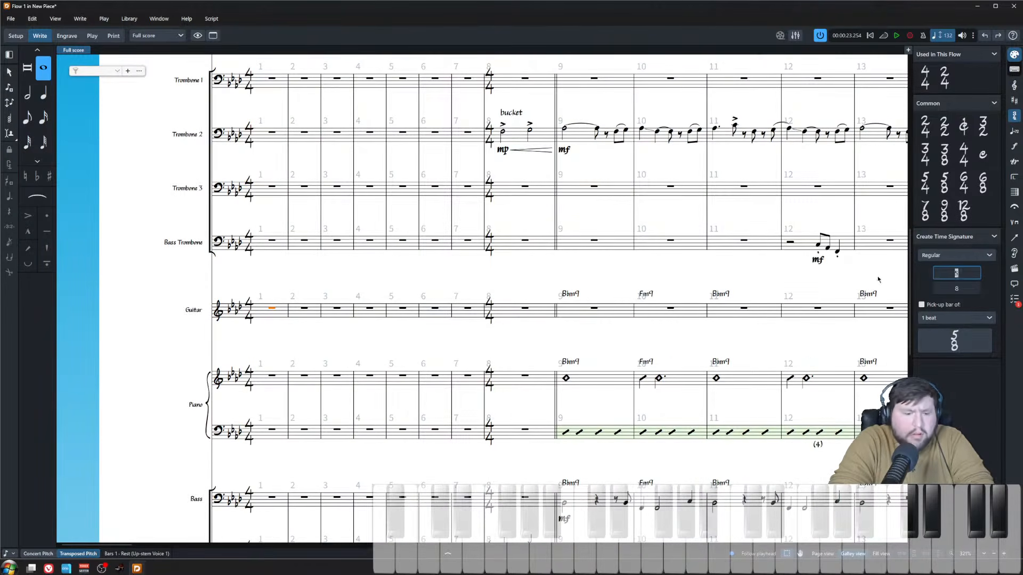
type("7")
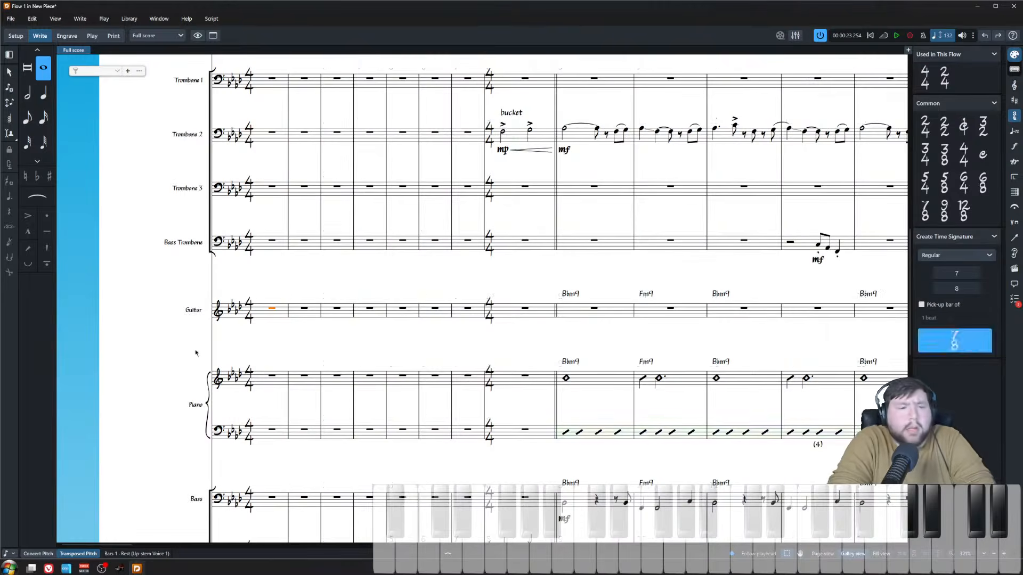
key("Return")
key("Escape")
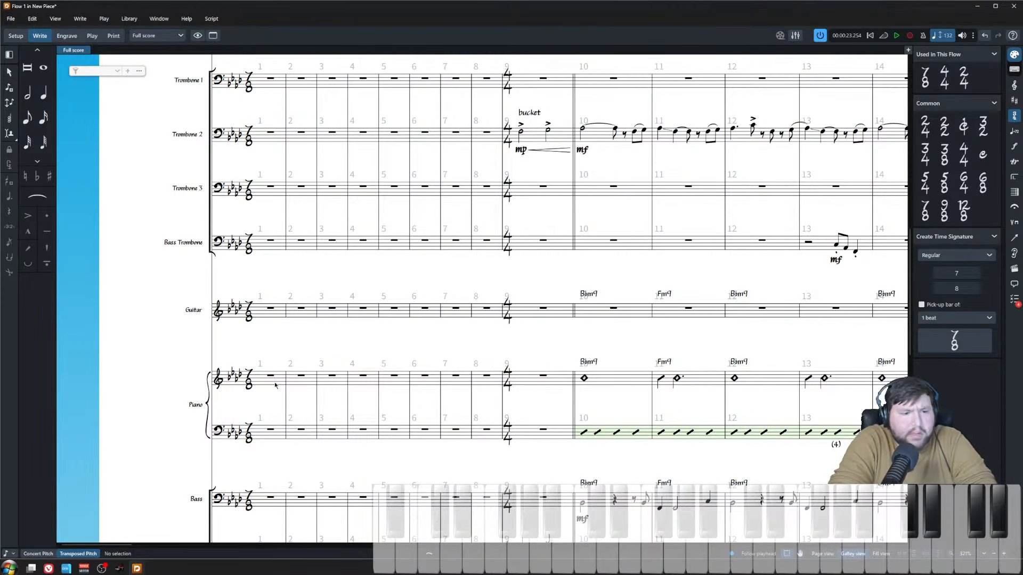
- Undo the inserted 7/8 time signature and insert 7/8 at bar 1 with a pick-up bar of 1 beat
double_click(276, 385)
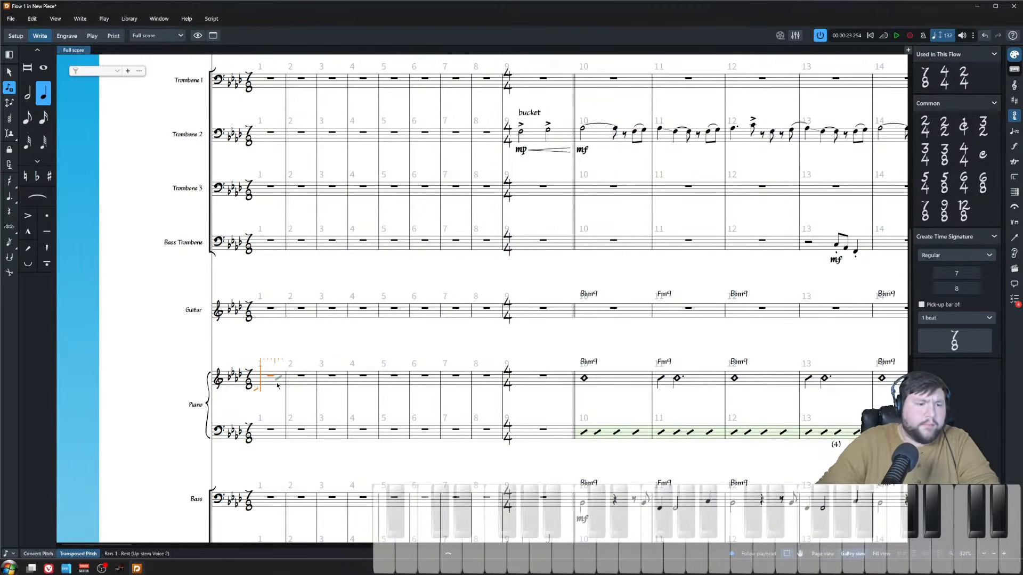
key("Escape")
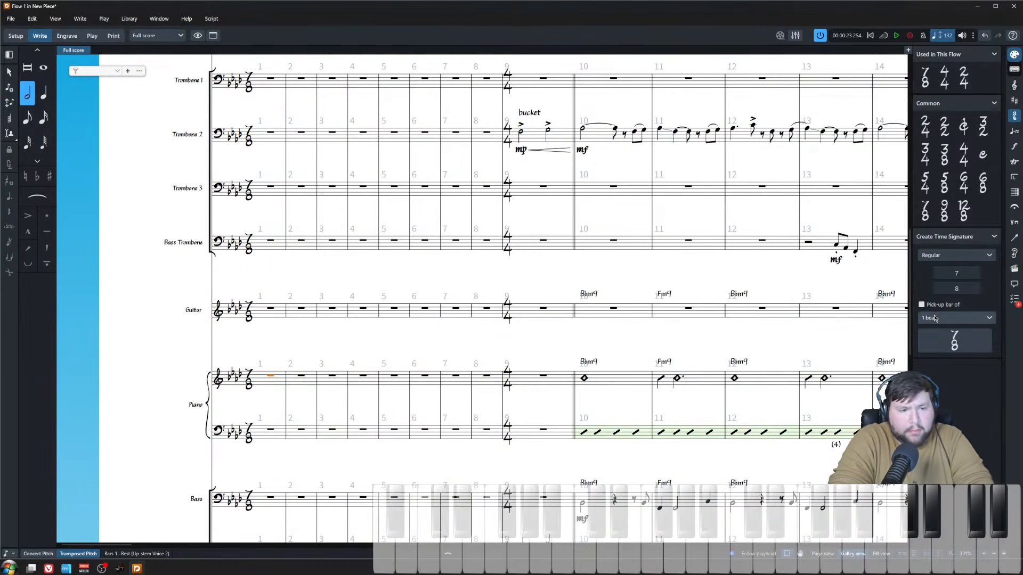
key("Return")
key("Escape")
key("Escape")
key("ctrl+z")
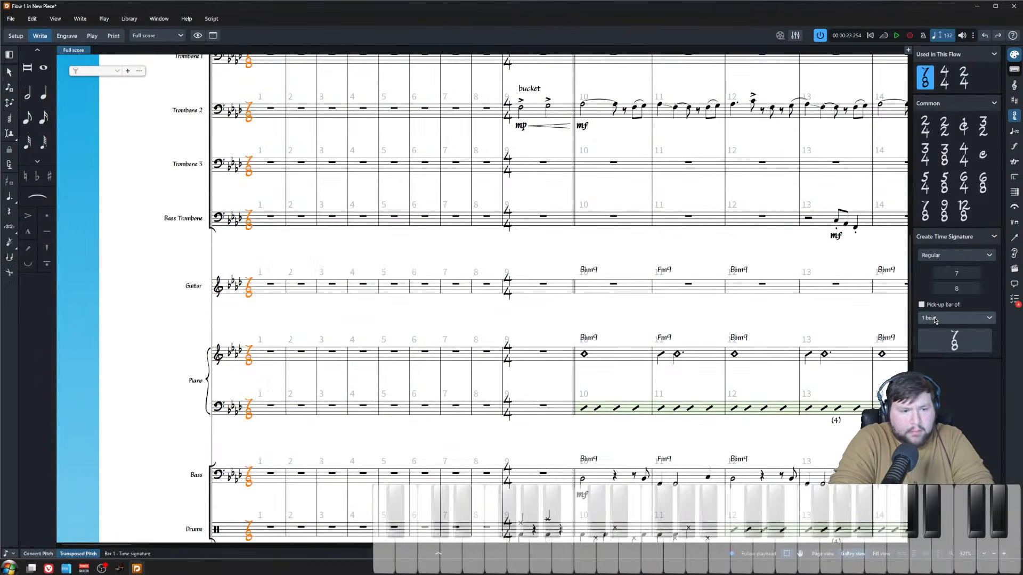
key("ctrl+z")
left_click(939, 305)
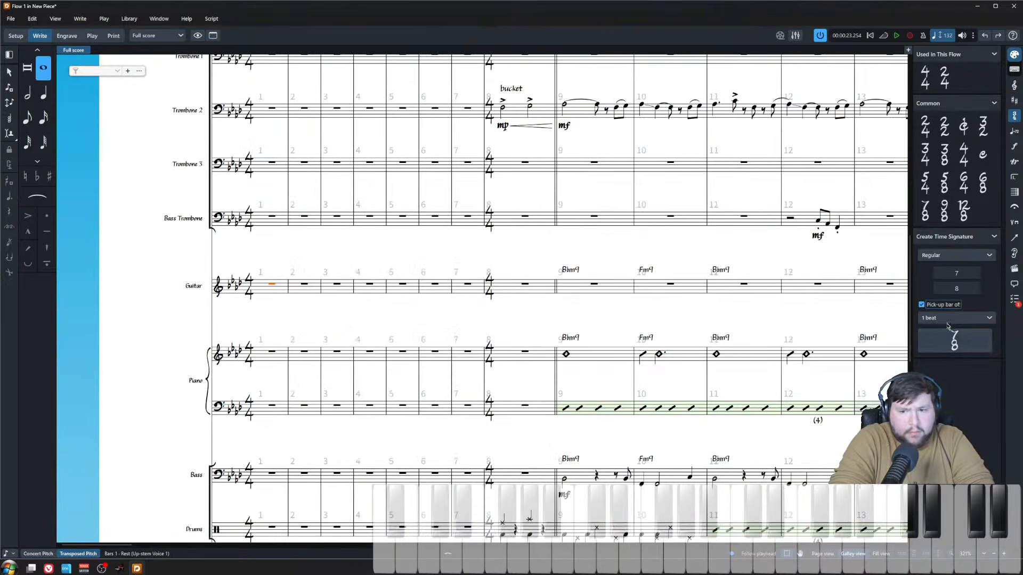
left_click(954, 341)
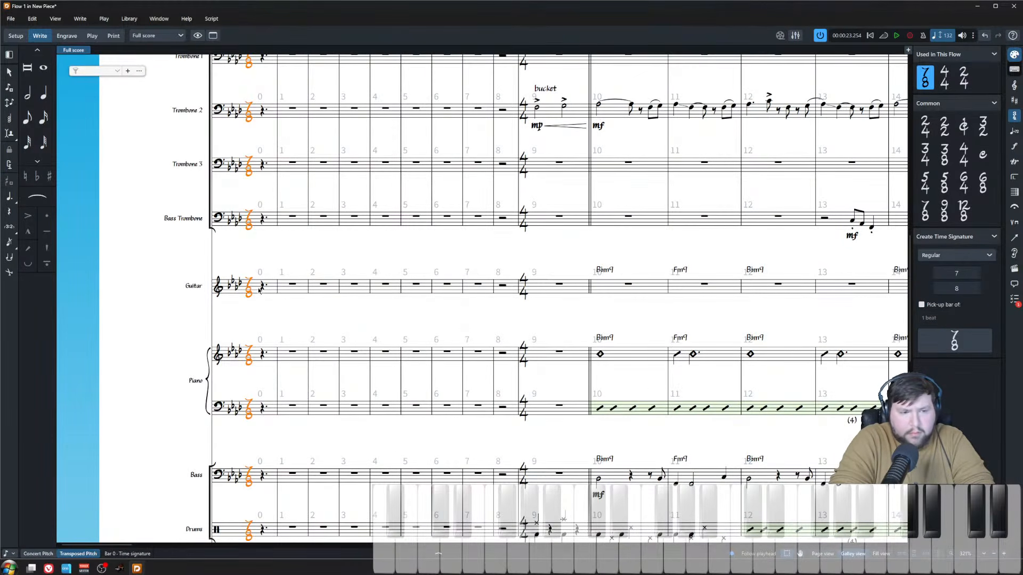
- Enter eighth notes Db5 and Eb5 in the piano's upper-staff pick-up bar, starting one eighth after its beginning
left_click(262, 288)
double_click(264, 357)
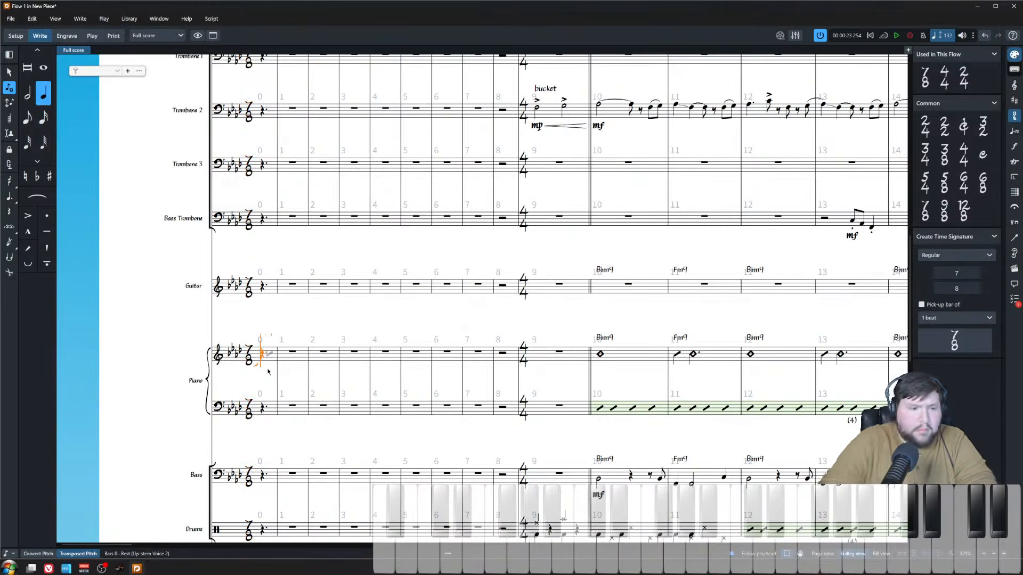
key("Right")
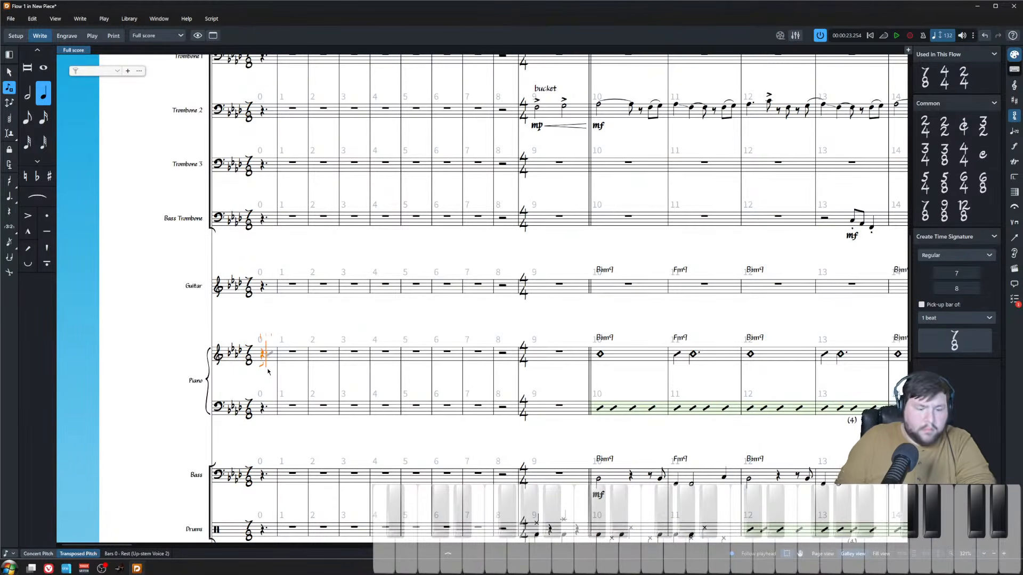
key("5")
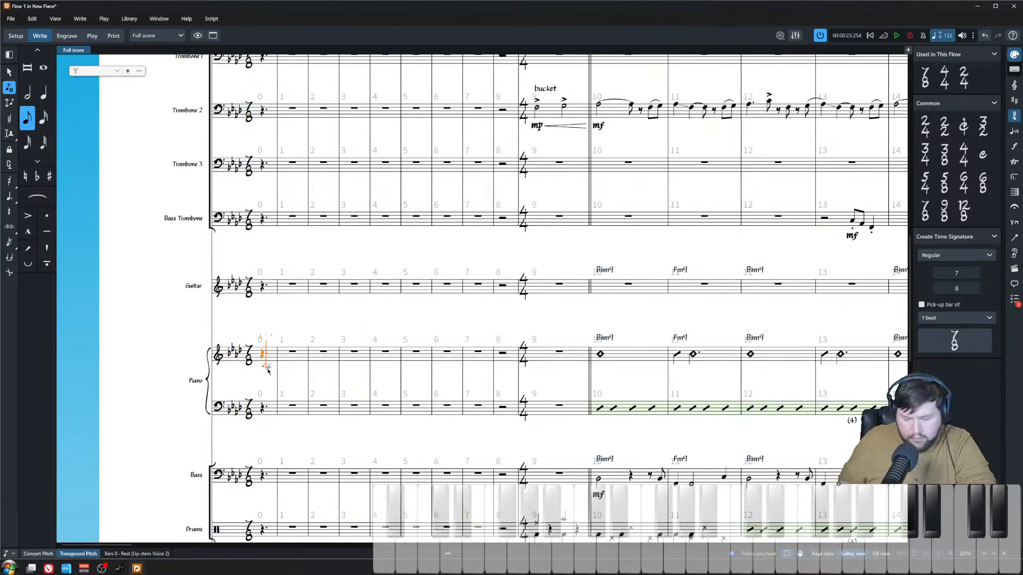
key("d")
key("e")
- Fill bar 1 of the piano's upper staff with a dotted-quarter F5, a quarter F5 and eighth notes Db5 and Eb5
key("6")
key("period")
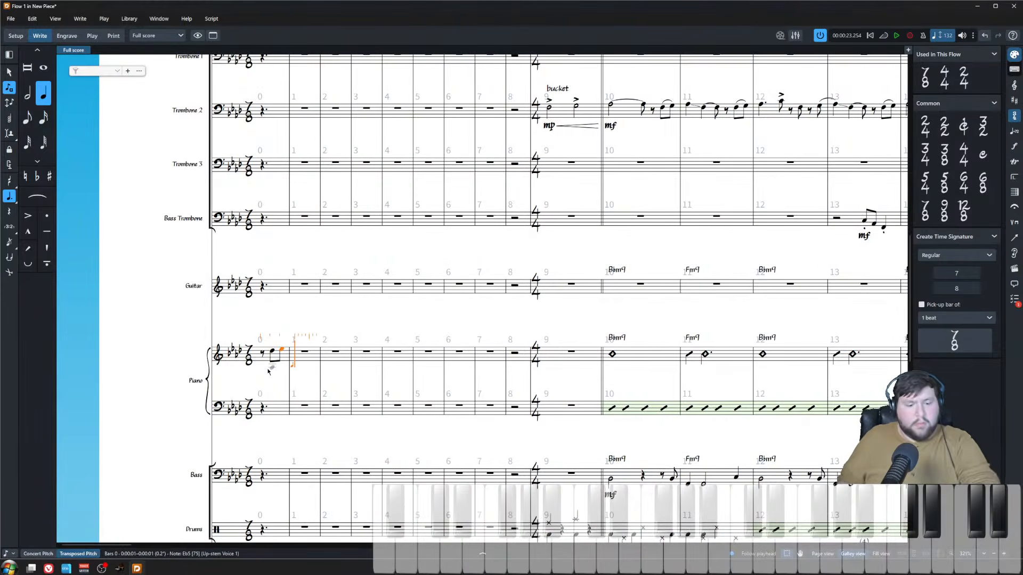
key("f")
key("period")
key("f")
key("5")
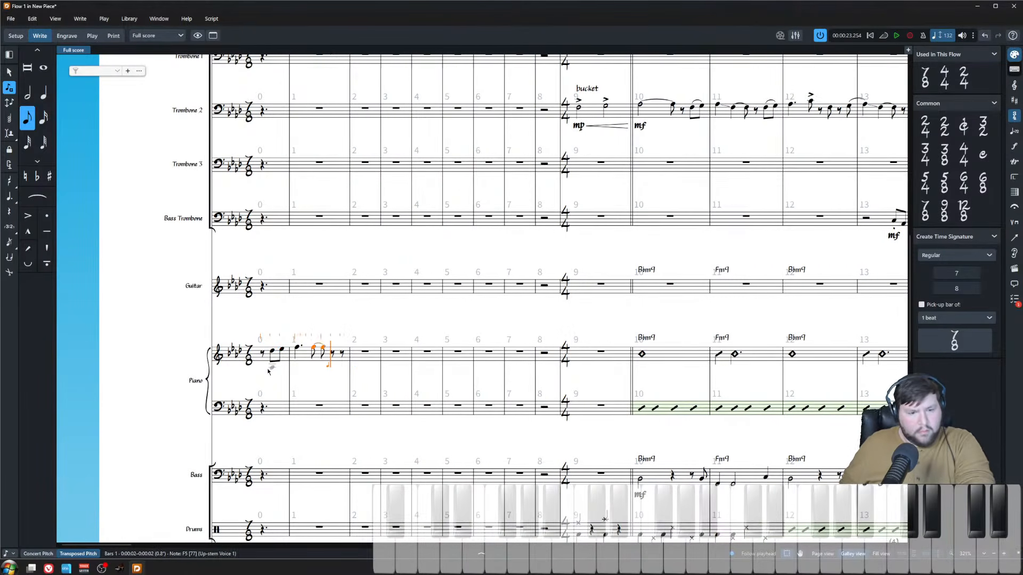
key("d")
key("e")
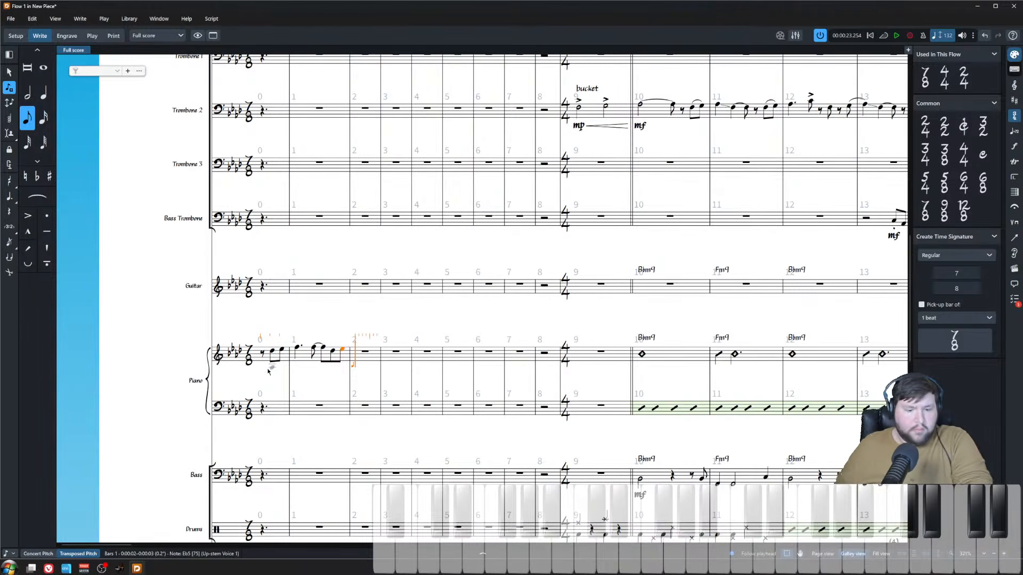
- Enter a dotted-quarter F5 and a quarter C5 in bar 2 of the piano's upper staff
key("6")
key("f")
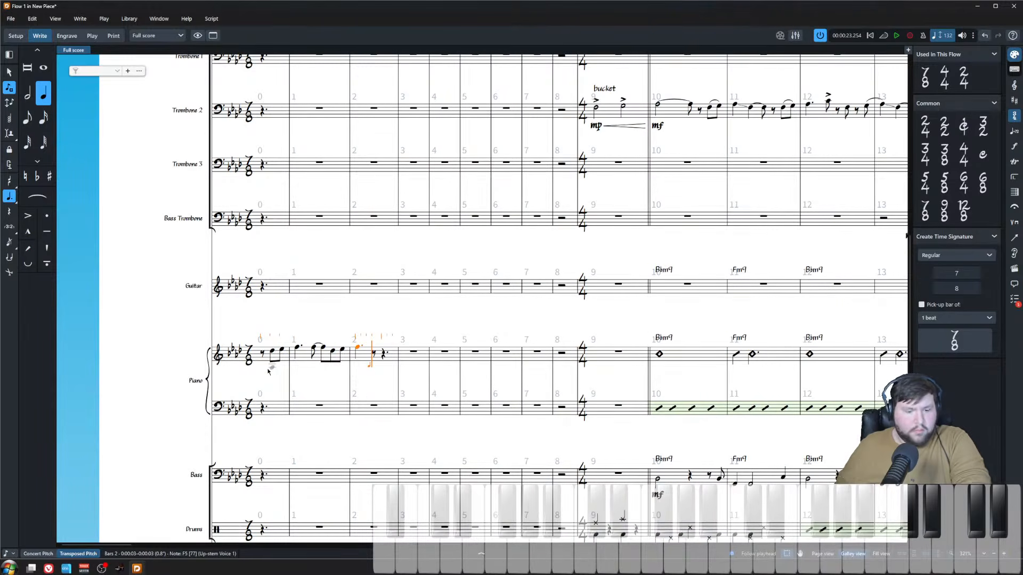
key("c")
- Try continuing from the C5 in bar 2 with quarter notes D and E and a dotted-quarter F, and delete these notes
key("d")
key("e")
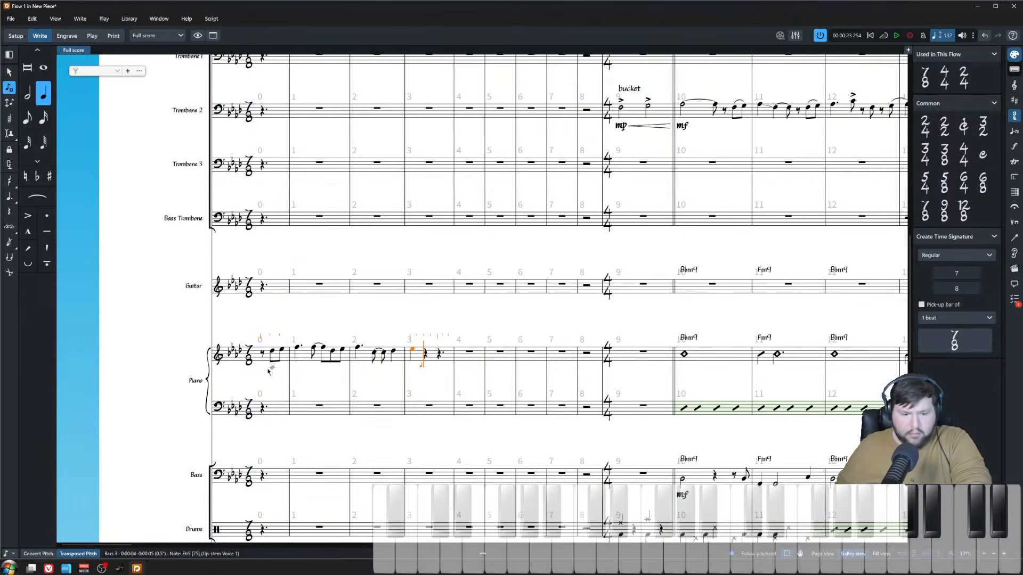
key("period")
key("f")
key("period")
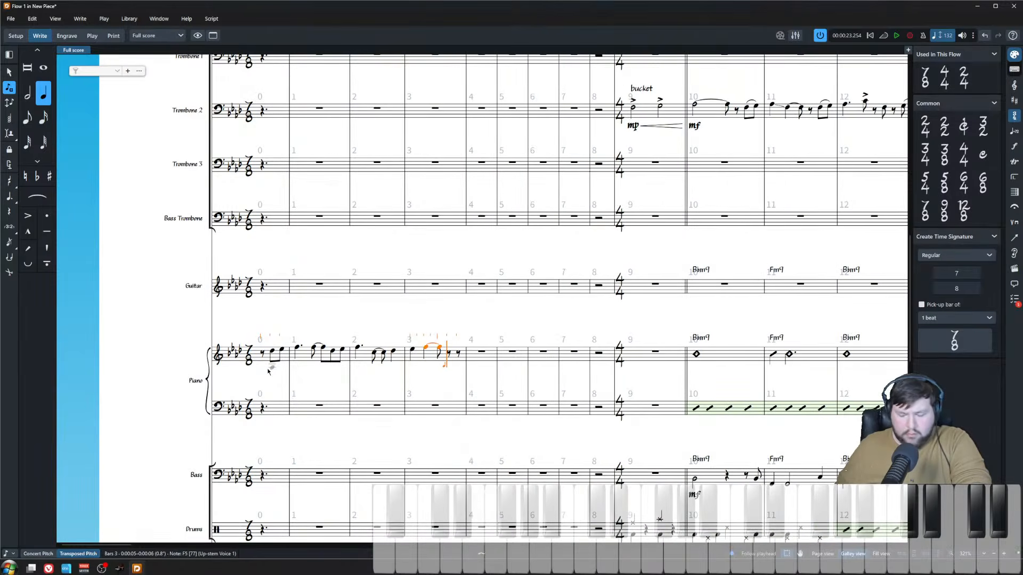
key("d")
key("BackSpace")
key("BackSpace")
key("BackSpace")
key("BackSpace")
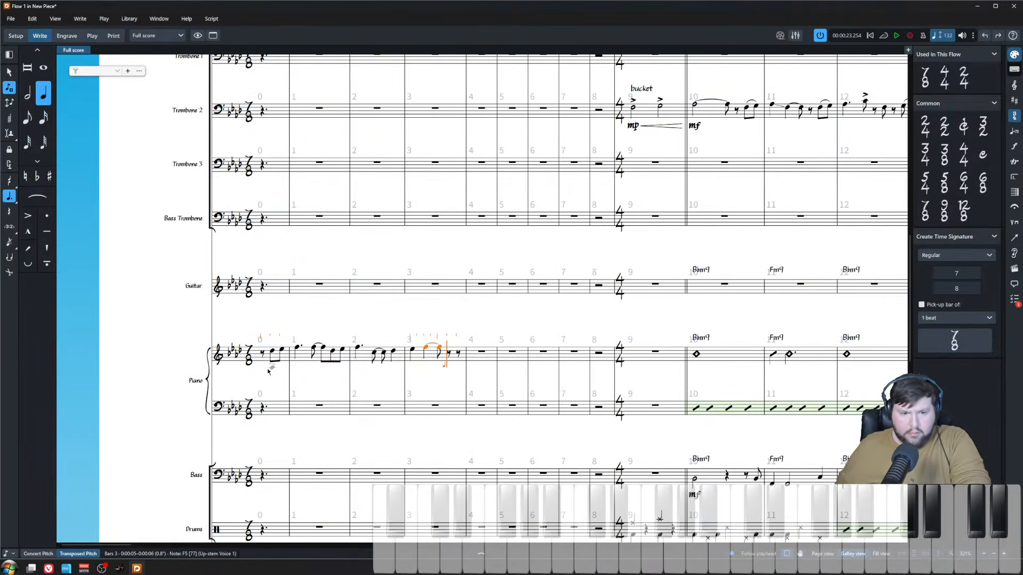
key("BackSpace")
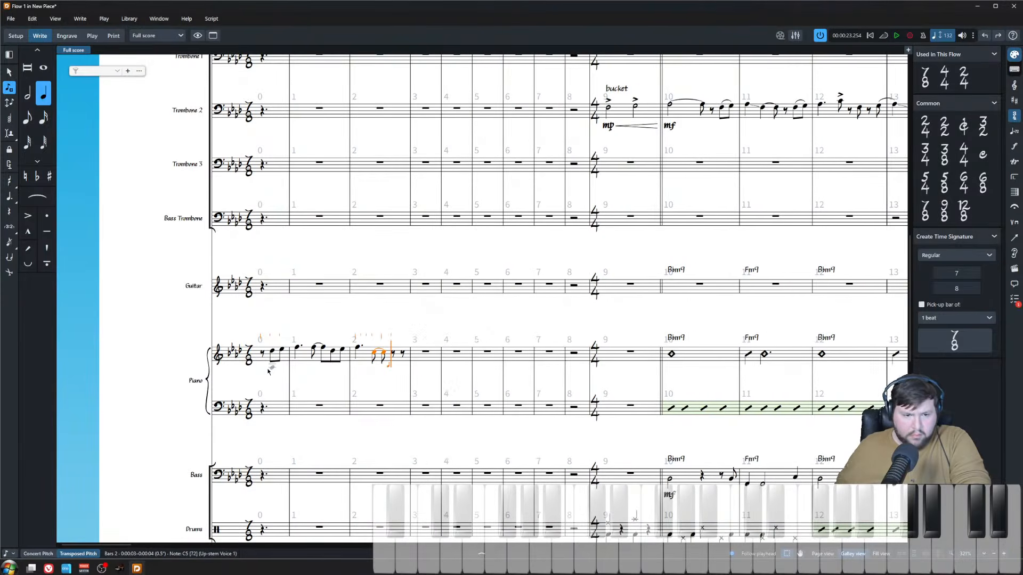
- Complete bar 2 of the piano's upper staff with eighth notes Db5 and Eb5
key("5")
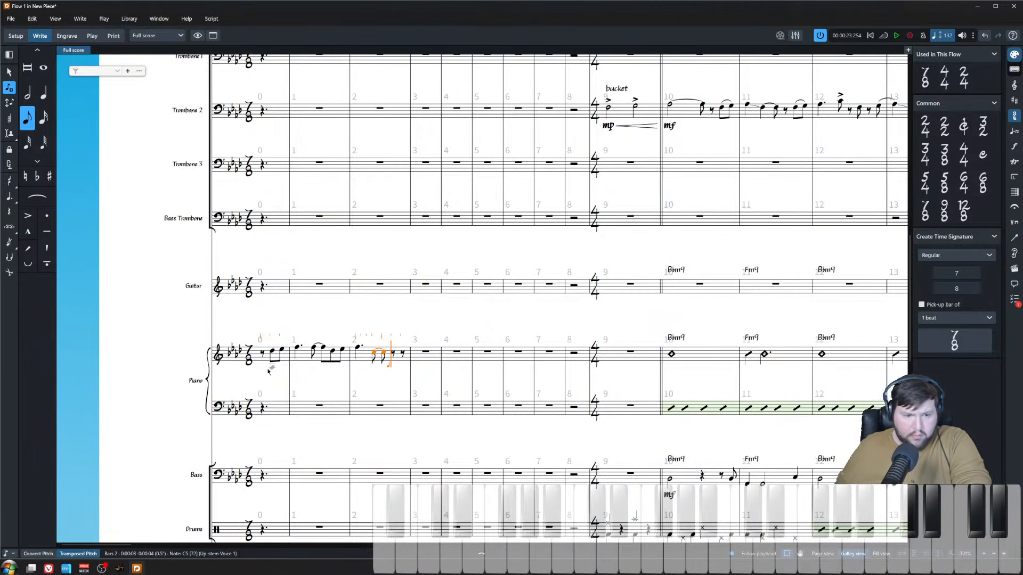
key("d")
key("e")
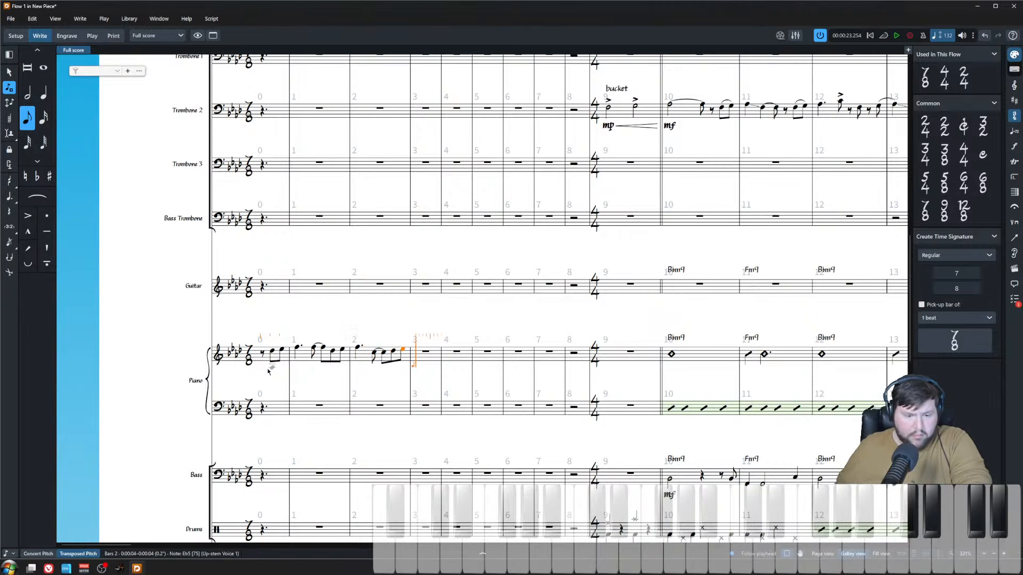
- Enter a dotted-quarter F5 and a quarter F5 in bar 3 of the piano's upper staff, and raise the quarter note by two staff steps
key("6")
key("period")
key("f")
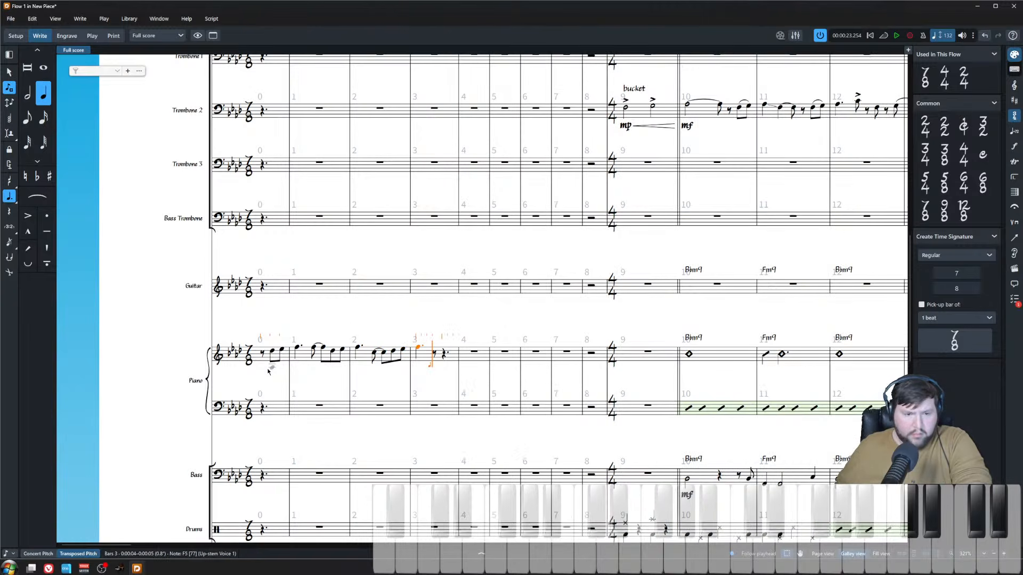
key("period")
key("f")
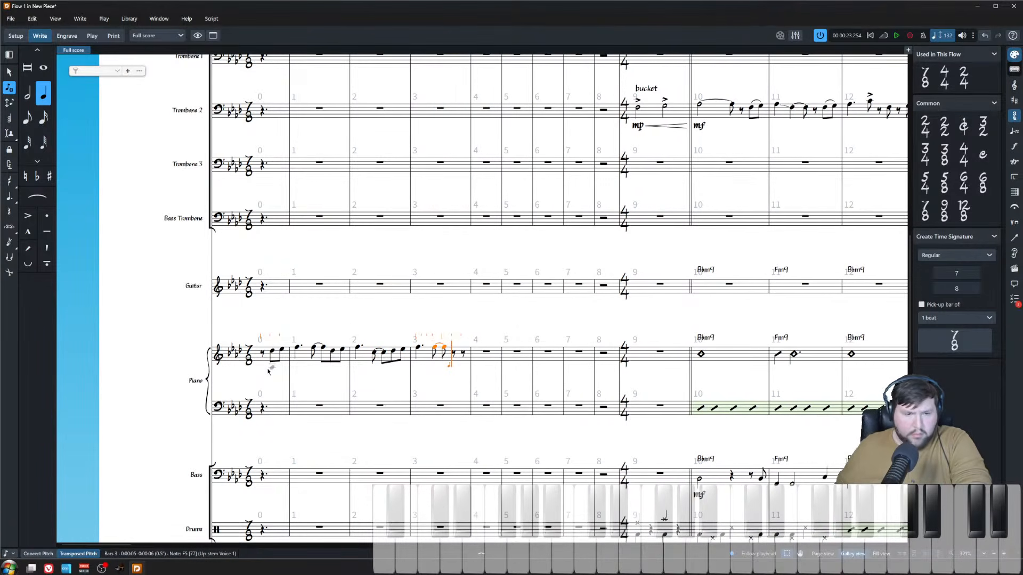
key("Escape")
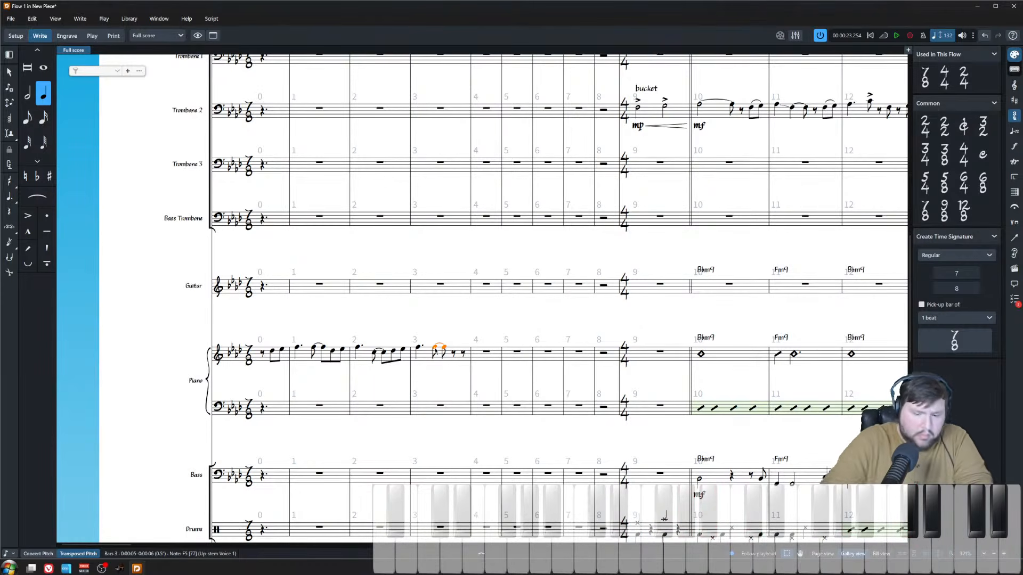
key("alt+Up")
key("alt+Up")
key("Escape")
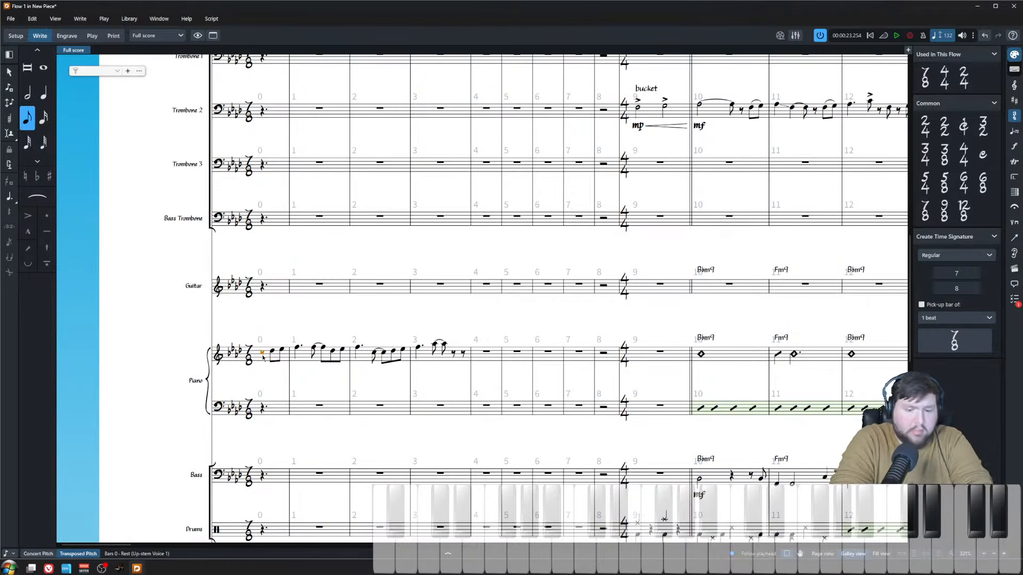
- Play back the piano intro melody from the pick-up bar through bar 3
key("space")
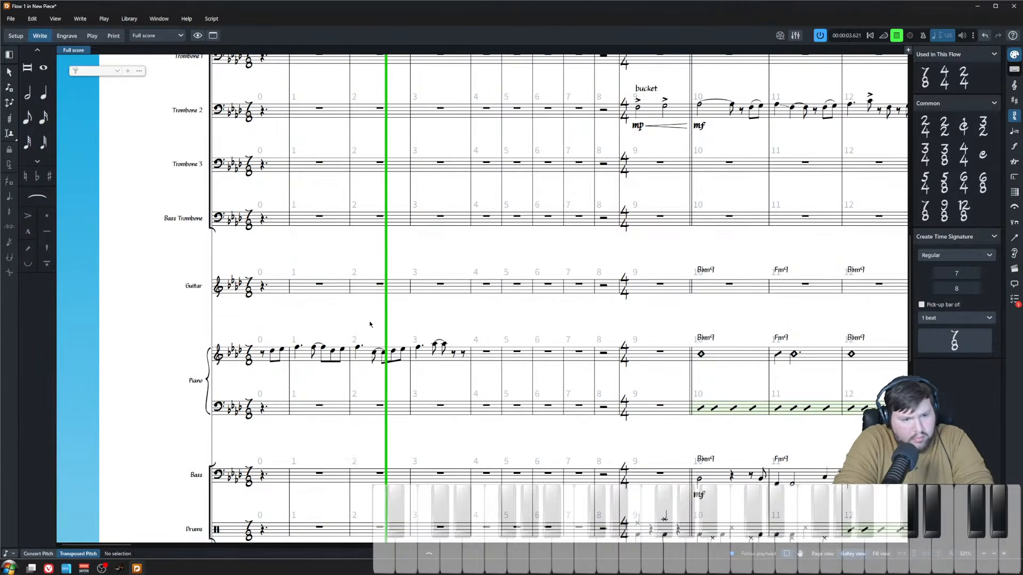
scroll(644, 320, "up", 5)
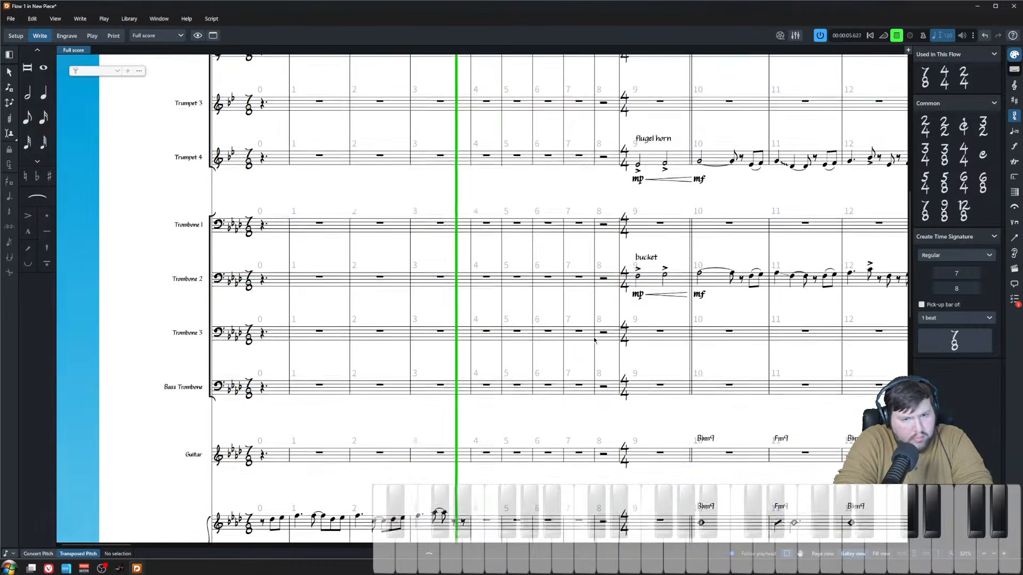
key("space")
- Switch the transport's time display to bars and beats
left_click(639, 287)
scroll(645, 320, "up", 7)
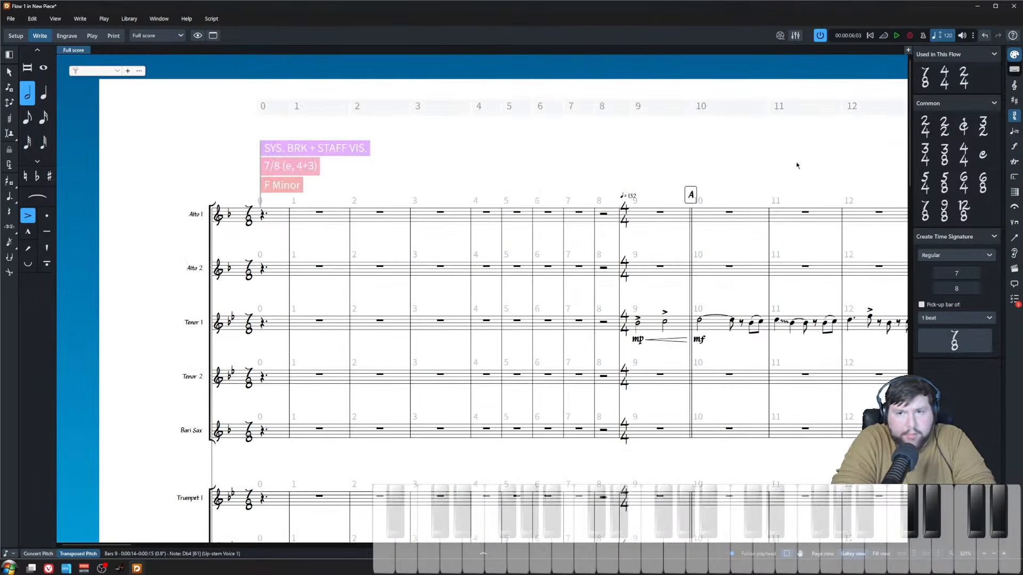
left_click(848, 36)
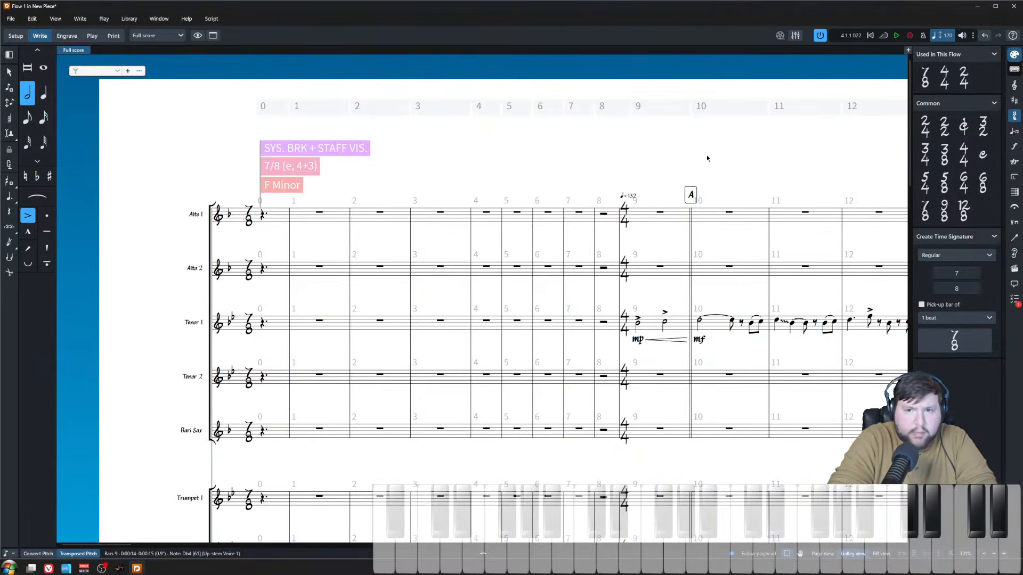
- Add the text "swing" in front of the bar 9 tempo mark
double_click(629, 197)
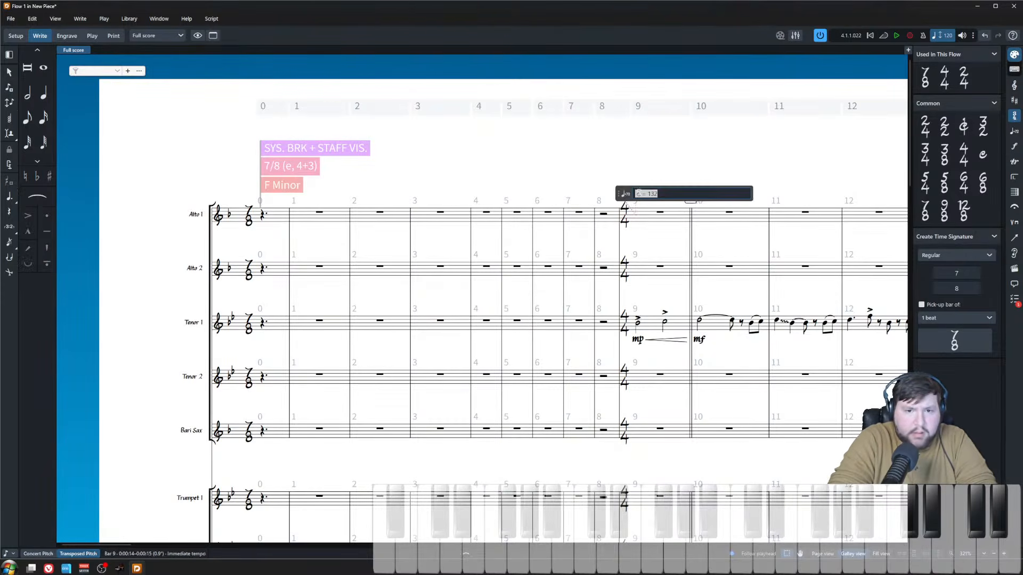
key("Home")
type("swing")
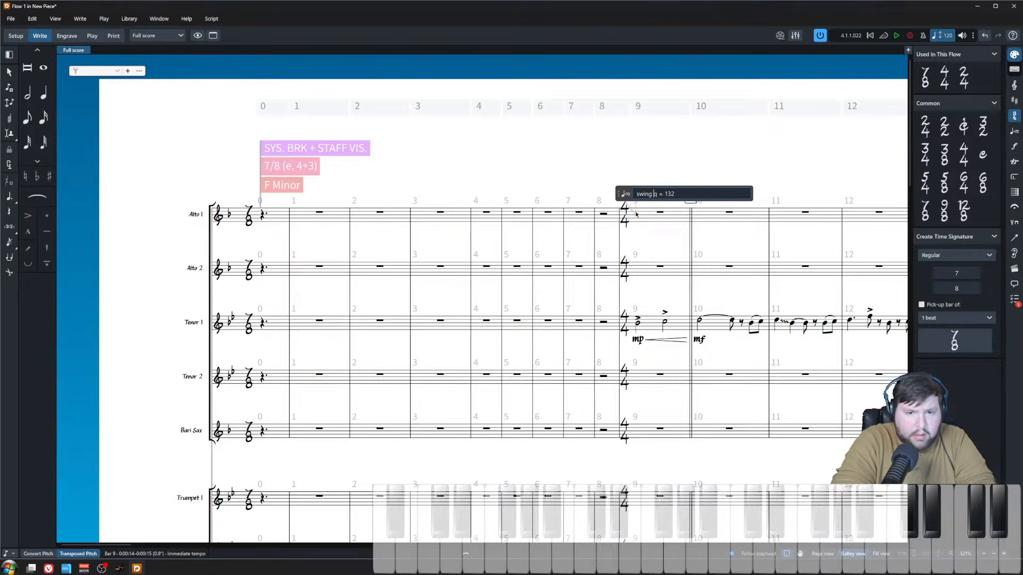
key("Return")
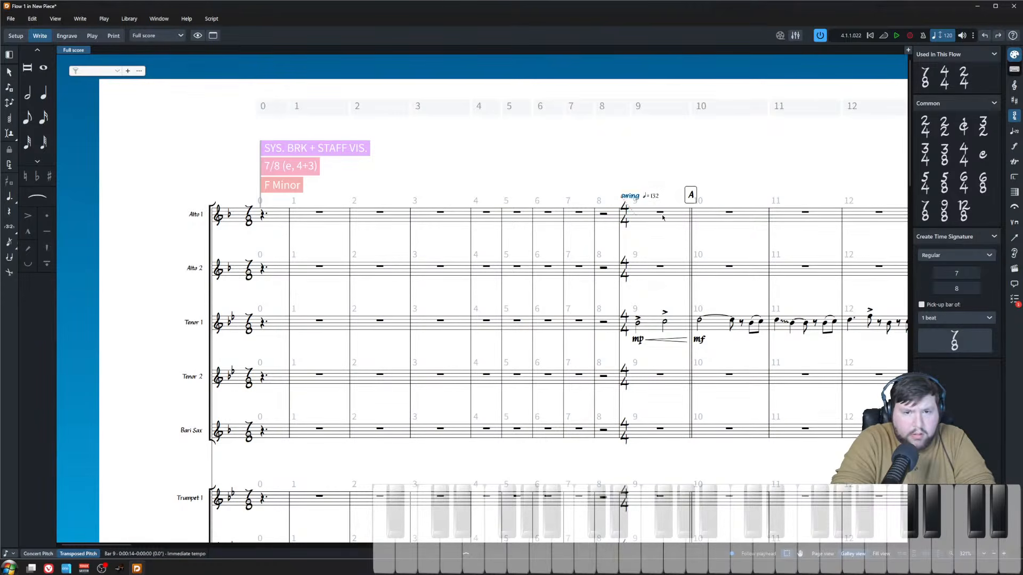
- Apply the Medium swing 8ths rhythmic feel at the start of bar 9
left_click(661, 212)
key("o")
key("shift+t")
type("swing")
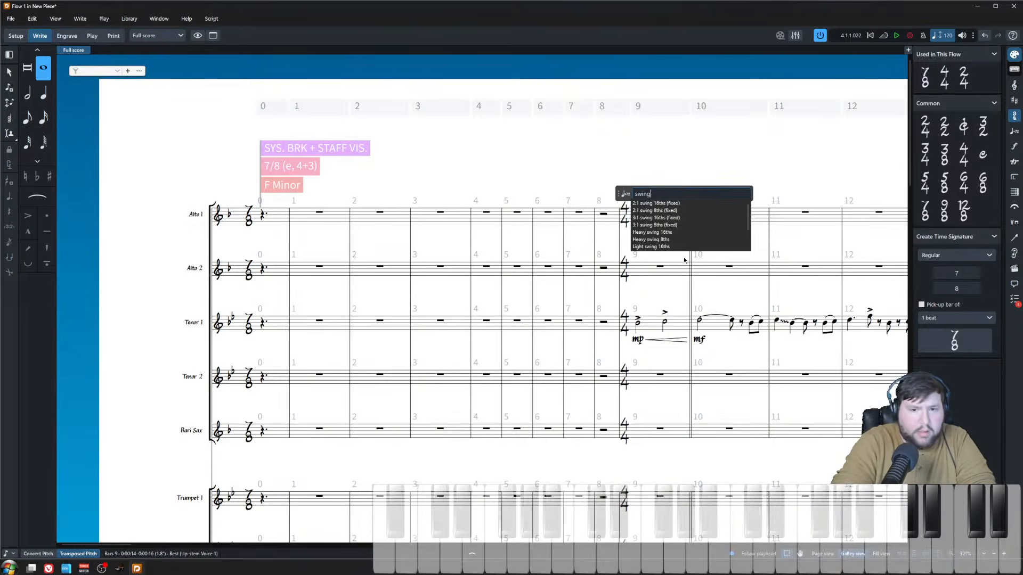
scroll(672, 246, "down", 2)
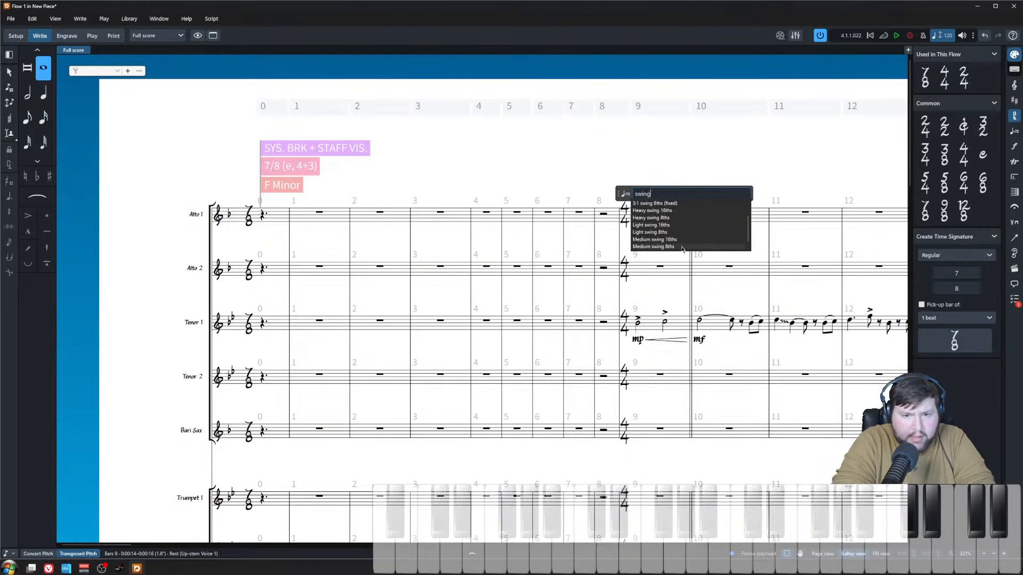
left_click(682, 246)
left_click(612, 152)
- Delete the tempo mark and the rhythmic feel marker at bar 9
left_click(626, 196)
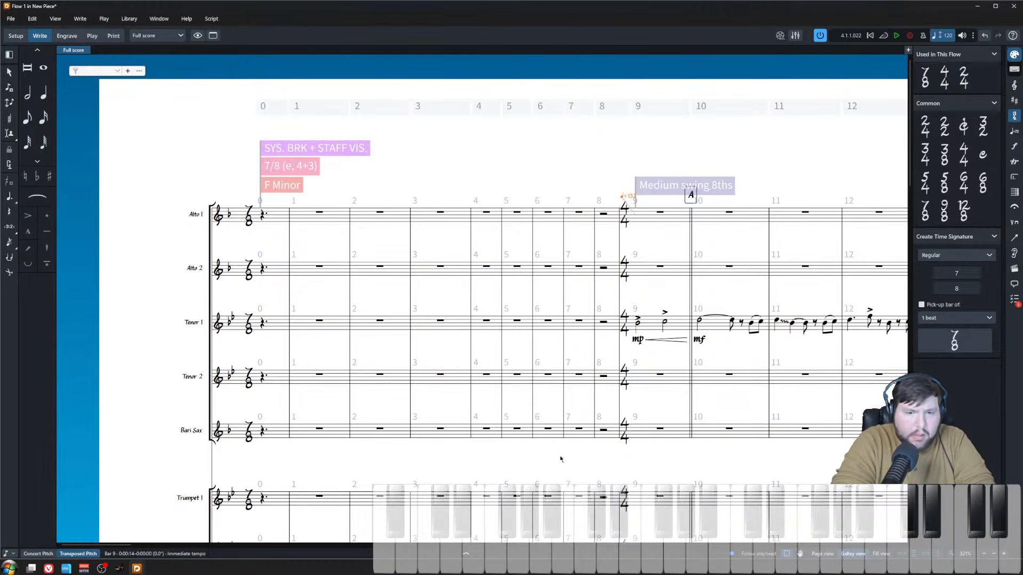
left_click(646, 183, "ctrl")
key("Delete")
left_click(660, 213)
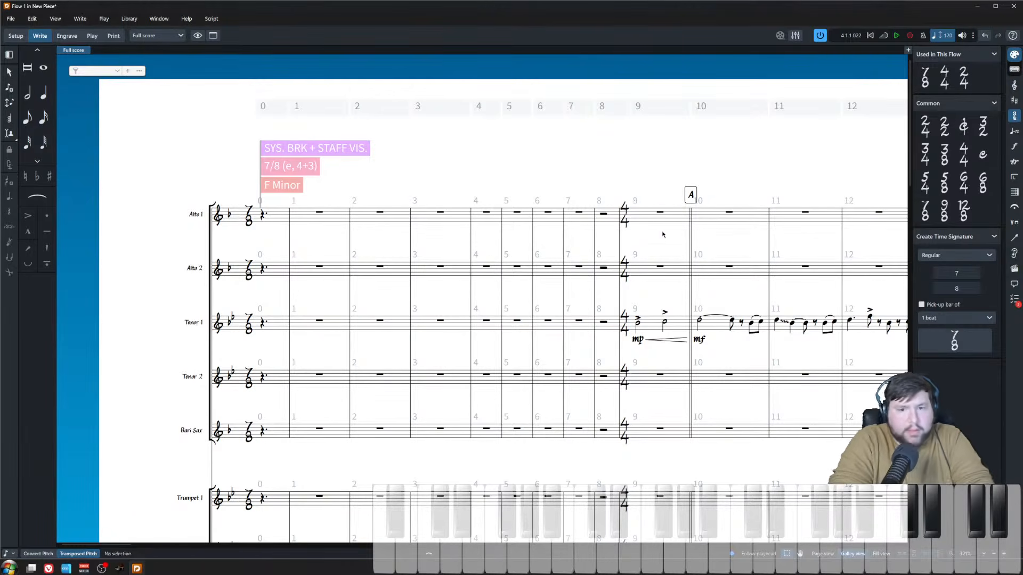
key("shift+q")
type("swin")
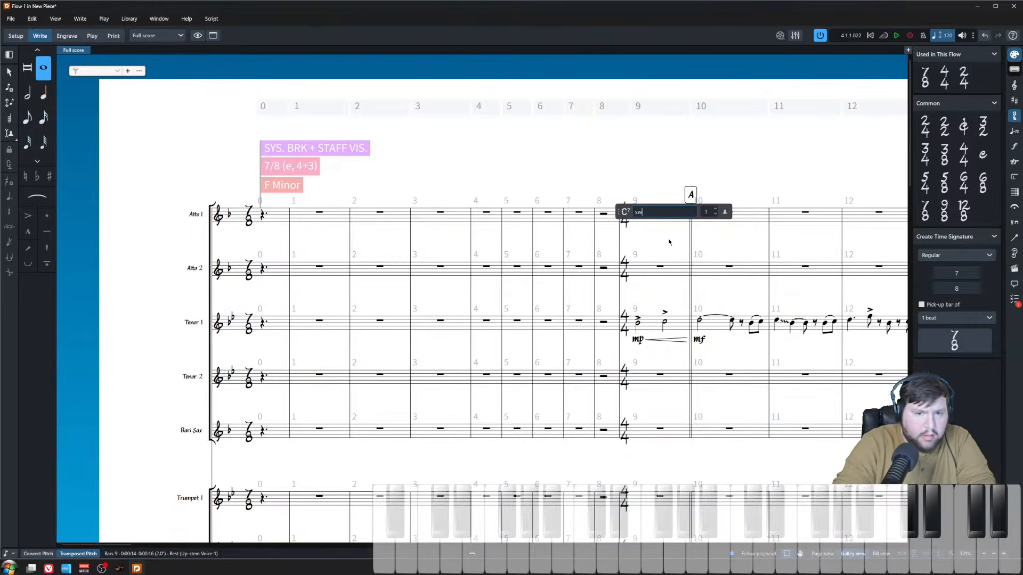
key("Escape")
- Set the rhythmic feel from bar 9 to Medium swing 8ths
key("shift+t")
type("sqwing")
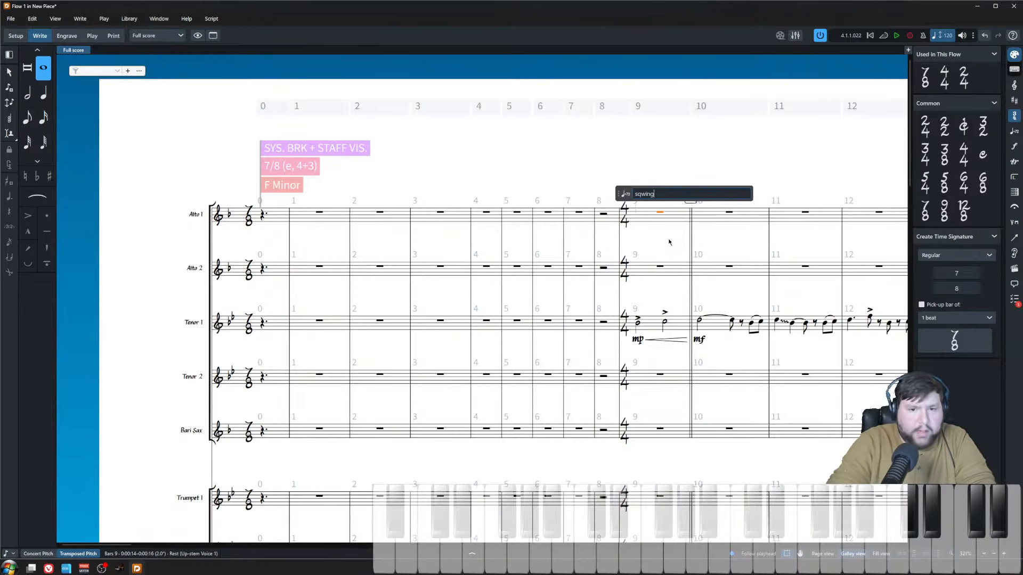
key("BackSpace")
key("BackSpace")
key("BackSpace")
key("BackSpace")
key("BackSpace")
type("wonm")
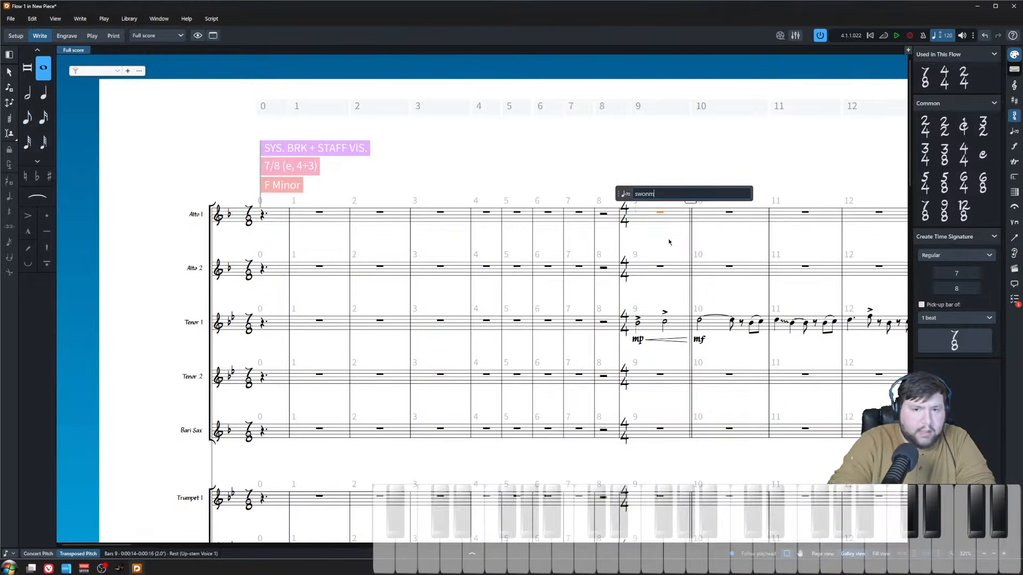
key("BackSpace")
key("BackSpace")
key("BackSpace")
type("ing")
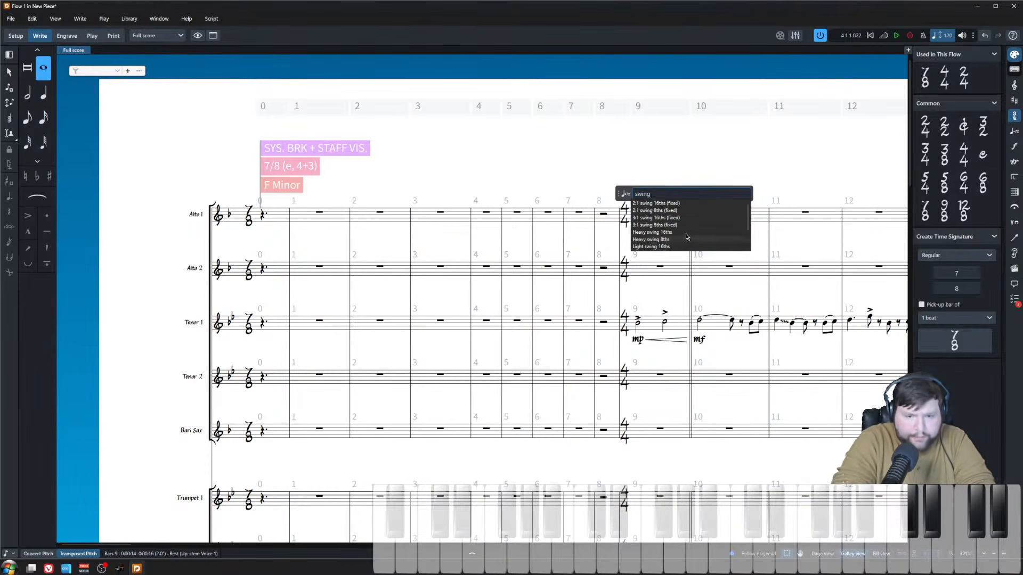
scroll(688, 241, "down", 2)
left_click(687, 239)
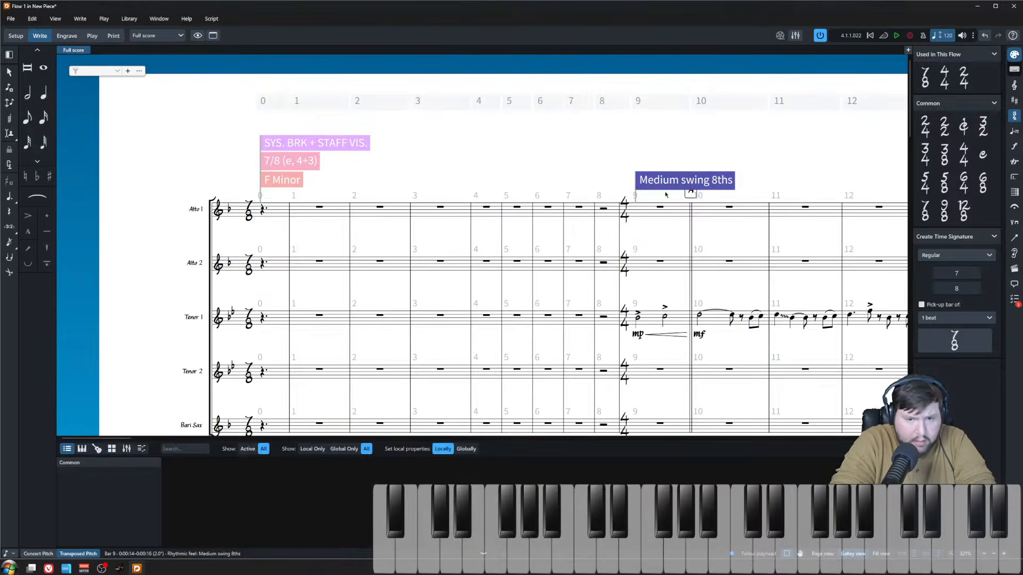
left_click(642, 153)
left_click(653, 182)
- Add a tempo mark reading "Swing" with quarter note = 132 at the start of bar 9
left_click(659, 209)
key("shift+t")
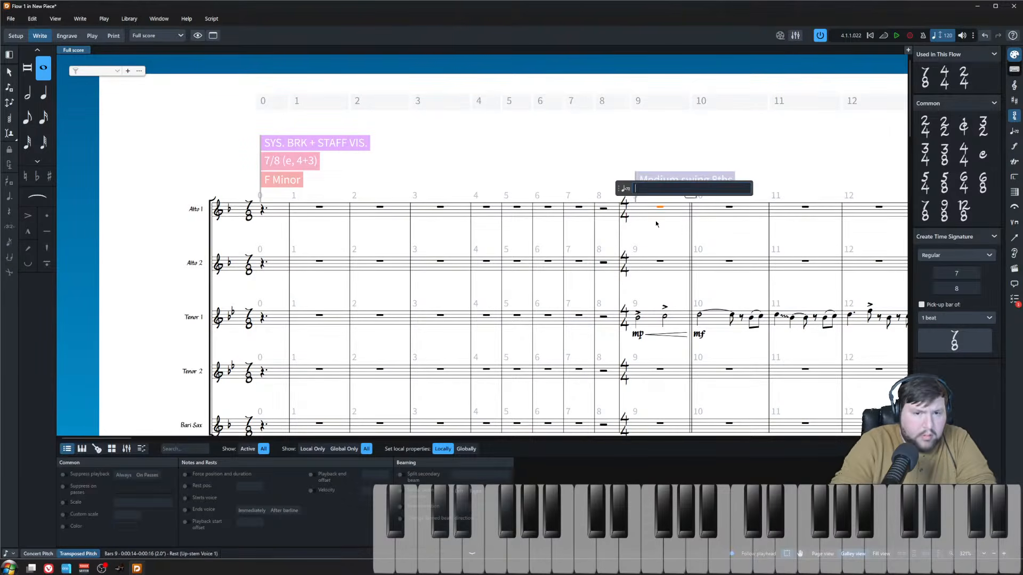
type("Swing")
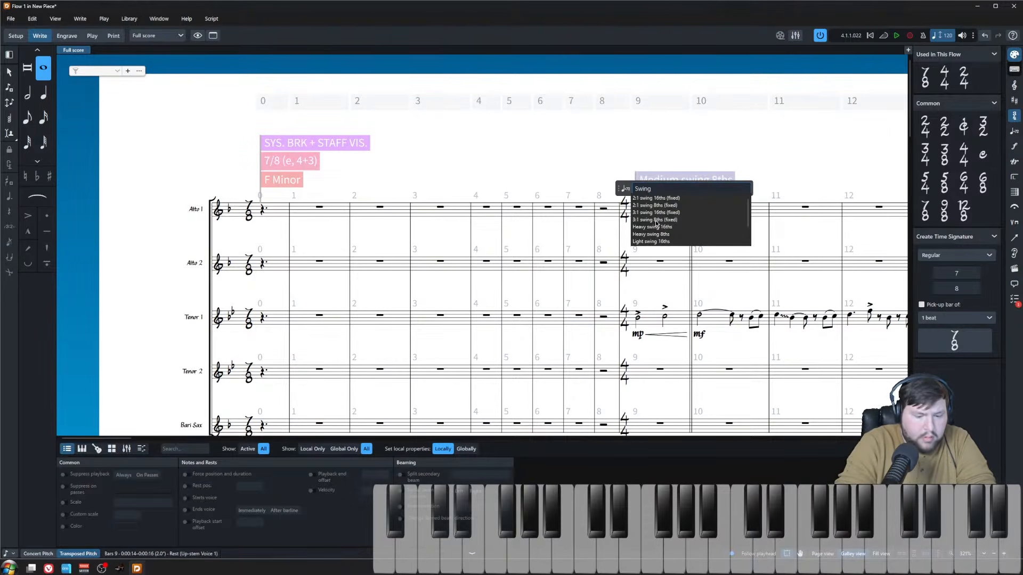
type(" q=132")
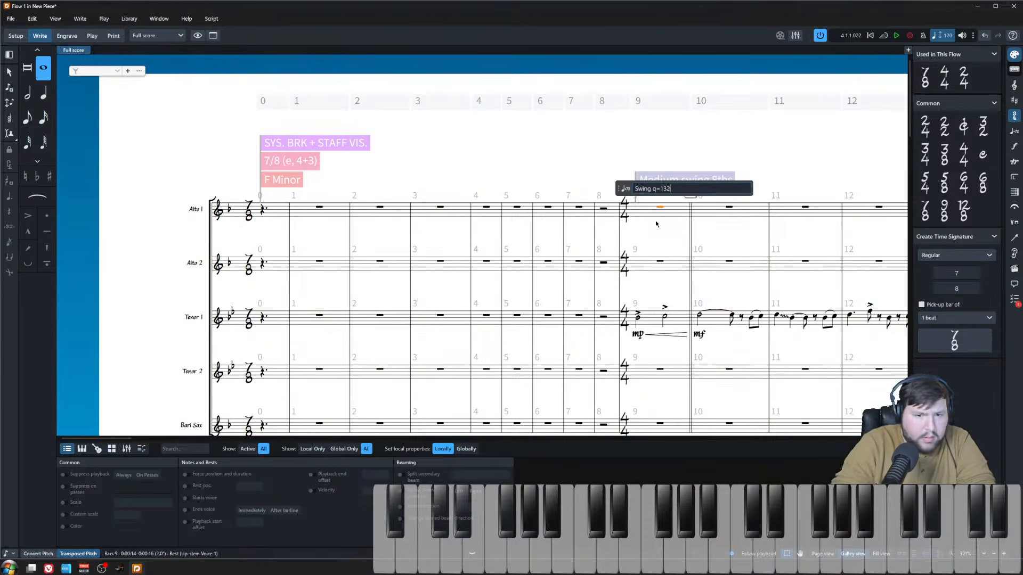
key("Return")
- Play back the 4/4 section from bar 9 to check its swing feel and tempo
left_click(661, 207)
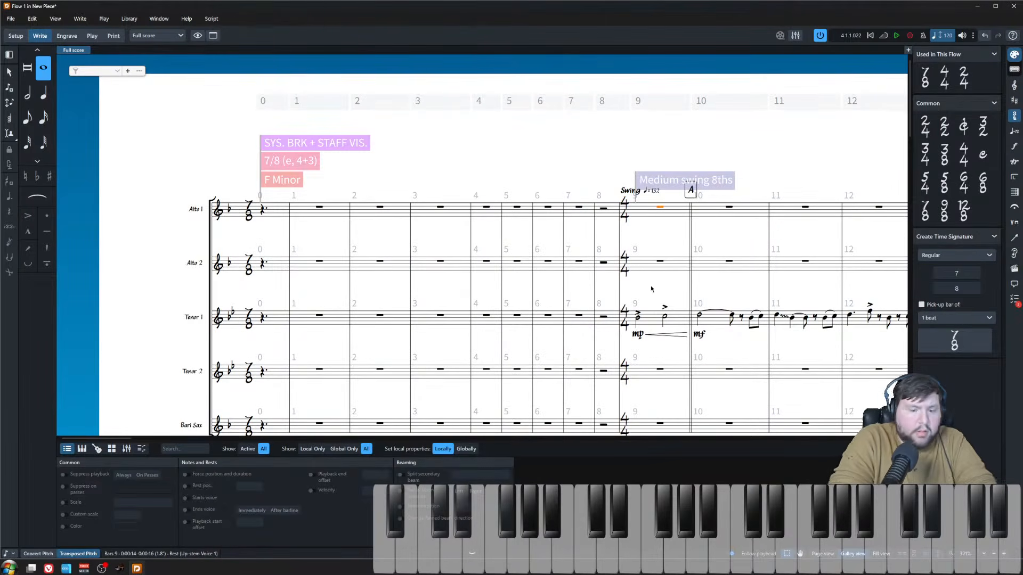
key("p")
scroll(628, 273, "down", 6)
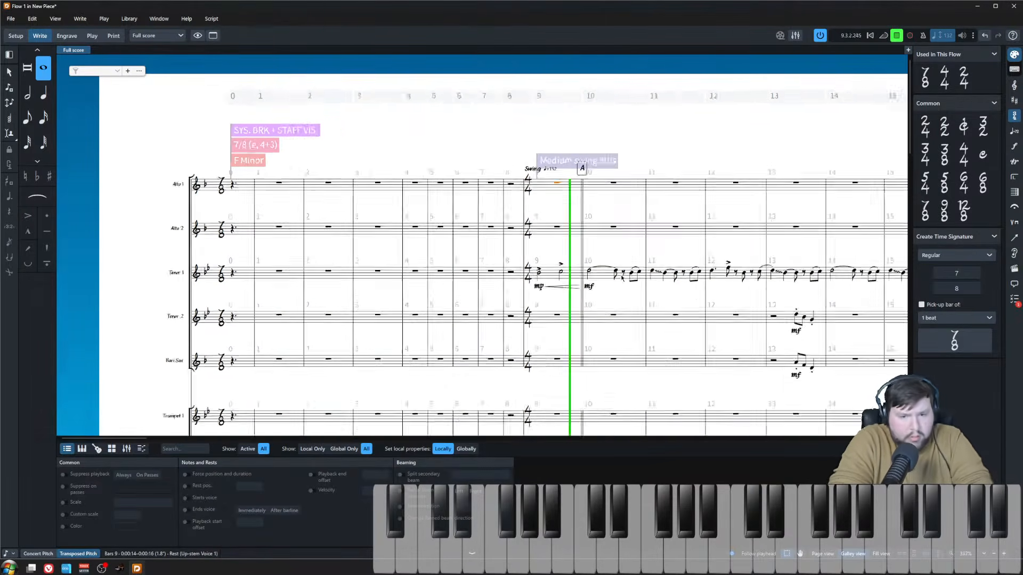
left_click(401, 238)
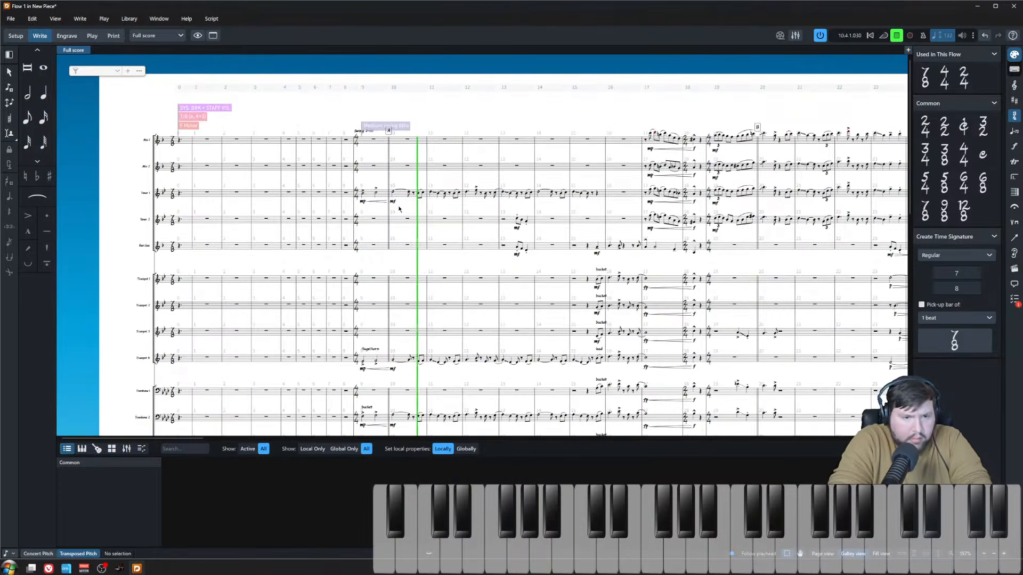
scroll(446, 288, "up", 4)
scroll(446, 288, "left", 4)
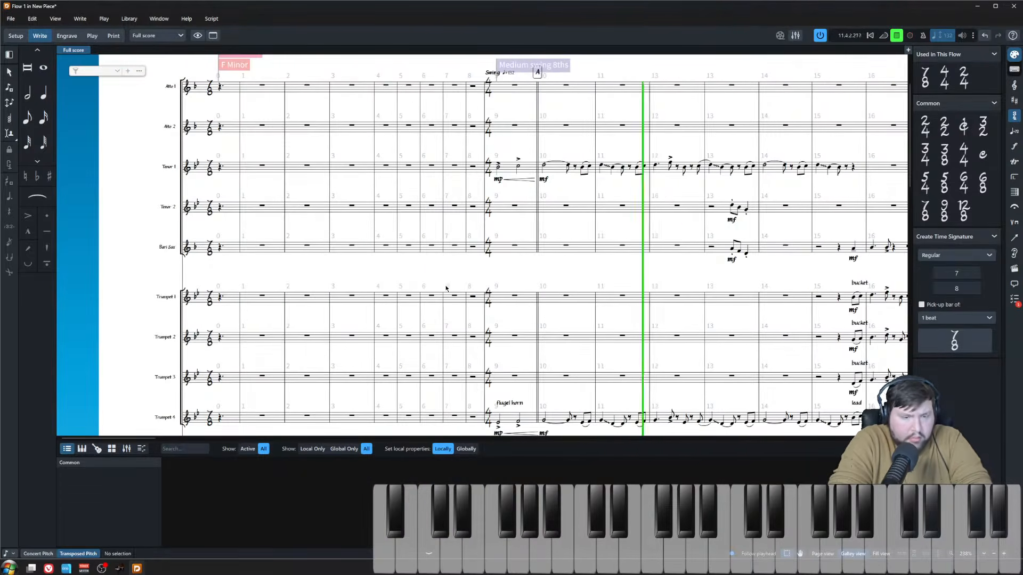
scroll(441, 292, "down", 8)
key("space")
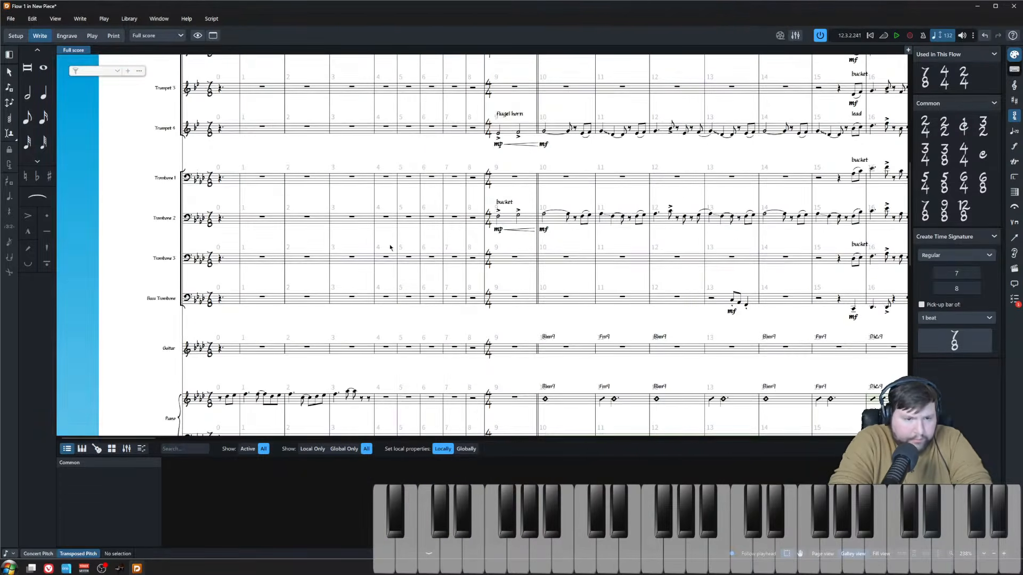
- Insert four more 7/8 bars after bar 4 in the intro
scroll(391, 247, "up", 8)
left_click(386, 95)
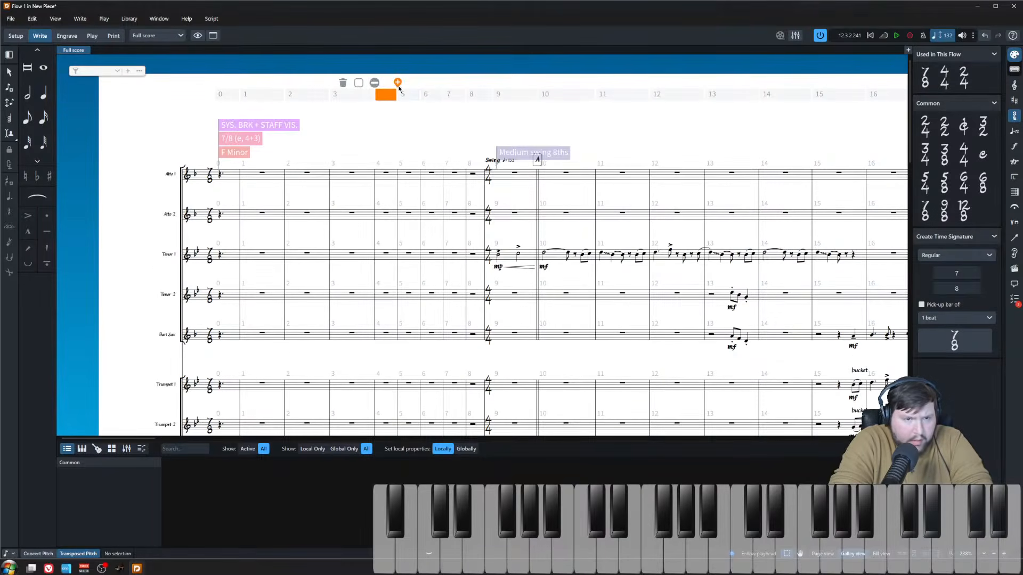
left_click(397, 83)
left_click(397, 83)
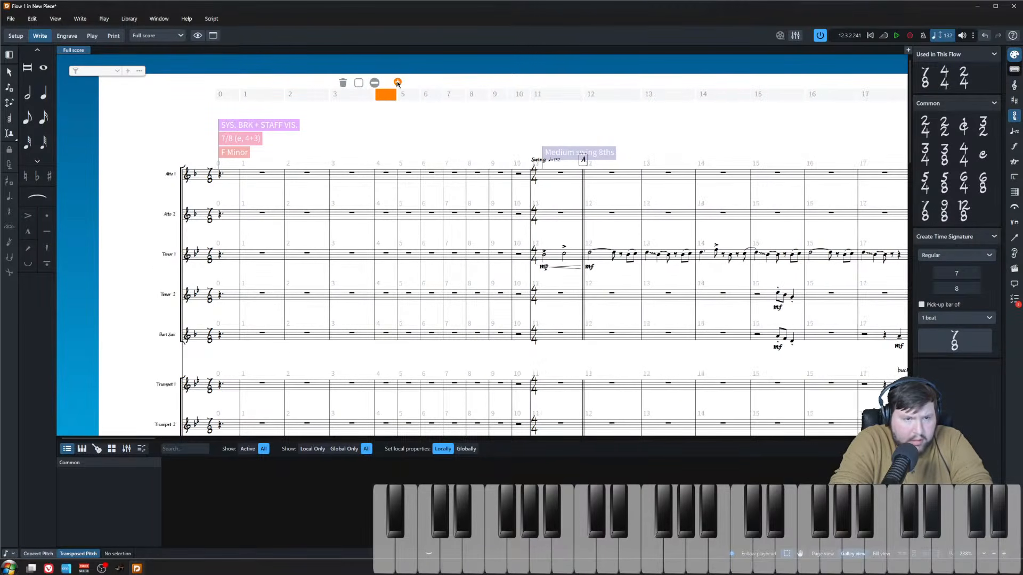
left_click(398, 84)
left_click(398, 83)
- Set the rhythmic feel to straight (no swing) from the pick-up bar at the start of the piano intro
scroll(347, 374, "down", 6)
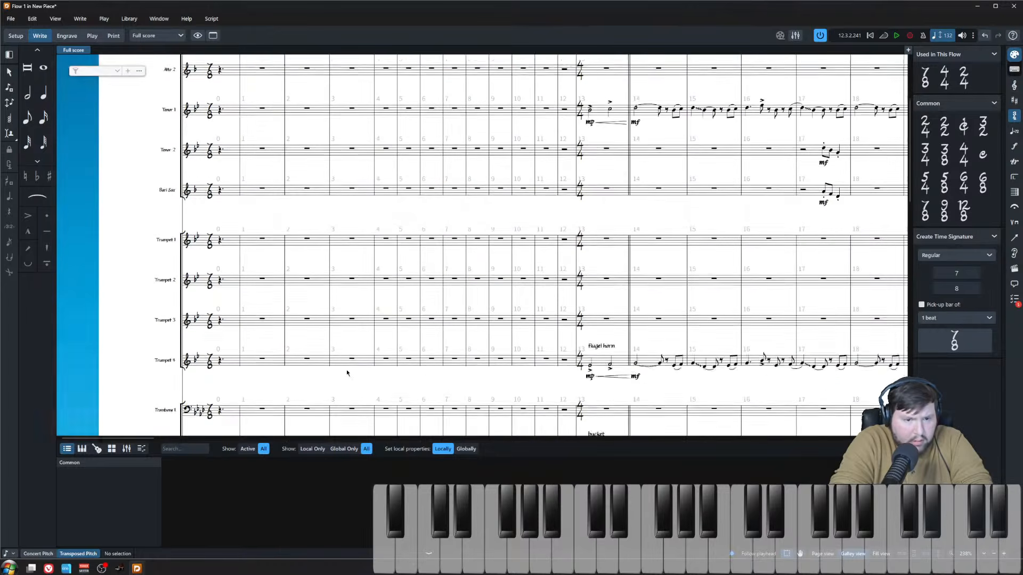
scroll(347, 376, "down", 4)
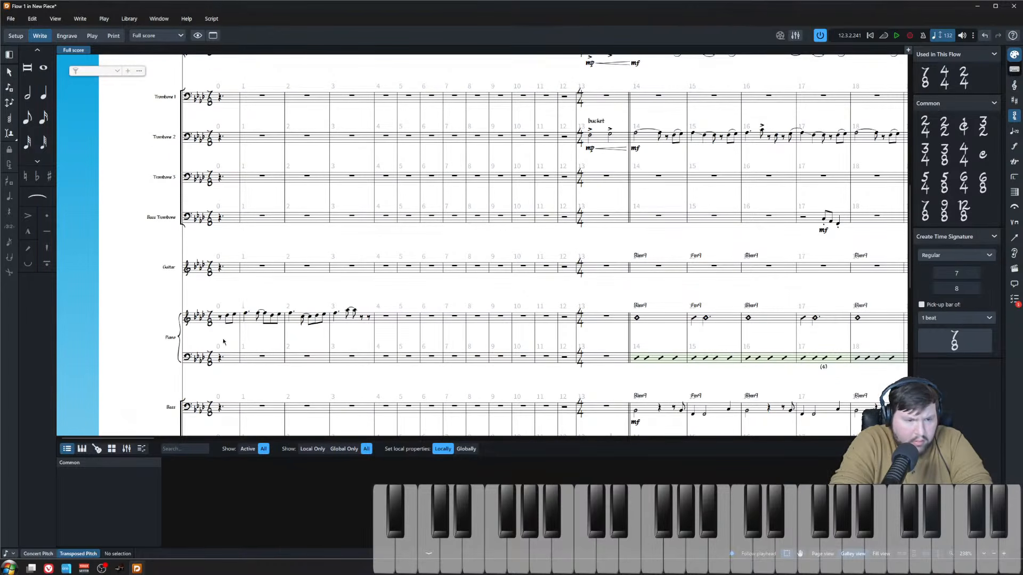
left_click(223, 322)
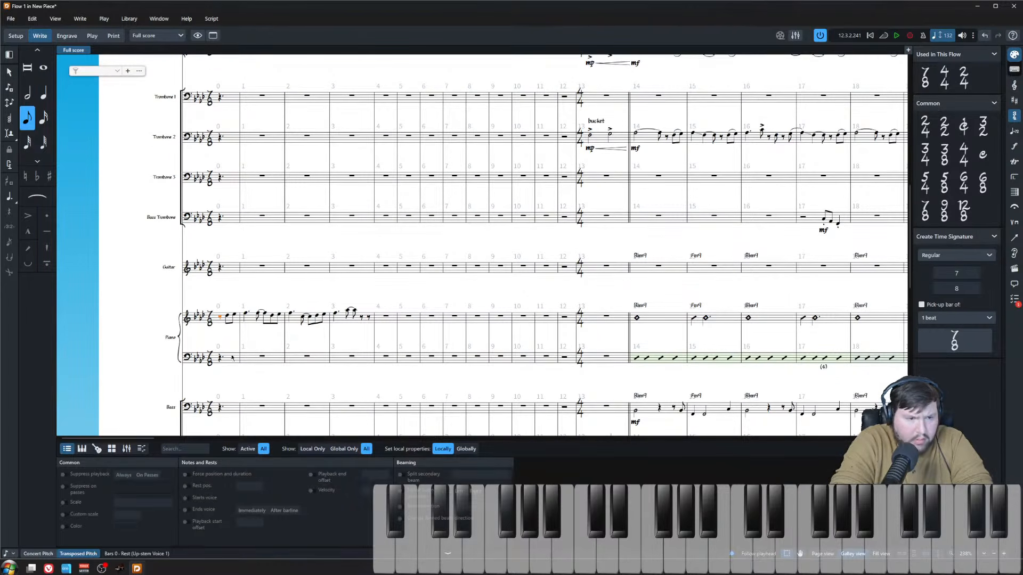
key("shift+t")
type("stra")
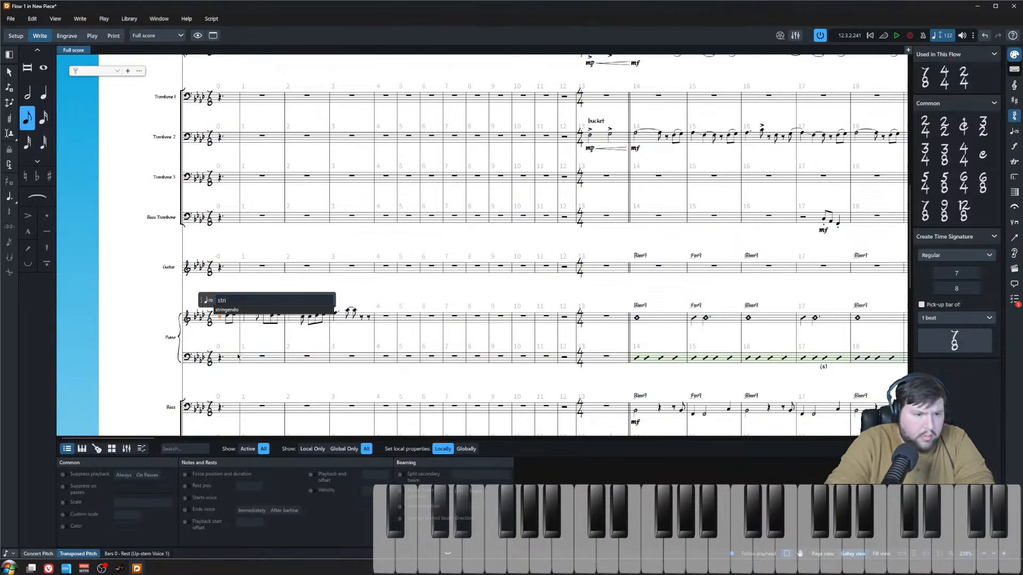
key("Return")
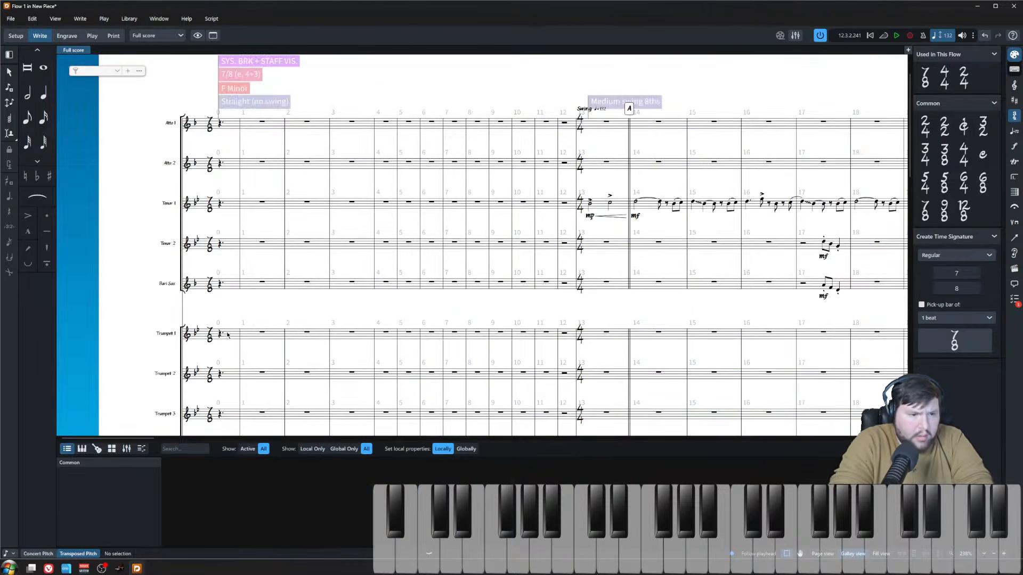
- Play back the piano intro from the opening pick-up to check its straight feel
scroll(224, 341, "down", 5)
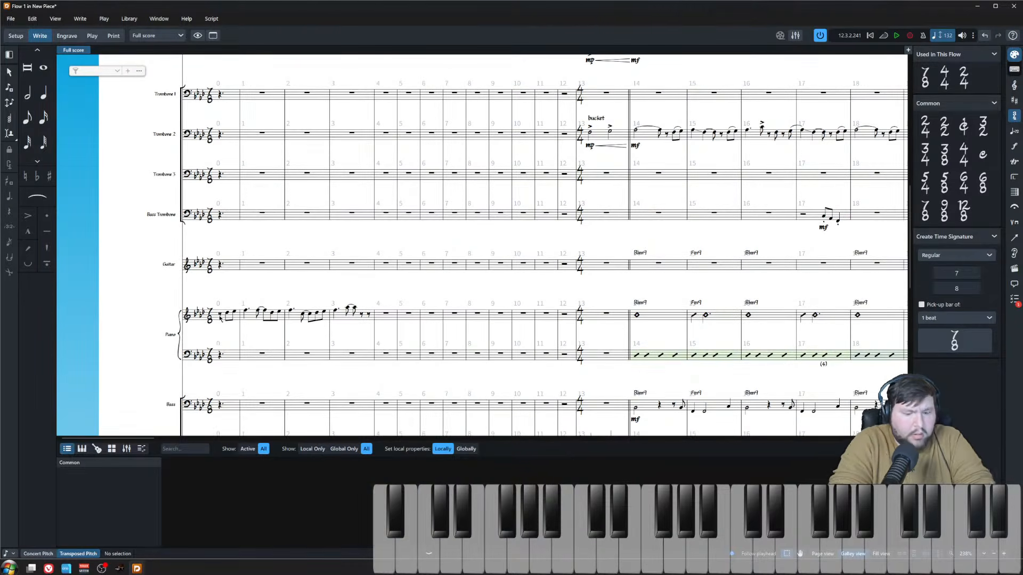
left_click(220, 314)
key("space")
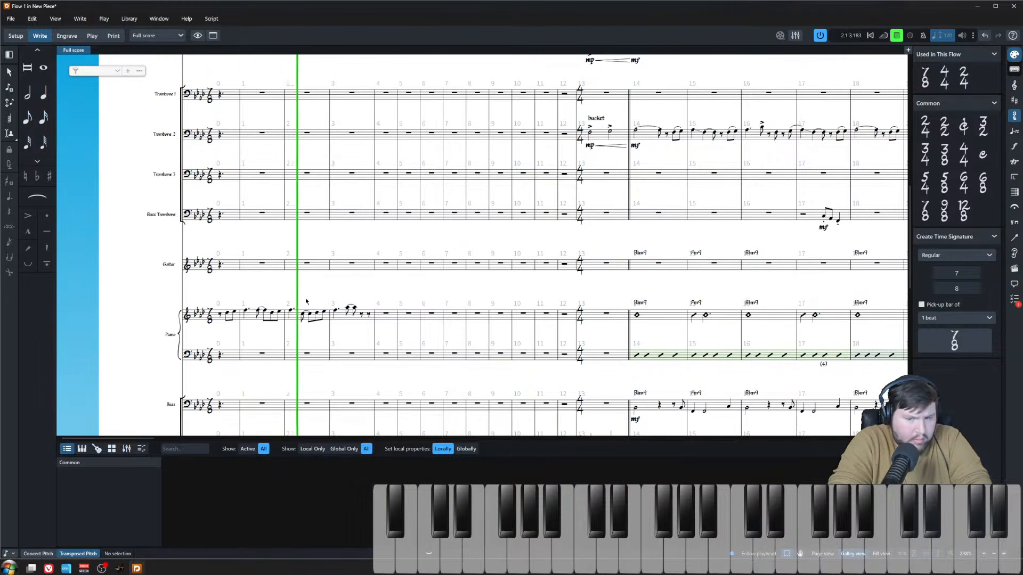
key("space")
- Continue the piano's treble melody in bar 4, opening with a dotted quarter note F and closing with eighth notes ending on E flat
double_click(360, 319)
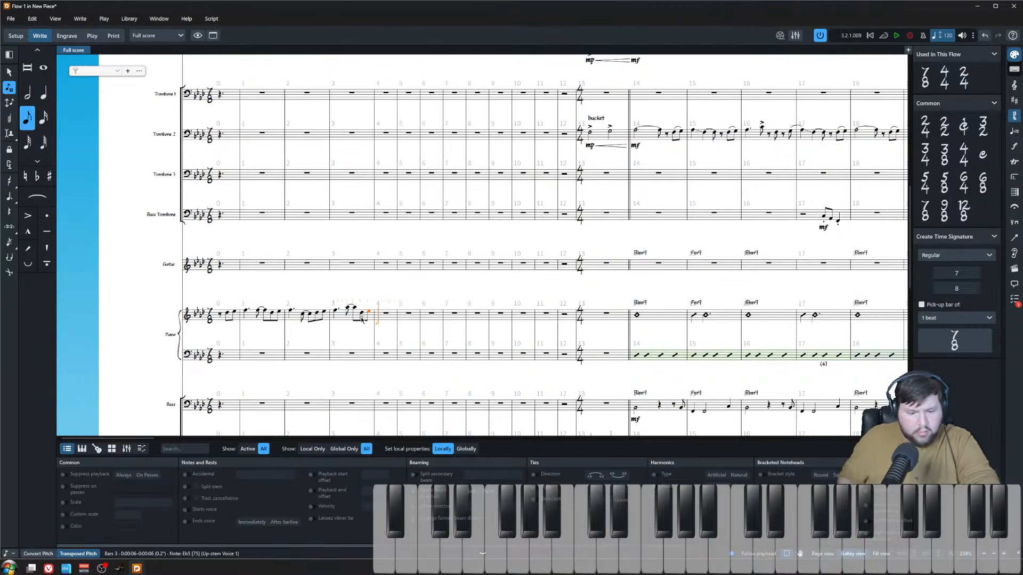
key("6")
key("f")
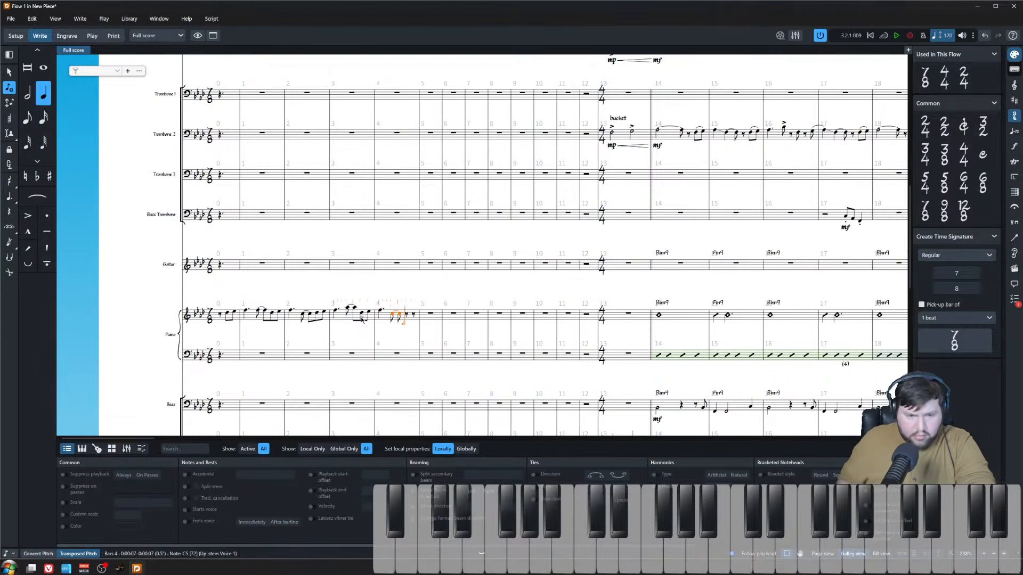
key("5")
- Write the piano's treble melody in bar 5, with a dotted quarter note F followed by eighth notes that start on F
key("6")
key("period")
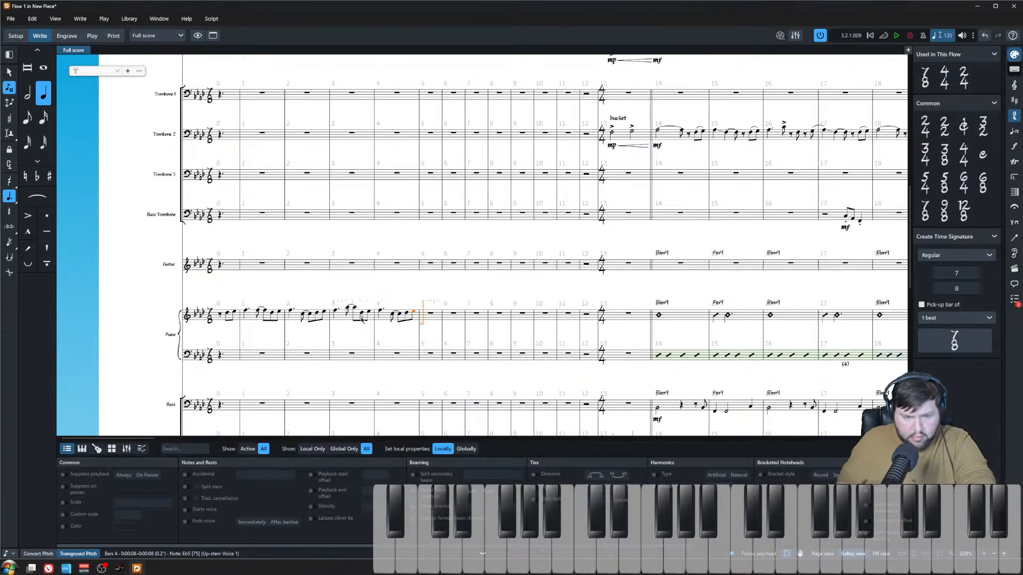
key("f")
key("f")
key("5")
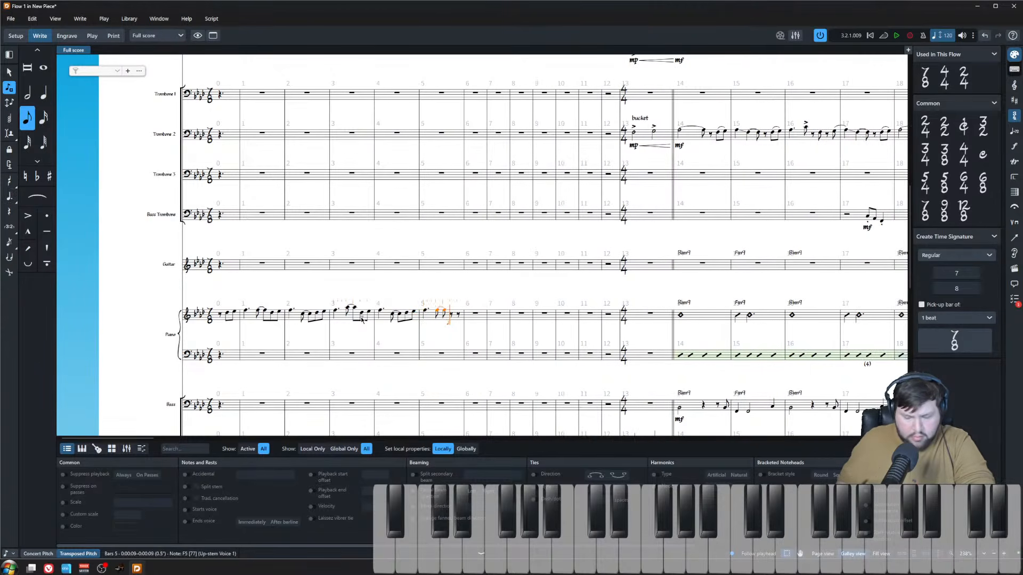
key("d")
key("e")
- Write the piano's treble melody in bar 6, starting on a dotted quarter note F, moving to C and then down to A flat and B flat
key("6")
key("period")
key("f")
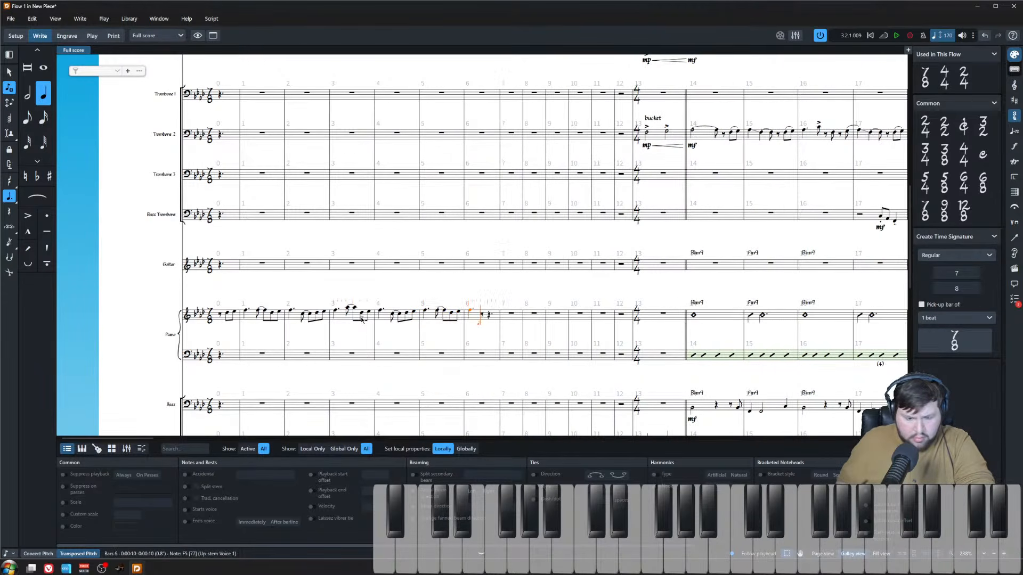
key("c")
key("5")
key("a")
key("b")
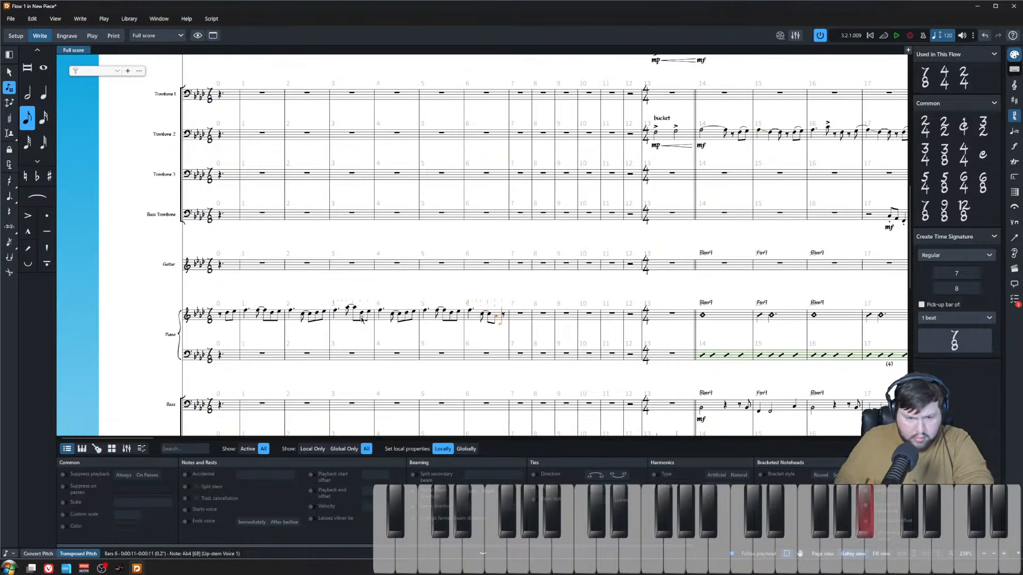
- Write the piano's treble melody in bar 7, from a dotted quarter note C through E flat, finishing on B flat in bar 8
key("6")
key("period")
key("c")
key("period")
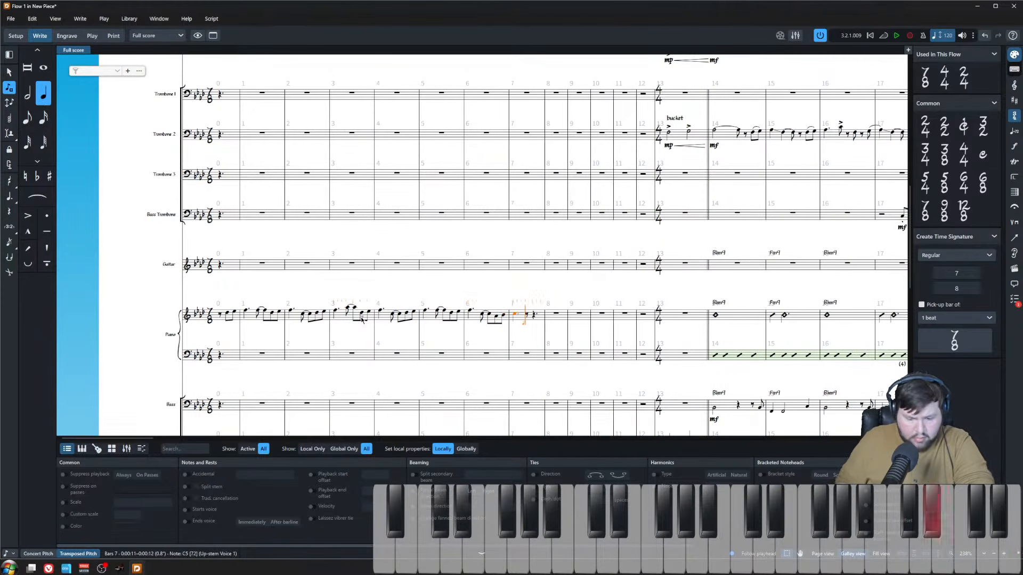
key("e")
key("5")
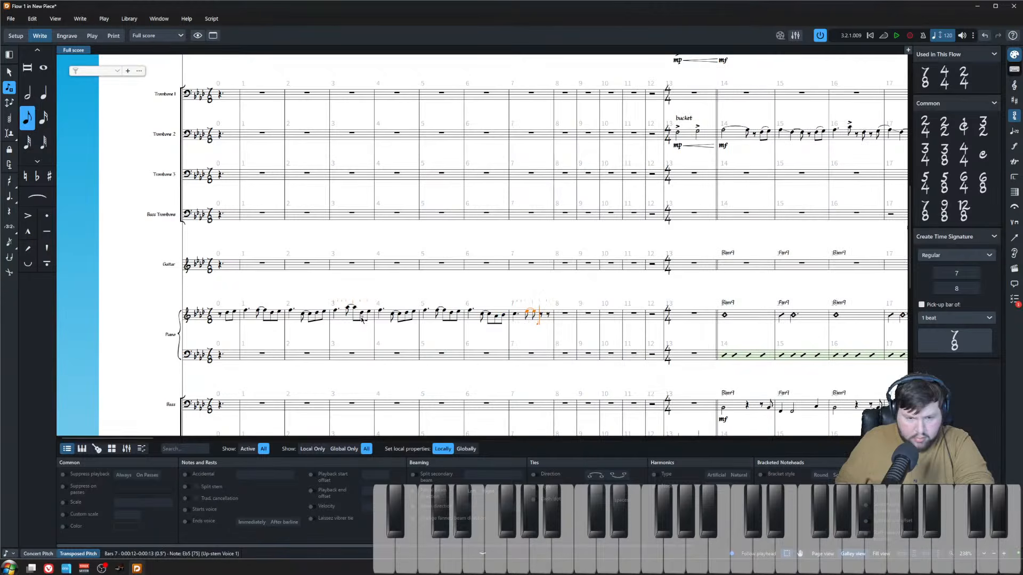
key("a")
key("c")
key("b")
key("6")
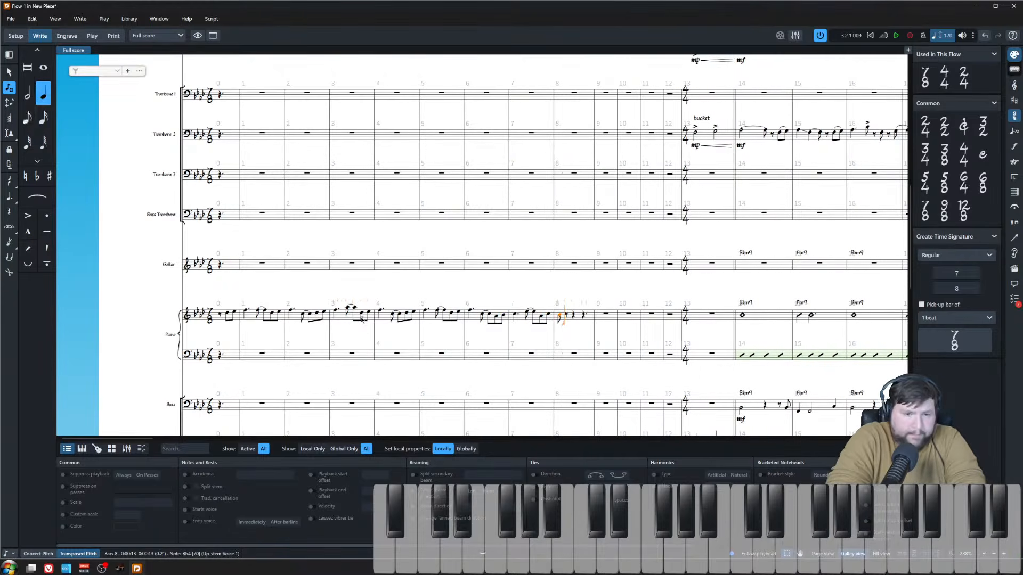
key("Escape")
left_click(256, 340)
left_click(261, 353)
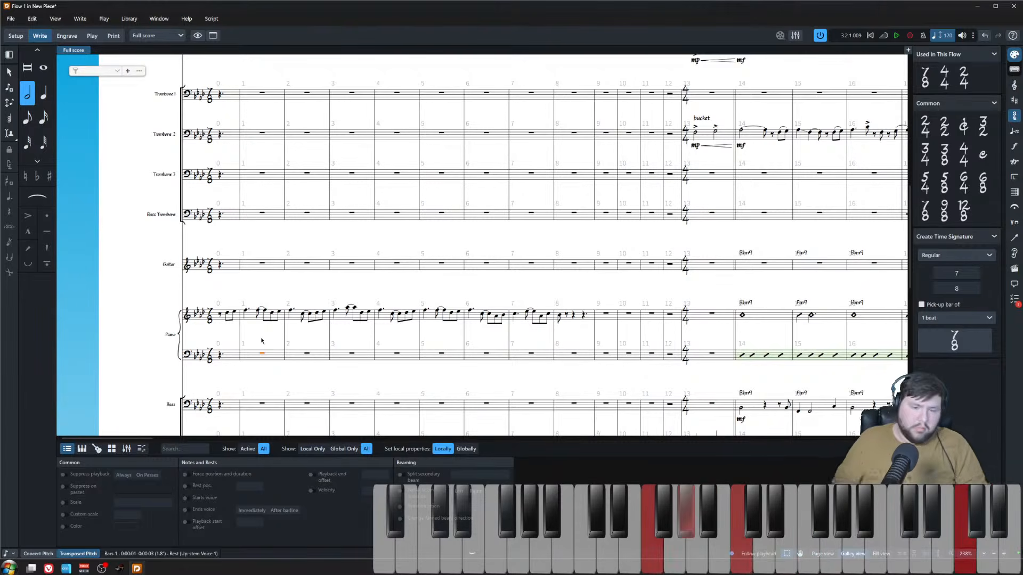
left_click(288, 259)
left_click(262, 263)
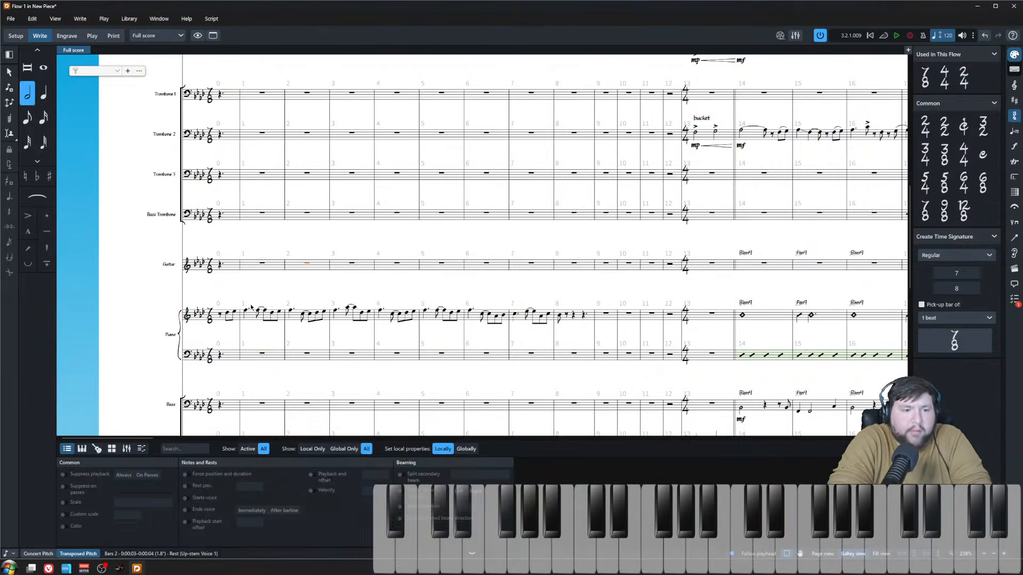
left_click(250, 292)
- Delete the whole piano treble melody from the pick-up through bar 8, and remove the opening bar 0 from the score
left_click(584, 315)
left_click(590, 318)
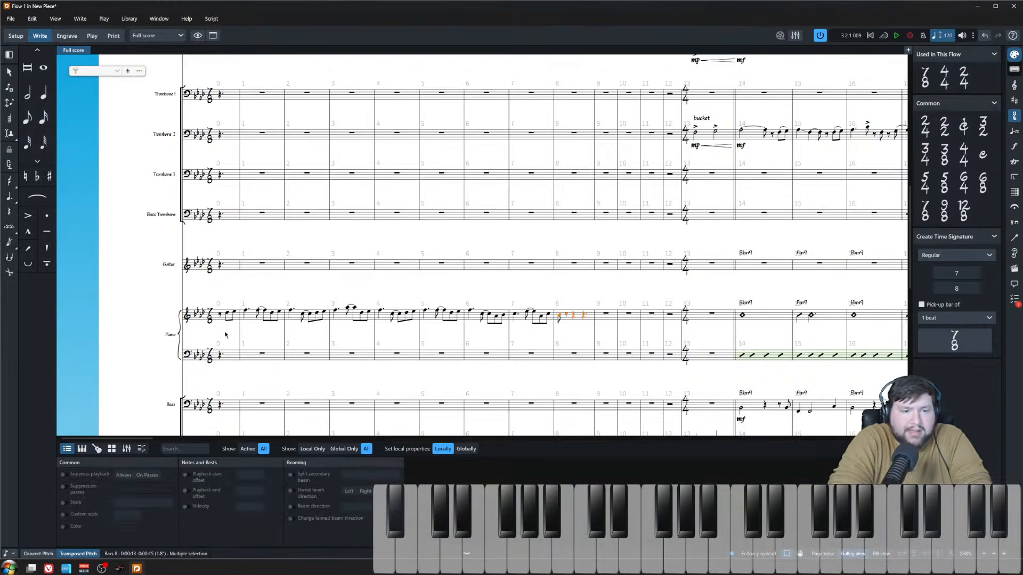
left_click(220, 320, "shift")
key("Delete")
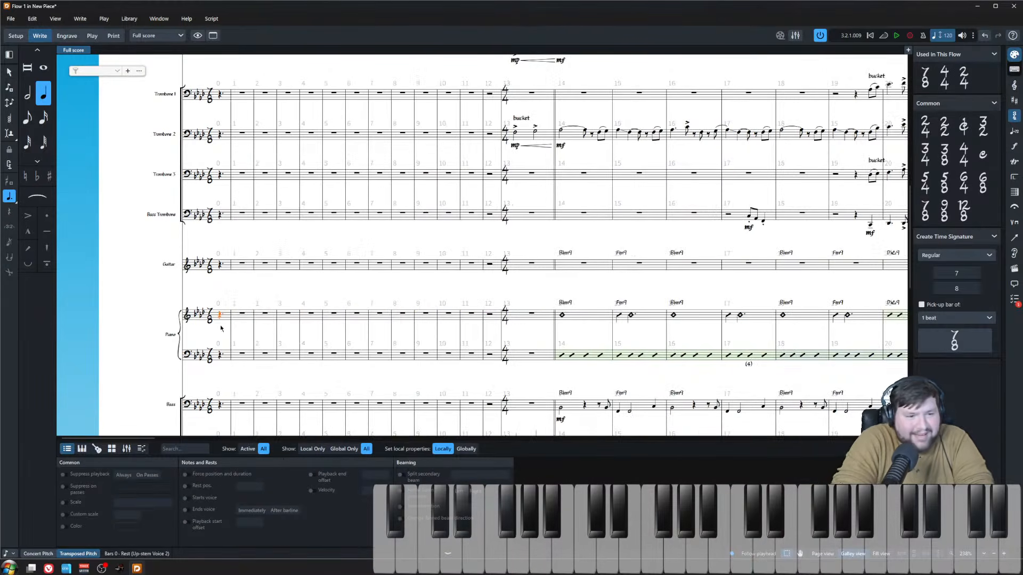
scroll(222, 322, "up", 10)
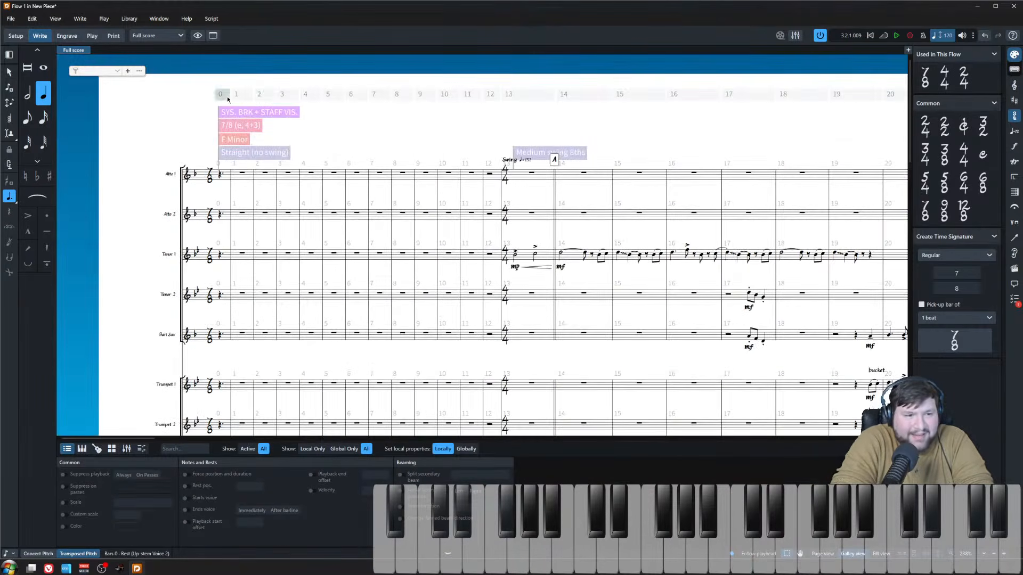
left_click(183, 84)
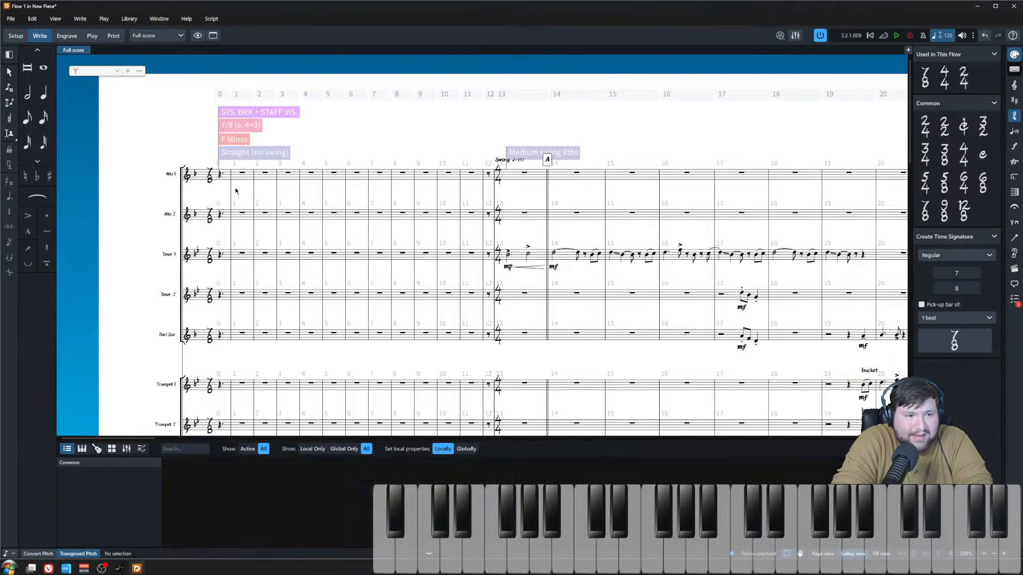
- Try adding a 4/4 time signature at bar 1, after the 7/8 pick-up, and undo it
left_click(242, 173)
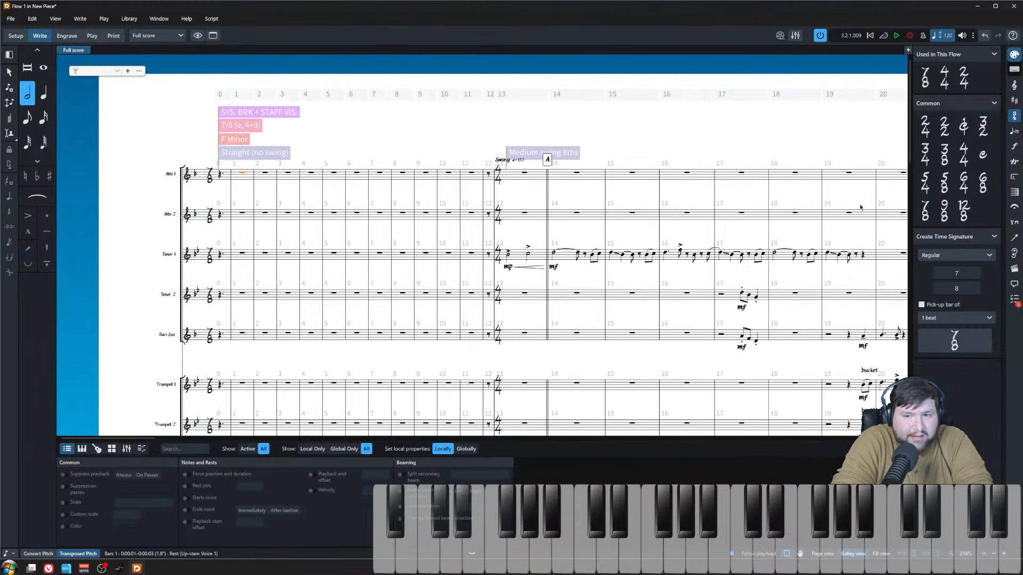
left_click(944, 84)
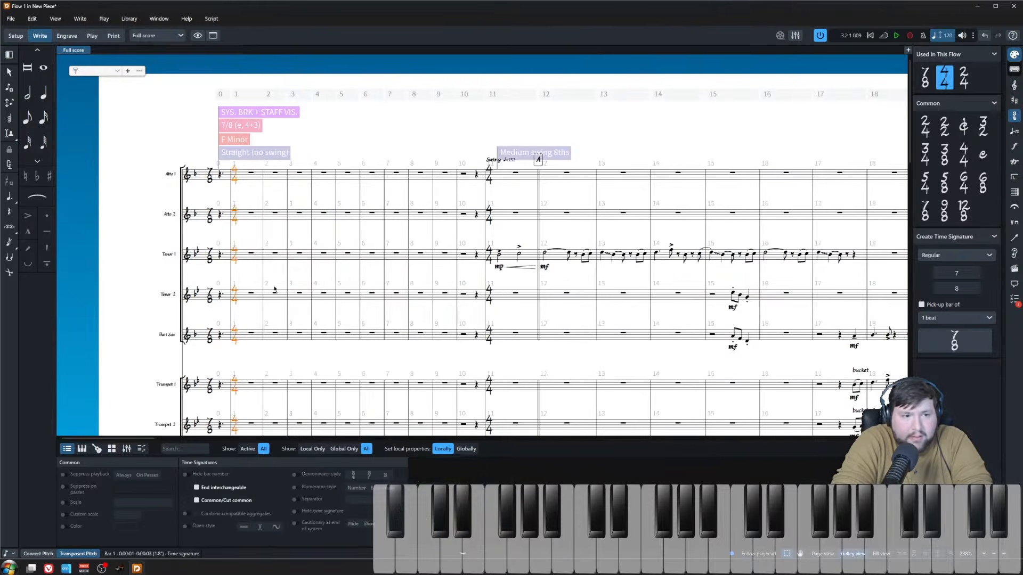
key("ctrl+z")
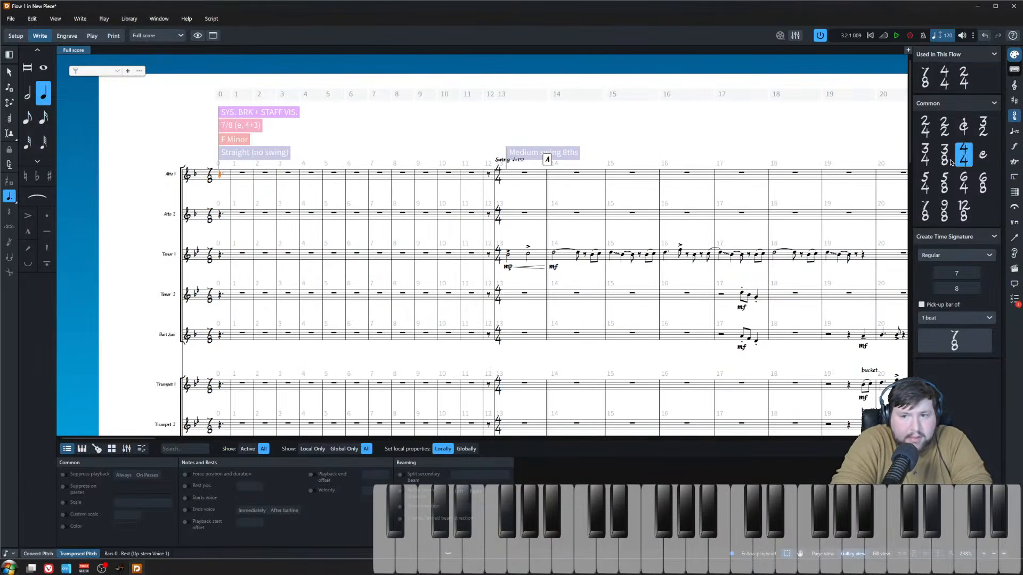
- Replace the opening 7/8 time signature with 4/4 at the very start of the flow
left_click(952, 161)
scroll(216, 319, "down", 6)
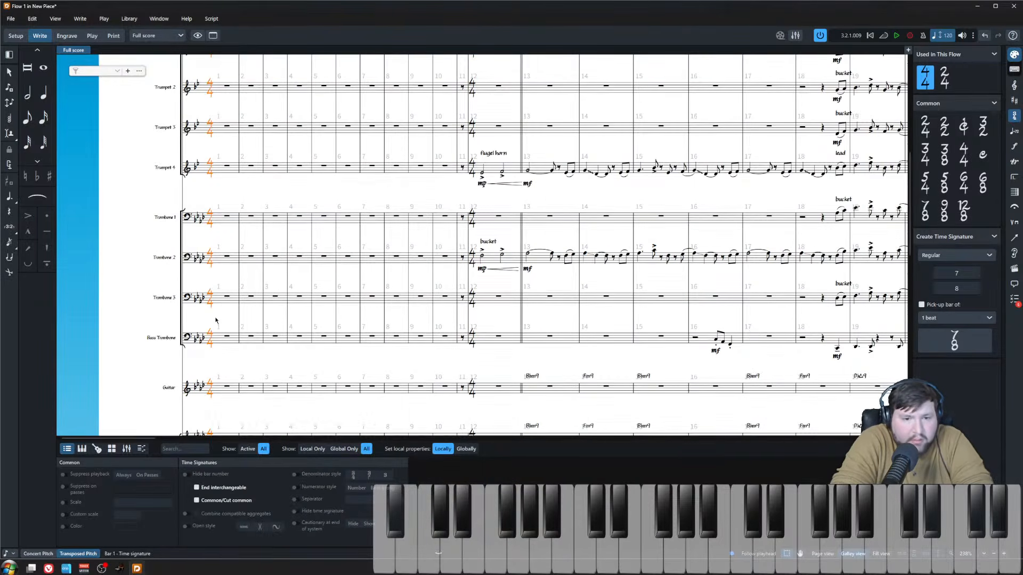
key("Escape")
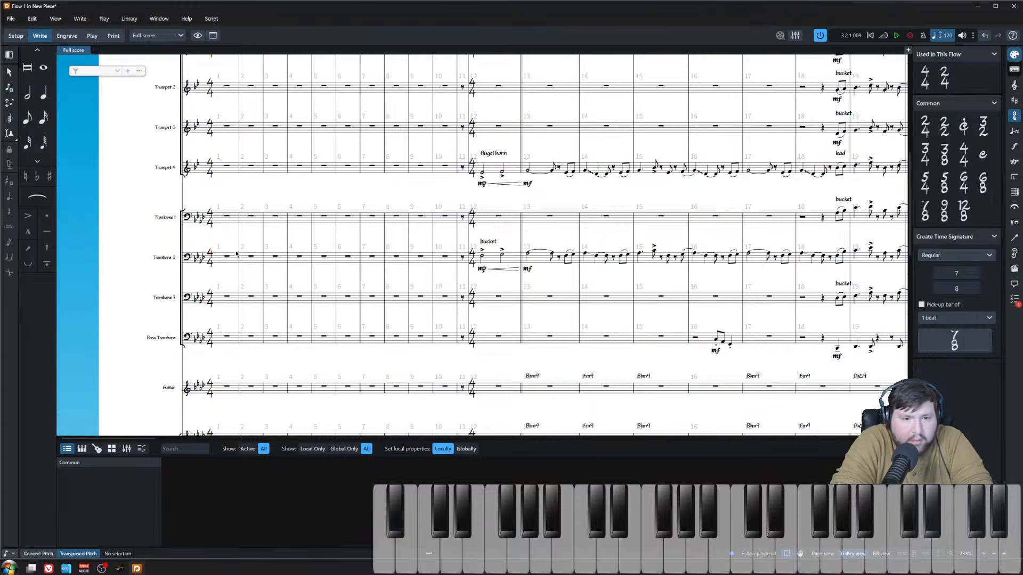
- Place an insert stop position marker at the start of bar 12, where the swing section begins
scroll(535, 238, "up", 6)
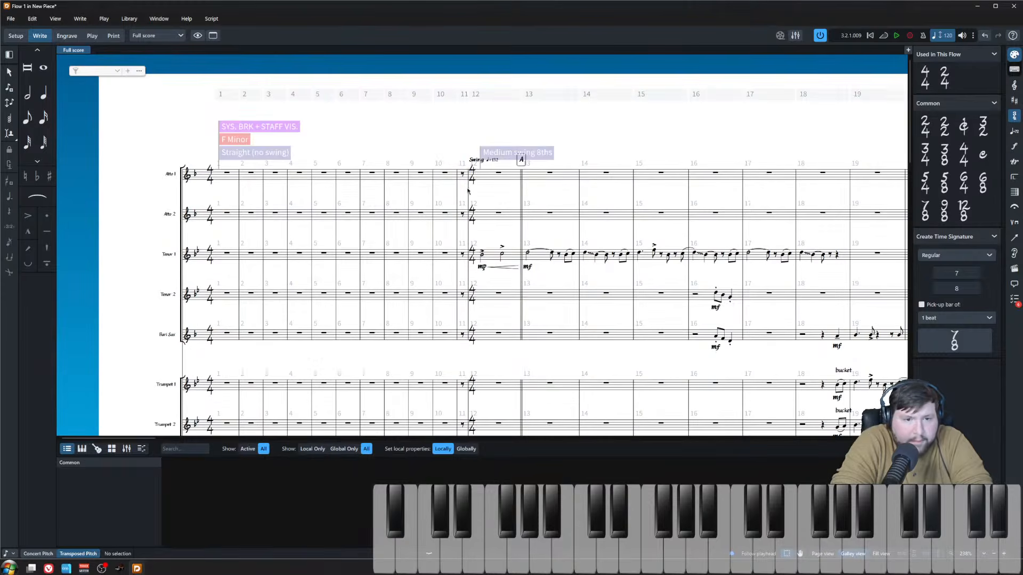
left_click(468, 189)
left_click(474, 95)
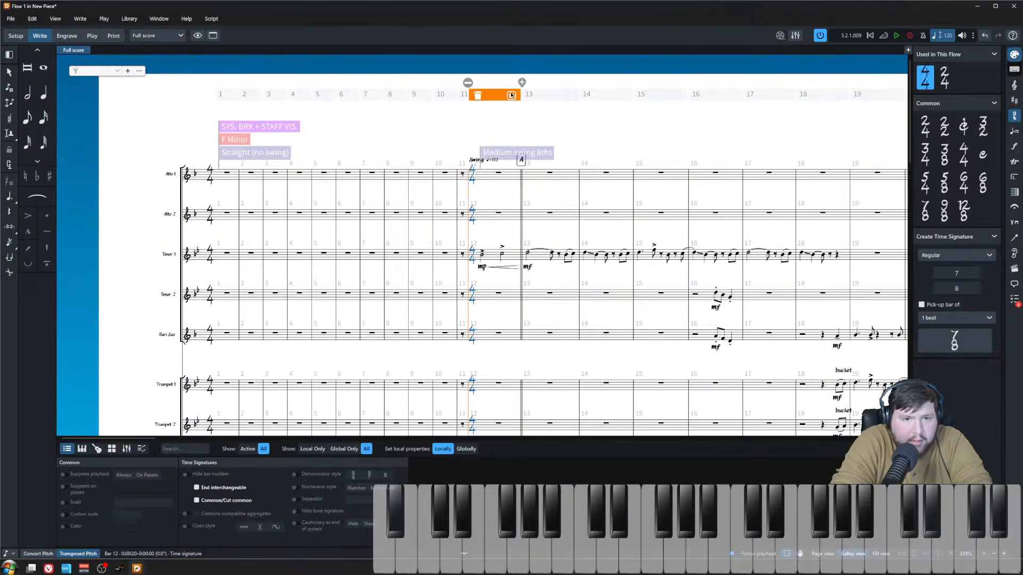
left_click(468, 84)
- Create a 4/4 time signature with a pick-up bar of 1 beat at the start of the flow
scroll(436, 375, "down", 5)
key("z")
key("z")
key("z")
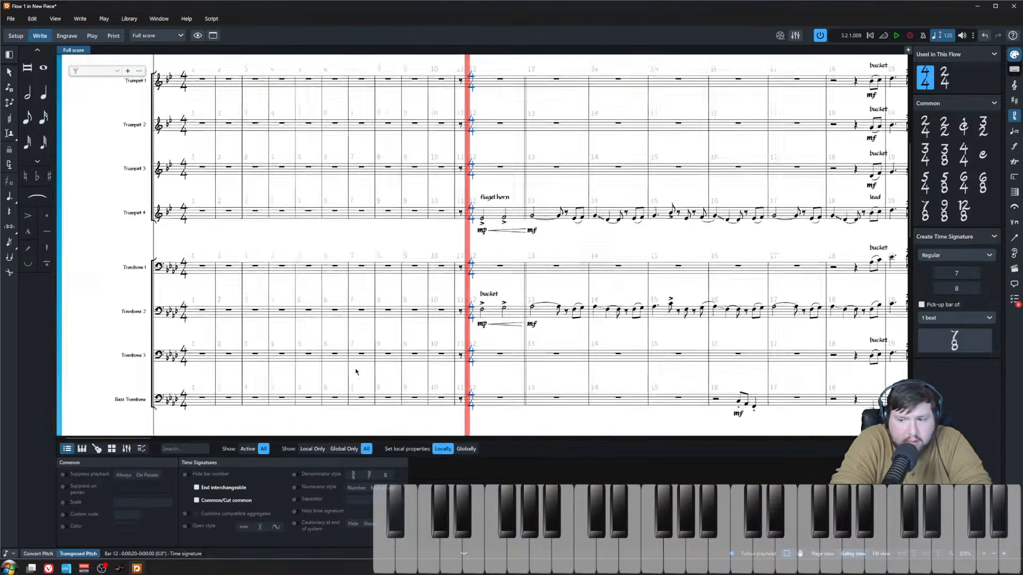
key("ctrl+Home")
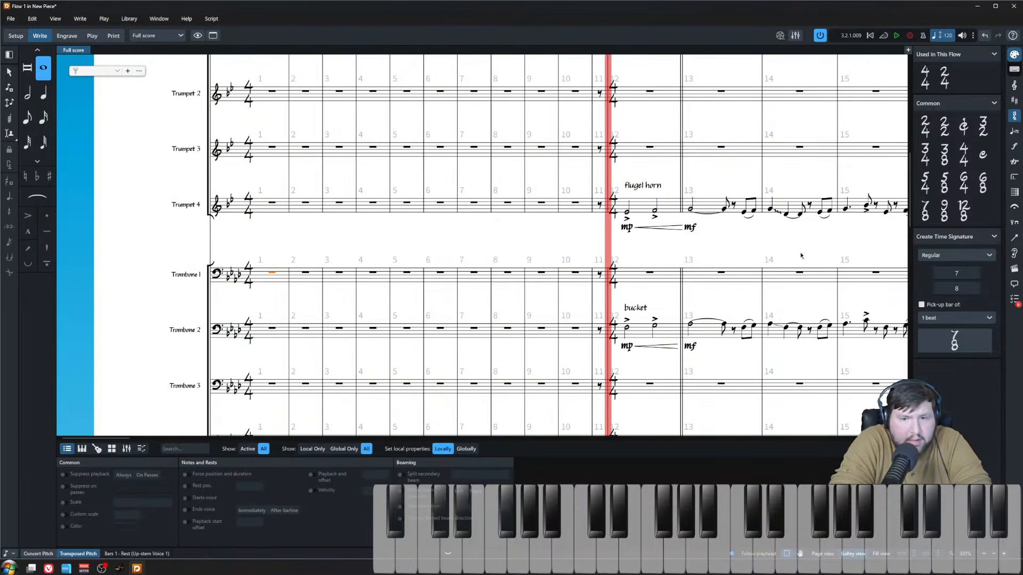
left_click(967, 290)
type("4")
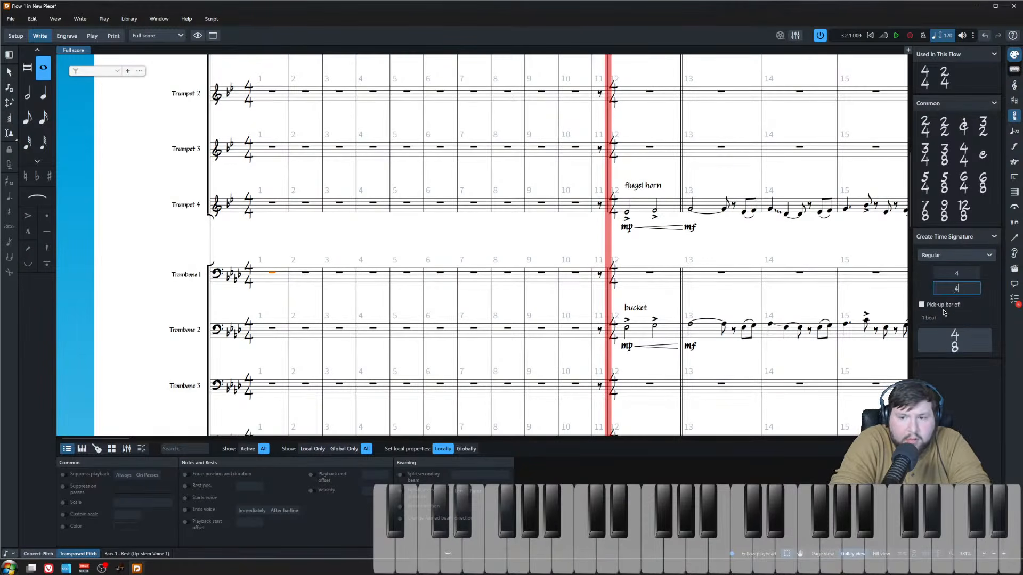
left_click(922, 305)
left_click(955, 341)
- Try entering a pair of pick-up eighth notes in the piano's upper staff using a slash voice
scroll(398, 292, "down", 6)
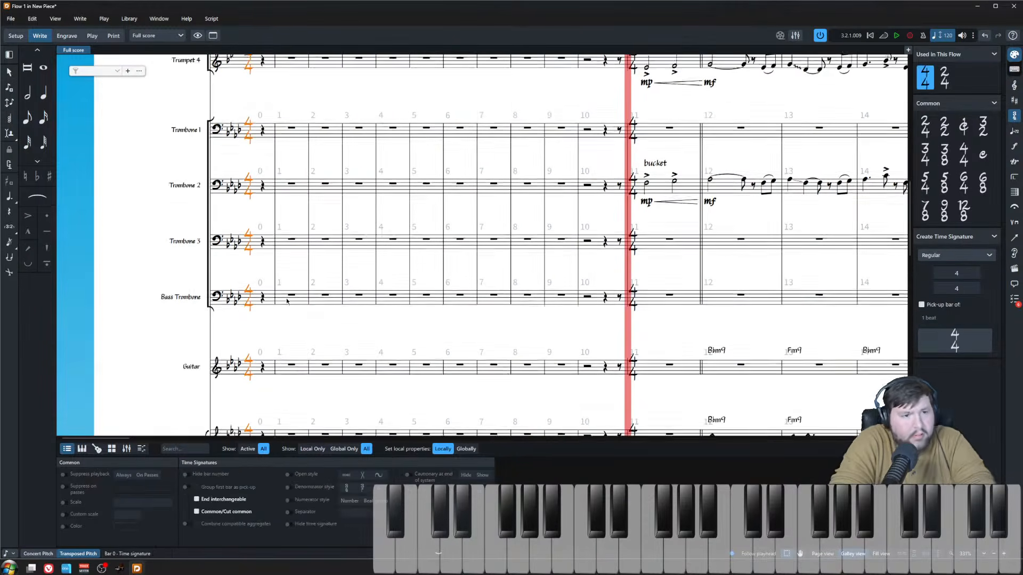
scroll(237, 325, "up", 5)
scroll(247, 235, "down", 5)
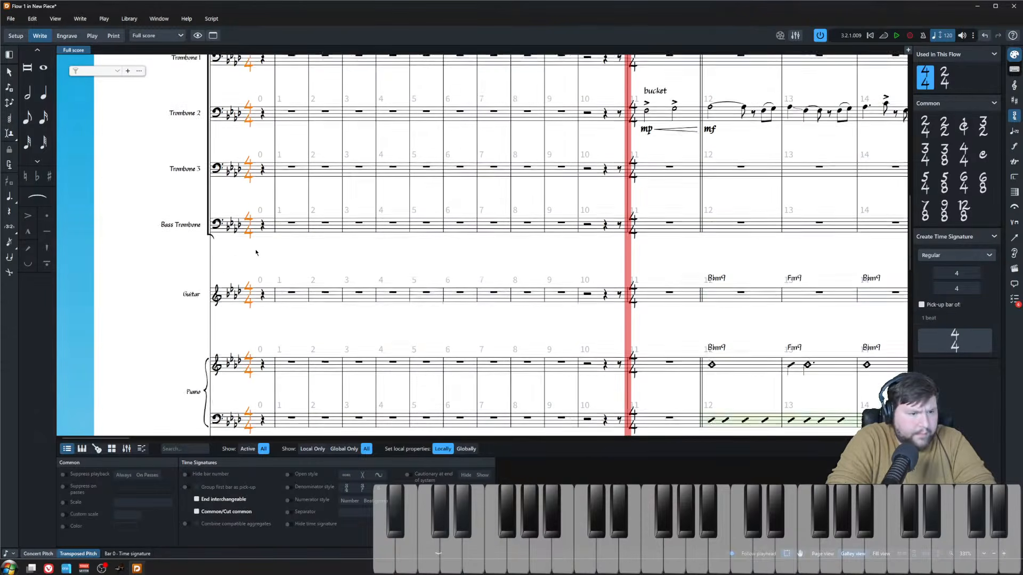
left_click(263, 221)
key("shift+n")
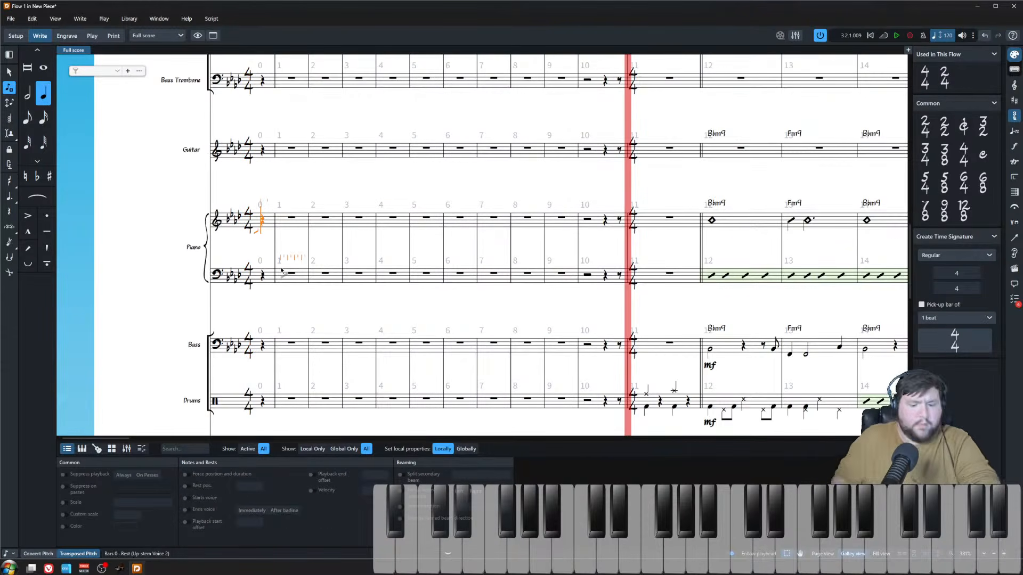
key("5")
key("6")
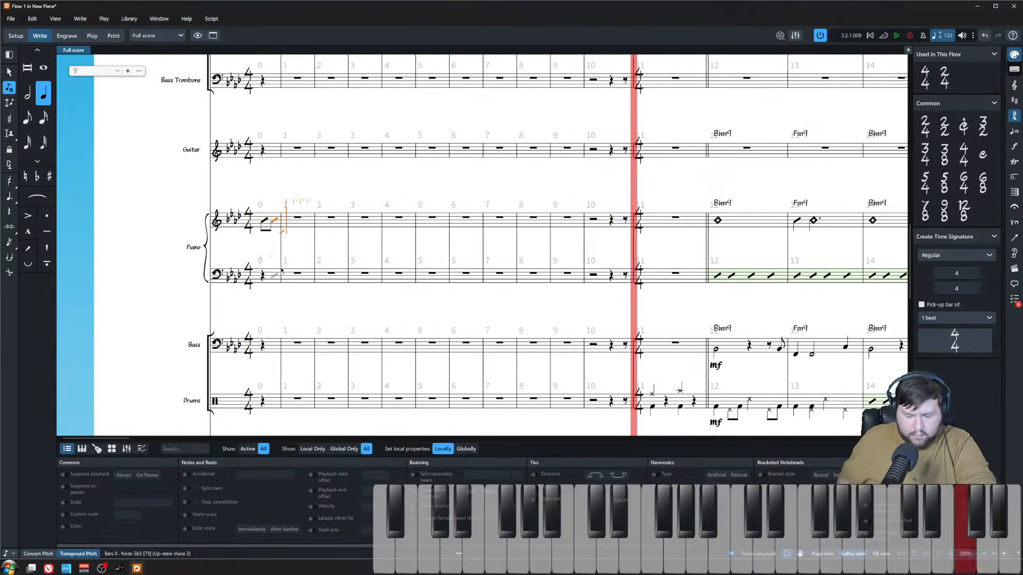
key("ctrl+z")
key("5")
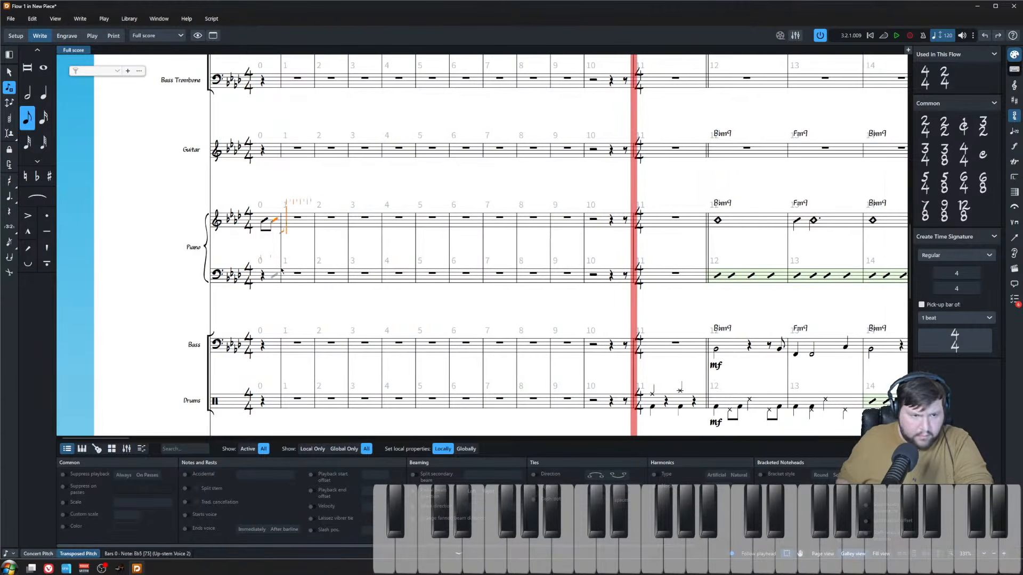
key("ctrl+z")
key("ctrl+z")
key("d")
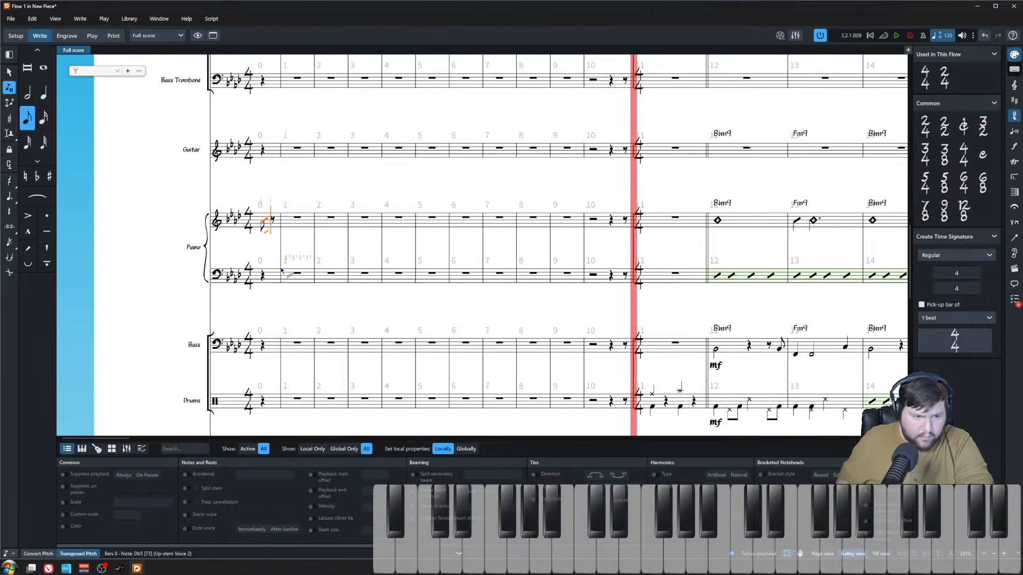
key("ctrl+z")
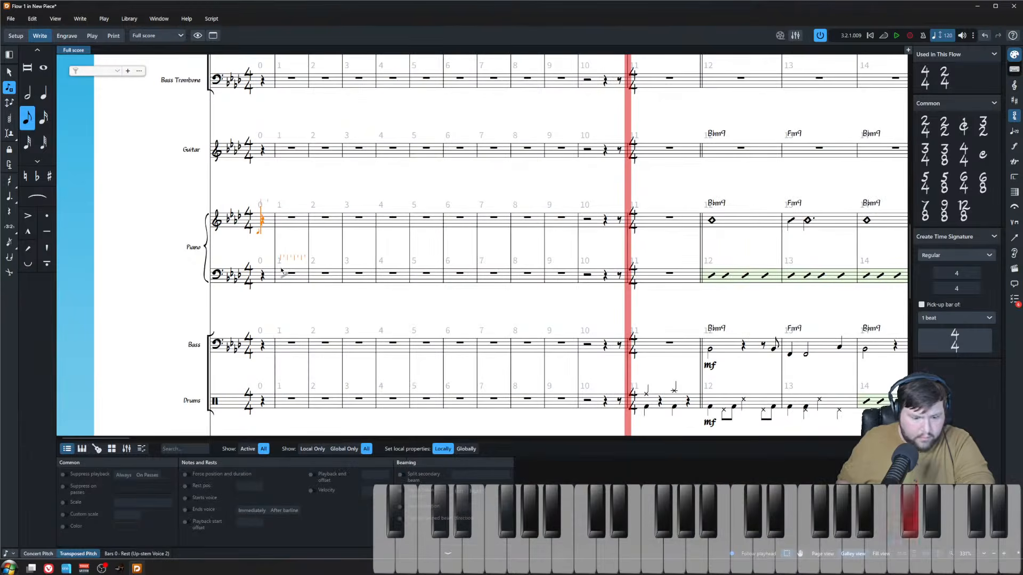
- Enter the piano right-hand melody from the Db5–Eb5 pick-up eighths through bar 2, using dotted quarters, tied notes and closing eighth pairs
key("6")
key("period")
key("5")
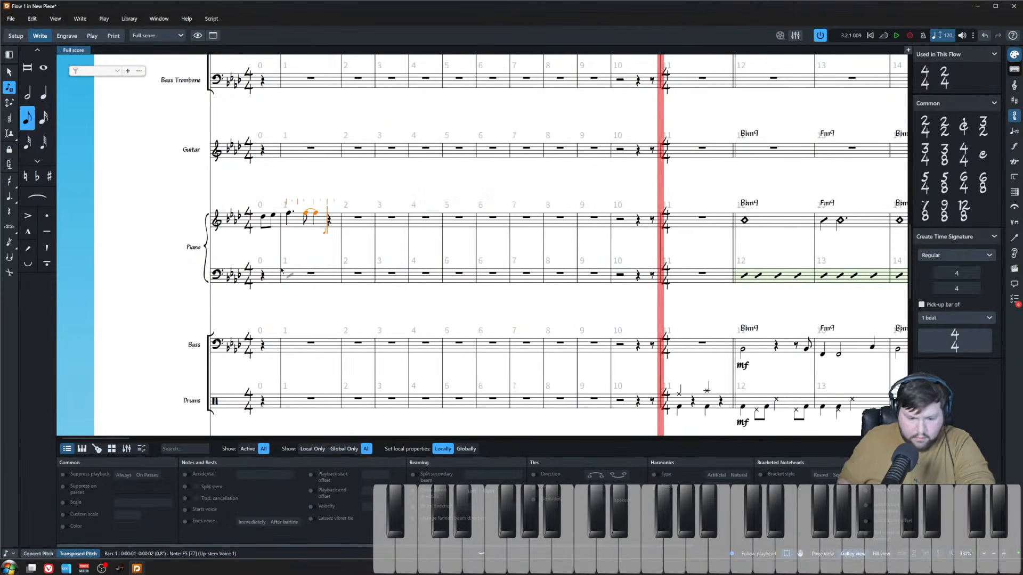
key("6")
key("period")
key("5")
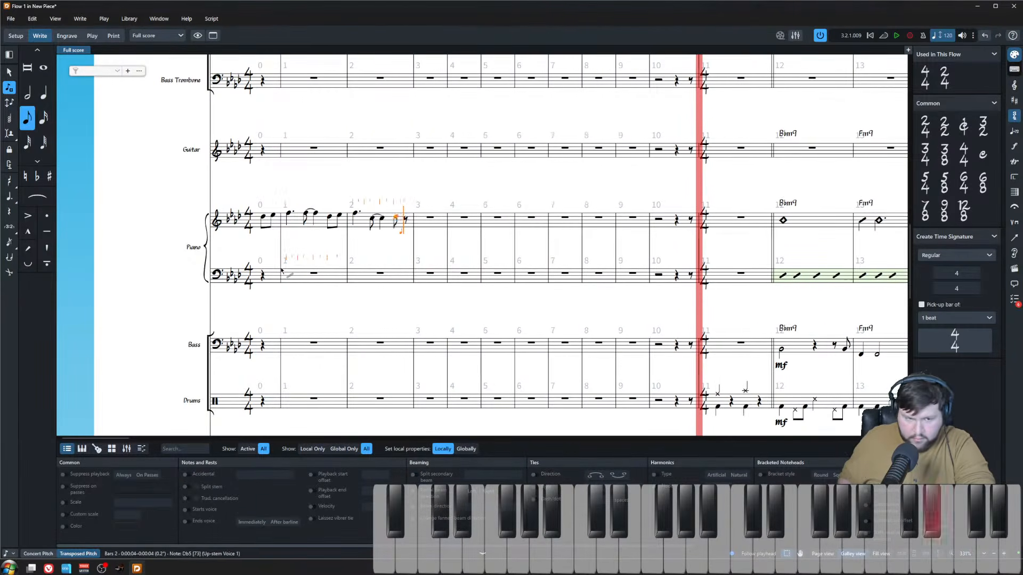
- Continue the piano right-hand melody through bars 3 and 4 in the same rhythm, holding tied Ab5 in bar 3 and C5 in bar 4
key("6")
key("period")
key("5")
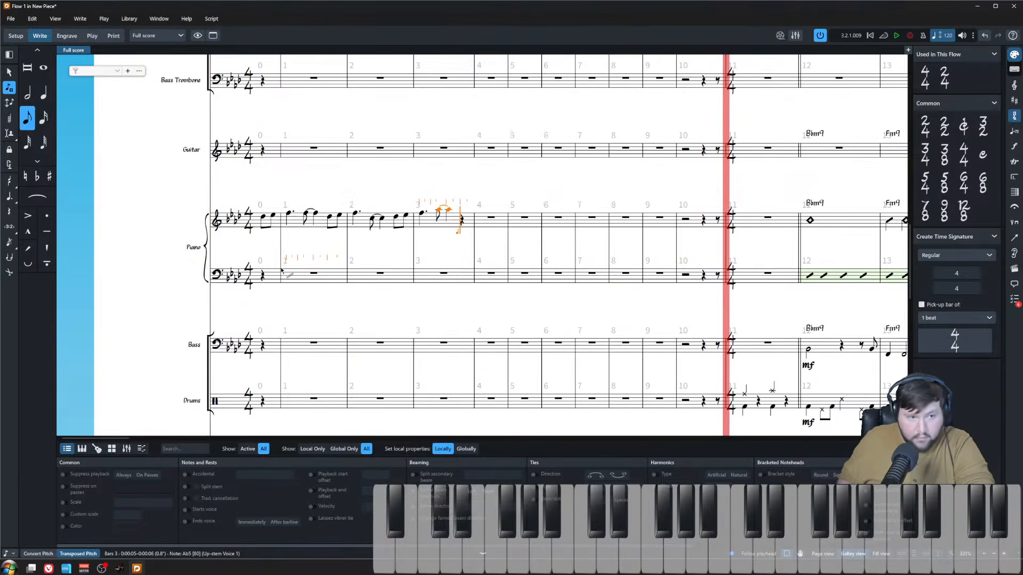
key("6")
key("period")
key("5")
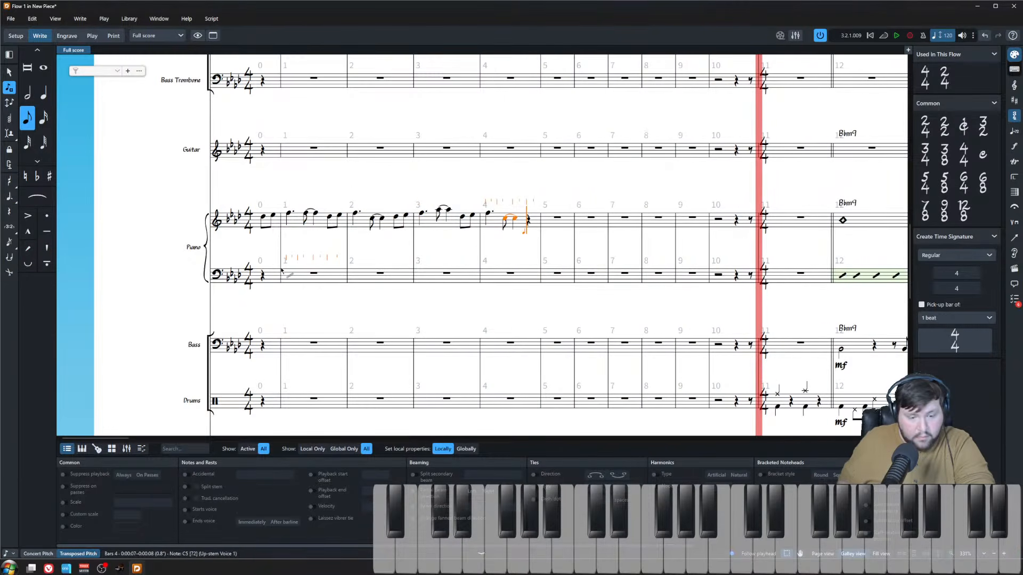
key("6")
key("period")
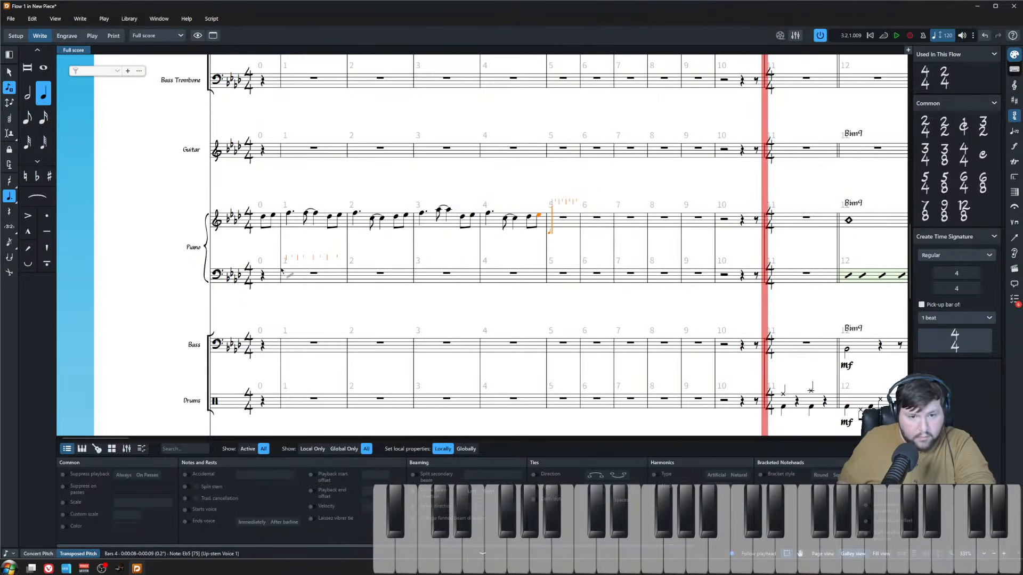
- Enter the piano right-hand melody for bars 5 to 7 in the same rhythm and end on a Bb4 quarter note in bar 8
key("5")
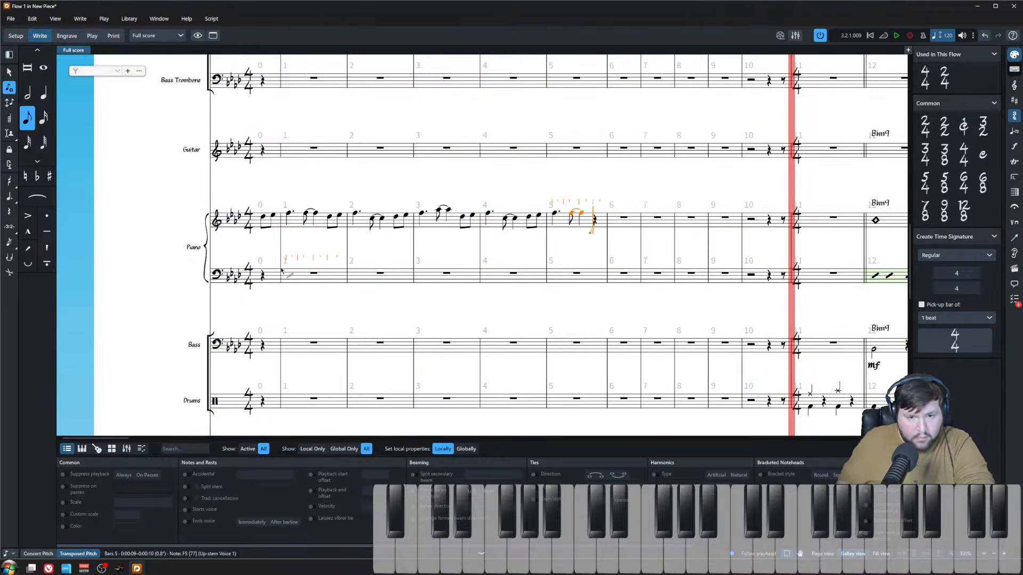
key("6")
key("period")
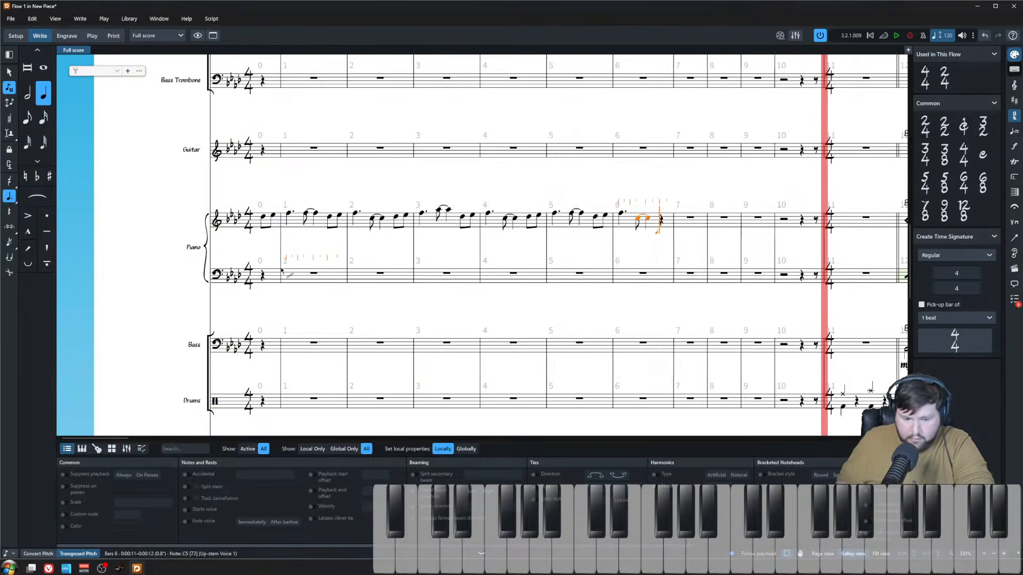
key("5")
key("6")
key("period")
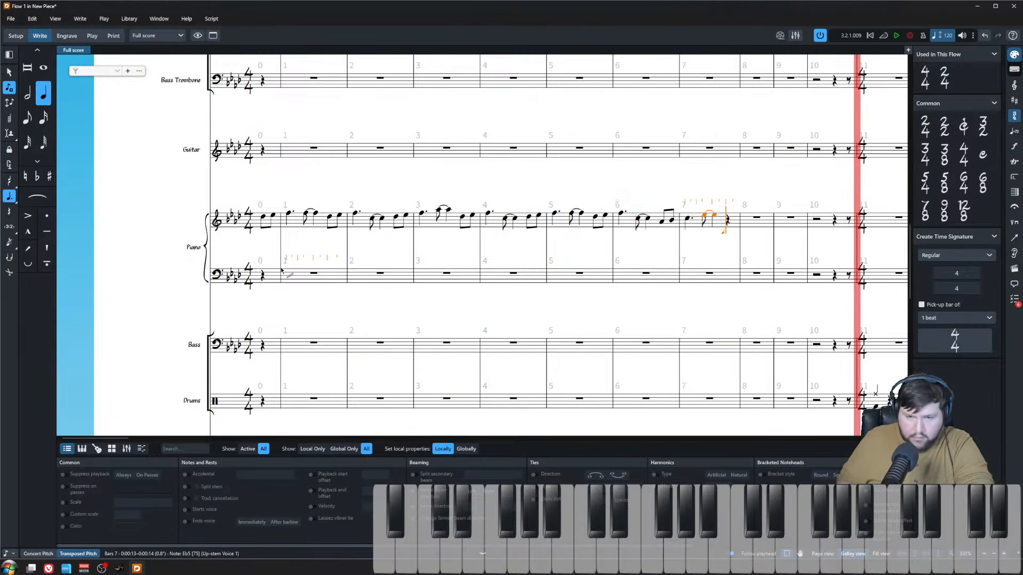
key("period")
key("5")
key("6")
key("Escape")
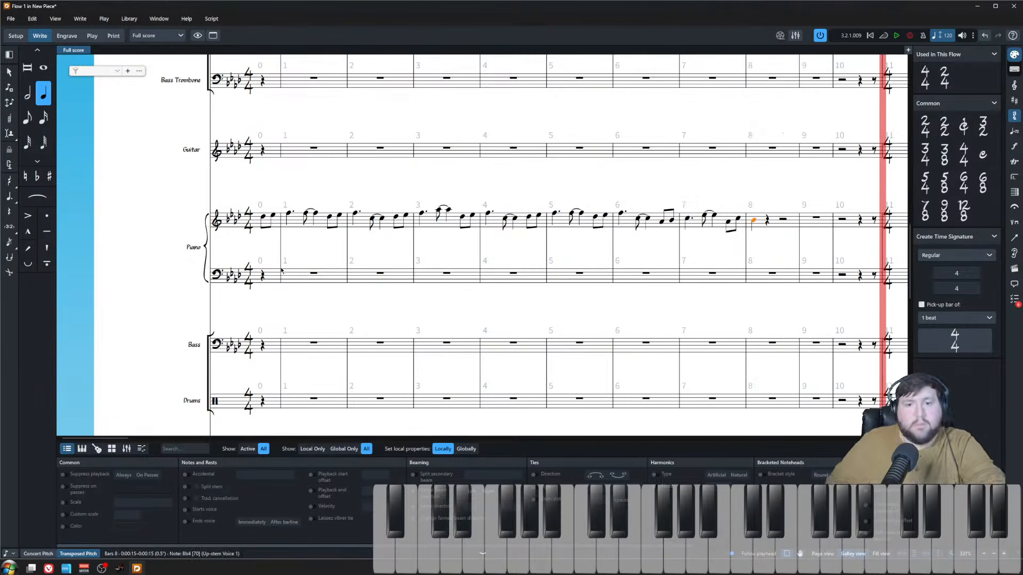
key("Escape")
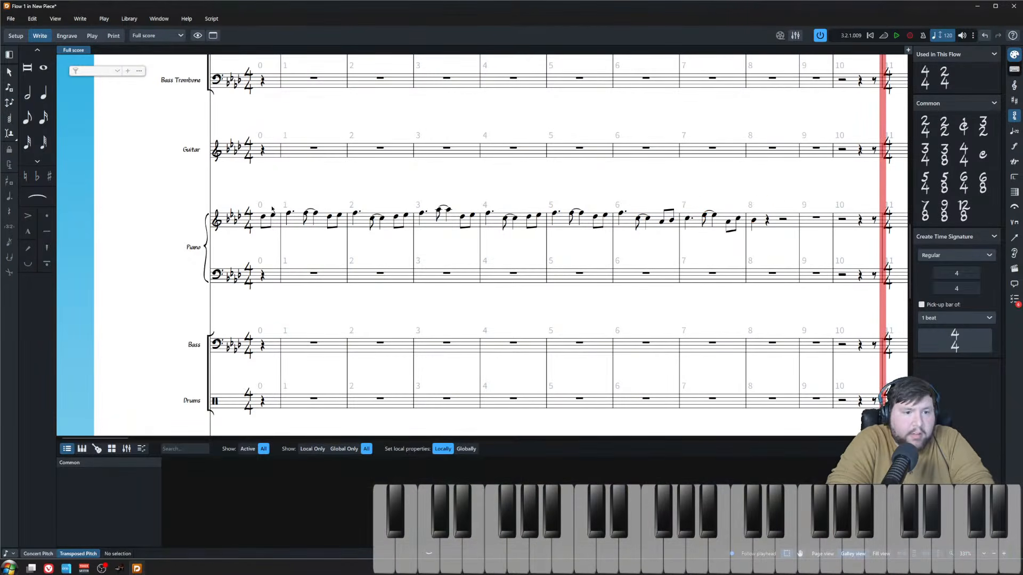
left_click(316, 274)
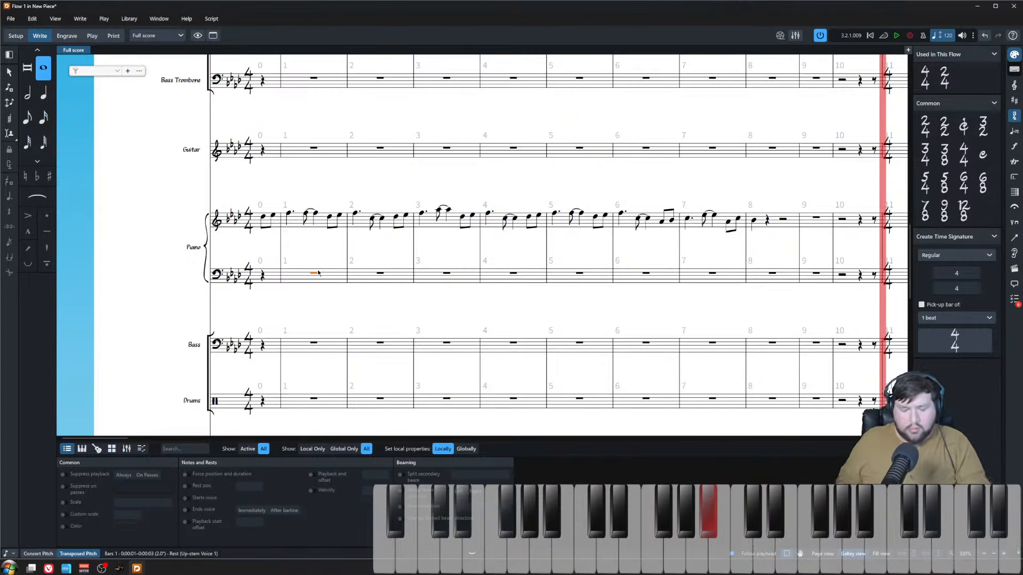
key("shift+n")
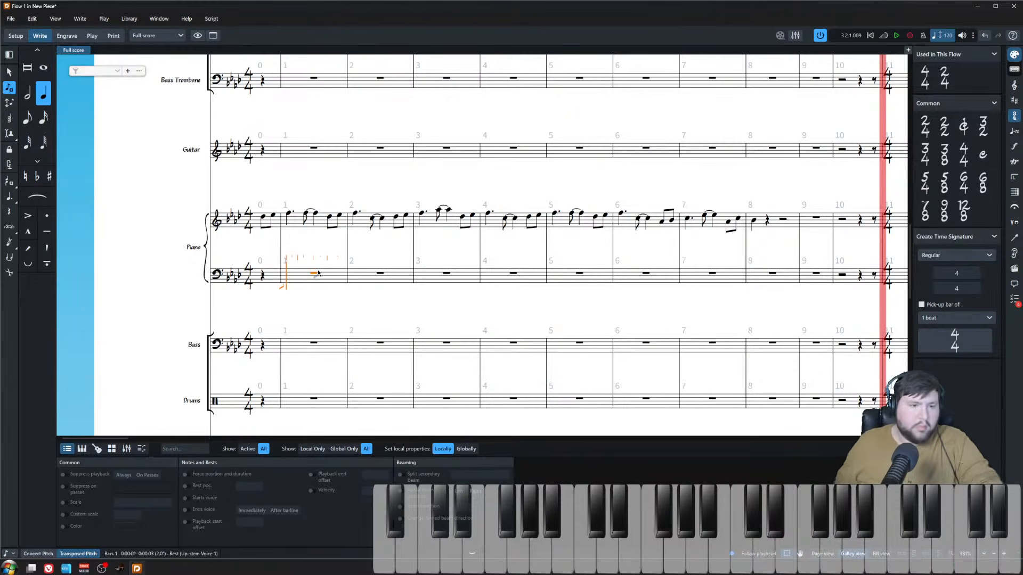
key("5")
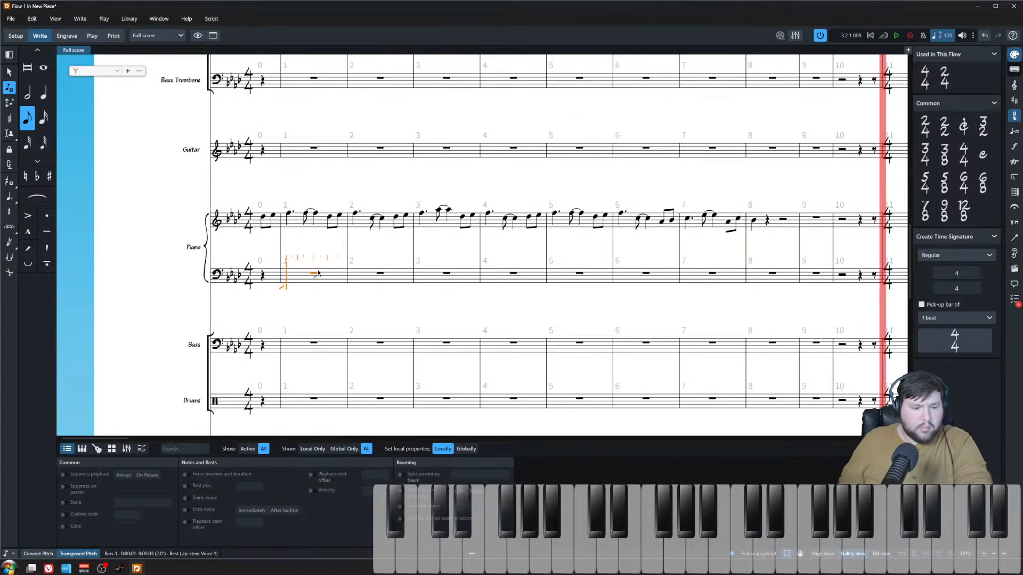
key("c")
key("ctrl+z")
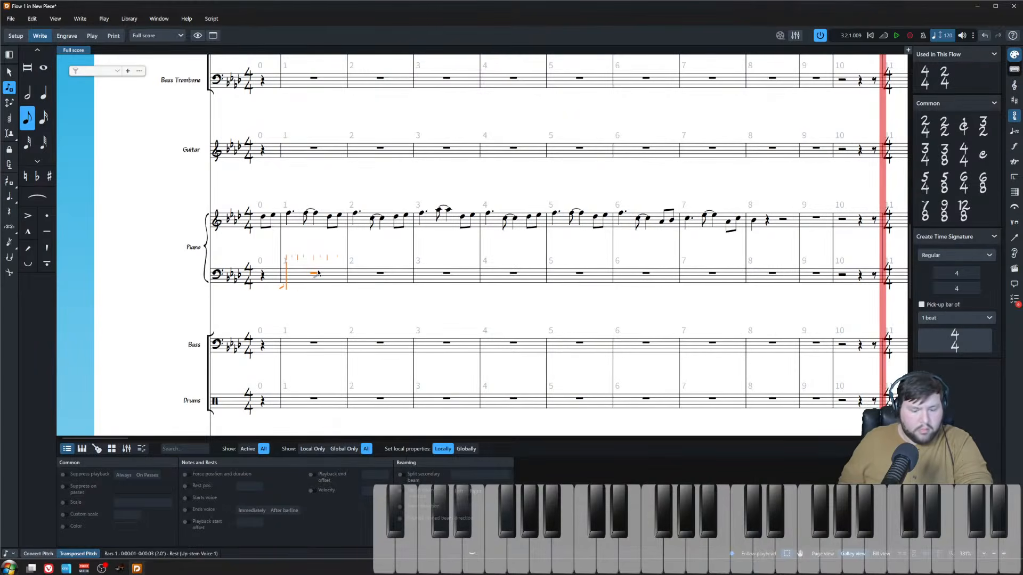
key("Escape")
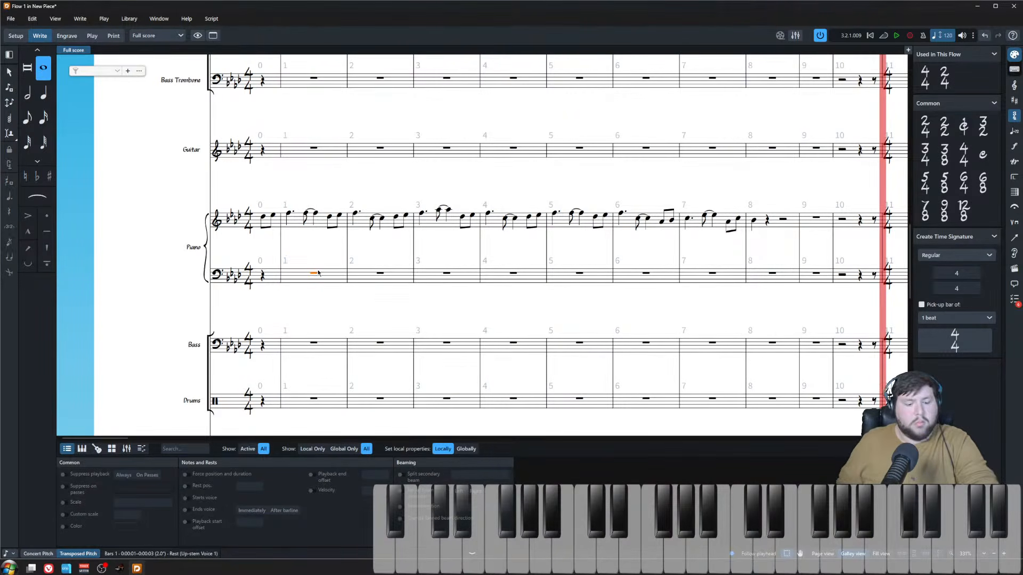
- Enter the piano left-hand pattern in bars 1 and 2, with four rising eighth notes per bar and bar 1's top note tied over
key("shift+n")
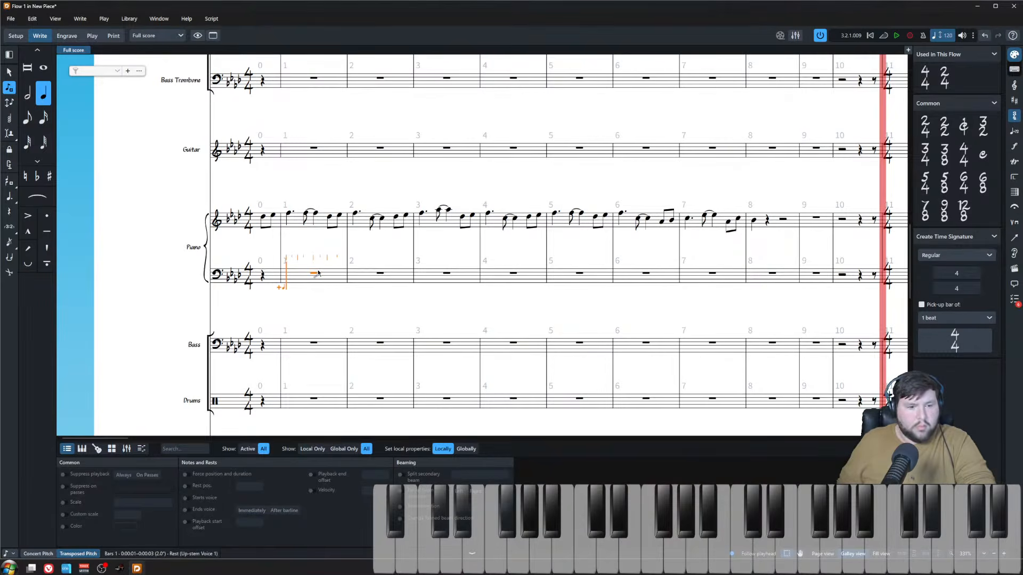
key("b")
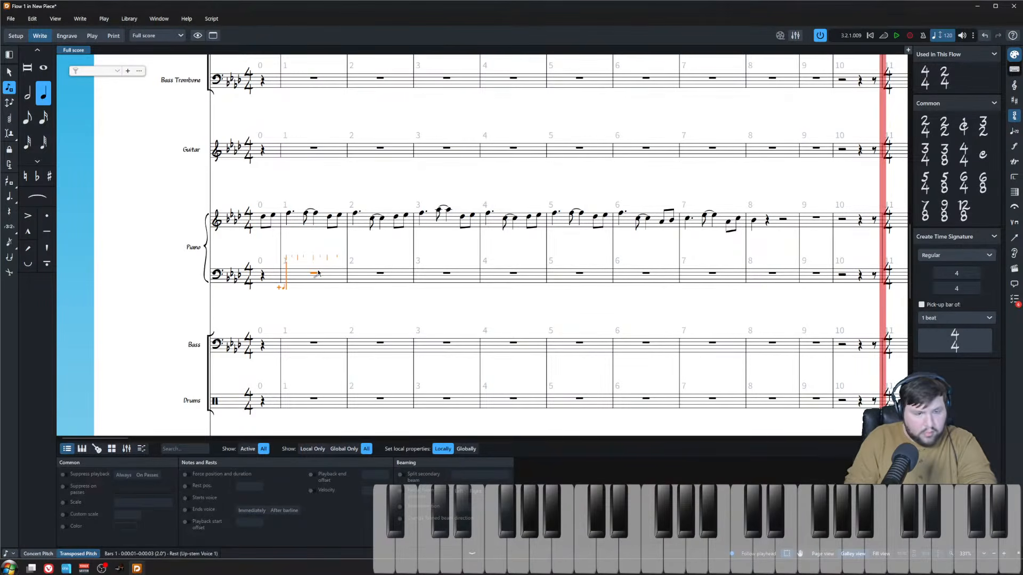
key("ctrl+z")
key("5")
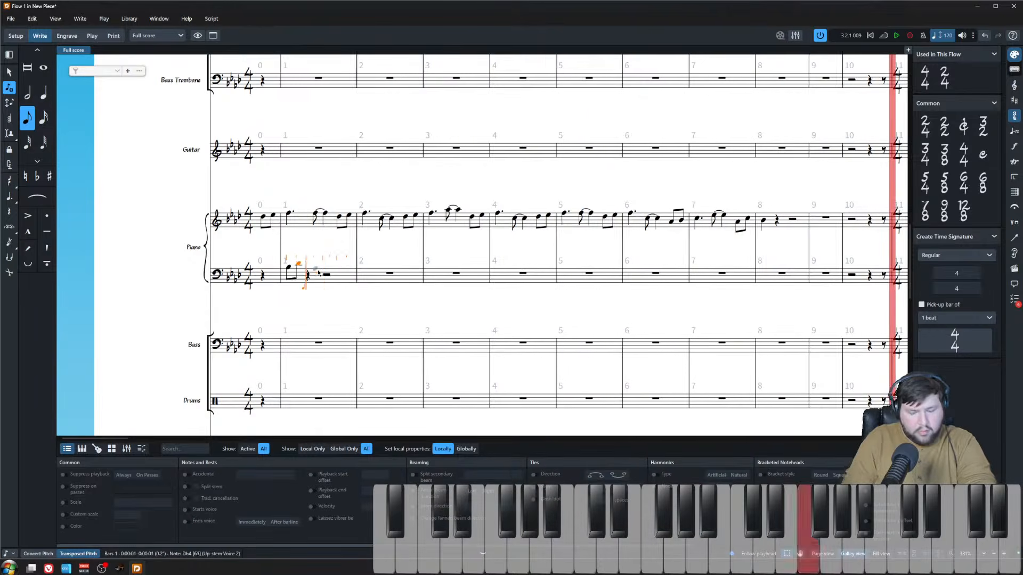
key("t")
key("t")
key("t")
key("t")
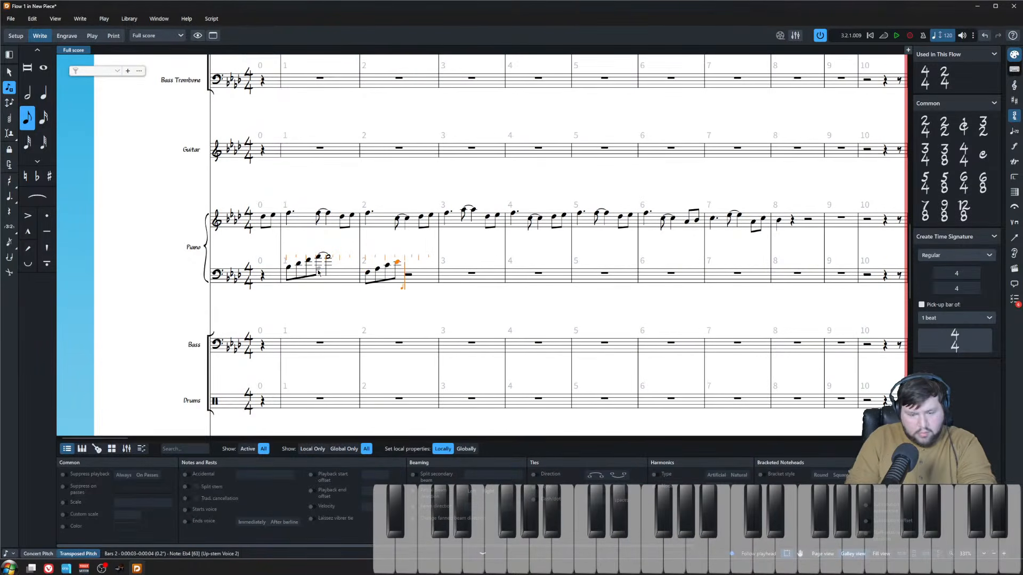
- Continue the piano left-hand pattern of rising eighths and tied top notes through bar 7, and enter a C3–F3–G3–Bb3 chord in bar 8
key("t")
key("t")
key("t")
key("t")
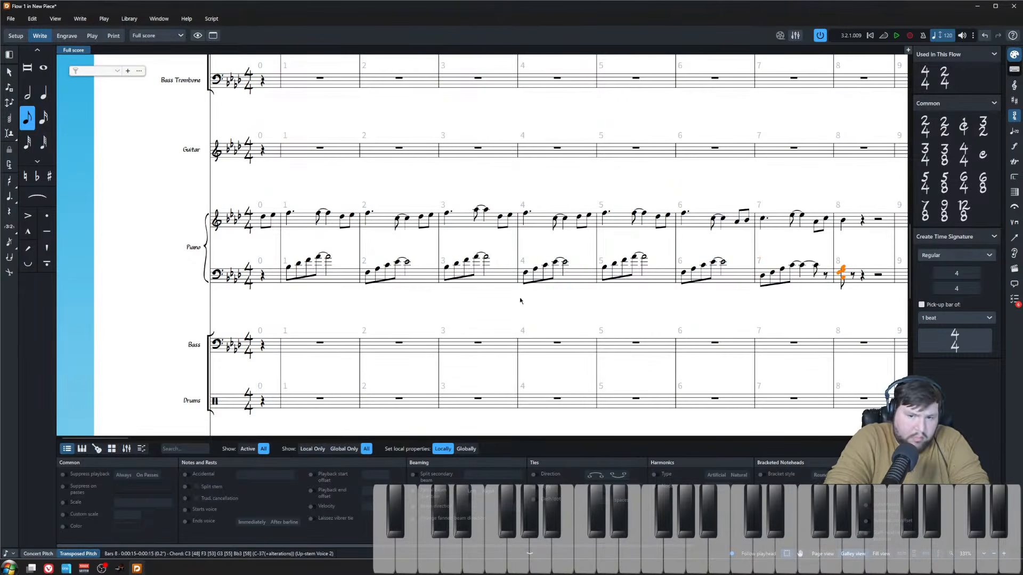
- In the piano's lower staff, extend bar 7's tied C4 to the barline and lengthen the bar 8 chord to a whole note
key("Escape")
left_click(806, 270)
left_click(804, 269)
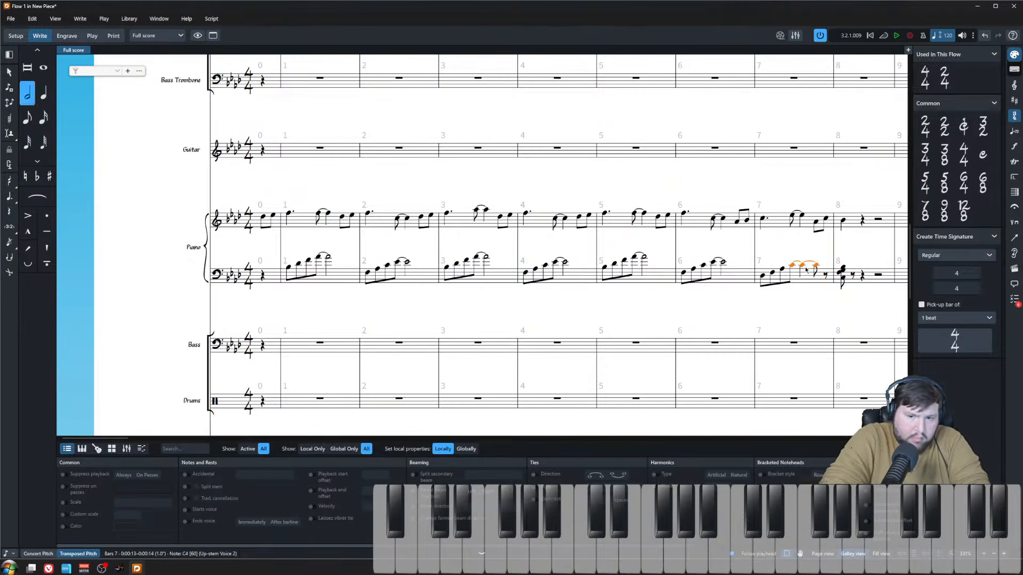
scroll(689, 262, "right", 5)
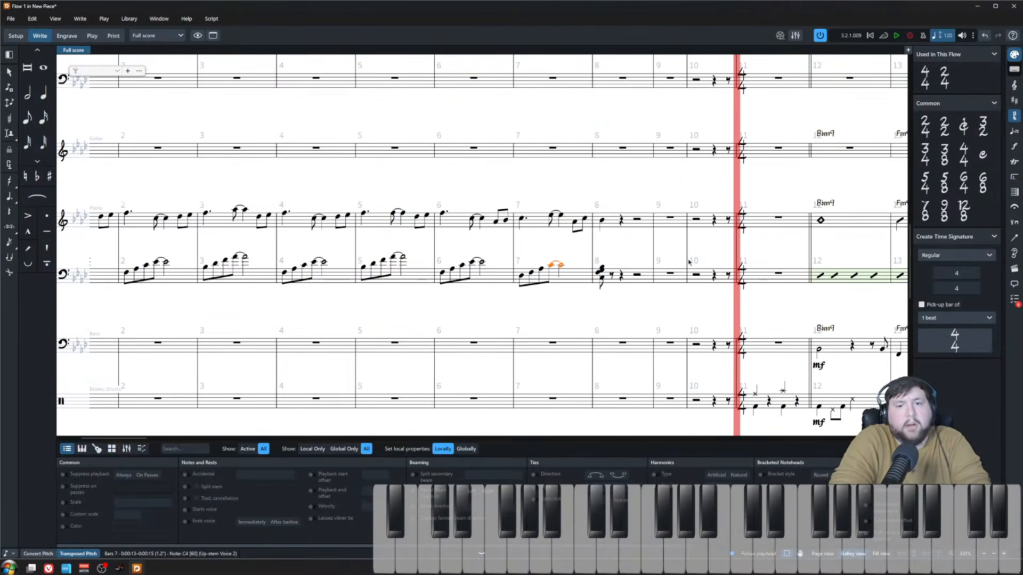
left_click(602, 268)
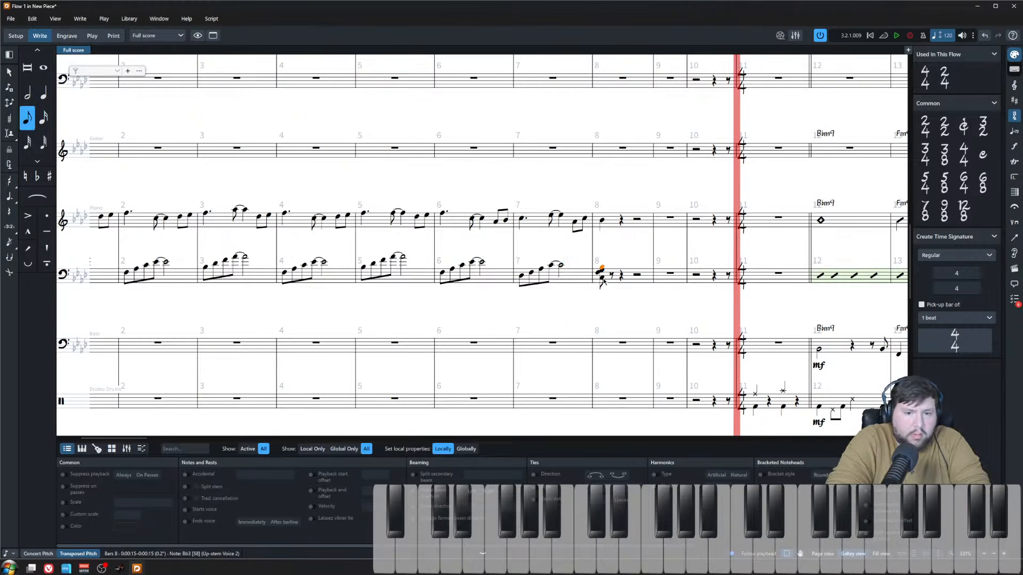
key("7")
- Play back the new piano intro from the first pick-up note
scroll(308, 218, "left", 4)
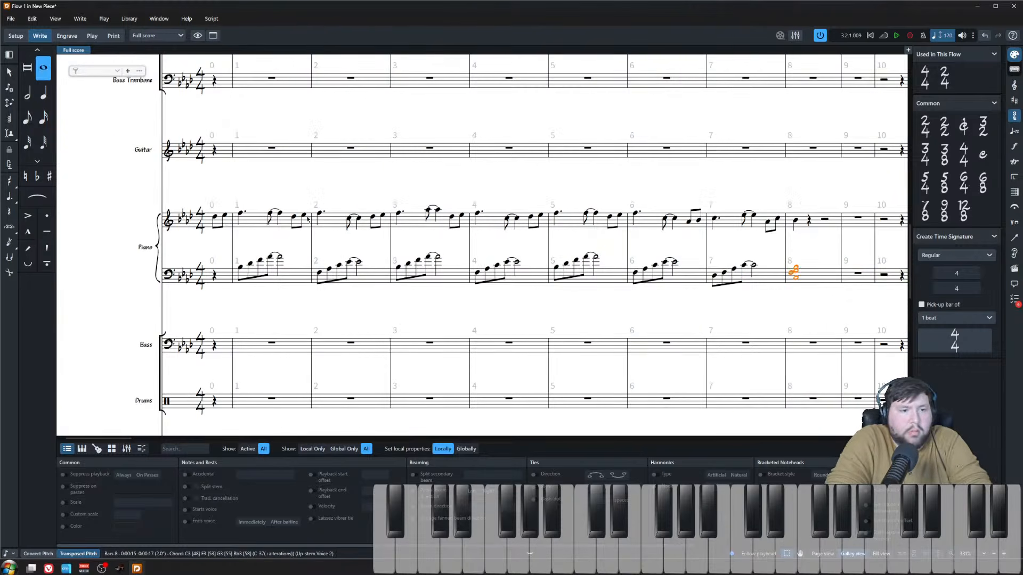
left_click(215, 218)
key("space")
scroll(291, 274, "down", 3)
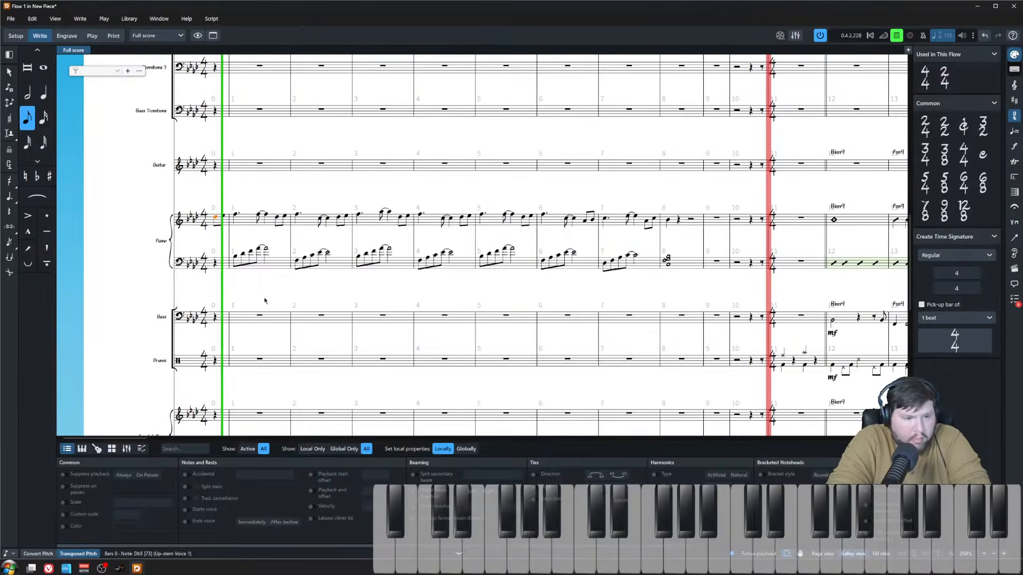
left_click(263, 298)
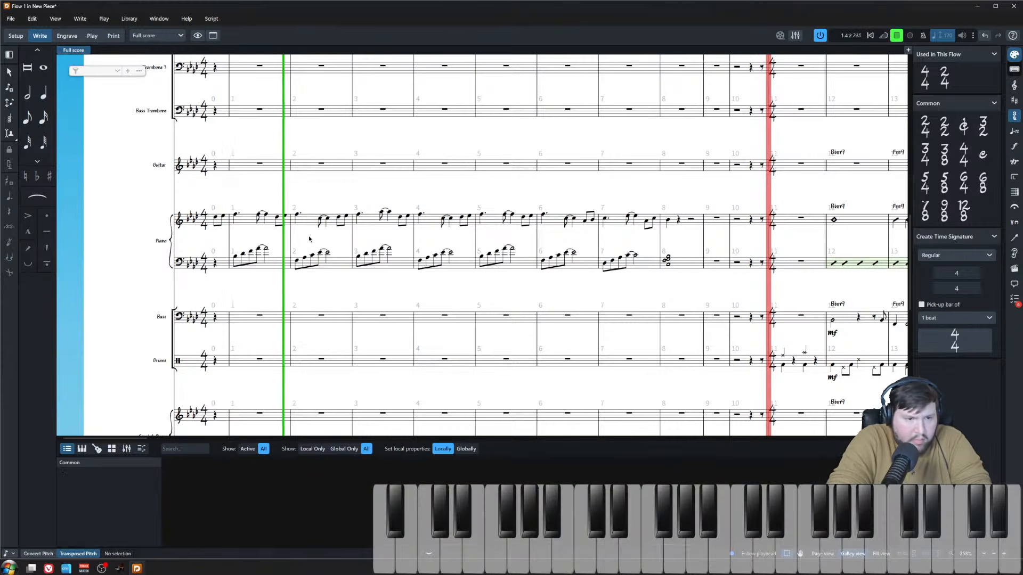
scroll(324, 198, "down", 2)
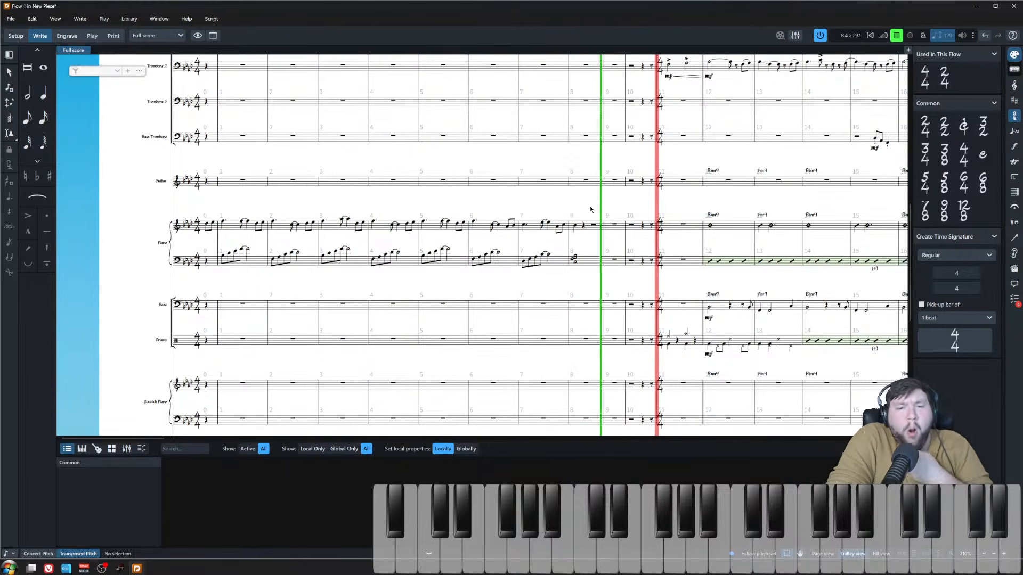
- Play back the end of the piano intro around the quarter note that opens bar 8
left_click(577, 230)
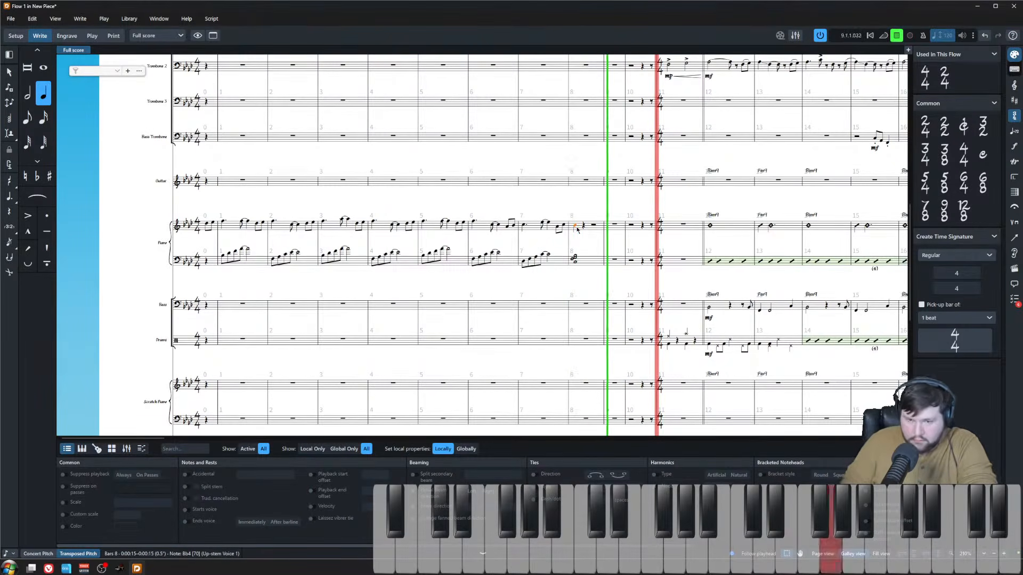
key("space")
key("space")
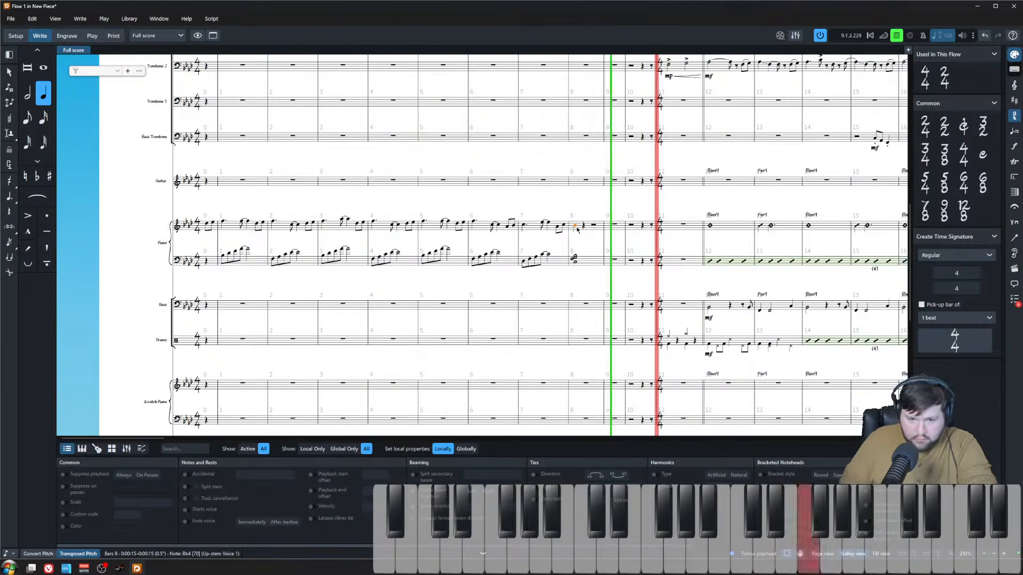
key("space")
- Play back from the quarter rest on beat 2 of bar 8 in the piano's upper staff
scroll(566, 229, "up", 4)
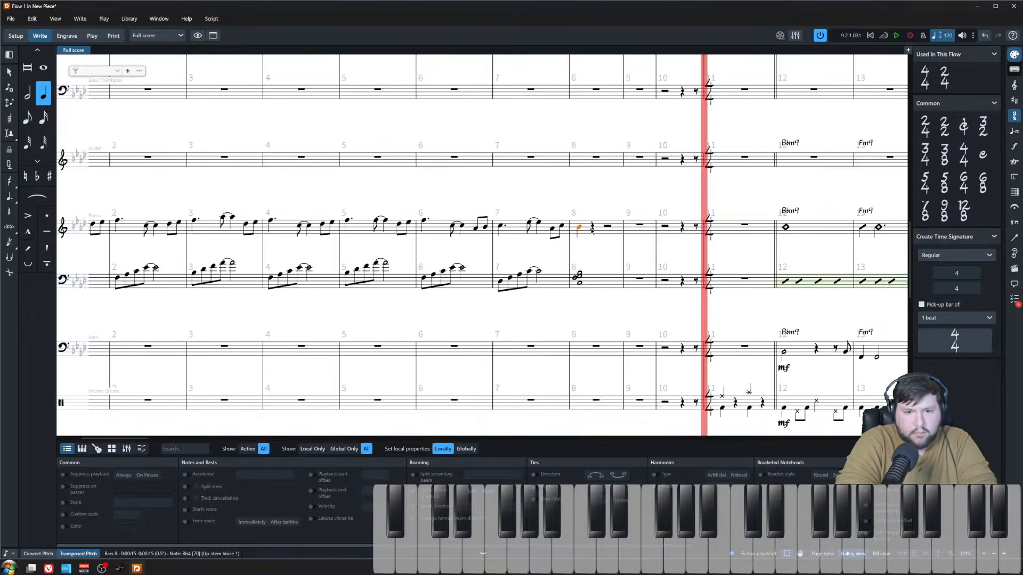
left_click(592, 228)
scroll(610, 255, "up", 4)
key("Escape")
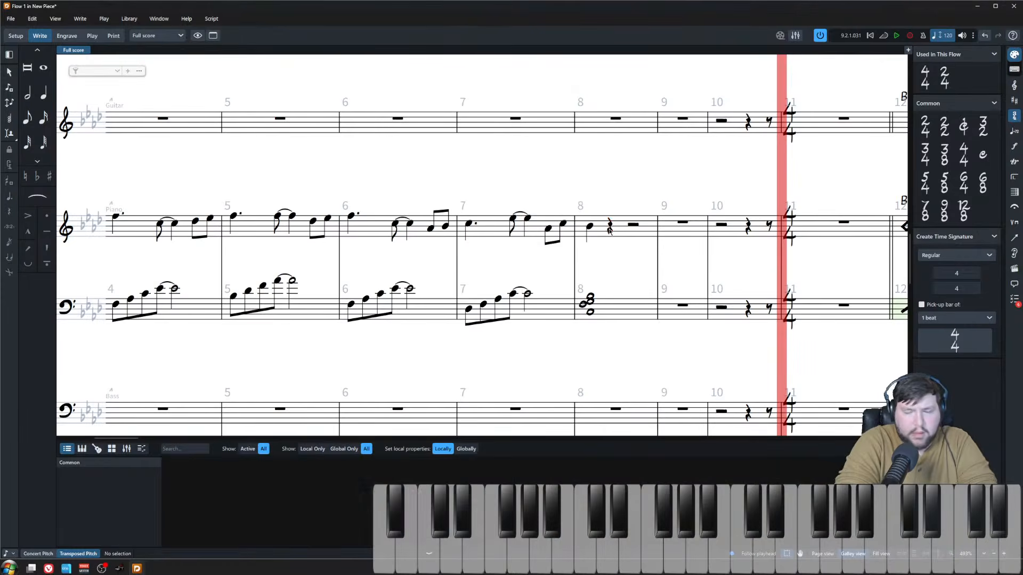
left_click(610, 227)
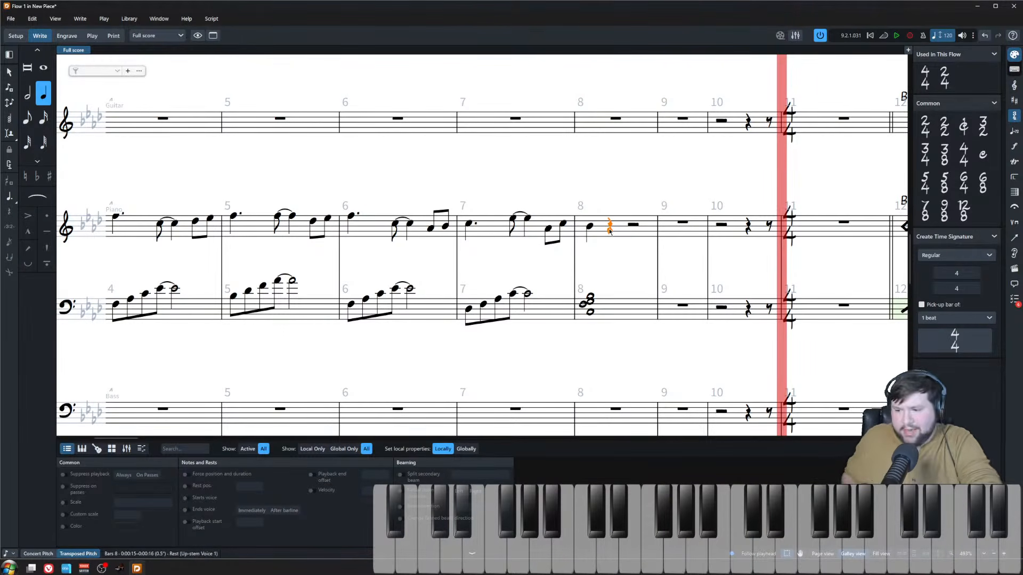
key("p")
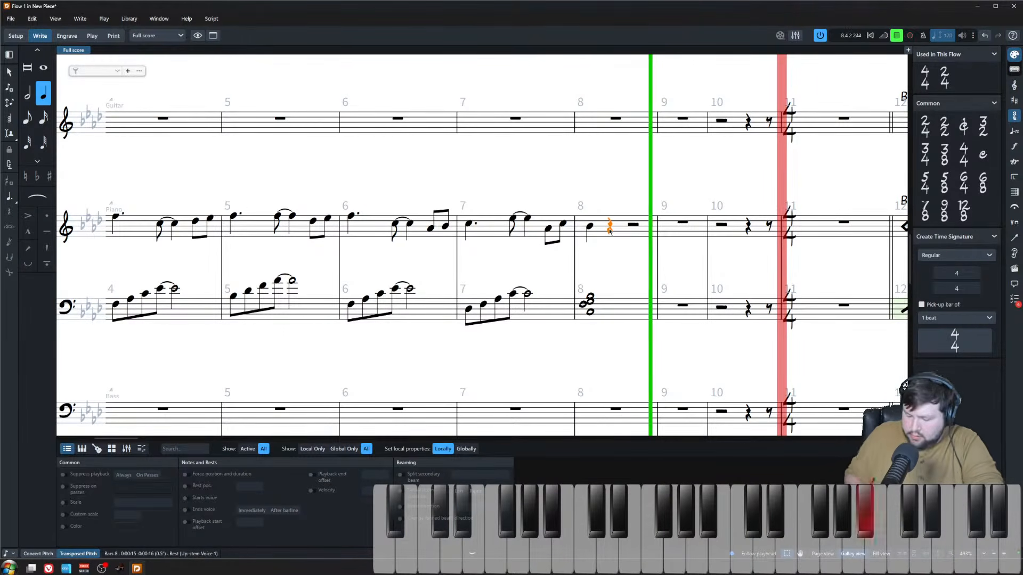
key("space")
key("space")
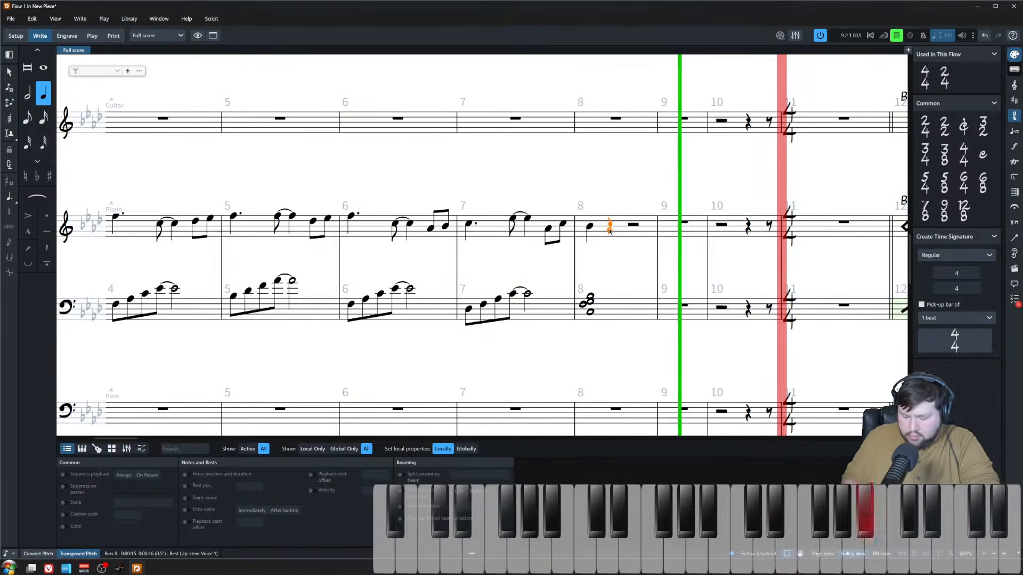
key("space")
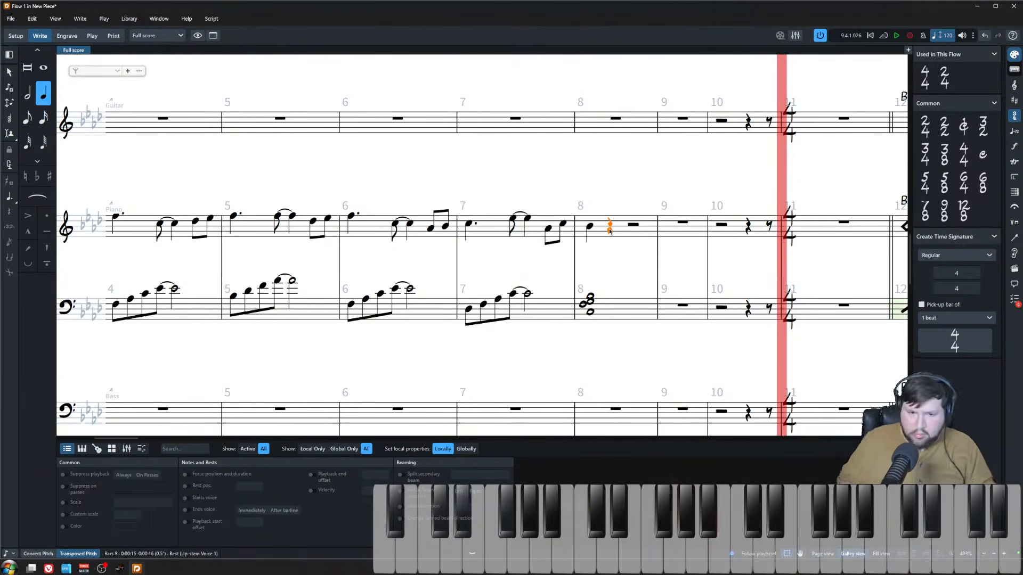
left_click(590, 207)
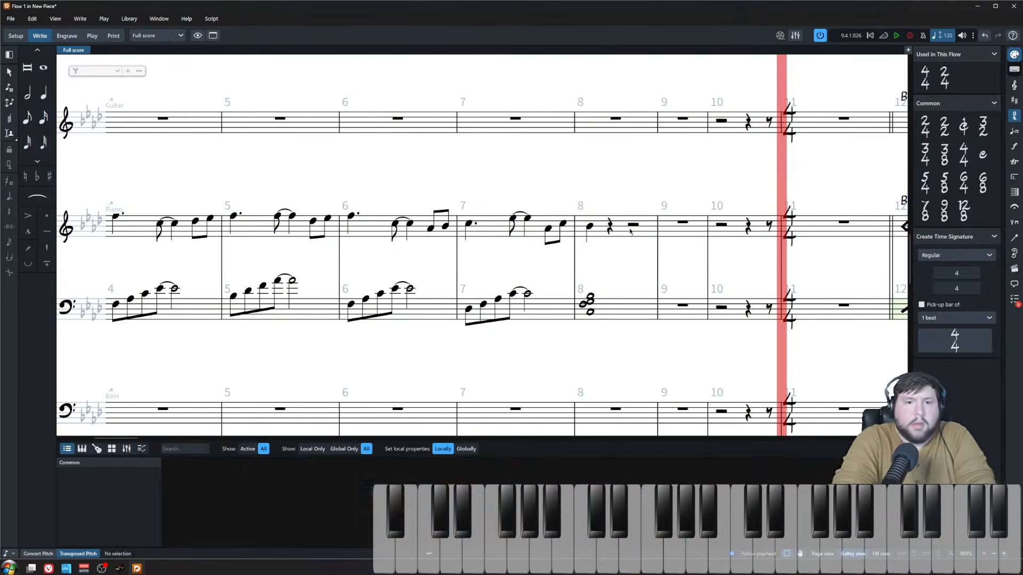
- Start note input on beat 3 of bar 8 in the piano's upper staff with sixteenth notes as the duration
left_click(633, 226)
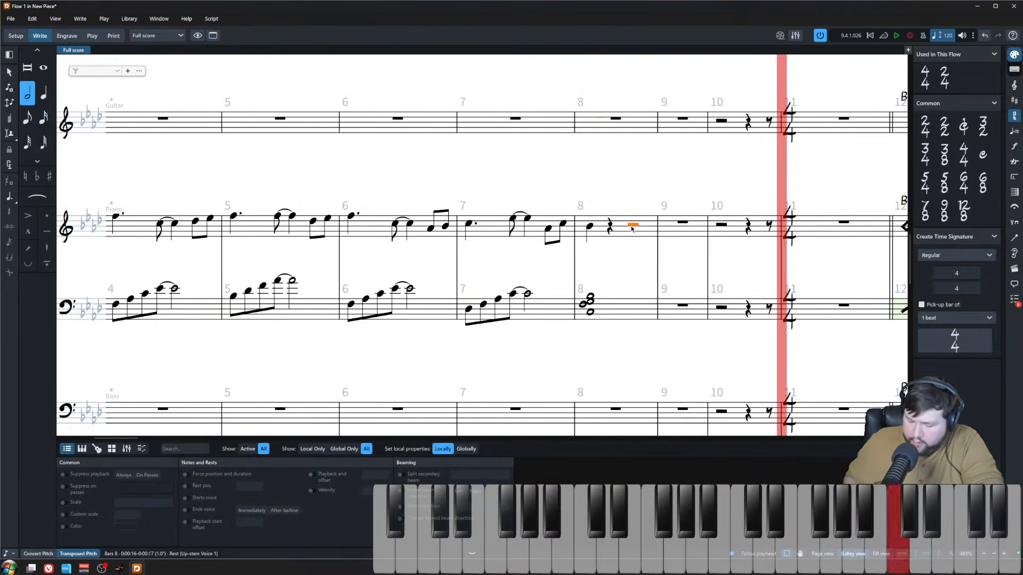
key("Return")
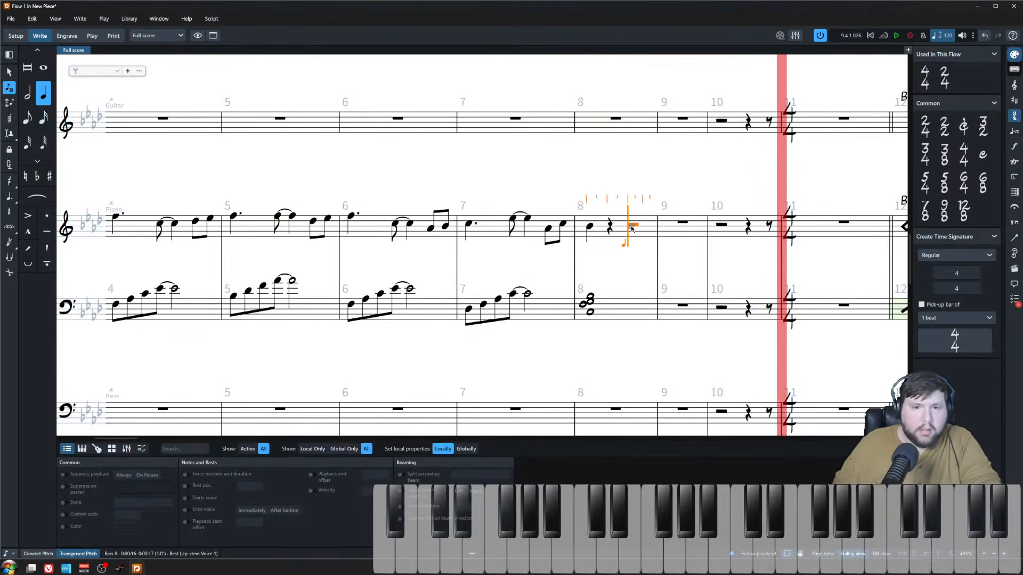
key("3")
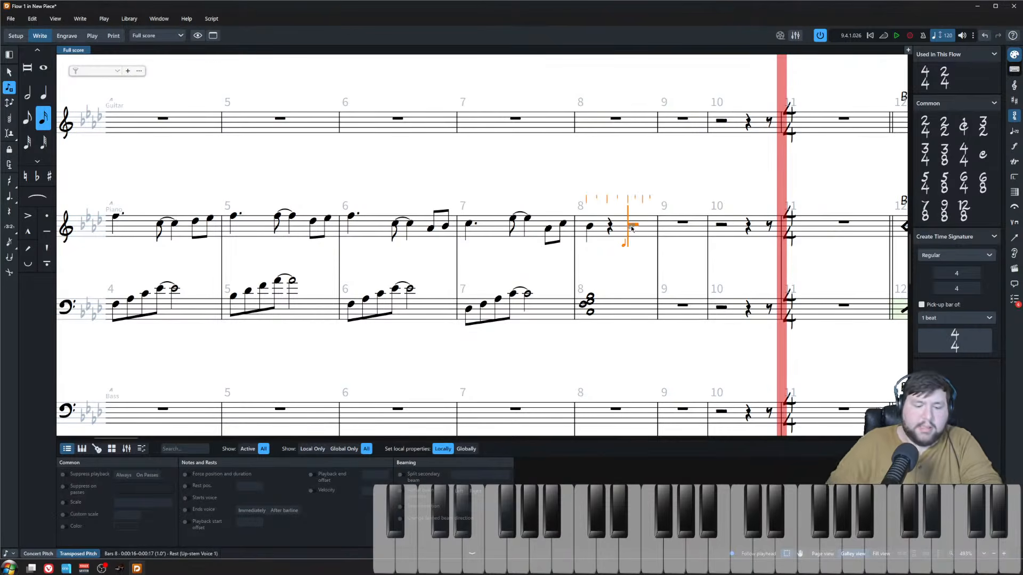
- Try a nine-note tuplet on beat 3 of bar 8, as 9 and as 9:4, and undo both
key("semicolon")
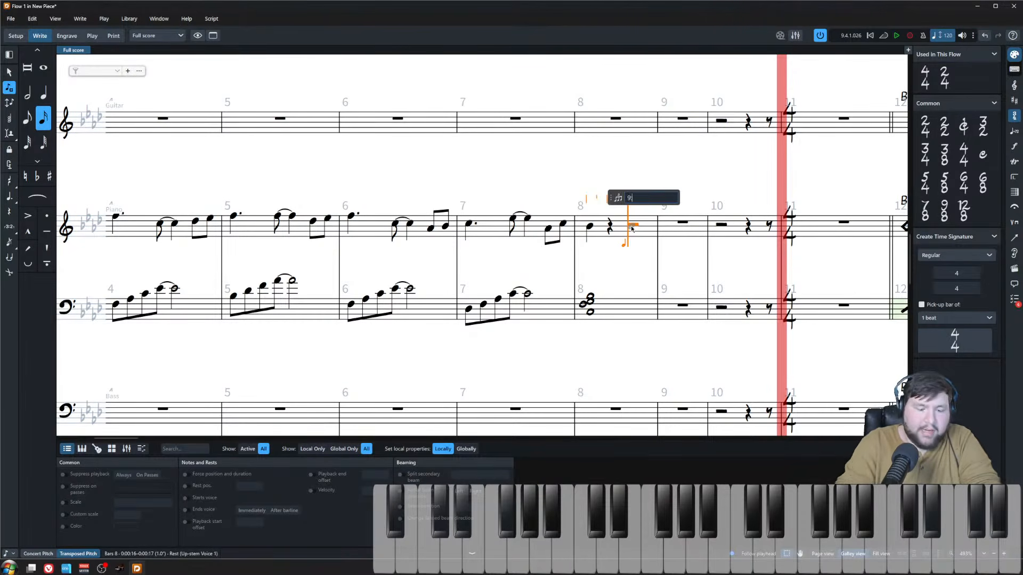
key("Return")
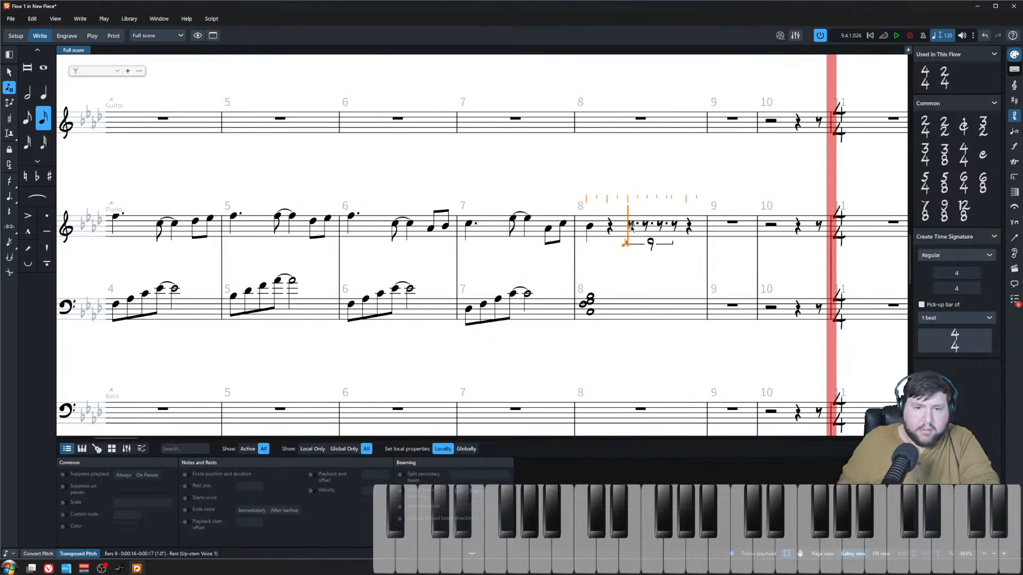
key("ctrl+z")
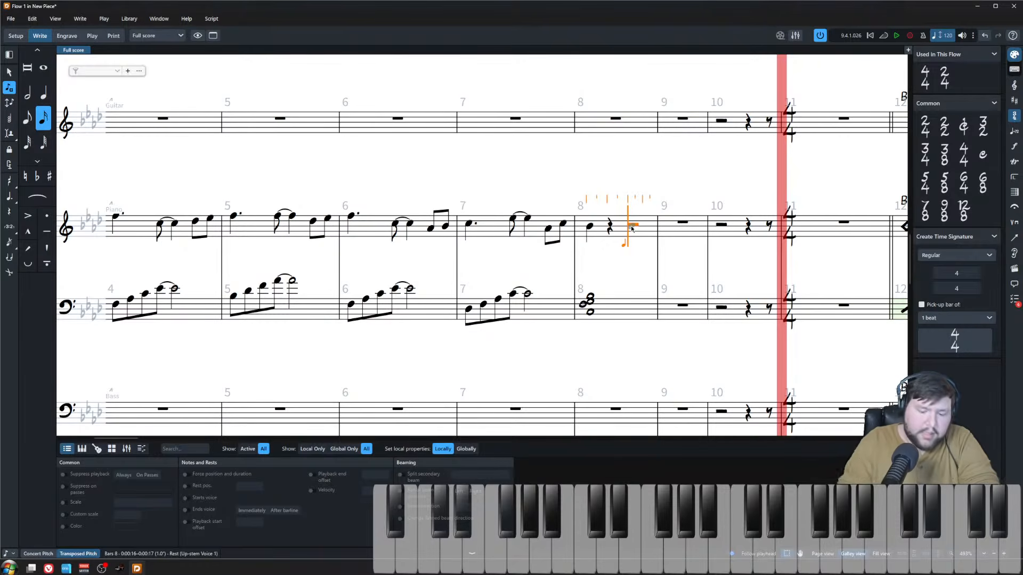
key("semicolon")
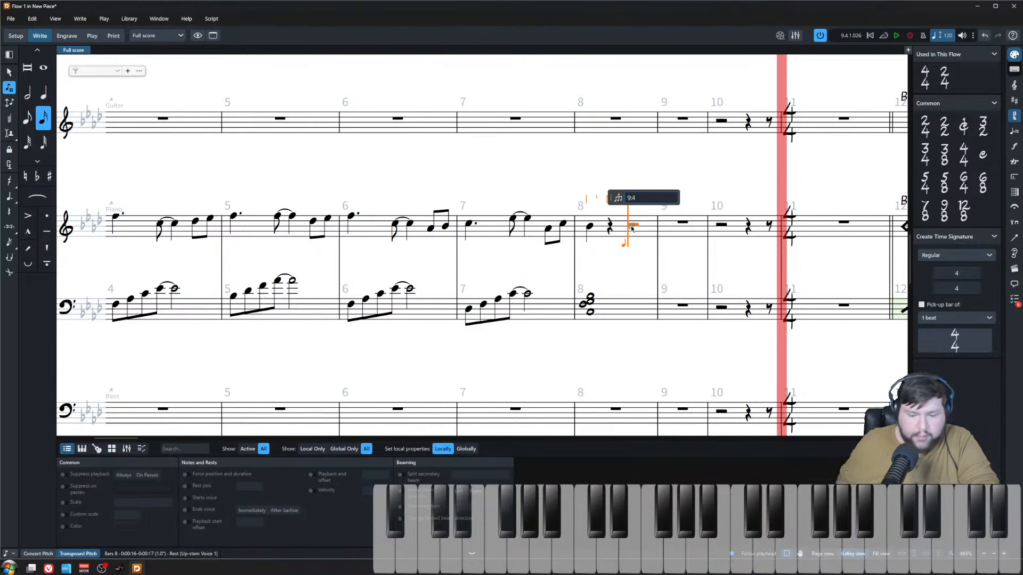
key("Return")
key("ctrl+z")
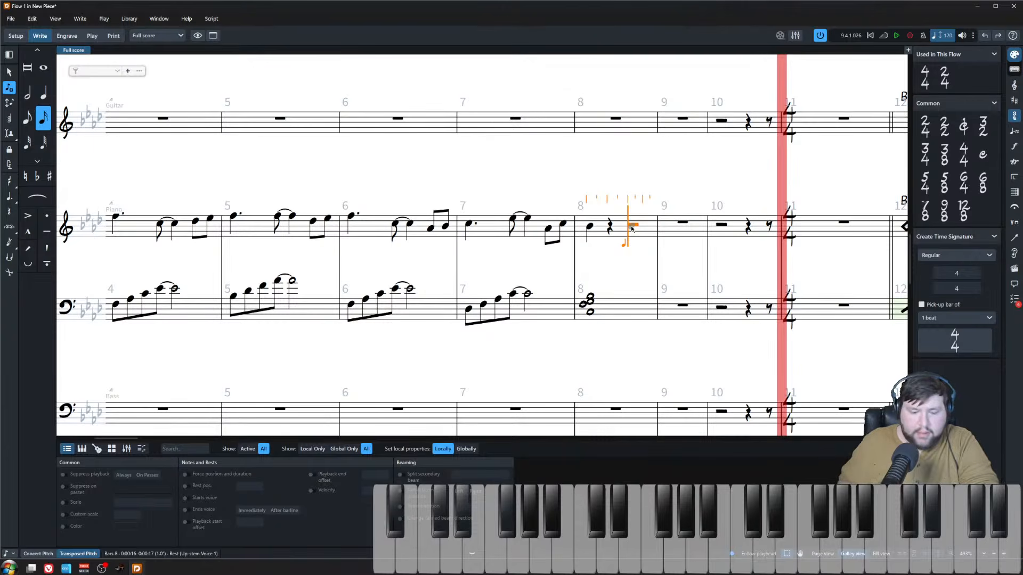
key("ctrl+y")
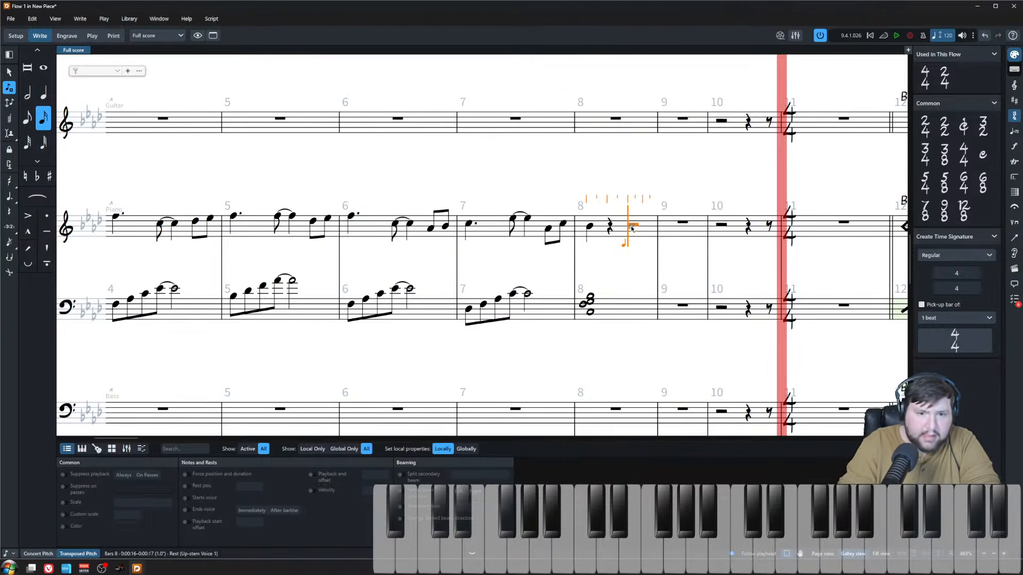
- Create a 9:8 sixteenth-note tuplet on beat 3 of bar 8 and fill it with the run F5–G5–D♮5–F5–C5–D5–Bb4–G4–F4
key("semicolon")
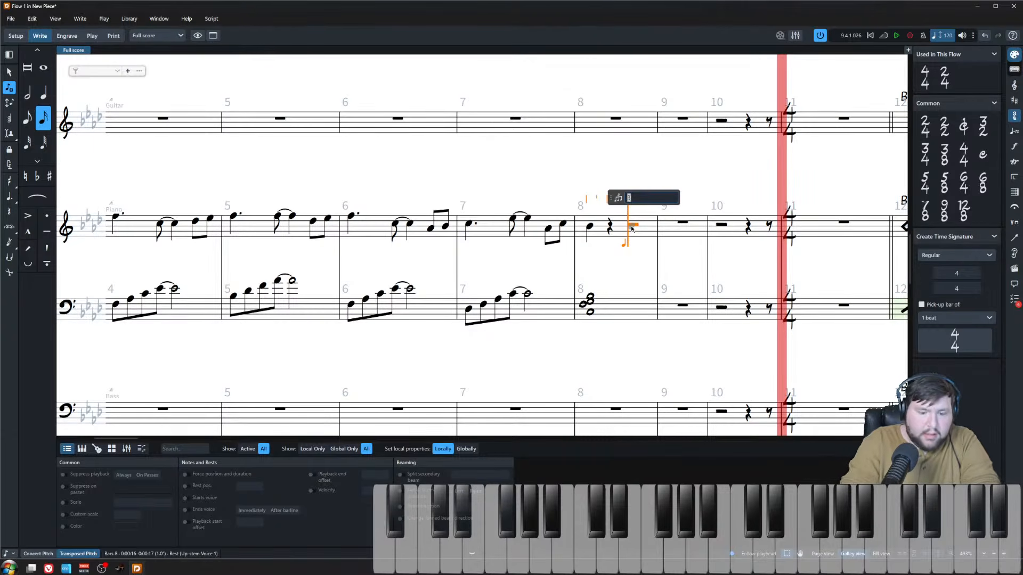
type("9:8")
key("Return")
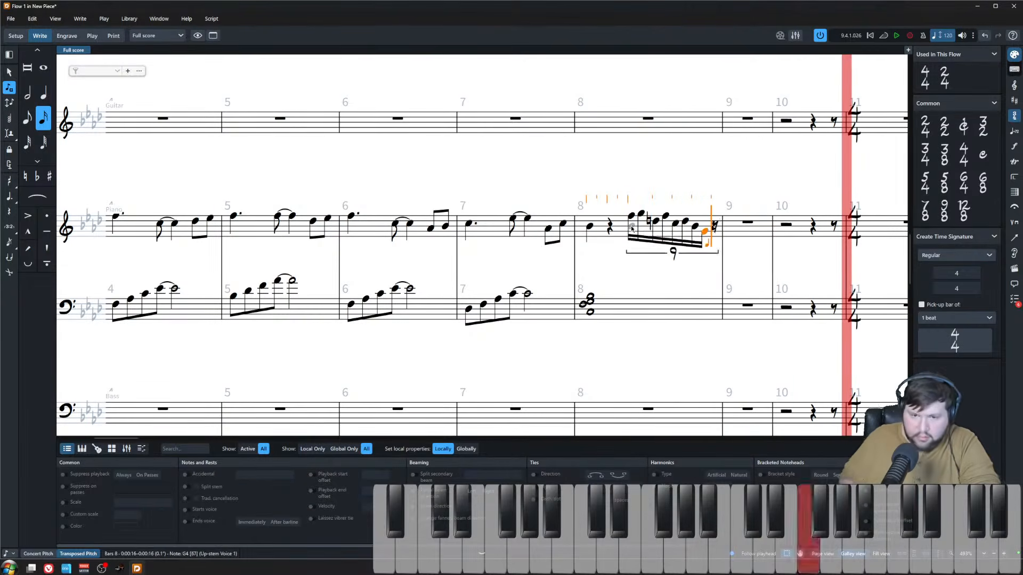
key("Escape")
key("Escape")
- Enter a whole-note E natural 4 in bar 9 of the piano's upper staff
scroll(669, 293, "up", 2)
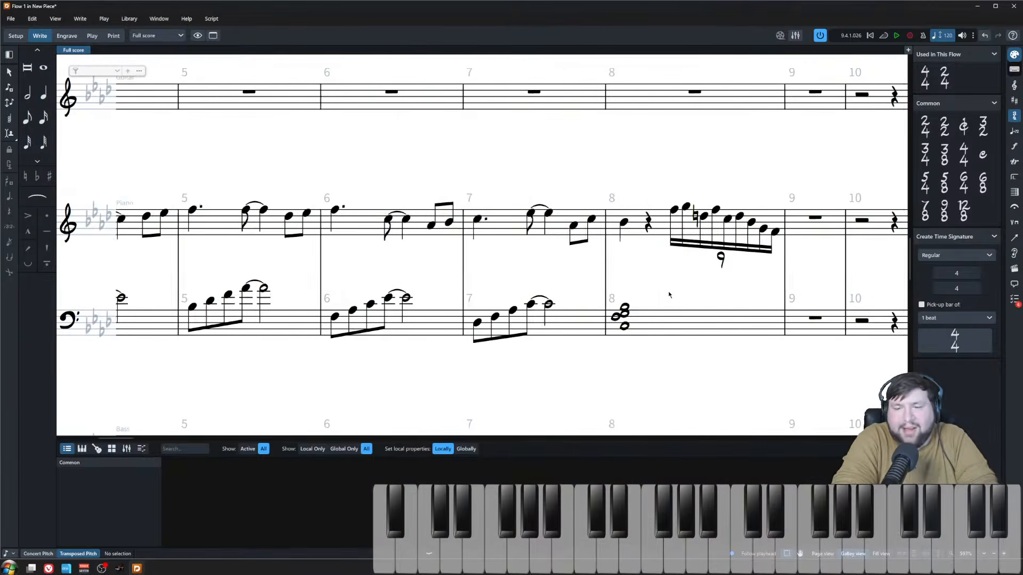
scroll(663, 290, "right", 2)
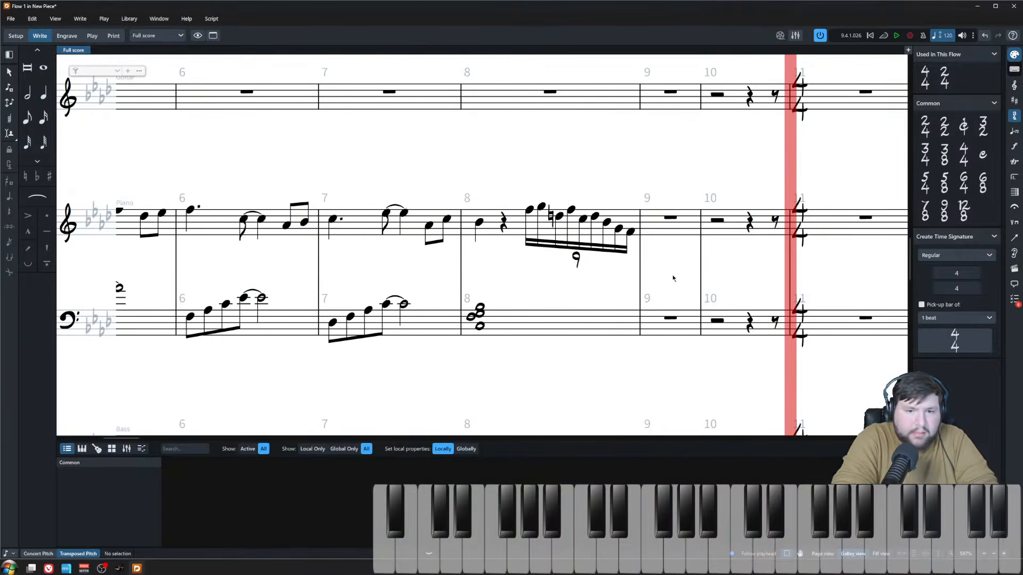
left_click(673, 222)
key("shift+n")
key("8")
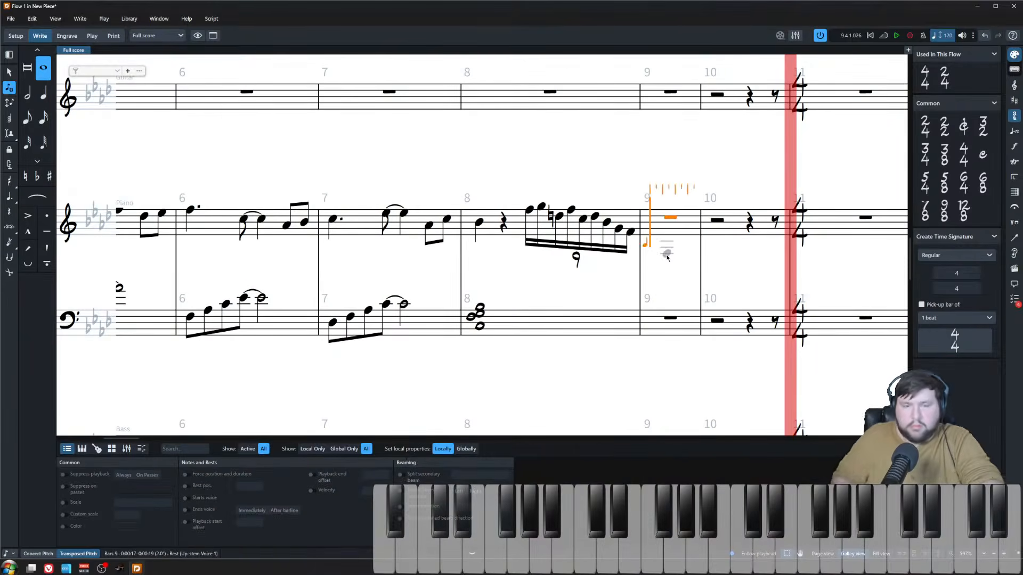
key("Escape")
key("Delete")
key("shift+n")
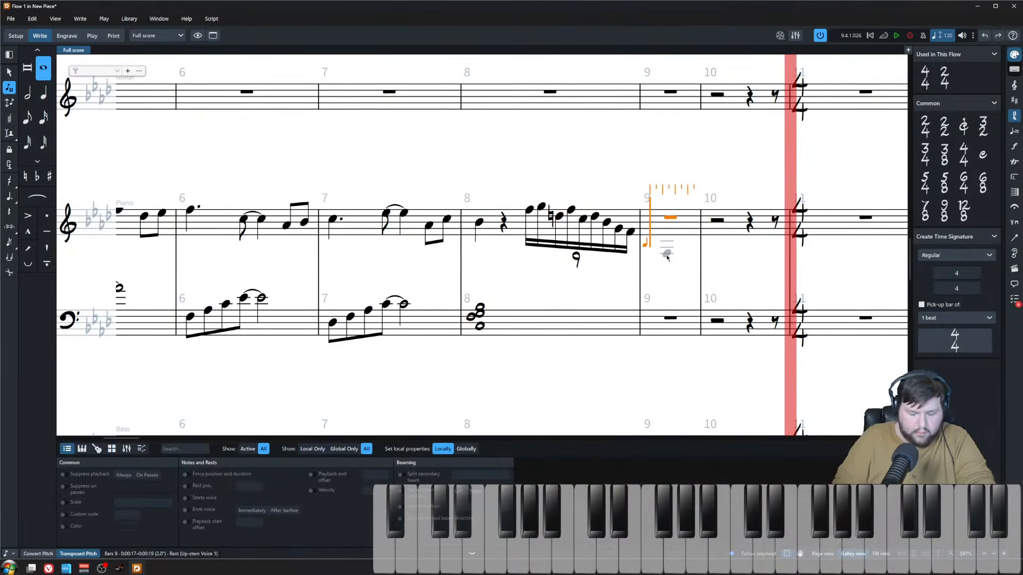
key("Escape")
- Enter a whole-note C3–E♮3–G3–Bb3 chord in bar 9 of the piano's lower staff
left_click(670, 319)
key("shift+n")
key("6")
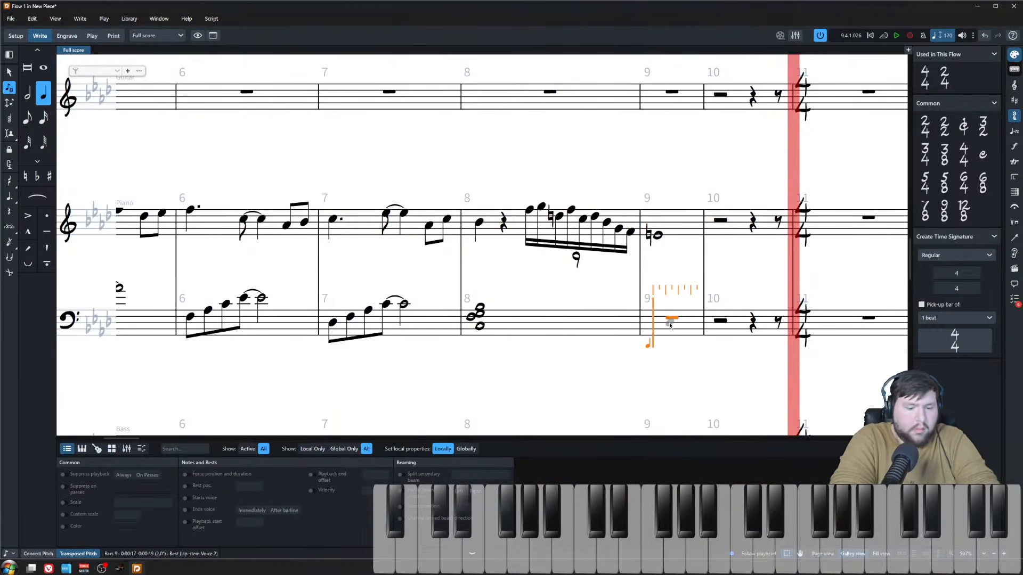
key("8")
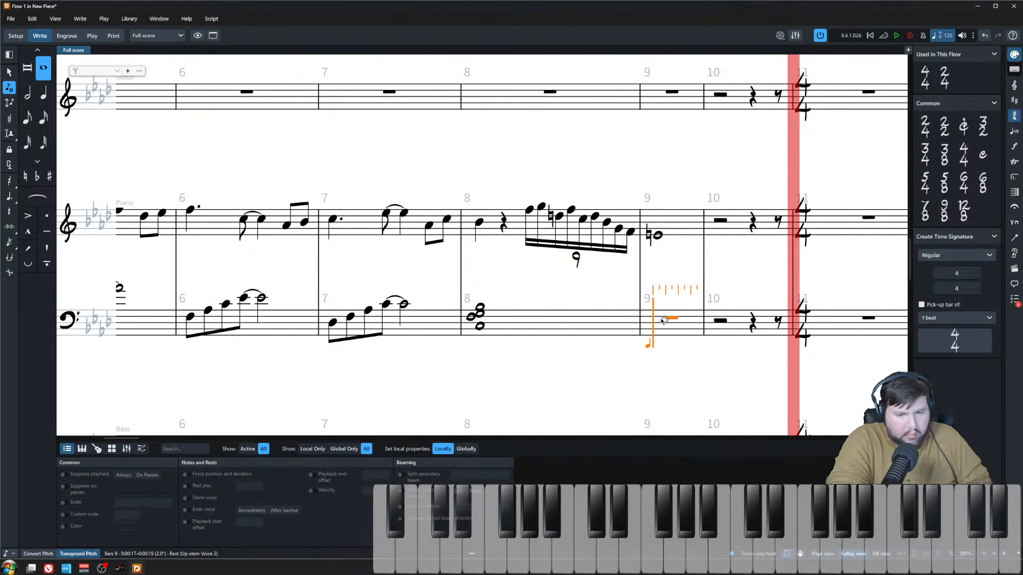
key("Escape")
left_click(569, 279)
- Add a ritardando (rit.) over the nine-note tuplet run in bar 8 of the piano's upper staff
scroll(528, 172, "down", 2)
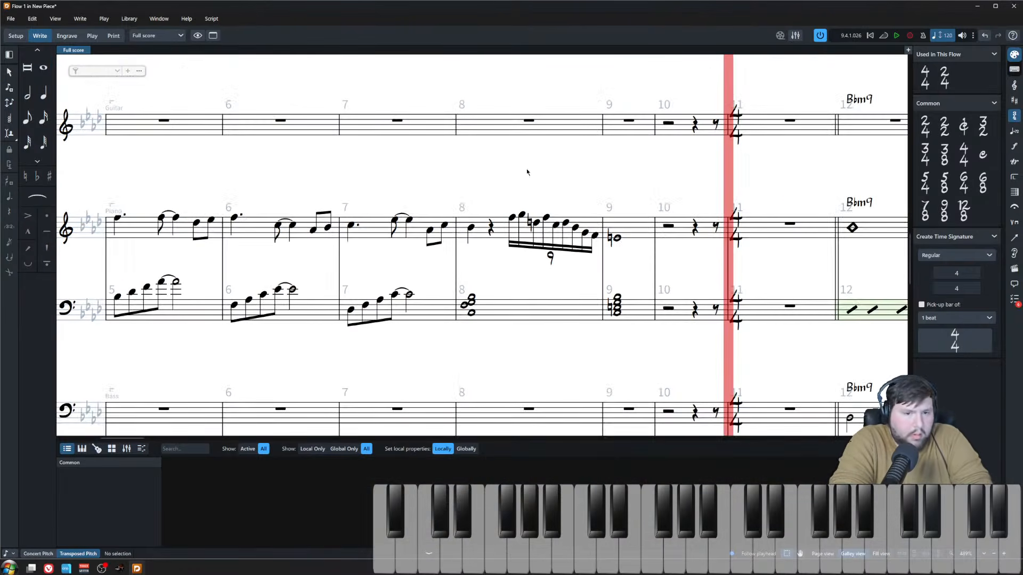
left_click(510, 218)
key("Escape")
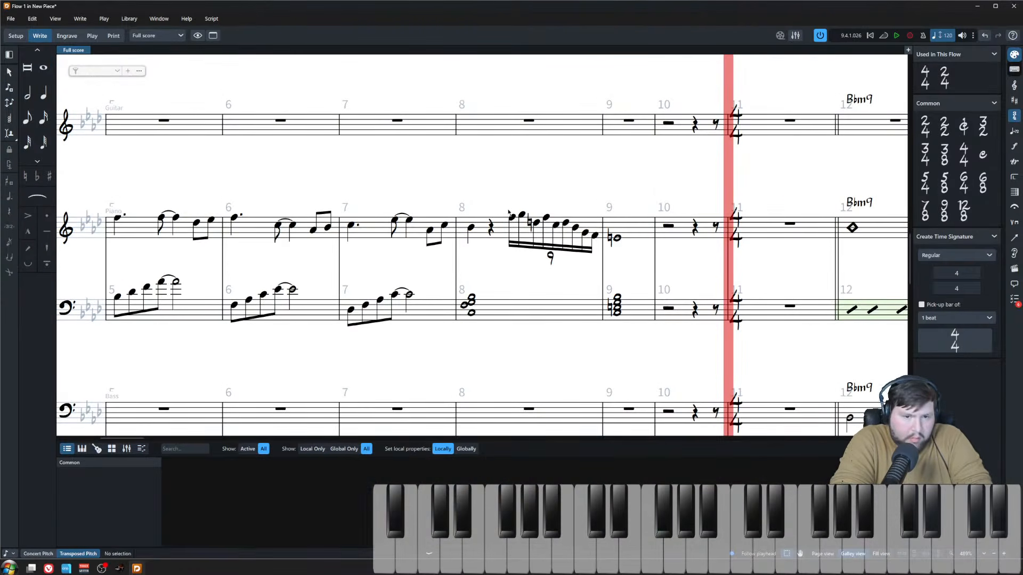
left_click(512, 218)
left_click(595, 235, "shift")
left_click(1016, 177)
left_click(1016, 147)
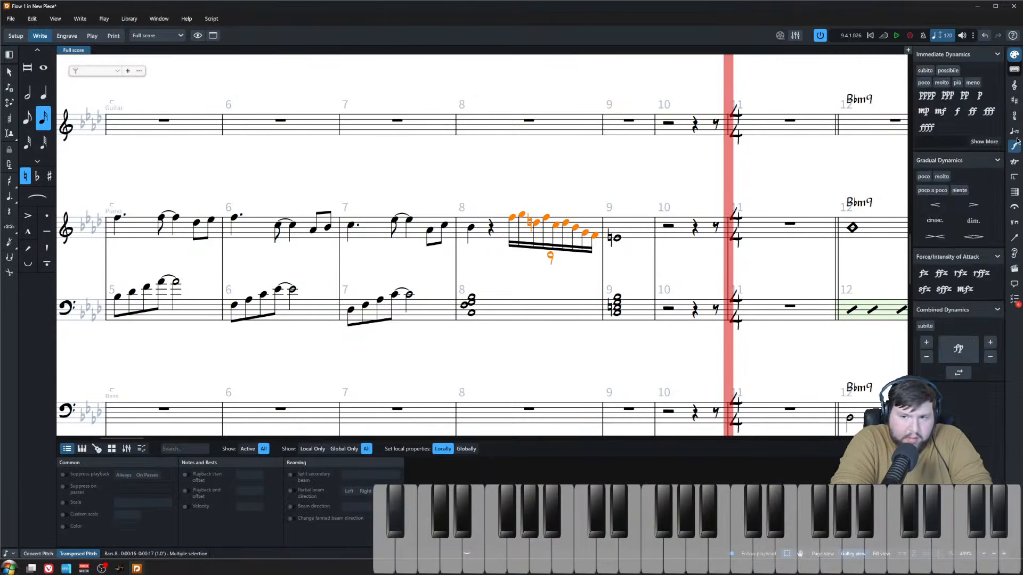
left_click(1016, 192)
left_click(1016, 177)
left_click(1016, 162)
left_click(1016, 148)
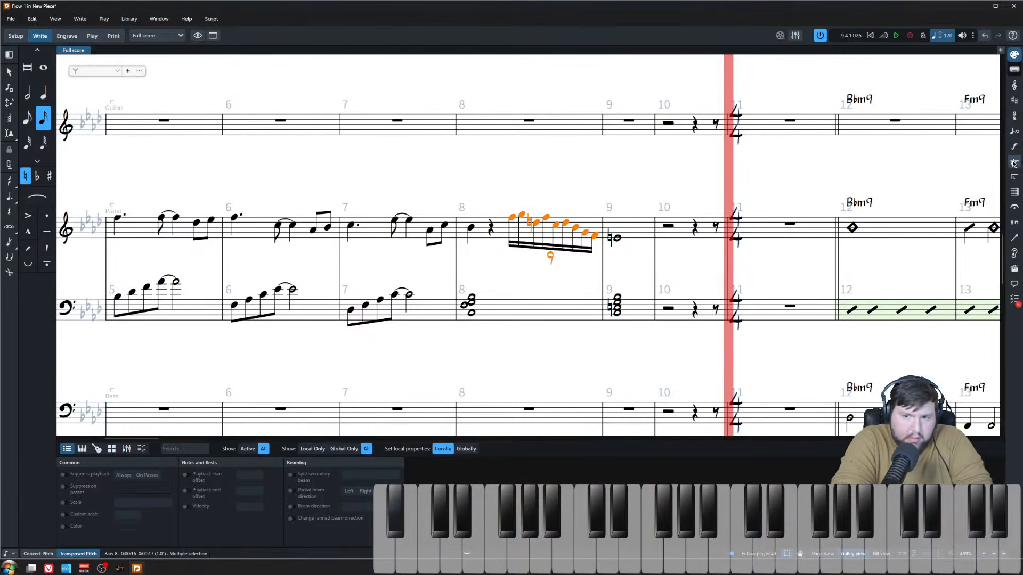
left_click(1015, 162)
left_click(1015, 147)
left_click(1014, 132)
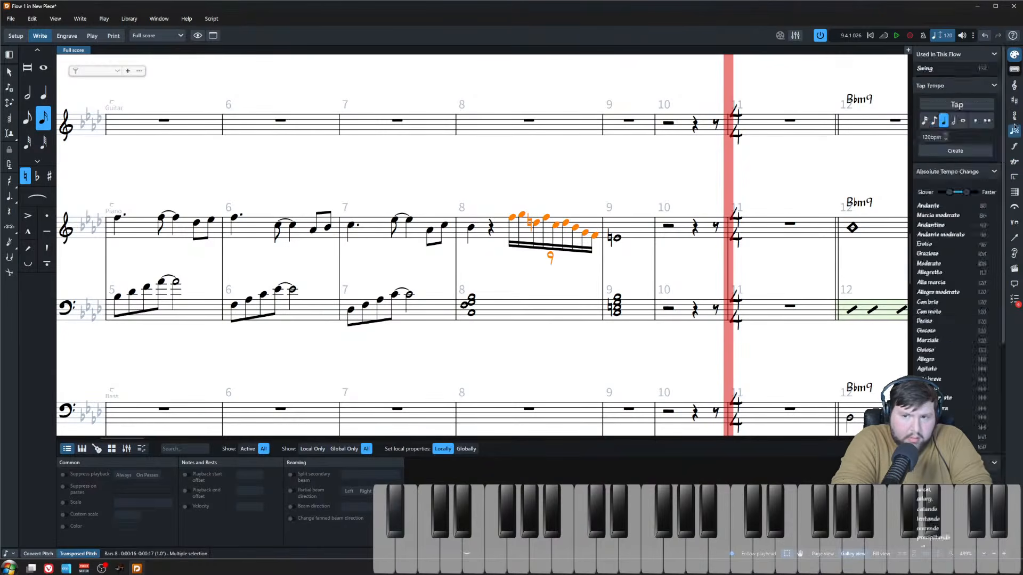
left_click(1015, 101)
left_click(1014, 131)
scroll(968, 285, "down", 5)
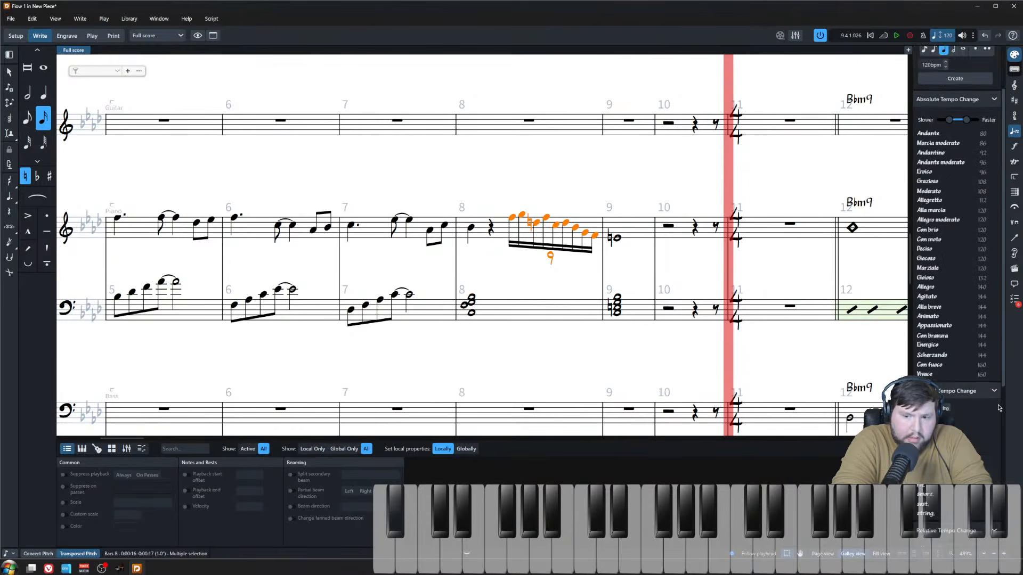
left_click(954, 389)
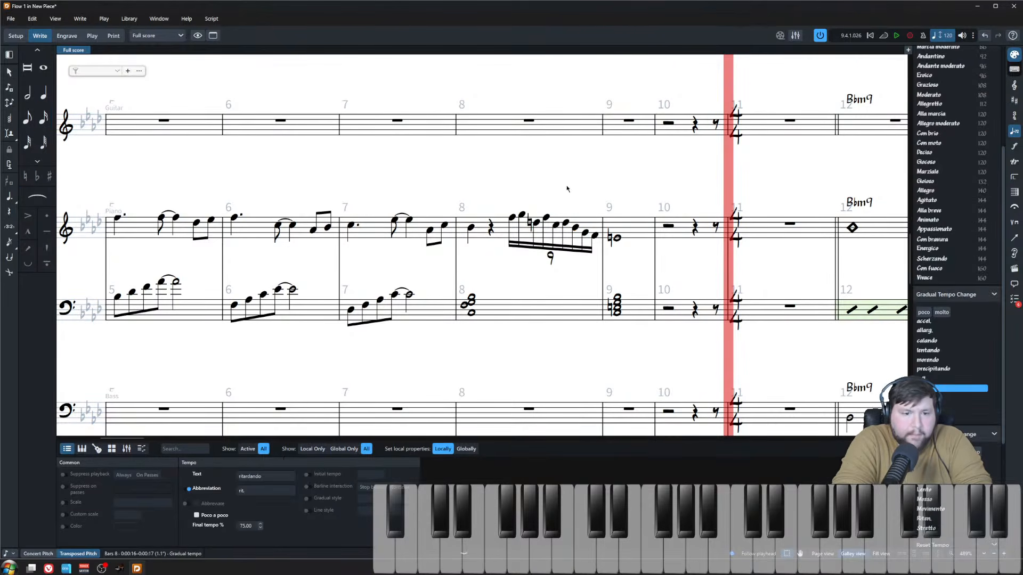
scroll(575, 349, "up", 20)
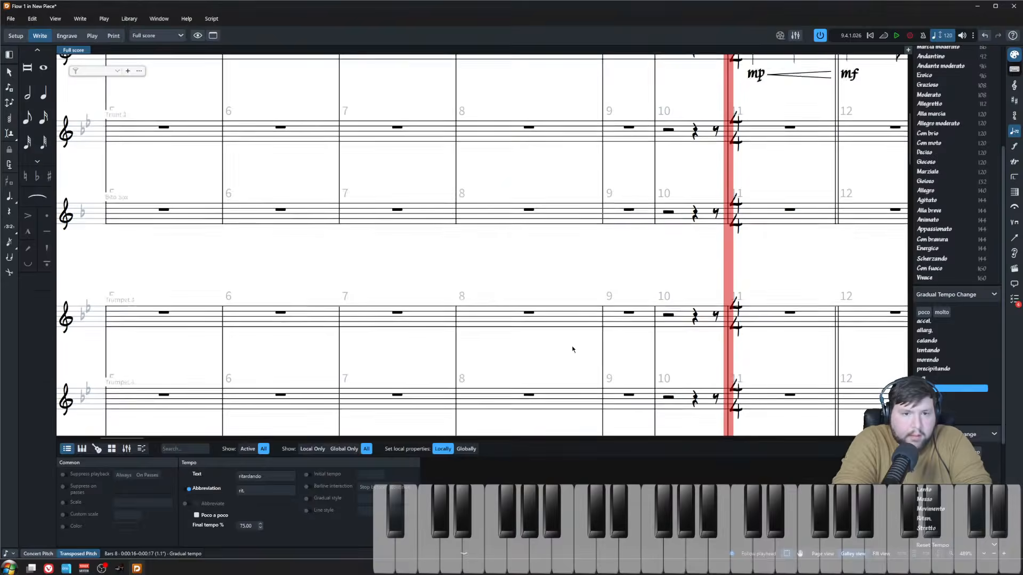
scroll(572, 349, "down", 15)
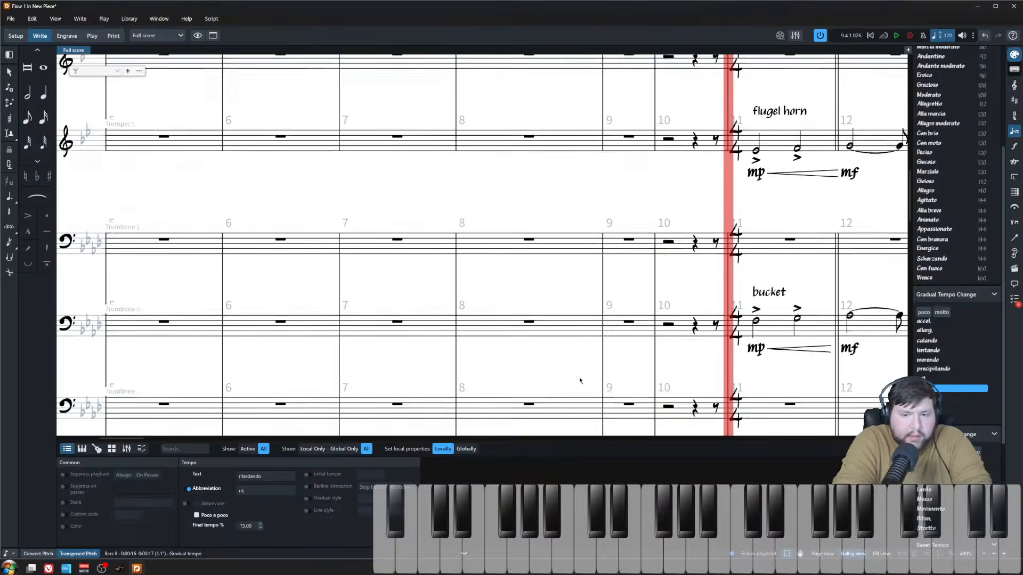
- Add a fermata to the whole note in bar 9 of the piano's upper staff
scroll(568, 371, "down", 5)
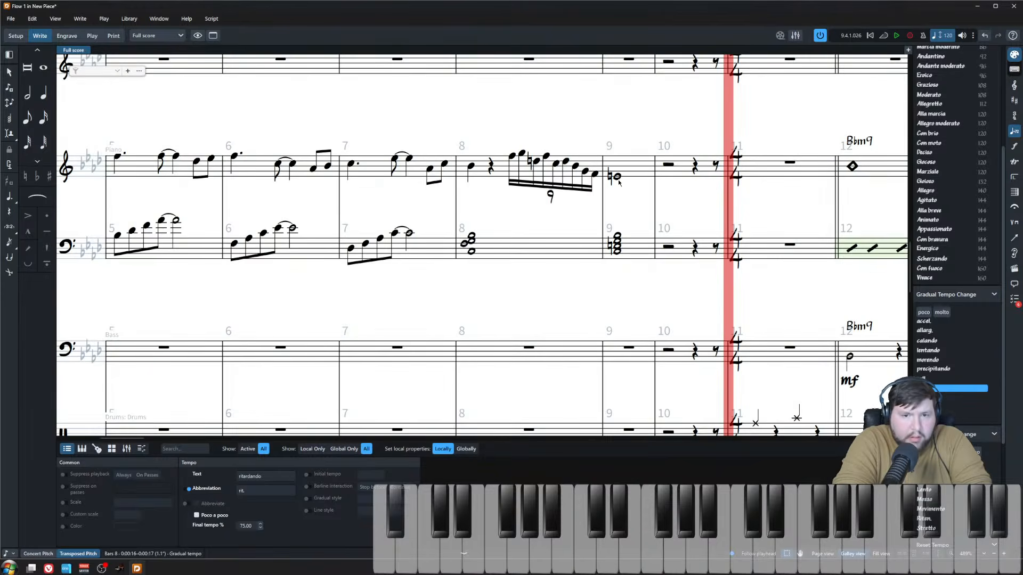
left_click(617, 179)
left_click(1014, 207)
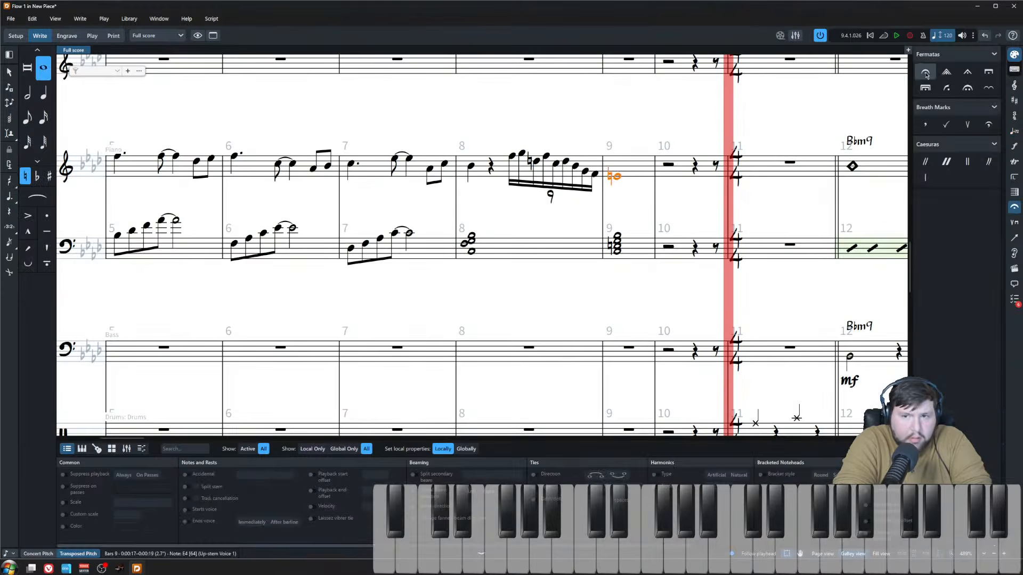
left_click(926, 71)
left_click(679, 299)
- Add the text "On Cue" above the whole-bar rest in bar 11 of the Alto 1 staff
scroll(679, 299, "up", 5)
scroll(679, 299, "up", 5)
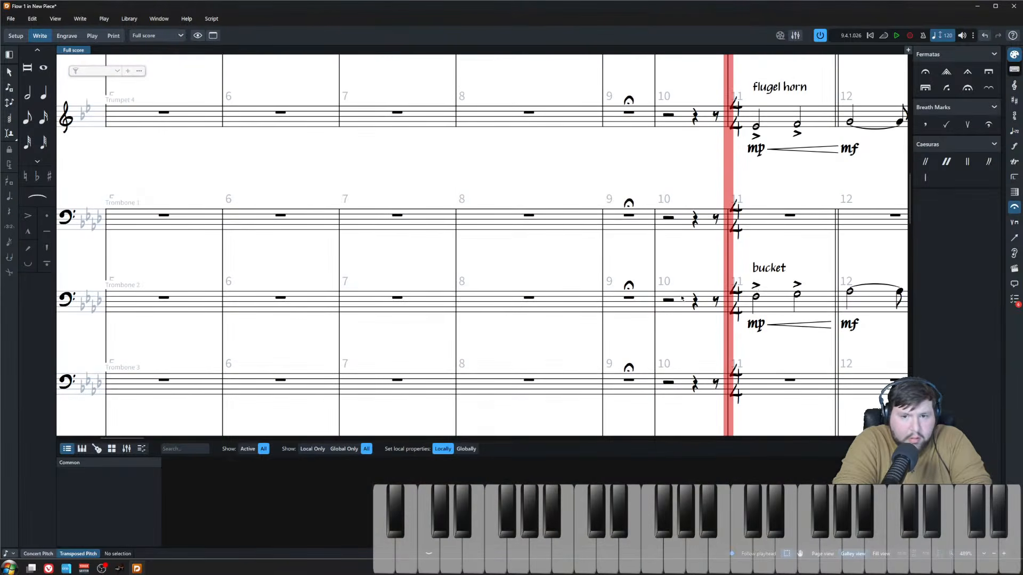
left_click(756, 297)
scroll(745, 362, "up", 15)
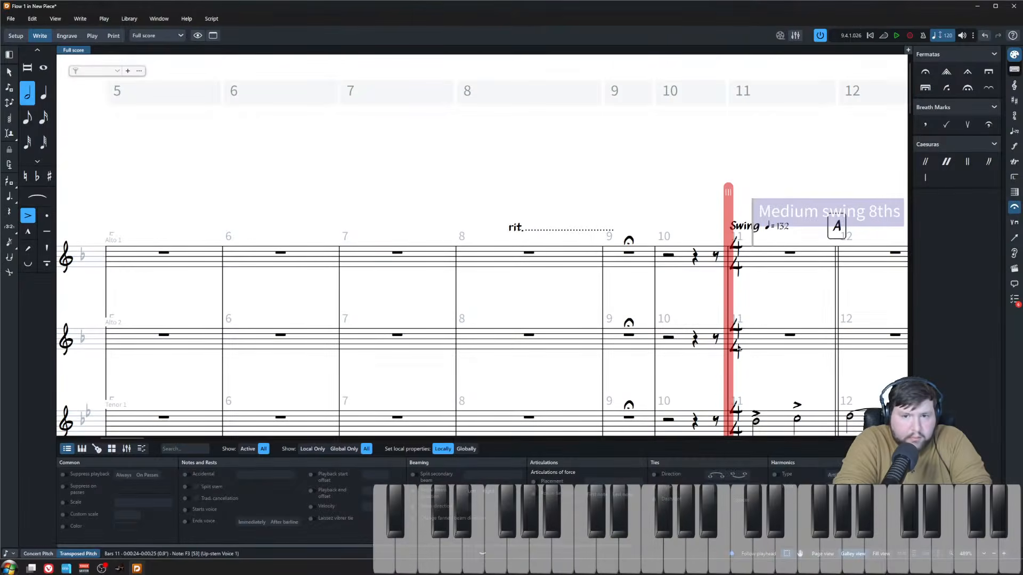
left_click(786, 253)
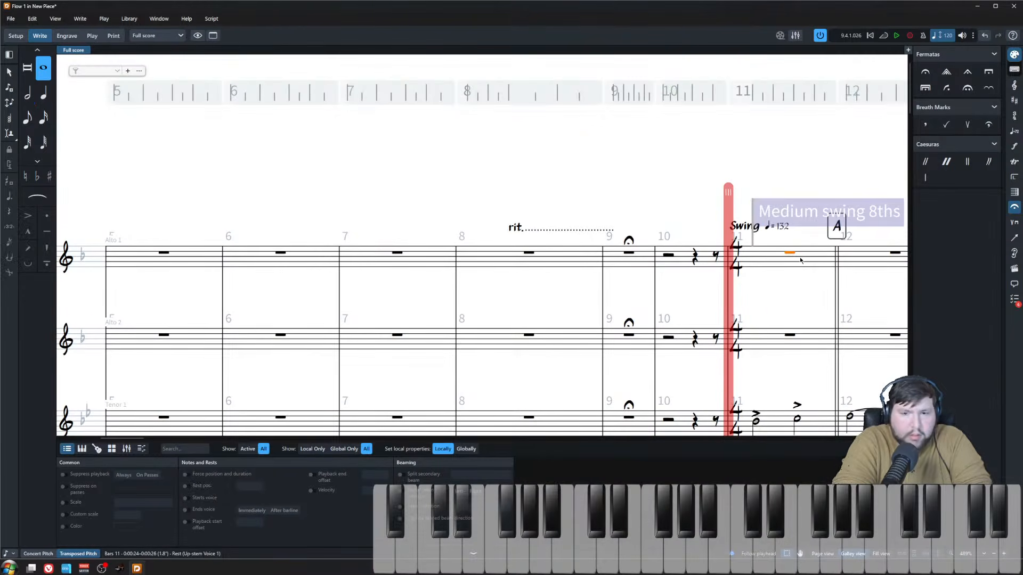
key("shift+x")
type("On Cue")
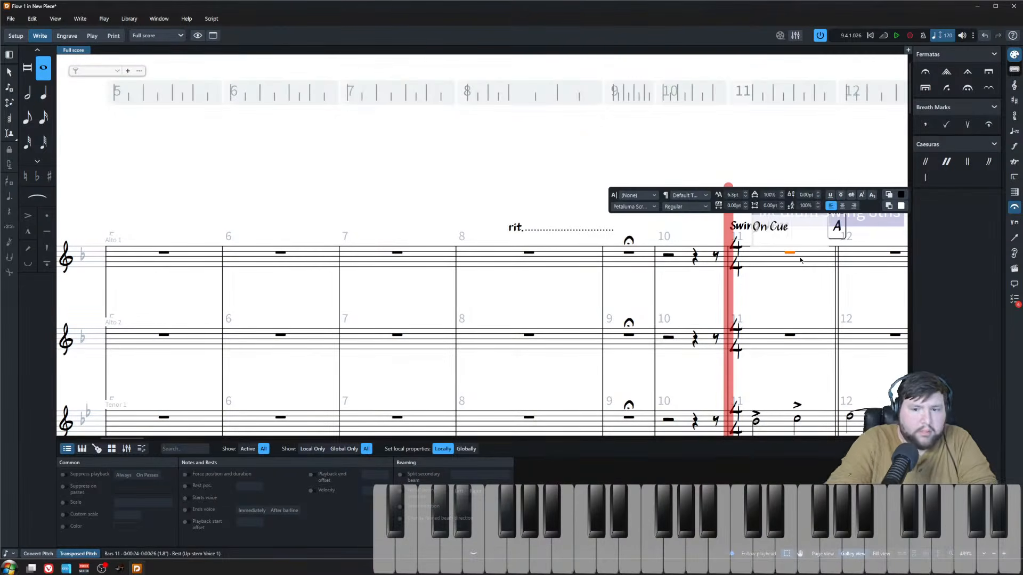
left_click(811, 303)
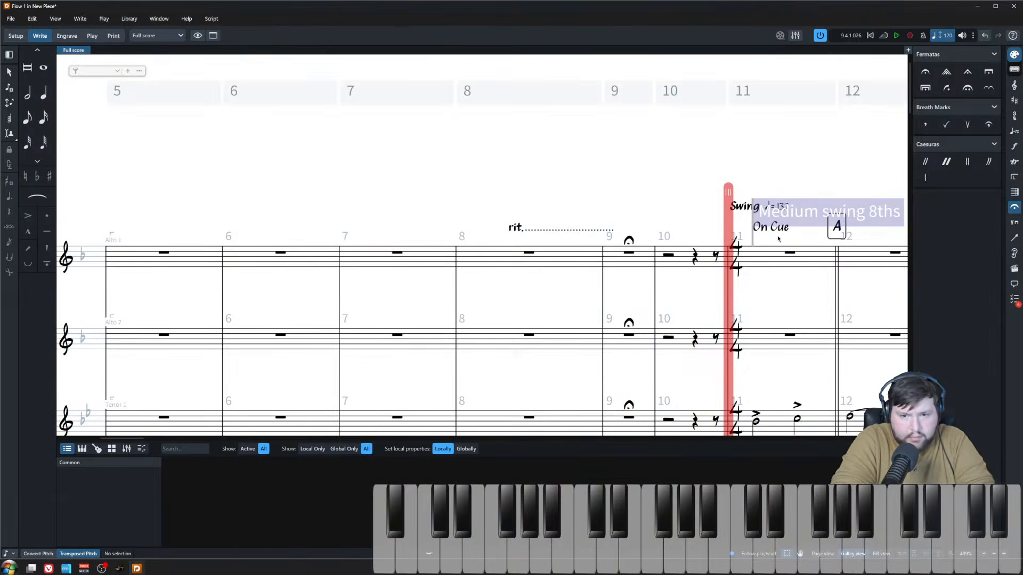
- Delete the empty bar 10 between the fermata bar and the swing section
left_click(688, 91)
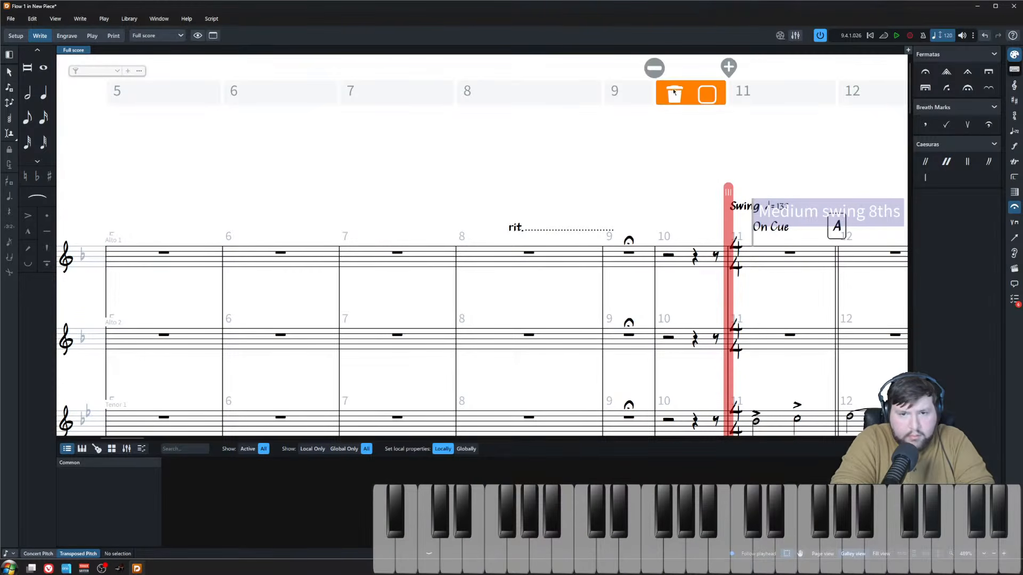
key("Delete")
key("x")
key("x")
key("x")
key("x")
key("x")
key("x")
key("x")
key("x")
key("x")
key("x")
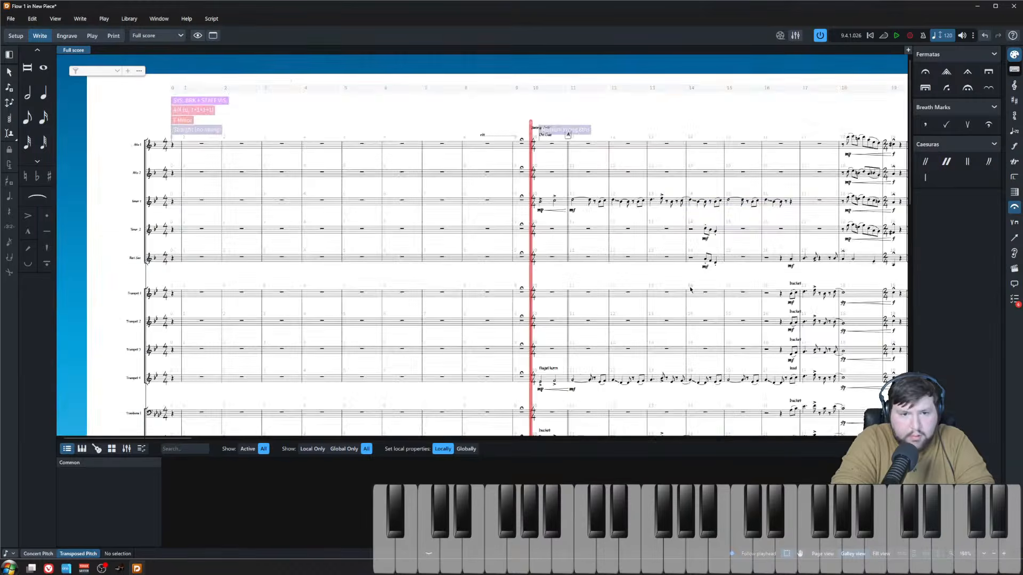
- Add a sustain pedal line (Ped.) under bars 1–9 of the piano's lower staff
scroll(620, 309, "up", 10)
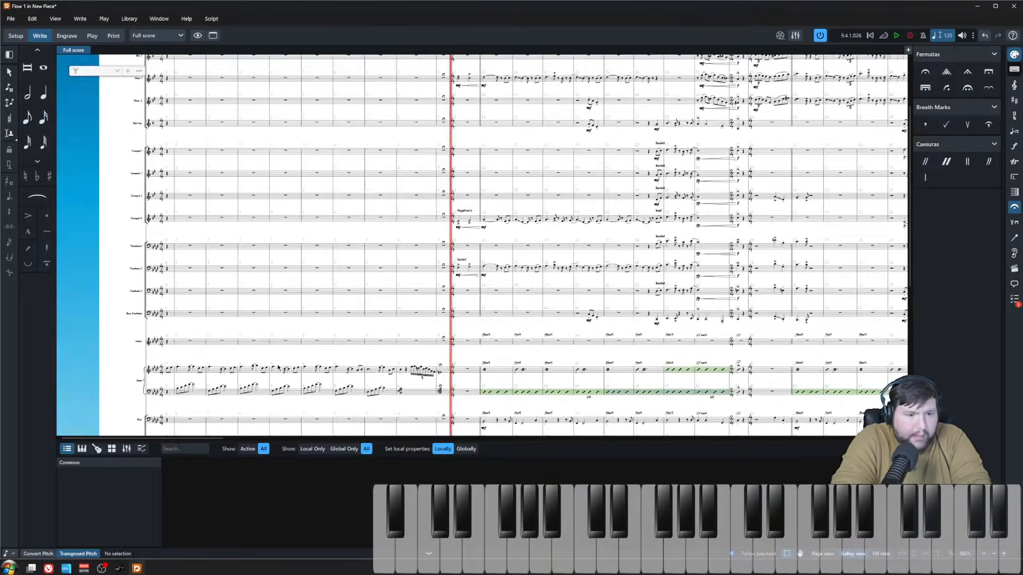
scroll(304, 369, "left", 5)
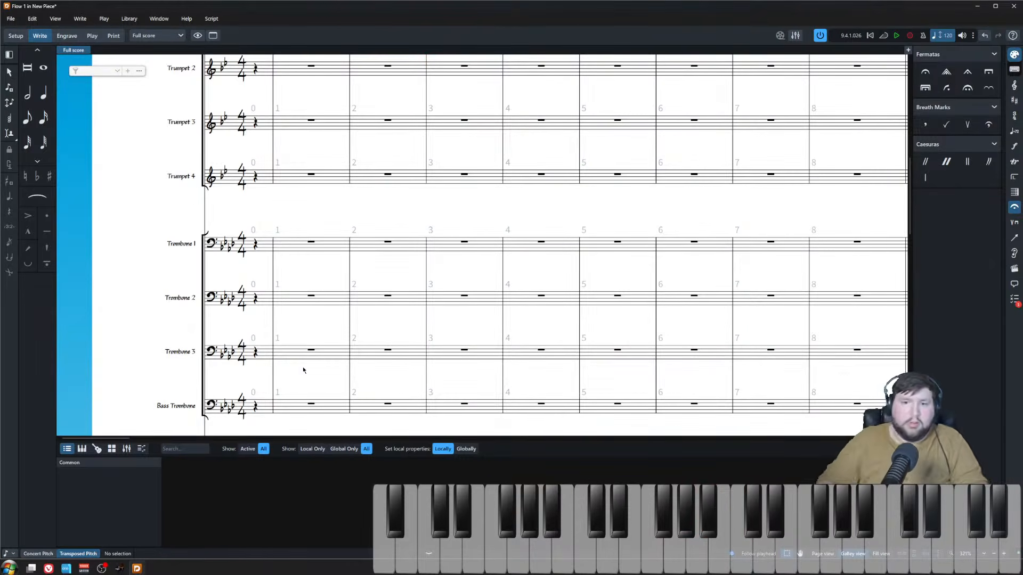
scroll(303, 370, "down", 4)
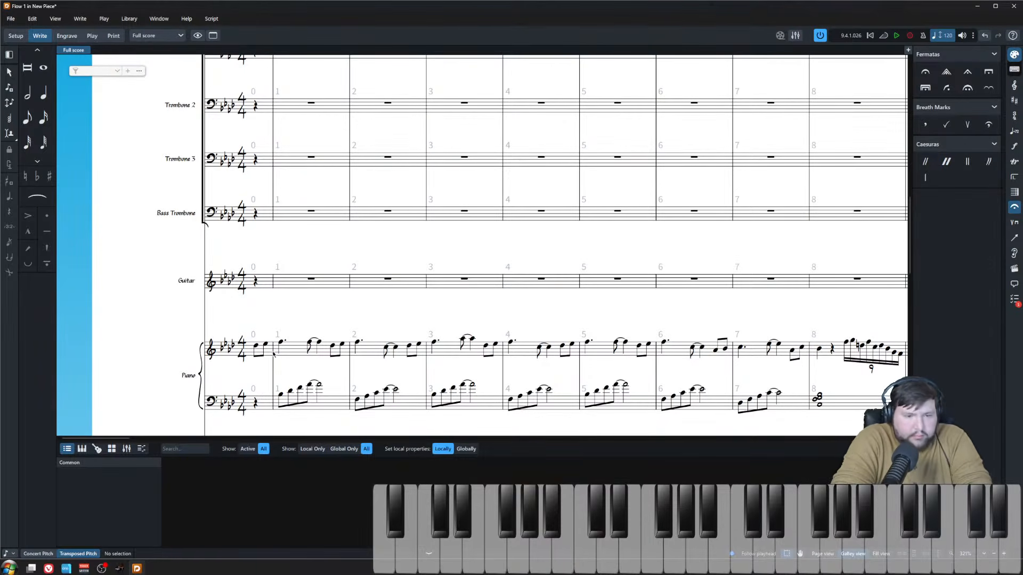
left_click(331, 405)
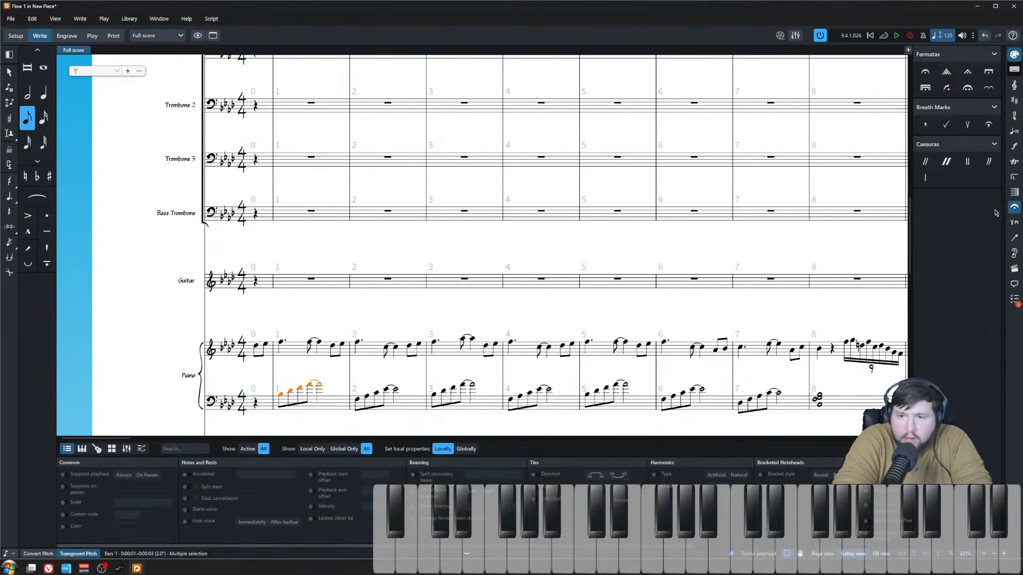
scroll(682, 387, "right", 2)
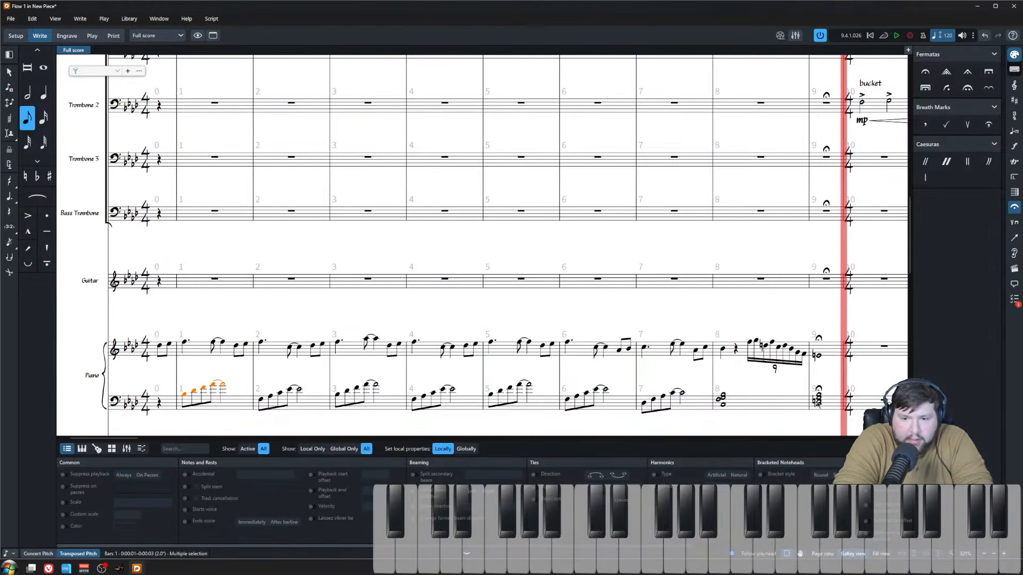
left_click(819, 401, "shift")
scroll(819, 401, "down", 1)
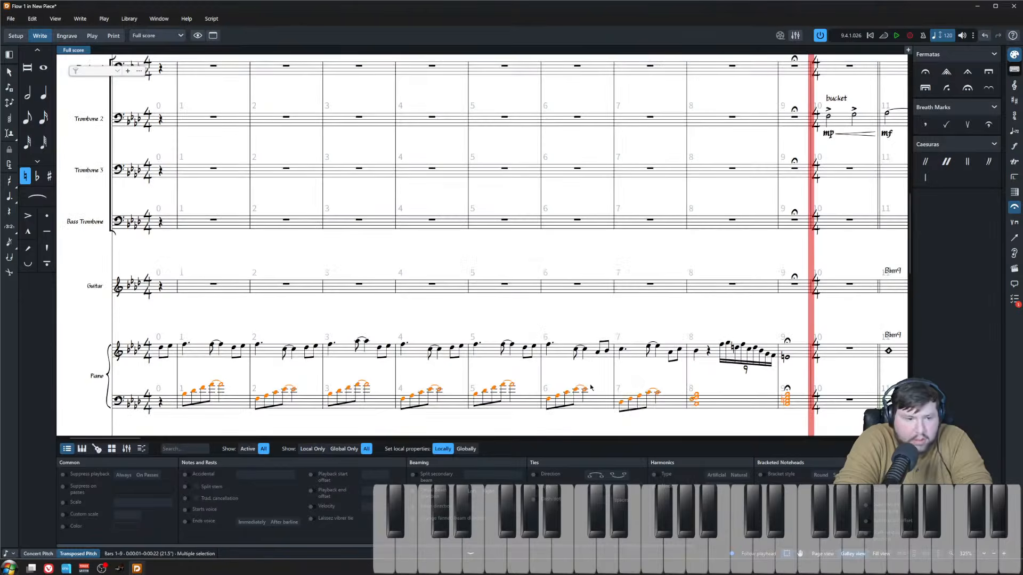
scroll(819, 401, "down", 4)
left_click(1014, 162)
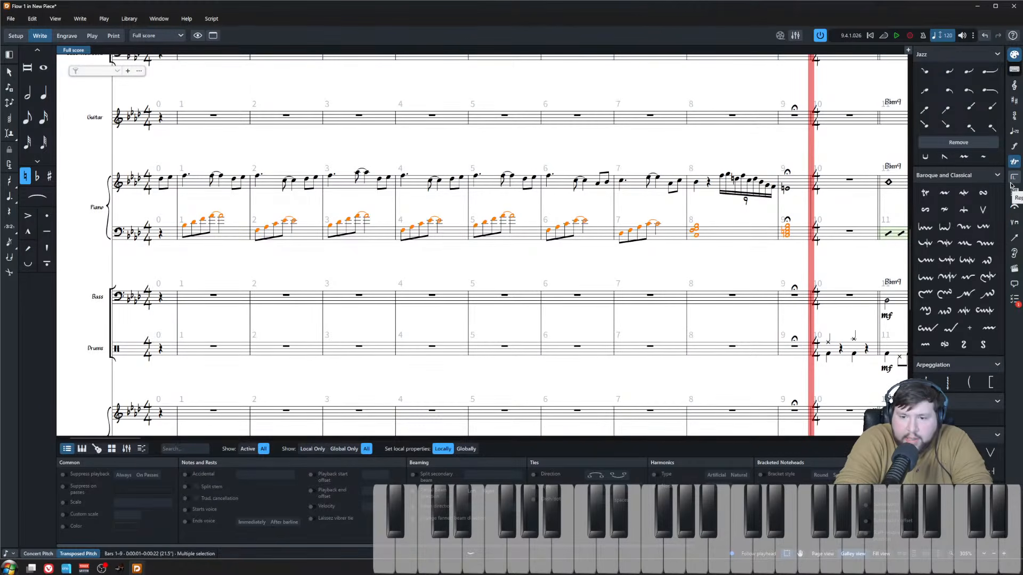
left_click(1014, 207)
left_click(1013, 236)
left_click(1014, 222)
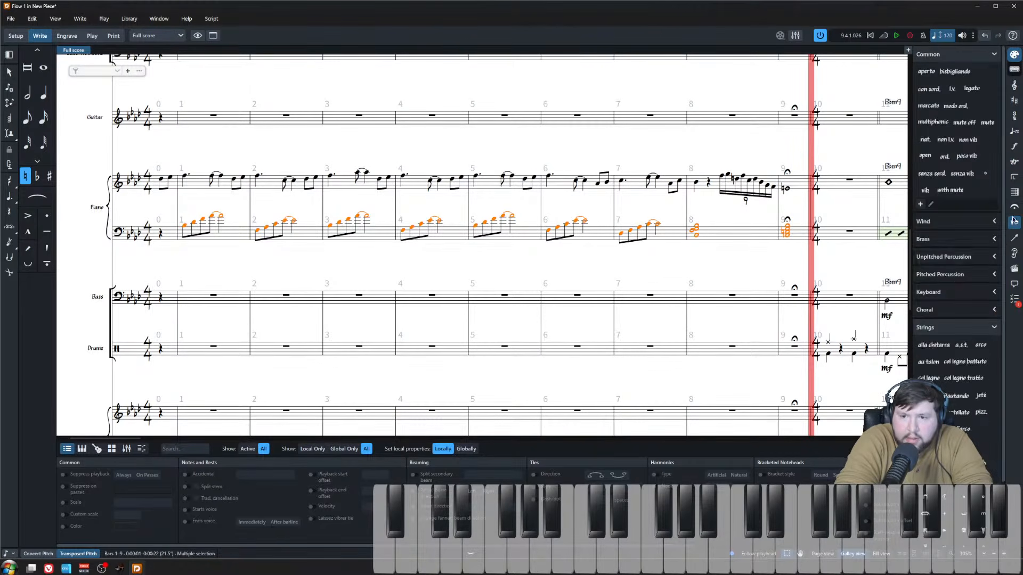
left_click(940, 292)
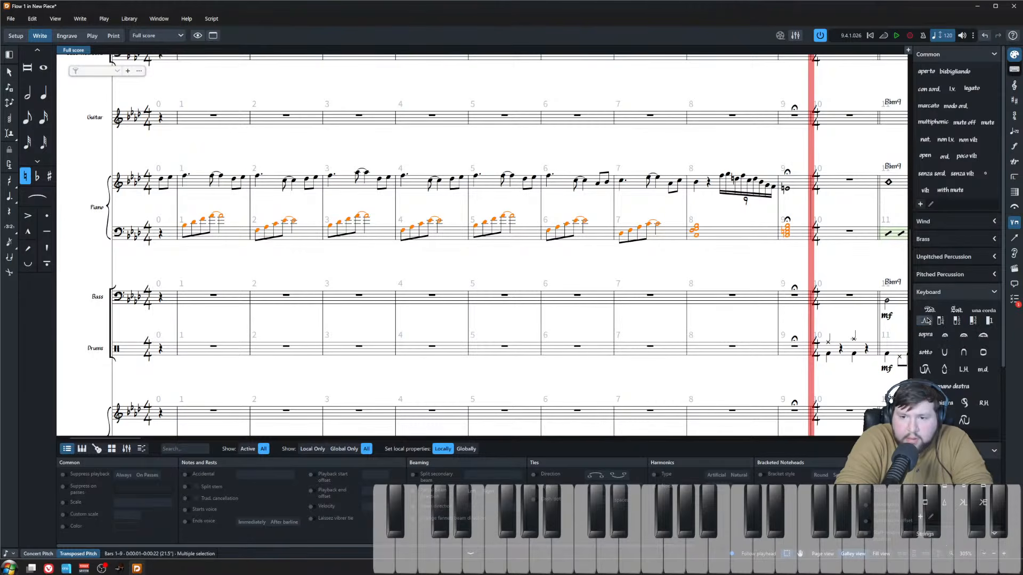
left_click(929, 310)
- Add pedal retakes at the first lower-staff note of each bar from 2 to 9 in the piano
left_click(257, 235)
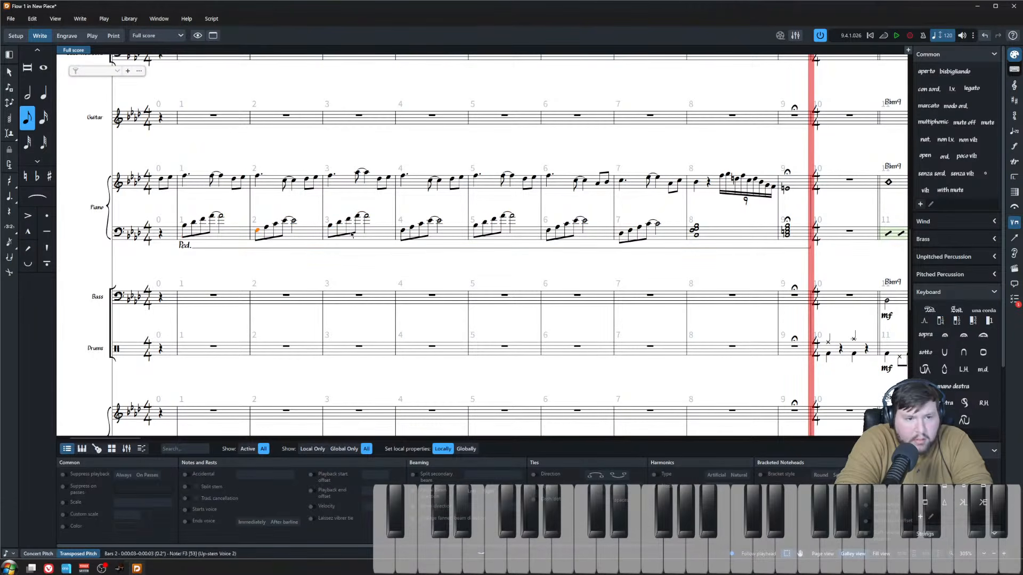
left_click(330, 226, "ctrl")
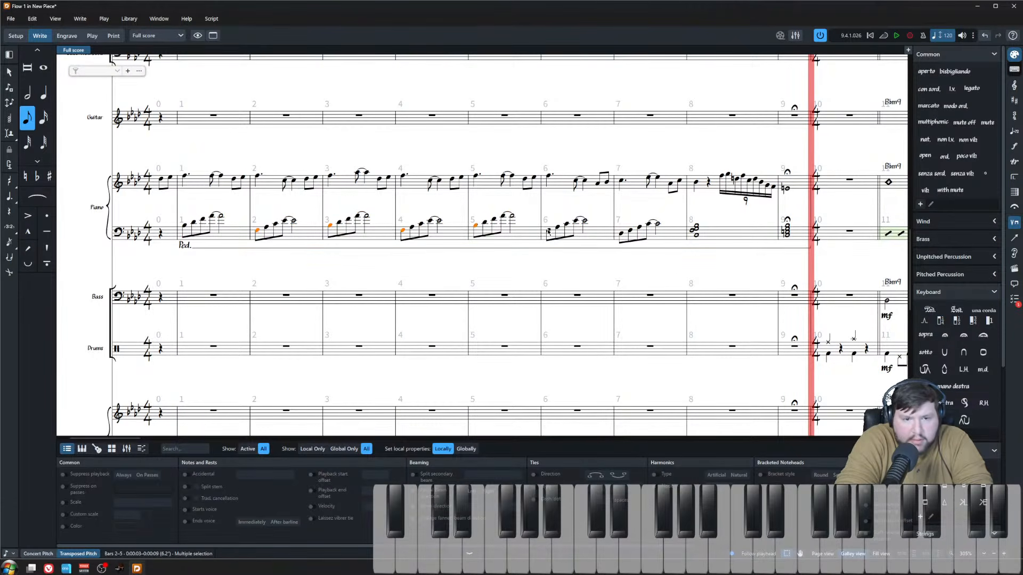
left_click(621, 233, "ctrl")
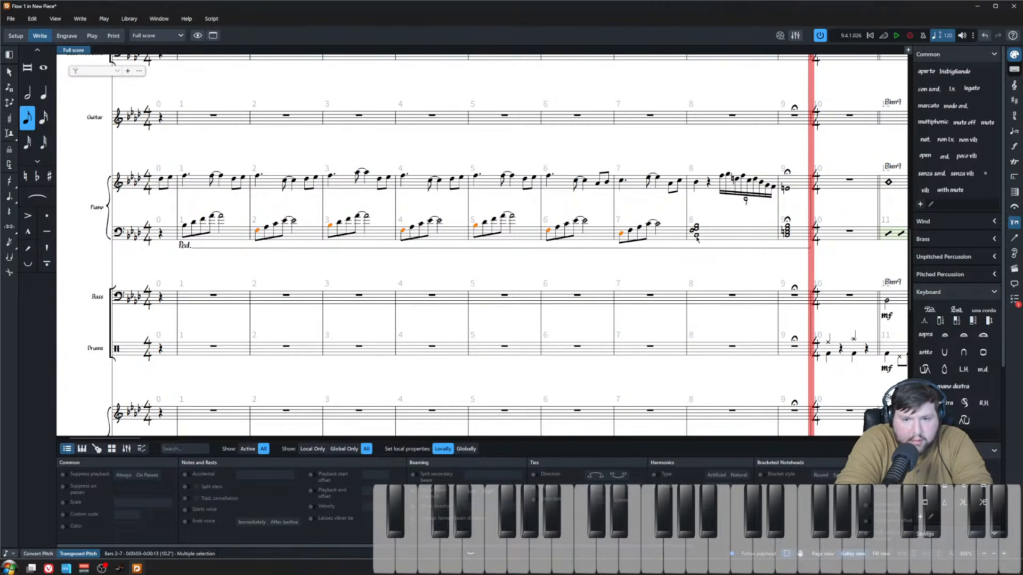
left_click(696, 235, "ctrl")
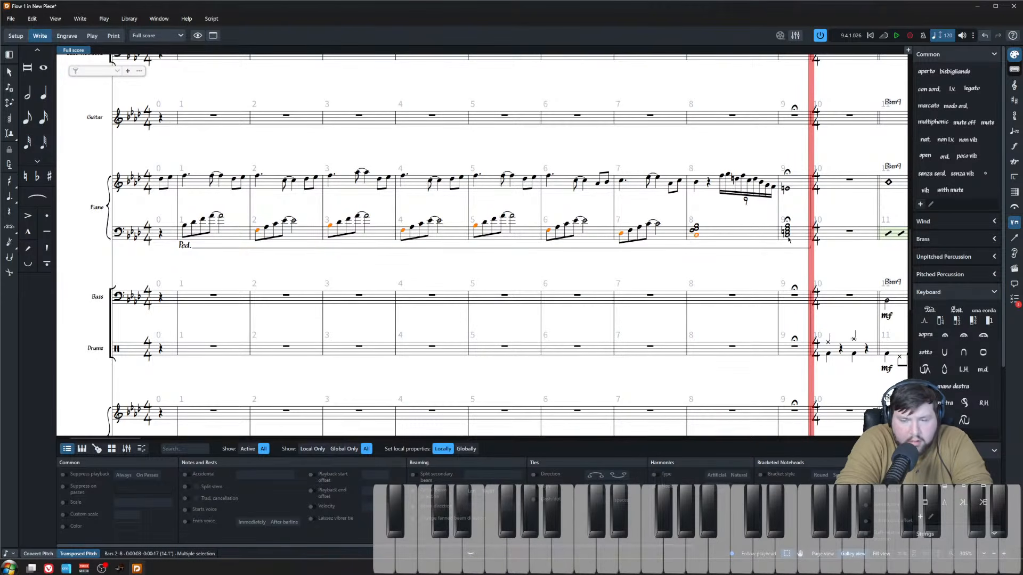
left_click(924, 320)
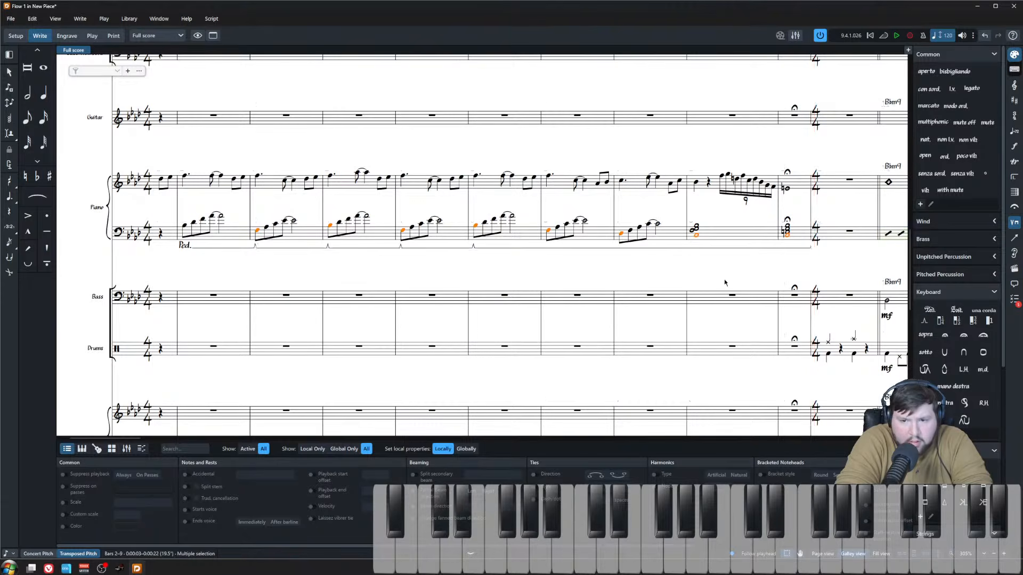
key("Escape")
- Play back the intro from the piano's pickup notes
key("x")
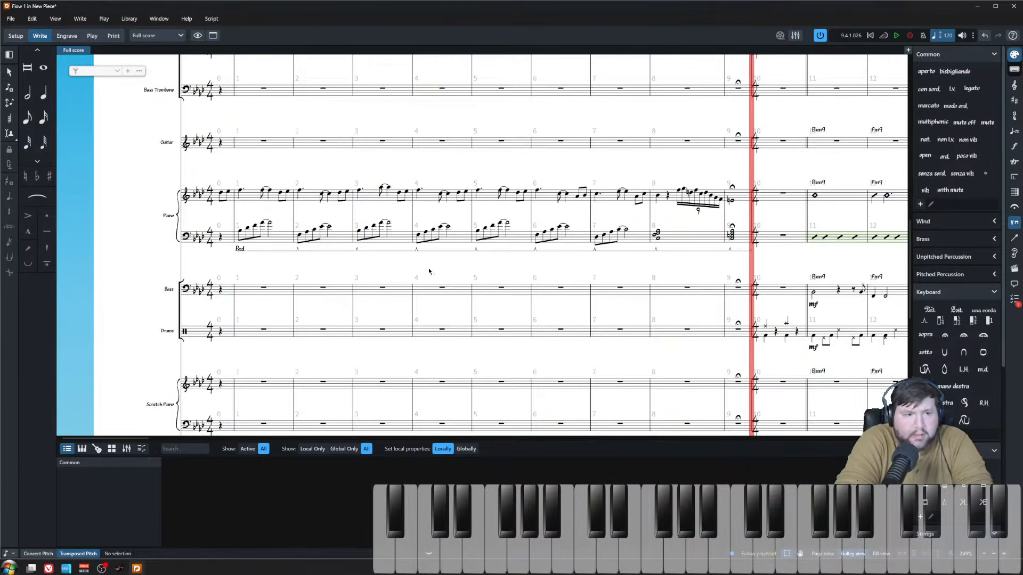
key("x")
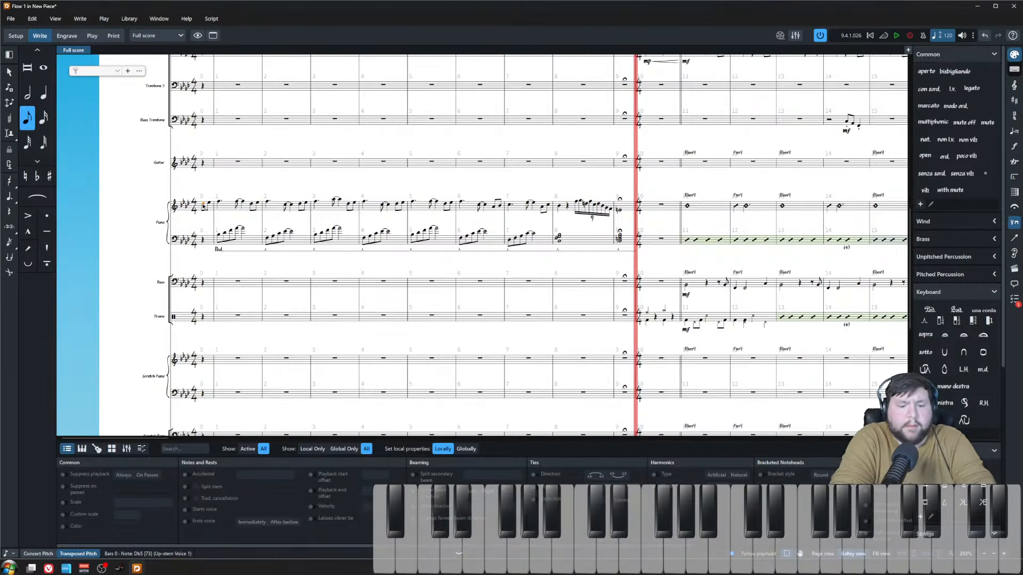
key("space")
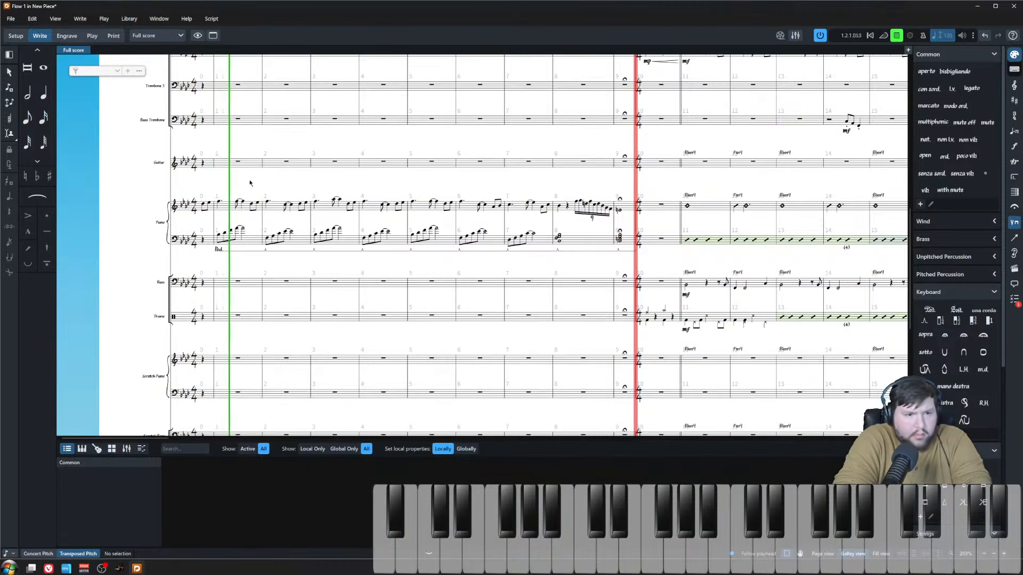
- Add the text "expressive and rubato" above the first note of bar 1 in the piano's upper staff
left_click(219, 202)
key("shift+x")
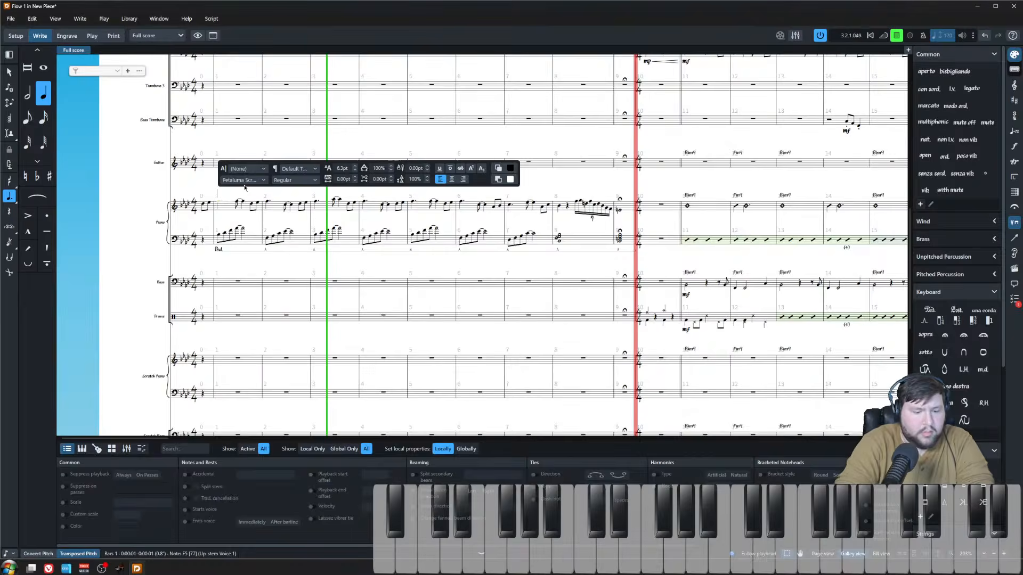
type("expressive")
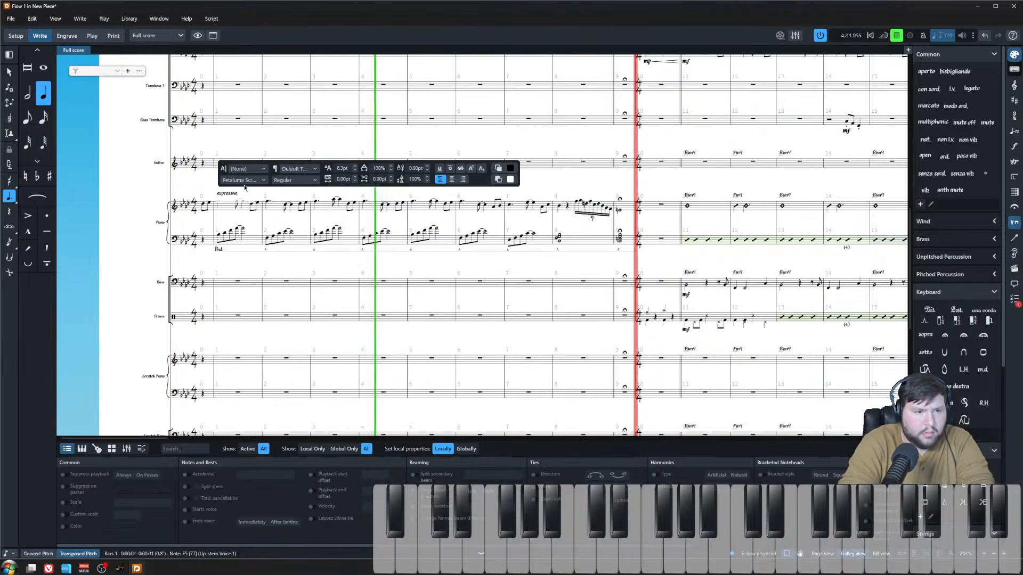
type(" and rubato")
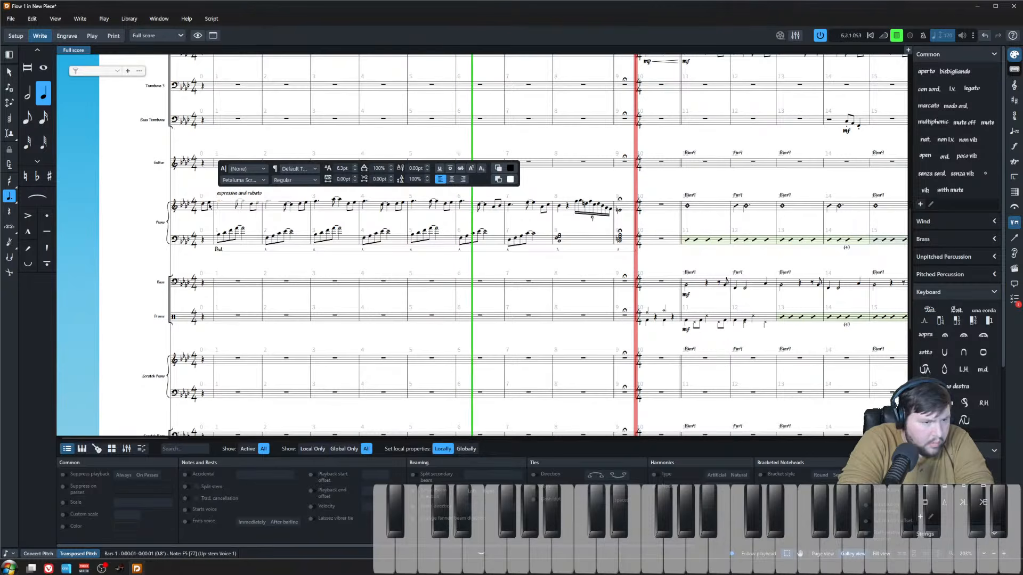
key("Escape")
- Listen to the end of the piano intro and stop playback in bar 9
key("x")
key("x")
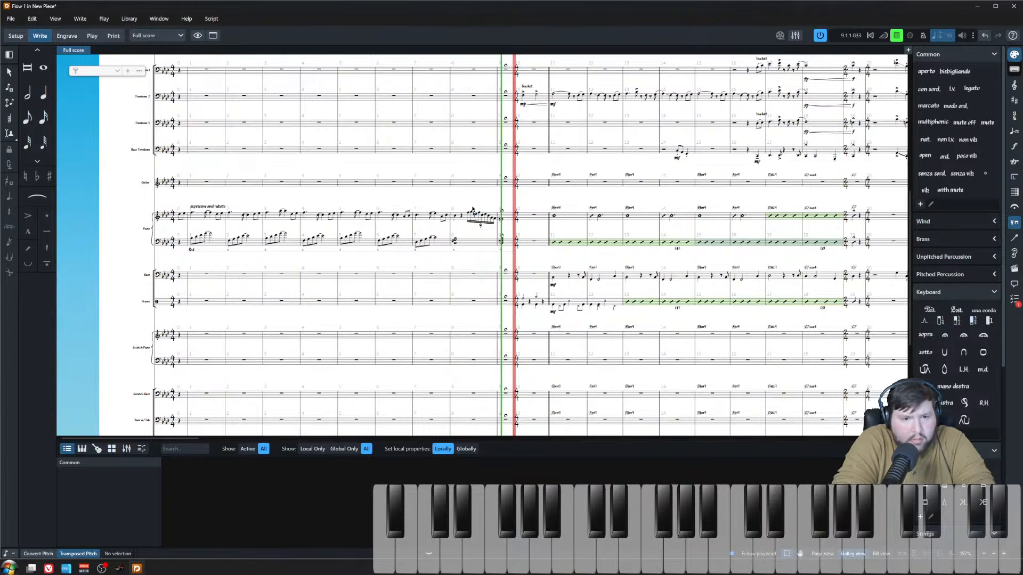
scroll(474, 208, "up", 2)
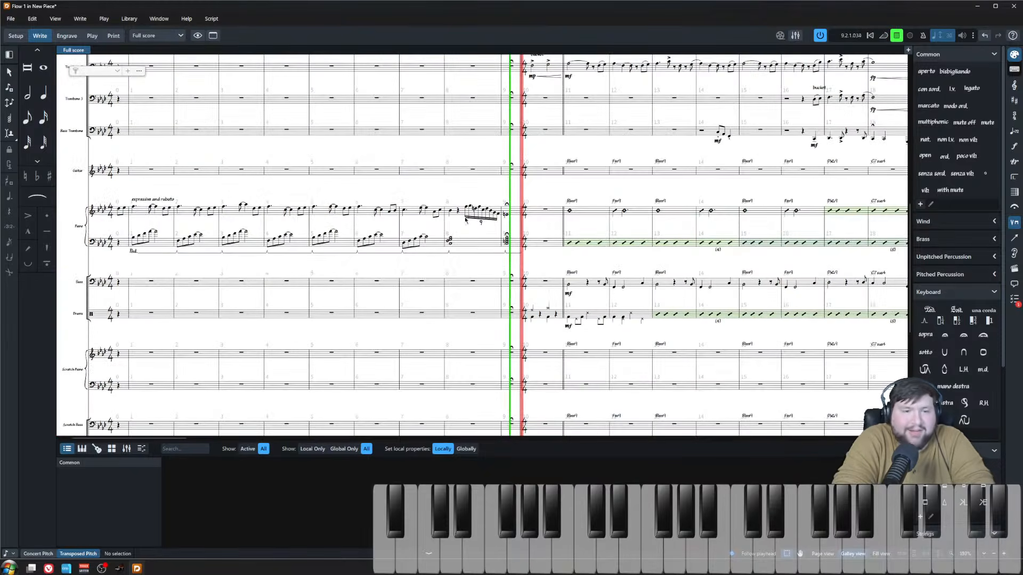
key("space")
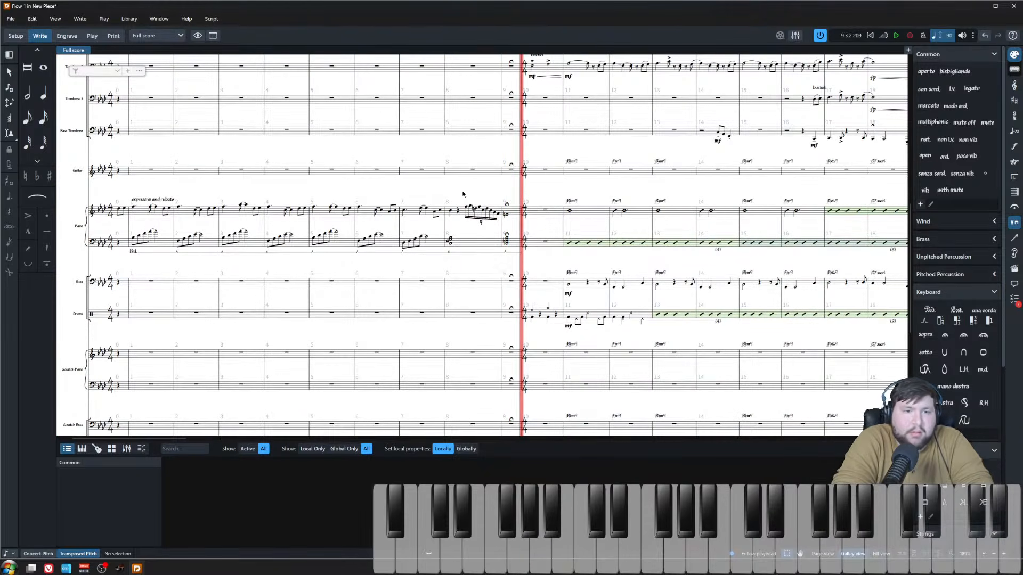
- Add a "rit." gradual tempo change over bar 7 of the piano intro
left_click(410, 212)
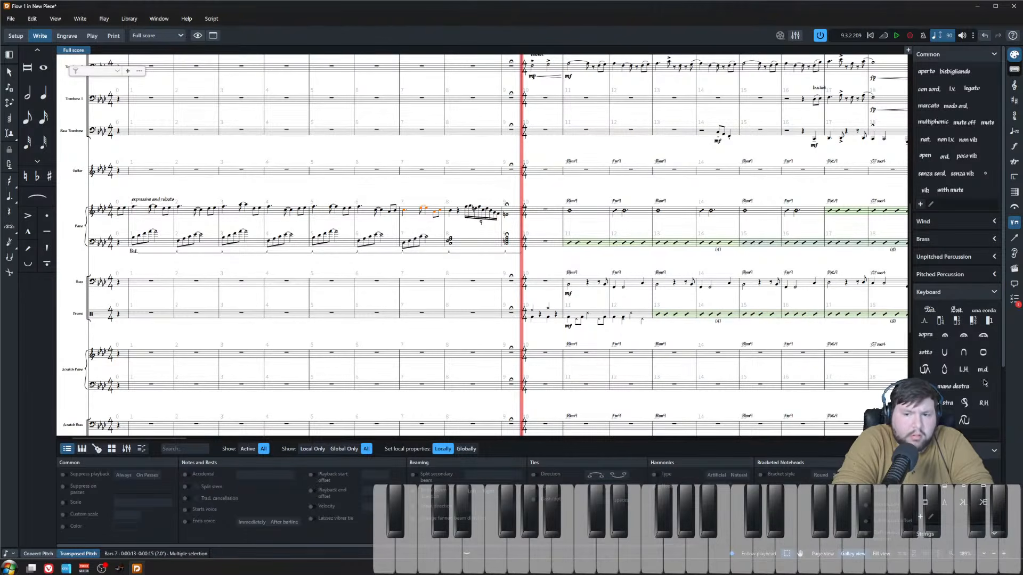
scroll(984, 382, "down", 3)
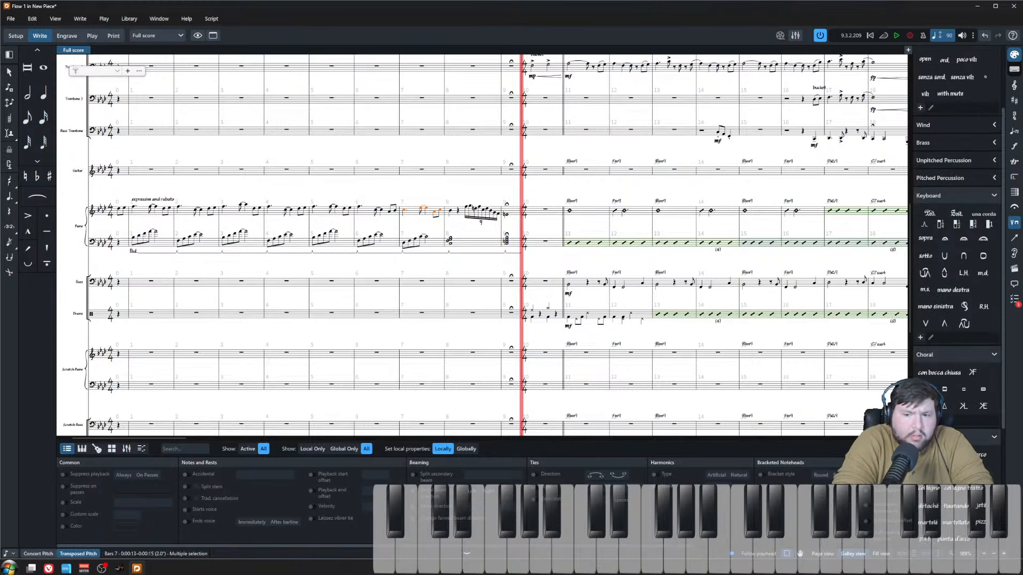
scroll(956, 245, "down", 3)
scroll(956, 240, "down", 3)
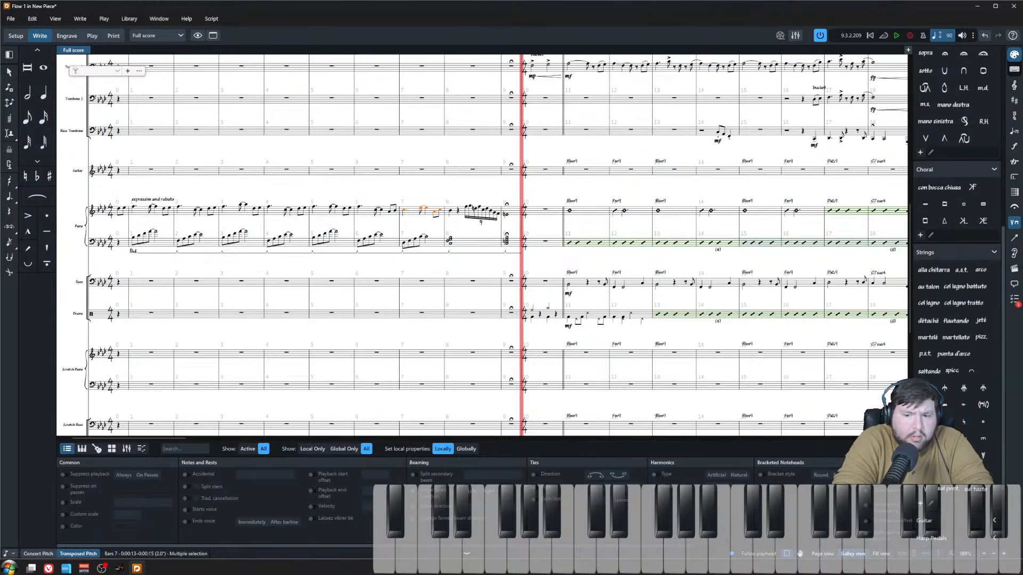
scroll(956, 240, "up", 8)
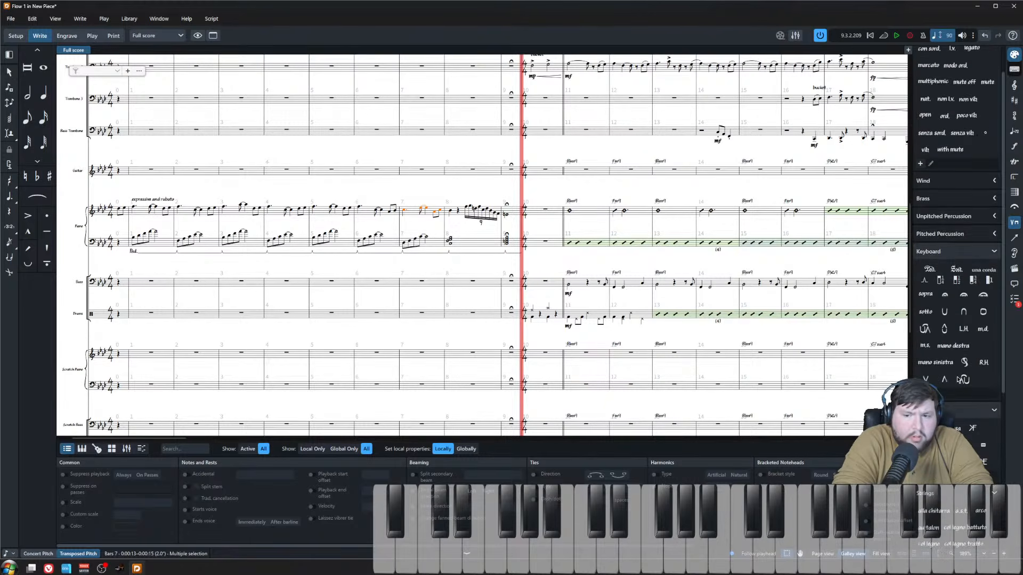
scroll(953, 298, "up", 1)
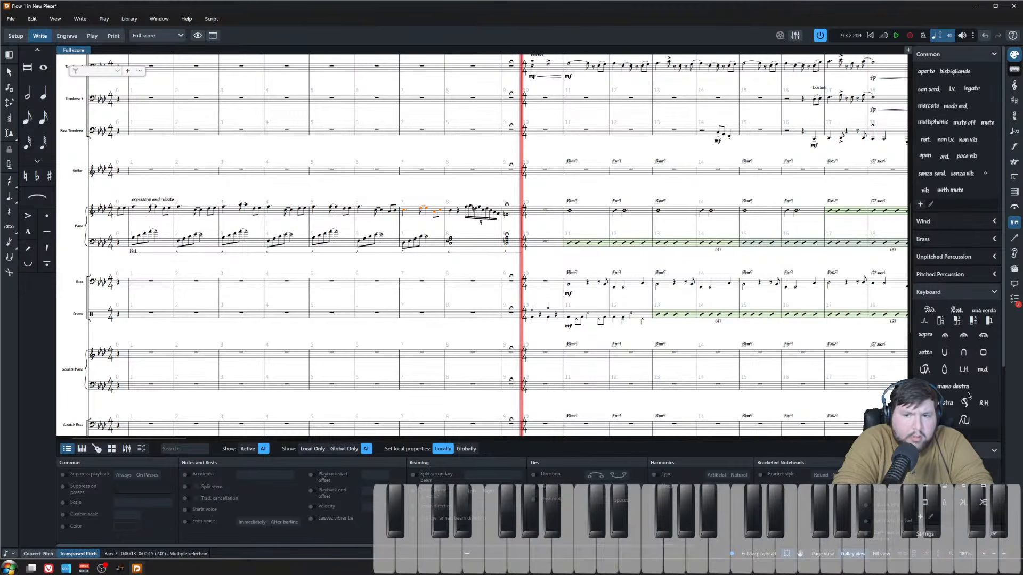
left_click(1014, 177)
left_click(1015, 131)
scroll(949, 347, "down", 5)
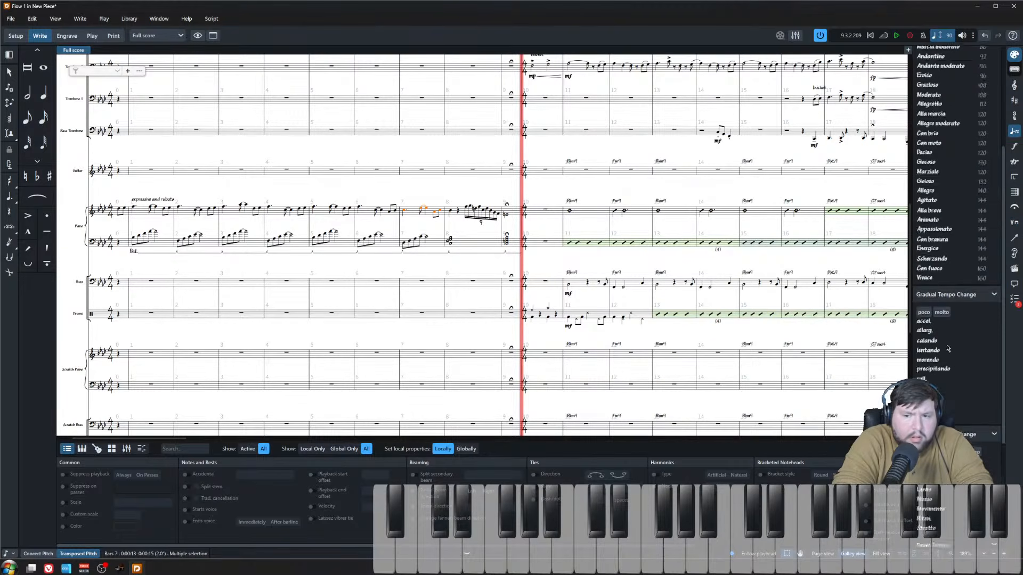
left_click(920, 316)
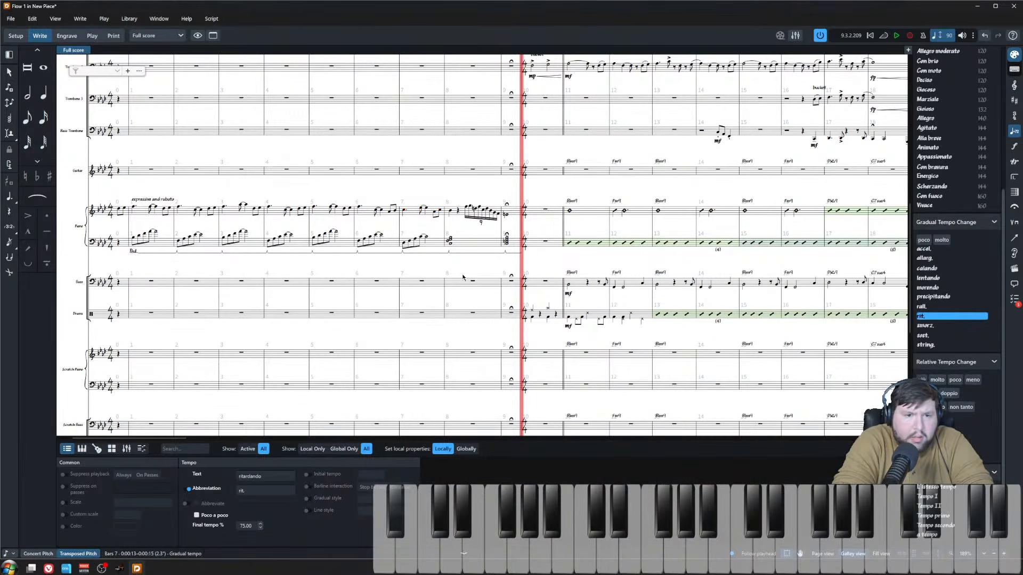
scroll(415, 373, "up", 6)
scroll(417, 374, "up", 2)
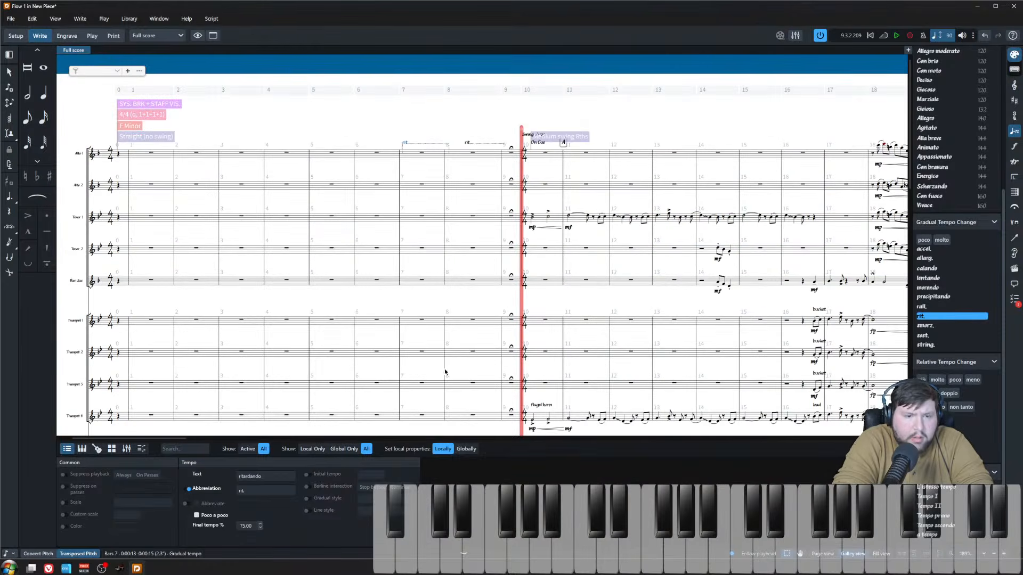
- Add a slur over the fast run in bar 8 of the piano's upper staff and save the project
scroll(445, 372, "down", 15)
left_click(484, 177)
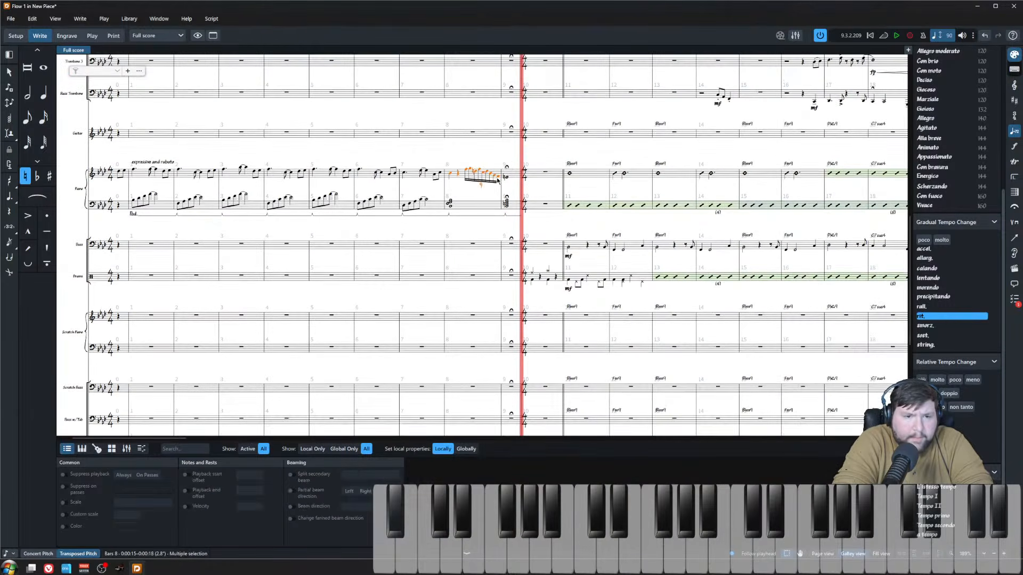
key("Escape")
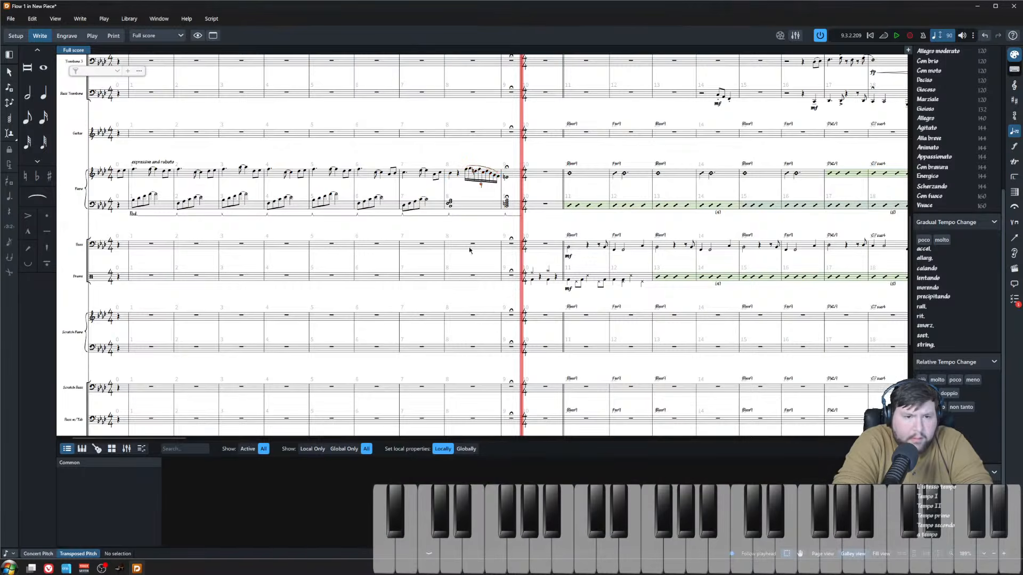
scroll(469, 265, "up", 2)
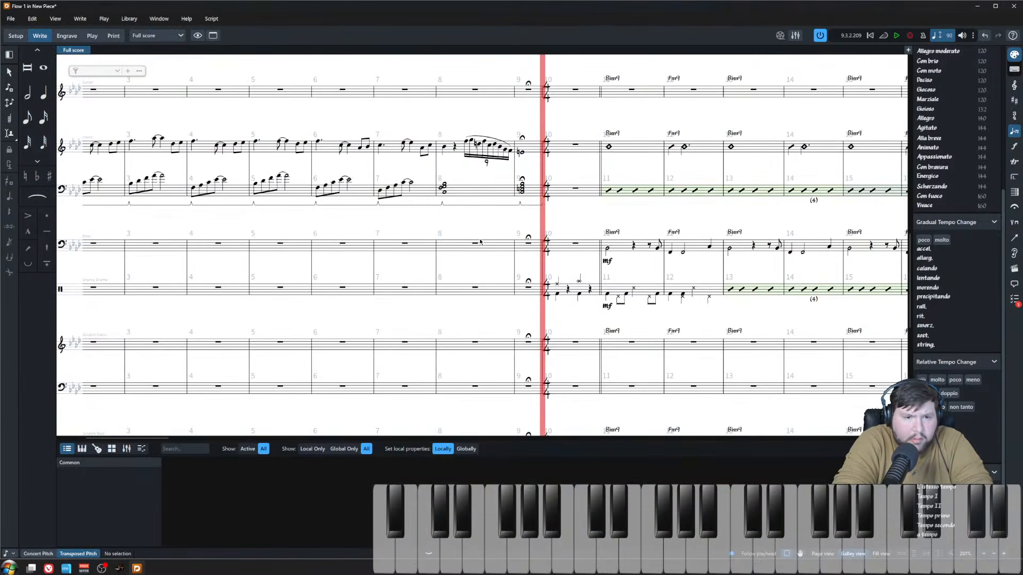
key("ctrl+s")
- Look over the whole score from the intro through the following sections and return to the opening
scroll(608, 375, "down", 1)
scroll(608, 374, "up", 15)
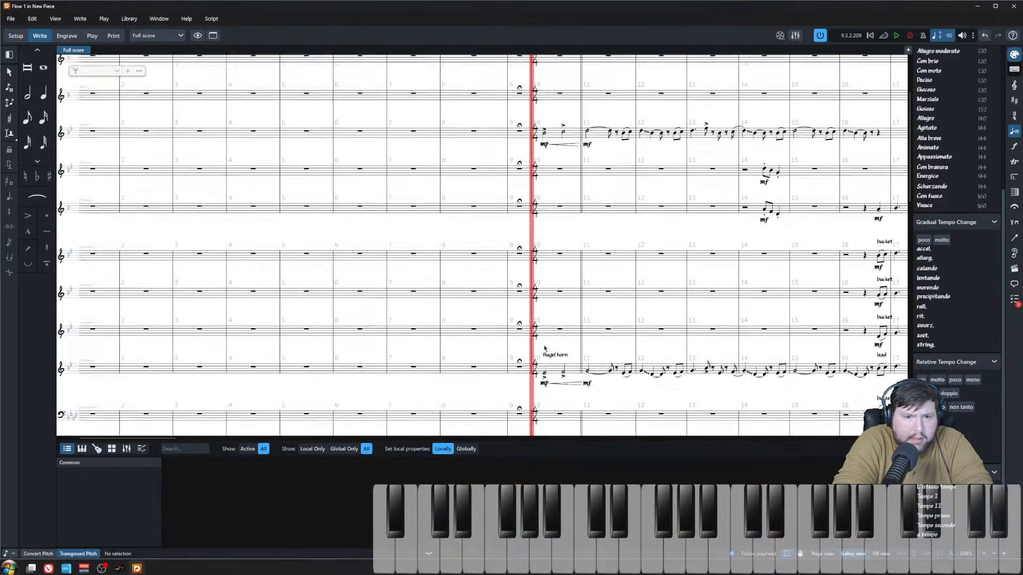
left_click(551, 93)
scroll(490, 282, "down", 6)
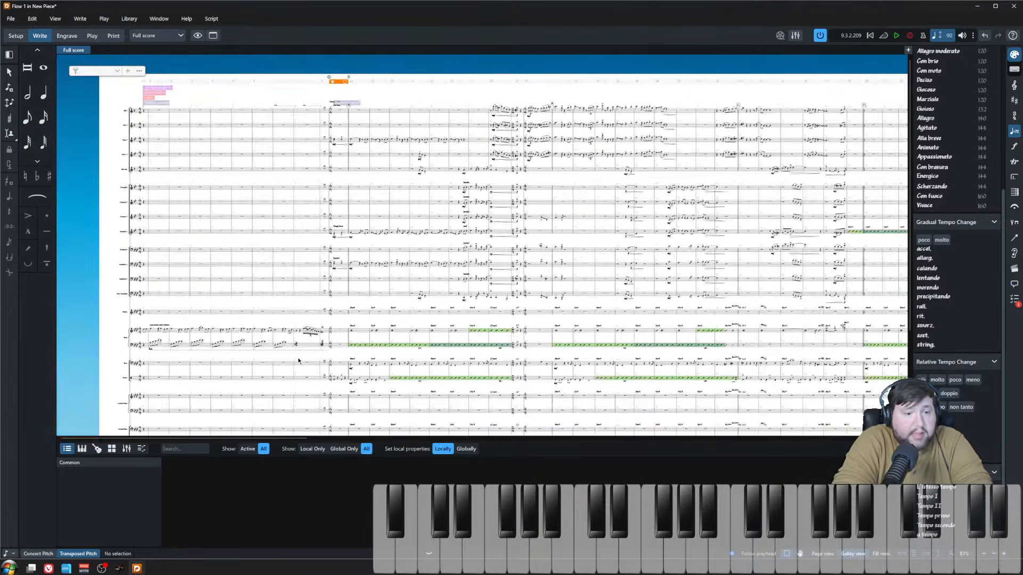
scroll(299, 361, "up", 1)
scroll(331, 354, "right", 10)
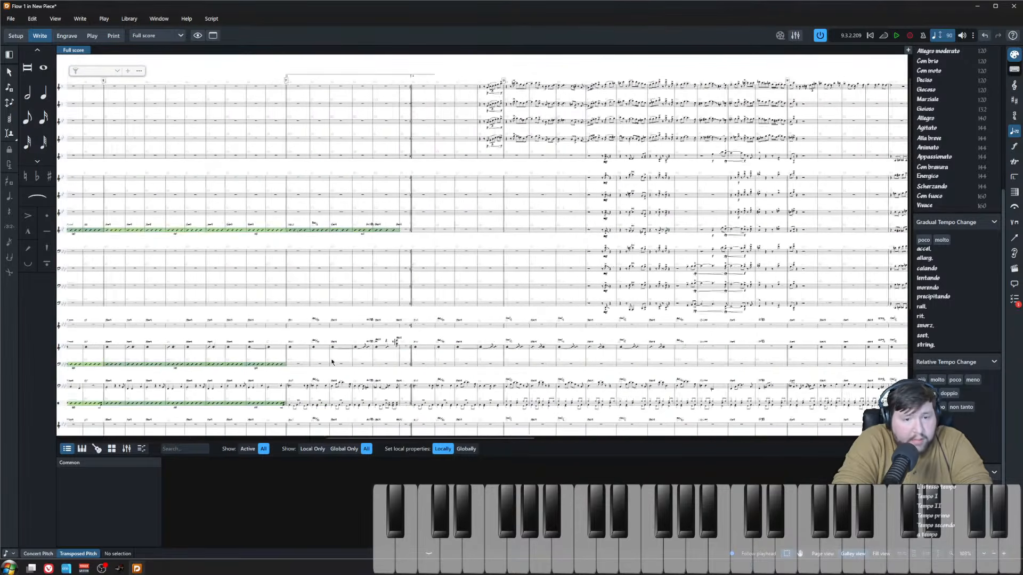
scroll(299, 336, "left", 12)
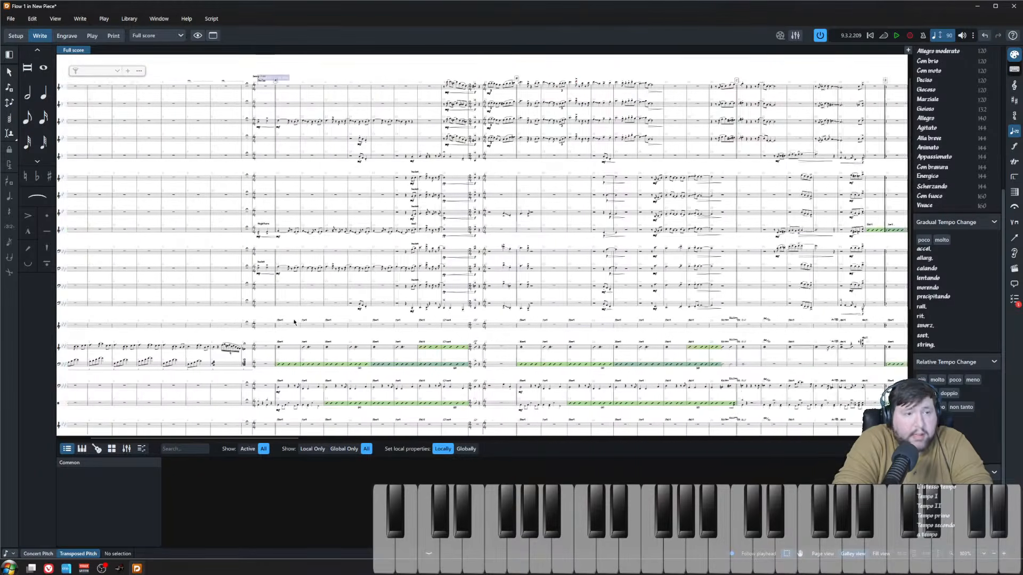
- Hide the lower zone and play back the score from the very beginning through the swing section
left_click(869, 36)
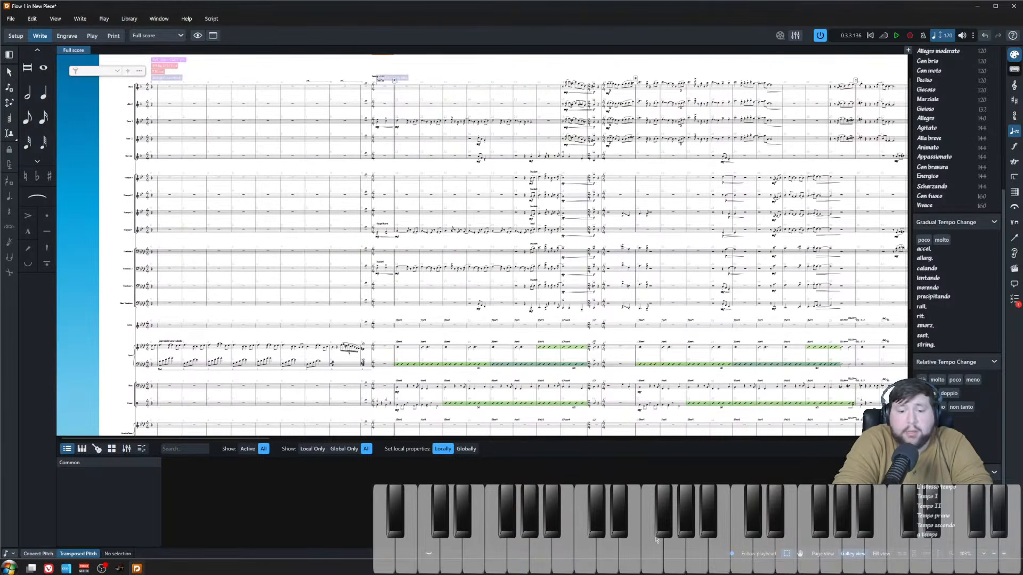
key("ctrl+8")
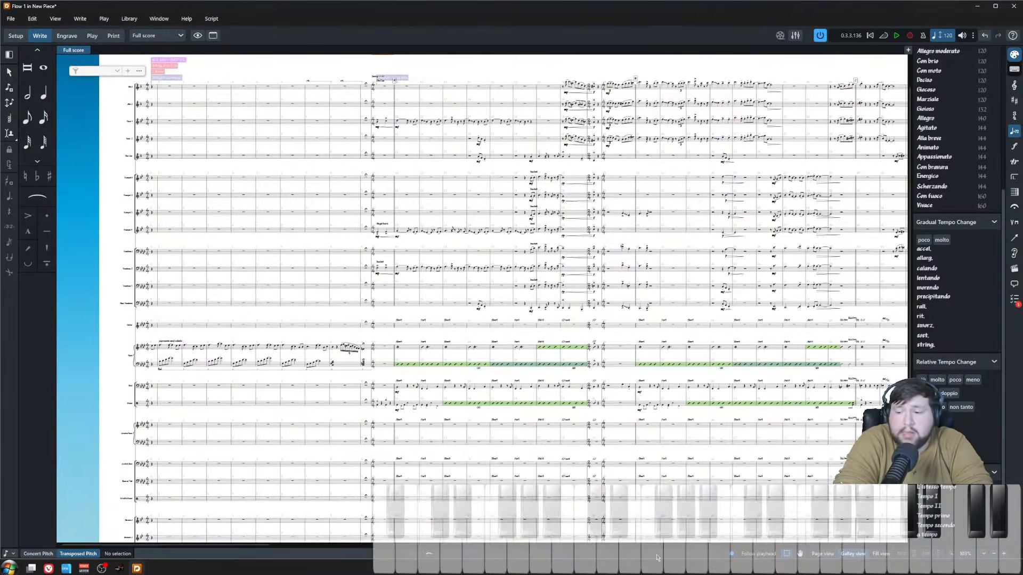
left_click(898, 37)
scroll(366, 316, "up", 2)
scroll(400, 341, "up", 1)
scroll(401, 341, "up", 2)
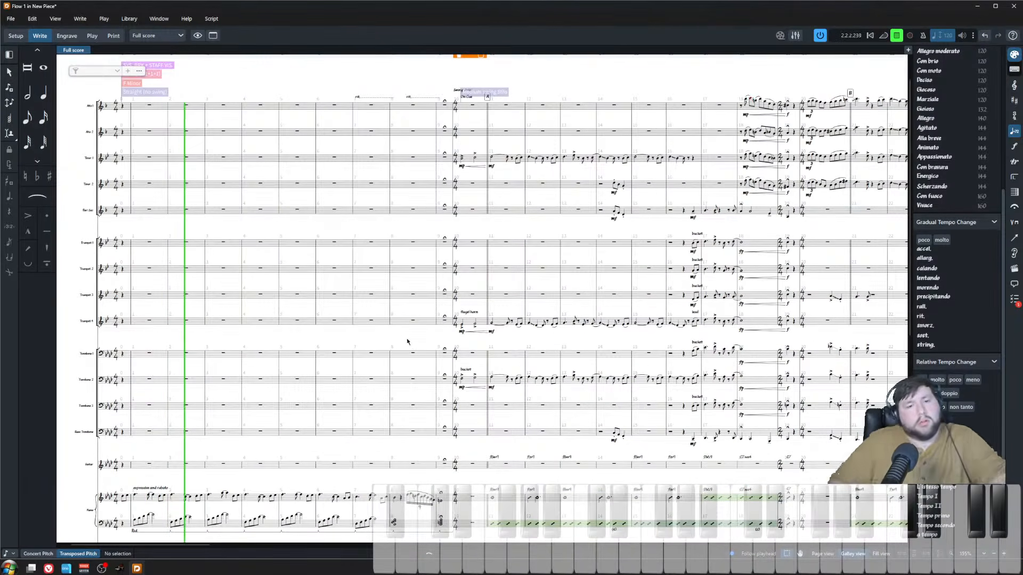
scroll(428, 338, "up", 2)
scroll(450, 344, "down", 1)
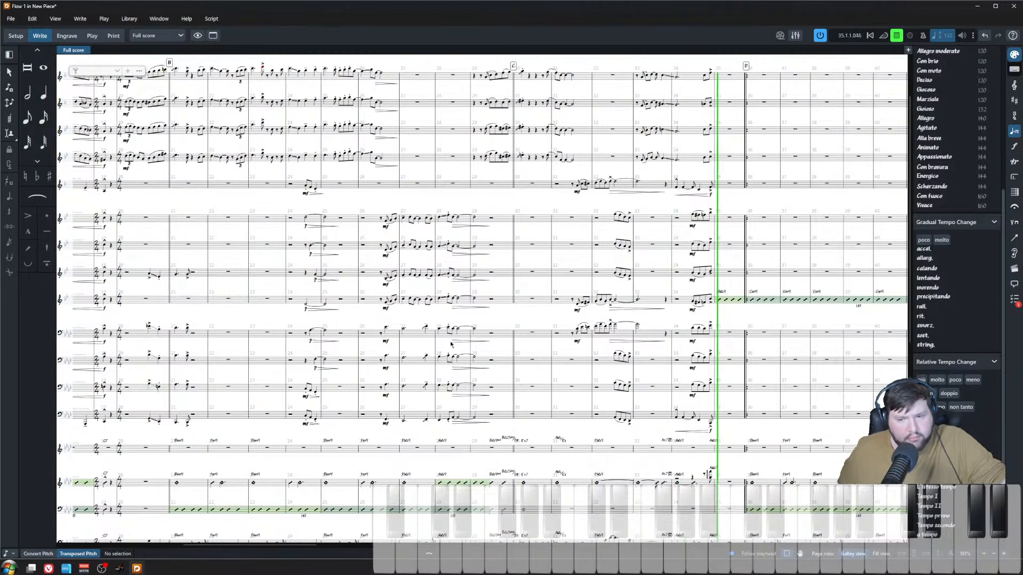
- Play back the score from bar 60 and stop playback in bar 89
scroll(434, 387, "right", 10)
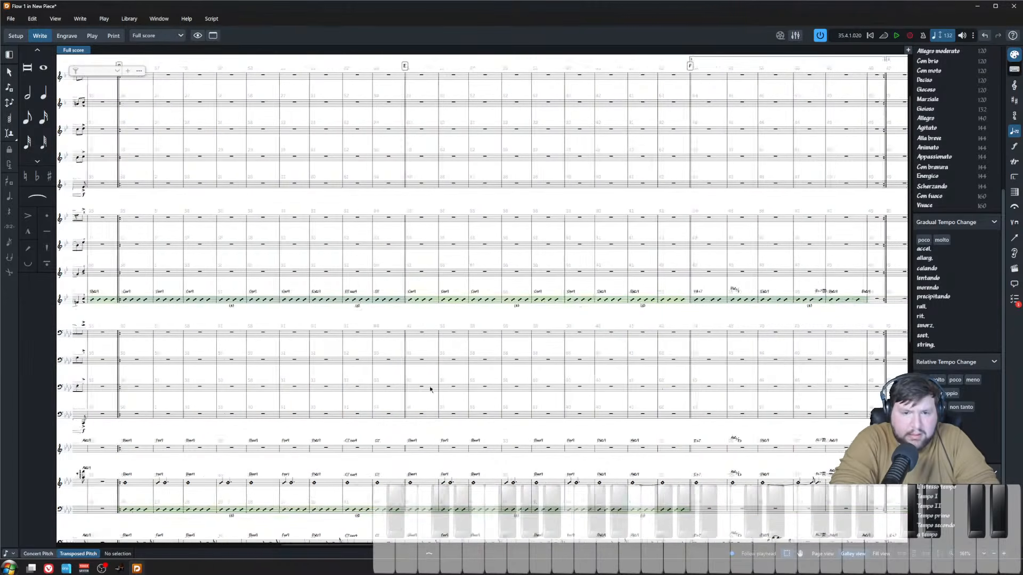
left_click(280, 77)
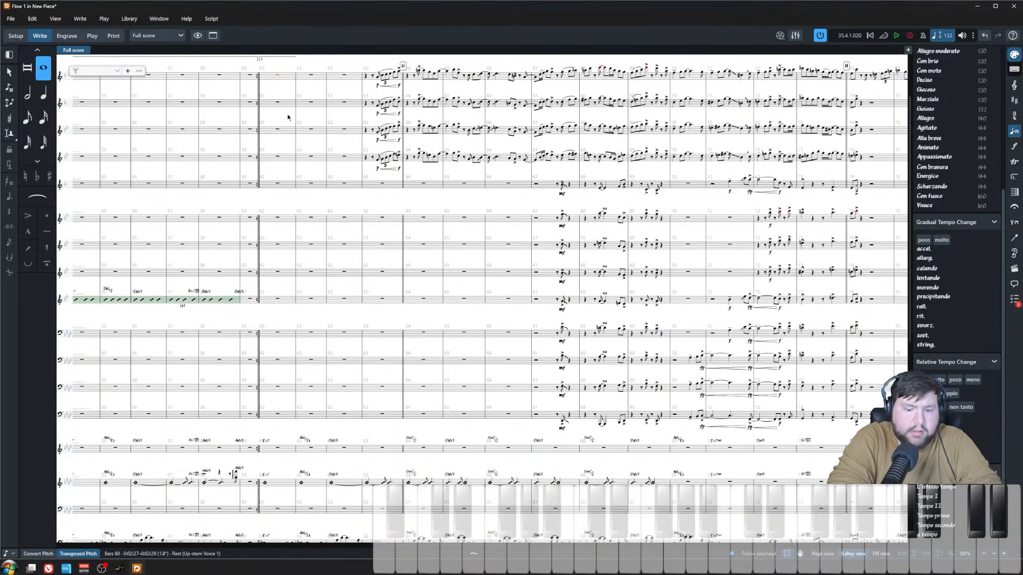
key("space")
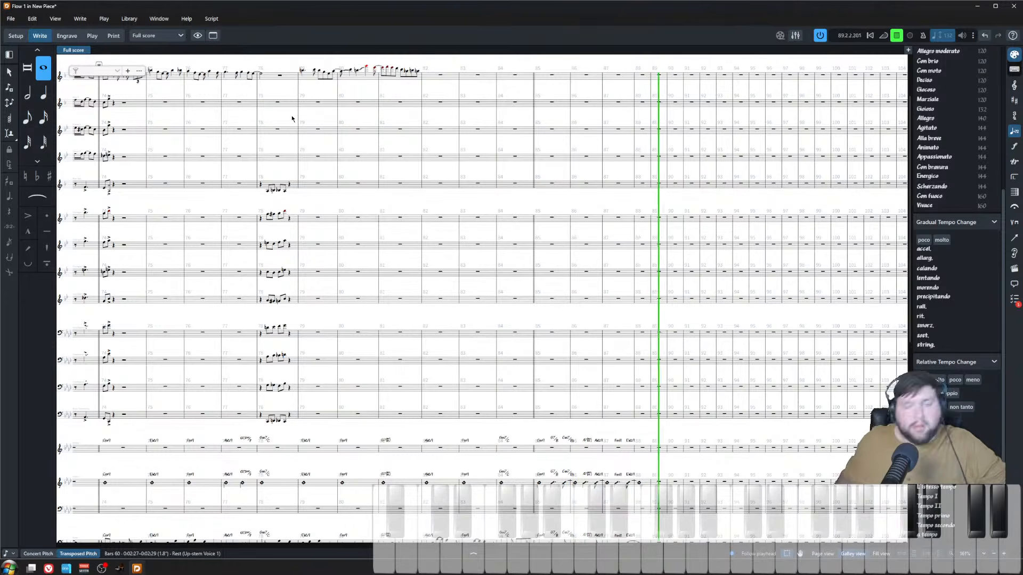
key("space")
- Return to the intro and examine the transition into the swing section around bars 6 to 12 in the upper staves
scroll(583, 252, "left", 15)
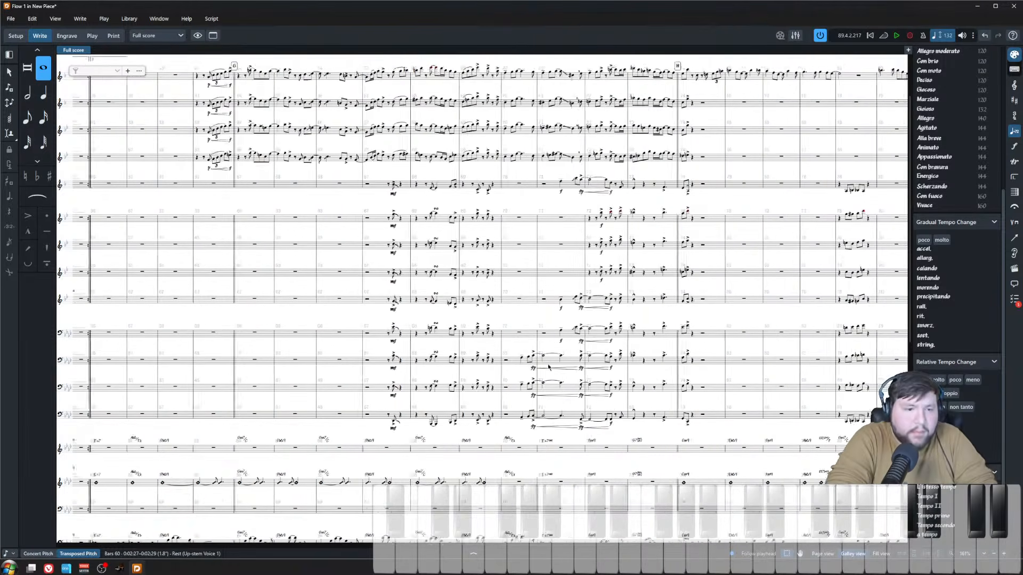
scroll(549, 355, "left", 10)
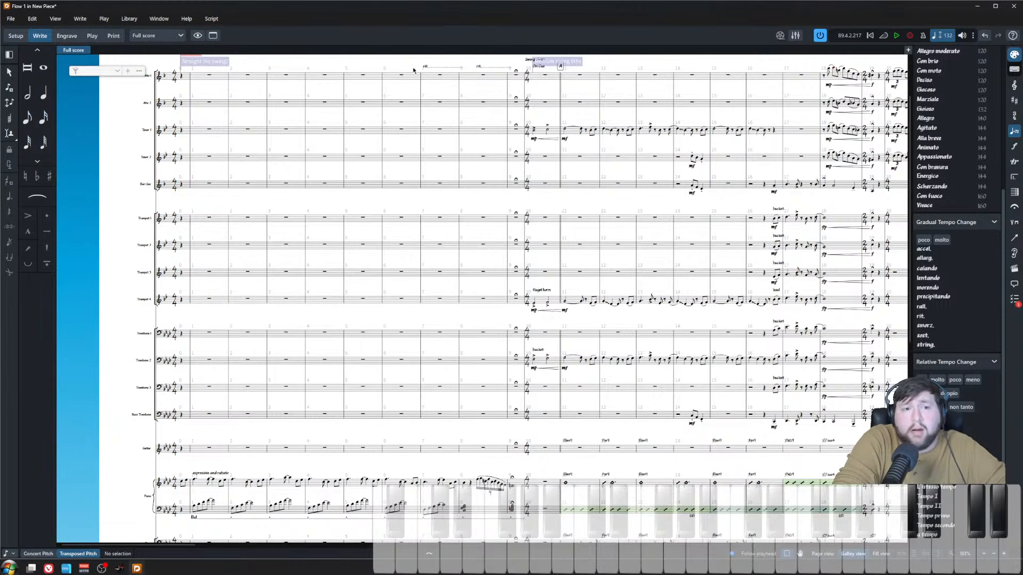
left_click_drag(619, 205, 618, 204)
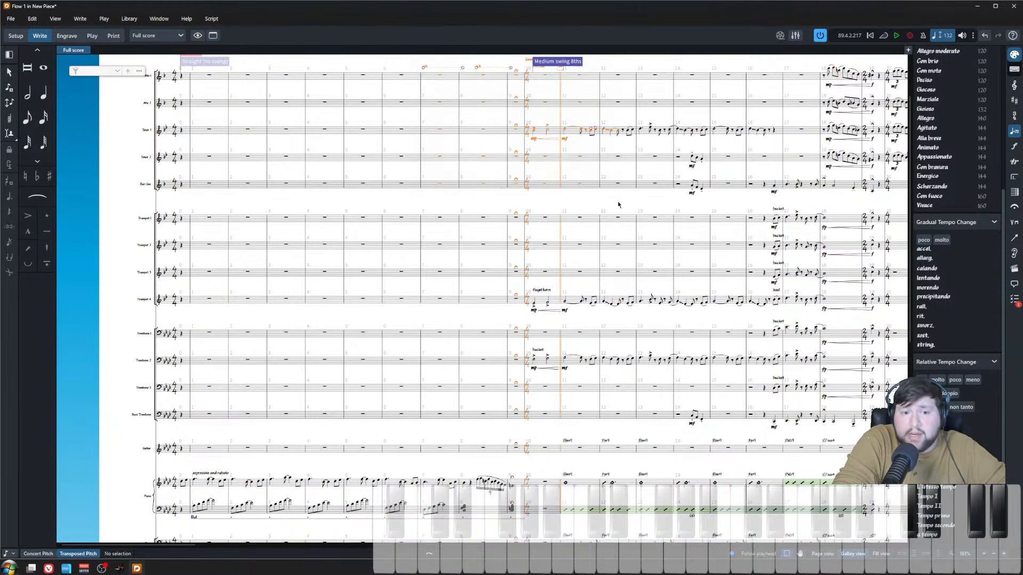
key("Escape")
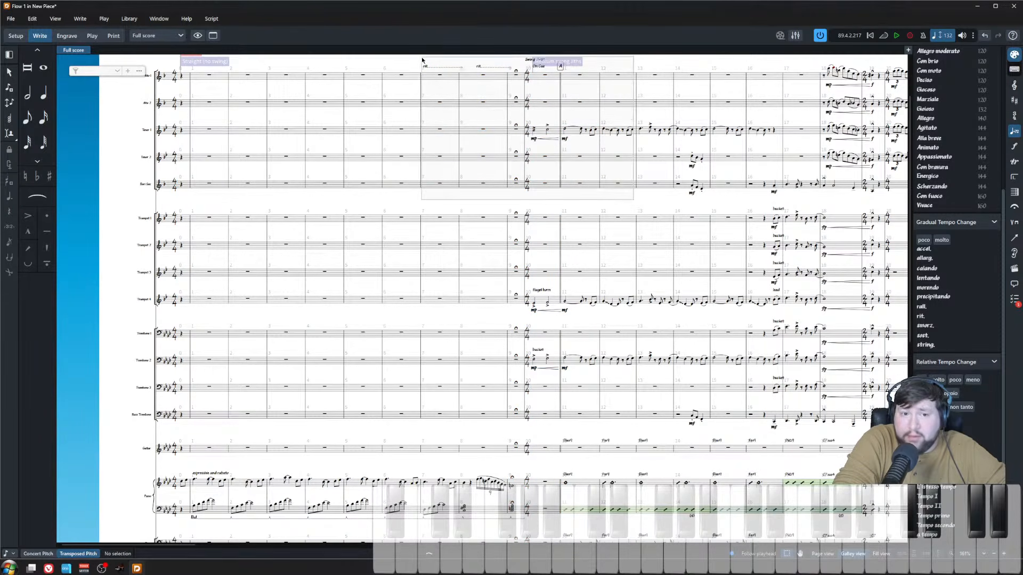
left_click_drag(422, 63, 422, 63)
key("Escape")
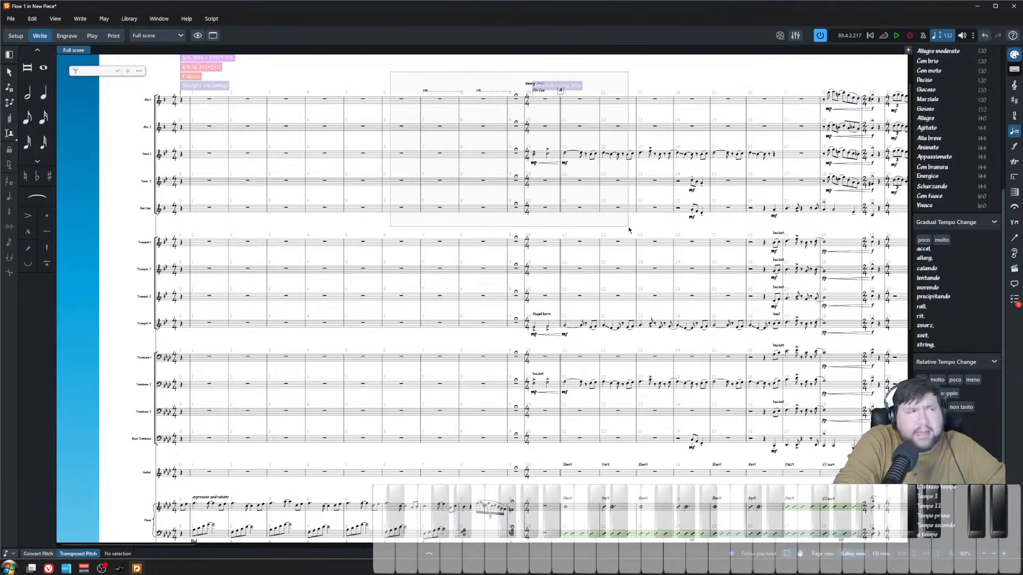
left_click_drag(629, 230, 628, 230)
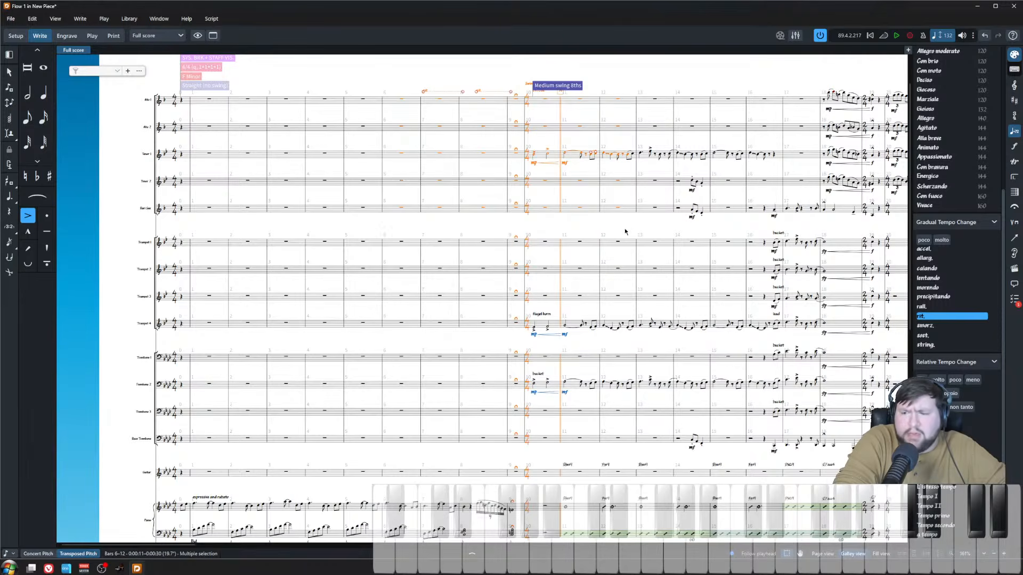
key("Escape")
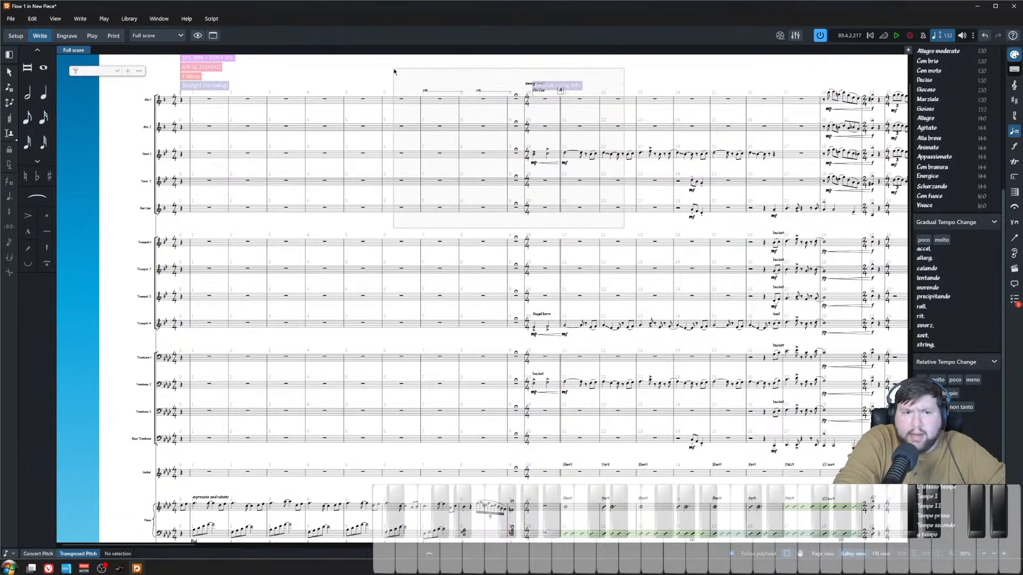
left_click_drag(393, 70, 393, 69)
key("Escape")
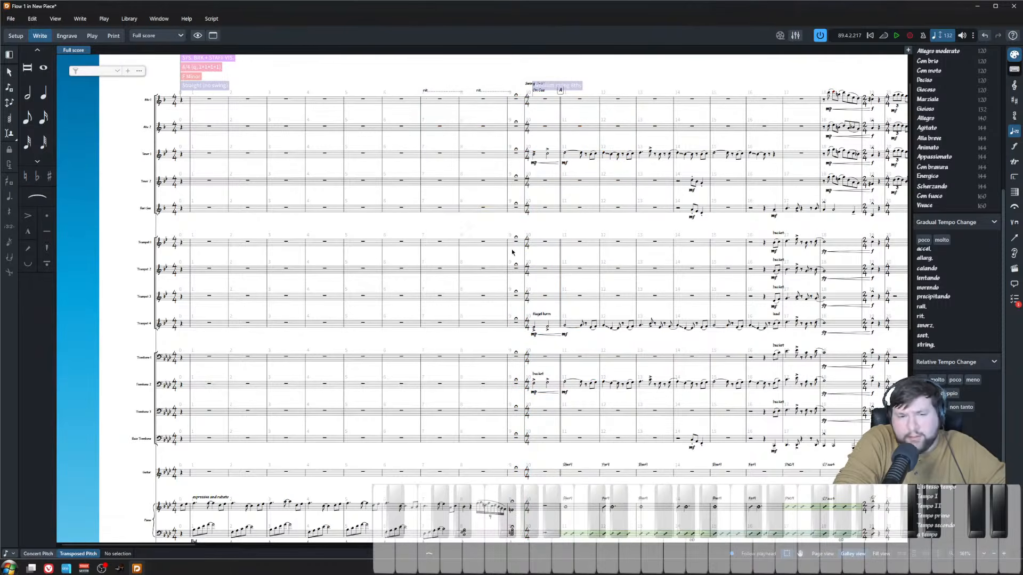